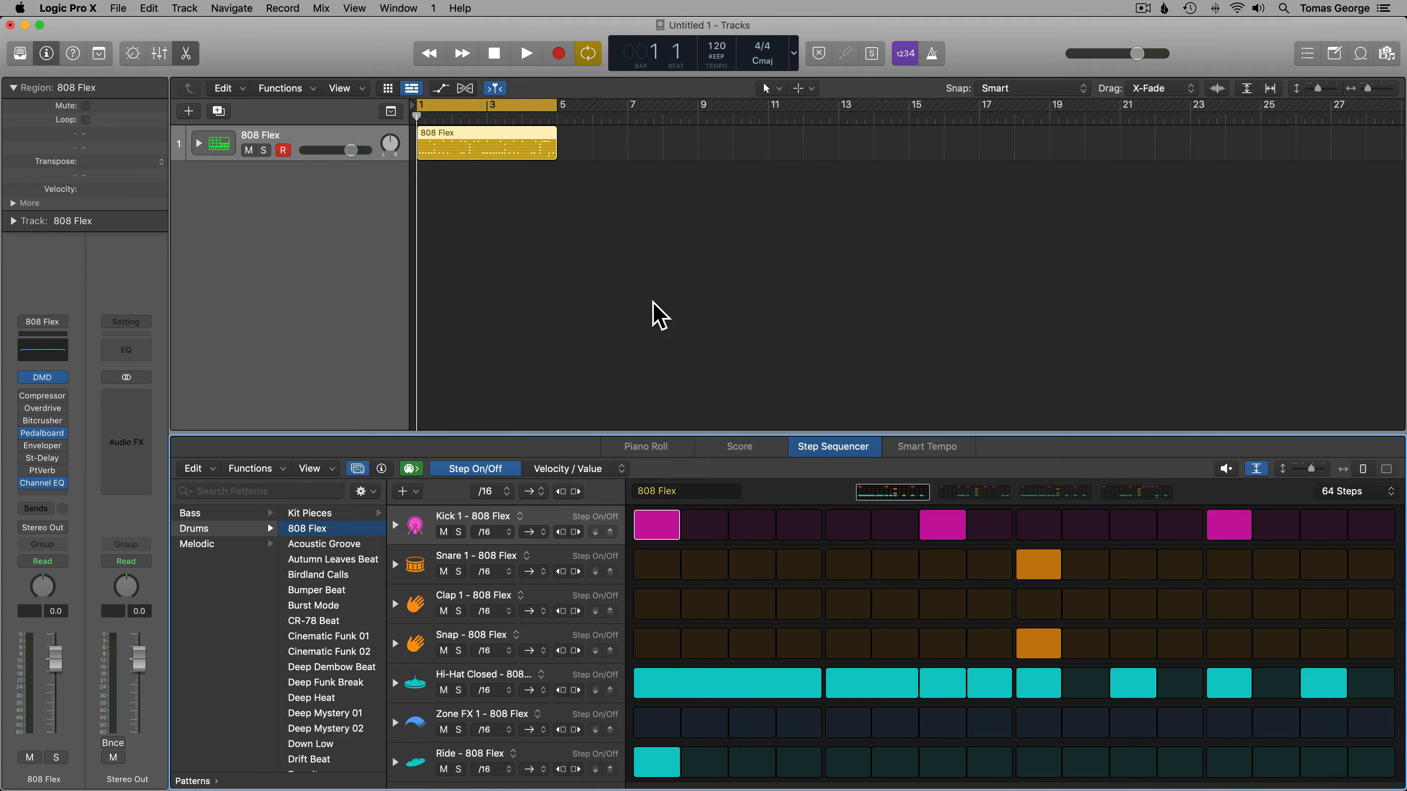
# - Show the Live Loops grid next to the tracks area of the 808 Flex project
pyautogui.click(389, 90)
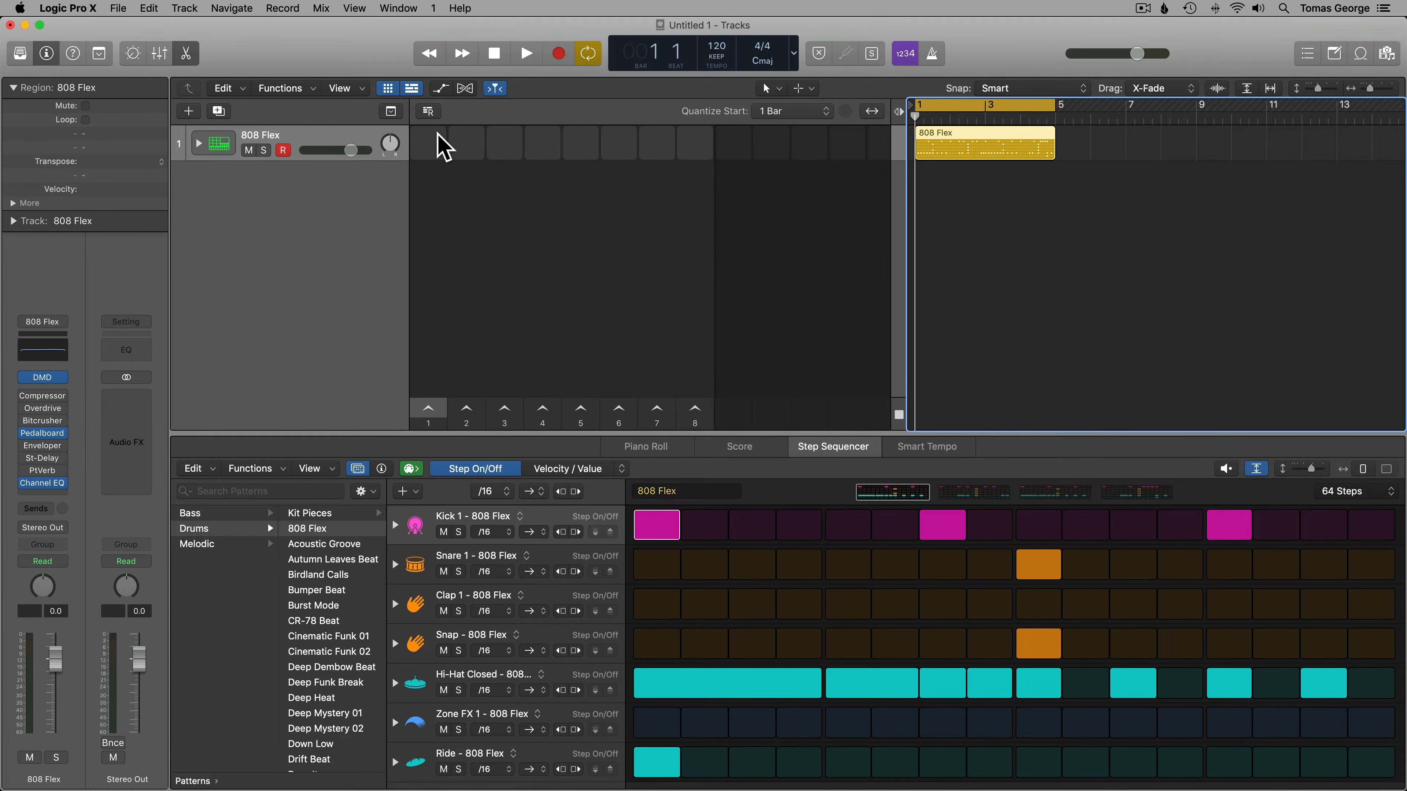
# - Create a pattern cell in the first 808 Flex Live Loops slot and view its pattern in the Step Sequencer
pyautogui.rightClick(410, 123)
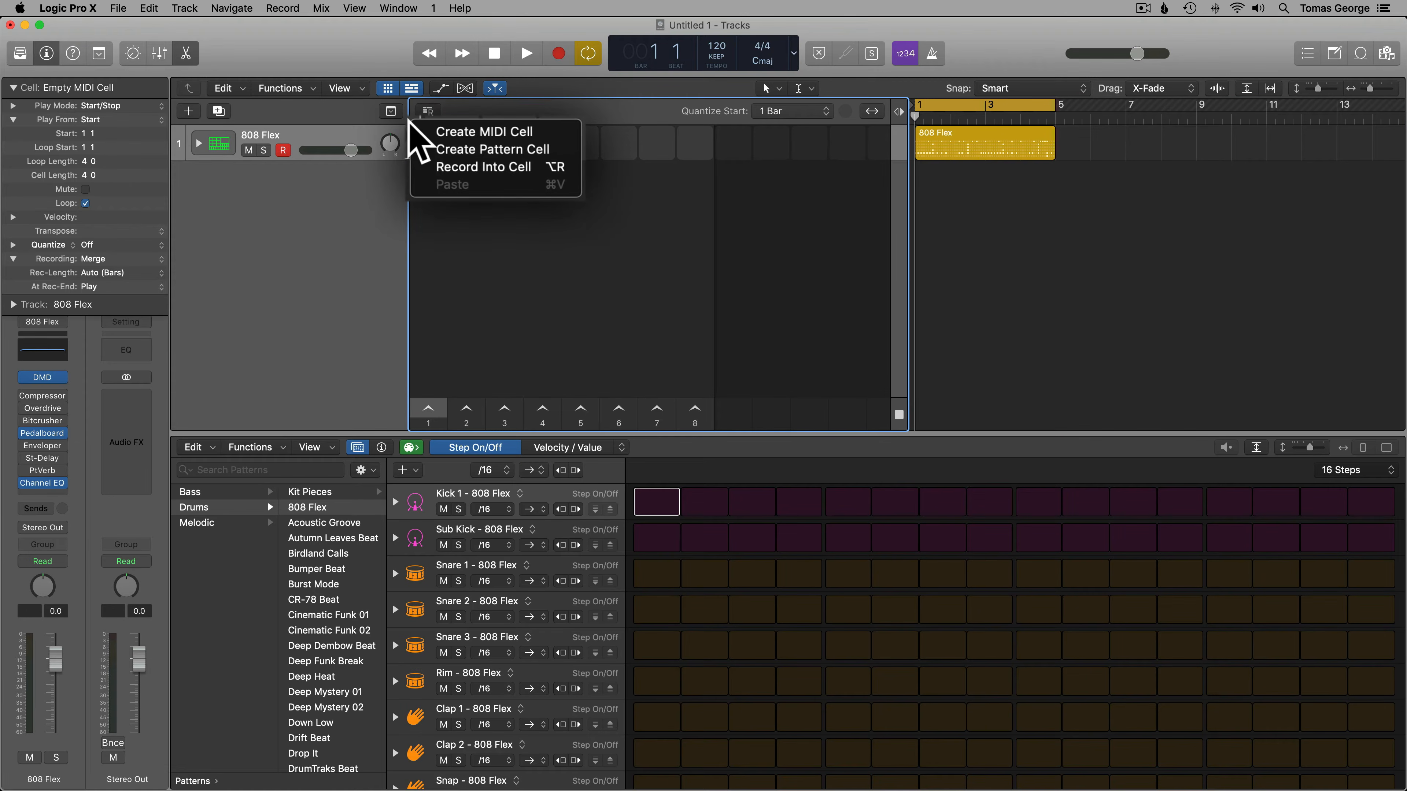
pyautogui.click(496, 149)
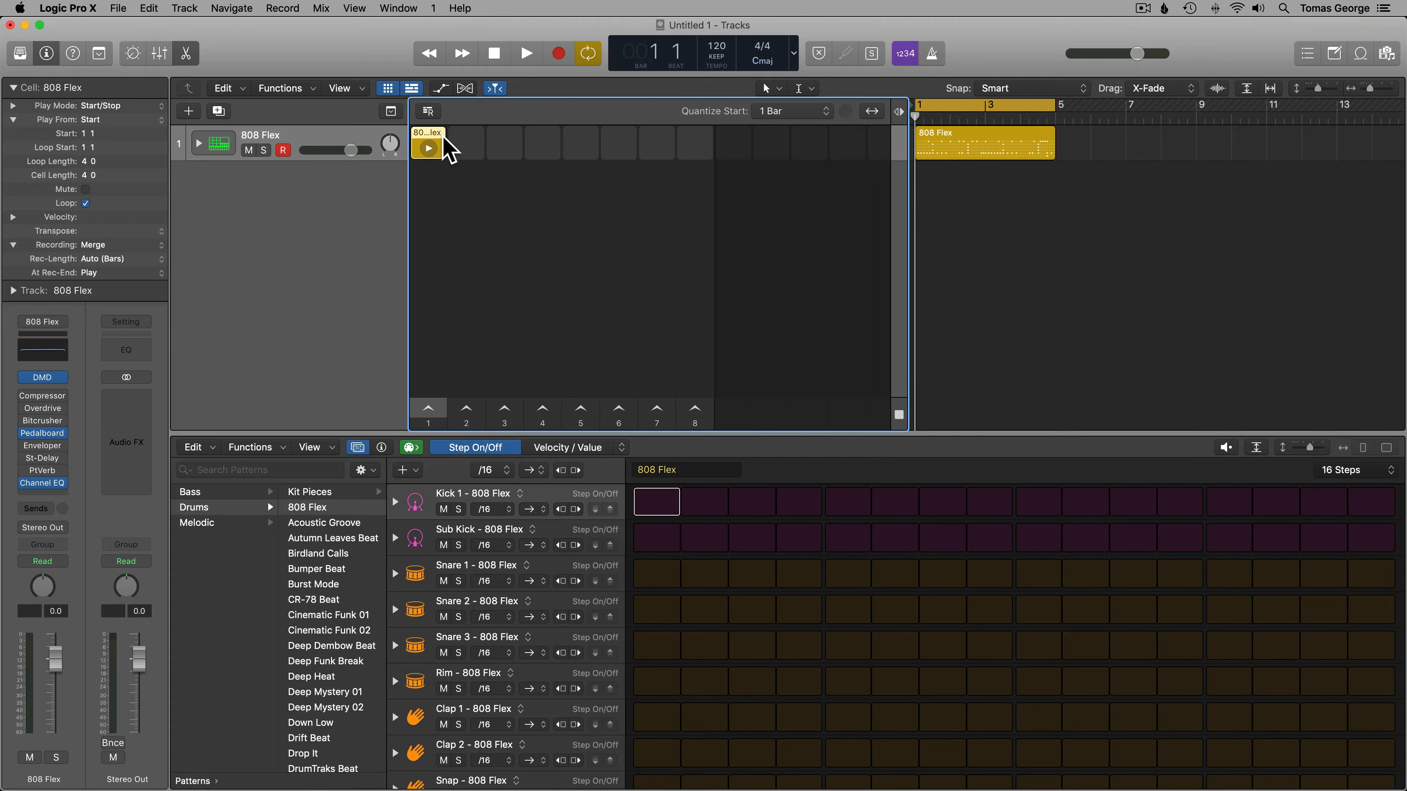
pyautogui.press('e')
pyautogui.press('e')
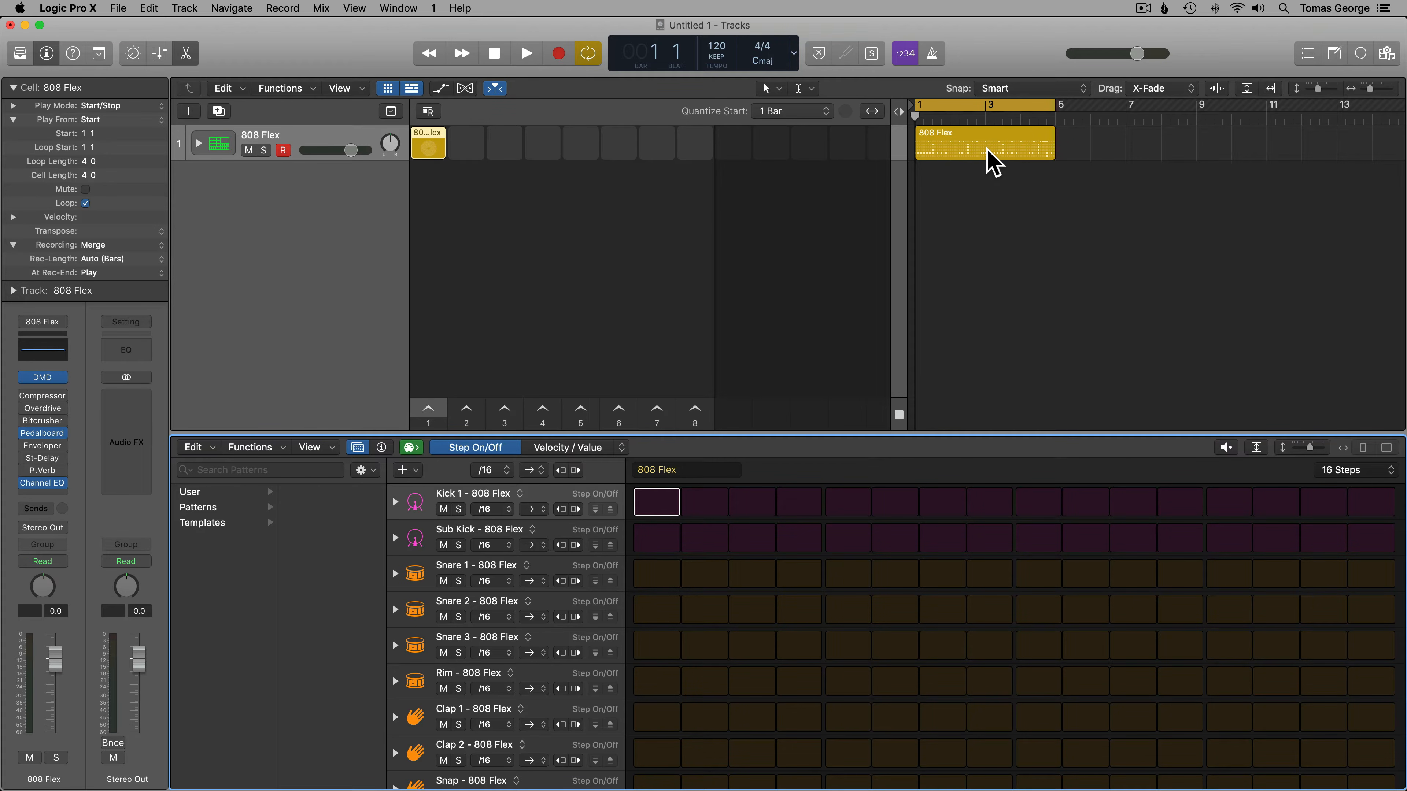
pyautogui.click(995, 160)
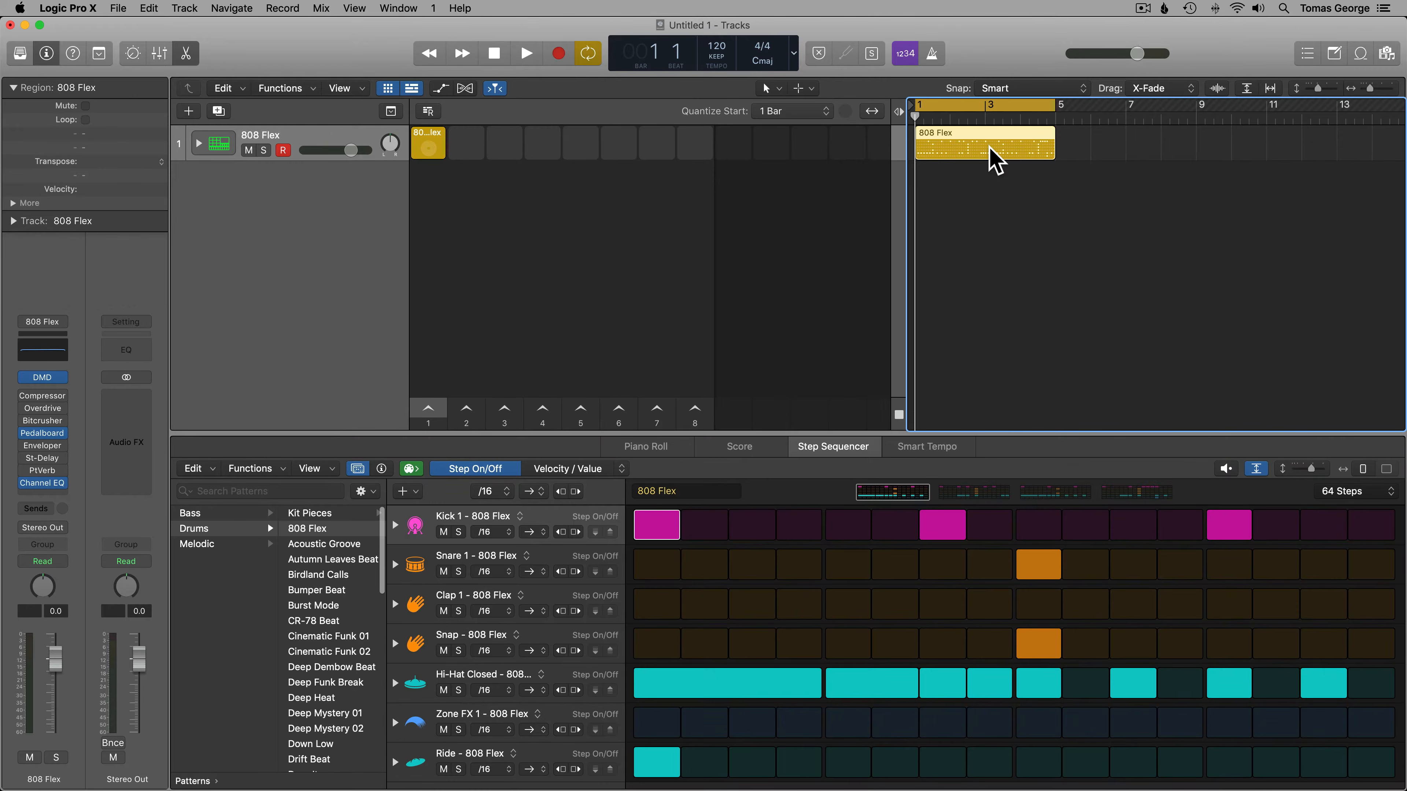
# - Add an empty 808 Flex pattern region at bar 5 and open the Apple Loops browser
pyautogui.rightClick(1082, 139)
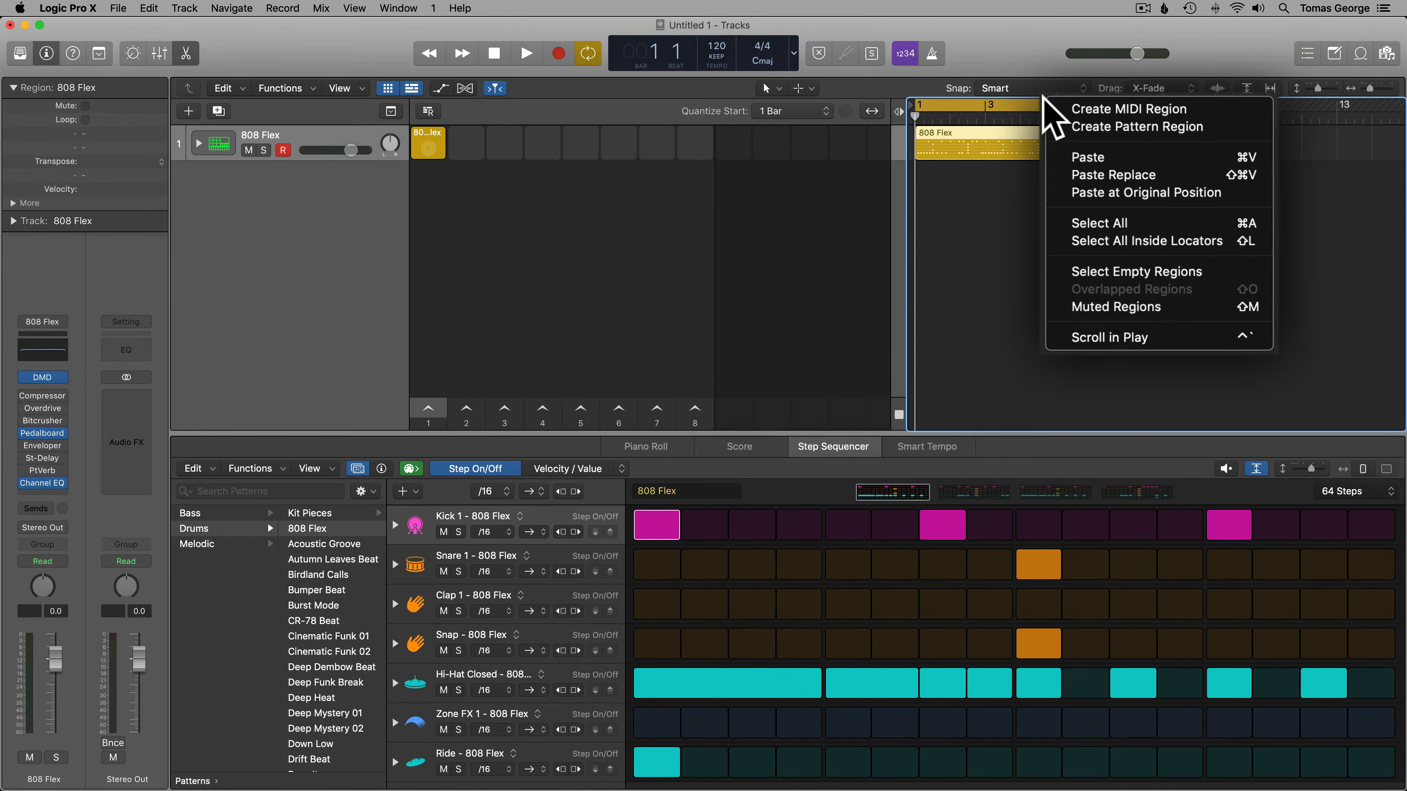
pyautogui.click(1055, 126)
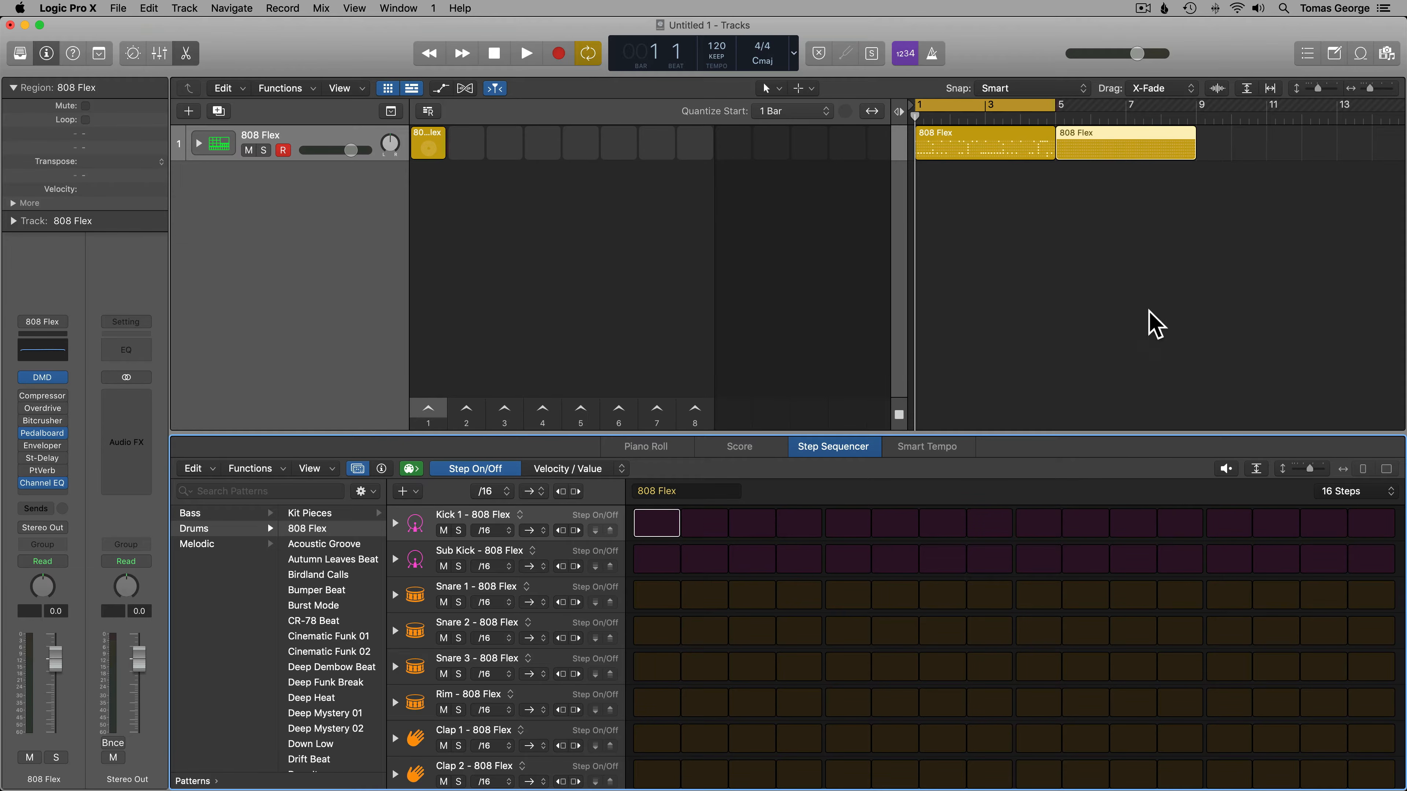
pyautogui.click(1359, 54)
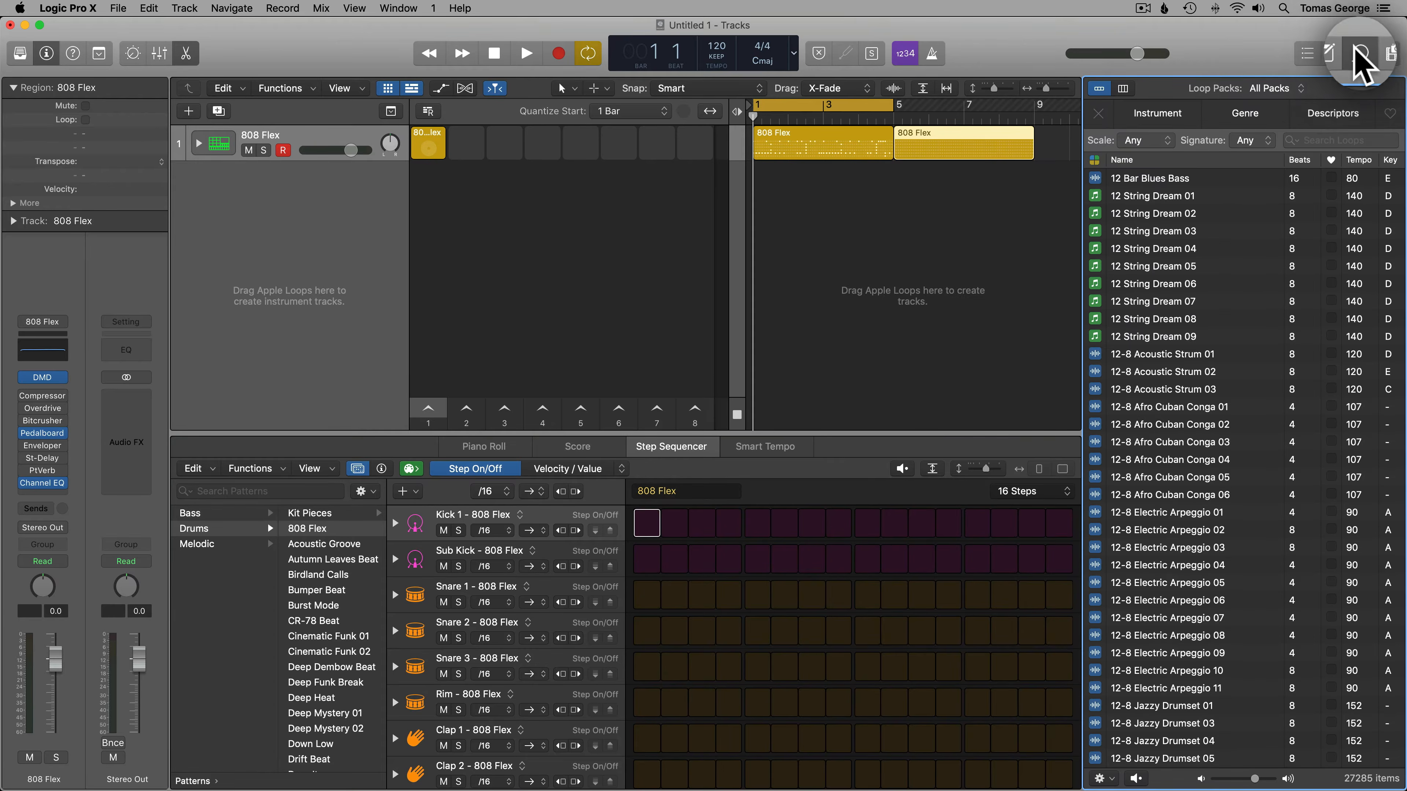
# - Filter the Loop Browser to show only Pattern Loops
pyautogui.click(1360, 55)
pyautogui.click(1360, 55)
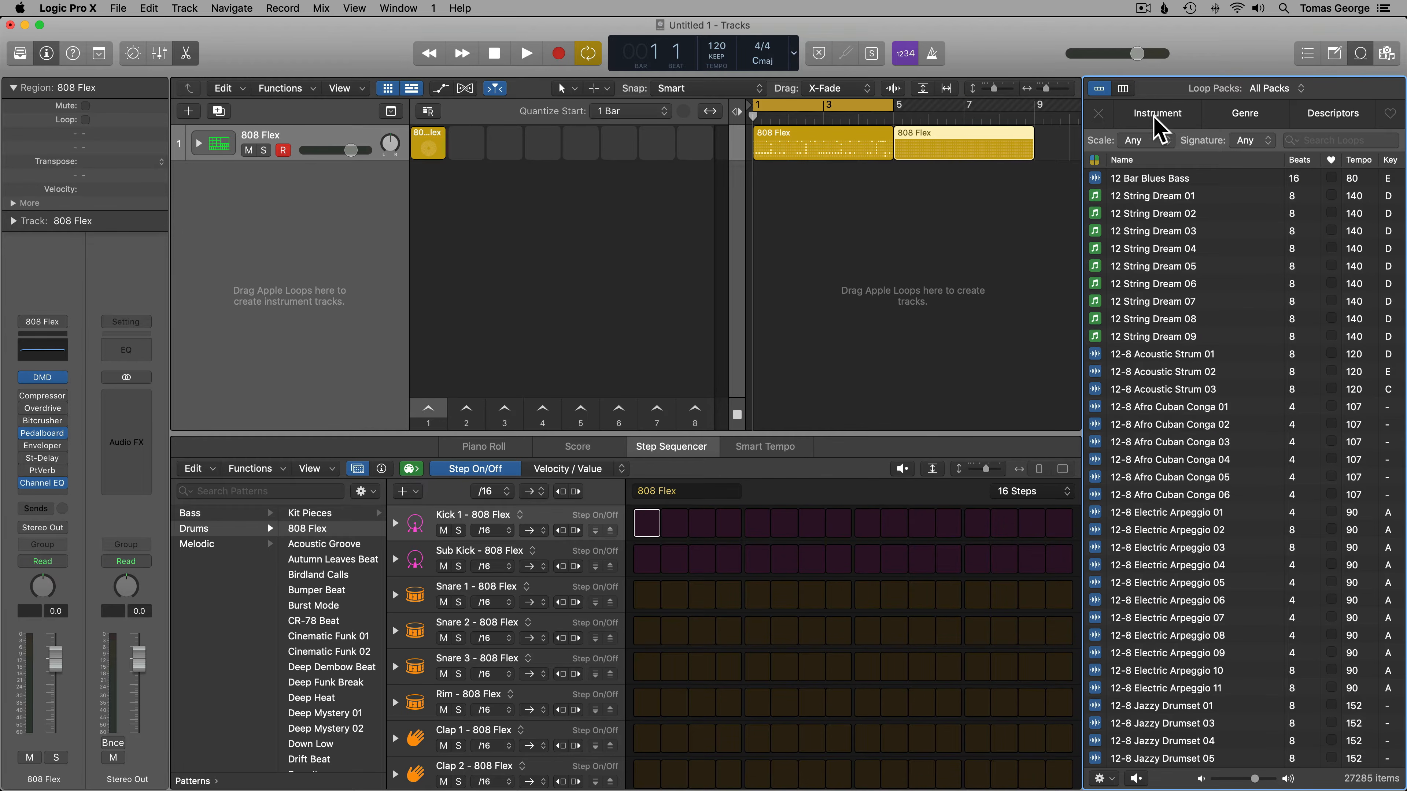
pyautogui.click(1094, 159)
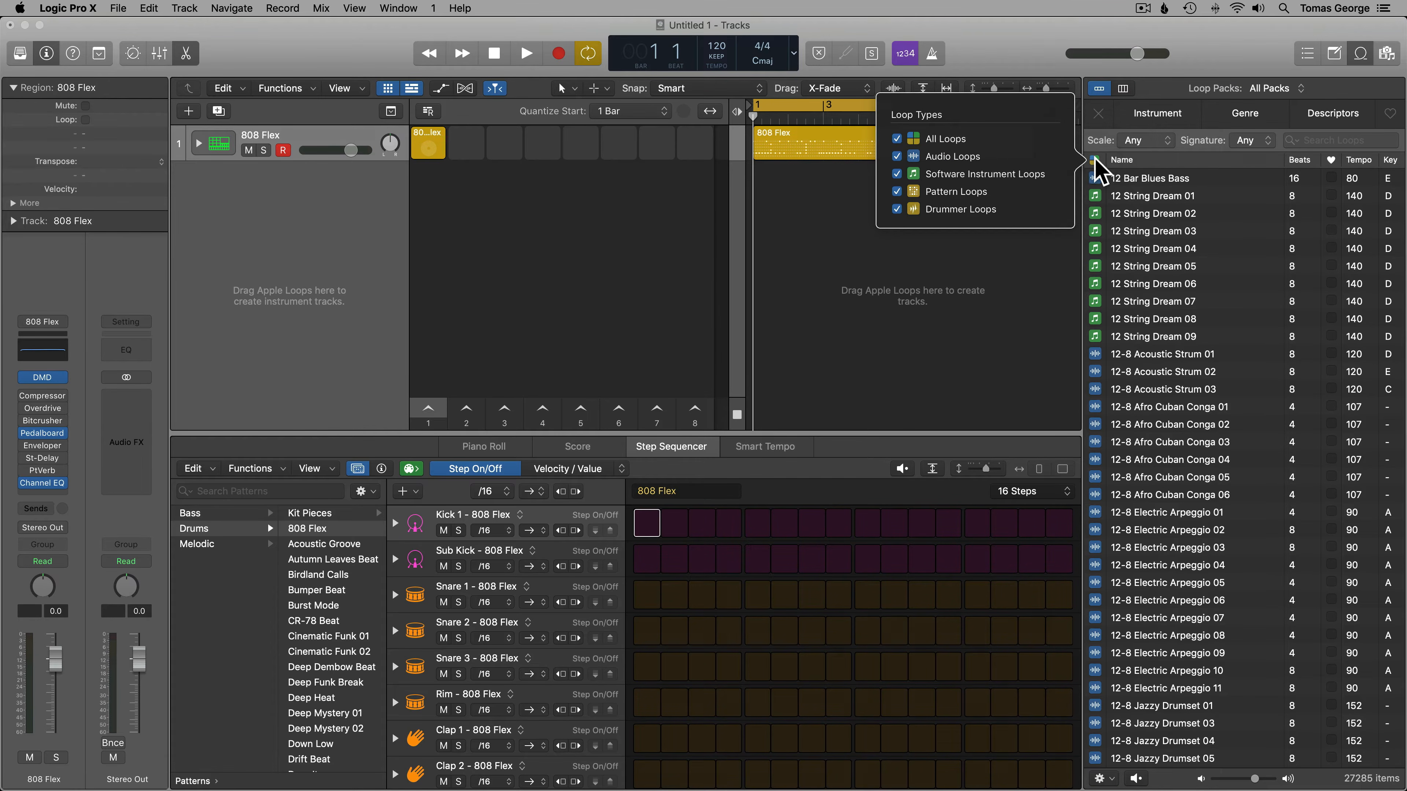
pyautogui.click(964, 193)
pyautogui.scroll(-12, 1185, 235)
pyautogui.scroll(-10, 1190, 244)
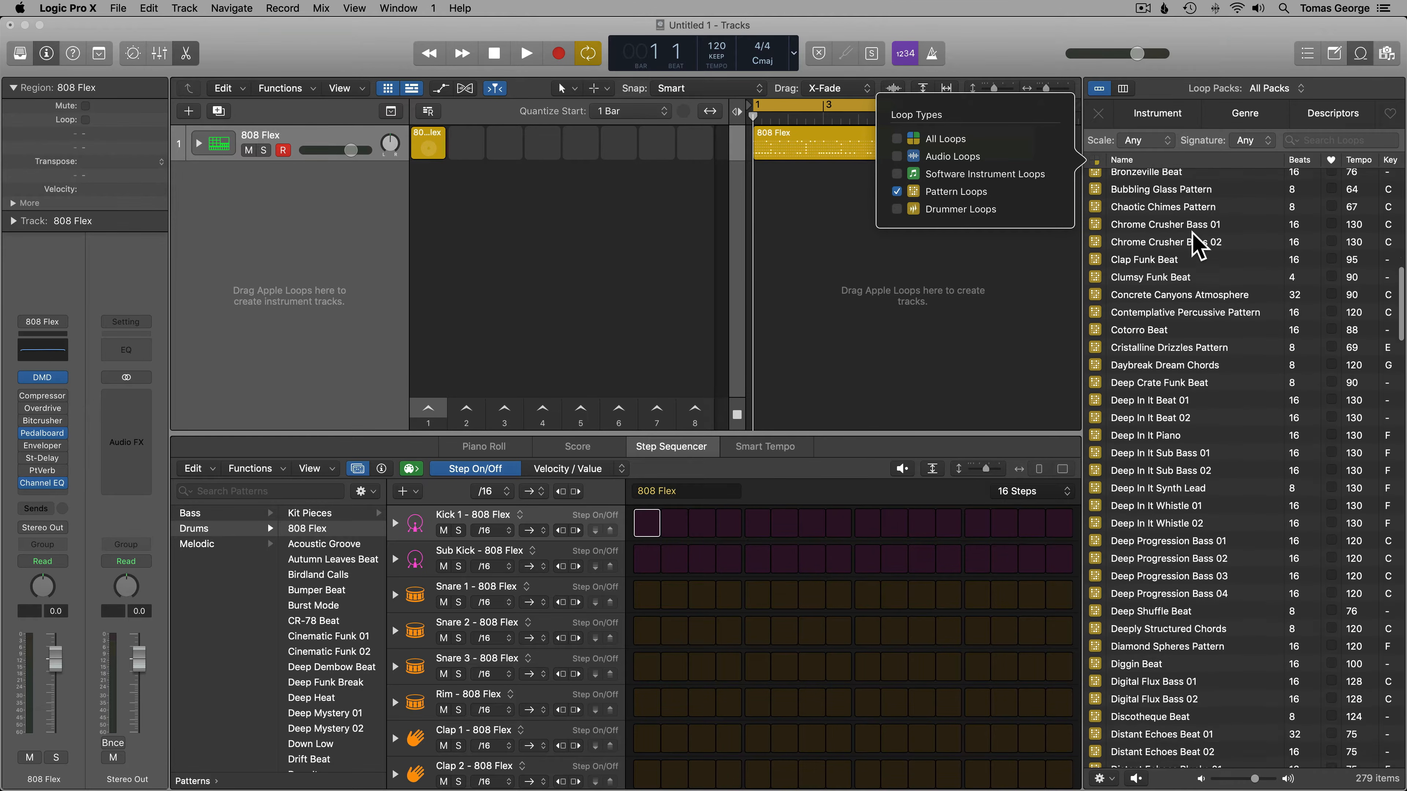
# - Preview Deep In It Beat 02 and drag it into a Live Loops cell and bar 9
pyautogui.click(1167, 259)
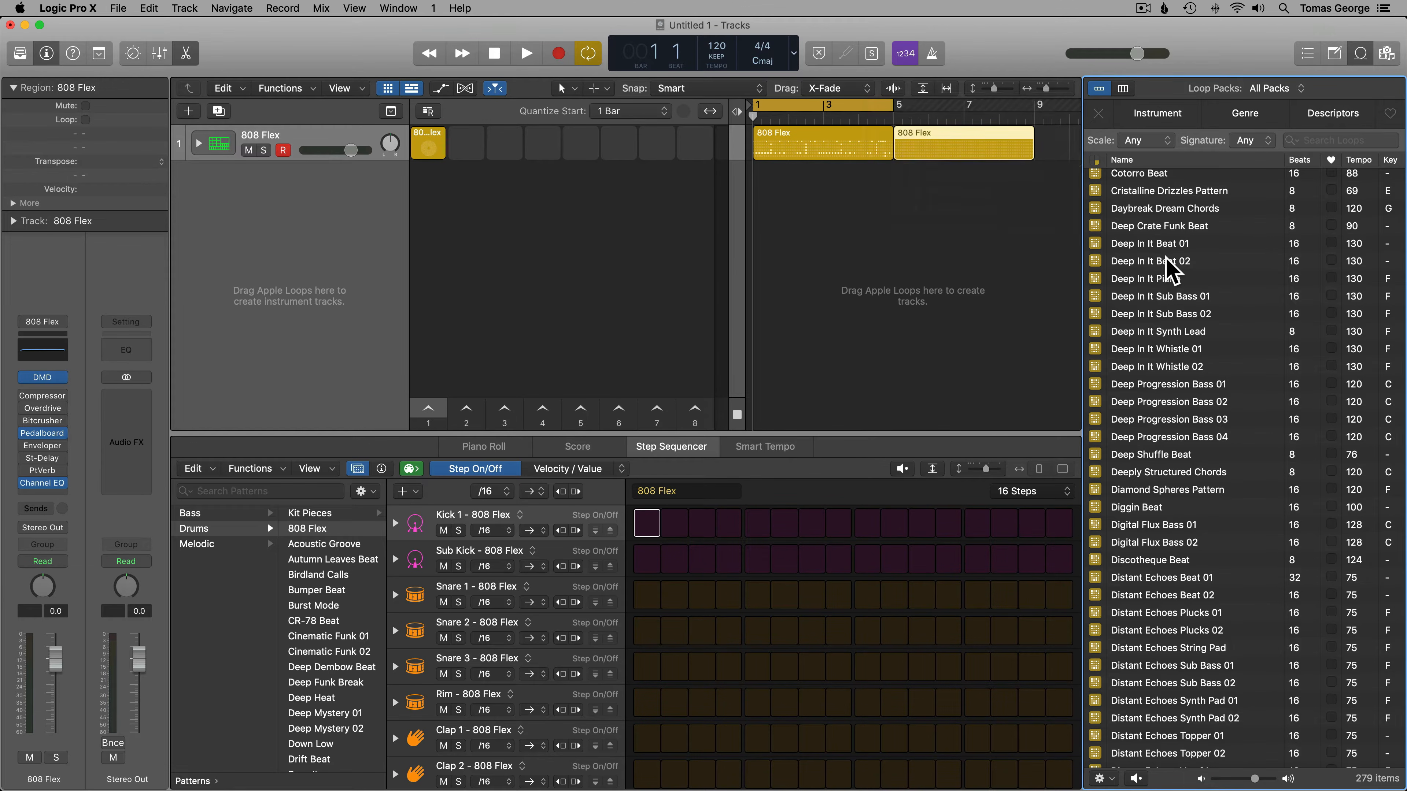
pyautogui.click(1165, 260)
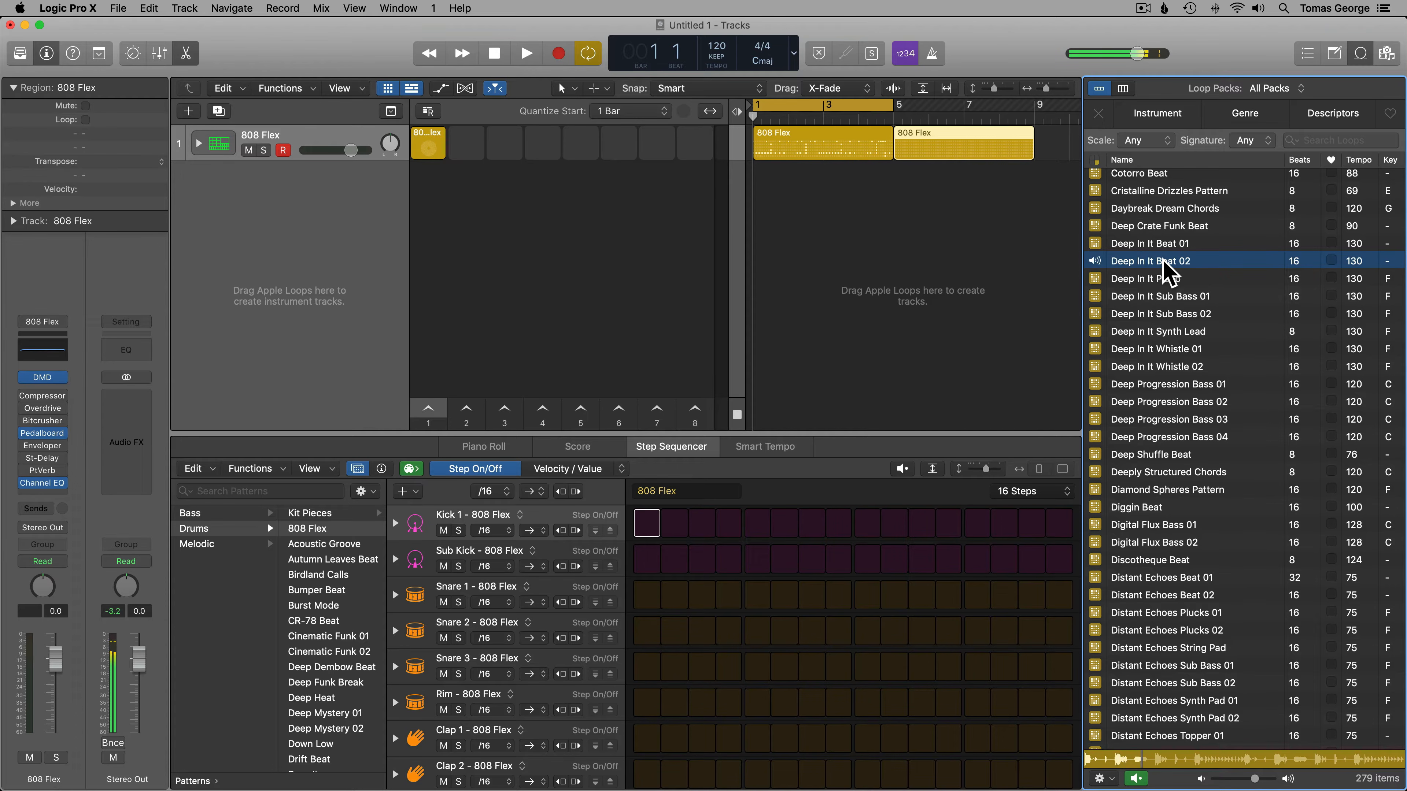
pyautogui.click(1164, 261)
pyautogui.moveTo(1165, 261); pyautogui.dragTo(621, 145)
pyautogui.moveTo(1141, 262); pyautogui.dragTo(1046, 146)
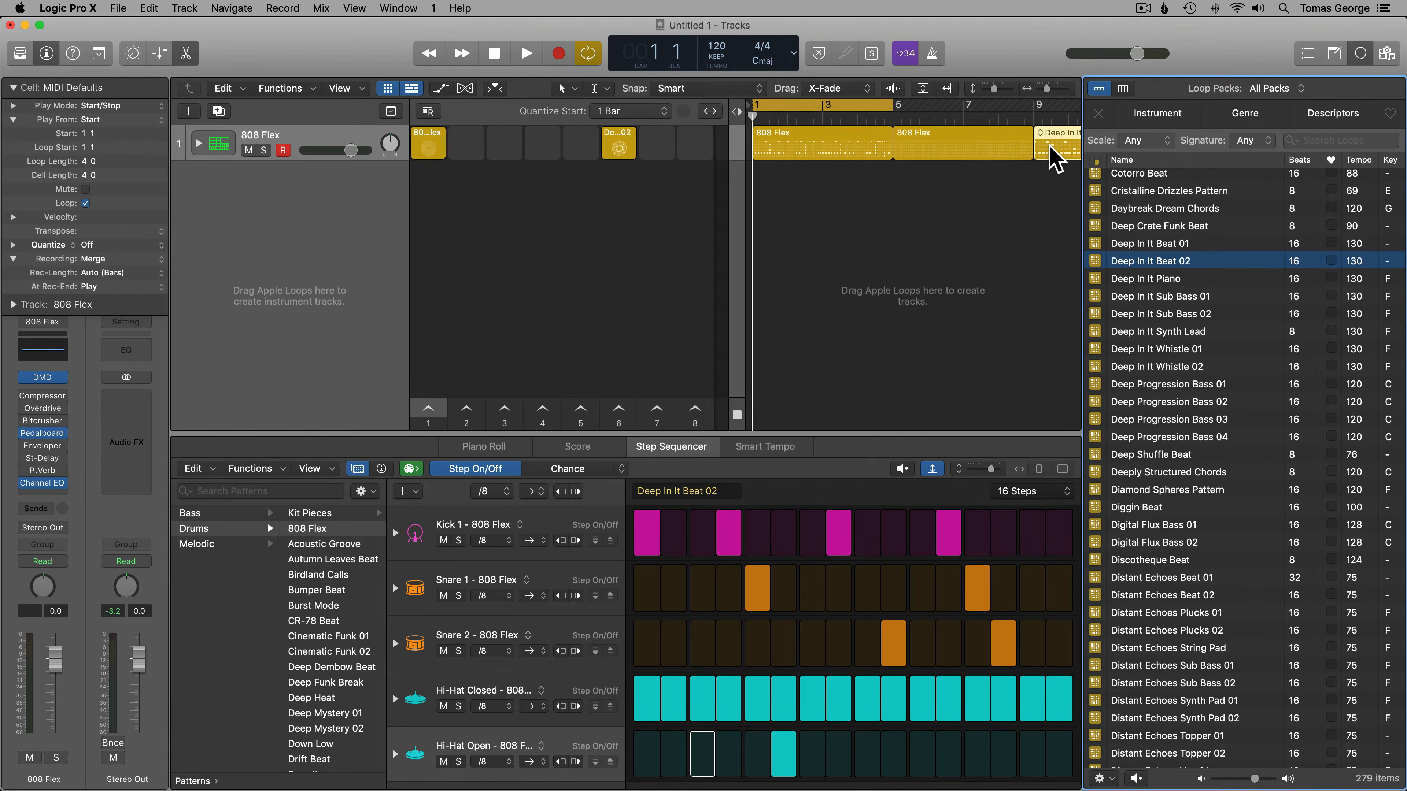
# - Delete the Deep In It Beat 02 region and empty its Live Loops cell
pyautogui.hscroll(3, 1020, 155)
pyautogui.click(1005, 131)
pyautogui.press('BackSpace')
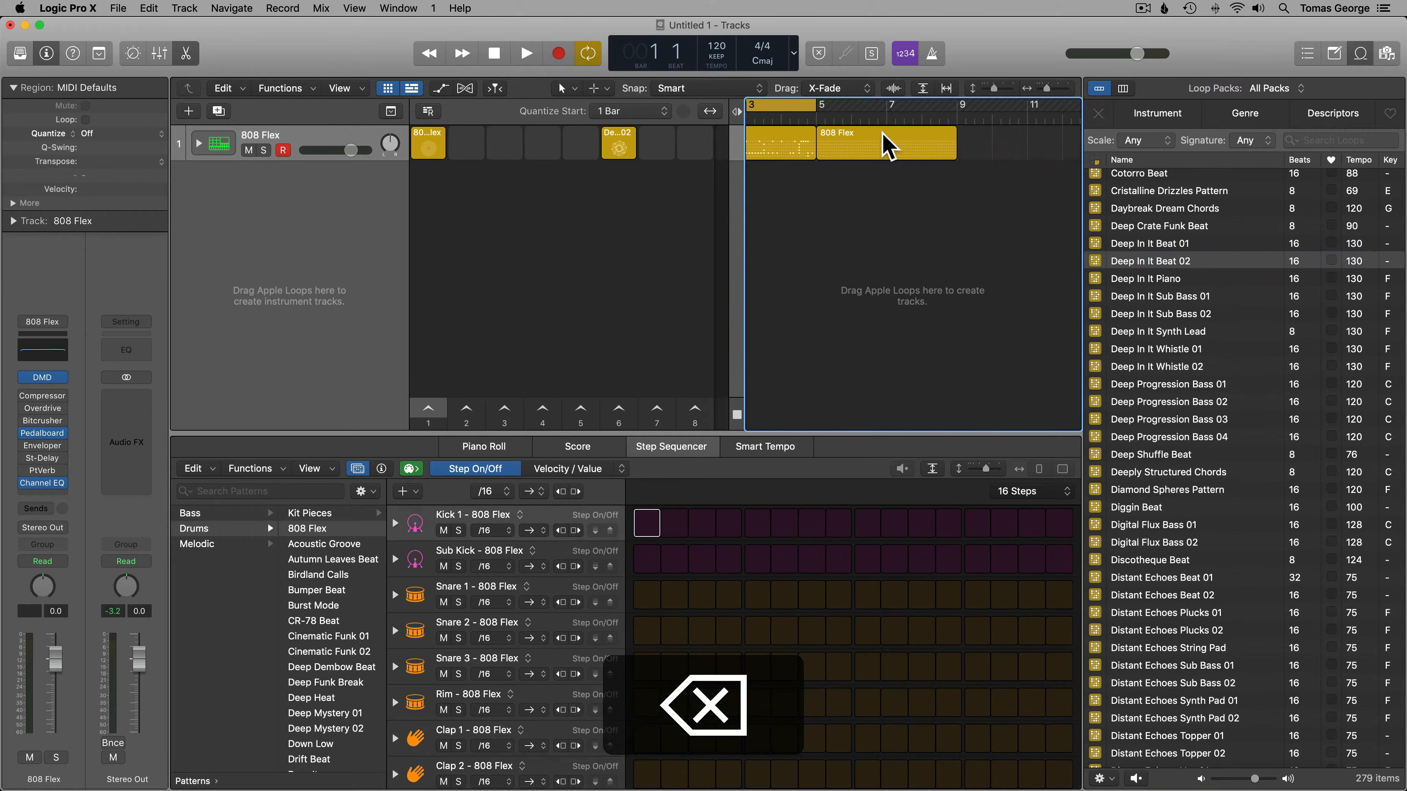
pyautogui.click(619, 143)
pyautogui.press('BackSpace')
pyautogui.hscroll(-3, 826, 158)
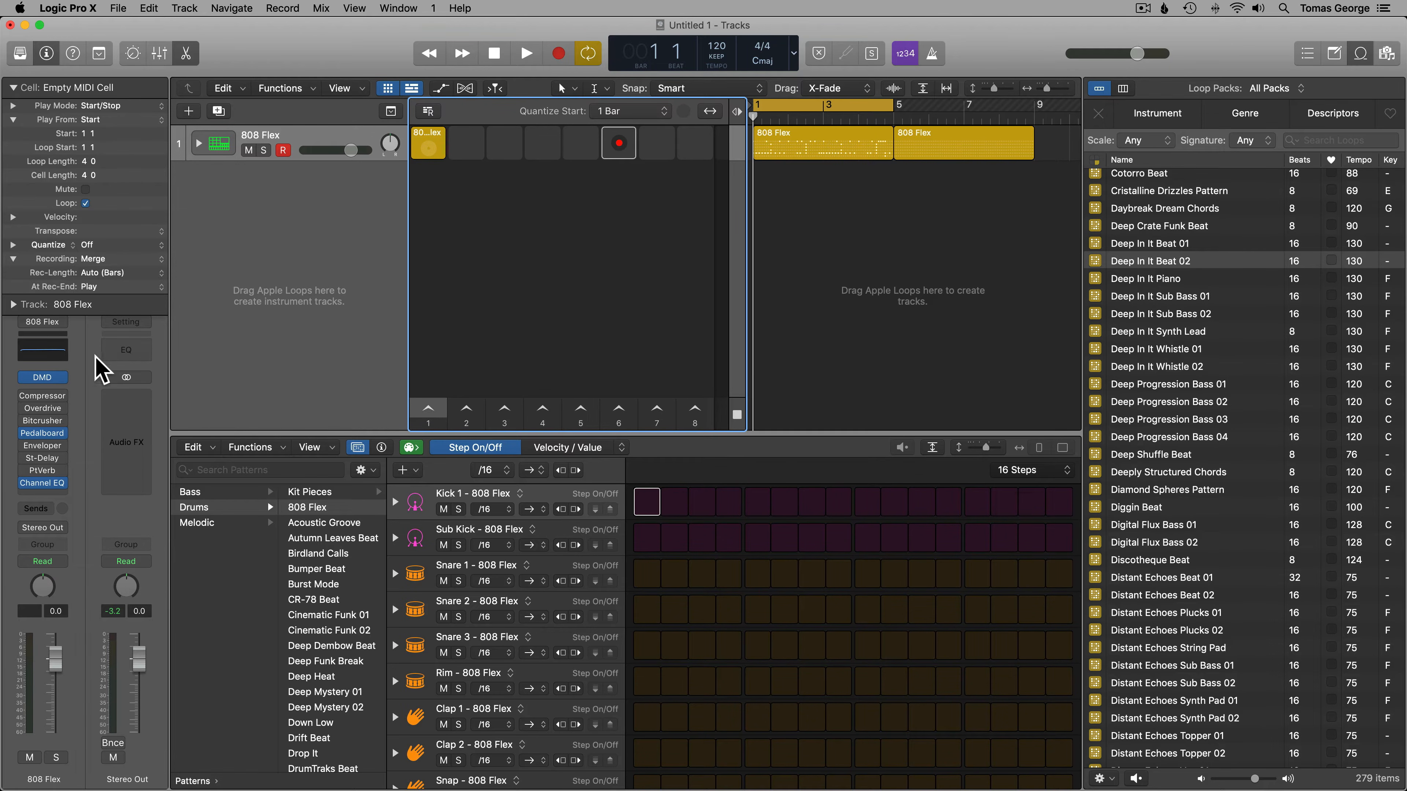
# - Briefly open Drum Machine Designer and the Library, close the Loop Browser, and select the second 808 Flex region
pyautogui.click(61, 378)
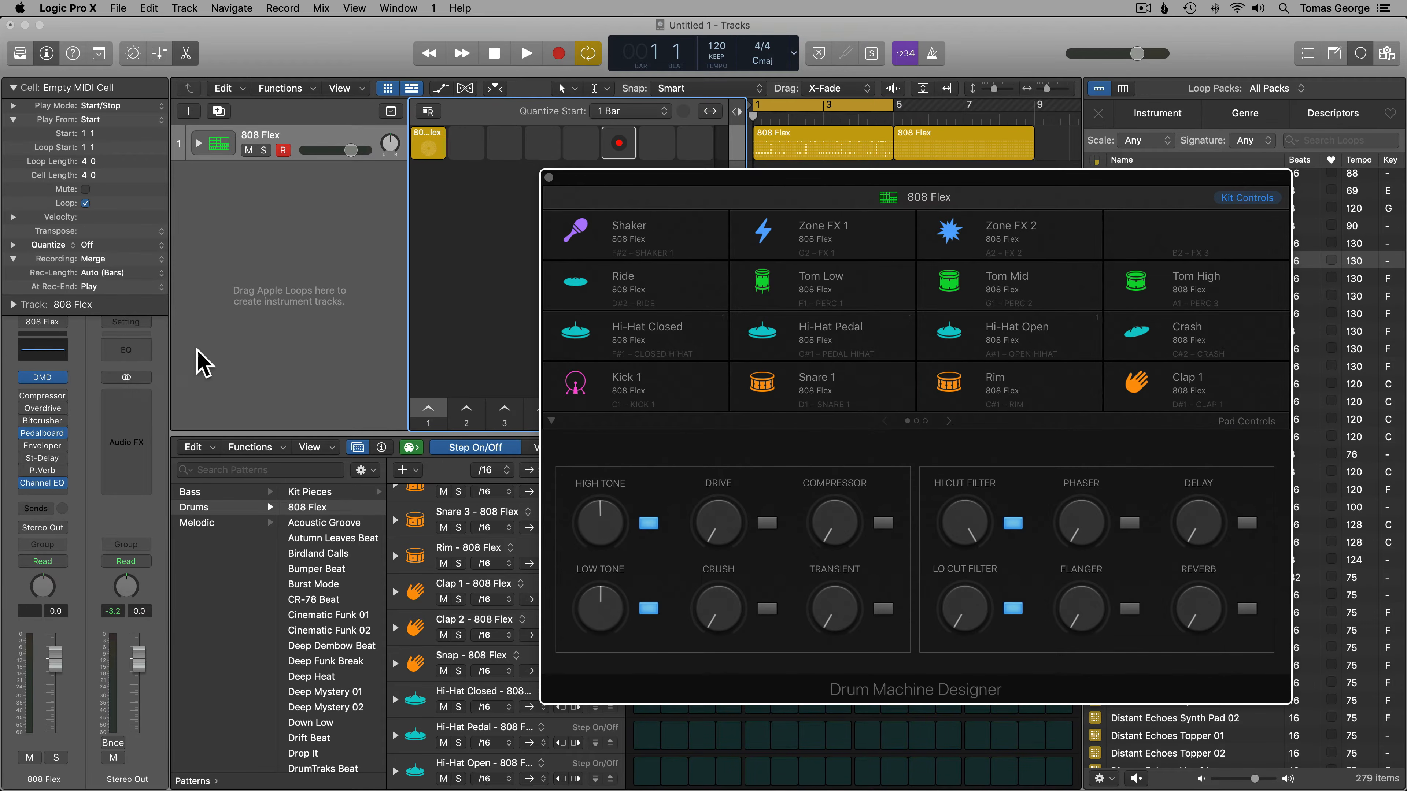
pyautogui.click(549, 178)
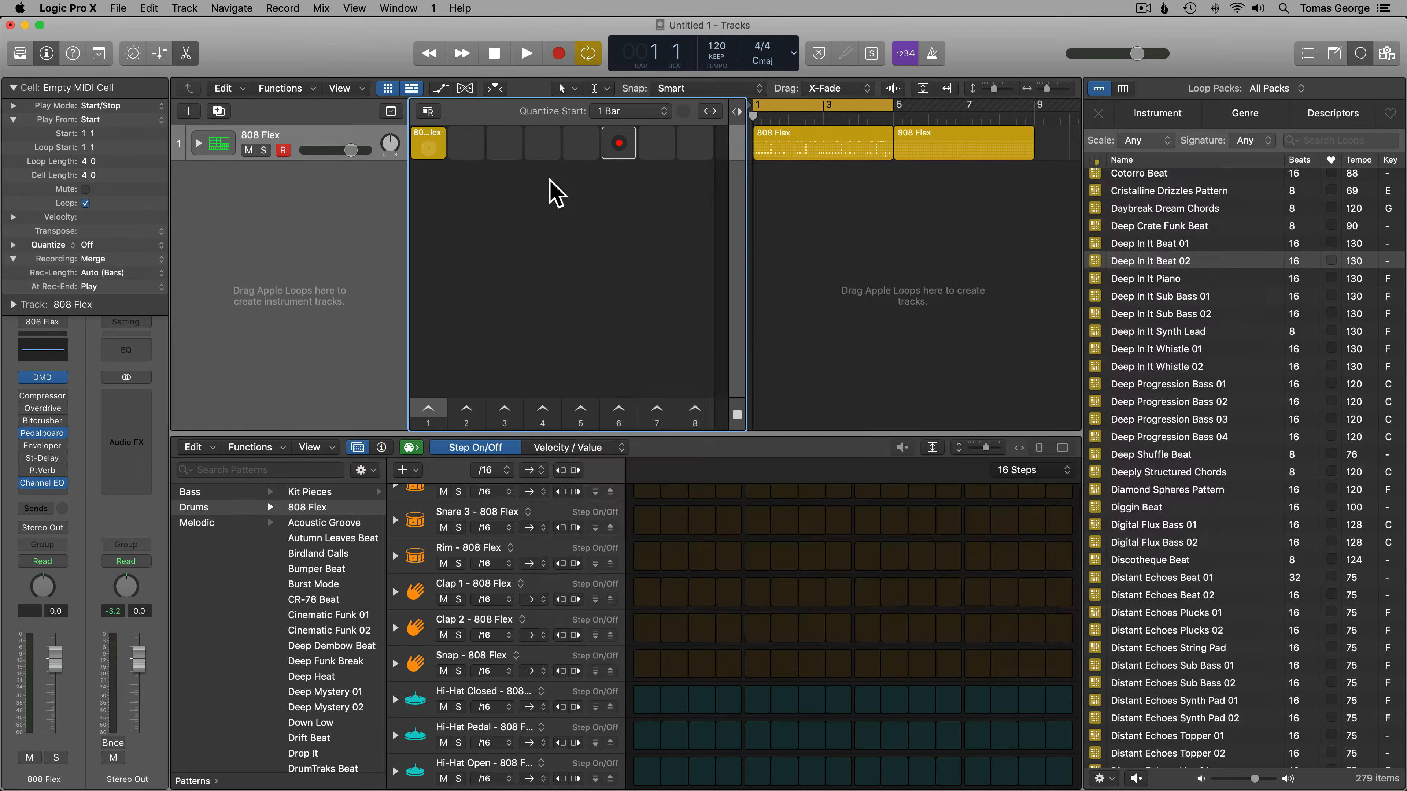
pyautogui.click(34, 56)
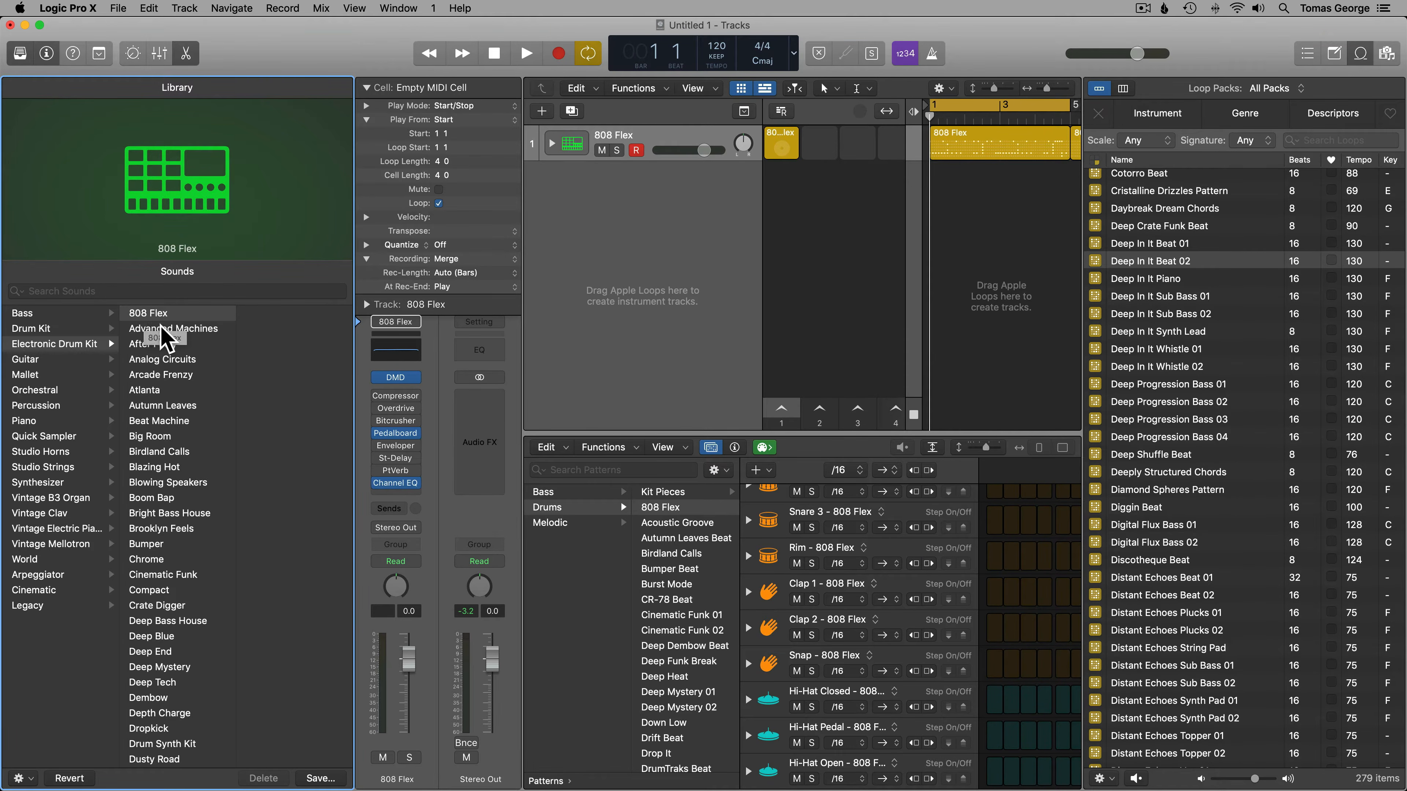
pyautogui.press('o')
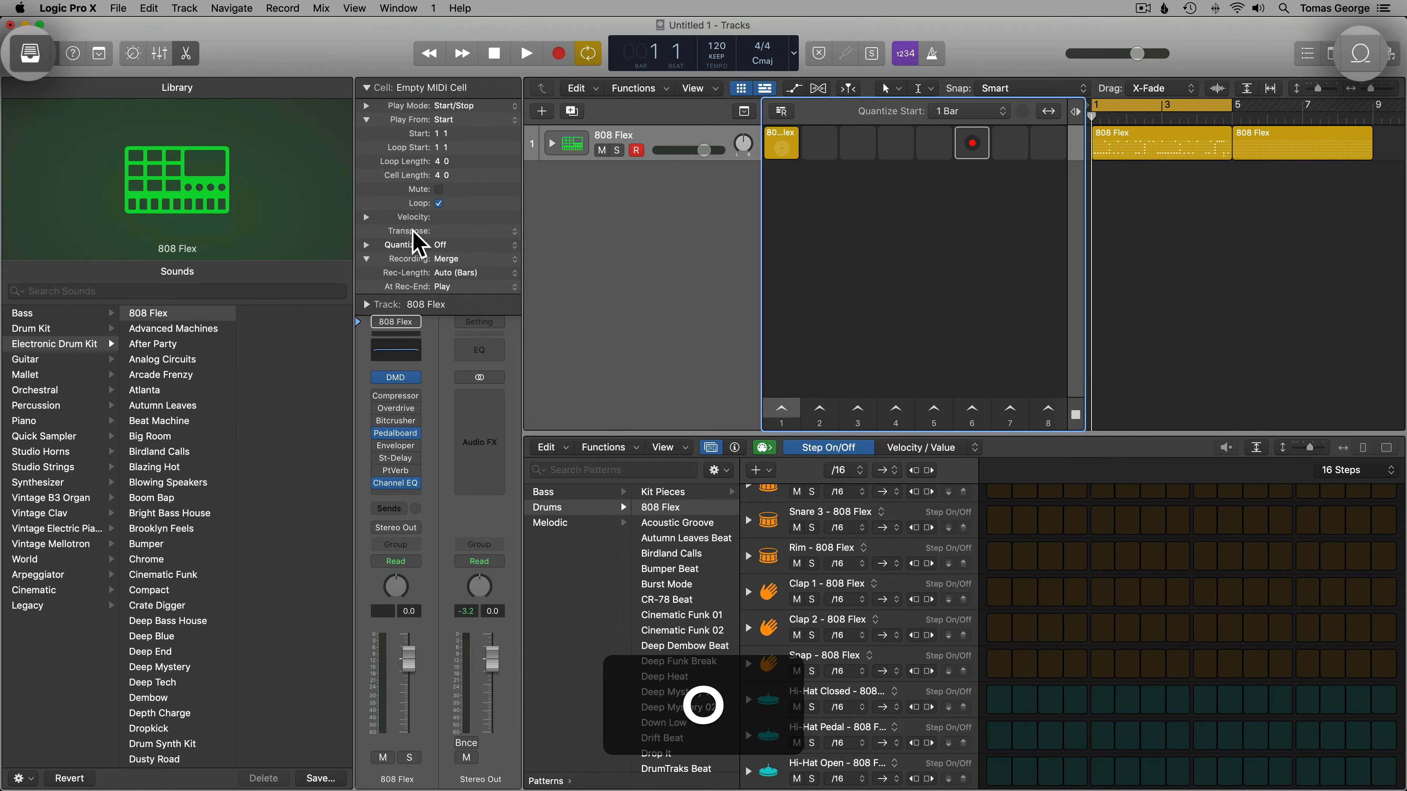
pyautogui.click(31, 62)
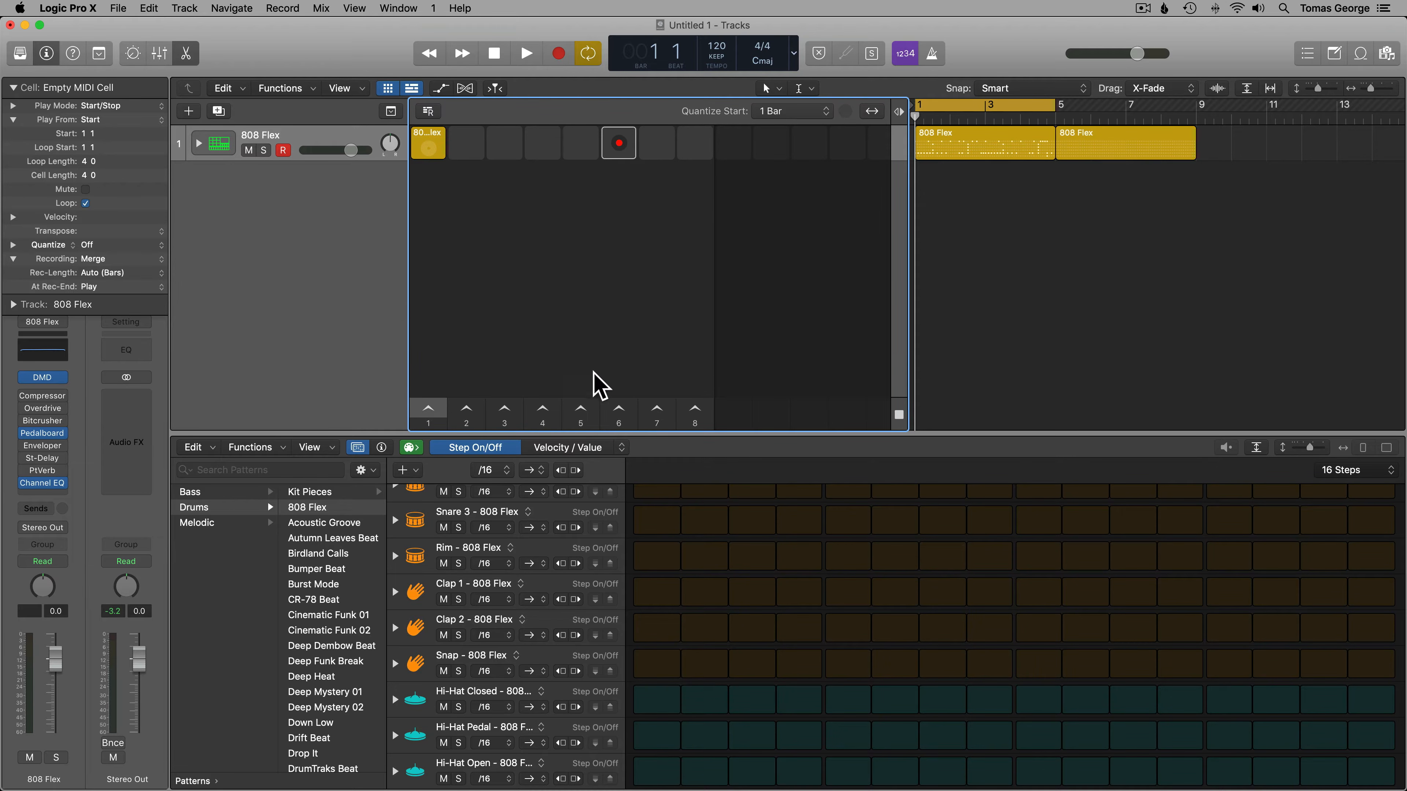
pyautogui.click(1092, 151)
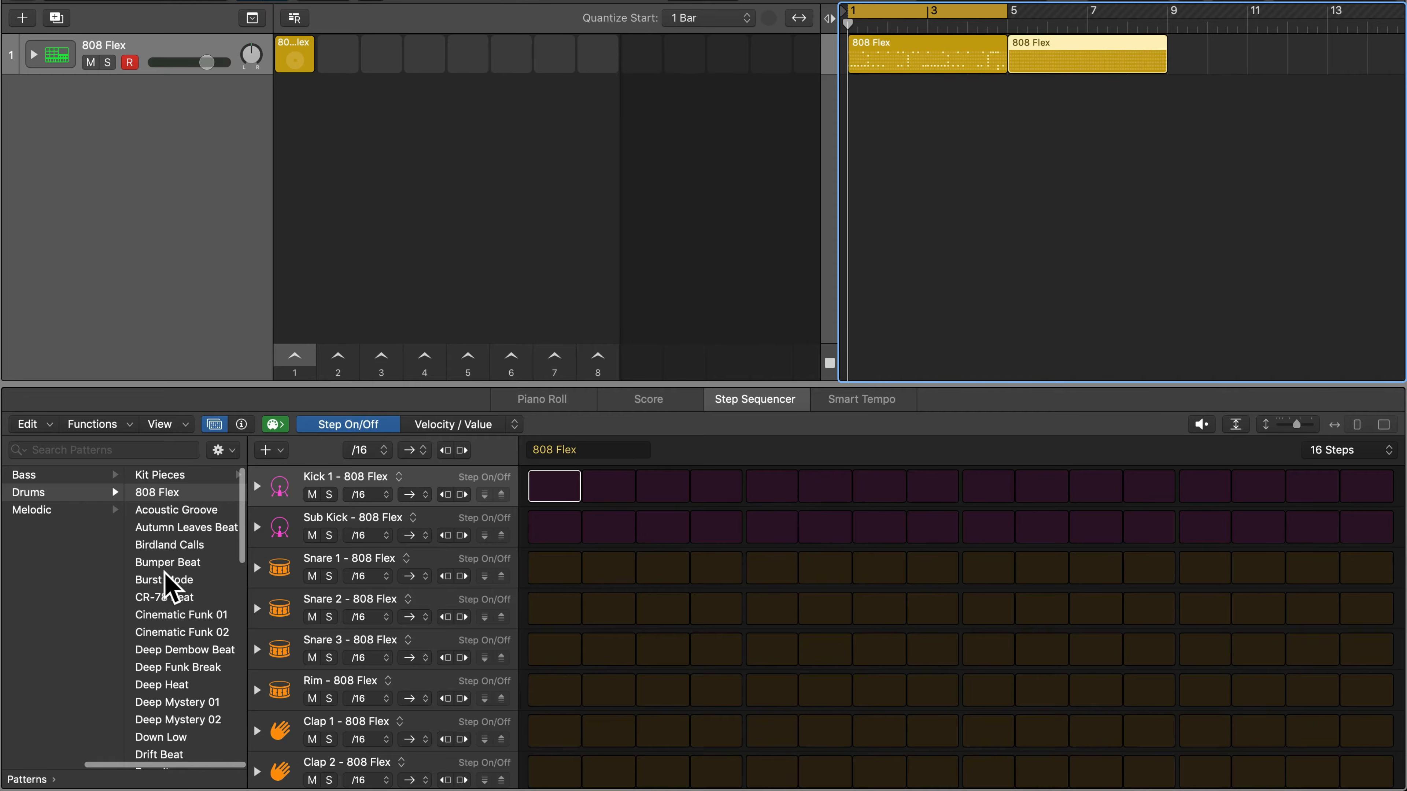
pyautogui.click(216, 426)
pyautogui.click(216, 425)
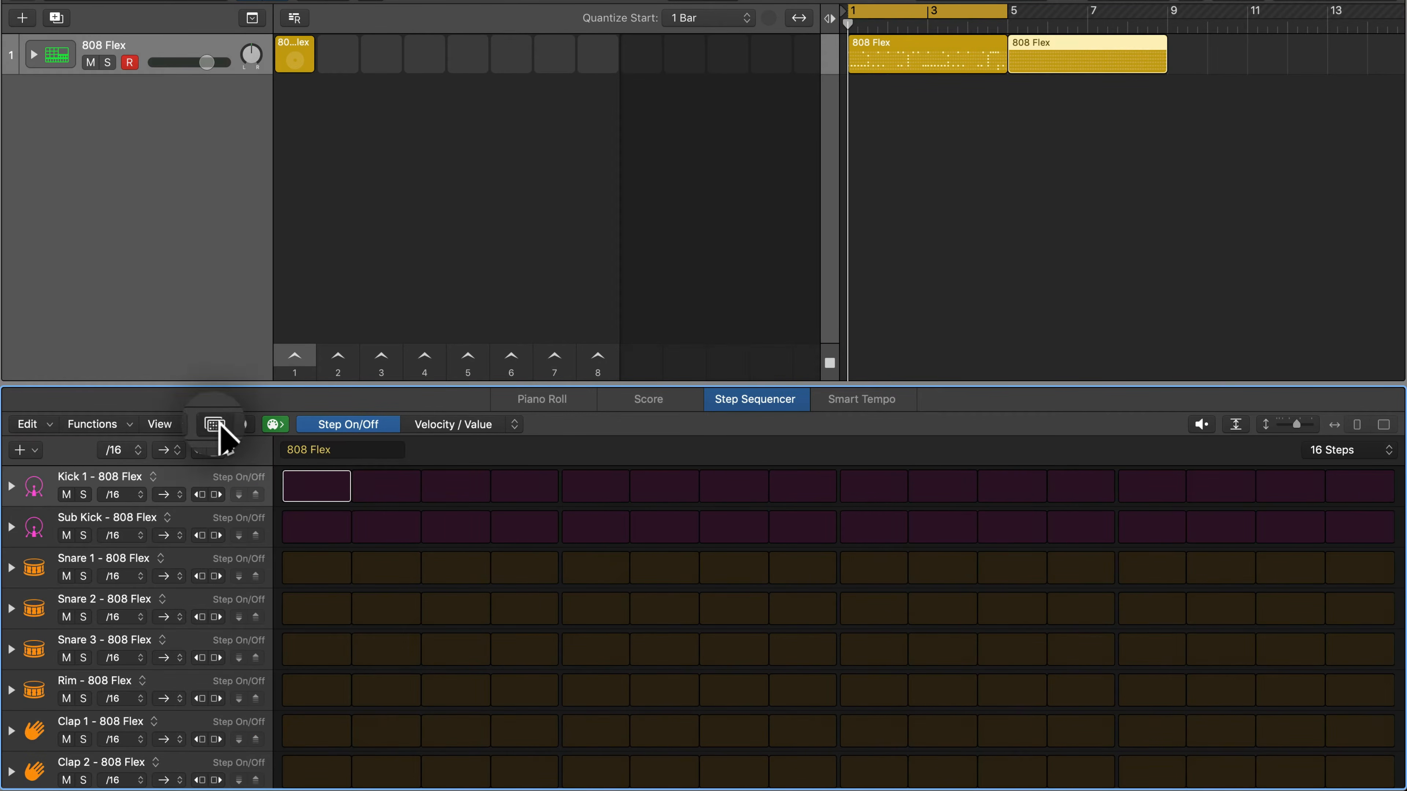
pyautogui.click(216, 426)
pyautogui.click(216, 426)
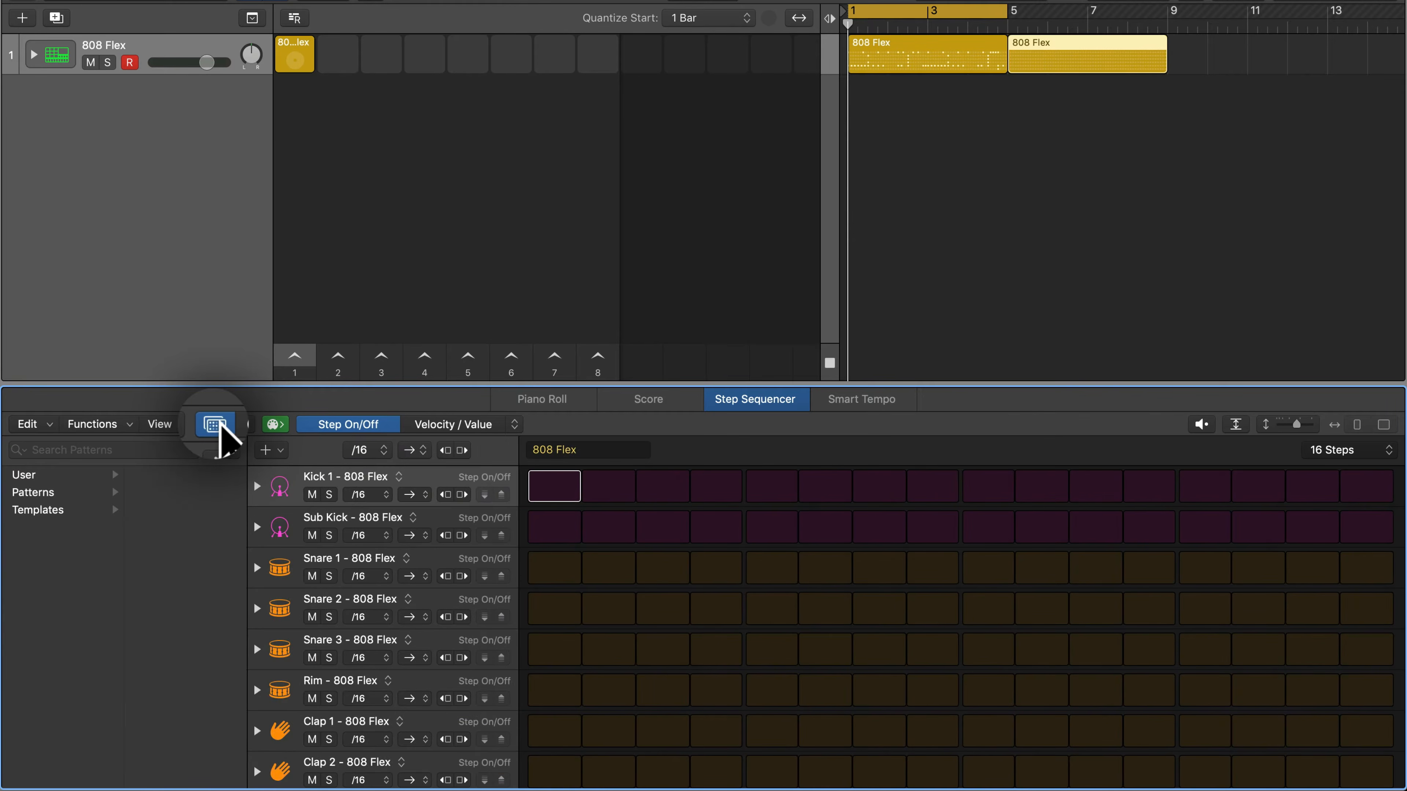
pyautogui.click(61, 478)
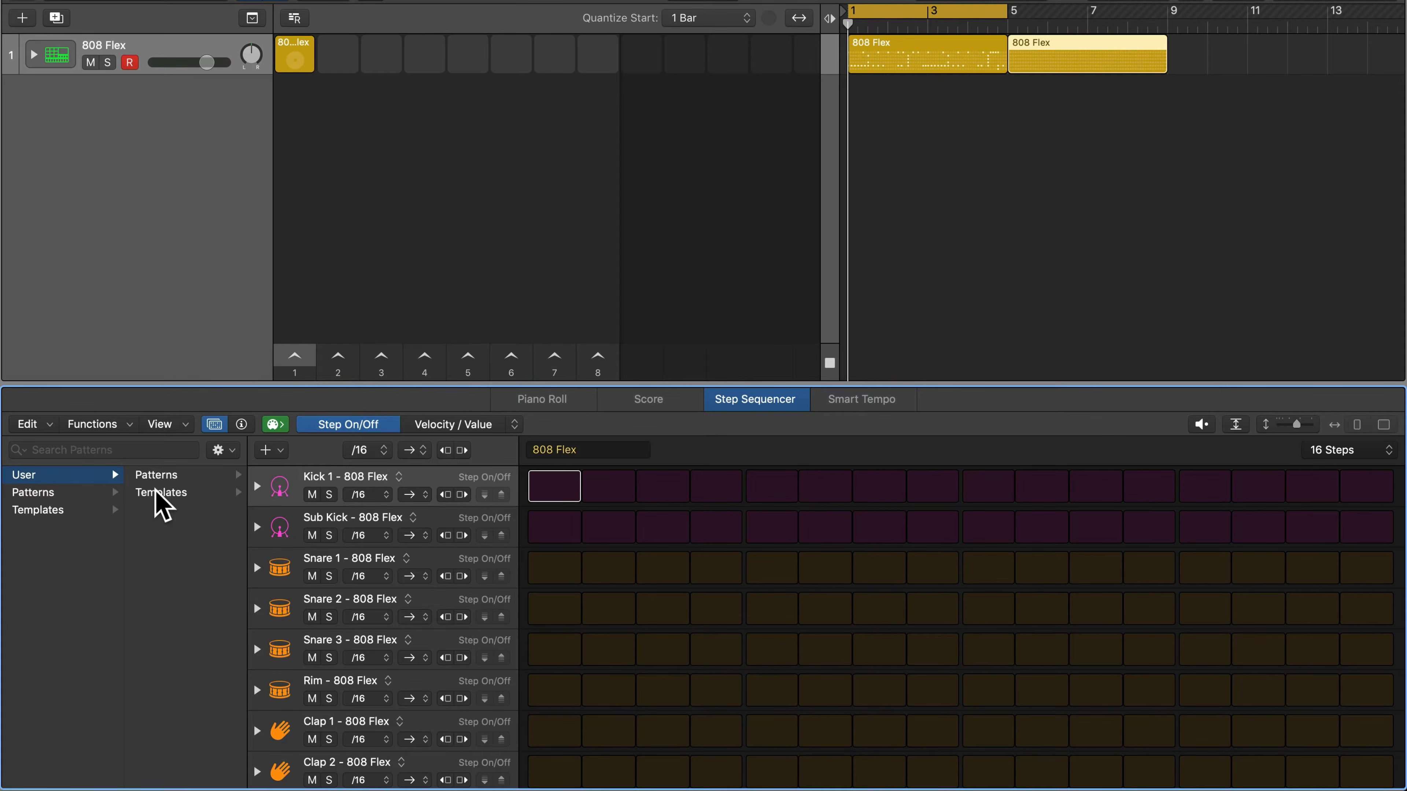
pyautogui.click(38, 492)
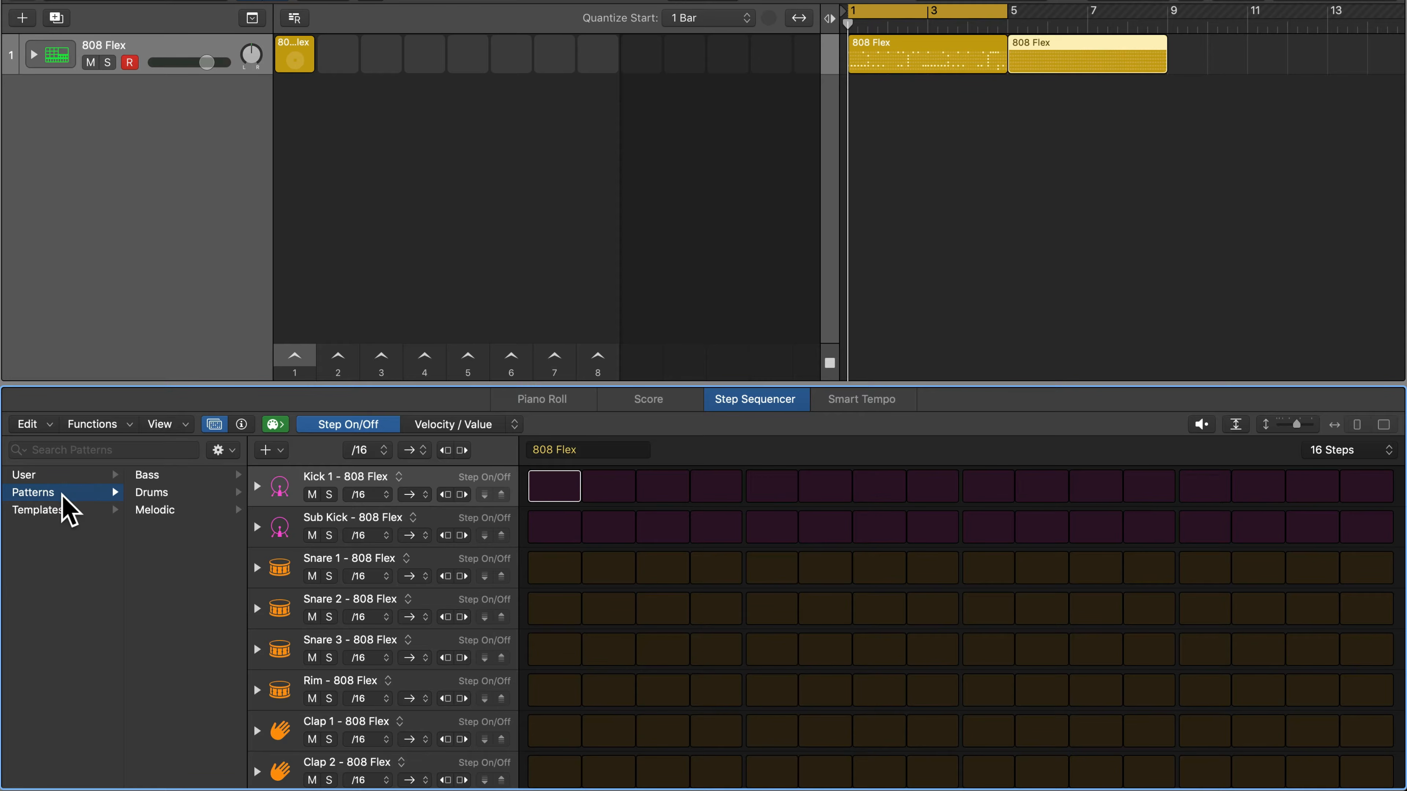
pyautogui.click(173, 493)
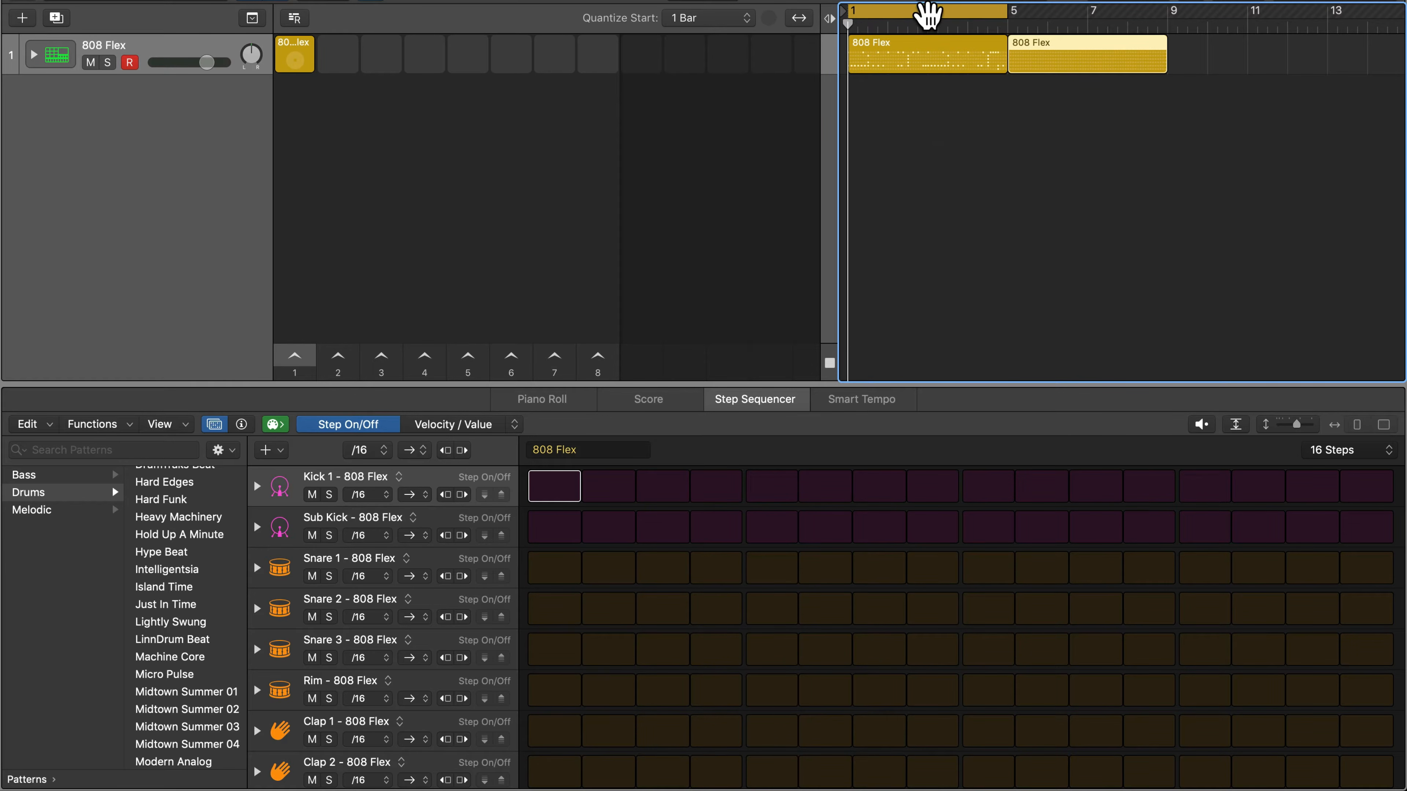
# - Set the cycle range to bars 5–9, load the Hard Funk pattern, and start playback
pyautogui.moveTo(907, 14); pyautogui.dragTo(1068, 43)
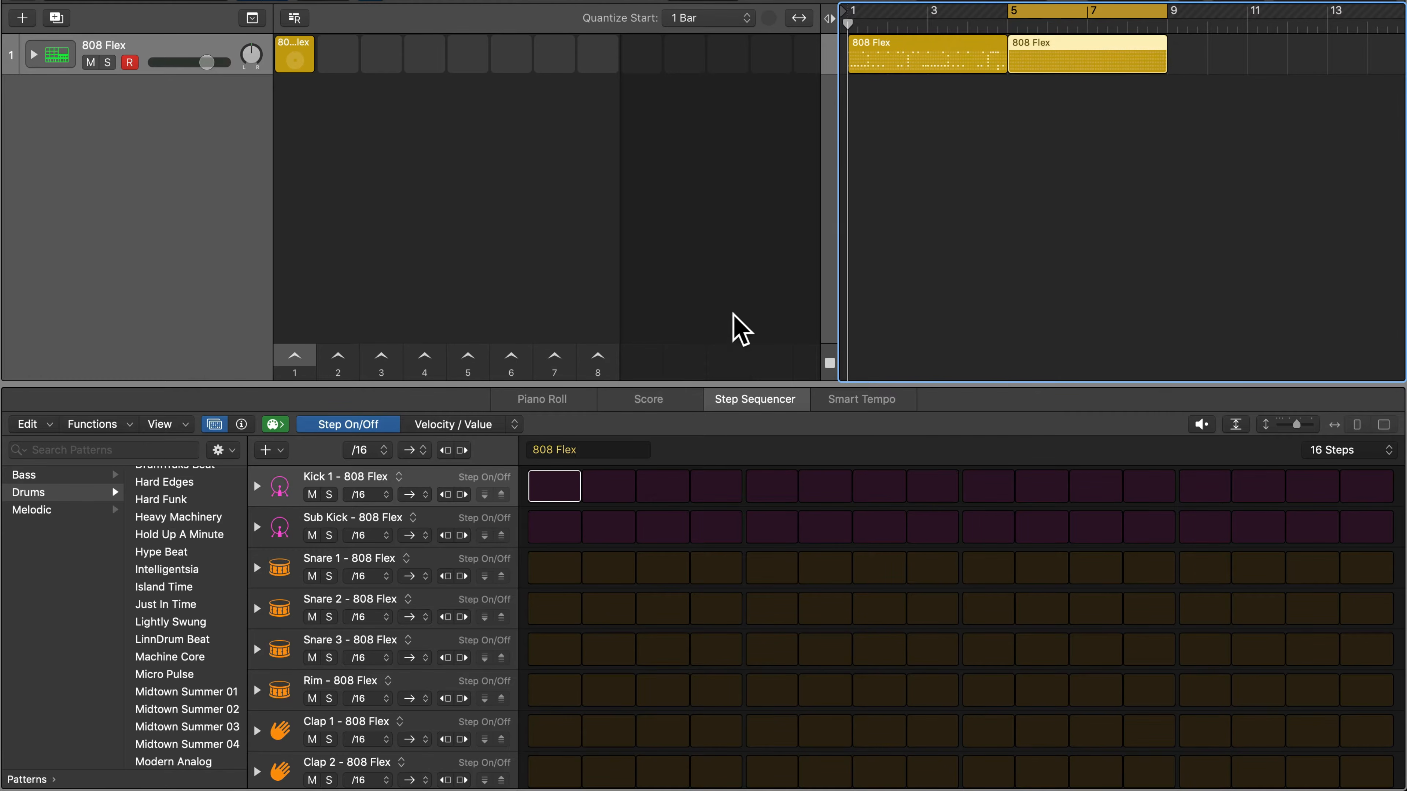
pyautogui.click(166, 499)
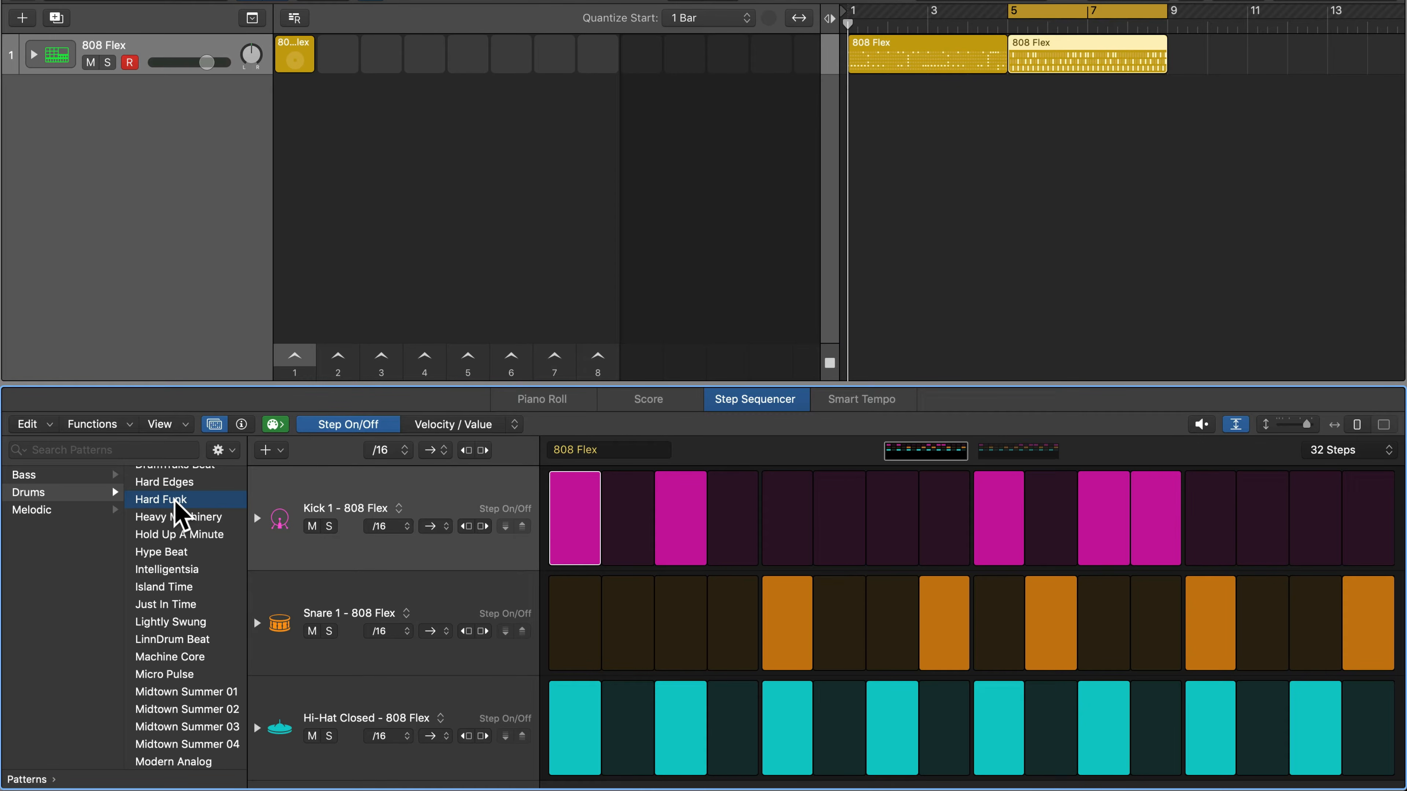
pyautogui.press('space')
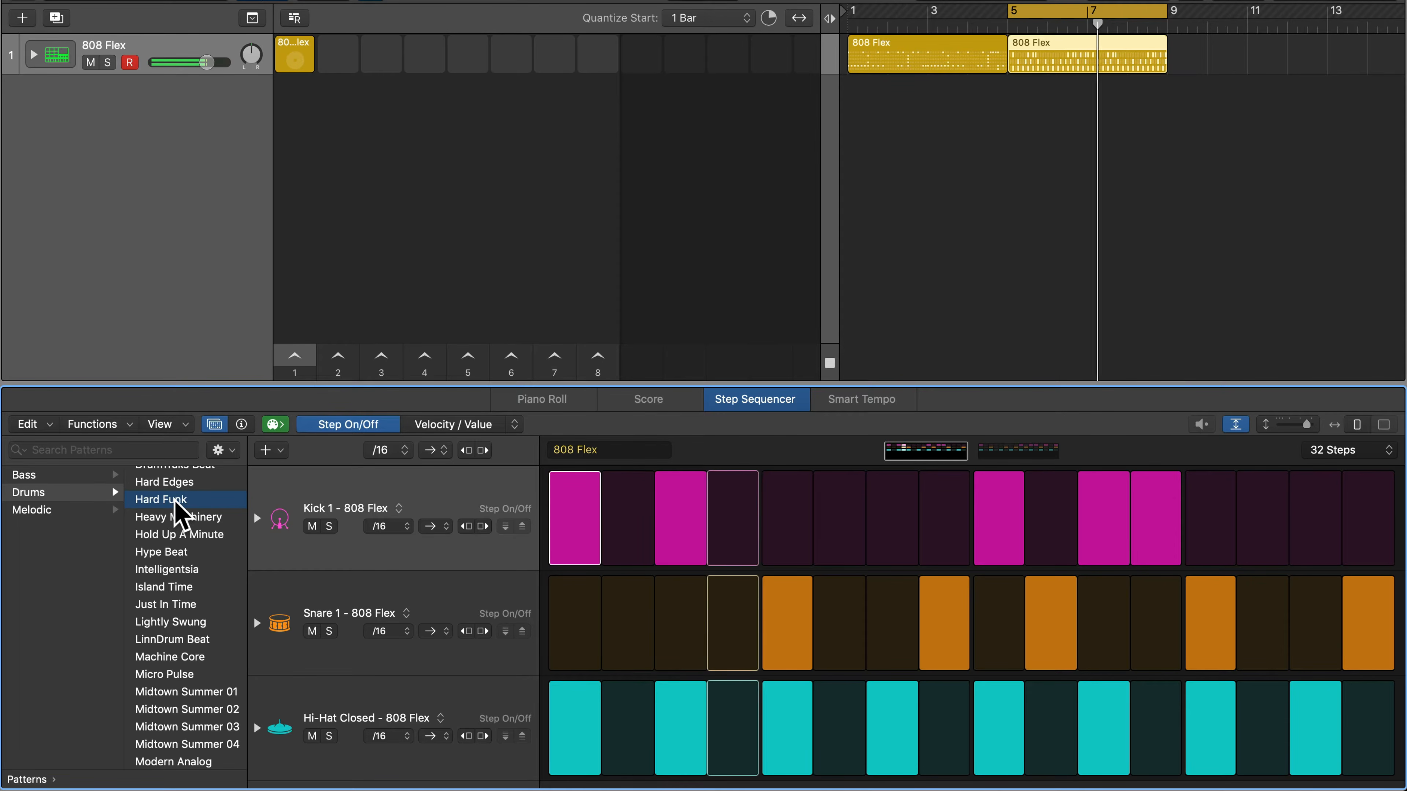
# - Audition Heavy Machinery, Hold Up A Minute, Hype Beat, Intelligentsia and Island Time, then stop playback
pyautogui.click(176, 518)
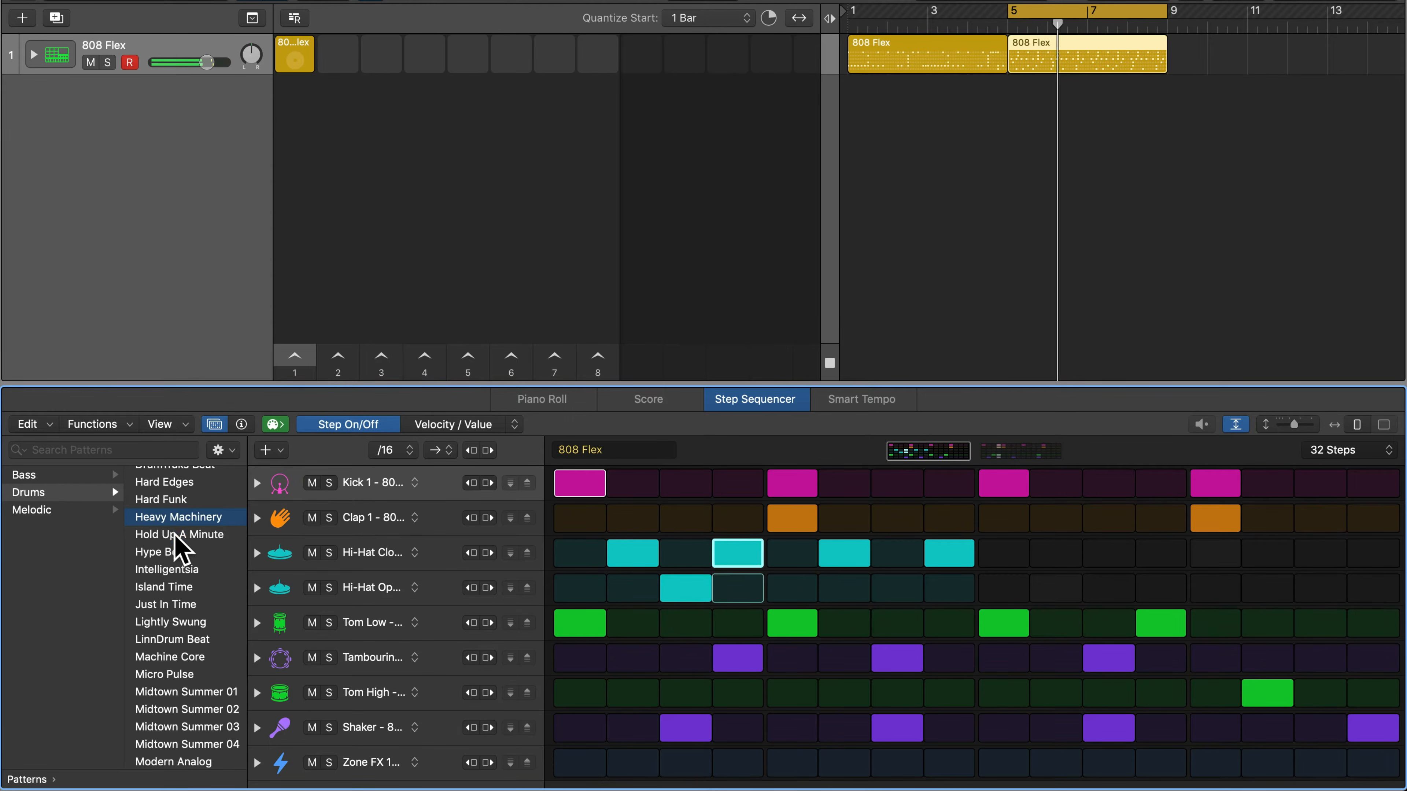
pyautogui.click(177, 533)
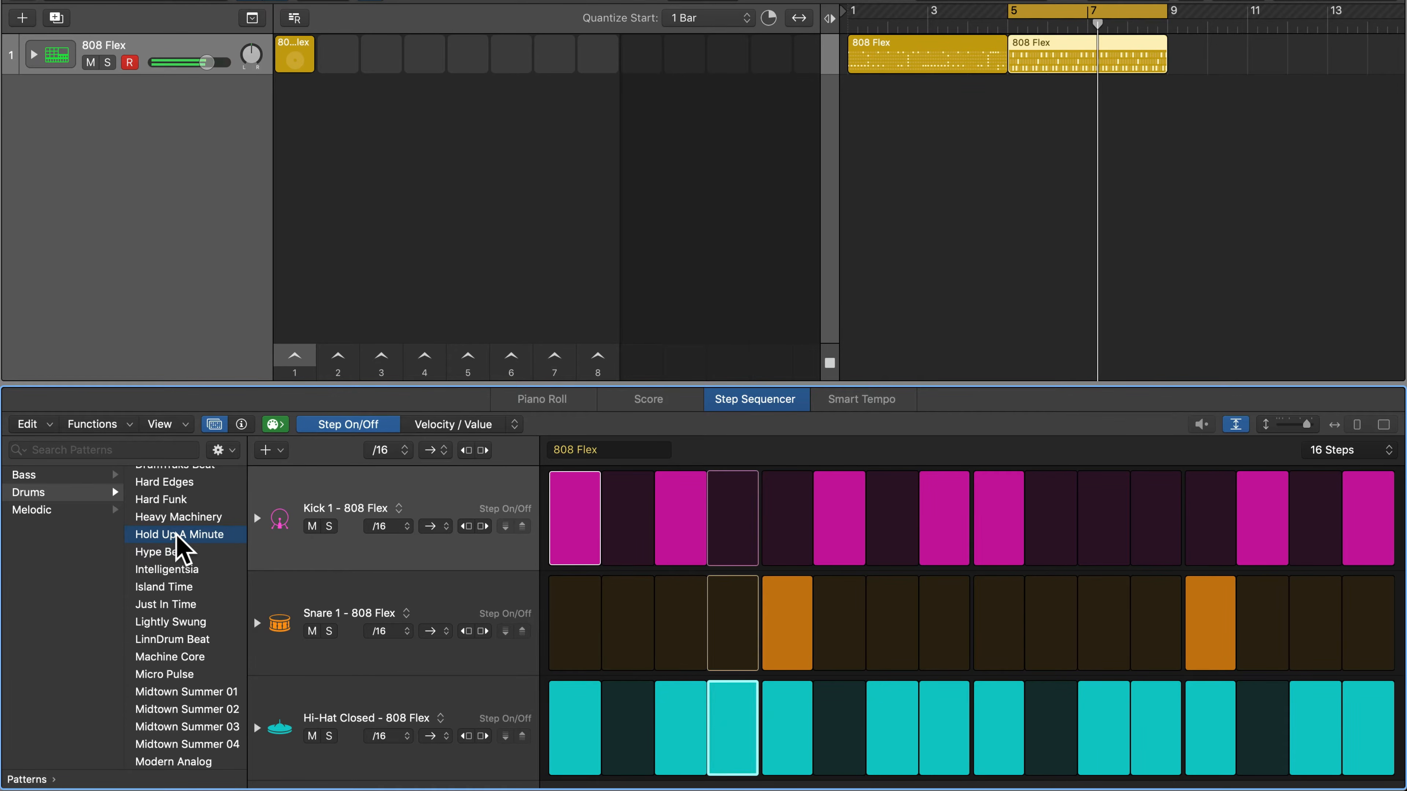
pyautogui.click(172, 554)
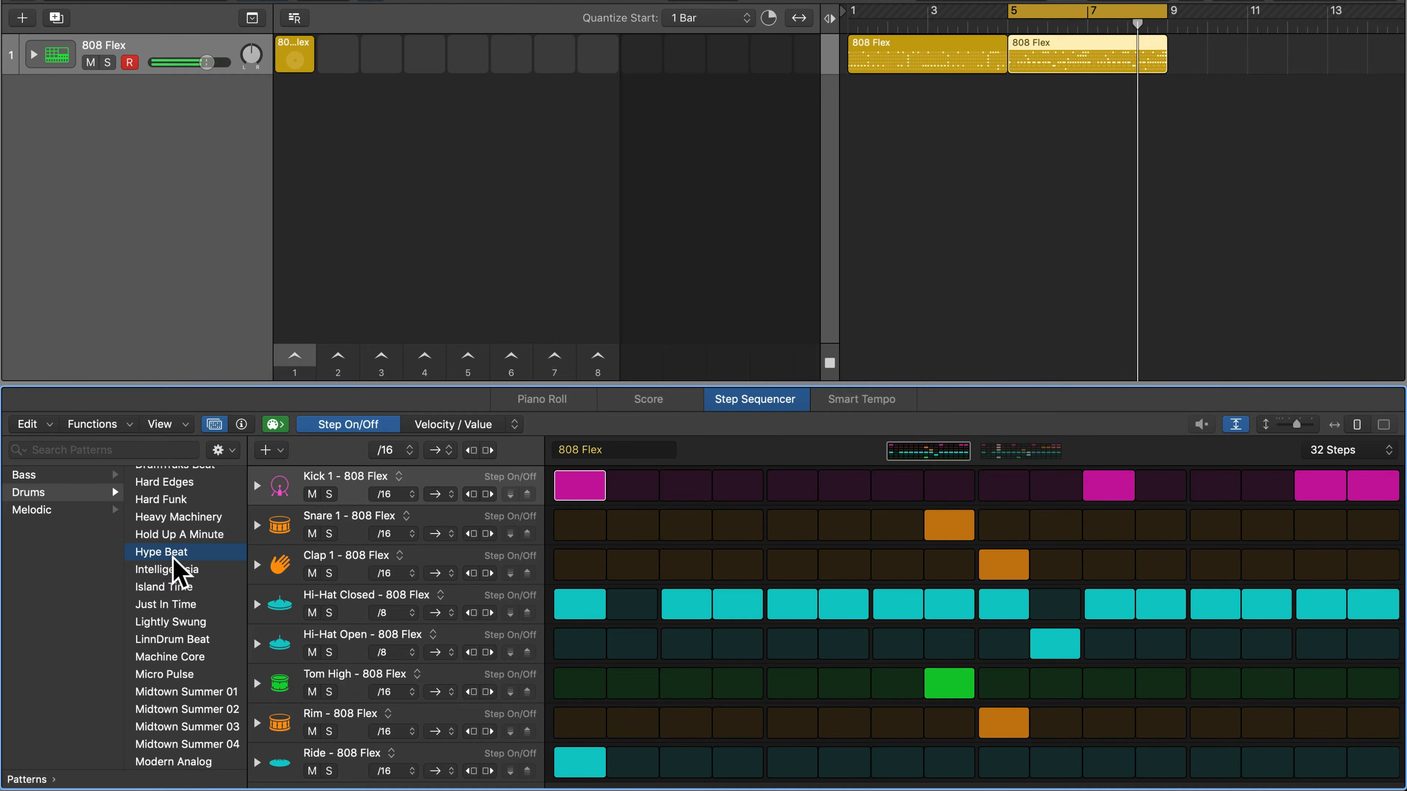
pyautogui.click(177, 570)
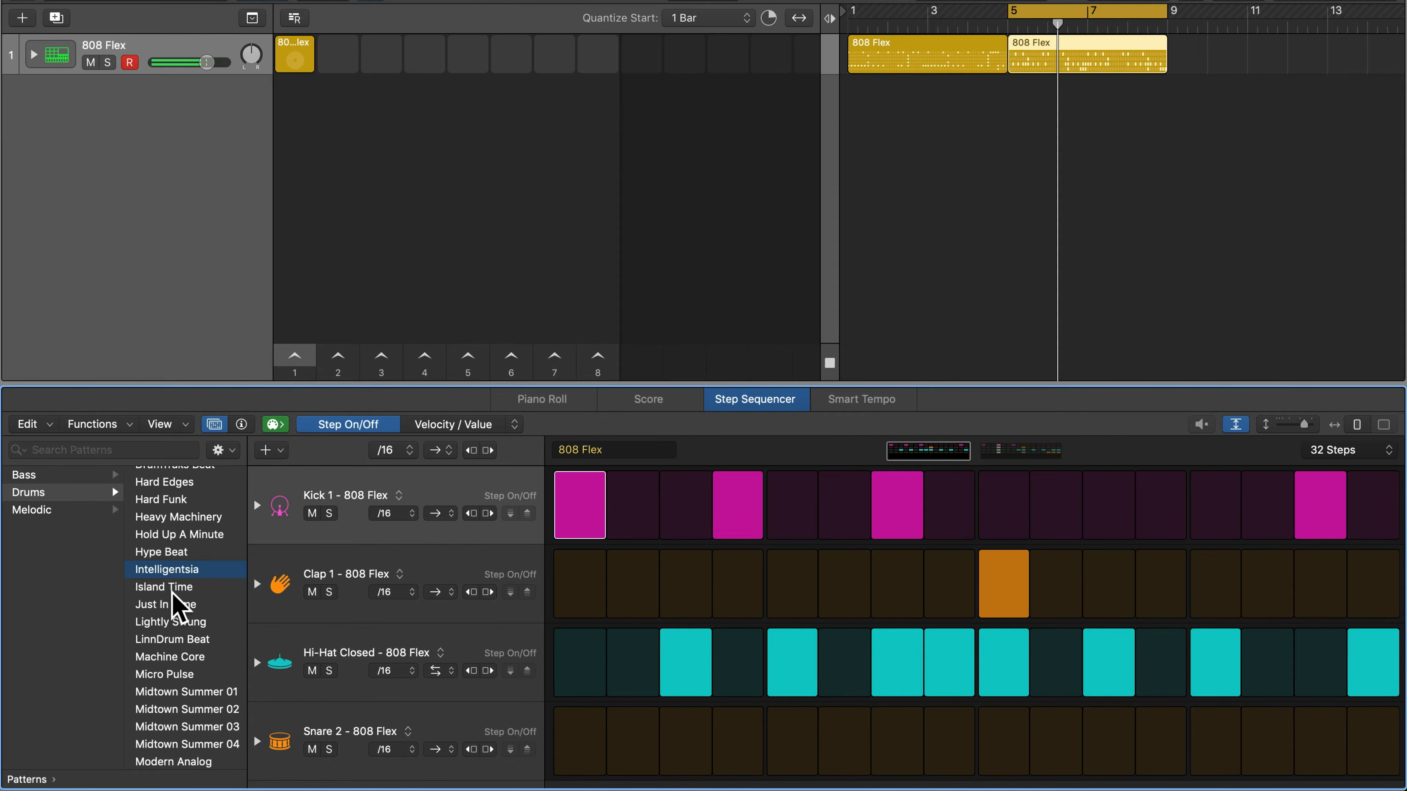
pyautogui.click(173, 590)
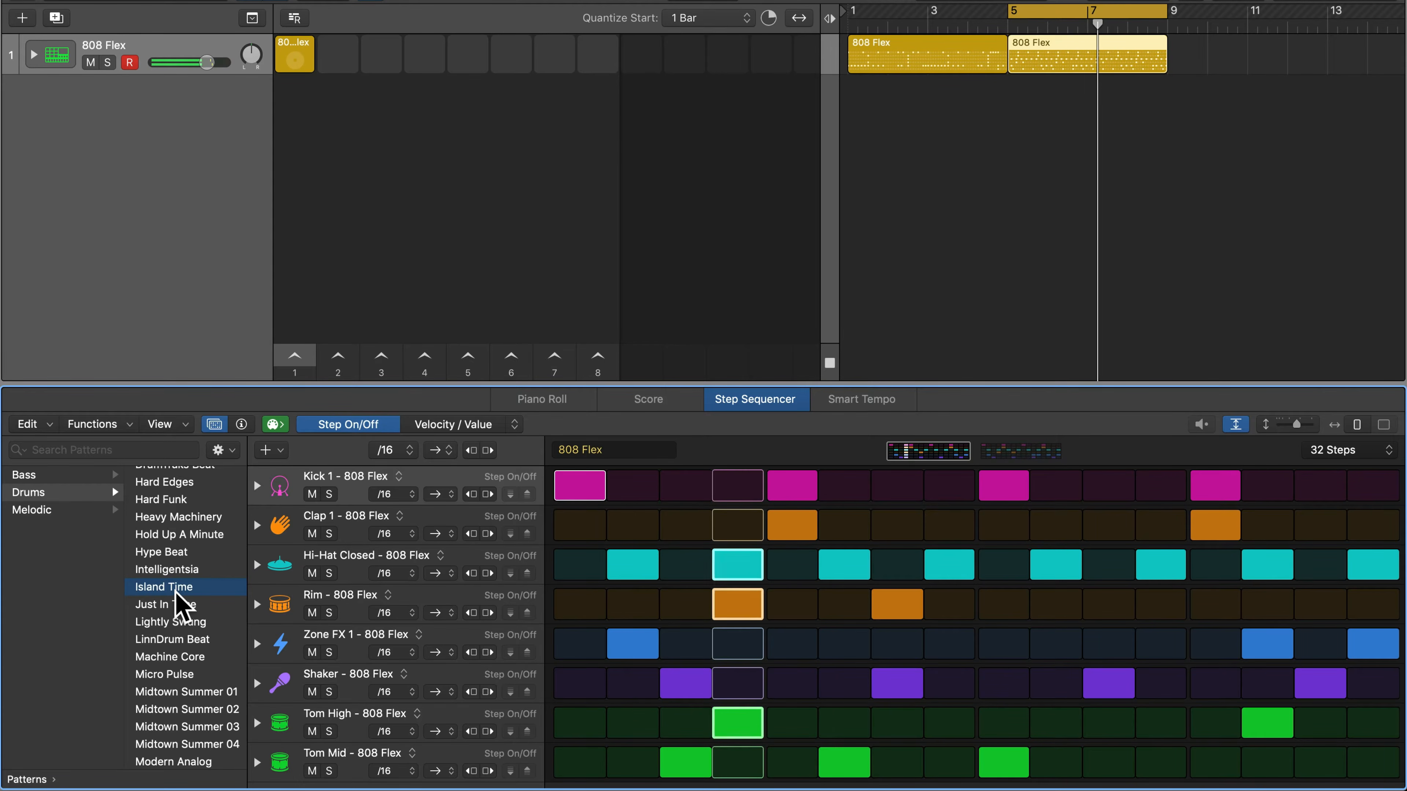
pyautogui.press('space')
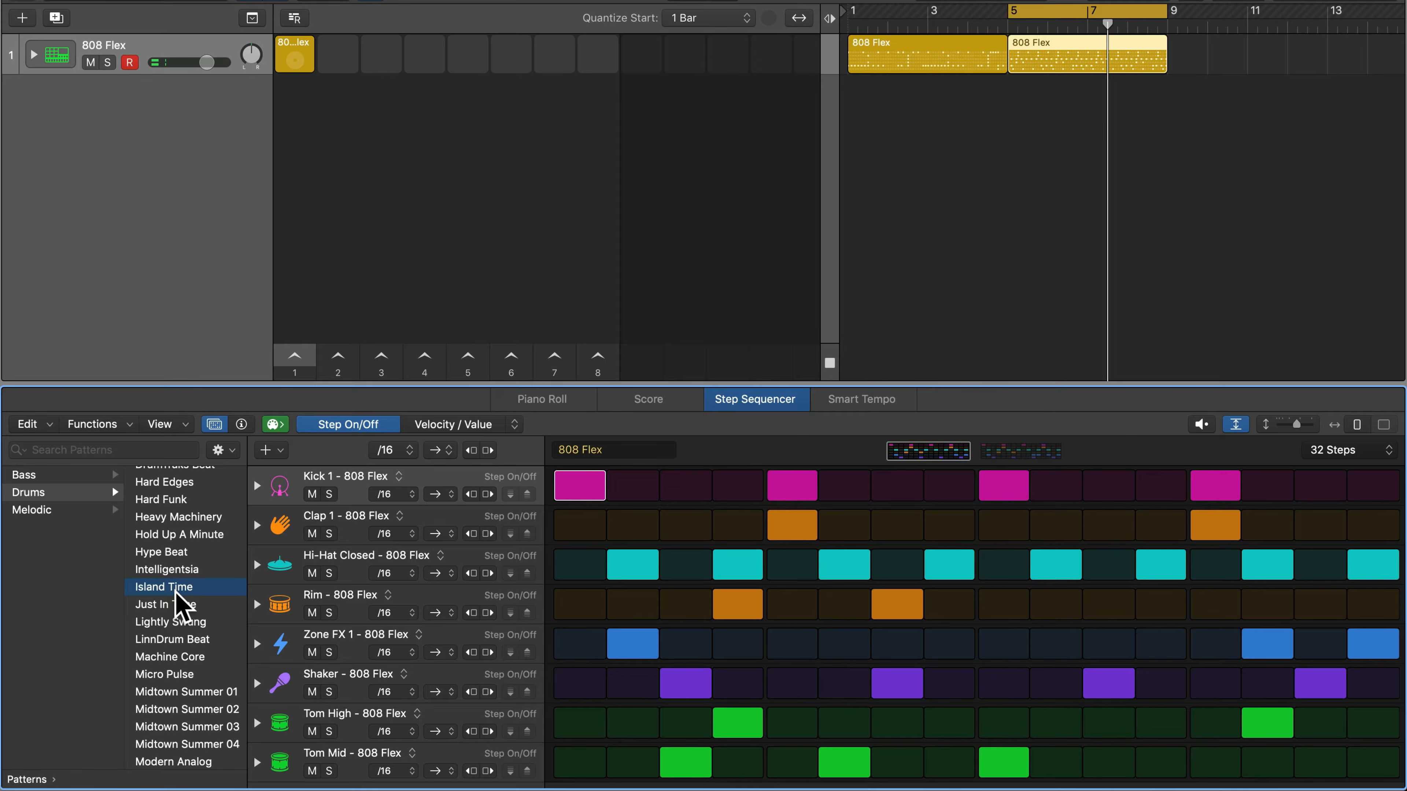
# - Undo back through the auditioned pattern changes
pyautogui.scroll(2, 183, 607)
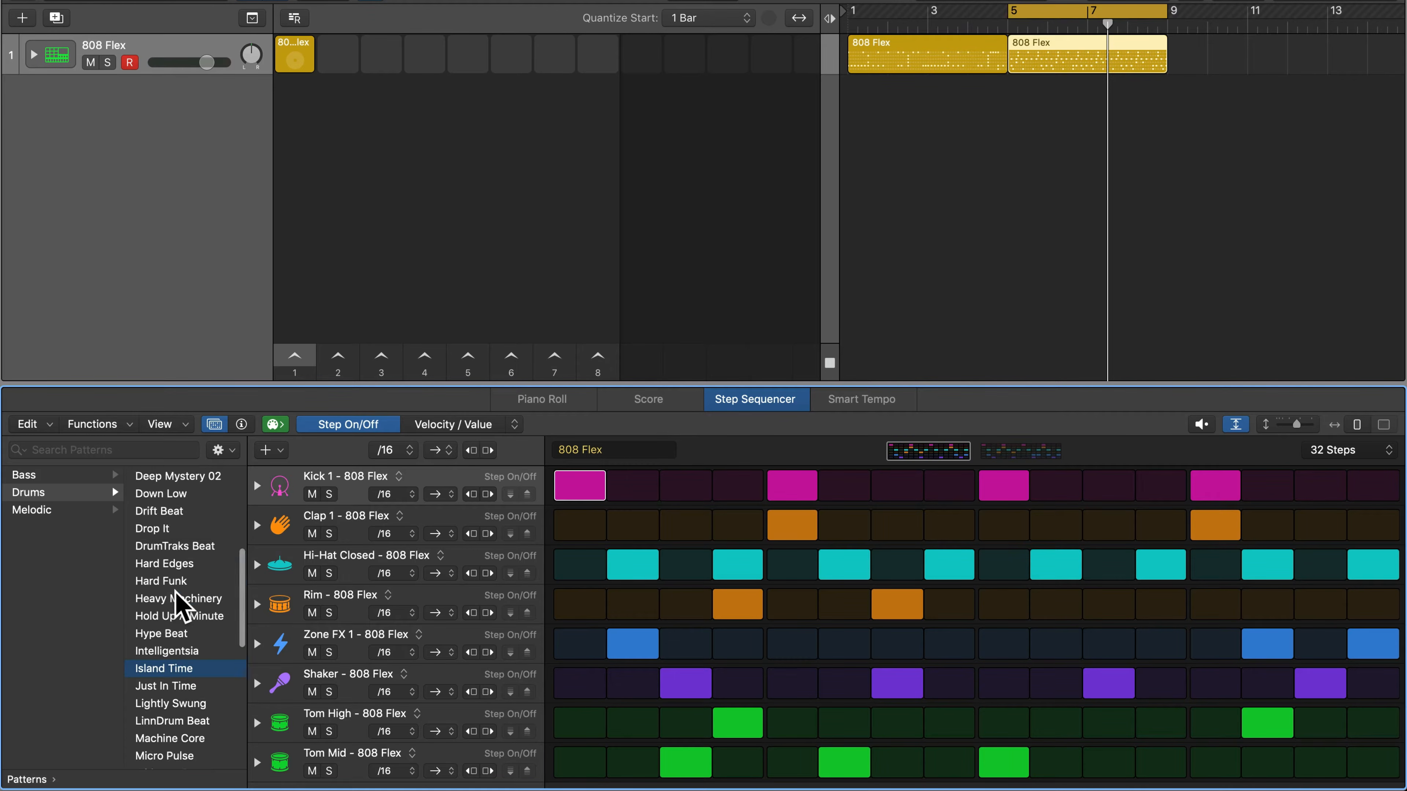
pyautogui.press('super+z')
pyautogui.press('super+z')
pyautogui.press('super+z')
pyautogui.press('super+z')
pyautogui.press('super+z')
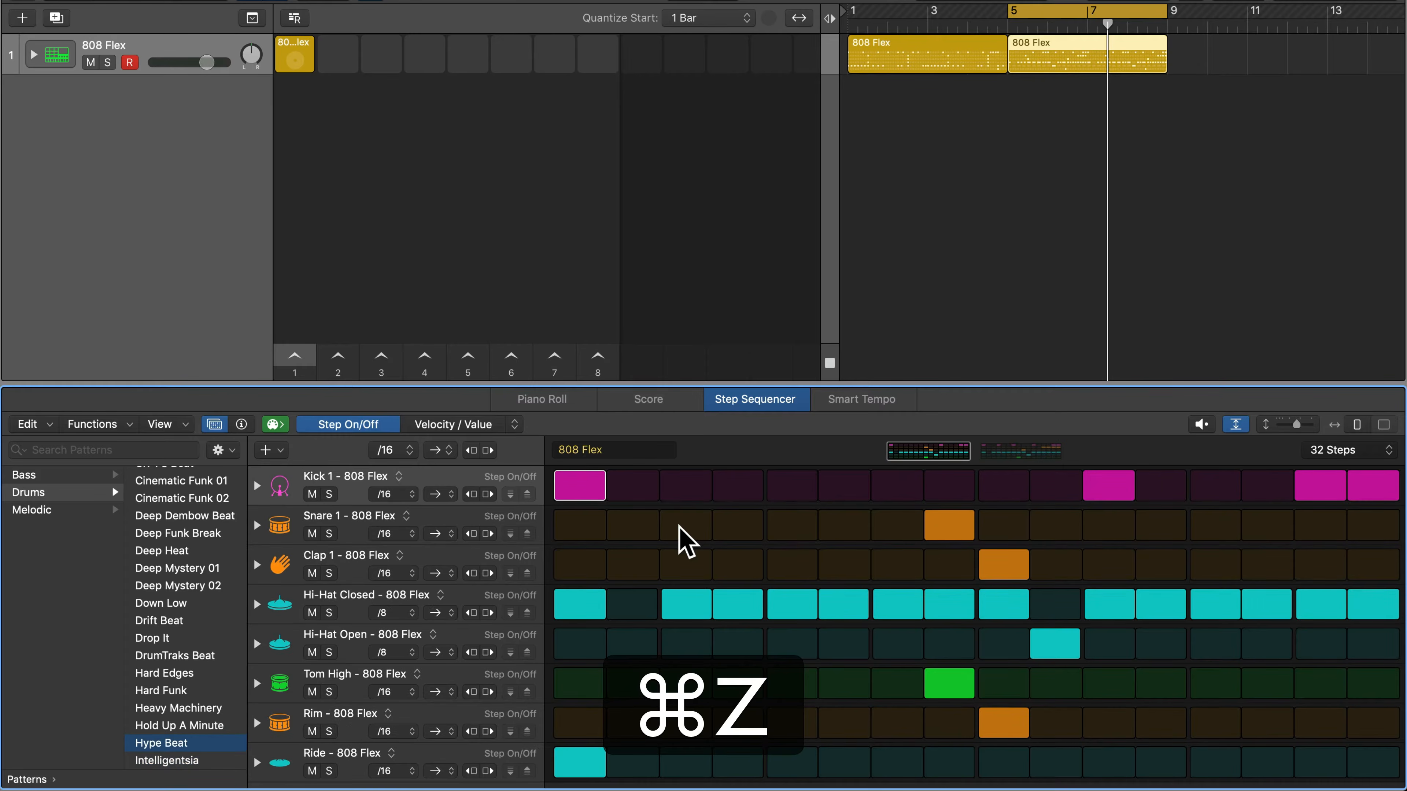
pyautogui.press('super+z')
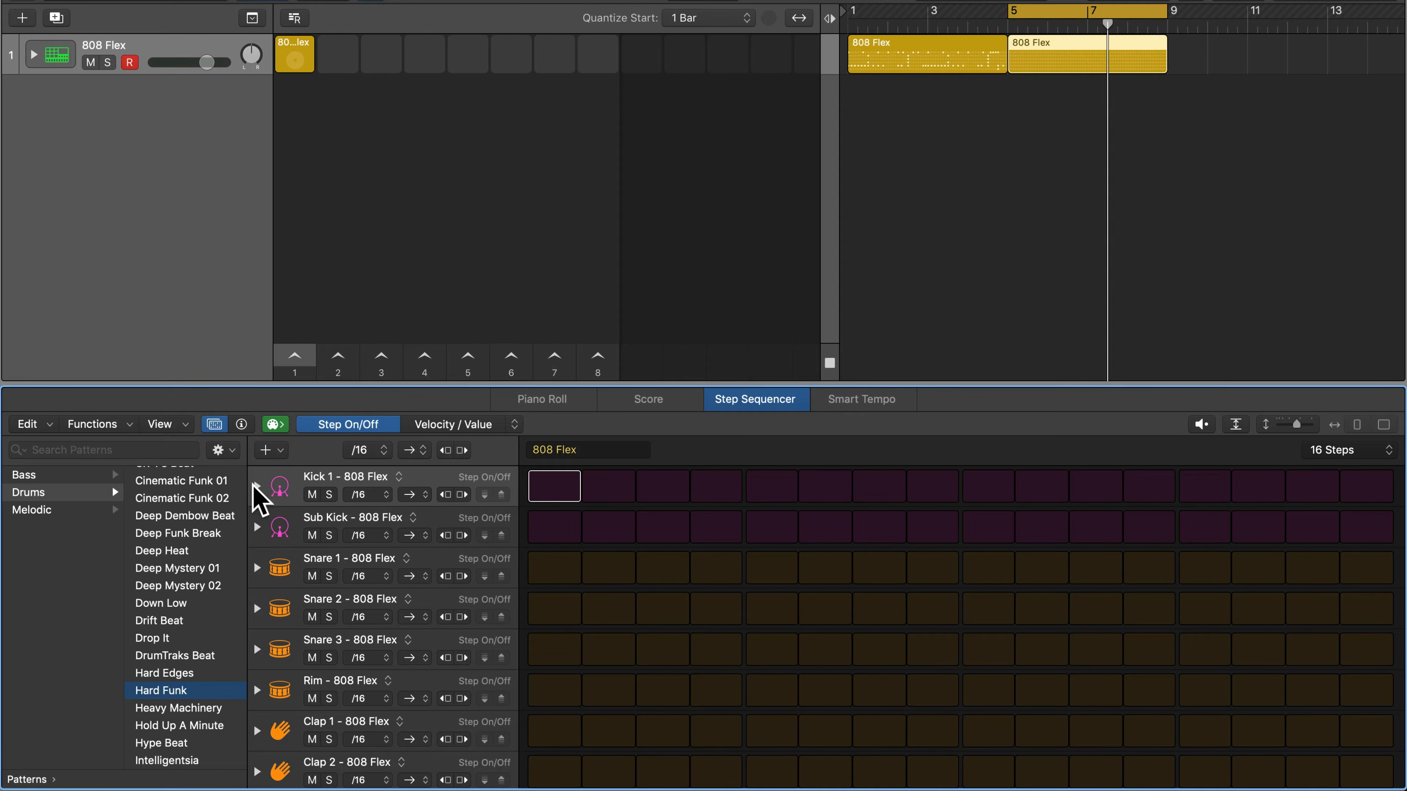
# - Hide the Pattern Browser and scroll through the drum rows back up to Kick 1
pyautogui.click(215, 426)
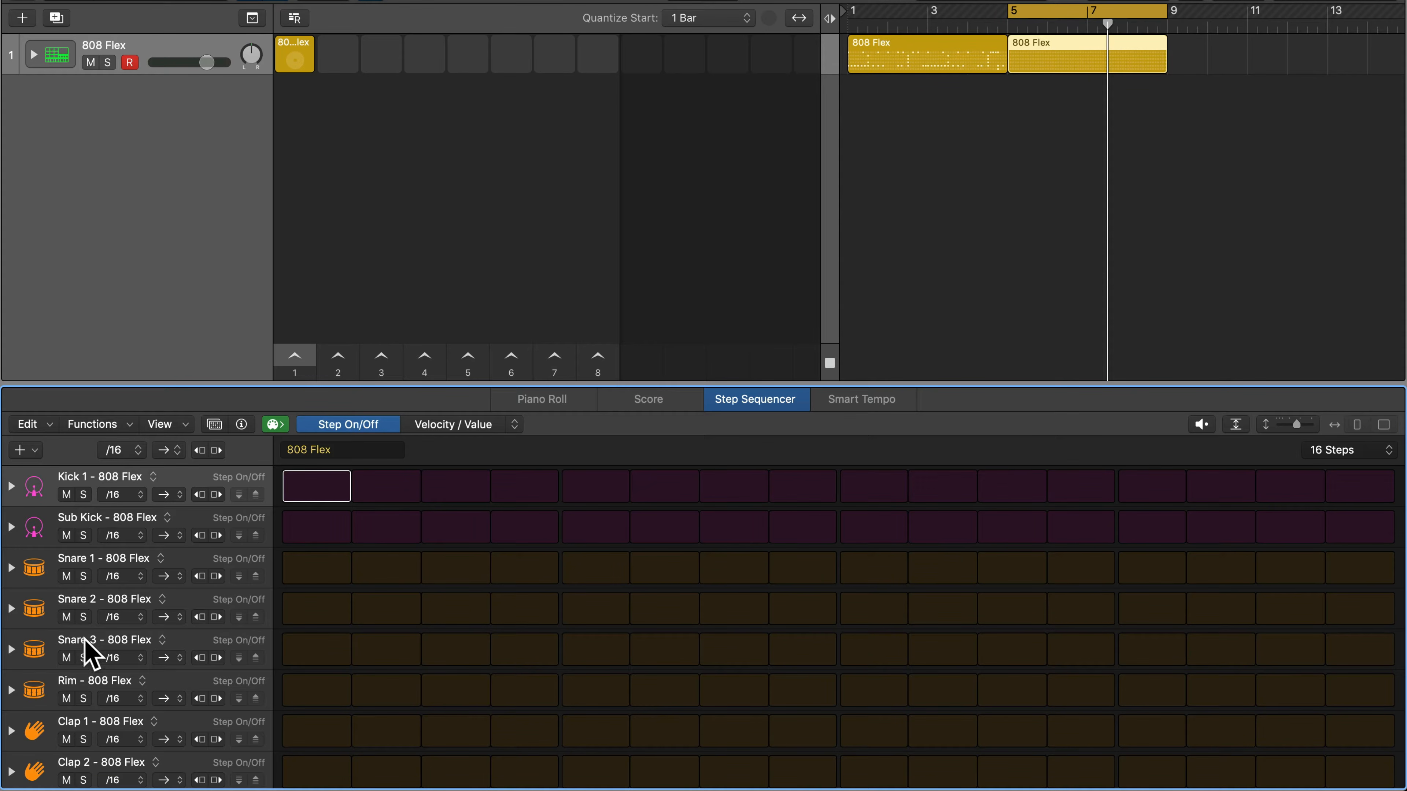
pyautogui.scroll(-5, 90, 682)
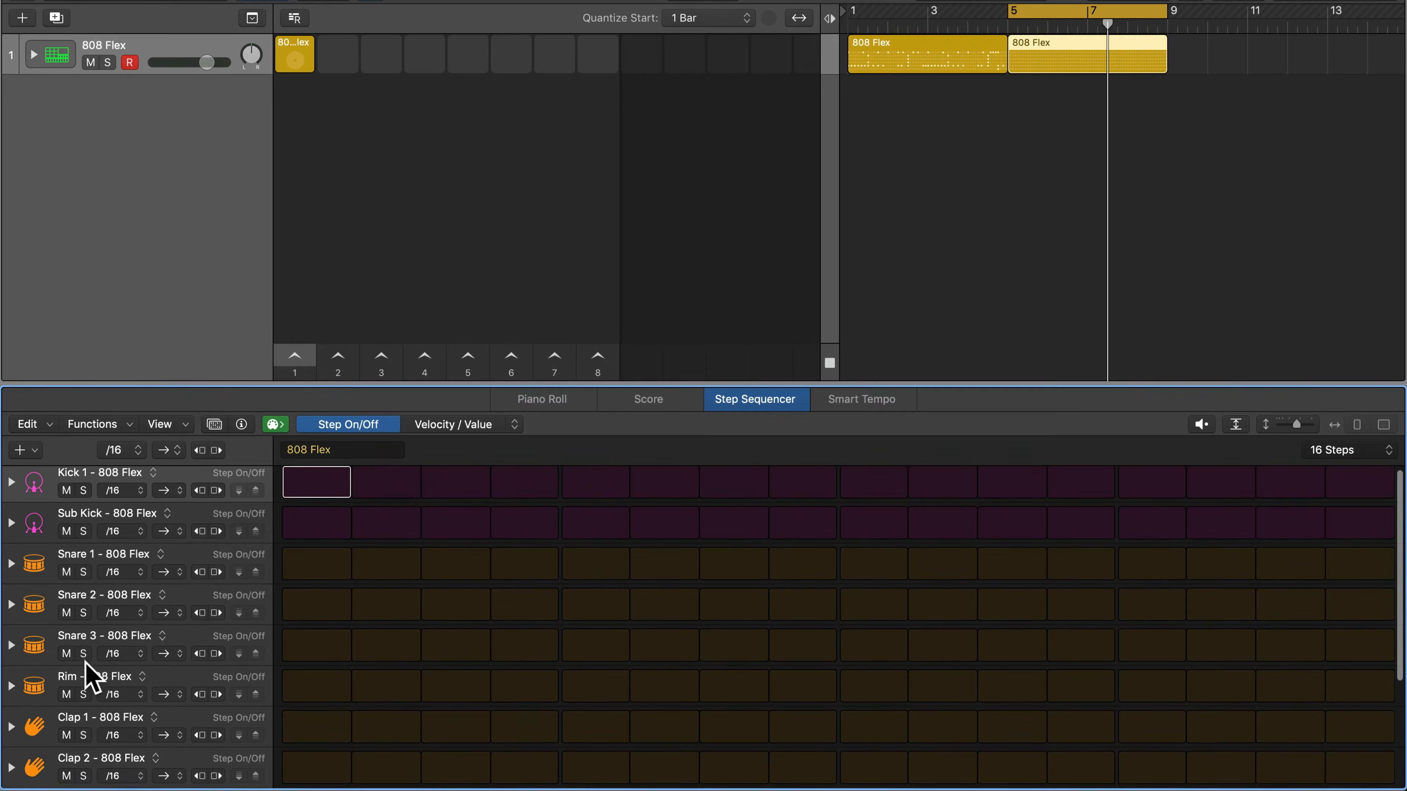
pyautogui.scroll(-3, 90, 679)
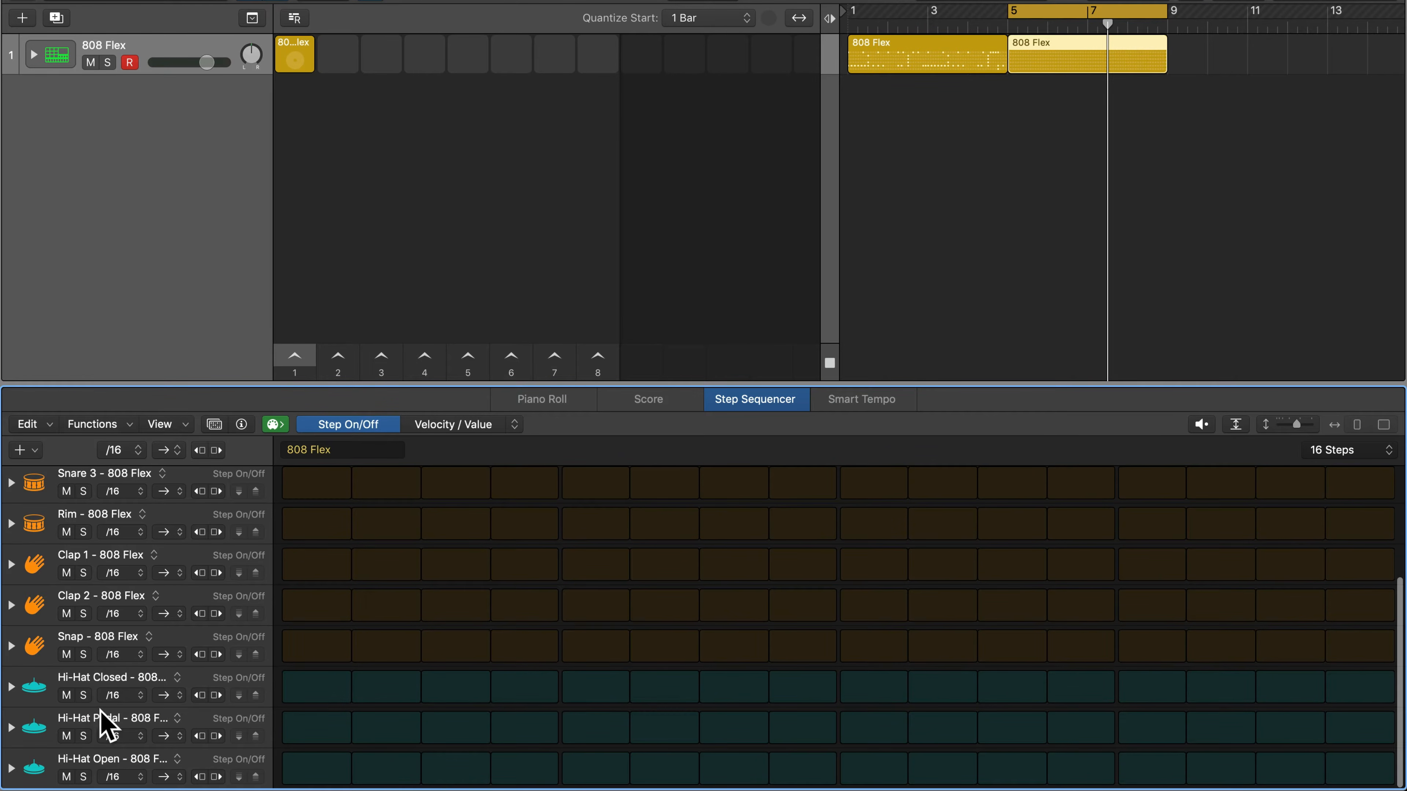
pyautogui.scroll(3, 117, 695)
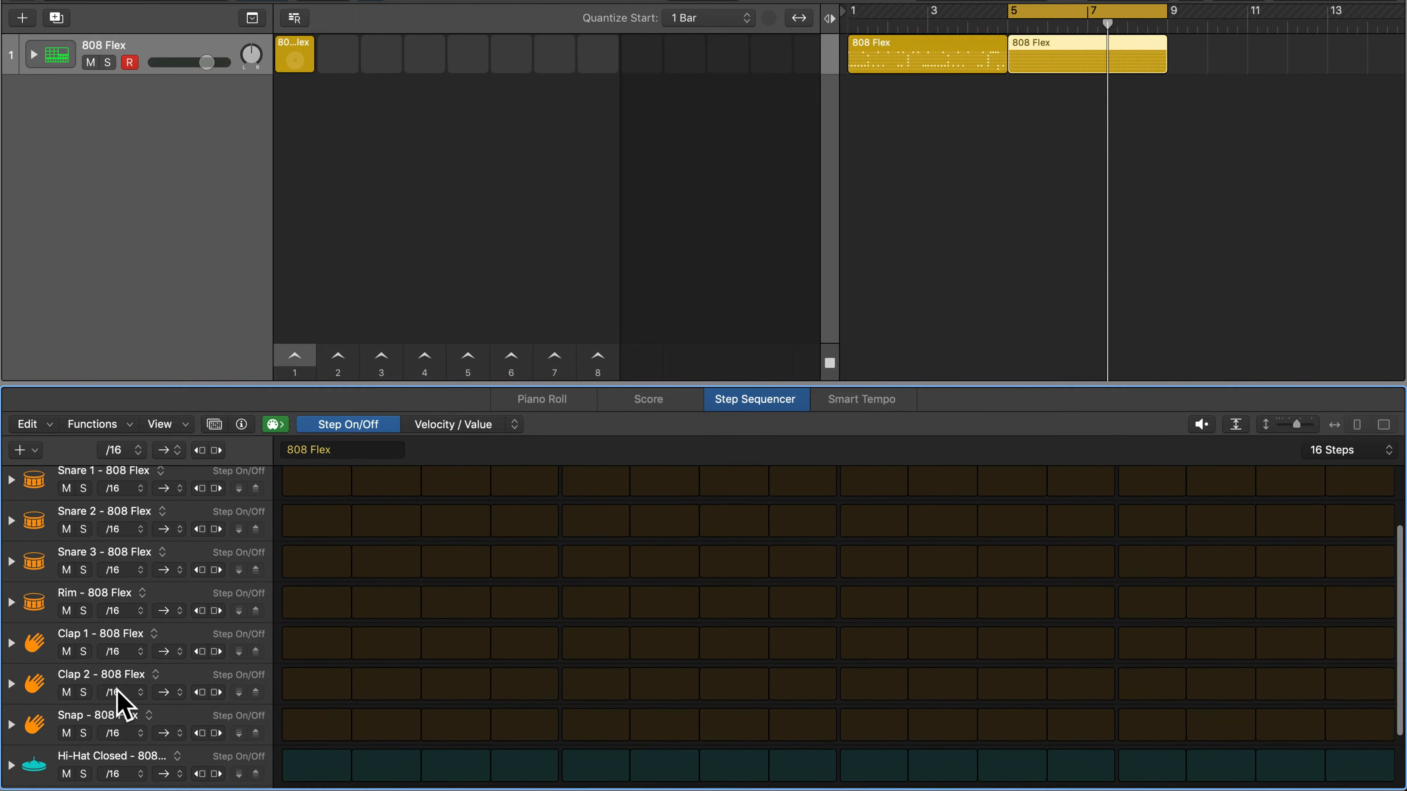
pyautogui.scroll(4, 118, 704)
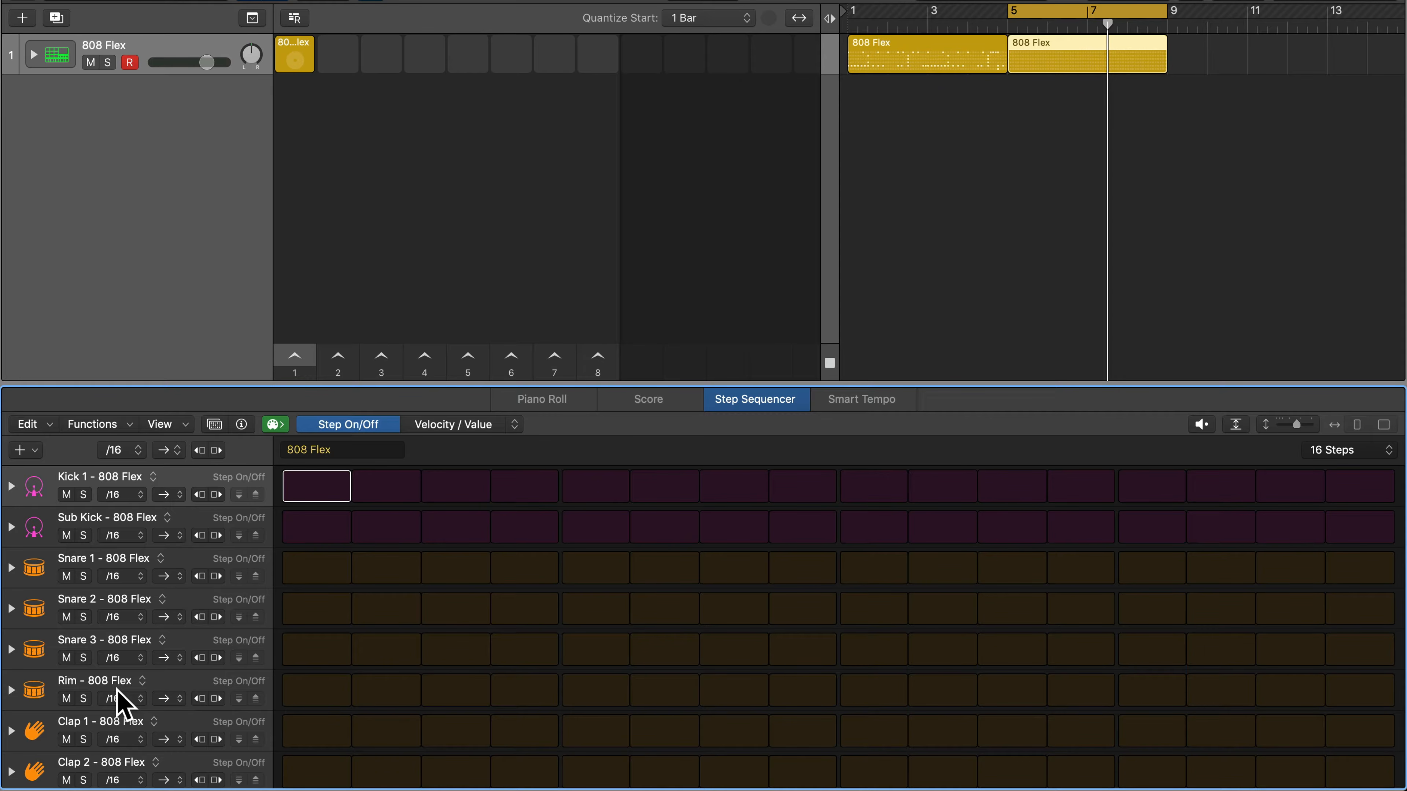
pyautogui.press('super+k')
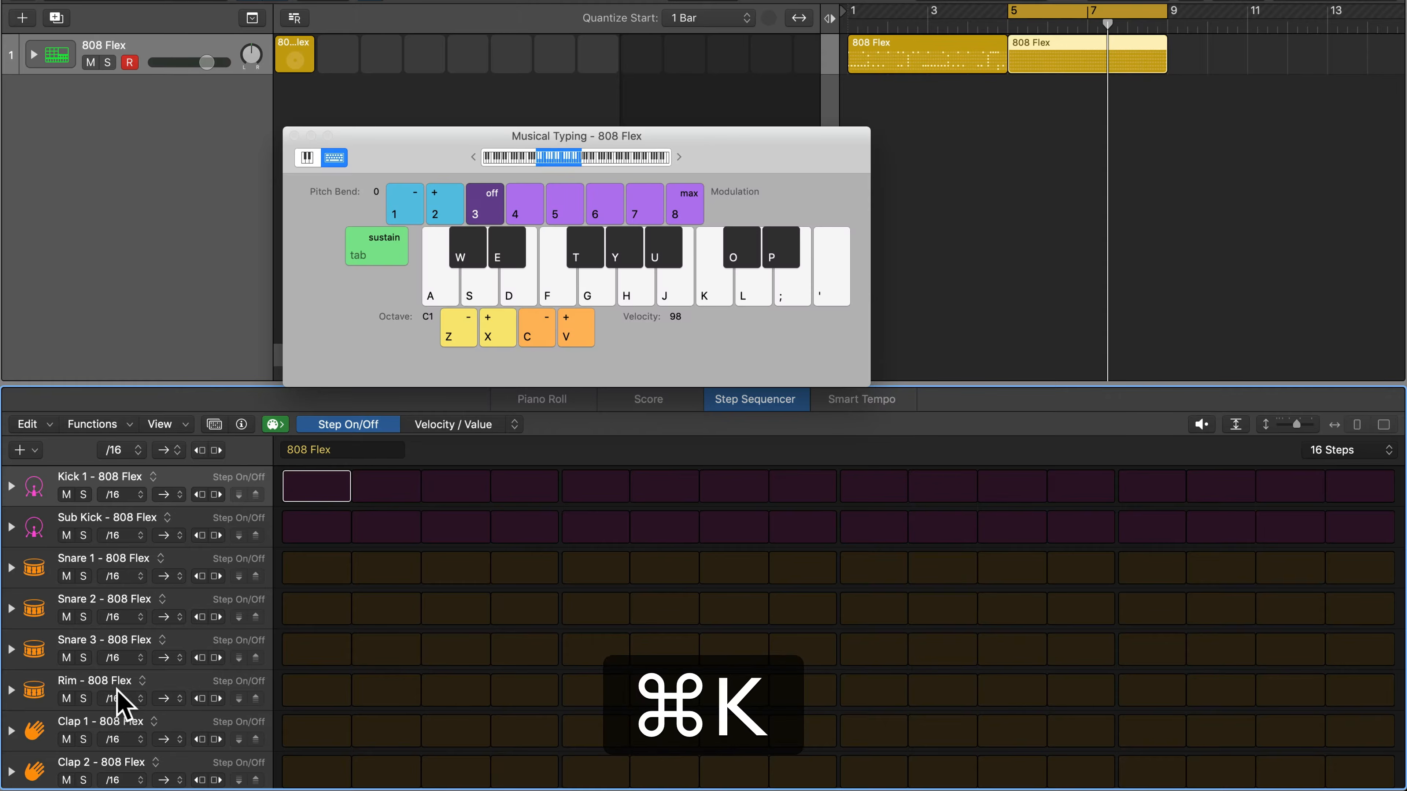
pyautogui.press('a')
pyautogui.press('a')
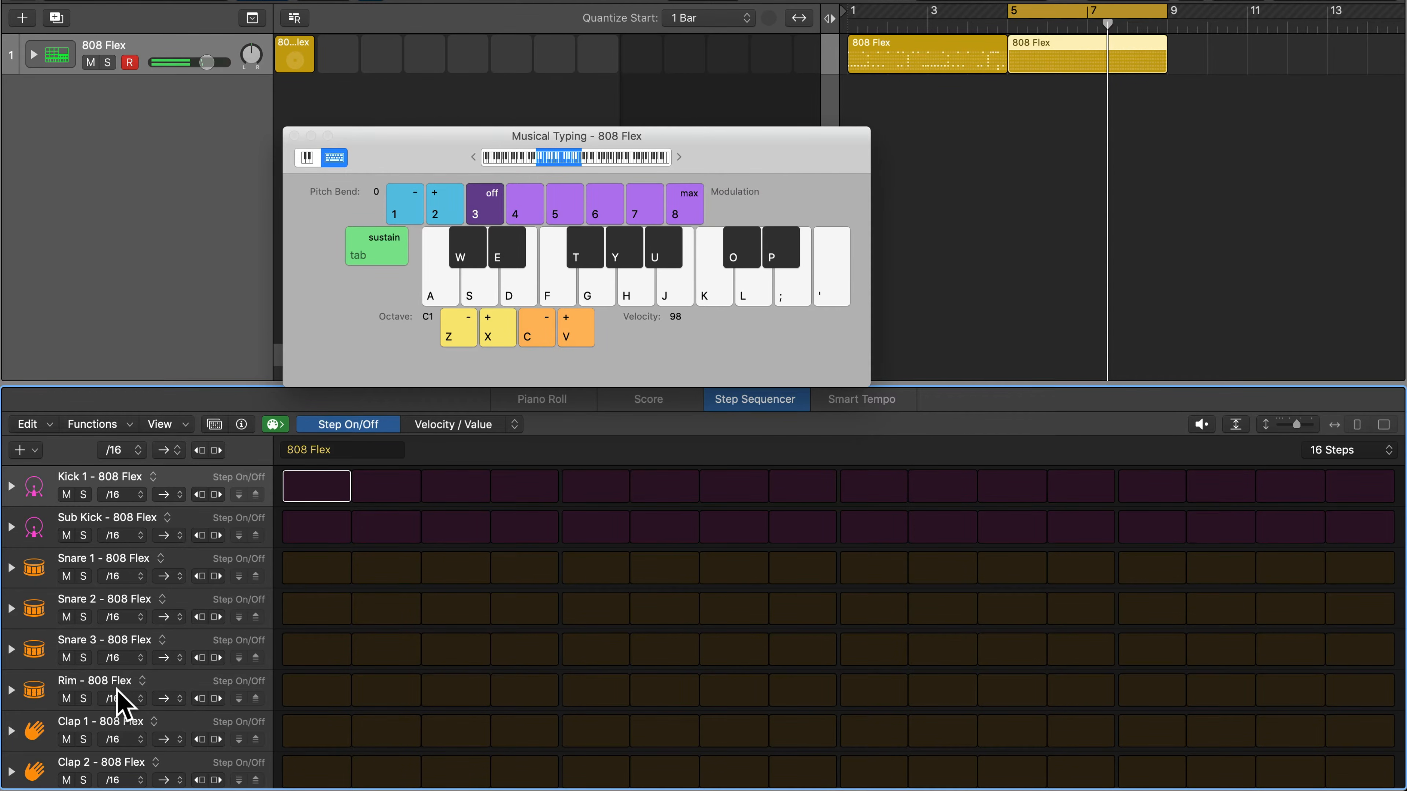
pyautogui.press('s')
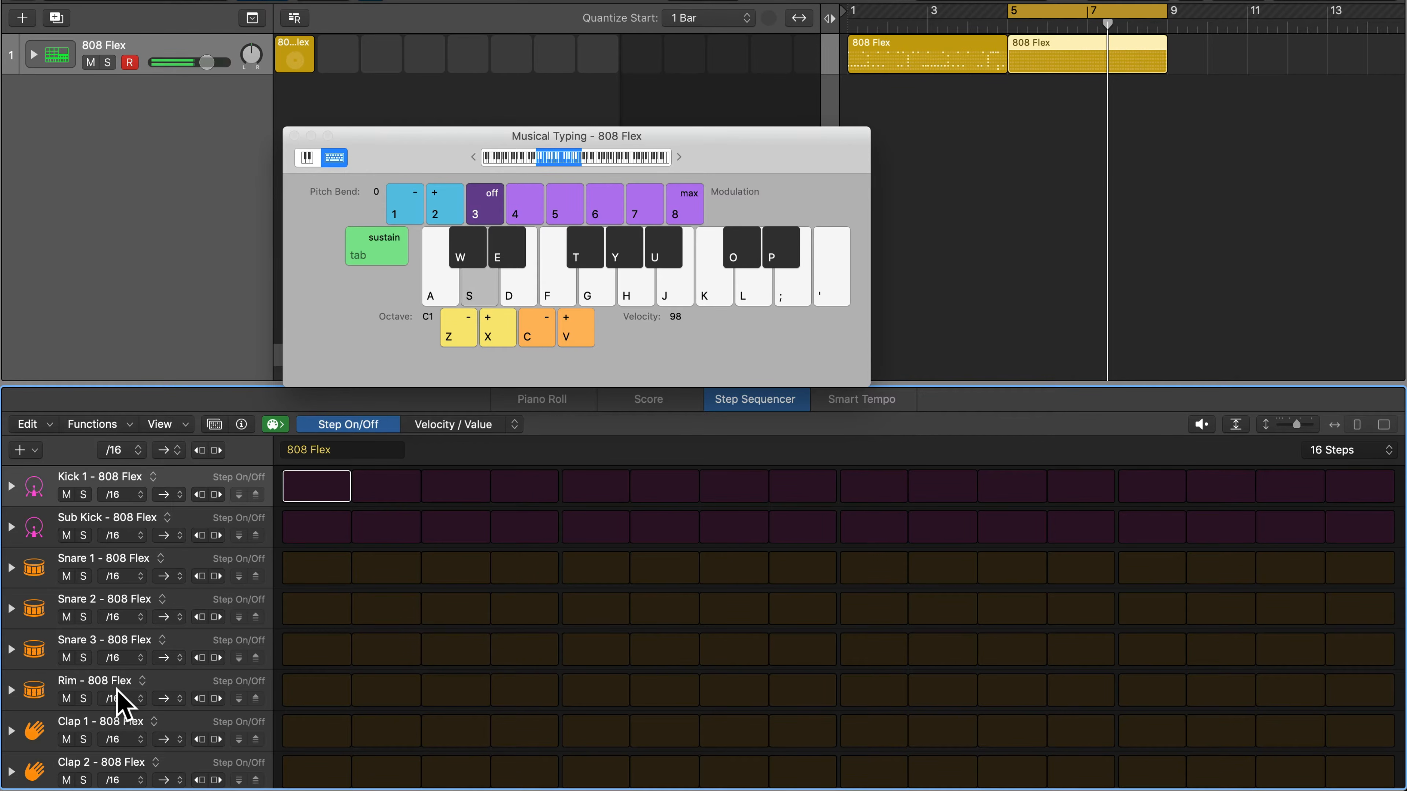
pyautogui.press('super+k')
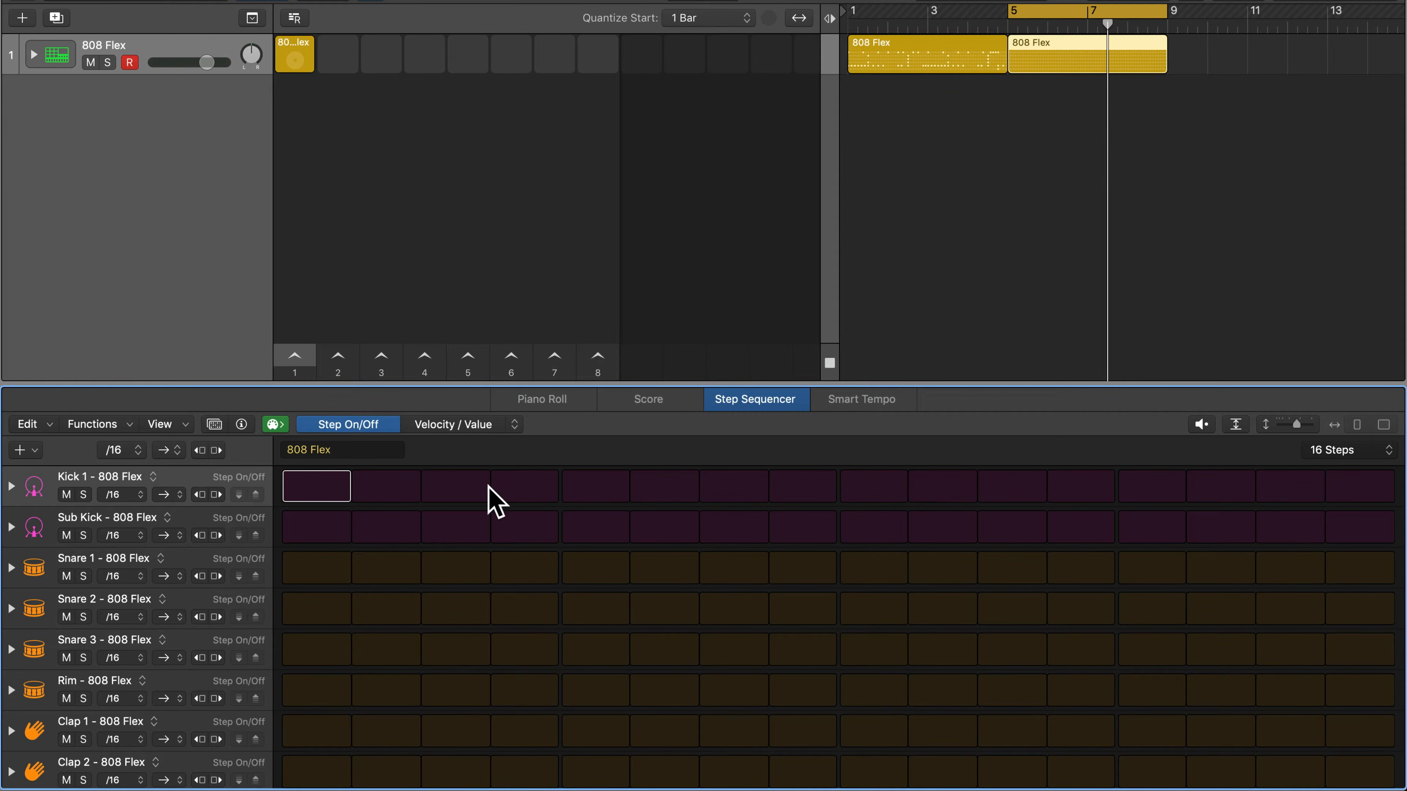
# - Keep the pattern at 16 steps, try out some Kick 1 steps, then clear them
pyautogui.click(1338, 449)
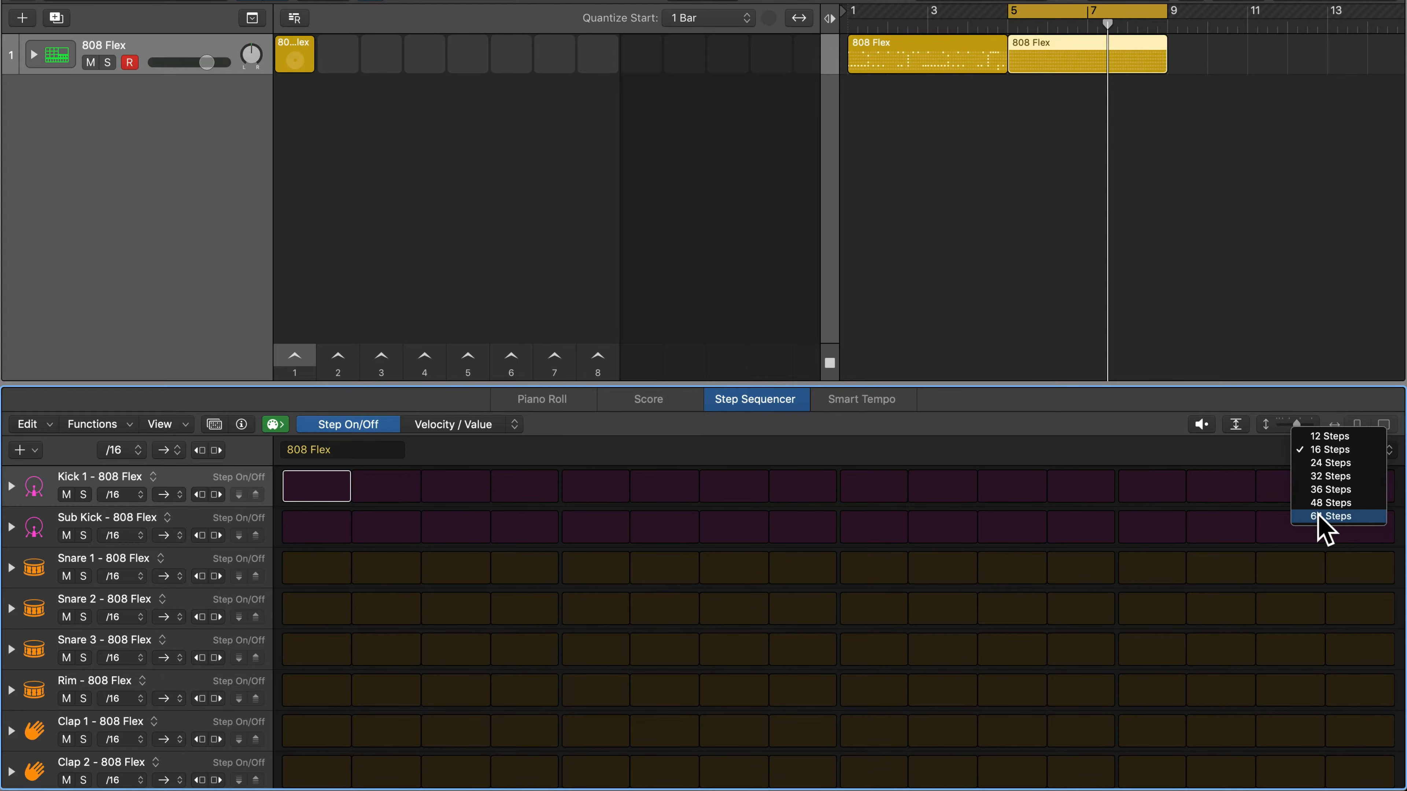
pyautogui.click(1330, 450)
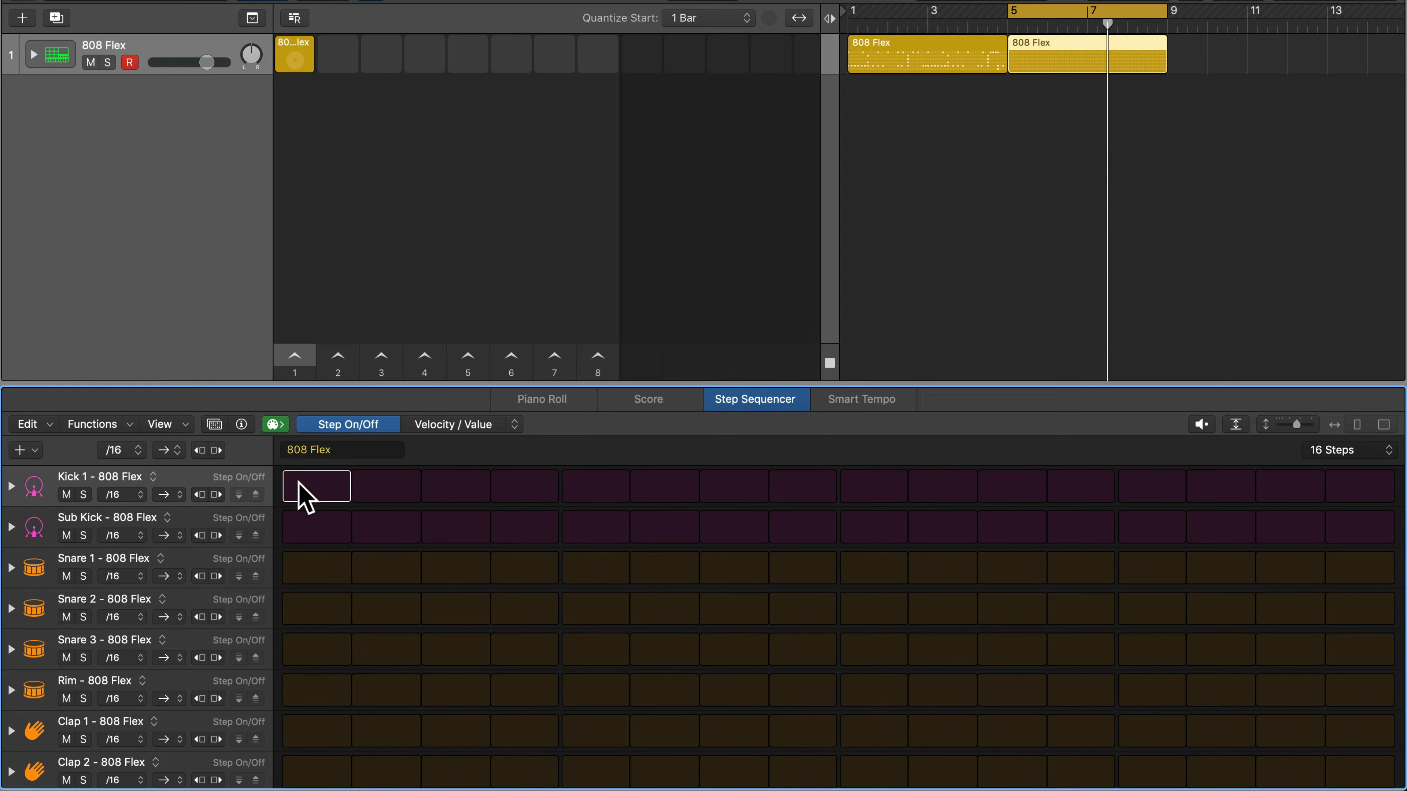
pyautogui.click(316, 487)
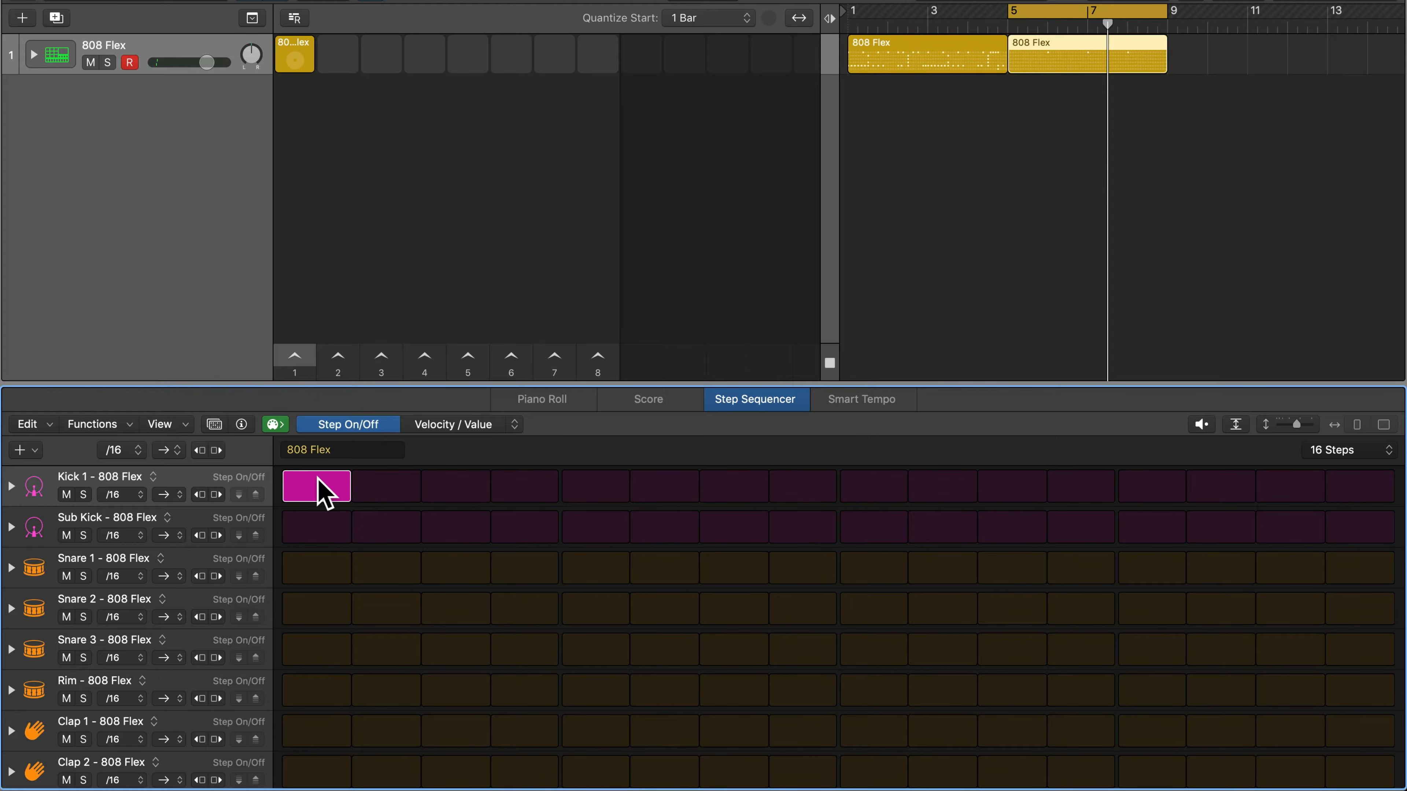
pyautogui.click(277, 425)
pyautogui.click(388, 486)
pyautogui.click(383, 484)
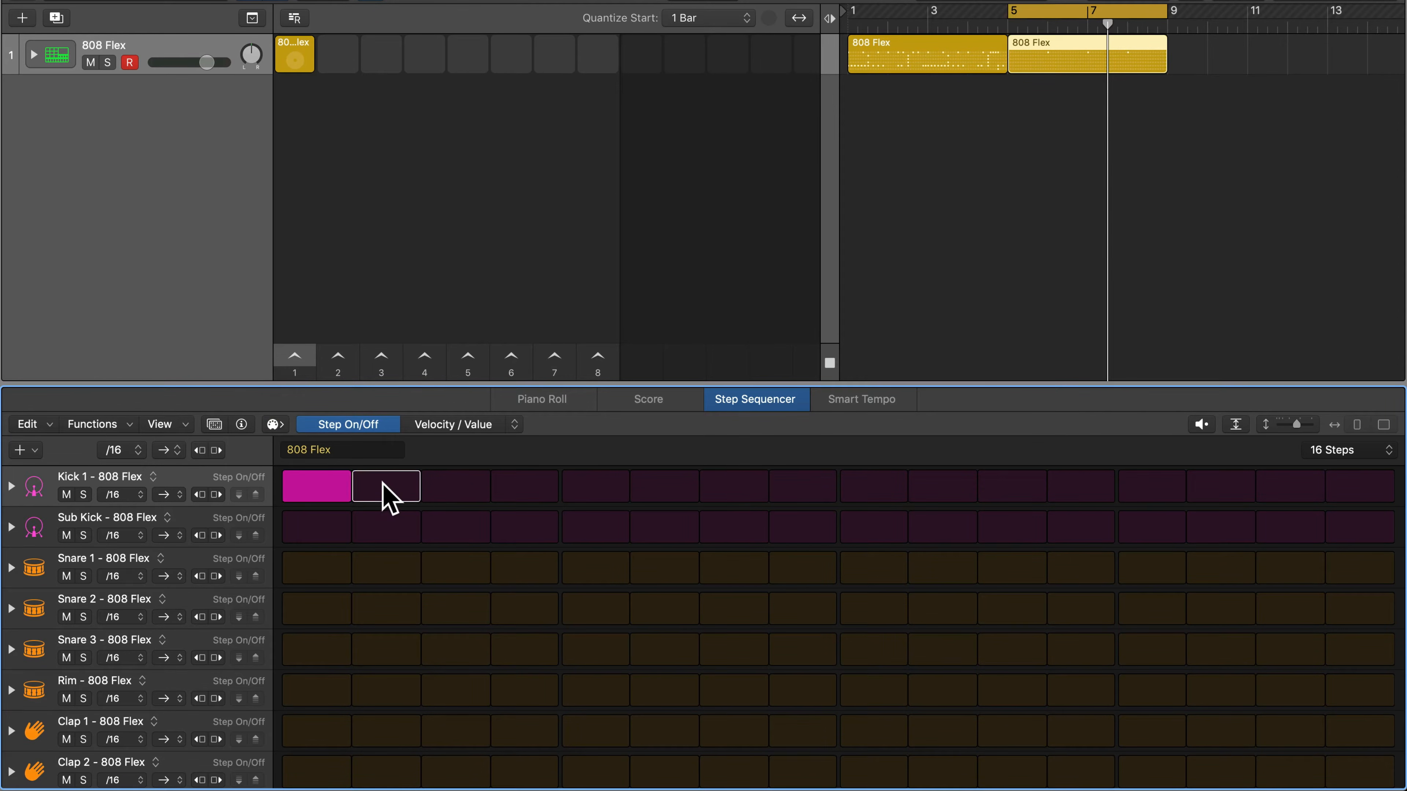
pyautogui.click(330, 481)
pyautogui.click(357, 483)
pyautogui.click(272, 424)
pyautogui.click(326, 487)
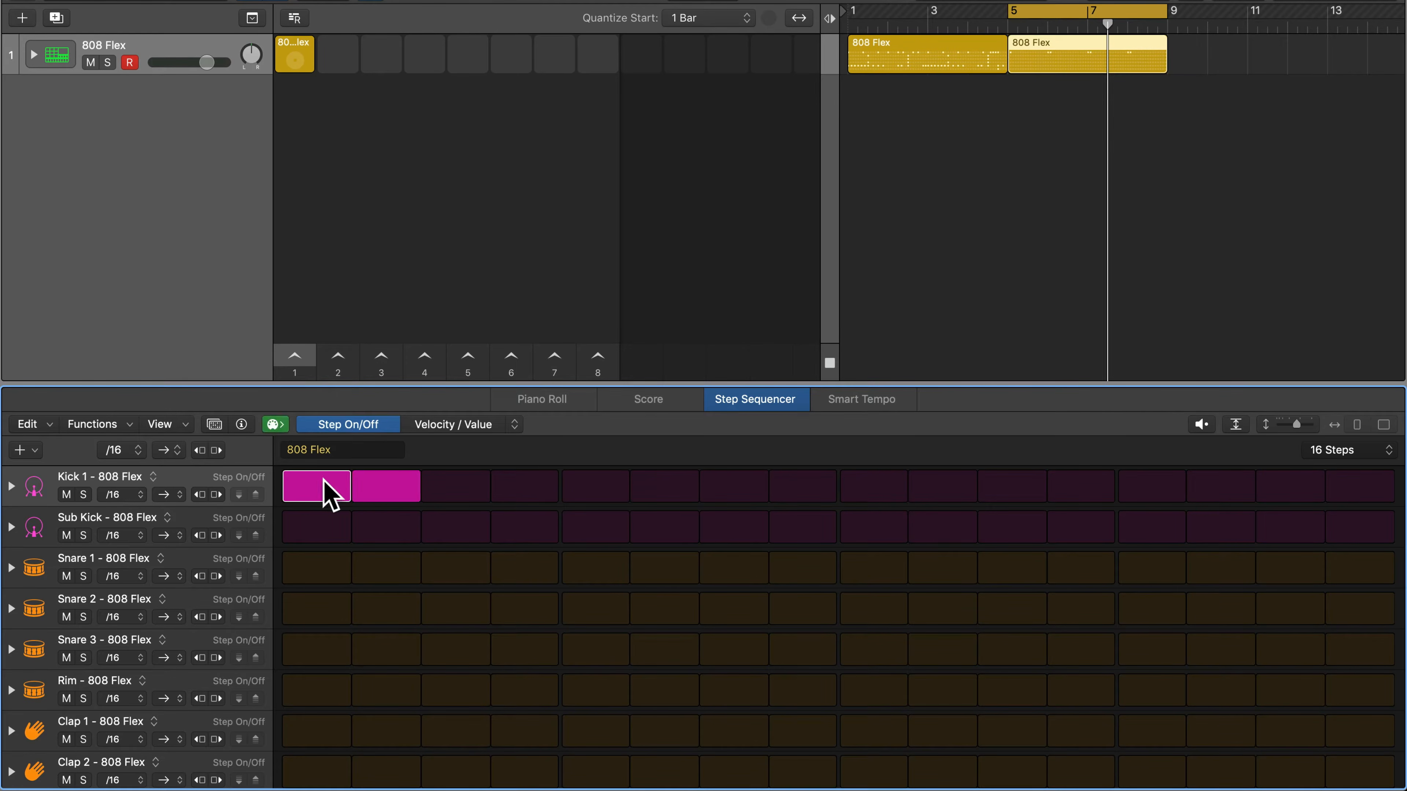
pyautogui.click(385, 488)
pyautogui.click(338, 480)
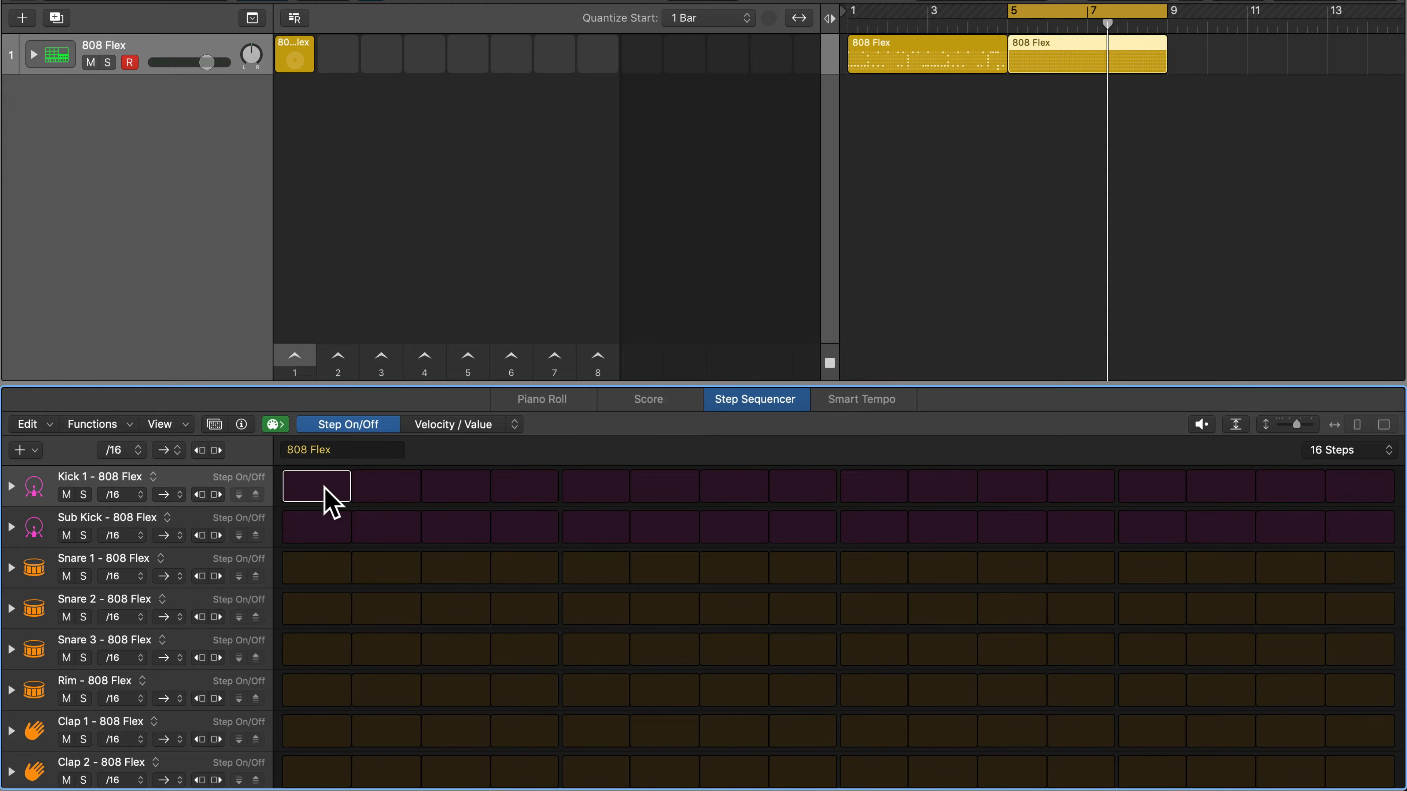
# - Put Kick 1 on steps 1, 5 and 13 and Snare 1 on steps 5 and 13, then play it back
pyautogui.click(325, 488)
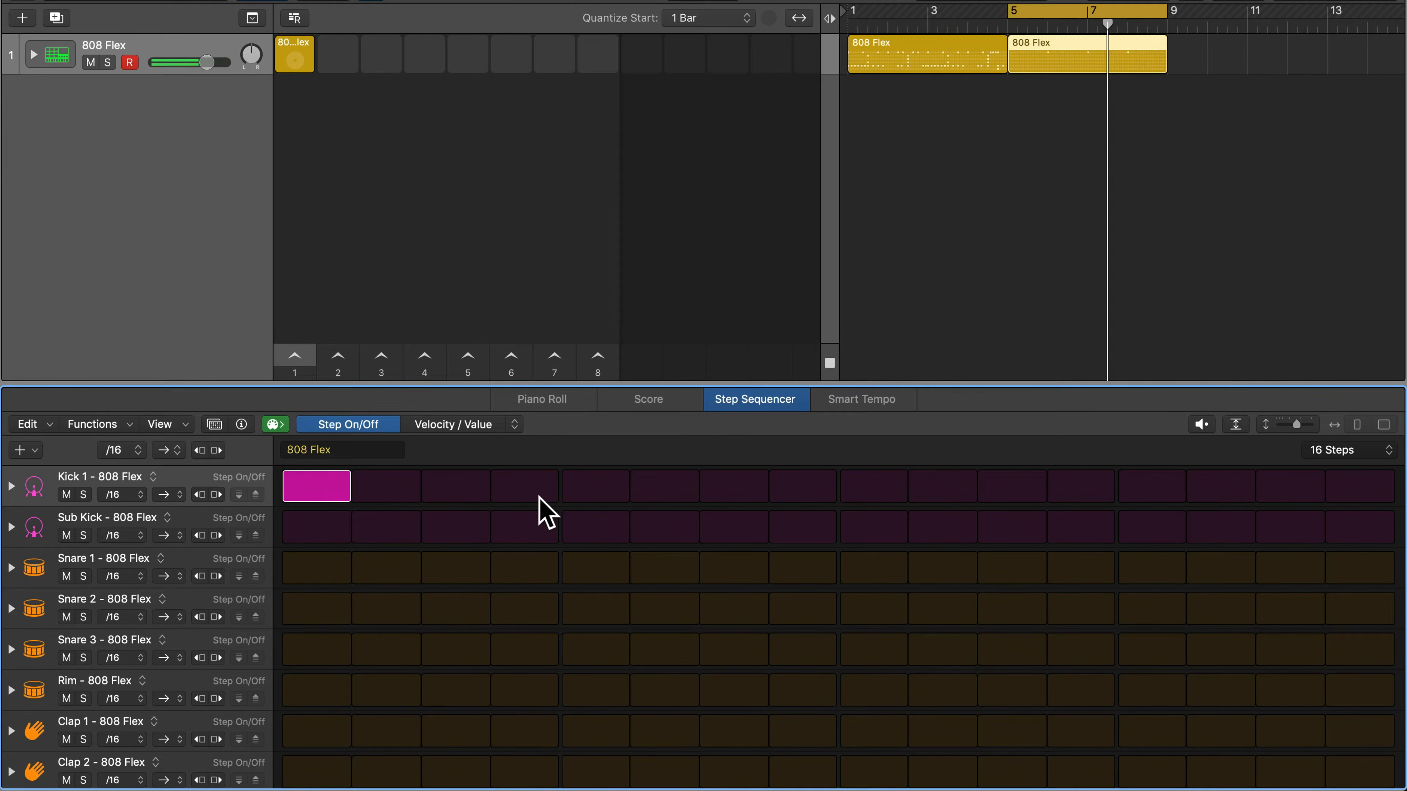
pyautogui.click(571, 499)
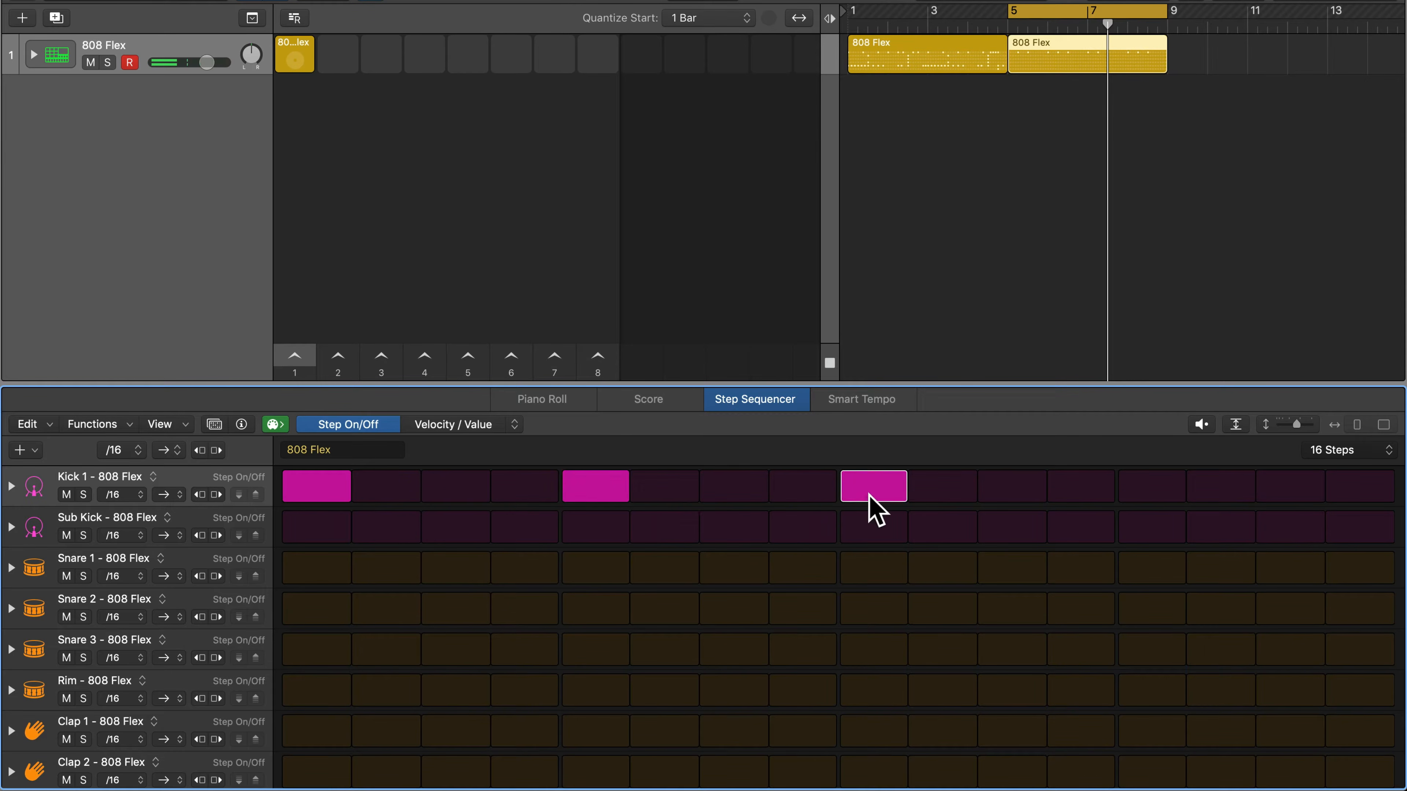
pyautogui.click(1150, 491)
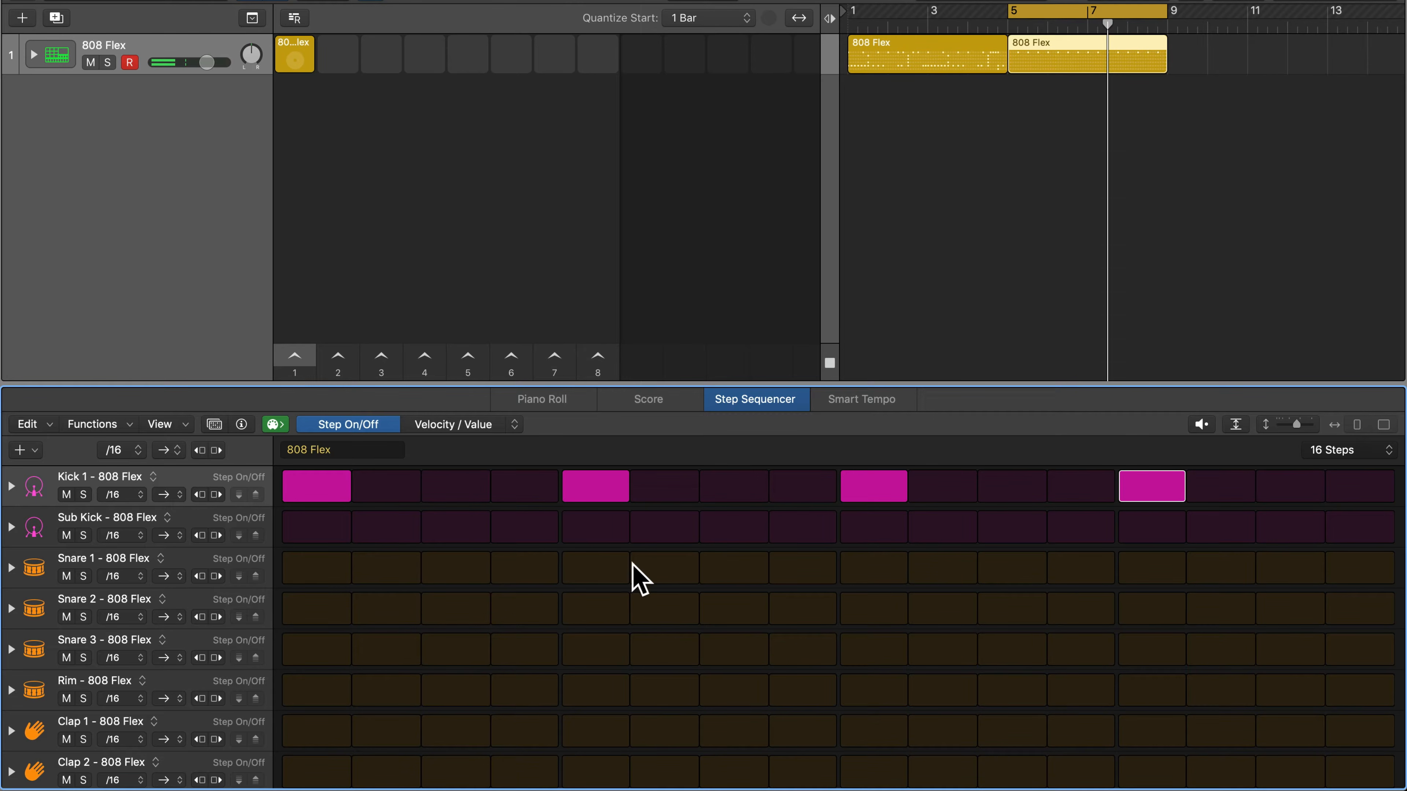
pyautogui.click(597, 577)
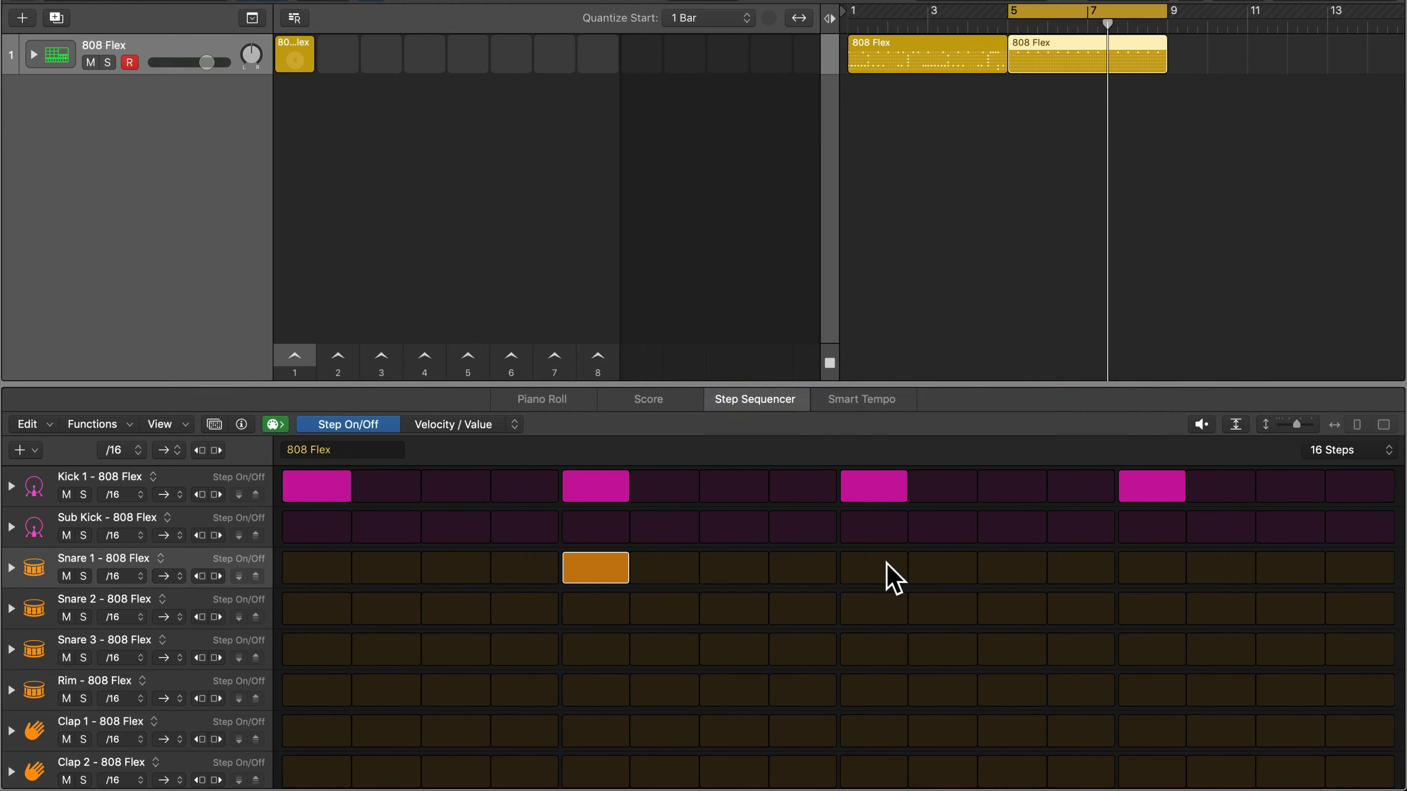
pyautogui.click(1147, 574)
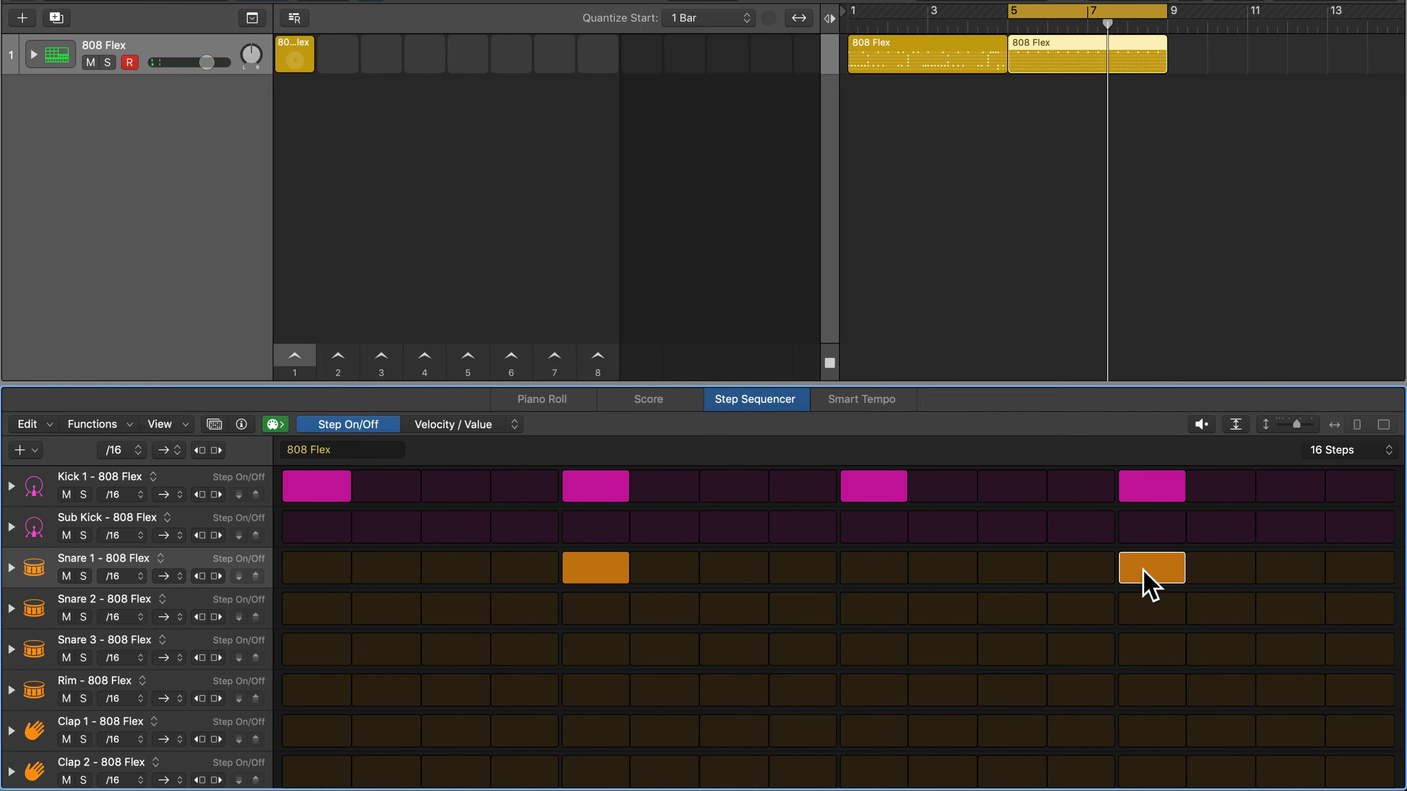
pyautogui.press('space')
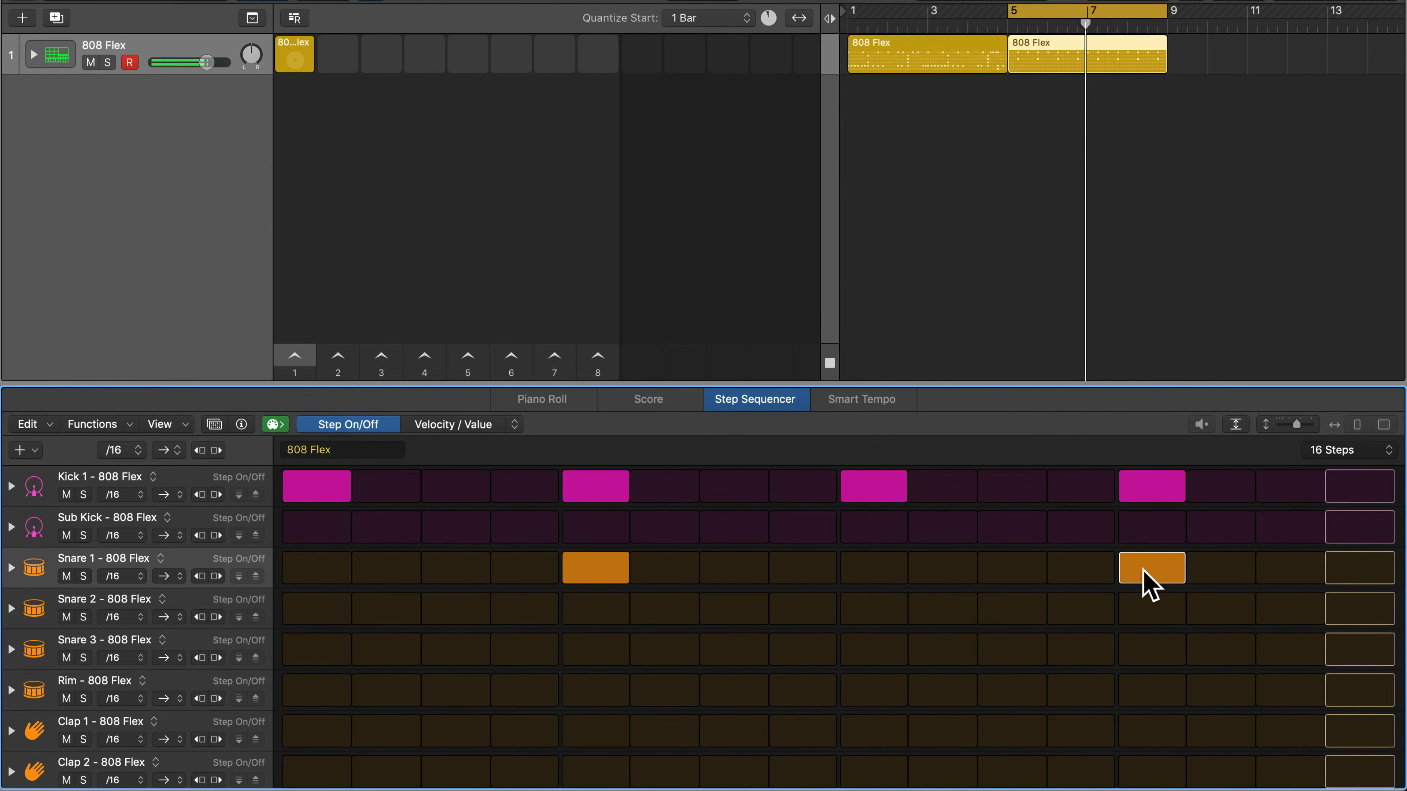
pyautogui.press('space')
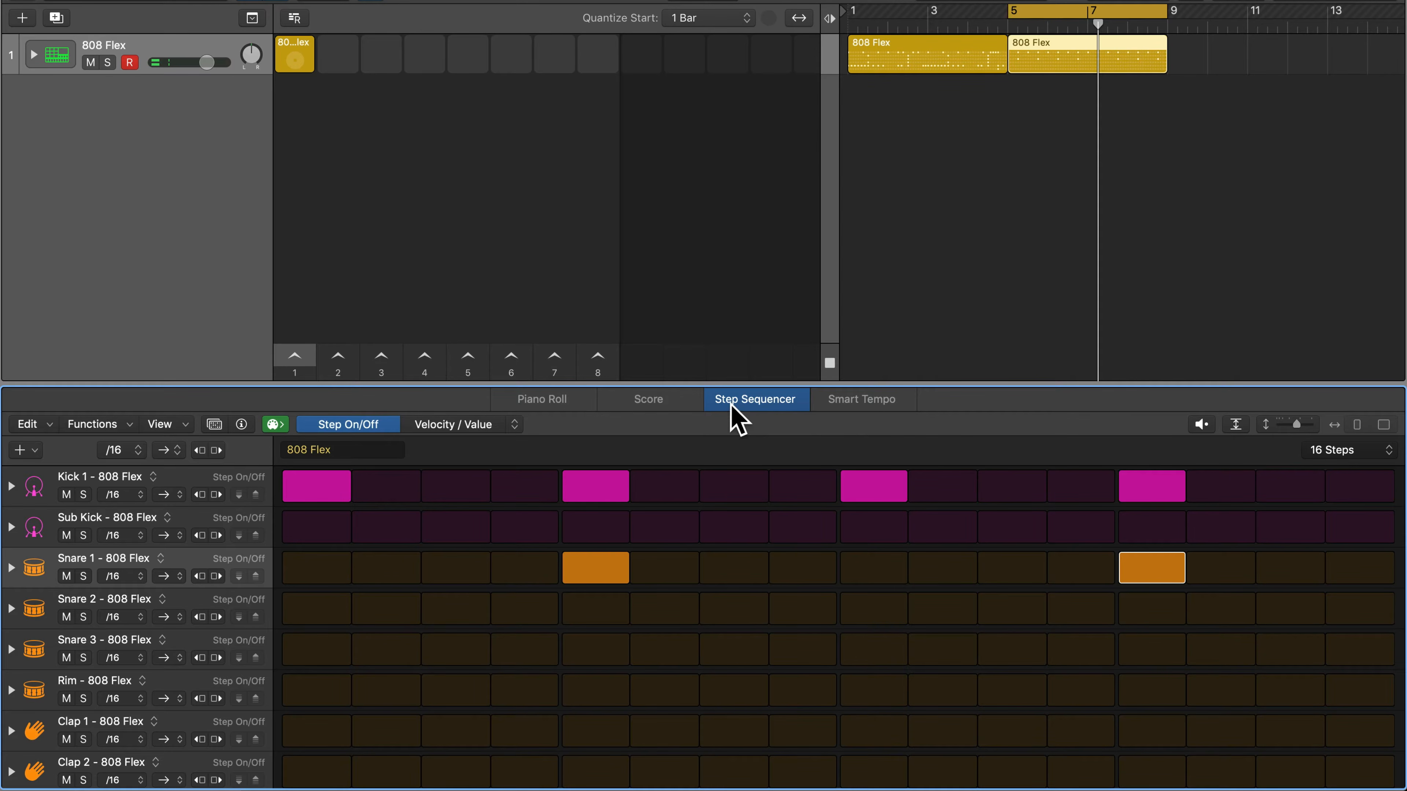
# - Create a new 808 Flex pattern cell in Live Loops slot 4
pyautogui.rightClick(437, 67)
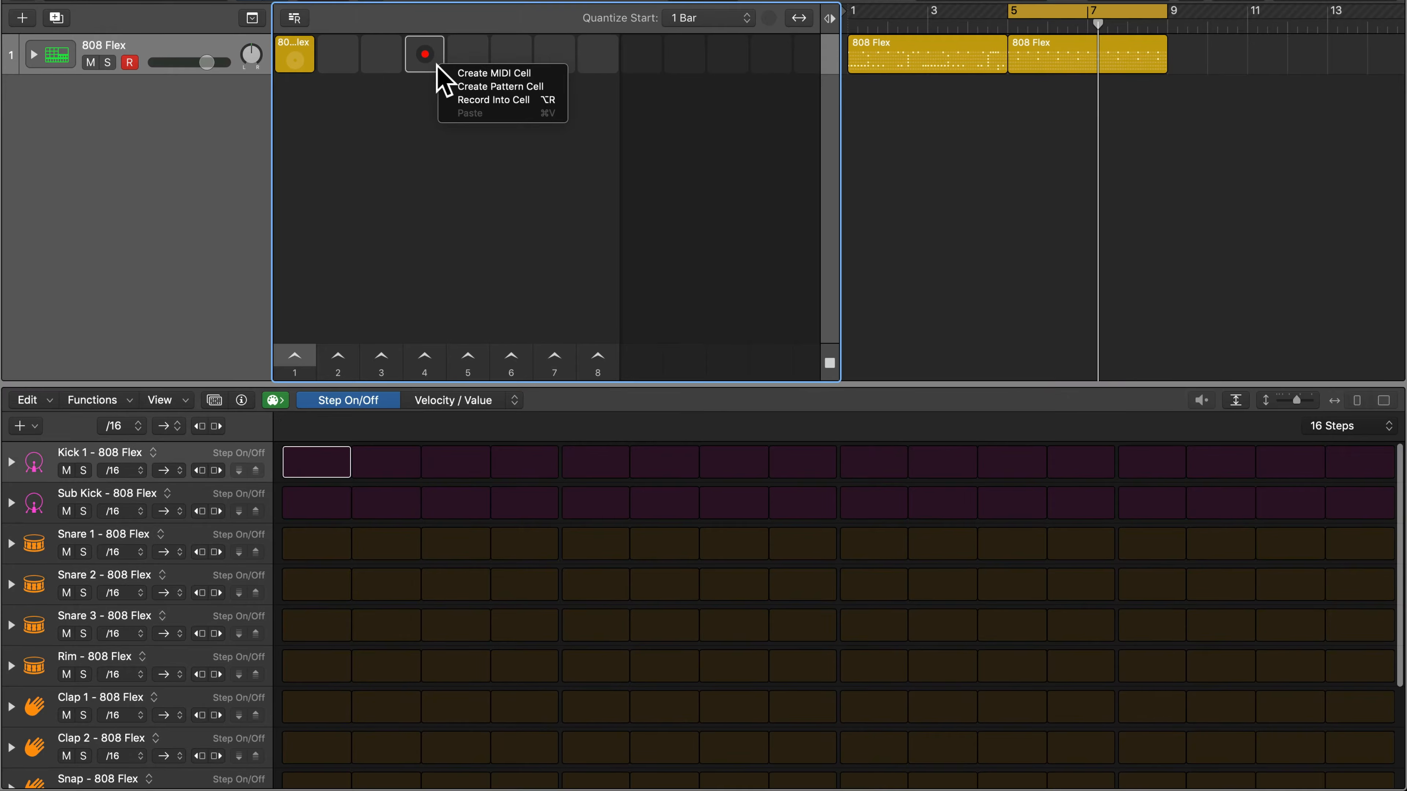
pyautogui.click(499, 86)
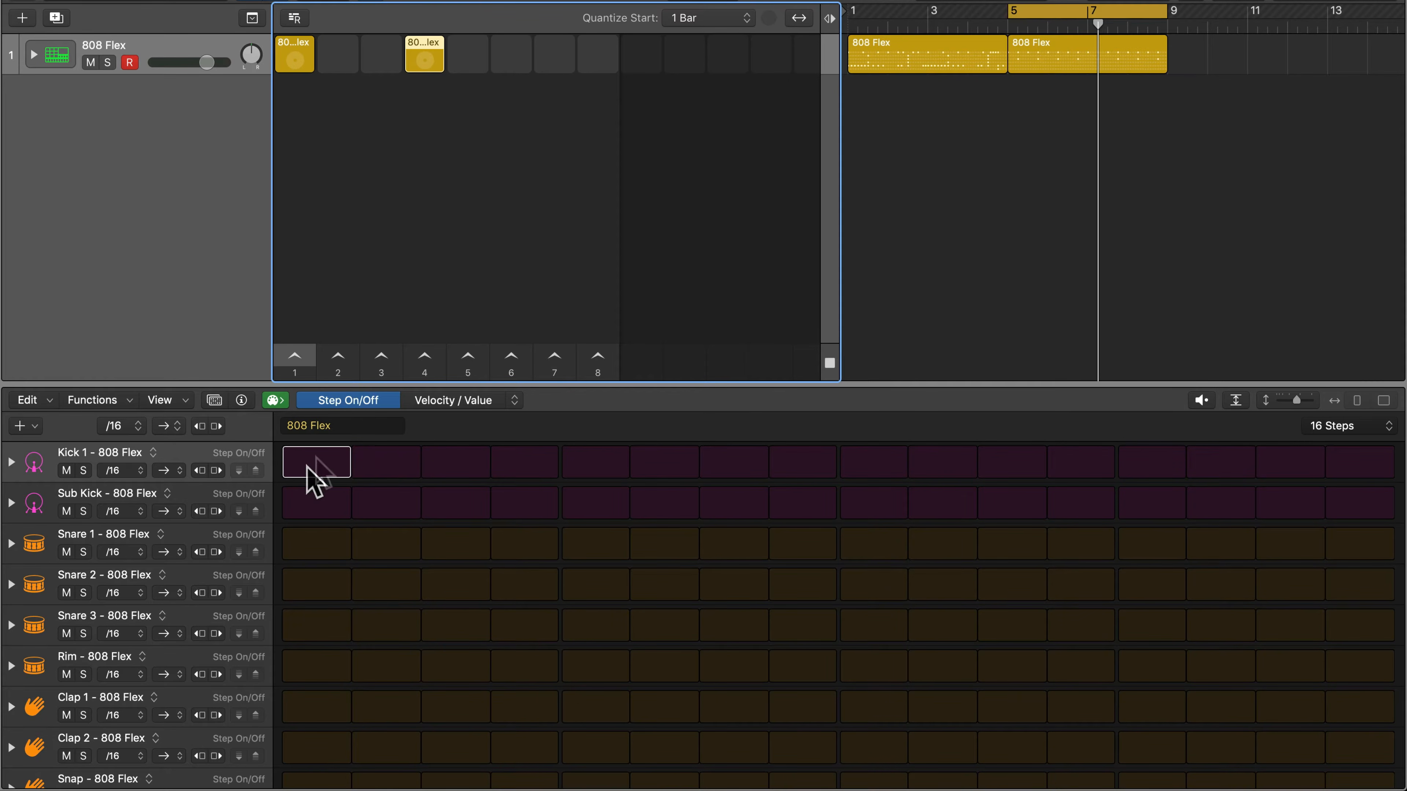
pyautogui.click(215, 400)
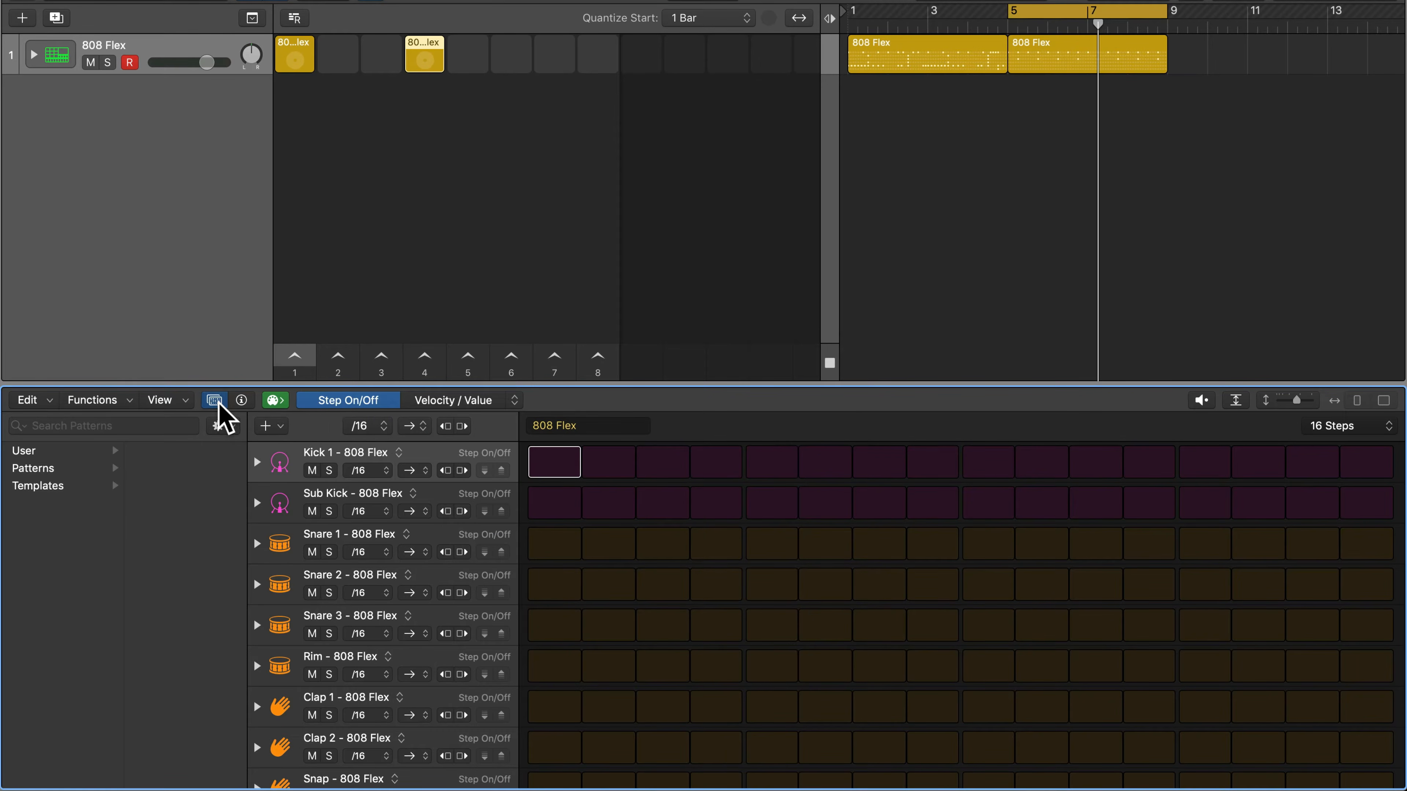
pyautogui.click(216, 402)
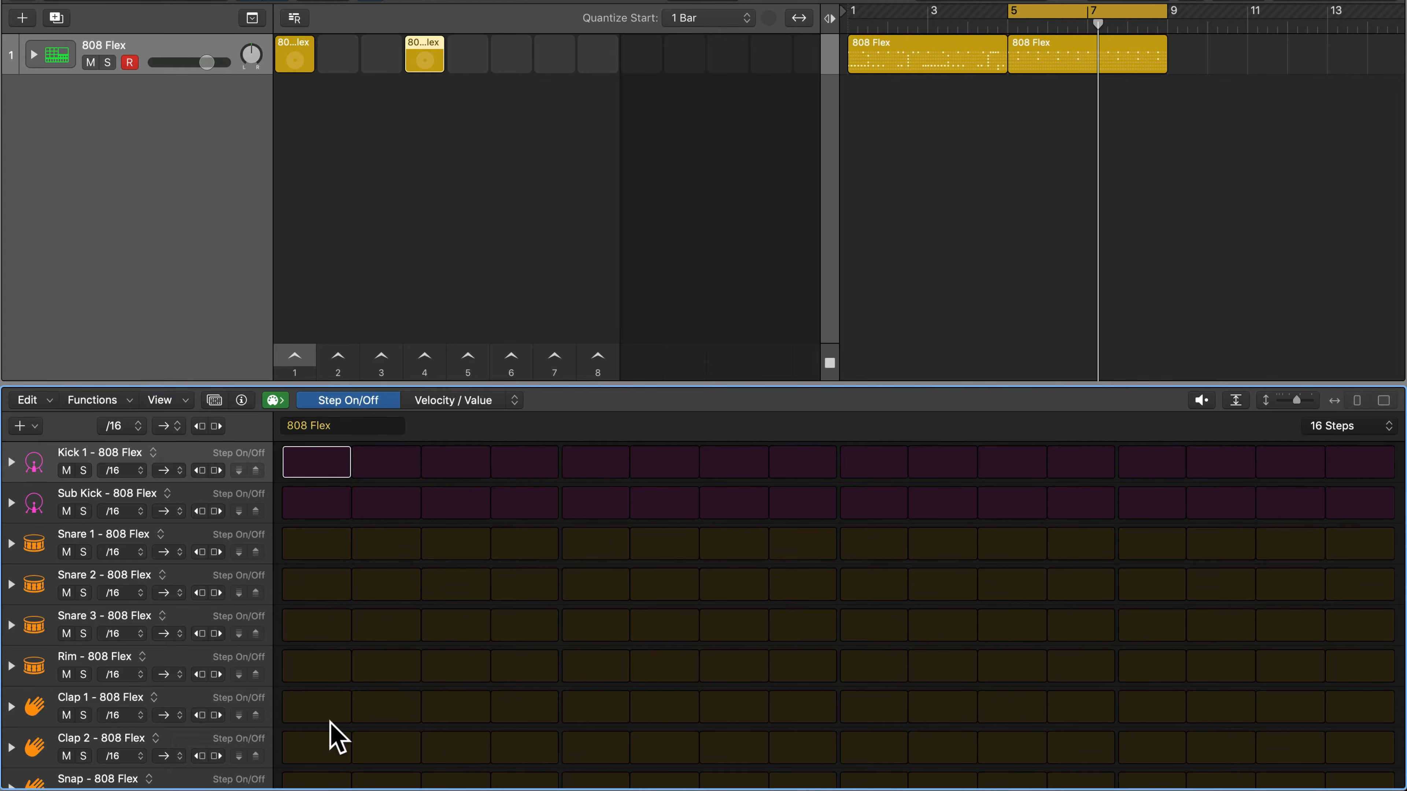
# - Program Kick 1 hits including steps 1, 3 and 14, Snare 2 on 5, 12, 15, and Clap 1 on 5, 12
pyautogui.click(335, 468)
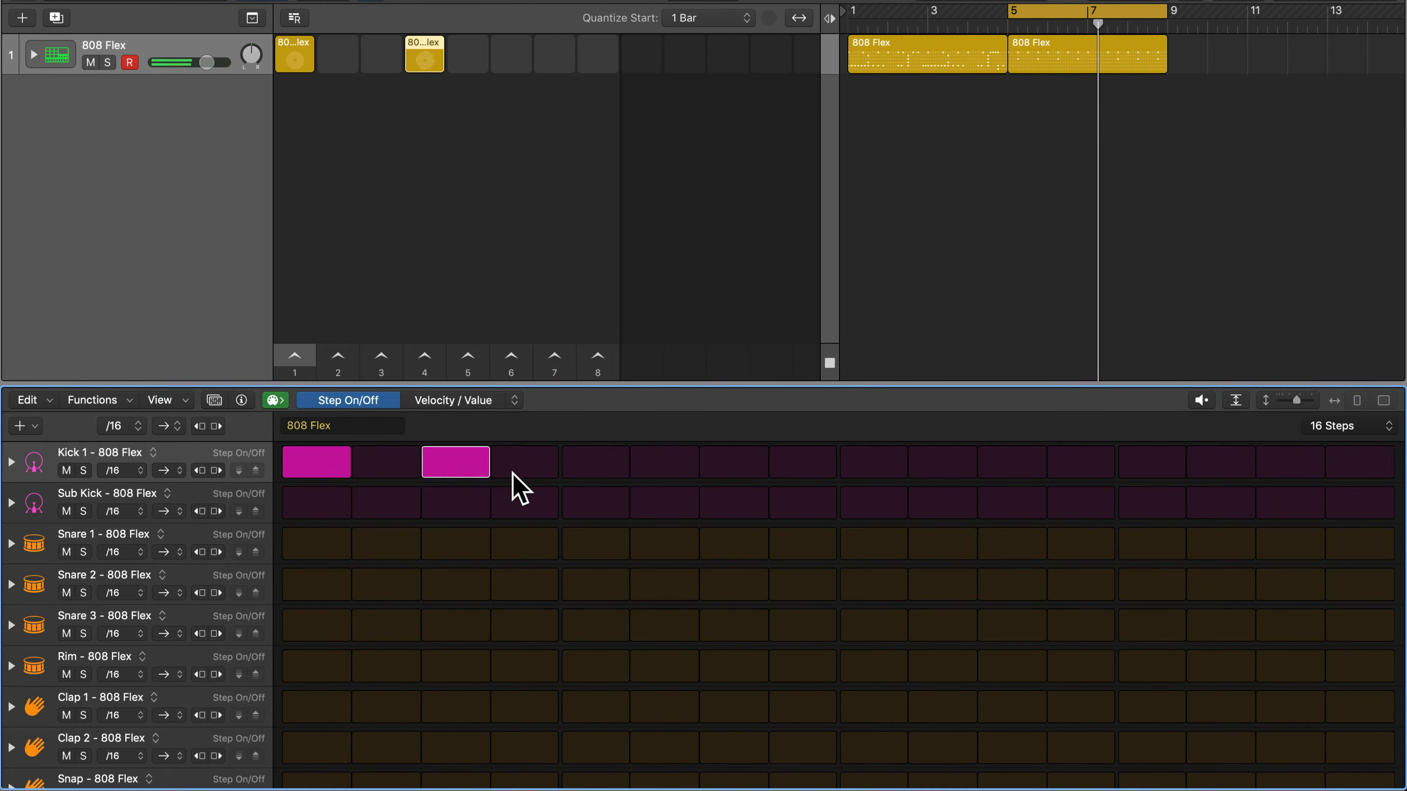
pyautogui.click(673, 471)
pyautogui.click(800, 468)
pyautogui.click(942, 471)
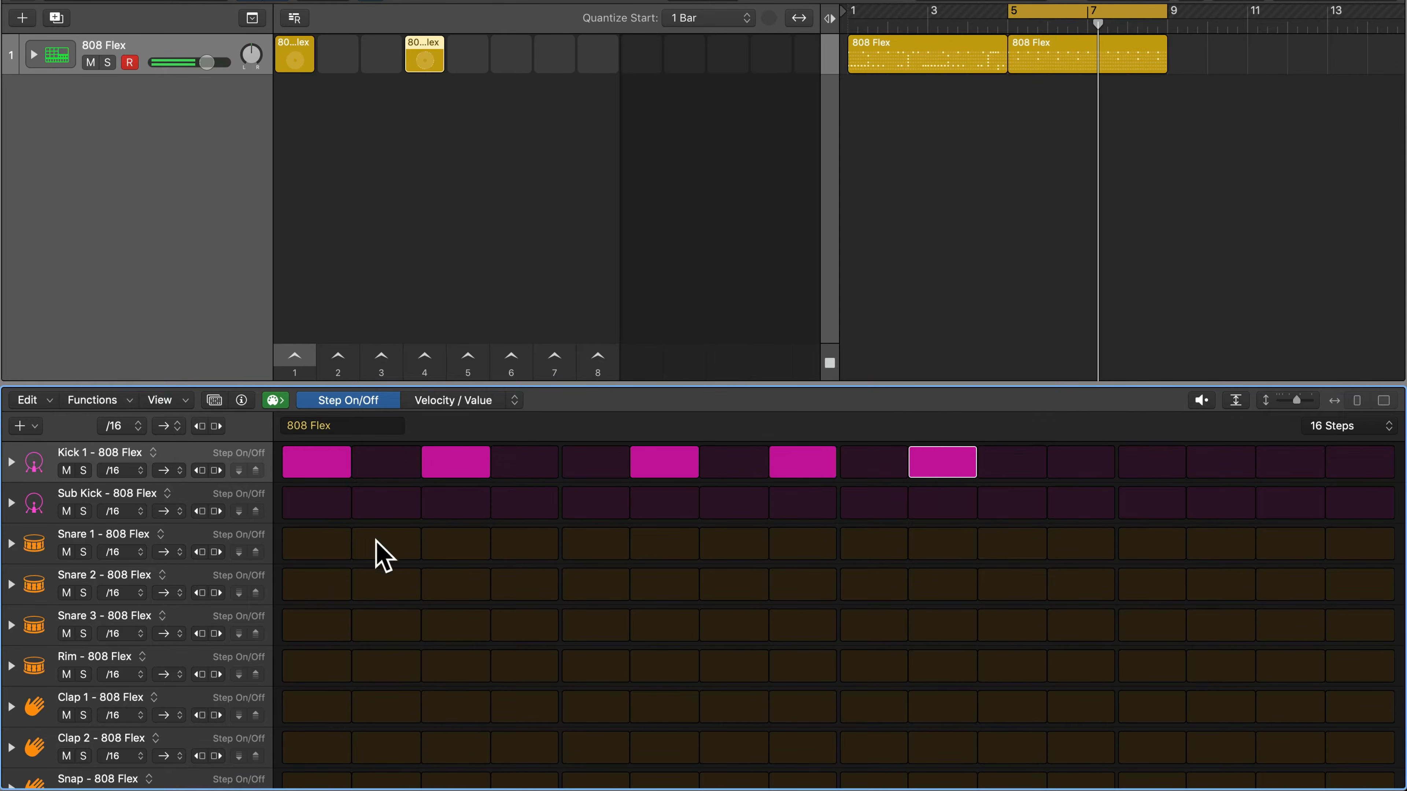
pyautogui.click(601, 587)
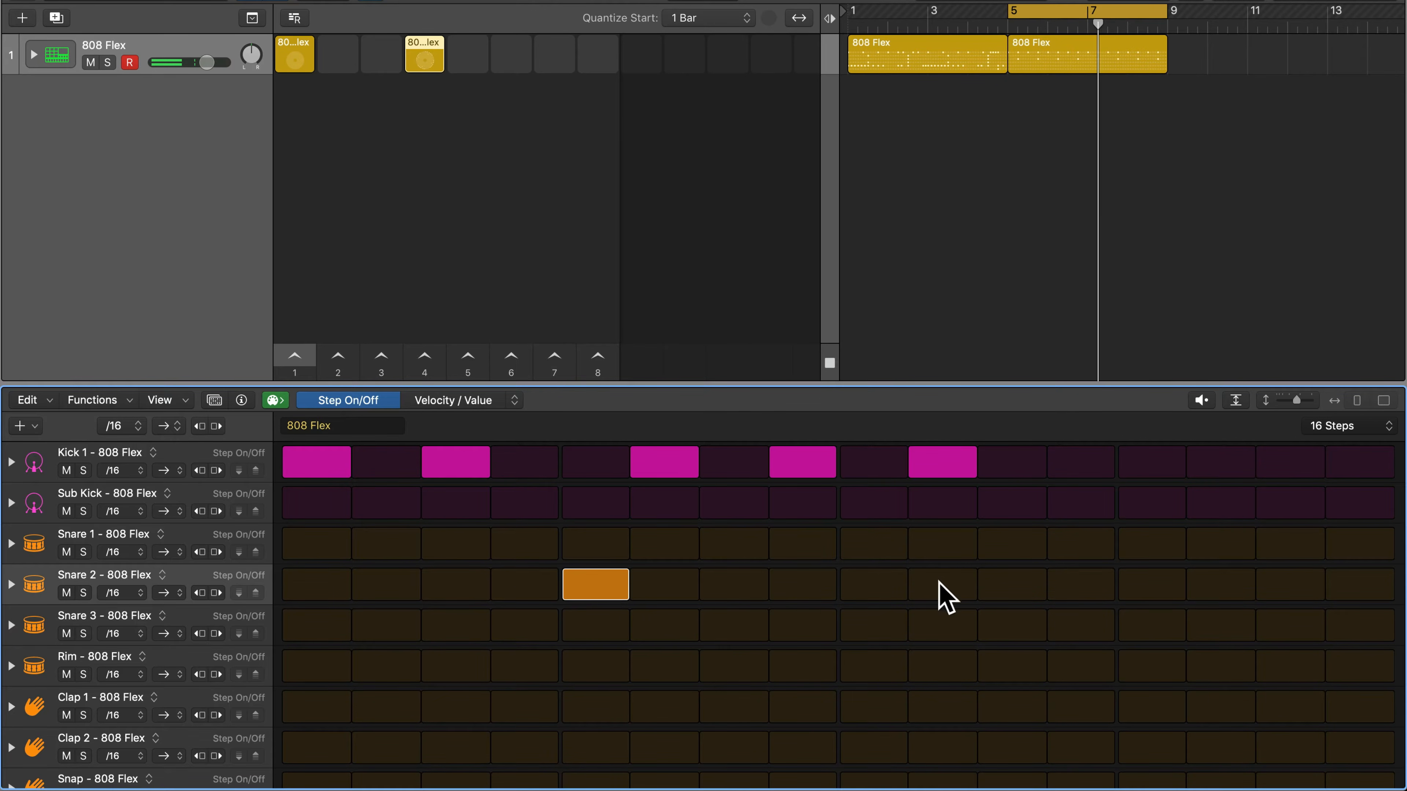
pyautogui.click(1101, 587)
pyautogui.click(1263, 585)
pyautogui.click(1218, 471)
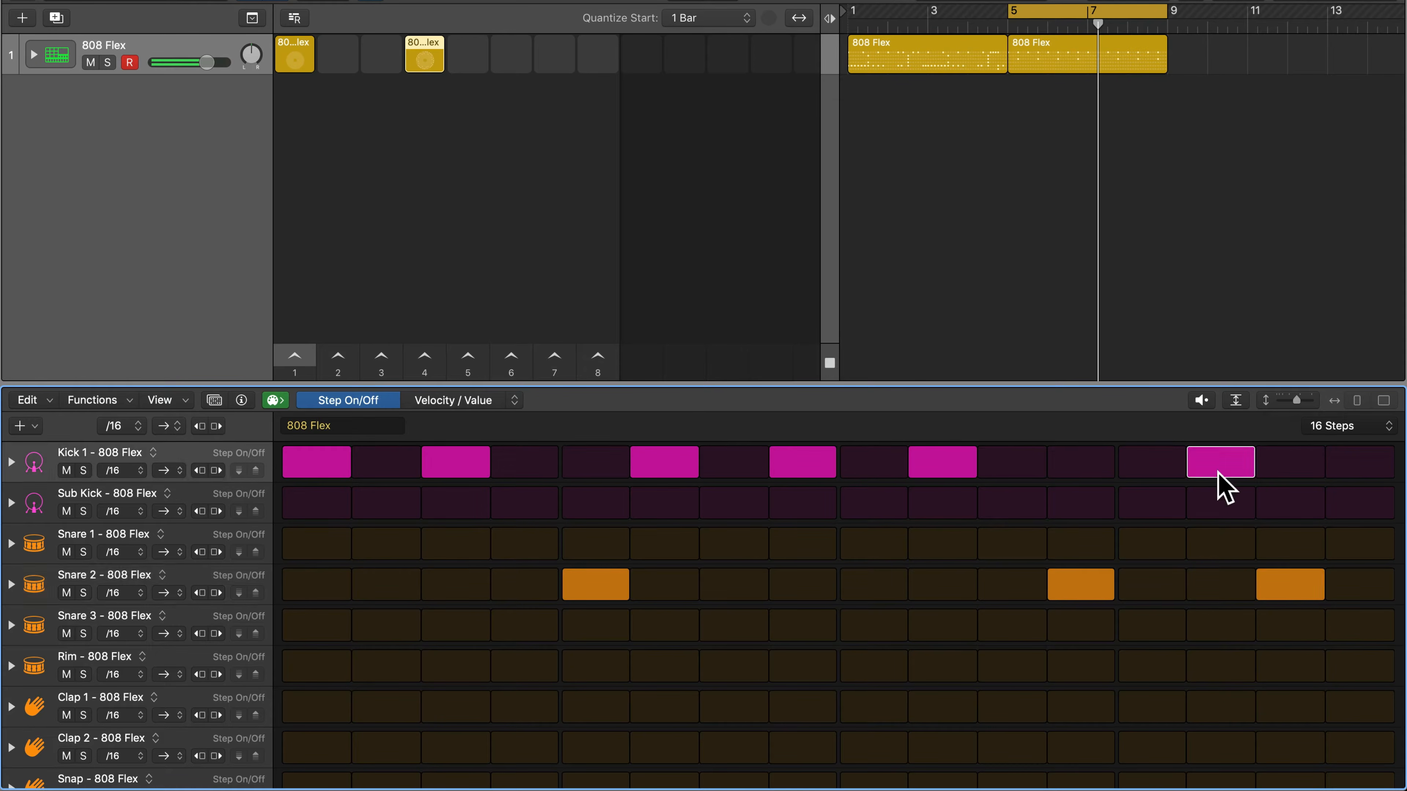
pyautogui.click(588, 710)
pyautogui.click(1058, 713)
# - Add Hi-Hat Closed on steps 1–3 and 6, and a Hi-Hat Open hit on step 4
pyautogui.scroll(-1, 769, 697)
pyautogui.scroll(1, 770, 697)
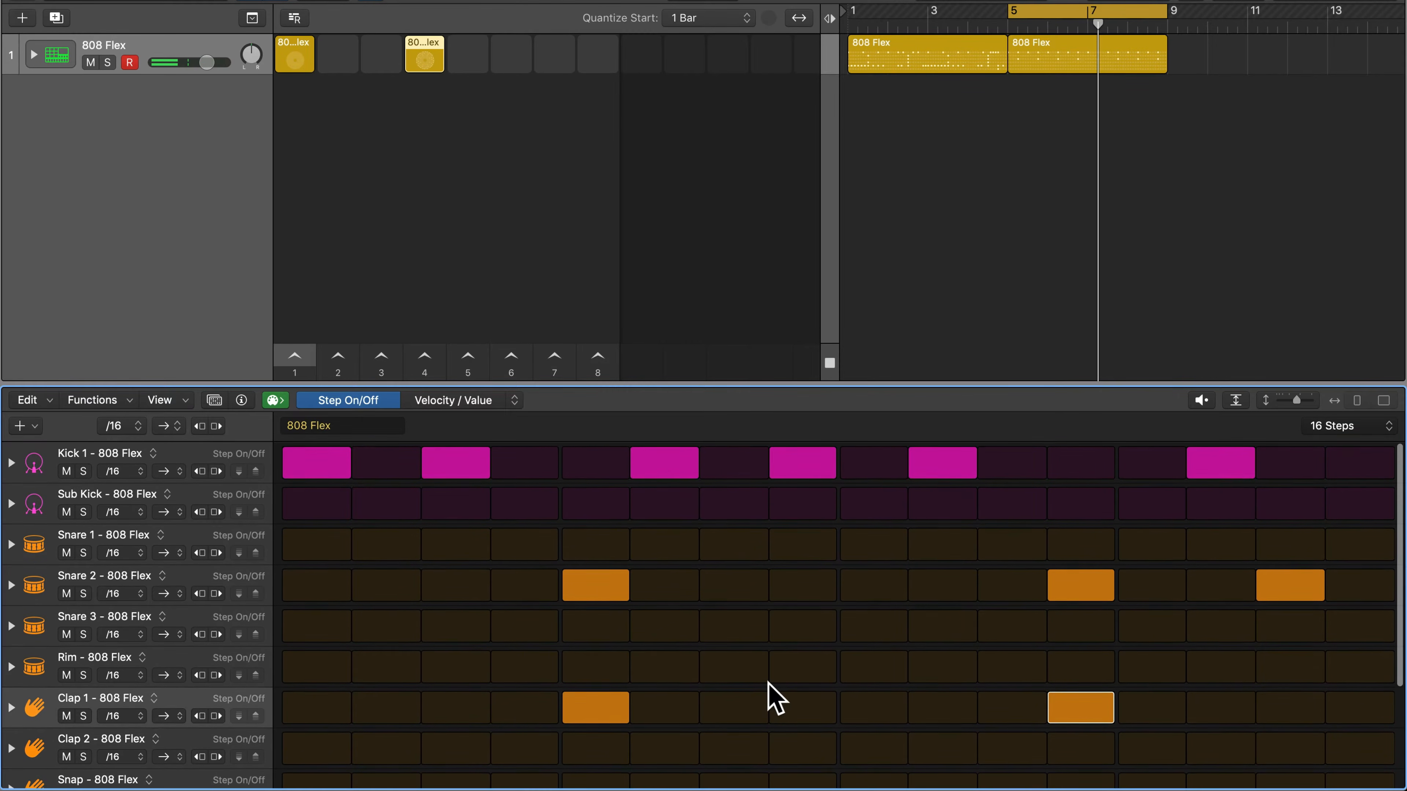
pyautogui.scroll(-2, 474, 528)
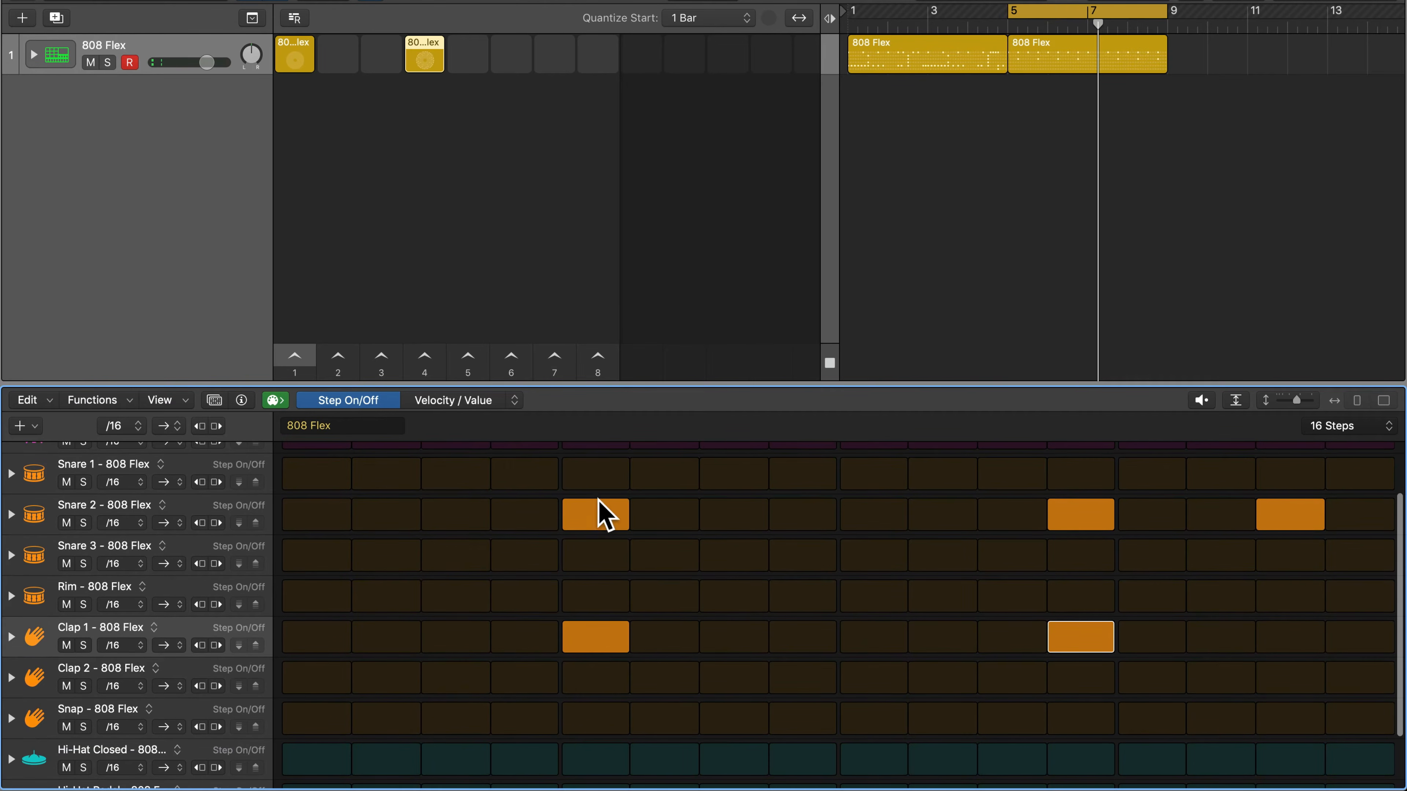
pyautogui.scroll(-1, 616, 657)
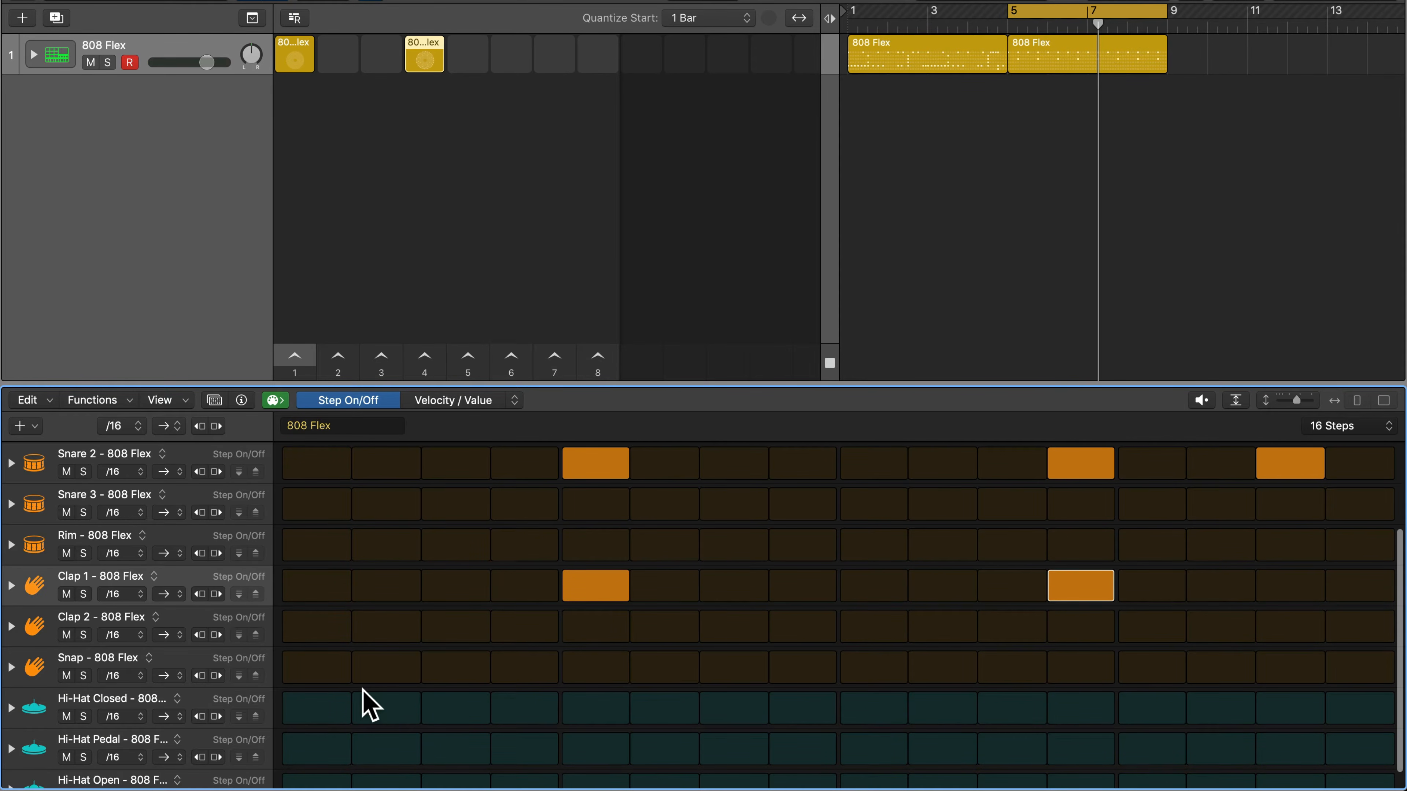
pyautogui.moveTo(331, 720); pyautogui.dragTo(477, 721)
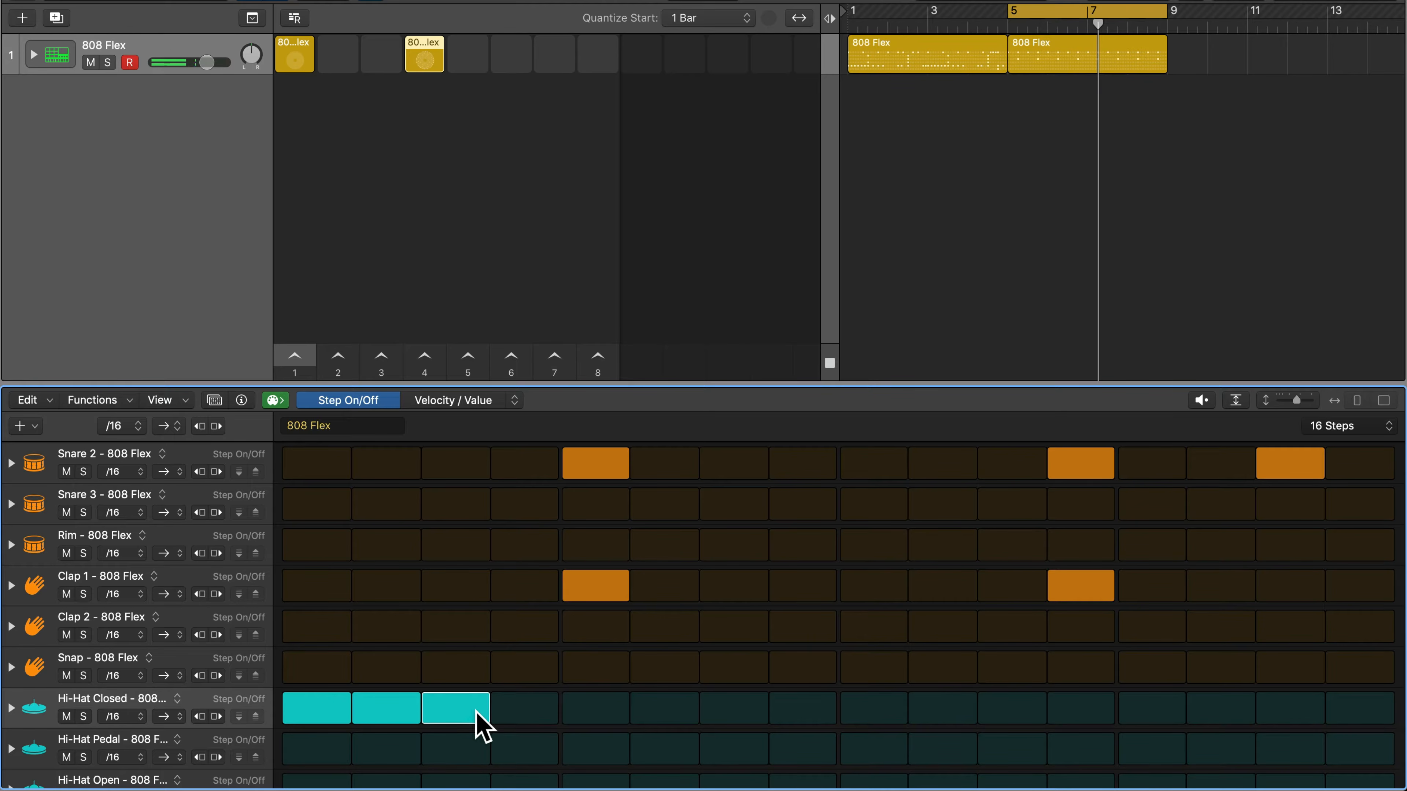
pyautogui.click(549, 758)
pyautogui.click(649, 718)
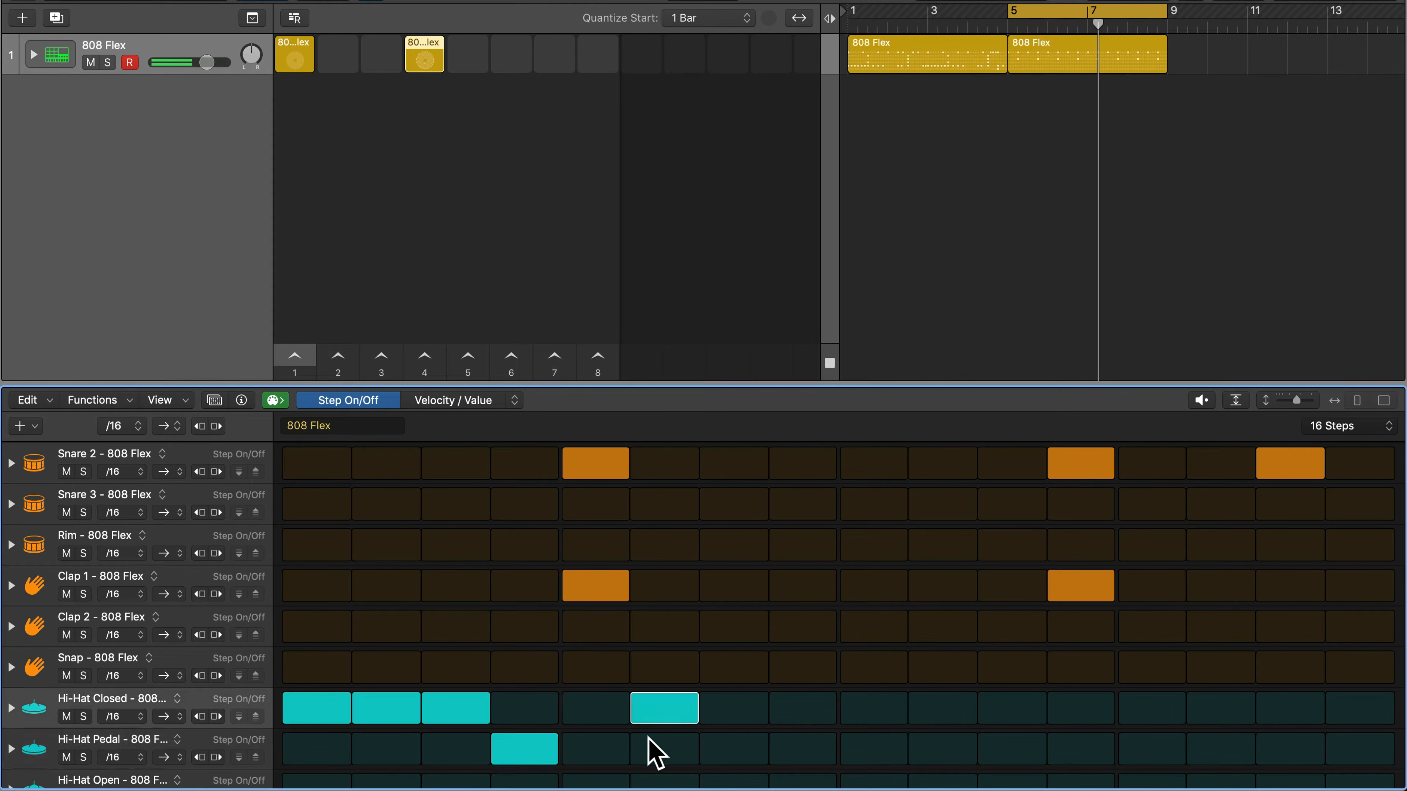
pyautogui.scroll(-1, 609, 745)
pyautogui.click(526, 735)
pyautogui.click(526, 766)
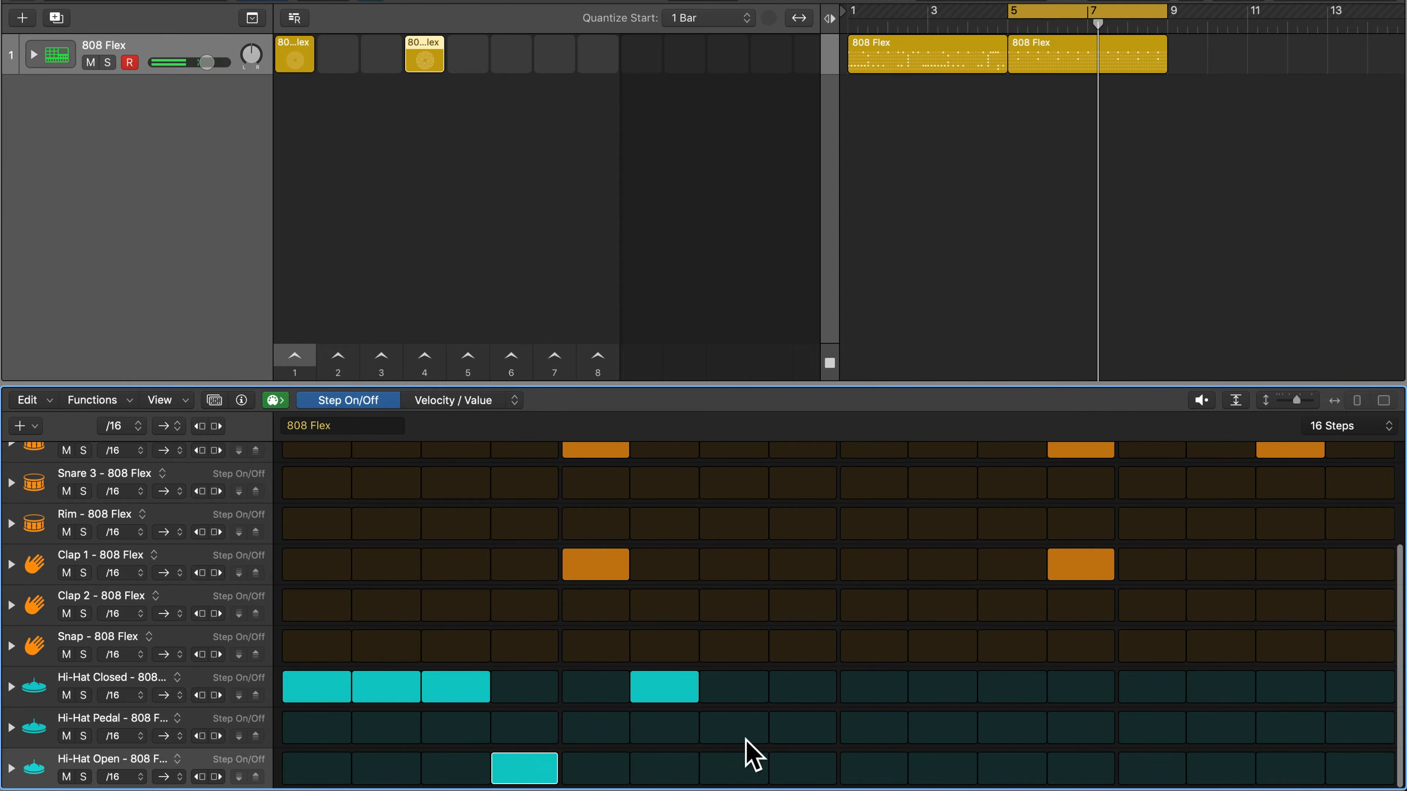
# - Add Hi-Hat Closed hits on steps 5, 8, 9–11, 13 and 15
pyautogui.click(610, 694)
pyautogui.click(802, 694)
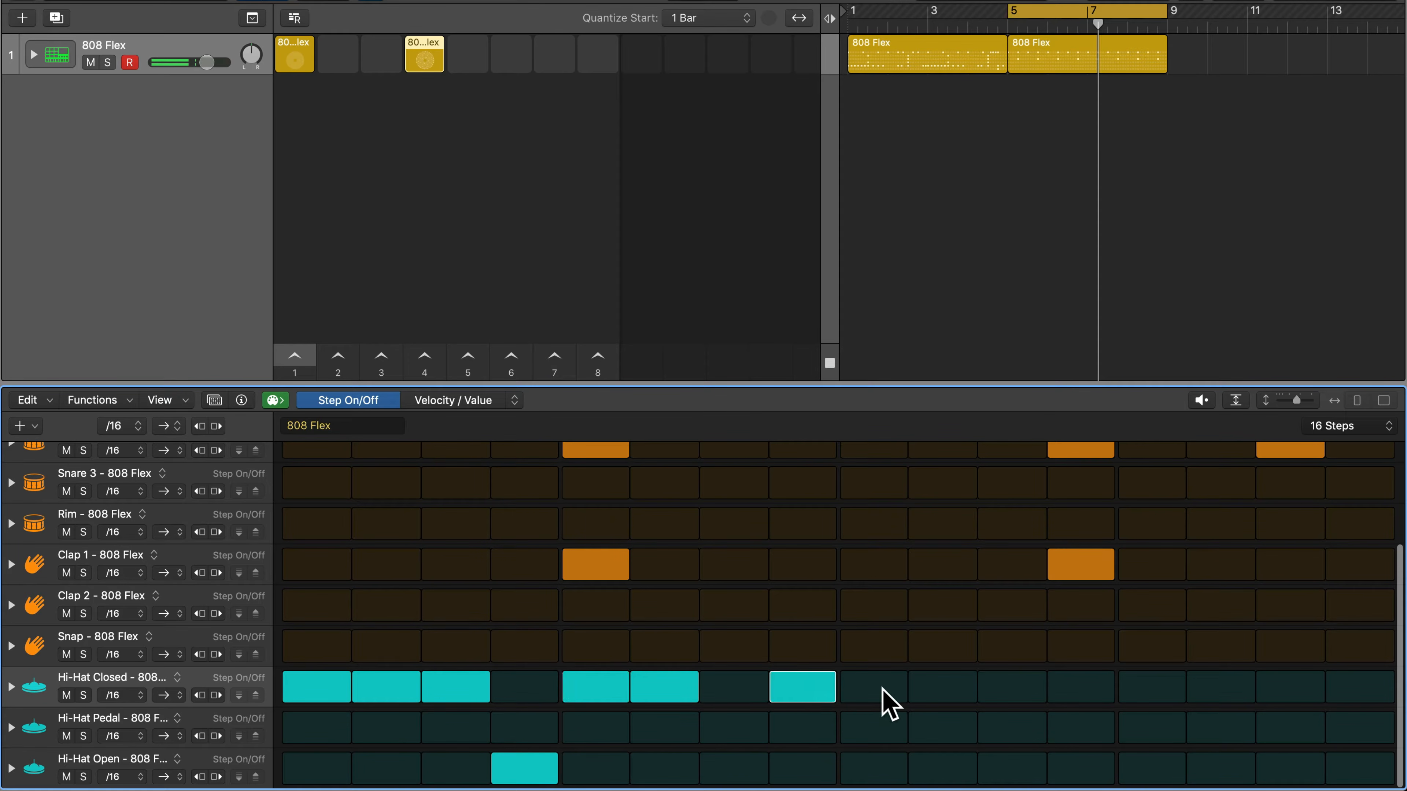
pyautogui.moveTo(883, 699); pyautogui.dragTo(1014, 701)
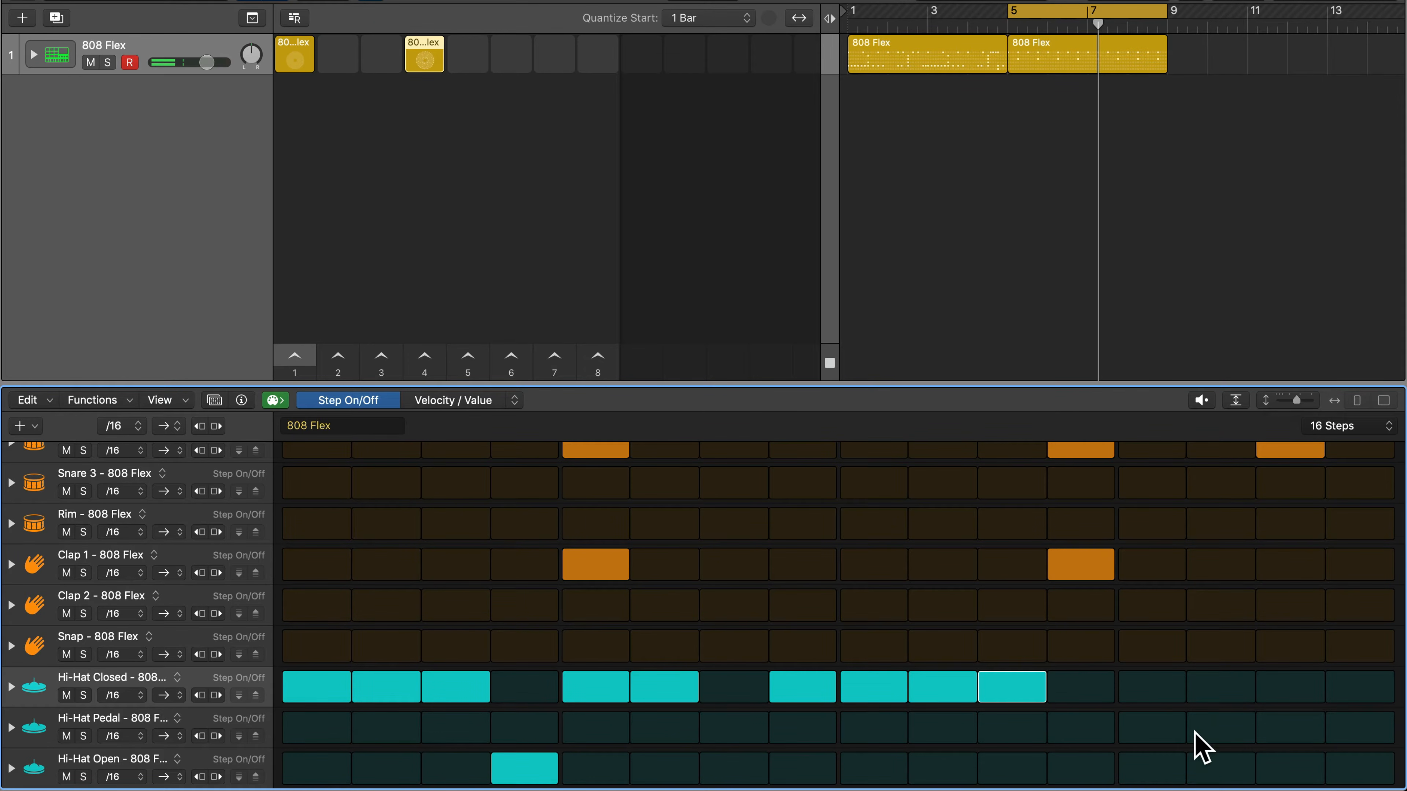
pyautogui.click(1151, 687)
pyautogui.click(1236, 770)
pyautogui.moveTo(1313, 690); pyautogui.dragTo(1363, 690)
pyautogui.scroll(1, 1086, 637)
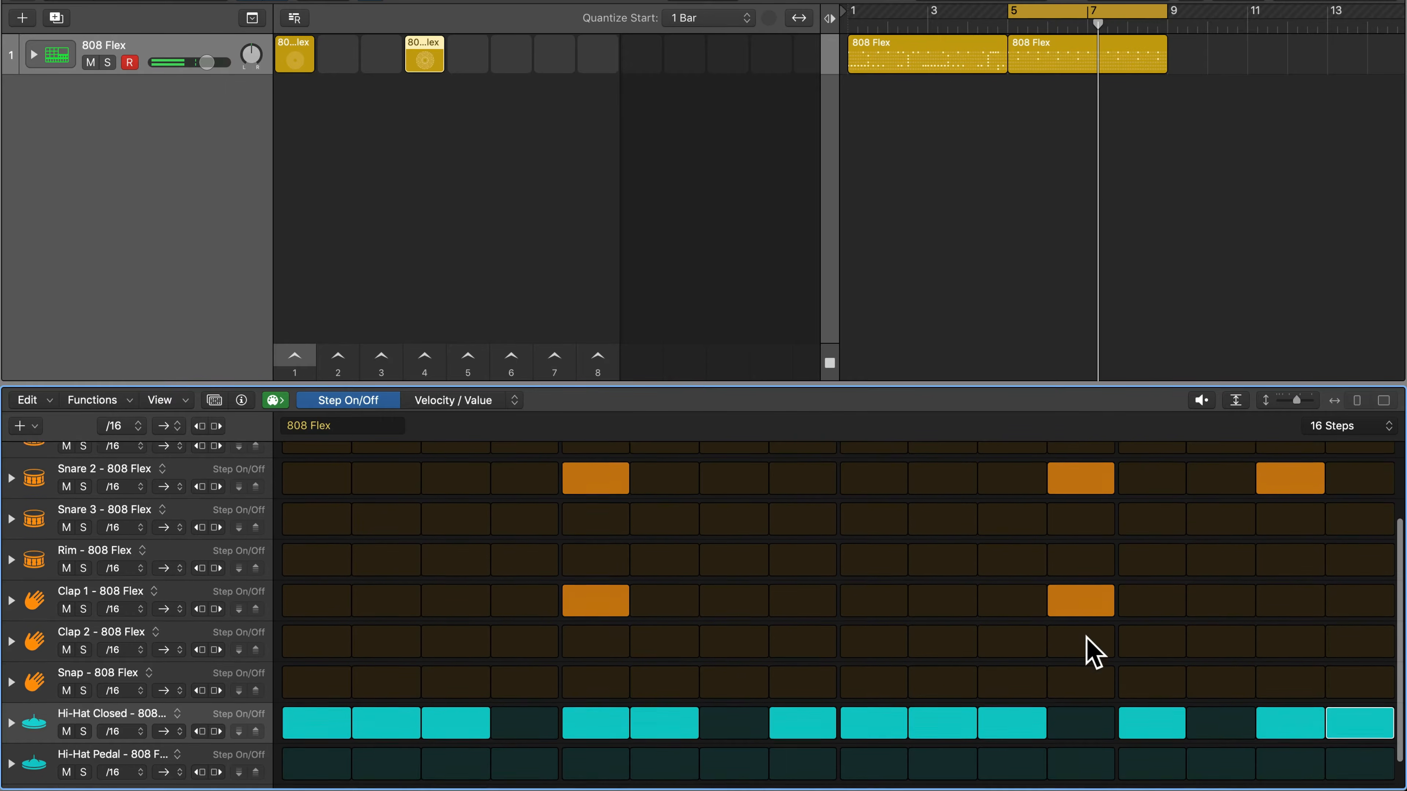
pyautogui.scroll(3, 1087, 638)
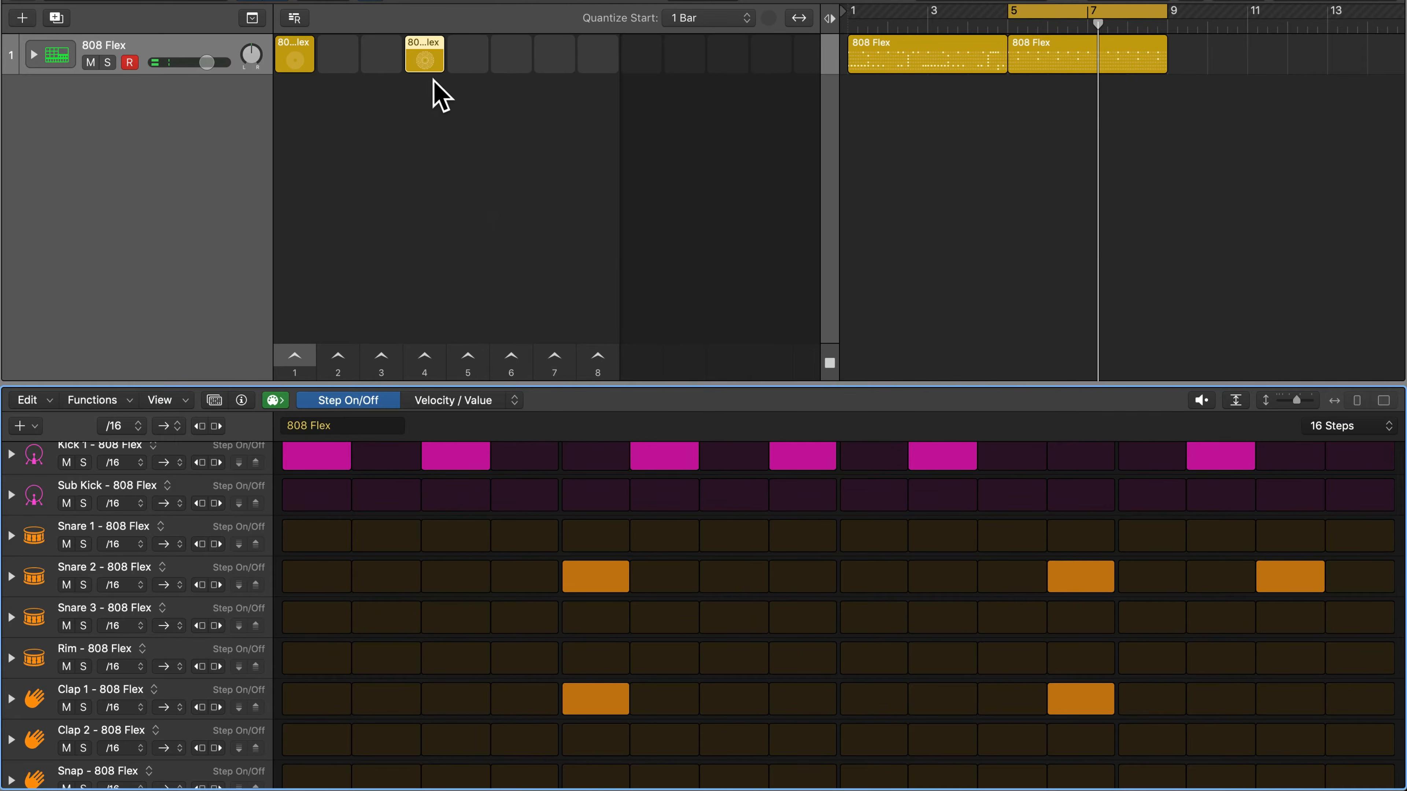
# - Play the new cell and revise it: remove Snare 2 step 15 and Kick 1 steps 8 and 14, and add Kick 1 step 16
pyautogui.click(428, 65)
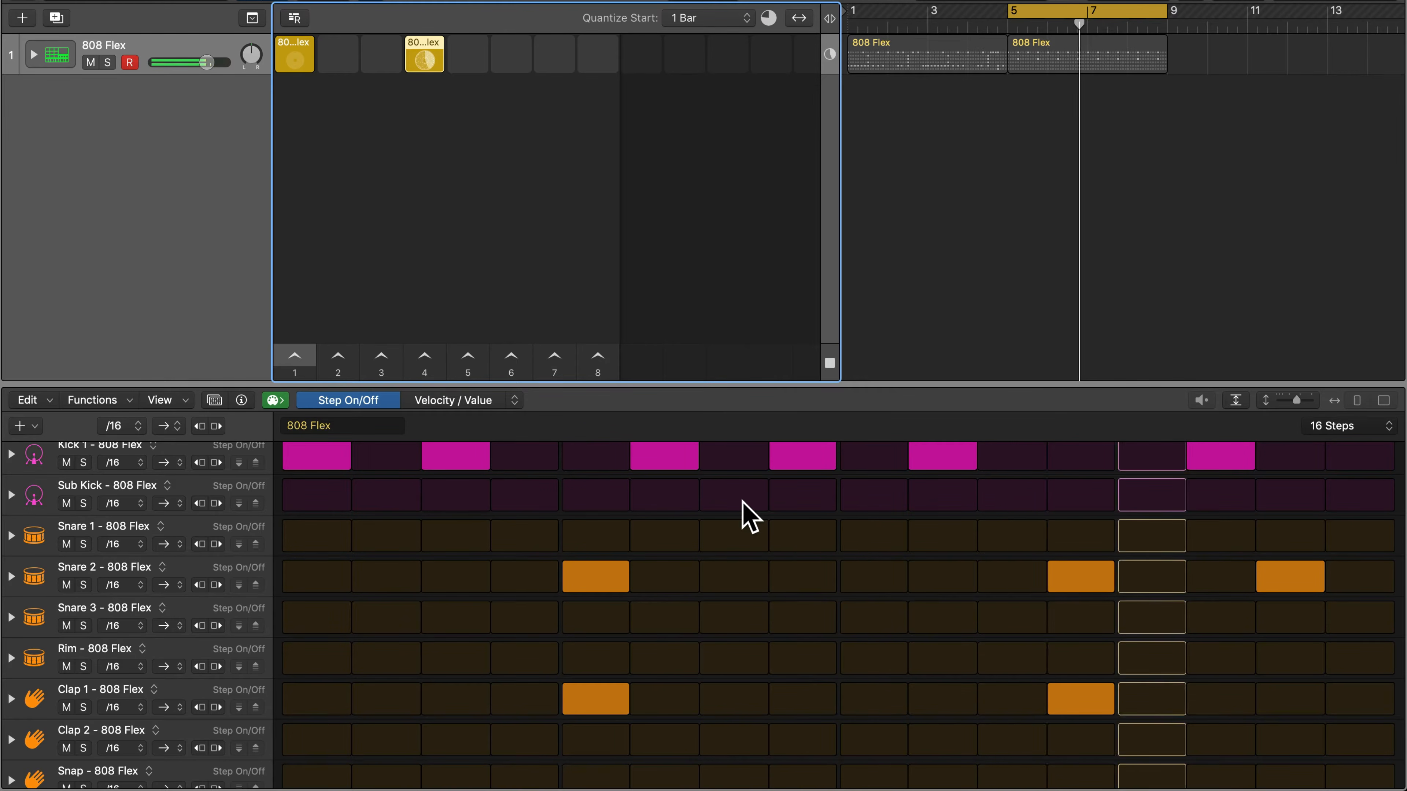
pyautogui.click(1288, 577)
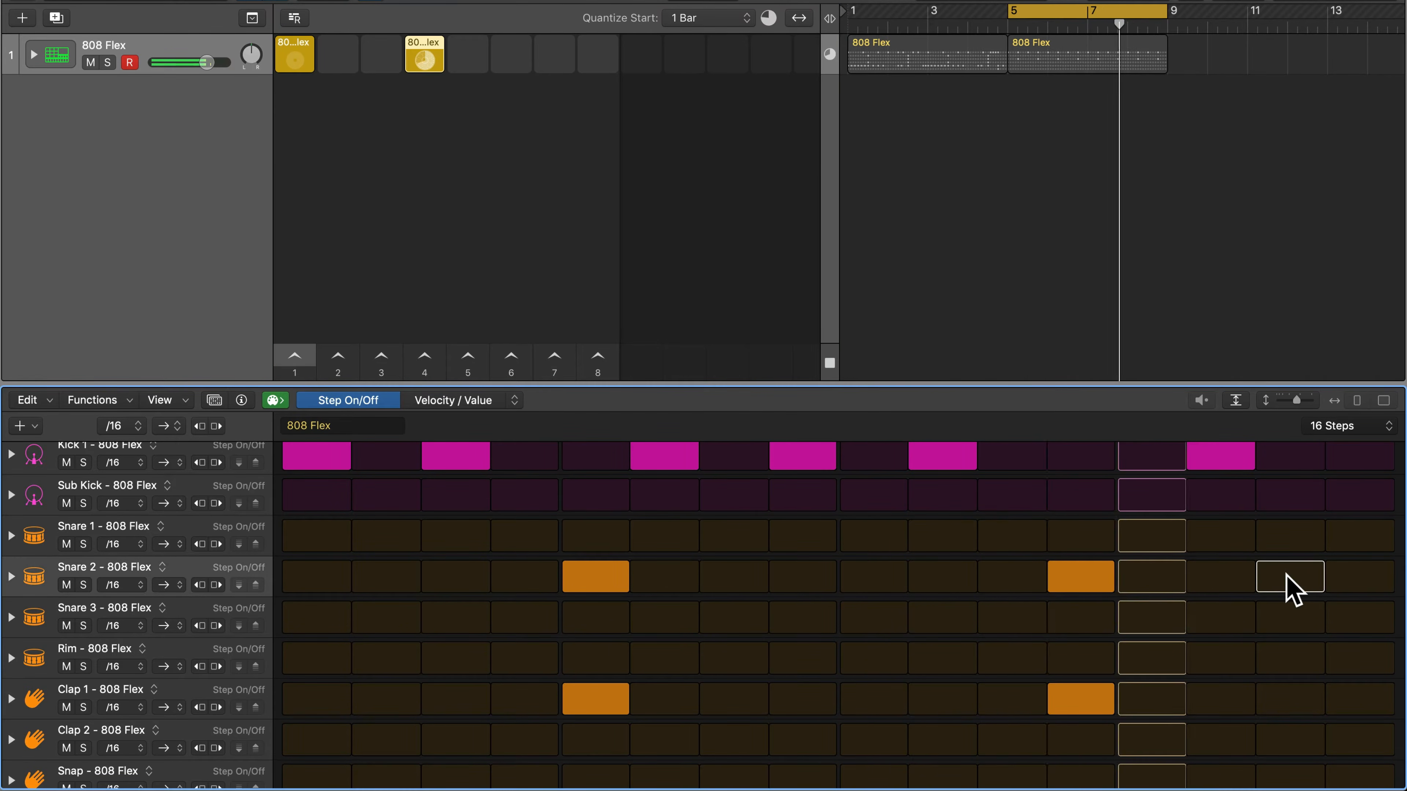
pyautogui.click(1214, 461)
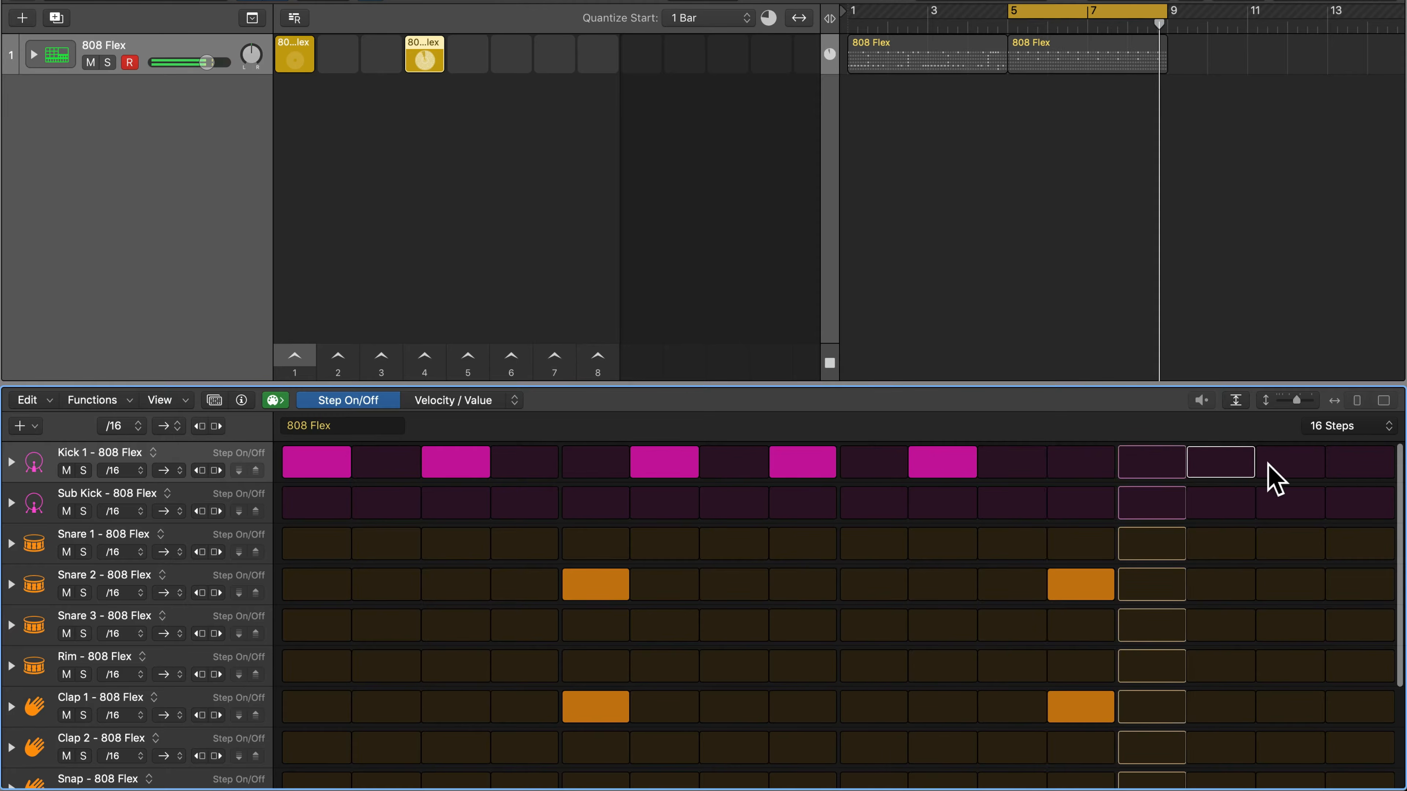
pyautogui.click(1365, 463)
pyautogui.click(790, 465)
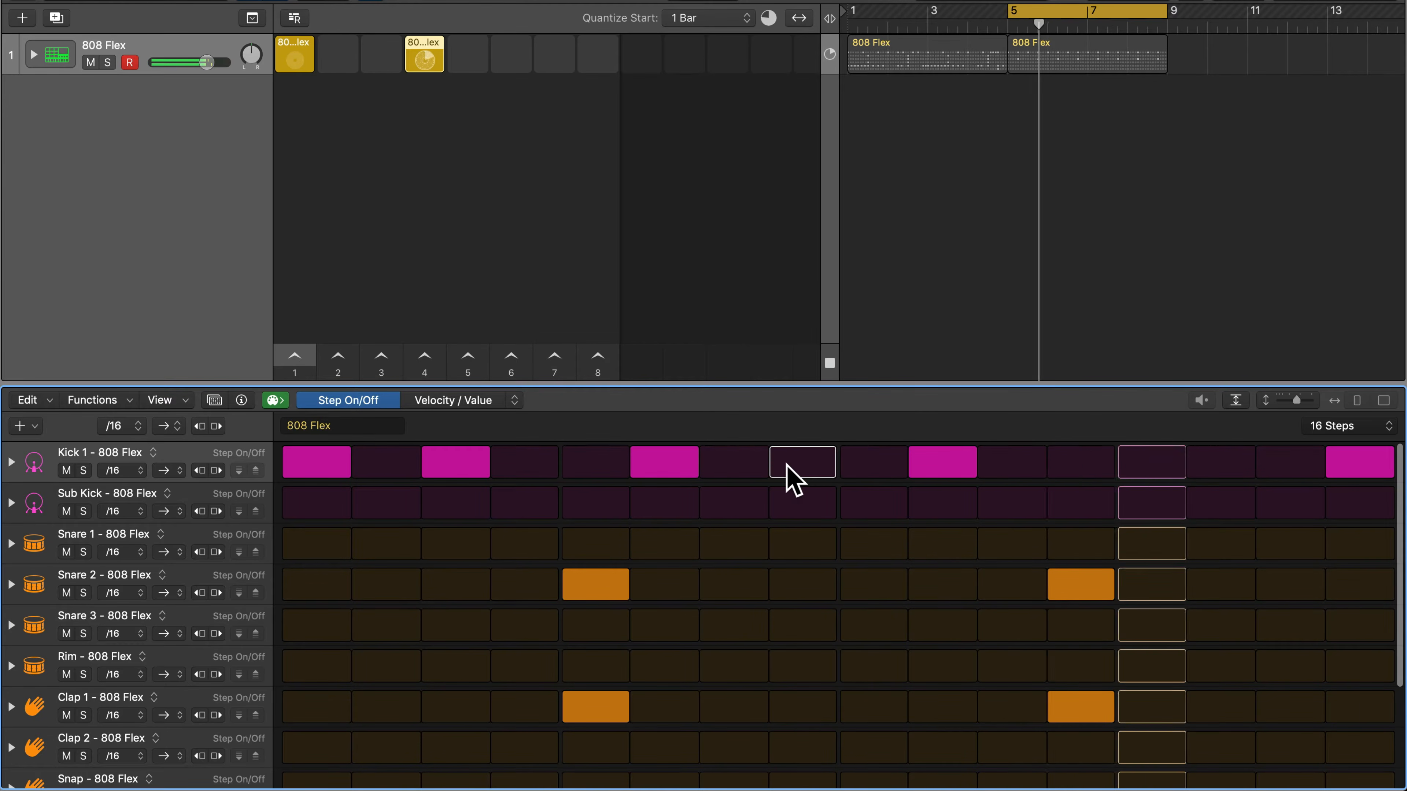
# - Replace the step-4 Hi-Hat Open hit with Hi-Hat Closed, then stop playback
pyautogui.scroll(-5, 685, 497)
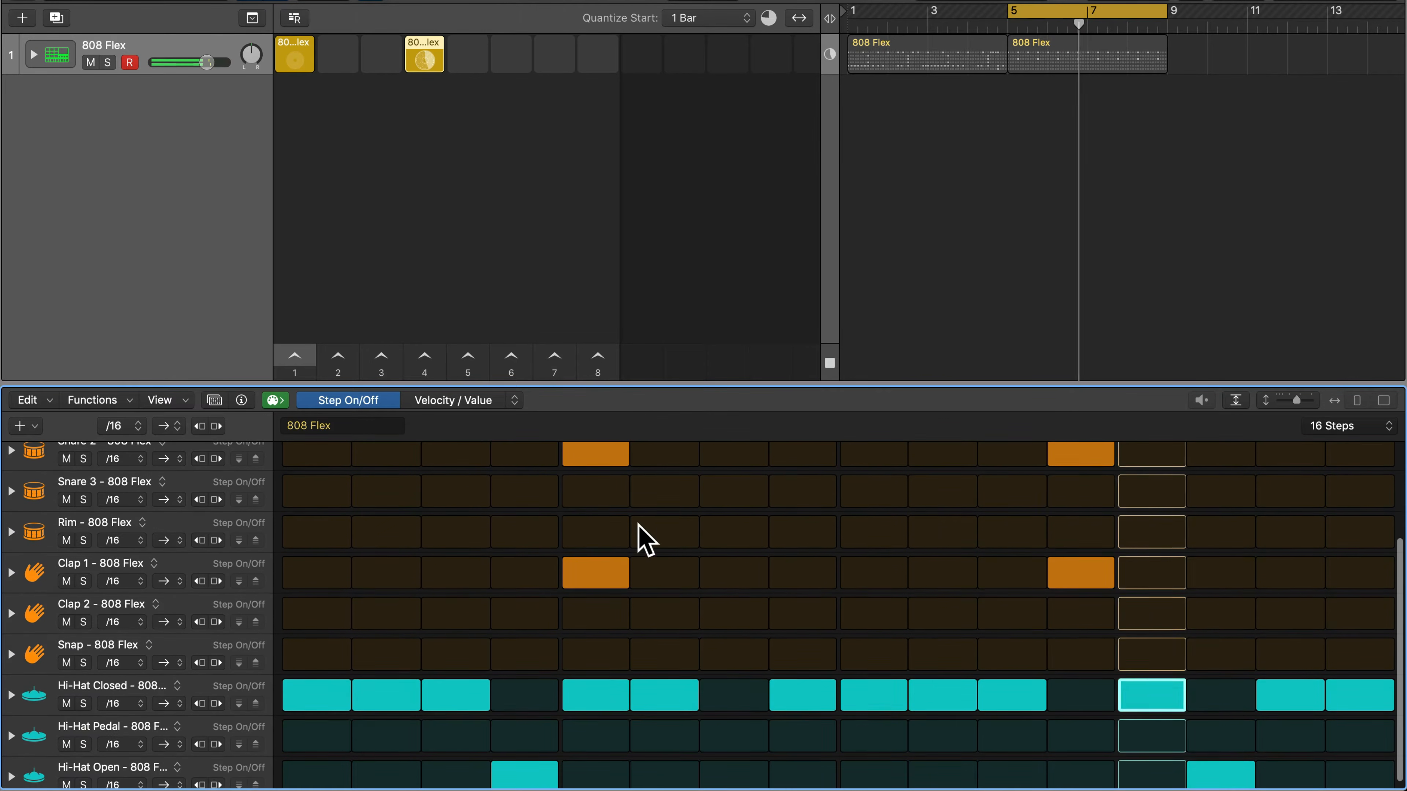
pyautogui.click(525, 776)
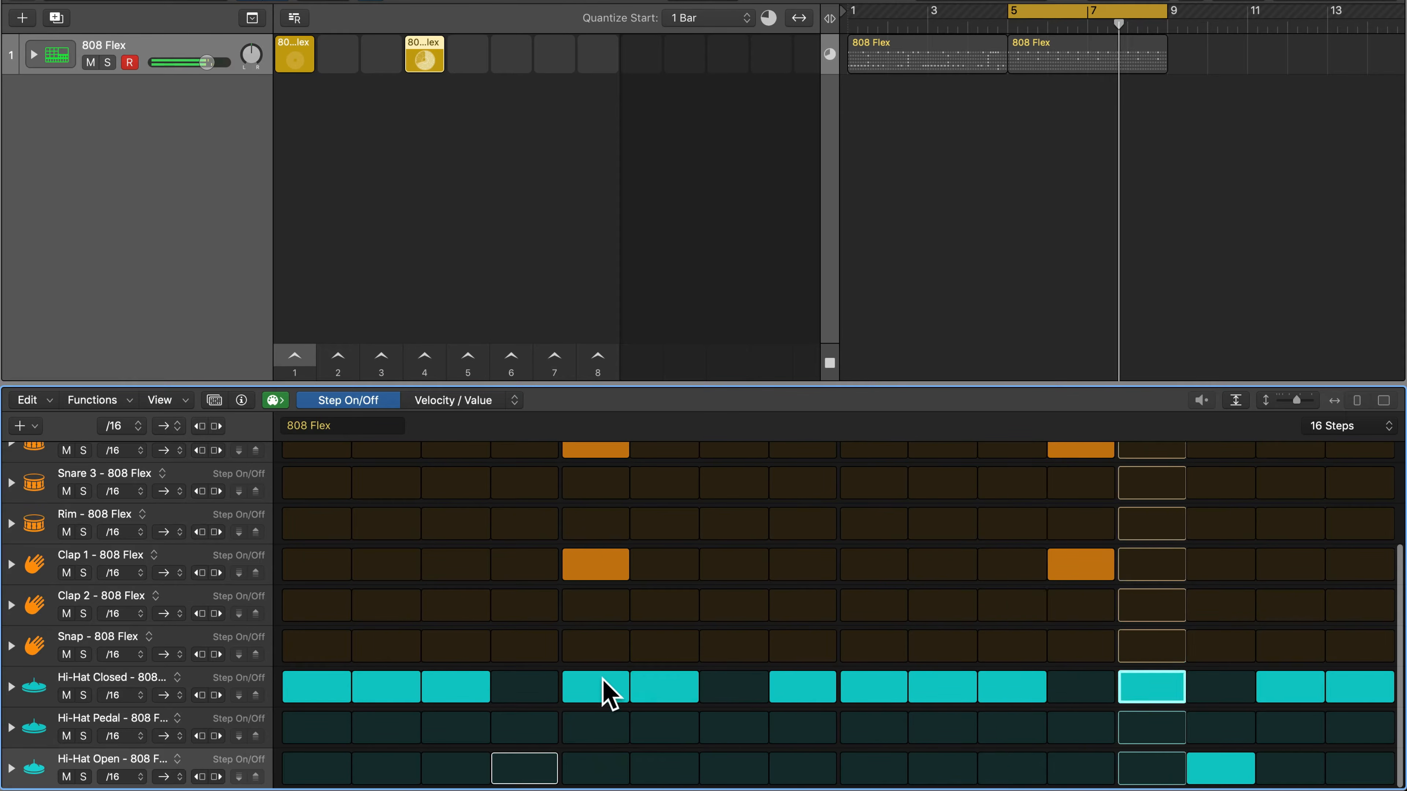
pyautogui.click(521, 693)
pyautogui.scroll(1, 546, 690)
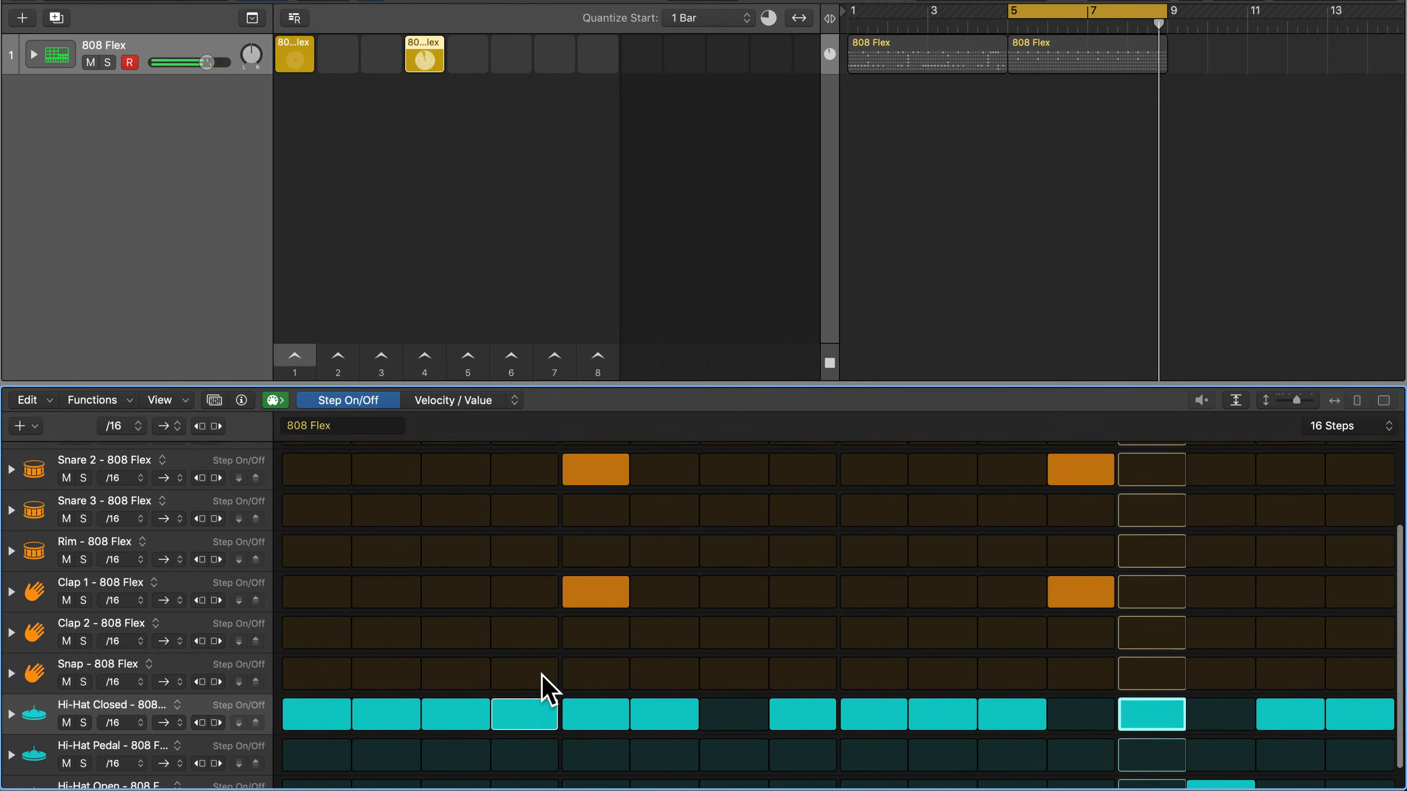
pyautogui.scroll(4, 543, 675)
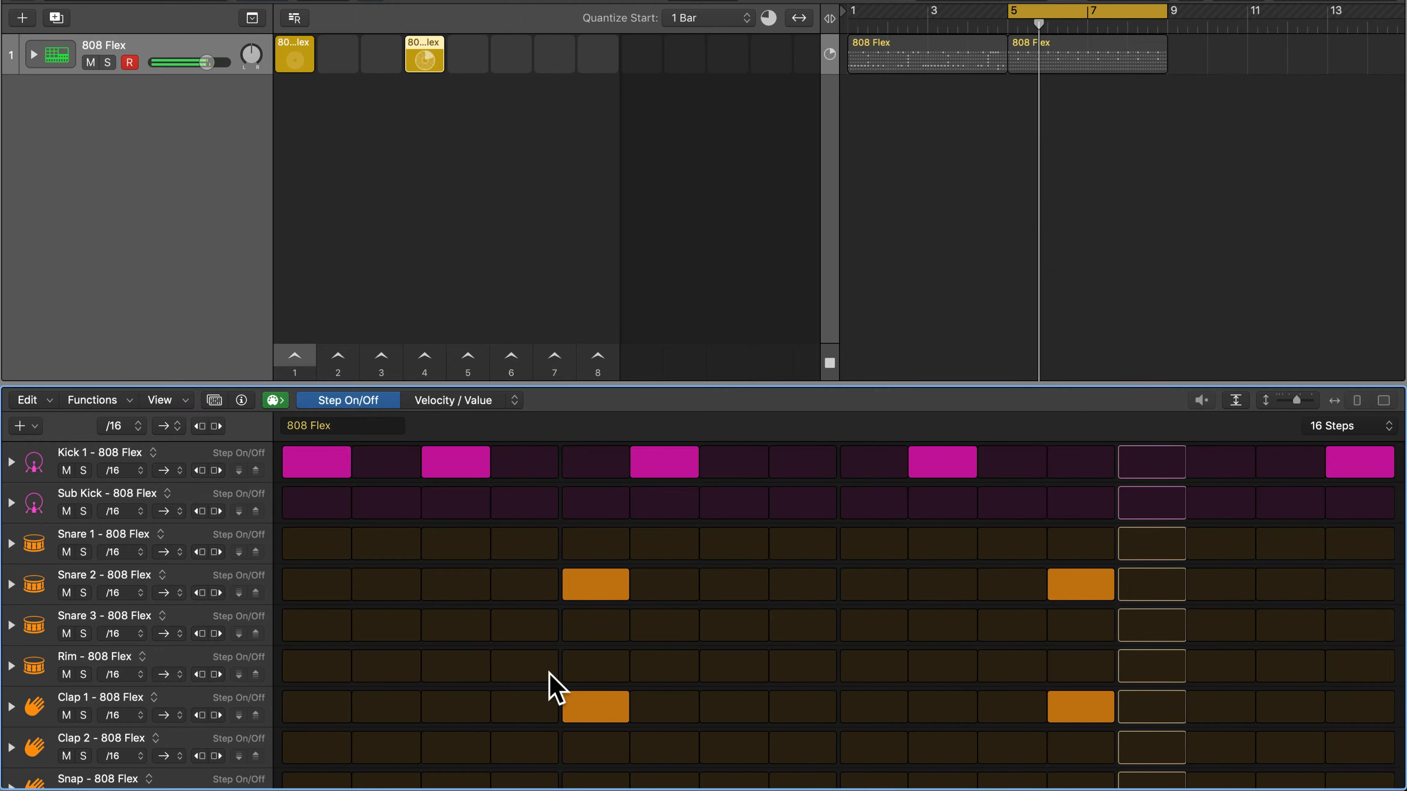
pyautogui.press('space')
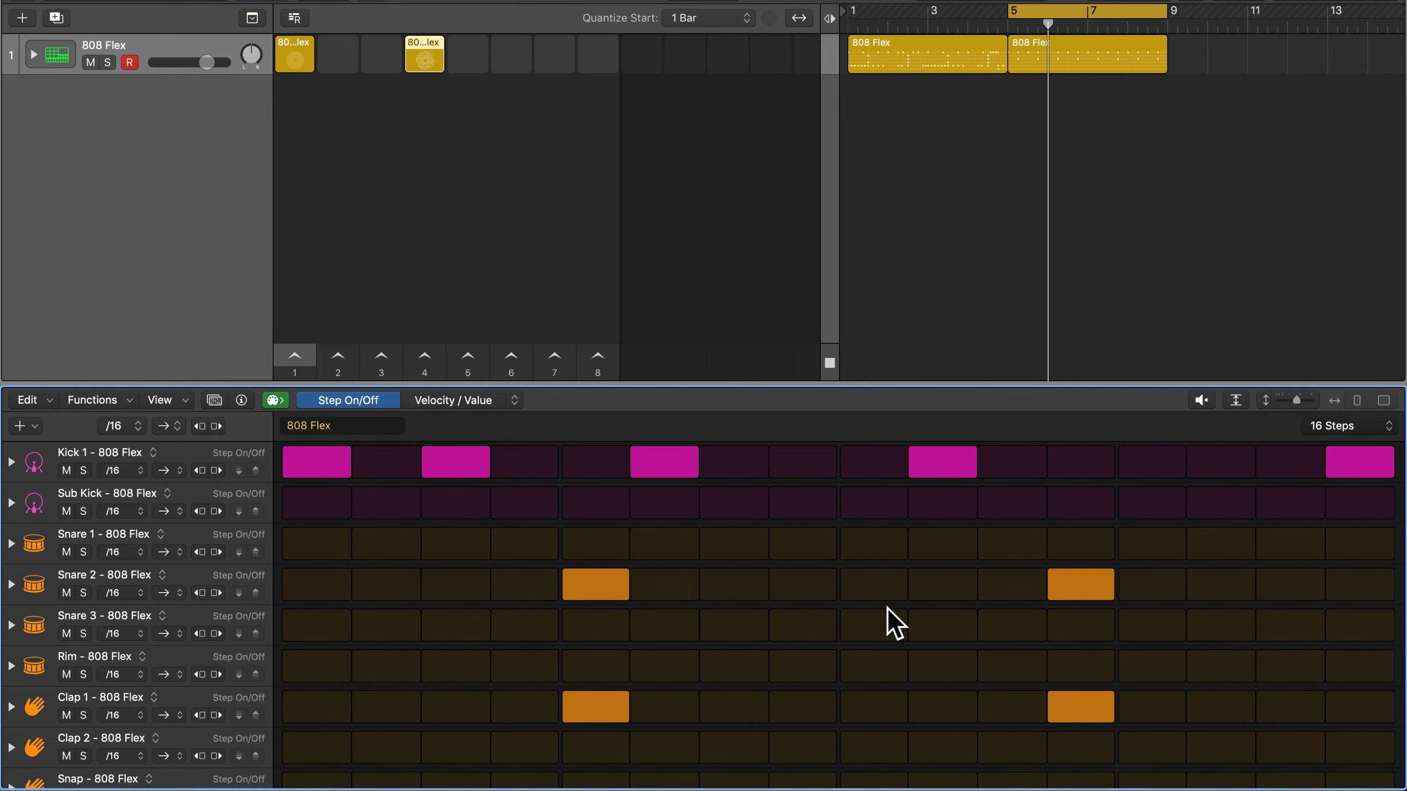
# - Delete the Snare 1, Rim, Snap and Hi-Hat Pedal rows from the 808 Flex step pattern
pyautogui.moveTo(831, 386); pyautogui.dragTo(869, 177)
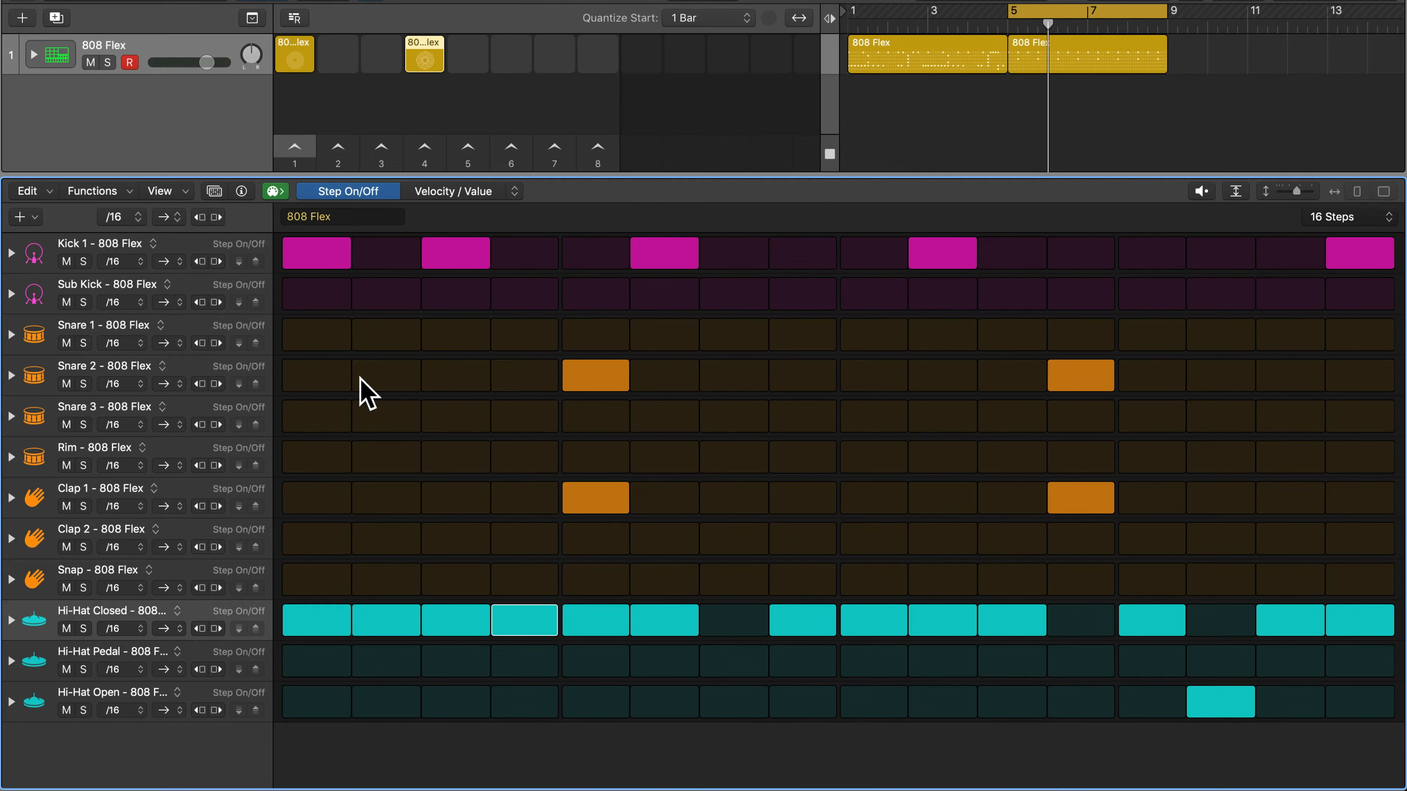
pyautogui.click(179, 323)
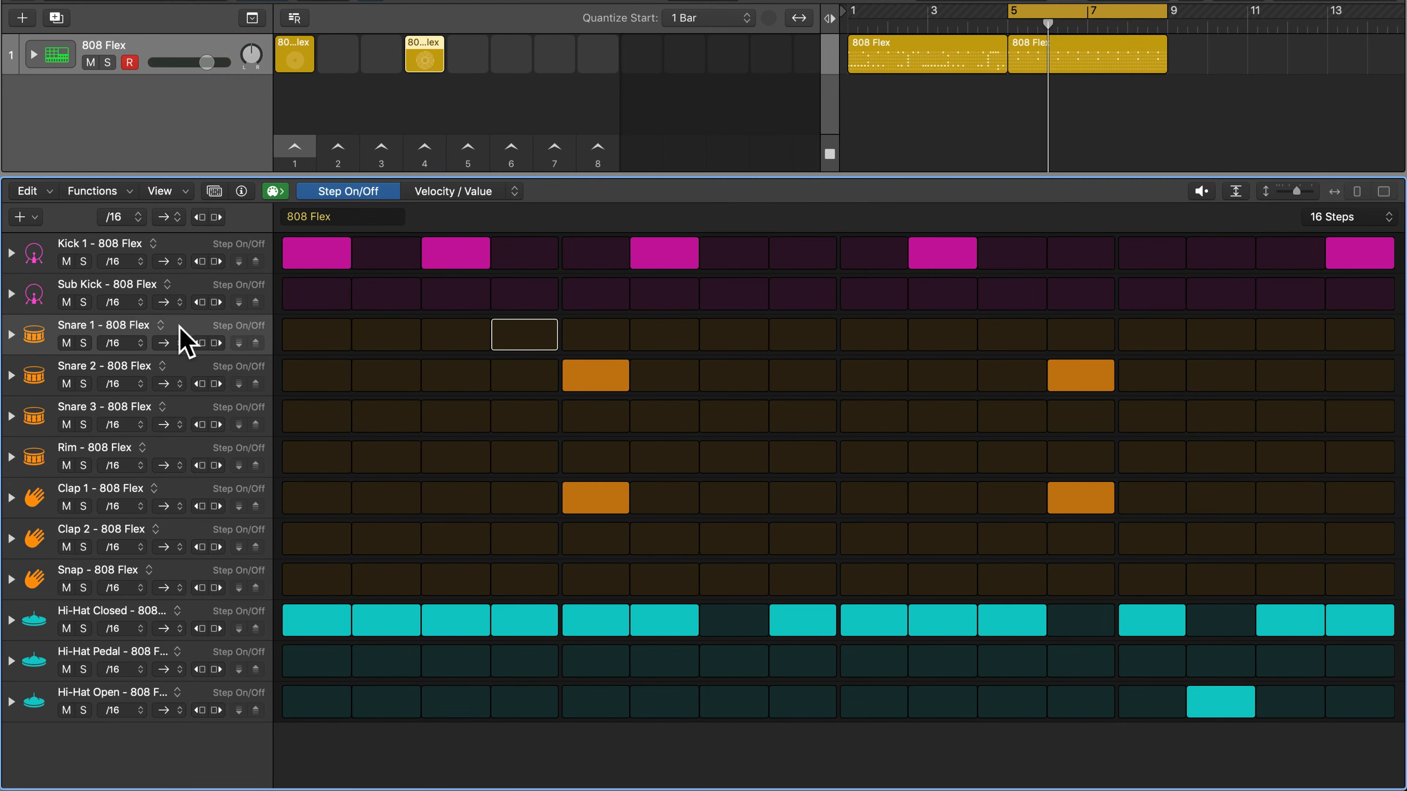
pyautogui.press('BackSpace')
pyautogui.click(173, 404)
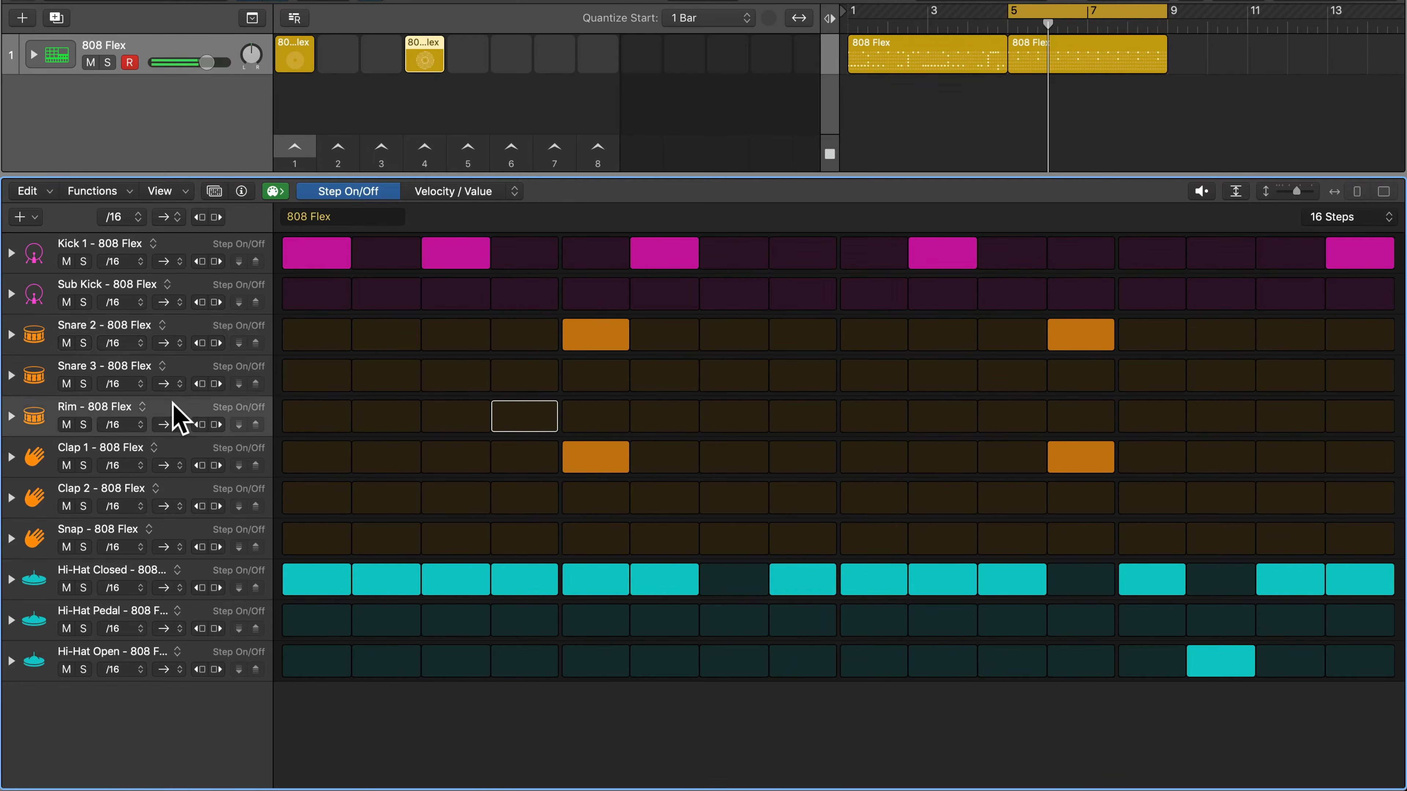
pyautogui.press('BackSpace')
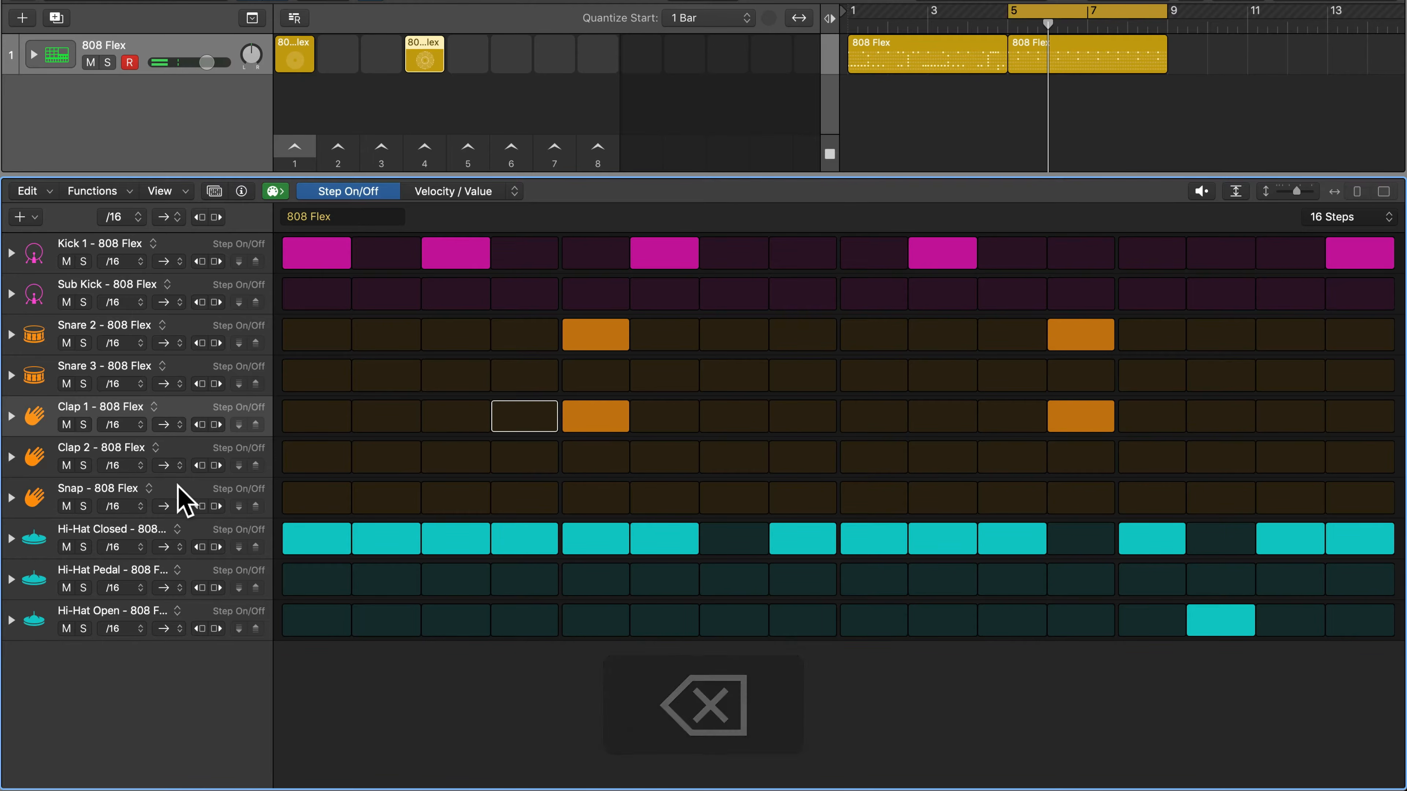
pyautogui.click(176, 488)
pyautogui.press('BackSpace')
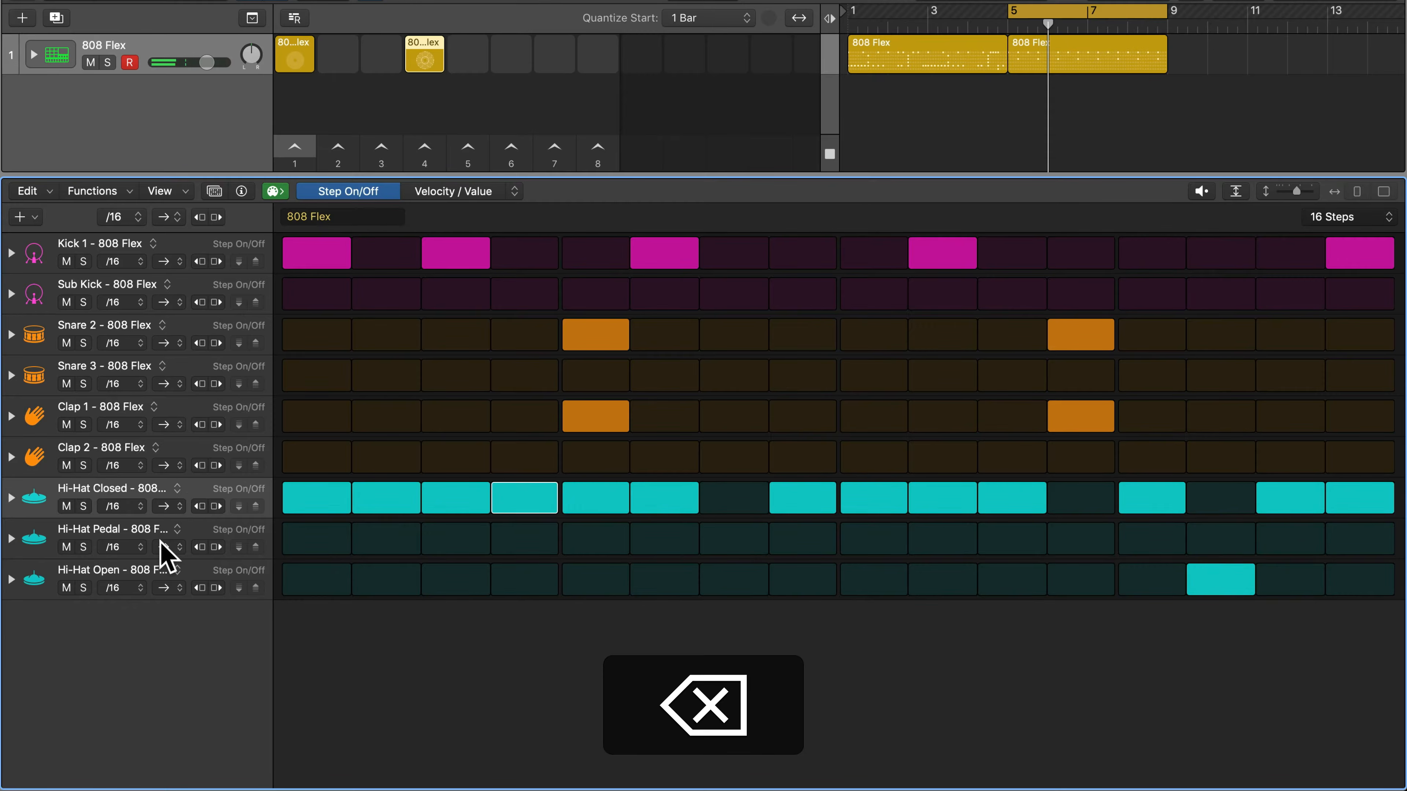
pyautogui.click(192, 535)
pyautogui.press('BackSpace')
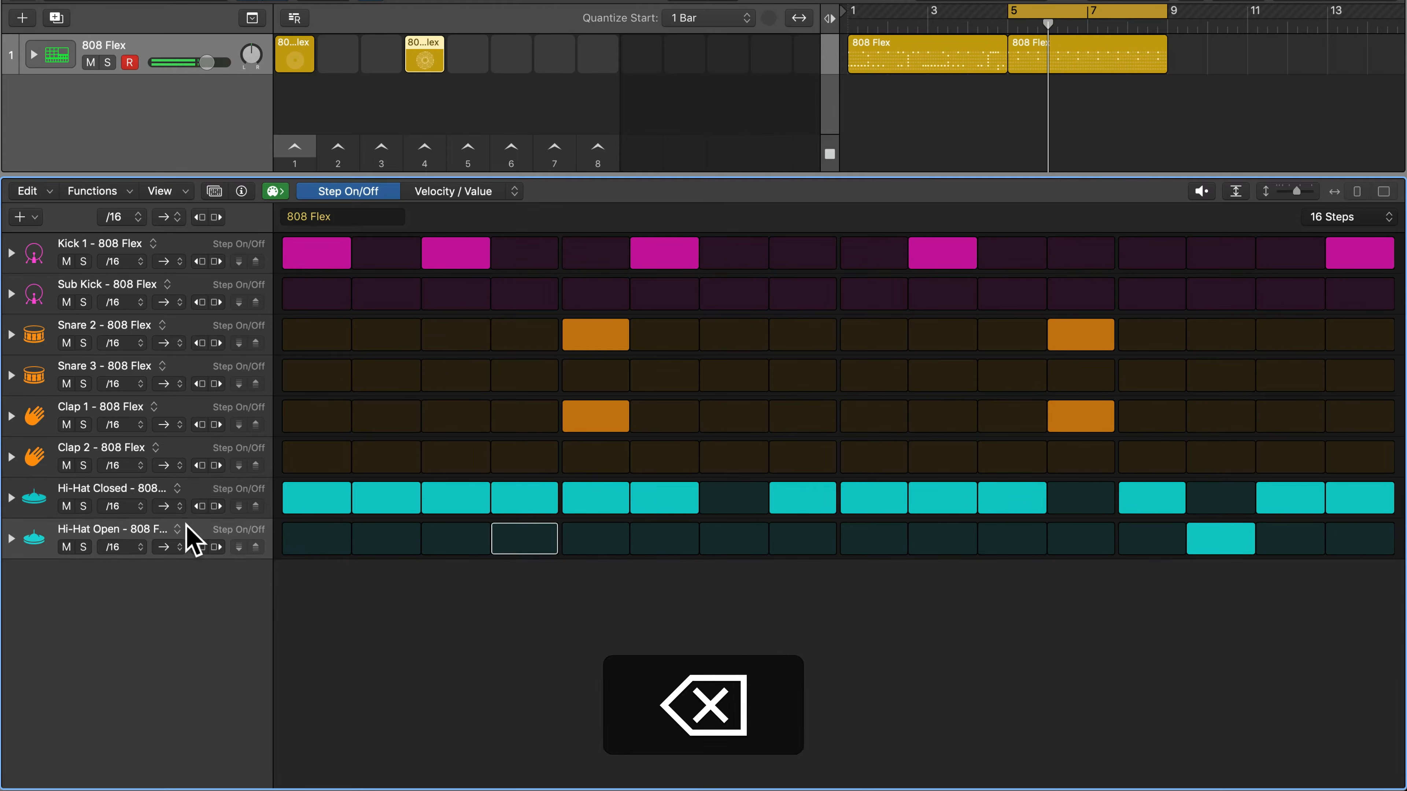
pyautogui.moveTo(555, 177); pyautogui.dragTo(562, 402)
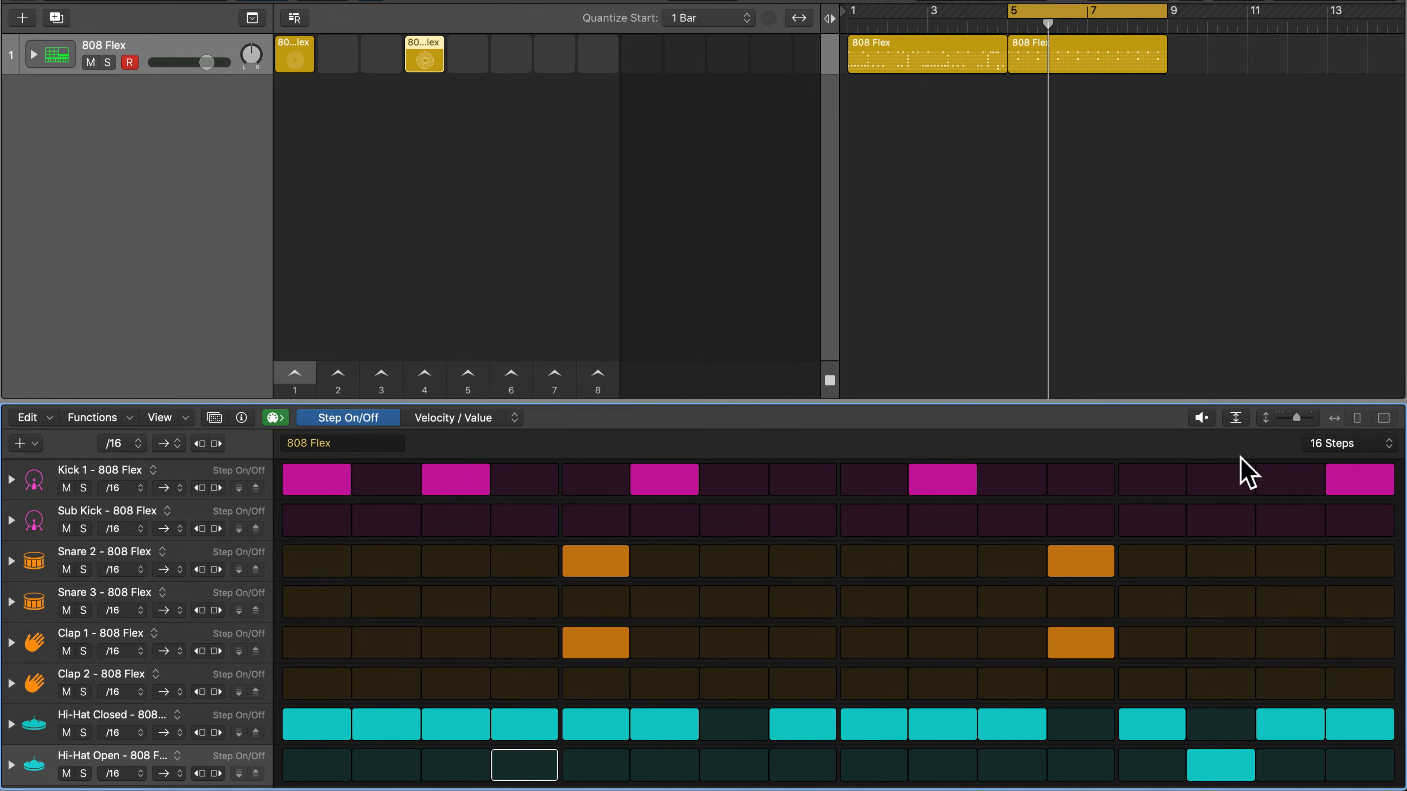
# - Make the pattern 32 steps long and add Snare 2 hits at steps 30-31 and Snare 3 at 32
pyautogui.click(1333, 445)
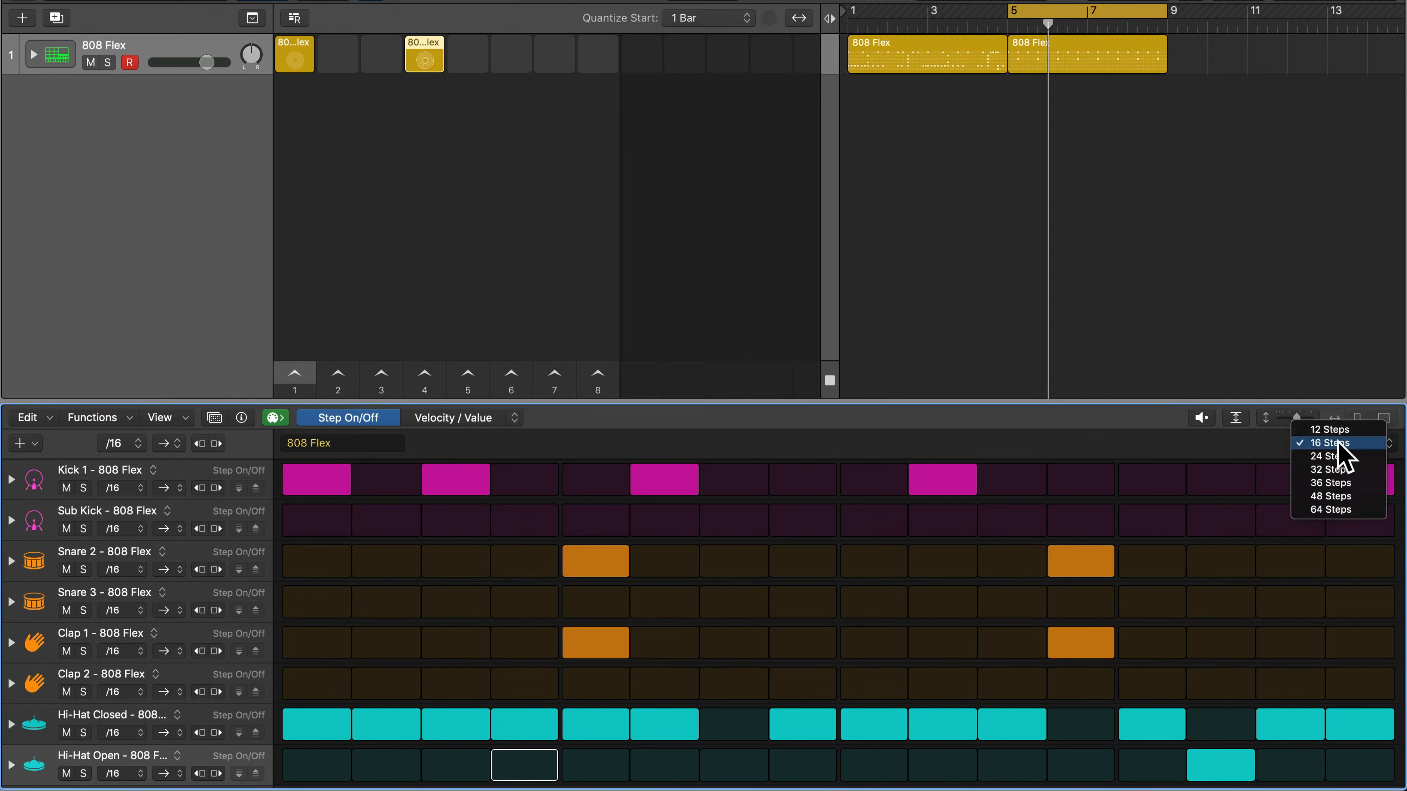
pyautogui.click(1329, 471)
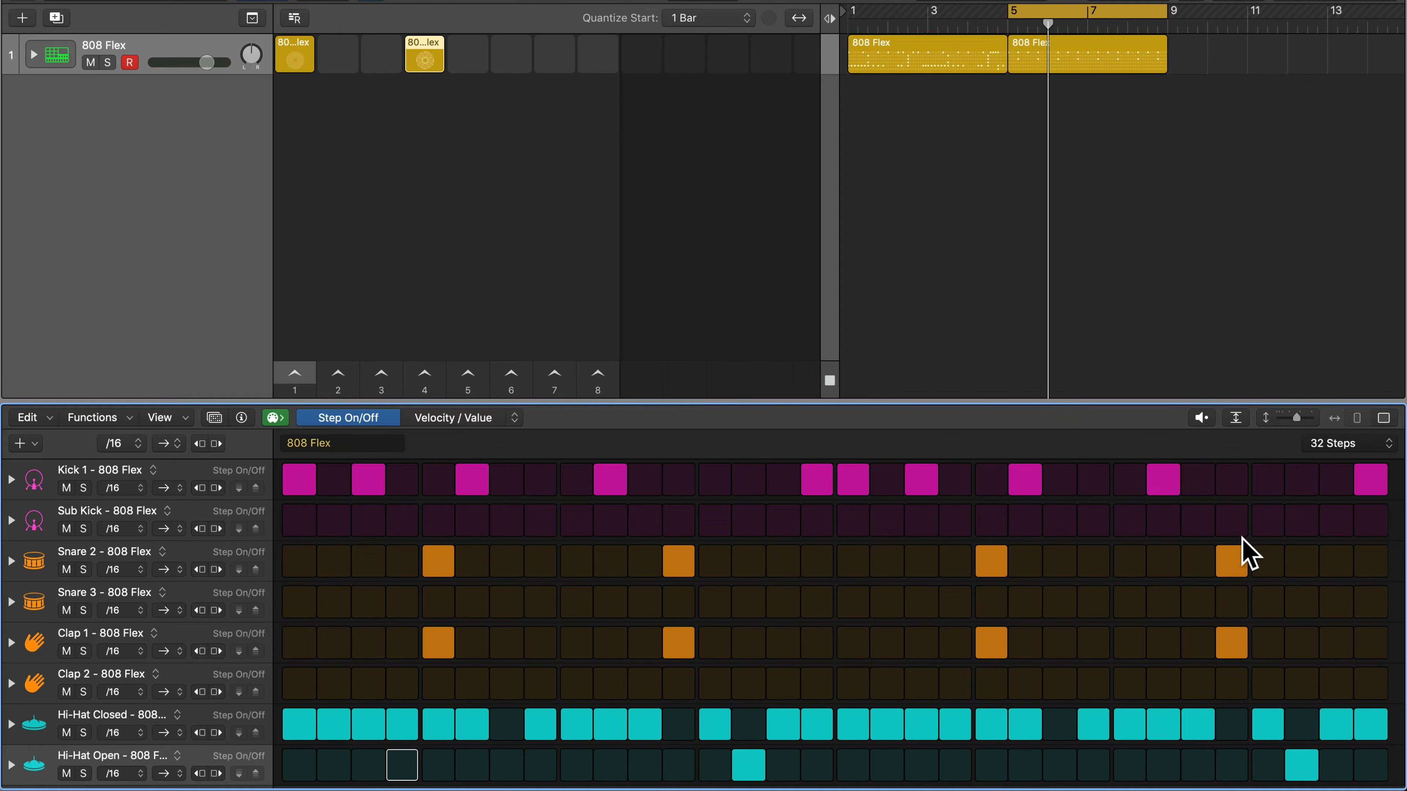
pyautogui.click(1301, 563)
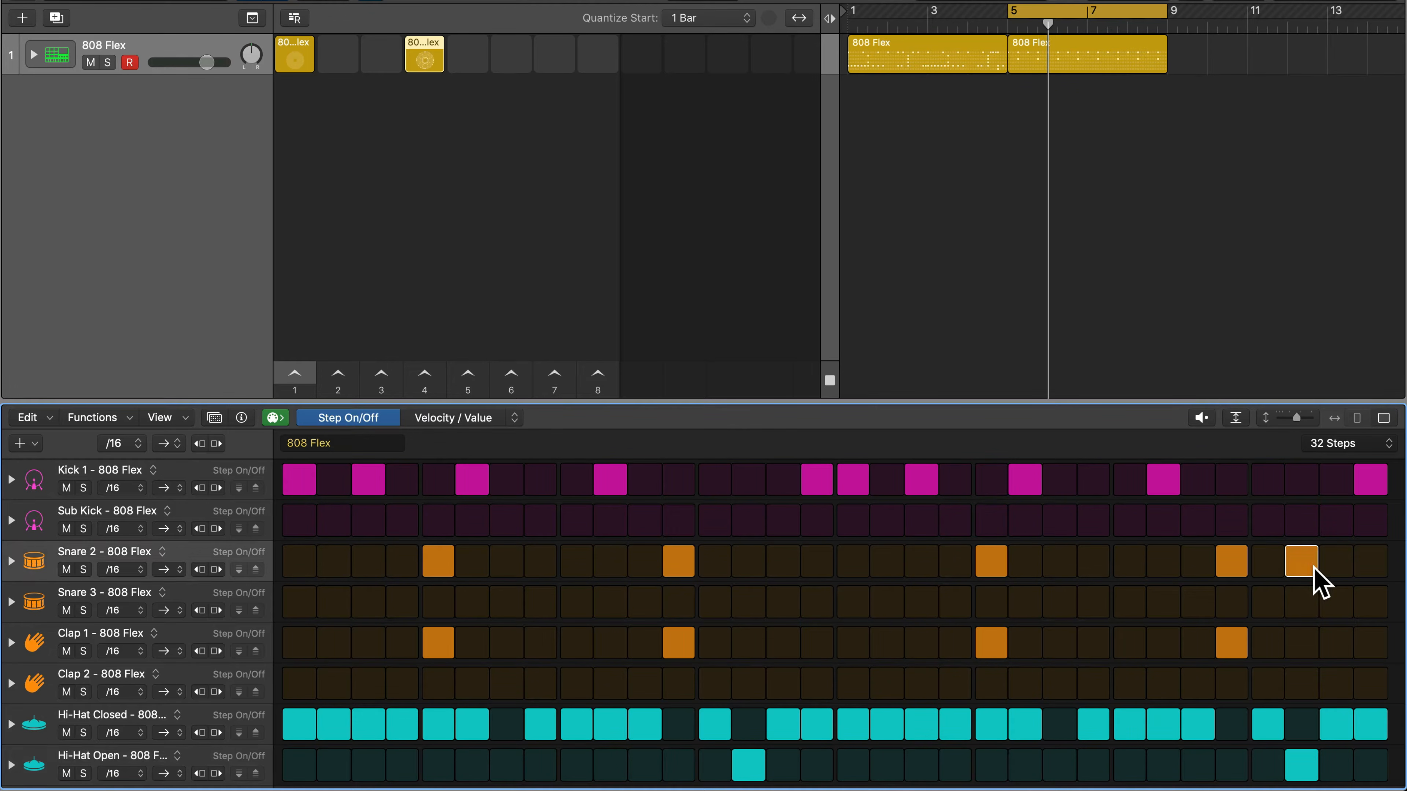
pyautogui.click(1336, 562)
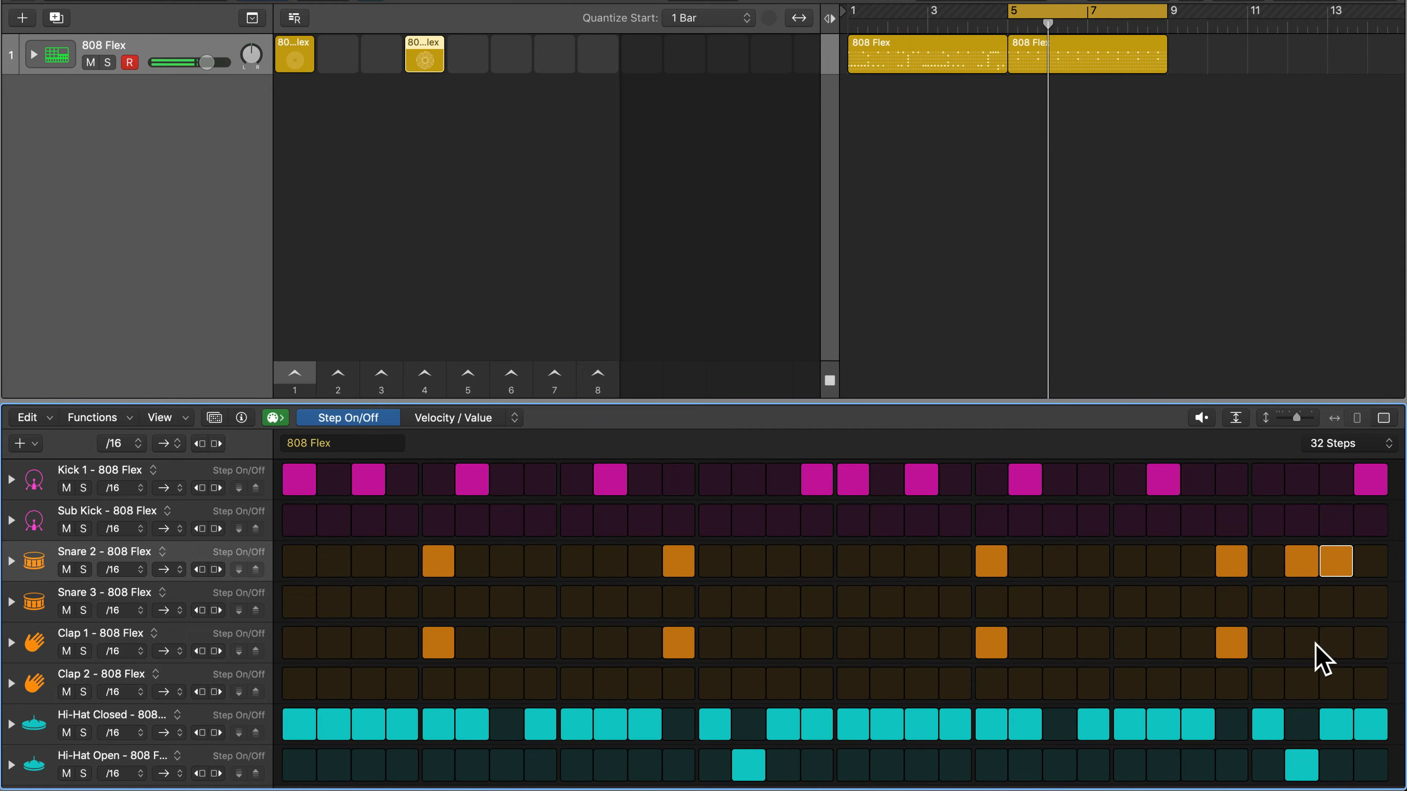
pyautogui.click(1368, 605)
# - Rearrange the late Kick 1 hits and play the edited 808 Flex loop cell
pyautogui.click(1263, 479)
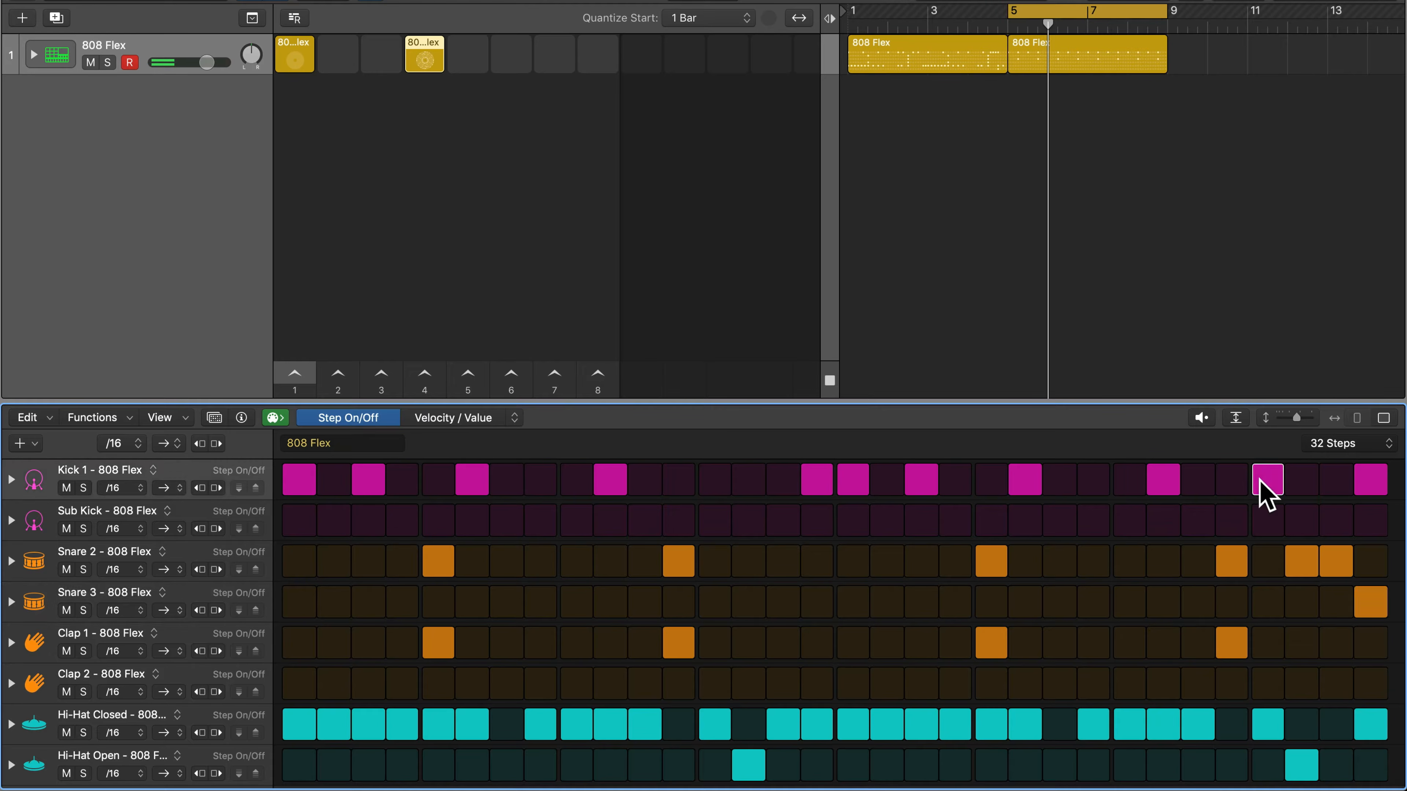
pyautogui.click(1165, 482)
pyautogui.click(1133, 483)
pyautogui.click(1061, 482)
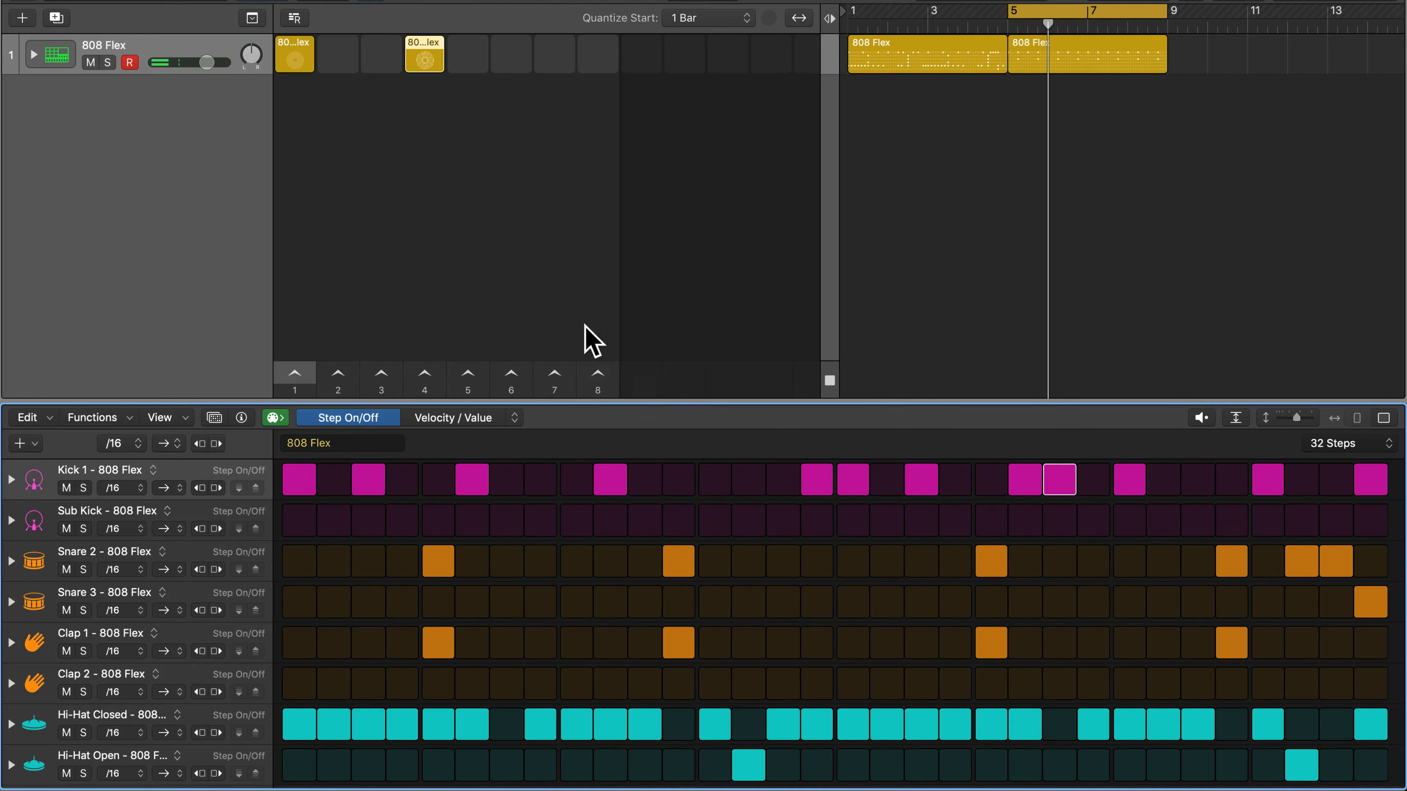
pyautogui.click(425, 59)
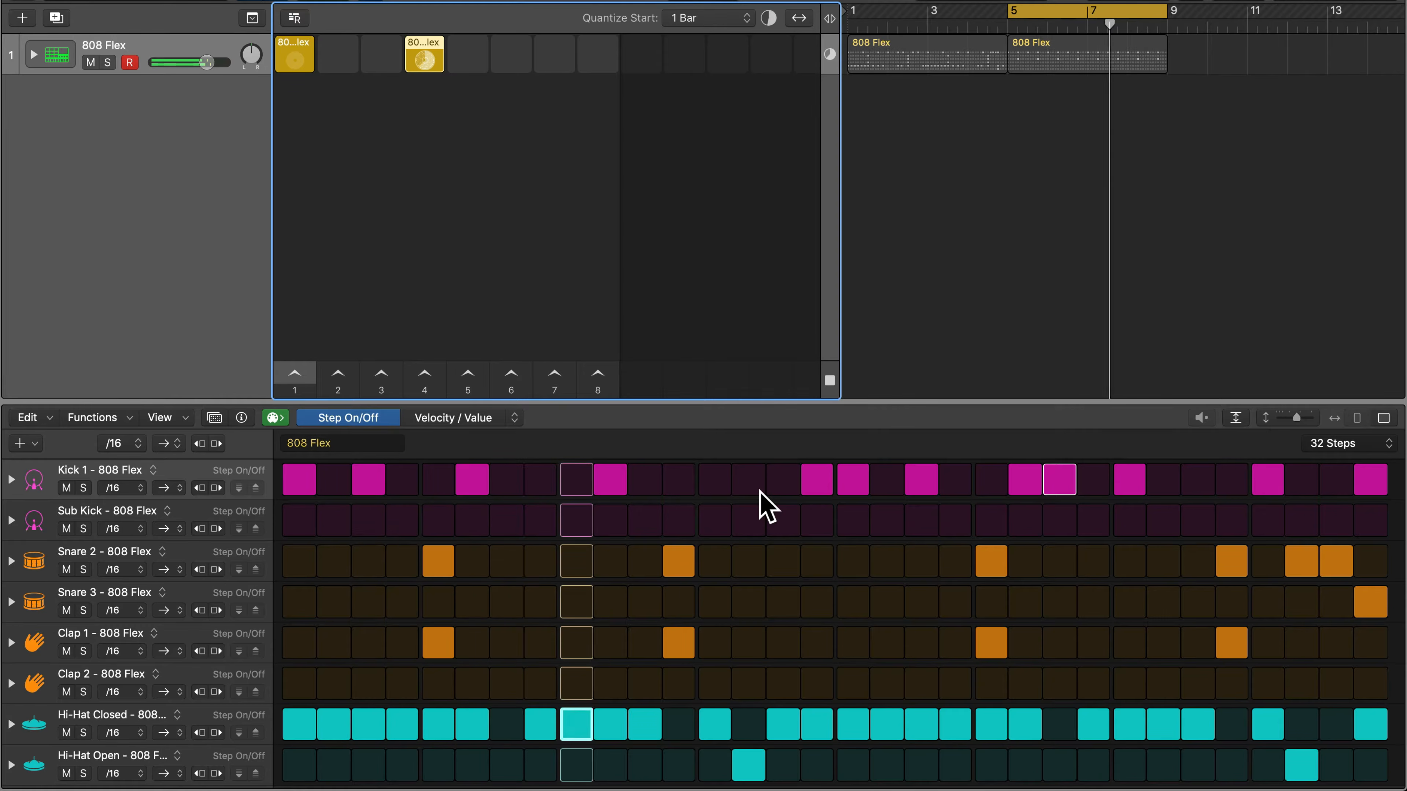
# - Stop playback, copy the edited loop cell to bar 9, and open the second 808 Flex region
pyautogui.press('space')
pyautogui.press('Return')
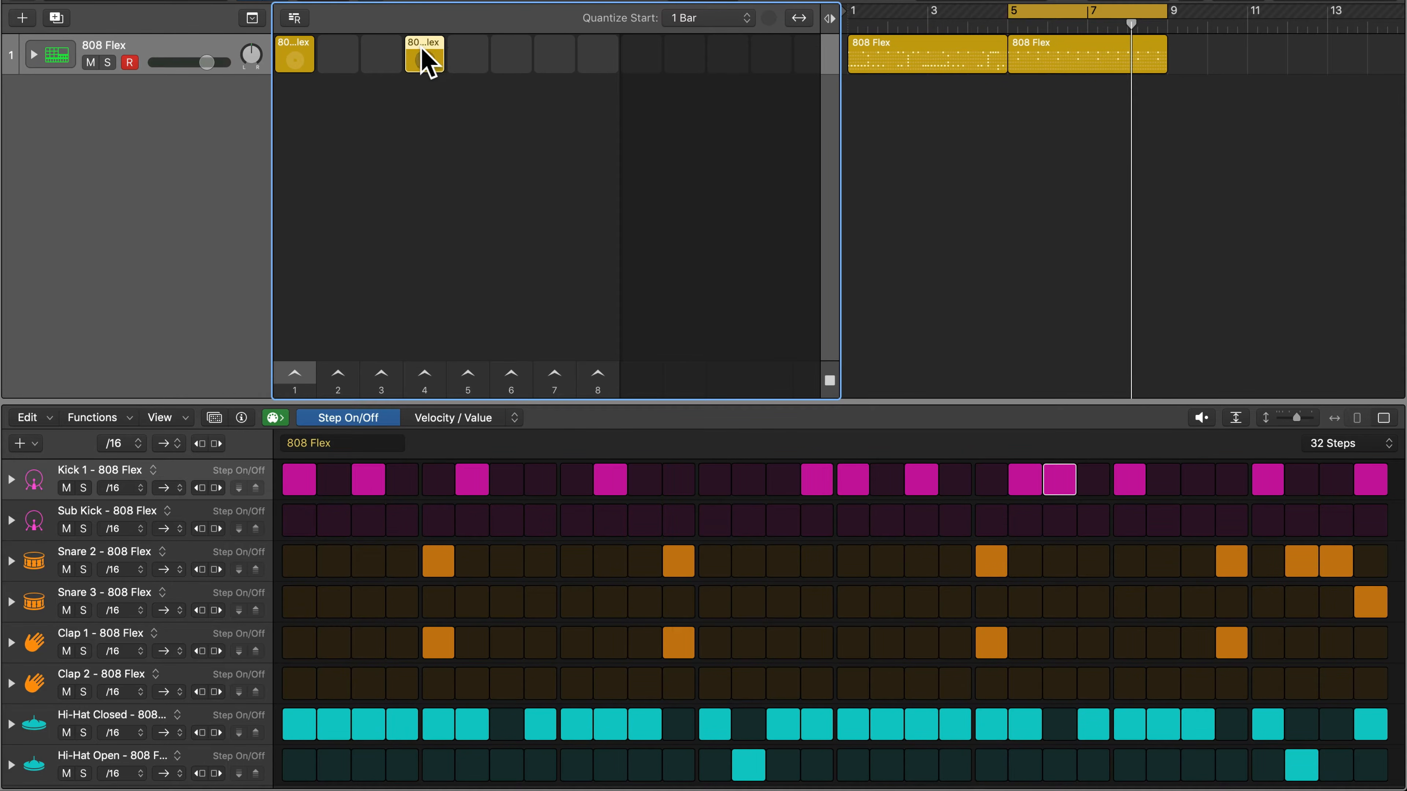
pyautogui.moveTo(424, 53); pyautogui.dragTo(570, 58)
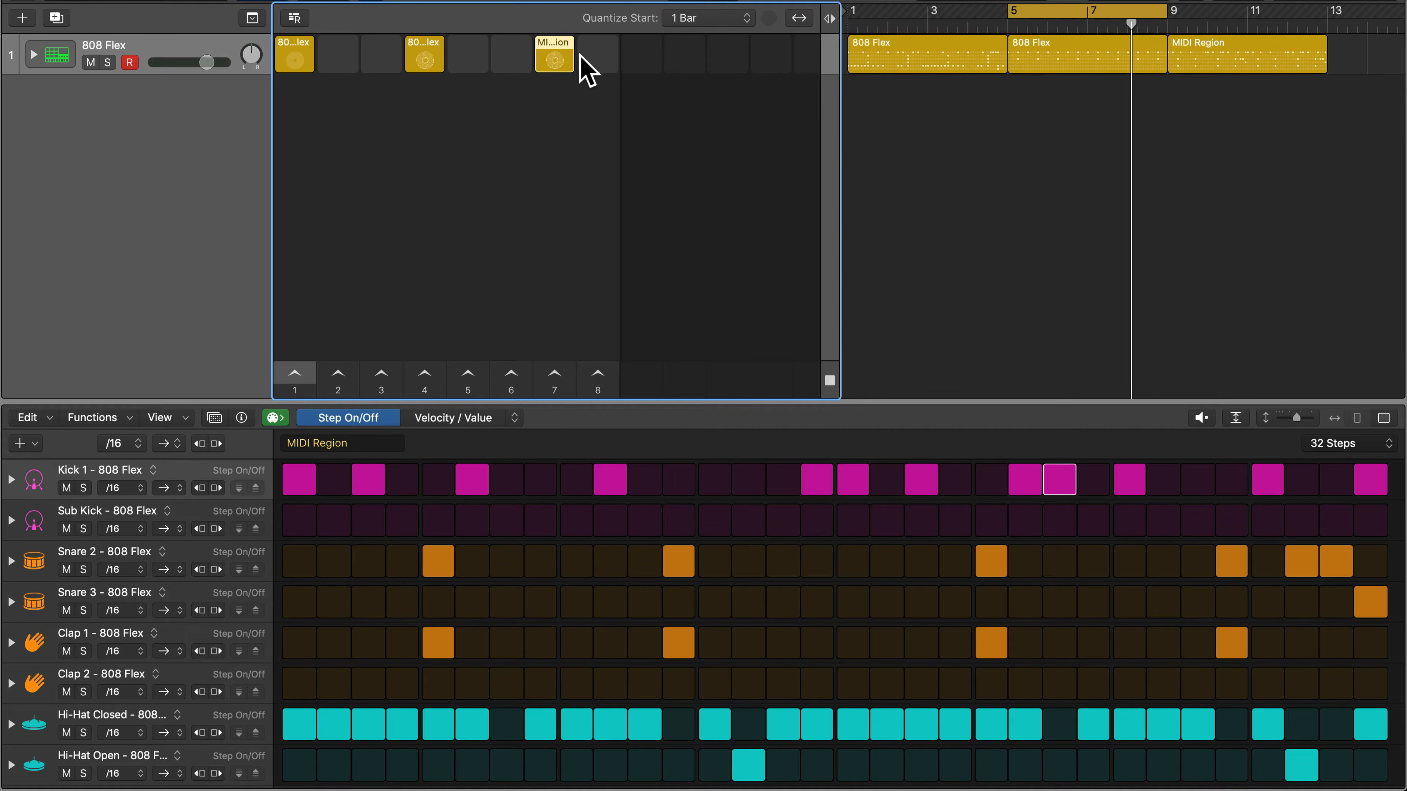
pyautogui.click(1088, 54)
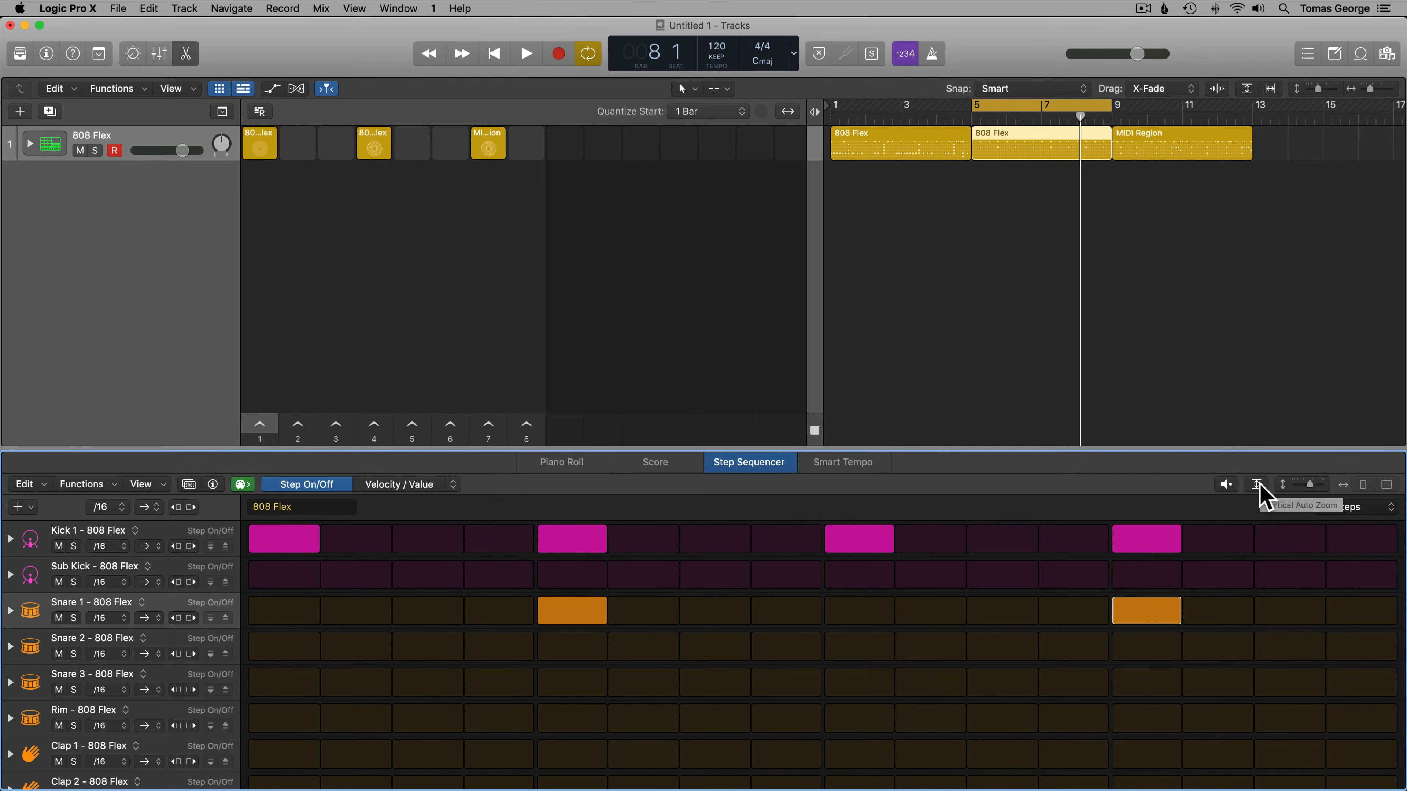
# - Turn off automatic row fitting and make the drum rows taller in the Step Sequencer
pyautogui.click(1257, 485)
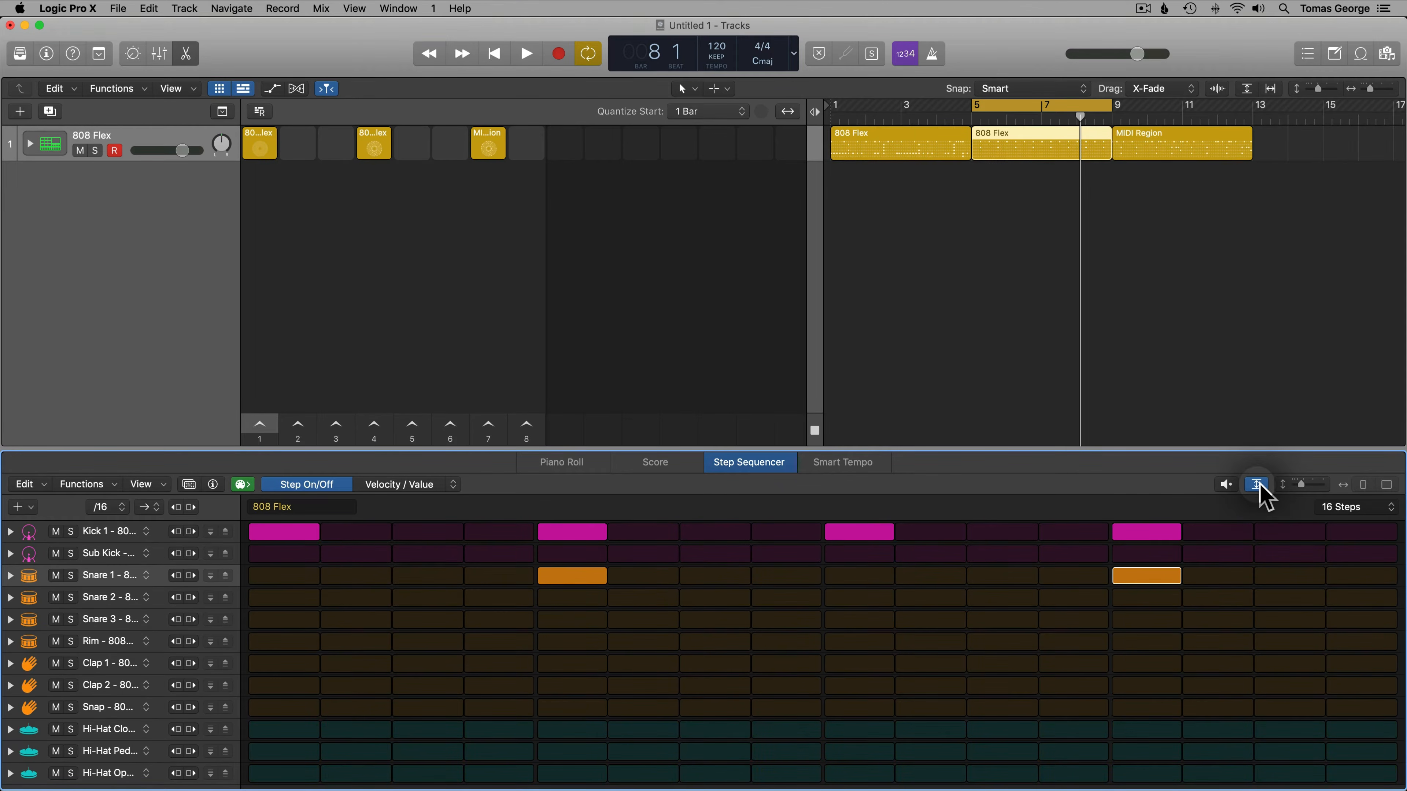
pyautogui.click(1258, 484)
pyautogui.moveTo(1310, 484); pyautogui.dragTo(1314, 482)
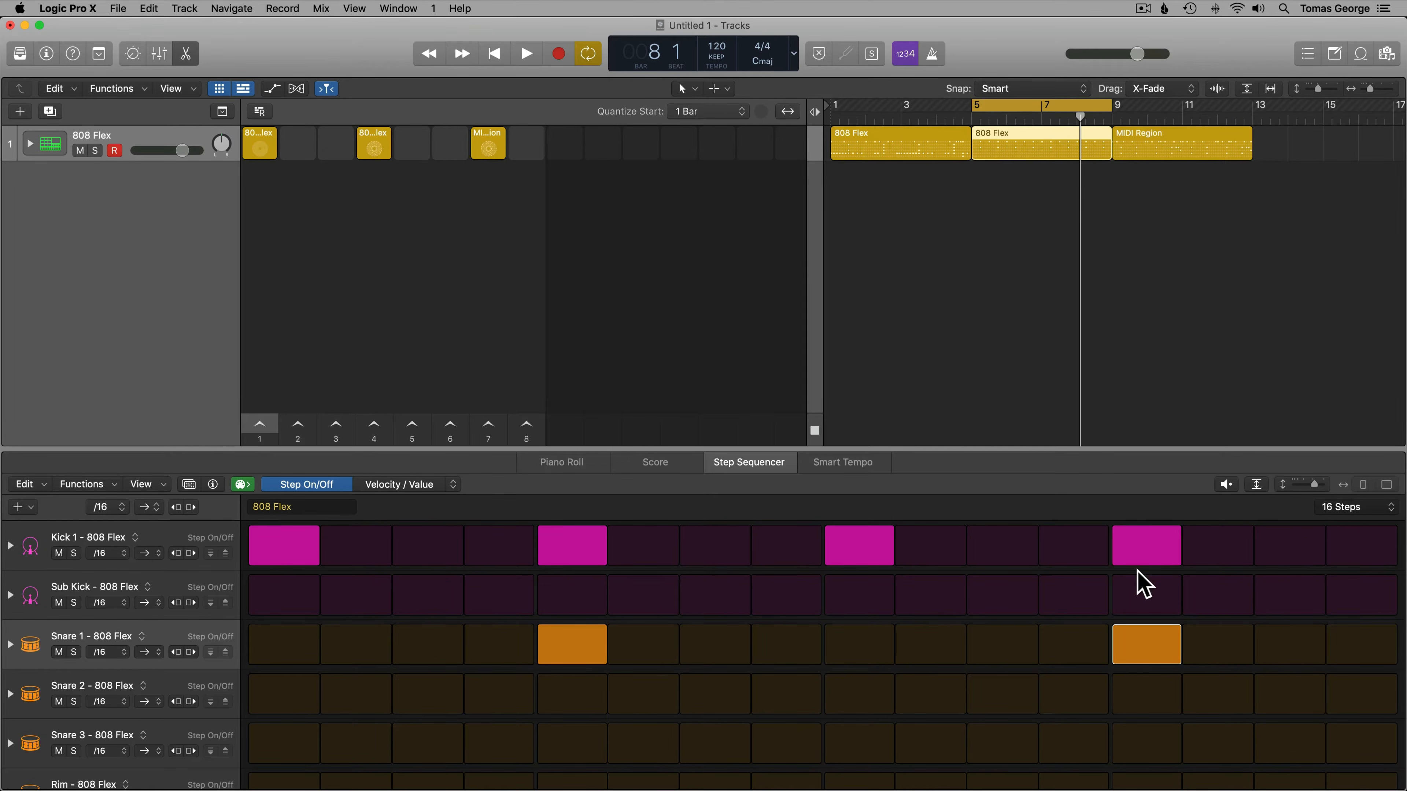
pyautogui.click(1391, 482)
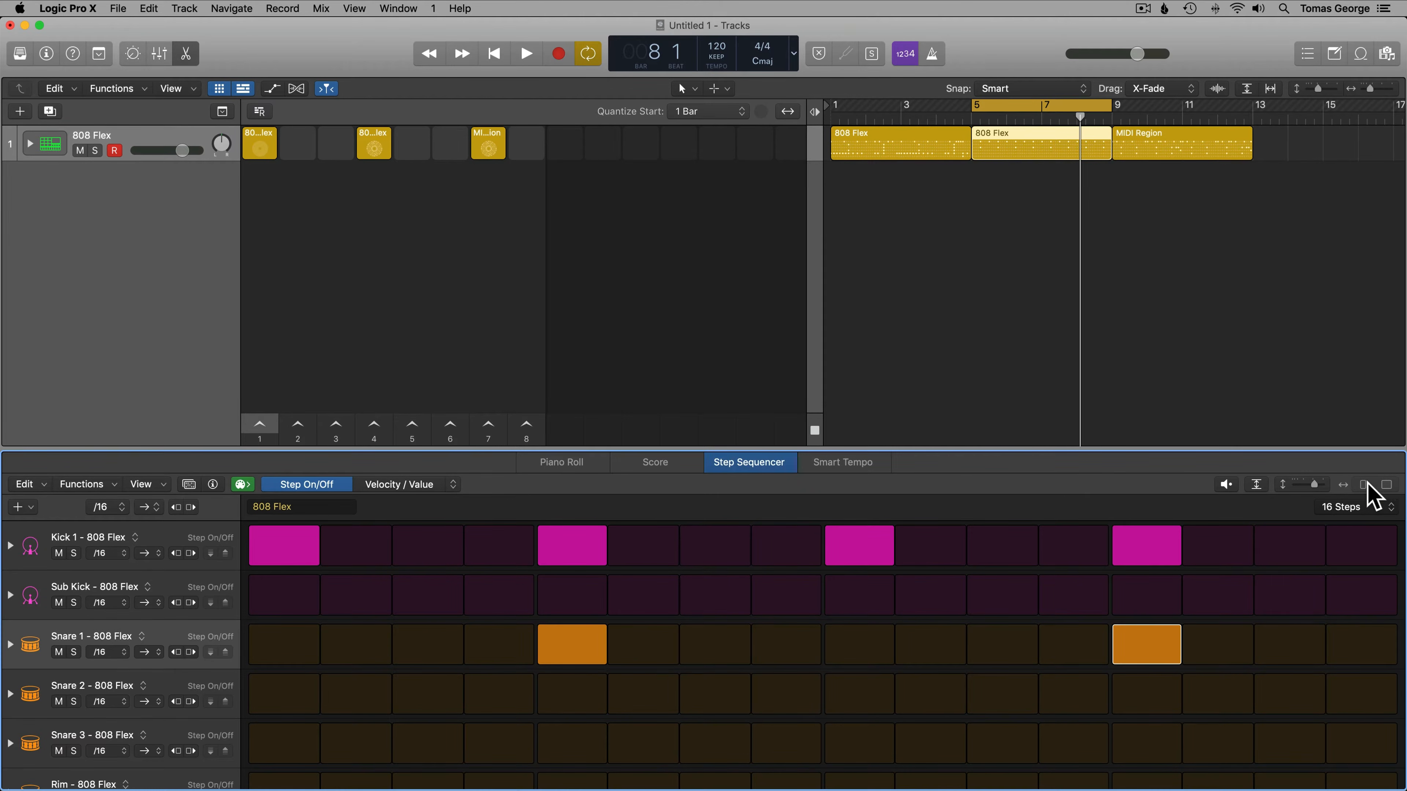
# - Set this region's pattern to 32 steps, 16 per page, and add a Kick 1 hit at step 11
pyautogui.click(1363, 508)
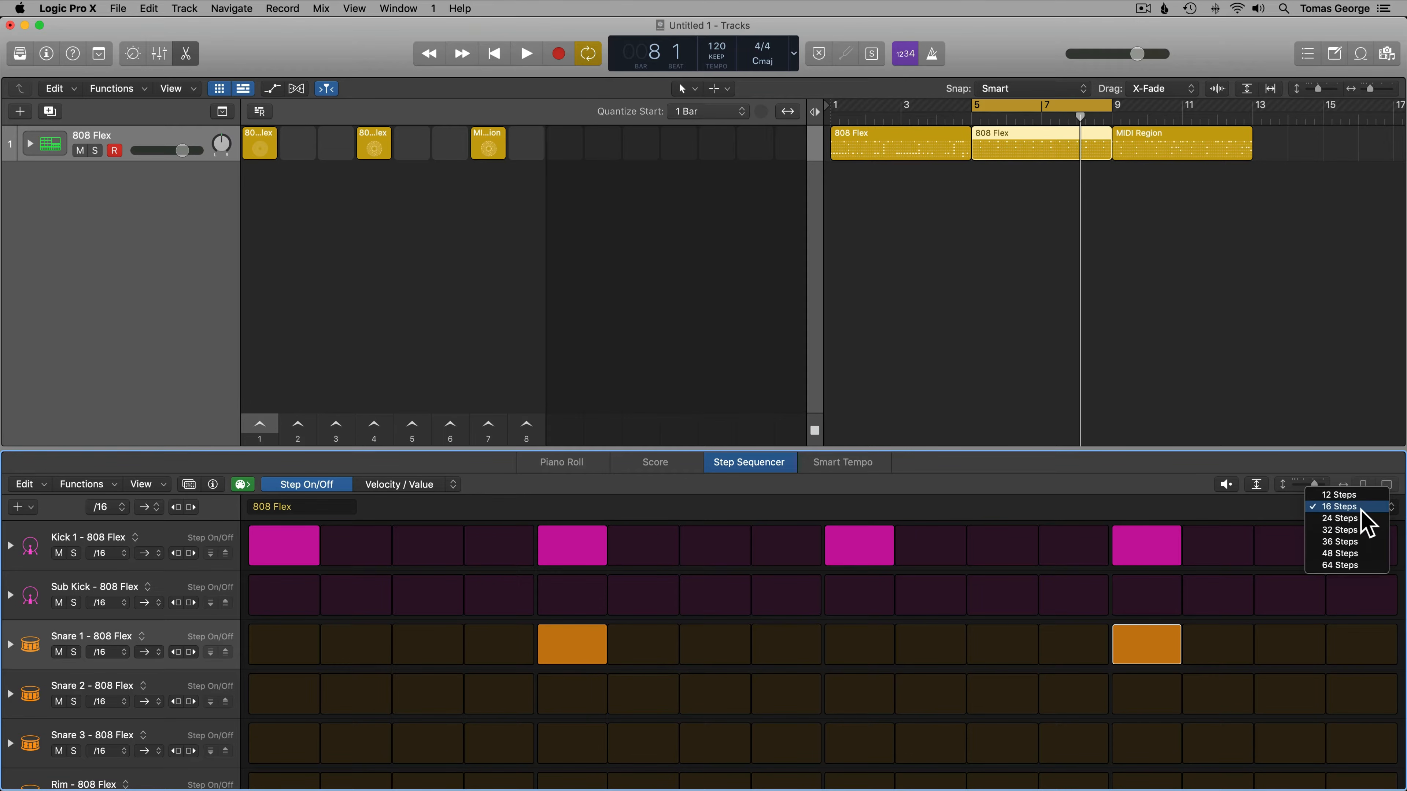
pyautogui.click(1350, 530)
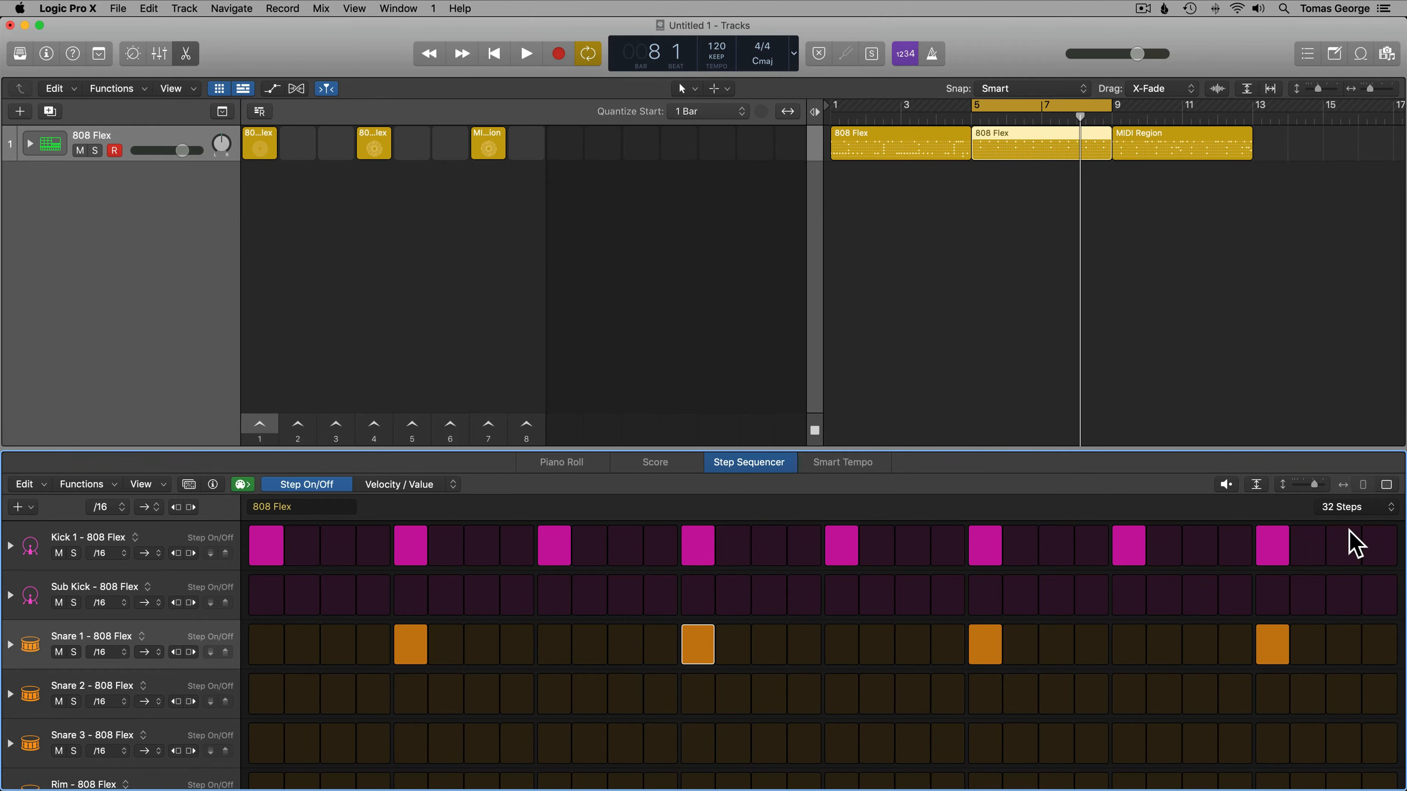
pyautogui.click(1385, 488)
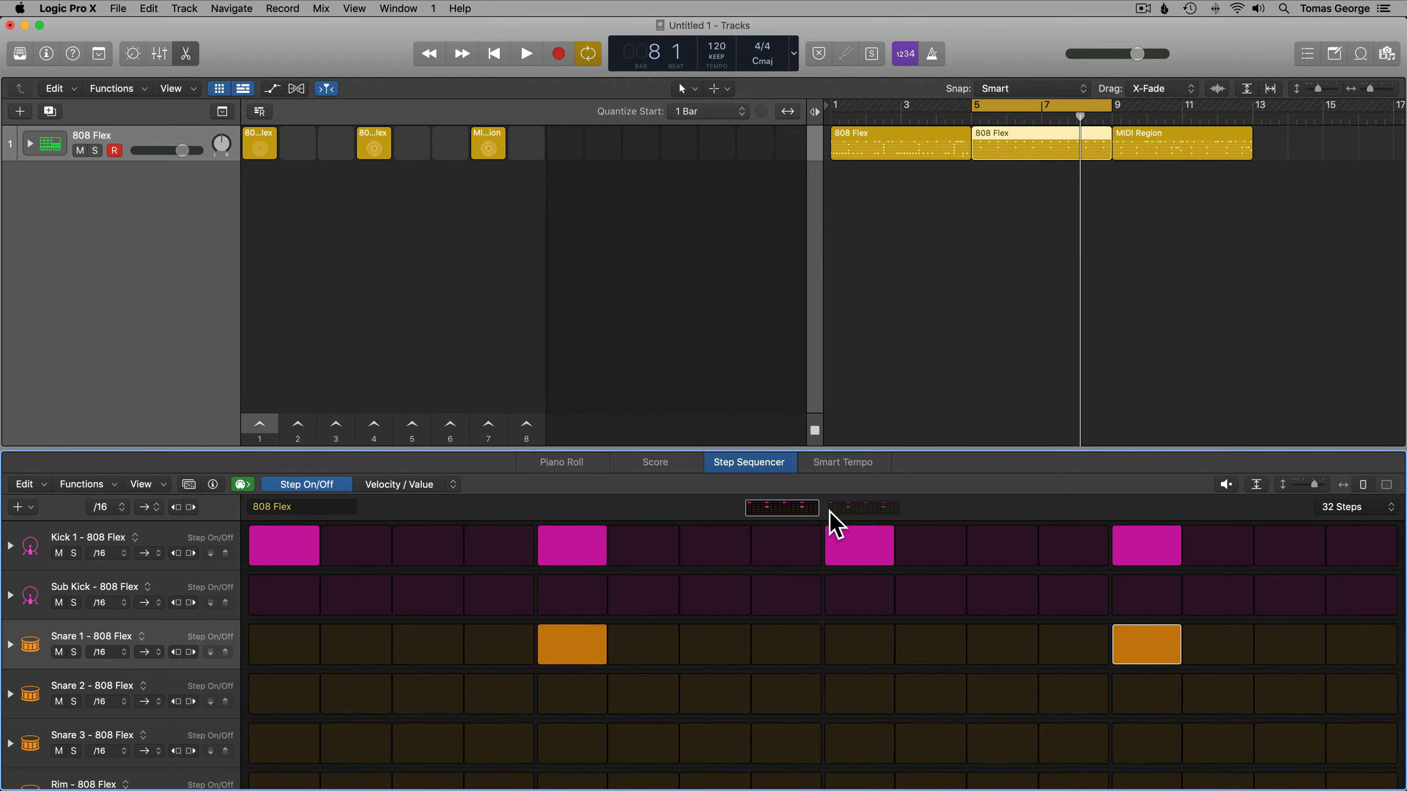
pyautogui.click(1002, 557)
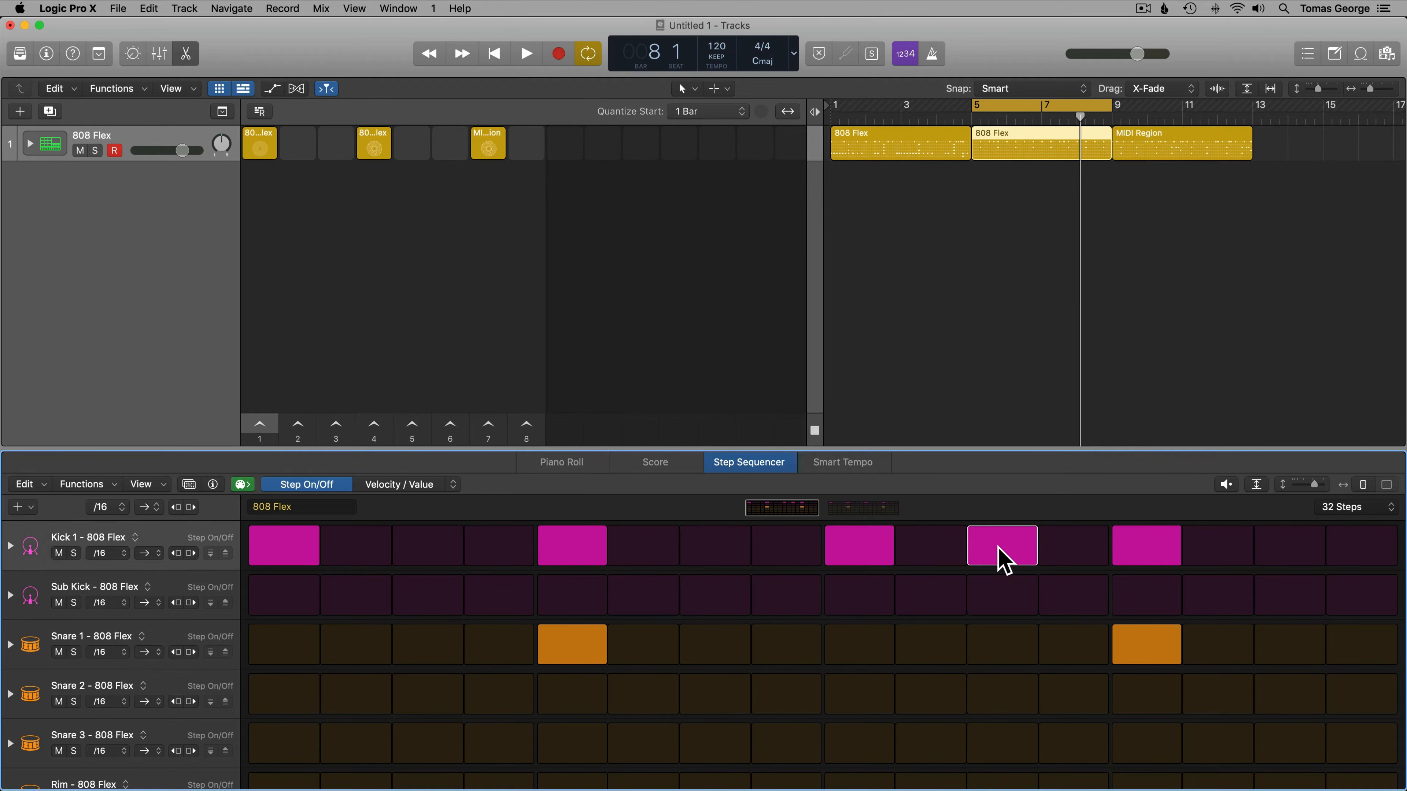
# - Browse both 16-step pages and toggle the all-steps view, ending in one-page-at-a-time view
pyautogui.click(839, 518)
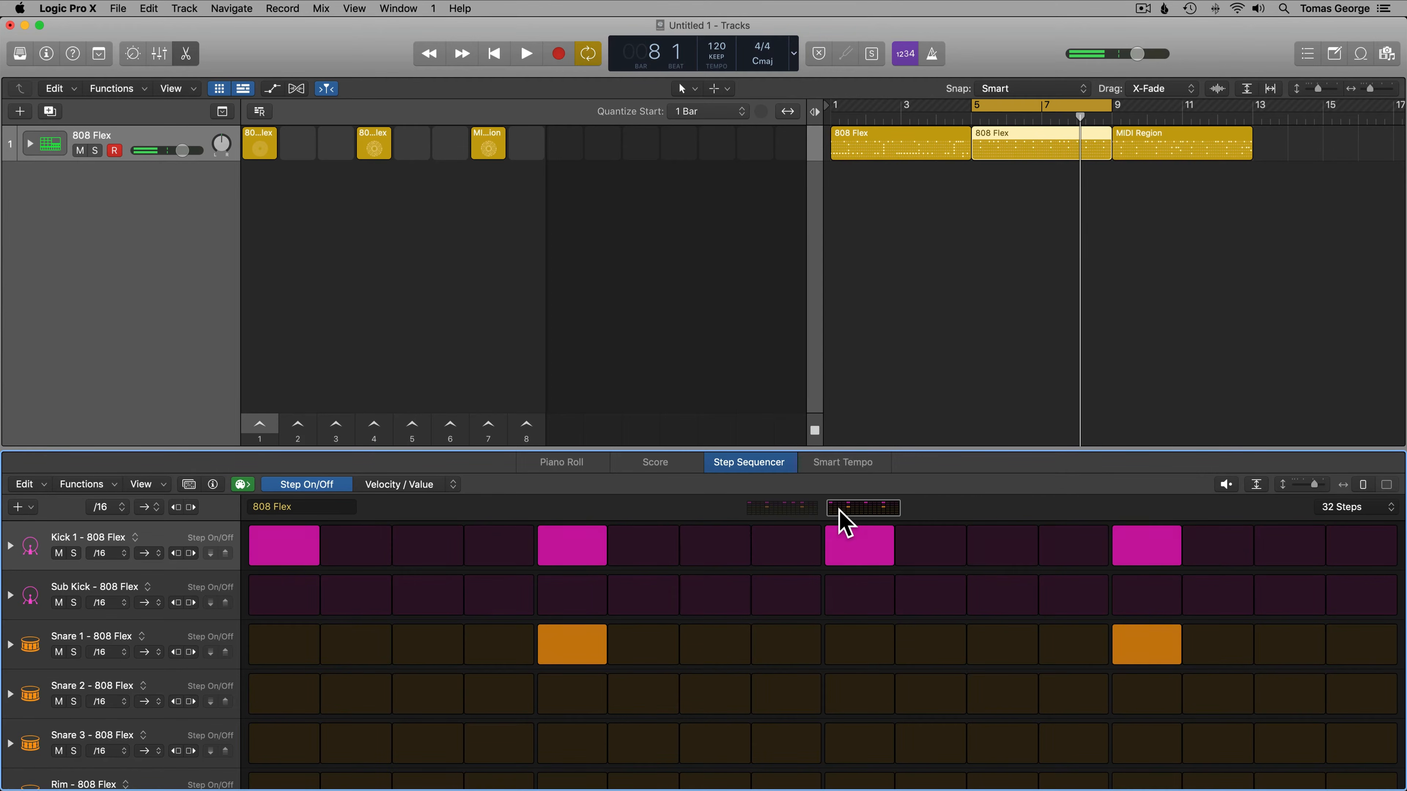
pyautogui.click(787, 509)
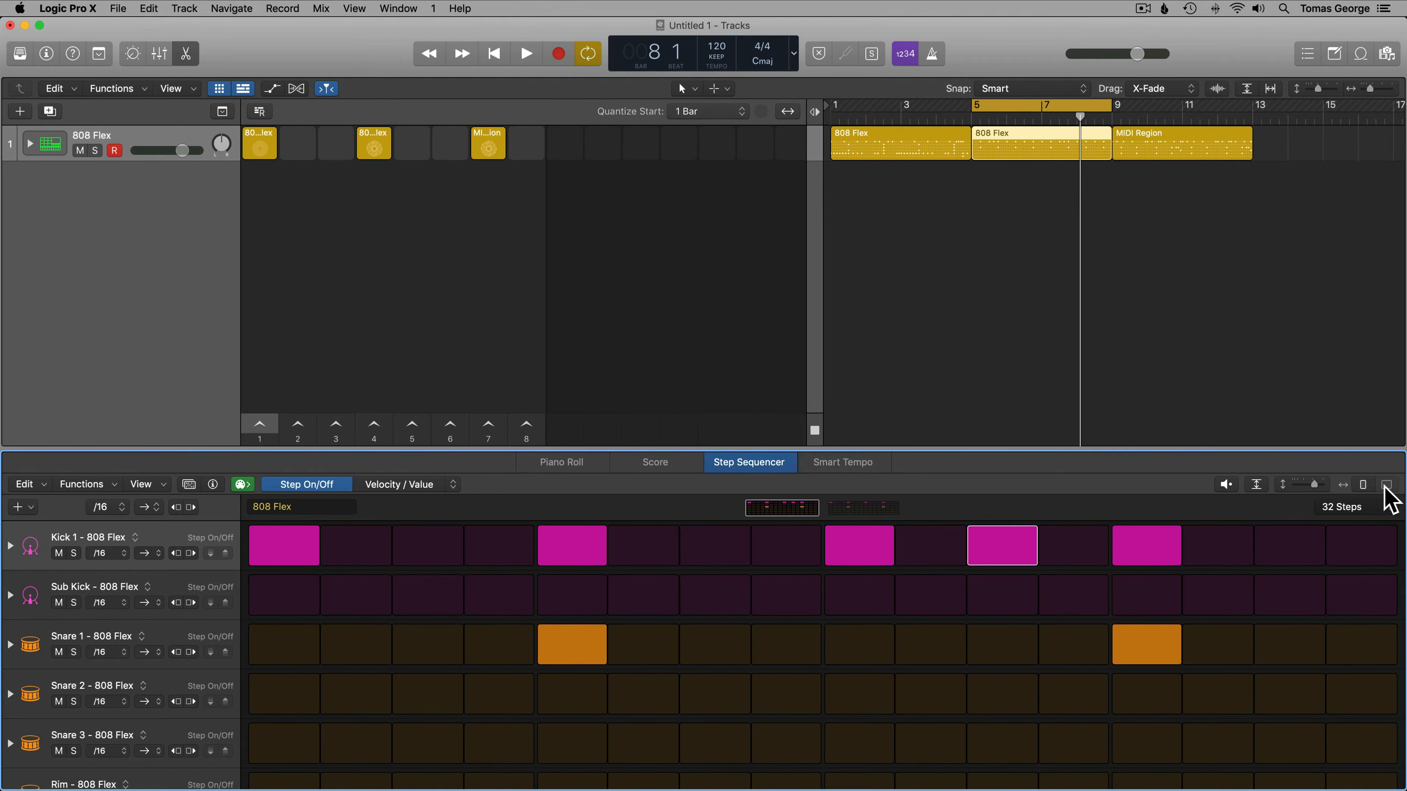
pyautogui.click(1364, 486)
pyautogui.click(1365, 486)
pyautogui.click(1364, 486)
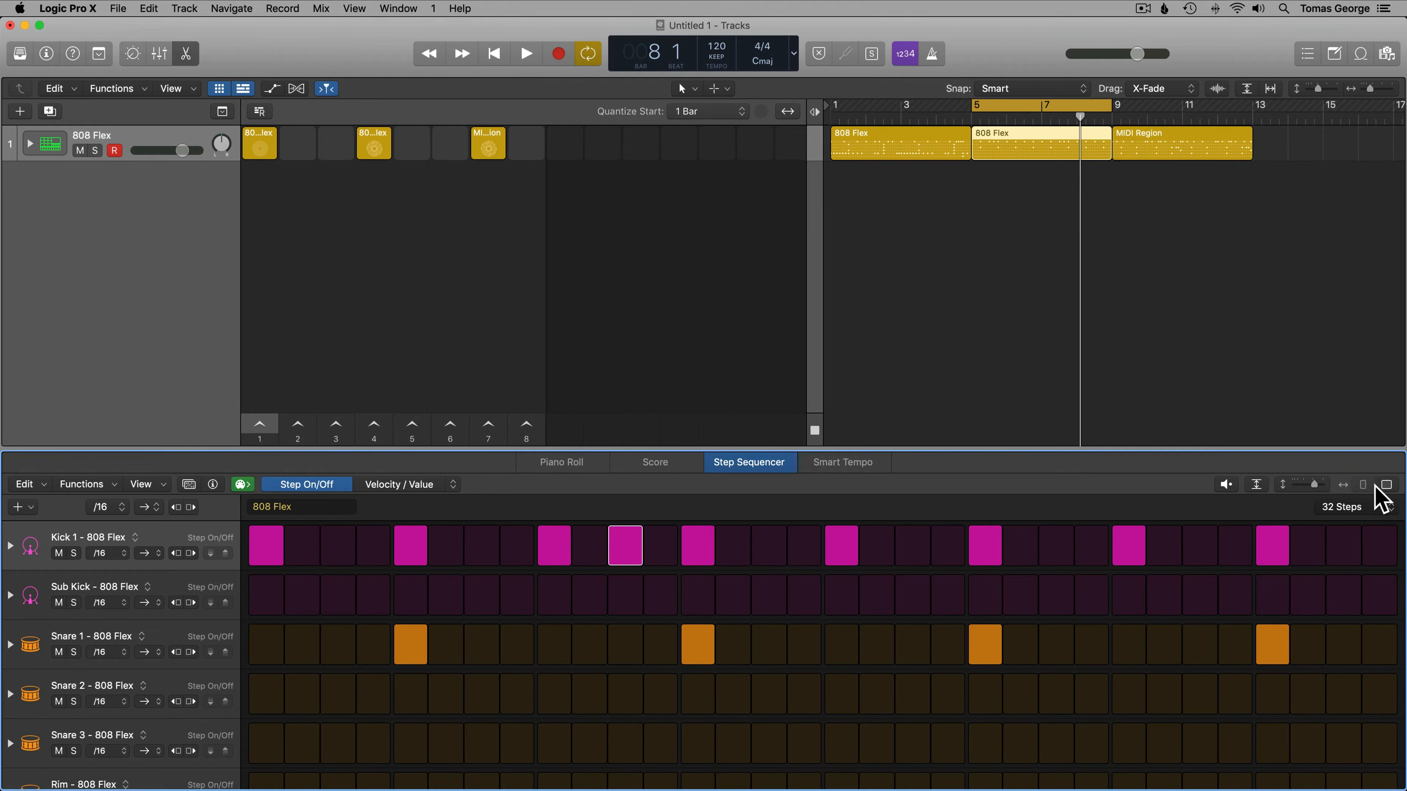
pyautogui.click(1387, 486)
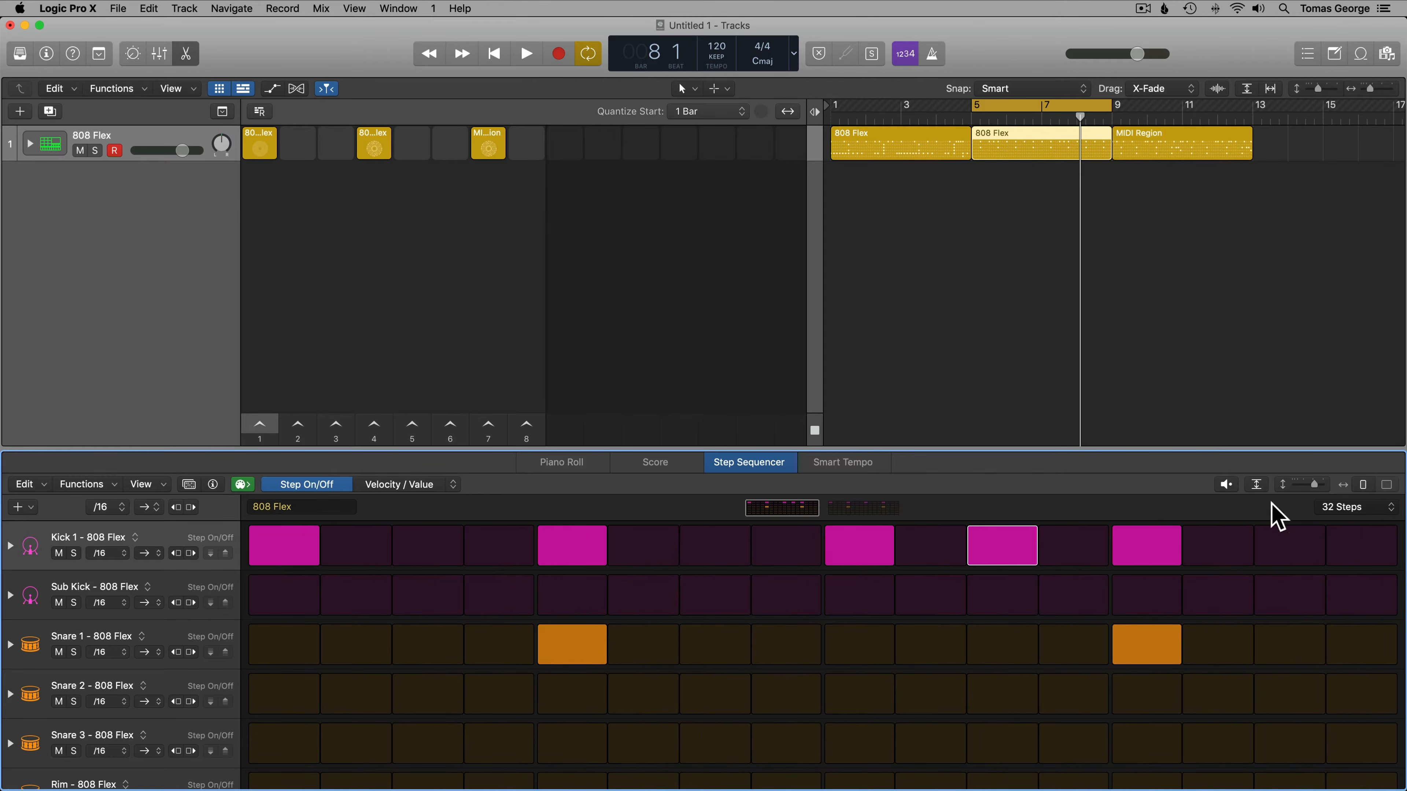
# - Set the pattern step rate to /8 and play it back to hear the result
pyautogui.click(883, 507)
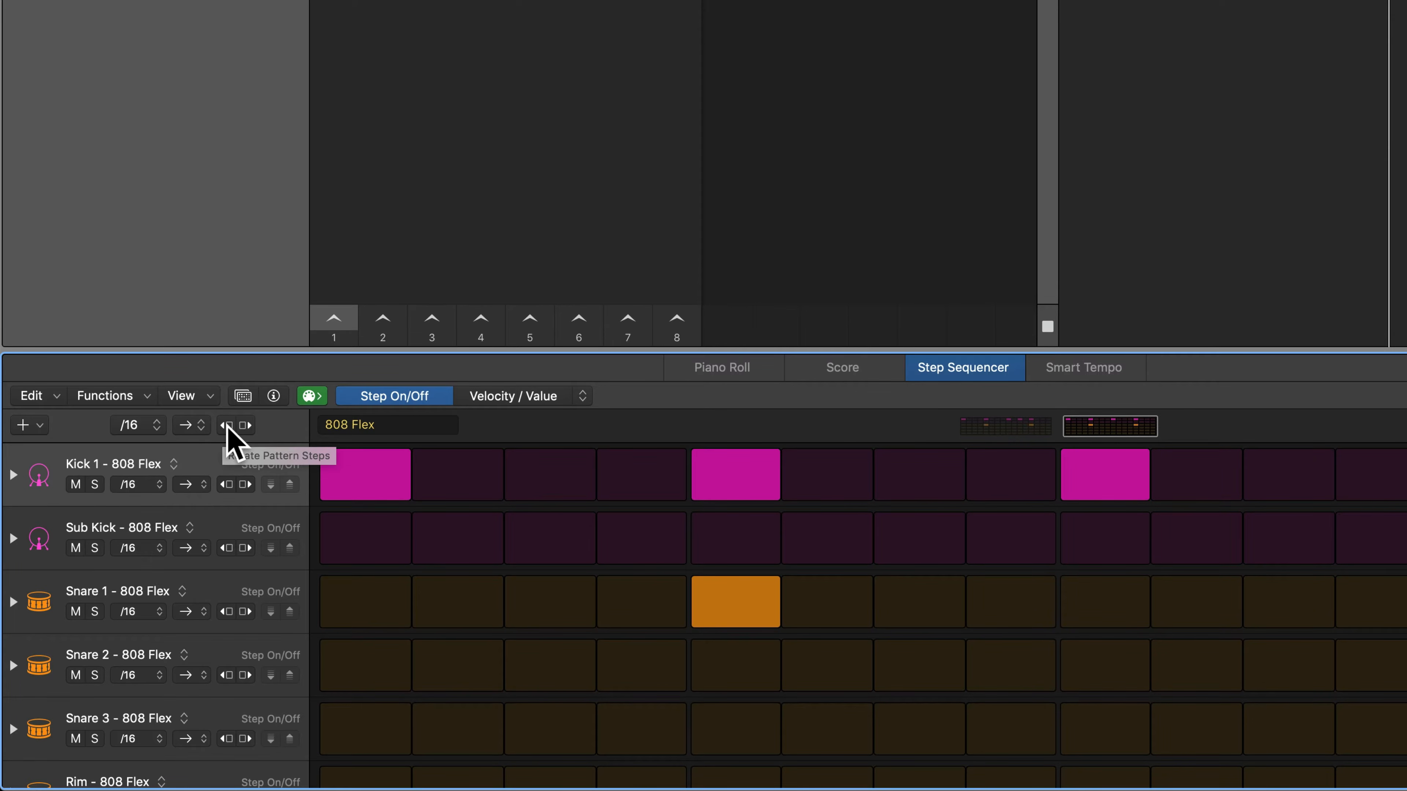
pyautogui.click(150, 425)
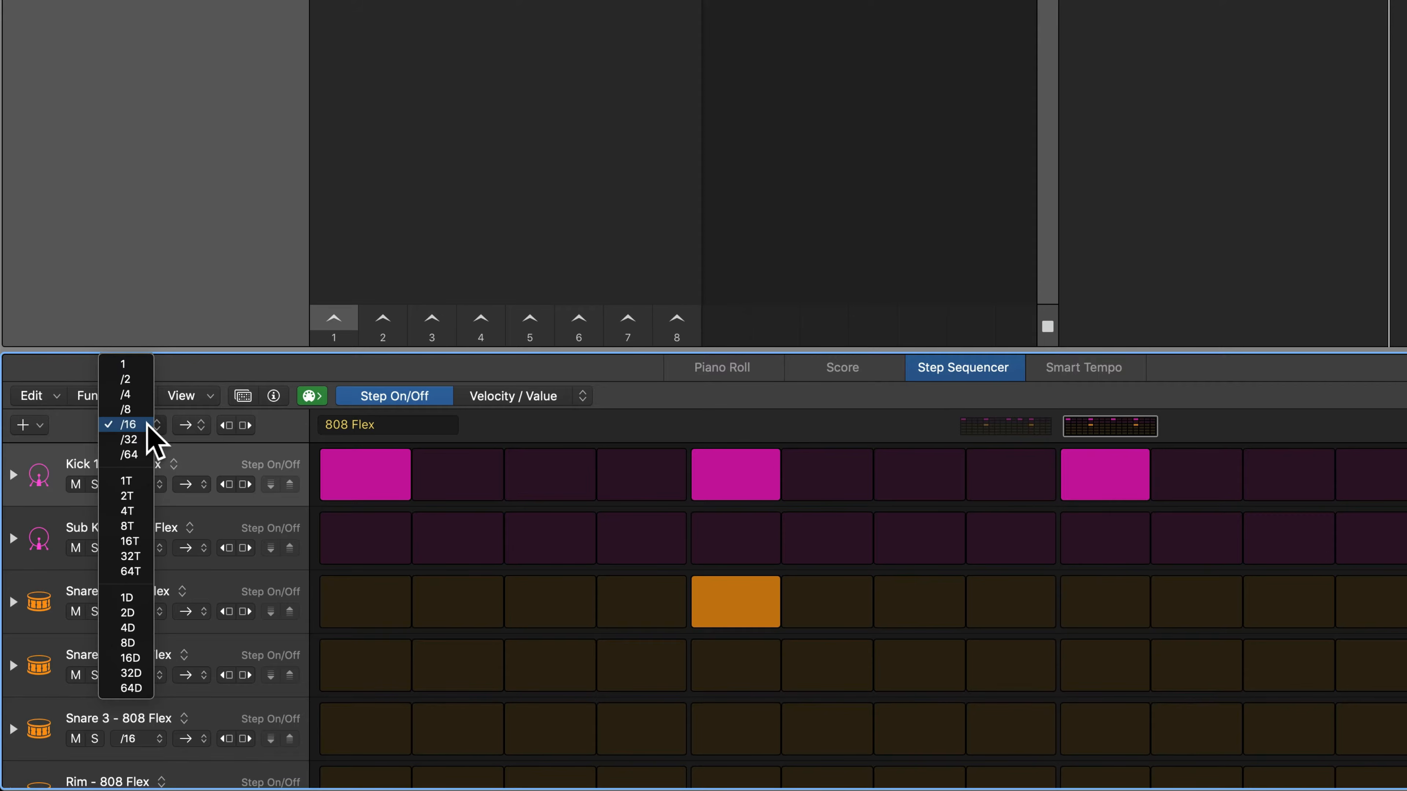
pyautogui.click(127, 411)
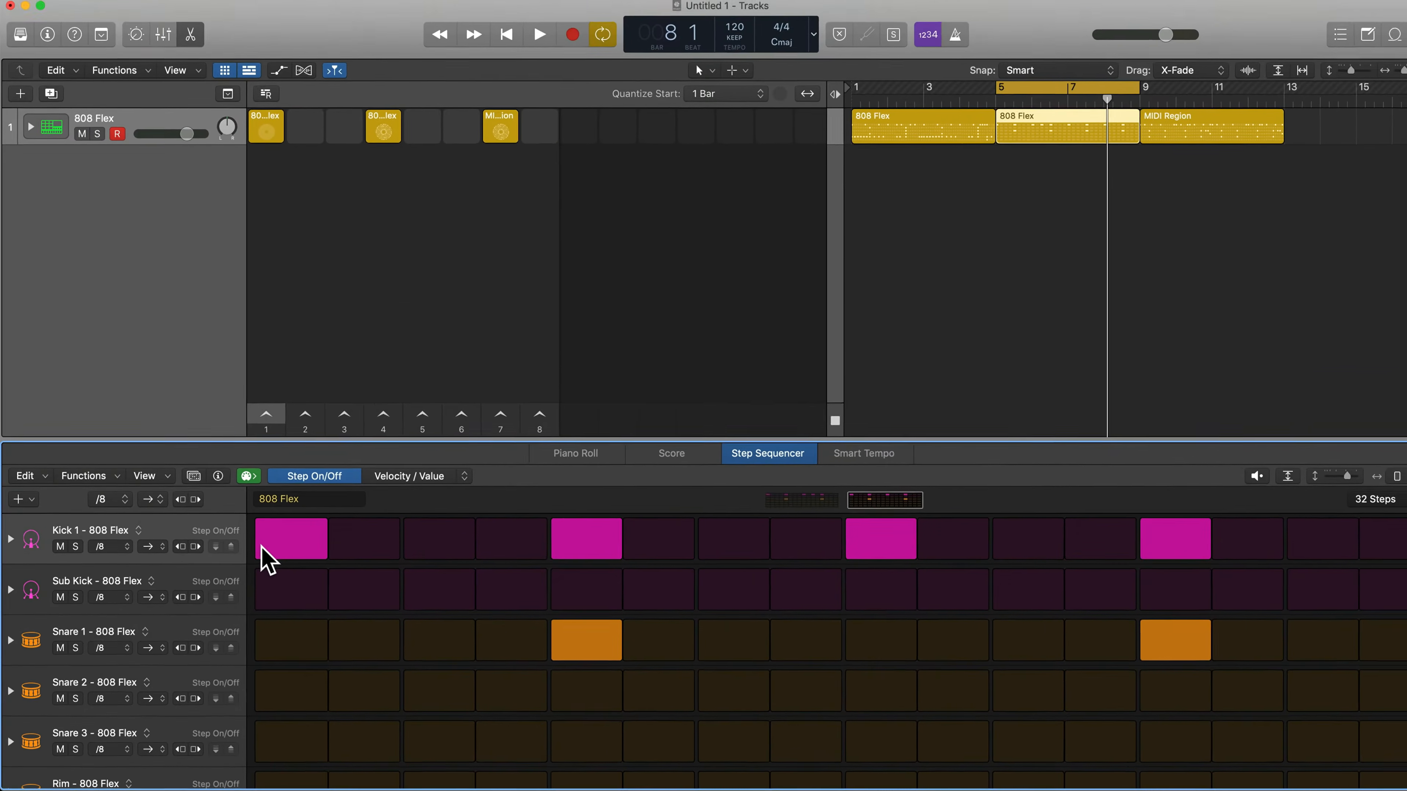
pyautogui.press('space')
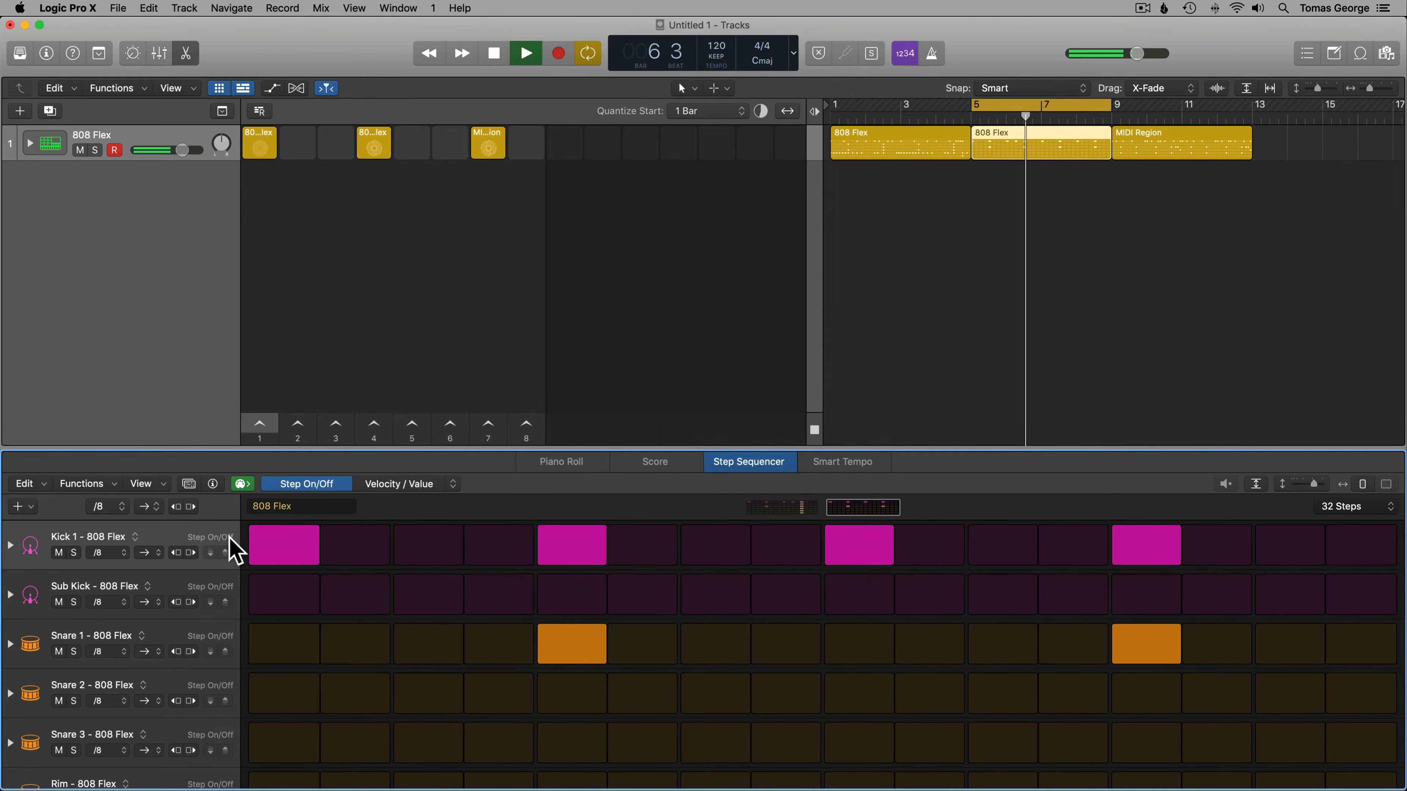
pyautogui.press('space')
# - Audition the /32 step rate, return to /16, and show all 32 steps at once
pyautogui.click(124, 513)
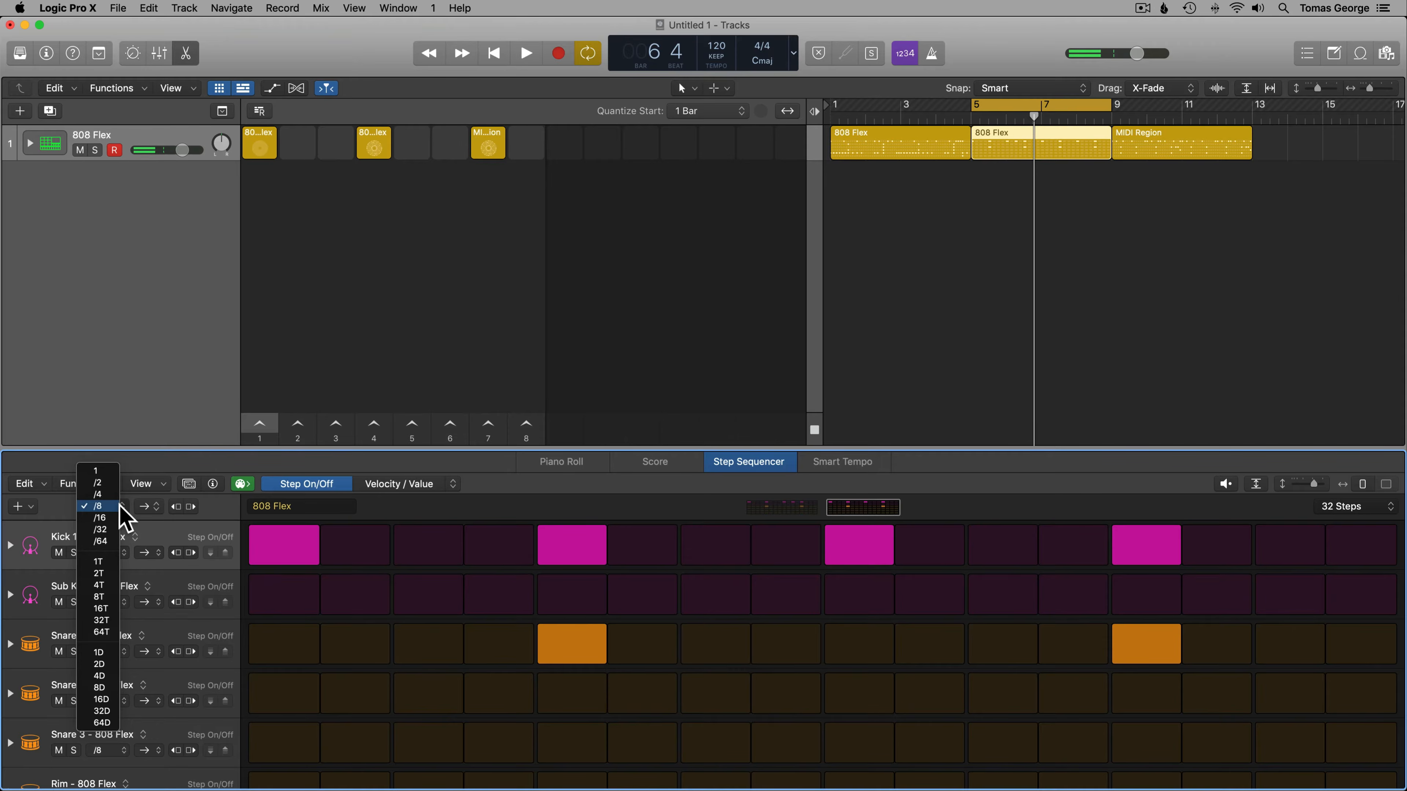
pyautogui.click(110, 530)
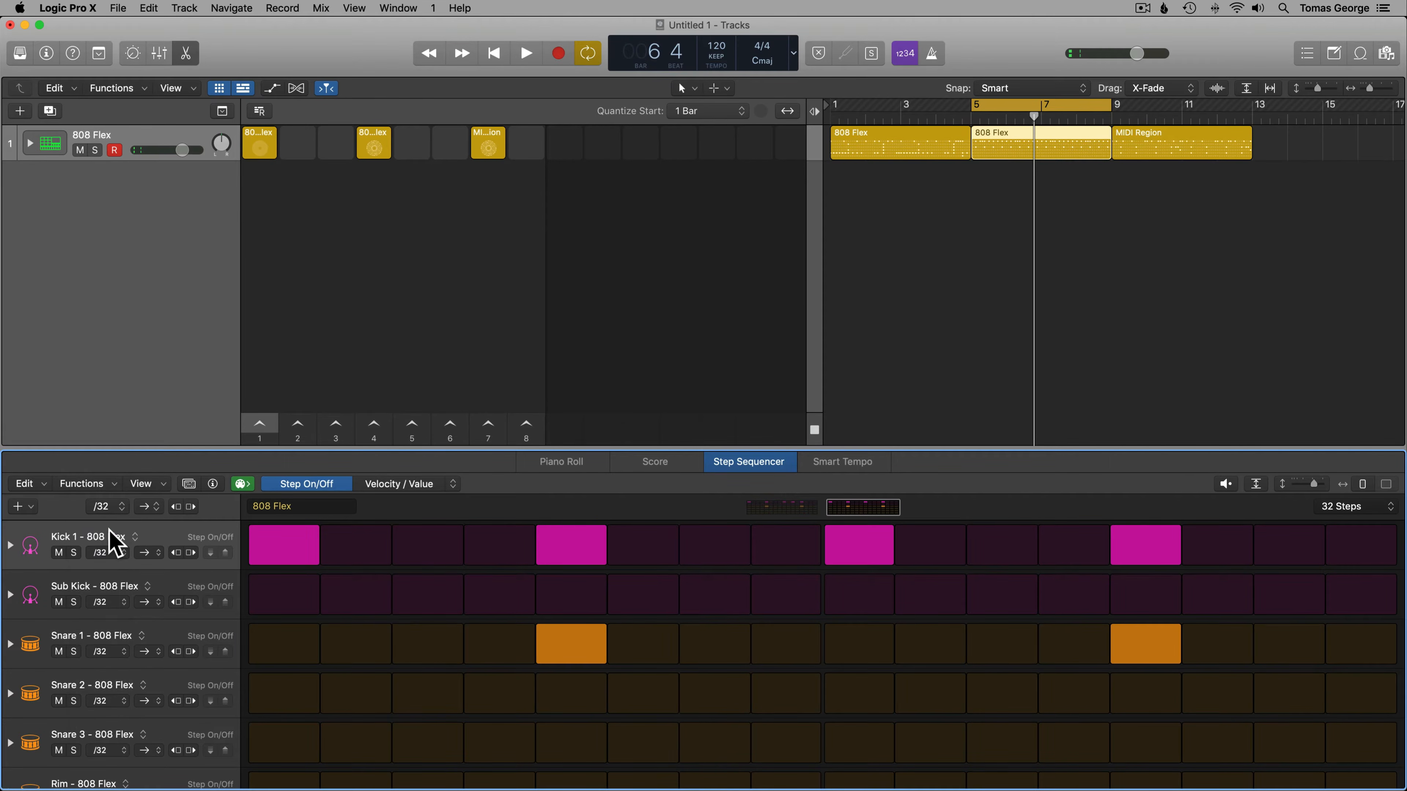
pyautogui.press('space')
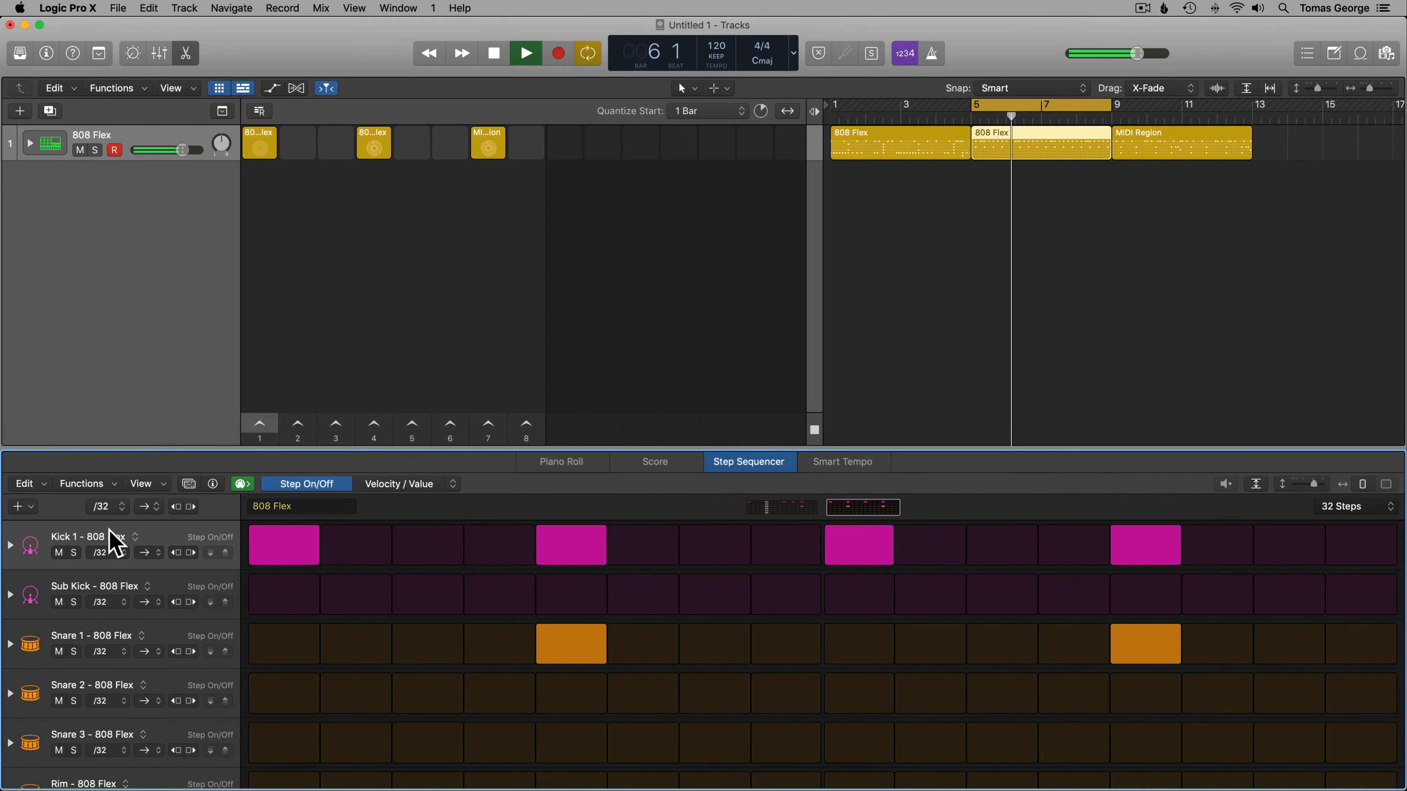
pyautogui.press('space')
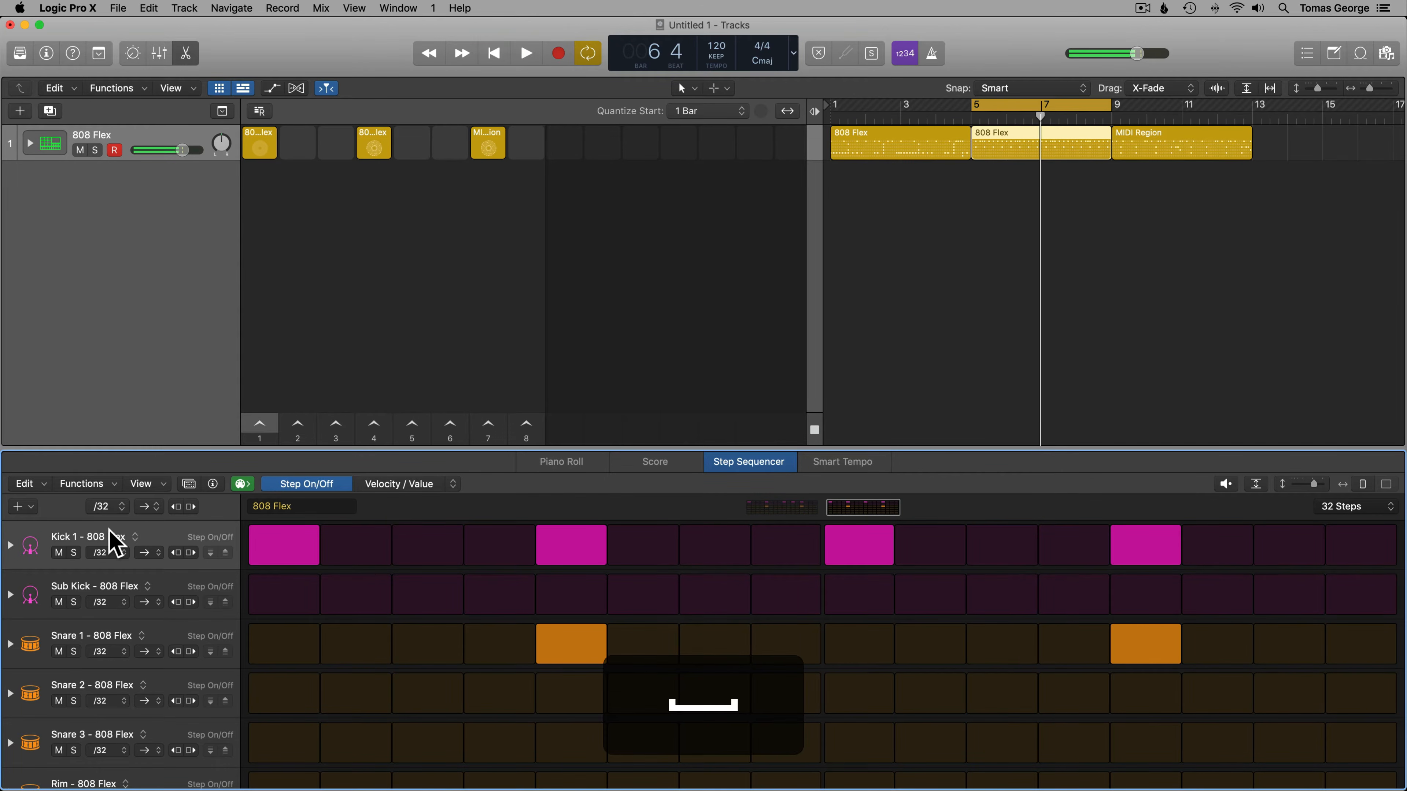
pyautogui.click(105, 506)
pyautogui.click(105, 492)
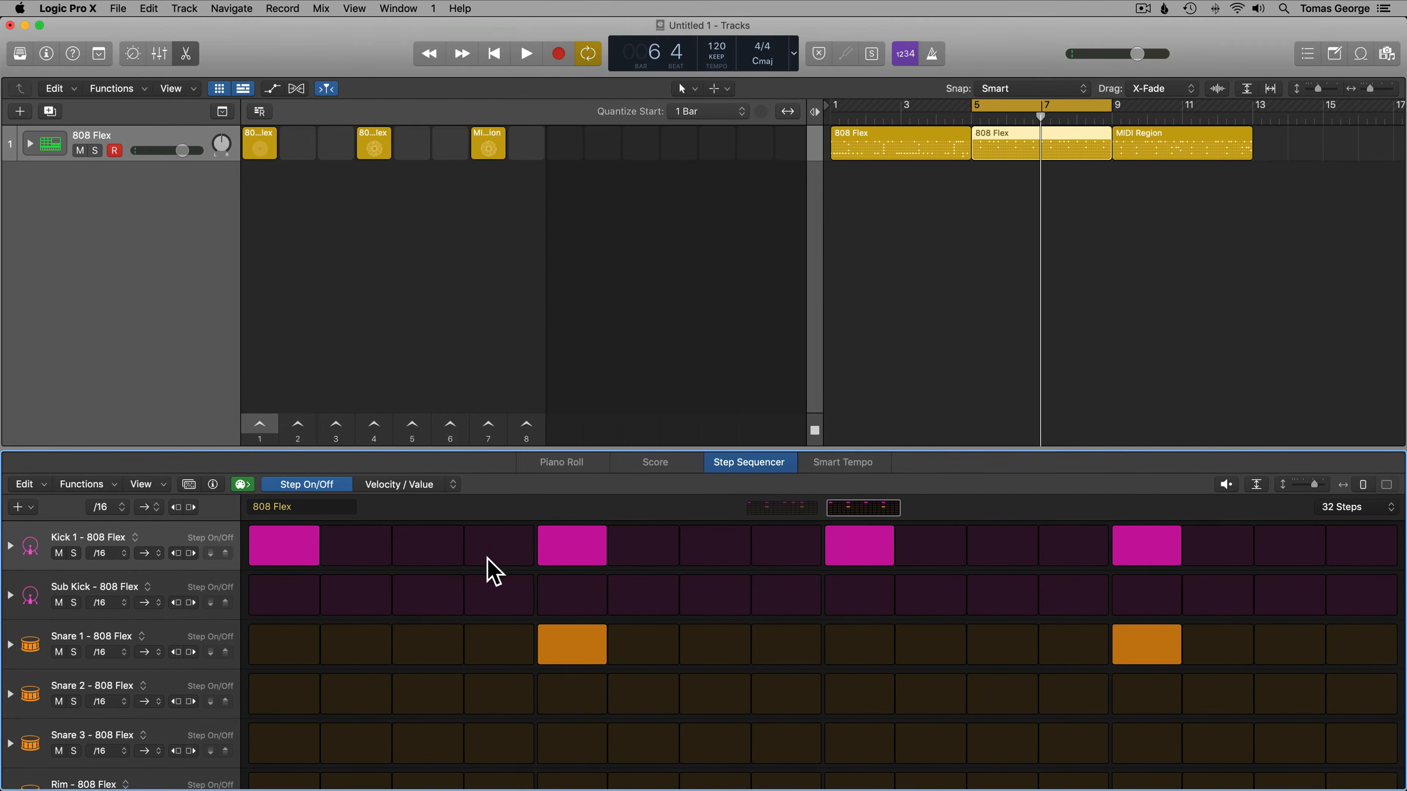
pyautogui.click(1363, 484)
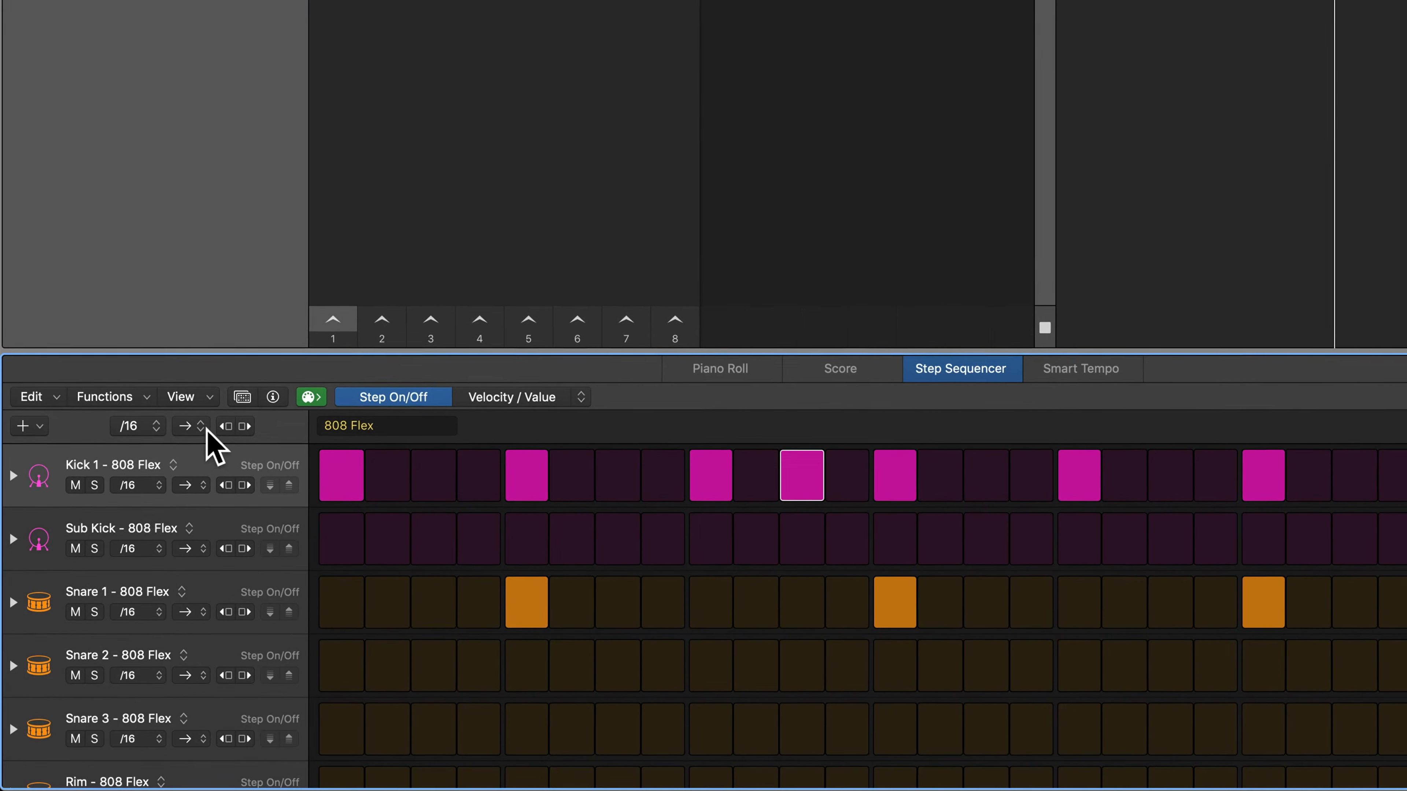
# - Set every row's playback direction to Reverse and start playback
pyautogui.click(188, 426)
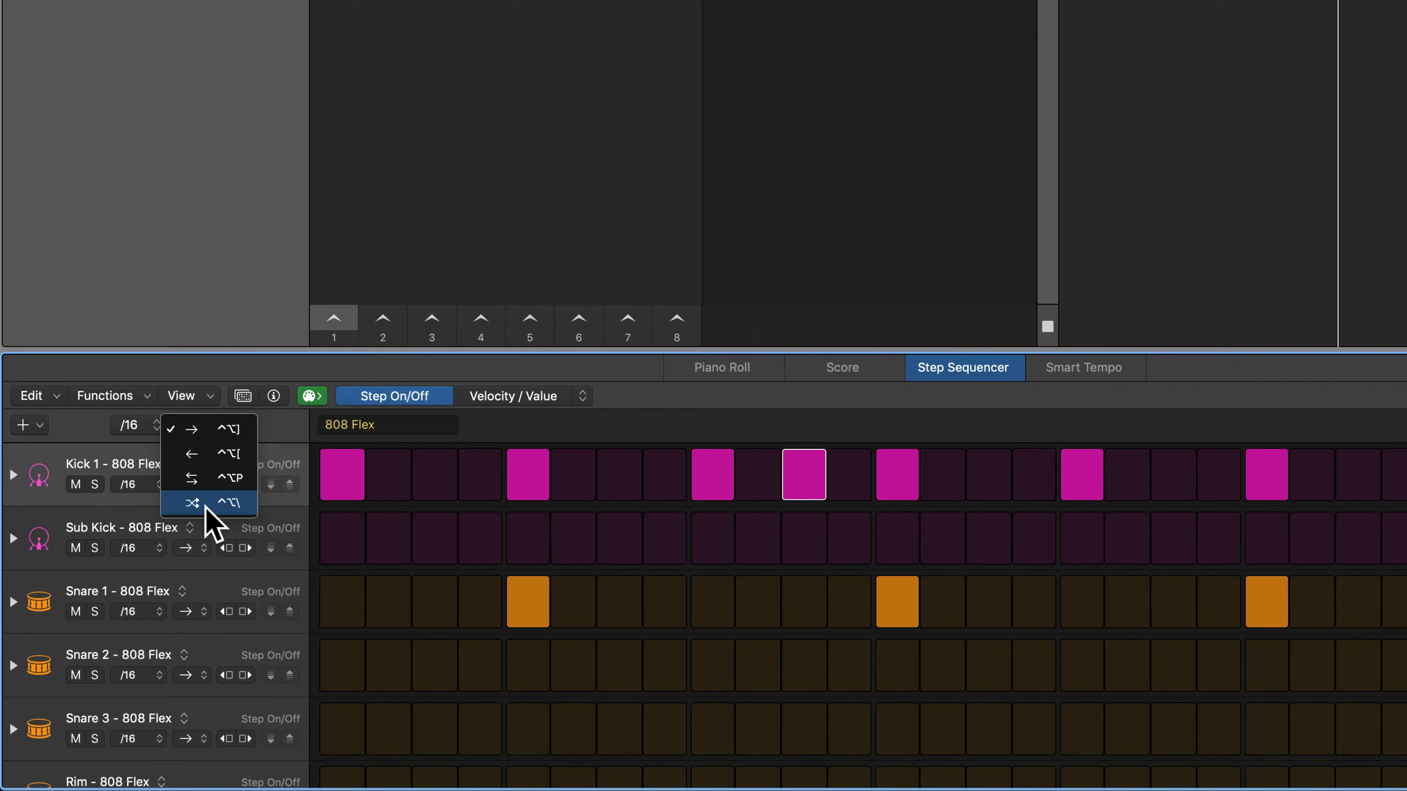
pyautogui.click(212, 469)
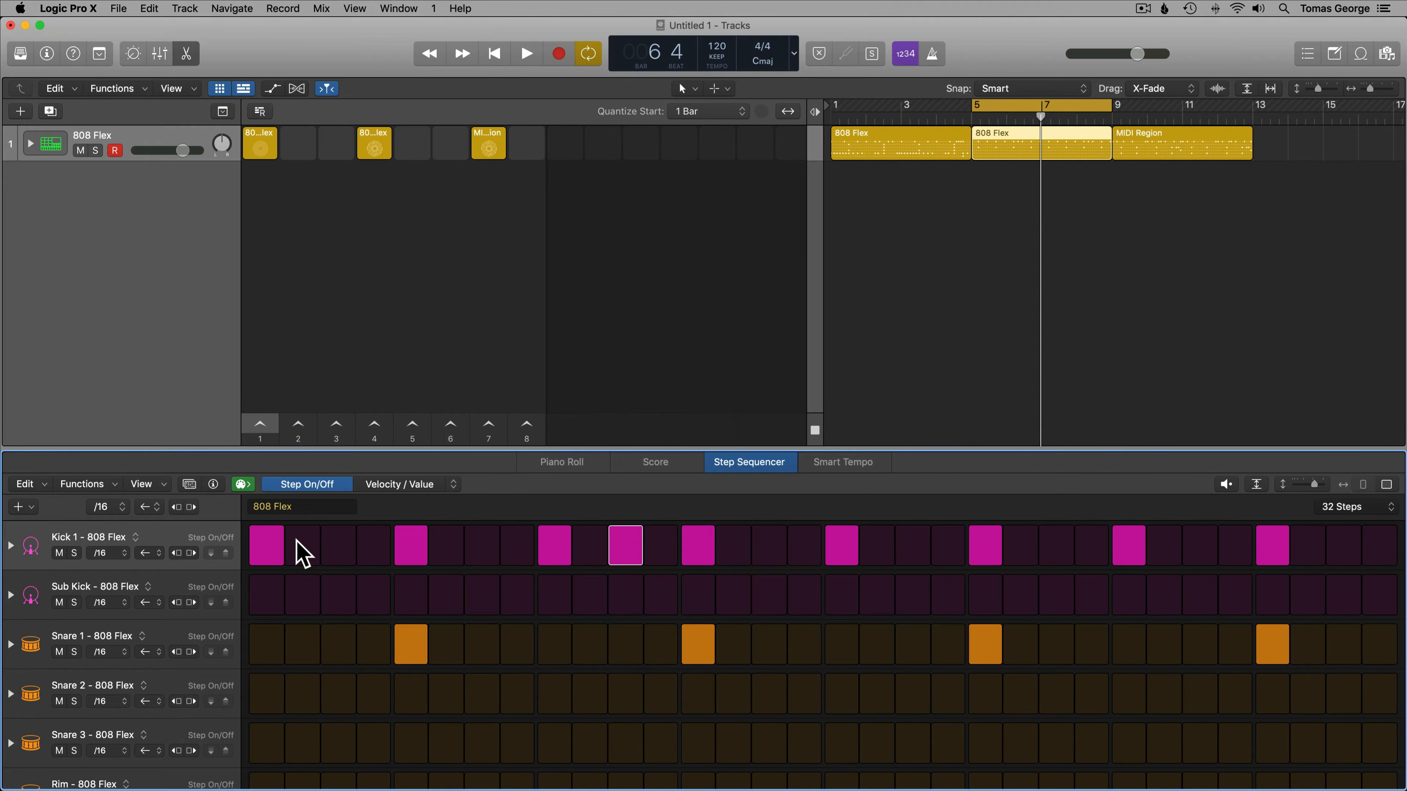
pyautogui.press('space')
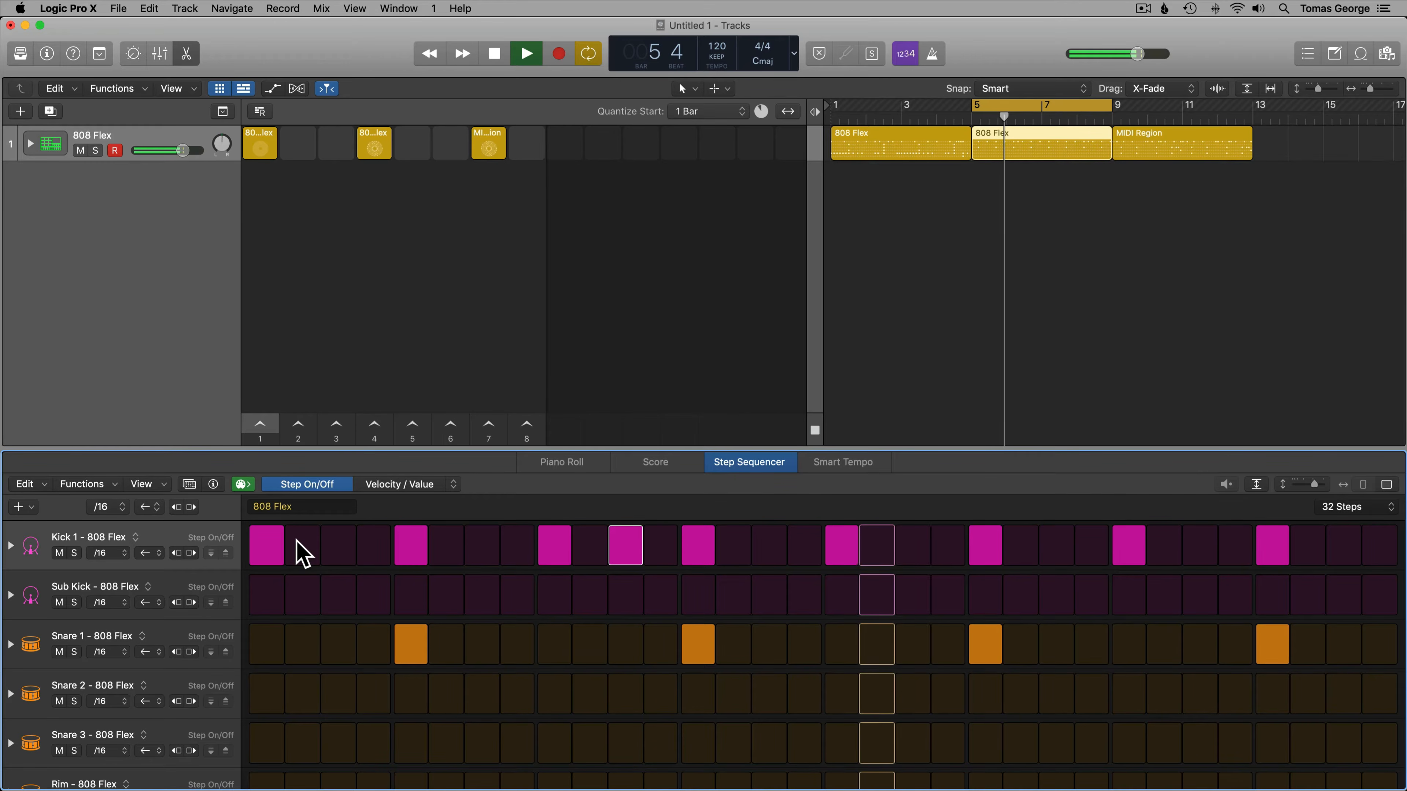
# - Add a Snare 1 hit at step 16 and Clap 1 hits at steps 13 and 16
pyautogui.click(804, 645)
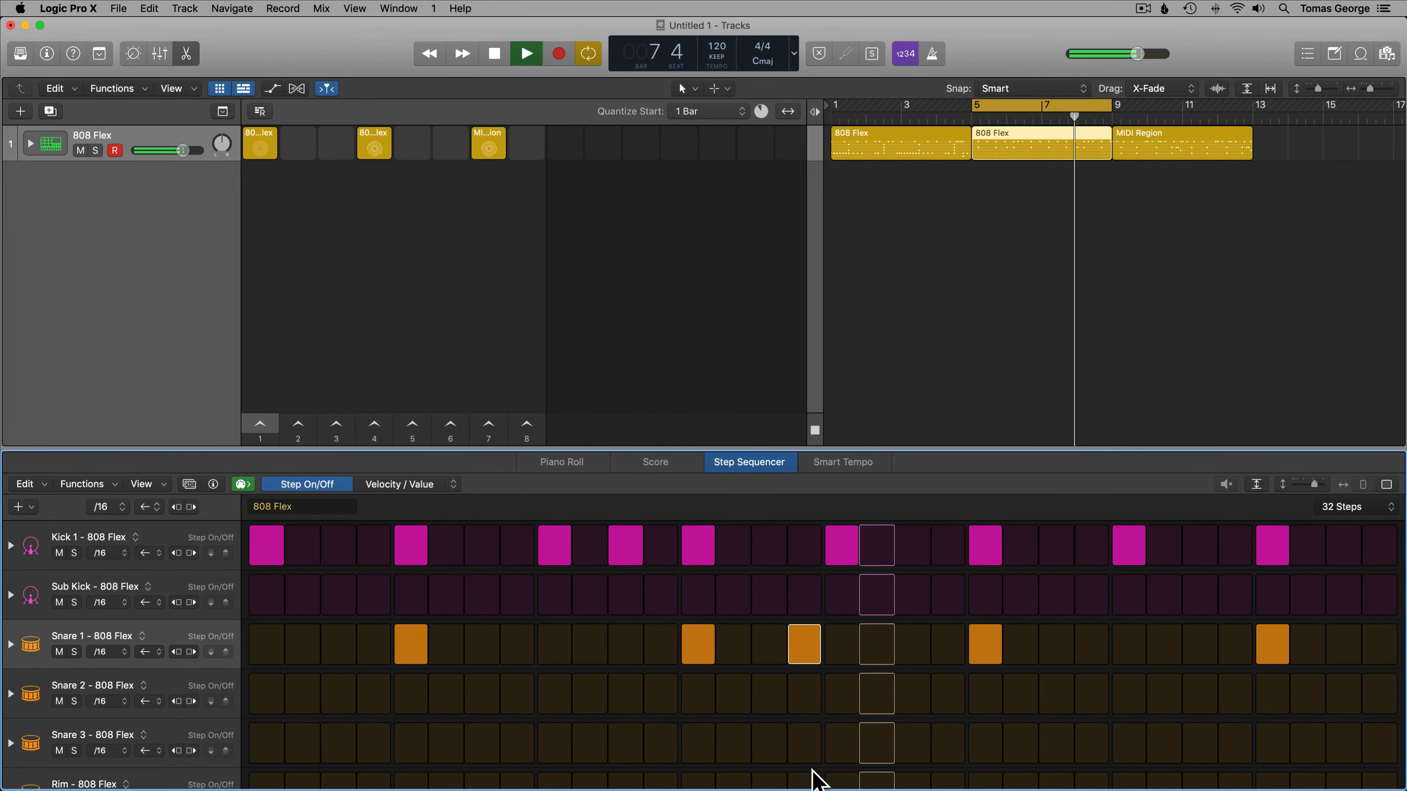
pyautogui.scroll(-3, 842, 767)
pyautogui.scroll(-2, 845, 767)
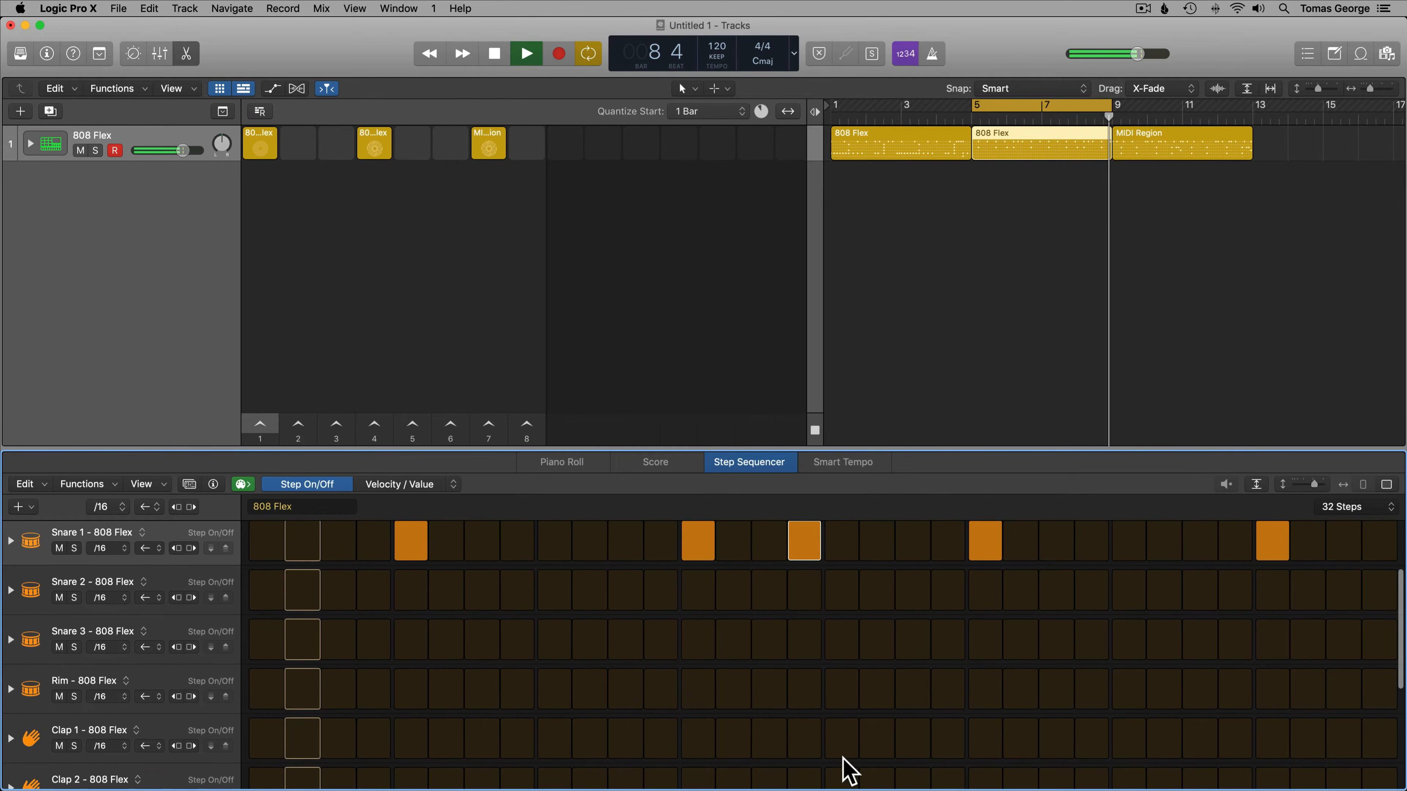
pyautogui.click(806, 729)
pyautogui.click(699, 729)
# - Enable Hi-Hat Closed steps 1-4, 7, 8, 10-12, 14-15, 17-20 and a later run, then enlarge the sequencer
pyautogui.scroll(-3, 793, 751)
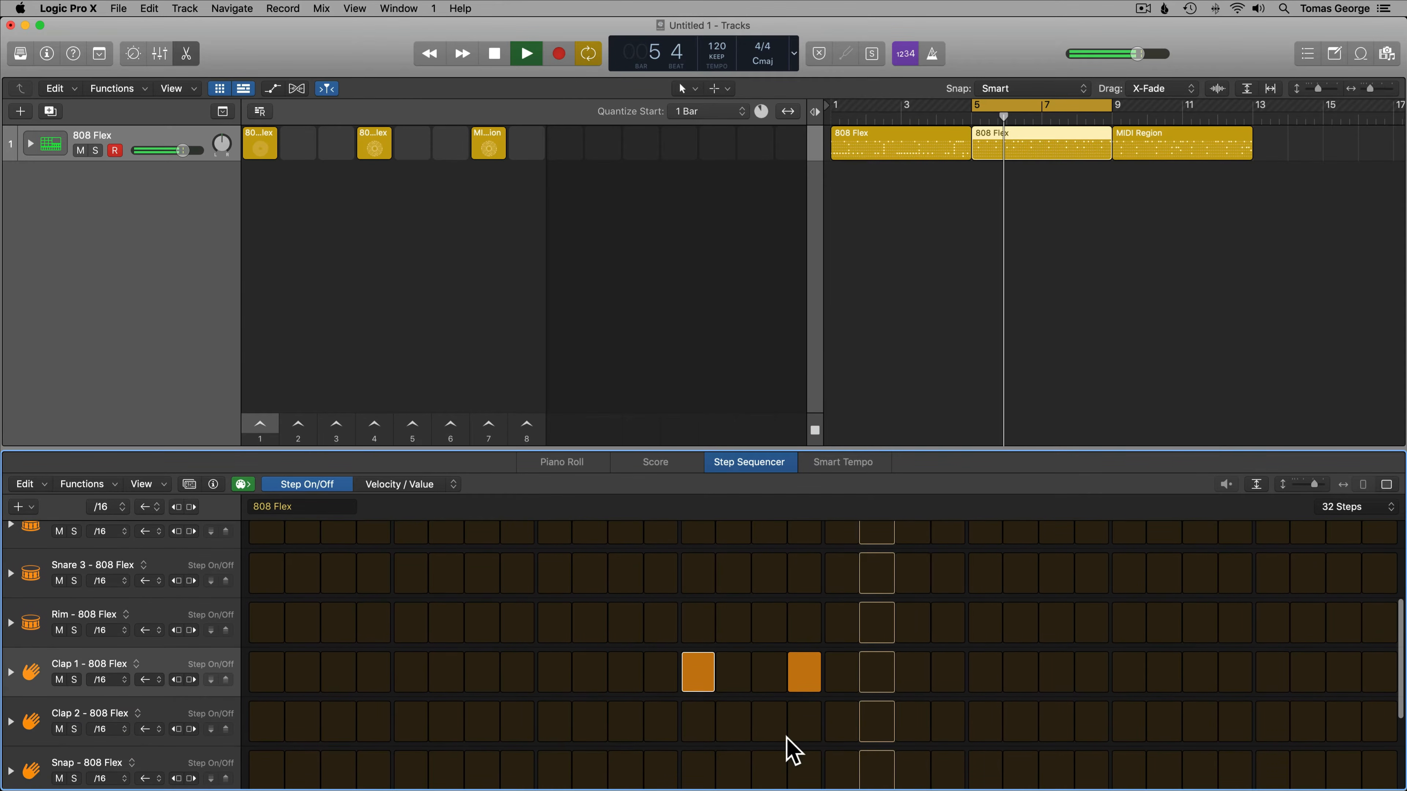
pyautogui.scroll(-3, 828, 743)
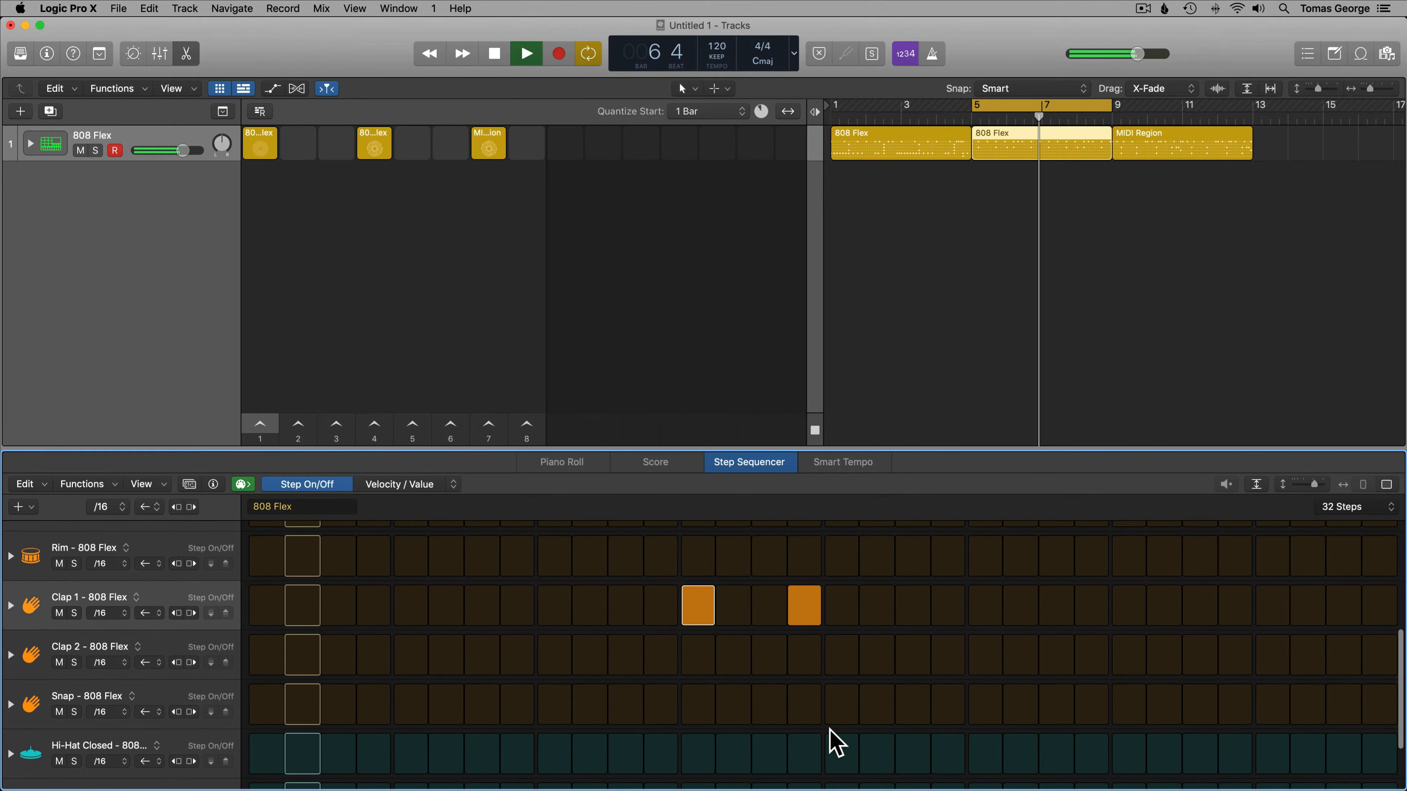
pyautogui.moveTo(281, 708); pyautogui.dragTo(373, 716)
pyautogui.click(481, 713)
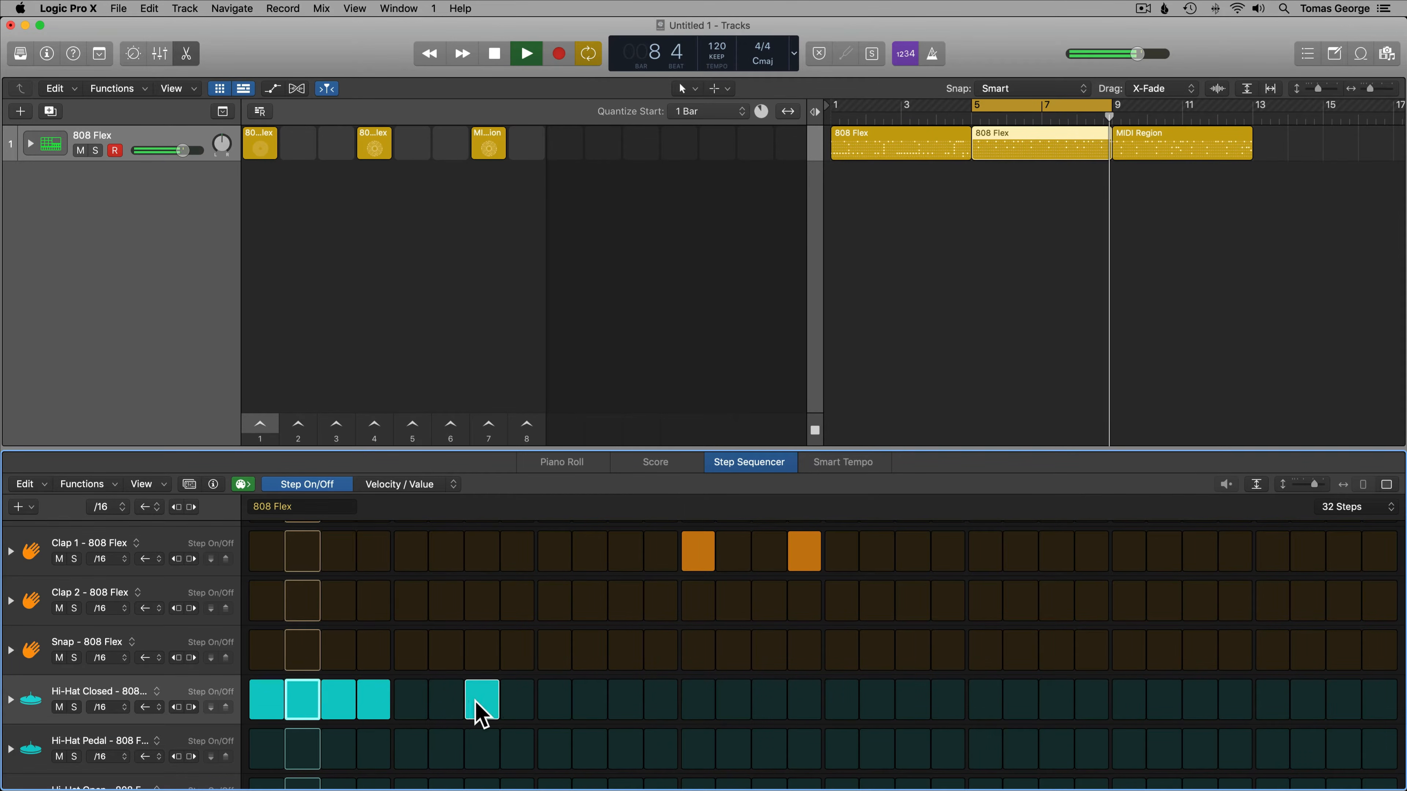
pyautogui.click(517, 713)
pyautogui.moveTo(584, 713); pyautogui.dragTo(658, 721)
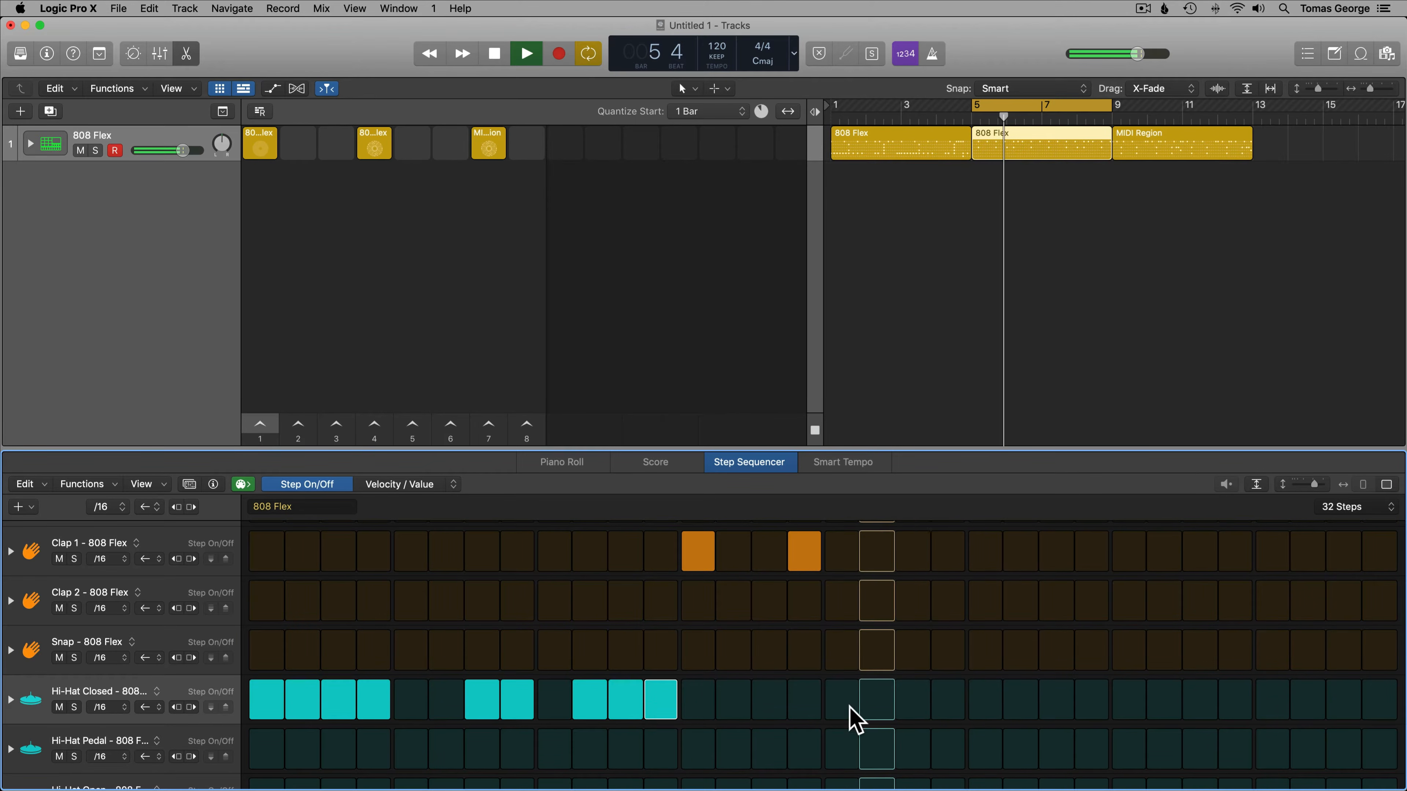
pyautogui.moveTo(842, 709); pyautogui.dragTo(942, 714)
pyautogui.moveTo(775, 713); pyautogui.dragTo(733, 713)
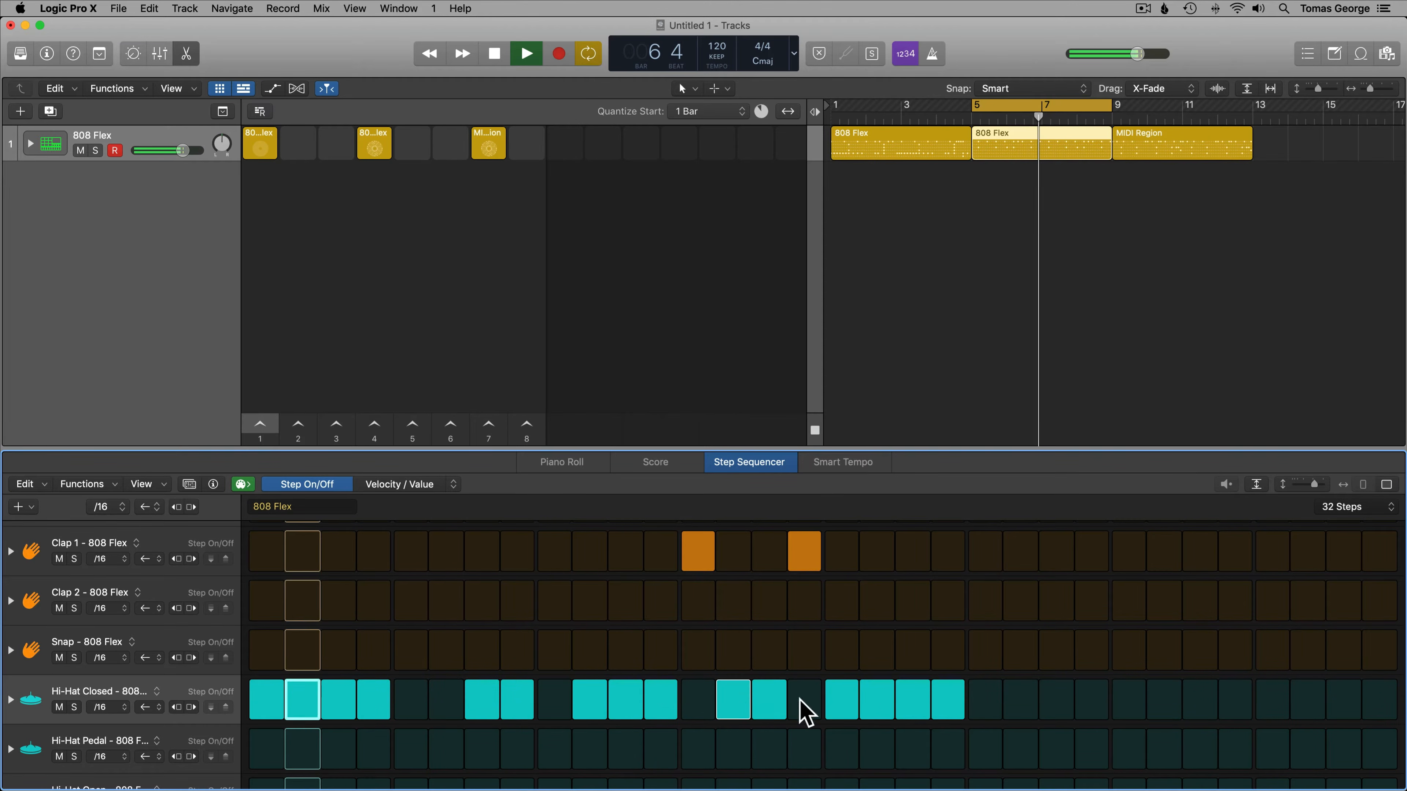
pyautogui.moveTo(1125, 715); pyautogui.dragTo(1234, 717)
pyautogui.scroll(1, 1036, 684)
pyautogui.scroll(5, 1035, 684)
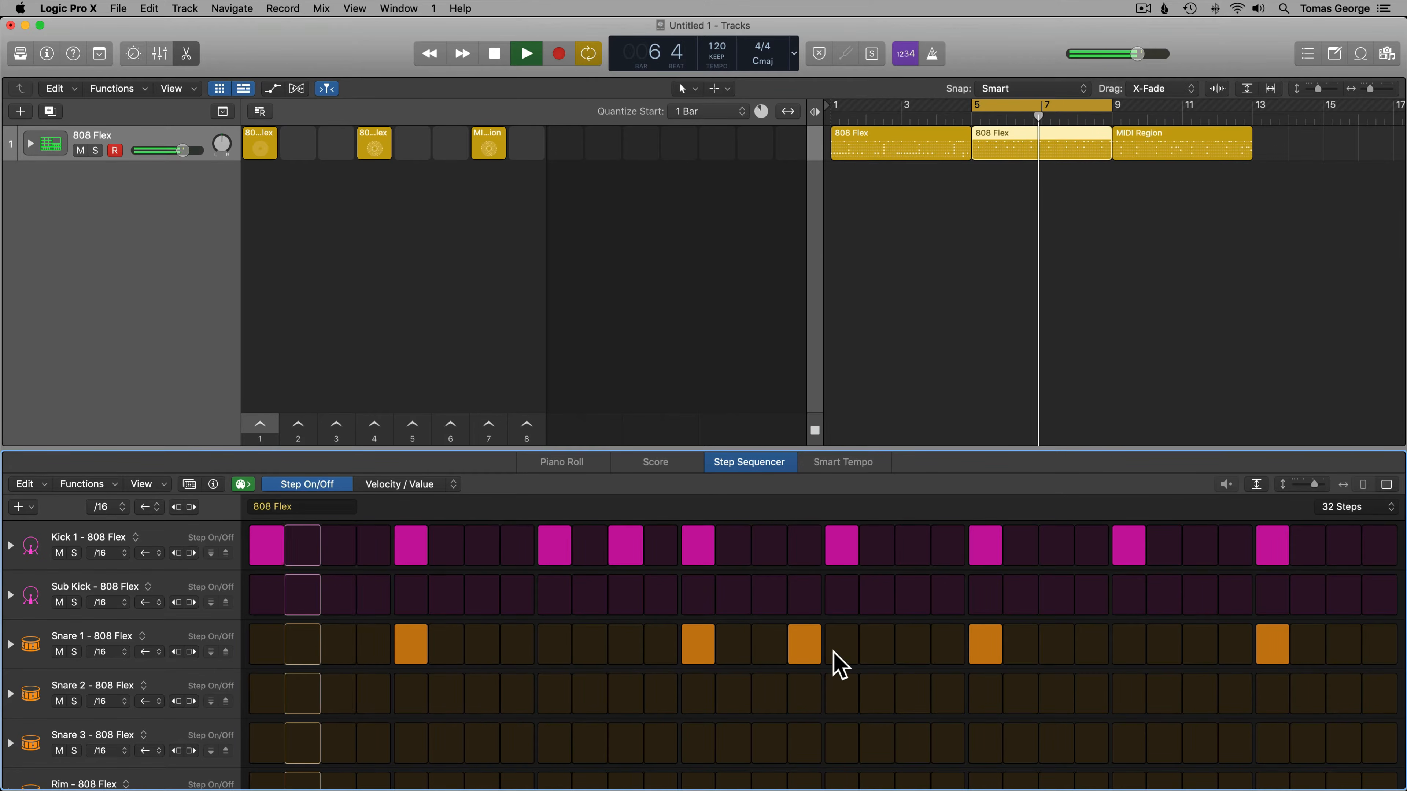
pyautogui.moveTo(848, 449); pyautogui.dragTo(845, 201)
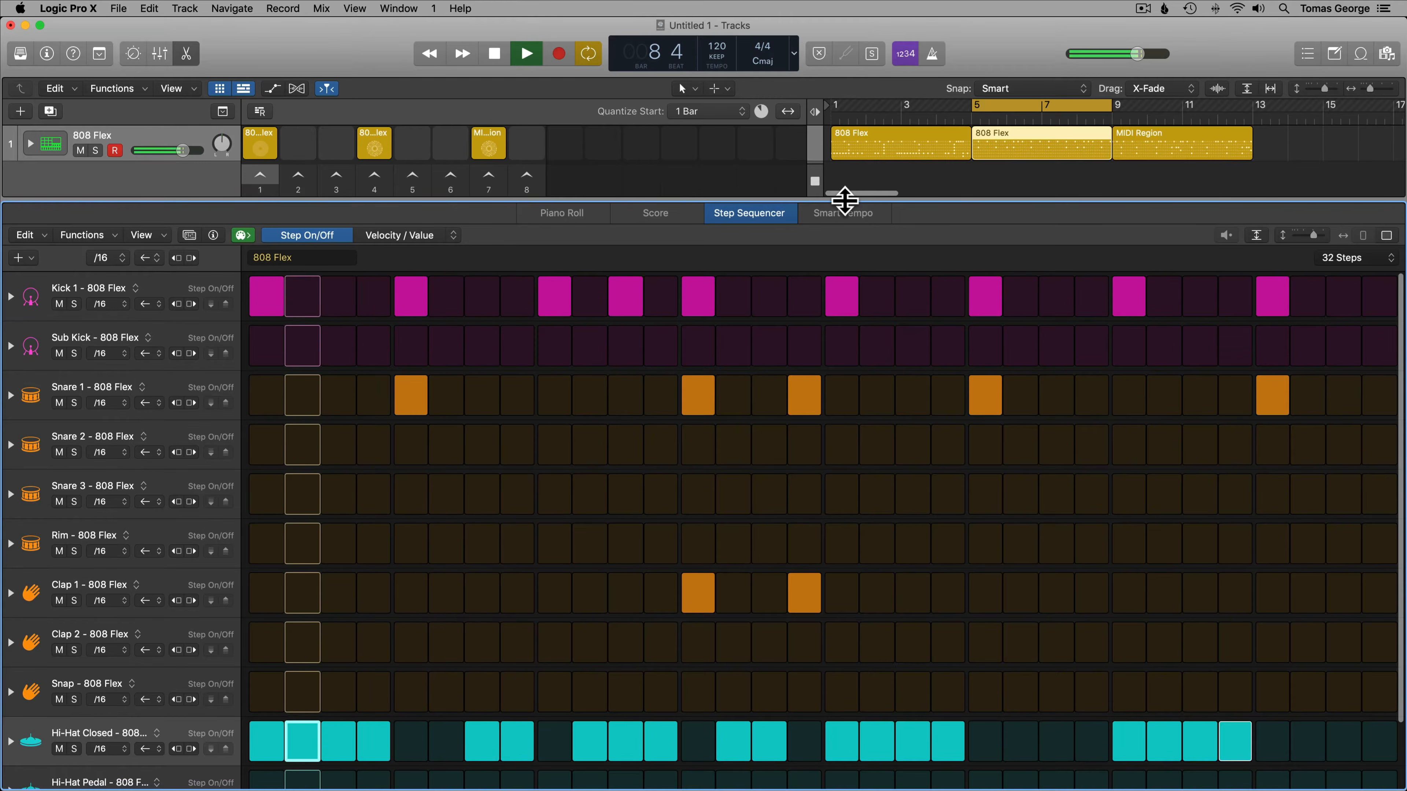
# - Set every row to Random playback order, then play and stop the pattern
pyautogui.press('space')
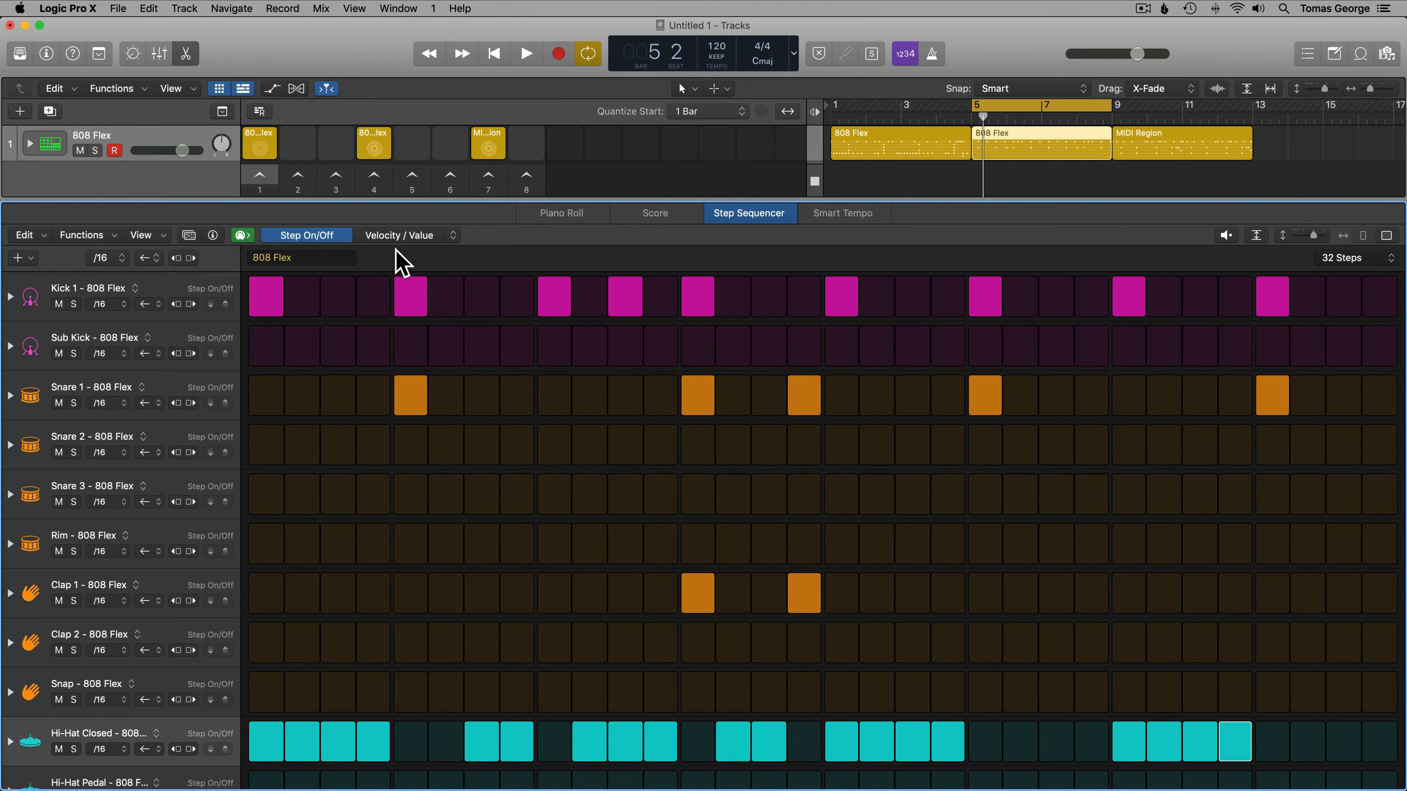
pyautogui.click(151, 259)
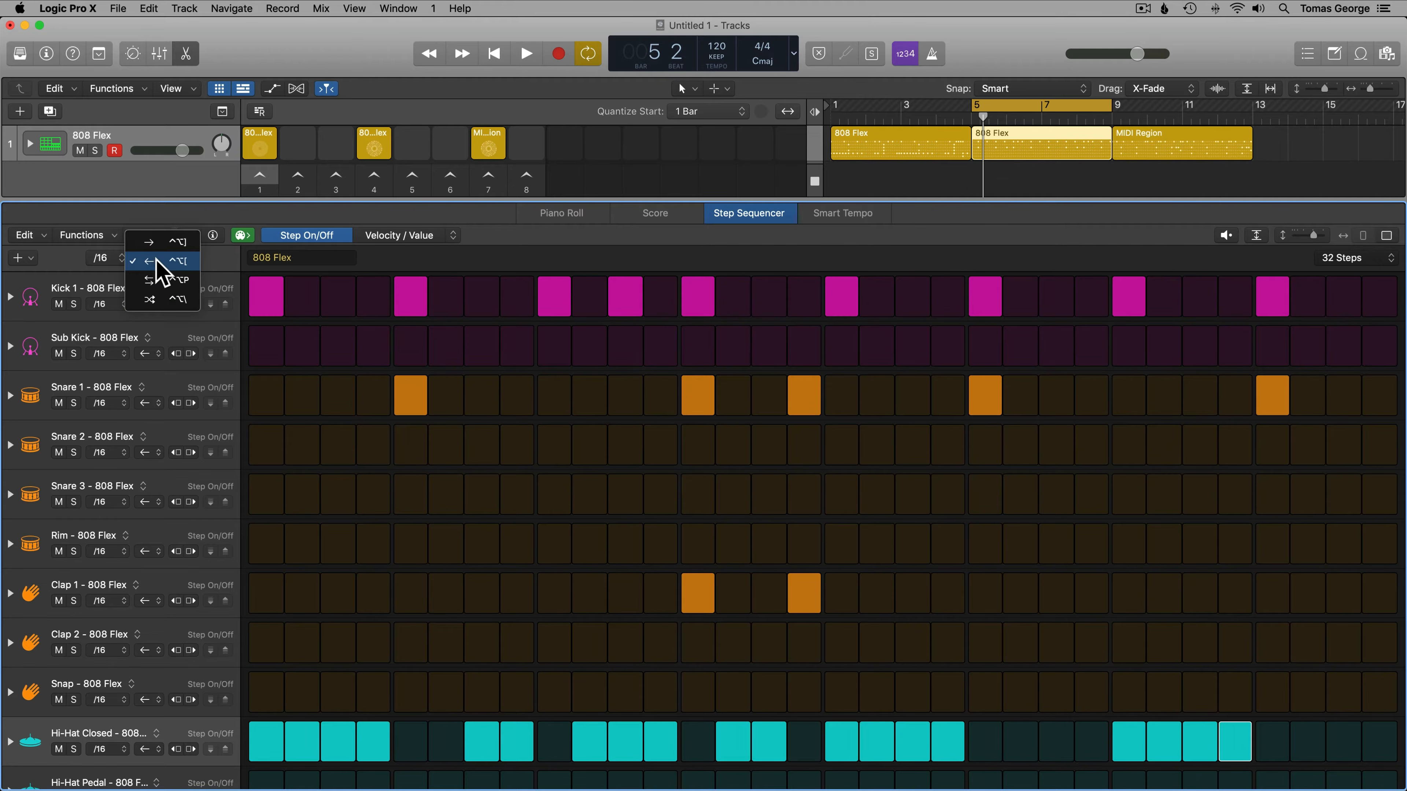
pyautogui.click(178, 308)
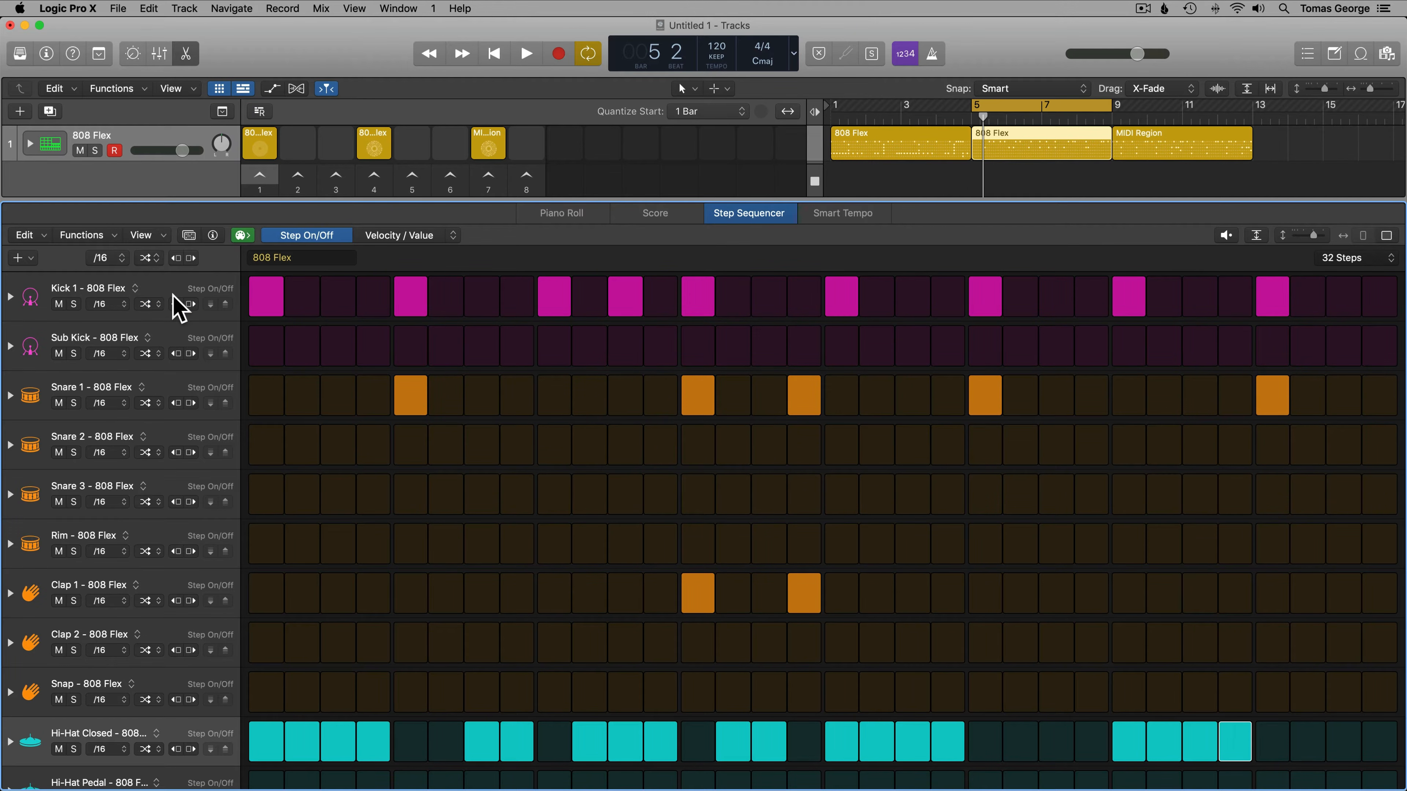
pyautogui.press('space')
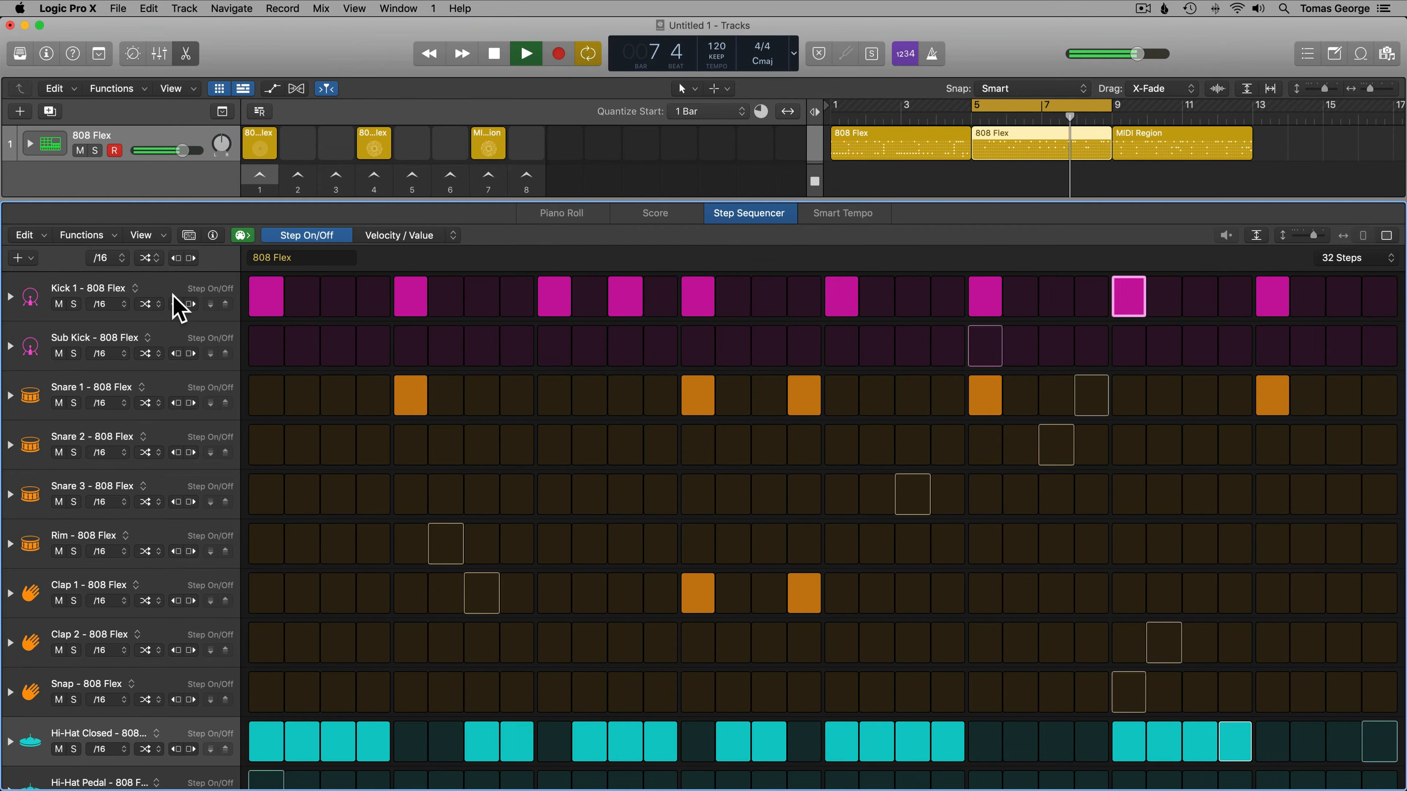
pyautogui.press('space')
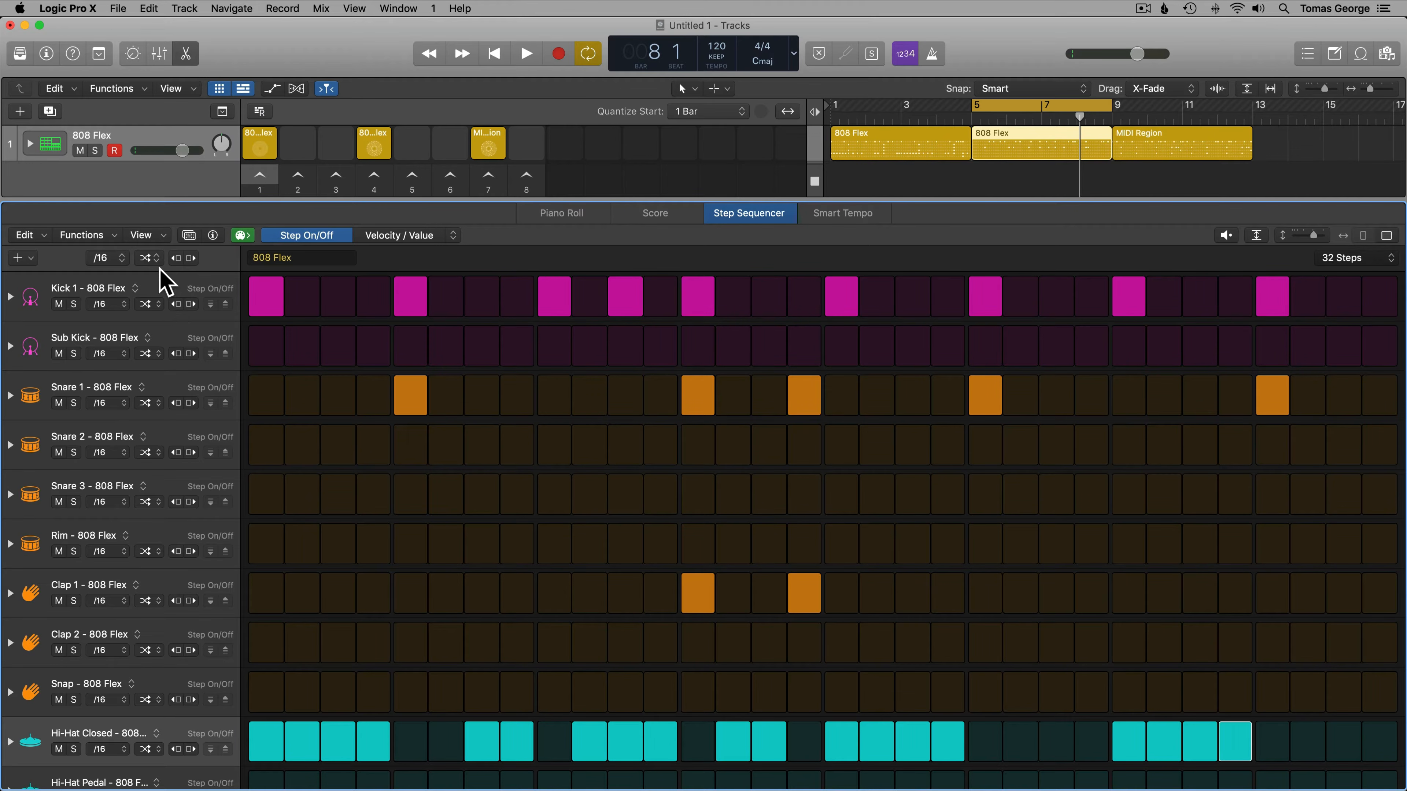
# - Reset all rows to forward, set Snare 1 to Ping-Pong and Hi-Hat Closed to Backward, then audition
pyautogui.click(149, 257)
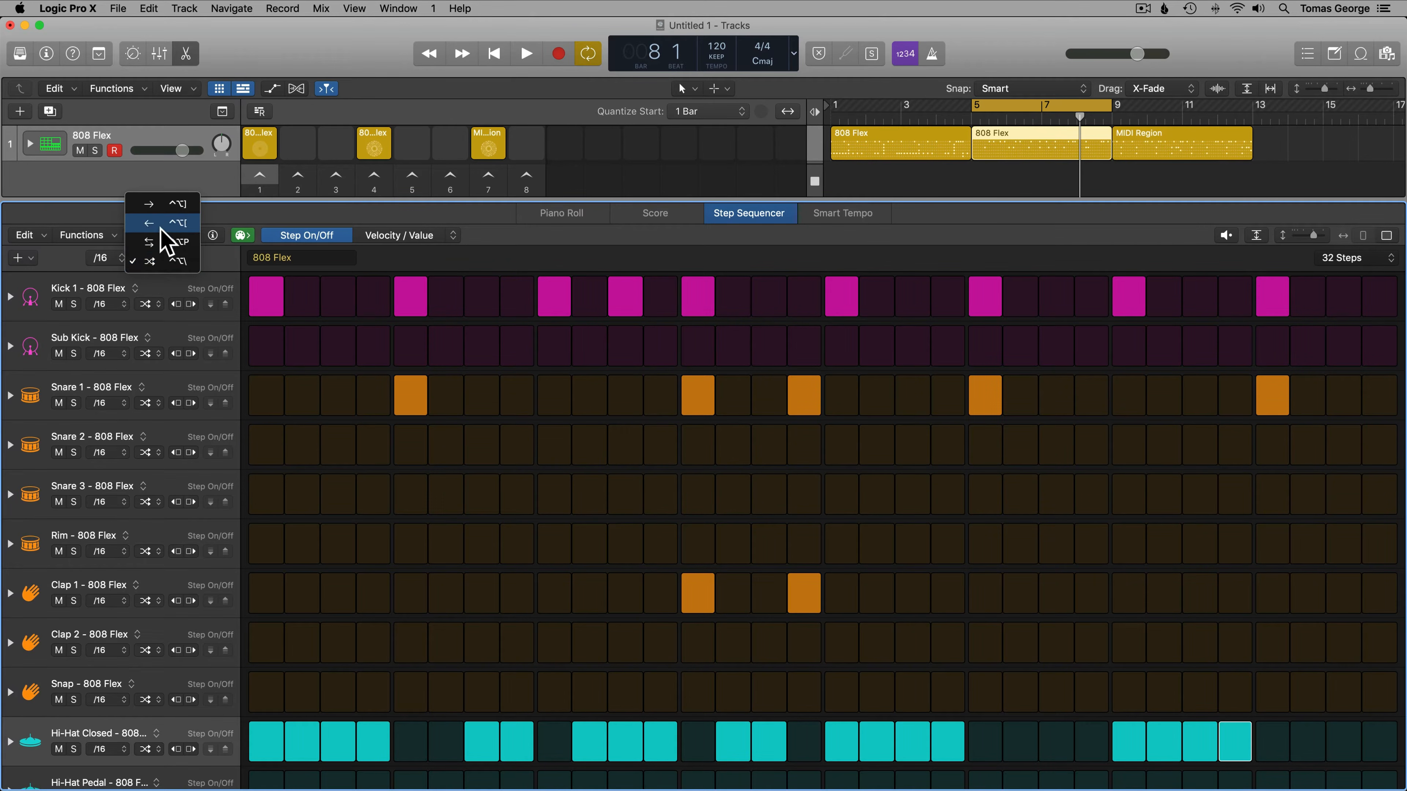
pyautogui.click(158, 209)
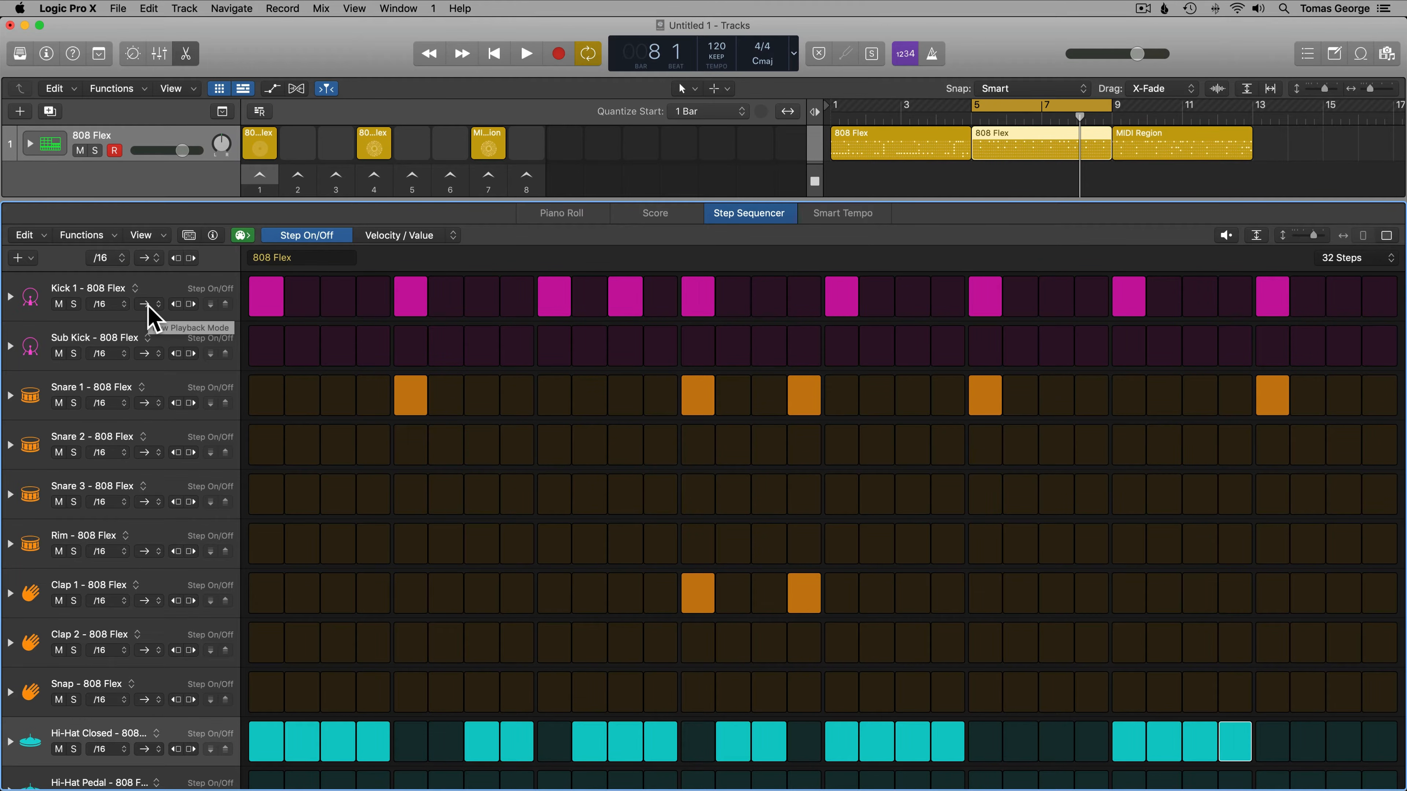
pyautogui.click(148, 403)
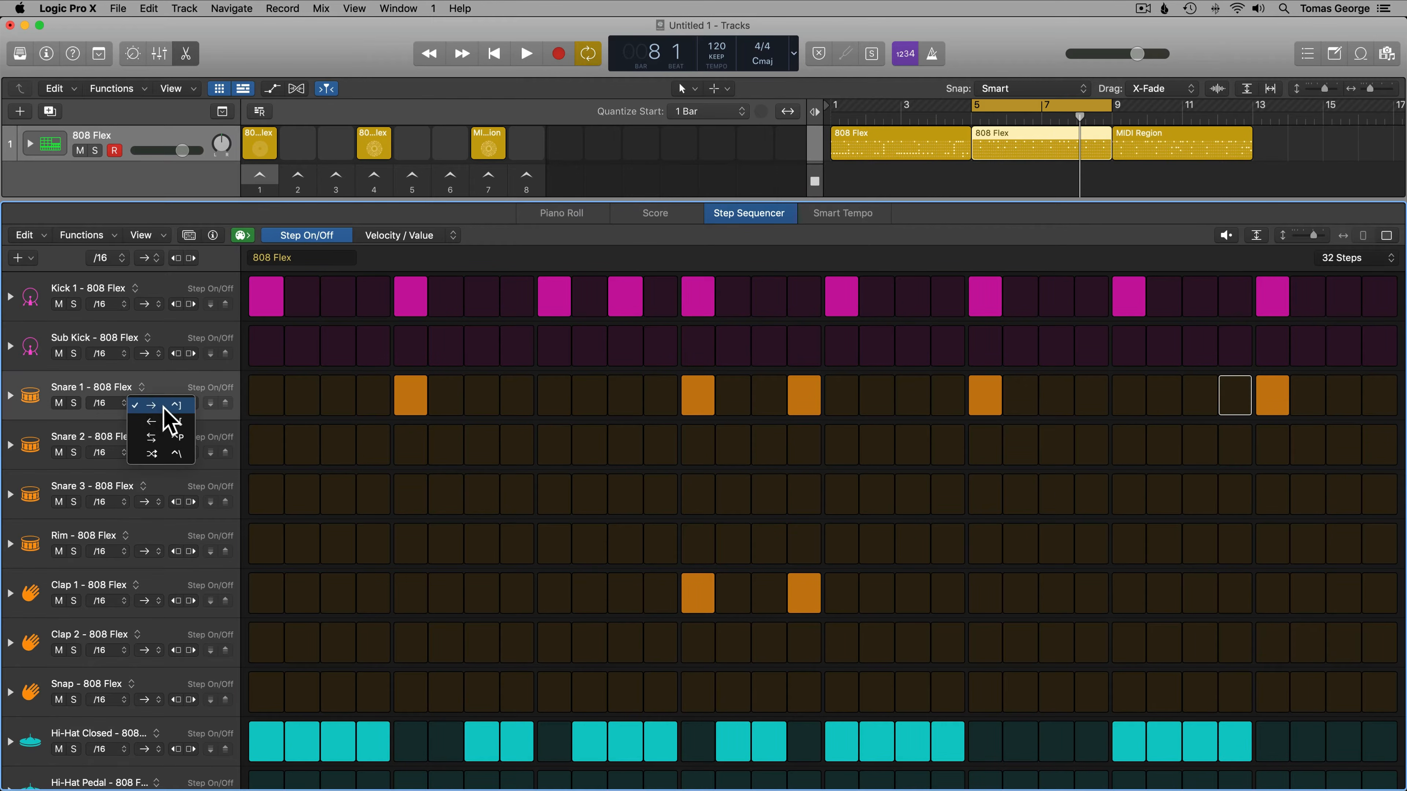
pyautogui.click(155, 438)
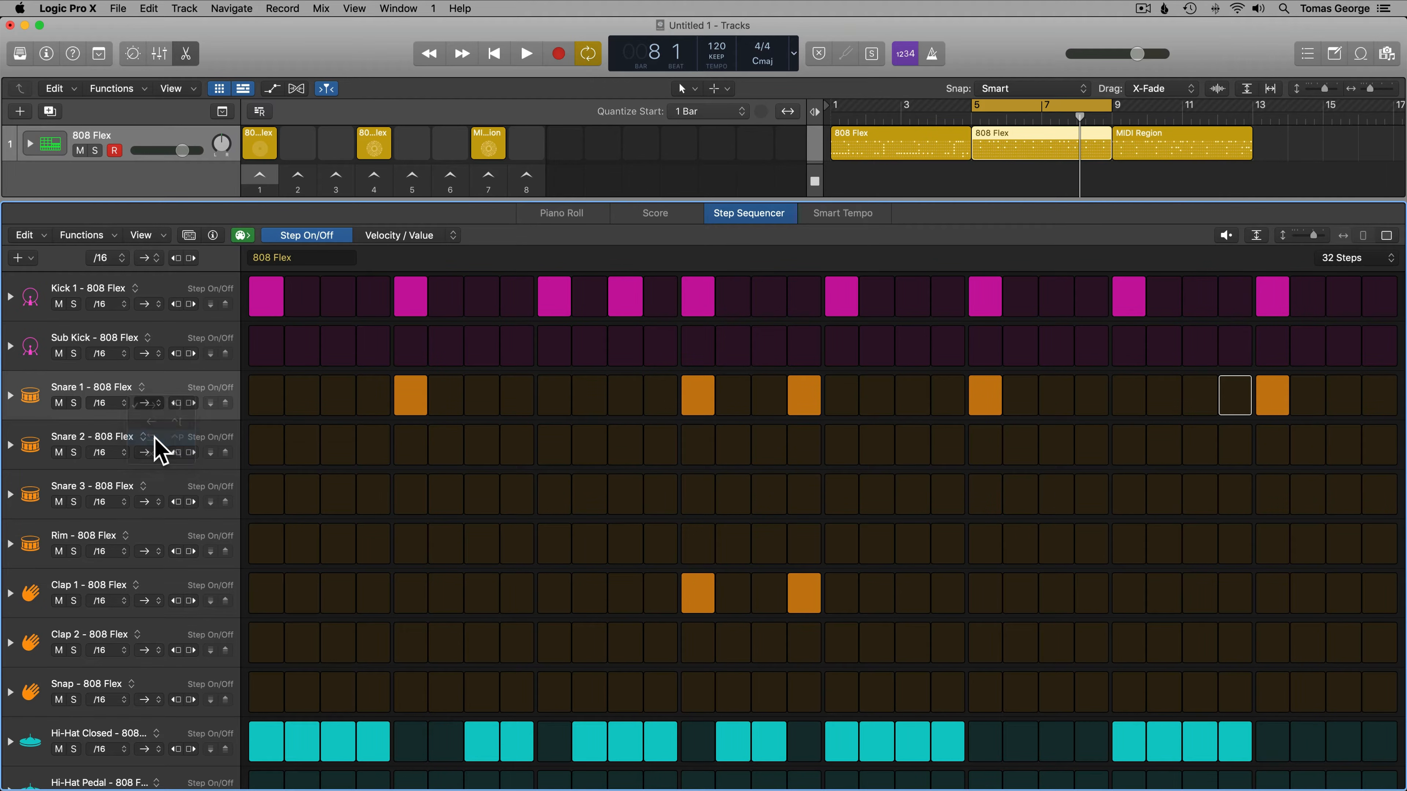
pyautogui.click(145, 750)
pyautogui.click(171, 715)
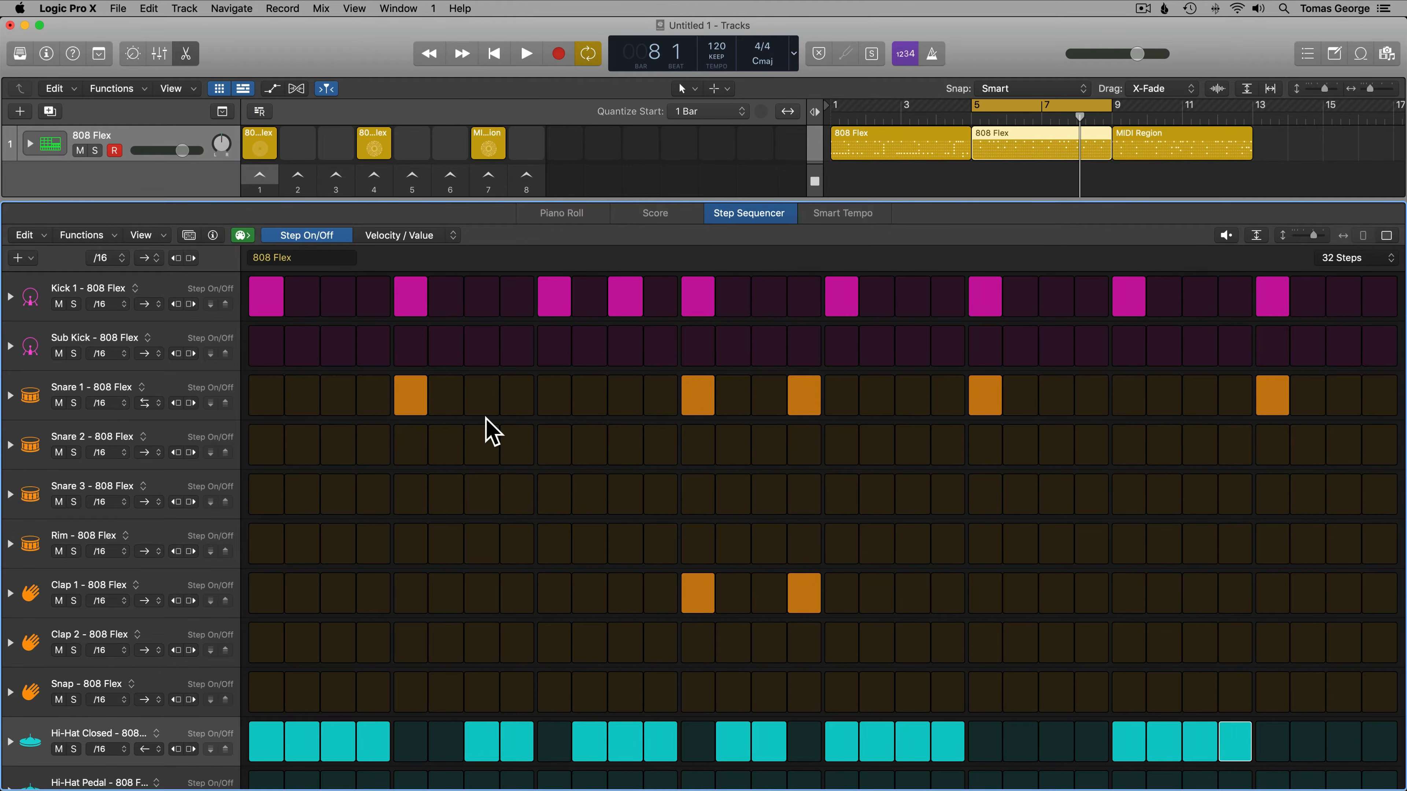
pyautogui.press('space')
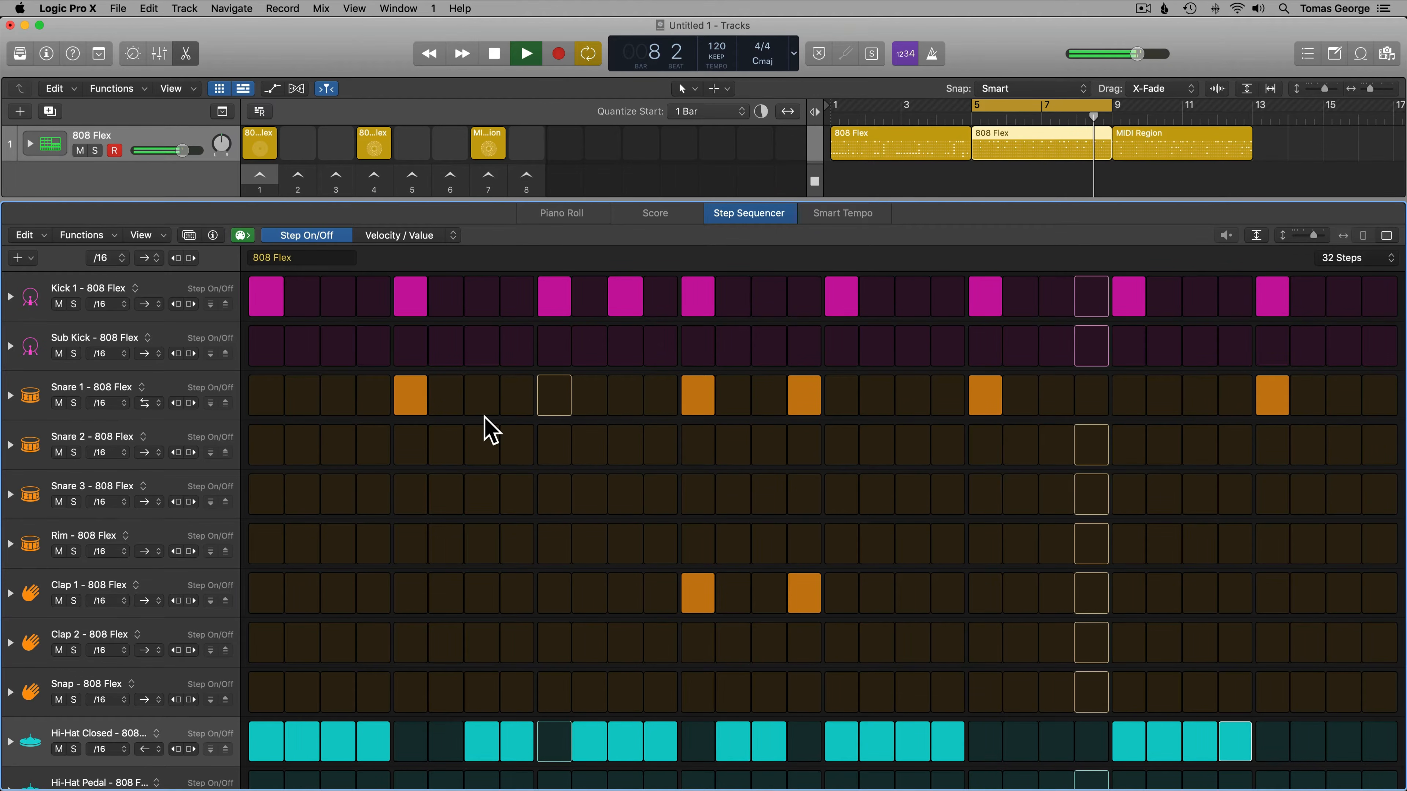
pyautogui.press('space')
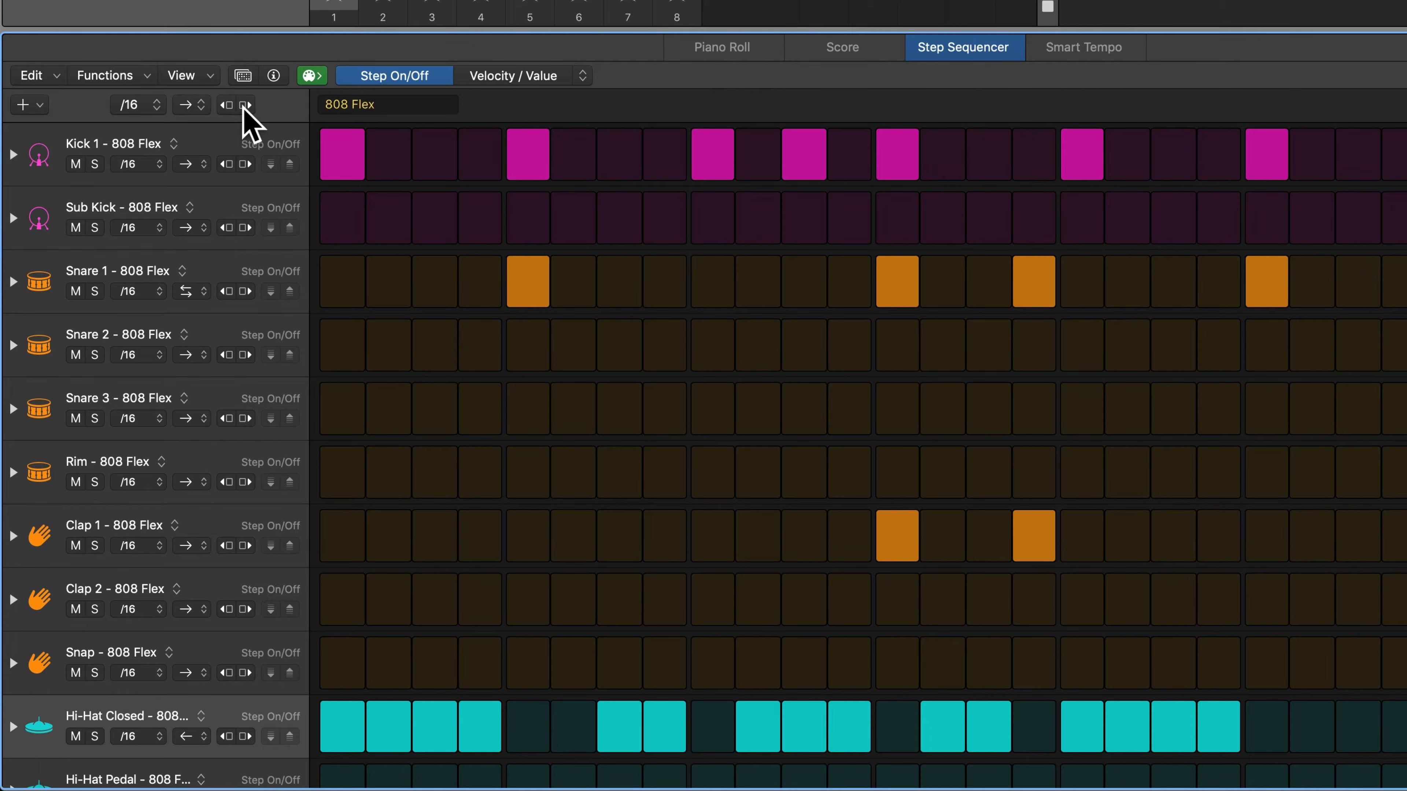
# - Shift all rows two steps later and back again, then move Kick 1 three steps later
pyautogui.click(244, 105)
pyautogui.click(243, 105)
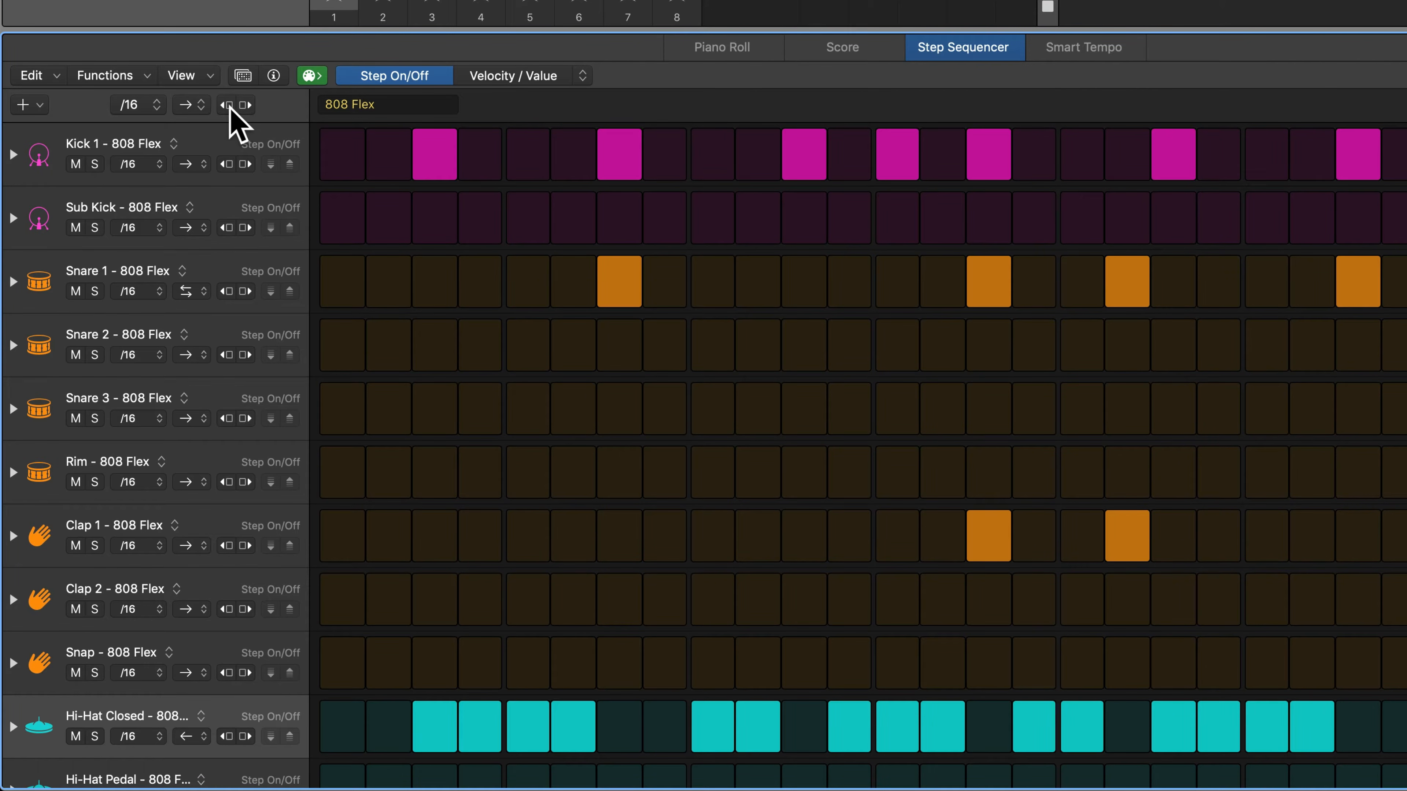
pyautogui.click(227, 105)
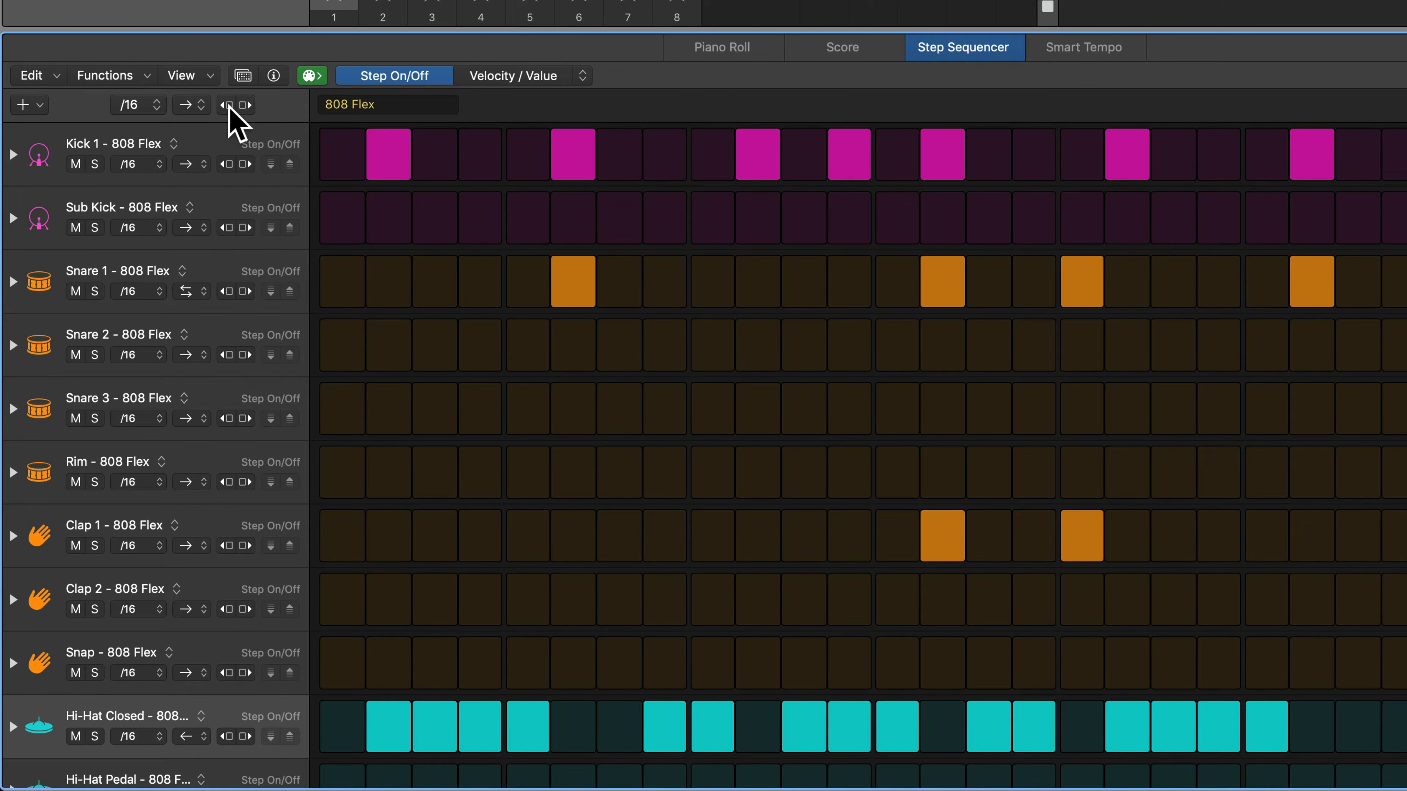
pyautogui.click(227, 105)
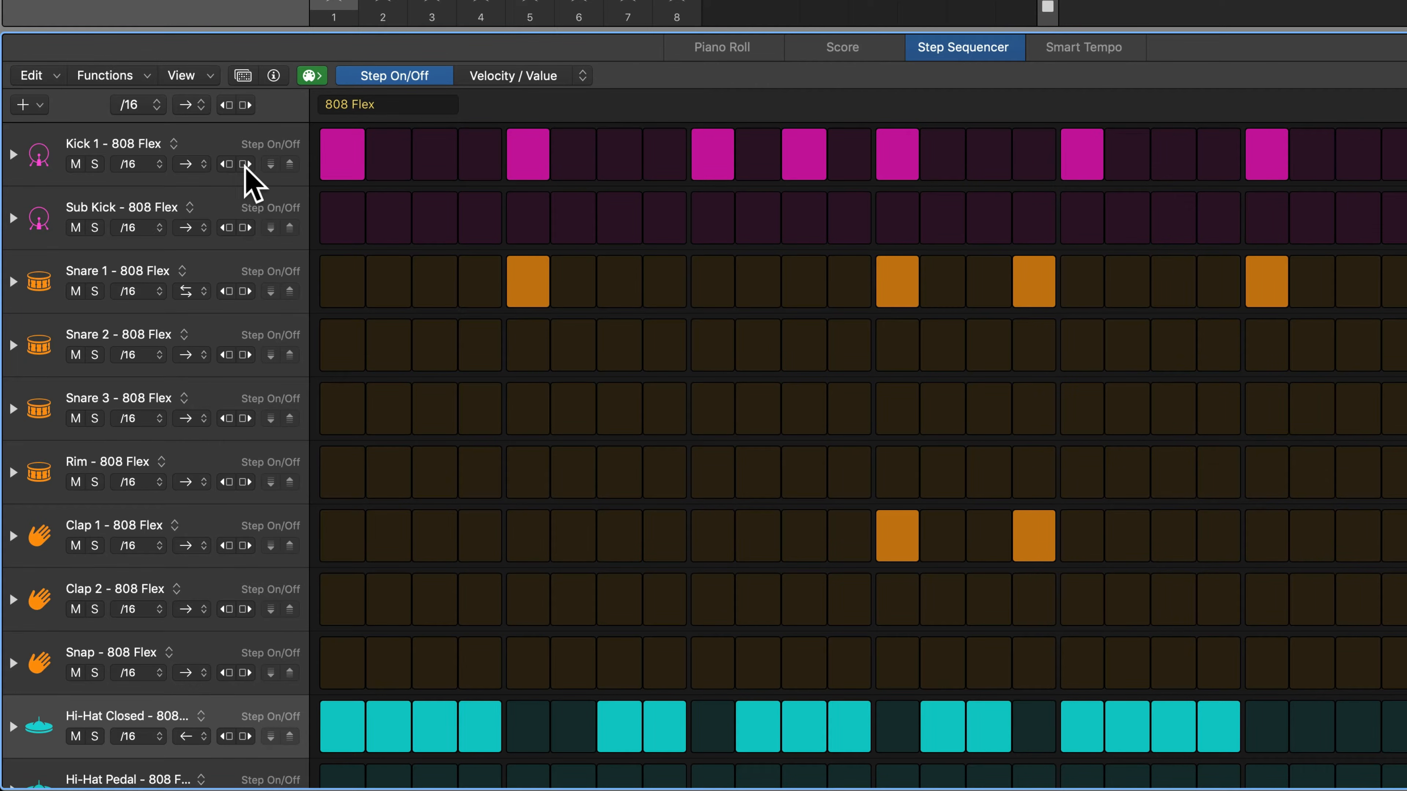
pyautogui.click(244, 164)
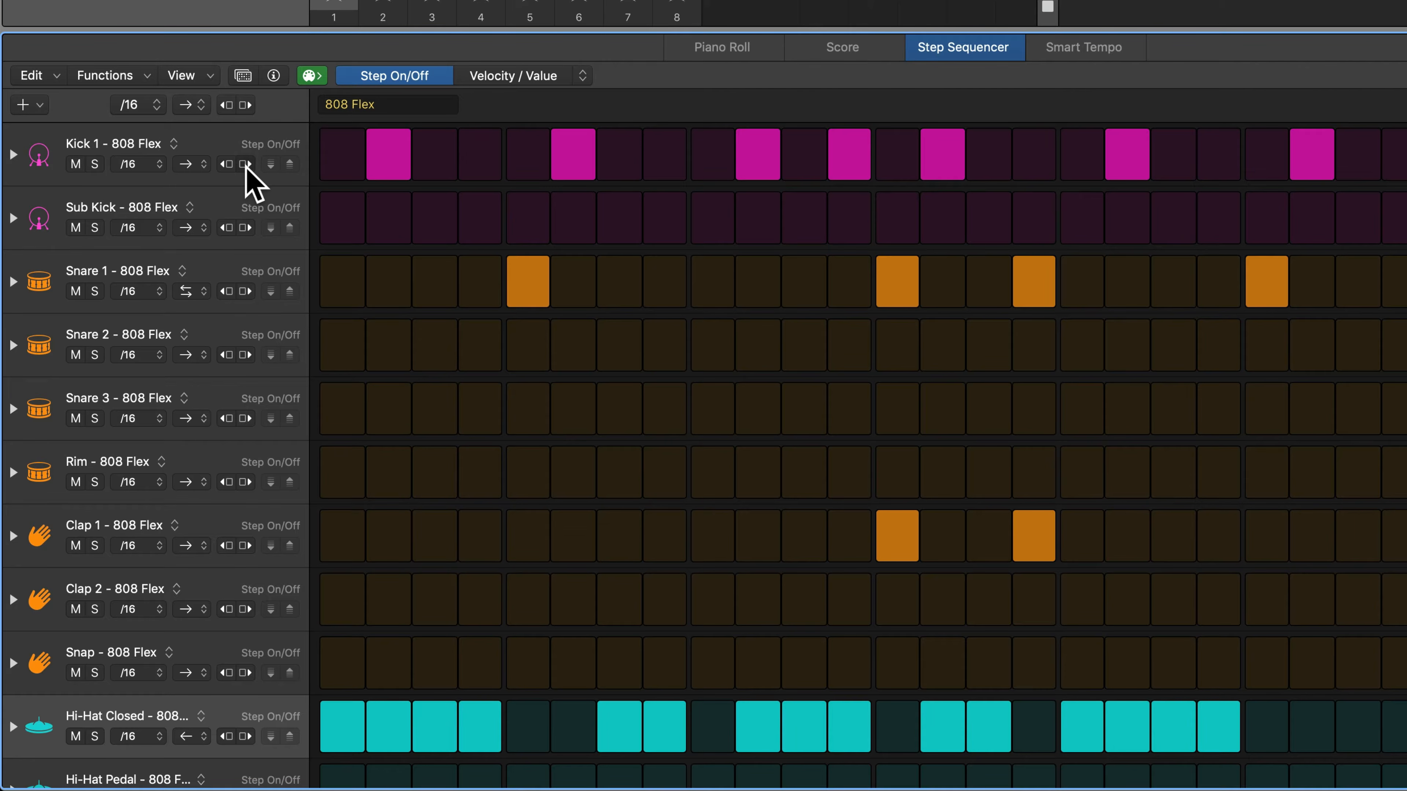
pyautogui.click(245, 164)
pyautogui.click(244, 164)
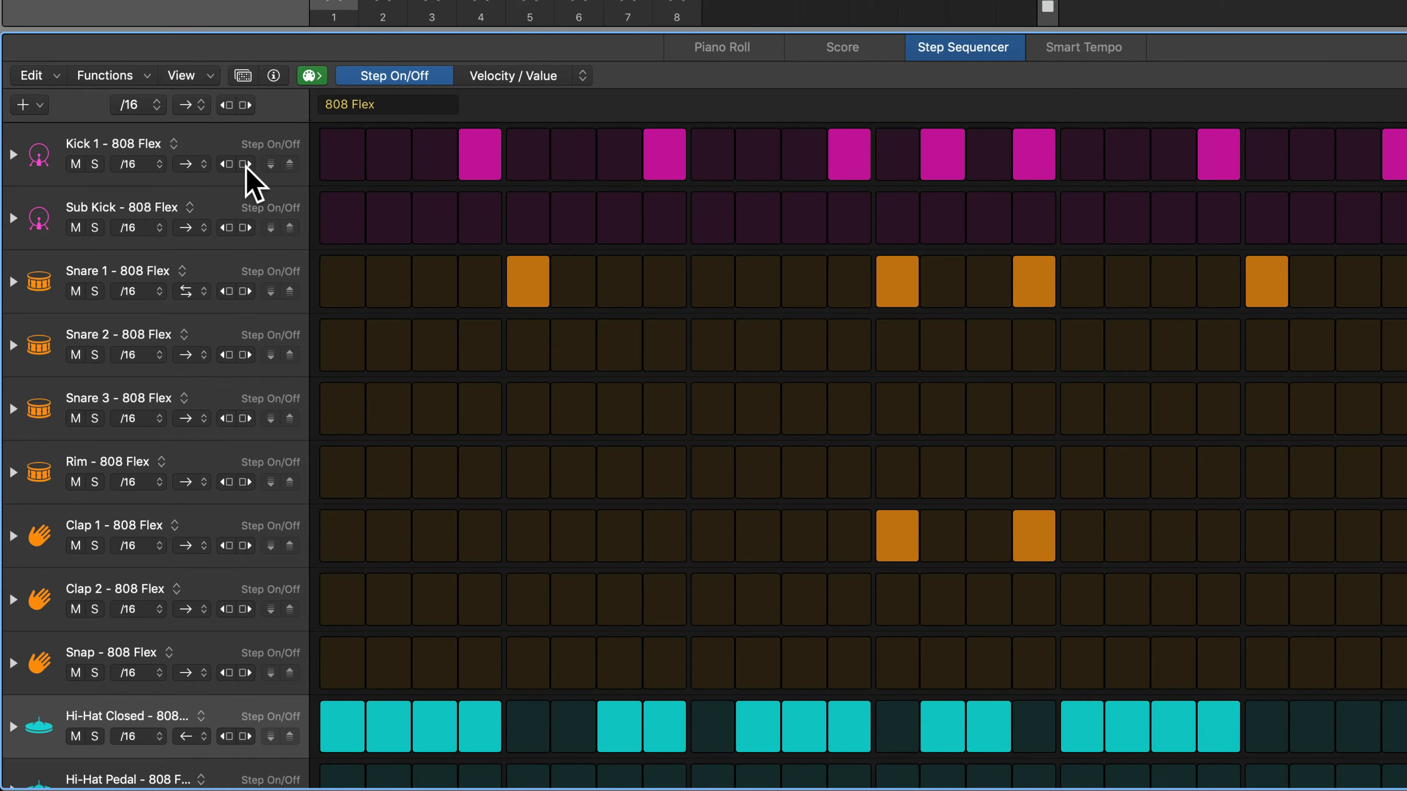
# - Move Snare 1 three steps earlier and nudge Kick 1 back while auditioning the pattern
pyautogui.click(227, 291)
pyautogui.click(227, 291)
pyautogui.click(227, 291)
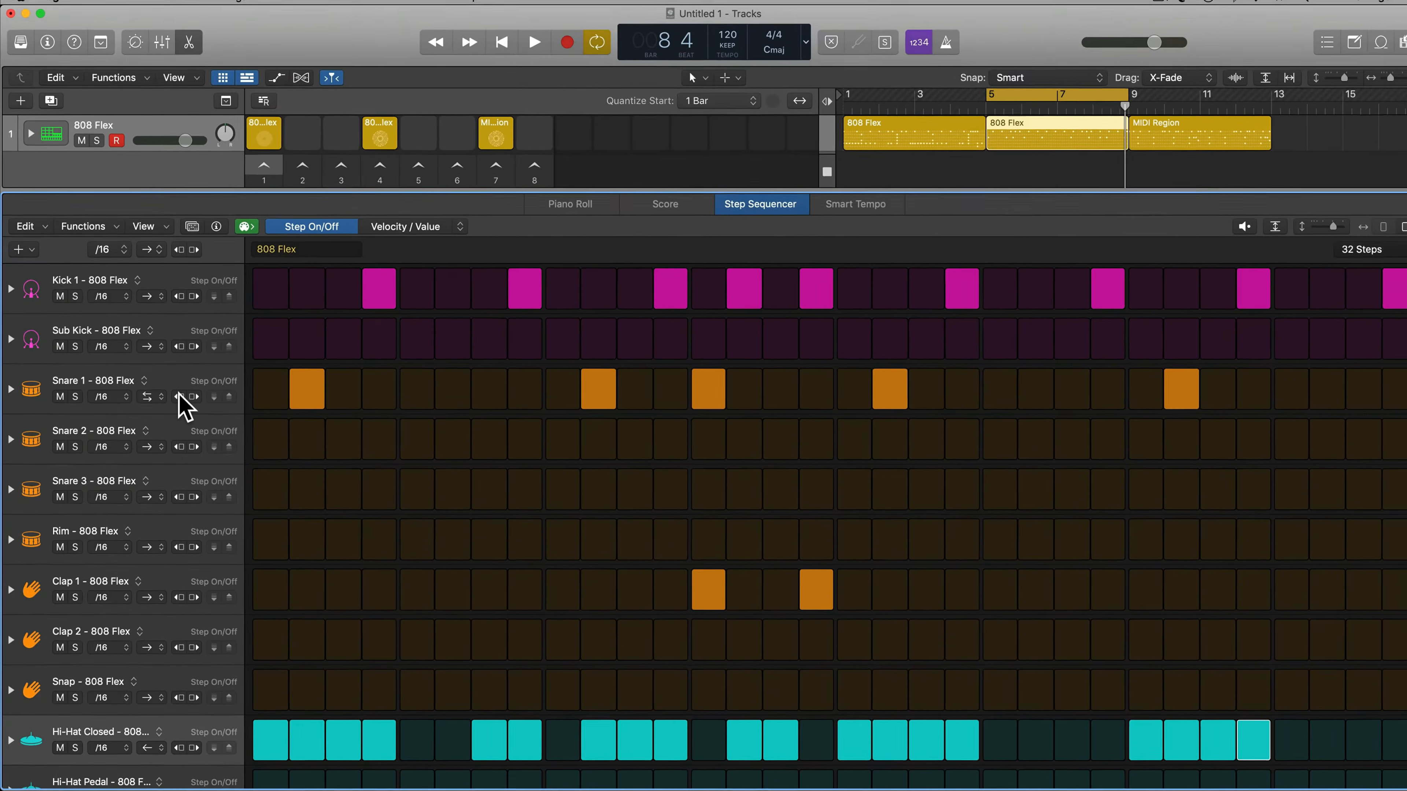
pyautogui.press('space')
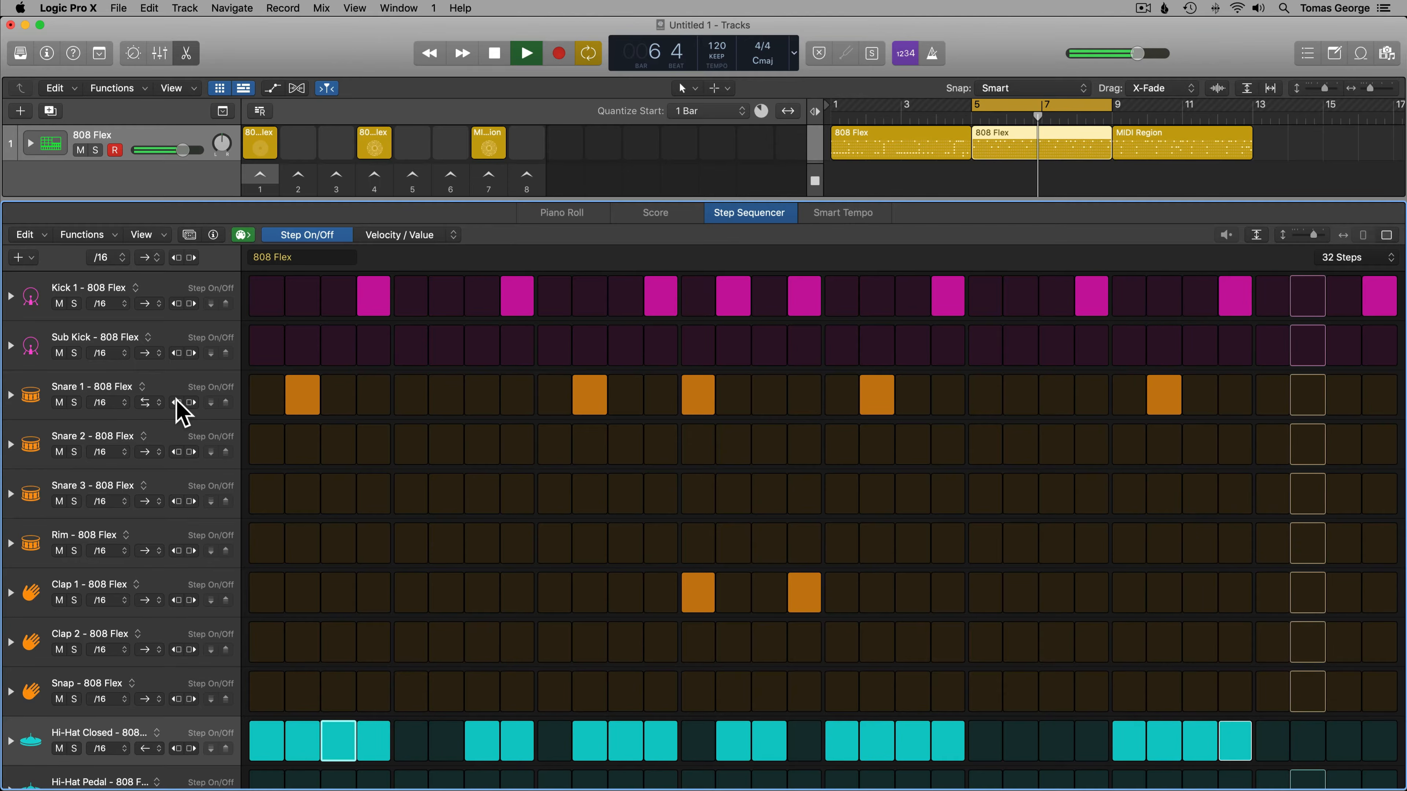
pyautogui.click(176, 304)
pyautogui.click(176, 304)
pyautogui.click(176, 303)
pyautogui.click(177, 304)
pyautogui.click(192, 304)
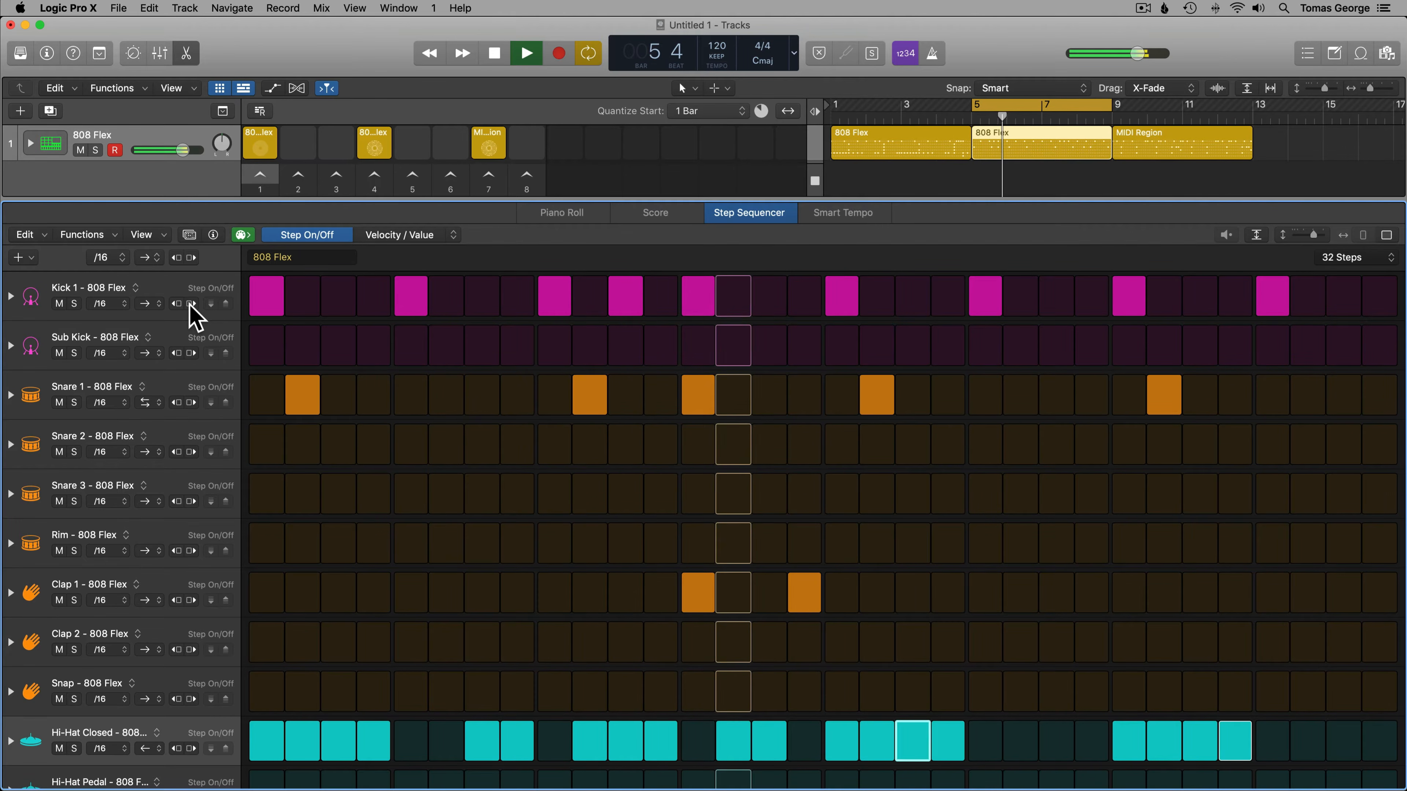
pyautogui.press('space')
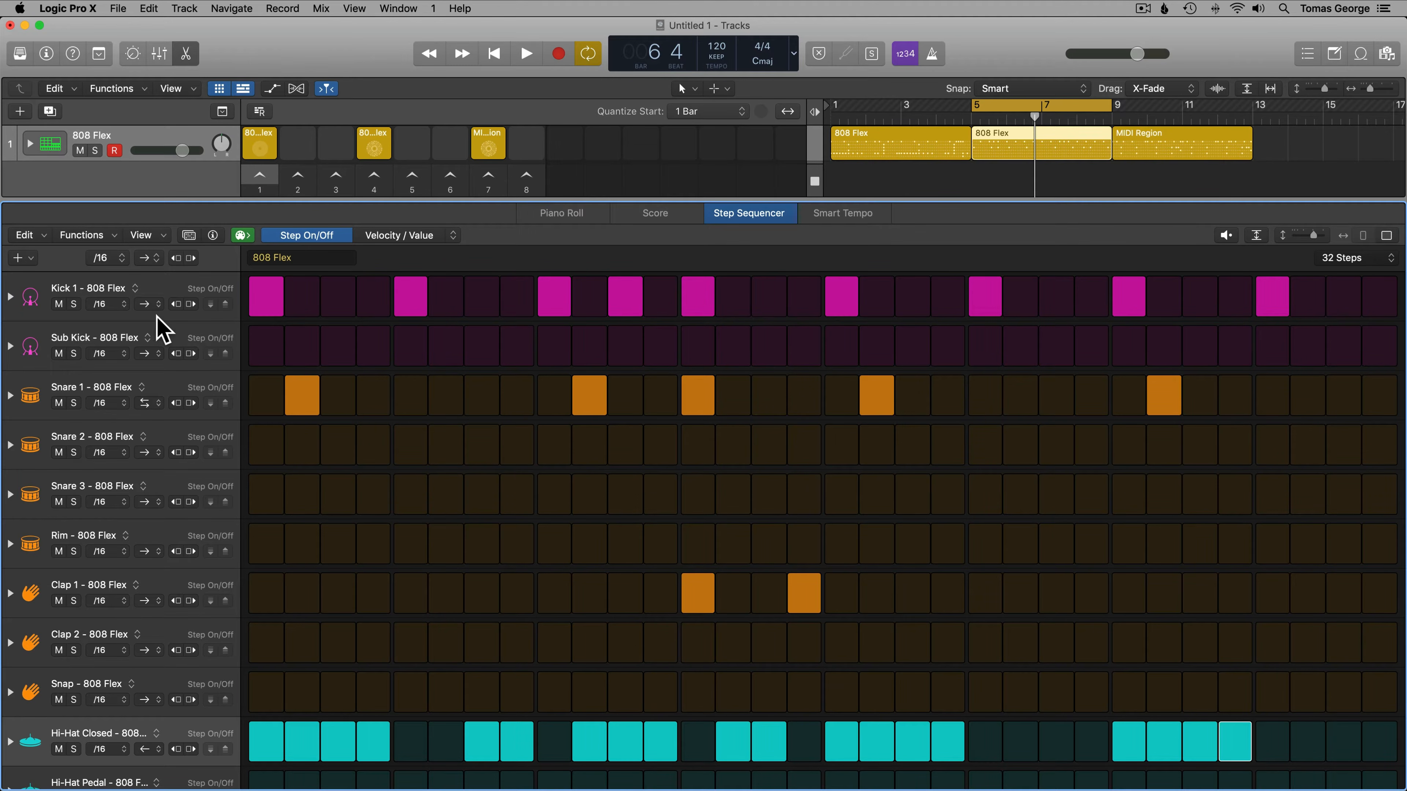
# - Convert the column-4 pattern cell to a MIDI cell
pyautogui.rightClick(383, 147)
pyautogui.moveTo(359, 236)
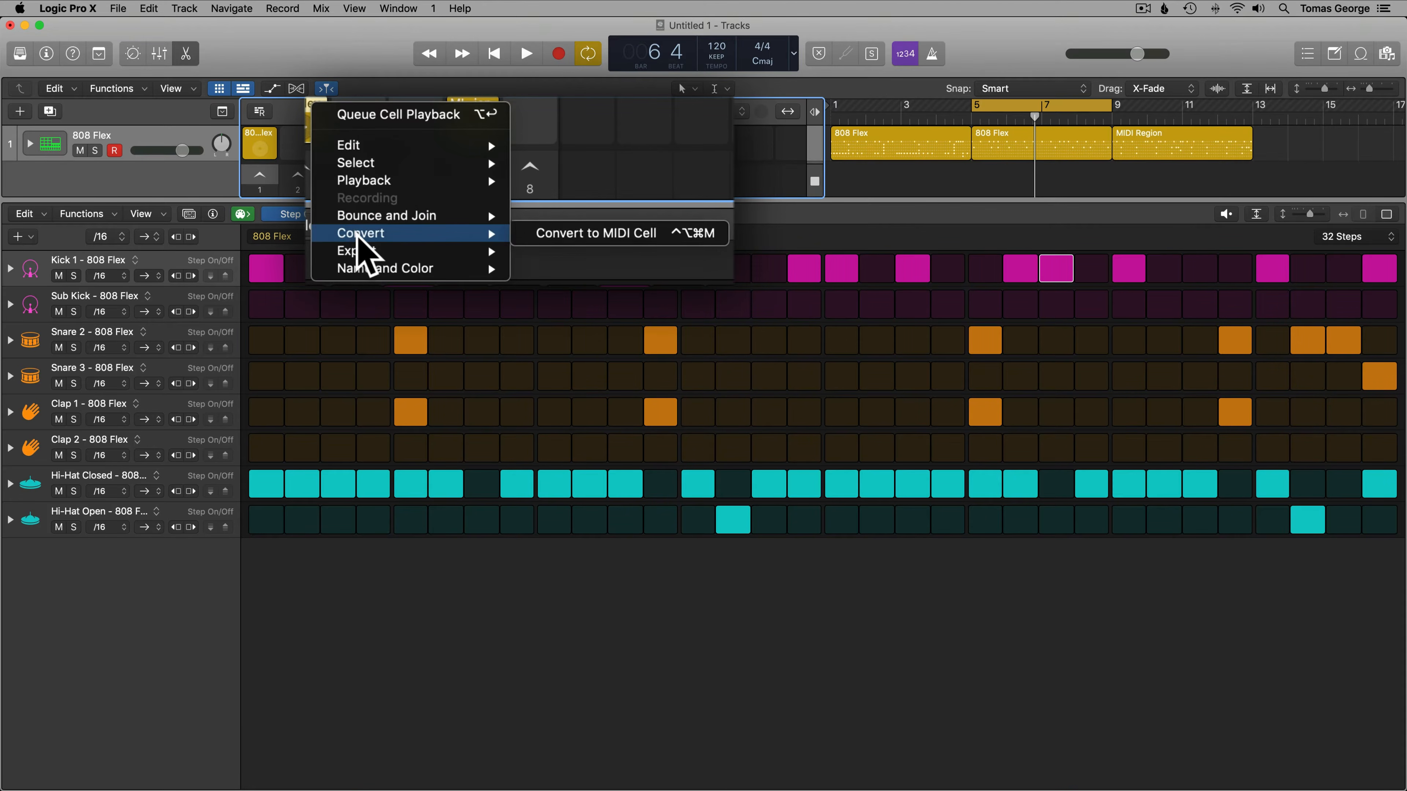
pyautogui.click(556, 235)
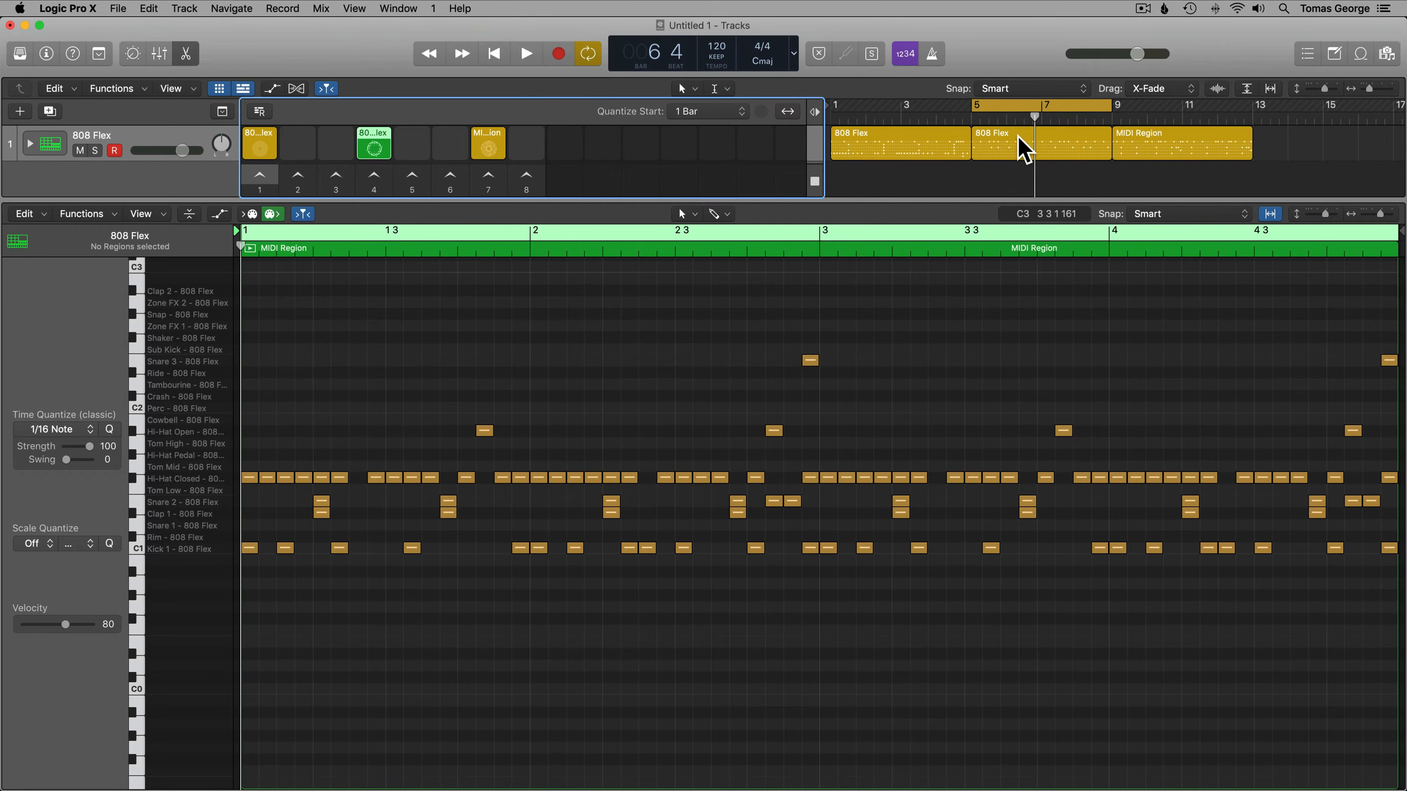
# - Convert the middle 808 Flex region to a MIDI region and view its notes in the Piano Roll
pyautogui.doubleClick(1019, 147)
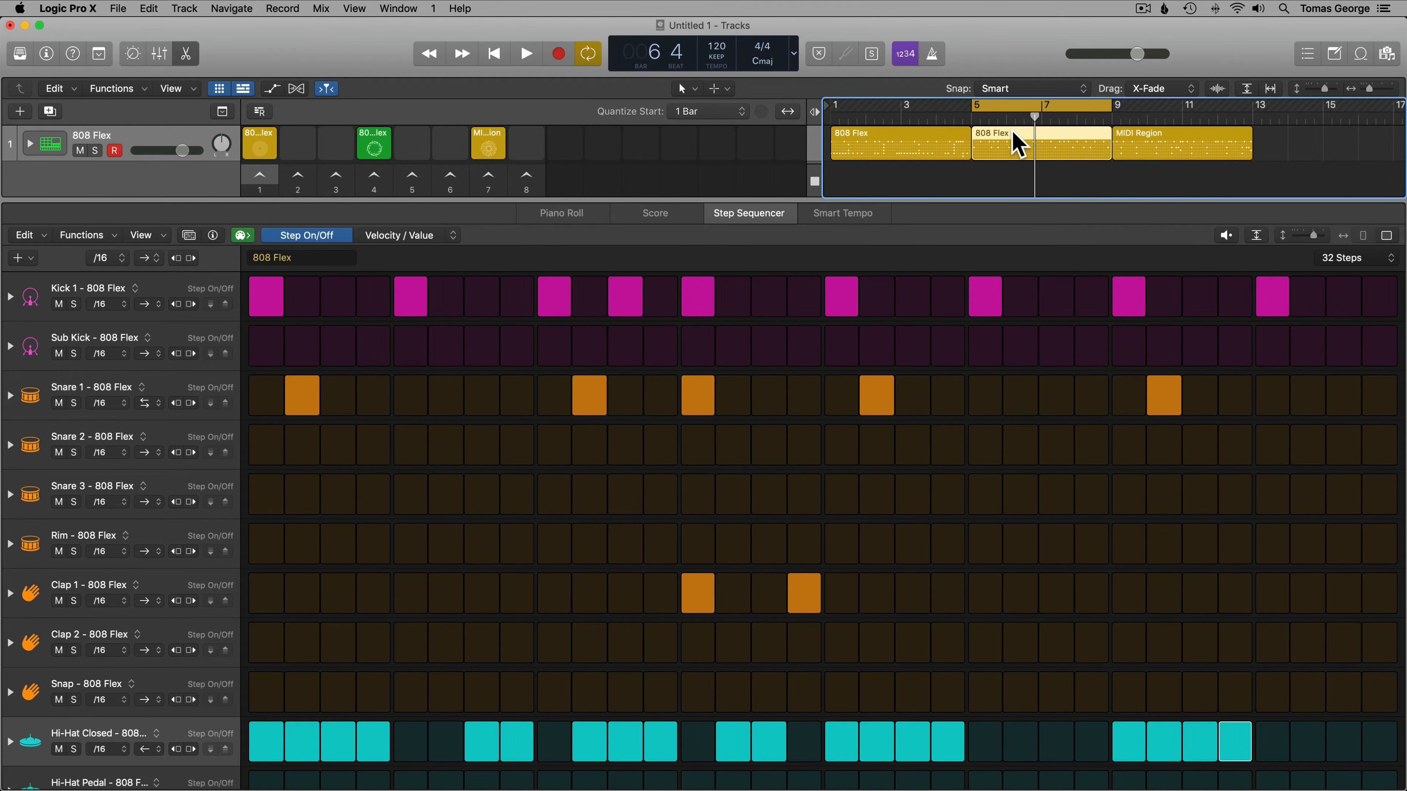
pyautogui.rightClick(1020, 145)
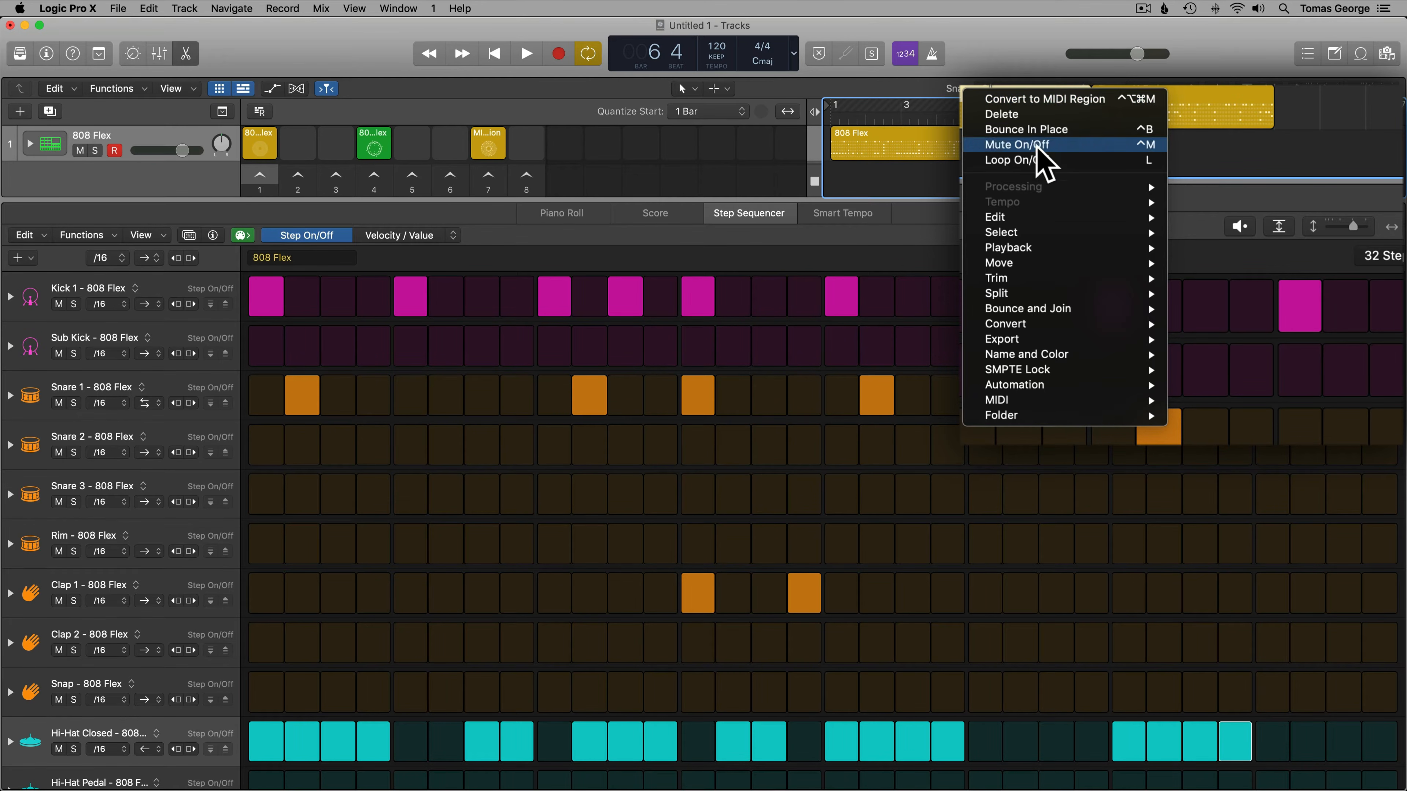
pyautogui.moveTo(1007, 324)
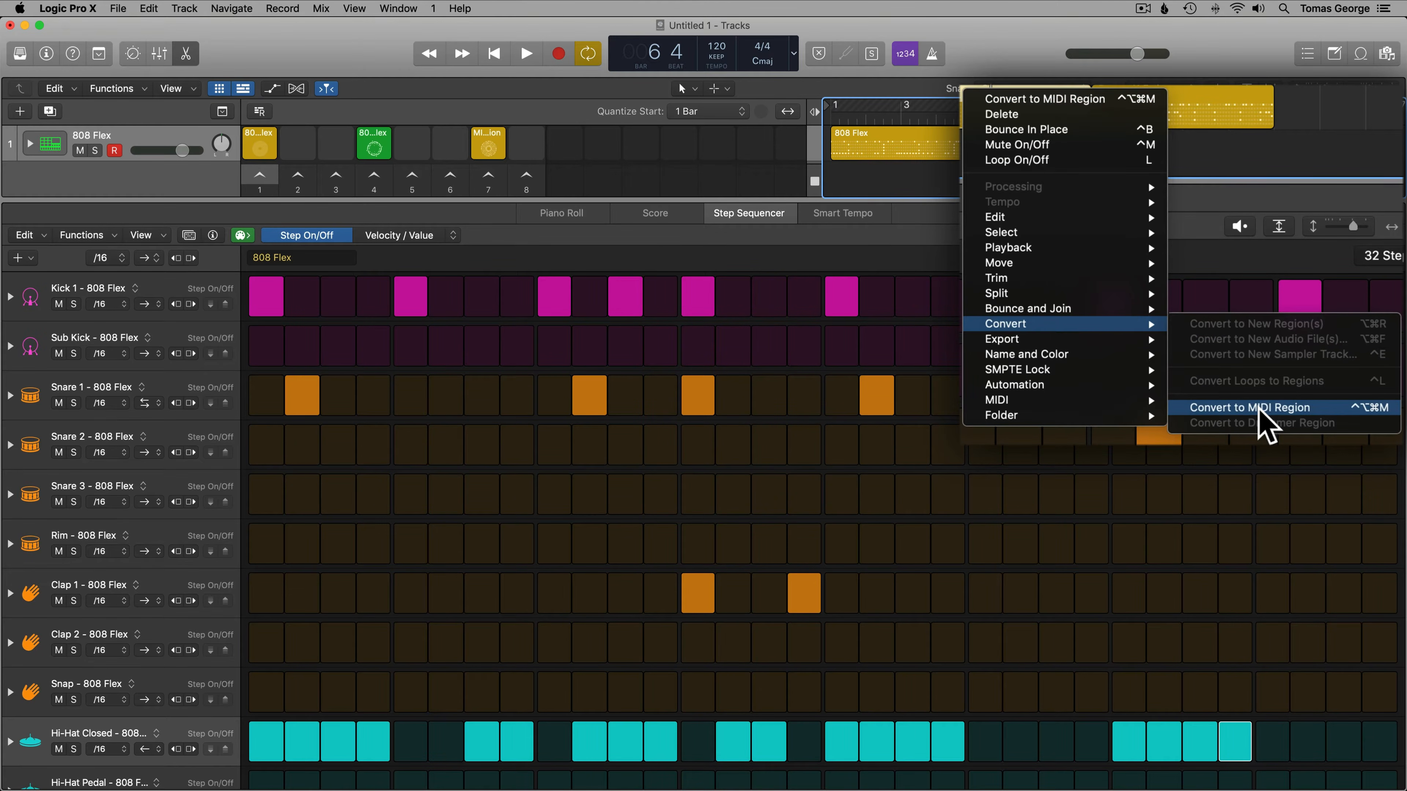
pyautogui.click(1169, 409)
pyautogui.click(1097, 153)
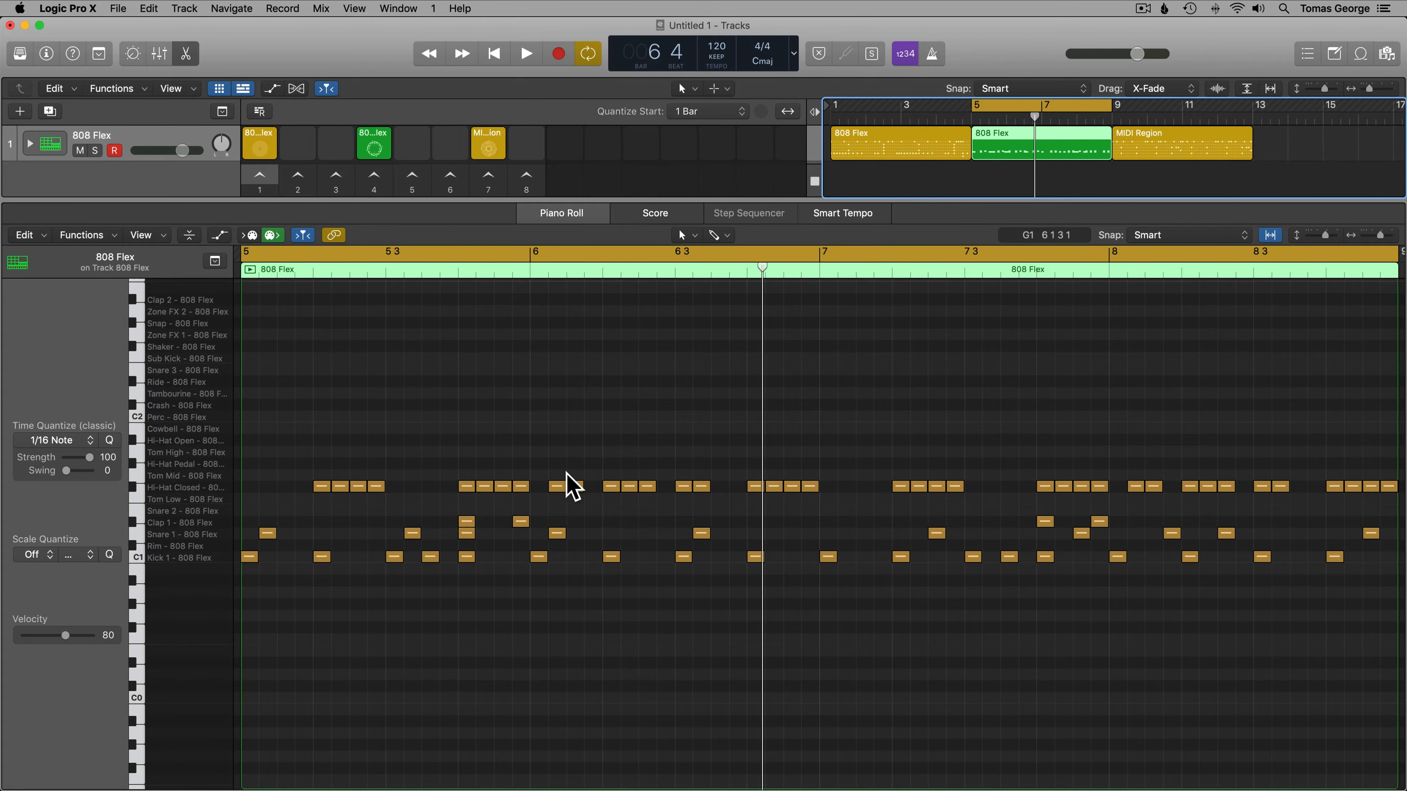
# - Move the opening Hi-Hat Closed notes of bar 5 down to Snare 2 and Tom Low, auditioning the result
pyautogui.moveTo(321, 487)
pyautogui.moveTo(320, 487); pyautogui.dragTo(374, 502)
pyautogui.click(341, 489)
pyautogui.press('space')
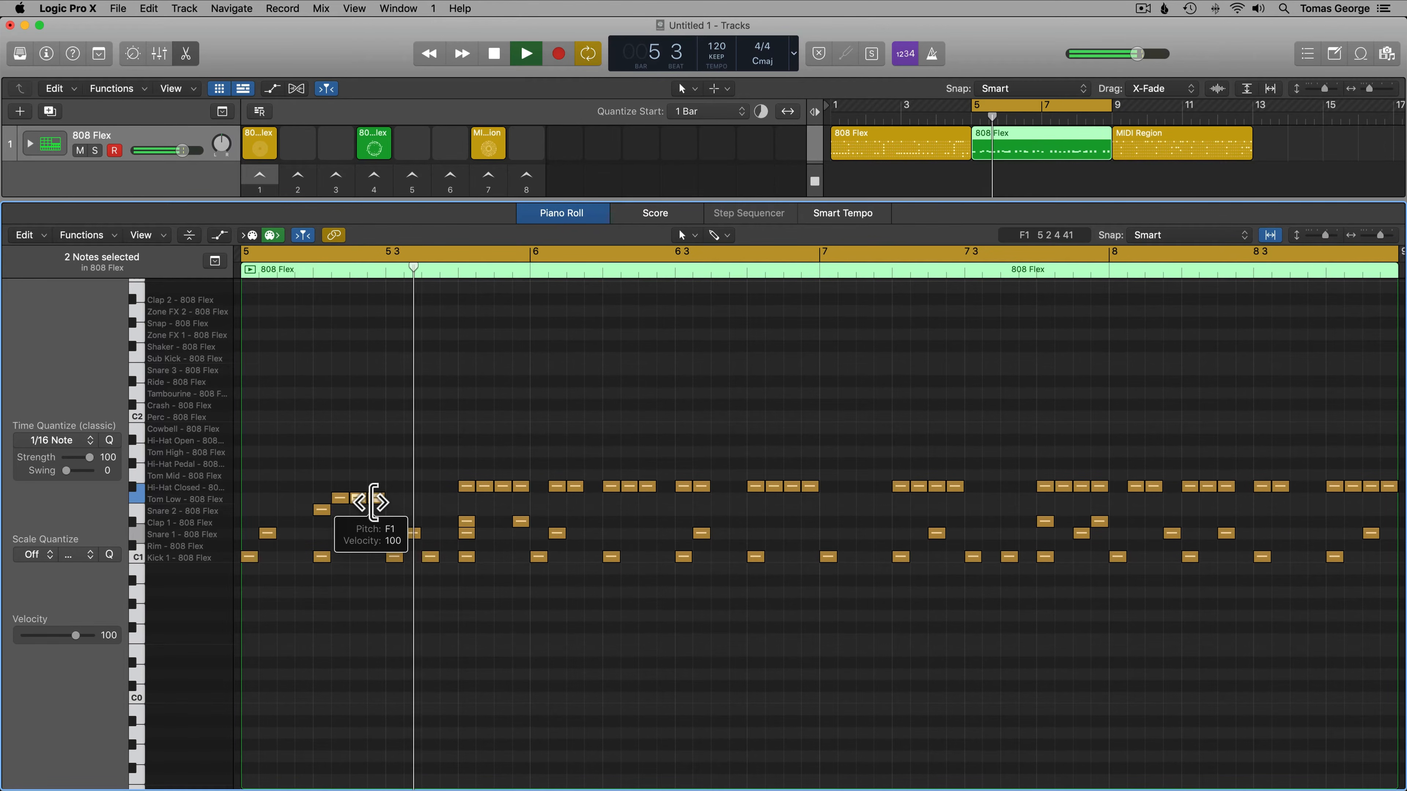
pyautogui.press('space')
pyautogui.moveTo(470, 488); pyautogui.dragTo(502, 500)
pyautogui.press('space')
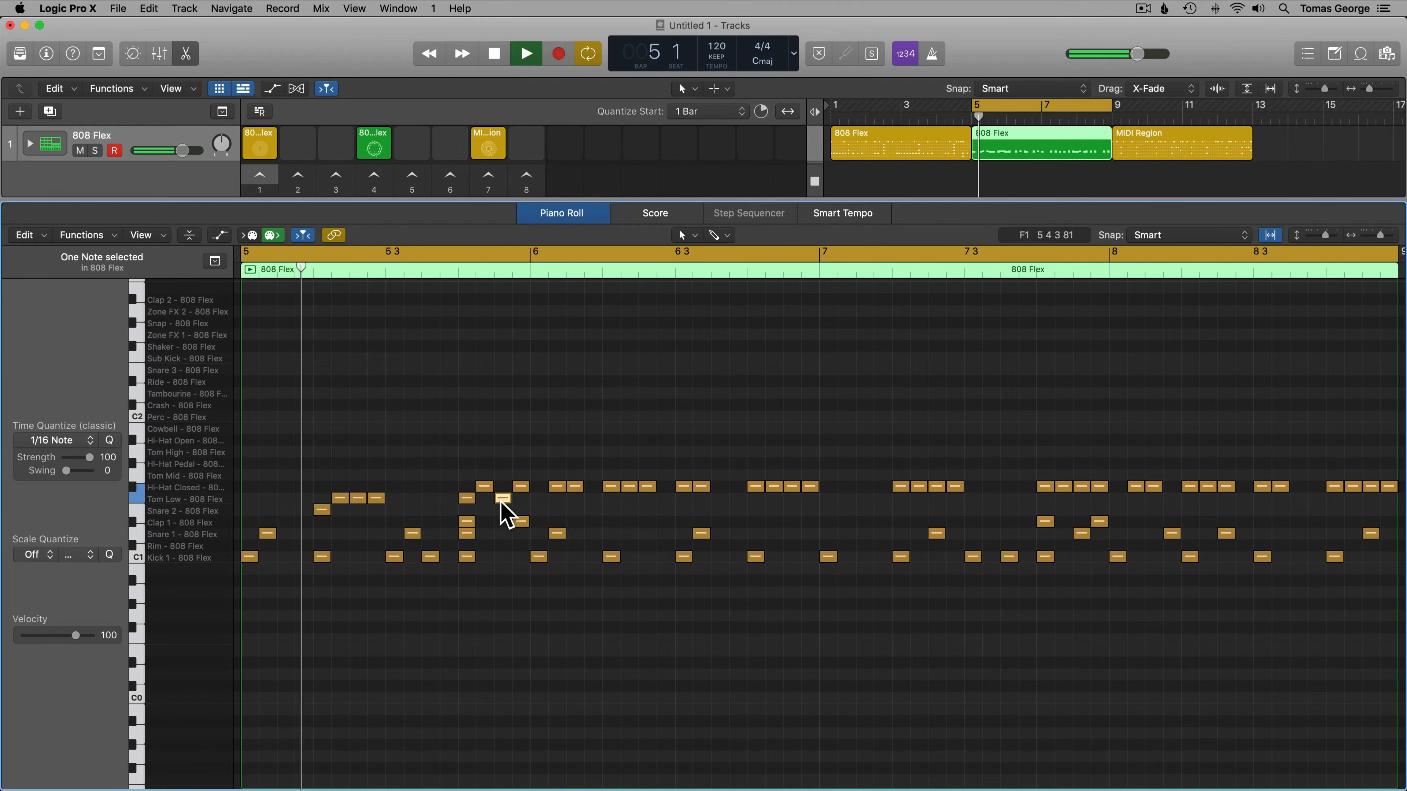
pyautogui.press('space')
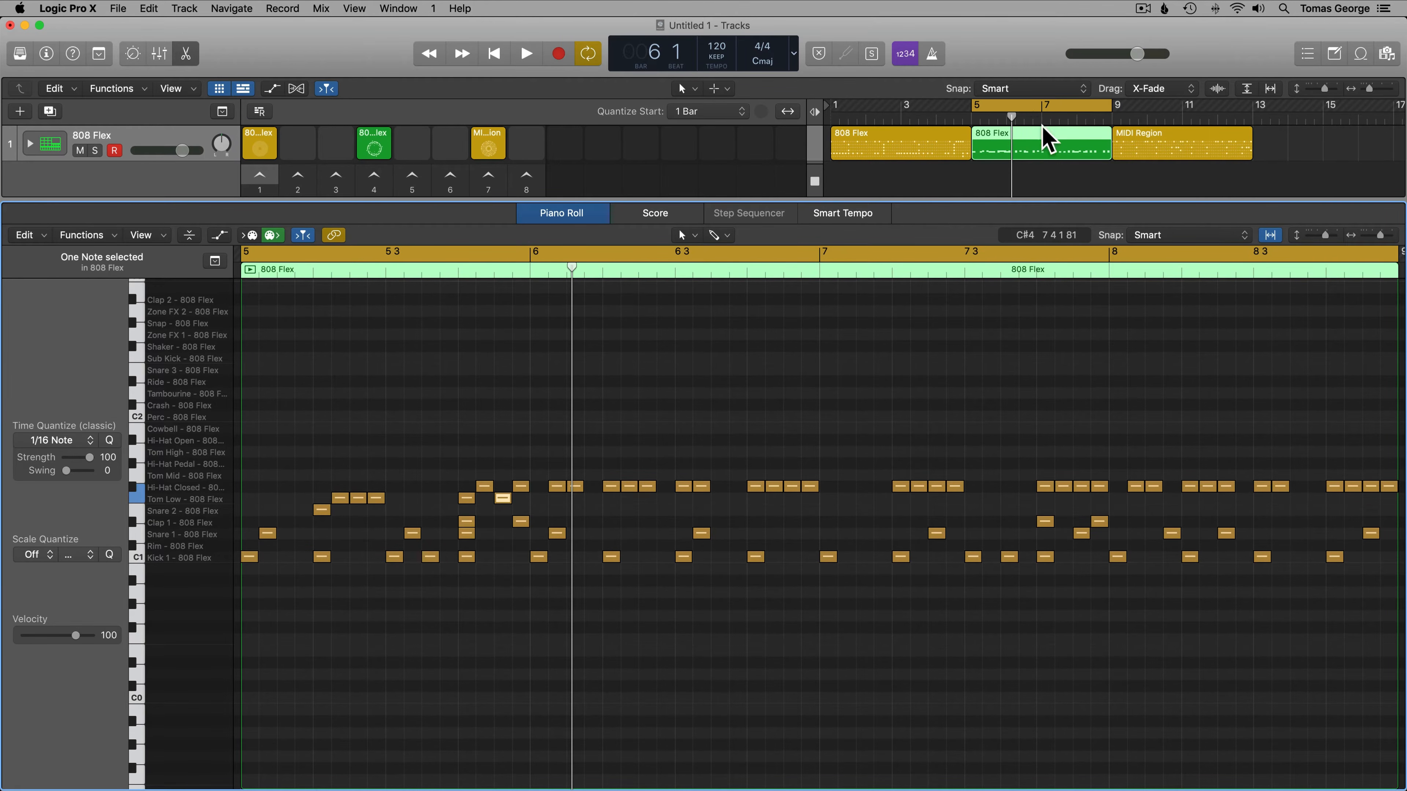
# - Check the region and column-4 cell menus, then undo the MIDI conversions back to the 808 Flex step pattern
pyautogui.rightClick(1051, 145)
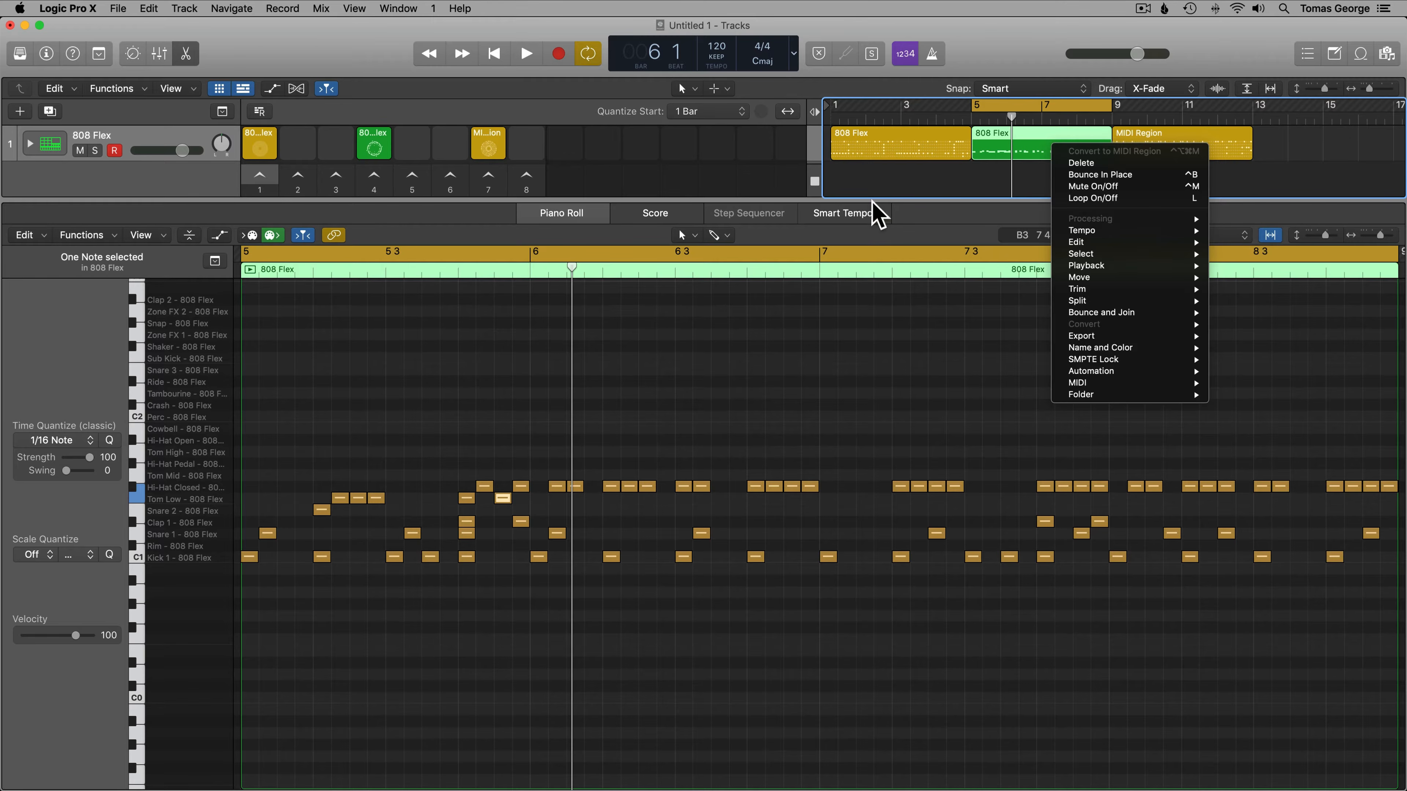
pyautogui.click(379, 148)
pyautogui.rightClick(379, 145)
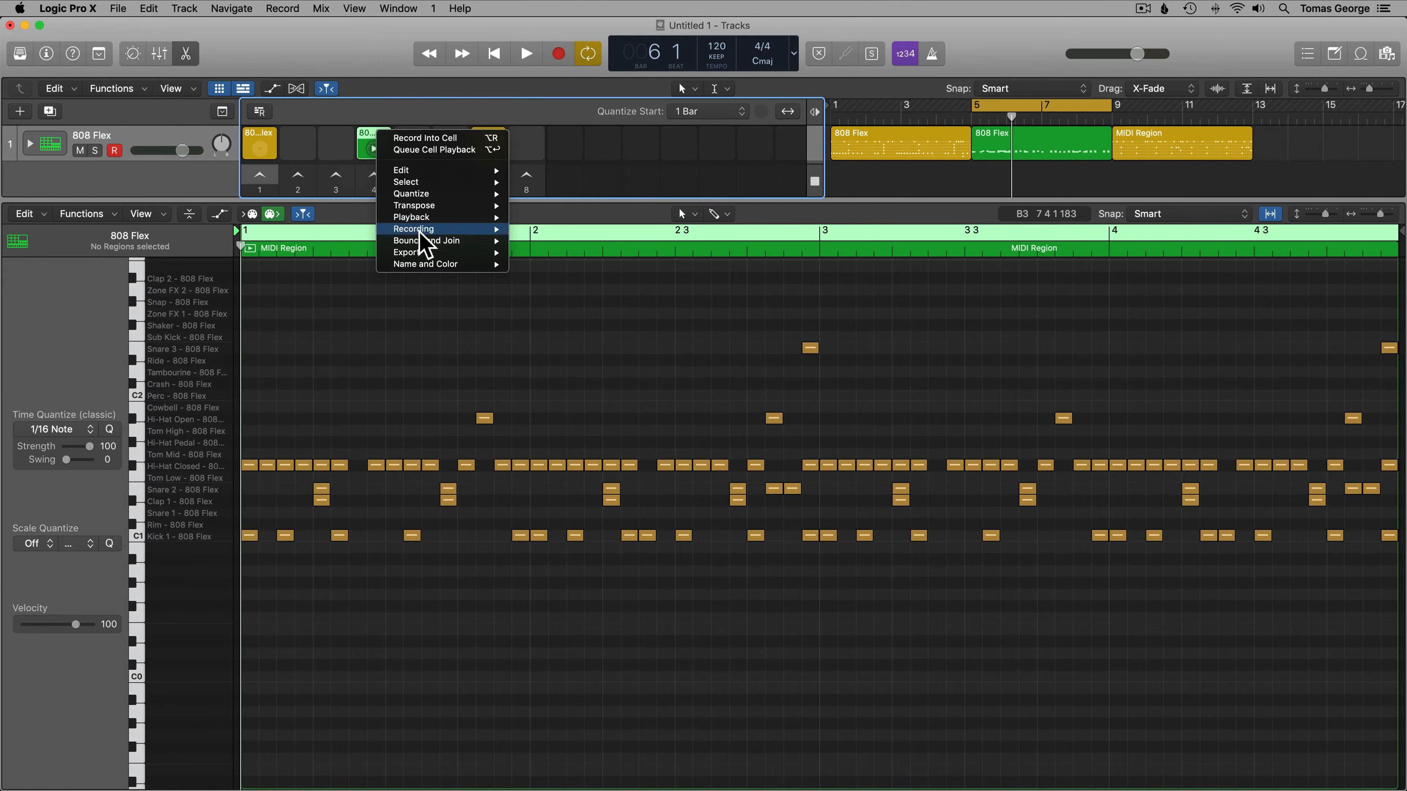
pyautogui.click(334, 143)
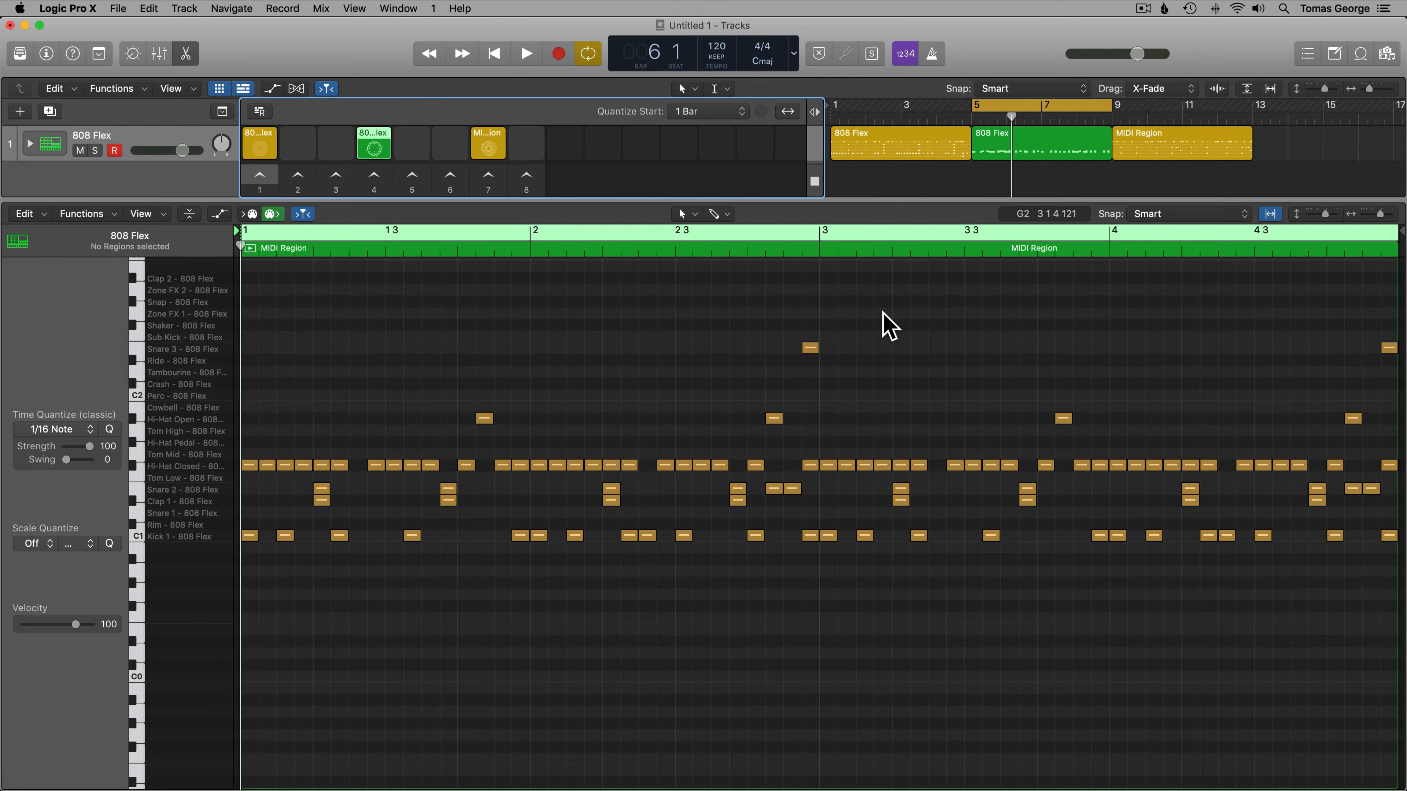
pyautogui.press('super+z')
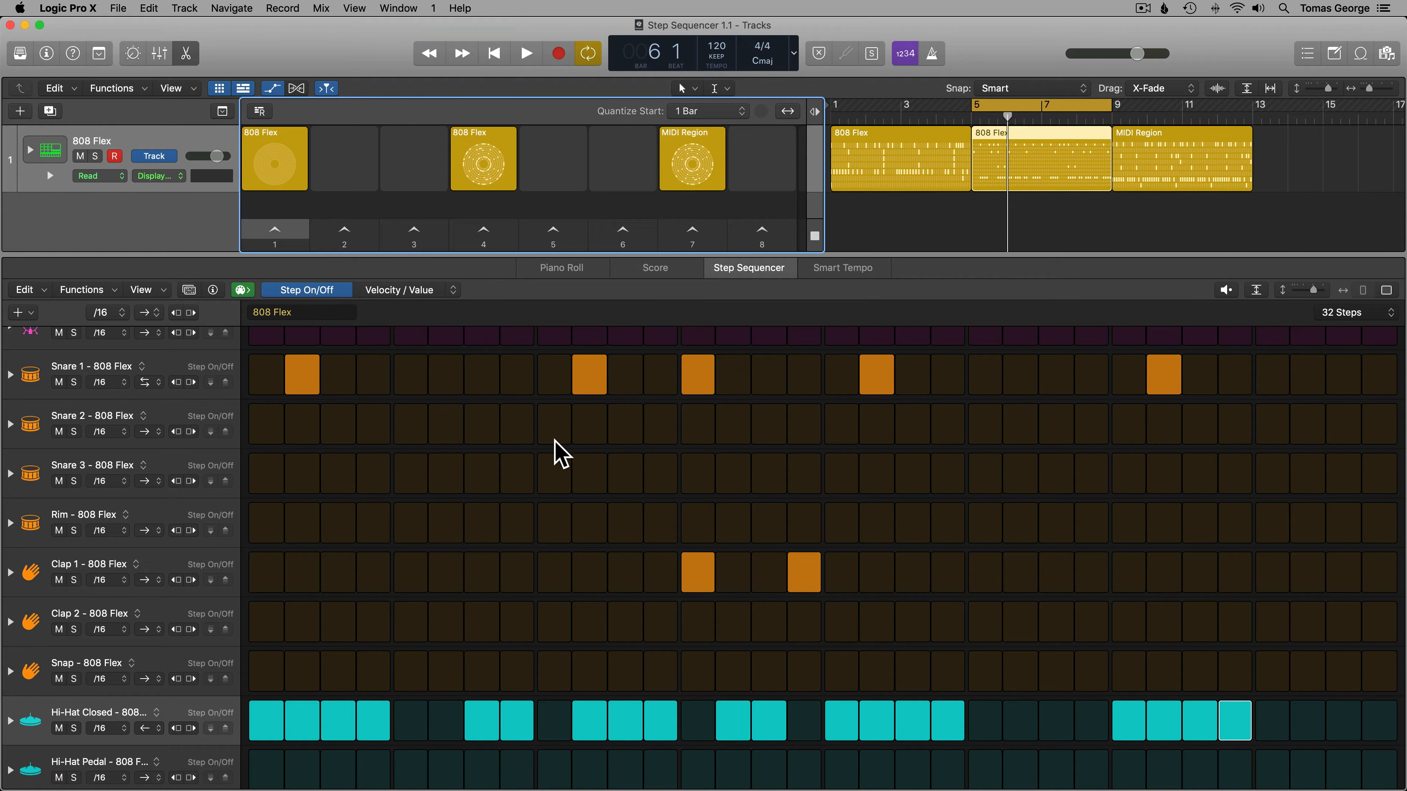
# - Show the Pattern Browser beside the Step Sequencer grid
pyautogui.click(187, 292)
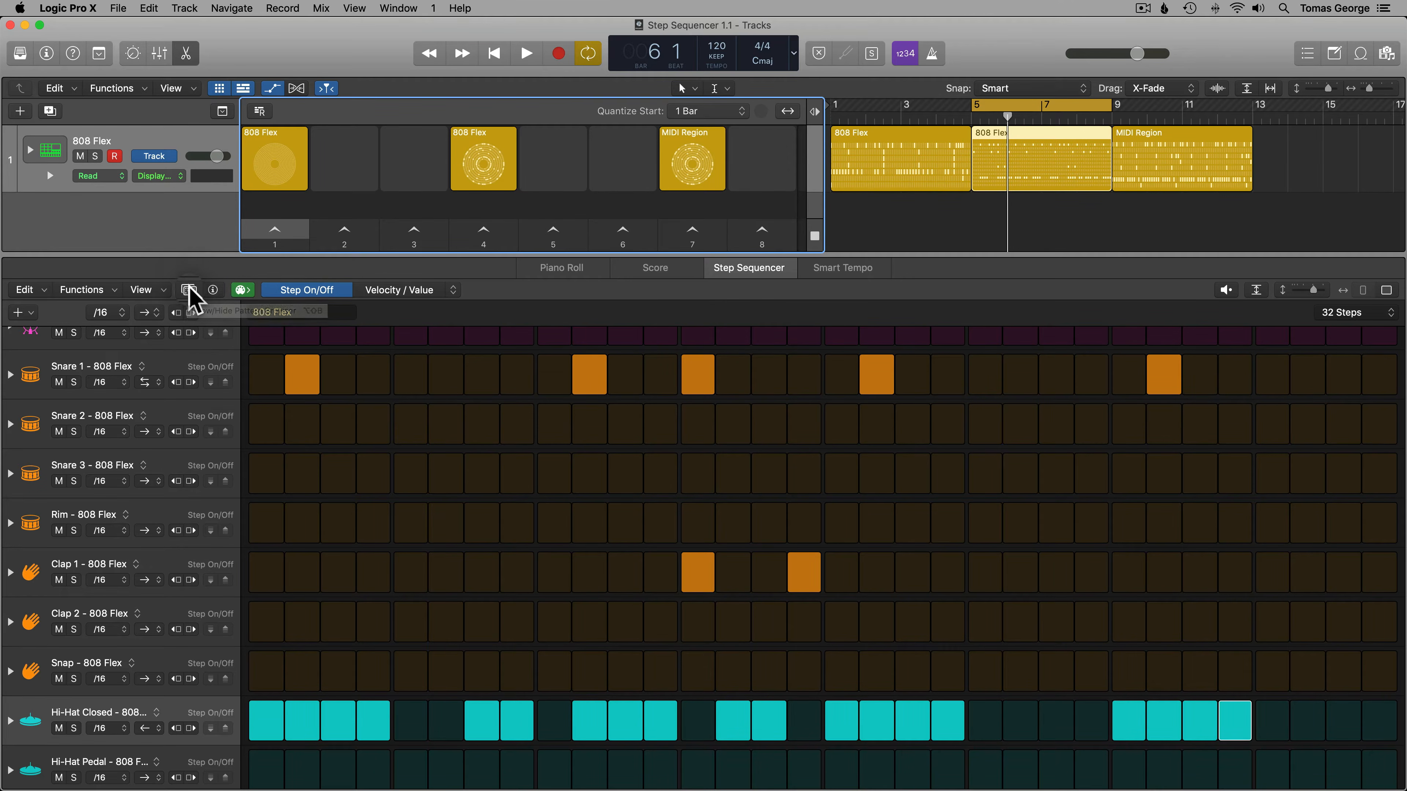
pyautogui.click(151, 292)
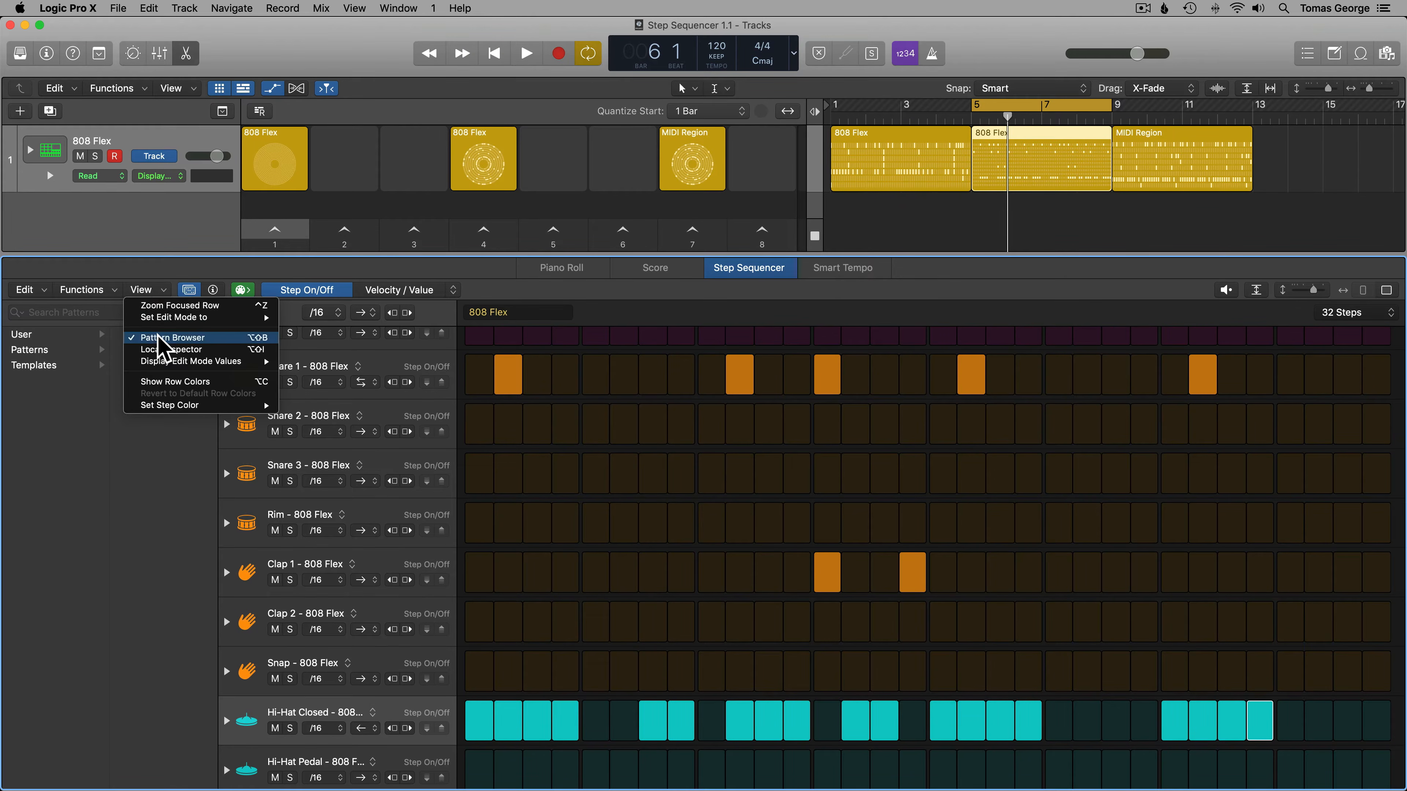
pyautogui.click(165, 433)
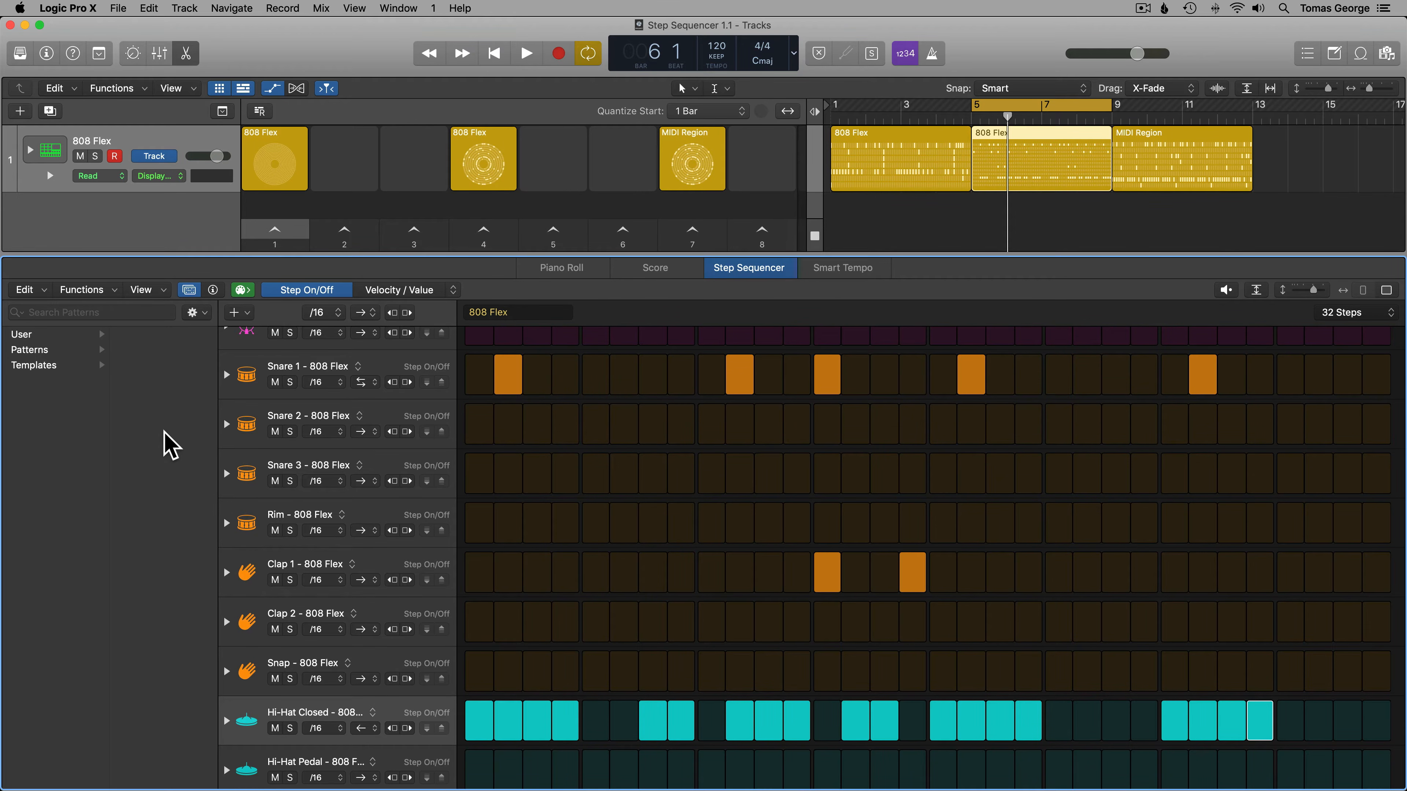
# - Audition Drums patterns from Hype Beat to Midtown Summer 01 and settle on Midtown Summer 02
pyautogui.click(54, 353)
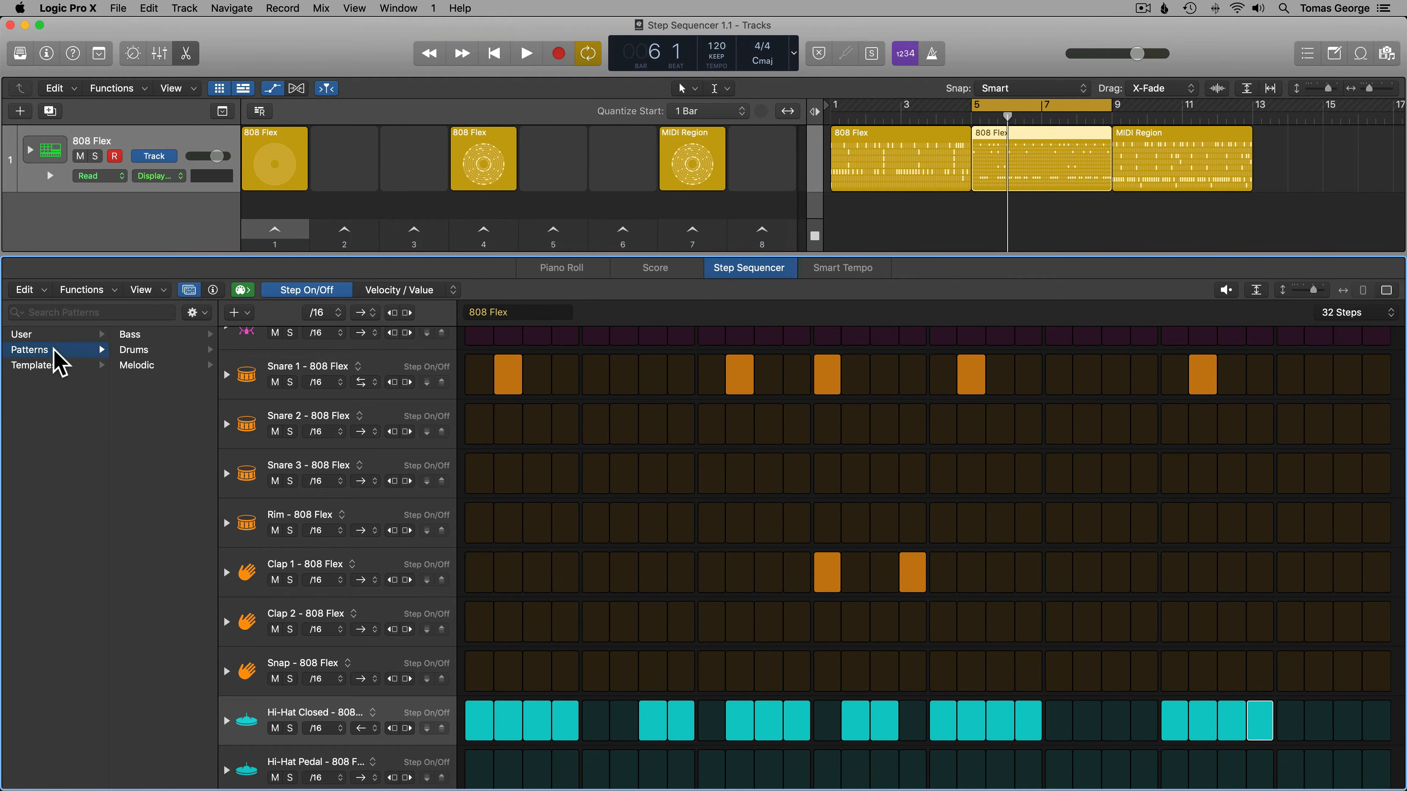
pyautogui.click(133, 349)
pyautogui.click(139, 351)
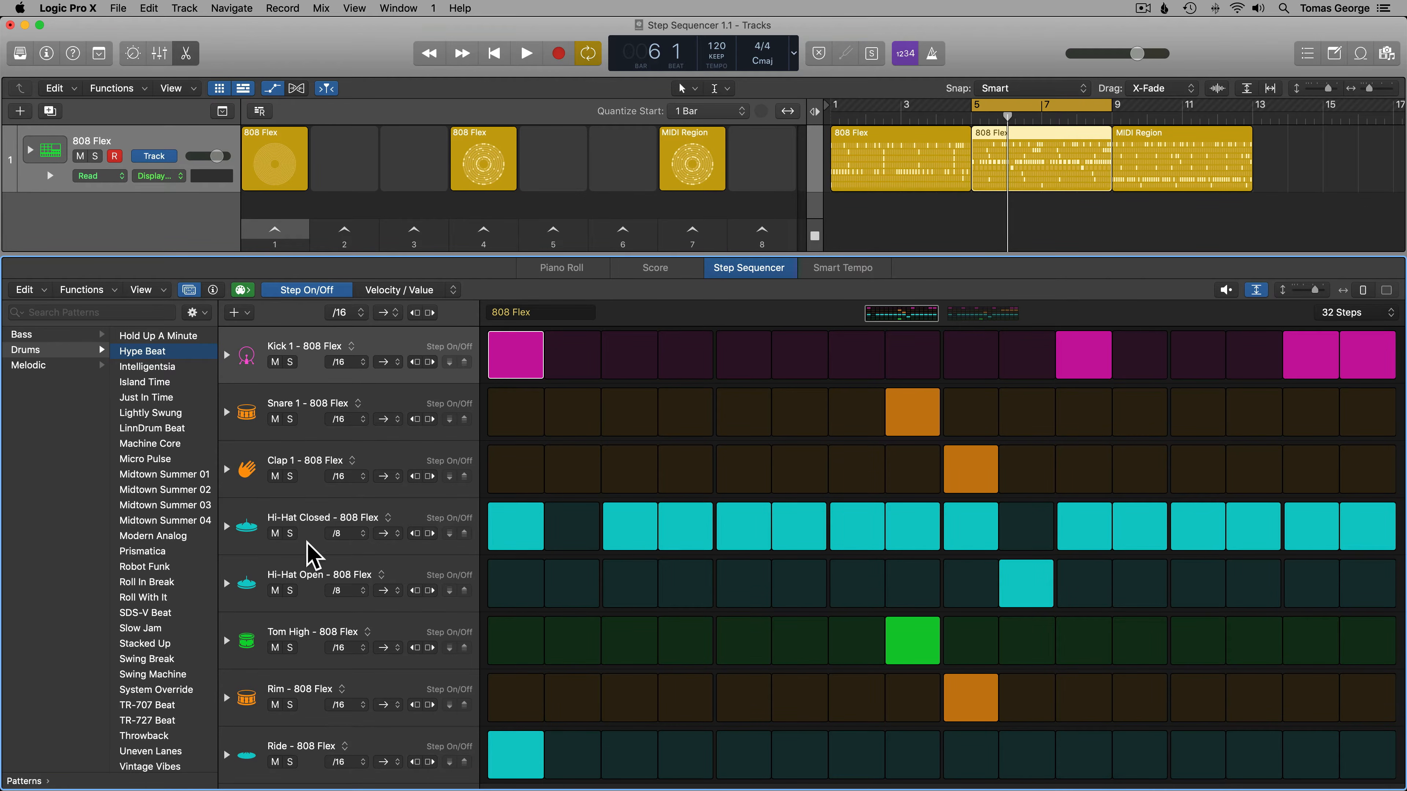
pyautogui.click(151, 366)
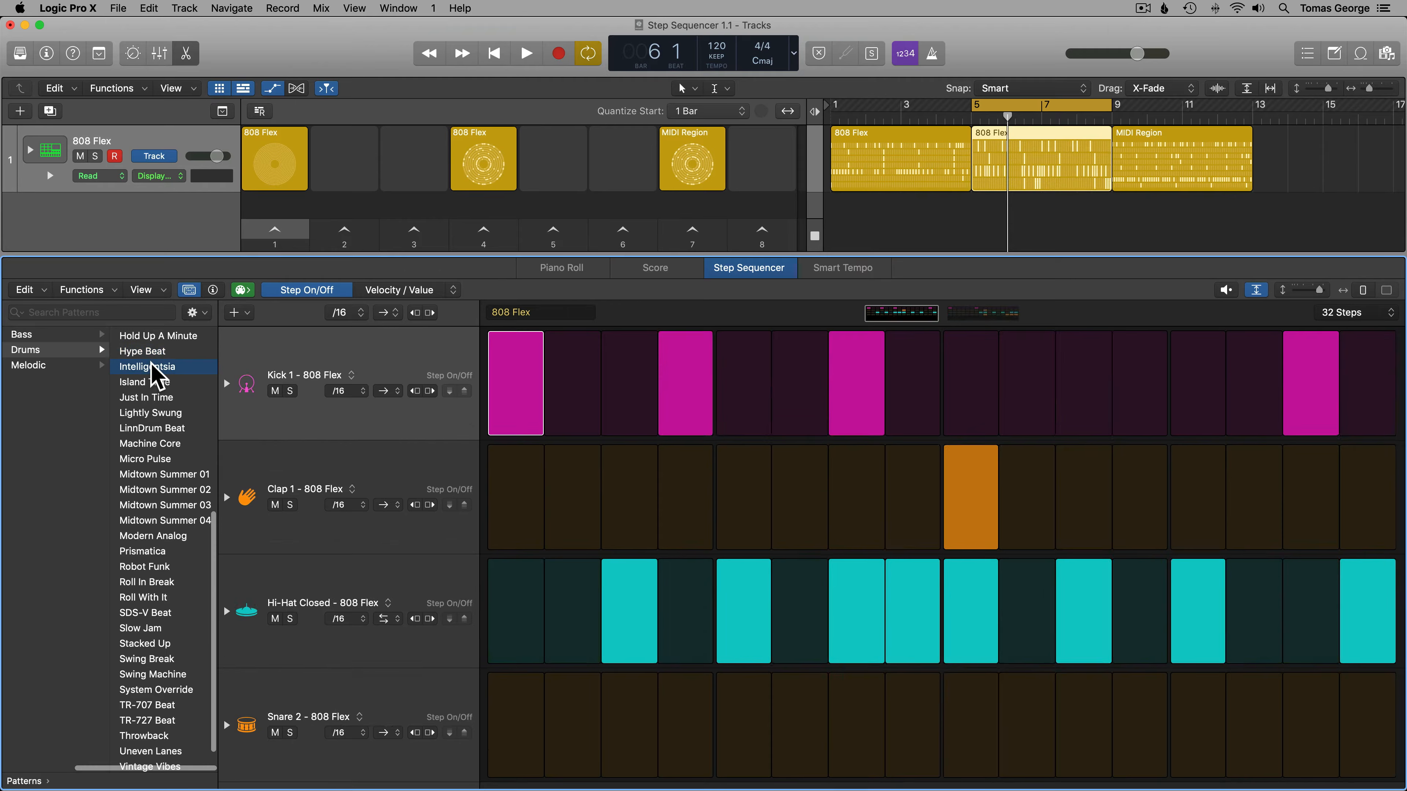
pyautogui.click(153, 383)
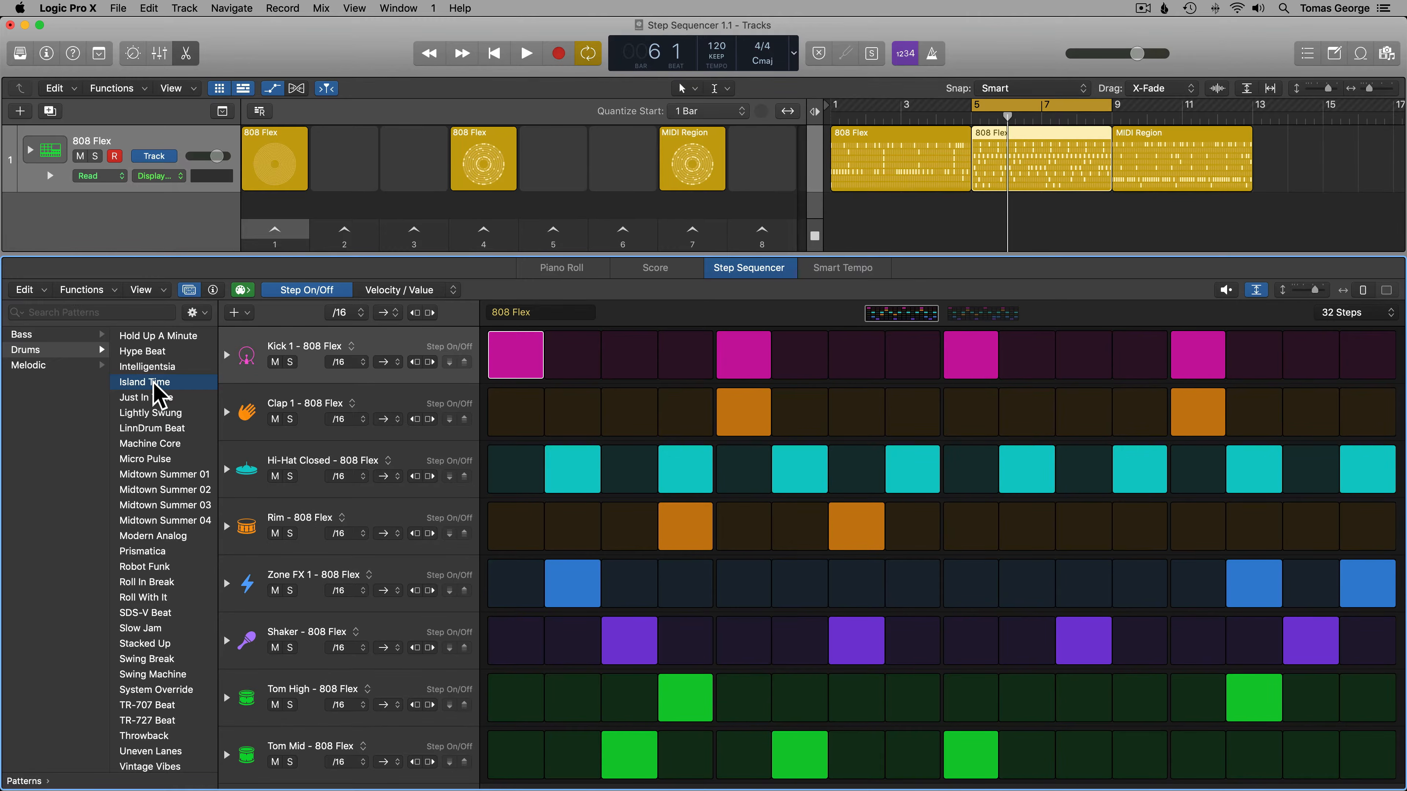
pyautogui.click(154, 398)
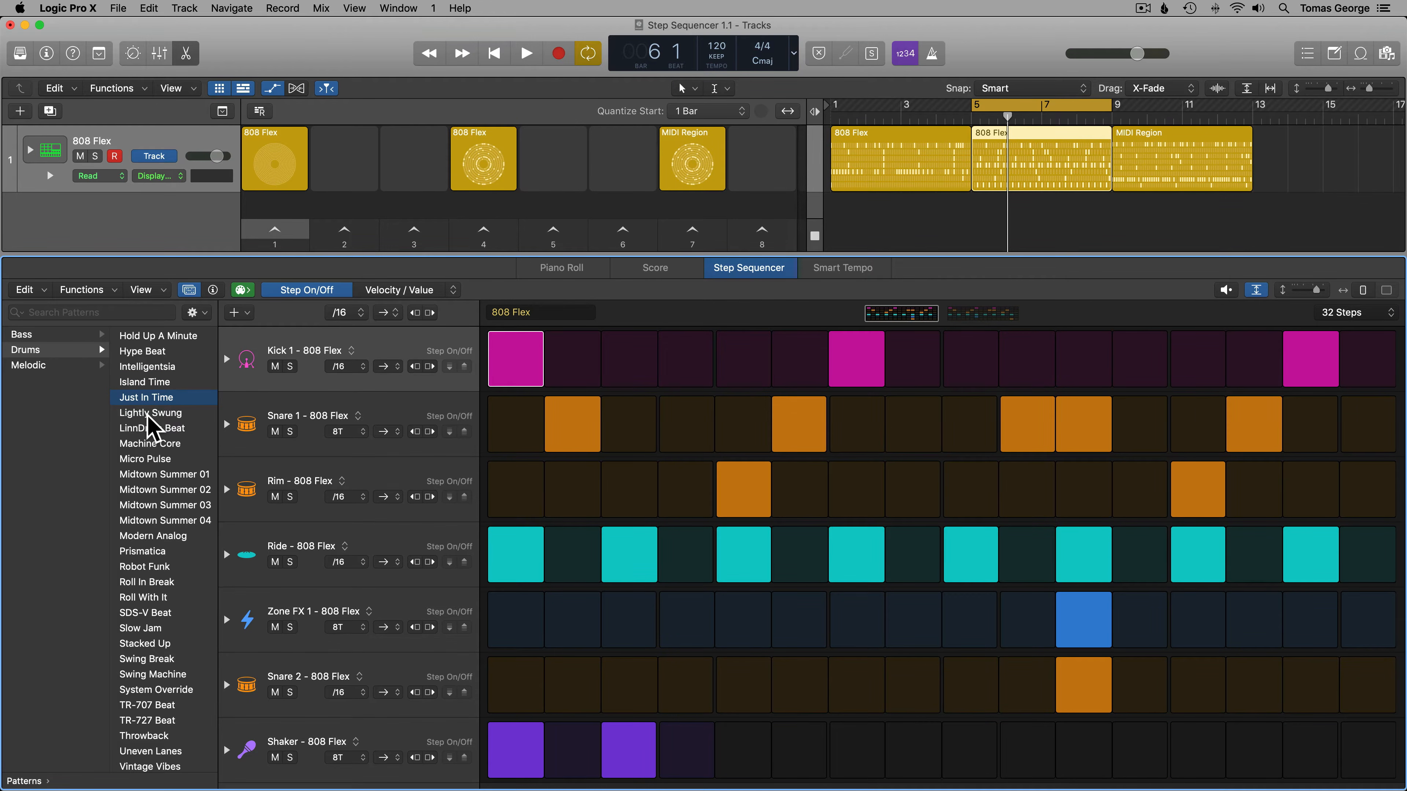
pyautogui.click(148, 415)
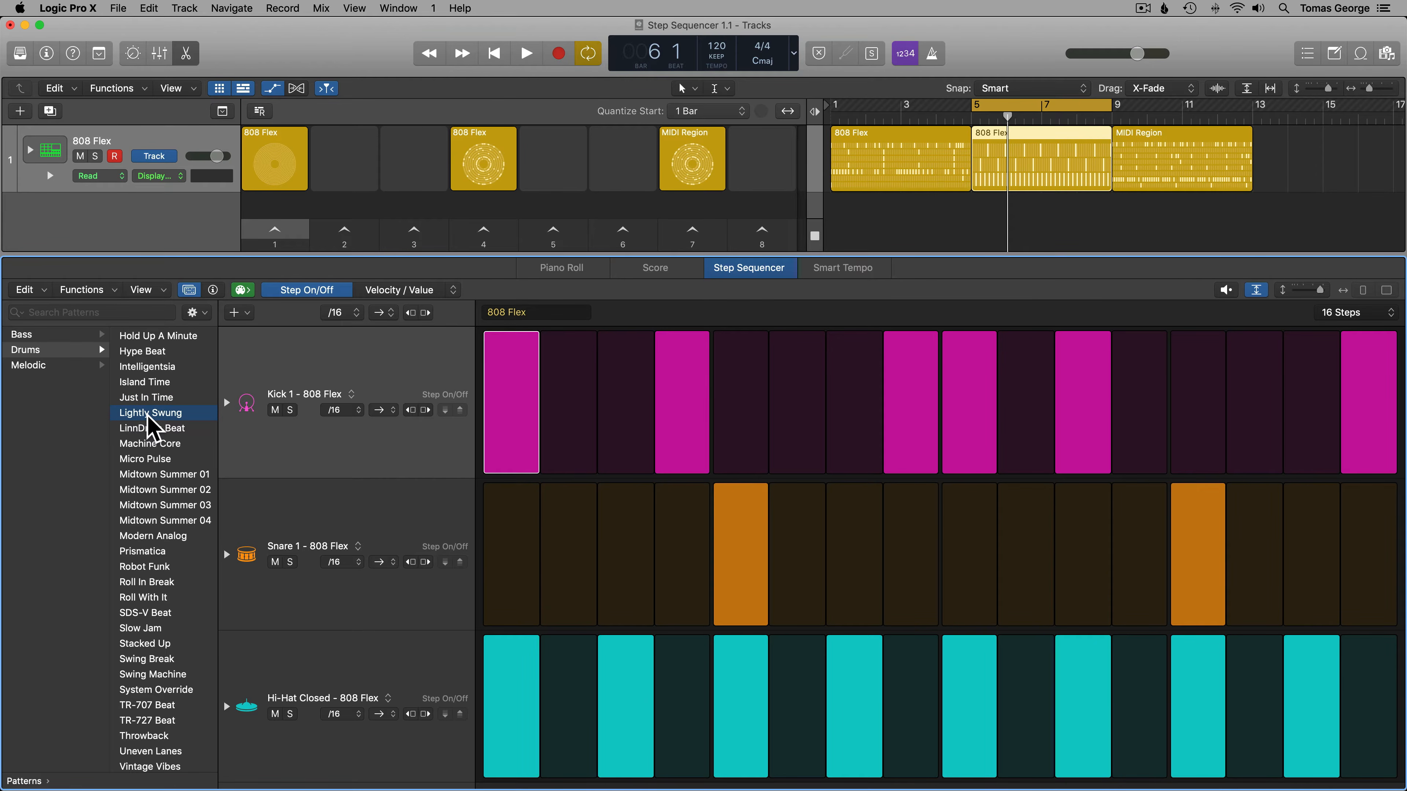
pyautogui.press('space')
pyautogui.click(147, 429)
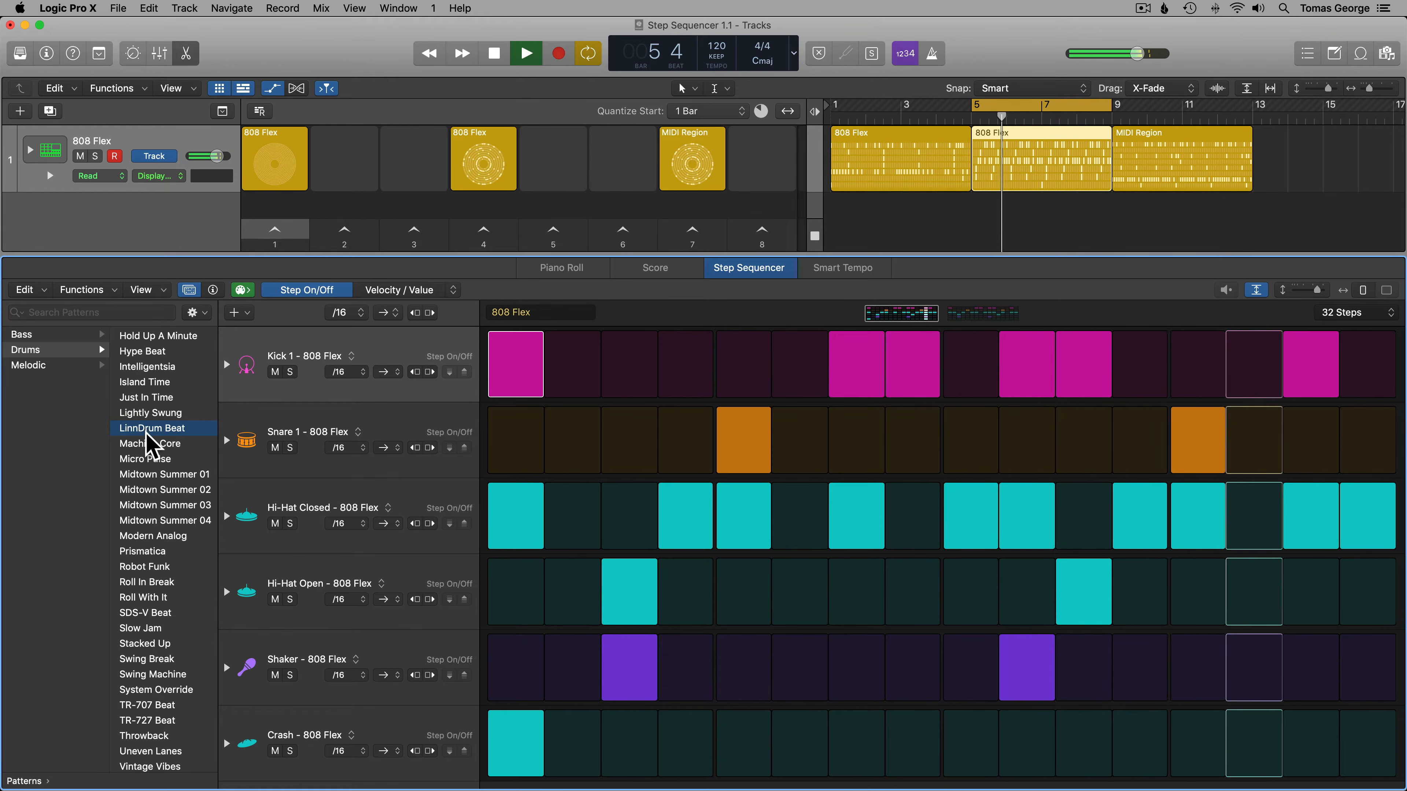
pyautogui.click(149, 443)
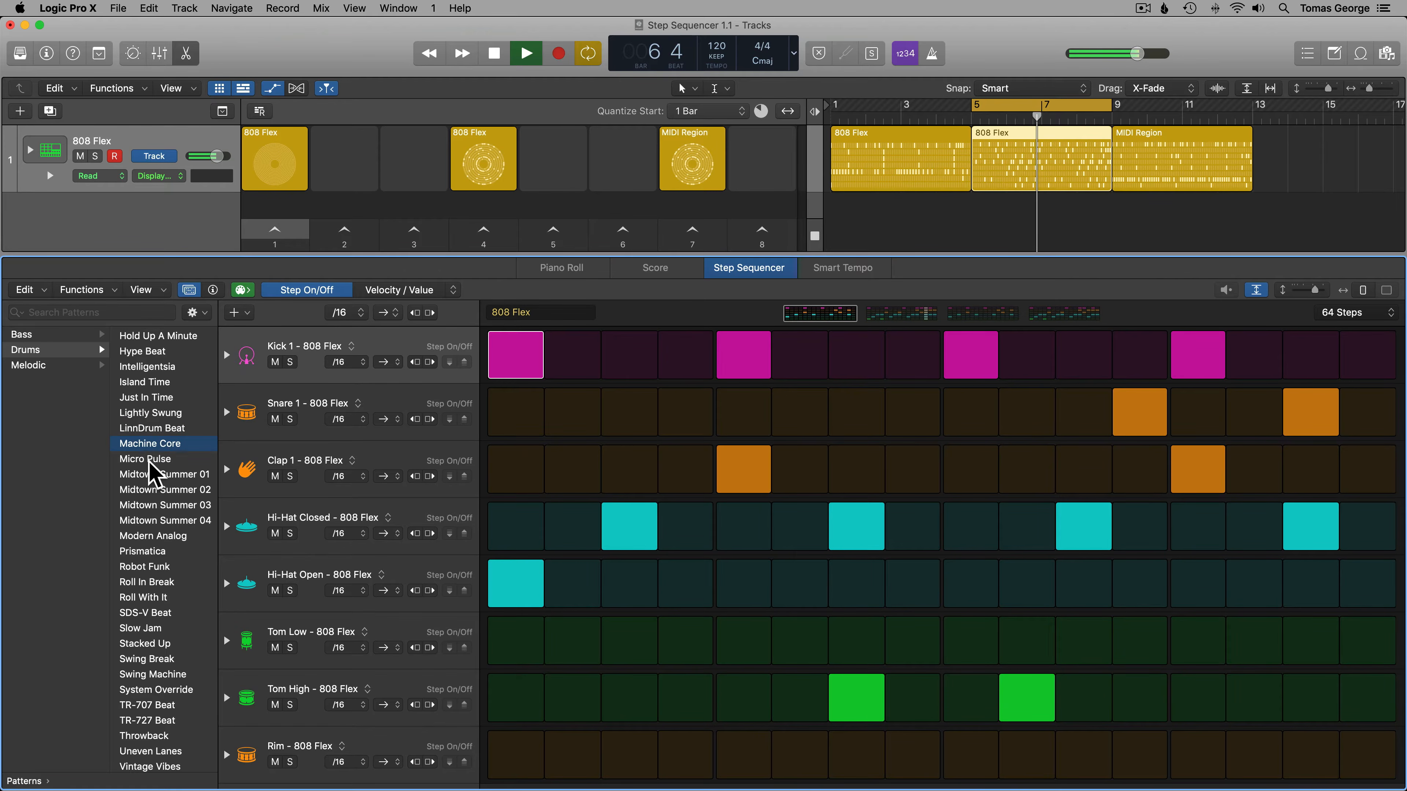
pyautogui.click(151, 475)
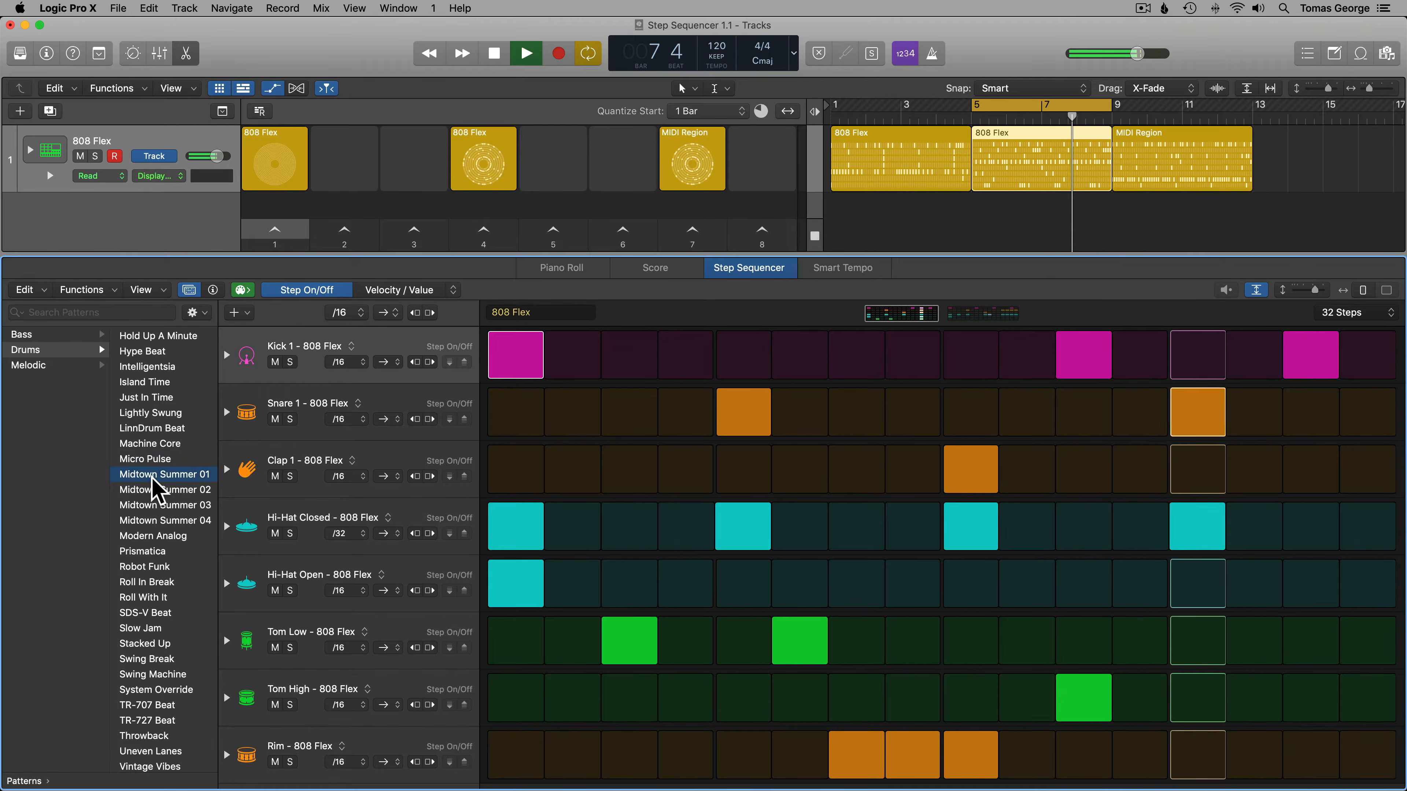
pyautogui.click(157, 490)
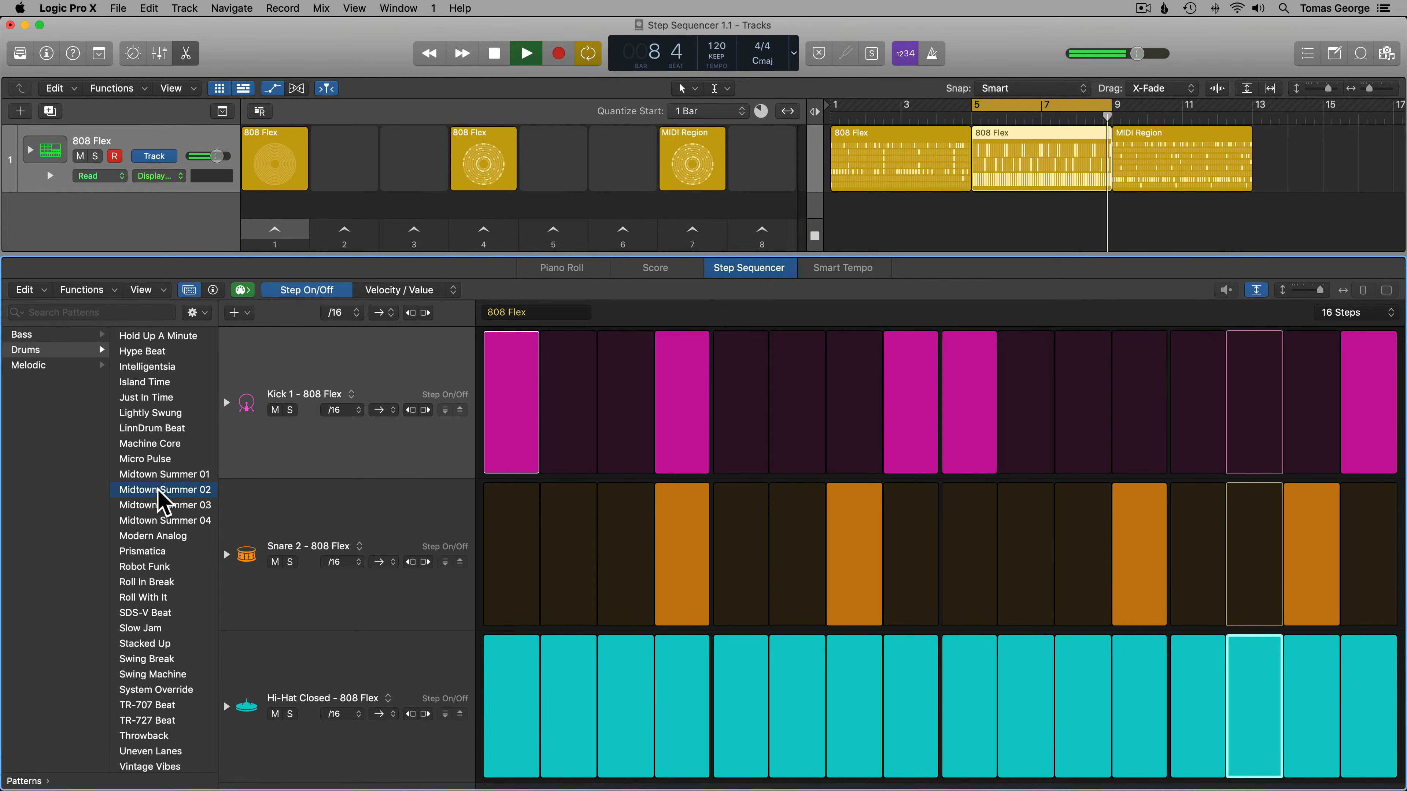
pyautogui.press('space')
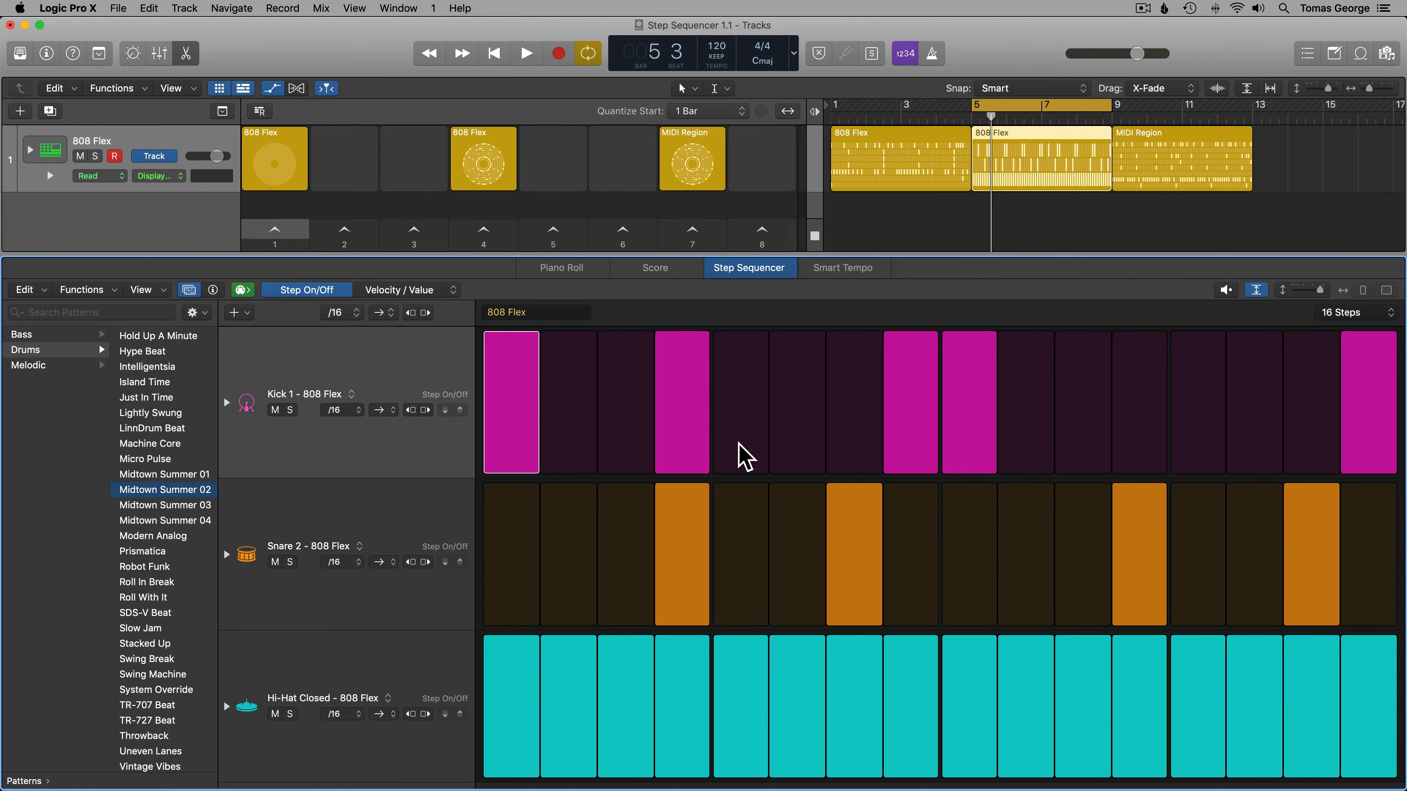
# - Add kicks on steps 5 and 13, remove kick 8, and turn off hi-hats 5 and 7
pyautogui.click(745, 457)
pyautogui.click(751, 680)
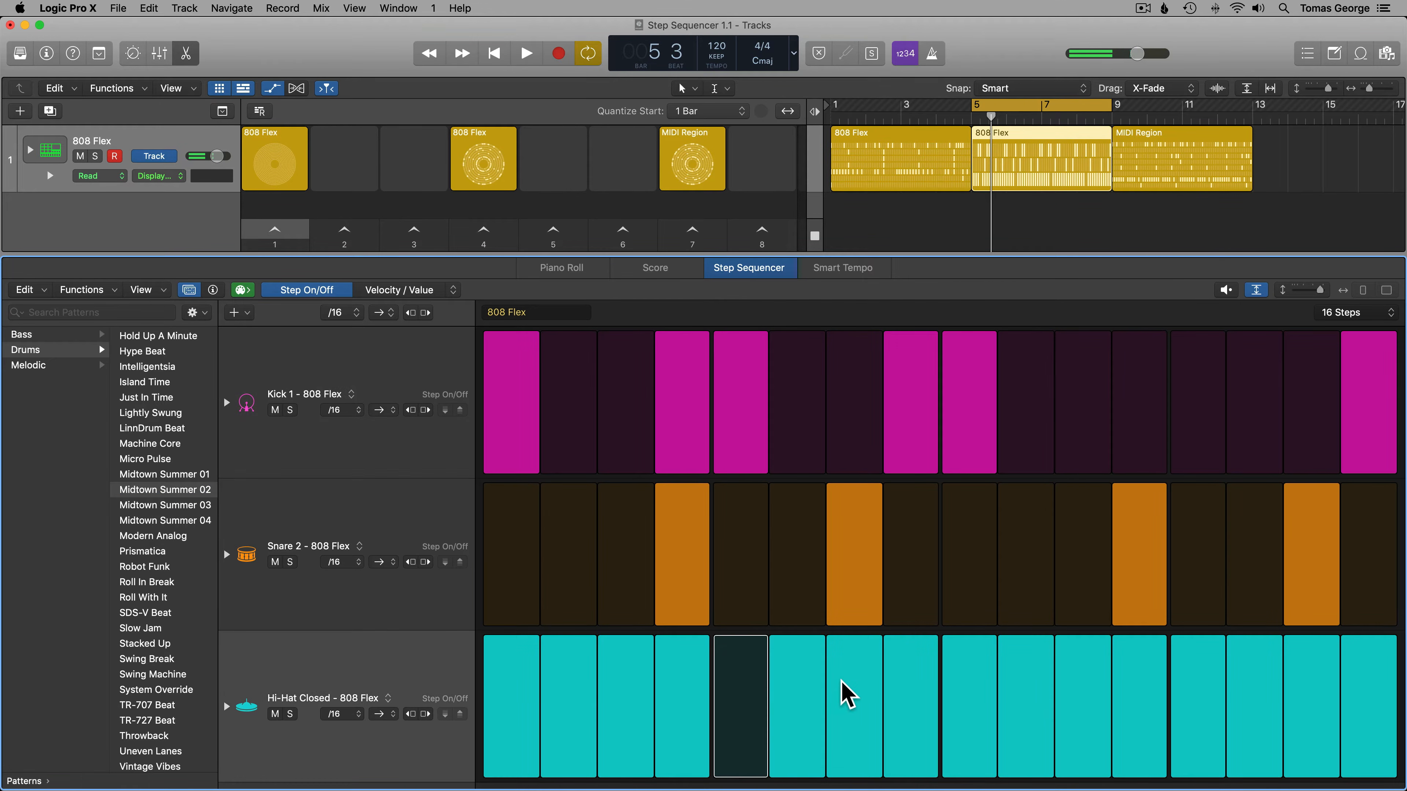
pyautogui.click(853, 693)
pyautogui.click(1192, 410)
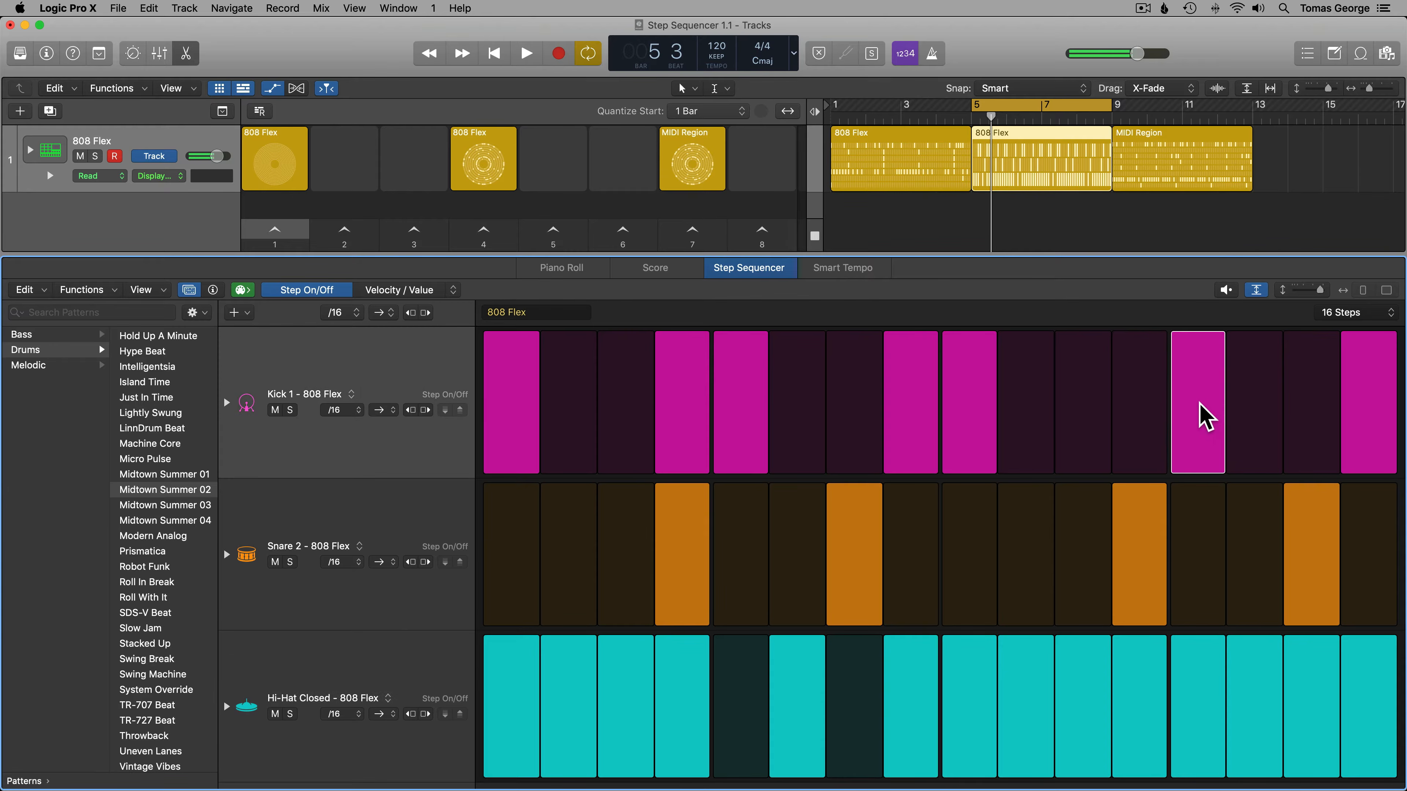
pyautogui.press('space')
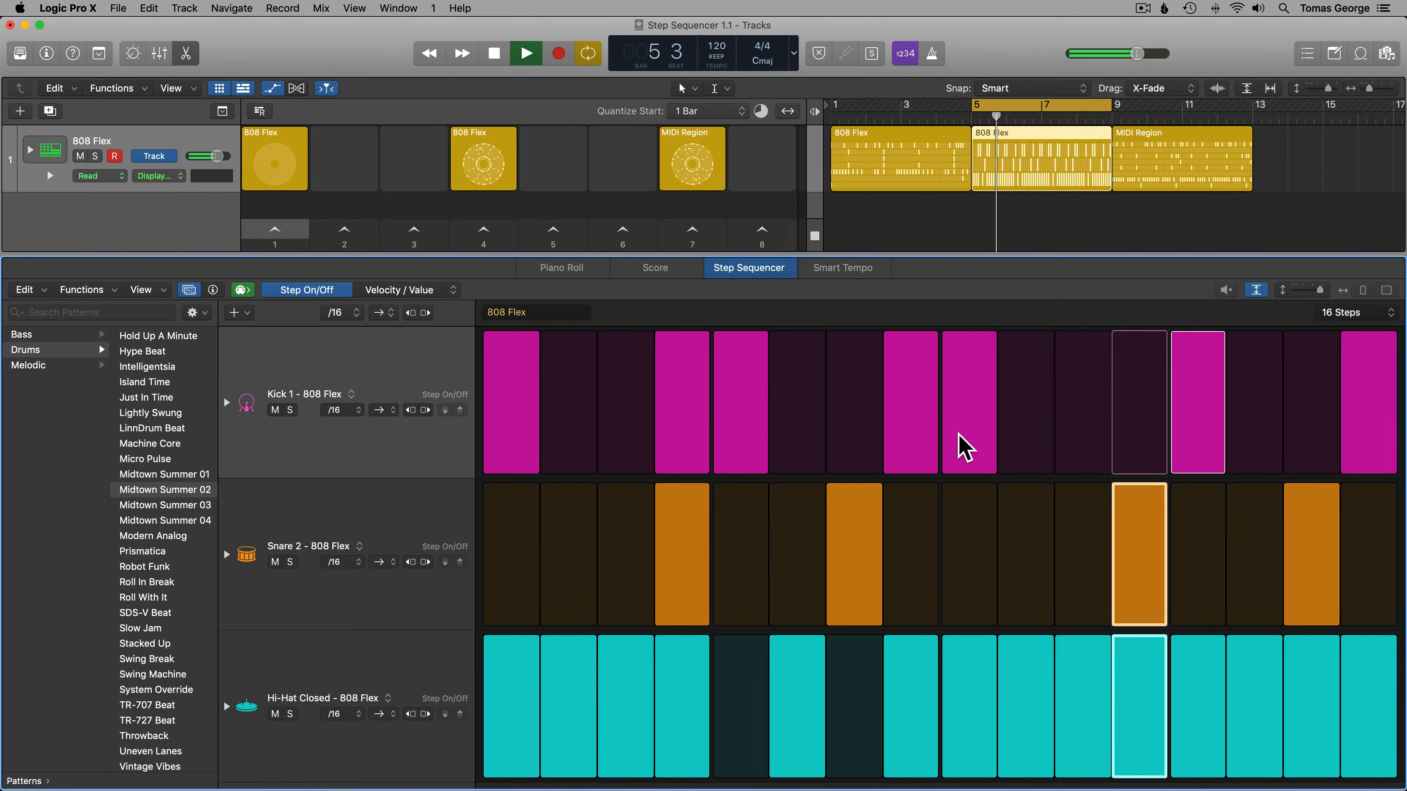
pyautogui.click(925, 444)
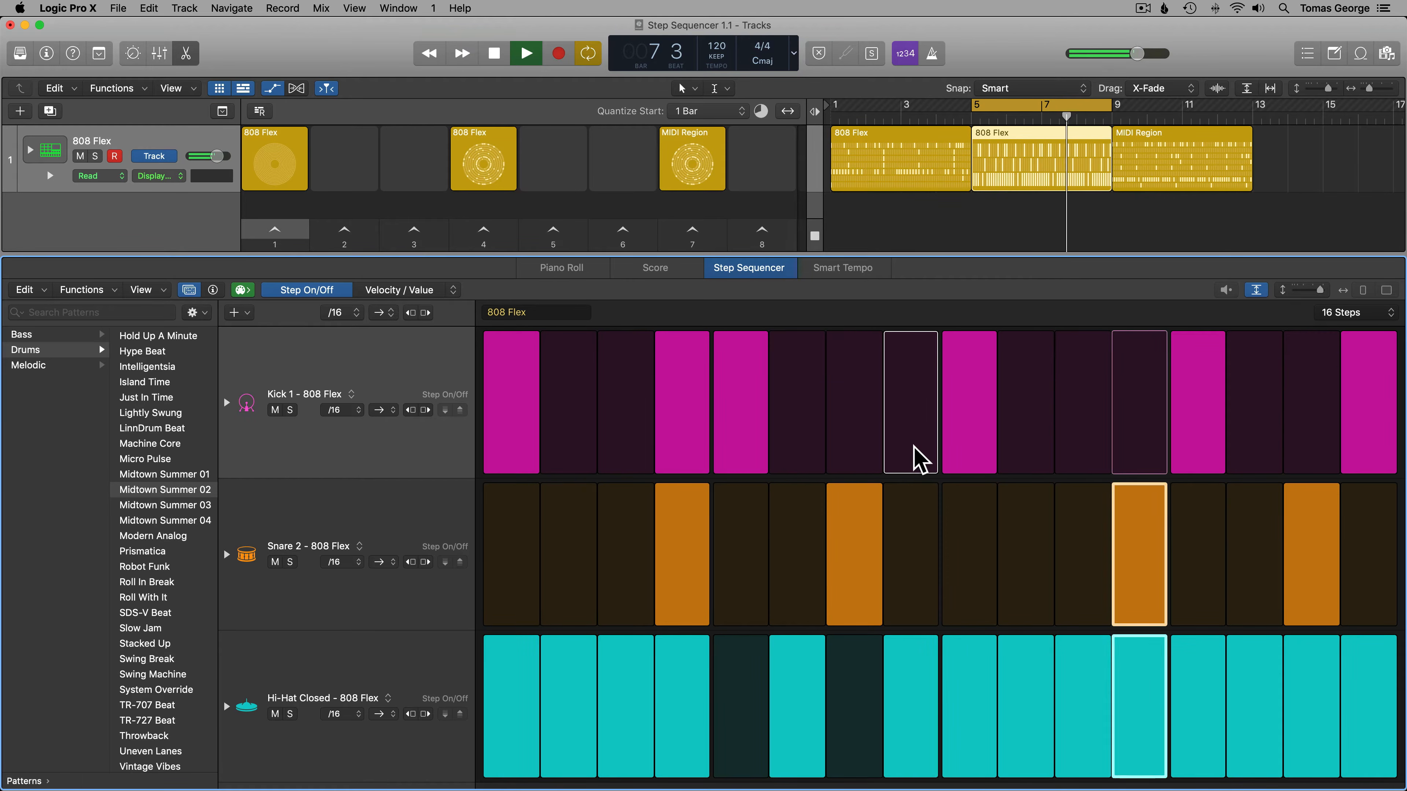
pyautogui.press('space')
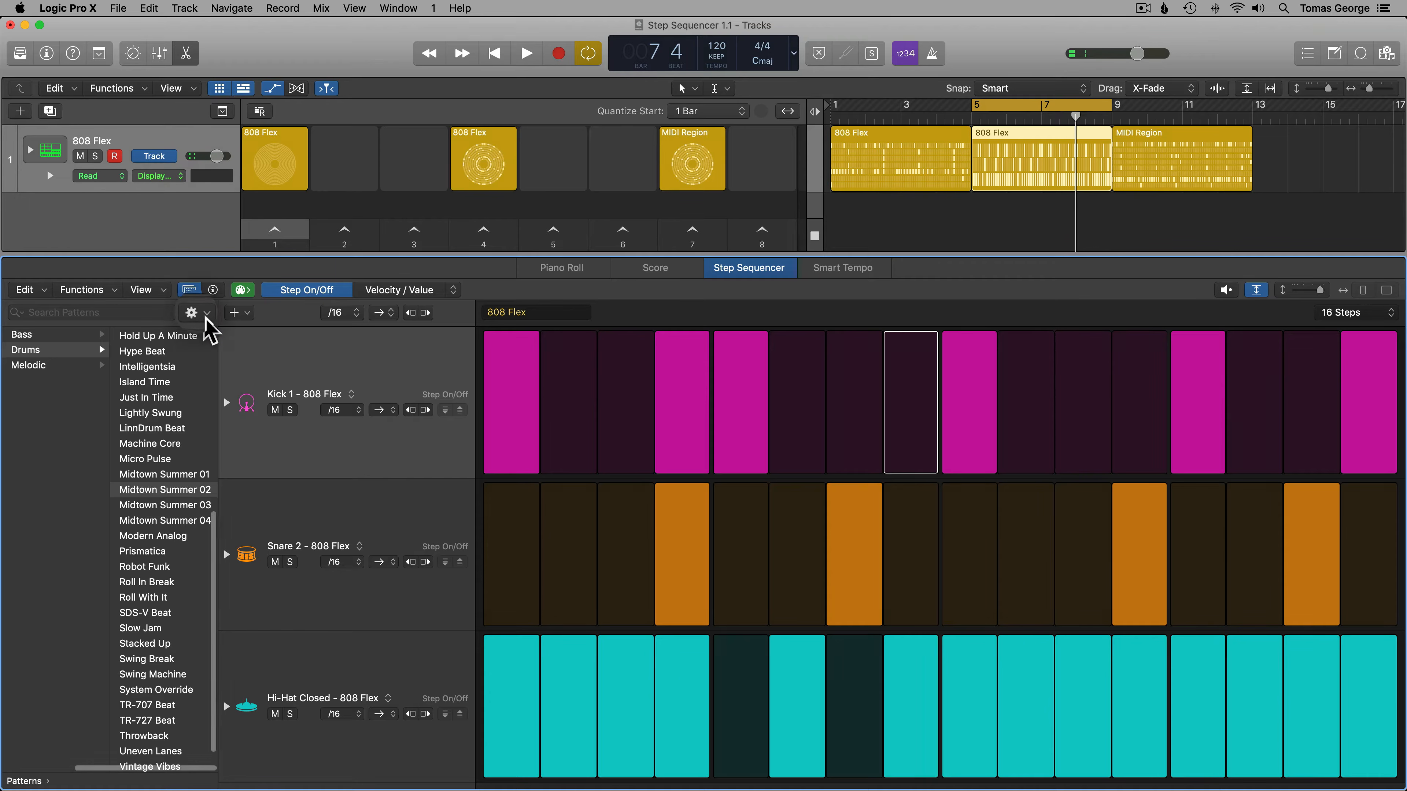
# - Save the edited drum pattern as a user pattern named 'example'
pyautogui.click(203, 313)
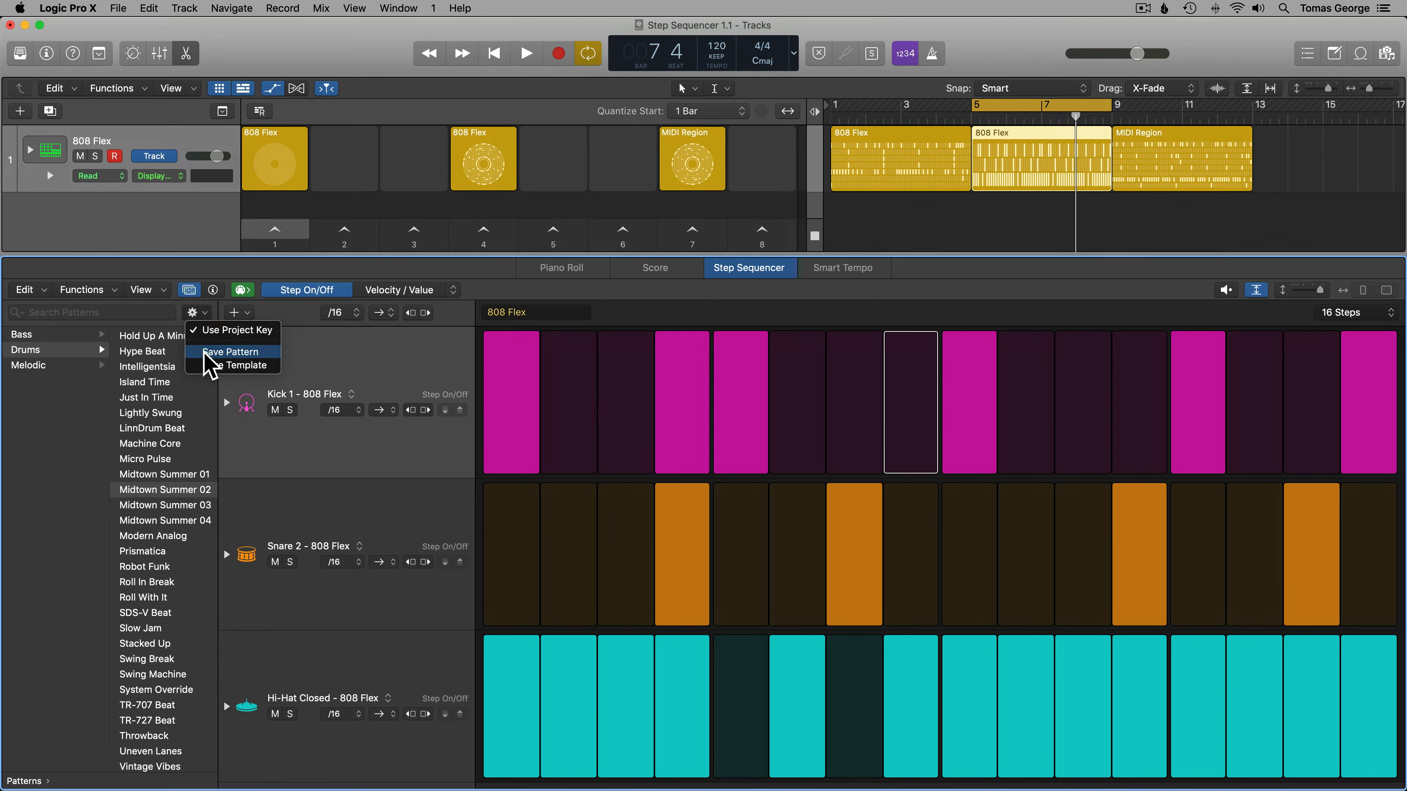
pyautogui.click(252, 352)
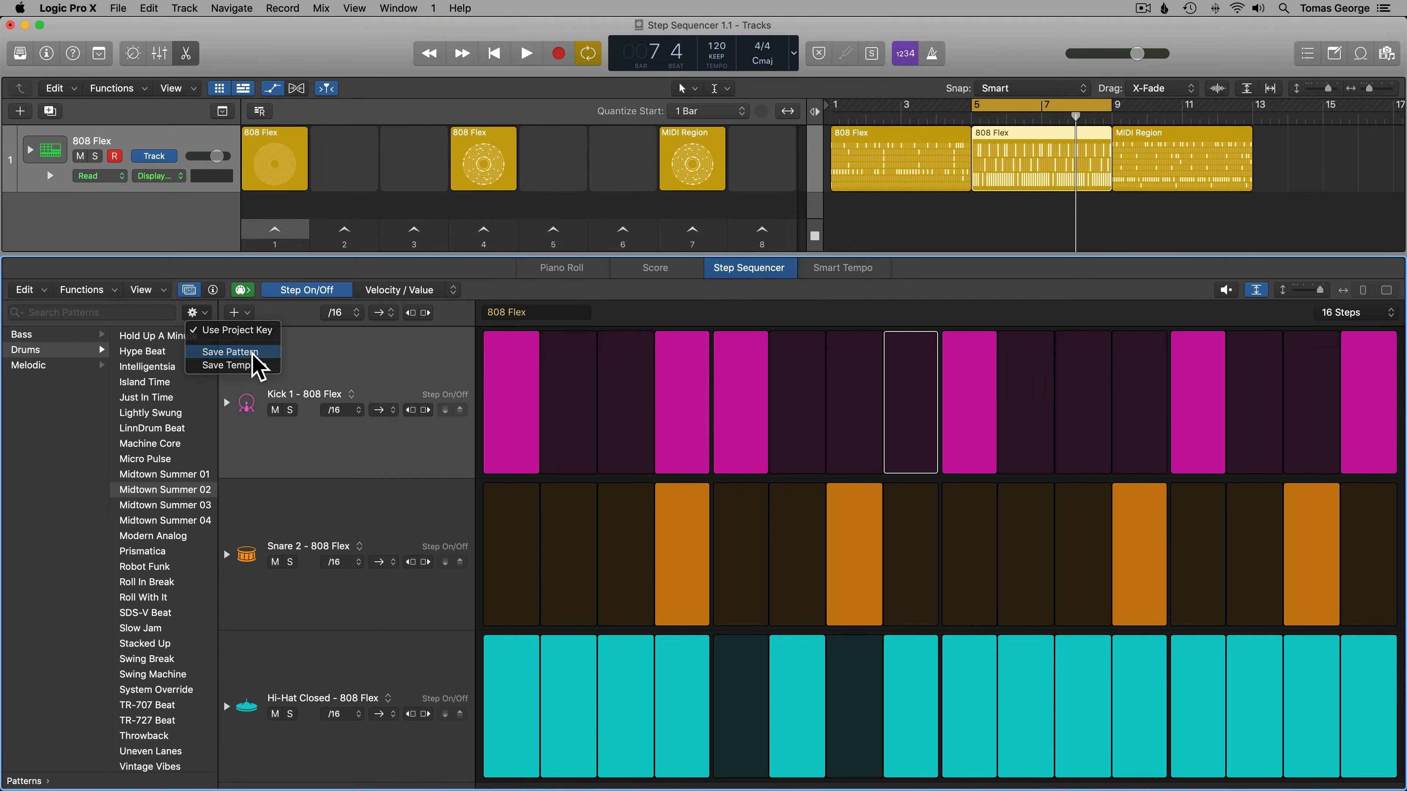
pyautogui.write('example')
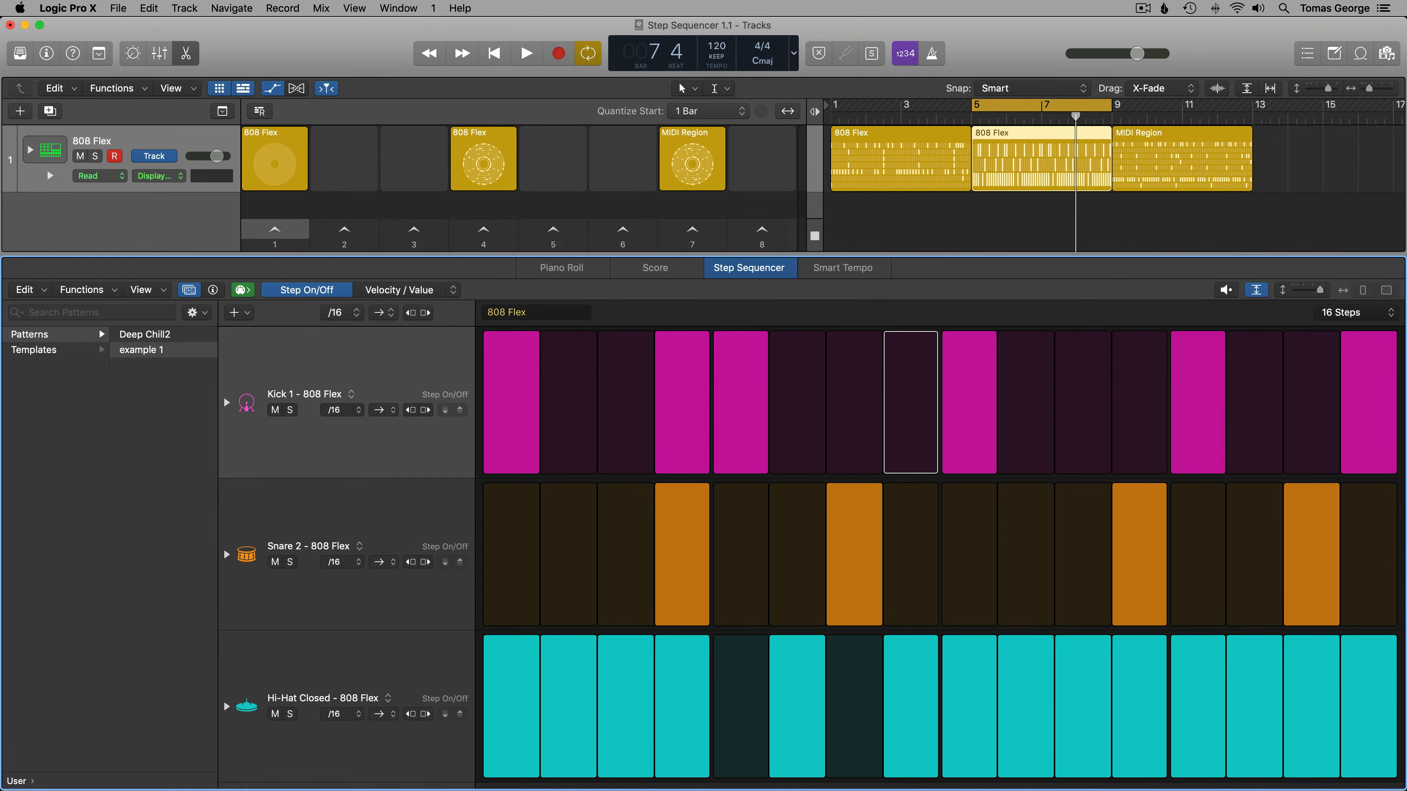
pyautogui.click(44, 336)
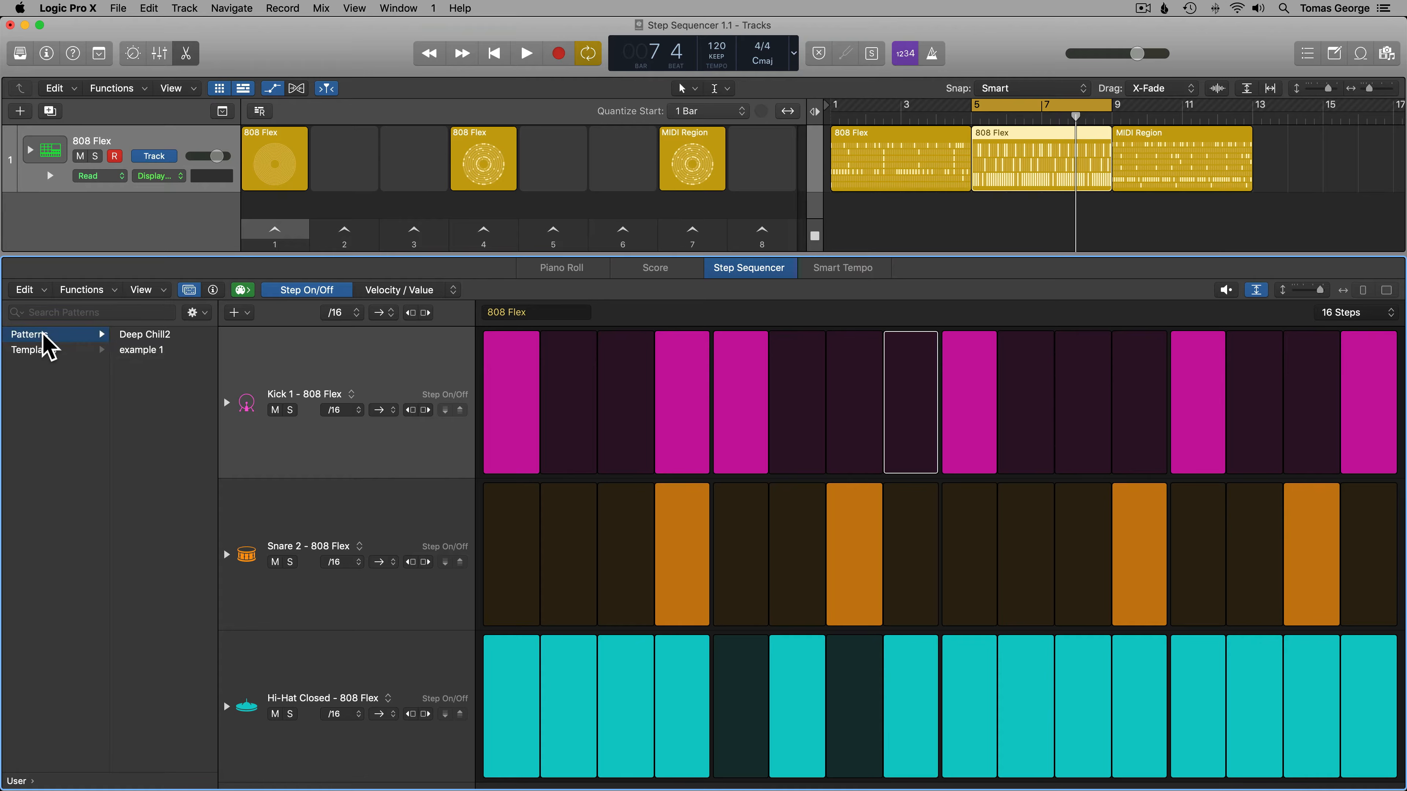
# - Try Lightly Swung and LinnDrum Beat, then reload user pattern example 1 from User > Patterns
pyautogui.hscroll(-3, 44, 338)
pyautogui.click(35, 349)
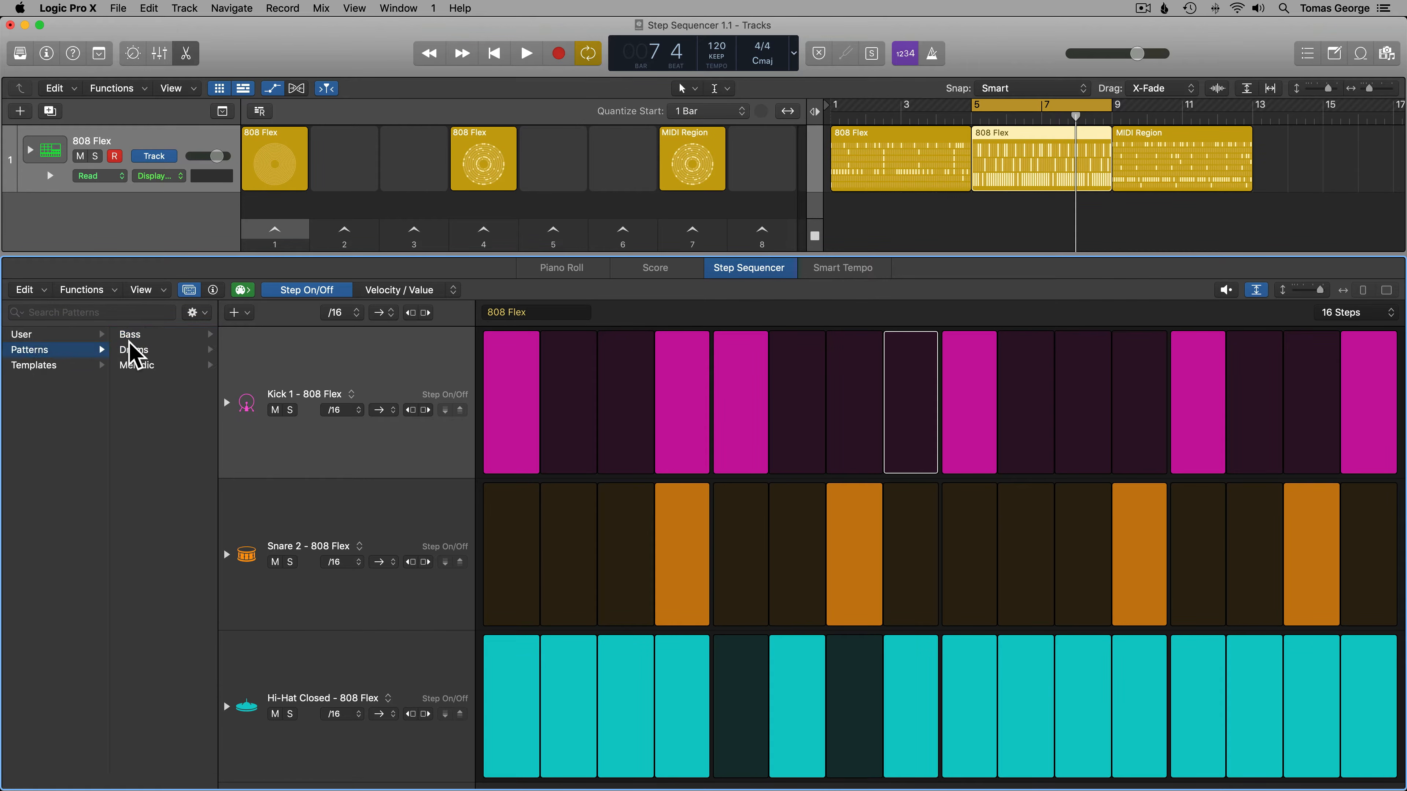
pyautogui.click(132, 350)
pyautogui.click(150, 412)
pyautogui.click(154, 428)
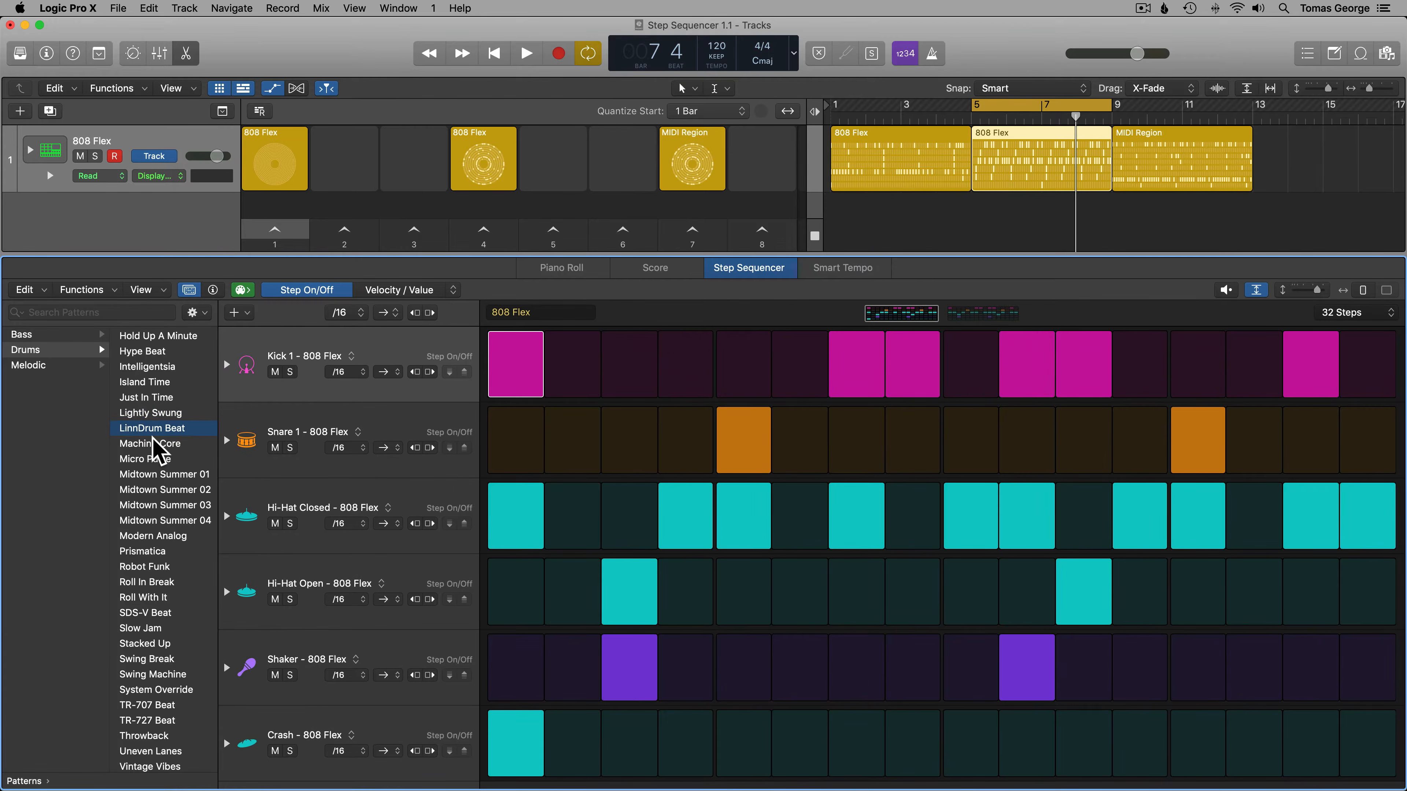
pyautogui.hscroll(-3, 63, 356)
pyautogui.click(23, 334)
pyautogui.click(136, 336)
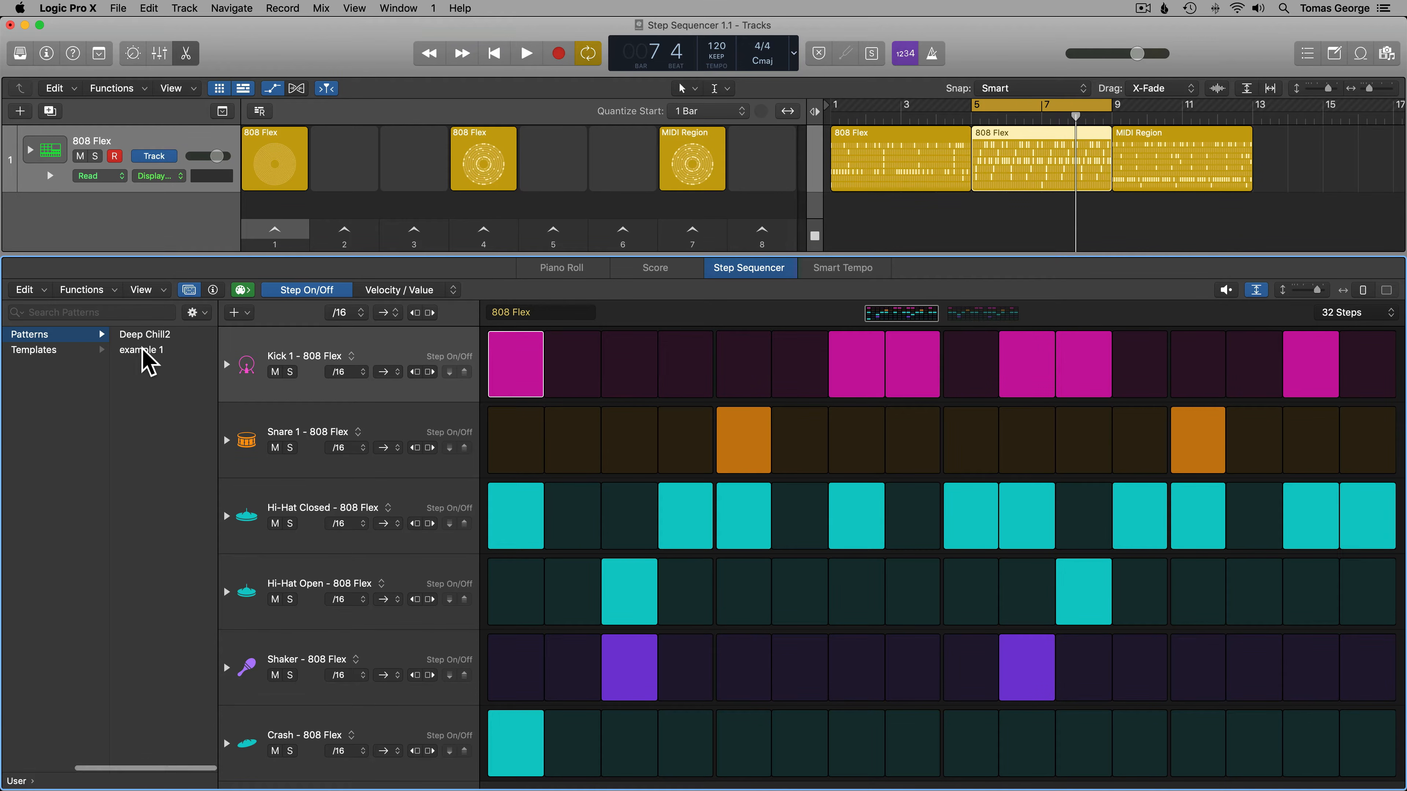
pyautogui.click(142, 349)
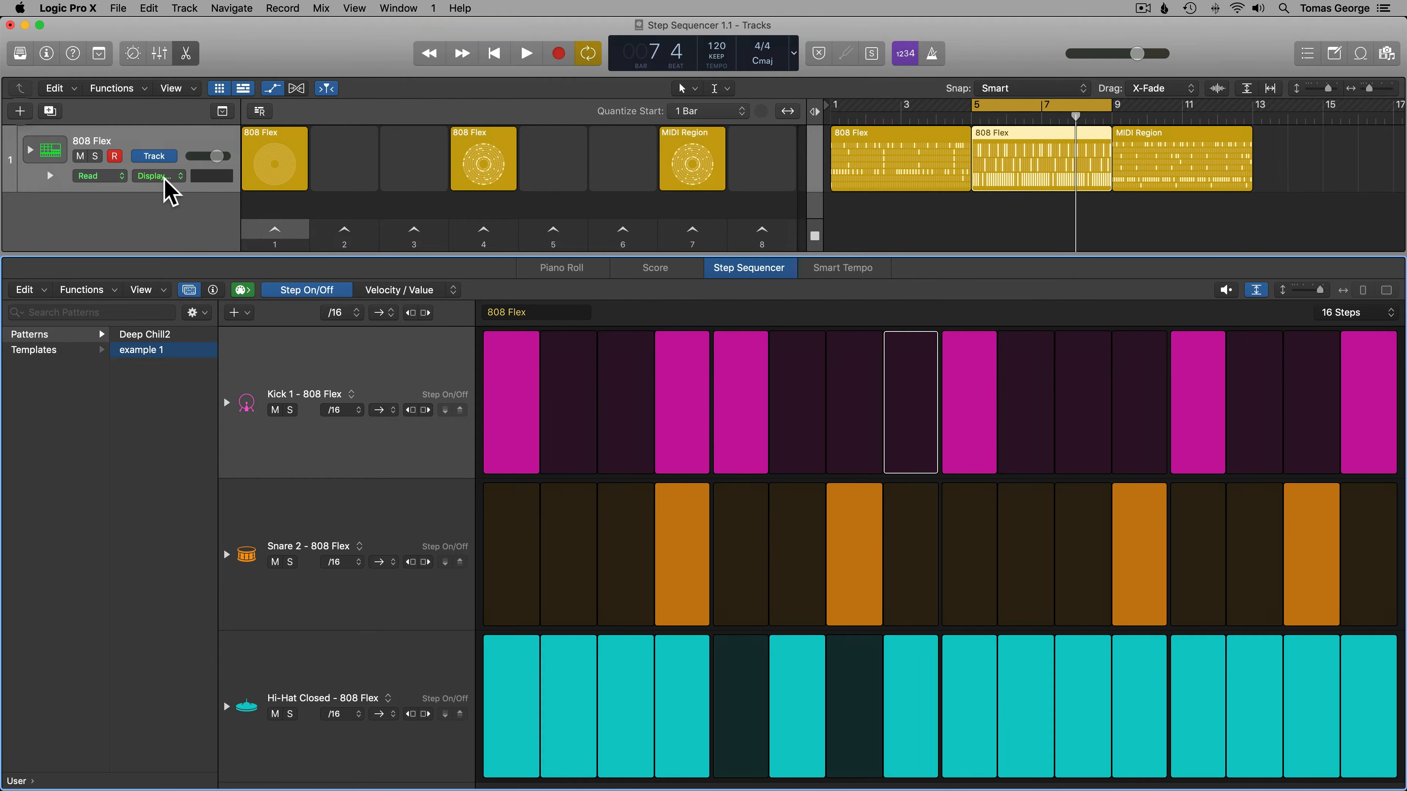
# - Create a new software instrument track using Alchemy in stereo
pyautogui.click(21, 114)
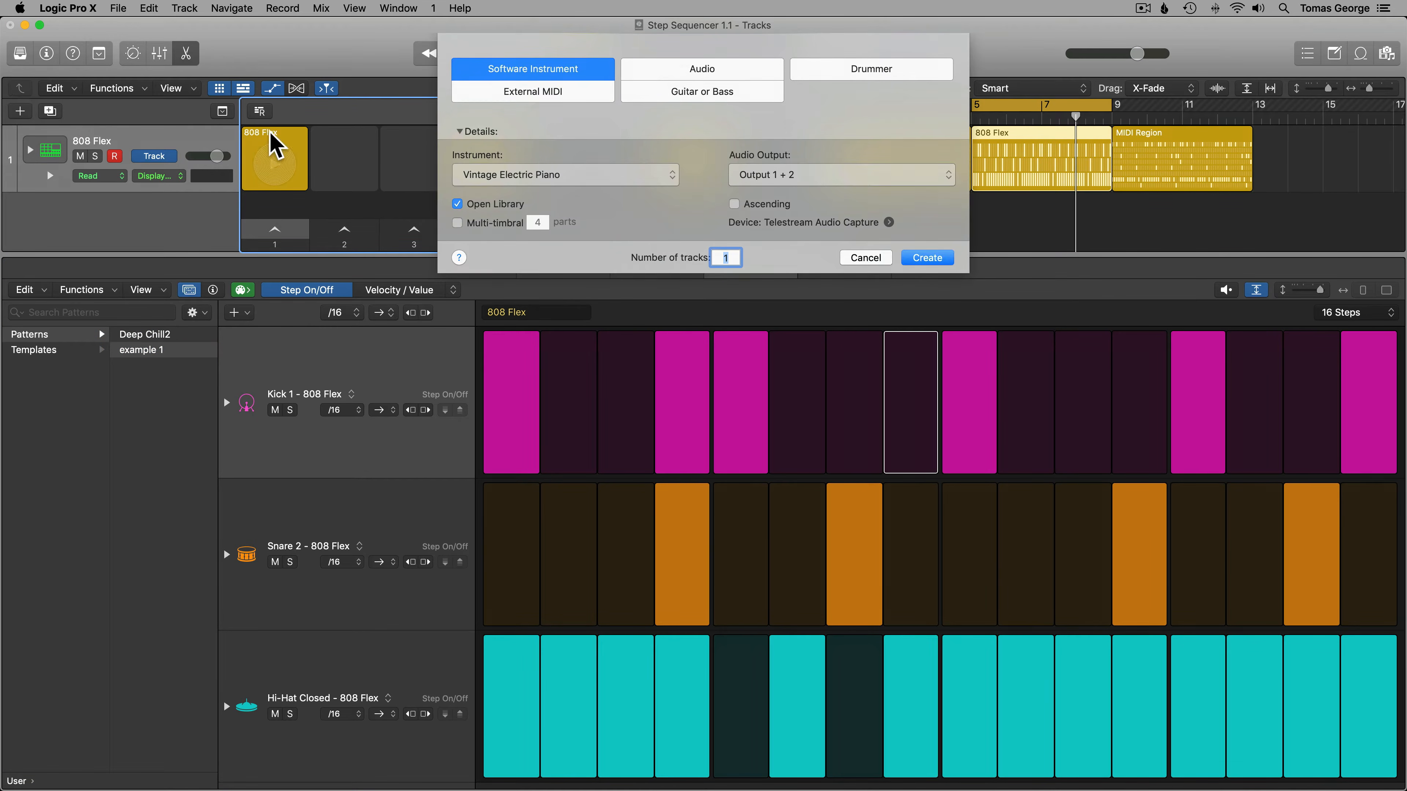
pyautogui.click(533, 179)
pyautogui.moveTo(533, 236)
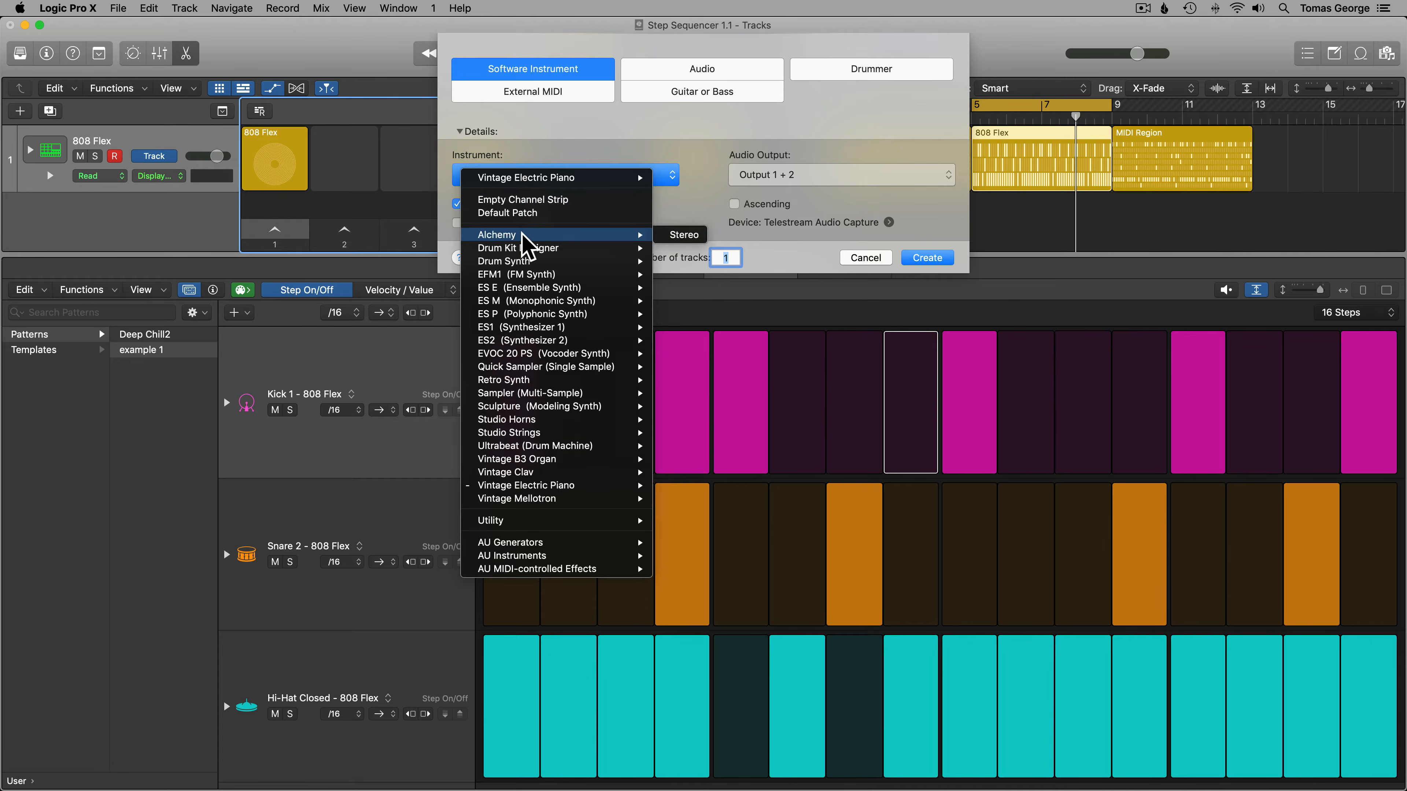
pyautogui.click(682, 235)
pyautogui.click(931, 258)
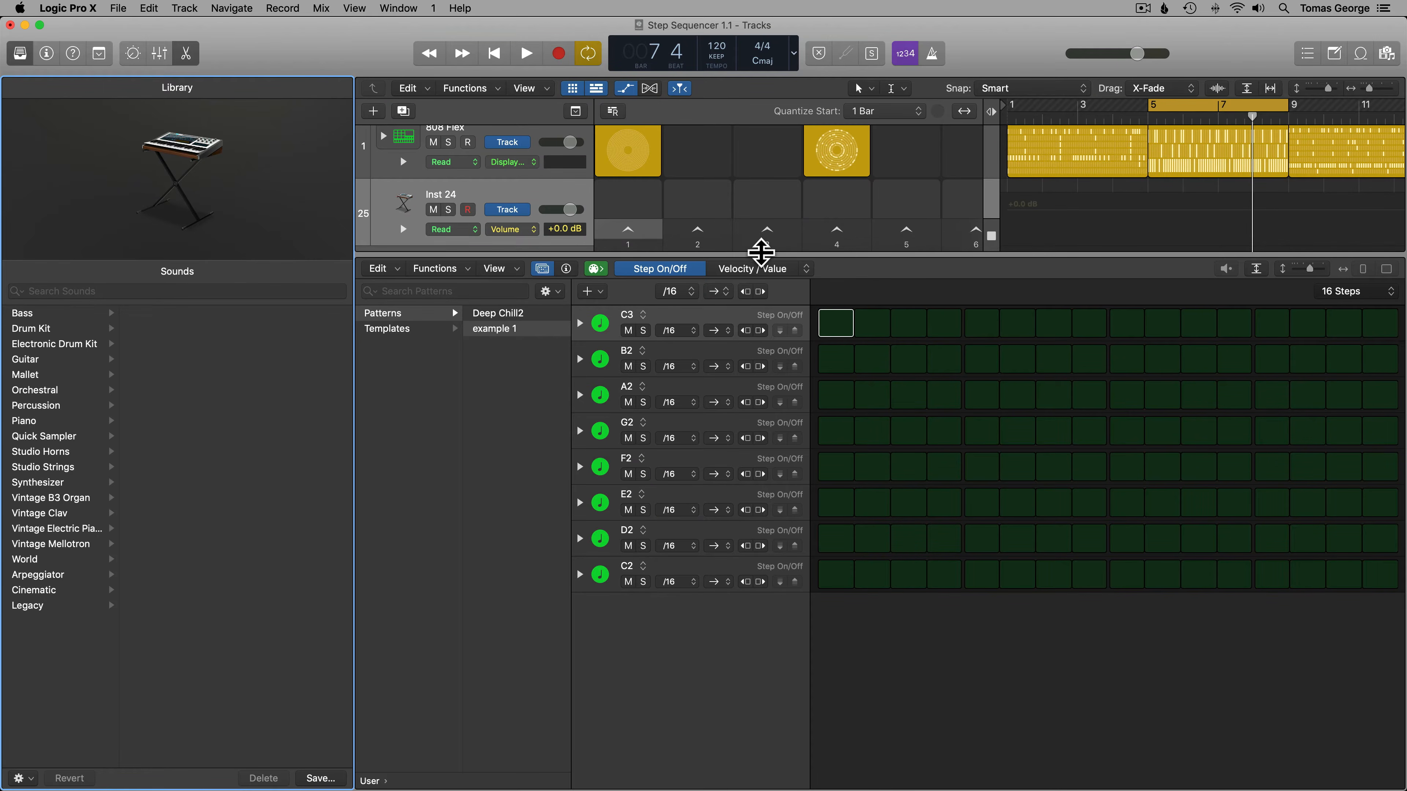
# - Open Alchemy from the Inspector and load the Soft Plucky Synth preset via a 'soft plucky' search
pyautogui.click(20, 53)
pyautogui.click(47, 53)
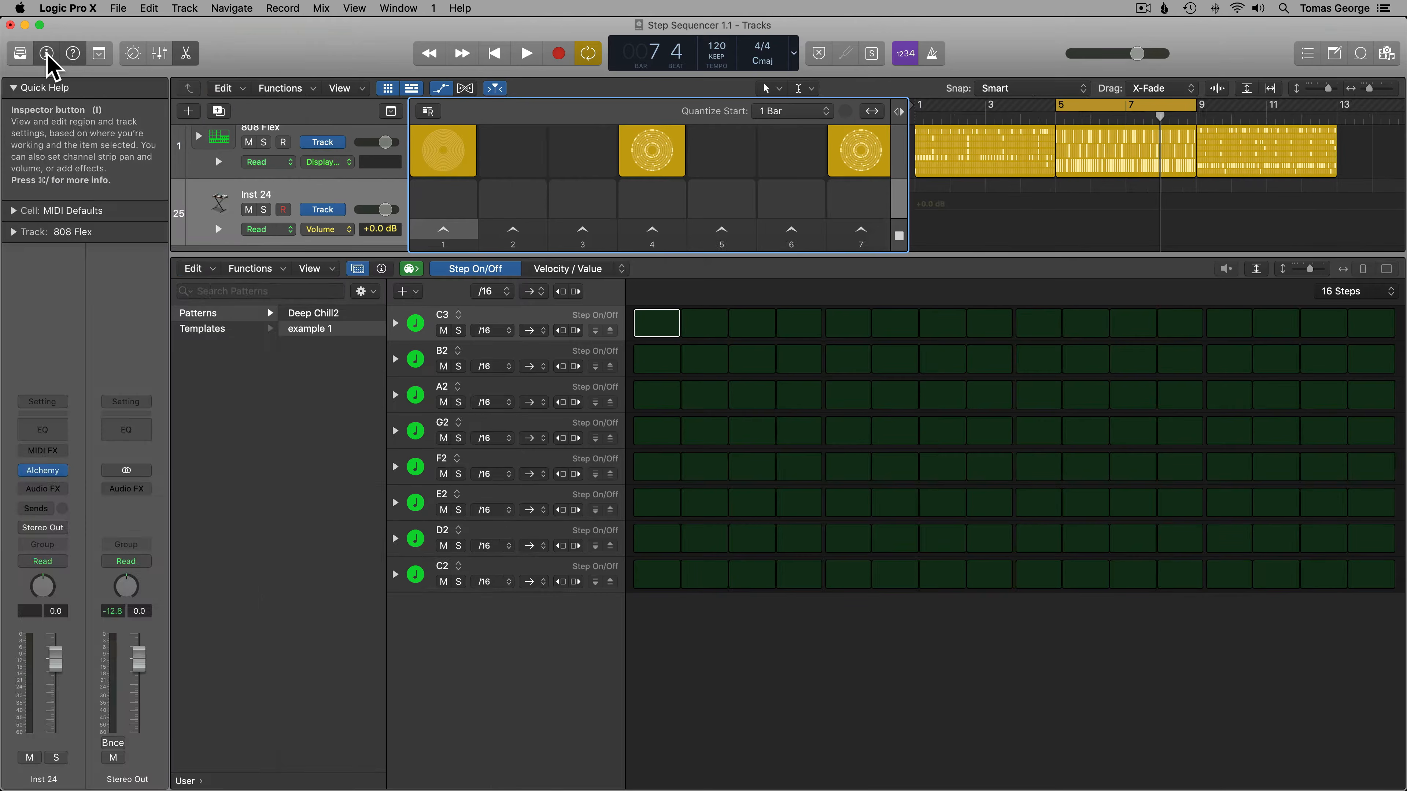
pyautogui.click(44, 473)
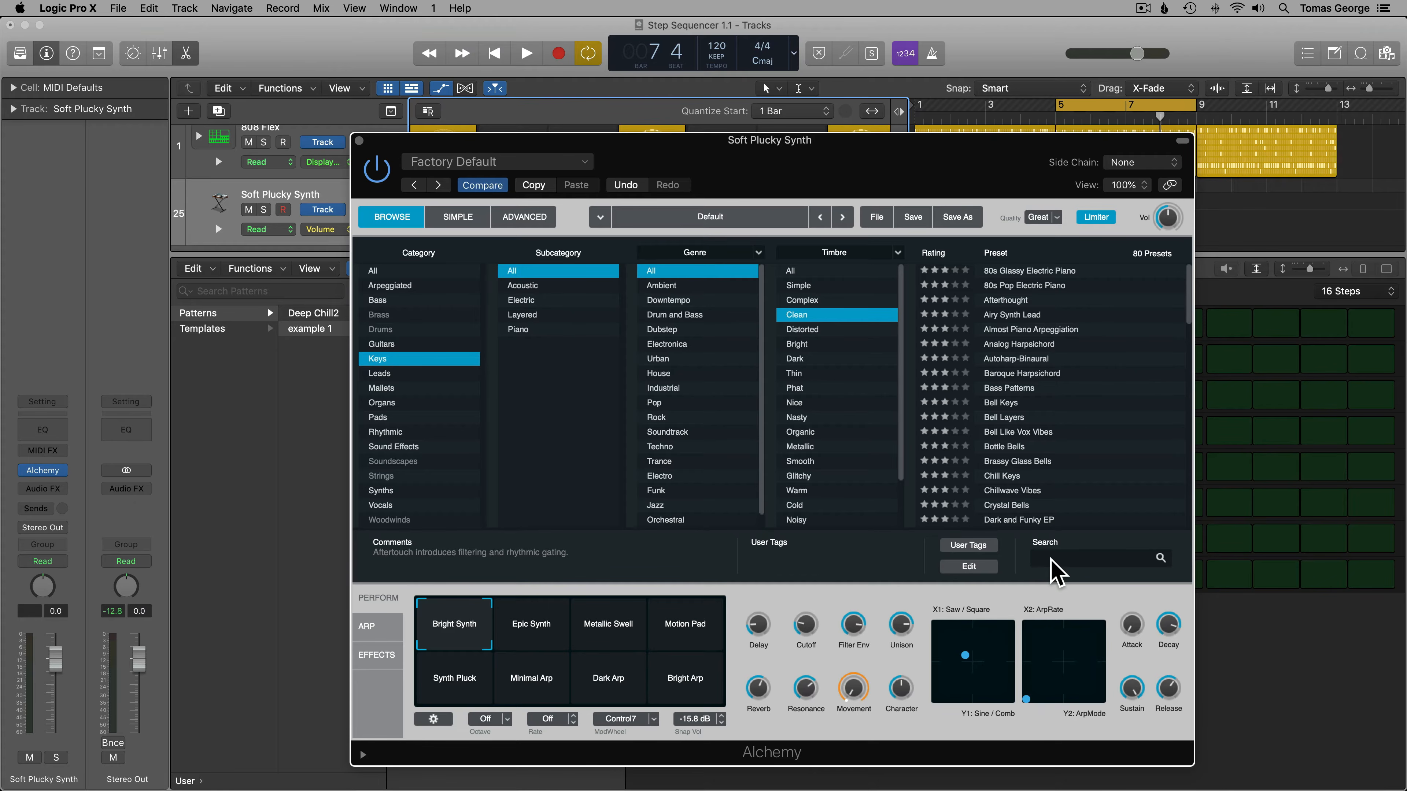
pyautogui.click(1058, 560)
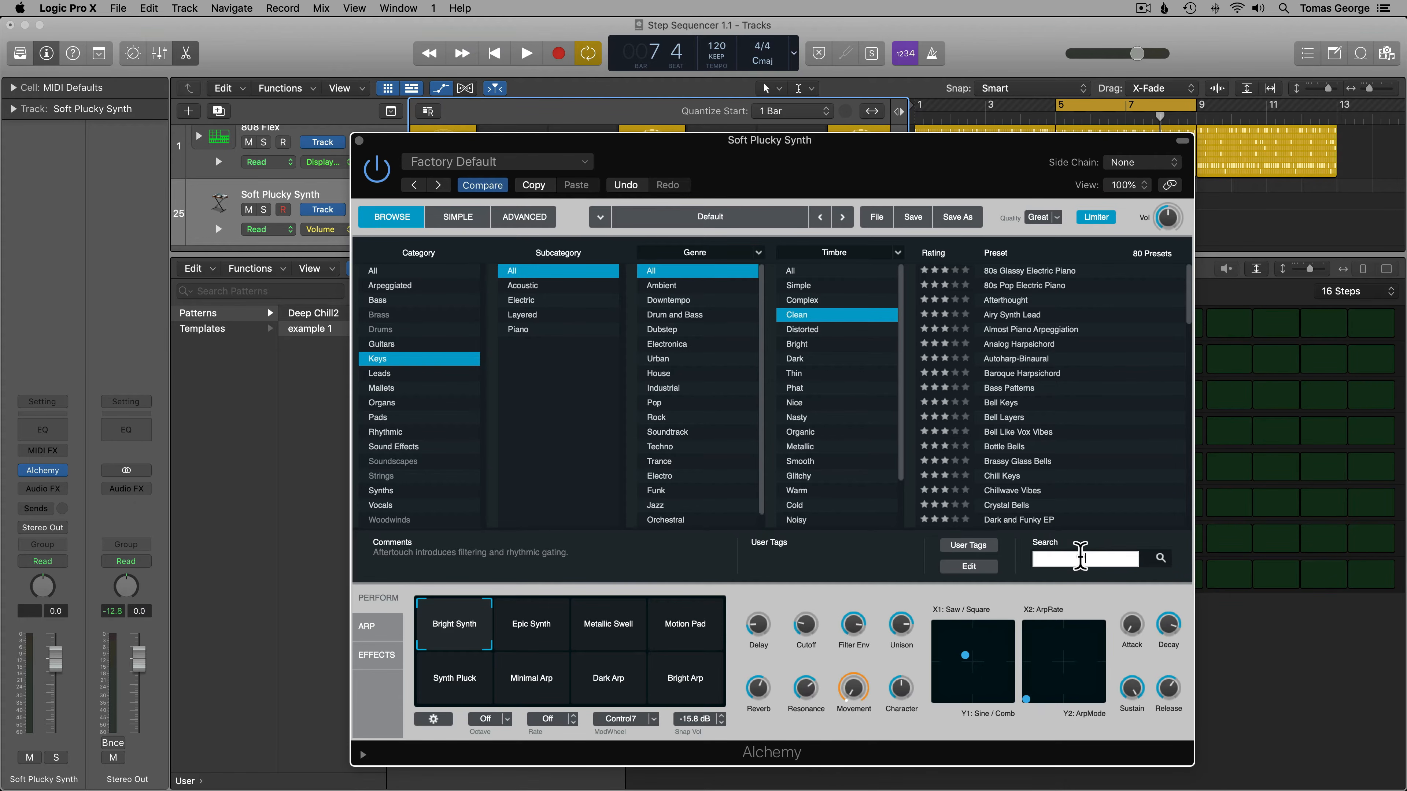
pyautogui.write('soft')
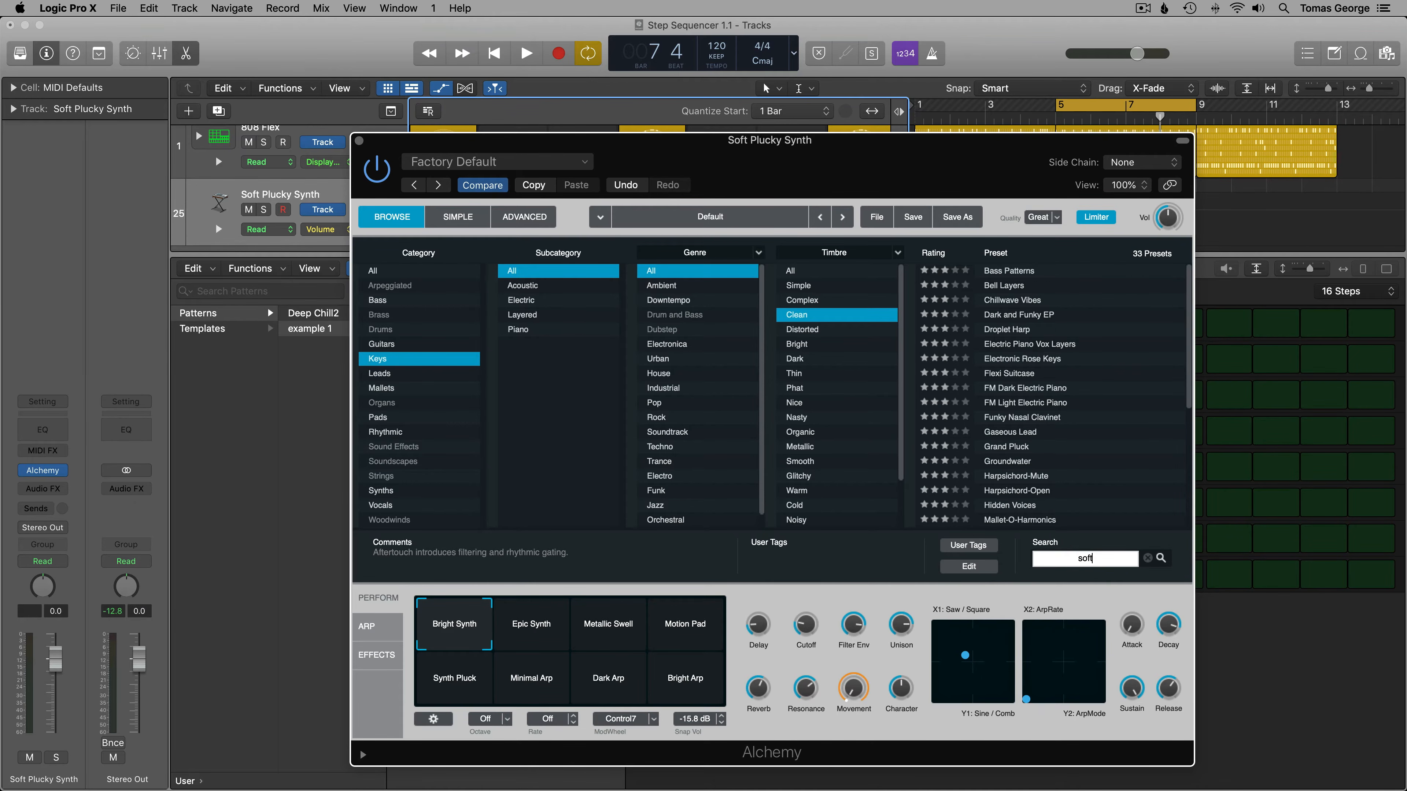
pyautogui.write(' plucky')
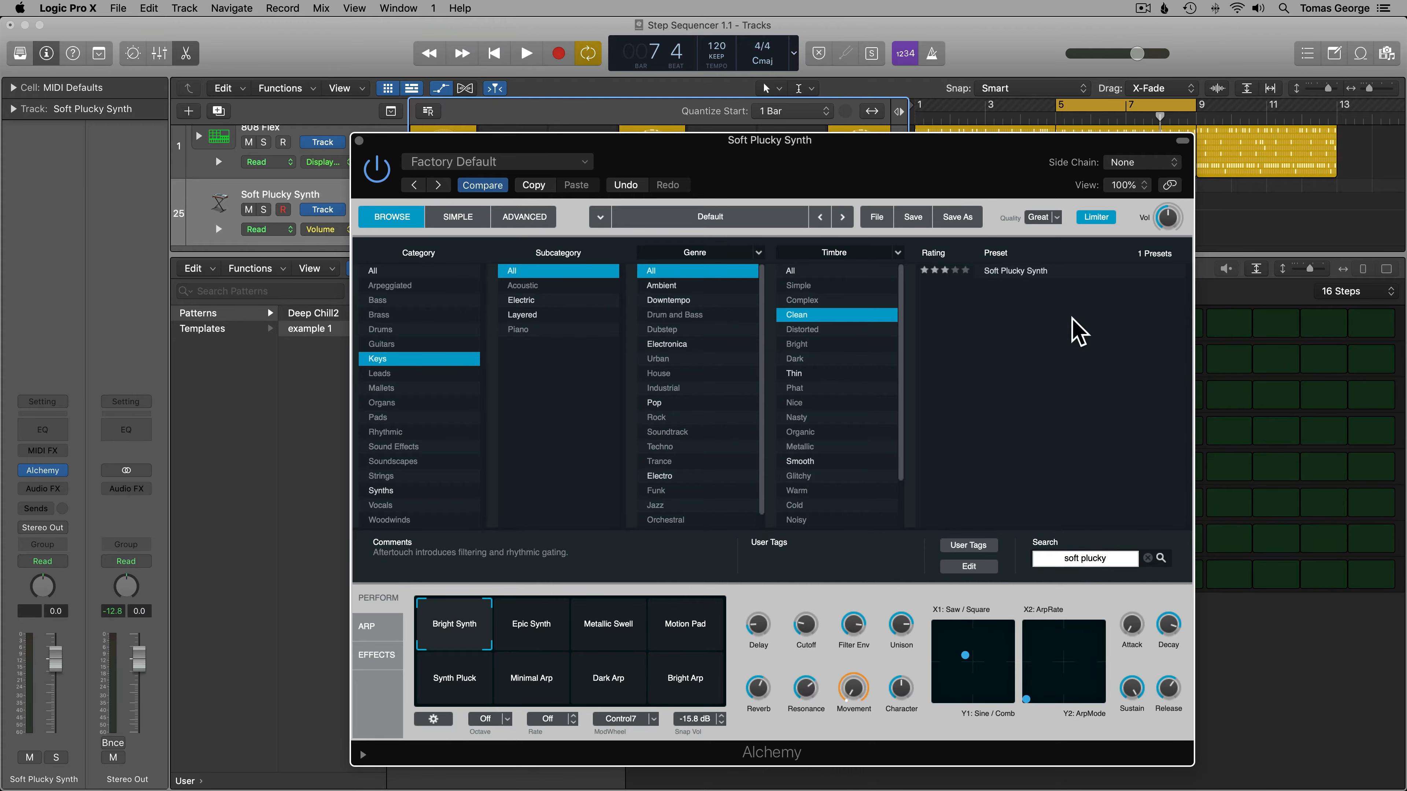
pyautogui.click(1037, 272)
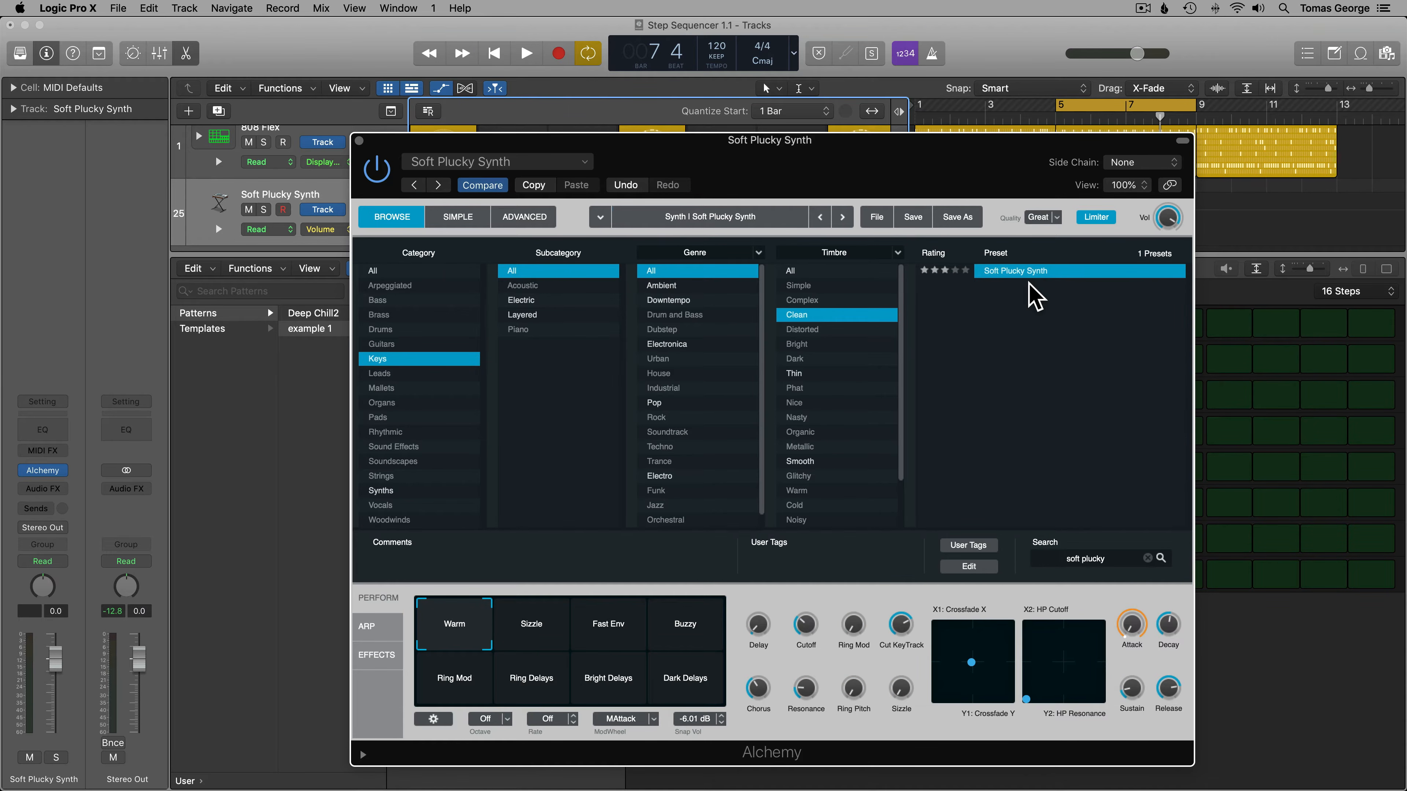
# - Close Alchemy and enter a rising C2–D2–E2–F2–G2–A2–B2–C3 run on steps 1–8
pyautogui.click(358, 141)
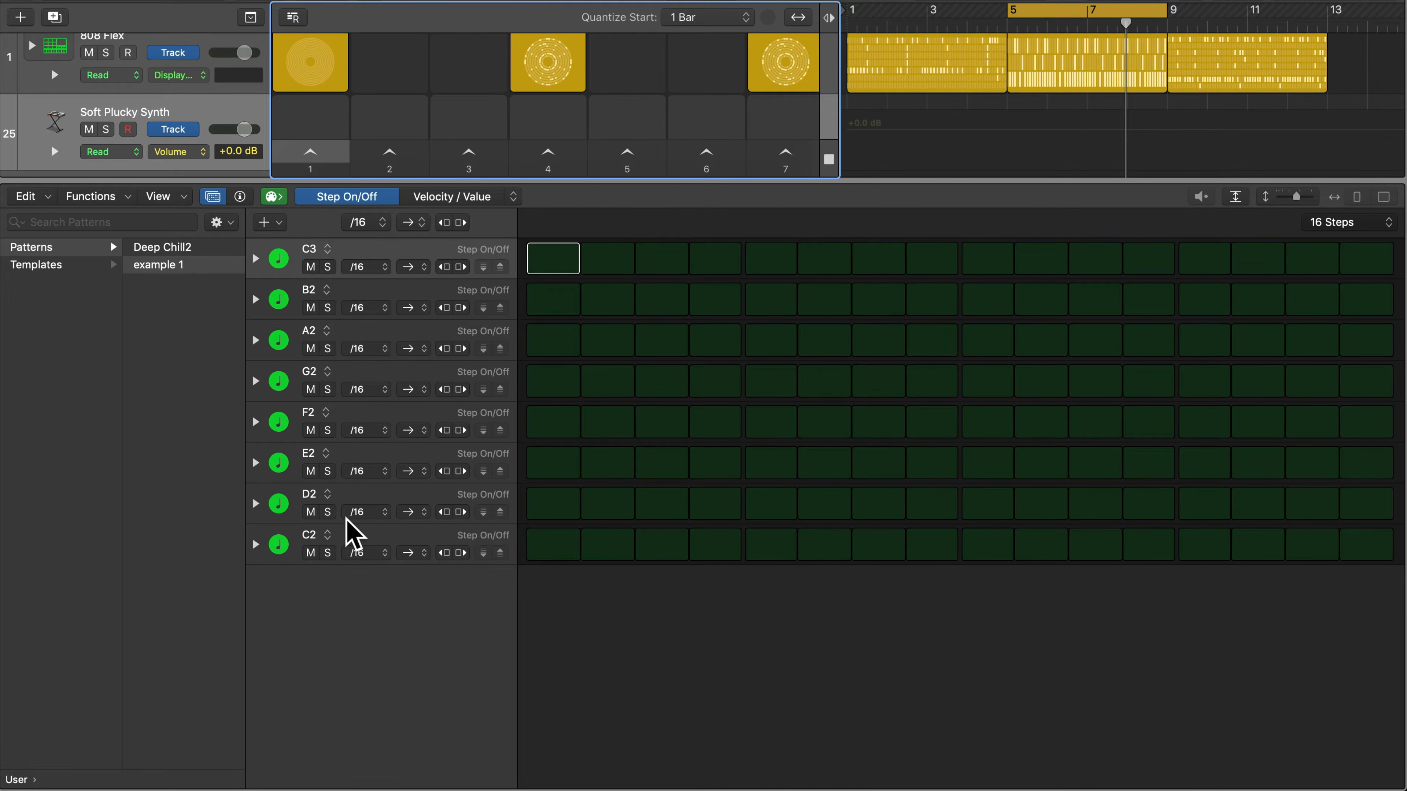
pyautogui.click(557, 544)
pyautogui.click(609, 503)
pyautogui.click(662, 463)
pyautogui.click(714, 424)
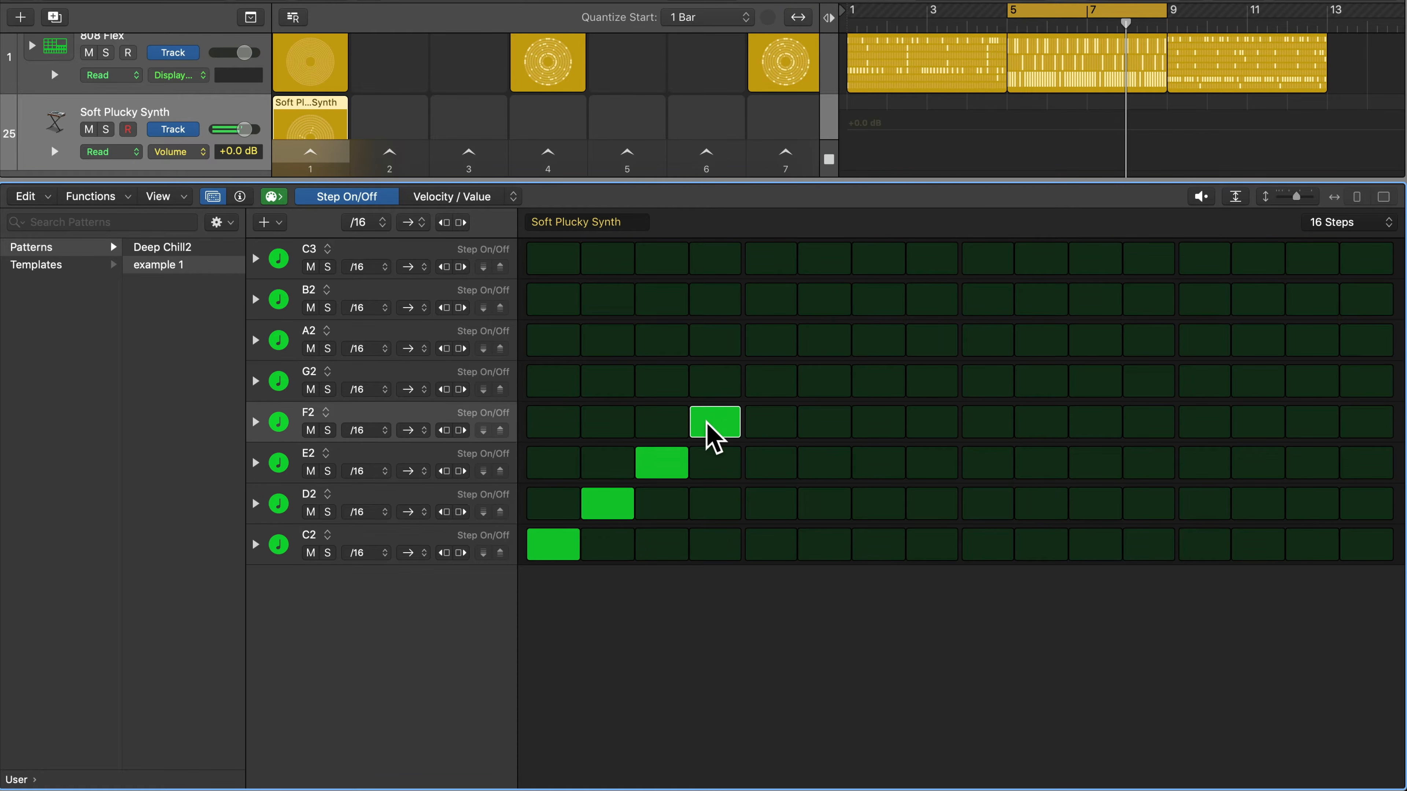
pyautogui.click(770, 381)
pyautogui.click(824, 341)
pyautogui.click(878, 299)
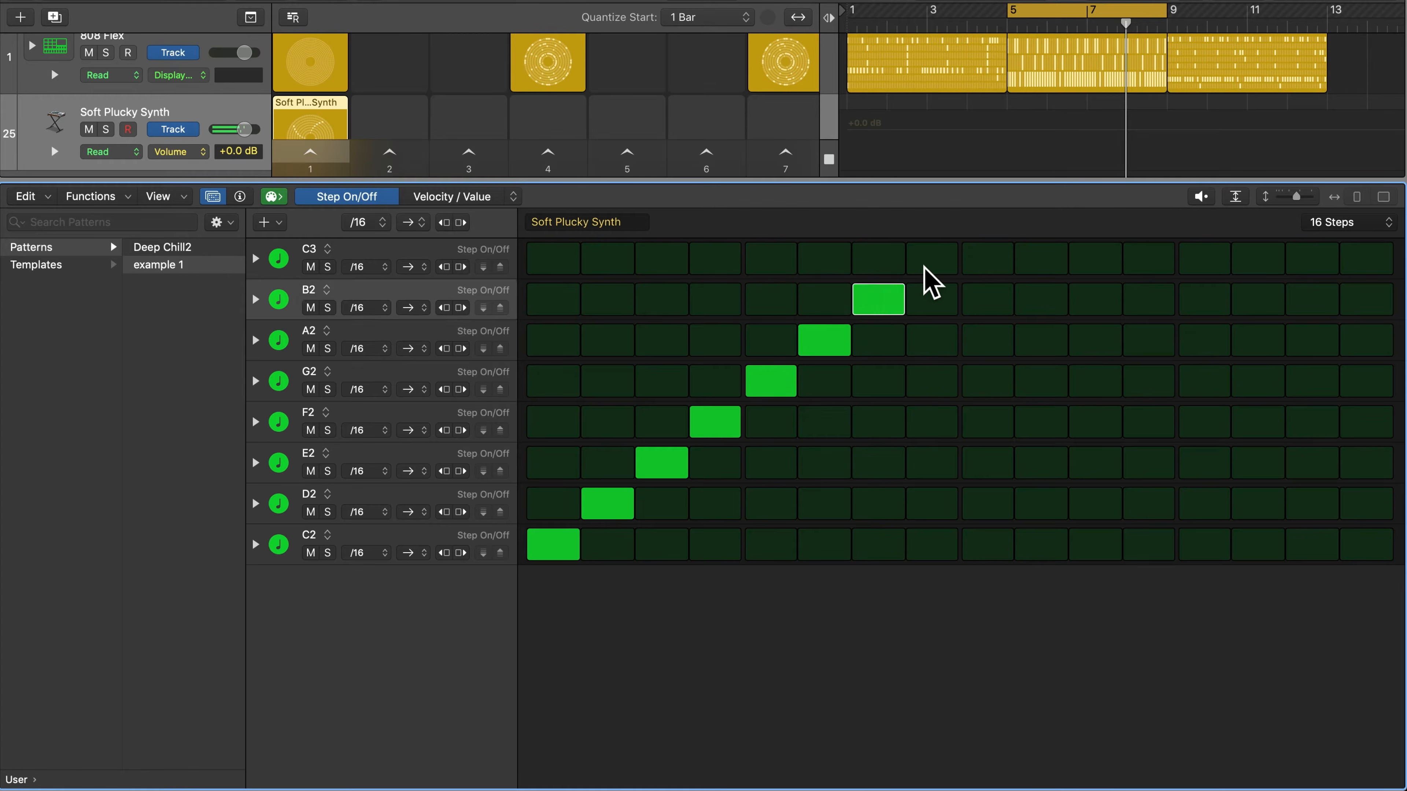
pyautogui.click(925, 267)
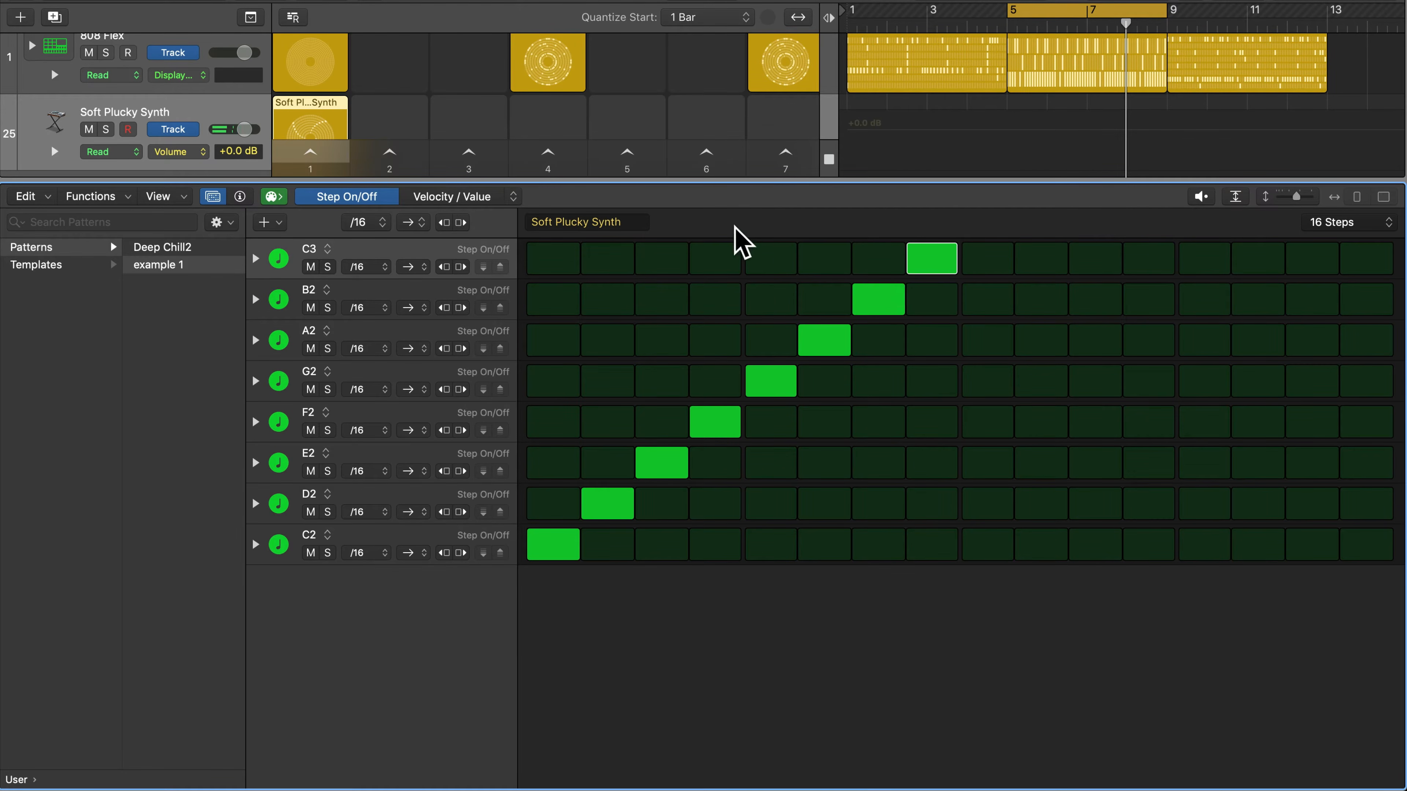
# - Play and stop the Soft Plucky Synth cell, then move it into slot 2
pyautogui.hscroll(-1, 391, 127)
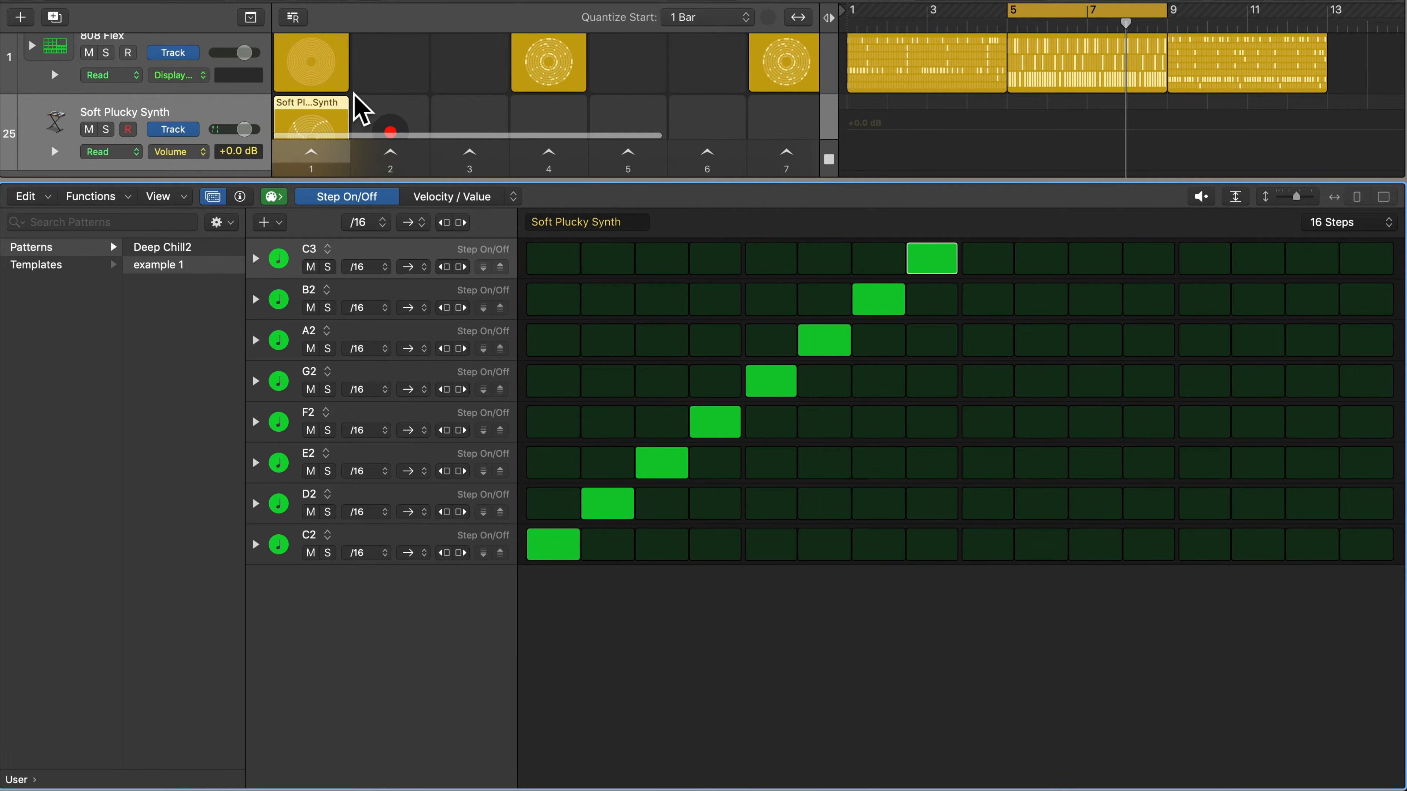
pyautogui.scroll(-1, 361, 104)
pyautogui.click(311, 118)
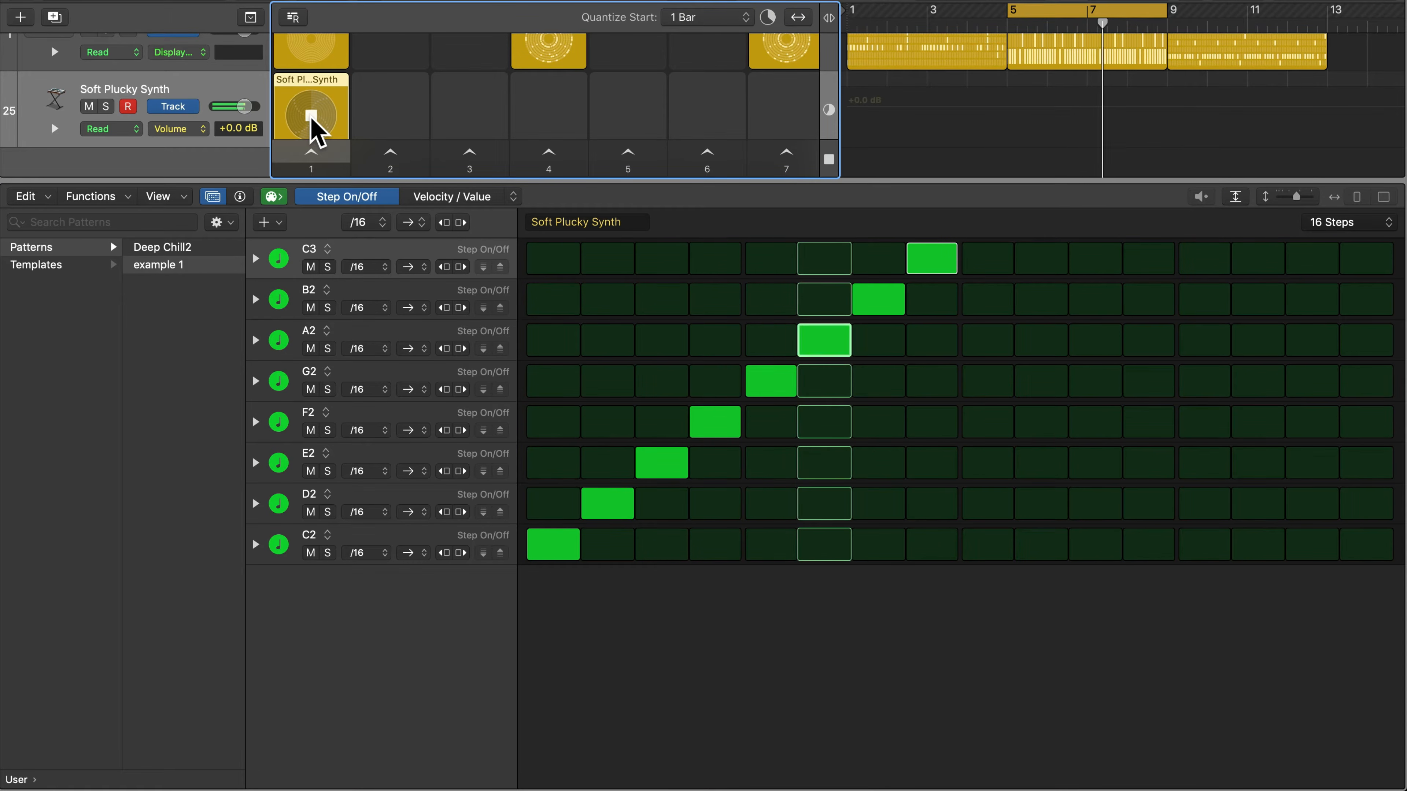
pyautogui.press('space')
pyautogui.scroll(3, 315, 115)
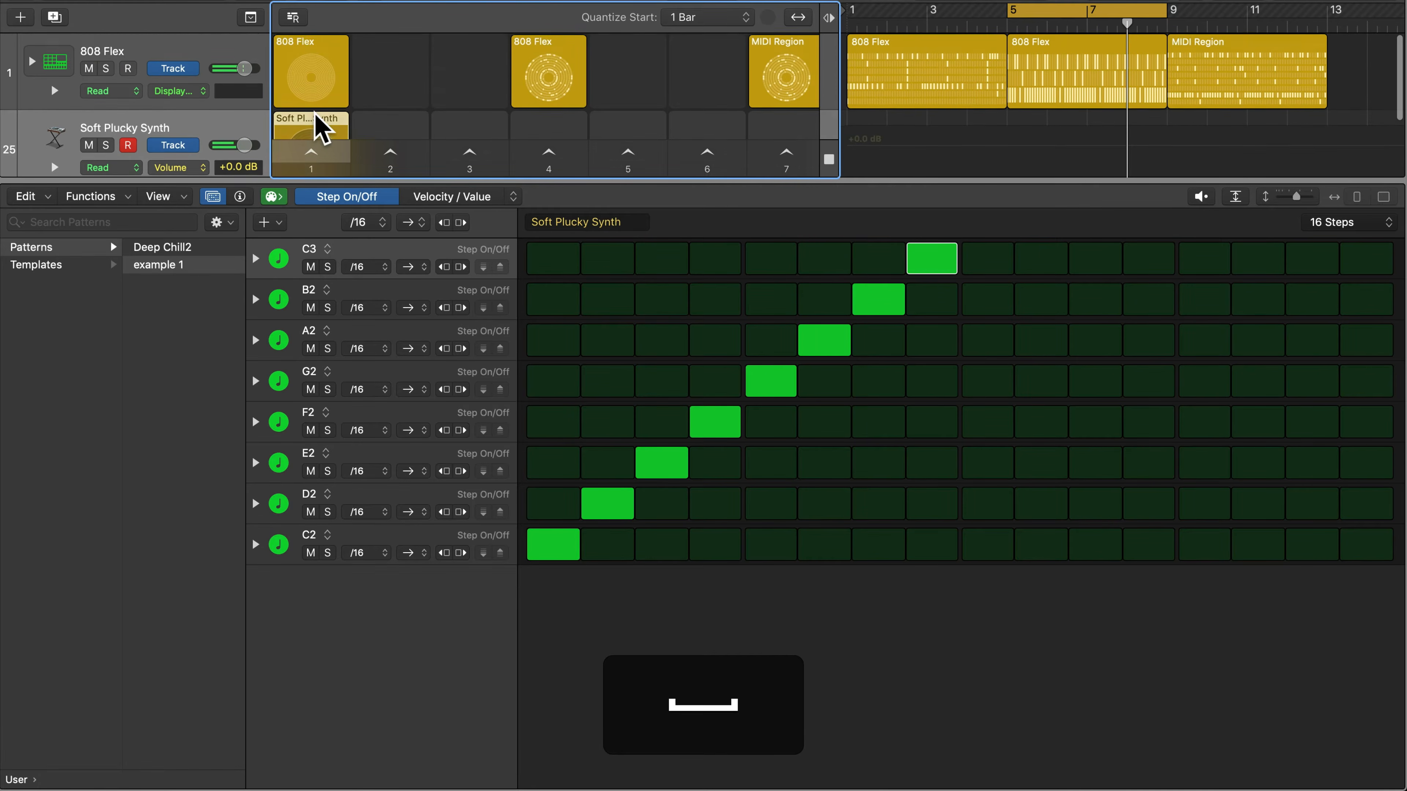
pyautogui.moveTo(315, 133); pyautogui.dragTo(382, 131)
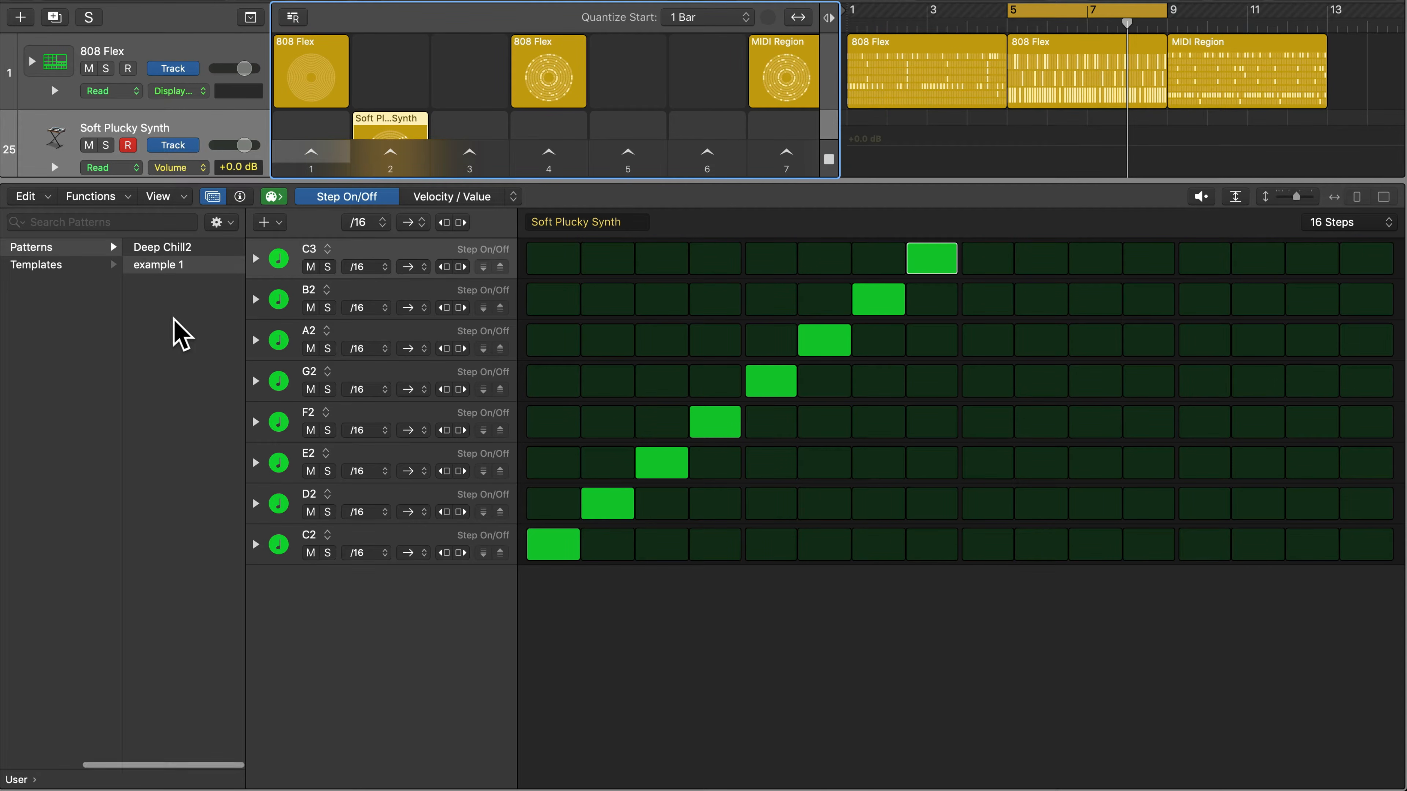
# - Open the Bass patterns and audition Deep Chill through Rolling Drive on the cell
pyautogui.hscroll(-3, 177, 333)
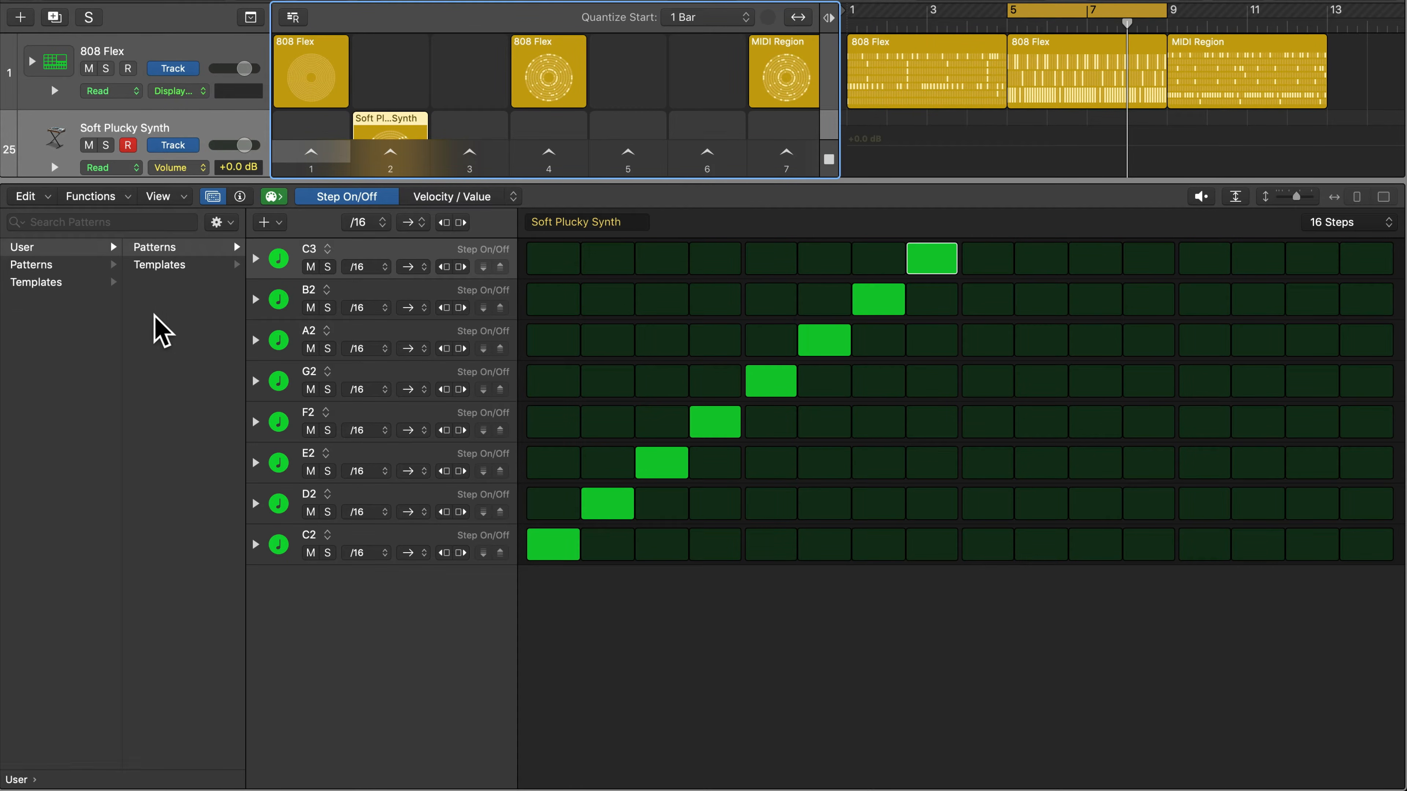
pyautogui.click(40, 265)
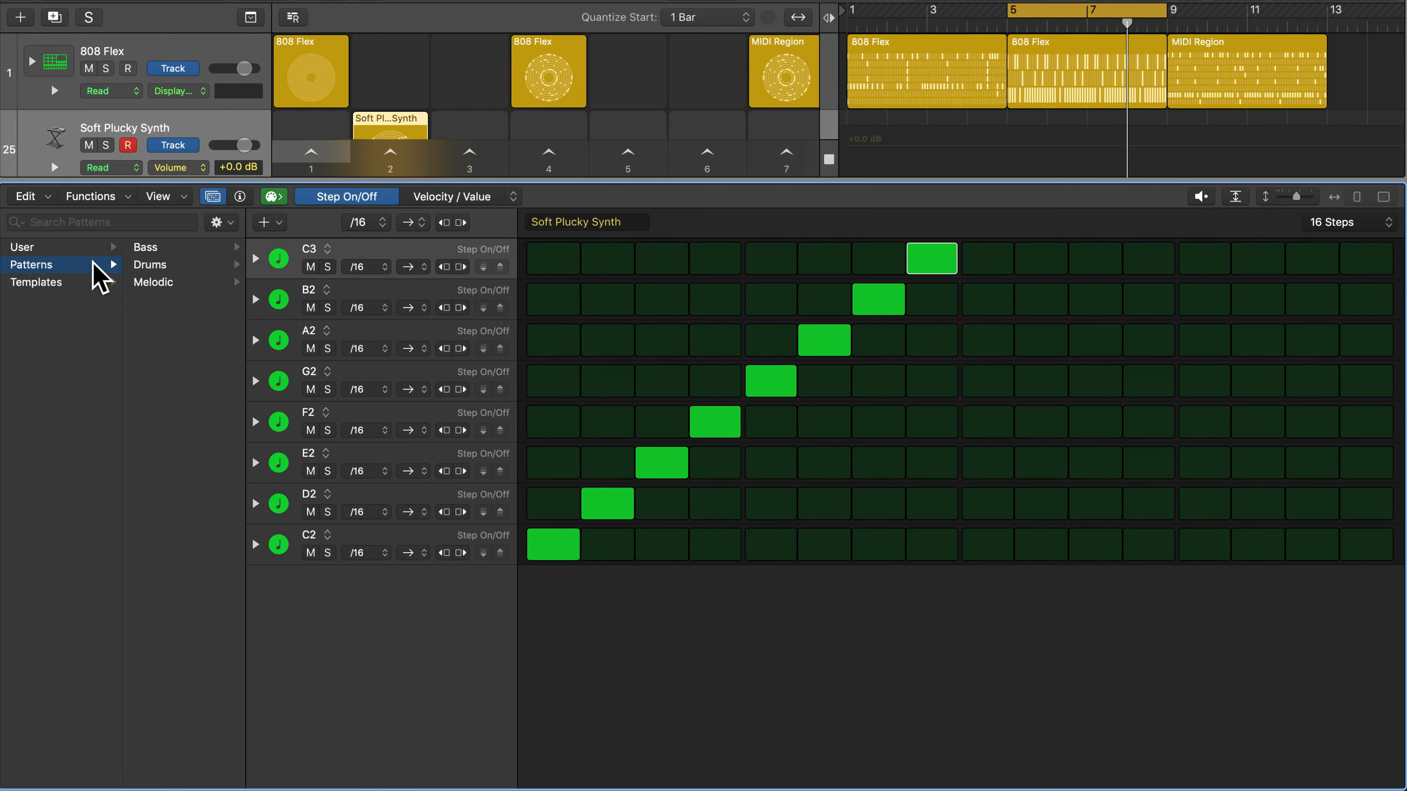
pyautogui.click(153, 248)
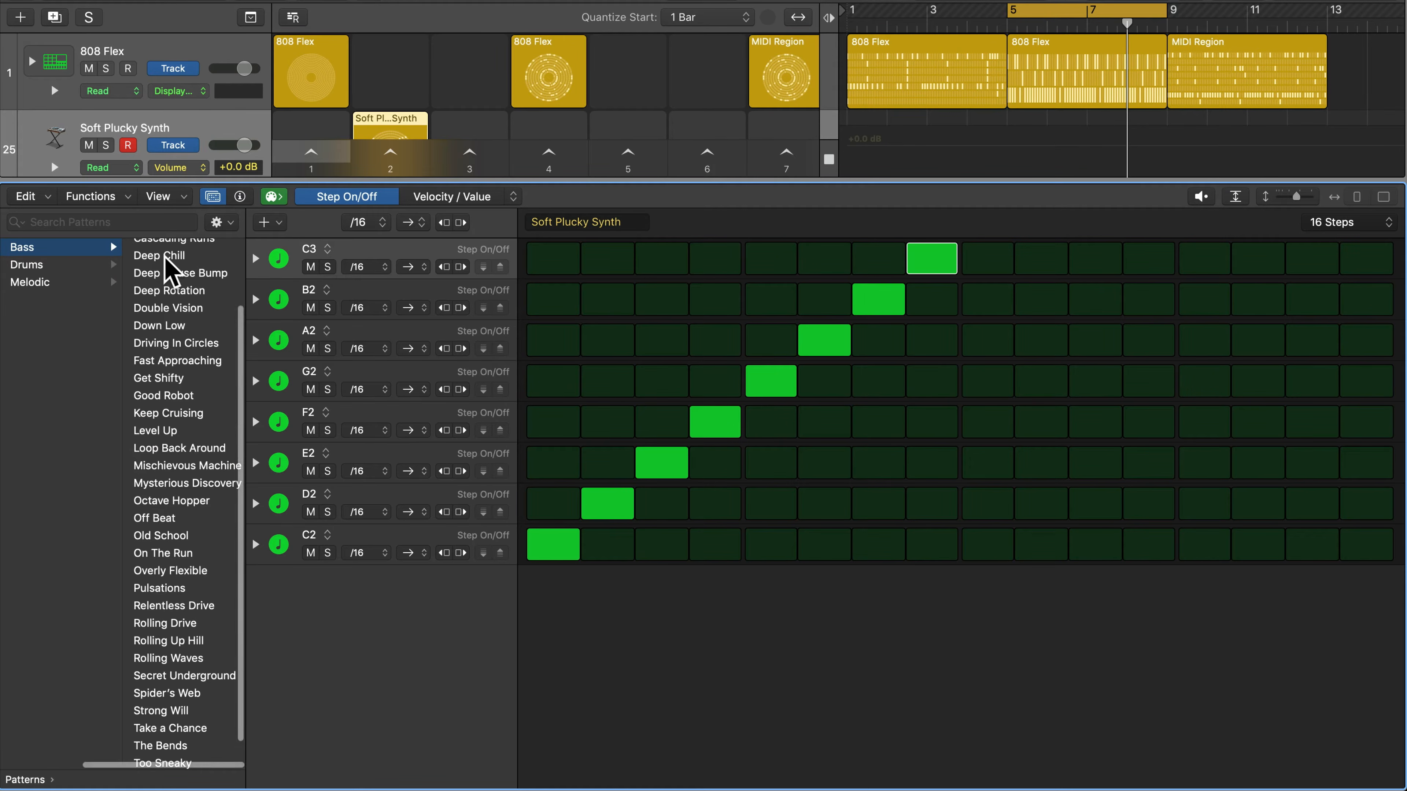
pyautogui.click(165, 258)
pyautogui.click(154, 275)
pyautogui.click(157, 292)
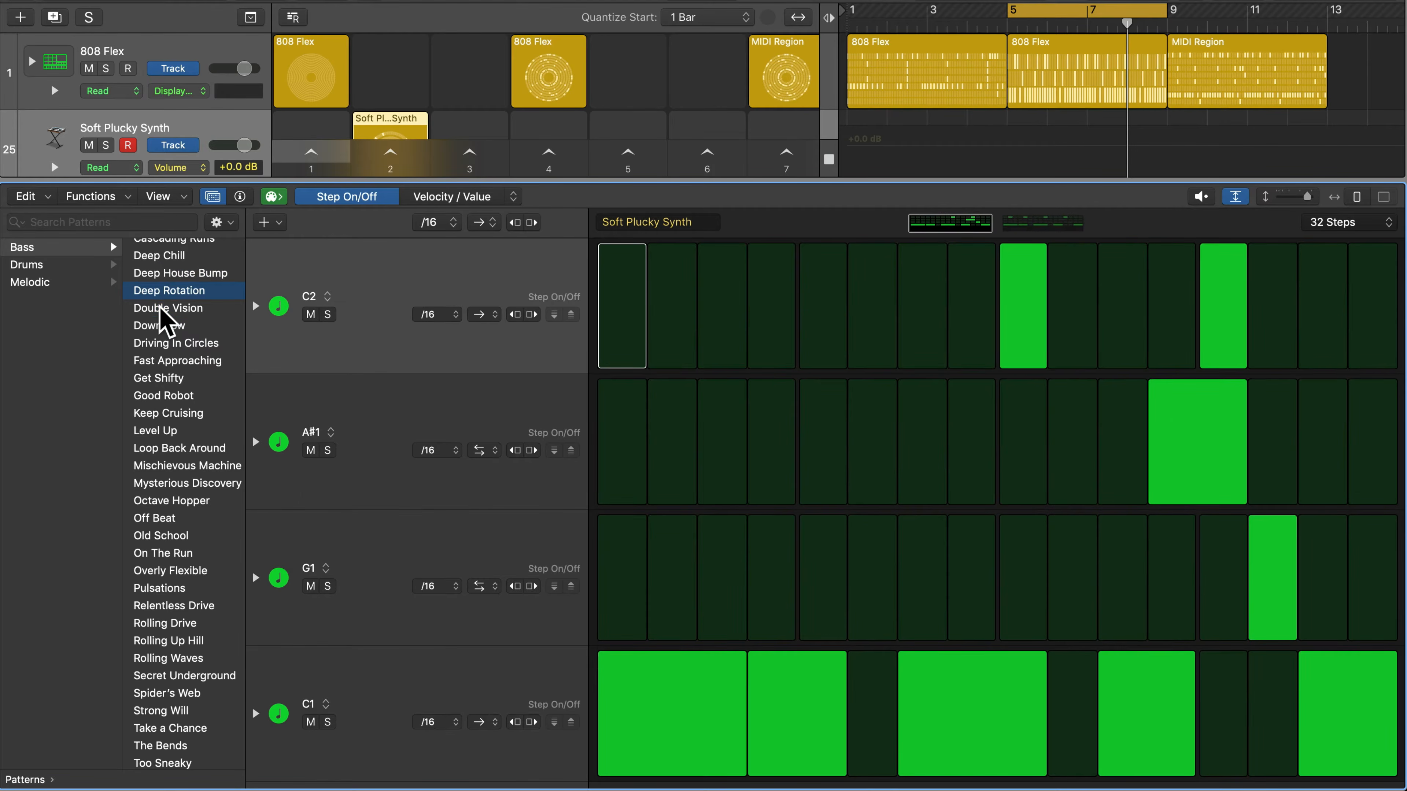
pyautogui.click(161, 308)
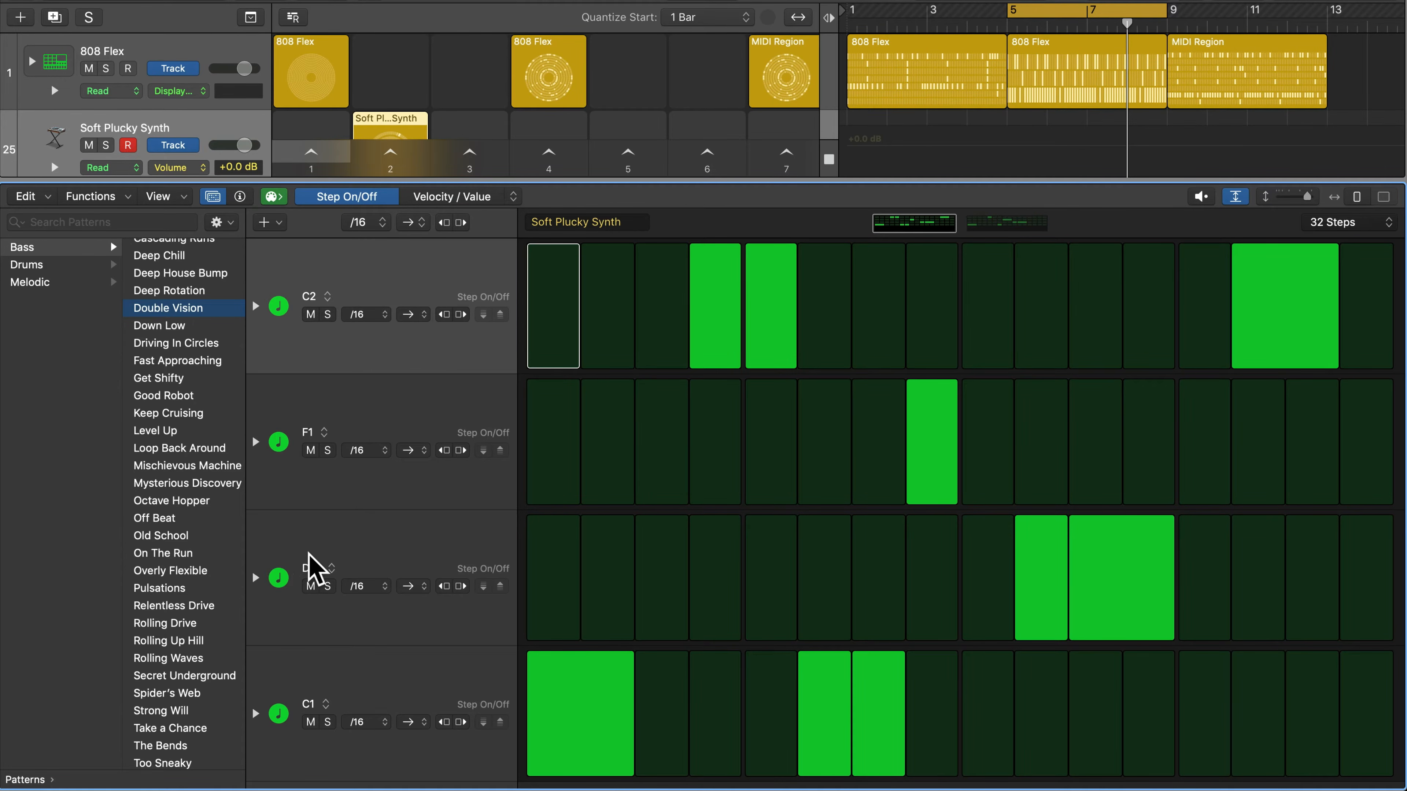
pyautogui.click(162, 326)
pyautogui.click(162, 344)
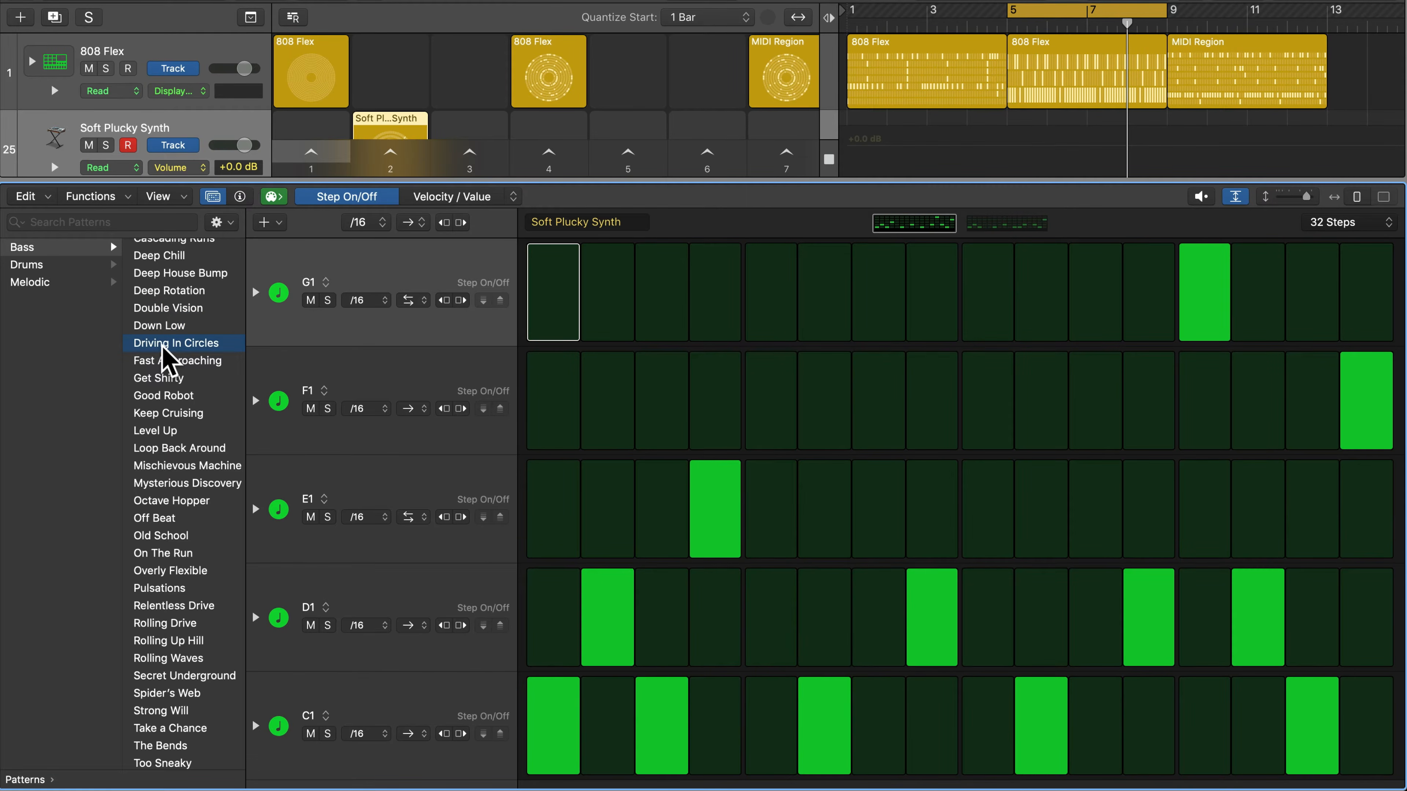
pyautogui.click(164, 378)
pyautogui.click(166, 413)
pyautogui.click(172, 624)
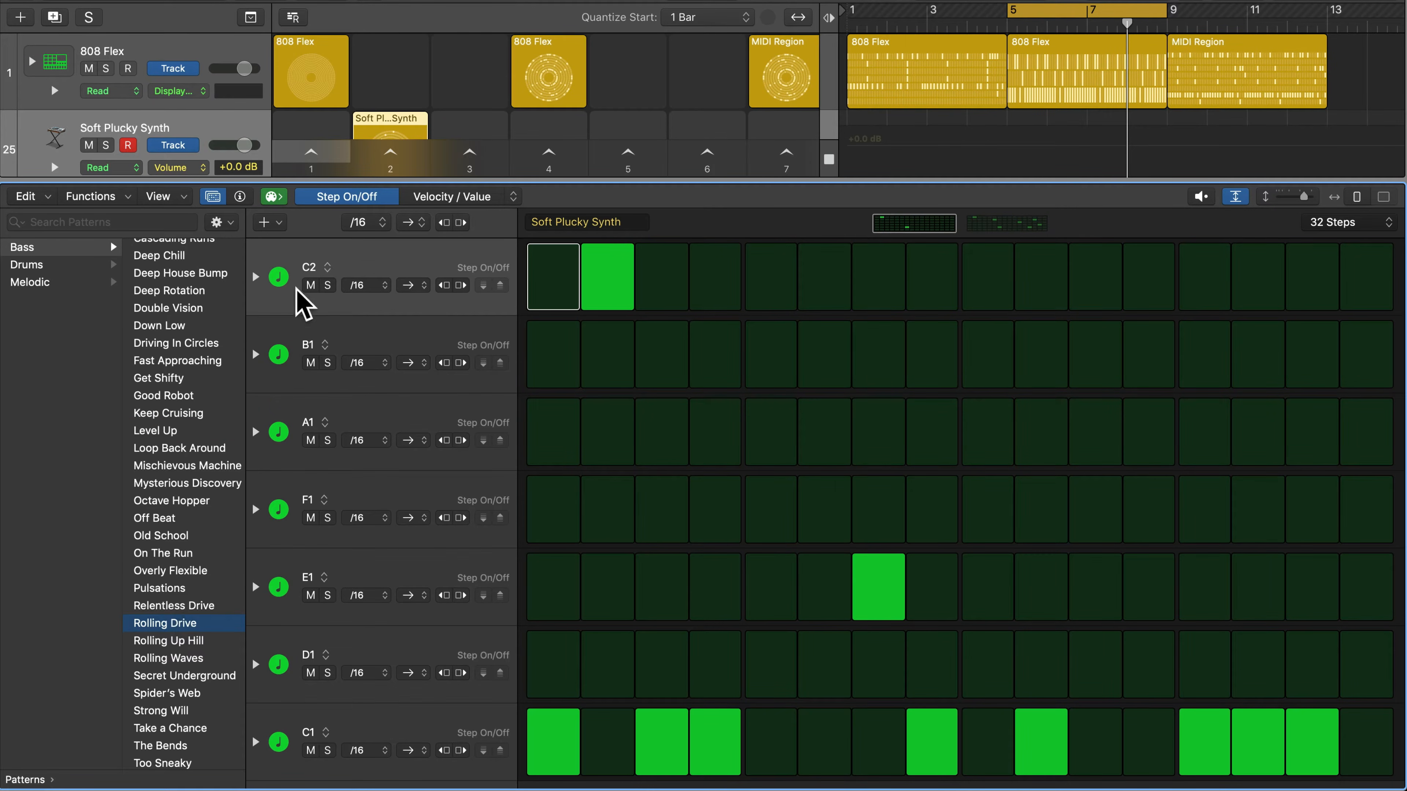
# - Play scene 2 while auditioning Rolling Up Hill to Take a Chance, ending on The Bends
pyautogui.click(383, 161)
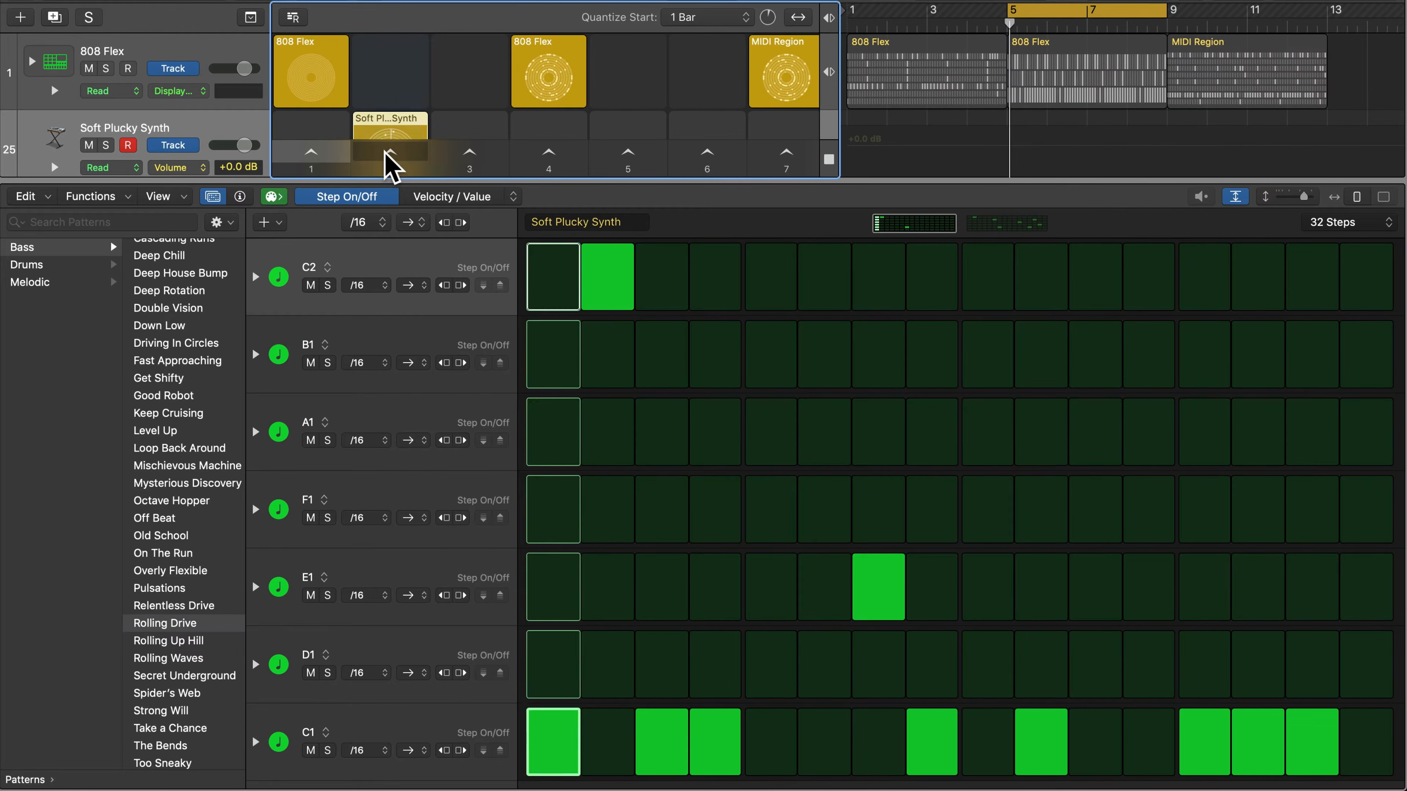
pyautogui.click(168, 642)
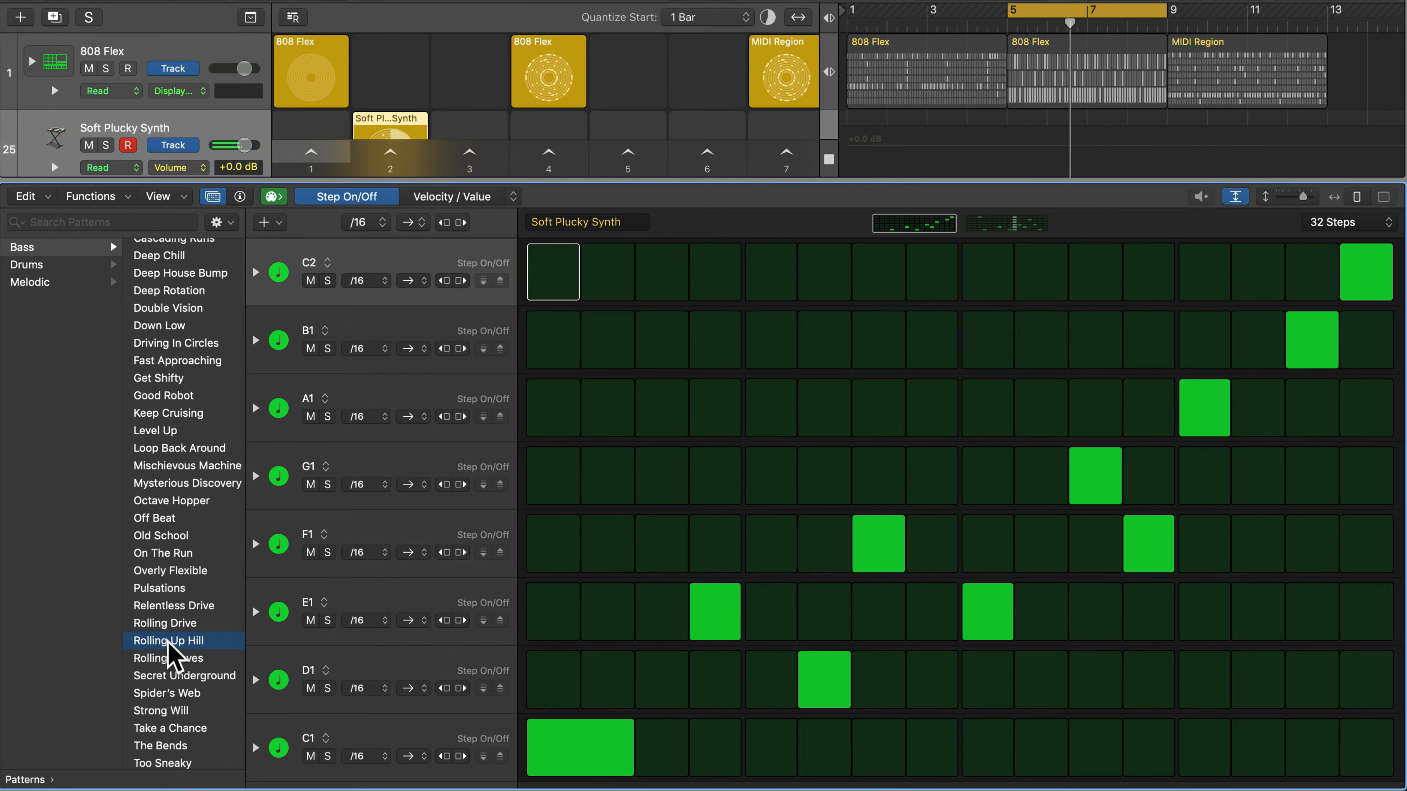
pyautogui.scroll(-1, 168, 645)
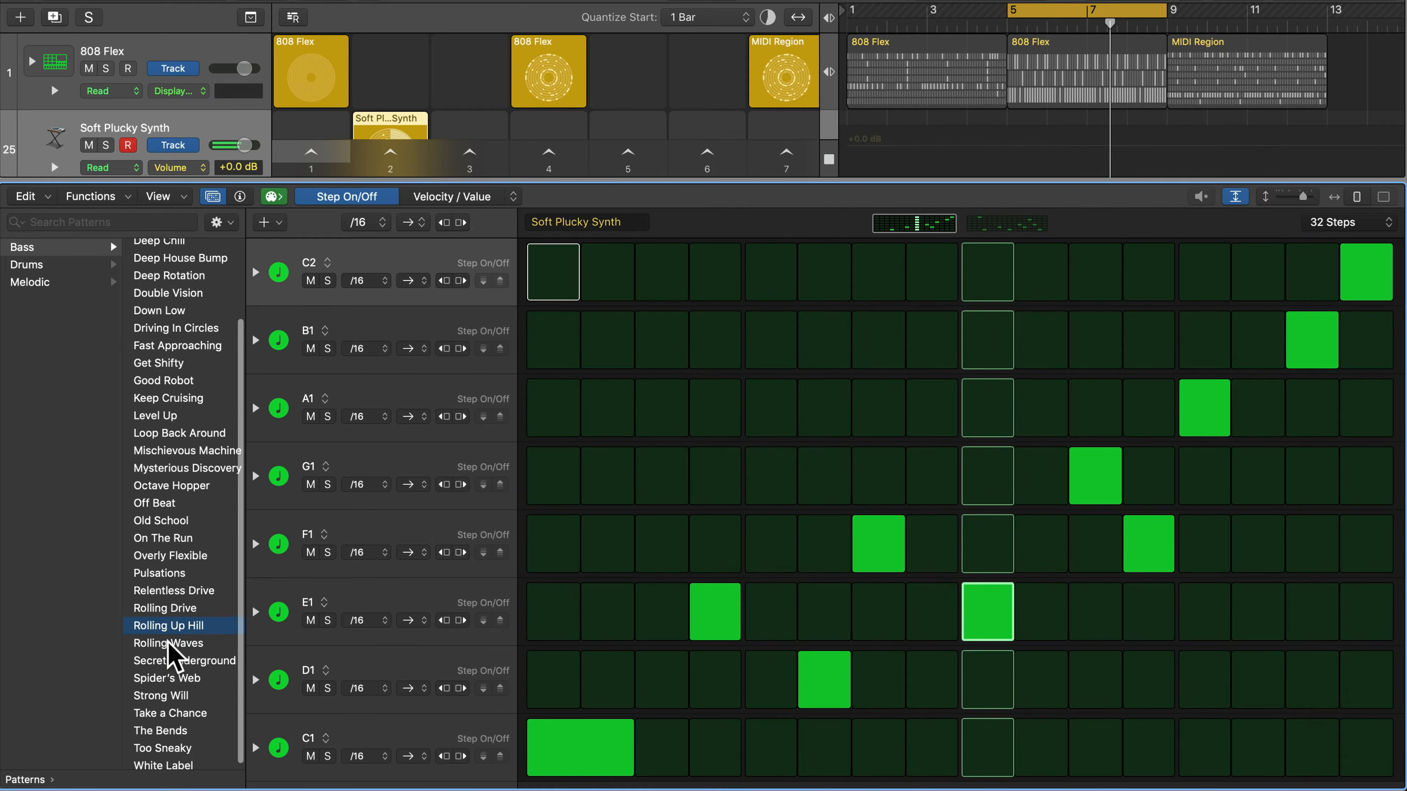
pyautogui.click(168, 643)
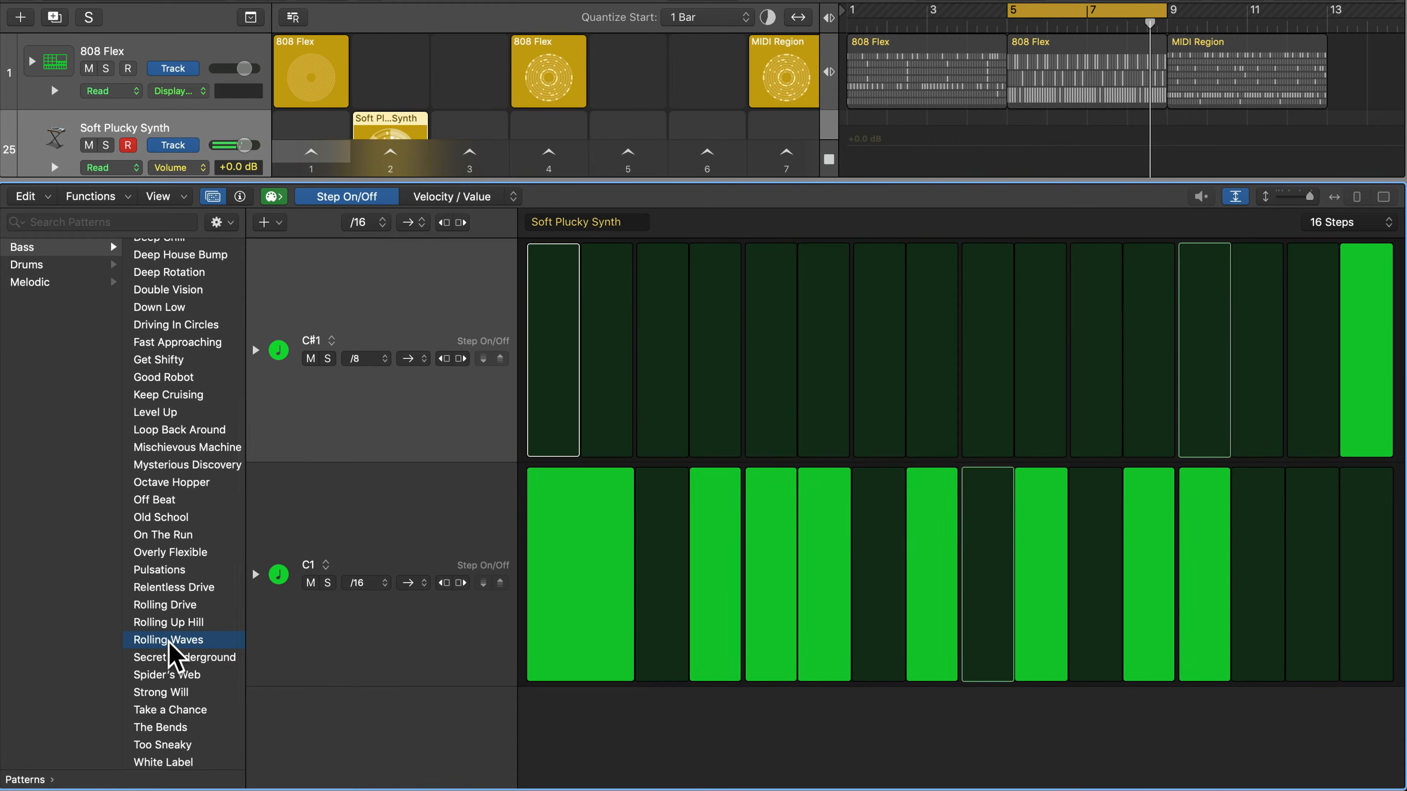
pyautogui.click(169, 660)
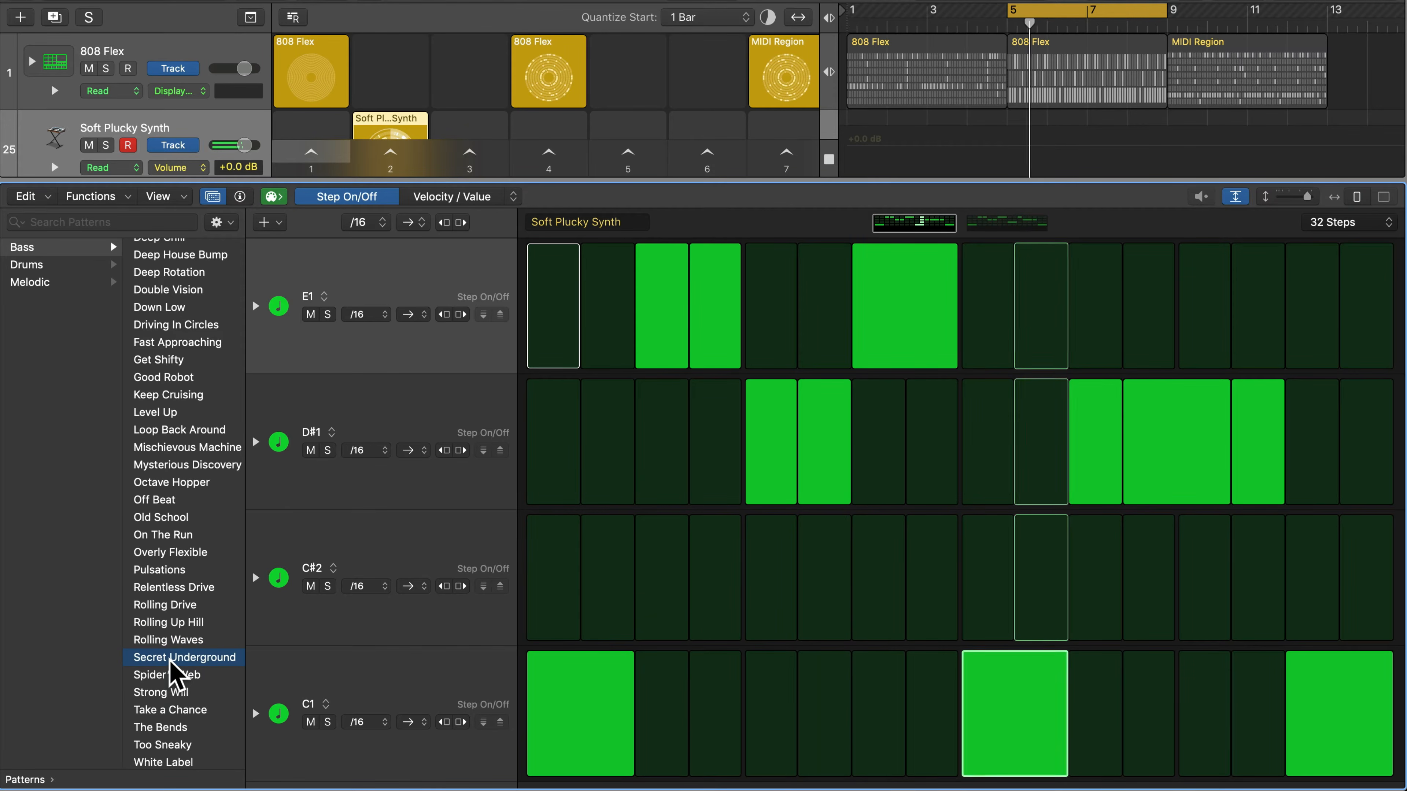
pyautogui.click(164, 676)
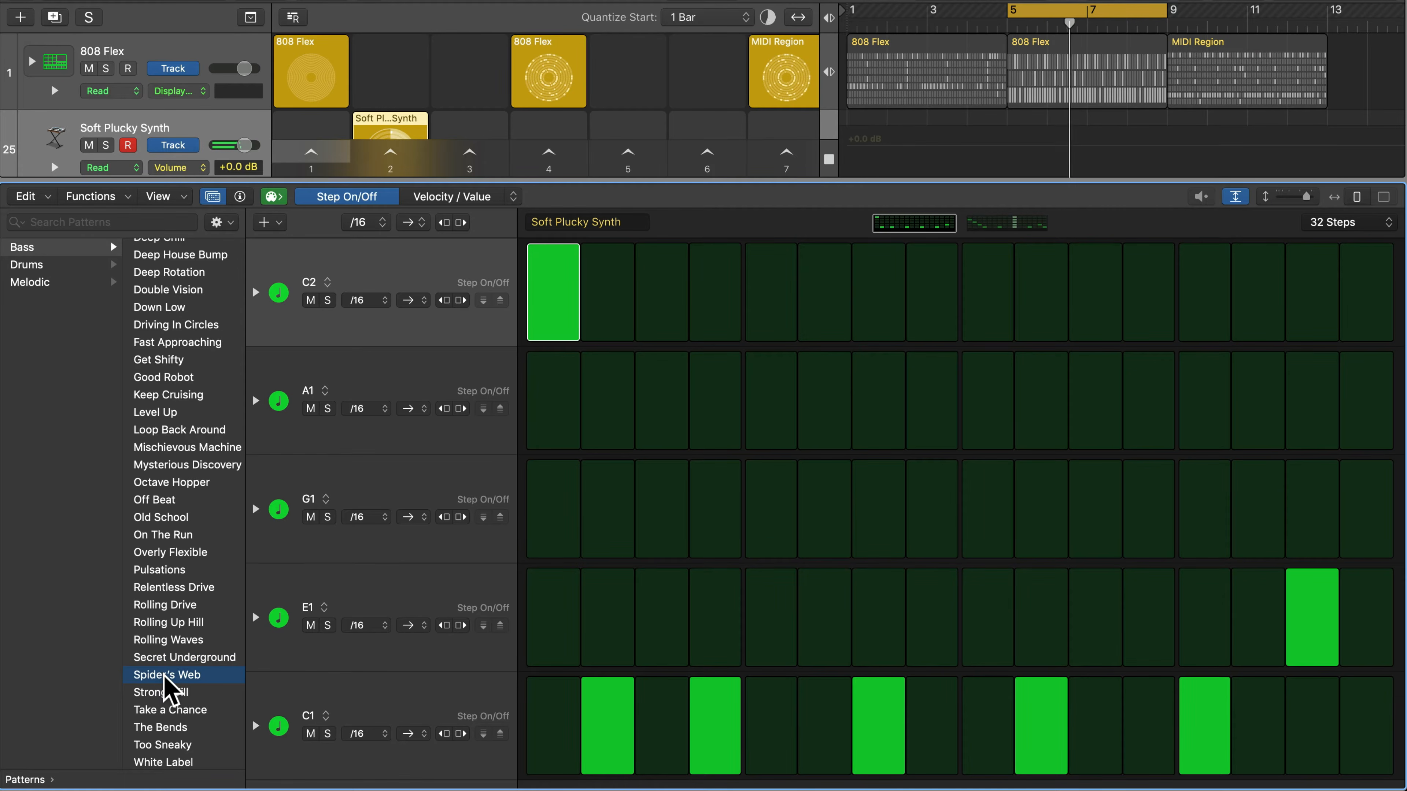
pyautogui.click(167, 712)
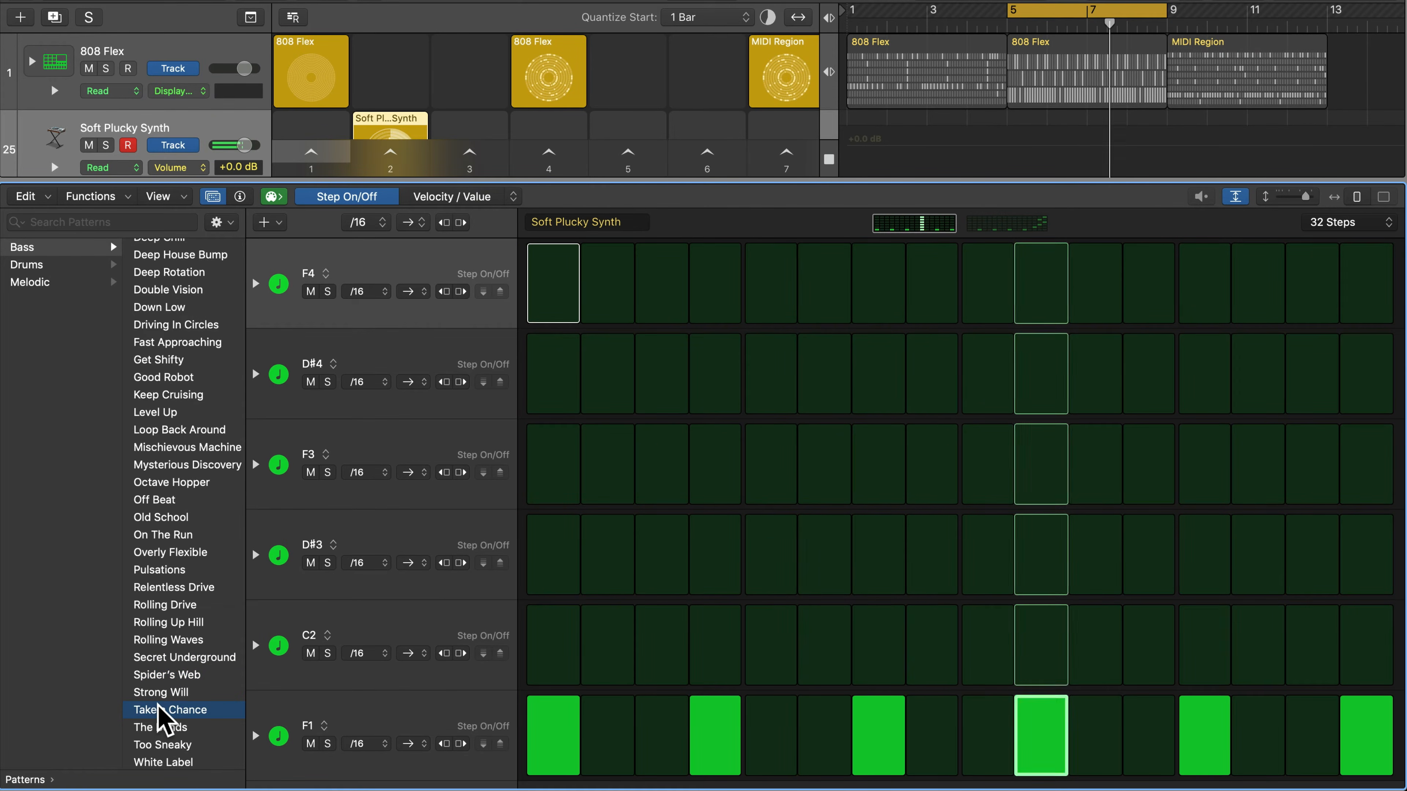
pyautogui.click(162, 726)
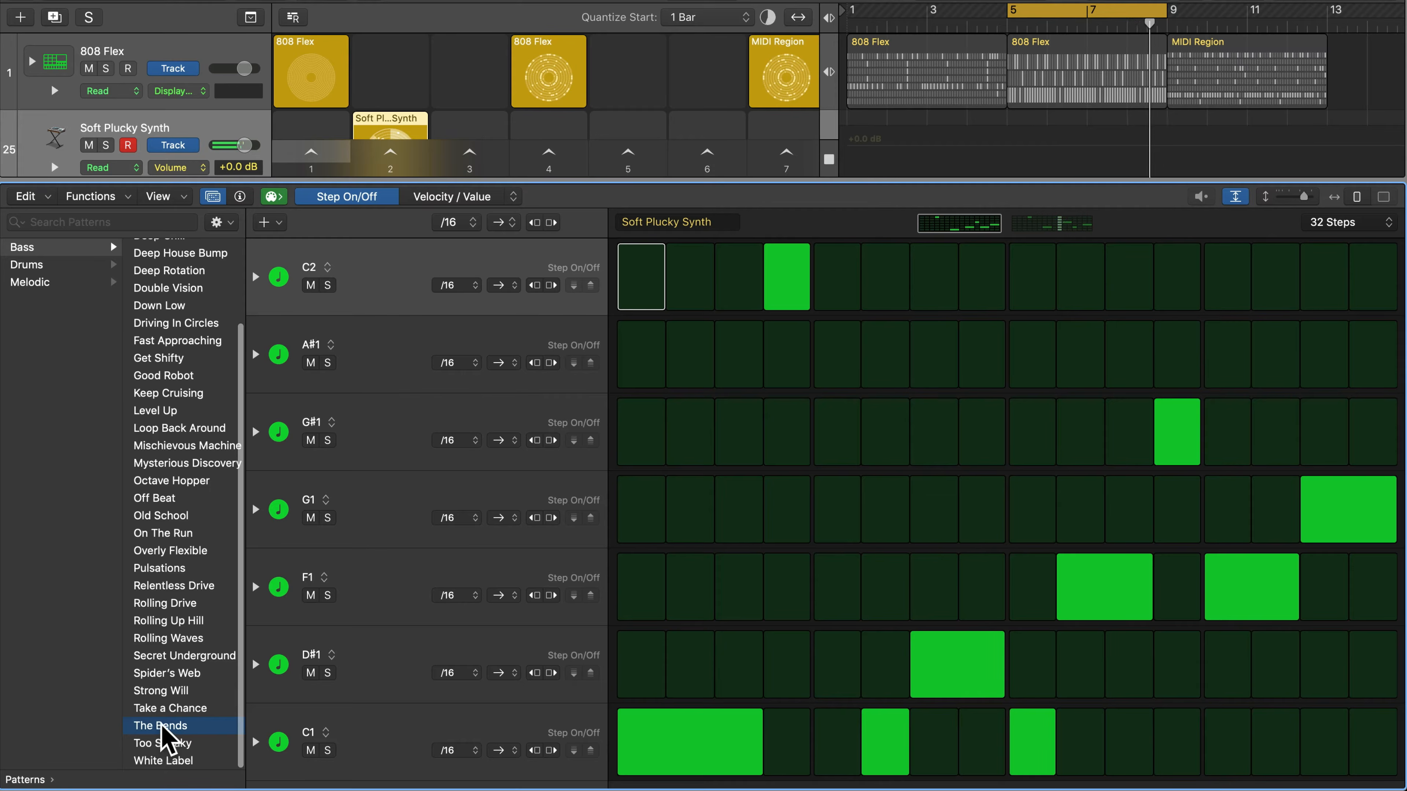
pyautogui.scroll(4, 166, 737)
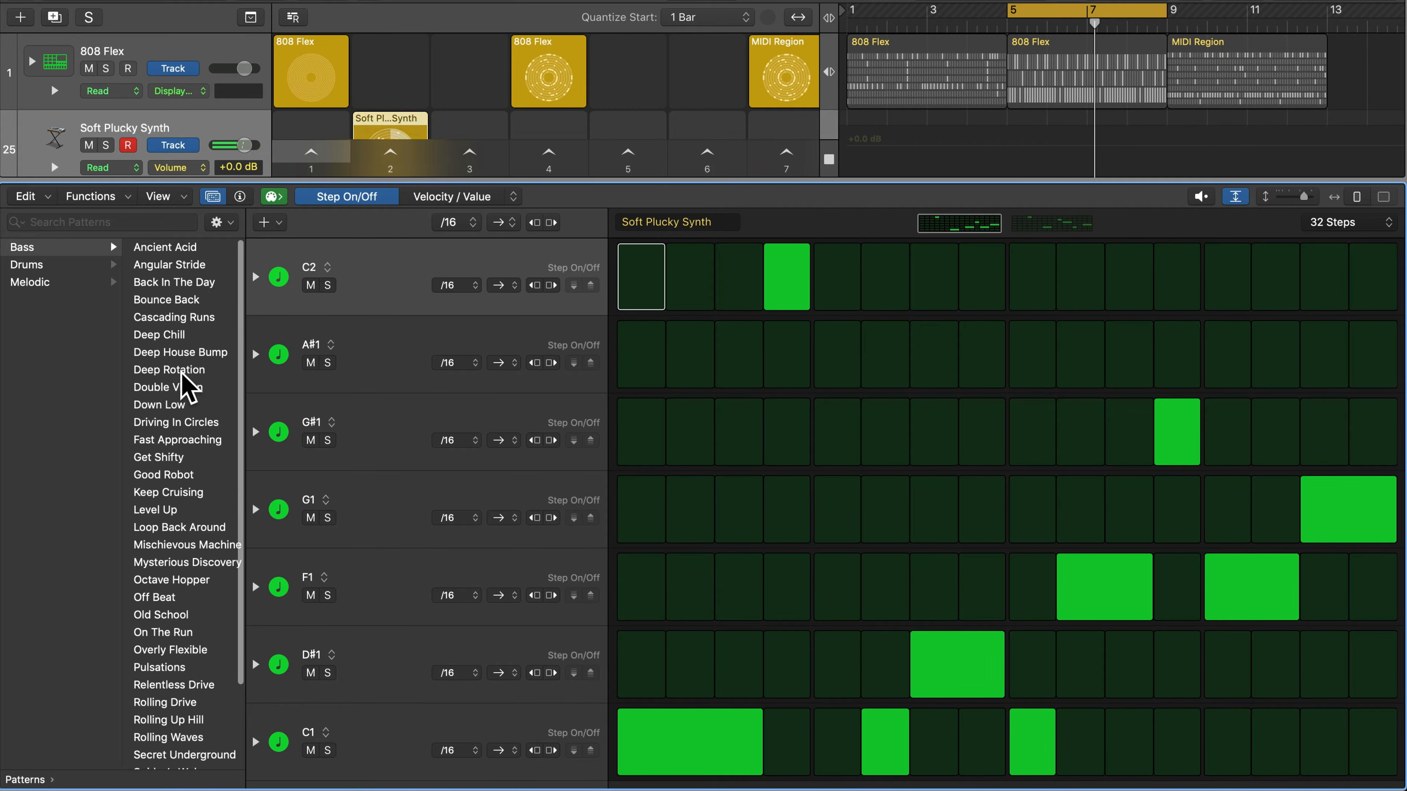
# - Audition Melodic patterns from 1800s Improvisation through Minimal Method on the Soft Plucky Synth cell
pyautogui.click(46, 282)
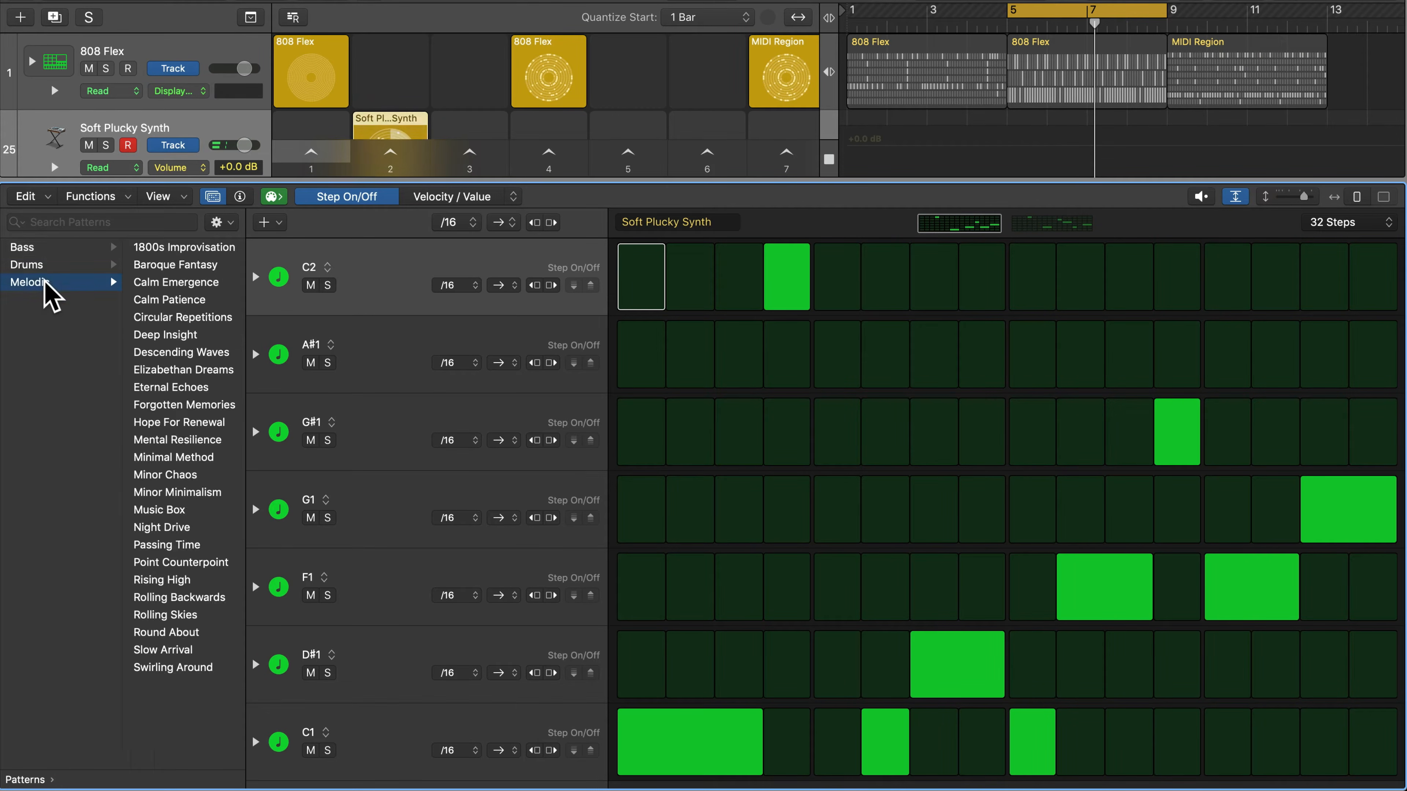
pyautogui.click(181, 247)
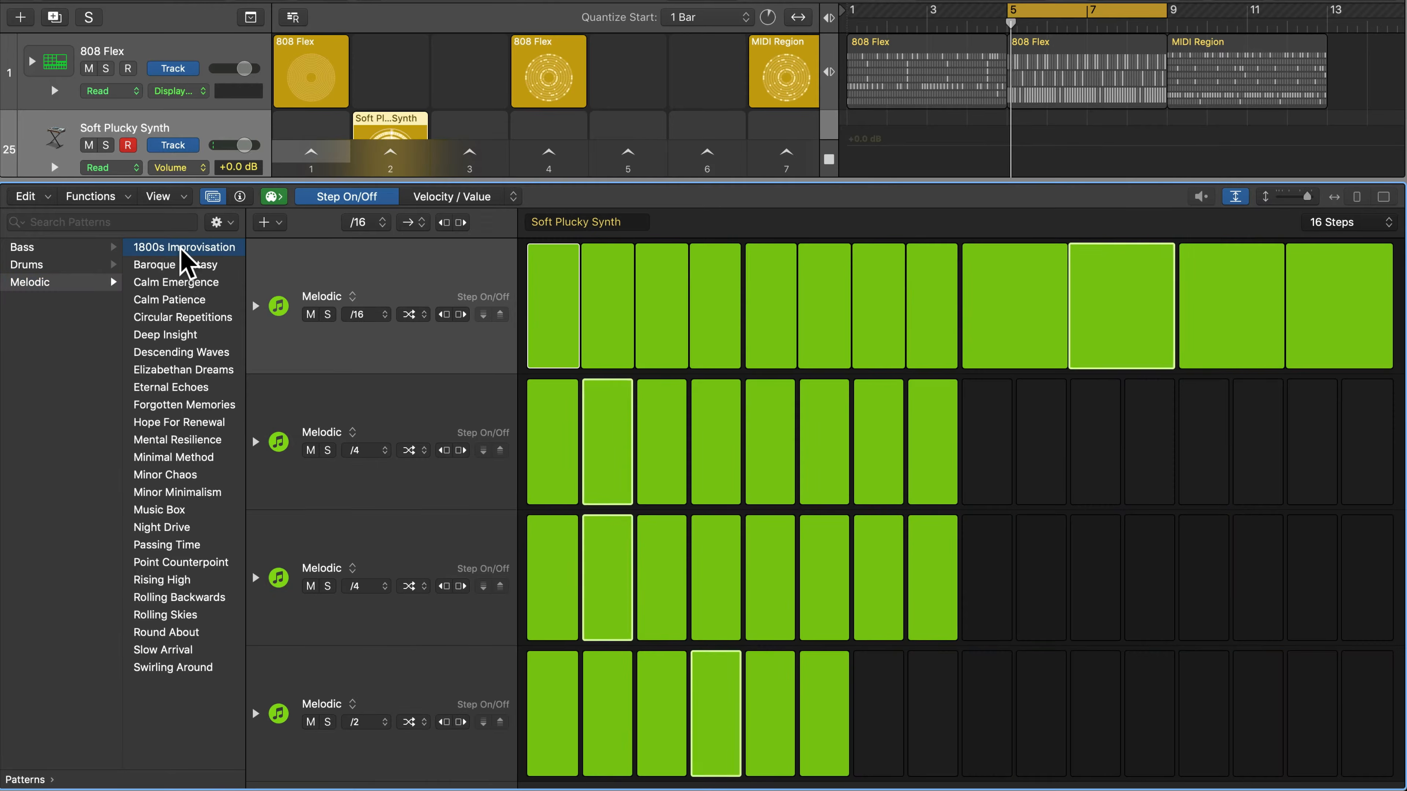
pyautogui.click(182, 264)
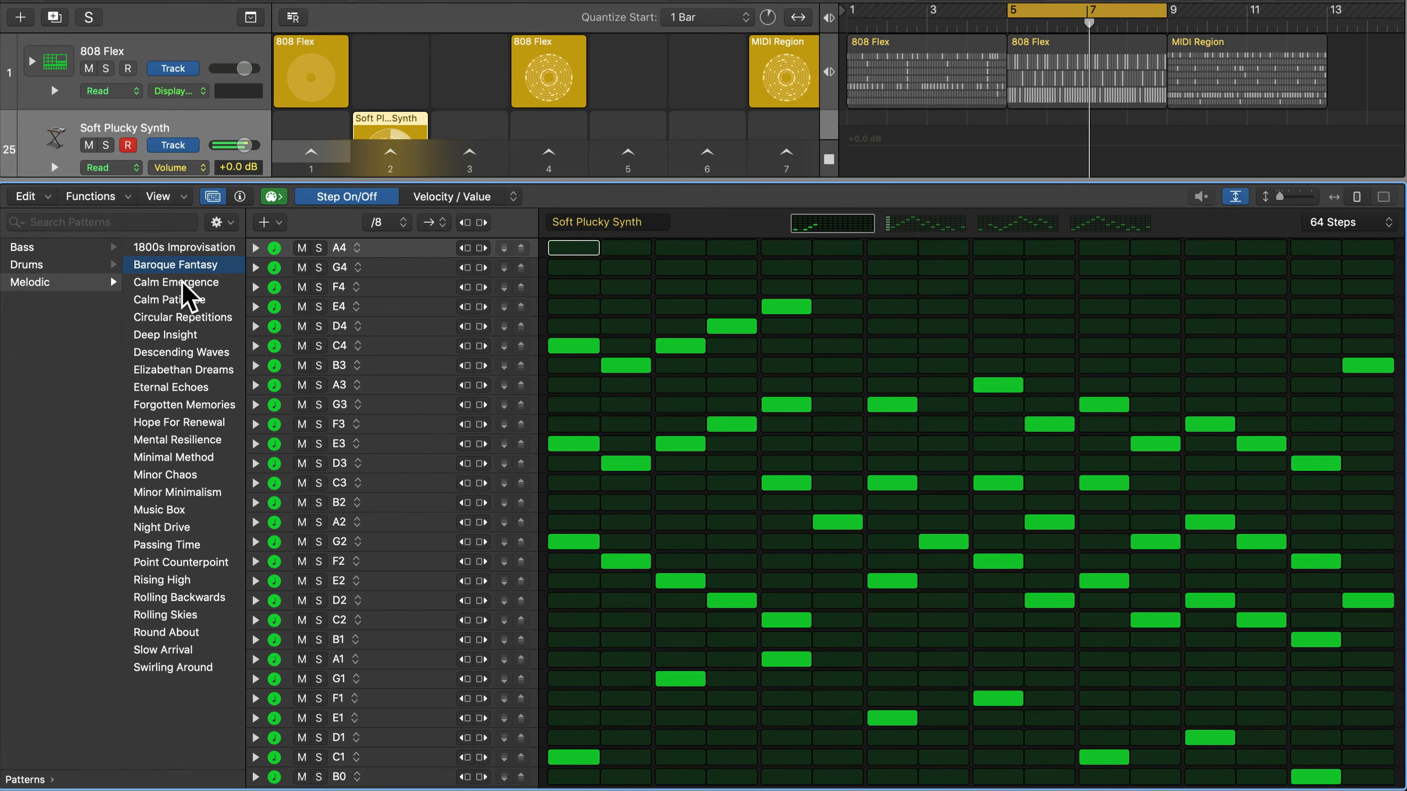
pyautogui.click(182, 283)
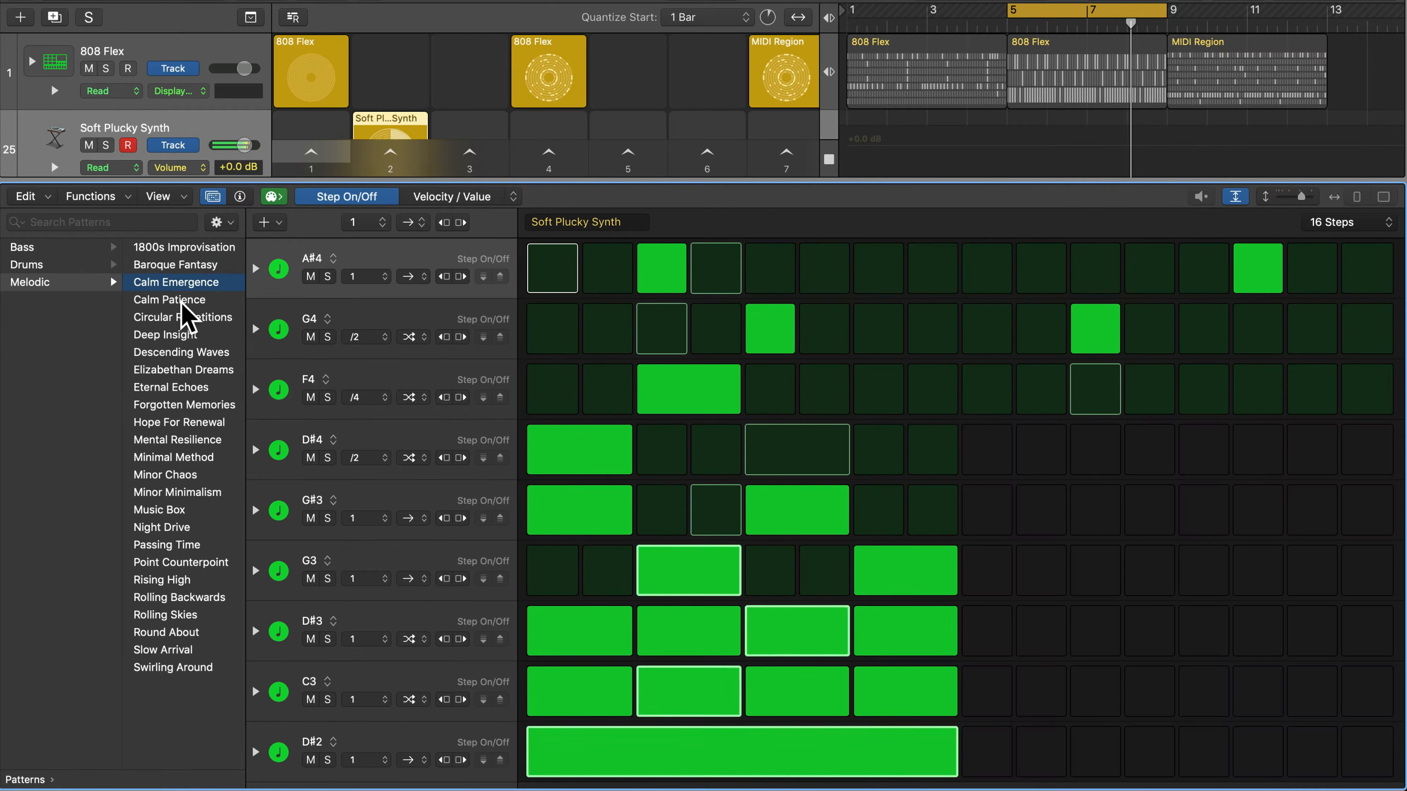
pyautogui.click(177, 300)
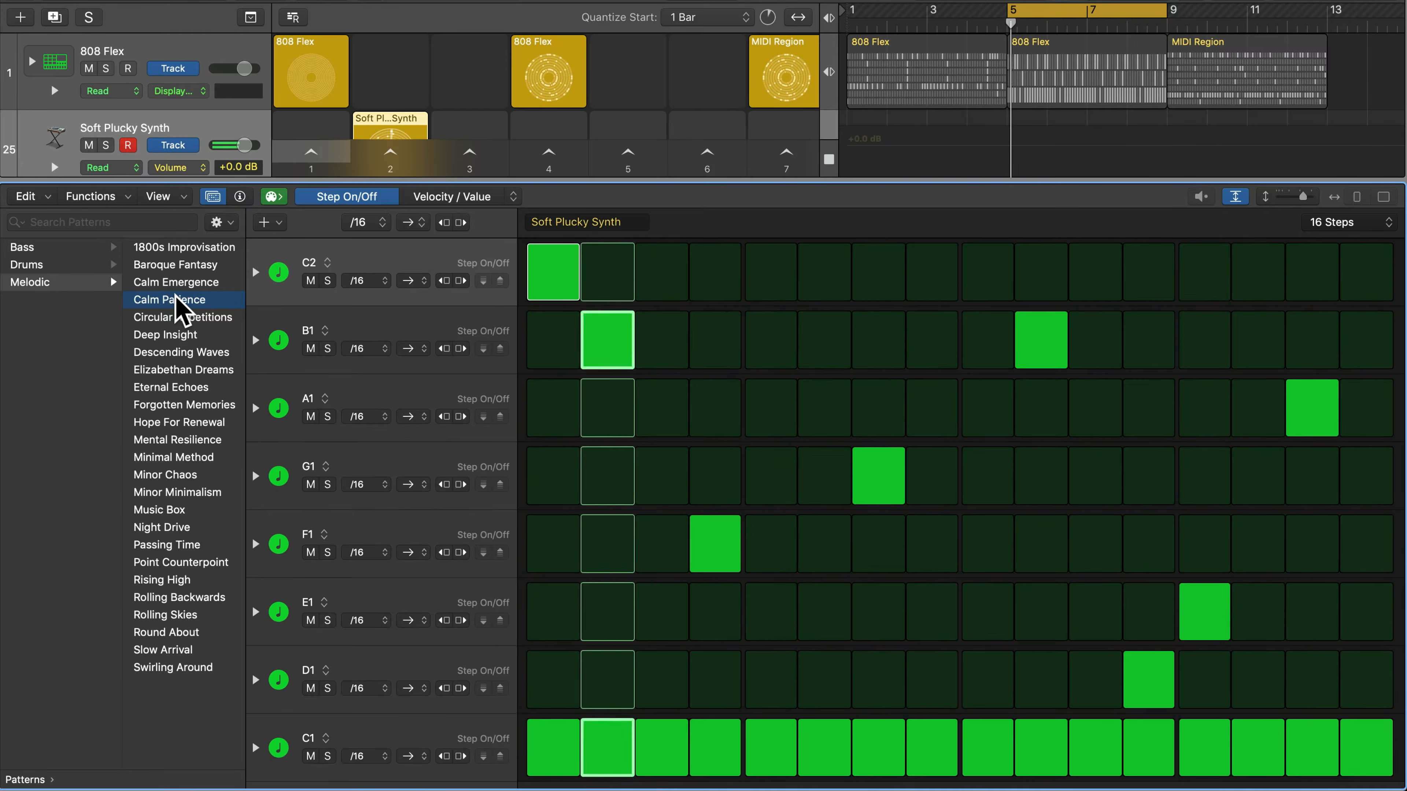
pyautogui.click(180, 318)
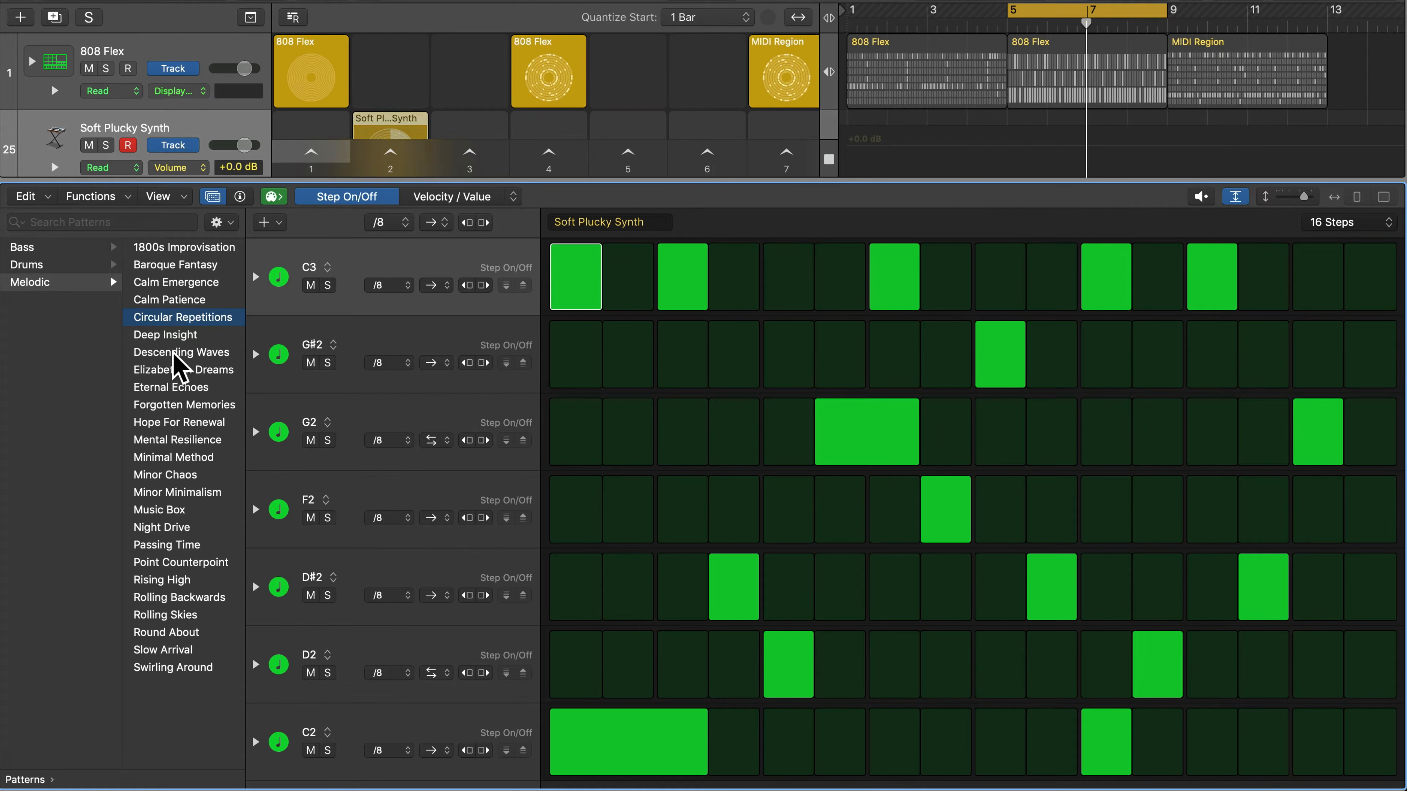
pyautogui.click(169, 336)
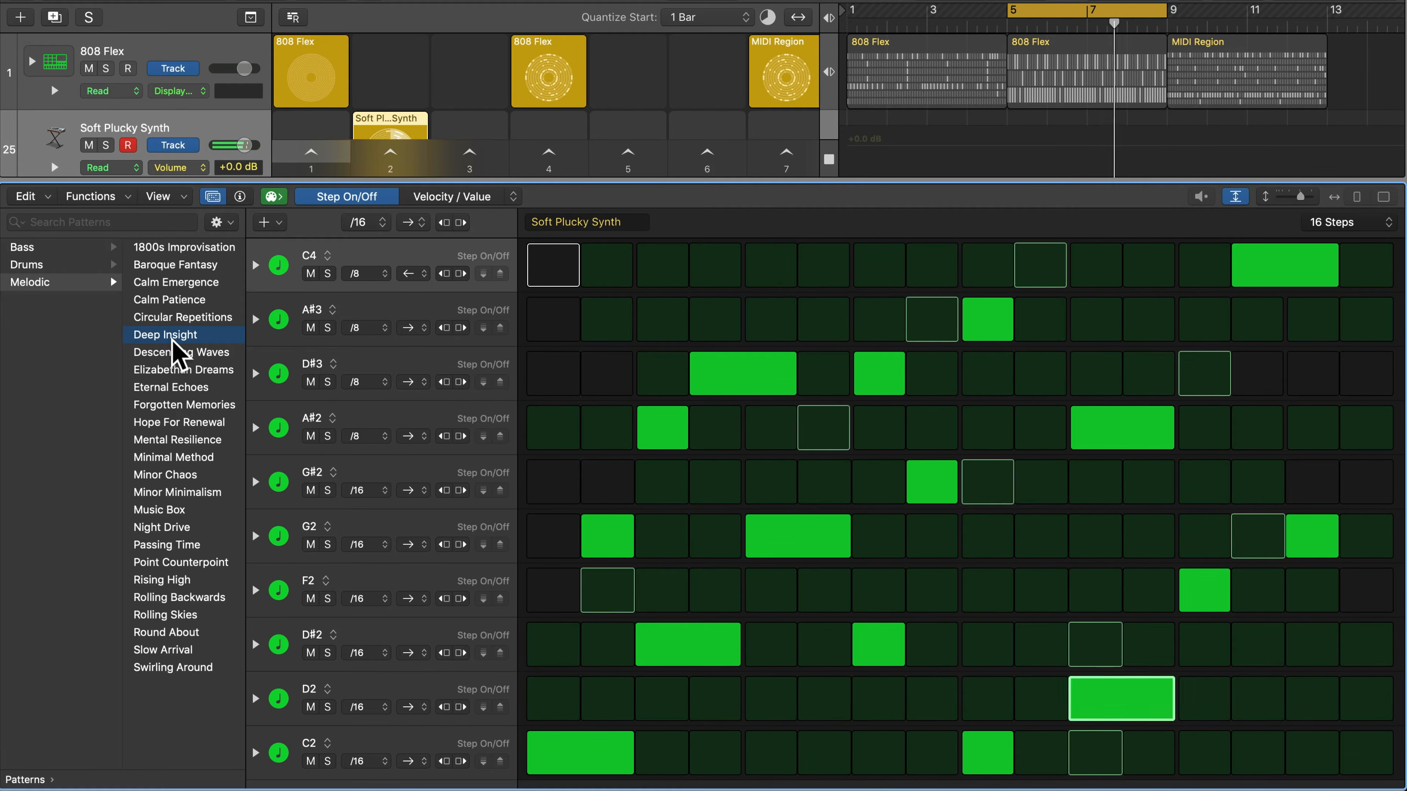
pyautogui.click(174, 353)
pyautogui.click(179, 370)
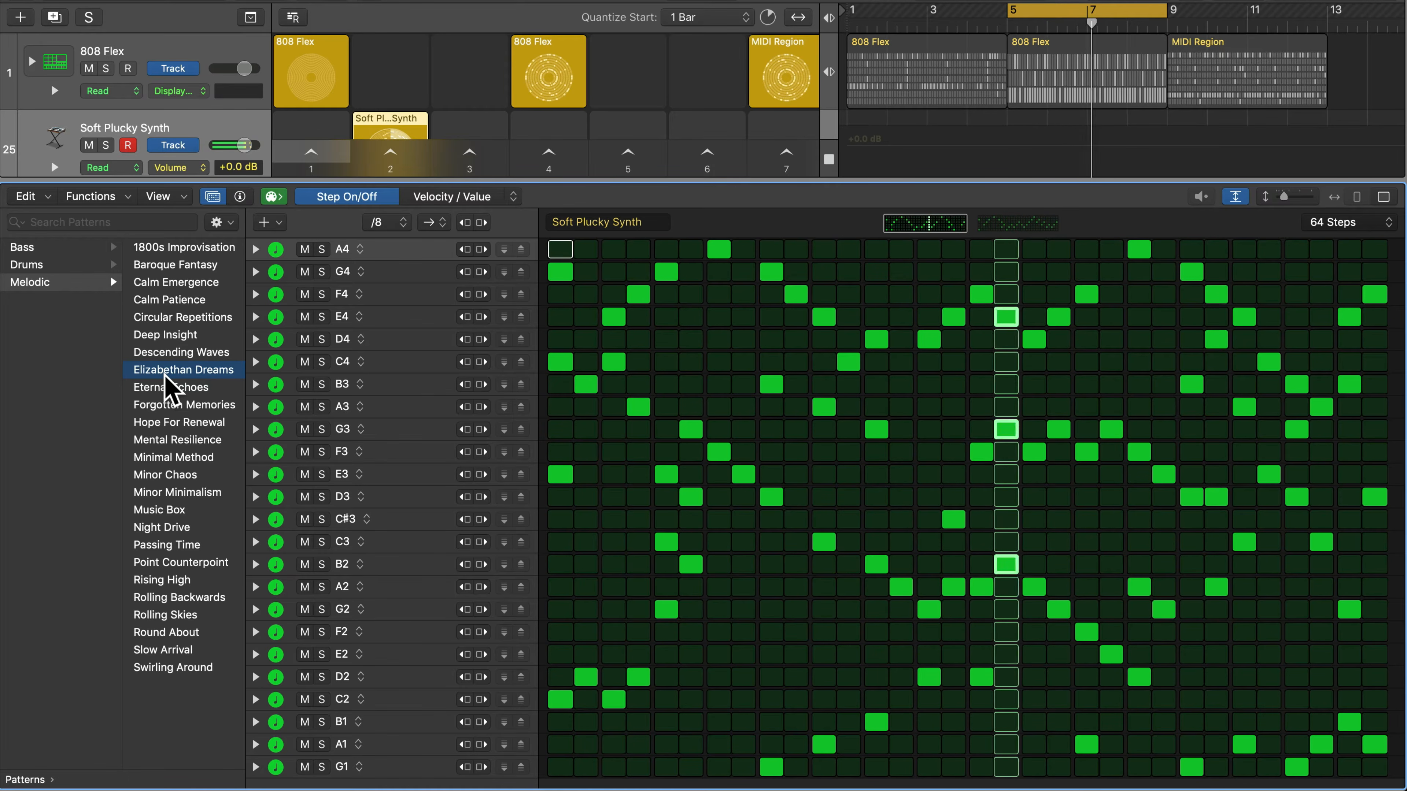
pyautogui.click(162, 390)
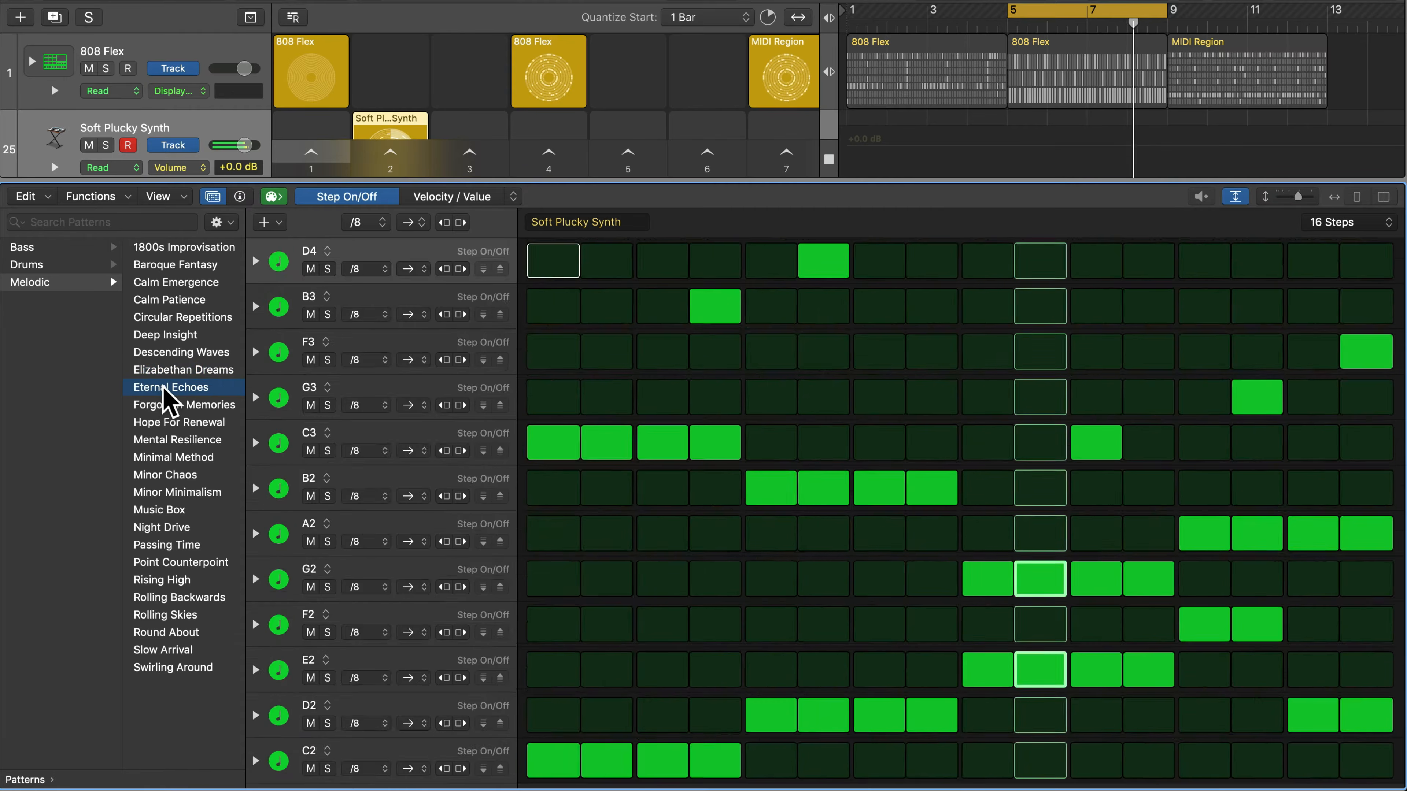
pyautogui.click(161, 406)
pyautogui.click(163, 423)
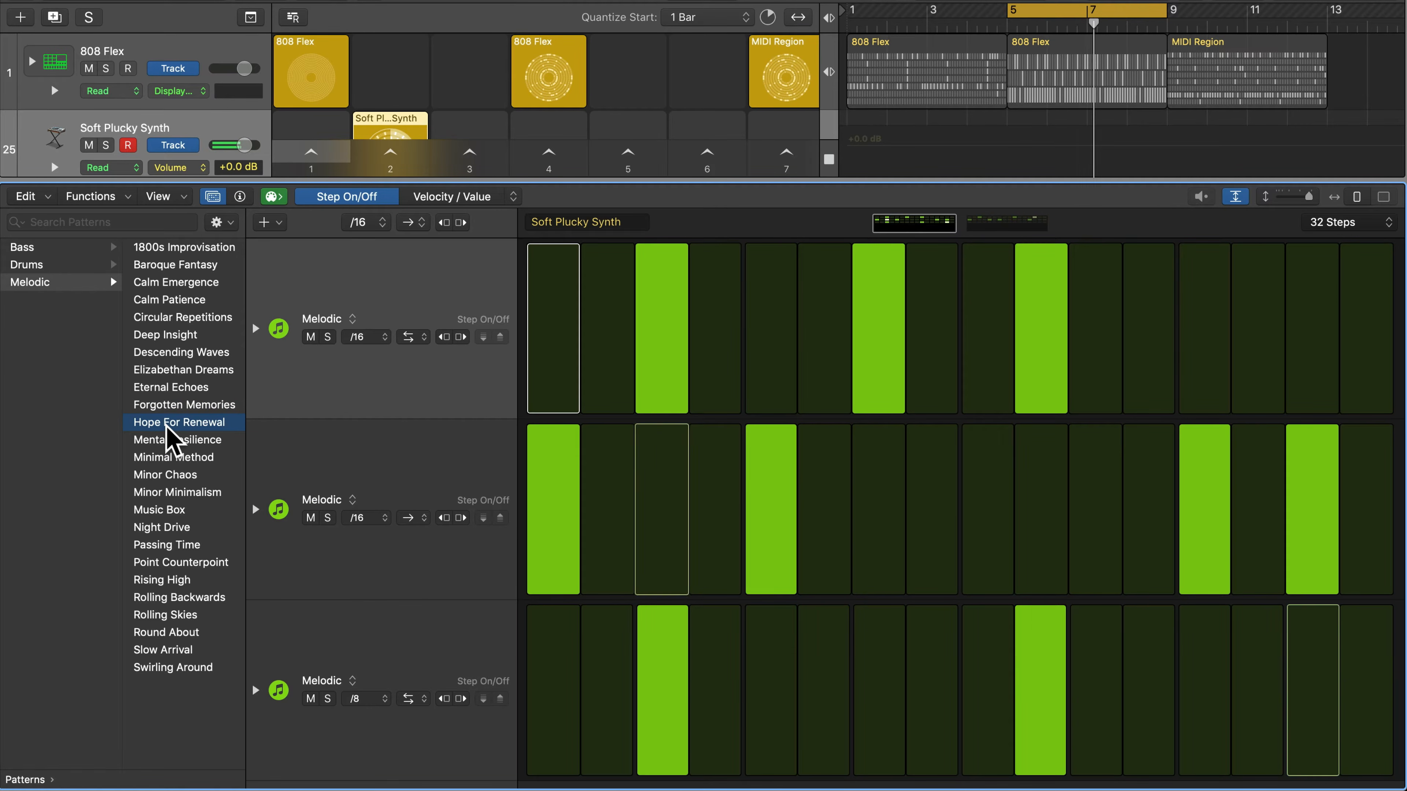
pyautogui.click(161, 441)
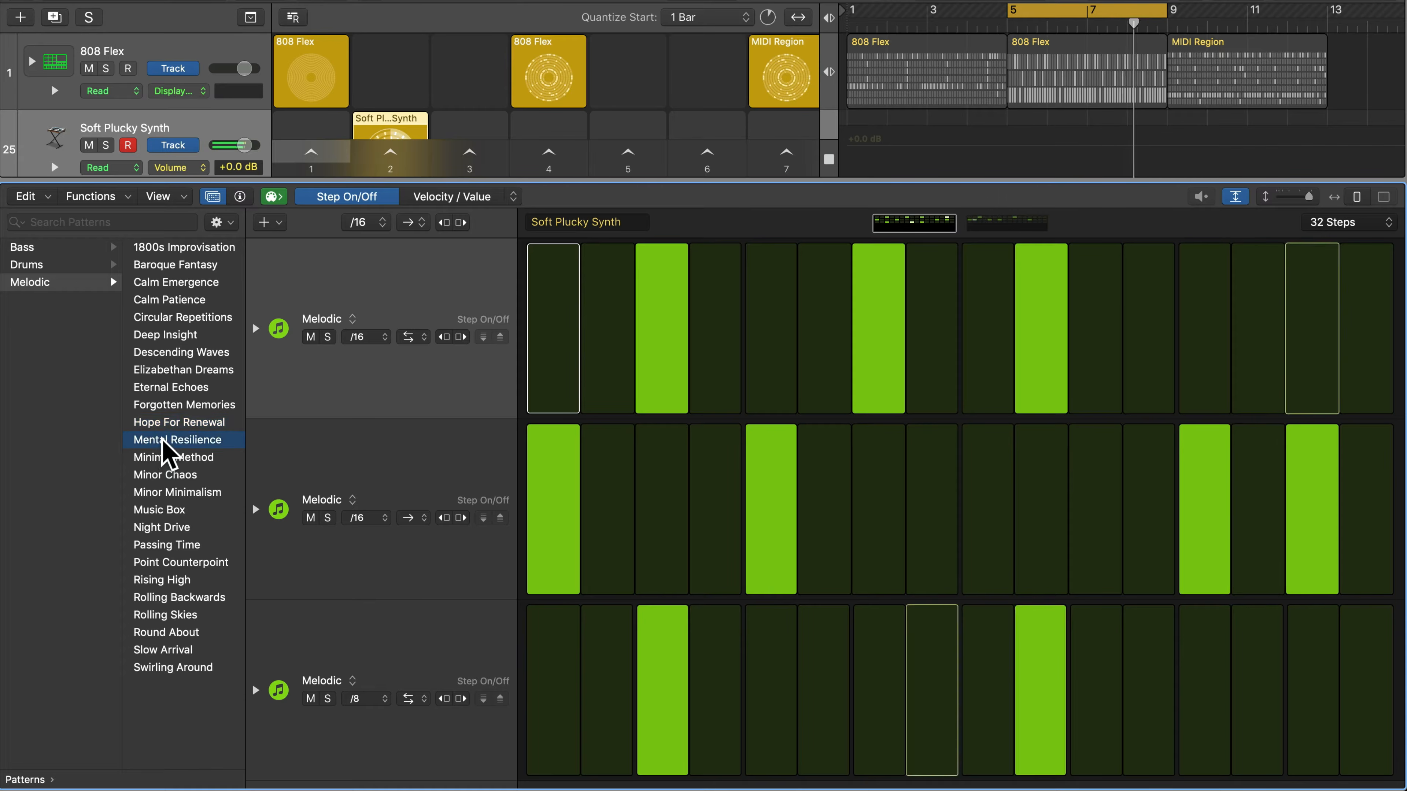
pyautogui.click(163, 458)
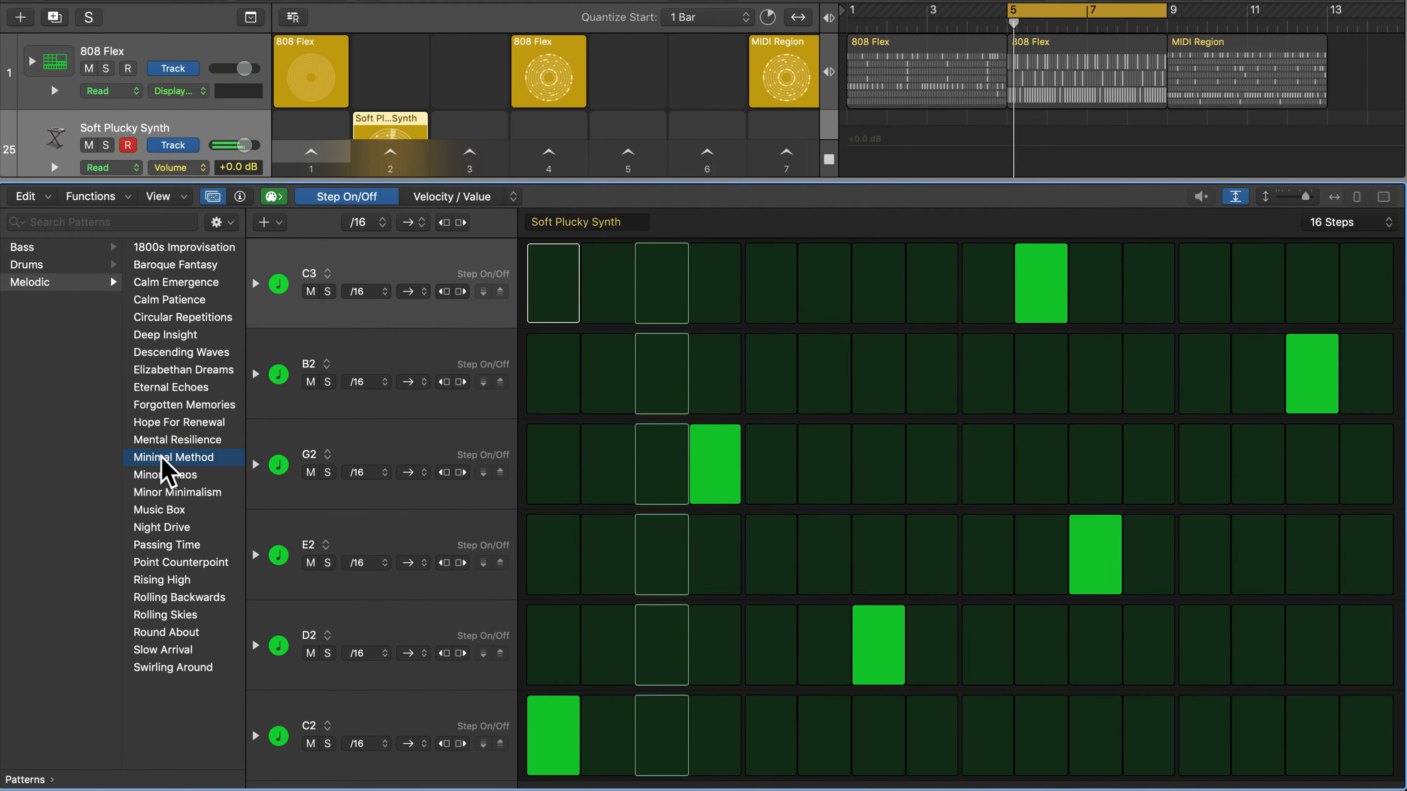
# - Stop playback and choose Minor Minimalism, briefly revisiting Elizabethan Dreams before returning
pyautogui.press('space')
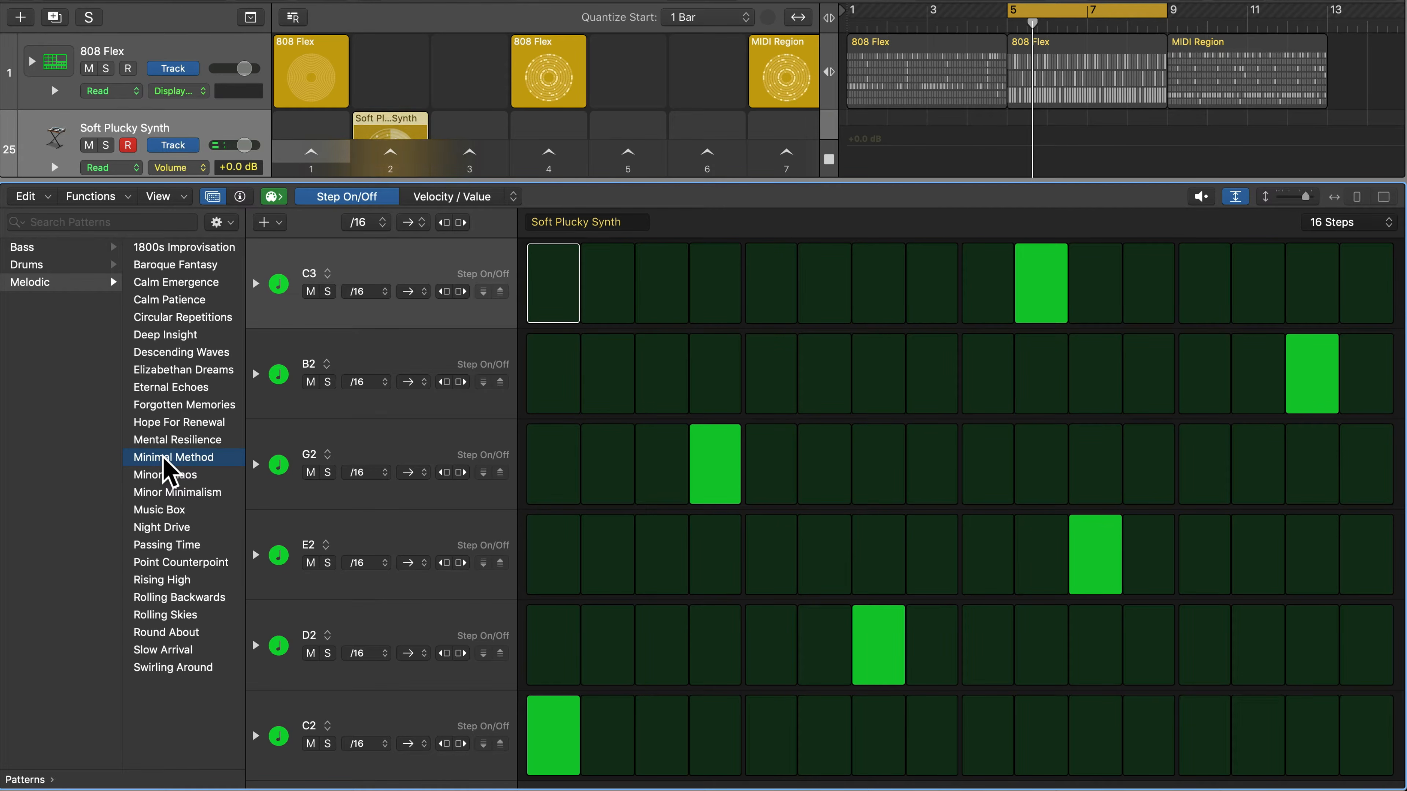
pyautogui.click(158, 492)
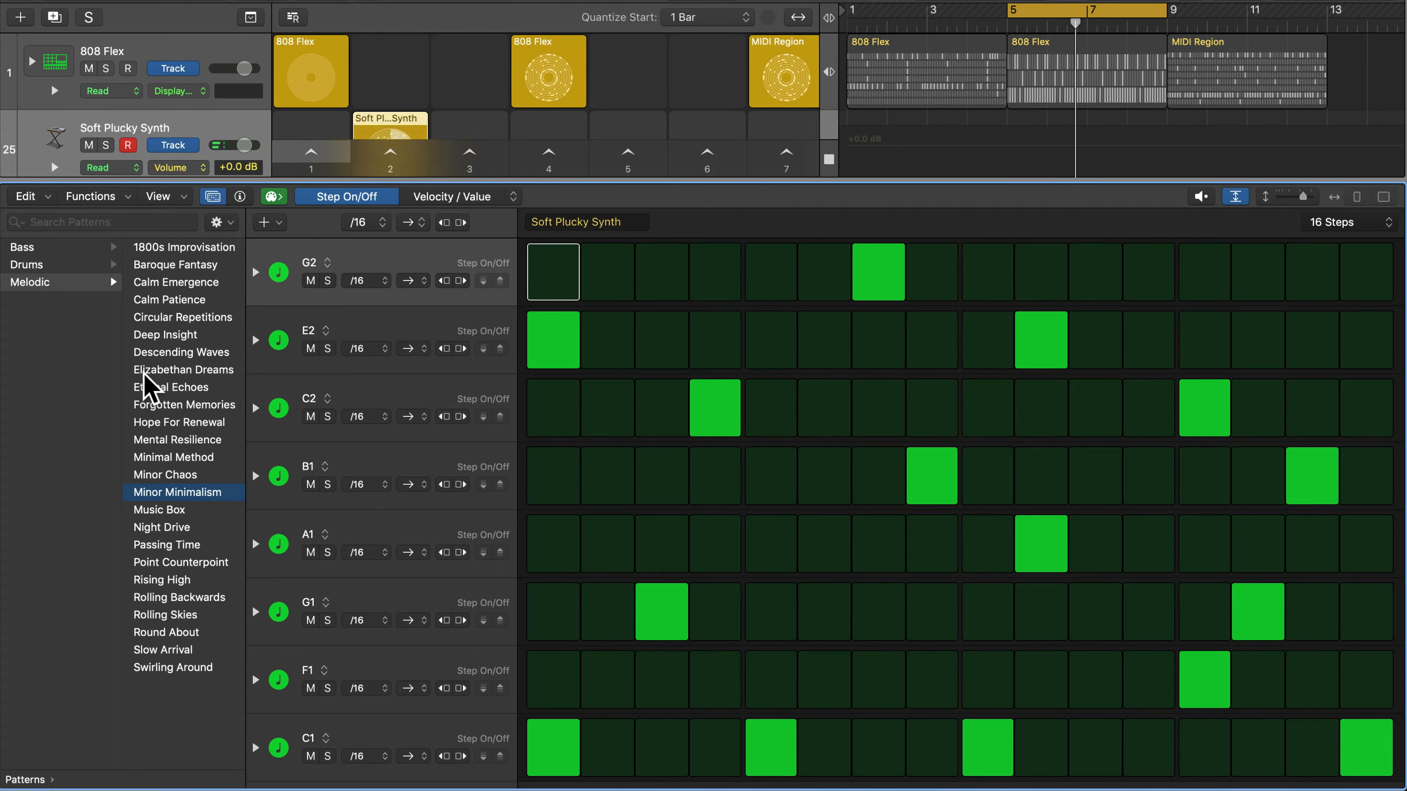
pyautogui.click(162, 371)
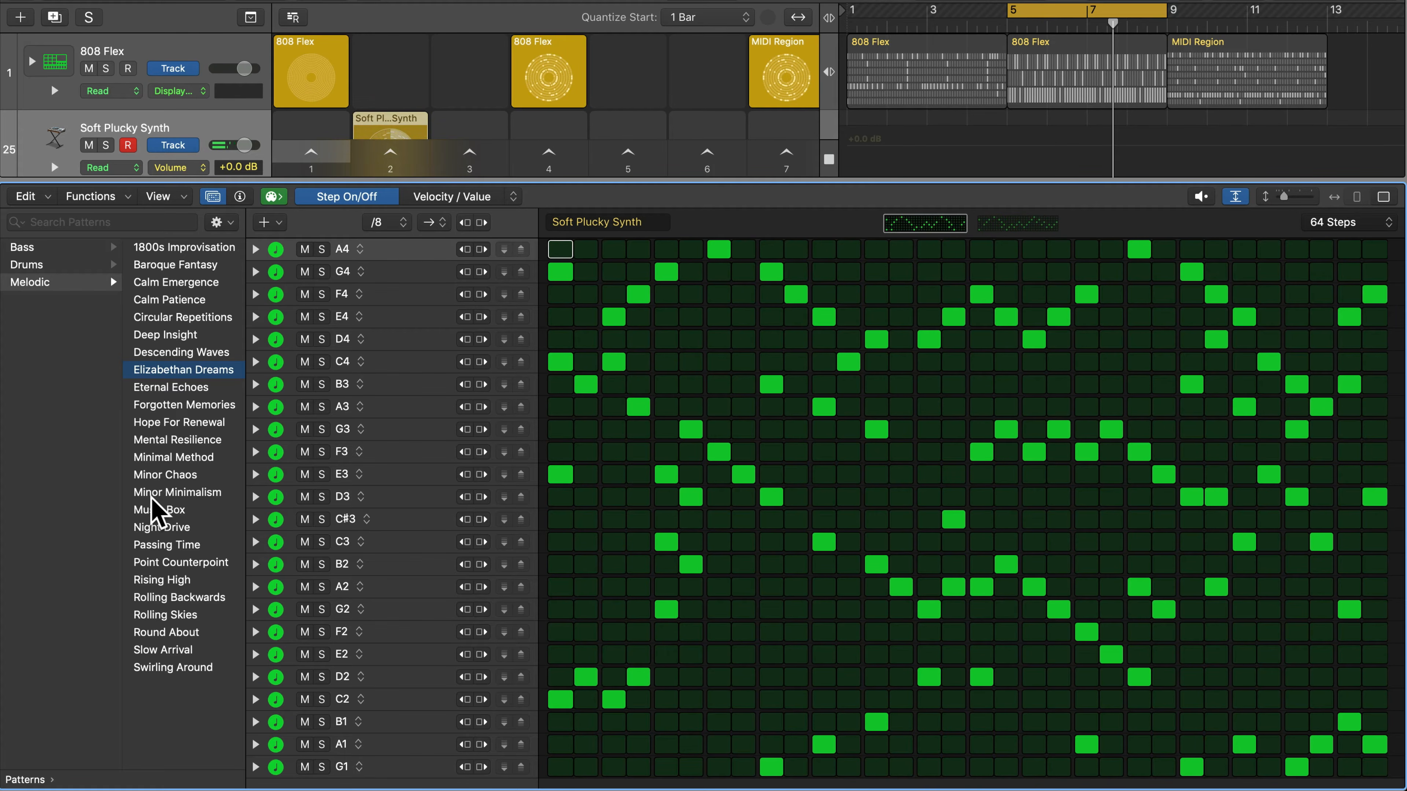
pyautogui.click(168, 493)
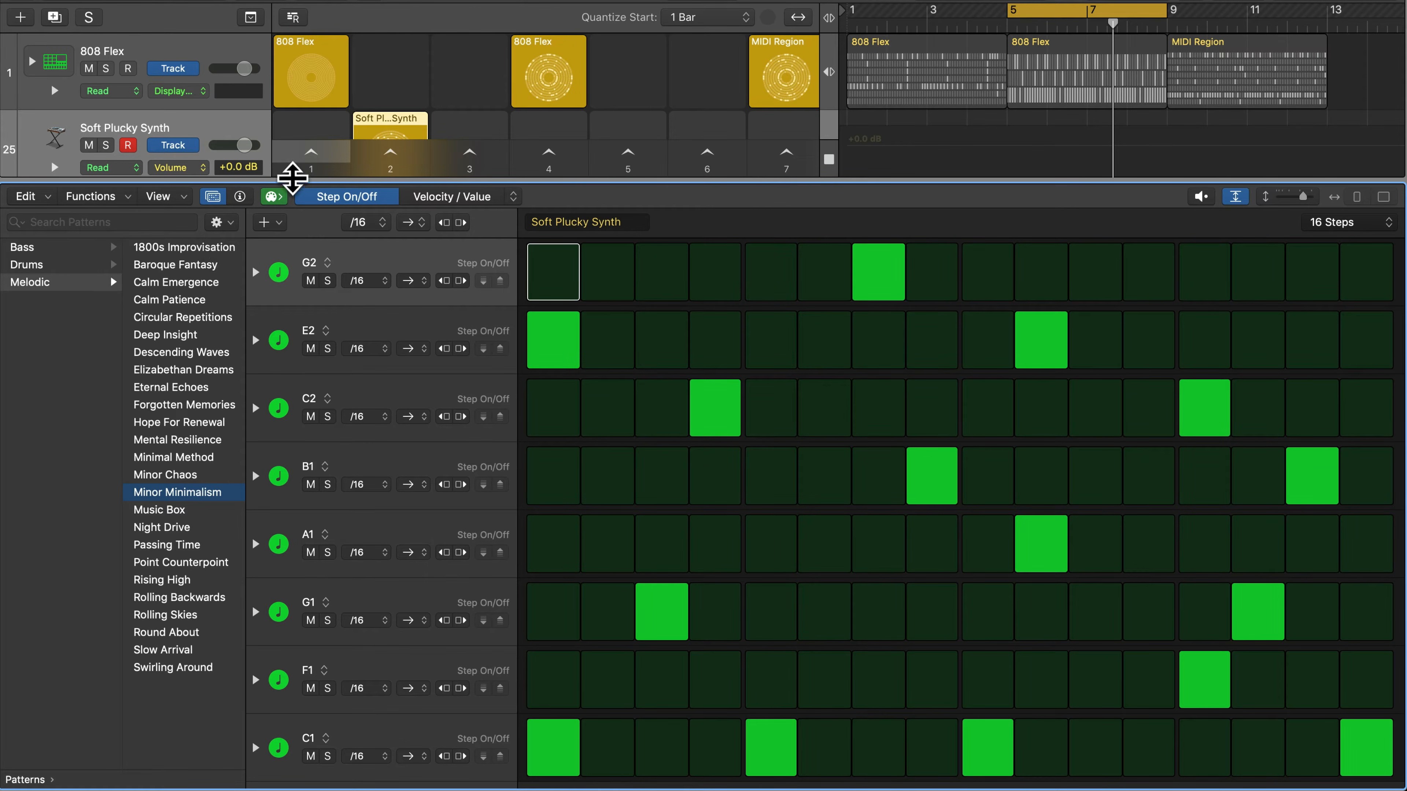
# - Switch the Step Sequencer rows to compact height and drag the divider down to enlarge the tracks area
pyautogui.click(1235, 197)
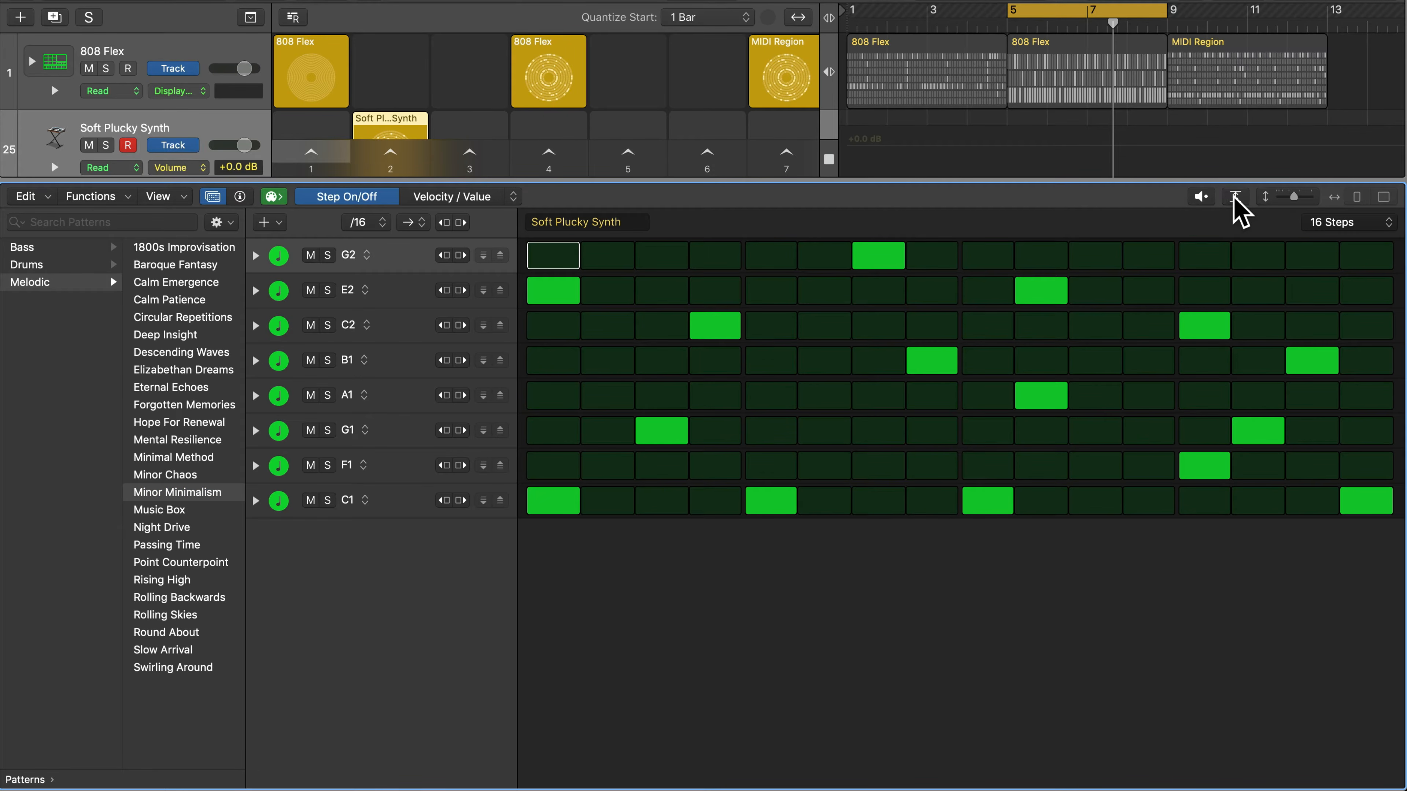
pyautogui.moveTo(1228, 182); pyautogui.dragTo(1261, 441)
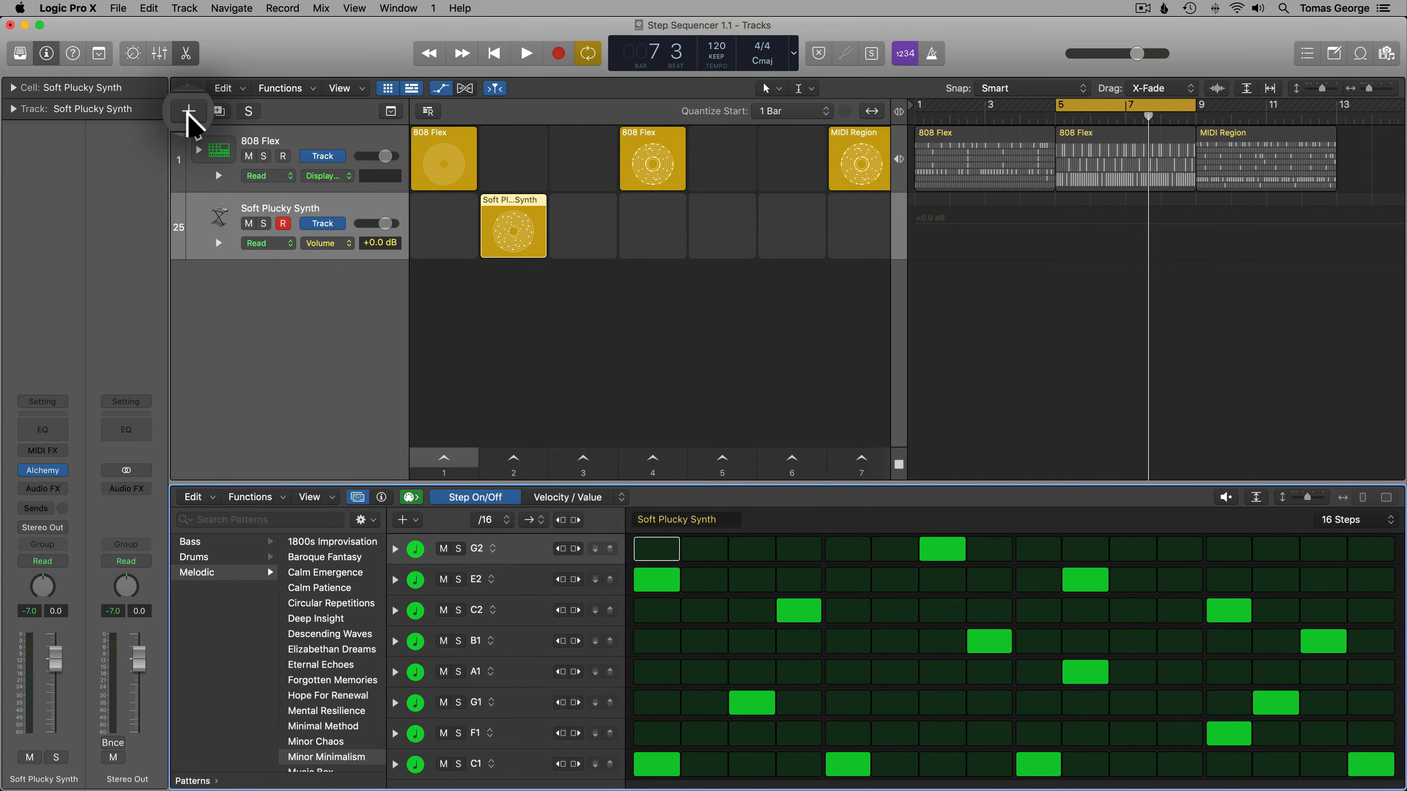
# - Add a software instrument track with Alchemy and load the Clean Bass preset Simple Sine Bass
pyautogui.click(188, 111)
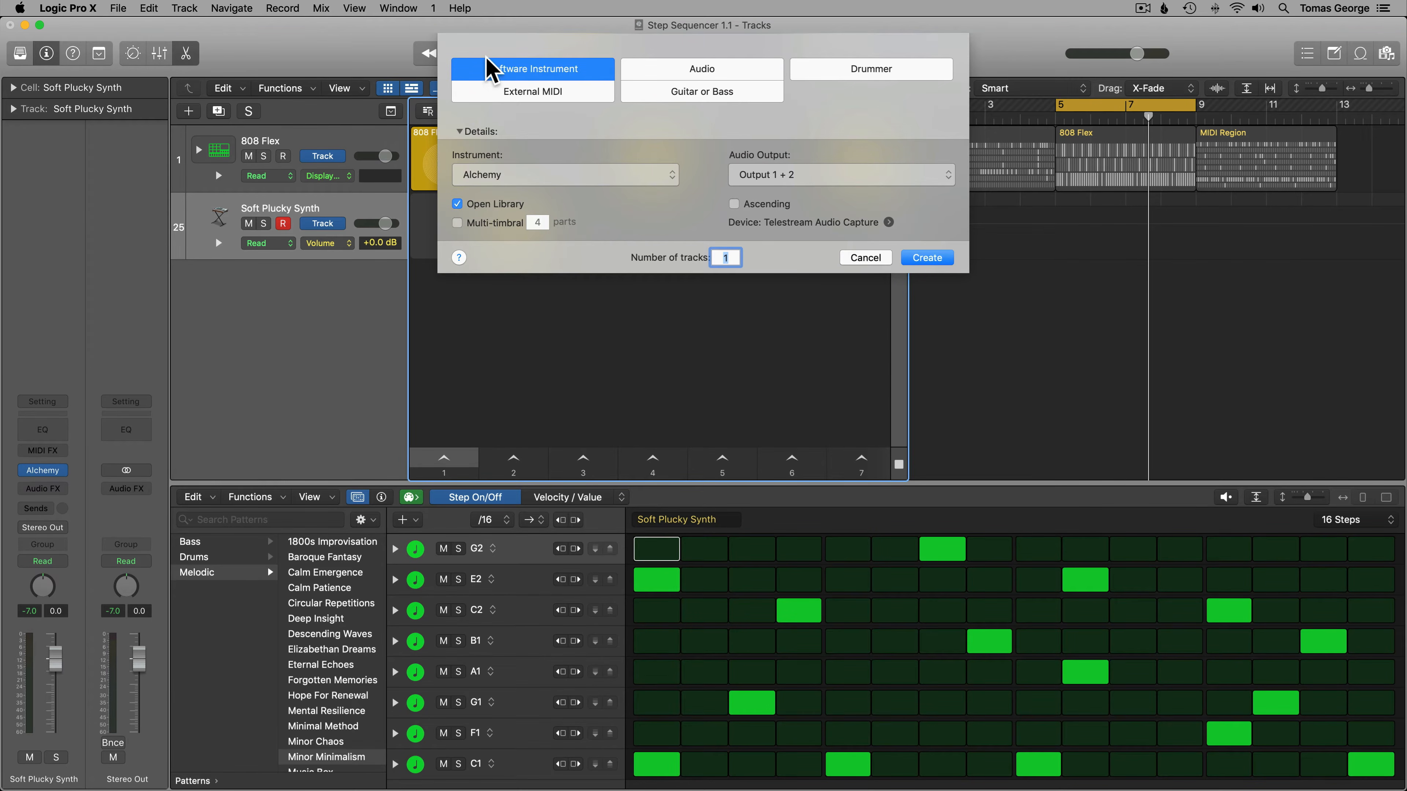
pyautogui.click(927, 258)
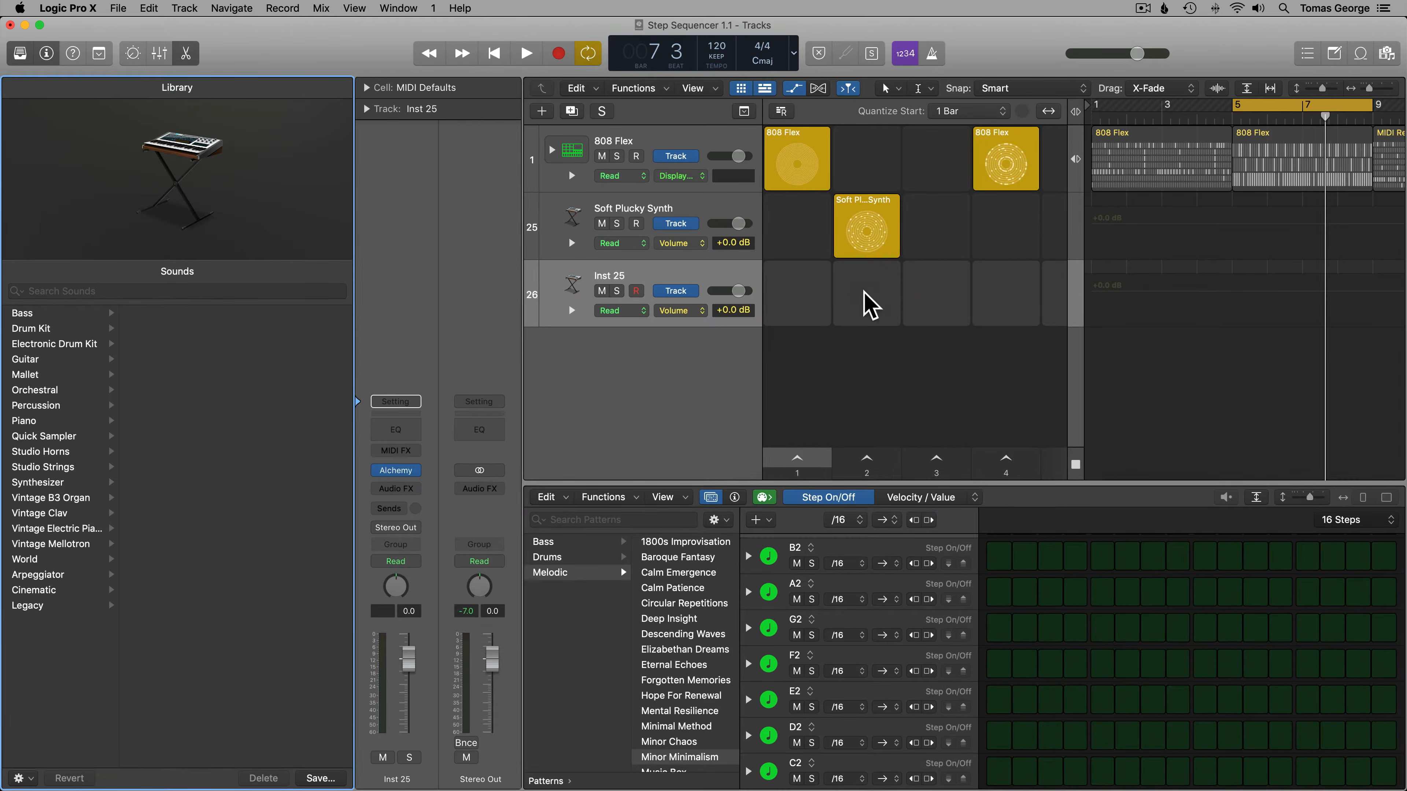
pyautogui.click(398, 471)
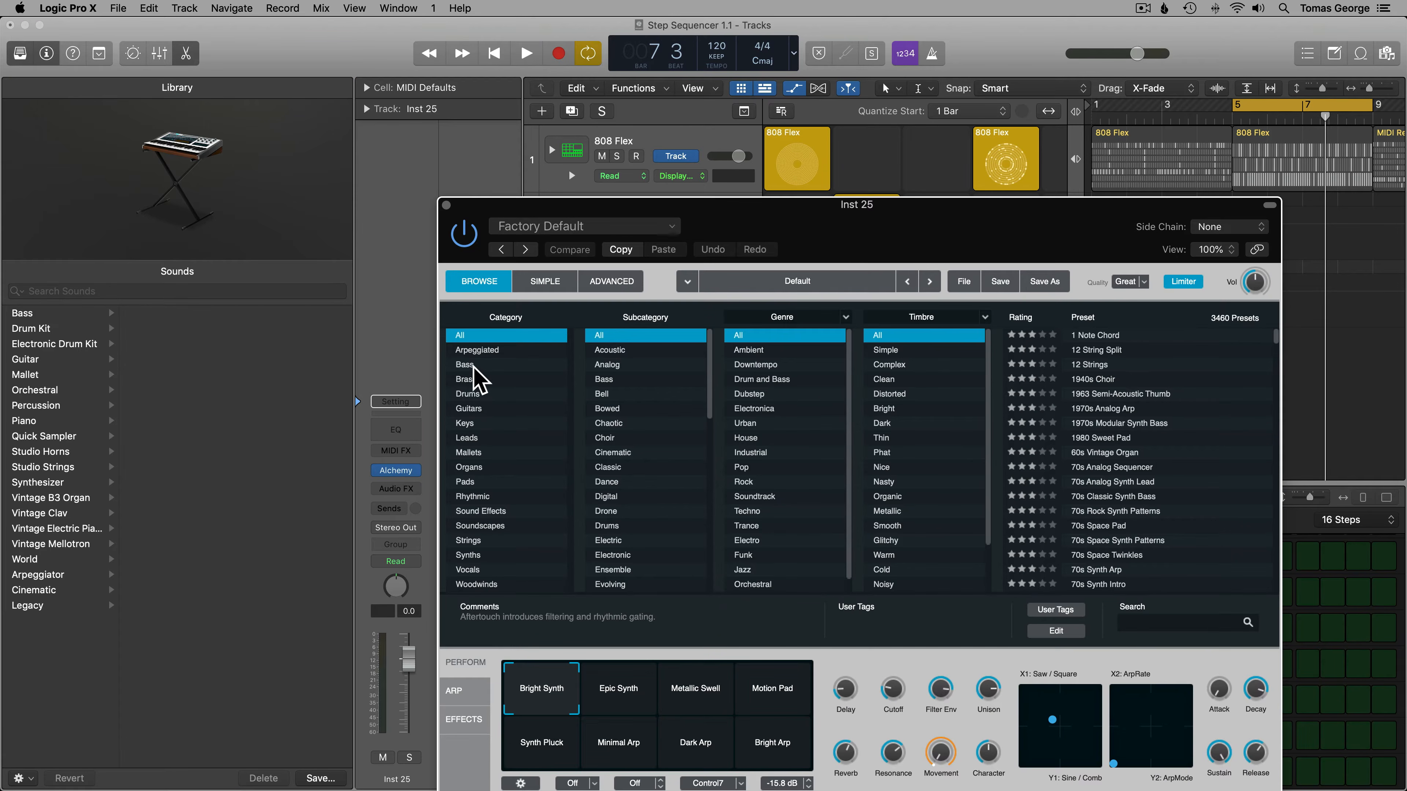
pyautogui.click(485, 366)
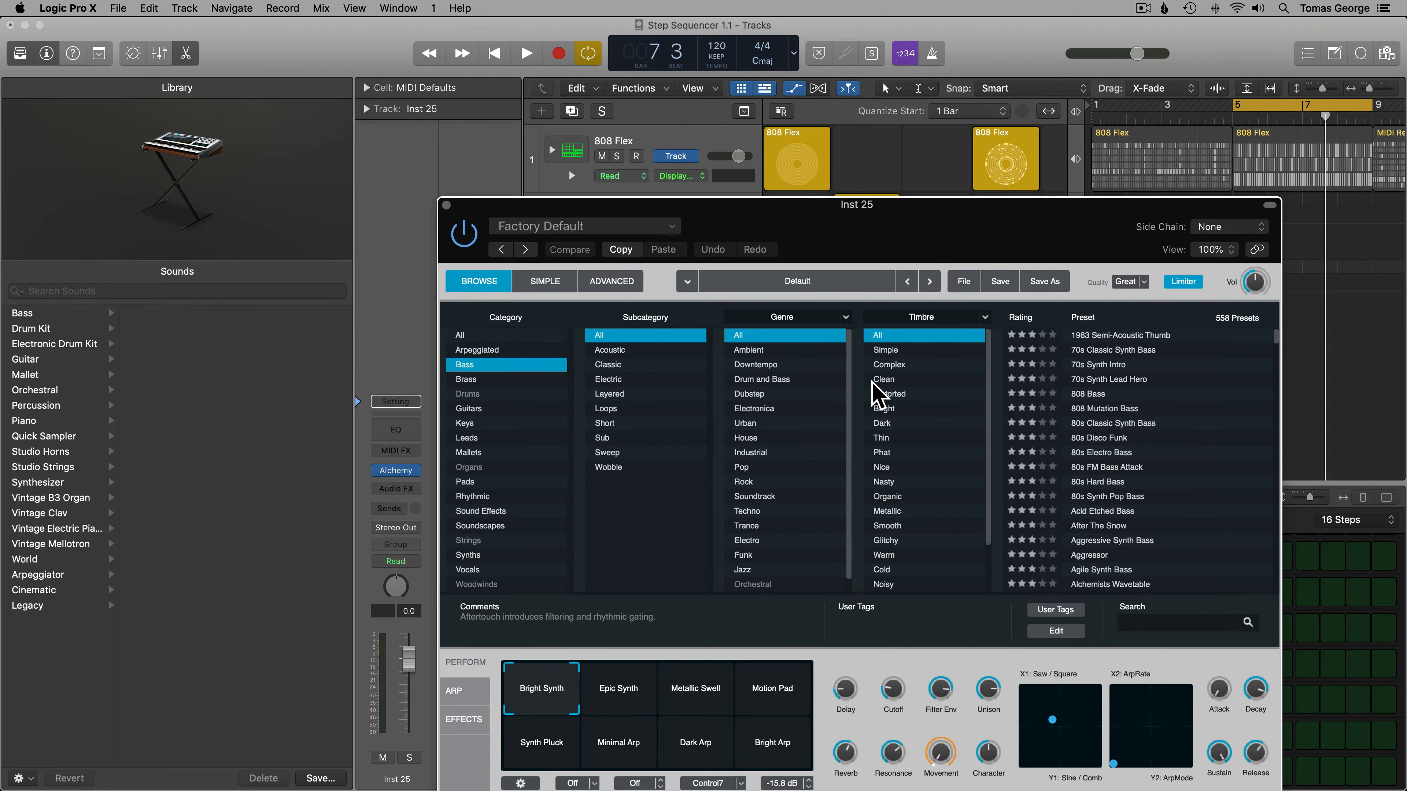
pyautogui.click(882, 381)
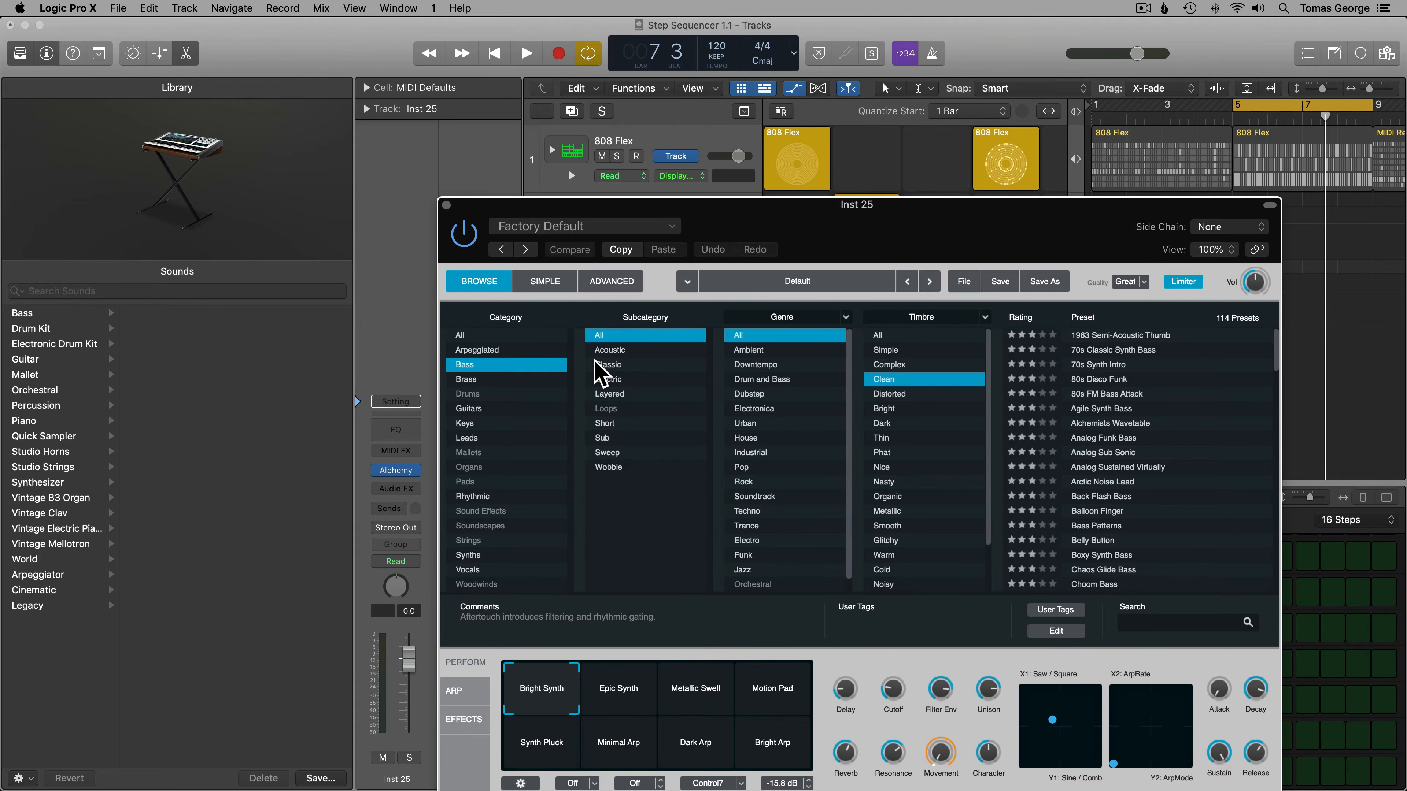
pyautogui.scroll(-15, 1055, 463)
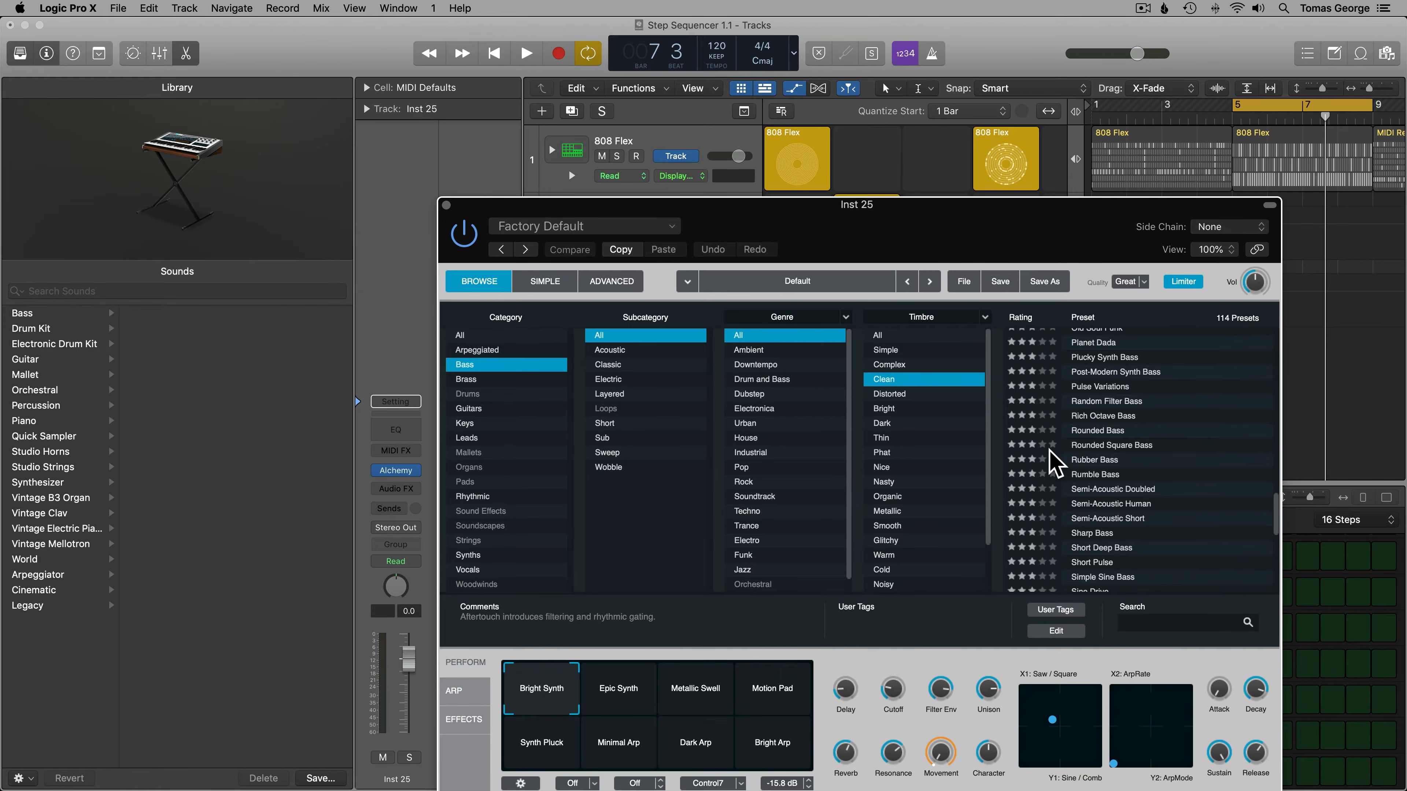
pyautogui.scroll(-3, 1055, 450)
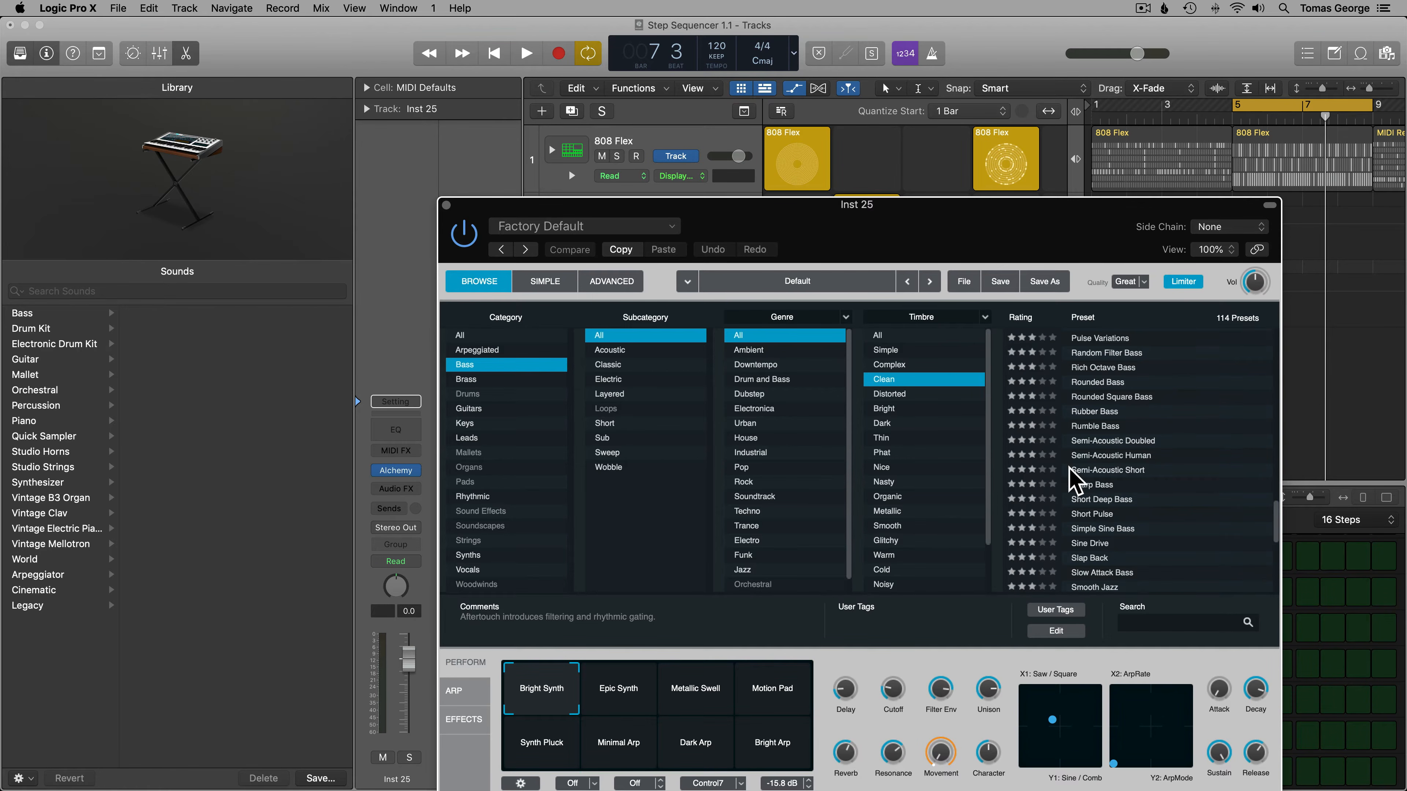
pyautogui.click(1093, 530)
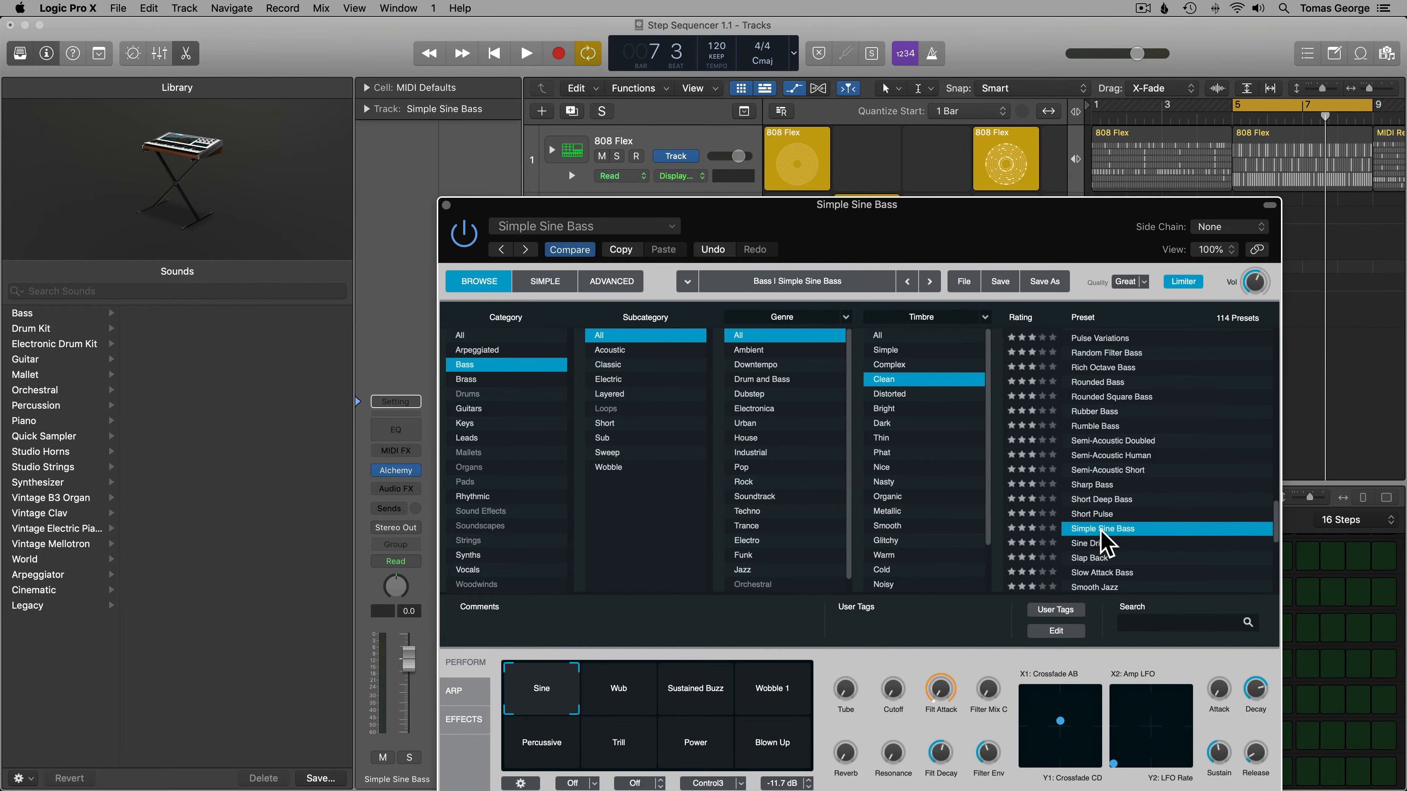
# - Close Alchemy, delete the 808 Flex cell, and select the Simple Sine Bass cell's step pattern
pyautogui.click(446, 206)
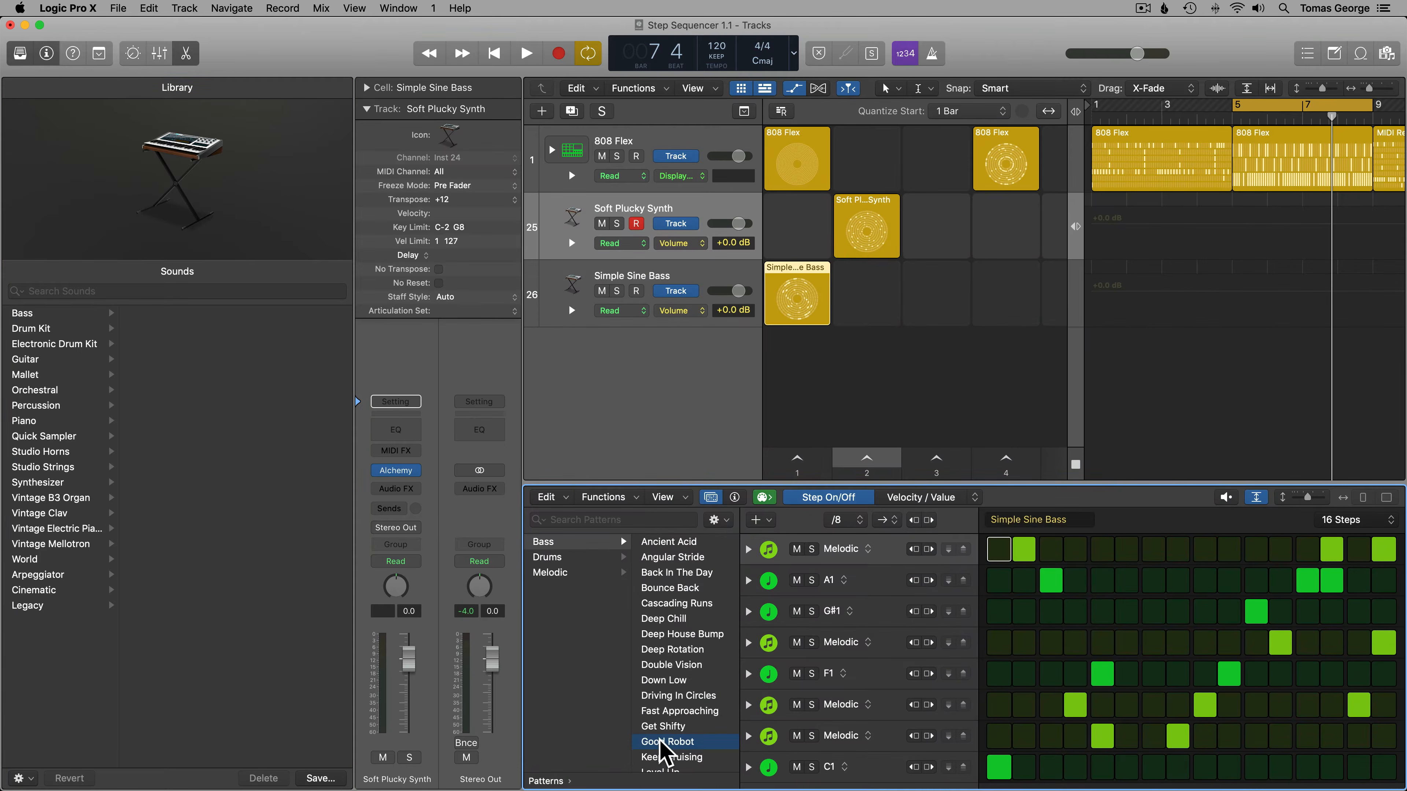
pyautogui.click(791, 143)
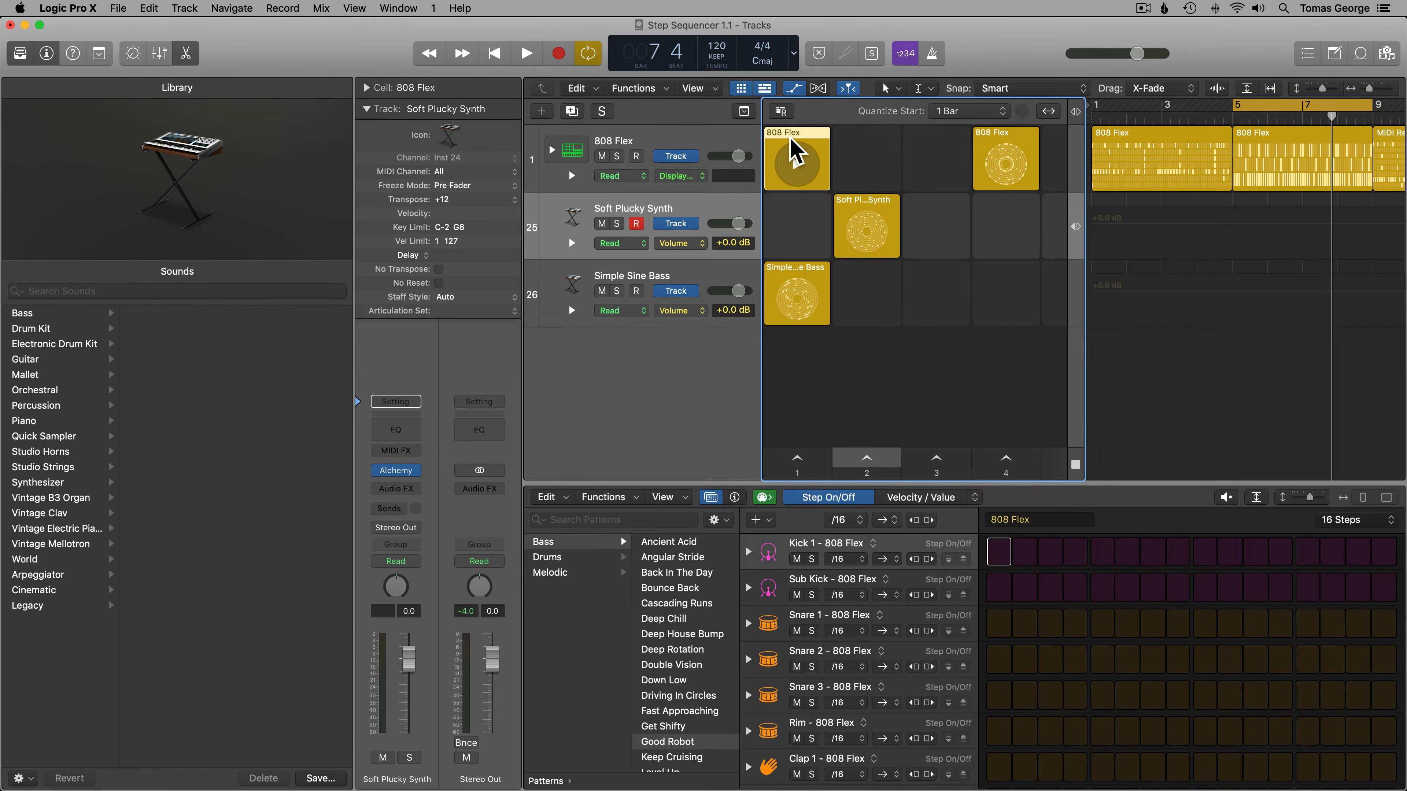
pyautogui.press('Delete')
pyautogui.click(803, 277)
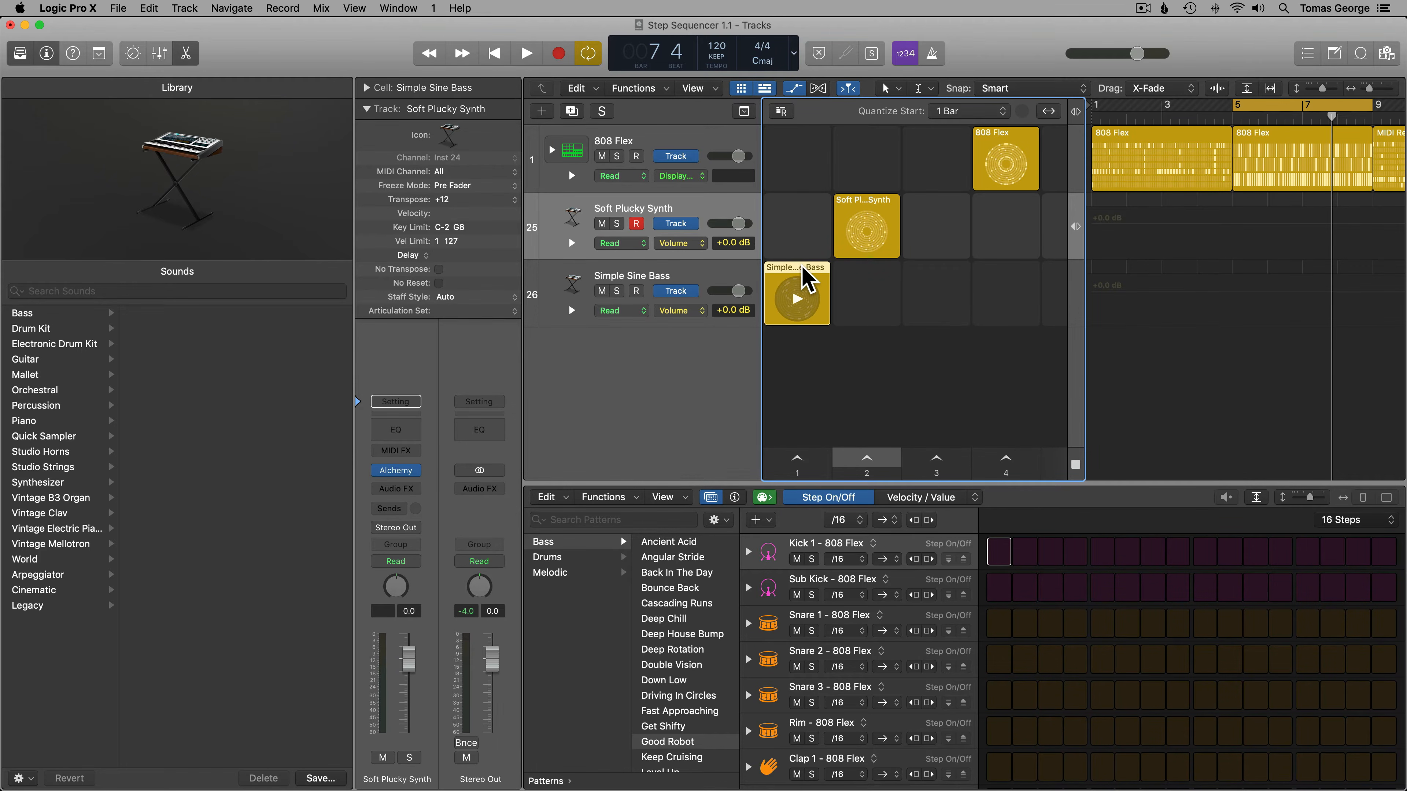
# - Play scene 1 while auditioning bass patterns, settling on Overly Flexible
pyautogui.scroll(-3, 700, 624)
pyautogui.click(674, 641)
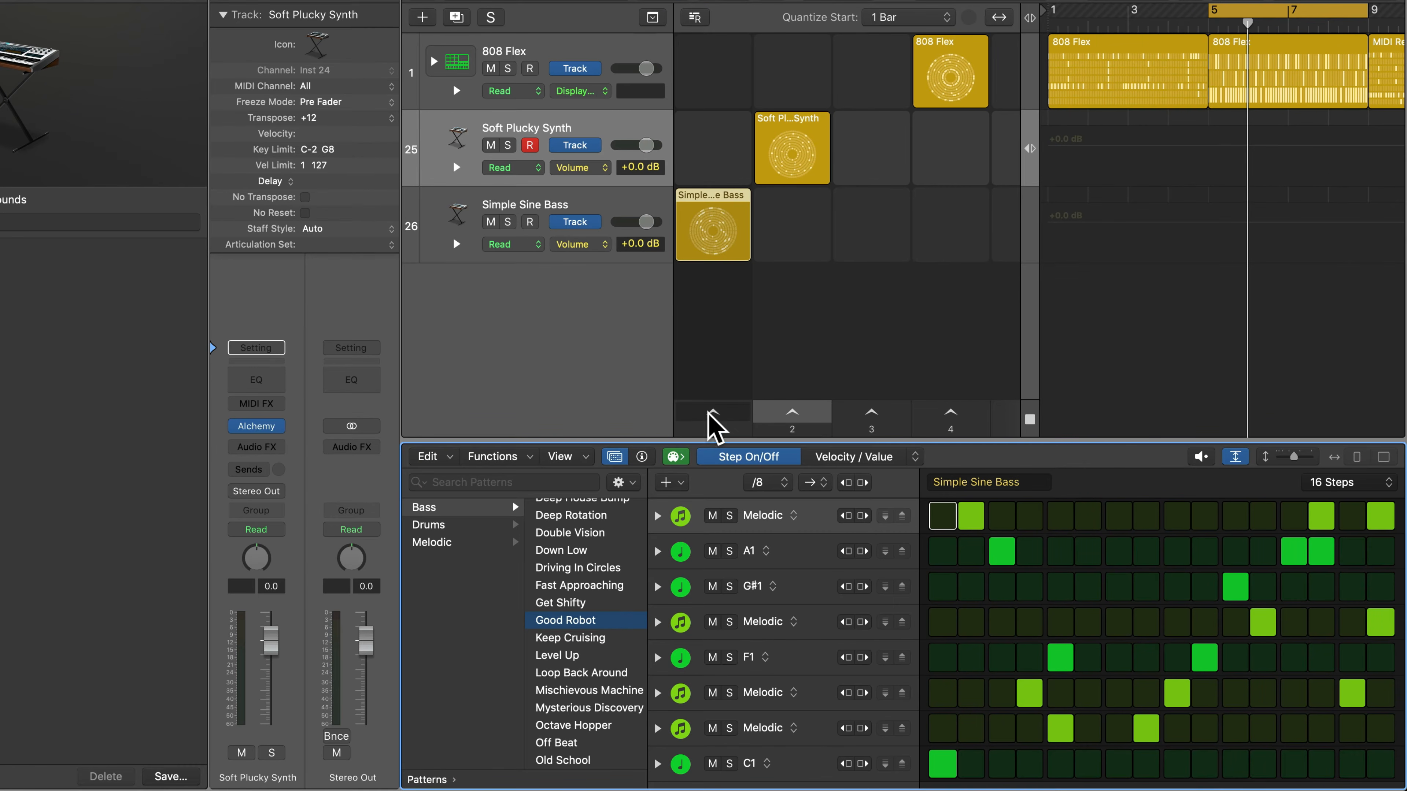
pyautogui.click(711, 419)
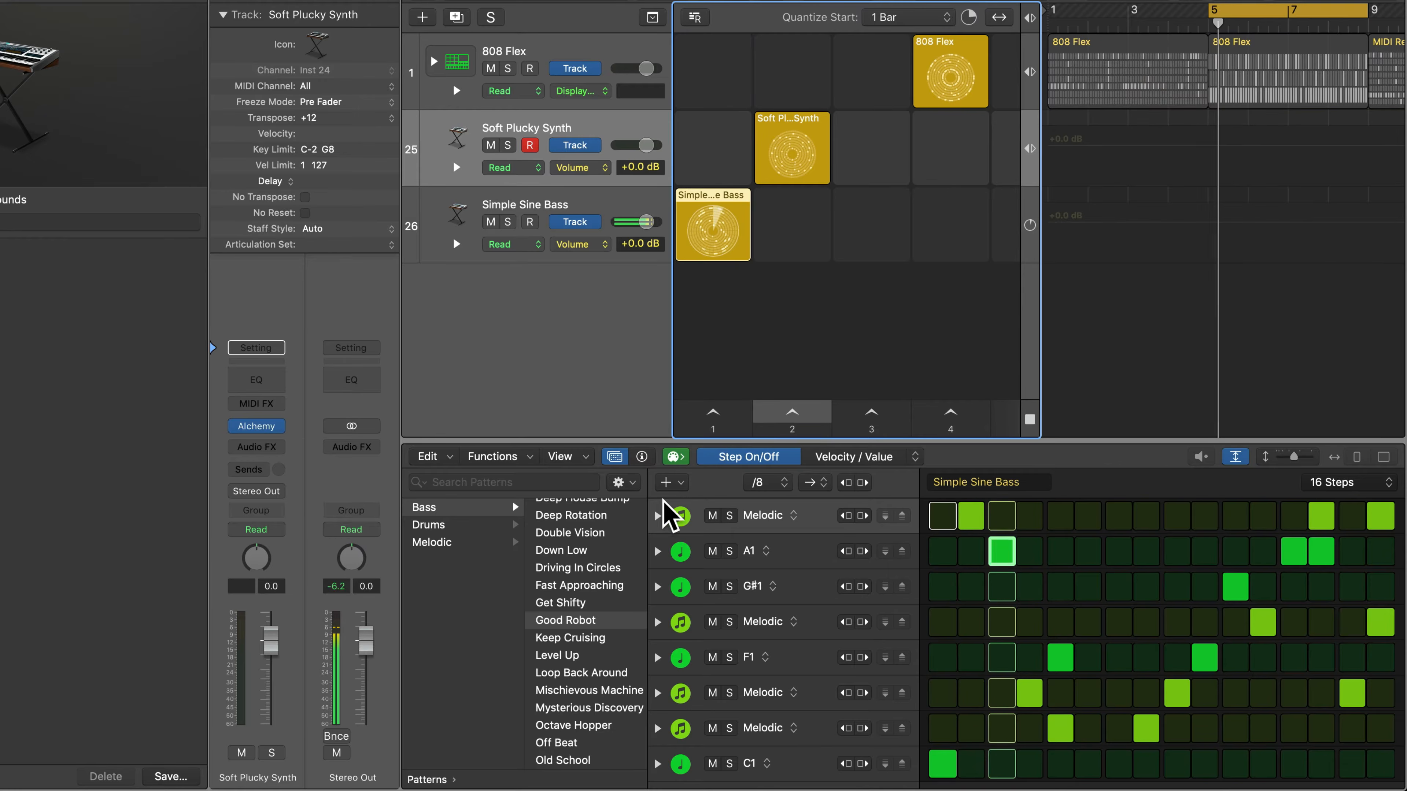
pyautogui.click(578, 658)
pyautogui.scroll(-1, 579, 656)
pyautogui.click(578, 654)
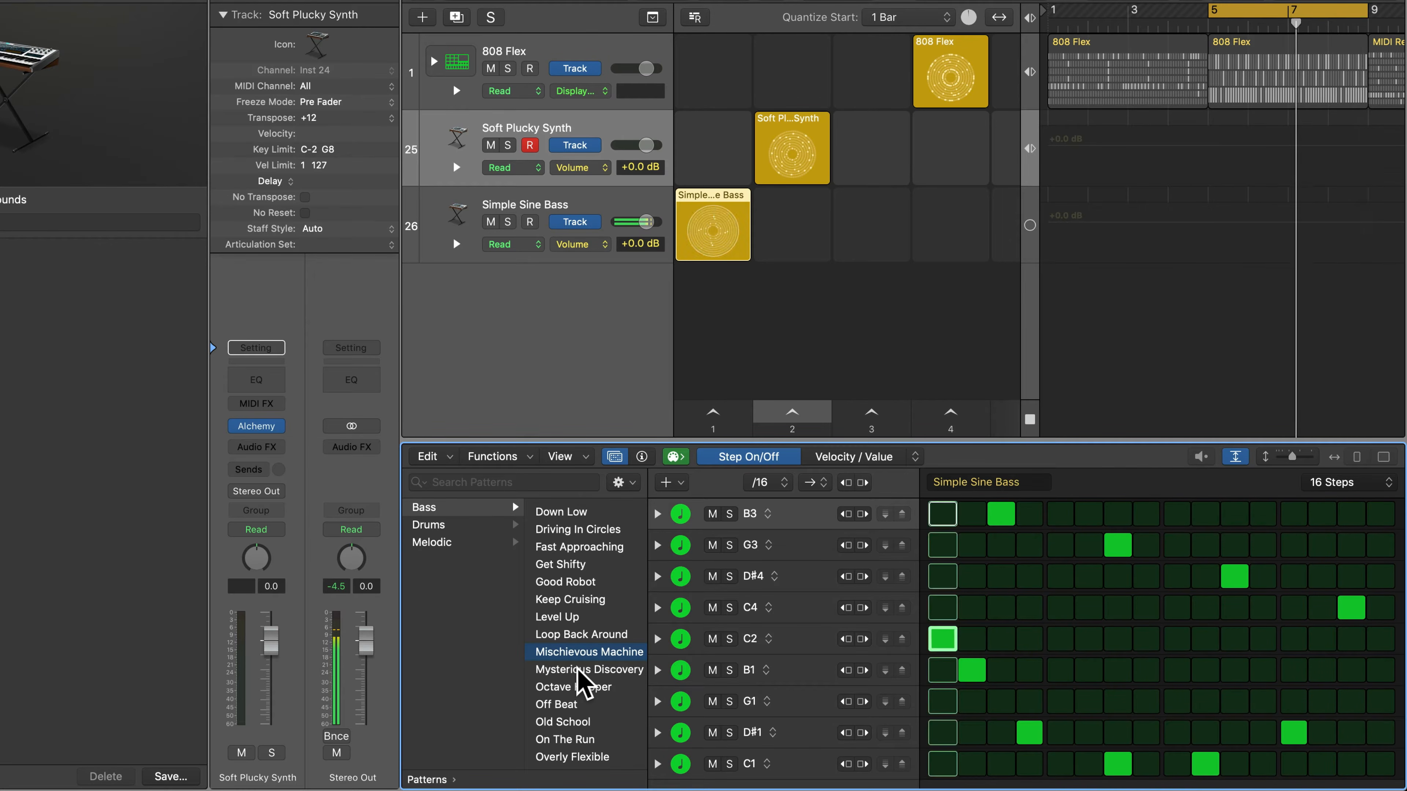
pyautogui.click(579, 671)
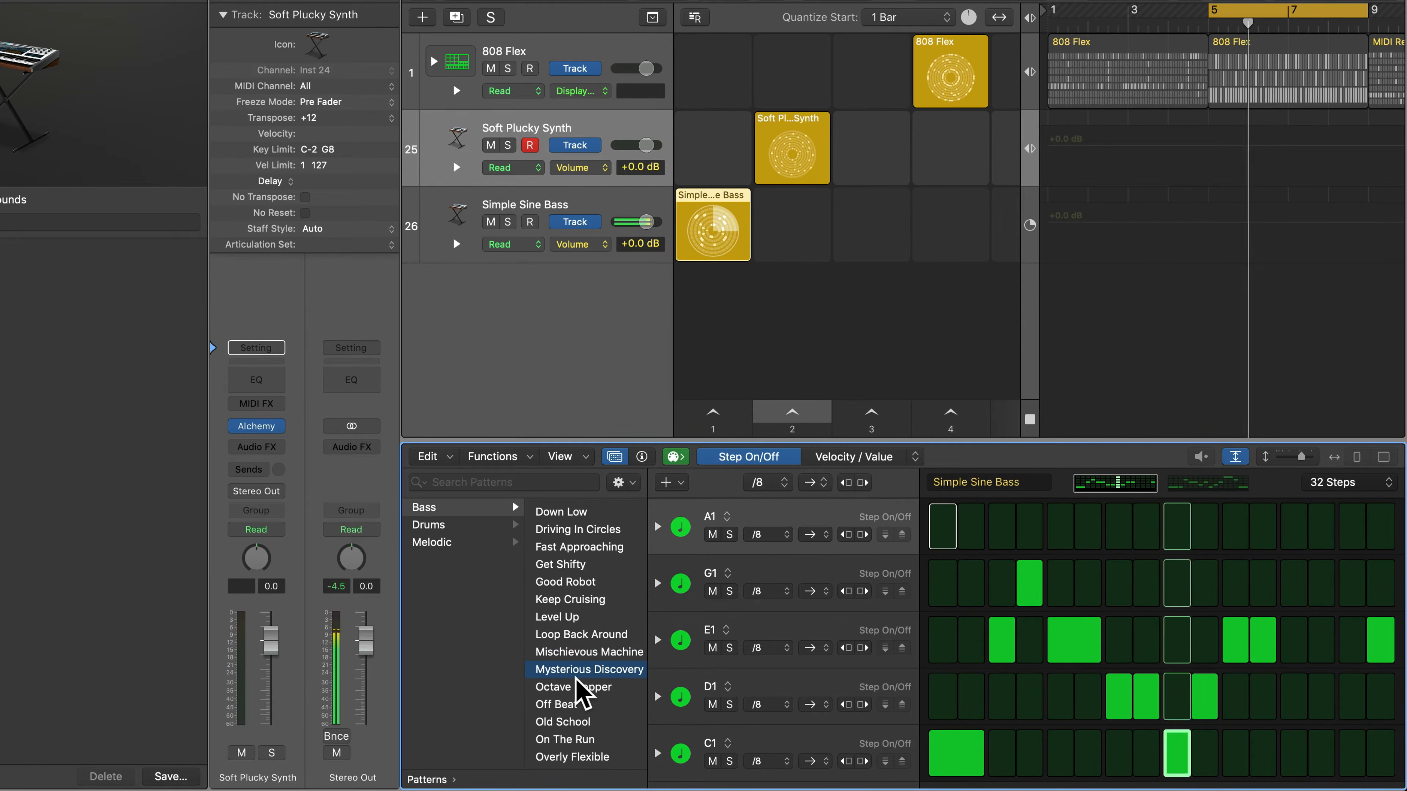
pyautogui.click(572, 687)
pyautogui.click(573, 706)
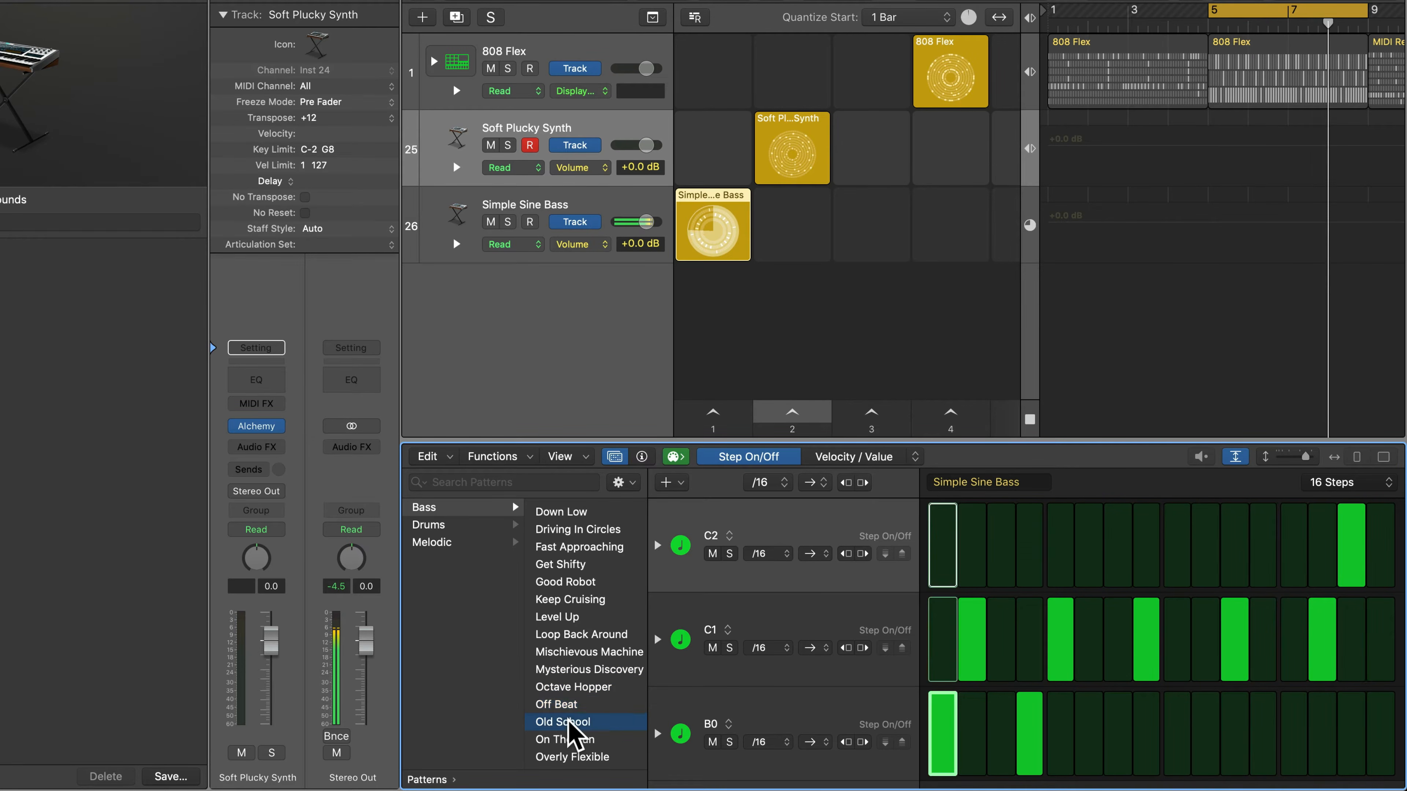
pyautogui.click(571, 718)
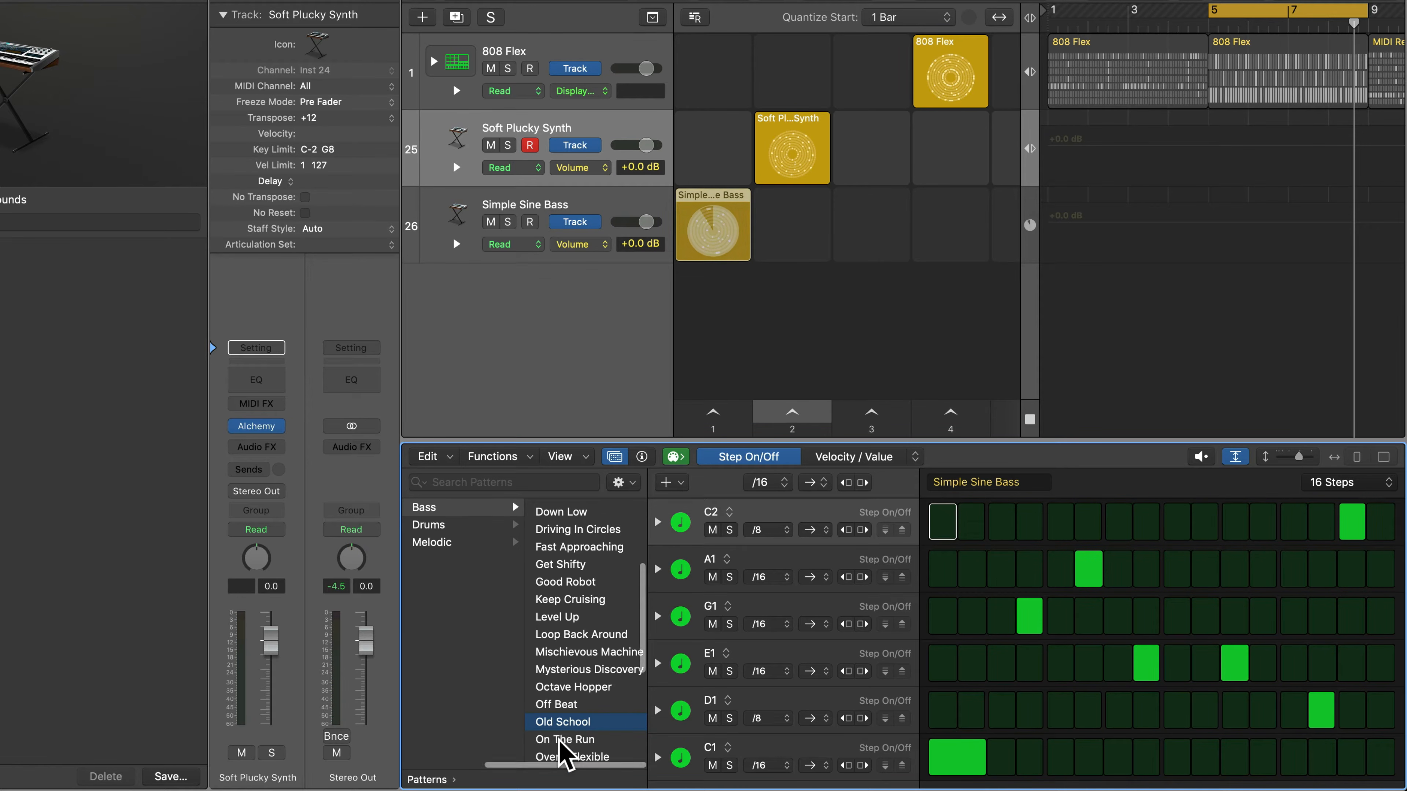
pyautogui.click(576, 740)
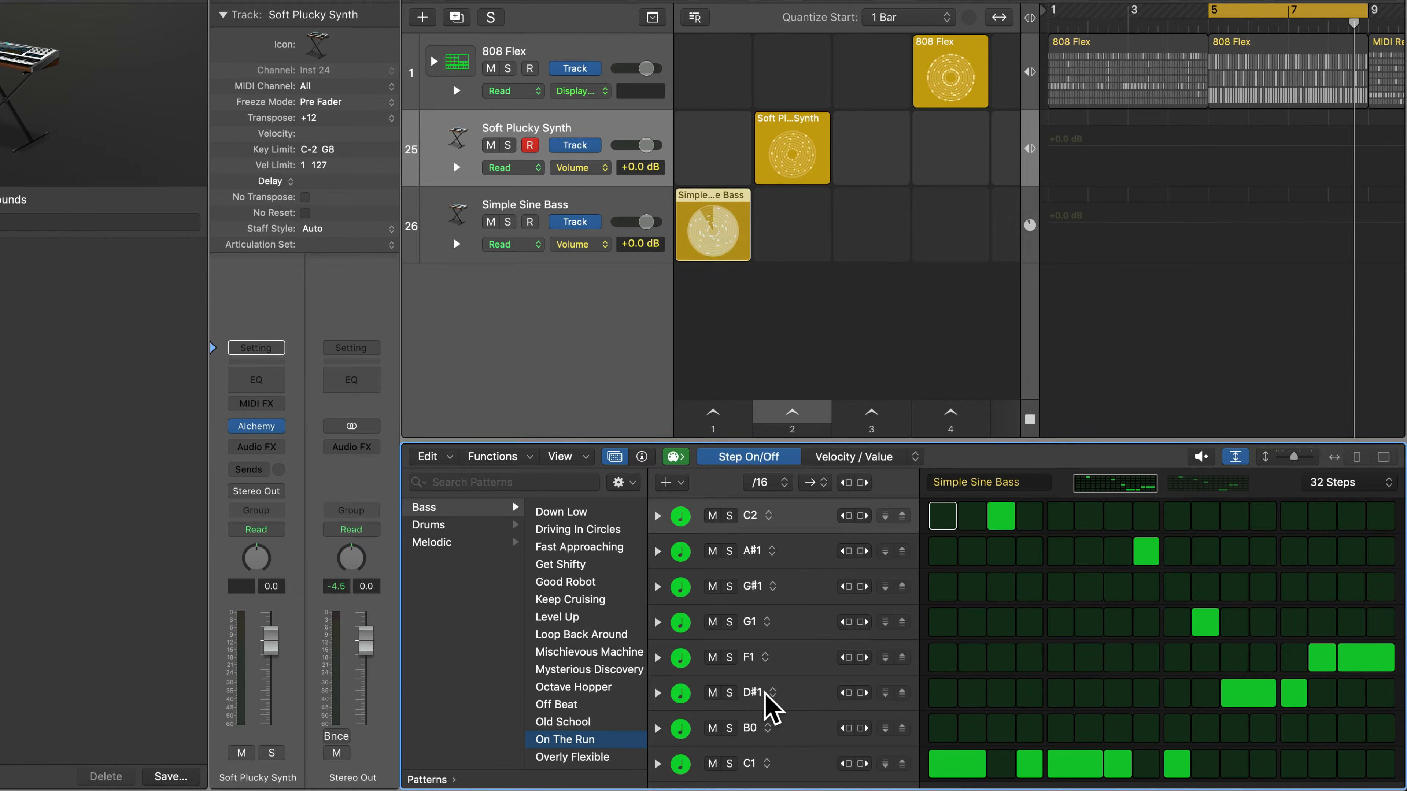
pyautogui.click(588, 757)
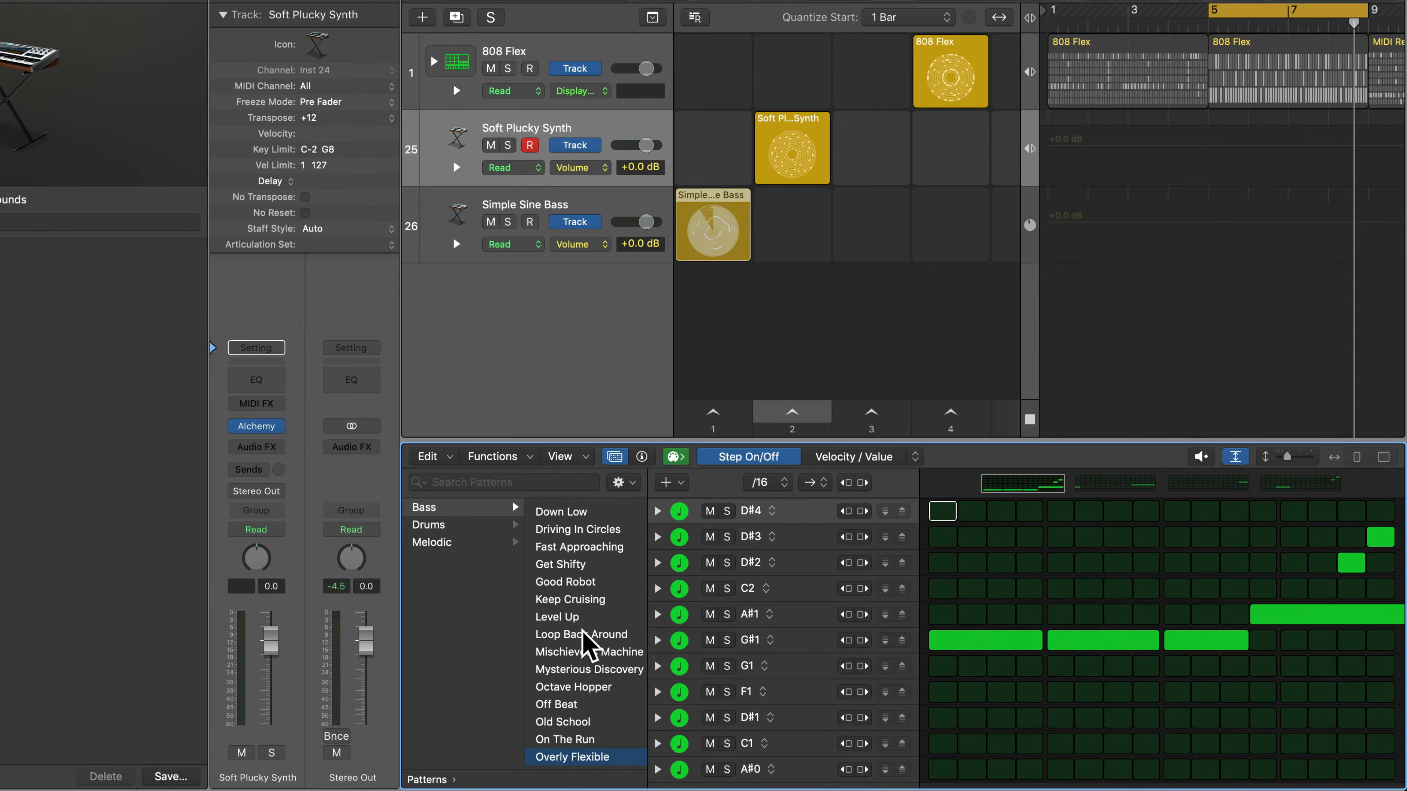
# - Turn on extra steps: C2 at 3, D#2 at 5 and 9, D#3 at 7 and 12
pyautogui.scroll(5, 582, 626)
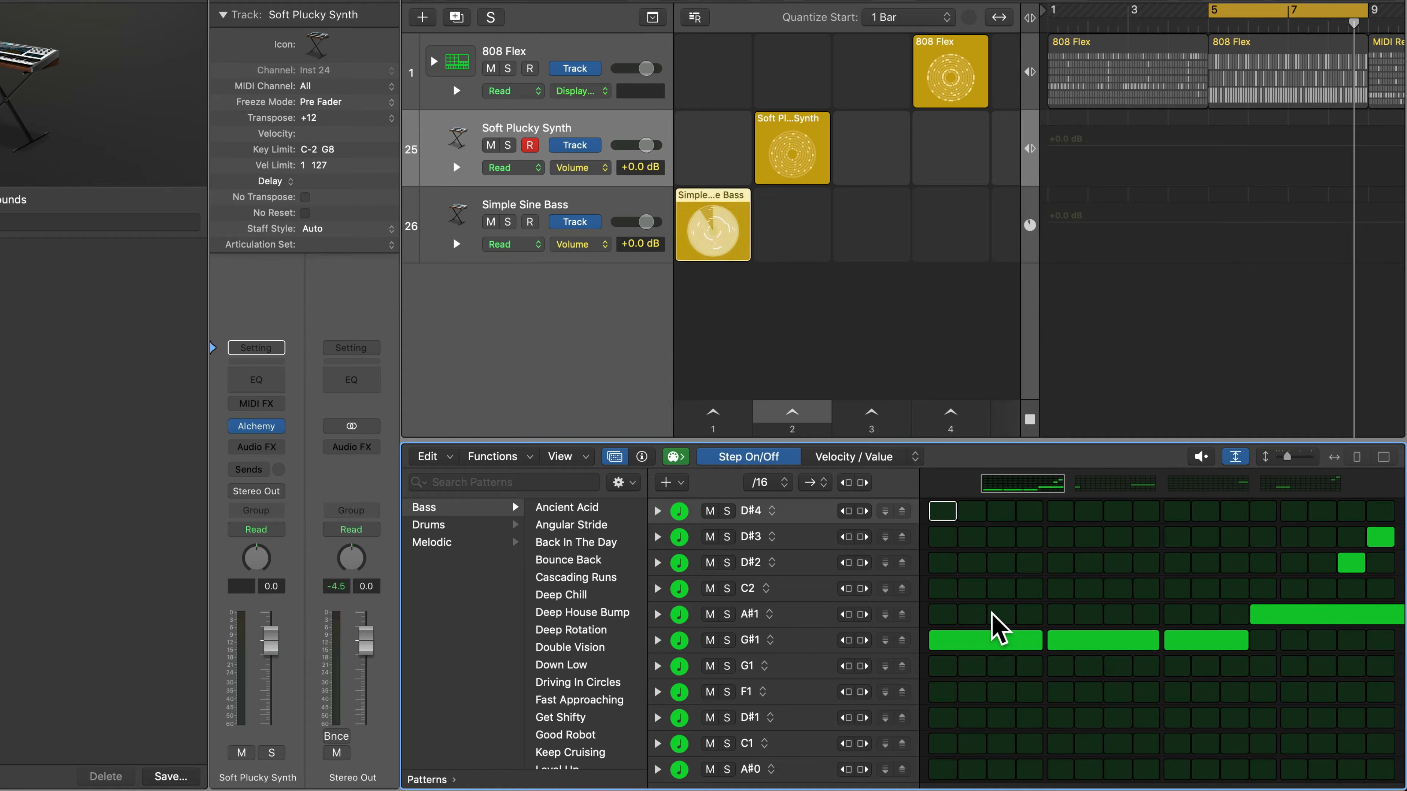
pyautogui.click(1001, 588)
pyautogui.click(1060, 562)
pyautogui.click(1120, 538)
pyautogui.click(1175, 567)
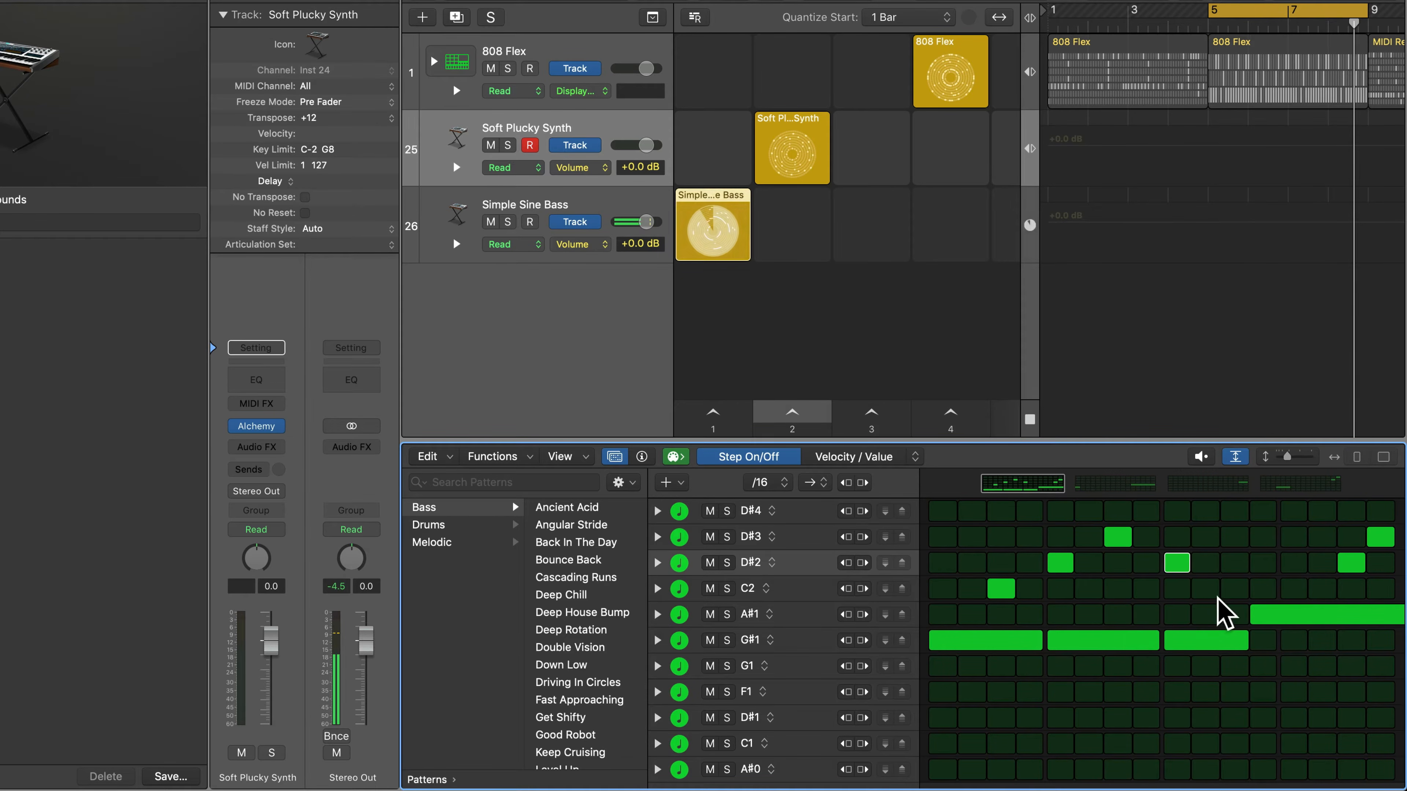
pyautogui.click(1263, 538)
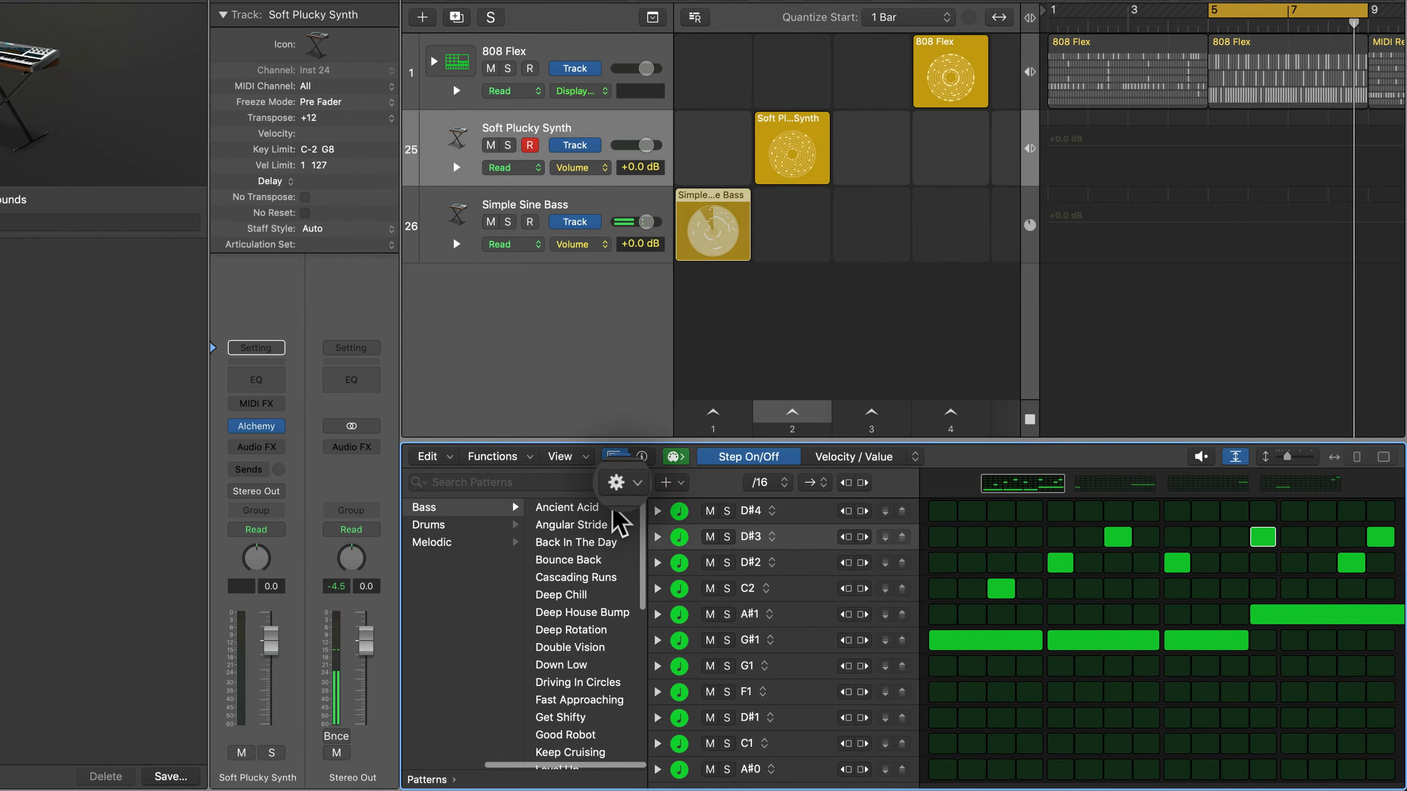
# - Save the edited pattern as user pattern 'bass example'
pyautogui.click(624, 482)
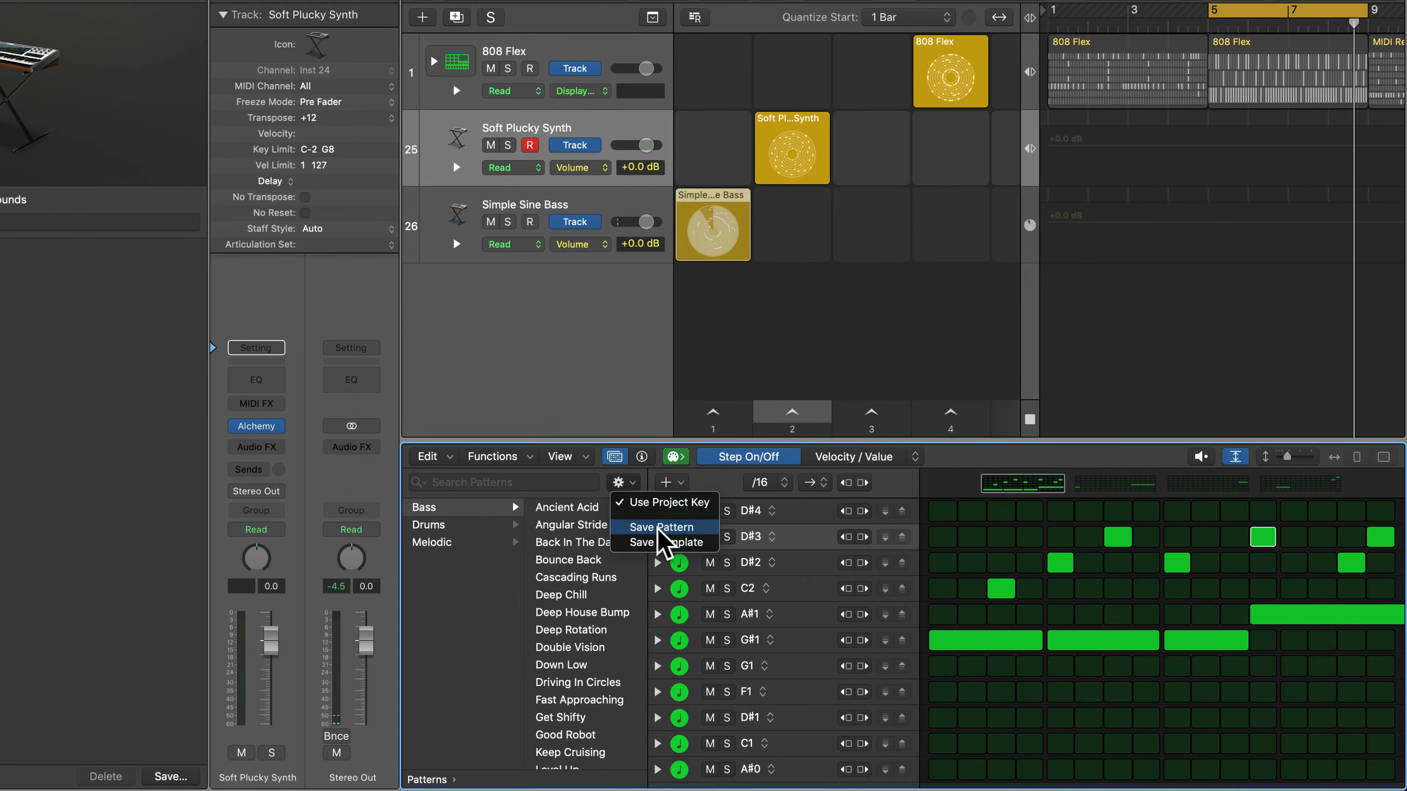
pyautogui.click(480, 548)
pyautogui.hscroll(-5, 468, 548)
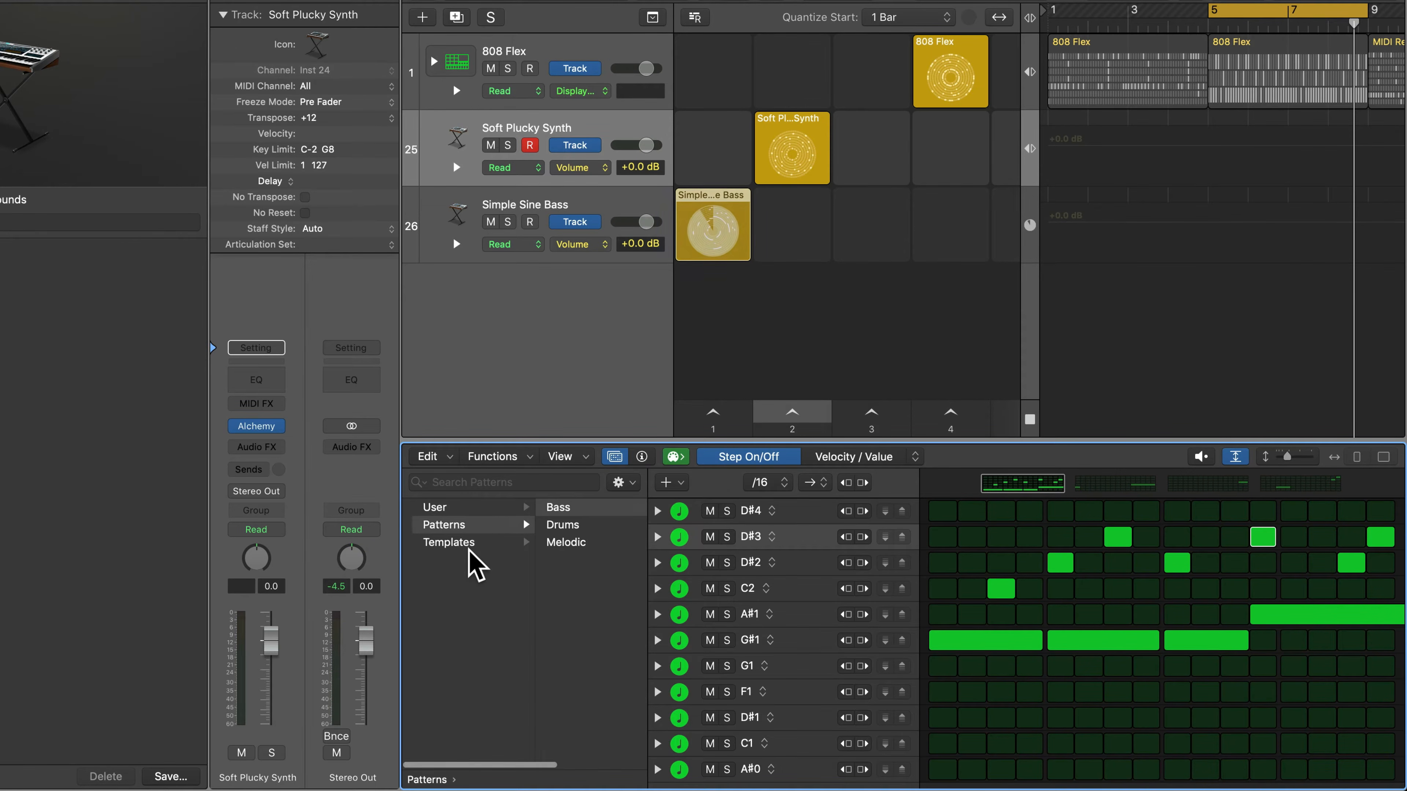
pyautogui.hscroll(3, 521, 513)
pyautogui.hscroll(2, 527, 532)
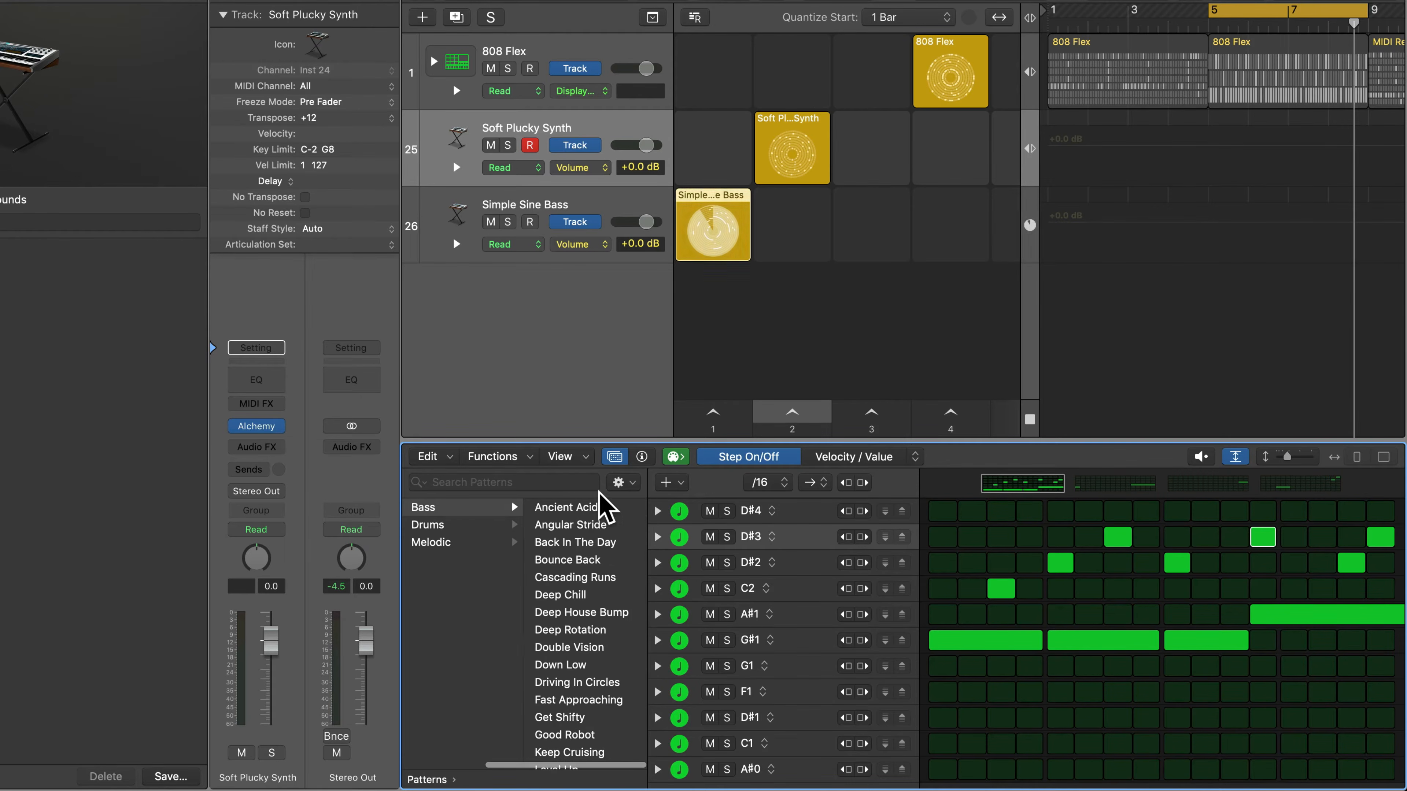
pyautogui.click(623, 482)
pyautogui.click(692, 530)
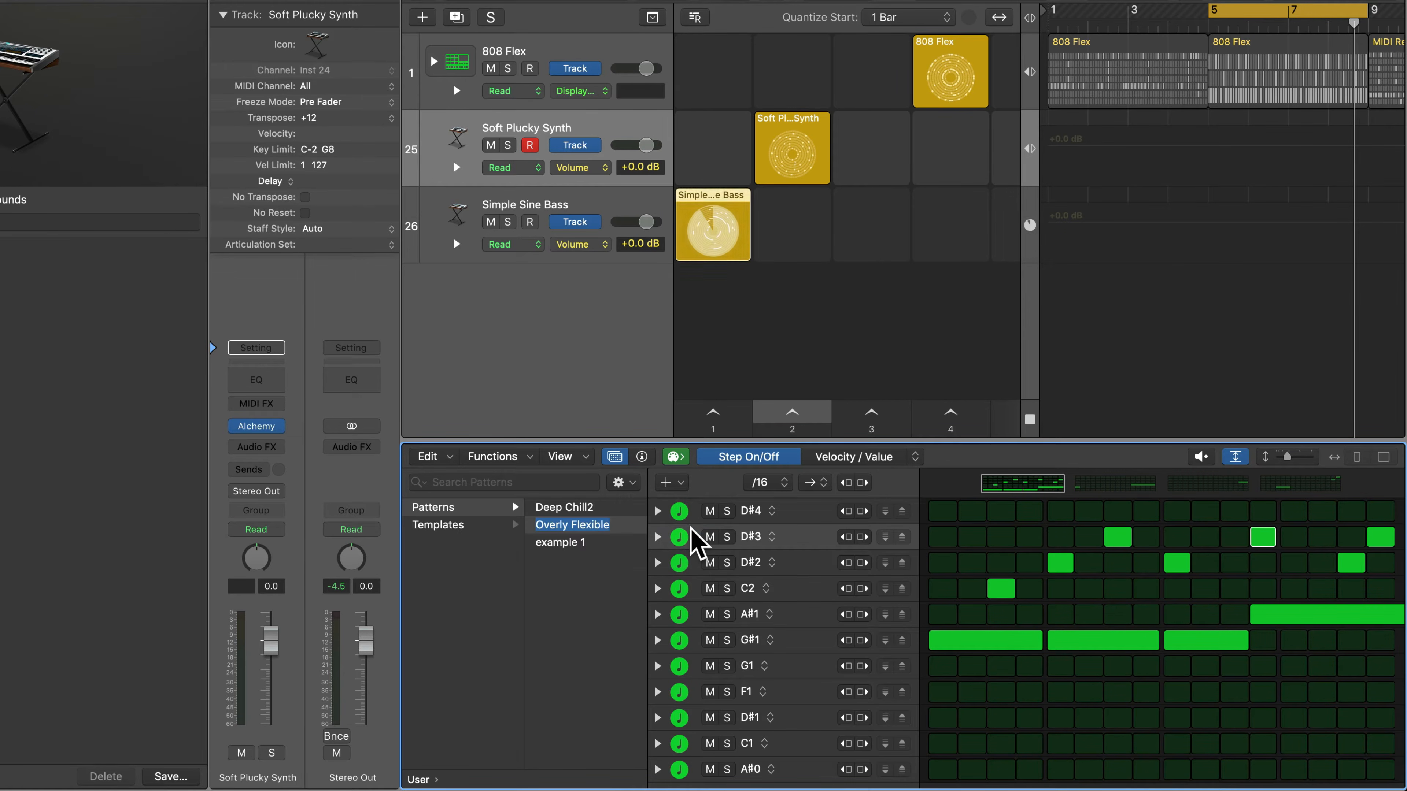
pyautogui.write('bass example')
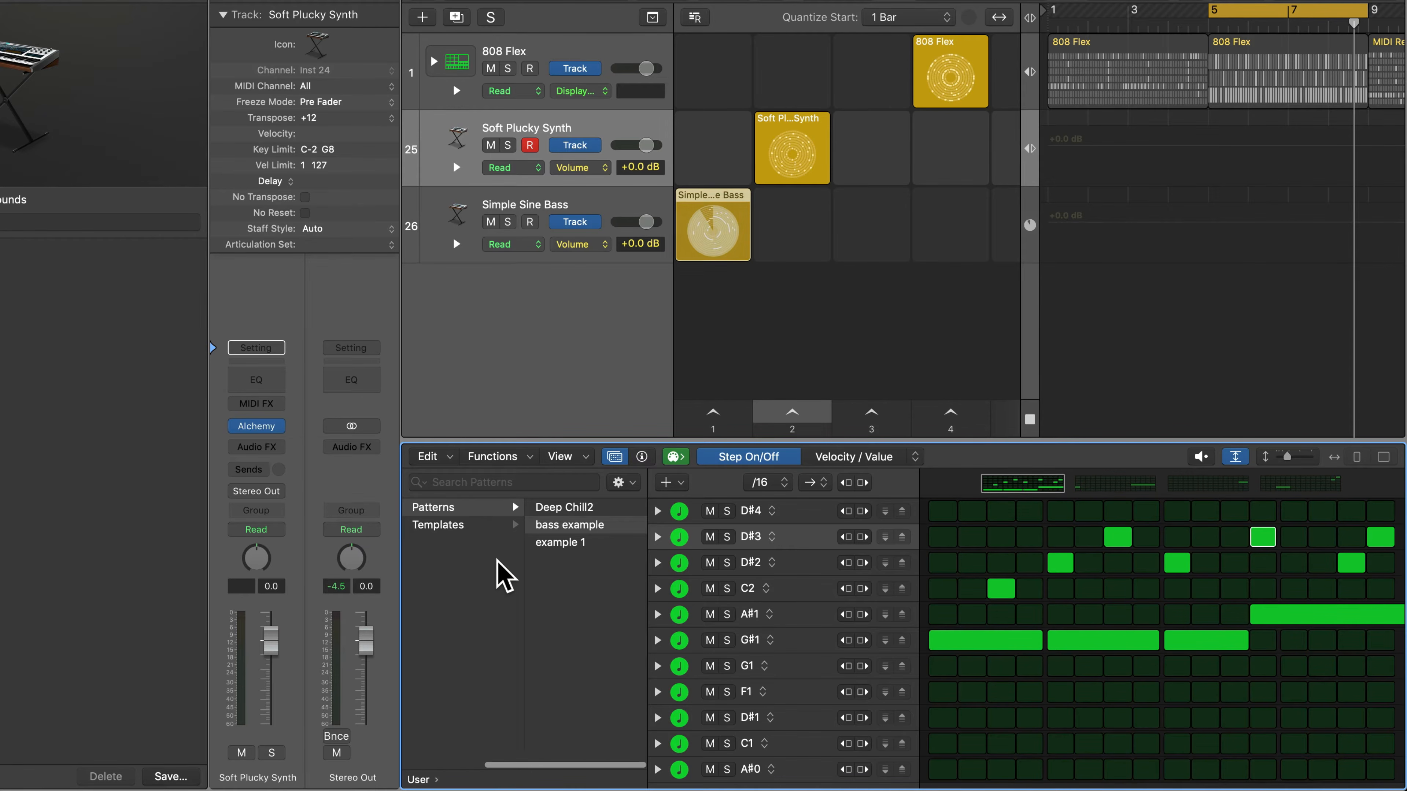
# - Load 'bass example' from User > Patterns into the bass cell
pyautogui.hscroll(-2, 496, 574)
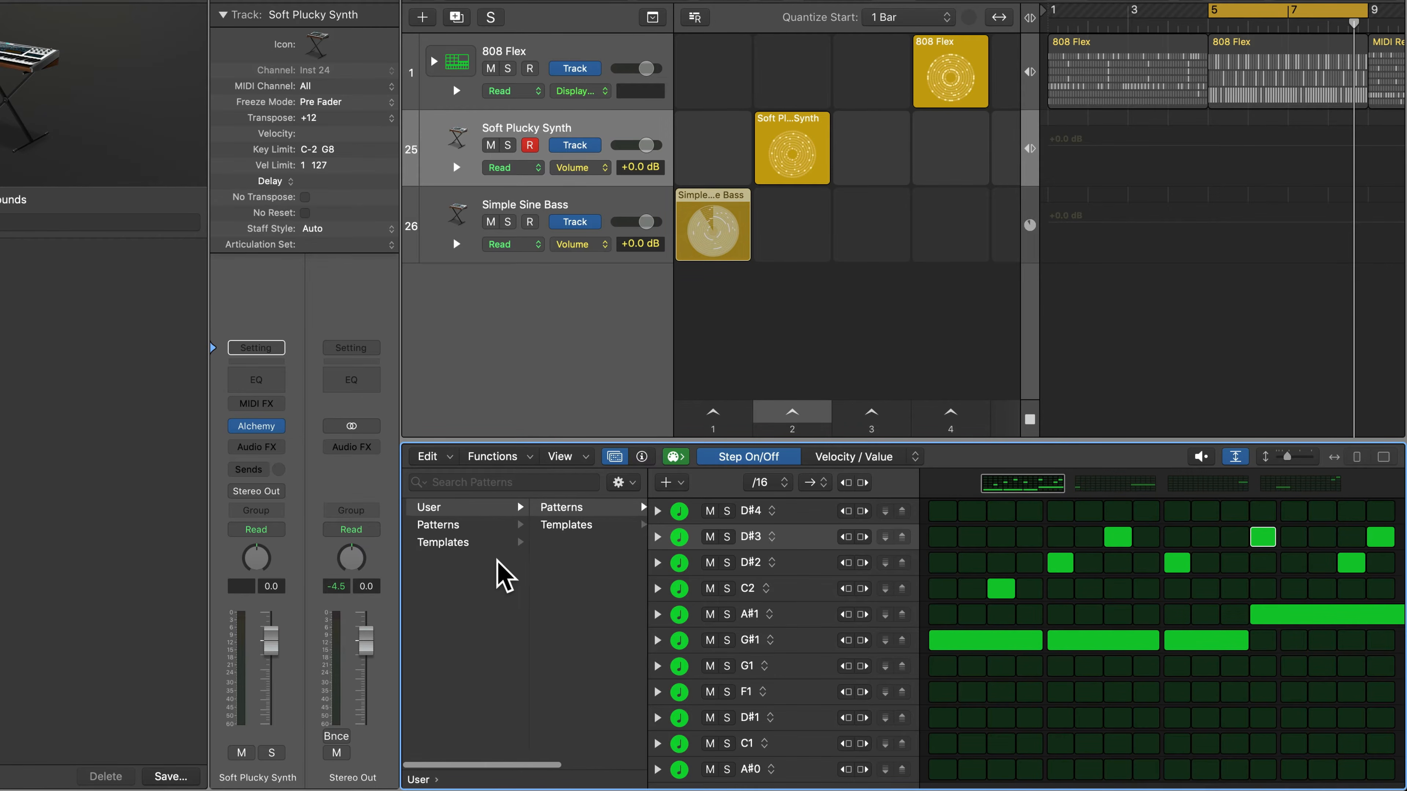
pyautogui.click(459, 507)
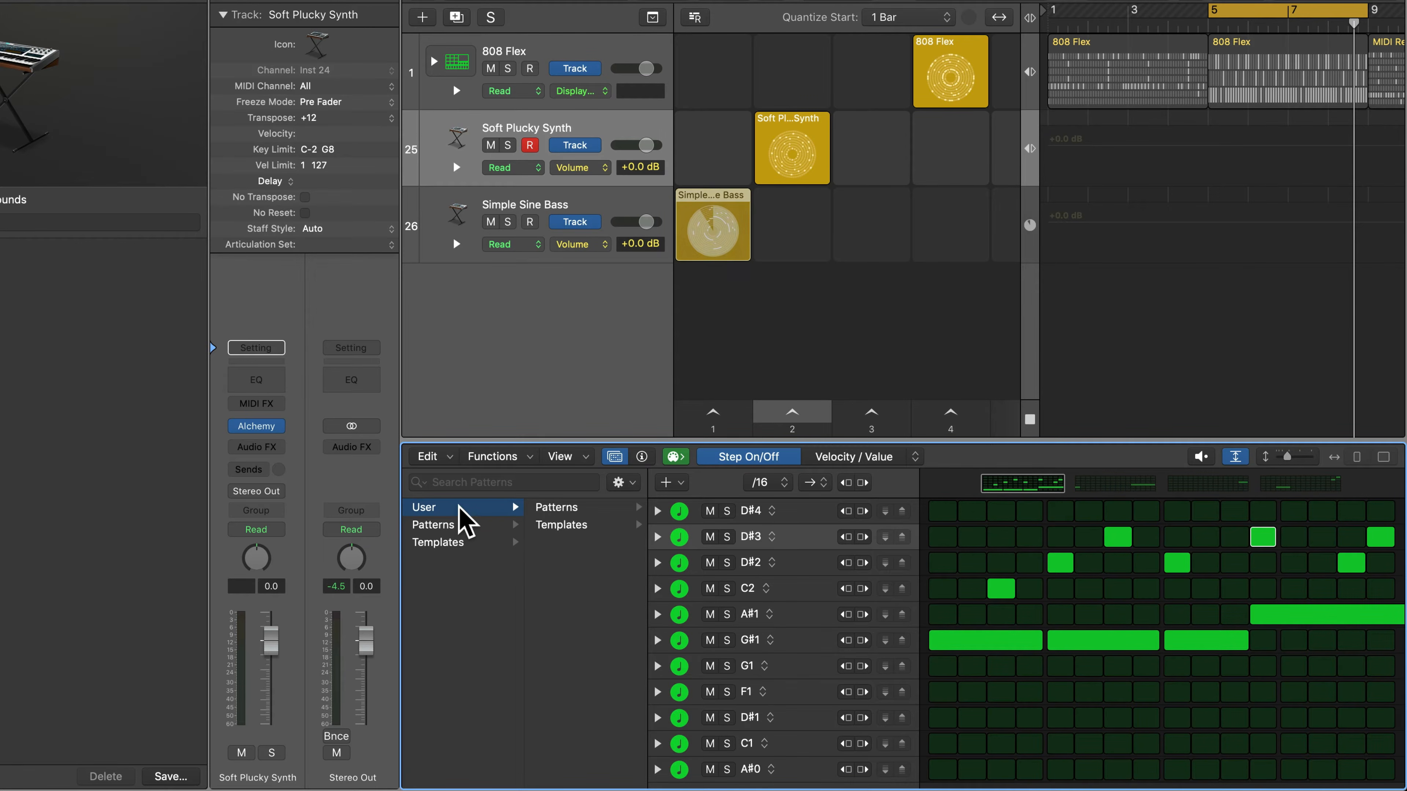
pyautogui.click(554, 509)
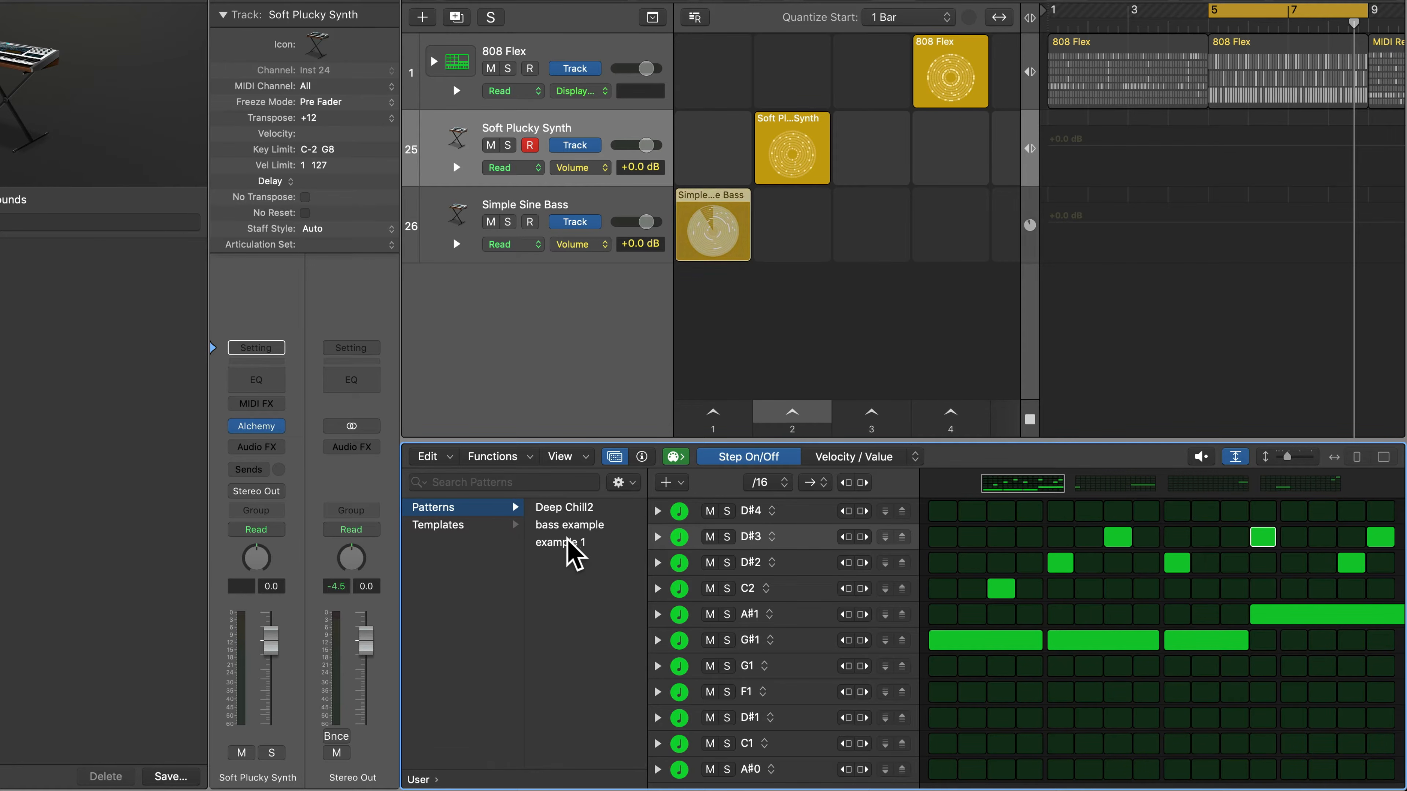
pyautogui.click(574, 529)
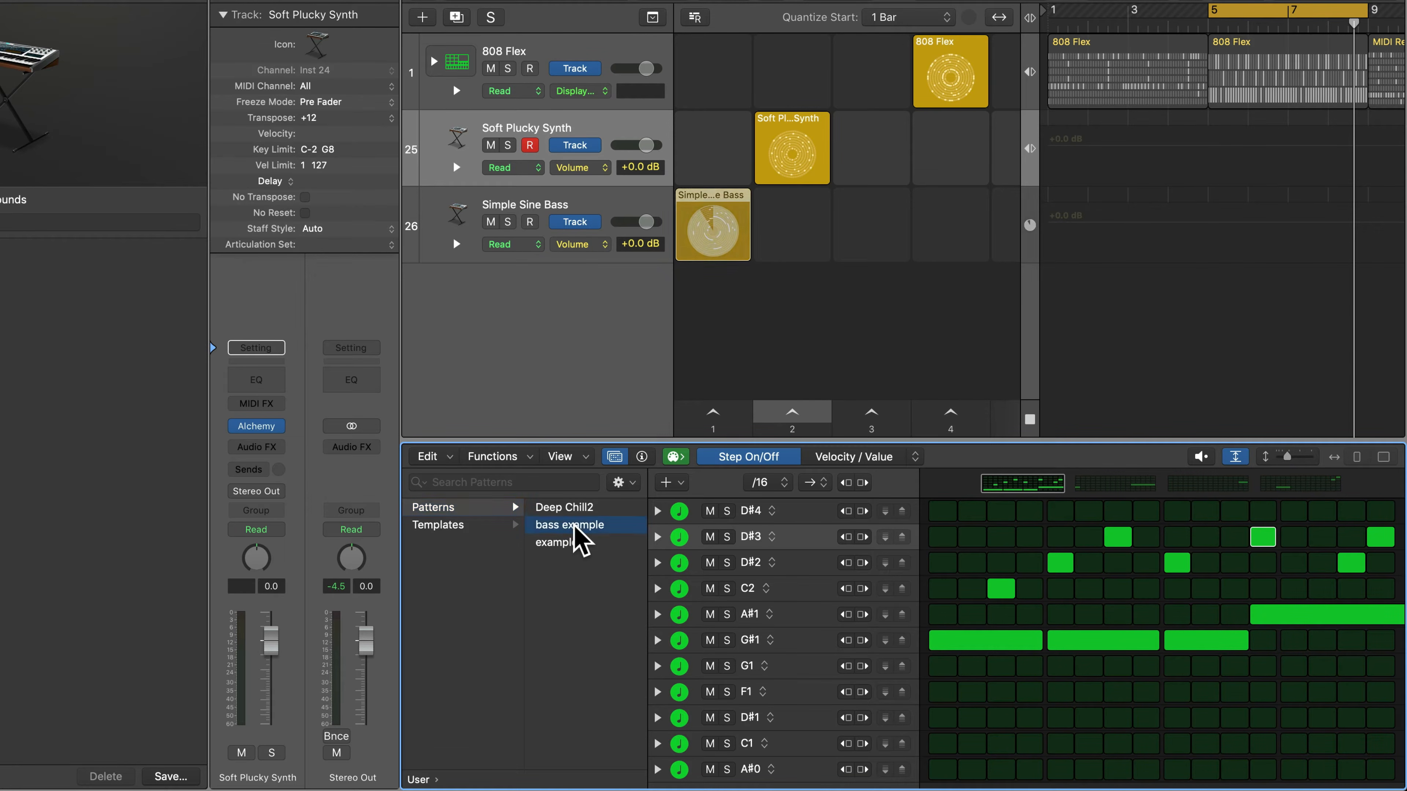
pyautogui.moveTo(942, 589); pyautogui.dragTo(1029, 538)
pyautogui.click(564, 528)
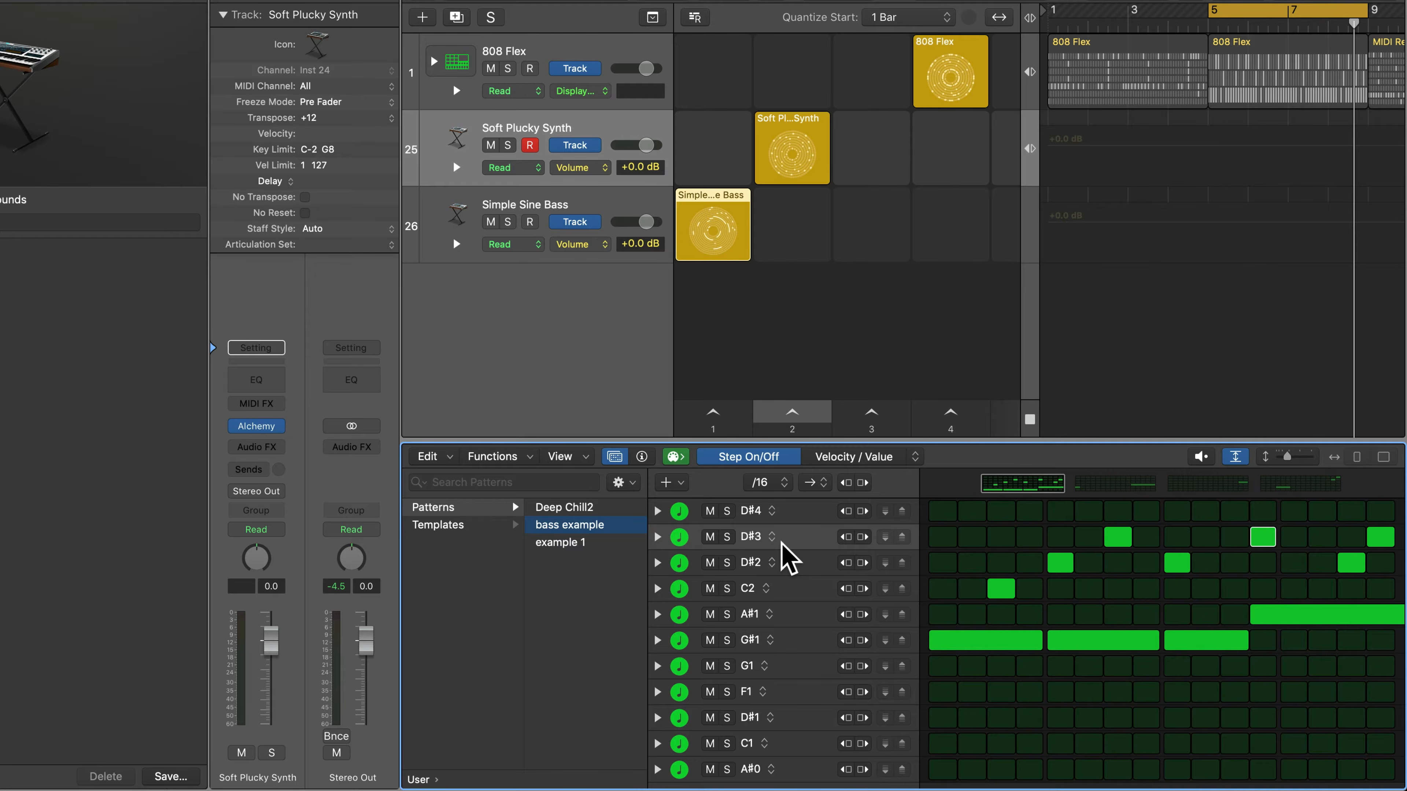
# - Reassign the D#3 row's note to D3 and launch scene 1 to play the bass cell
pyautogui.click(772, 539)
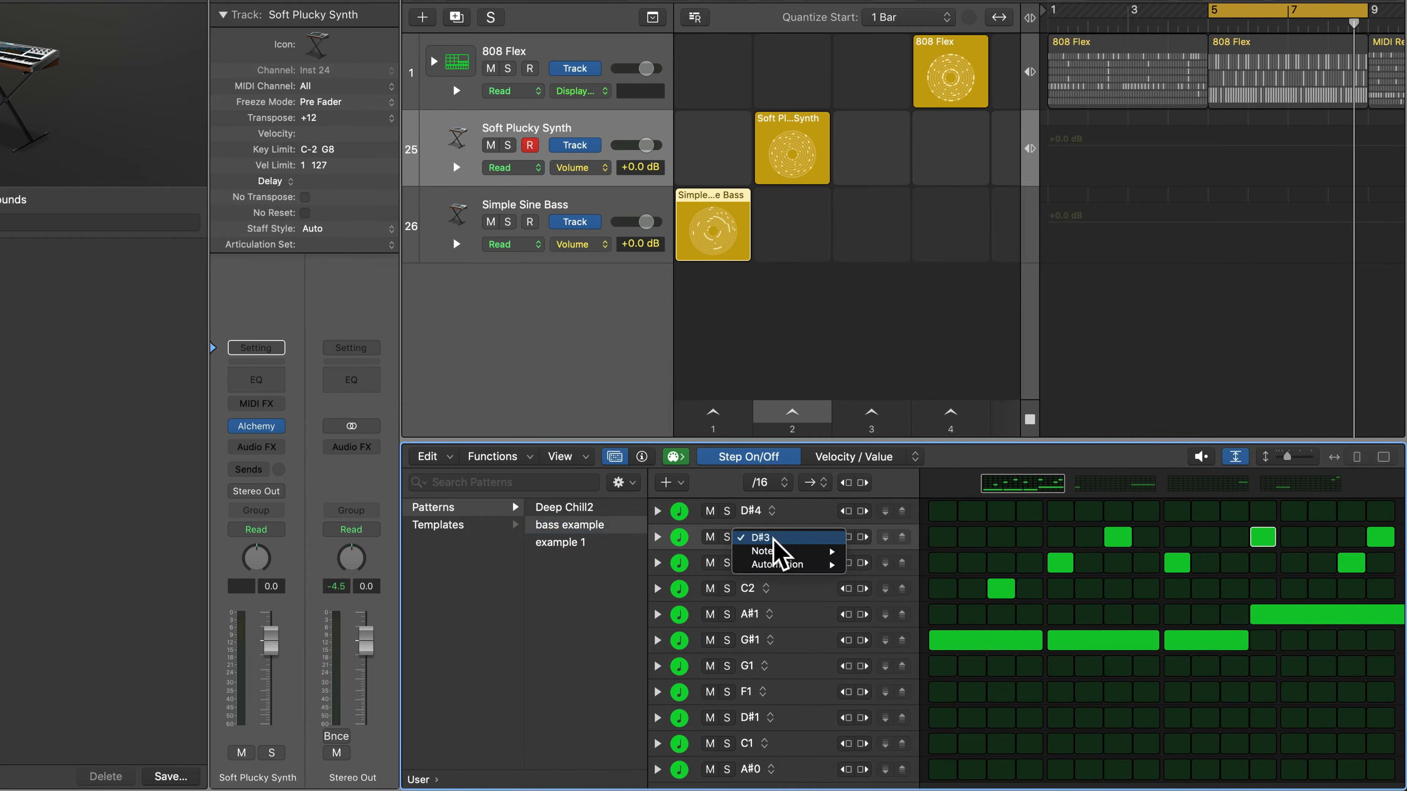
pyautogui.moveTo(775, 551)
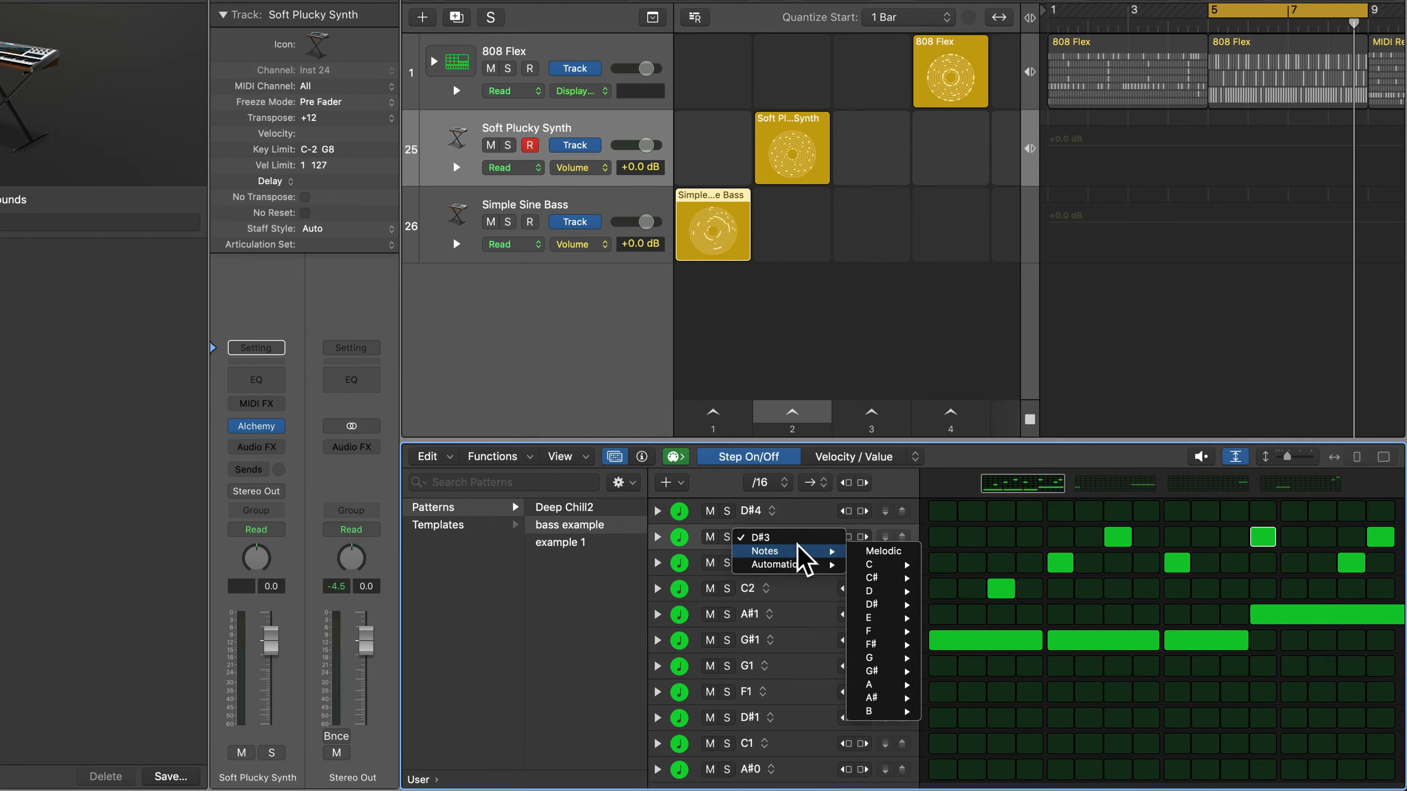
pyautogui.click(828, 522)
pyautogui.click(770, 538)
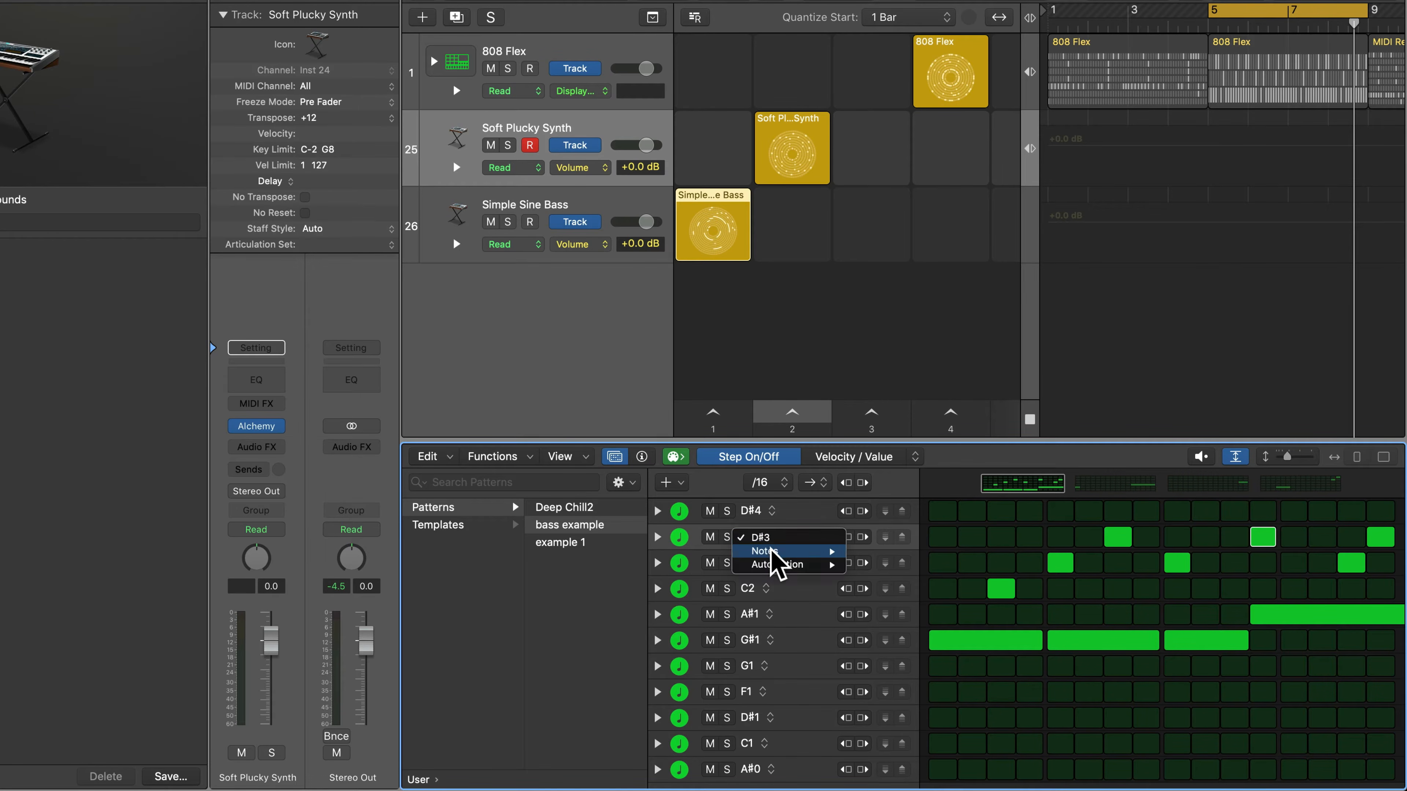
pyautogui.moveTo(787, 551)
pyautogui.moveTo(900, 593)
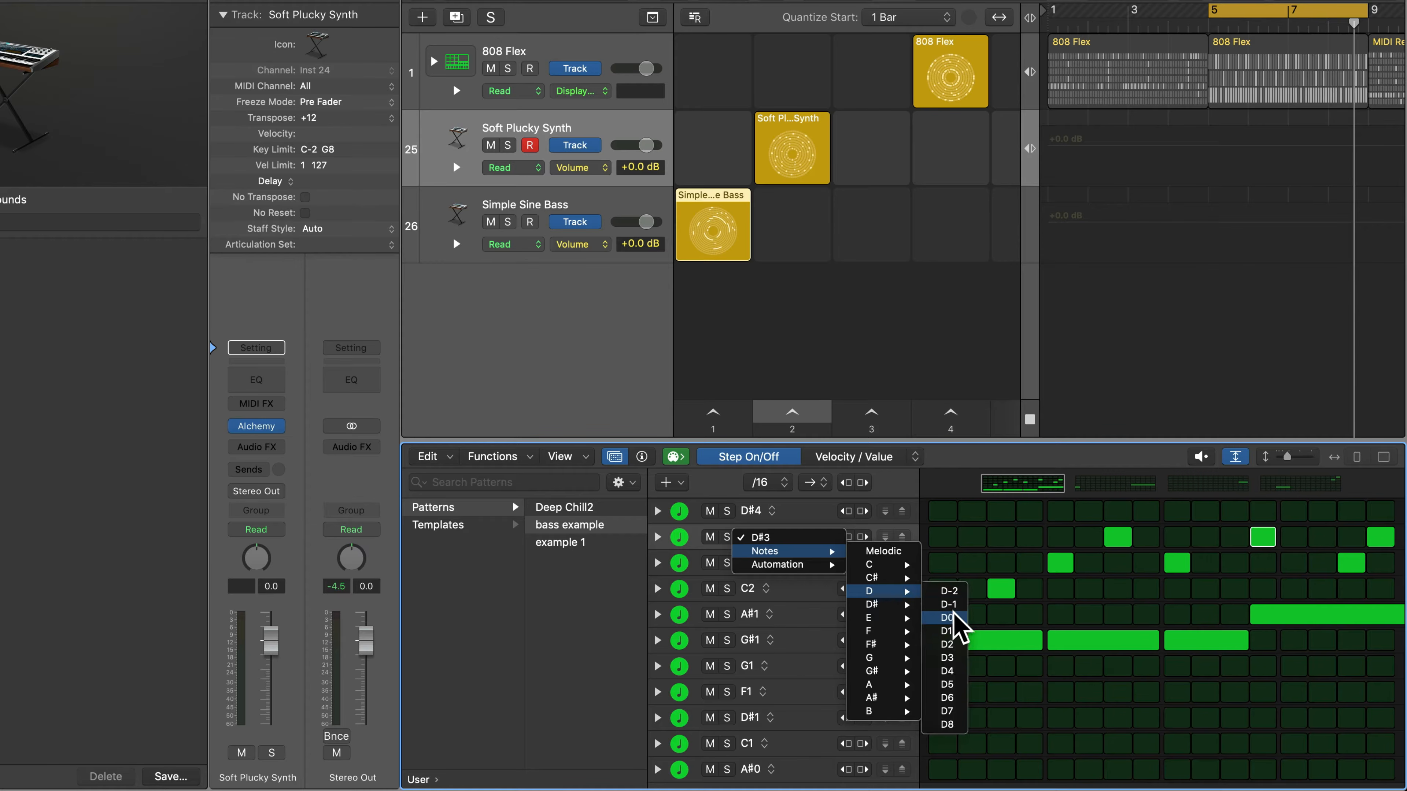
pyautogui.click(949, 659)
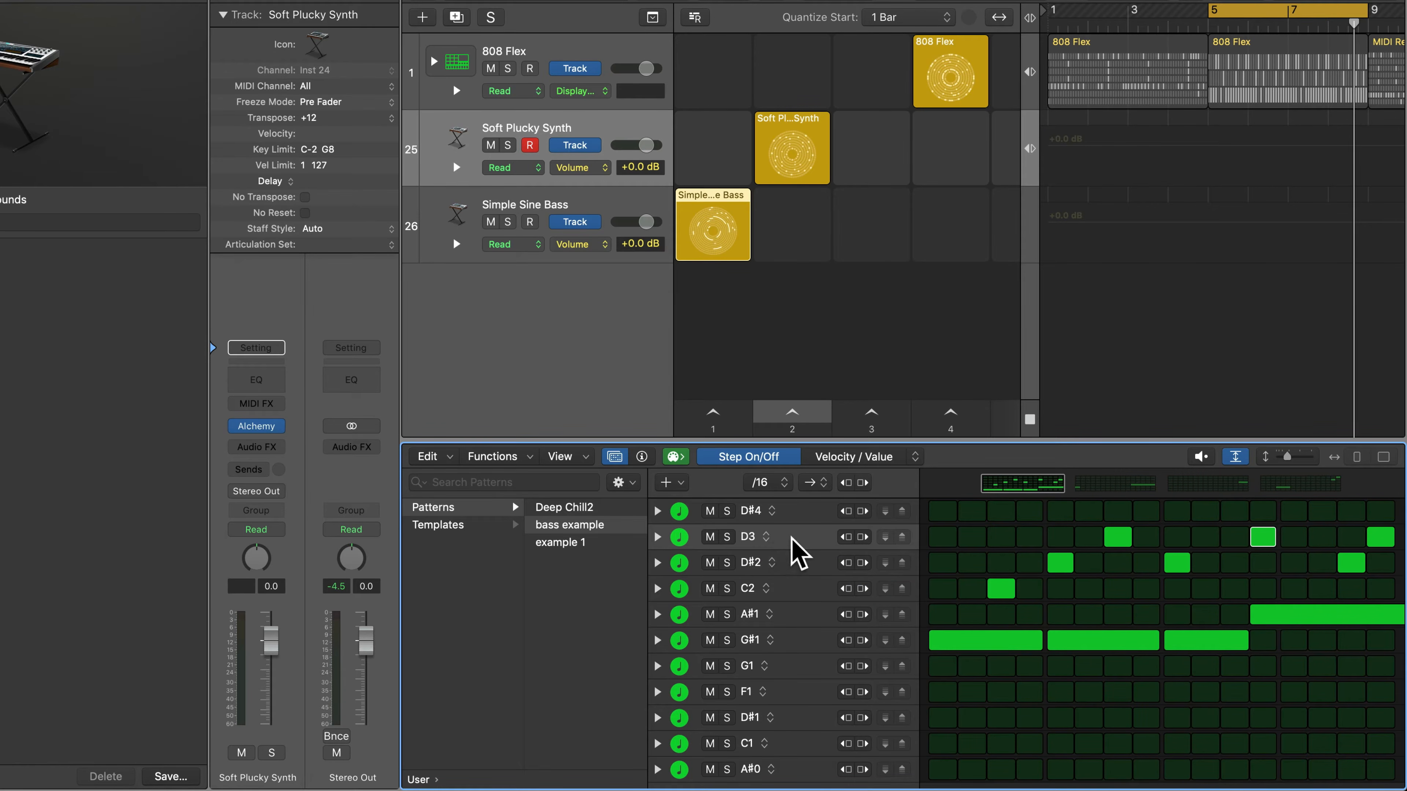
pyautogui.click(714, 414)
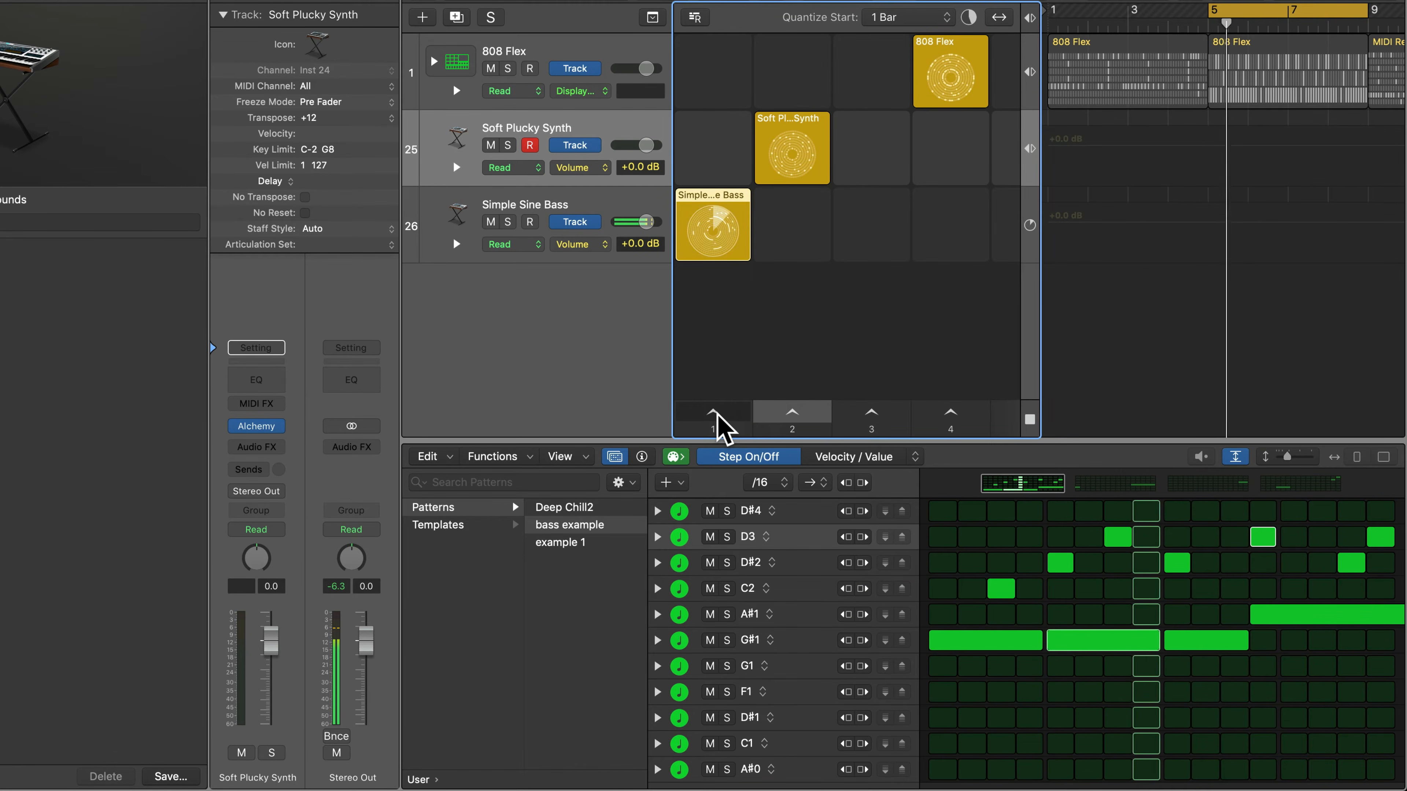
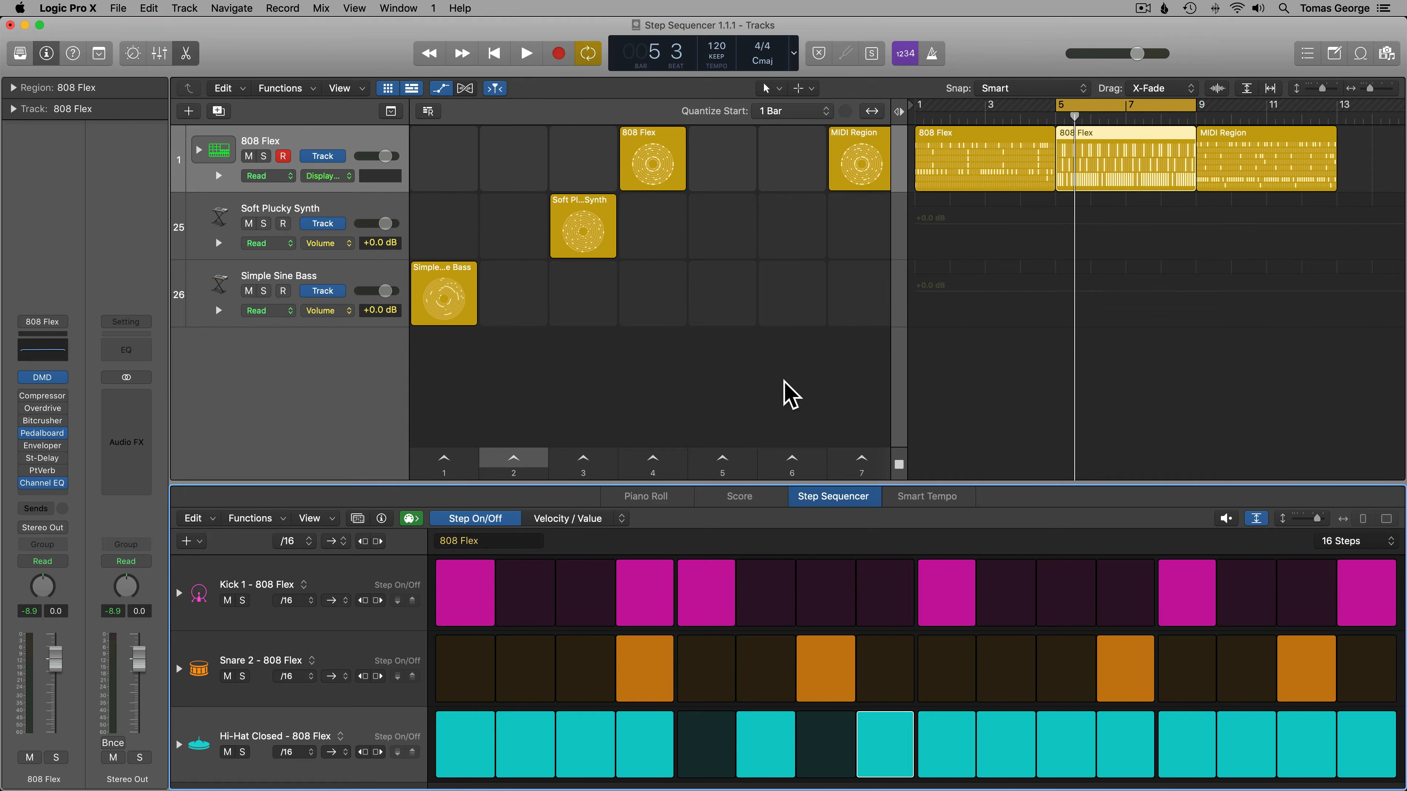
# - Play and stop the drum pattern, then toggle Velocity/Value mode on and back off
pyautogui.press('space')
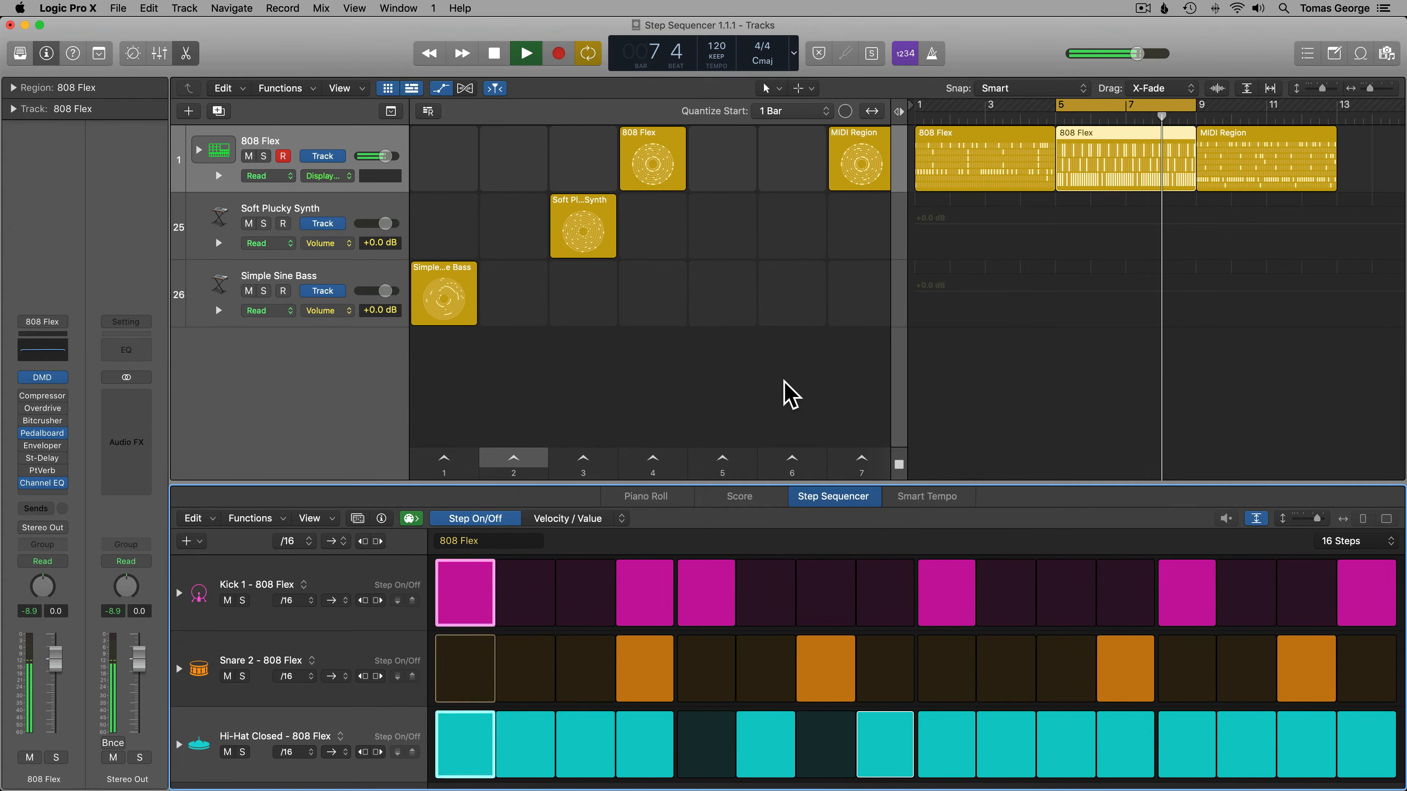
pyautogui.press('space')
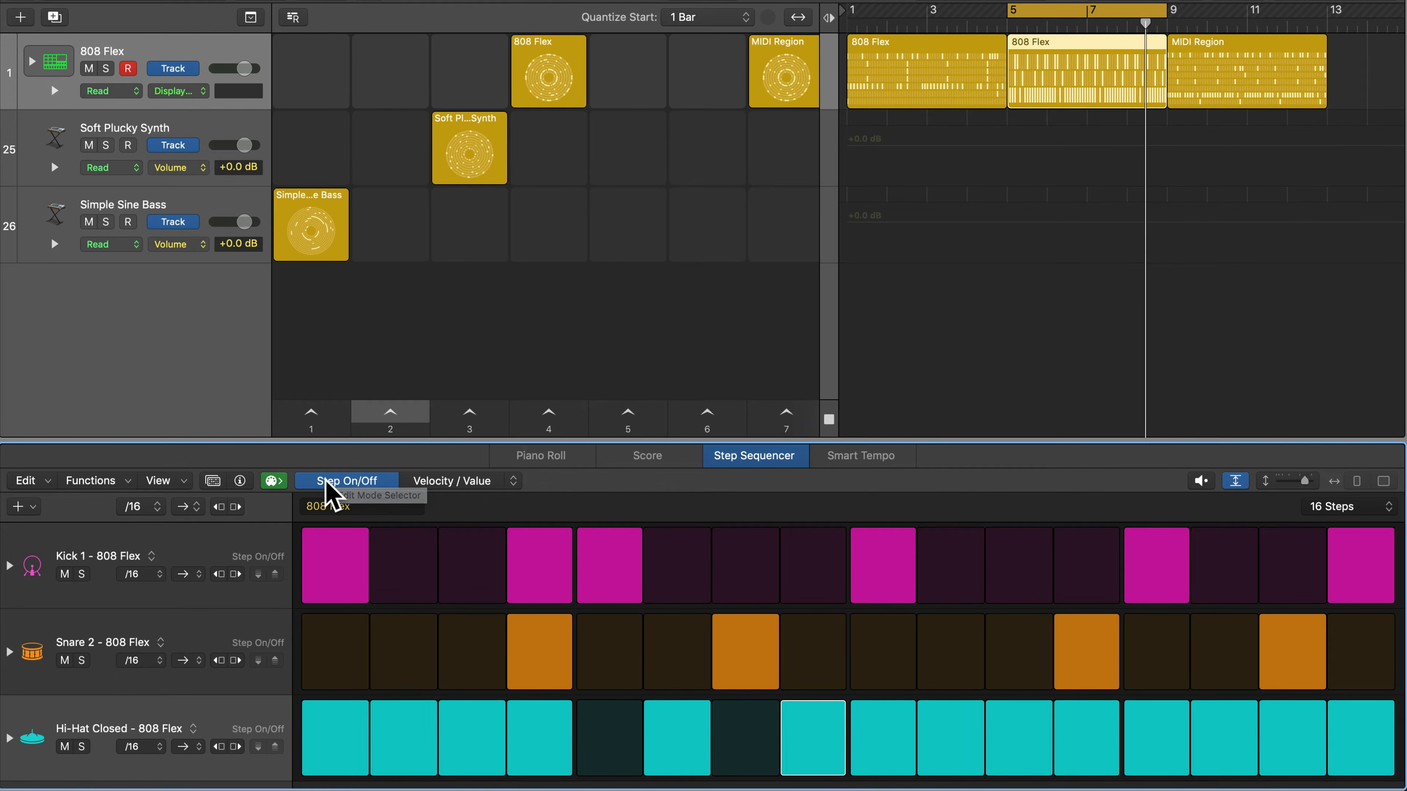
pyautogui.click(450, 481)
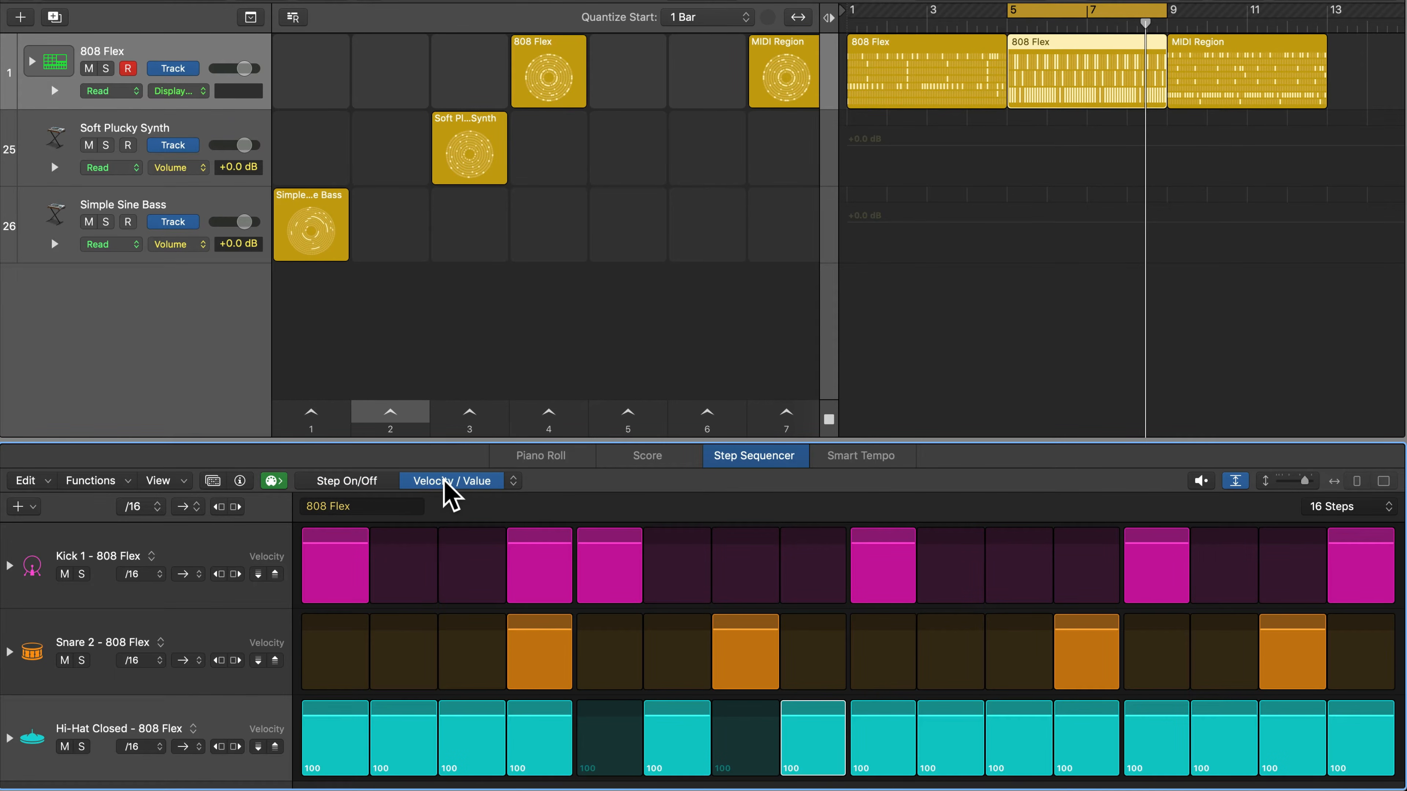
pyautogui.click(344, 488)
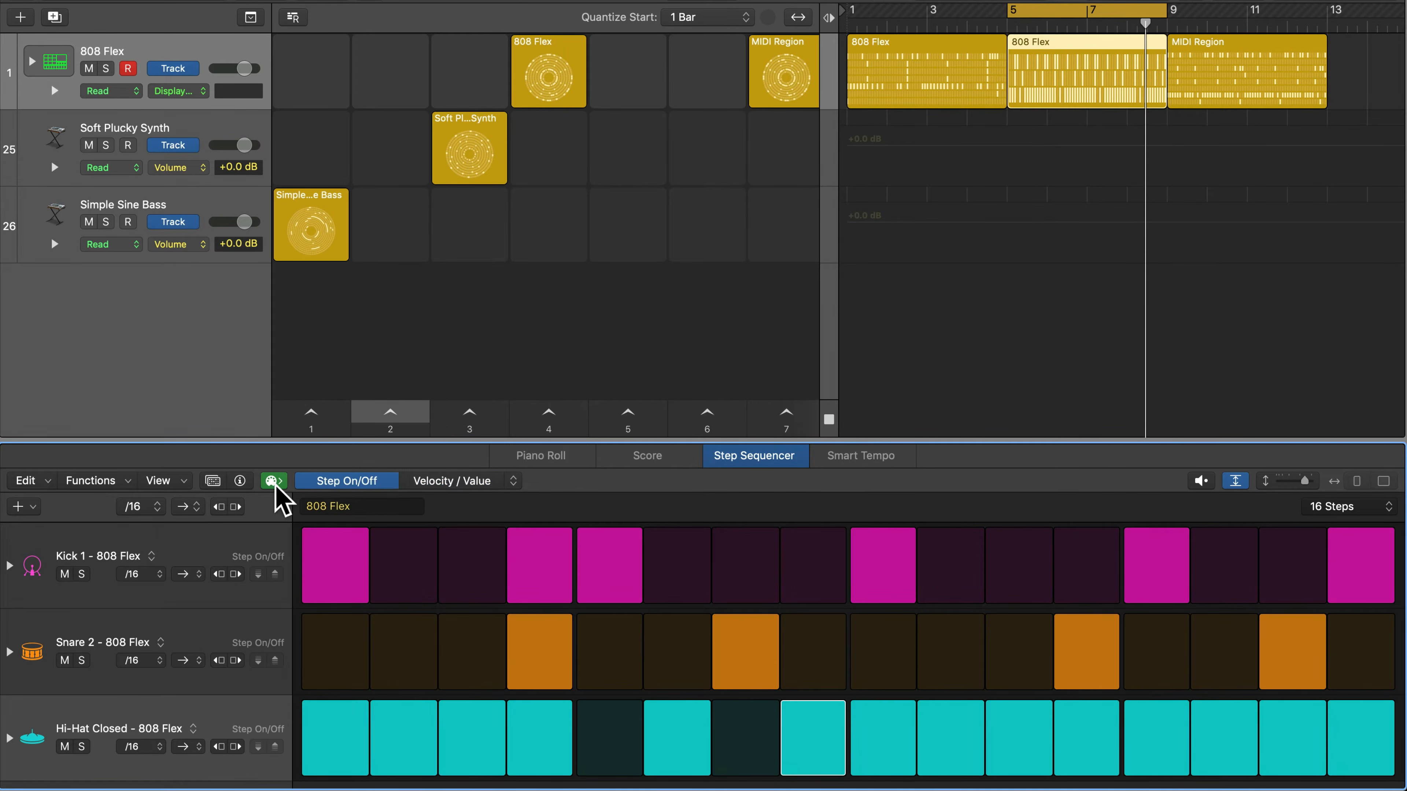
# - Expand Kick 1 with a Velocity sub-row, adding then removing a Gate sub-row
pyautogui.click(9, 566)
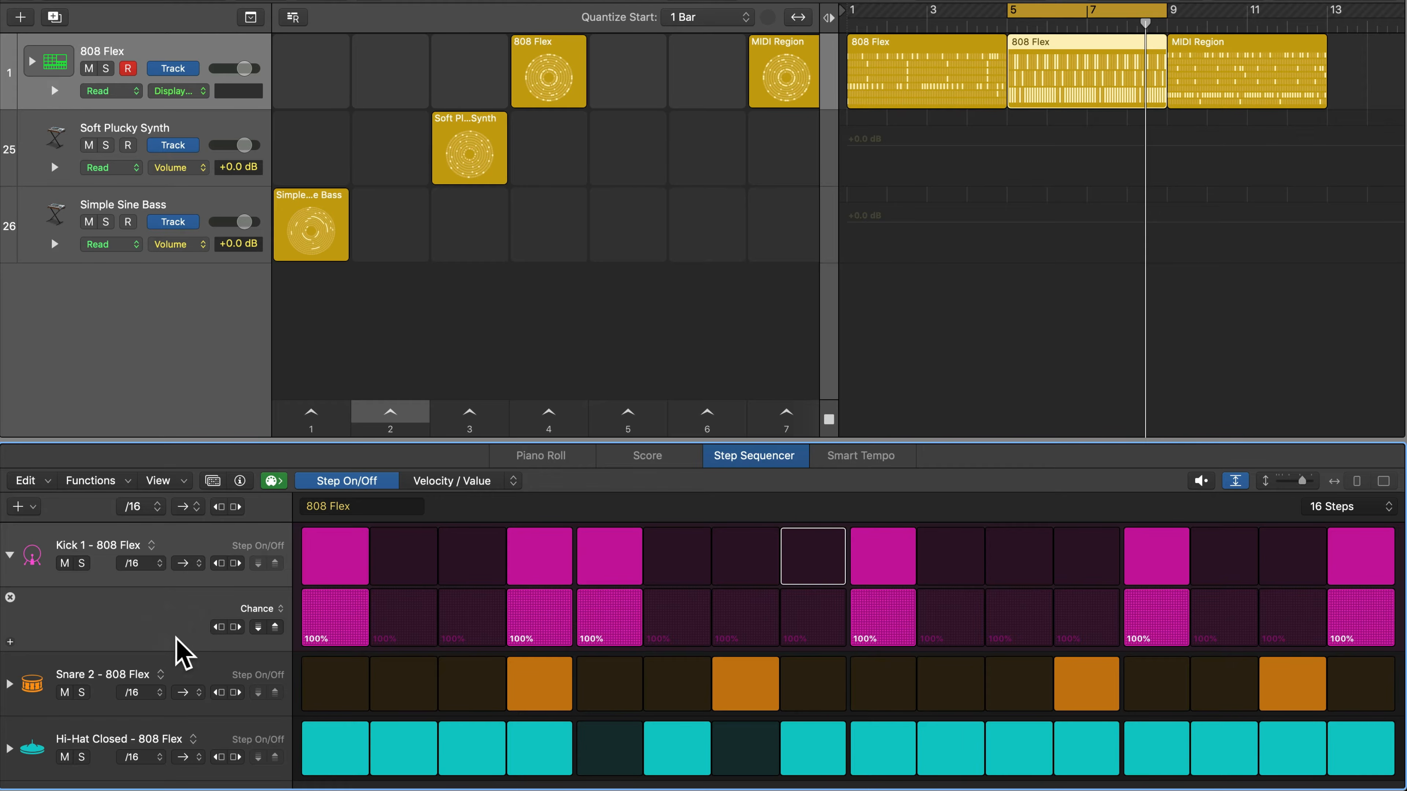
pyautogui.click(264, 610)
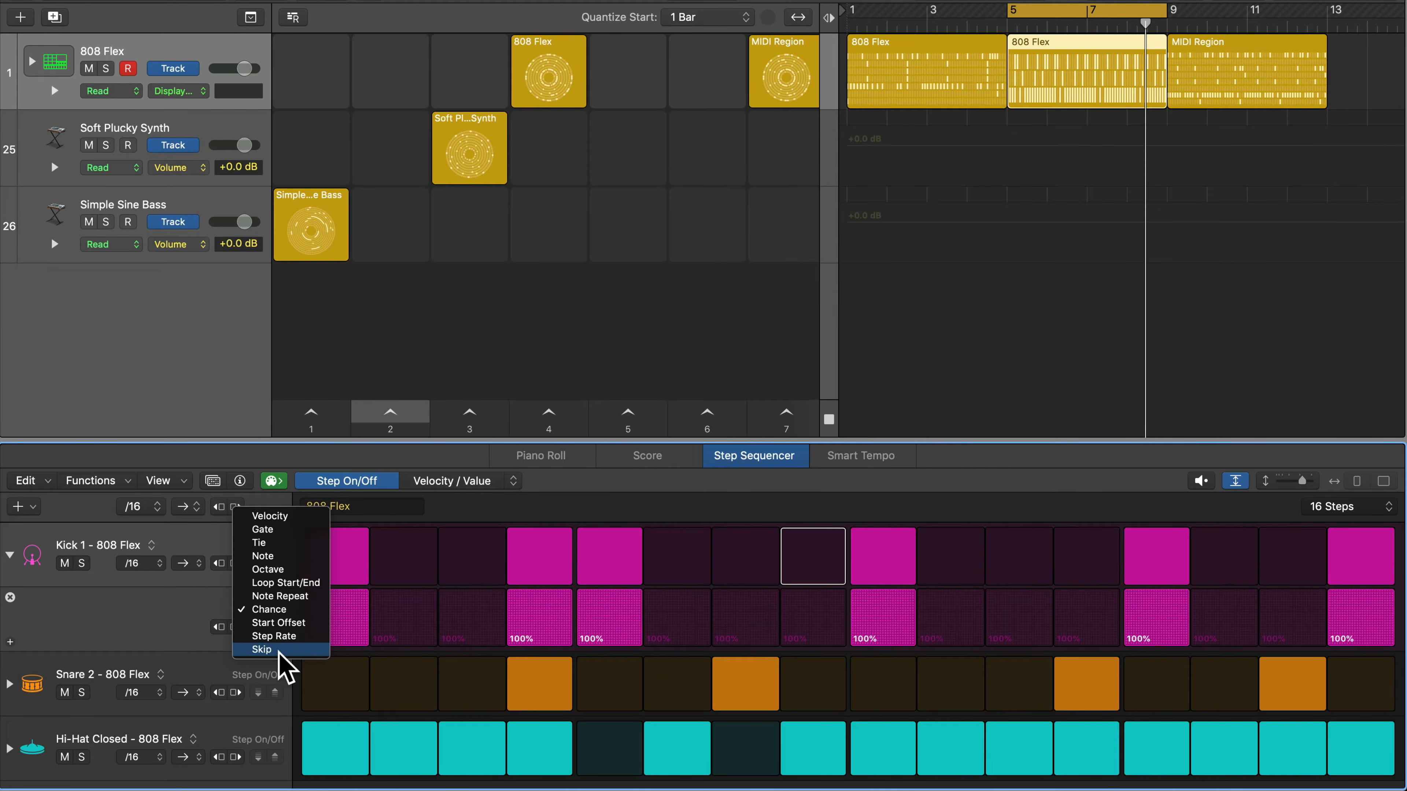
pyautogui.click(273, 517)
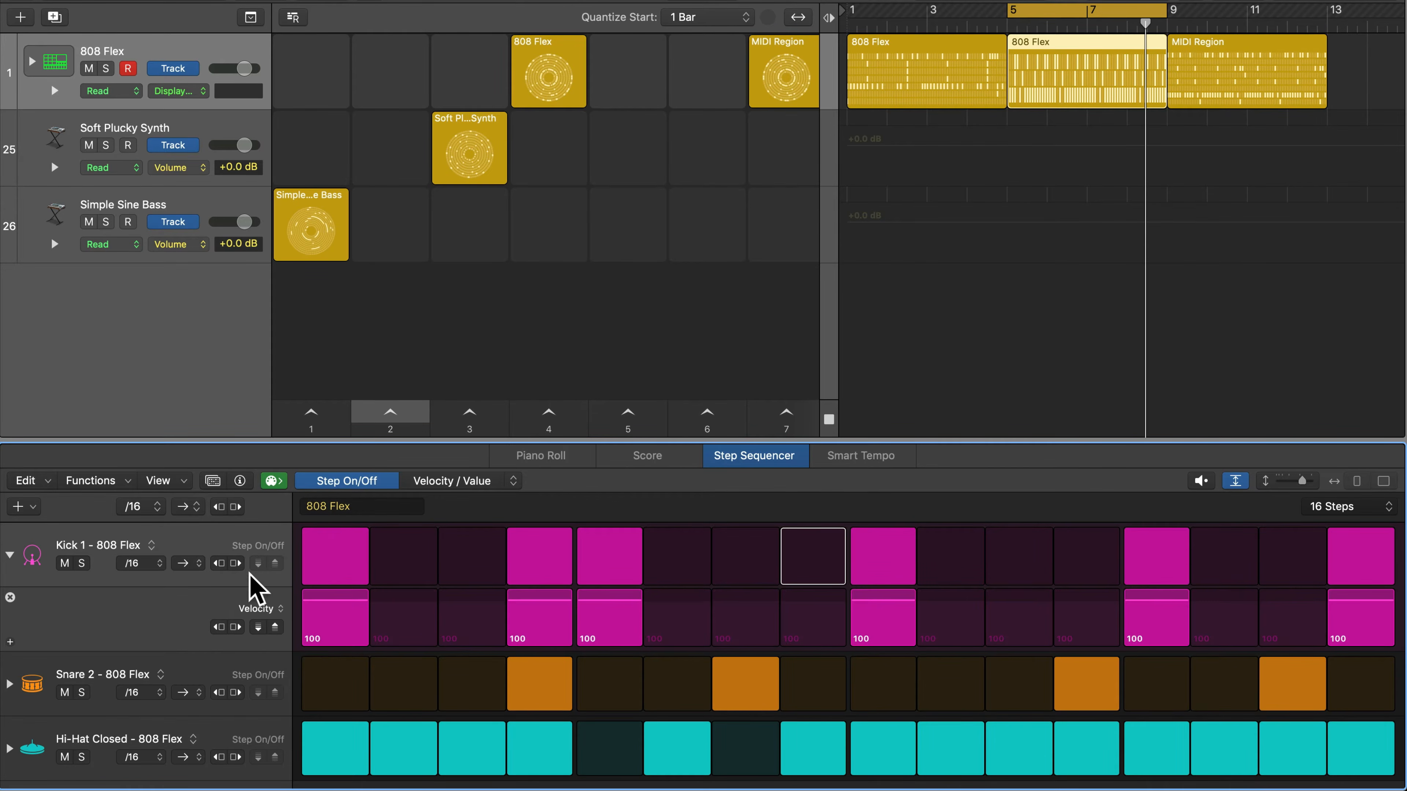
pyautogui.moveTo(122, 590)
pyautogui.click(10, 642)
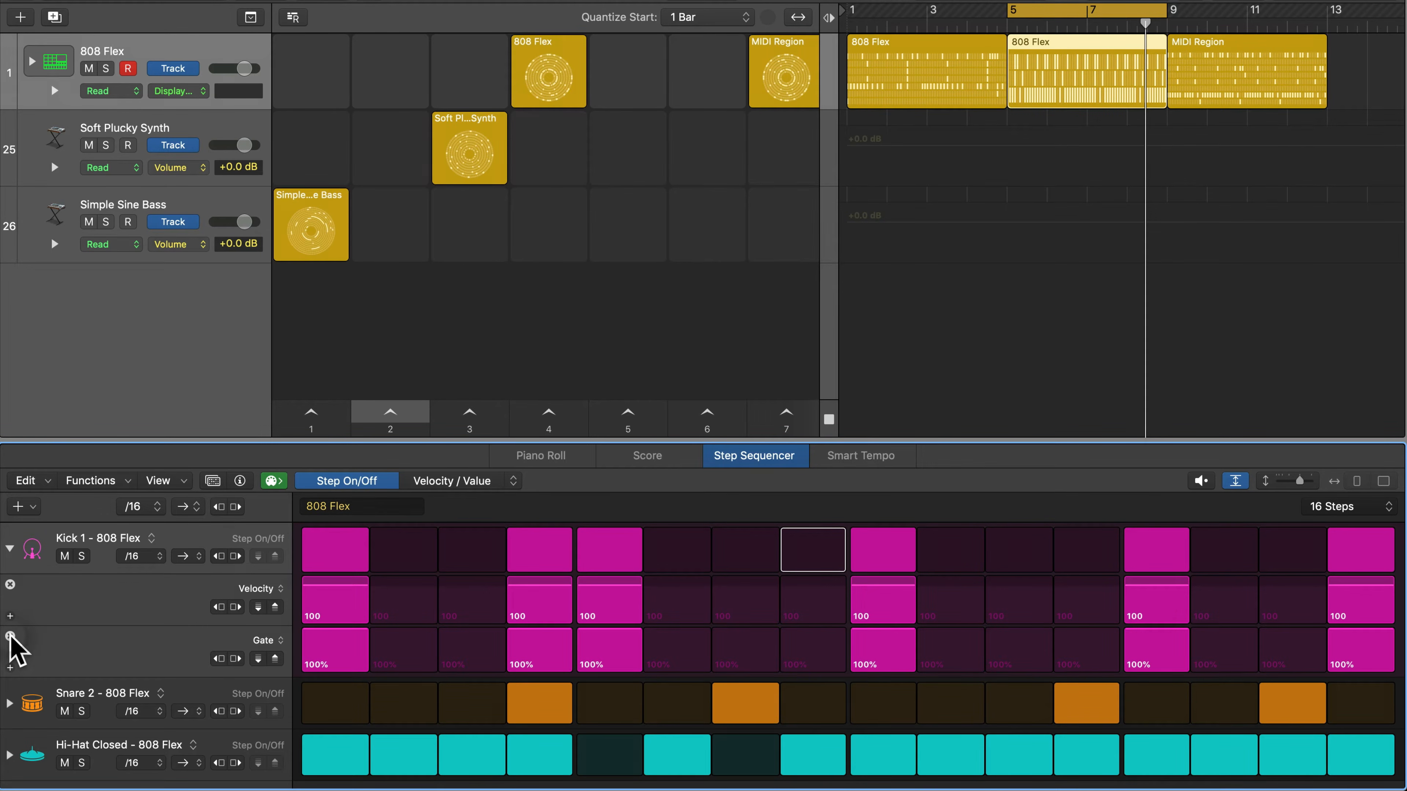
pyautogui.click(9, 636)
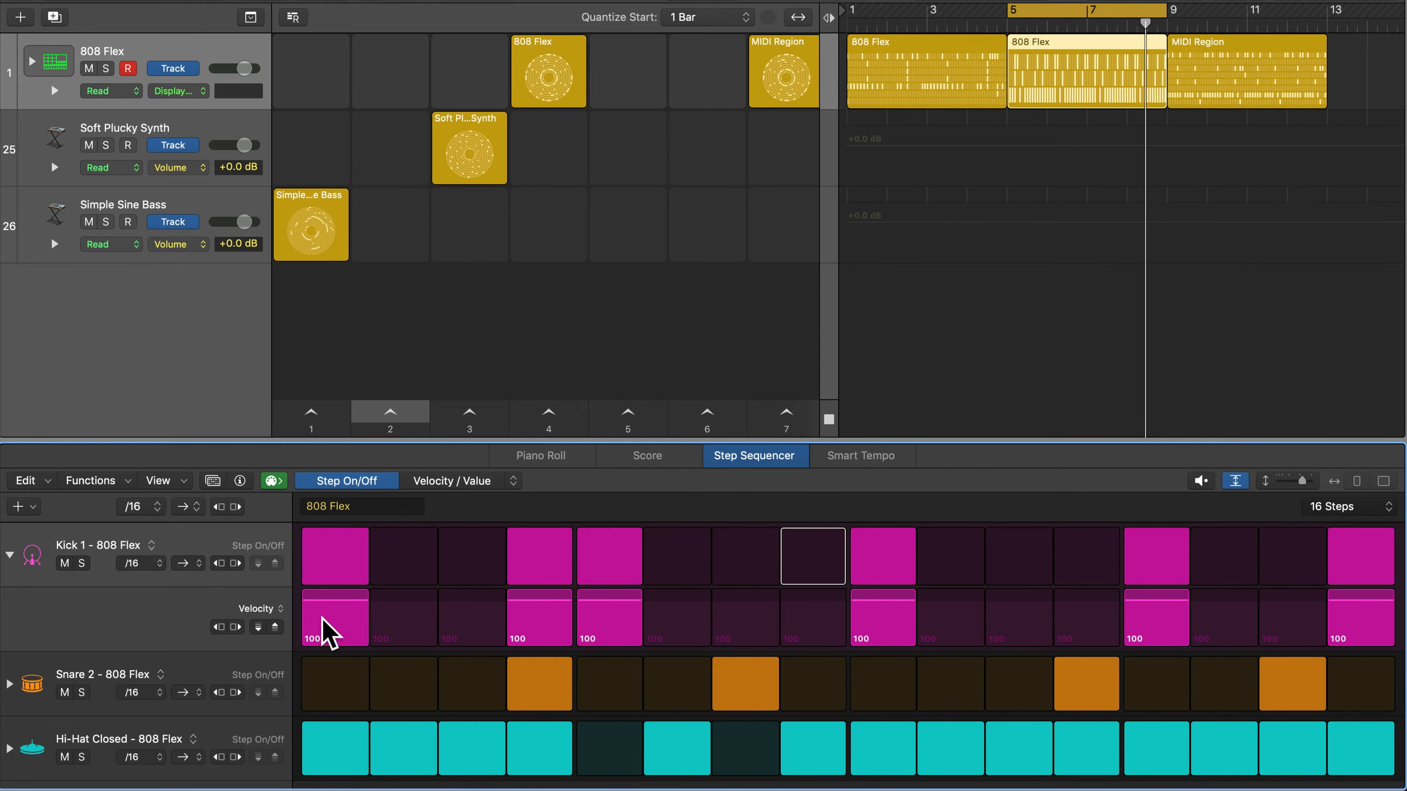
# - Raise the first kick velocity, then Clear Velocity back to 100 and collapse Kick 1
pyautogui.moveTo(327, 619); pyautogui.dragTo(336, 579)
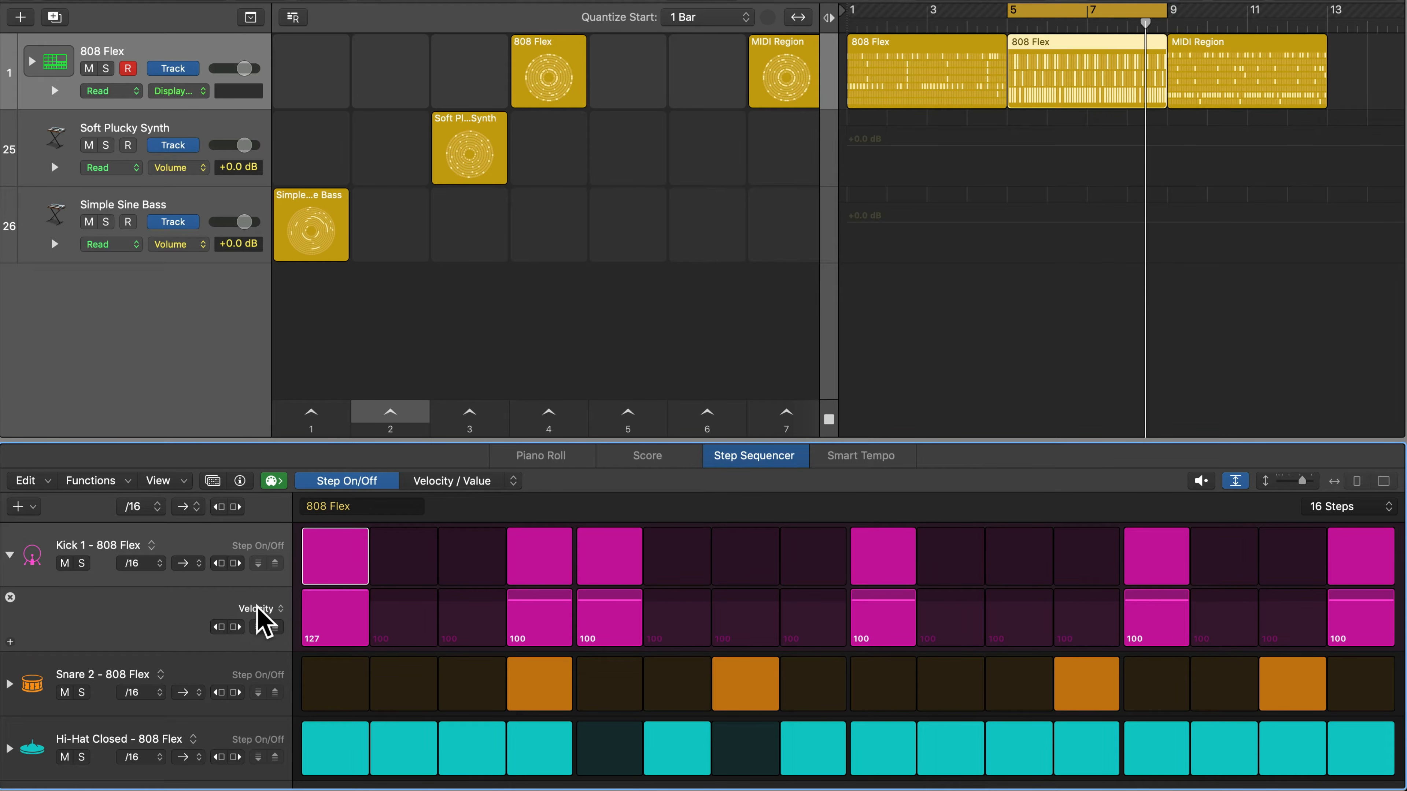
pyautogui.rightClick(250, 616)
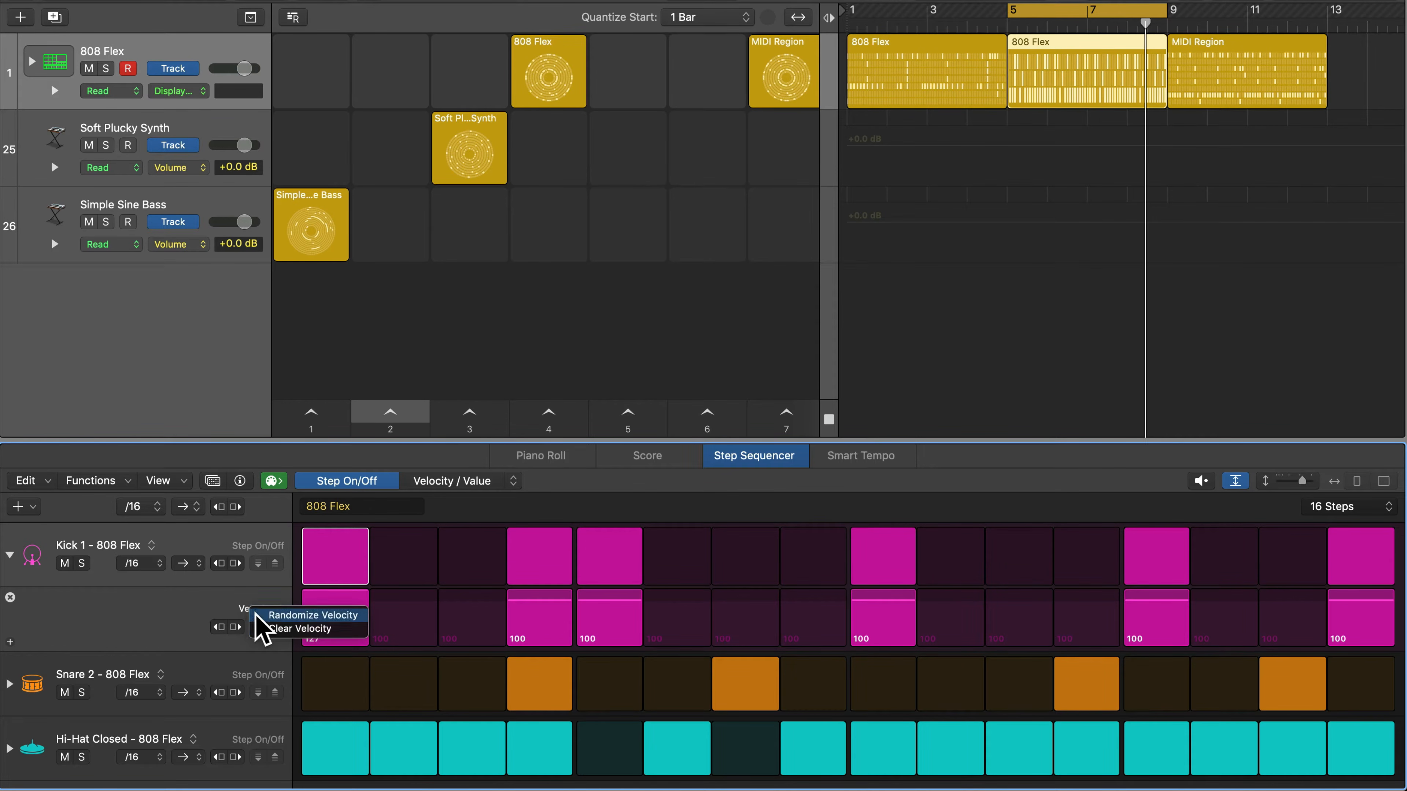
pyautogui.click(278, 628)
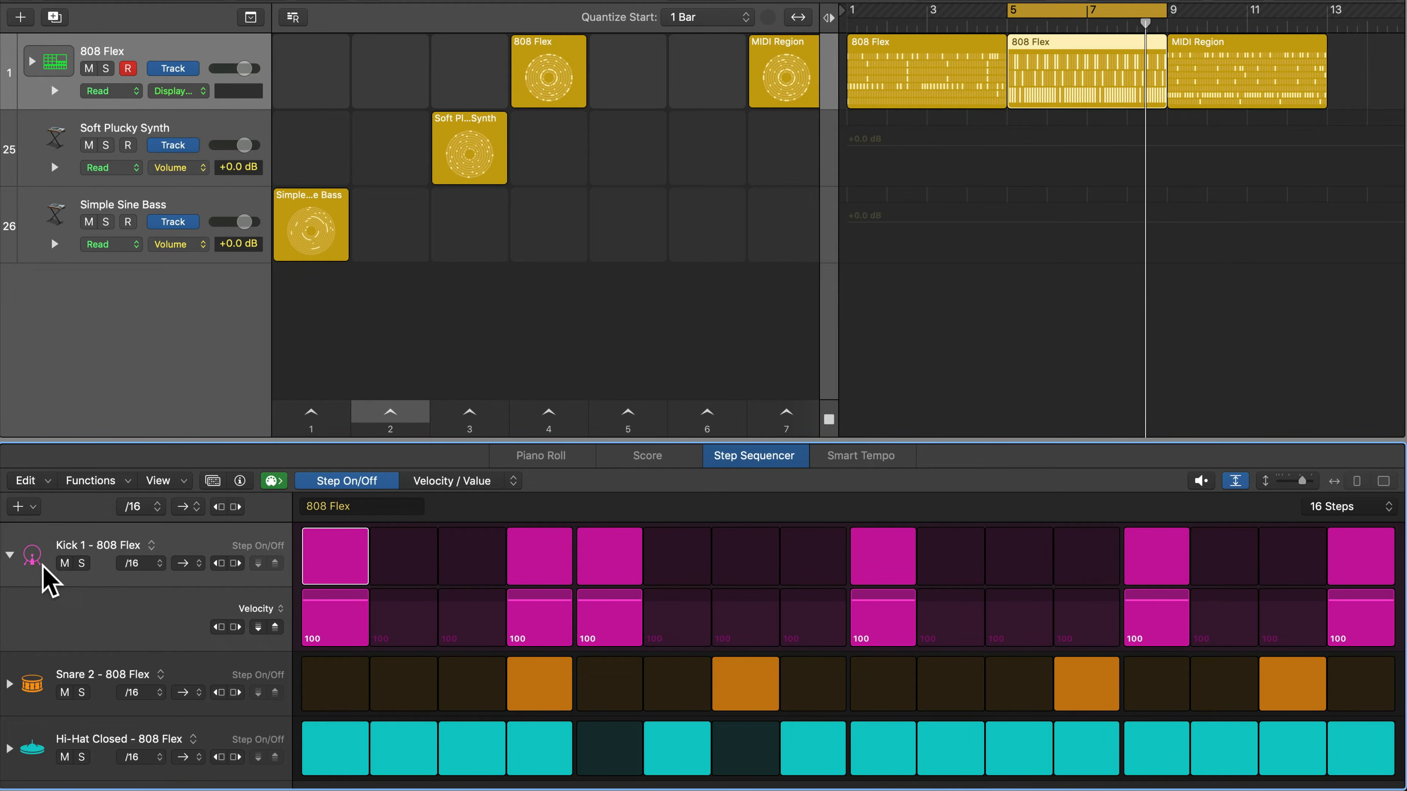
pyautogui.click(9, 555)
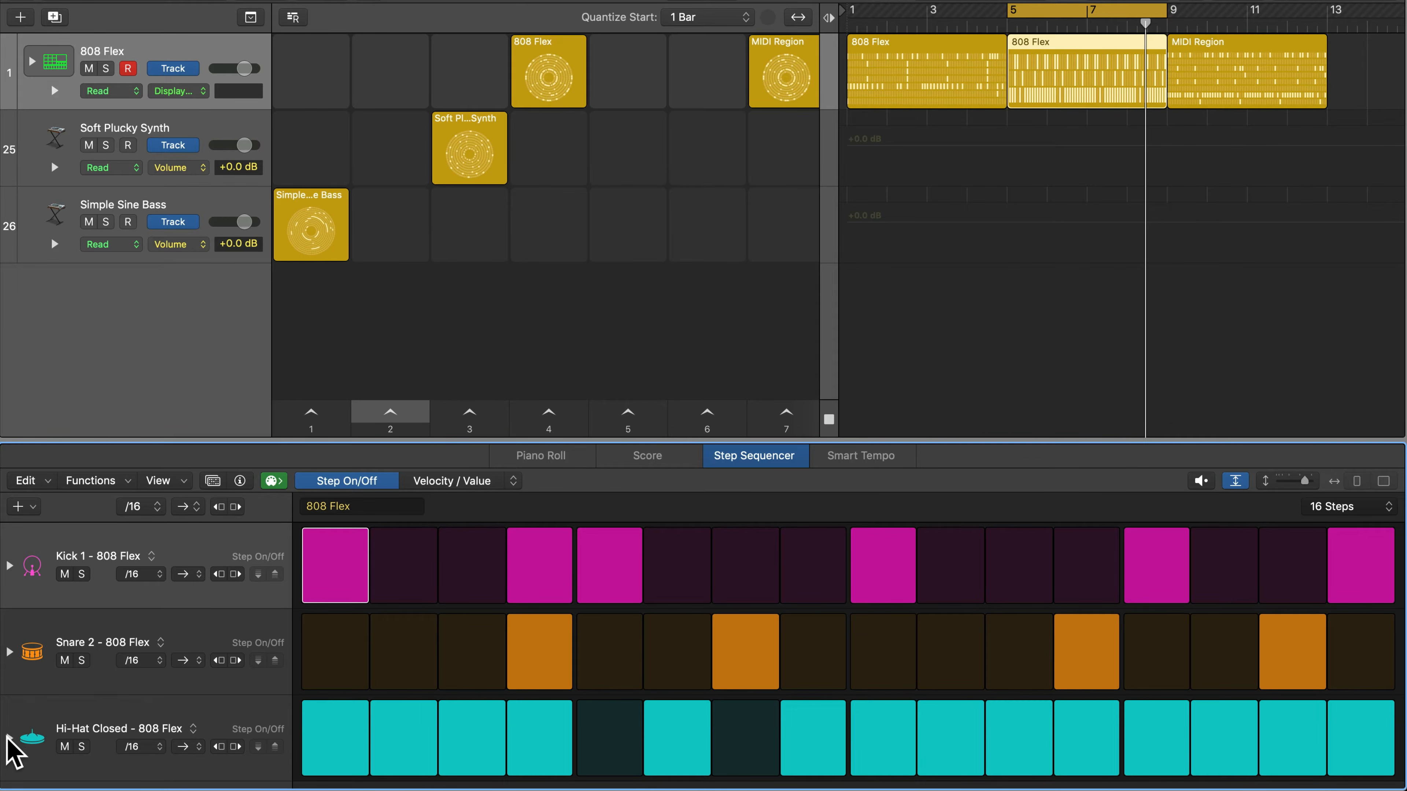
# - Expand Hi-Hat Closed with a Velocity lane, randomize its velocities and audition the pattern
pyautogui.click(9, 739)
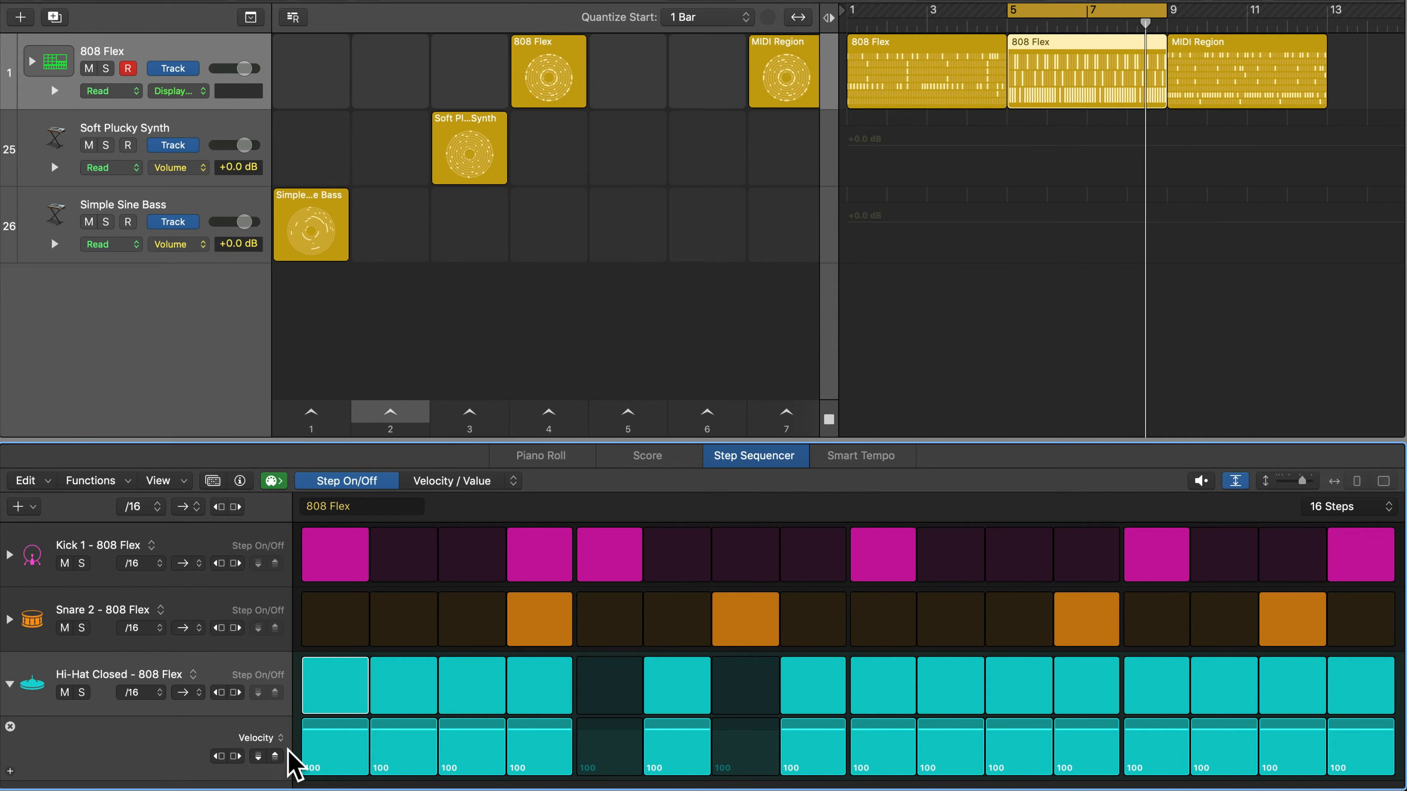
pyautogui.click(259, 741)
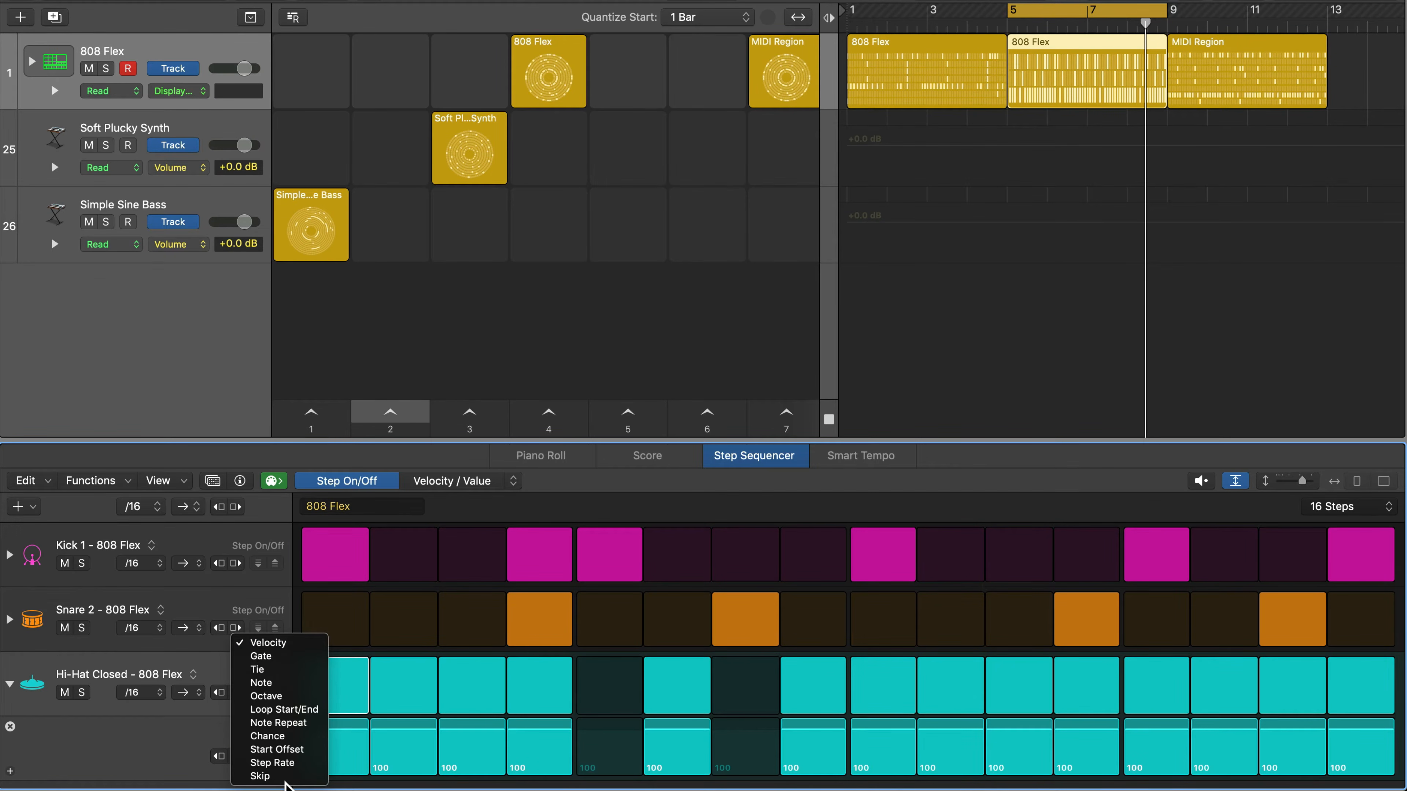
pyautogui.click(275, 645)
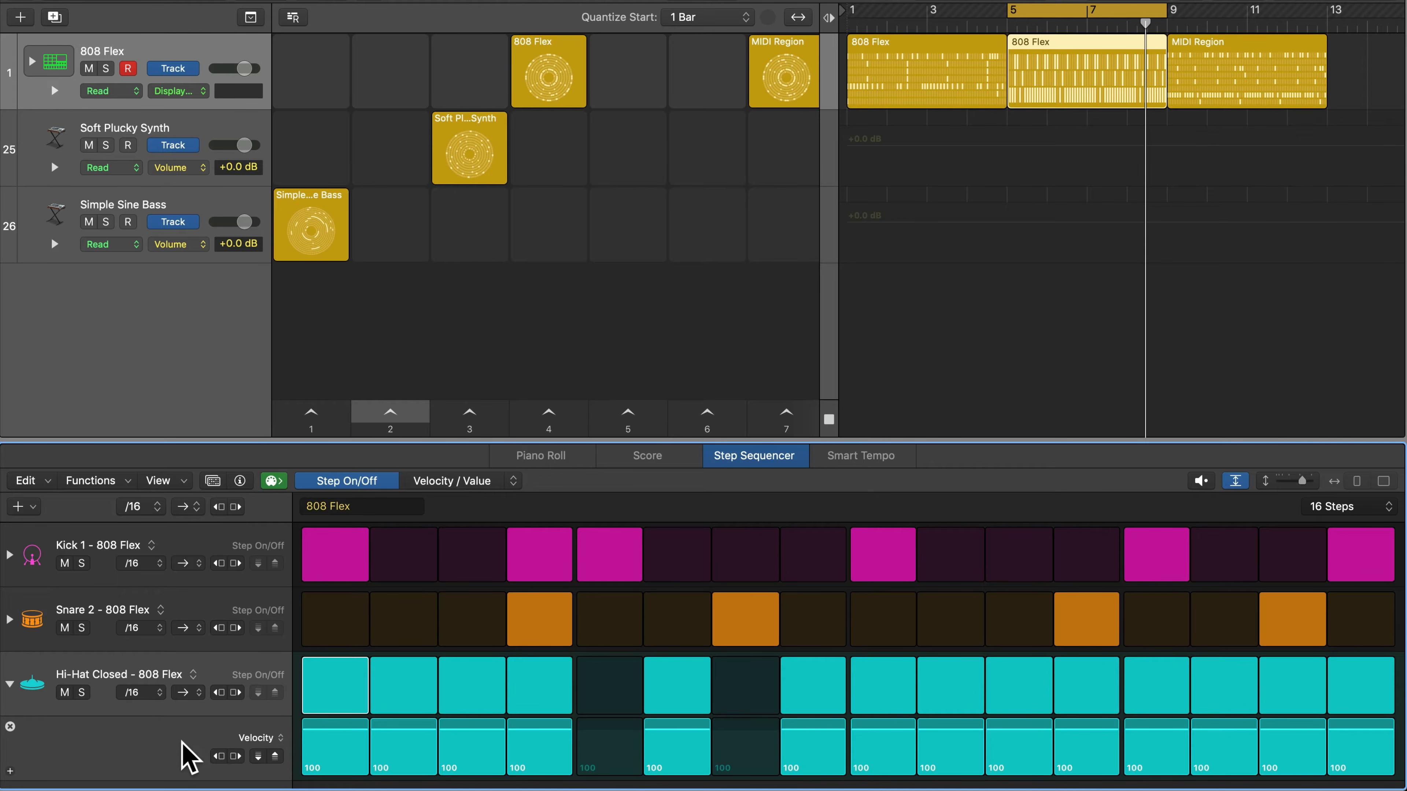
pyautogui.rightClick(253, 740)
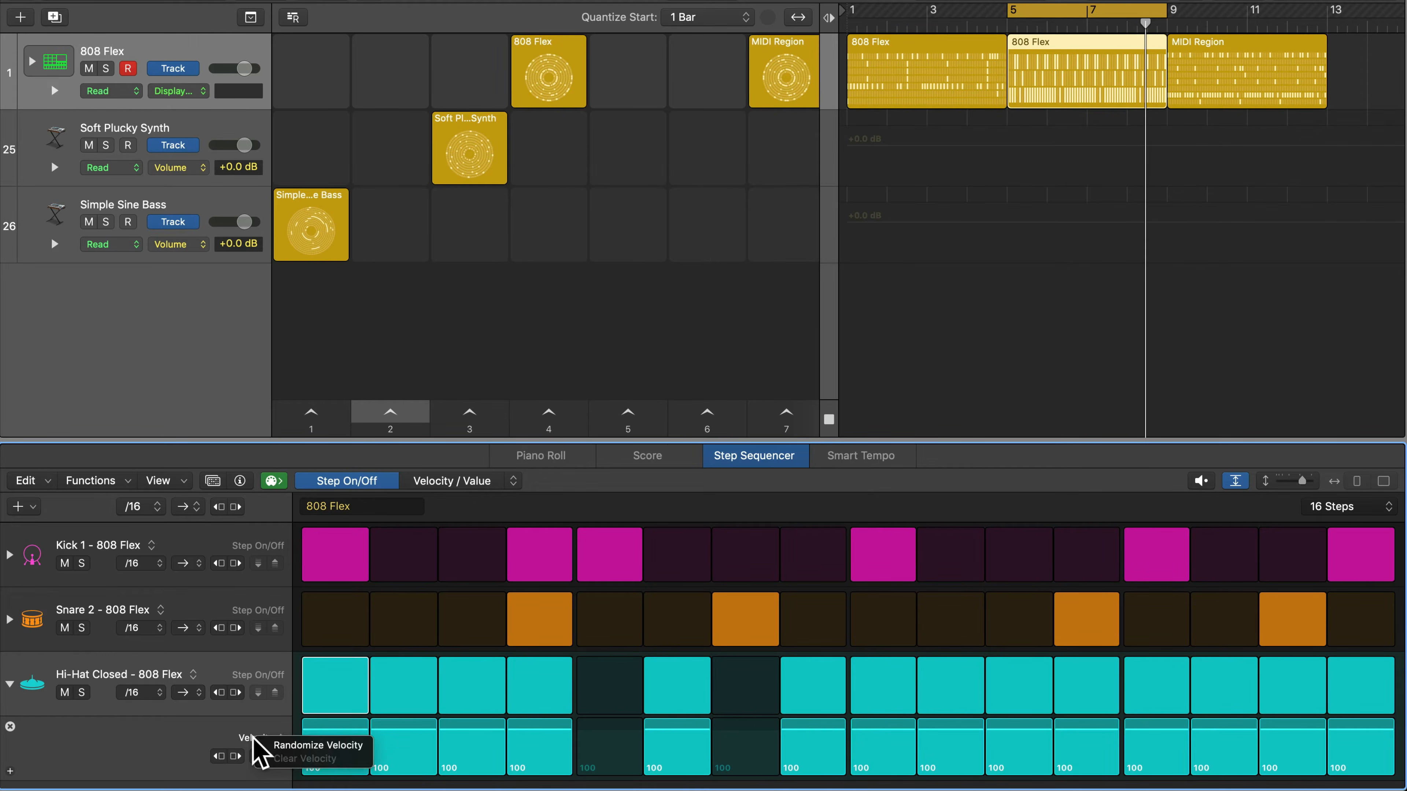
pyautogui.click(331, 746)
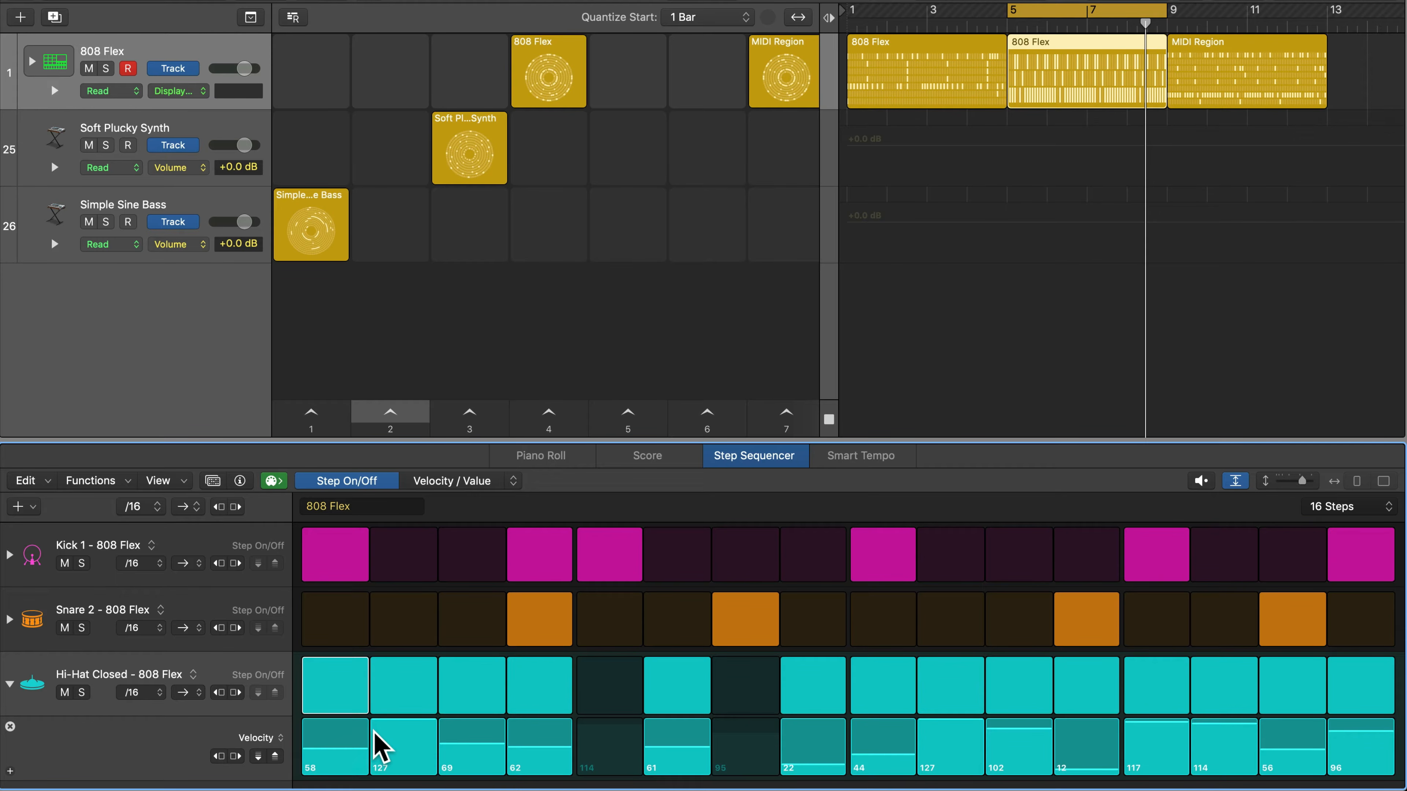
pyautogui.press('space')
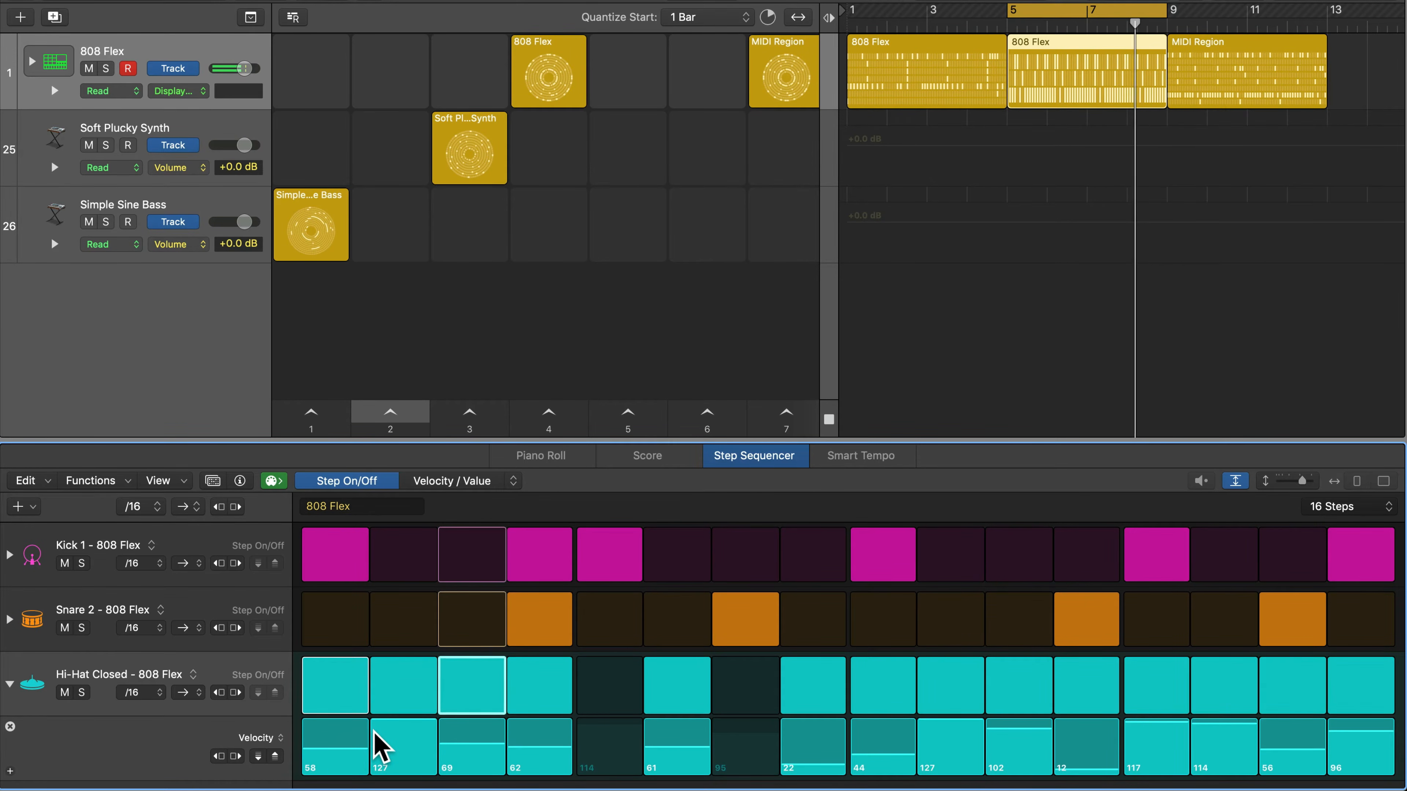
pyautogui.press('space')
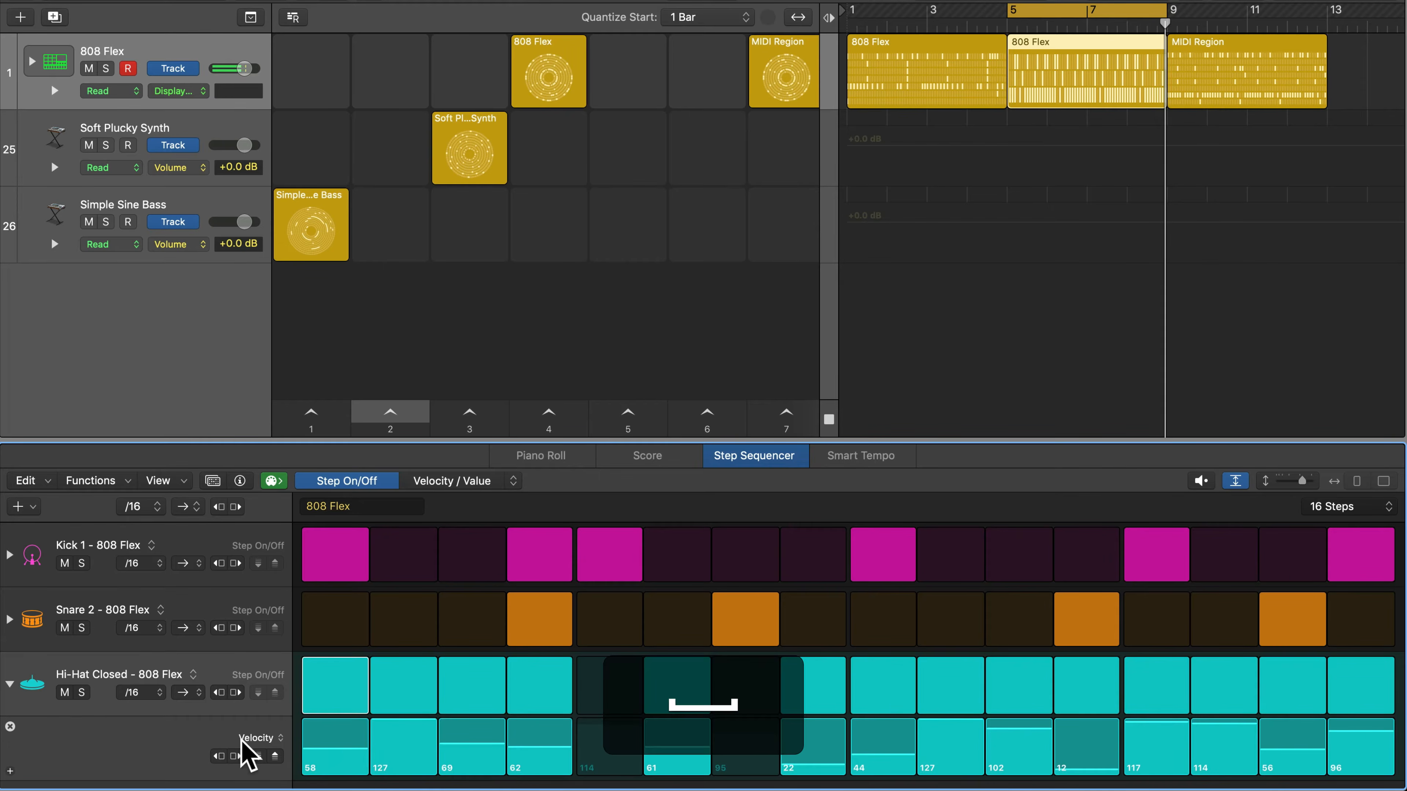
# - Clear the hi-hat velocities back to 100 and play the pattern again
pyautogui.rightClick(253, 737)
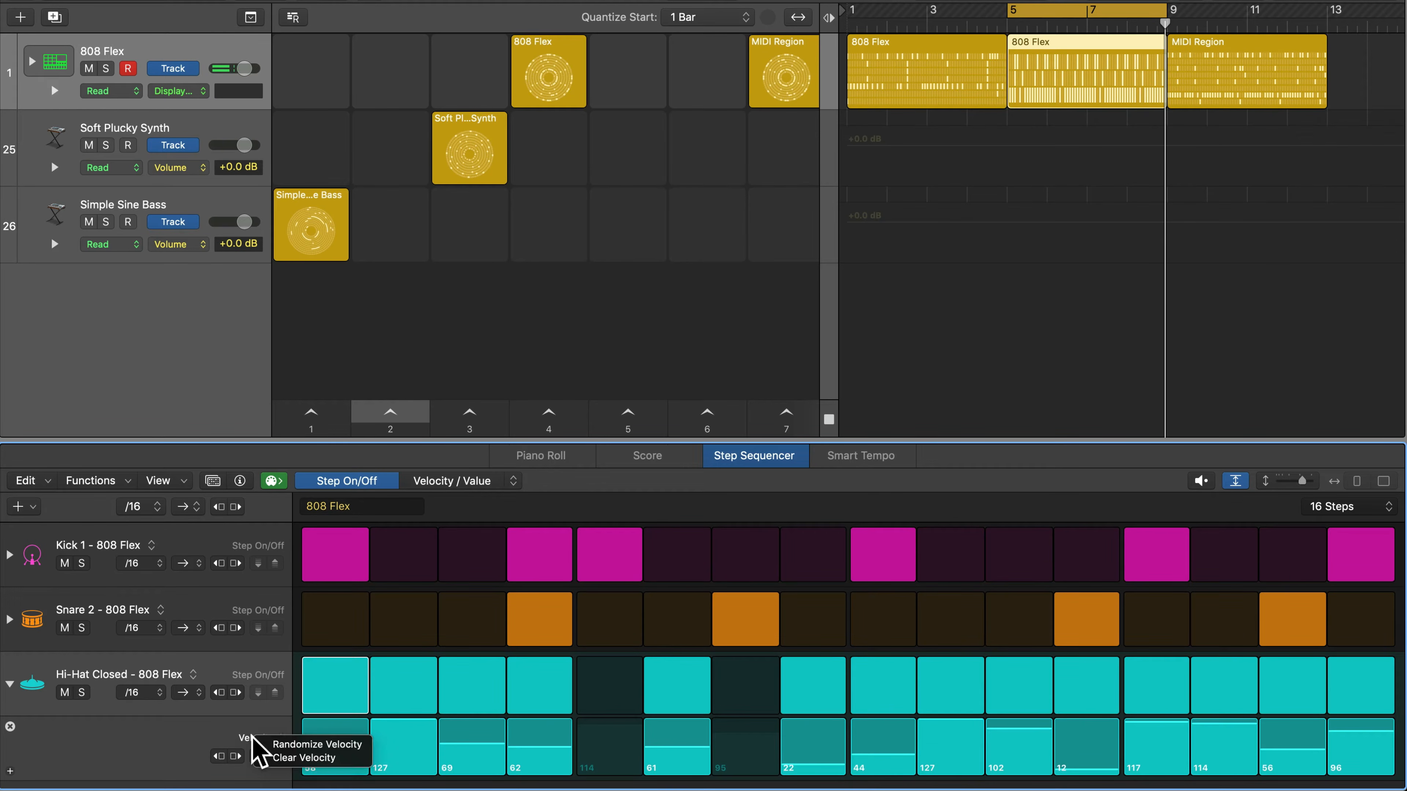
pyautogui.click(282, 757)
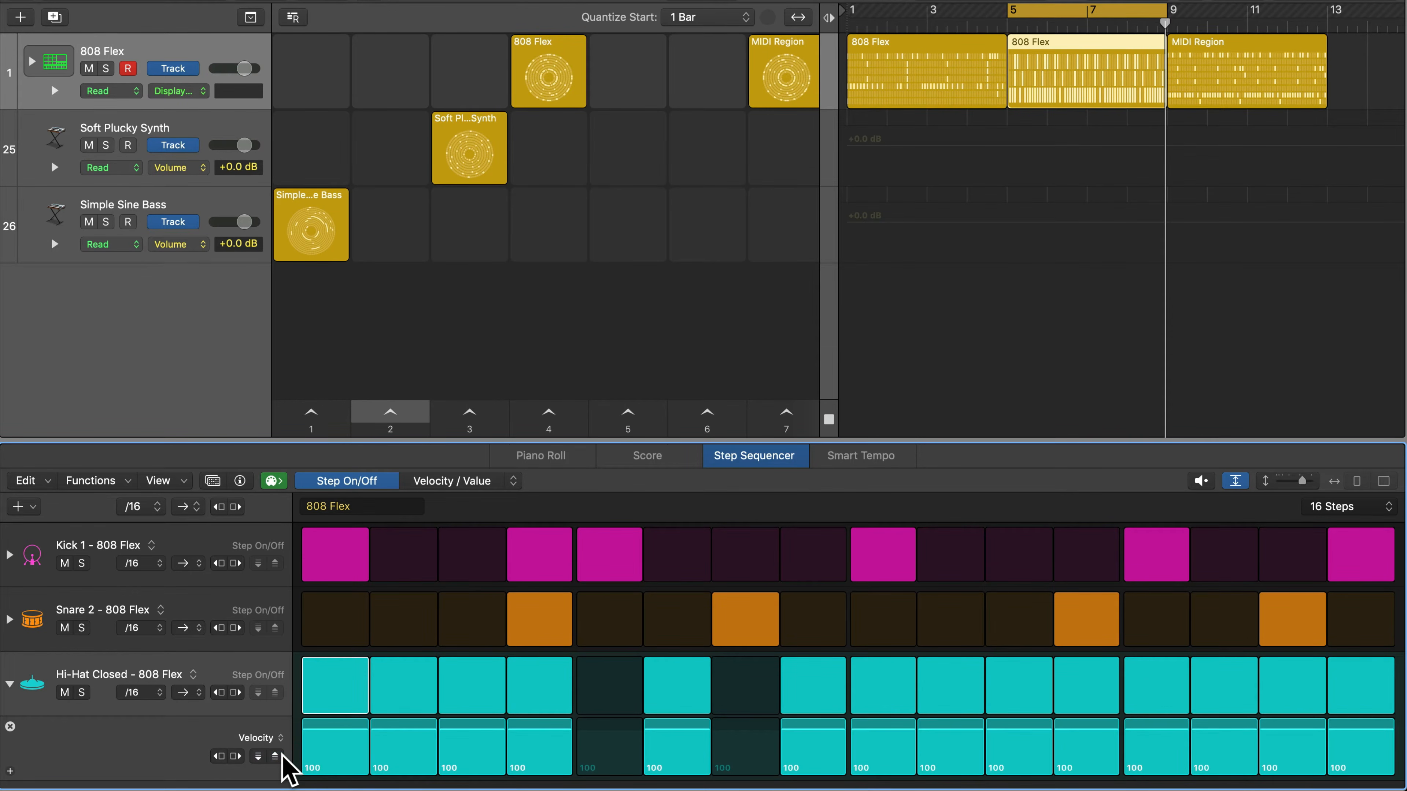
pyautogui.press('space')
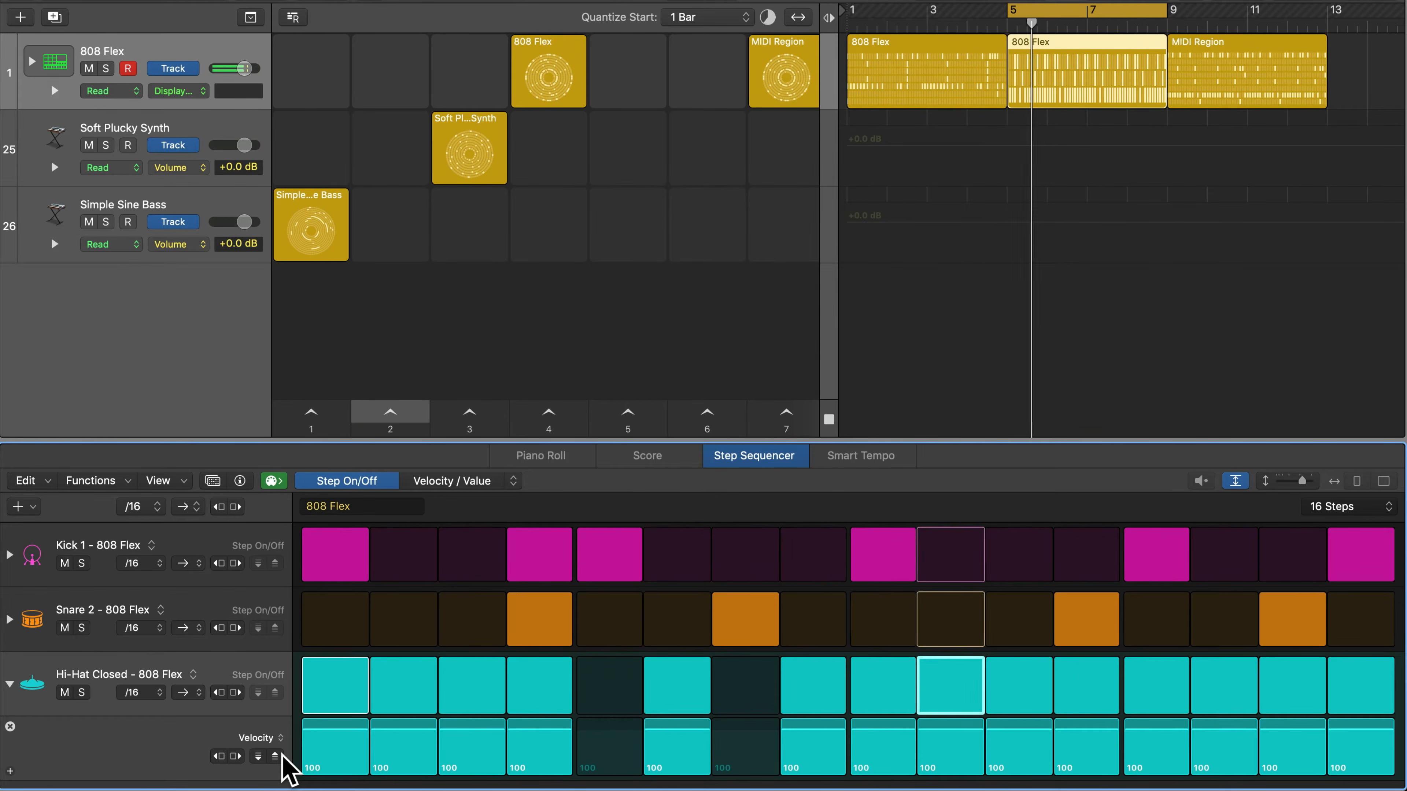
pyautogui.press('space')
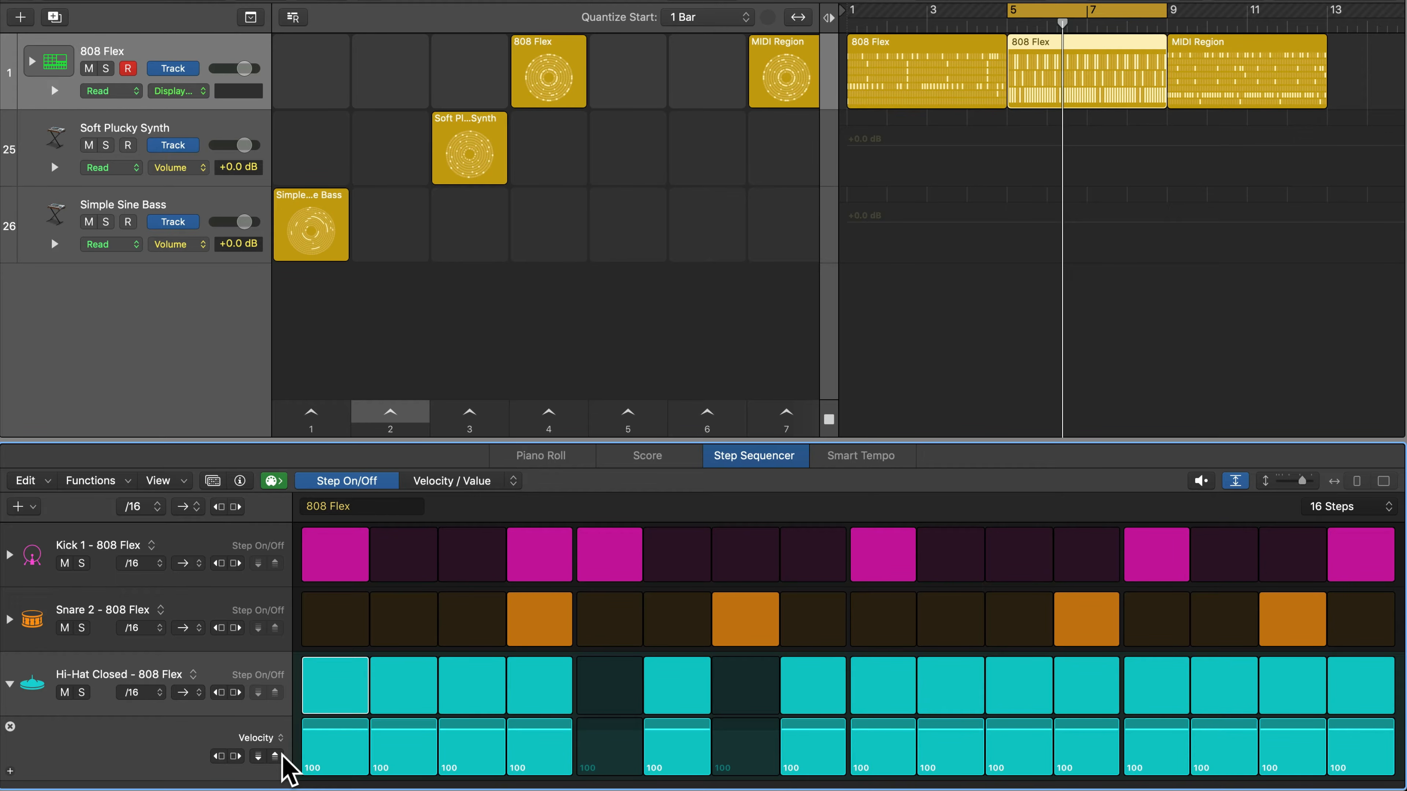
# - Lower hi-hat velocities on steps 1, 6, 9, 11, 13 and 15 (e.g. 52, 47, 57, 79, 41)
pyautogui.moveTo(324, 738); pyautogui.dragTo(471, 764)
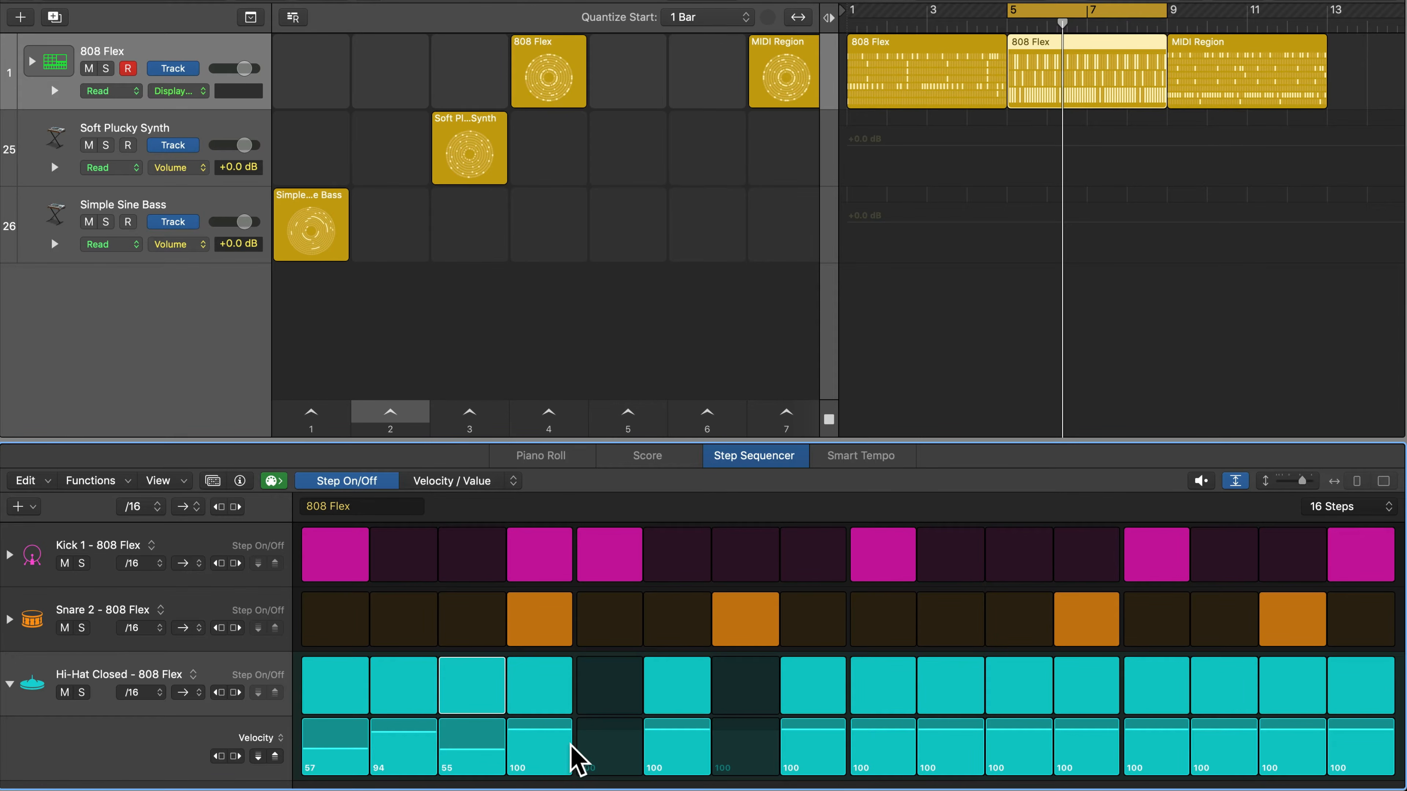
pyautogui.moveTo(682, 748); pyautogui.dragTo(685, 763)
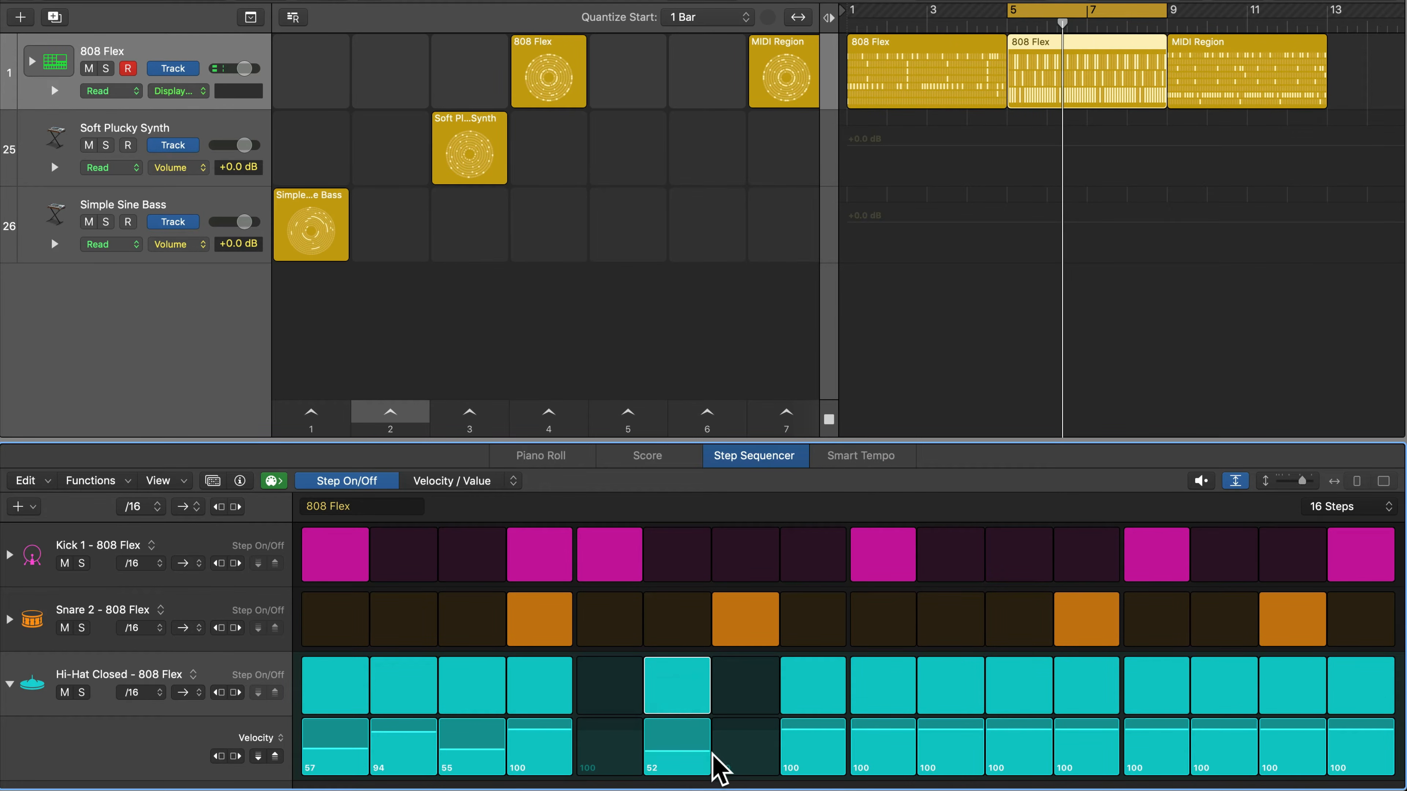
pyautogui.moveTo(892, 748); pyautogui.dragTo(896, 757)
pyautogui.moveTo(1019, 740); pyautogui.dragTo(1027, 767)
pyautogui.moveTo(1158, 730); pyautogui.dragTo(1160, 753)
pyautogui.moveTo(1283, 745); pyautogui.dragTo(1286, 761)
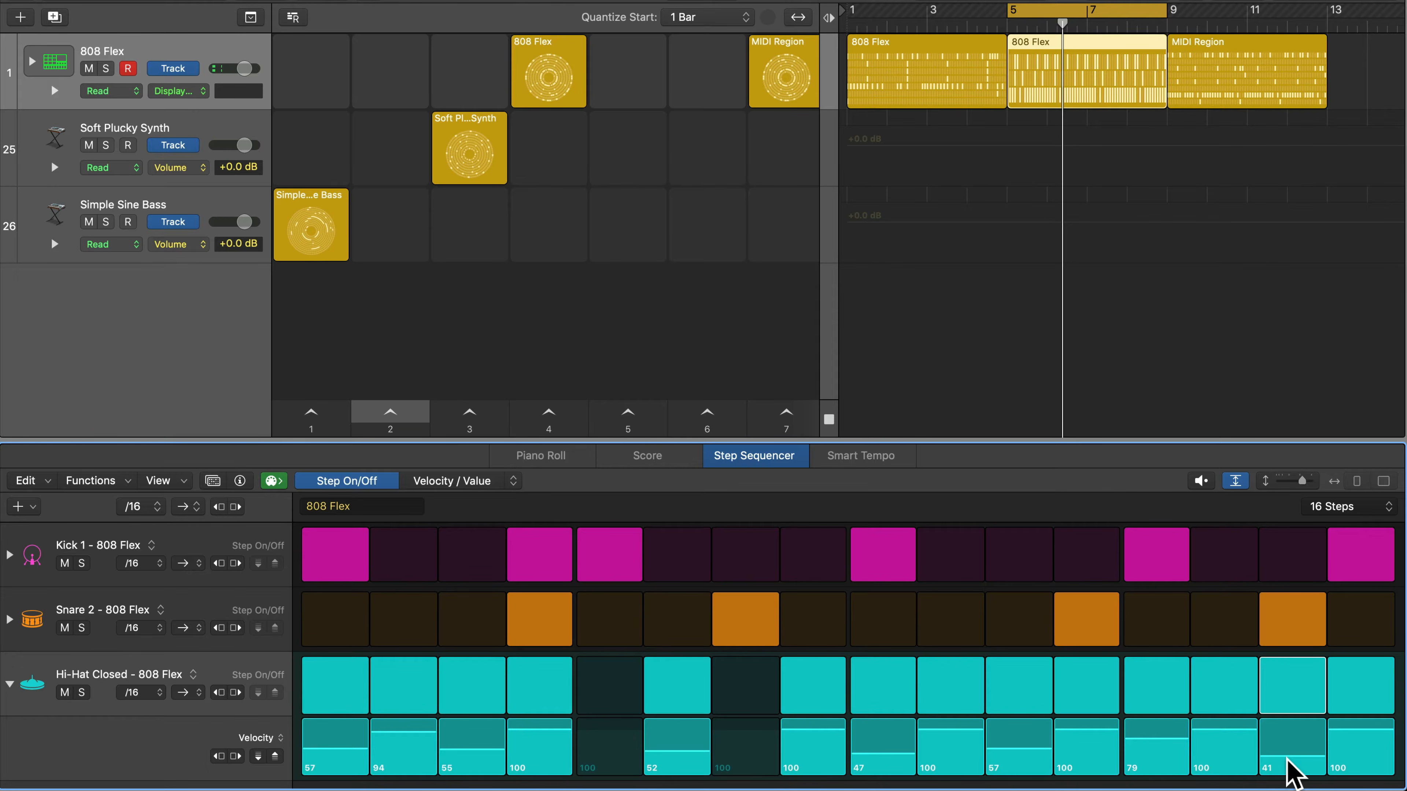
# - Audition the new hi-hat dynamics, then turn on Snare 2 step 11
pyautogui.press('space')
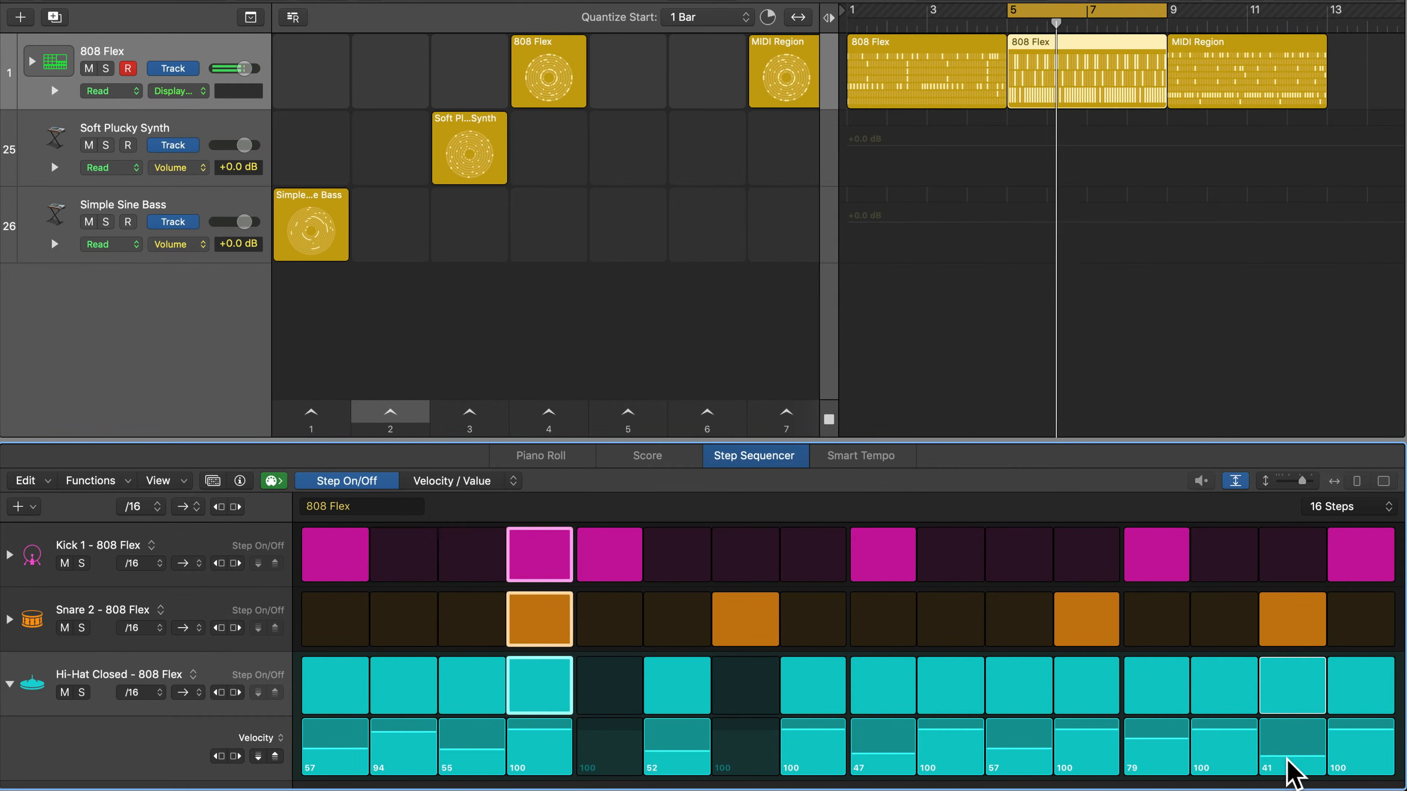
pyautogui.press('space')
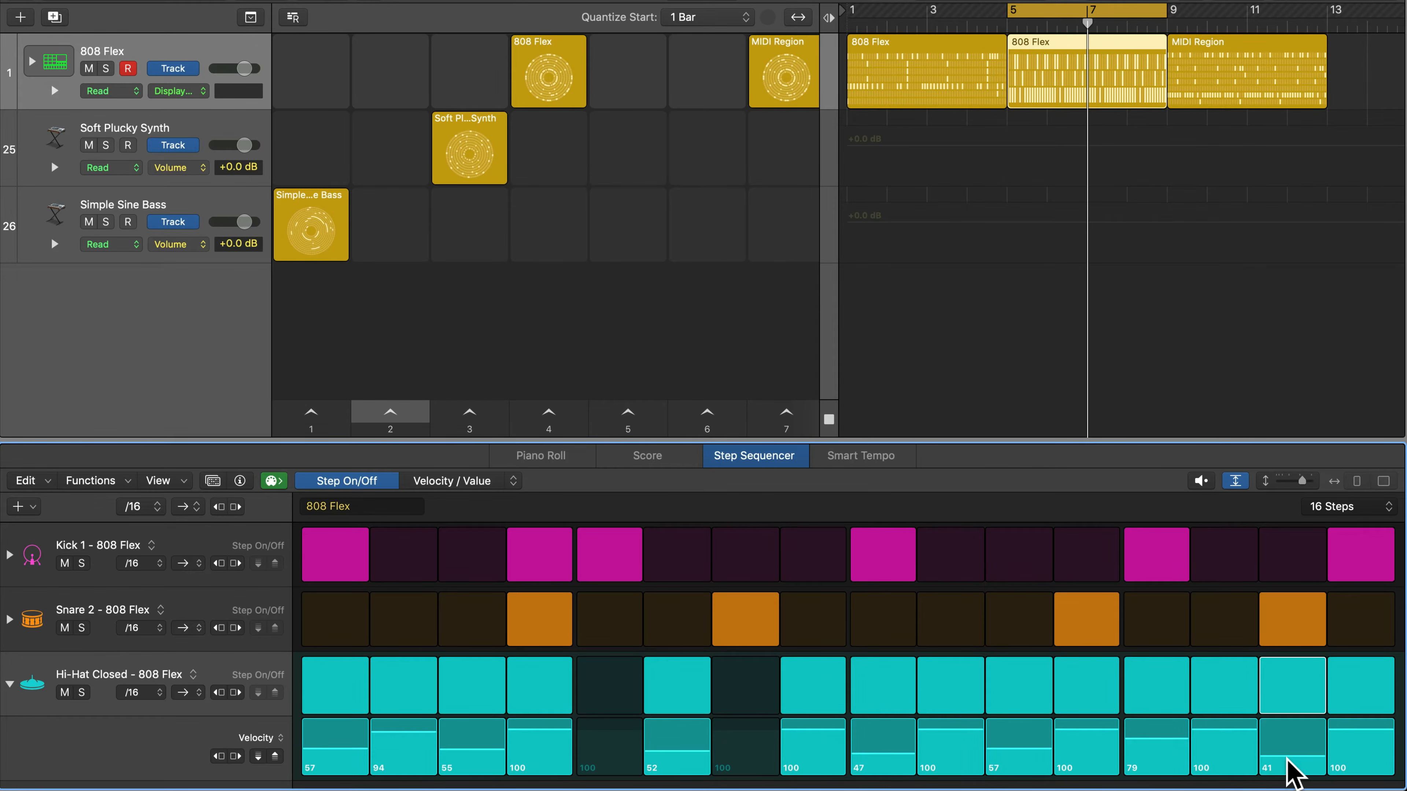
pyautogui.click(1018, 621)
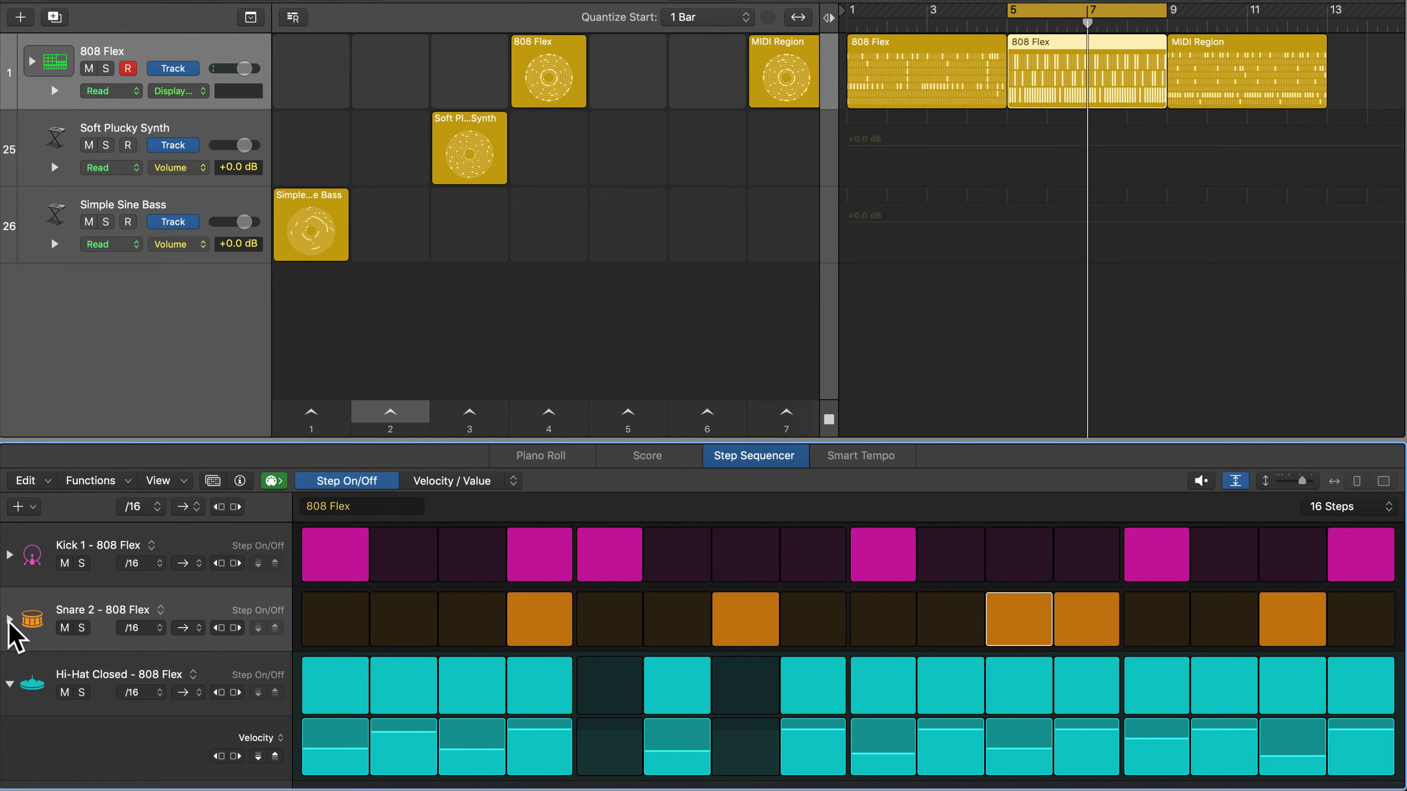
# - Expand Snare 2, remove its Chance sub-row, lower step 11's velocity and audition
pyautogui.click(10, 619)
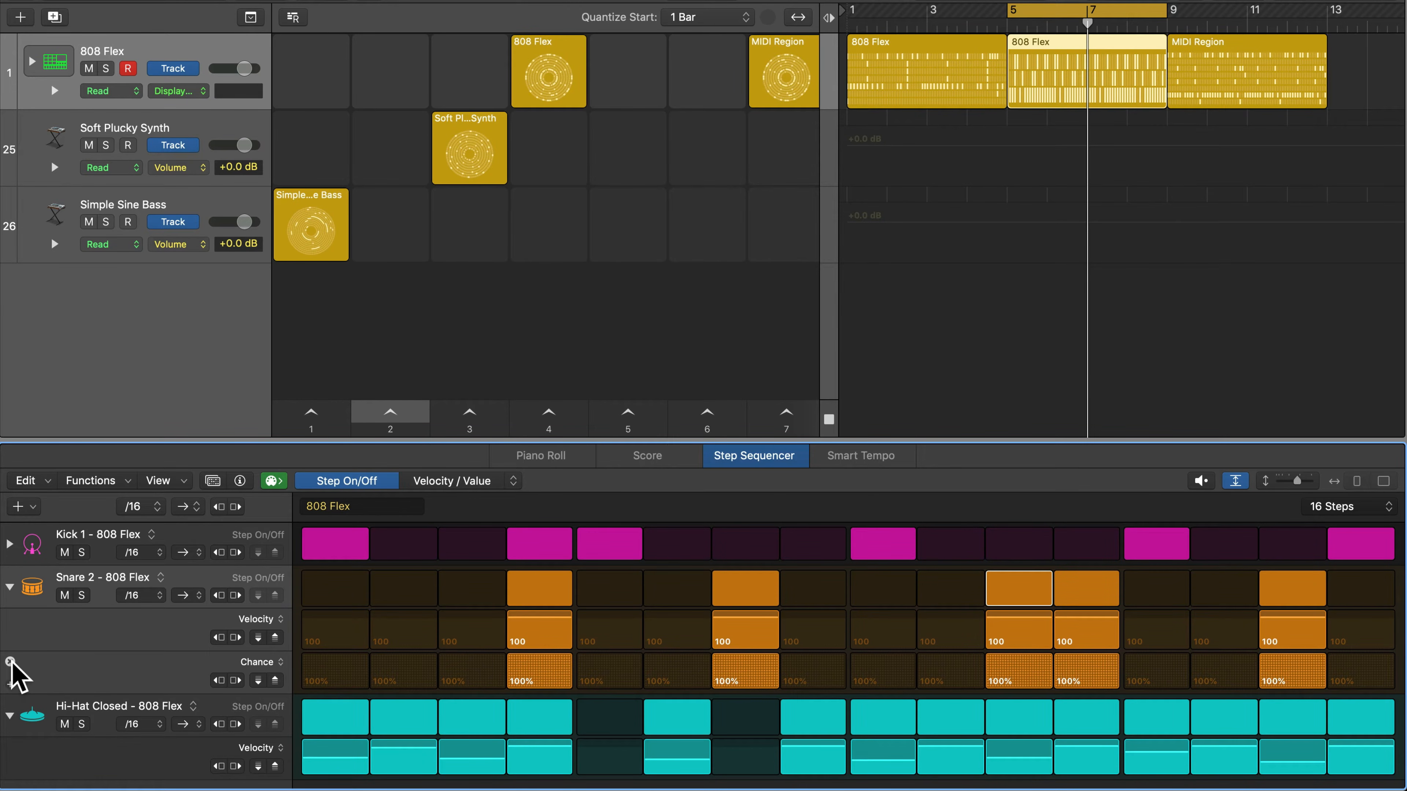
pyautogui.click(10, 661)
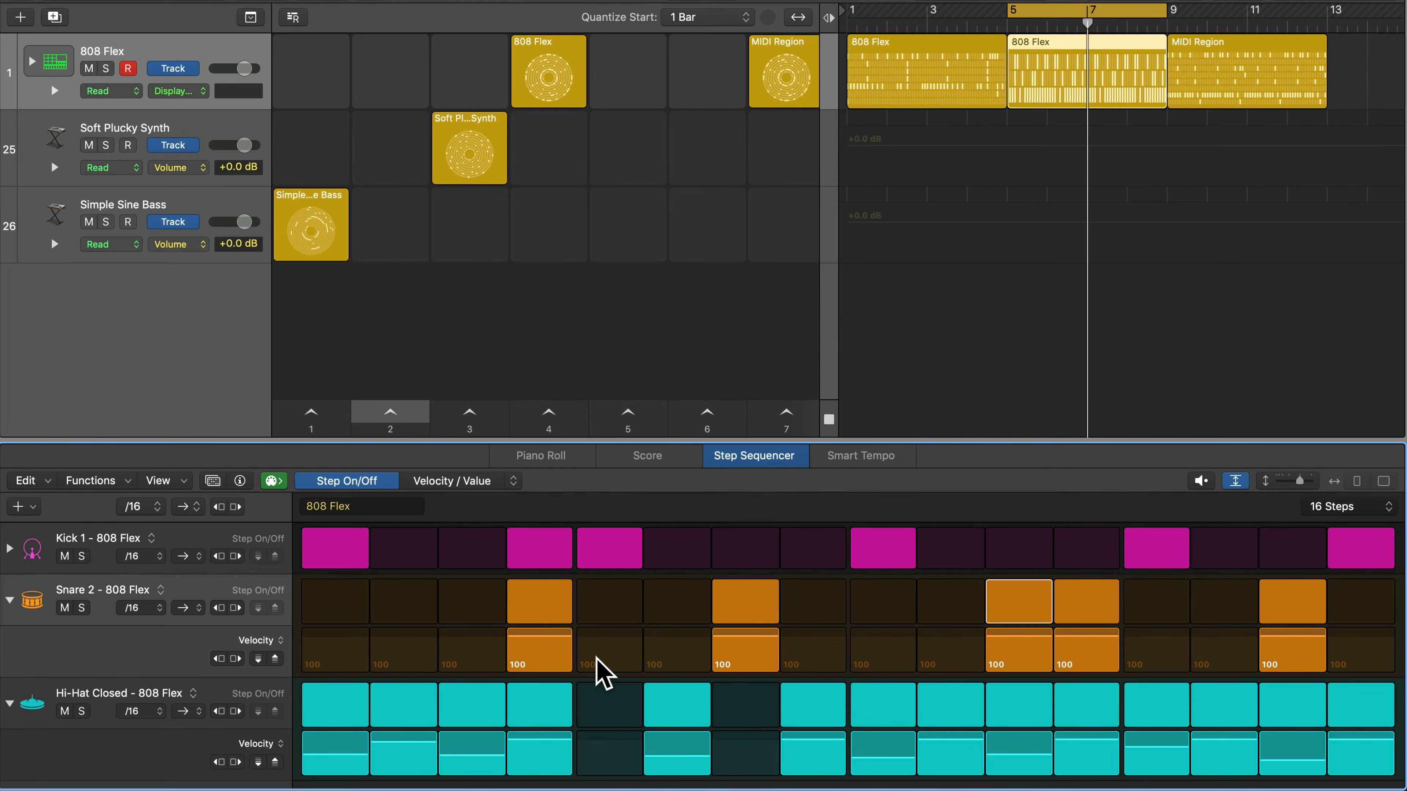
pyautogui.moveTo(1021, 650); pyautogui.dragTo(1022, 665)
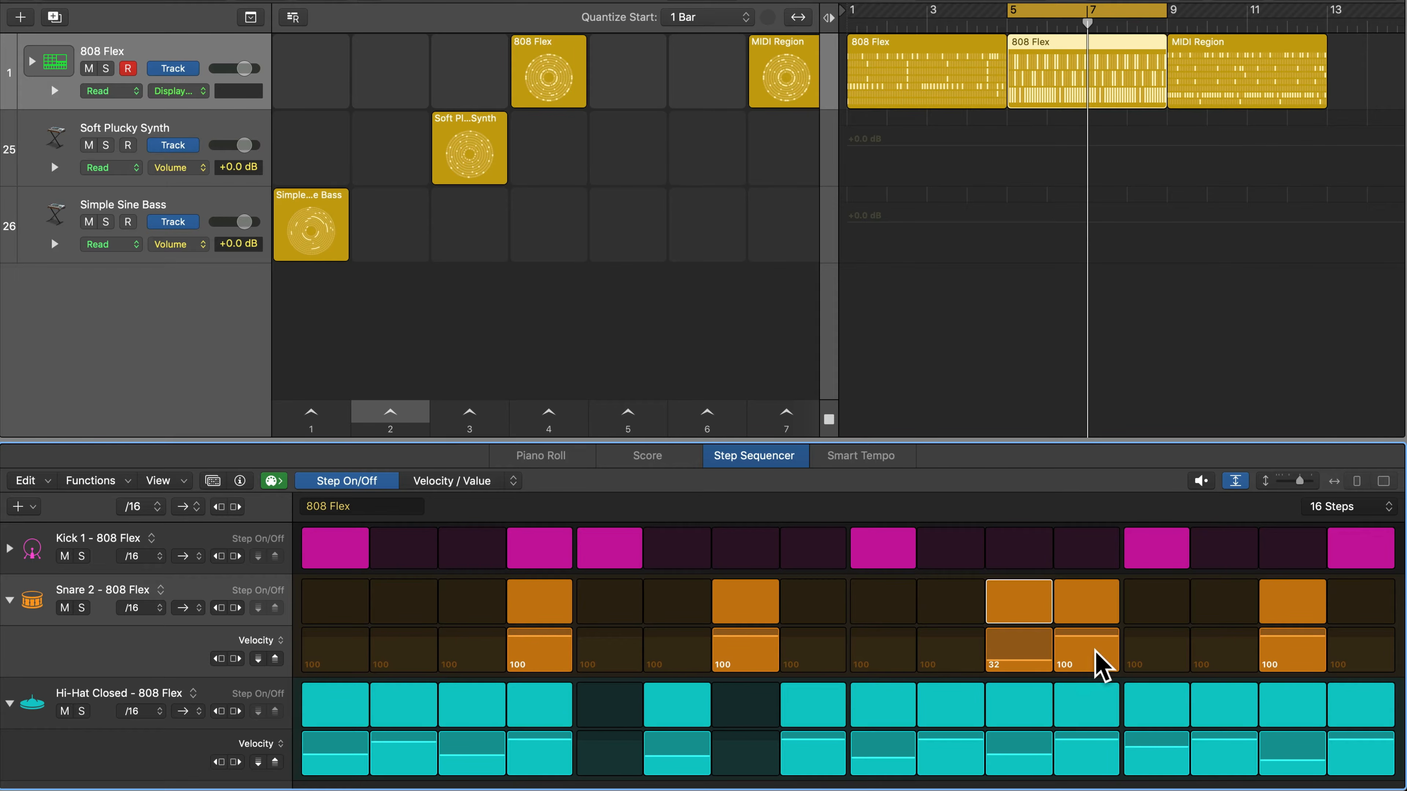
pyautogui.press('space')
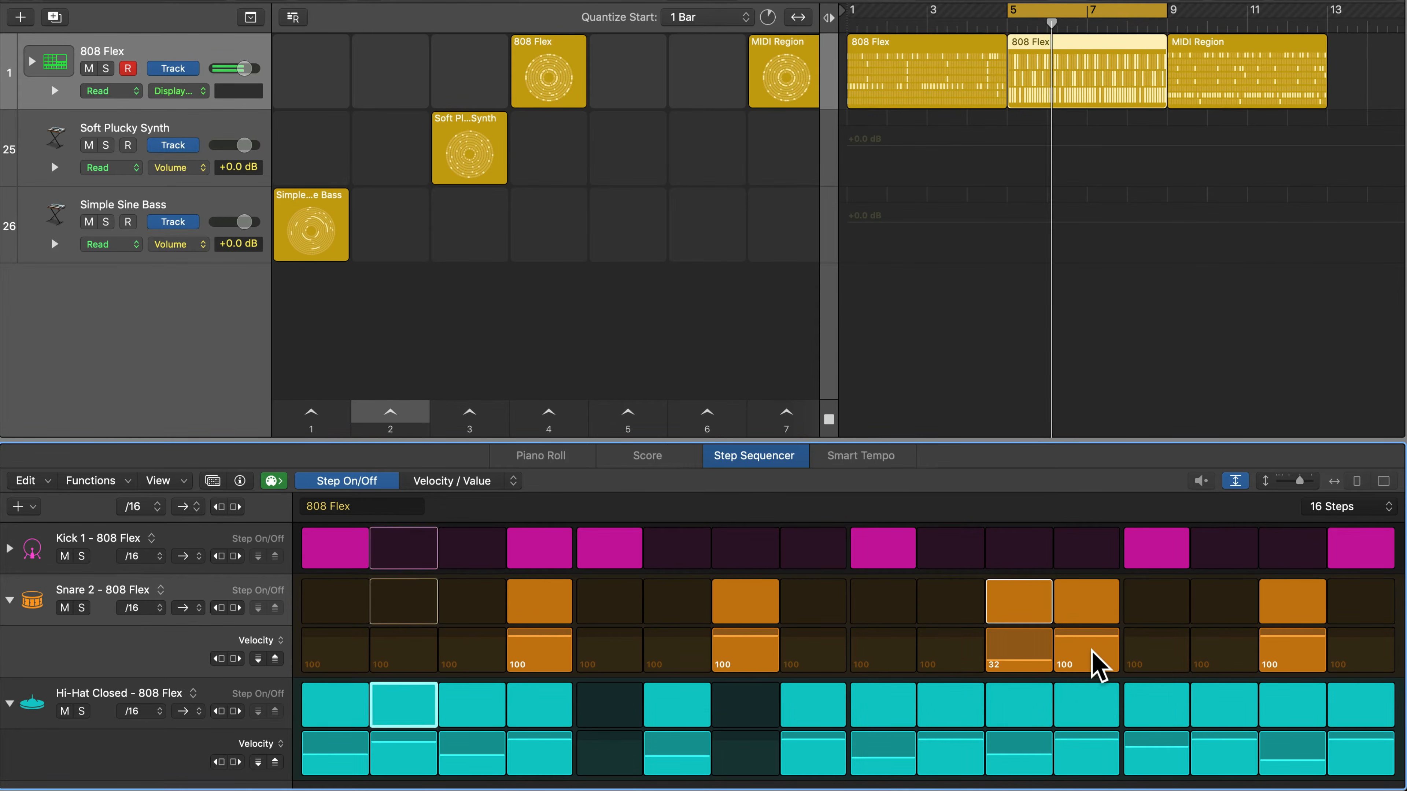
pyautogui.press('space')
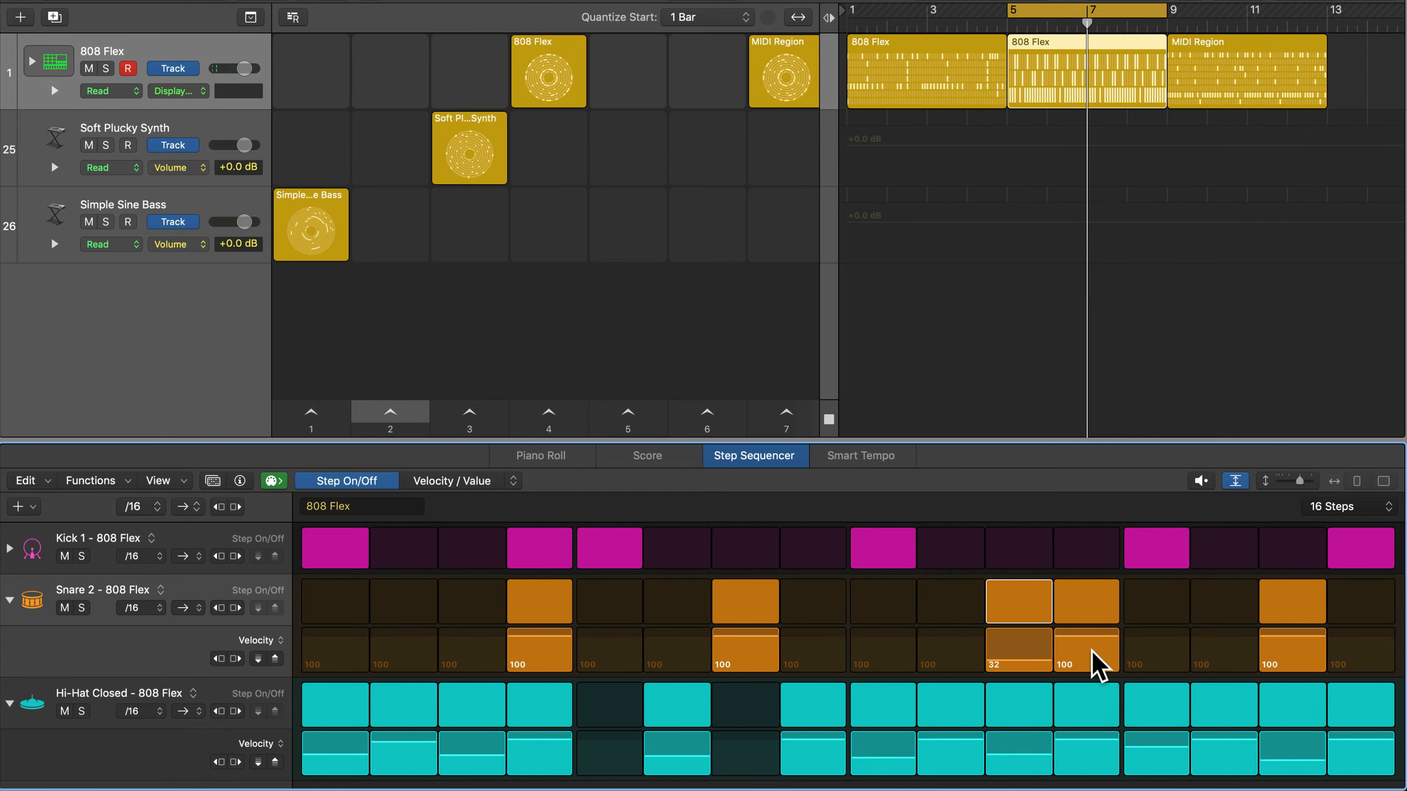
# - Turn on snare step 10 and set steps 10 and 11 to velocities 21 and 50, auditioning
pyautogui.click(956, 648)
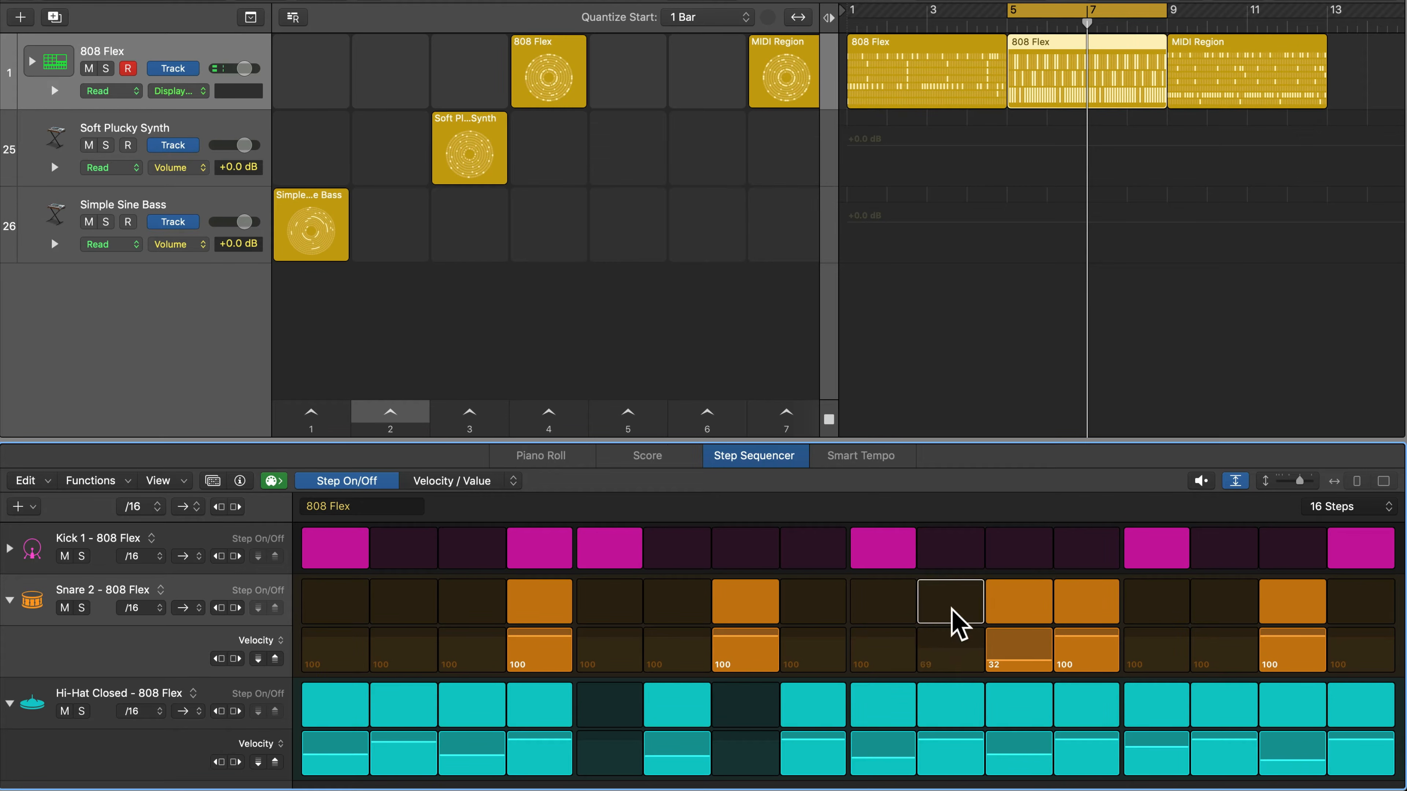
pyautogui.click(957, 615)
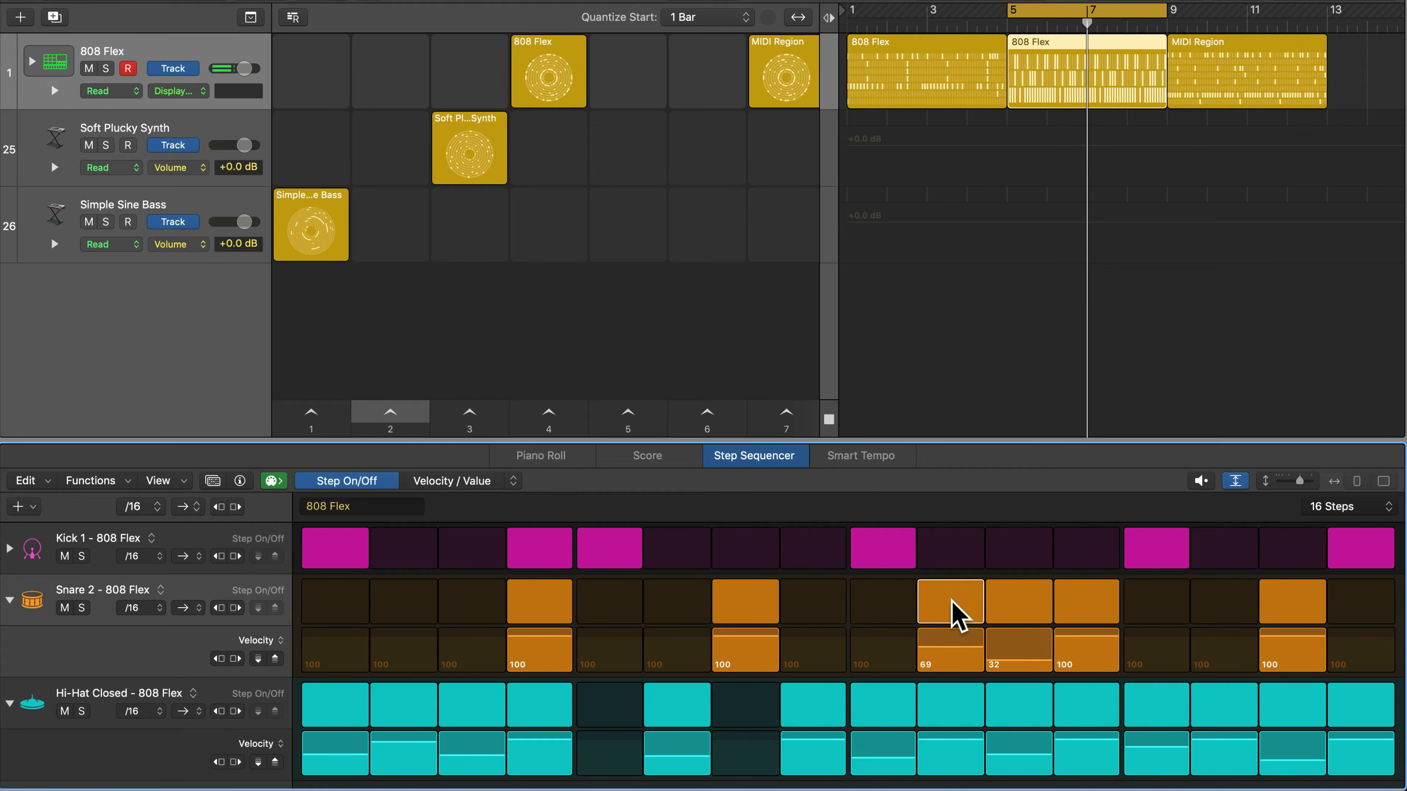
pyautogui.moveTo(953, 649); pyautogui.dragTo(1026, 656)
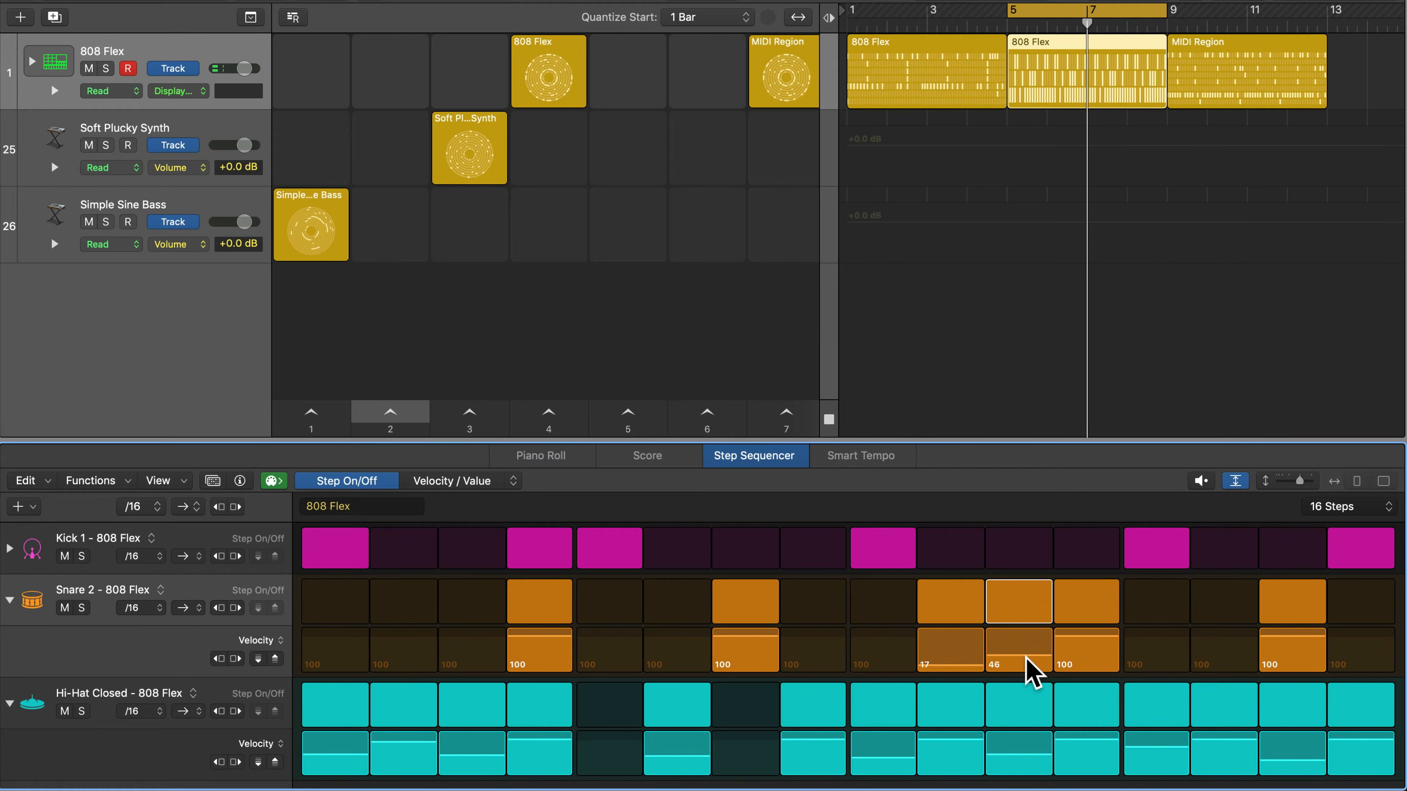
pyautogui.press('space')
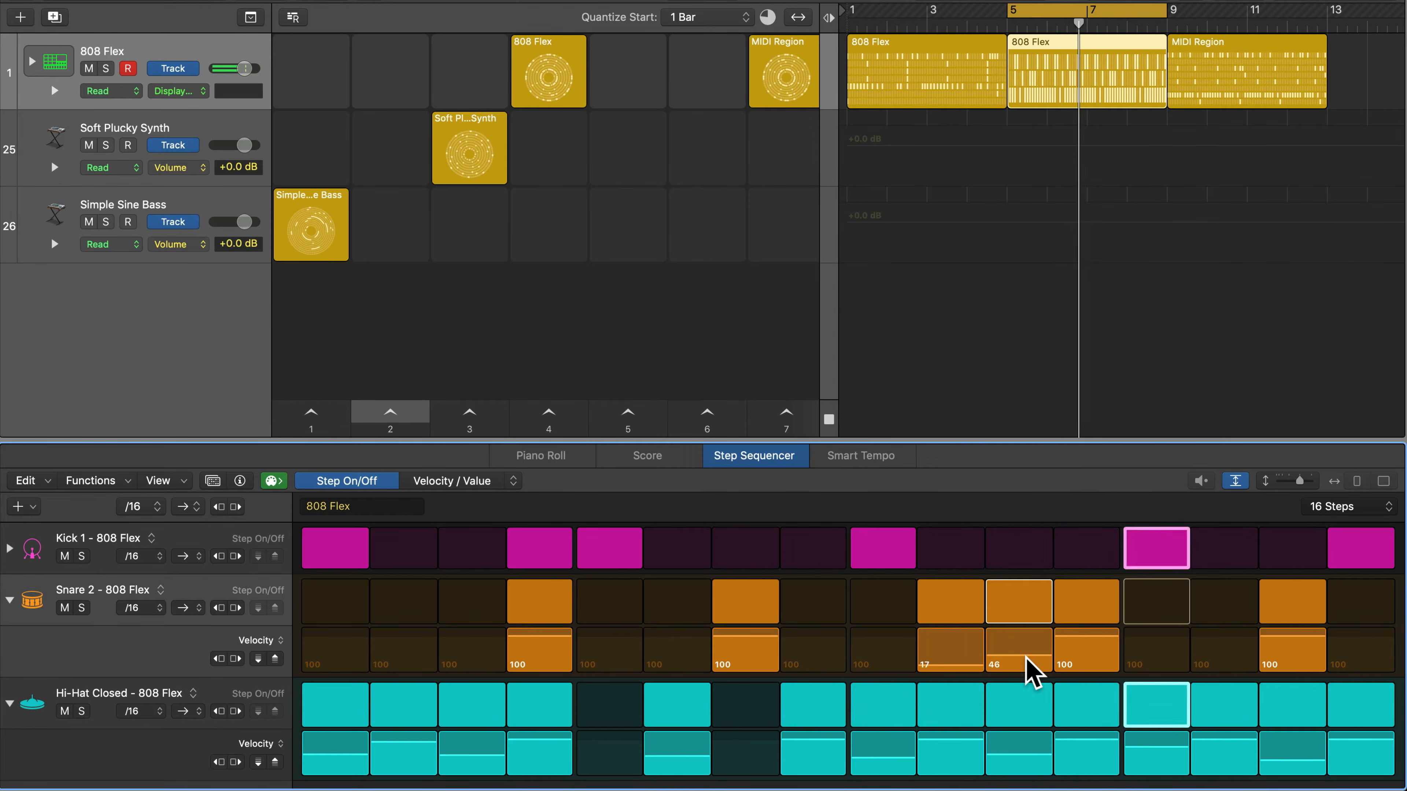
pyautogui.press('space')
pyautogui.moveTo(1029, 670)
pyautogui.mouseDown()
pyautogui.moveTo(1030, 650)
pyautogui.moveTo(964, 660)
pyautogui.moveTo(967, 636)
pyautogui.moveTo(965, 668)
pyautogui.moveTo(1016, 656)
pyautogui.mouseUp()
pyautogui.press('space')
pyautogui.press('space')
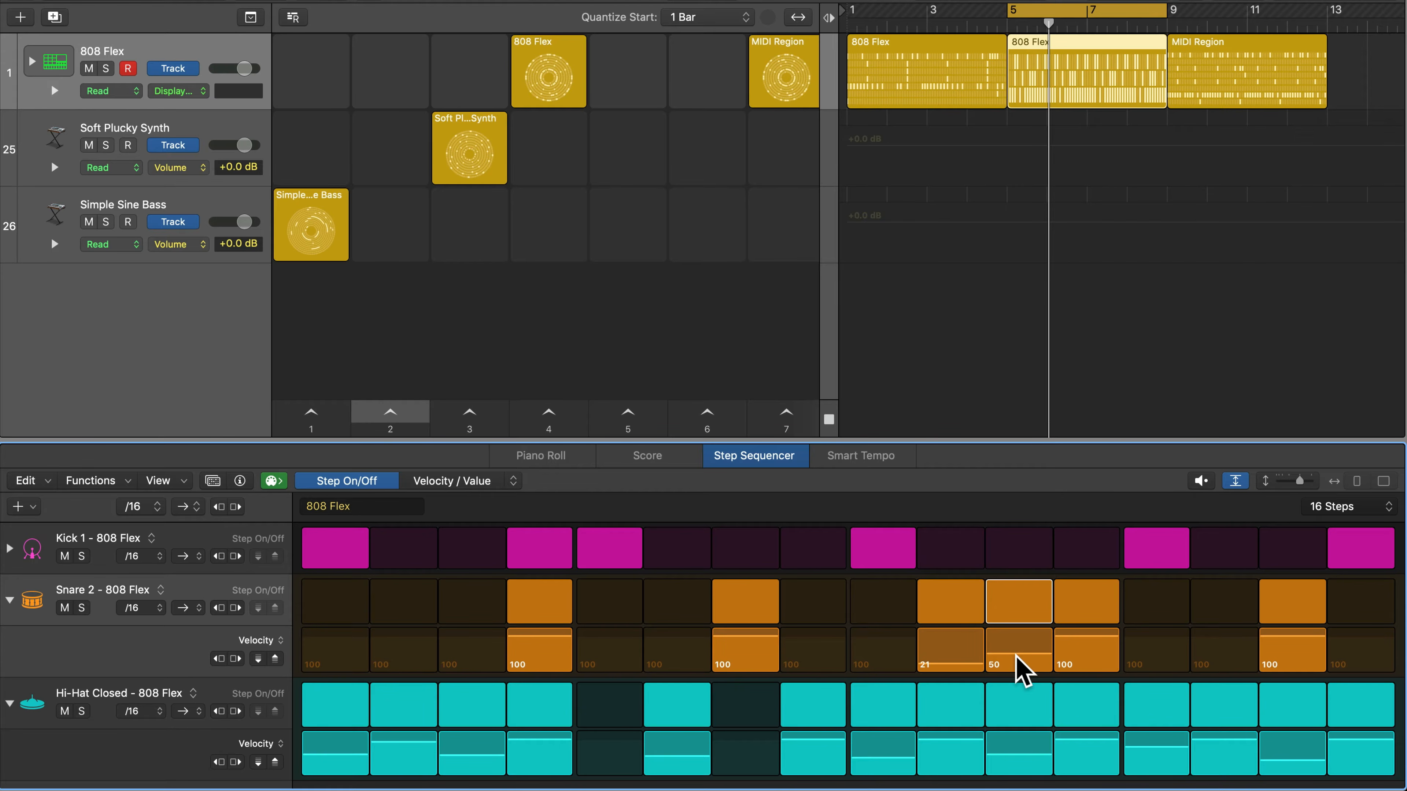
pyautogui.press('space')
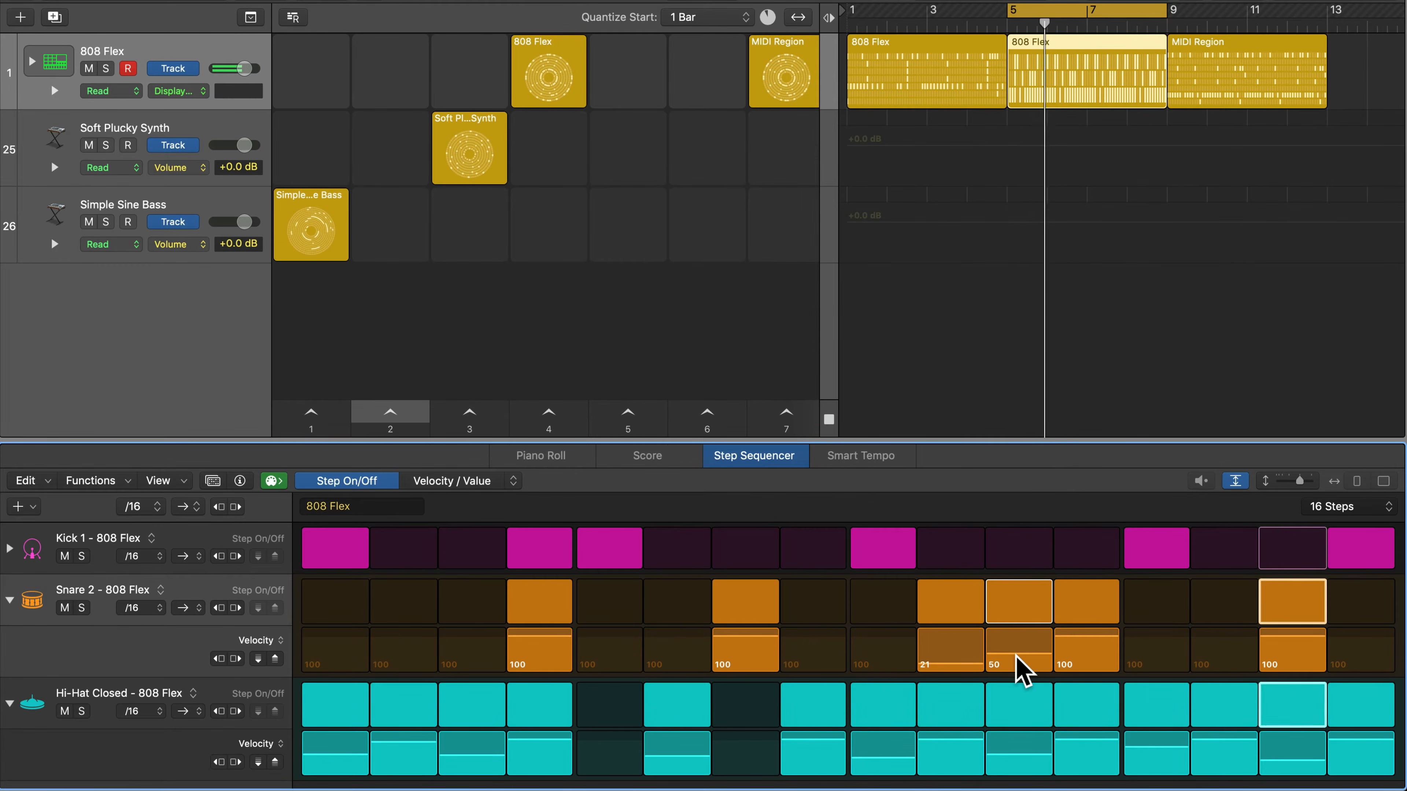
pyautogui.press('space')
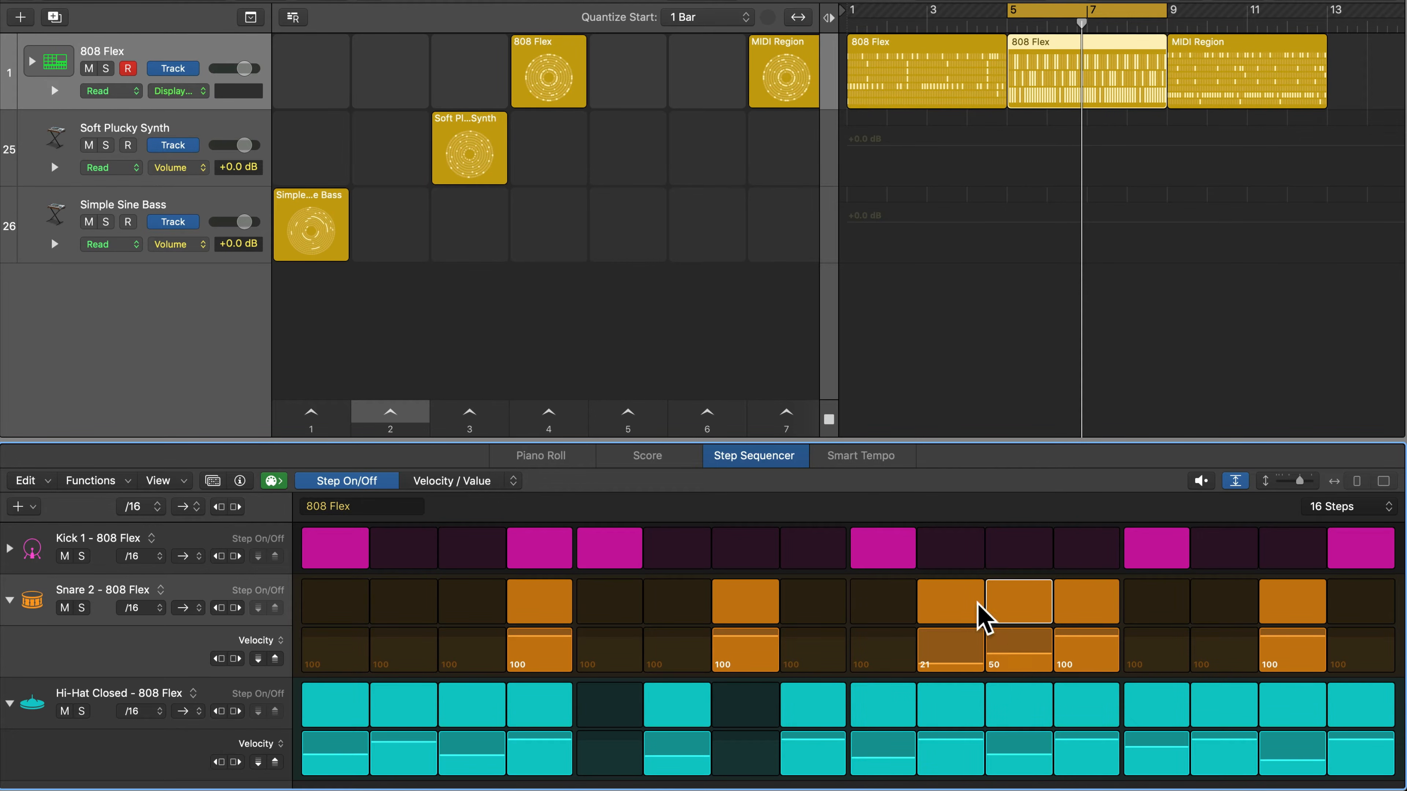
# - Select the Soft Plucky Synth cell to load its pattern into the Step Sequencer
pyautogui.moveTo(487, 183)
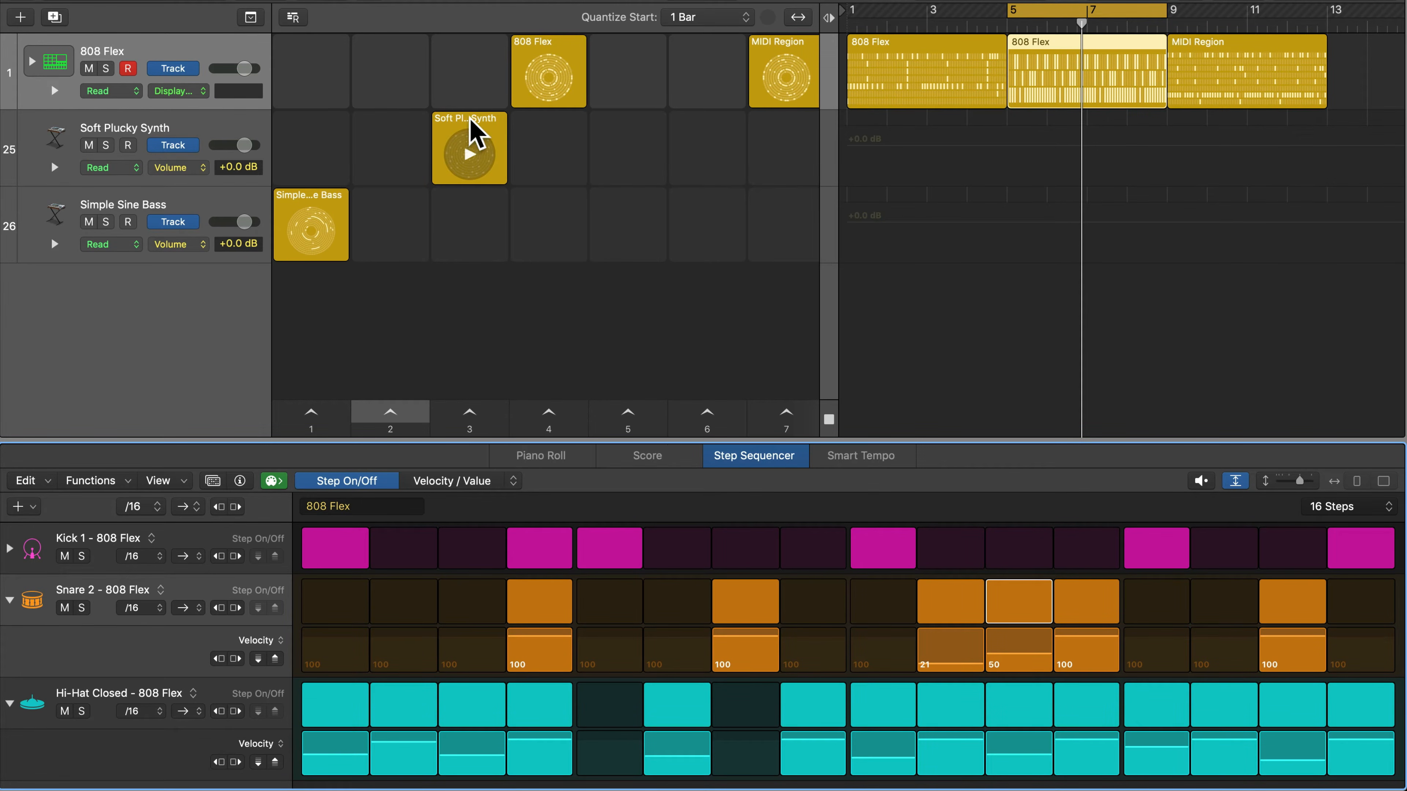
pyautogui.click(474, 133)
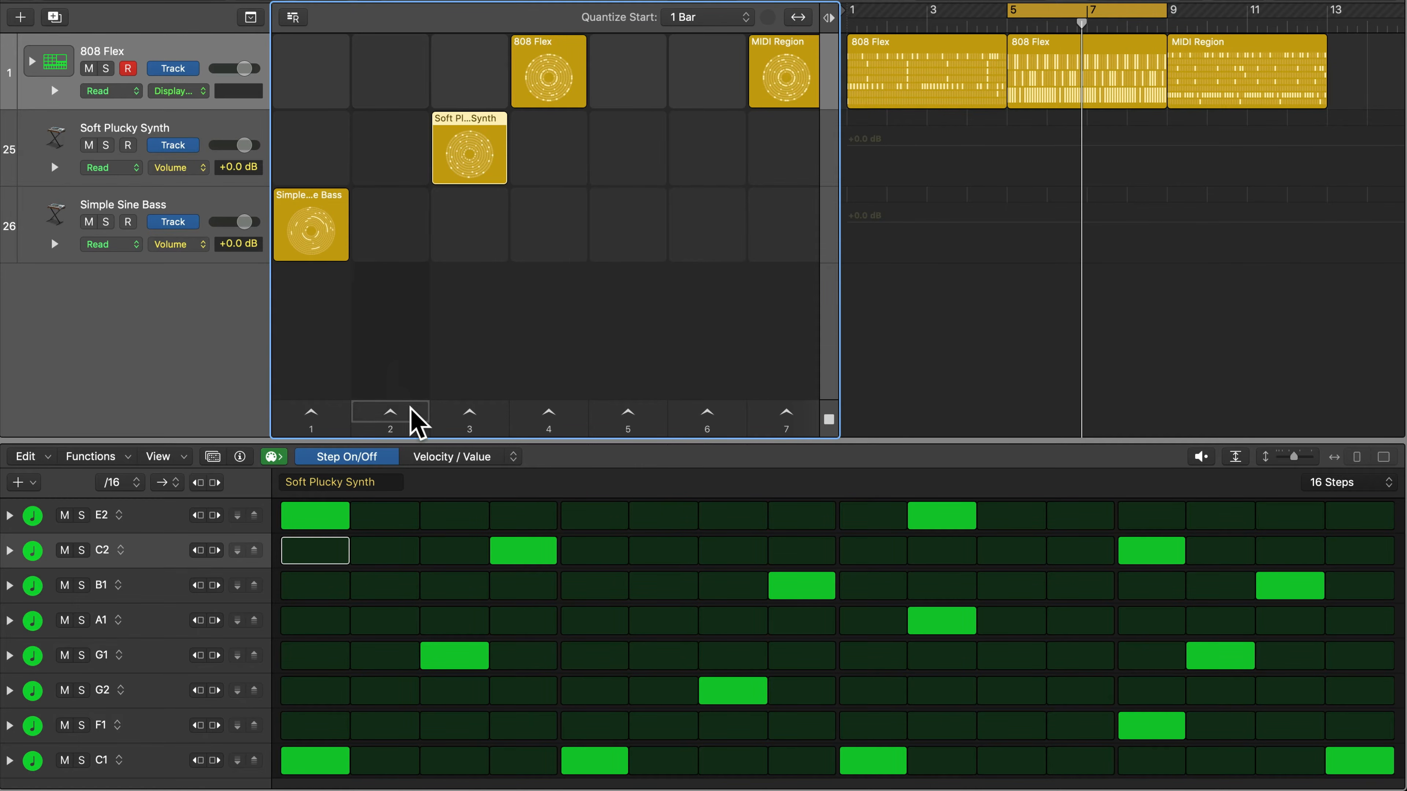
# - Switch to Velocity/Value mode, lengthen the pattern to 32 steps, and play scene 3
pyautogui.click(412, 424)
pyautogui.click(449, 459)
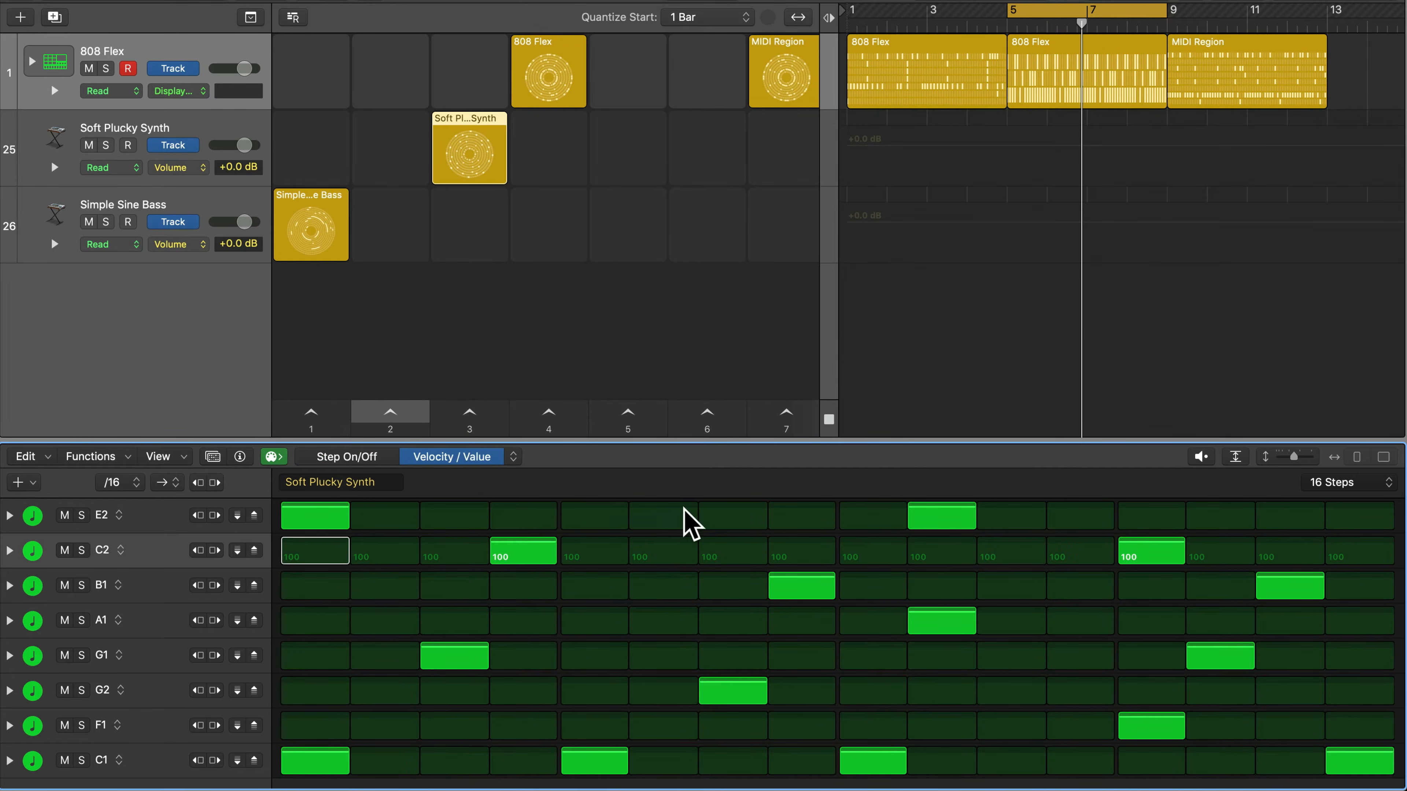
pyautogui.click(1351, 482)
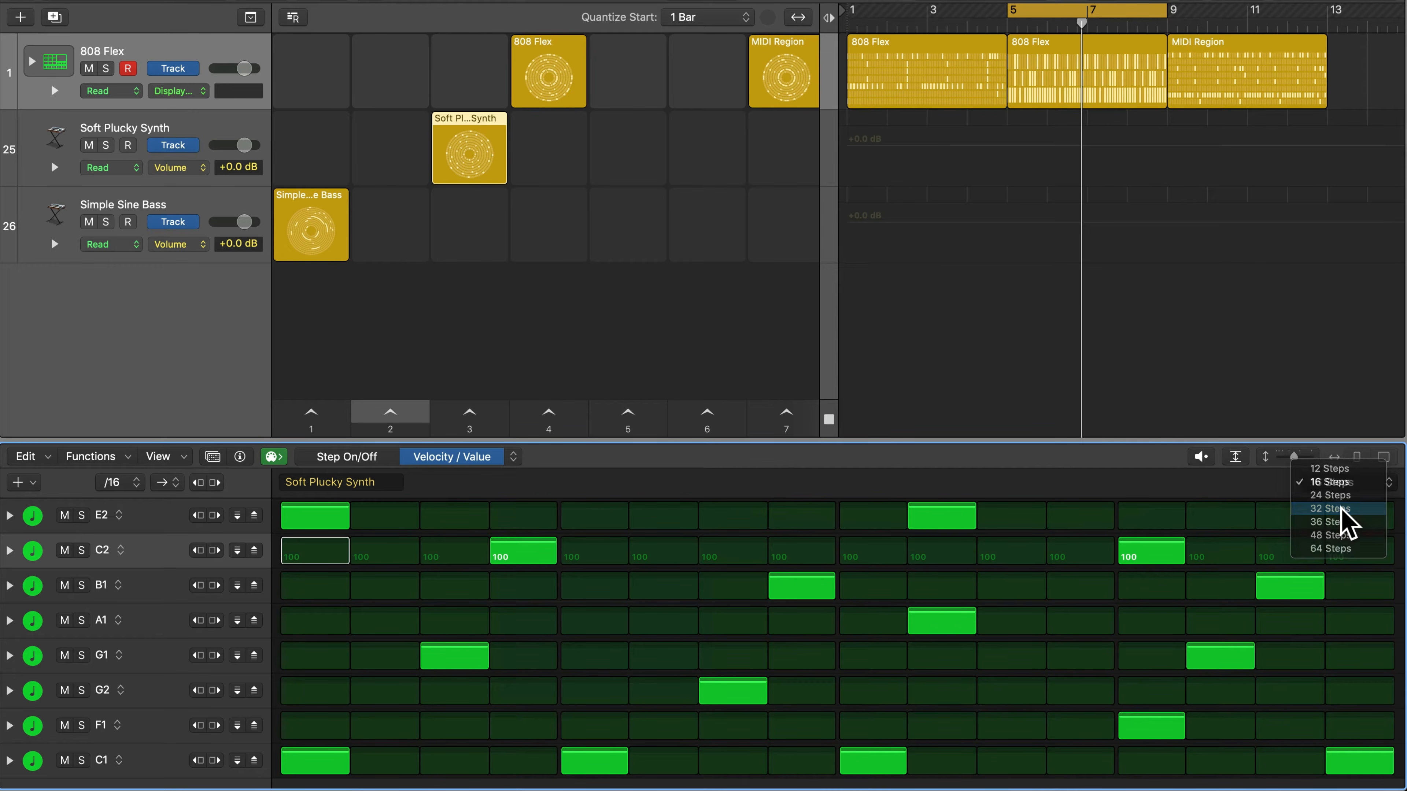
pyautogui.click(1341, 507)
pyautogui.click(465, 415)
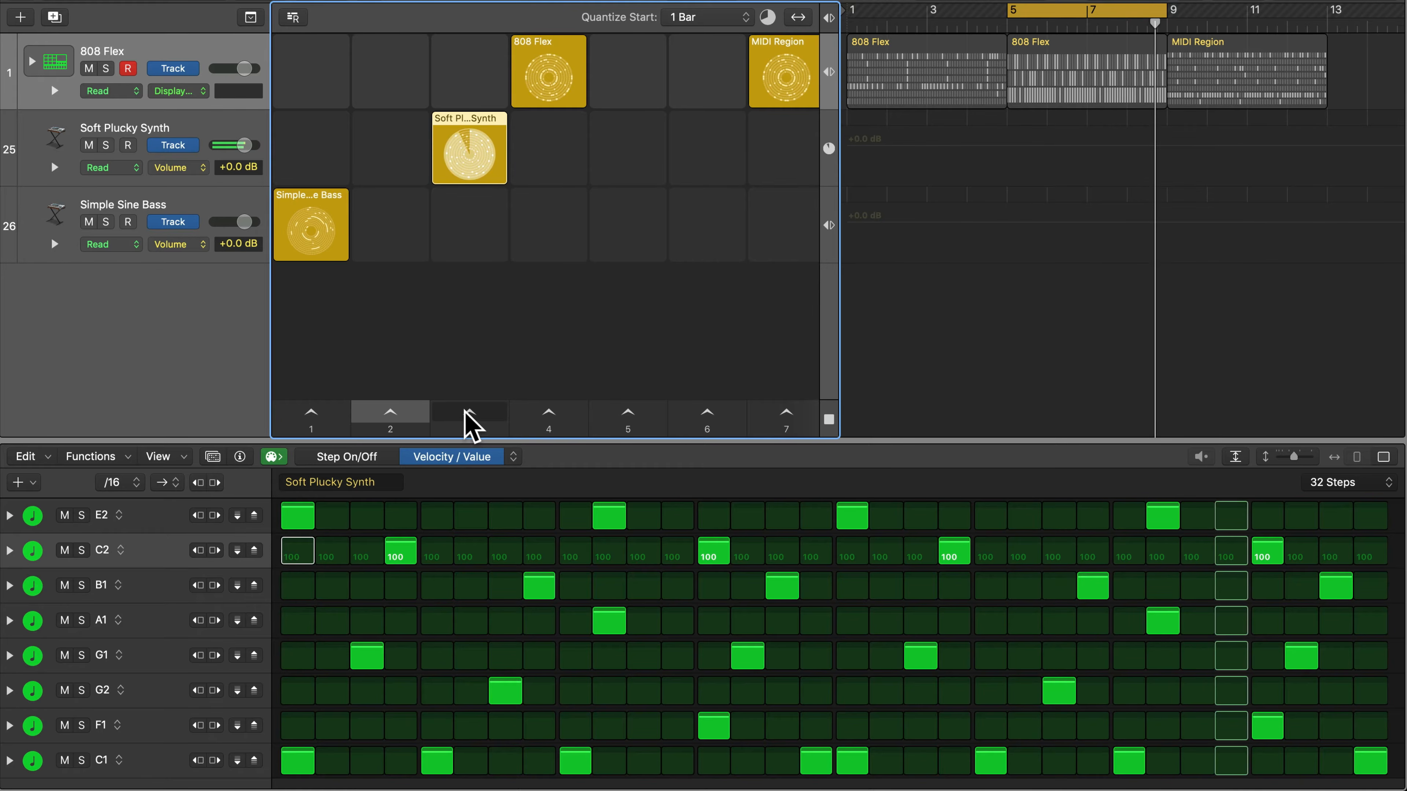
# - Stop playback of the 32-step Soft Plucky Synth pattern
pyautogui.press('space')
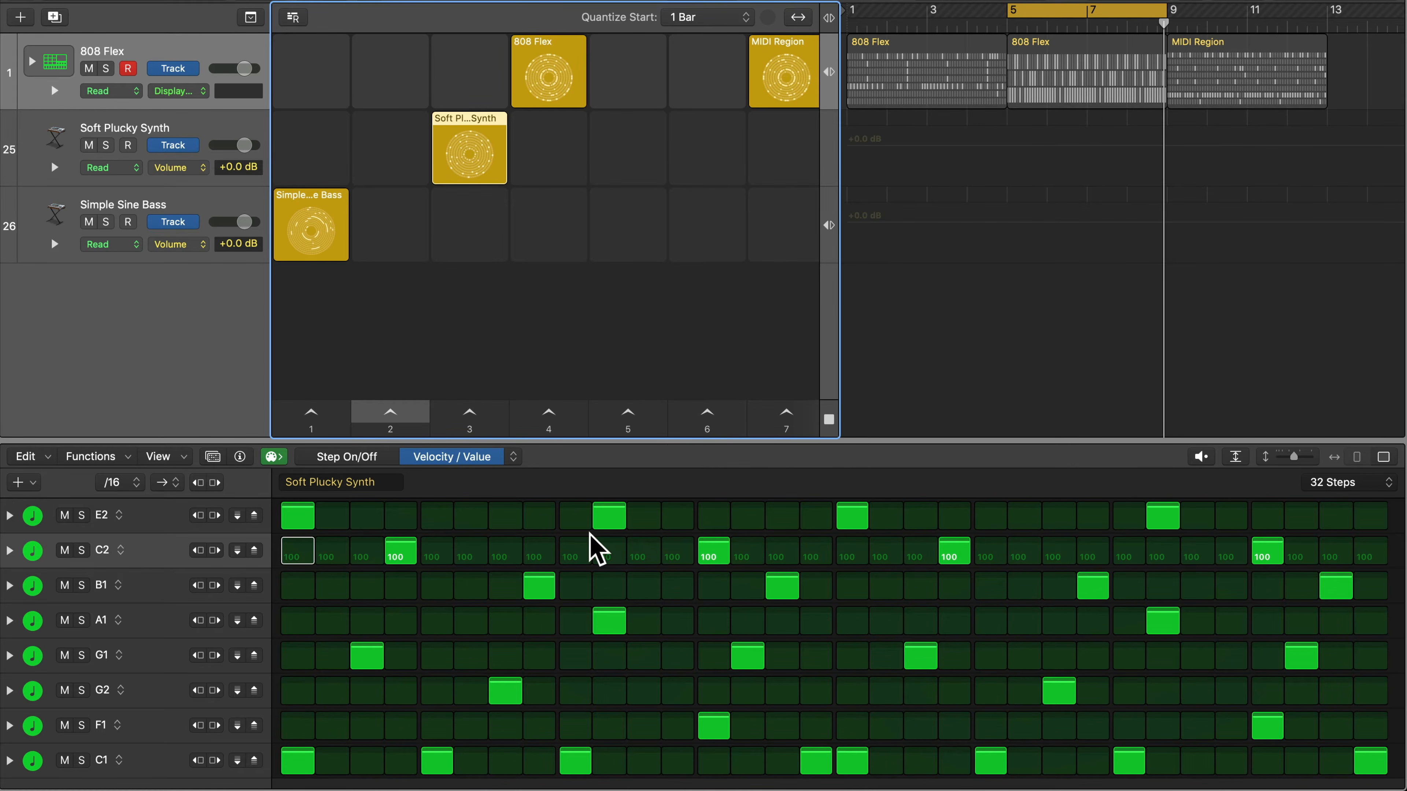
# - Lower note velocities across steps 1-14, e.g. C1 39, G1 30, G2 41, E2 41
pyautogui.moveTo(294, 516); pyautogui.dragTo(294, 522)
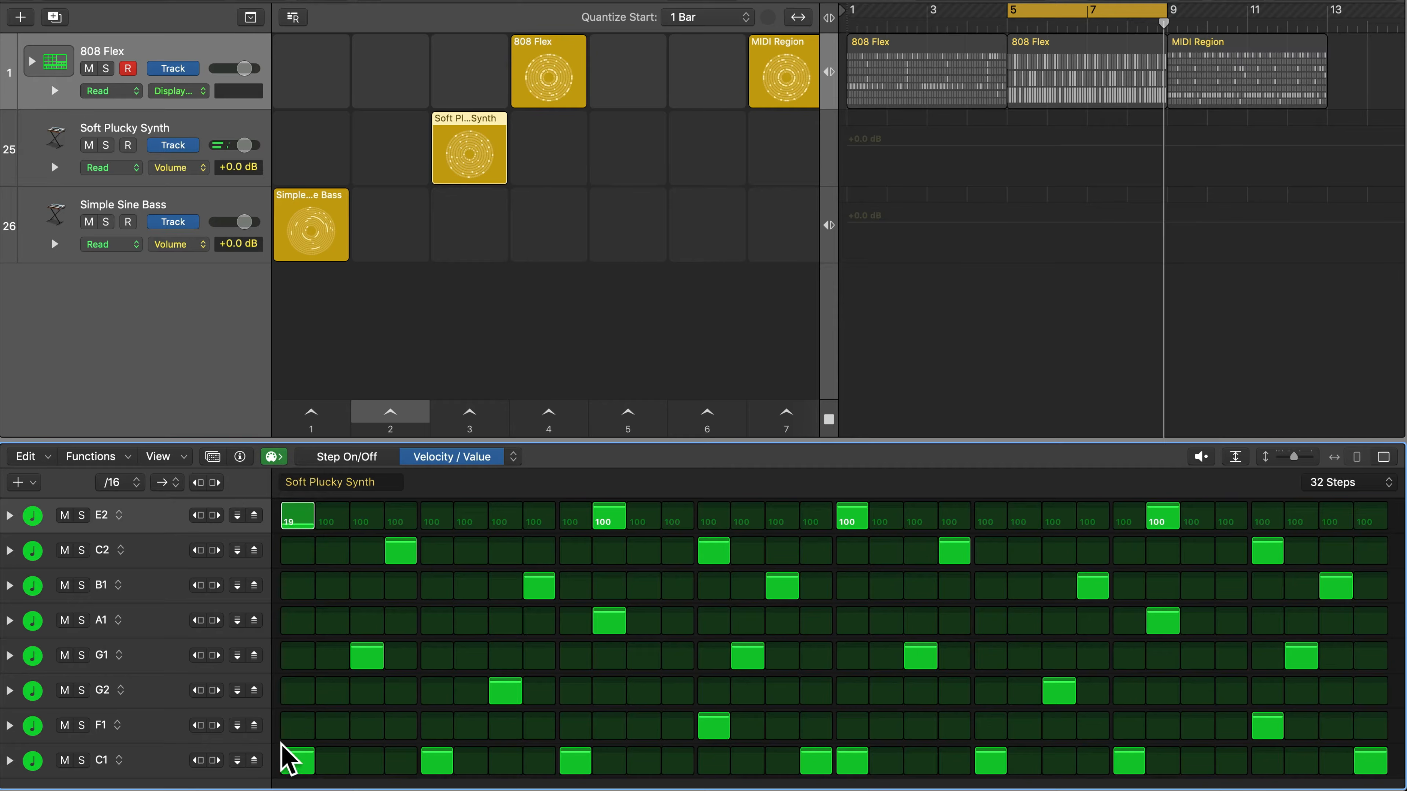
pyautogui.moveTo(294, 762); pyautogui.dragTo(289, 769)
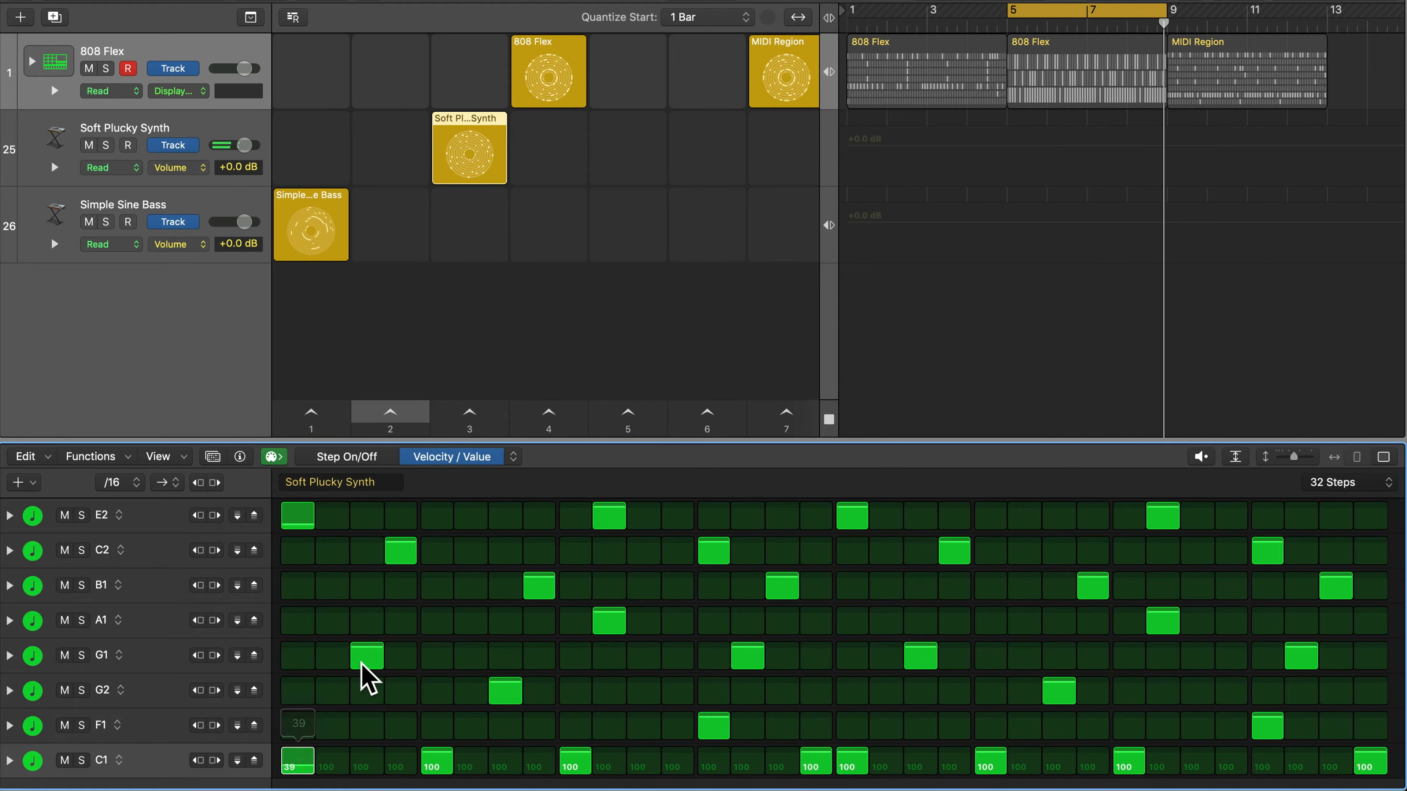
pyautogui.moveTo(368, 663); pyautogui.dragTo(368, 678)
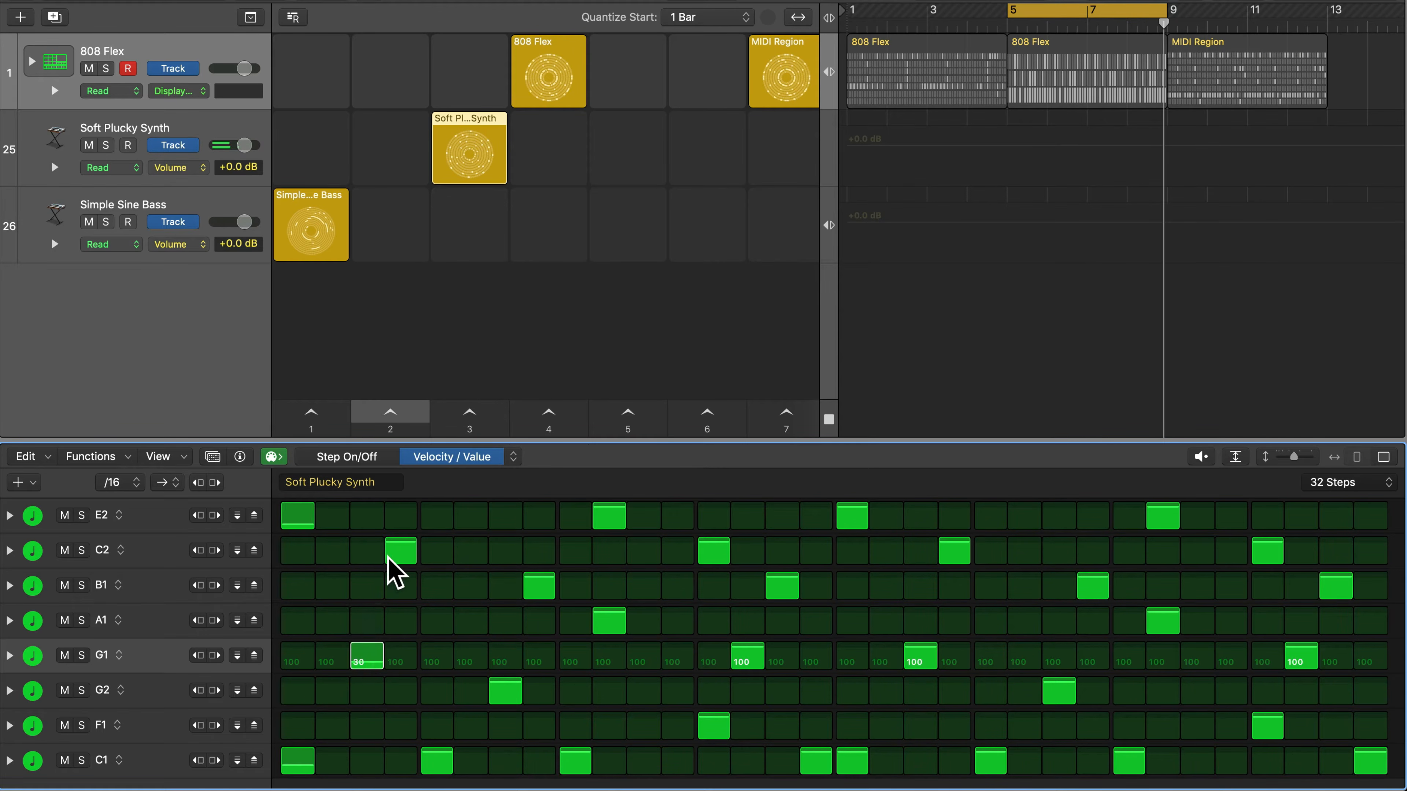
pyautogui.moveTo(405, 545); pyautogui.dragTo(415, 586)
pyautogui.moveTo(436, 767)
pyautogui.mouseDown()
pyautogui.moveTo(456, 754)
pyautogui.moveTo(443, 773)
pyautogui.mouseUp()
pyautogui.moveTo(506, 698); pyautogui.dragTo(510, 713)
pyautogui.moveTo(529, 651); pyautogui.dragTo(531, 638)
pyautogui.moveTo(540, 587); pyautogui.dragTo(545, 604)
pyautogui.moveTo(612, 509); pyautogui.dragTo(608, 625)
pyautogui.moveTo(576, 750); pyautogui.dragTo(576, 767)
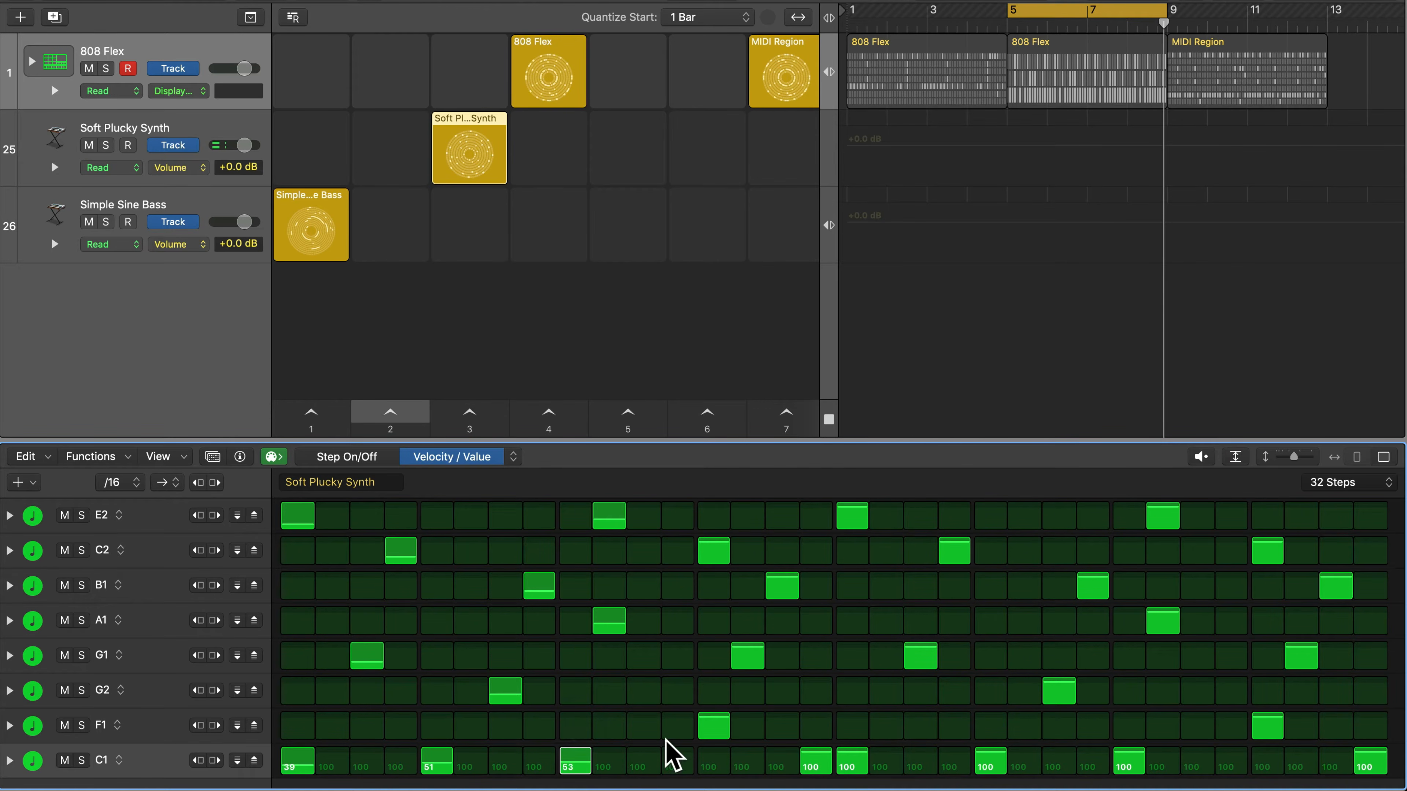
pyautogui.moveTo(716, 732)
pyautogui.mouseDown()
pyautogui.moveTo(720, 748)
pyautogui.moveTo(712, 734)
pyautogui.mouseUp()
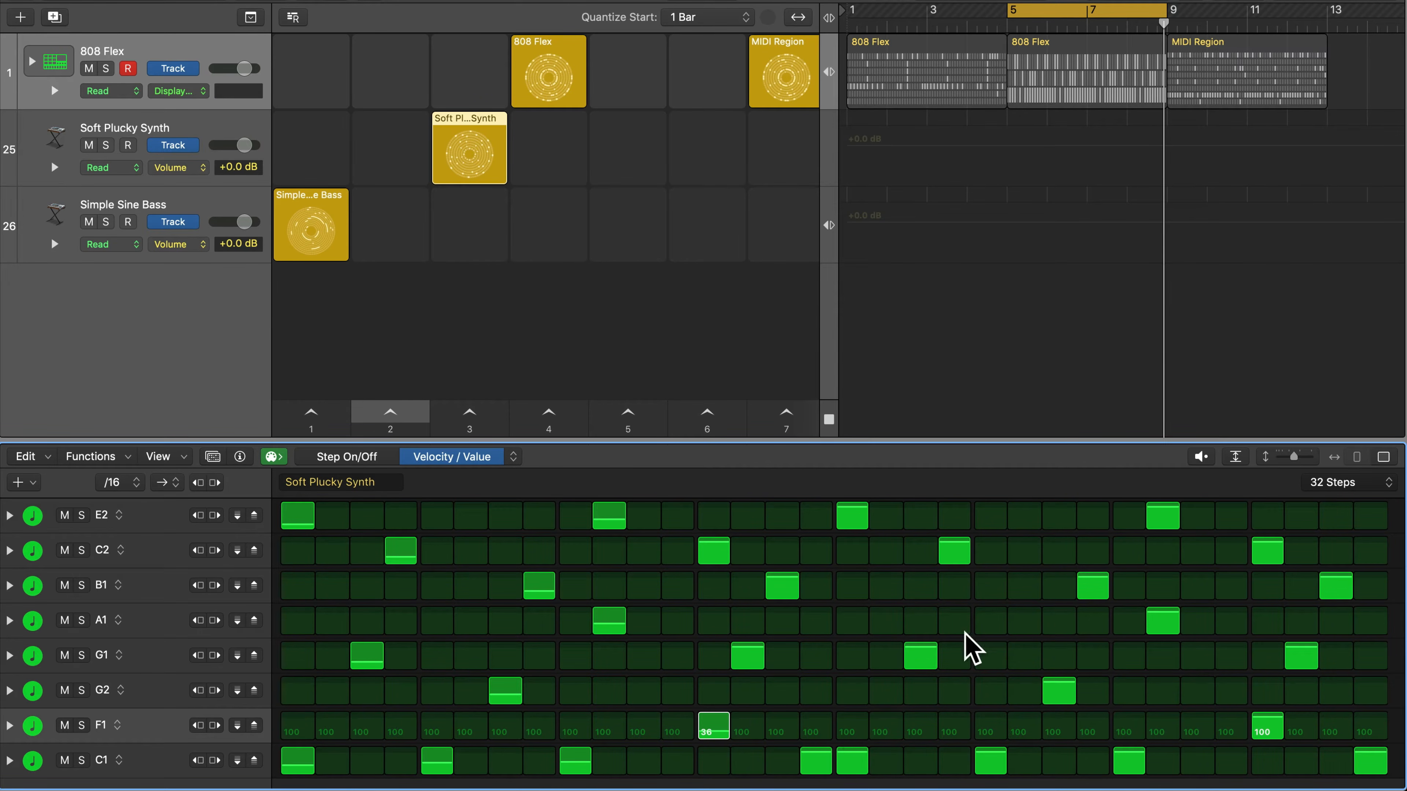
pyautogui.moveTo(744, 650); pyautogui.dragTo(748, 683)
# - Set velocities for notes in steps 15-31, e.g. B1 20, C2 43, E2 74, C2 84
pyautogui.moveTo(779, 591)
pyautogui.mouseDown()
pyautogui.moveTo(781, 609)
pyautogui.moveTo(777, 596)
pyautogui.mouseUp()
pyautogui.moveTo(709, 546); pyautogui.dragTo(719, 575)
pyautogui.moveTo(851, 522); pyautogui.dragTo(857, 637)
pyautogui.moveTo(816, 768); pyautogui.dragTo(920, 665)
pyautogui.moveTo(955, 557); pyautogui.dragTo(958, 572)
pyautogui.moveTo(990, 760); pyautogui.dragTo(993, 764)
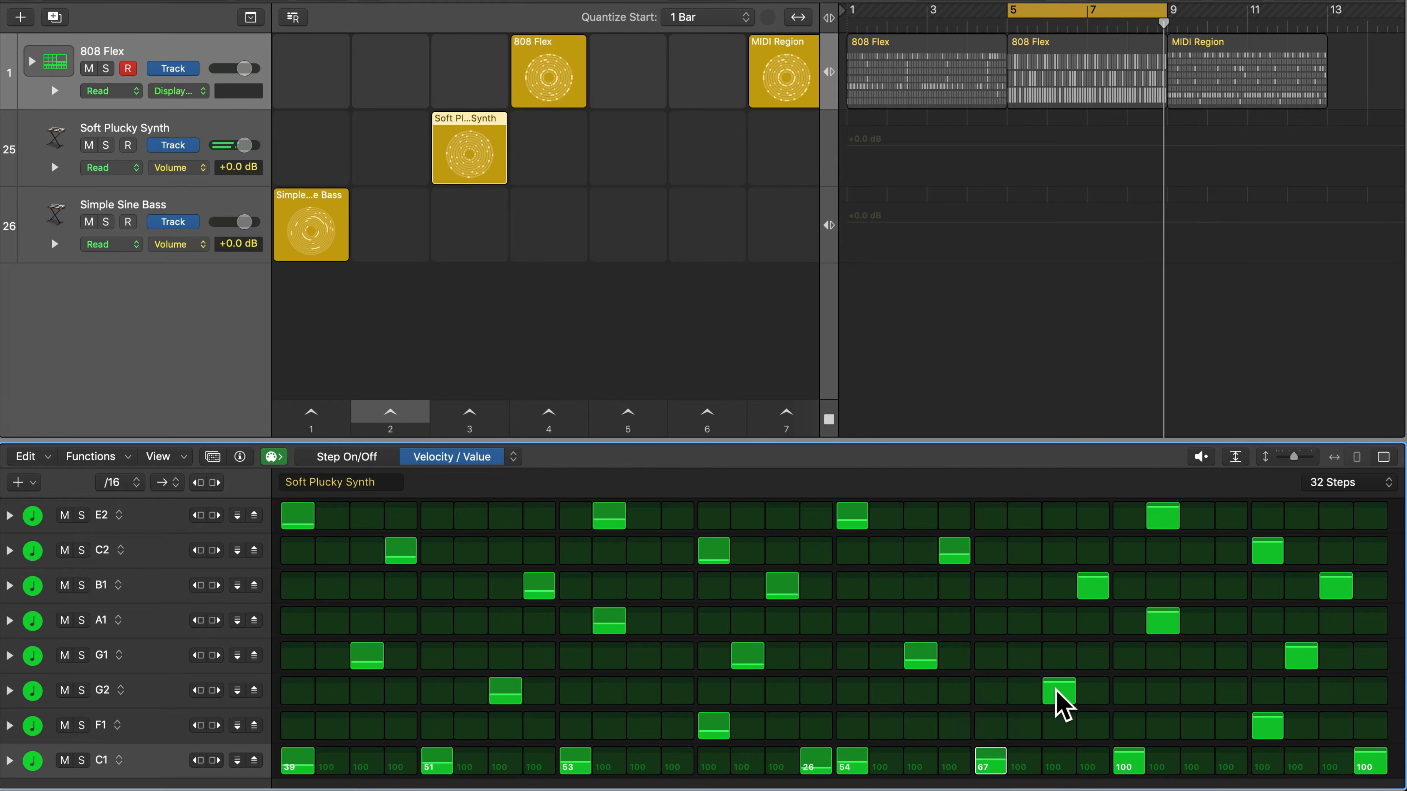
pyautogui.moveTo(1066, 698); pyautogui.dragTo(1068, 699)
pyautogui.moveTo(1084, 588); pyautogui.dragTo(1099, 601)
pyautogui.moveTo(1162, 518); pyautogui.dragTo(1163, 522)
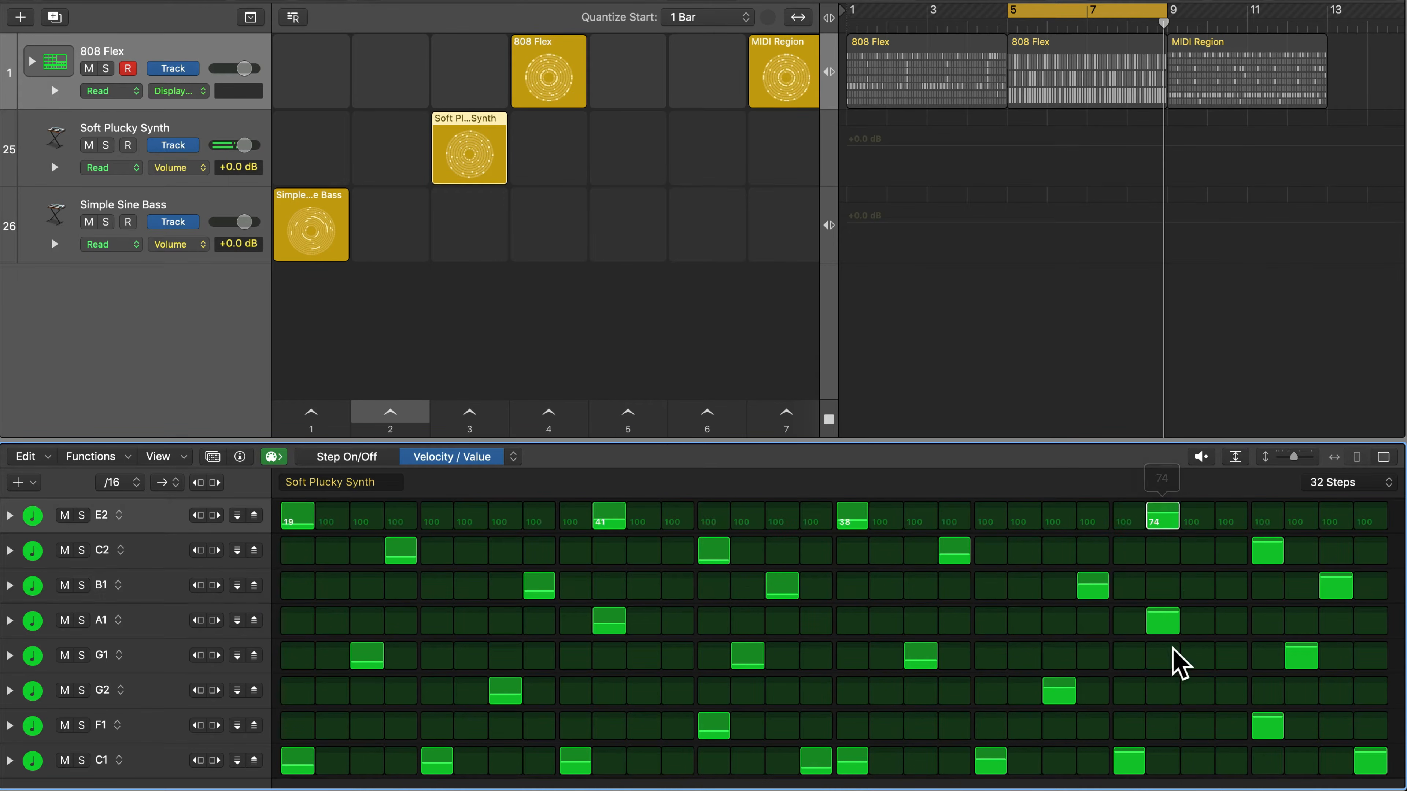
pyautogui.moveTo(1162, 614); pyautogui.dragTo(1163, 631)
pyautogui.moveTo(1137, 764); pyautogui.dragTo(1137, 766)
pyautogui.moveTo(1271, 723); pyautogui.dragTo(1271, 729)
pyautogui.moveTo(1298, 654); pyautogui.dragTo(1300, 649)
pyautogui.moveTo(1268, 546); pyautogui.dragTo(1269, 554)
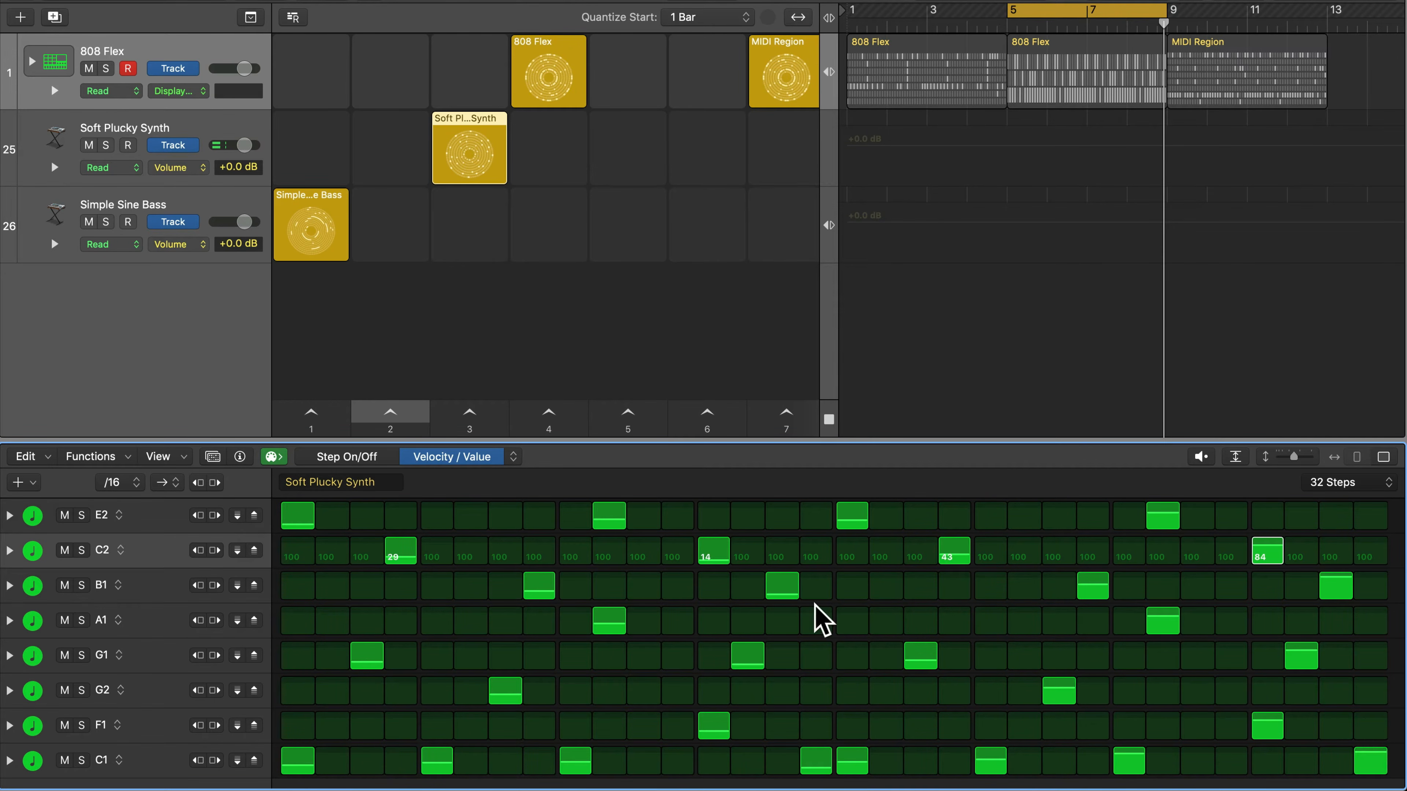
# - Play scene 3 to audition the new synth velocities, then stop playback
pyautogui.click(464, 415)
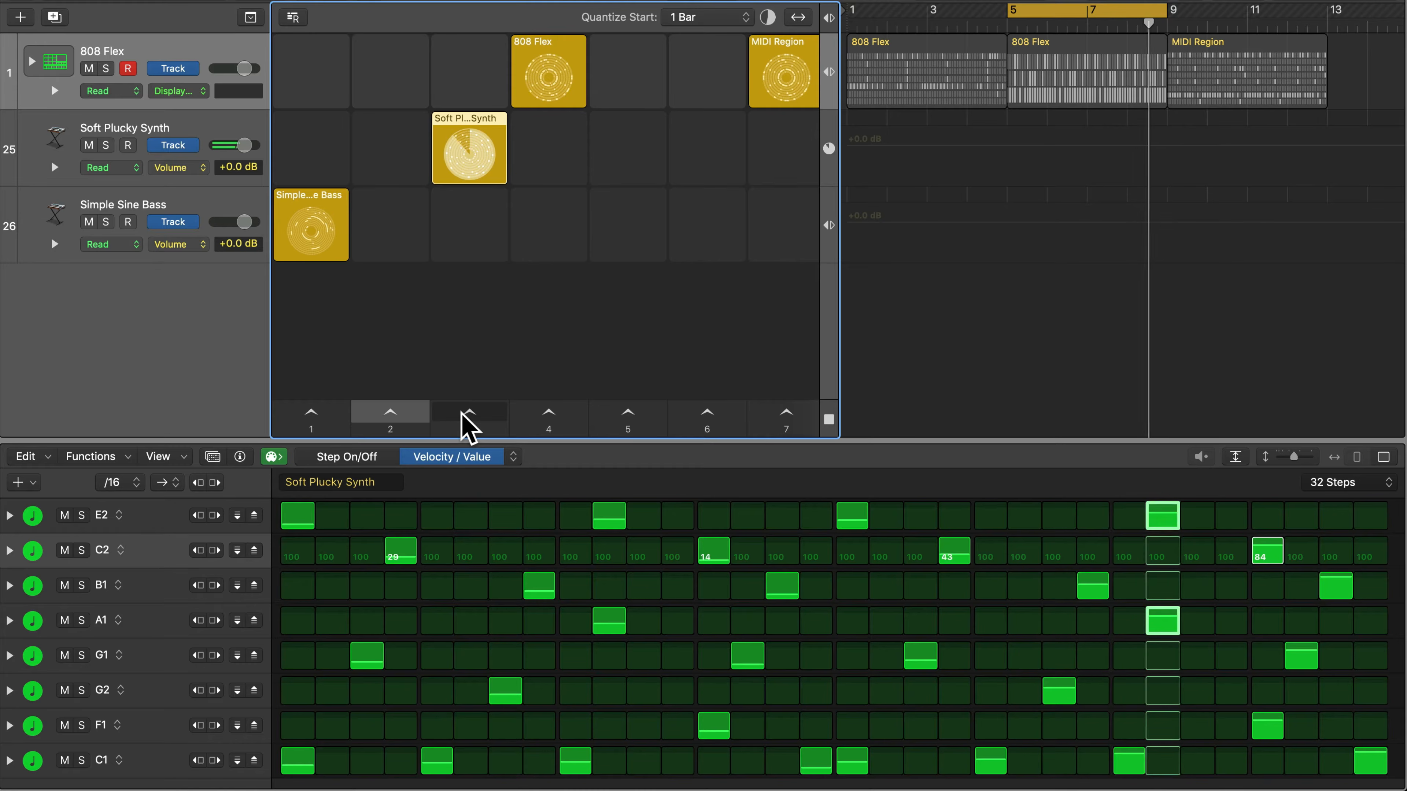
pyautogui.press('space')
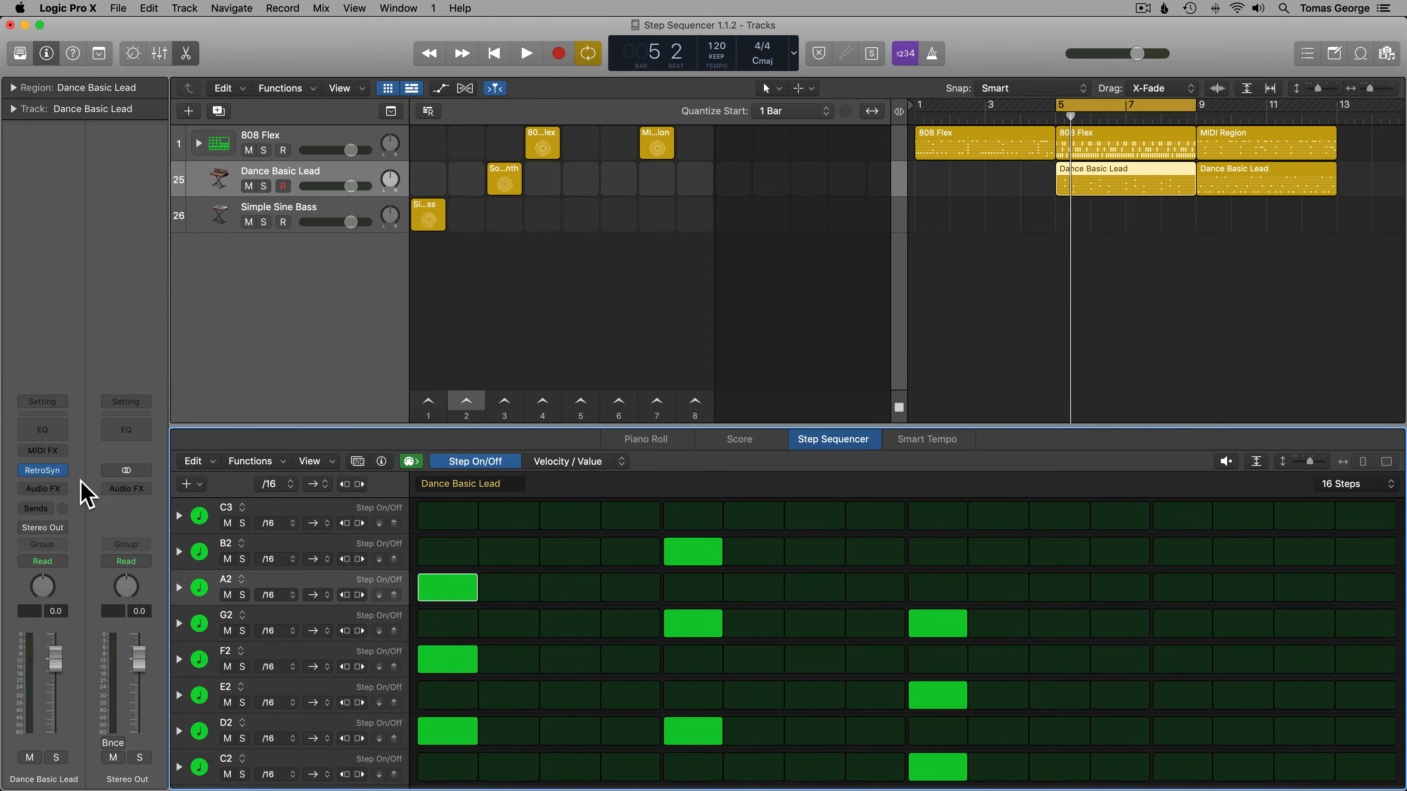
# - Open Retro Synth, keep its Dance Basic Lead preset, then close the plug-in window
pyautogui.moveTo(59, 476)
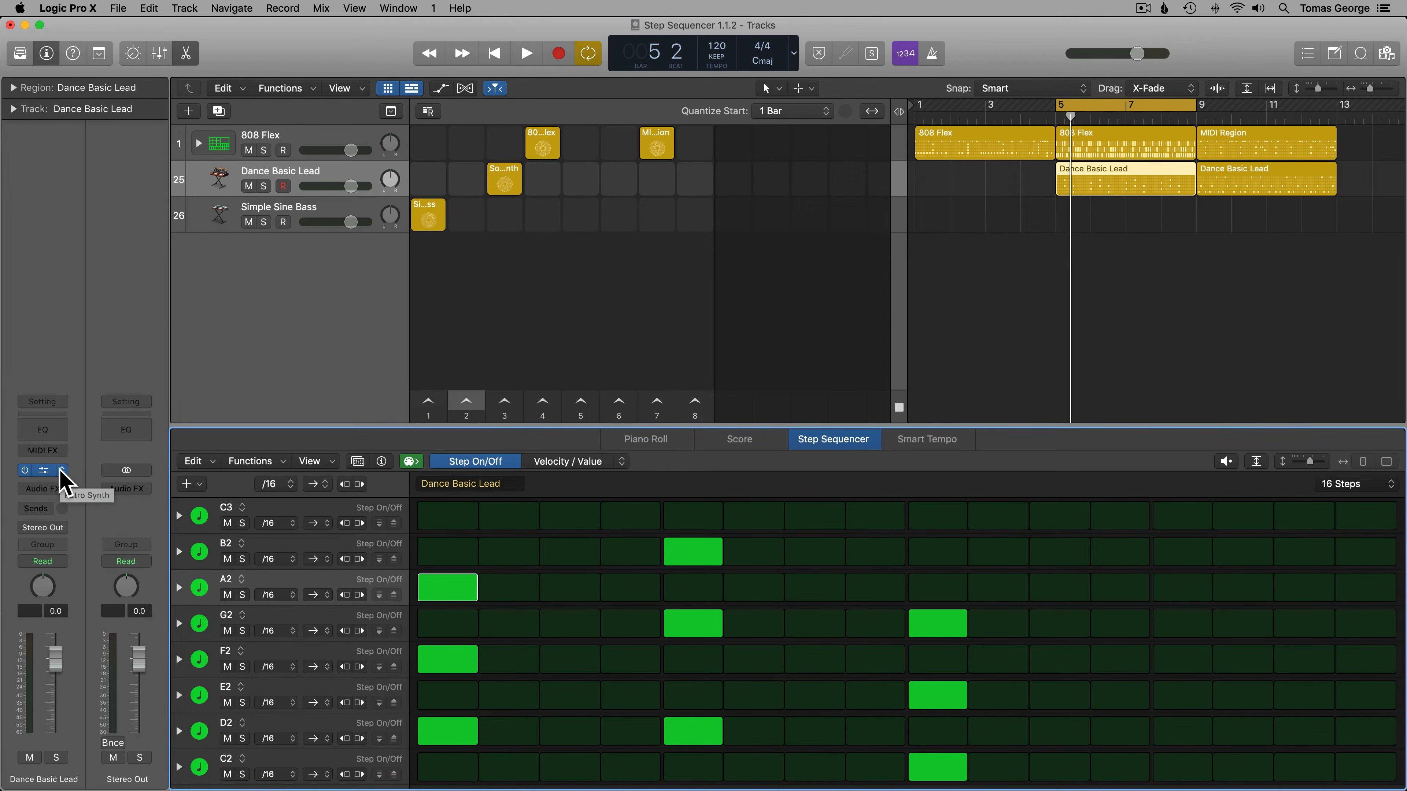
pyautogui.click(61, 471)
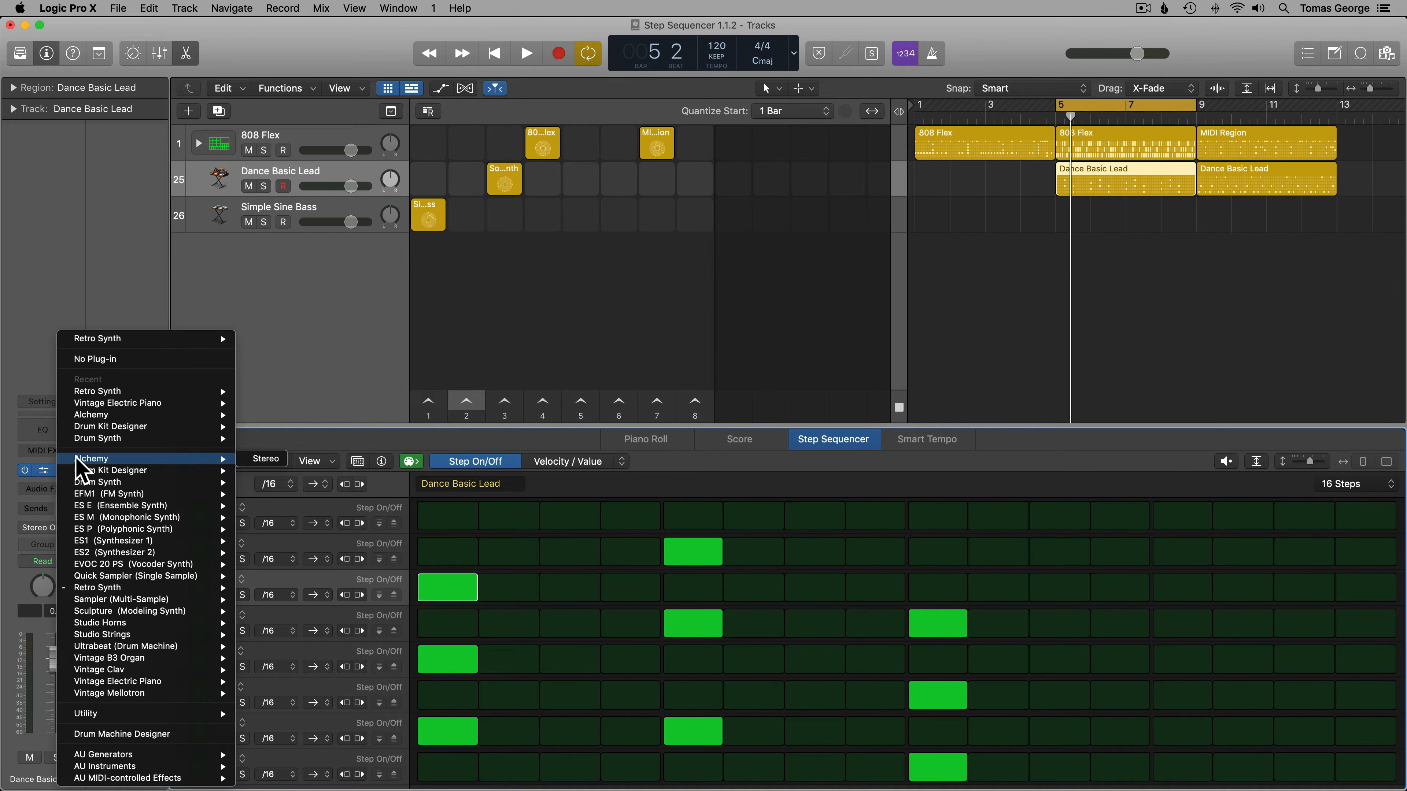
pyautogui.click(21, 488)
pyautogui.click(44, 476)
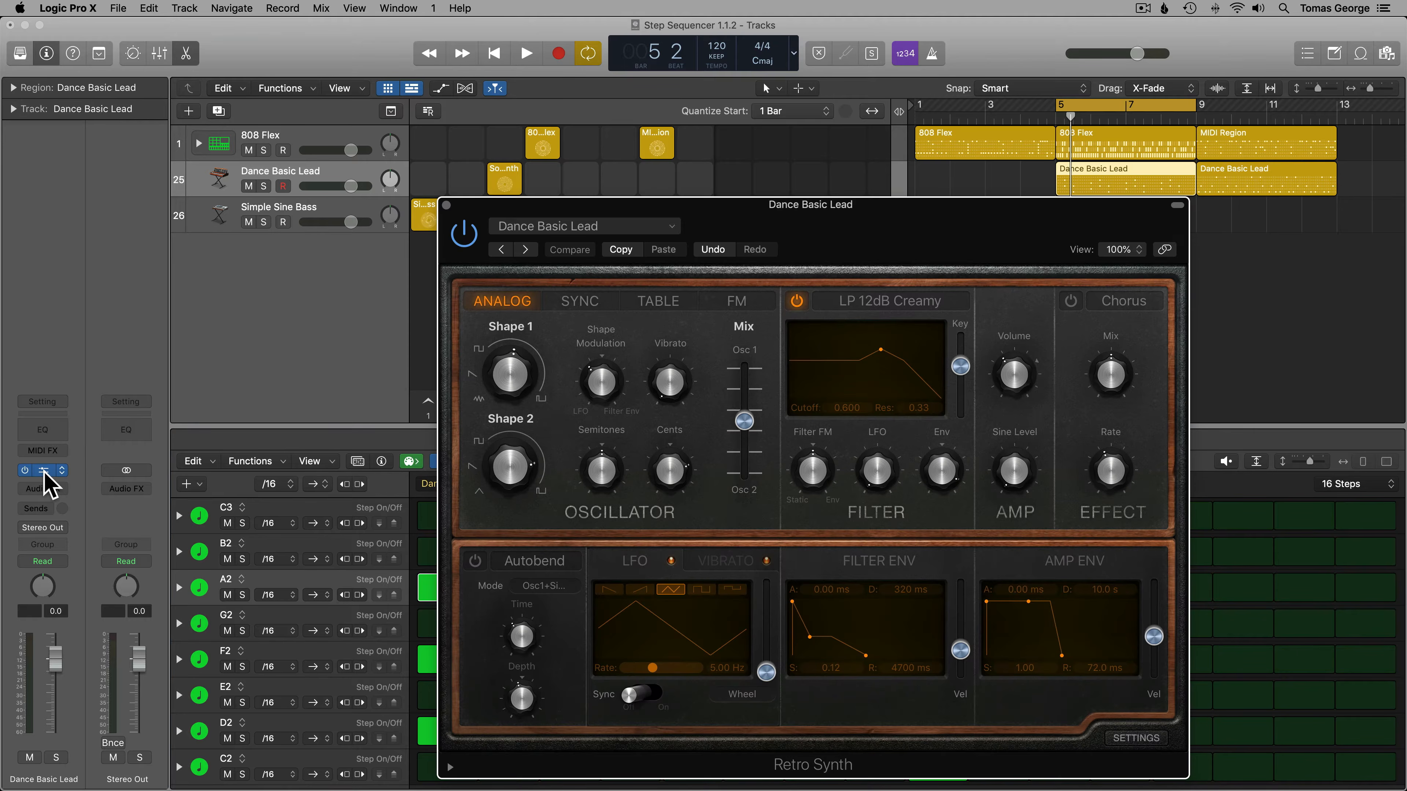
pyautogui.click(529, 227)
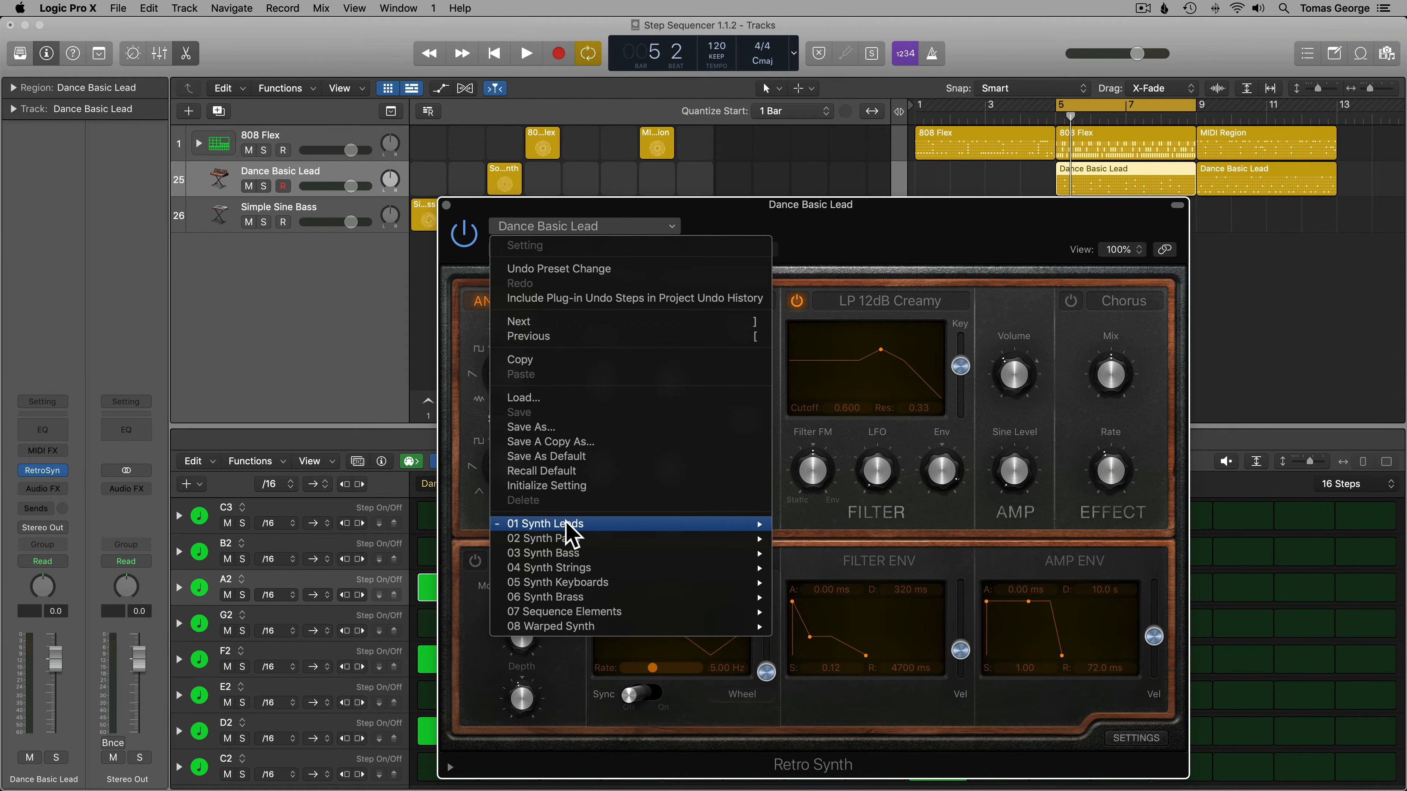
pyautogui.moveTo(564, 526)
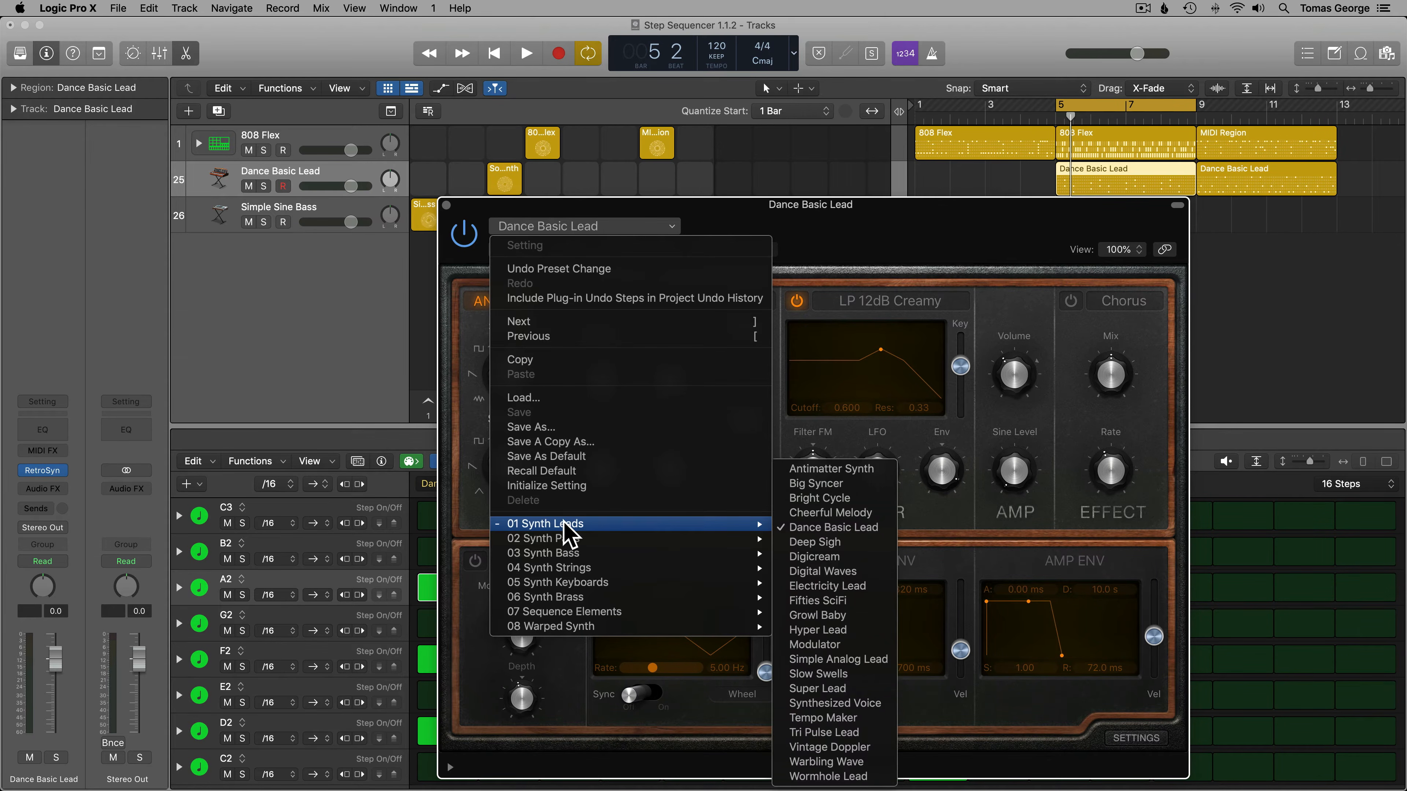
pyautogui.click(820, 529)
pyautogui.moveTo(538, 211); pyautogui.dragTo(523, 117)
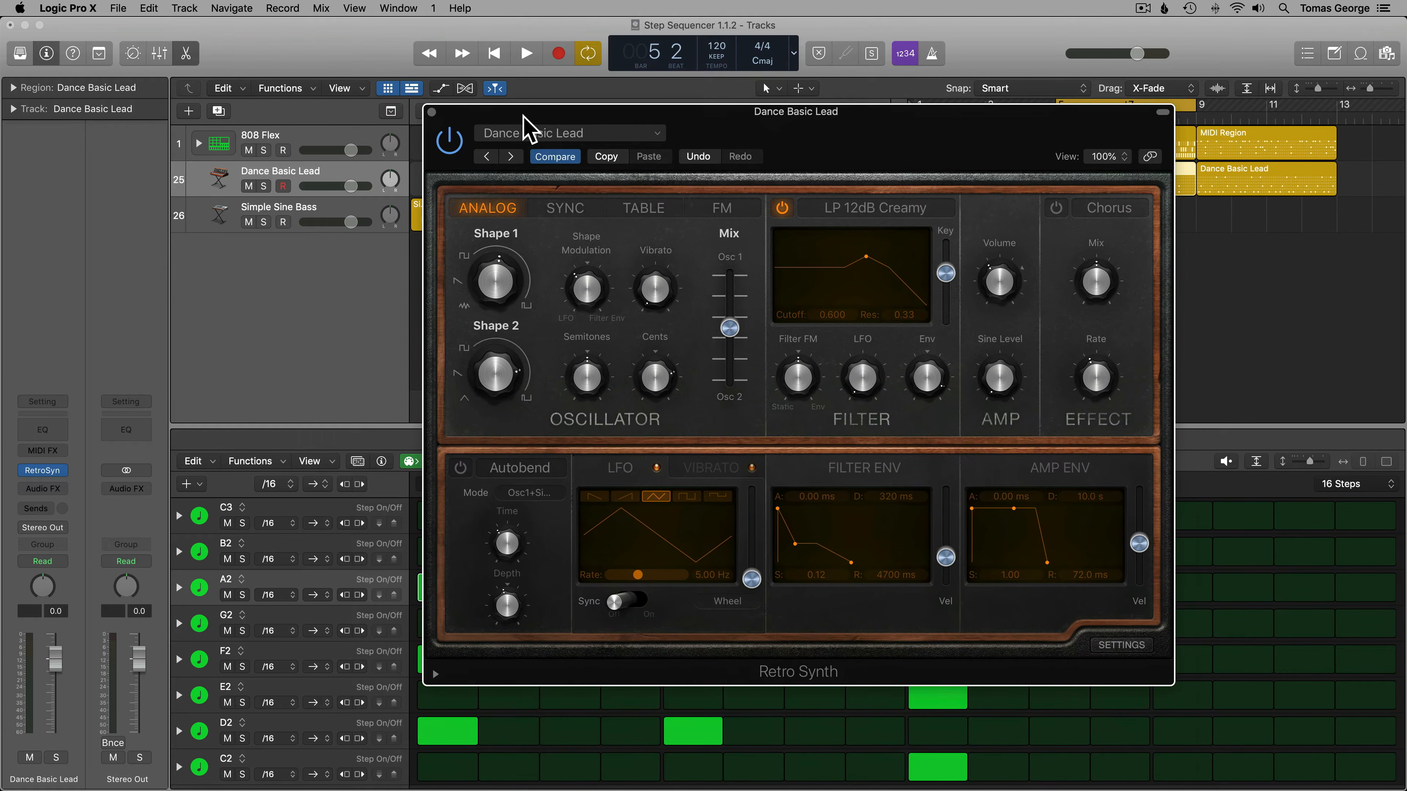
pyautogui.click(431, 113)
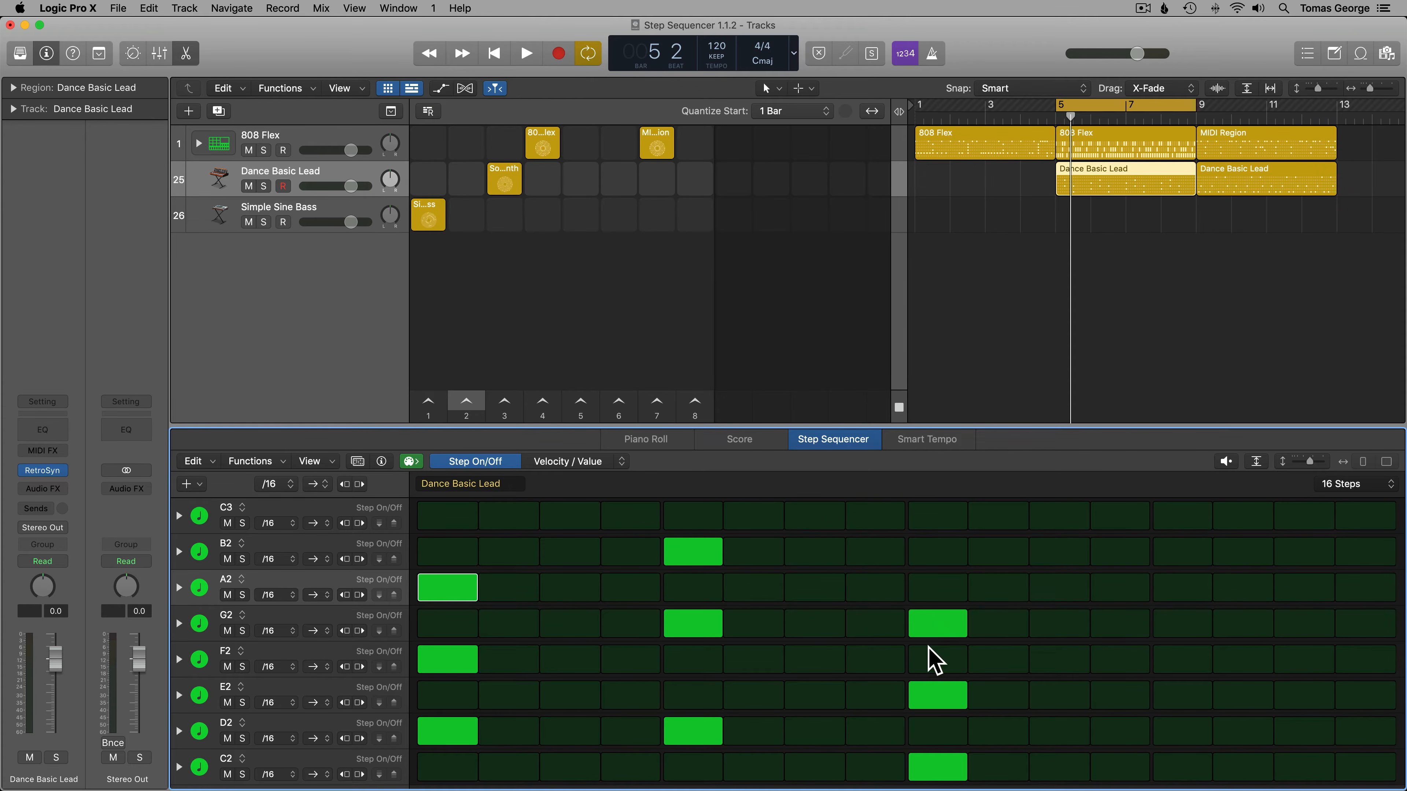
# - Audition the Dance Basic Lead pattern, switch edit mode to Gate, and expand the B2 row
pyautogui.press('space')
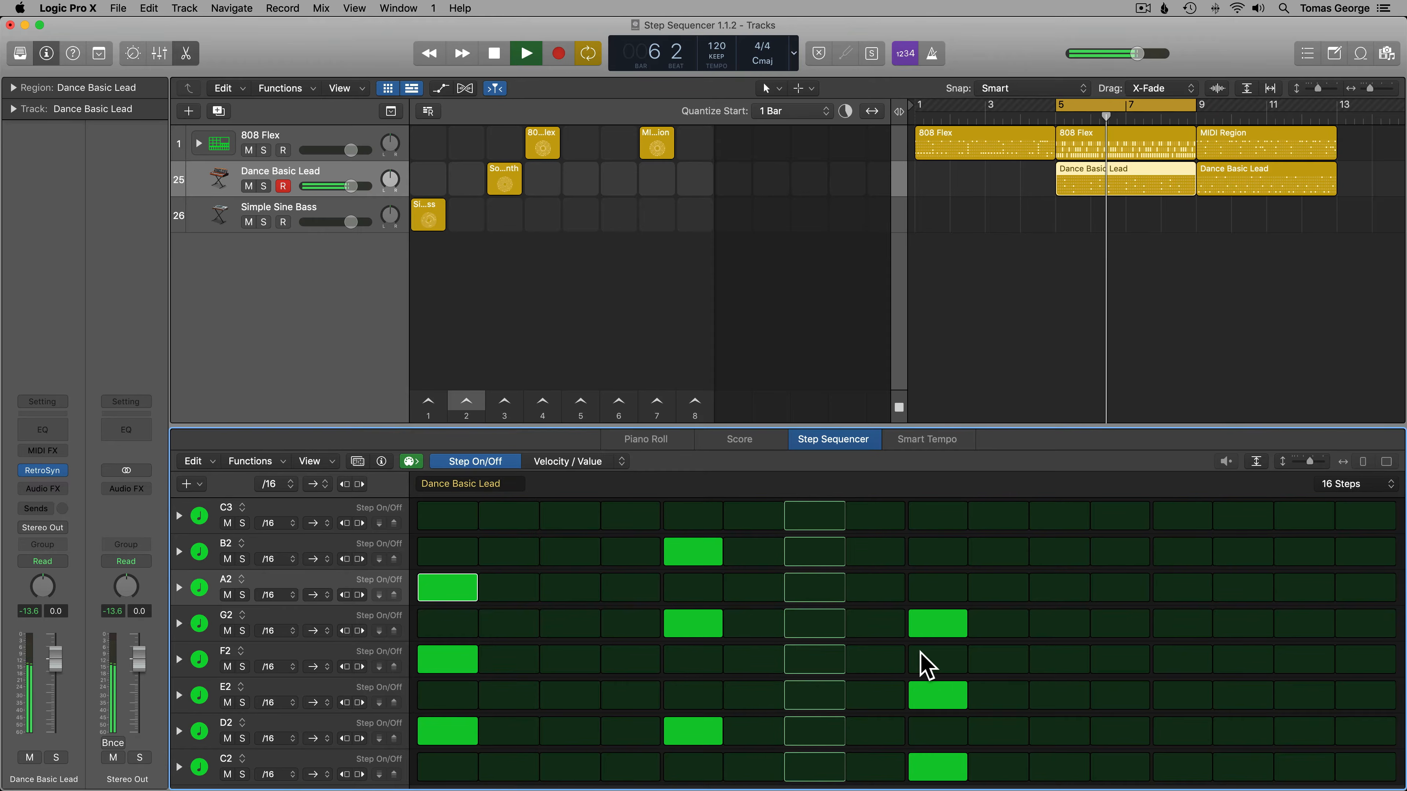
pyautogui.press('space')
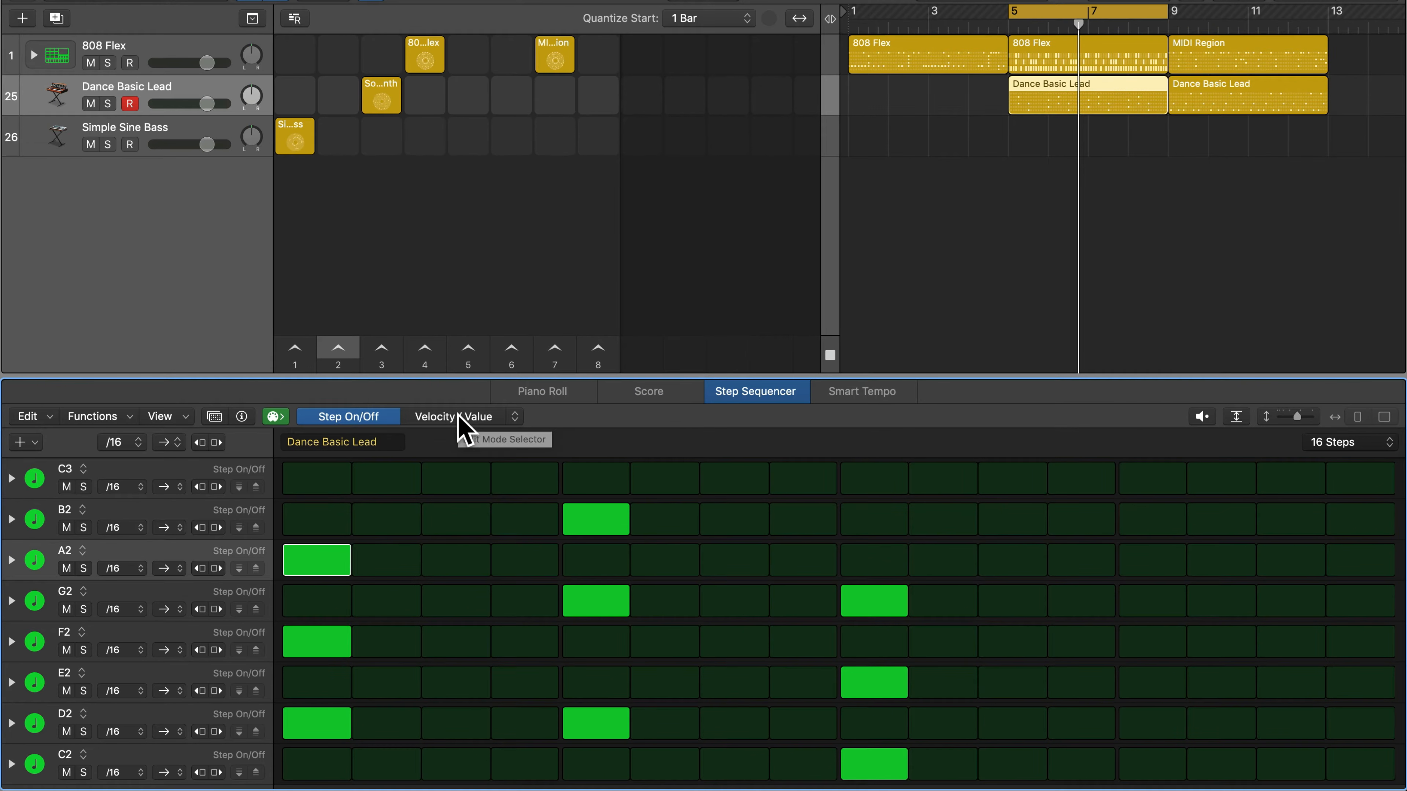
pyautogui.click(494, 416)
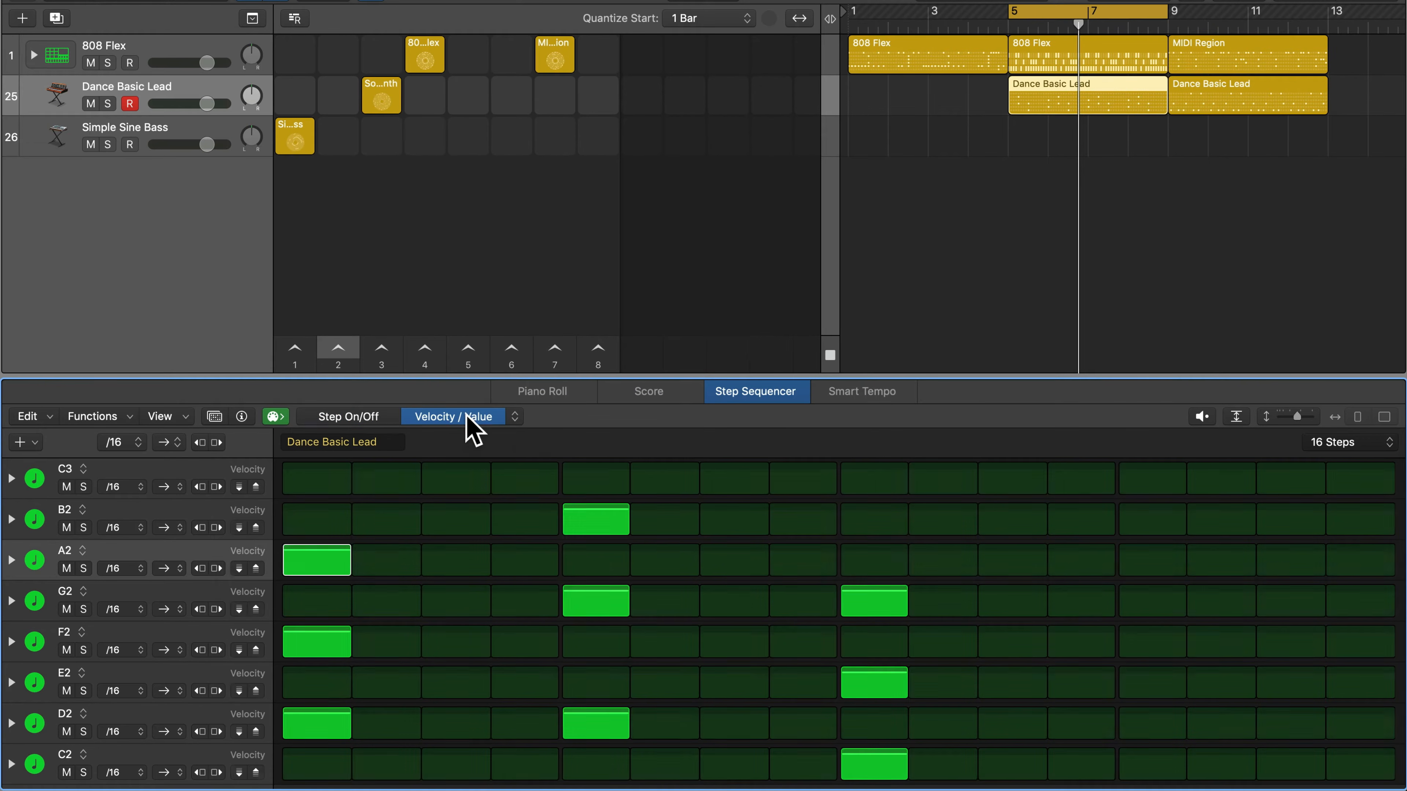
pyautogui.click(516, 415)
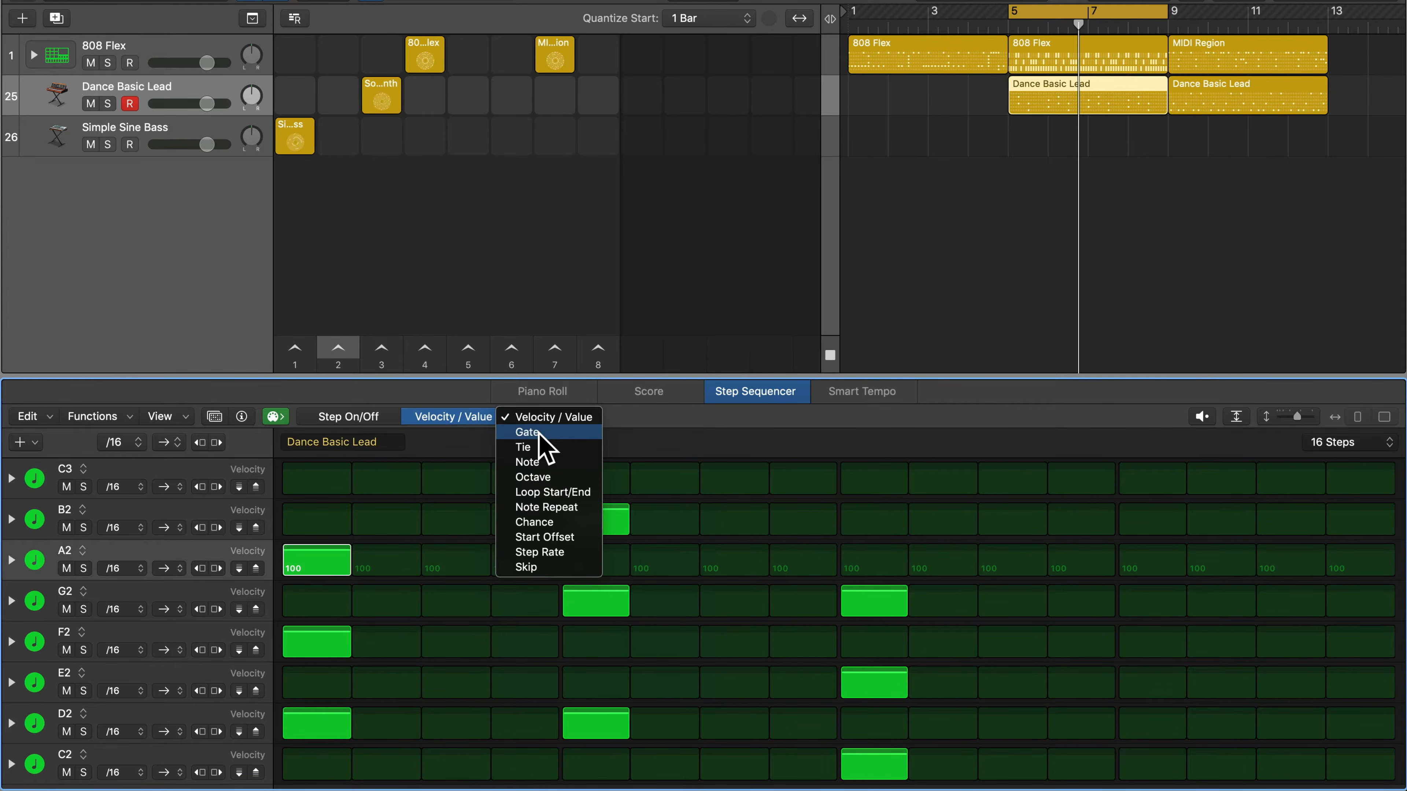
pyautogui.click(502, 431)
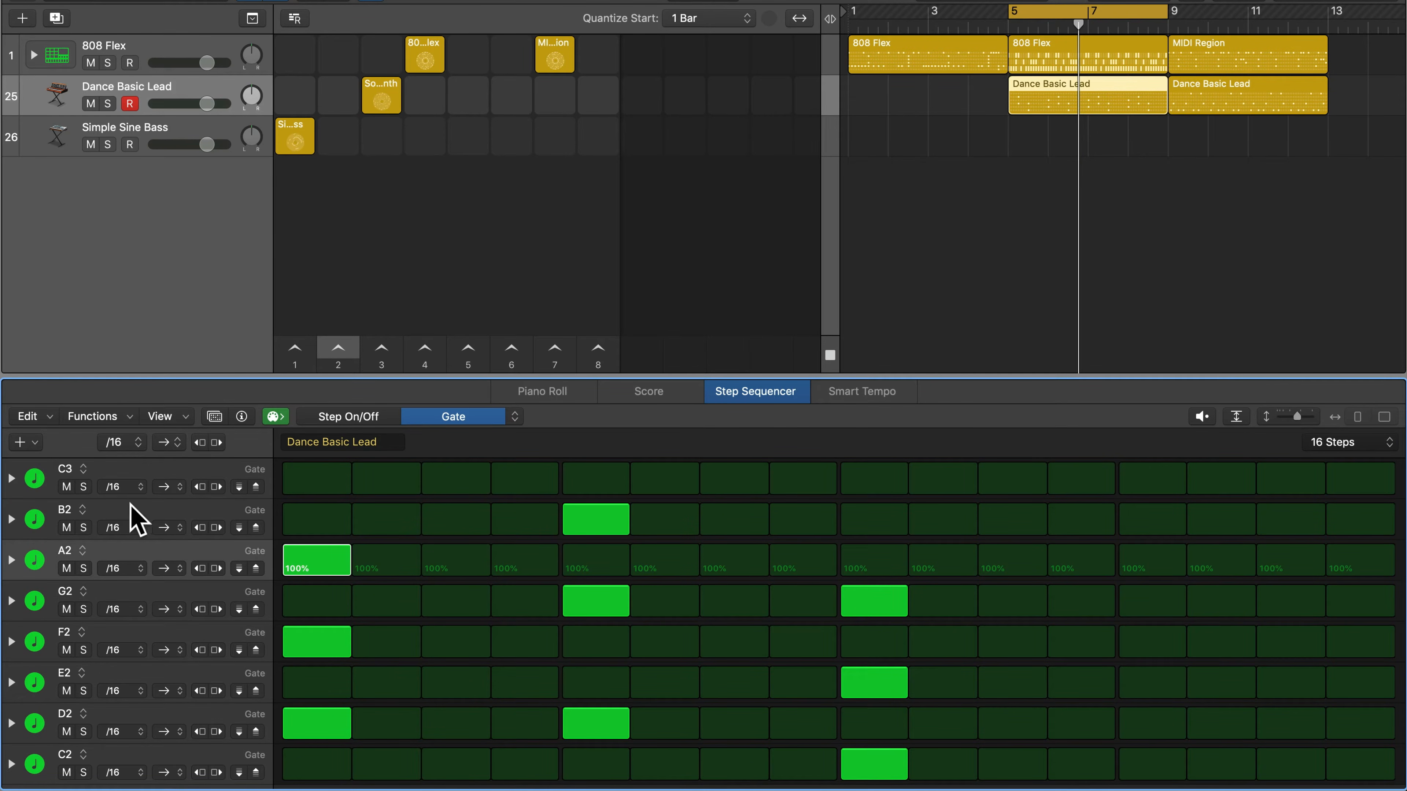
pyautogui.click(117, 508)
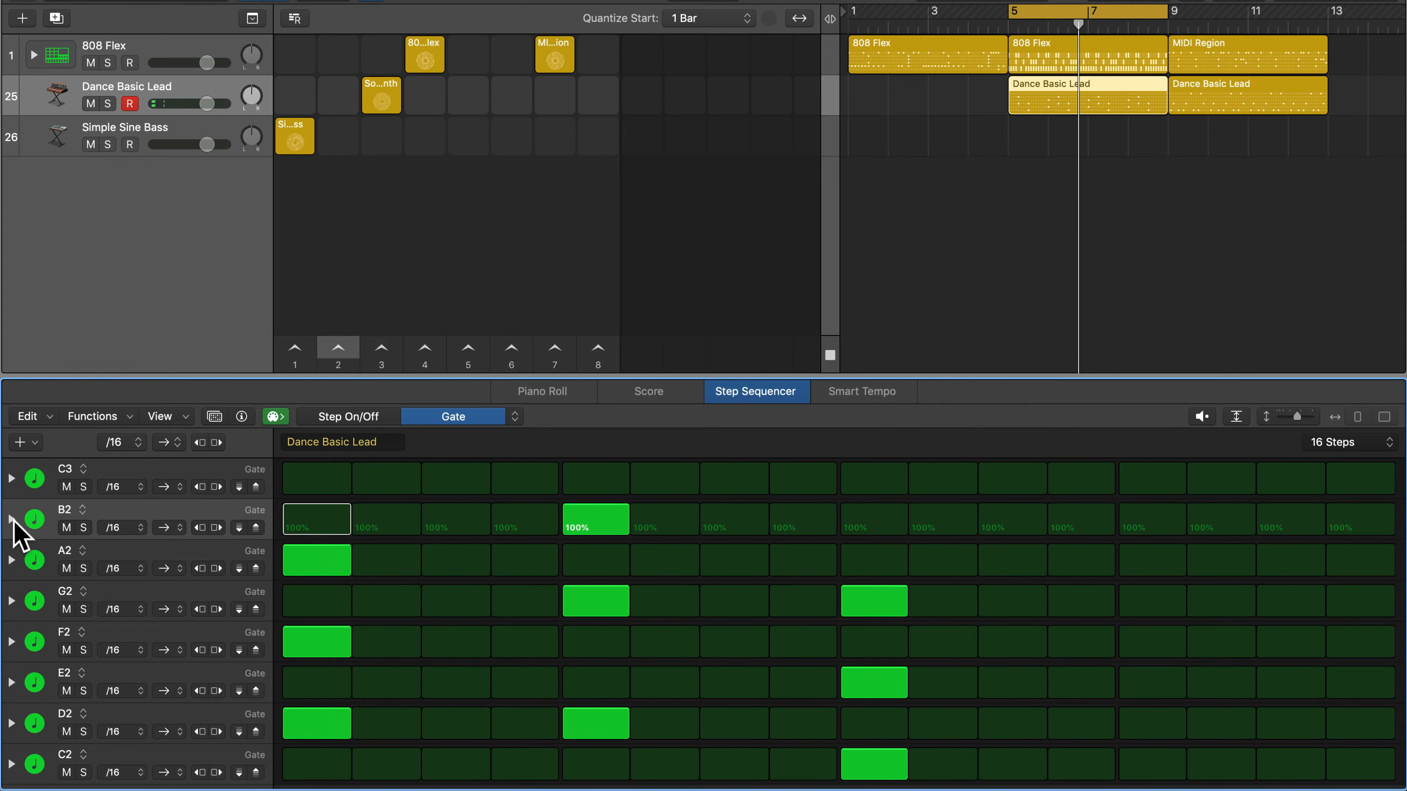
pyautogui.click(11, 520)
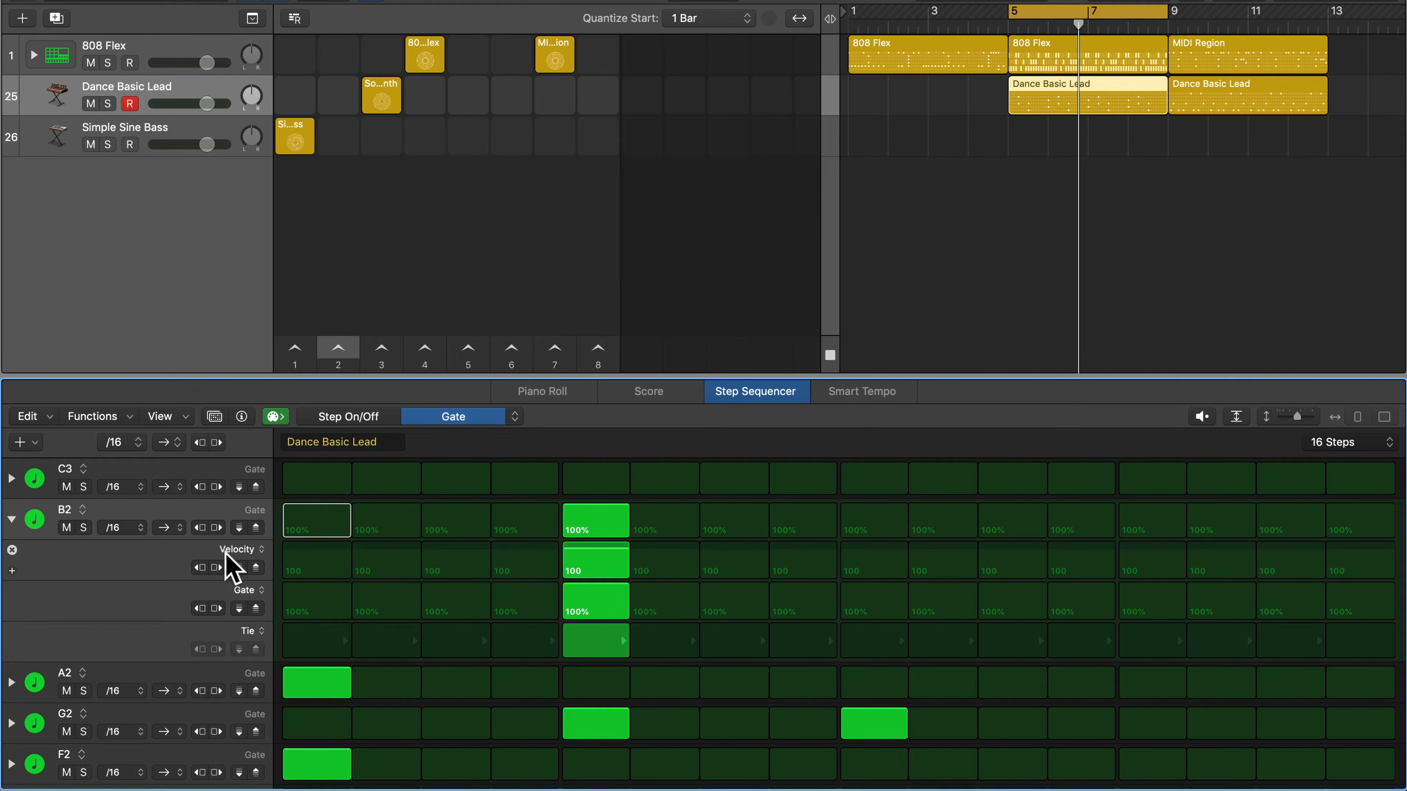
pyautogui.click(257, 591)
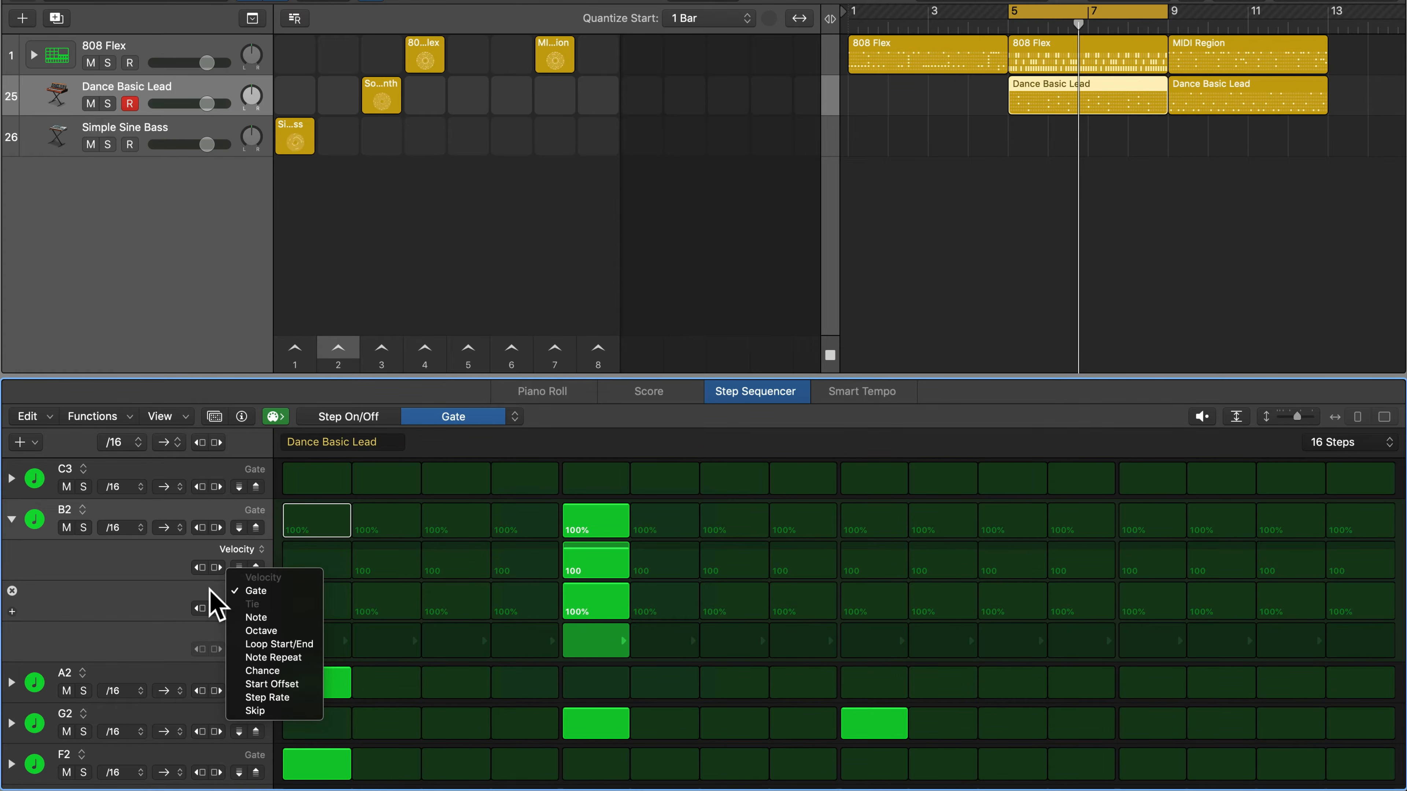
pyautogui.click(214, 604)
pyautogui.click(12, 653)
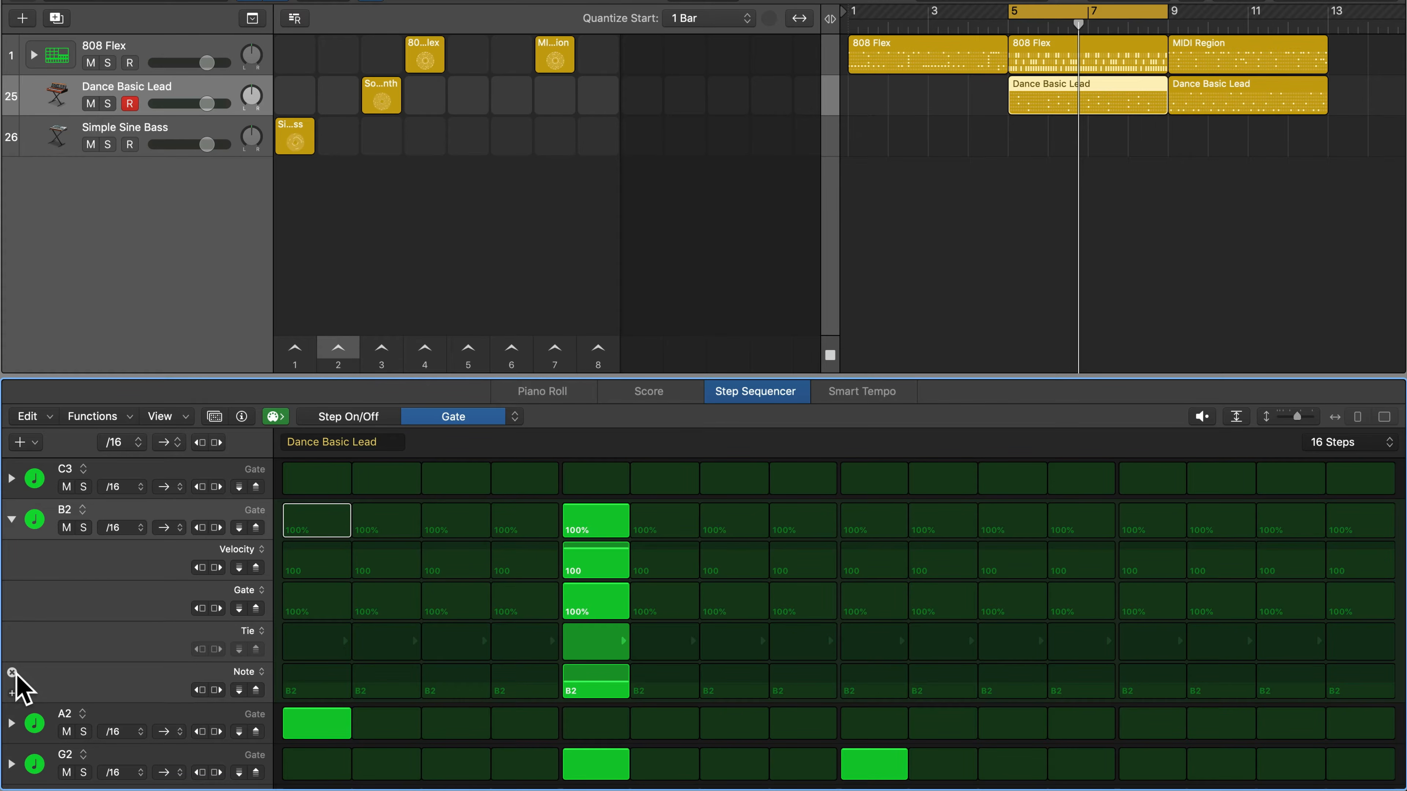
pyautogui.click(12, 672)
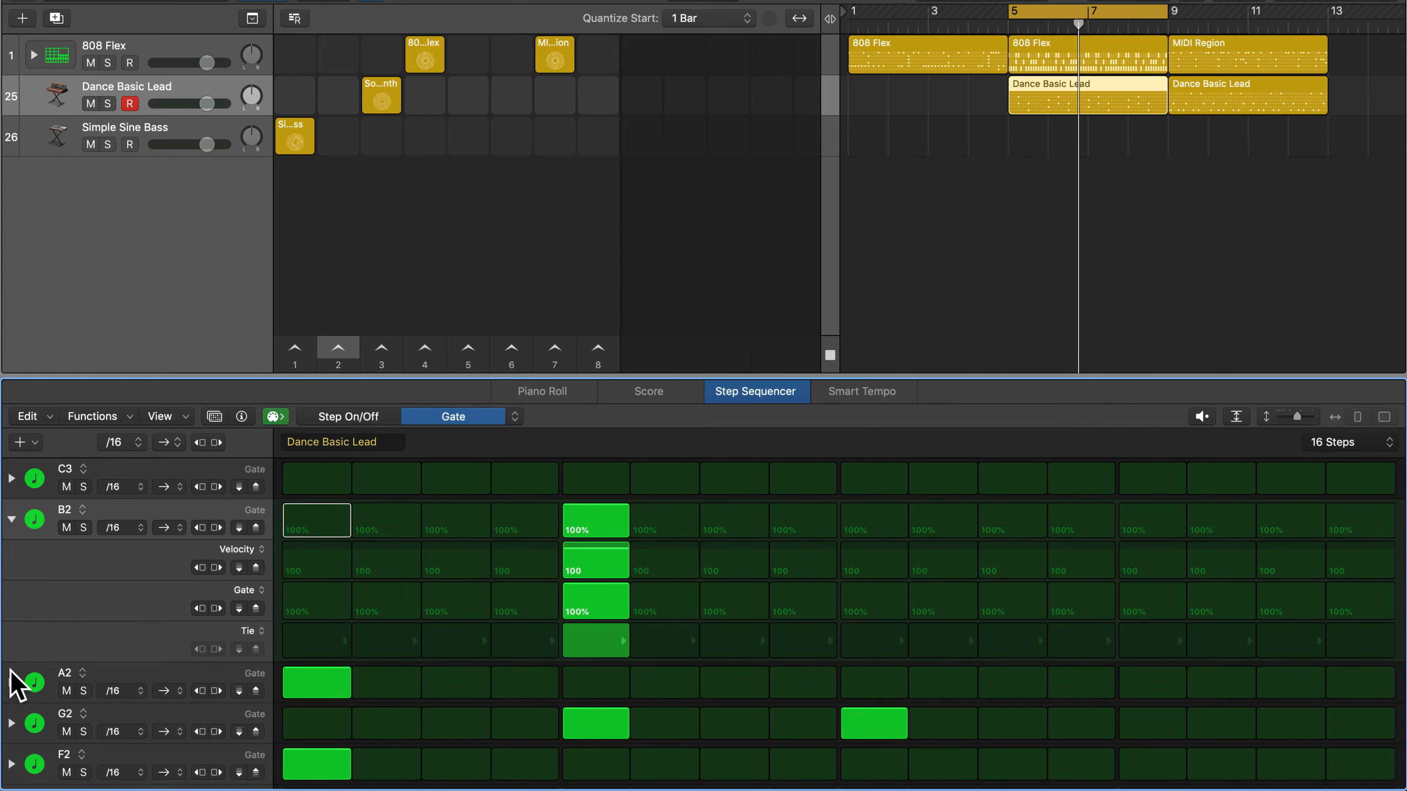
pyautogui.click(11, 519)
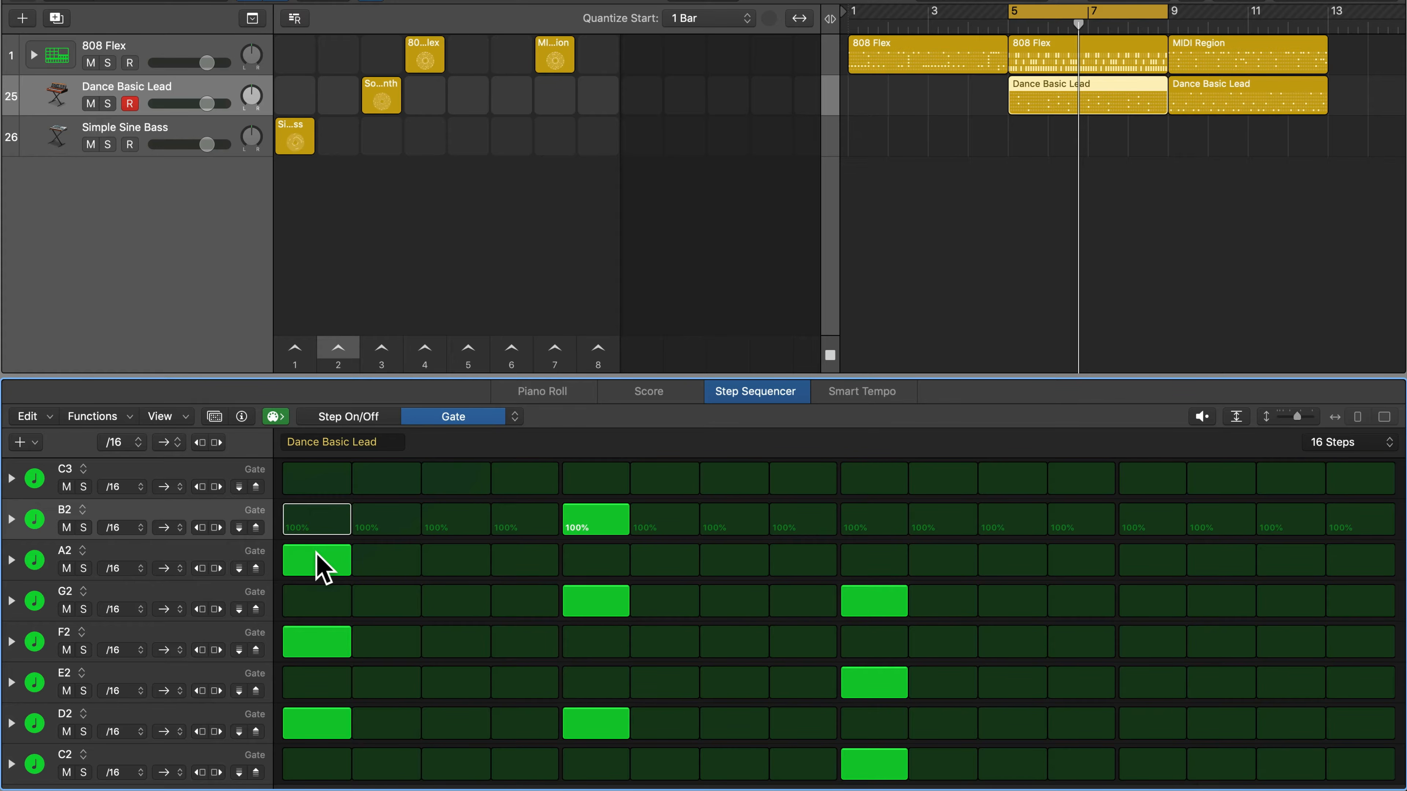
# - Shorten the A2 first-step gate to 5% and audition the short stabs
pyautogui.moveTo(316, 552); pyautogui.dragTo(330, 761)
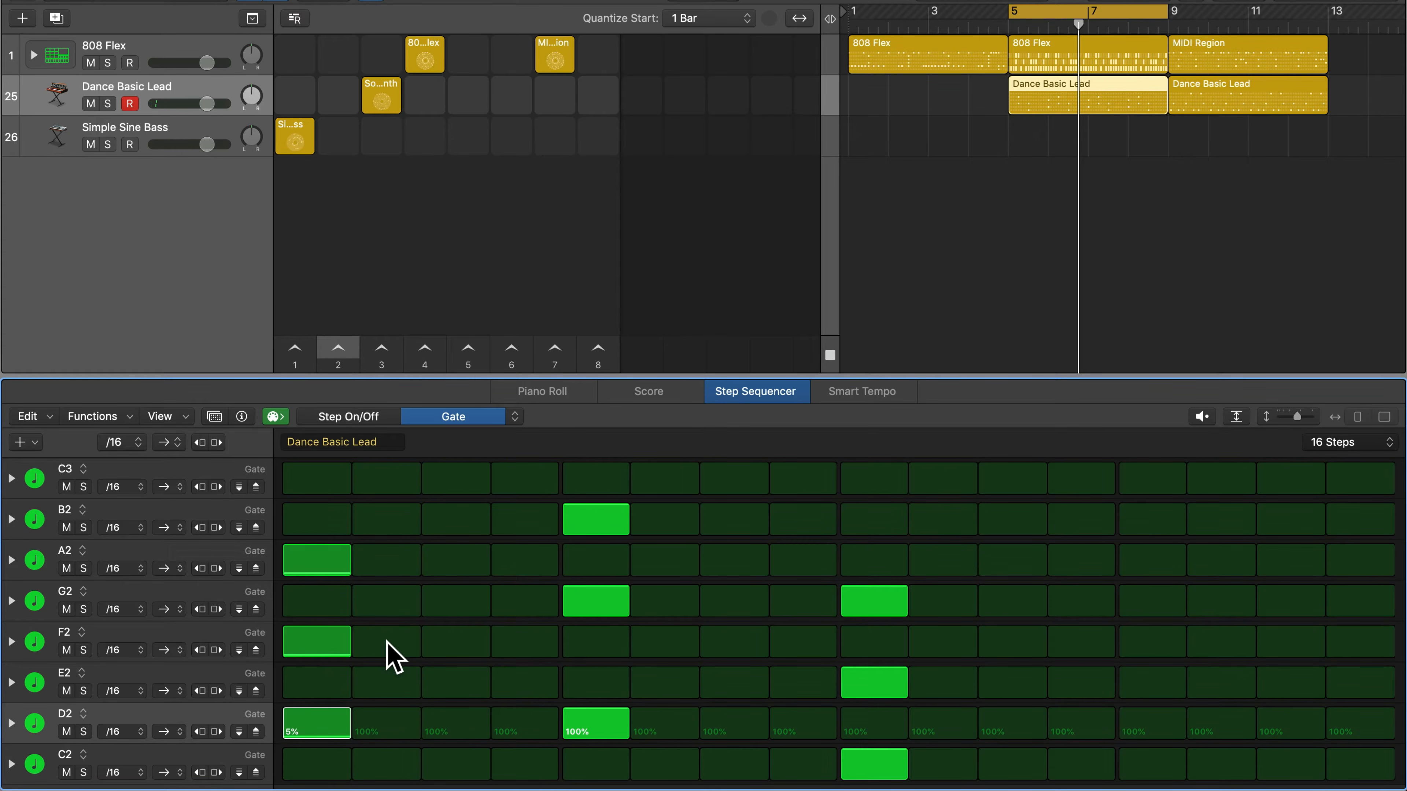
pyautogui.press('space')
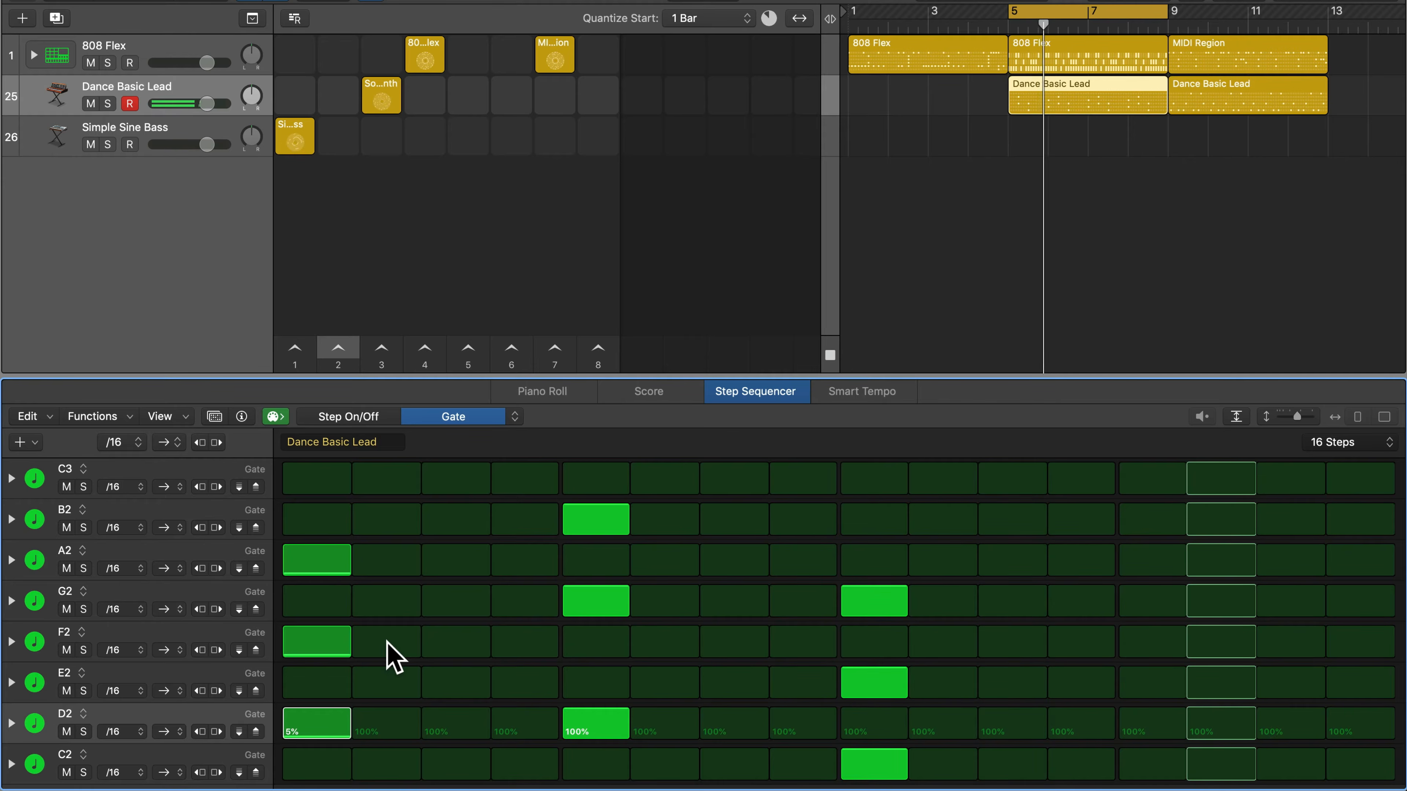
pyautogui.press('space')
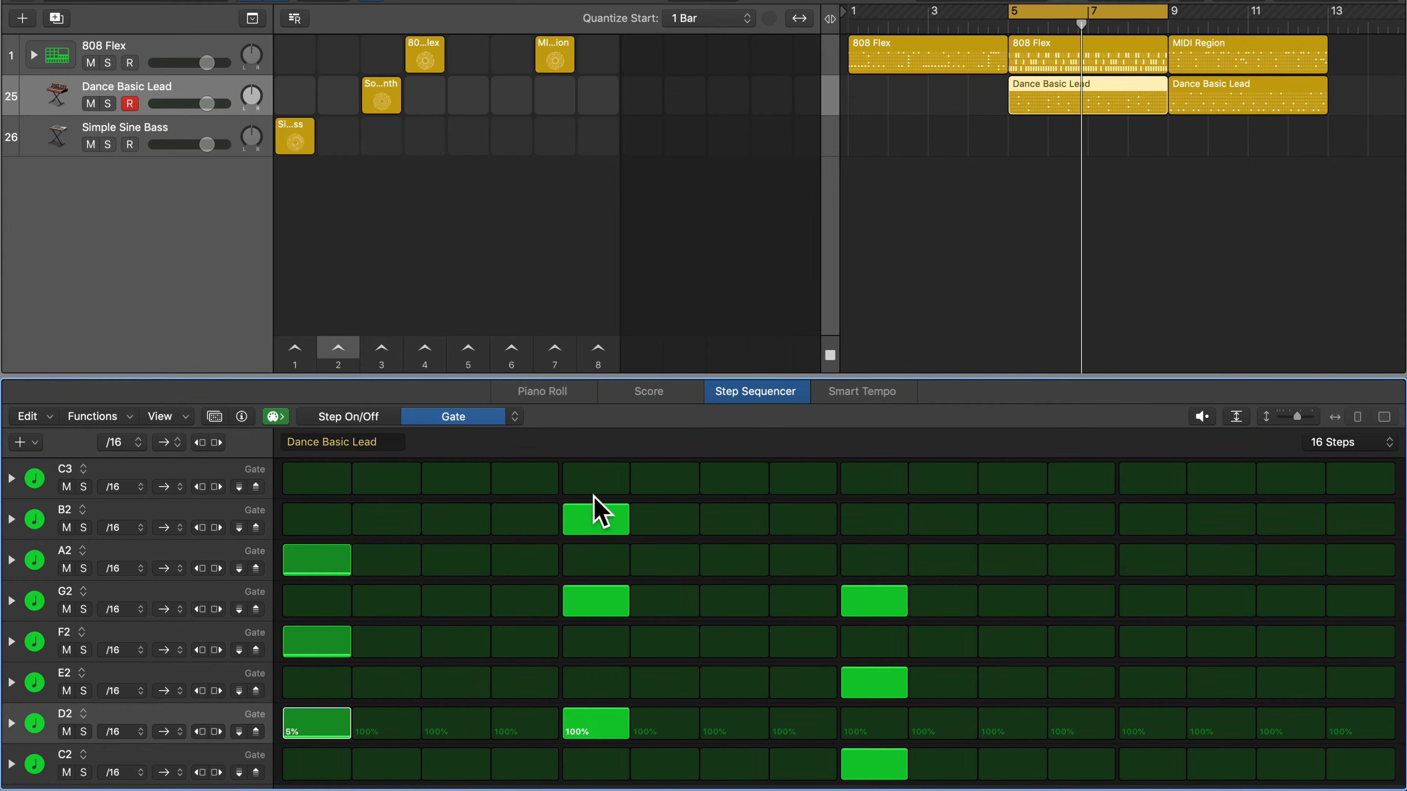
pyautogui.click(512, 422)
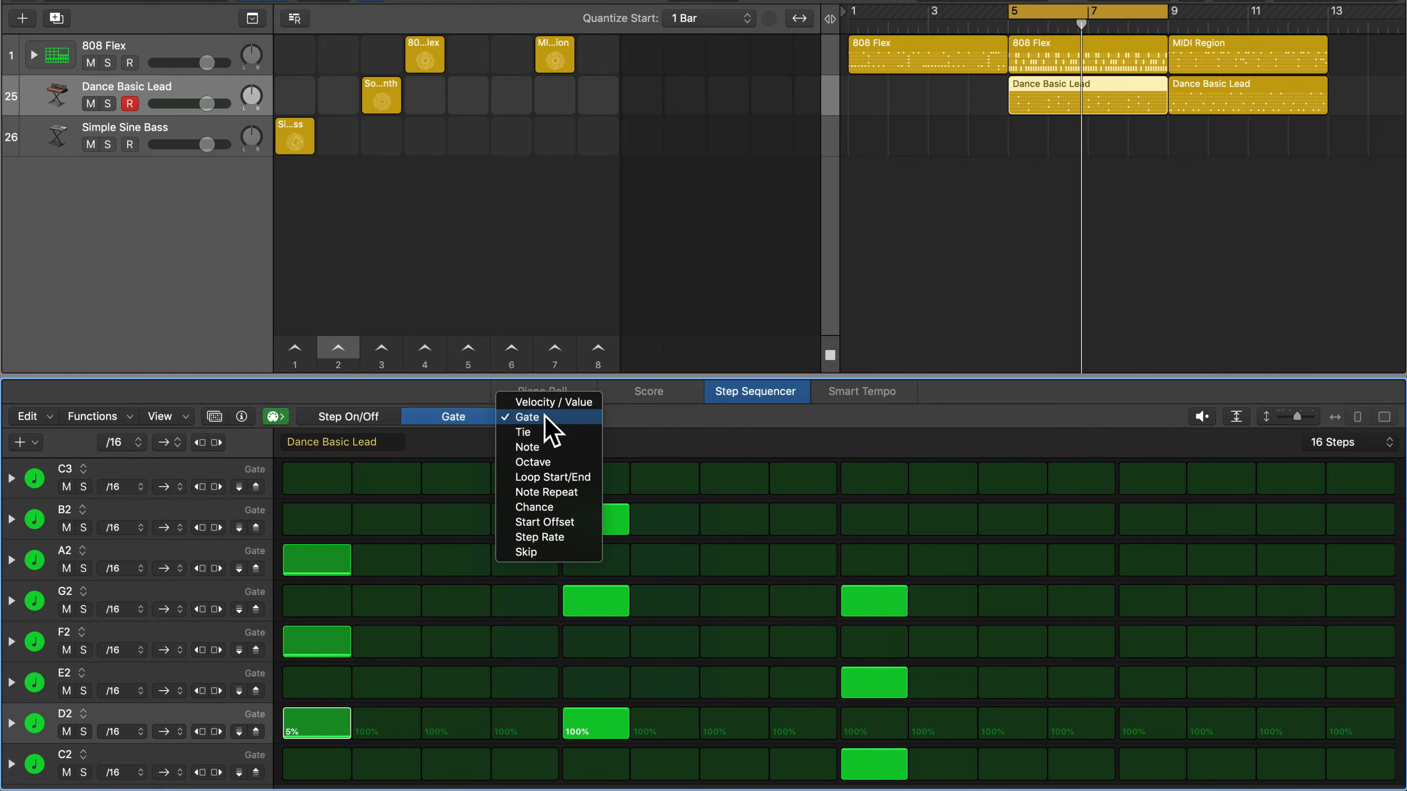
# - In Tie mode, tie the step-5 notes on B2, G2 and D2 through step 8
pyautogui.click(523, 433)
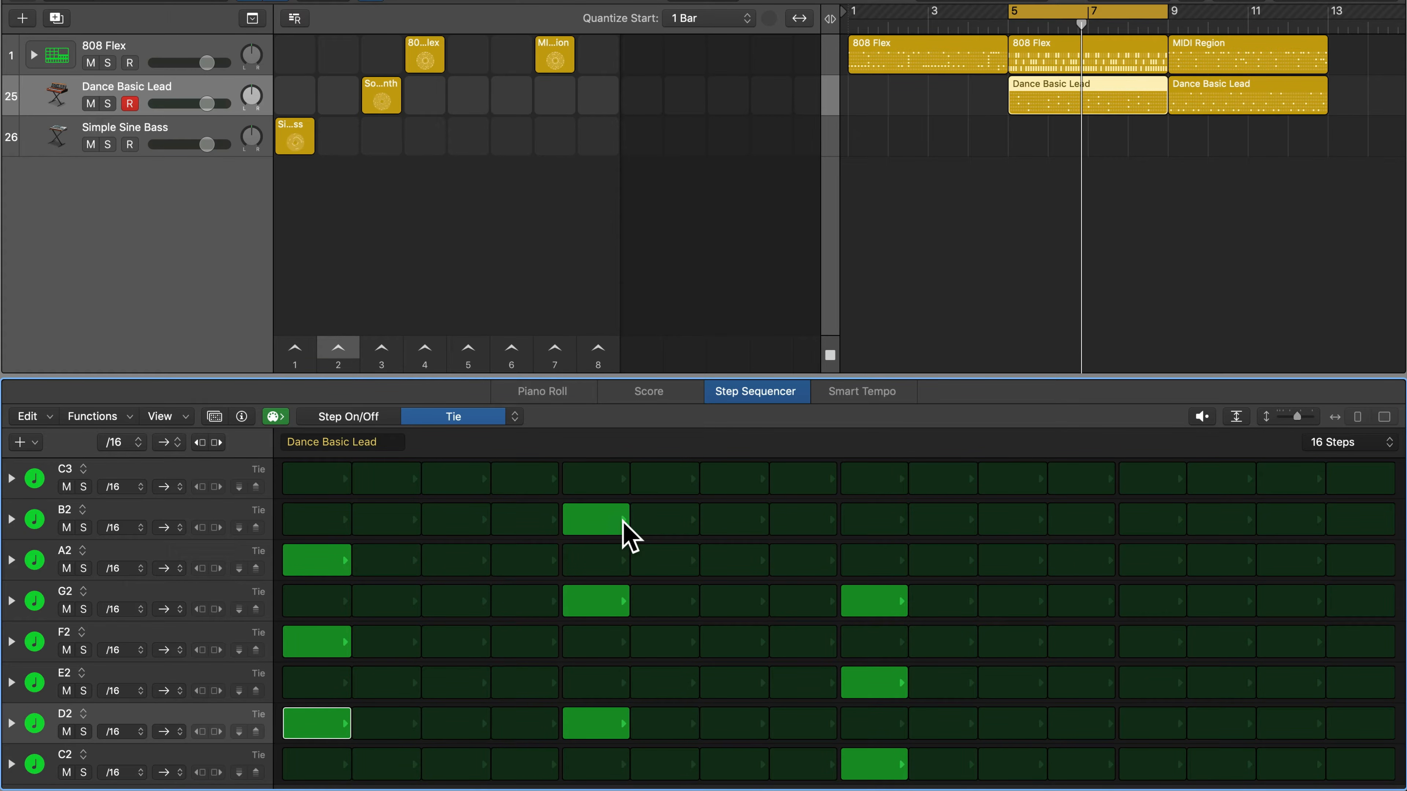
pyautogui.moveTo(623, 521)
pyautogui.mouseDown()
pyautogui.moveTo(807, 527)
pyautogui.moveTo(643, 517)
pyautogui.mouseUp()
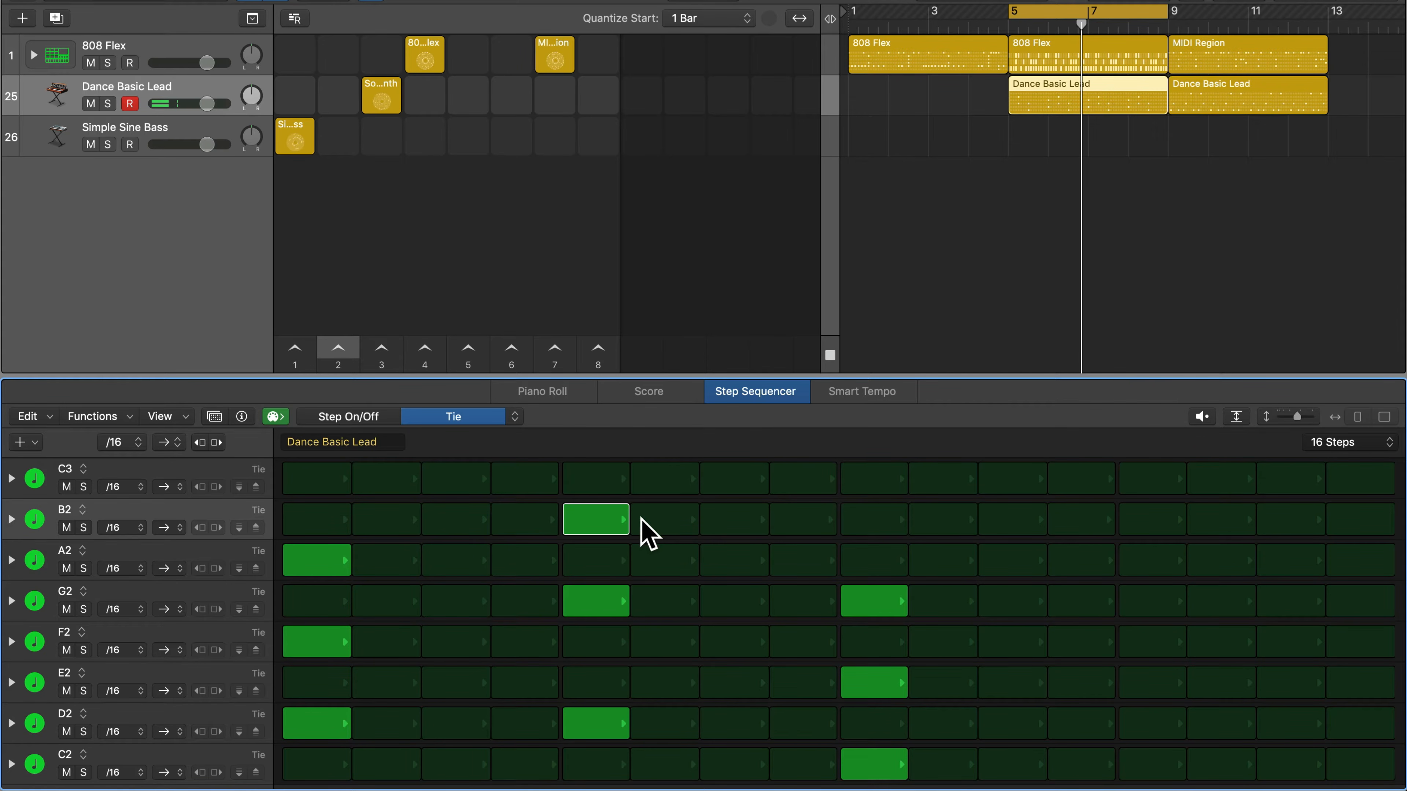
pyautogui.moveTo(609, 518); pyautogui.dragTo(759, 525)
pyautogui.click(634, 600)
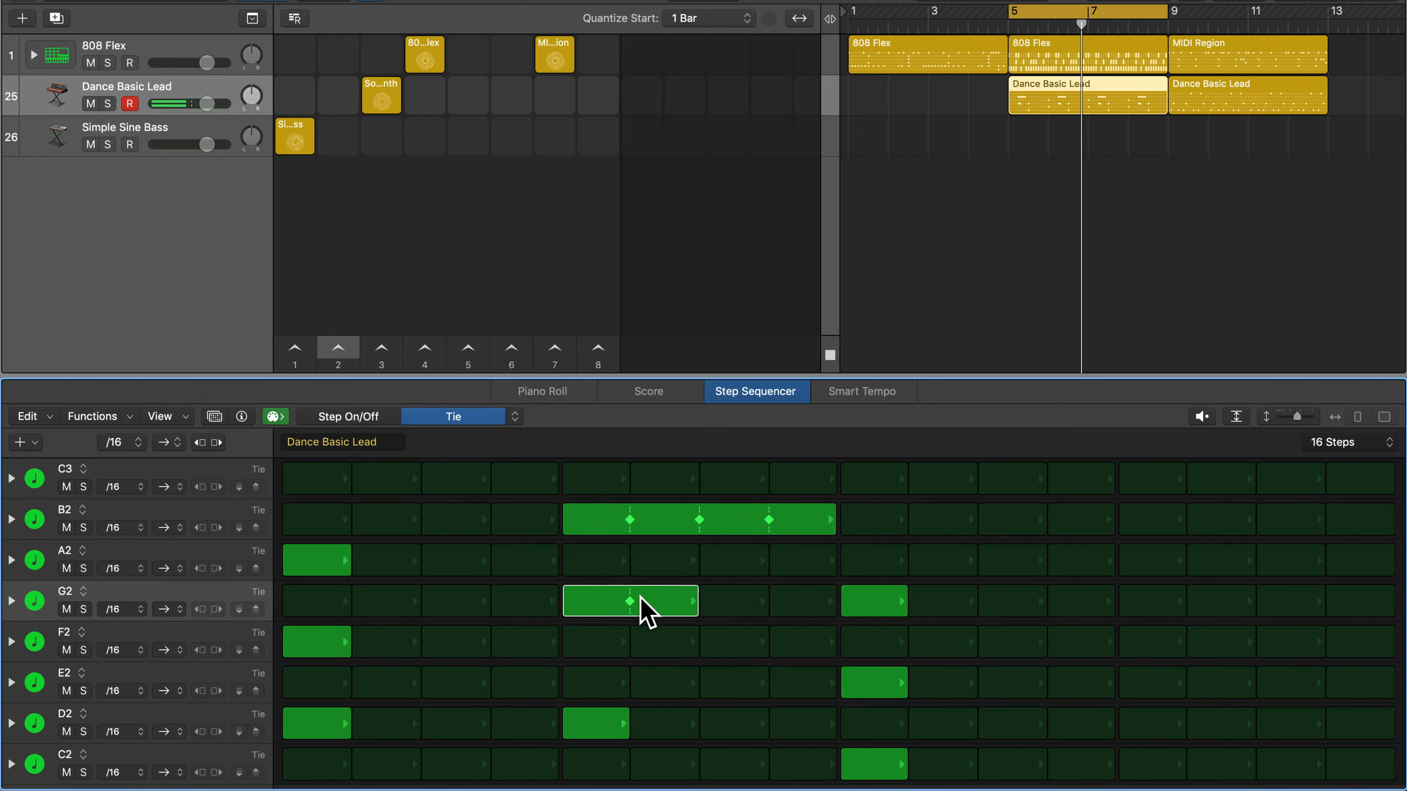
pyautogui.moveTo(633, 599); pyautogui.dragTo(760, 599)
pyautogui.moveTo(602, 726); pyautogui.dragTo(739, 727)
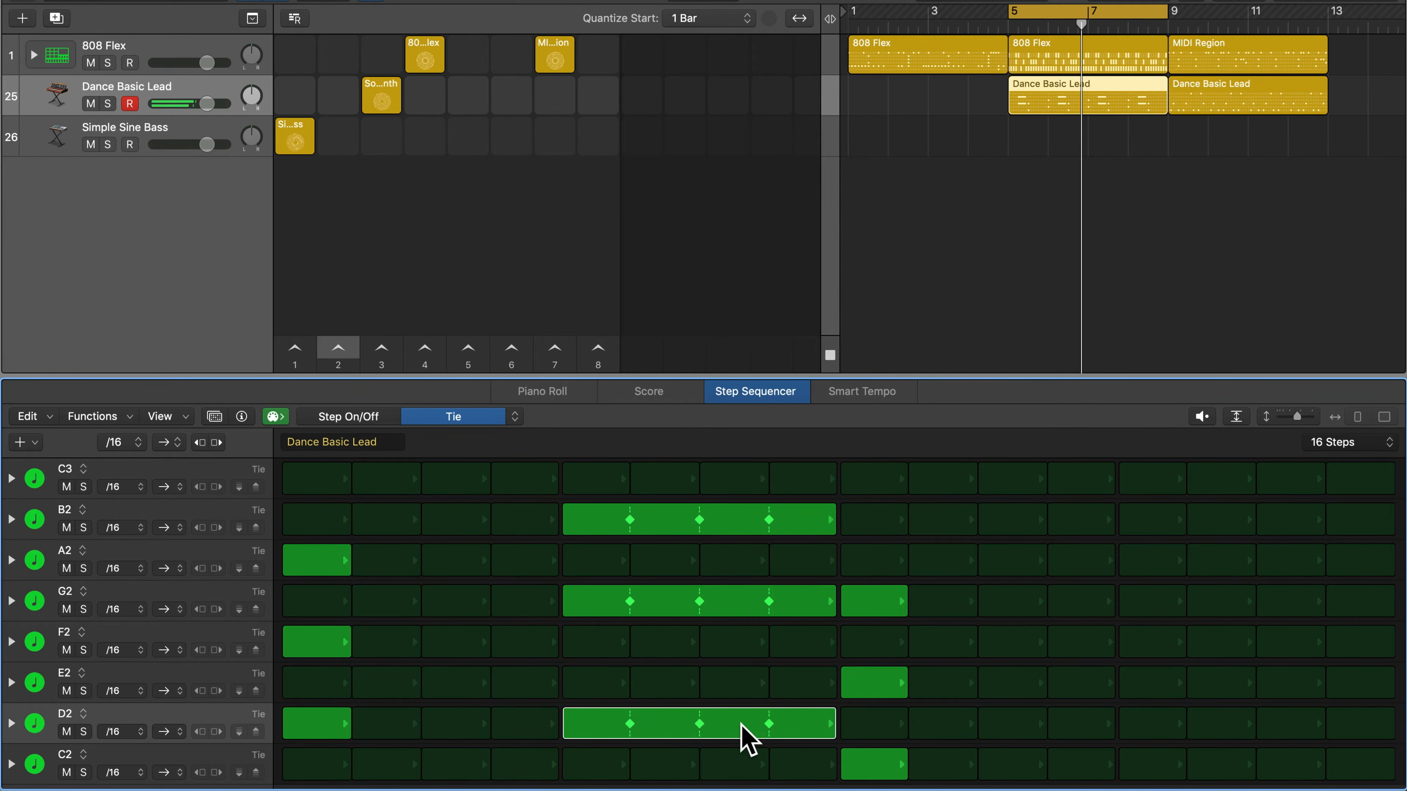
# - Audition the tied notes and return the edit mode to Gate
pyautogui.press('space')
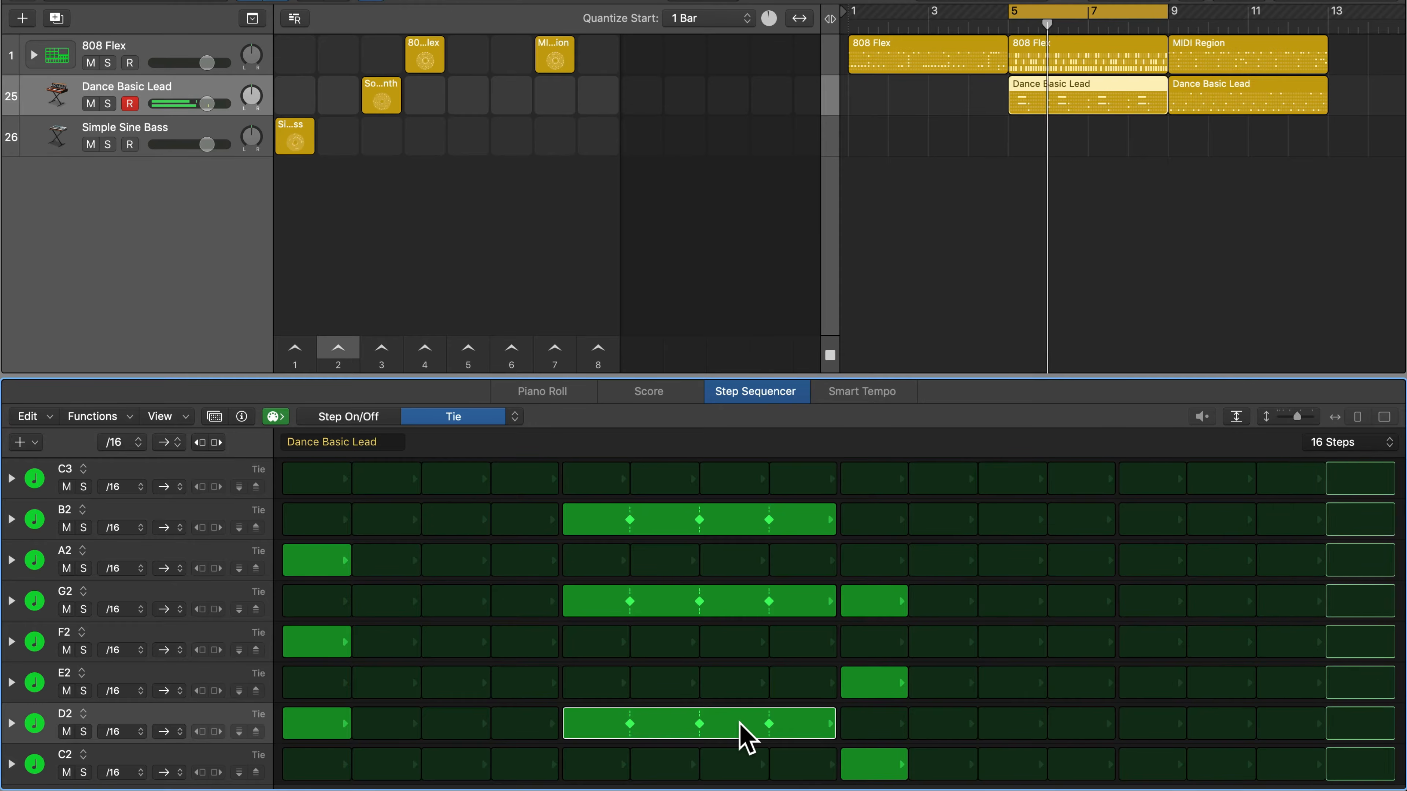
pyautogui.press('space')
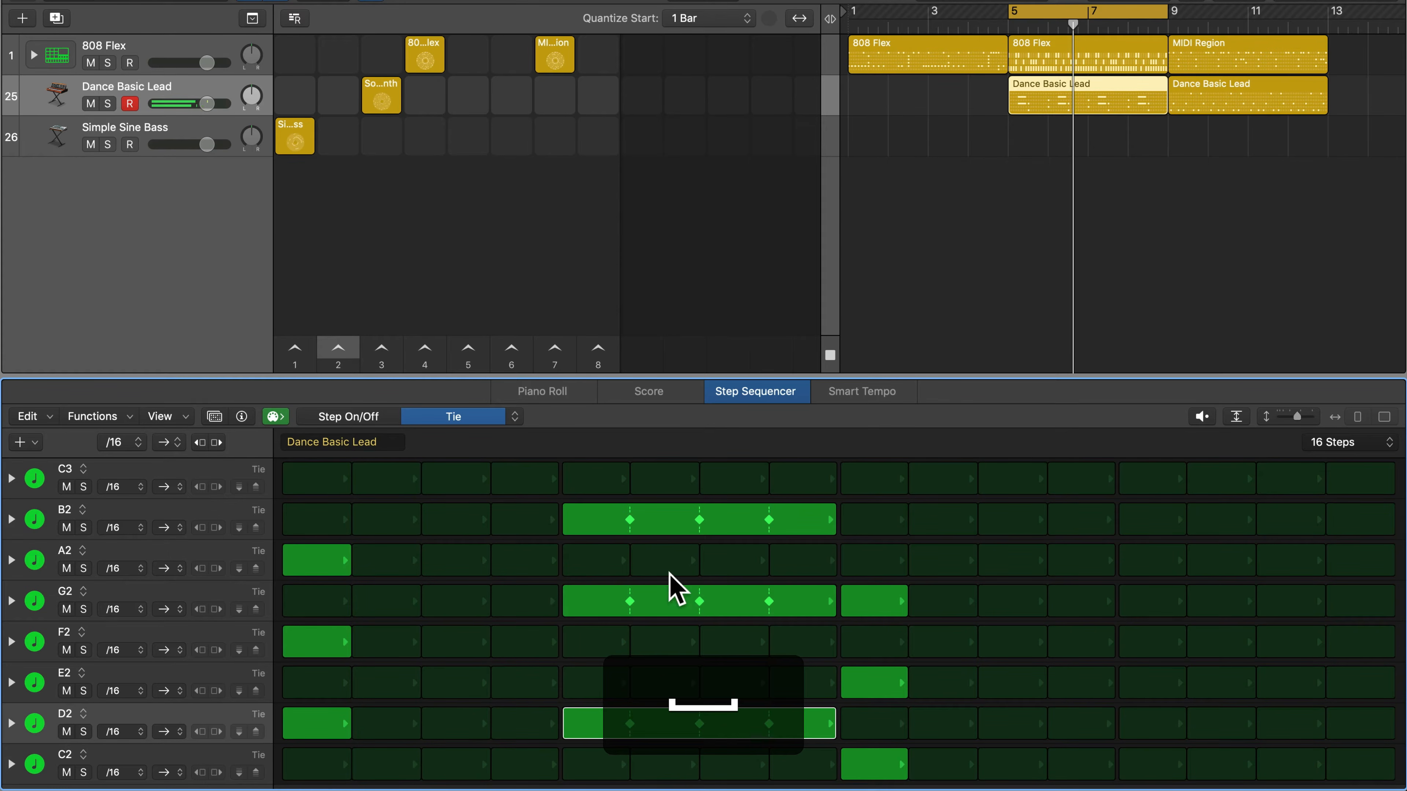
pyautogui.click(517, 416)
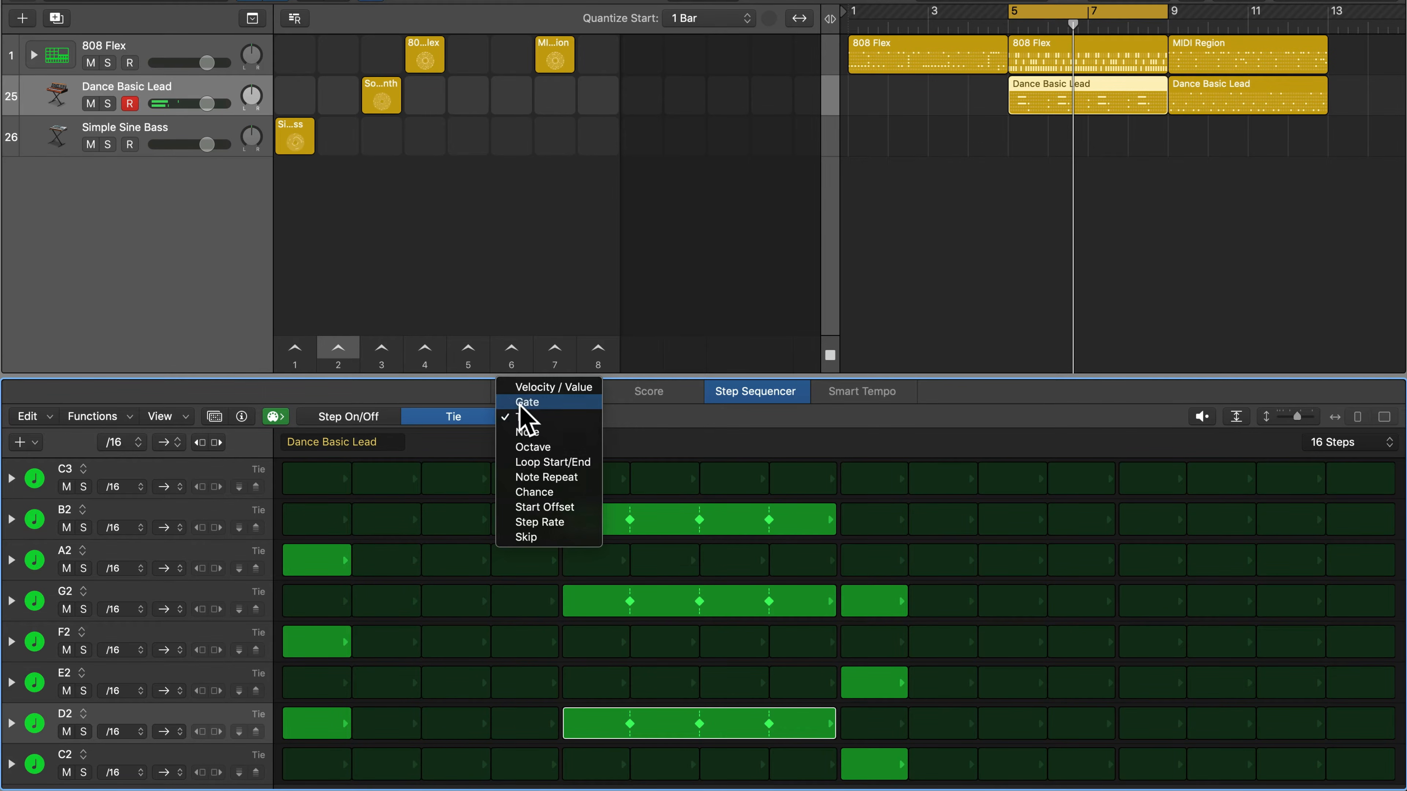
pyautogui.click(526, 403)
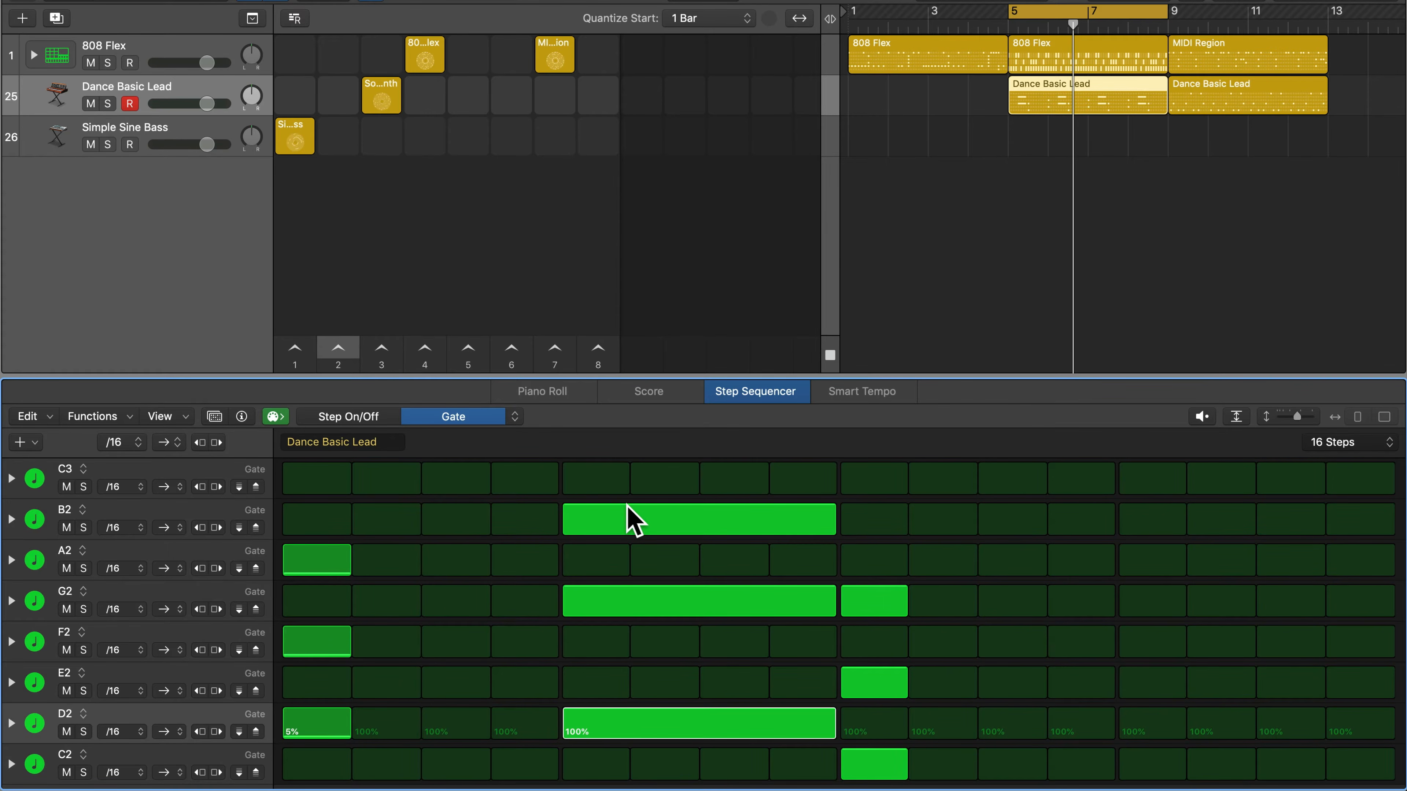
# - Shorten the tied gates: B2 to 79%, G2 and D2 to 5%
pyautogui.moveTo(626, 505); pyautogui.dragTo(627, 505)
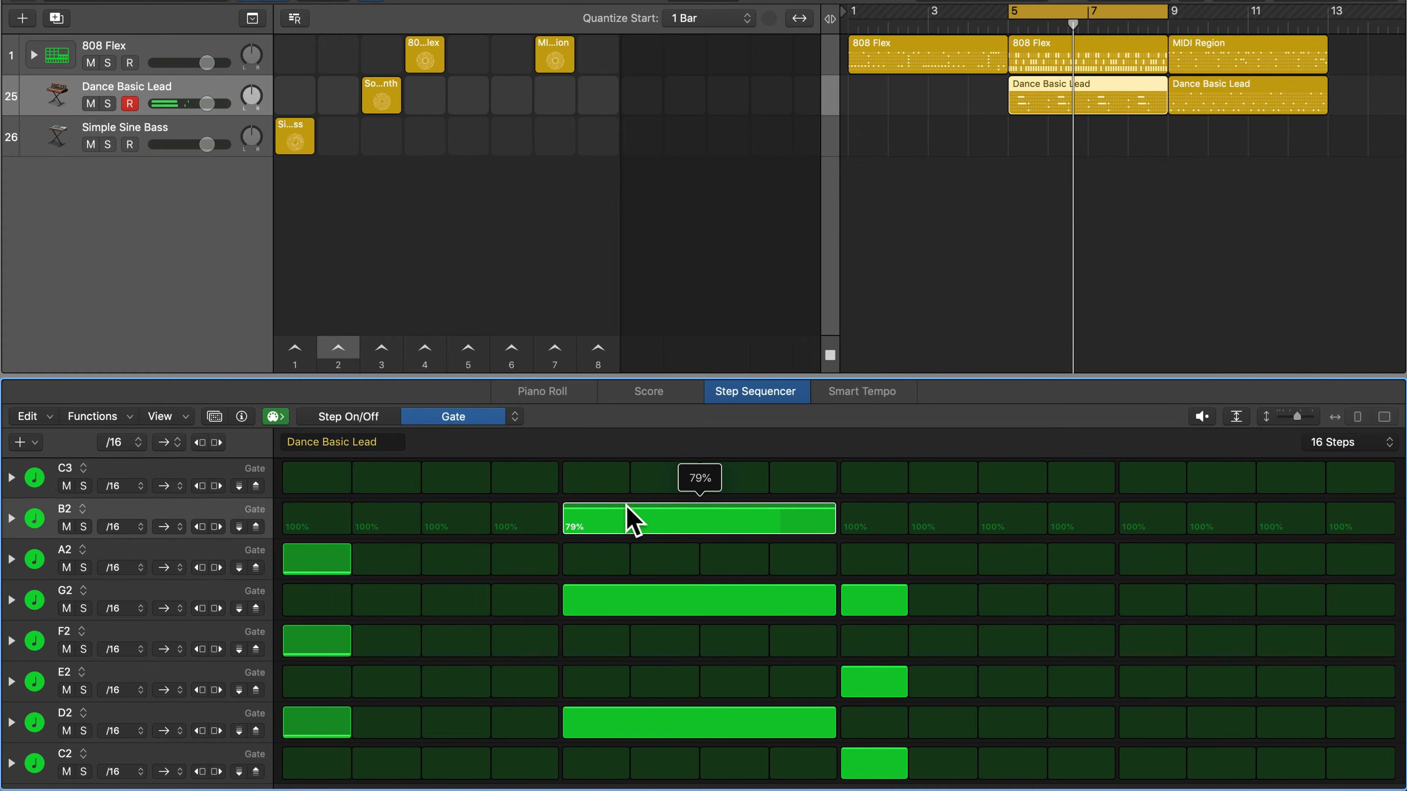
pyautogui.moveTo(626, 506); pyautogui.dragTo(627, 651)
pyautogui.moveTo(616, 732); pyautogui.dragTo(606, 762)
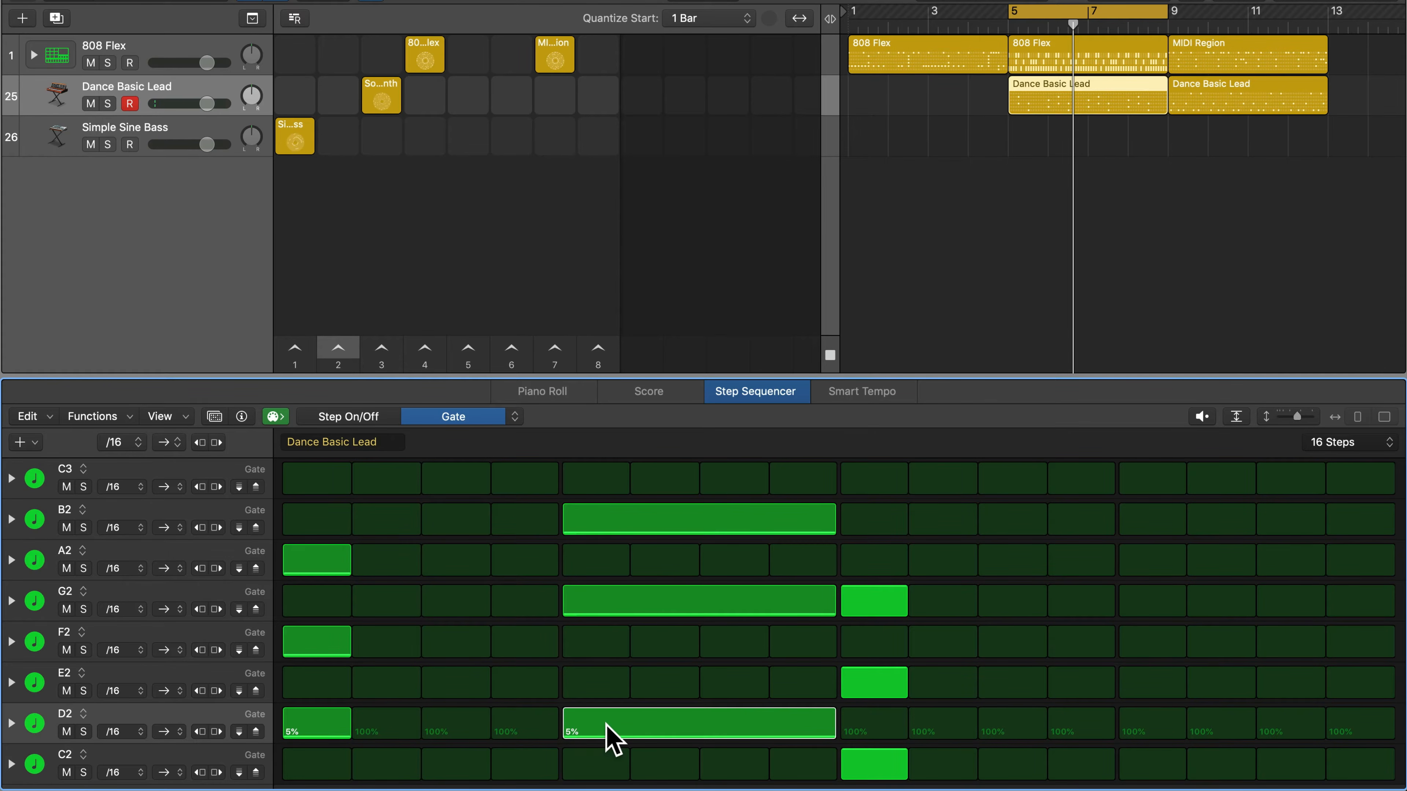
# - Play, move the cycle to bars 9–13, and show the second Dance Basic Lead region
pyautogui.press('space')
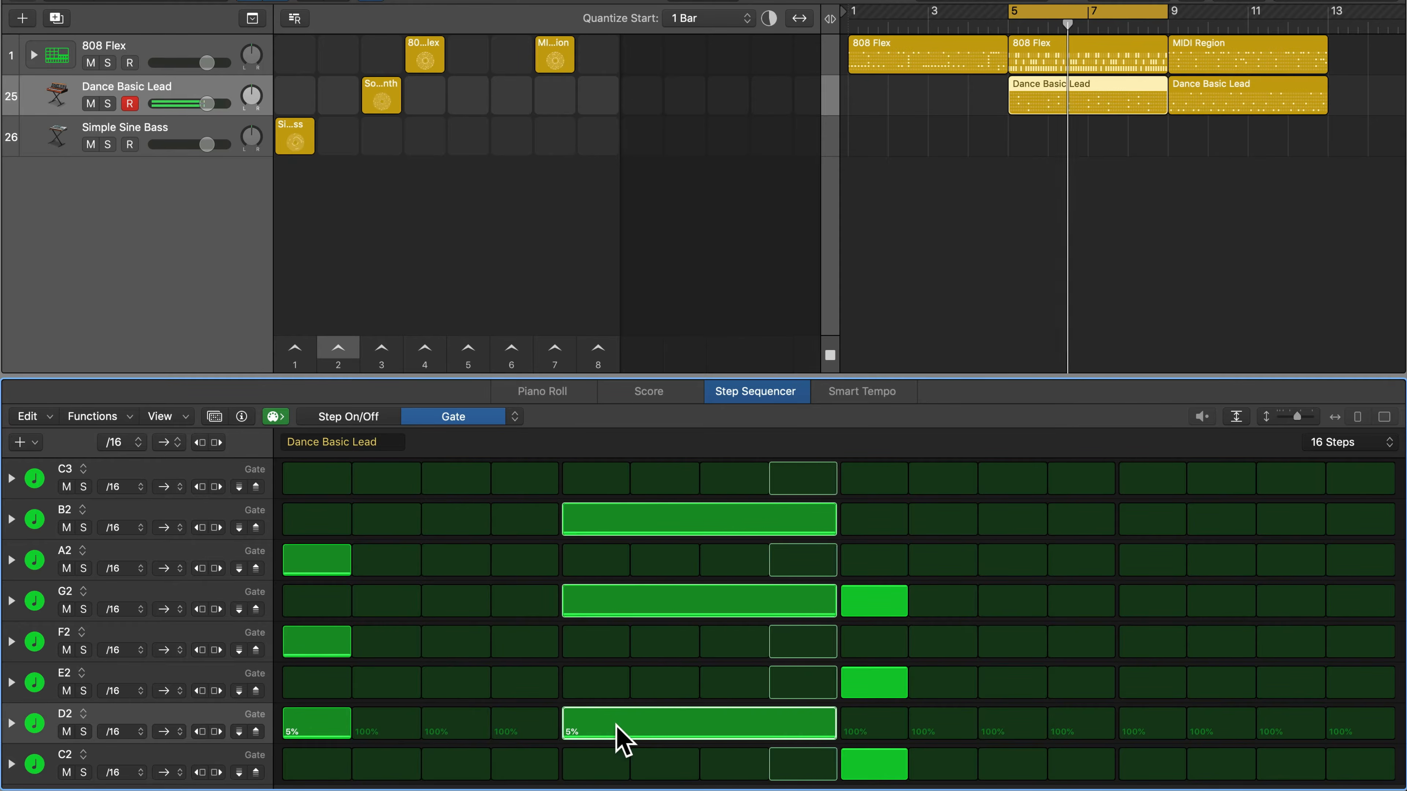
pyautogui.moveTo(1086, 13); pyautogui.dragTo(1246, 15)
pyautogui.click(1227, 91)
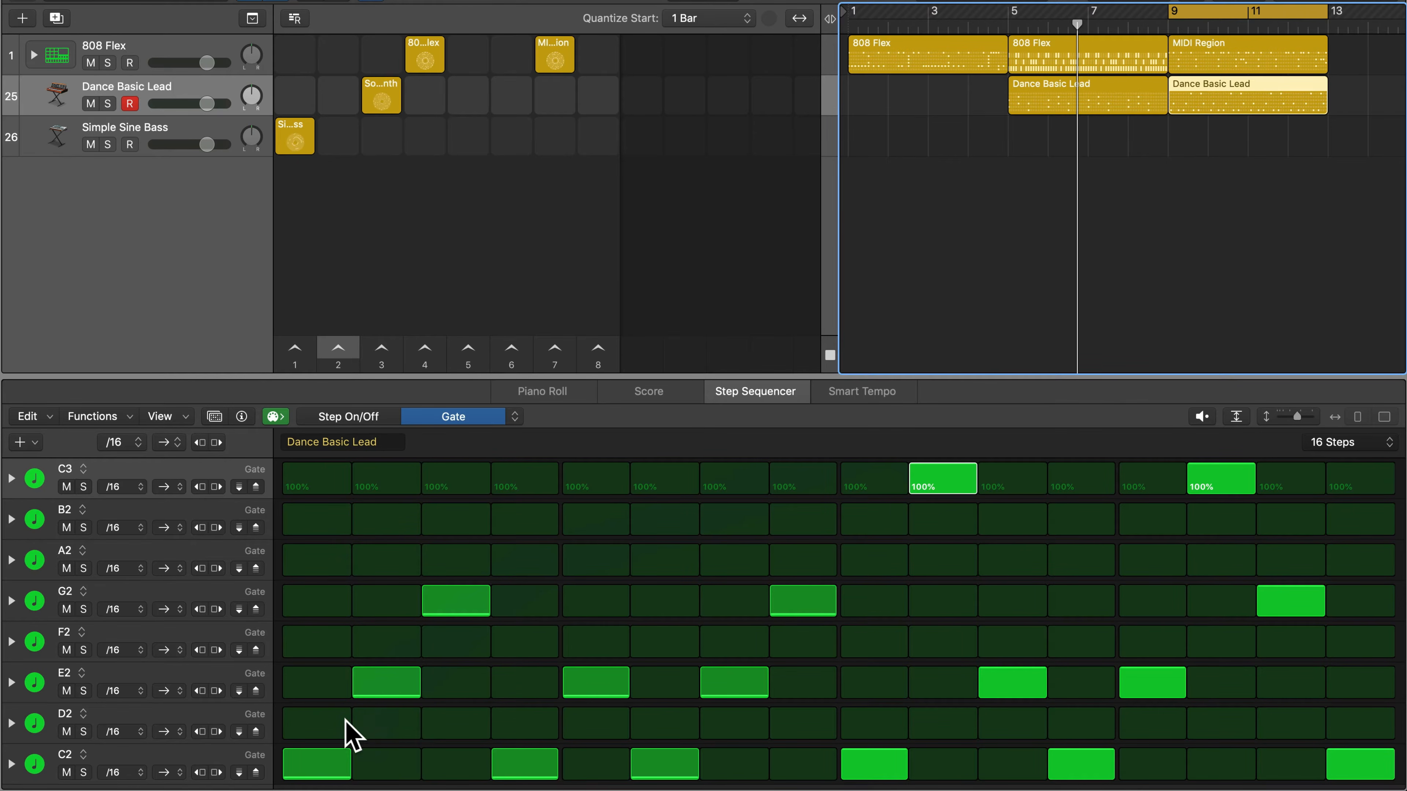
# - Check the G2 and C3 gate values, audition bars 9–13, then load the first lead region
pyautogui.click(440, 614)
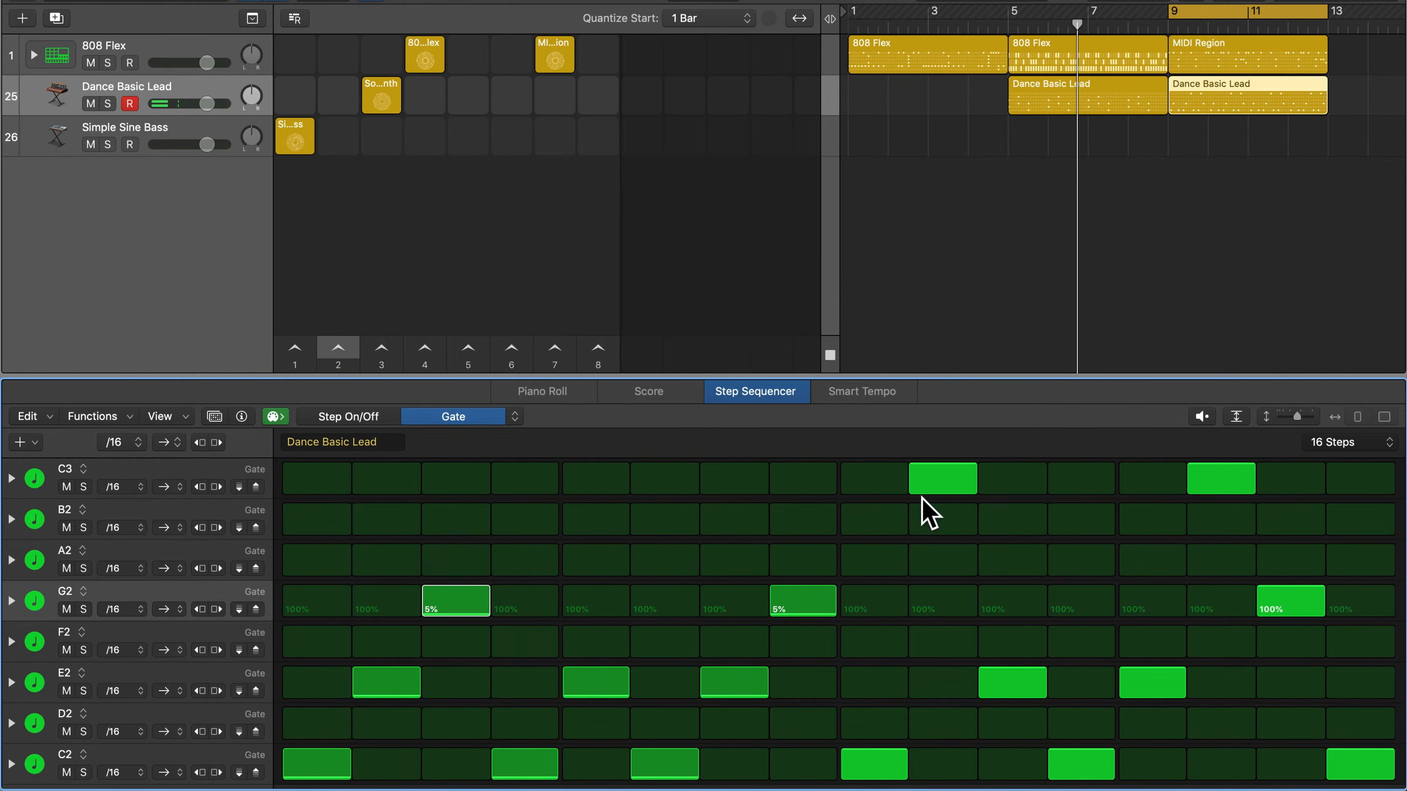
pyautogui.click(936, 482)
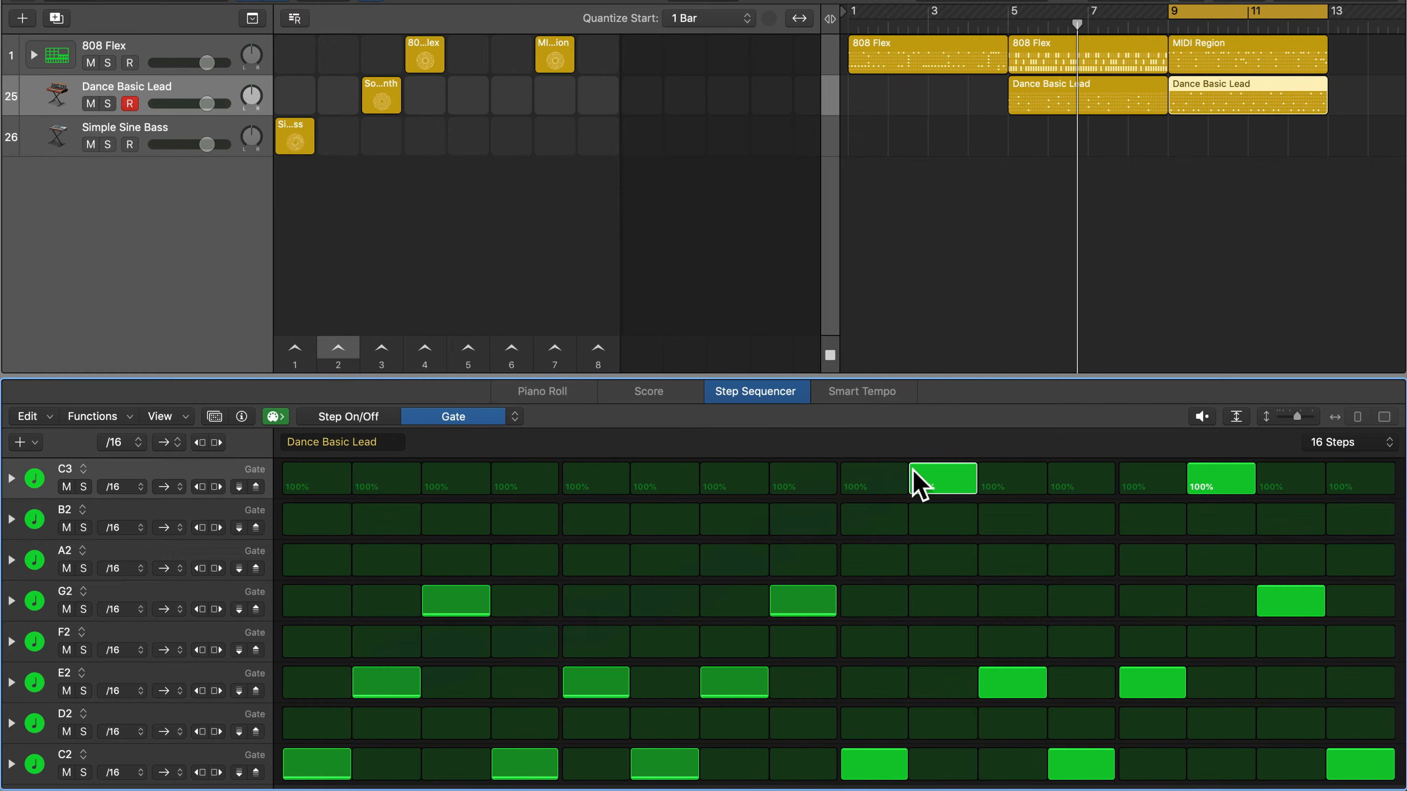
pyautogui.press('space')
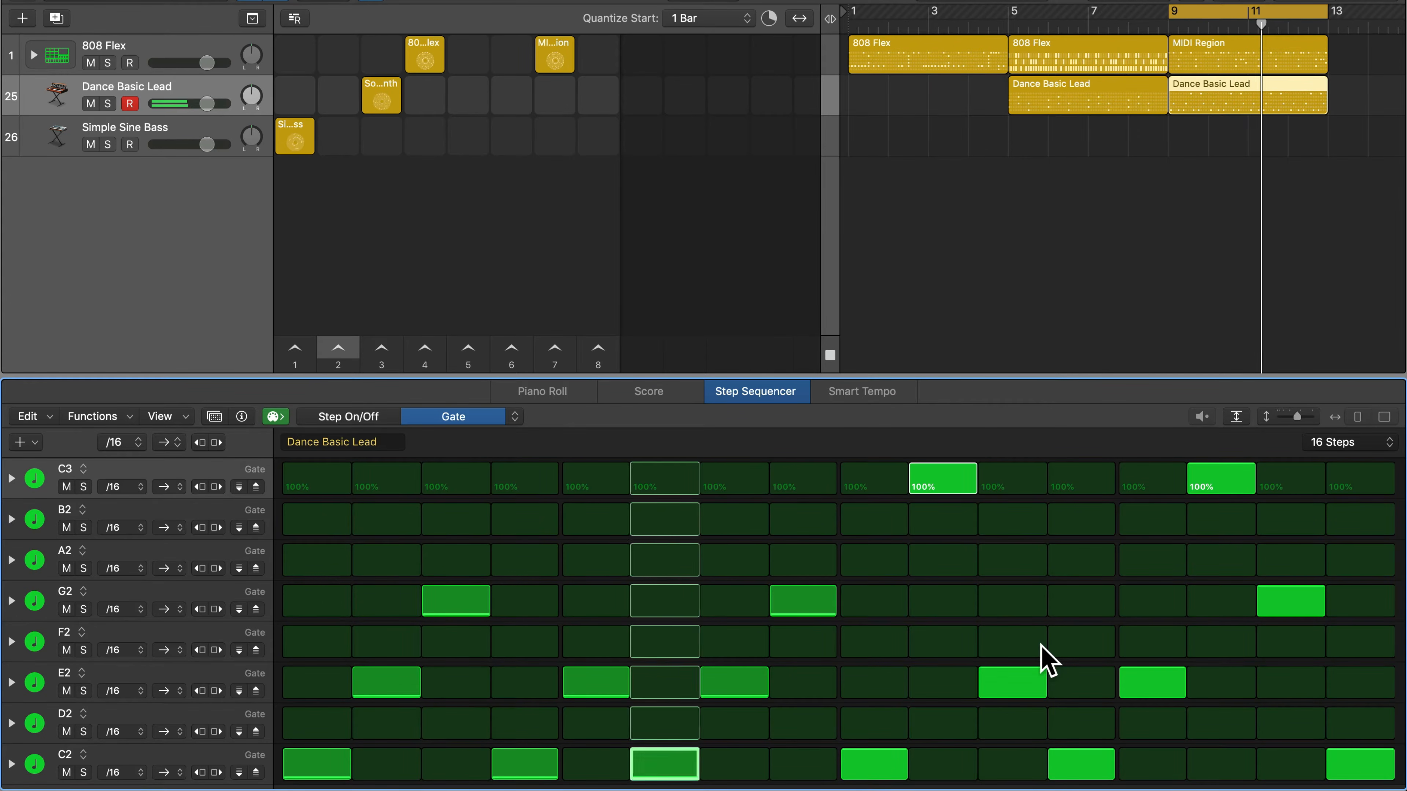
pyautogui.press('space')
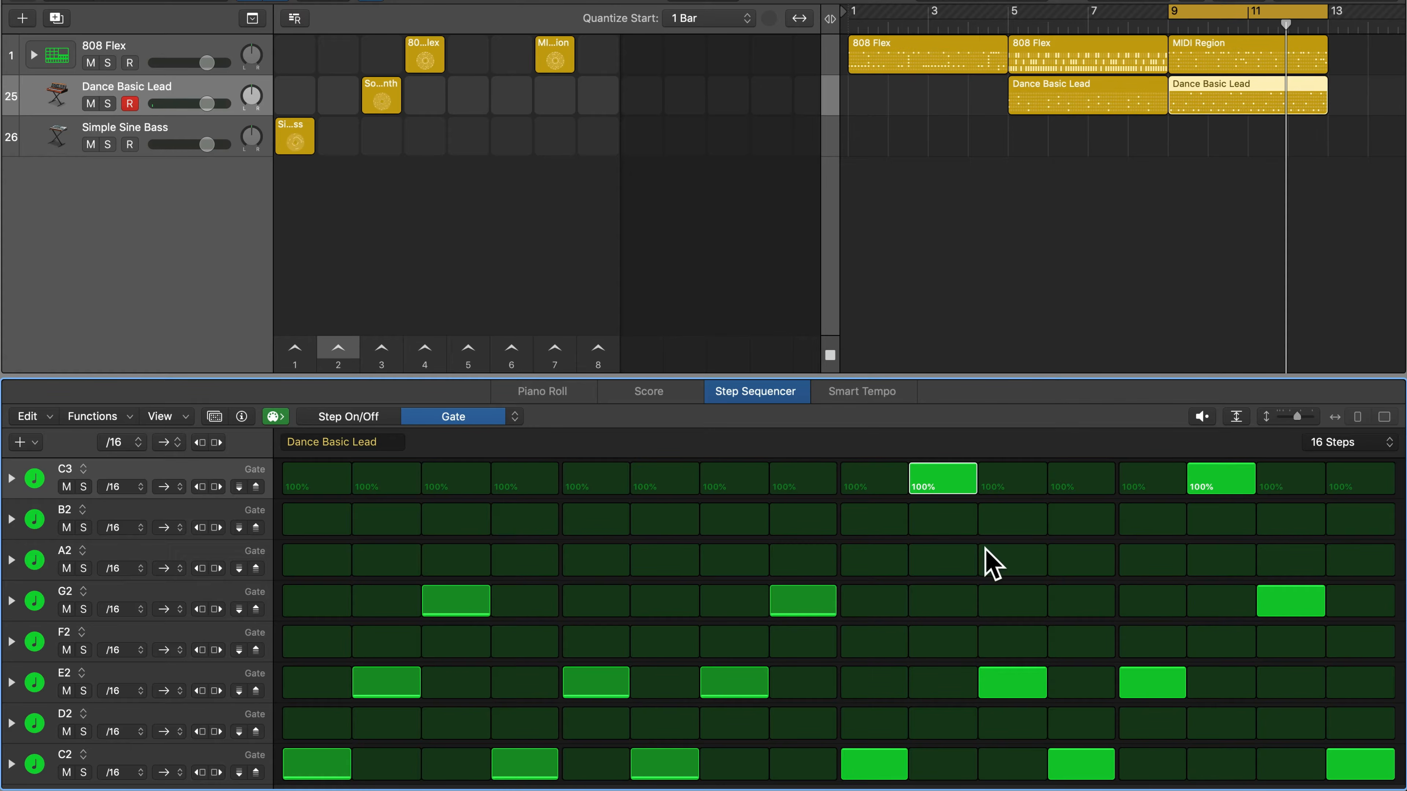
pyautogui.click(1052, 103)
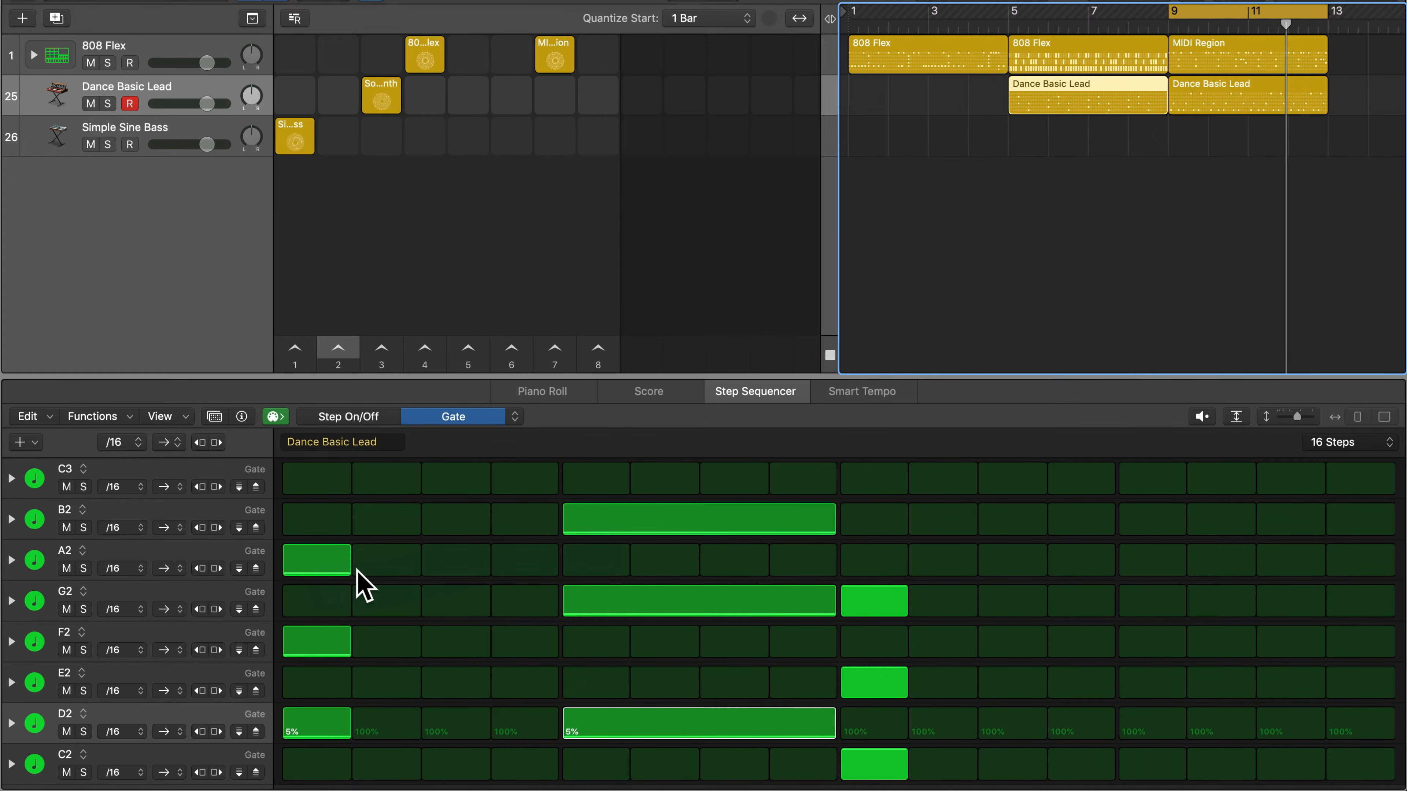
# - Expand the A2 row's parameter lanes
pyautogui.click(11, 560)
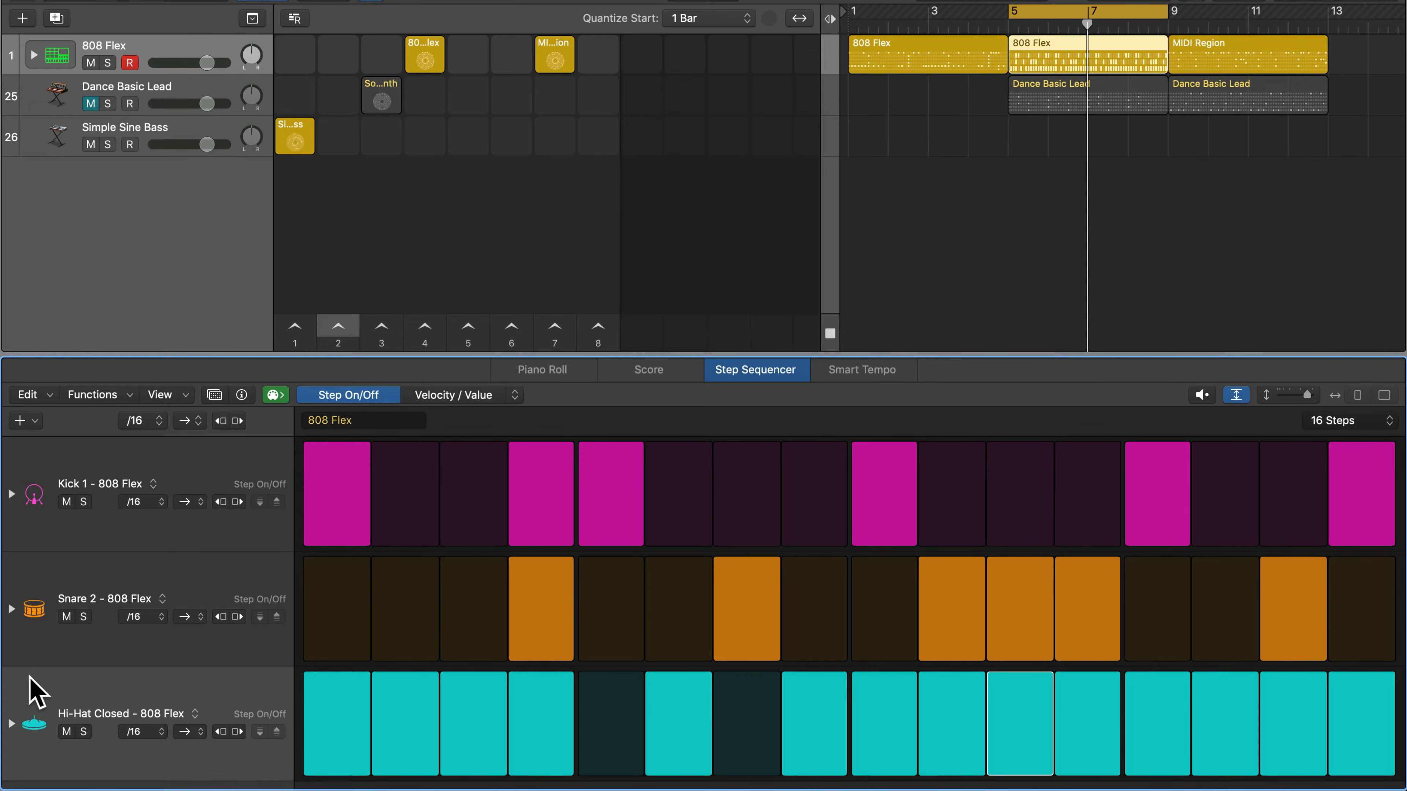
# - Add a Note Repeat lane to the Hi-Hat Closed row
pyautogui.click(11, 724)
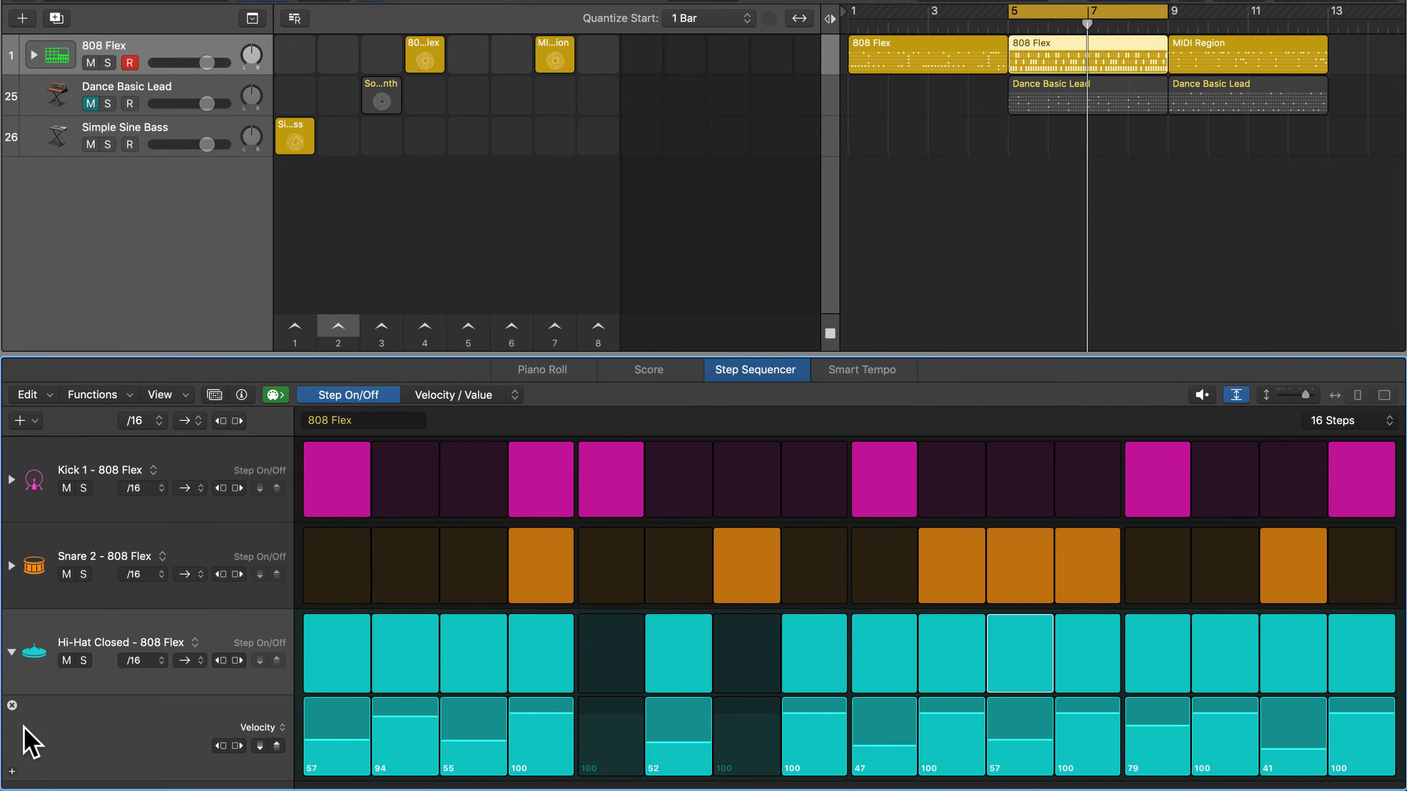
pyautogui.click(12, 771)
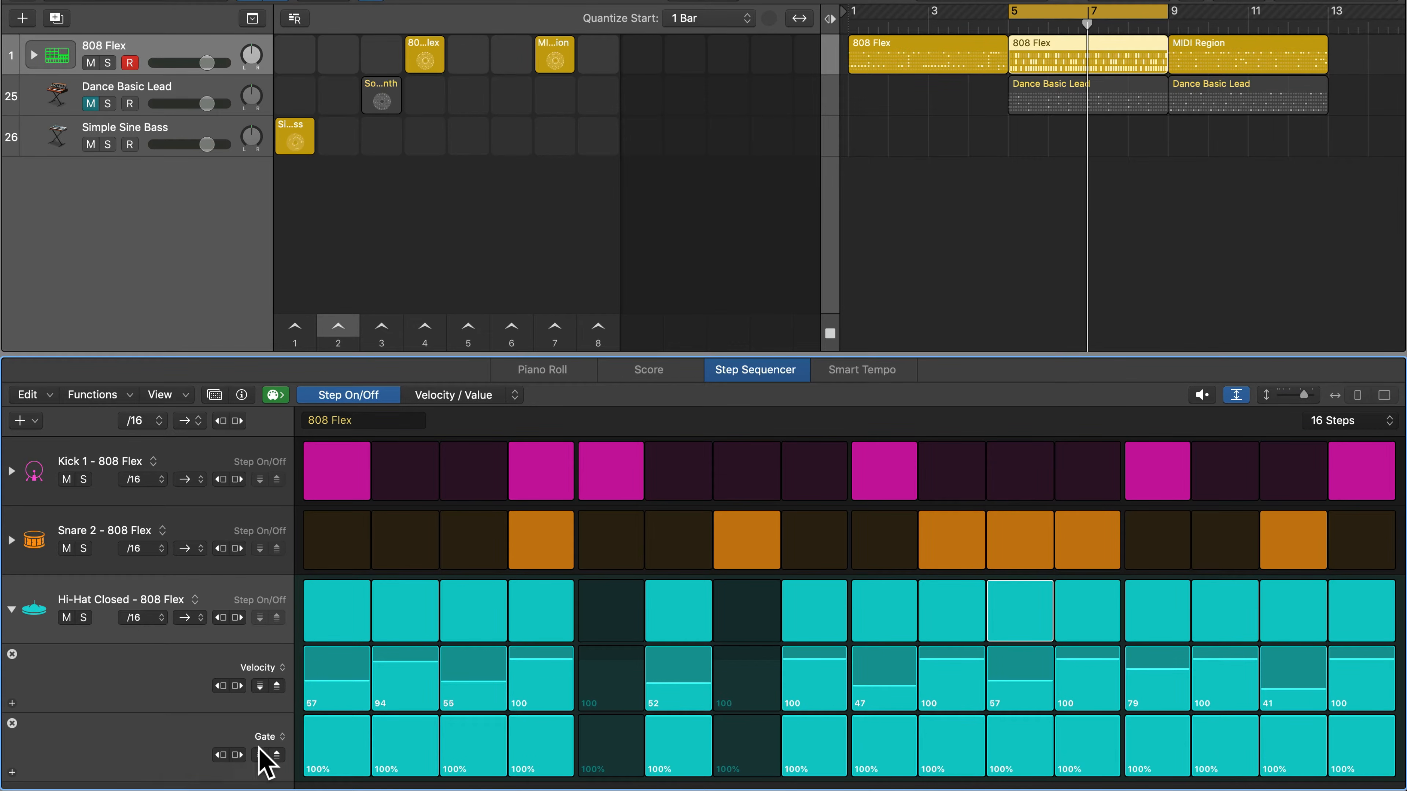
pyautogui.click(269, 737)
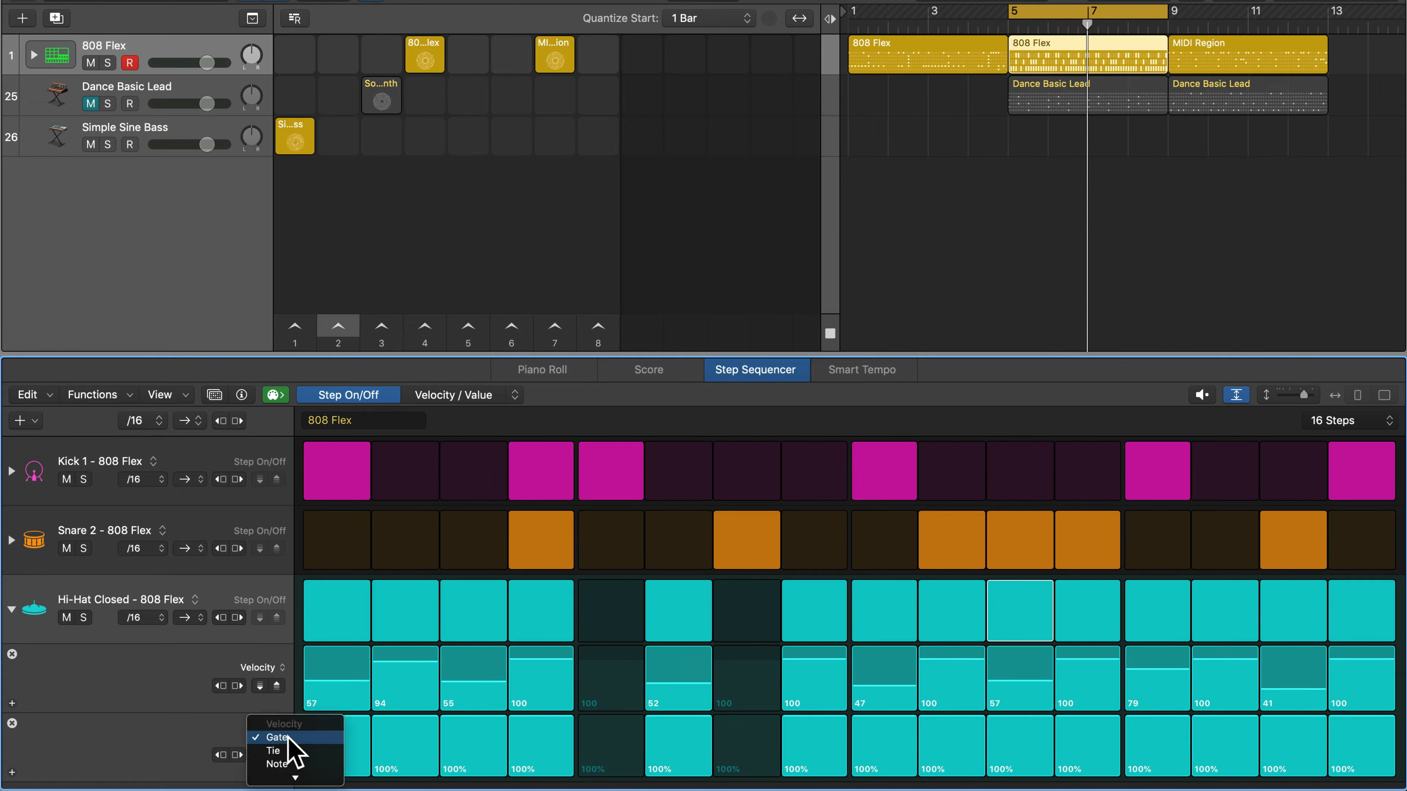
pyautogui.moveTo(312, 777)
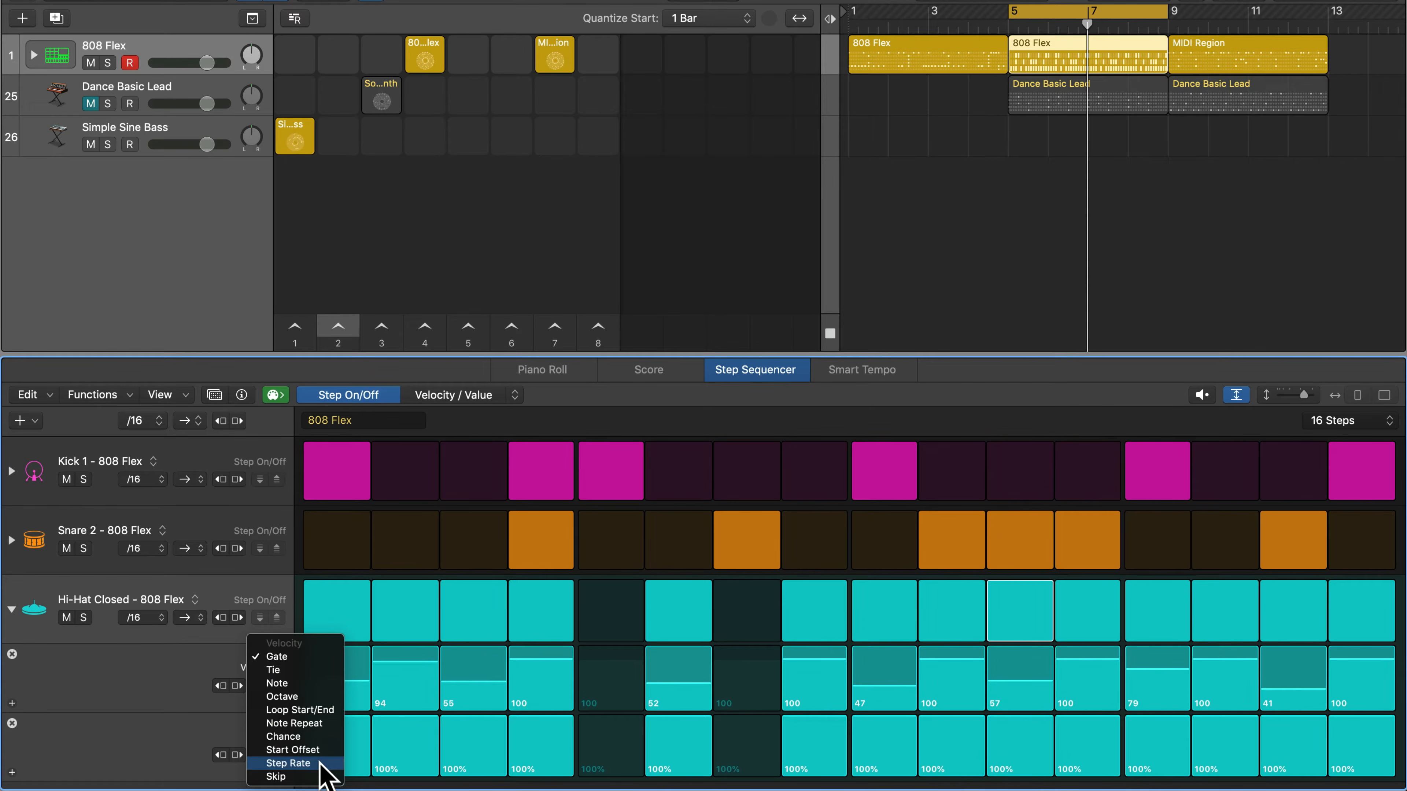
pyautogui.click(294, 723)
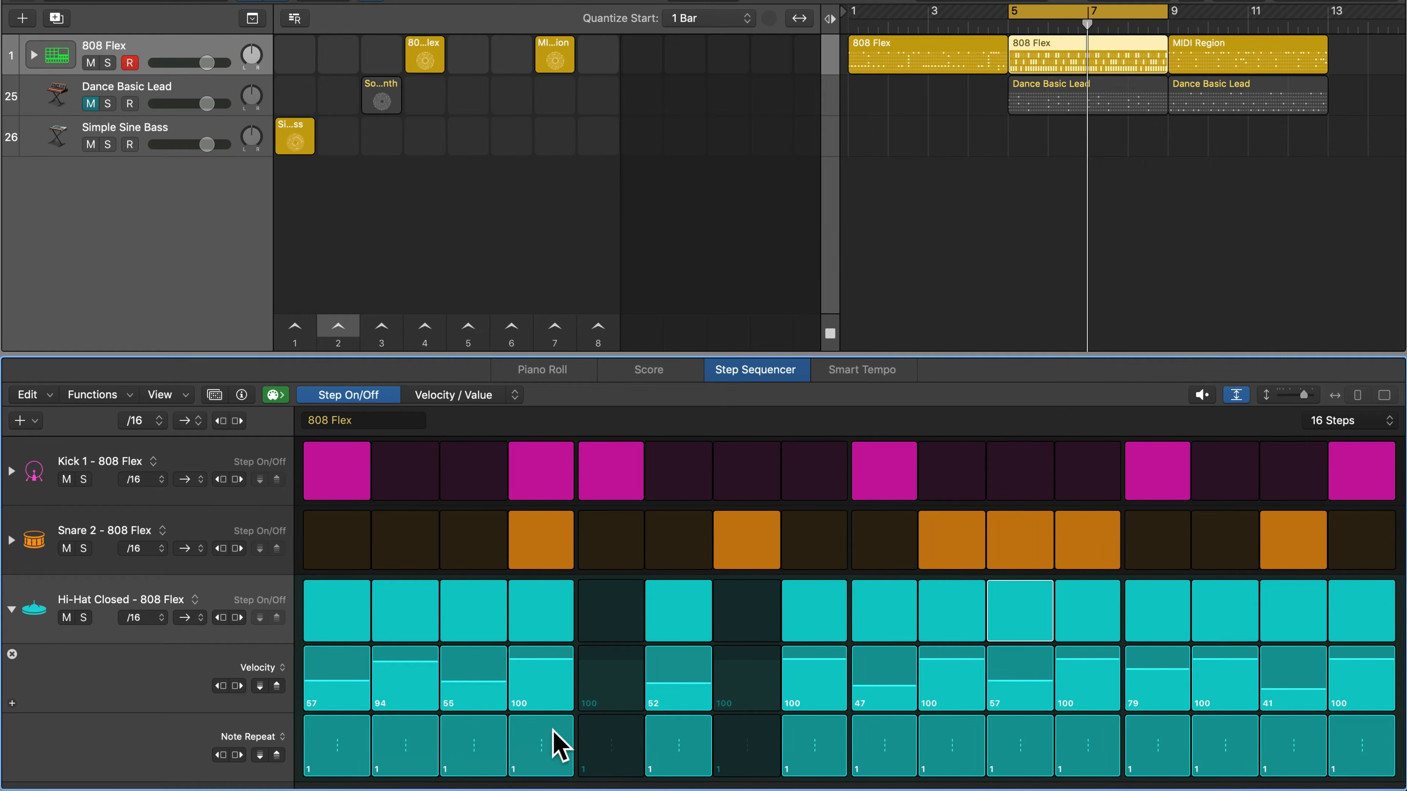
# - Raise Note Repeat on hi-hat steps 1, 8, 14 and 16 to 3, 5, 7 and 11
pyautogui.moveTo(339, 755)
pyautogui.mouseDown()
pyautogui.moveTo(339, 731)
pyautogui.moveTo(337, 752)
pyautogui.mouseUp()
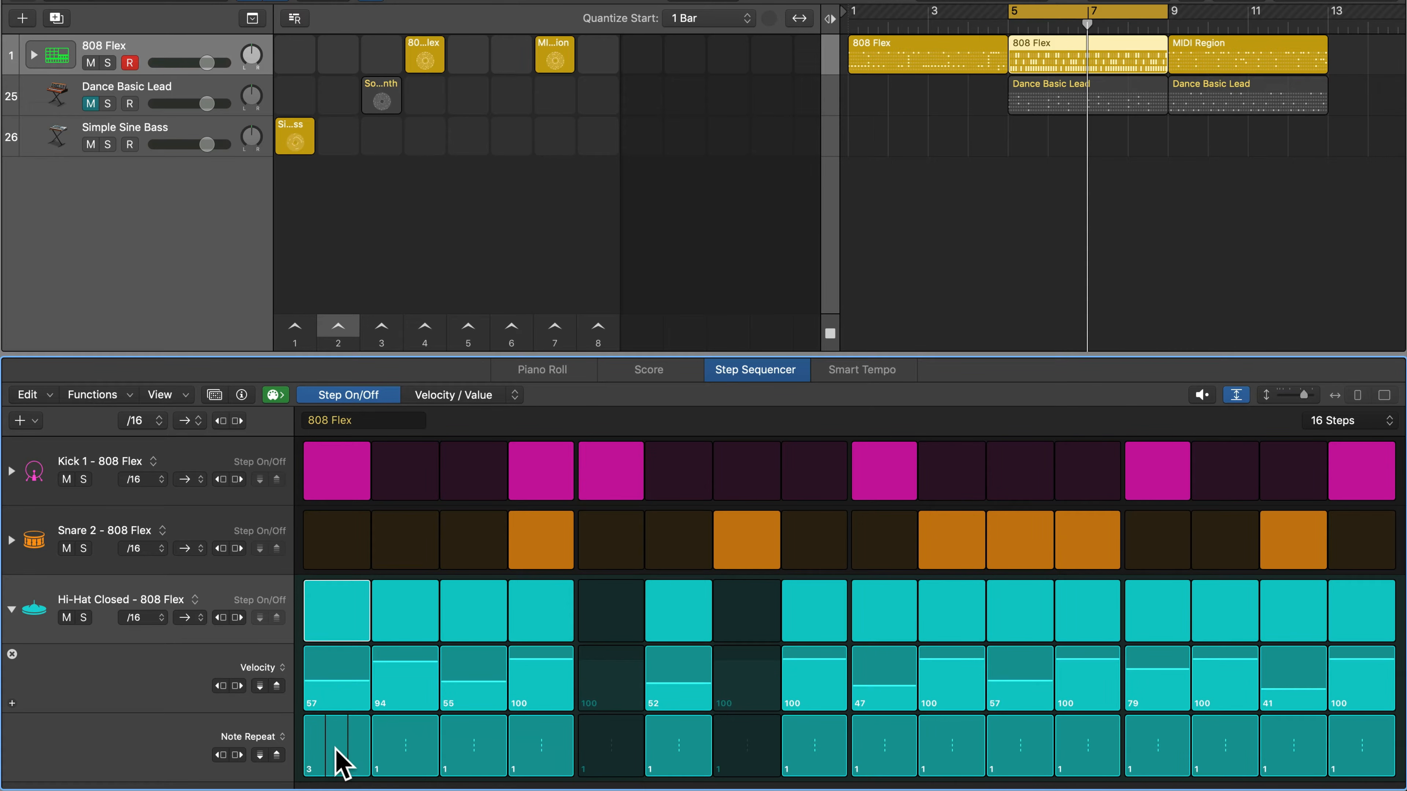
pyautogui.moveTo(810, 763)
pyautogui.mouseDown()
pyautogui.moveTo(810, 740)
pyautogui.moveTo(813, 767)
pyautogui.mouseUp()
pyautogui.moveTo(1225, 757); pyautogui.dragTo(1224, 759)
pyautogui.moveTo(1372, 775); pyautogui.dragTo(1366, 723)
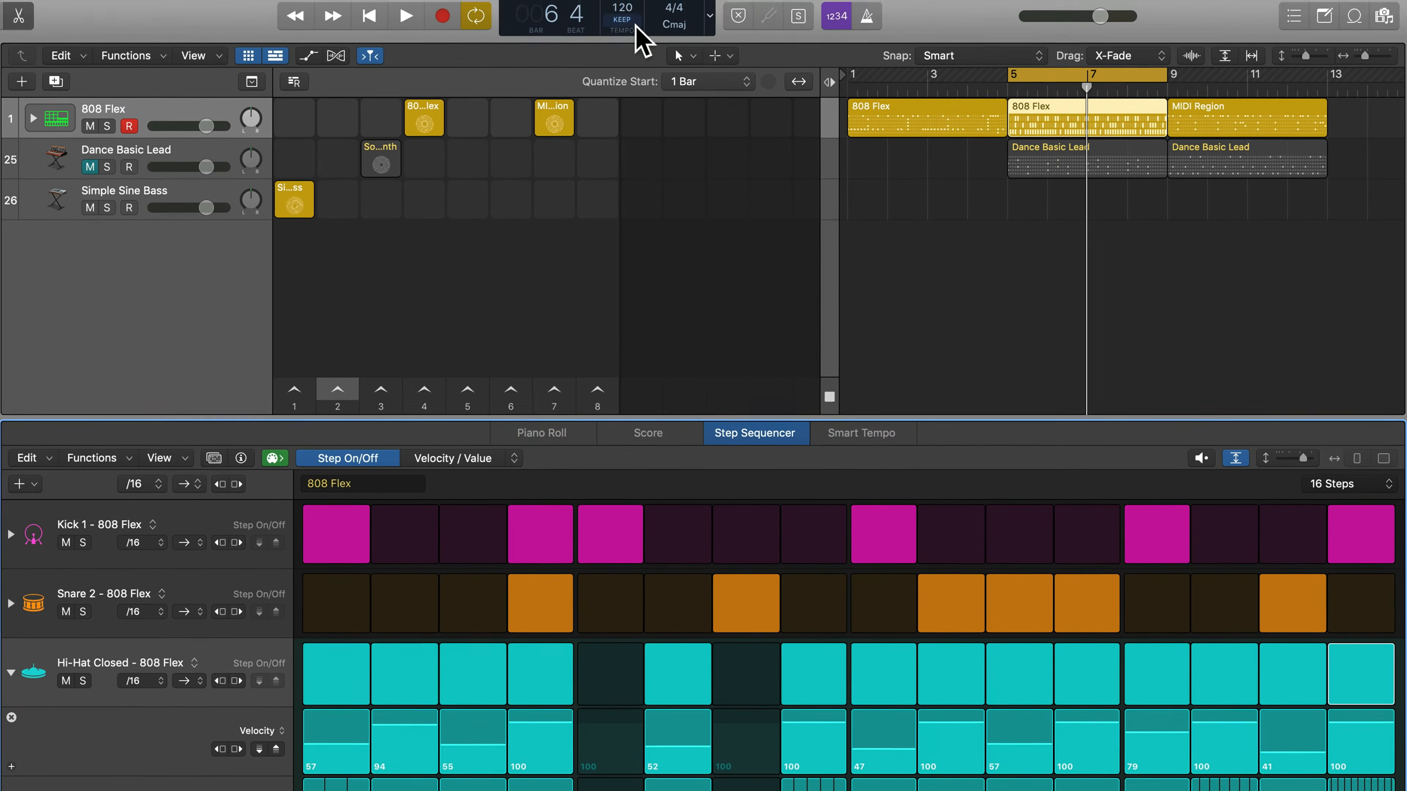
# - Set the project tempo to 100 BPM
pyautogui.doubleClick(624, 18)
pyautogui.write('100')
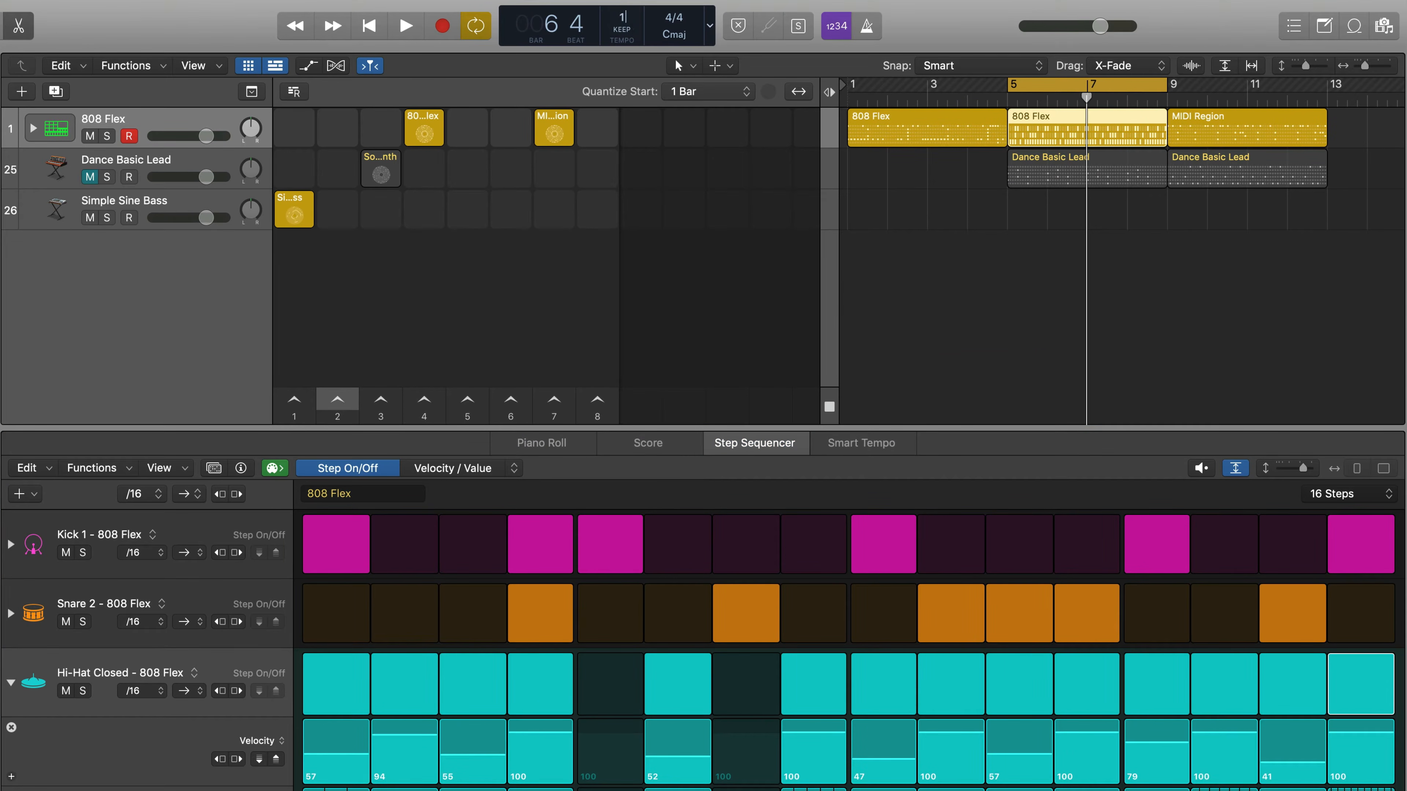
pyautogui.press('Return')
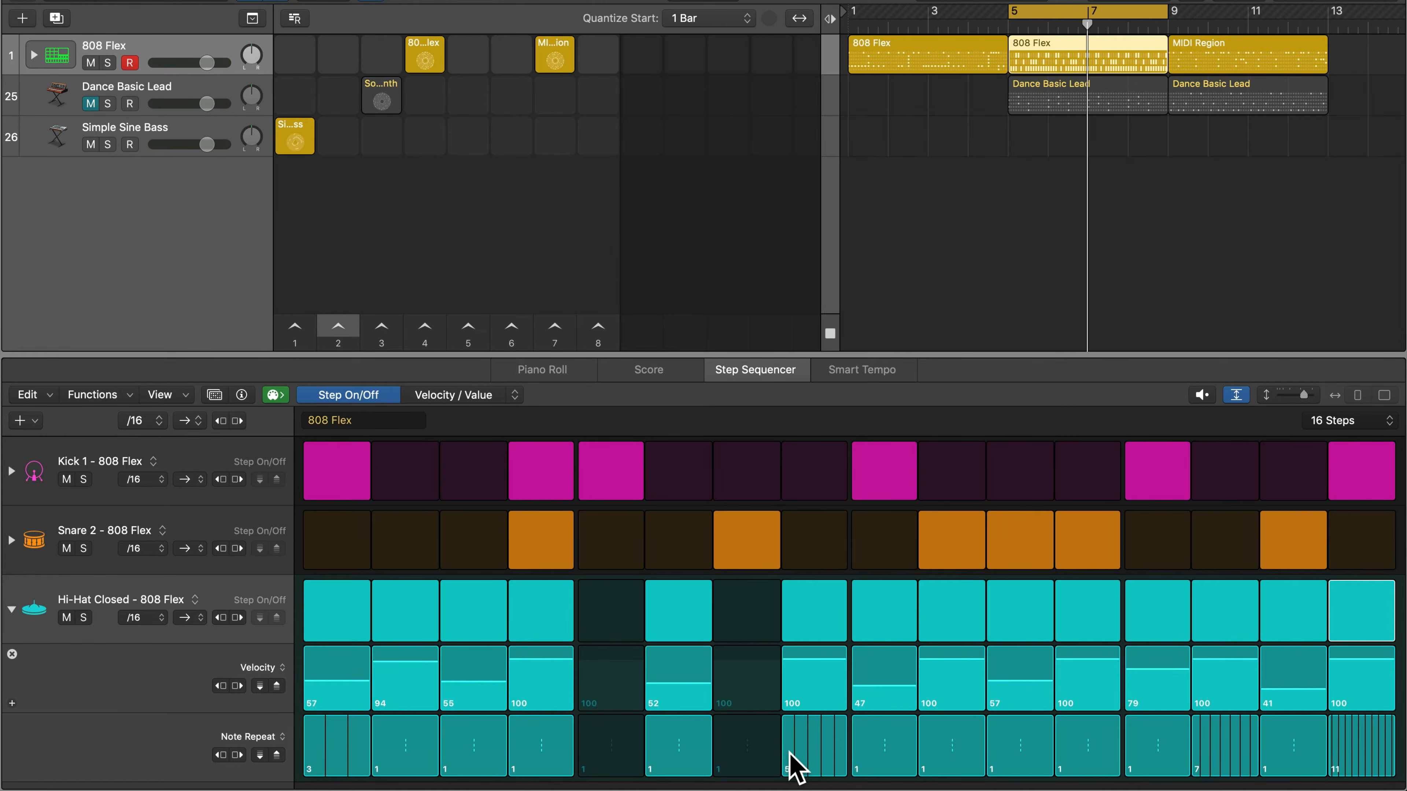
# - Audition the pattern and lower hi-hat step 16's Note Repeat from 11 to 3
pyautogui.press('space')
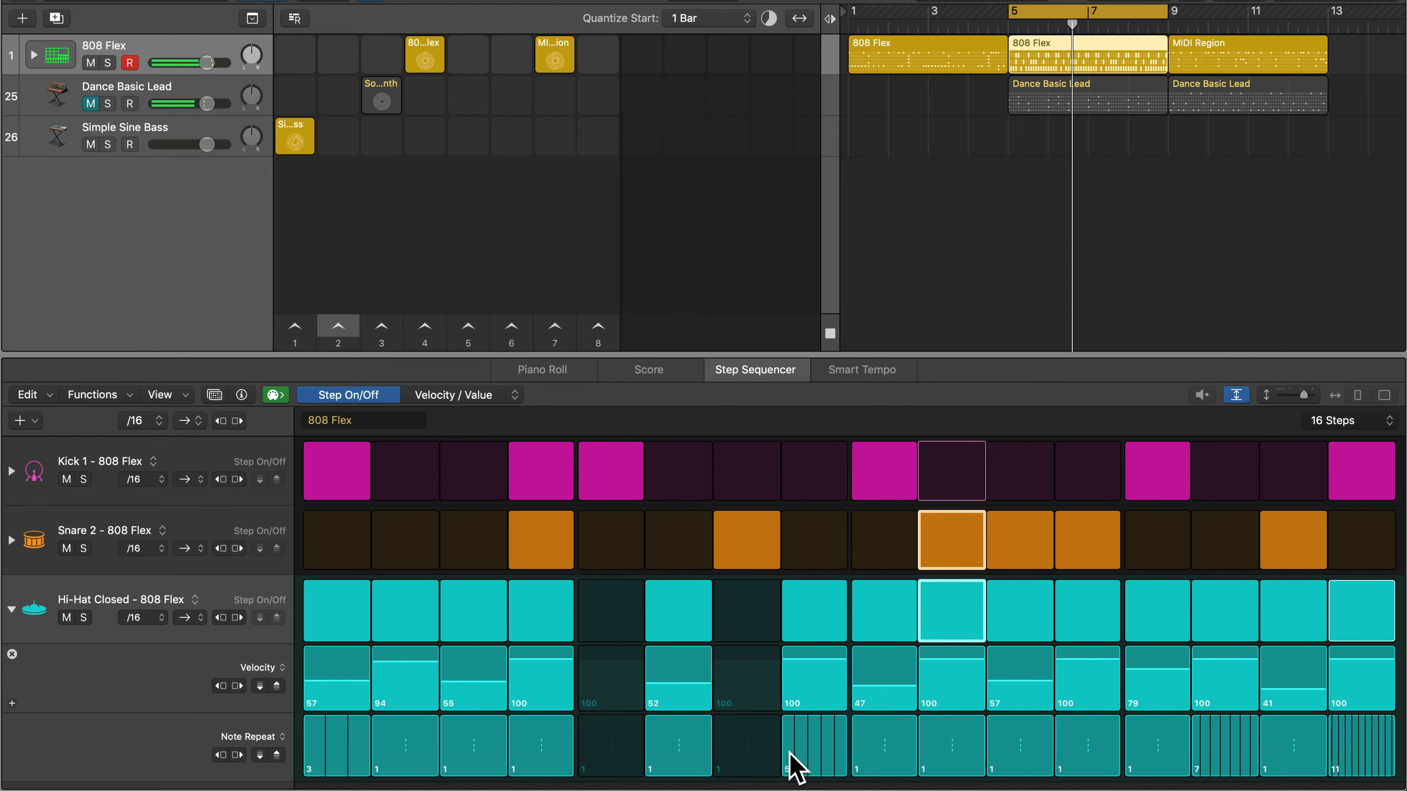
pyautogui.press('space')
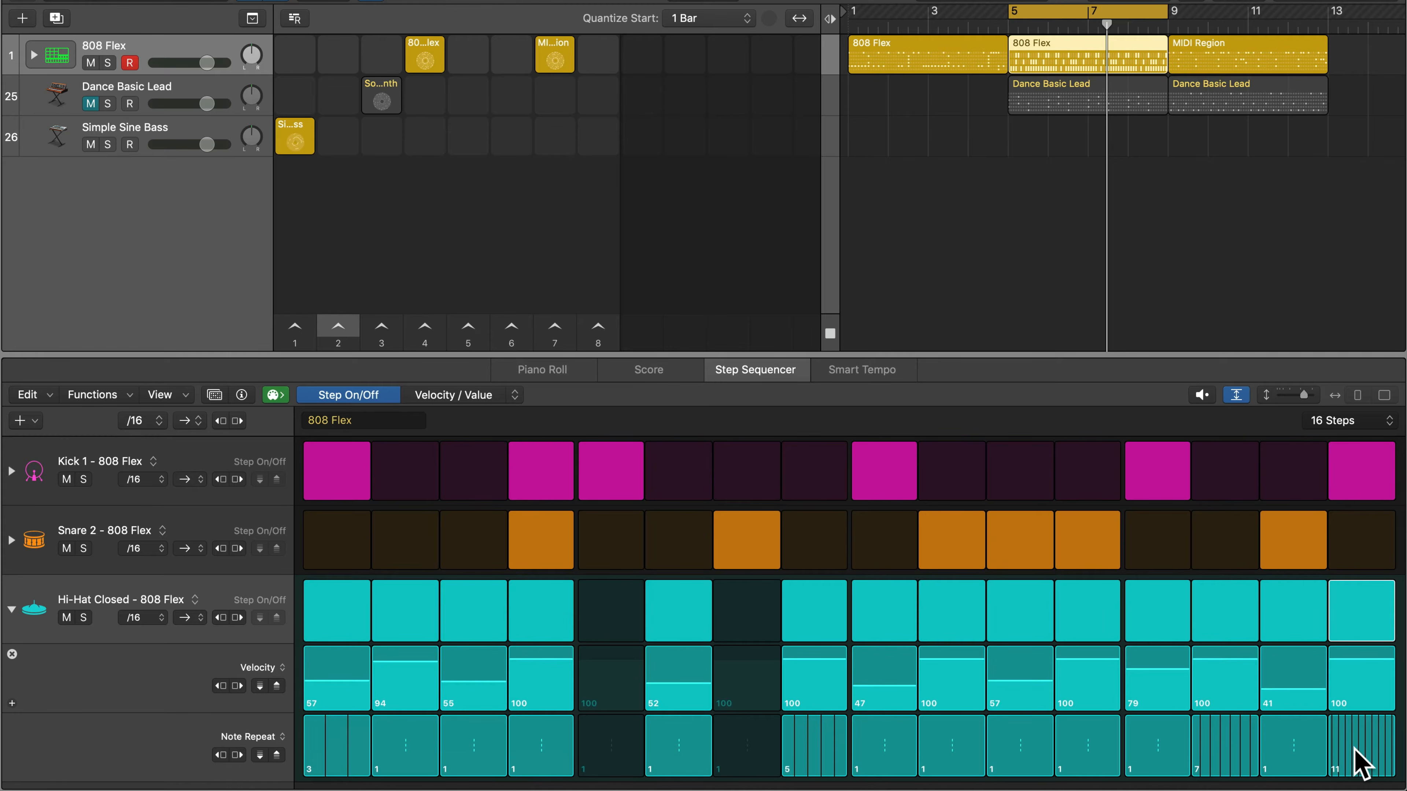
pyautogui.moveTo(1360, 765); pyautogui.dragTo(1353, 755)
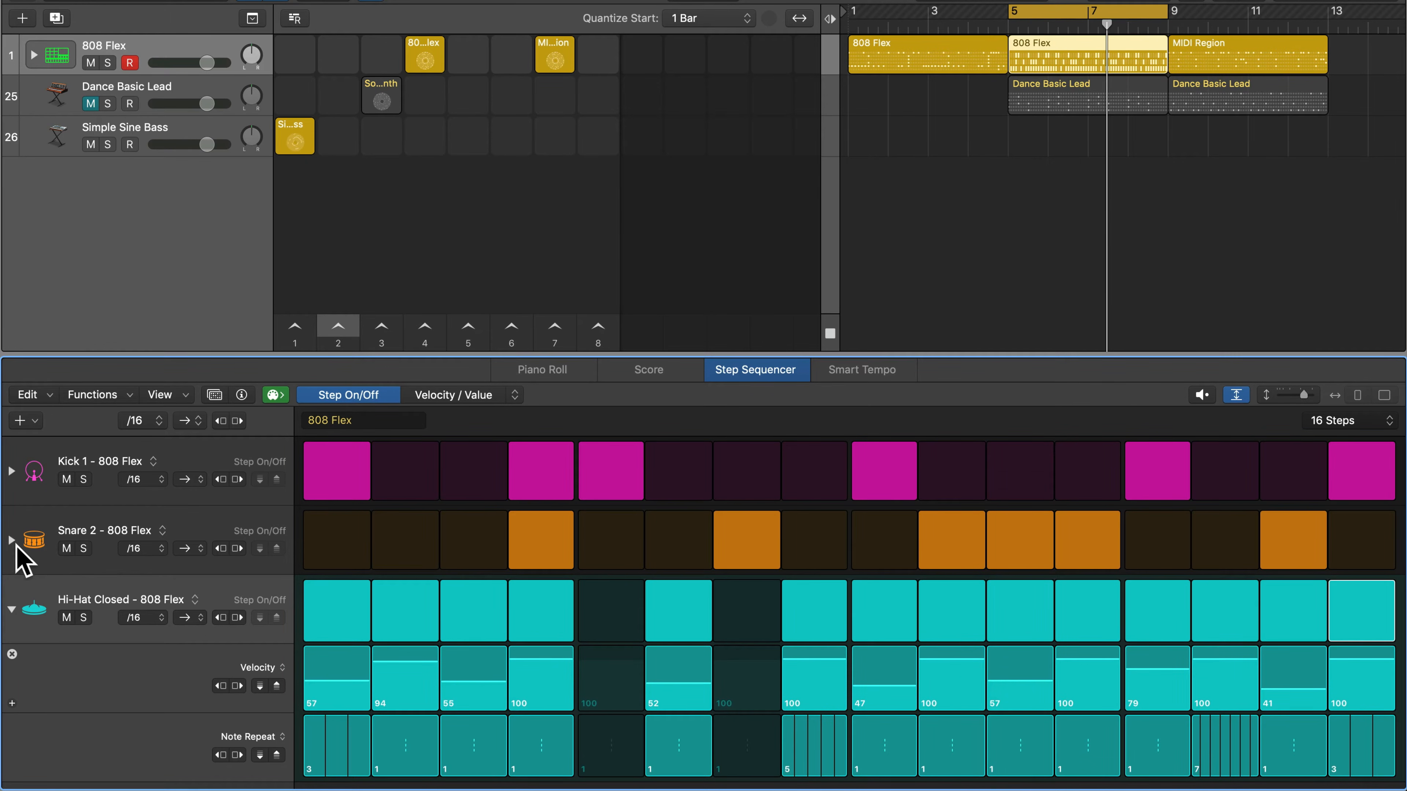
# - Add a Note Repeat lane to the Snare 2 row
pyautogui.click(12, 541)
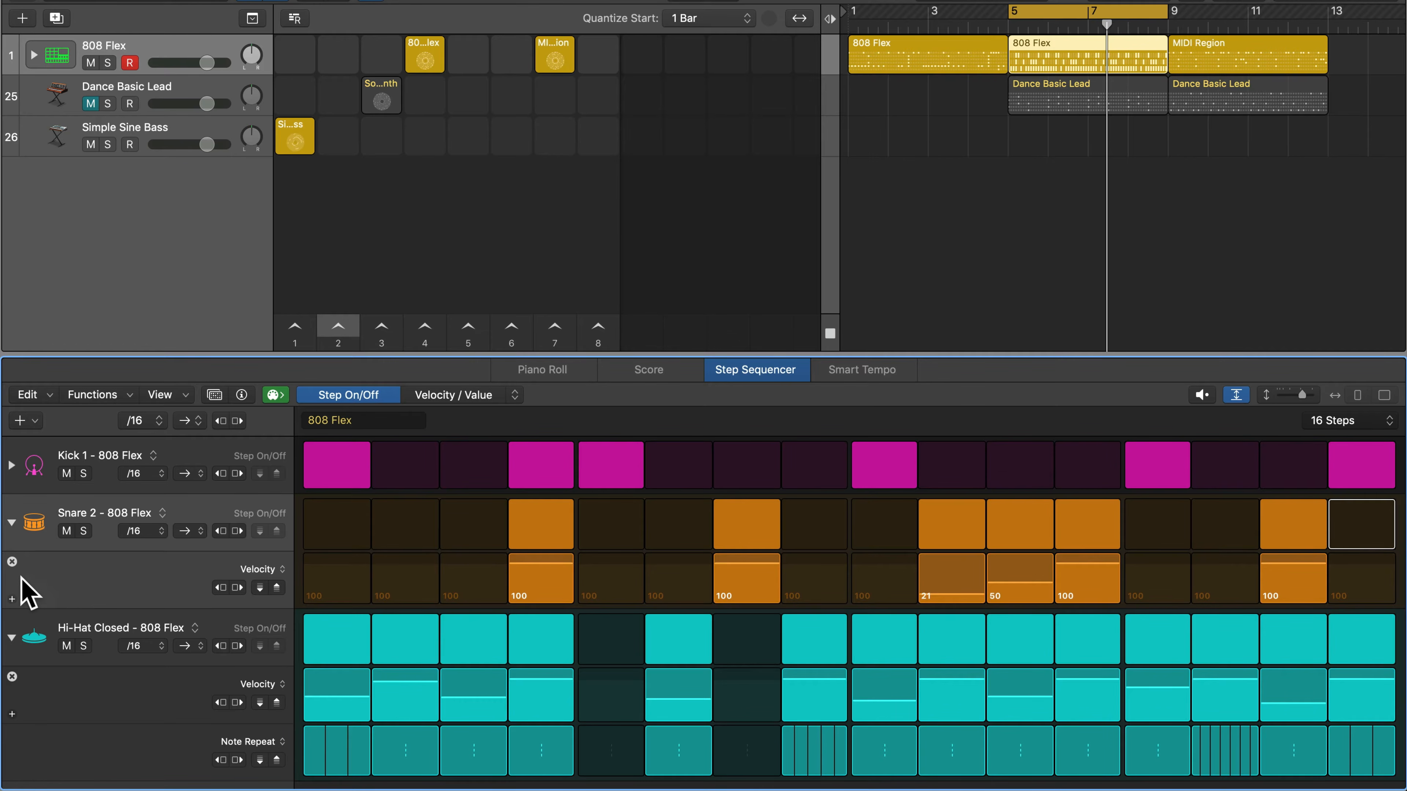
pyautogui.click(12, 600)
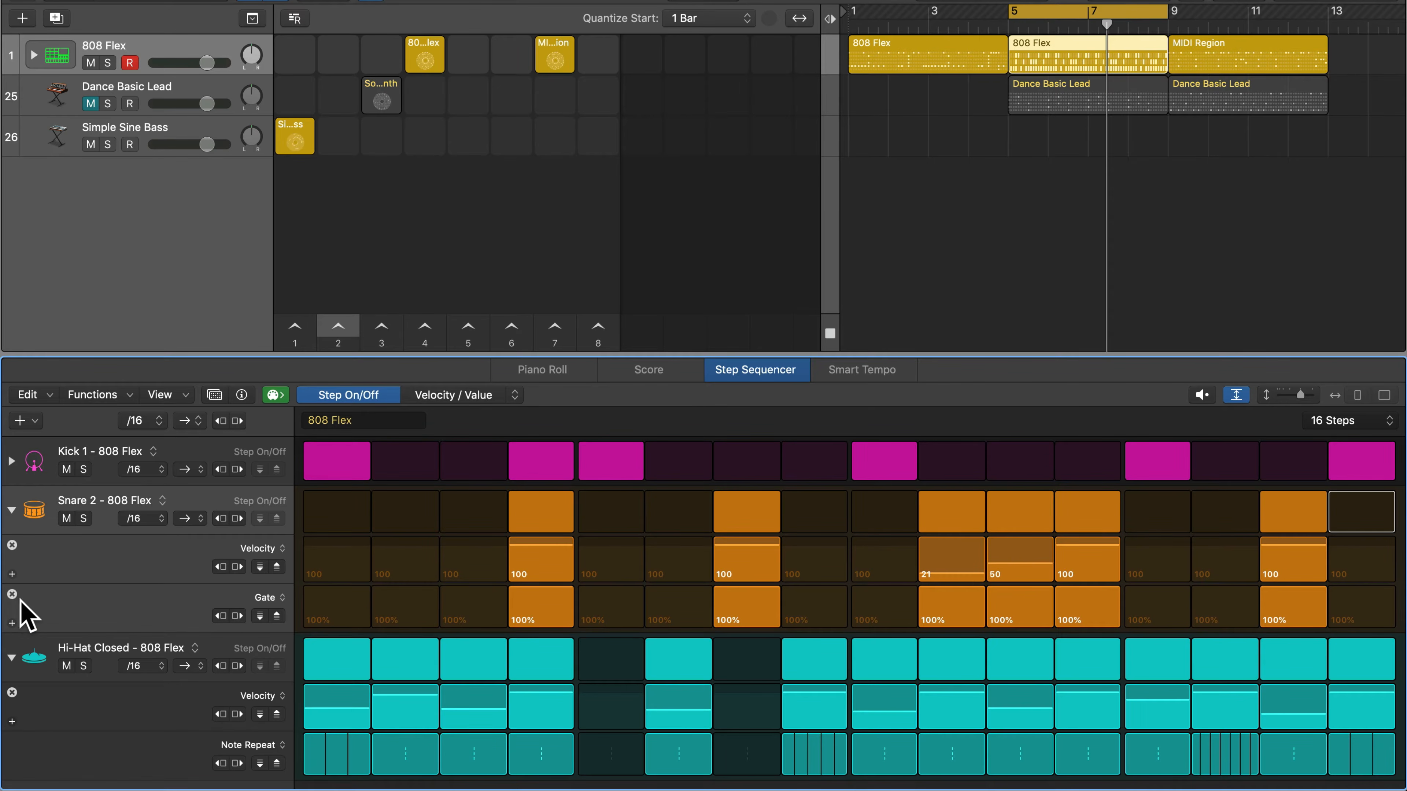
pyautogui.click(277, 598)
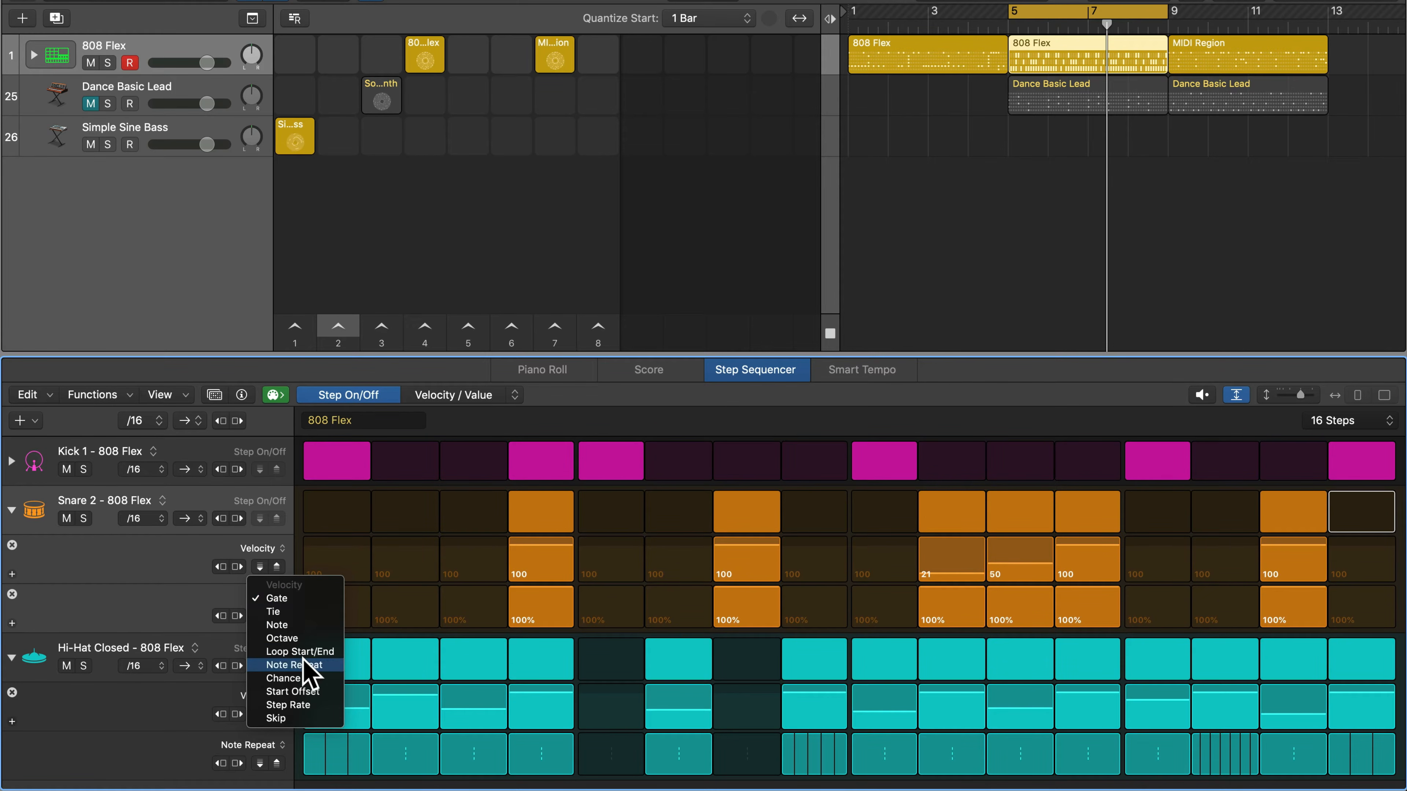
pyautogui.click(274, 665)
# - Set snare step 4 to repeat 3 times and step 15 to 5, auditioning while adjusting
pyautogui.moveTo(533, 626); pyautogui.dragTo(535, 619)
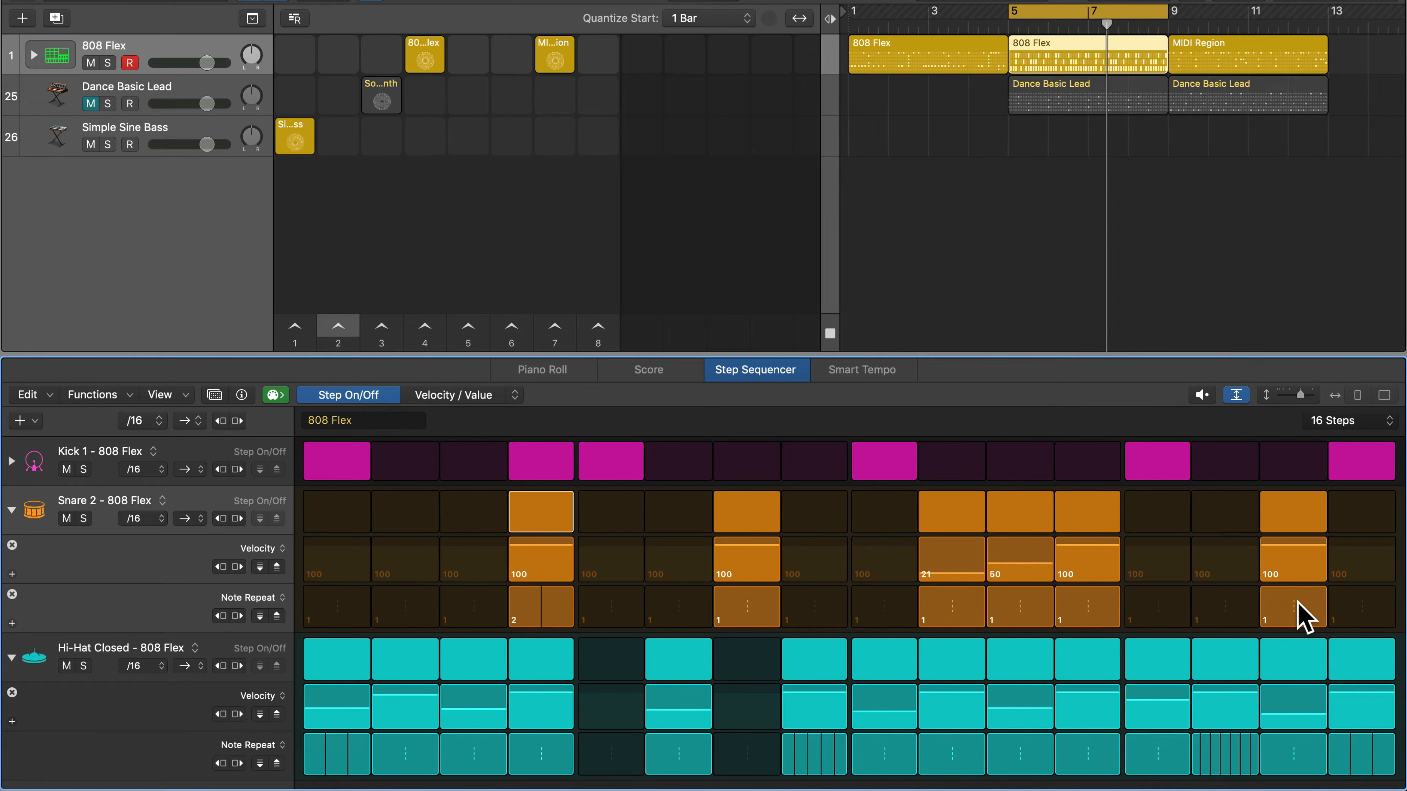
pyautogui.moveTo(1297, 600); pyautogui.dragTo(1292, 606)
pyautogui.press('space')
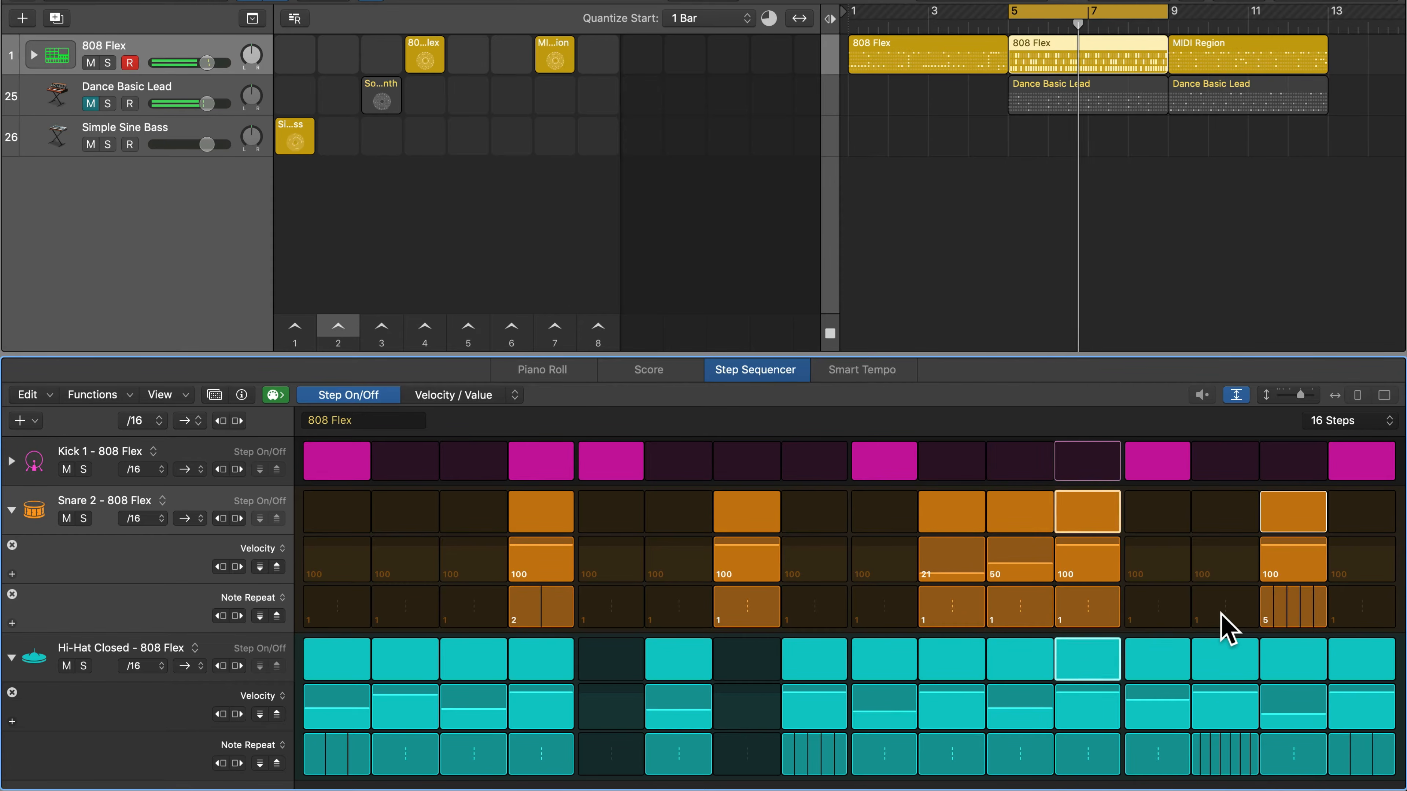
pyautogui.moveTo(558, 628); pyautogui.dragTo(546, 626)
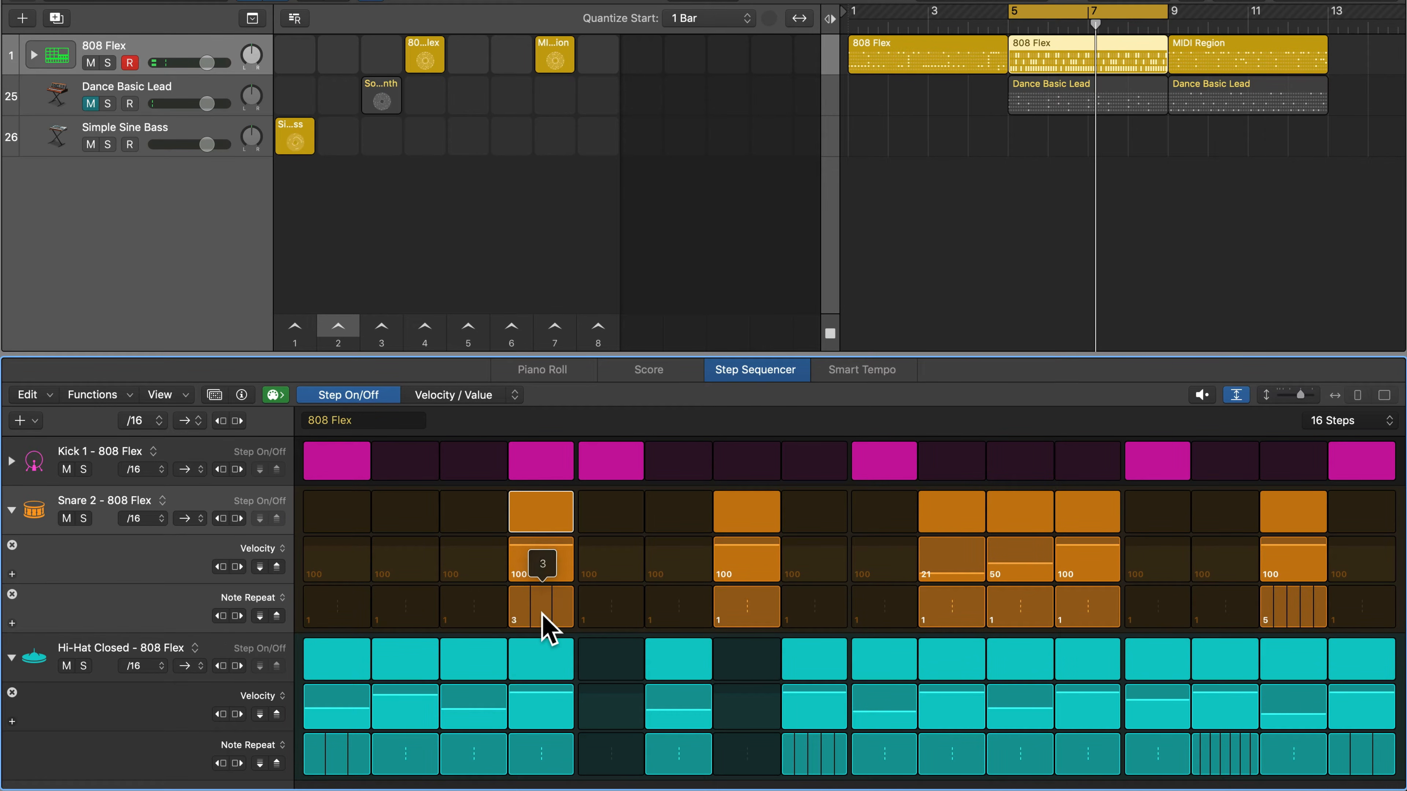
pyautogui.press('space')
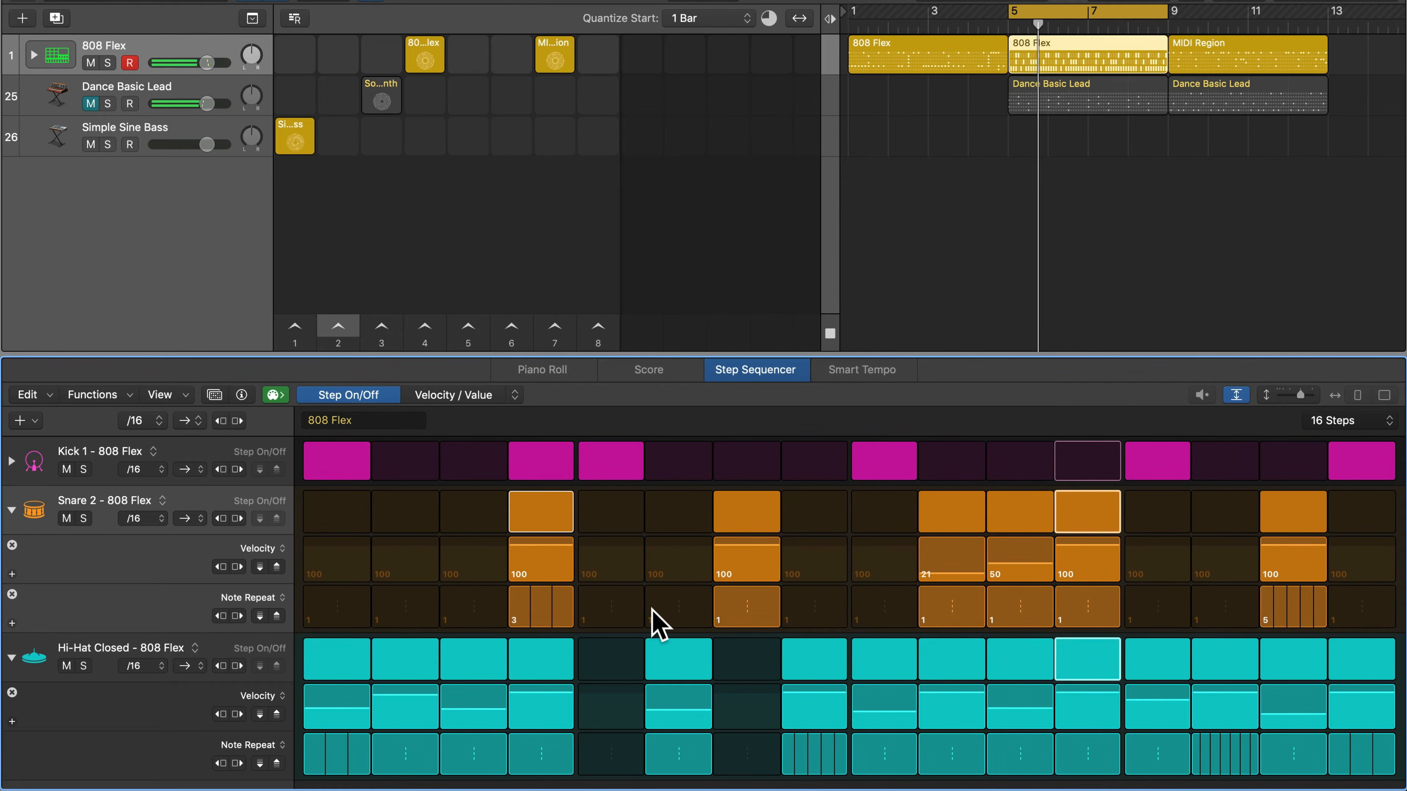
pyautogui.moveTo(1293, 622); pyautogui.dragTo(1304, 604)
pyautogui.press('space')
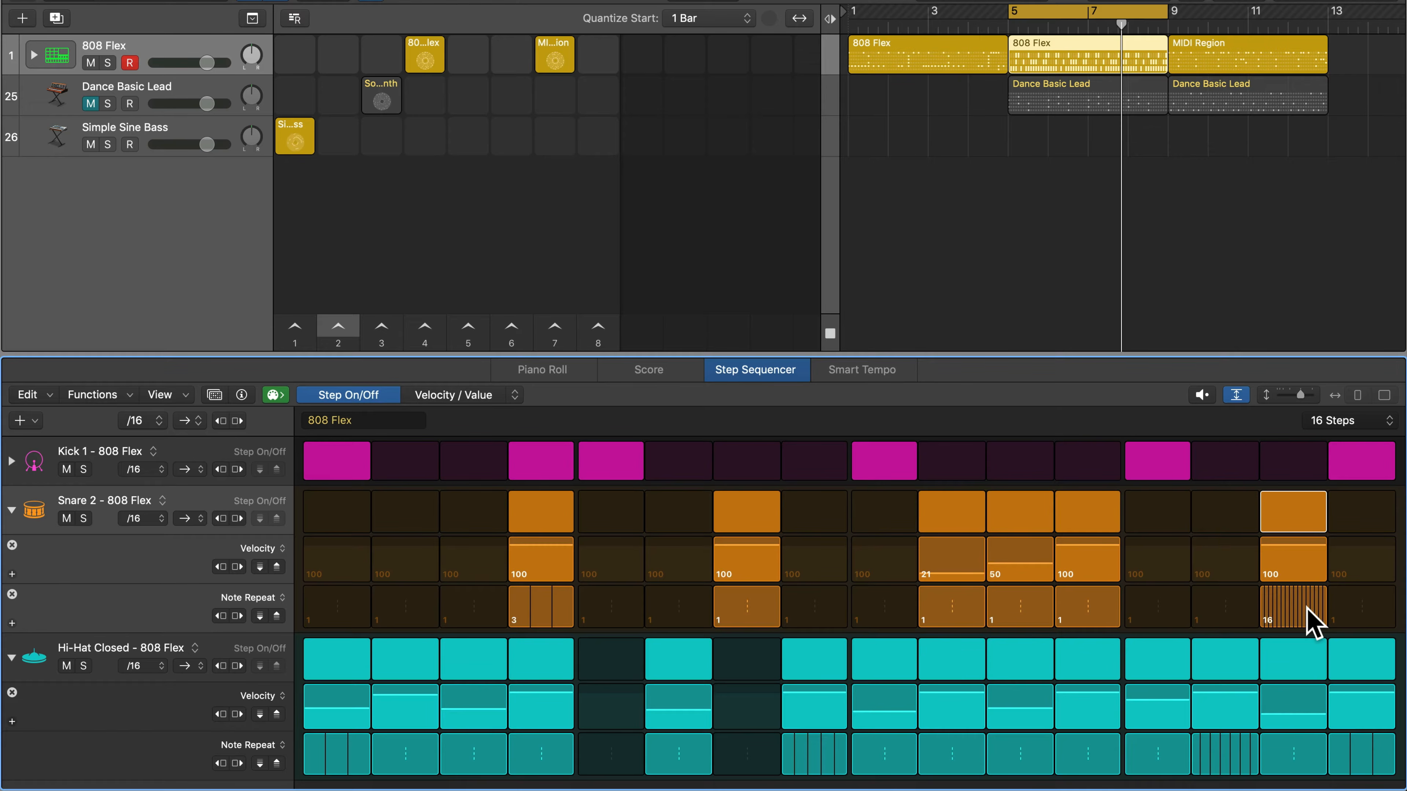
pyautogui.press('space')
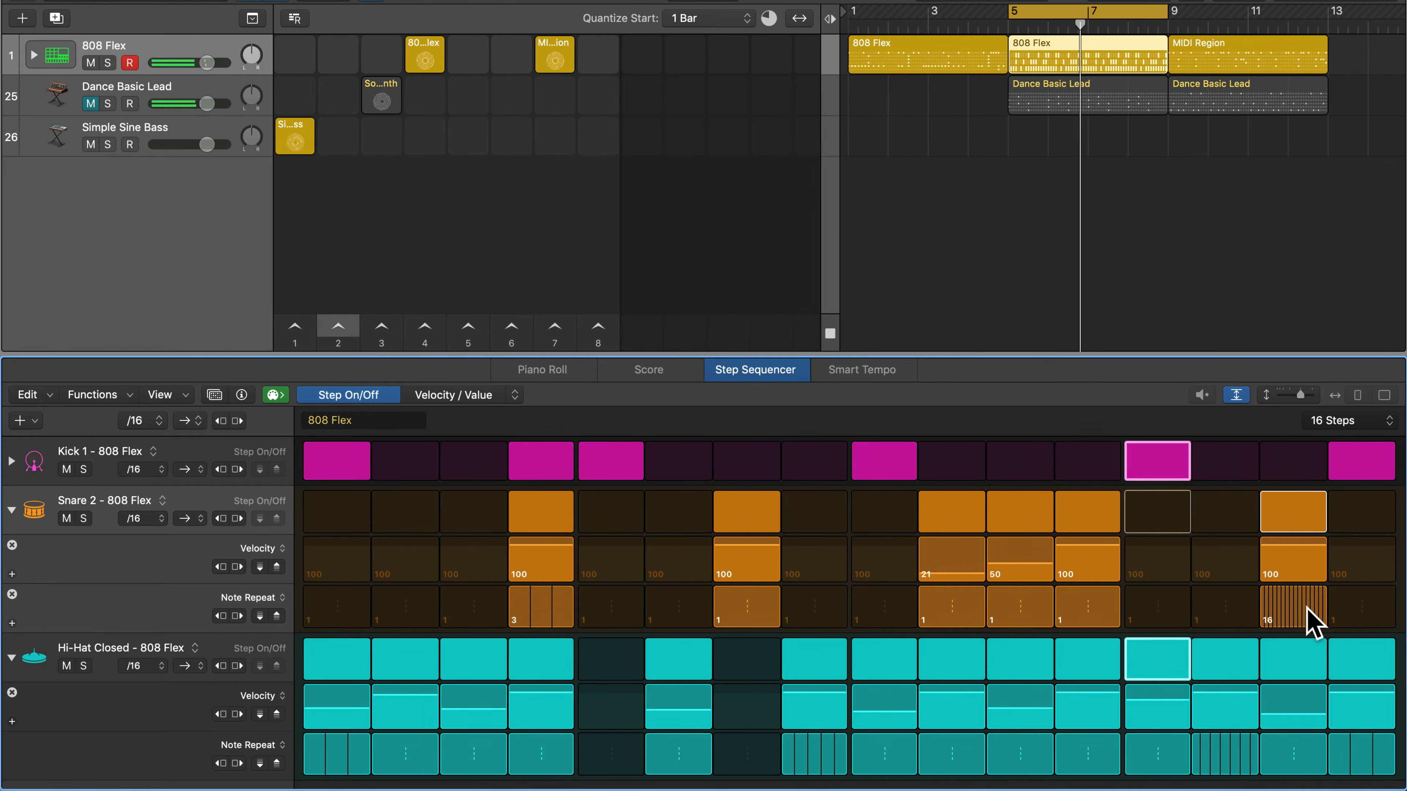
pyautogui.moveTo(1308, 608)
pyautogui.mouseDown()
pyautogui.moveTo(1305, 619)
pyautogui.moveTo(1307, 607)
pyautogui.mouseUp()
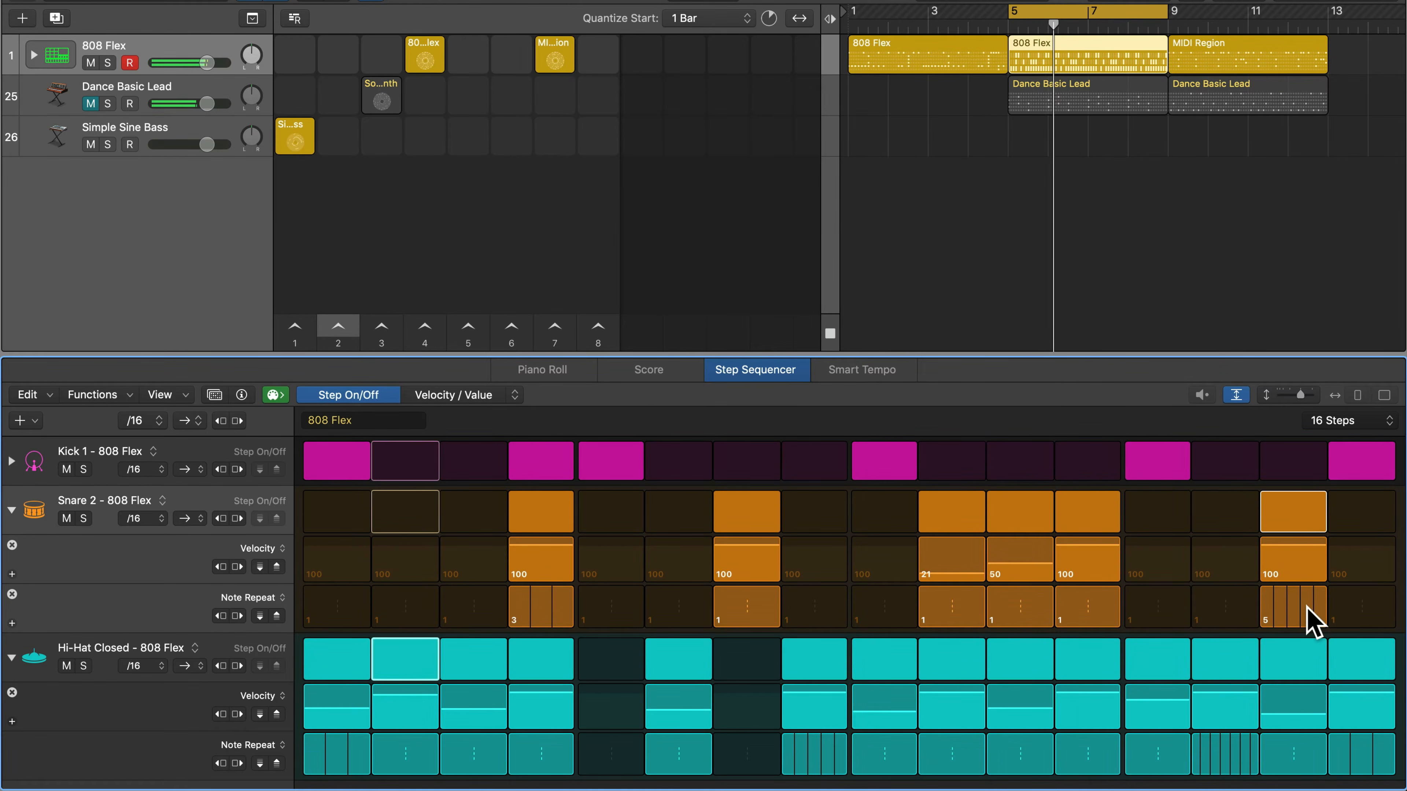
pyautogui.press('space')
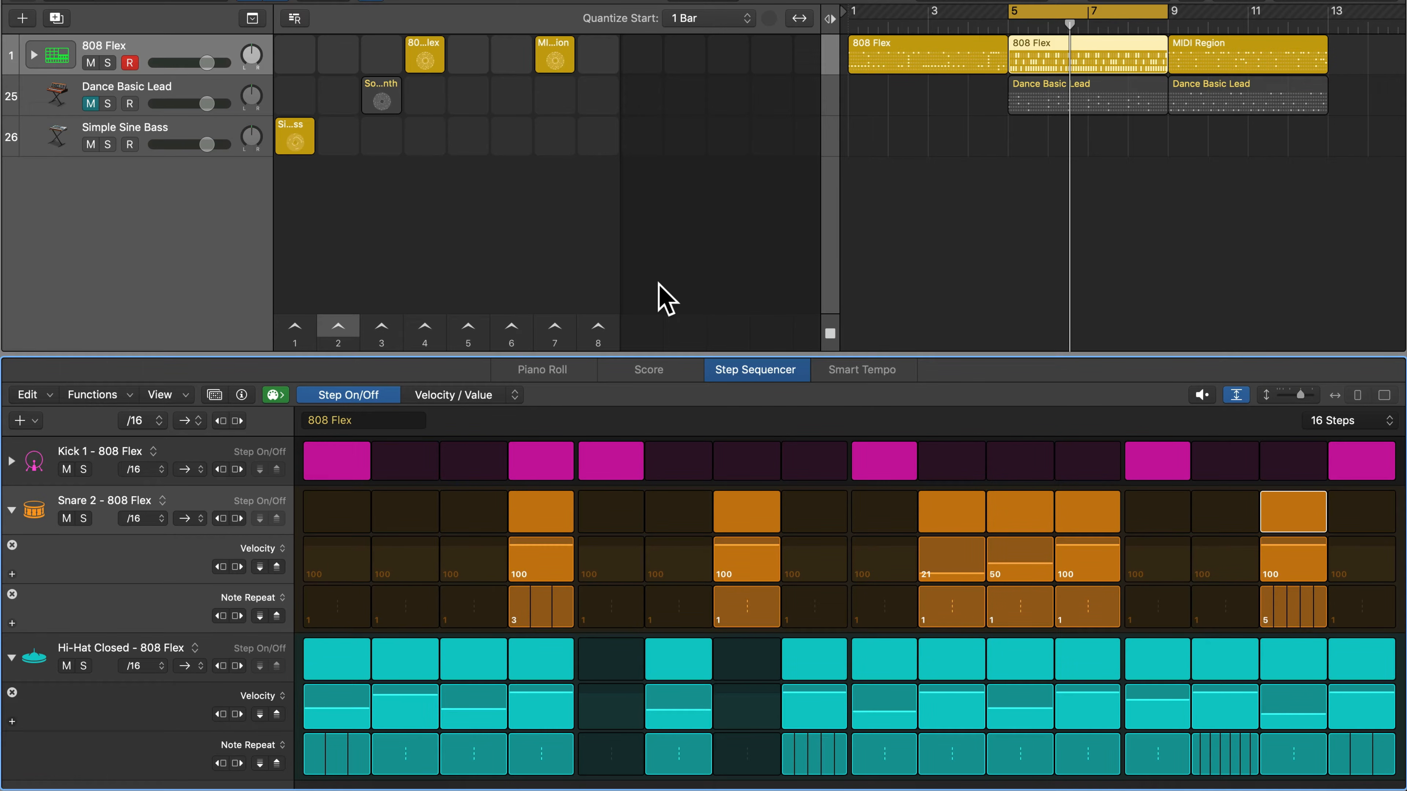
# - Show the Simple Sine Bass pattern, add a Note Repeat lane to G#1, and give step 1 repeats
pyautogui.click(427, 56)
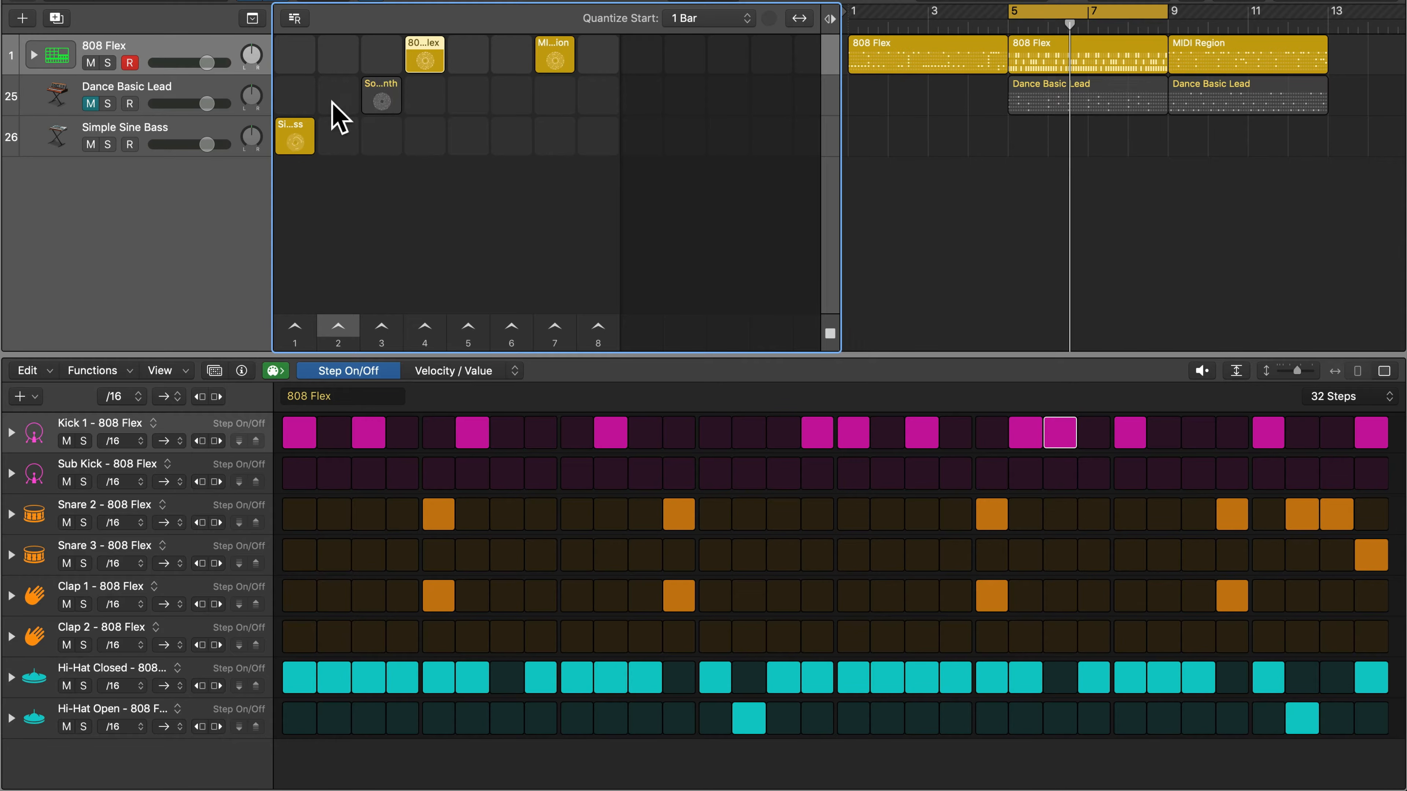
pyautogui.click(297, 135)
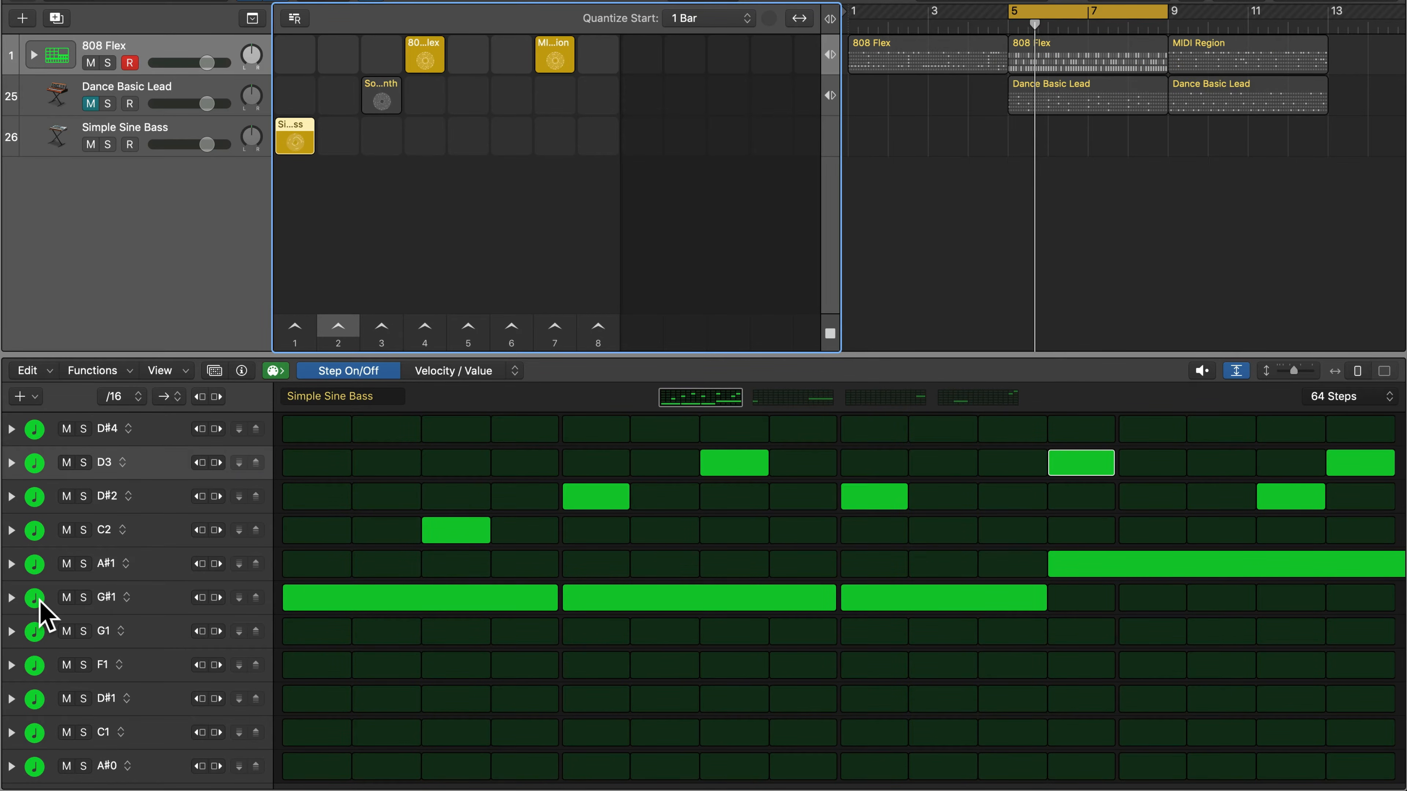
pyautogui.click(11, 597)
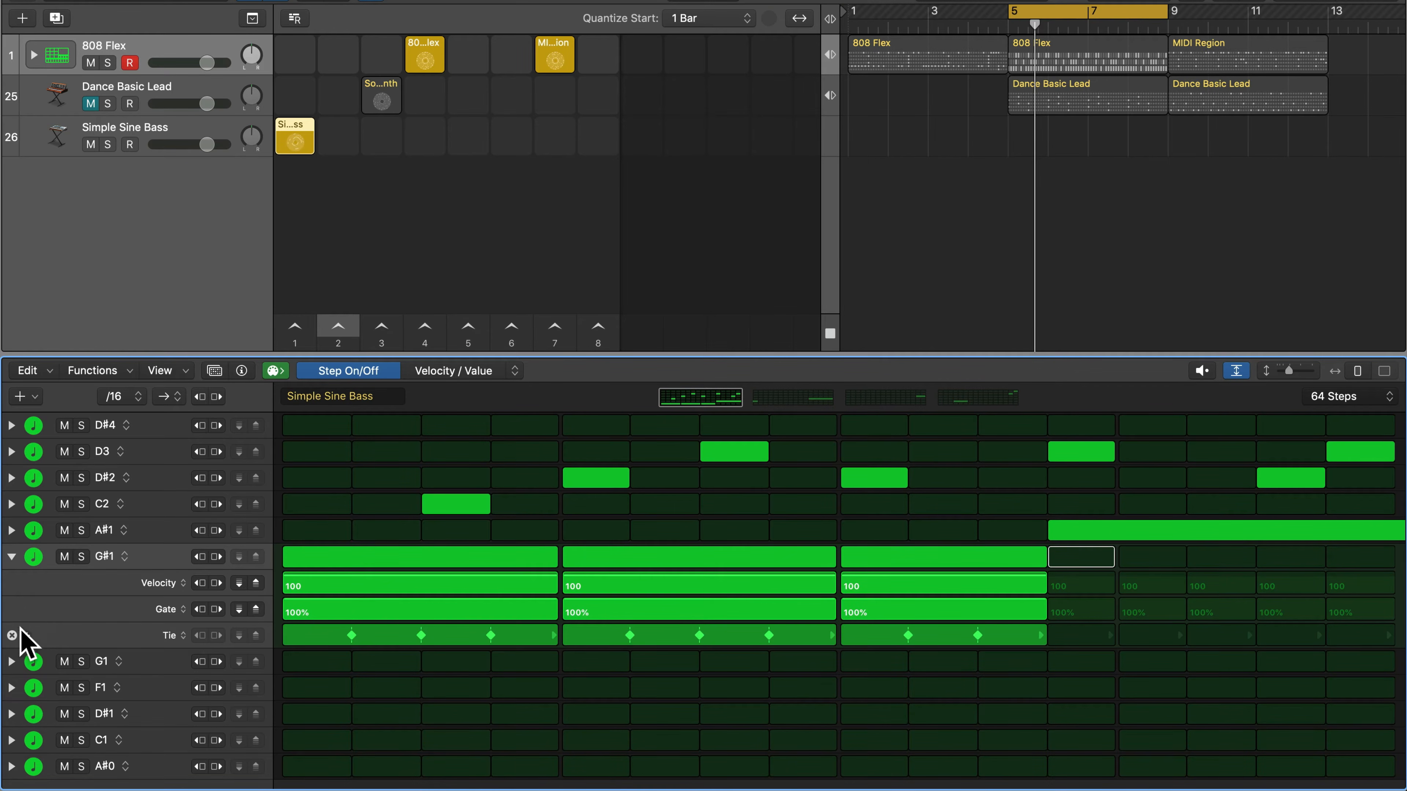
pyautogui.click(27, 636)
pyautogui.click(176, 647)
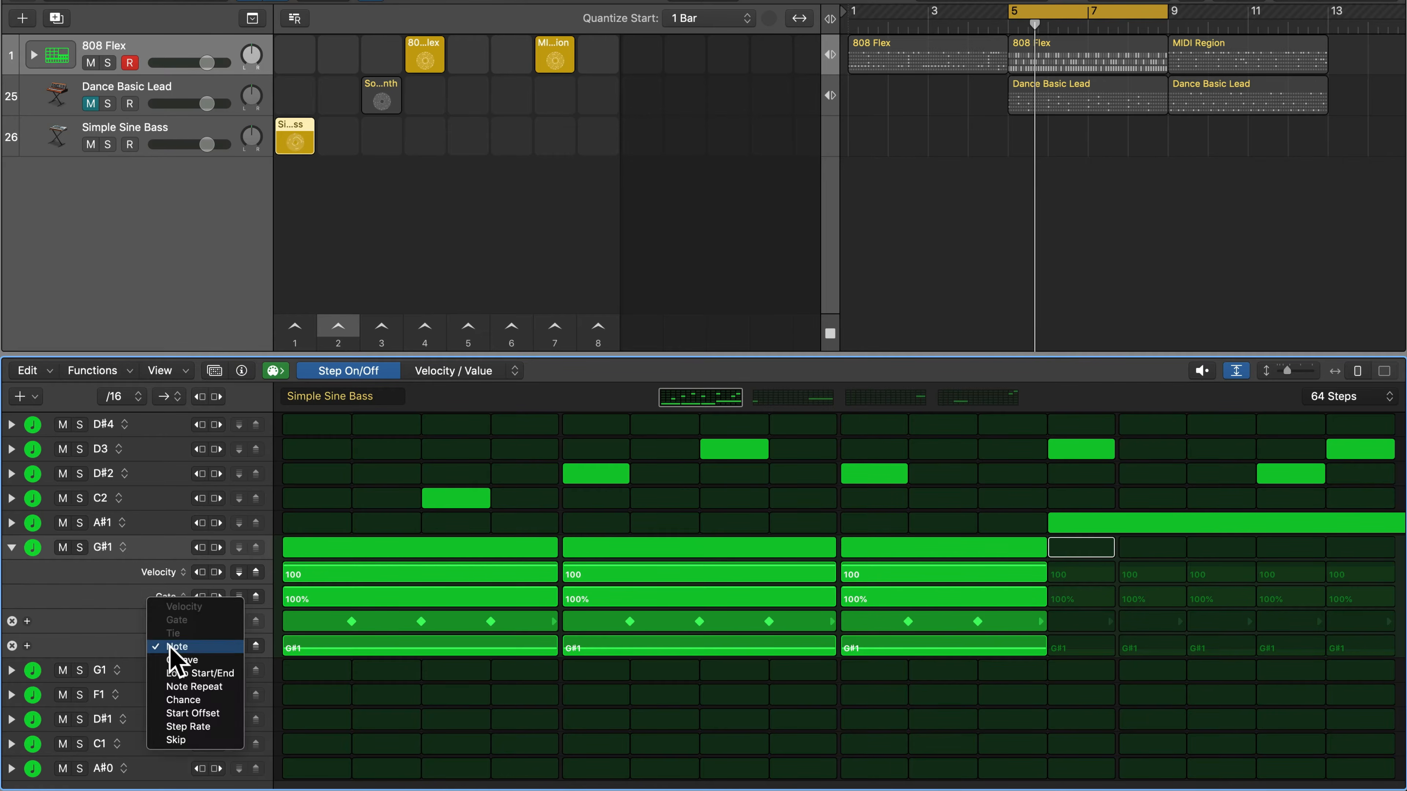
pyautogui.click(204, 688)
pyautogui.moveTo(428, 654); pyautogui.dragTo(426, 645)
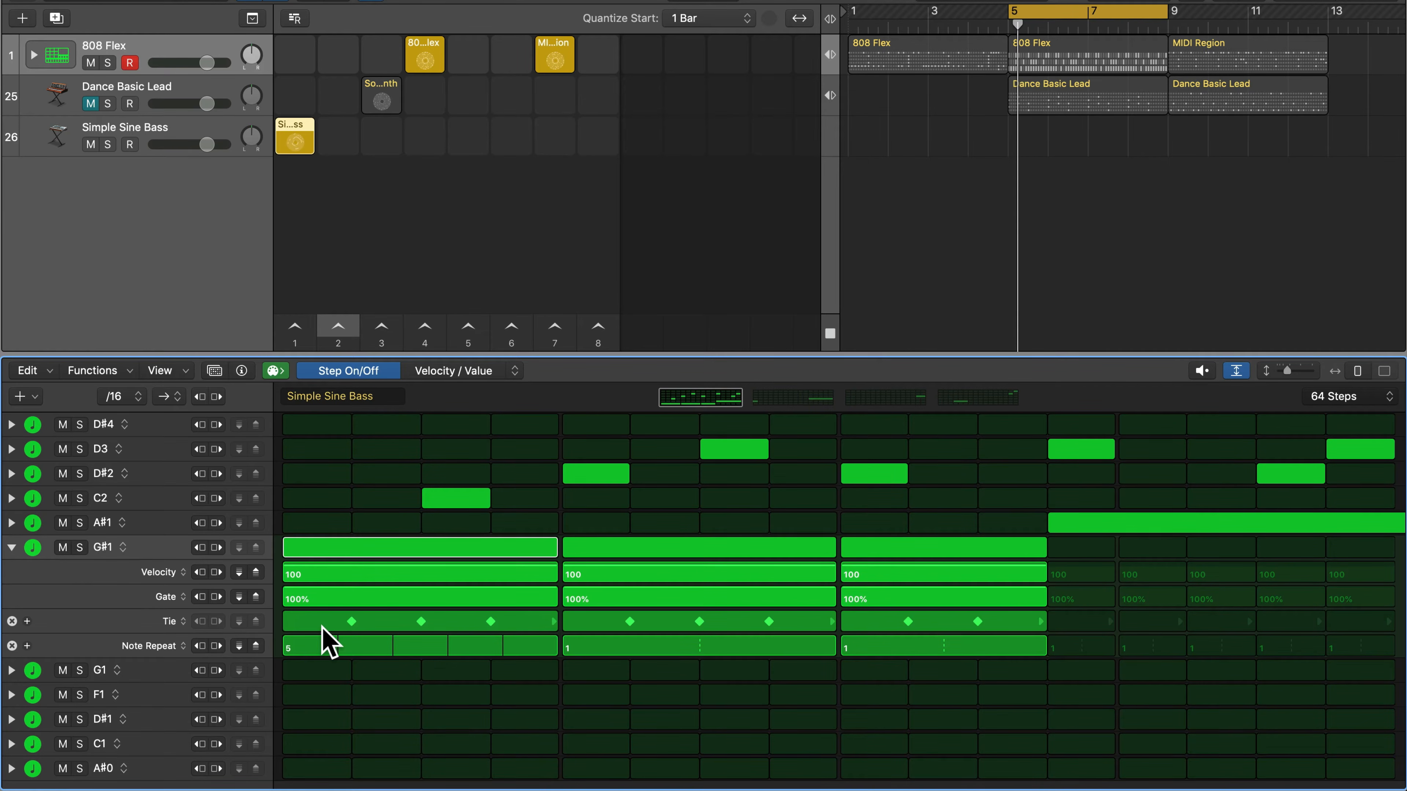
# - Launch scene 1 of the live loops, queue scene 2, then stop playback
pyautogui.click(295, 328)
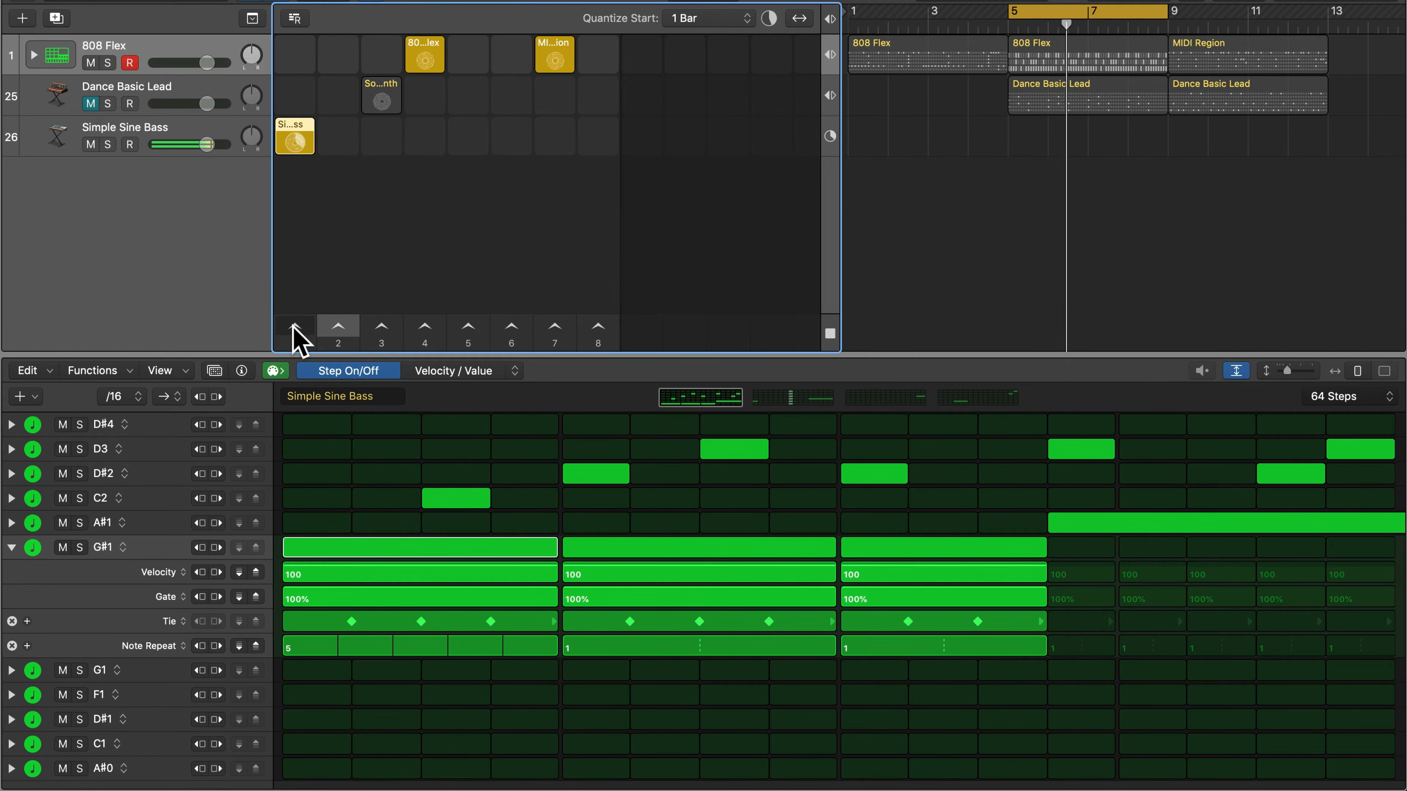
pyautogui.click(322, 335)
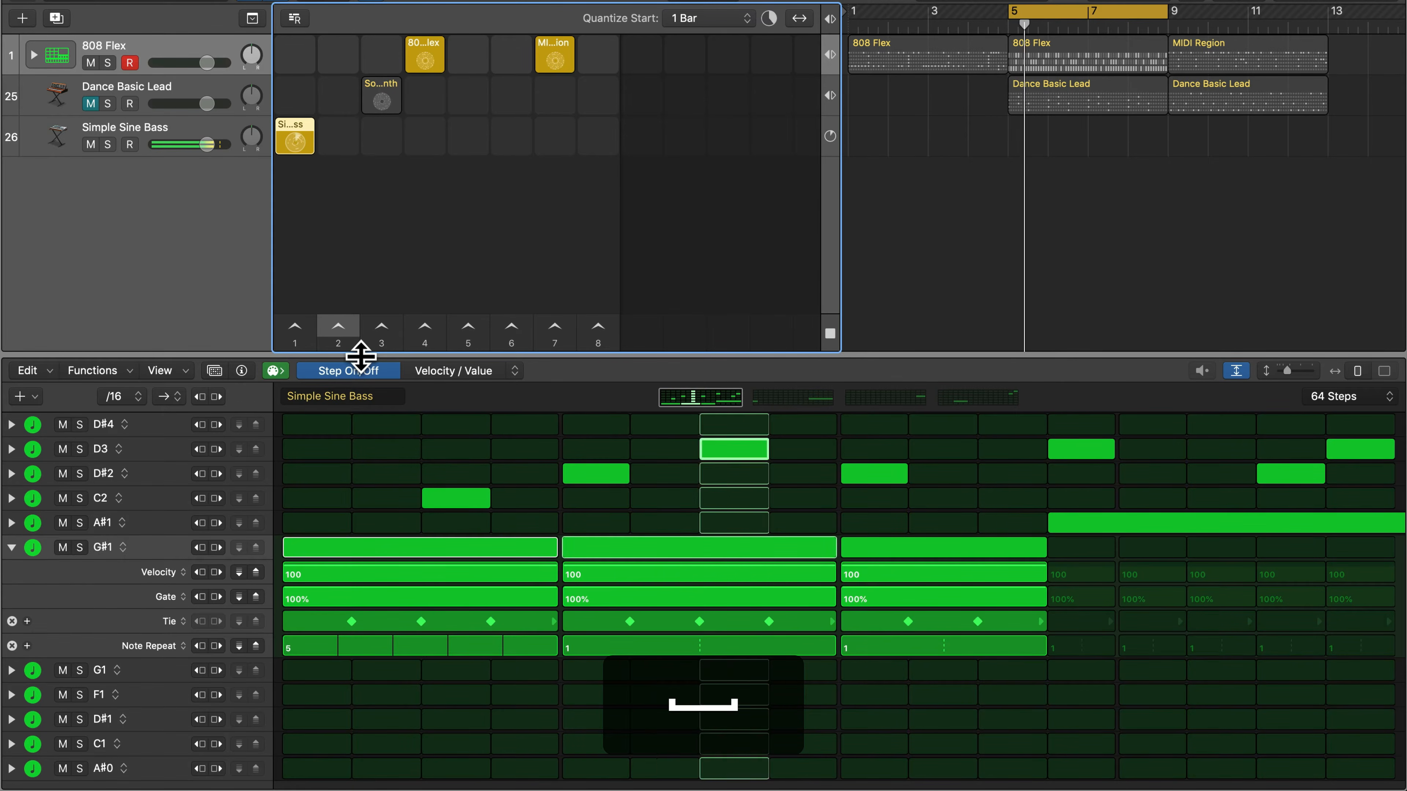
pyautogui.press('space')
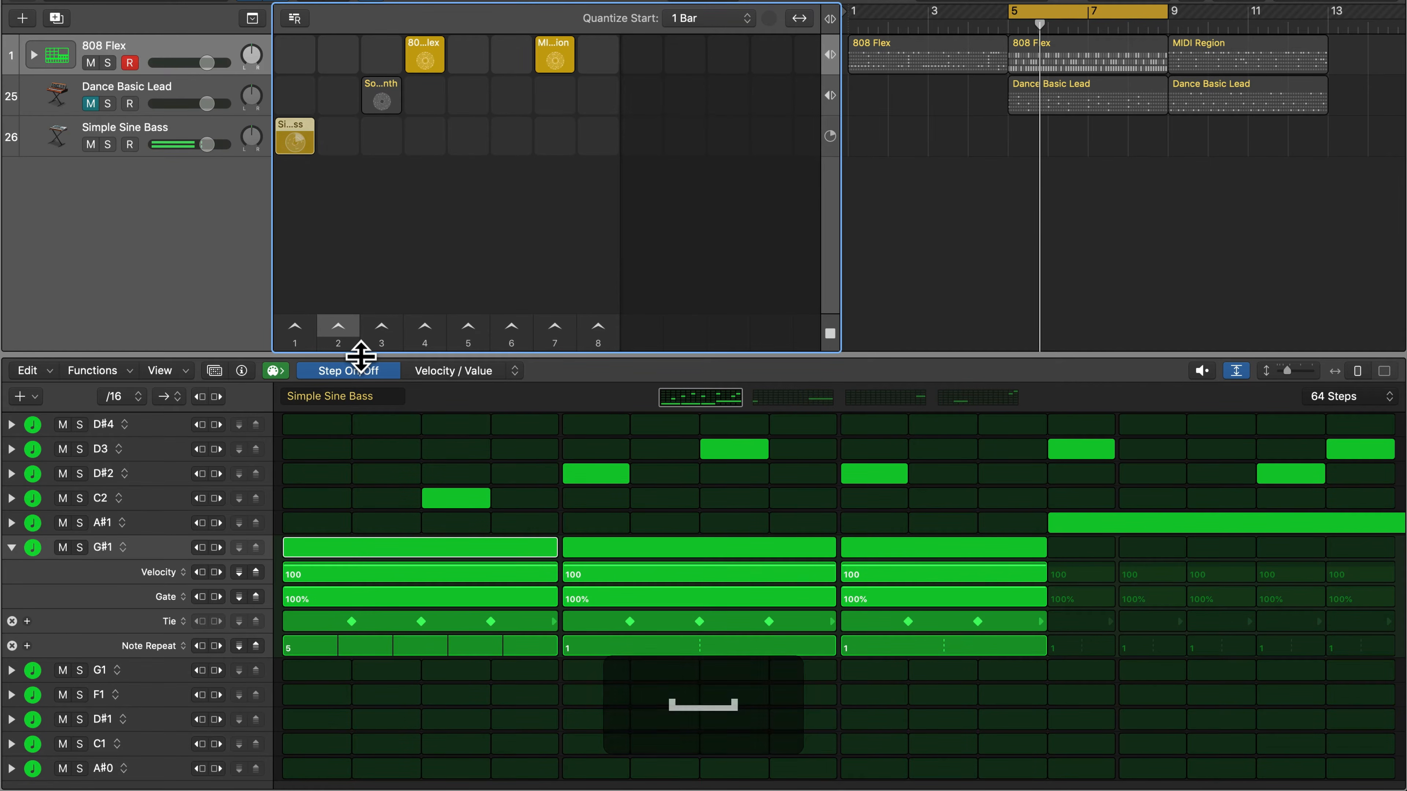
pyautogui.press('space')
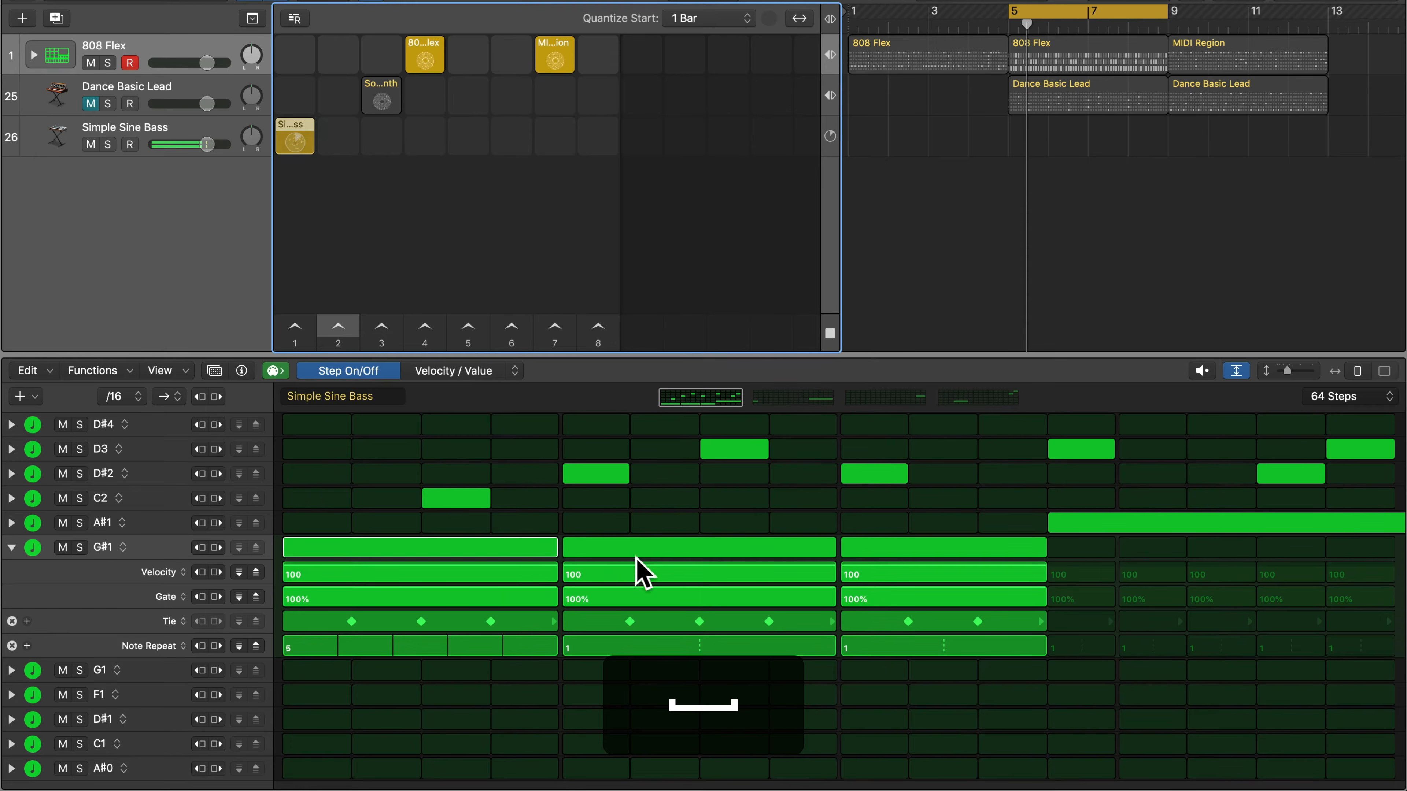
# - Set the G#1 row's second step to 7 note repeats and audition the bass pattern
pyautogui.moveTo(699, 648); pyautogui.dragTo(699, 648)
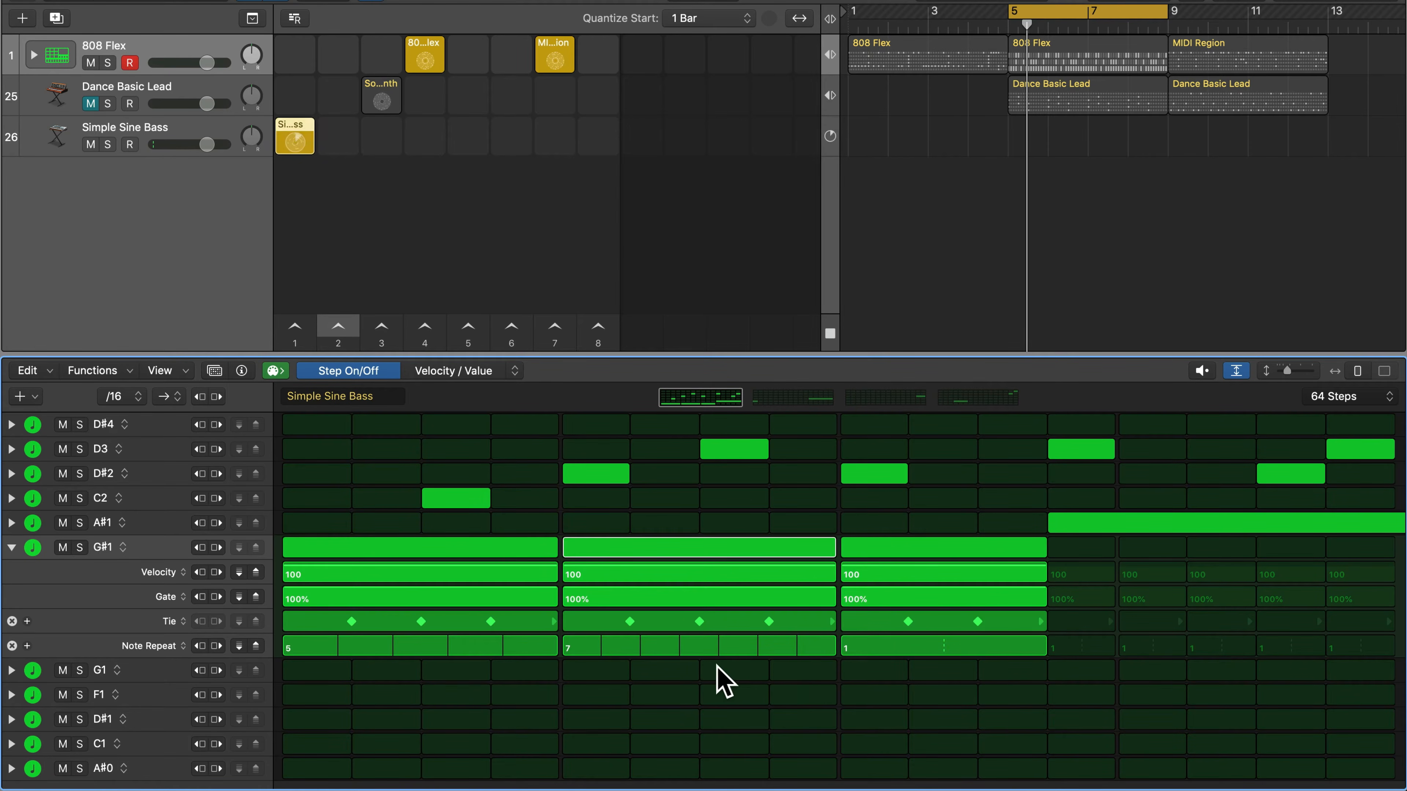
pyautogui.press('space')
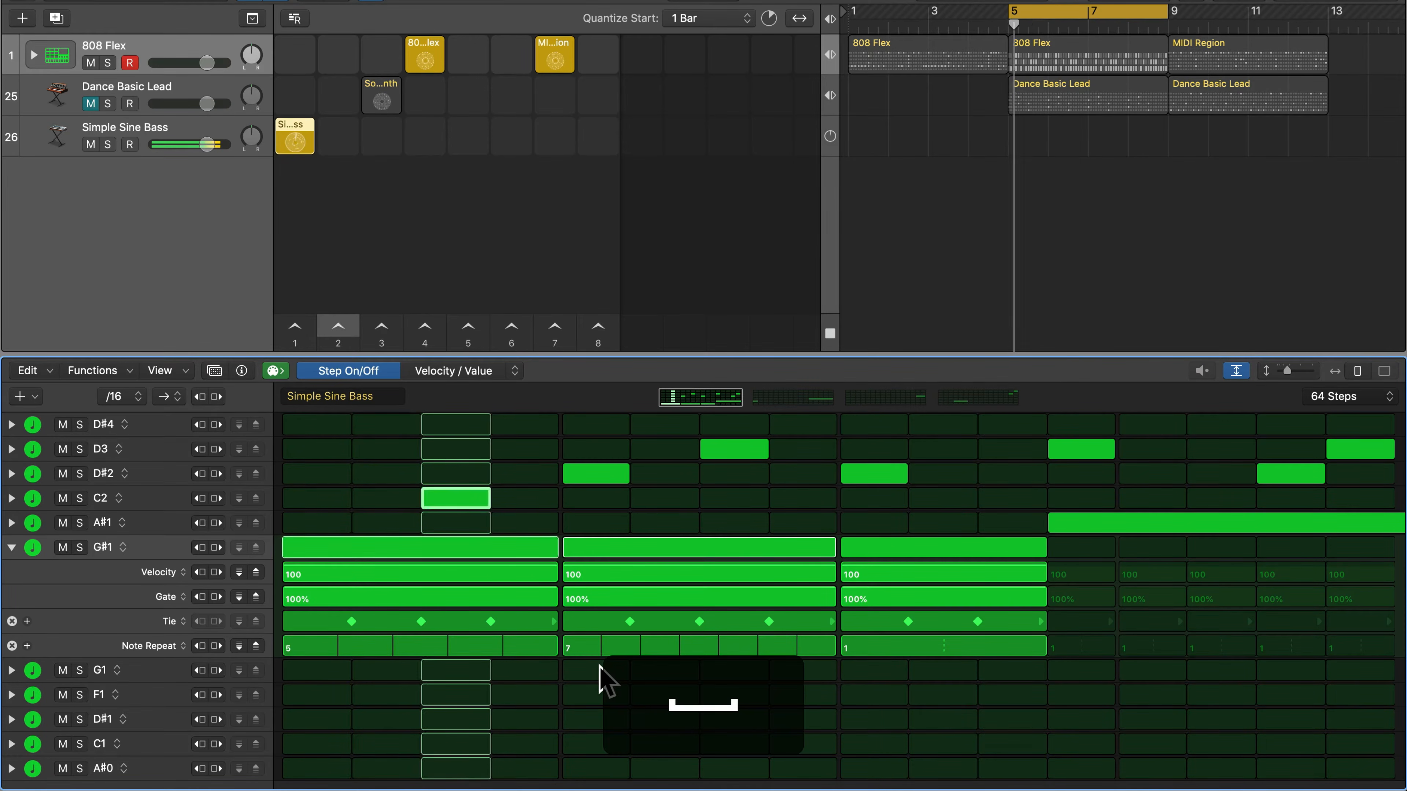
pyautogui.press('space')
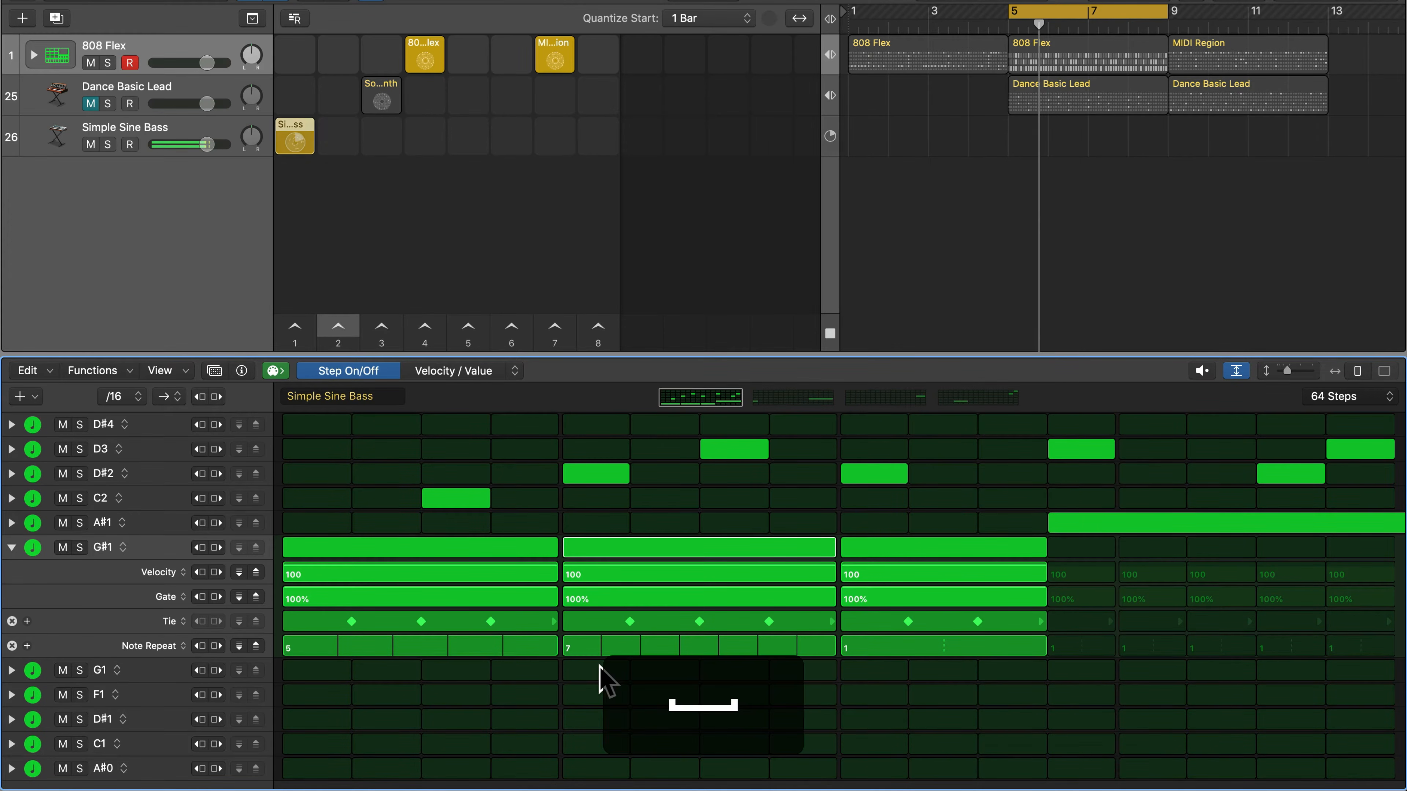
pyautogui.press('space')
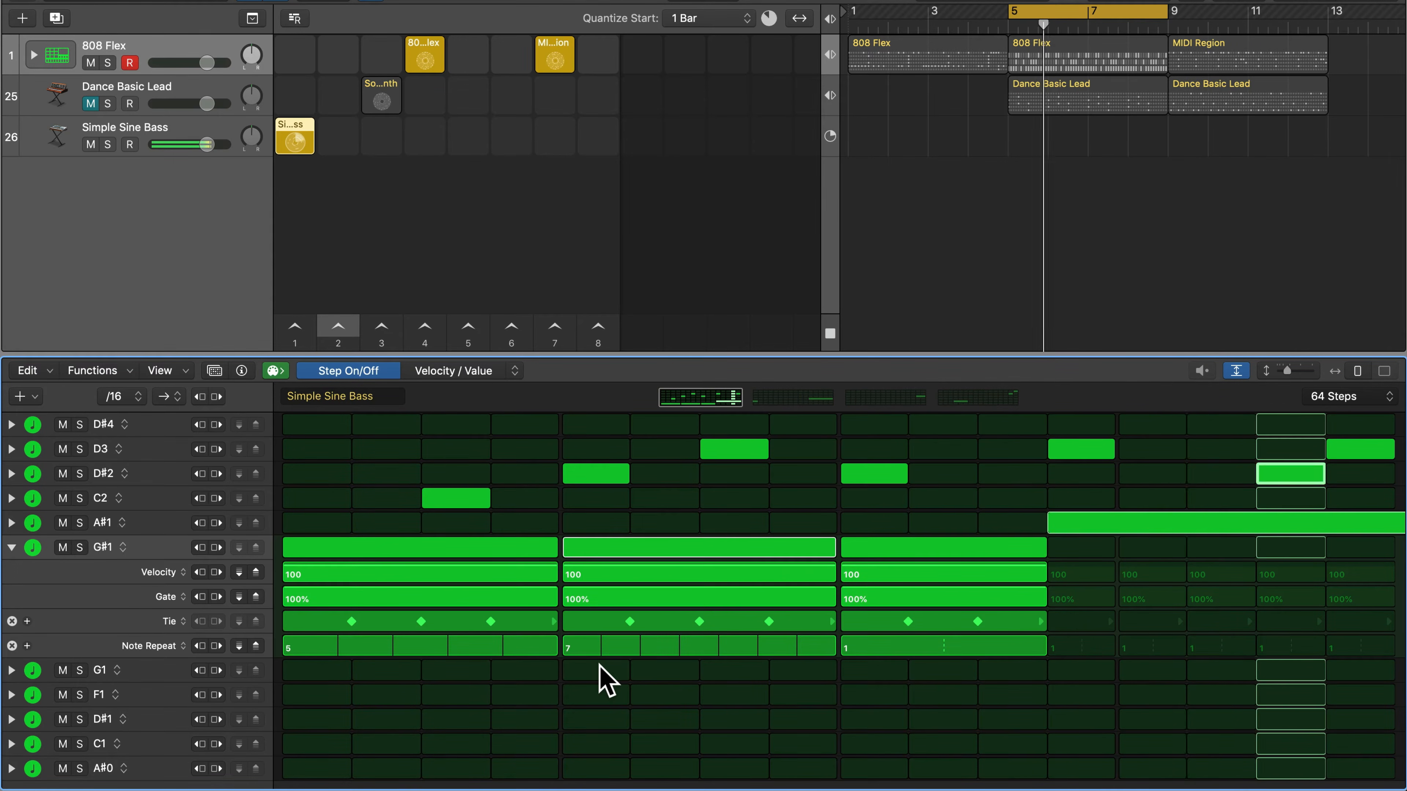
pyautogui.press('space')
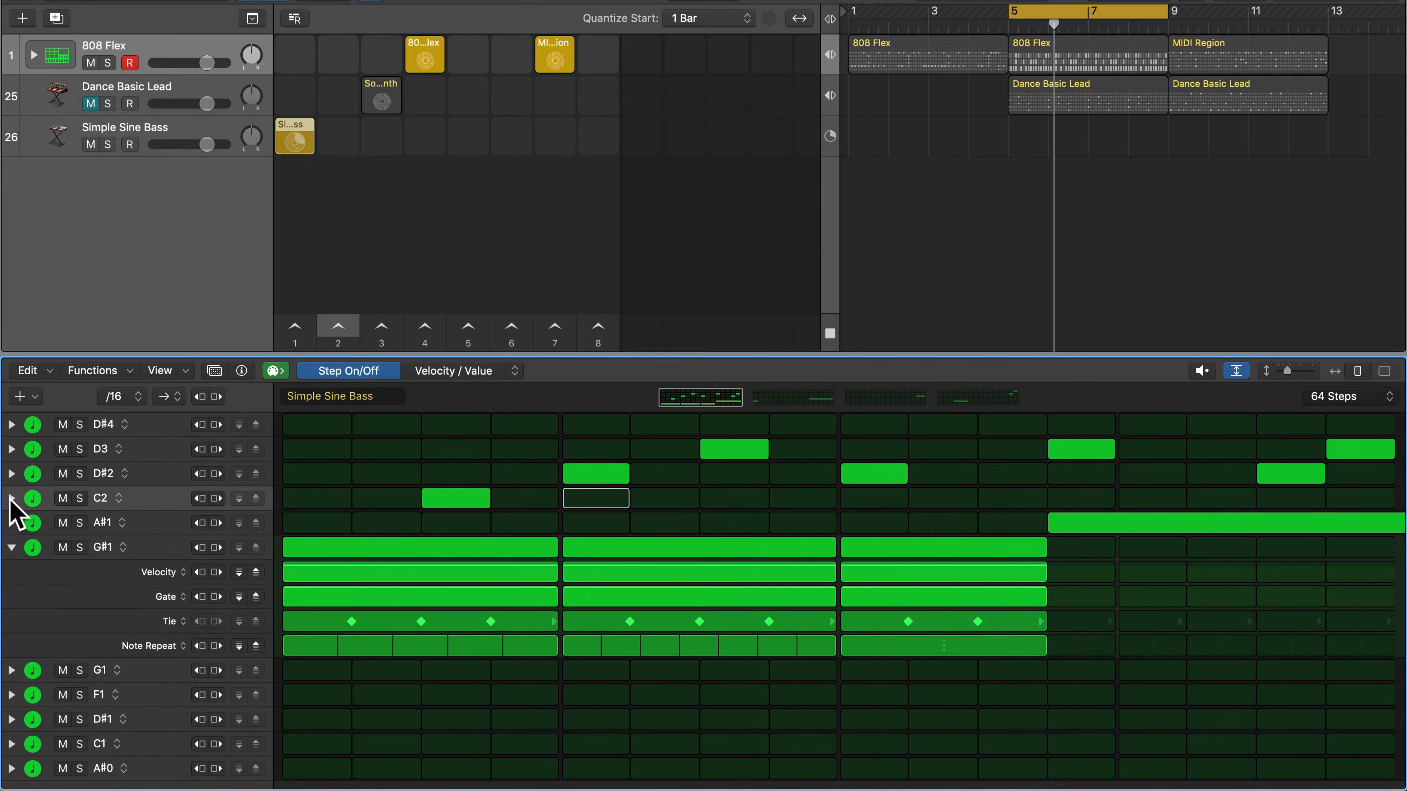
# - Expand the D#2 row and add a lane set to Note Repeat
pyautogui.click(146, 473)
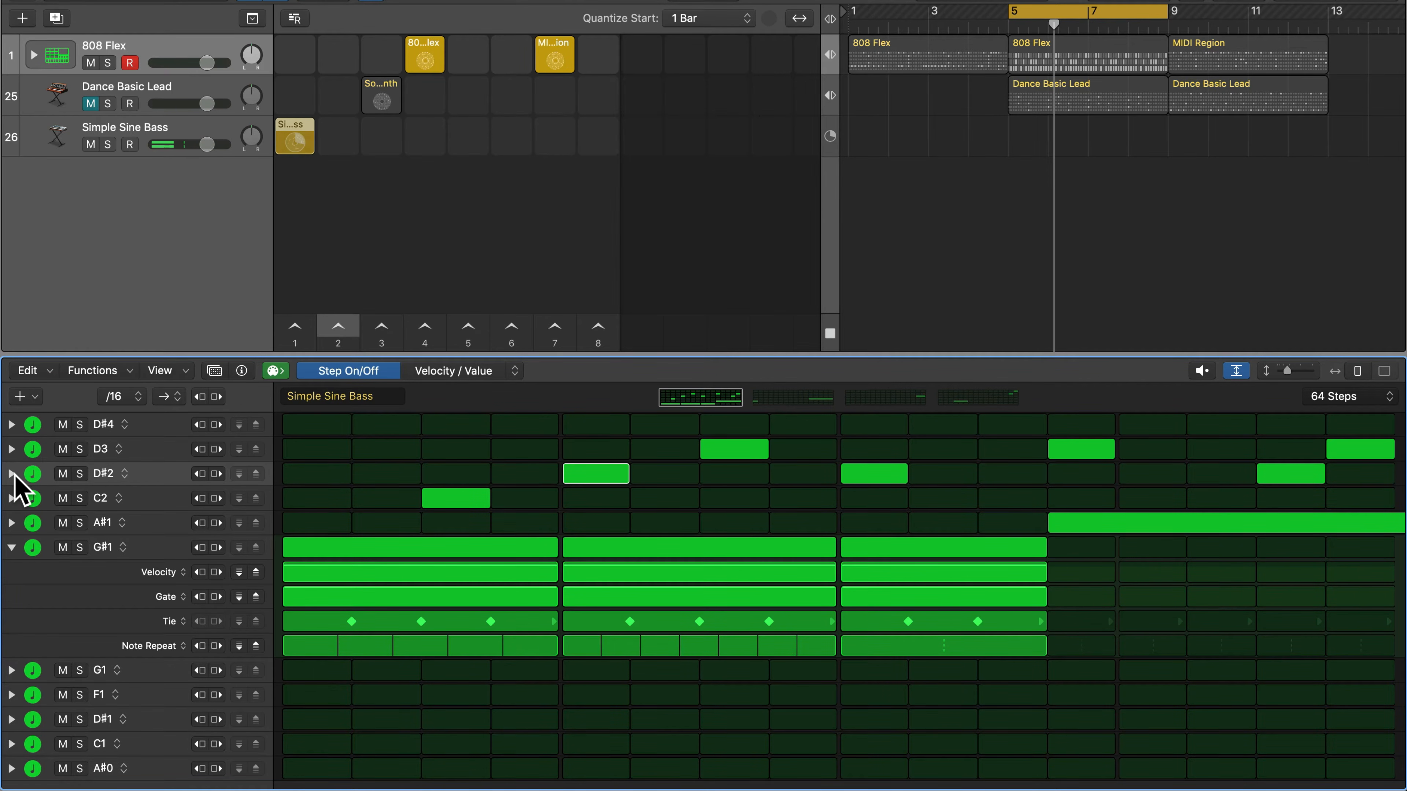
pyautogui.click(11, 474)
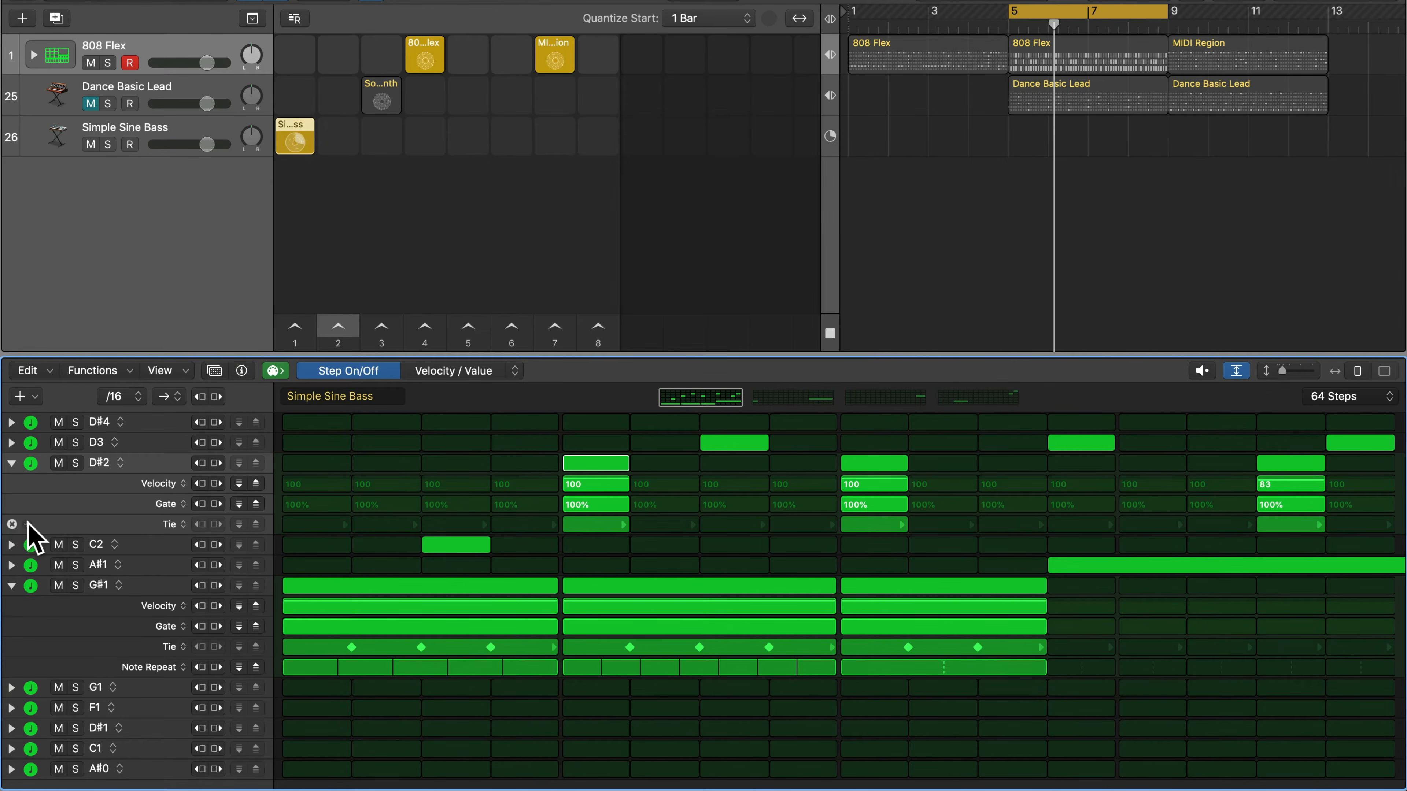
pyautogui.click(27, 525)
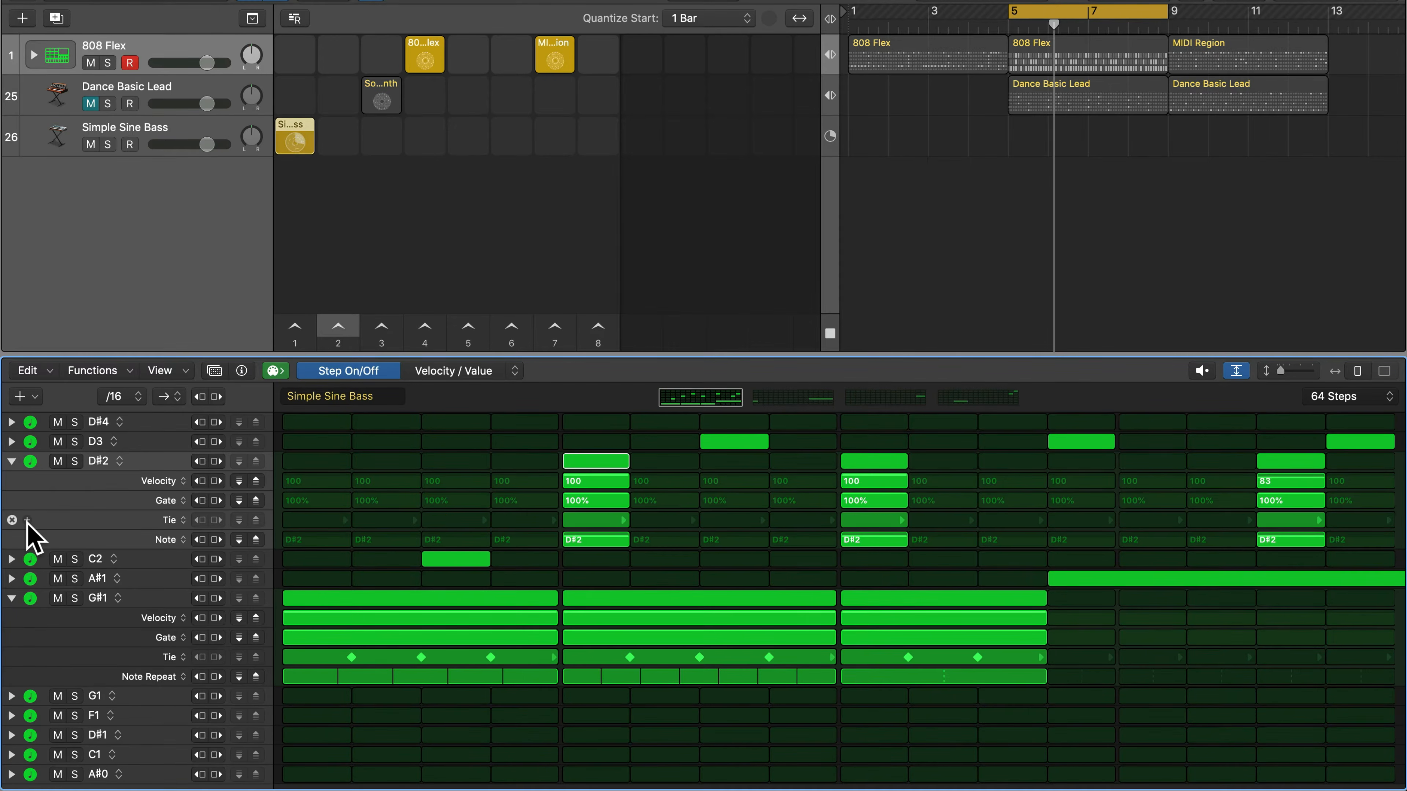
pyautogui.click(172, 540)
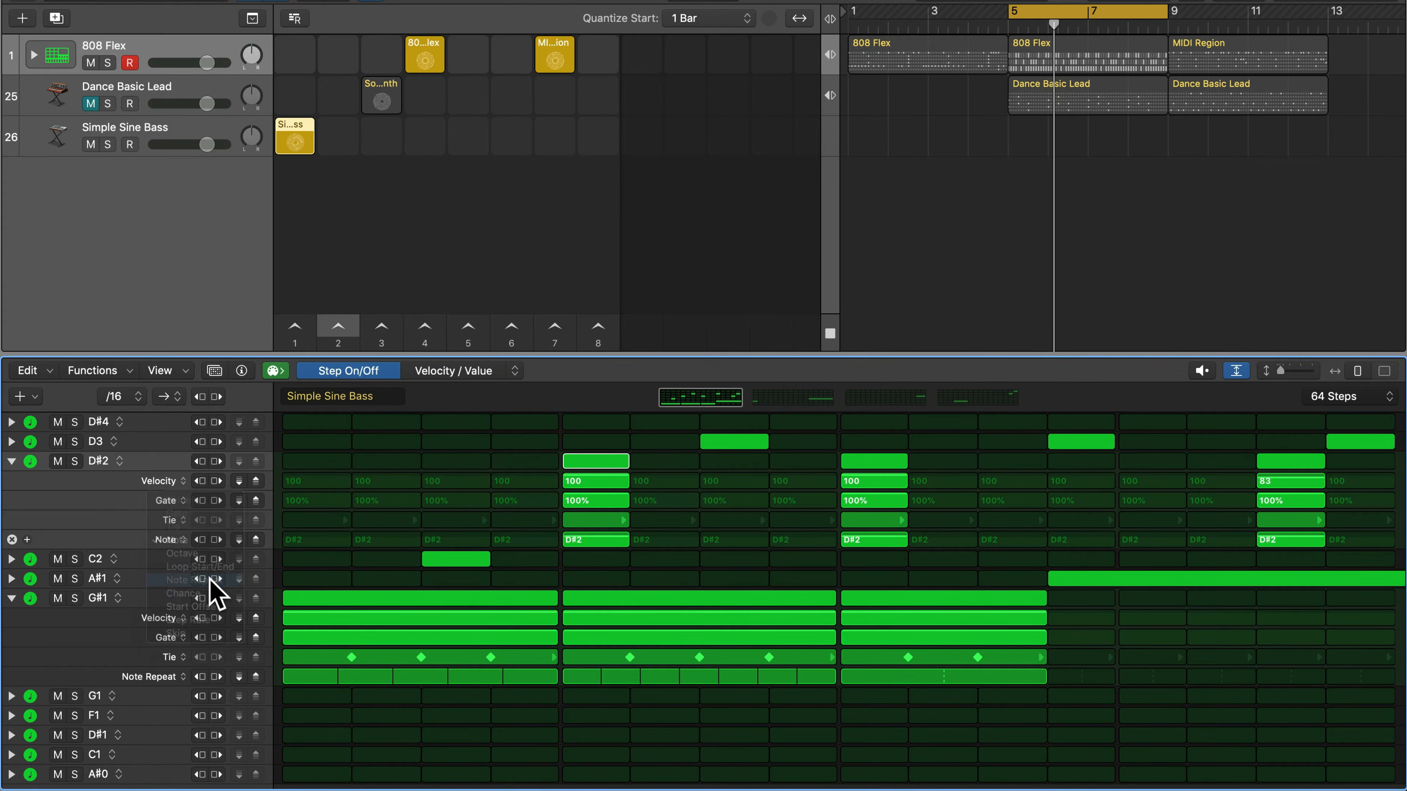
pyautogui.click(210, 580)
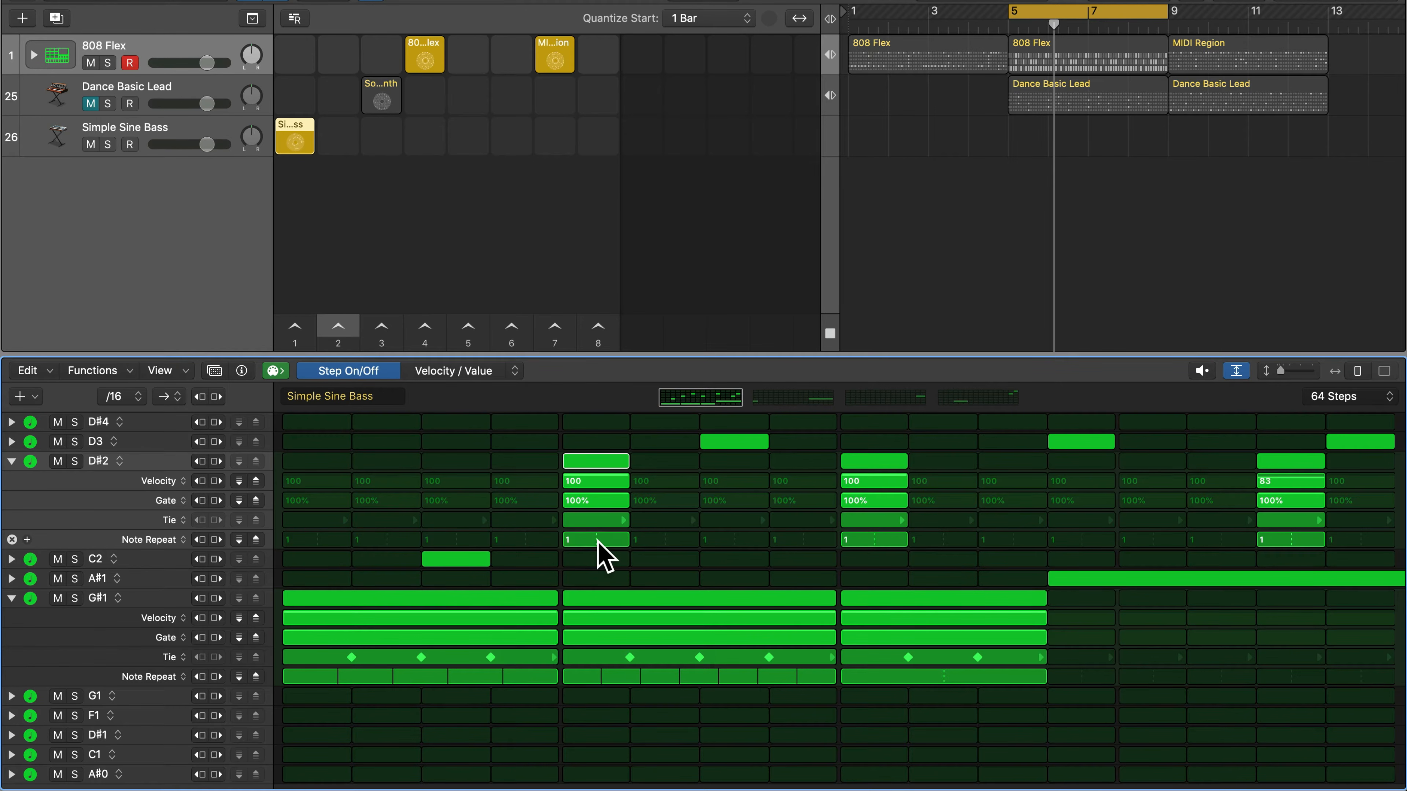
# - Set D#2 steps 5, 9 and 15 to 5, 3 and 2 note repeats, then play
pyautogui.moveTo(598, 539); pyautogui.dragTo(595, 538)
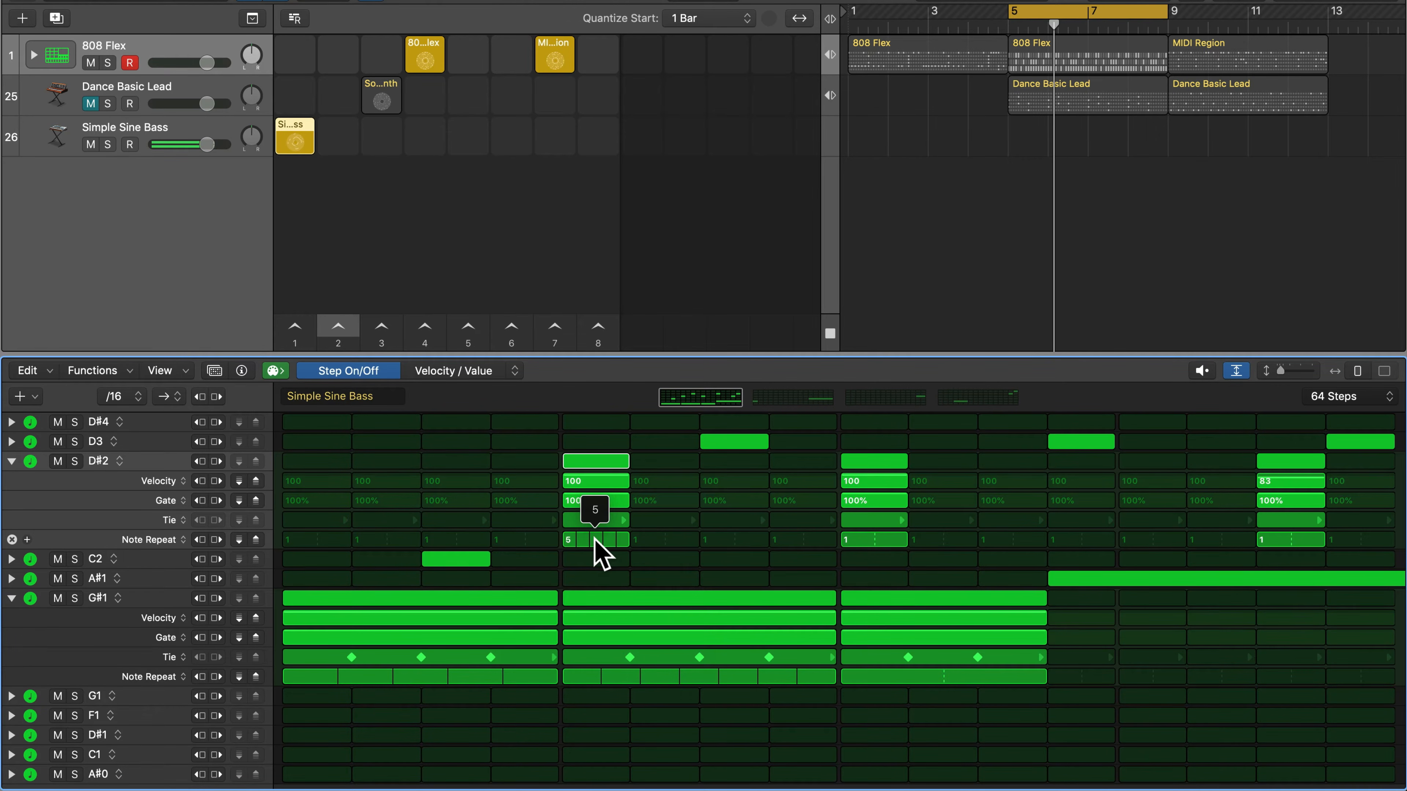
pyautogui.moveTo(874, 538); pyautogui.dragTo(876, 554)
pyautogui.moveTo(1305, 547)
pyautogui.mouseDown()
pyautogui.moveTo(1293, 541)
pyautogui.moveTo(1291, 557)
pyautogui.mouseUp()
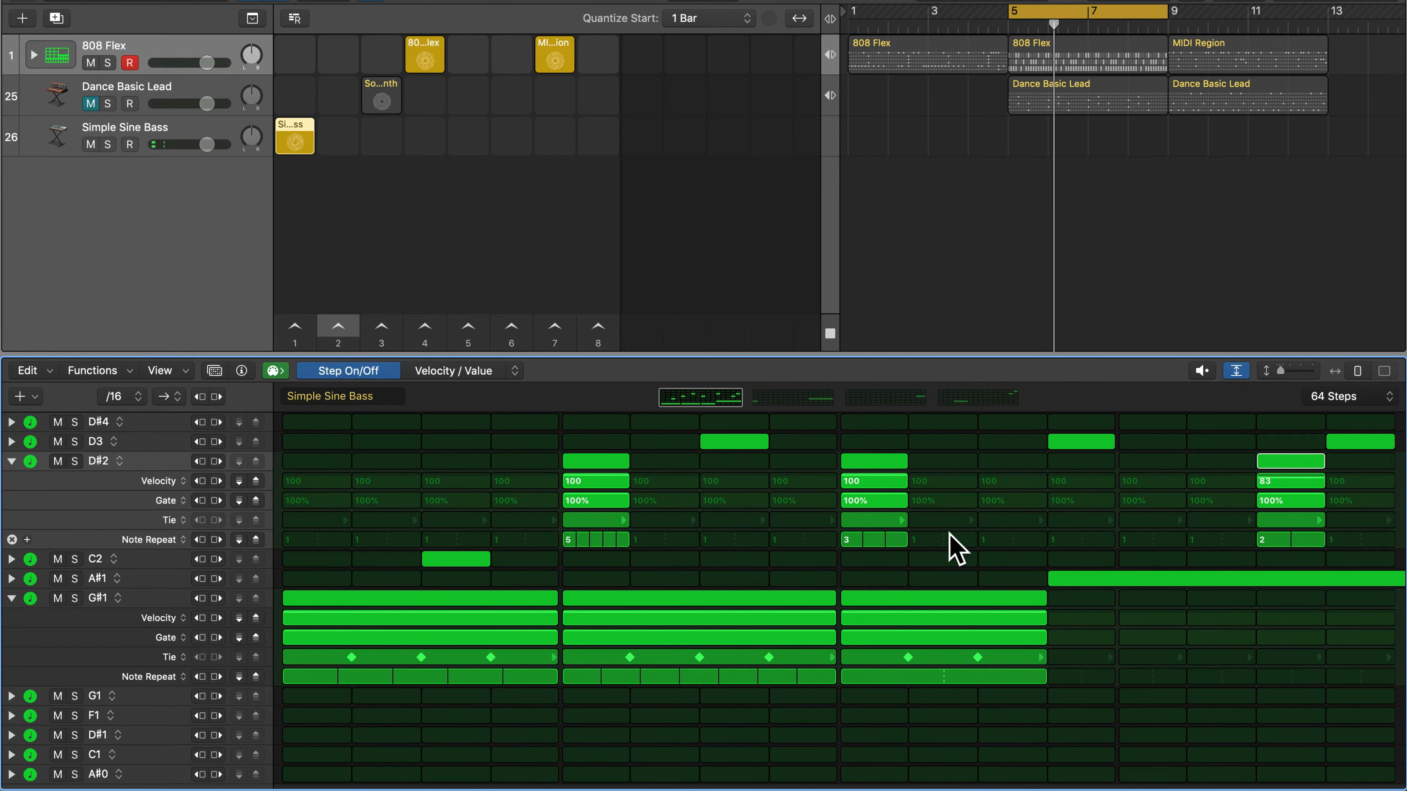
pyautogui.press('space')
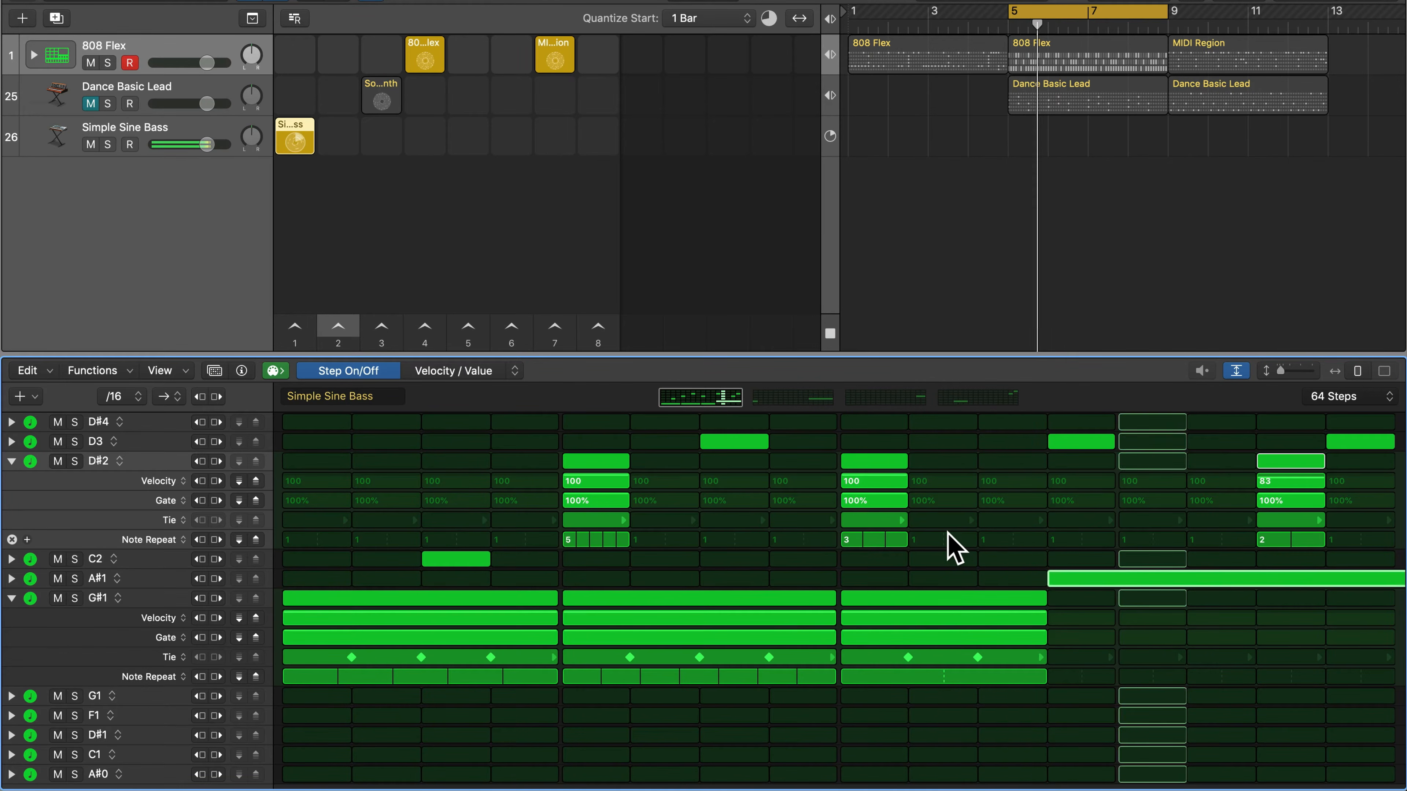
# - Stop the bass pattern playback
pyautogui.press('space')
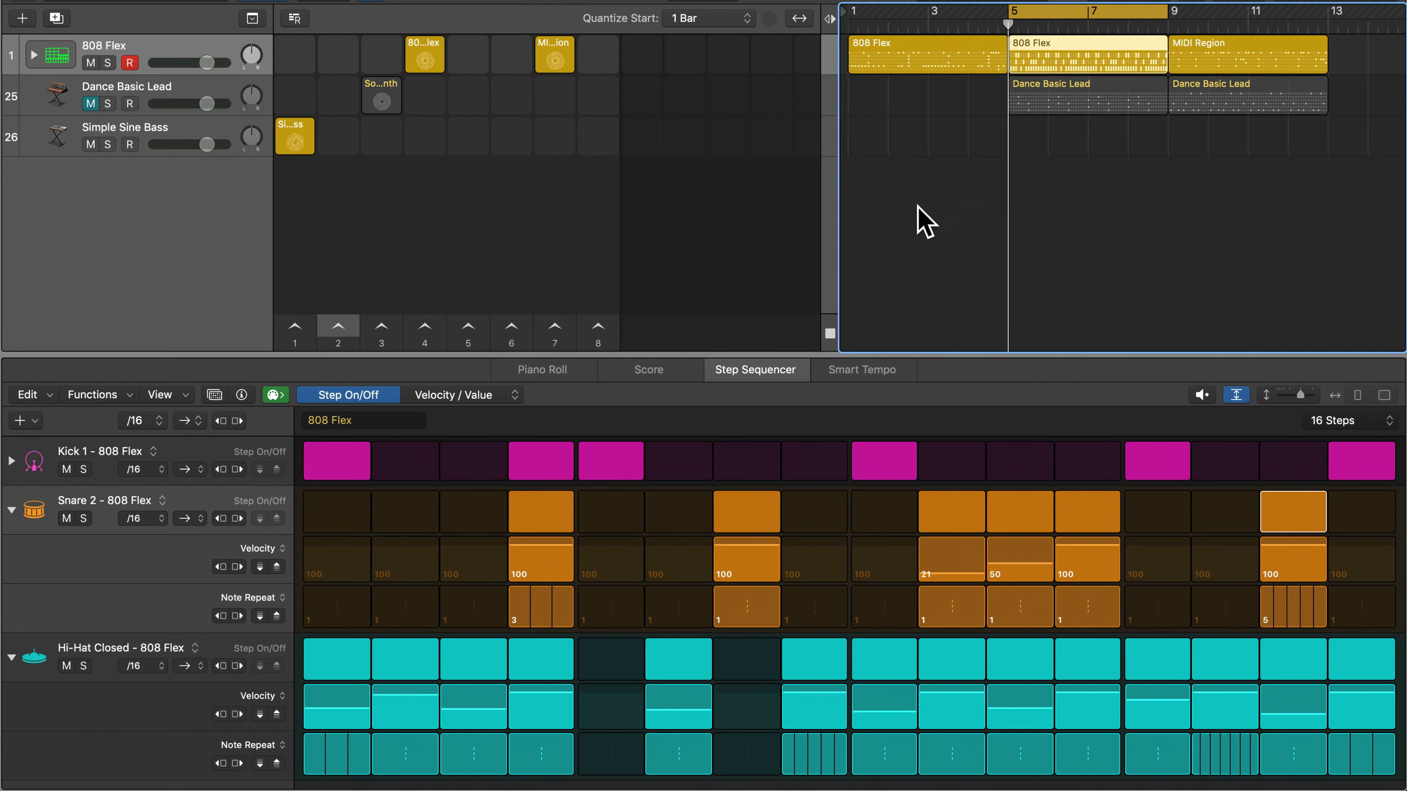
# - Switch step editing to Chance, drop snare step 4 to 1%, and return to Step On/Off
pyautogui.click(481, 395)
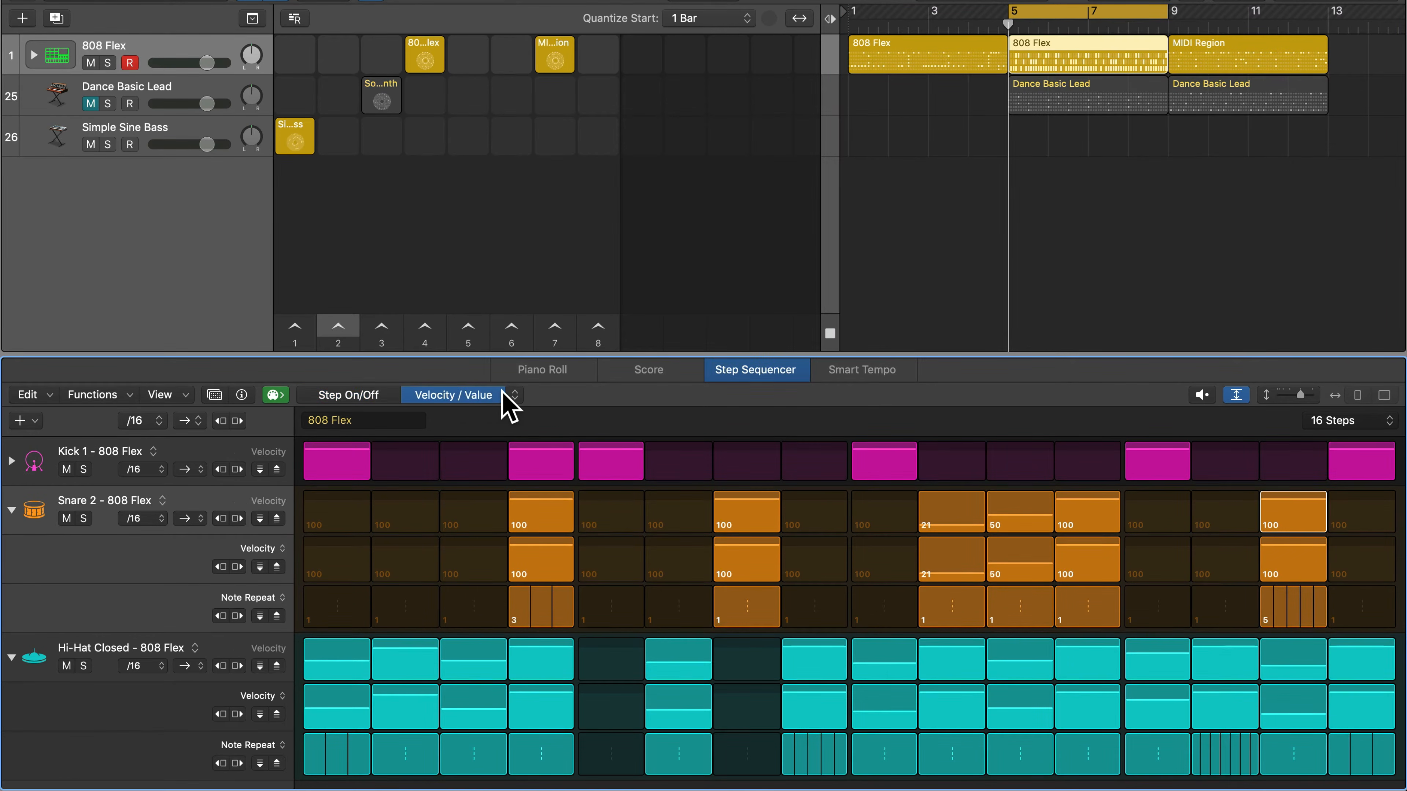
pyautogui.click(504, 397)
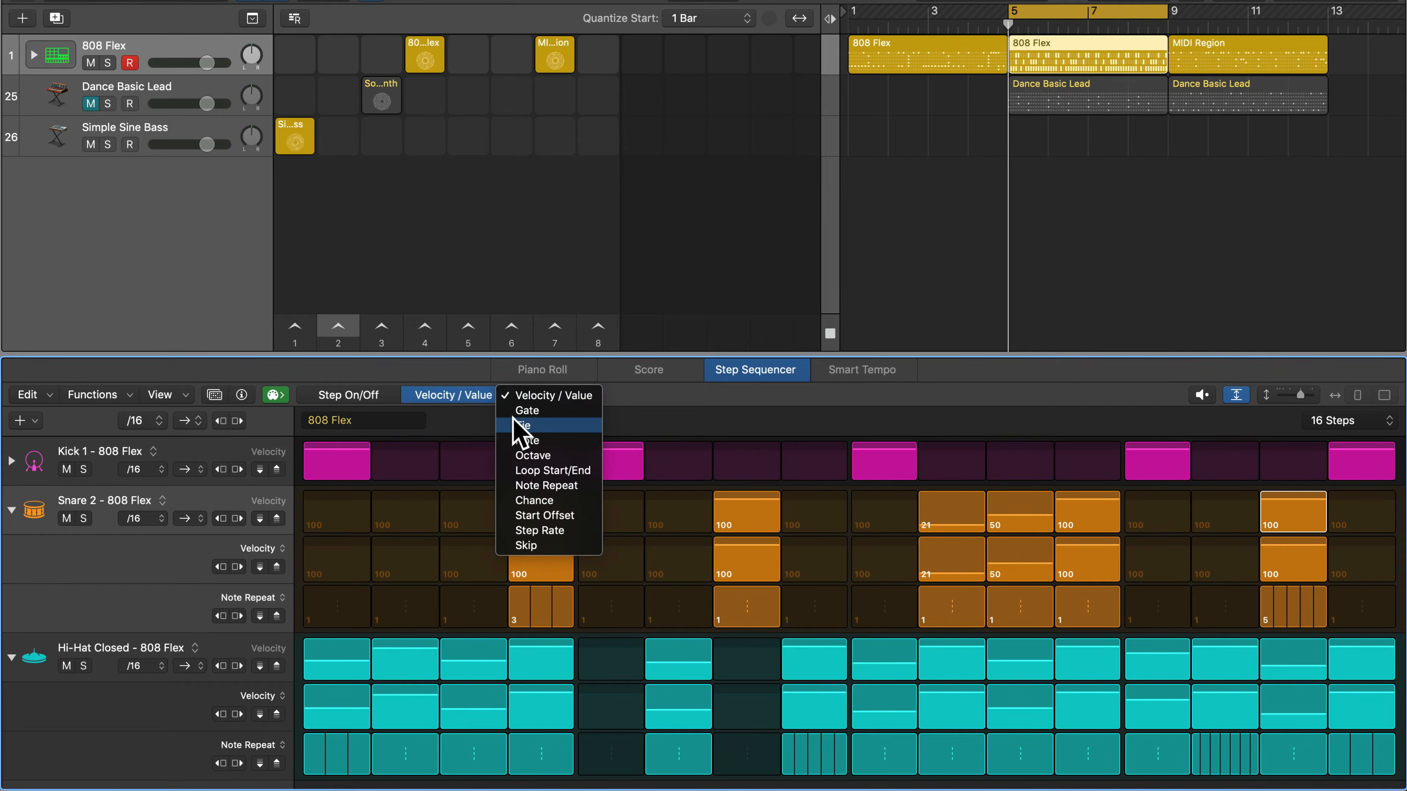
pyautogui.click(546, 502)
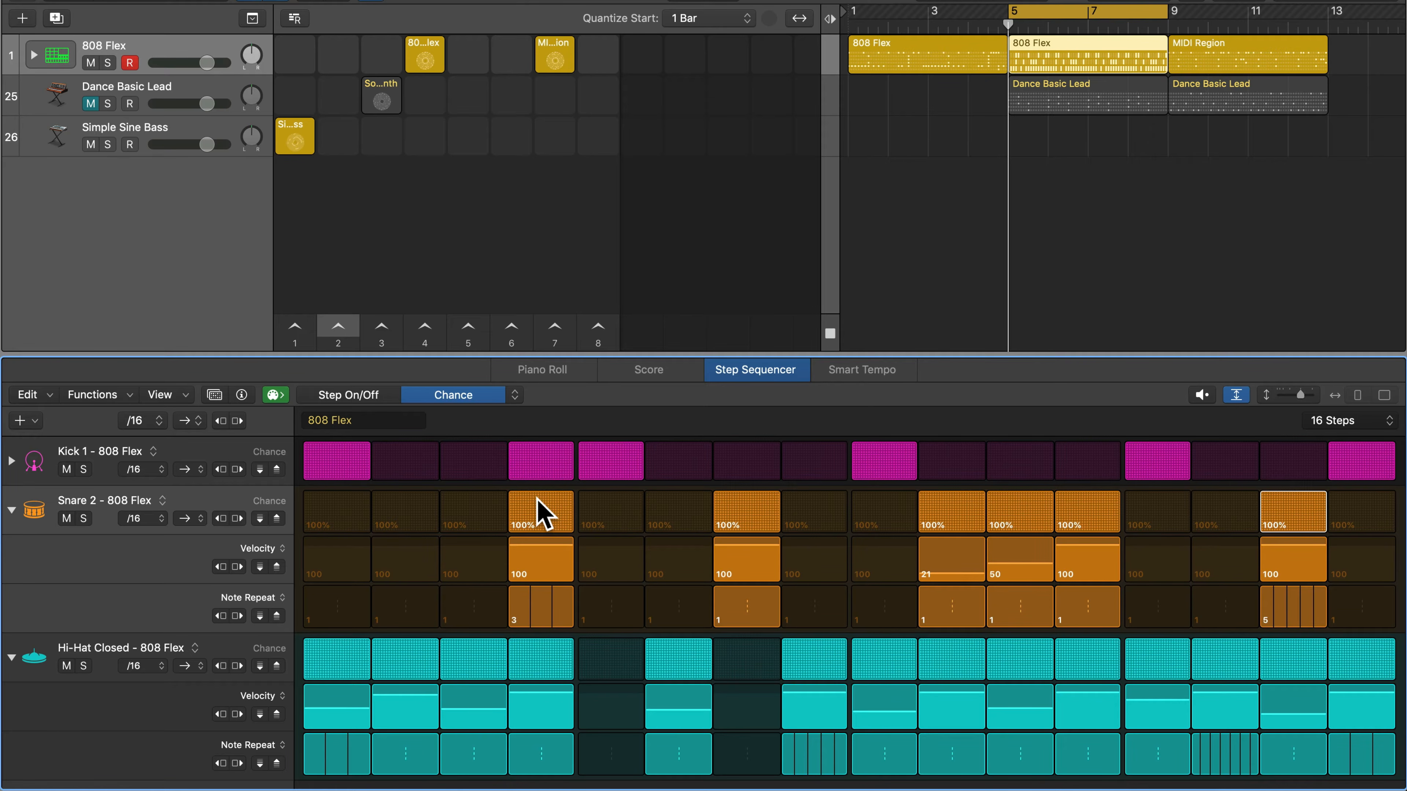
pyautogui.moveTo(541, 513); pyautogui.dragTo(541, 555)
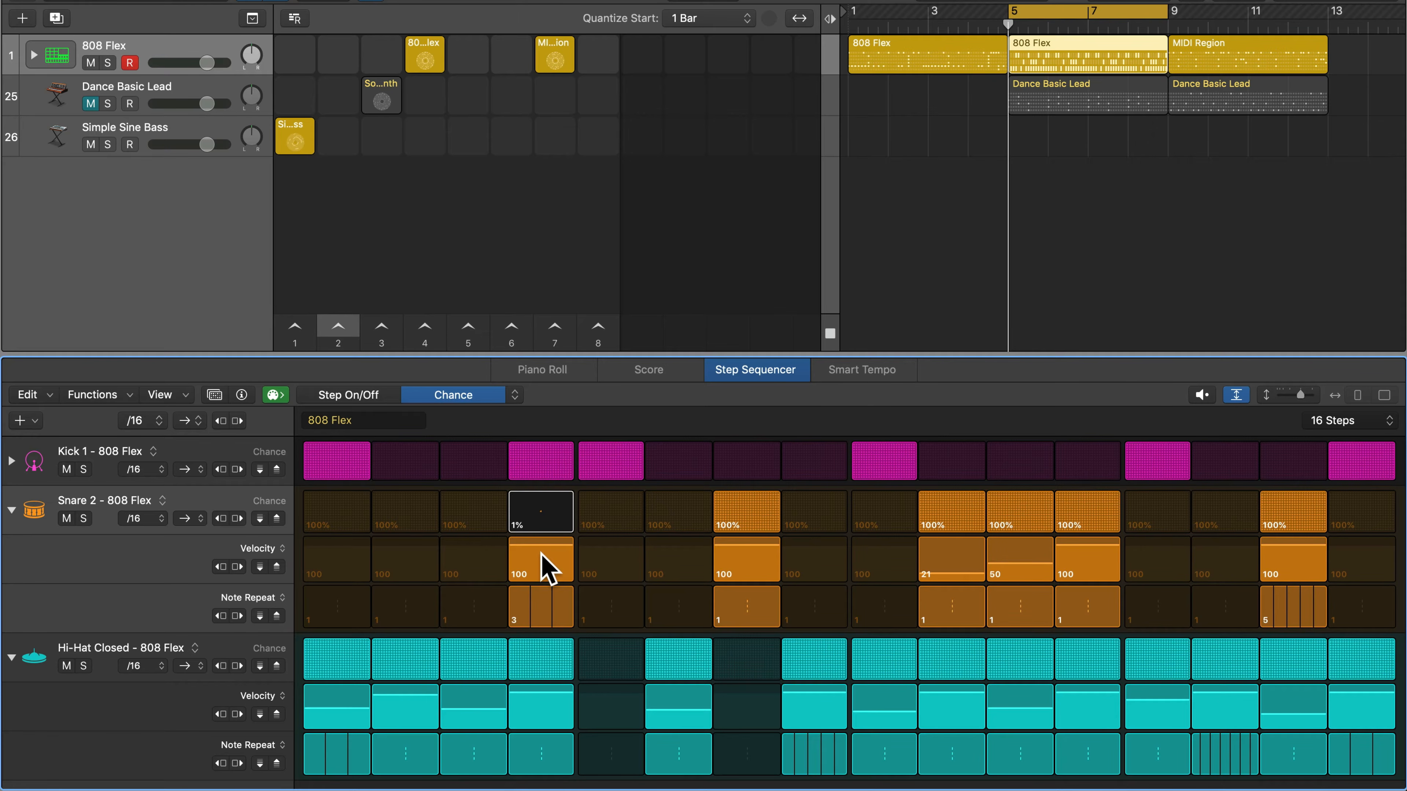
pyautogui.click(350, 395)
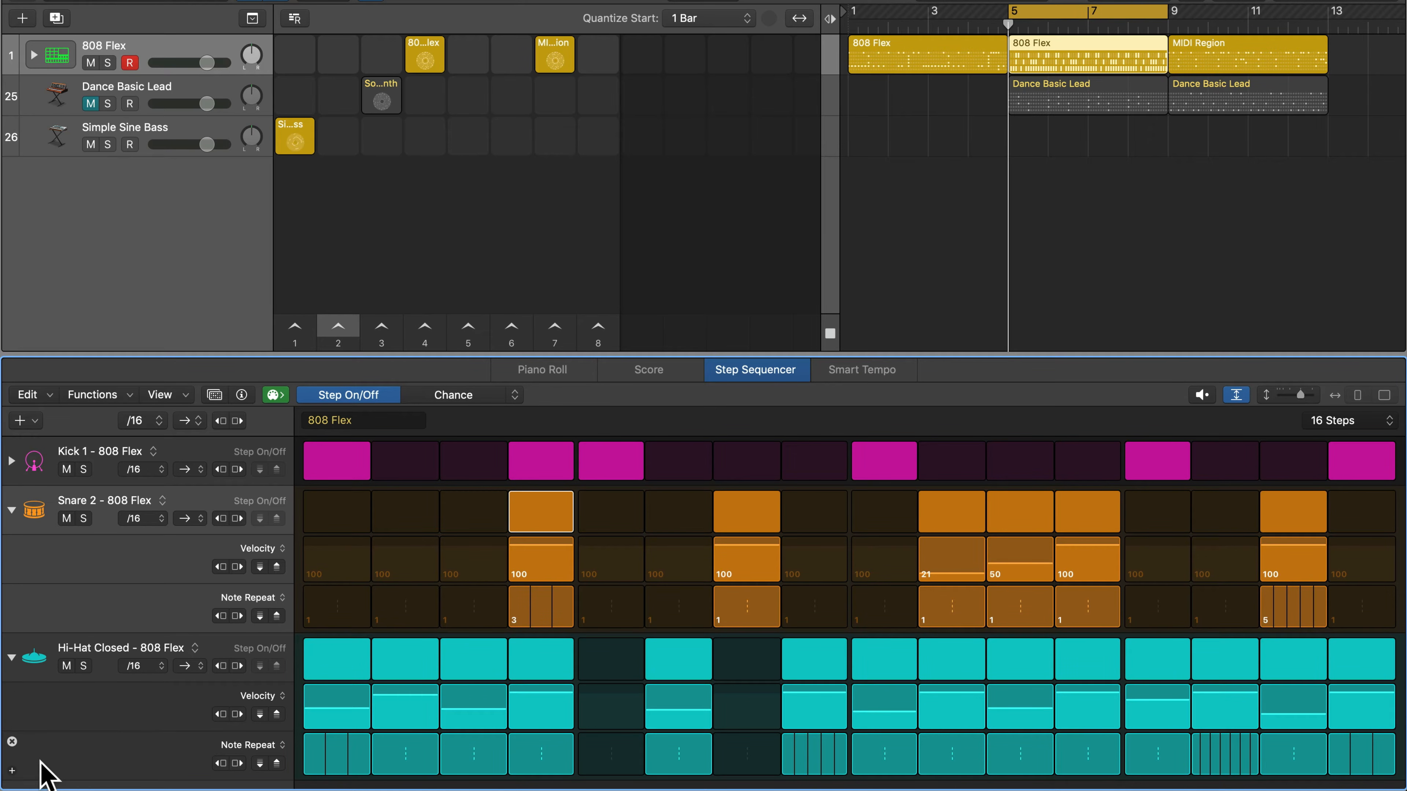
# - Add a Chance lane to the Hi-Hat Closed row, test the first step, and show the lane's options
pyautogui.click(12, 771)
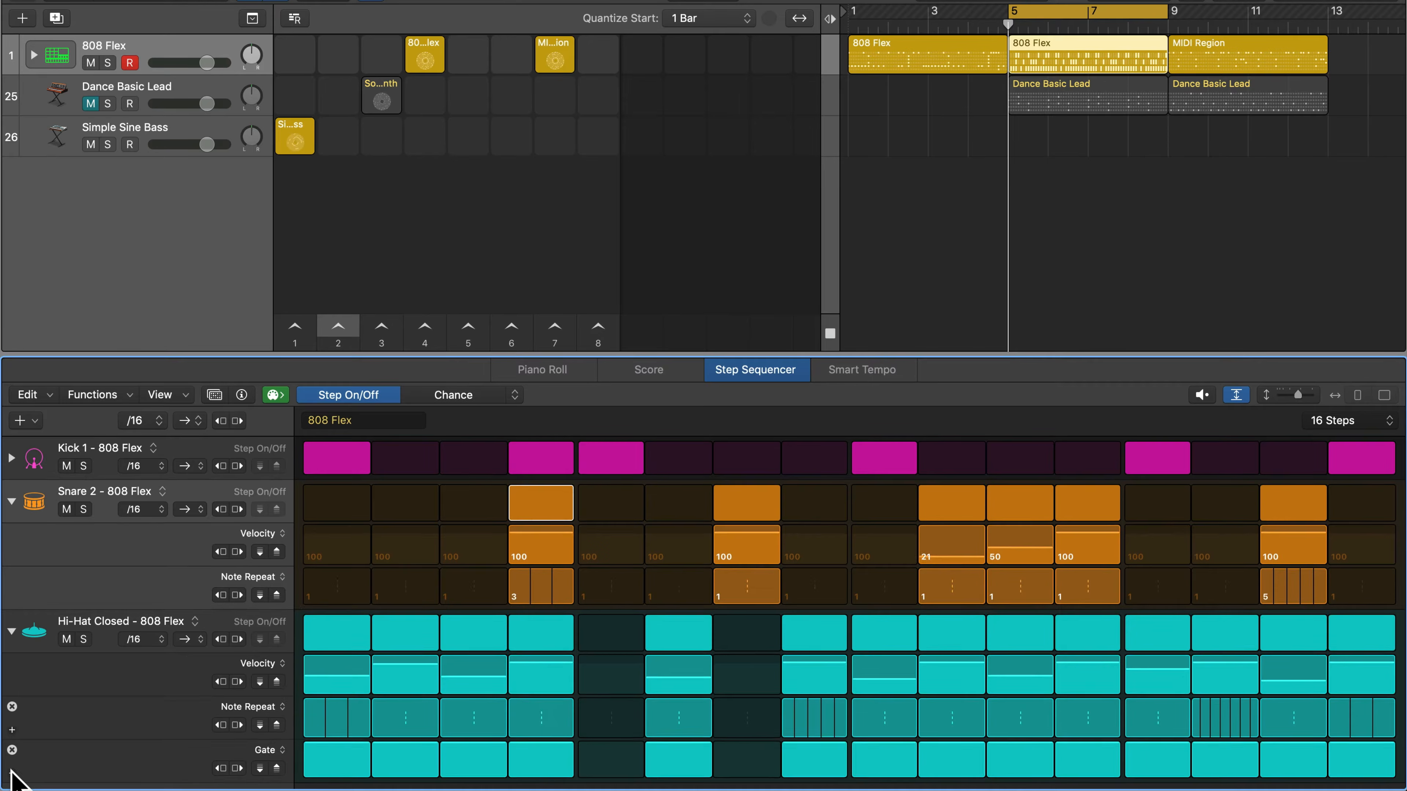
pyautogui.click(281, 751)
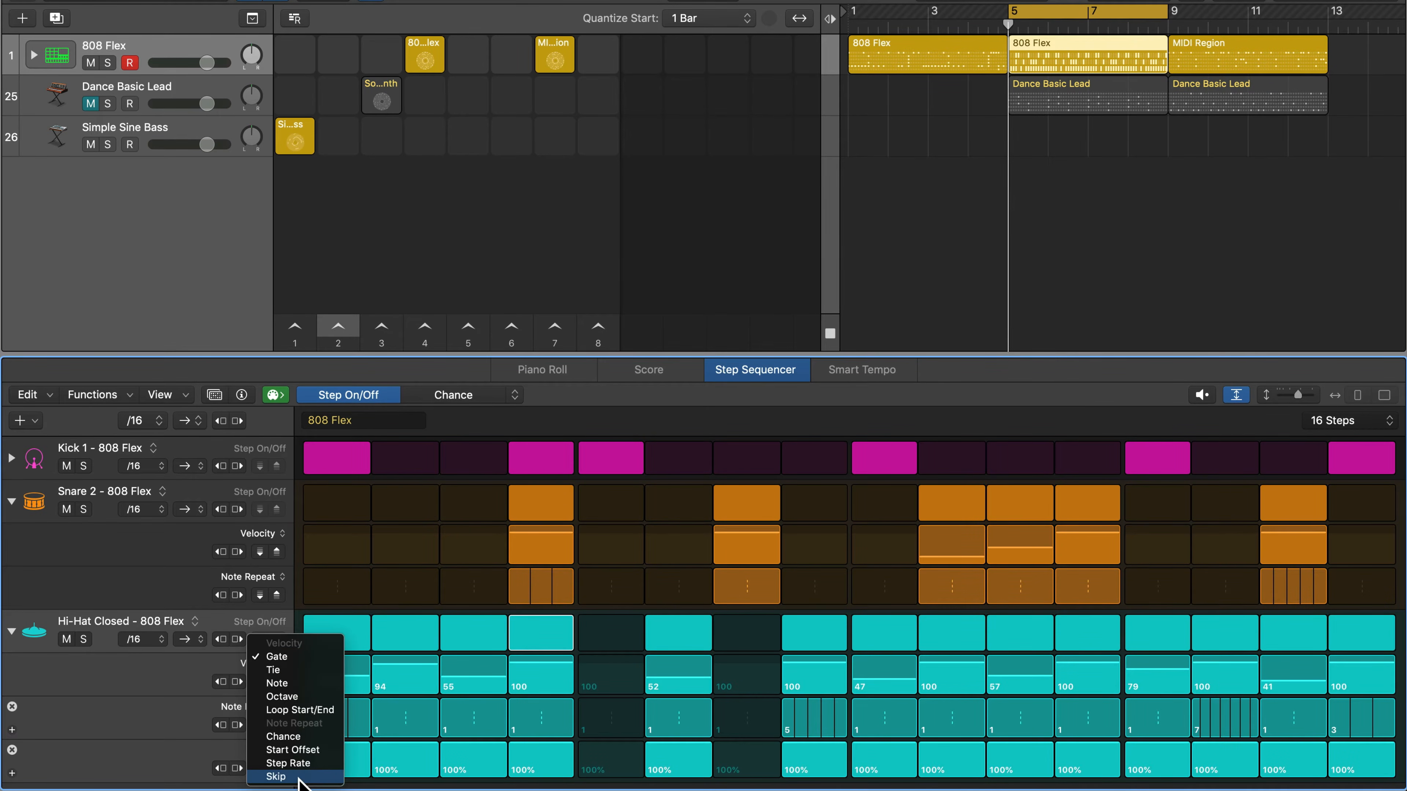
pyautogui.click(294, 737)
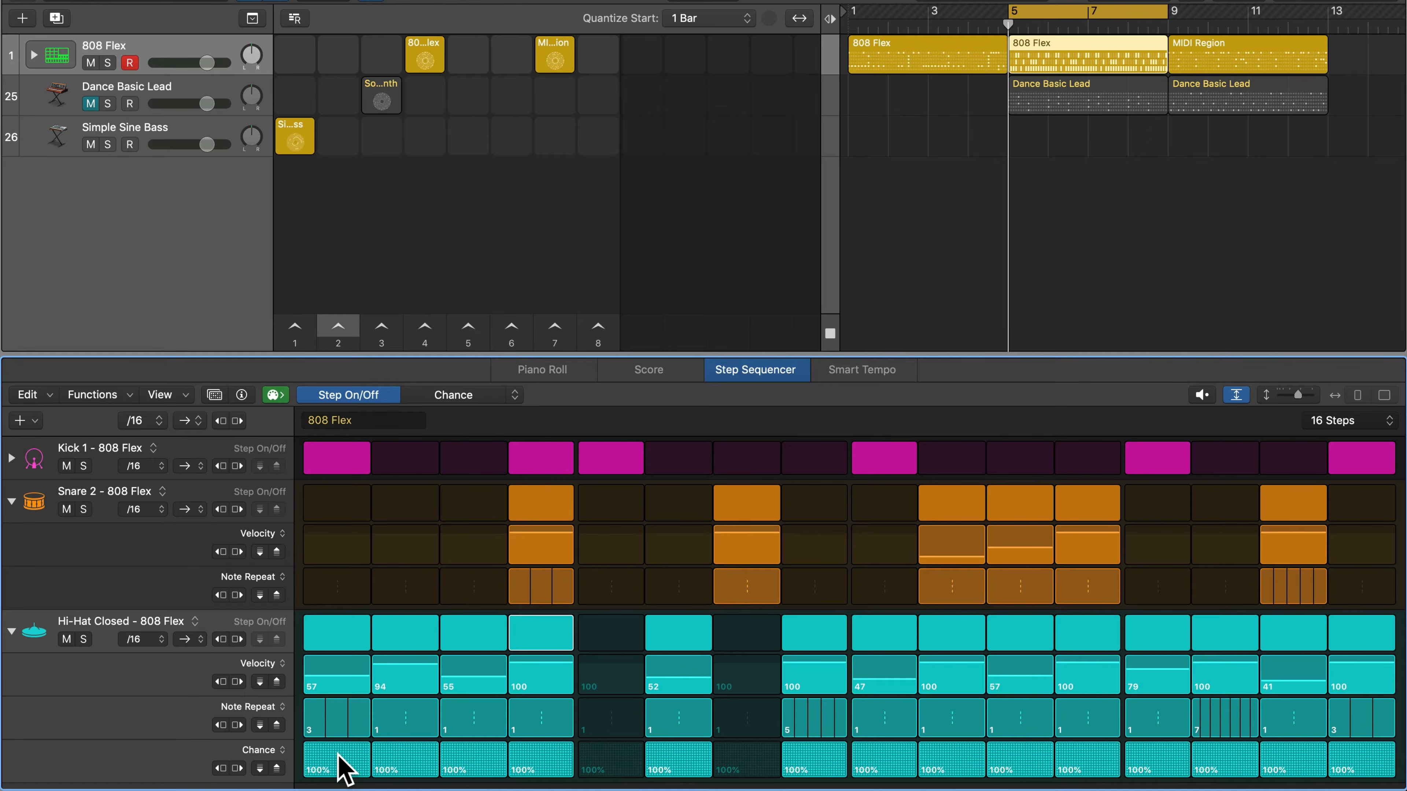
pyautogui.moveTo(341, 768); pyautogui.dragTo(337, 732)
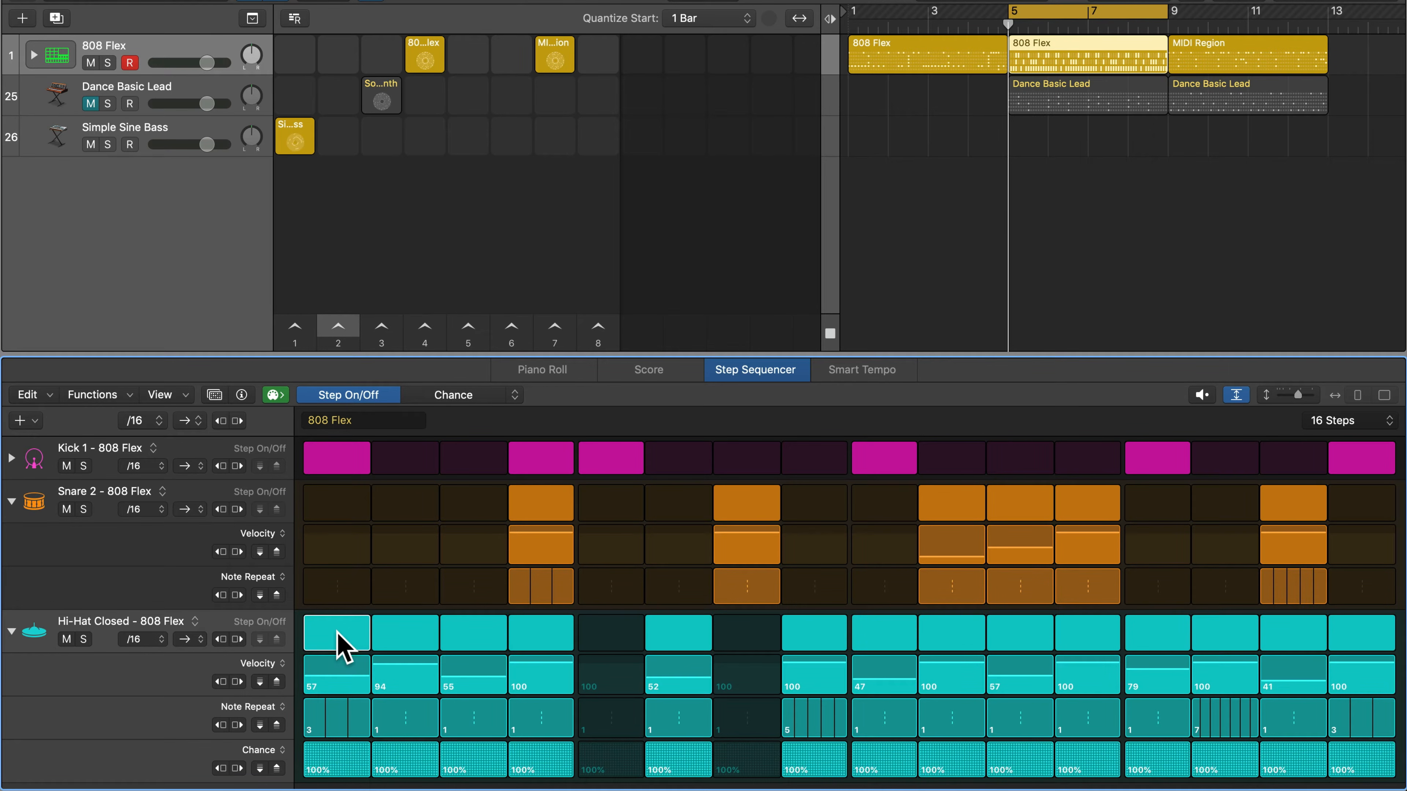
pyautogui.click(339, 645)
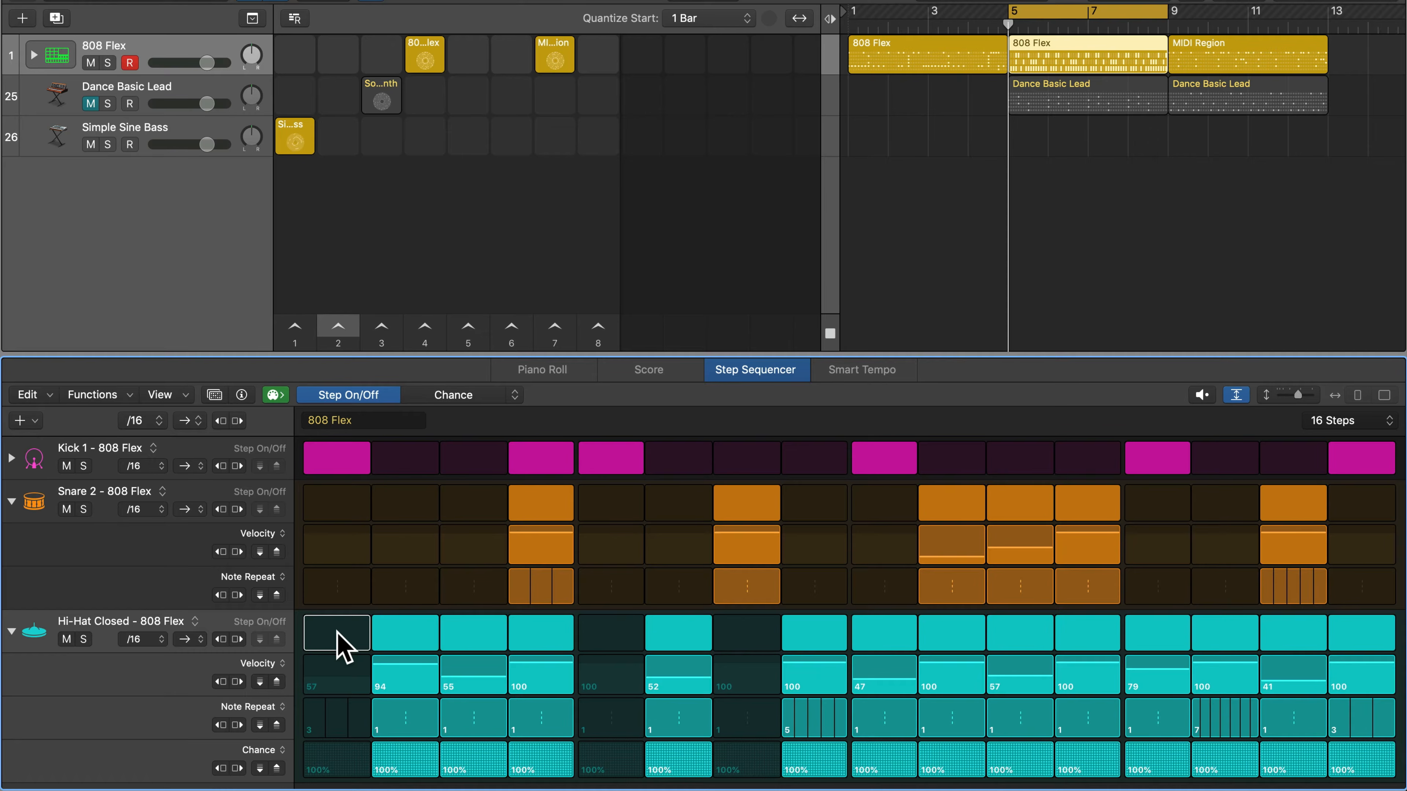
pyautogui.click(338, 646)
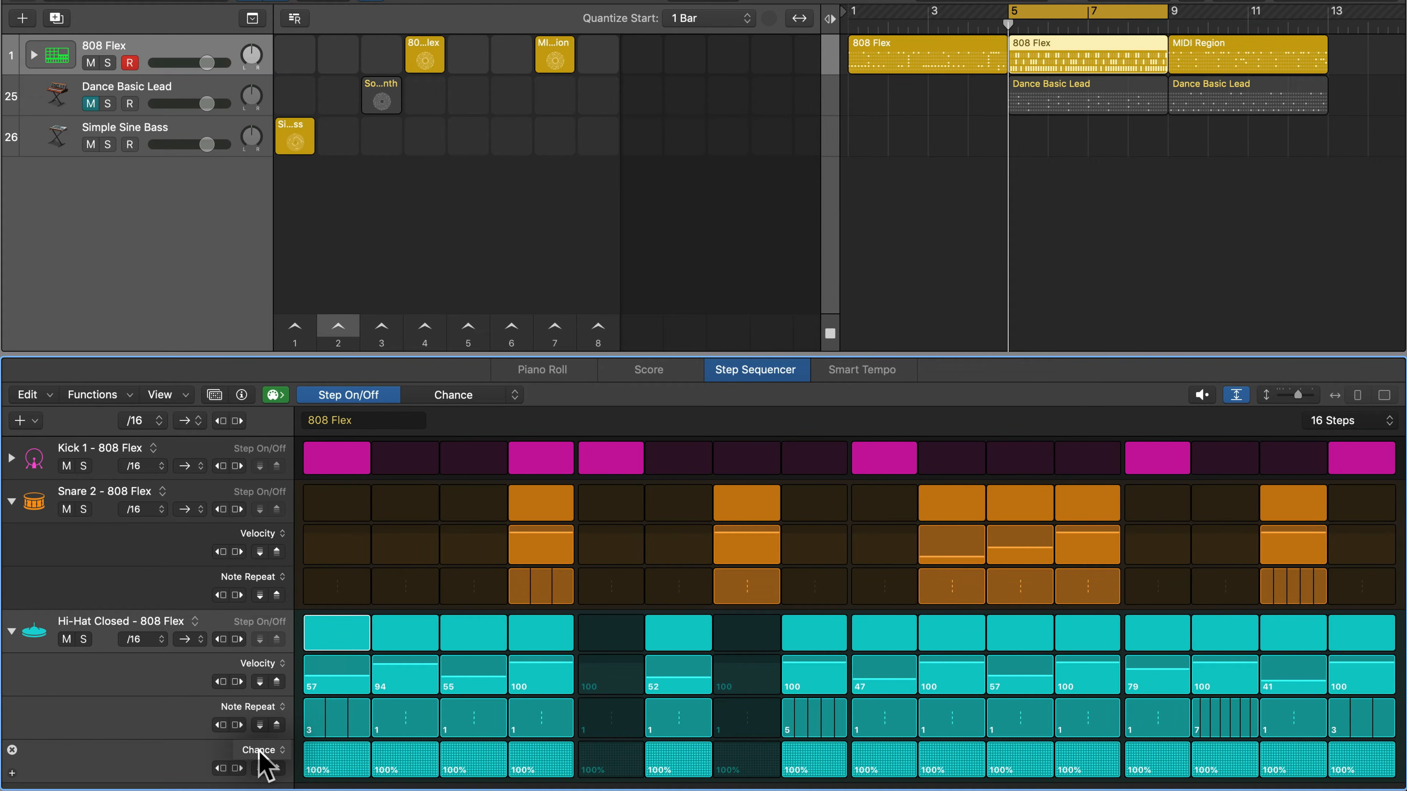
pyautogui.click(264, 768)
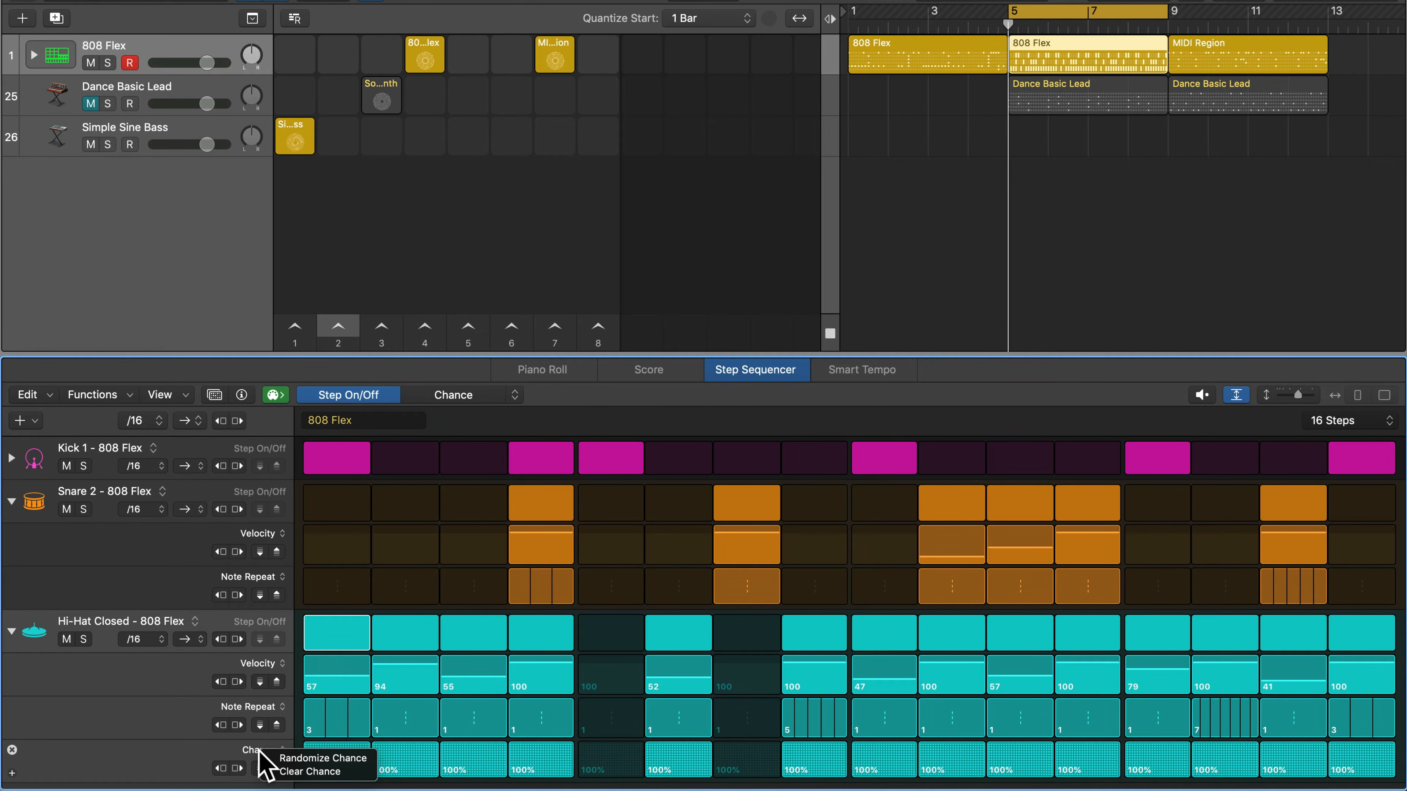
# - Randomize the hi-hat chances, play them, then reset every hi-hat step to 100%
pyautogui.click(294, 758)
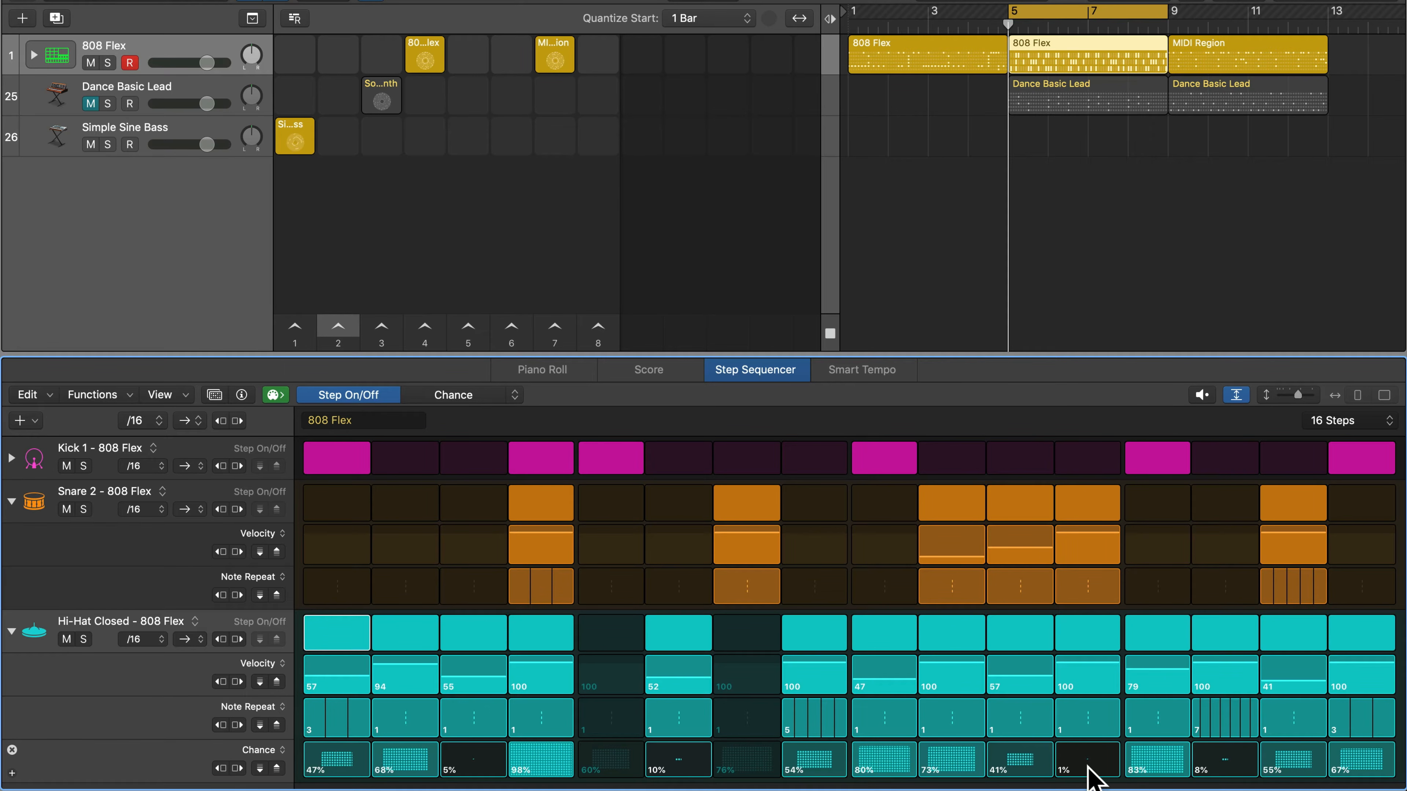
pyautogui.press('space')
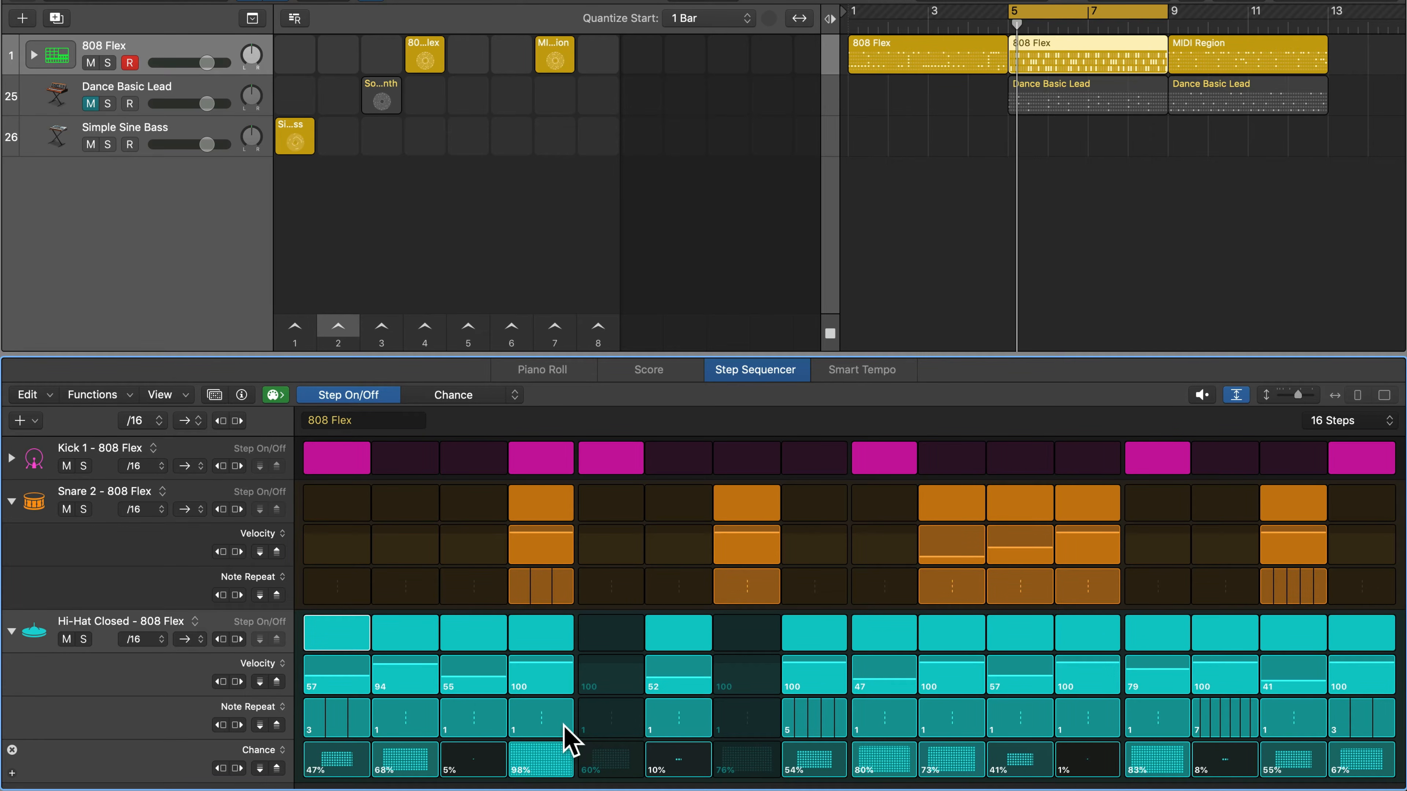
pyautogui.rightClick(258, 748)
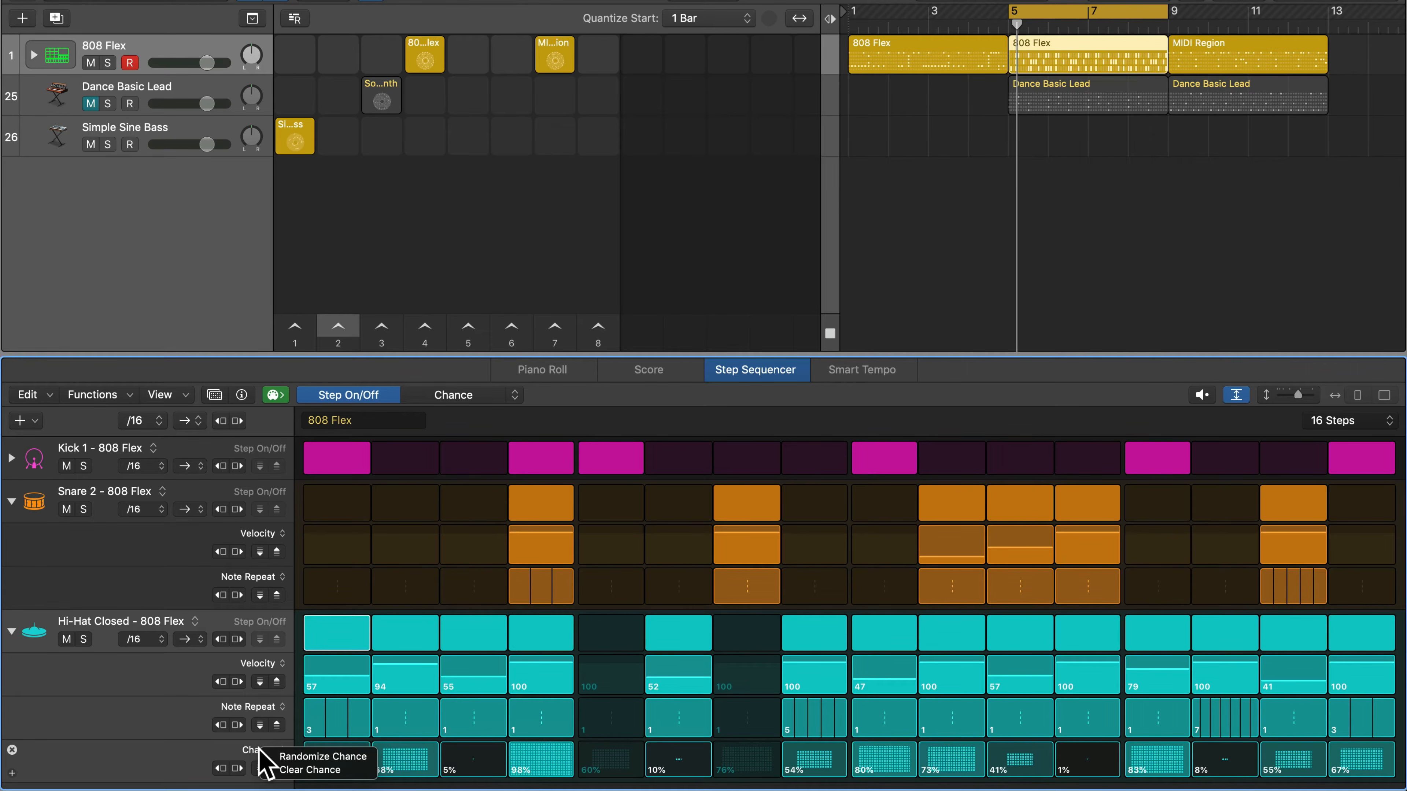
pyautogui.click(303, 769)
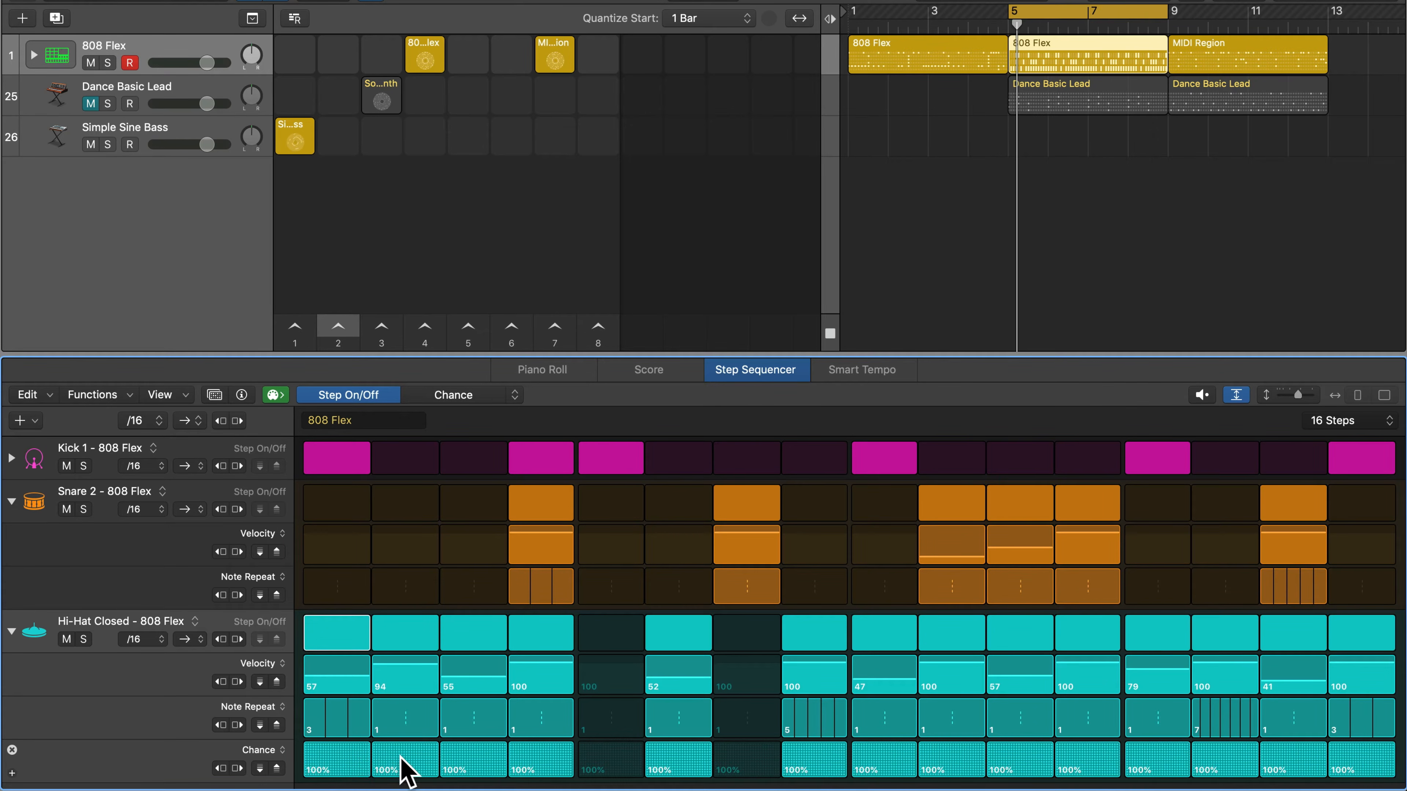
# - Expand the Kick 1 row and add a lane set to Chance
pyautogui.click(12, 458)
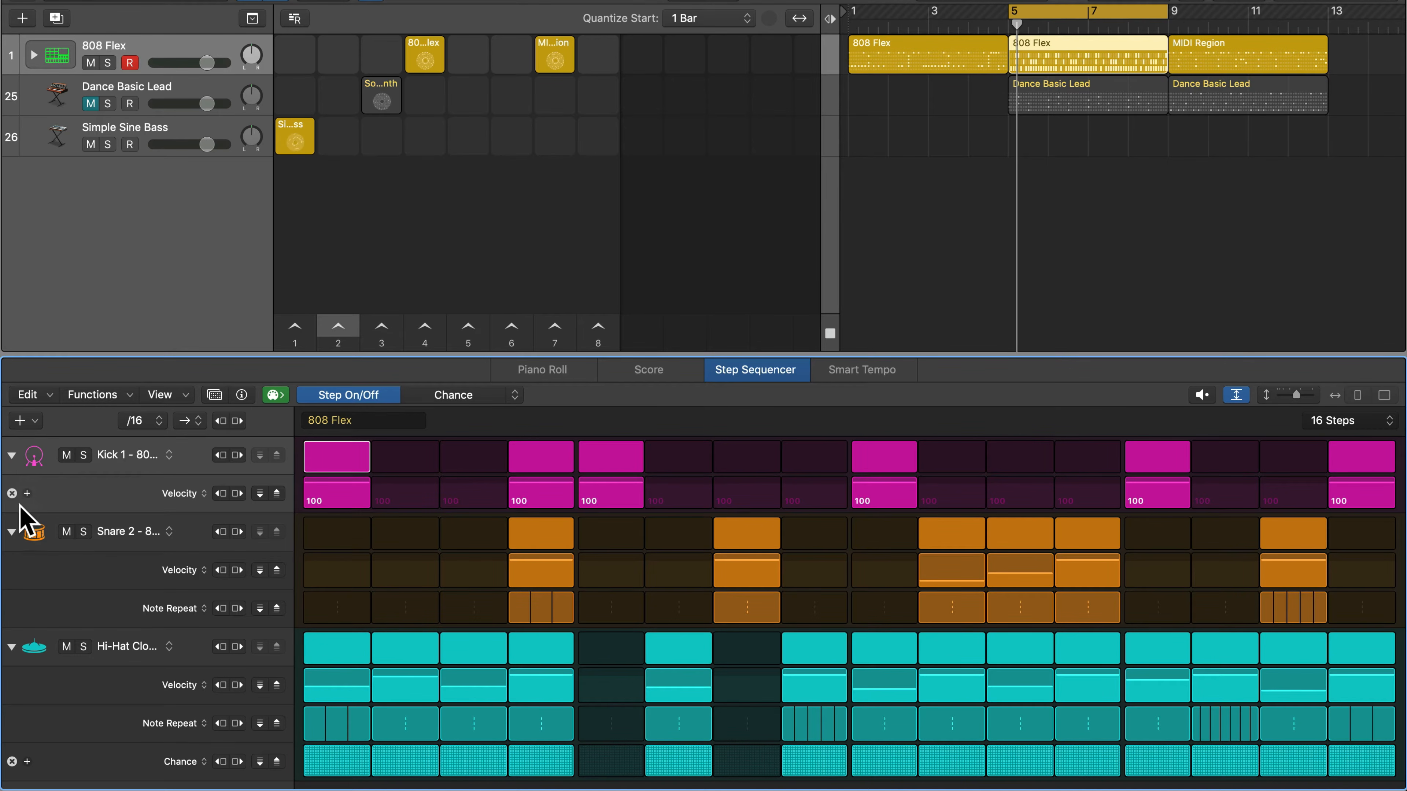
pyautogui.click(27, 493)
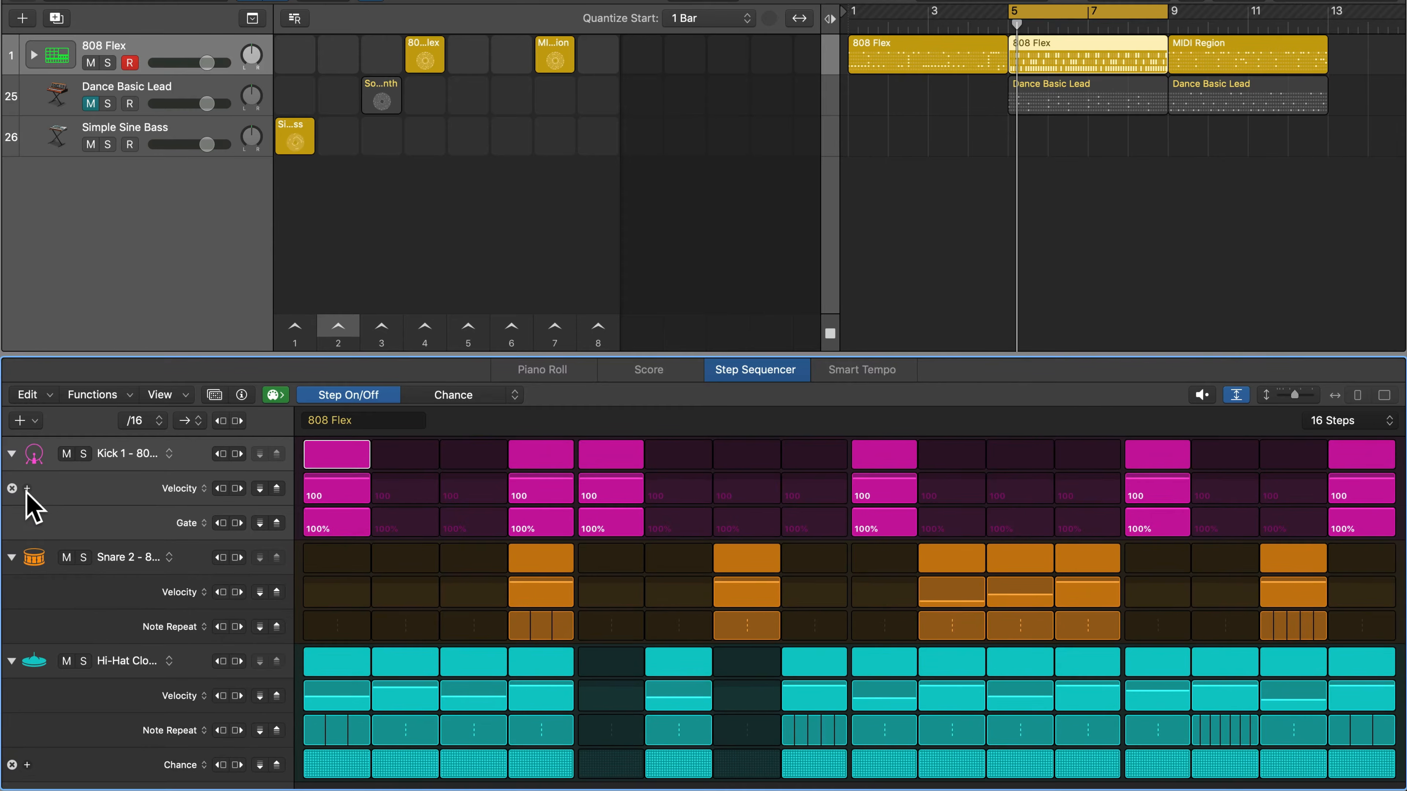
pyautogui.click(191, 523)
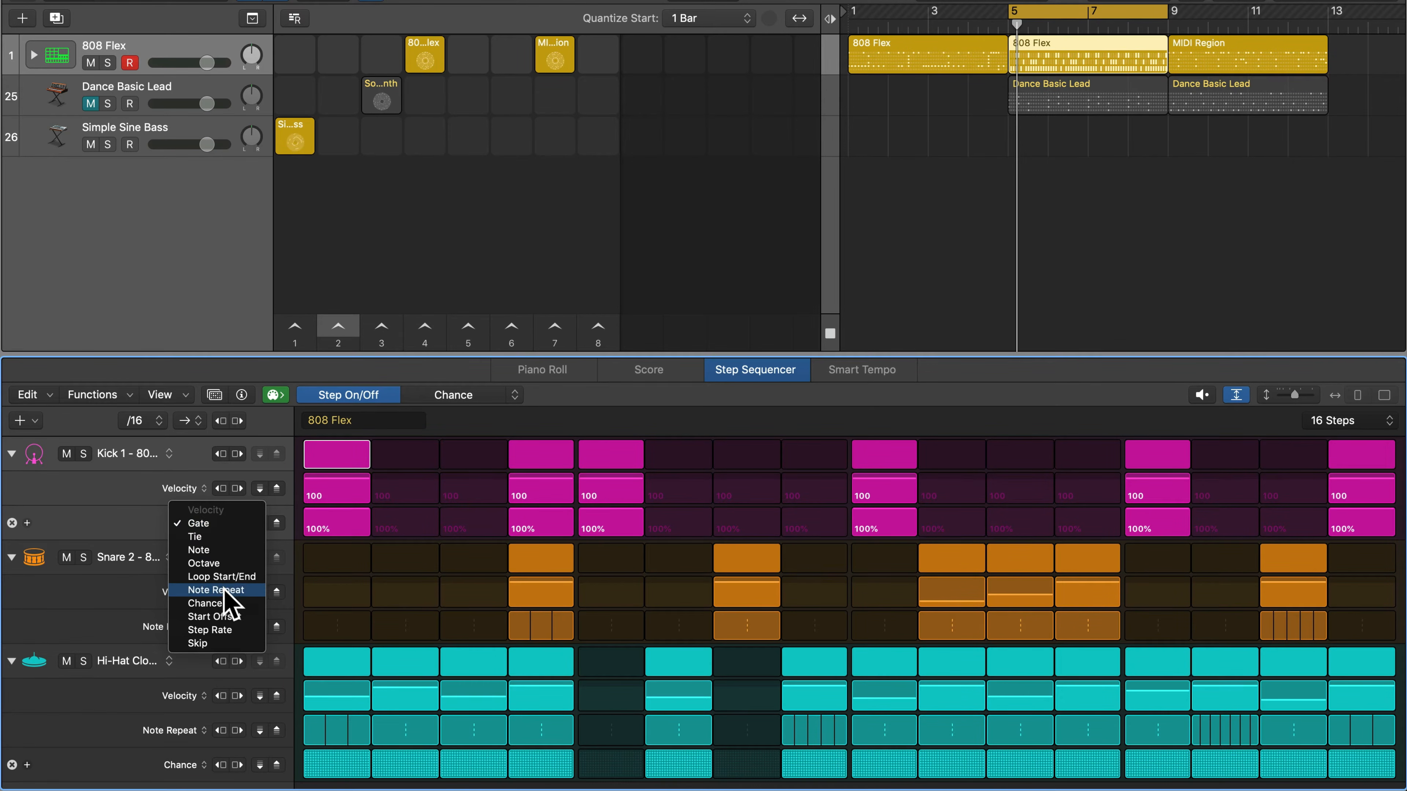
pyautogui.click(204, 603)
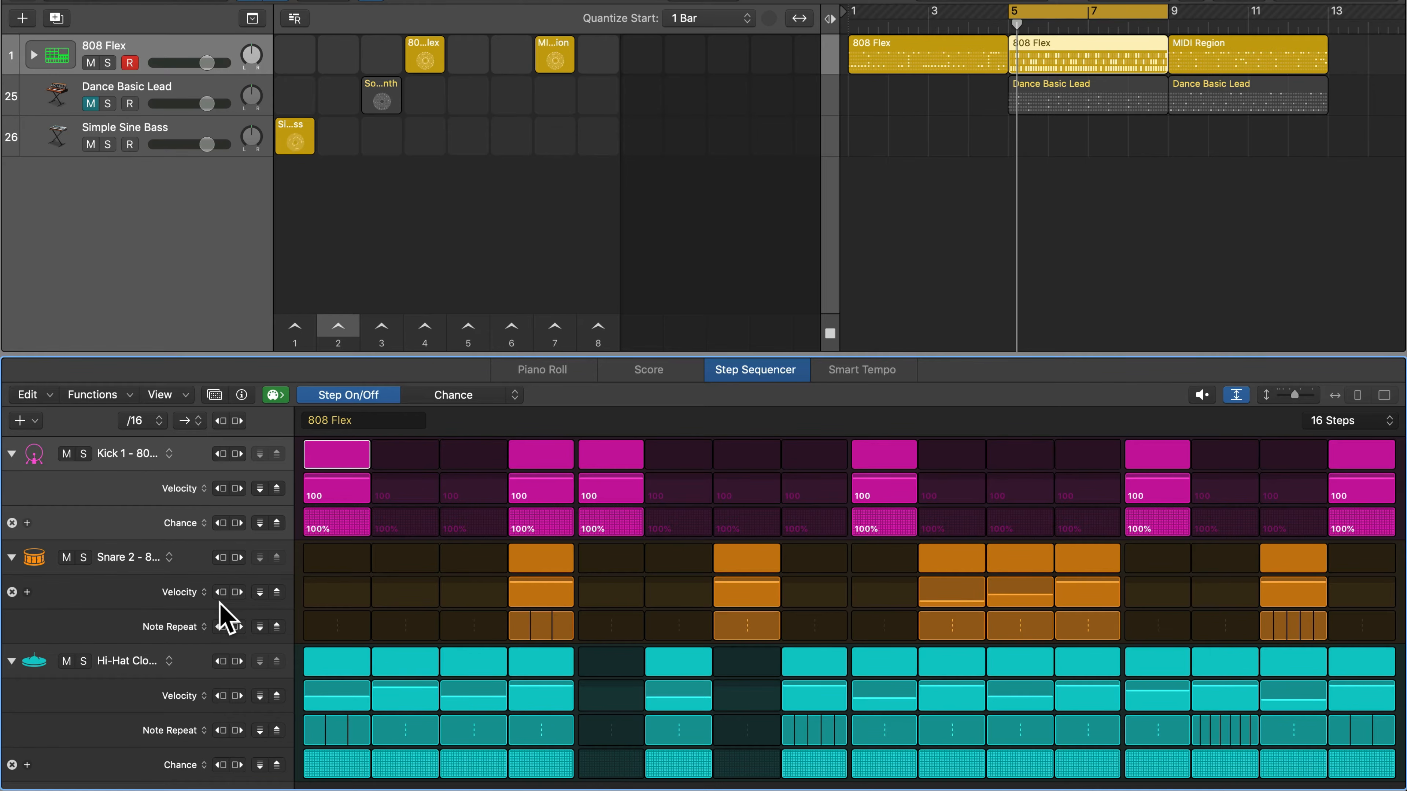
# - Lower chances on kick steps 1, 4, 5, 9, 13 and 16, play, then reset all to 100%
pyautogui.moveTo(330, 526); pyautogui.dragTo(332, 536)
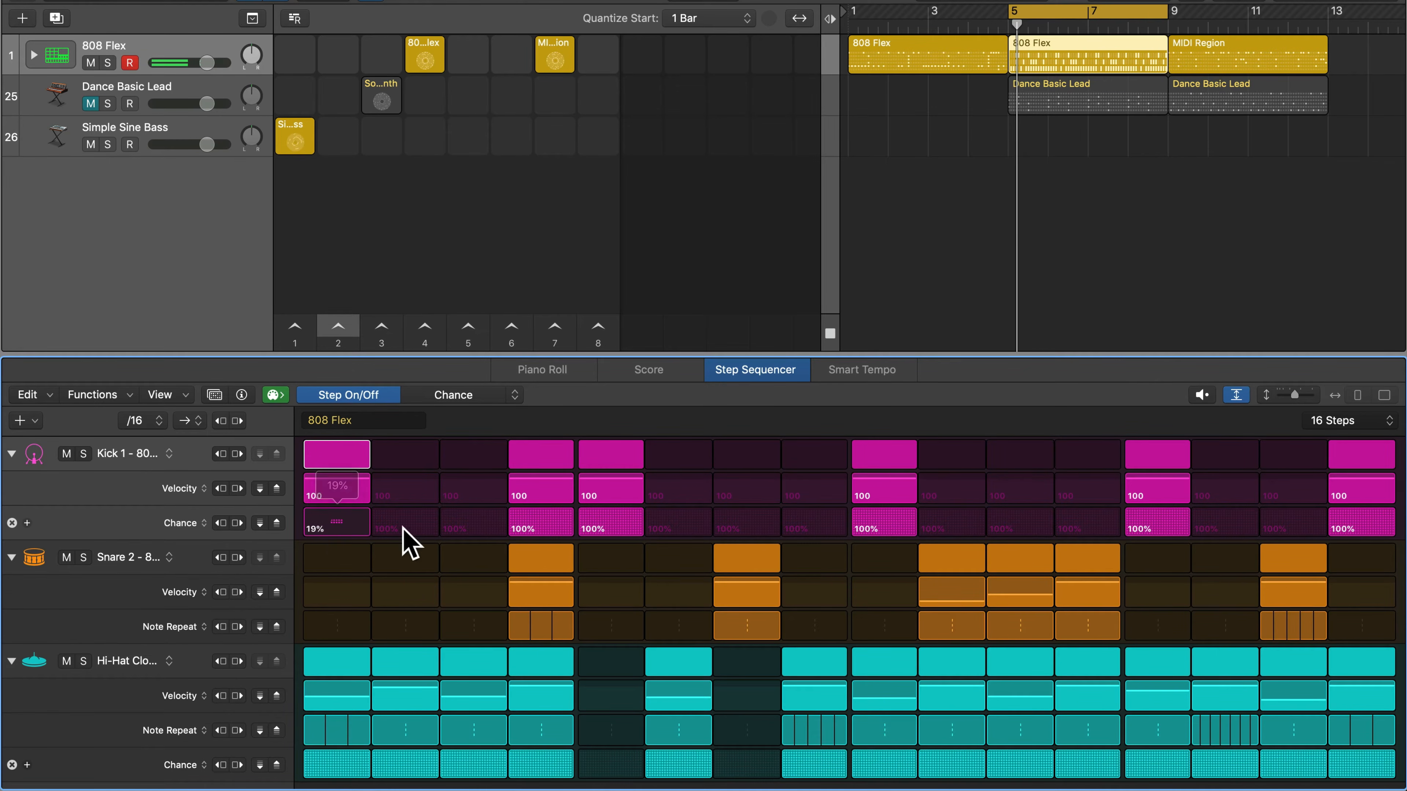
pyautogui.moveTo(545, 522); pyautogui.dragTo(621, 534)
pyautogui.moveTo(888, 521); pyautogui.dragTo(895, 534)
pyautogui.moveTo(1160, 524); pyautogui.dragTo(1162, 535)
pyautogui.moveTo(1360, 529); pyautogui.dragTo(1361, 524)
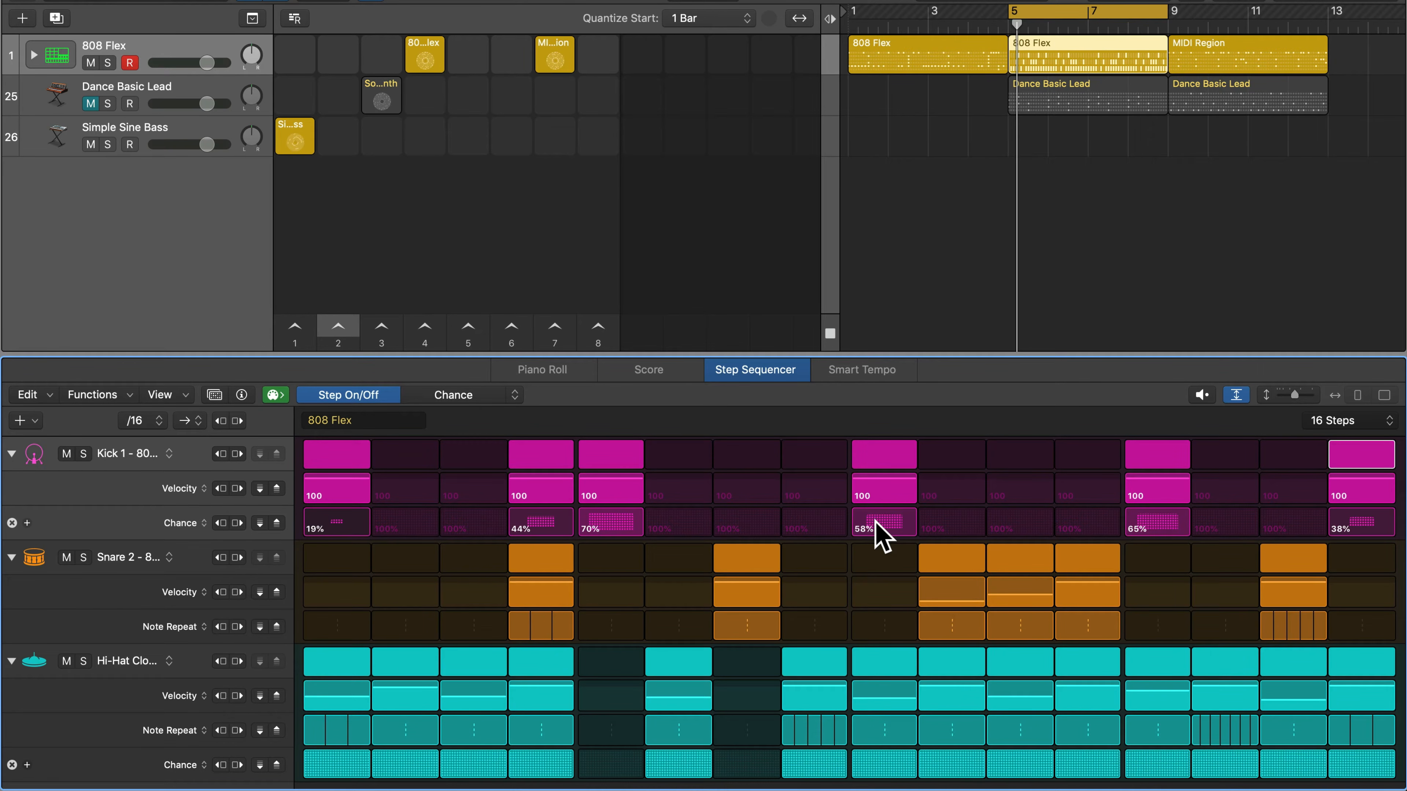
pyautogui.press('space')
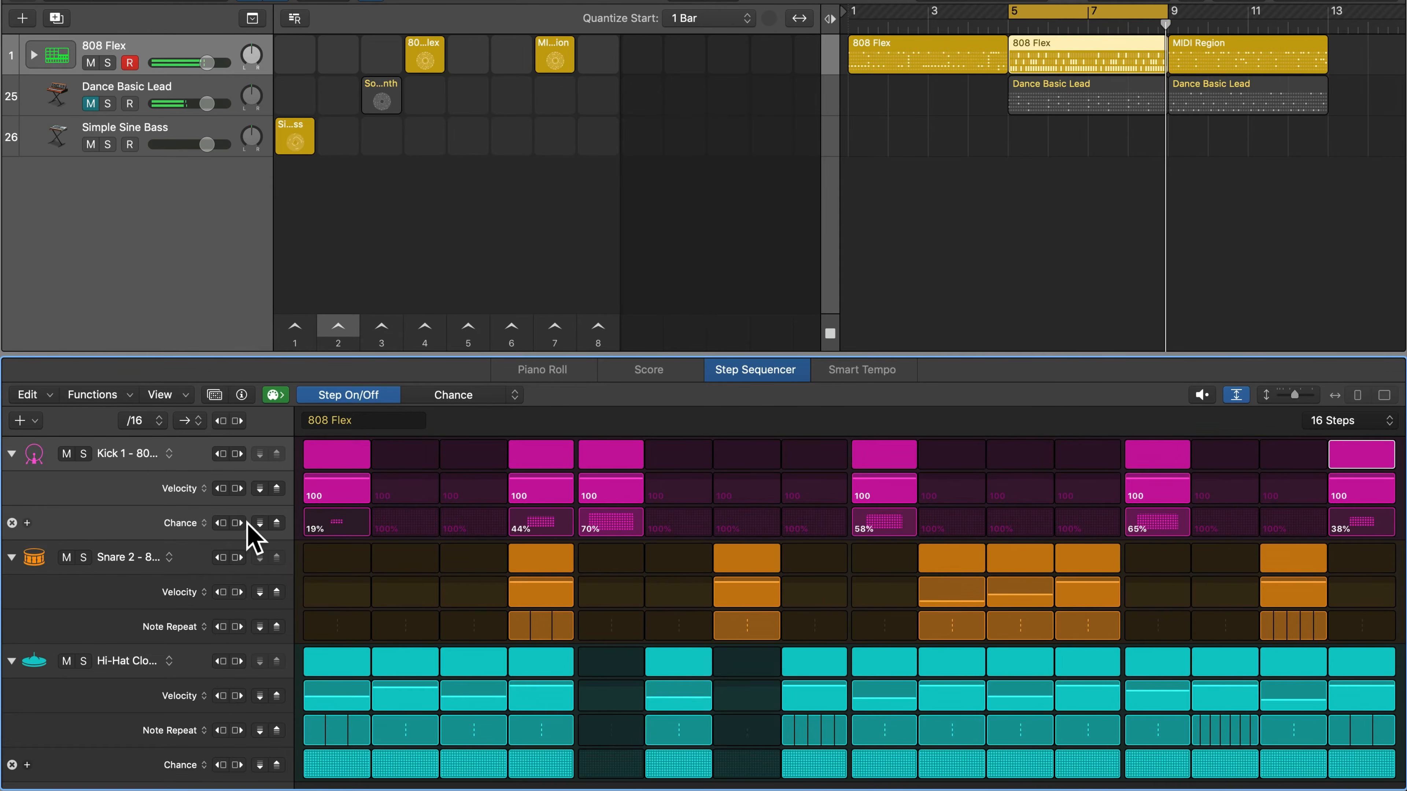
pyautogui.rightClick(186, 524)
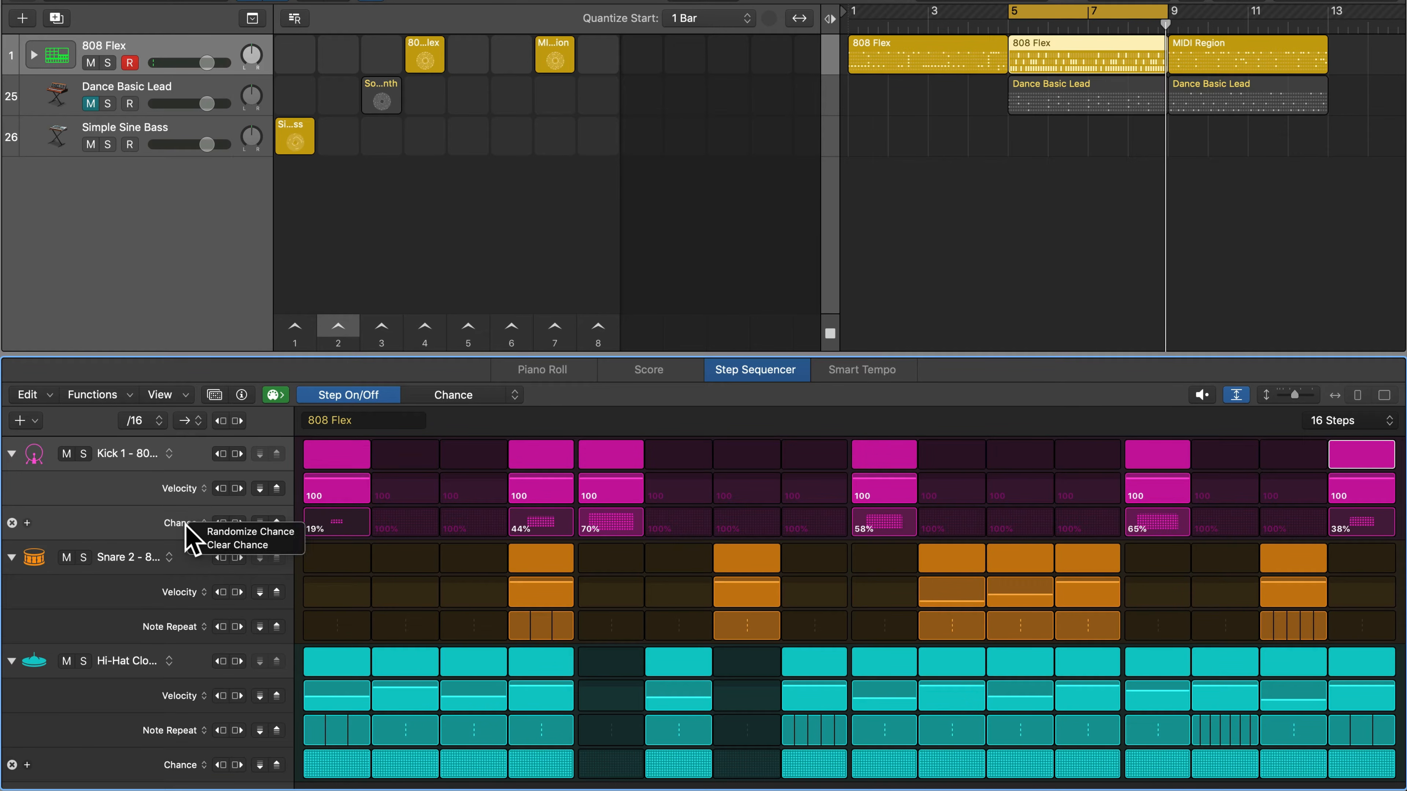
pyautogui.click(236, 545)
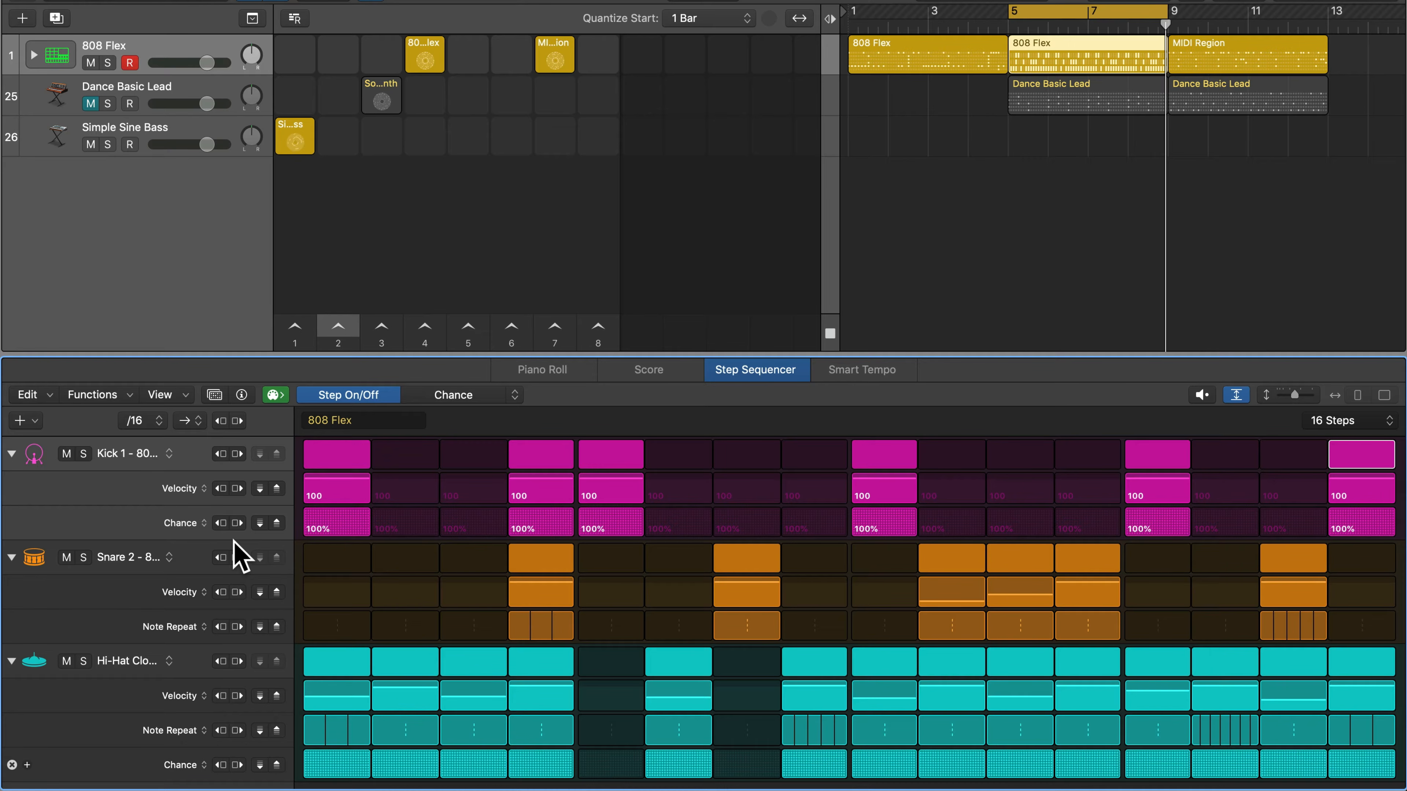
# - Show the bar-9 Dance Basic Lead pattern, cycle bars 9–13, and switch step editing to Chance
pyautogui.click(1240, 87)
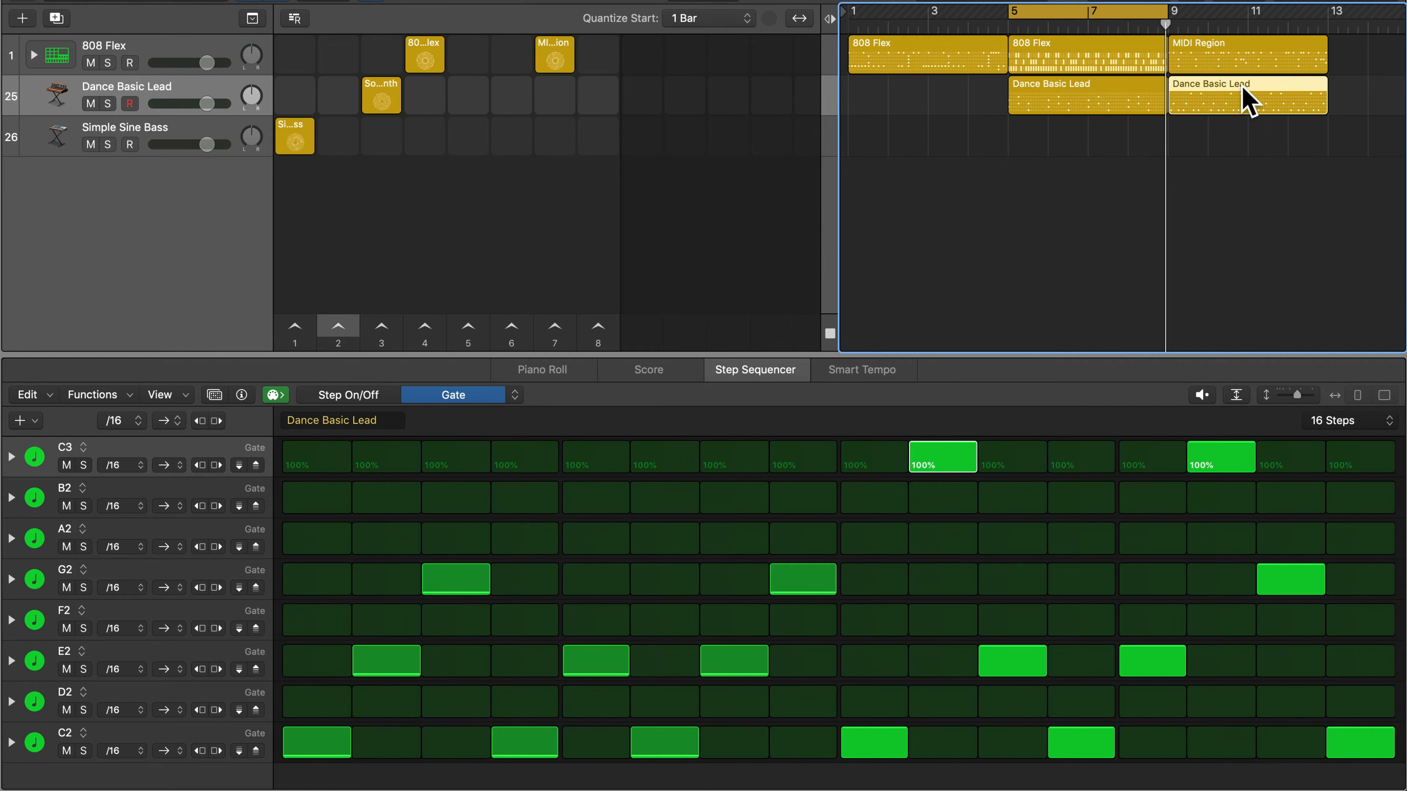
pyautogui.moveTo(1069, 11); pyautogui.dragTo(1222, 45)
pyautogui.click(1222, 147)
pyautogui.click(1229, 110)
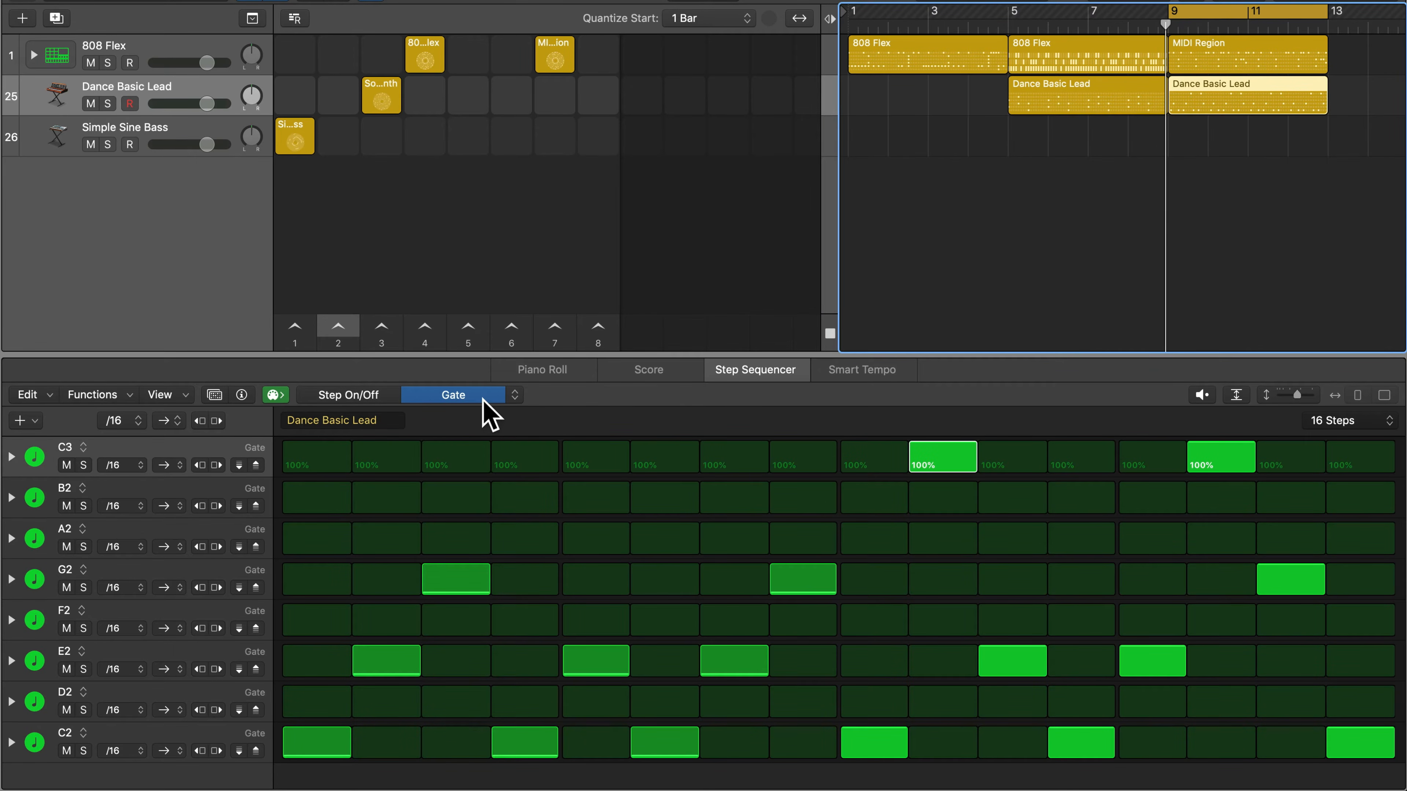
pyautogui.click(515, 394)
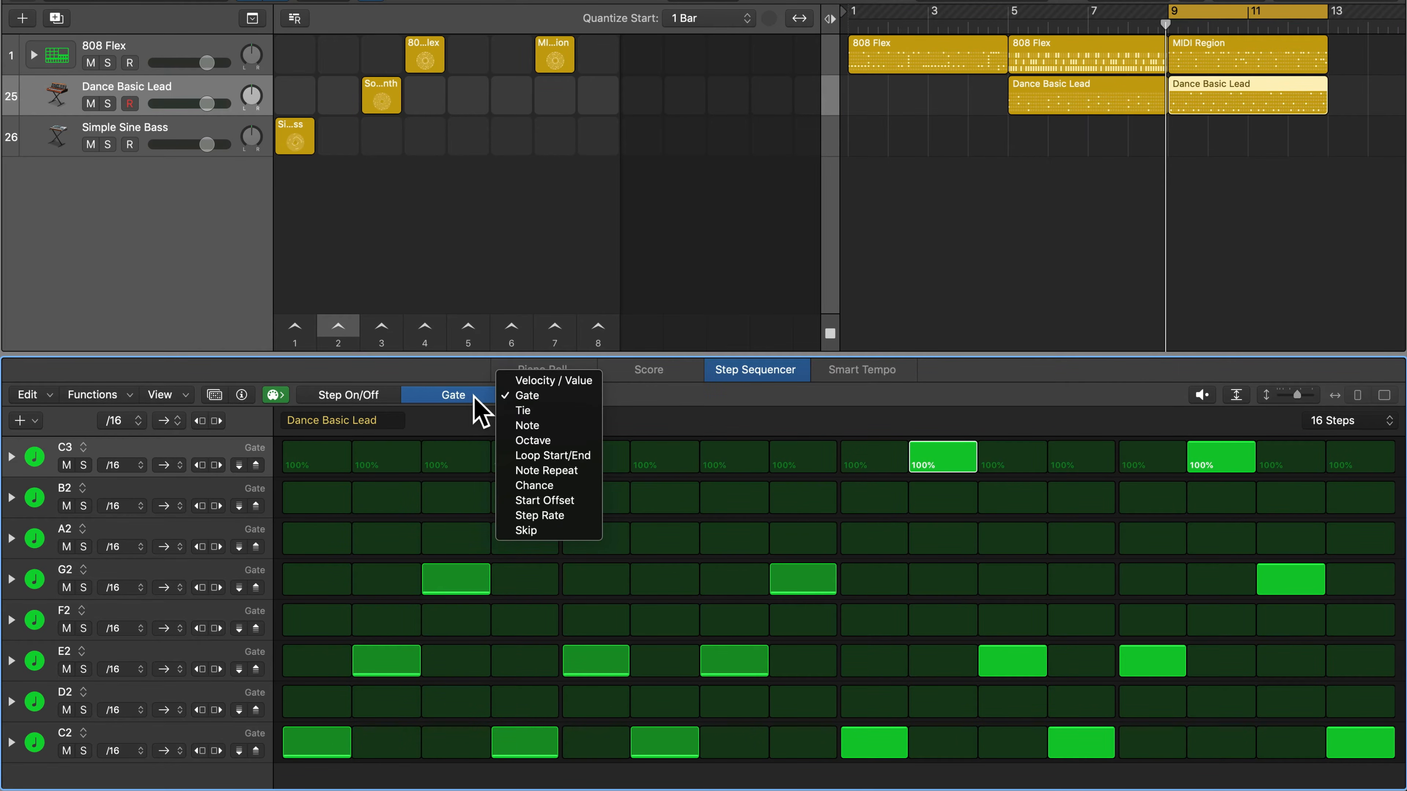
pyautogui.click(544, 486)
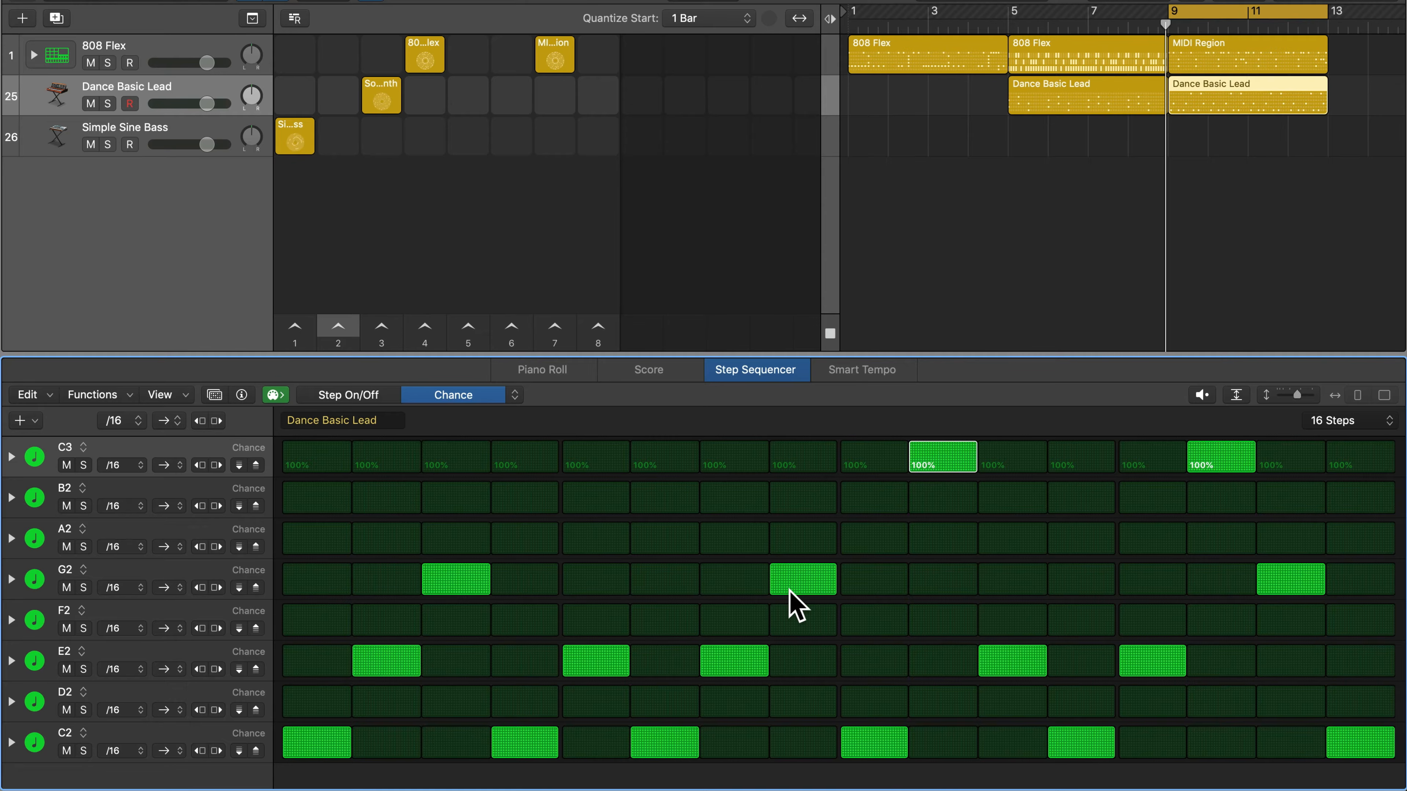
# - Lower C3, G2 and E2 step chances to roughly 38–60%, then solo the lead track
pyautogui.moveTo(933, 480); pyautogui.dragTo(937, 474)
pyautogui.moveTo(1210, 466); pyautogui.dragTo(1213, 463)
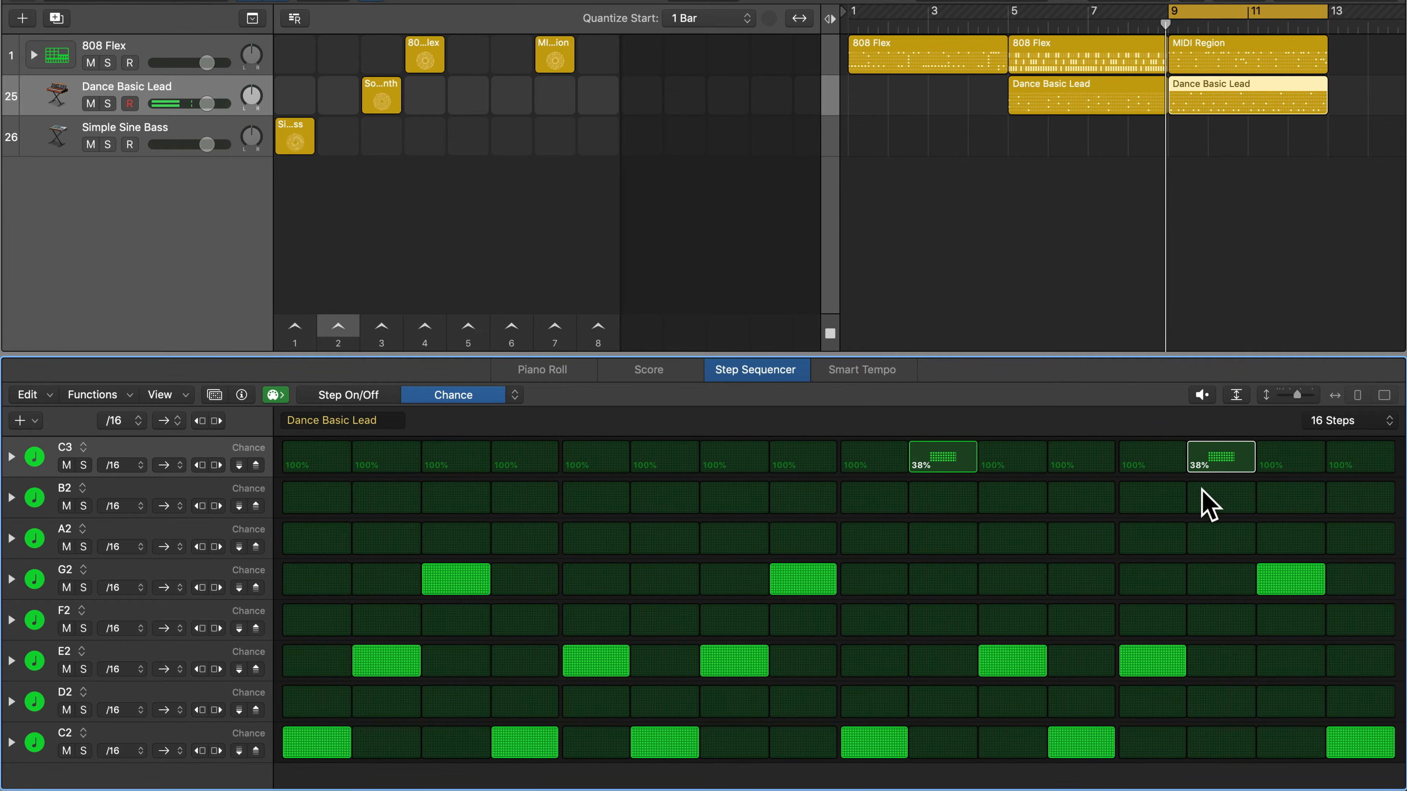
pyautogui.moveTo(1265, 588); pyautogui.dragTo(1272, 592)
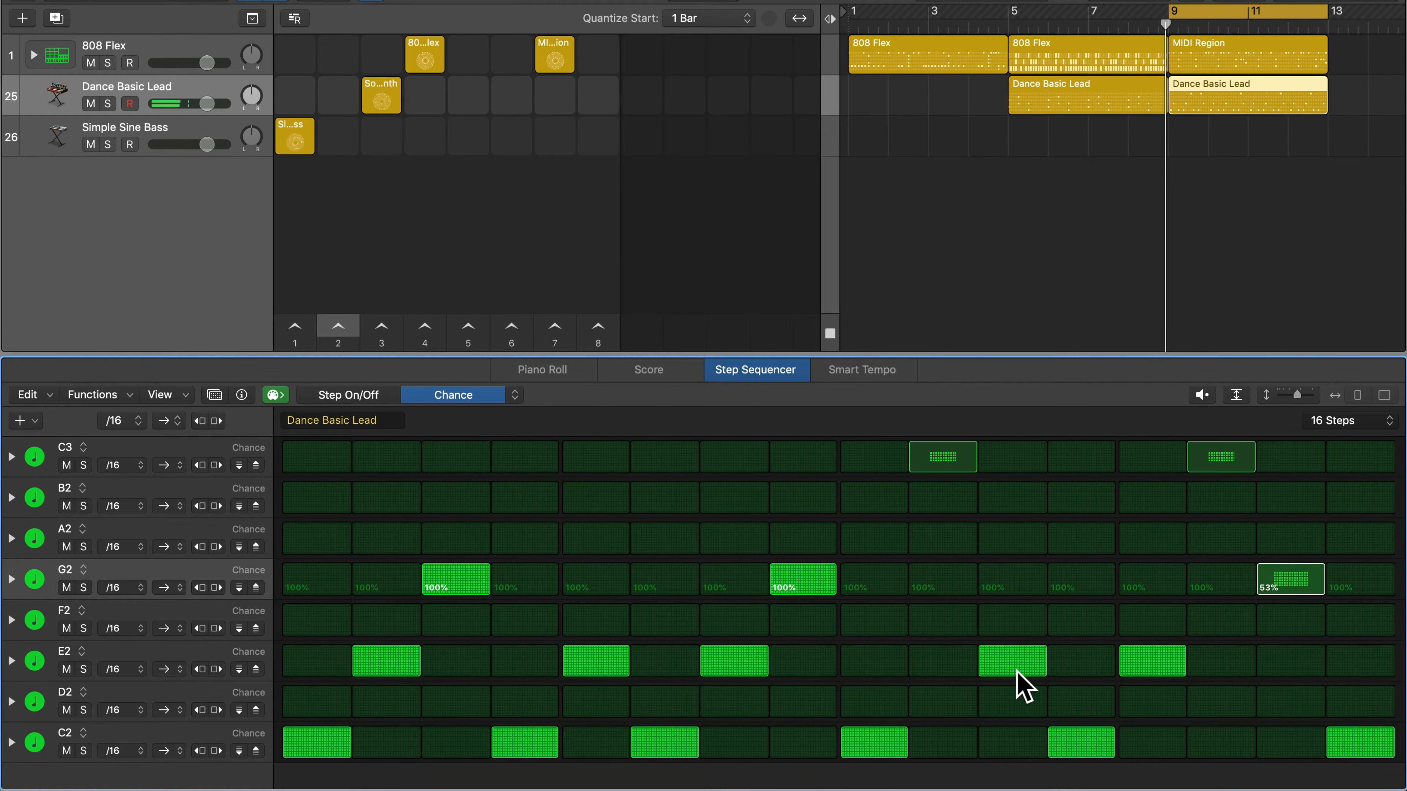
pyautogui.moveTo(1021, 685); pyautogui.dragTo(1024, 679)
pyautogui.moveTo(1137, 662); pyautogui.dragTo(1141, 668)
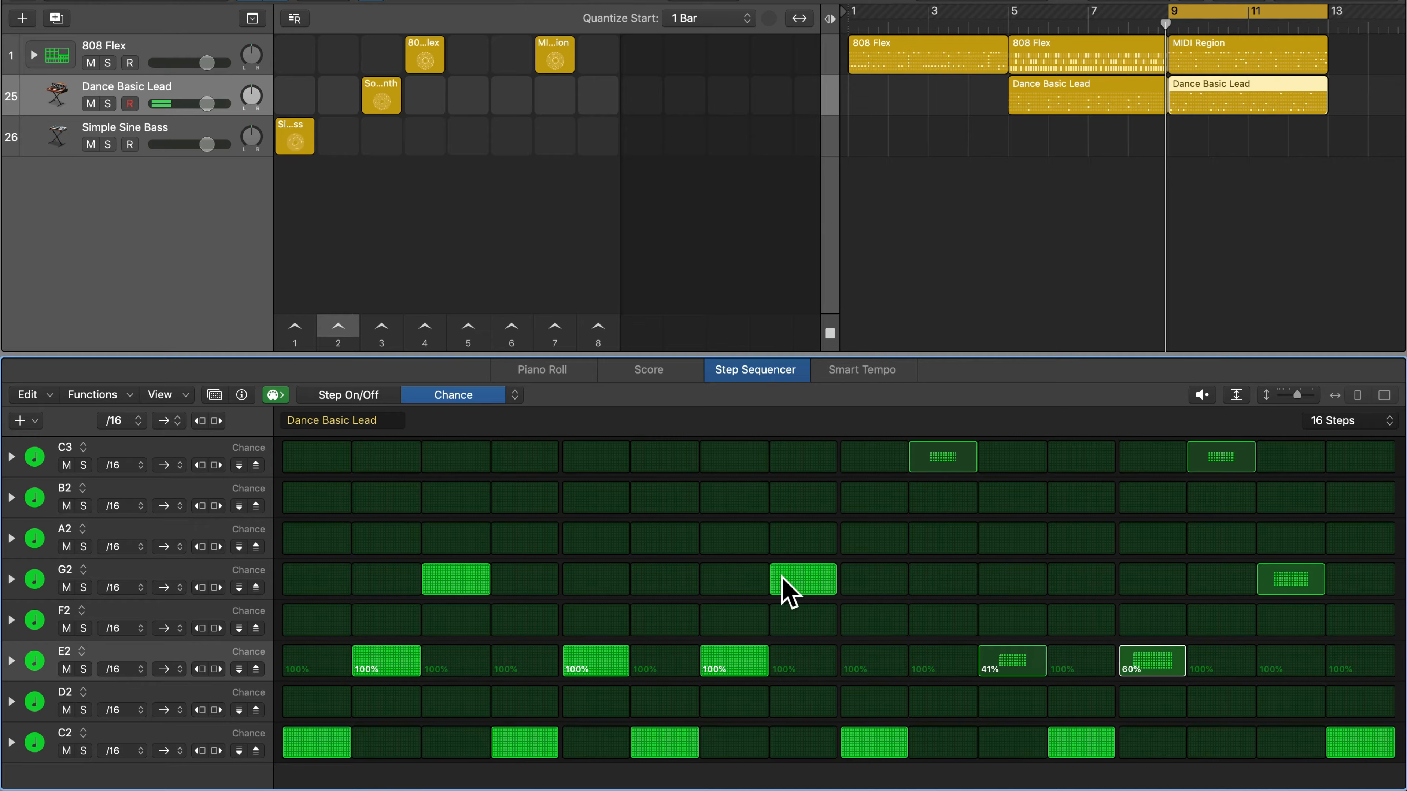
pyautogui.moveTo(804, 580); pyautogui.dragTo(780, 577)
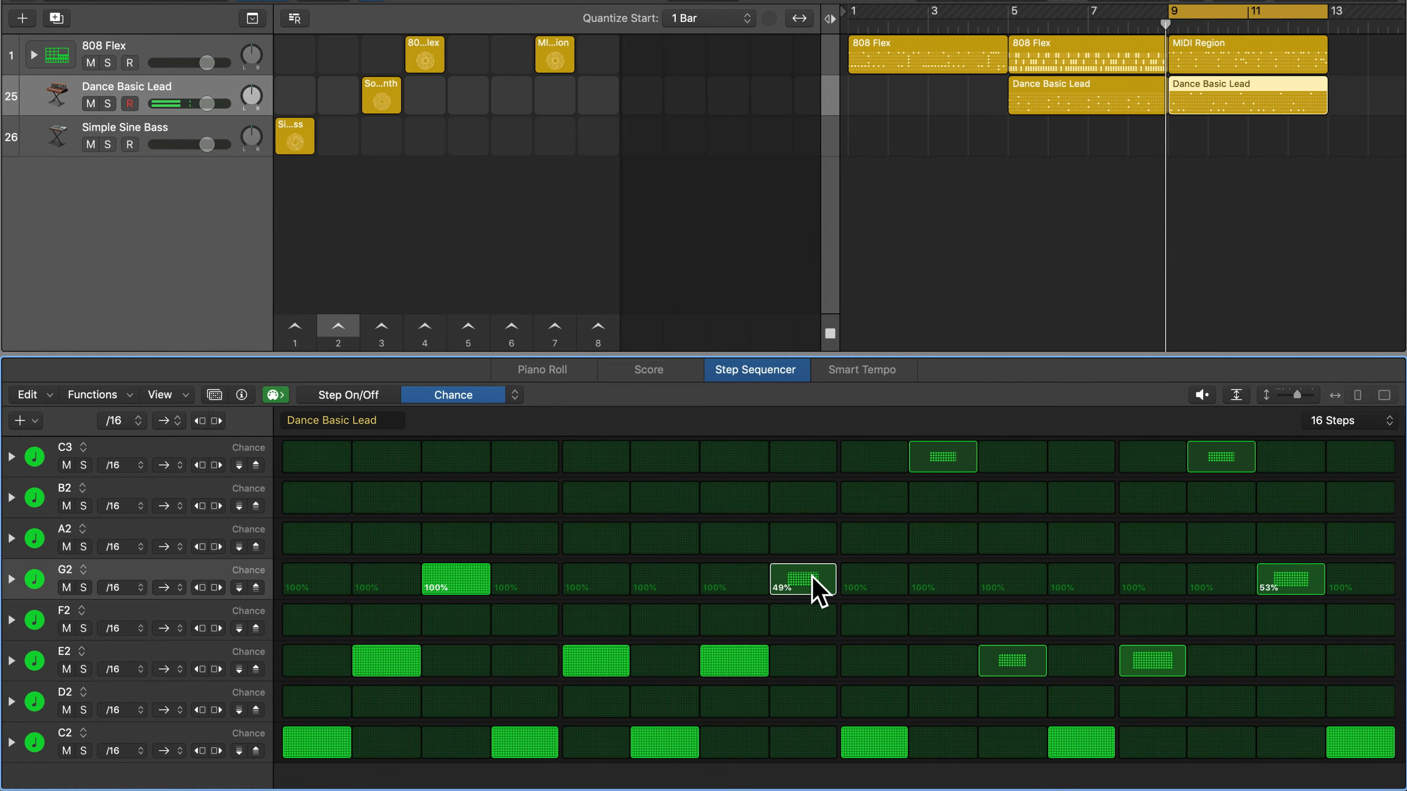
pyautogui.moveTo(459, 590); pyautogui.dragTo(461, 593)
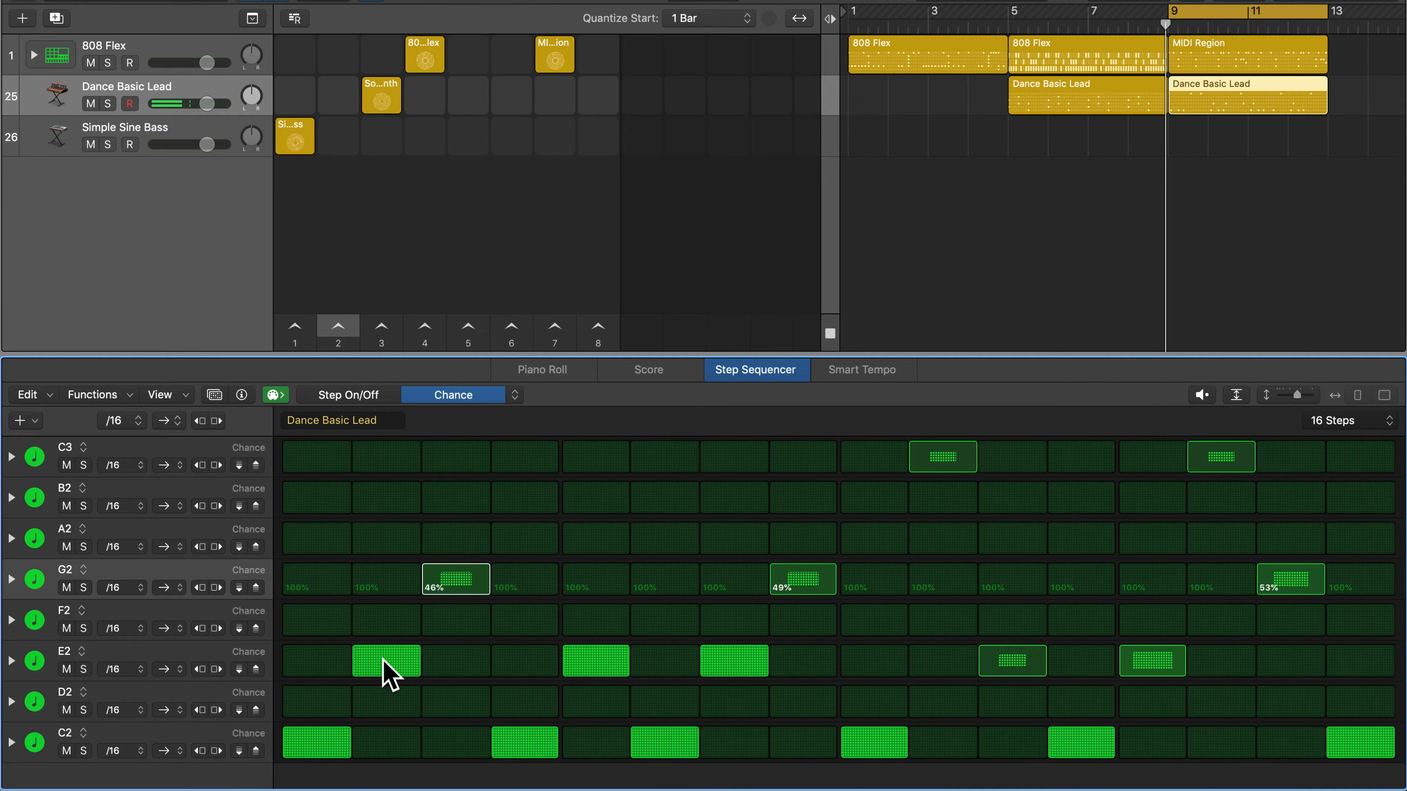
pyautogui.moveTo(387, 669); pyautogui.dragTo(387, 679)
pyautogui.moveTo(621, 665); pyautogui.dragTo(631, 670)
pyautogui.moveTo(731, 664); pyautogui.dragTo(732, 670)
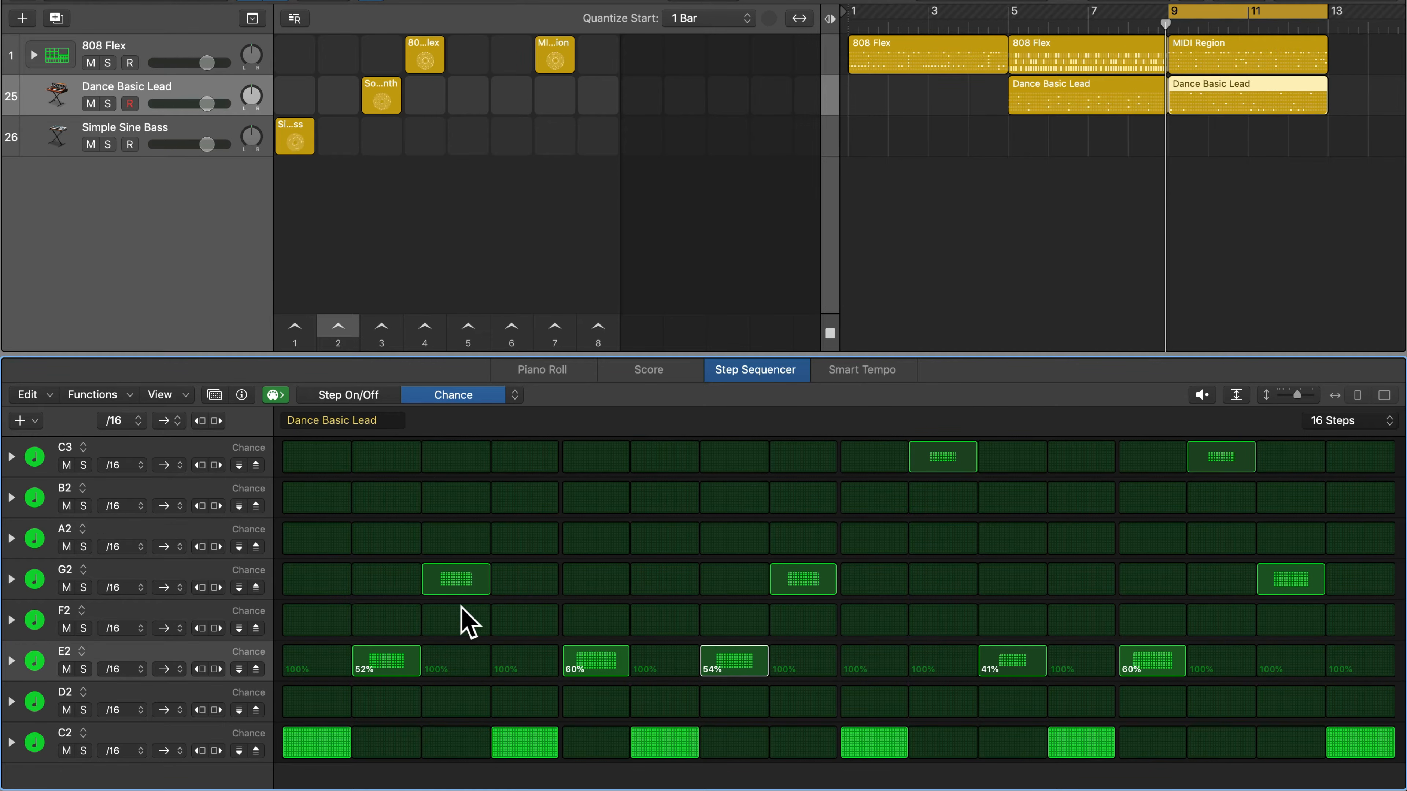
pyautogui.press('s')
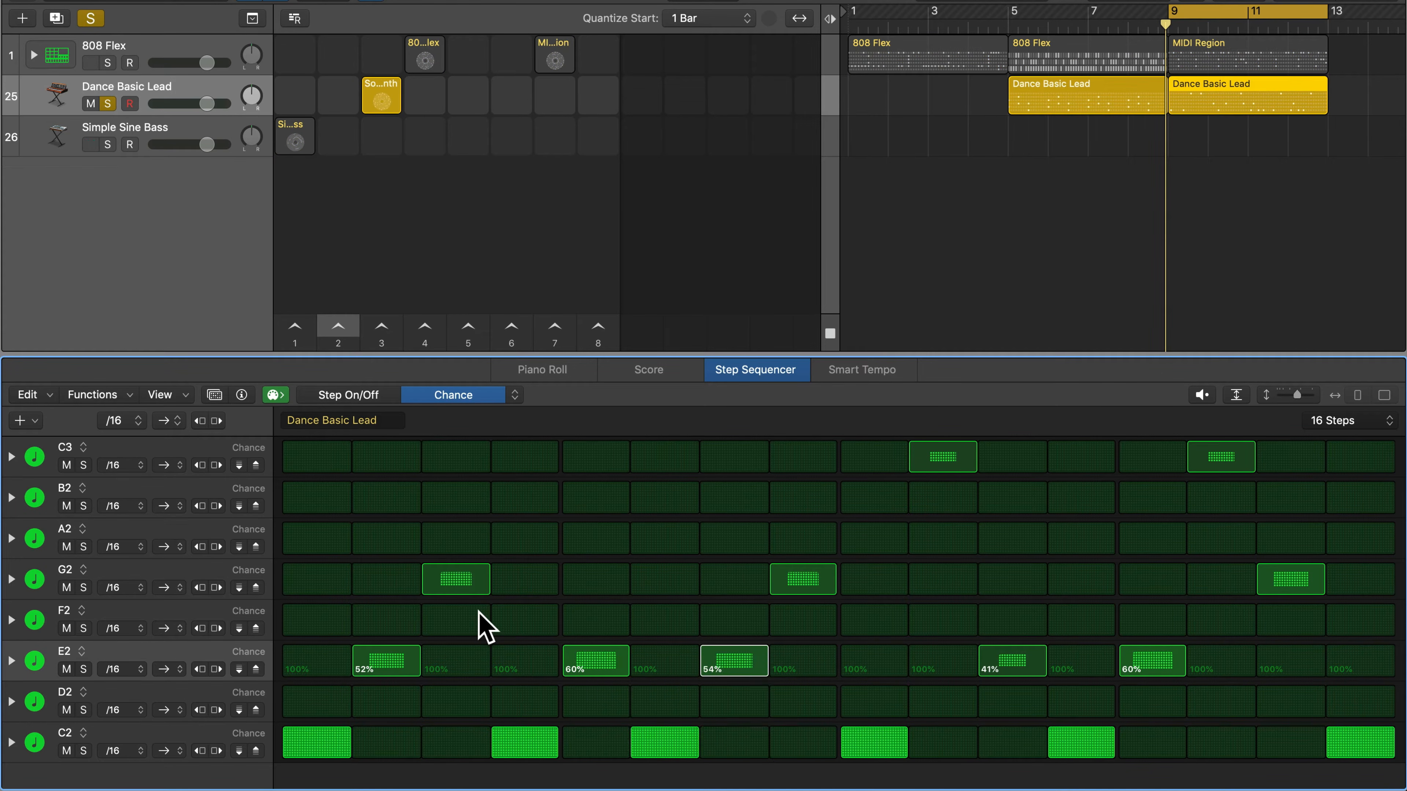
# - Play the soloed lead to hear its chance values
pyautogui.press('space')
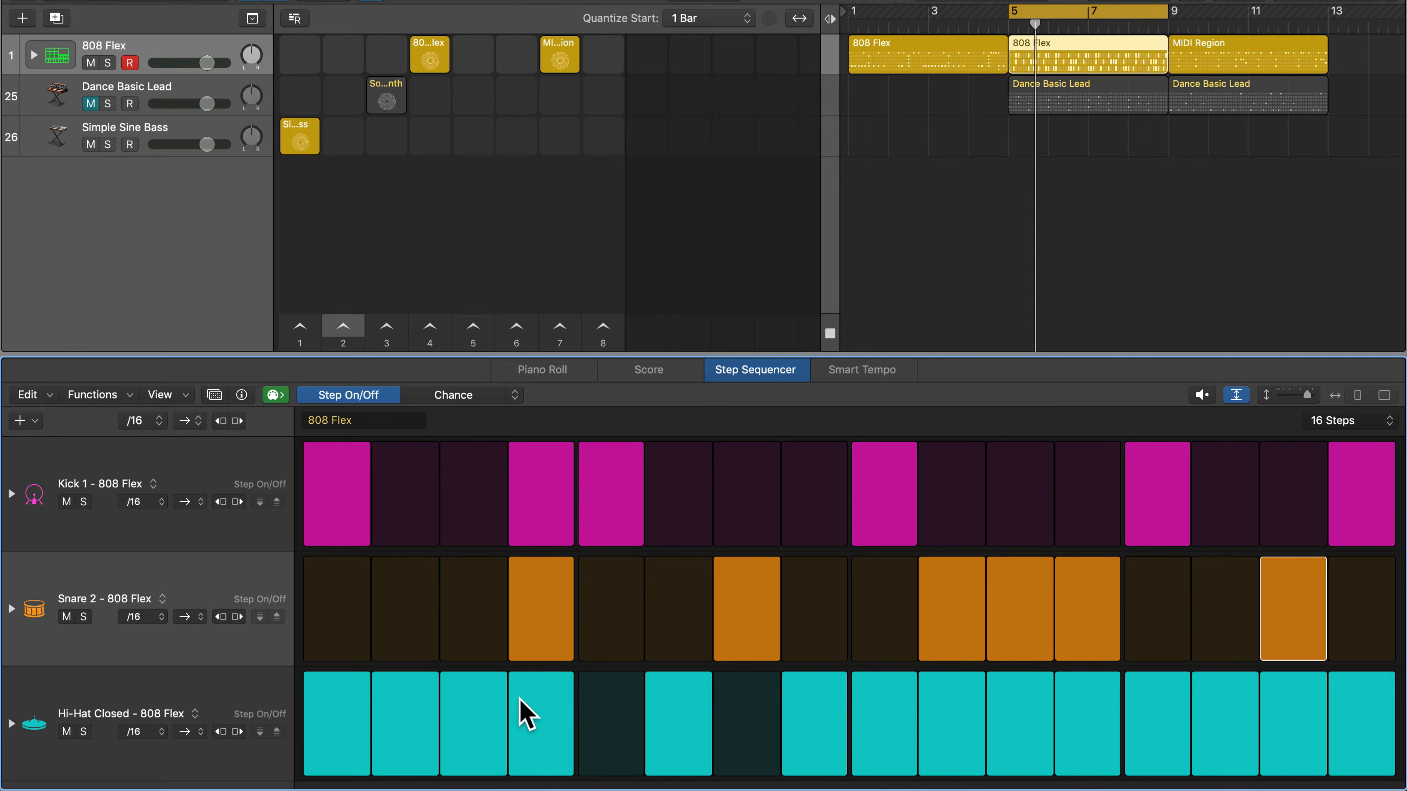
# - Cycle the step edit mode through Chance and Loop Start/End, then back to Step On/Off
pyautogui.click(475, 398)
pyautogui.click(514, 397)
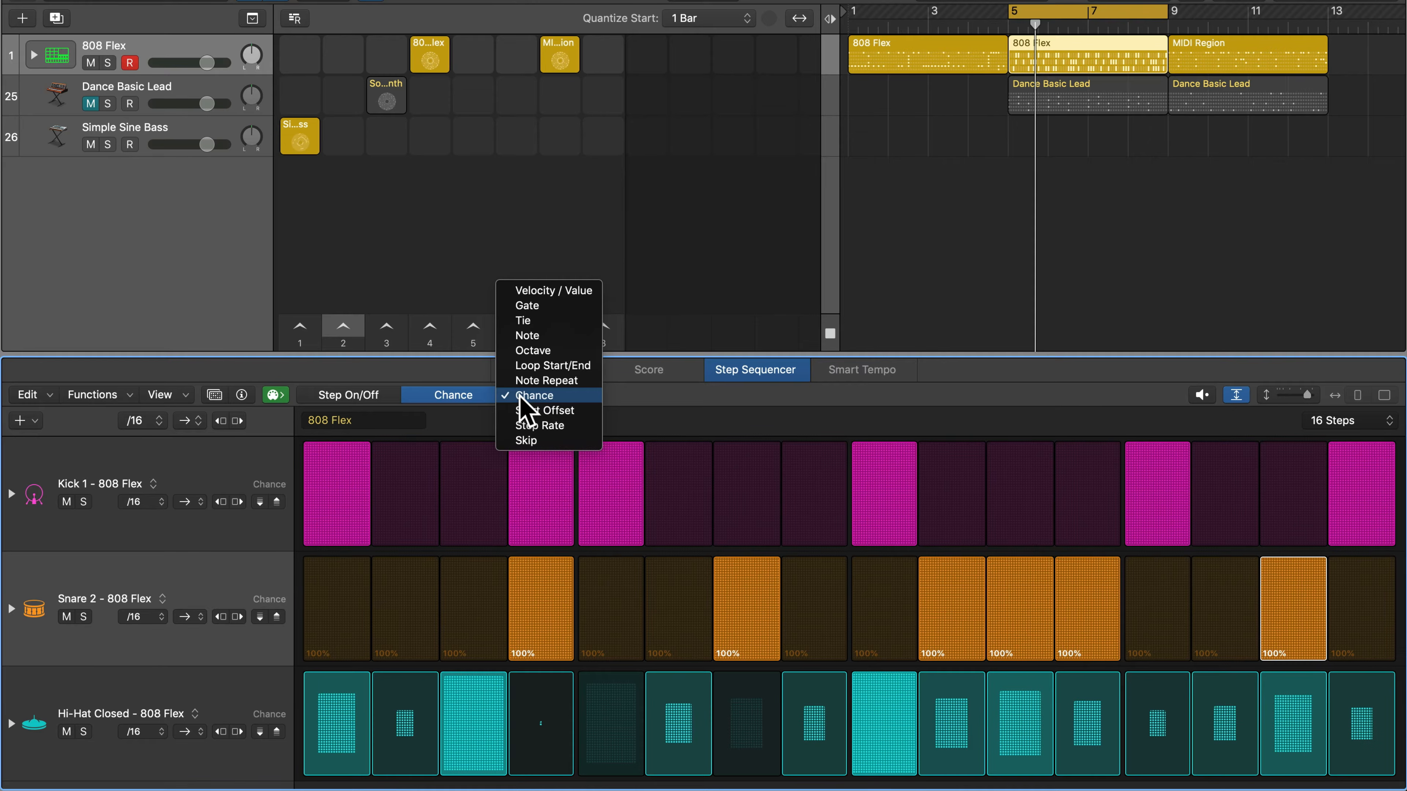
pyautogui.click(552, 367)
pyautogui.click(377, 397)
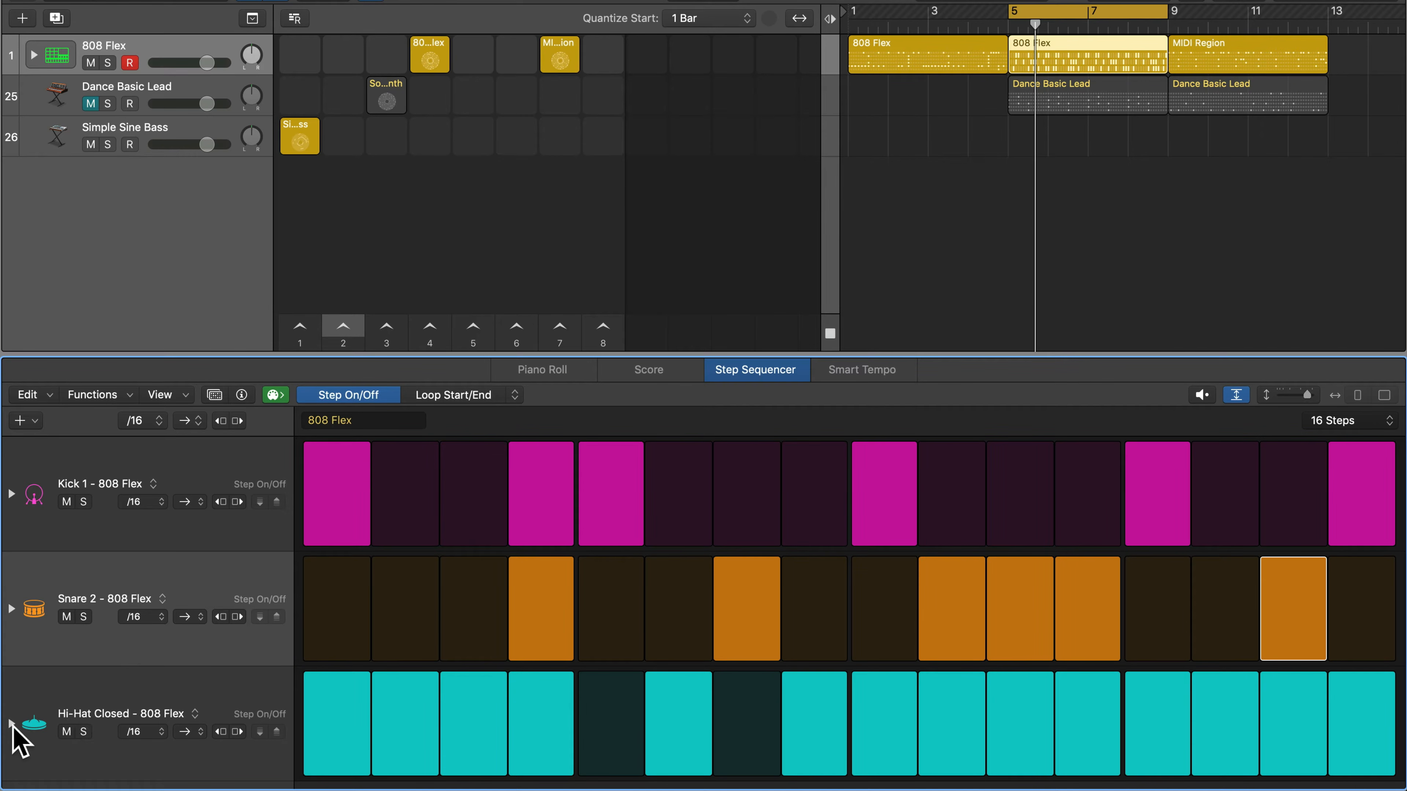
# - Expand the Hi-Hat Closed row and add a Loop Start/End lane
pyautogui.click(11, 723)
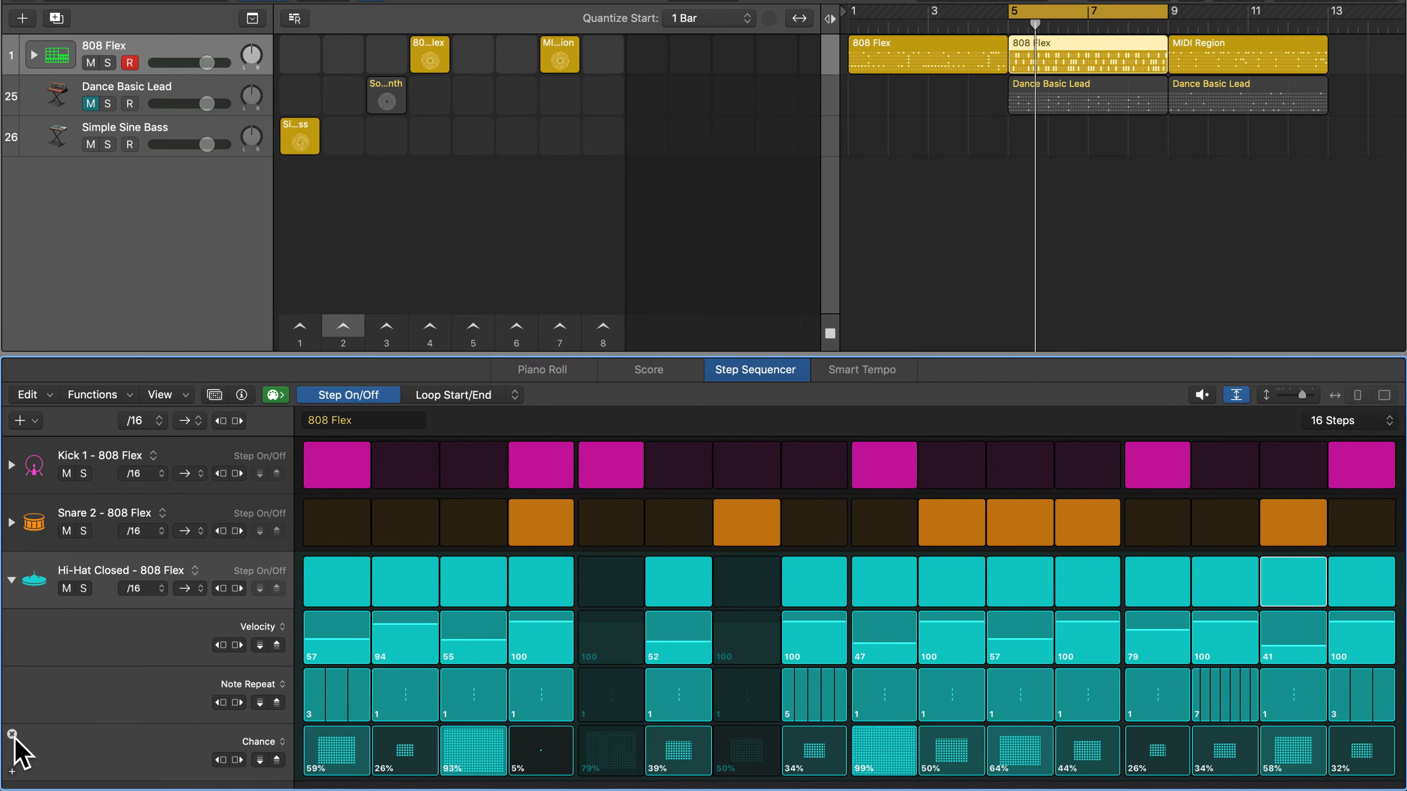
pyautogui.click(12, 772)
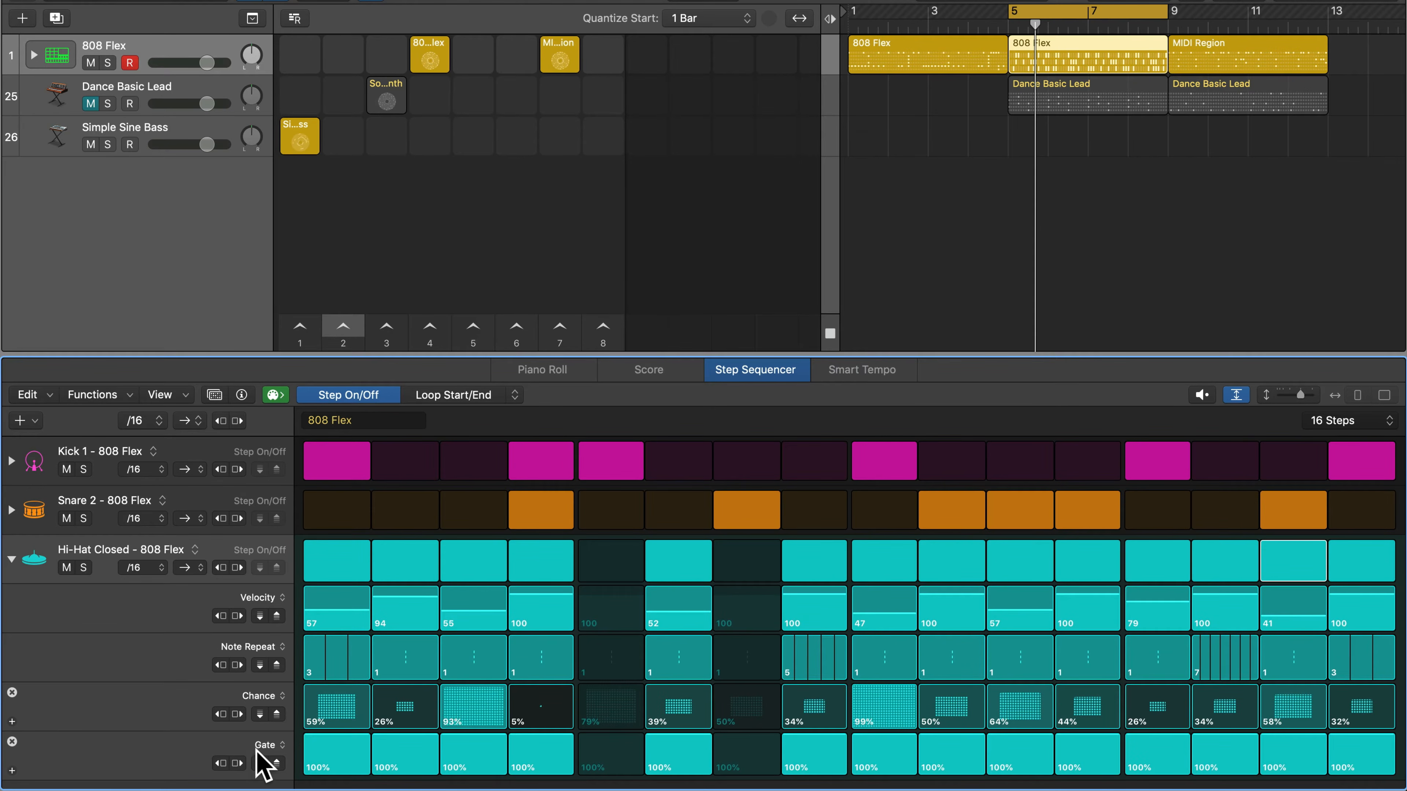
pyautogui.click(268, 748)
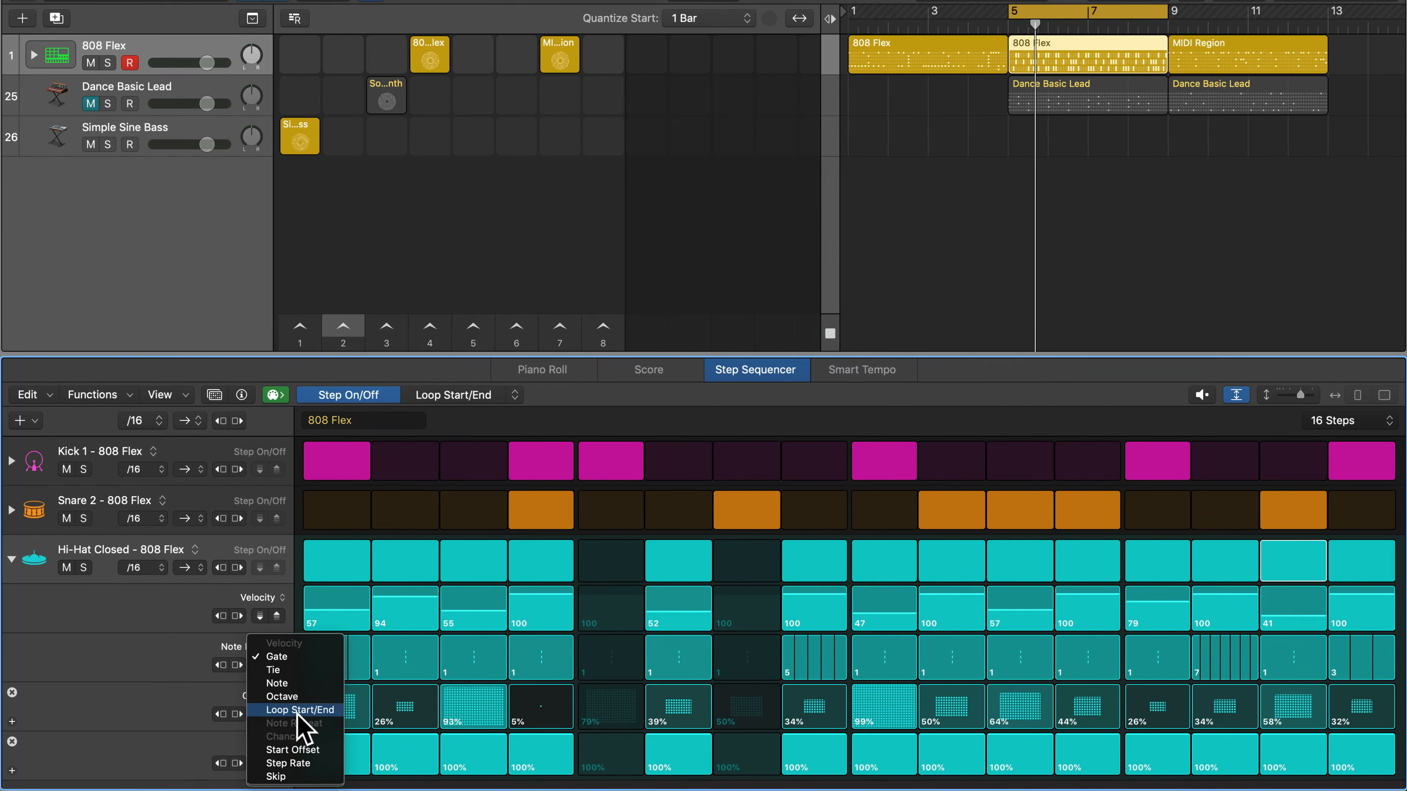
pyautogui.click(298, 716)
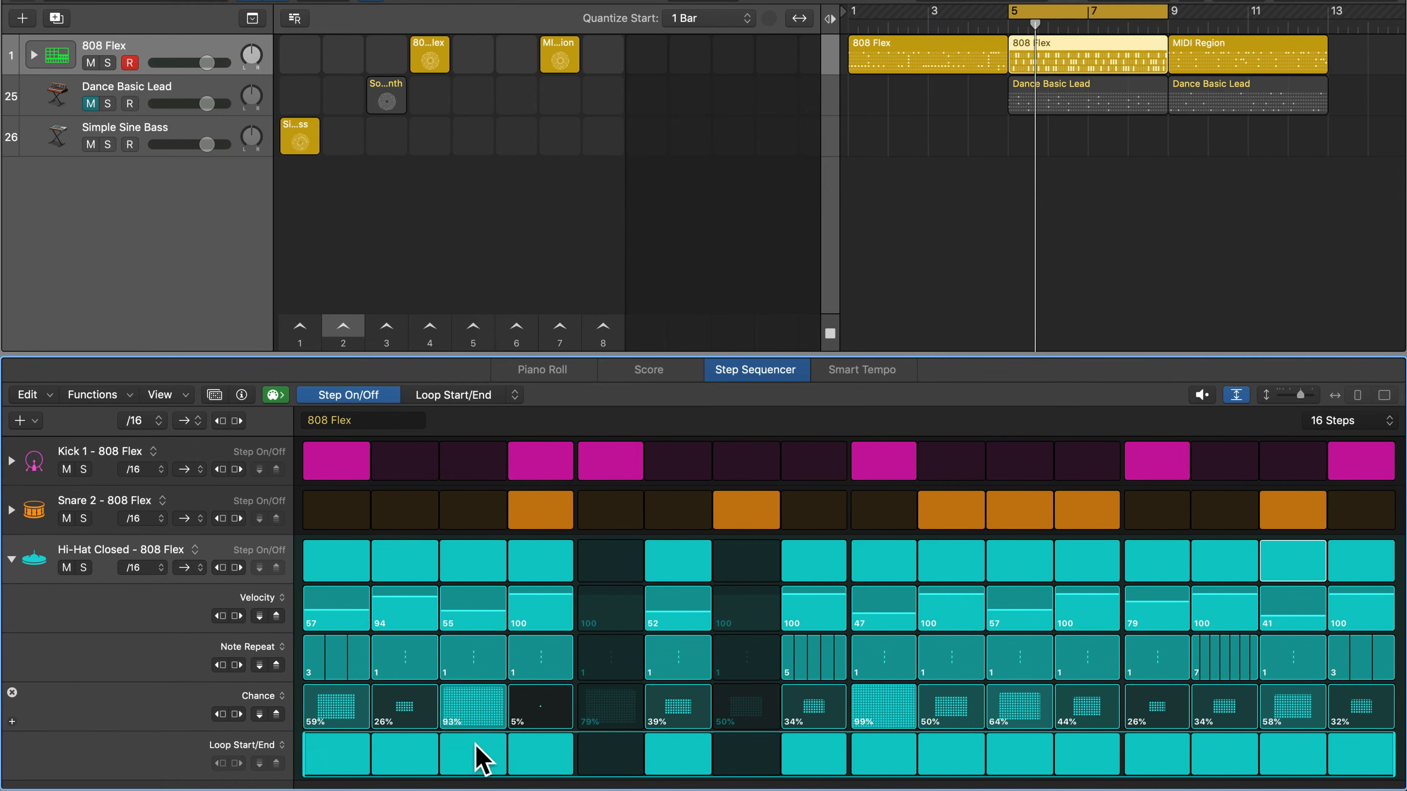
# - Set the hi-hat loop to run from step 5 to step 12, then play the pattern
pyautogui.moveTo(455, 754); pyautogui.dragTo(591, 752)
pyautogui.click(342, 746)
pyautogui.click(616, 754)
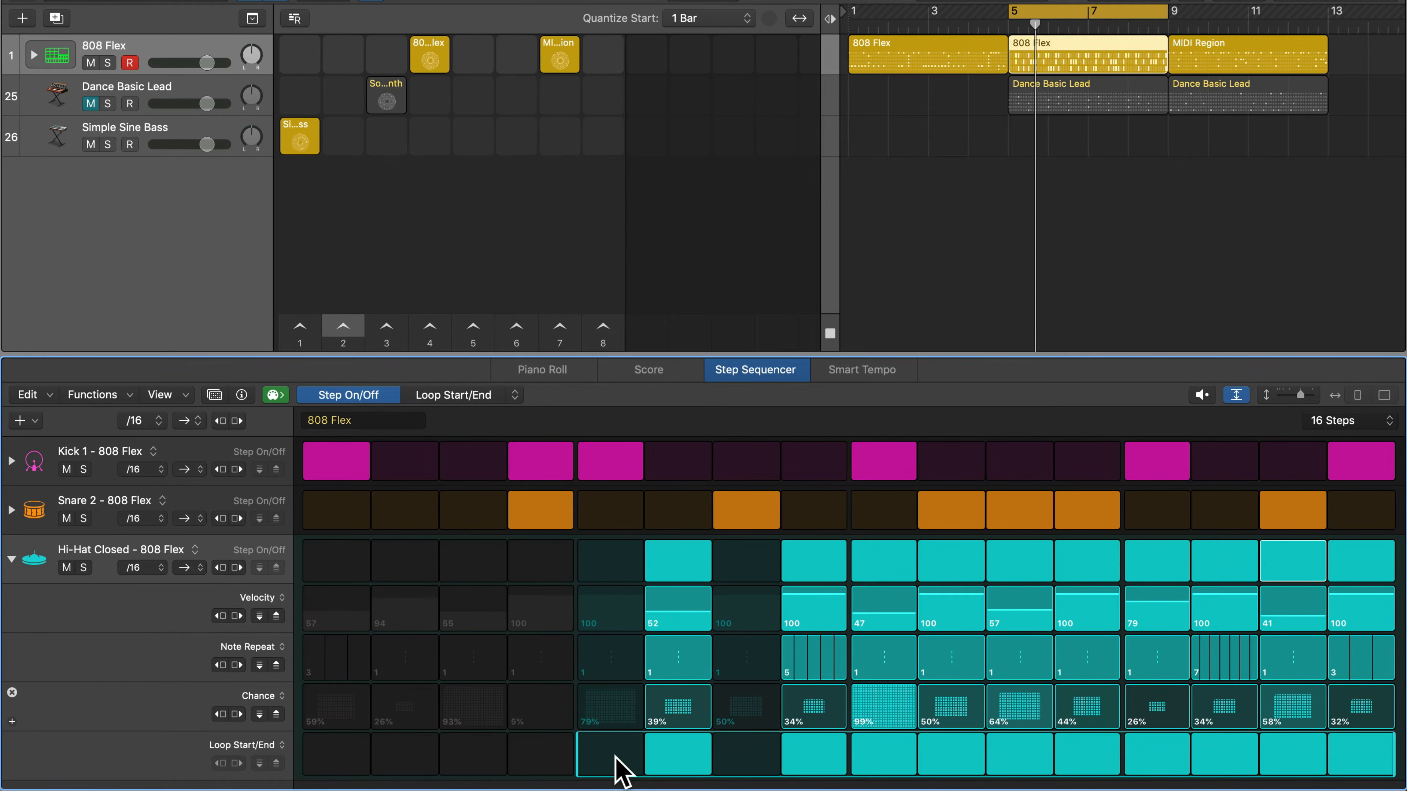
pyautogui.click(949, 761)
pyautogui.click(1290, 751)
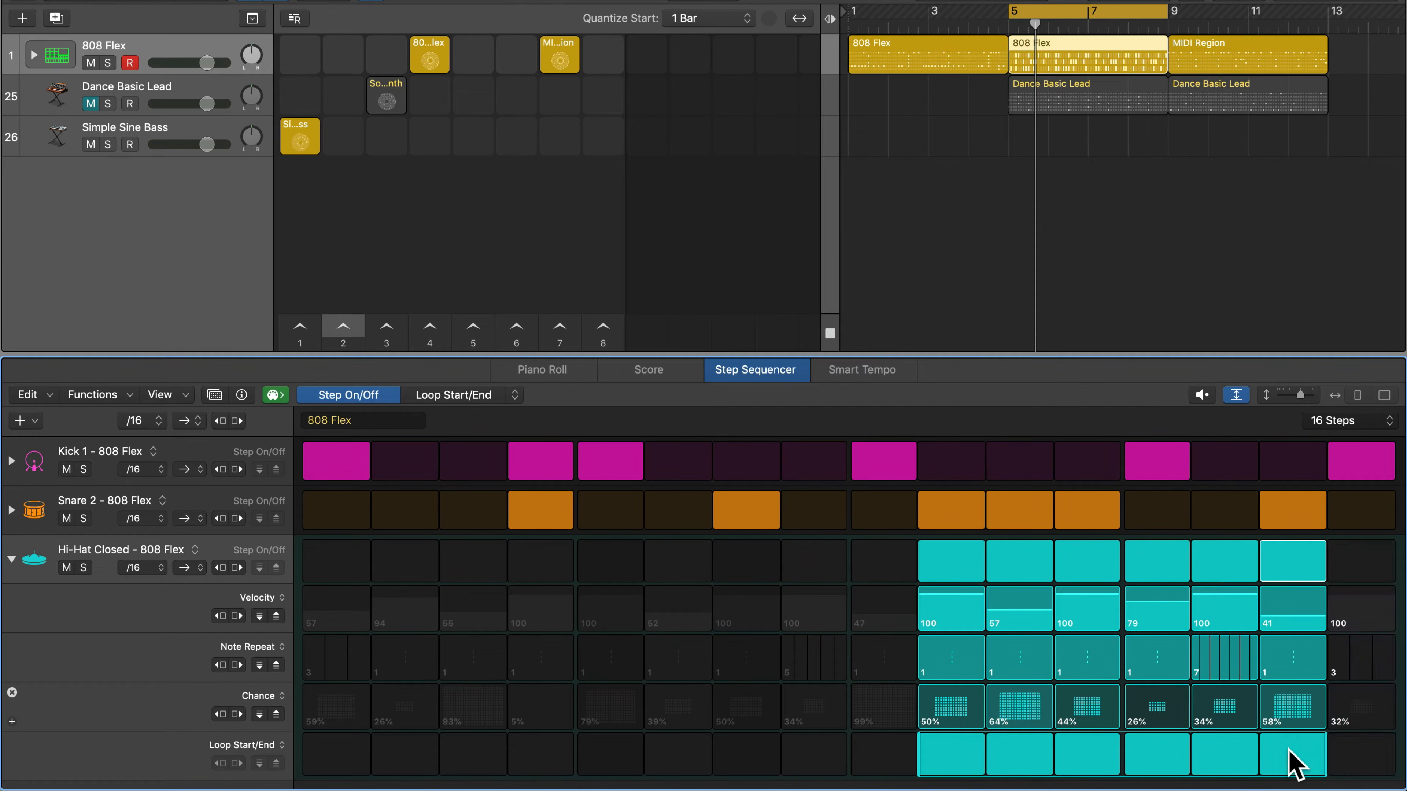
pyautogui.click(1204, 754)
pyautogui.click(1128, 754)
pyautogui.click(1089, 748)
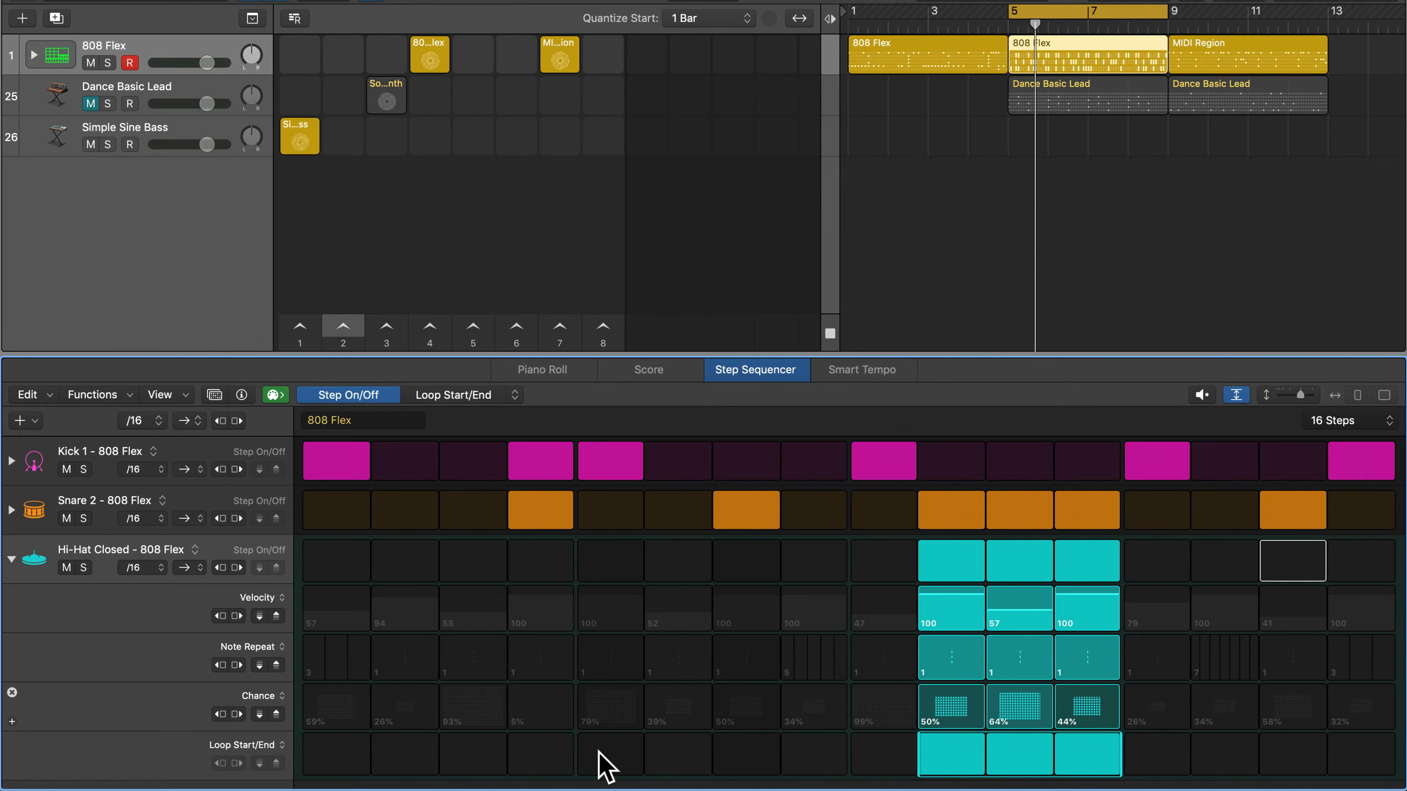
pyautogui.click(606, 765)
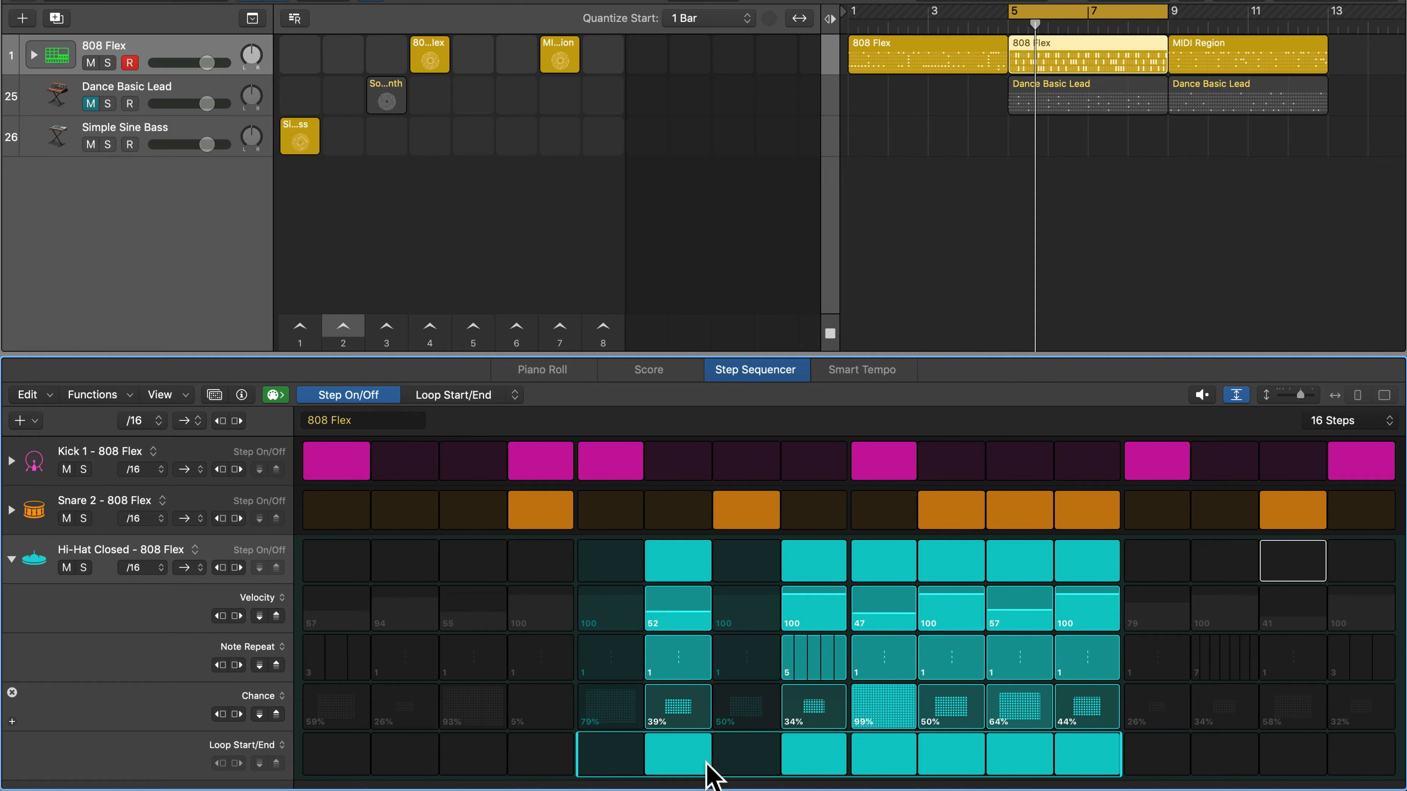
pyautogui.press('space')
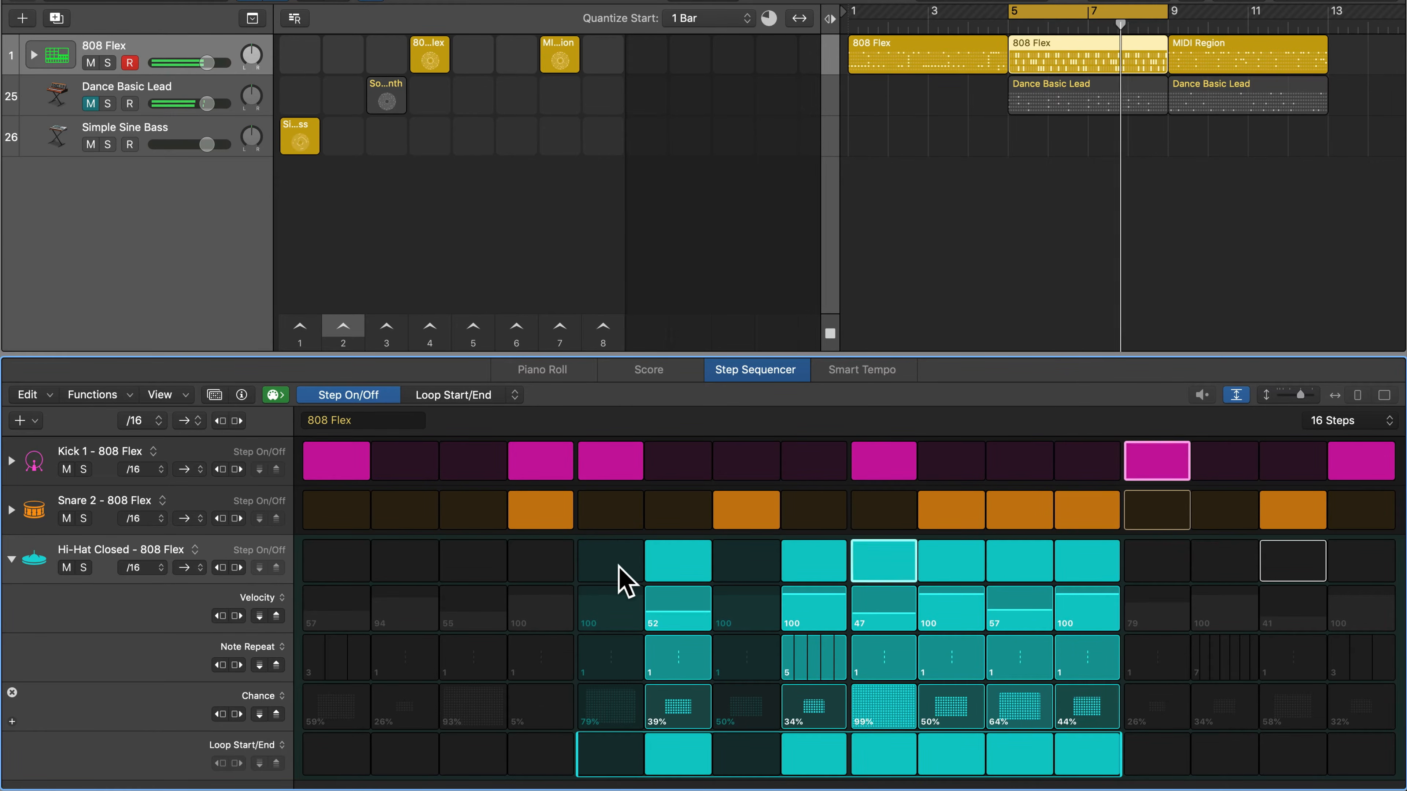
# - Change the Hi-Hat Closed row's step rate from /16 to /8, widen the row header column, and audition it
pyautogui.press('space')
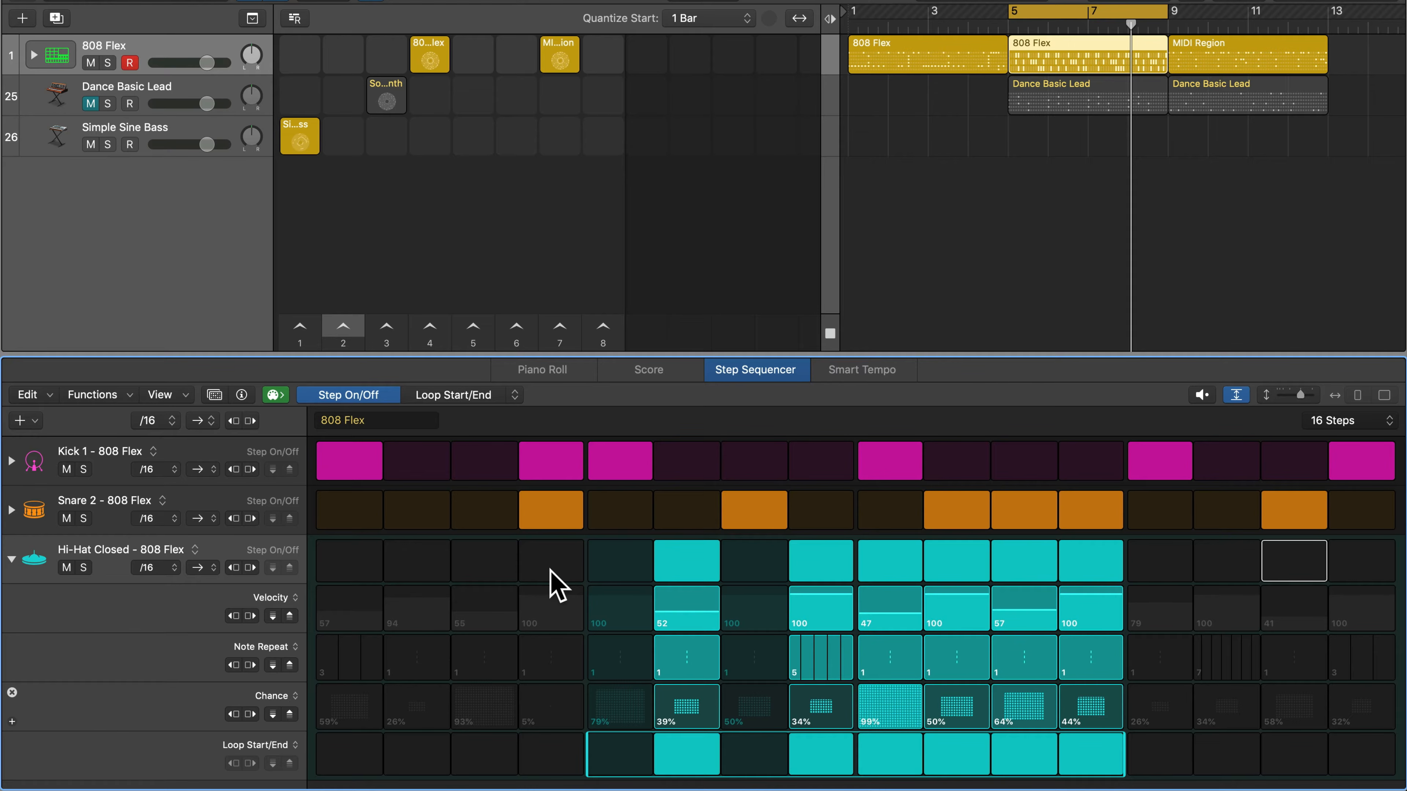
pyautogui.click(154, 568)
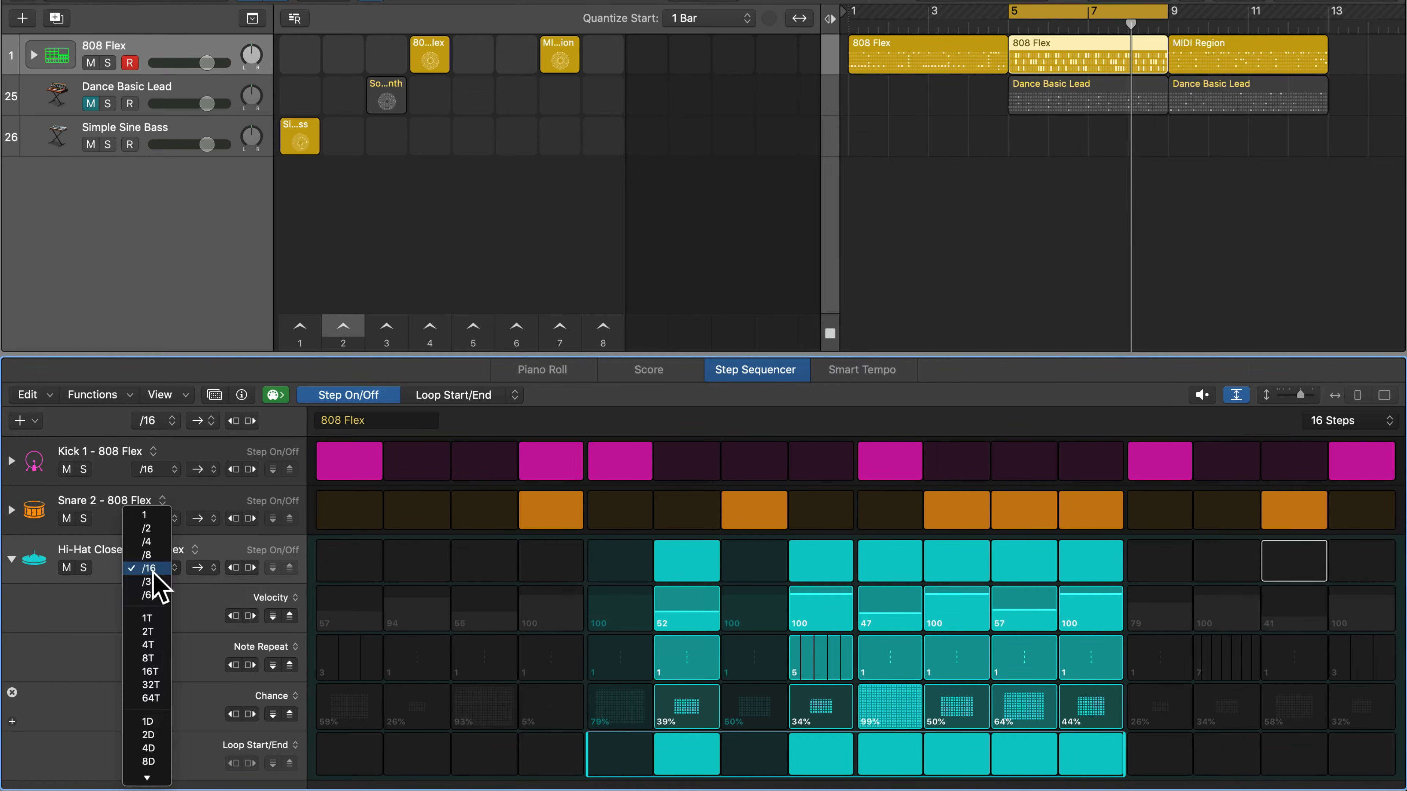
pyautogui.click(154, 555)
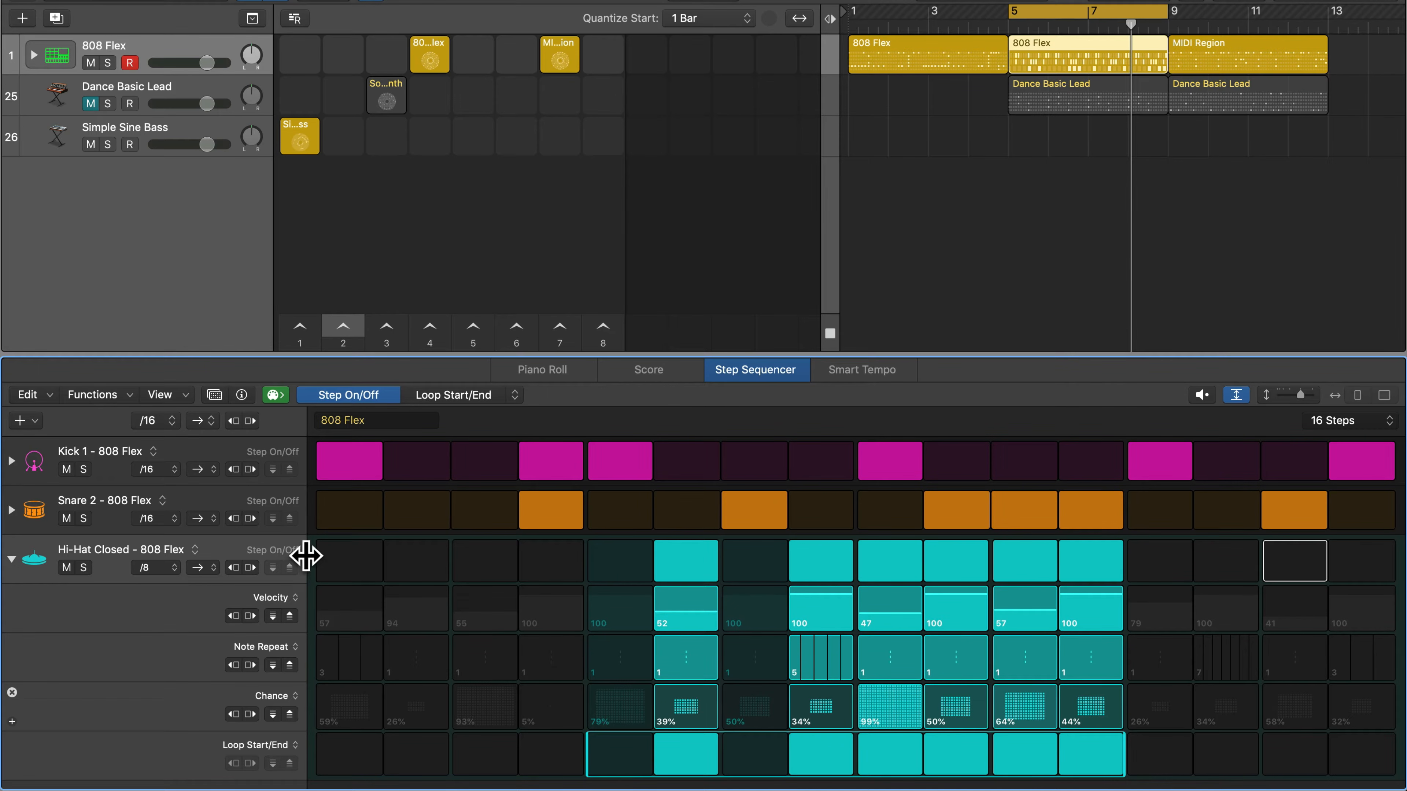
pyautogui.moveTo(288, 555); pyautogui.dragTo(331, 557)
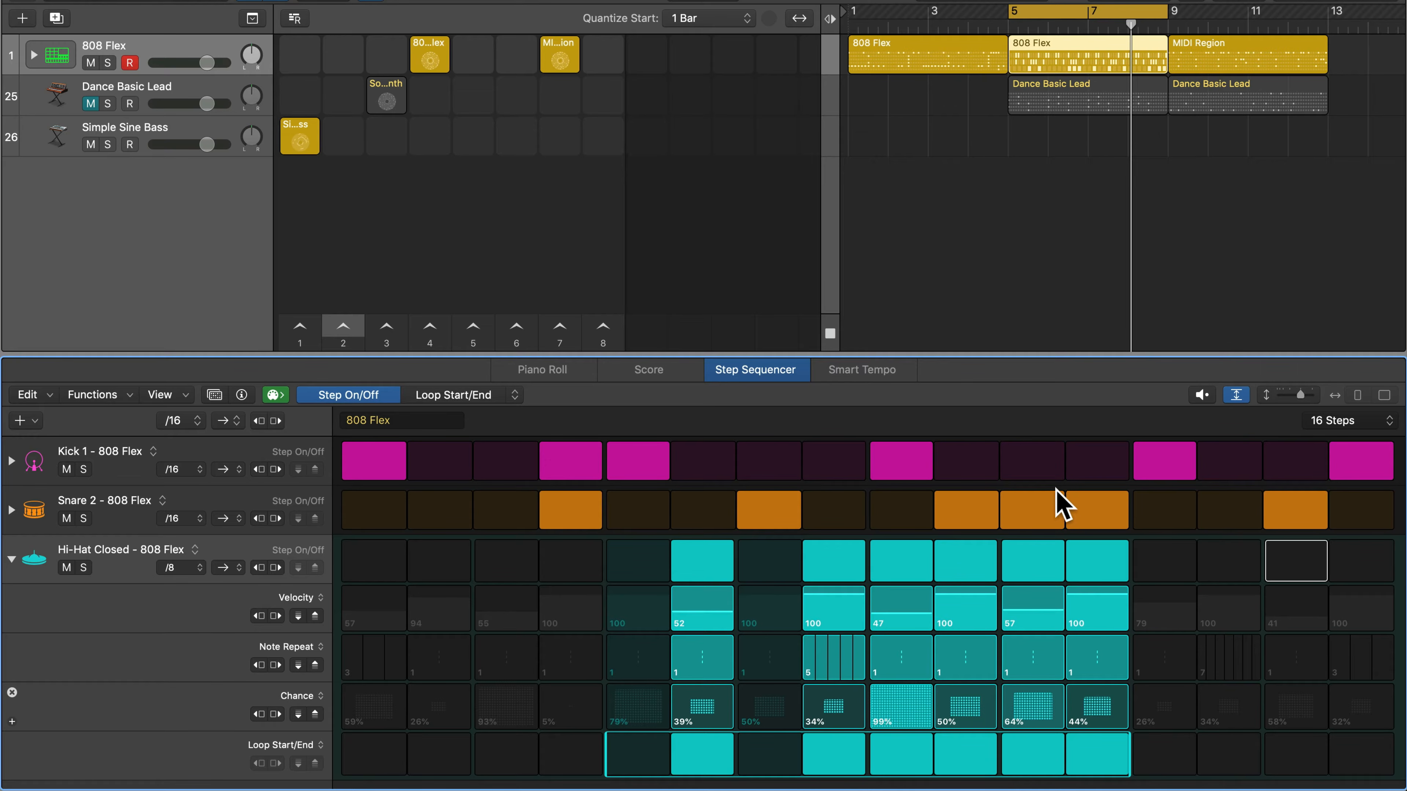
pyautogui.press('space')
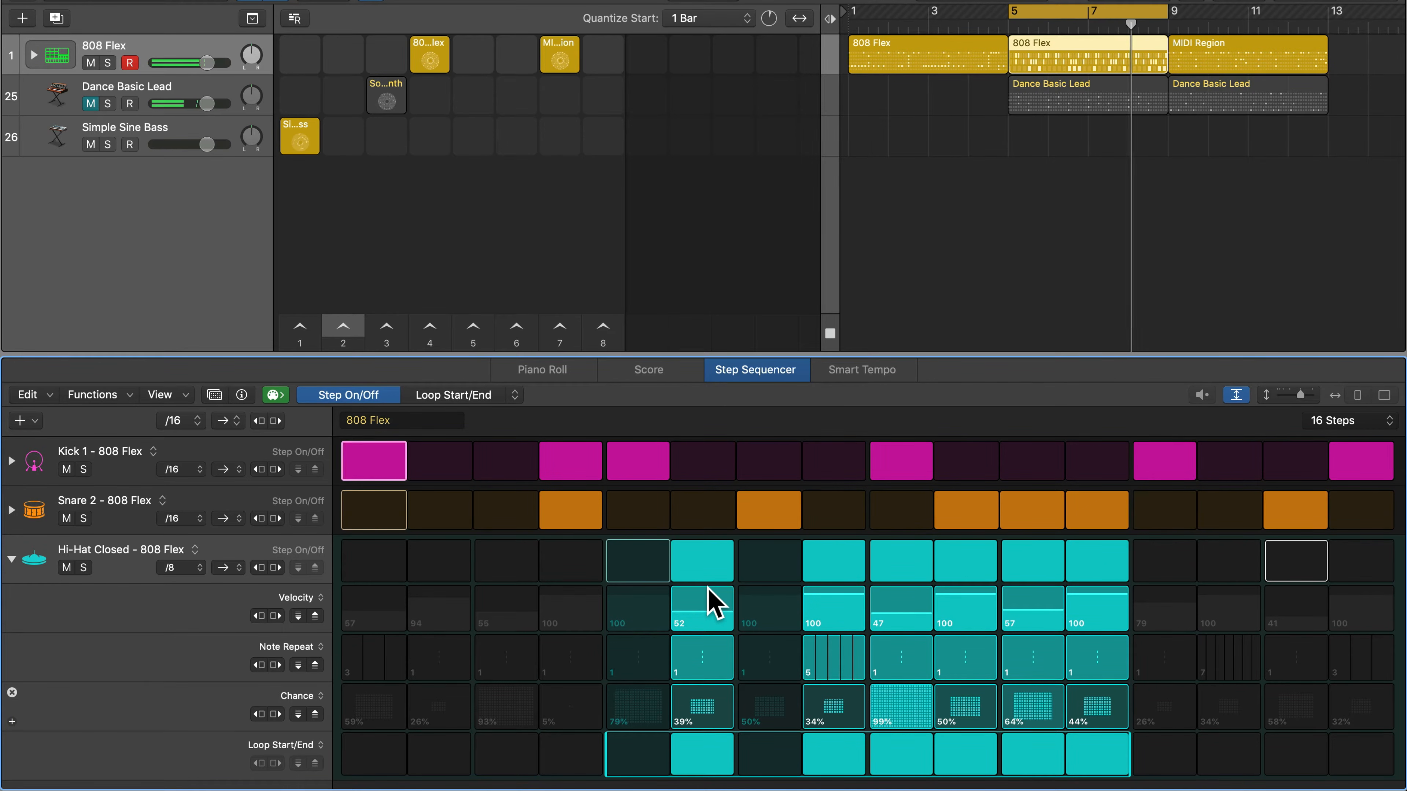
pyautogui.press('space')
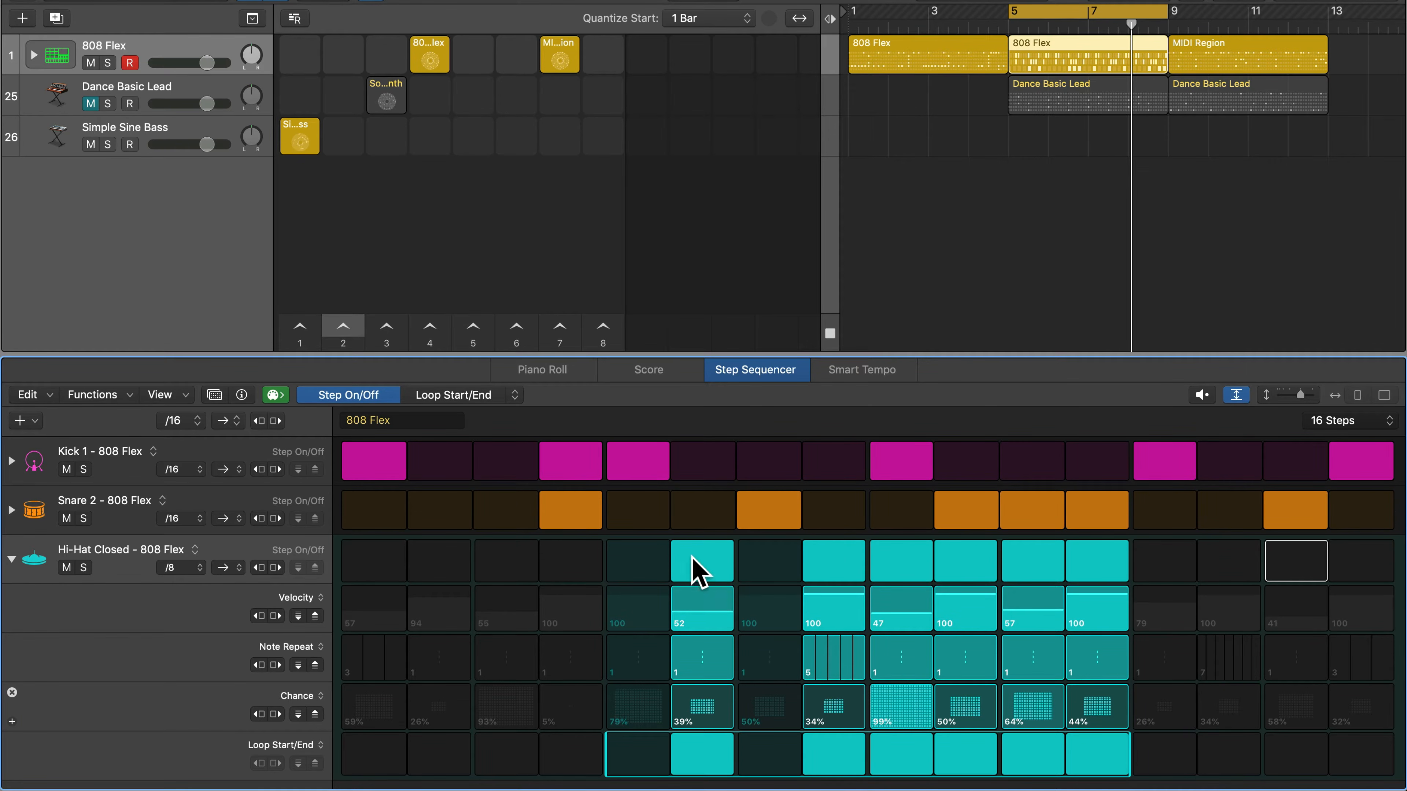
# - Unmute Dance Basic Lead, mute 808 Flex, and bring up the Dance Basic Lead pattern
pyautogui.click(90, 104)
pyautogui.click(90, 63)
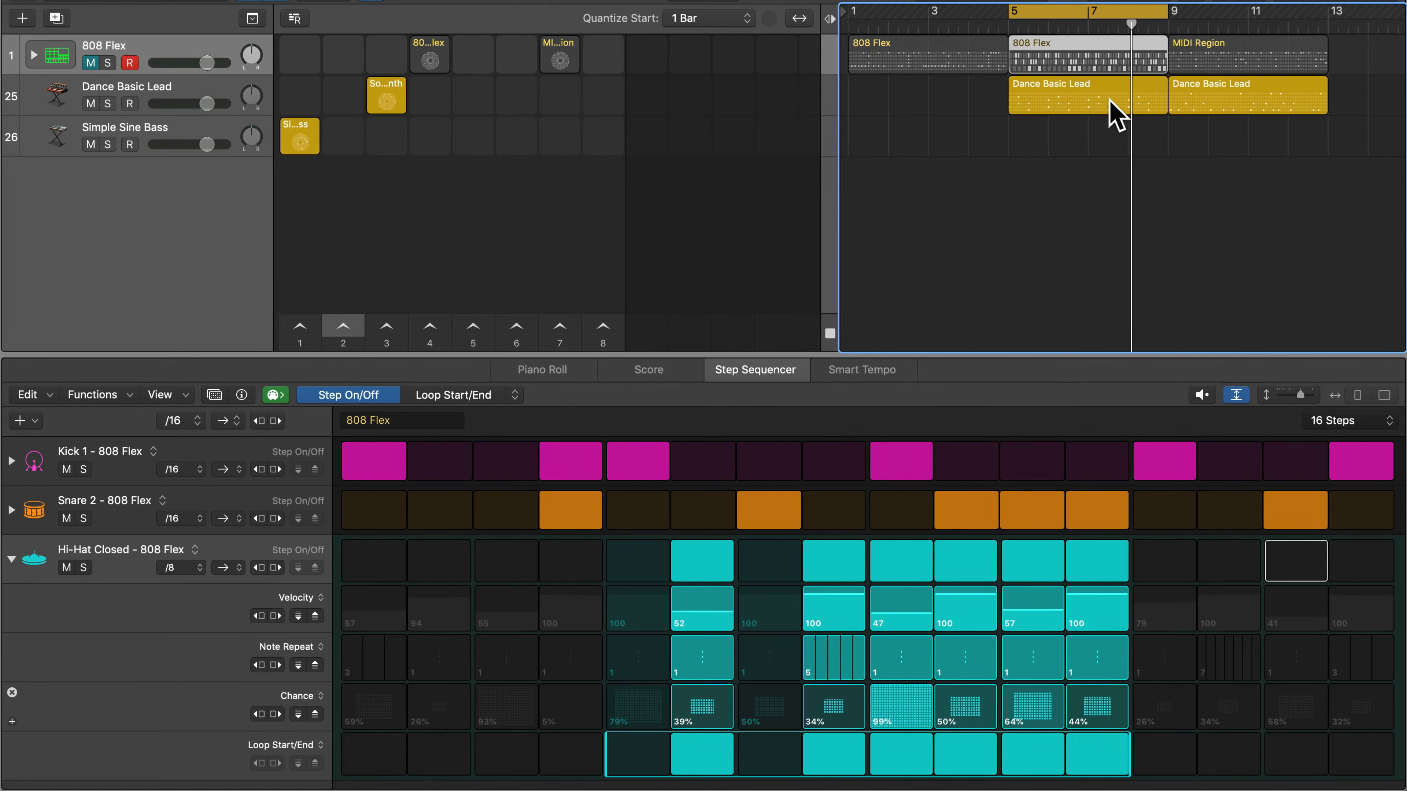
pyautogui.click(1222, 108)
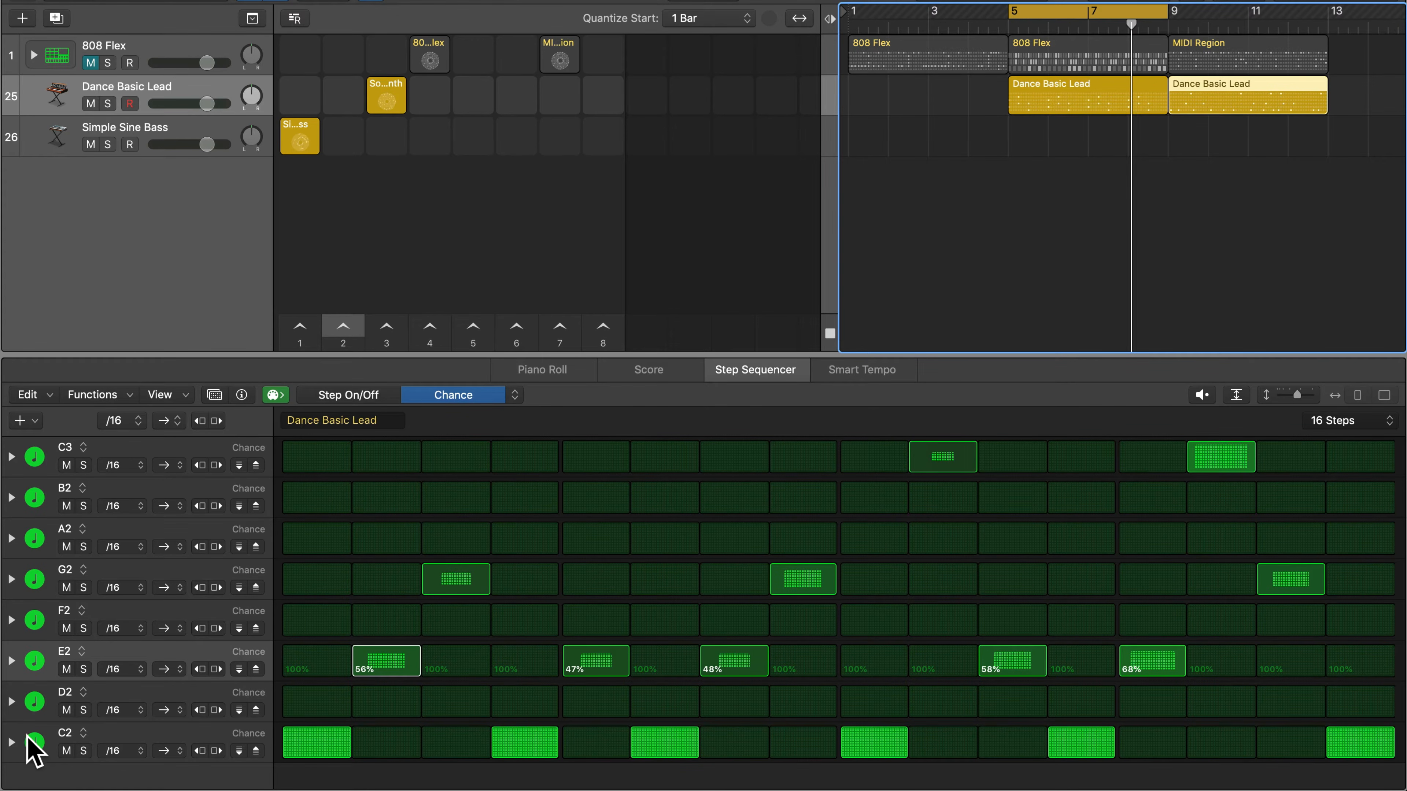
# - Add a Loop Start/End lane confining the C2 row to steps 1–6, and set the cycle to bars 9–13
pyautogui.click(11, 742)
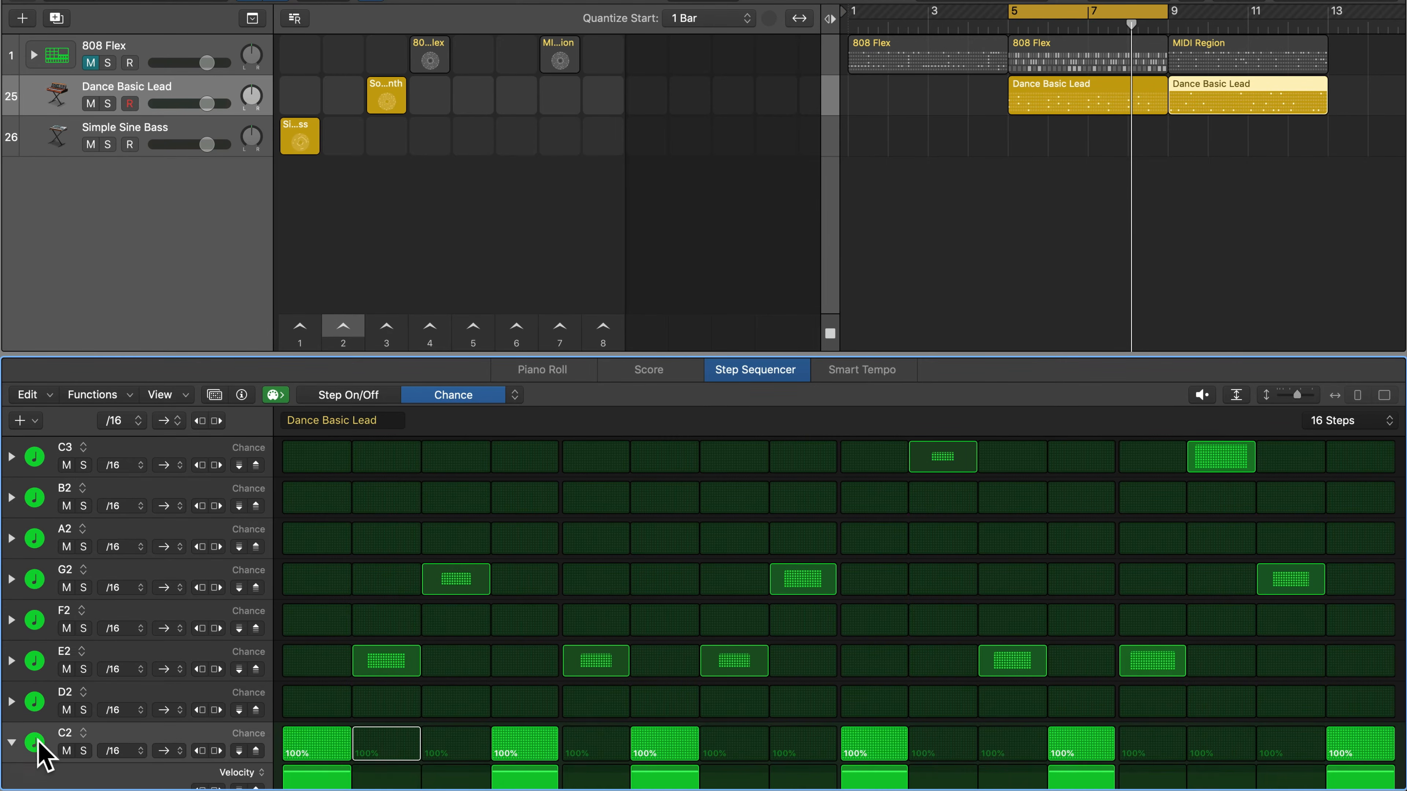
pyautogui.scroll(-3, 44, 745)
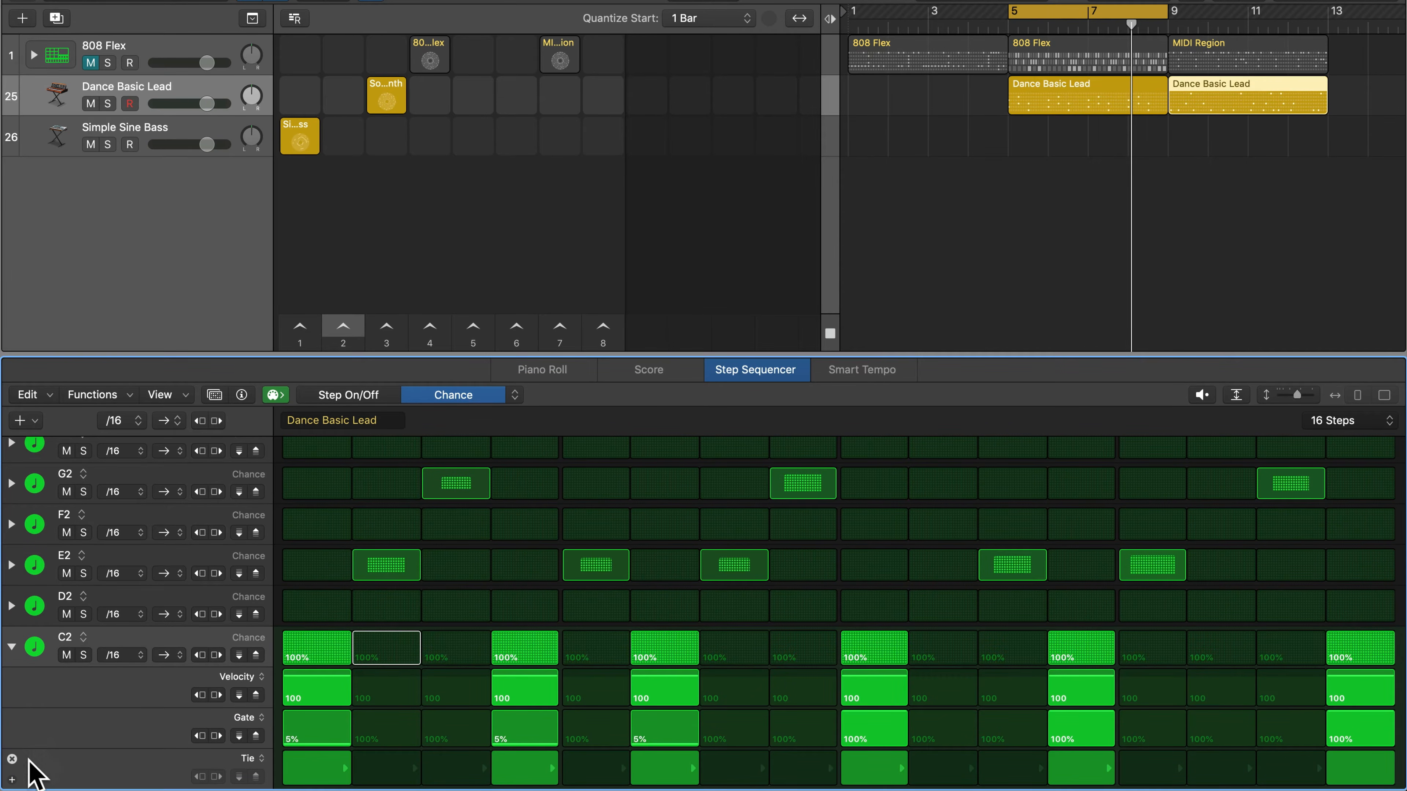
pyautogui.click(11, 782)
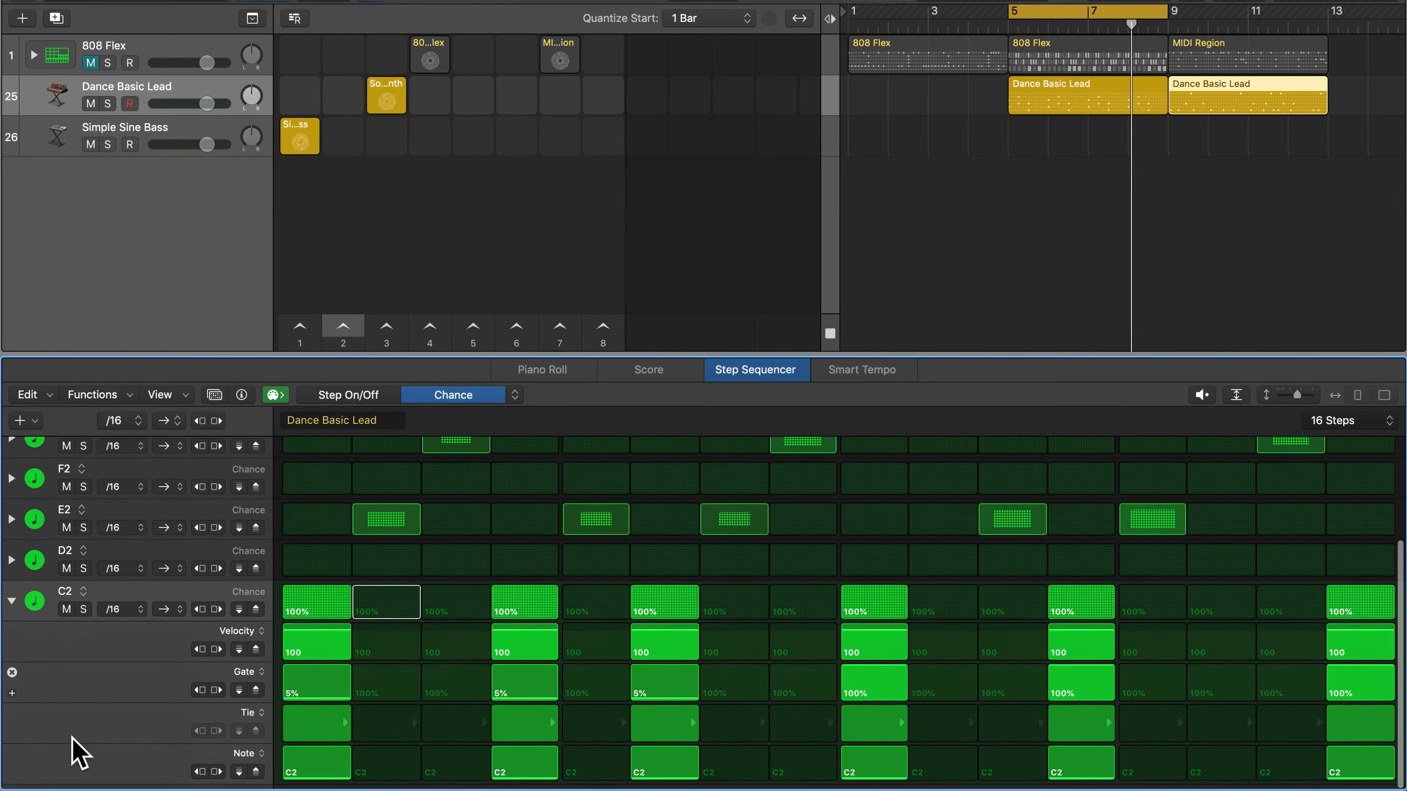
pyautogui.click(259, 757)
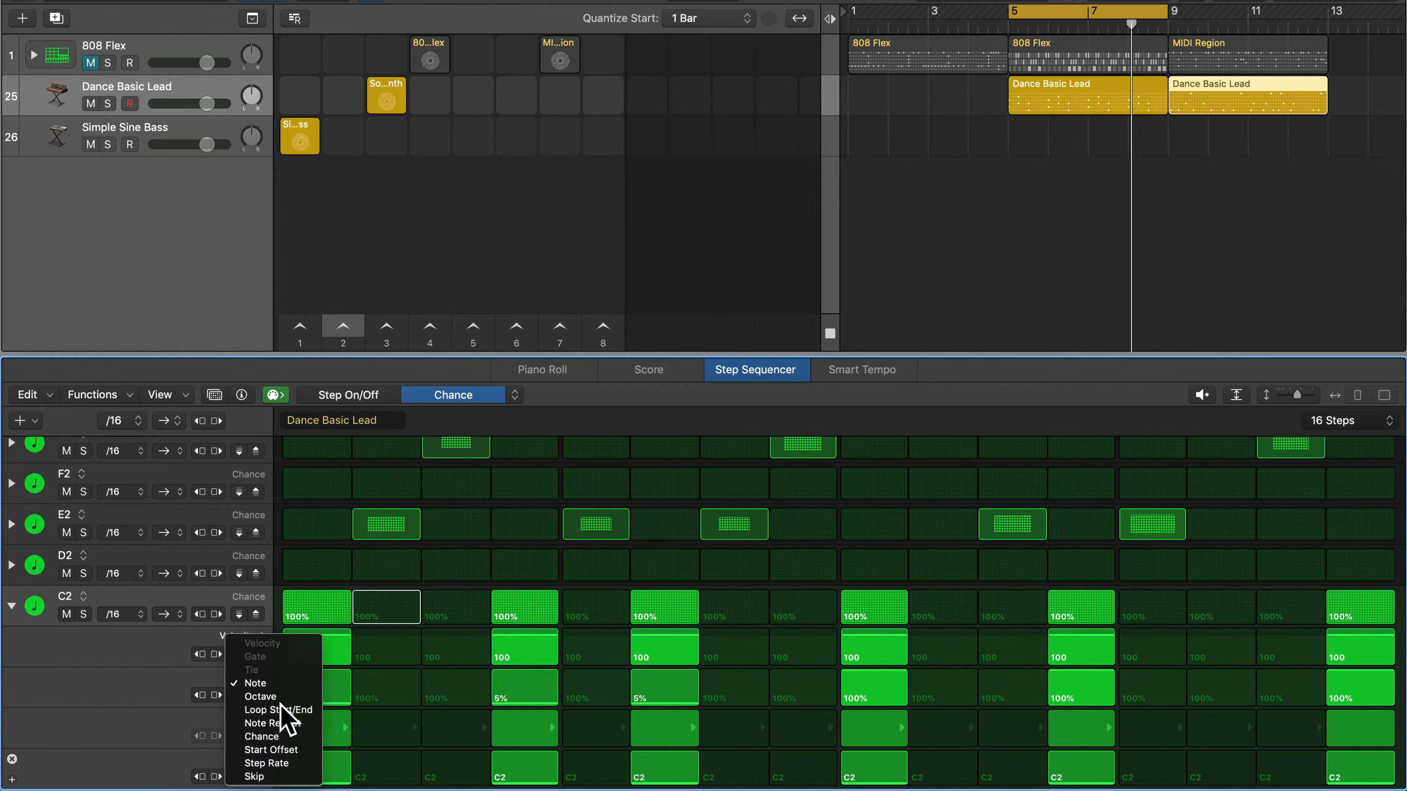
pyautogui.click(279, 710)
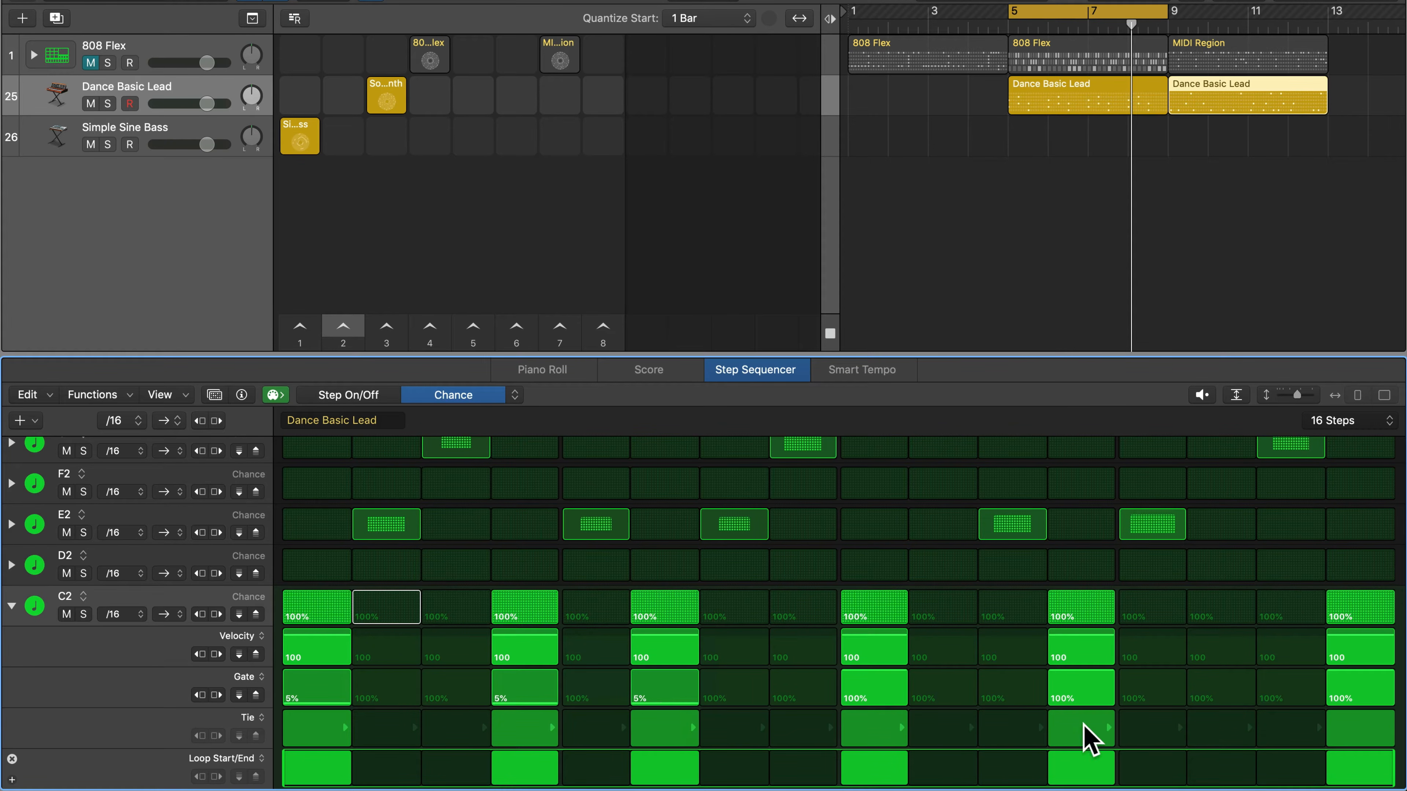
pyautogui.moveTo(1329, 773); pyautogui.dragTo(686, 776)
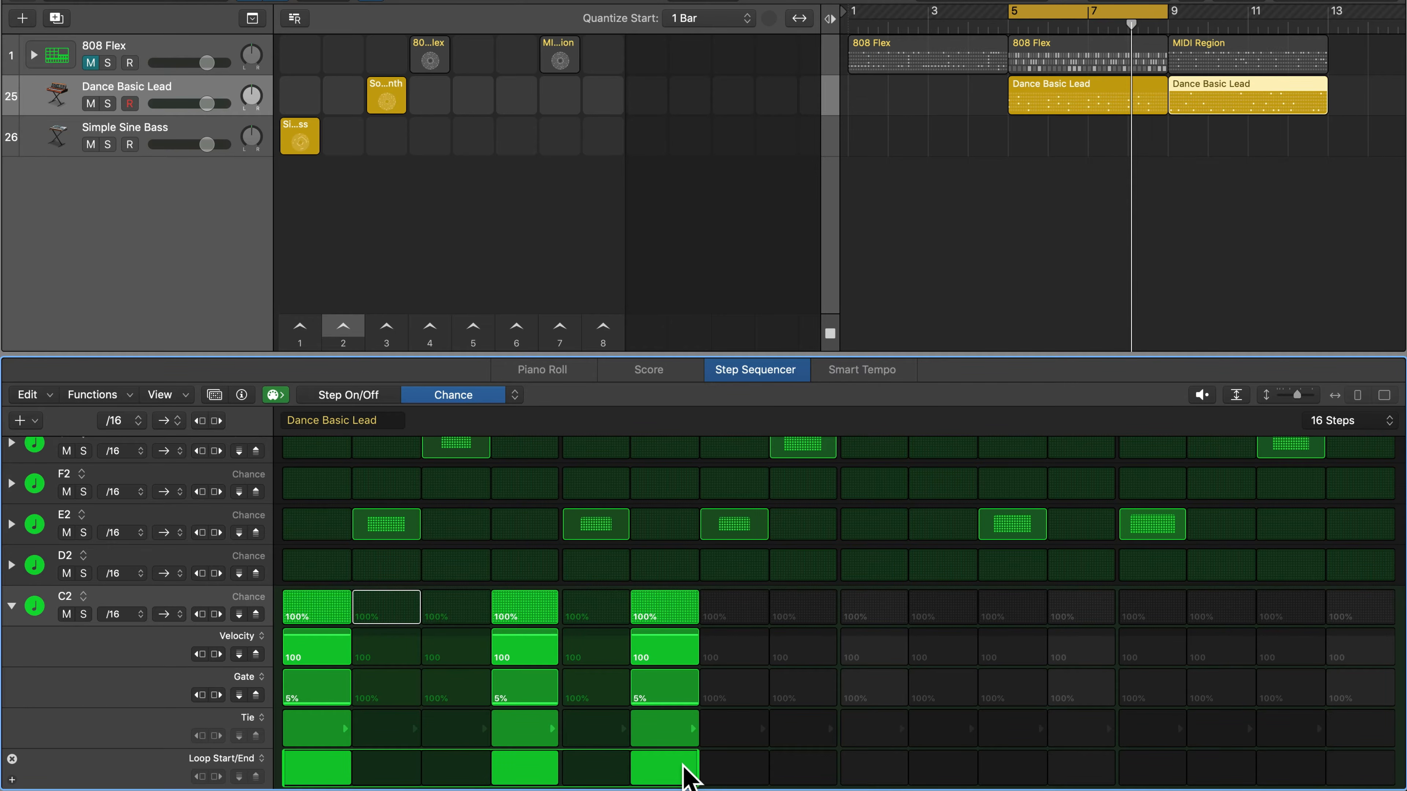
pyautogui.moveTo(1121, 9); pyautogui.dragTo(1279, 40)
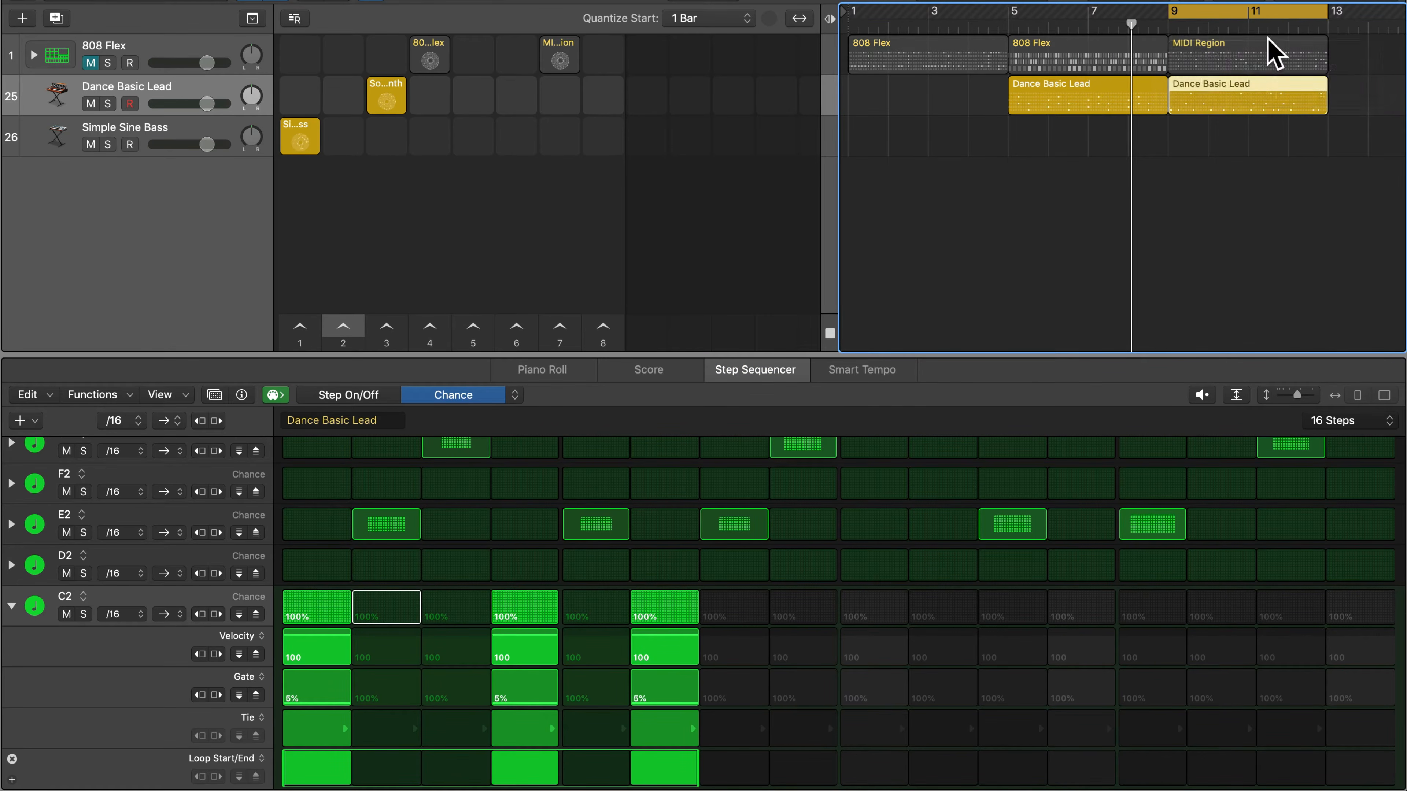
# - Play from bar 9, then slow the C2 row's step rate to /4
pyautogui.press('space')
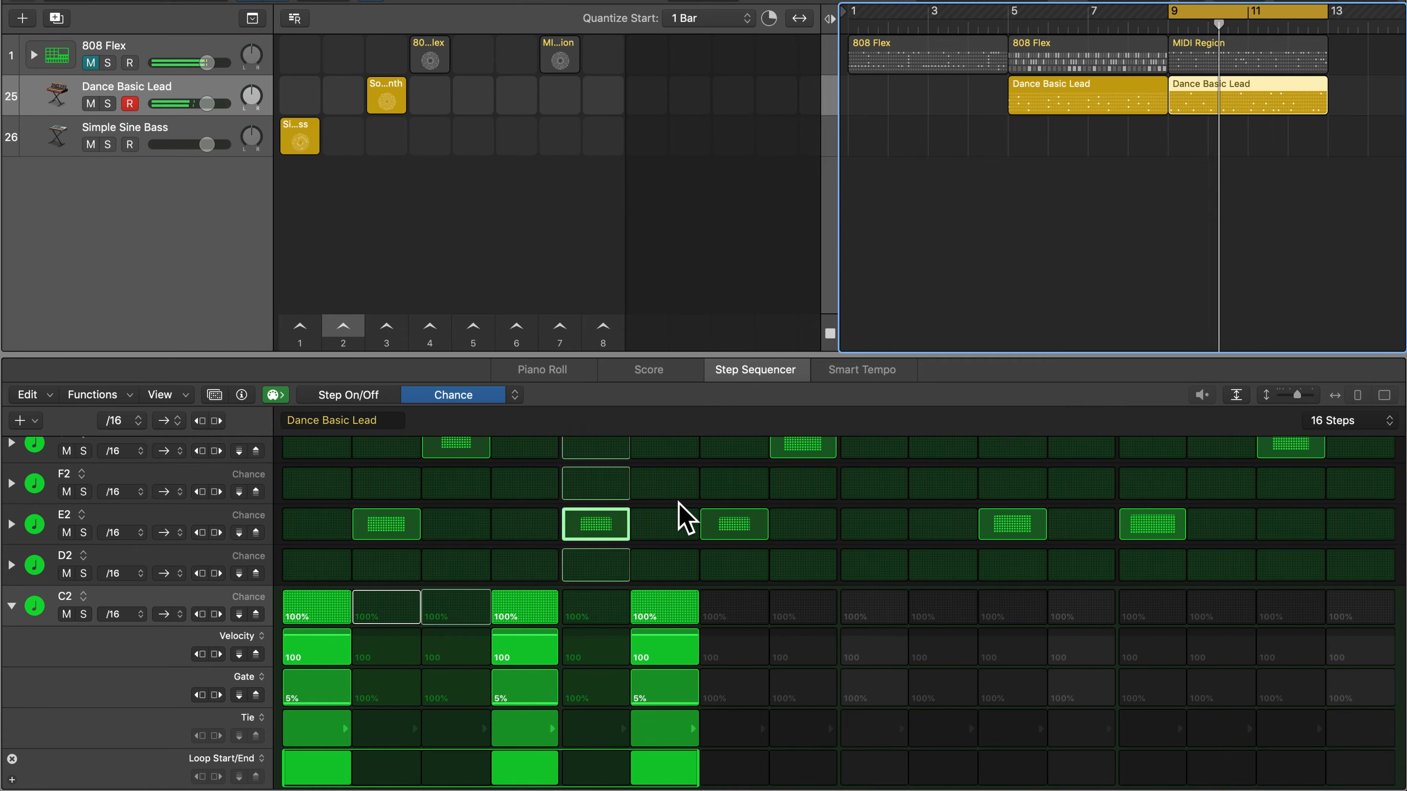
pyautogui.press('space')
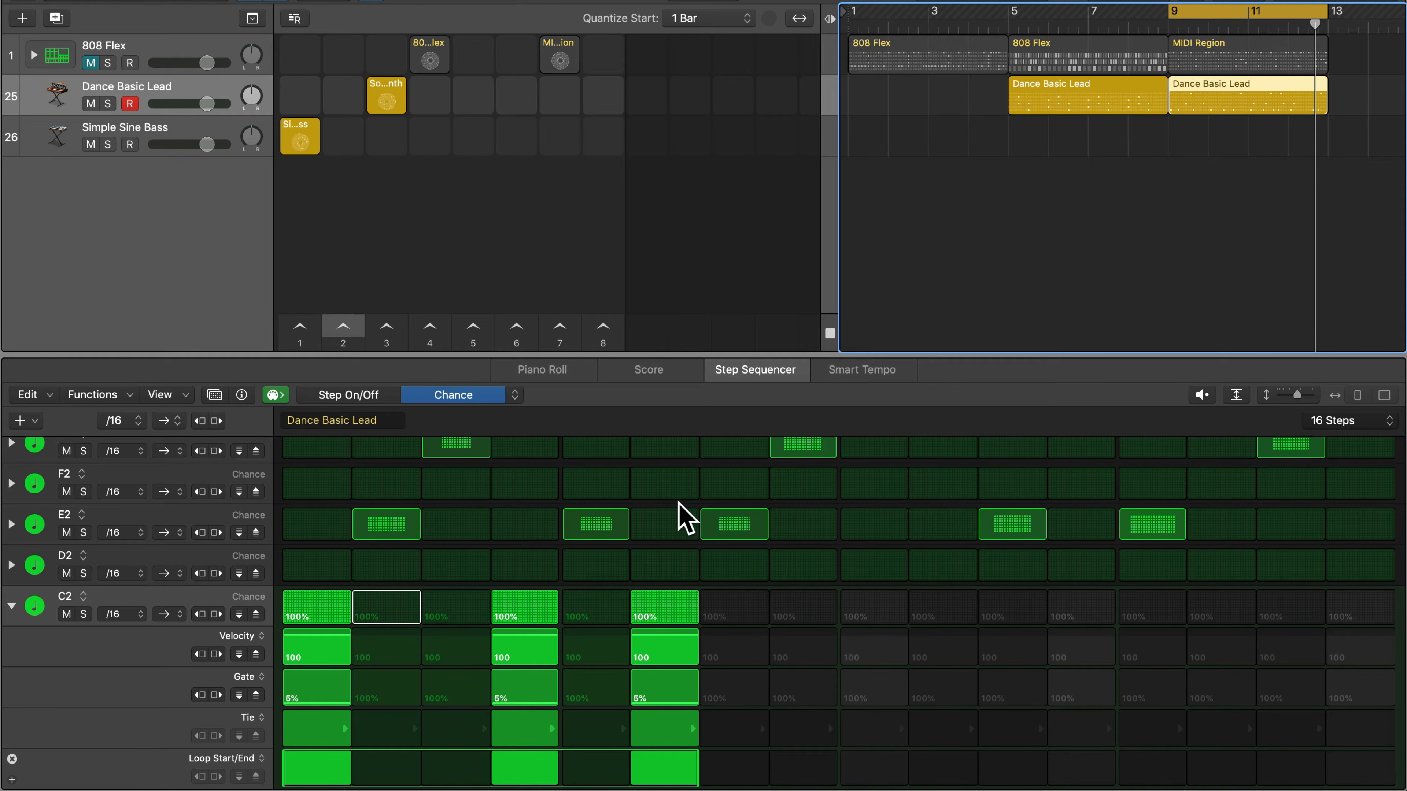
pyautogui.click(138, 615)
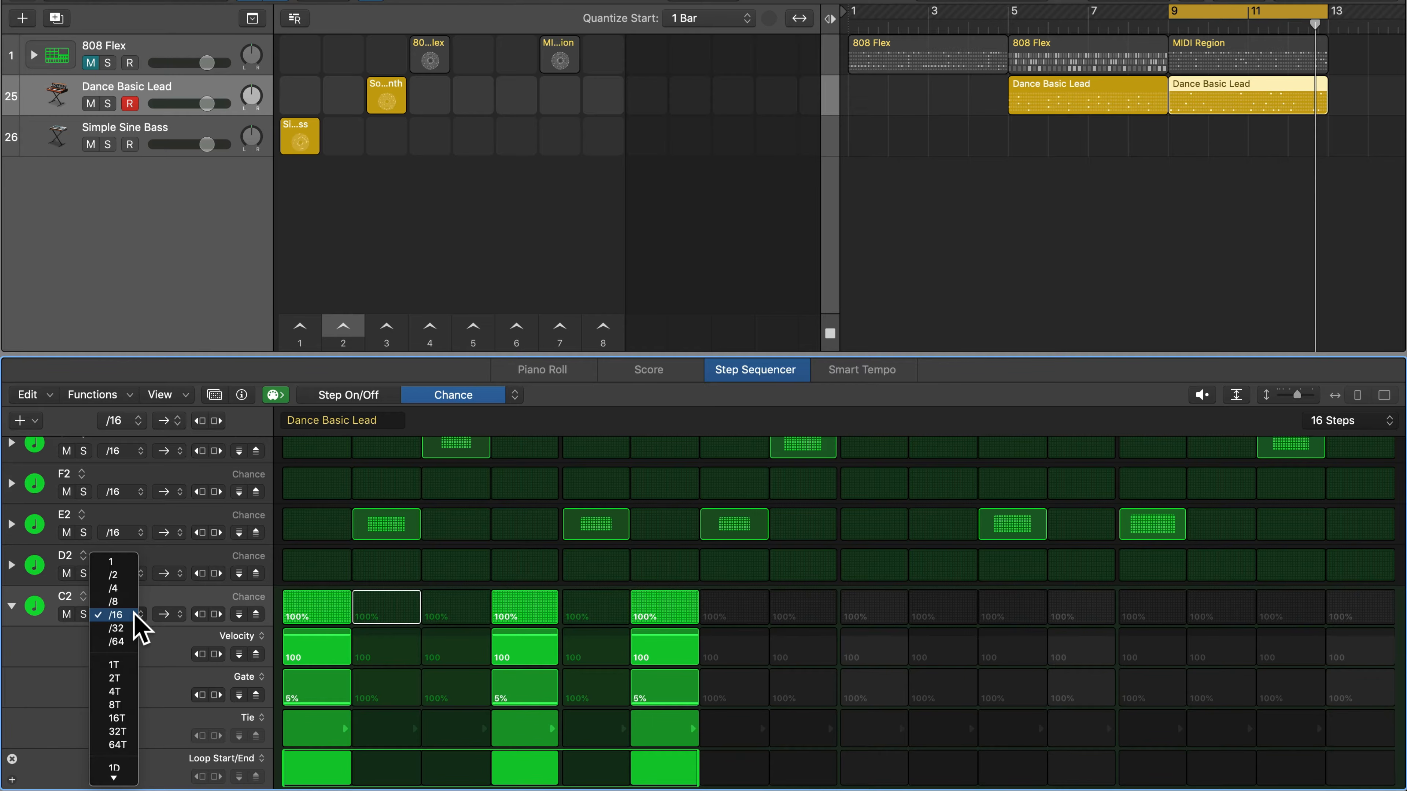
pyautogui.click(113, 589)
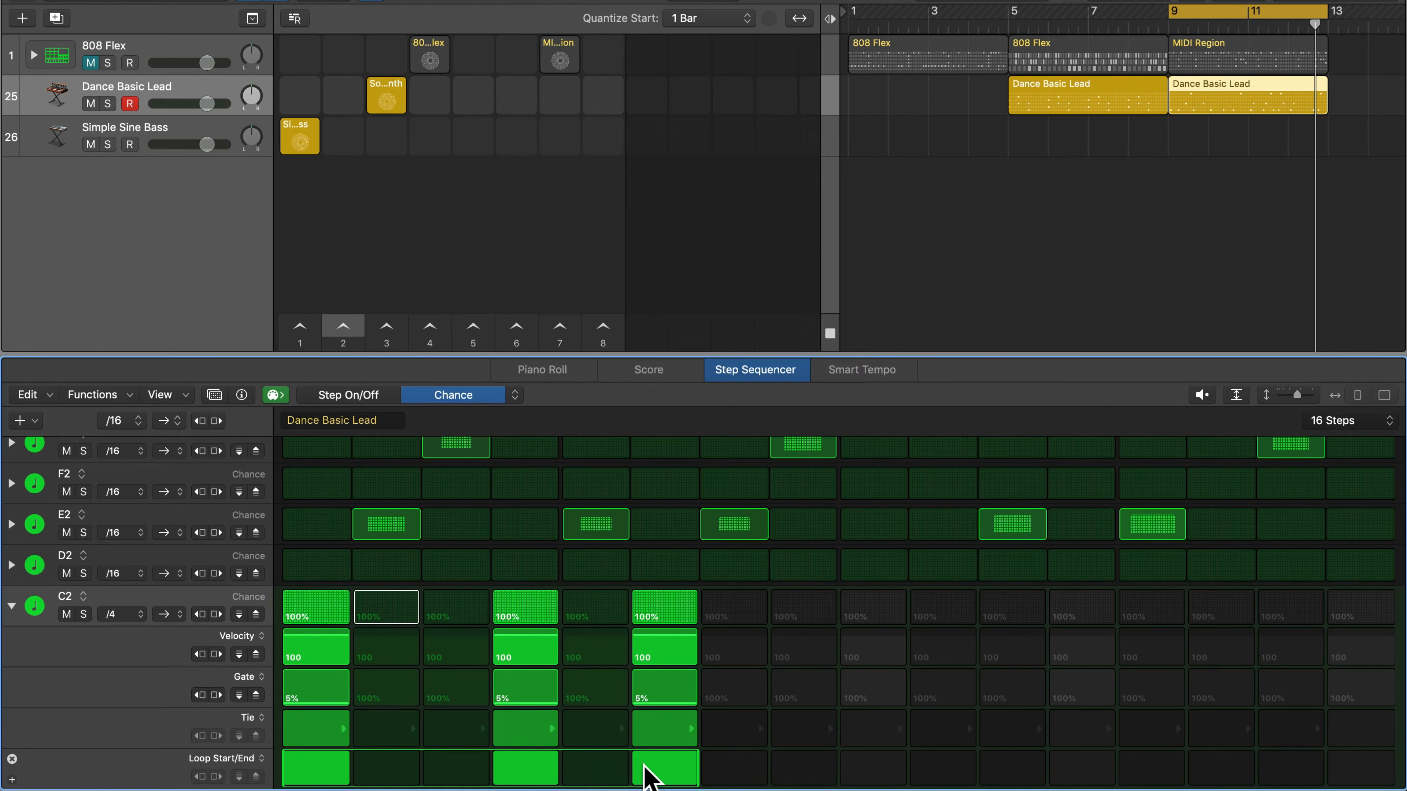
# - Shorten the C2 row's loop to steps 1–4 and play it back
pyautogui.moveTo(643, 773); pyautogui.dragTo(534, 770)
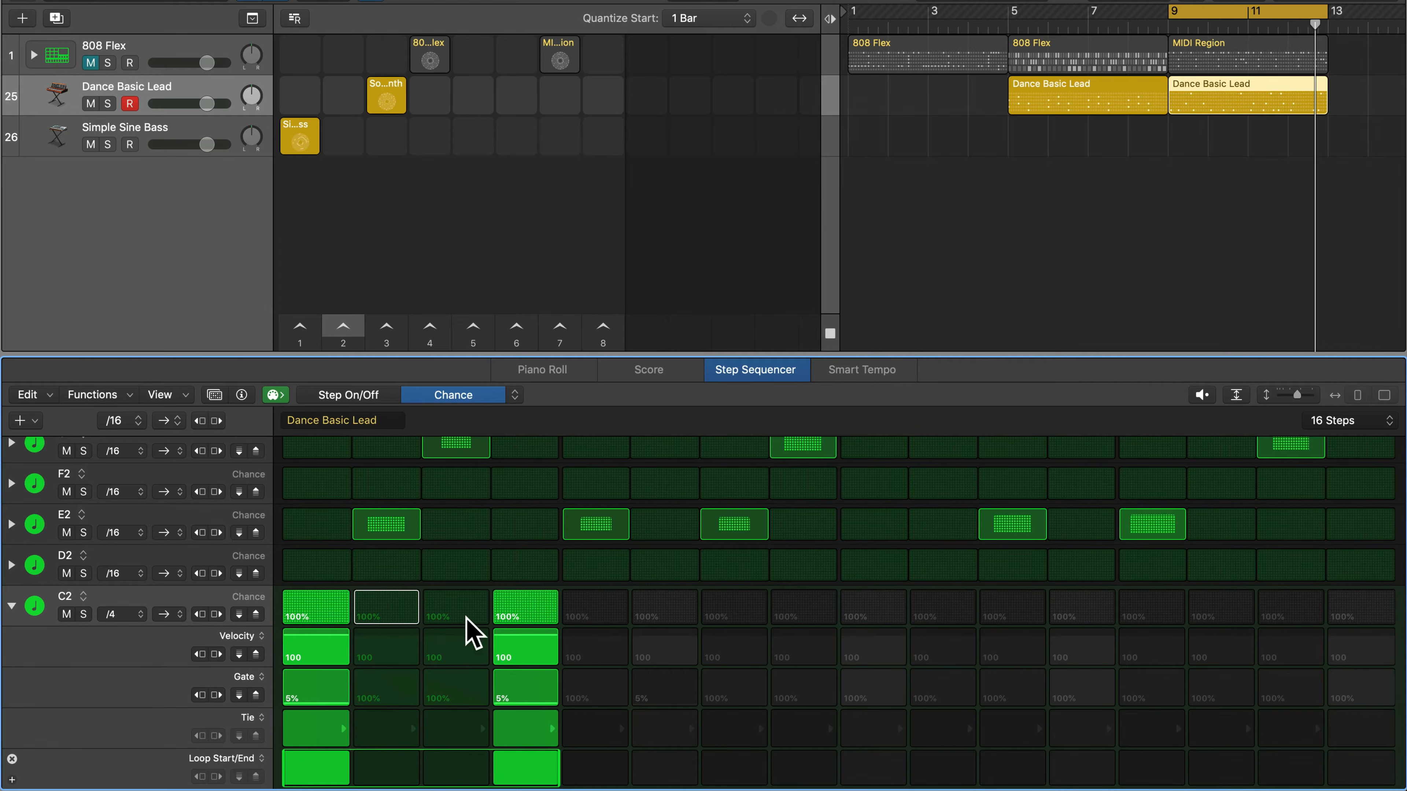
pyautogui.press('space')
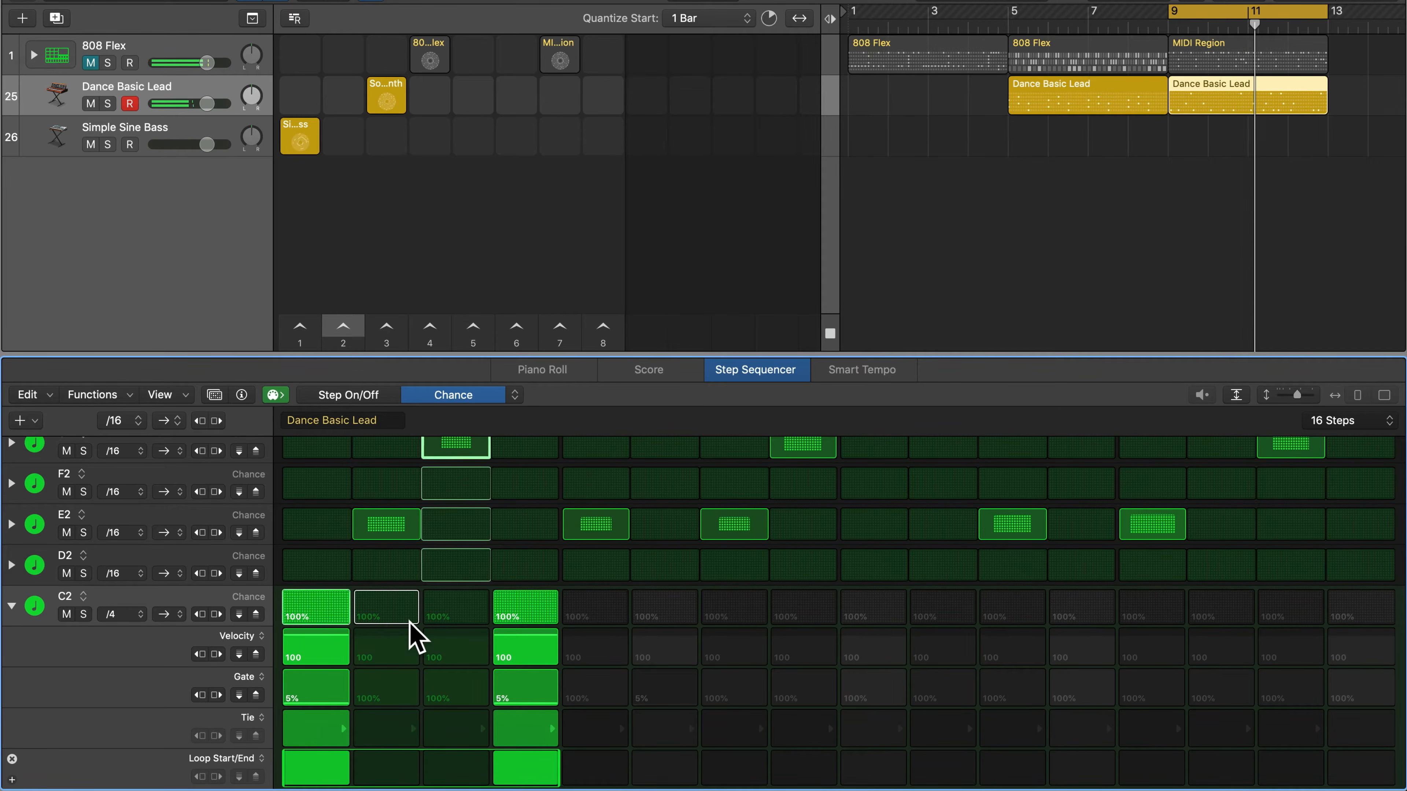
pyautogui.press('space')
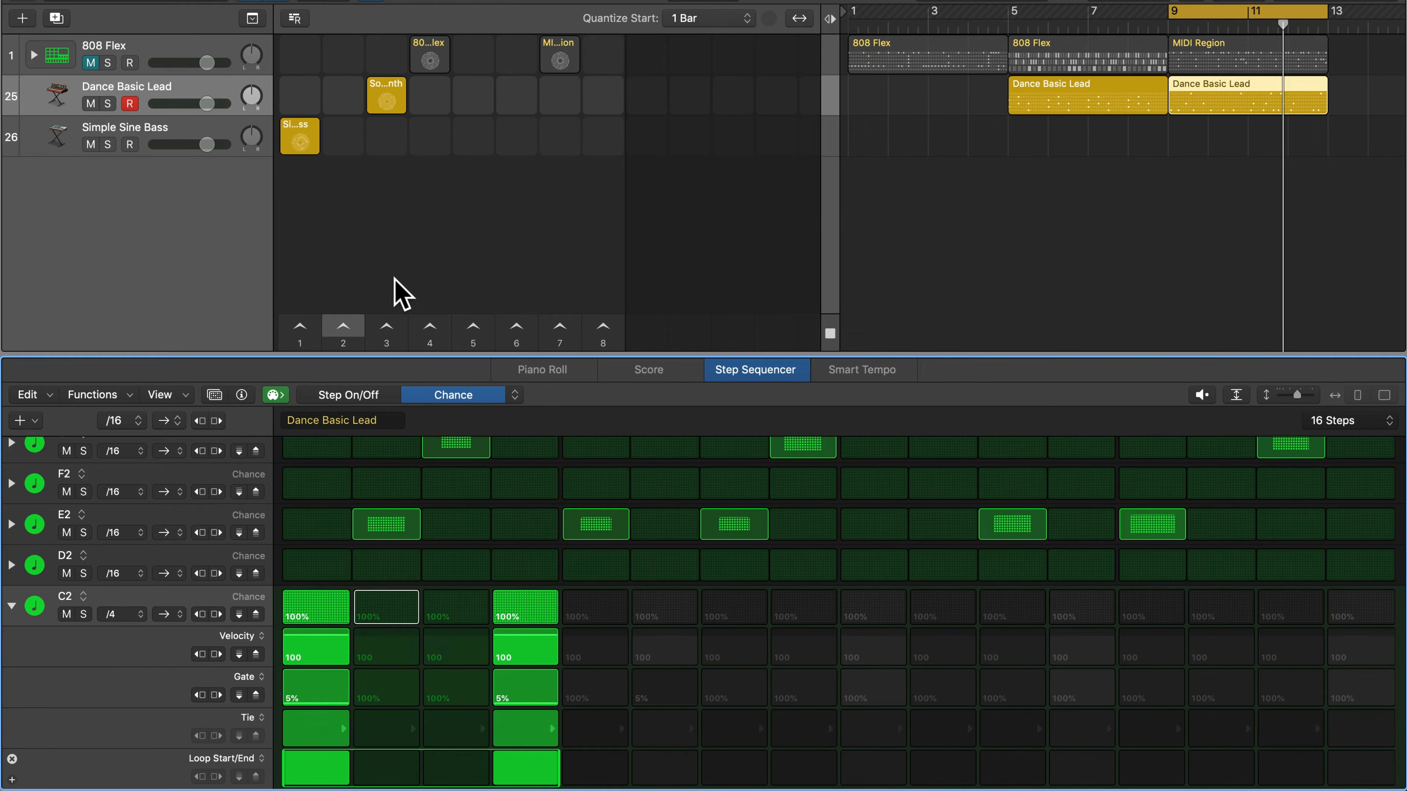
# - Unmute 808 Flex, mute Dance Basic Lead, and show the 808 Flex region at bar 5
pyautogui.click(91, 63)
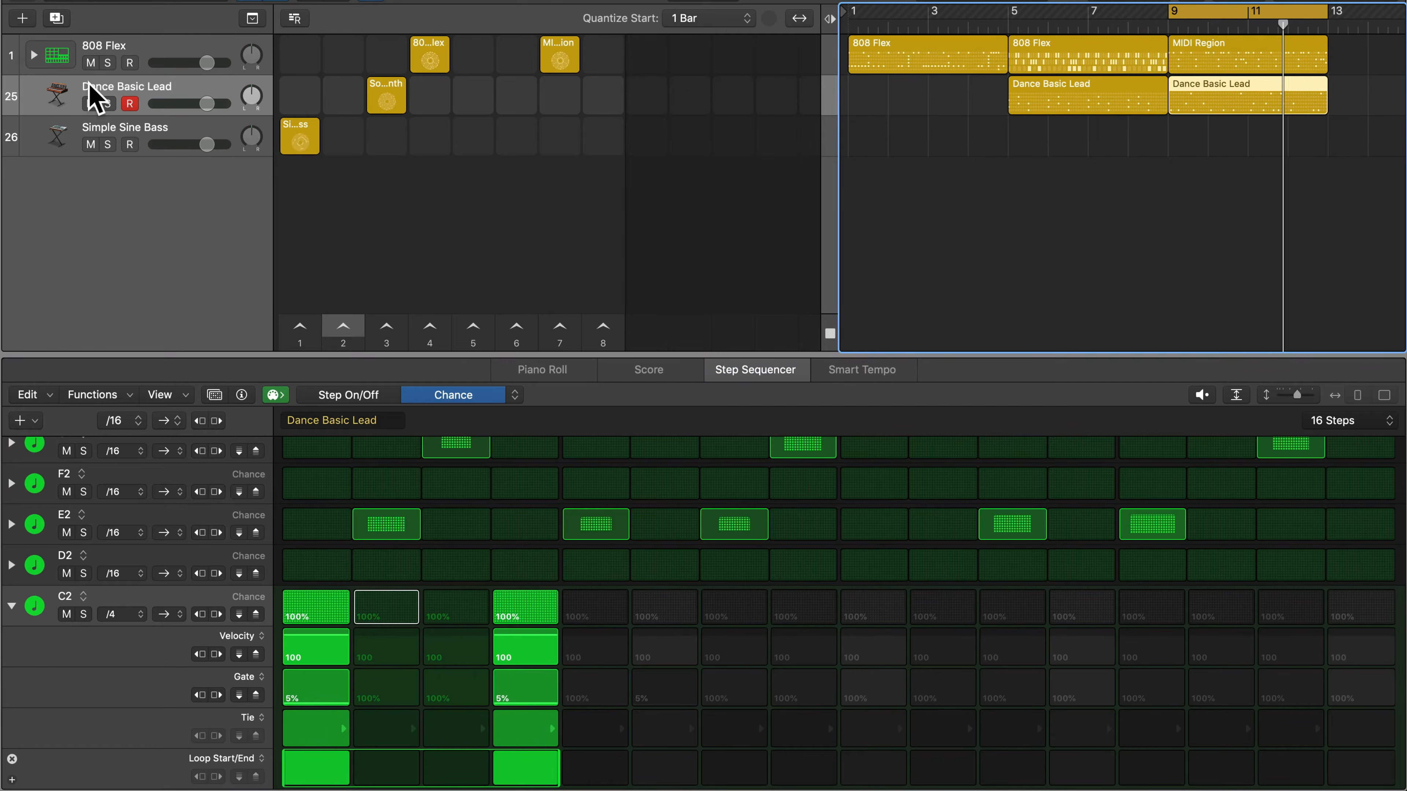
pyautogui.click(91, 104)
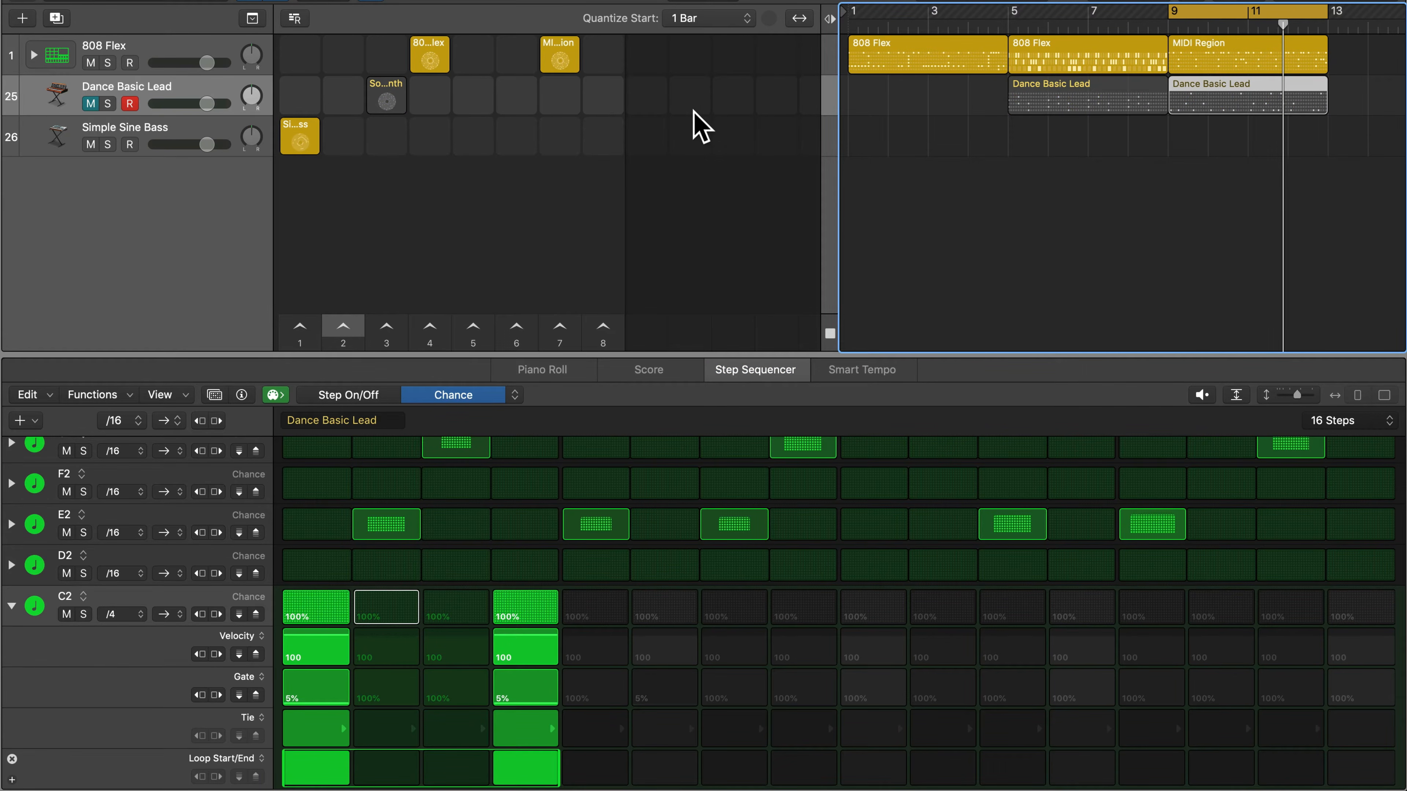
pyautogui.click(1085, 62)
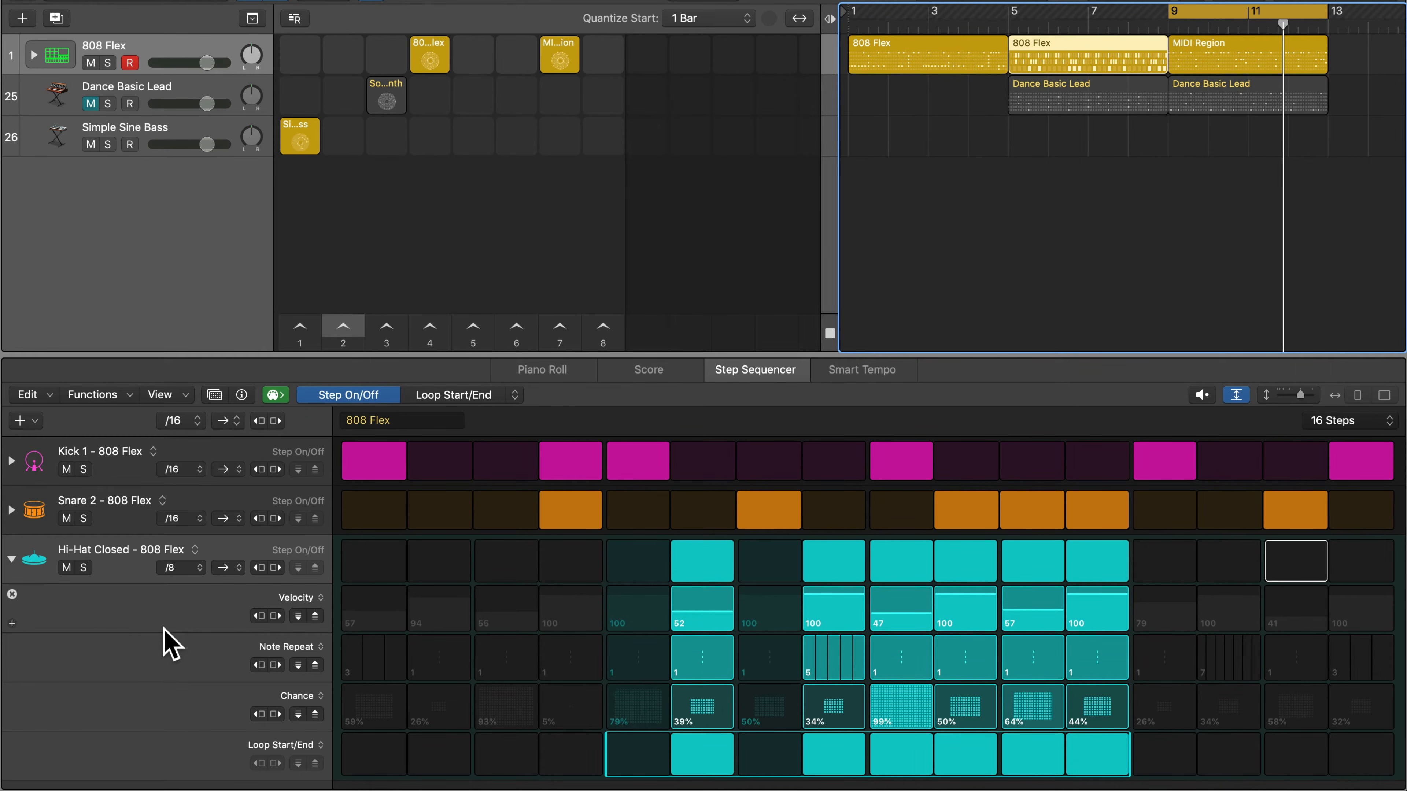
# - Add a Start Offset lane to the Hi-Hat Closed row and randomize its values
pyautogui.click(14, 770)
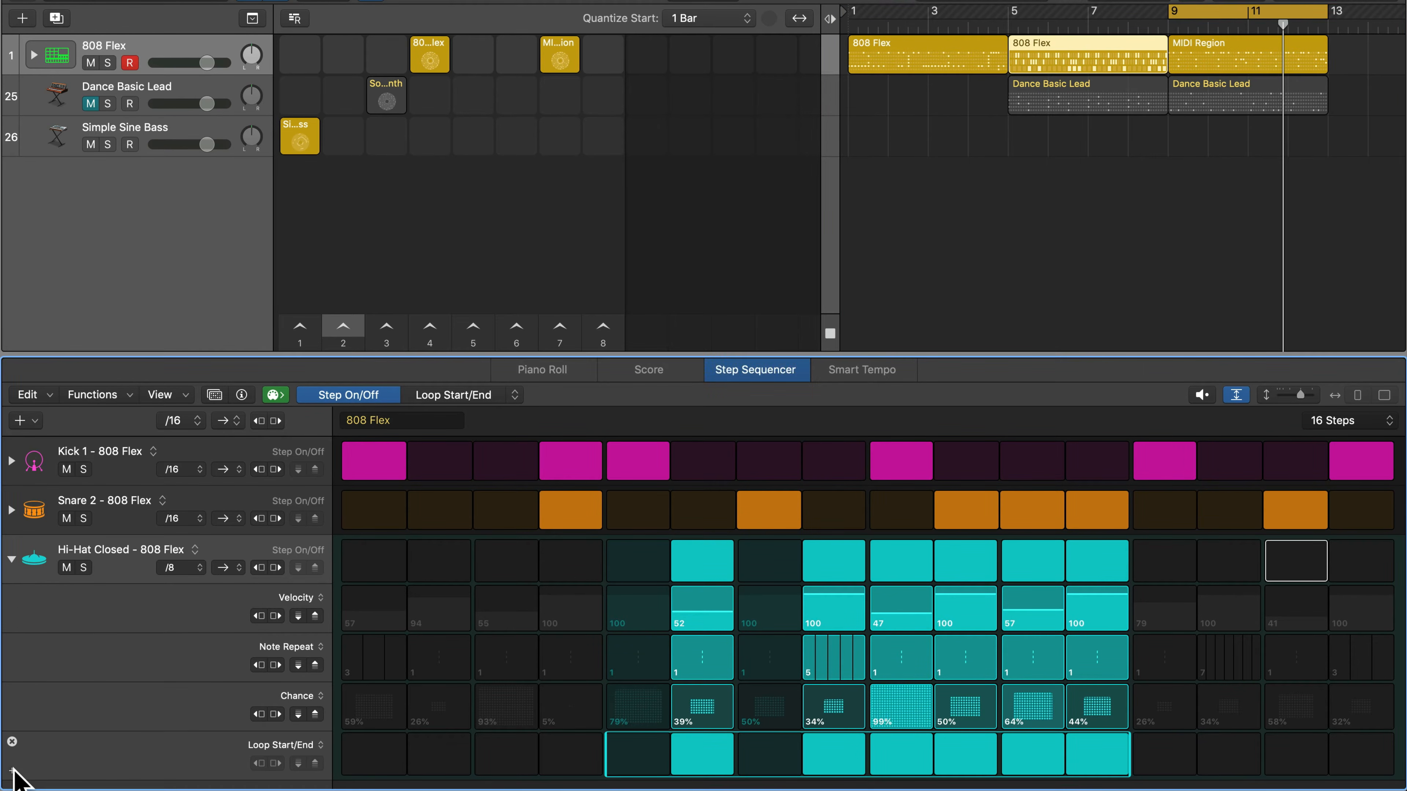
pyautogui.click(13, 772)
pyautogui.click(321, 754)
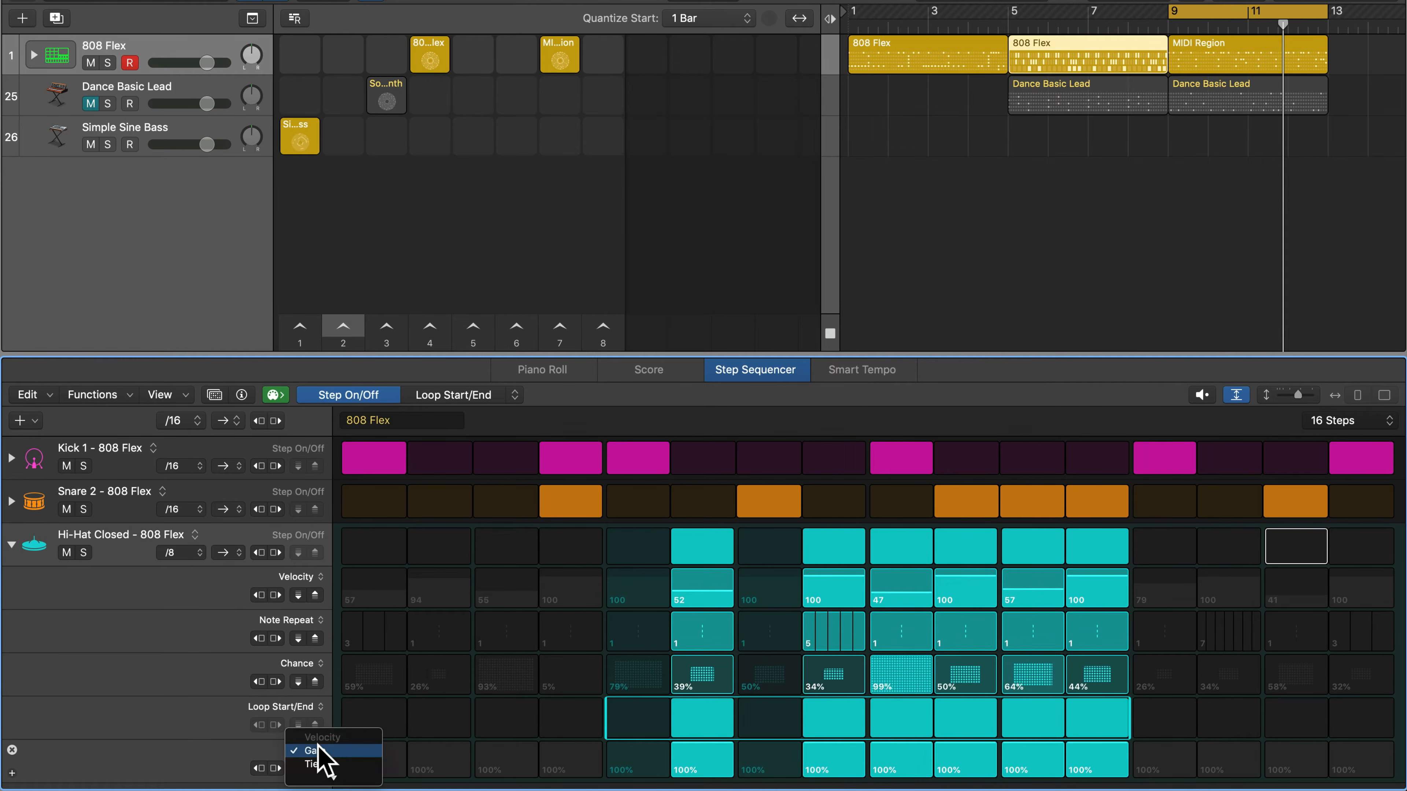
pyautogui.moveTo(332, 777)
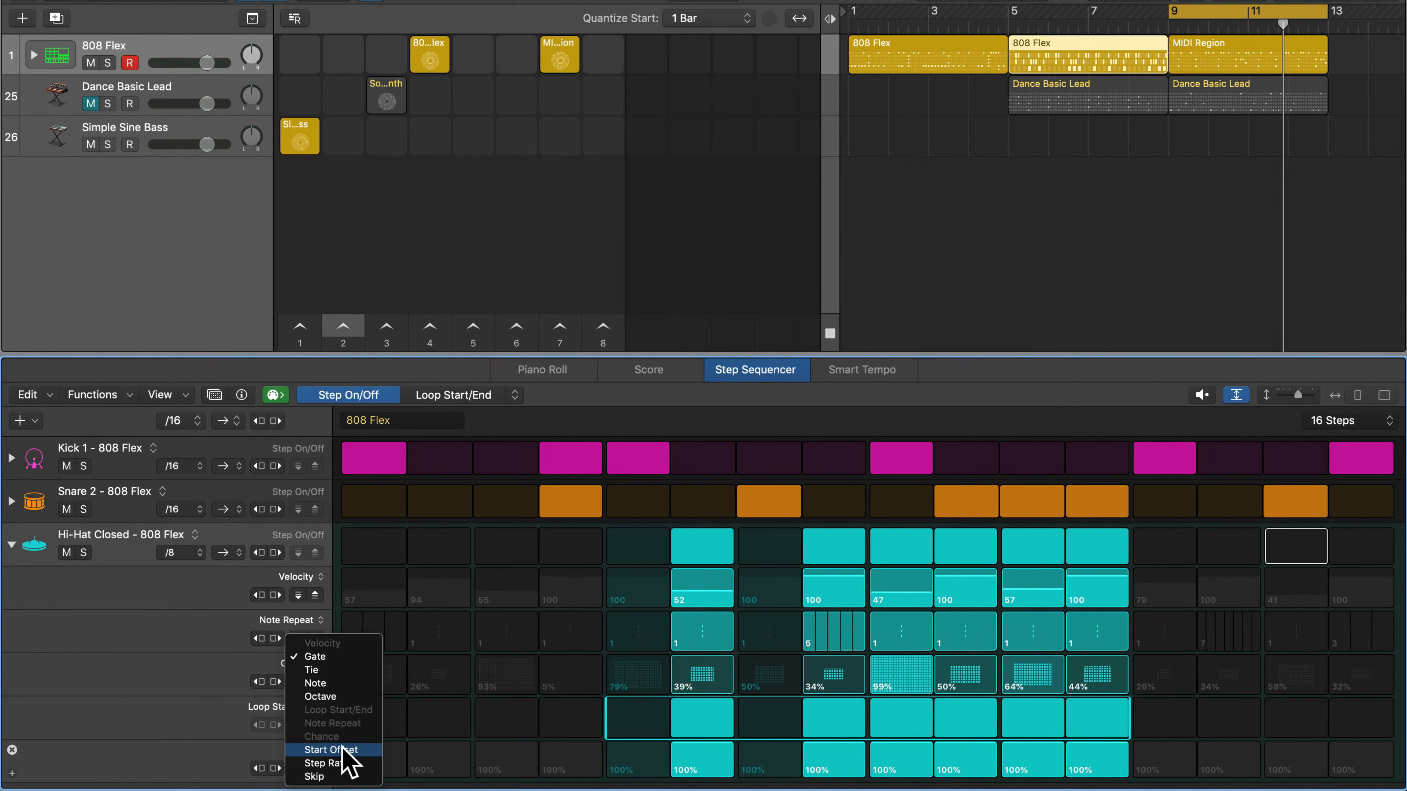
pyautogui.click(342, 748)
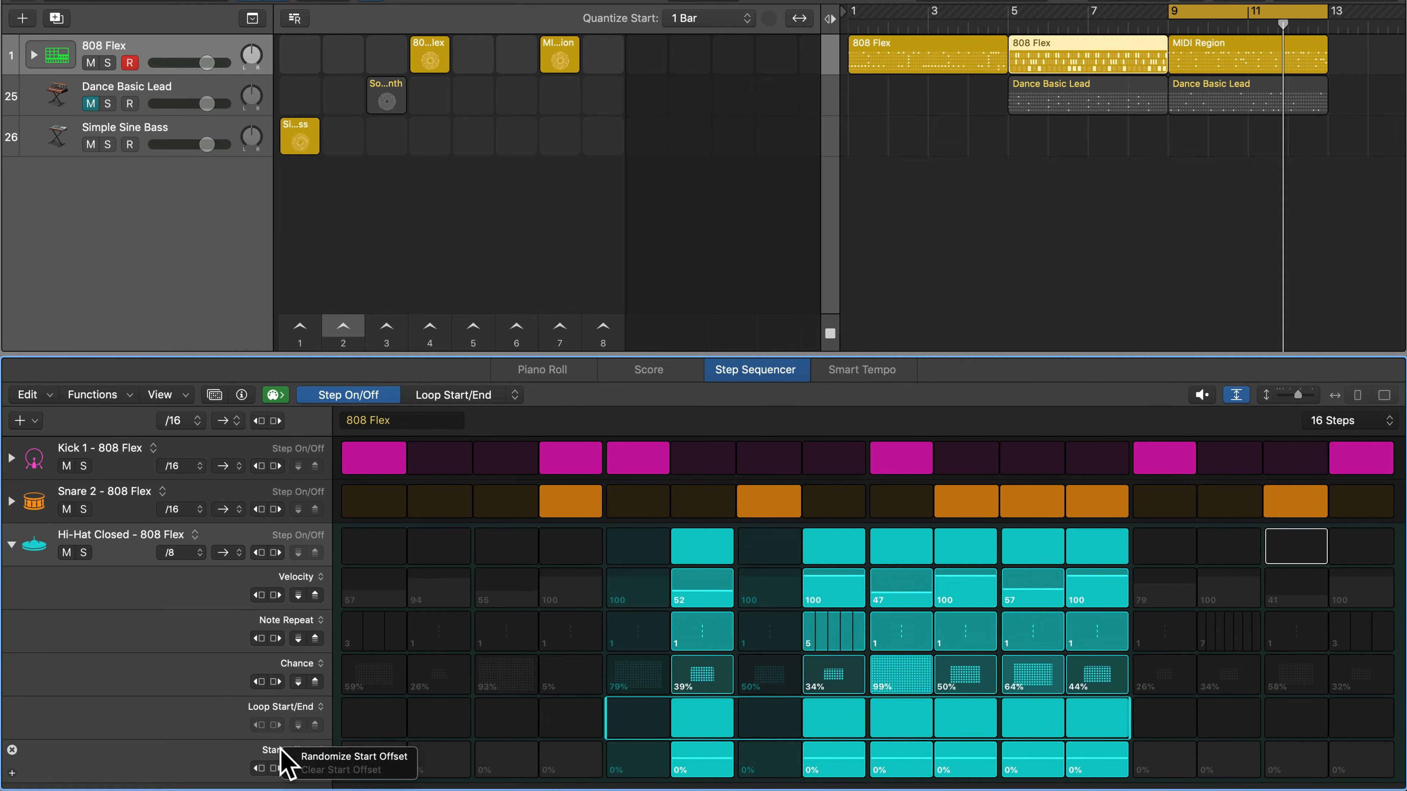
pyautogui.click(318, 757)
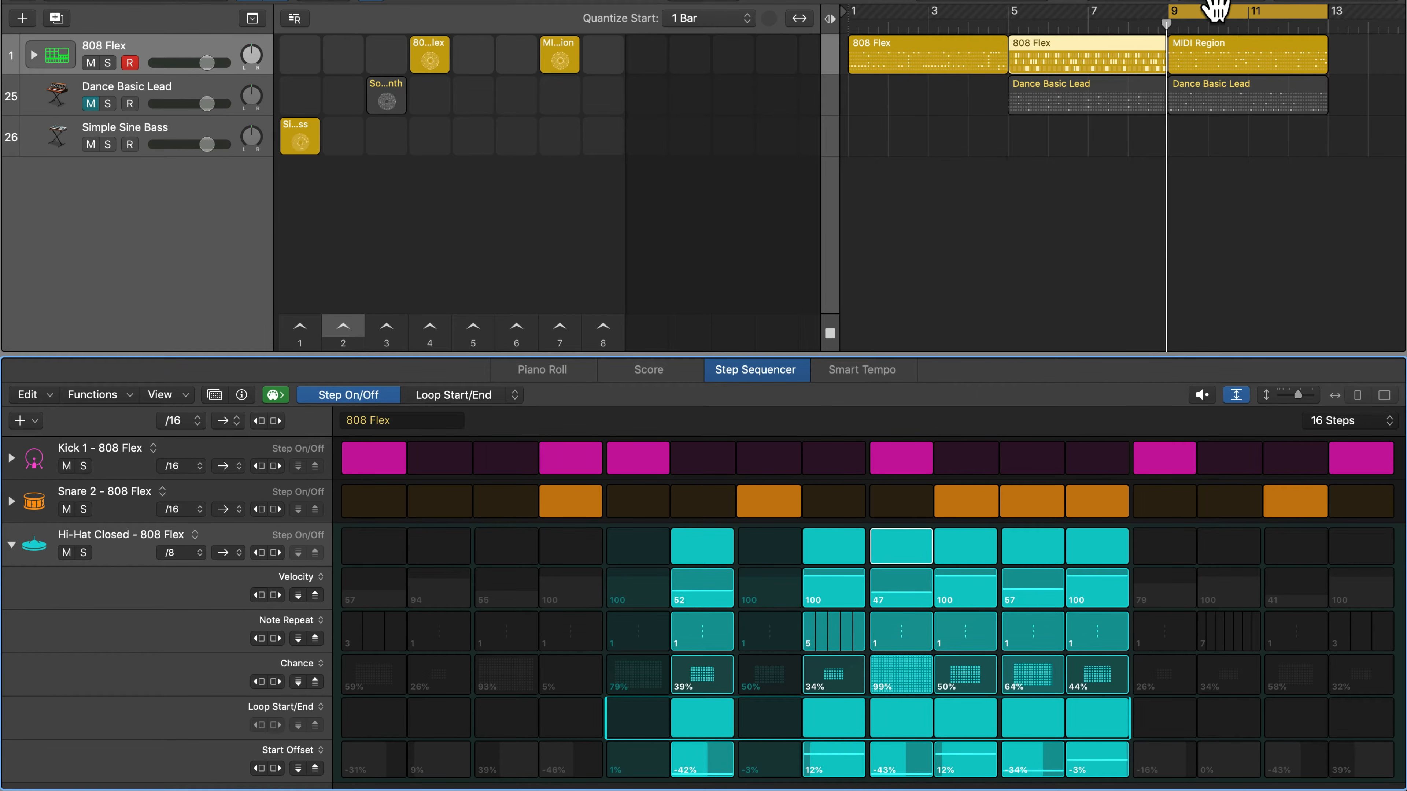
# - Cycle bars 5–7, clear the Hi-Hat Chance lane back to 100%, play, and show the Inspector
pyautogui.moveTo(1214, 12); pyautogui.dragTo(1053, 13)
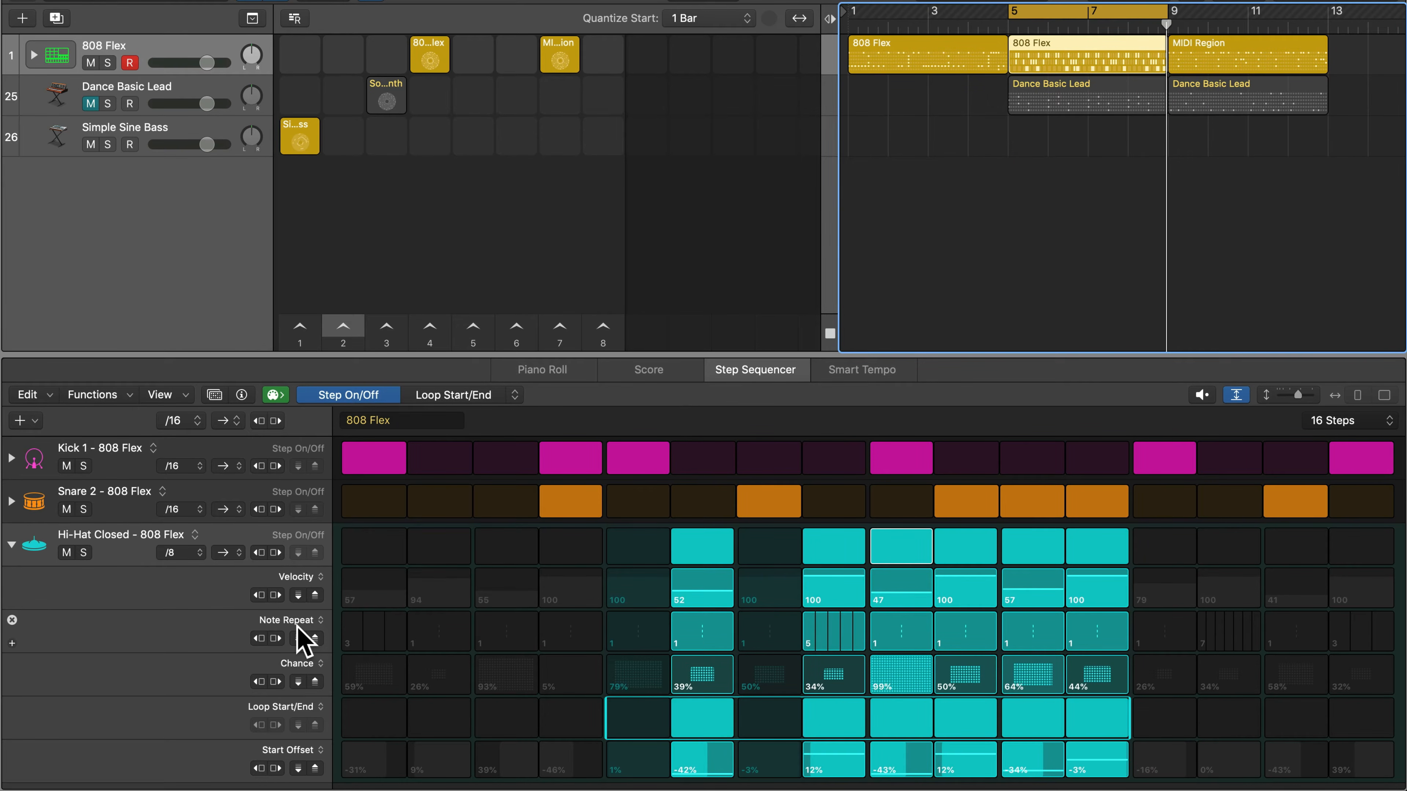
pyautogui.rightClick(180, 670)
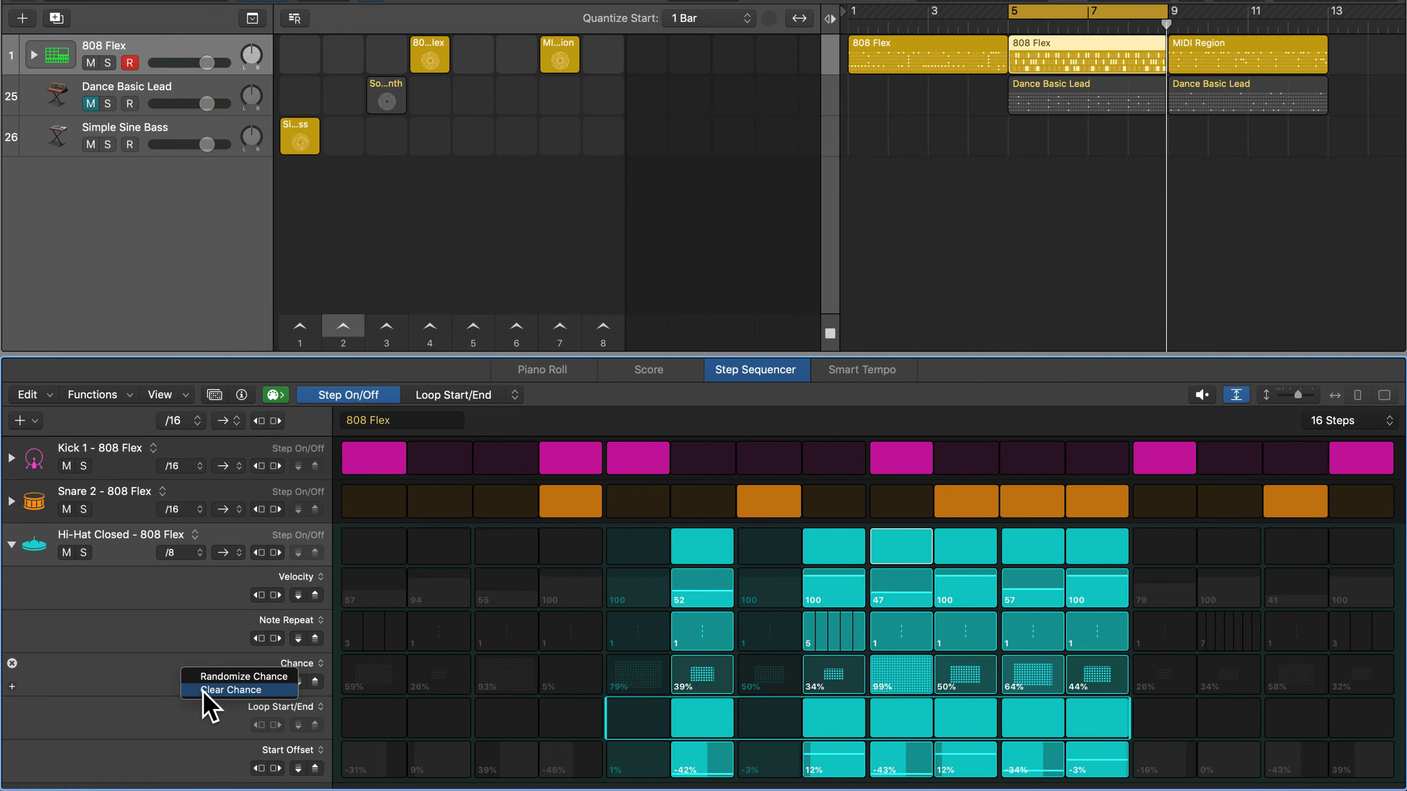
pyautogui.click(231, 691)
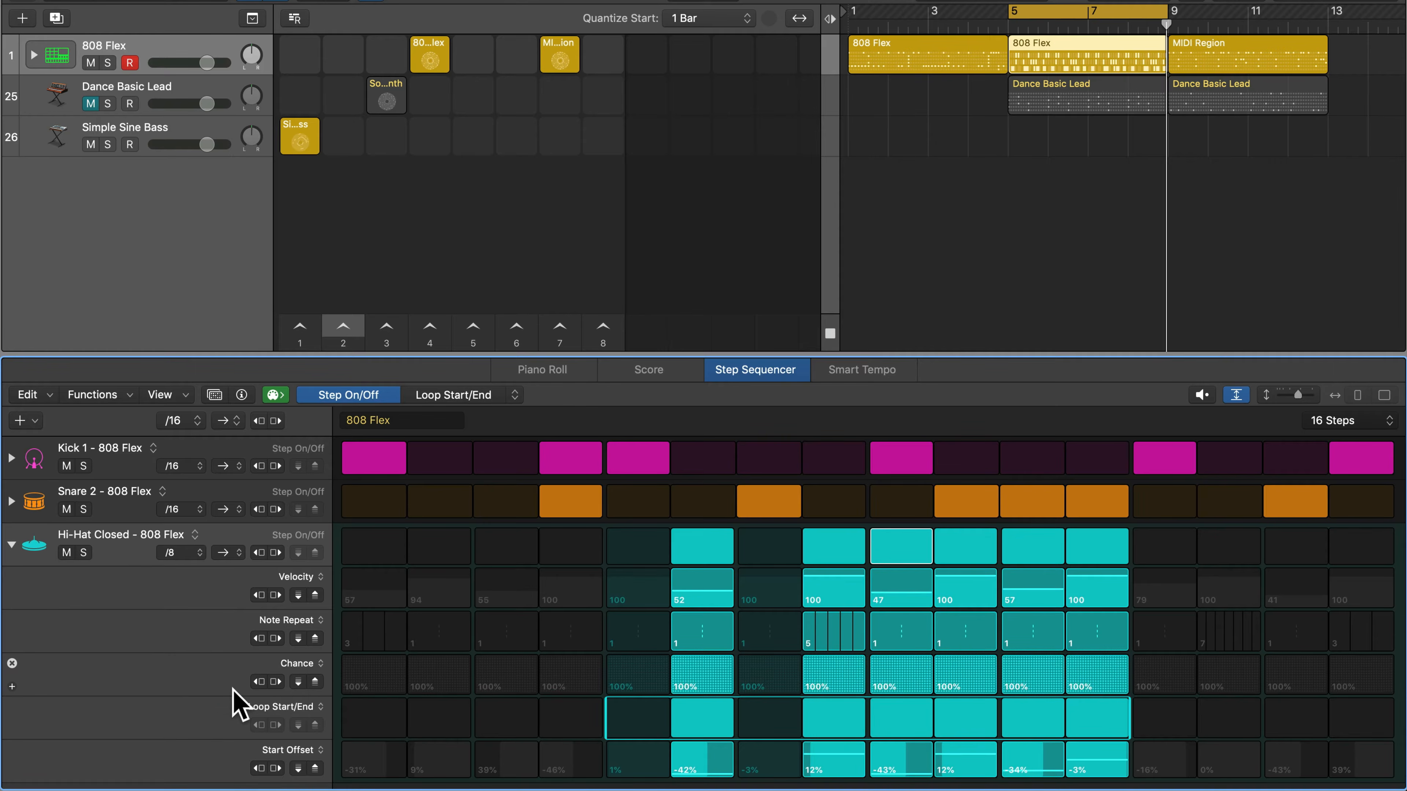
pyautogui.press('space')
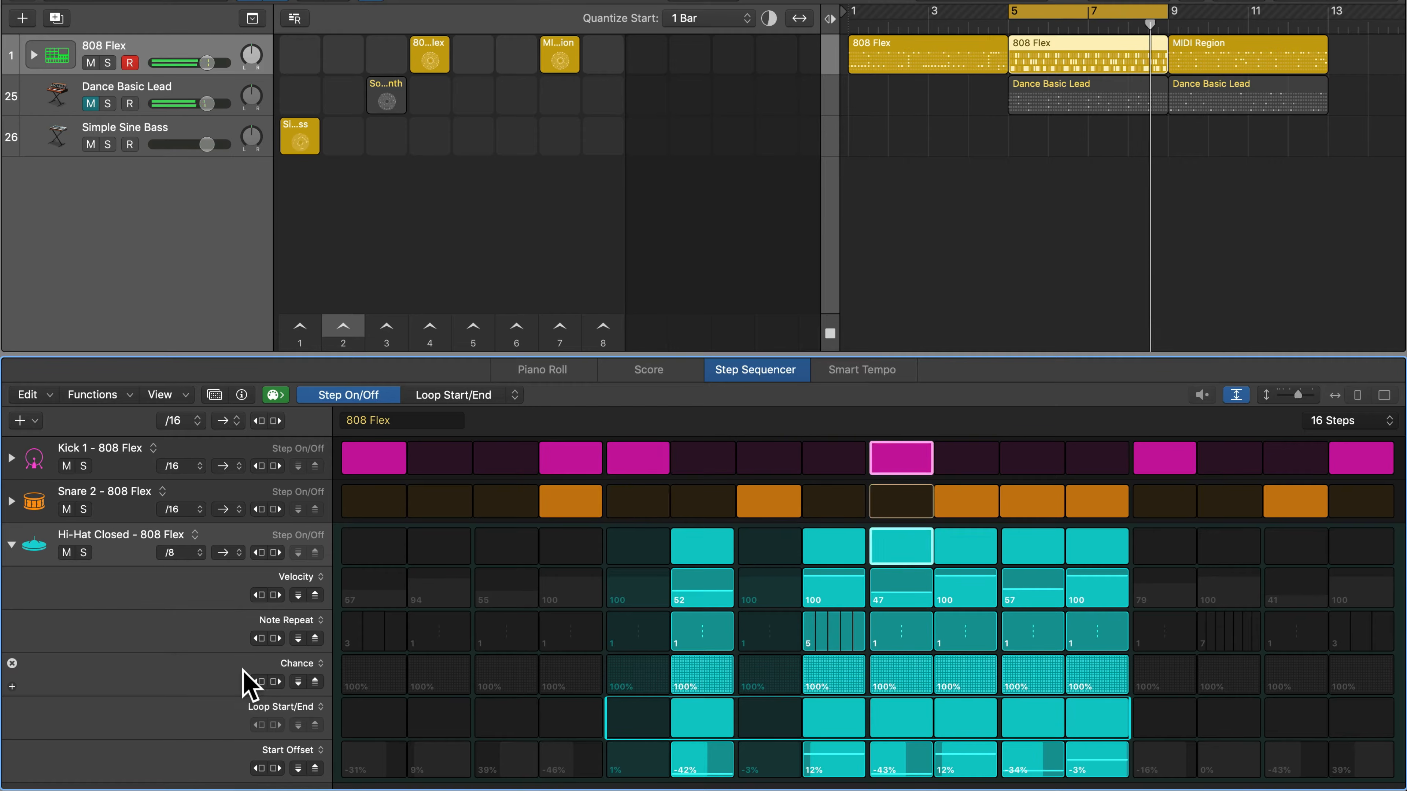
pyautogui.press('i')
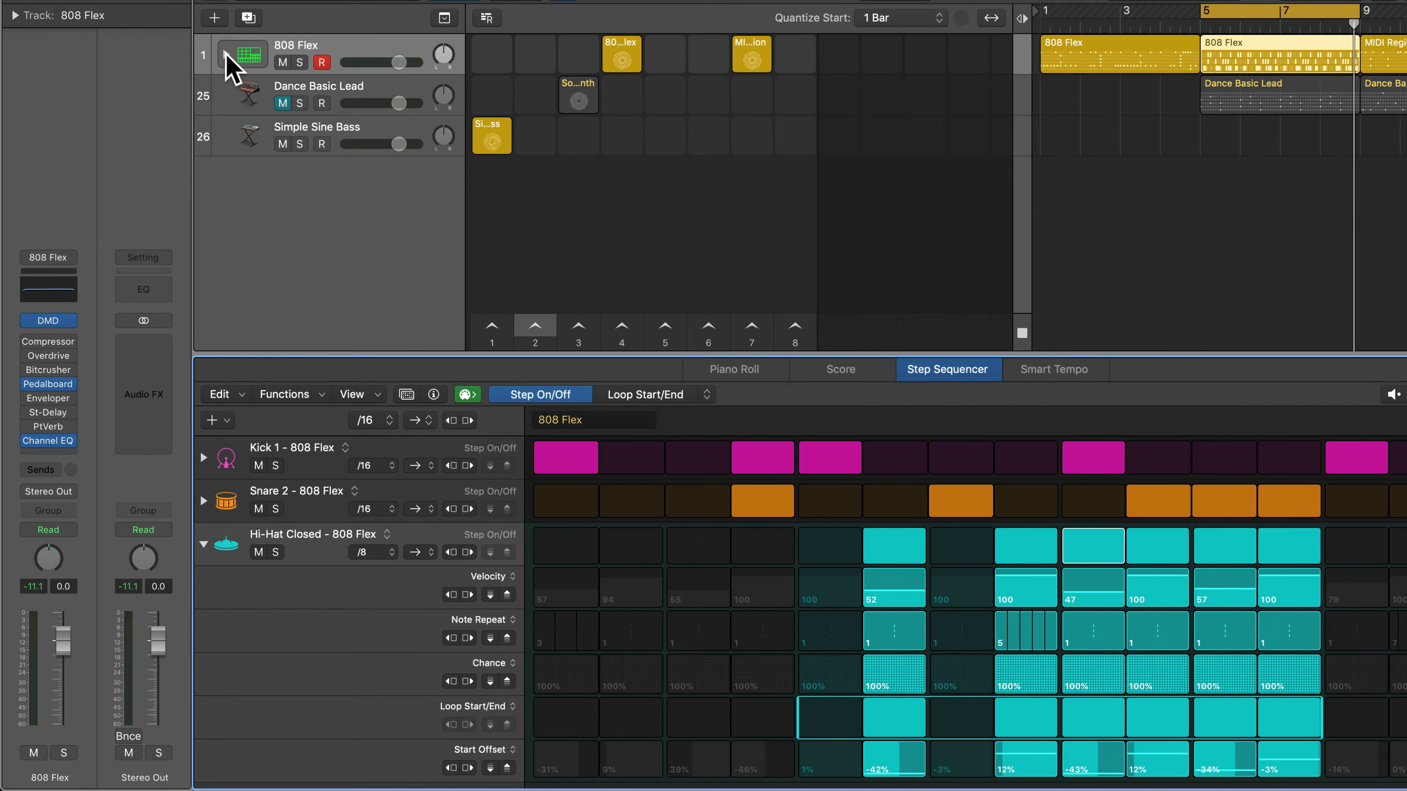
# - Expand the 808 Flex stack, set Hi-Hat Closed volume to -11.0 dB, and stop playback
pyautogui.click(226, 54)
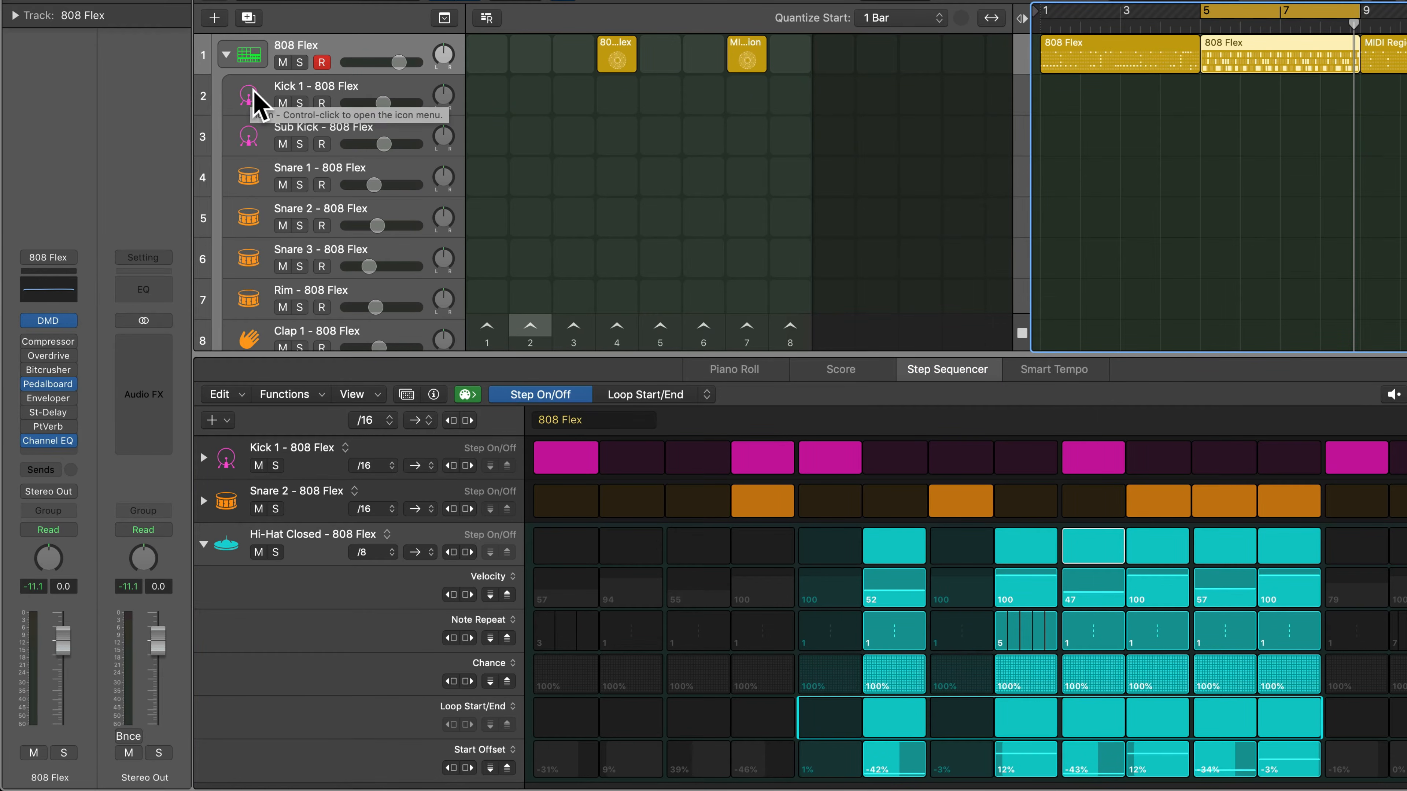
pyautogui.scroll(-2, 321, 214)
pyautogui.scroll(-3, 322, 222)
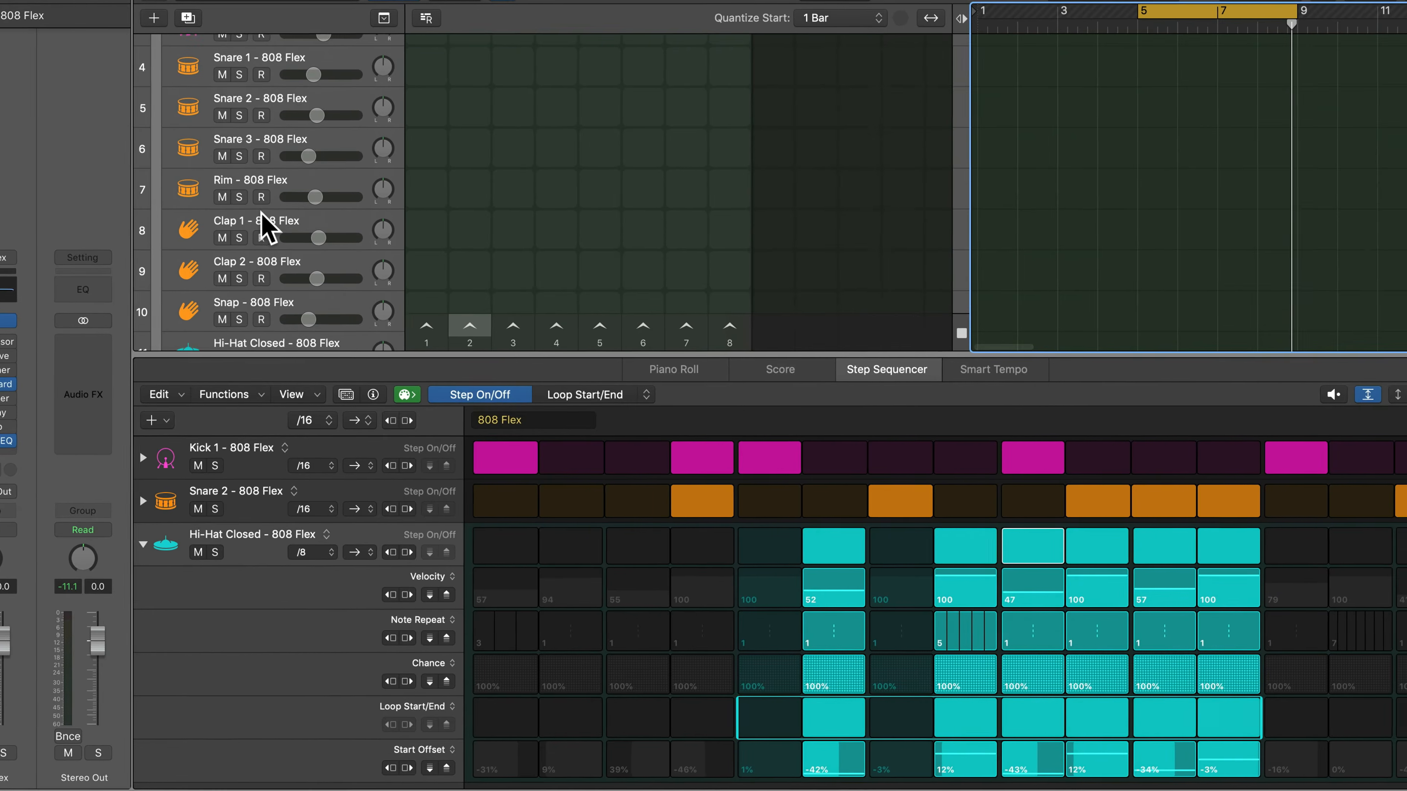
pyautogui.scroll(-2, 130, 213)
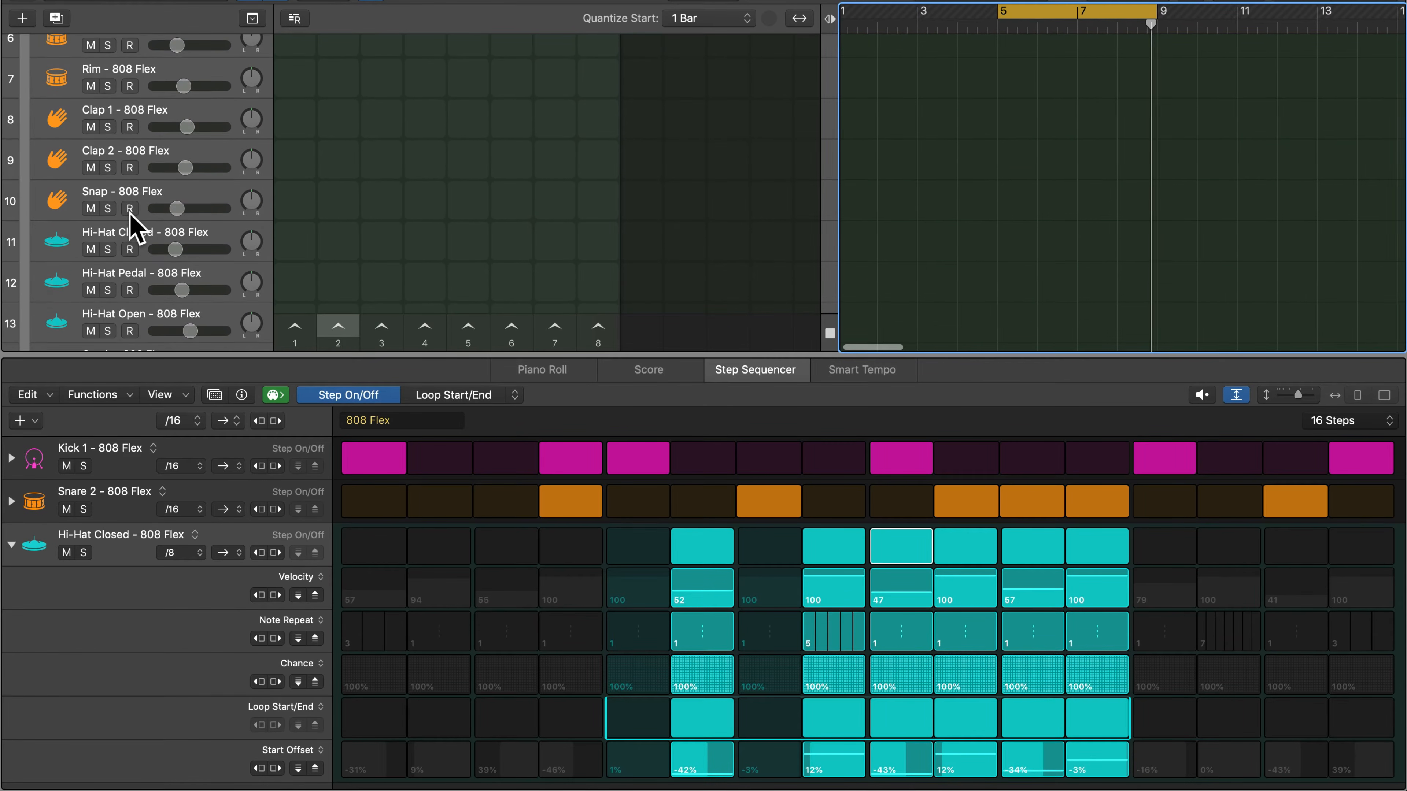
pyautogui.scroll(-2, 134, 227)
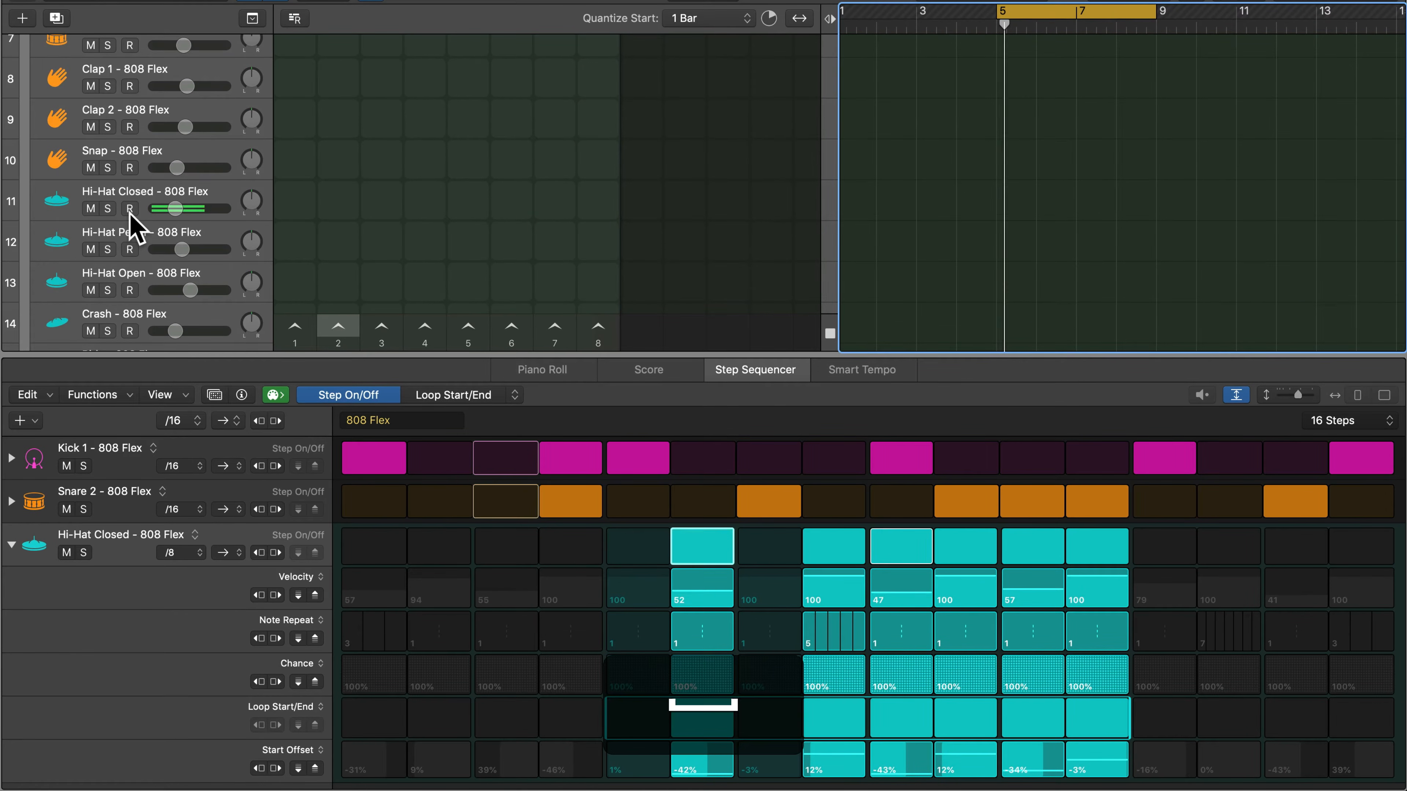
pyautogui.moveTo(176, 209); pyautogui.dragTo(199, 209)
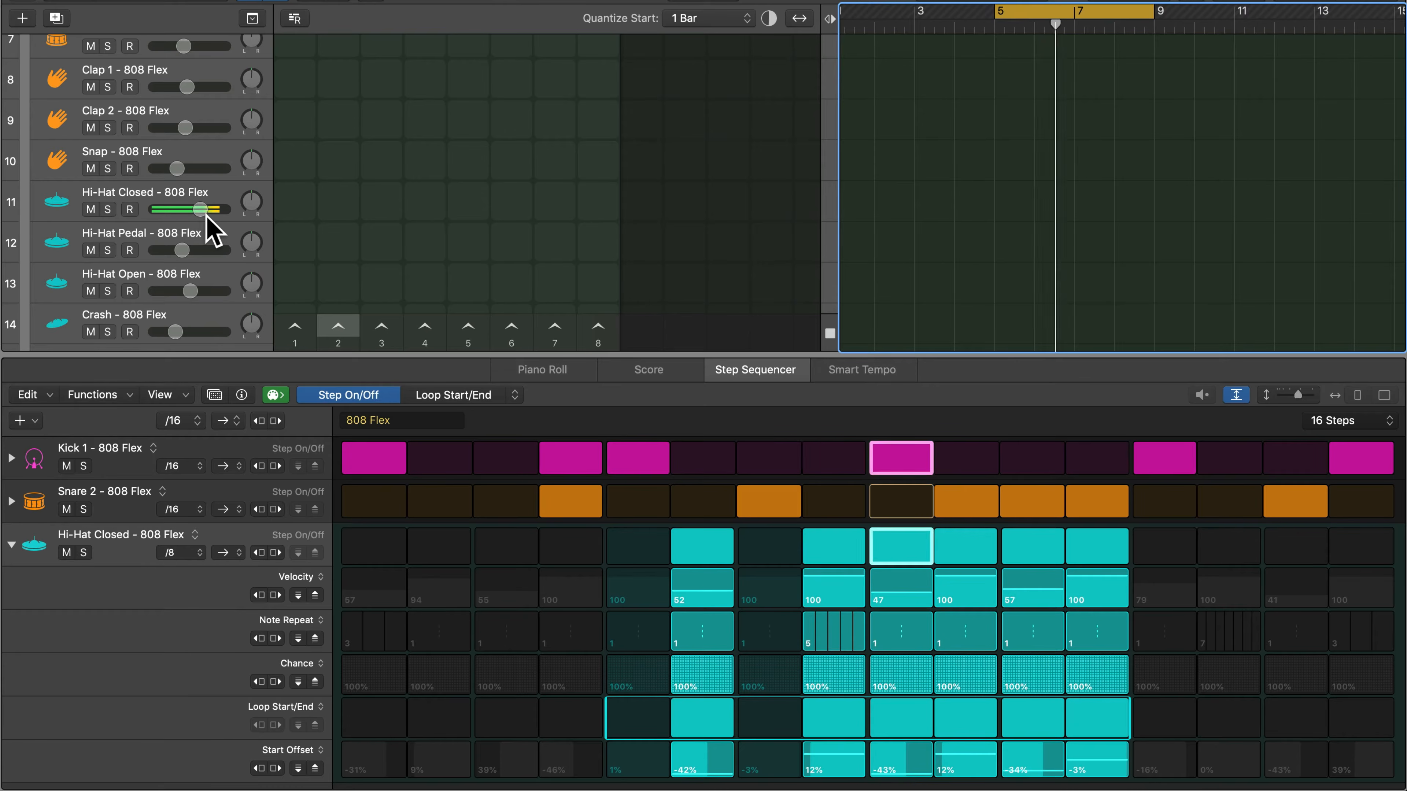
pyautogui.press('space')
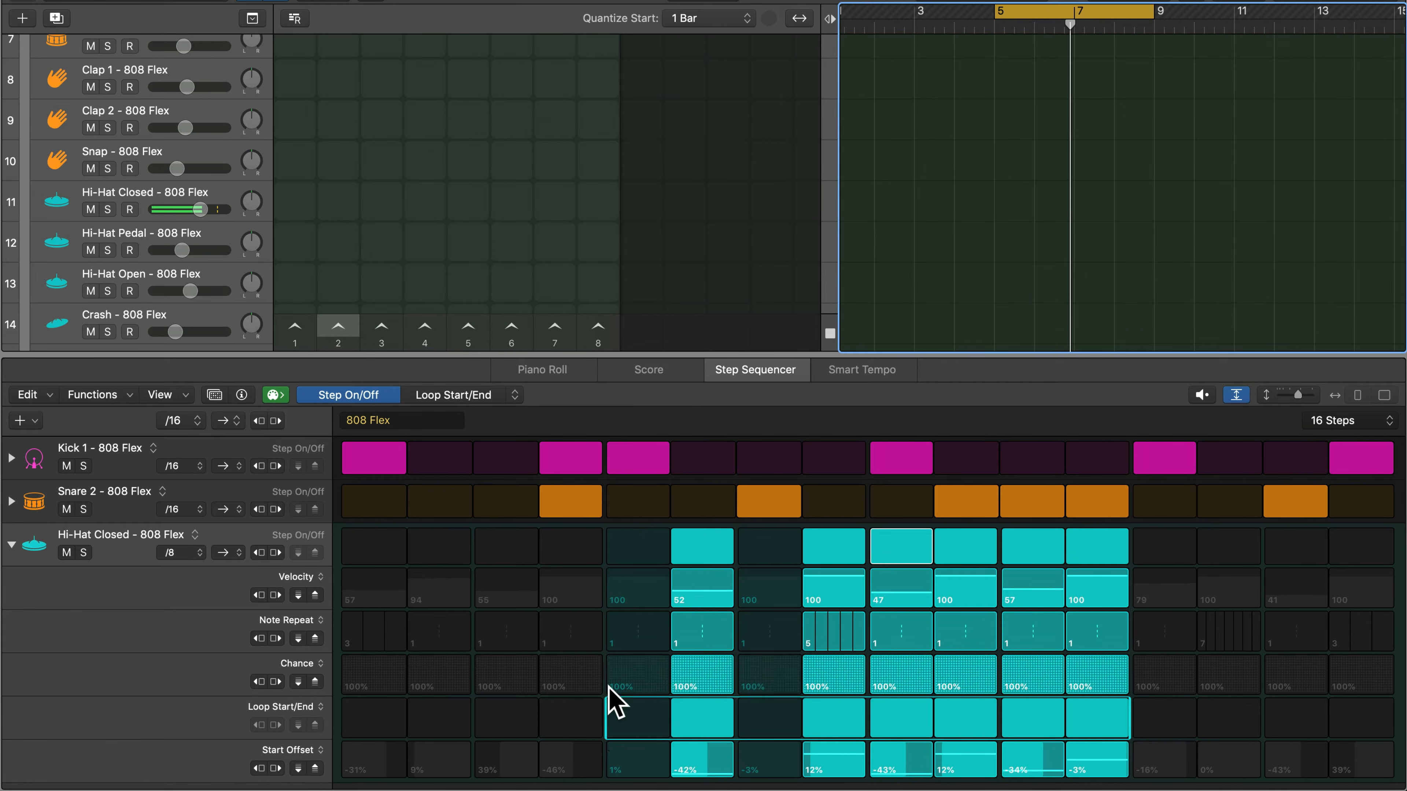
# - Push the Start Offsets of hi-hat steps 6, 8 and 9 to 50% and audition them
pyautogui.moveTo(701, 773); pyautogui.dragTo(708, 753)
pyautogui.moveTo(839, 767); pyautogui.dragTo(848, 744)
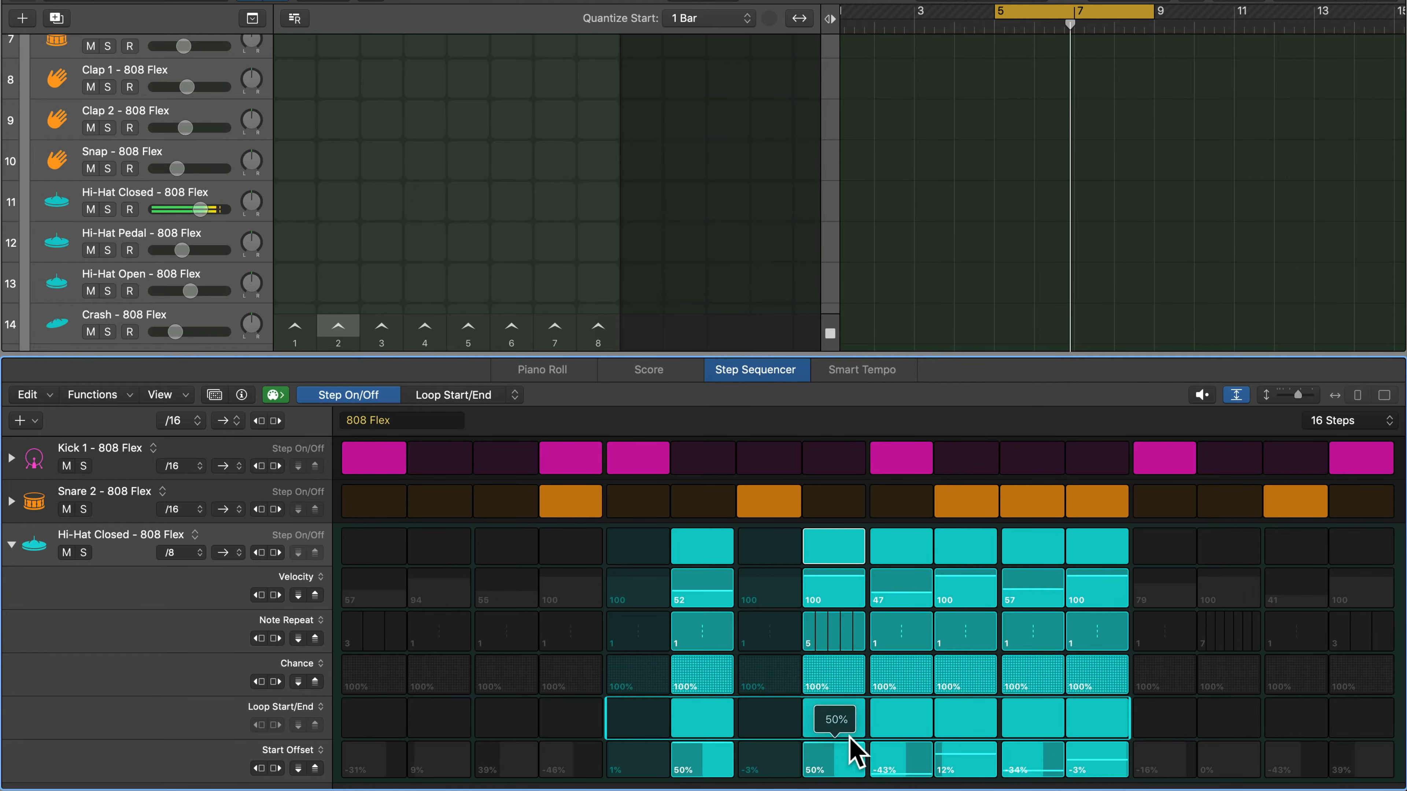
pyautogui.moveTo(910, 779)
pyautogui.mouseDown()
pyautogui.moveTo(908, 740)
pyautogui.moveTo(1046, 755)
pyautogui.moveTo(1093, 717)
pyautogui.mouseUp()
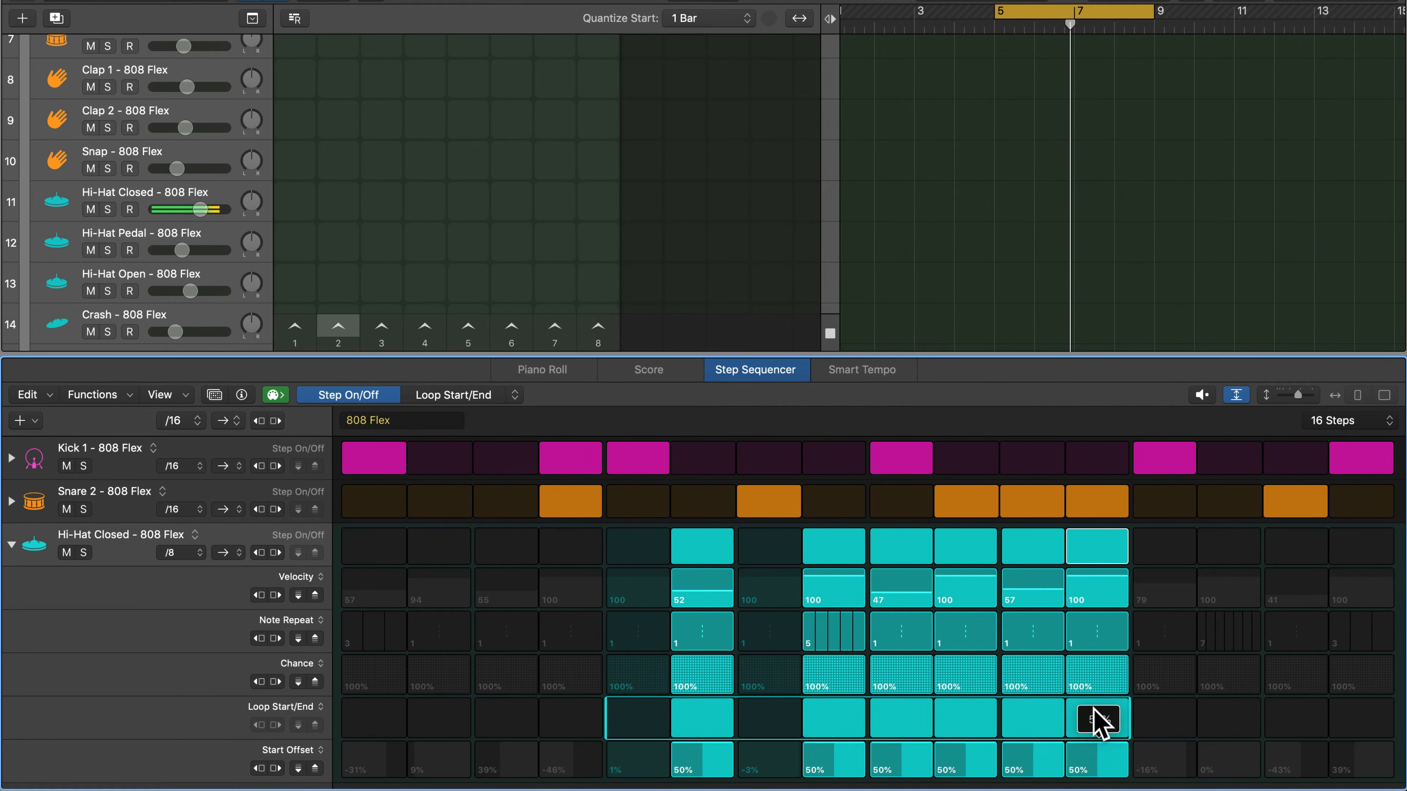
pyautogui.press('space')
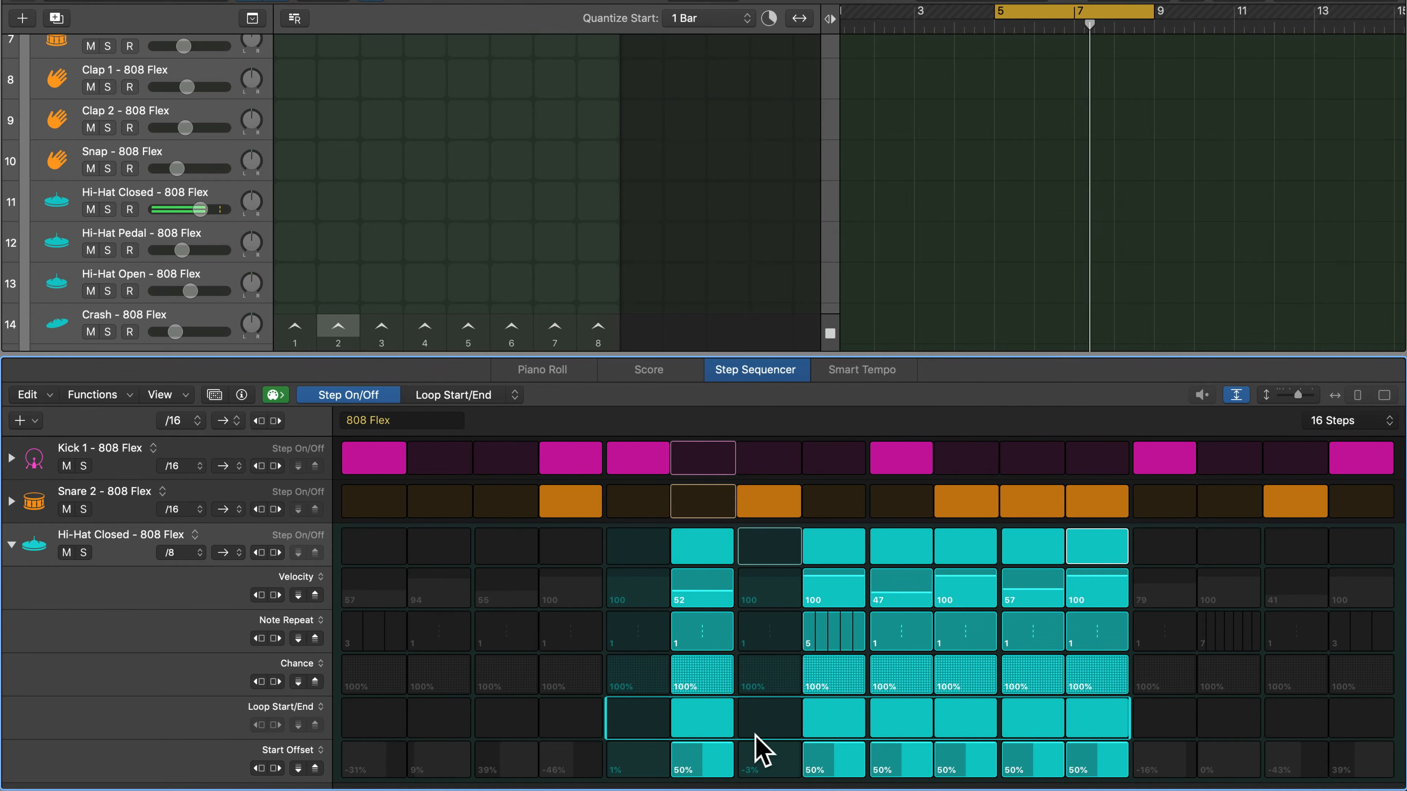
pyautogui.press('space')
# - Try -50% offsets on hi-hat steps 6, 8 and 12, then settle on late offsets around 21–27%
pyautogui.moveTo(709, 762); pyautogui.dragTo(704, 776)
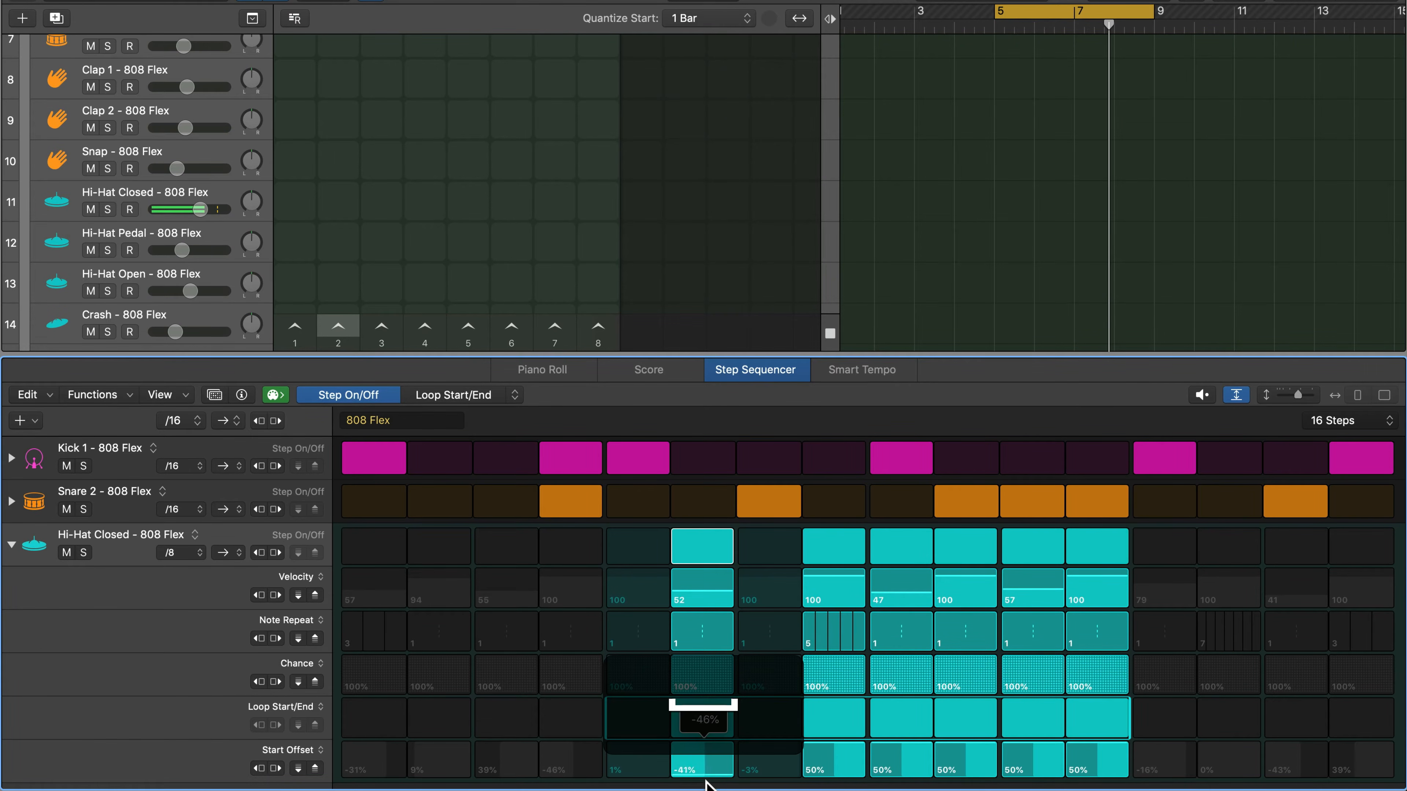
pyautogui.moveTo(811, 763)
pyautogui.mouseDown()
pyautogui.moveTo(829, 757)
pyautogui.moveTo(840, 787)
pyautogui.moveTo(911, 776)
pyautogui.moveTo(1028, 790)
pyautogui.mouseUp()
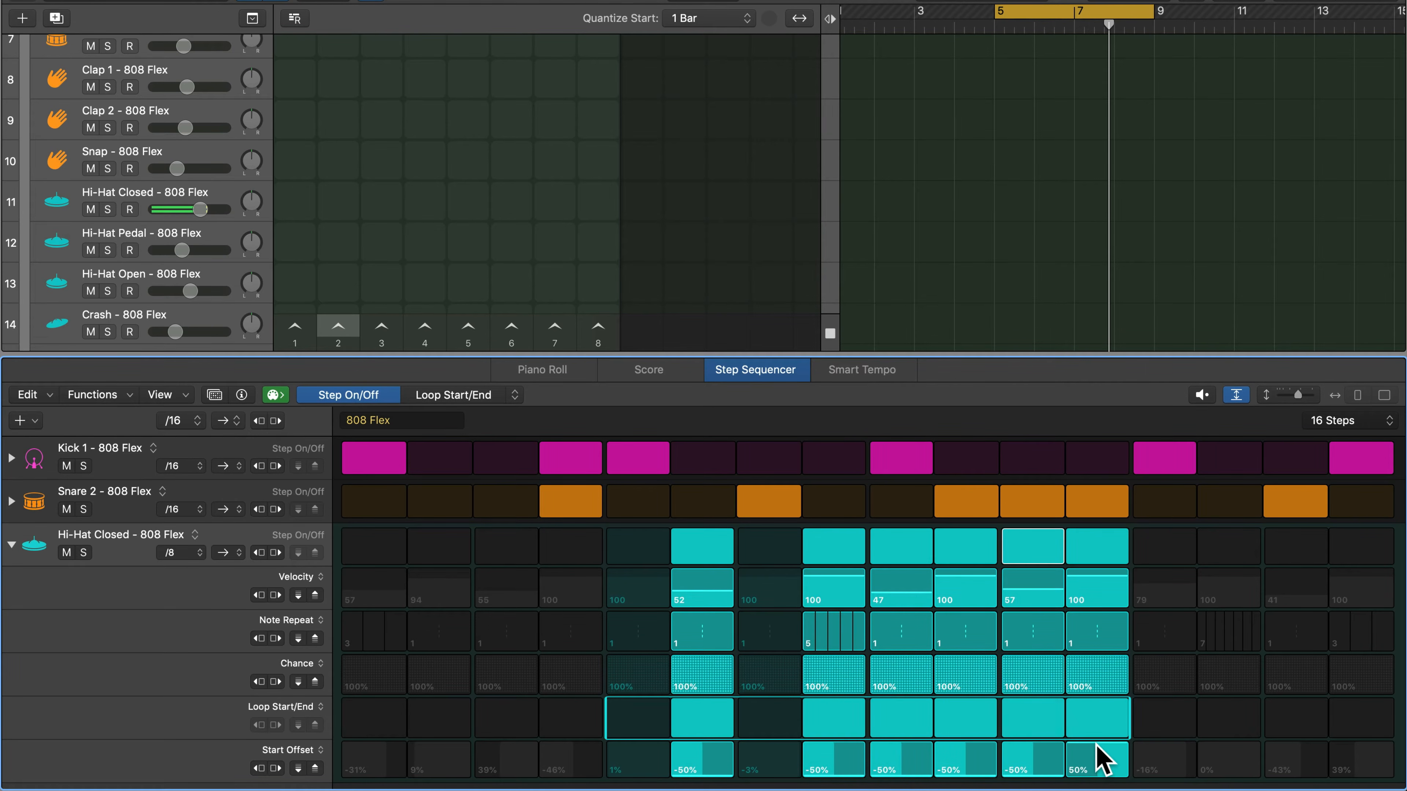
pyautogui.moveTo(1106, 755); pyautogui.dragTo(1107, 784)
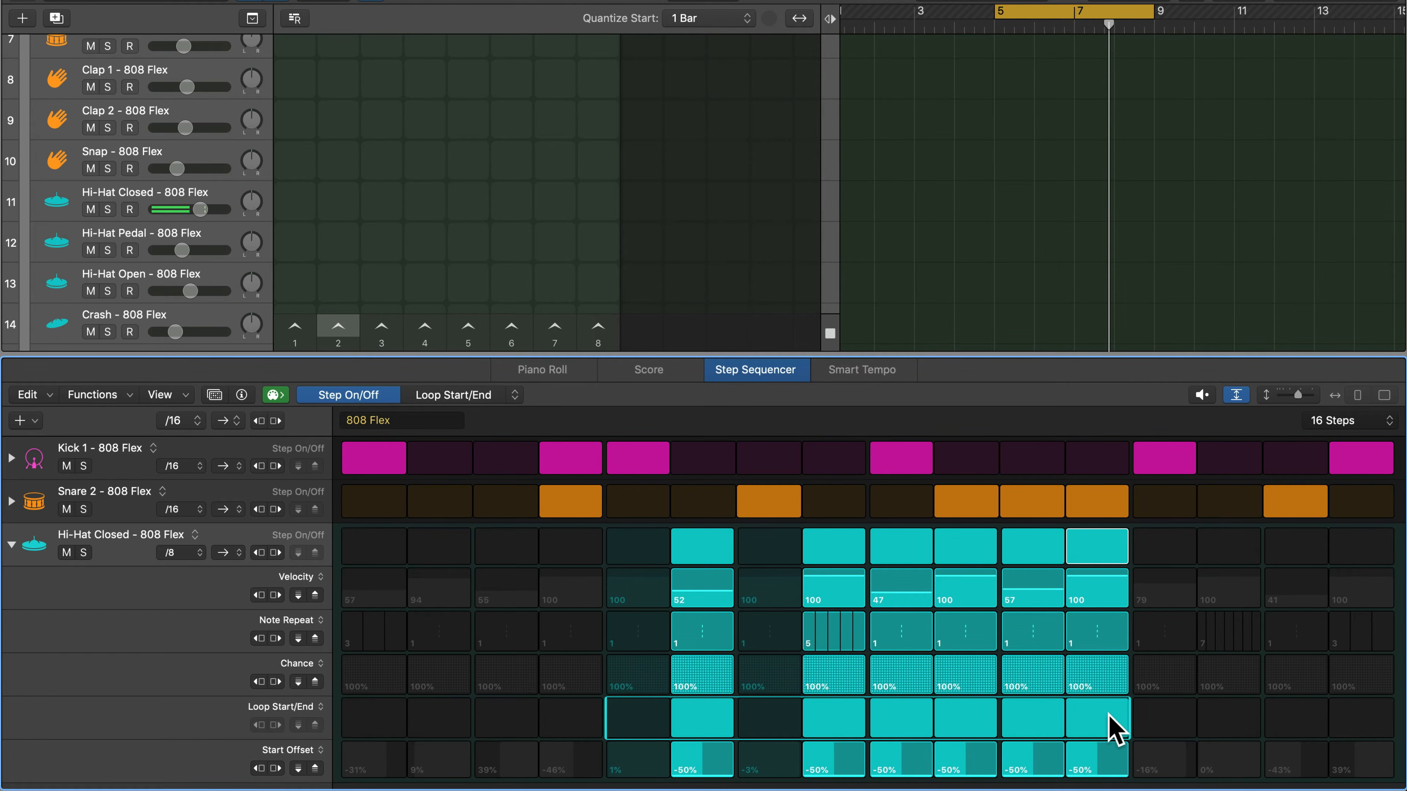
pyautogui.press('space')
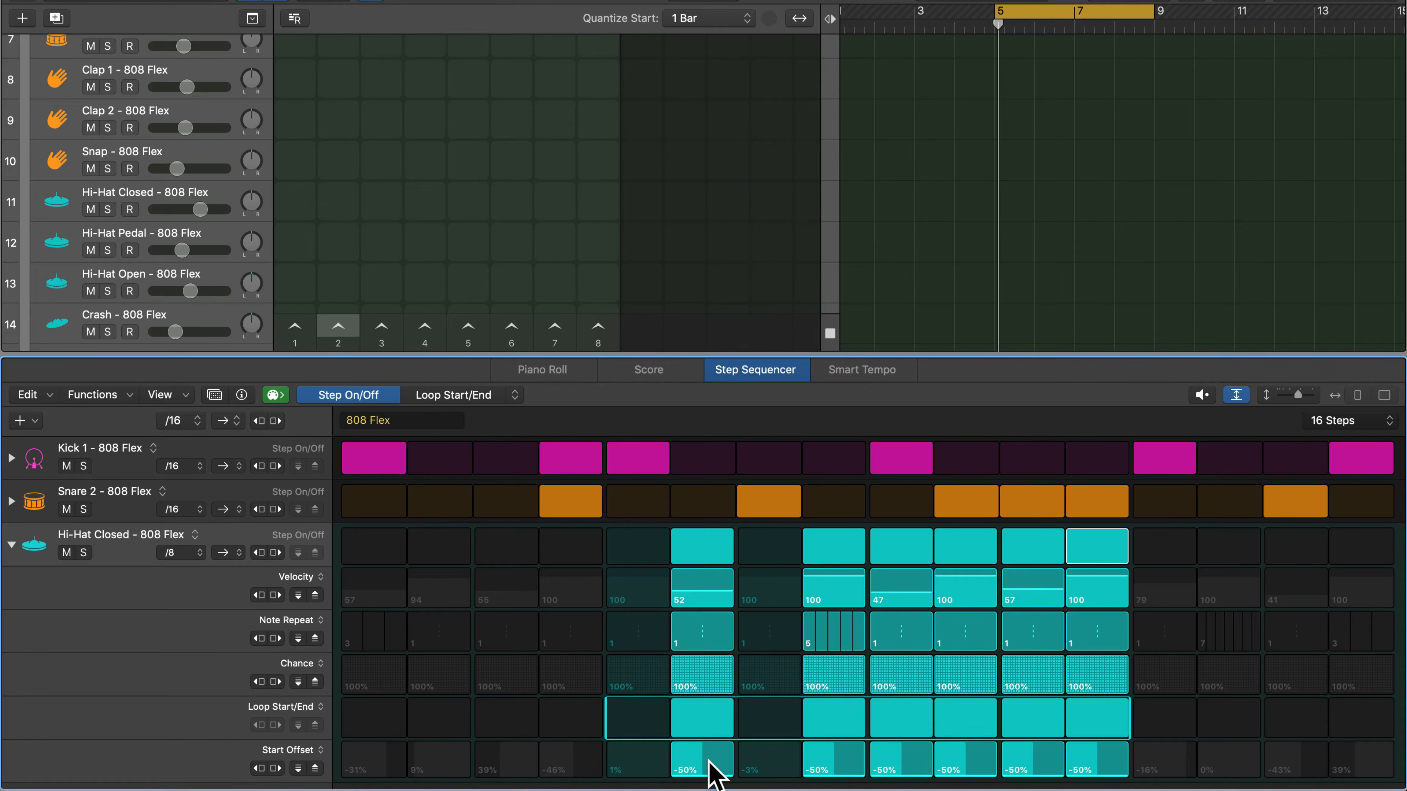
pyautogui.moveTo(707, 776)
pyautogui.mouseDown()
pyautogui.moveTo(712, 759)
pyautogui.moveTo(816, 760)
pyautogui.moveTo(829, 745)
pyautogui.moveTo(1090, 751)
pyautogui.moveTo(1094, 768)
pyautogui.mouseUp()
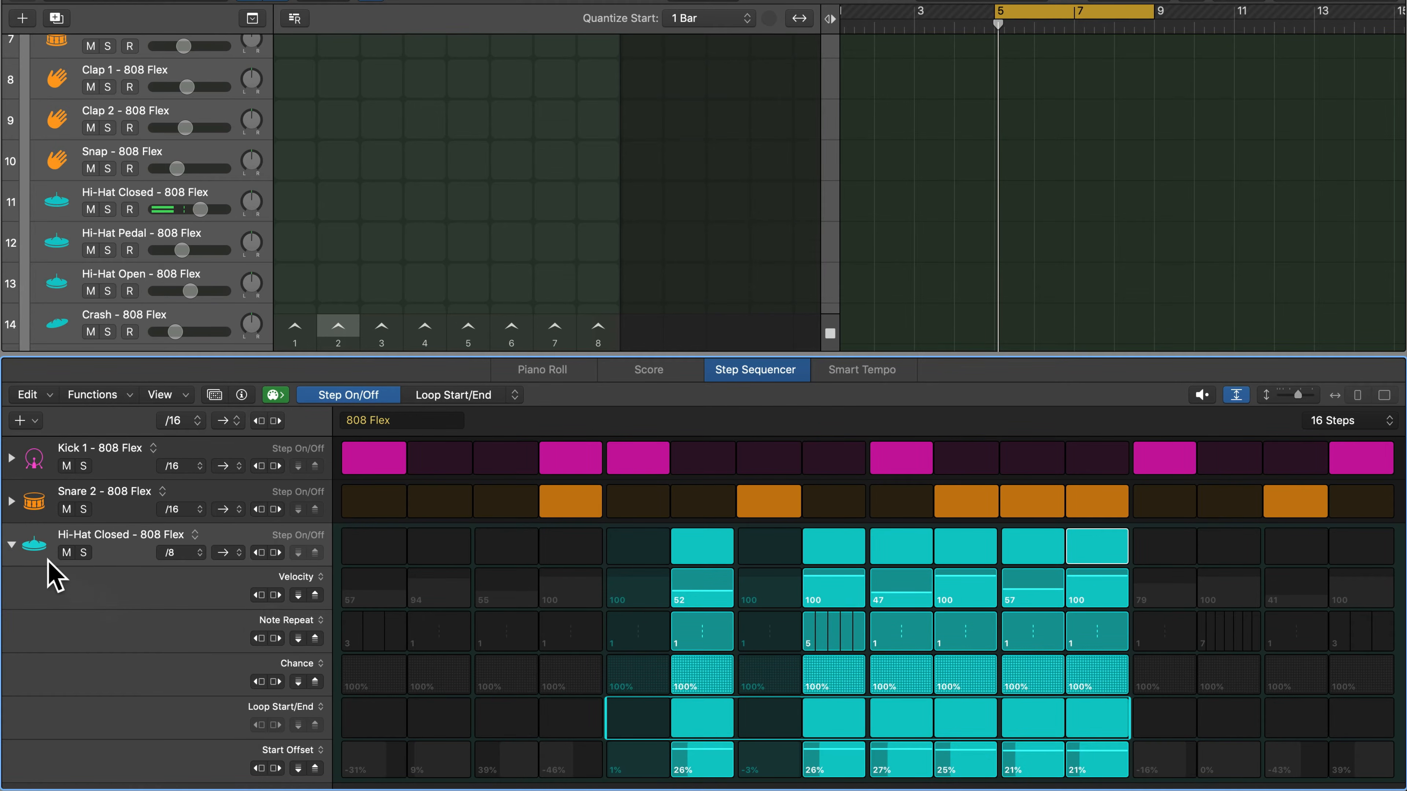
# - Collapse the Hi-Hat lanes, expand Snare 2, and add a Start Offset lane to it
pyautogui.click(11, 543)
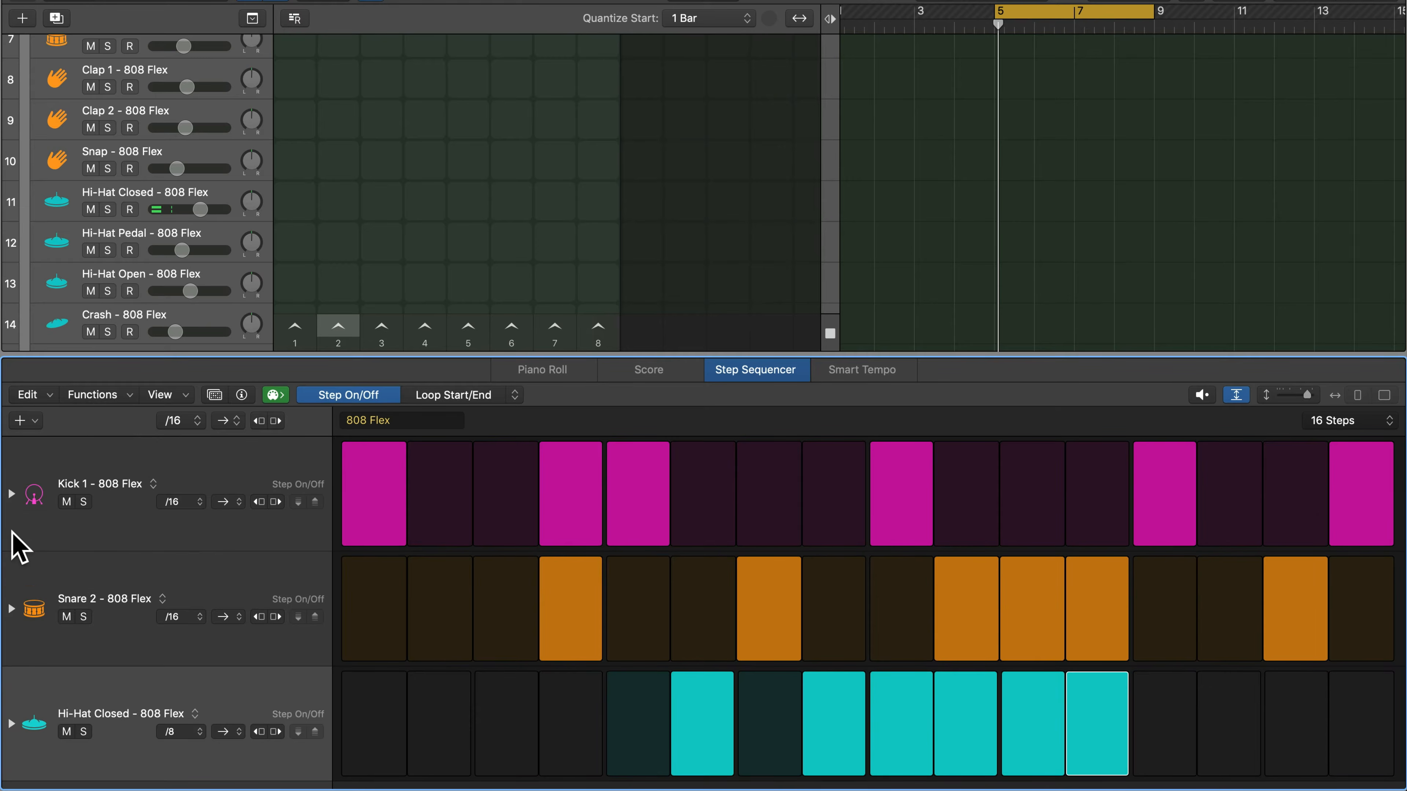
pyautogui.click(11, 609)
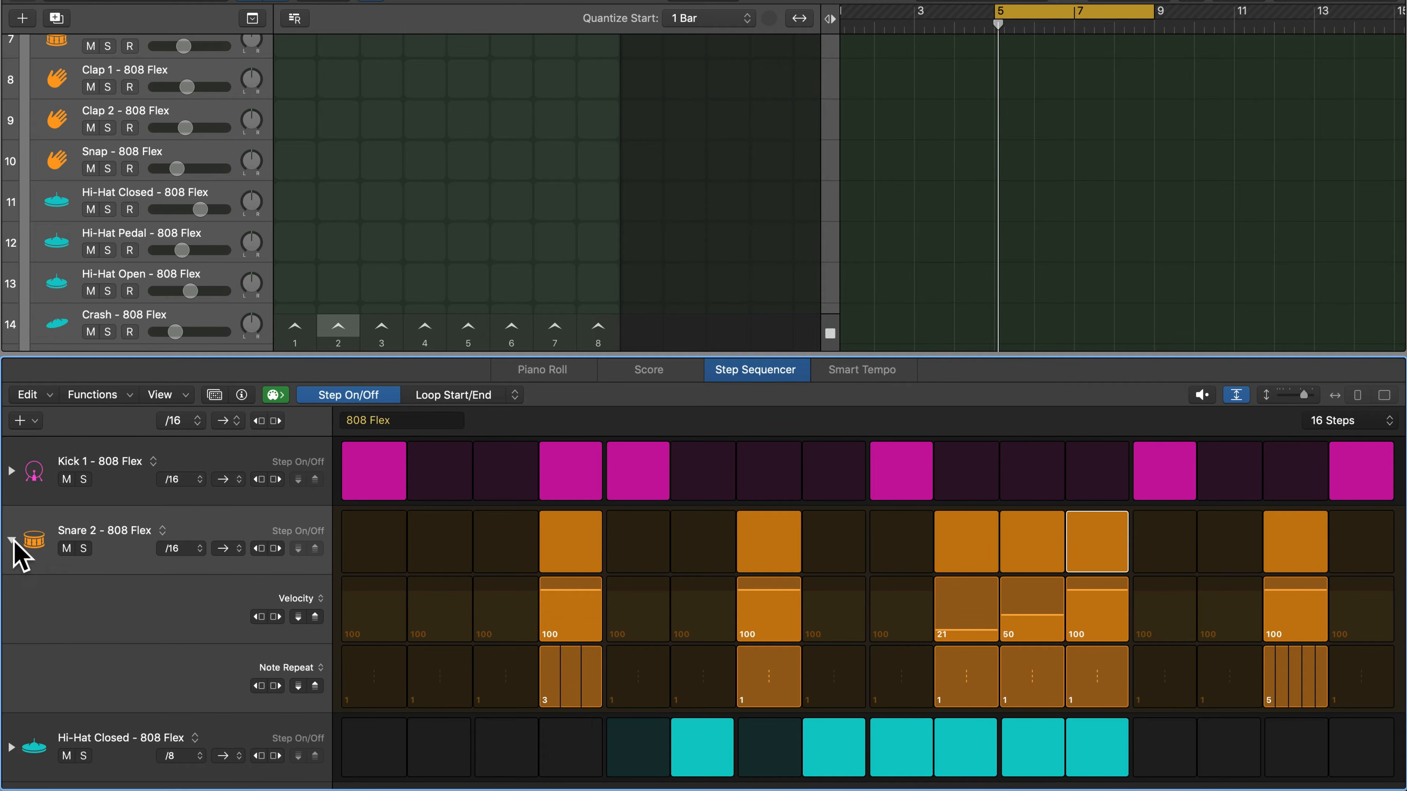
pyautogui.click(11, 704)
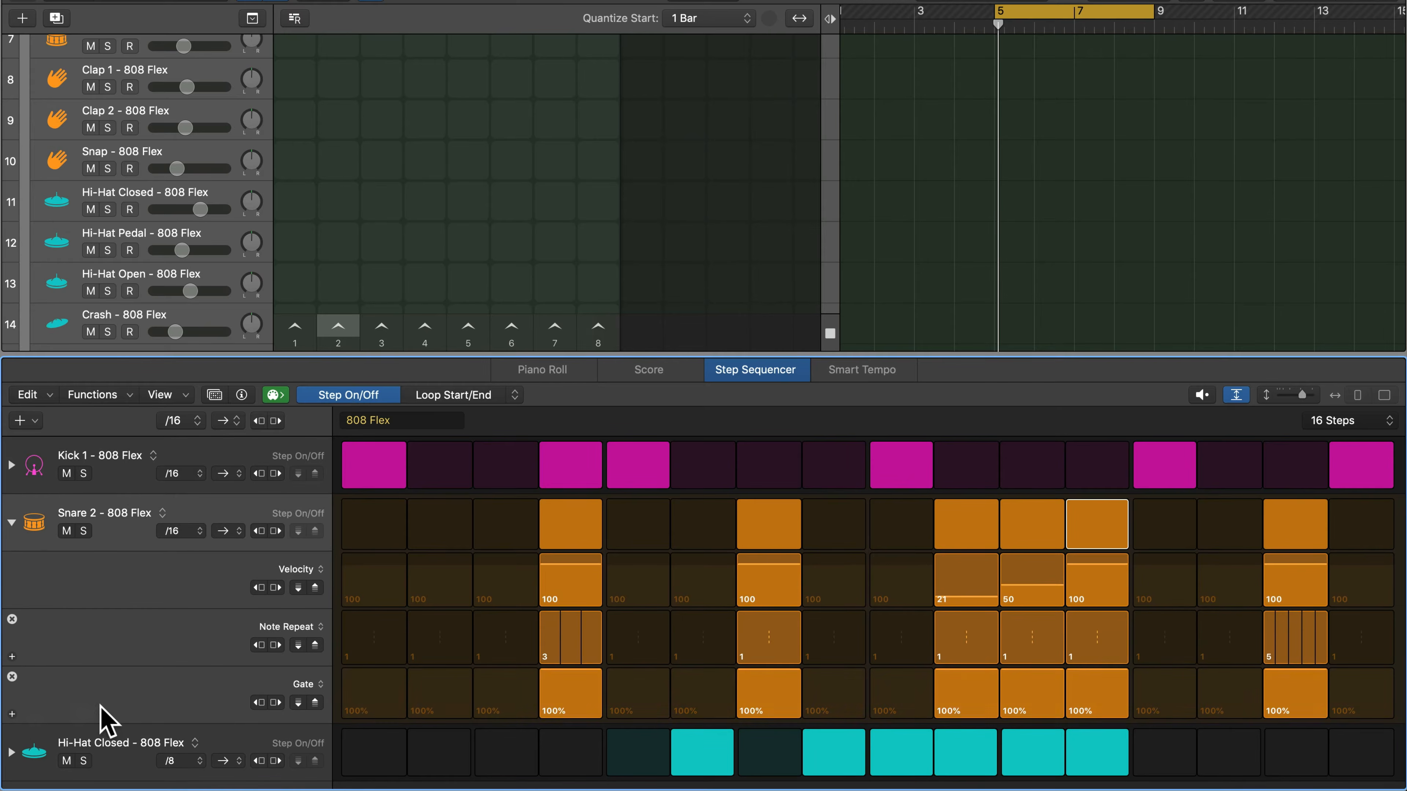
pyautogui.click(312, 688)
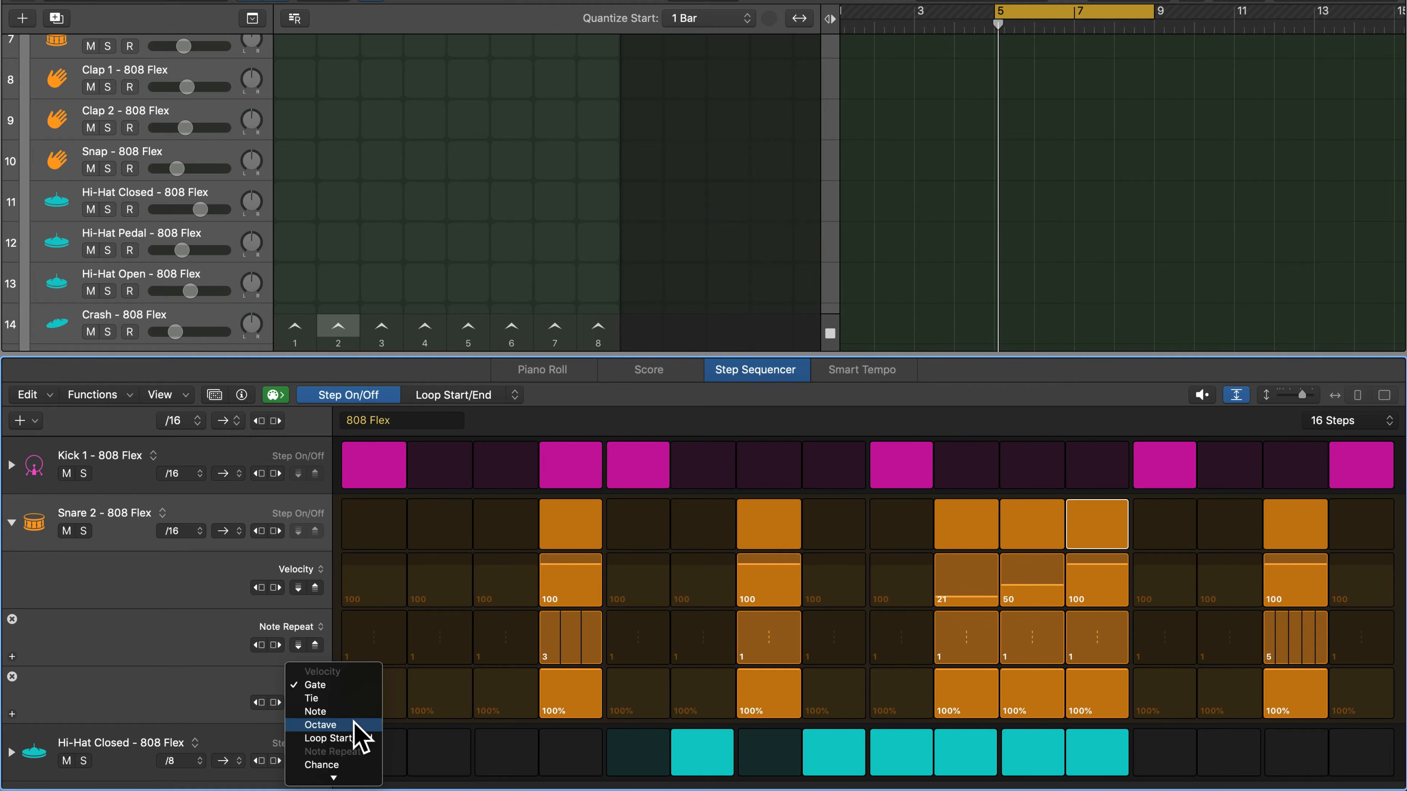
pyautogui.moveTo(346, 777)
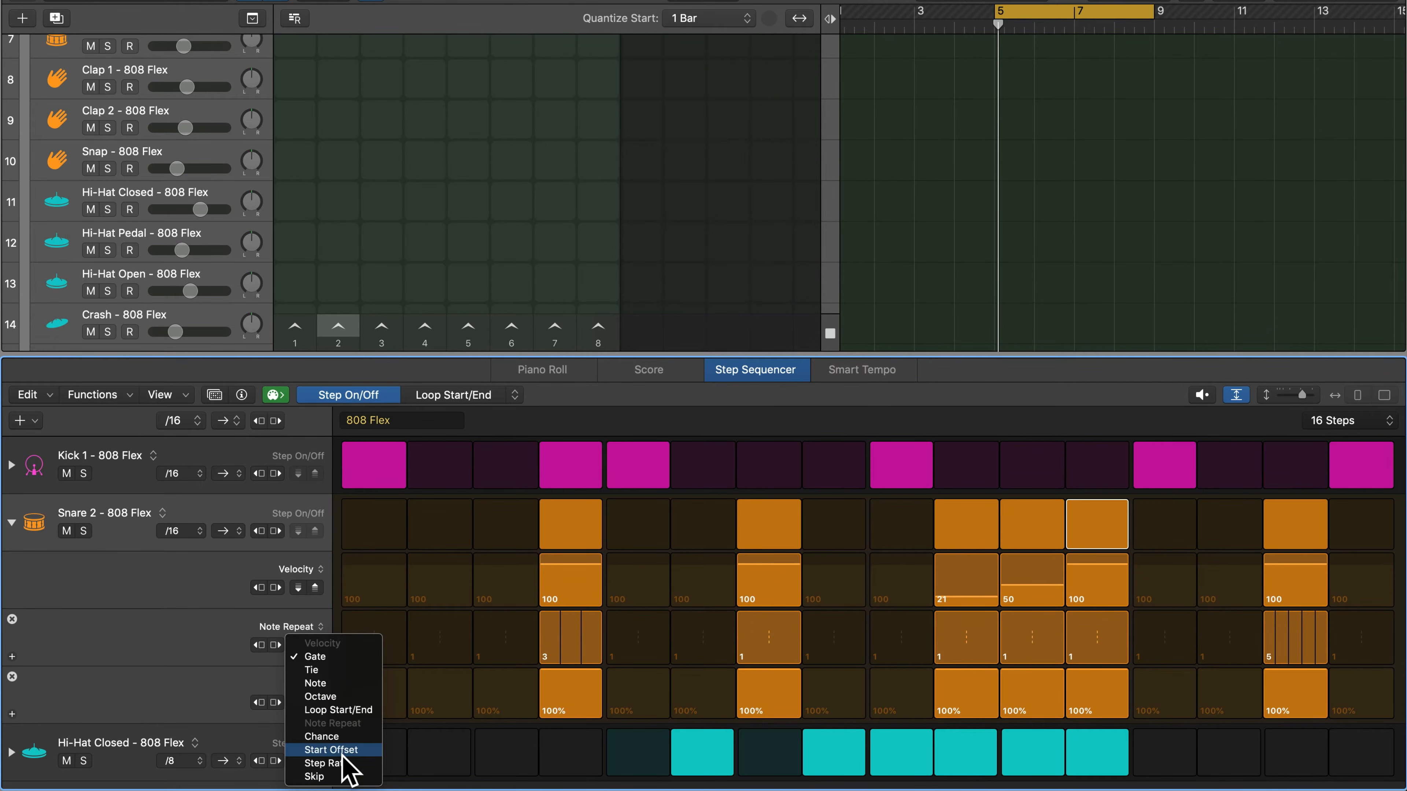
pyautogui.click(321, 750)
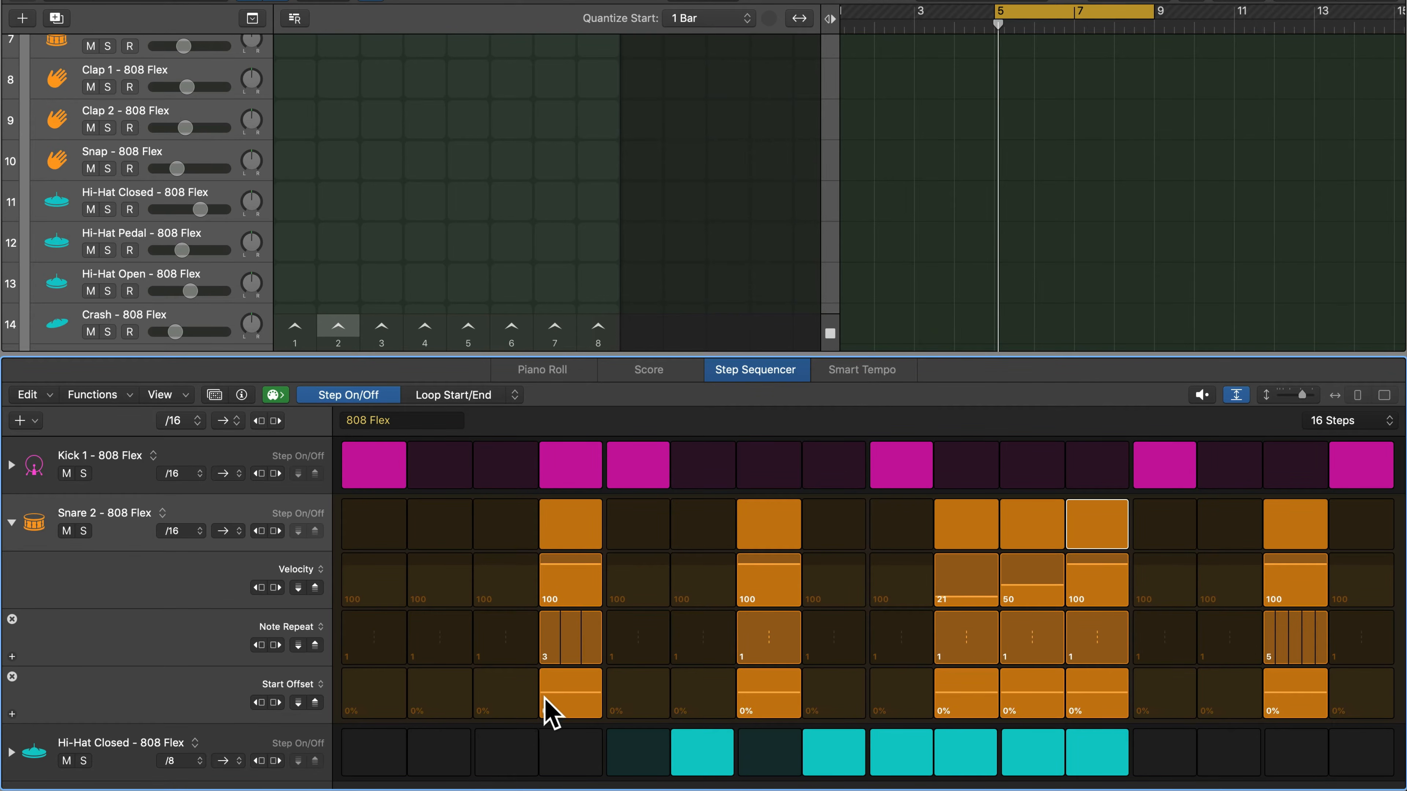
# - Set Snare 2 start offsets: step 4 25%, step 7 21%, steps 10–12 small, step 15 11%, and play
pyautogui.moveTo(544, 699); pyautogui.dragTo(592, 693)
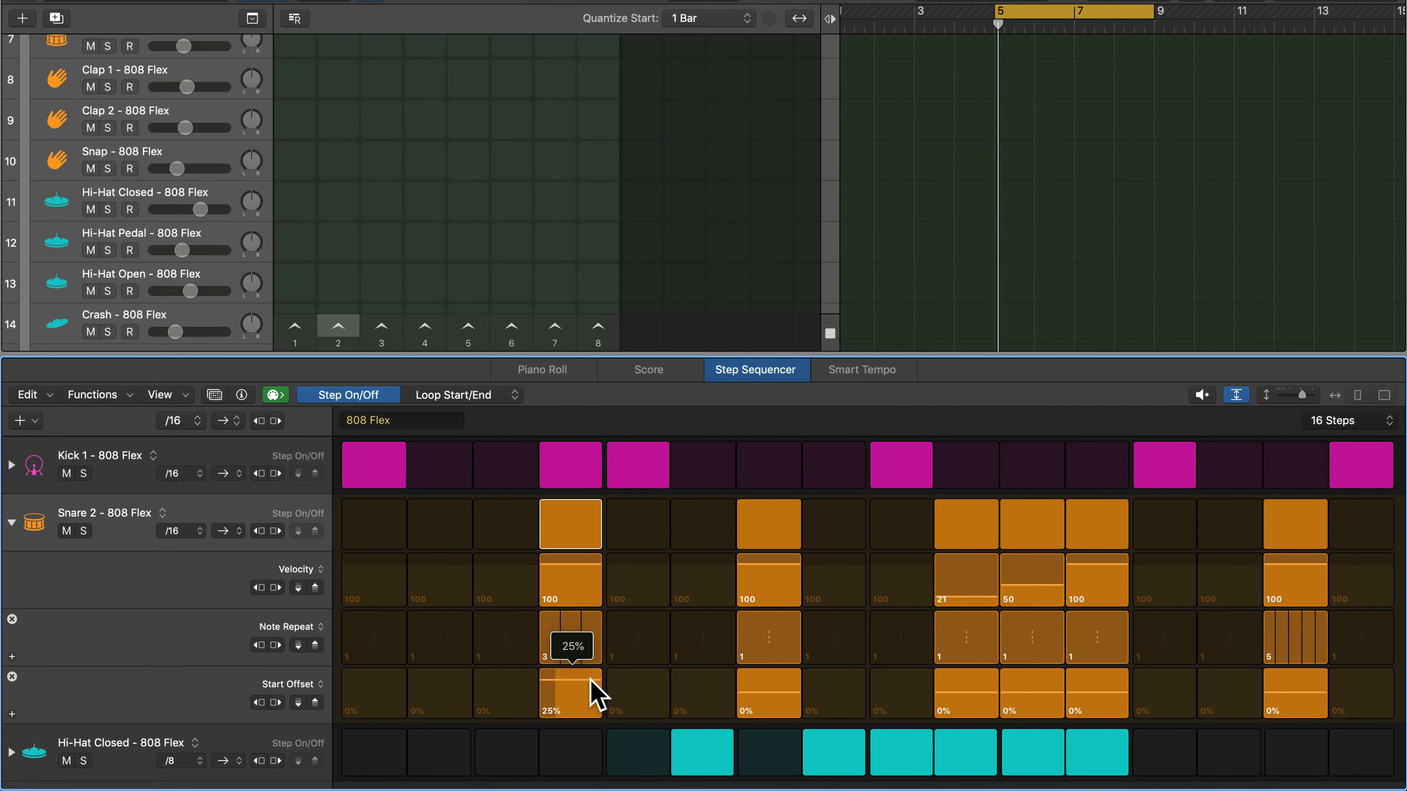
pyautogui.moveTo(744, 693); pyautogui.dragTo(776, 698)
pyautogui.moveTo(954, 691); pyautogui.dragTo(1112, 681)
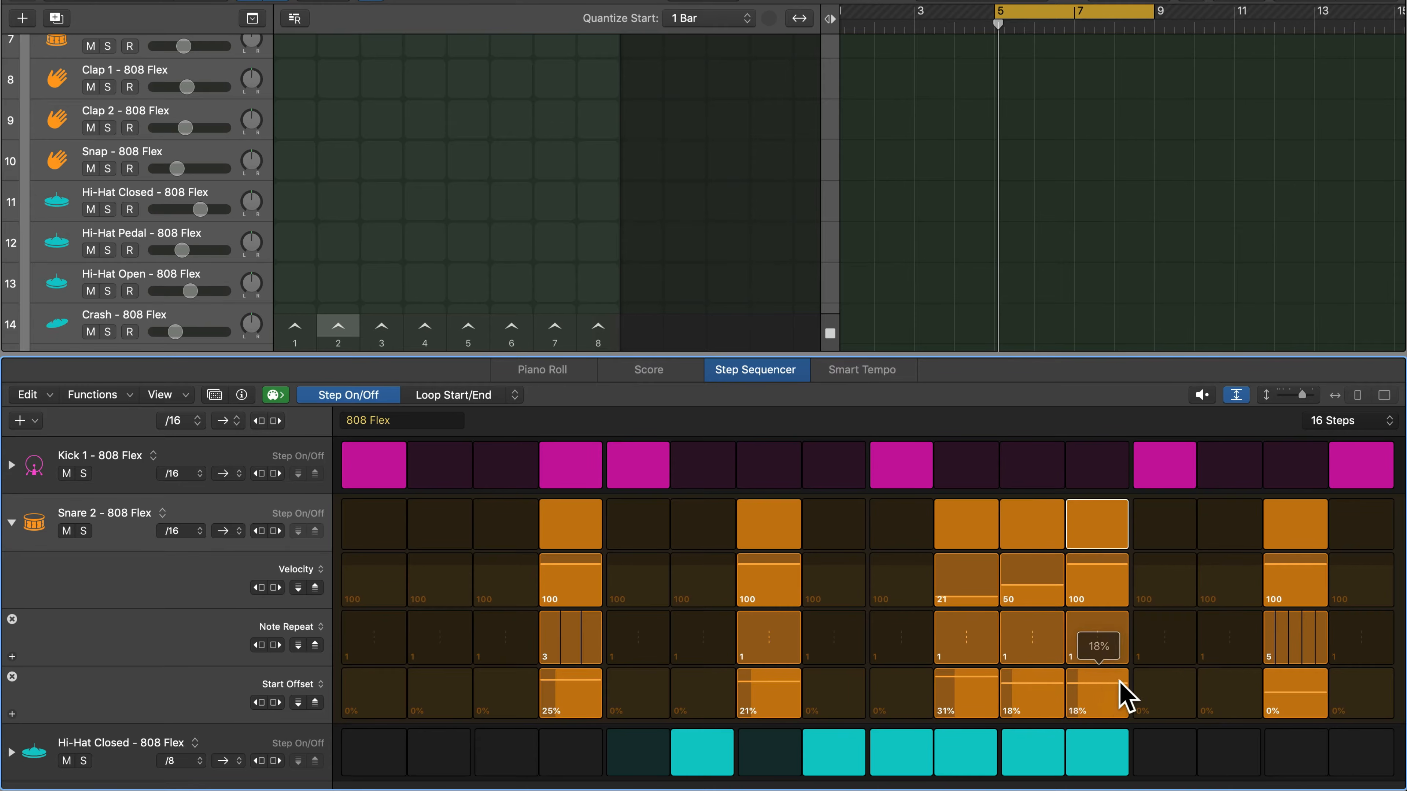
pyautogui.moveTo(1276, 707); pyautogui.dragTo(1282, 704)
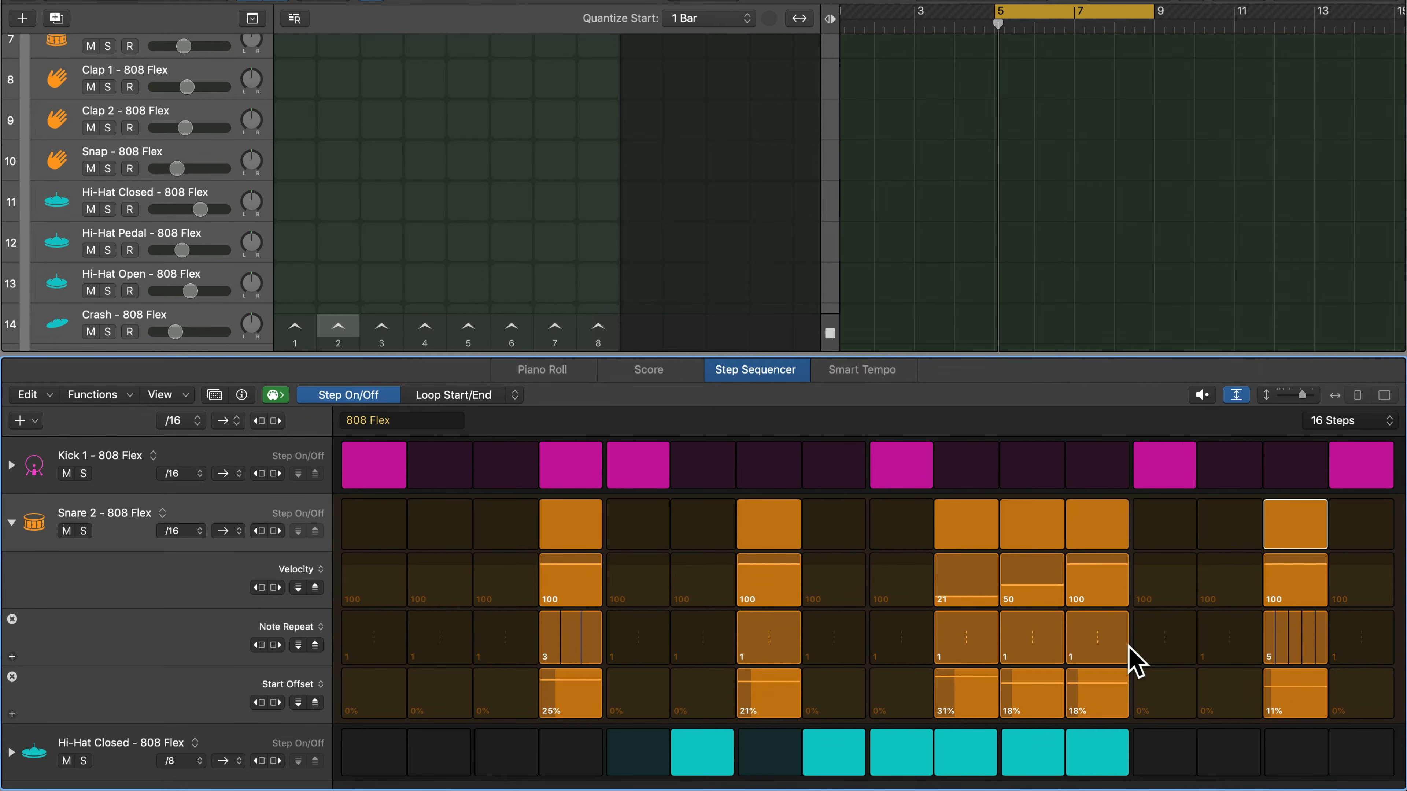
pyautogui.press('space')
# - Keep Pattern Playback Mode on forward and collapse the 808 Flex track stack
pyautogui.scroll(5, 997, 222)
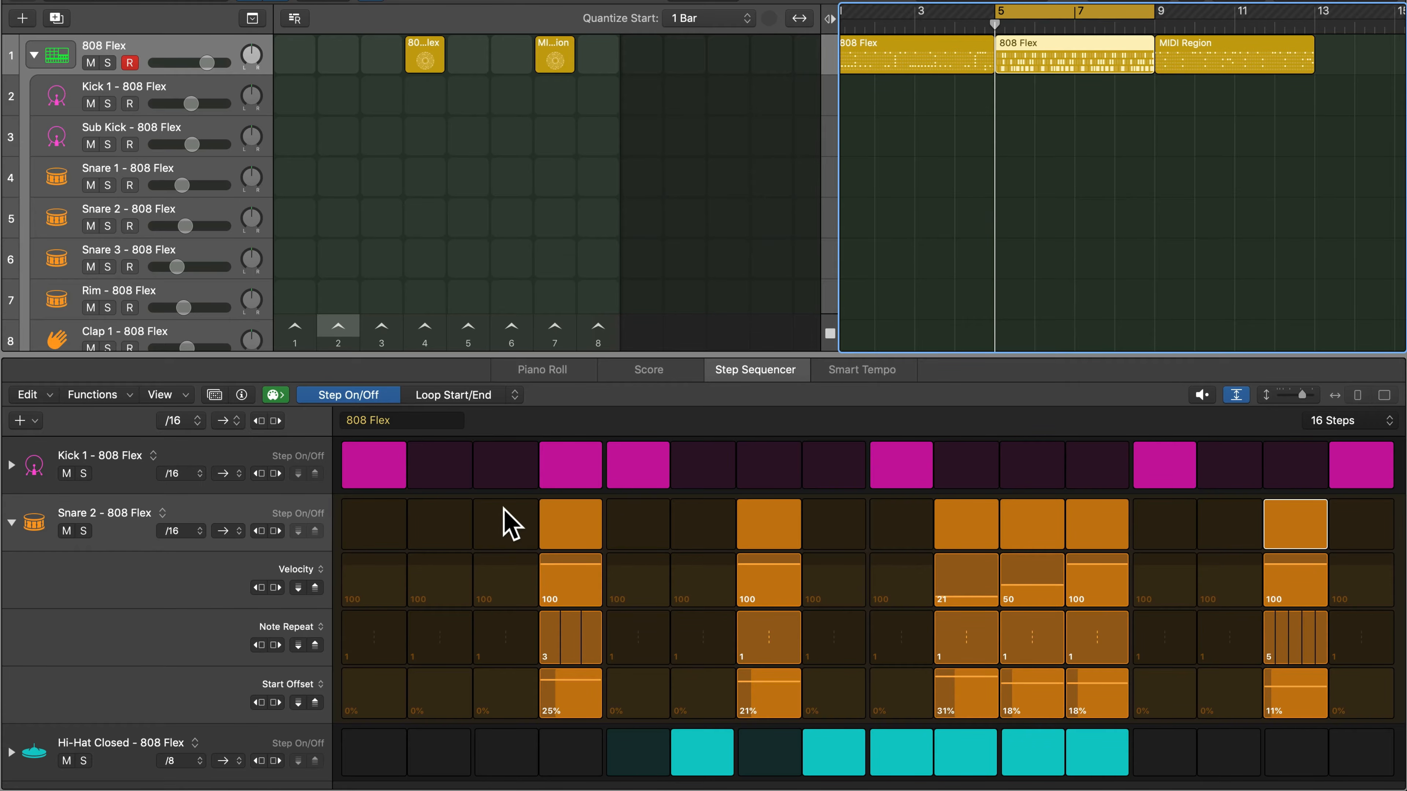
pyautogui.click(227, 421)
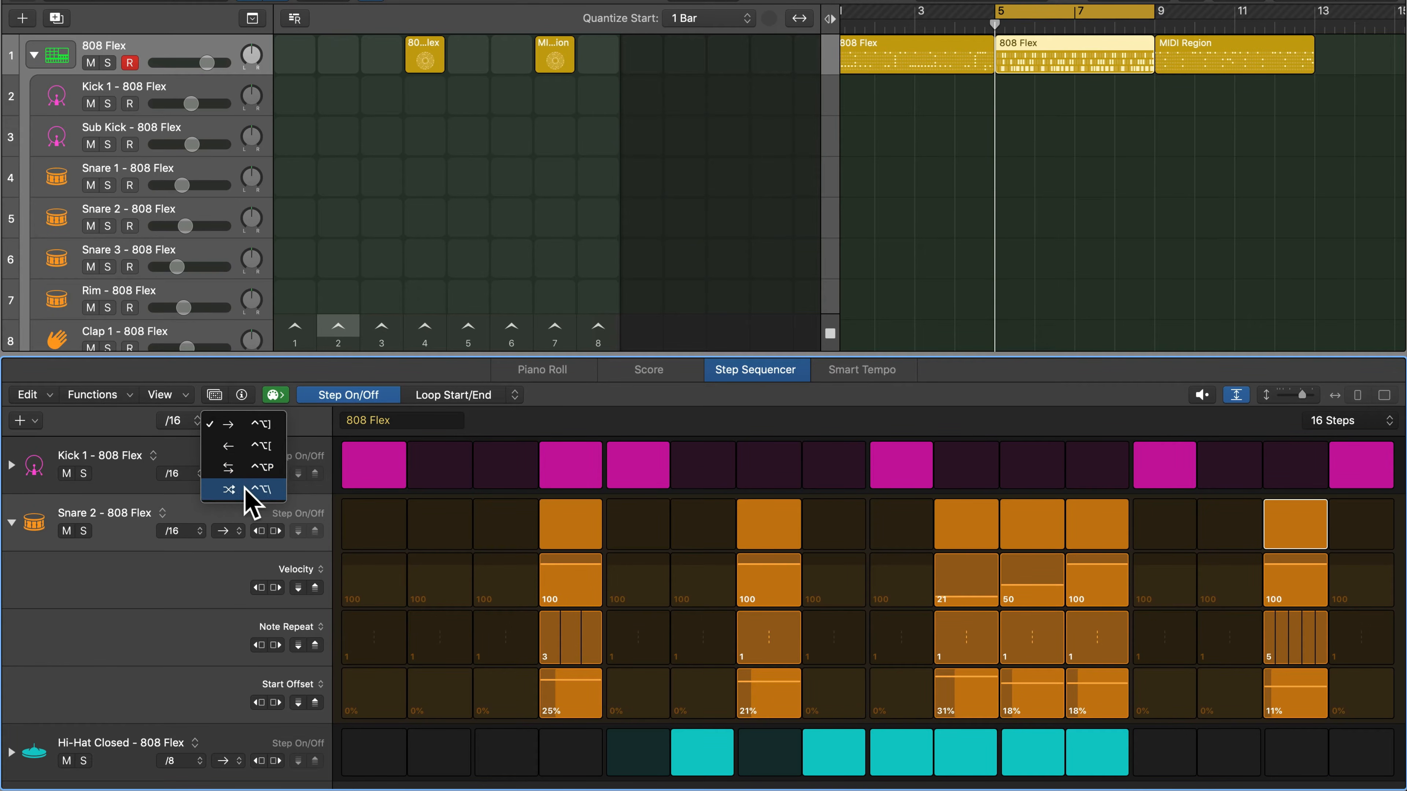
pyautogui.click(185, 372)
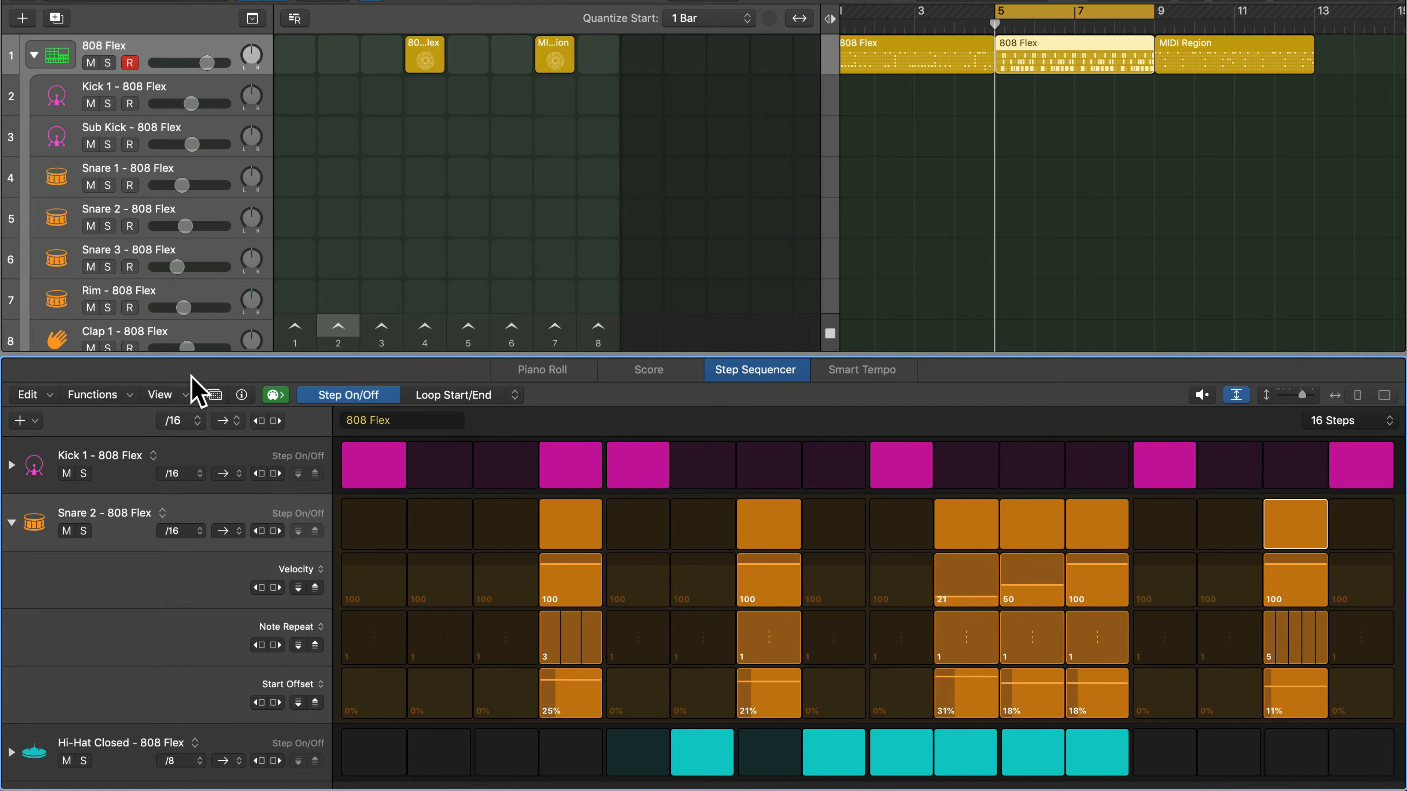
pyautogui.click(34, 56)
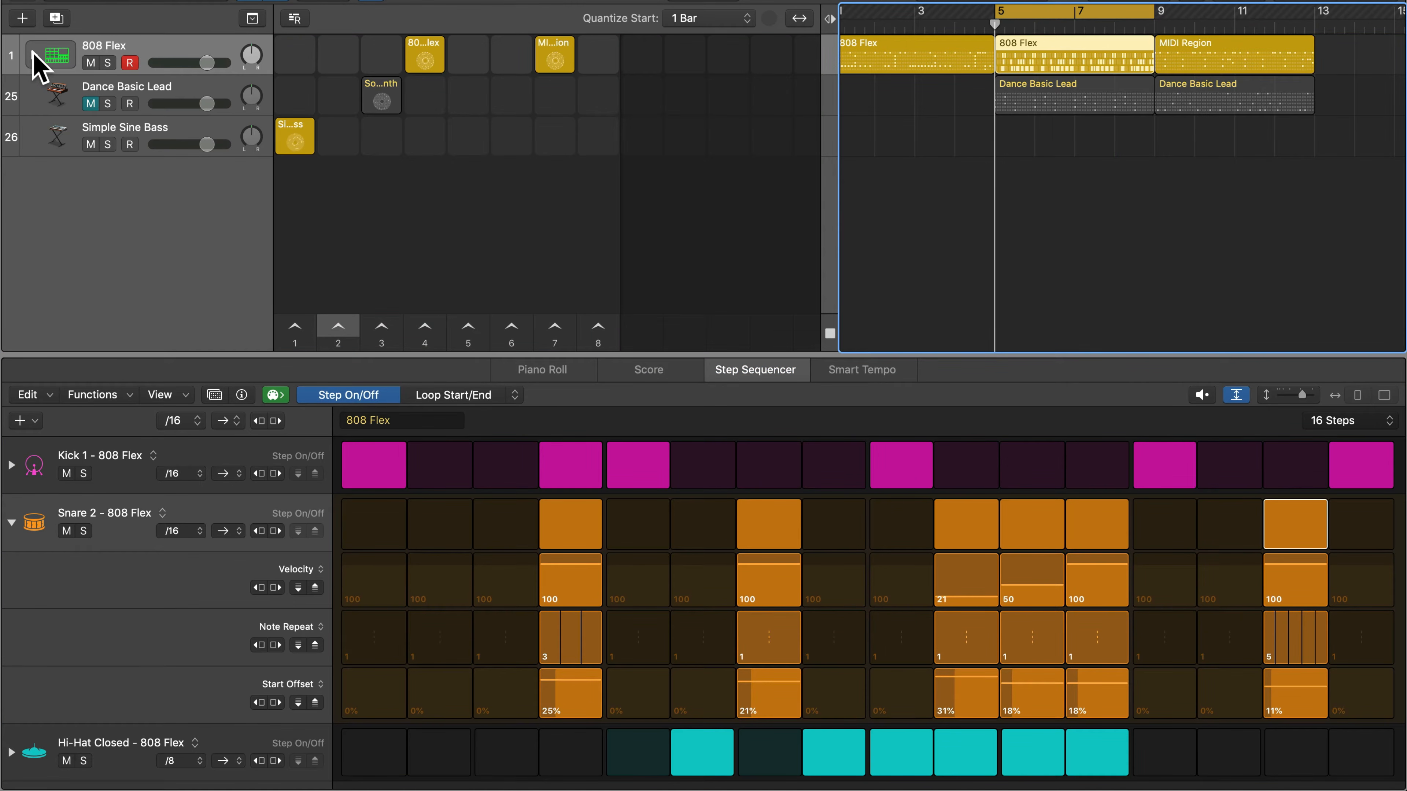
# - Create a new software instrument track, Inst 26, using Retro Synth, and hide the Library
pyautogui.click(21, 18)
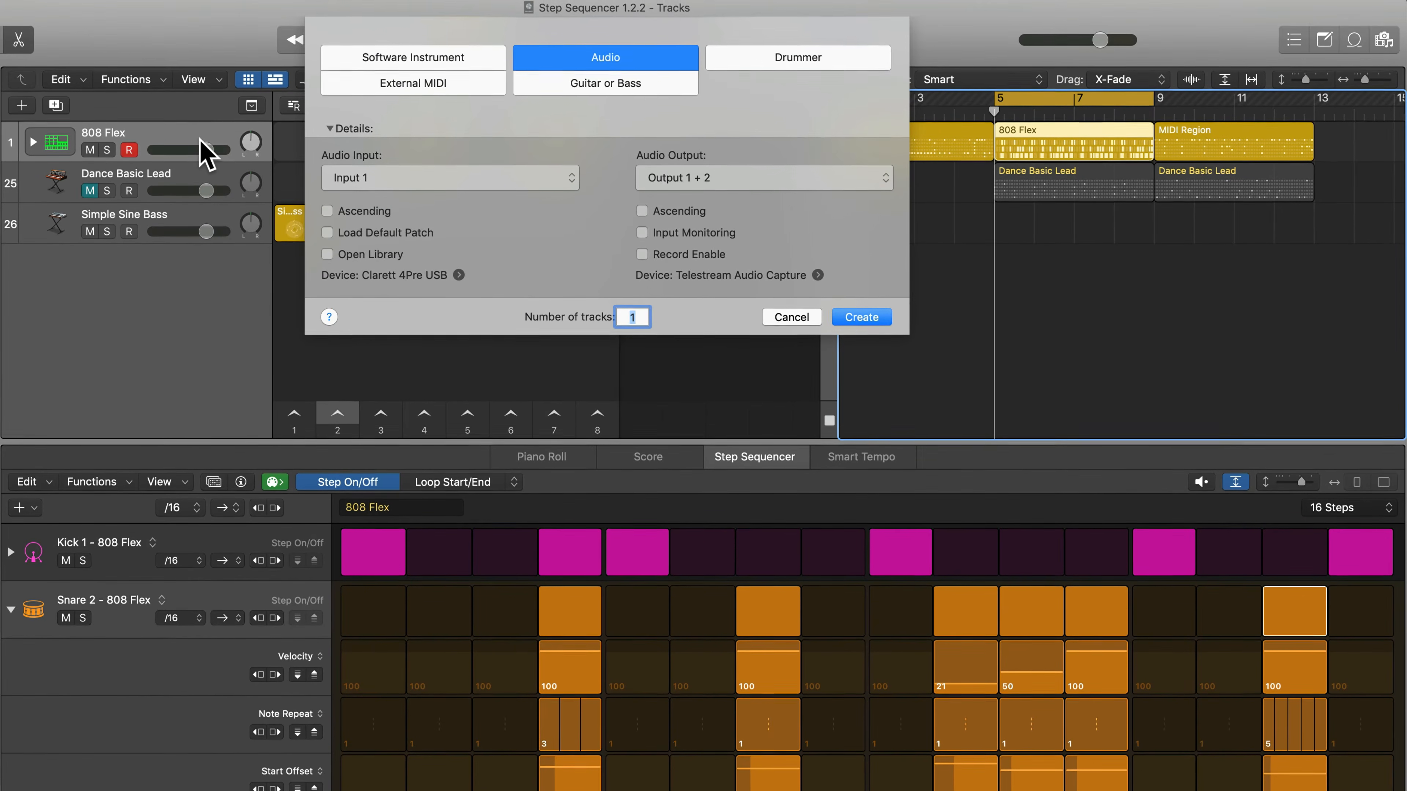
pyautogui.click(389, 57)
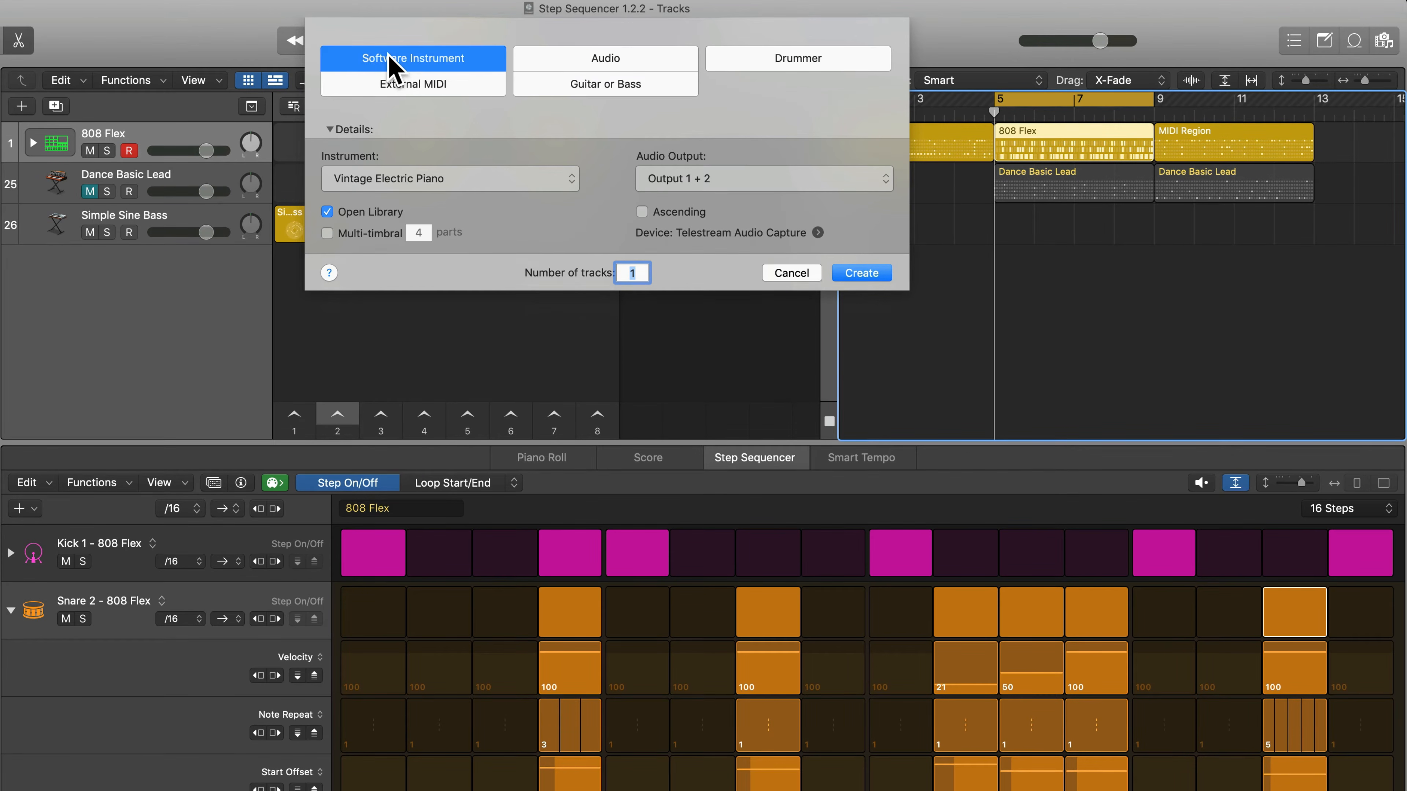
pyautogui.click(407, 181)
pyautogui.moveTo(413, 411)
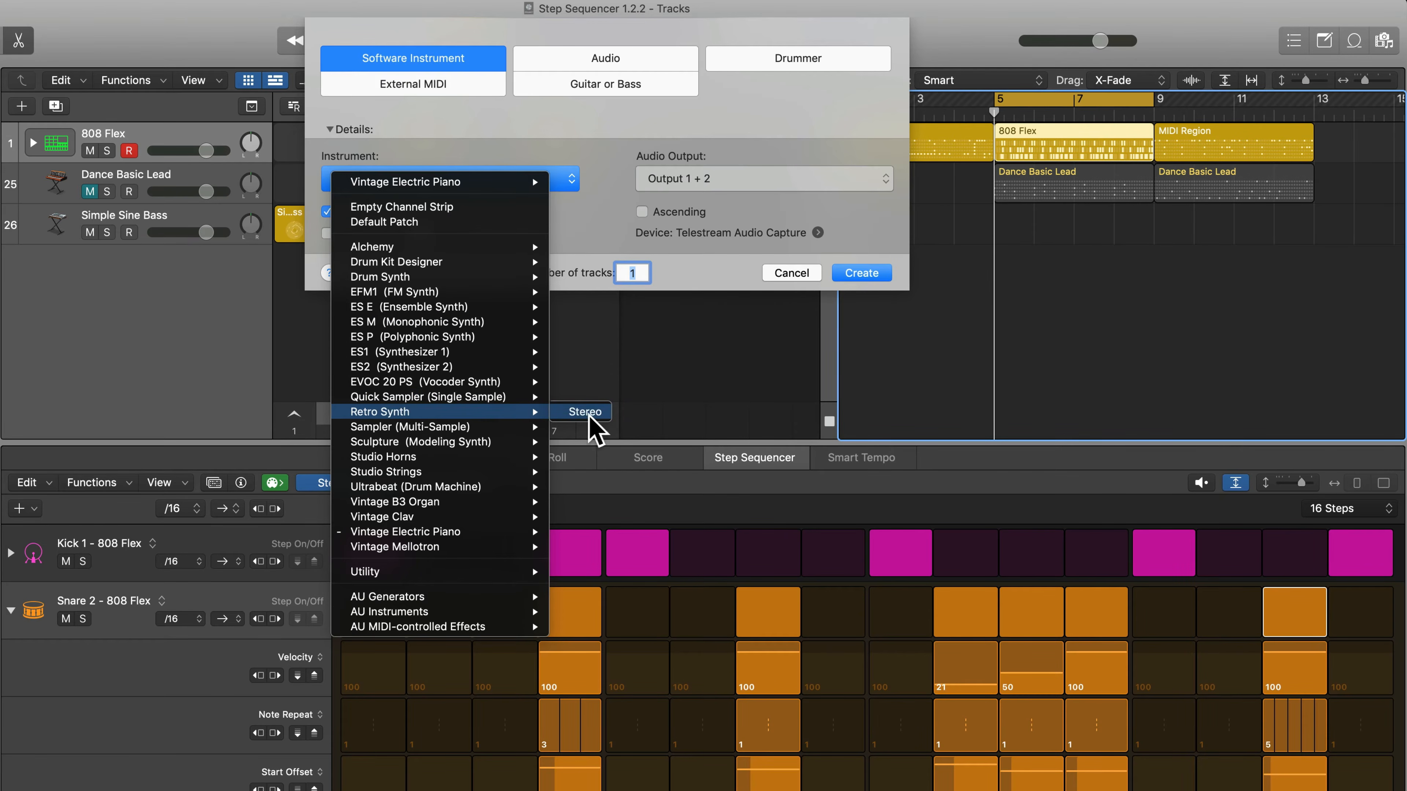
pyautogui.click(585, 413)
pyautogui.click(853, 274)
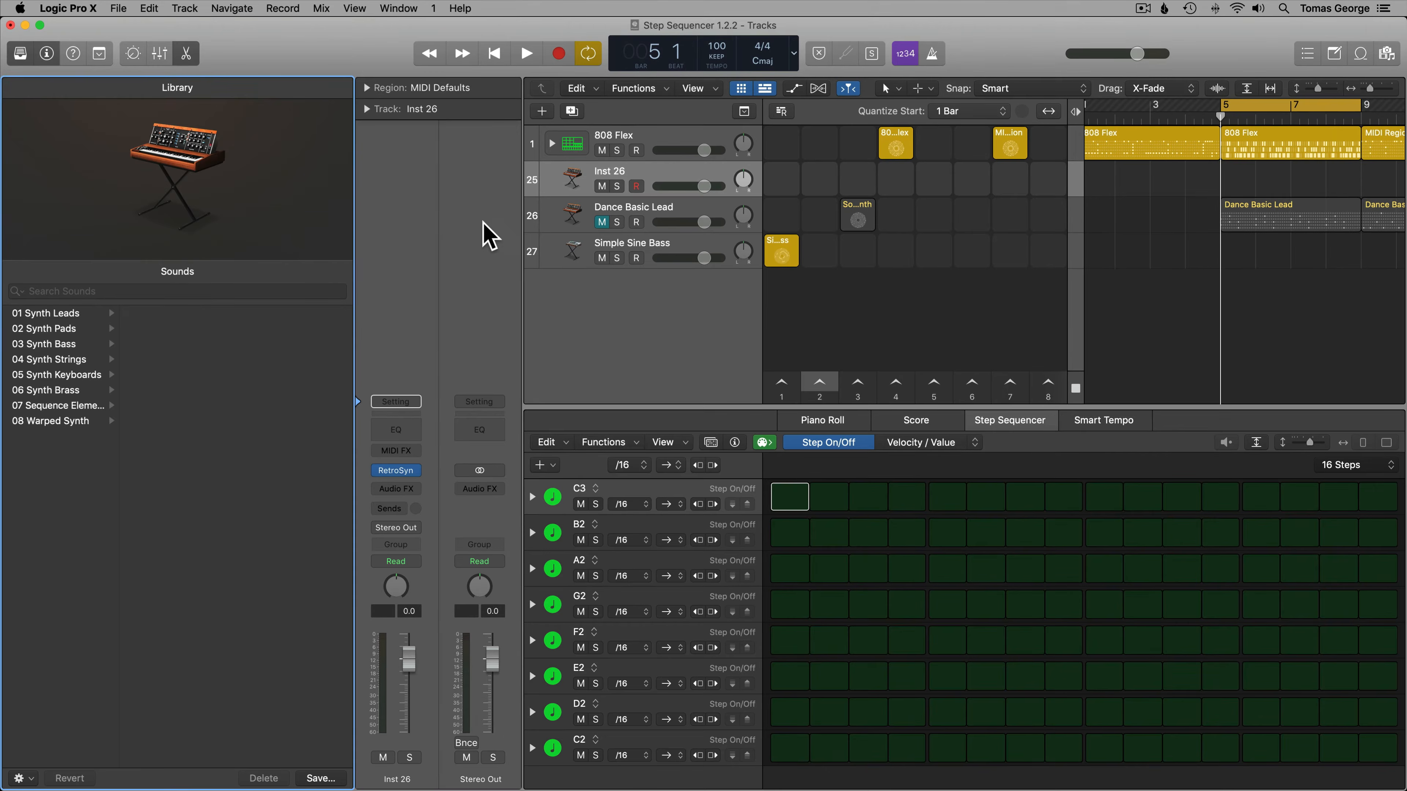
pyautogui.click(2, 51)
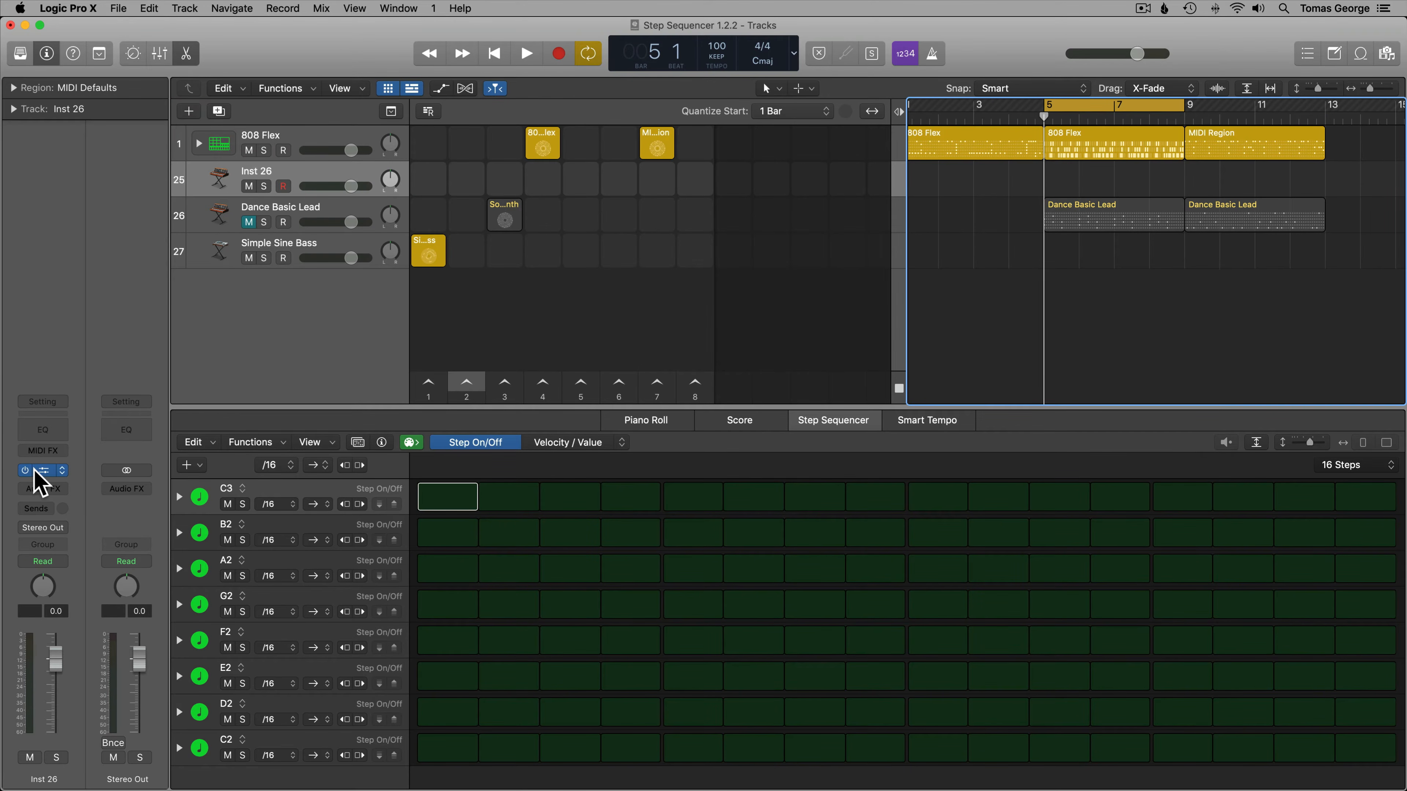
# - Load the 01 Synth Leads > Dance Basic Lead patch into the new Retro Synth track
pyautogui.click(44, 471)
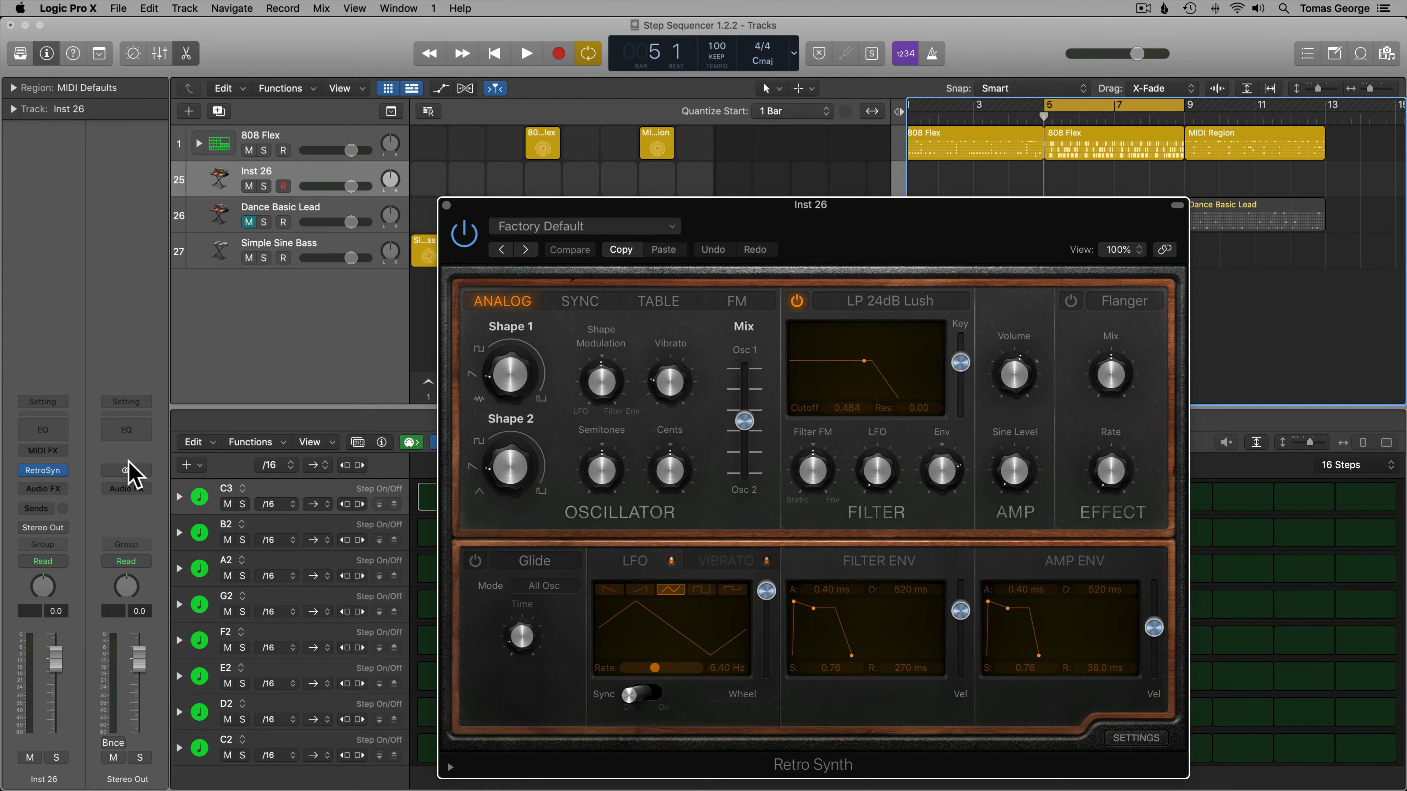
pyautogui.moveTo(754, 221); pyautogui.dragTo(739, 180)
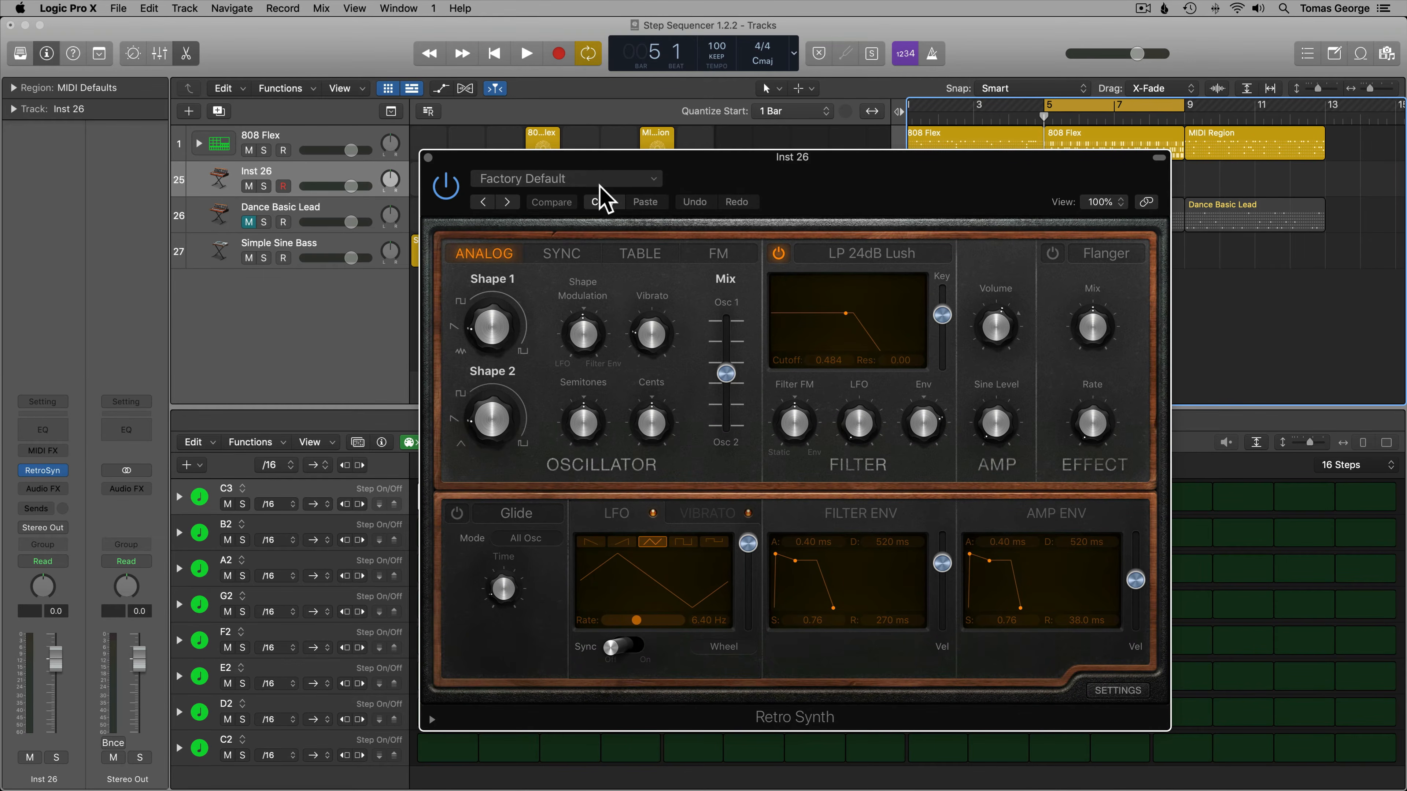
pyautogui.click(581, 180)
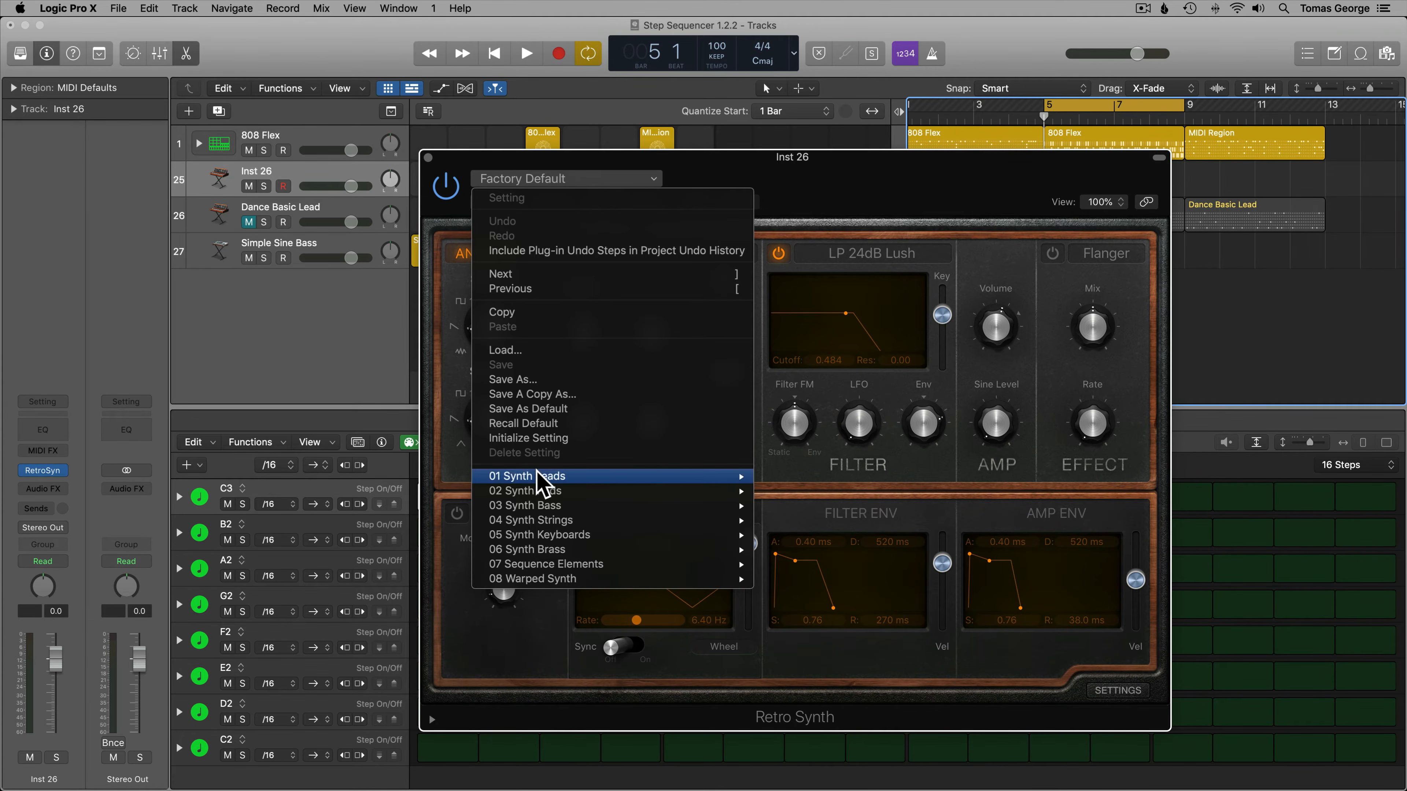
pyautogui.moveTo(543, 476)
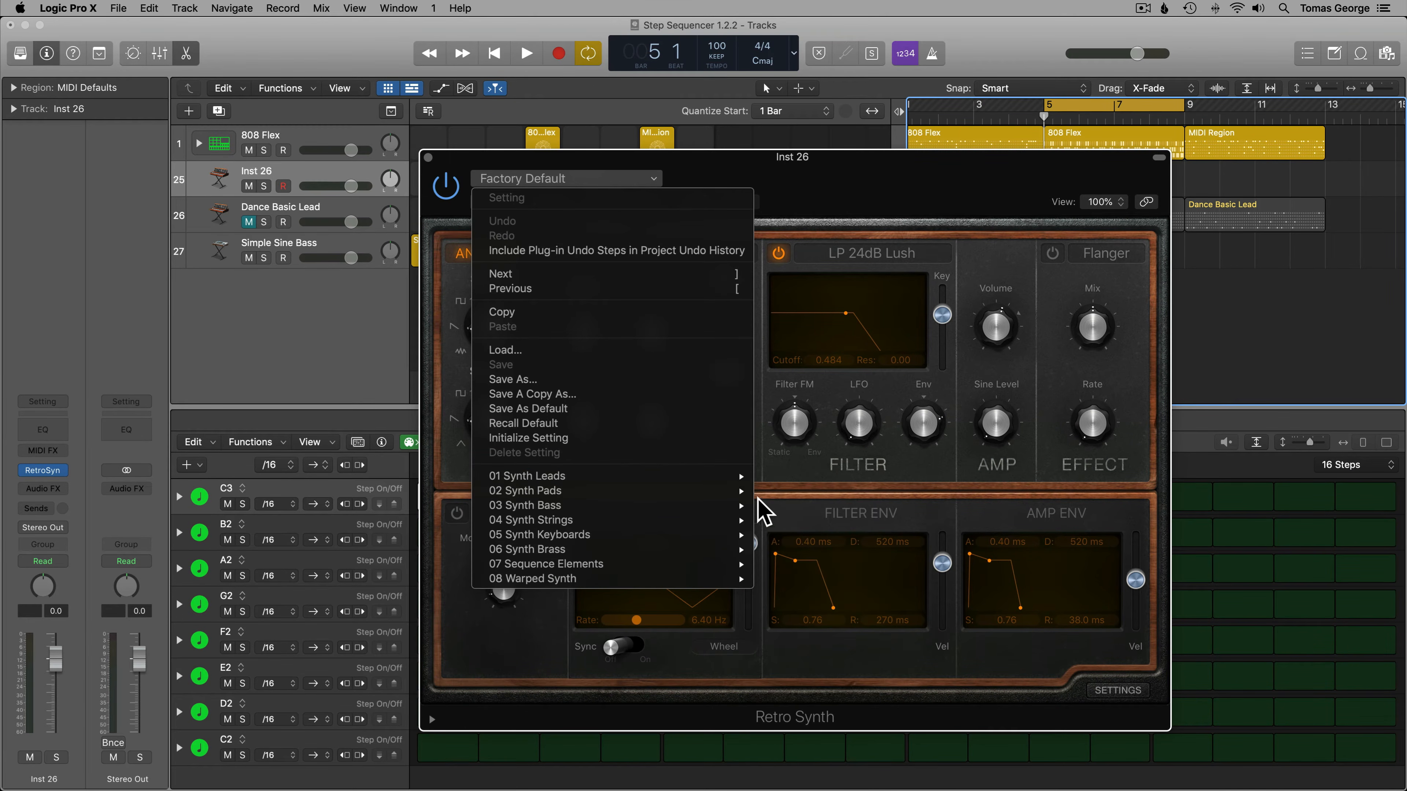
pyautogui.click(799, 529)
pyautogui.click(428, 158)
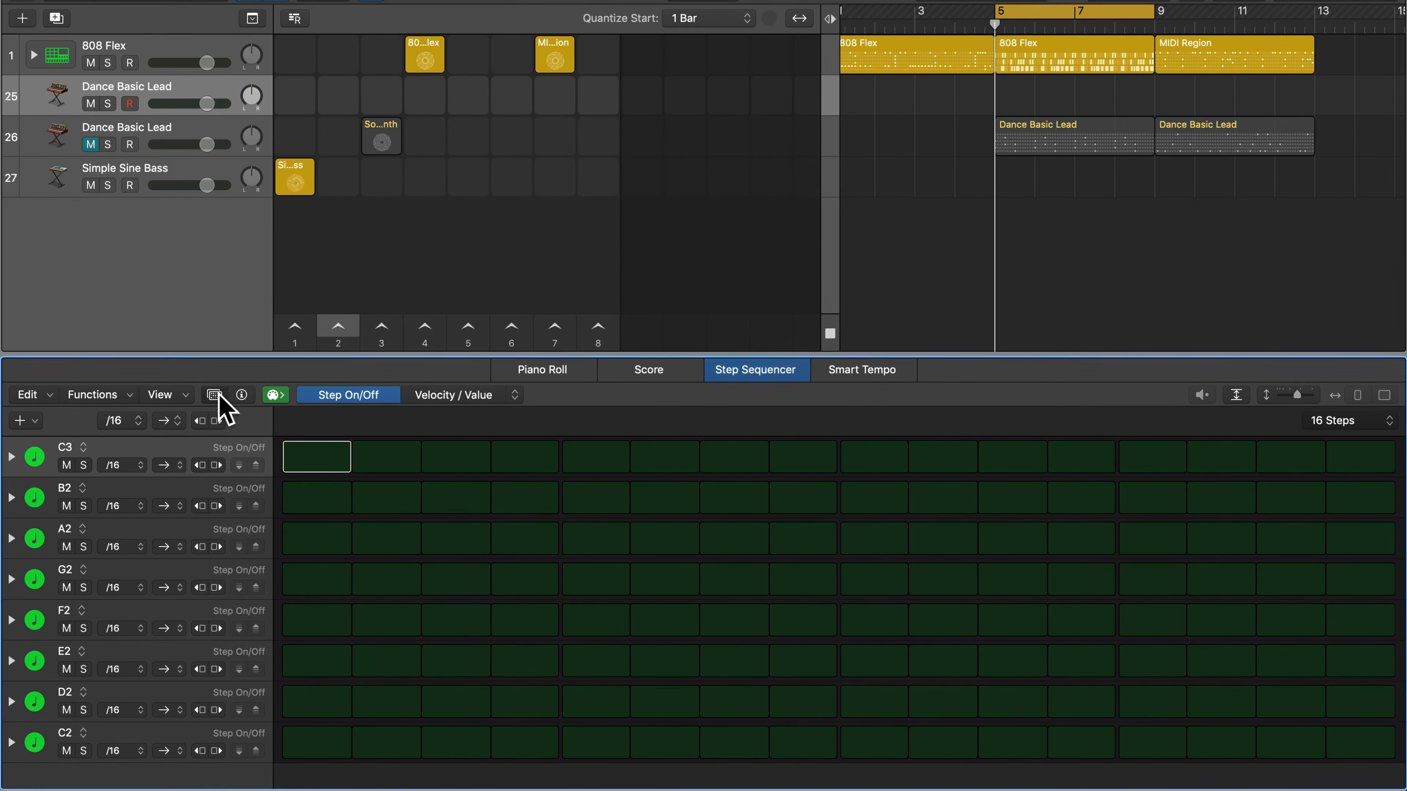
# - Load the Melodic pattern Swirling Around from the Pattern Browser into the step grid
pyautogui.click(215, 395)
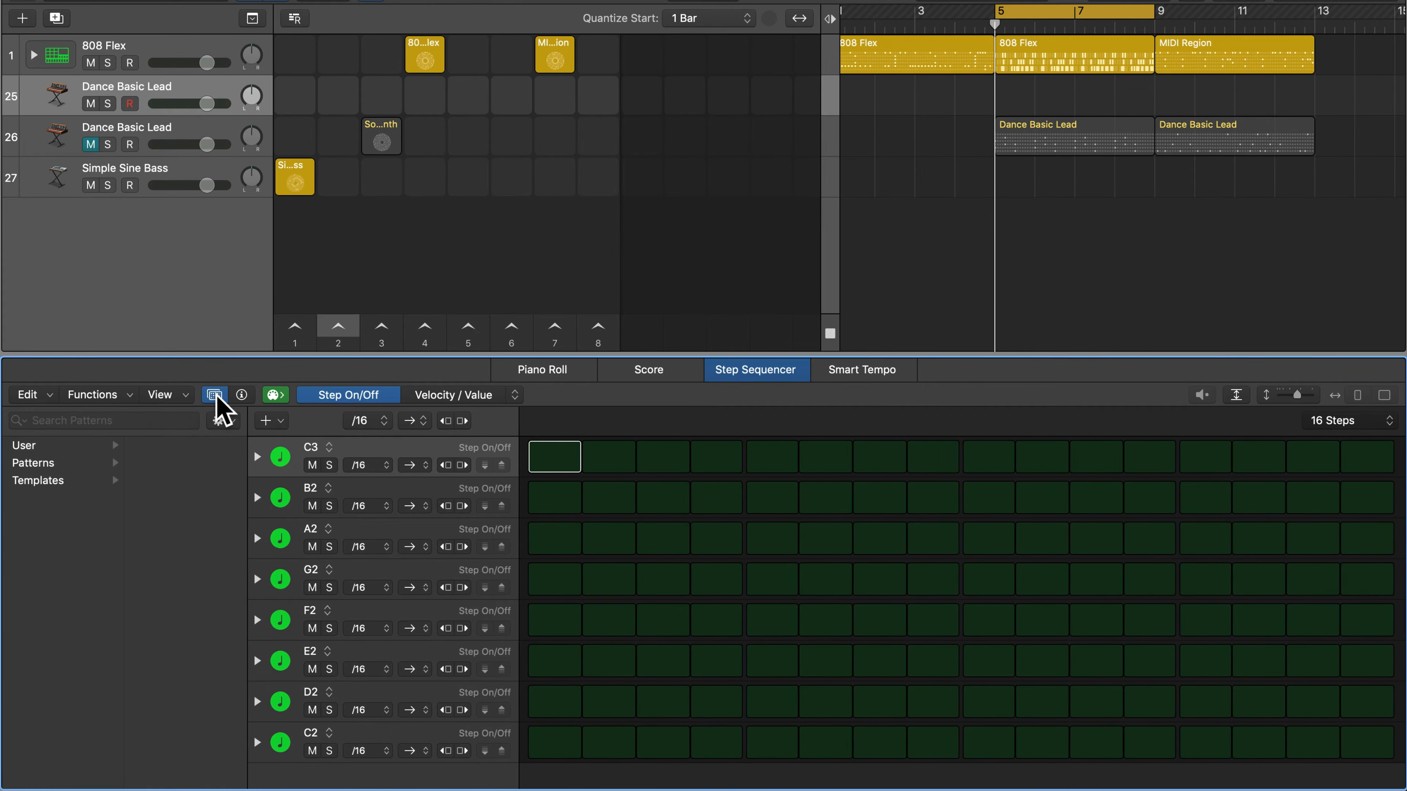
pyautogui.click(45, 468)
pyautogui.click(155, 480)
pyautogui.scroll(3, 164, 476)
pyautogui.scroll(-5, 163, 473)
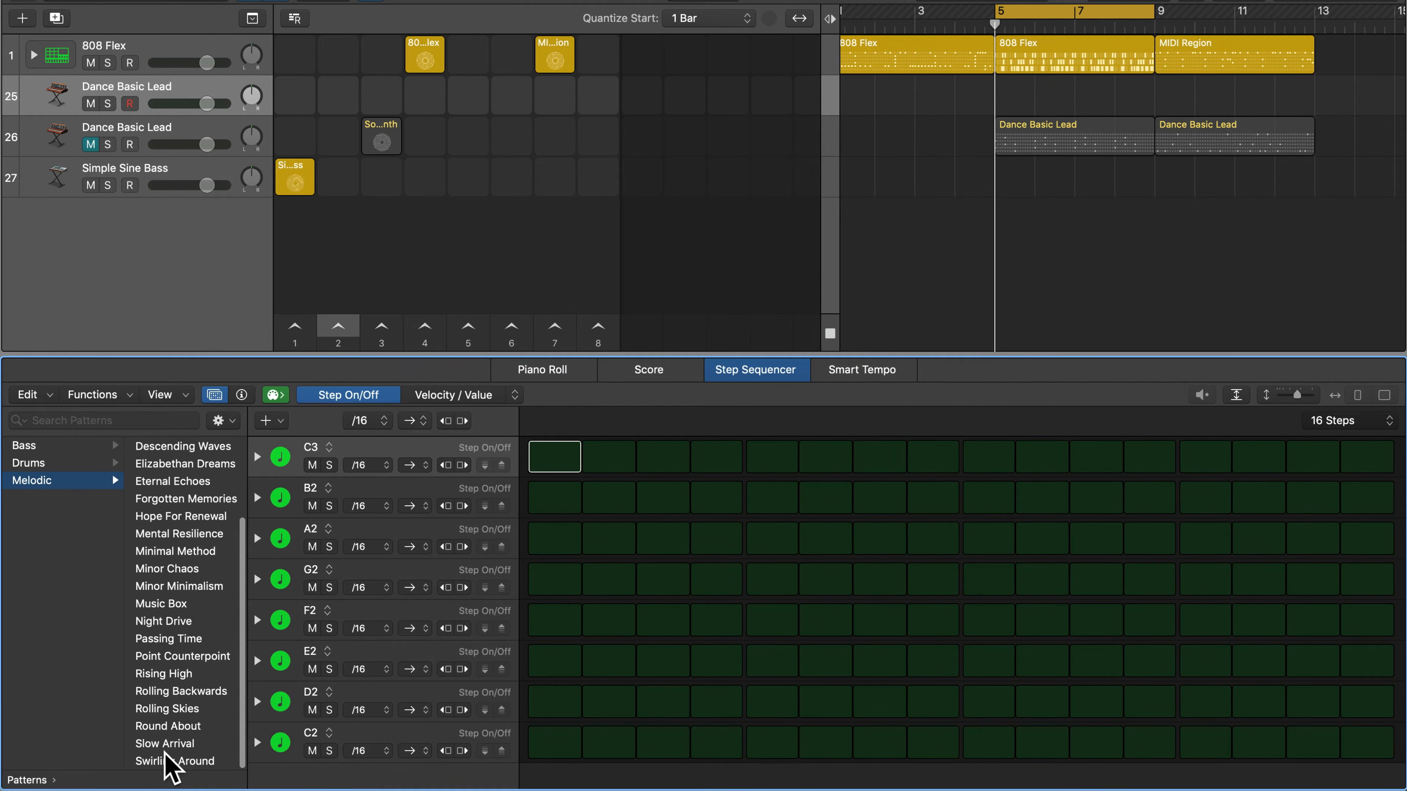
pyautogui.click(146, 761)
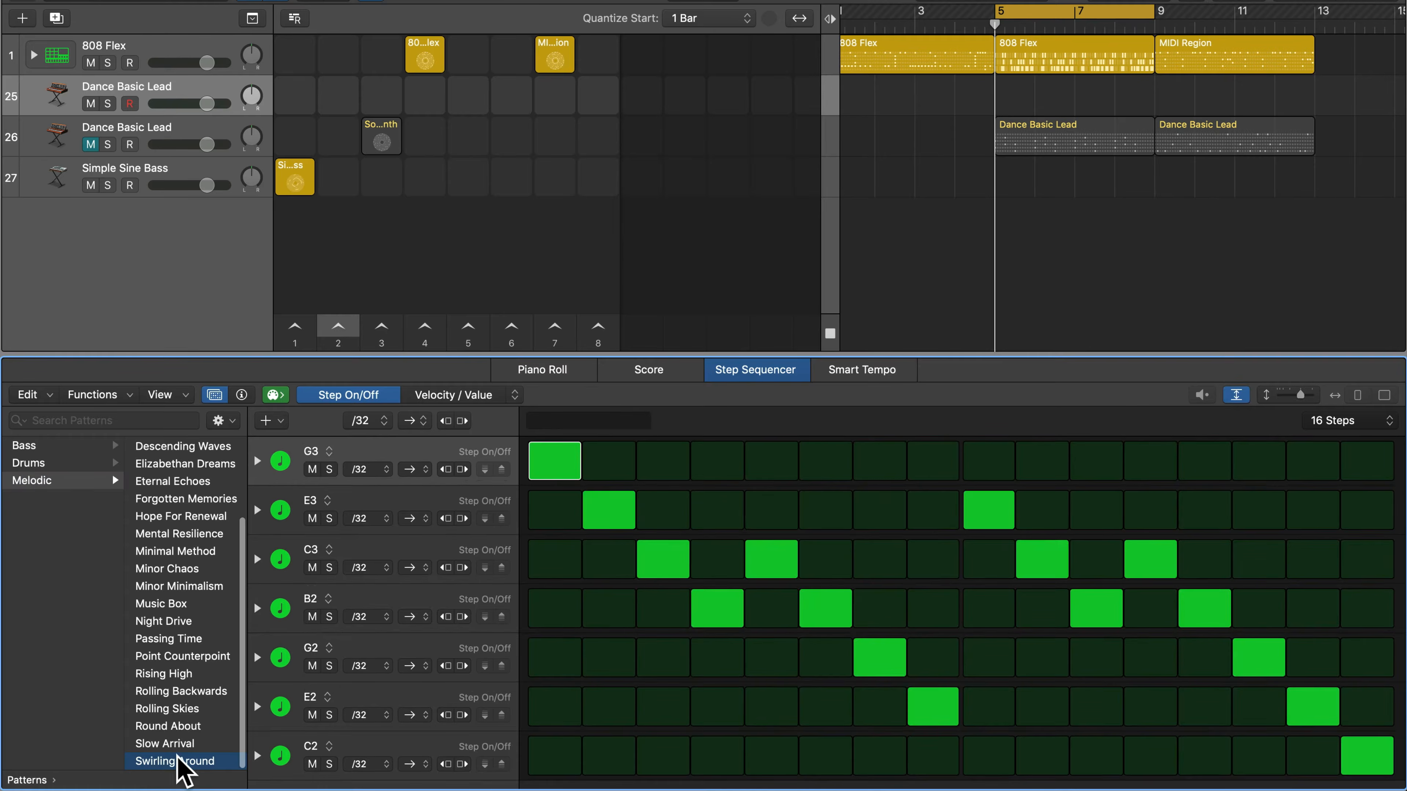
pyautogui.press('Tab')
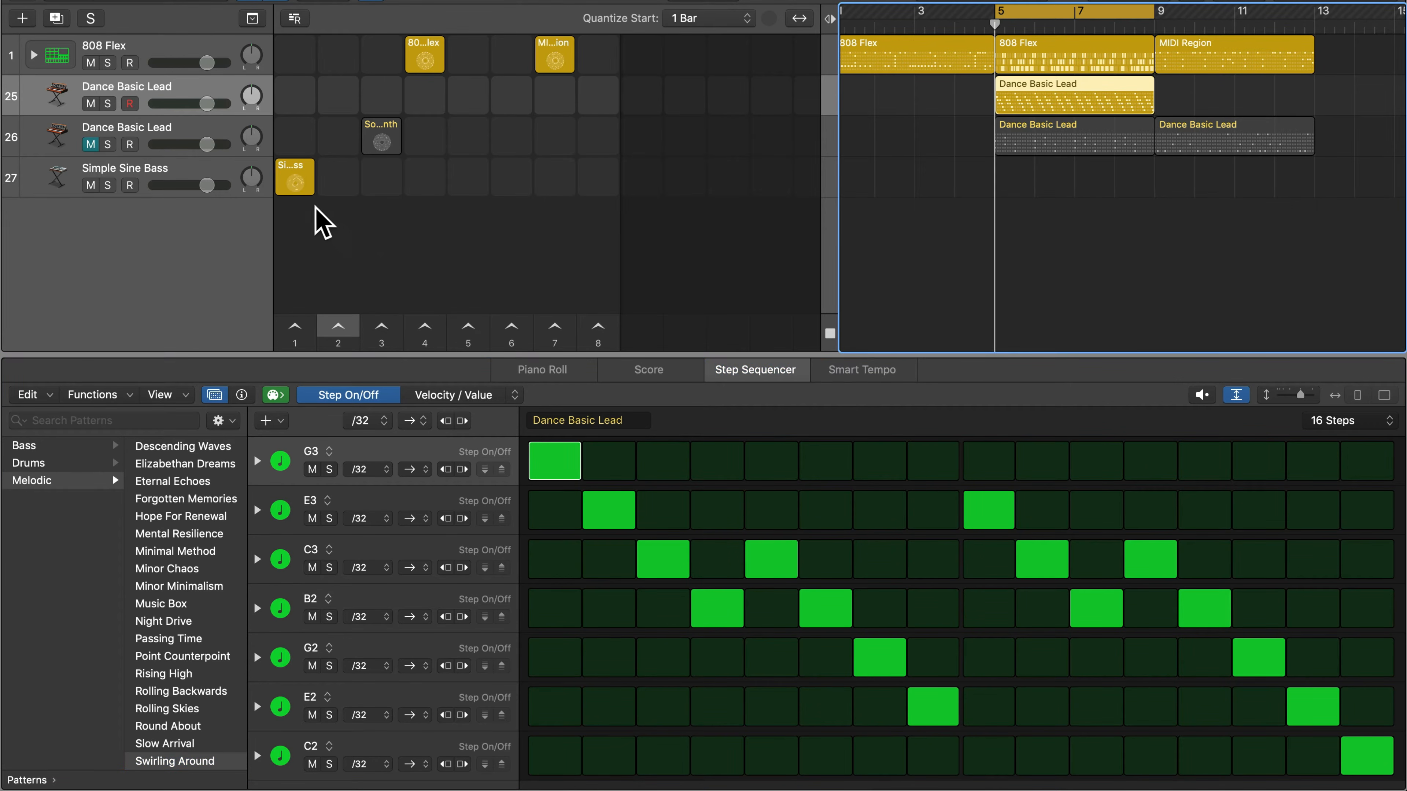
# - Mute 808 Flex, audition the lead, and change the pattern step rate from /32 to /16
pyautogui.click(90, 63)
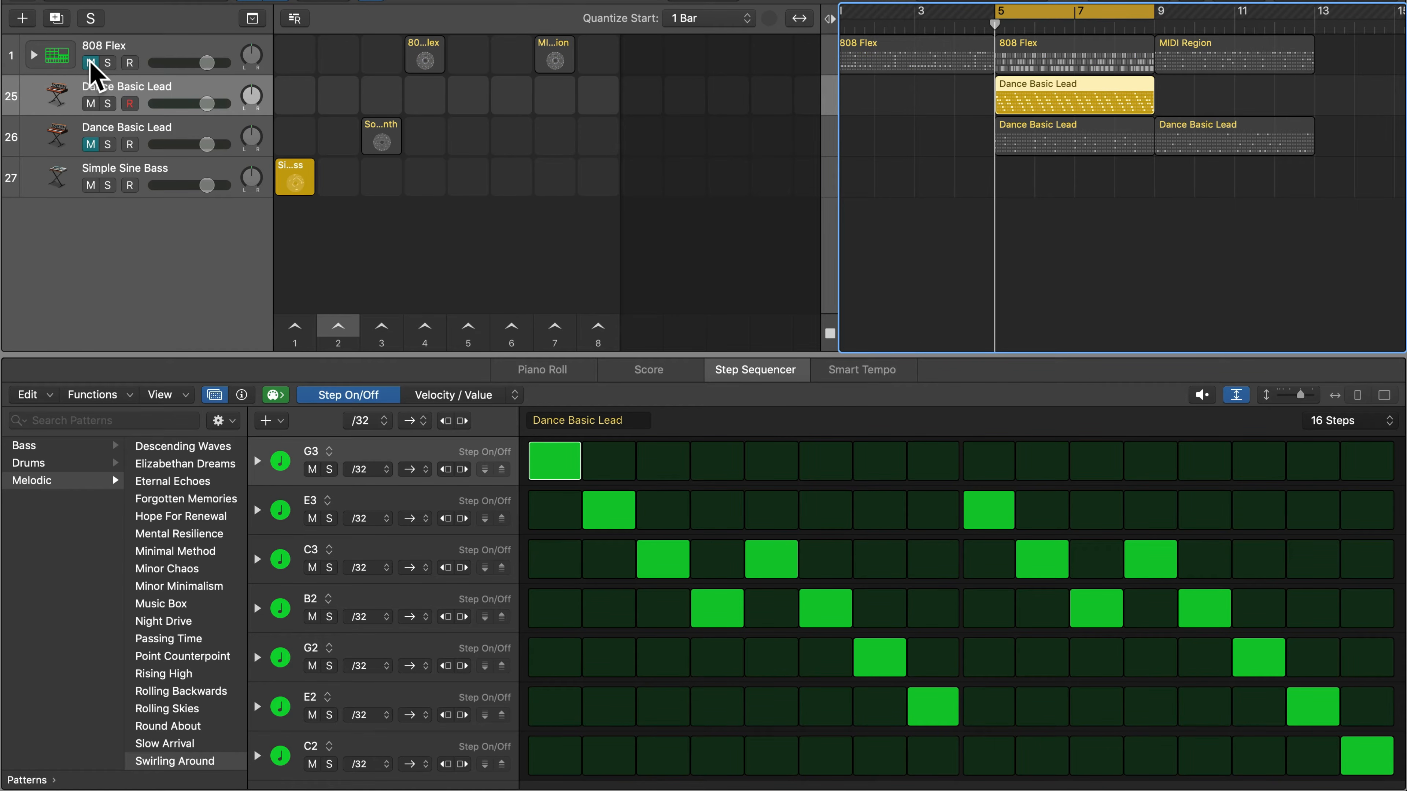
pyautogui.press('space')
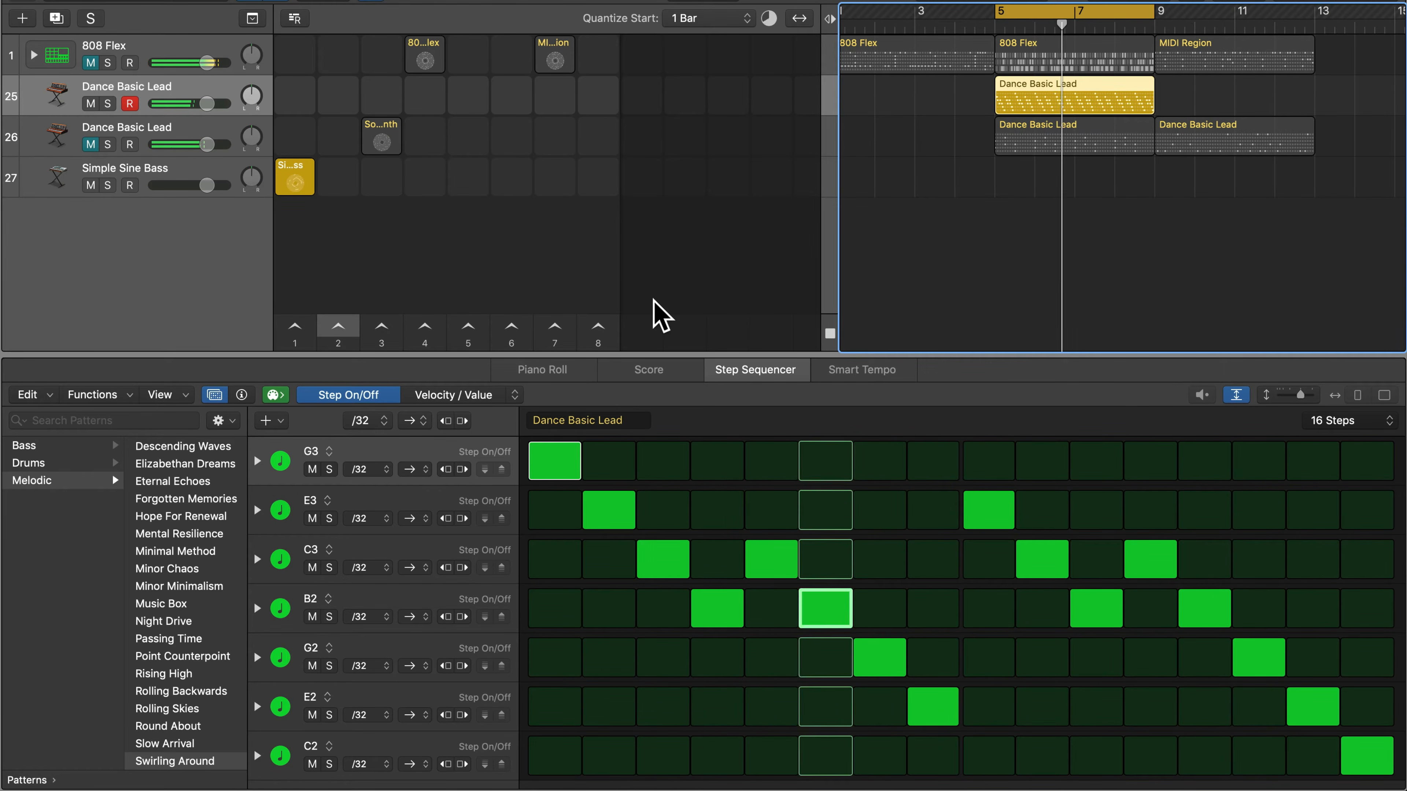
pyautogui.press('space')
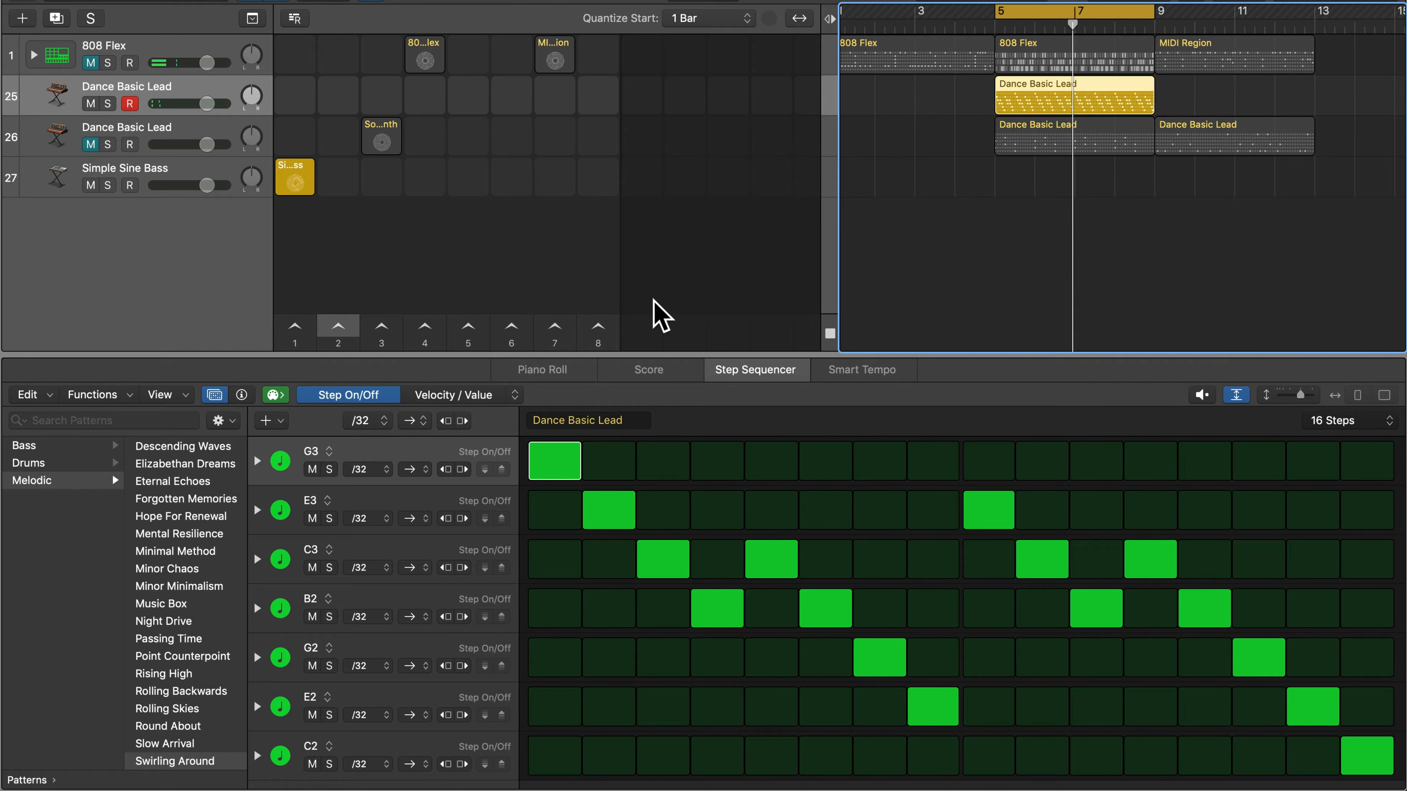
pyautogui.click(366, 421)
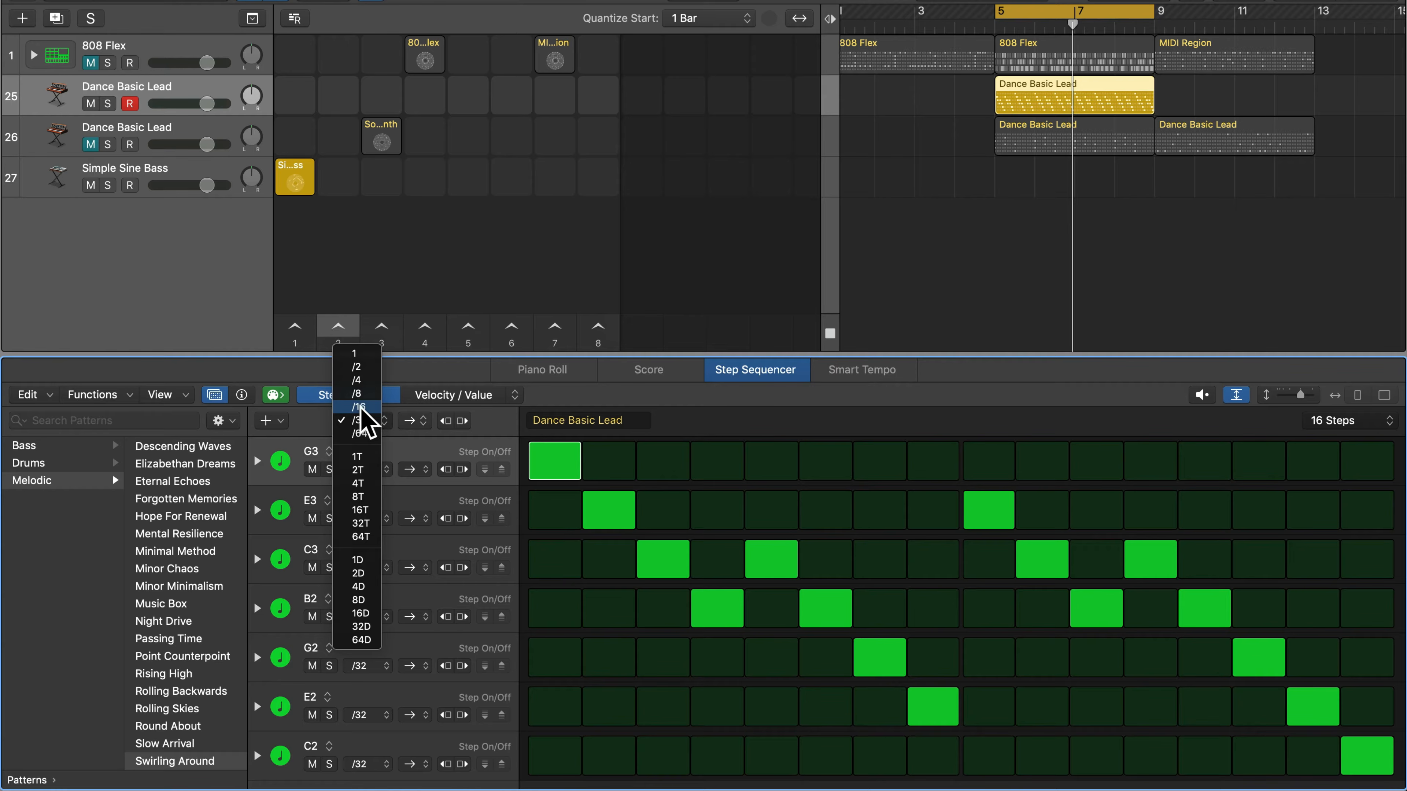
pyautogui.click(359, 407)
pyautogui.press('space')
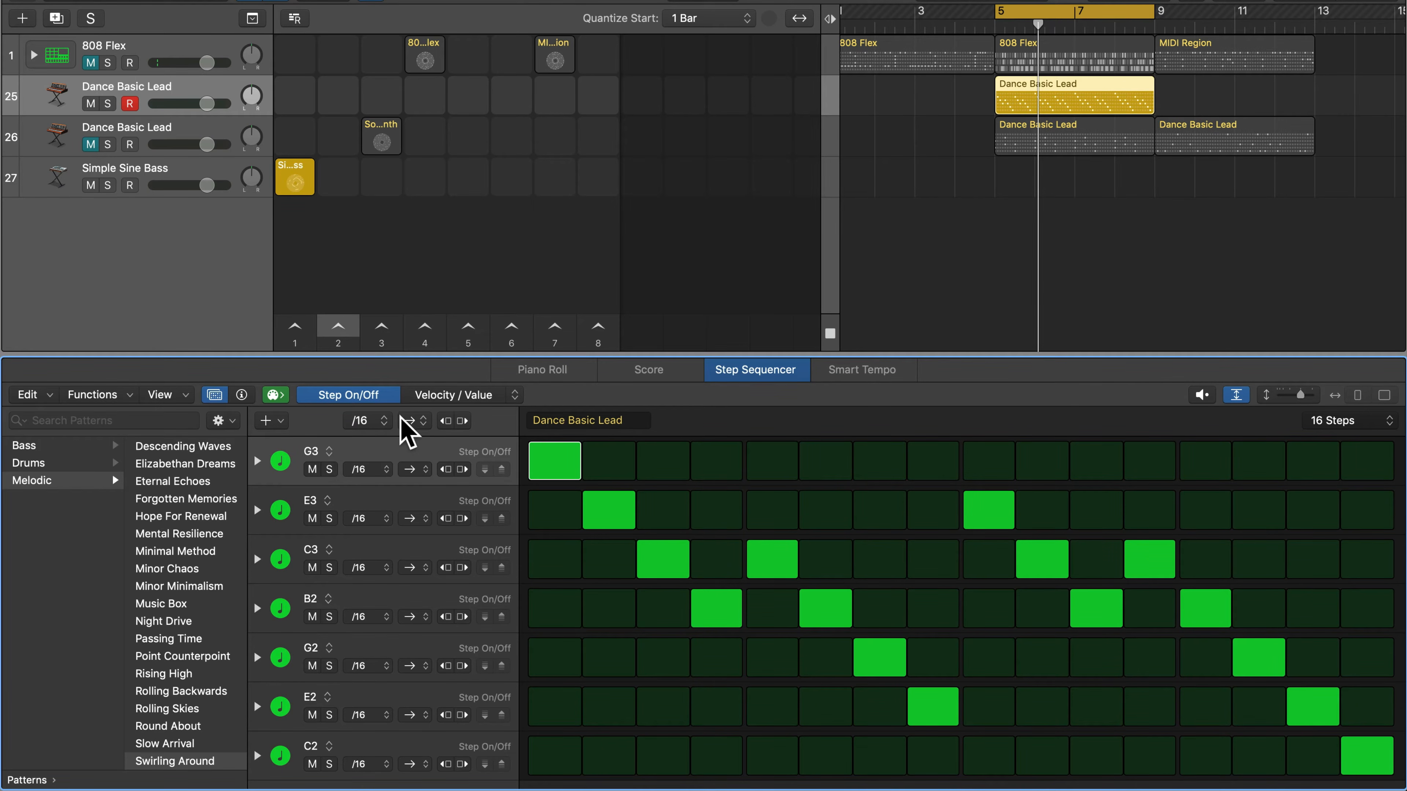
# - Audition the pattern with the global direction set to Reverse, then Ping-Pong
pyautogui.click(415, 422)
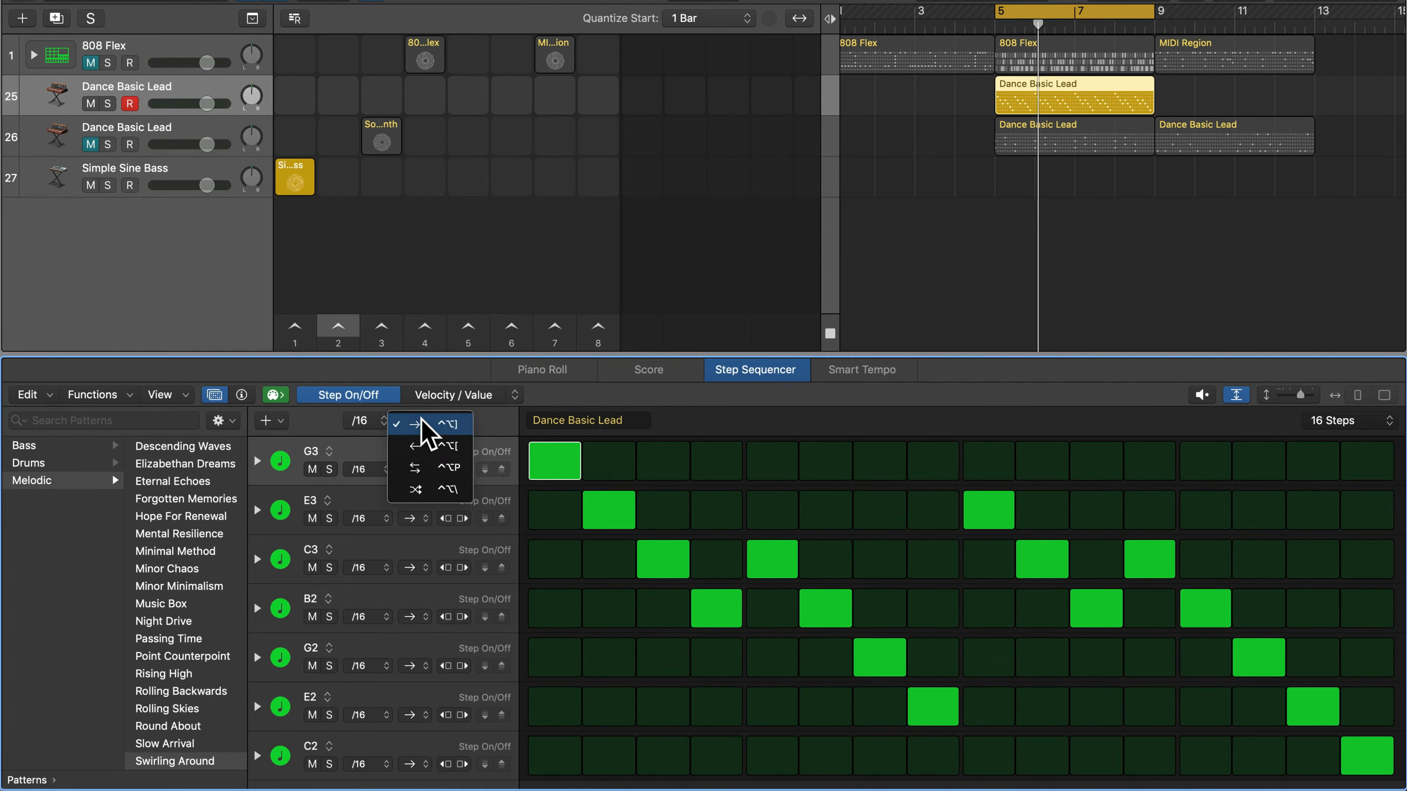
pyautogui.click(437, 448)
pyautogui.press('space')
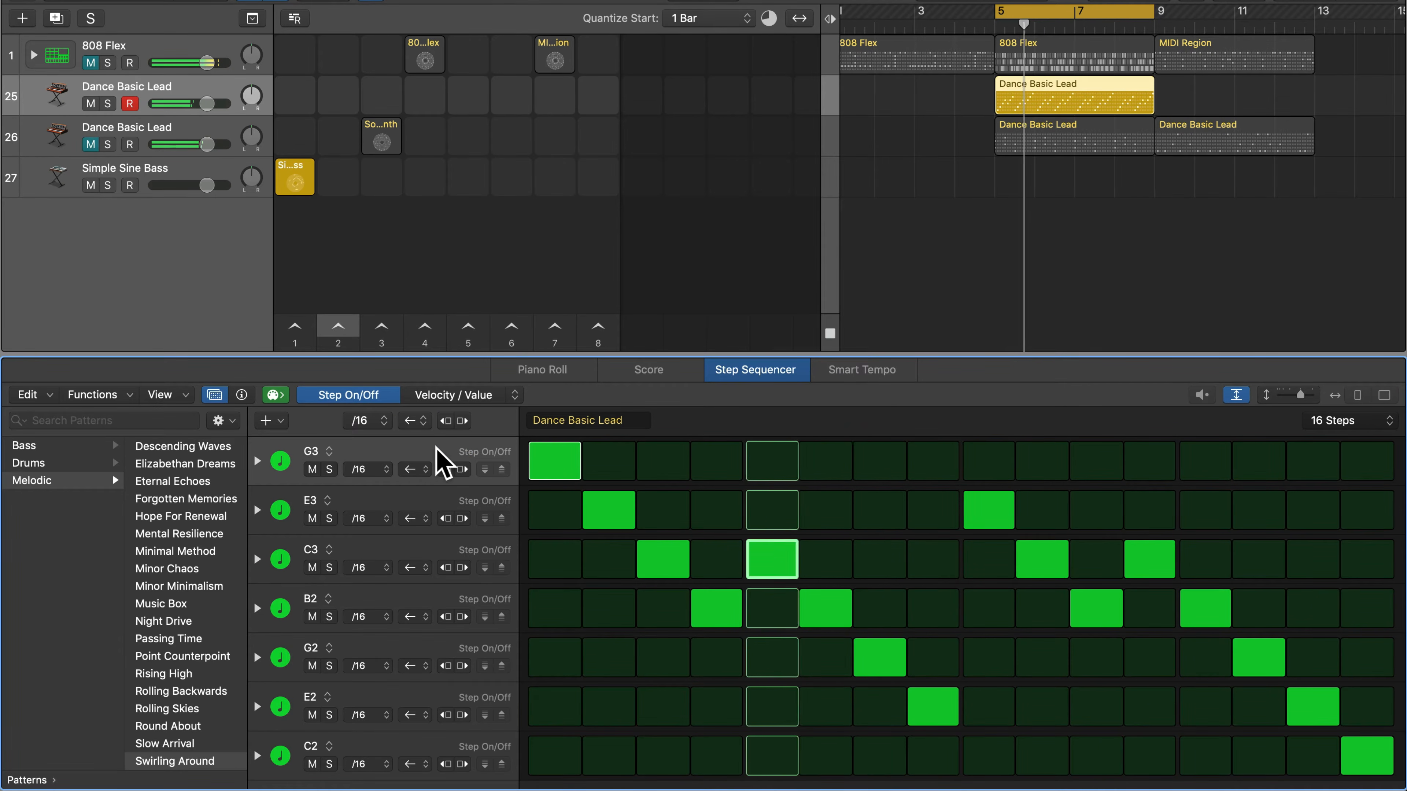
pyautogui.press('space')
pyautogui.click(417, 423)
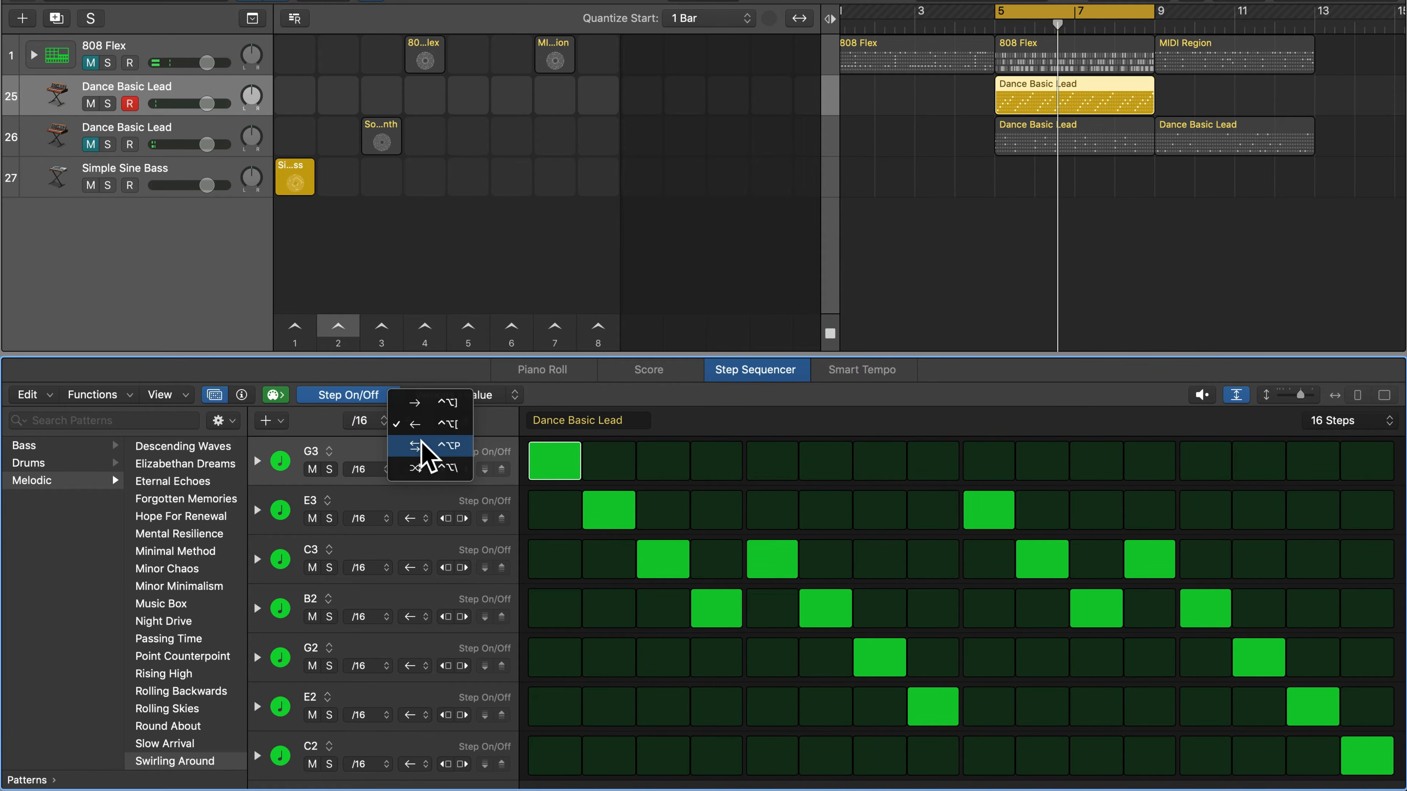
pyautogui.click(421, 445)
pyautogui.press('space')
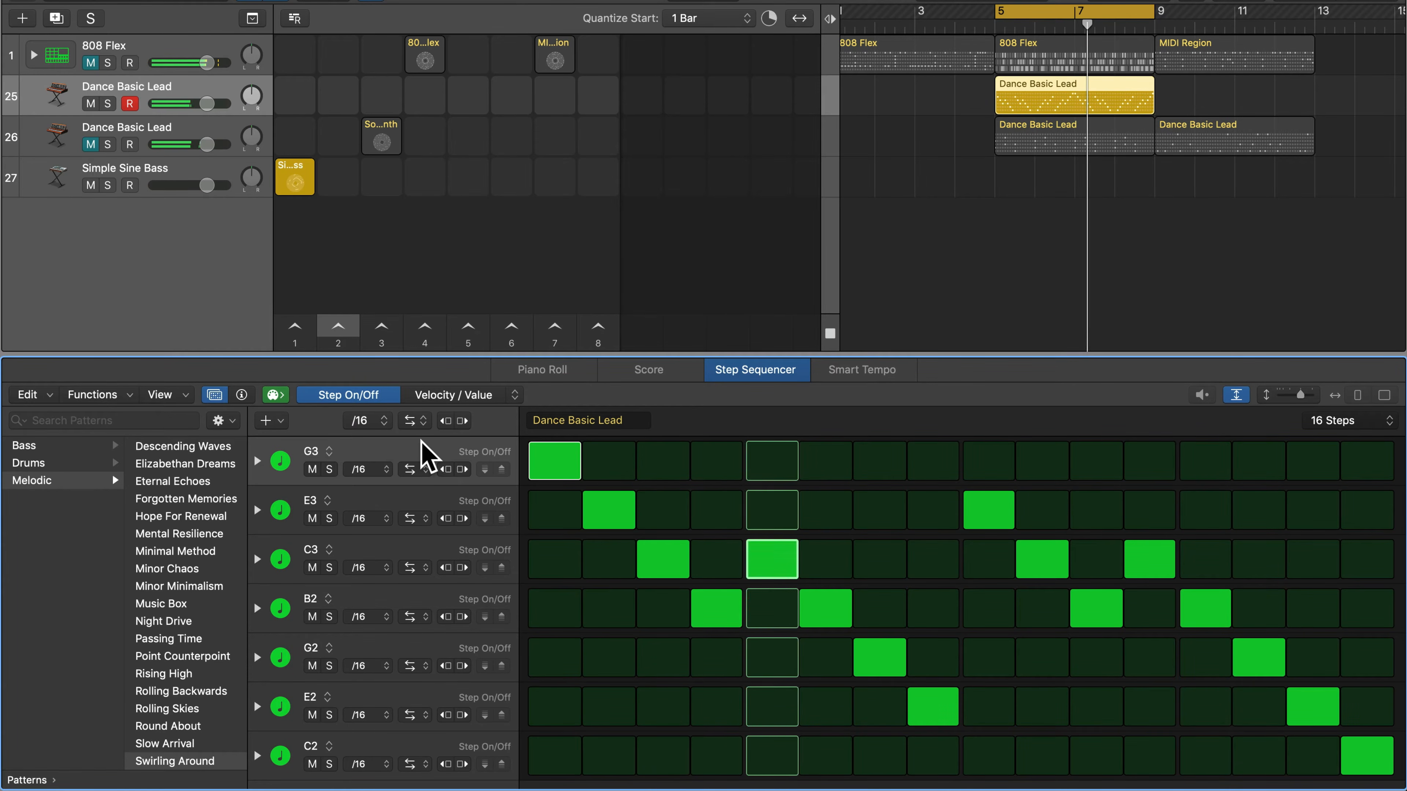
pyautogui.press('space')
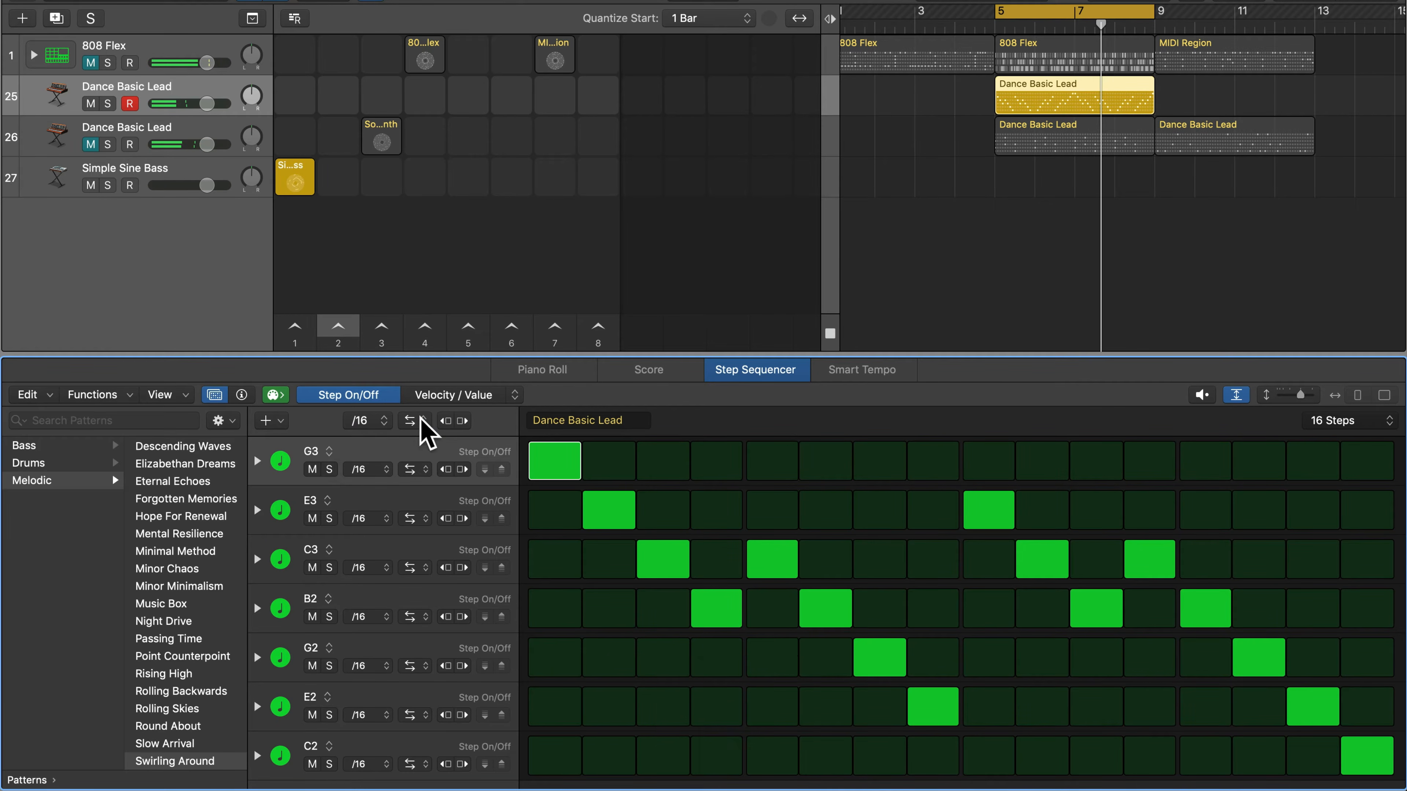
# - Audition Random playback order, then set every row back to Forward
pyautogui.click(422, 421)
pyautogui.click(427, 446)
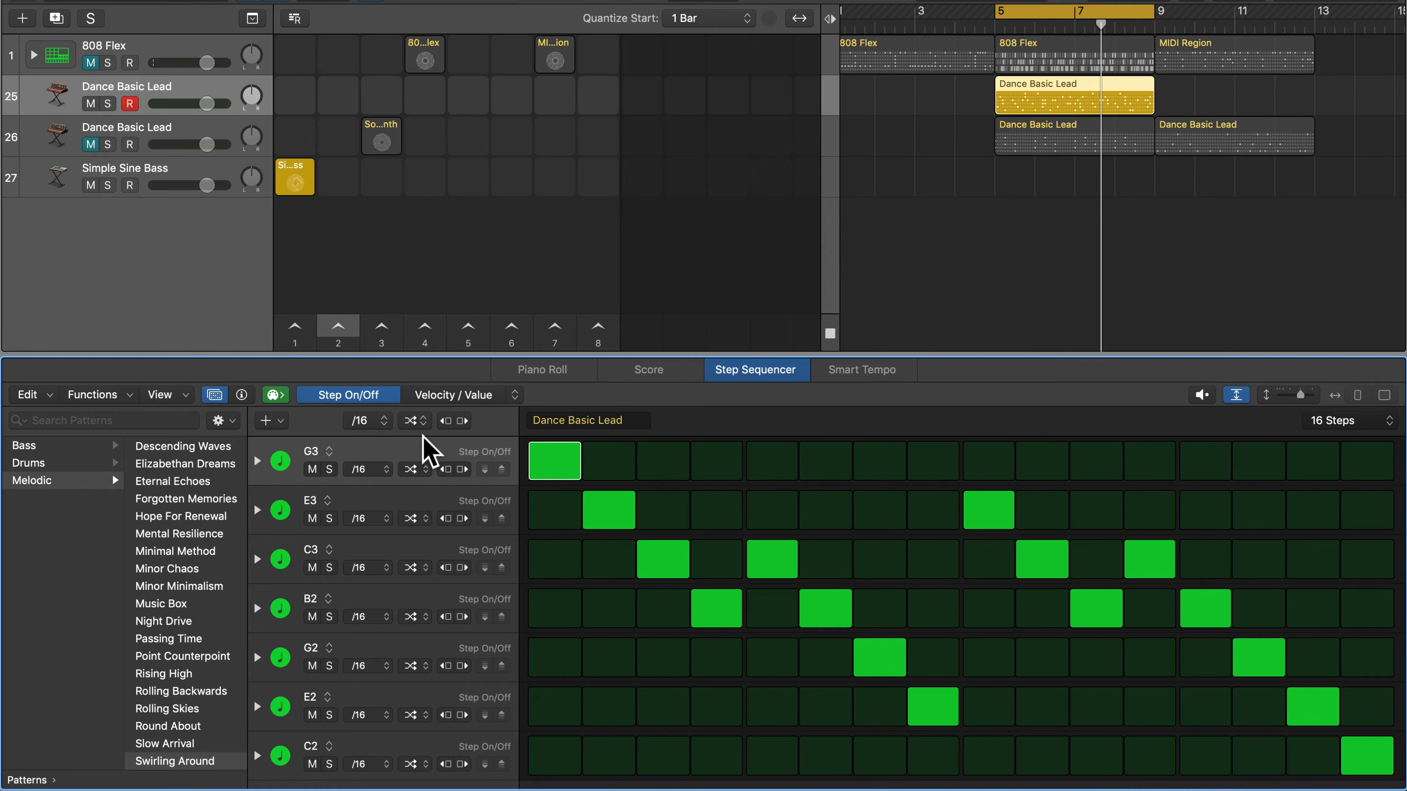
pyautogui.press('space')
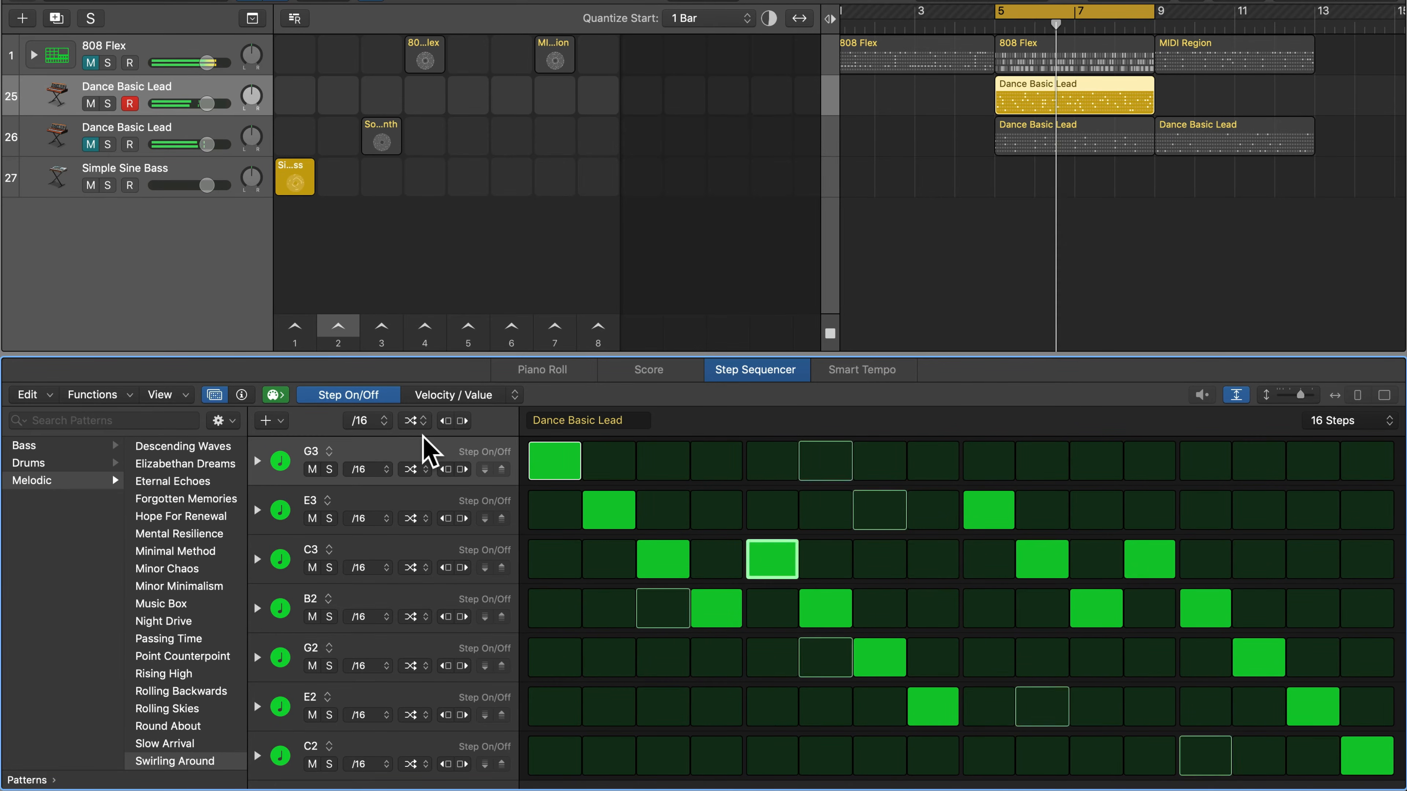
pyautogui.press('space')
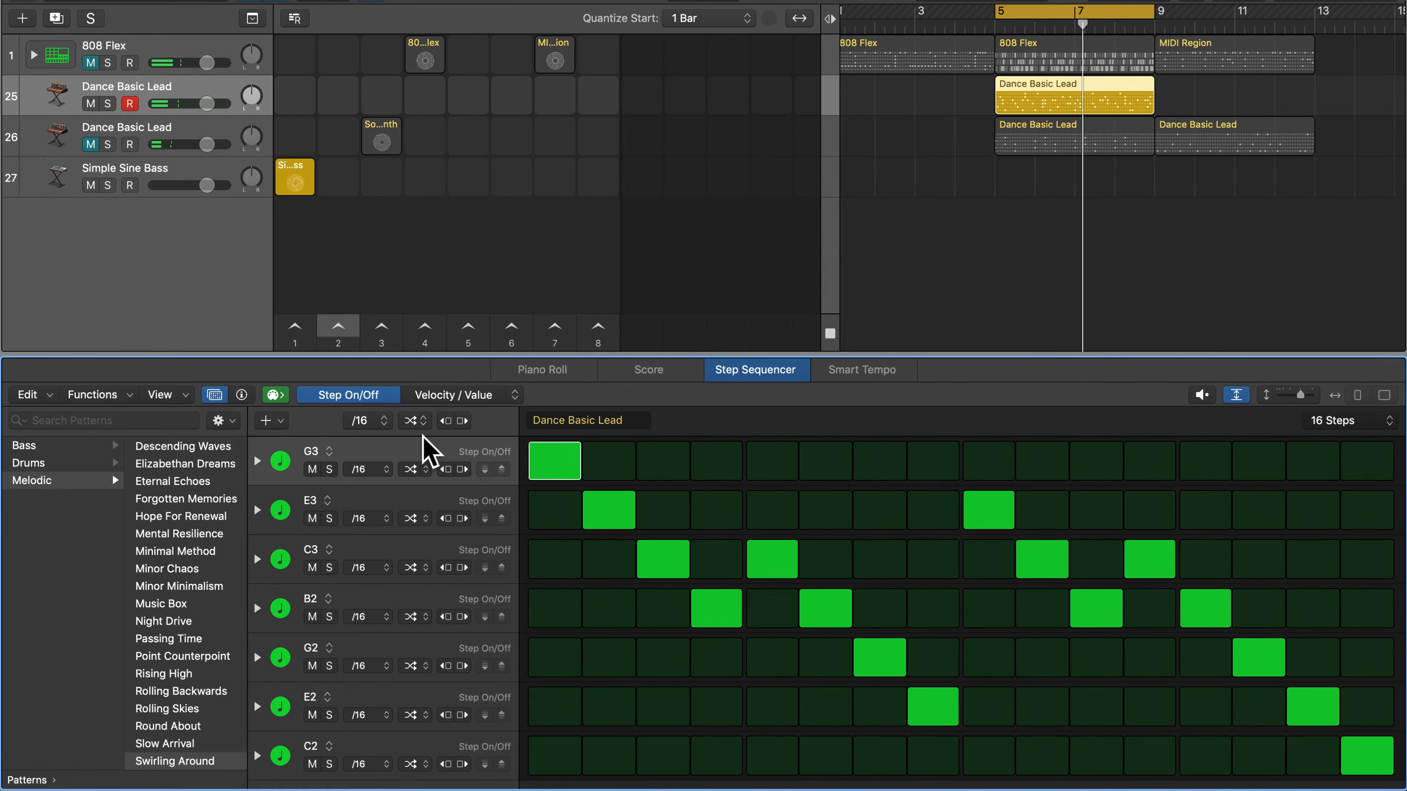
pyautogui.click(416, 422)
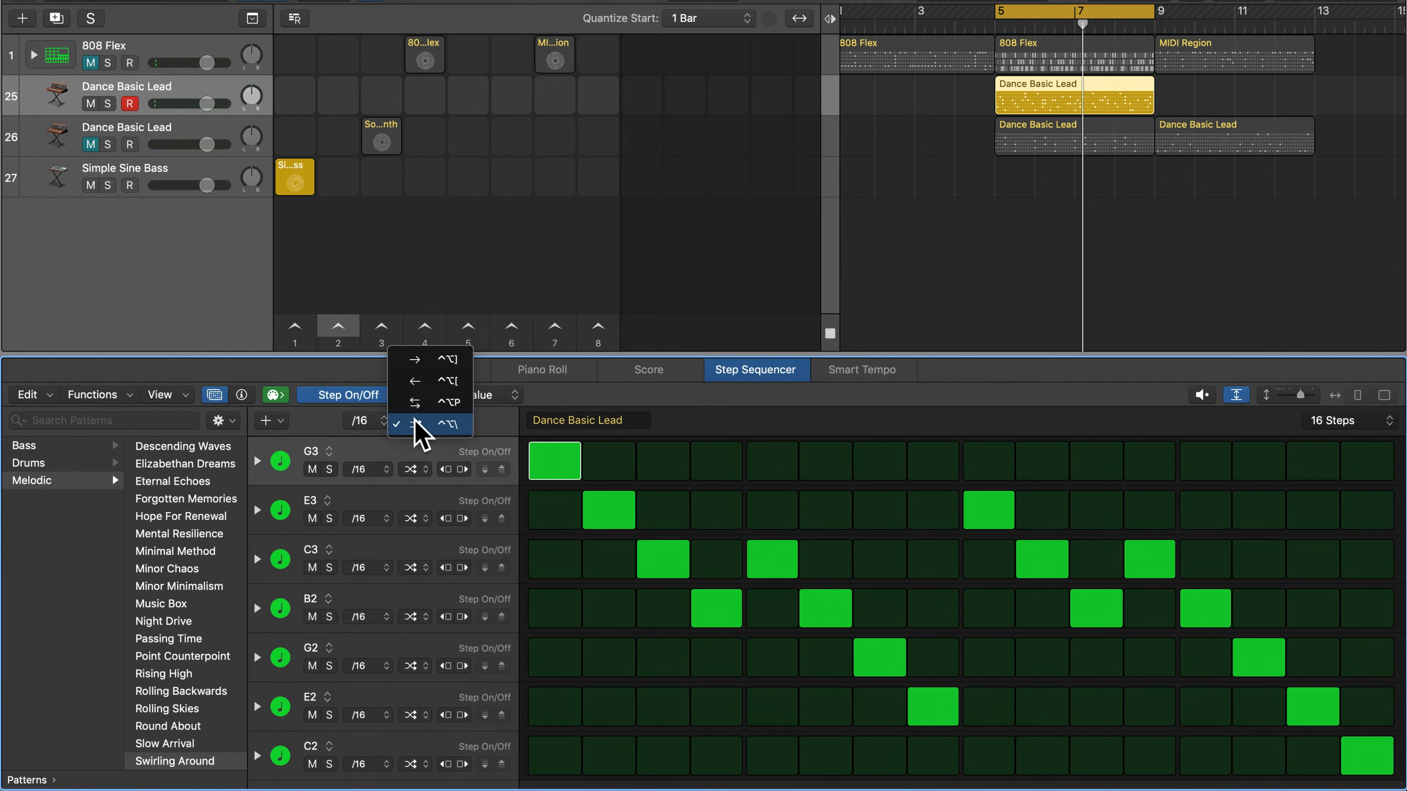
pyautogui.click(413, 360)
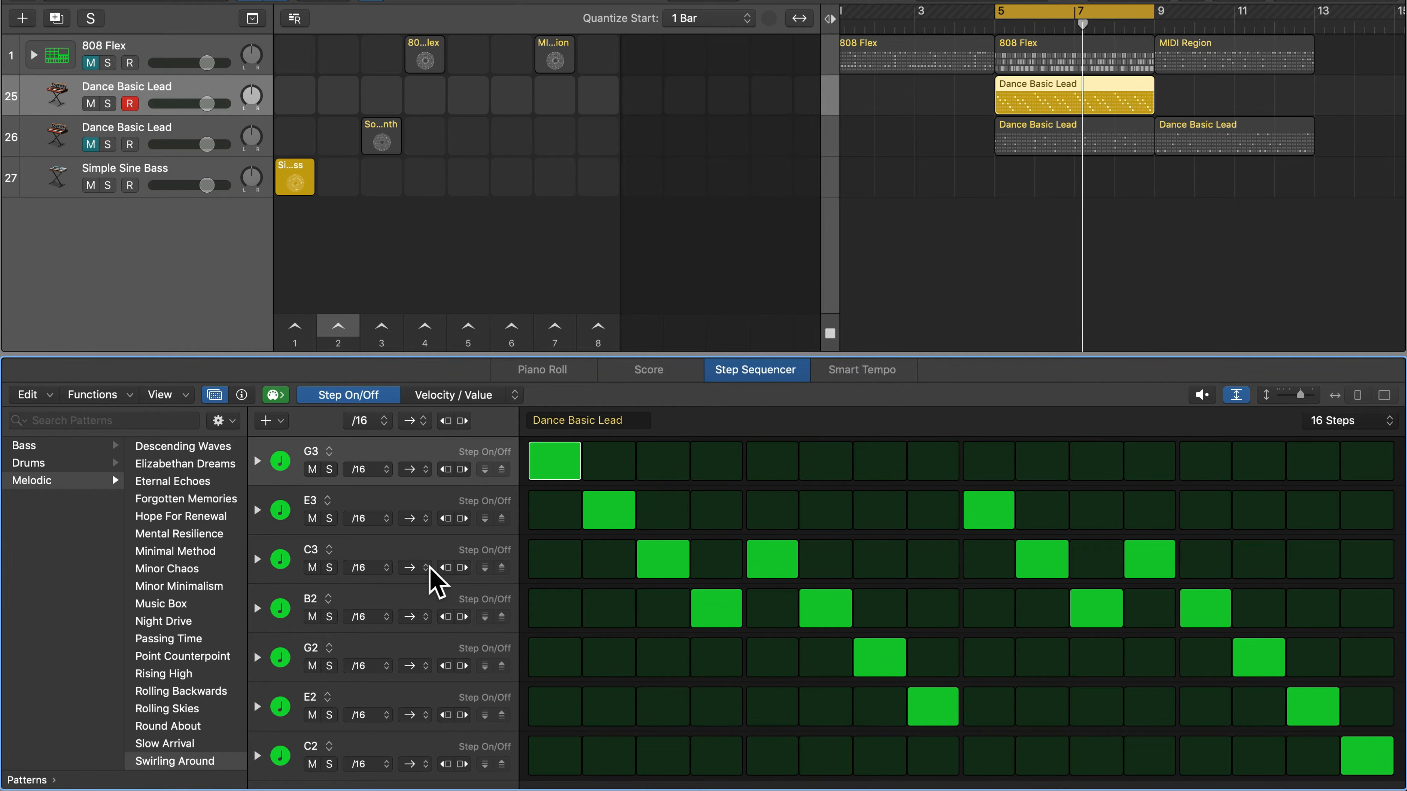
# - Set row C3 to Reverse and row B2 to Ping-Pong, then audition the pattern
pyautogui.click(417, 568)
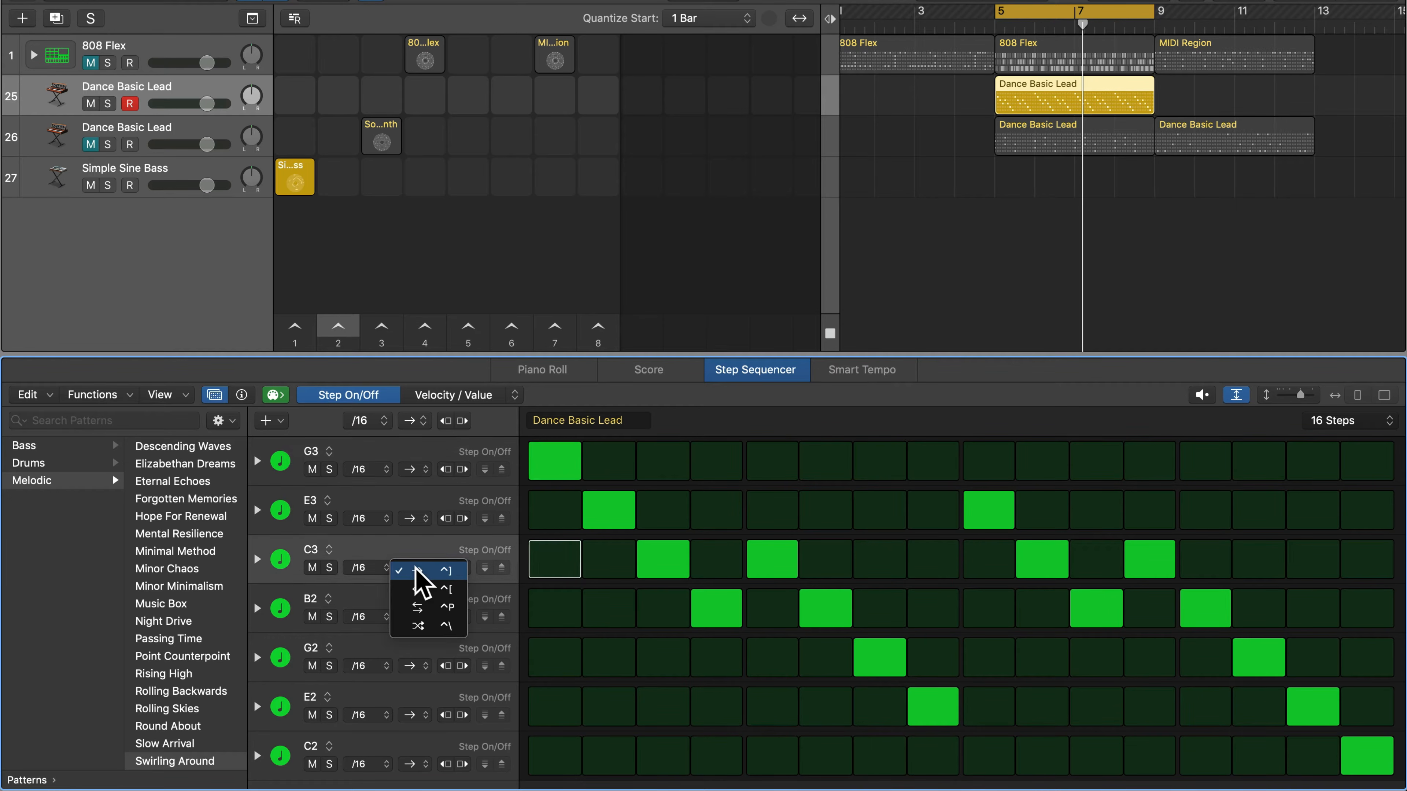
pyautogui.click(435, 590)
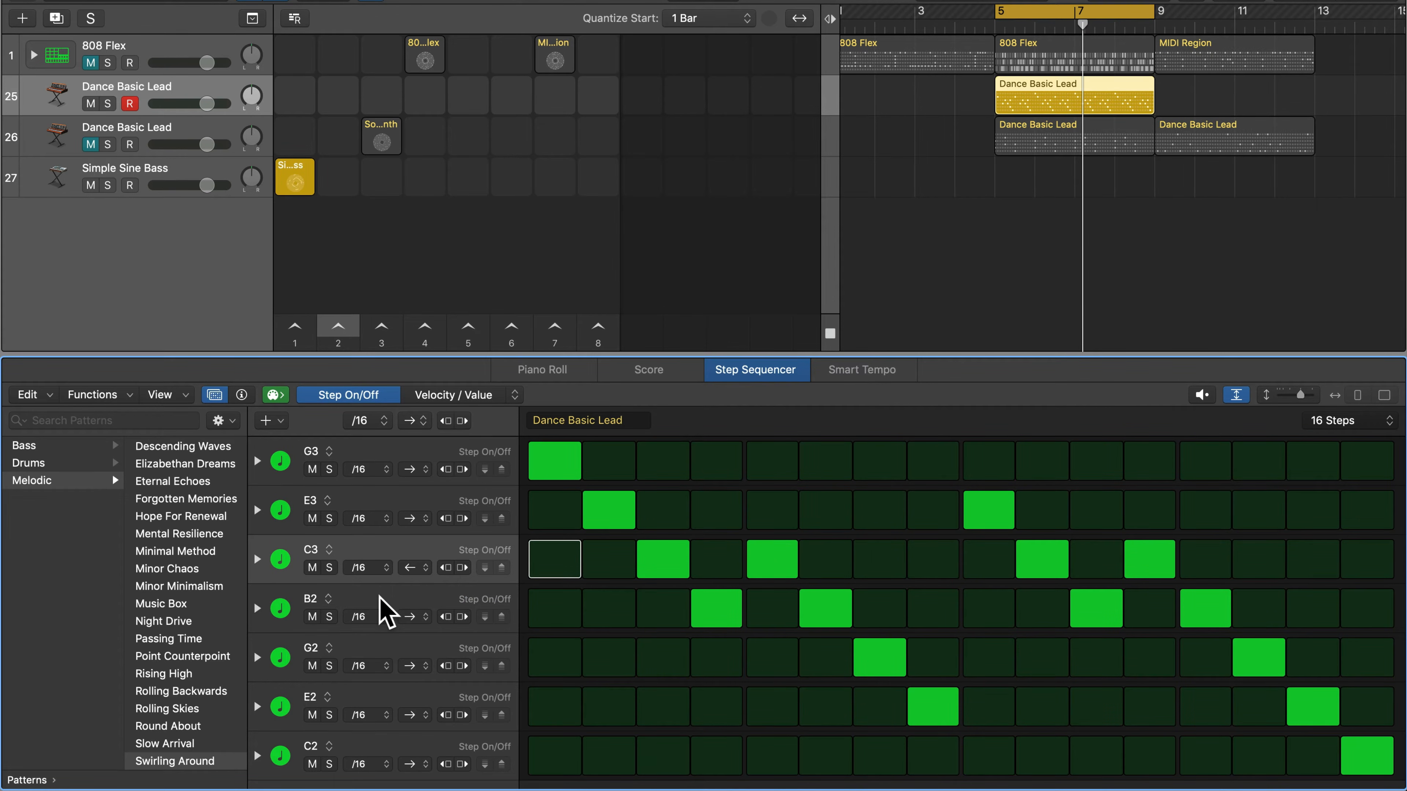
pyautogui.click(425, 619)
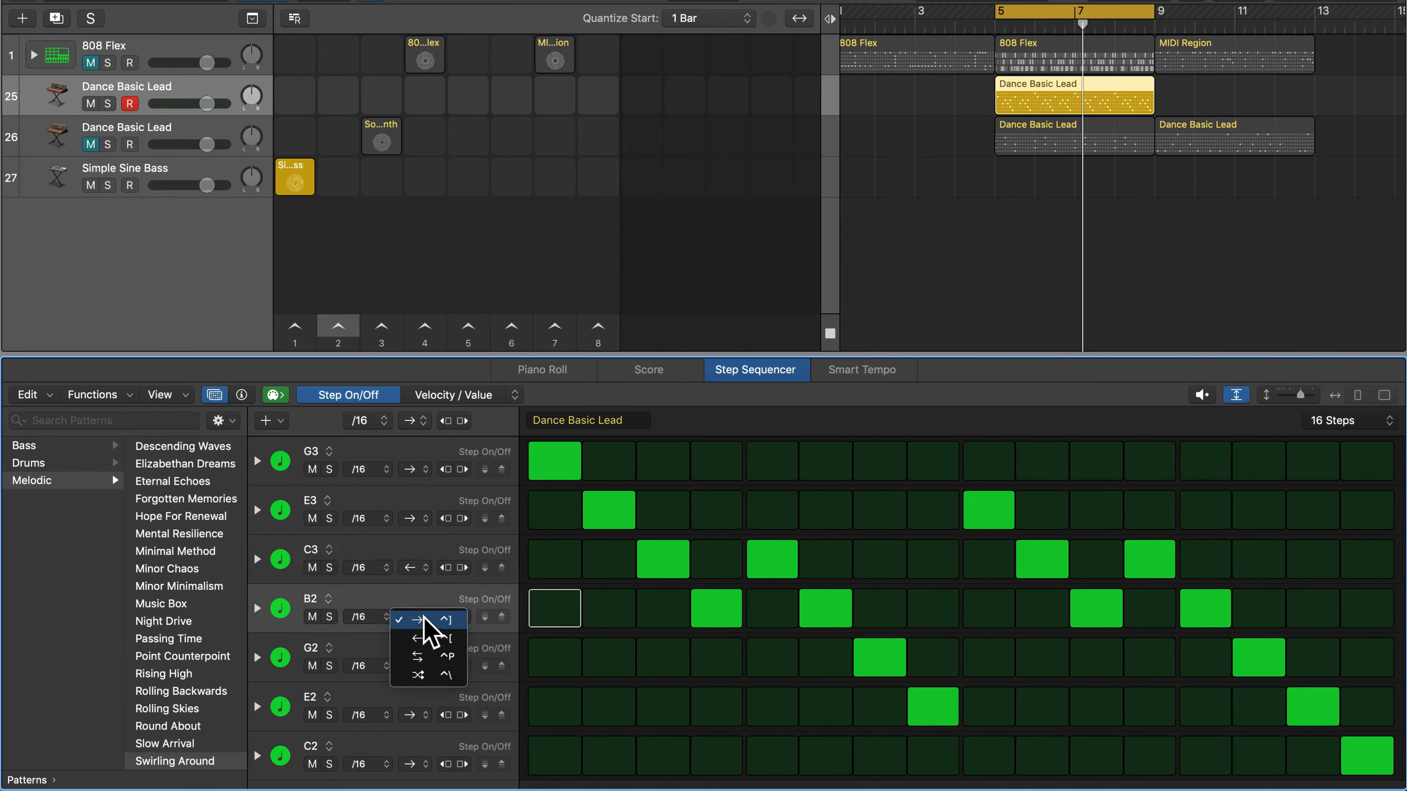
pyautogui.click(426, 655)
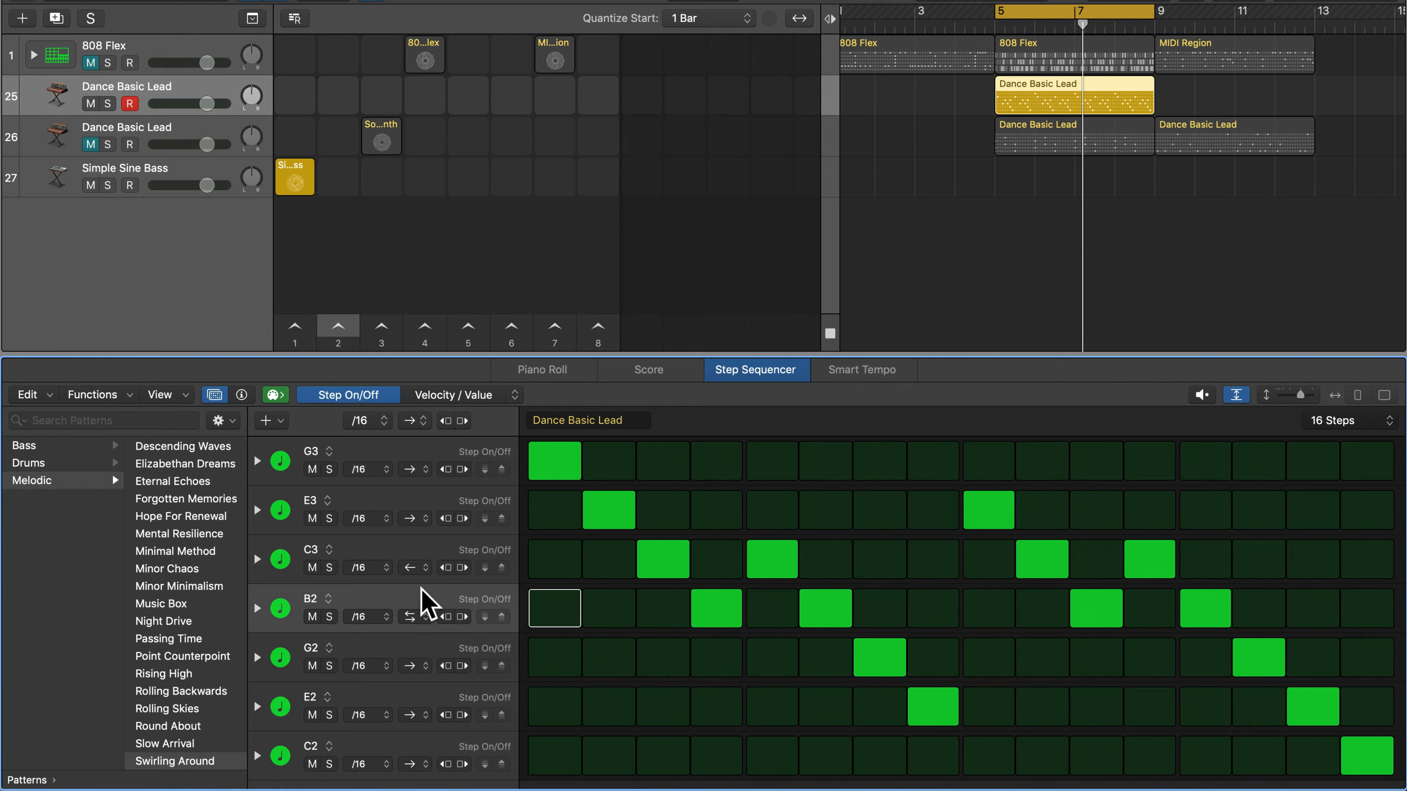
pyautogui.press('space')
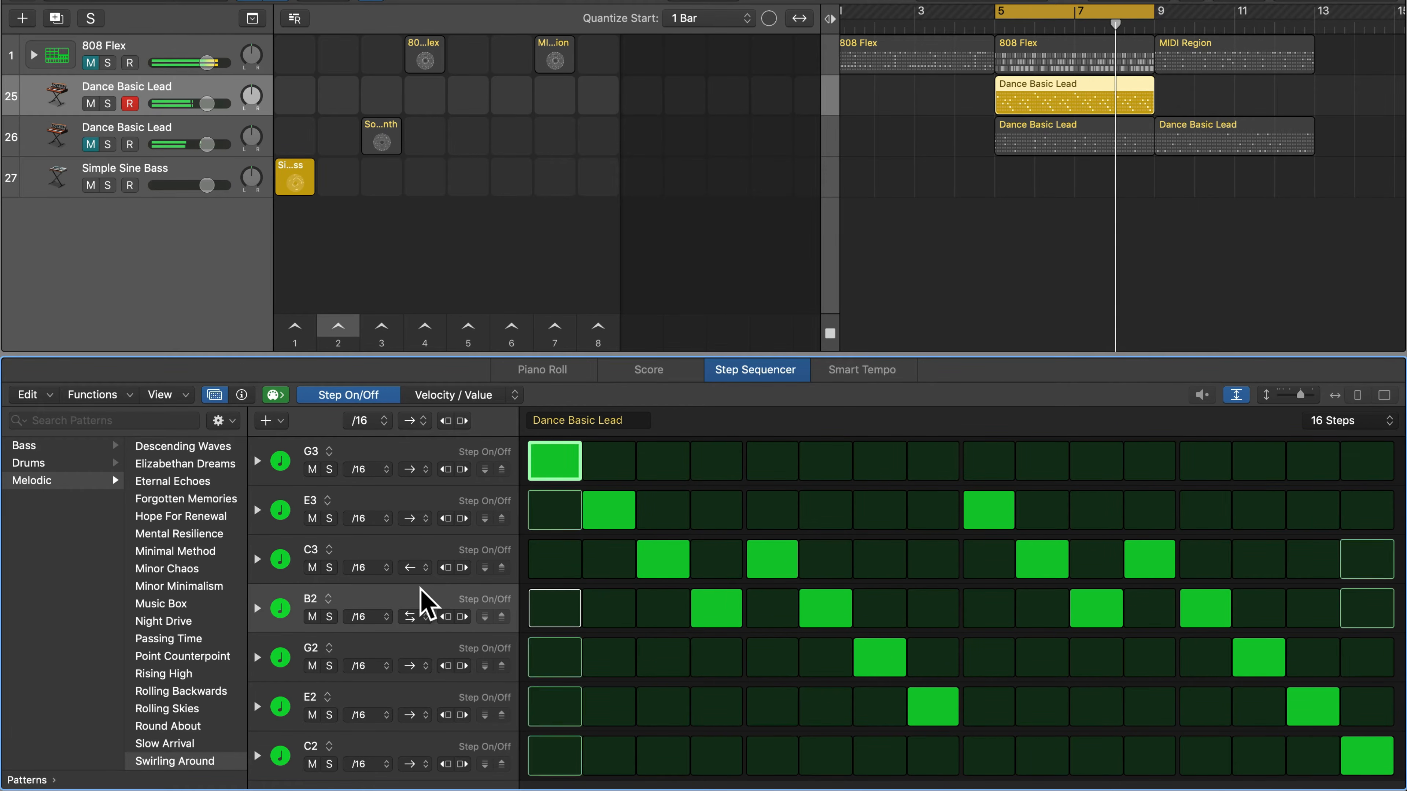
pyautogui.press('space')
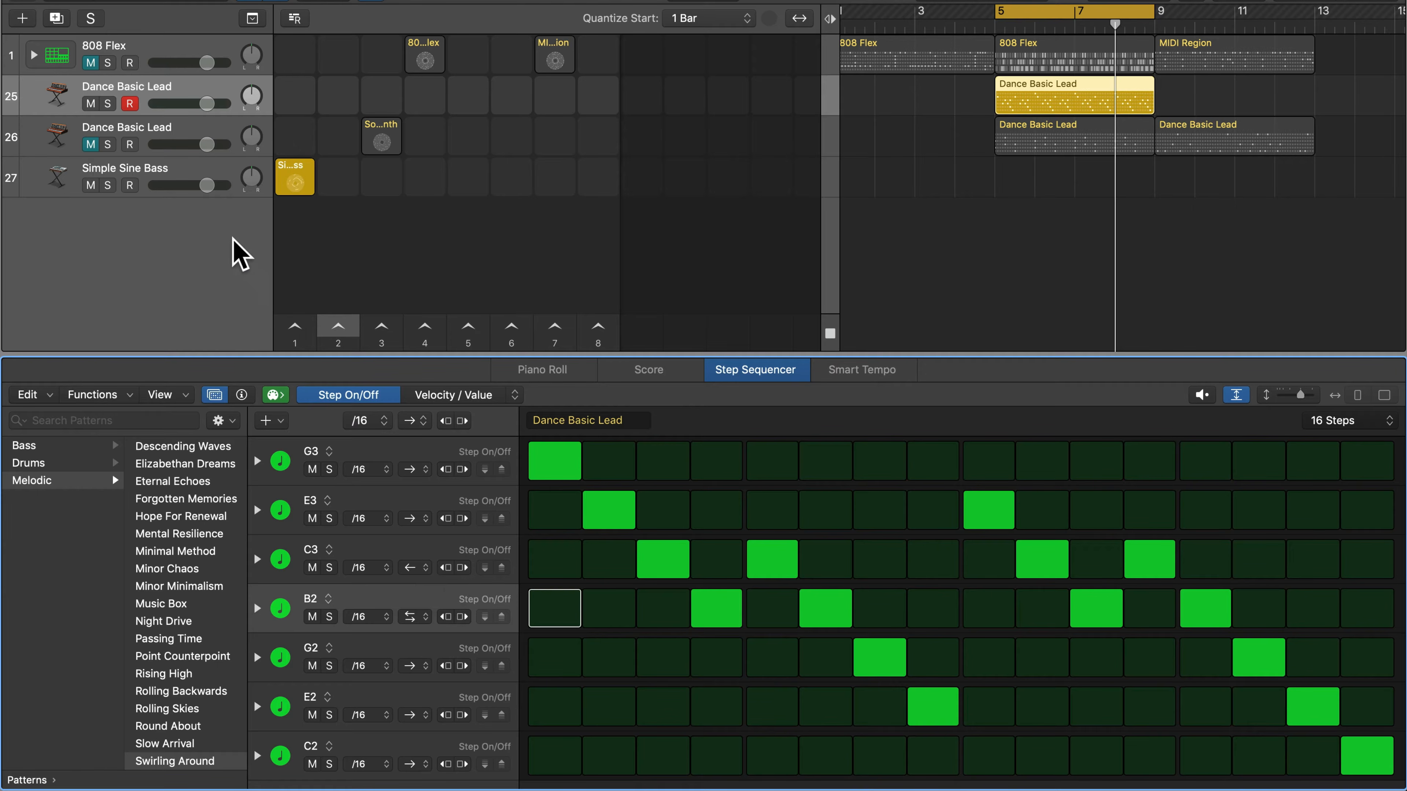
# - Mute Dance Basic Lead, unmute 808 Flex, load its region and collapse Snare 2
pyautogui.click(91, 104)
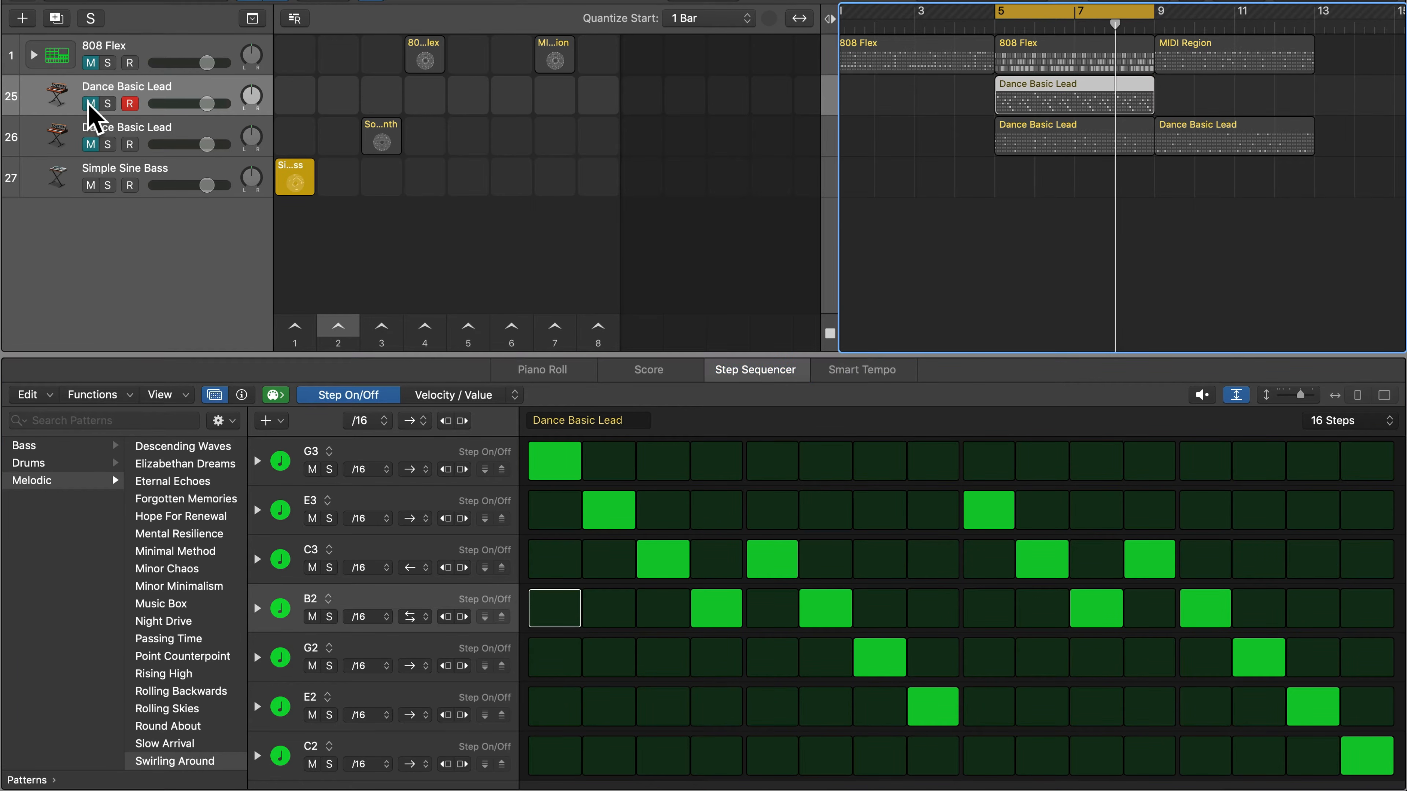
pyautogui.click(90, 63)
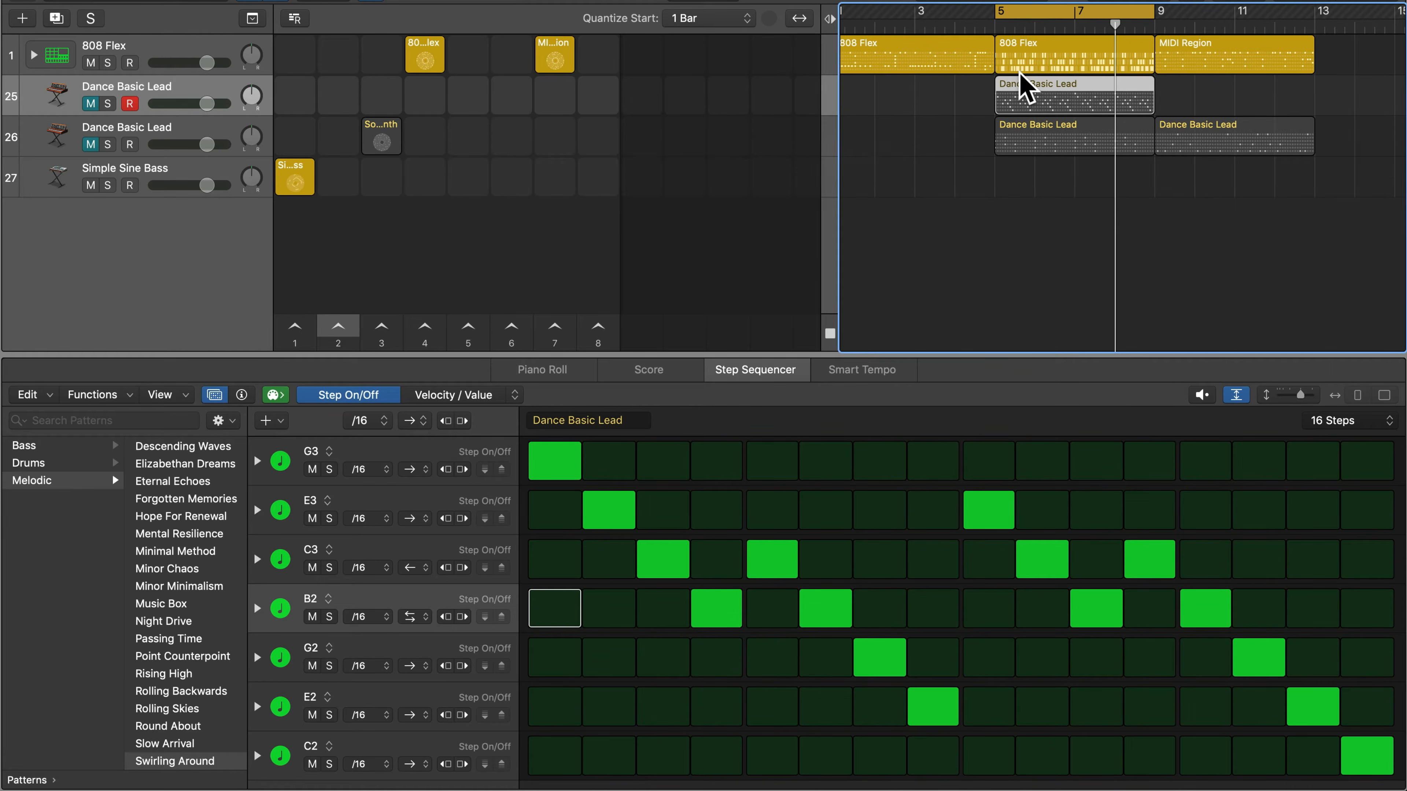
pyautogui.click(1036, 58)
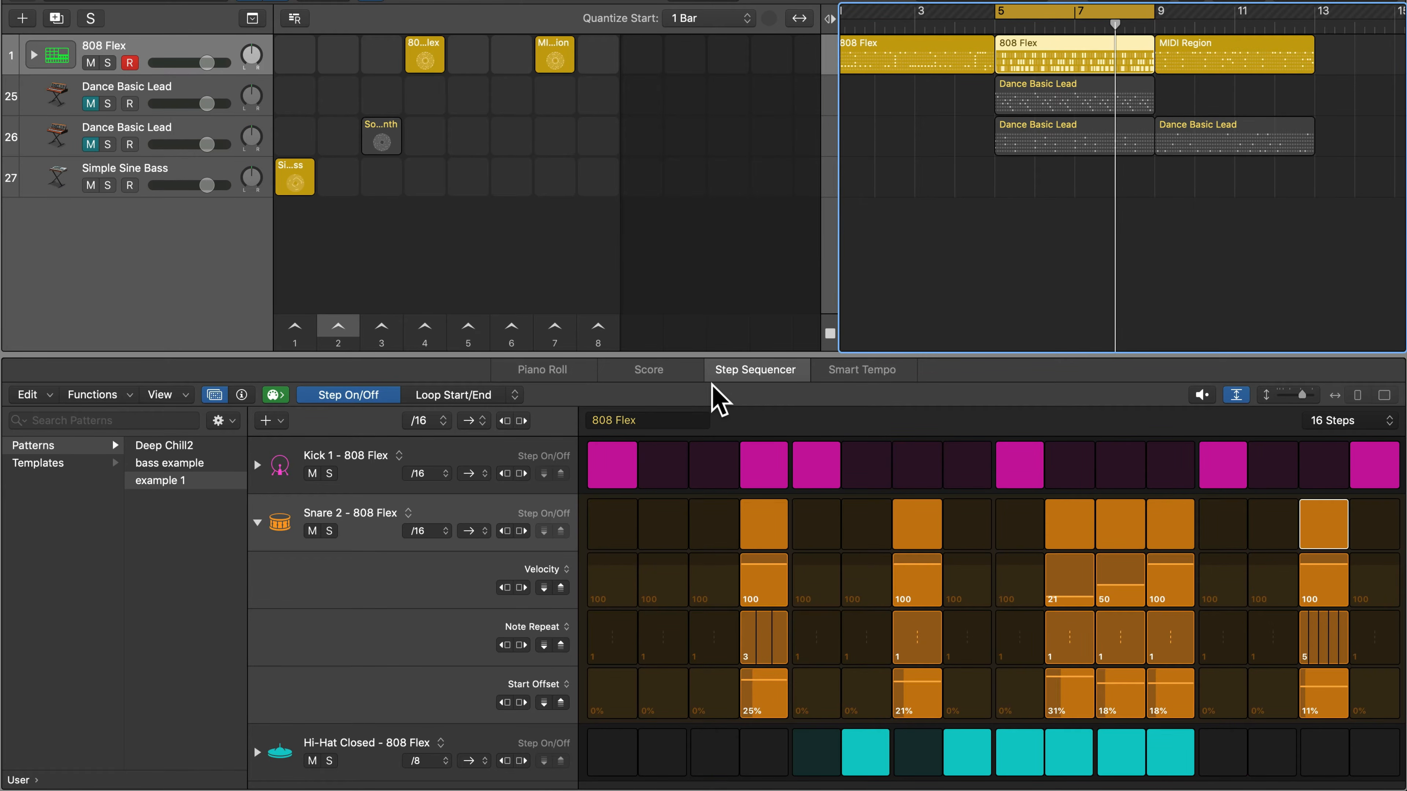
pyautogui.click(256, 522)
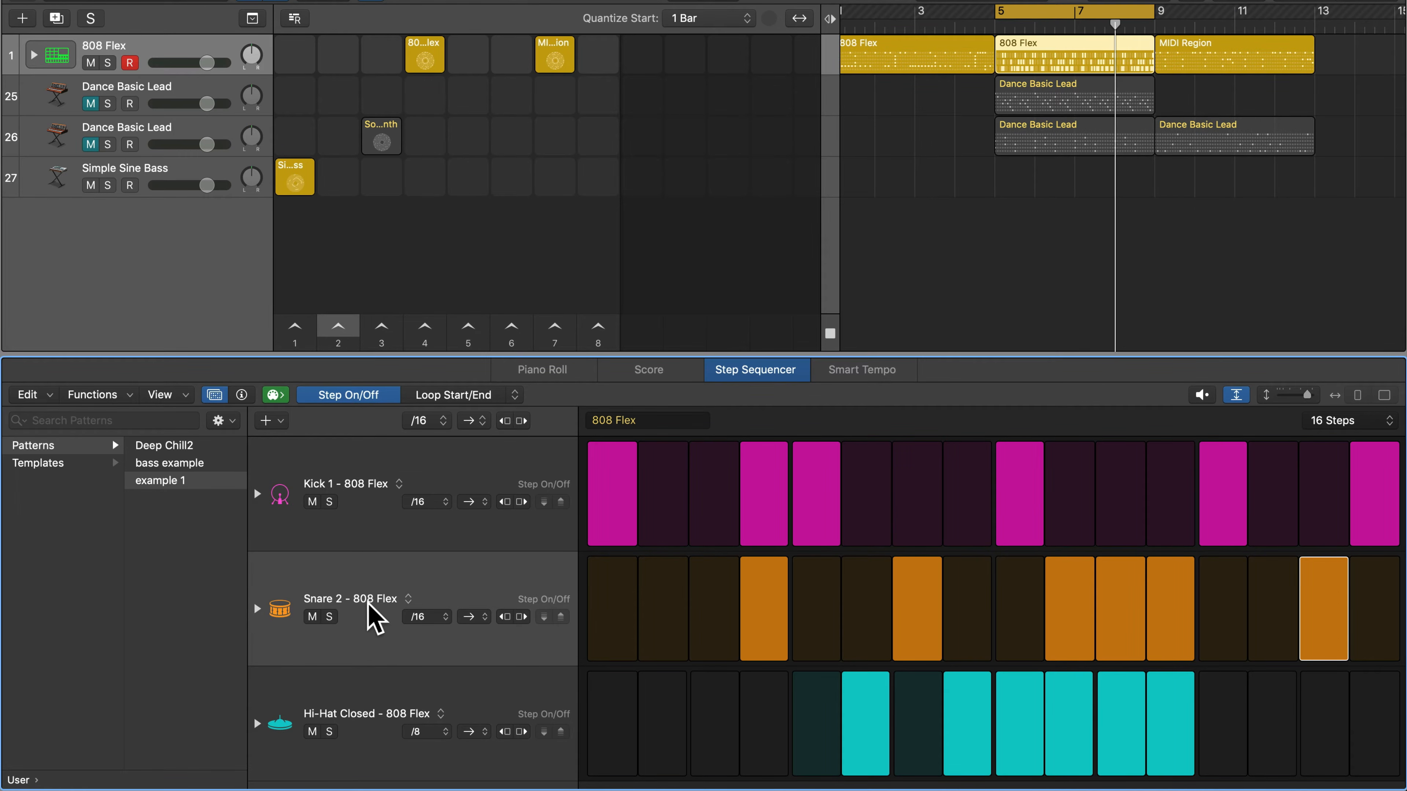
# - Set the Hi-Hat Closed row to Ping-Pong and audition the 808 Flex pattern
pyautogui.click(483, 724)
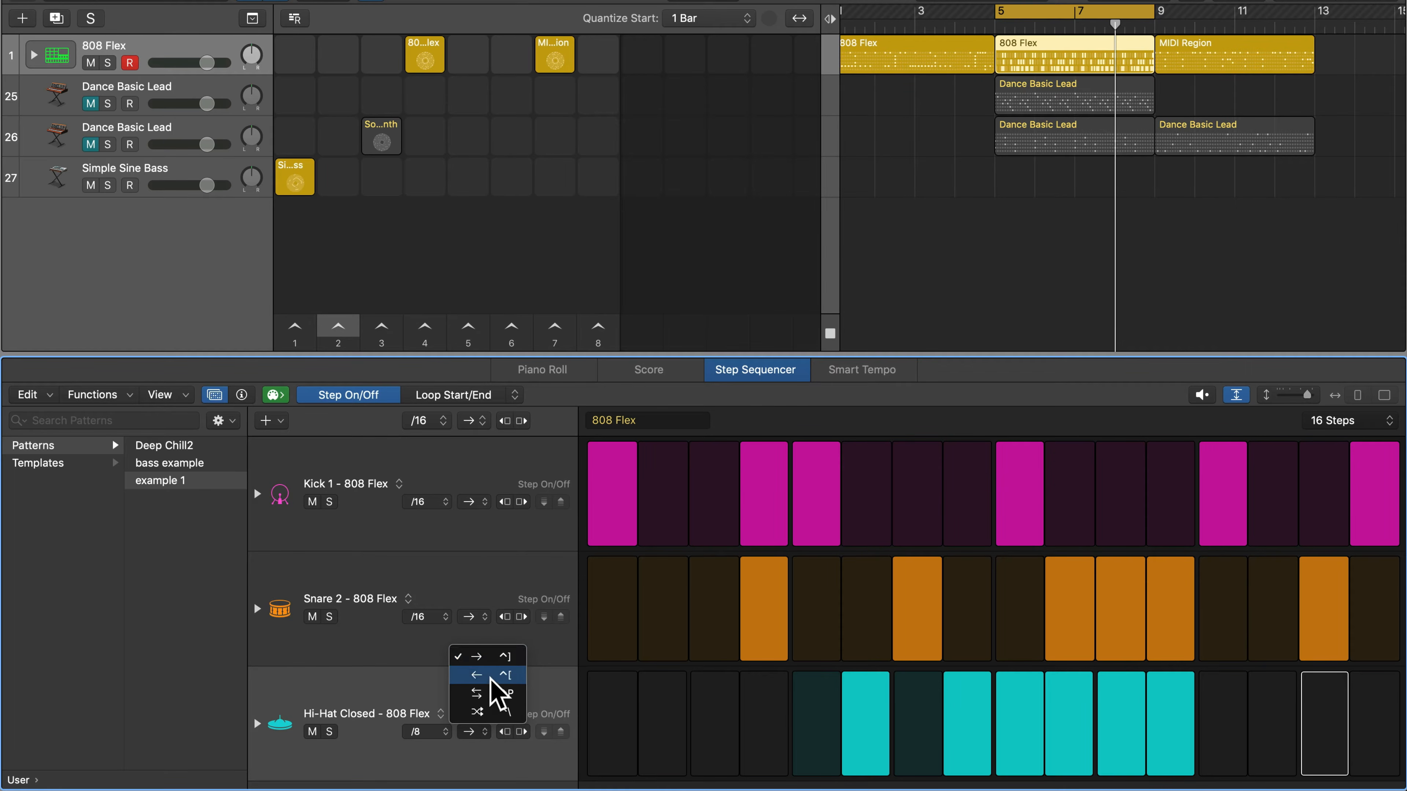
pyautogui.click(479, 694)
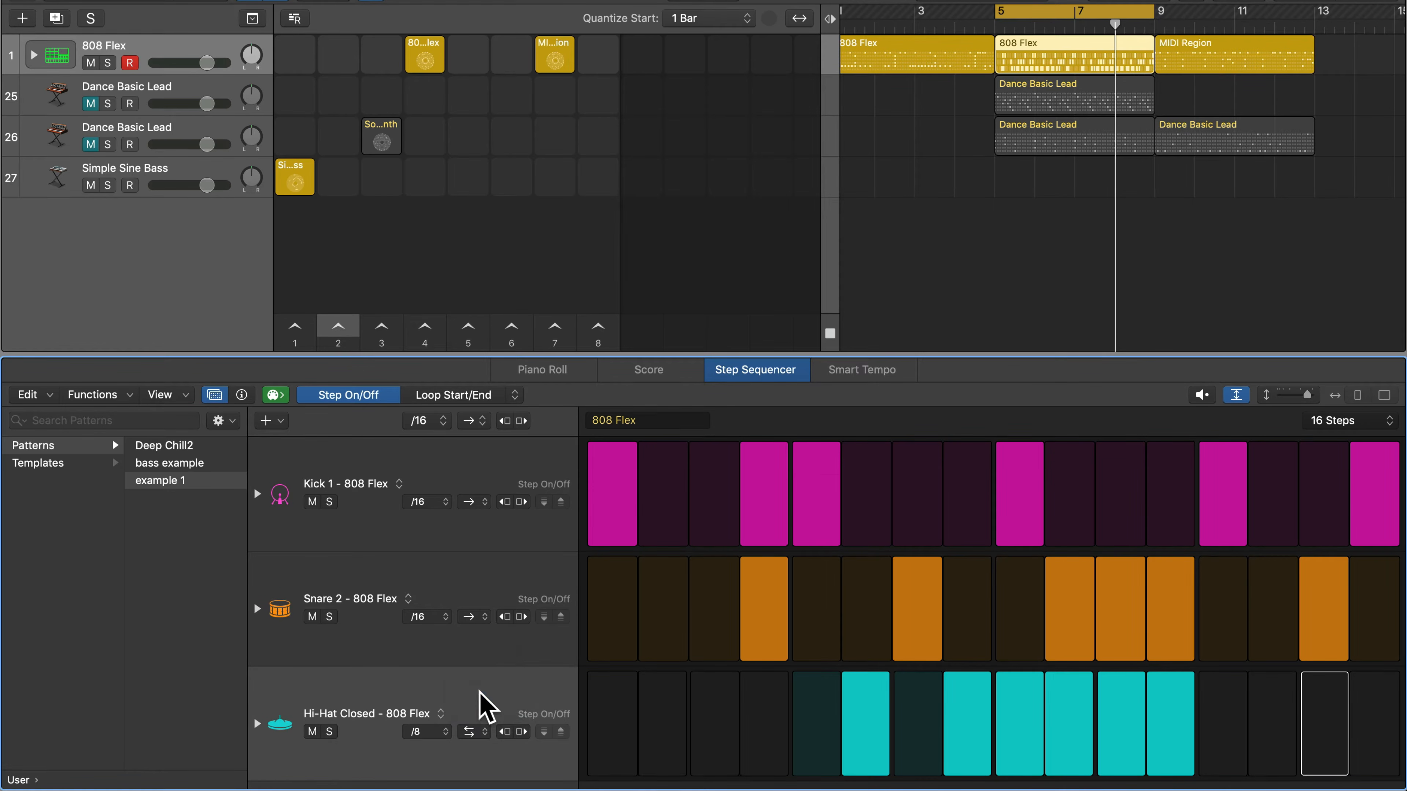
pyautogui.press('space')
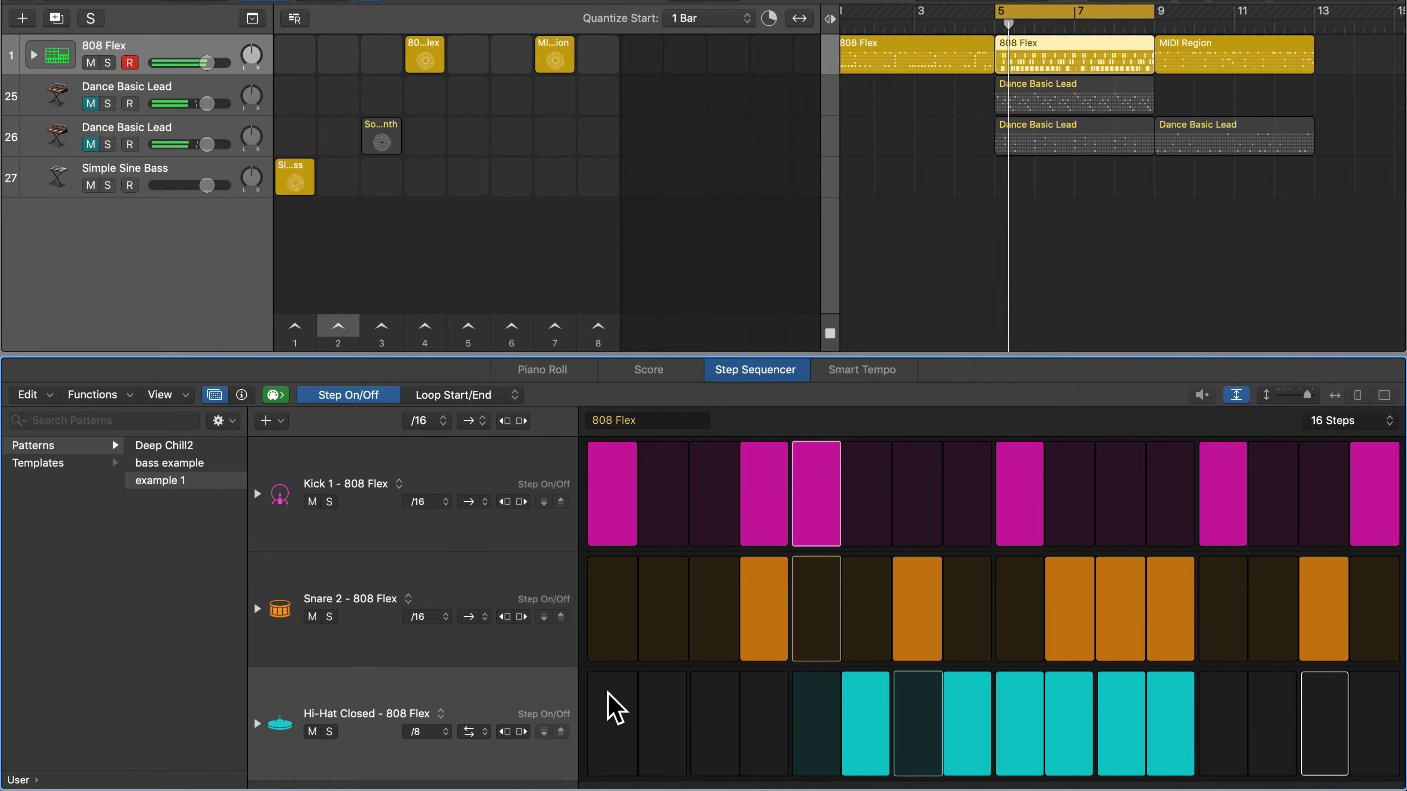
pyautogui.press('space')
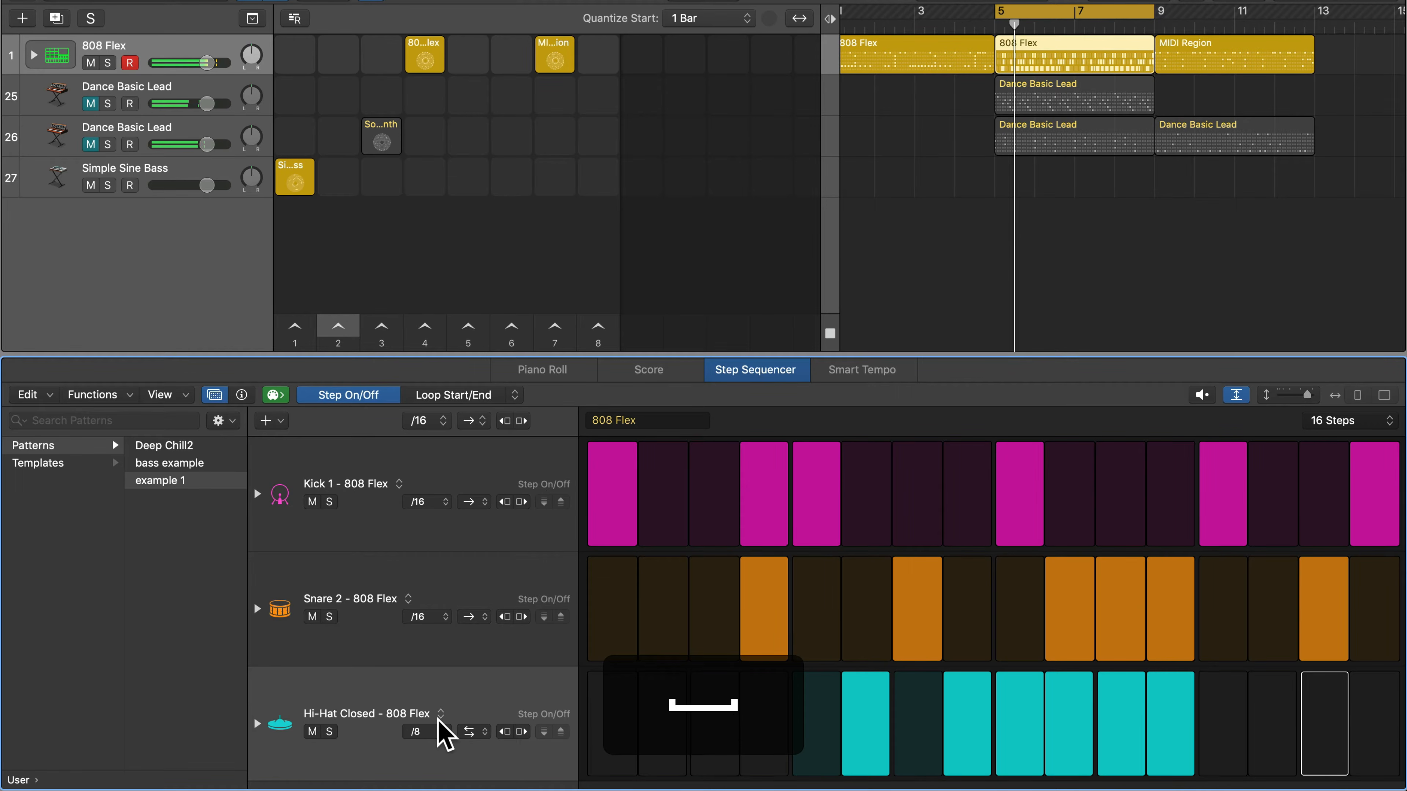
# - Stretch the Hi-Hat Closed loop to steps 1–16, audition it, then collapse the row
pyautogui.click(258, 724)
pyautogui.moveTo(791, 728); pyautogui.dragTo(601, 723)
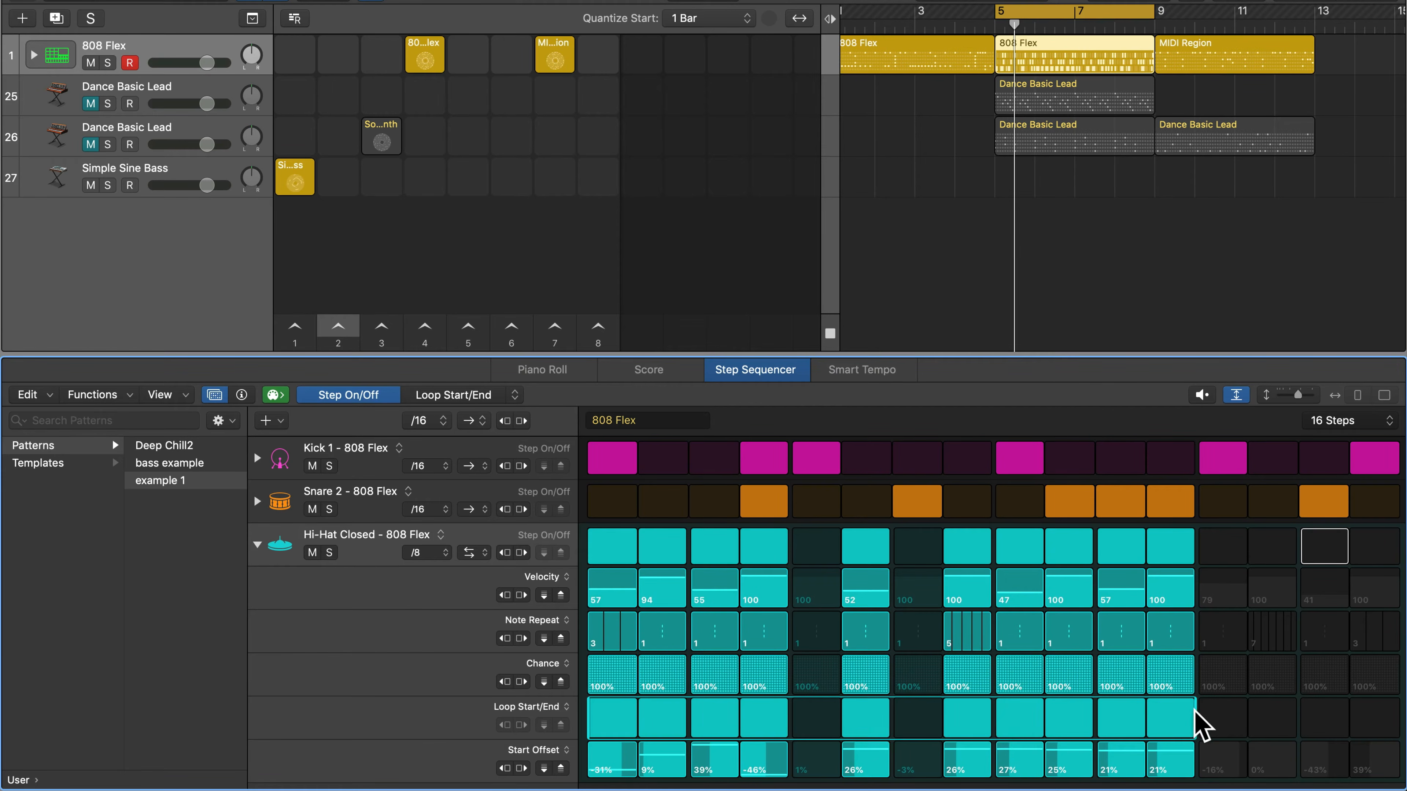
pyautogui.moveTo(1196, 723); pyautogui.dragTo(1356, 726)
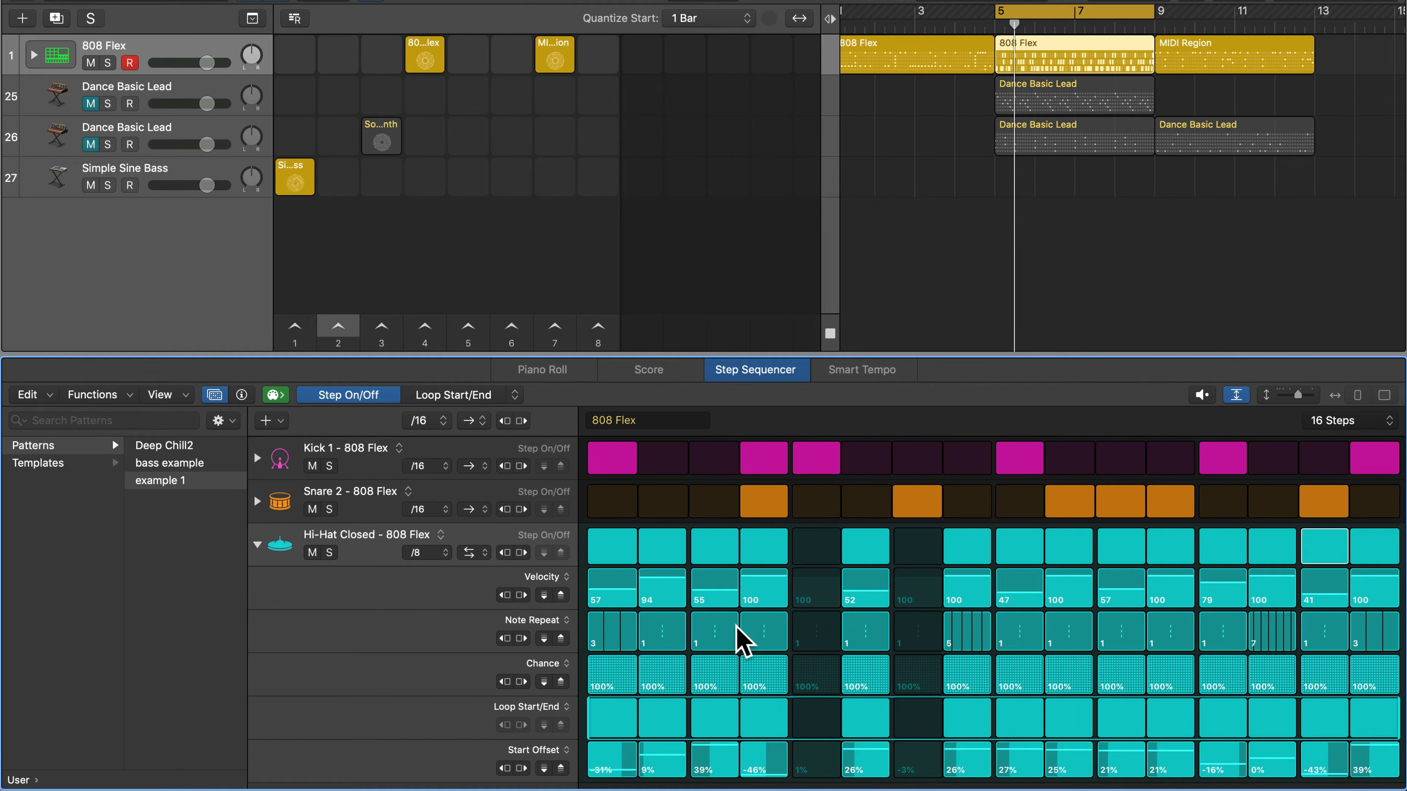
pyautogui.press('space')
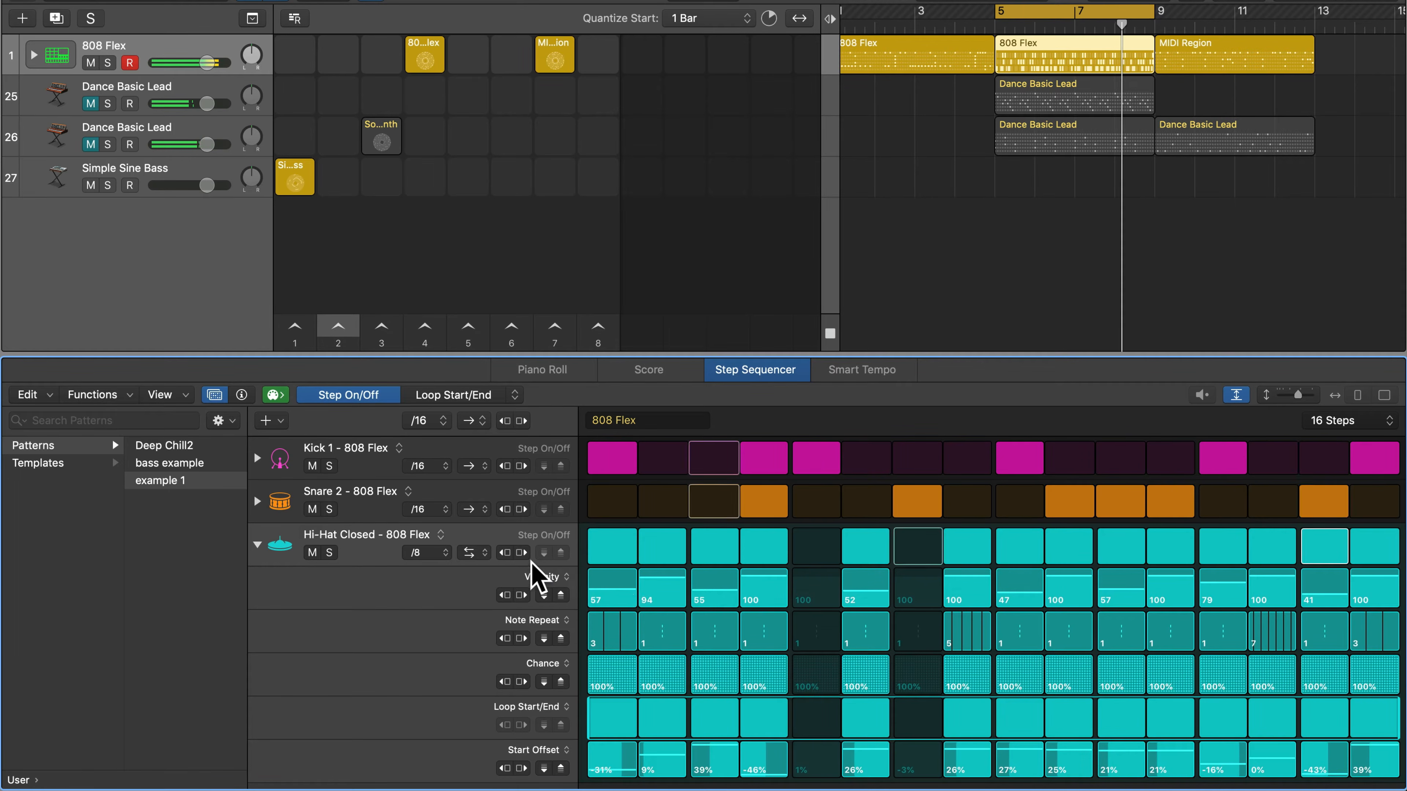
pyautogui.press('space')
pyautogui.click(258, 545)
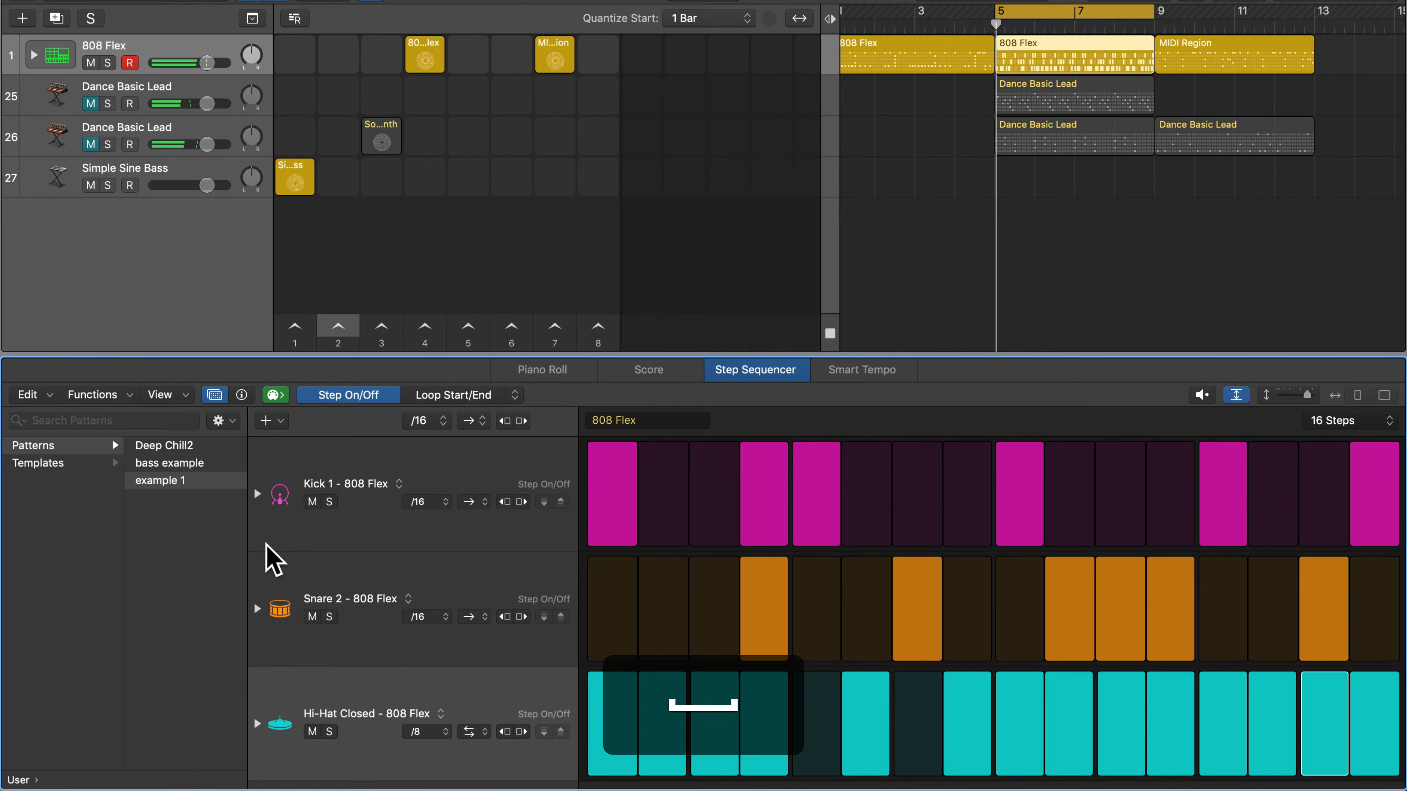
# - Switch the Snare 2 row to Ping-Pong and audition the 808 Flex pattern
pyautogui.click(486, 617)
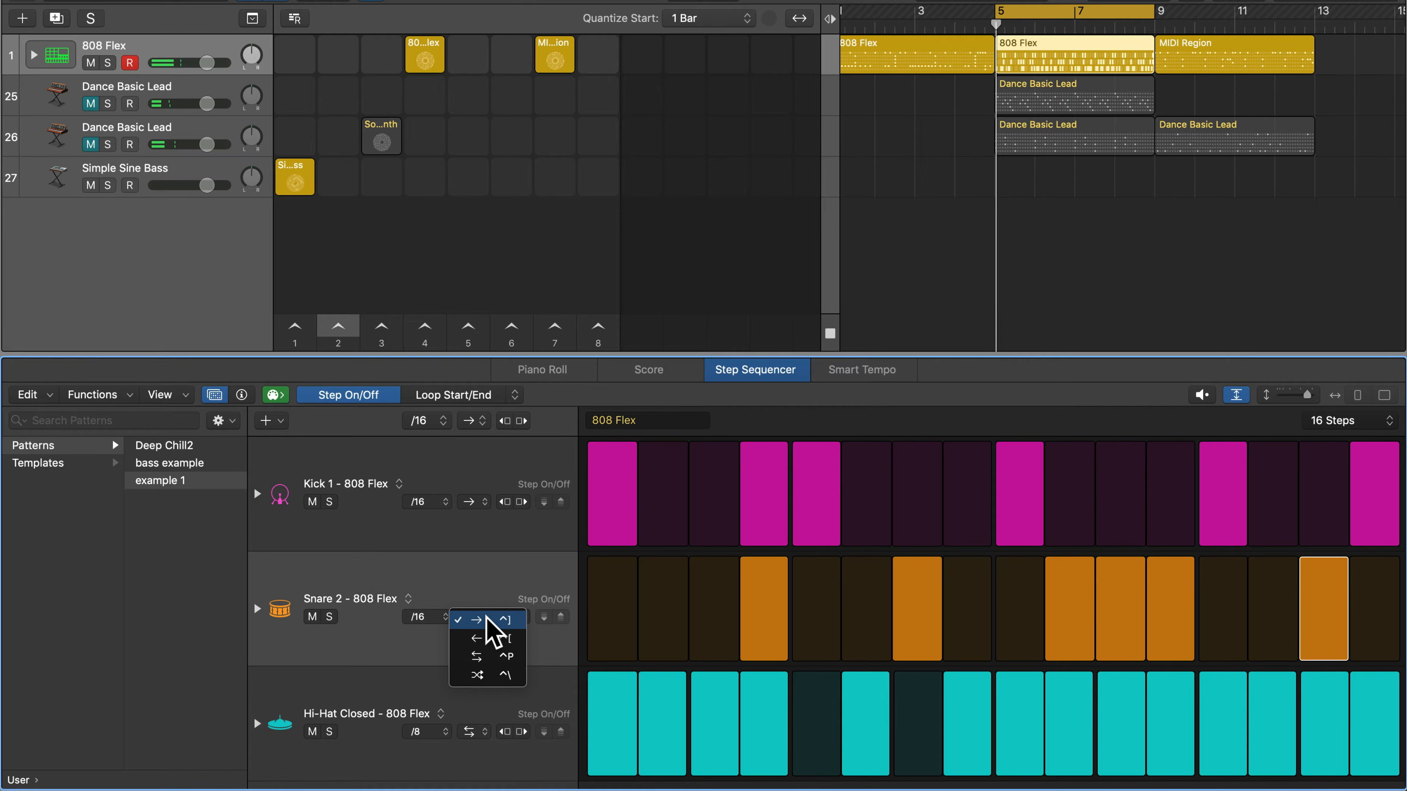
pyautogui.click(485, 655)
pyautogui.press('space')
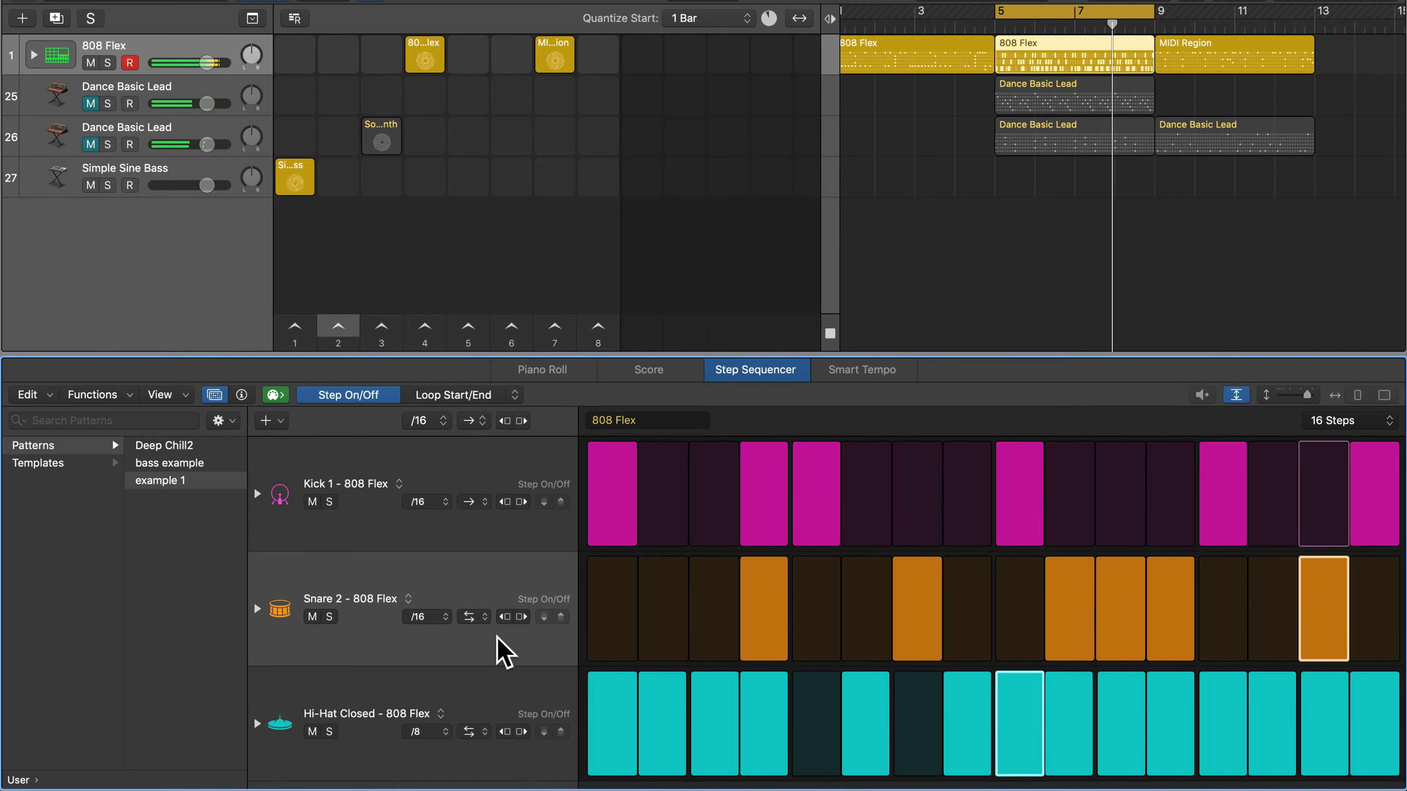
pyautogui.press('space')
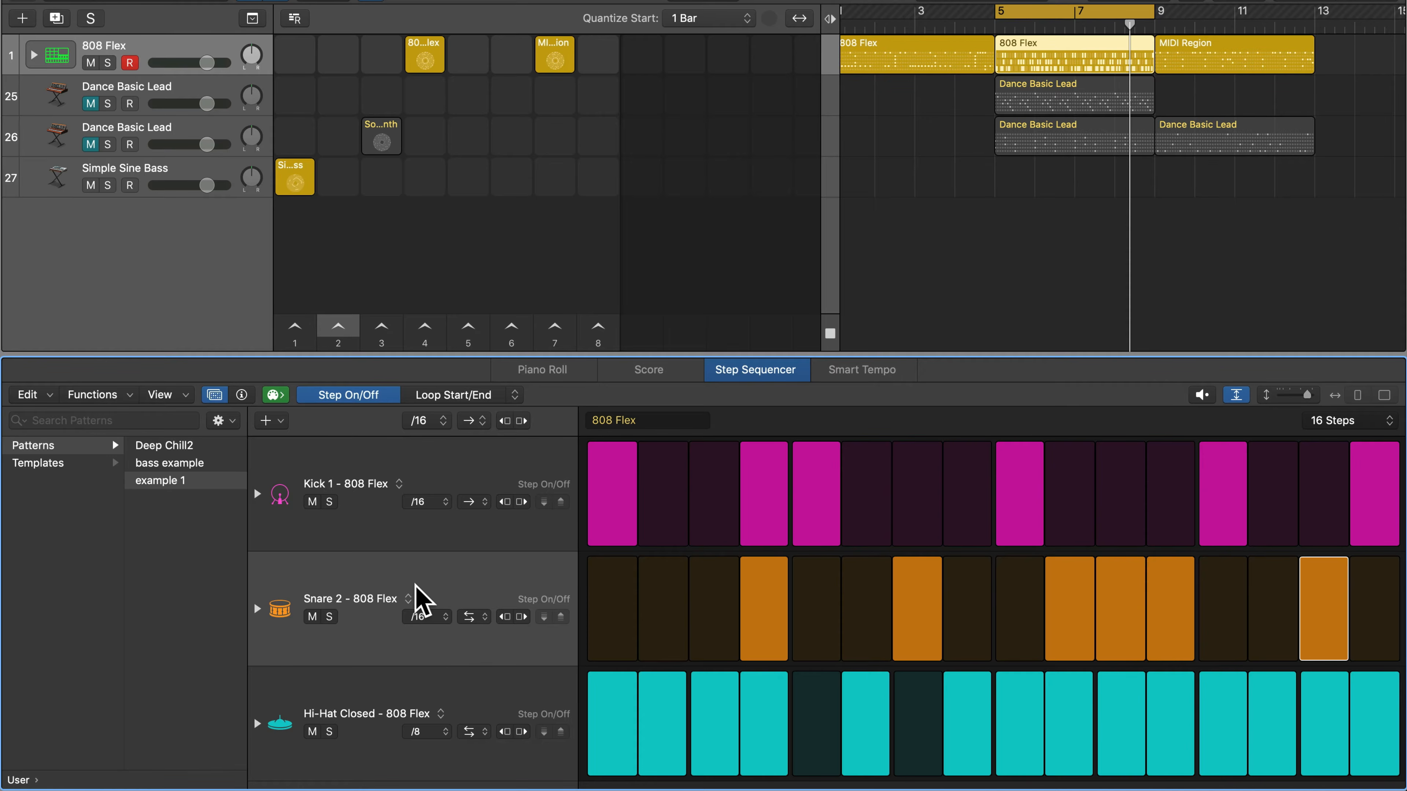
# - Mute 808 Flex, unmute Dance Basic Lead, and load its region into the Step Sequencer
pyautogui.click(90, 63)
pyautogui.click(89, 83)
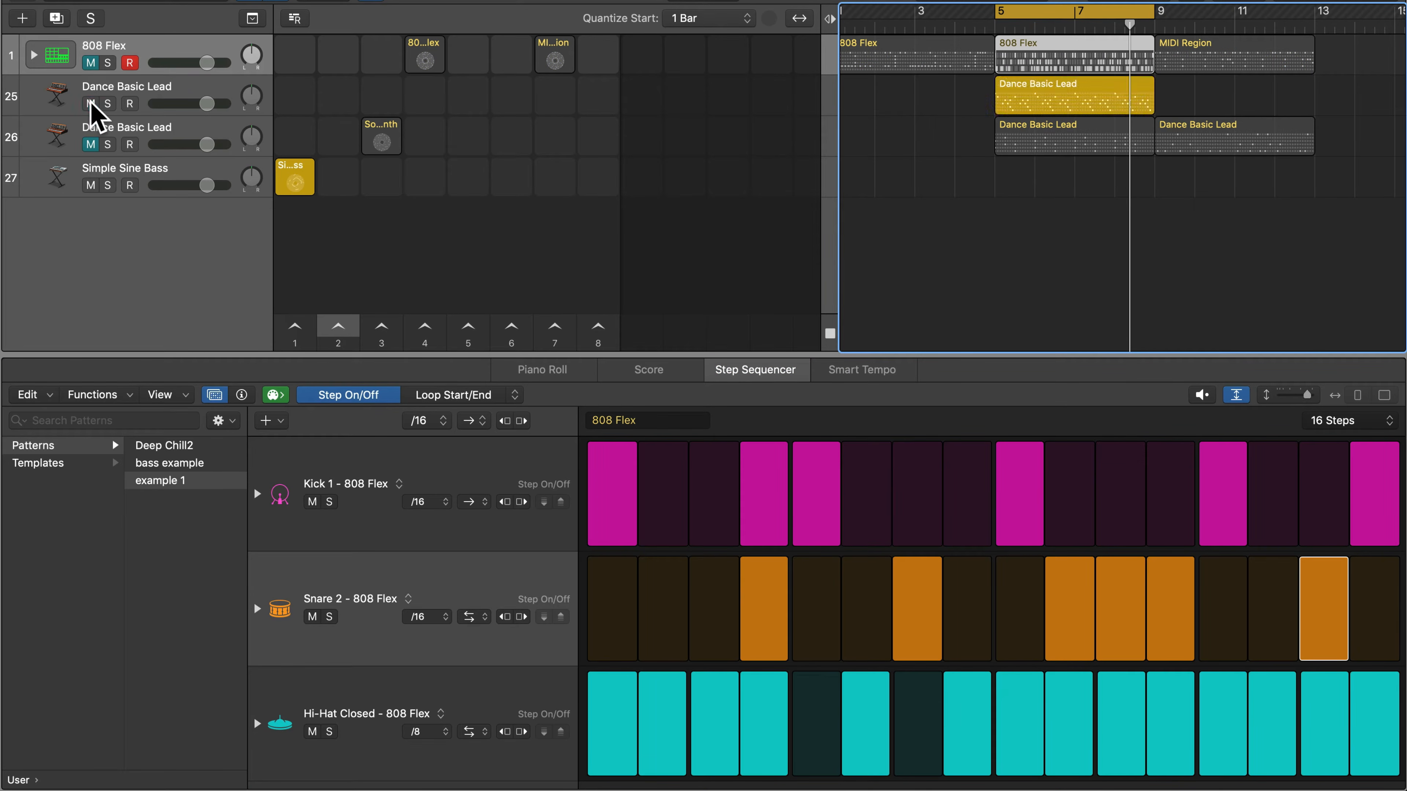
pyautogui.click(1068, 104)
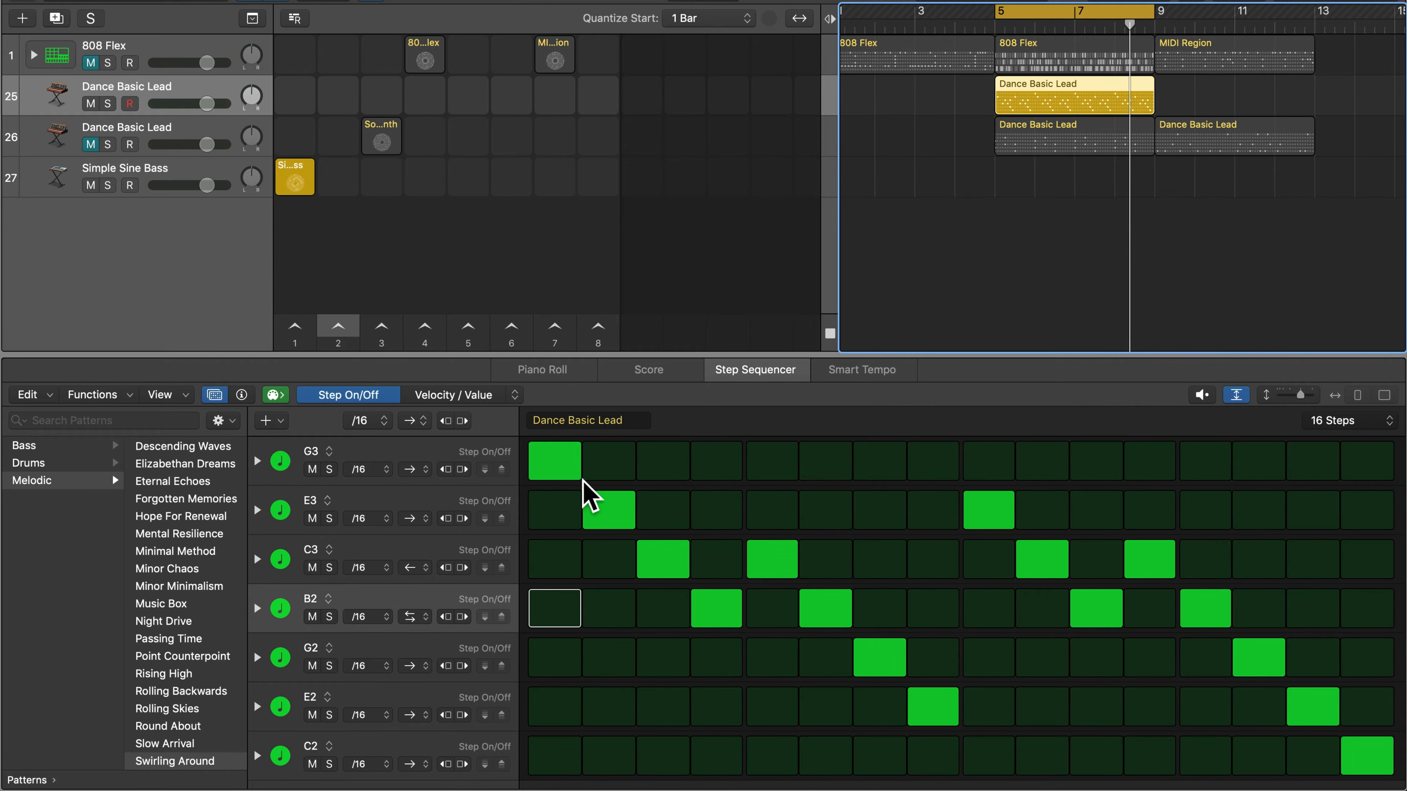
# - Move the step-1 G3 and step-4 B2 notes to C2, and add a C2 on step 9
pyautogui.click(560, 471)
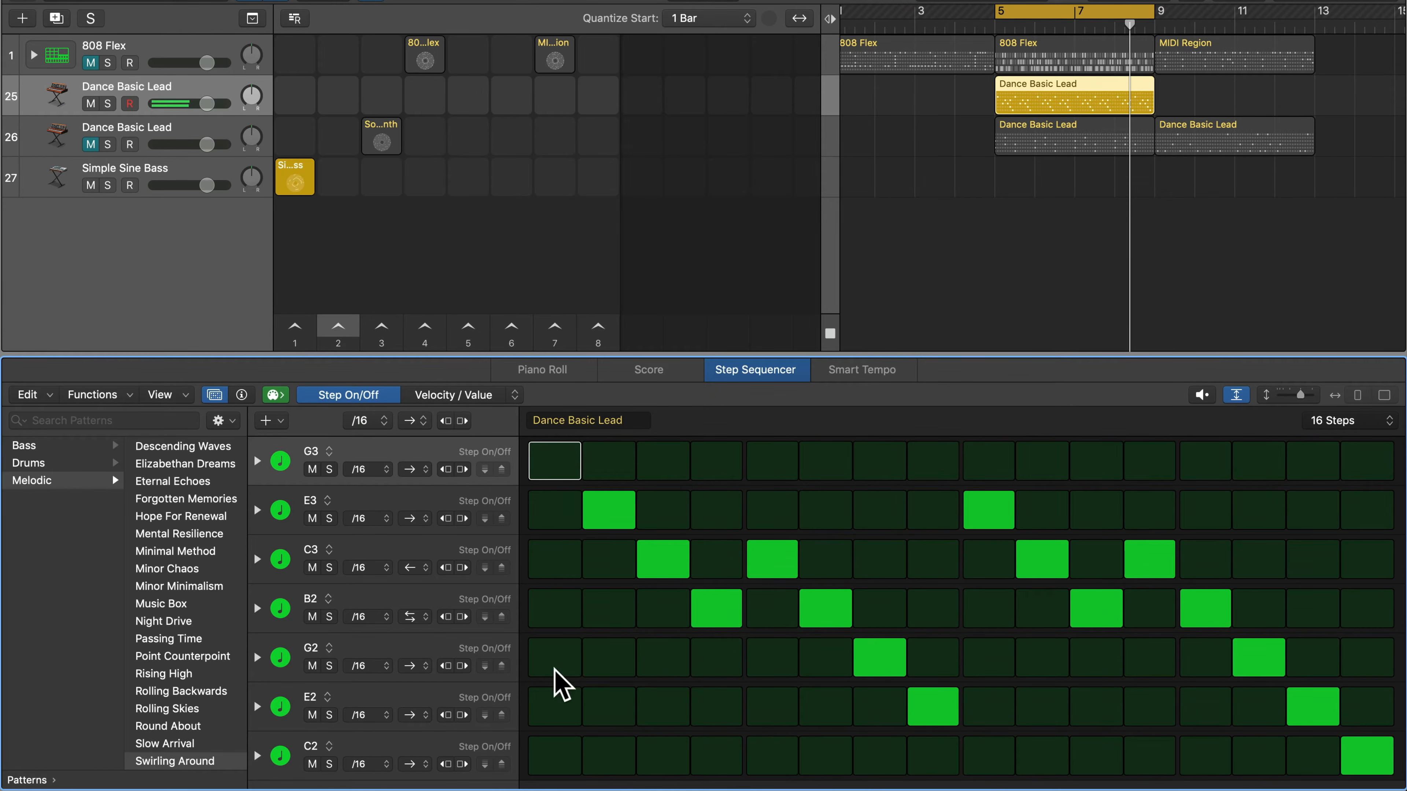
pyautogui.click(554, 757)
pyautogui.click(726, 607)
pyautogui.click(719, 754)
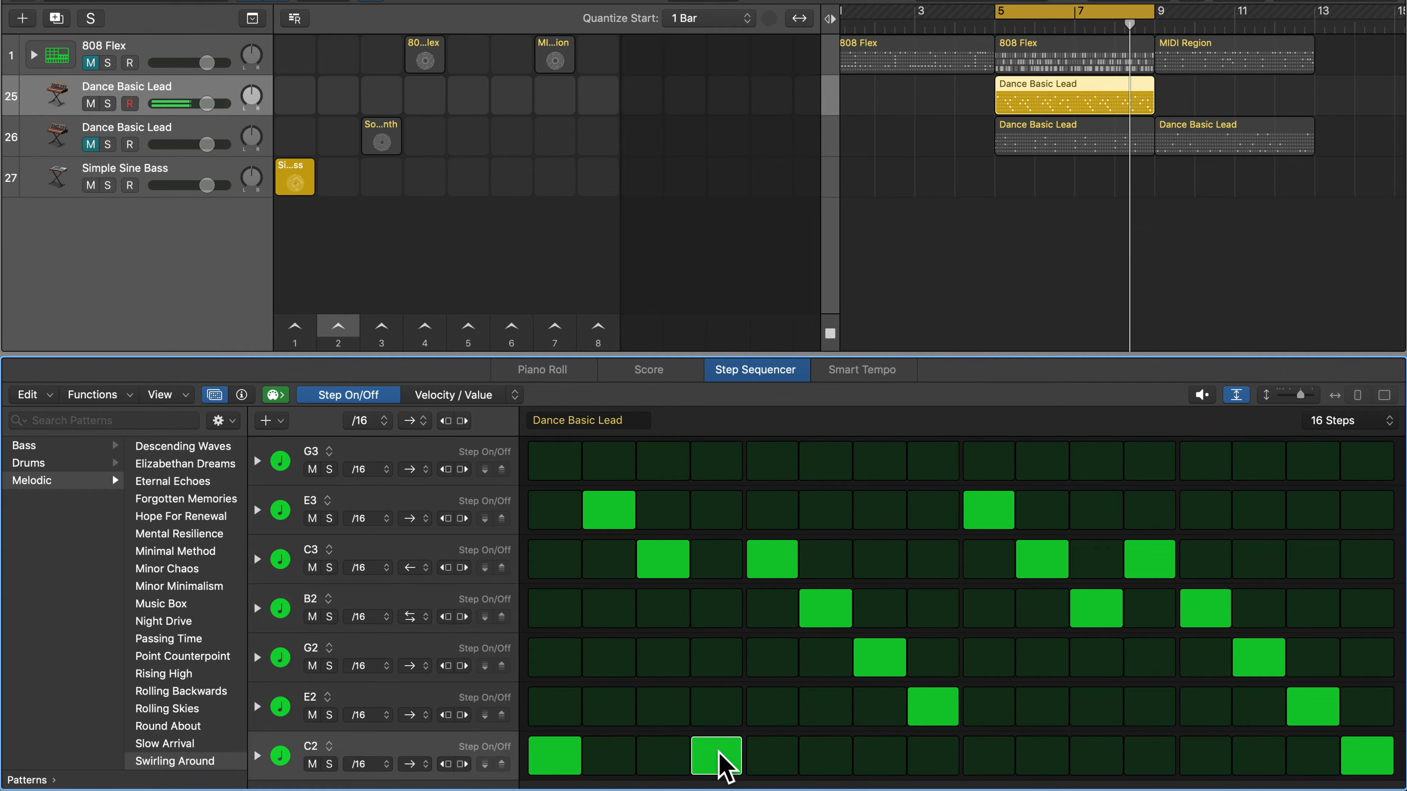
pyautogui.click(986, 521)
pyautogui.click(993, 768)
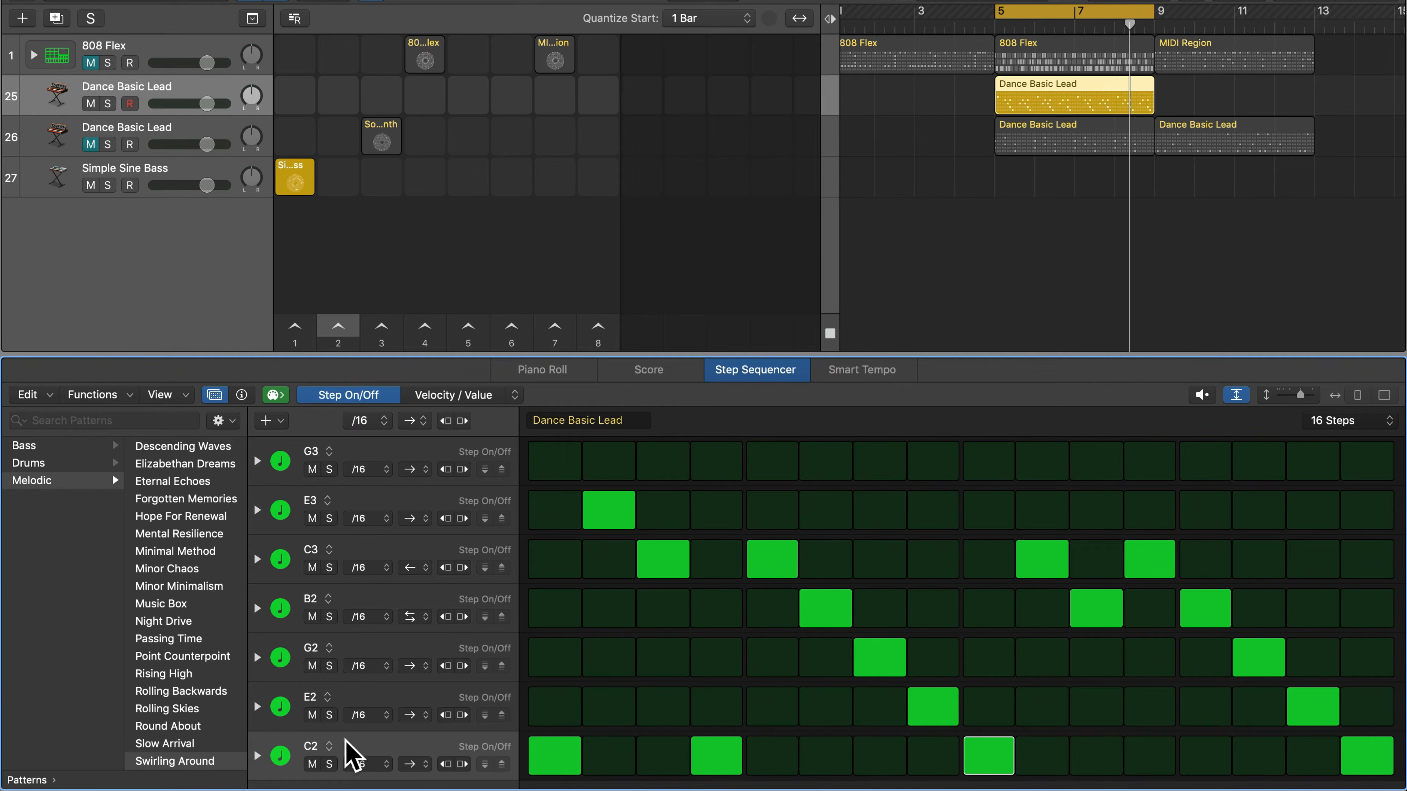
pyautogui.click(316, 745)
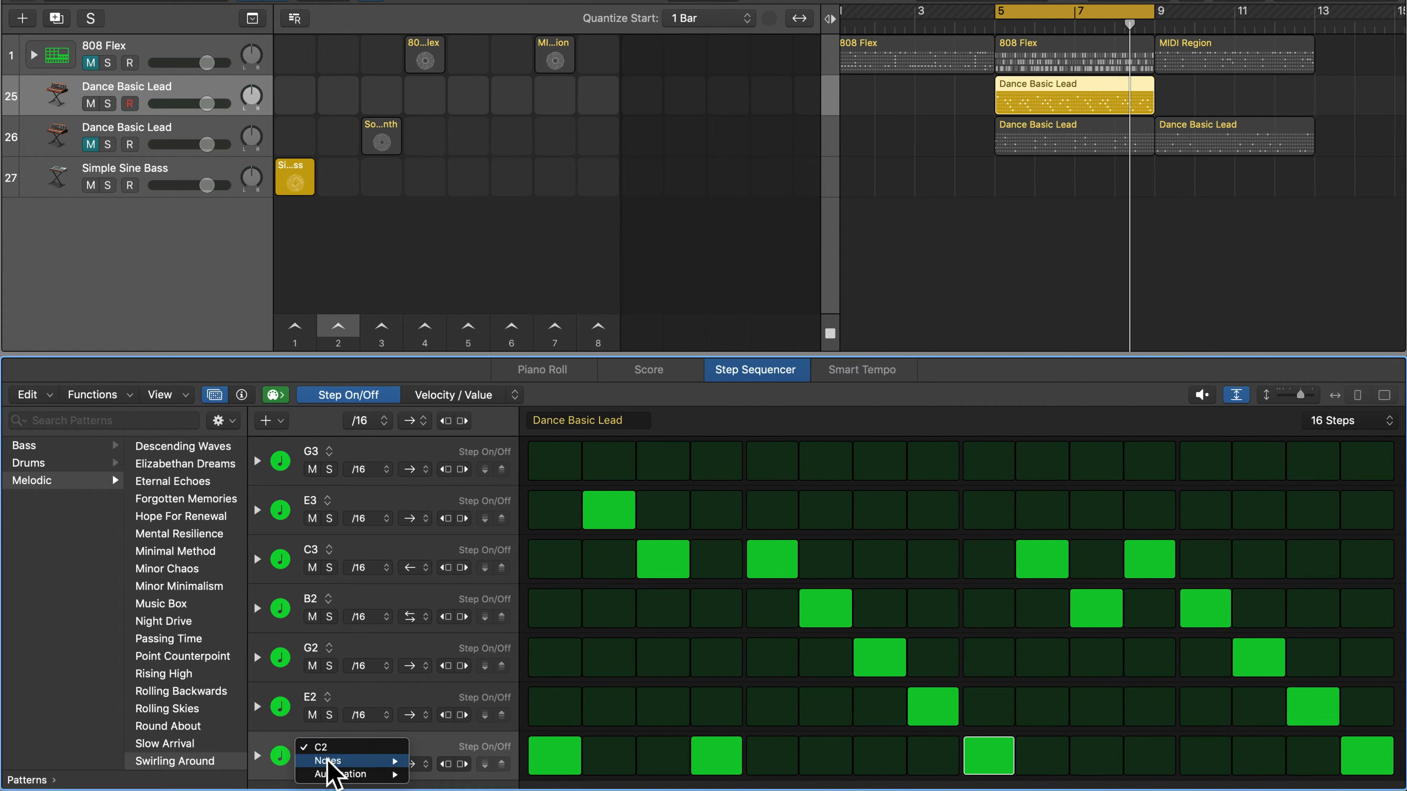
pyautogui.moveTo(327, 762)
pyautogui.moveTo(465, 630)
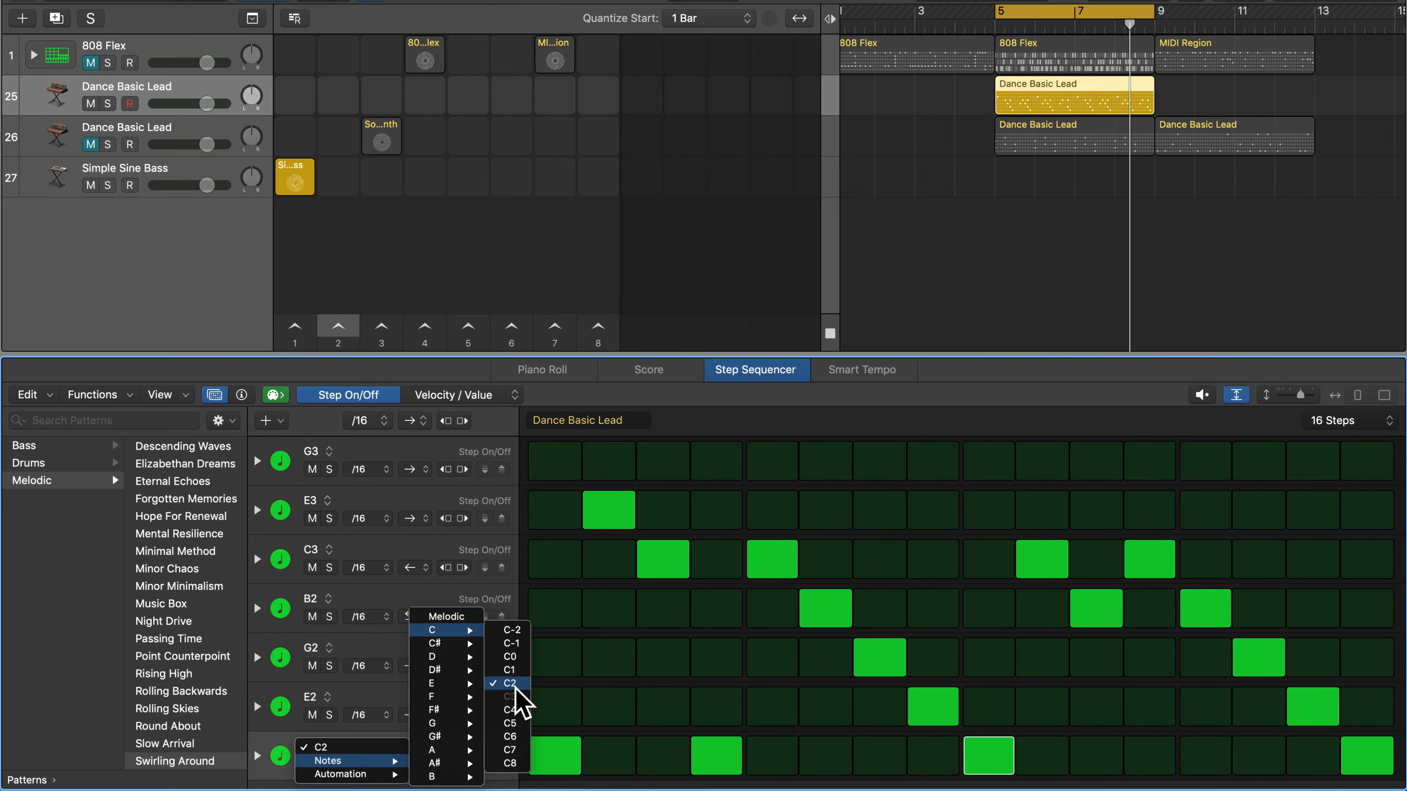
pyautogui.click(268, 737)
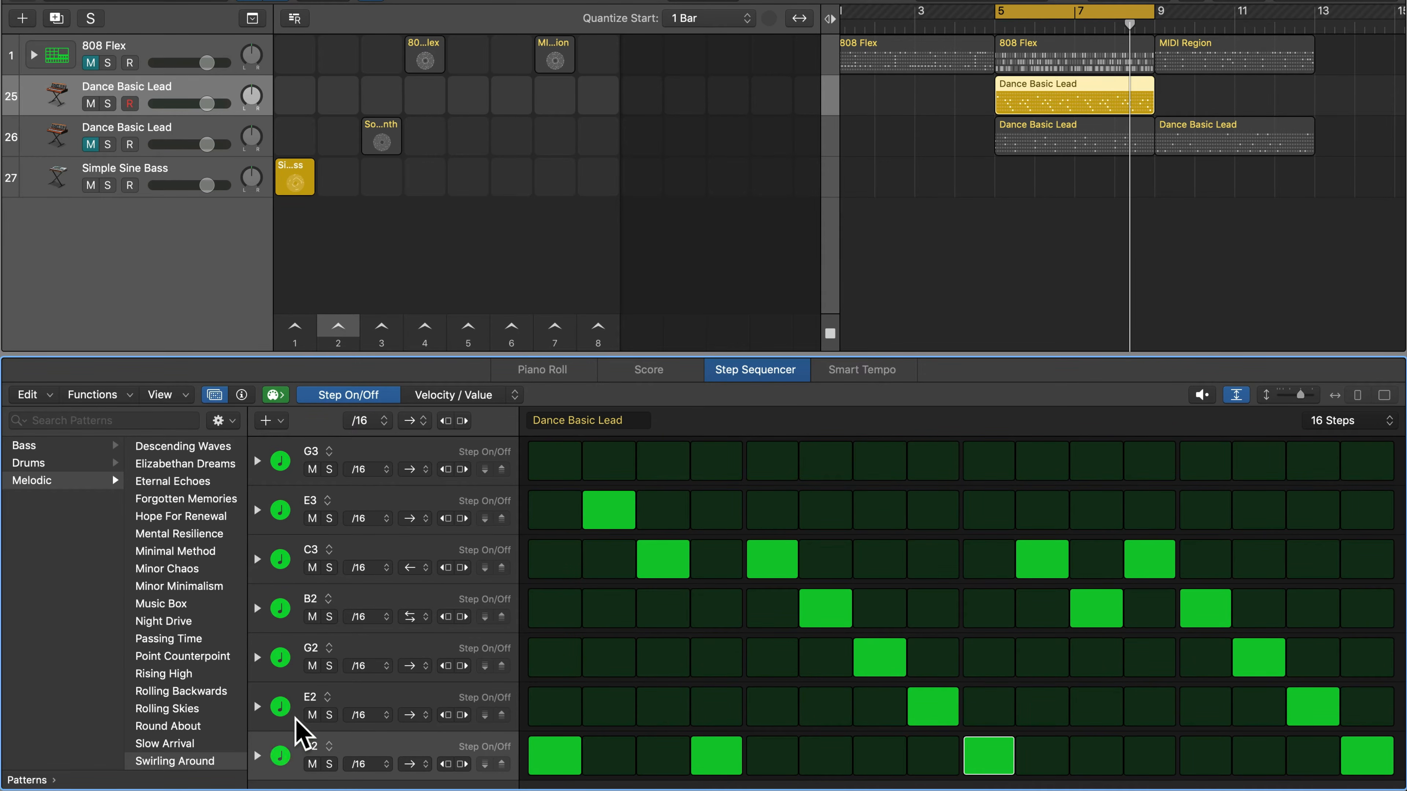
# - Switch the step grid's edit mode to Octave
pyautogui.click(463, 396)
pyautogui.click(514, 395)
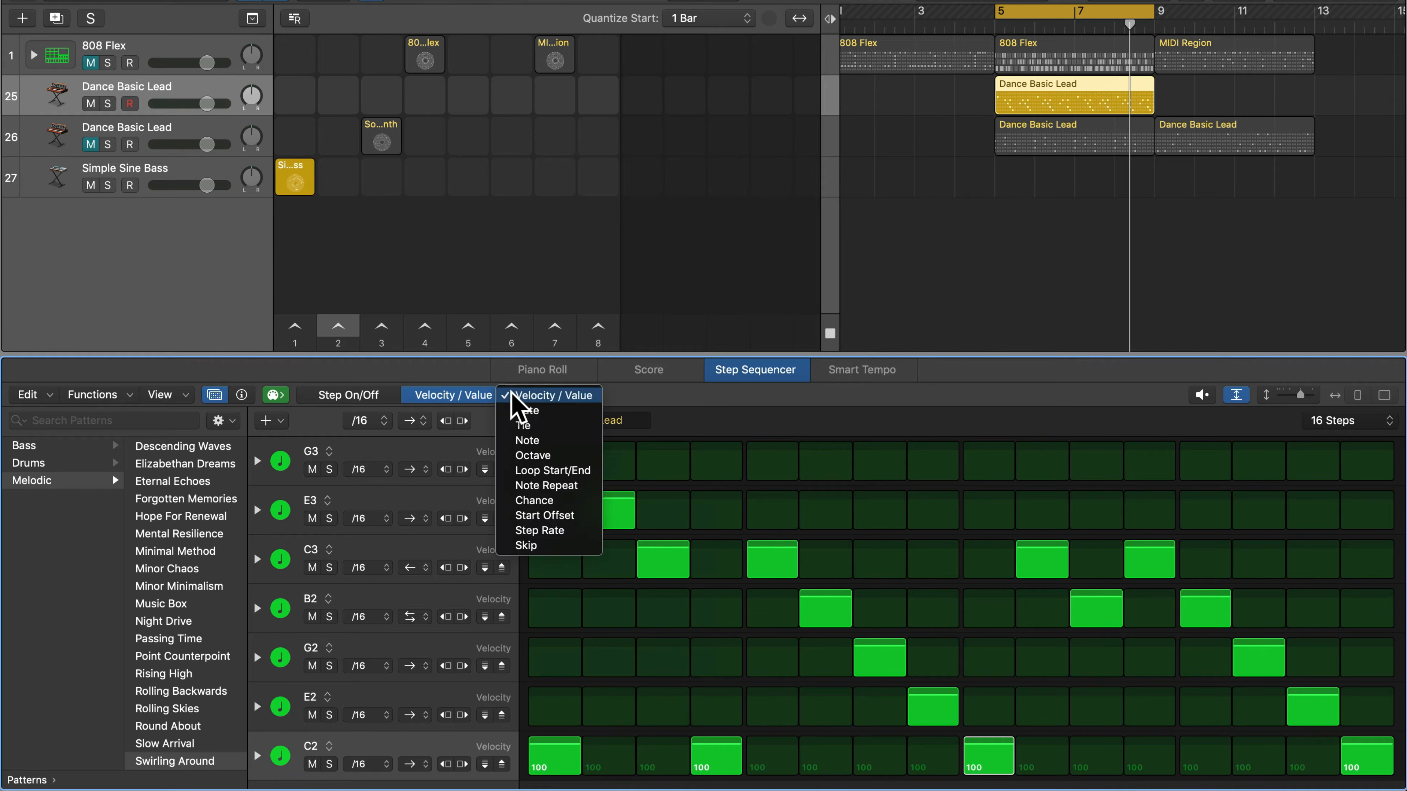
pyautogui.click(532, 455)
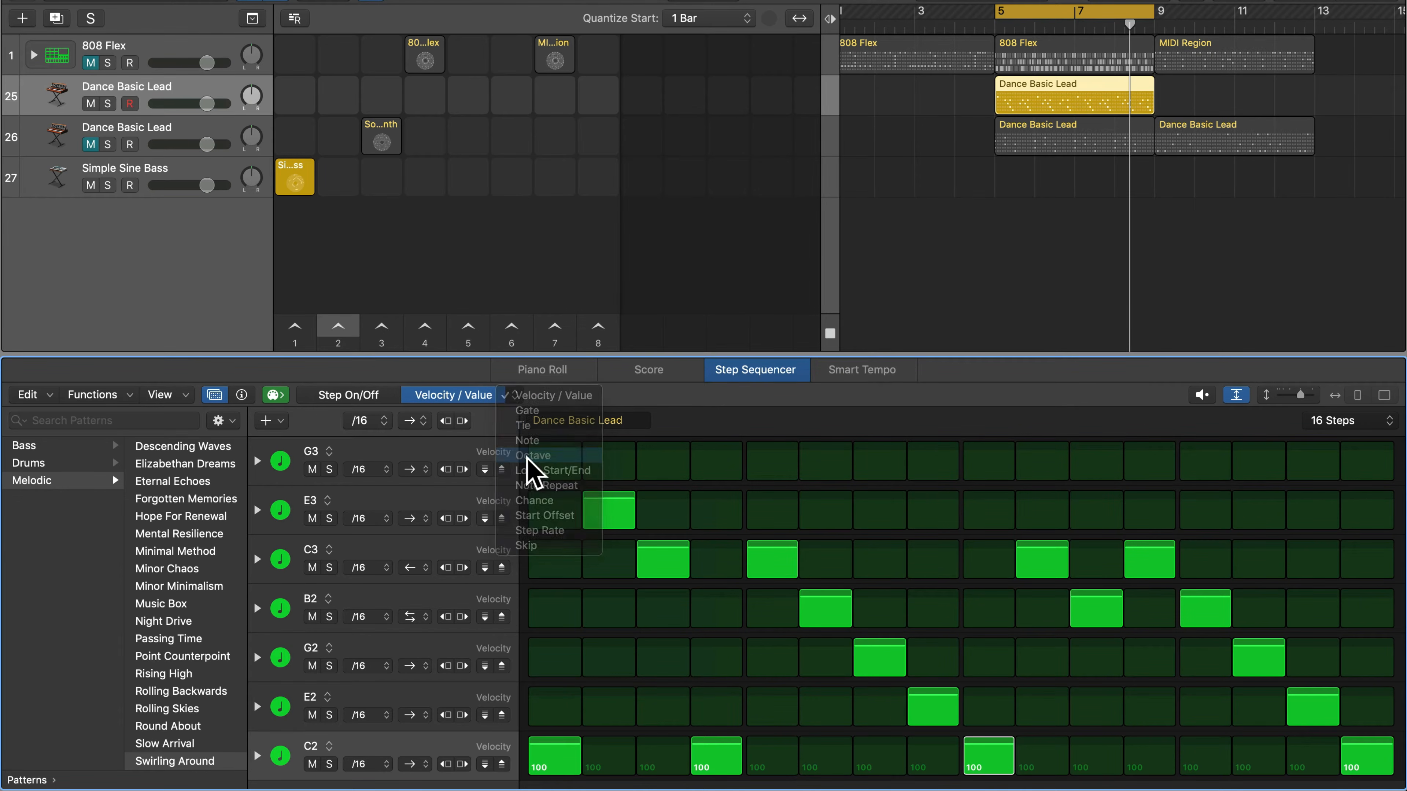
# - Lower the bottom row's notes on steps 1, 4, 9 and 16 to octave 1, then audition
pyautogui.moveTo(549, 760); pyautogui.dragTo(547, 763)
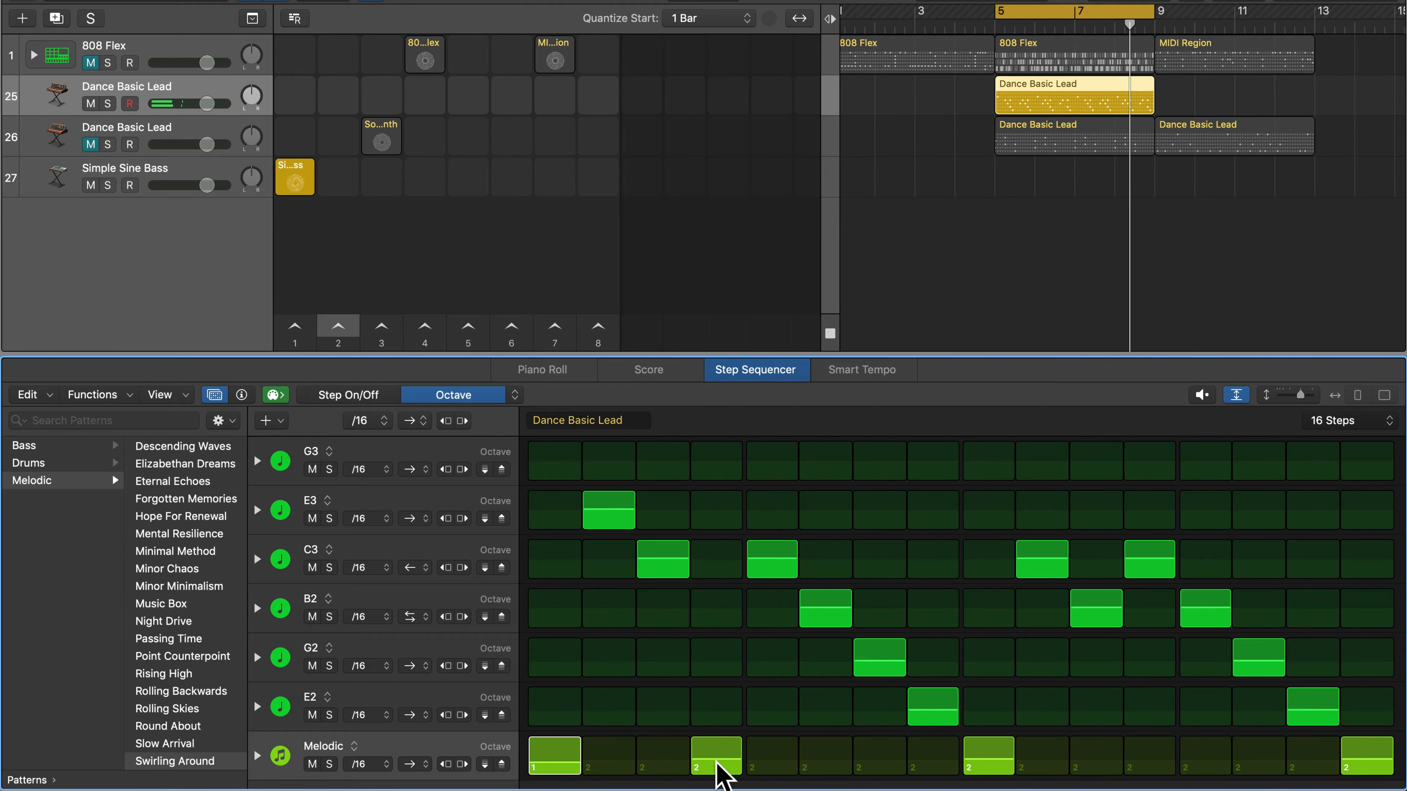
pyautogui.moveTo(719, 771); pyautogui.dragTo(719, 776)
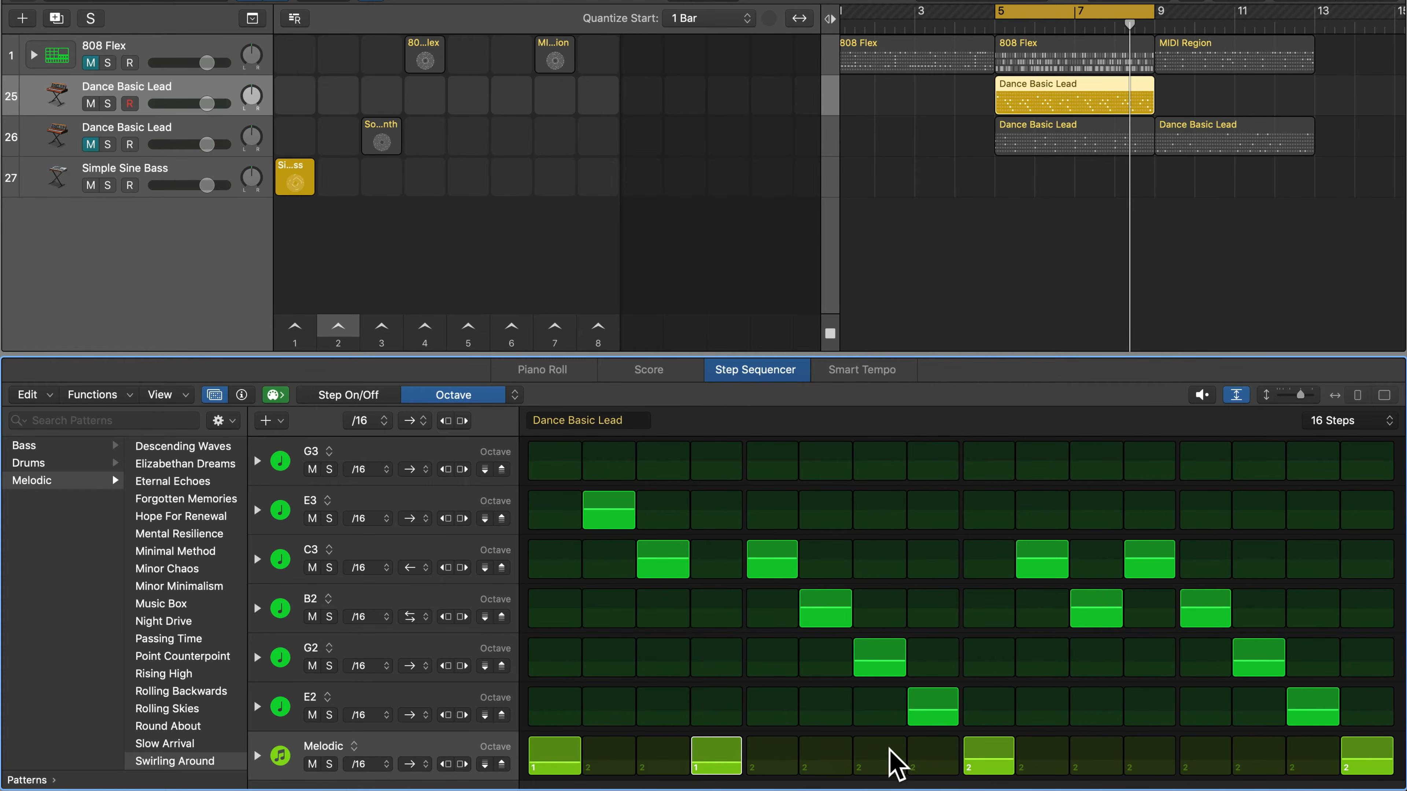
pyautogui.click(987, 769)
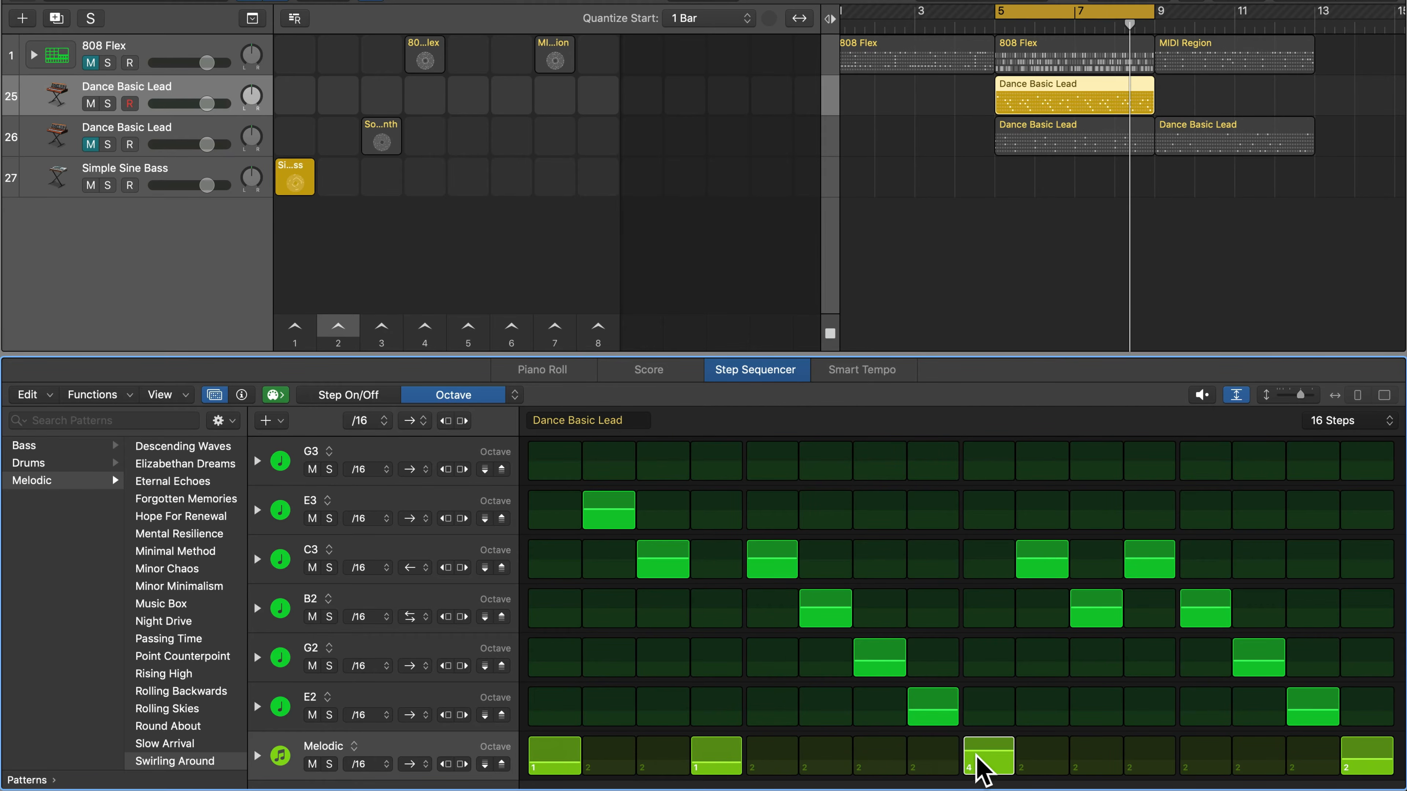
pyautogui.moveTo(994, 763); pyautogui.dragTo(994, 765)
pyautogui.click(1371, 775)
pyautogui.moveTo(1370, 761); pyautogui.dragTo(1369, 762)
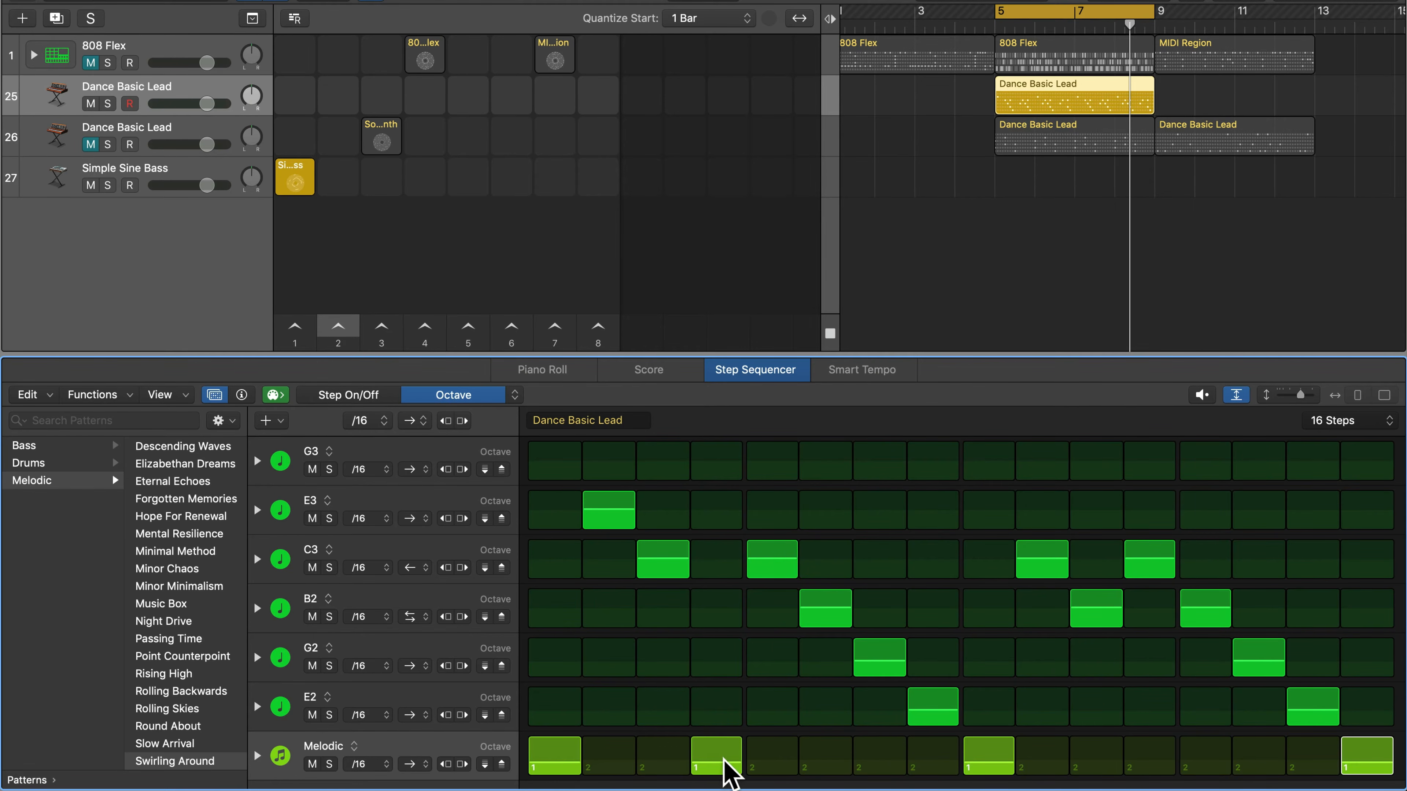
pyautogui.press('space')
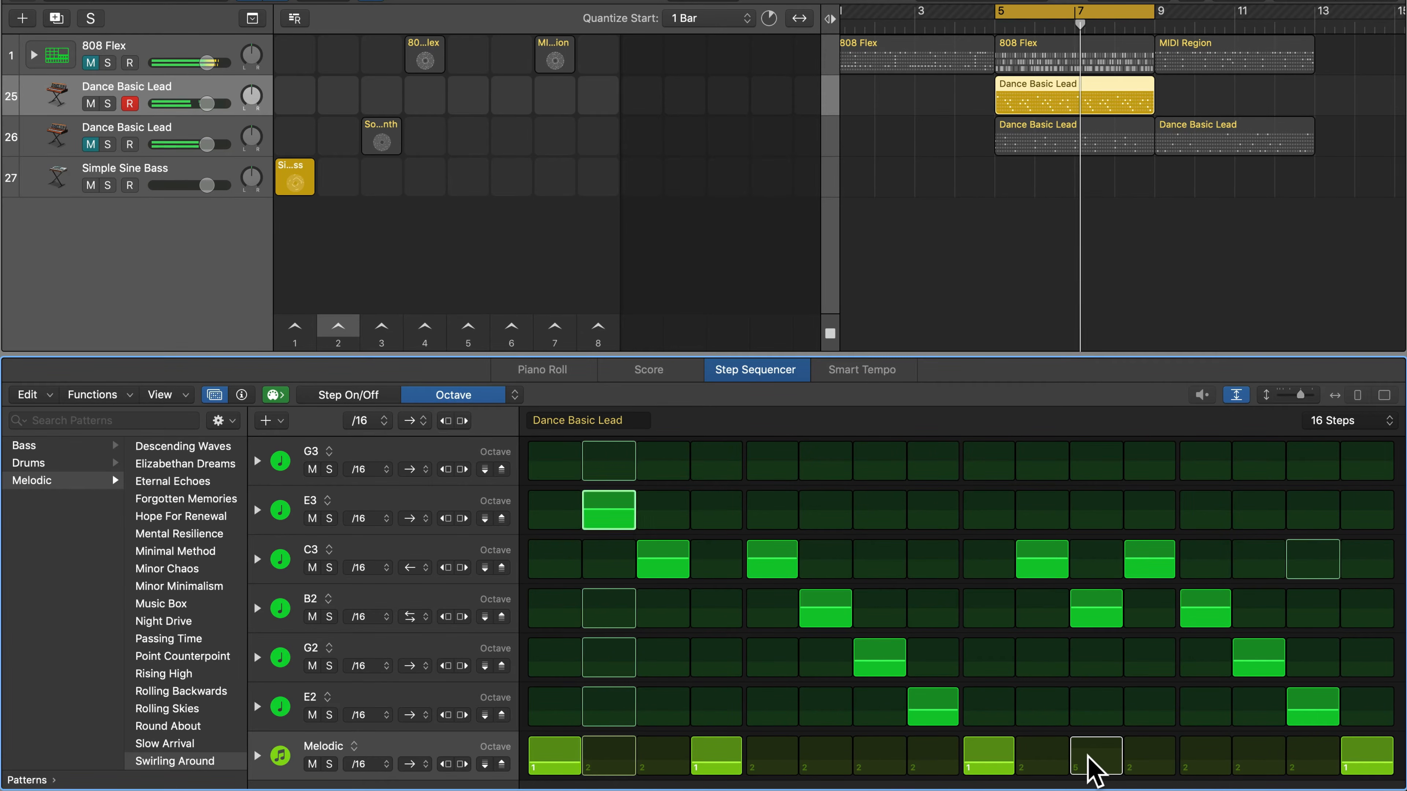
pyautogui.press('space')
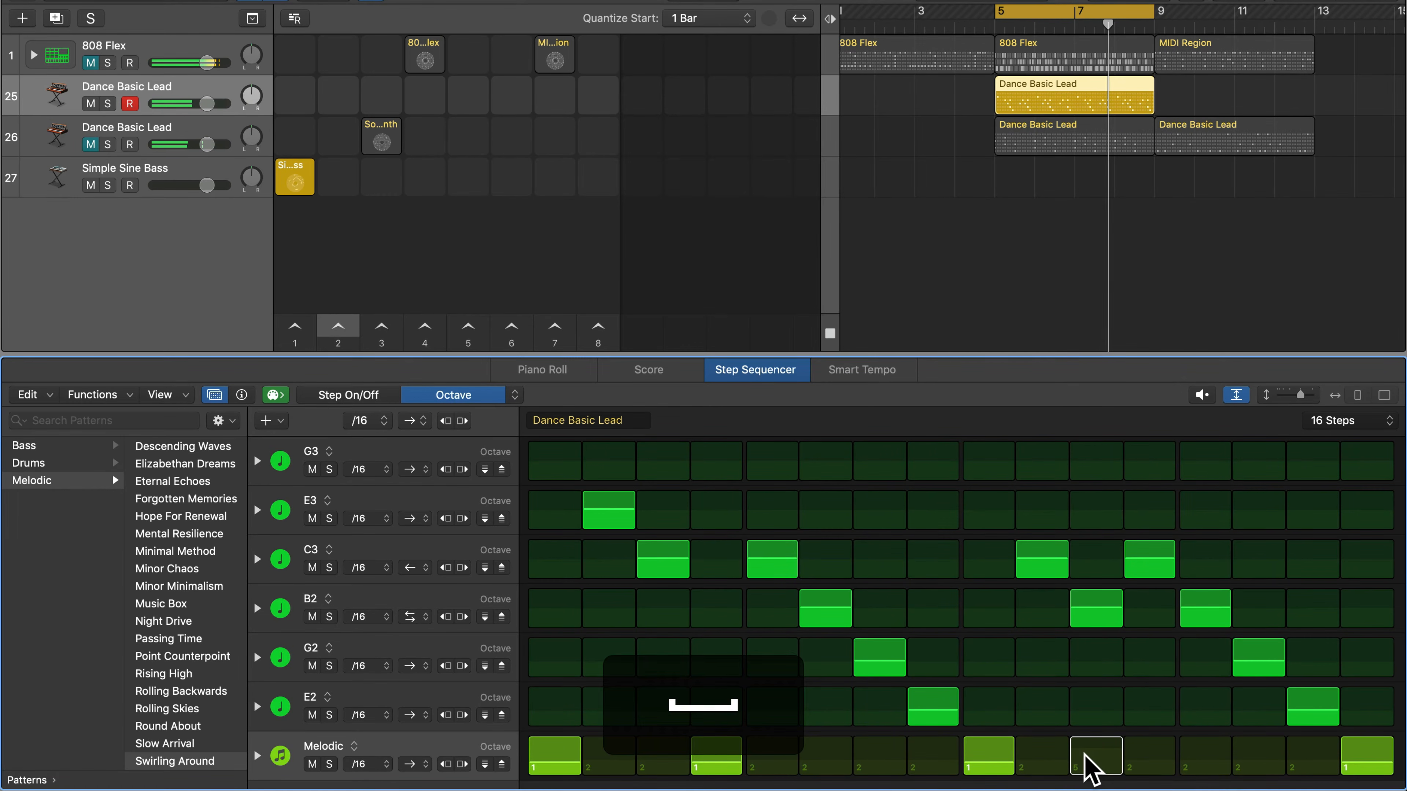
# - Lower the E2 row's note to octave 1 and audition the pattern
pyautogui.click(929, 714)
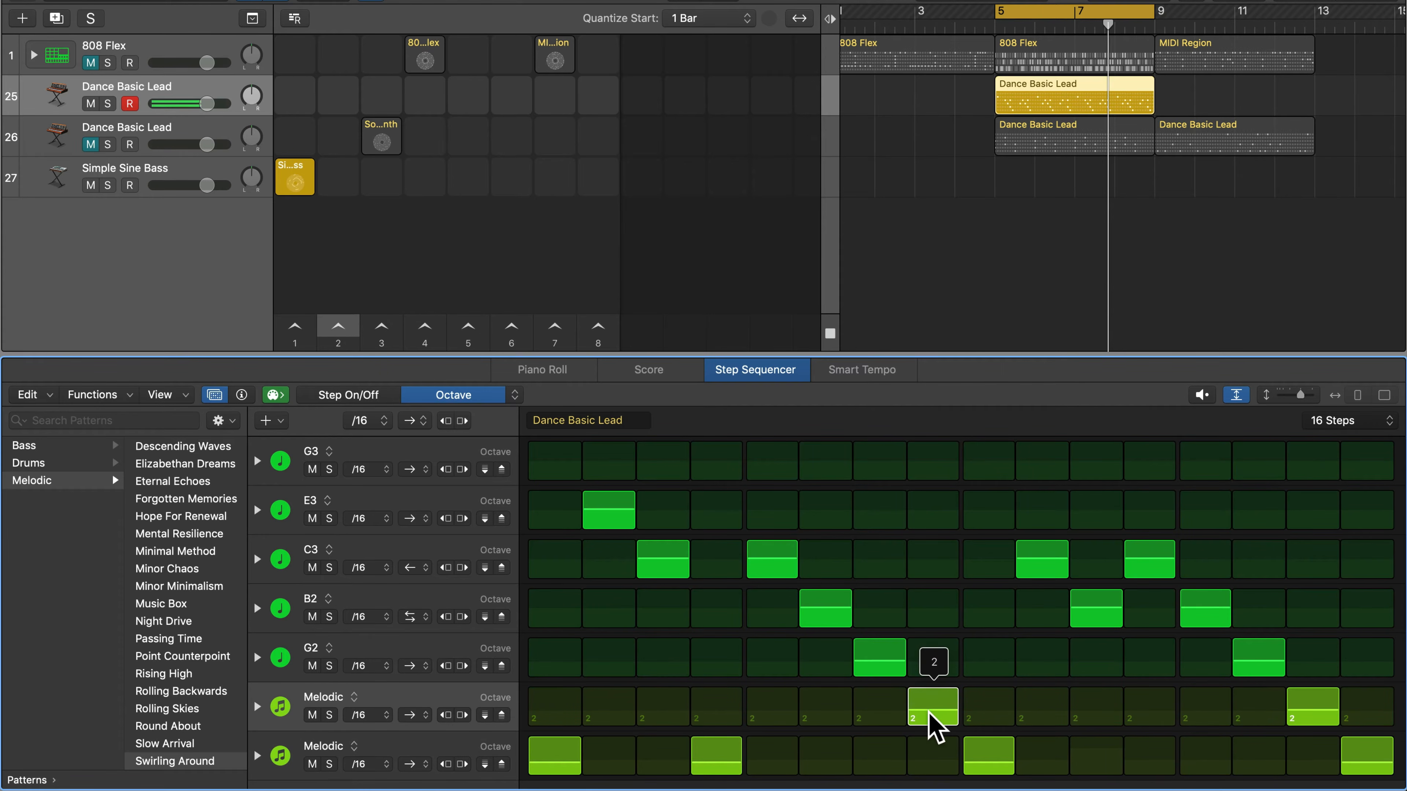
pyautogui.moveTo(1322, 723); pyautogui.dragTo(1322, 731)
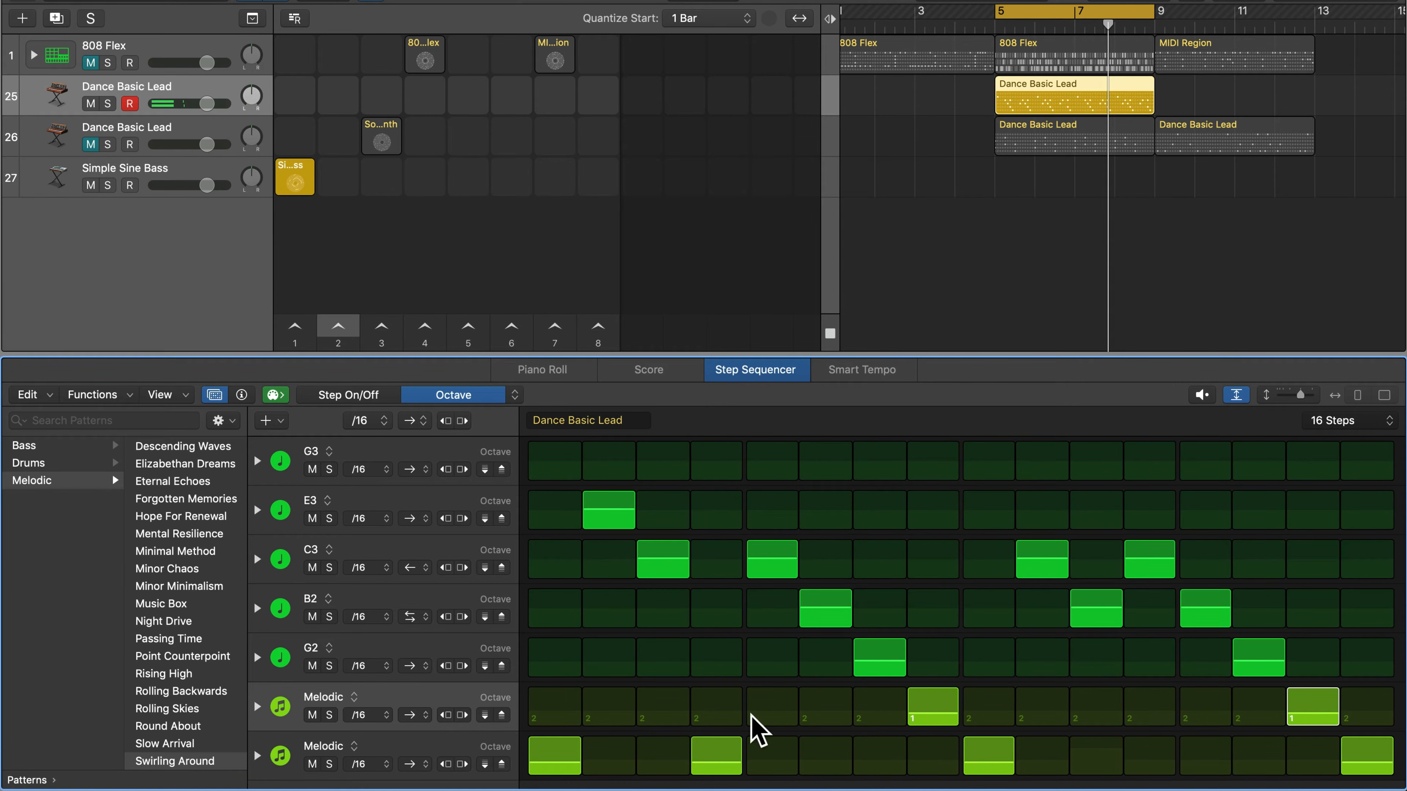
pyautogui.press('space')
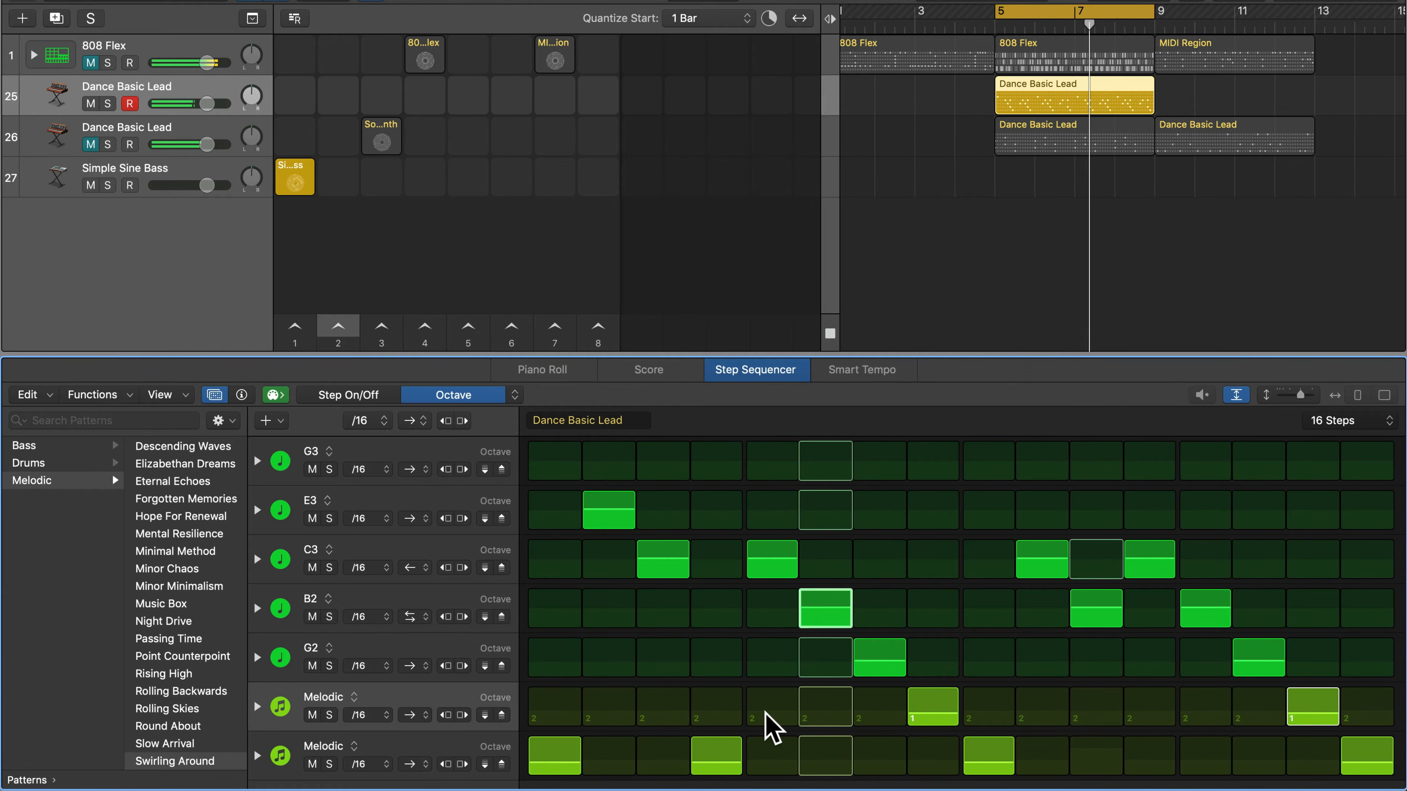
pyautogui.press('space')
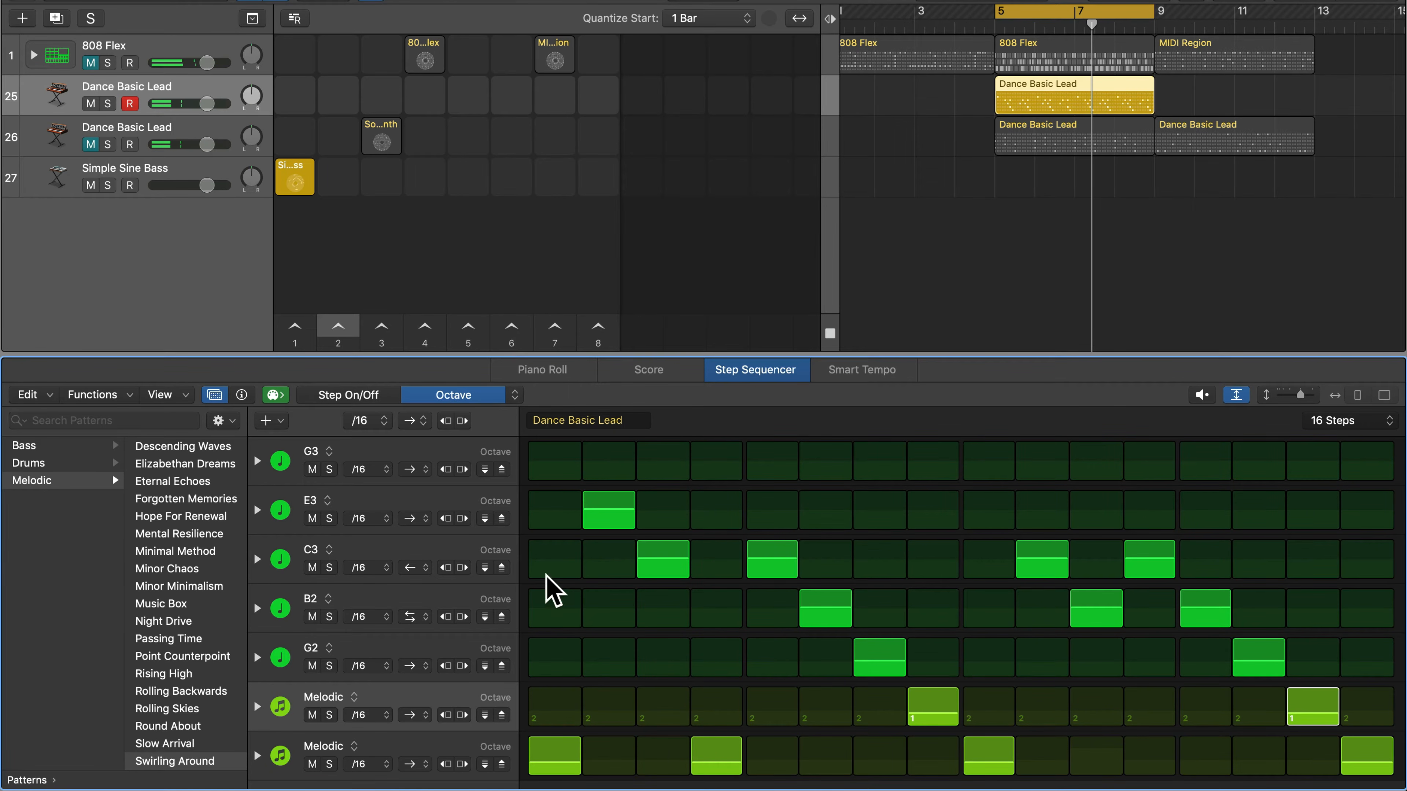
# - Raise the E3 note and the C3 notes on steps 3, 5, 10 and 12 to octave 4
pyautogui.click(608, 521)
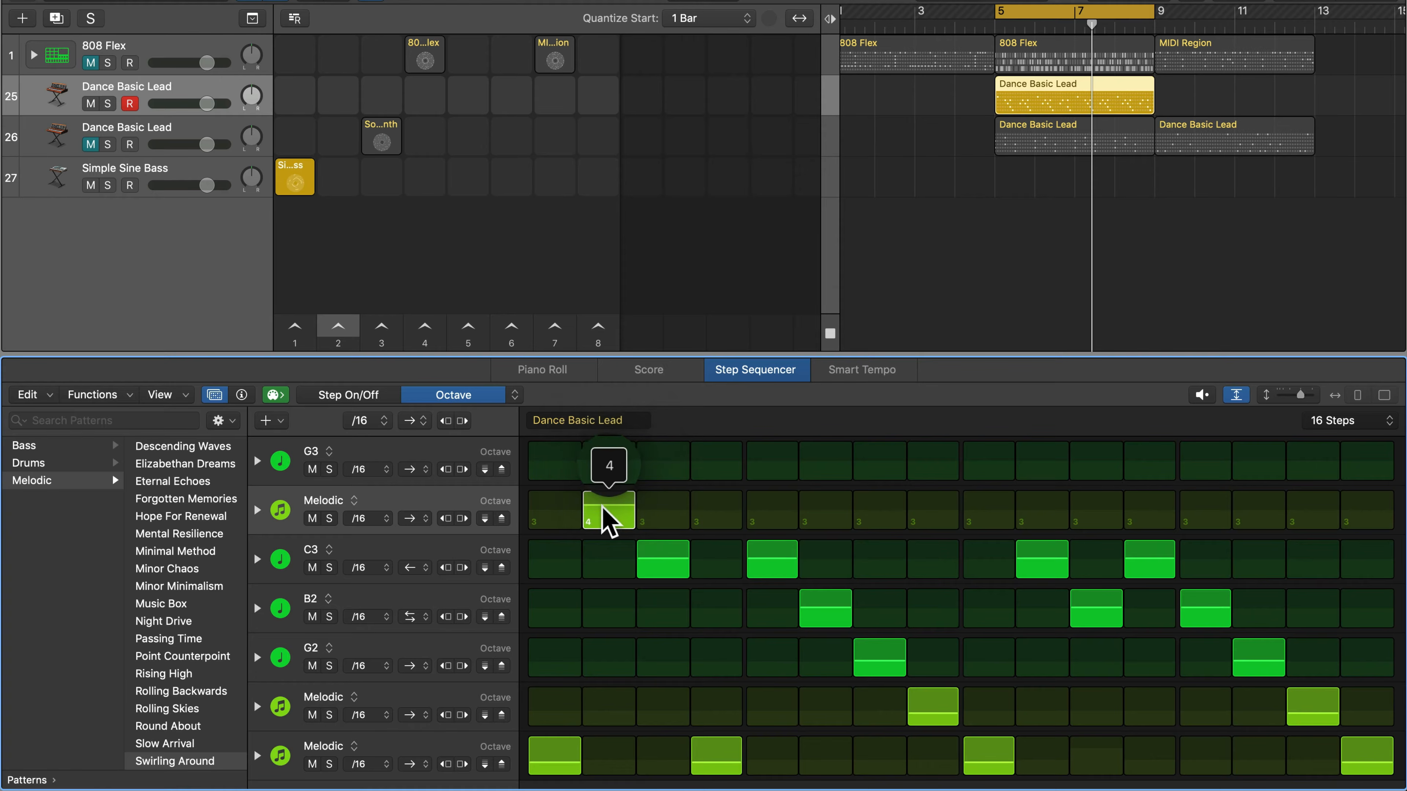
pyautogui.click(663, 559)
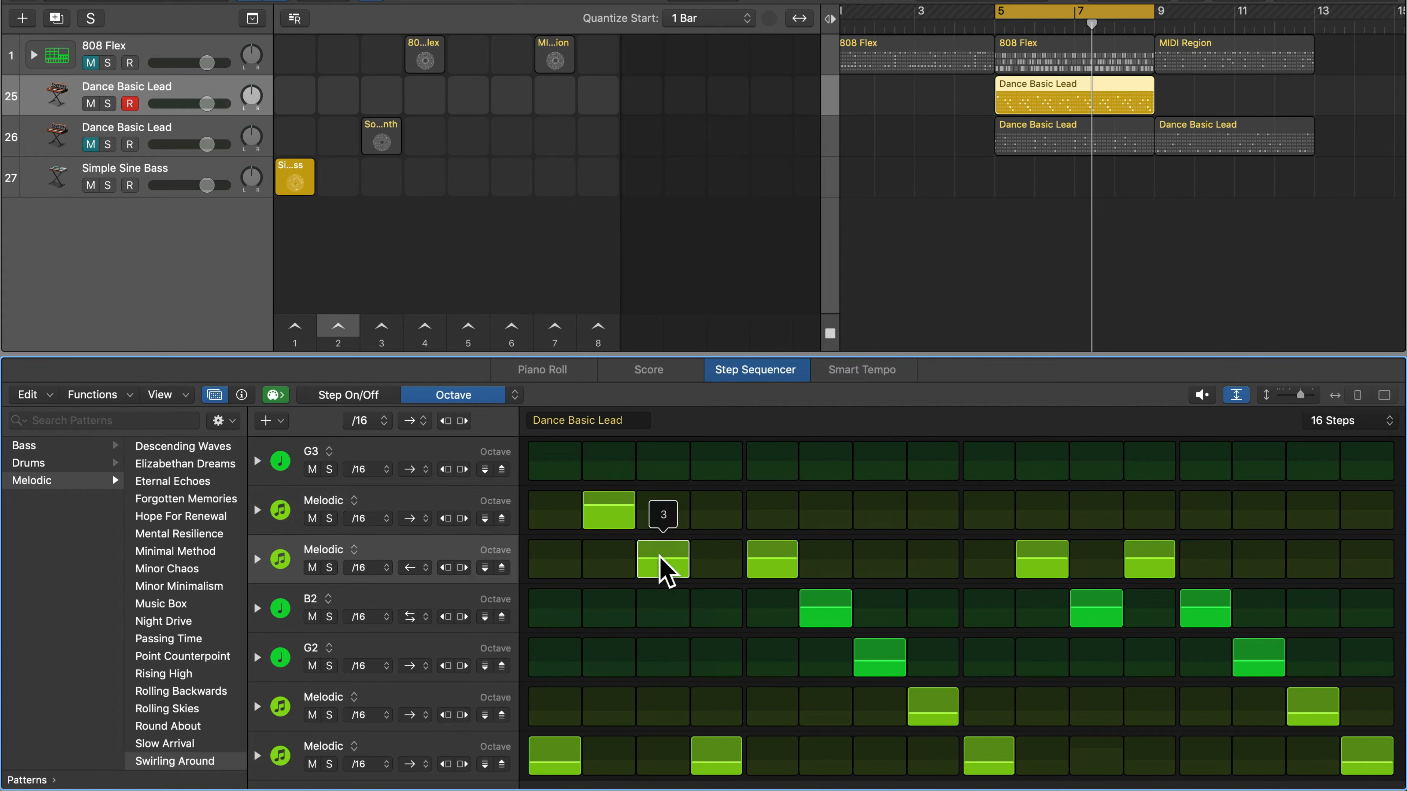
pyautogui.click(662, 561)
pyautogui.click(770, 563)
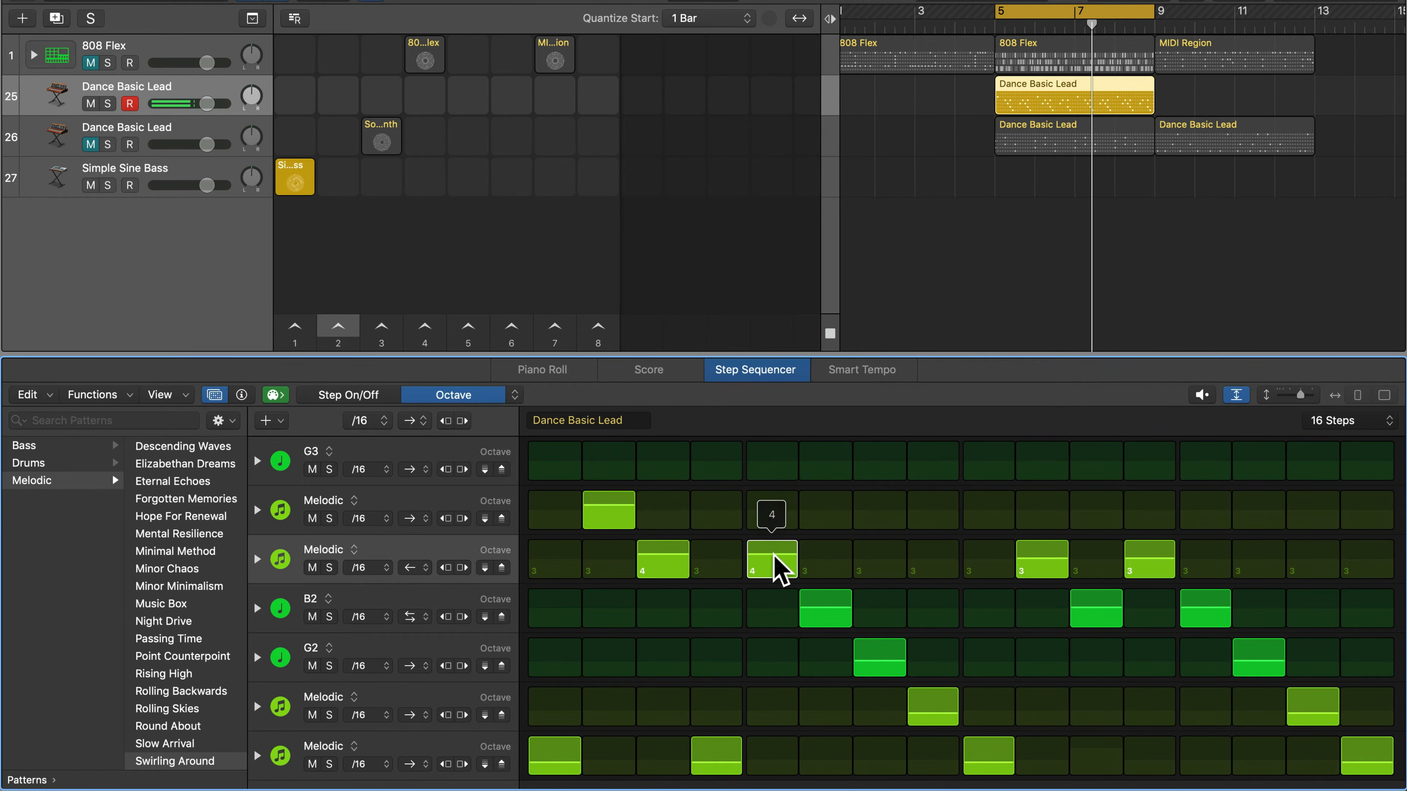
pyautogui.click(1047, 561)
pyautogui.click(1156, 556)
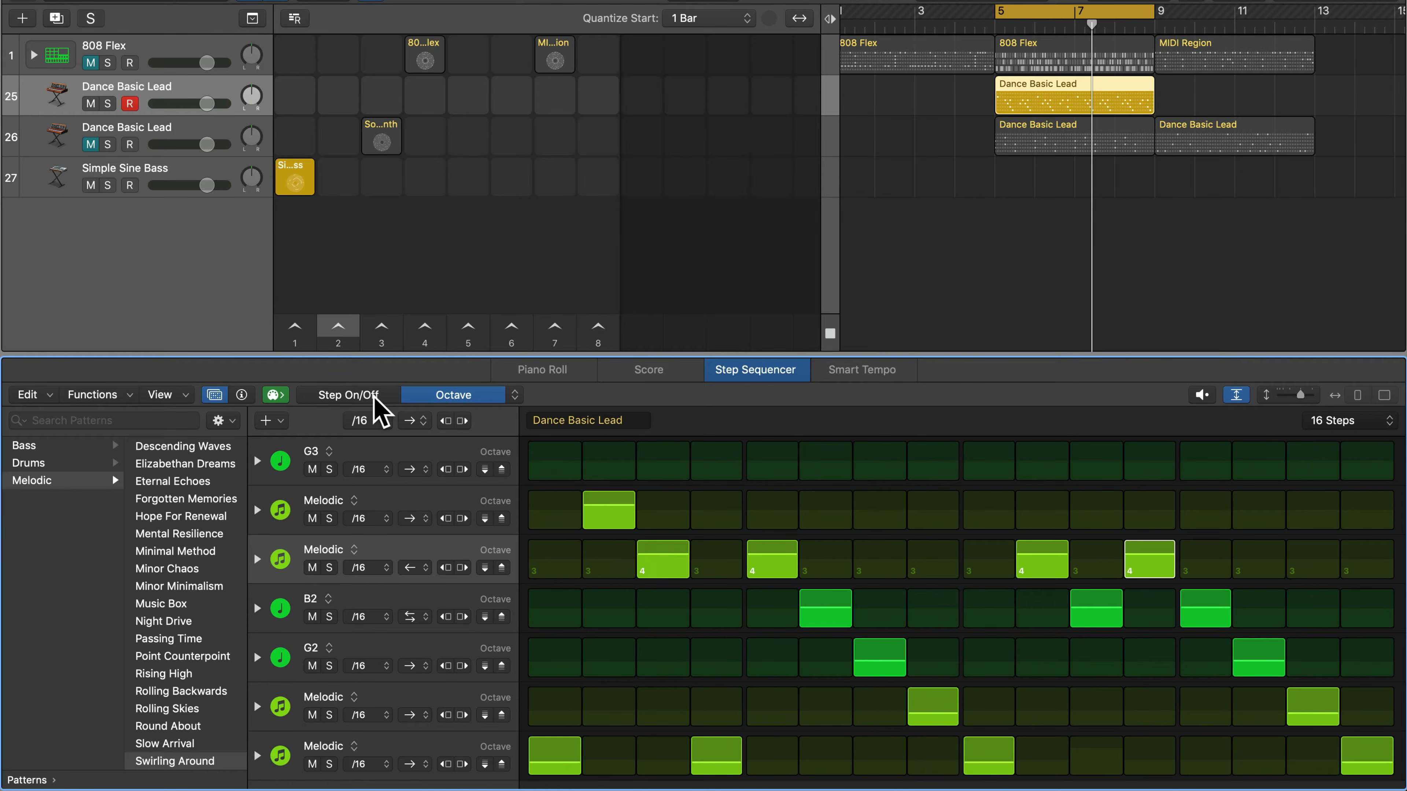
pyautogui.click(353, 397)
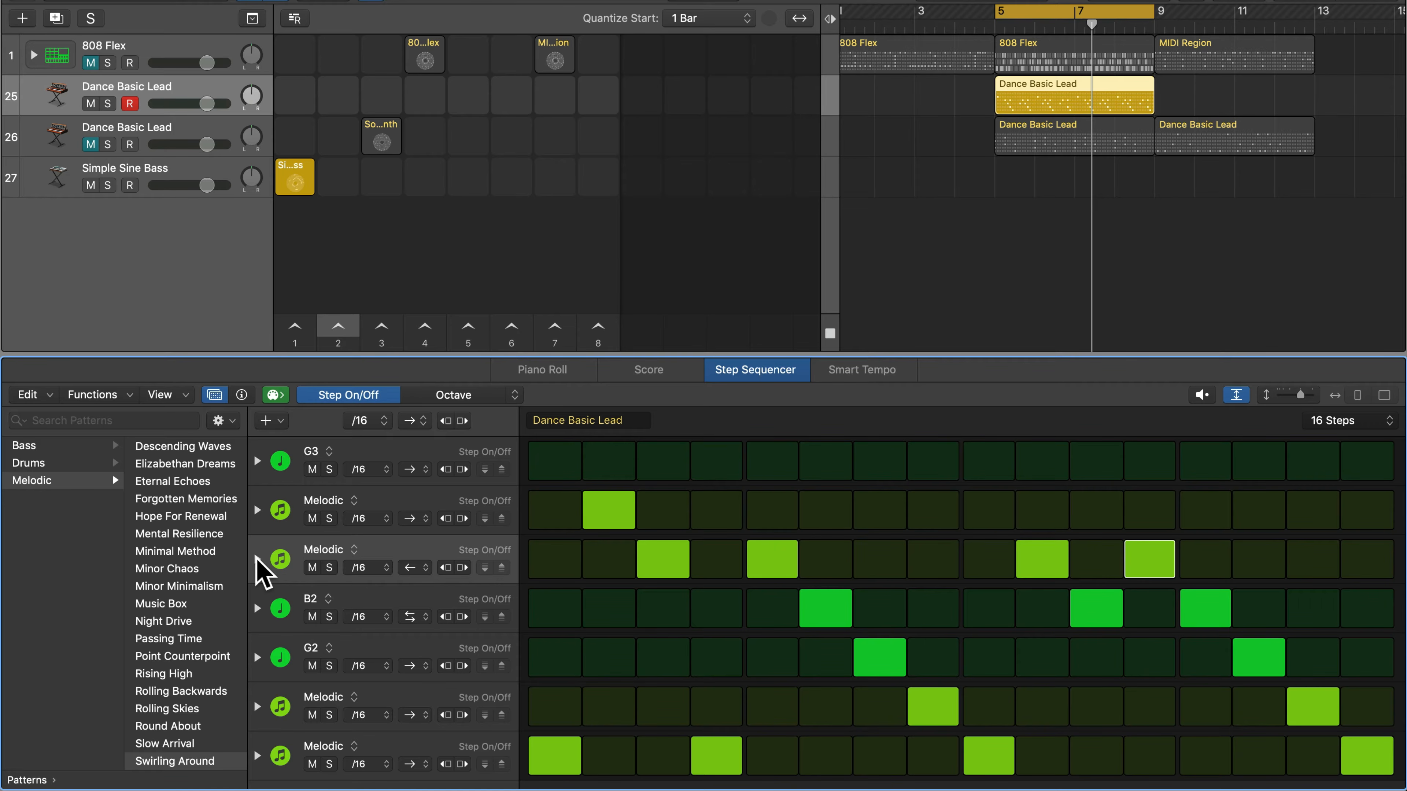
pyautogui.click(258, 560)
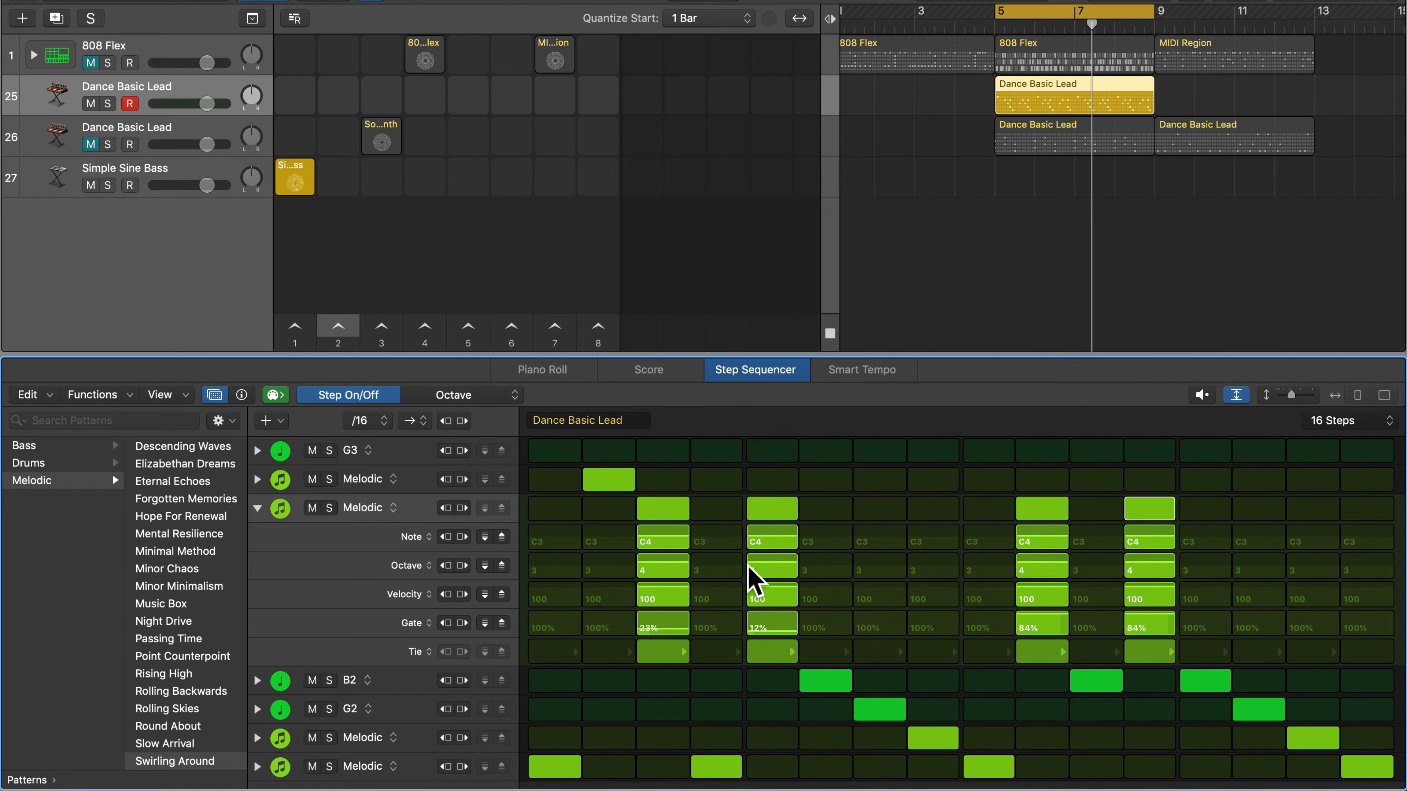
pyautogui.press('space')
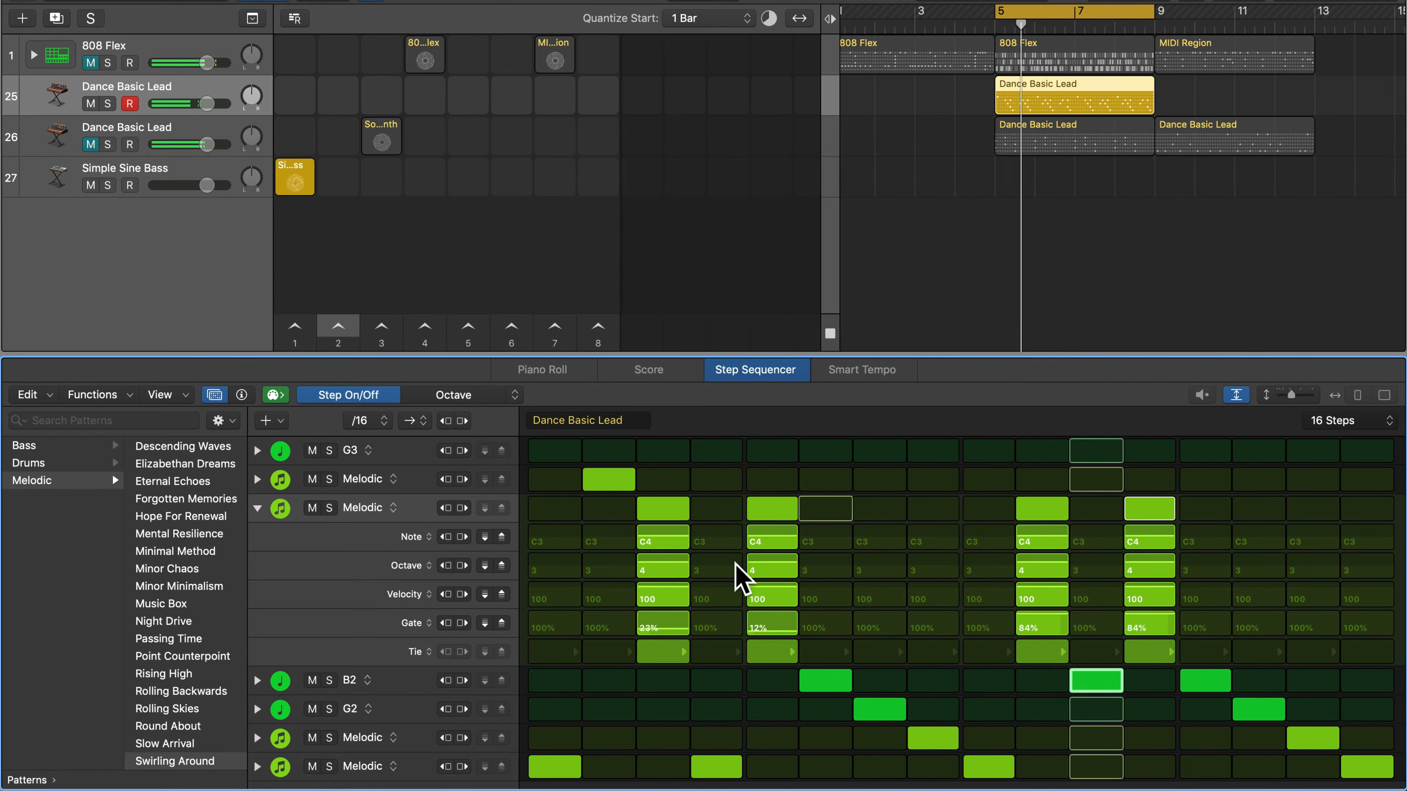
pyautogui.click(258, 508)
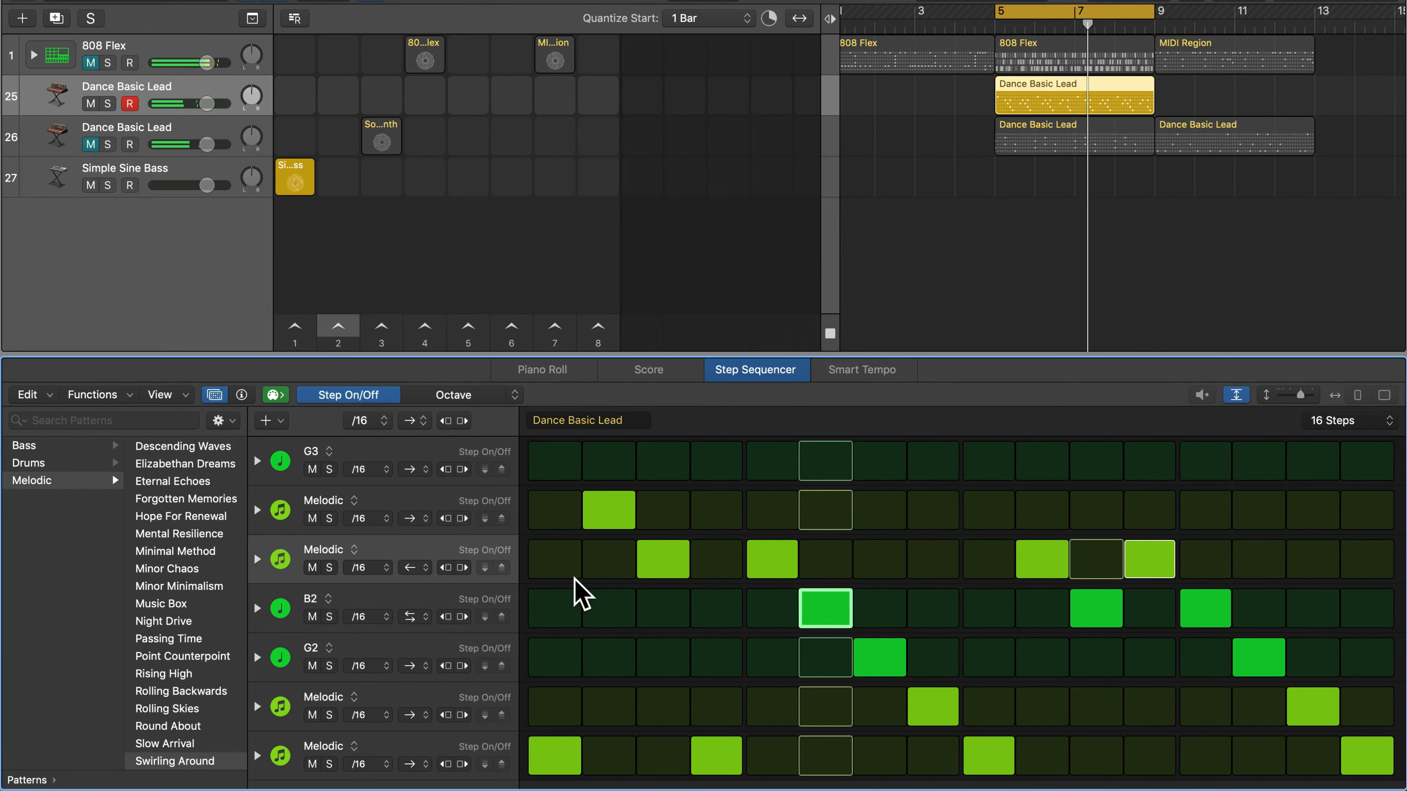
pyautogui.press('space')
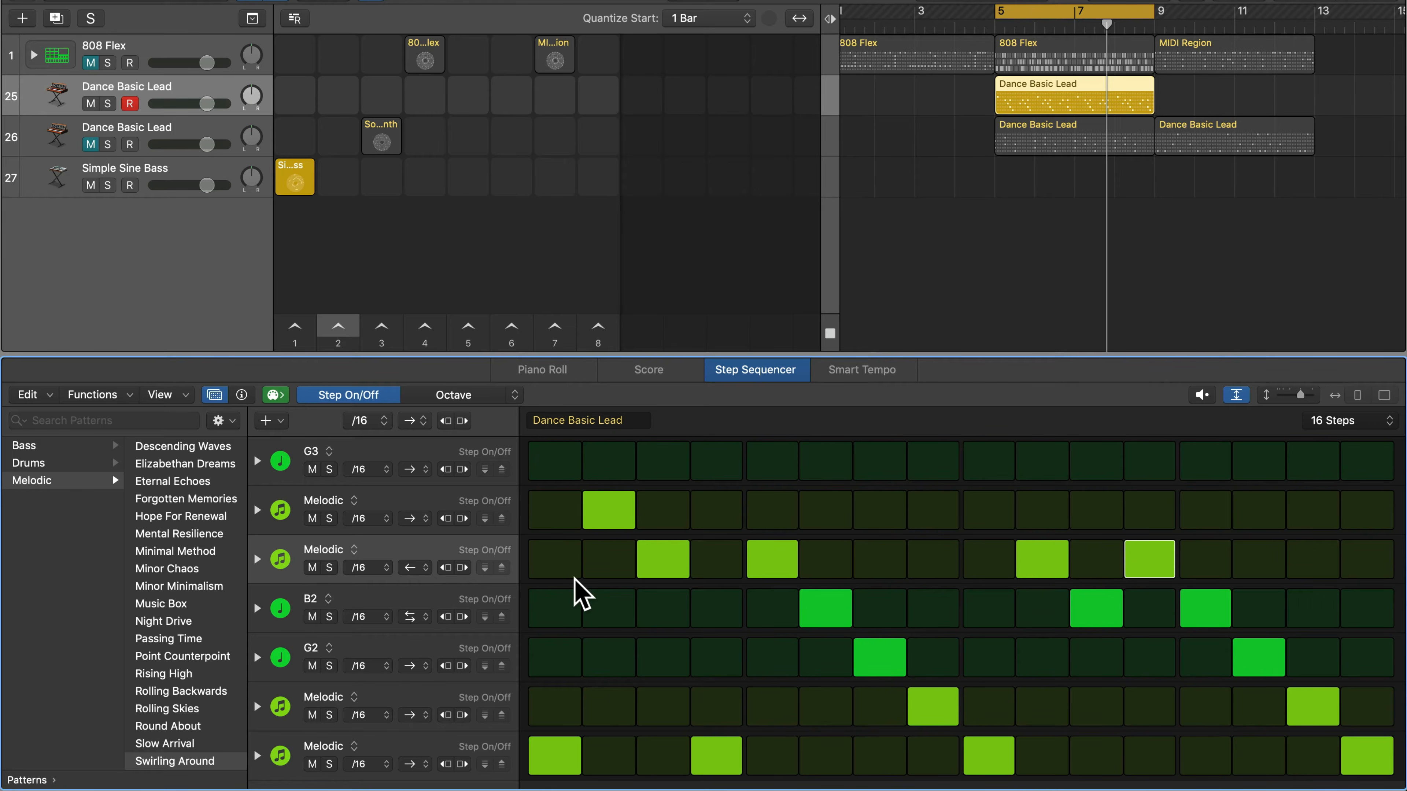
pyautogui.click(610, 524)
pyautogui.click(610, 524)
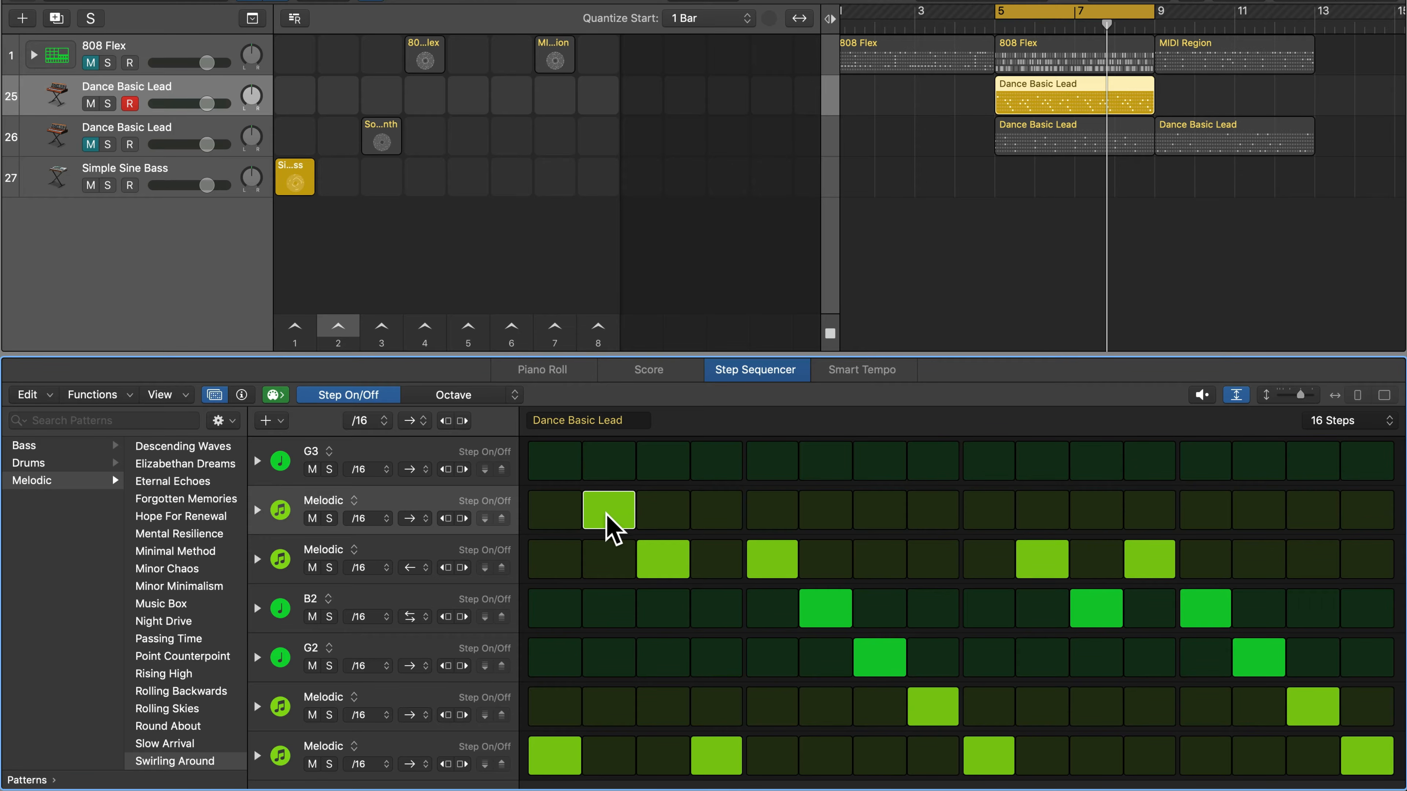
pyautogui.click(479, 395)
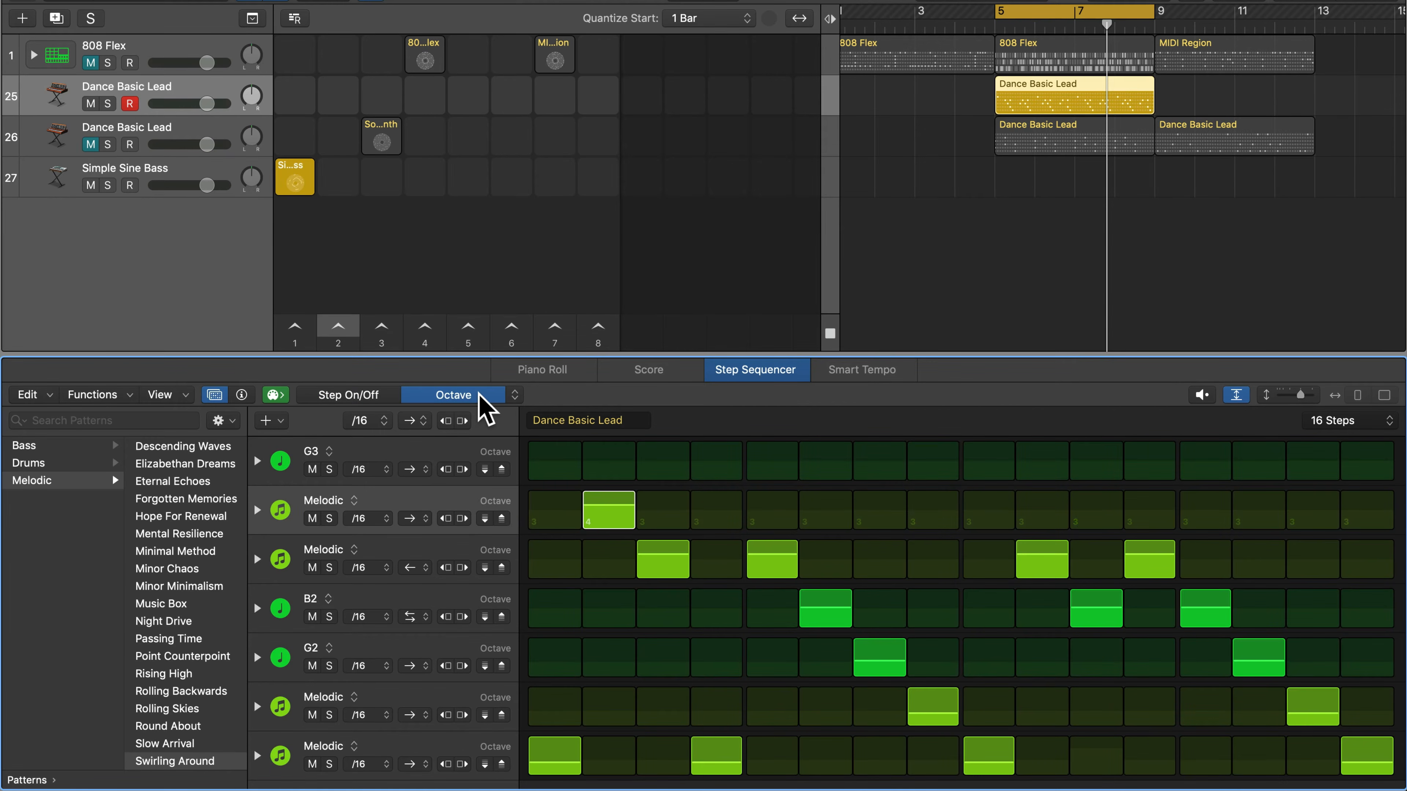
# - Switch the grid to Skip mode; skip step 1 of row two and step 13 of row three
pyautogui.click(514, 394)
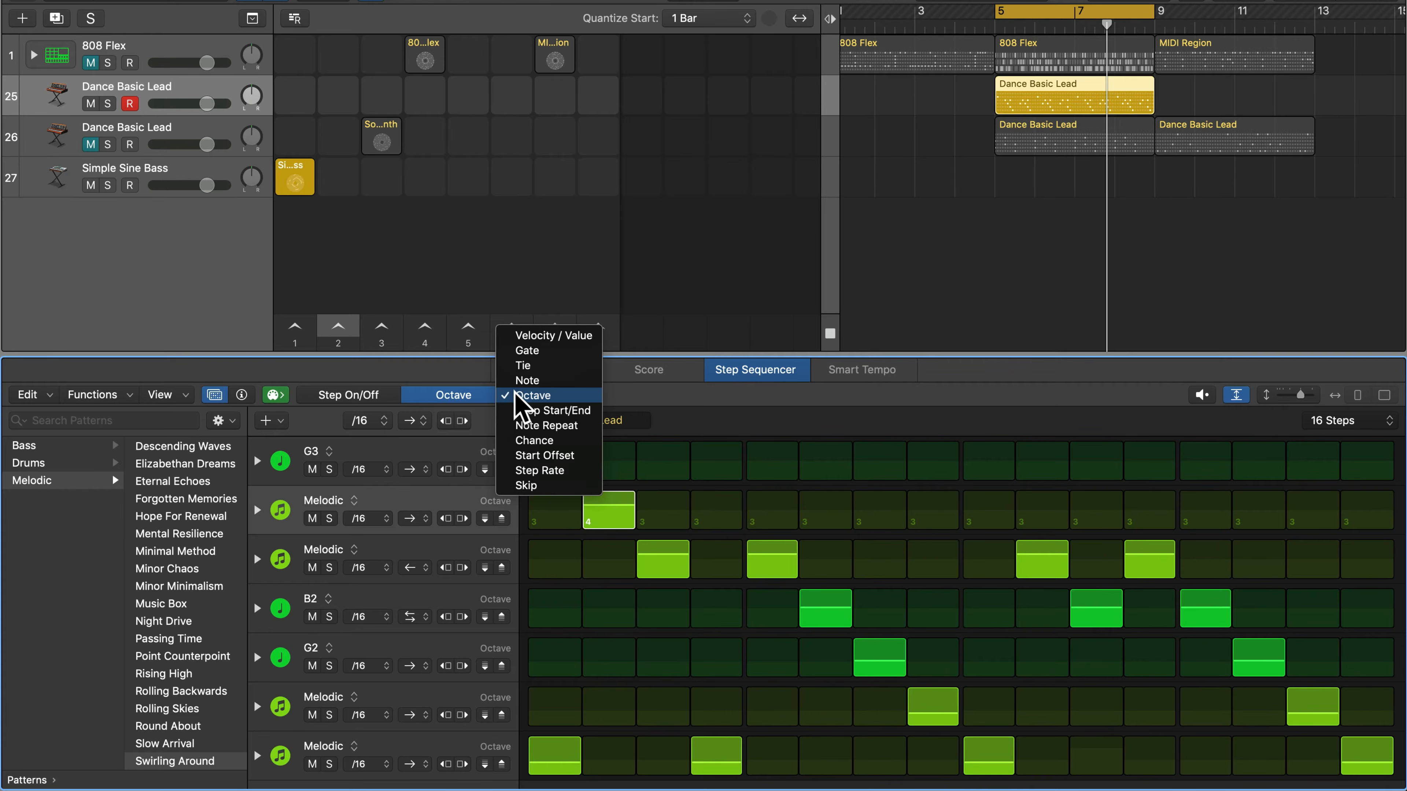
pyautogui.click(525, 486)
pyautogui.click(542, 512)
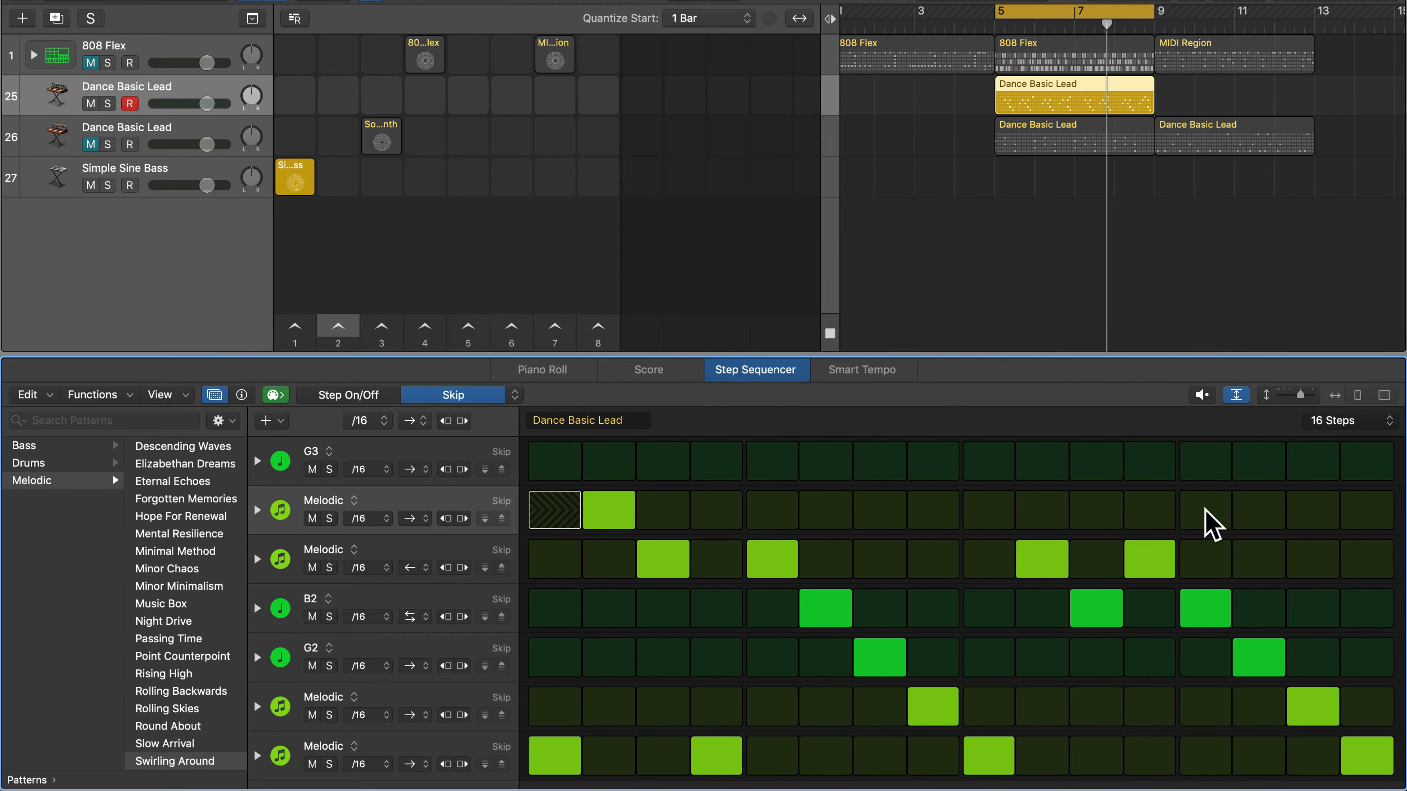
pyautogui.click(1201, 558)
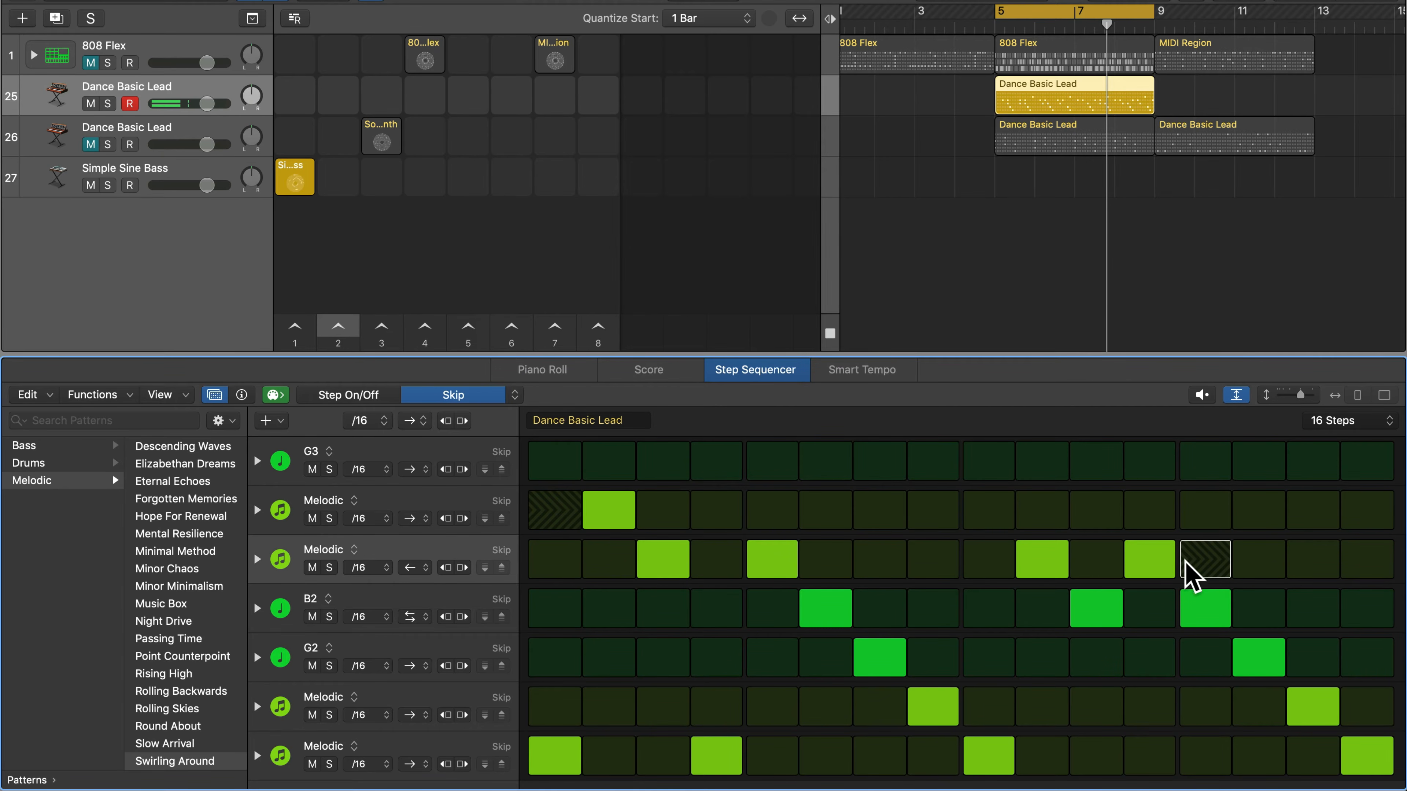
# - Skip B2 steps 4 and 5 and row-three steps 14–15, then audition
pyautogui.click(784, 607)
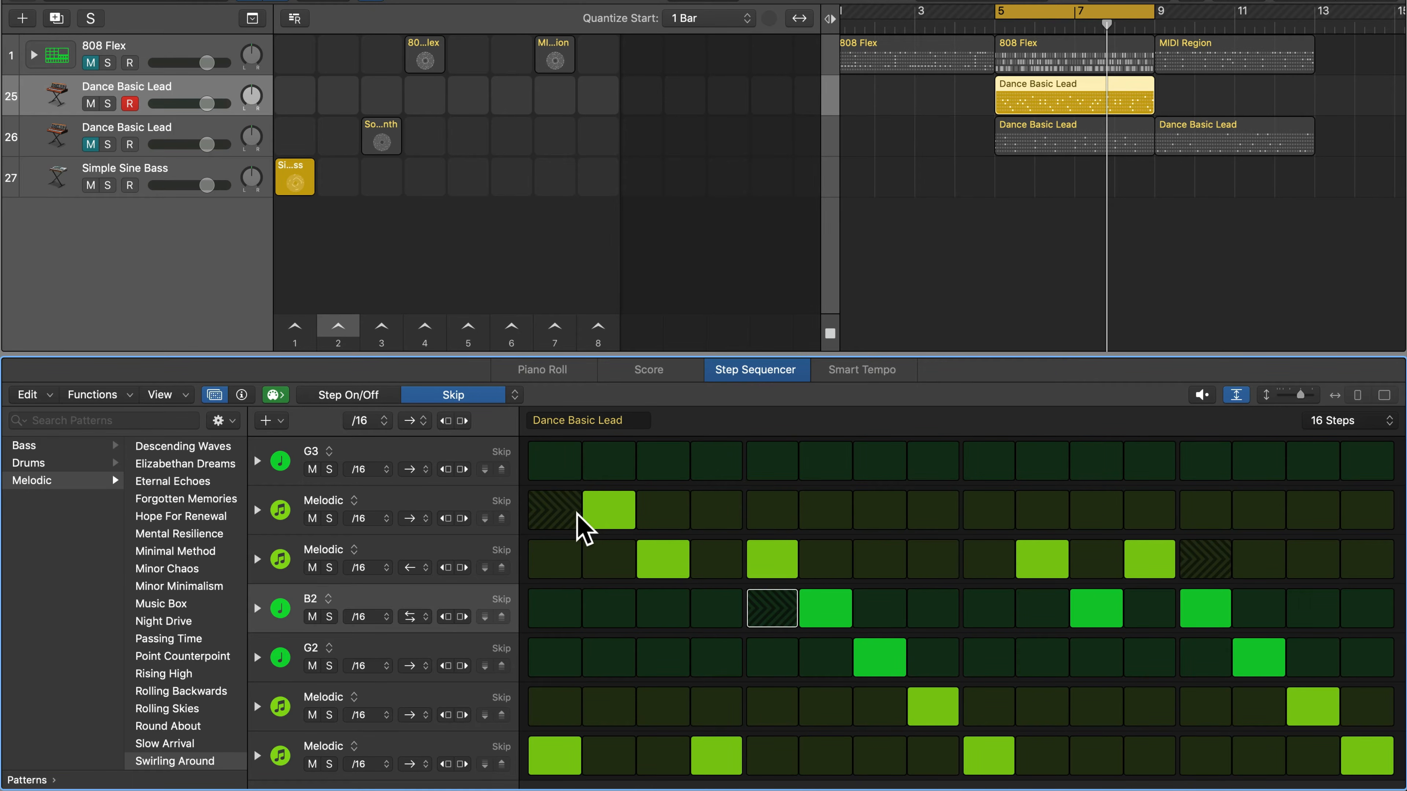
pyautogui.click(715, 618)
pyautogui.moveTo(1269, 557); pyautogui.dragTo(1312, 560)
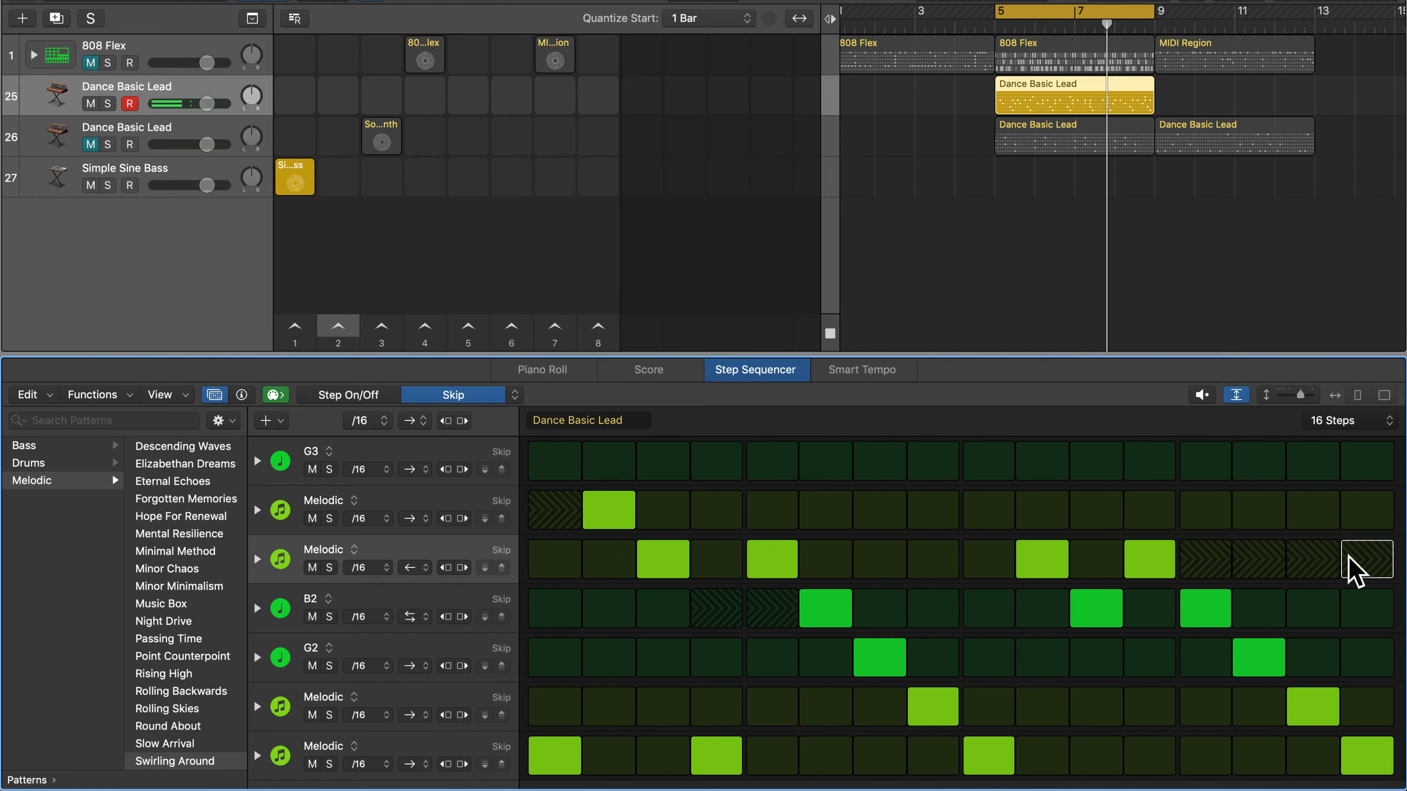
pyautogui.press('space')
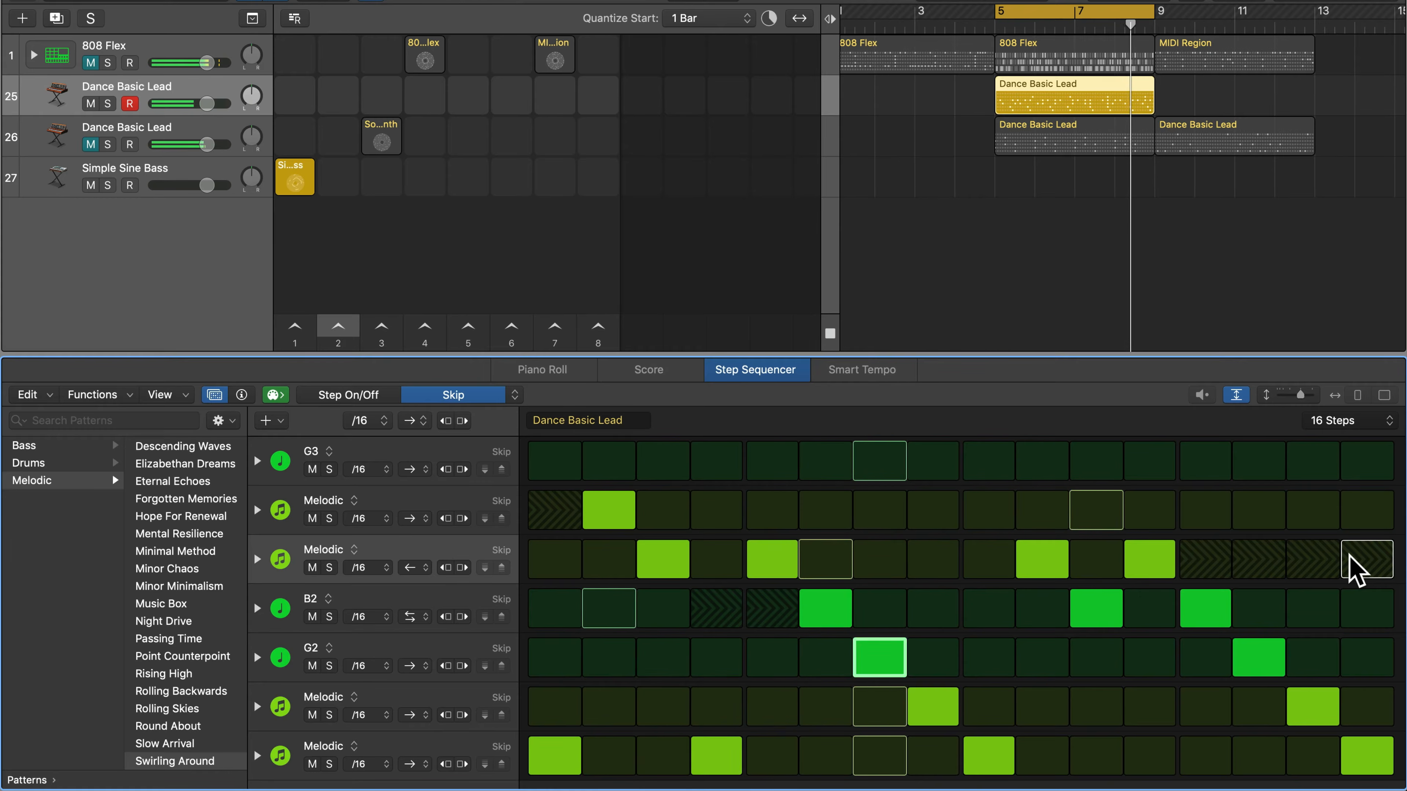
pyautogui.press('space')
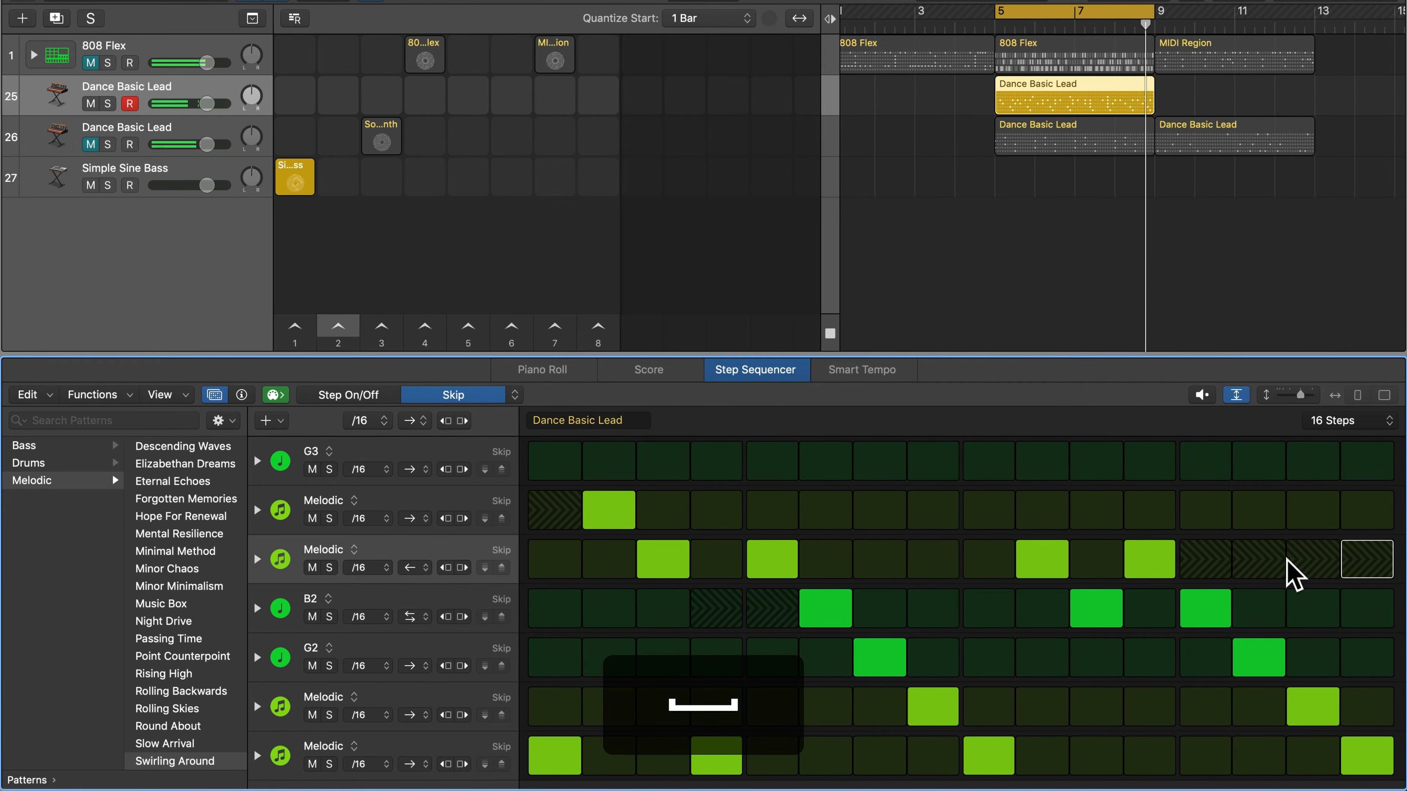
# - Restore B2 steps 4 and 5, skip B2 step 6 instead, and audition
pyautogui.click(775, 600)
pyautogui.click(699, 598)
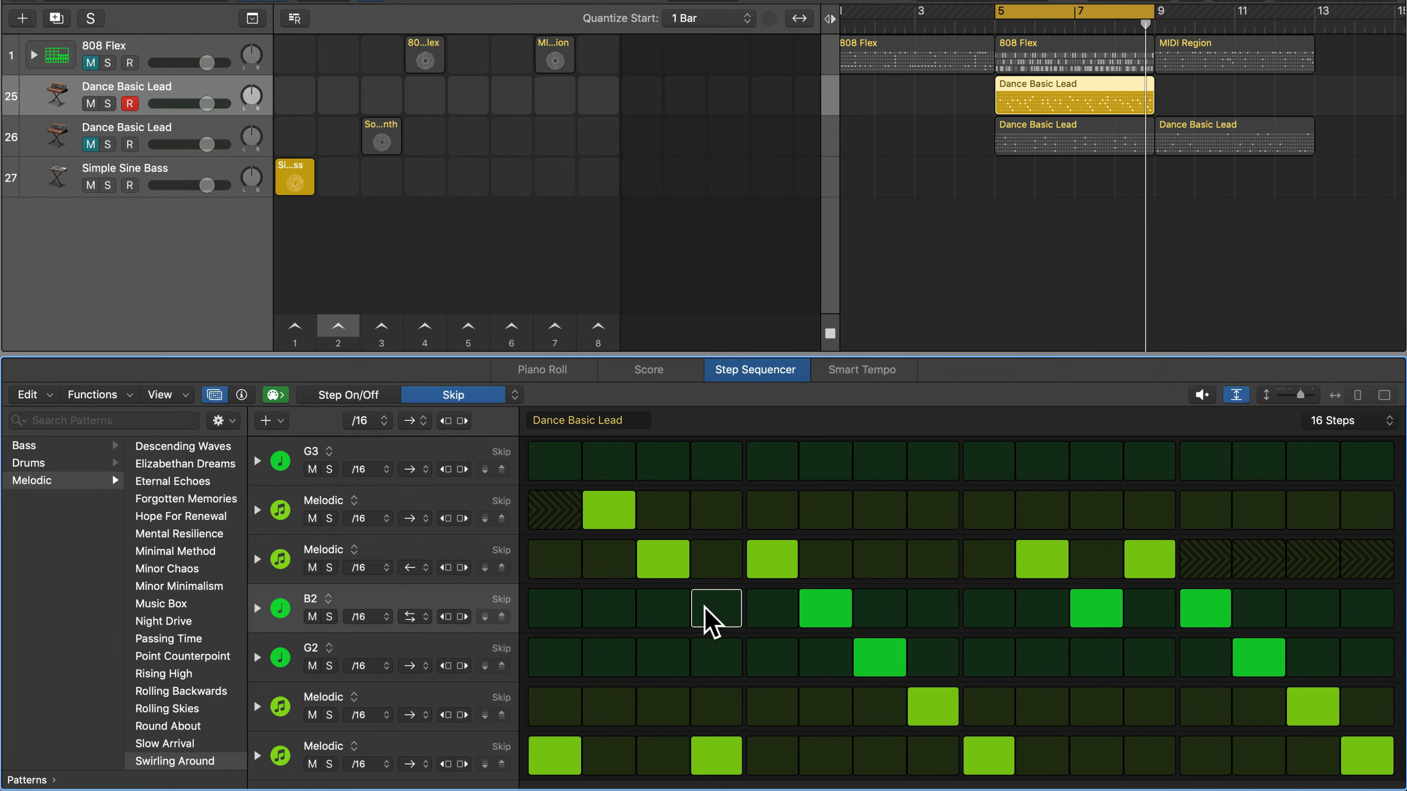
pyautogui.press('space')
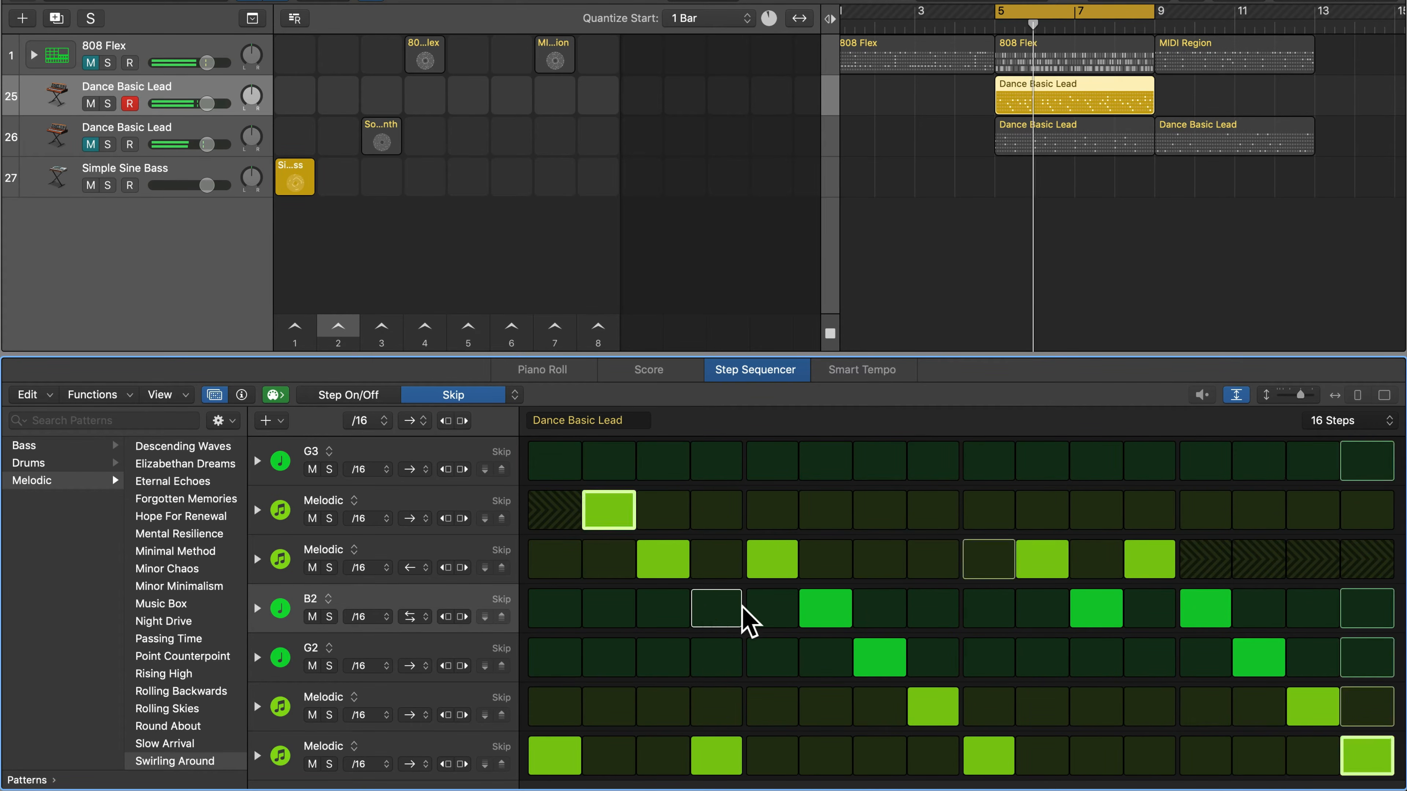
pyautogui.press('space')
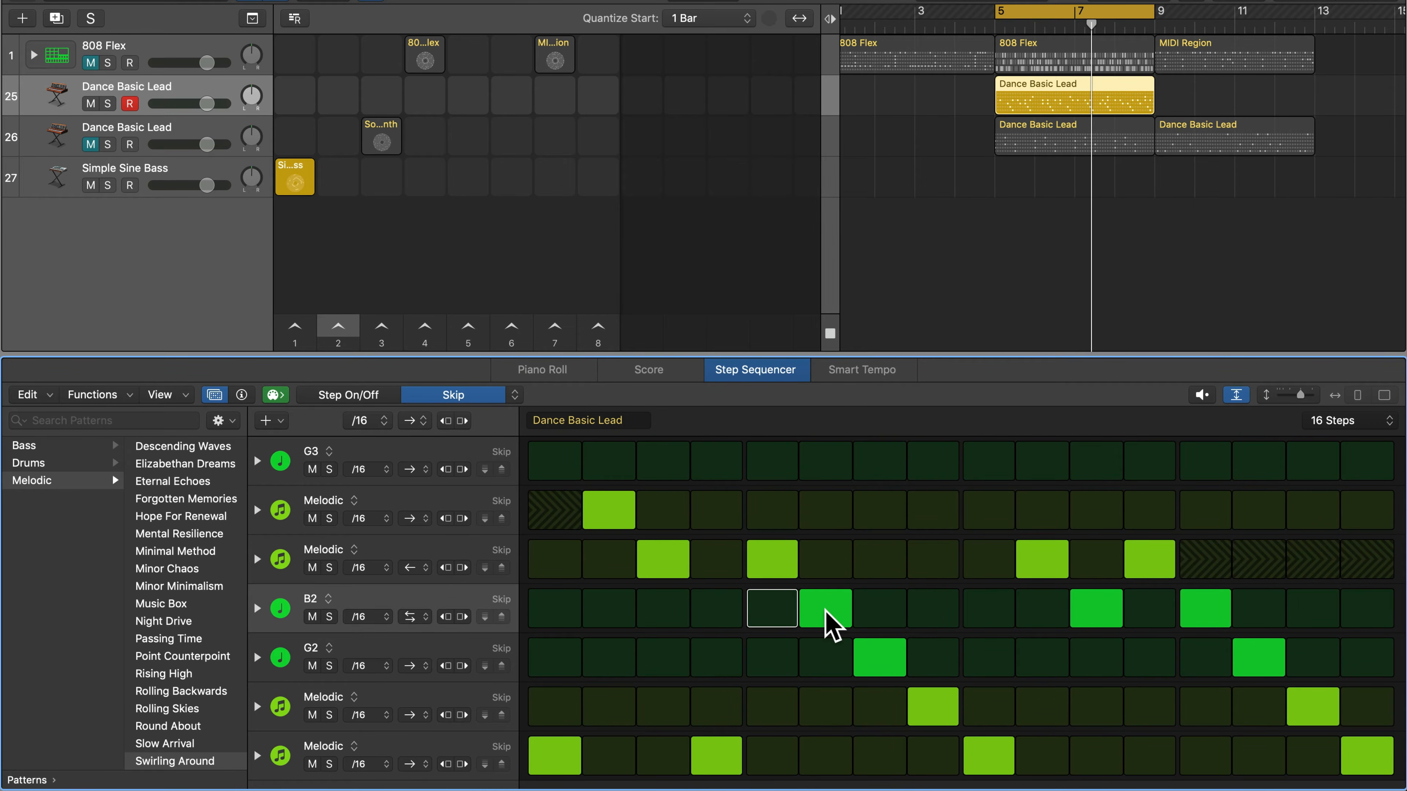
pyautogui.click(825, 609)
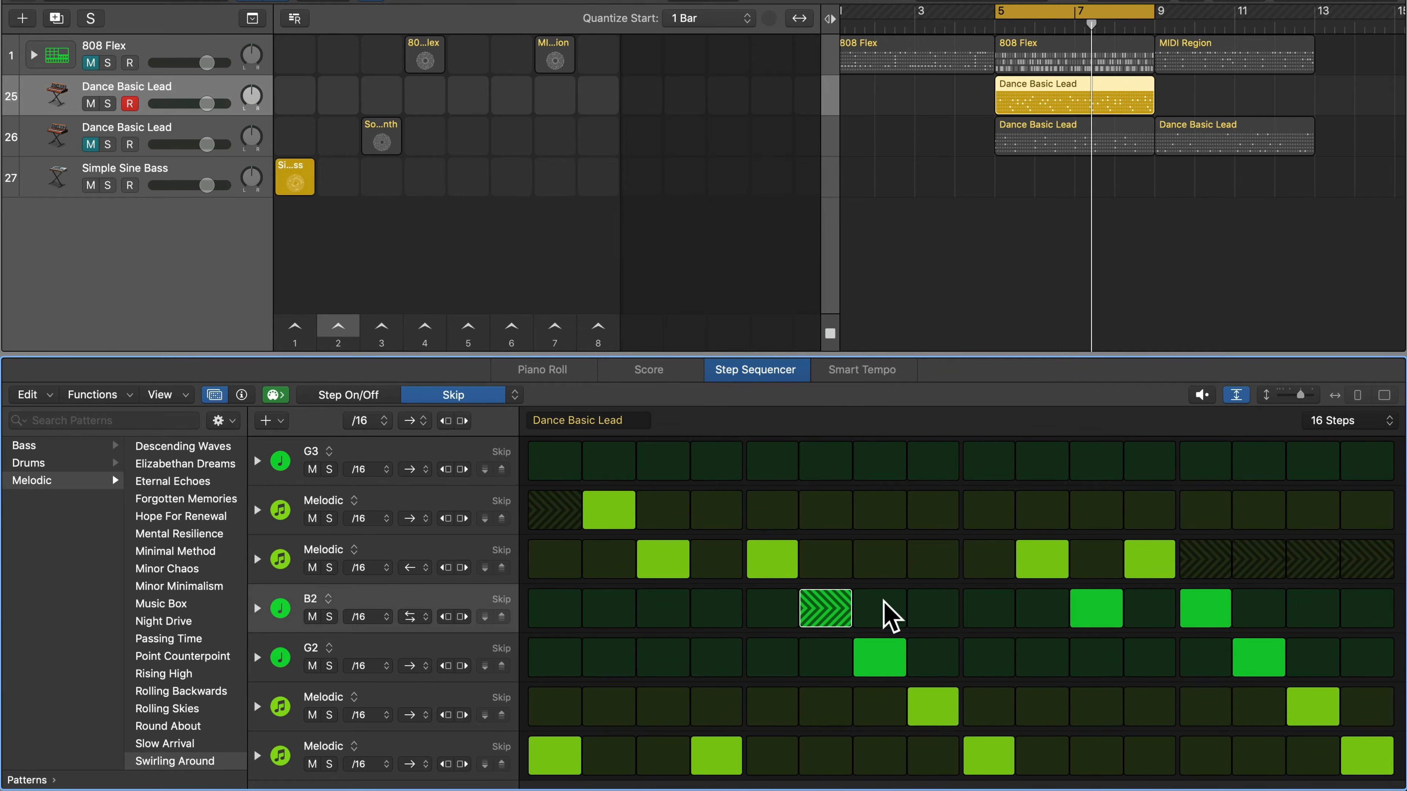
pyautogui.press('space')
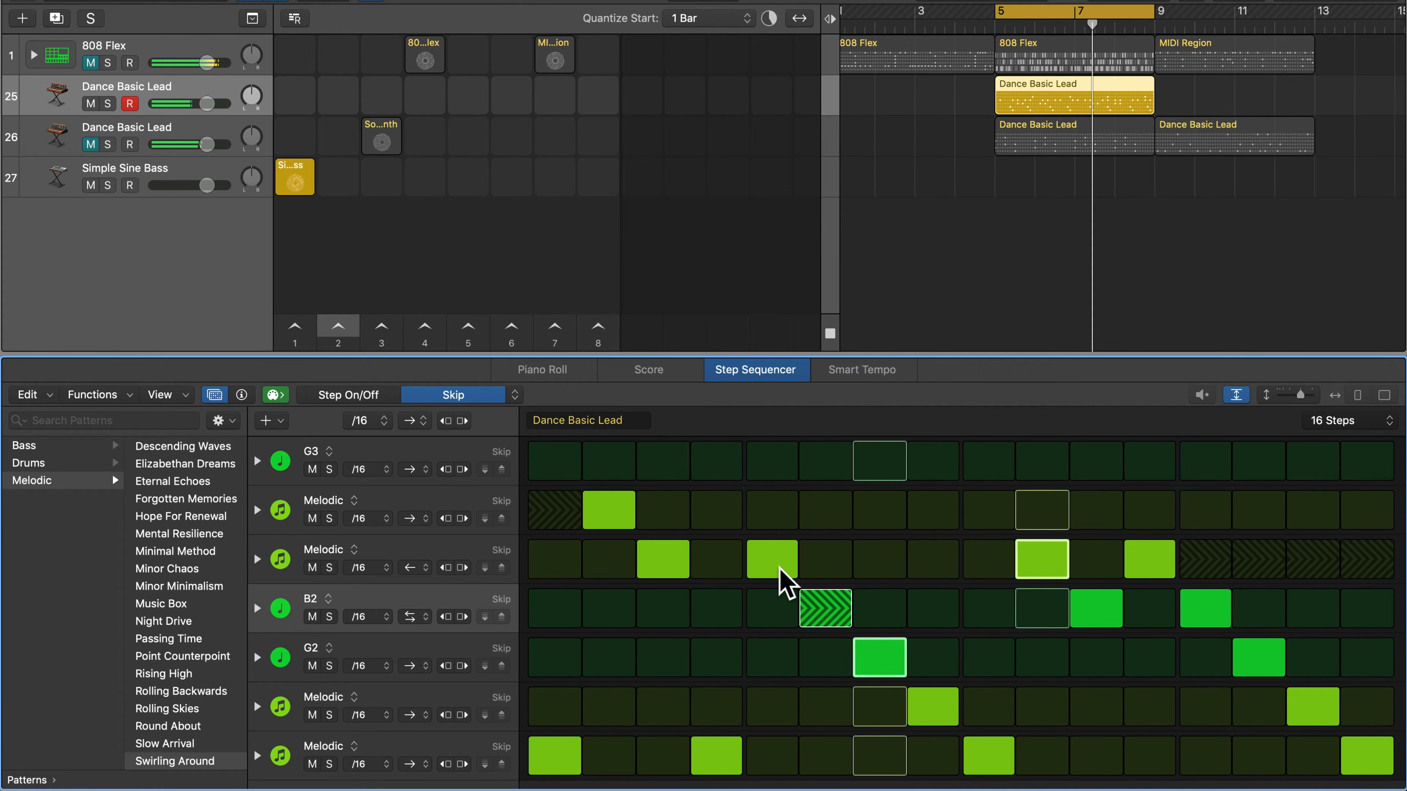
pyautogui.press('space')
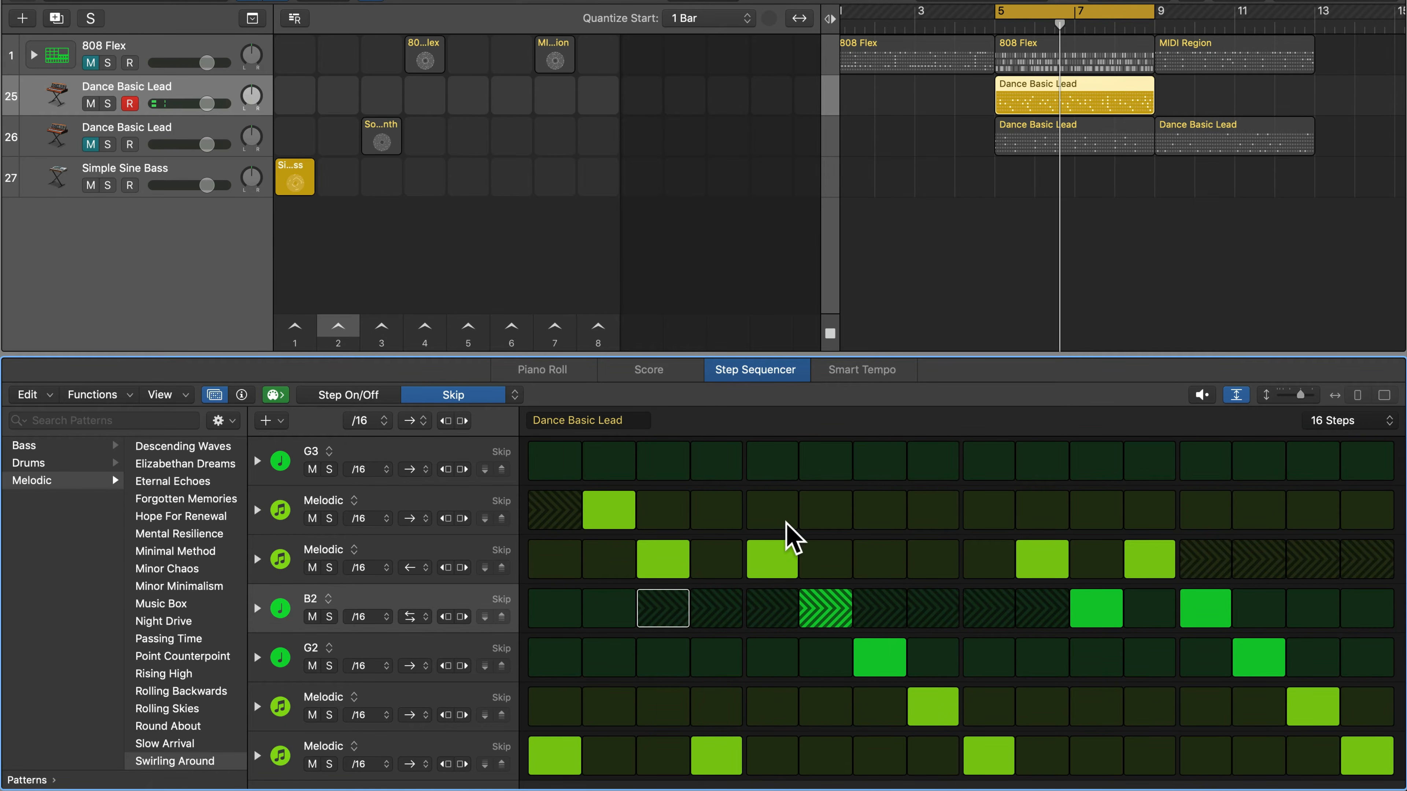
# - Skip steps 5–13 of the second Melodic row and G2 step 13, then audition twice
pyautogui.moveTo(769, 521); pyautogui.dragTo(1210, 530)
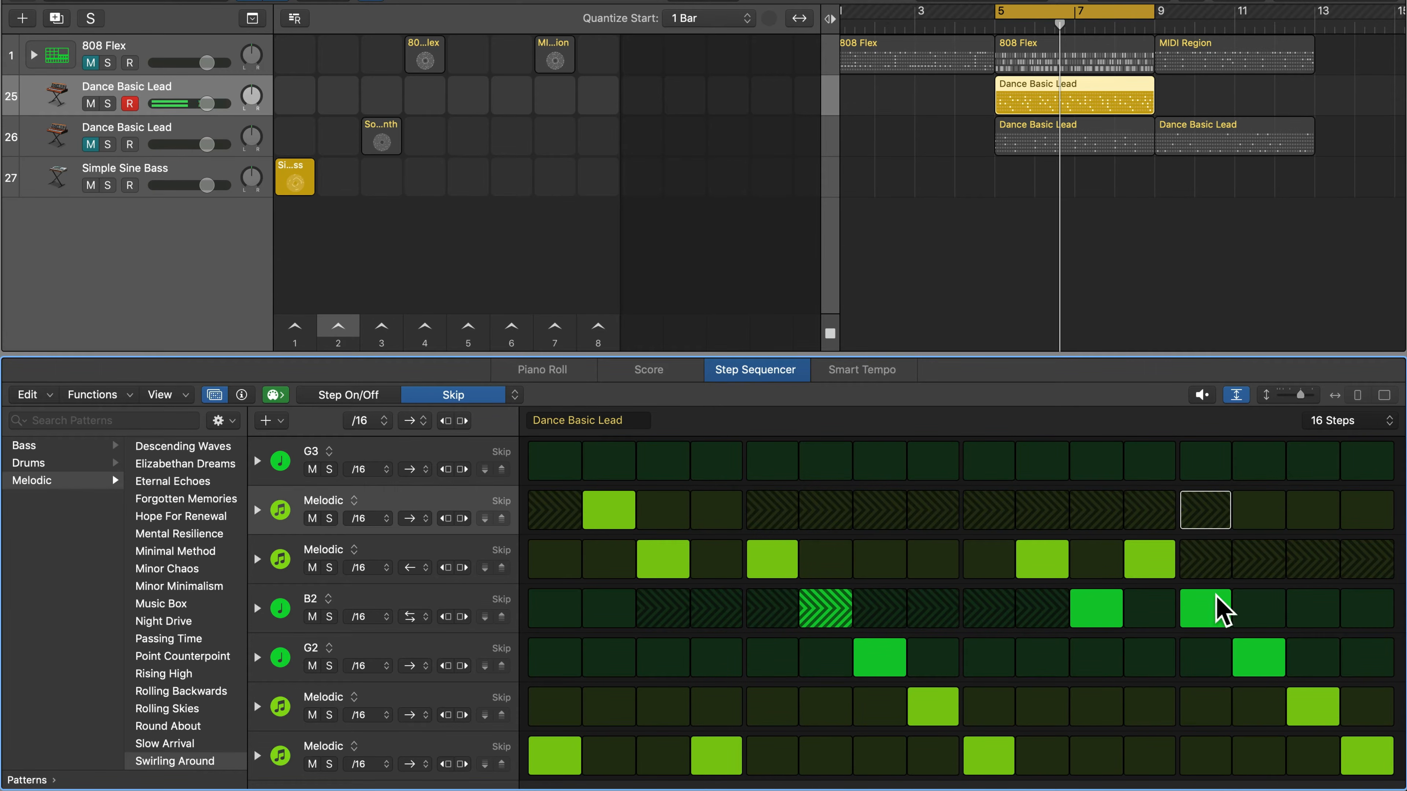
pyautogui.click(1258, 617)
pyautogui.press('space')
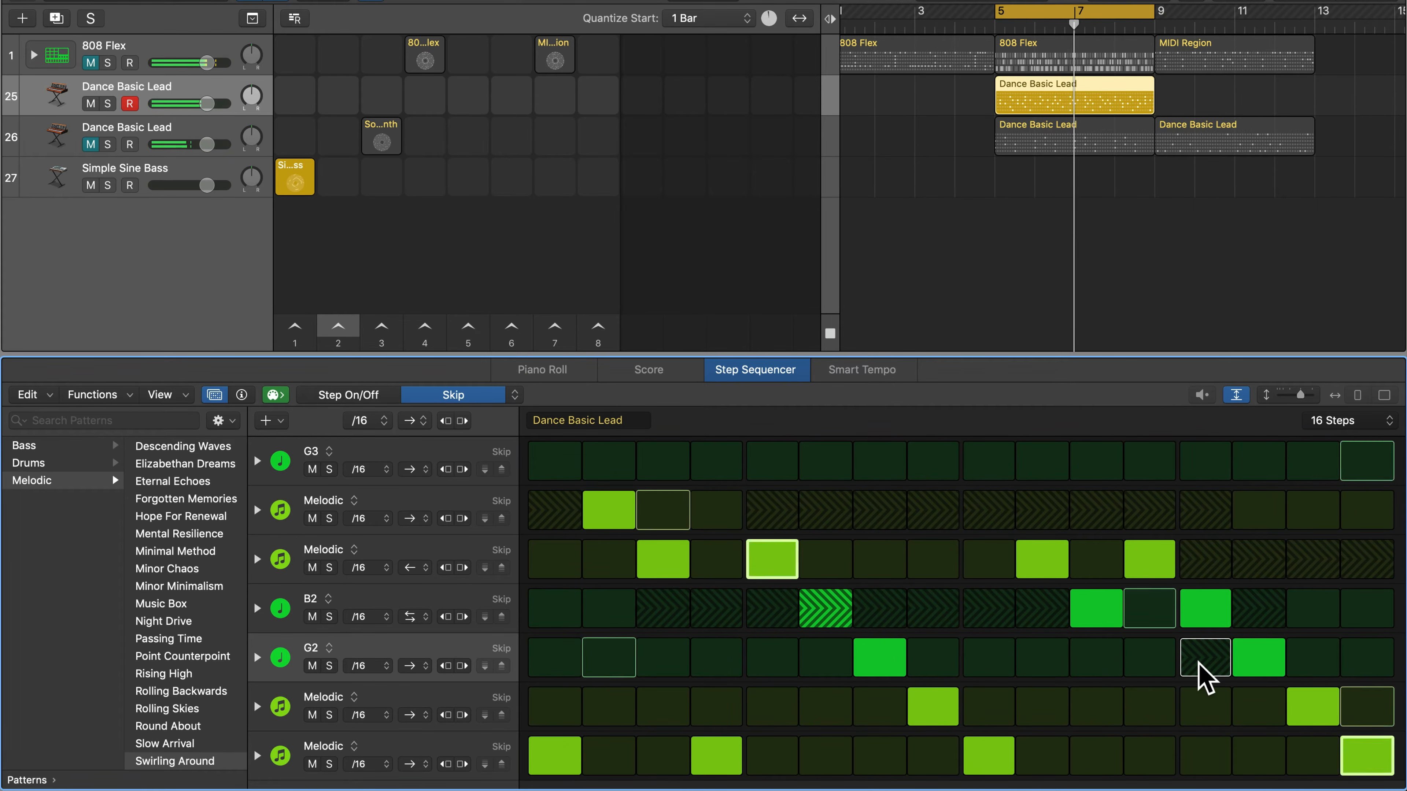
pyautogui.press('space')
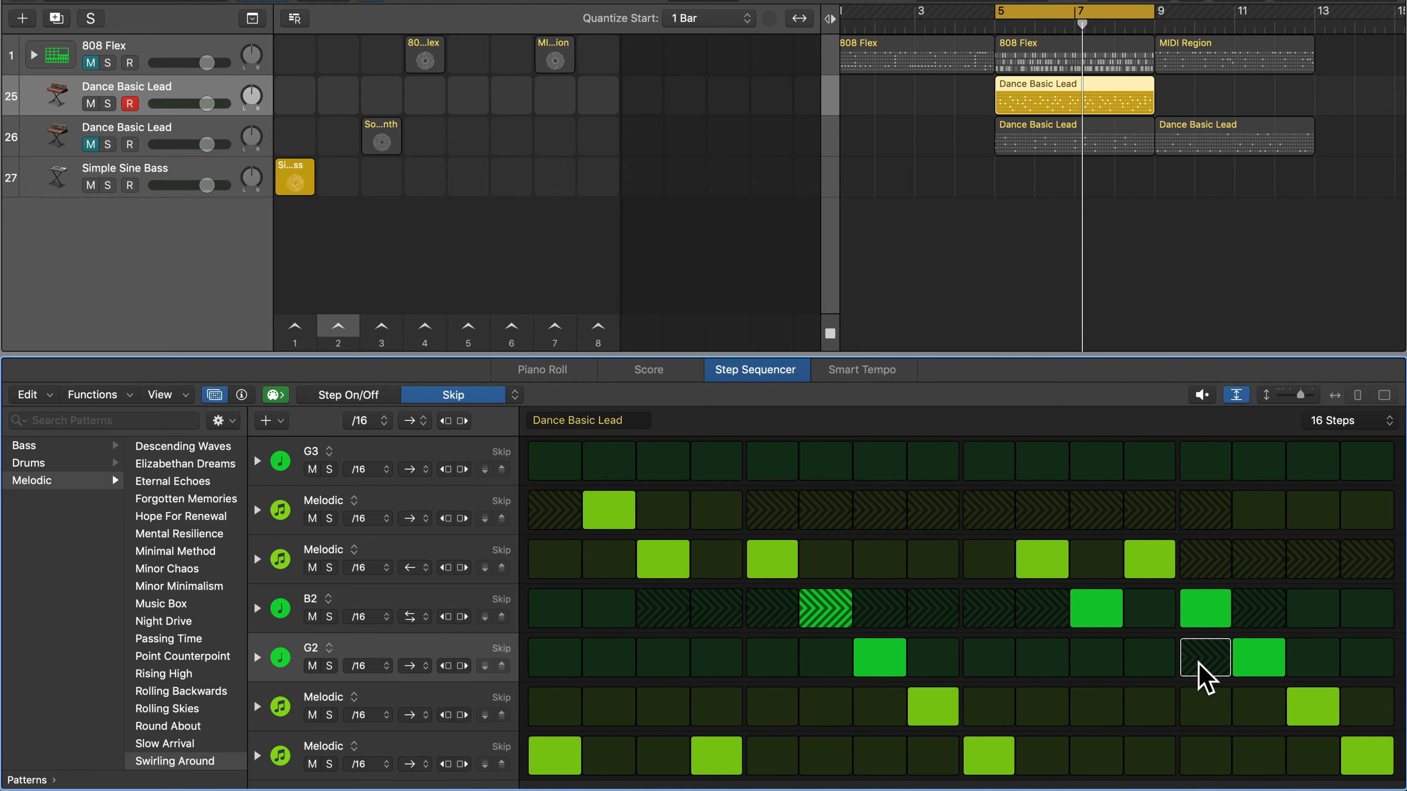
pyautogui.press('space')
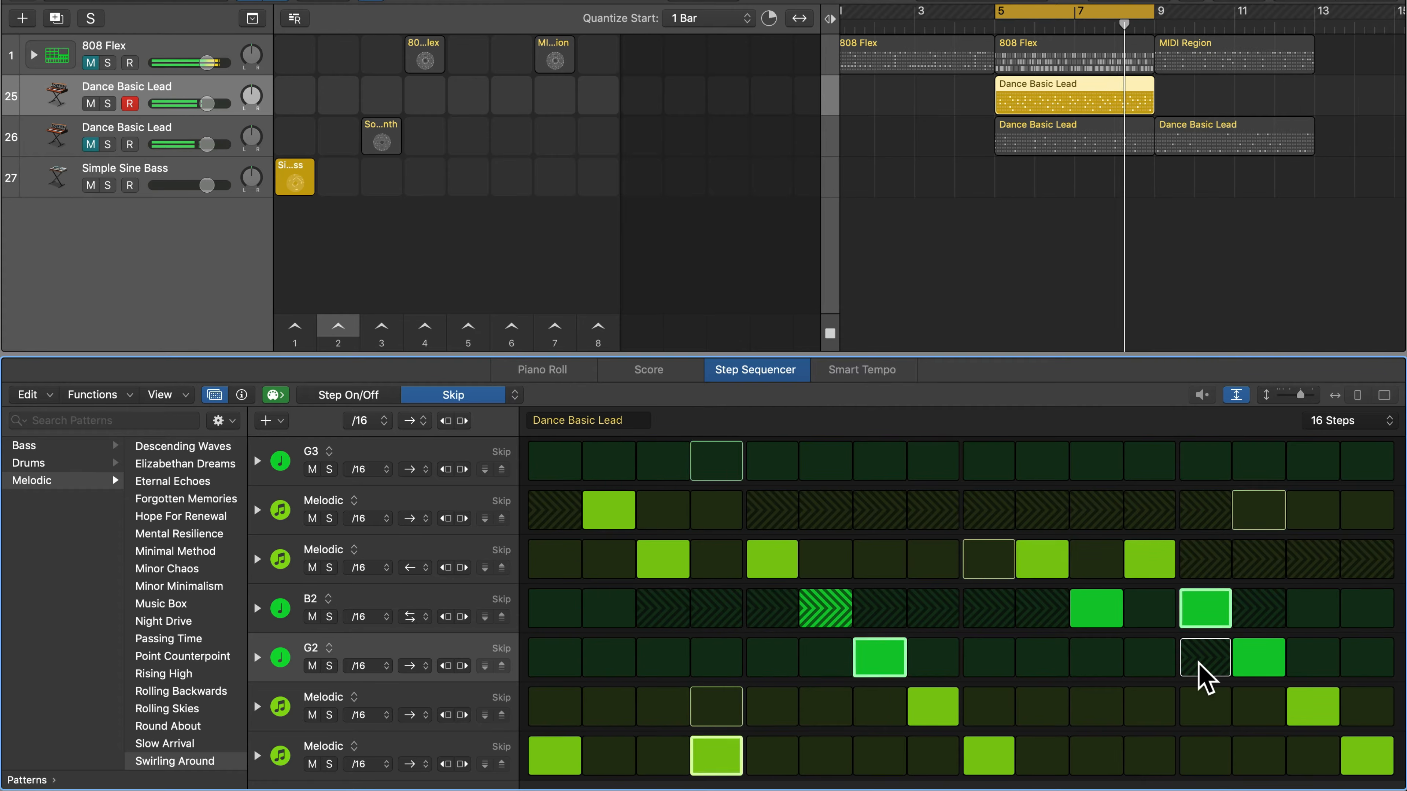
pyautogui.press('space')
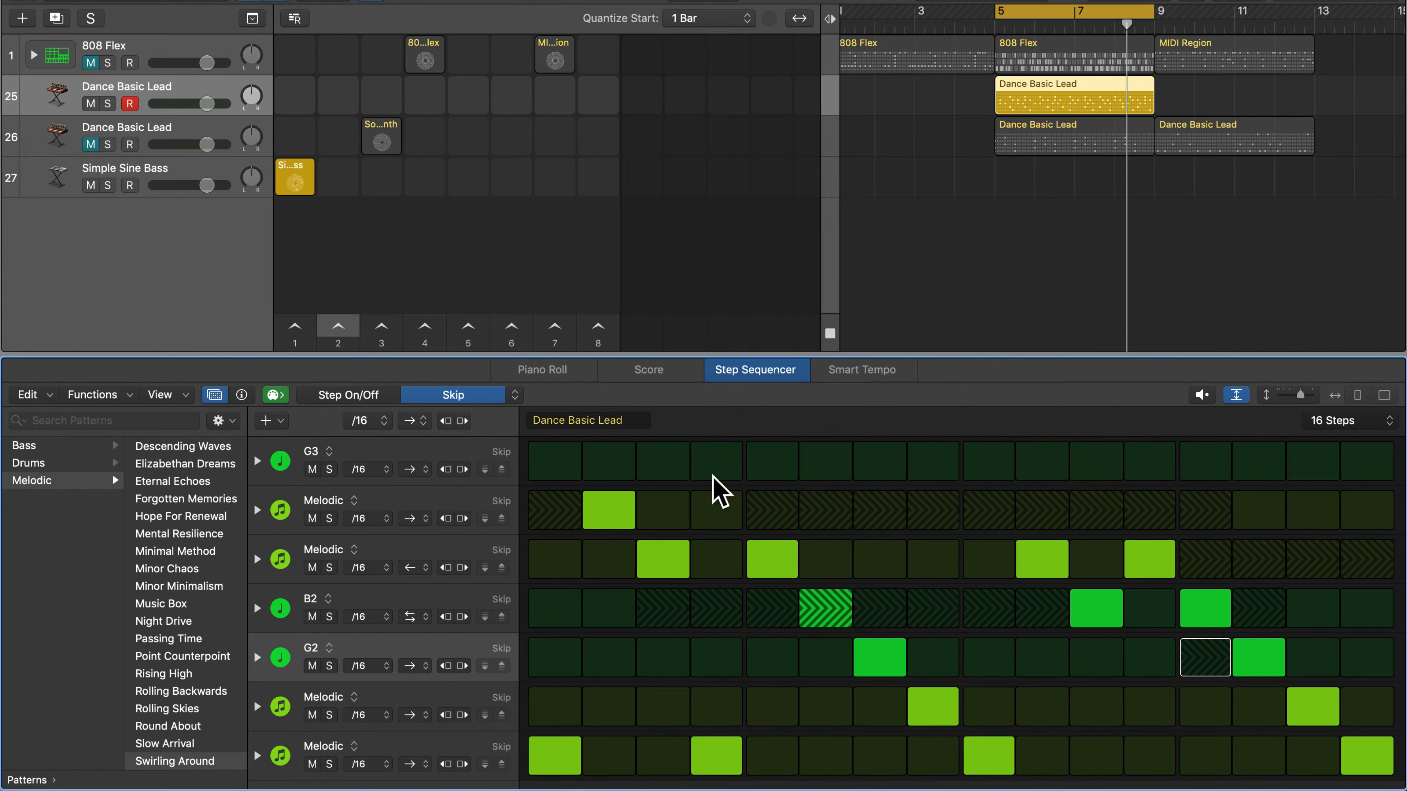
# - Unmute the 808 Flex track and open its pattern in the step sequencer
pyautogui.click(91, 103)
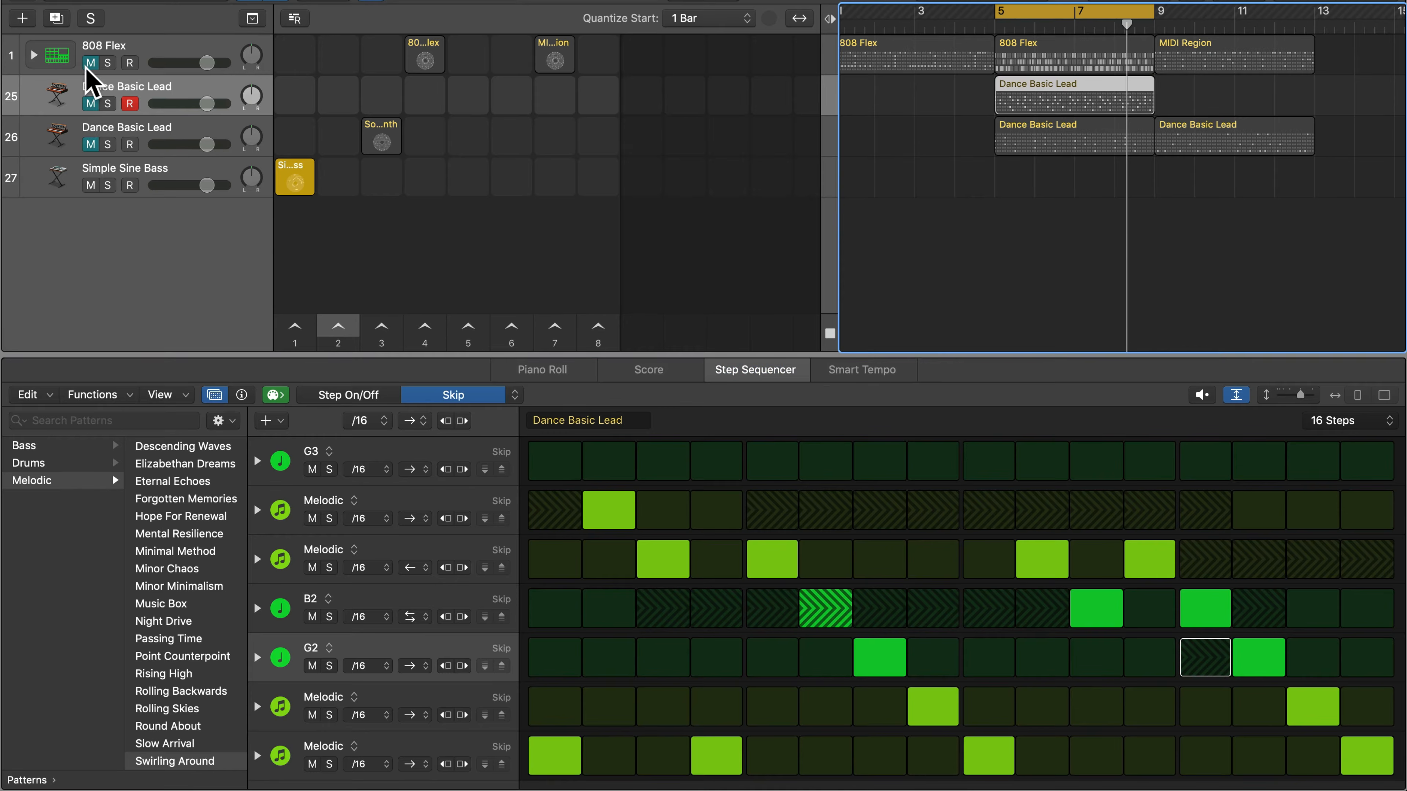
pyautogui.click(93, 58)
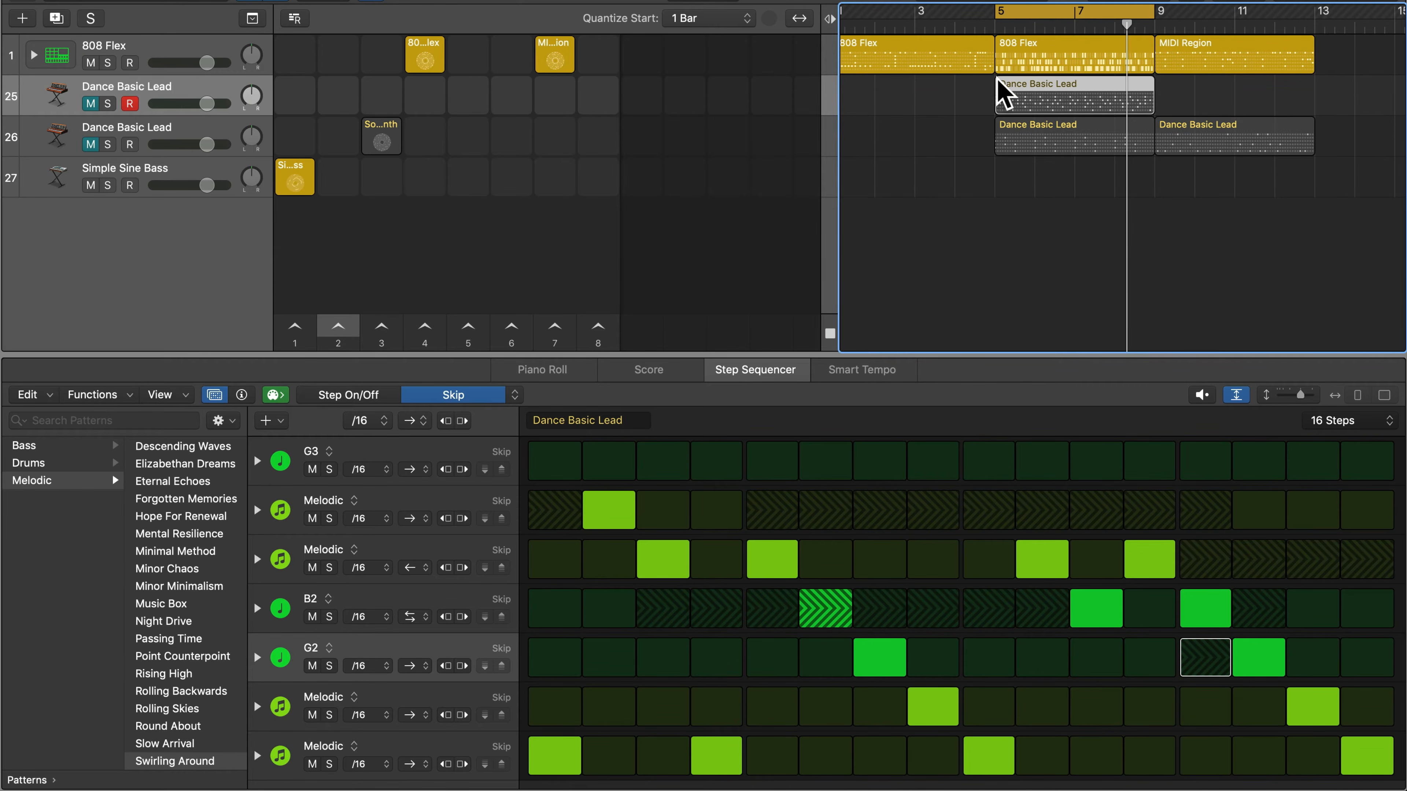
pyautogui.click(1055, 56)
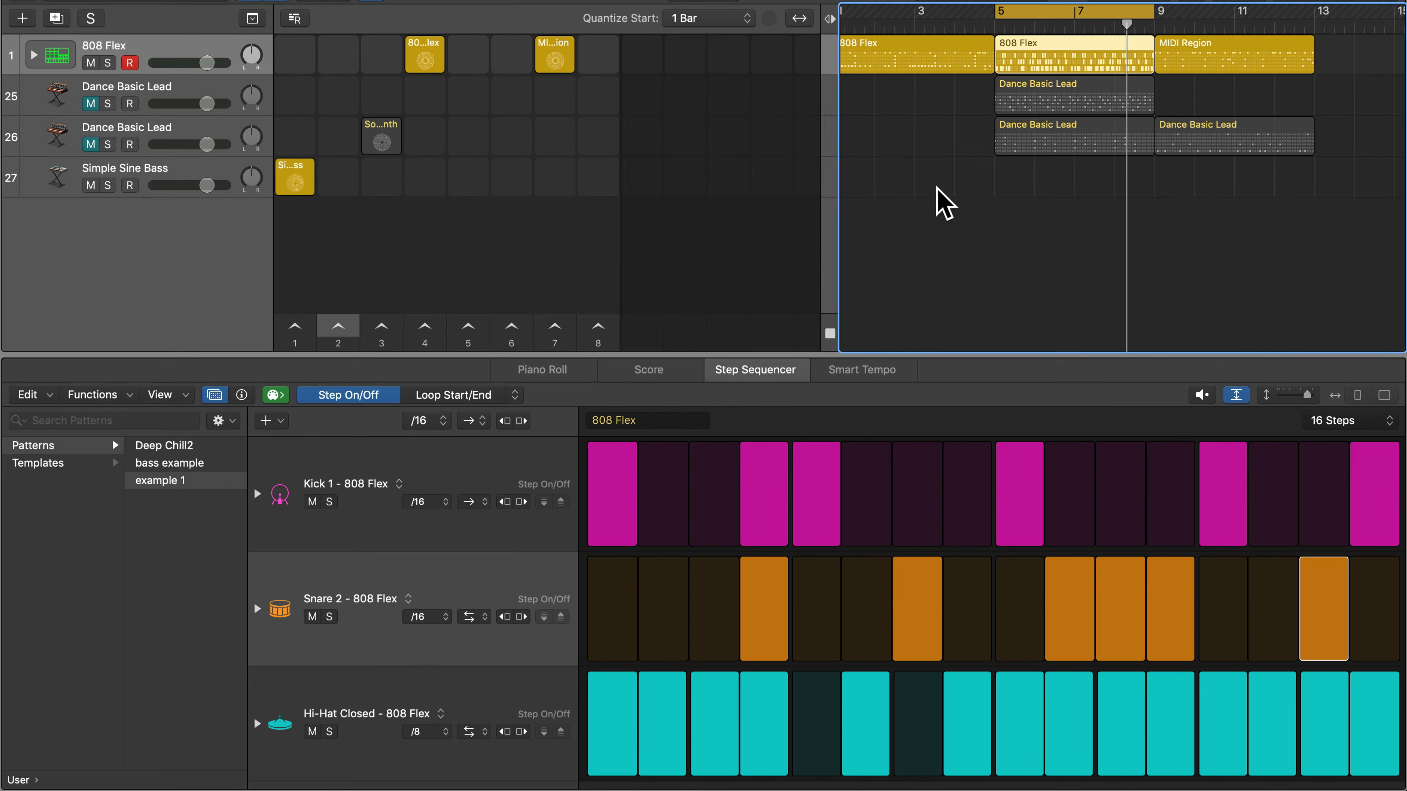
# - In Skip edit mode, skip Hi-Hat Closed steps 3, 4, 10, 11 and 13, then audition the pattern
pyautogui.click(501, 394)
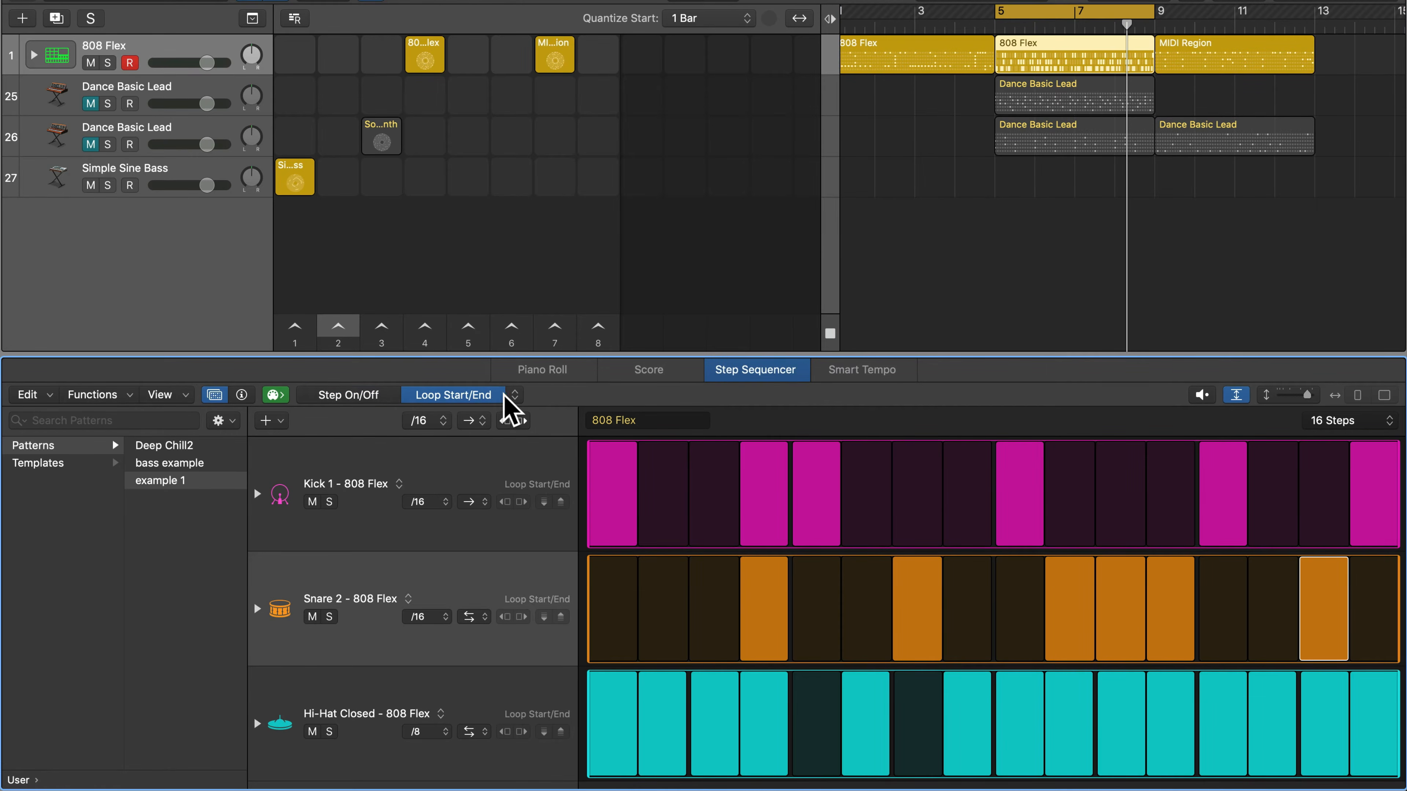
pyautogui.click(505, 396)
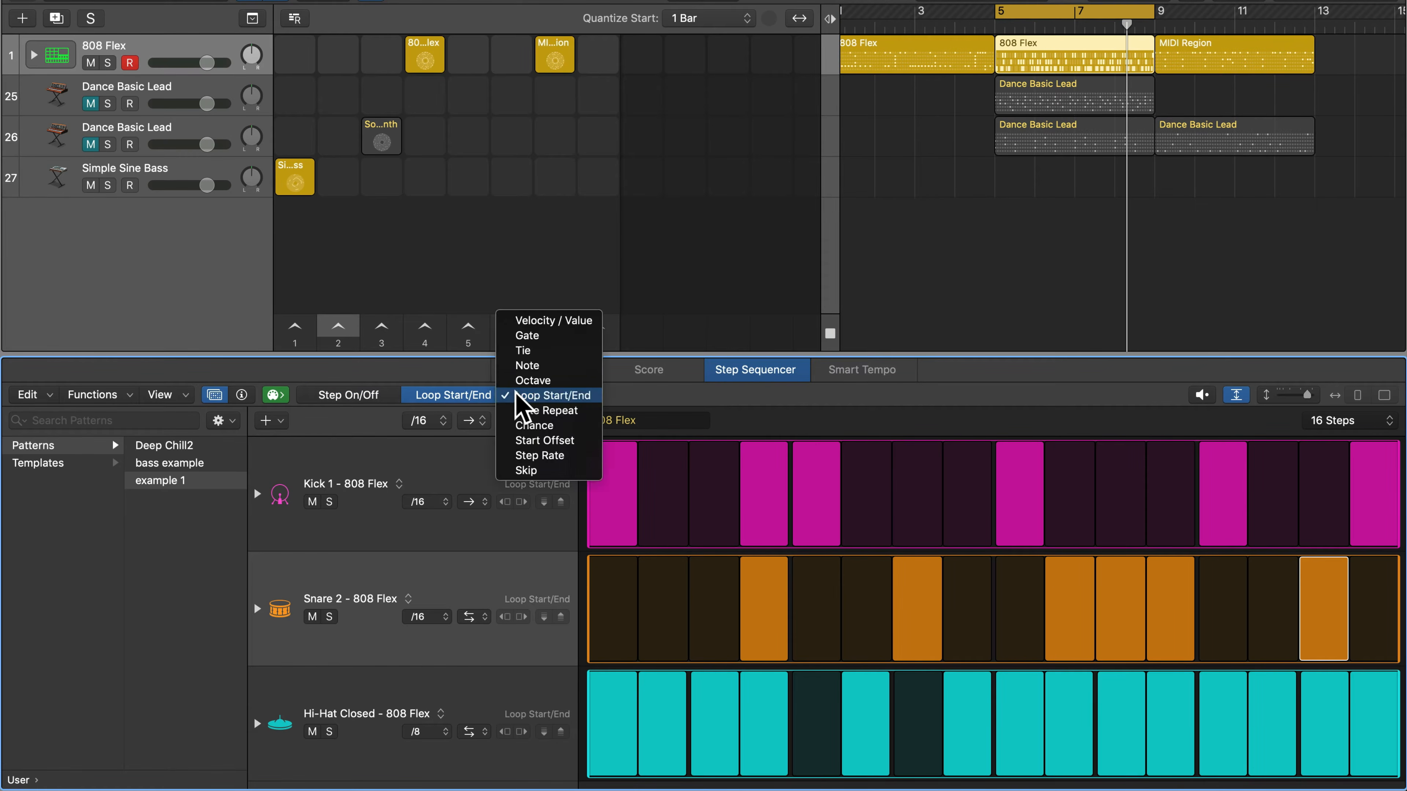
pyautogui.click(531, 472)
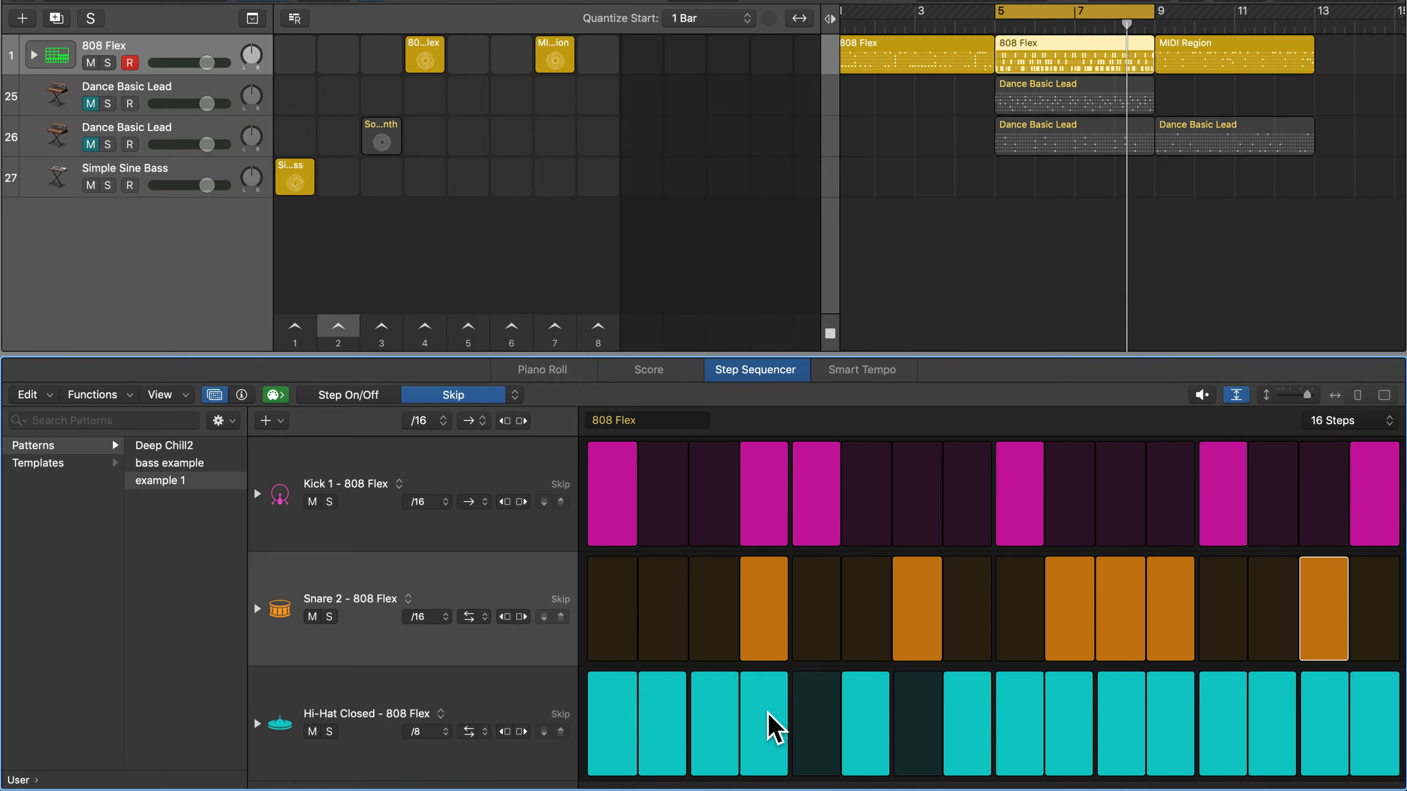
pyautogui.moveTo(770, 720); pyautogui.dragTo(723, 727)
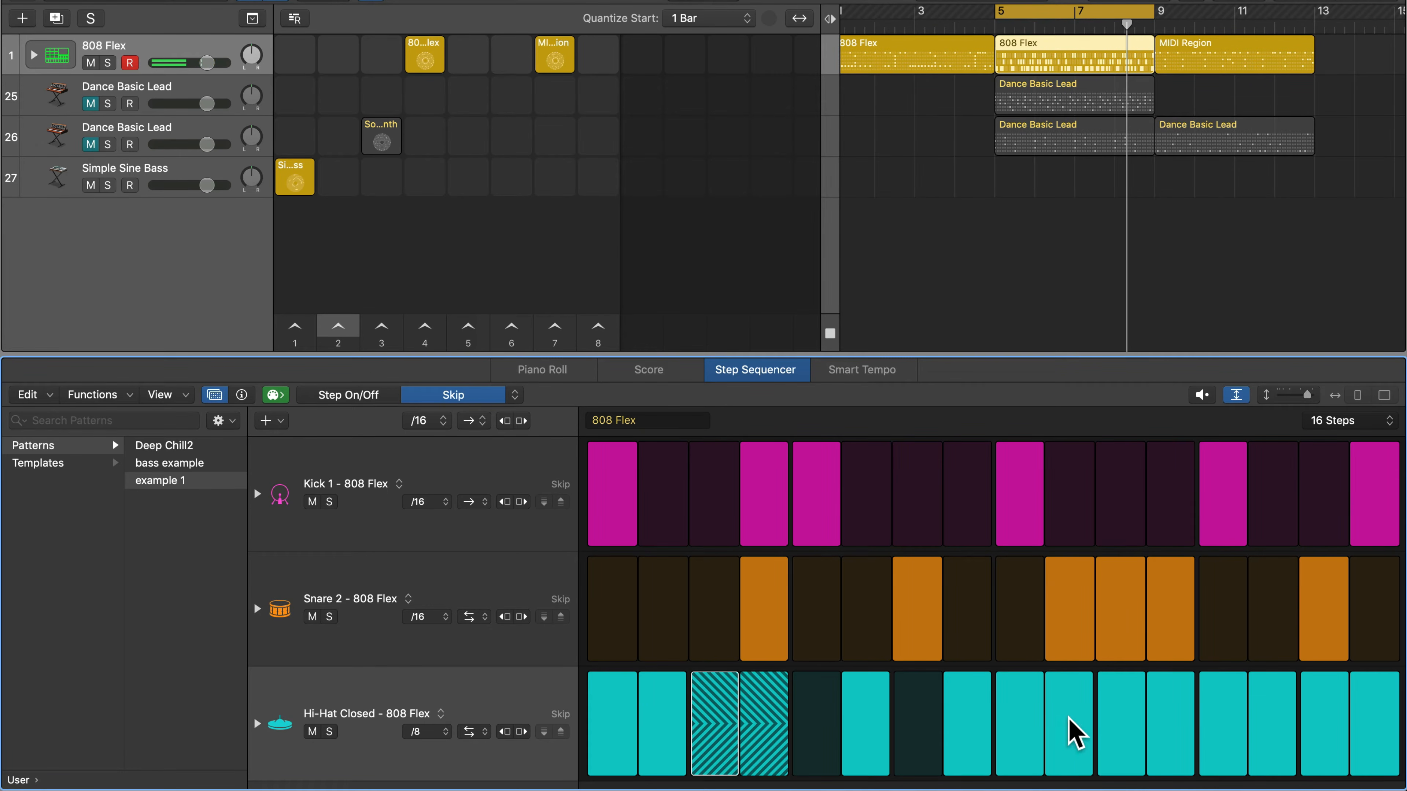
pyautogui.moveTo(1074, 732); pyautogui.dragTo(1121, 736)
pyautogui.click(1227, 737)
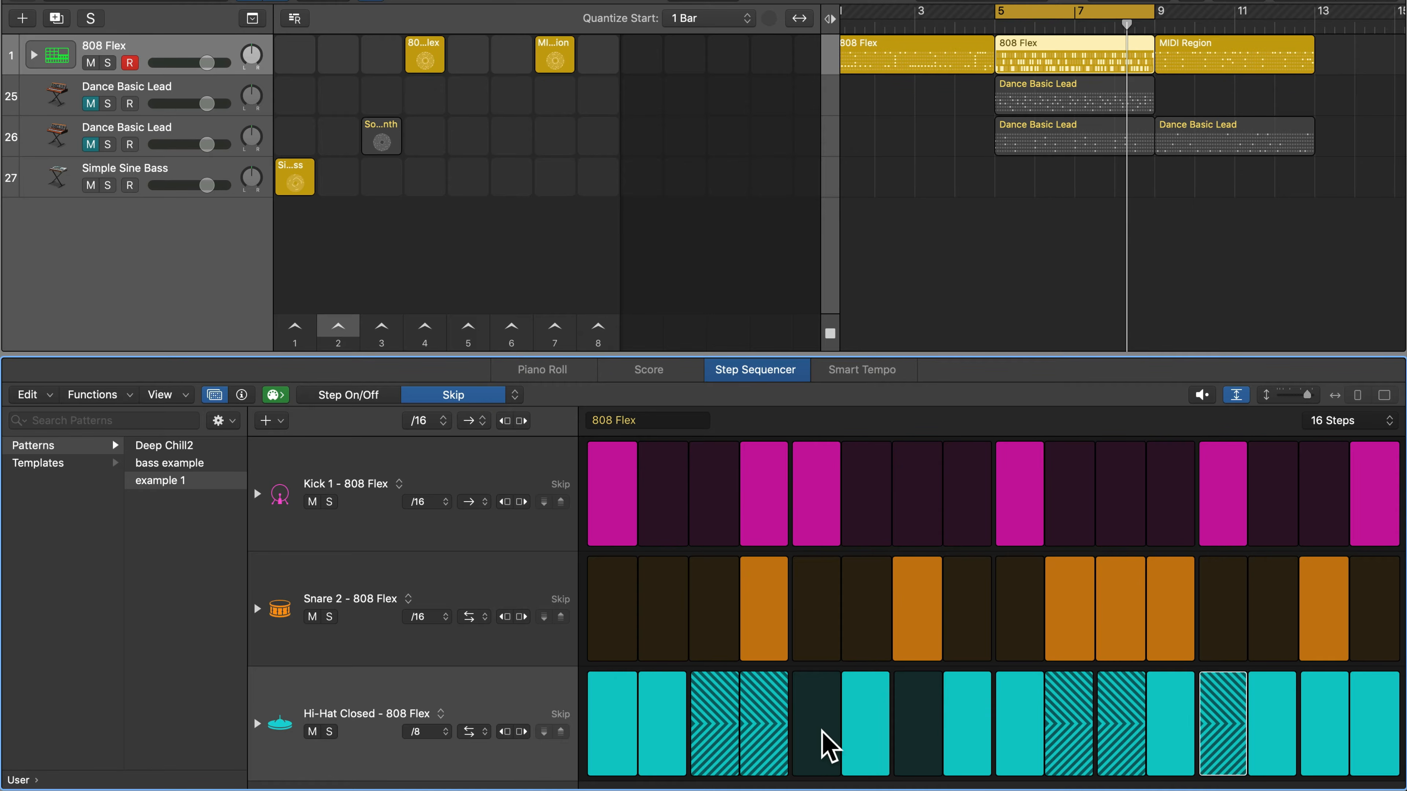
pyautogui.press('space')
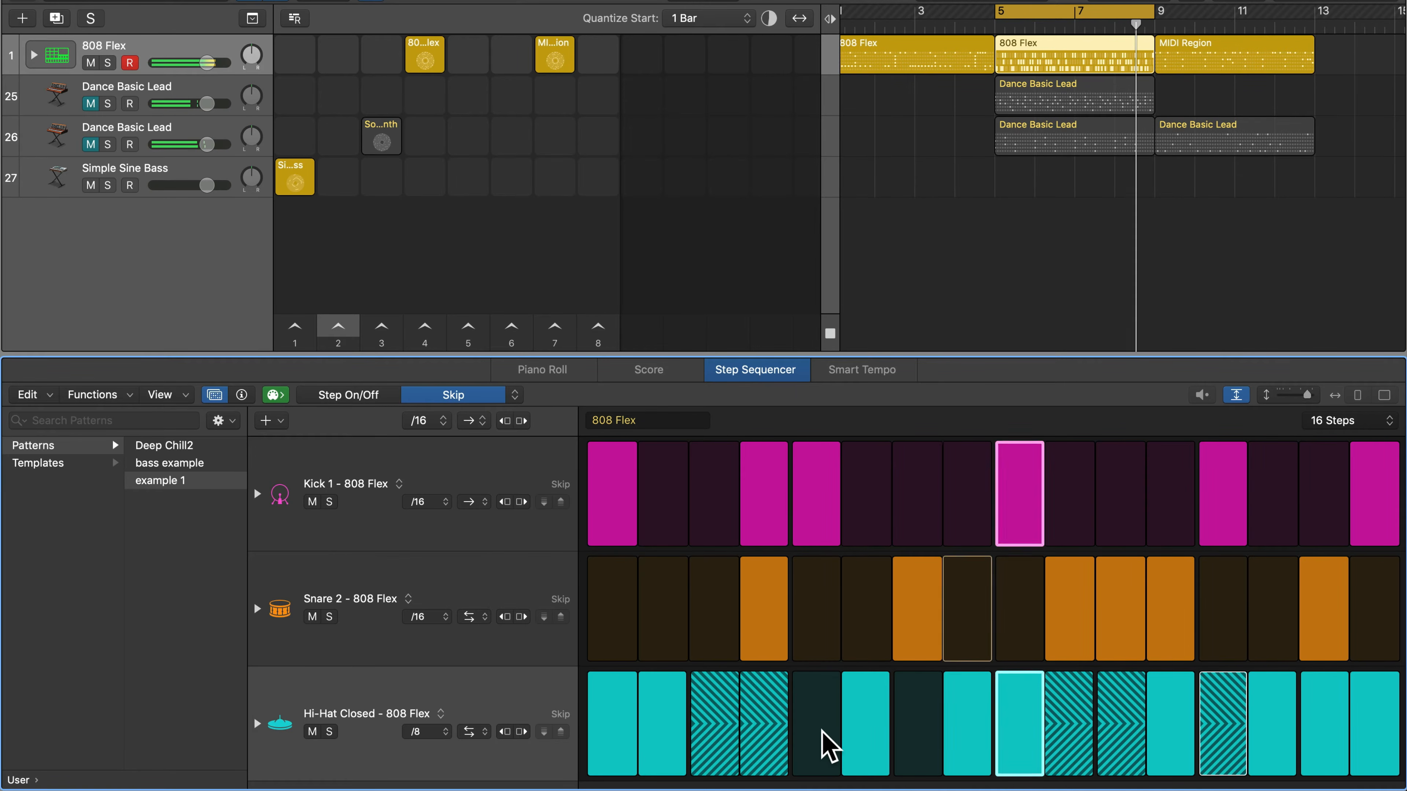
pyautogui.press('space')
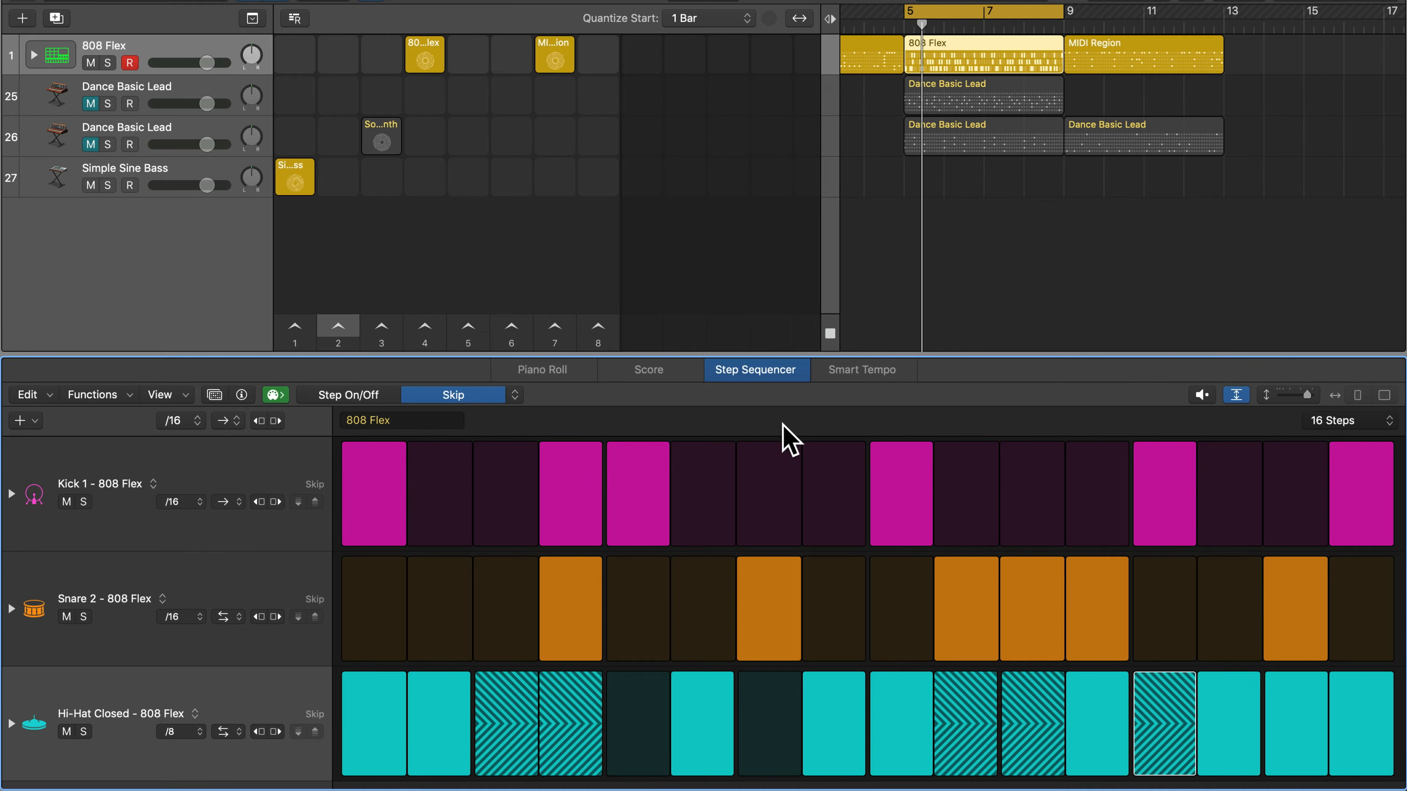
# - Move the cycle range to bars 13–17 and create an empty pattern region there
pyautogui.moveTo(991, 14); pyautogui.dragTo(1295, 51)
pyautogui.hscroll(5, 1232, 78)
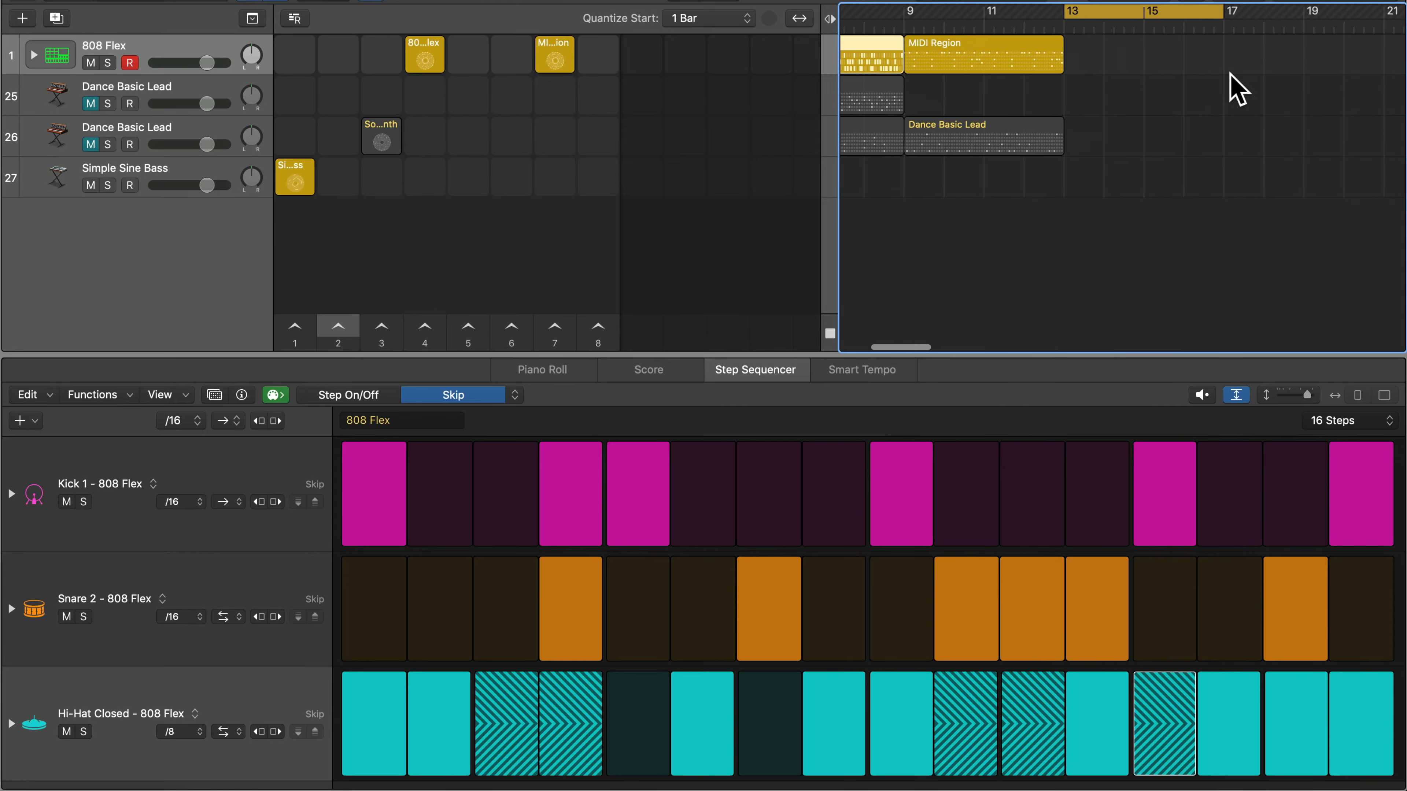
pyautogui.rightClick(1086, 54)
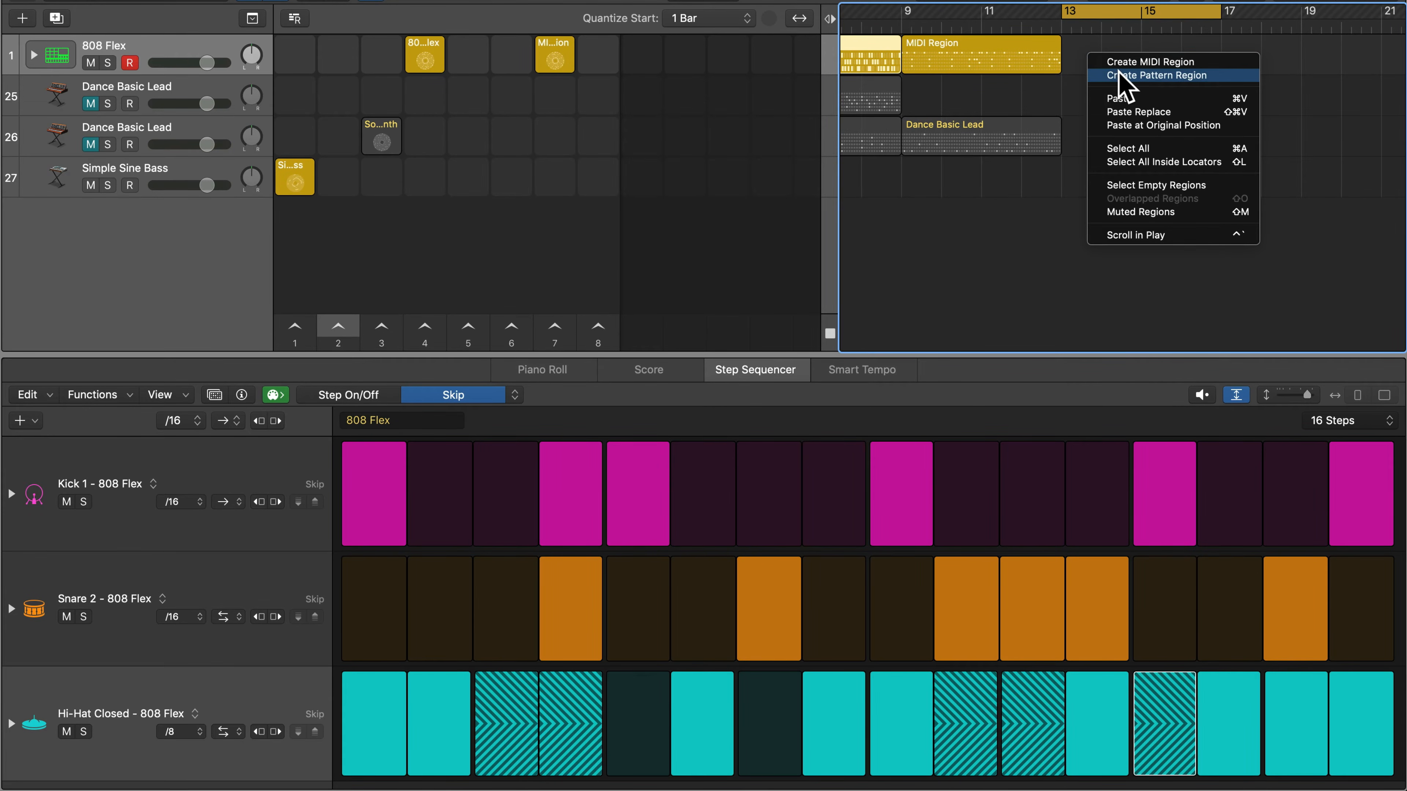
pyautogui.click(1108, 75)
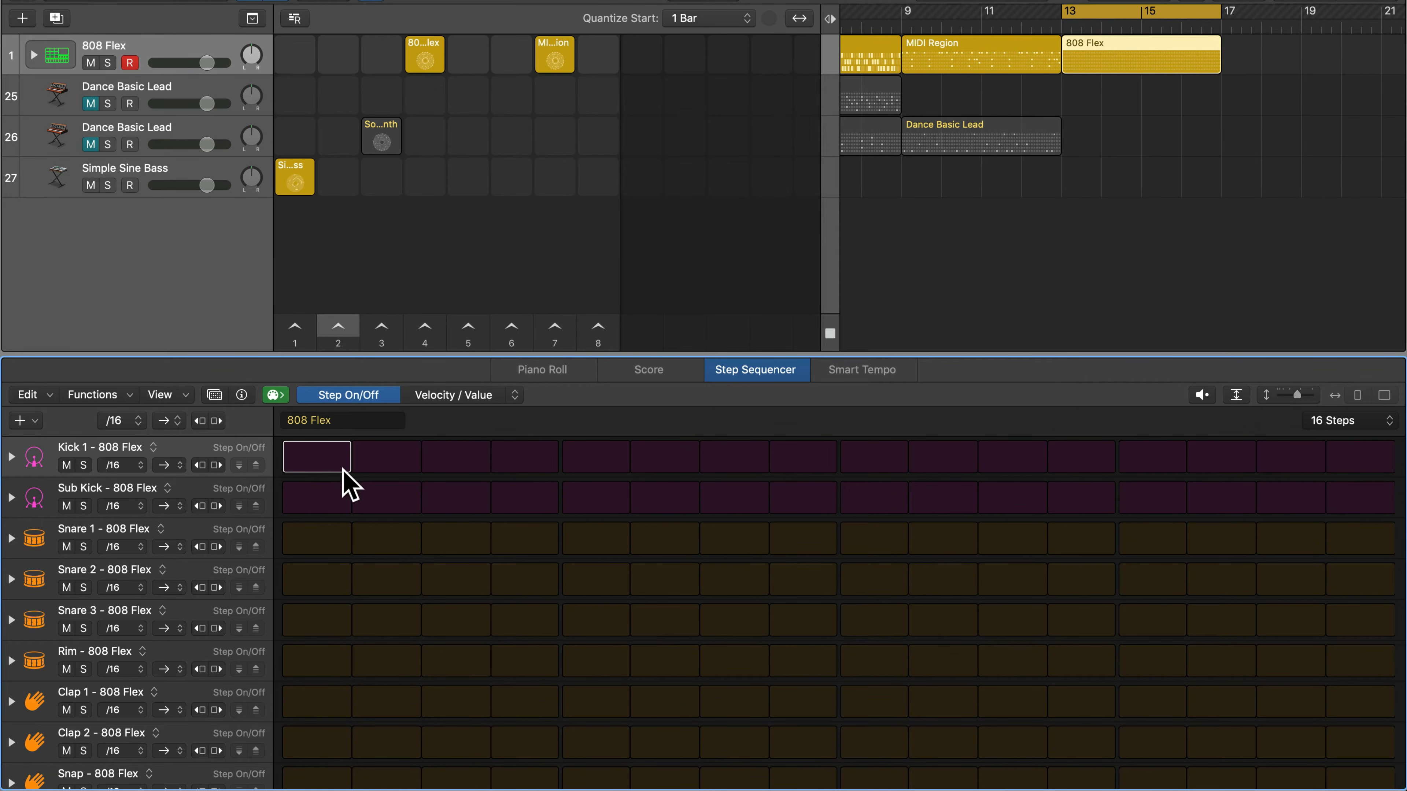
# - Add Kick 1 hits on steps 1, 5, 9, 13 and 15
pyautogui.click(329, 463)
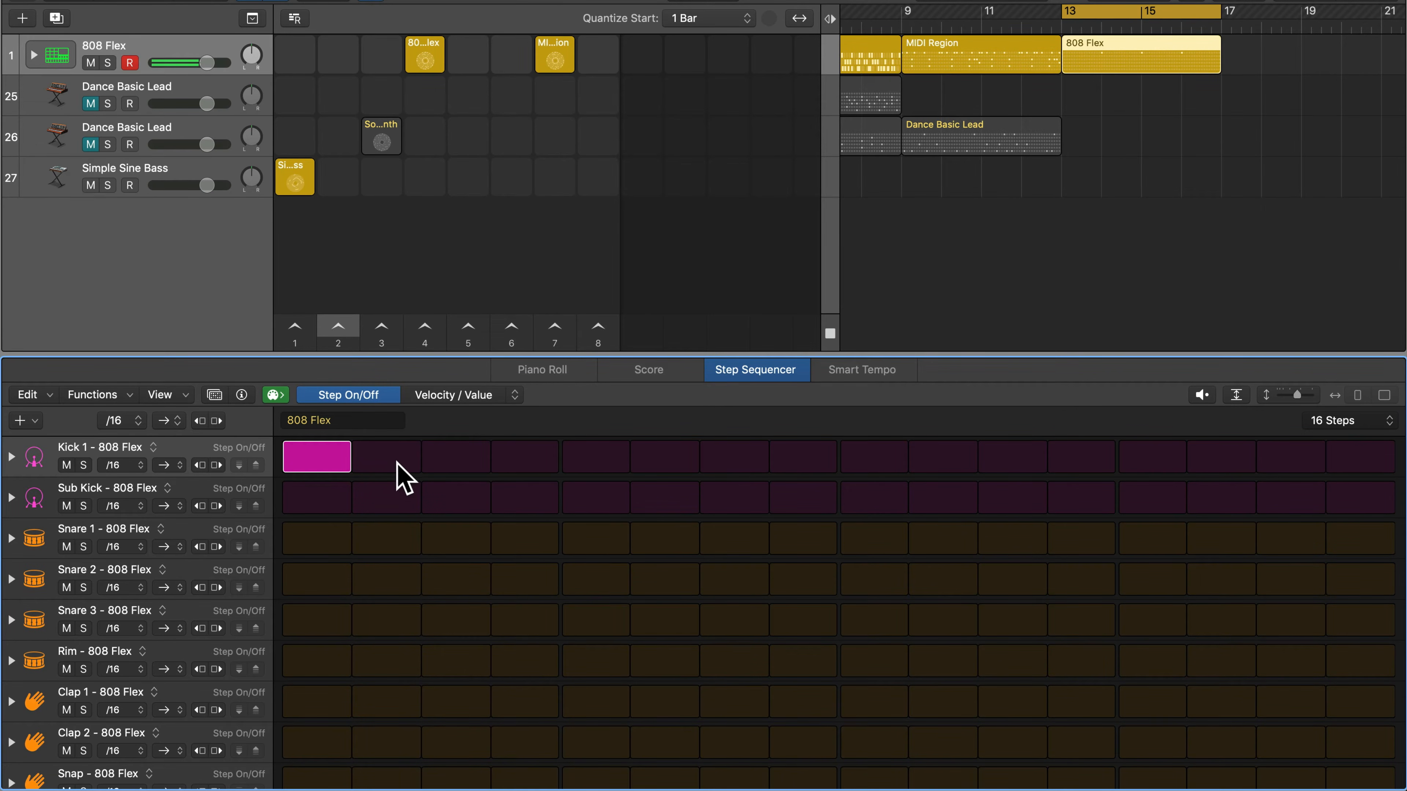
pyautogui.click(597, 461)
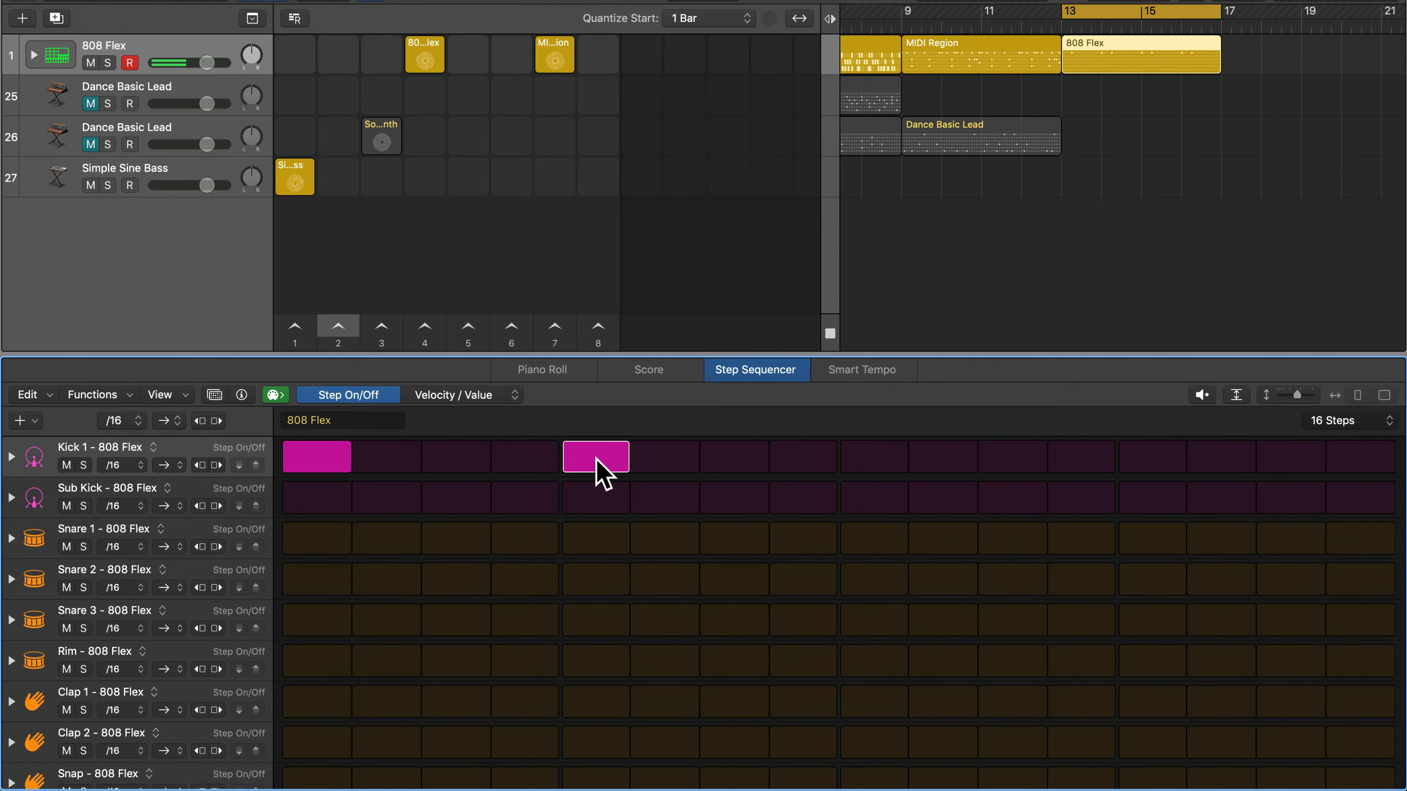
pyautogui.click(944, 463)
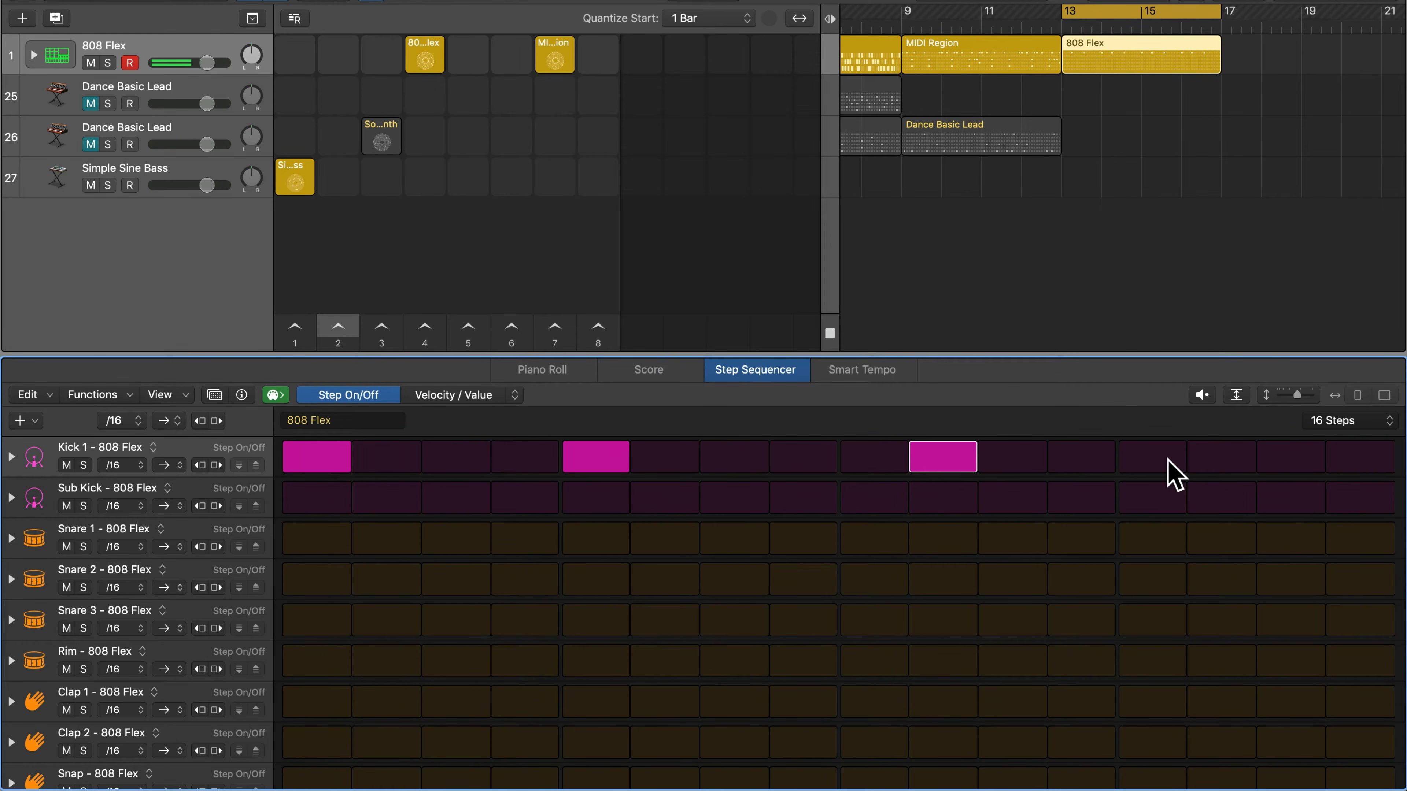
pyautogui.click(1154, 470)
pyautogui.click(1274, 472)
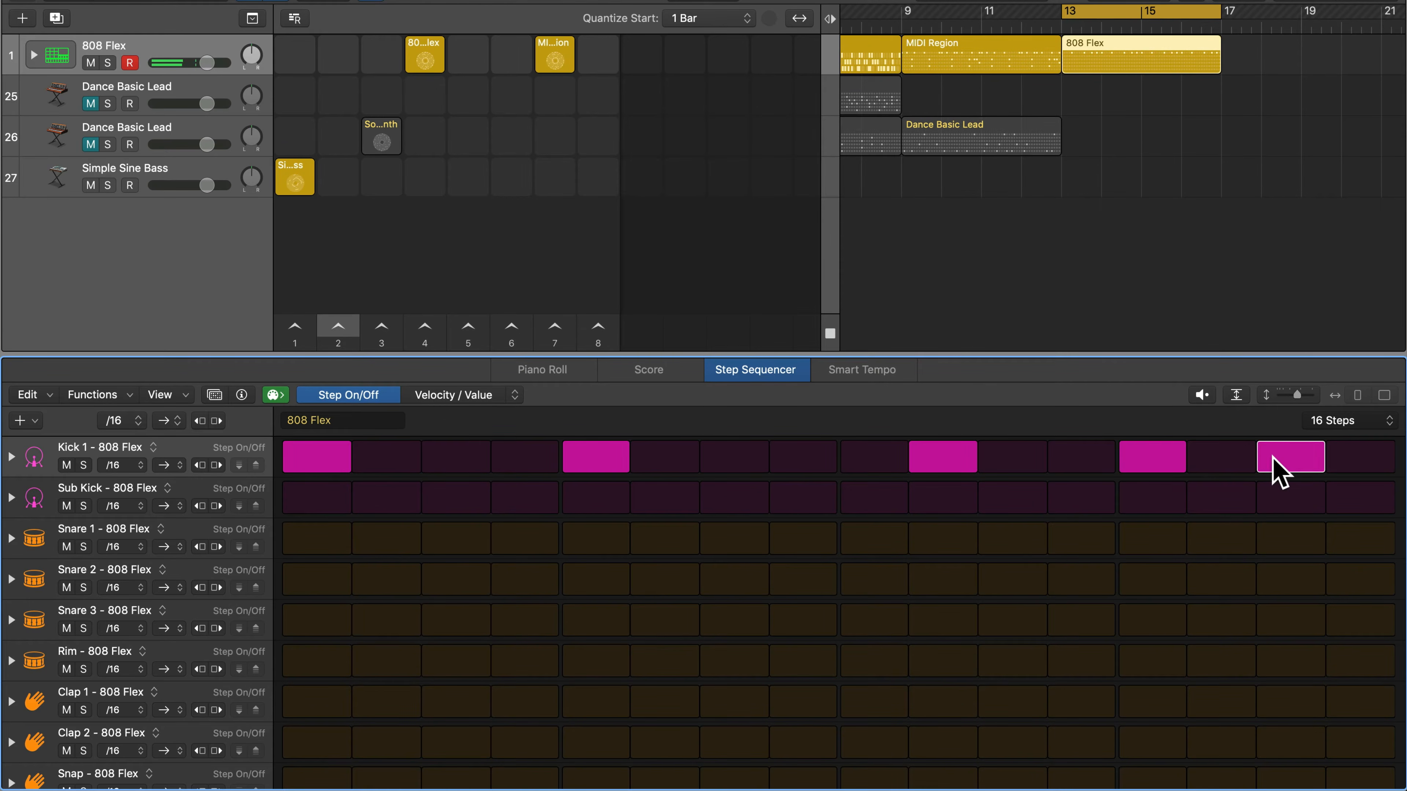
# - Add Snare 1 hits on steps 5 and 13 and fill the Hi-Hat Closed row
pyautogui.click(608, 537)
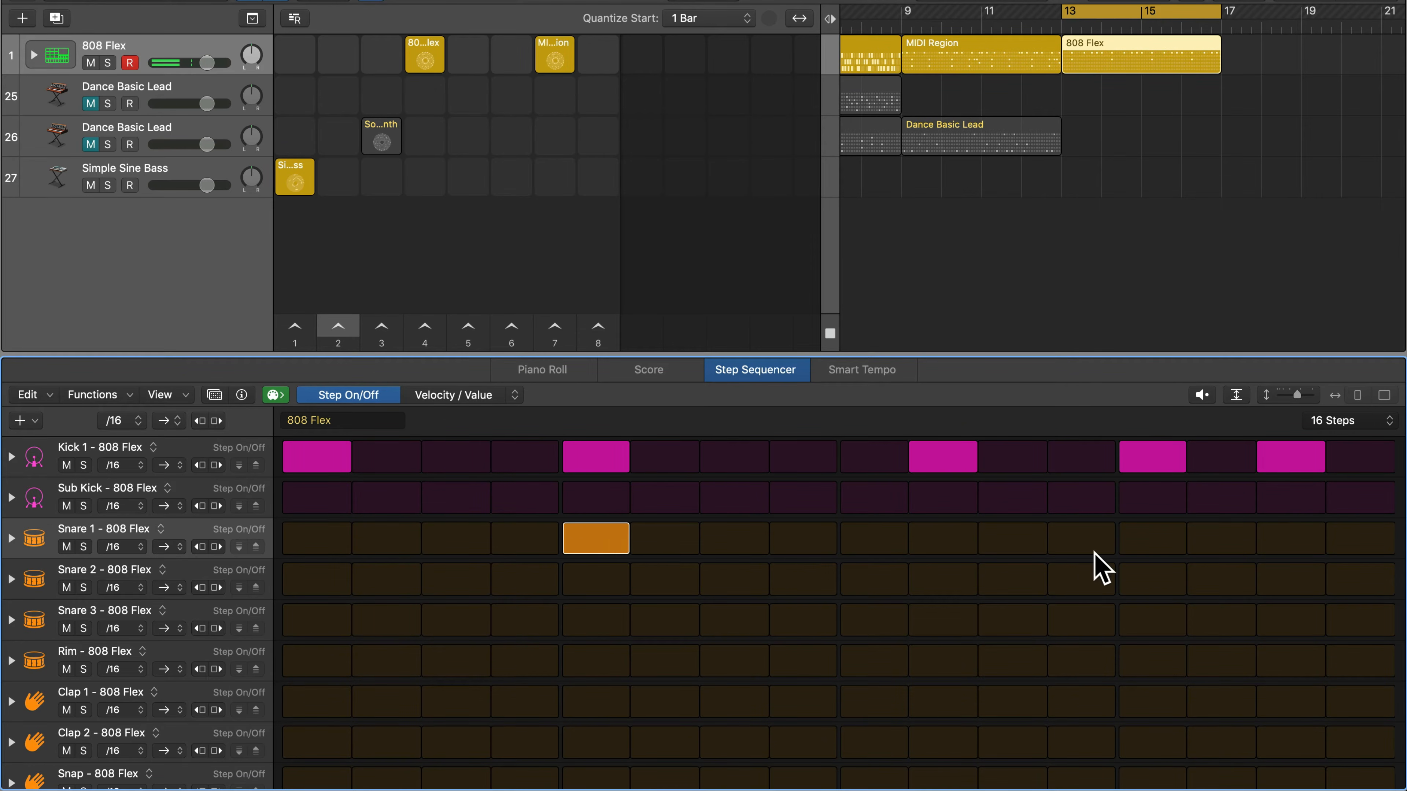
pyautogui.click(1141, 541)
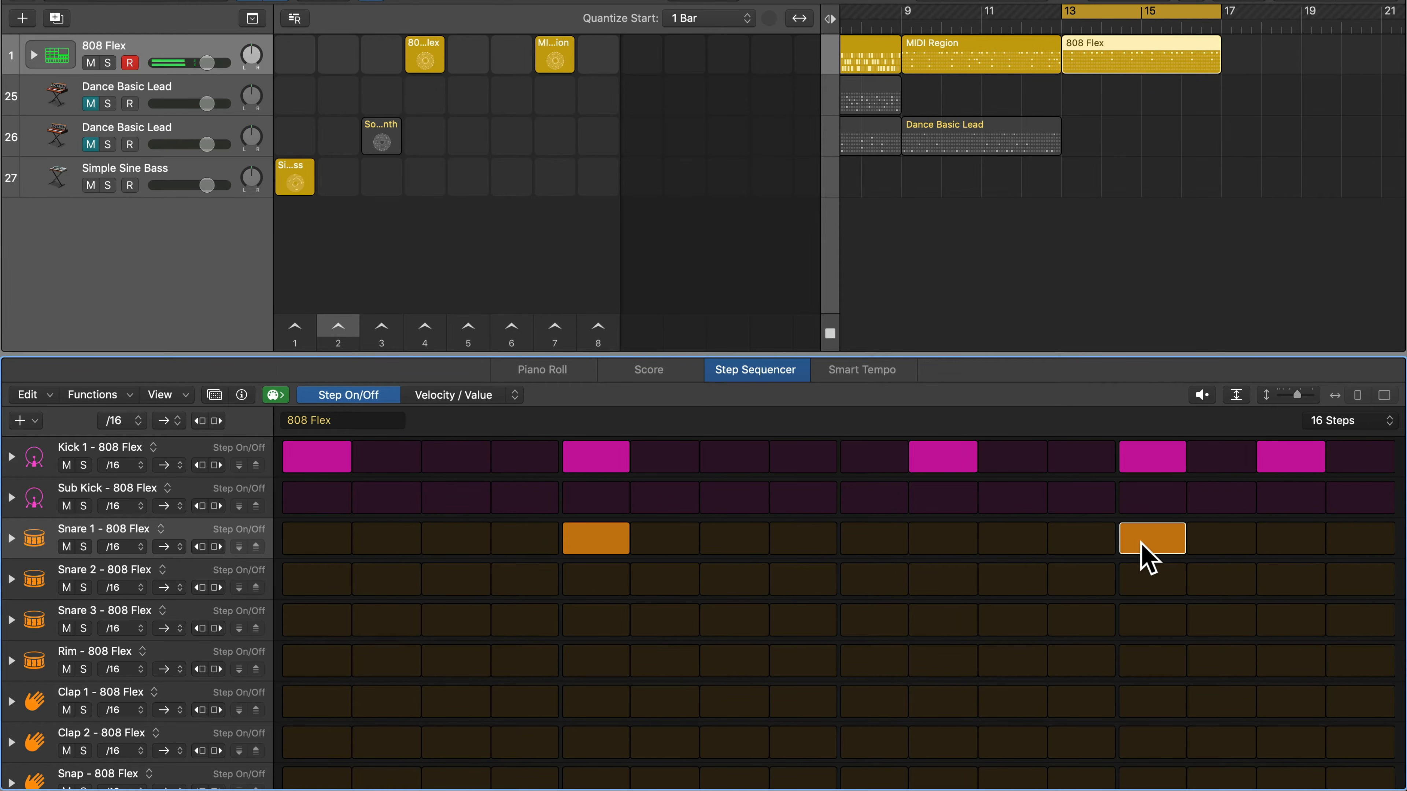
pyautogui.scroll(-5, 522, 593)
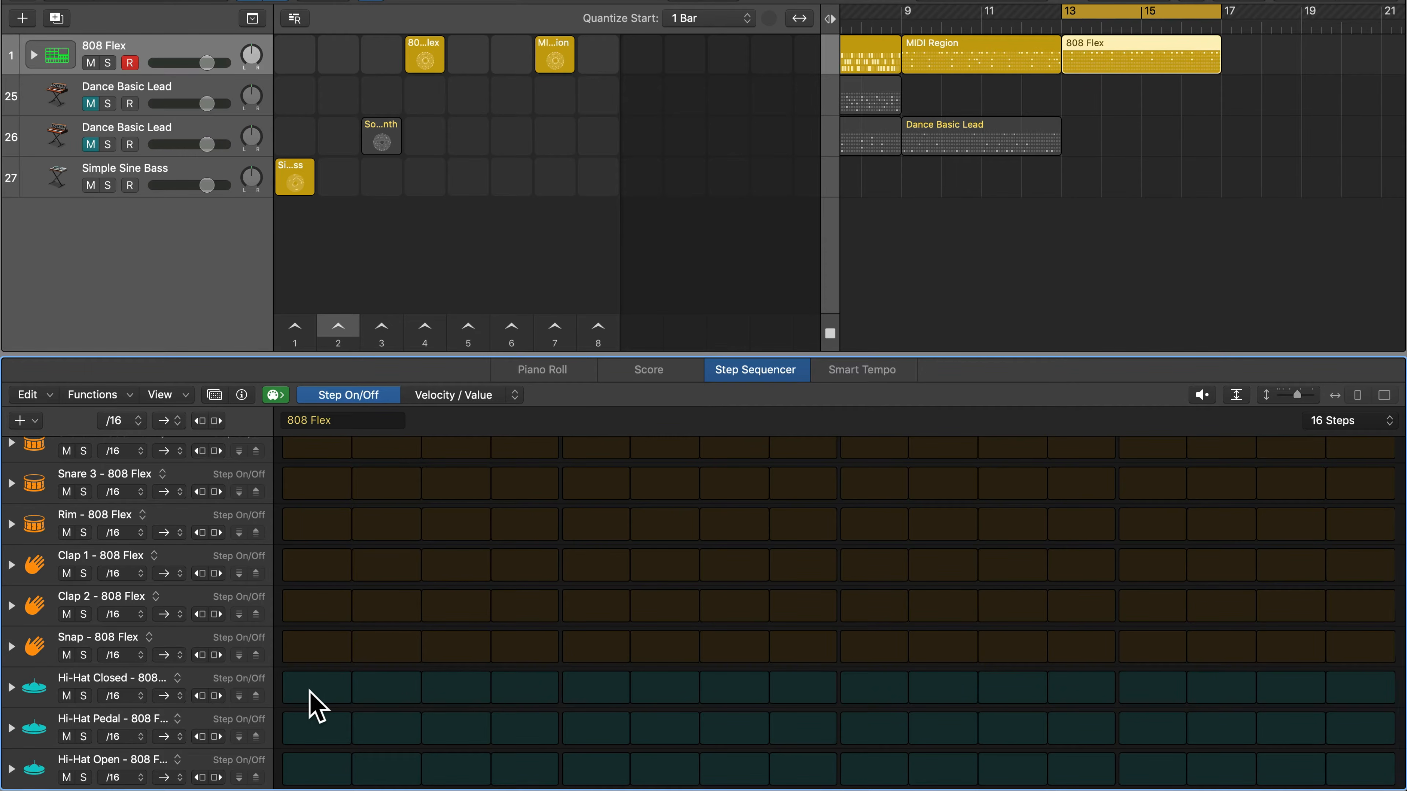
pyautogui.moveTo(314, 689); pyautogui.dragTo(1280, 694)
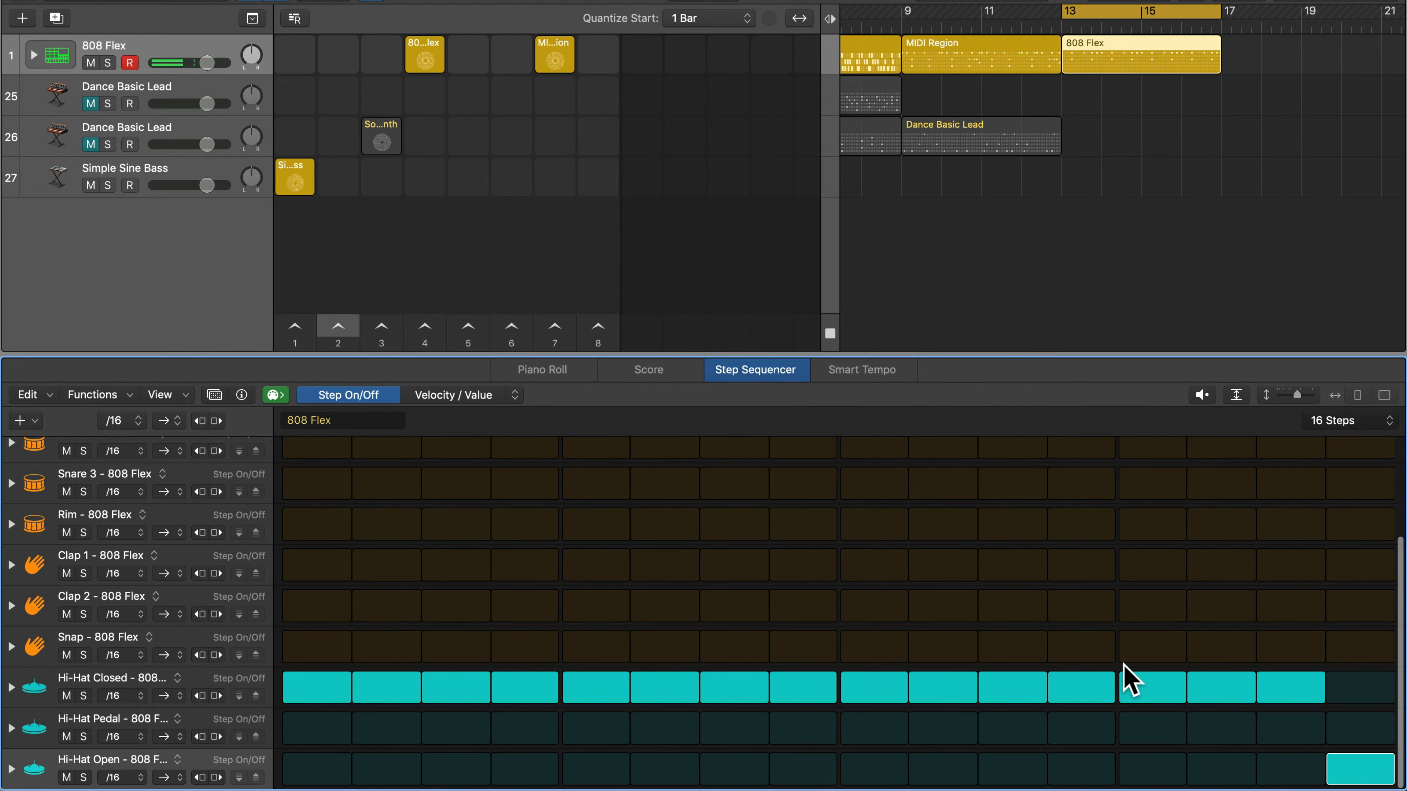
pyautogui.scroll(5, 1124, 668)
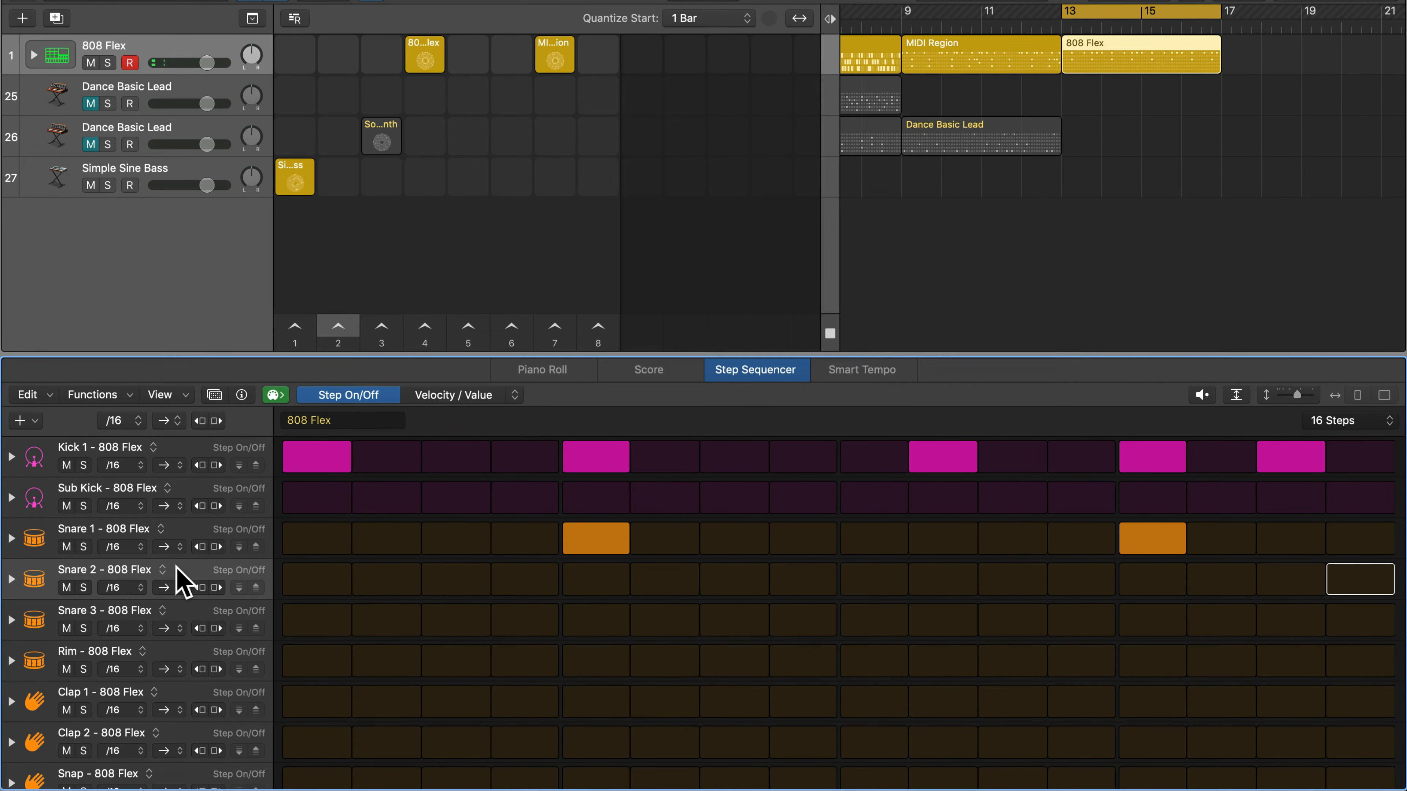
# - Delete the unused Snare 2, Clap 2 and Hi-Hat Pedal rows, then play the pattern
pyautogui.press('BackSpace')
pyautogui.press('BackSpace')
pyautogui.press('BackSpace')
pyautogui.press('BackSpace')
pyautogui.press('BackSpace')
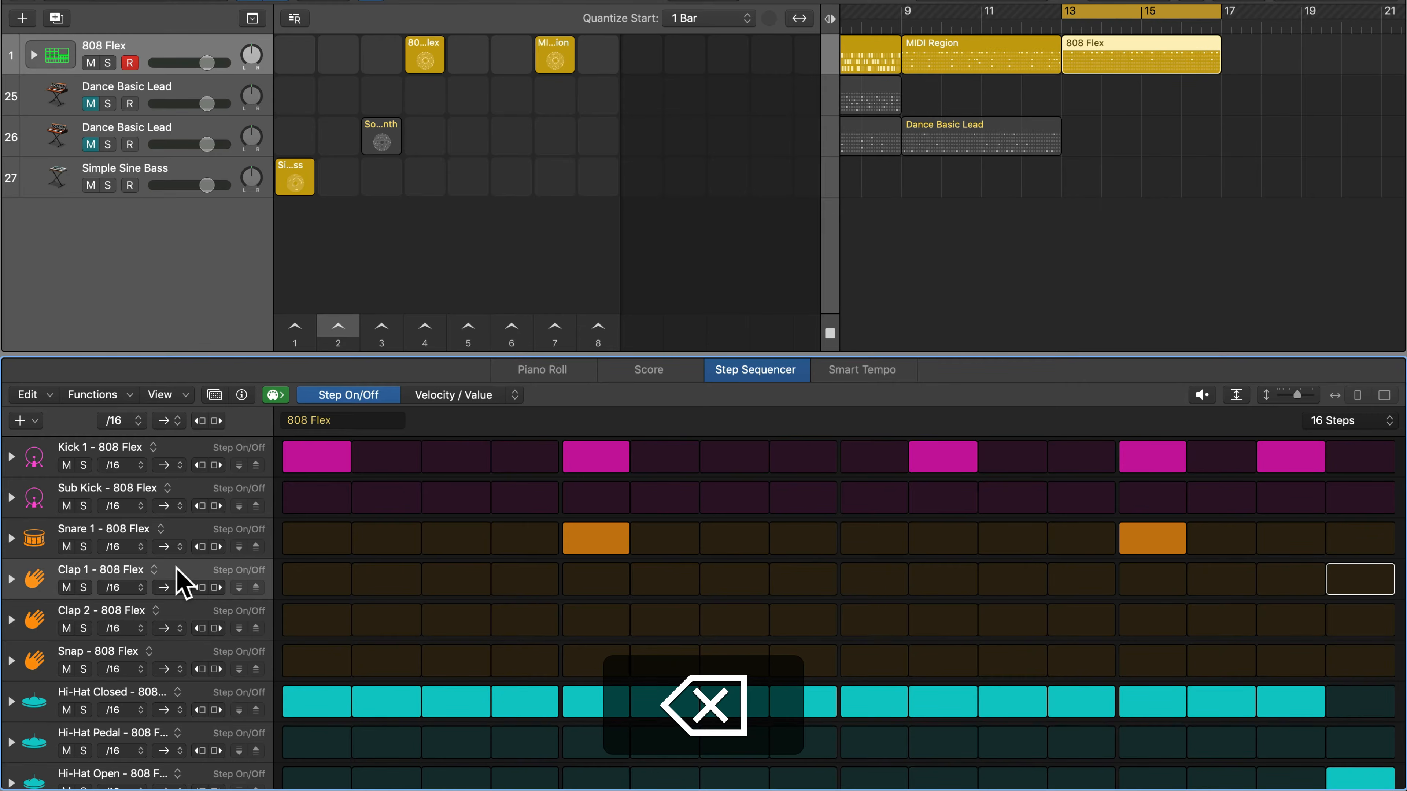
pyautogui.press('BackSpace')
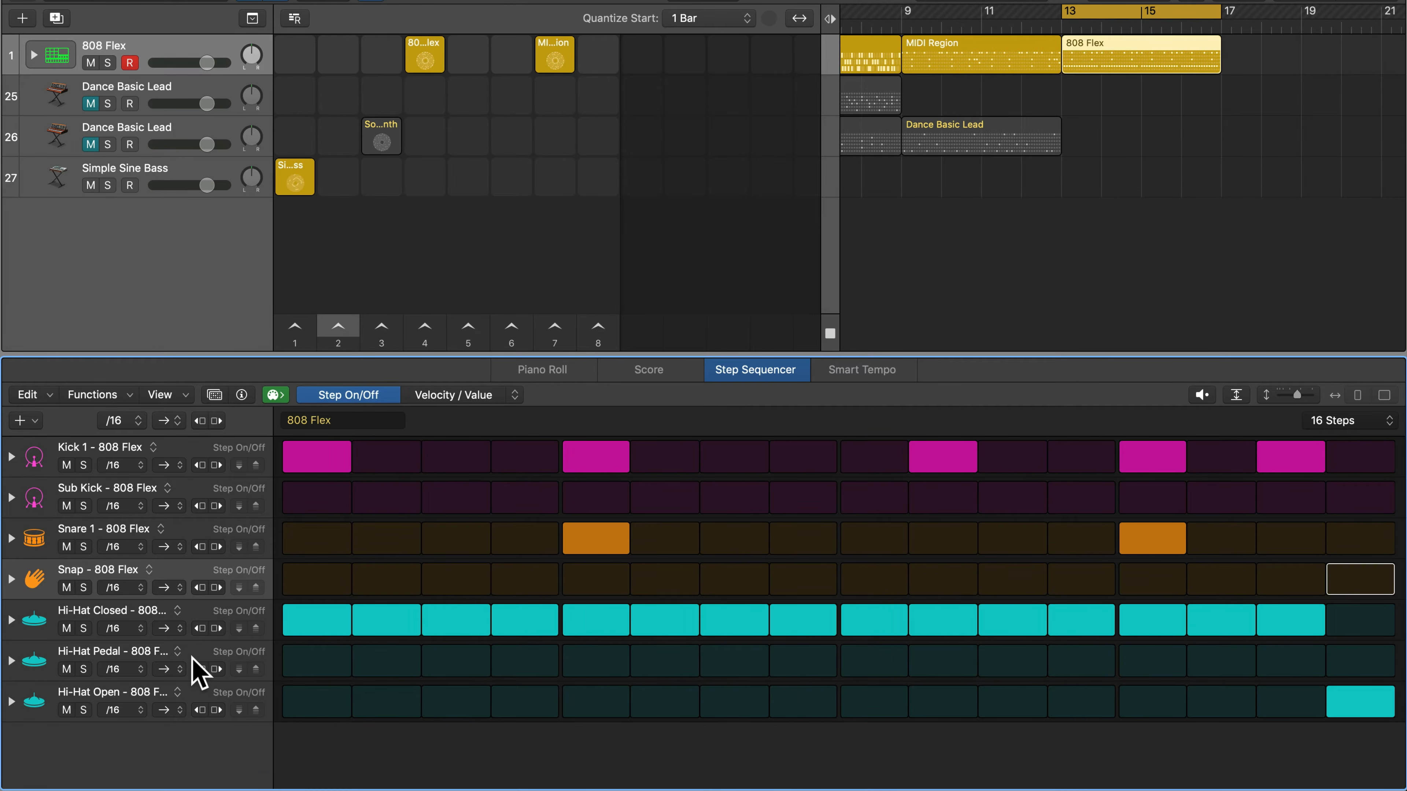
pyautogui.press('BackSpace')
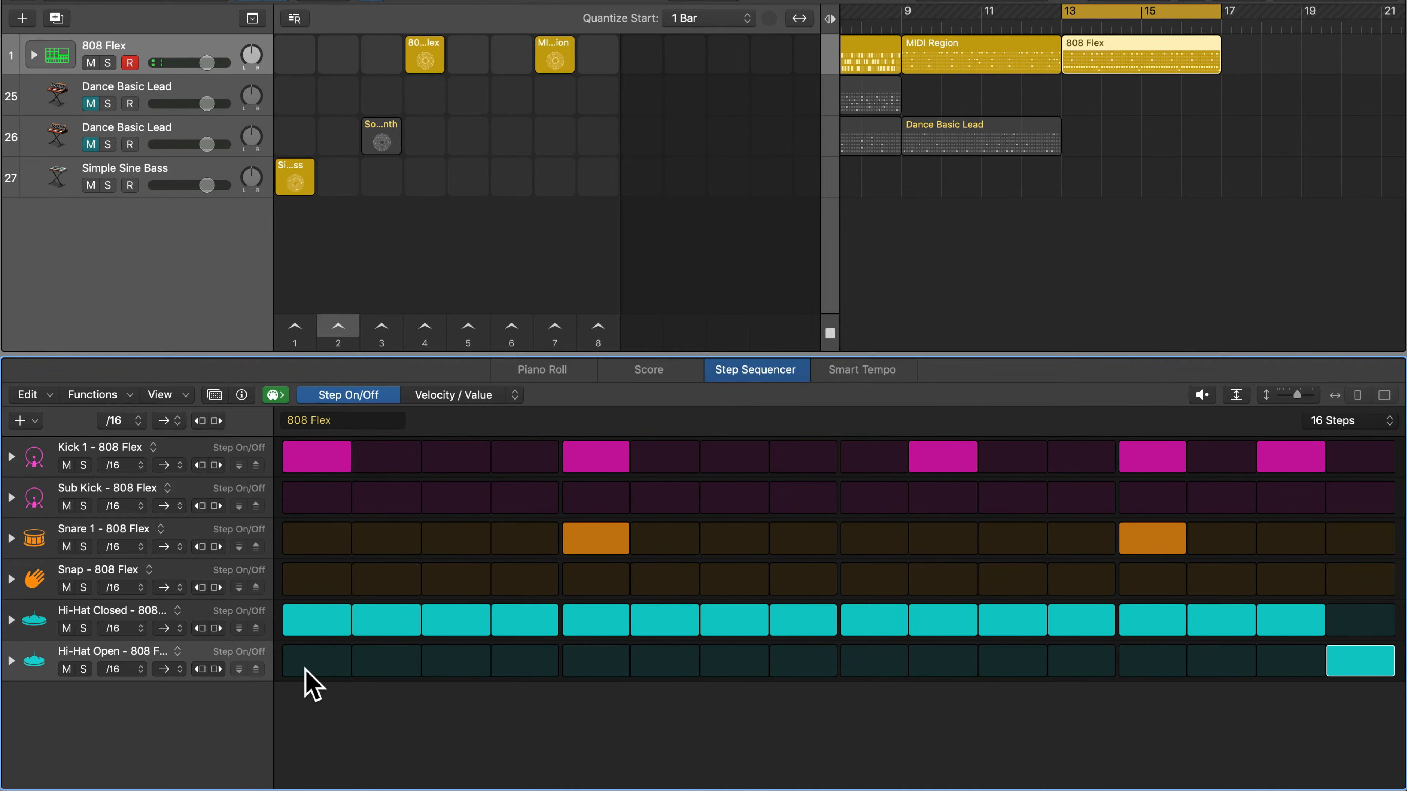
pyautogui.press('space')
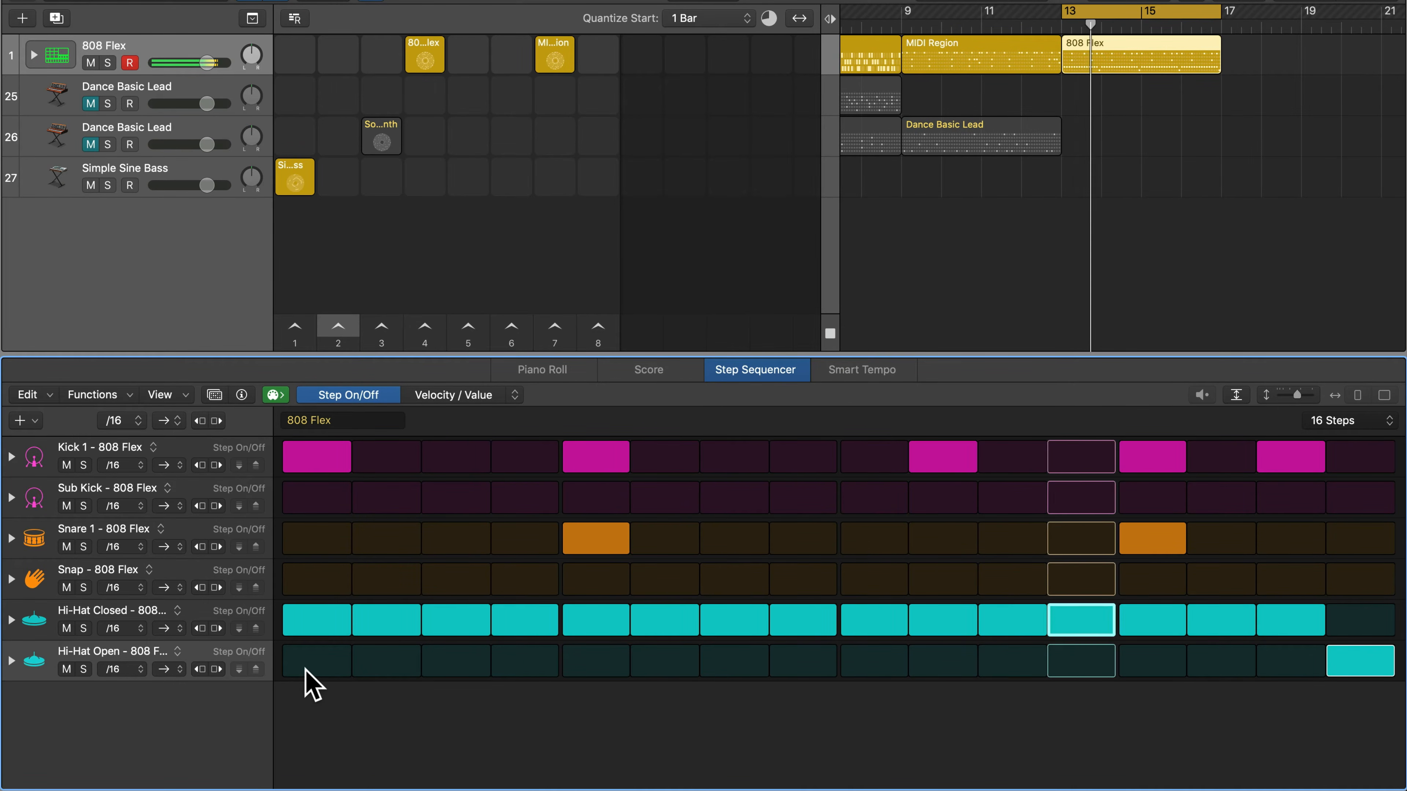
# - Stop playback and widen the row header column so full drum row names show
pyautogui.press('space')
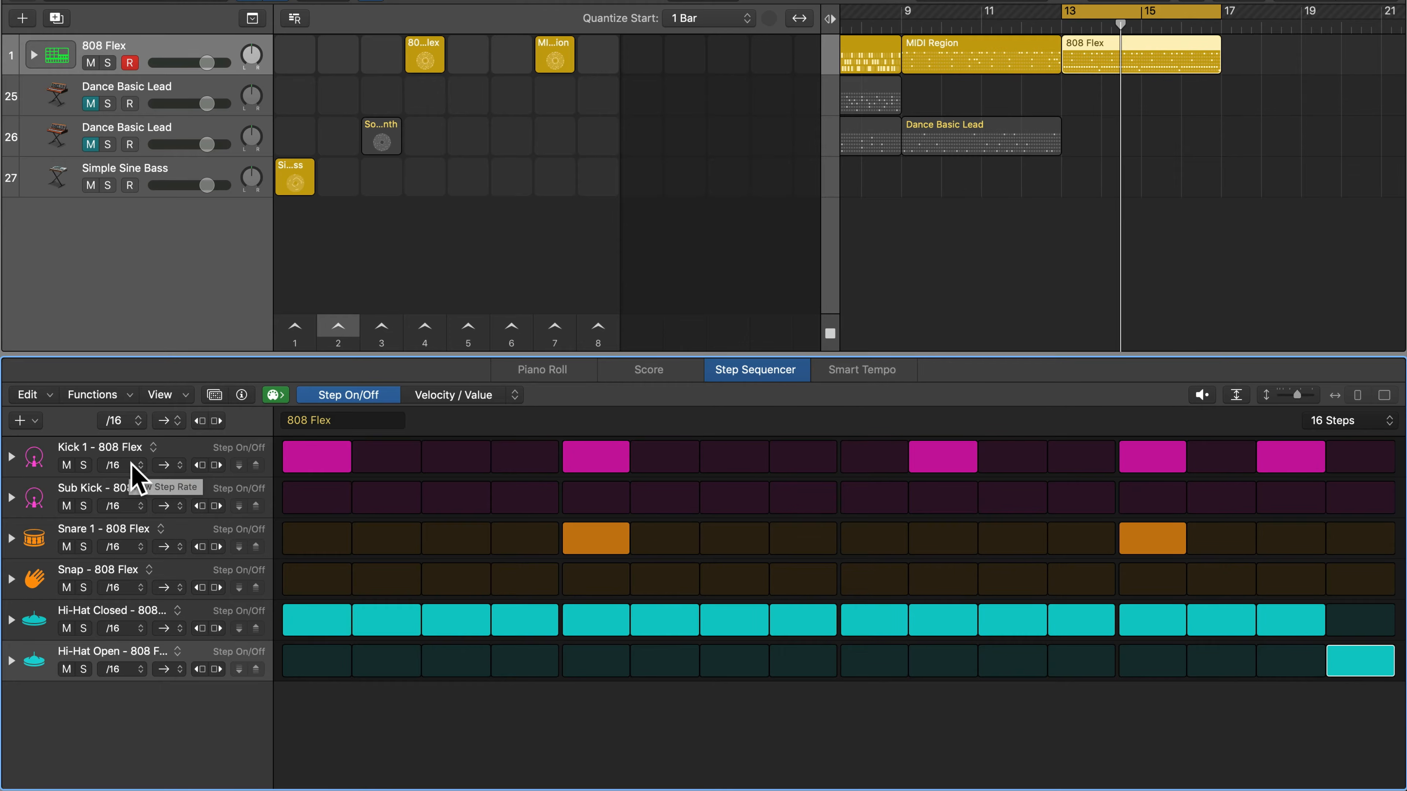
pyautogui.moveTo(275, 450)
pyautogui.mouseDown()
pyautogui.moveTo(190, 451)
pyautogui.moveTo(293, 449)
pyautogui.mouseUp()
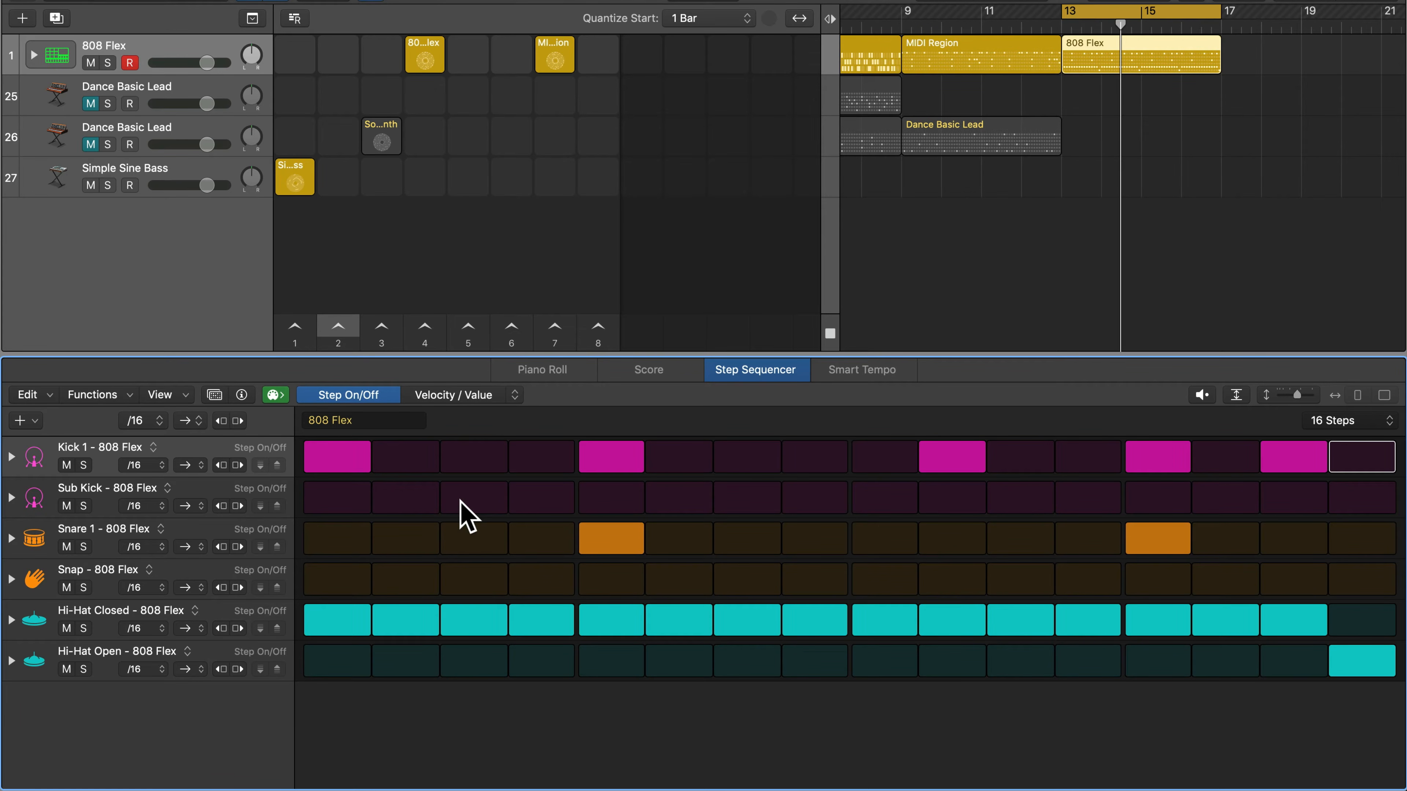
# - Audition the pattern, then set every row to a /8 step rate and play it
pyautogui.press('space')
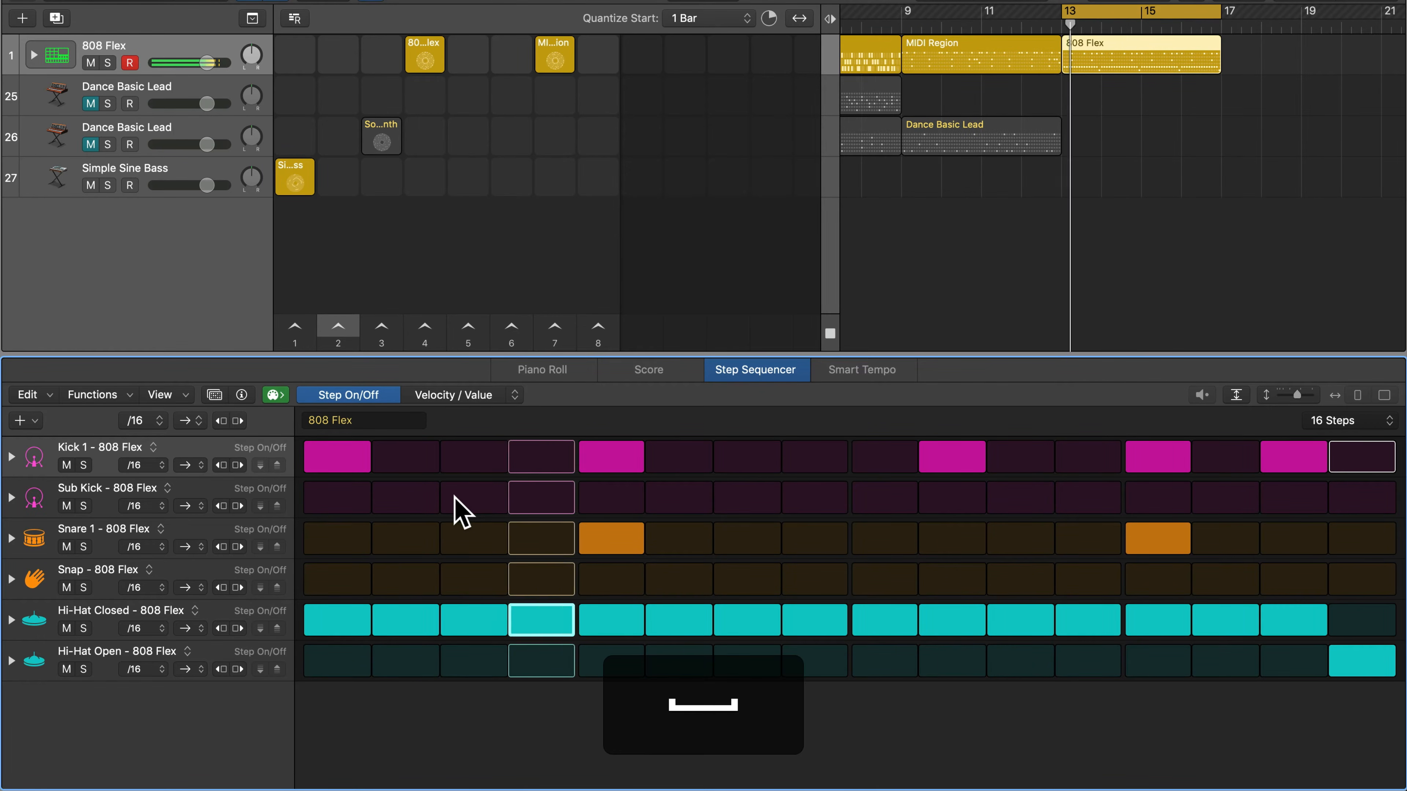
pyautogui.press('space')
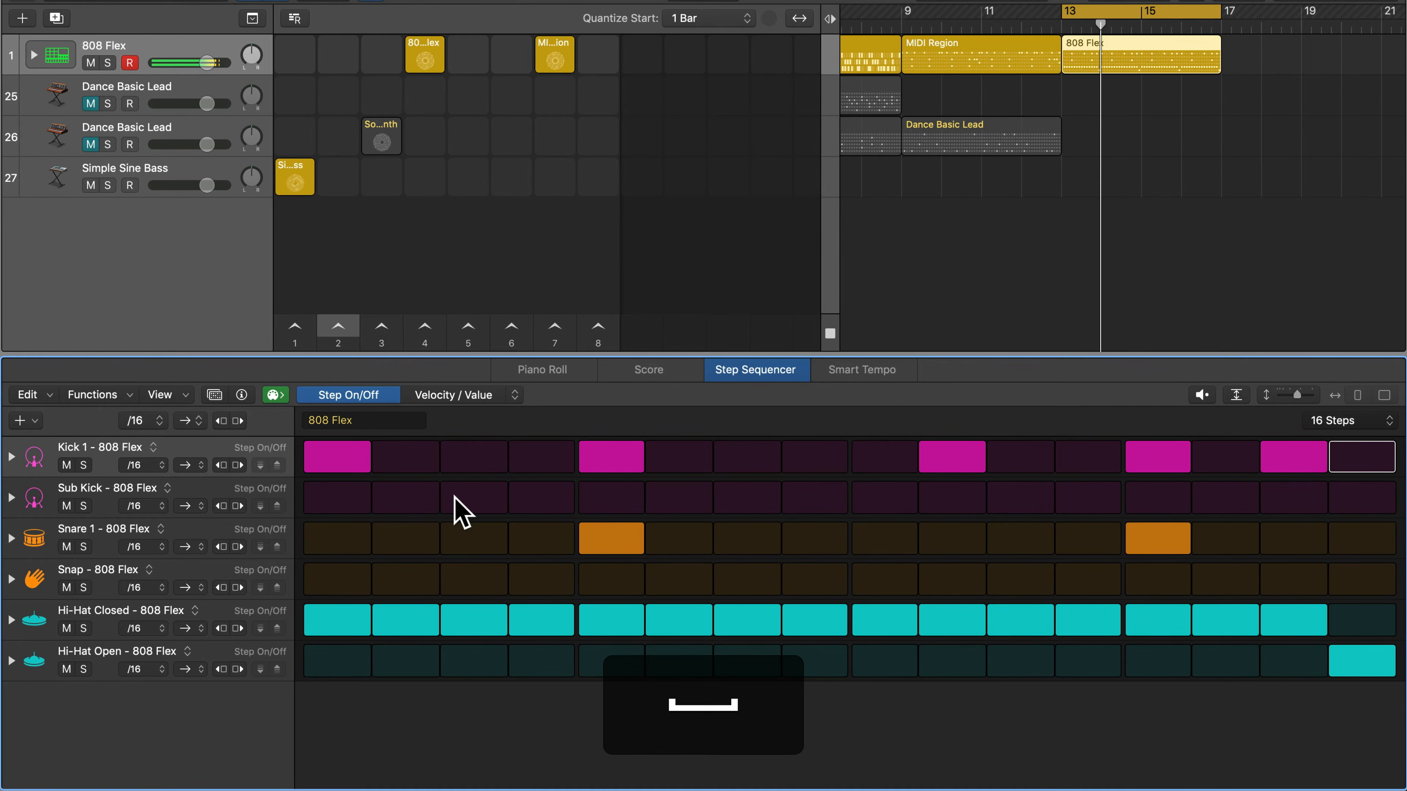
pyautogui.click(149, 422)
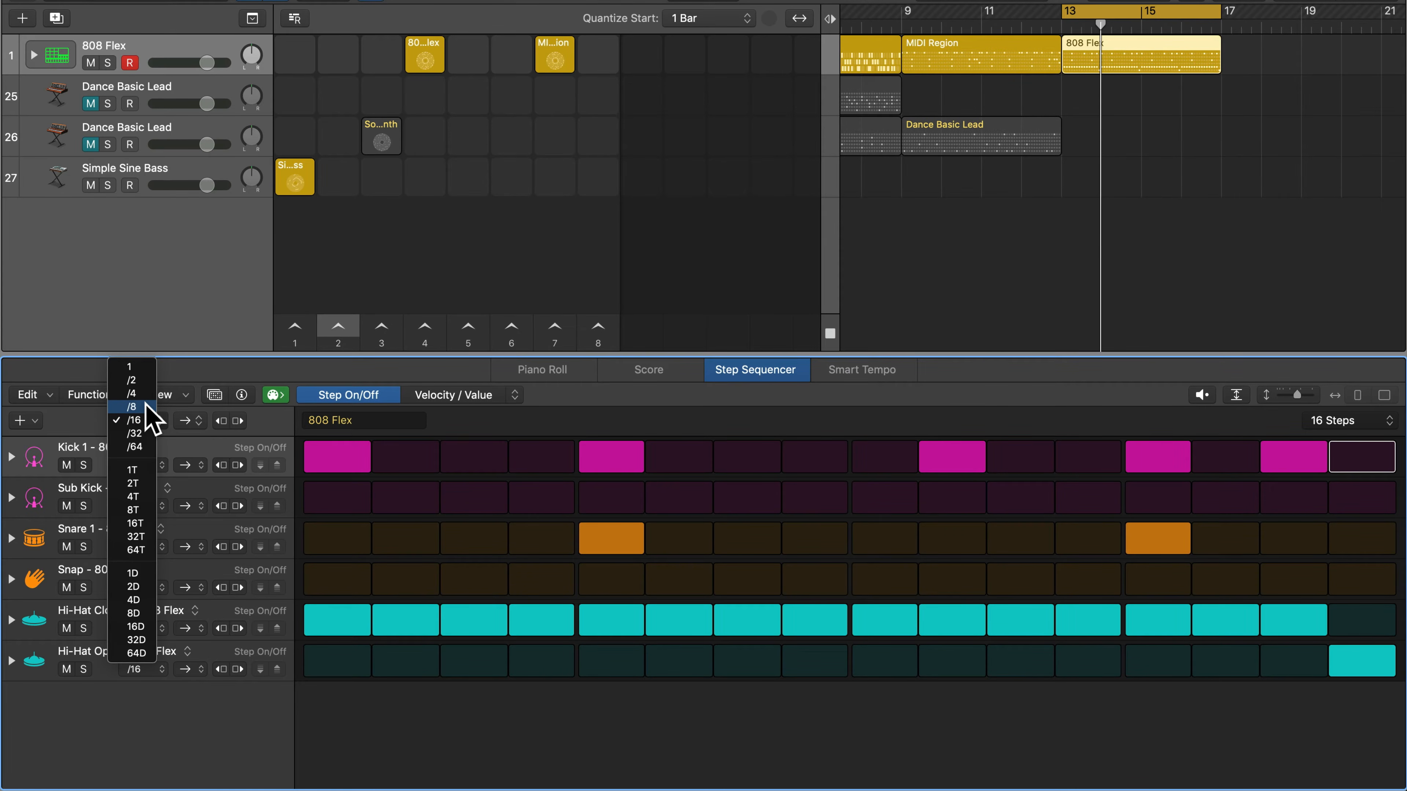
pyautogui.click(145, 406)
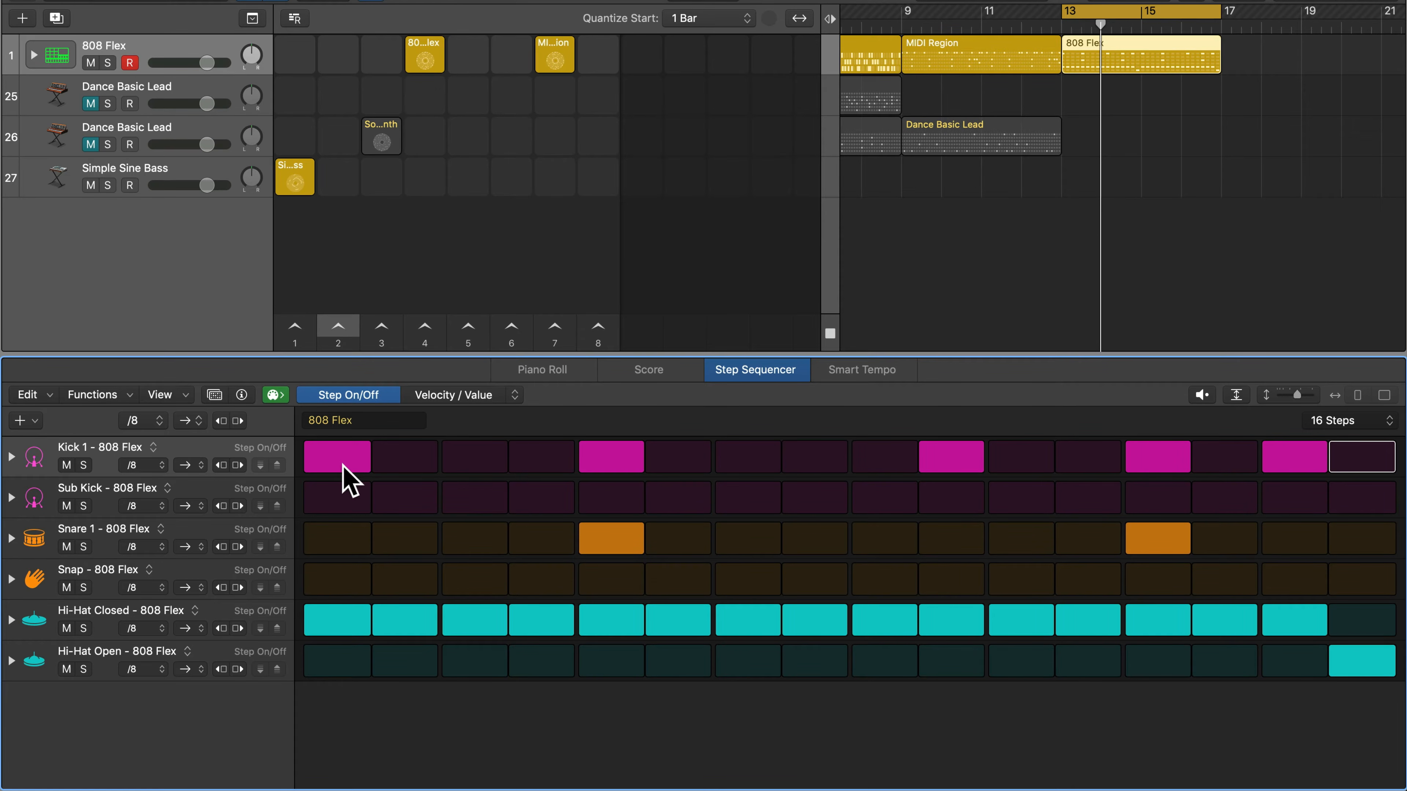
pyautogui.press('space')
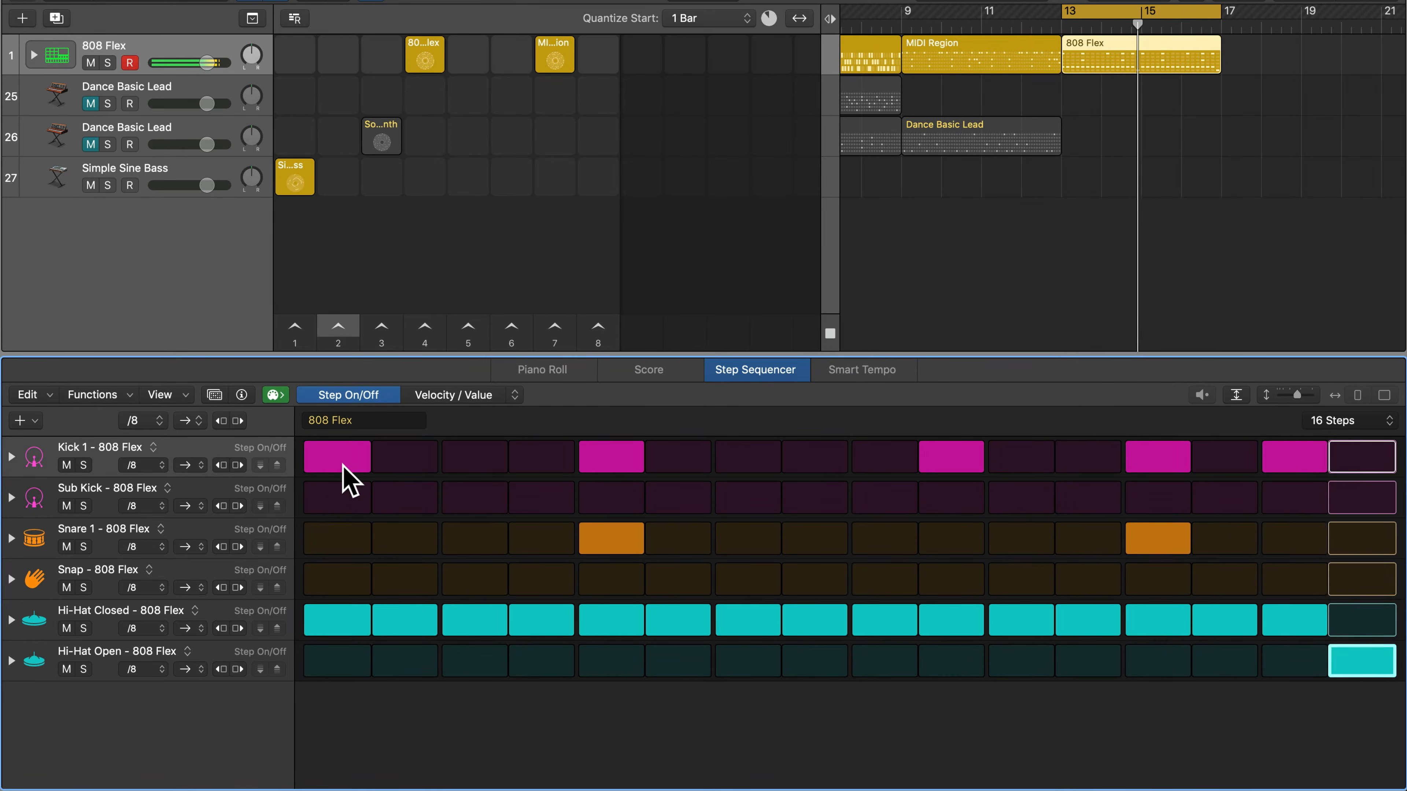
pyautogui.press('space')
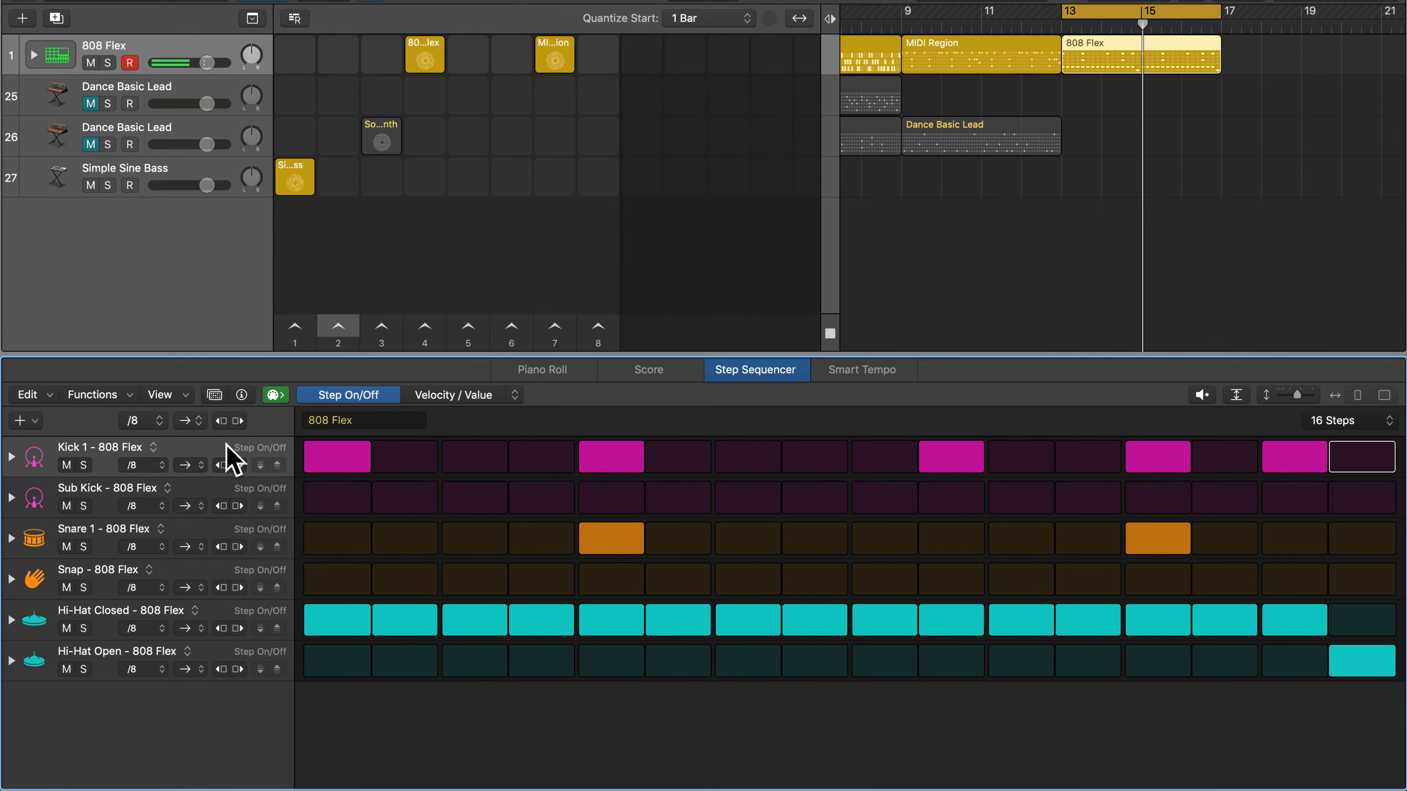
# - Switch all rows to a /32 step rate and audition the result
pyautogui.click(157, 420)
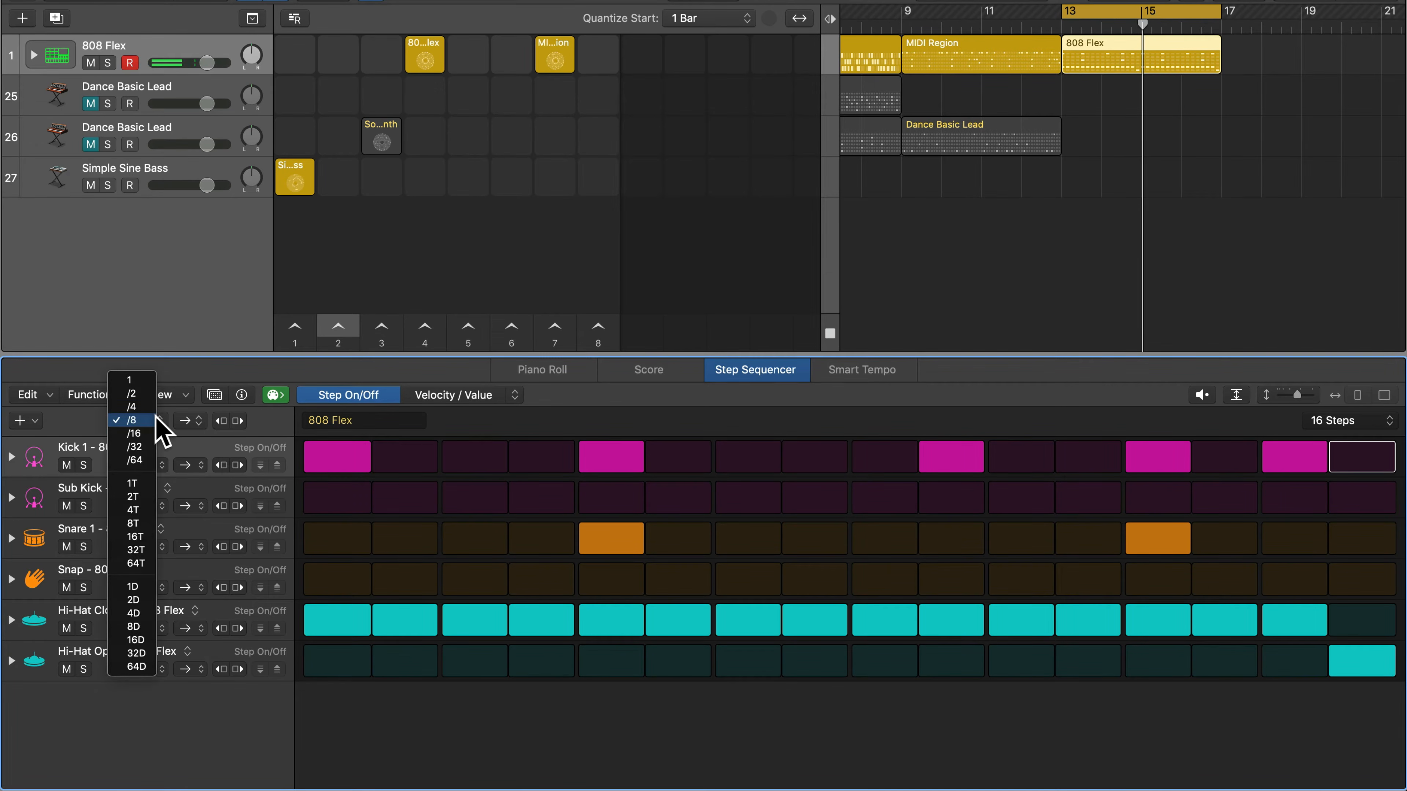
pyautogui.click(134, 447)
pyautogui.press('space')
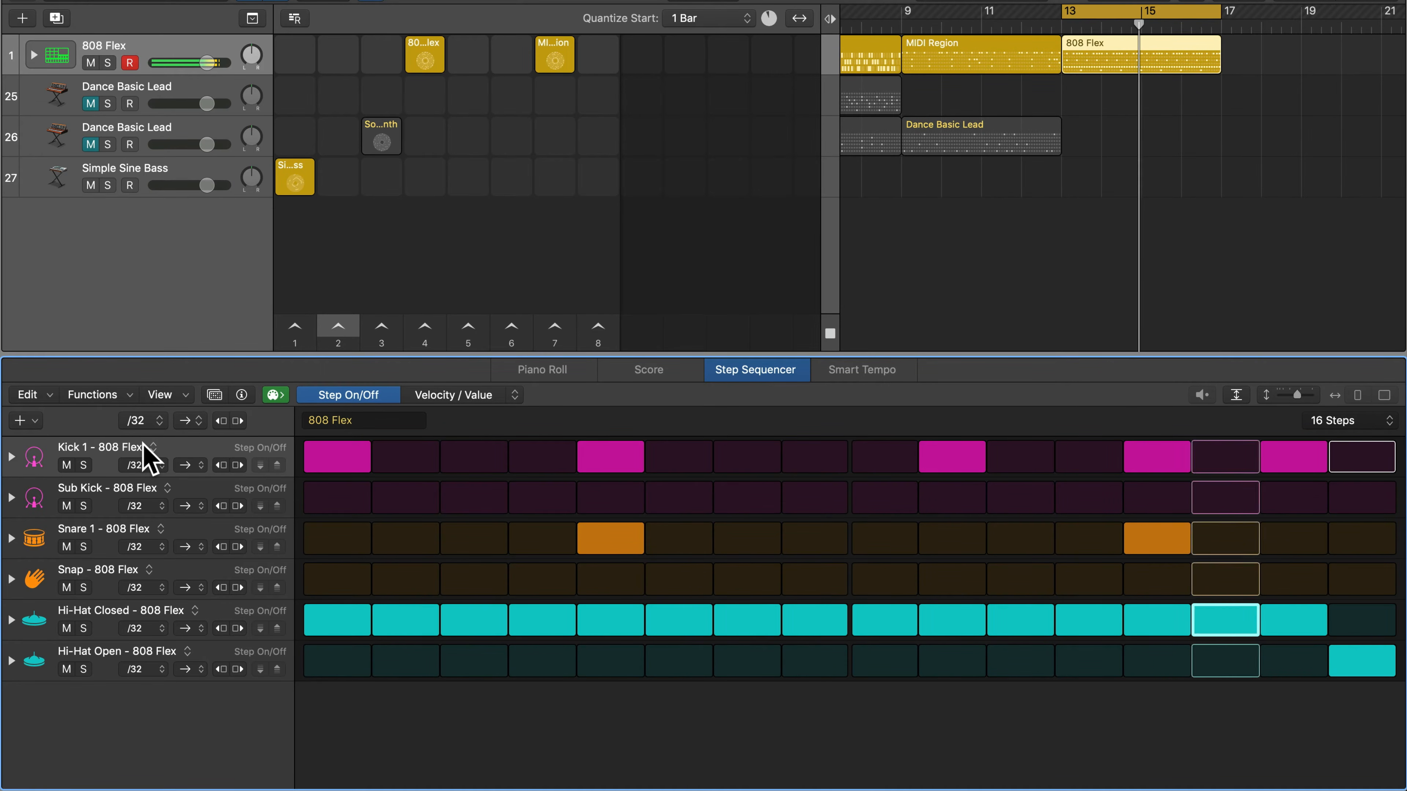
pyautogui.press('space')
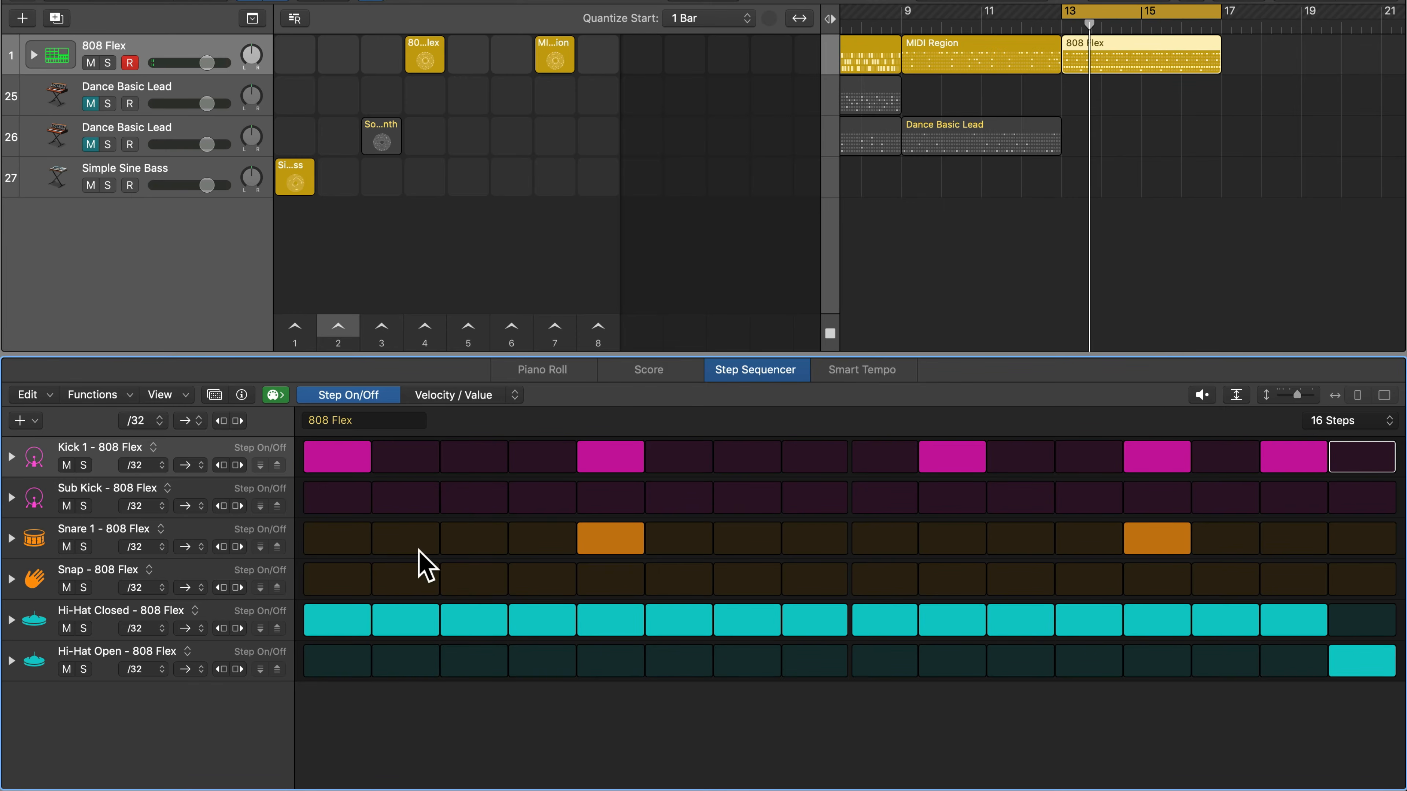
# - Reset all rows to /16, set Hi-Hat Closed and Hi-Hat Open to /32, and audition
pyautogui.click(140, 420)
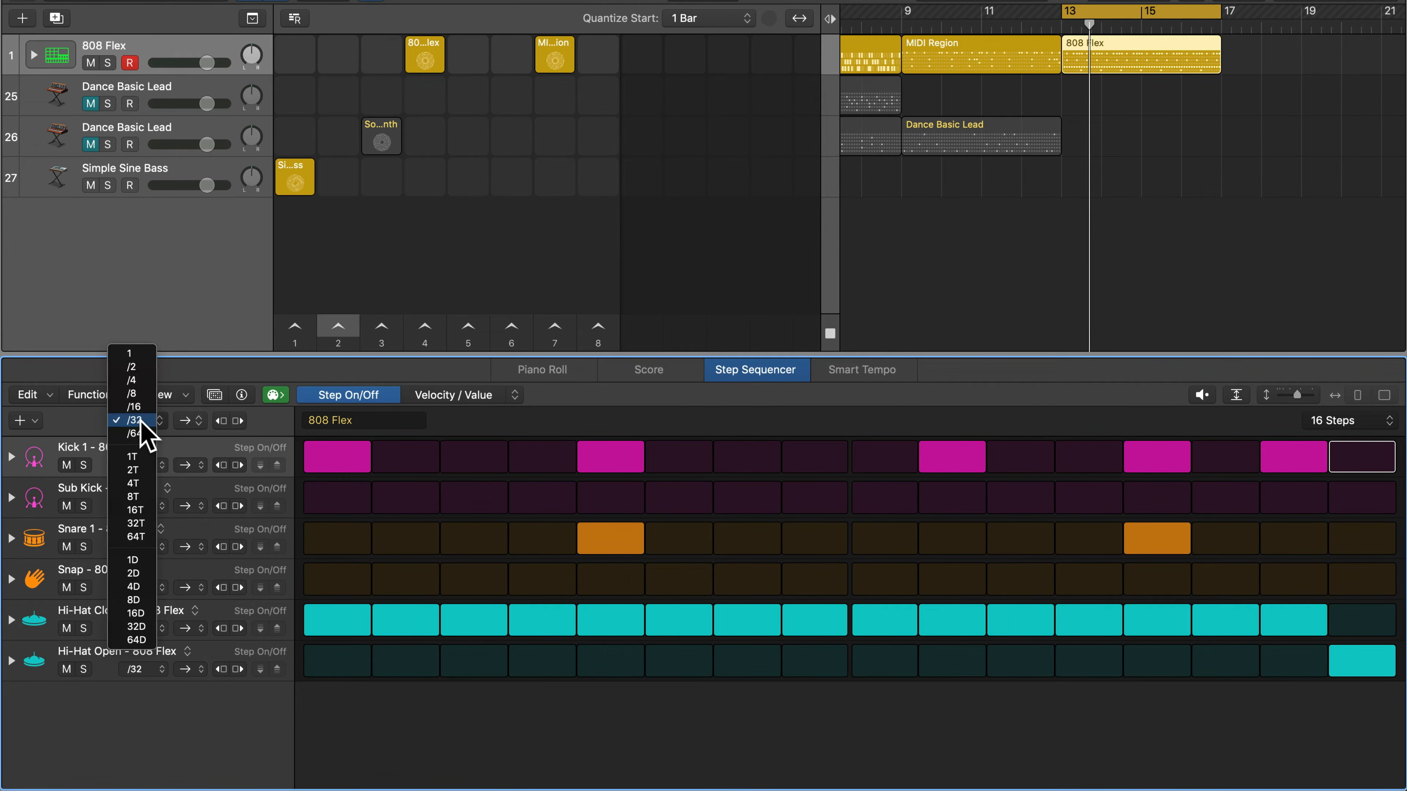
pyautogui.click(134, 408)
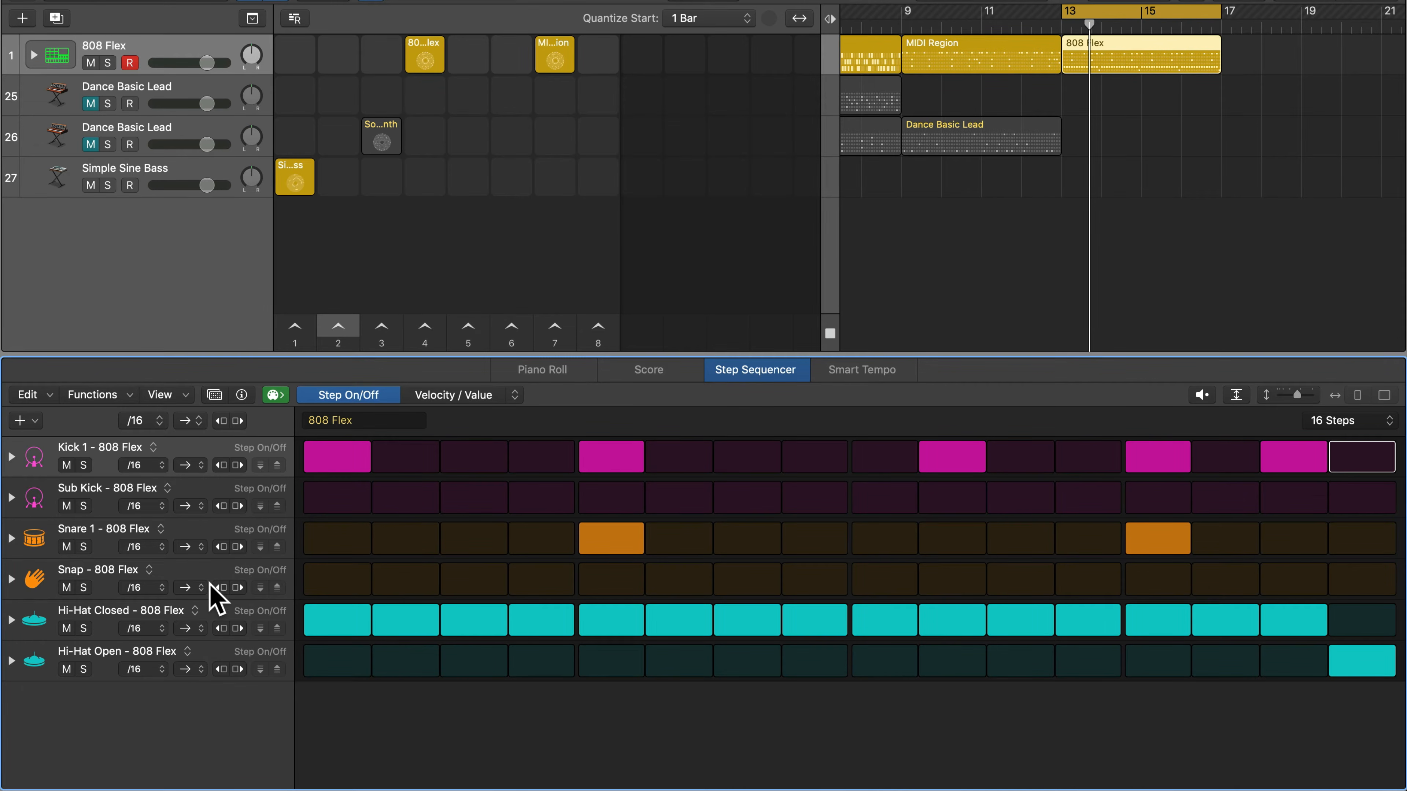
pyautogui.click(154, 630)
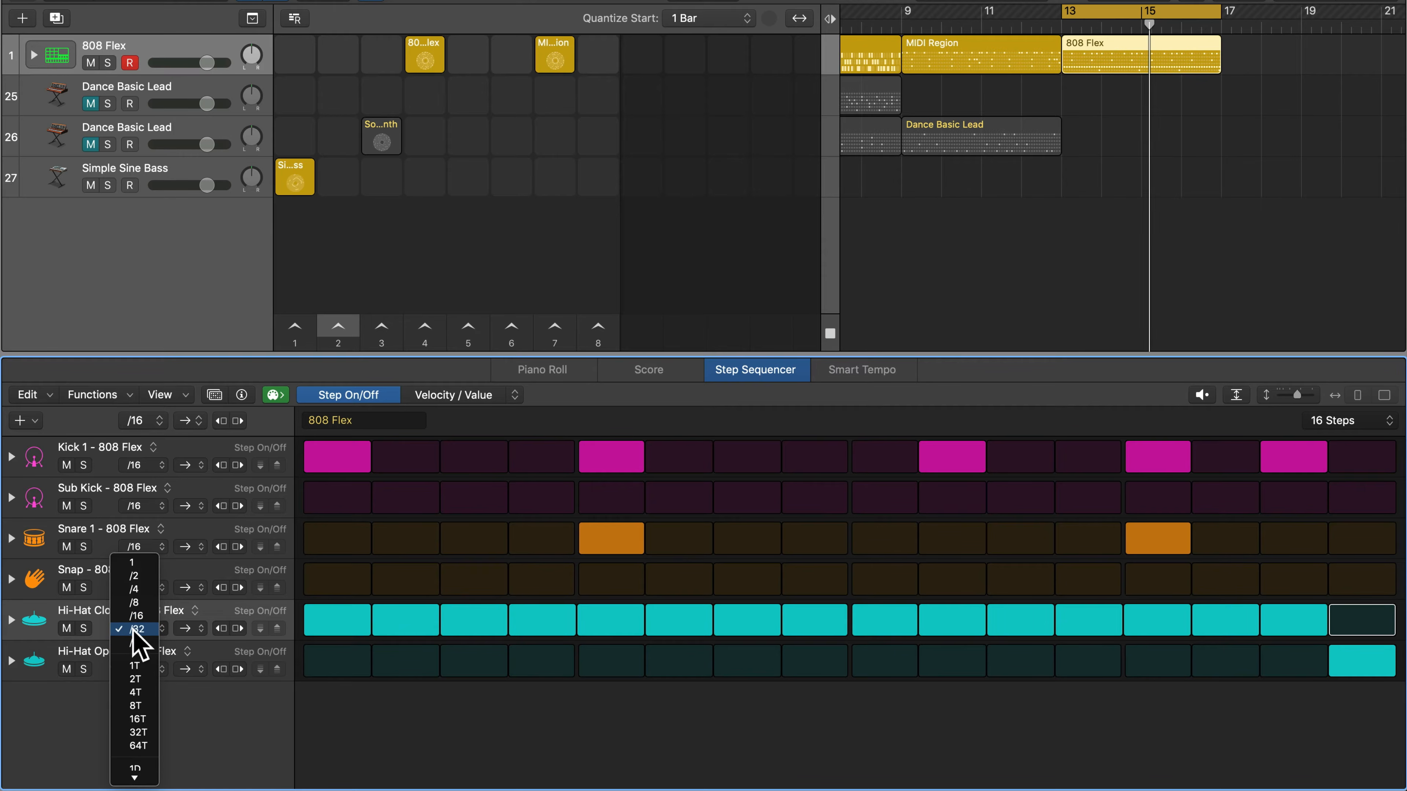
pyautogui.click(140, 669)
pyautogui.click(141, 669)
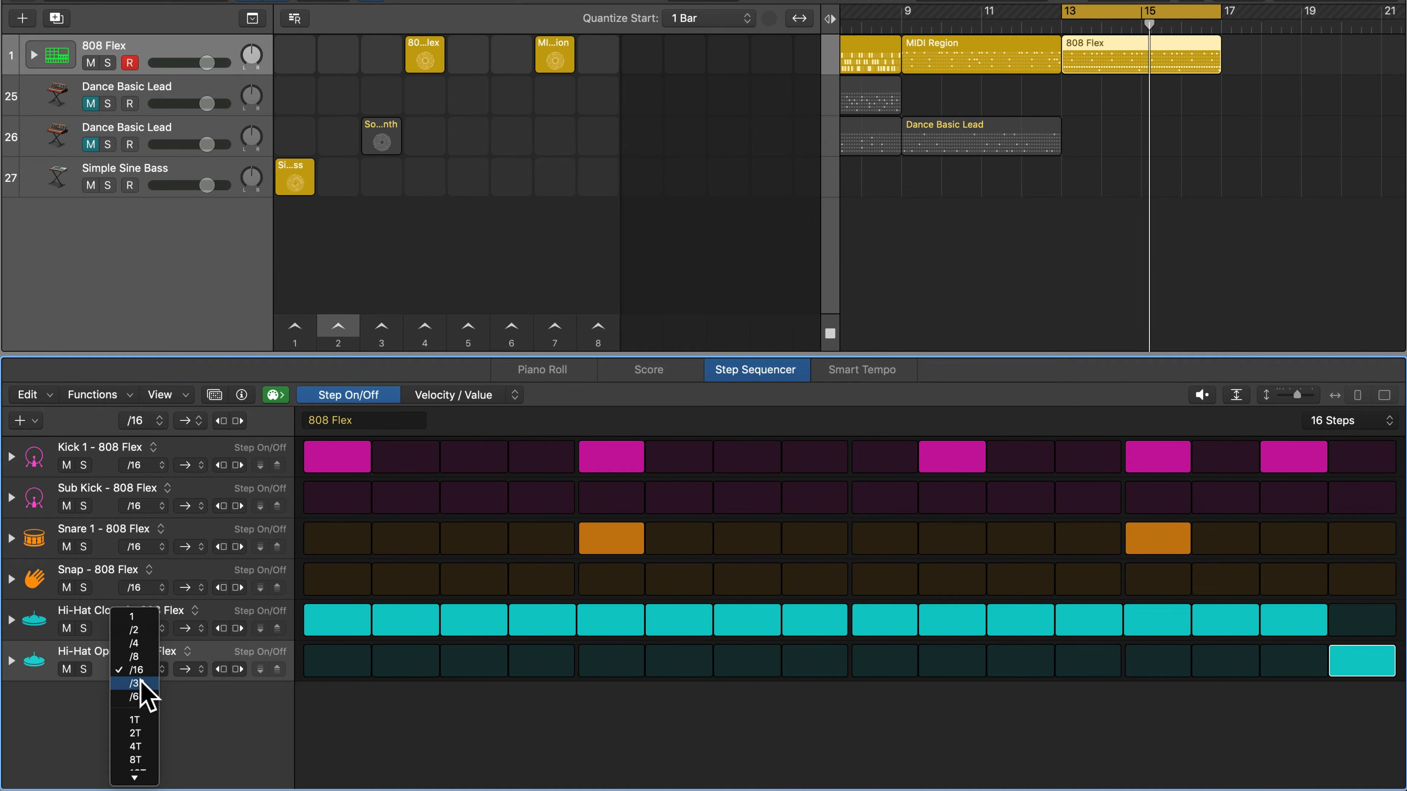
pyautogui.click(138, 698)
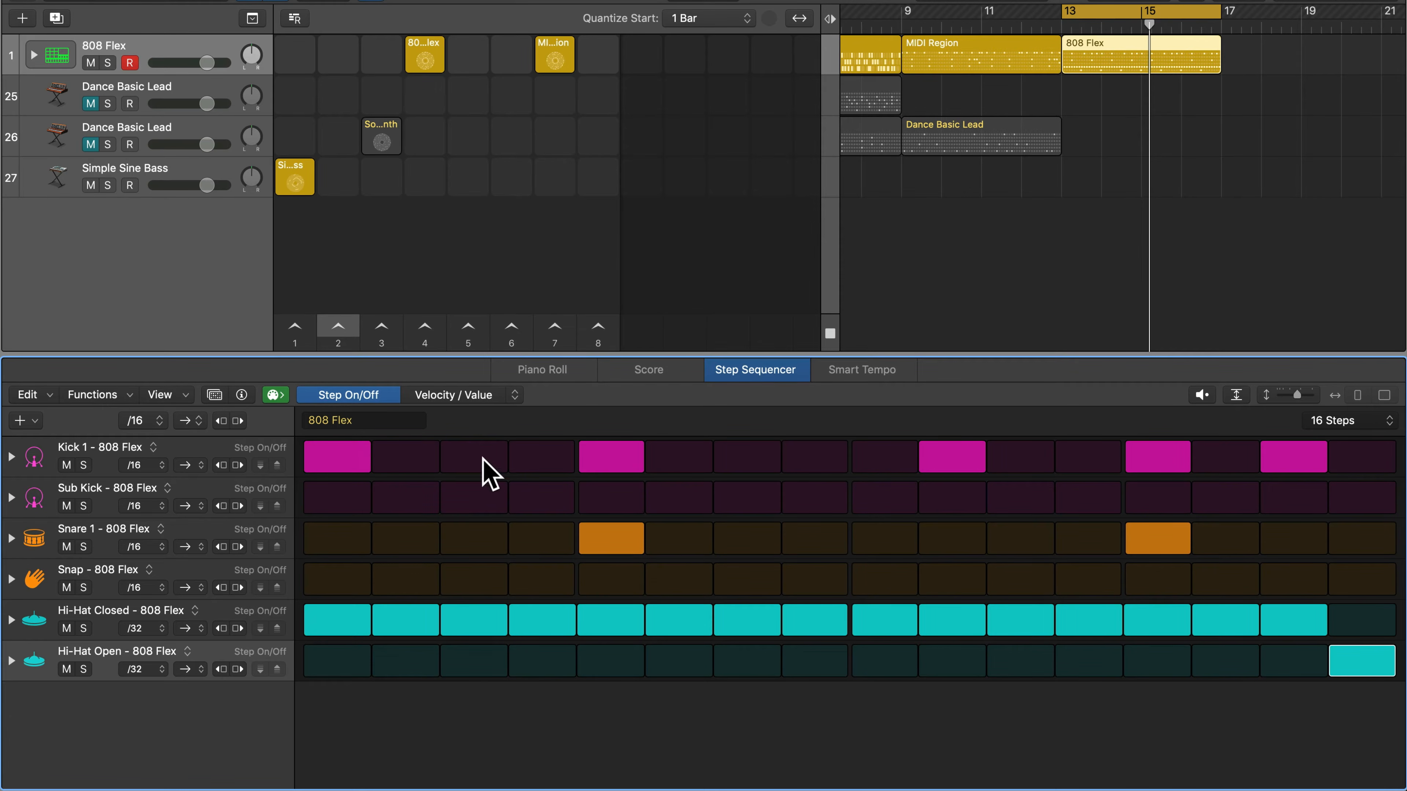
pyautogui.press('space')
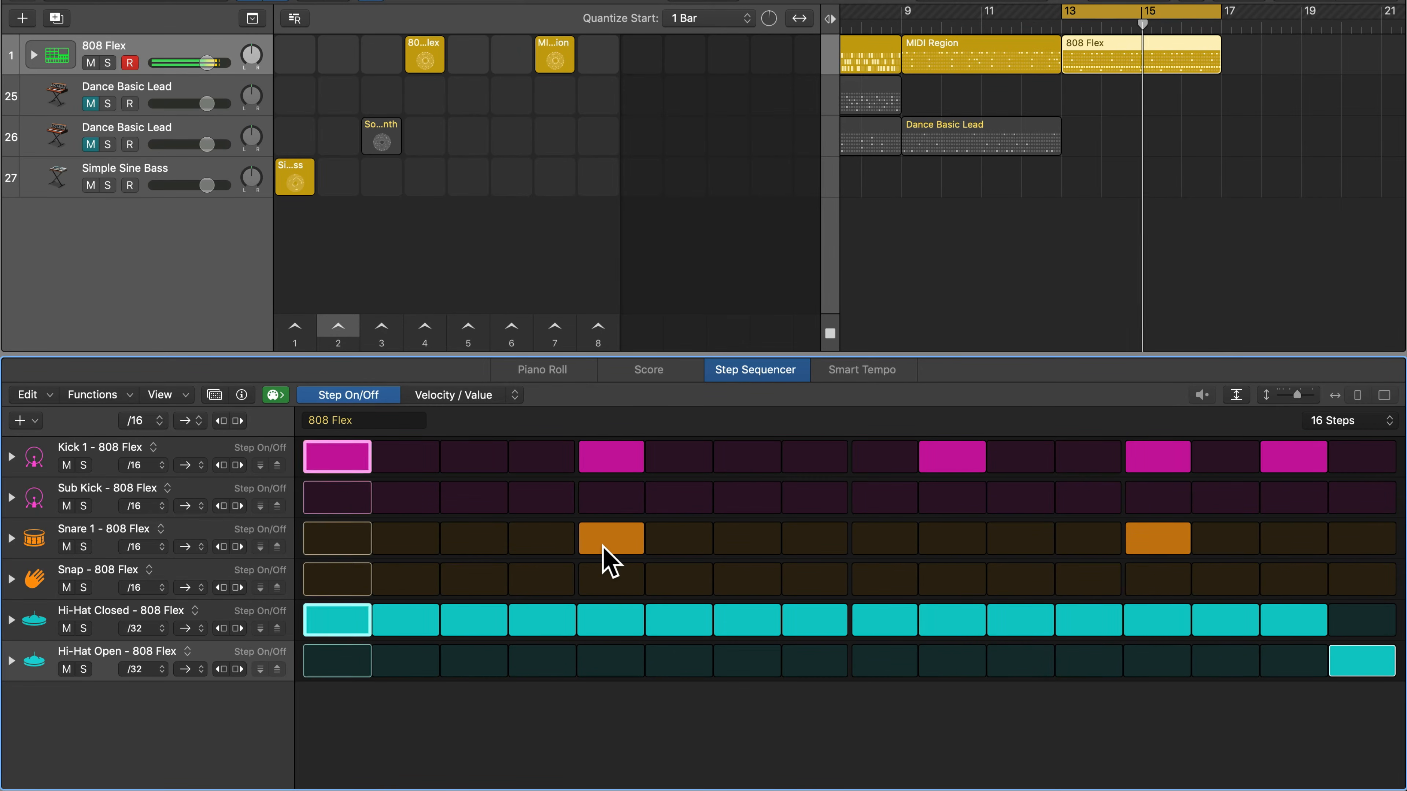
pyautogui.press('space')
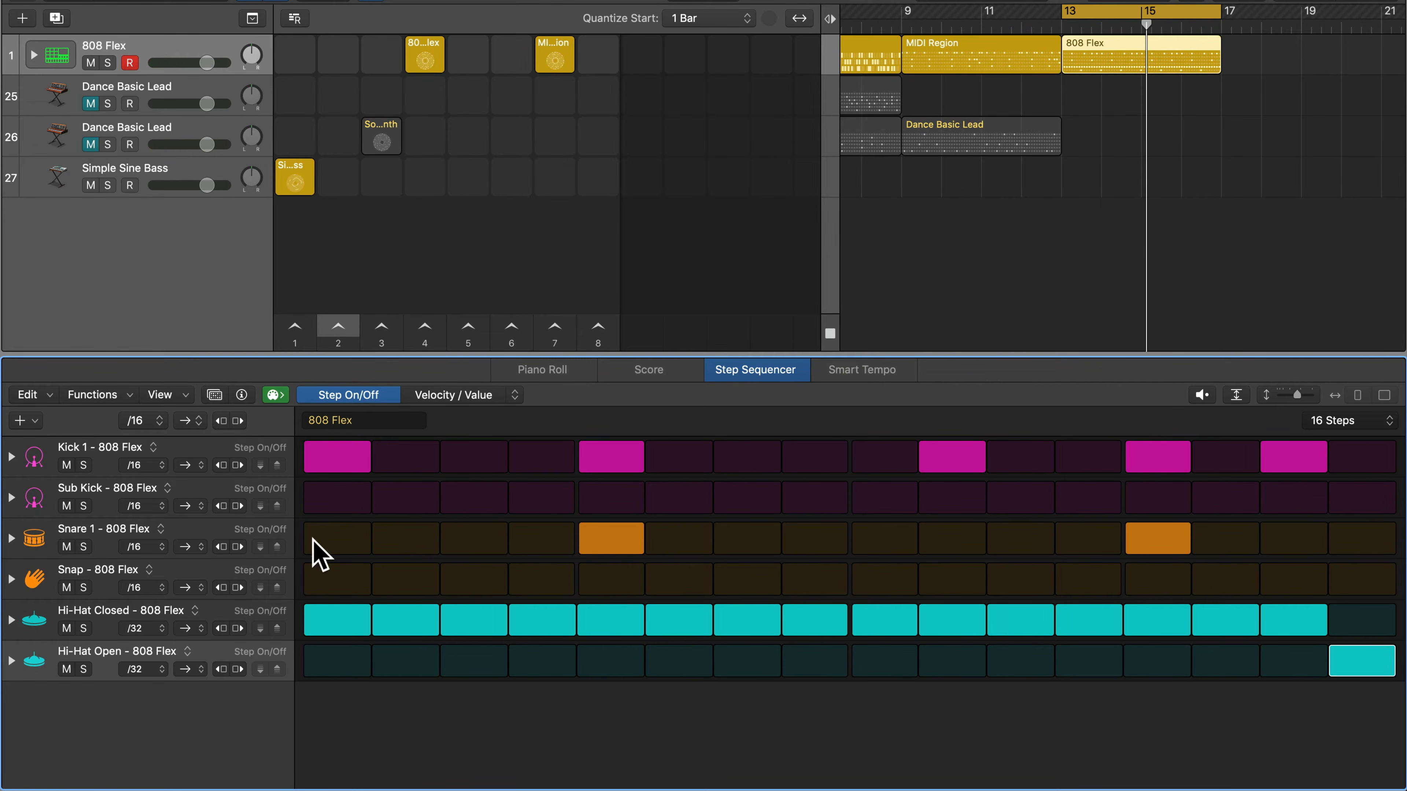
# - Set the Snare 1 row to /8 and play the pattern twice to compare
pyautogui.click(156, 547)
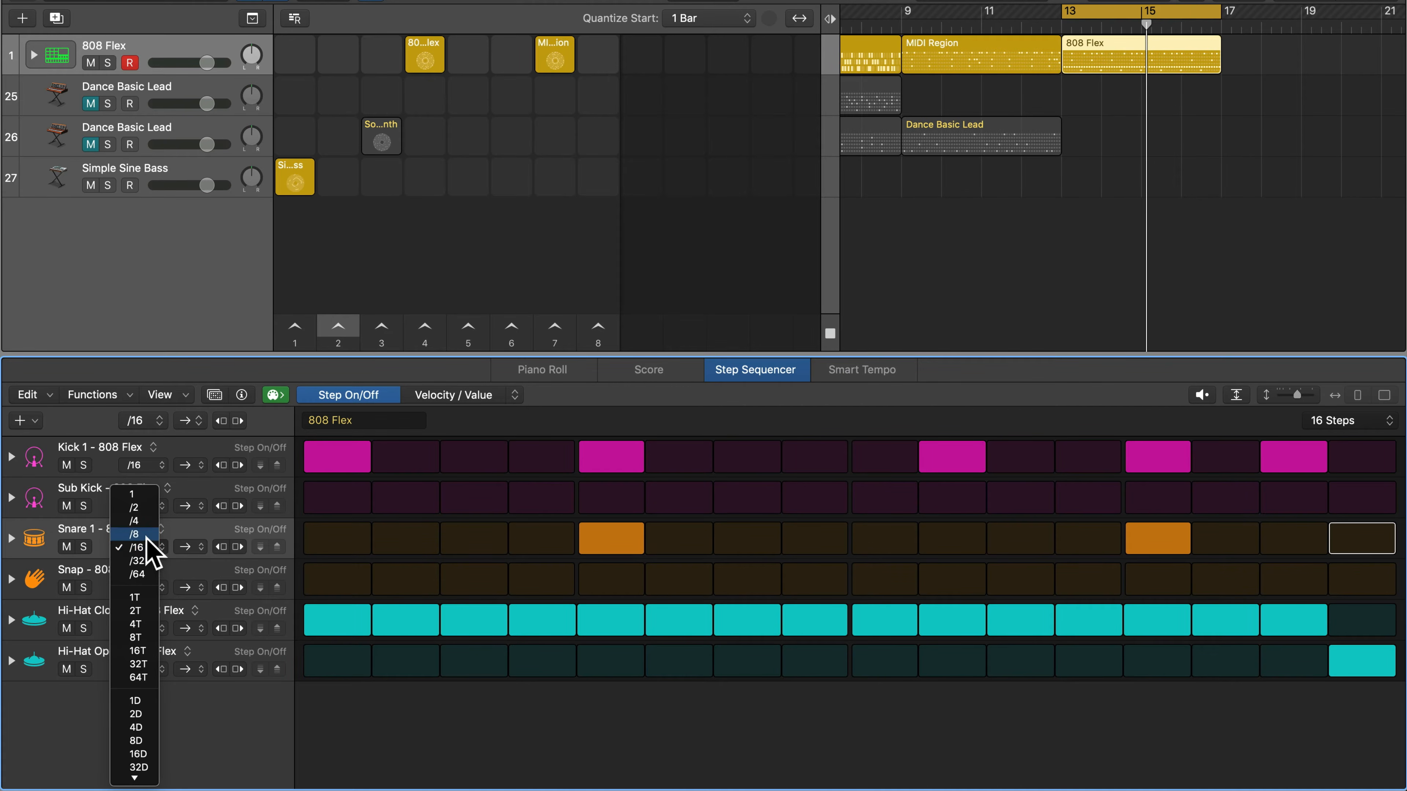
pyautogui.click(148, 535)
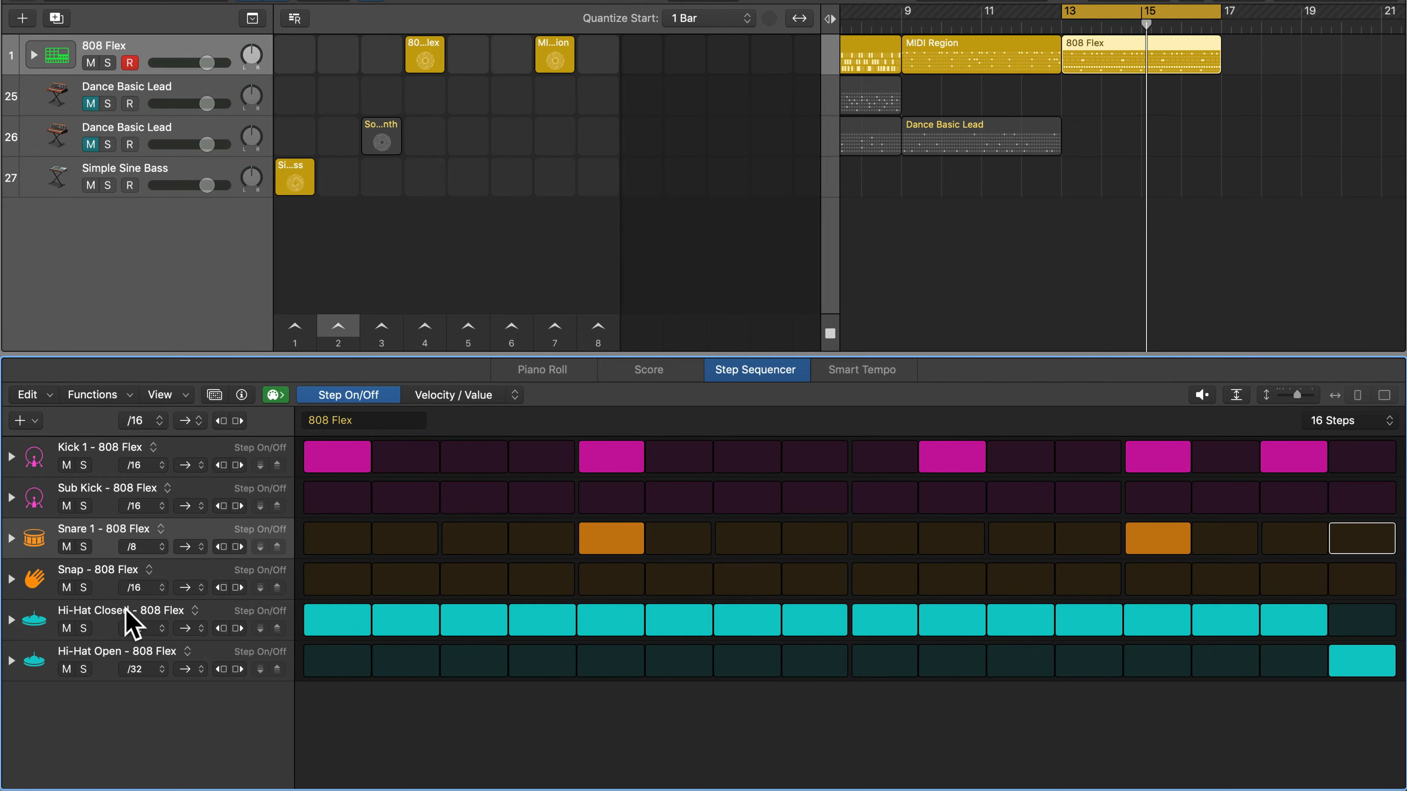
pyautogui.press('space')
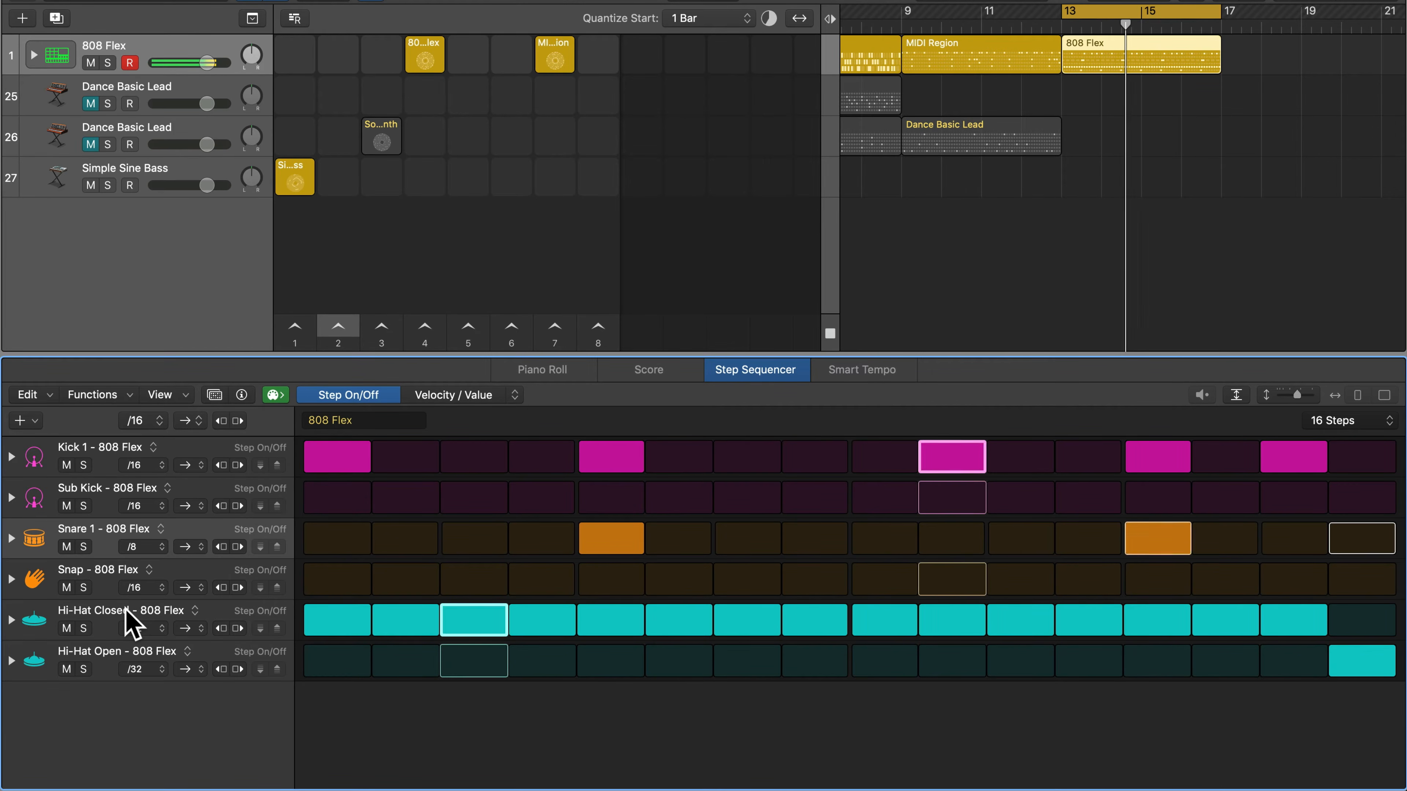
pyautogui.press('space')
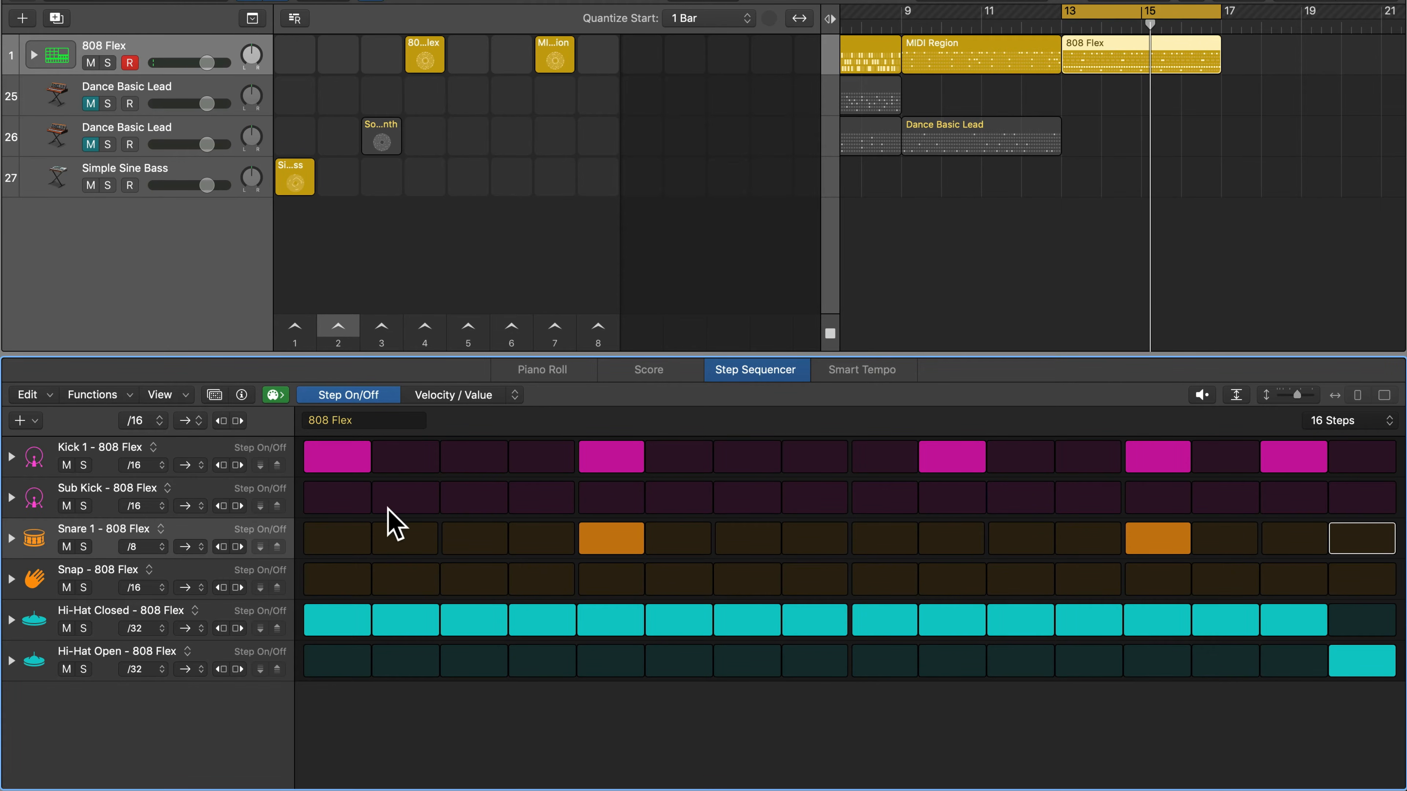
pyautogui.press('space')
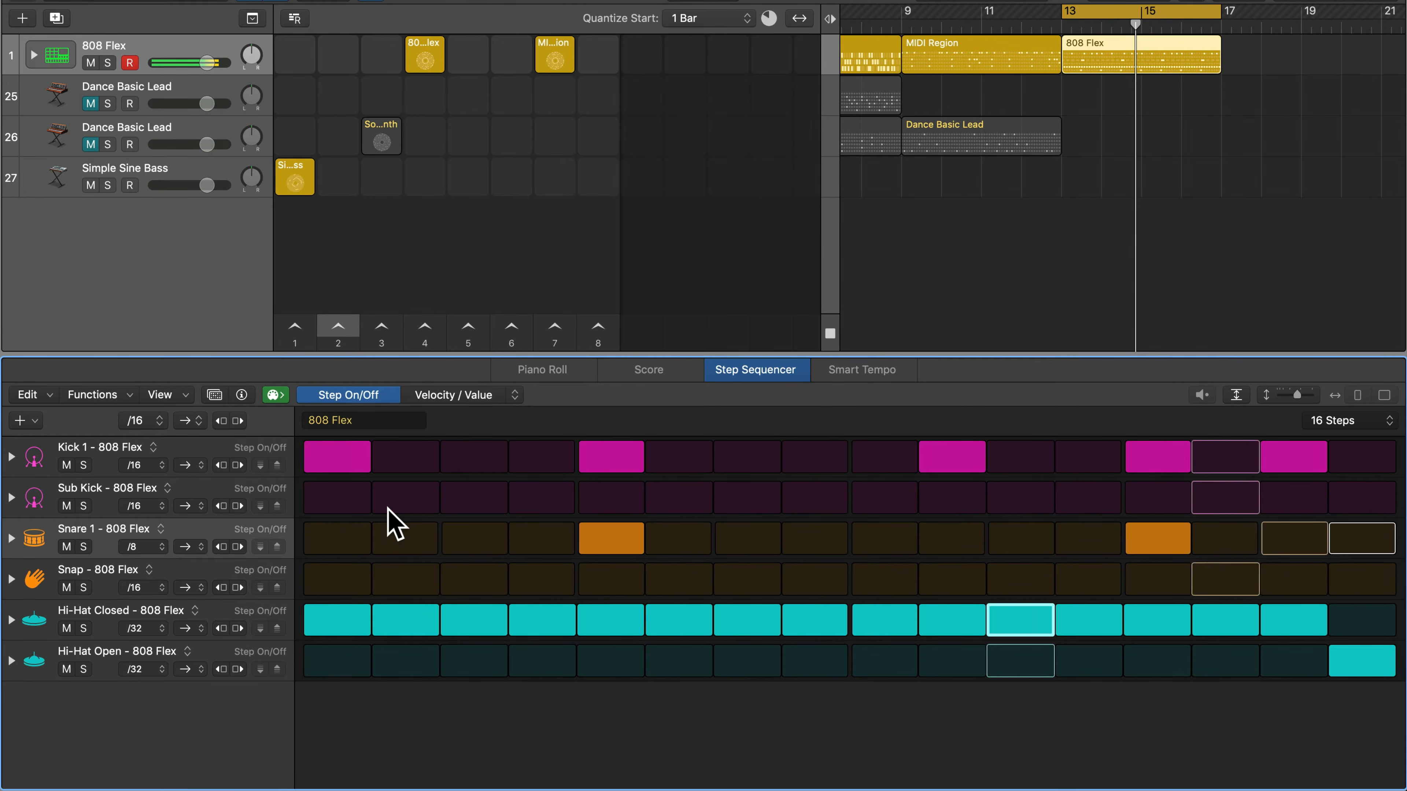
pyautogui.press('space')
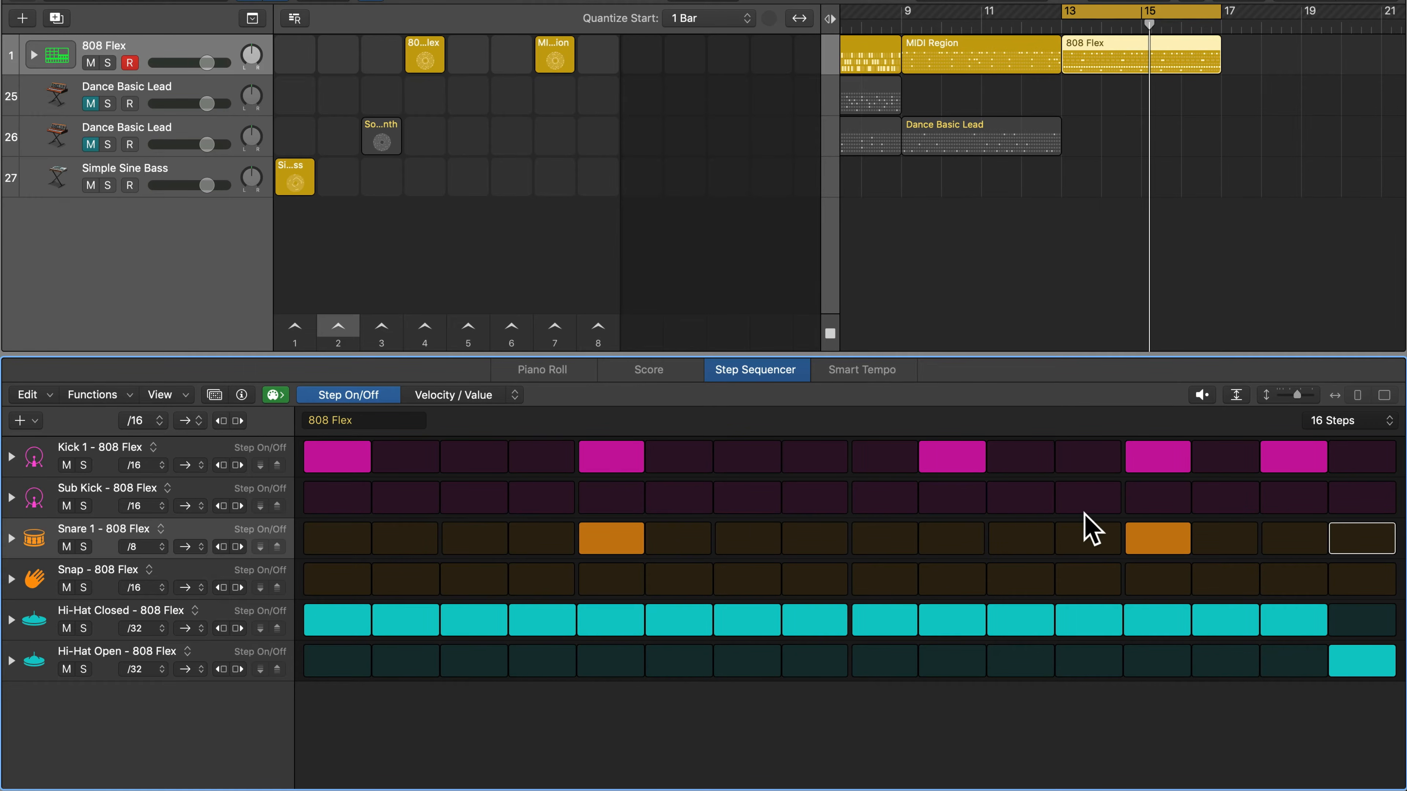
# - Lengthen the pattern to 32 steps and play it
pyautogui.click(1345, 432)
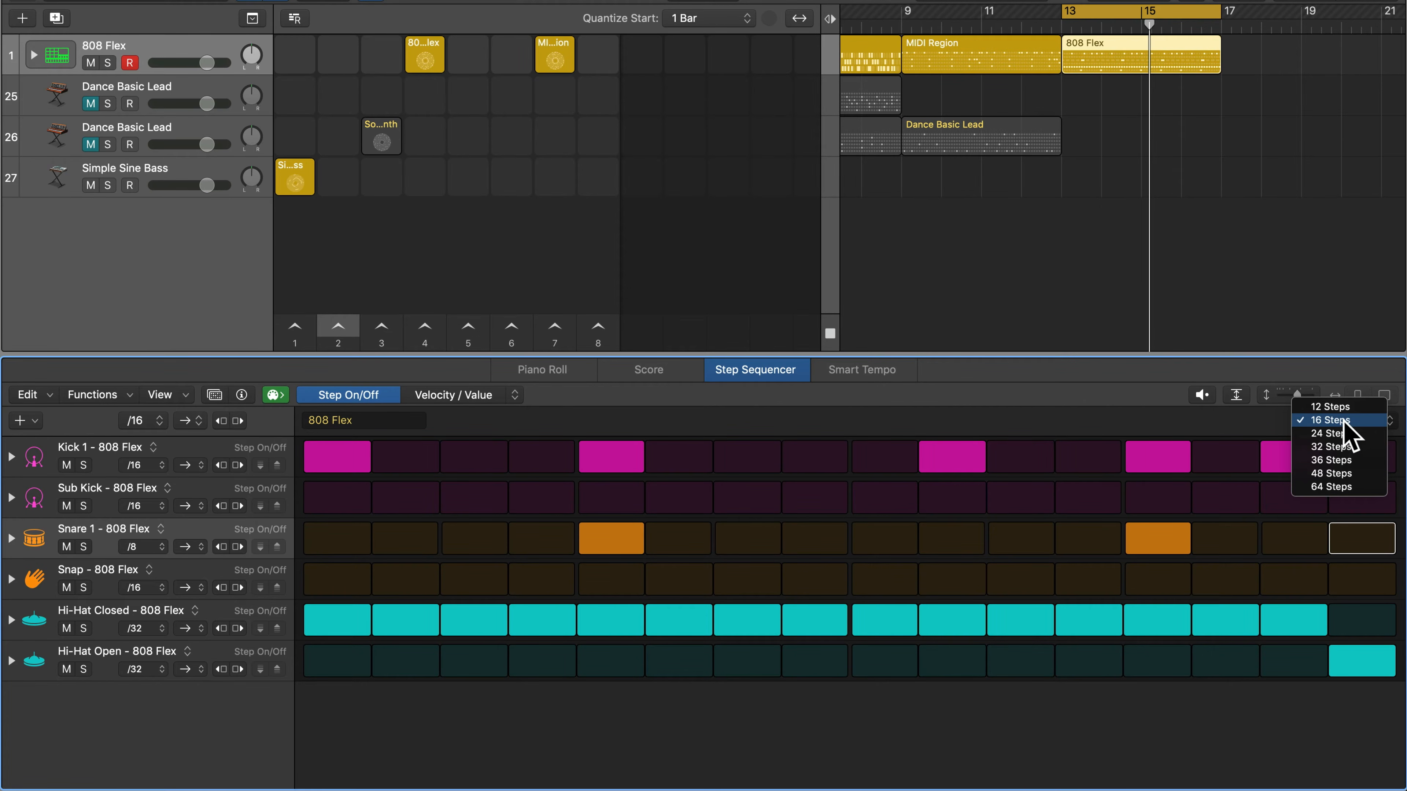
pyautogui.click(1335, 447)
pyautogui.press('space')
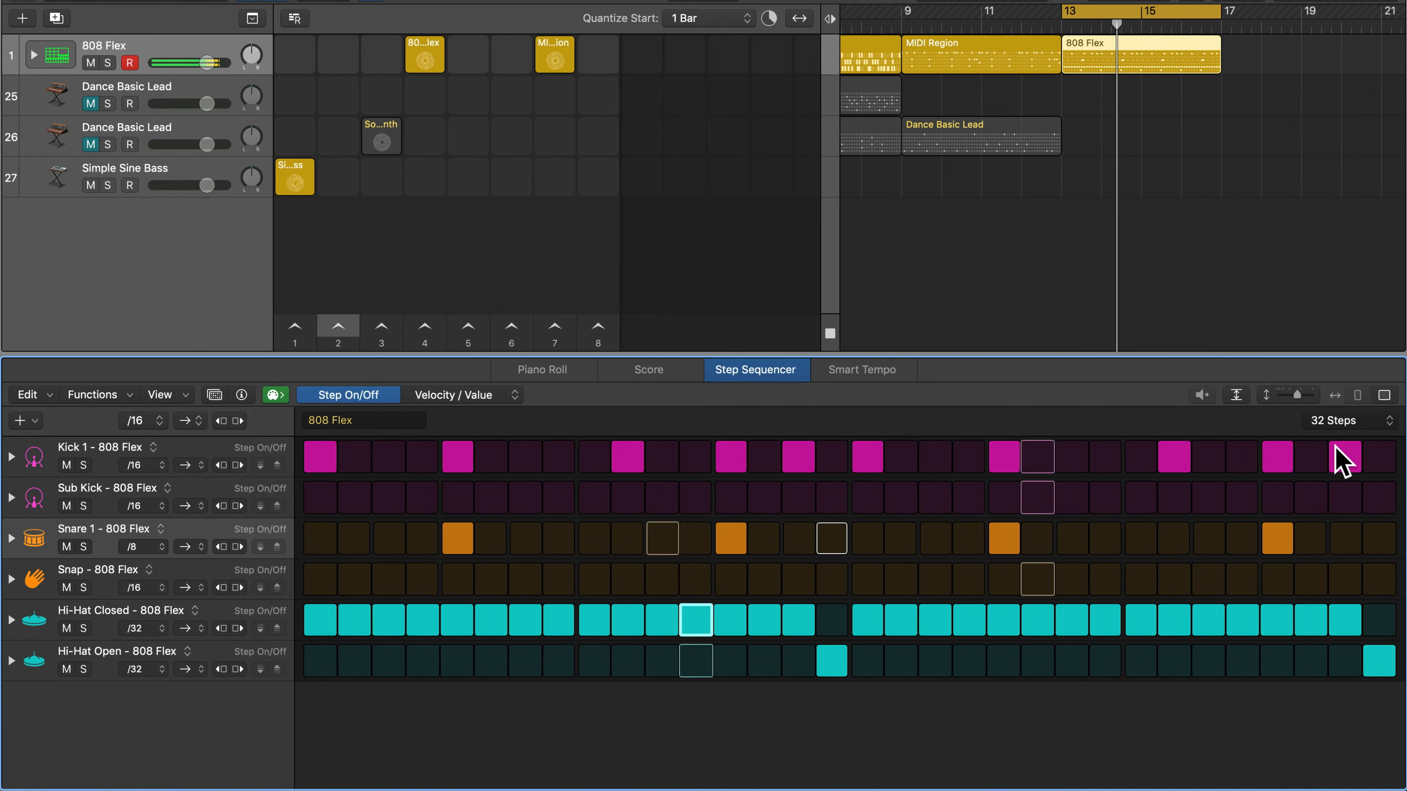
pyautogui.press('space')
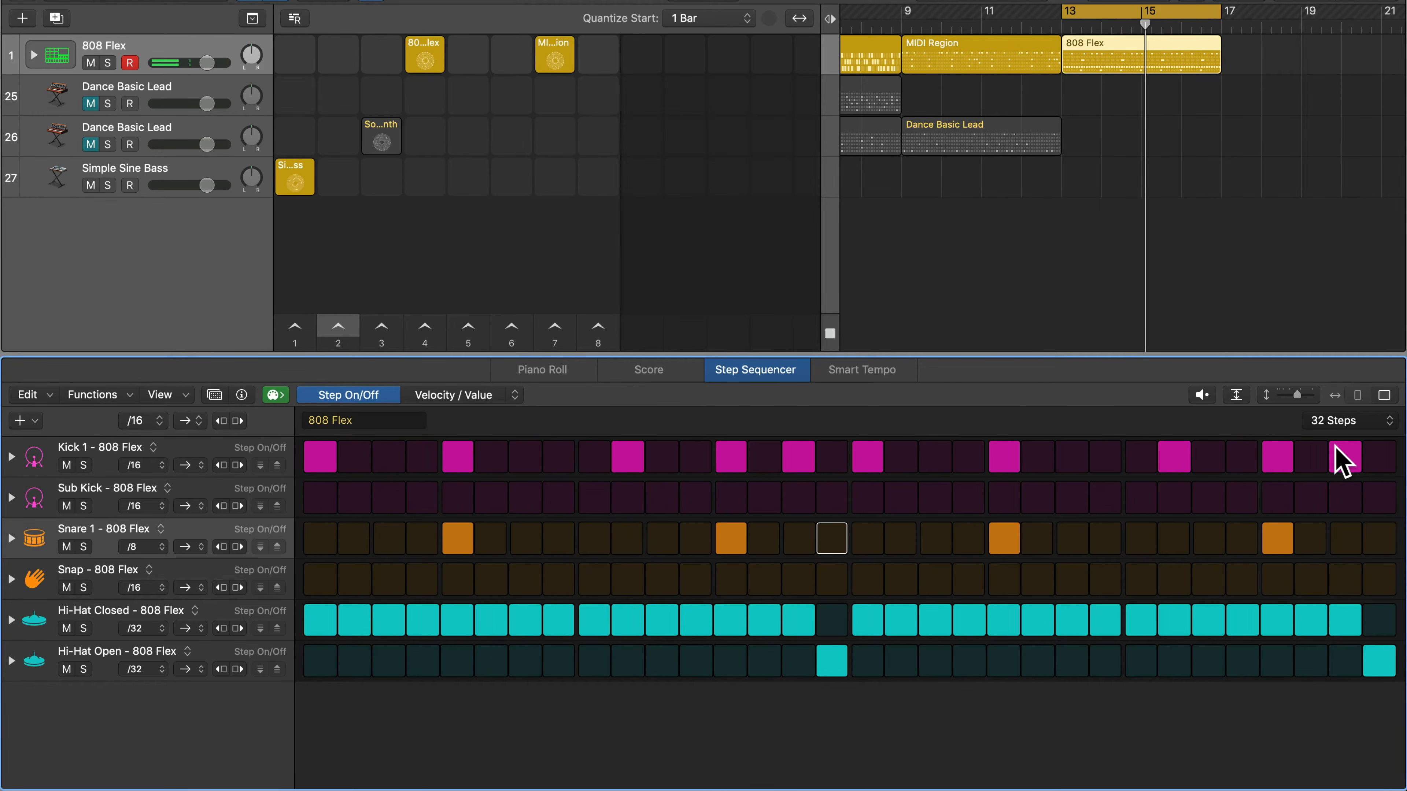
# - Add a Kick 1 hit at step 24 and a later Snare 1 hit, then audition
pyautogui.click(1105, 456)
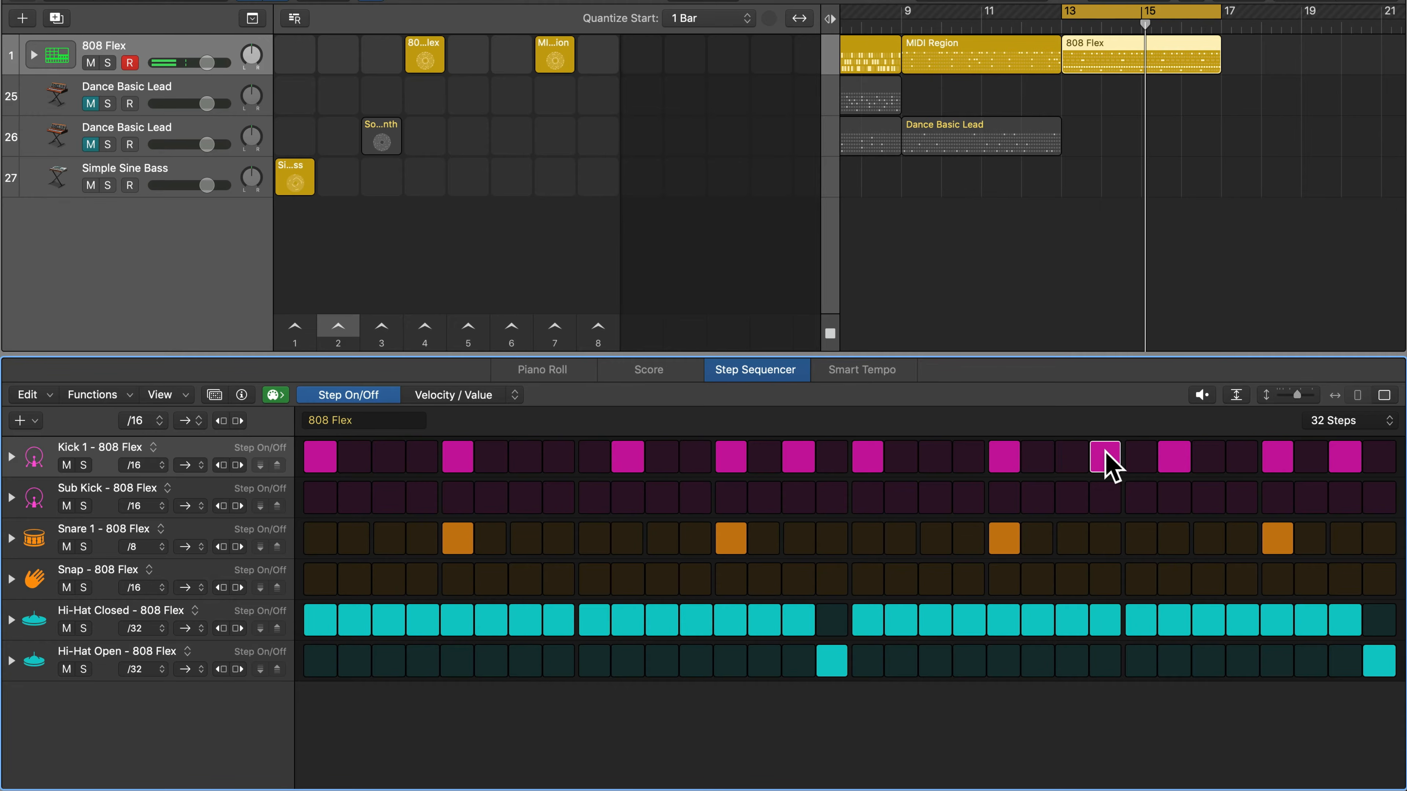
pyautogui.click(1141, 536)
pyautogui.press('space')
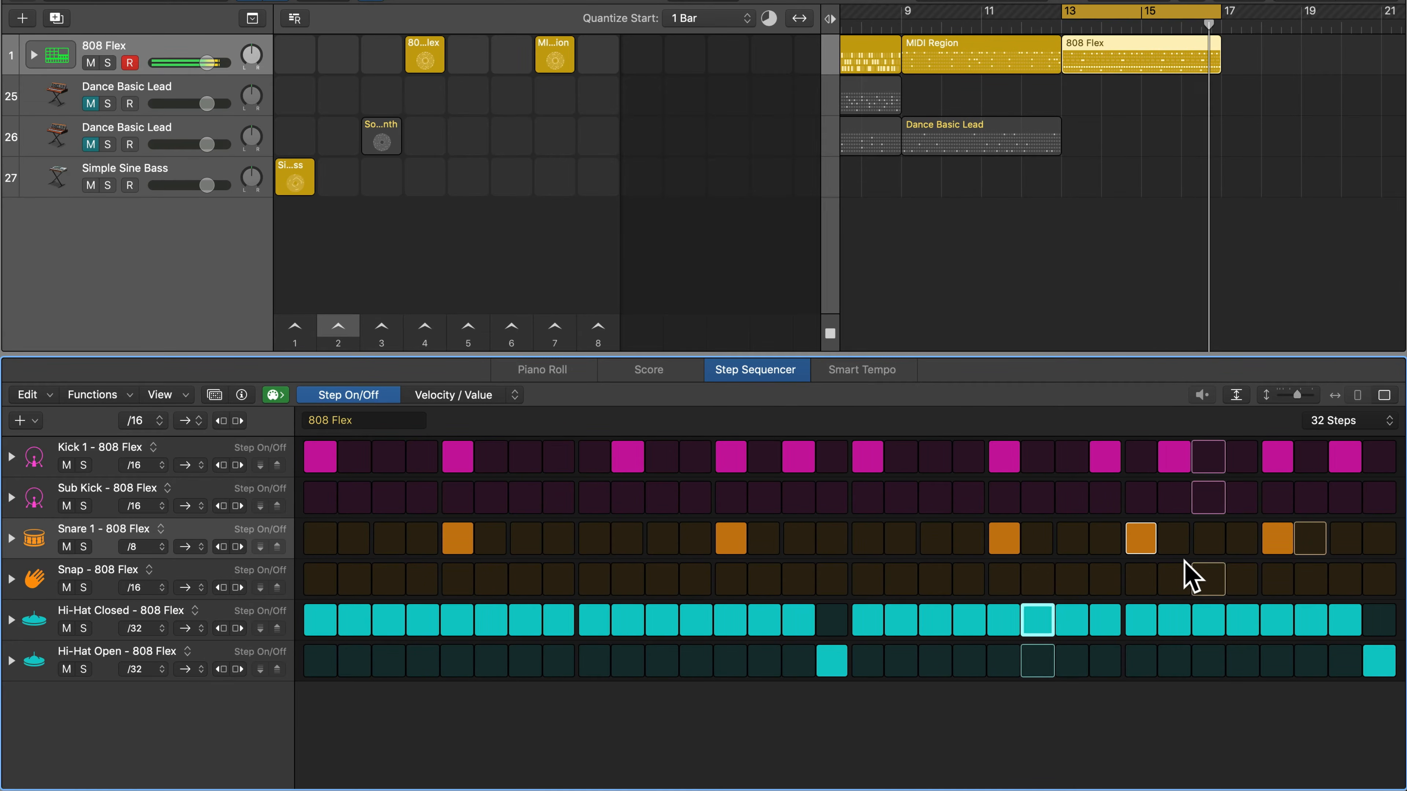
pyautogui.press('space')
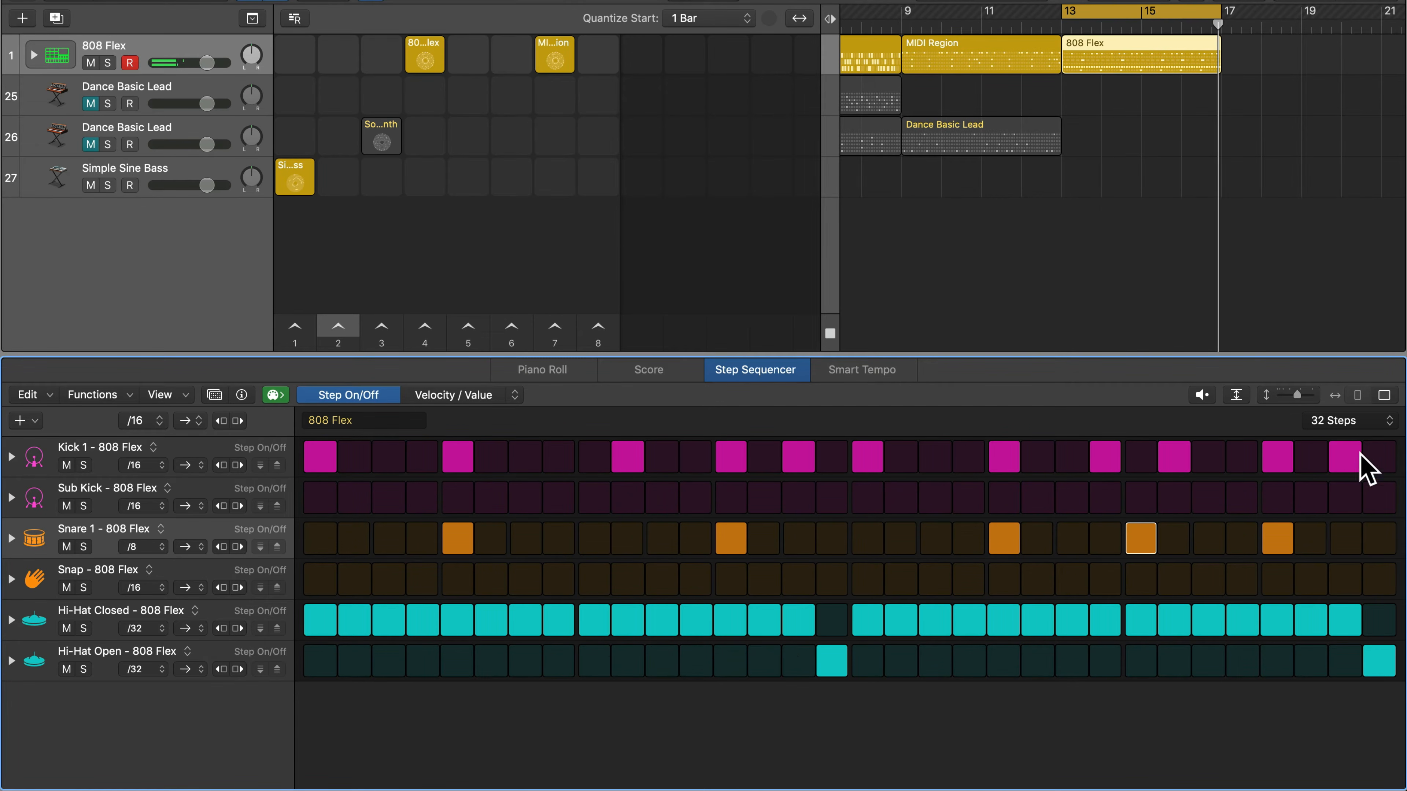
pyautogui.click(1366, 425)
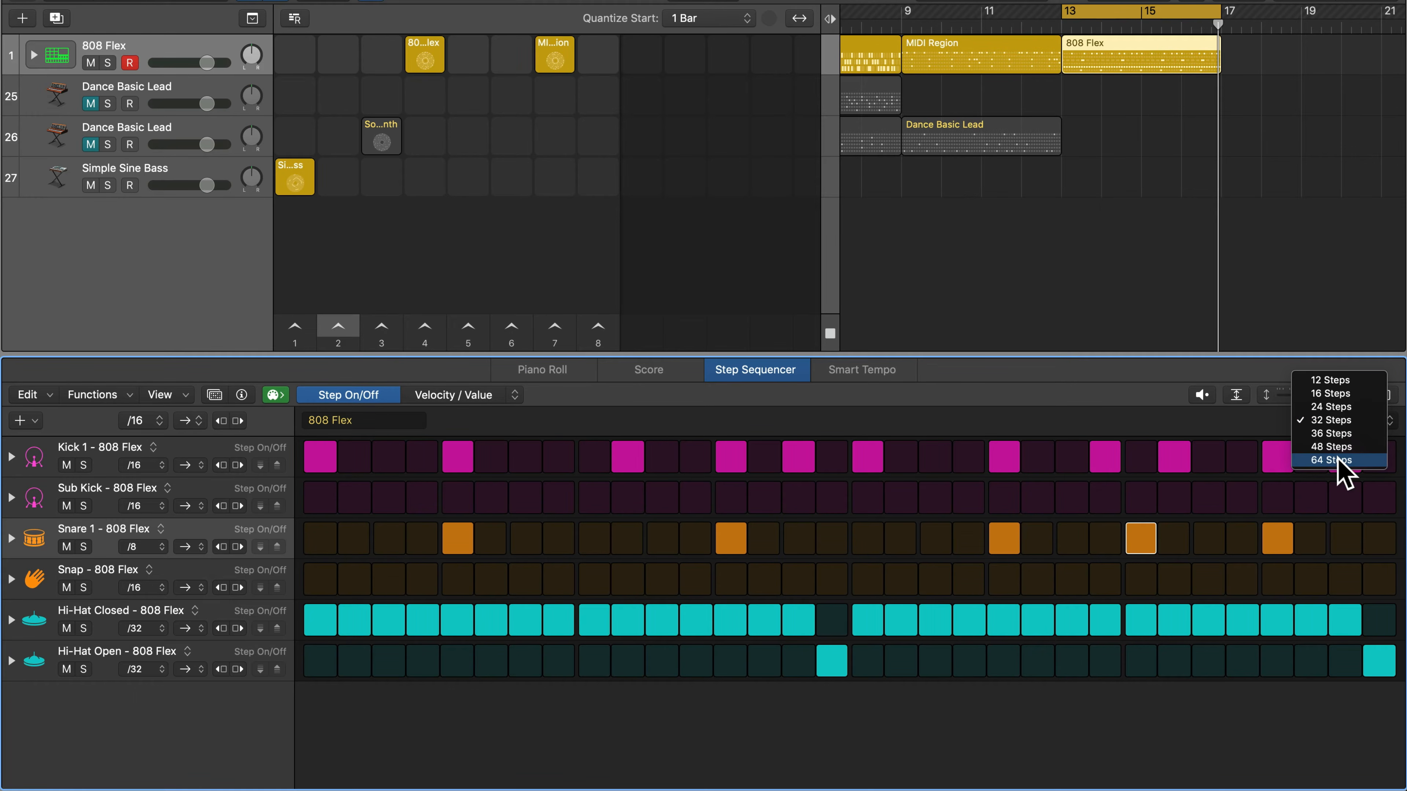
# - Shorten the pattern to 12 steps and set every row's step rate to 16T
pyautogui.click(1331, 381)
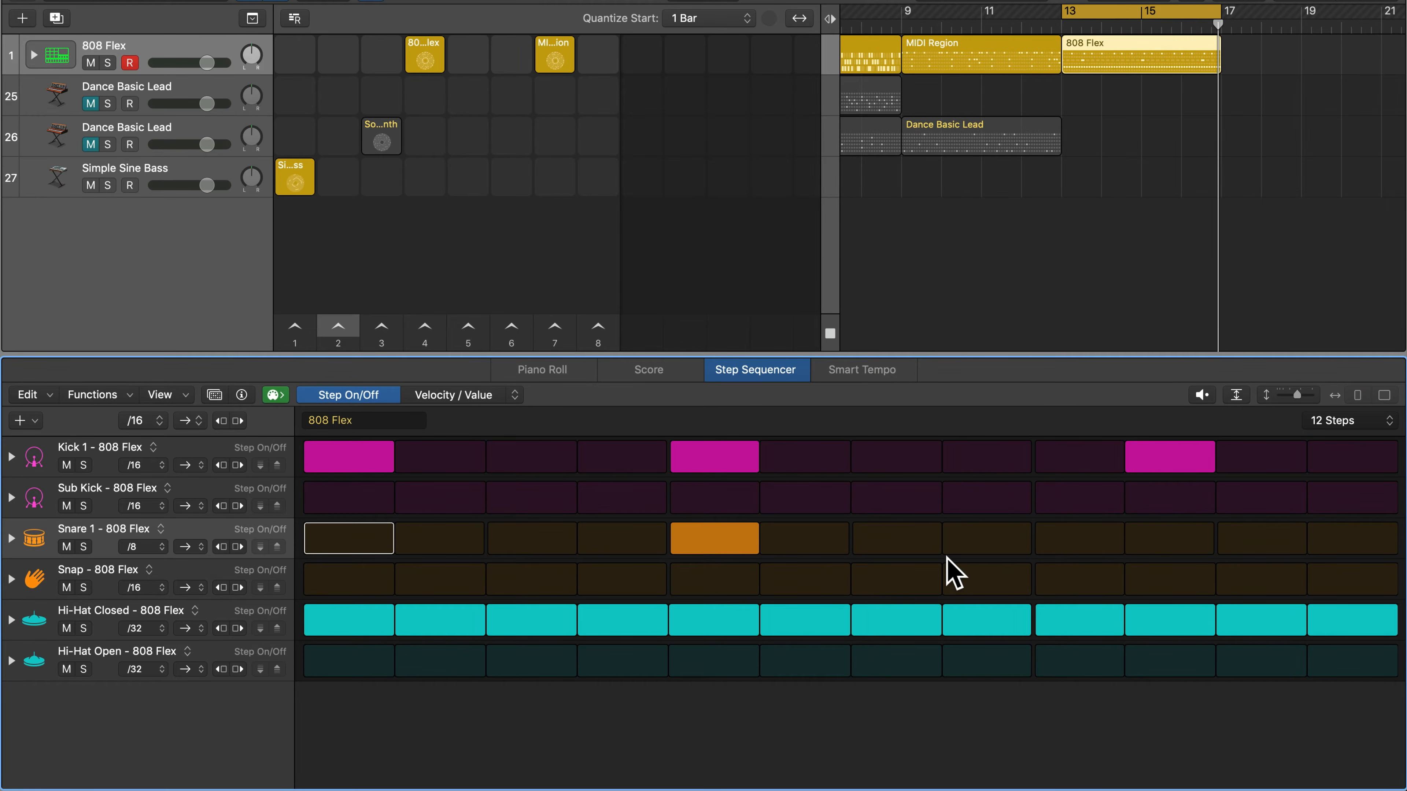
pyautogui.click(147, 422)
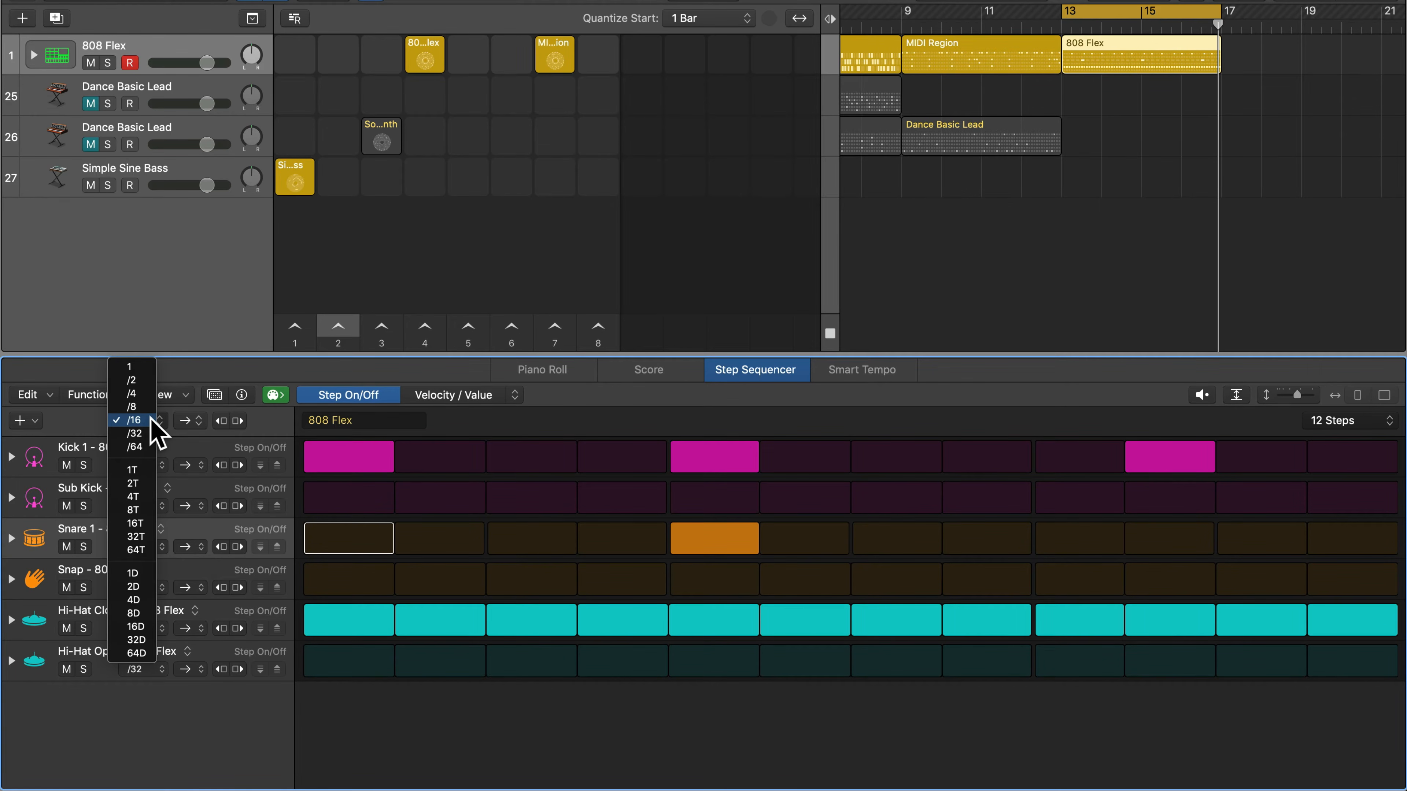
pyautogui.click(135, 524)
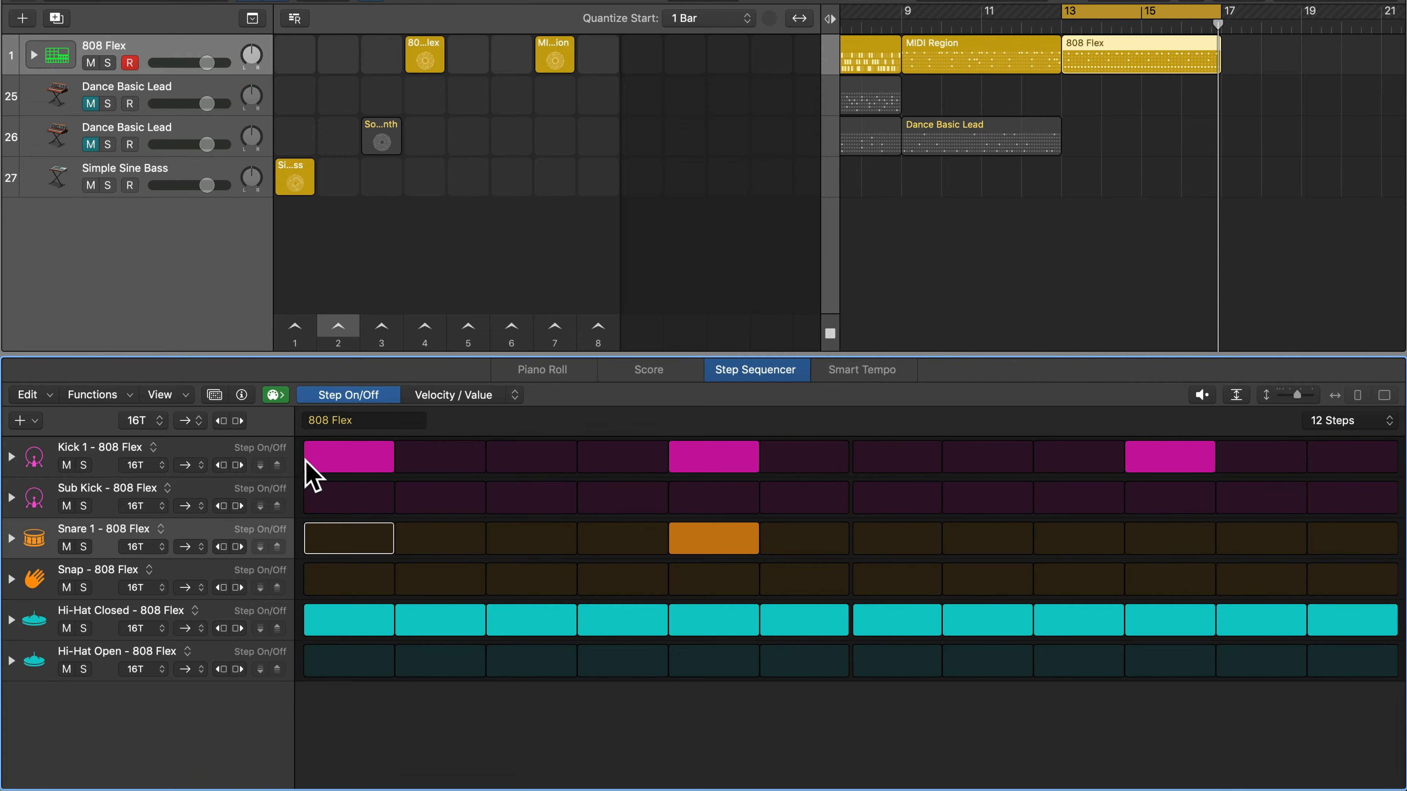
# - Add Kick 1 hits on steps 4 and 7 and remove the one on step 5
pyautogui.click(624, 462)
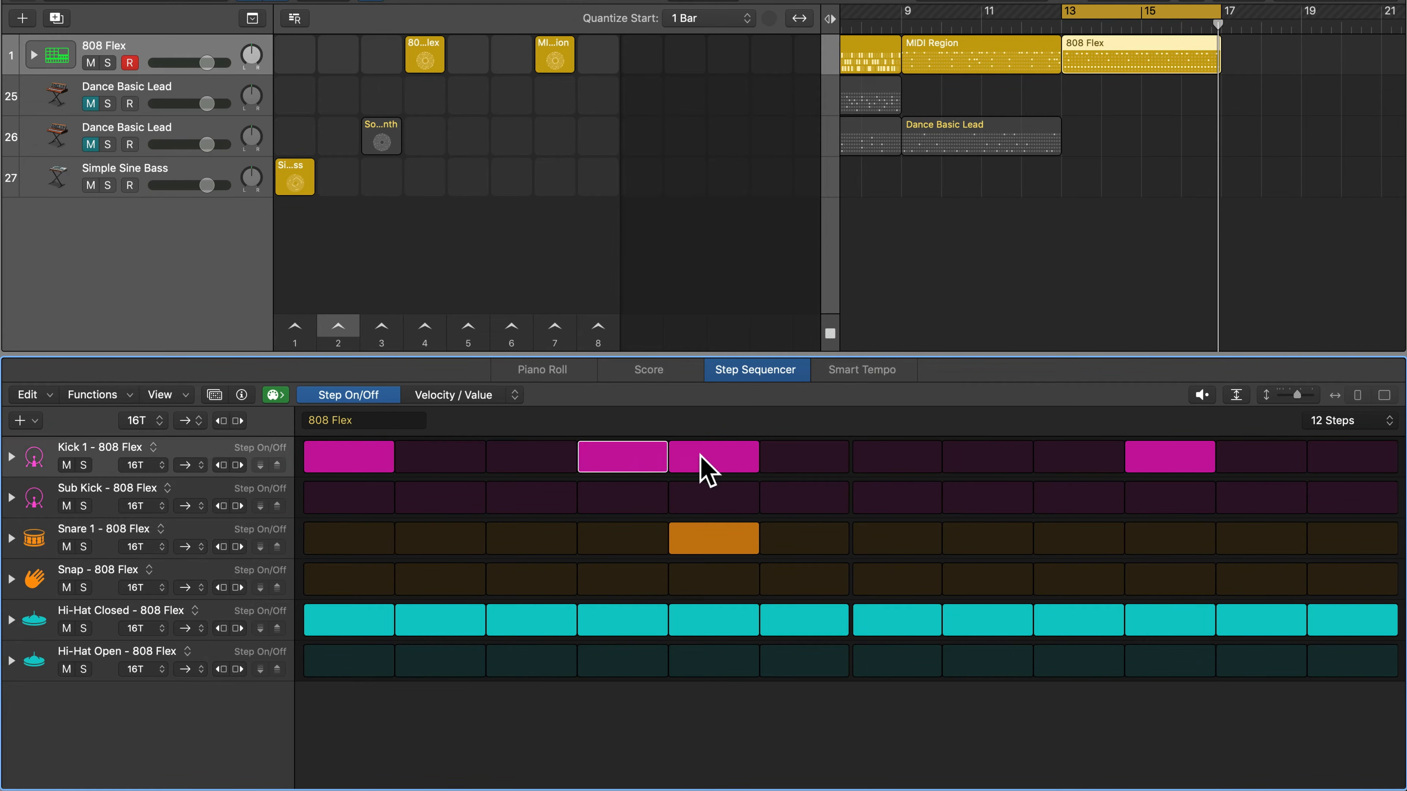
pyautogui.click(701, 470)
pyautogui.click(892, 460)
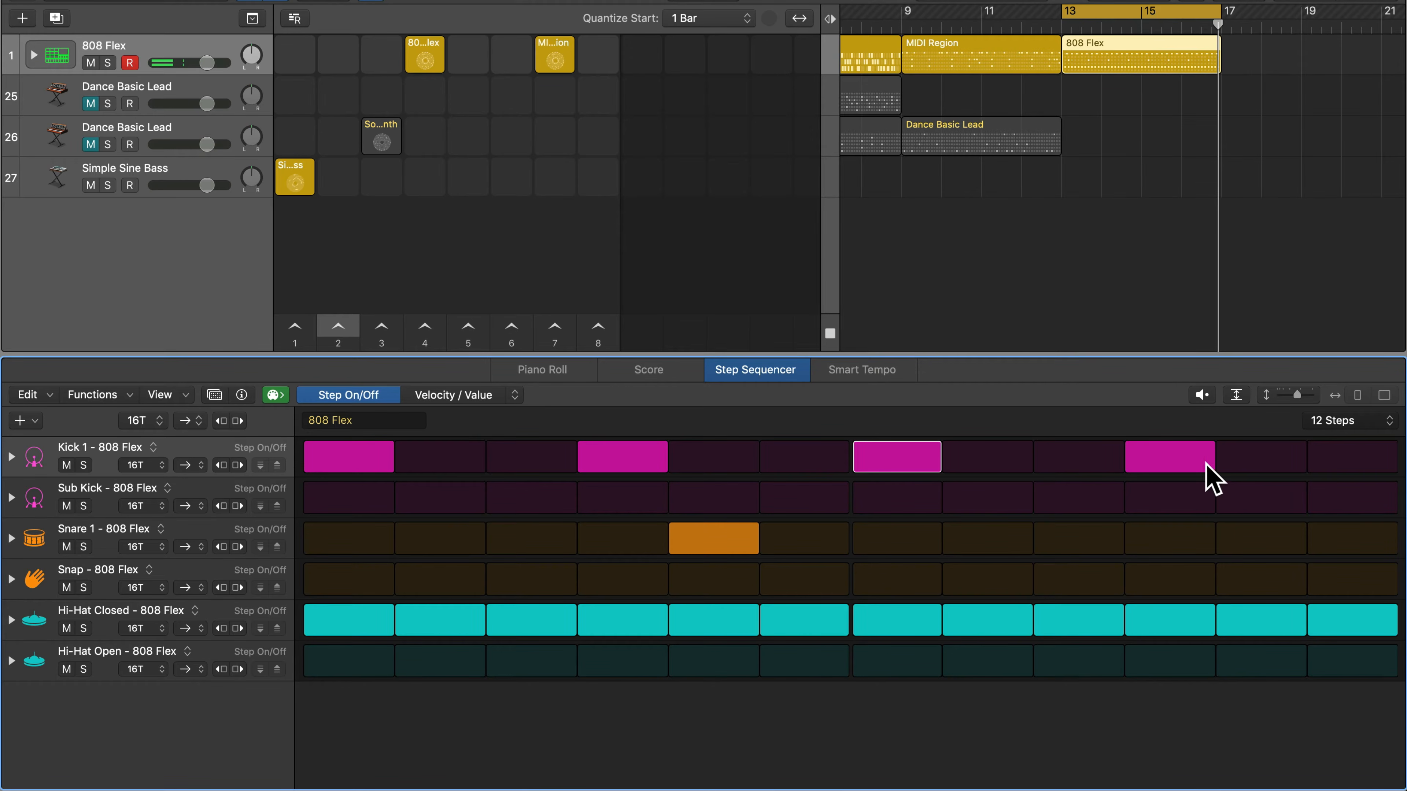
# - Move the Snare 1 hits to steps 4 and 10 and audition the pattern
pyautogui.click(707, 536)
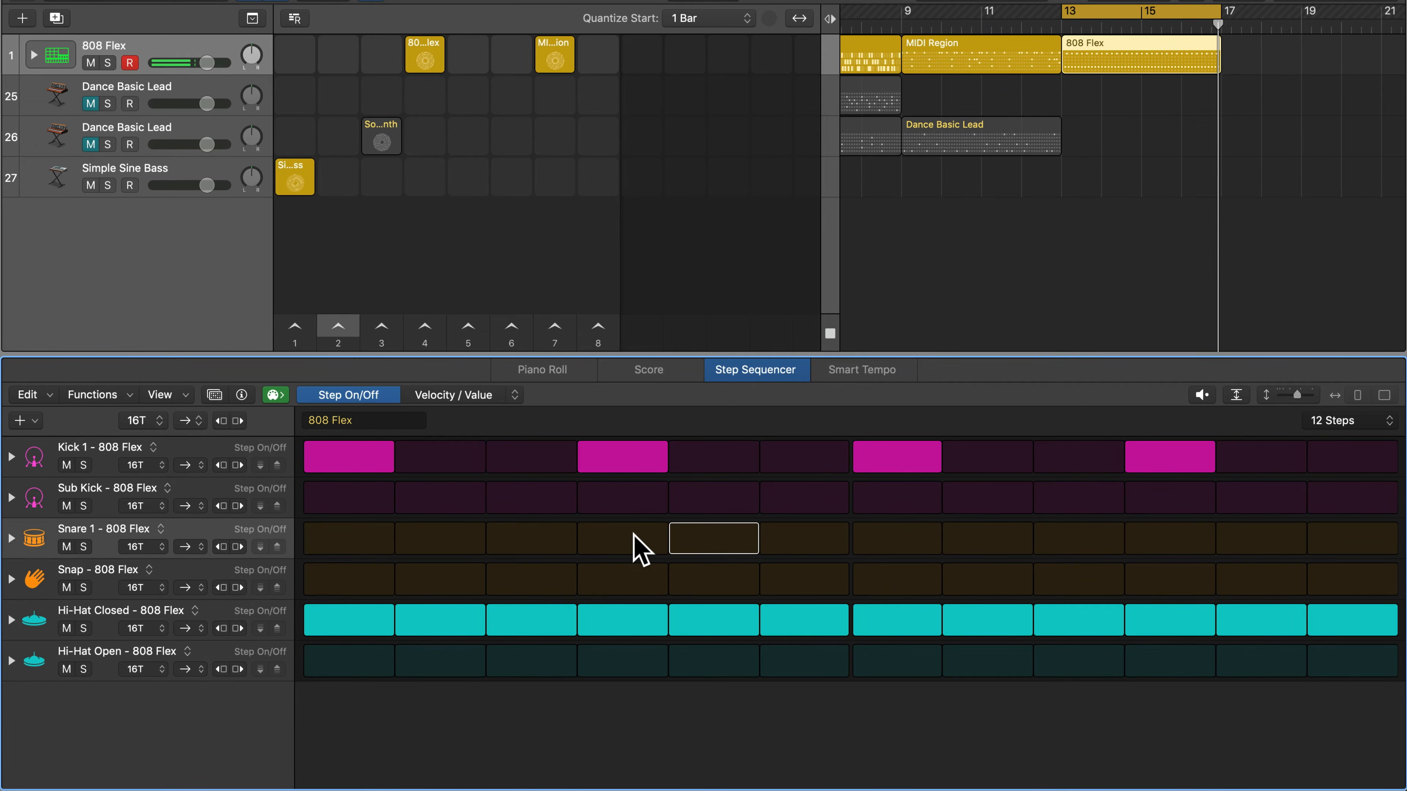
pyautogui.click(638, 547)
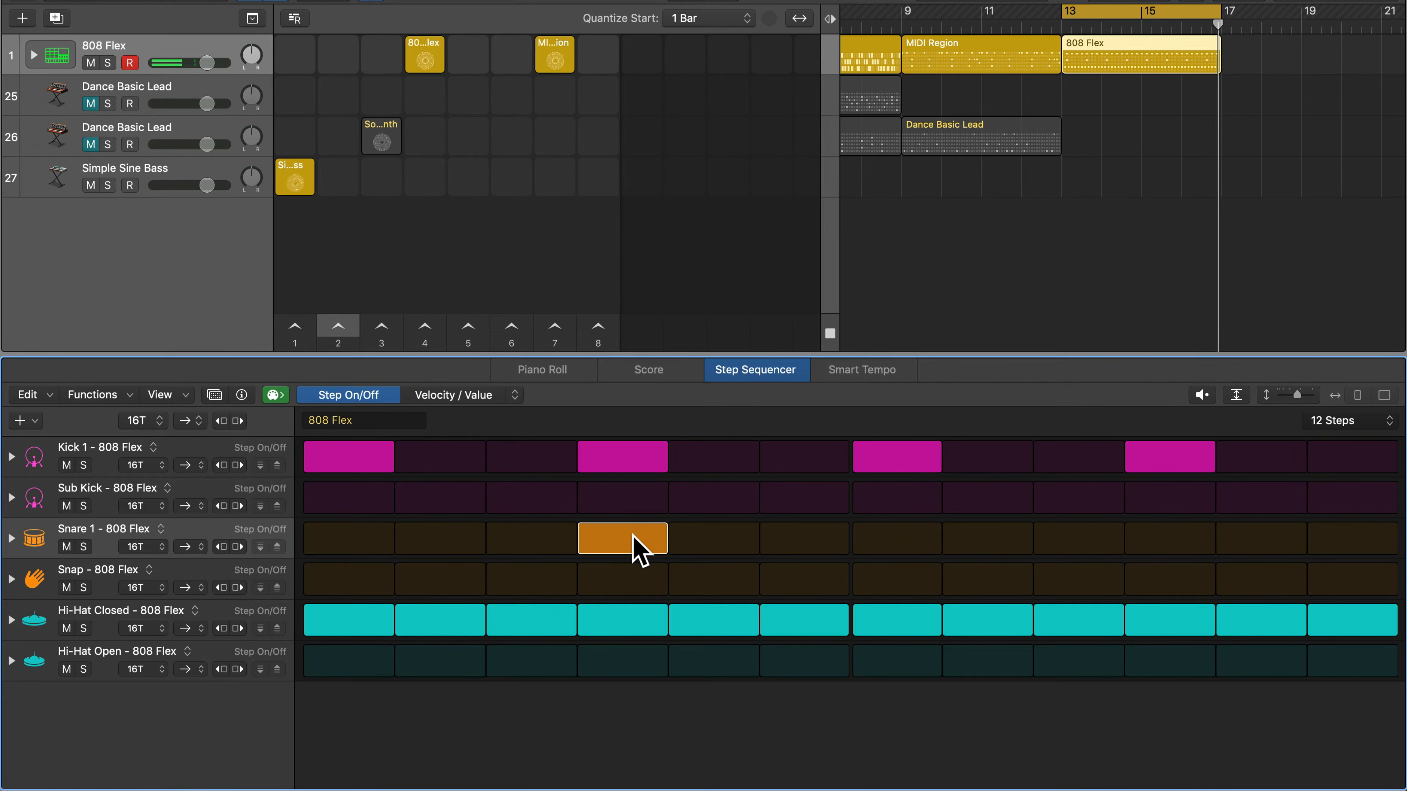
pyautogui.click(1161, 552)
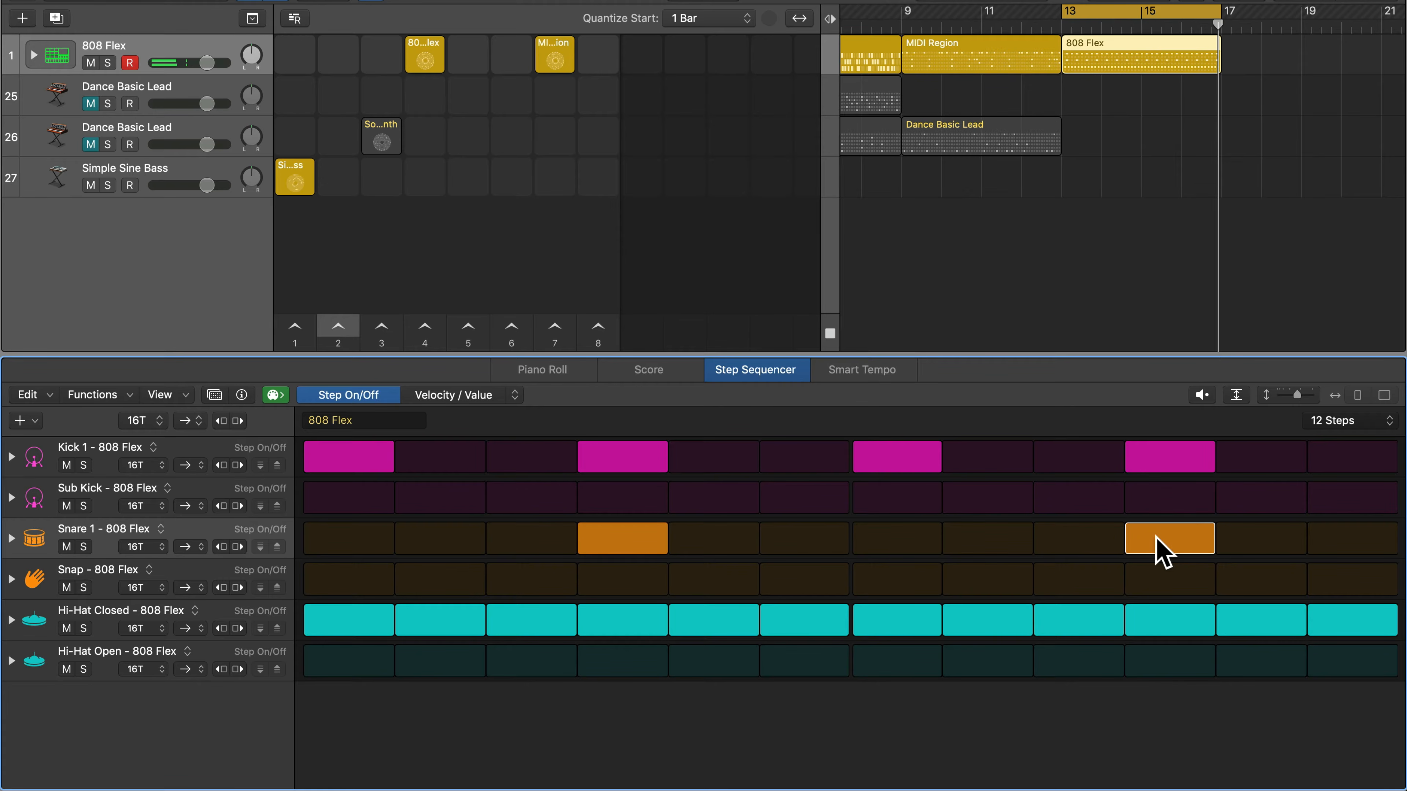
pyautogui.press('space')
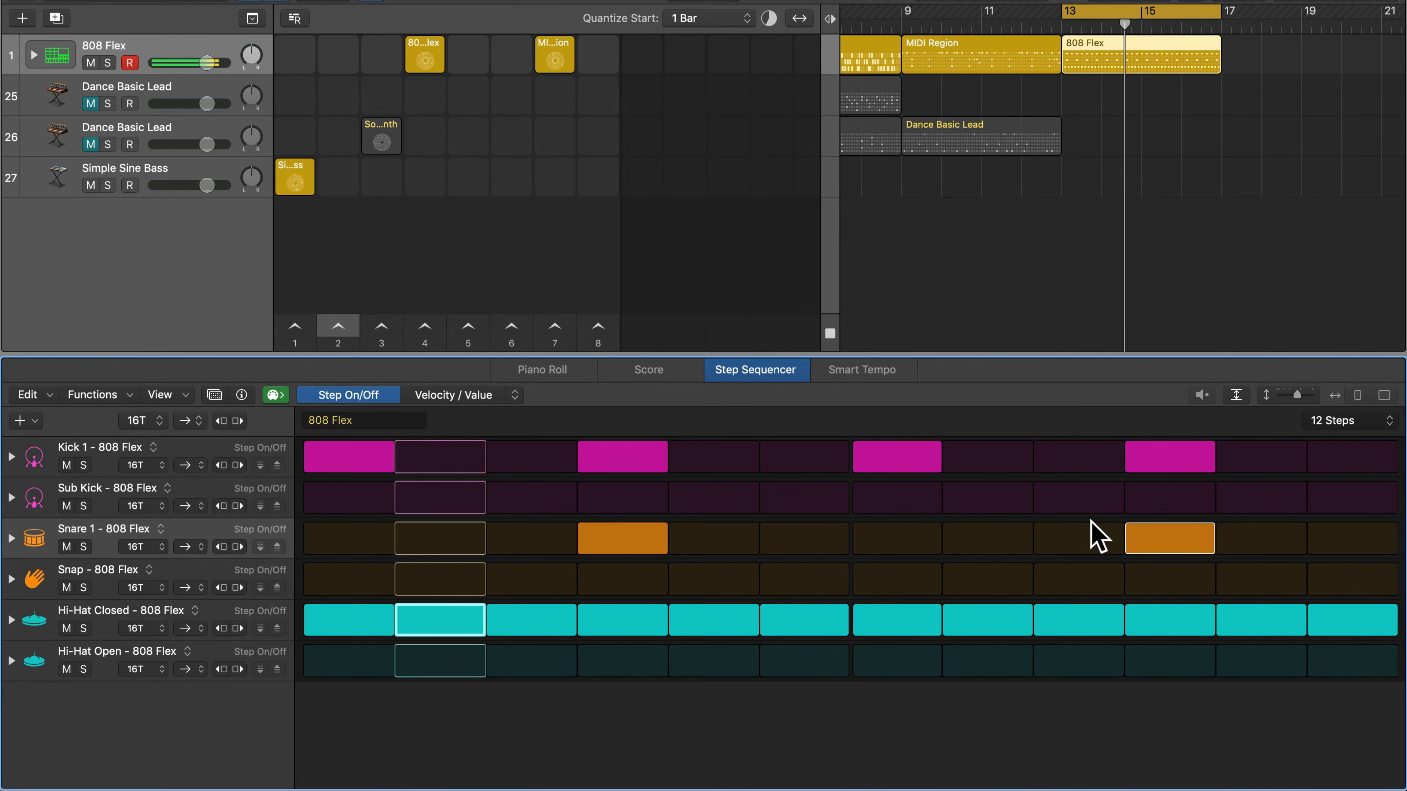
pyautogui.press('space')
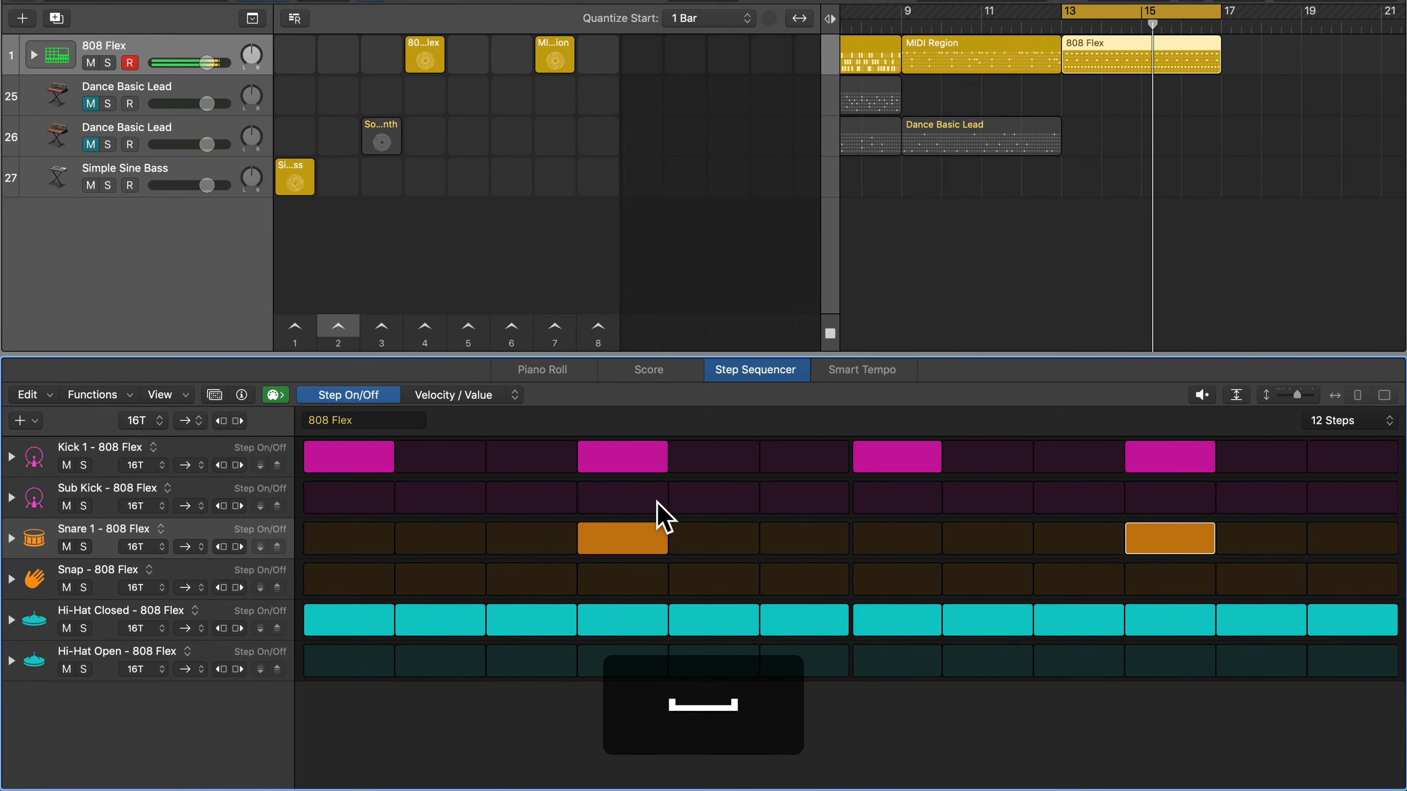
pyautogui.click(156, 423)
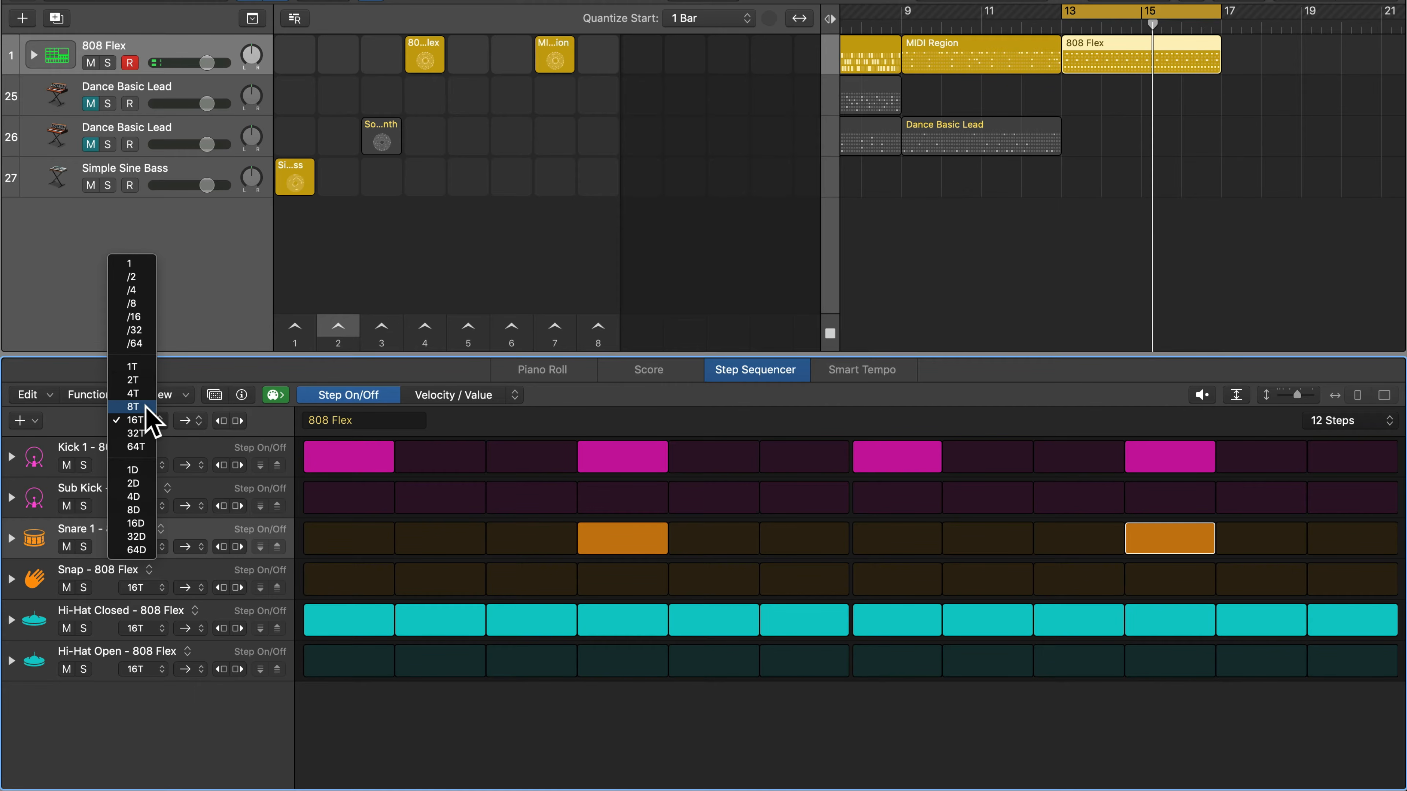
# - Set every row's step rate to 8T and audition the pattern twice
pyautogui.click(146, 406)
pyautogui.press('space')
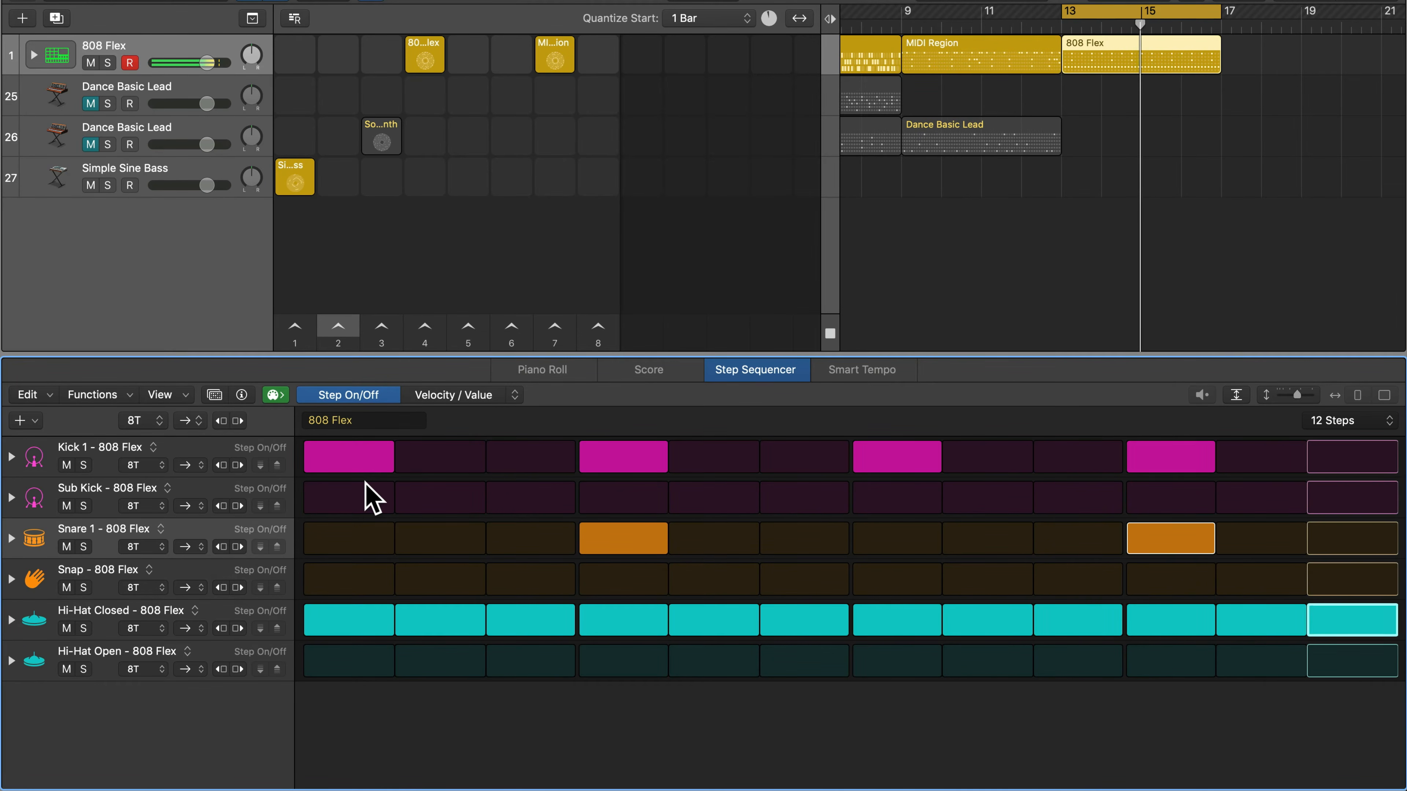
pyautogui.press('space')
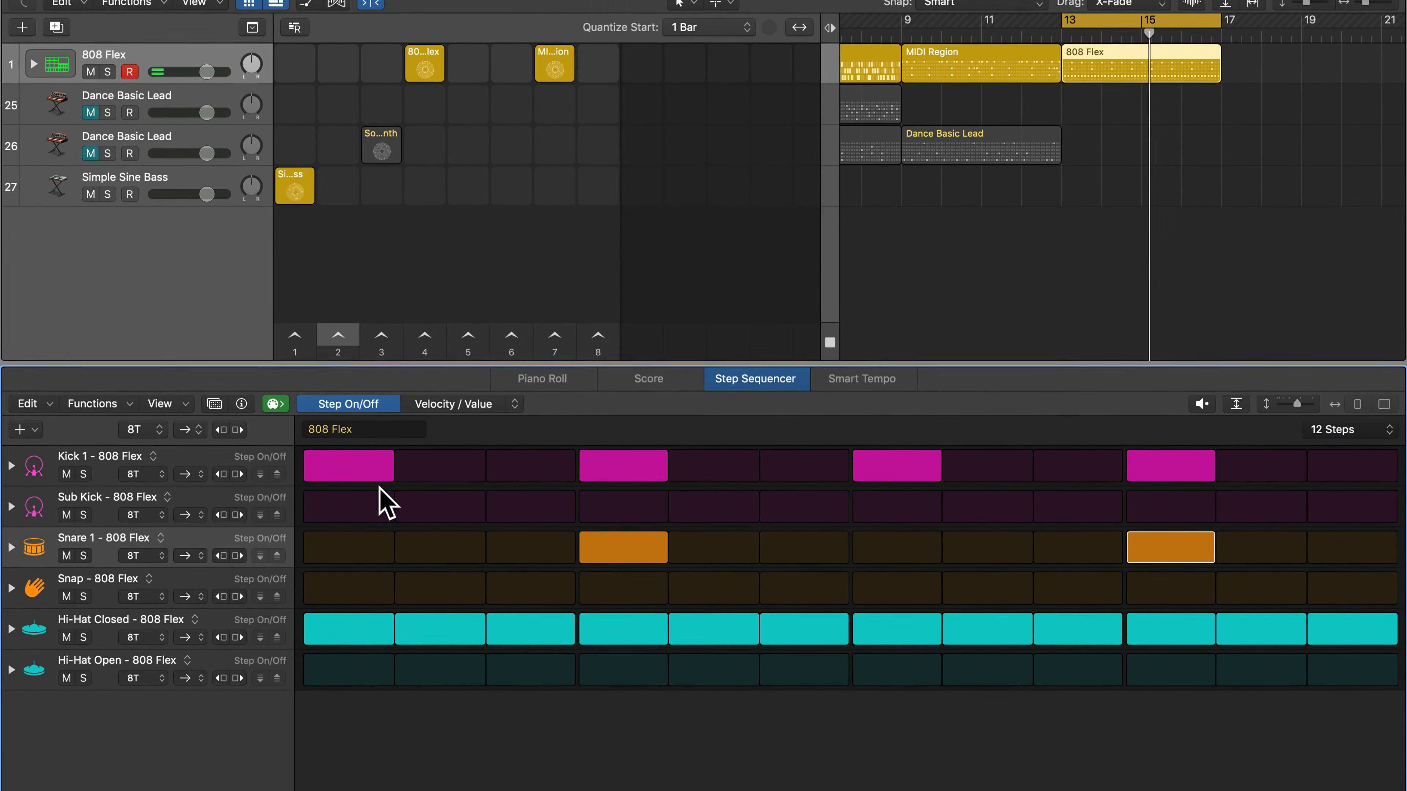
pyautogui.press('space')
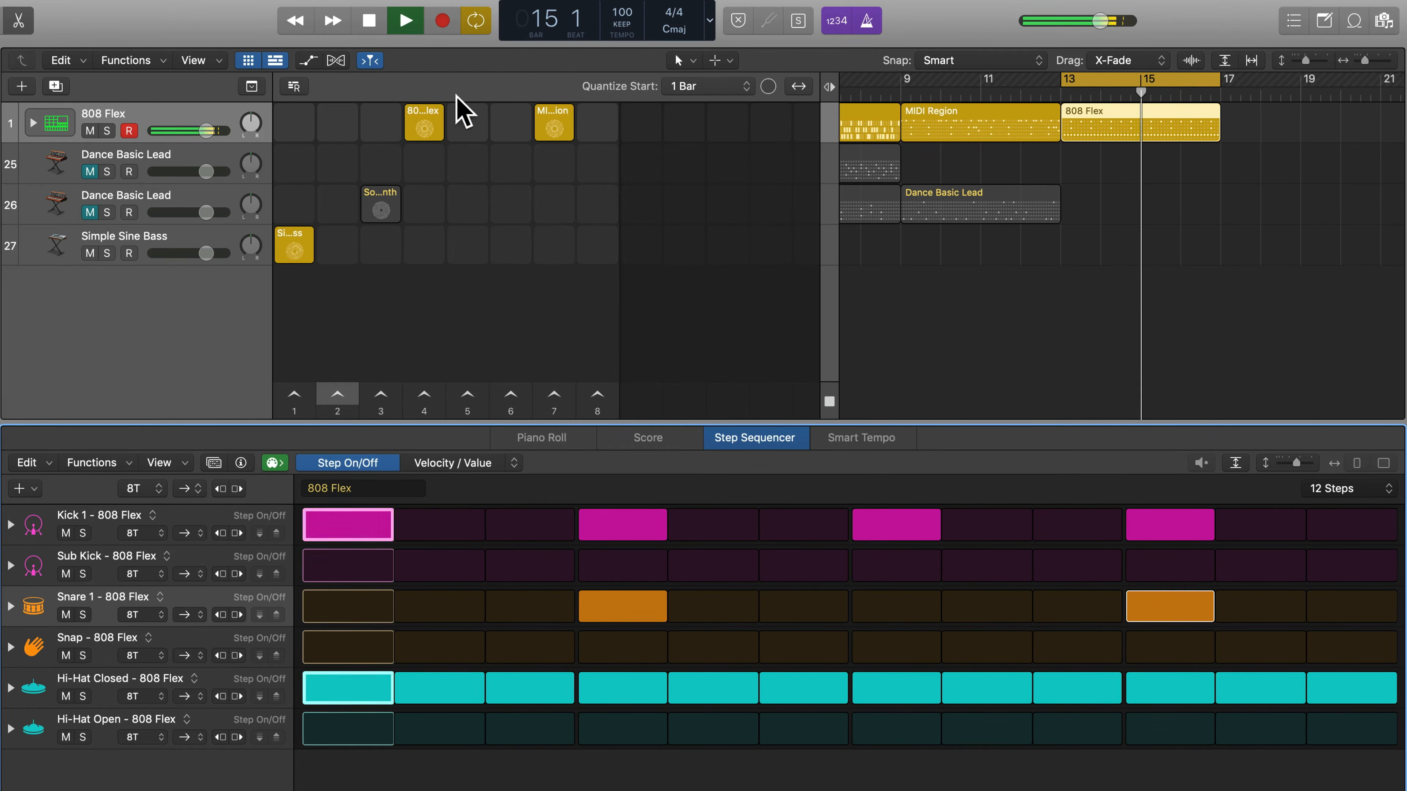
pyautogui.press('space')
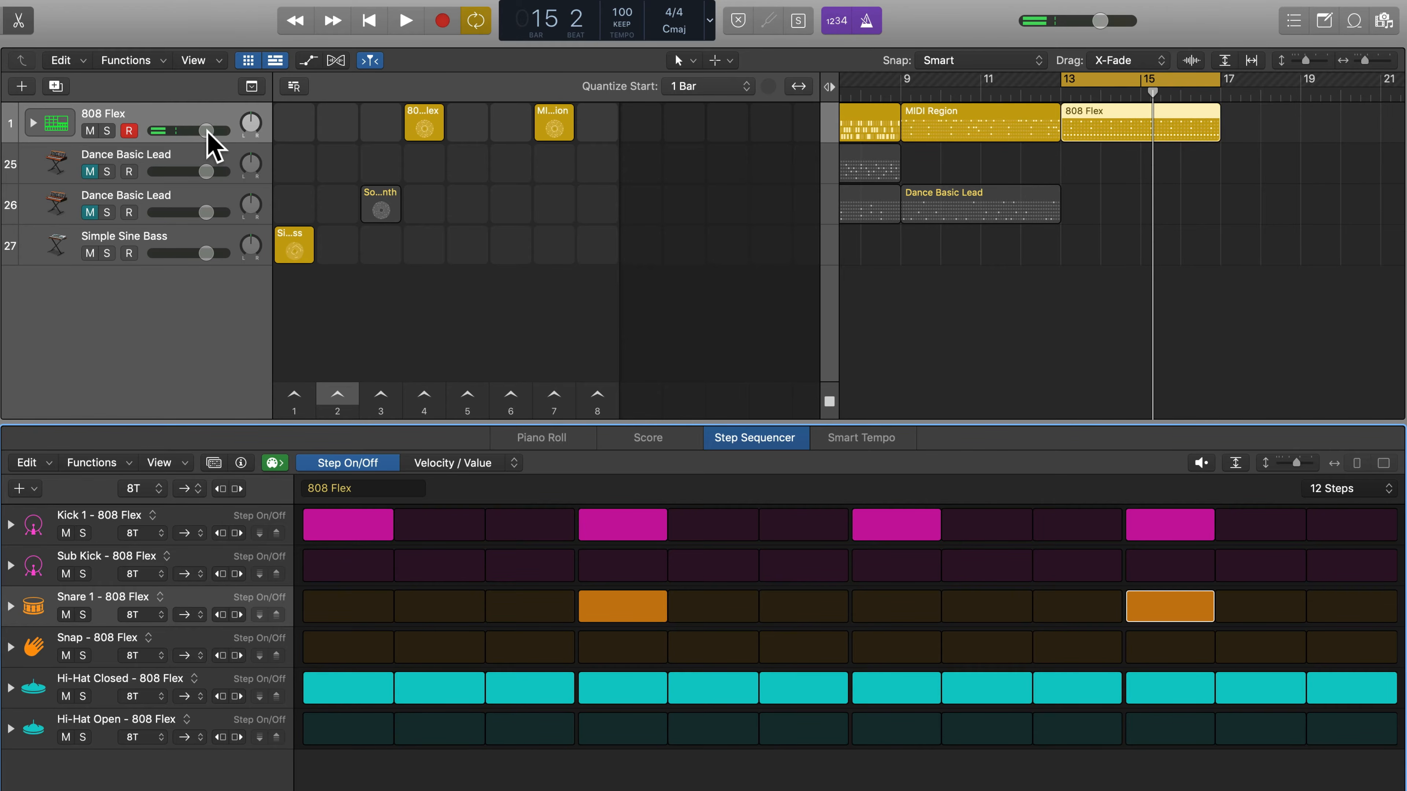
# - Lower the 808 Flex track volume, audition it, then reset the volume to default
pyautogui.moveTo(207, 131); pyautogui.dragTo(195, 131)
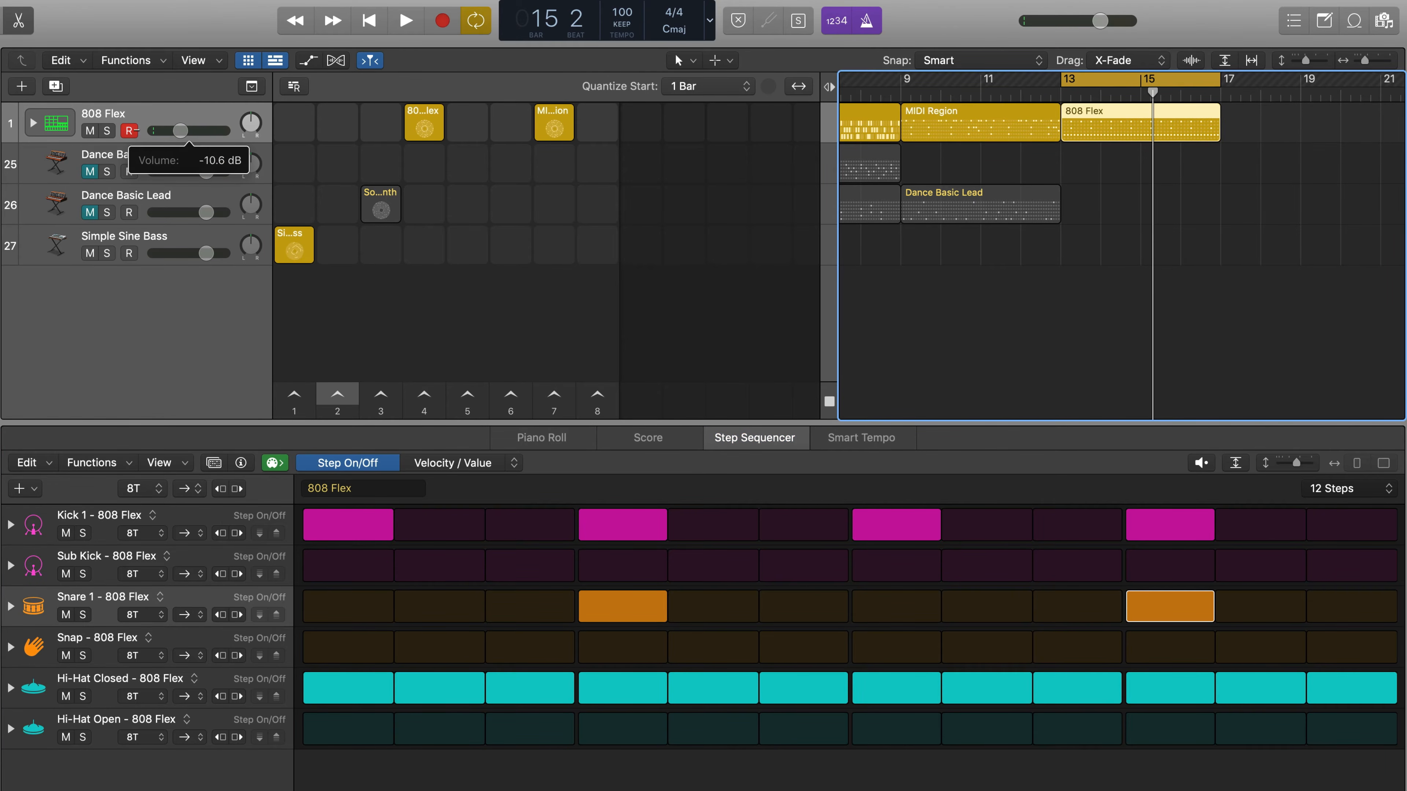
pyautogui.press('space')
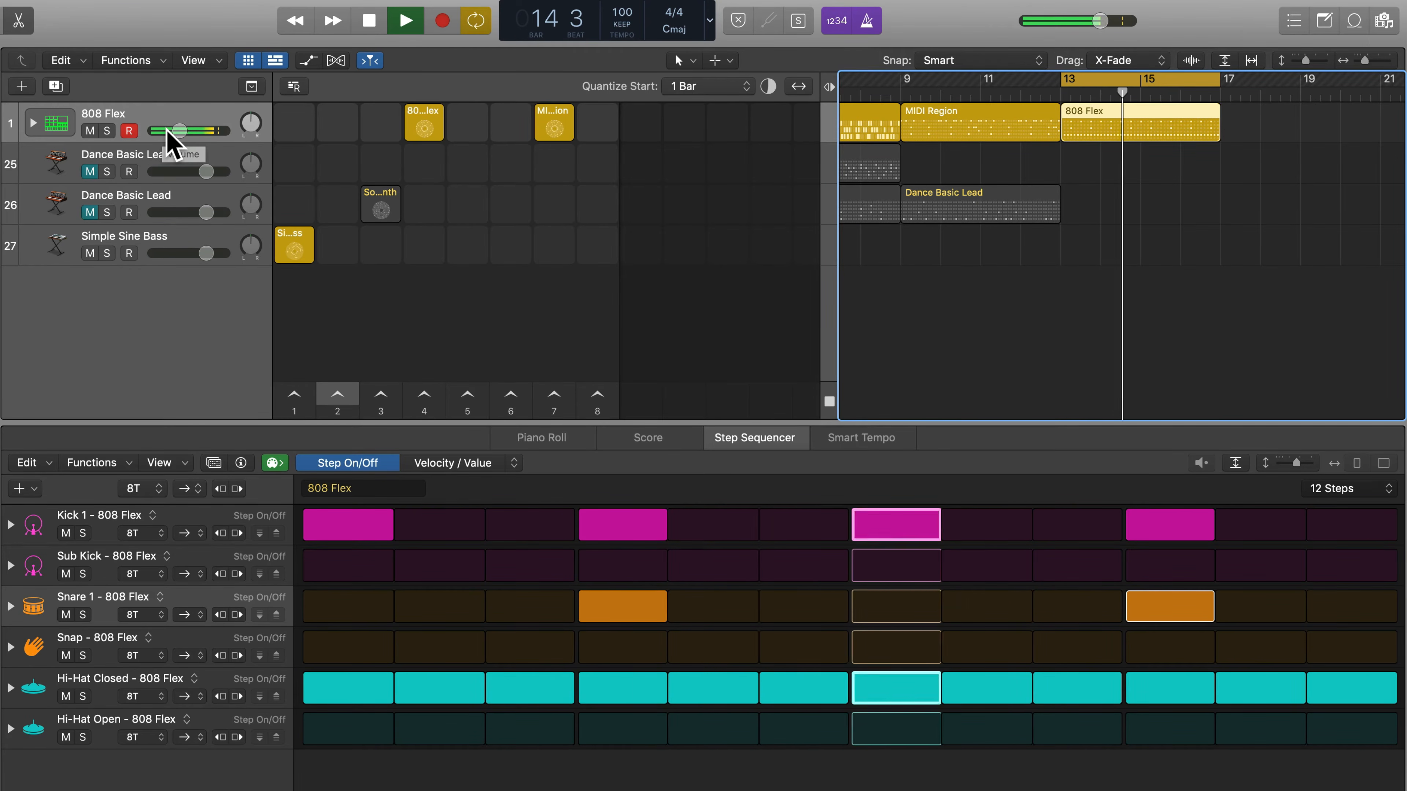
pyautogui.press('space')
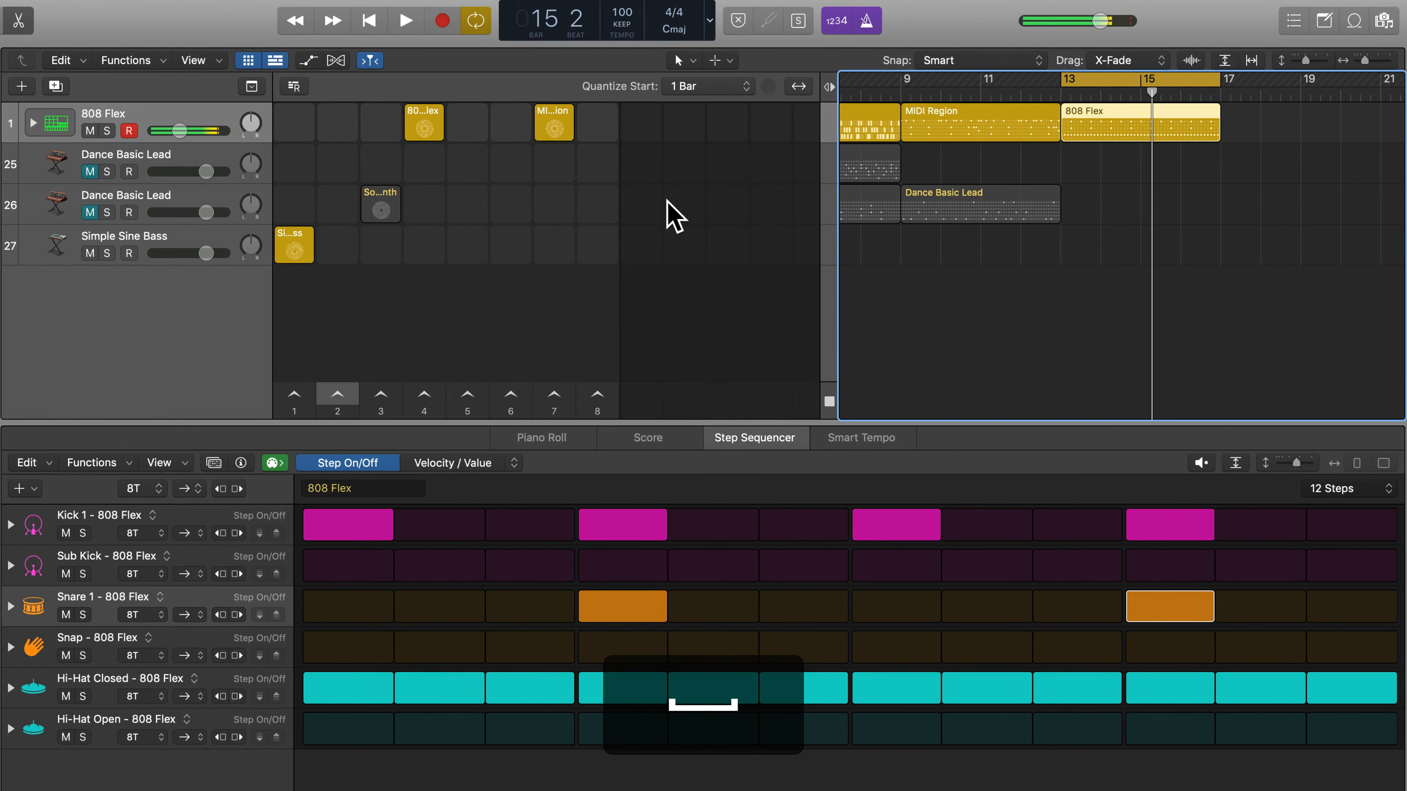
pyautogui.keyDown('alt'); pyautogui.click(180, 130); pyautogui.keyUp('alt')
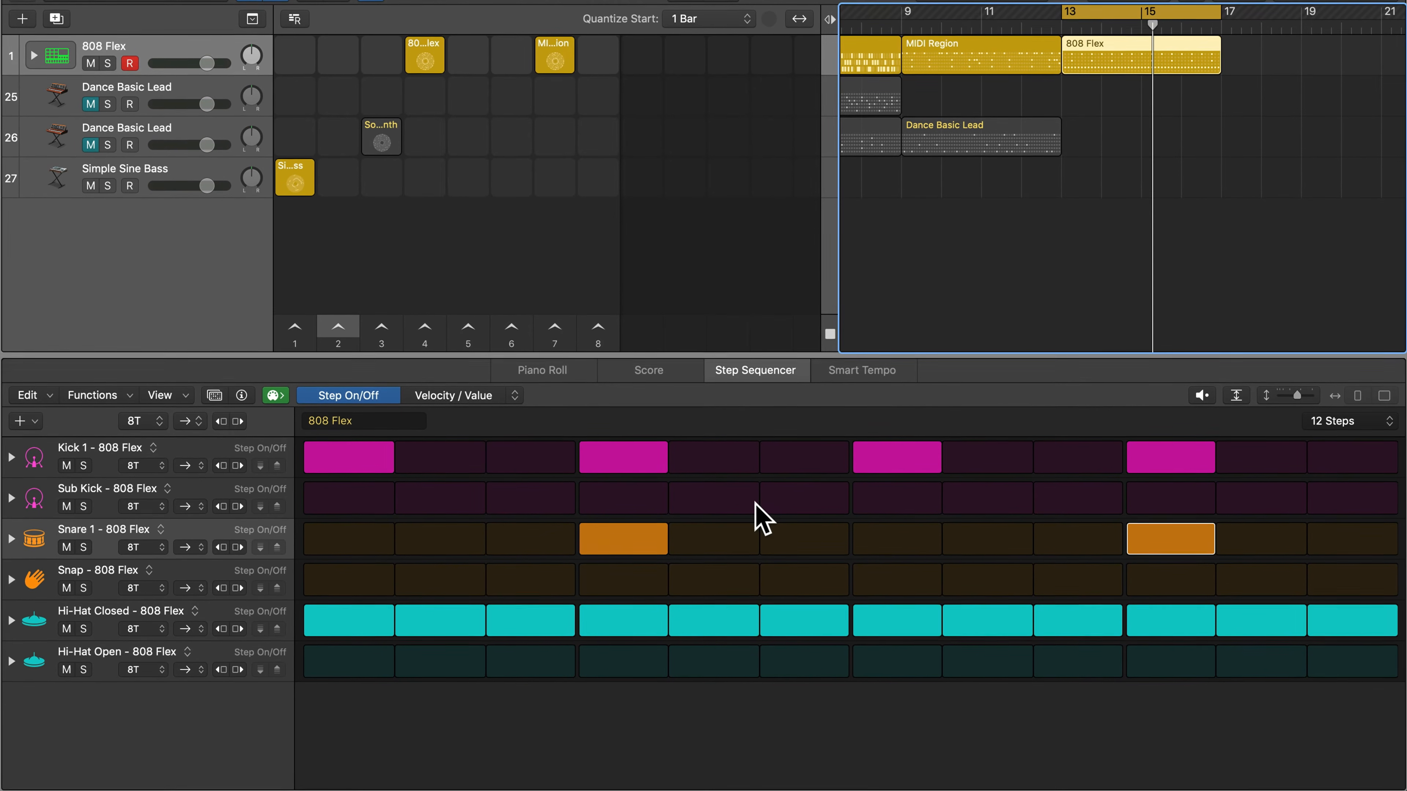
# - Audition 24-step and 48-step pattern lengths, then settle on 36 steps and play it
pyautogui.click(1332, 426)
pyautogui.click(1341, 446)
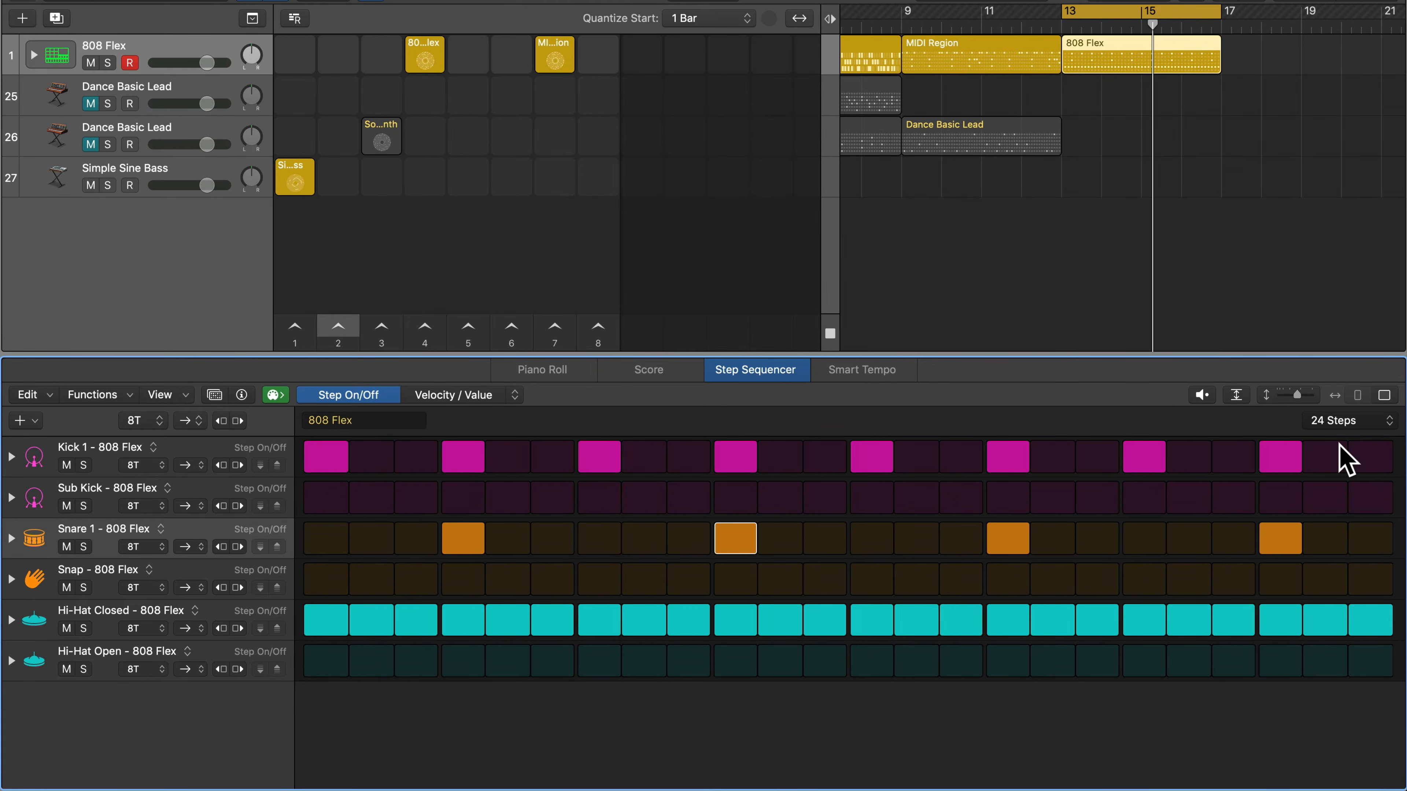
pyautogui.press('space')
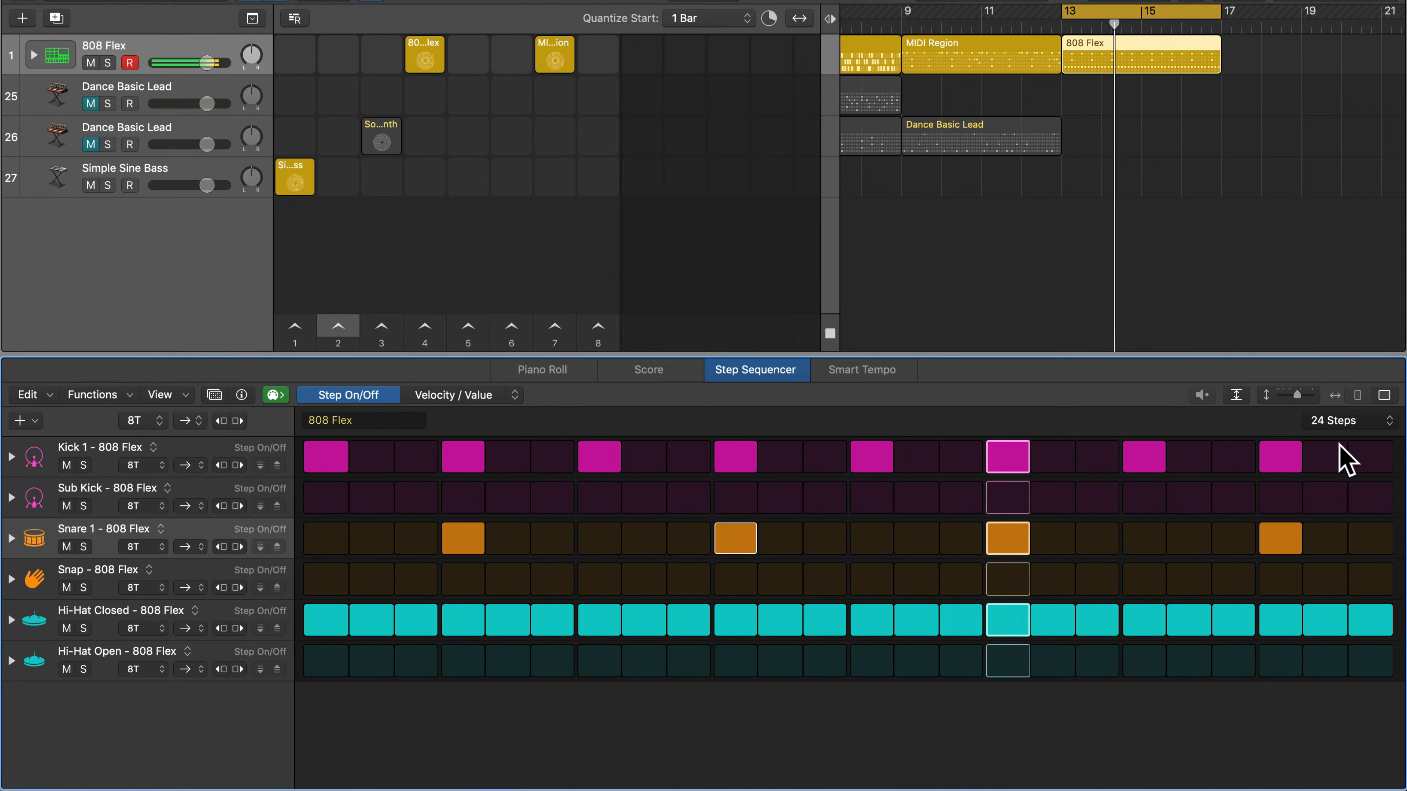
pyautogui.press('space')
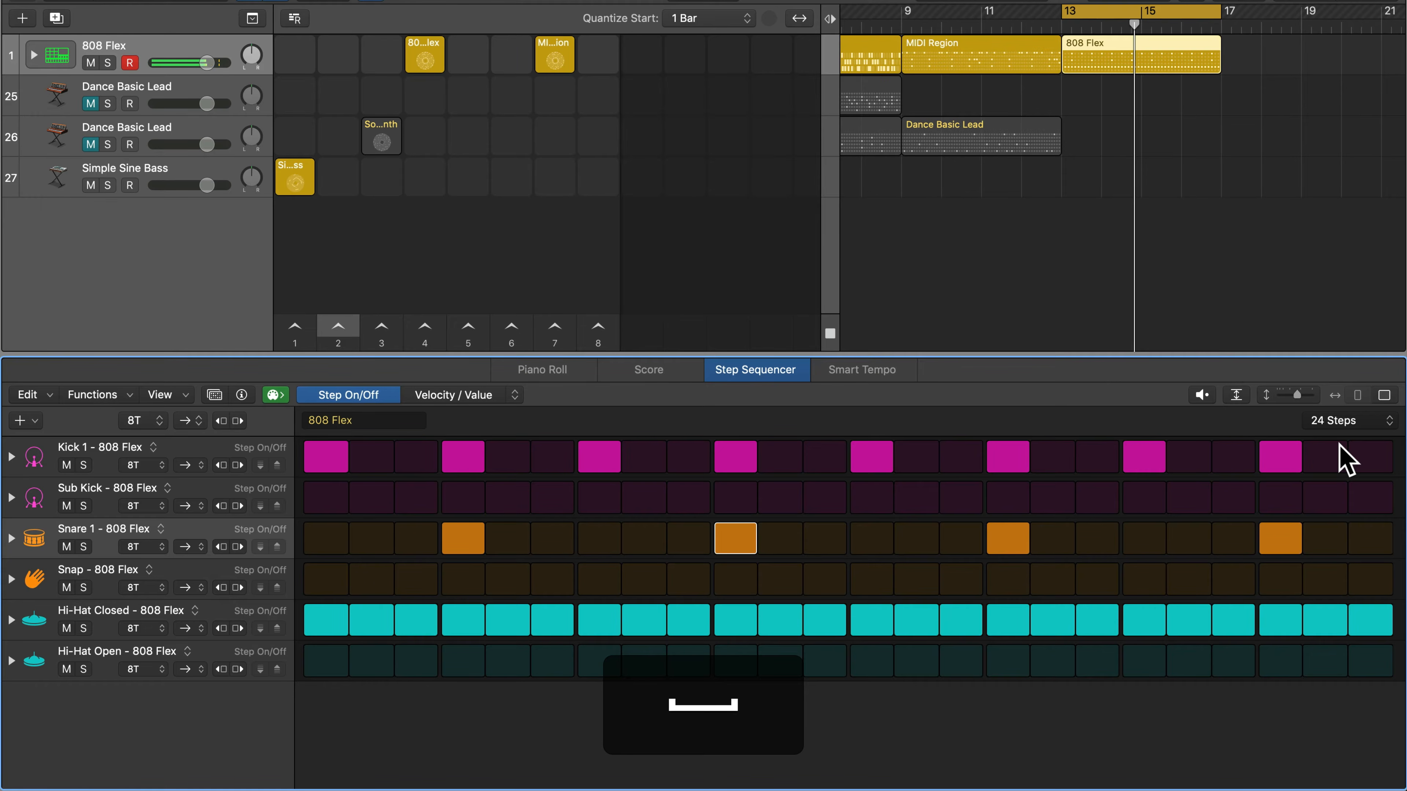
pyautogui.click(1349, 423)
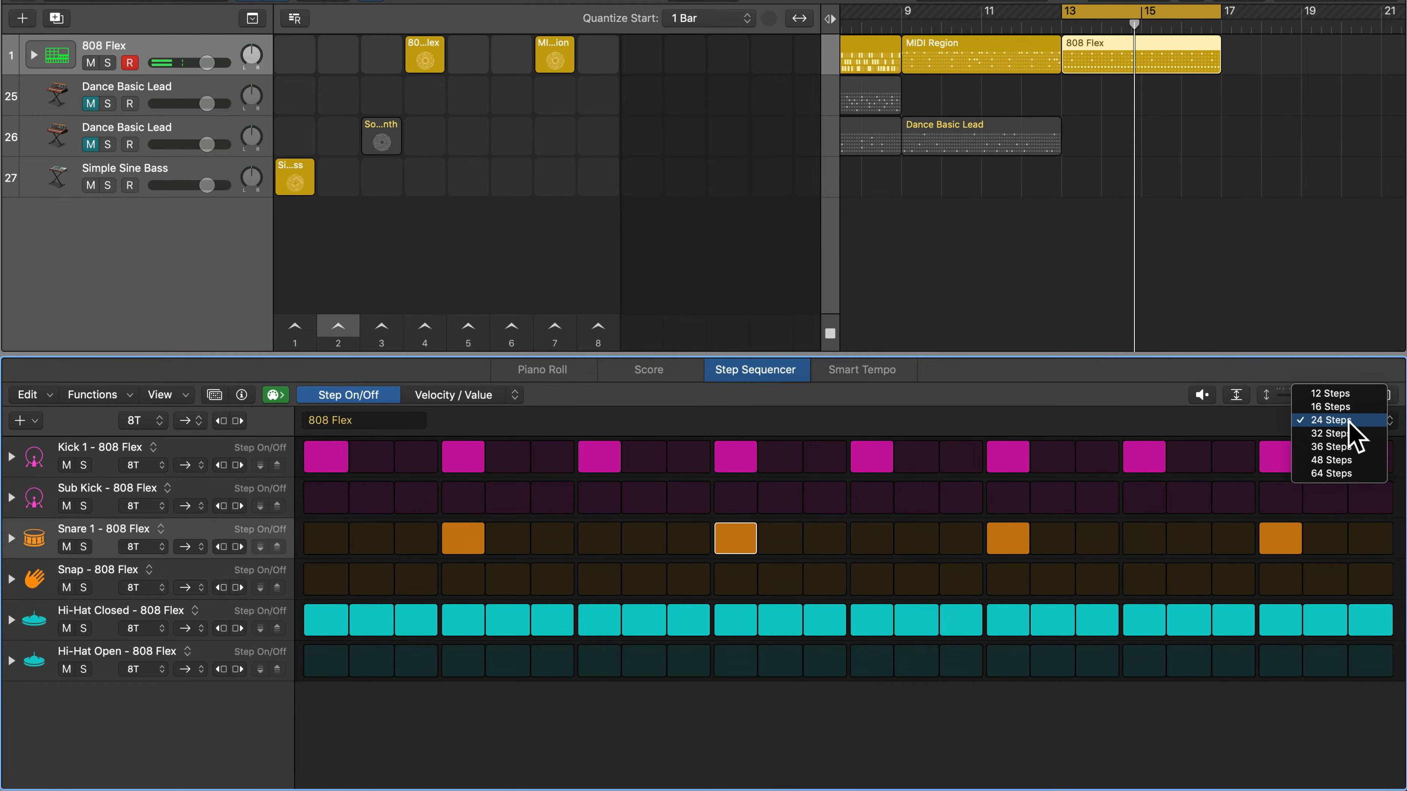
pyautogui.click(1340, 460)
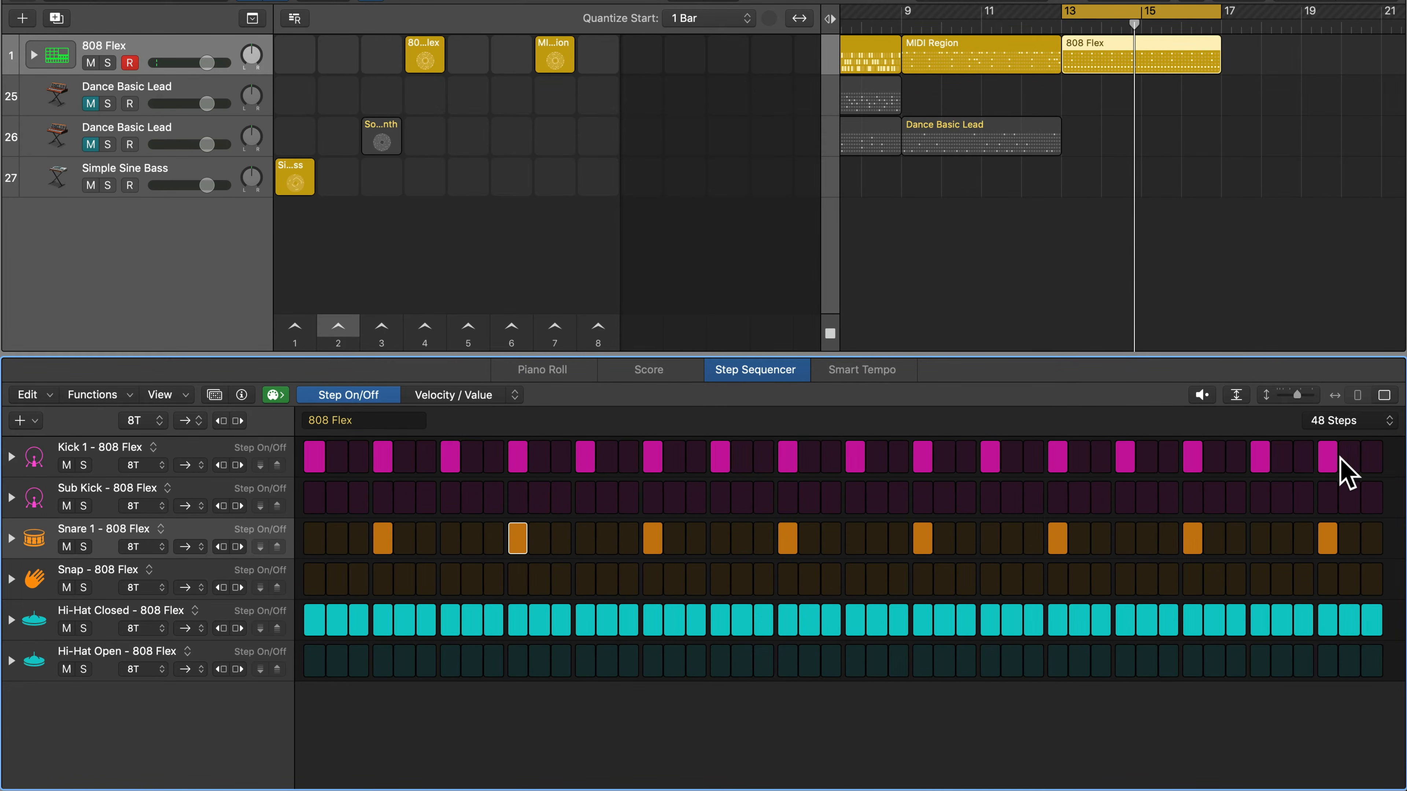
pyautogui.press('space')
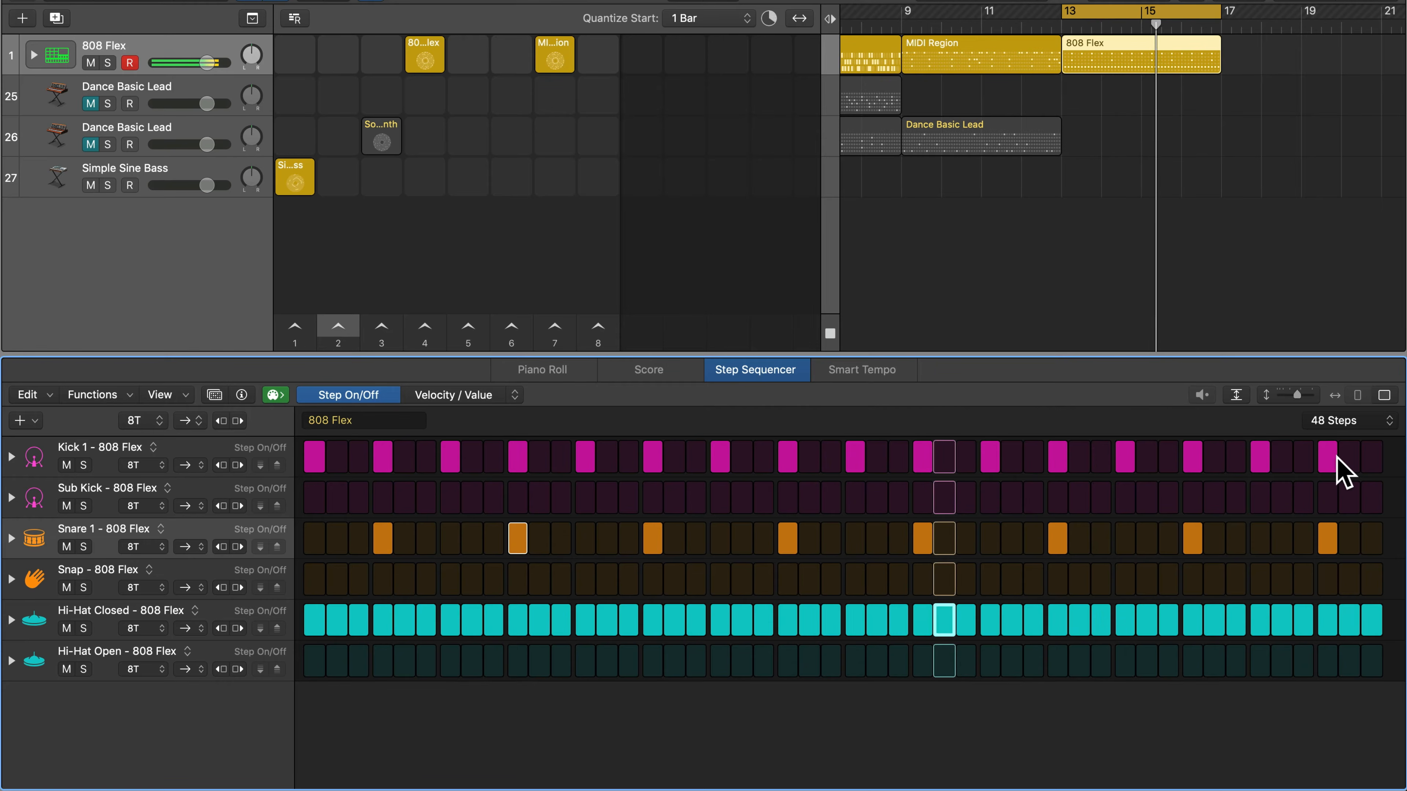
pyautogui.press('space')
pyautogui.click(1359, 422)
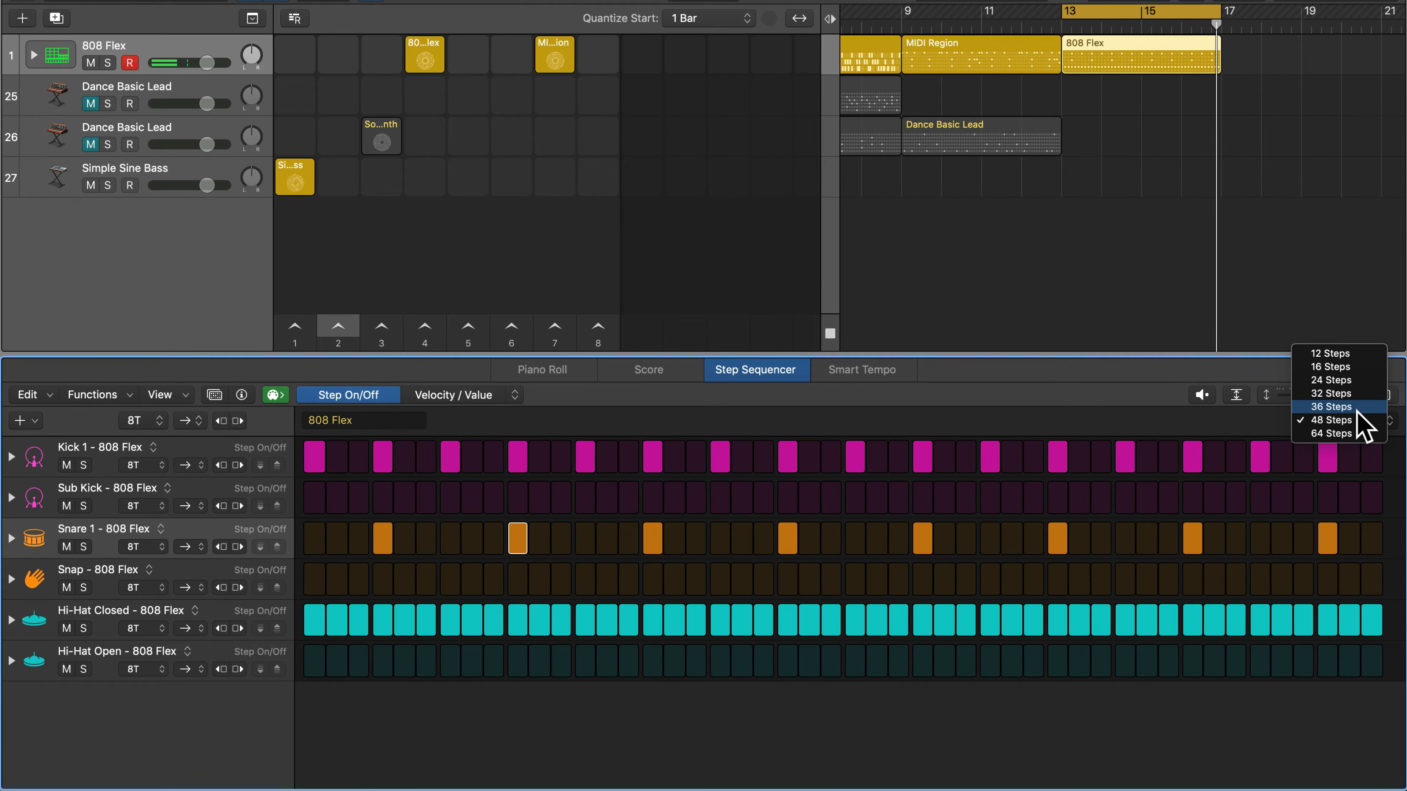
pyautogui.click(1357, 410)
pyautogui.press('space')
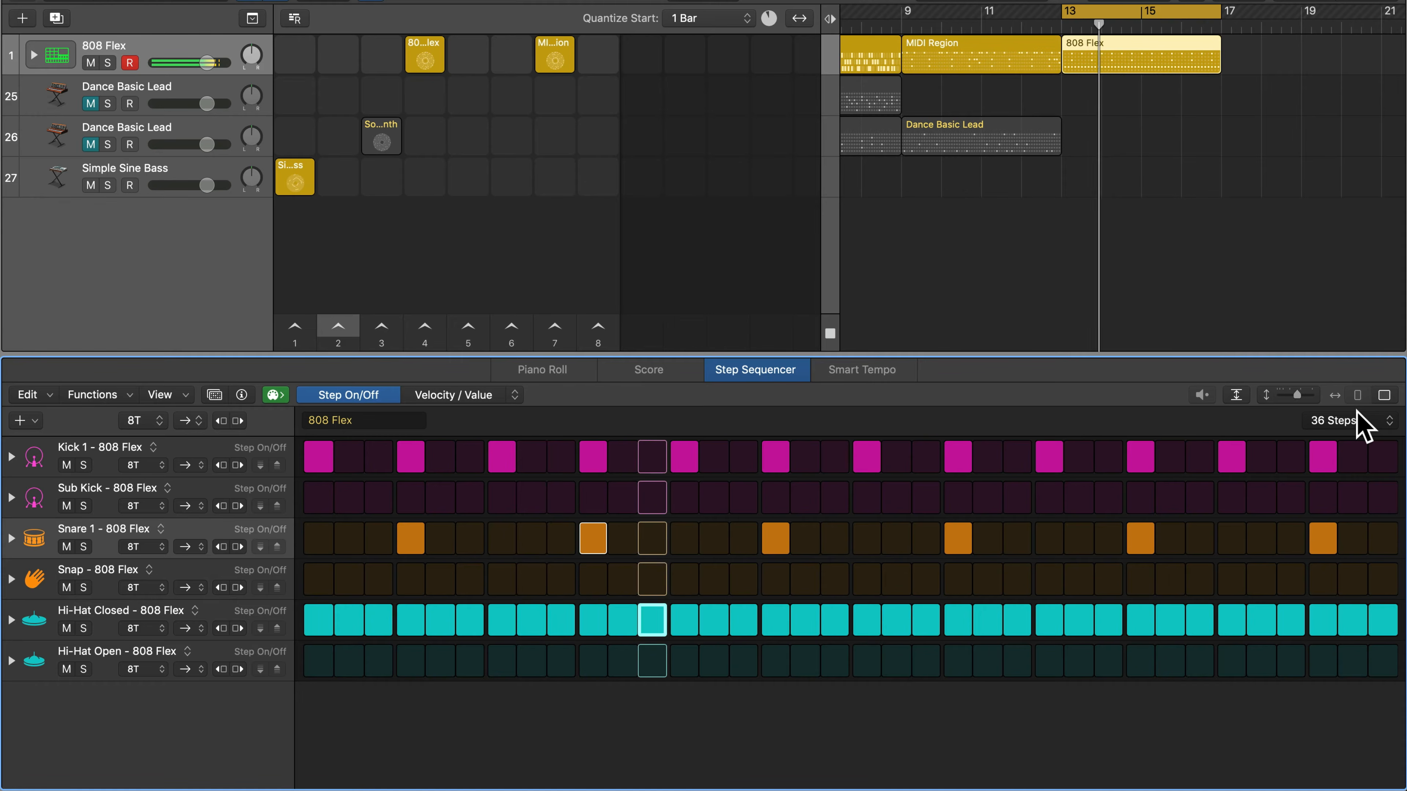
# - Keep 36 steps and rework Kick 1: add hits on steps 3 and 12, remove step 4, and add later hits
pyautogui.press('space')
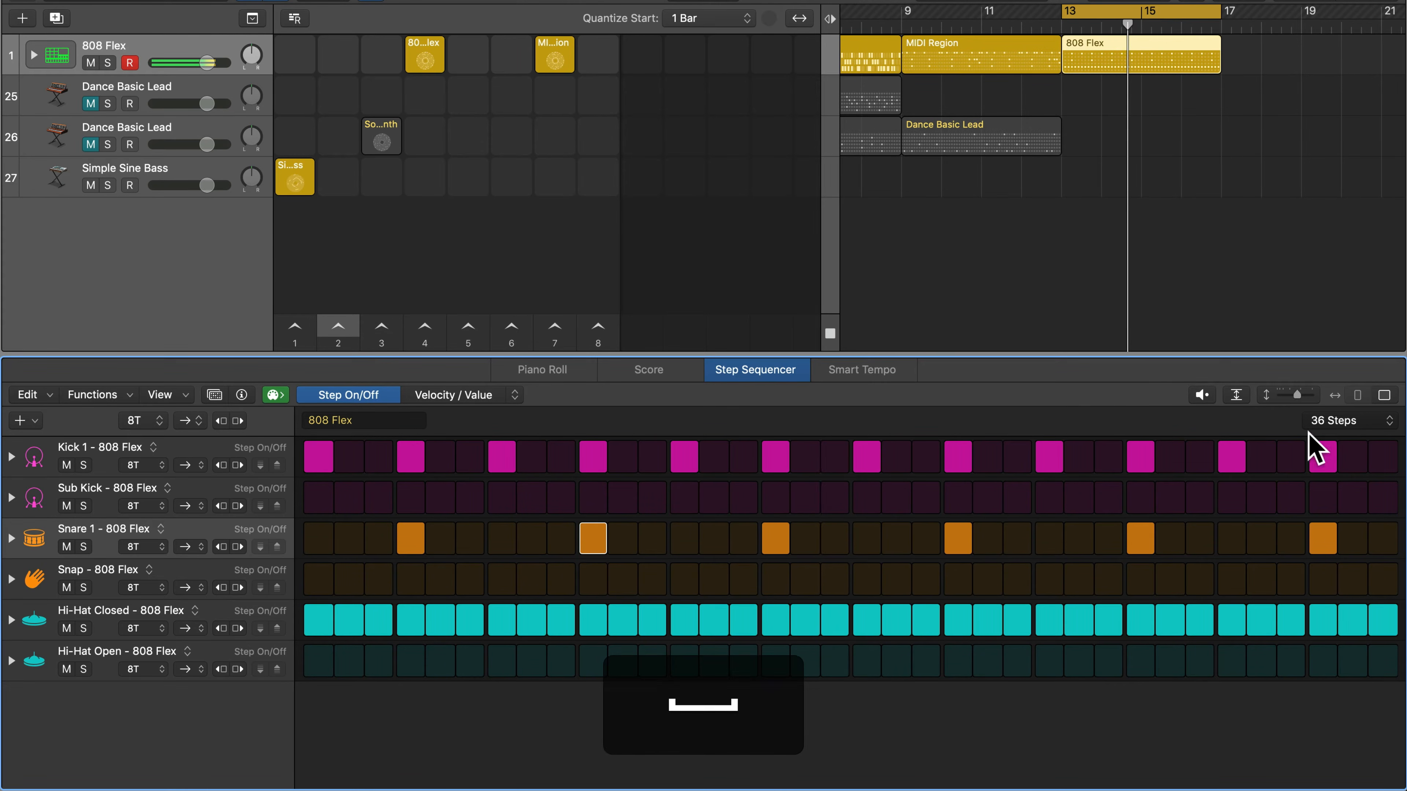
pyautogui.click(1346, 420)
pyautogui.click(1329, 423)
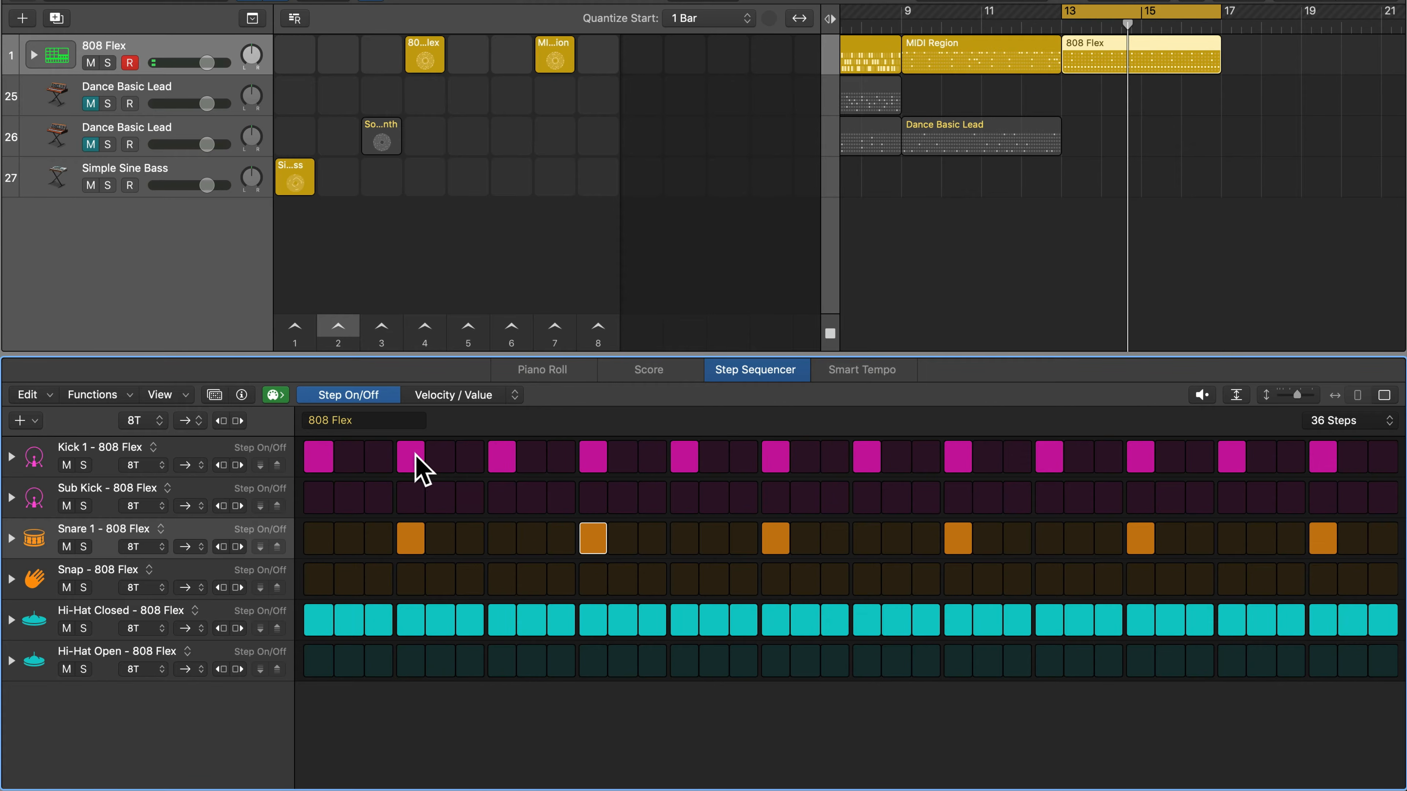
pyautogui.click(379, 457)
pyautogui.click(411, 457)
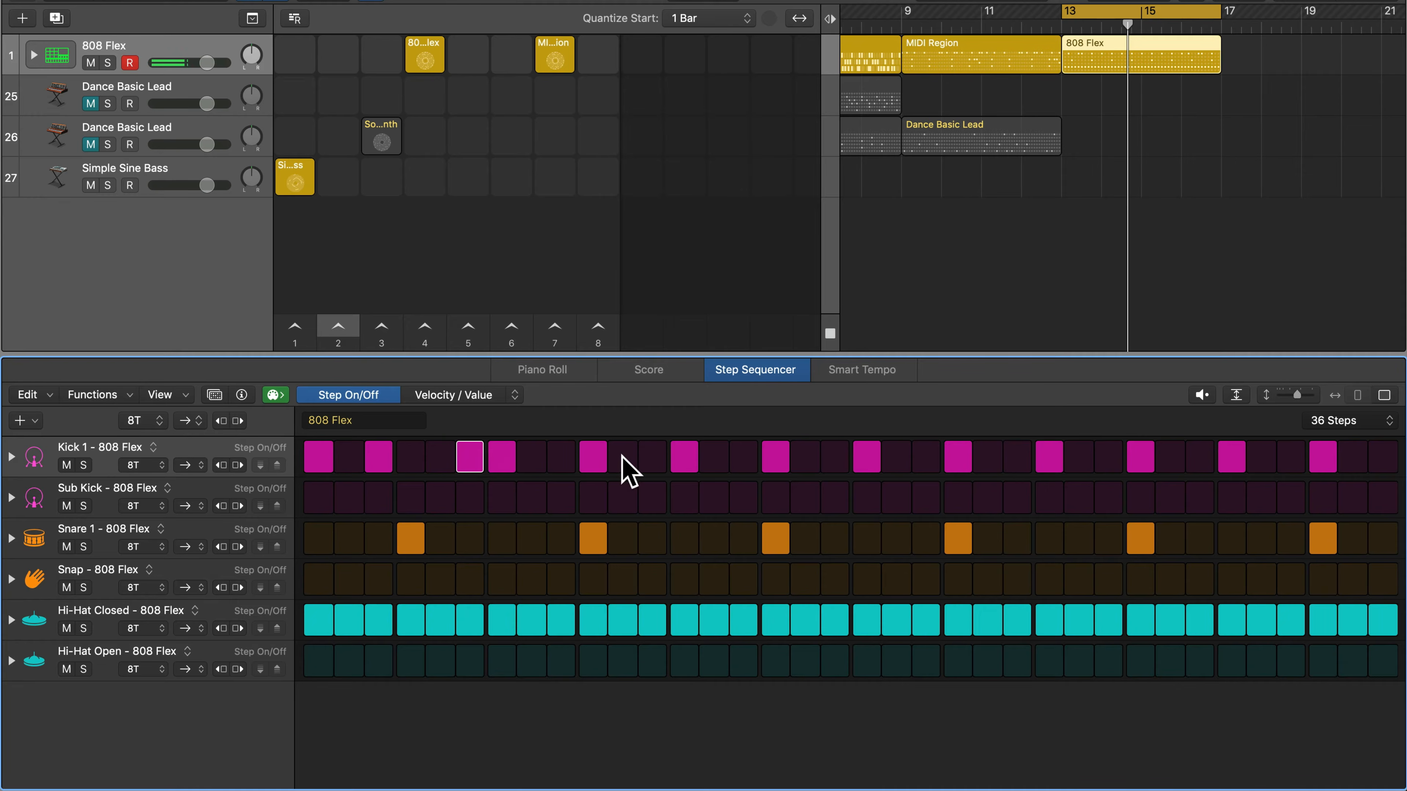
pyautogui.click(648, 456)
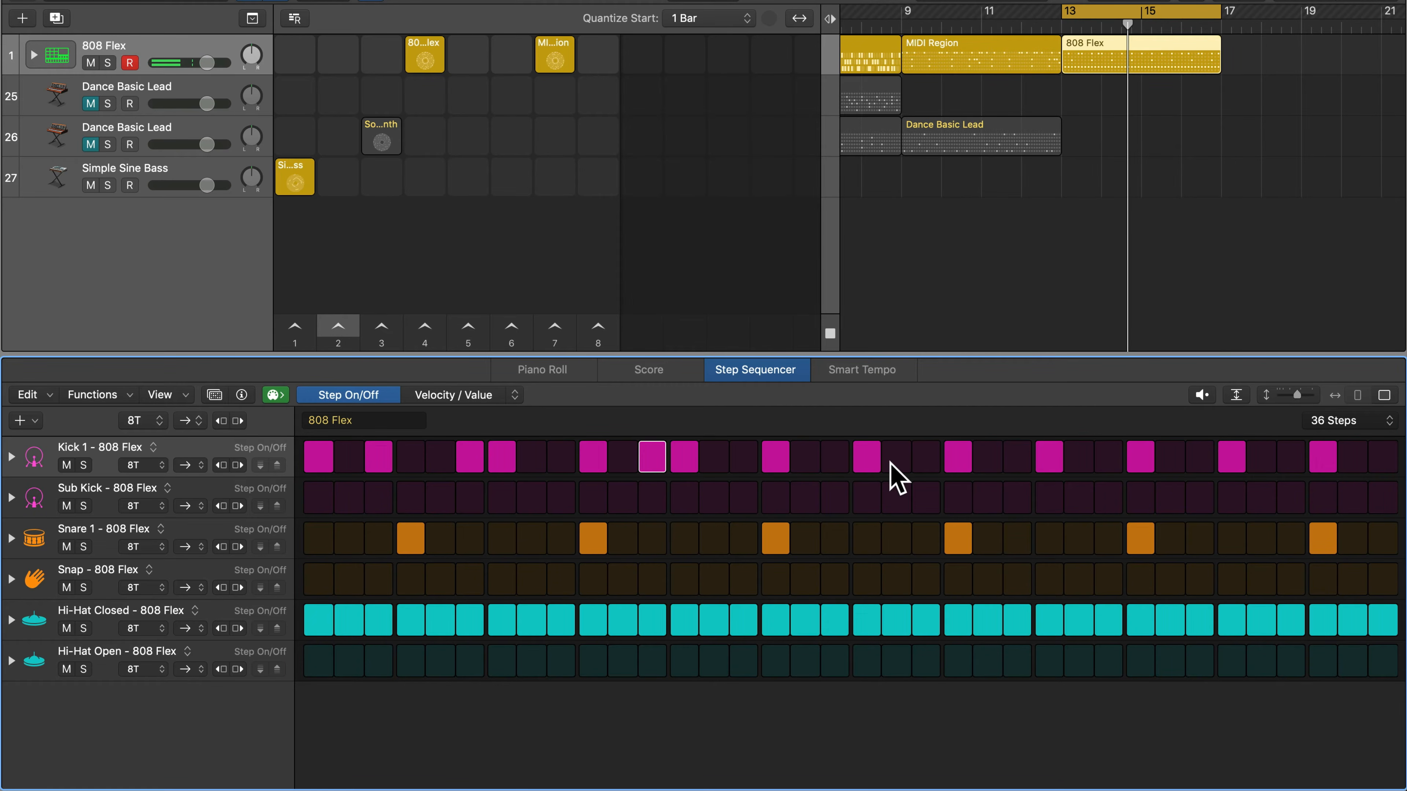
pyautogui.click(834, 456)
pyautogui.click(867, 456)
pyautogui.click(925, 457)
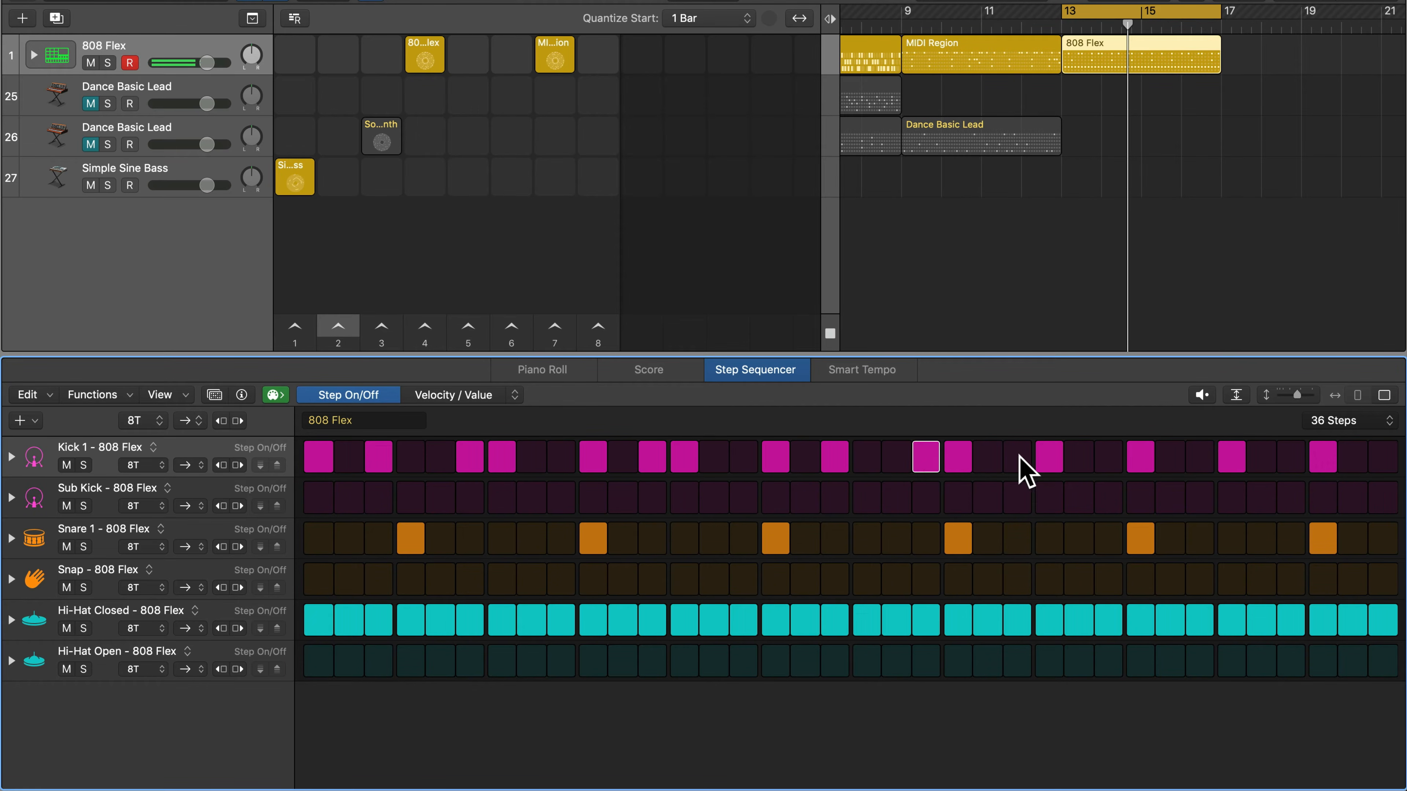
# - Add three Snare 1 hits, remove four closed hi-hat hits, and start playback
pyautogui.click(720, 542)
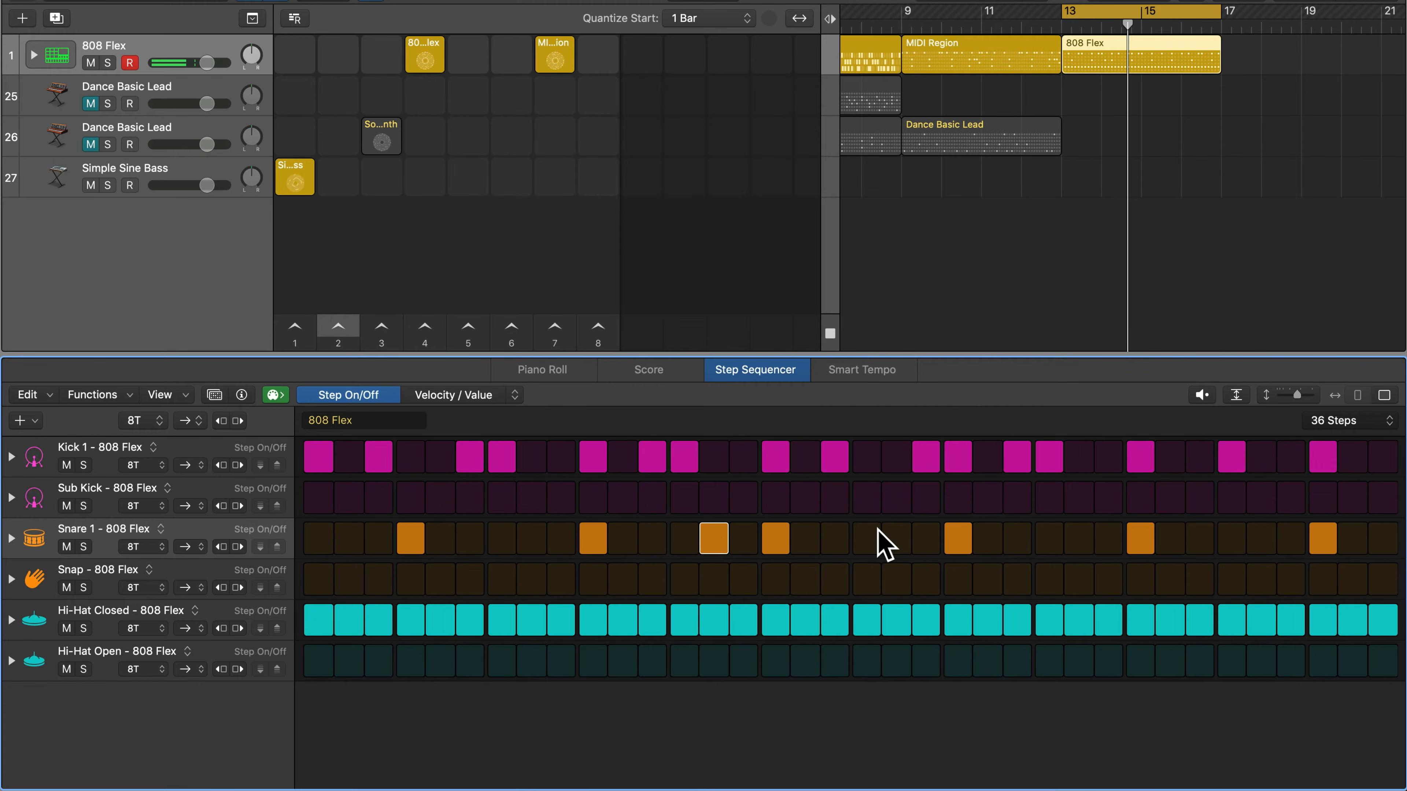
pyautogui.click(889, 537)
pyautogui.click(441, 619)
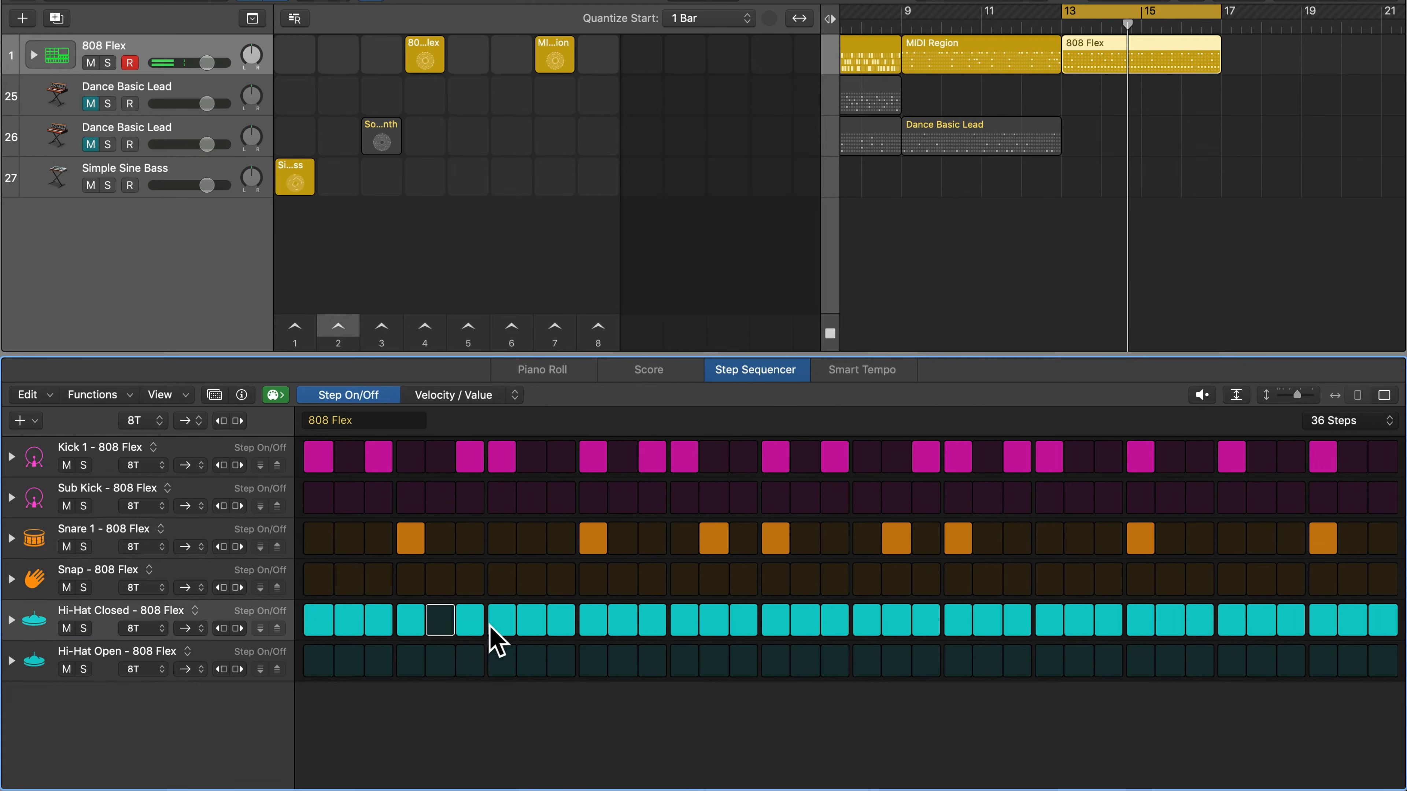
pyautogui.click(530, 621)
pyautogui.click(744, 624)
pyautogui.click(1072, 624)
pyautogui.click(1065, 533)
pyautogui.press('space')
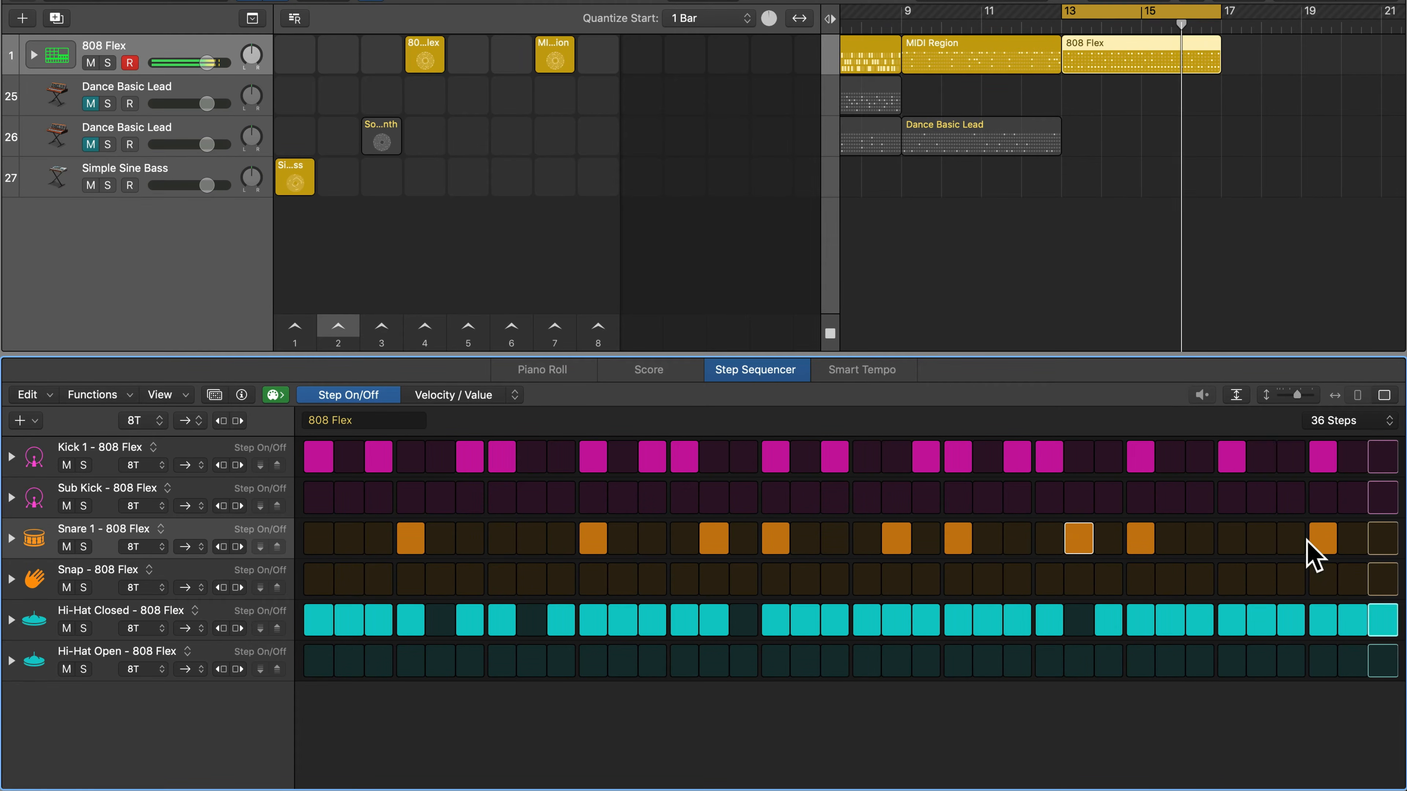
# - Fill the last Snare 1 steps, drop hi-hat step 35, move the kick from 34 to 33
pyautogui.moveTo(1341, 549); pyautogui.dragTo(1383, 551)
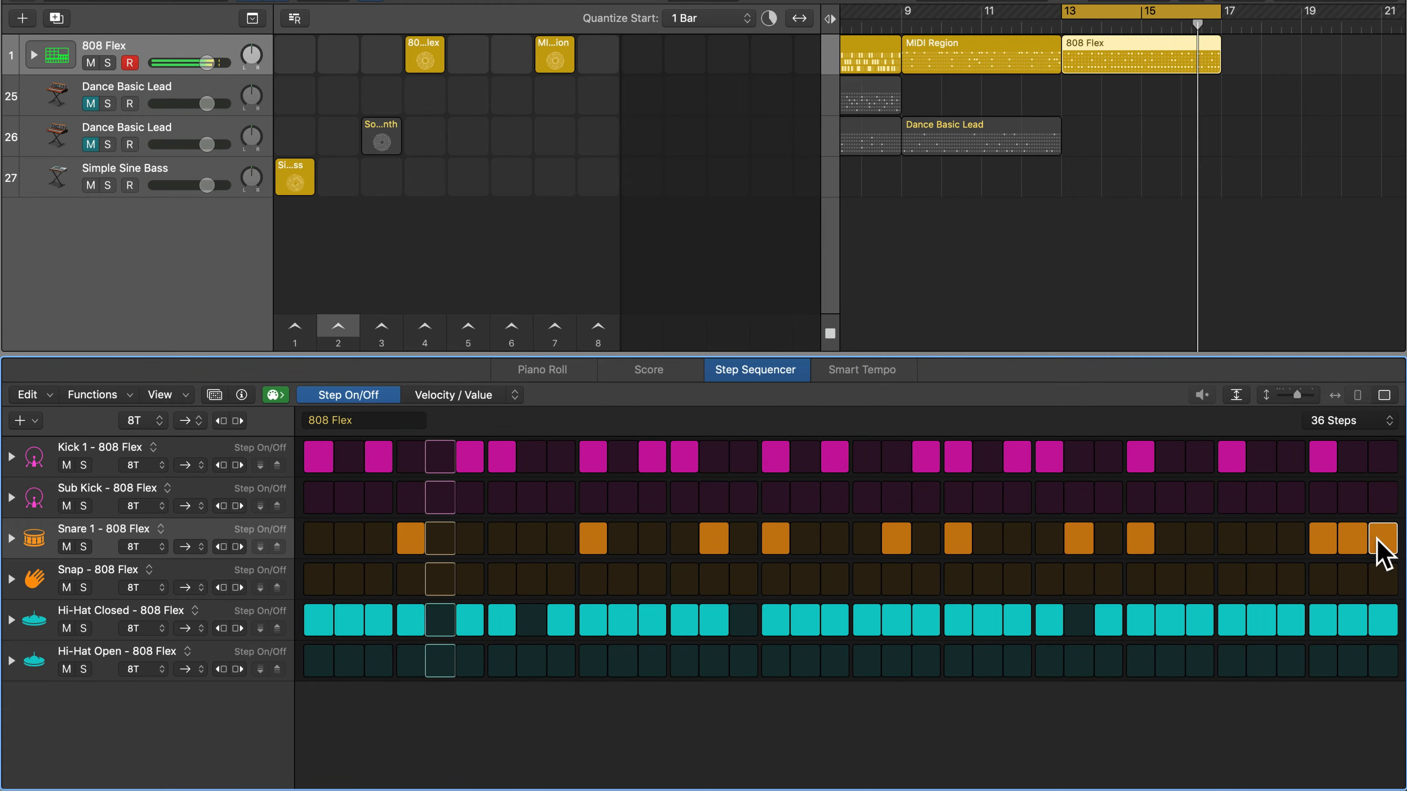
pyautogui.click(1351, 621)
pyautogui.click(1291, 459)
pyautogui.click(1322, 460)
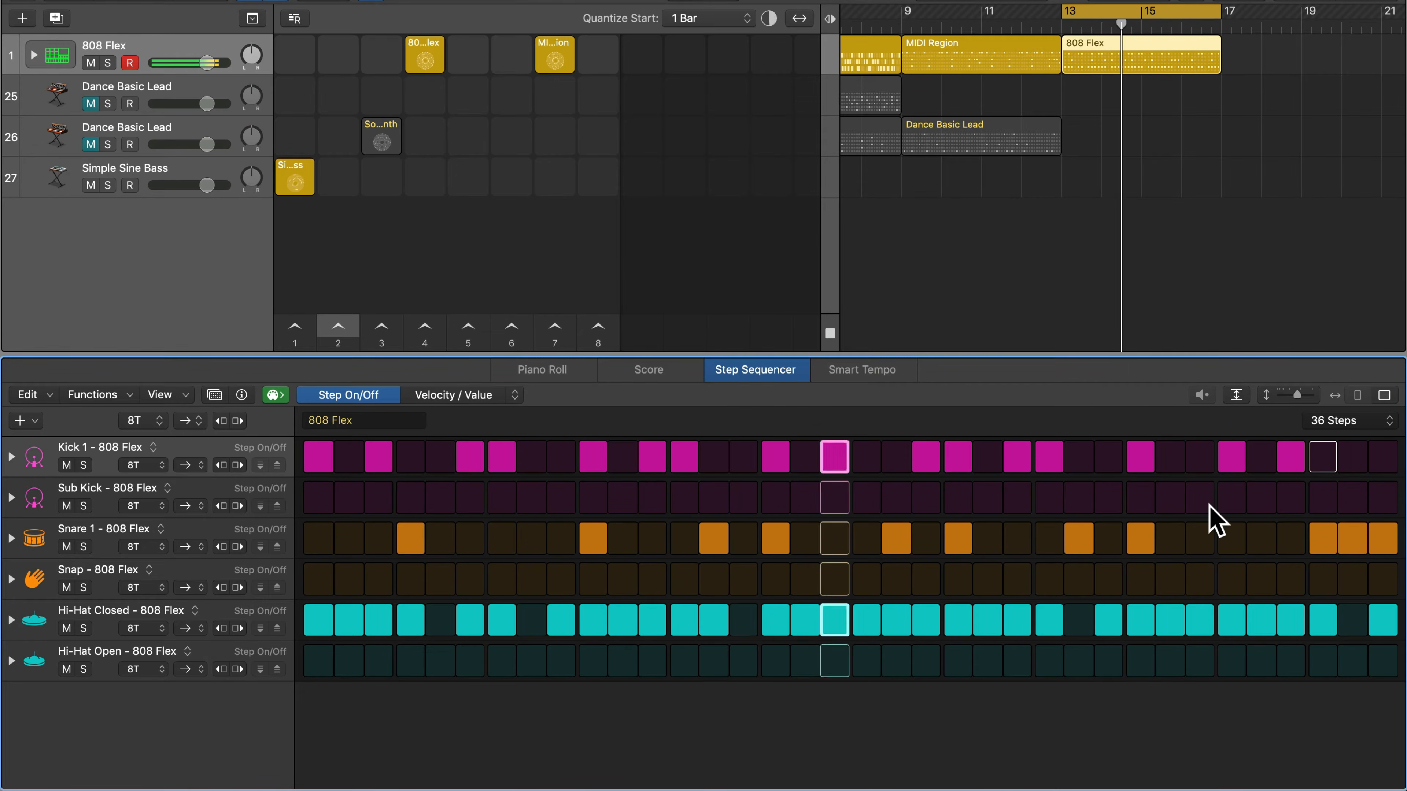
pyautogui.press('space')
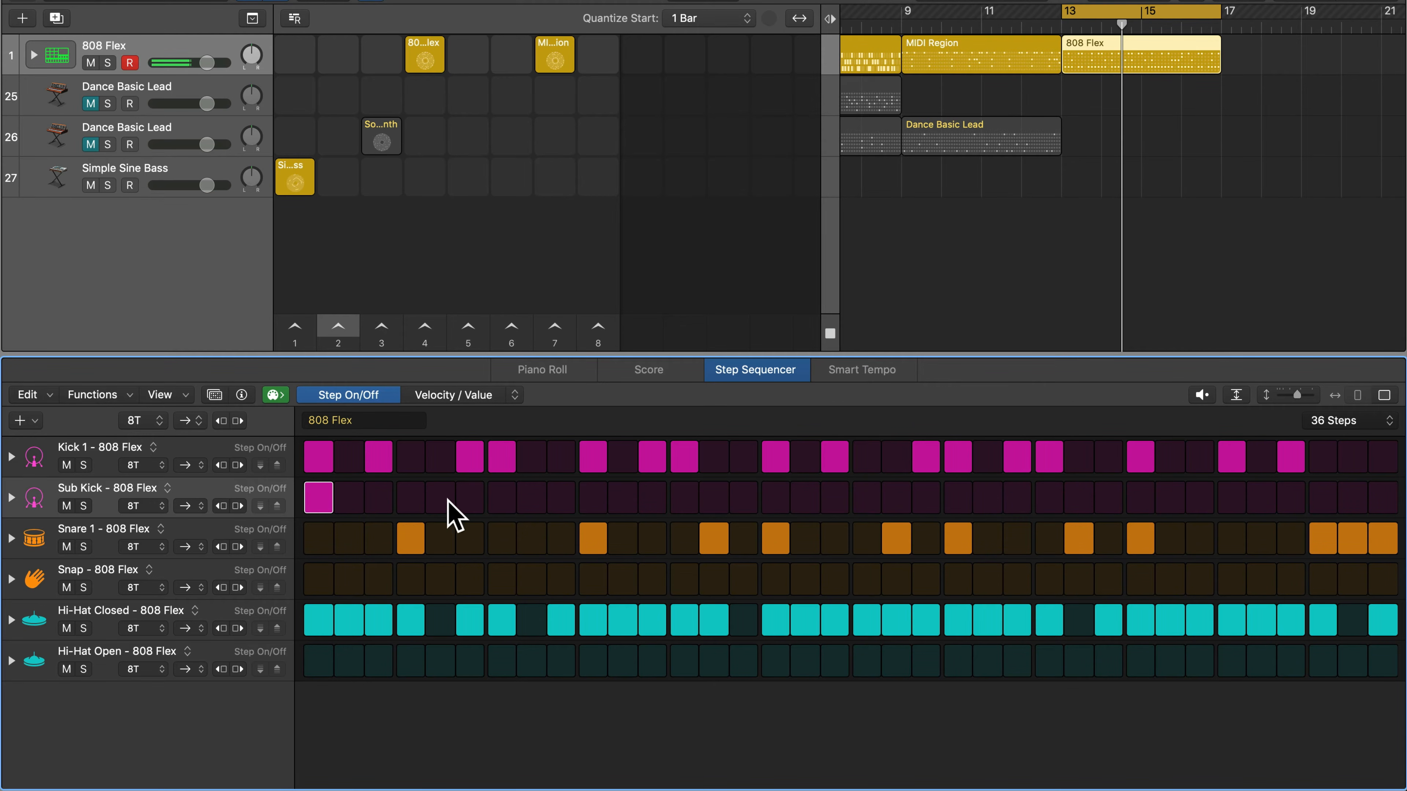
# - Add Sub Kick hits on steps 7 and 13, then shift one hit a step later
pyautogui.click(501, 497)
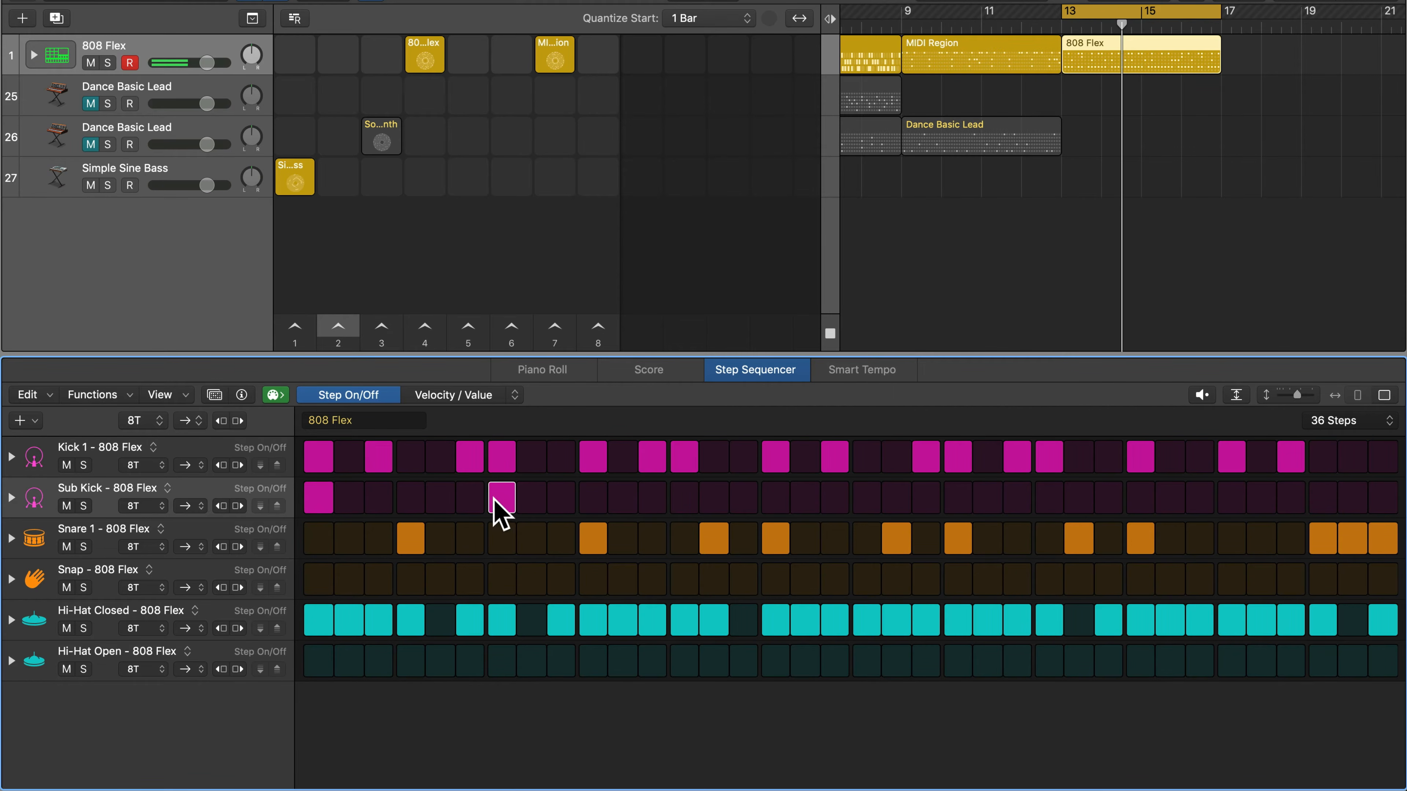
pyautogui.click(685, 498)
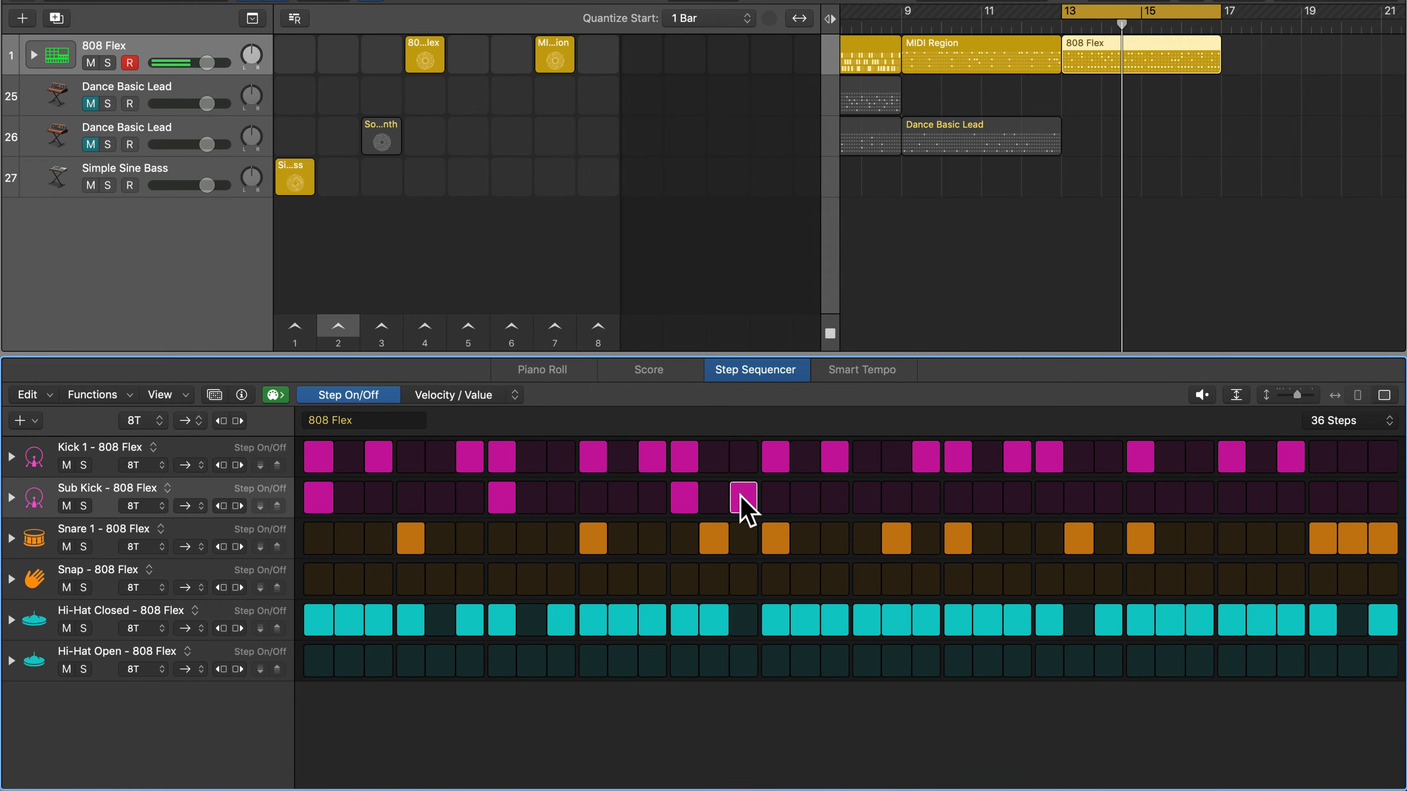
pyautogui.press('space')
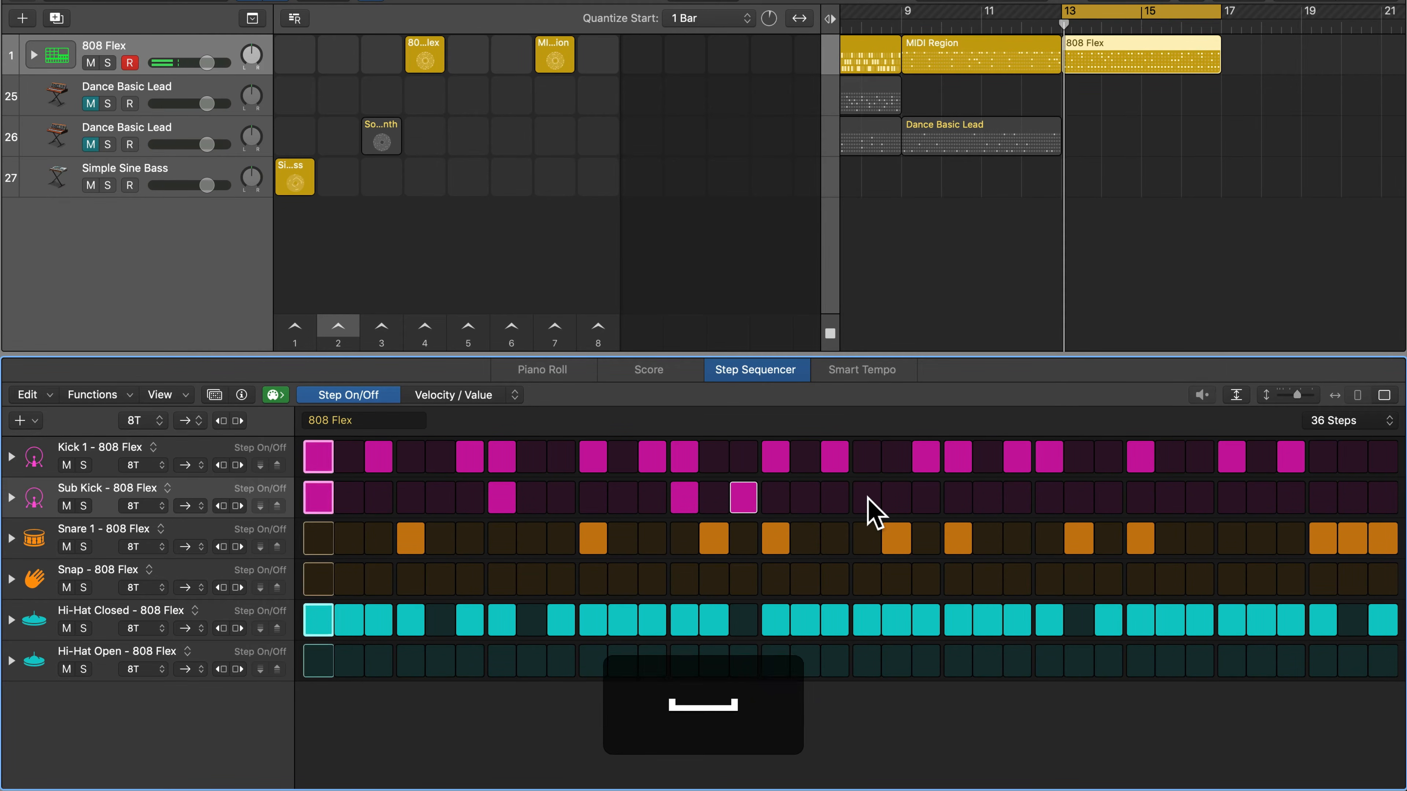
pyautogui.click(743, 497)
pyautogui.click(776, 498)
# - Add four more Sub Kick hits across the later steps, then stop and replay
pyautogui.click(937, 496)
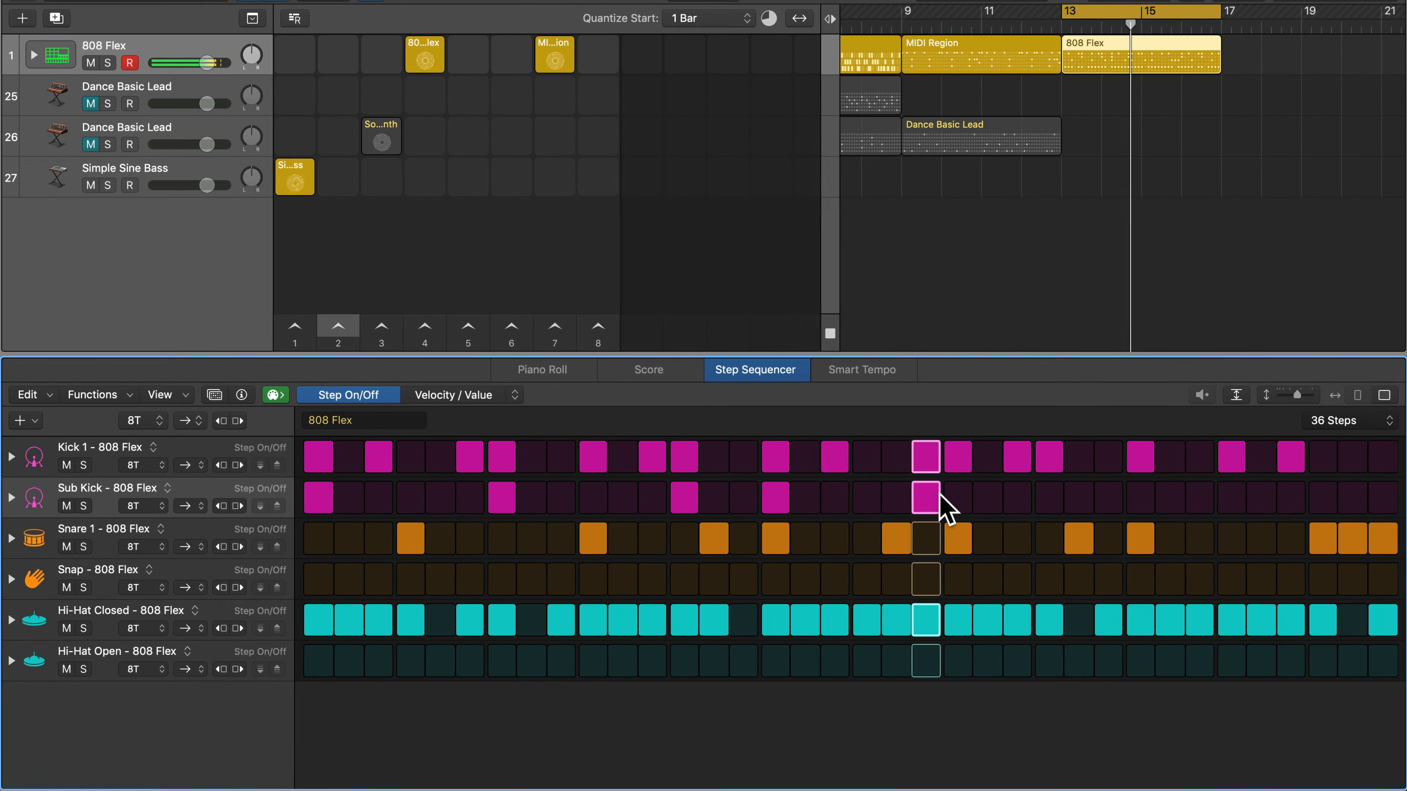
pyautogui.click(1144, 496)
pyautogui.click(1299, 502)
pyautogui.click(1238, 502)
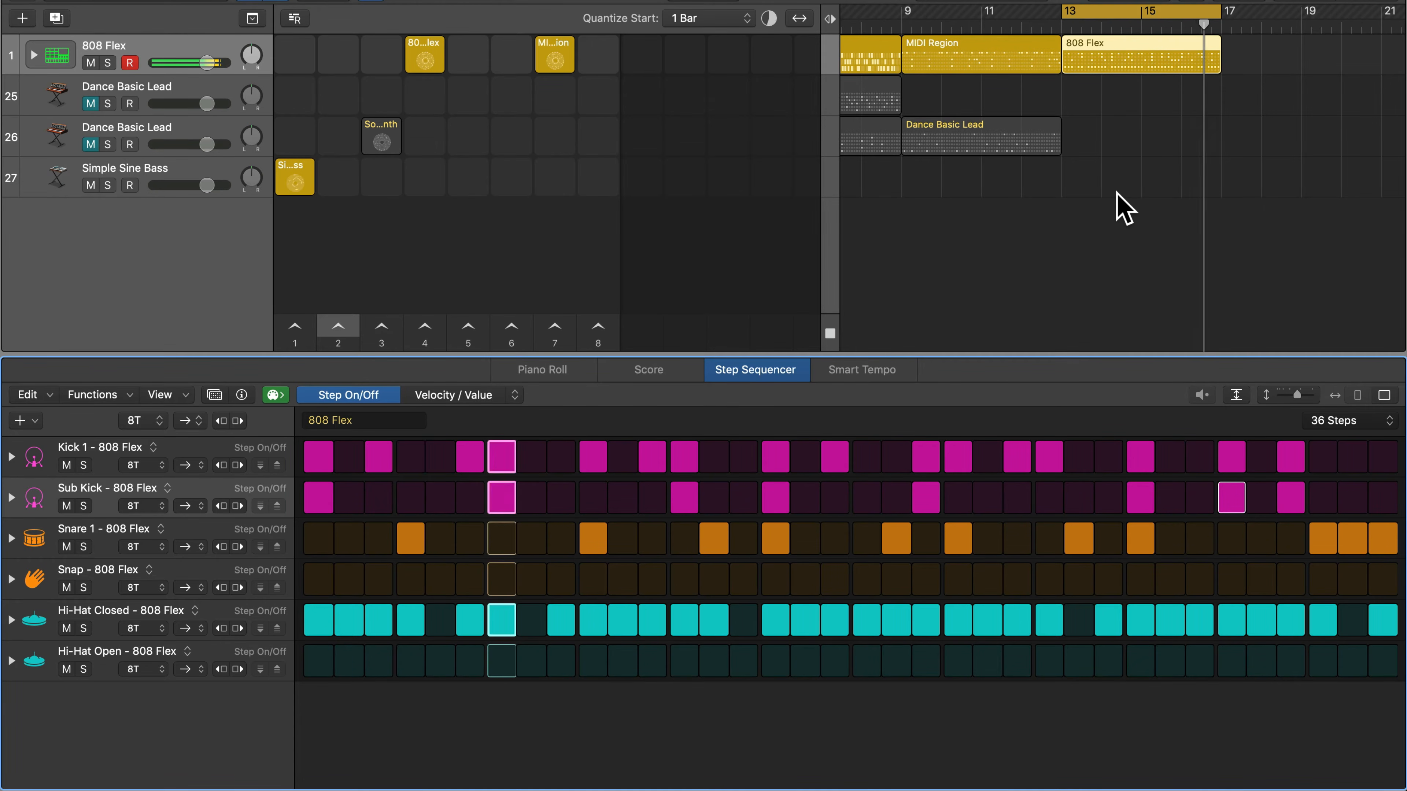
pyautogui.press('space')
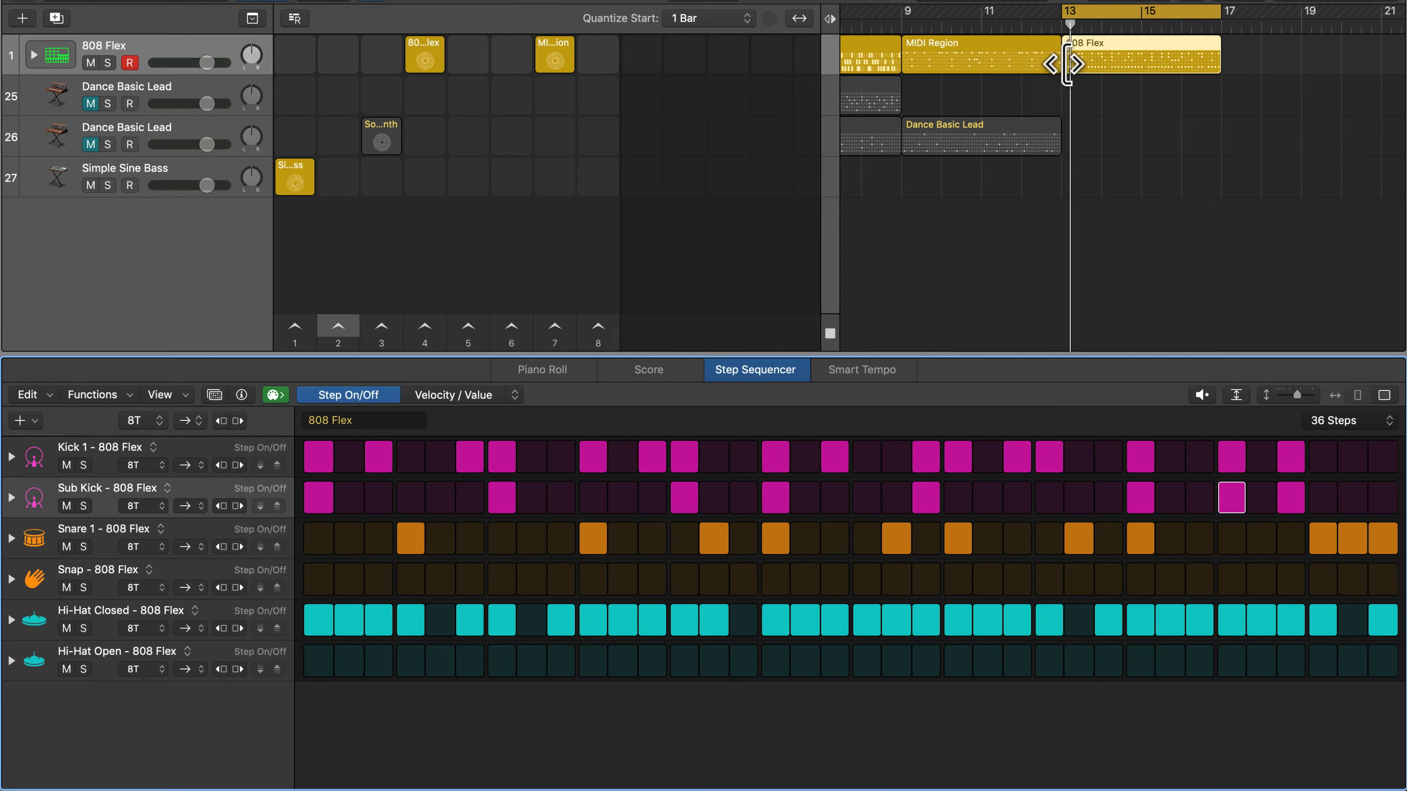
pyautogui.press('space')
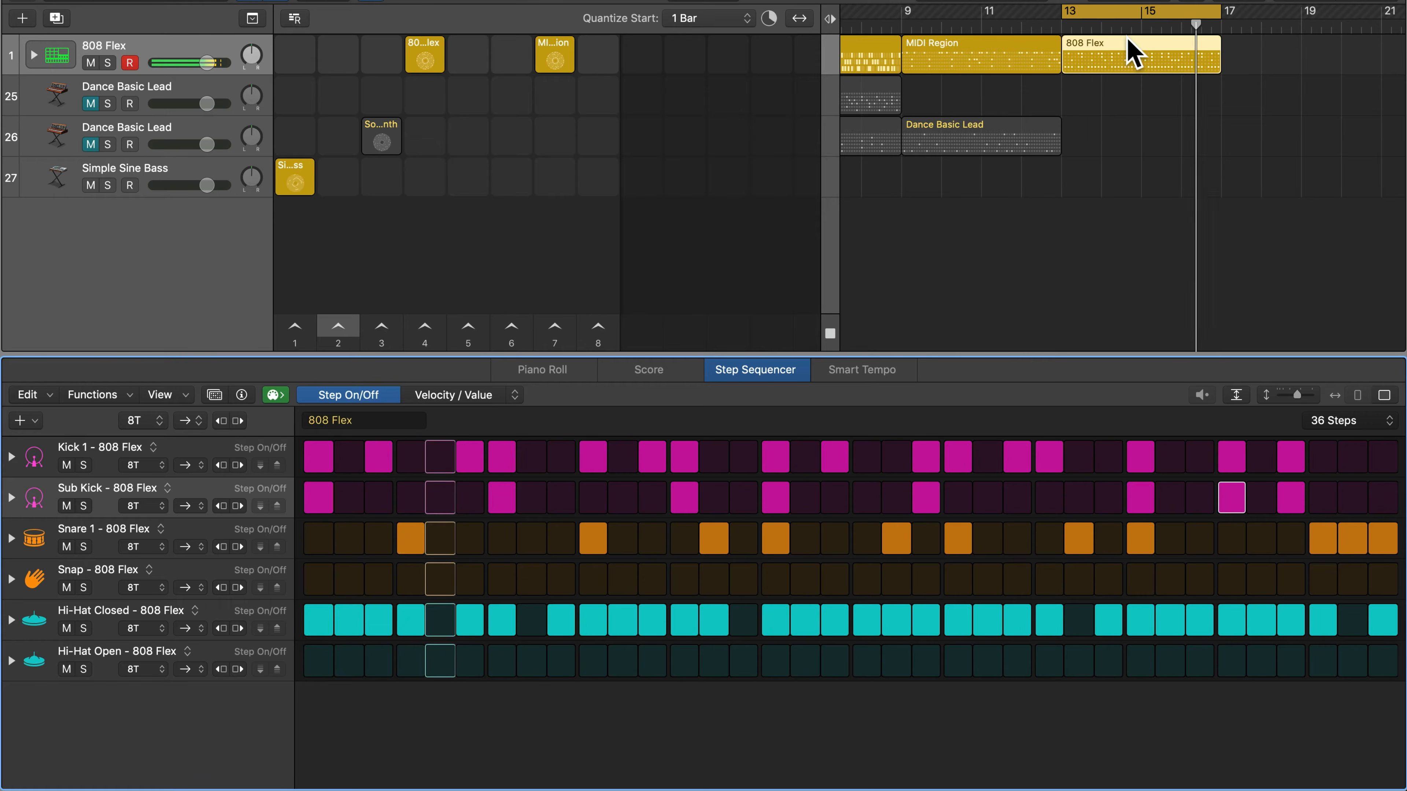
# - Set the pattern to 48 steps and audition it
pyautogui.press('space')
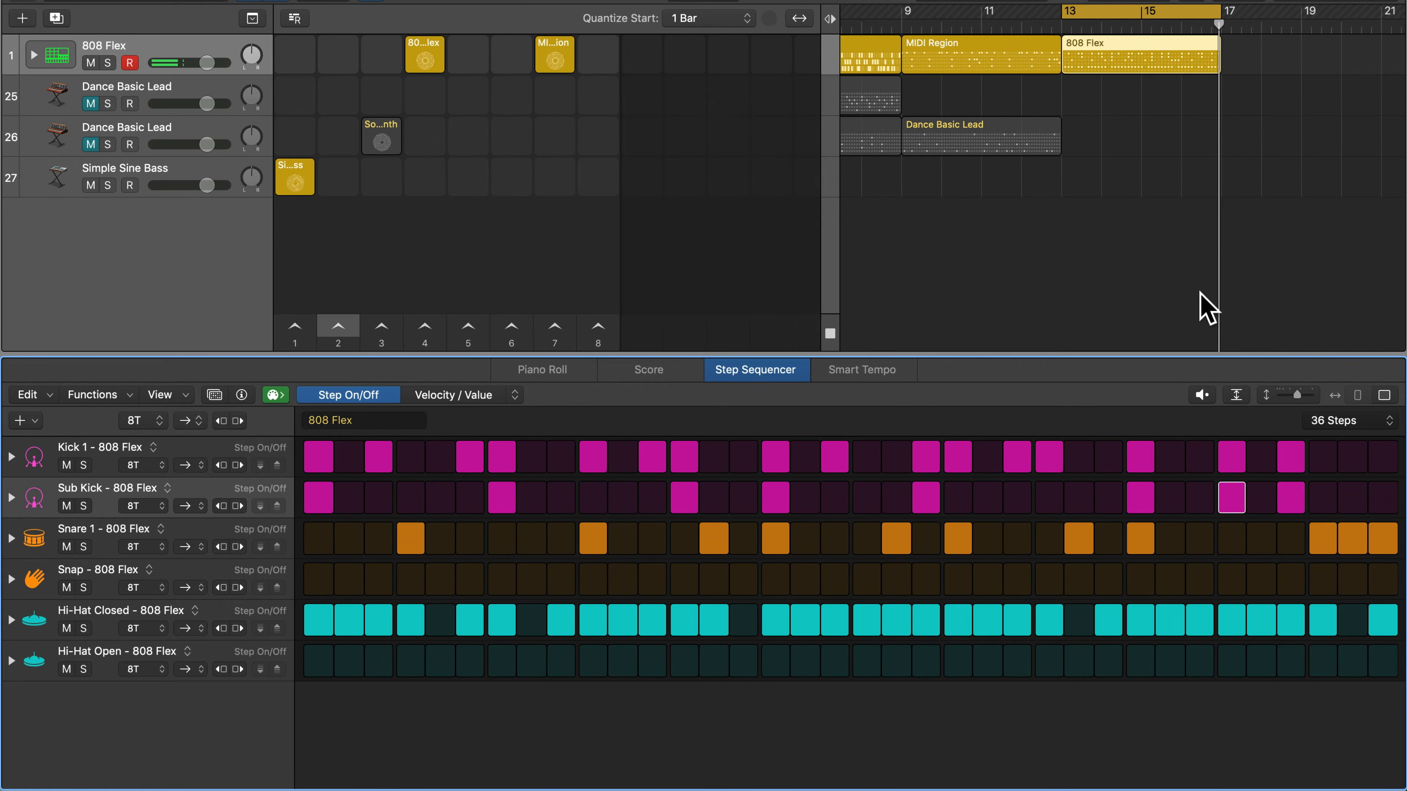
pyautogui.click(1341, 426)
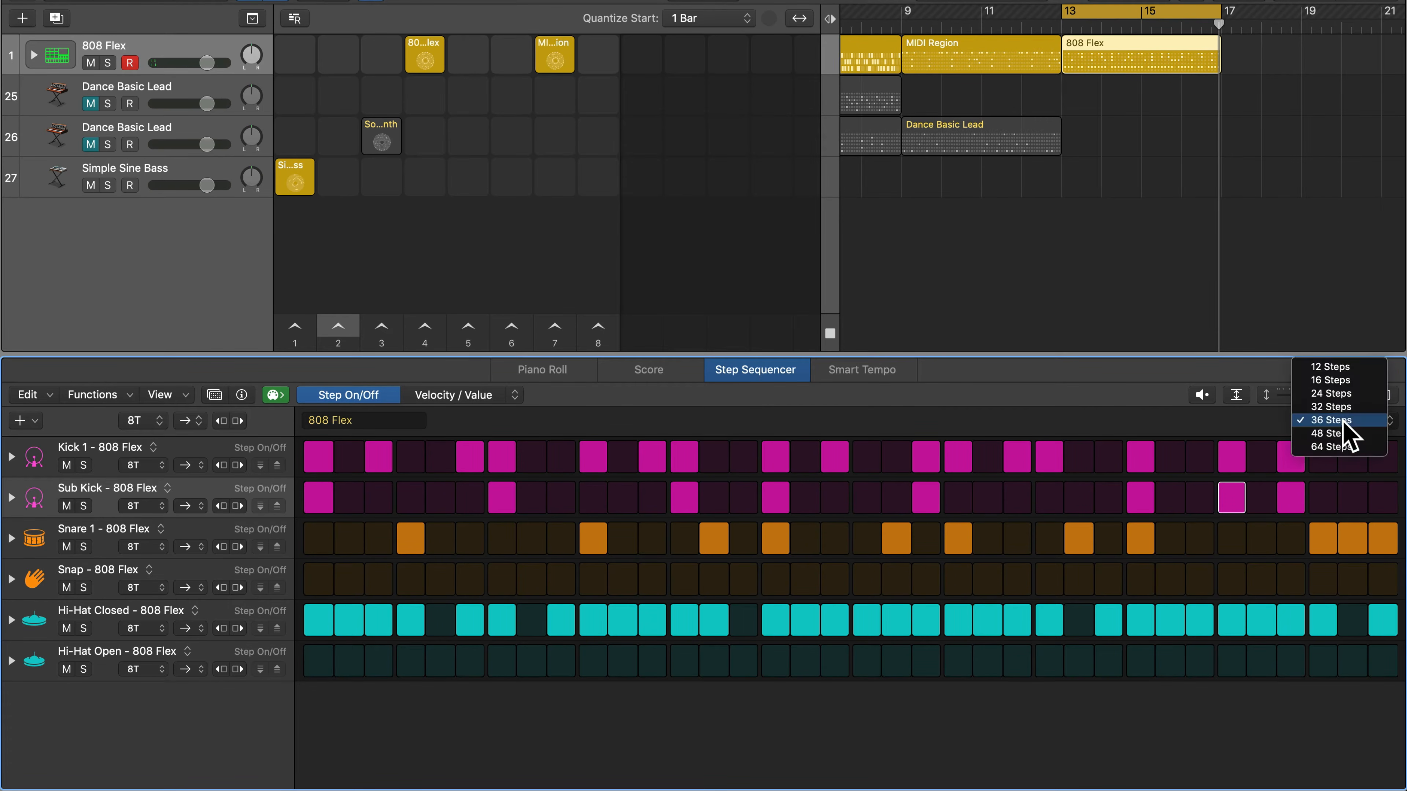
pyautogui.click(1339, 438)
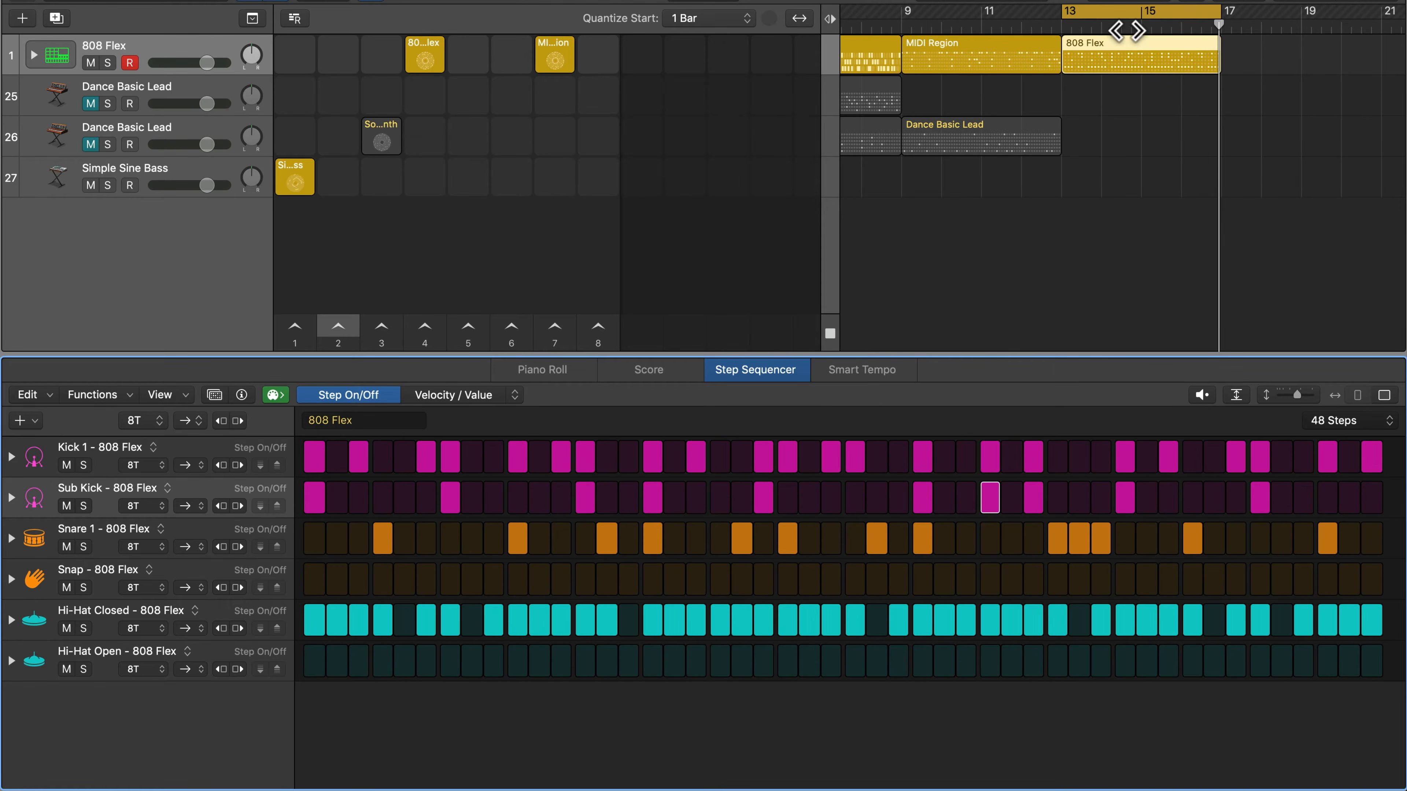
pyautogui.press('space')
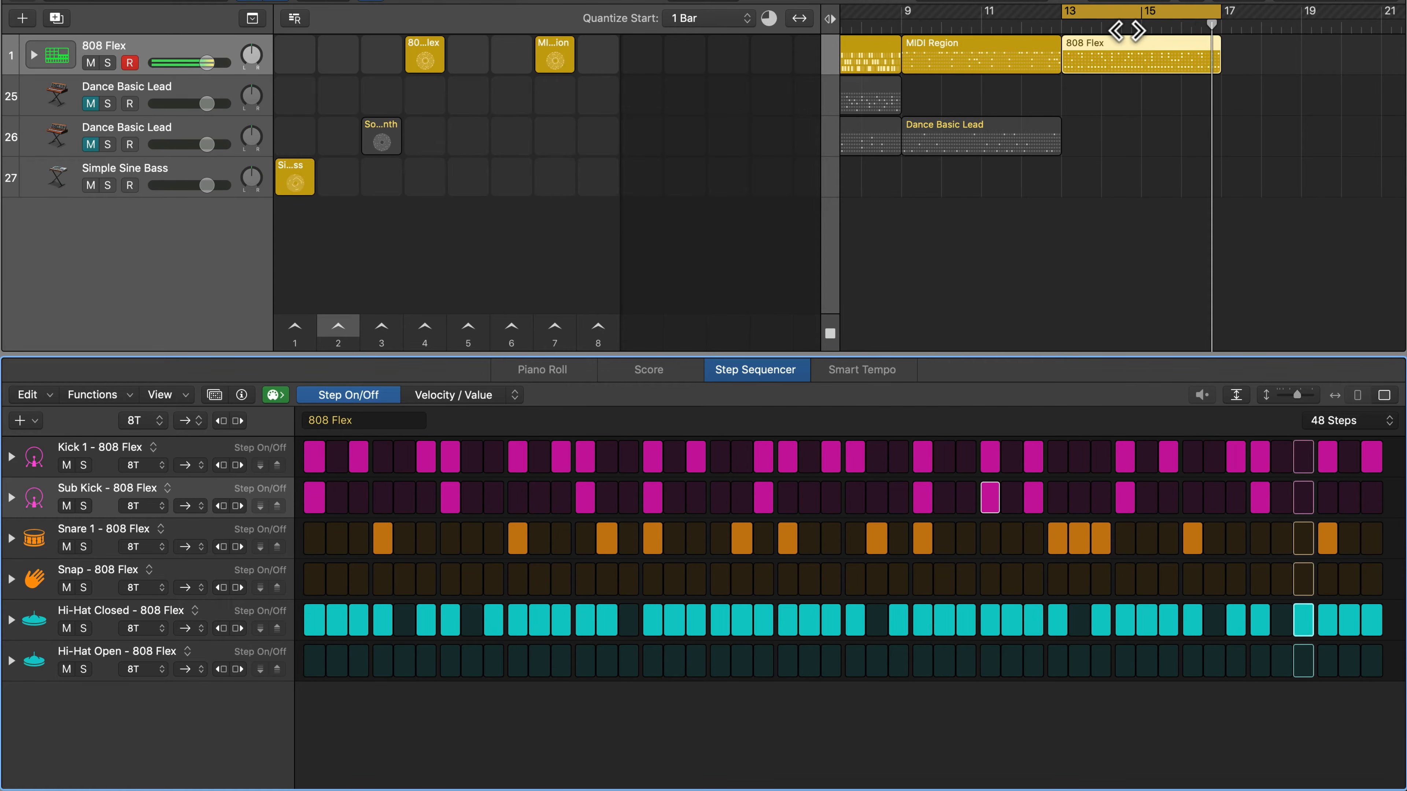
pyautogui.press('space')
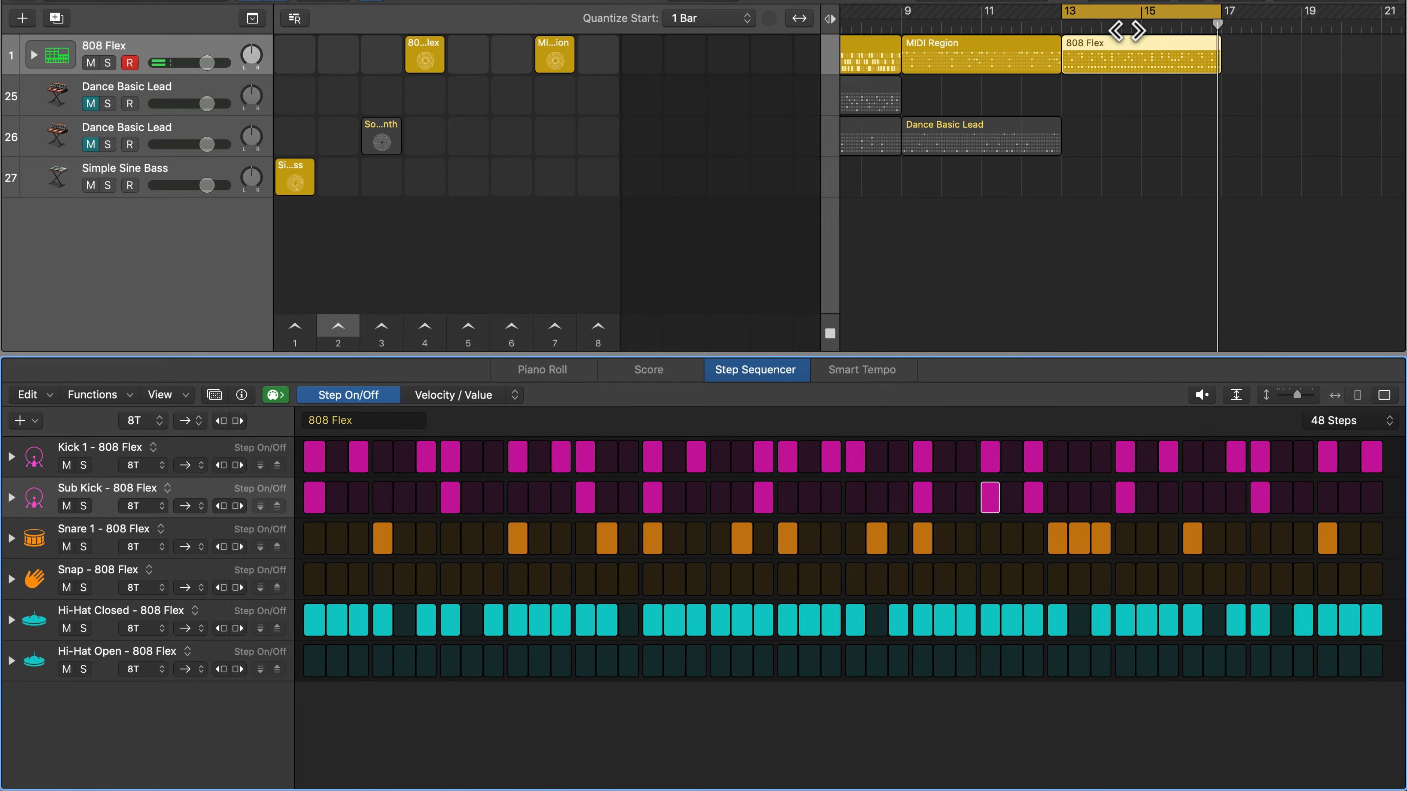
# - Shorten the 808 Flex region to 3 bars and trim the cycle range to match
pyautogui.moveTo(1214, 60); pyautogui.dragTo(1177, 69)
pyautogui.click(1209, 13)
pyautogui.click(1216, 13)
pyautogui.moveTo(1219, 17); pyautogui.dragTo(1182, 20)
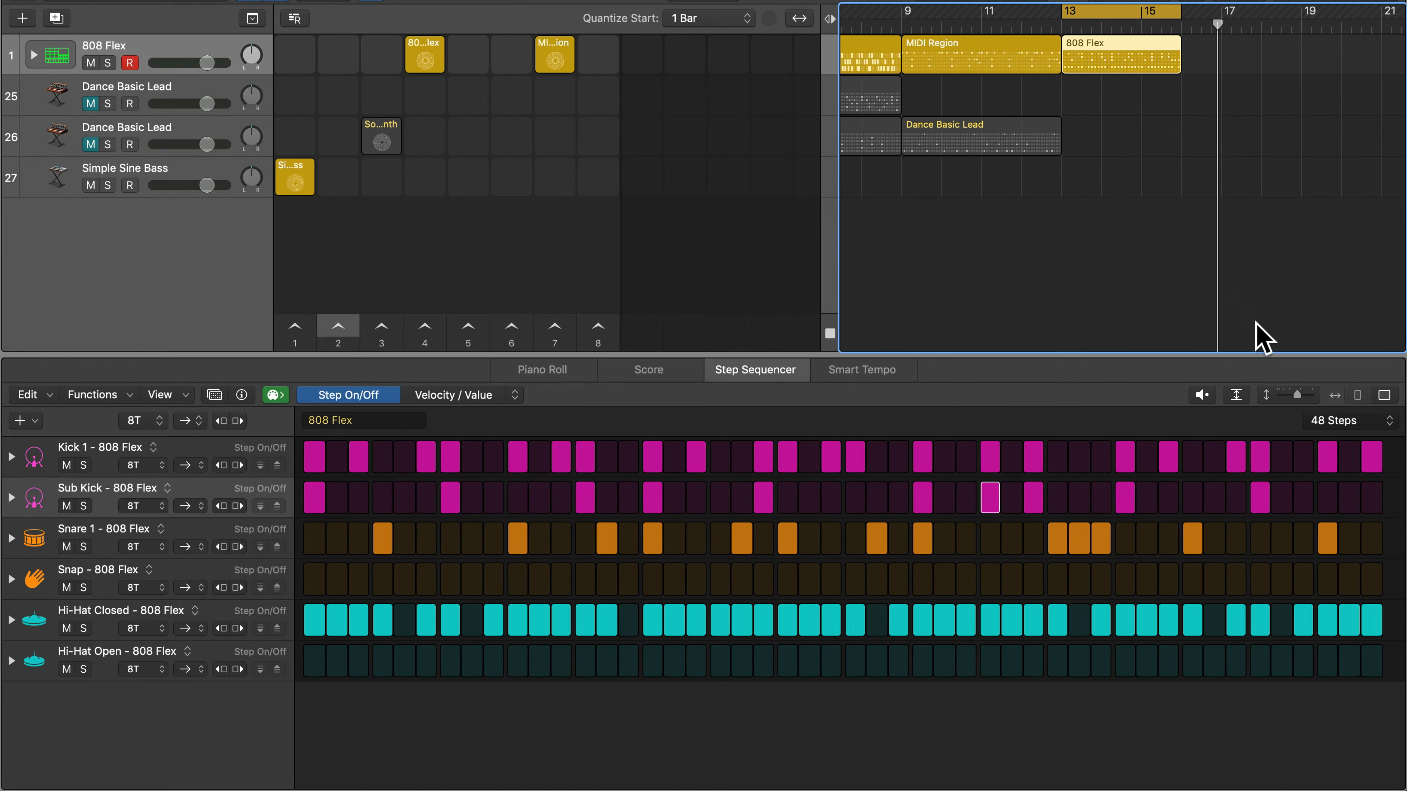
# - Set the pattern back to 36 steps and play from bar 13
pyautogui.click(1332, 421)
pyautogui.click(1333, 411)
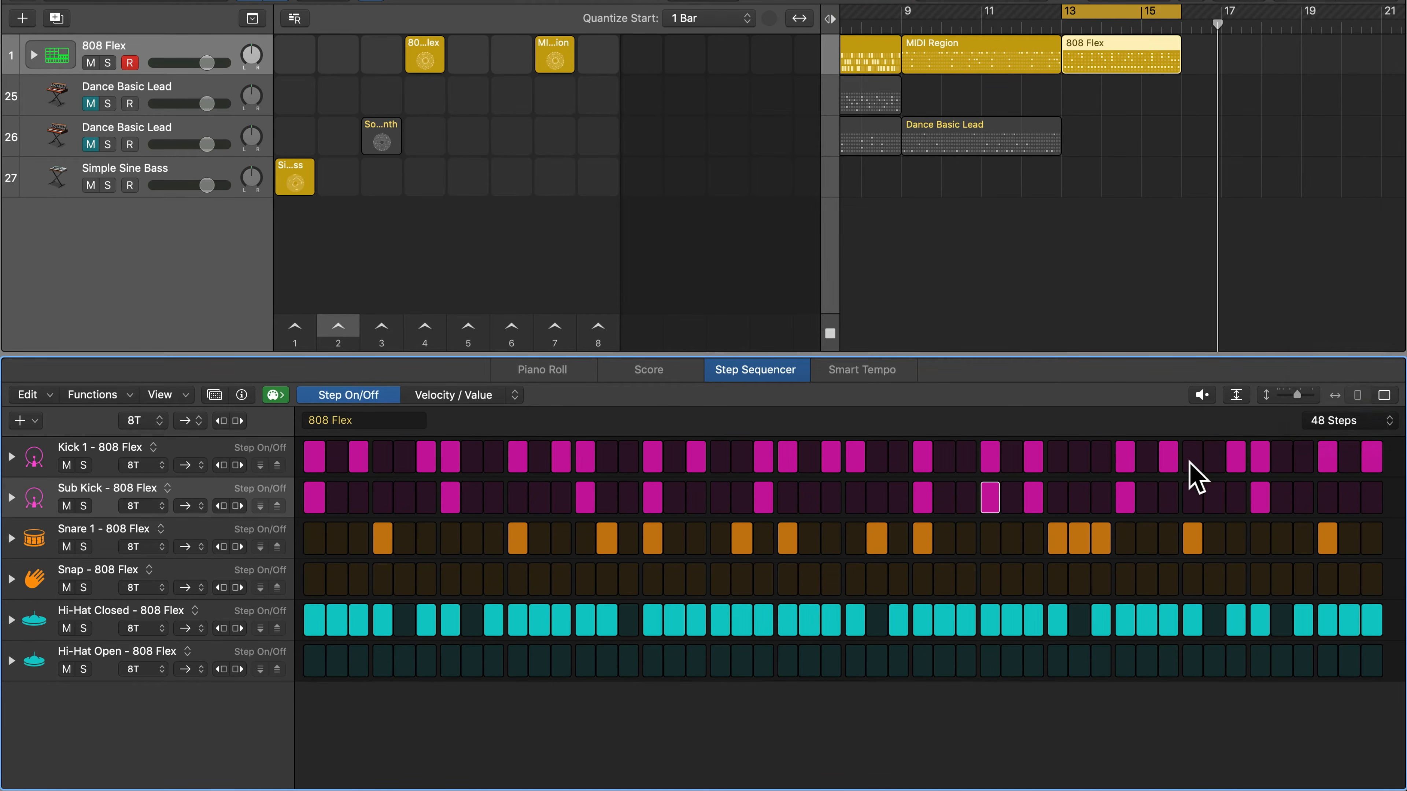
pyautogui.press('space')
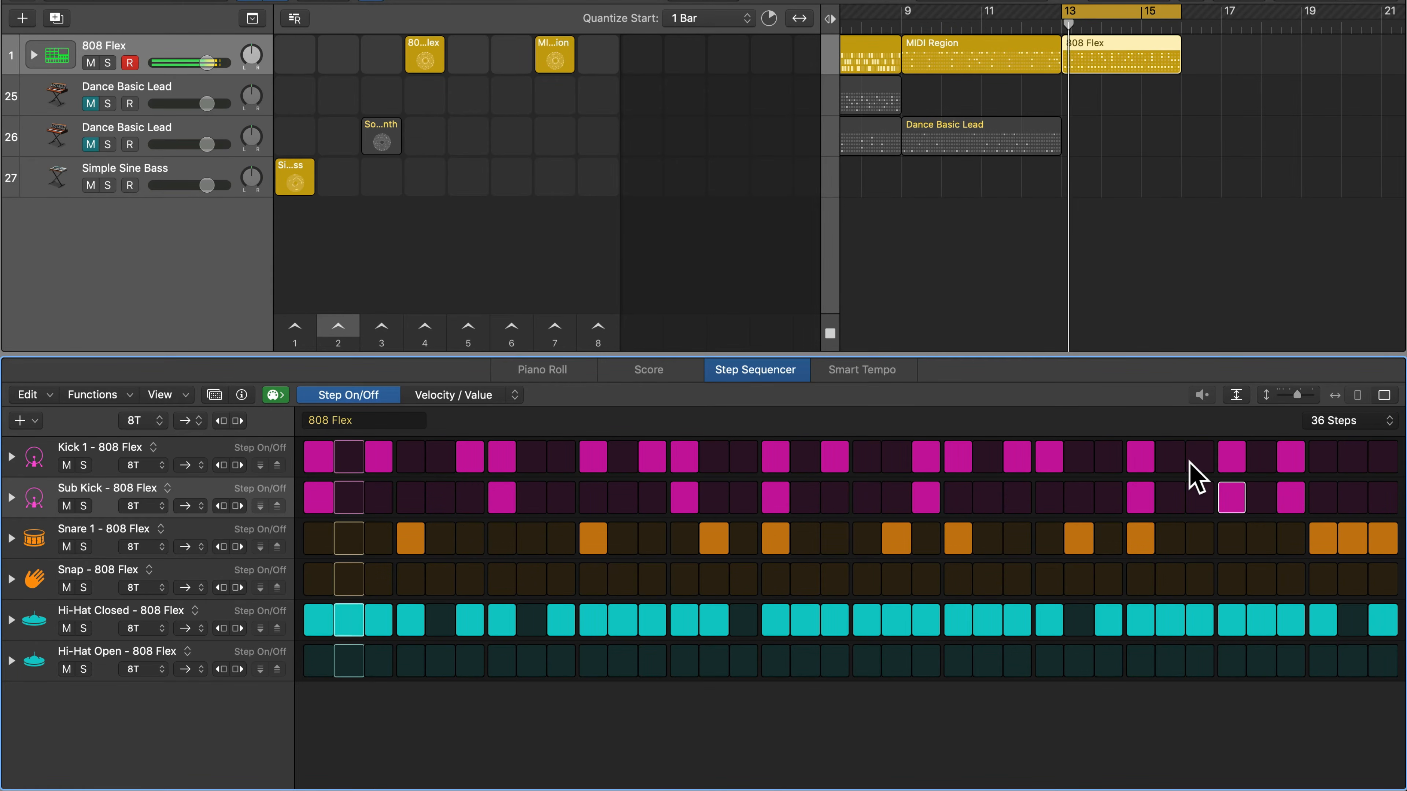
# - Keeping 36 steps, extend the 808 Flex region and cycle range back to bar 17
pyautogui.press('space')
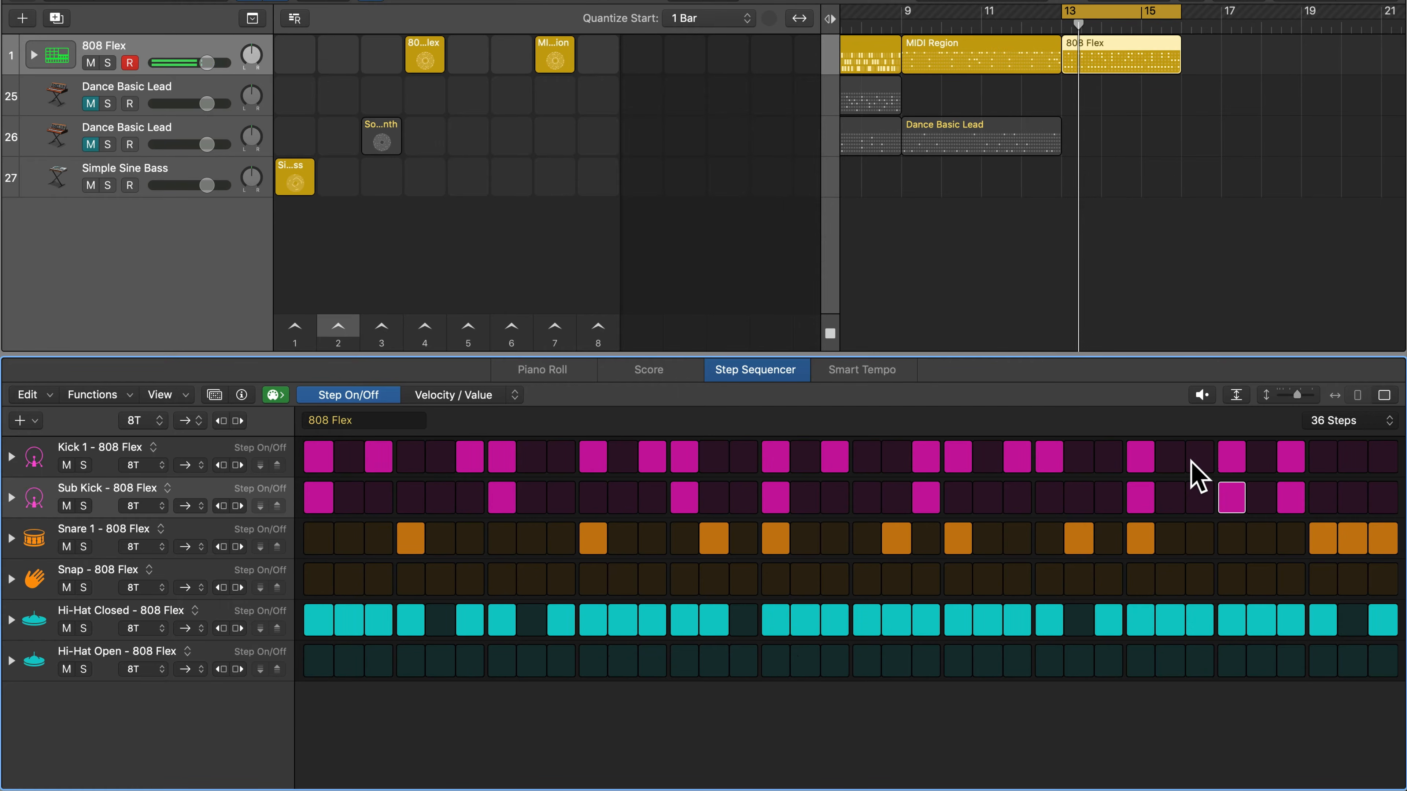
pyautogui.click(1334, 421)
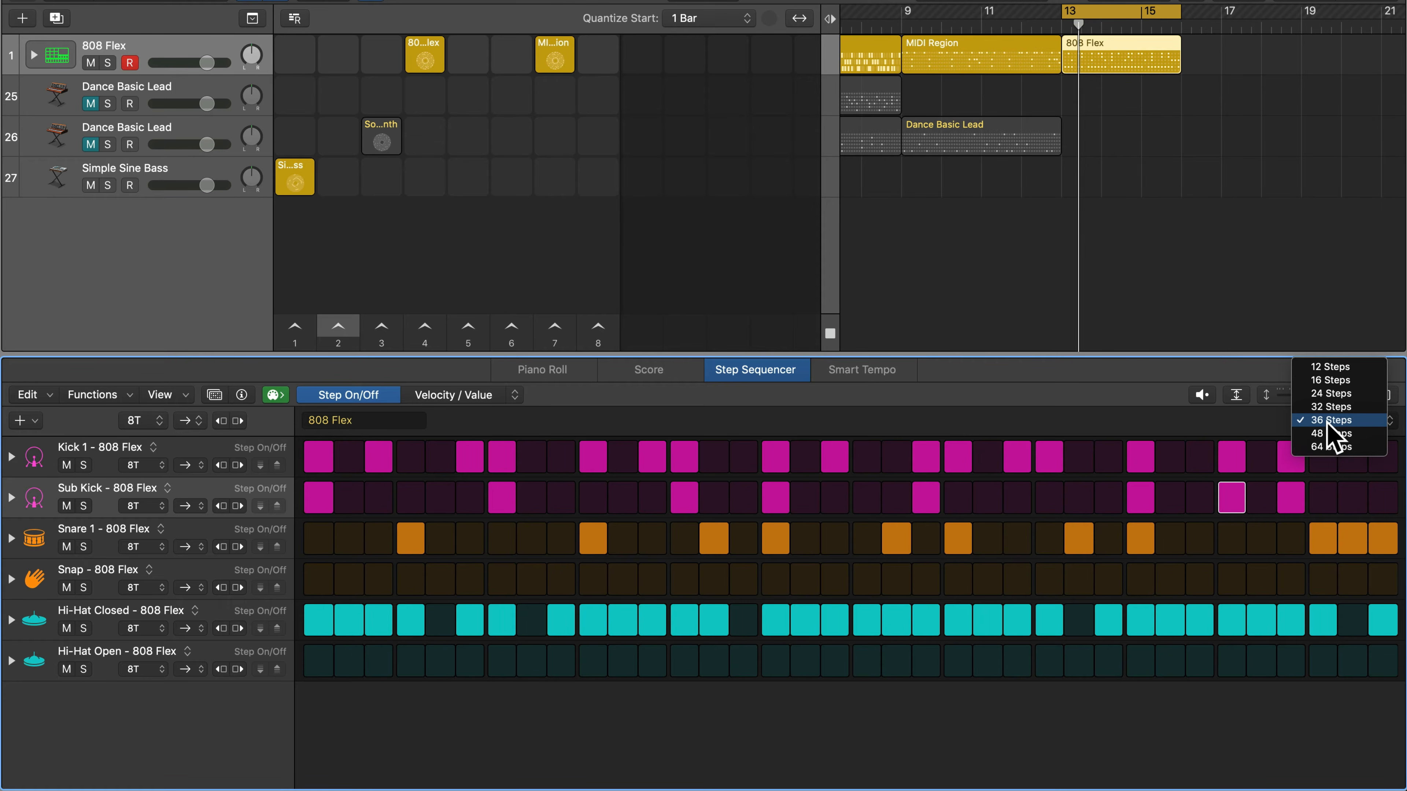
pyautogui.click(1196, 381)
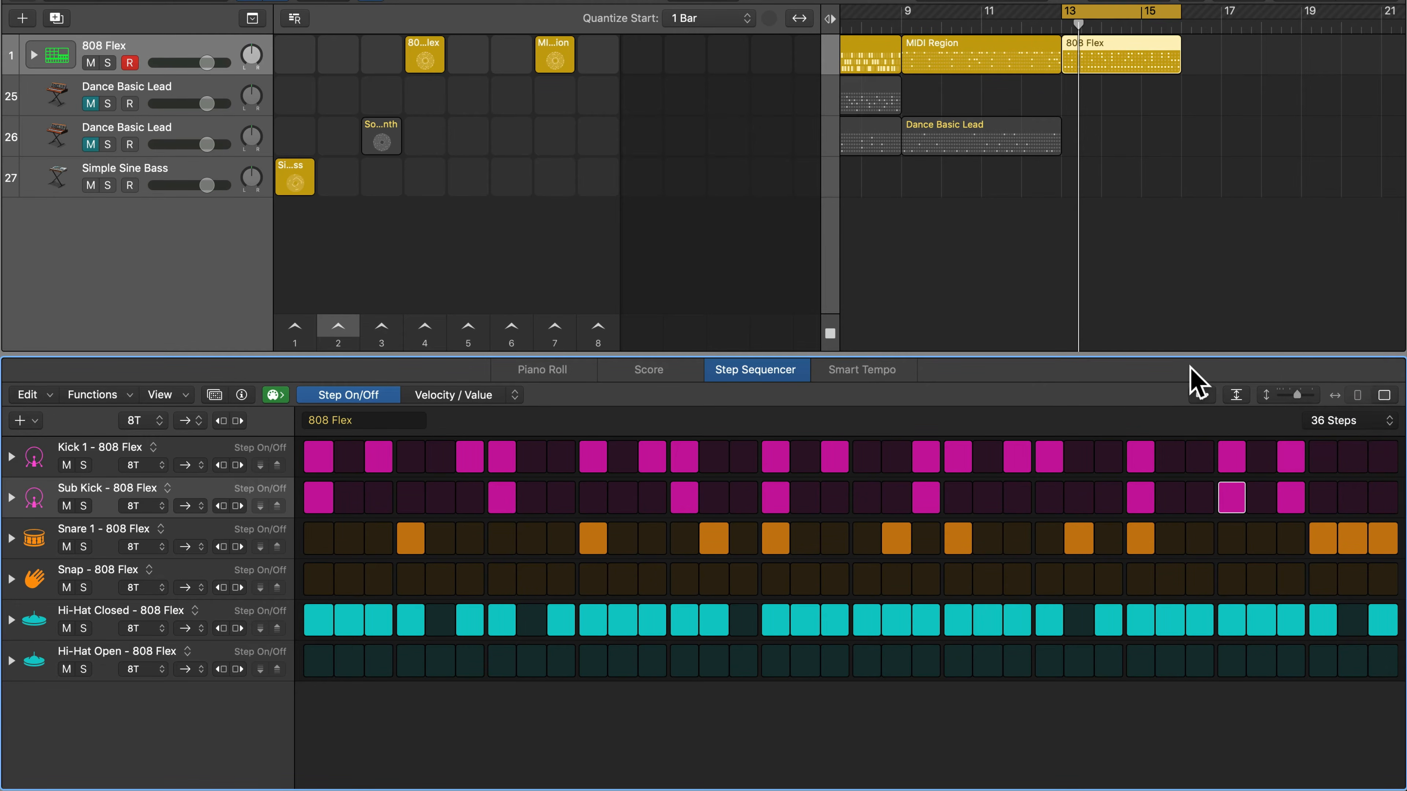
pyautogui.moveTo(1179, 63); pyautogui.dragTo(1218, 61)
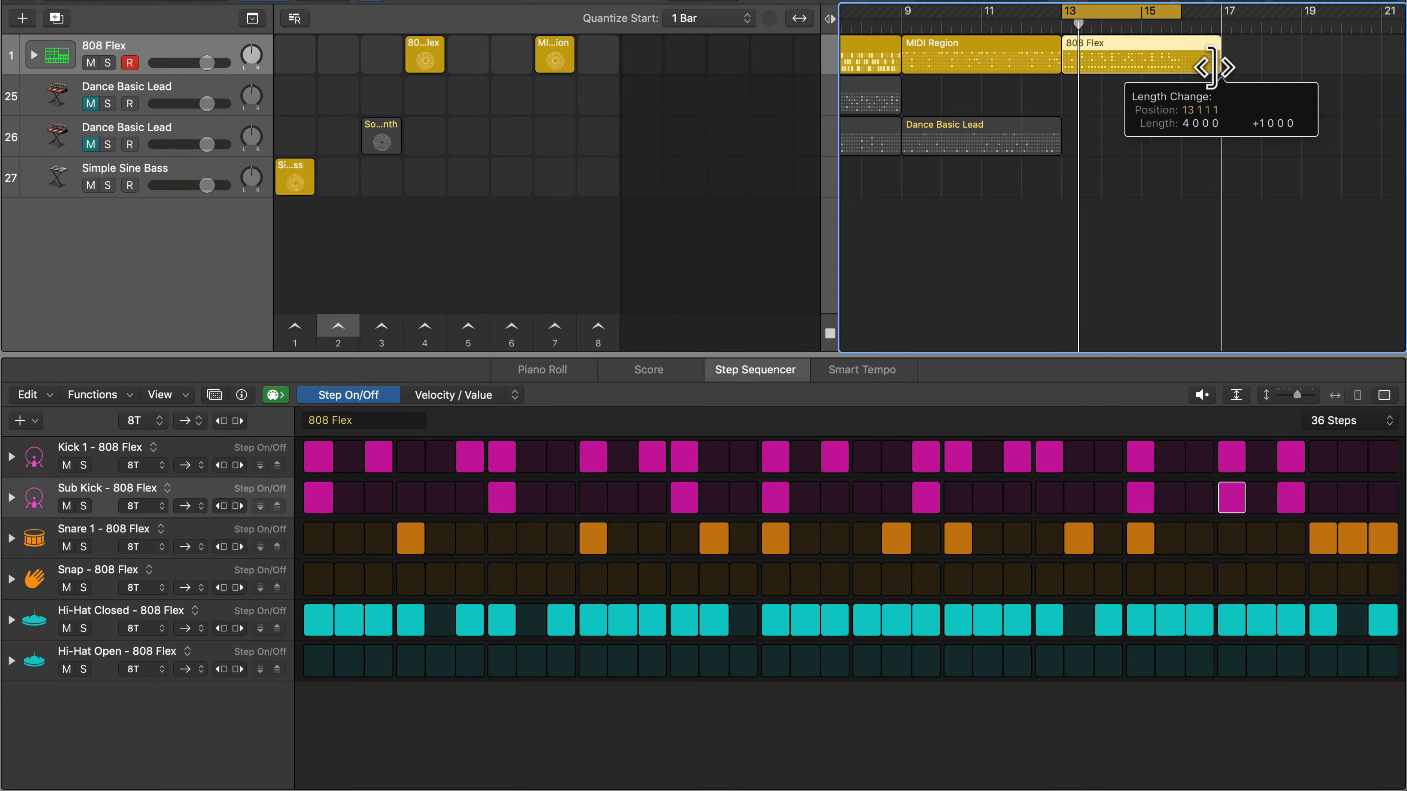
pyautogui.moveTo(1182, 16); pyautogui.dragTo(1222, 16)
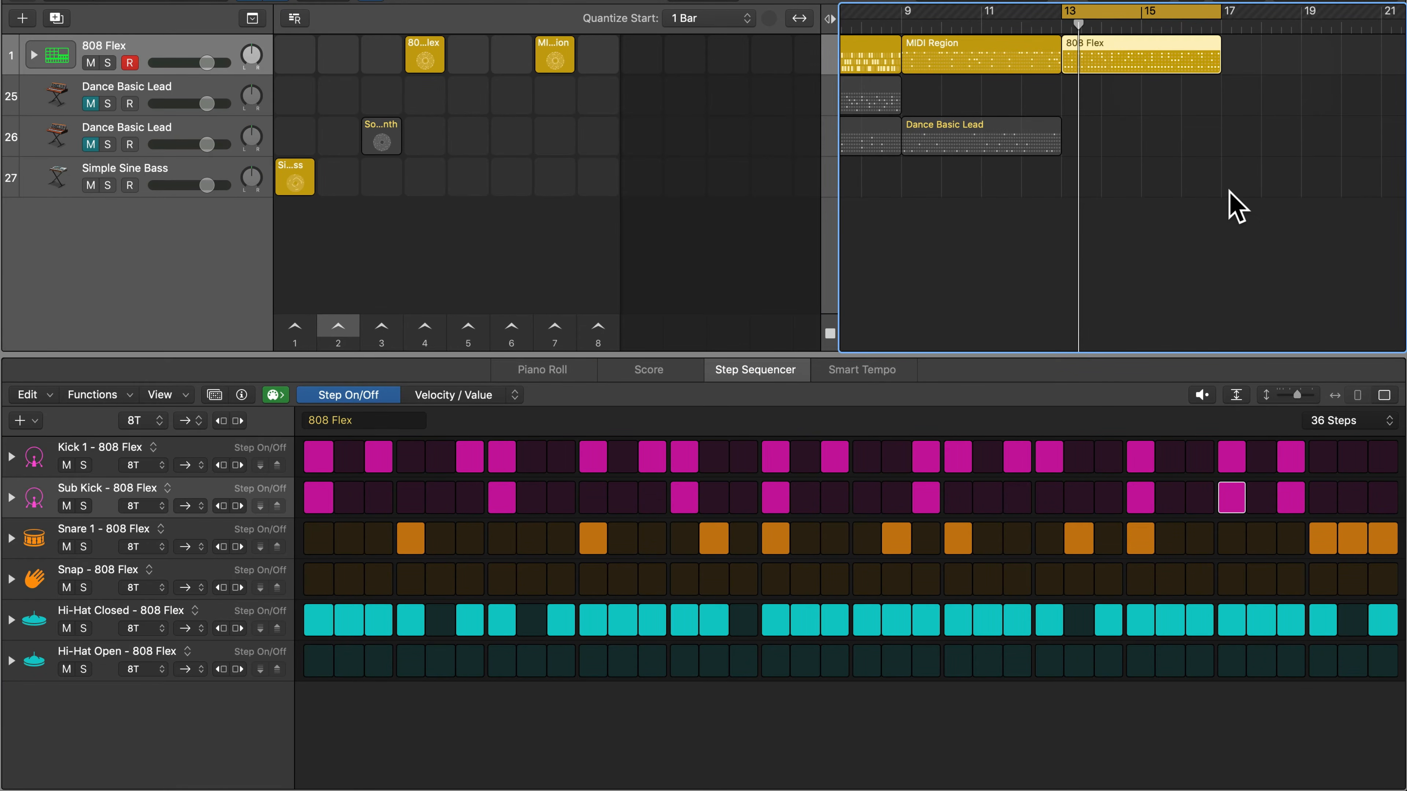
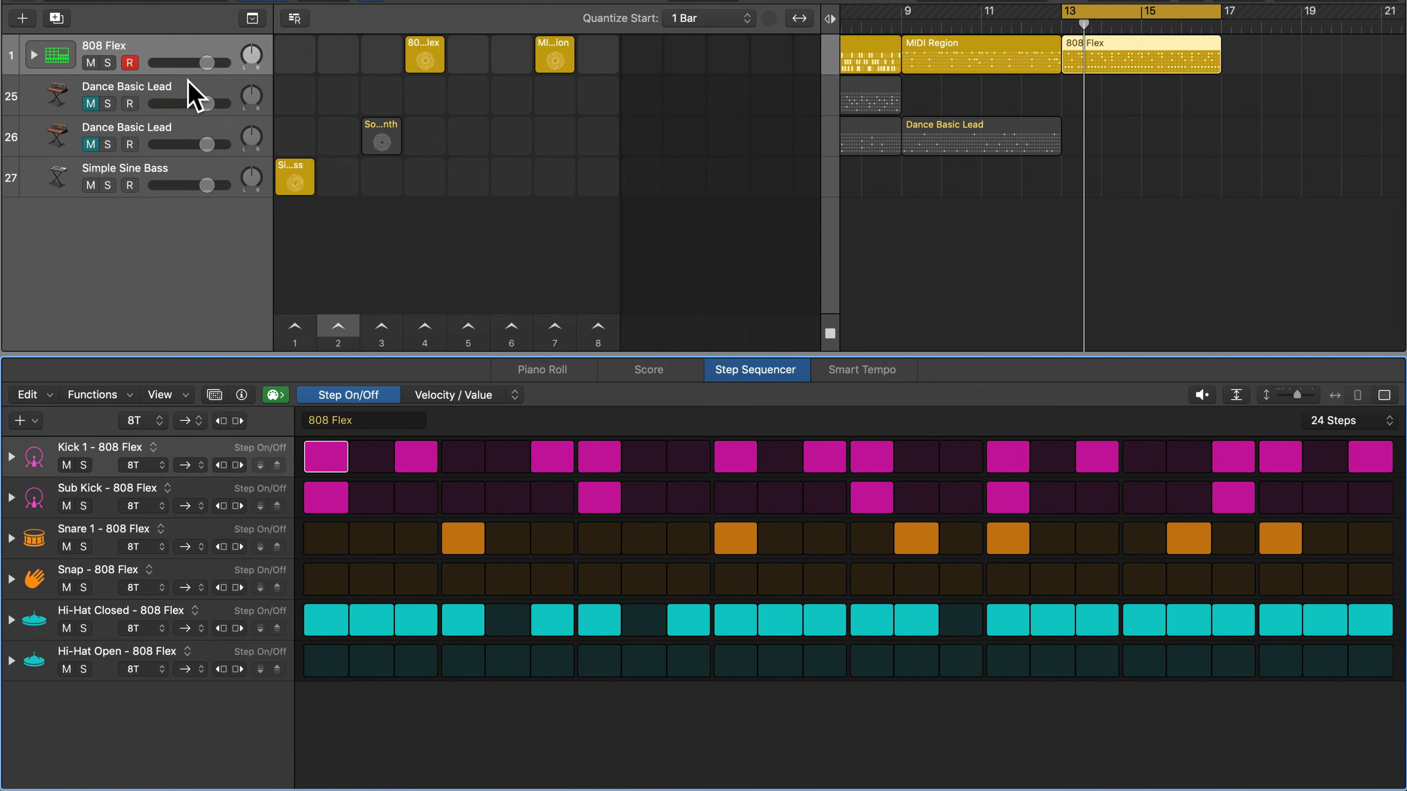
# - Mute 808 Flex, unmute Dance Basic Lead, and create an empty pattern region at bar 13
pyautogui.click(91, 63)
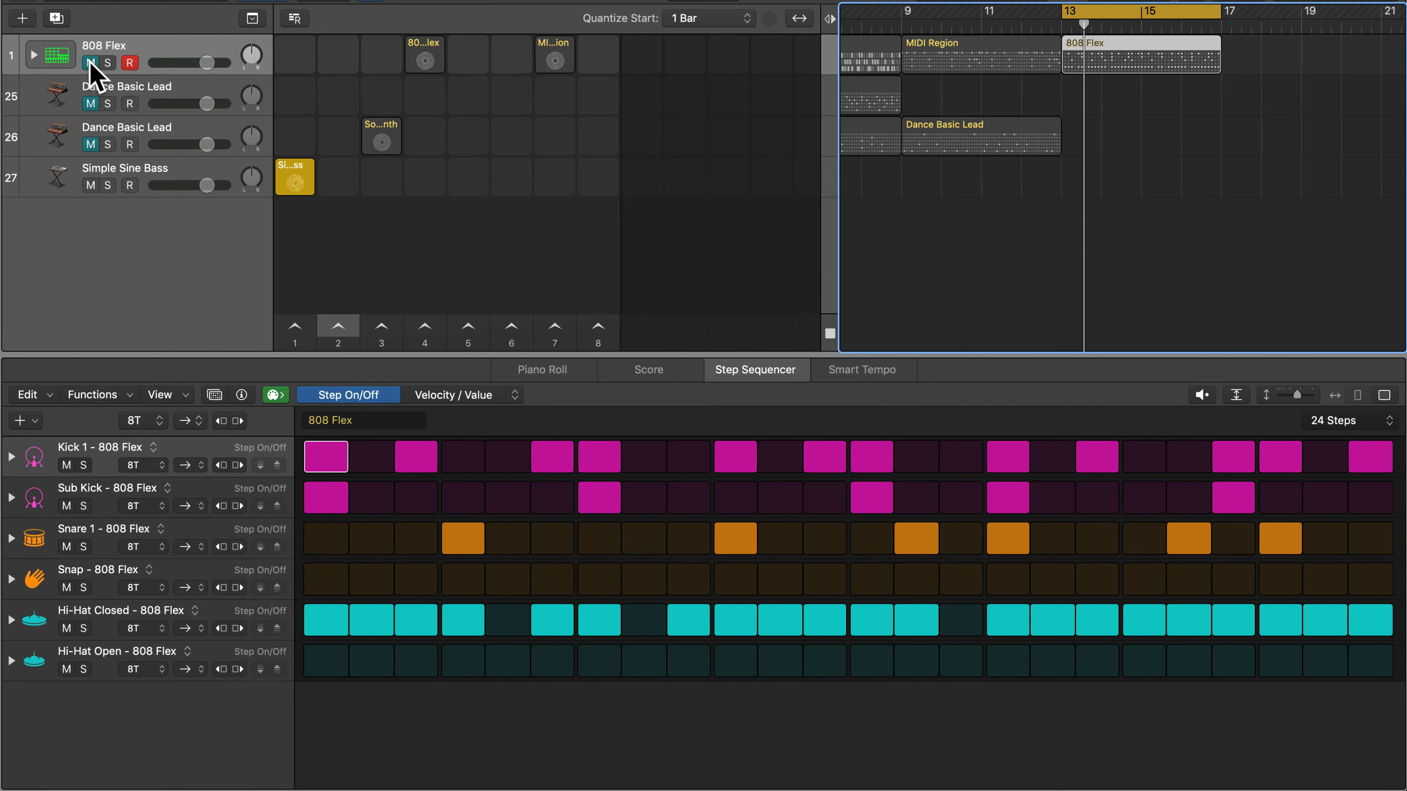
pyautogui.click(91, 145)
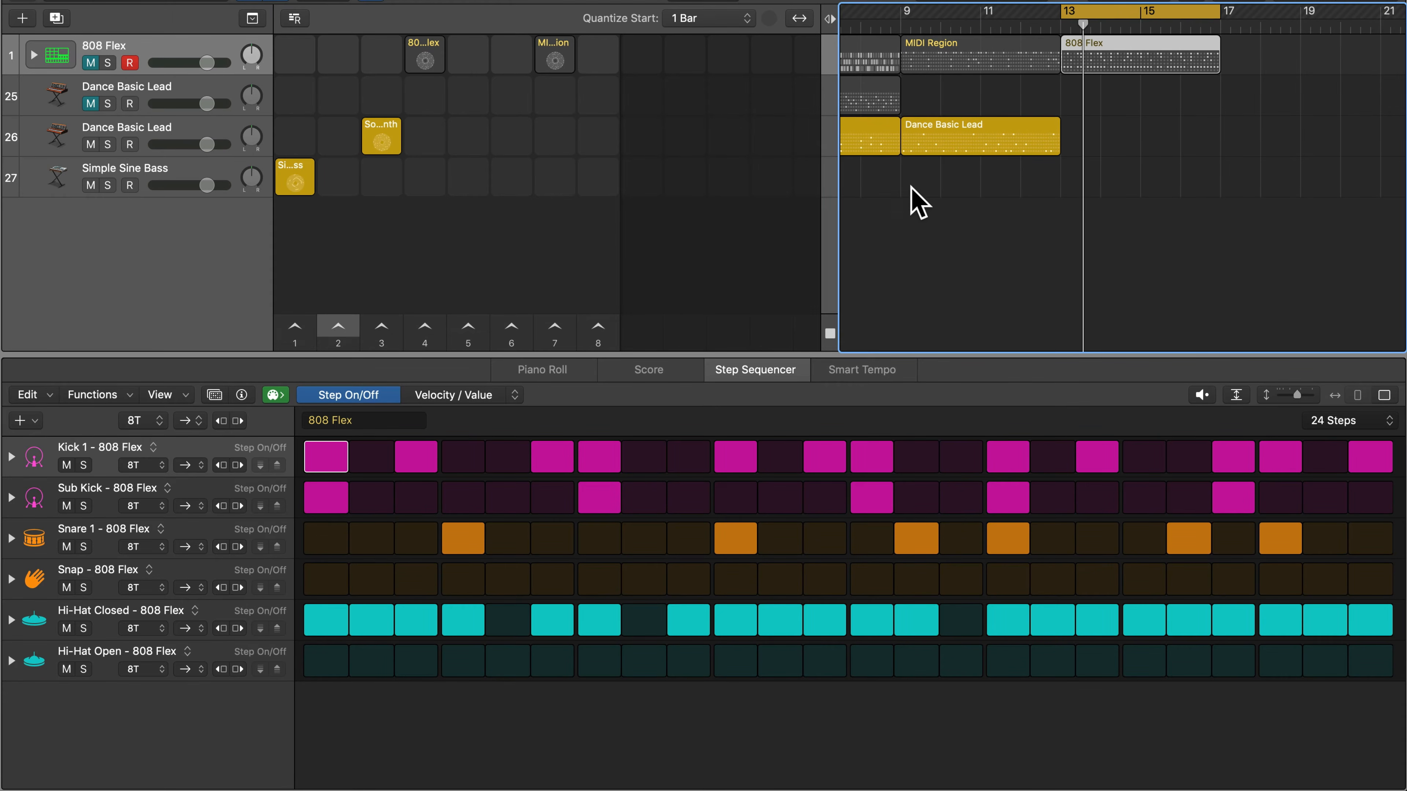
pyautogui.rightClick(1089, 131)
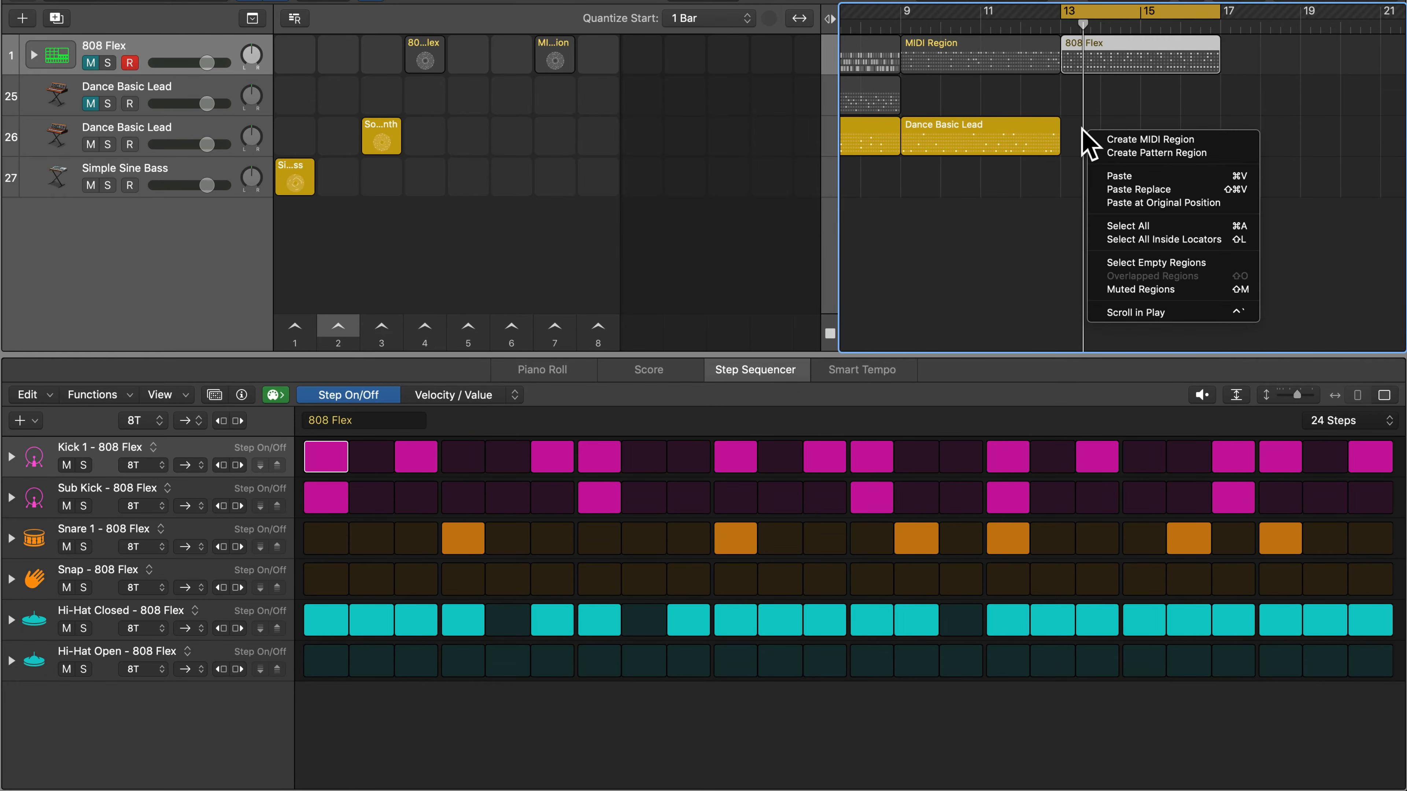
pyautogui.click(1130, 153)
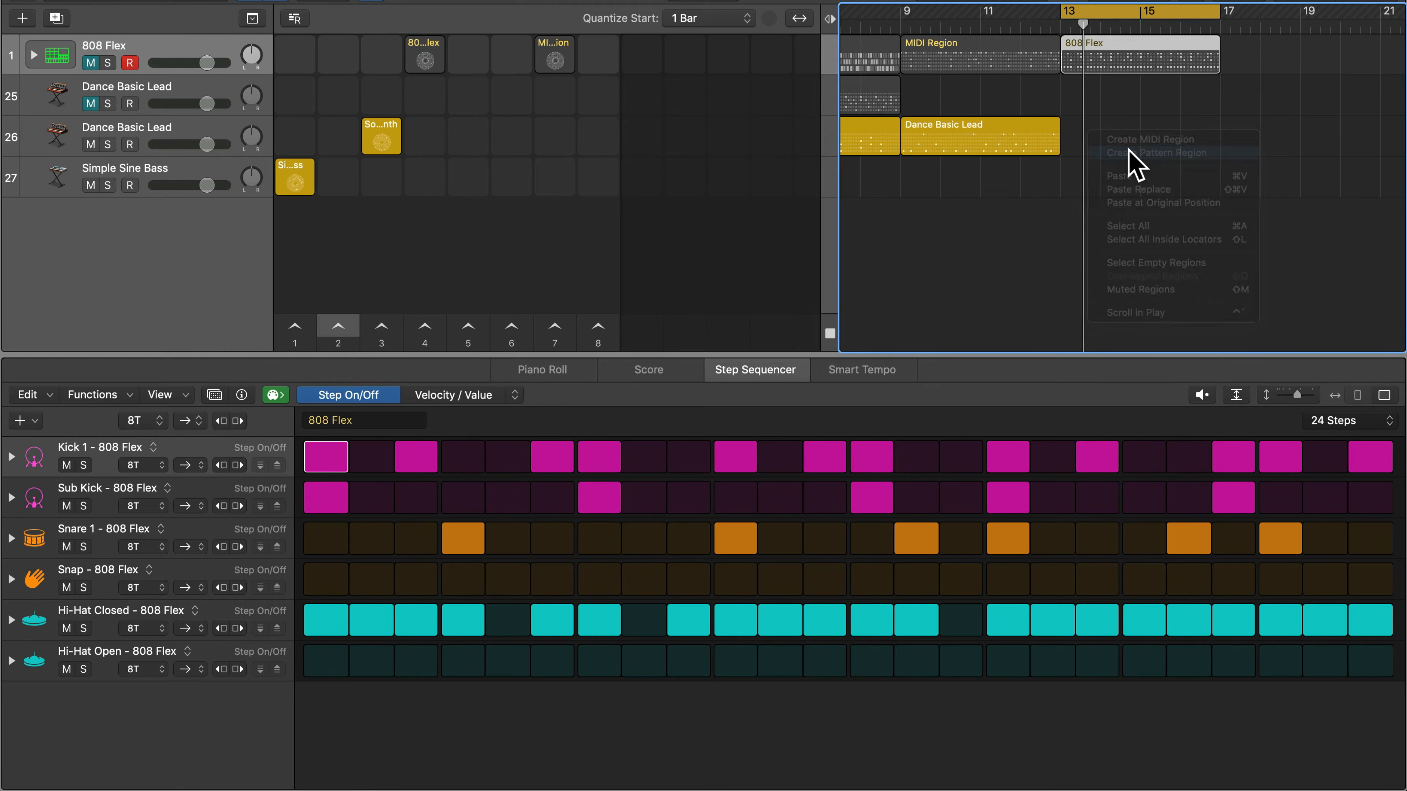
pyautogui.rightClick(548, 148)
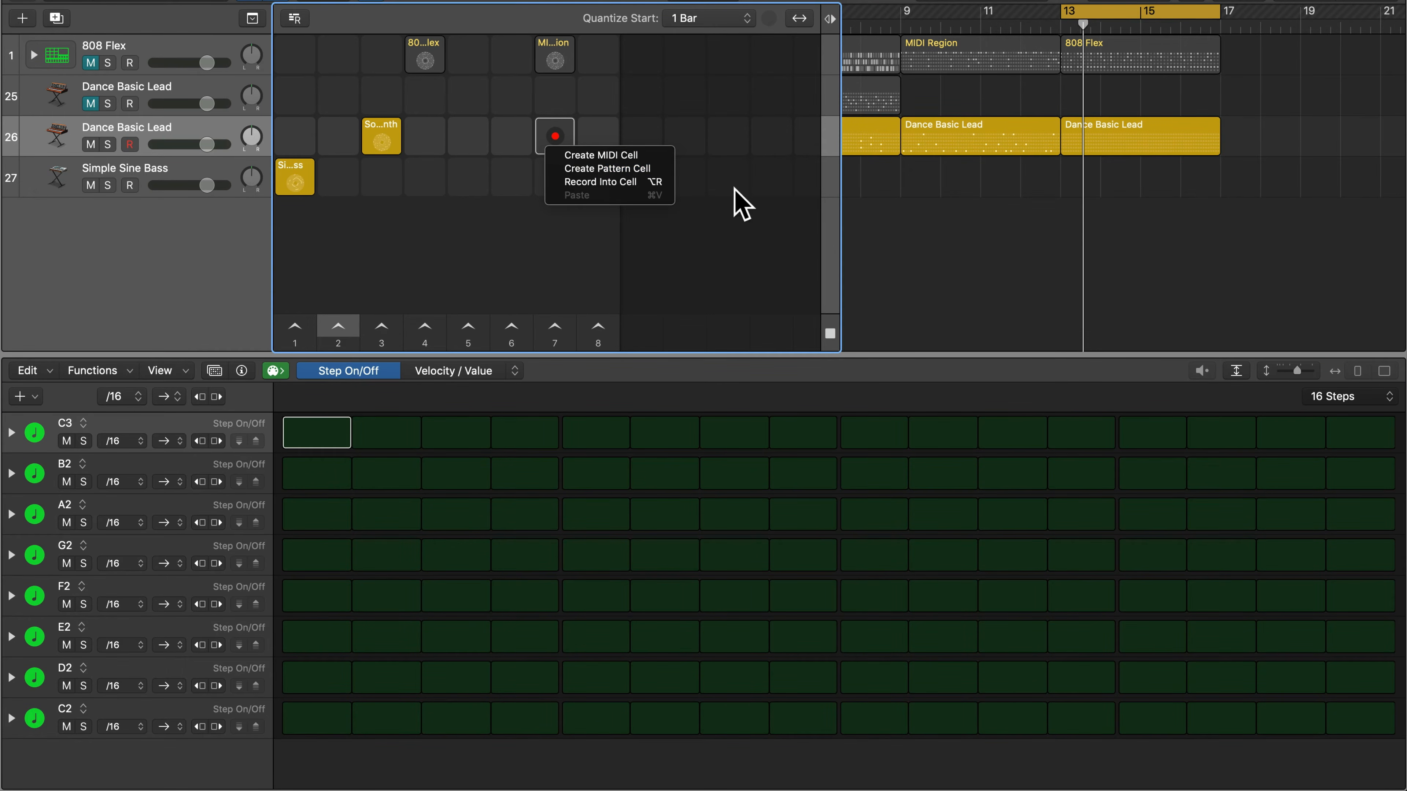
pyautogui.click(1060, 235)
pyautogui.click(1147, 147)
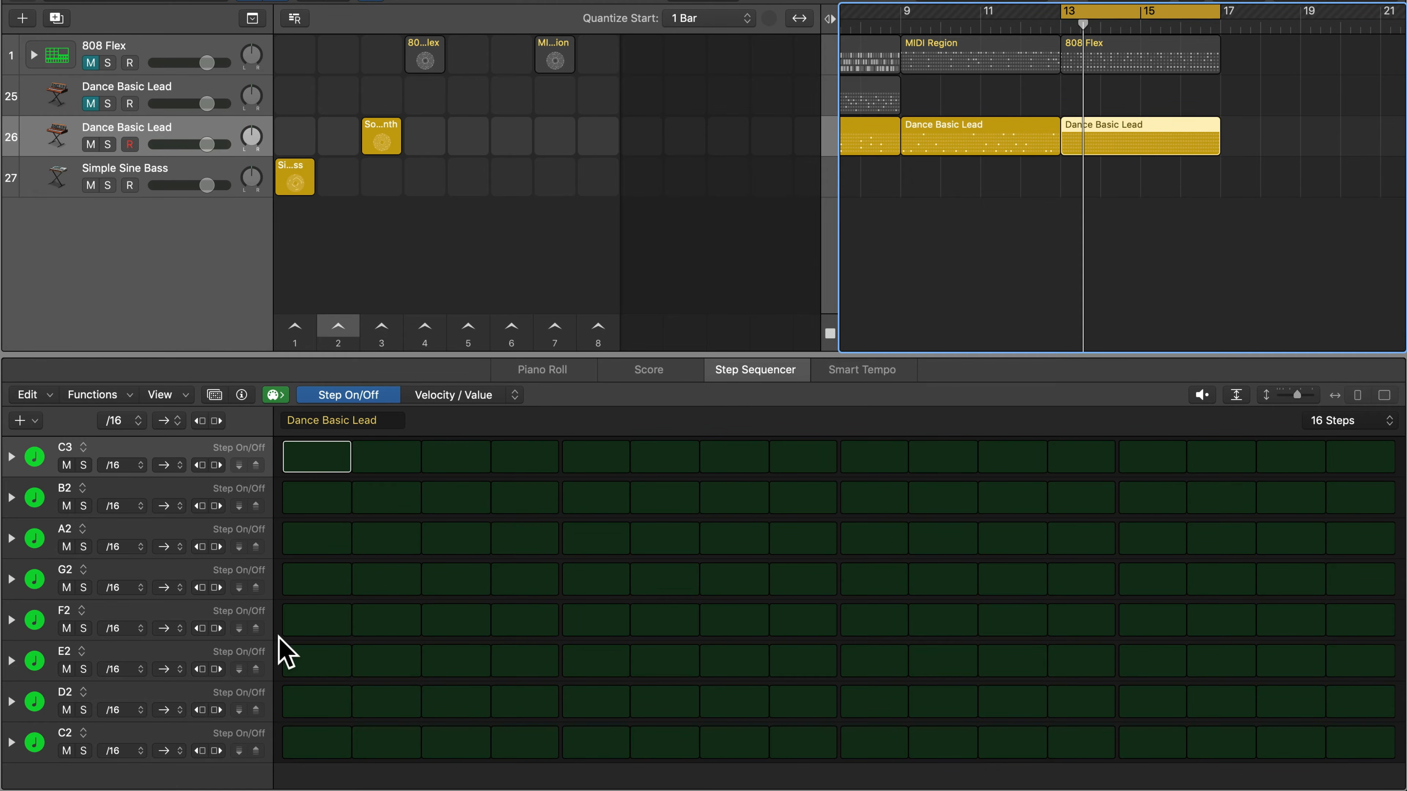
# - Light the first C2, E2 and G2 steps and step 16 of the A2, F2 and C2 rows
pyautogui.click(308, 744)
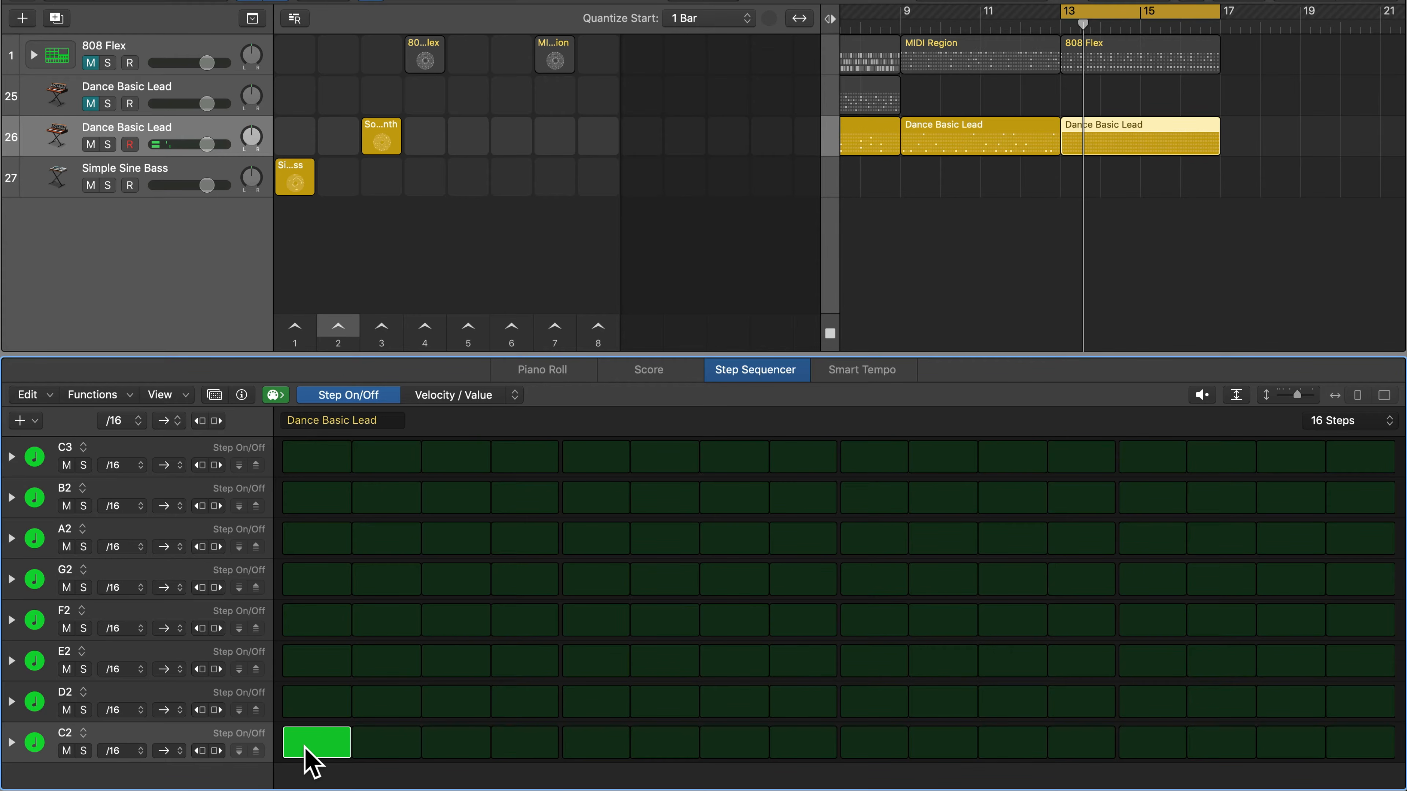
pyautogui.click(312, 662)
pyautogui.click(324, 585)
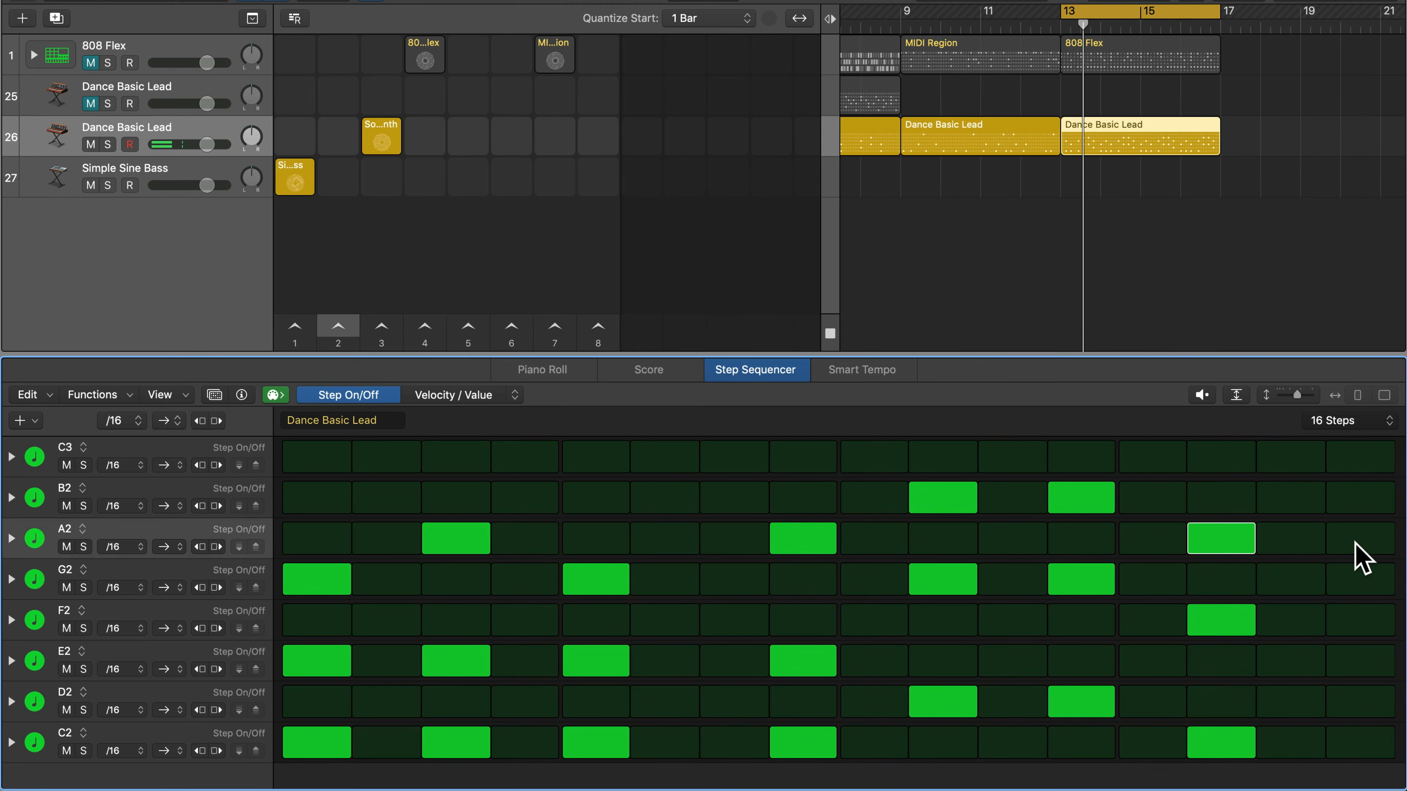
pyautogui.click(1346, 540)
pyautogui.click(1359, 625)
pyautogui.click(1357, 743)
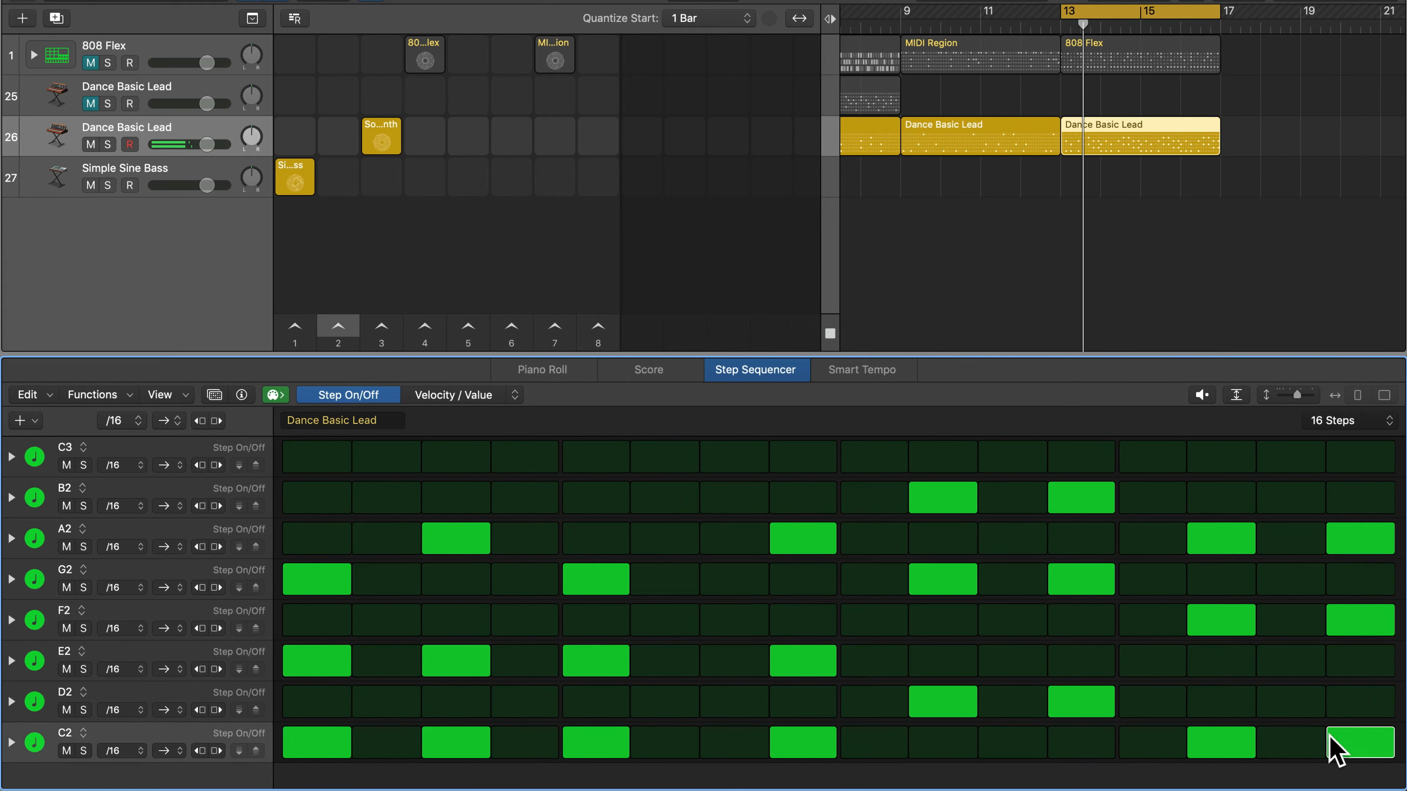
# - Set every row's step rate to /8 and audition the pattern
pyautogui.click(119, 421)
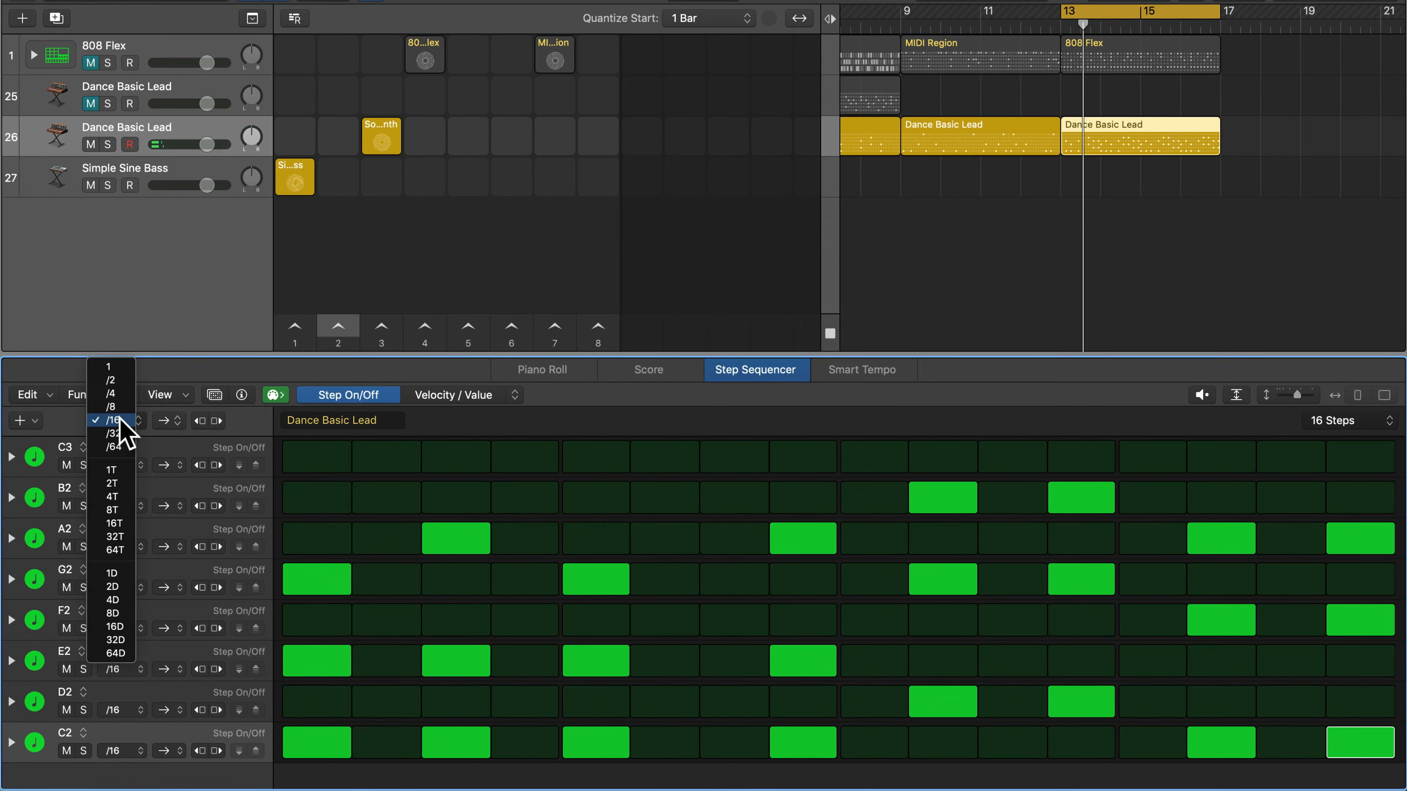
pyautogui.click(111, 407)
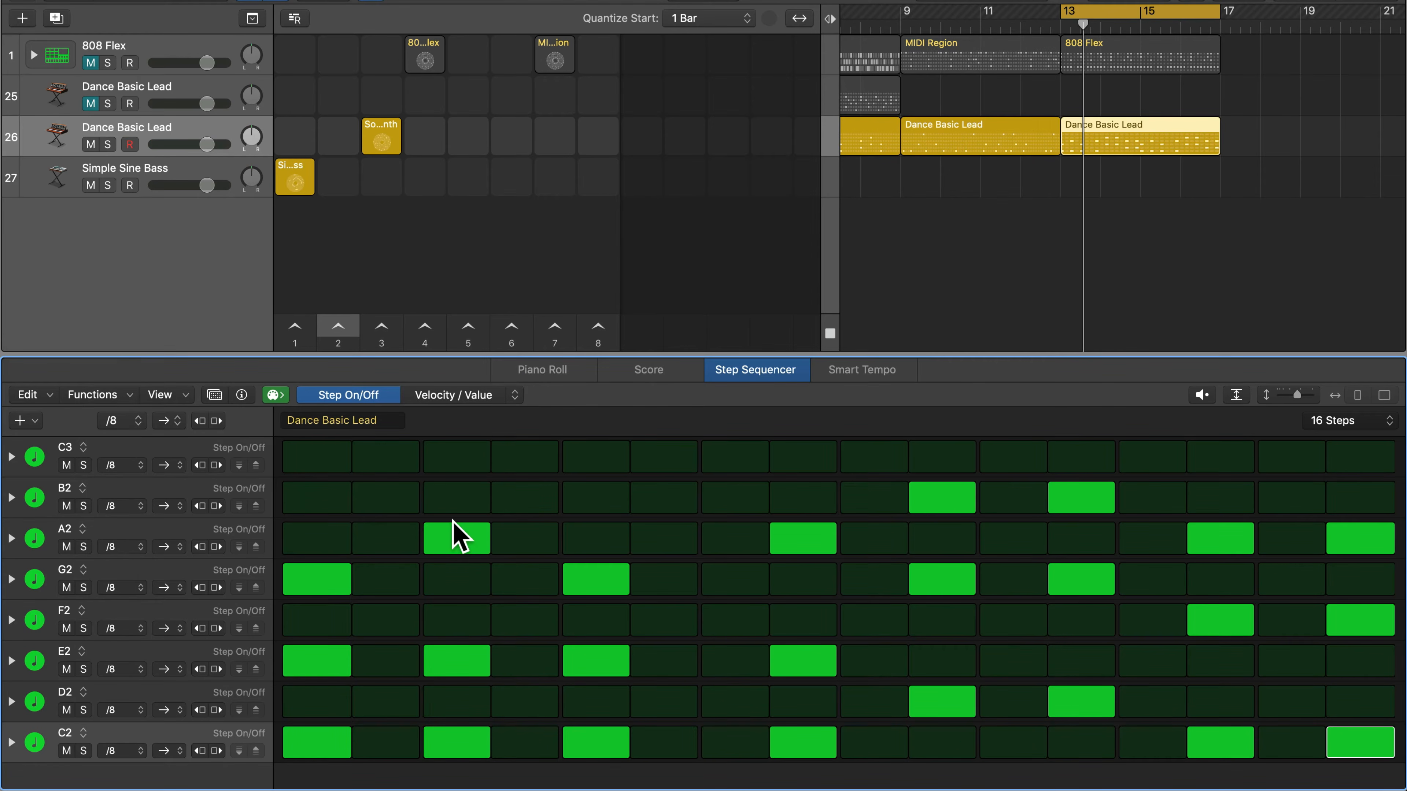
pyautogui.press('space')
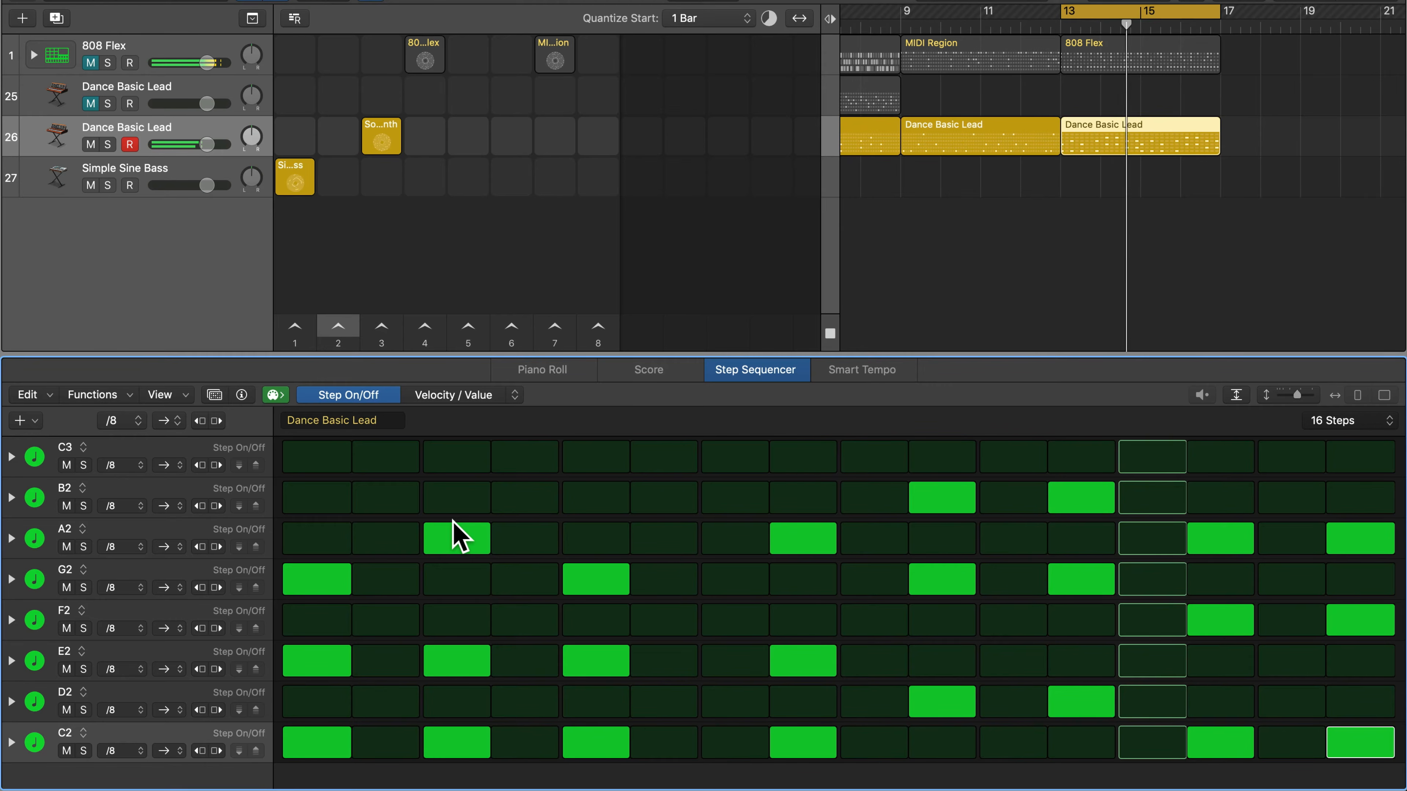
pyautogui.press('space')
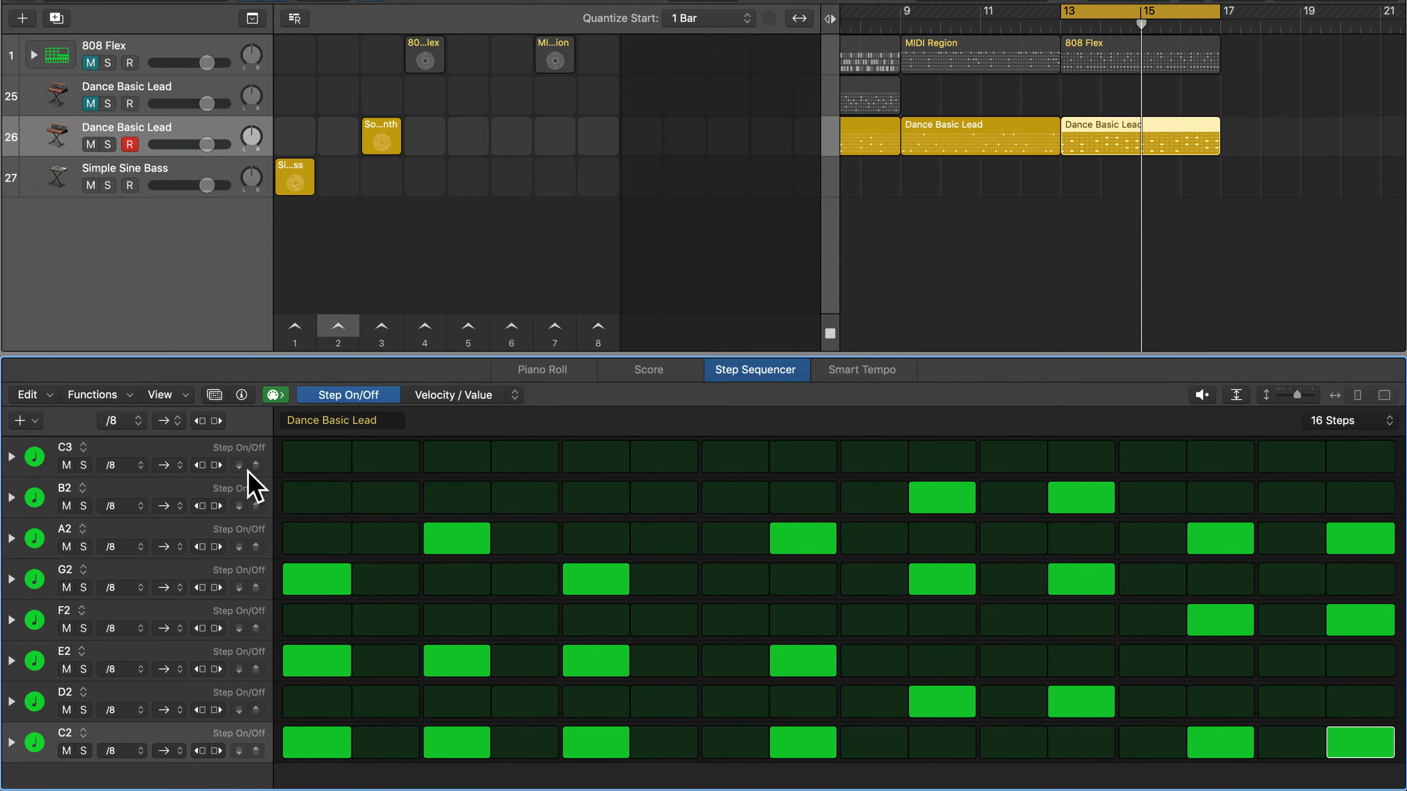
# - In the Pattern inspector, set Scale Quantize to Natural Minor, audition it, then reopen the scale list
pyautogui.click(239, 397)
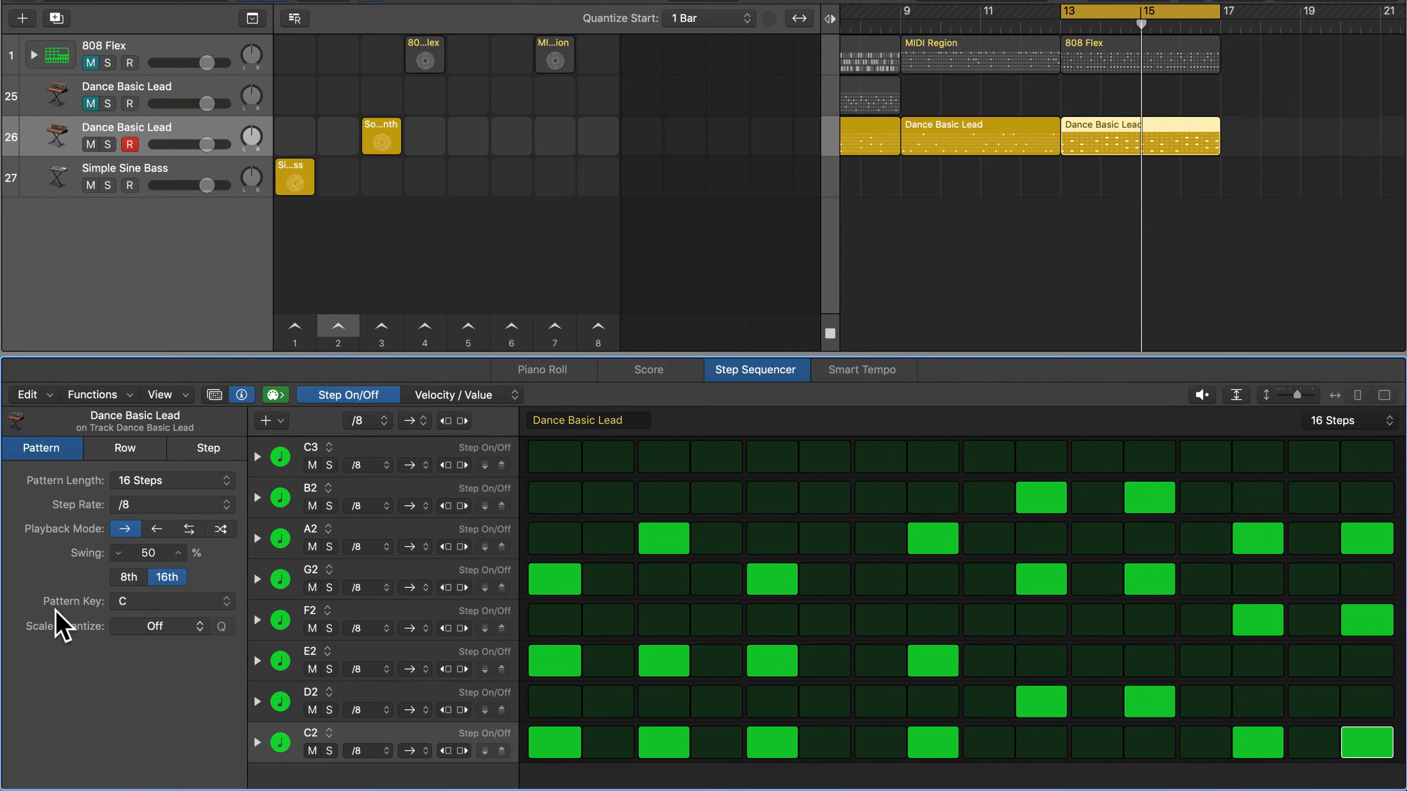
pyautogui.click(158, 630)
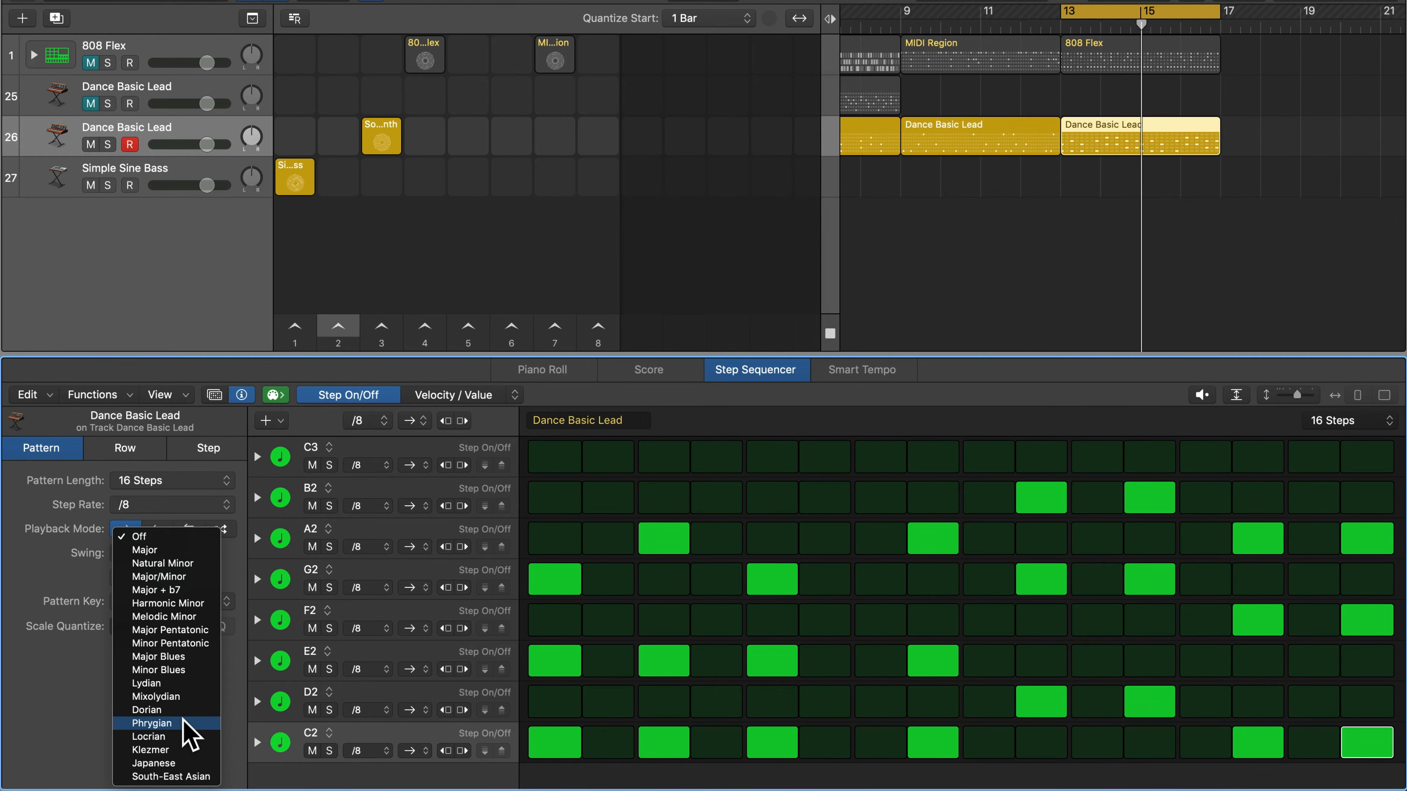
pyautogui.click(157, 564)
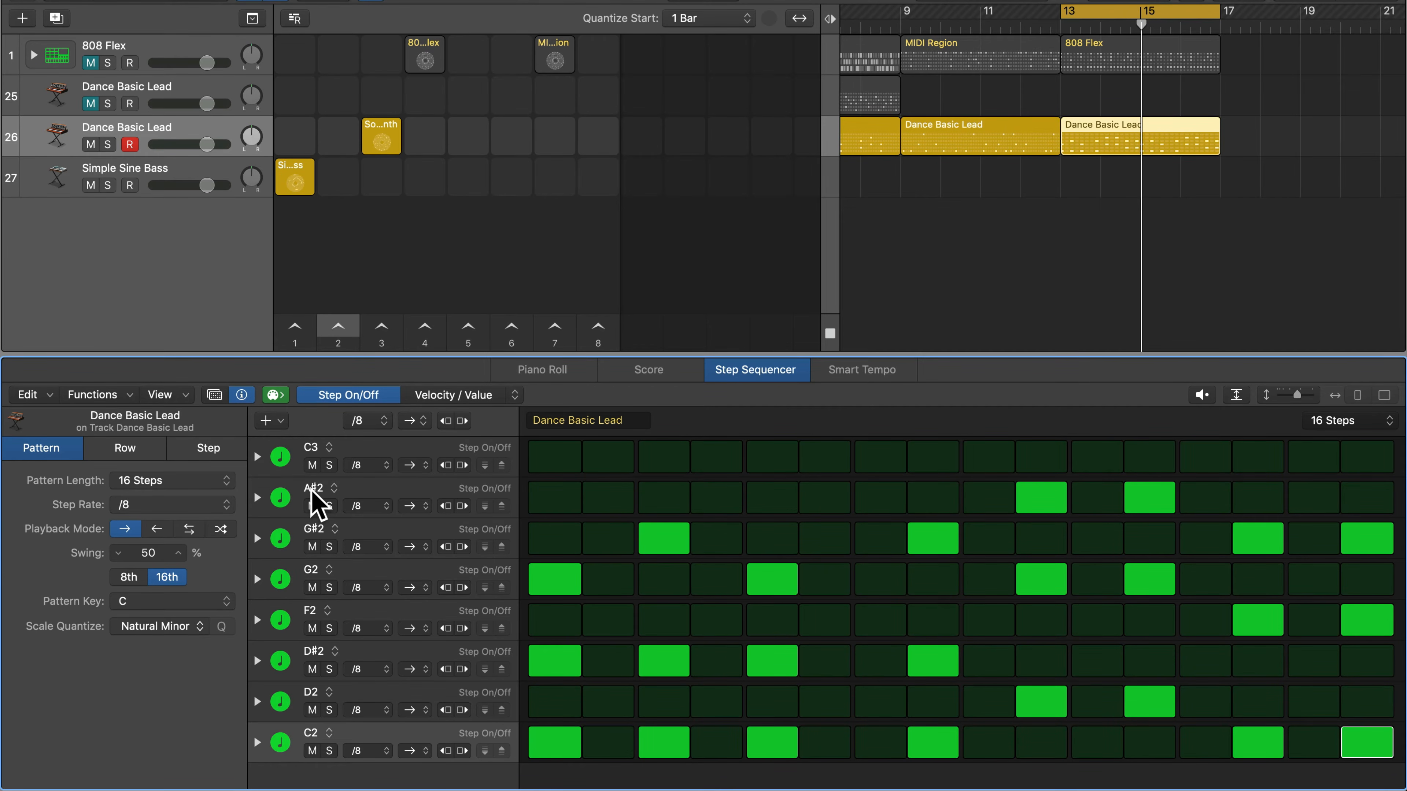
pyautogui.press('space')
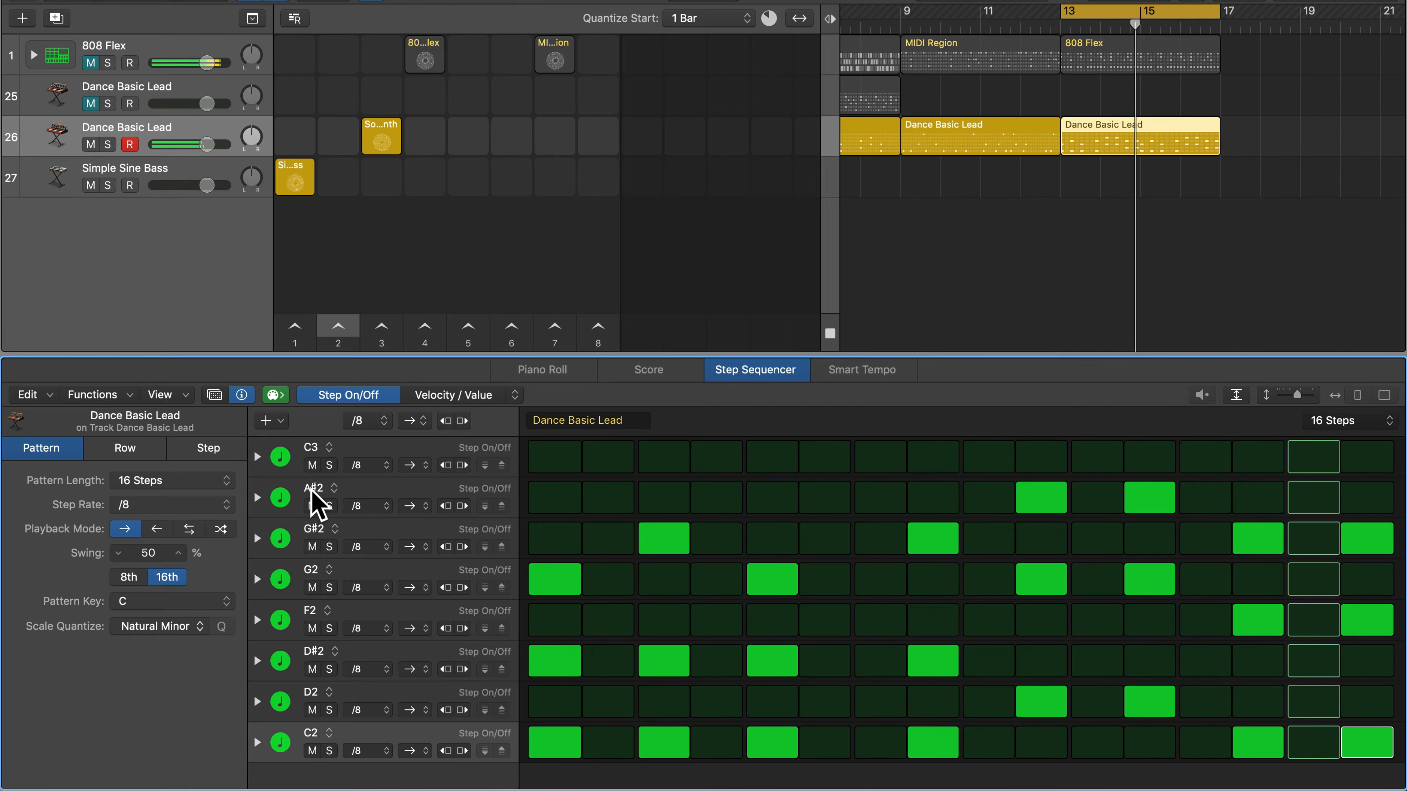
pyautogui.click(182, 627)
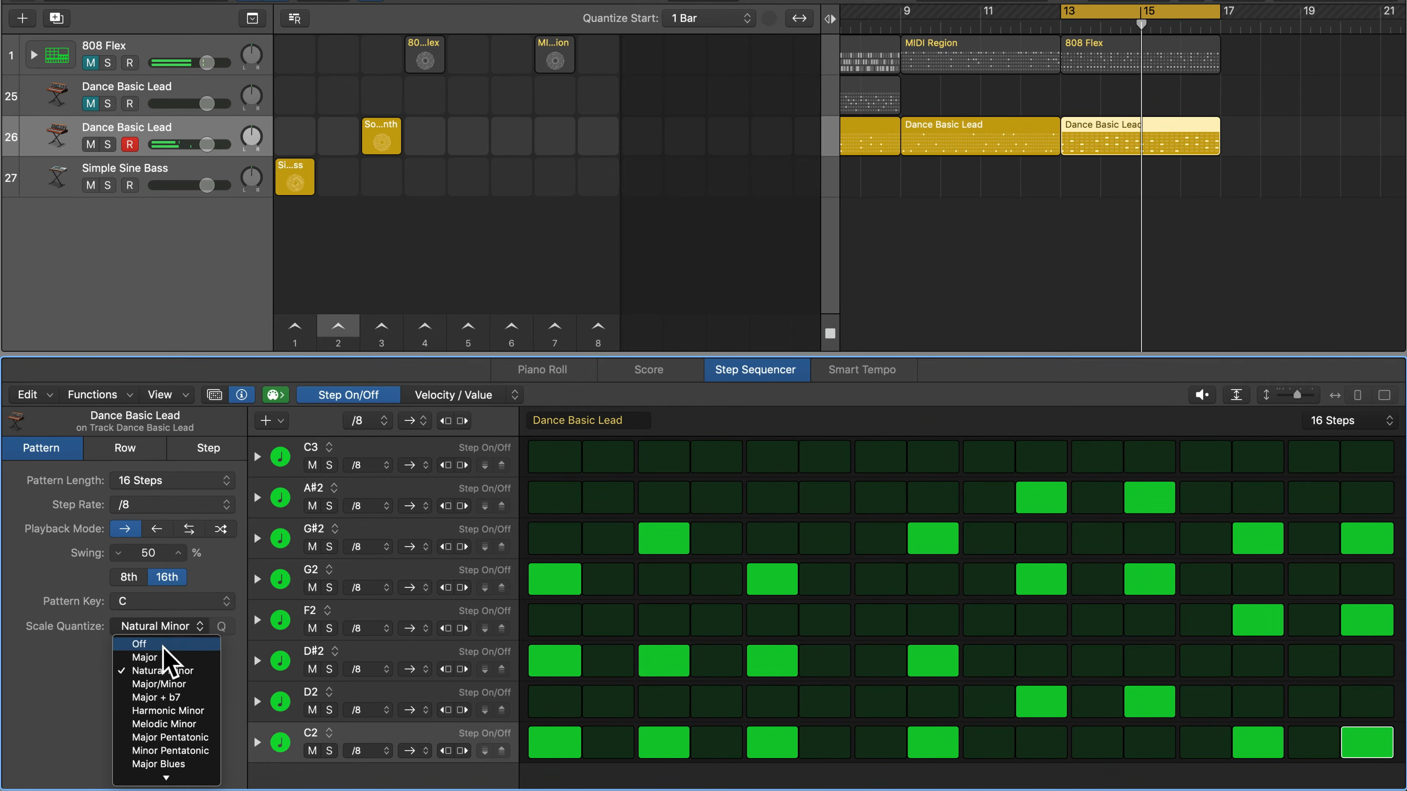
# - Audition the pattern with Major scale quantize, then with Minor Pentatonic
pyautogui.click(146, 657)
pyautogui.press('space')
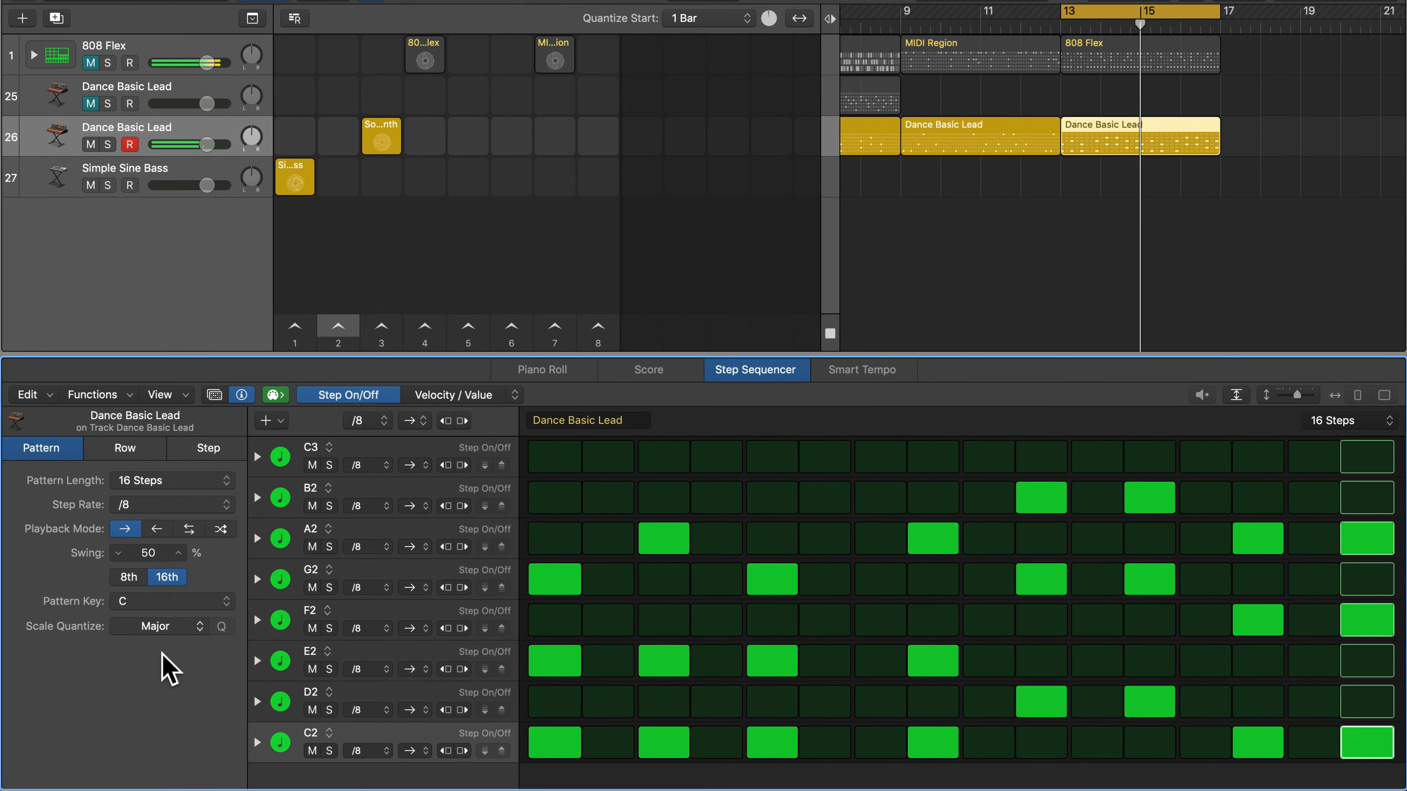
pyautogui.press('space')
pyautogui.click(158, 628)
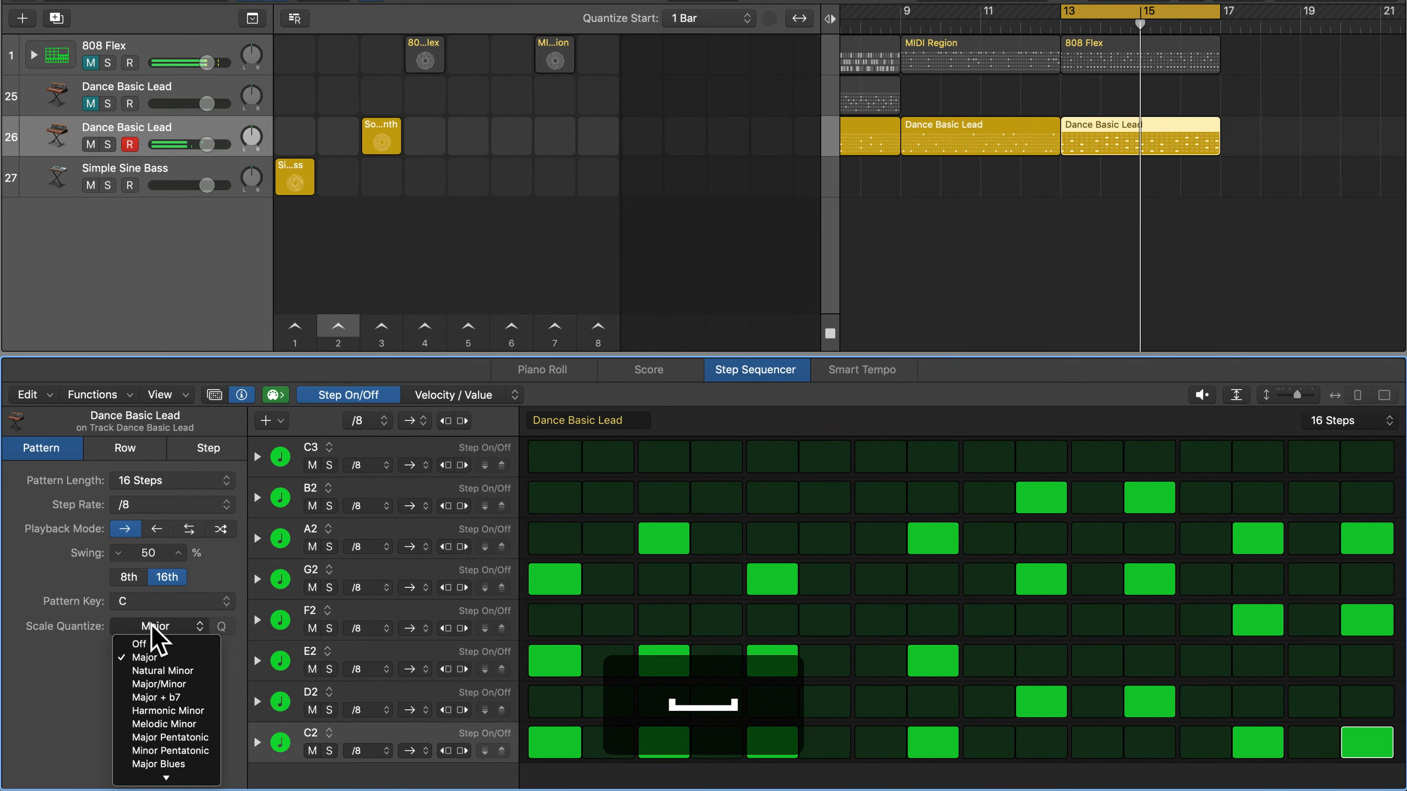
pyautogui.click(183, 751)
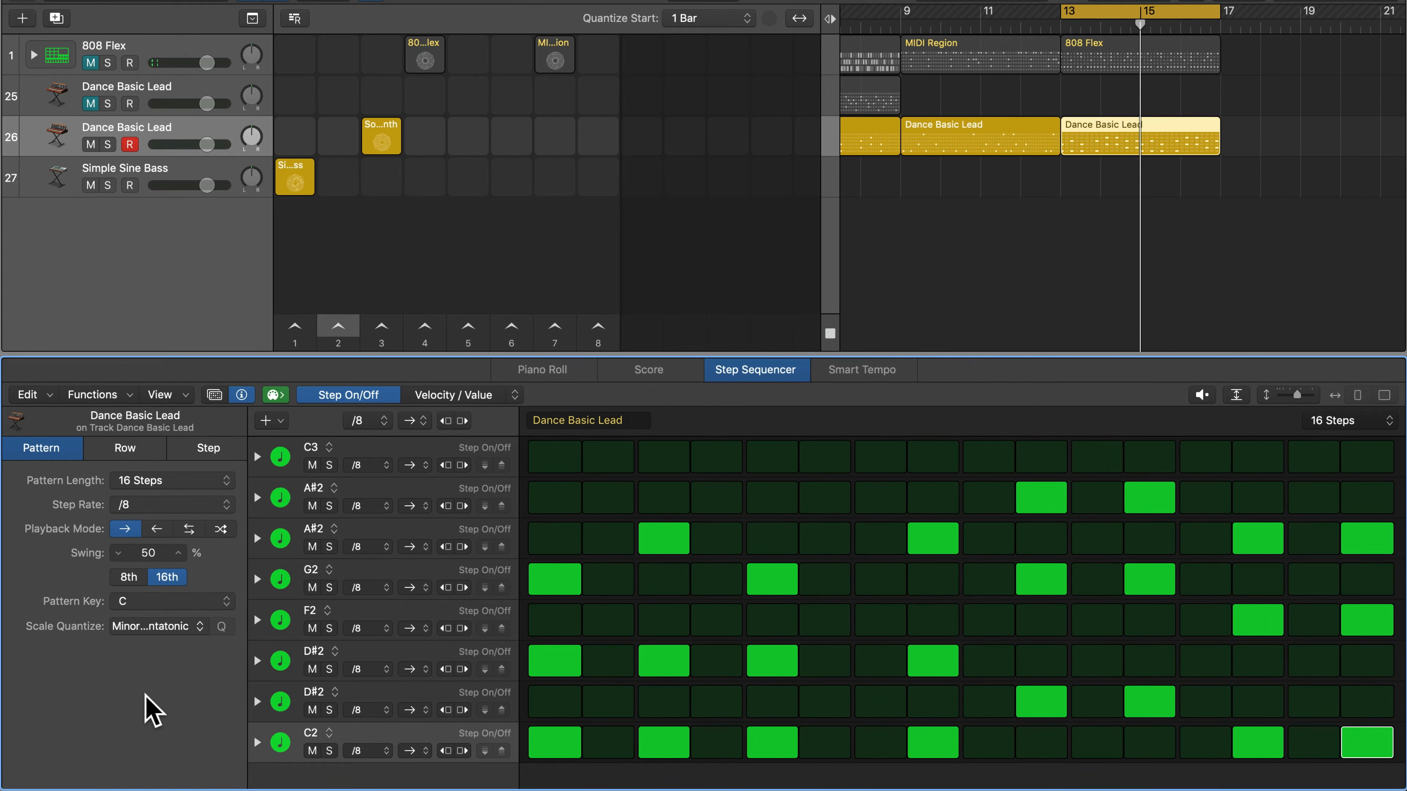
pyautogui.press('space')
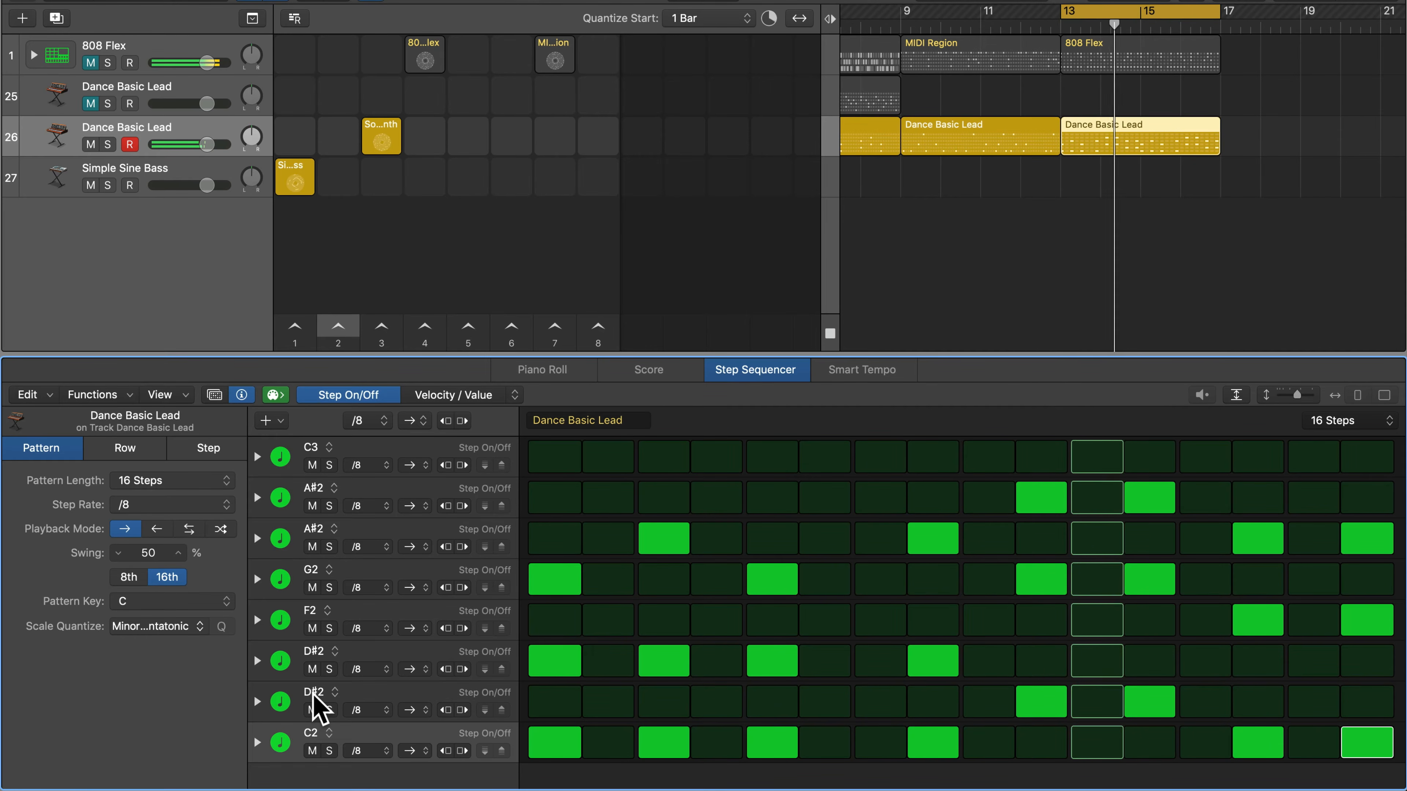
pyautogui.press('space')
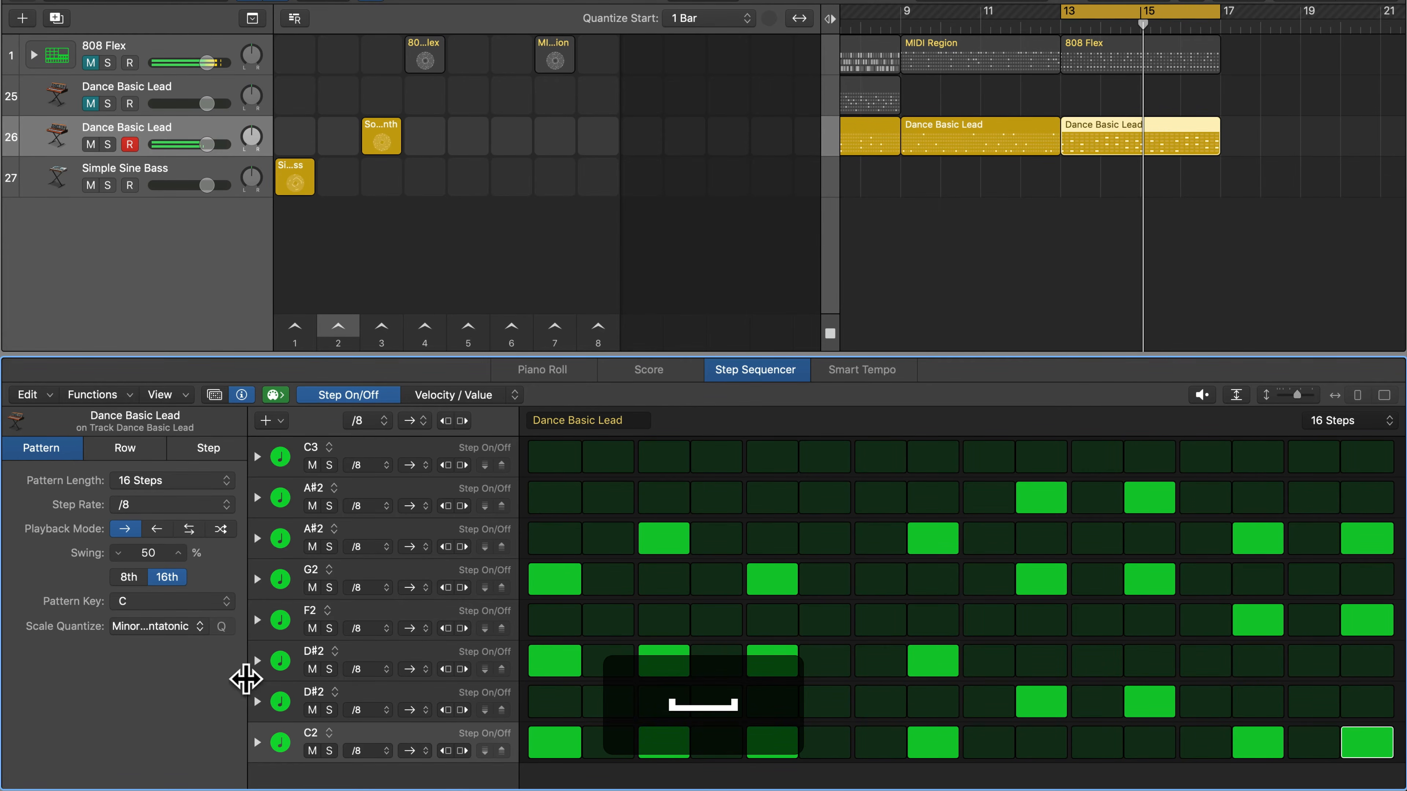
# - Audition Dorian and then Japanese scale quantize, then go back to Major
pyautogui.click(158, 627)
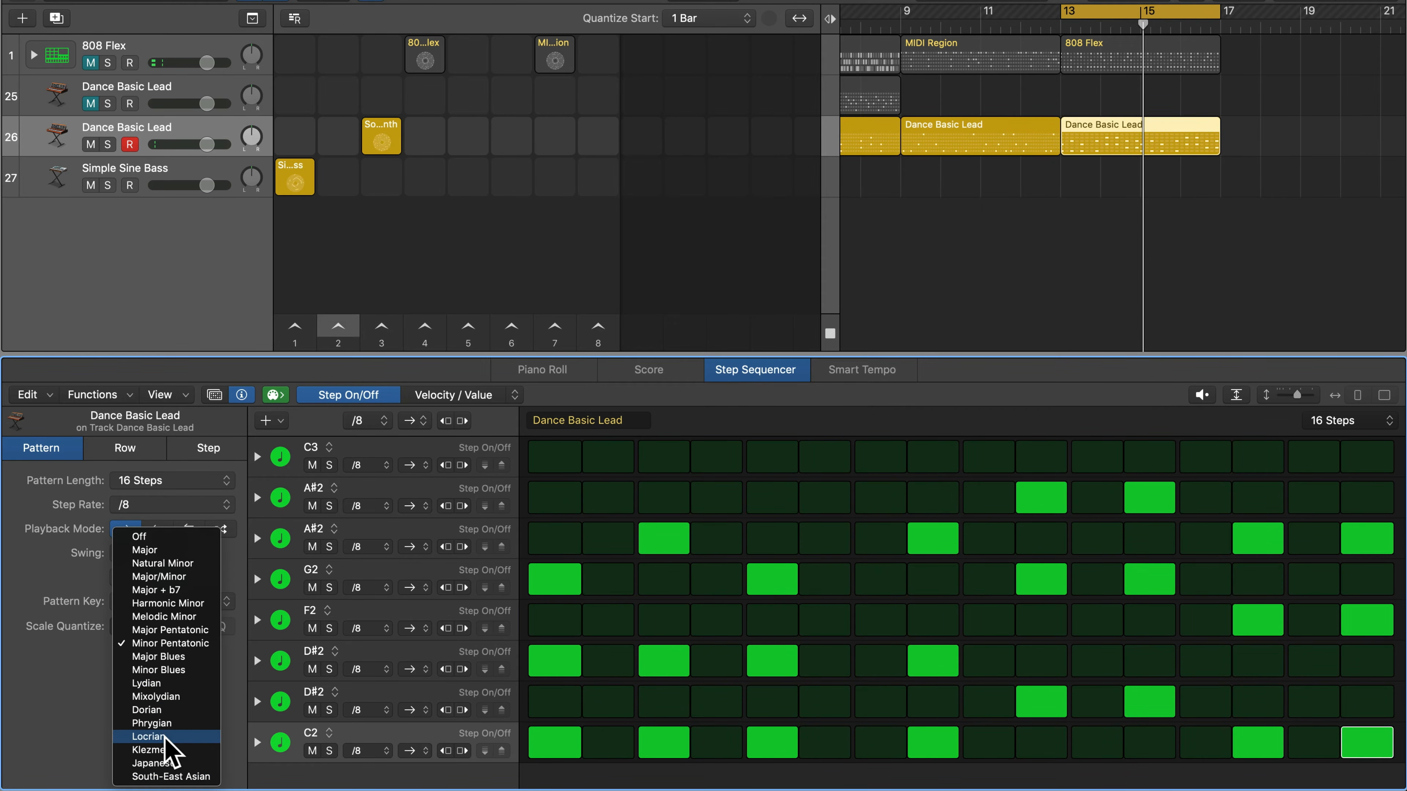
pyautogui.click(153, 710)
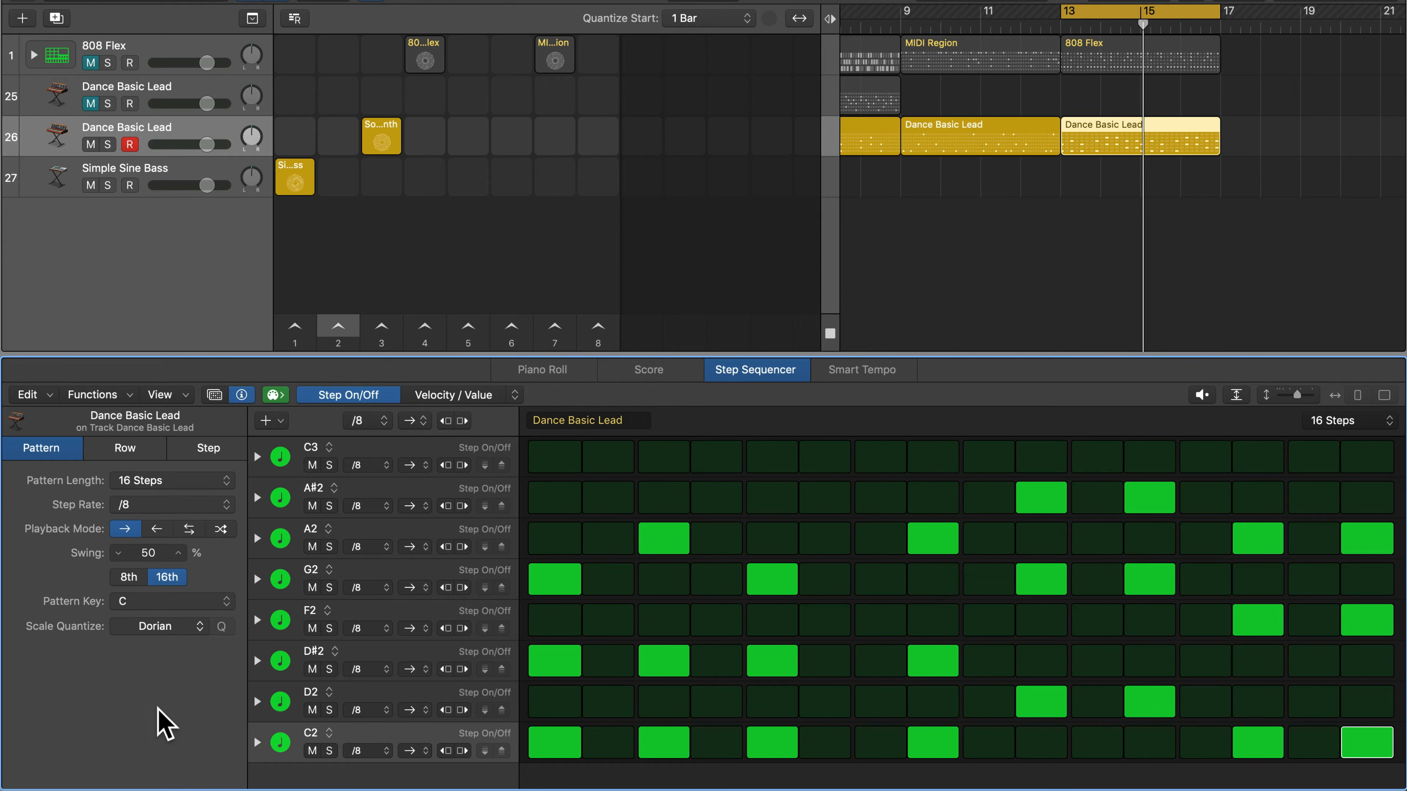
pyautogui.press('space')
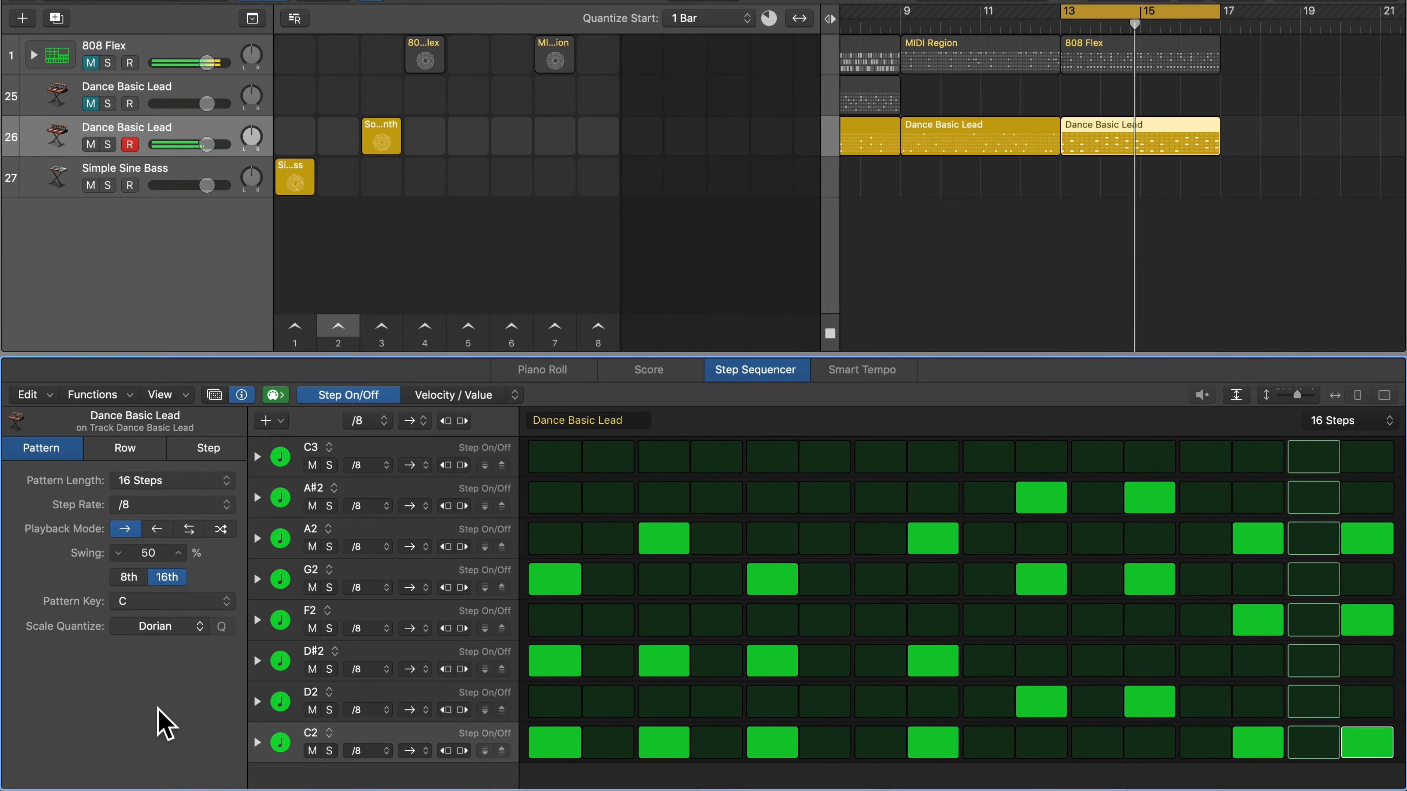
pyautogui.press('space')
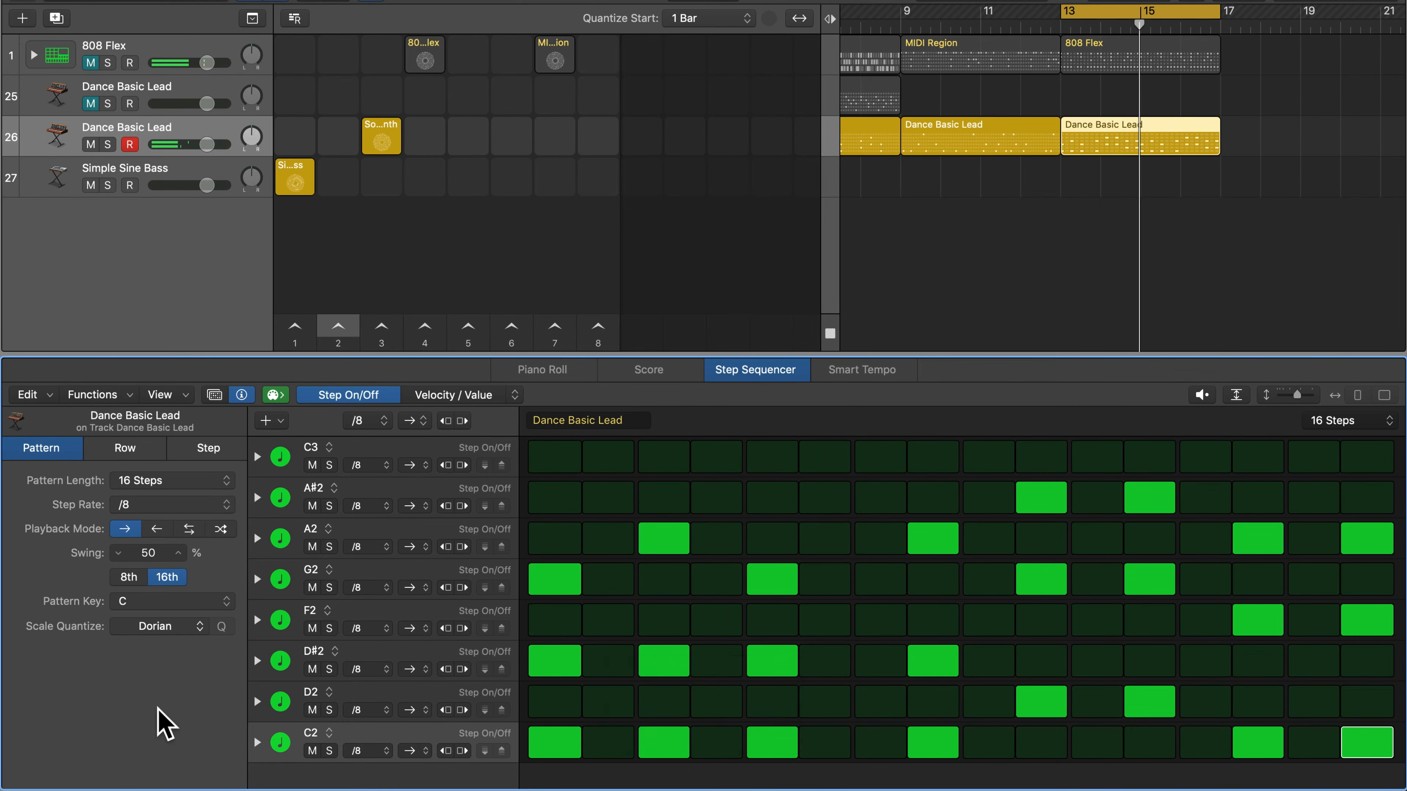
pyautogui.click(160, 627)
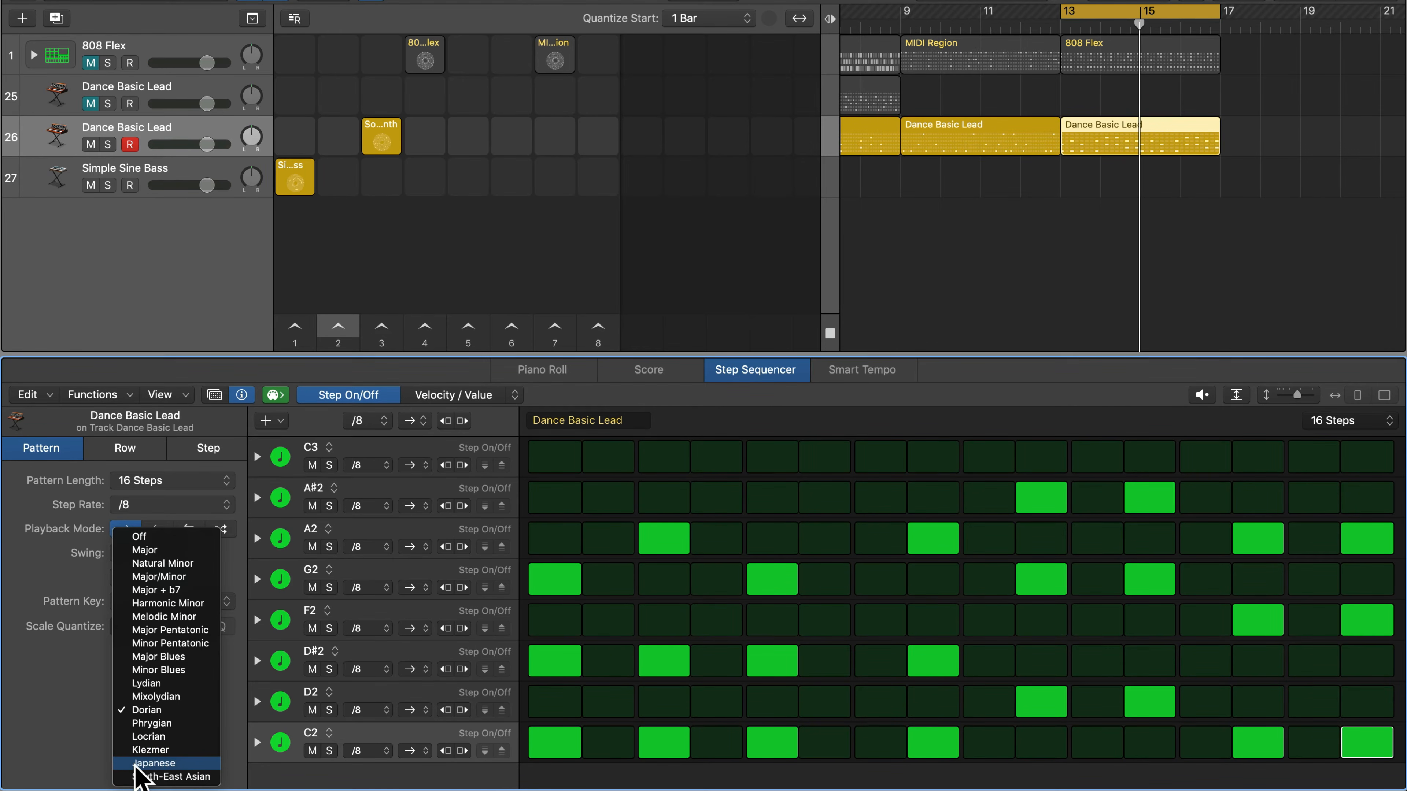
pyautogui.click(152, 764)
pyautogui.press('space')
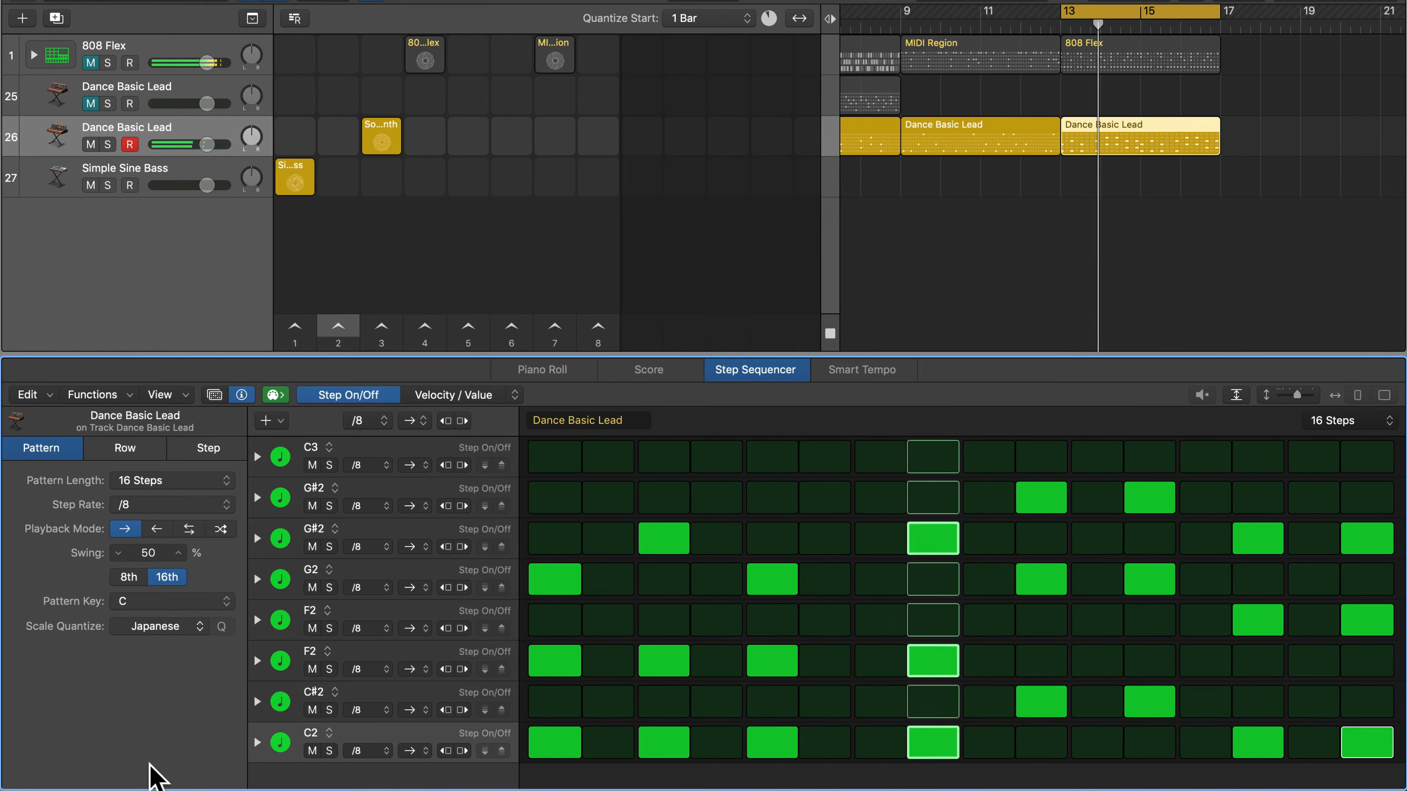
pyautogui.press('space')
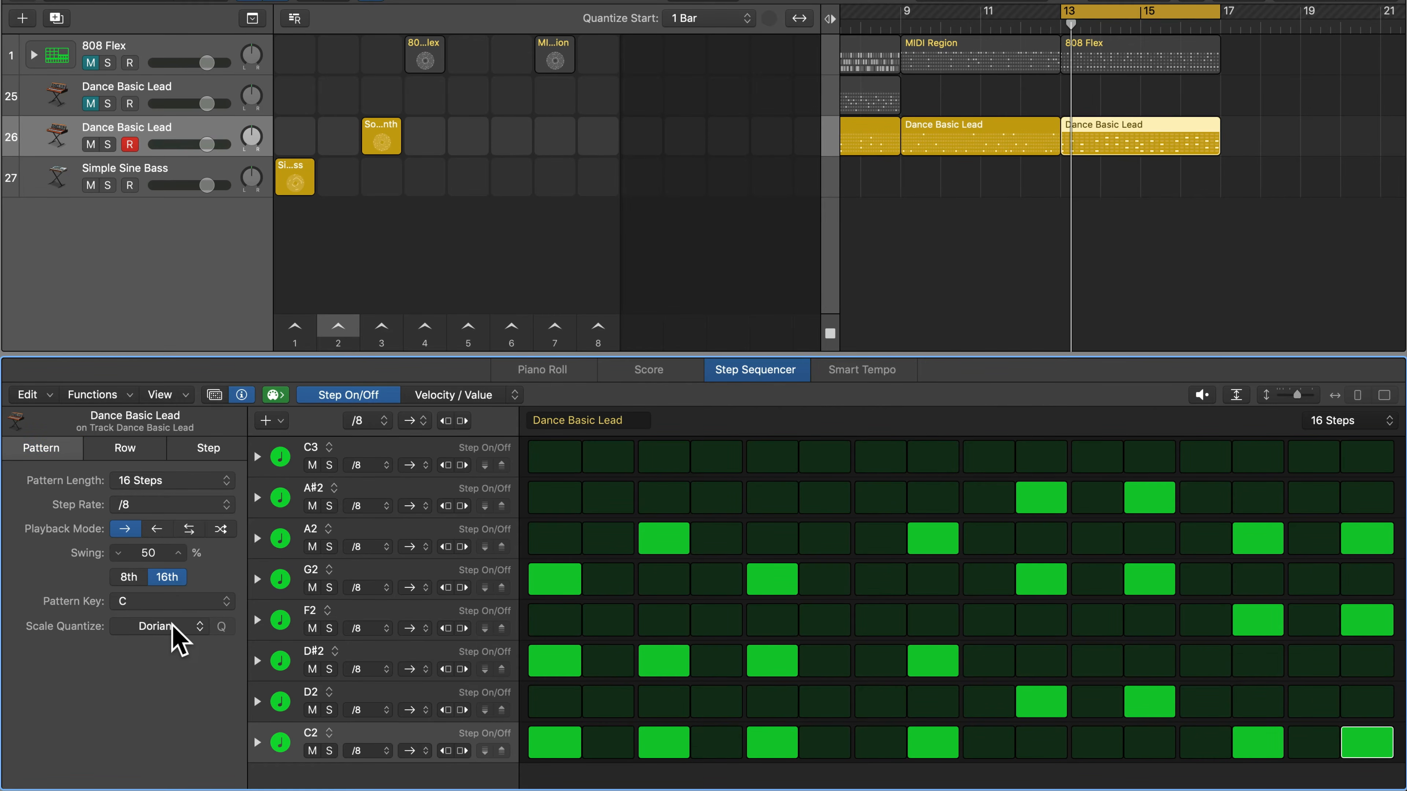
pyautogui.click(171, 626)
pyautogui.click(146, 657)
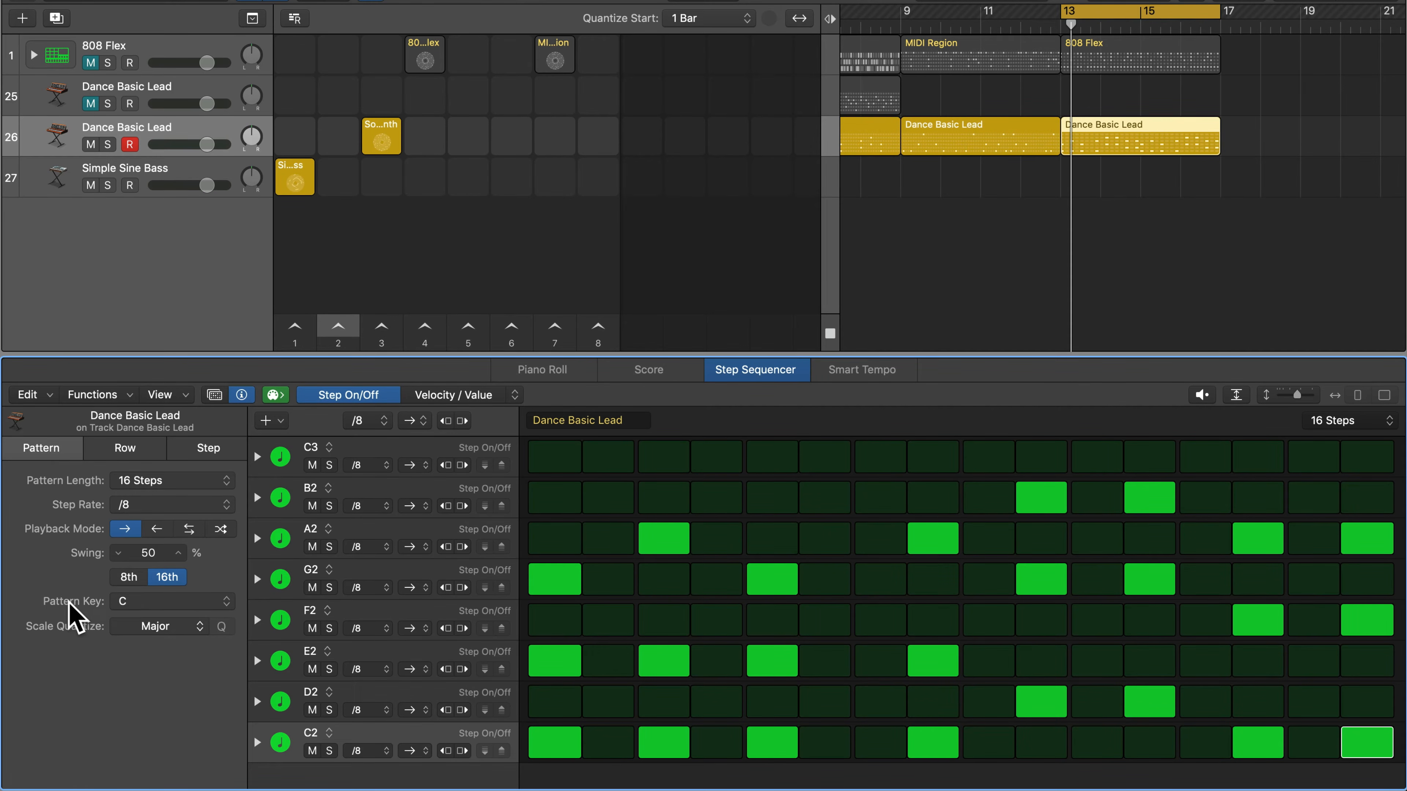
# - Transpose the pattern to the key of D and play it
pyautogui.click(146, 603)
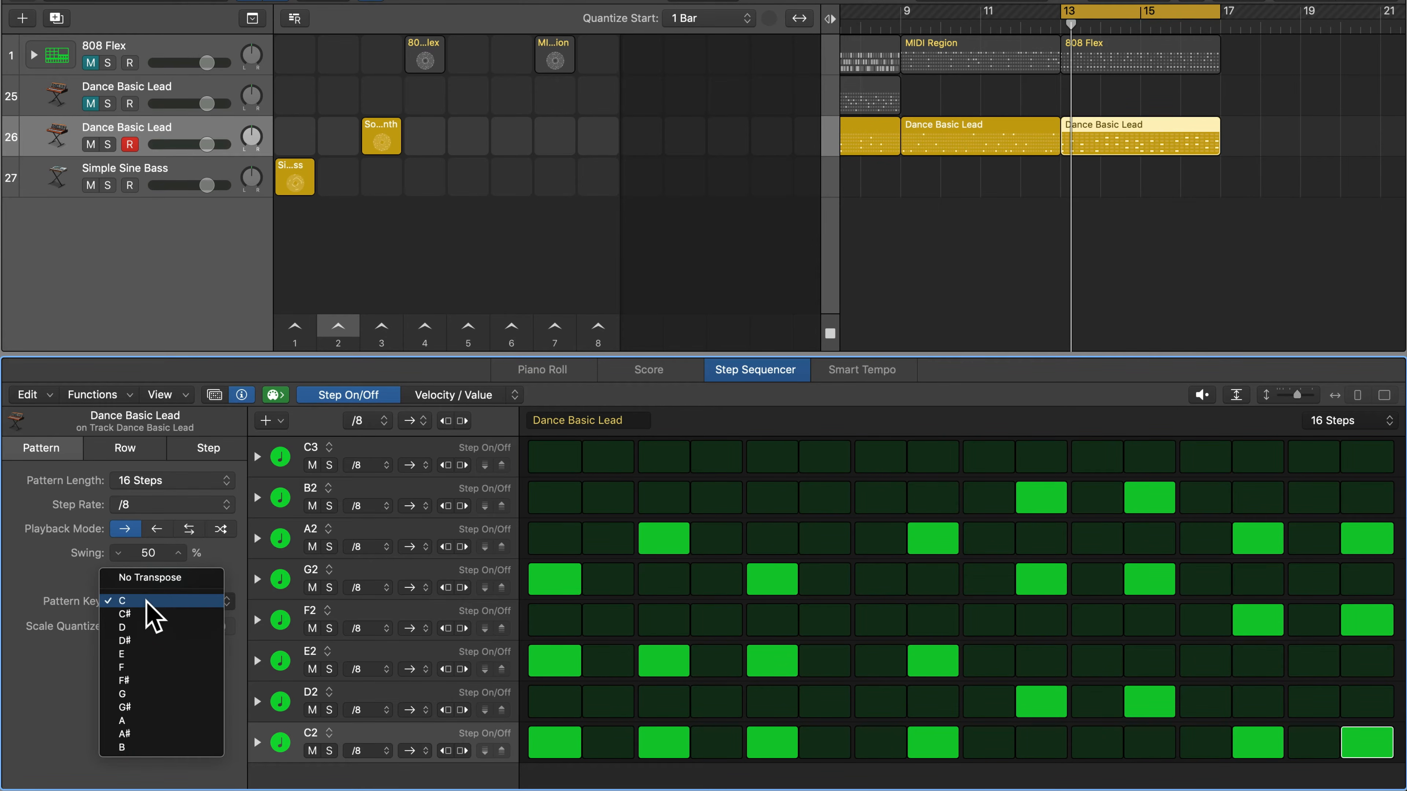
pyautogui.click(126, 627)
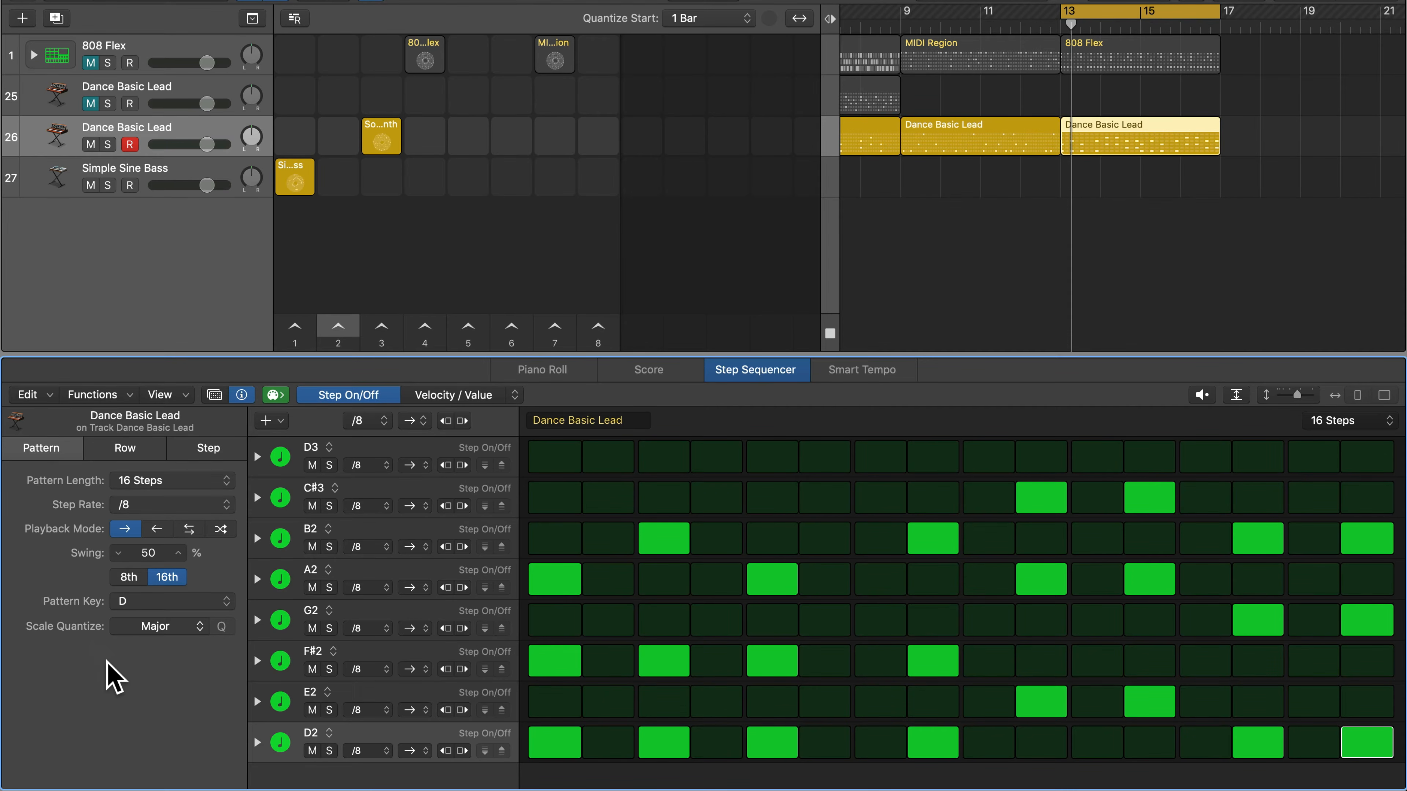
pyautogui.press('space')
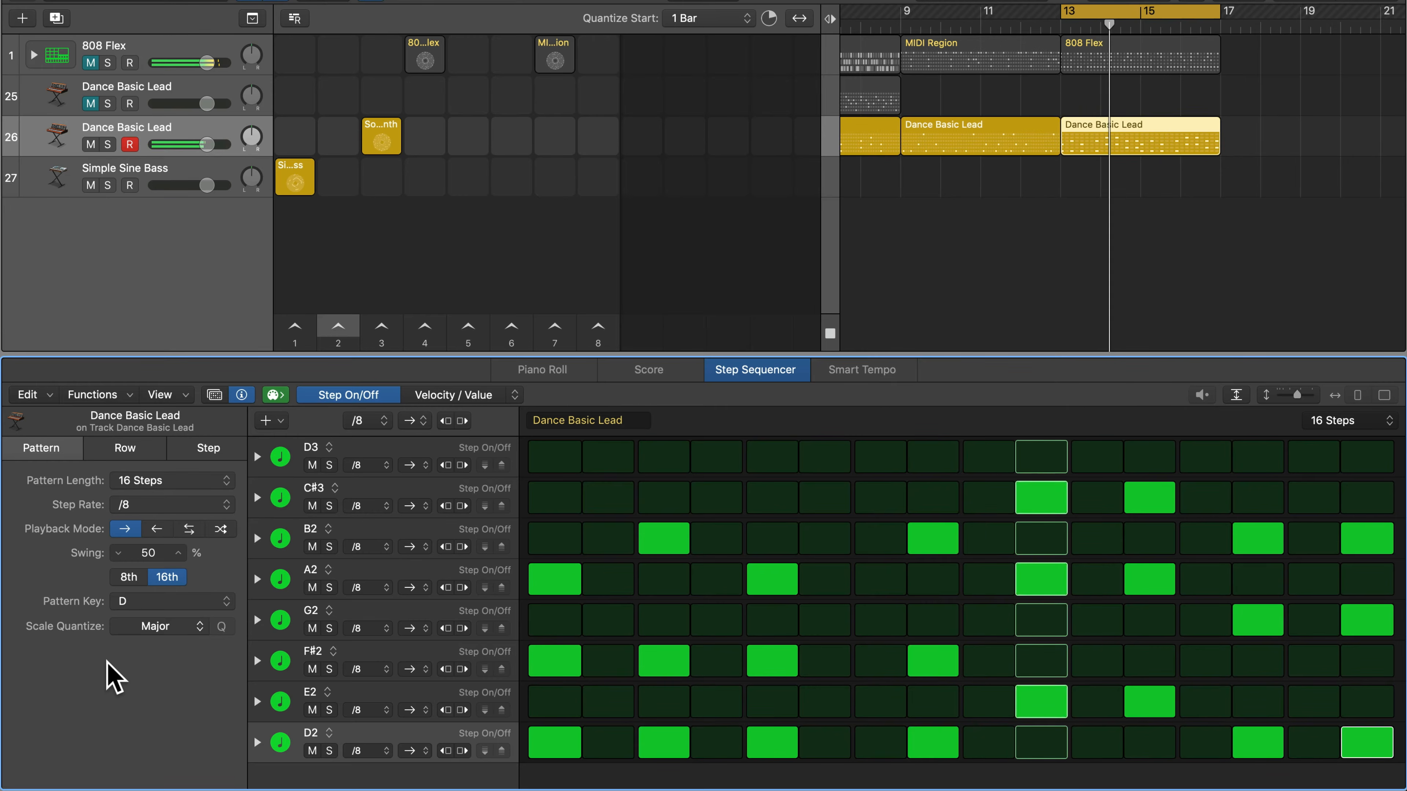
# - Quantize the pattern to Natural Minor, audition it, and keep Natural Minor selected
pyautogui.click(177, 625)
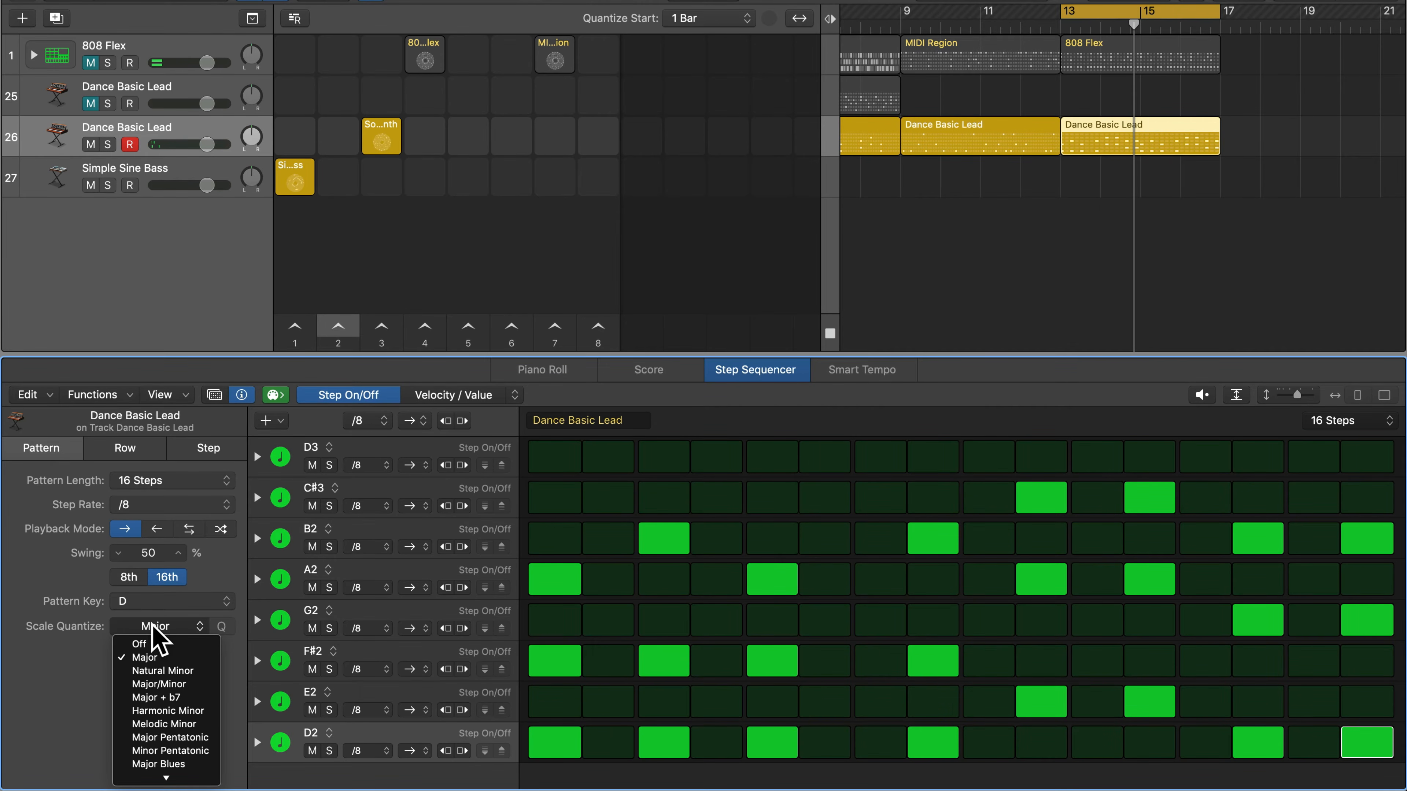
pyautogui.click(172, 684)
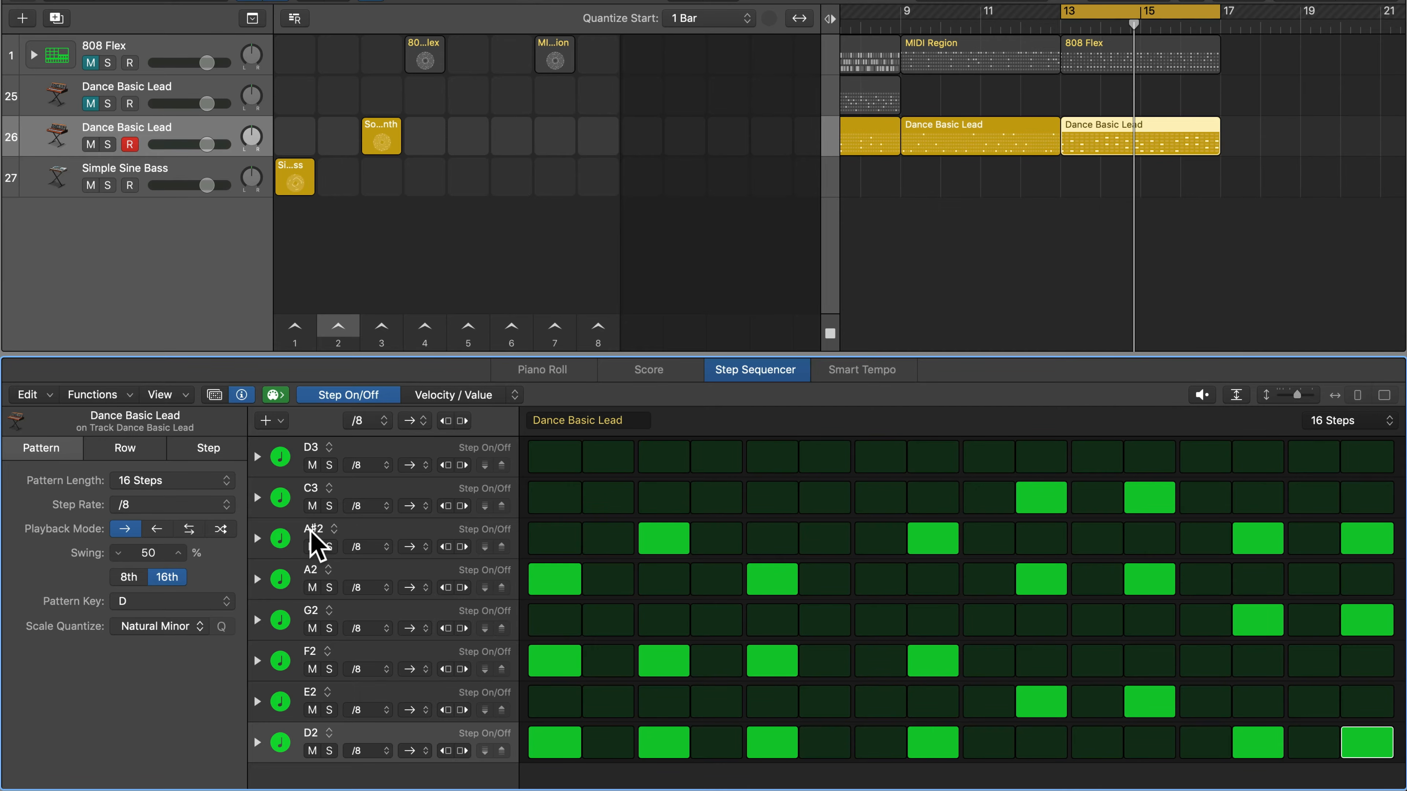
pyautogui.press('space')
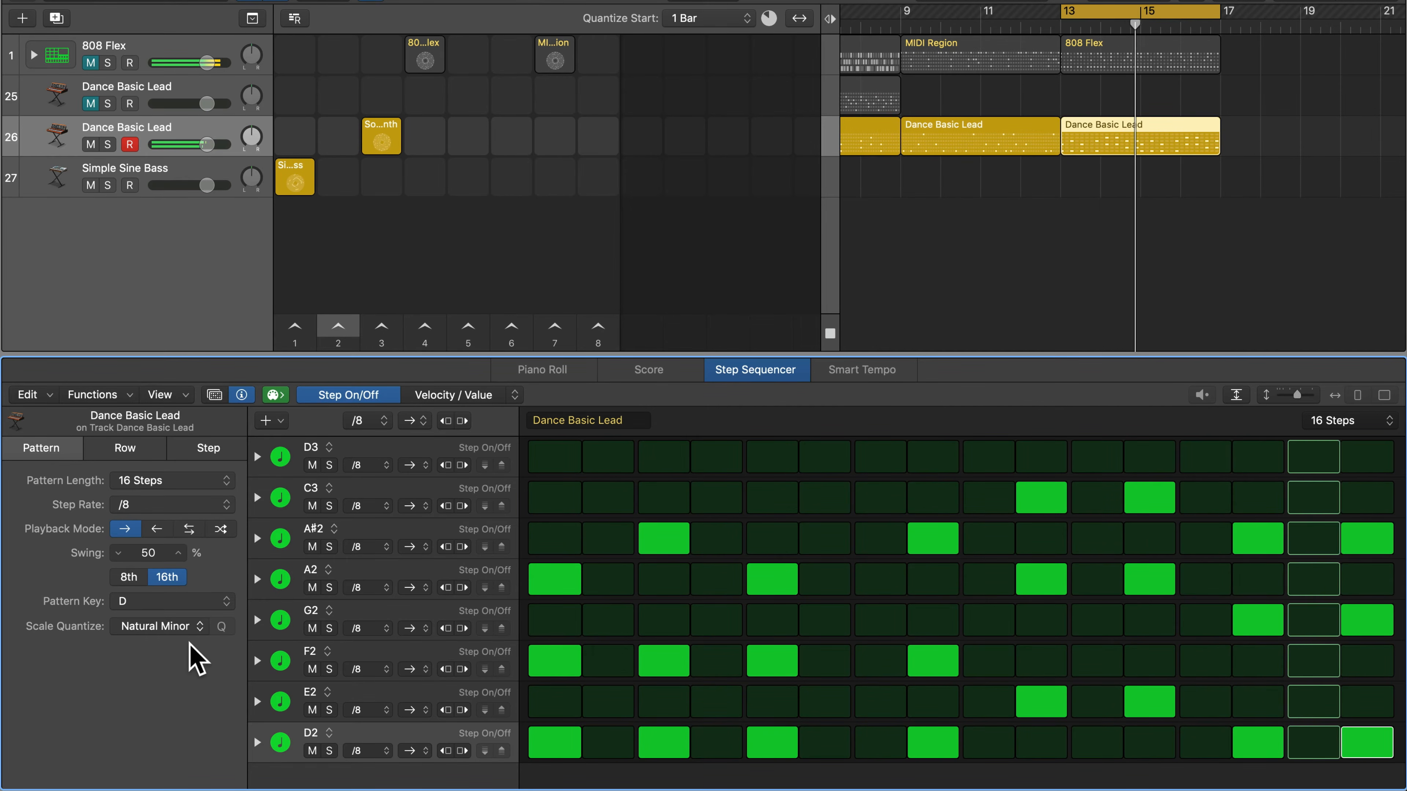
pyautogui.press('space')
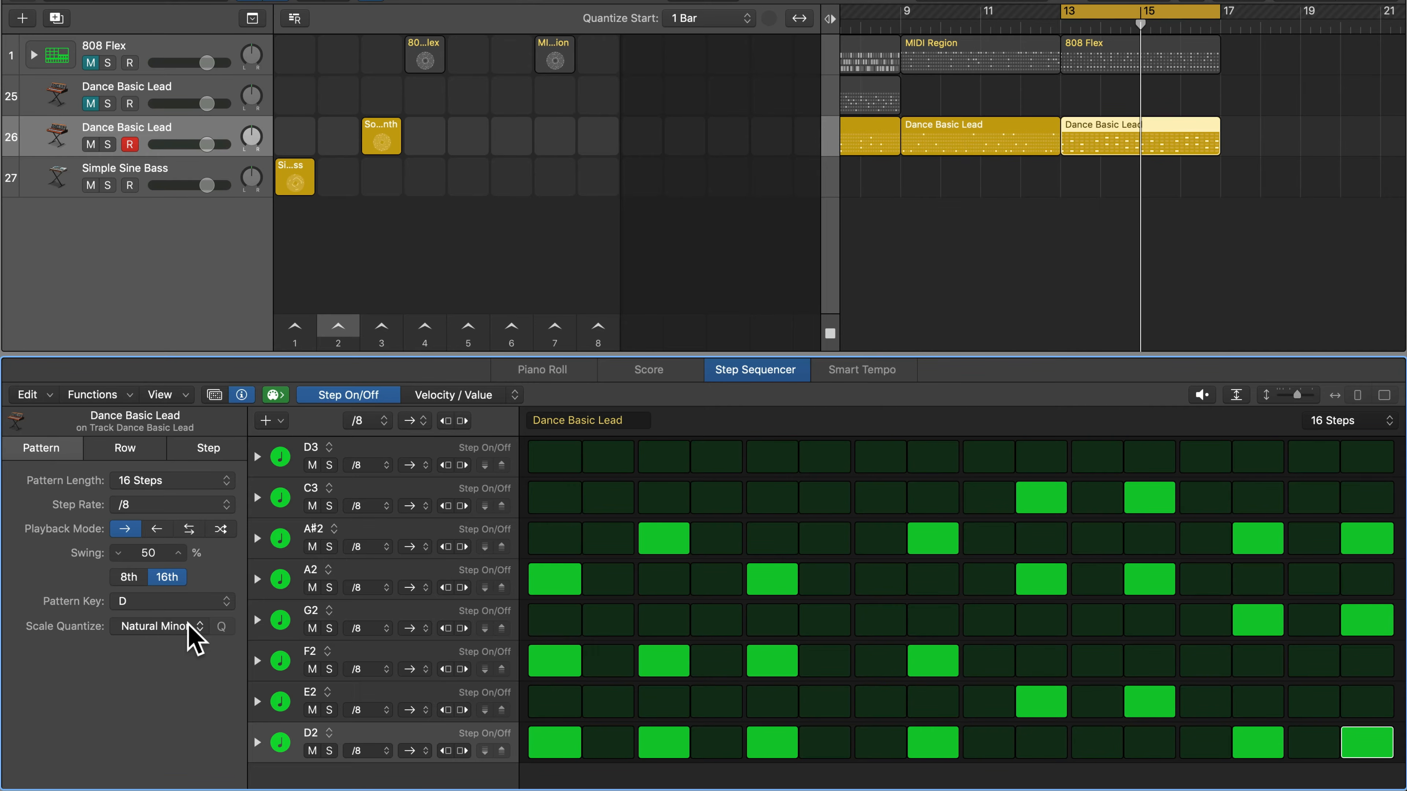
pyautogui.click(189, 628)
pyautogui.moveTo(172, 787)
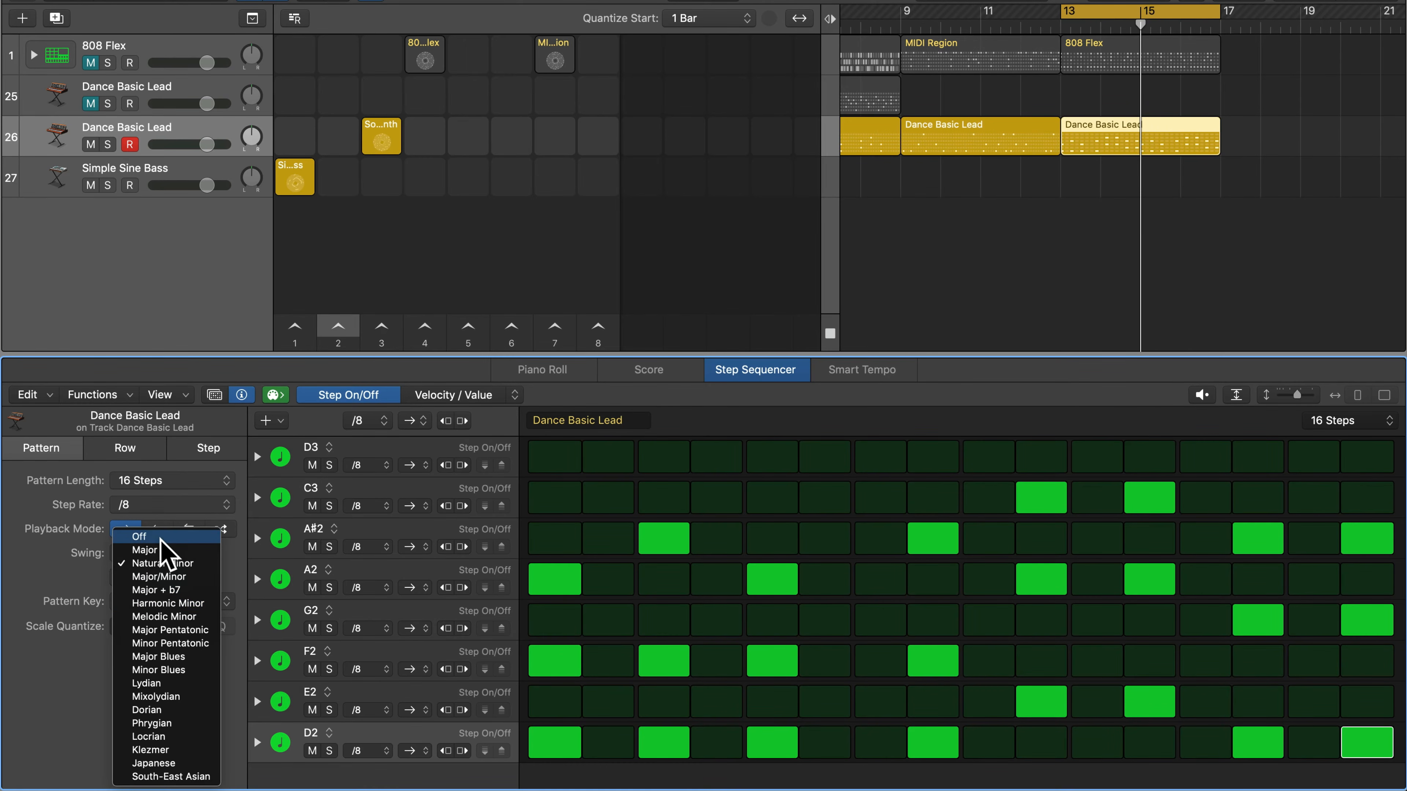
pyautogui.click(66, 693)
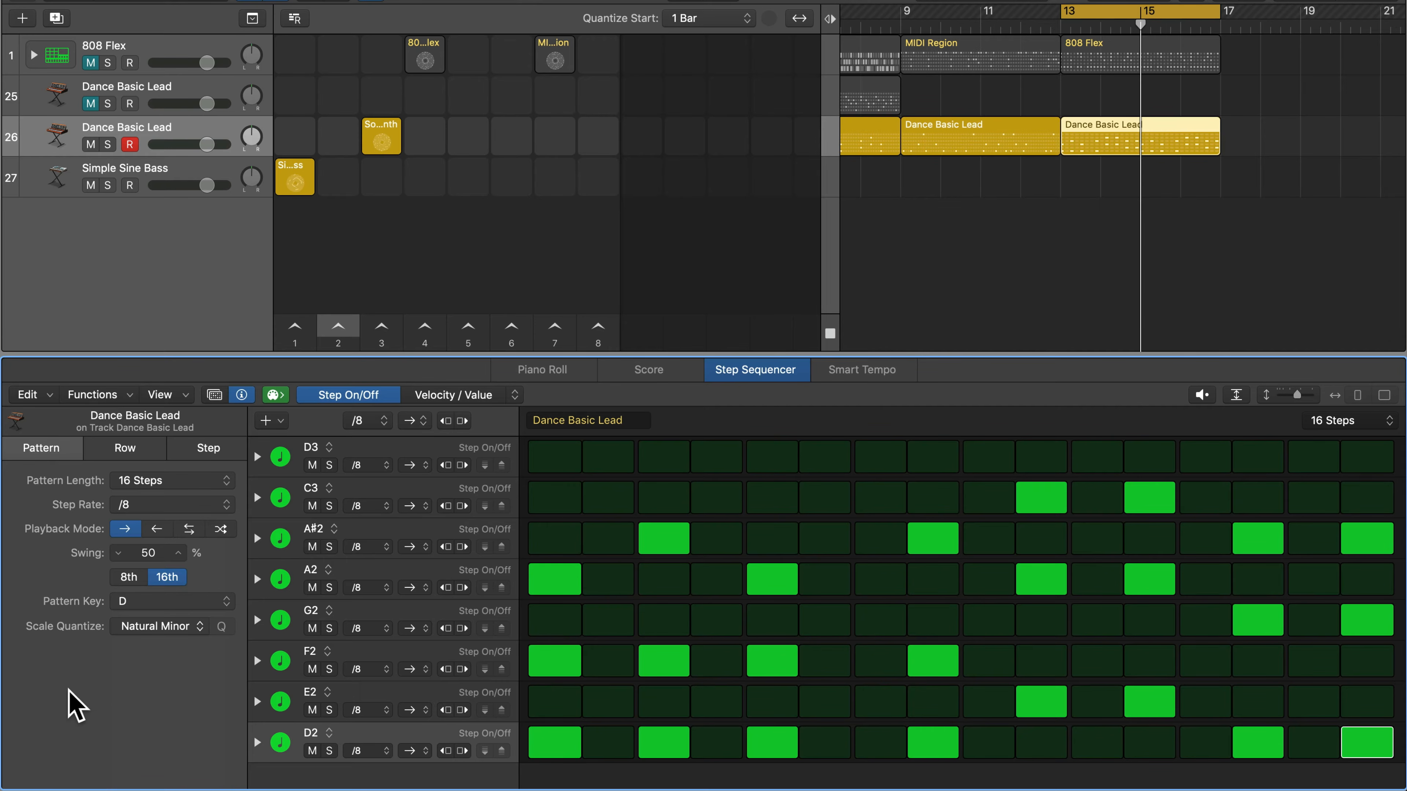
# - Swap the inspector for the Pattern Browser and load the Harmonic Minor scale template
pyautogui.click(241, 394)
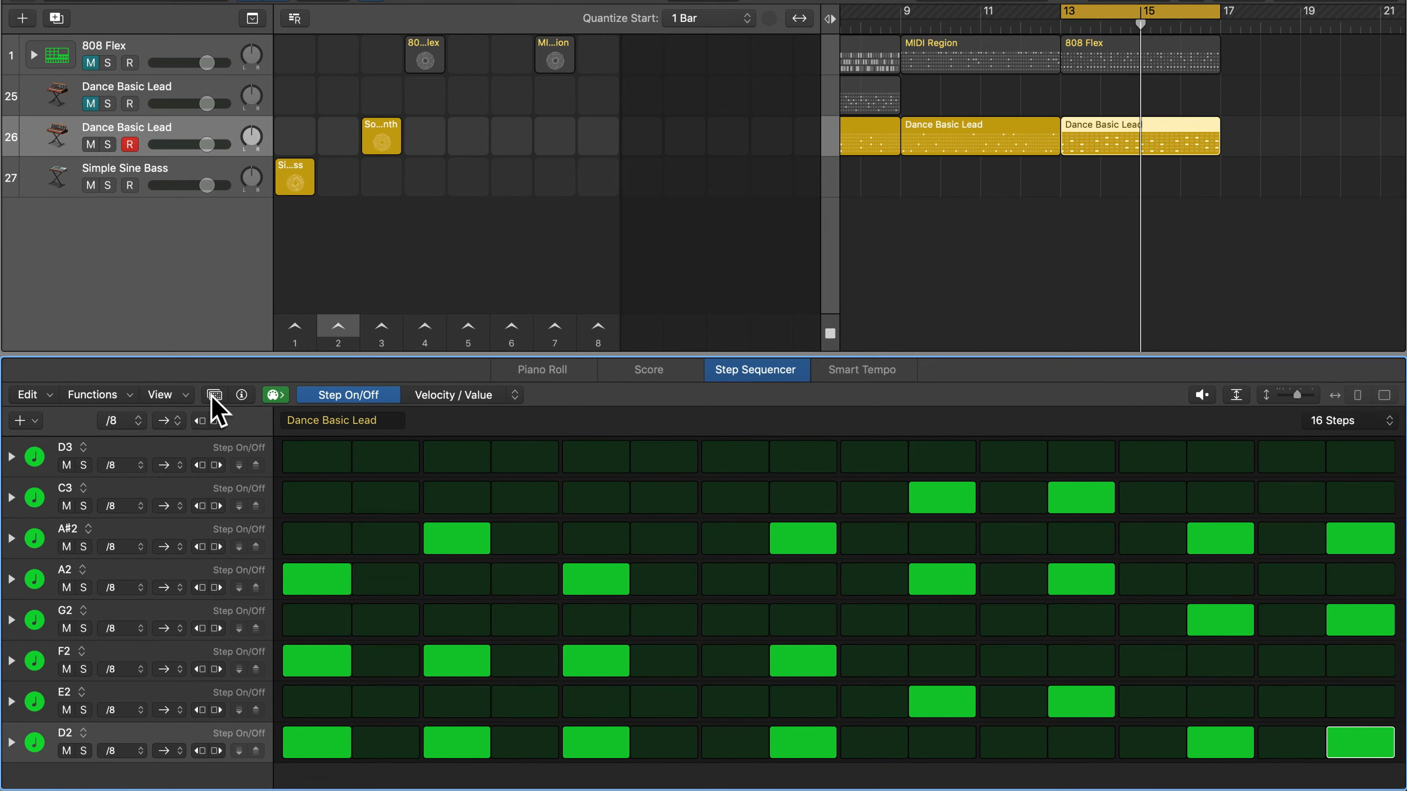
pyautogui.click(214, 396)
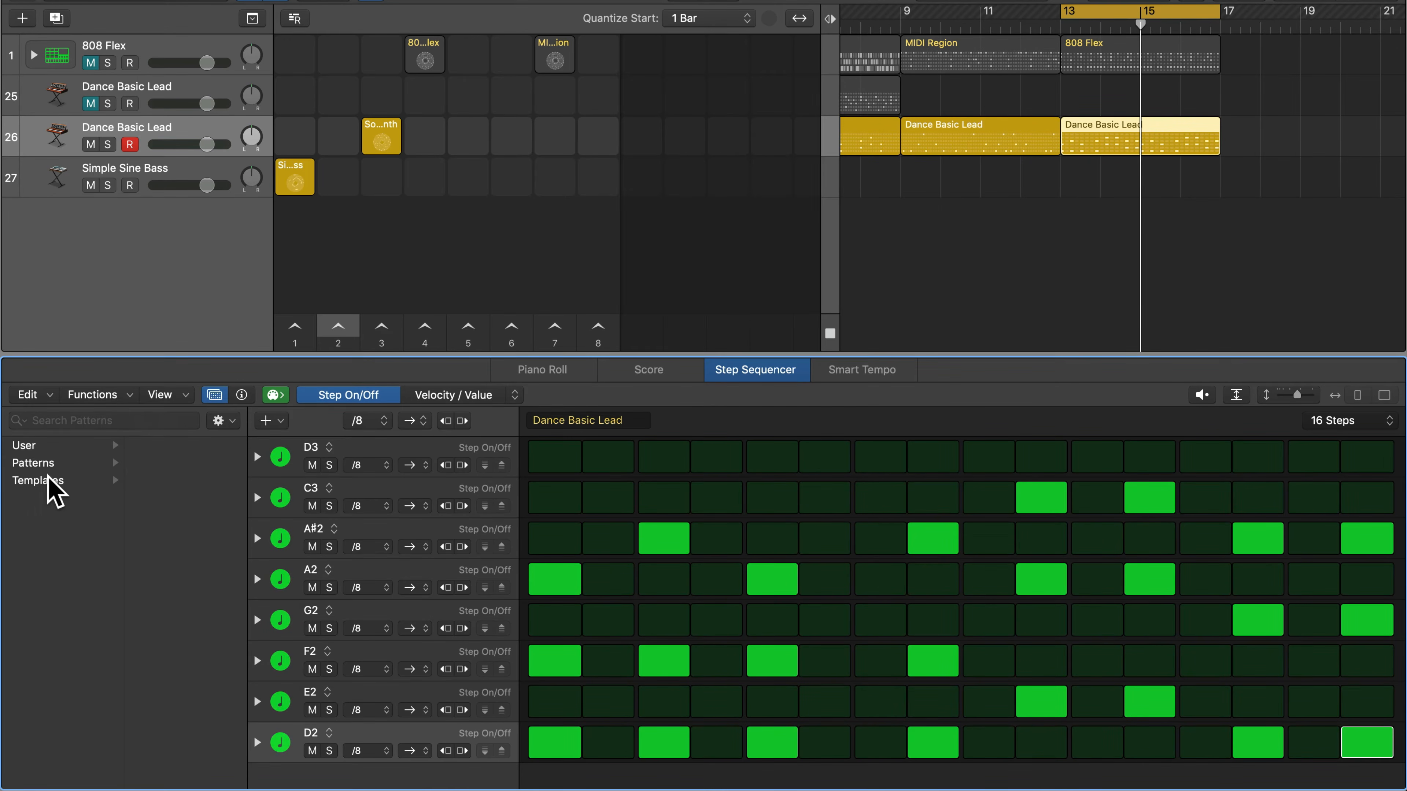
pyautogui.click(31, 465)
pyautogui.click(32, 483)
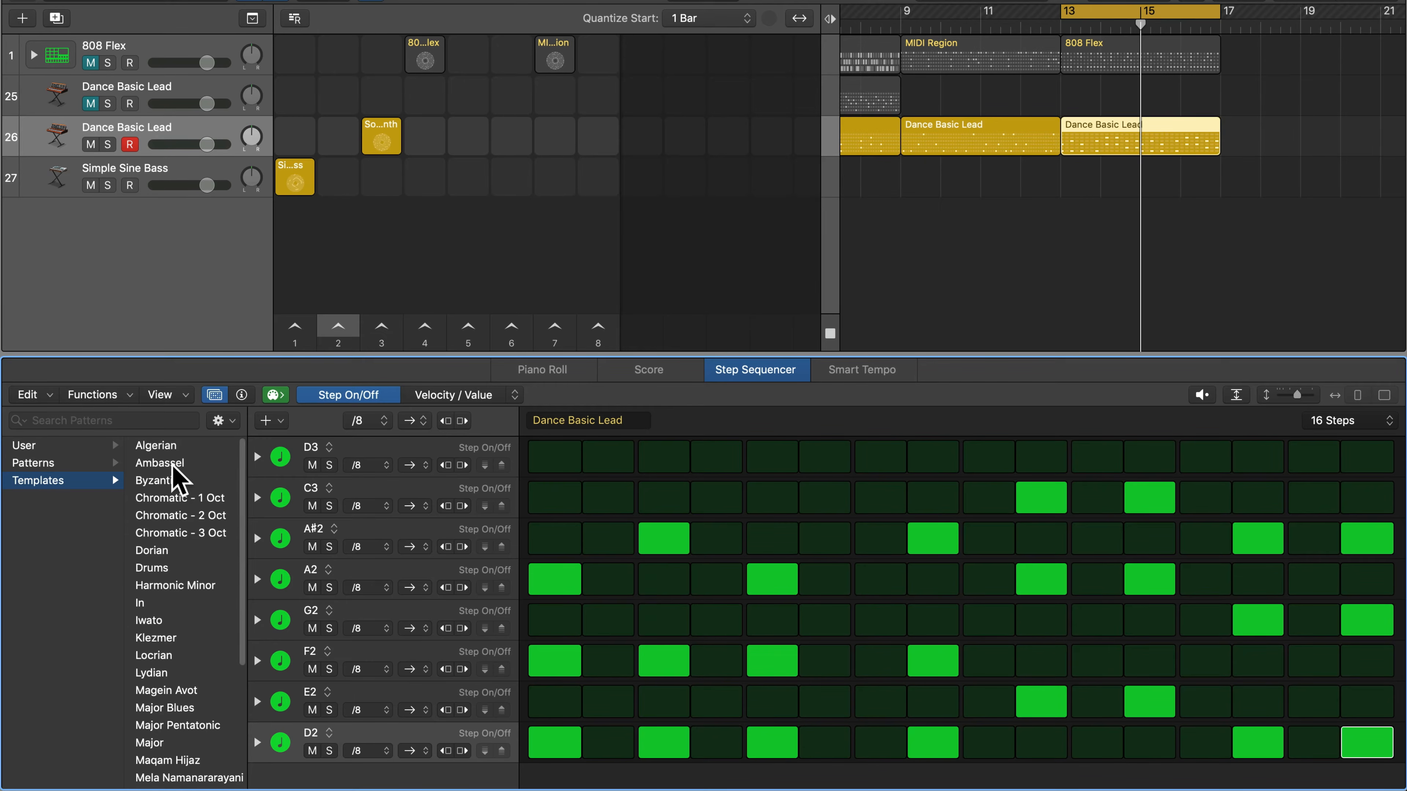
pyautogui.click(170, 587)
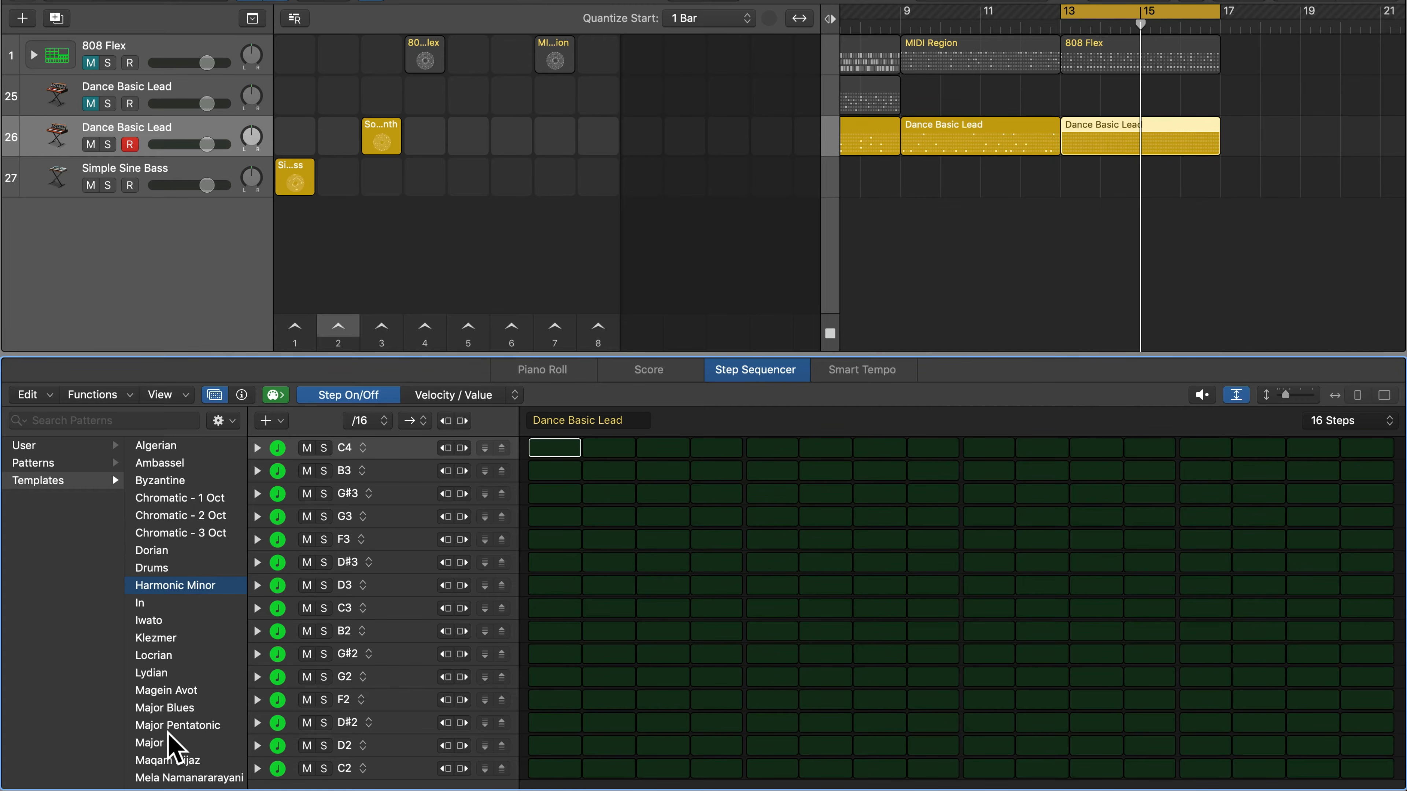
# - Try the Drums template, then load the Dorian template
pyautogui.scroll(-2, 183, 665)
pyautogui.scroll(-5, 183, 668)
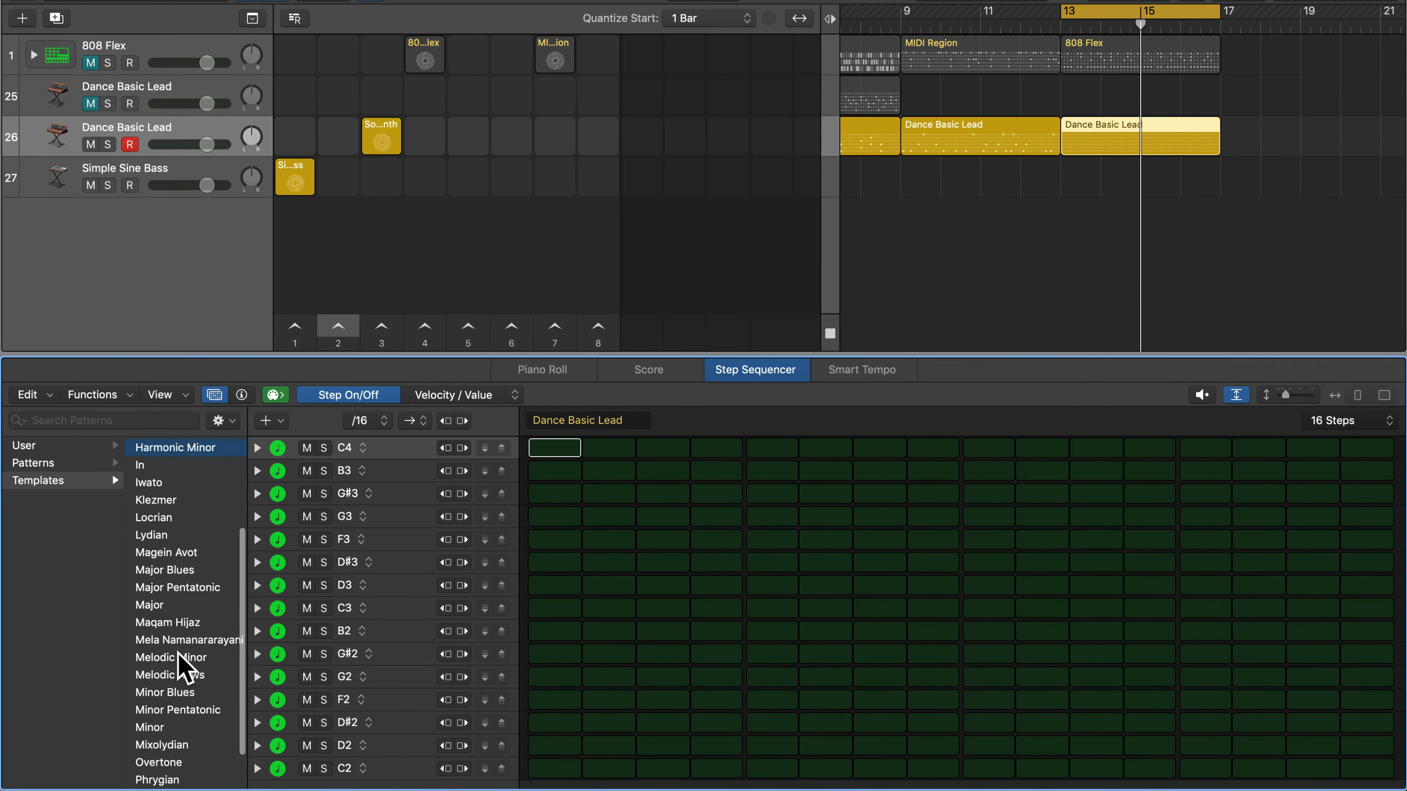
pyautogui.scroll(-3, 169, 599)
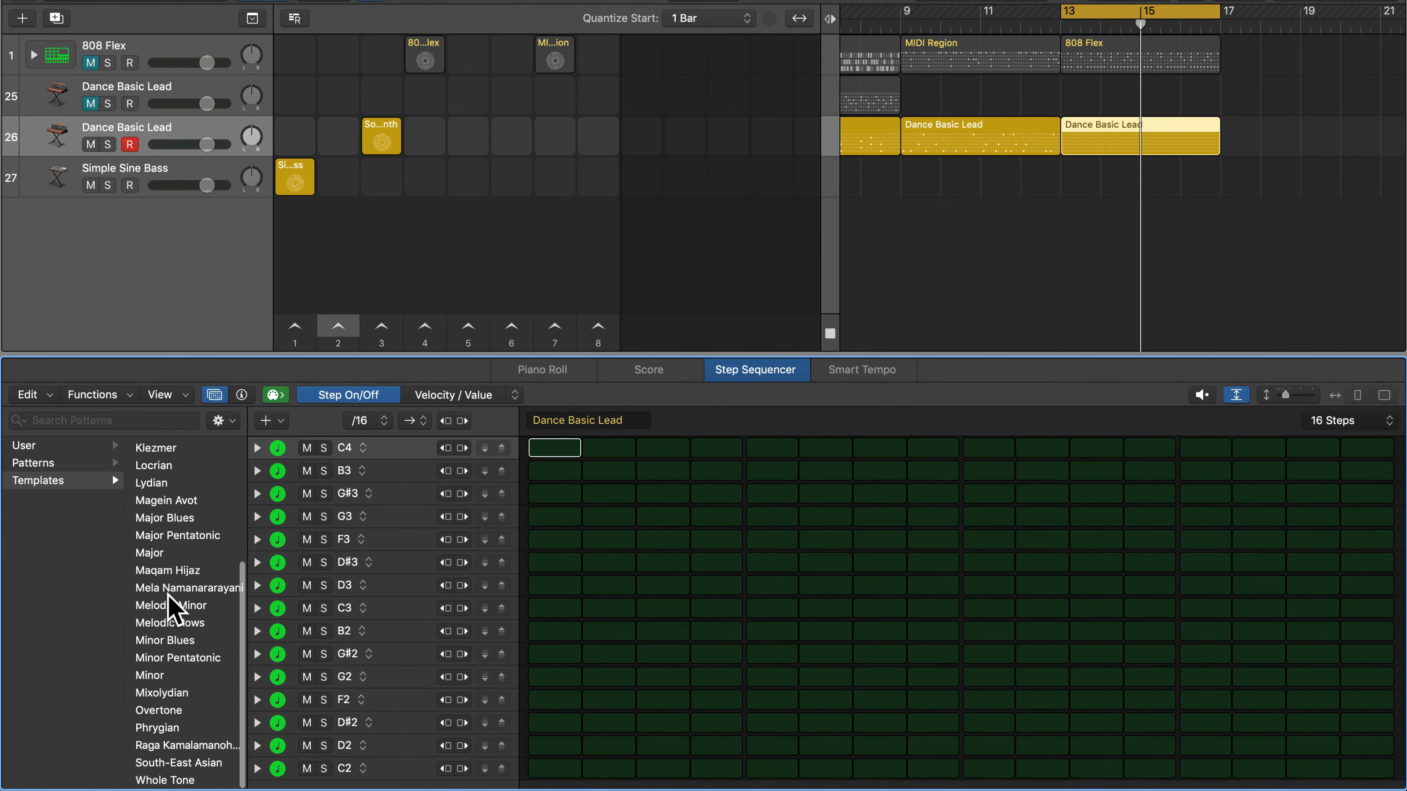
pyautogui.scroll(7, 180, 584)
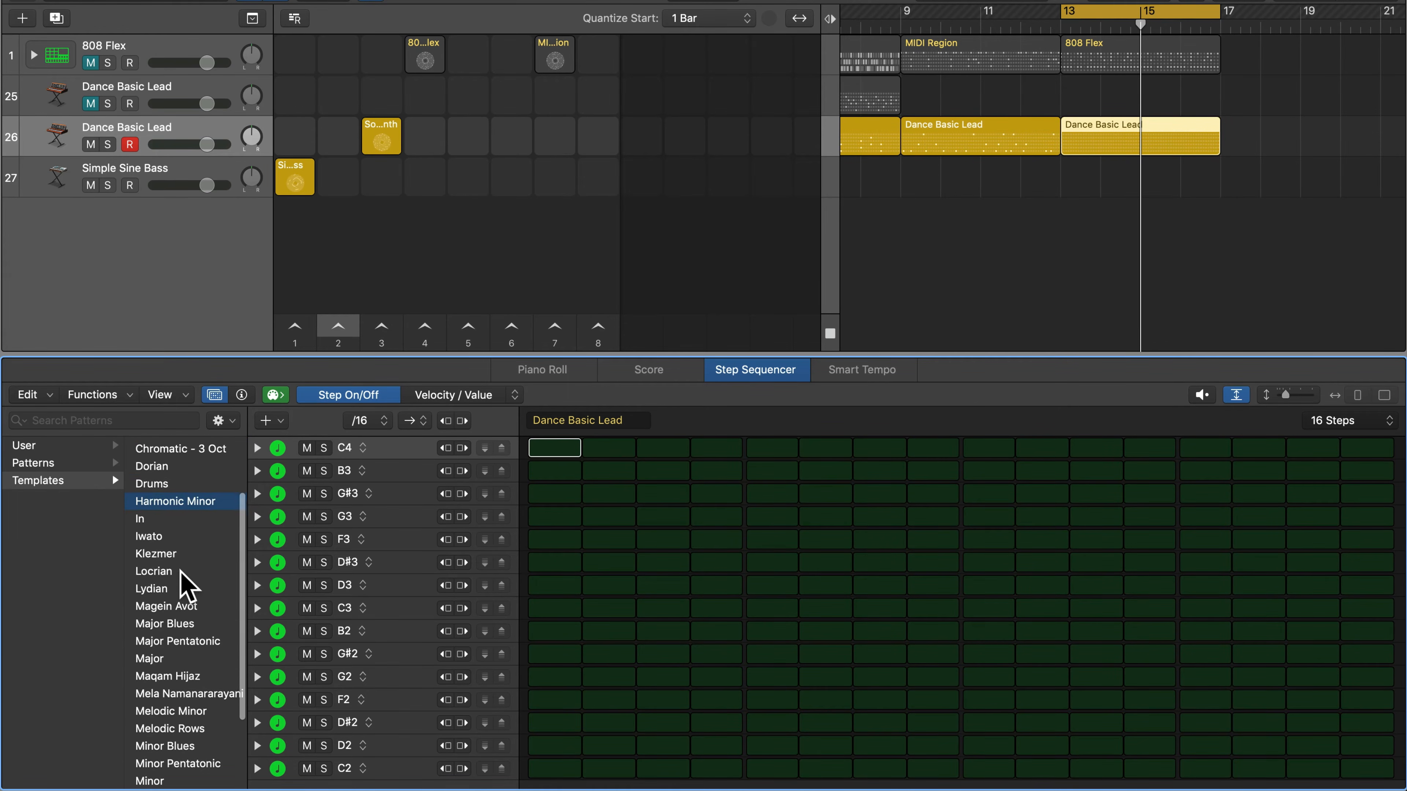
pyautogui.click(149, 584)
pyautogui.click(150, 568)
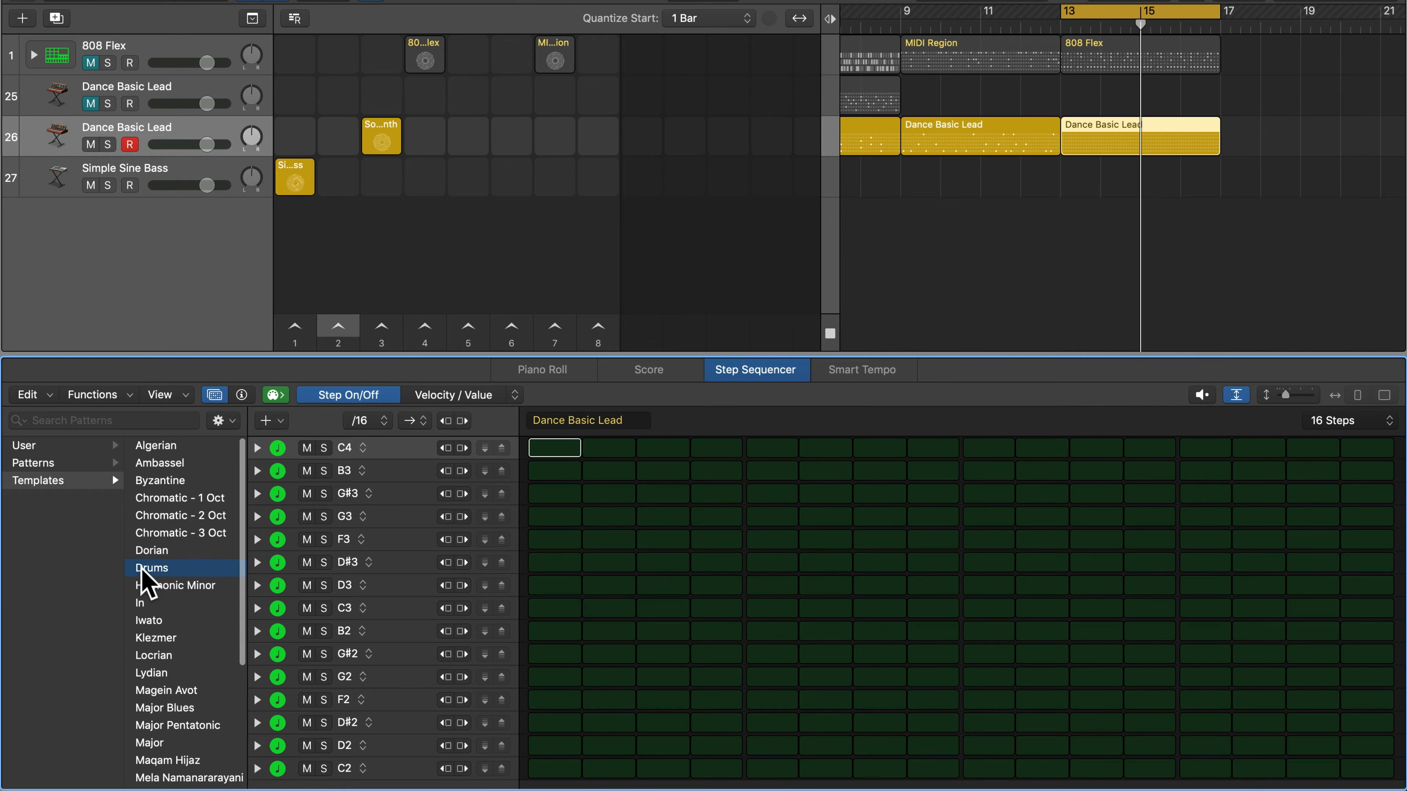
pyautogui.click(219, 421)
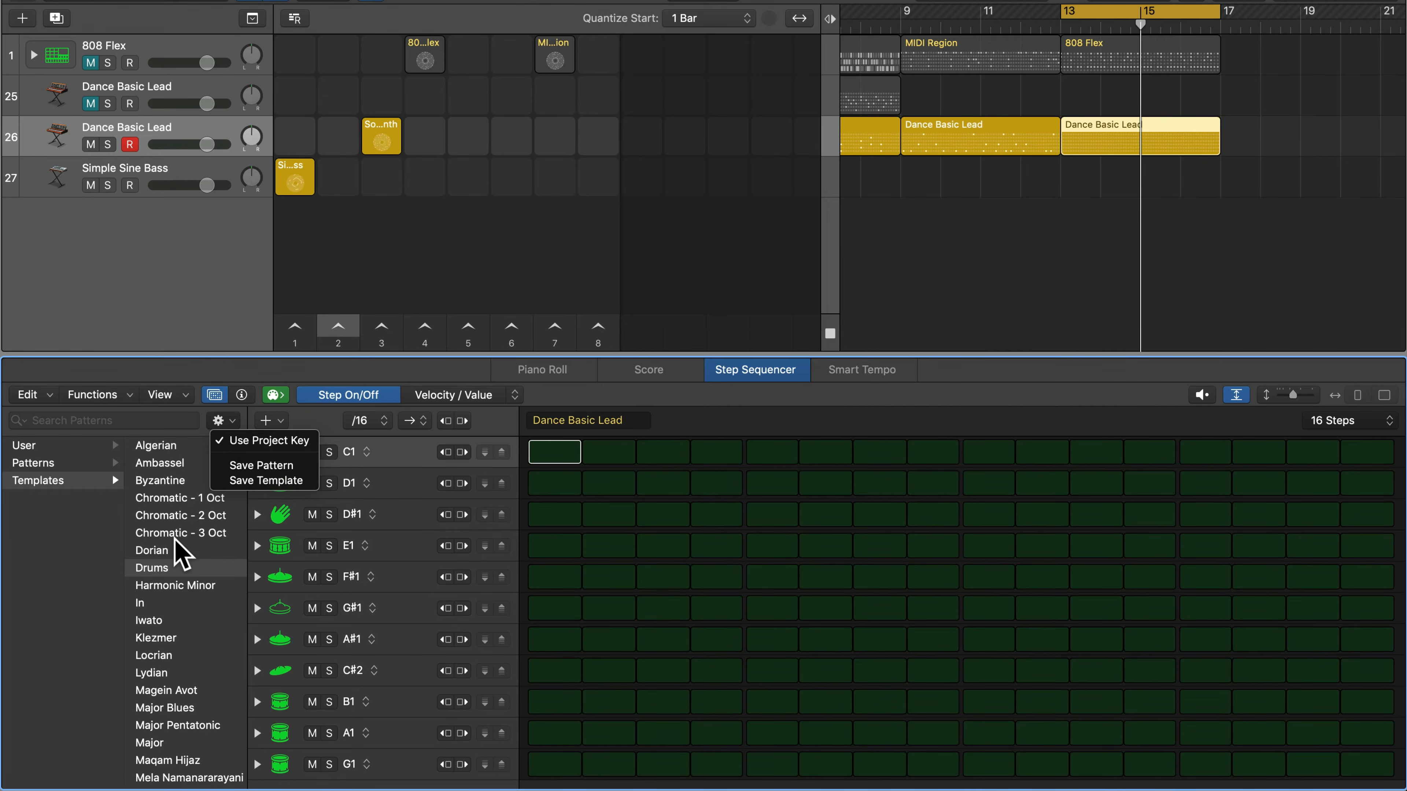
pyautogui.click(161, 550)
pyautogui.click(149, 552)
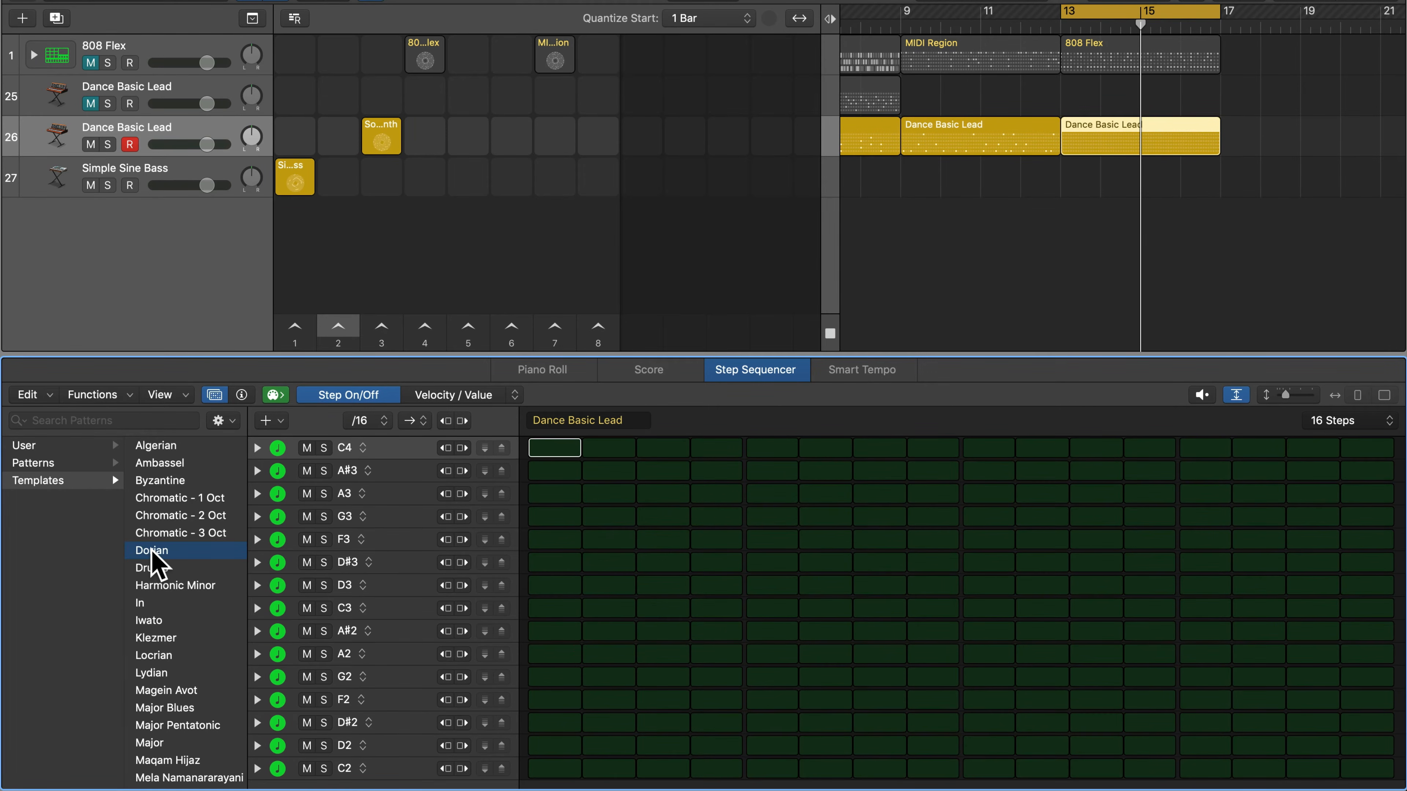
# - Re-pitch the Dorian template's F3 row to F#3
pyautogui.click(358, 540)
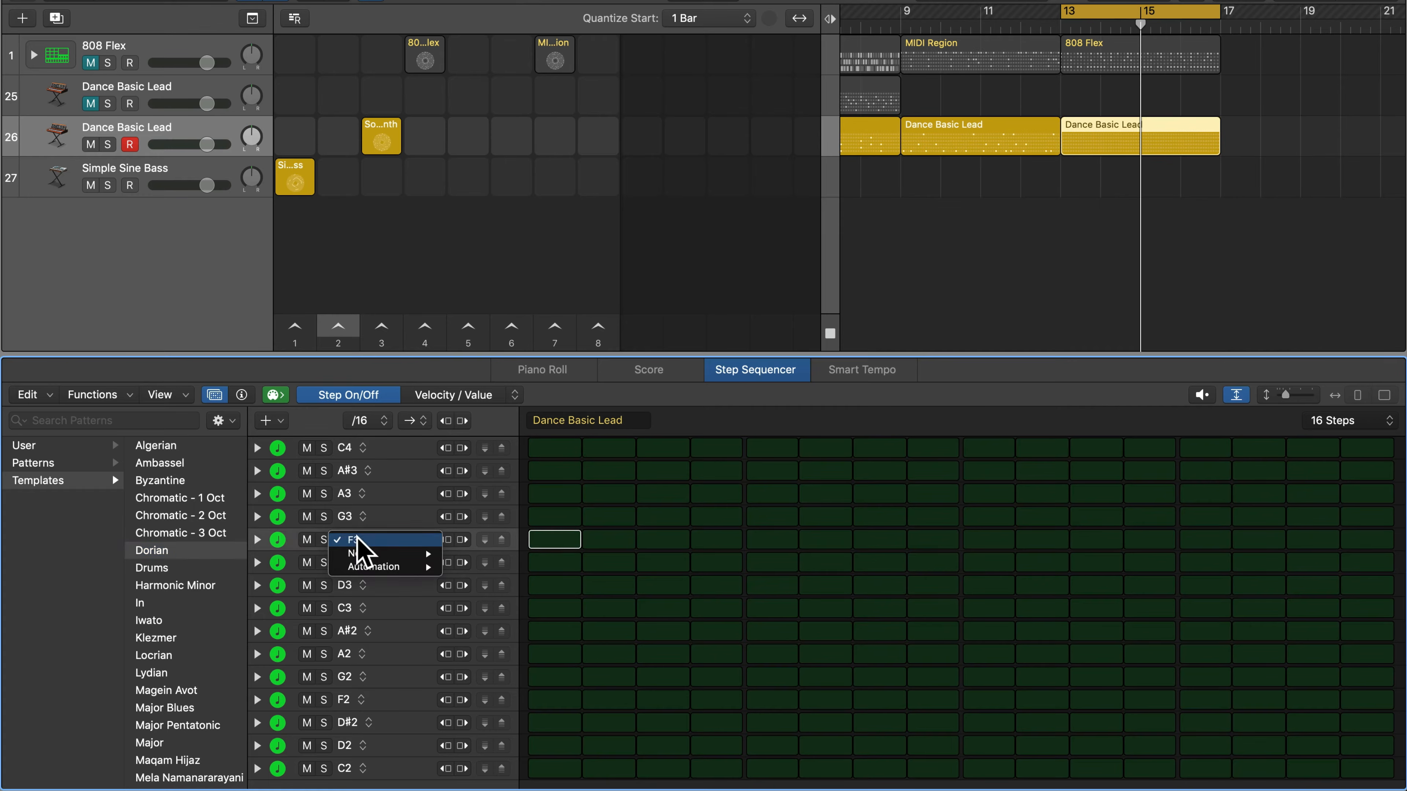
pyautogui.moveTo(386, 553)
pyautogui.moveTo(487, 570)
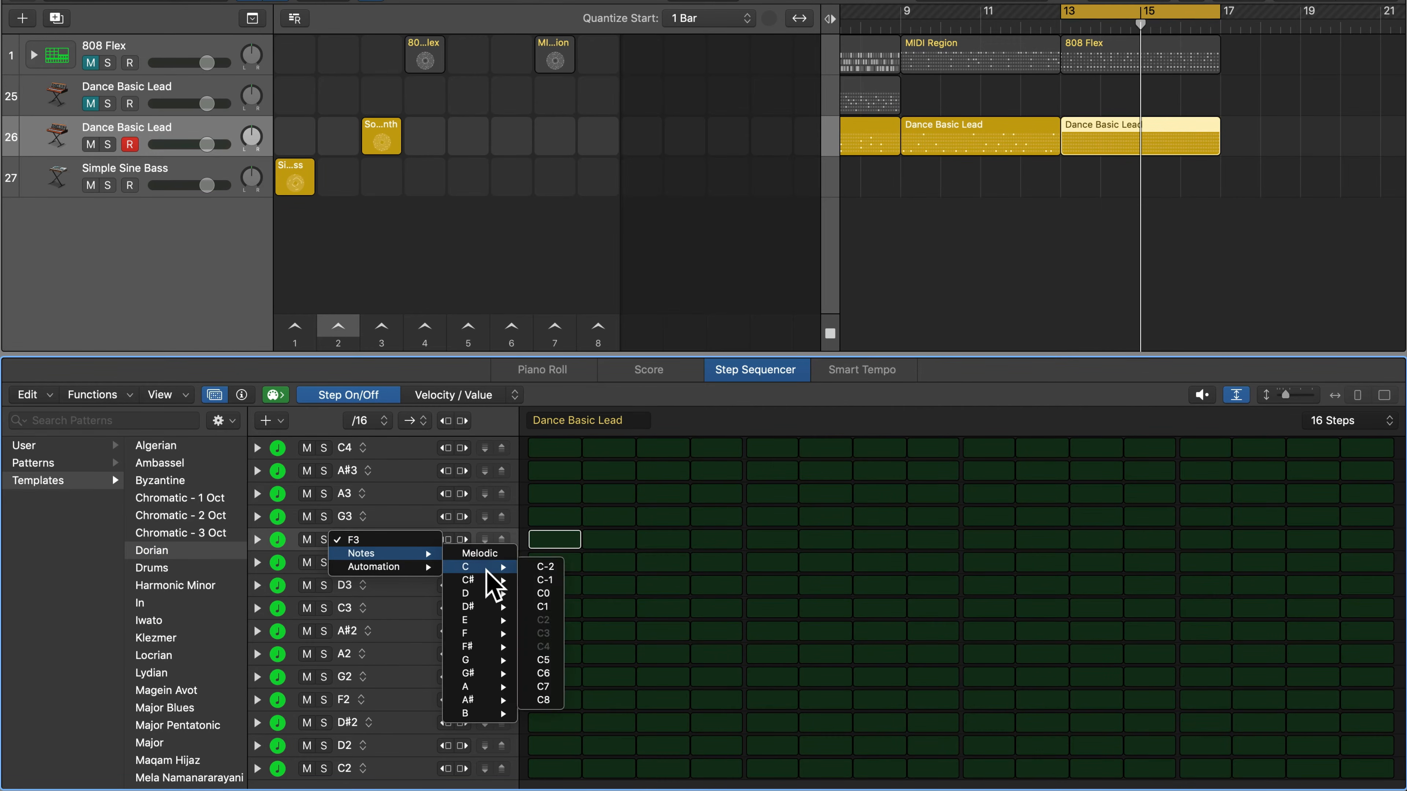
pyautogui.moveTo(480, 647)
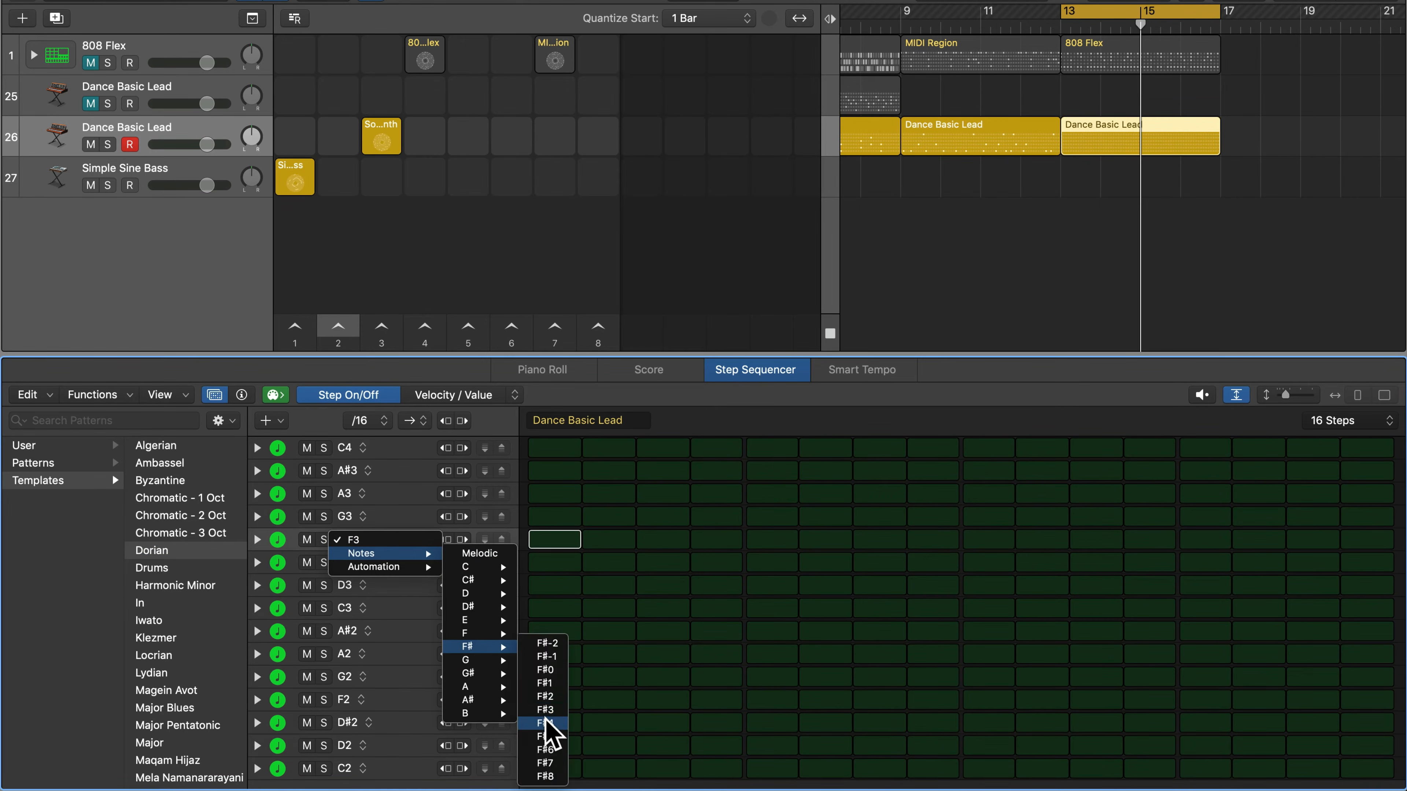
pyautogui.click(547, 712)
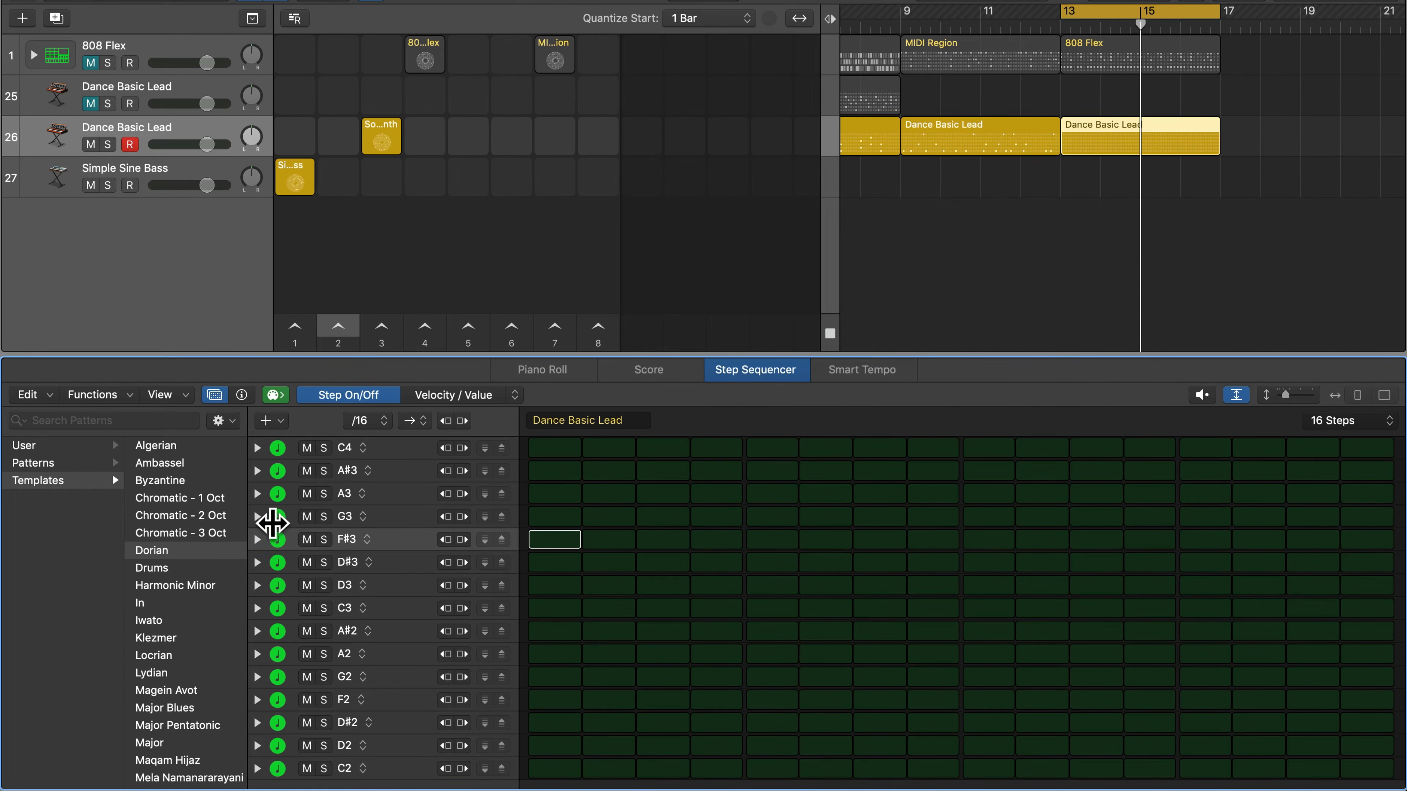
# - Save the edited pattern as a user template named 'Dorian Sharp 4'
pyautogui.click(224, 421)
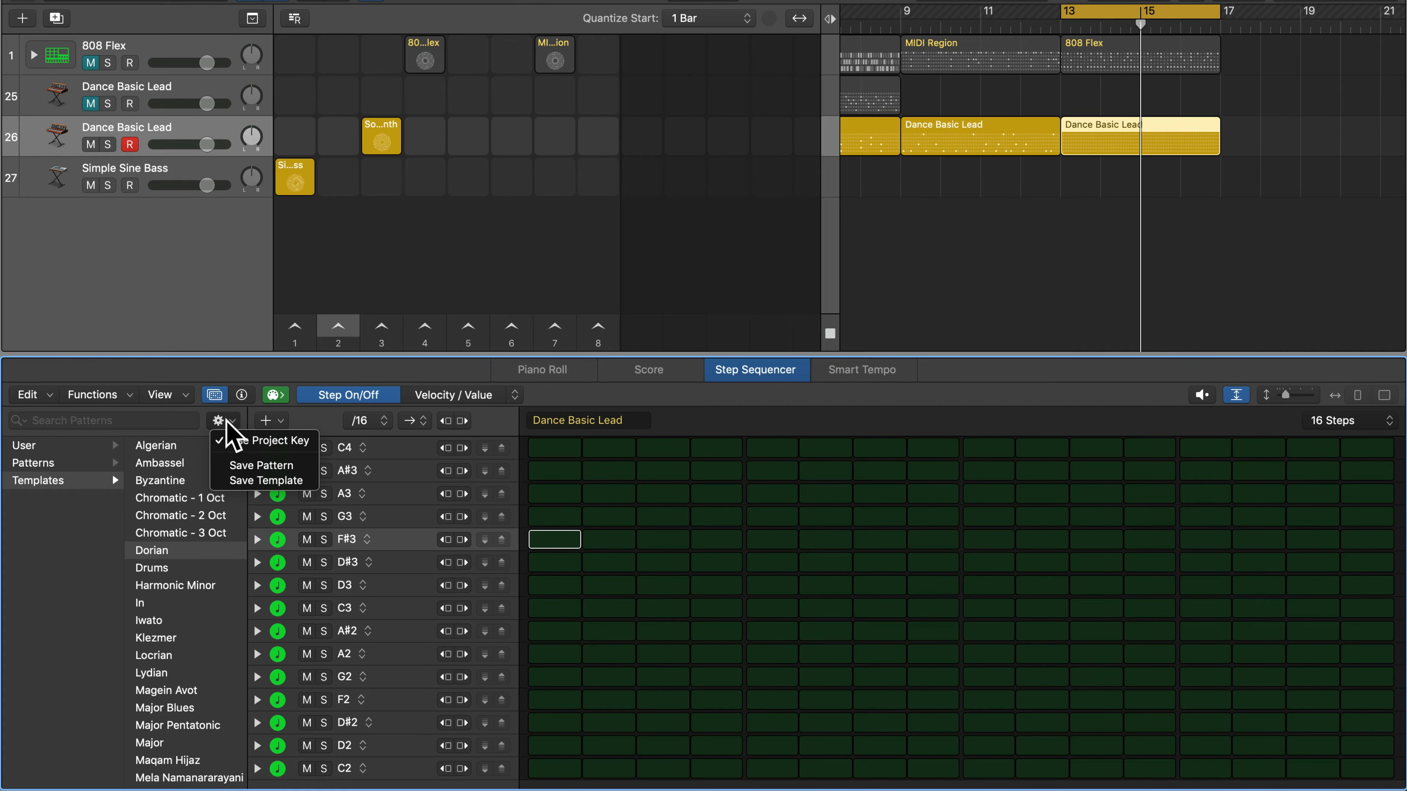
pyautogui.click(235, 480)
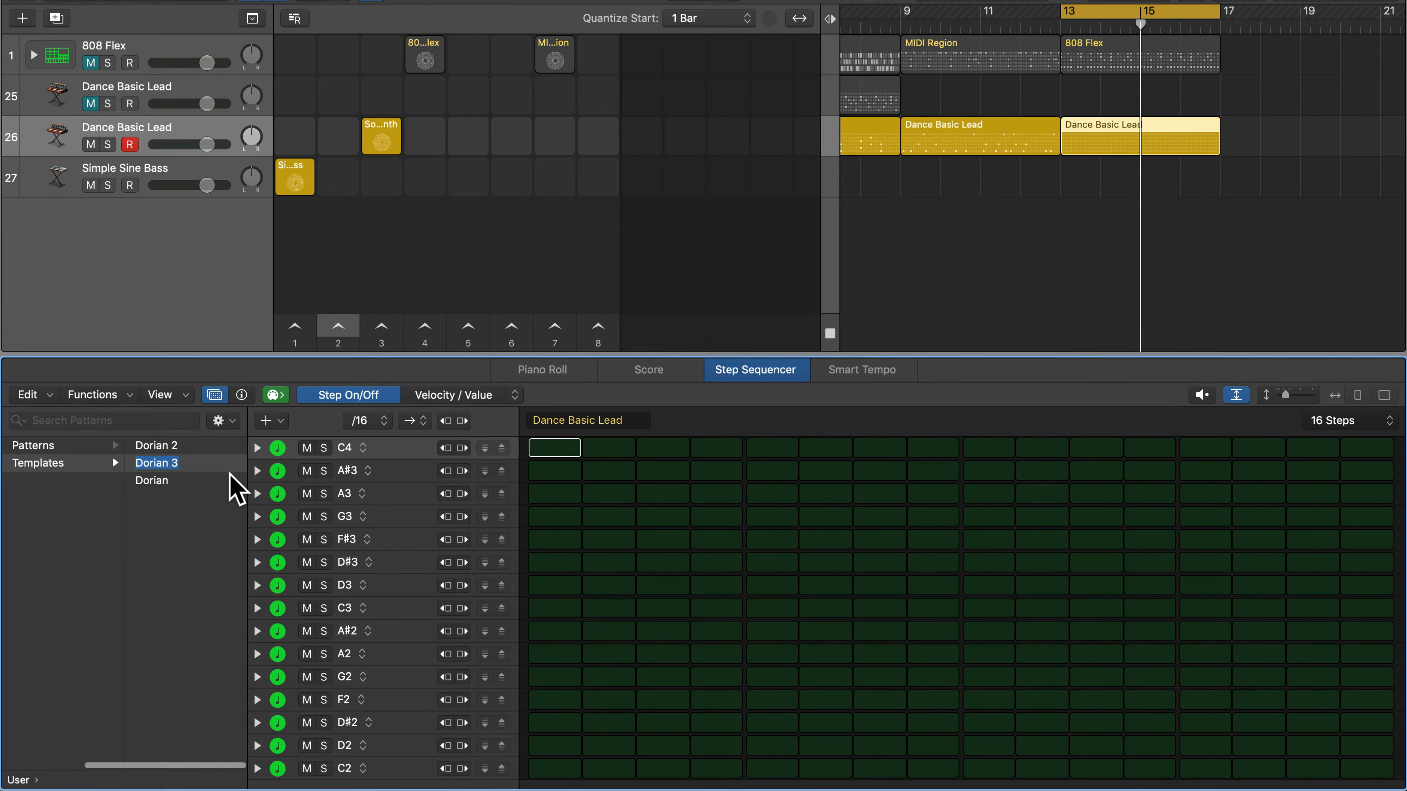
pyautogui.write('Dorian Sharp 4')
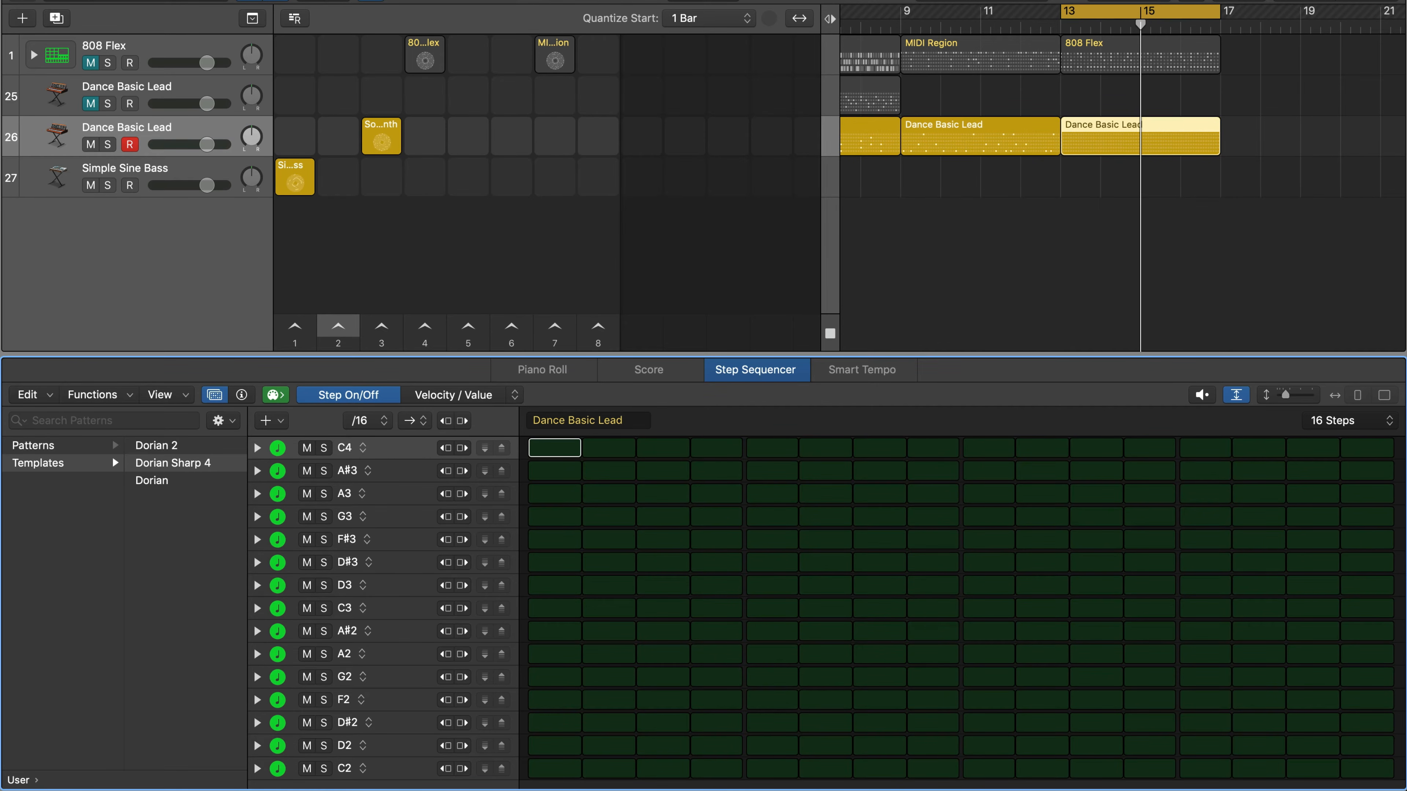
pyautogui.hscroll(-3, 149, 512)
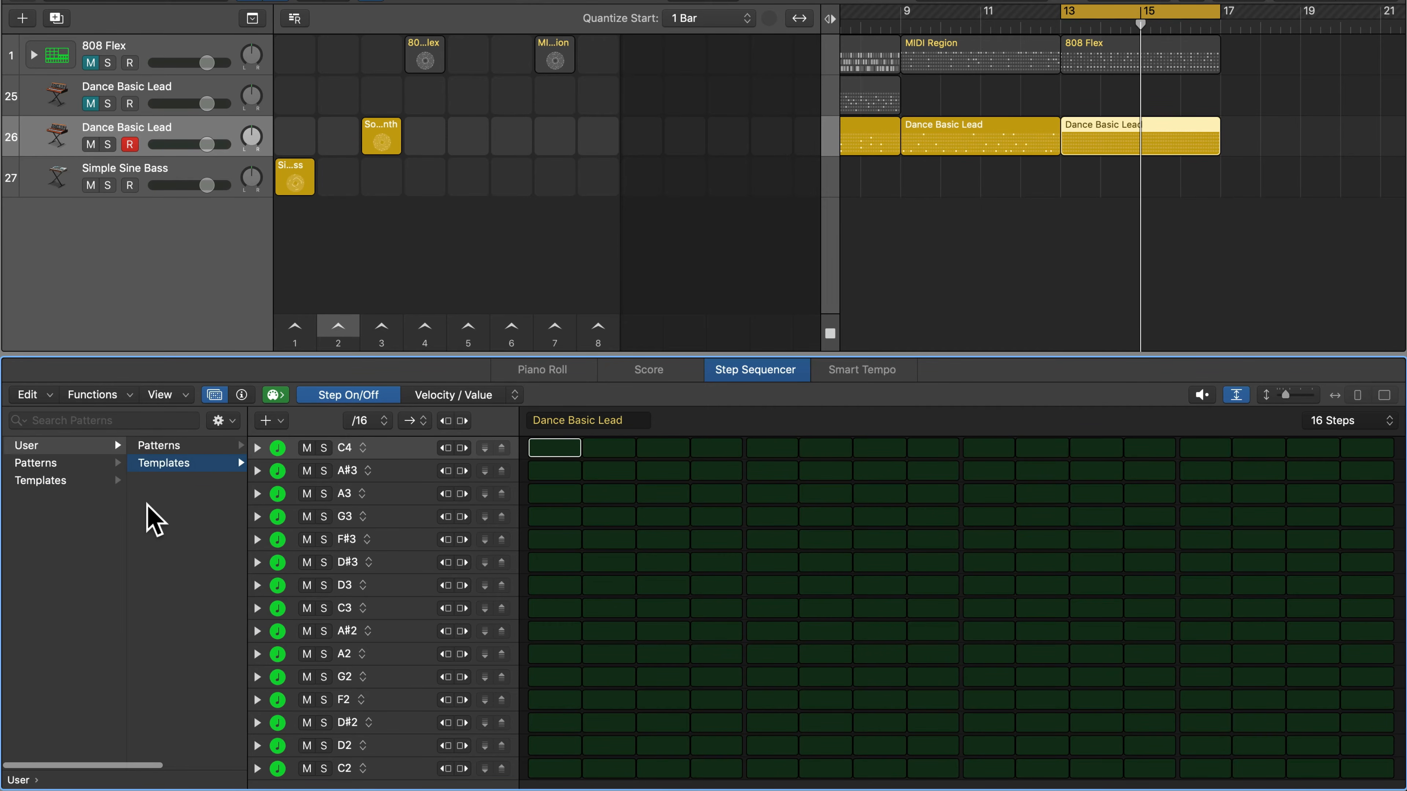
pyautogui.click(170, 464)
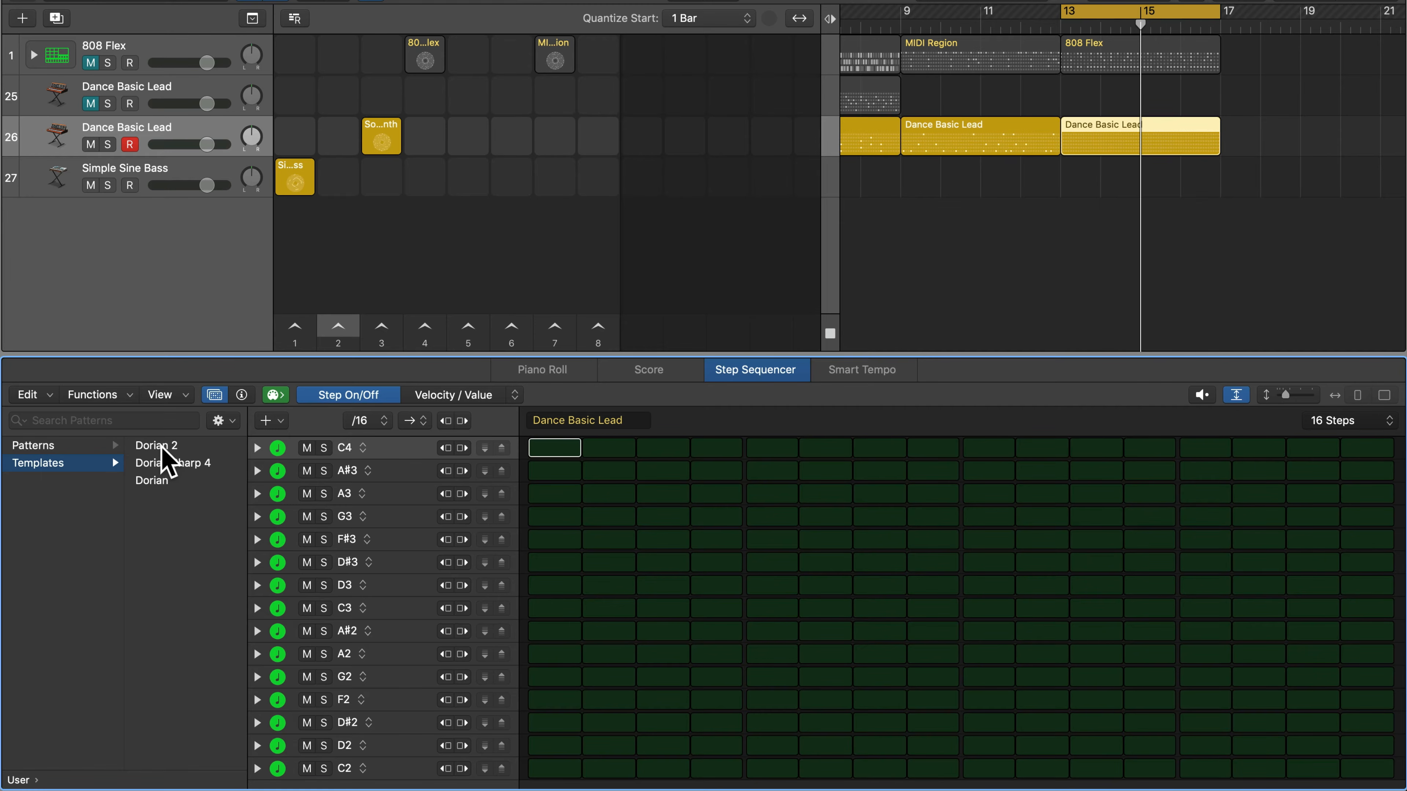
# - Try the Byzantine template, then apply the user template Dorian Sharp 4
pyautogui.hscroll(-3, 101, 465)
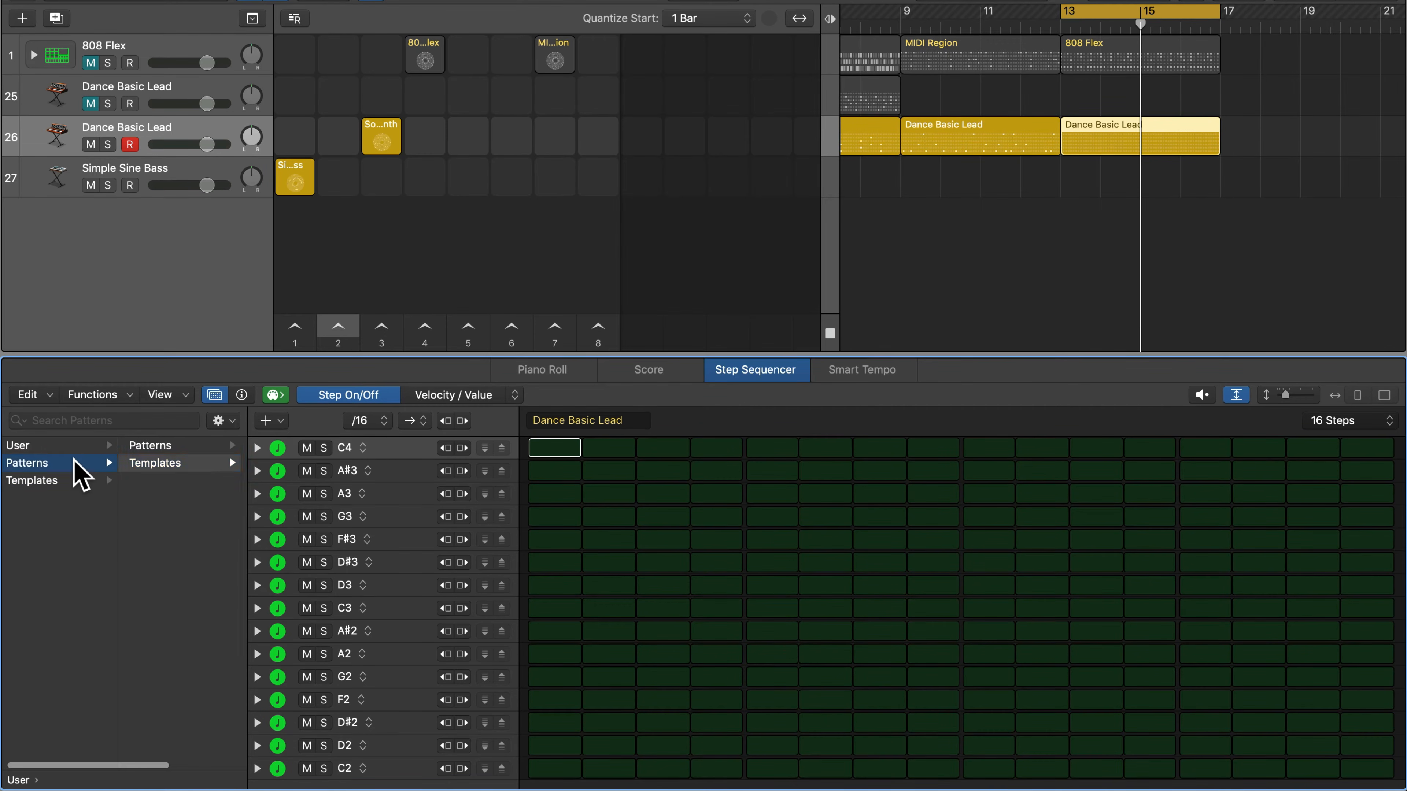
pyautogui.click(54, 481)
pyautogui.click(176, 481)
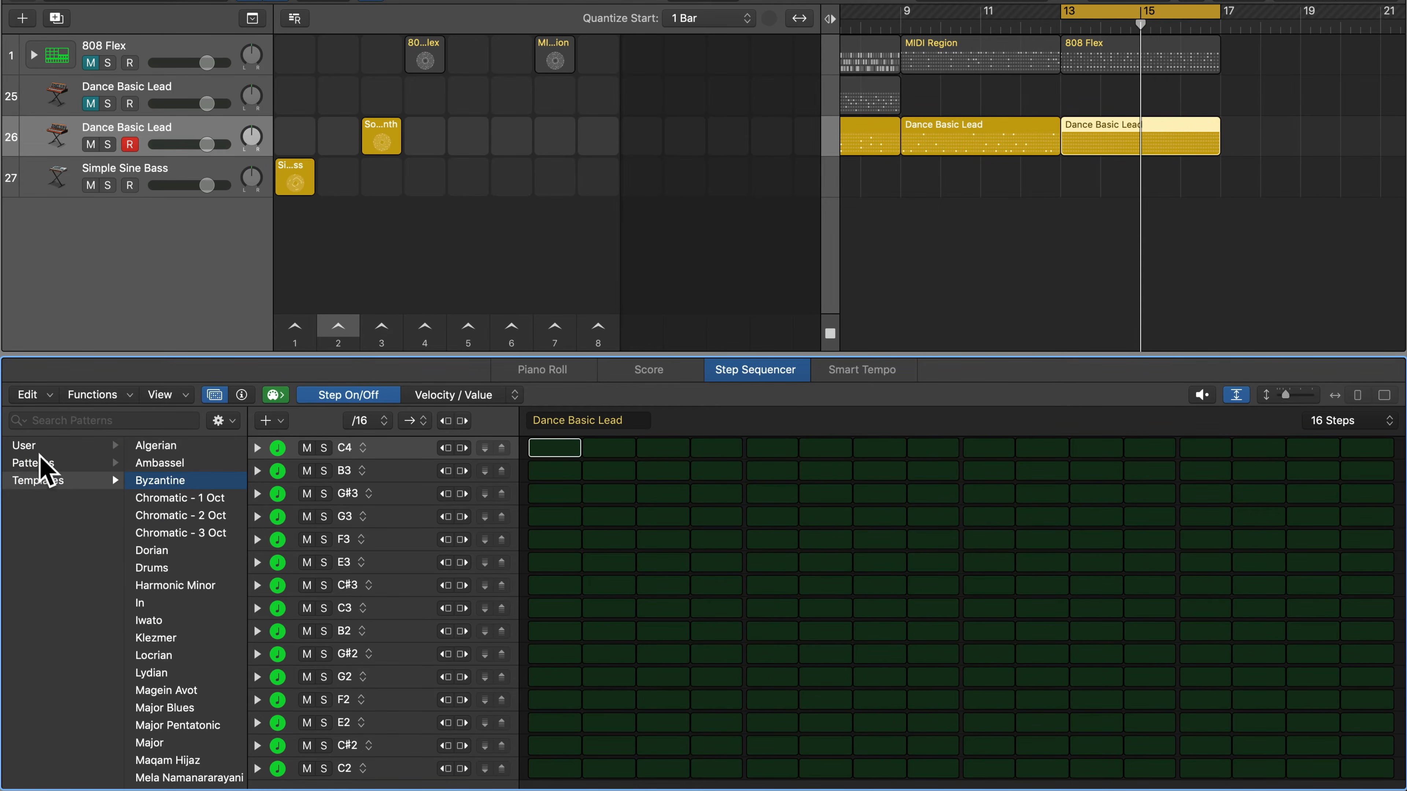
pyautogui.click(42, 446)
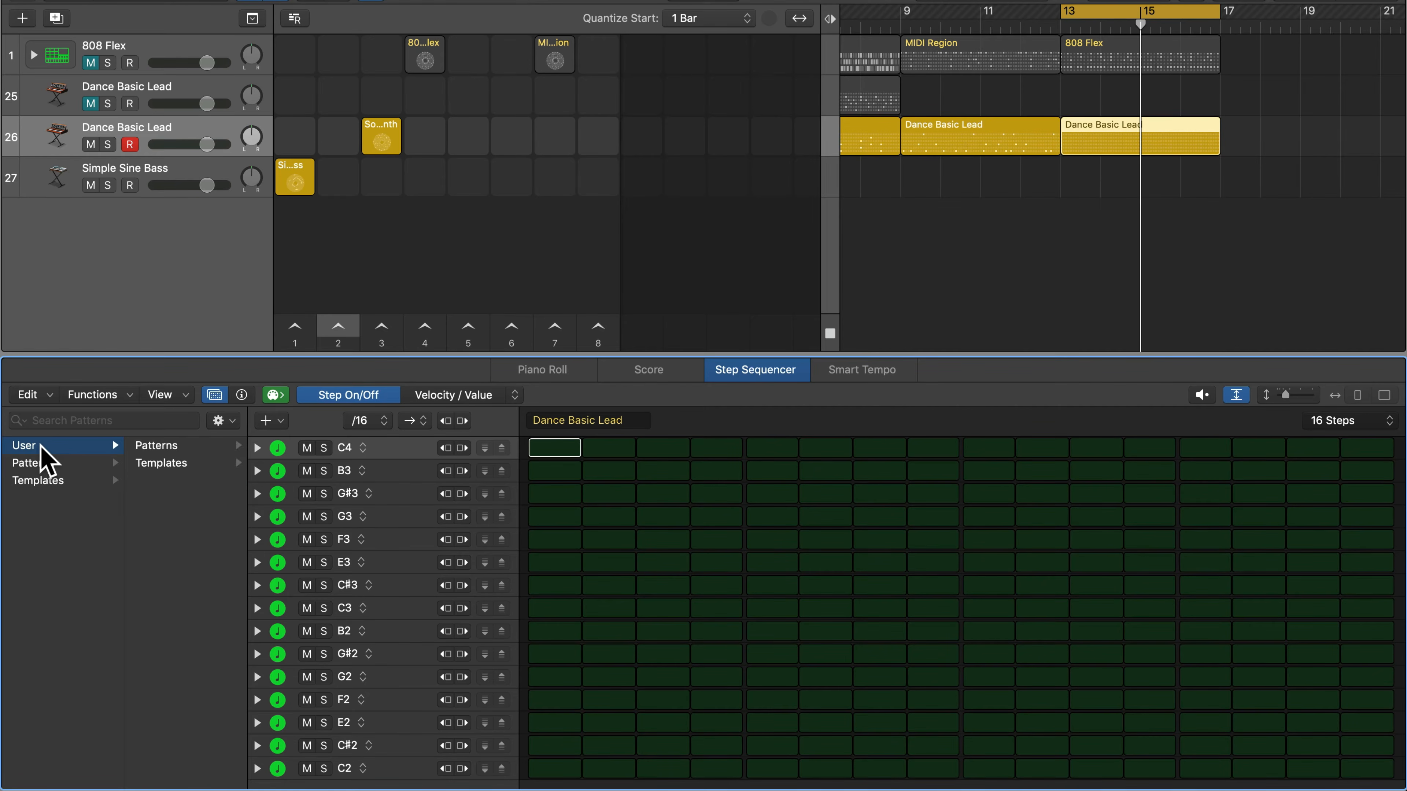
pyautogui.click(171, 463)
pyautogui.click(186, 463)
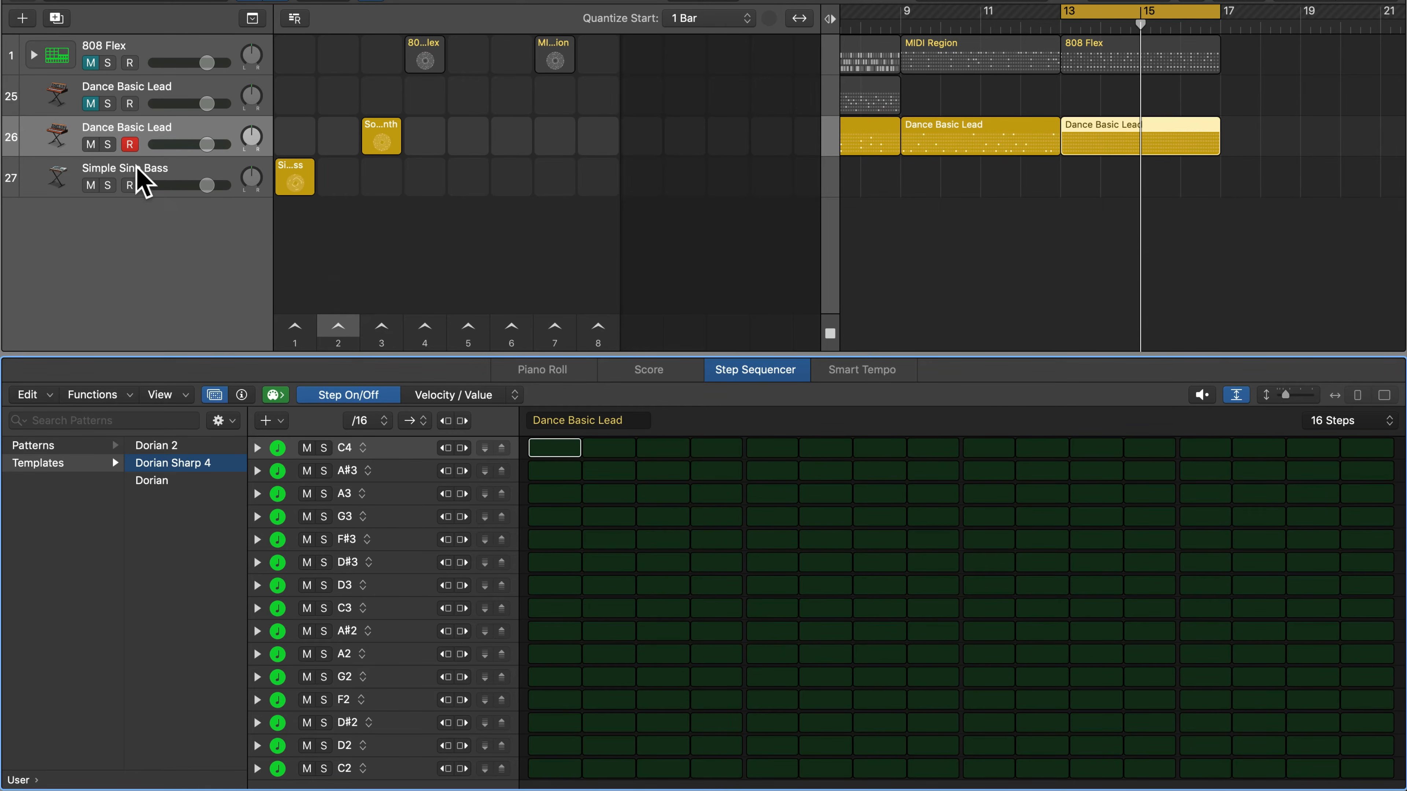
# - Mute Dance Basic Lead, unmute 808 Flex, and add a pattern region at bar 17 cycling bars 17–21
pyautogui.click(90, 145)
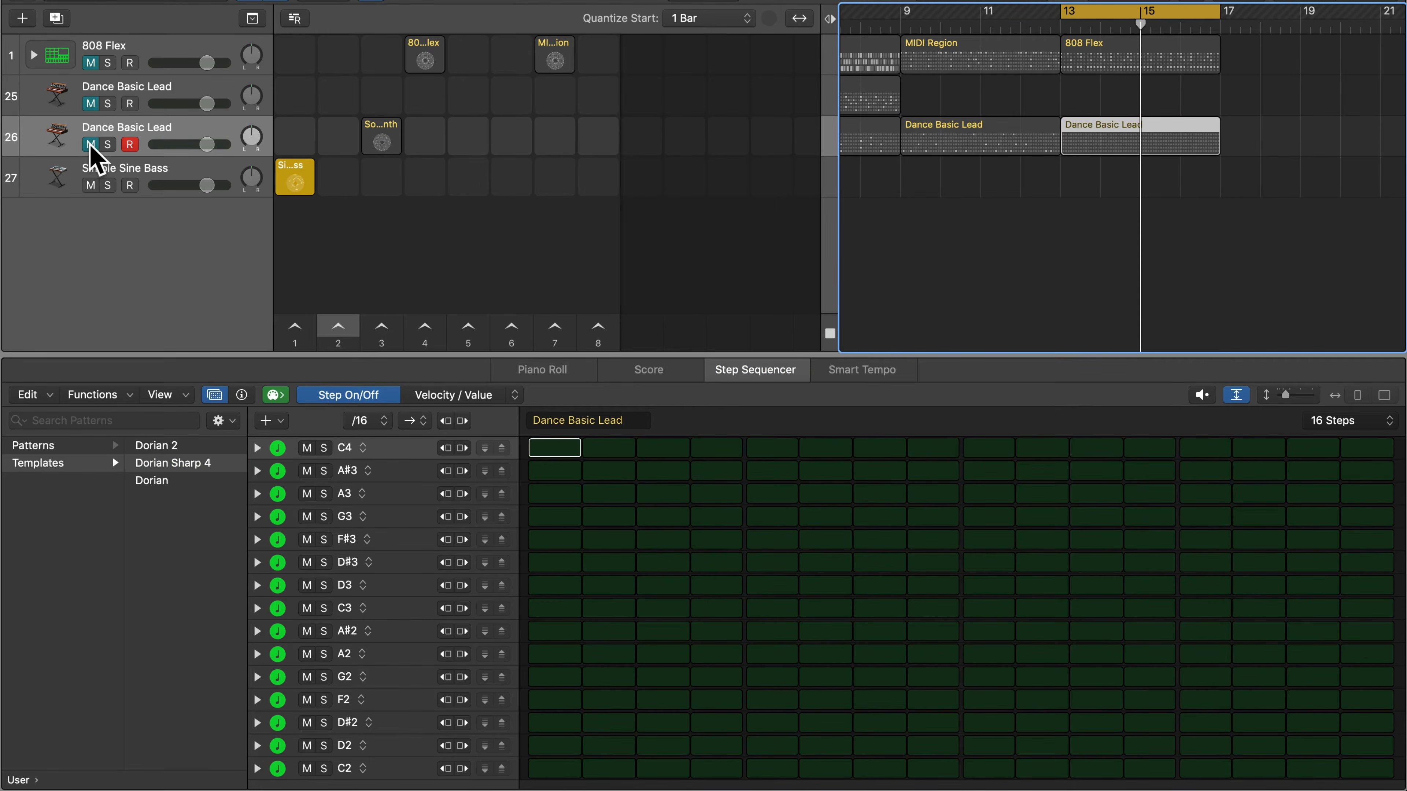
pyautogui.click(90, 63)
pyautogui.click(1108, 55)
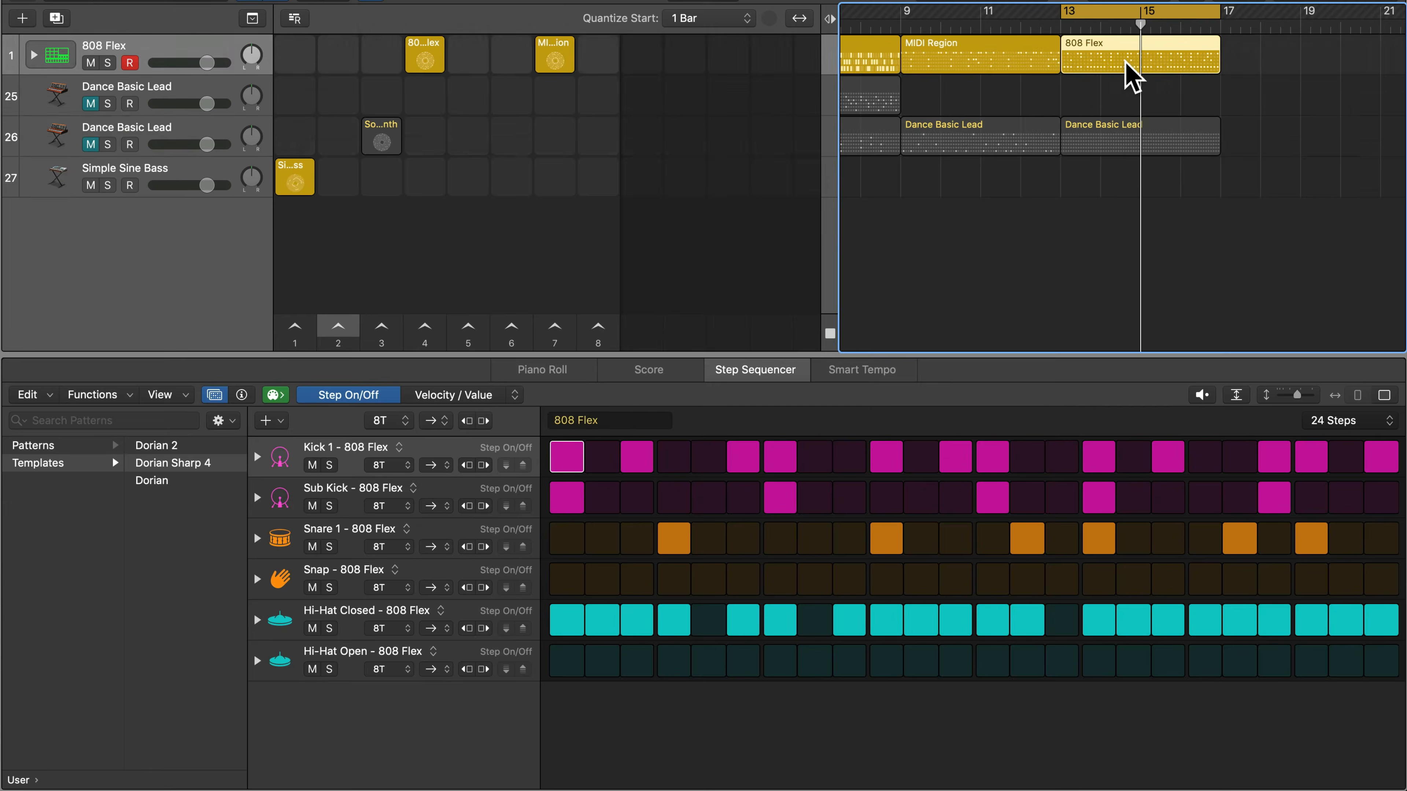
pyautogui.rightClick(1240, 55)
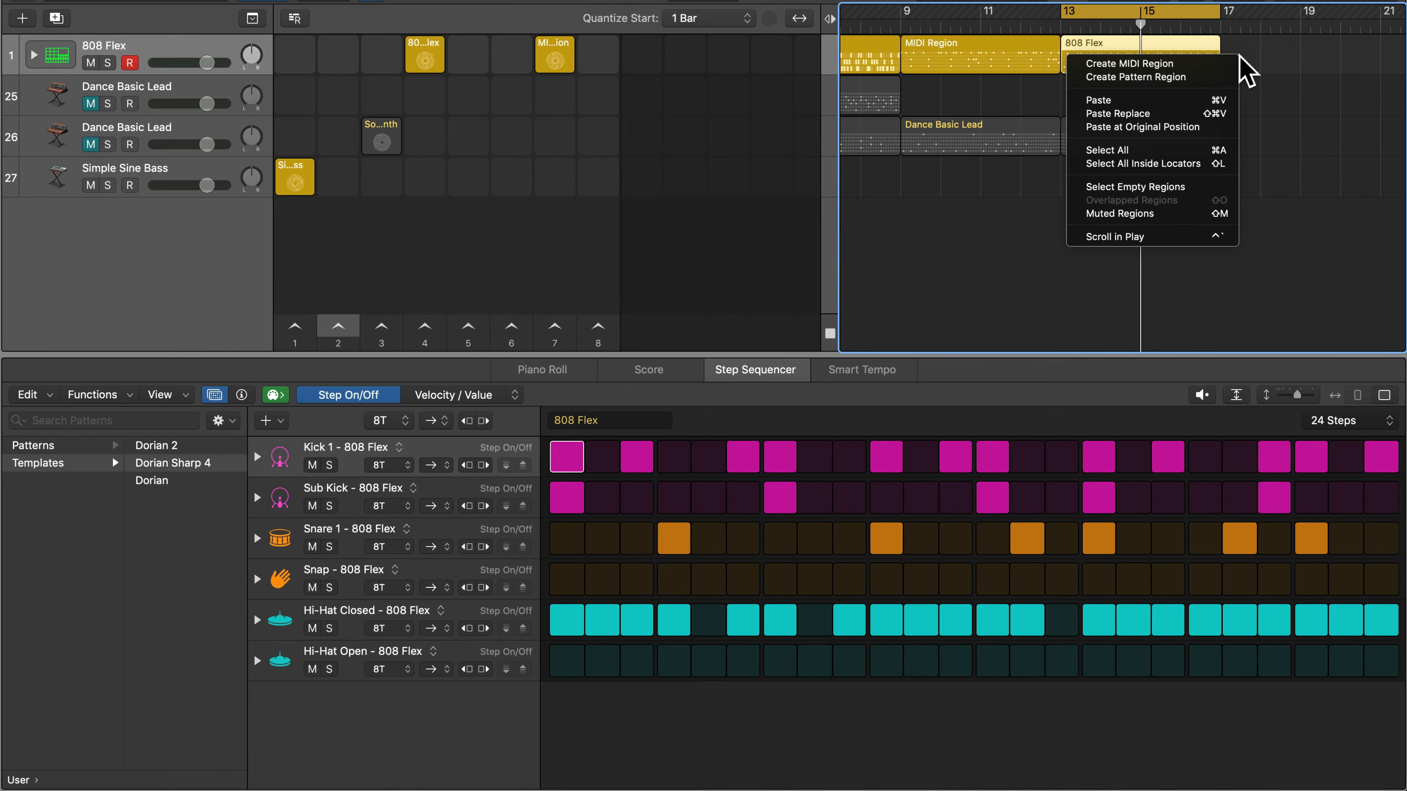
pyautogui.click(1177, 76)
pyautogui.moveTo(1111, 14); pyautogui.dragTo(1269, 17)
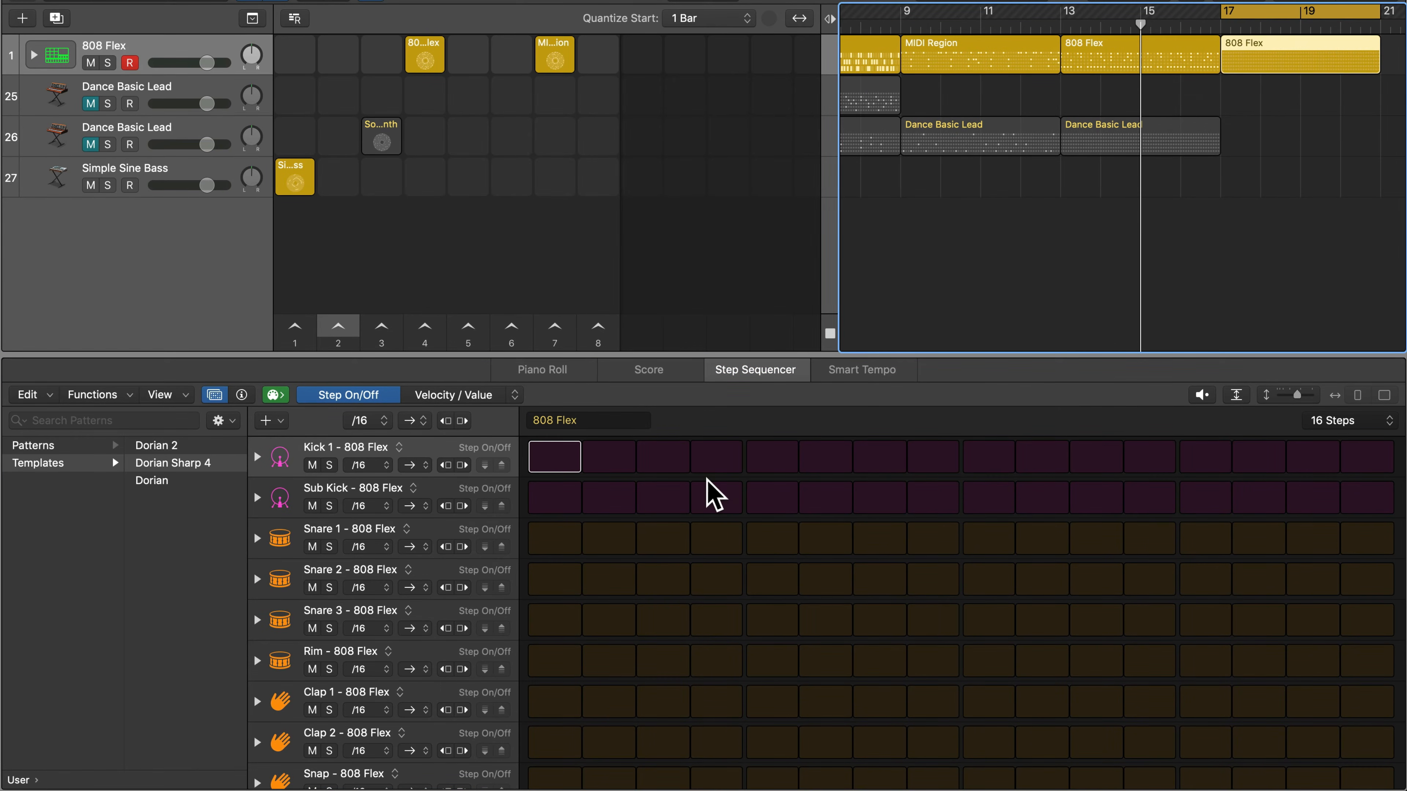
# - Program Kick 1 and Sub Kick on steps 1, 5, 9, 14 and 16
pyautogui.click(557, 458)
pyautogui.click(782, 460)
pyautogui.click(980, 458)
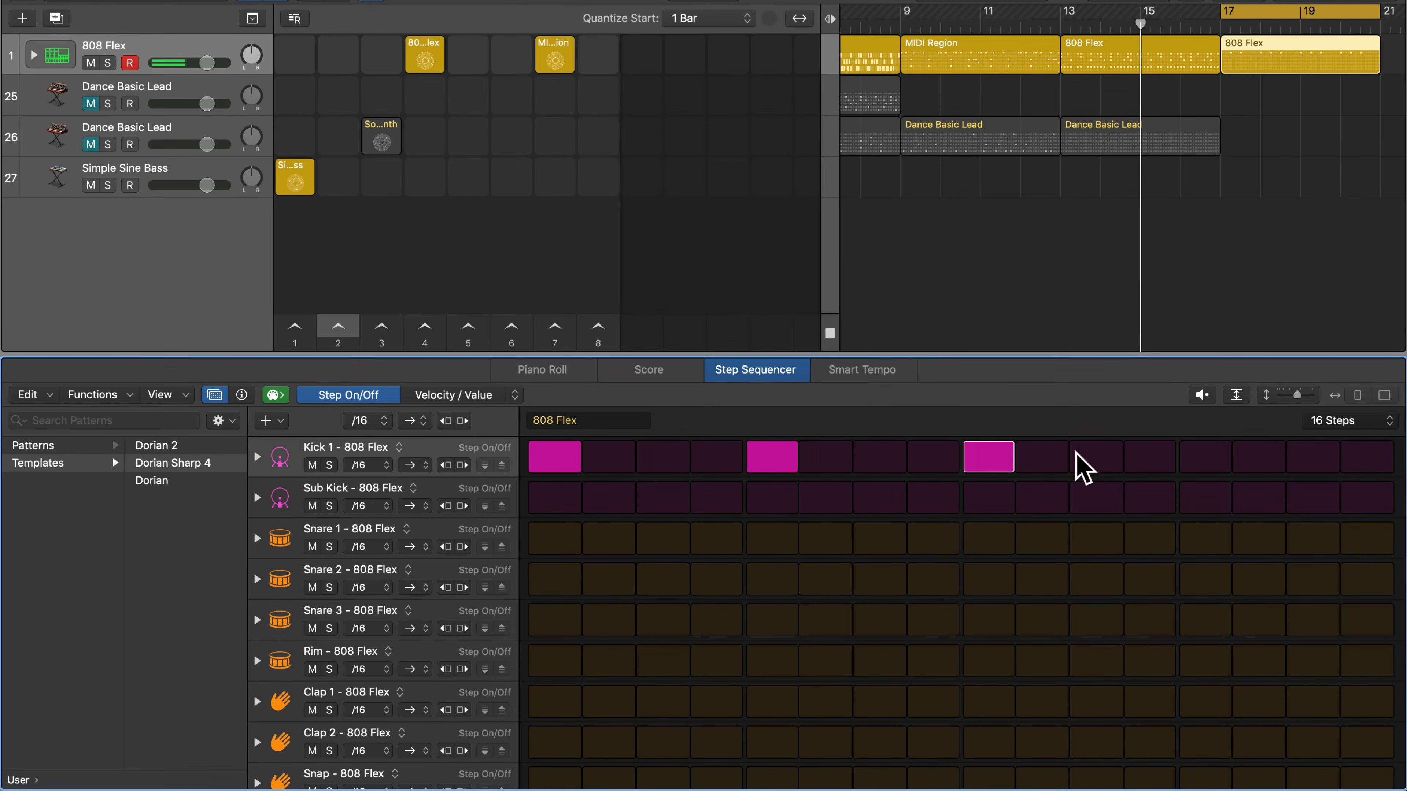
pyautogui.click(1258, 457)
pyautogui.click(1367, 457)
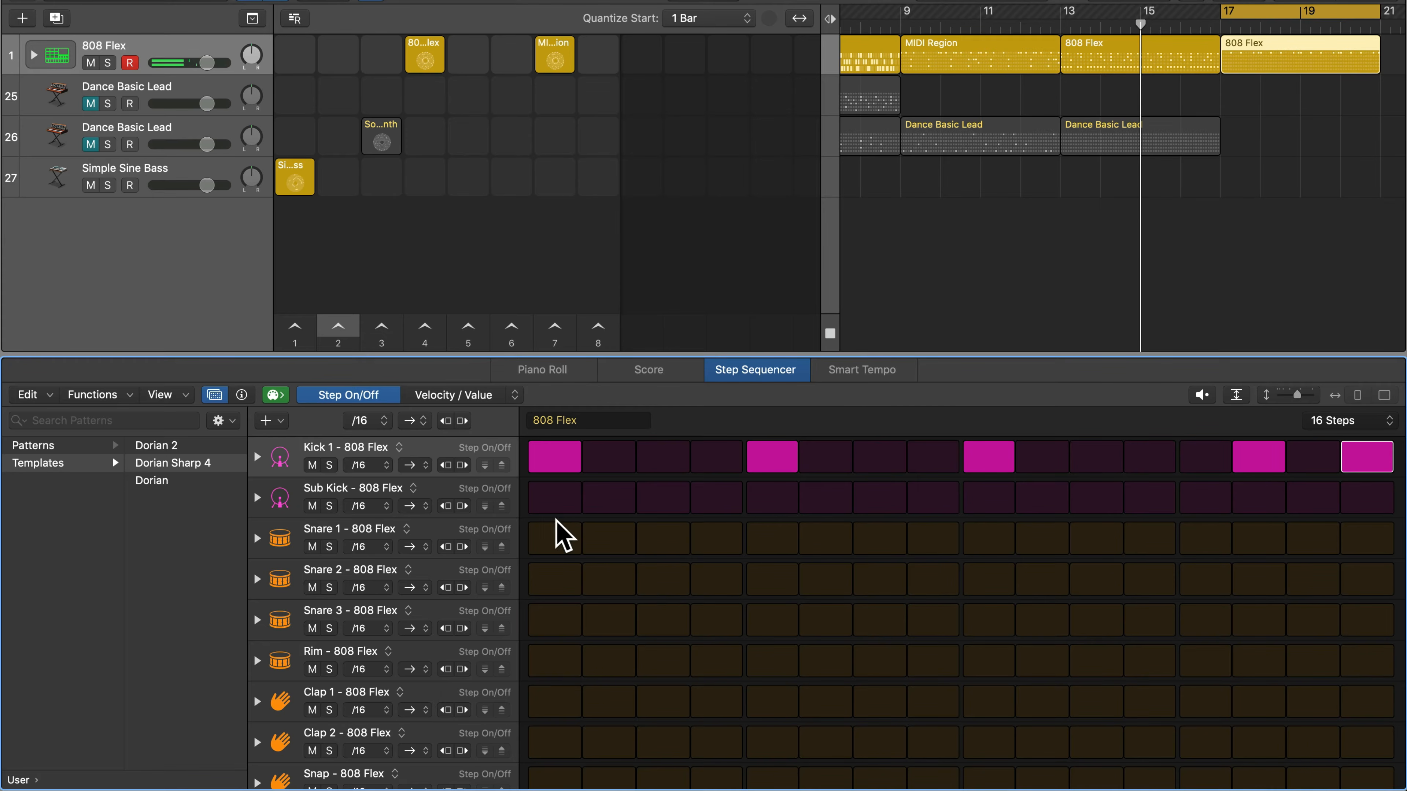
pyautogui.click(553, 500)
pyautogui.click(772, 501)
pyautogui.click(991, 497)
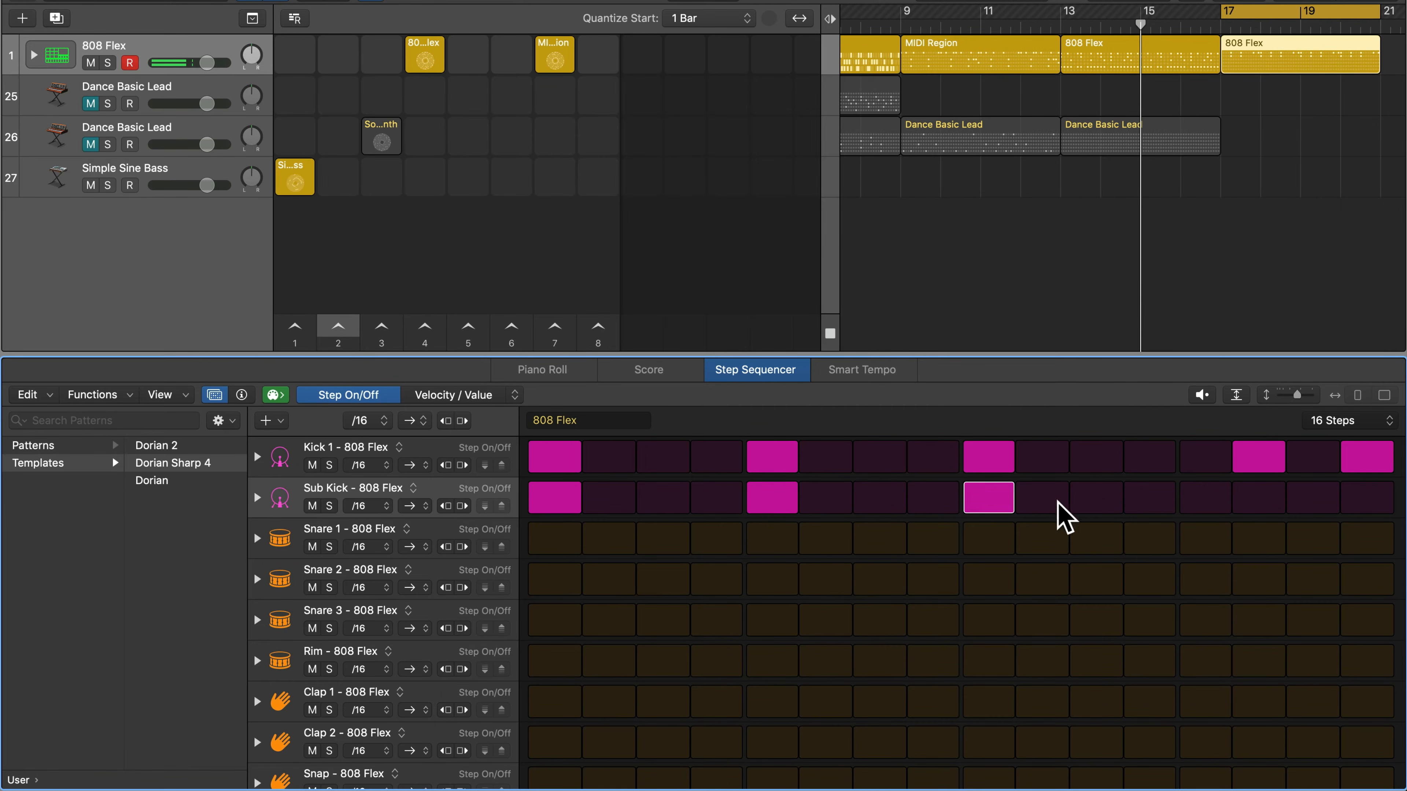
pyautogui.click(1259, 498)
pyautogui.click(1367, 497)
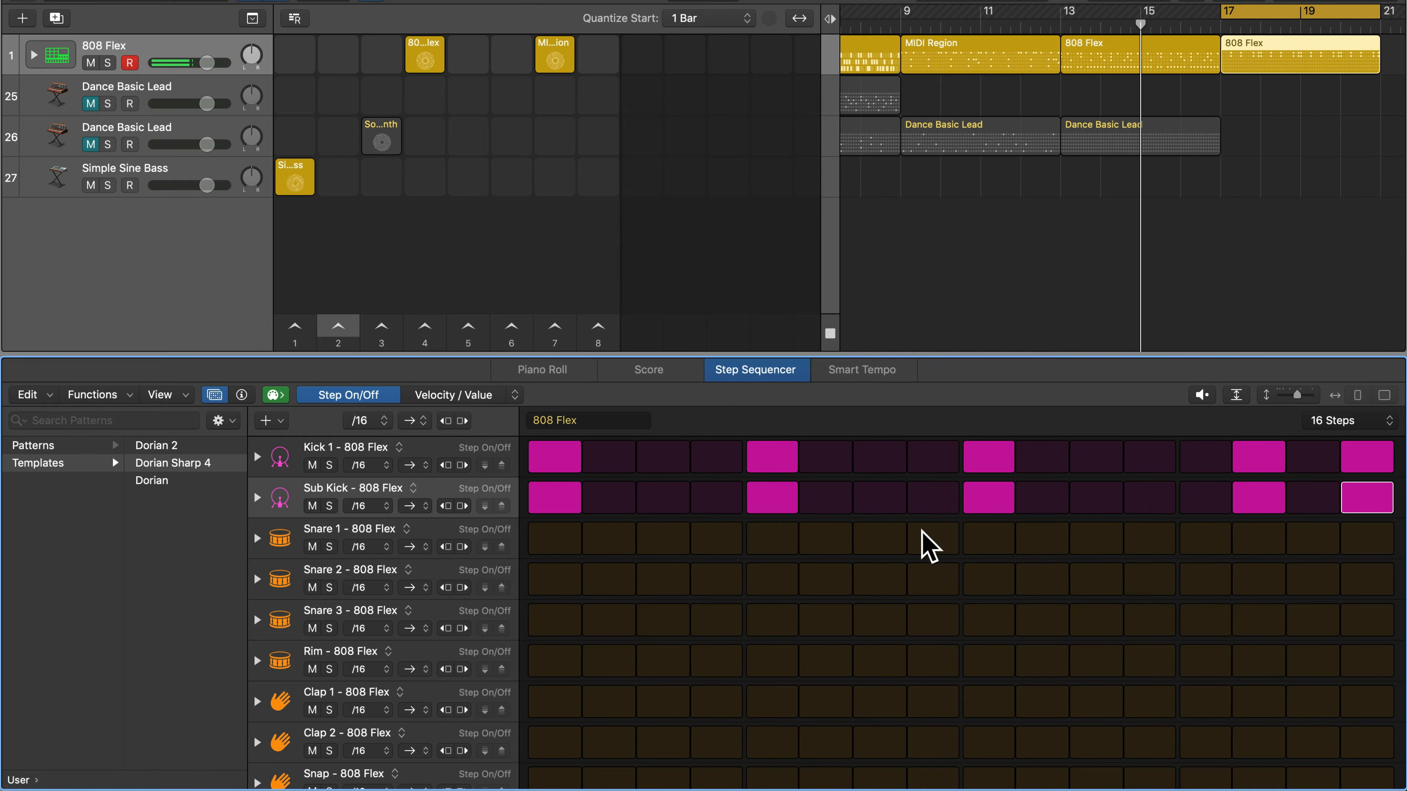
# - Add Snare 1 on steps 5, 7, 13, 15, closed hi-hats on most steps, open hi-hats on 11 and 16
pyautogui.click(777, 546)
pyautogui.click(881, 546)
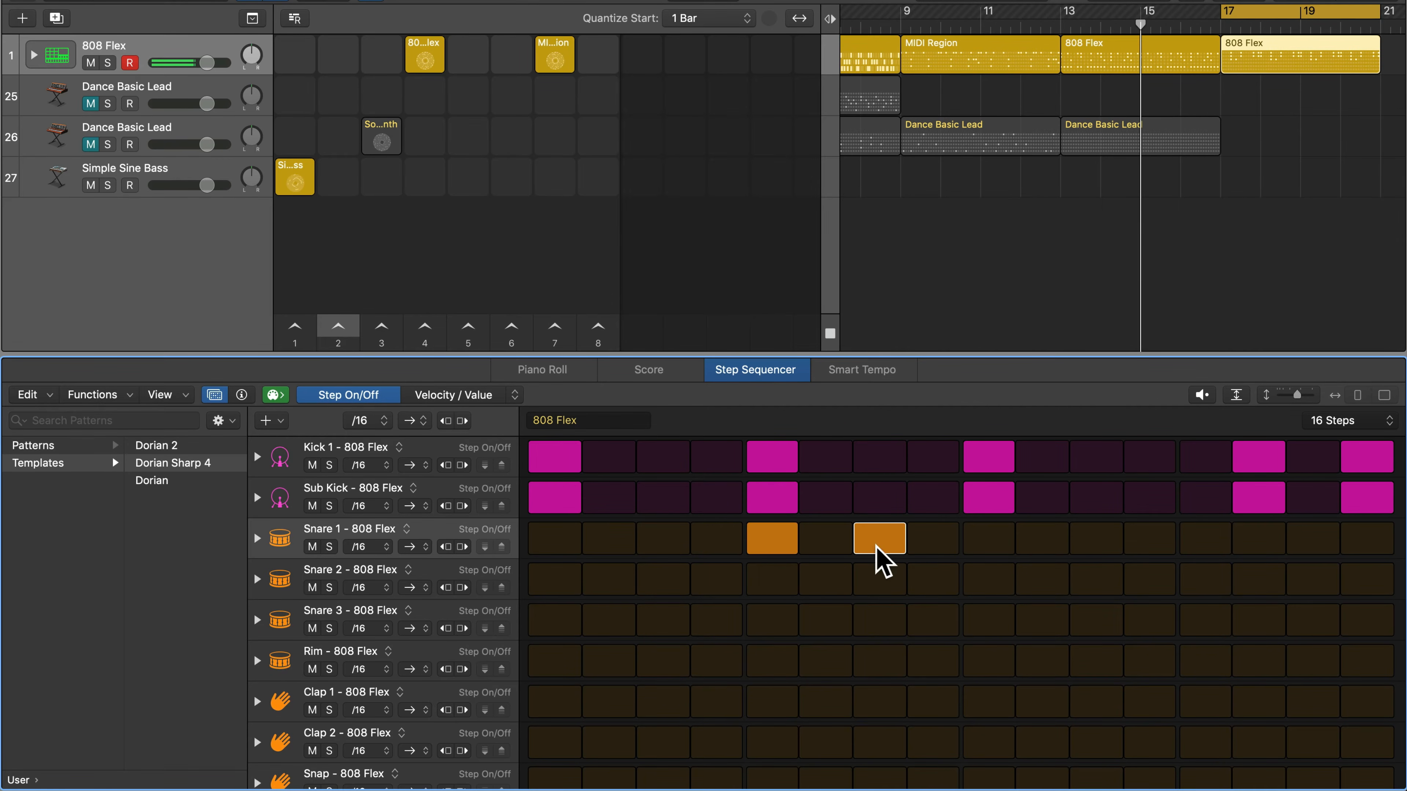
pyautogui.click(1202, 545)
pyautogui.click(1308, 546)
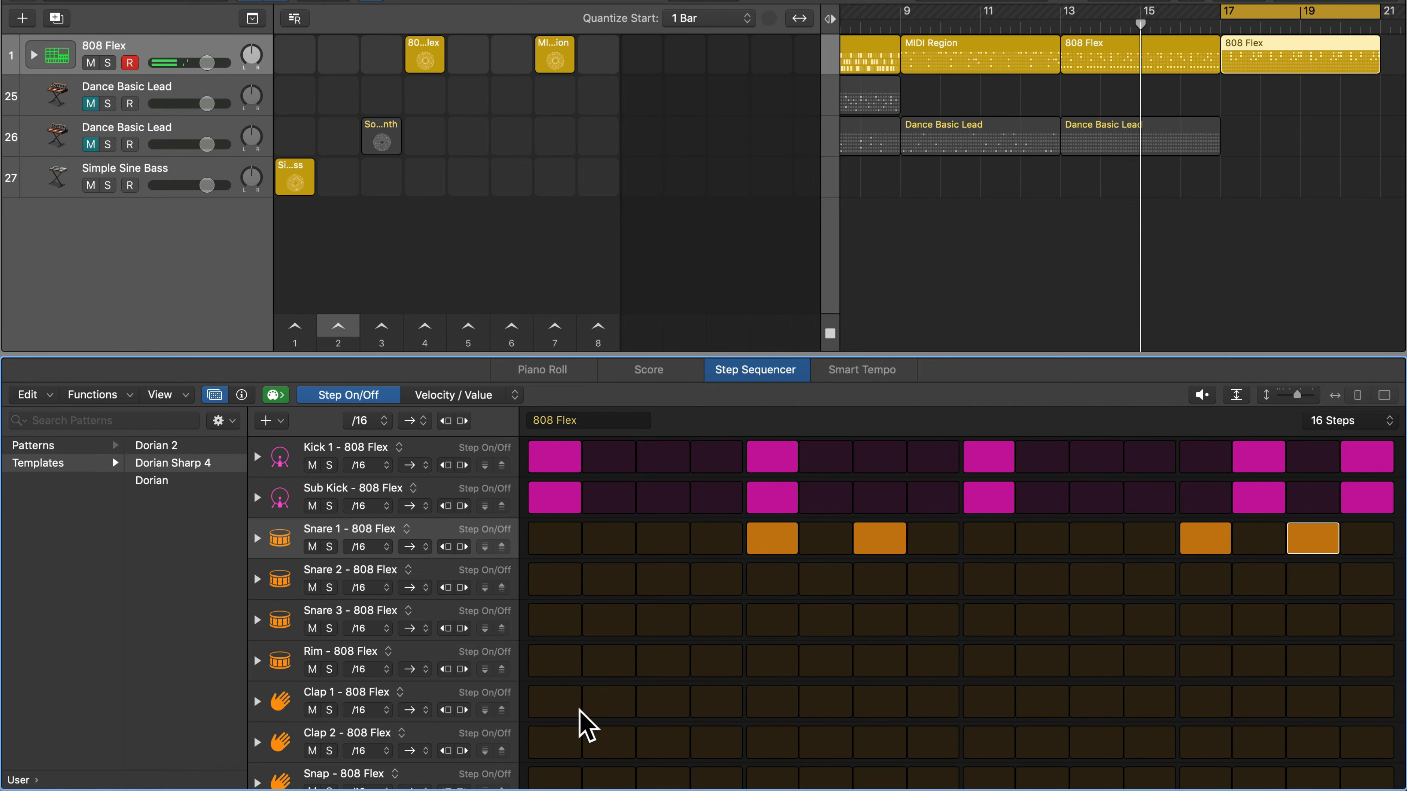
pyautogui.scroll(-5, 573, 715)
pyautogui.moveTo(541, 690)
pyautogui.mouseDown()
pyautogui.moveTo(1059, 690)
pyautogui.moveTo(1031, 692)
pyautogui.mouseUp()
pyautogui.click(1094, 768)
pyautogui.click(1163, 695)
pyautogui.click(1207, 695)
pyautogui.moveTo(1248, 687); pyautogui.dragTo(1313, 690)
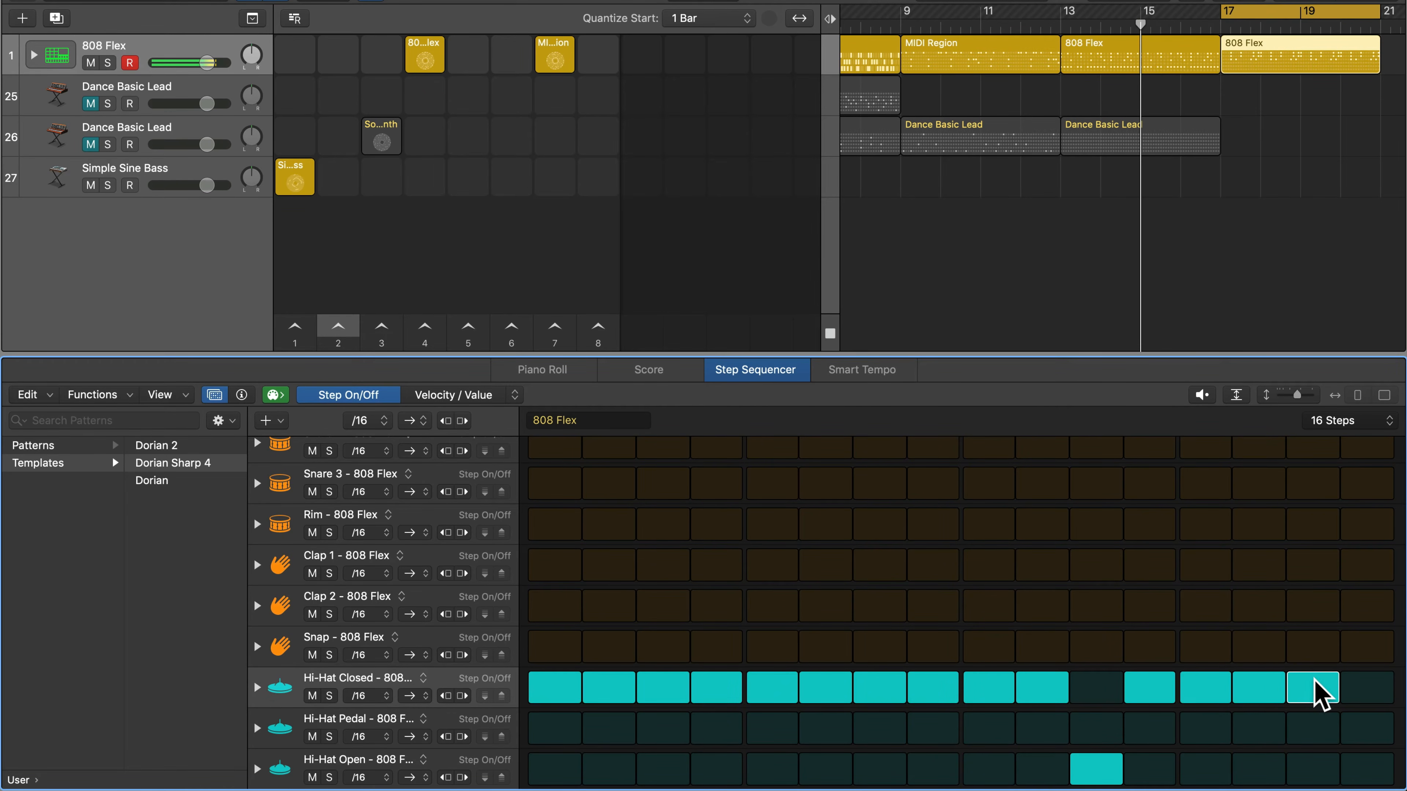
pyautogui.click(1368, 771)
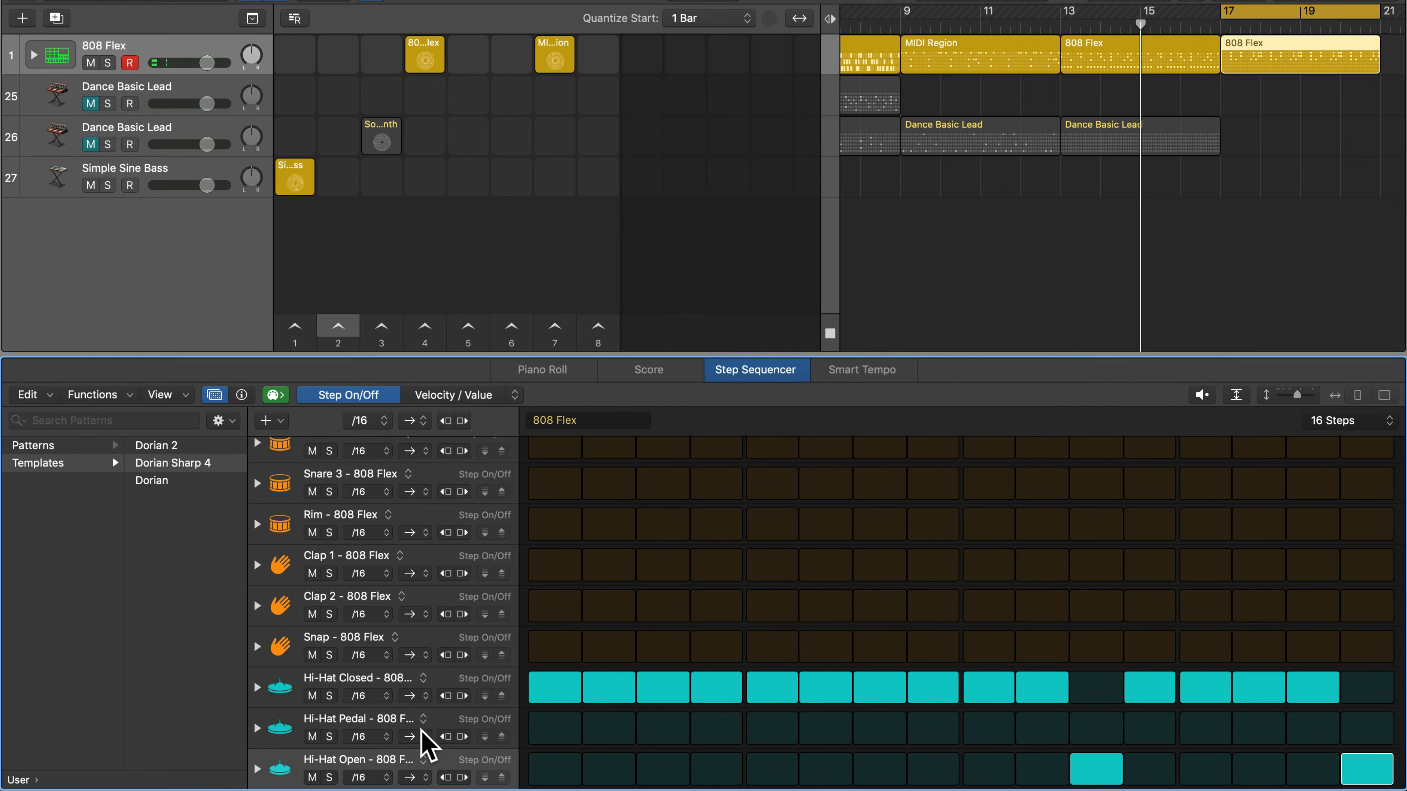
# - Delete the Hi-Hat Pedal and other unused drum rows, audition the beat, and hide the browser
pyautogui.click(442, 715)
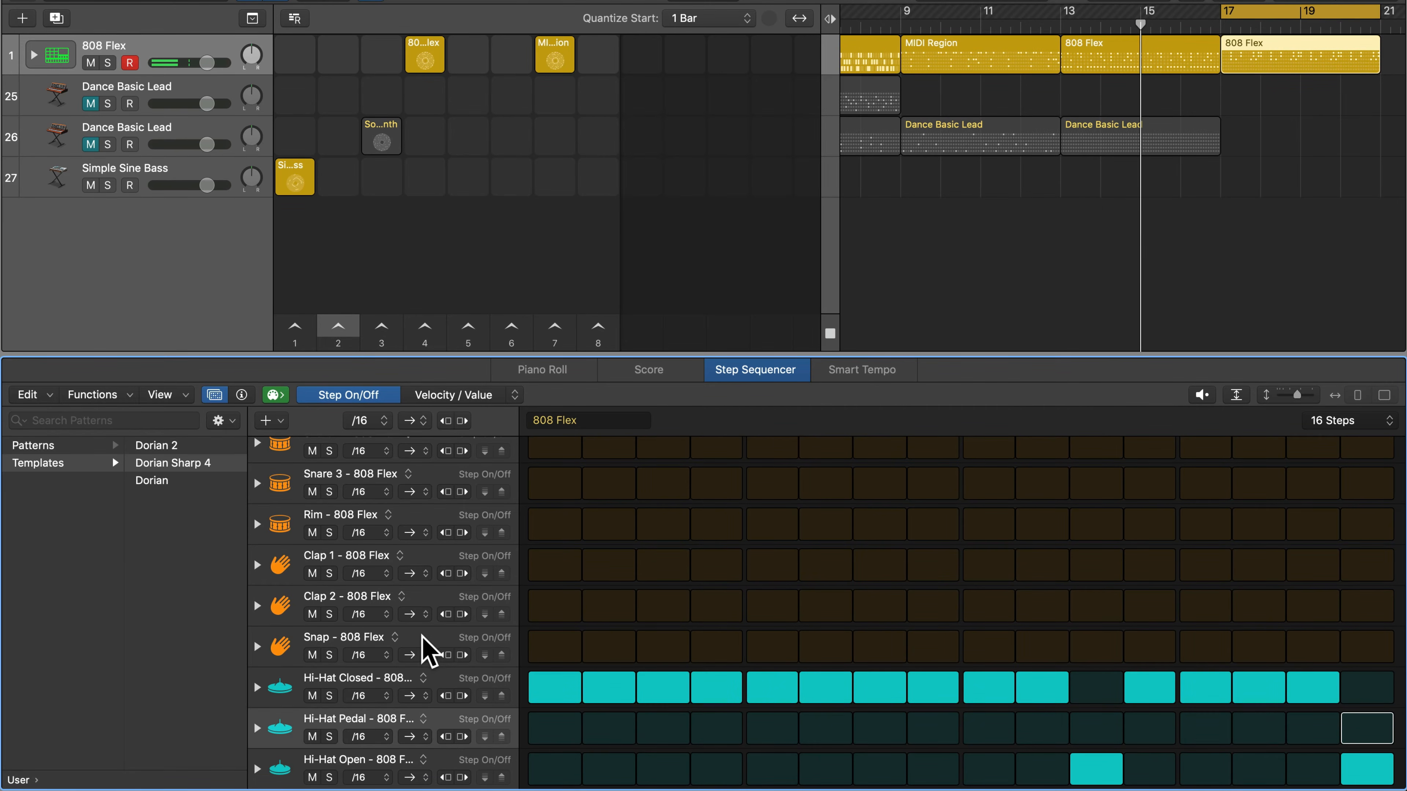
pyautogui.press('BackSpace')
pyautogui.press('BackSpace')
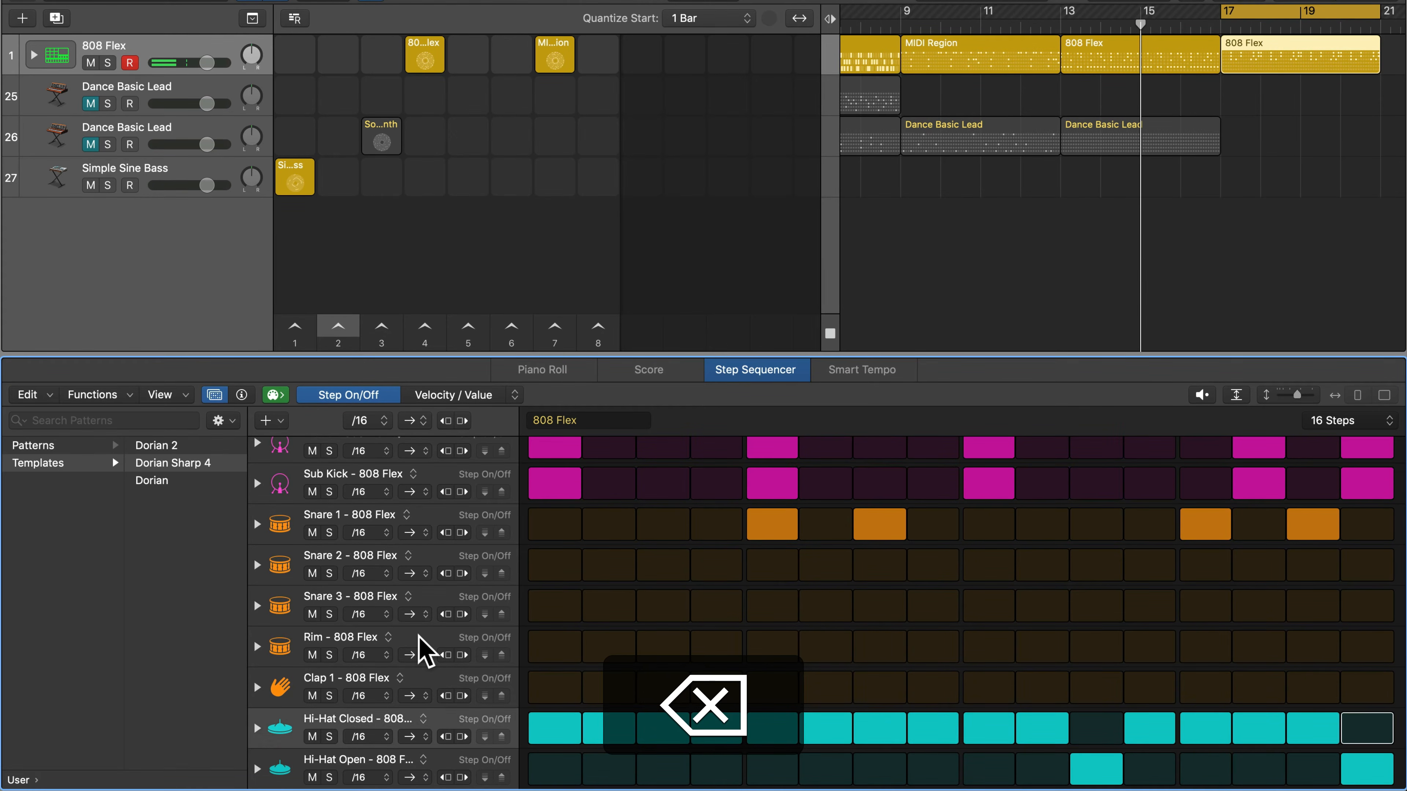
pyautogui.click(428, 546)
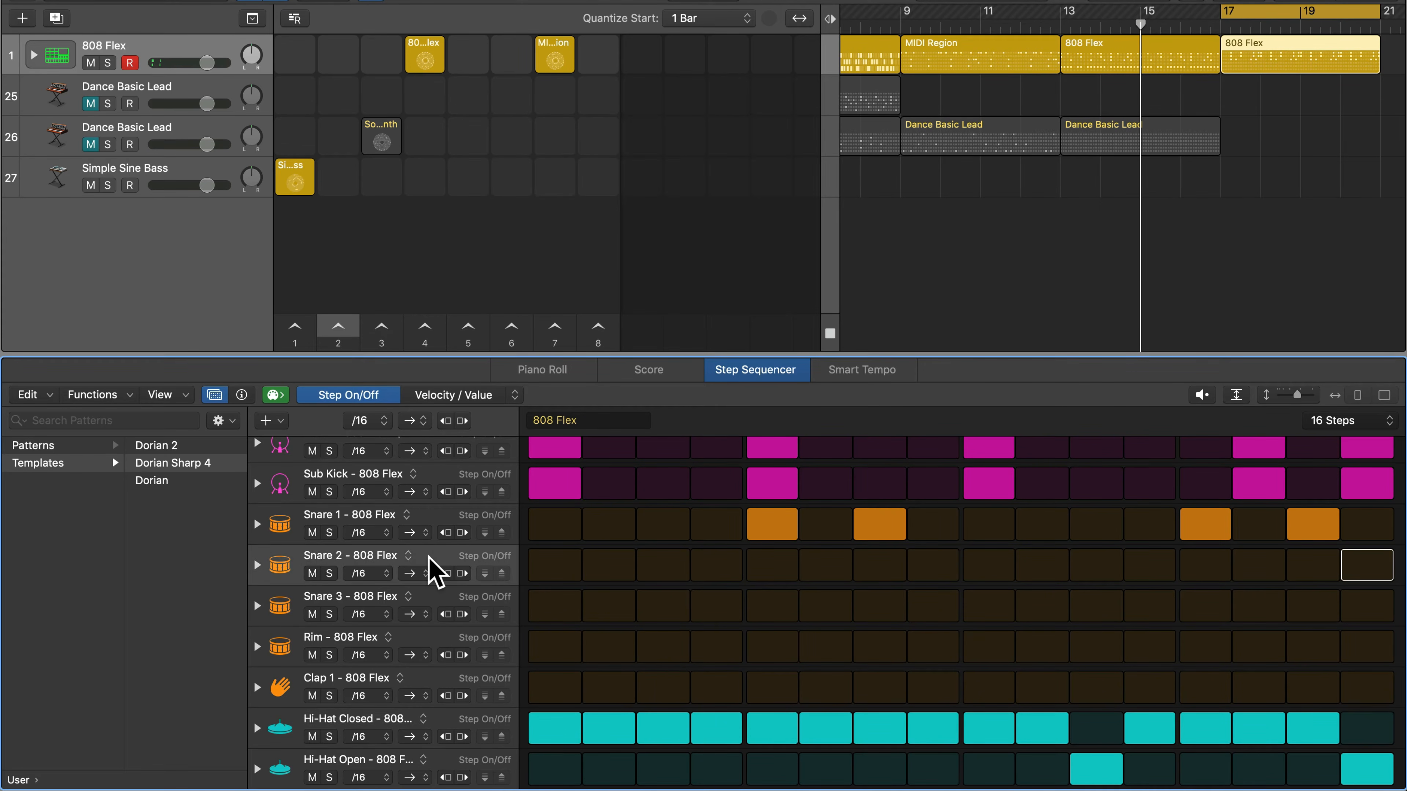
pyautogui.press('BackSpace')
pyautogui.press('BackSpace')
pyautogui.press('BackSpace')
pyautogui.press('BackSpace')
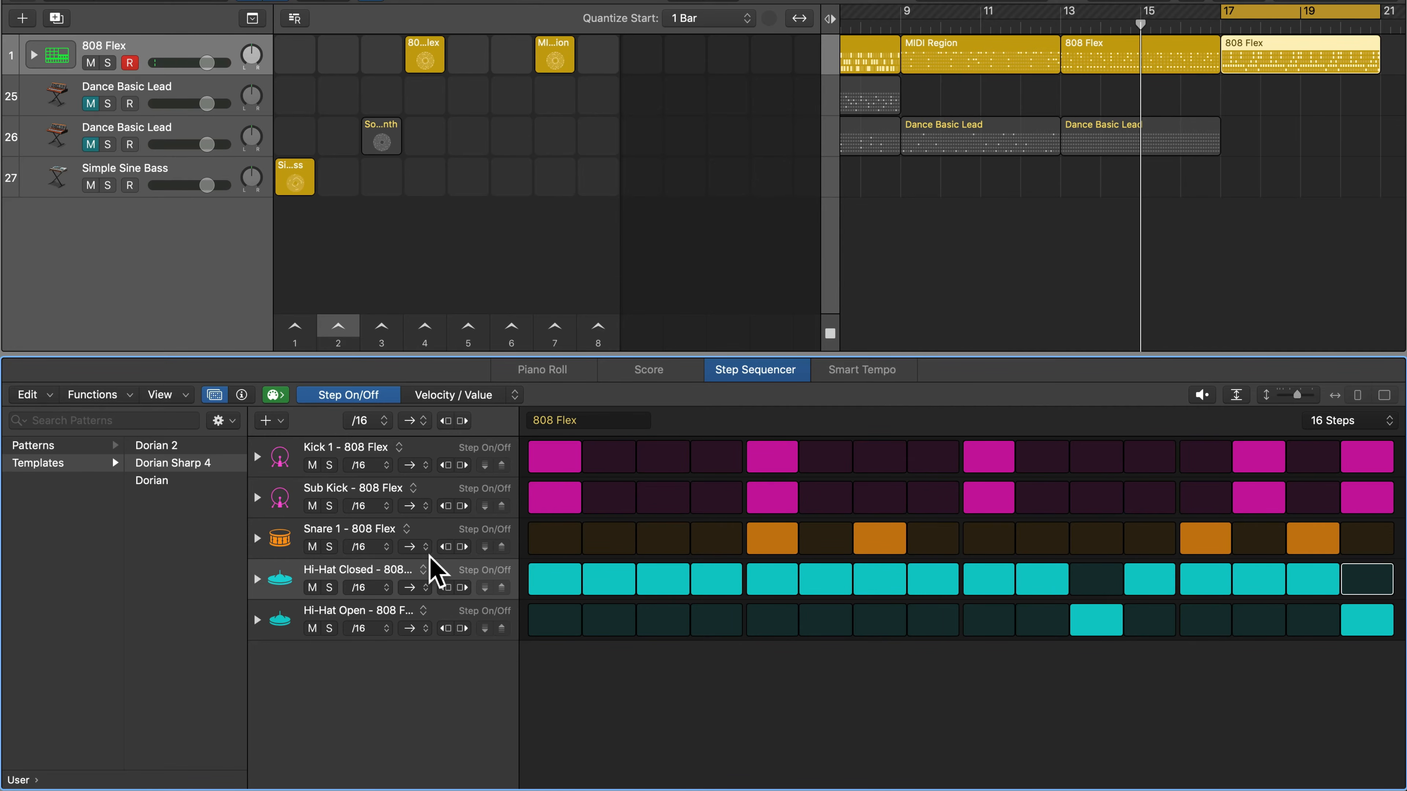
pyautogui.press('space')
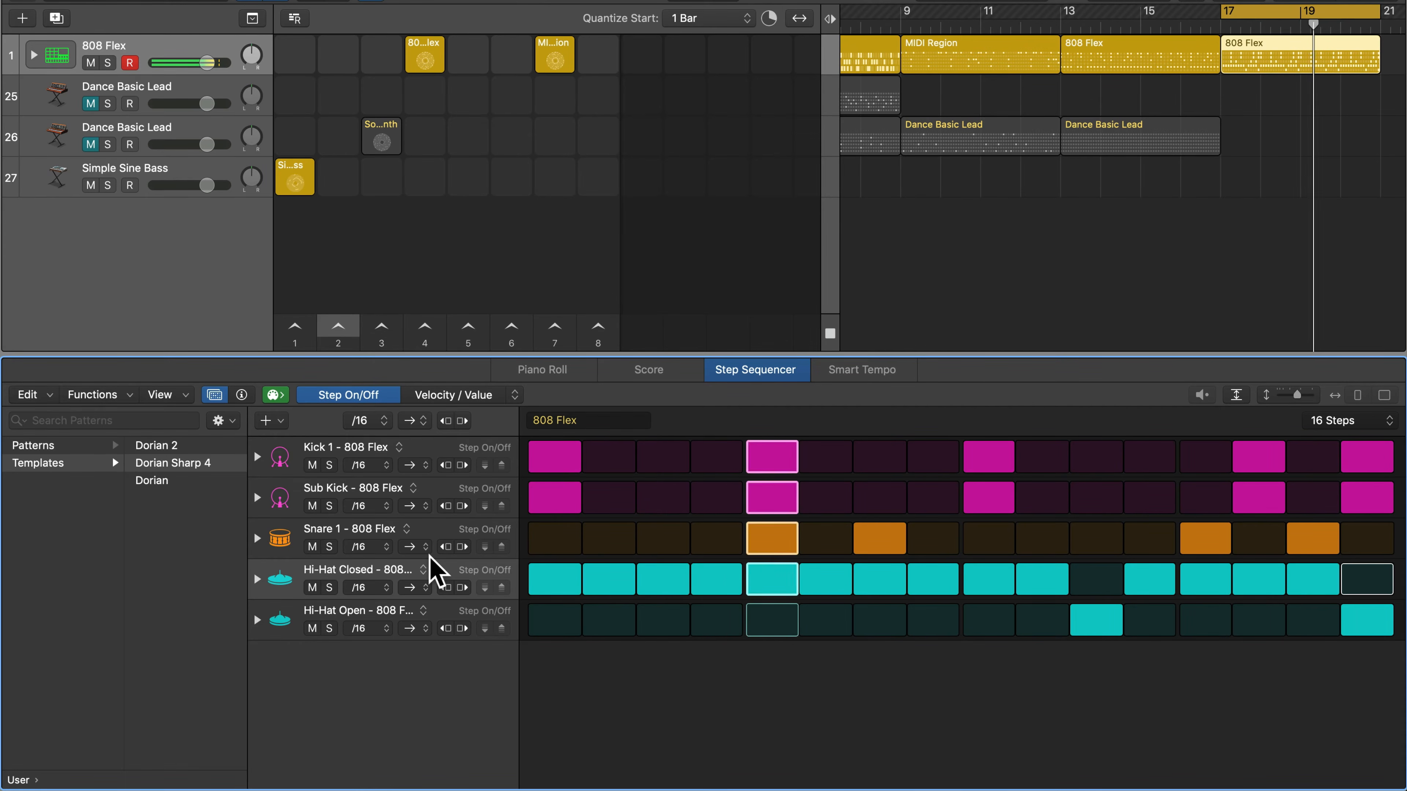
pyautogui.press('space')
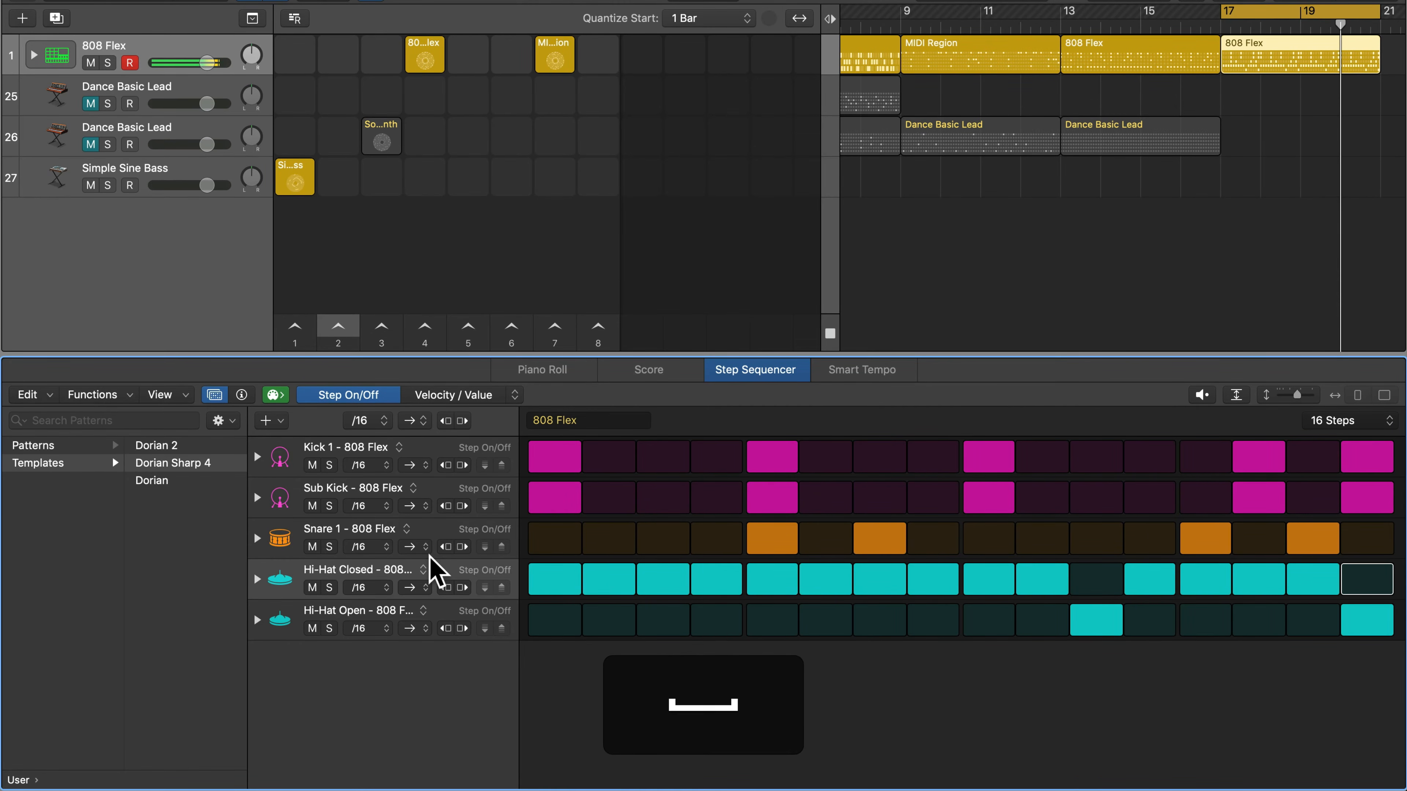
pyautogui.click(215, 395)
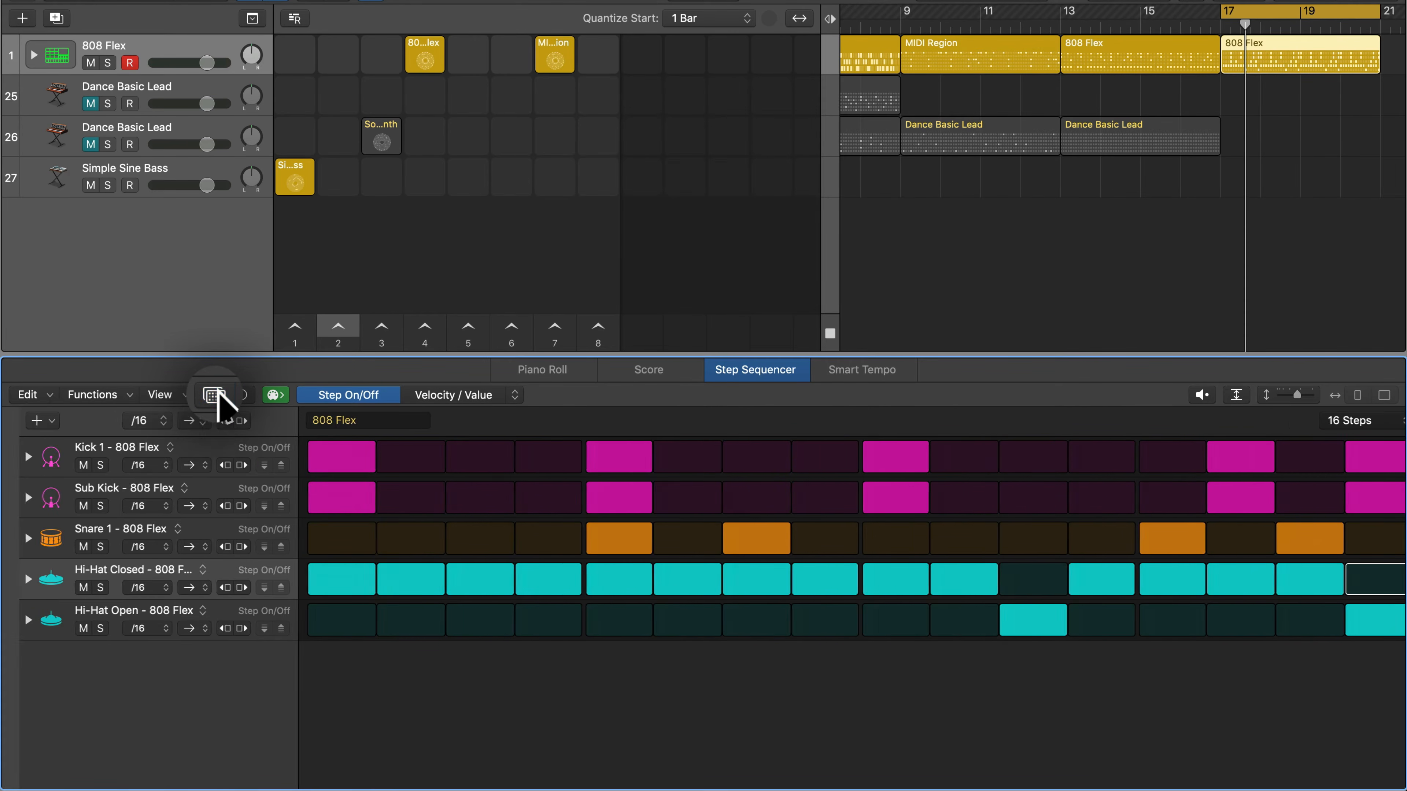
# - Set the 808 Flex pattern's Swing to 66 and audition it
pyautogui.click(241, 395)
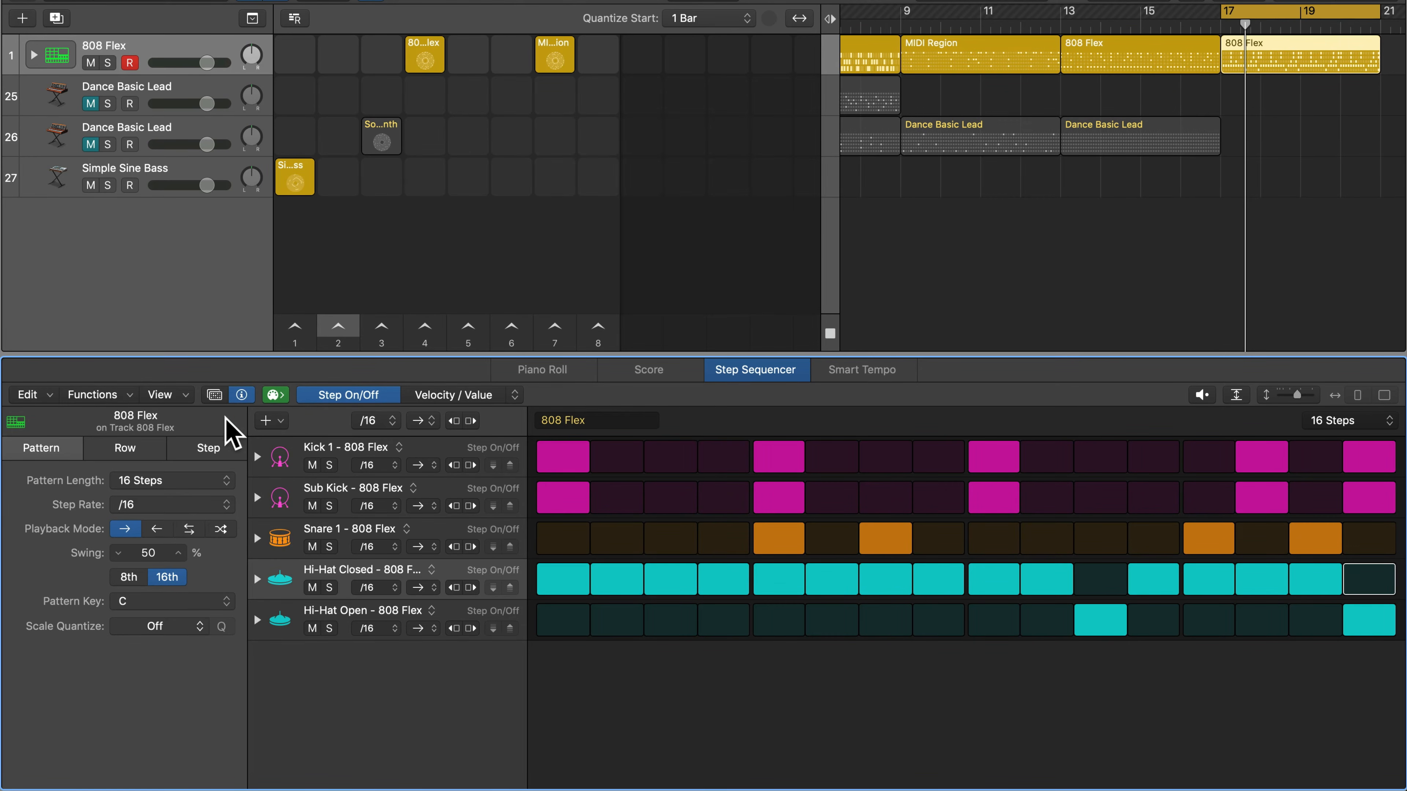
pyautogui.click(143, 553)
pyautogui.write('66')
pyautogui.press('Return')
pyautogui.press('space')
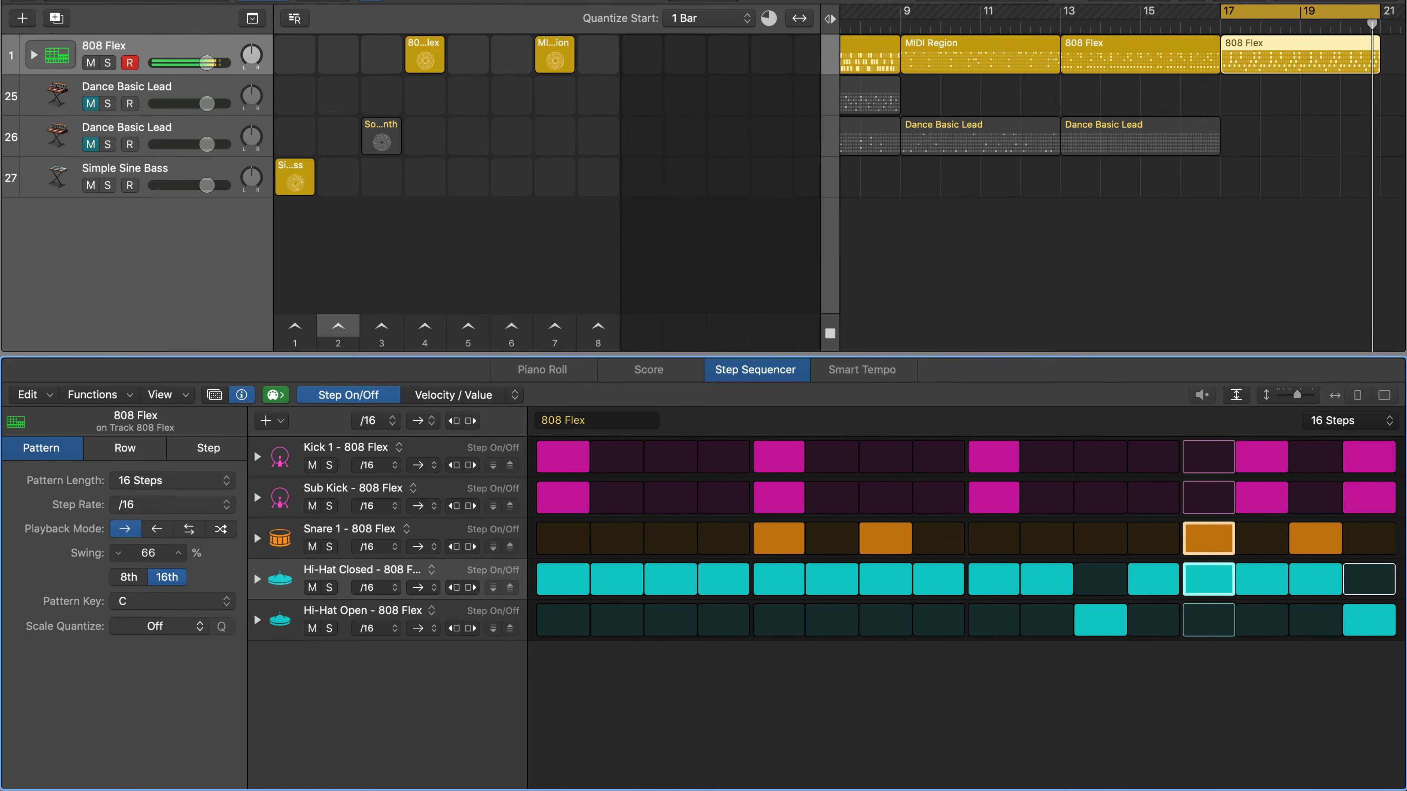
pyautogui.press('space')
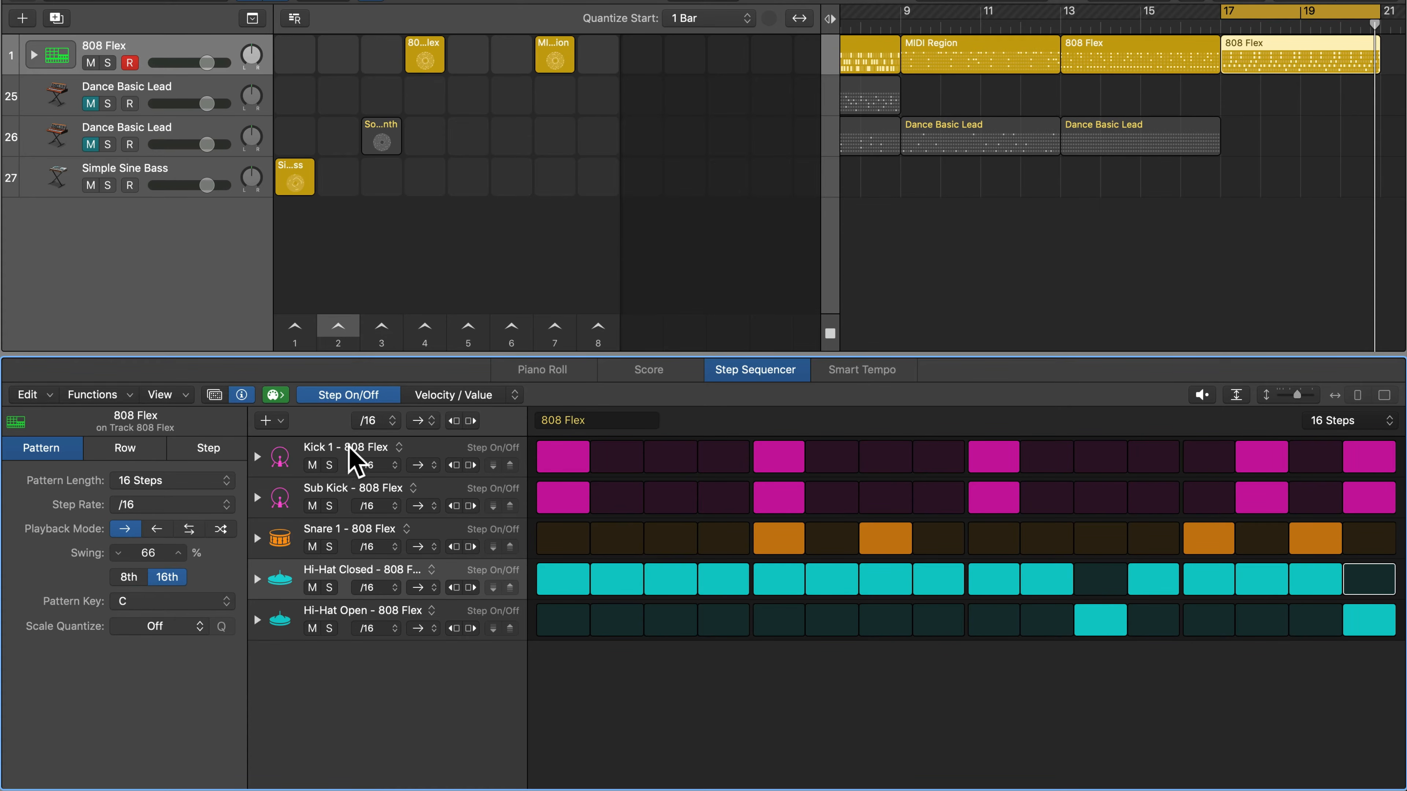
# - Set the pattern step rate to /8 with swing applied to 8th notes, and audition
pyautogui.click(379, 424)
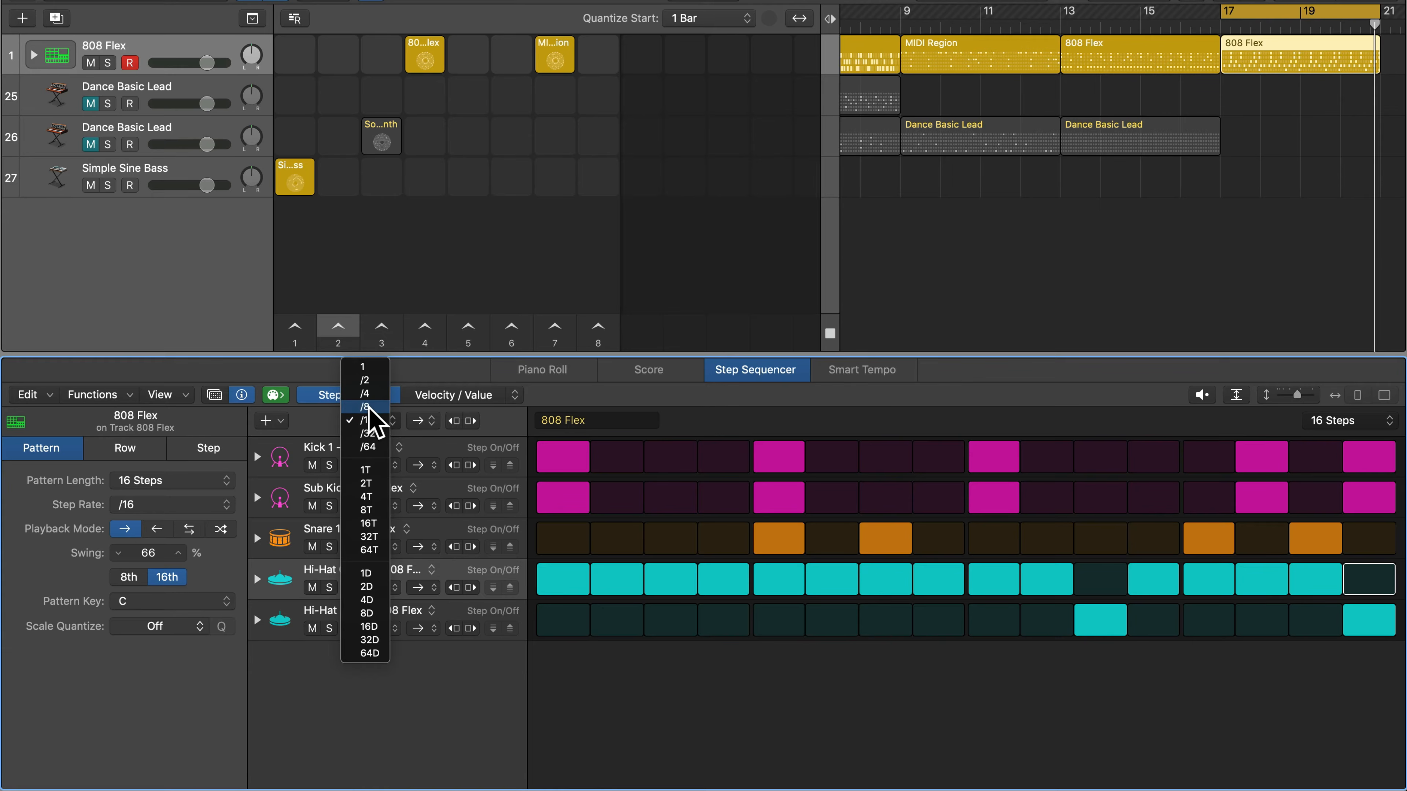
pyautogui.click(369, 408)
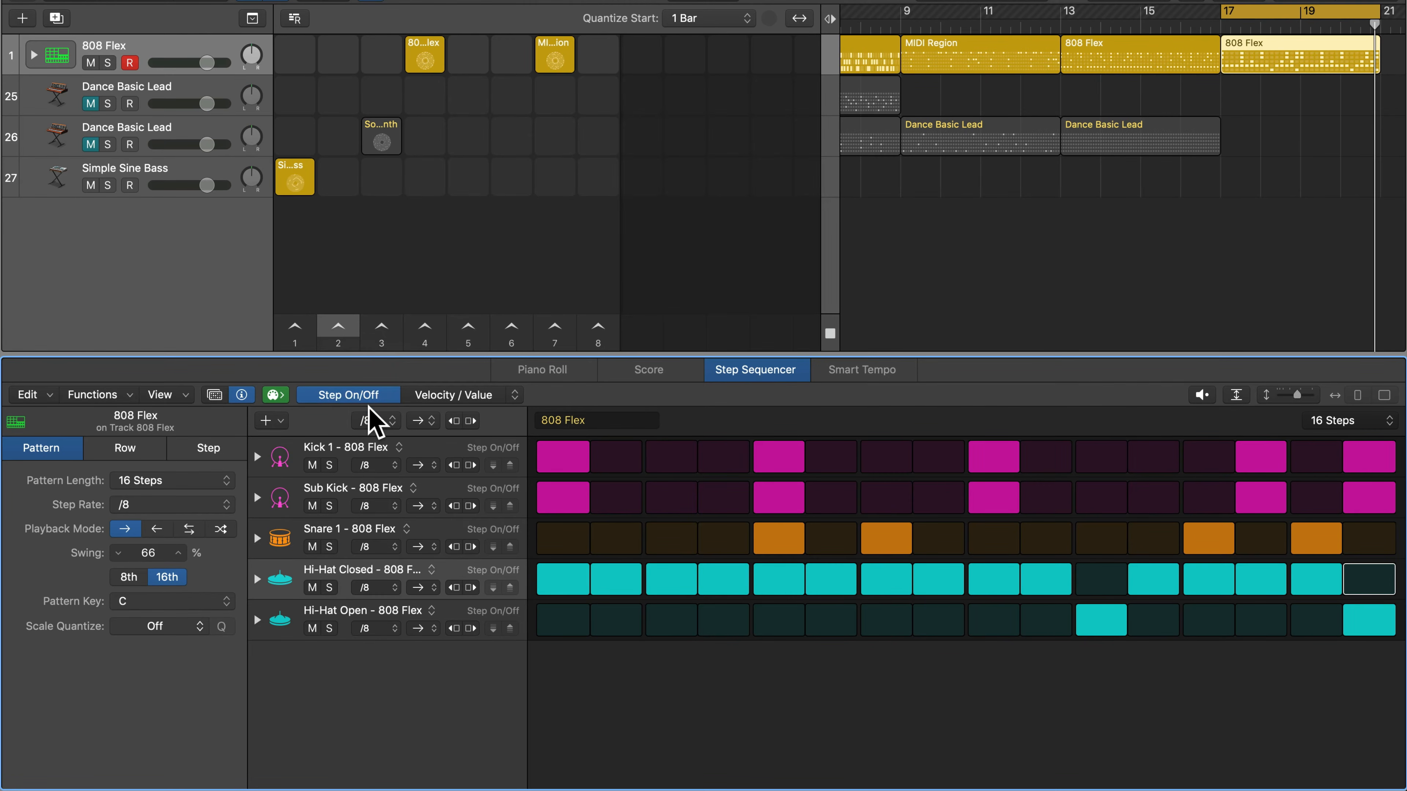
pyautogui.click(127, 577)
pyautogui.press('space')
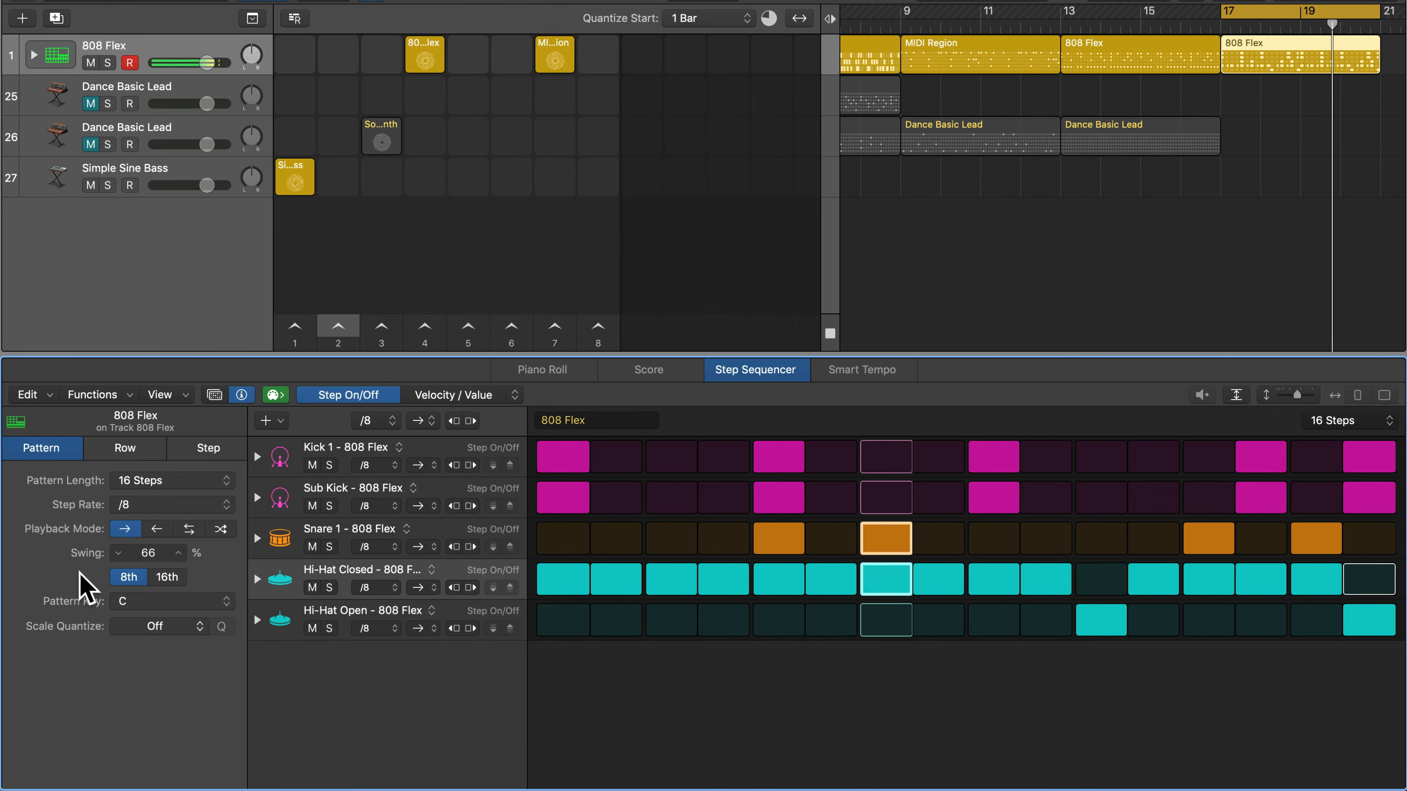
pyautogui.press('space')
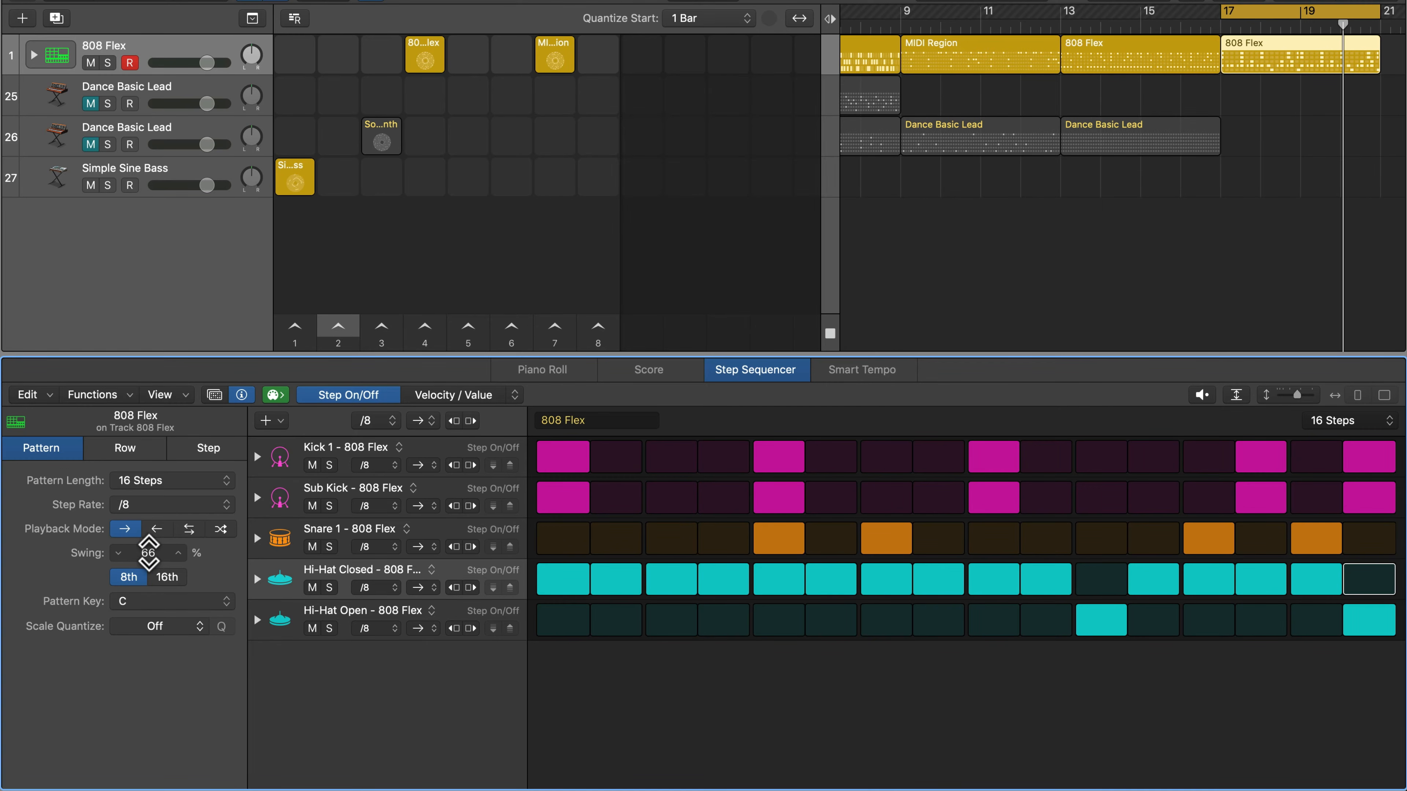
# - Raise Swing to 80, audition it, and apply the swing to 16th notes
pyautogui.moveTo(148, 553); pyautogui.dragTo(149, 538)
pyautogui.press('space')
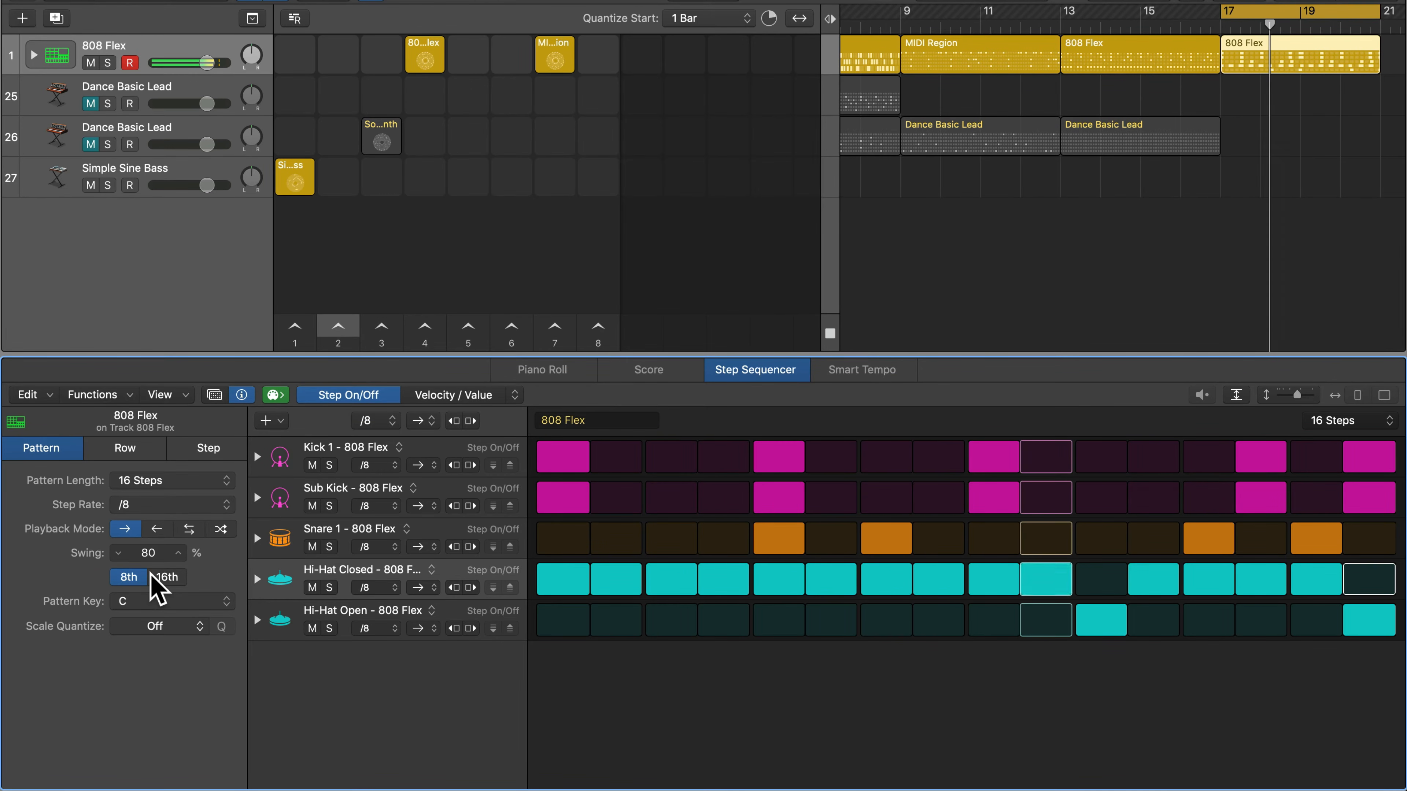
pyautogui.press('space')
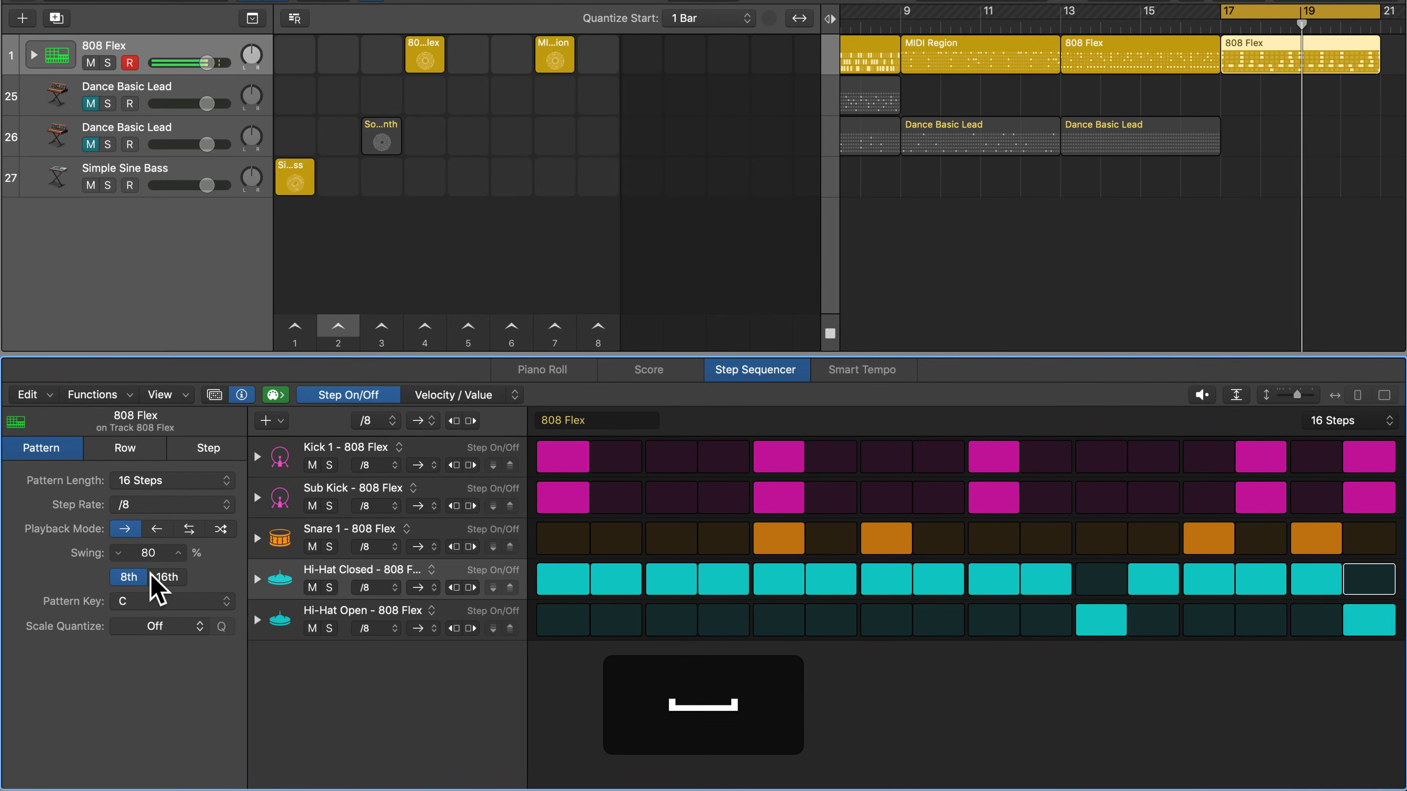
pyautogui.click(168, 578)
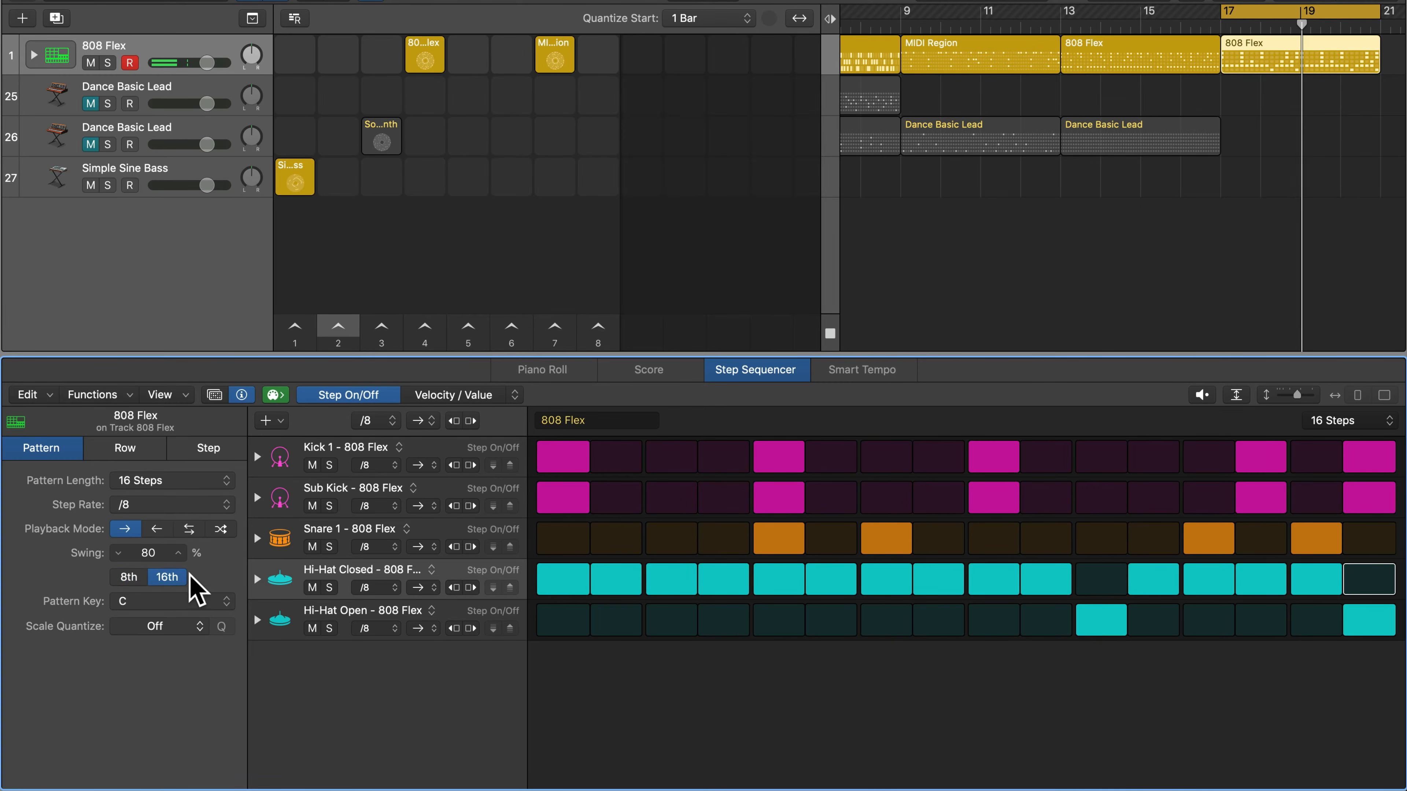
# - Set every 808 Flex row to sixteenth-note (/16) steps and audition the pattern
pyautogui.click(372, 422)
pyautogui.click(373, 434)
pyautogui.press('space')
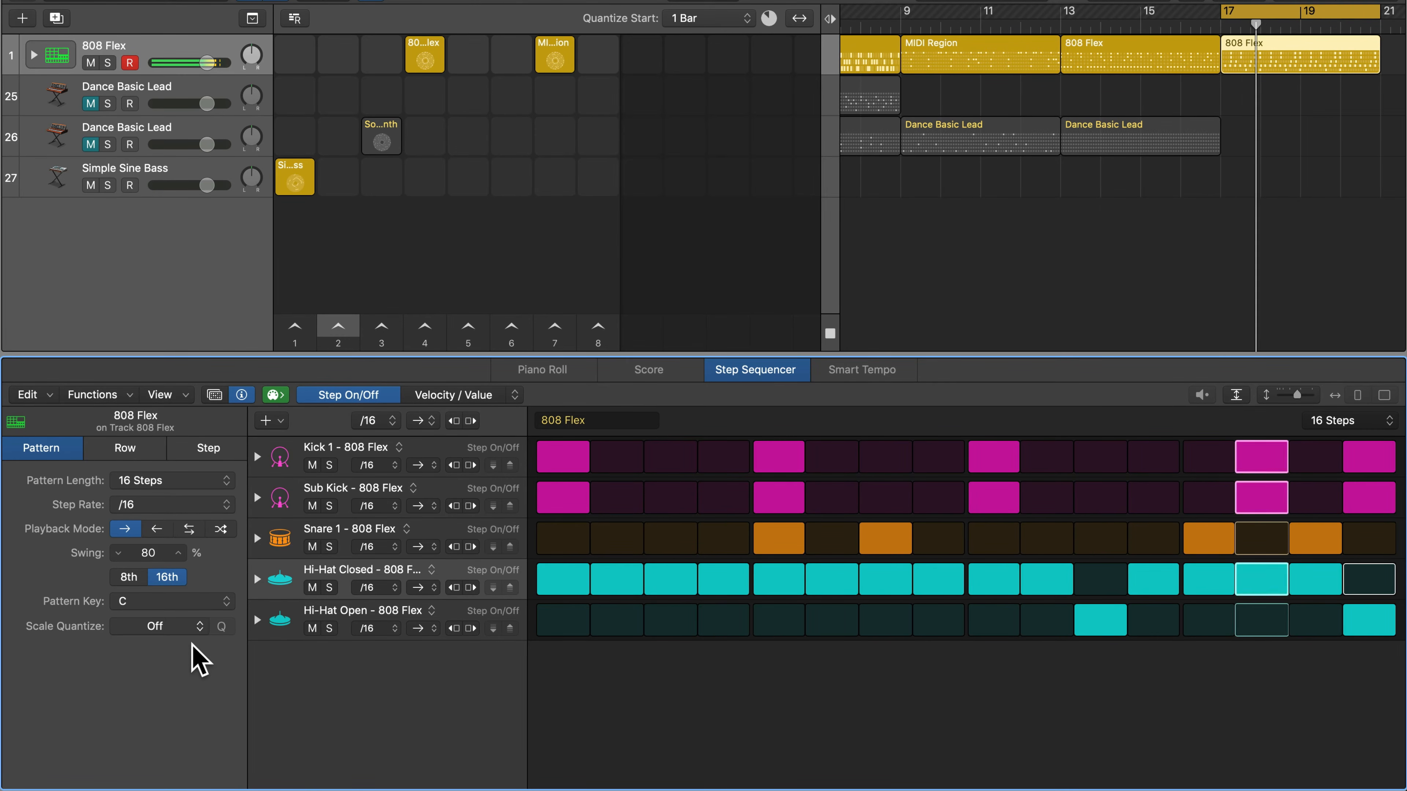
pyautogui.press('space')
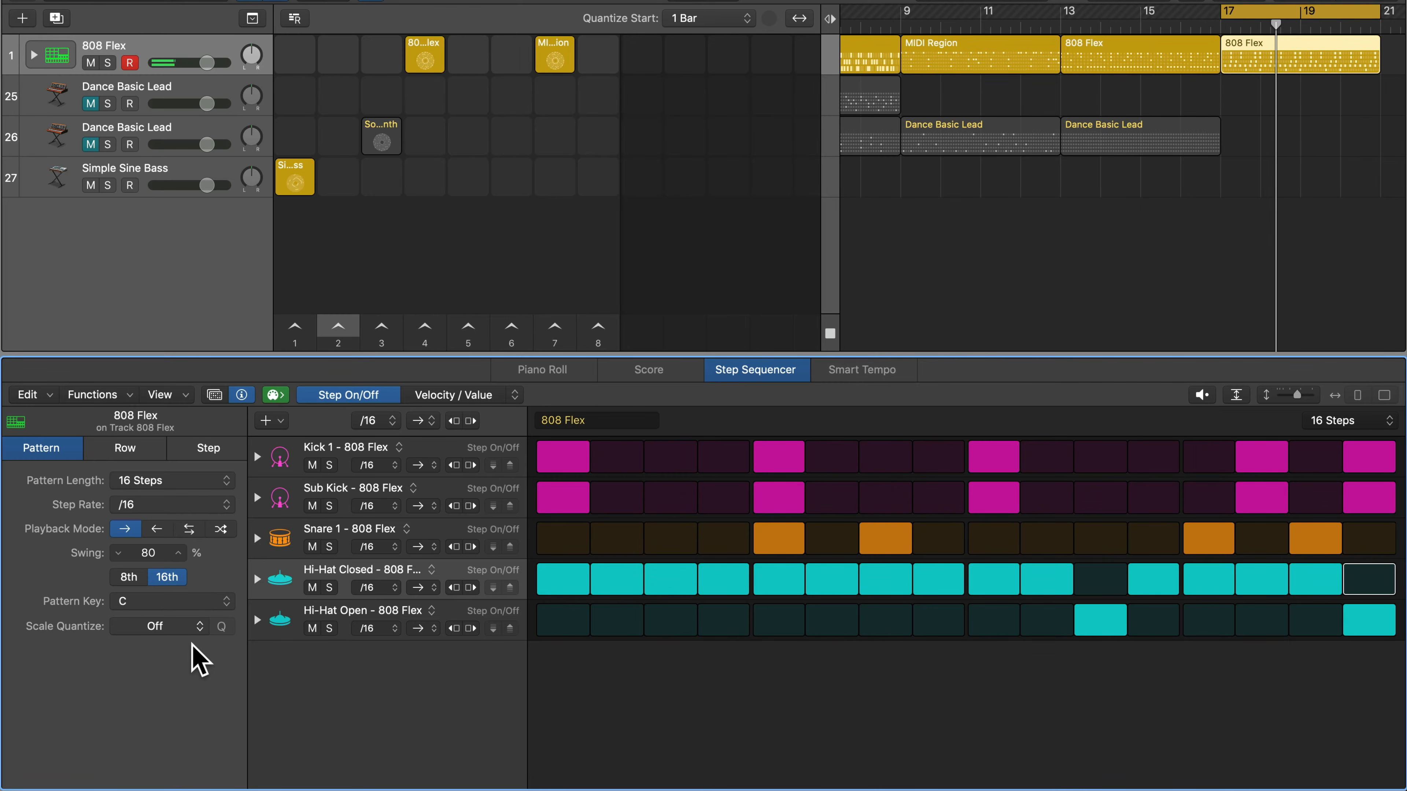
# - Lower the swing from 80% to about 65% and audition the result
pyautogui.moveTo(148, 553); pyautogui.dragTo(148, 597)
pyautogui.moveTo(148, 588); pyautogui.dragTo(148, 584)
pyautogui.press('space')
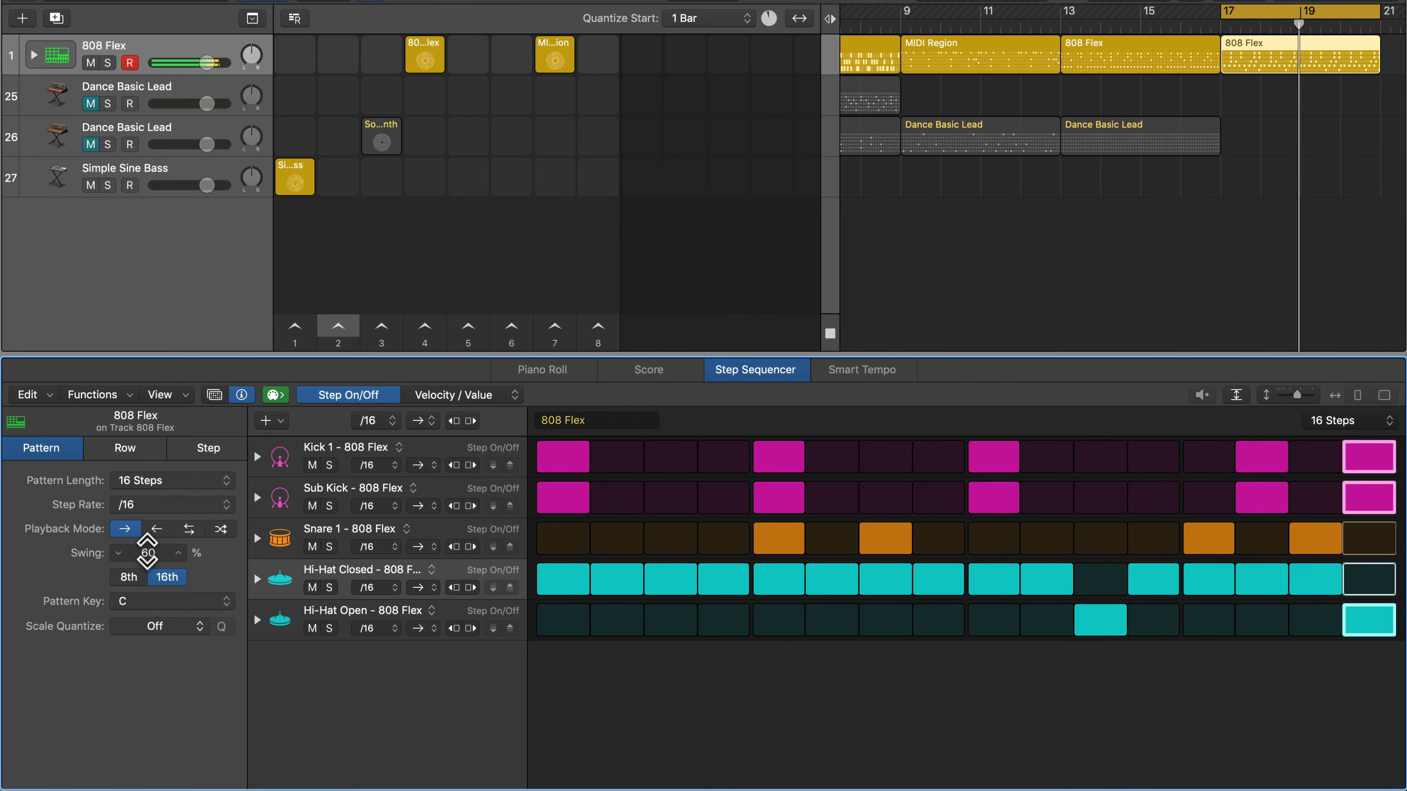
pyautogui.press('space')
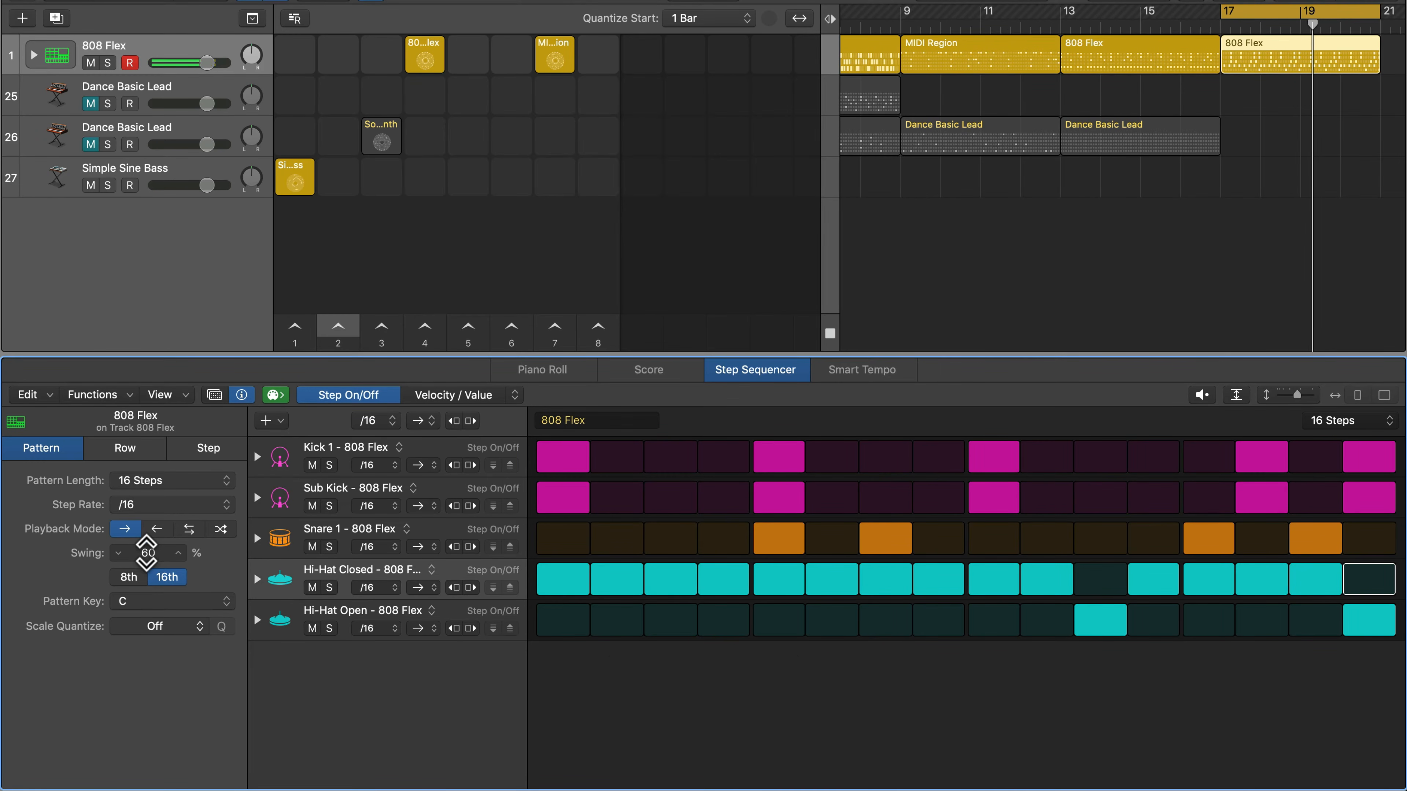
pyautogui.moveTo(146, 551)
pyautogui.mouseDown()
pyautogui.moveTo(147, 539)
pyautogui.moveTo(146, 561)
pyautogui.mouseUp()
pyautogui.press('space')
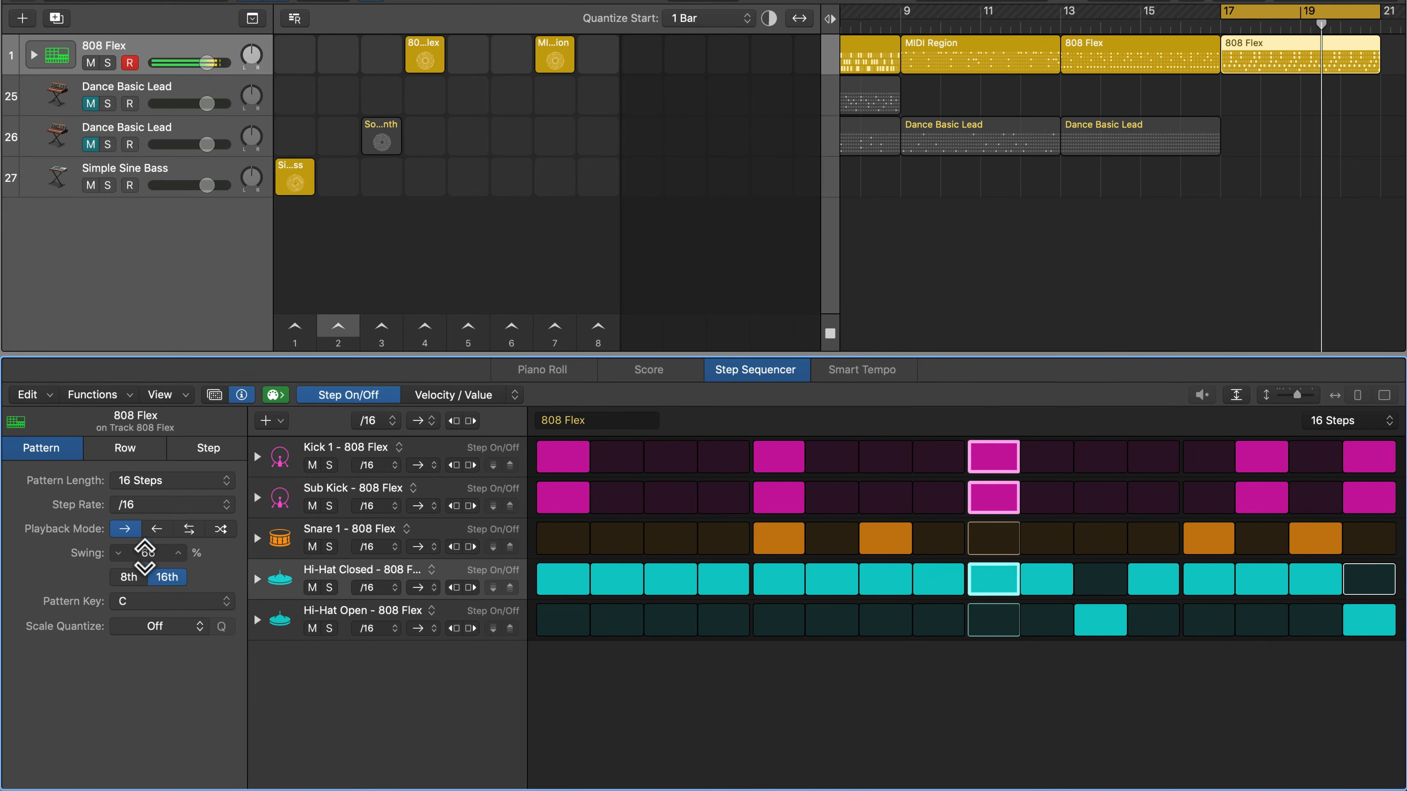
# - Stop playback of the 808 Flex pattern
pyautogui.press('space')
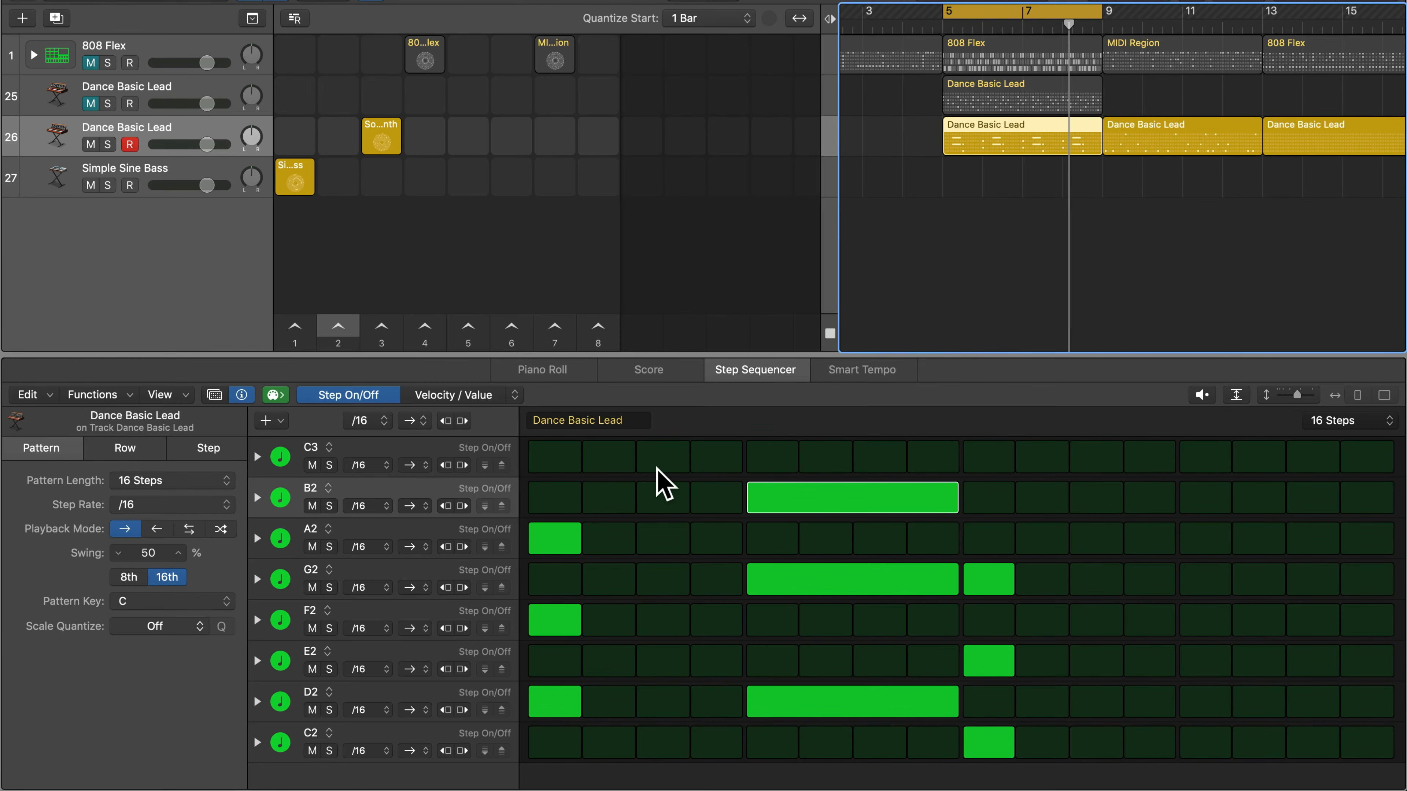
pyautogui.click(257, 497)
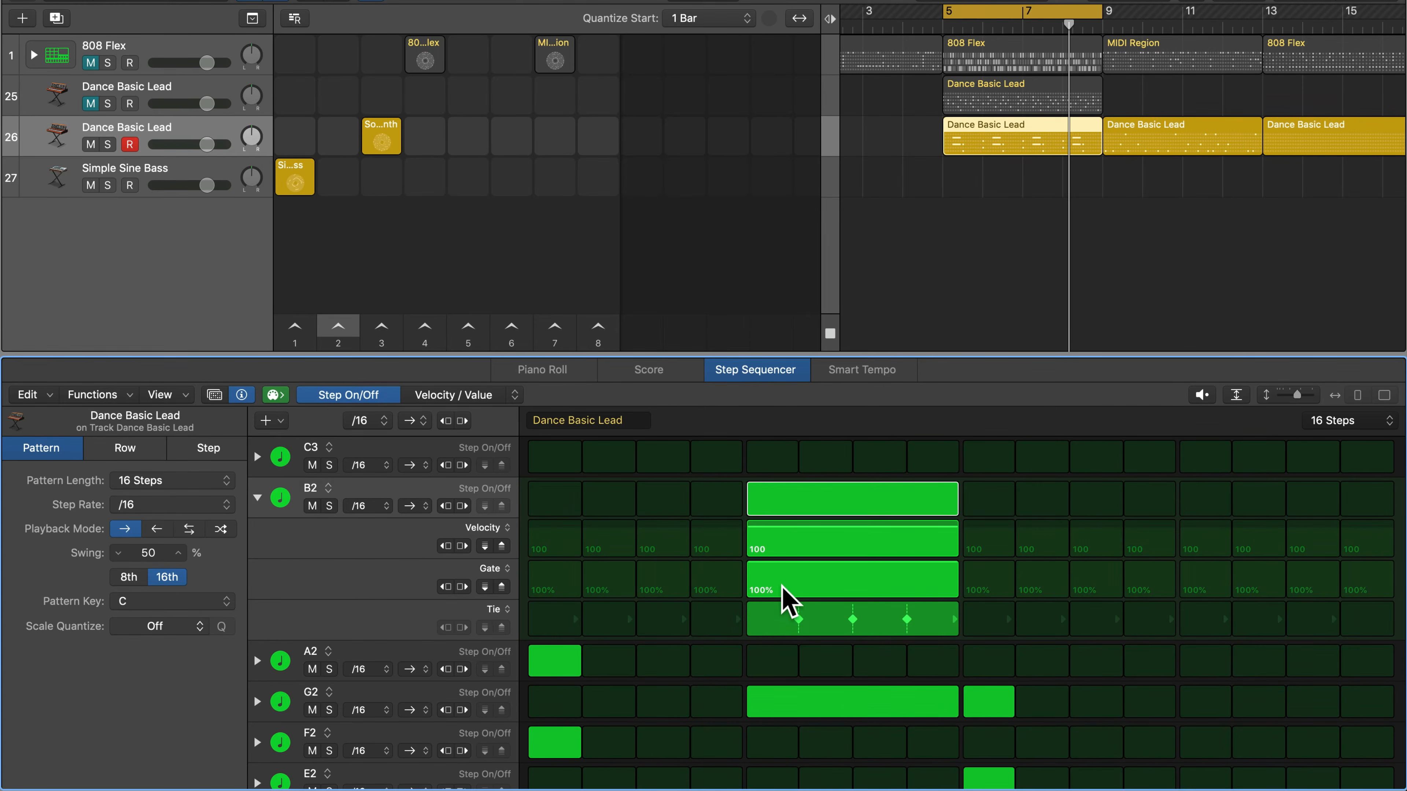
pyautogui.click(257, 498)
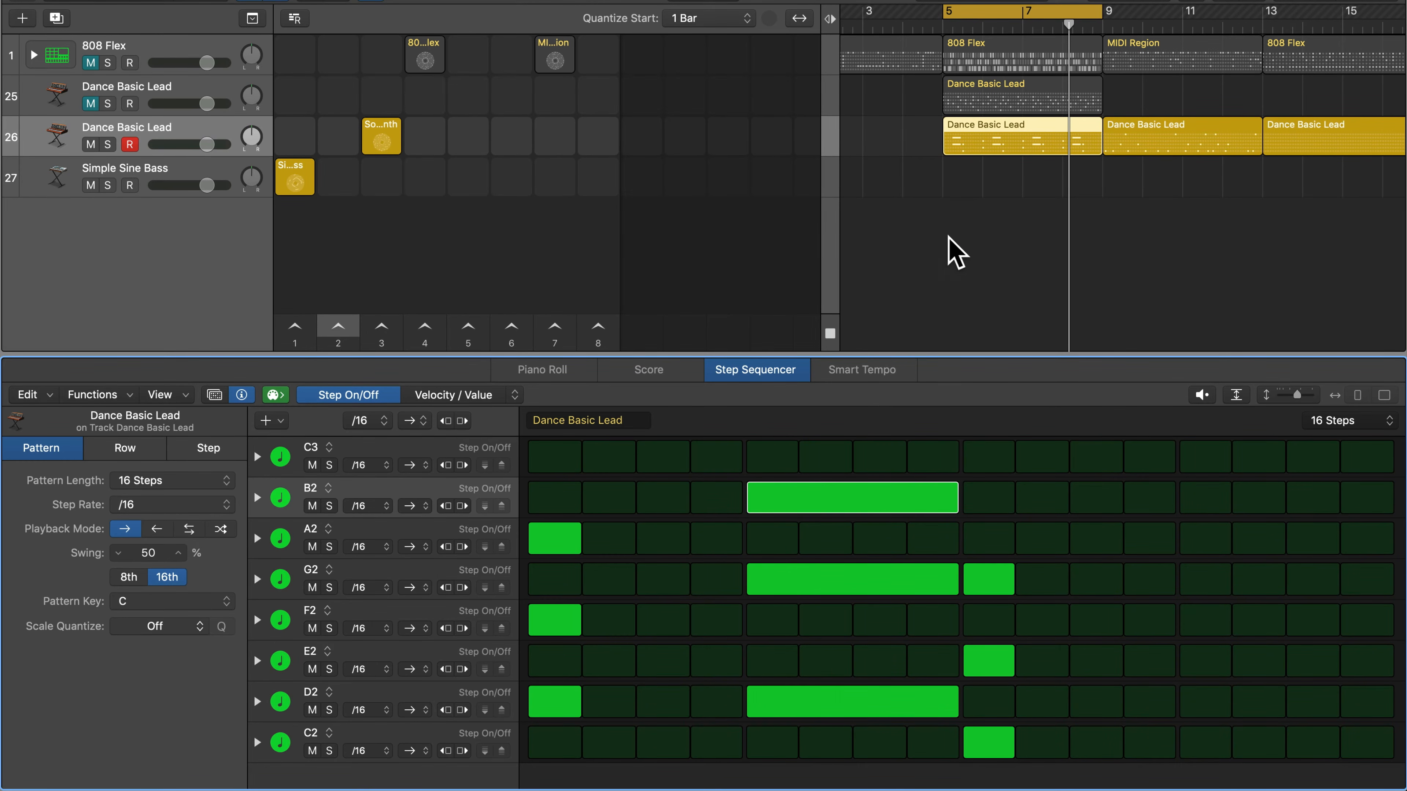
pyautogui.press('space')
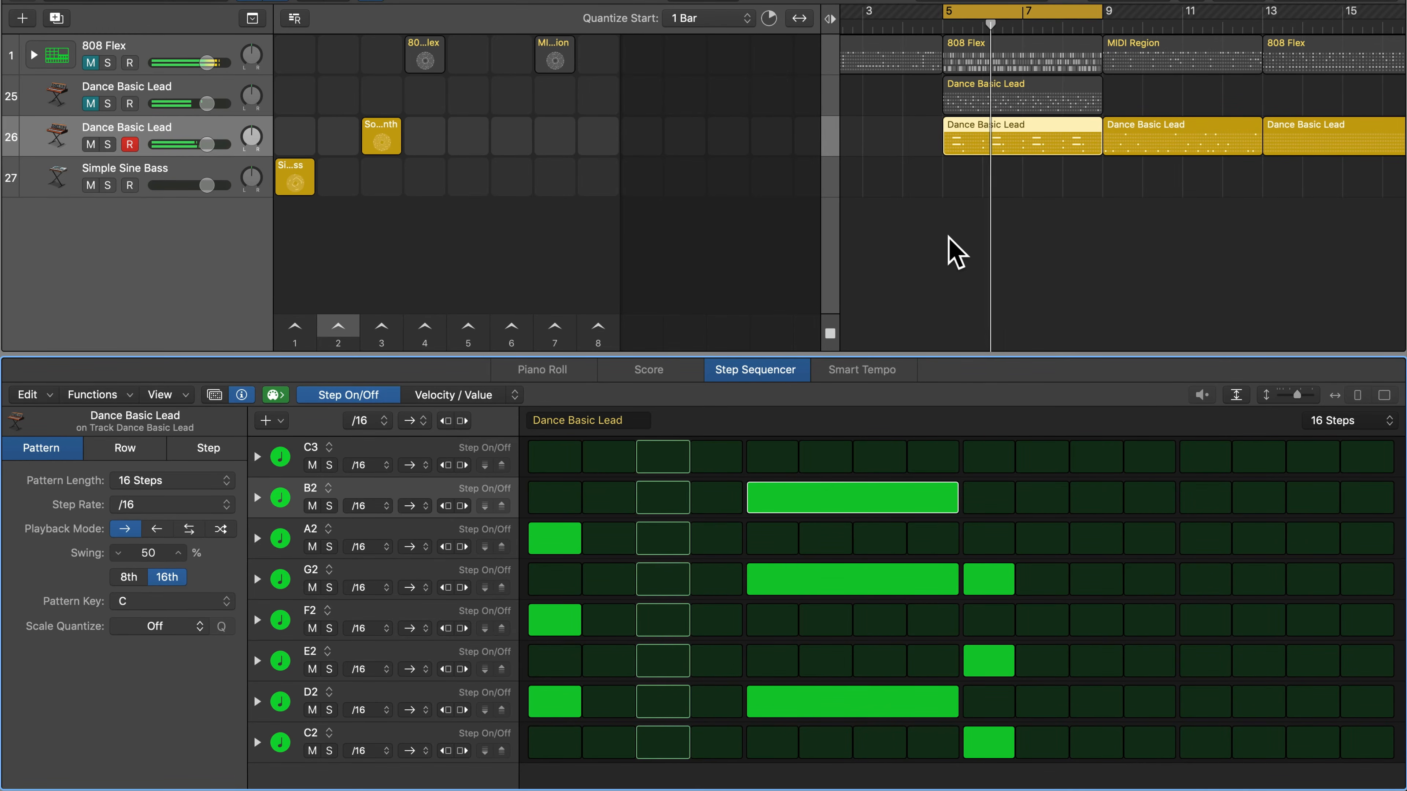
pyautogui.press('space')
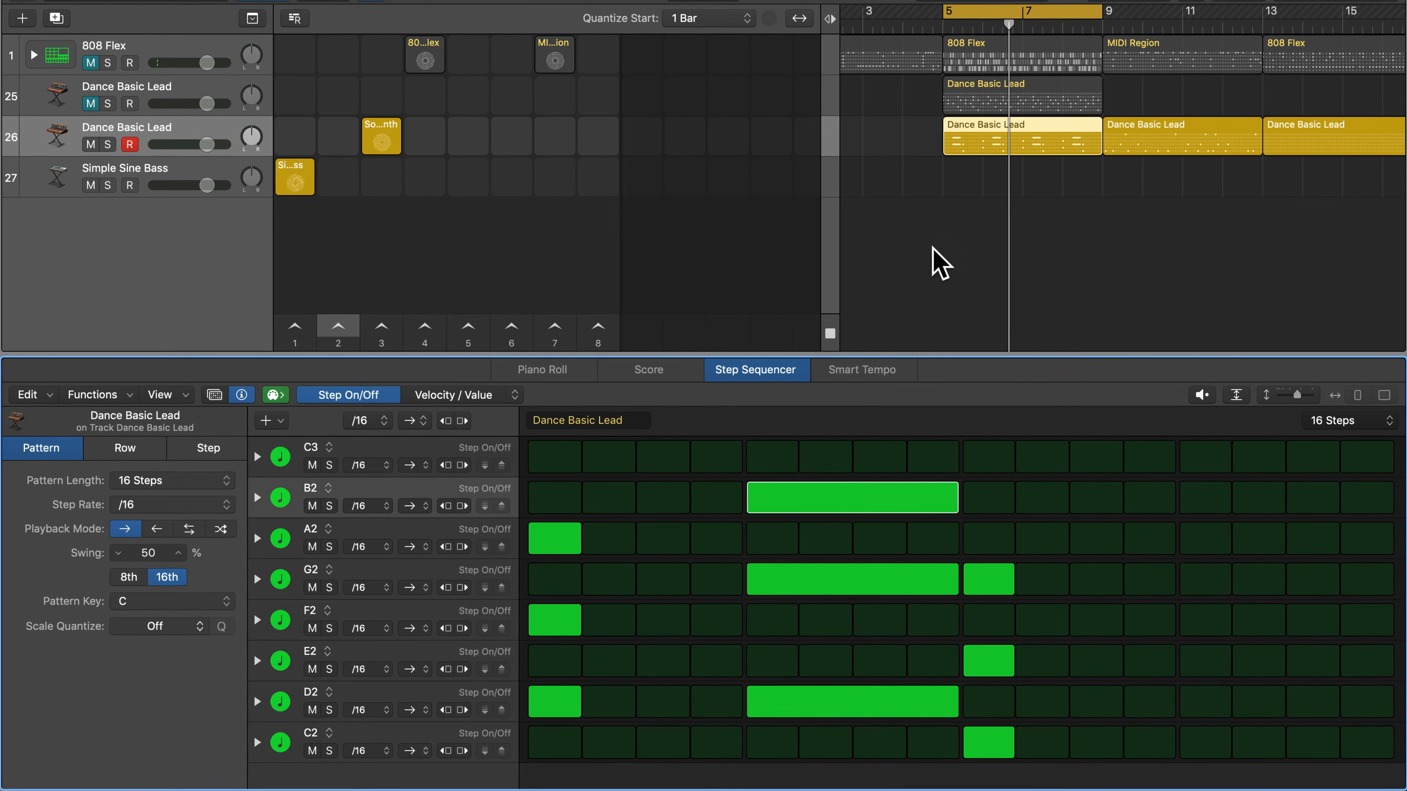
# - Add a Volume automation row and move it below the C2 row
pyautogui.click(278, 420)
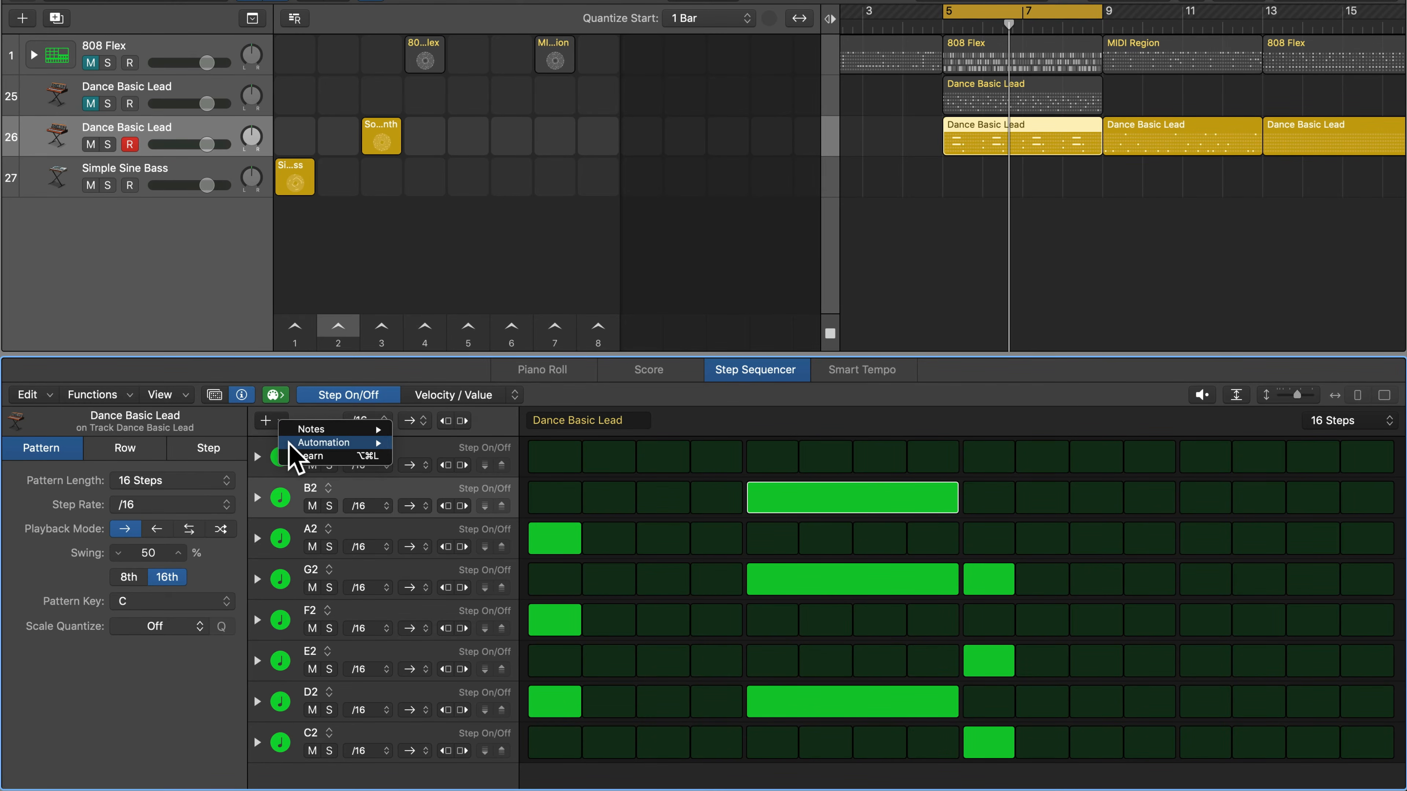
pyautogui.moveTo(288, 443)
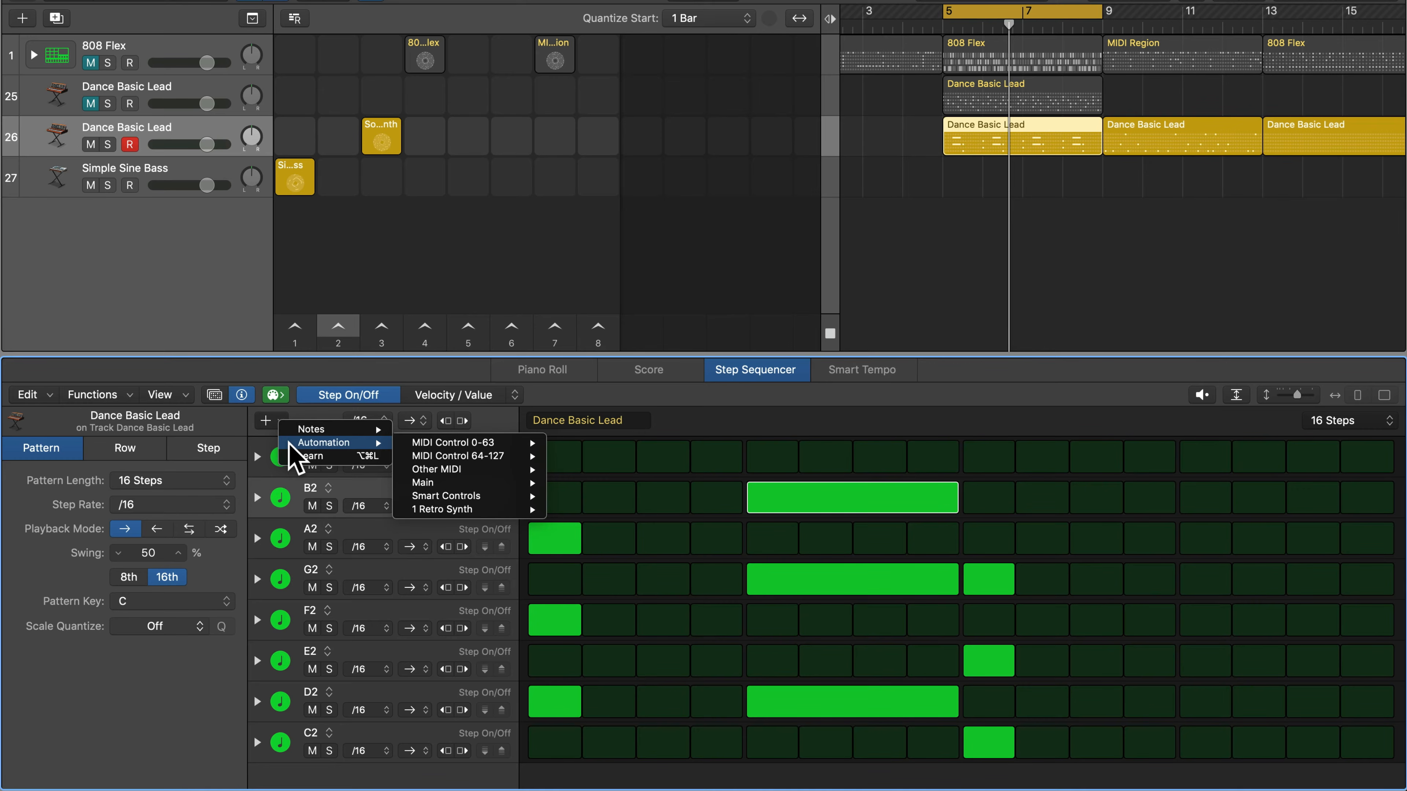
pyautogui.moveTo(413, 481)
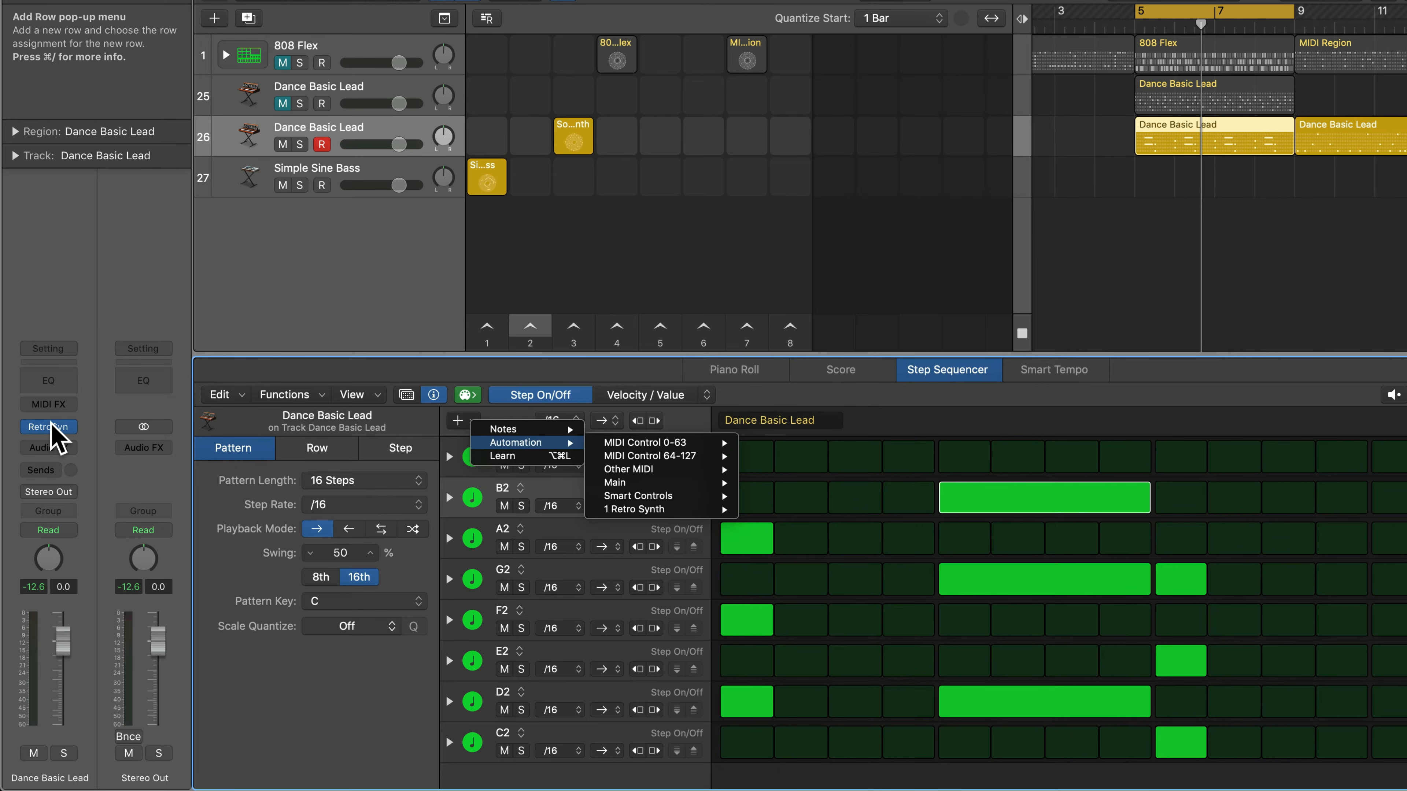
pyautogui.moveTo(568, 483)
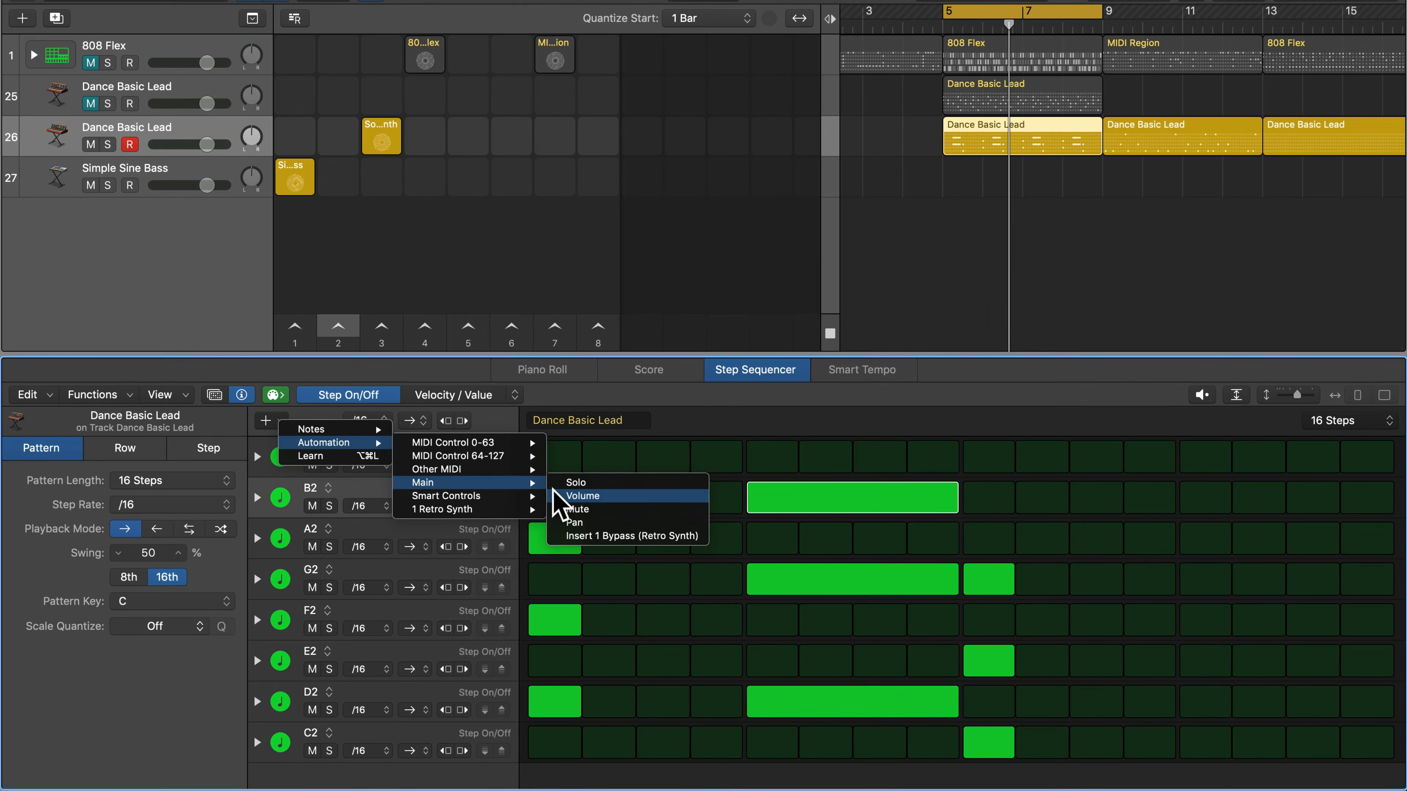
pyautogui.click(593, 509)
pyautogui.moveTo(427, 550); pyautogui.dragTo(394, 773)
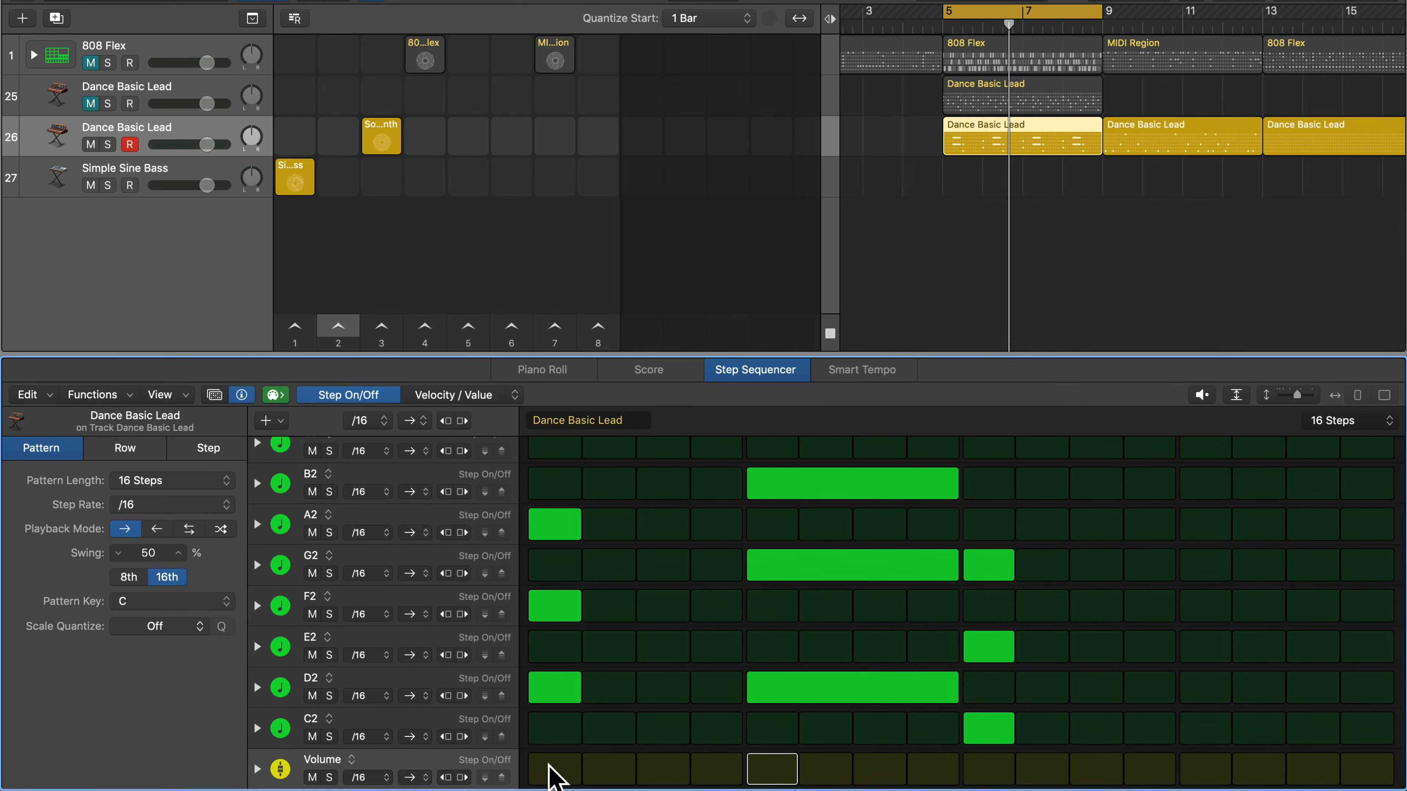
# - Turn on Volume steps 2, 4, 5, 7, 8 and 11–16, leaving 1, 3, 6, 9, 10 off
pyautogui.moveTo(549, 765); pyautogui.dragTo(1361, 772)
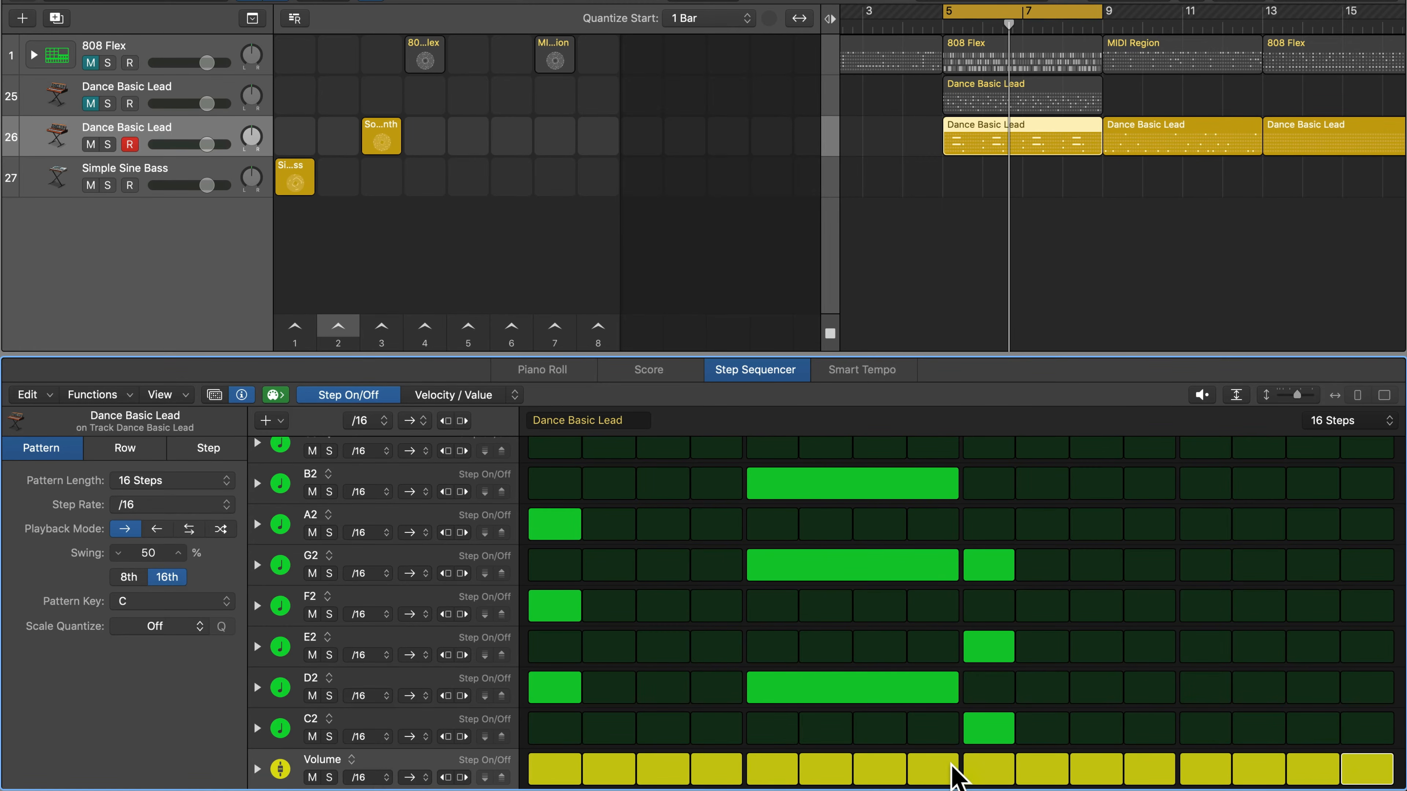
pyautogui.click(976, 768)
pyautogui.click(831, 768)
pyautogui.click(662, 771)
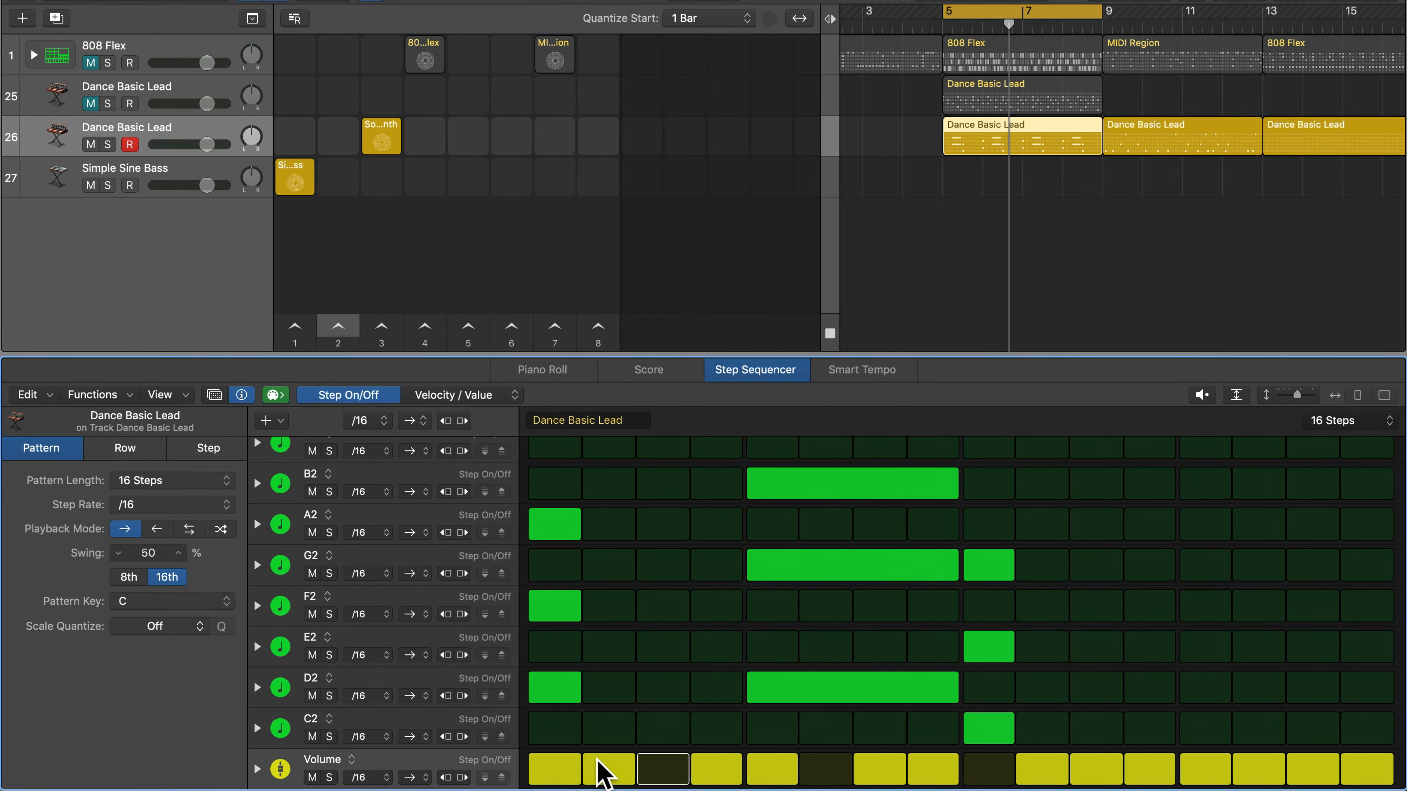
pyautogui.click(553, 767)
pyautogui.click(1055, 770)
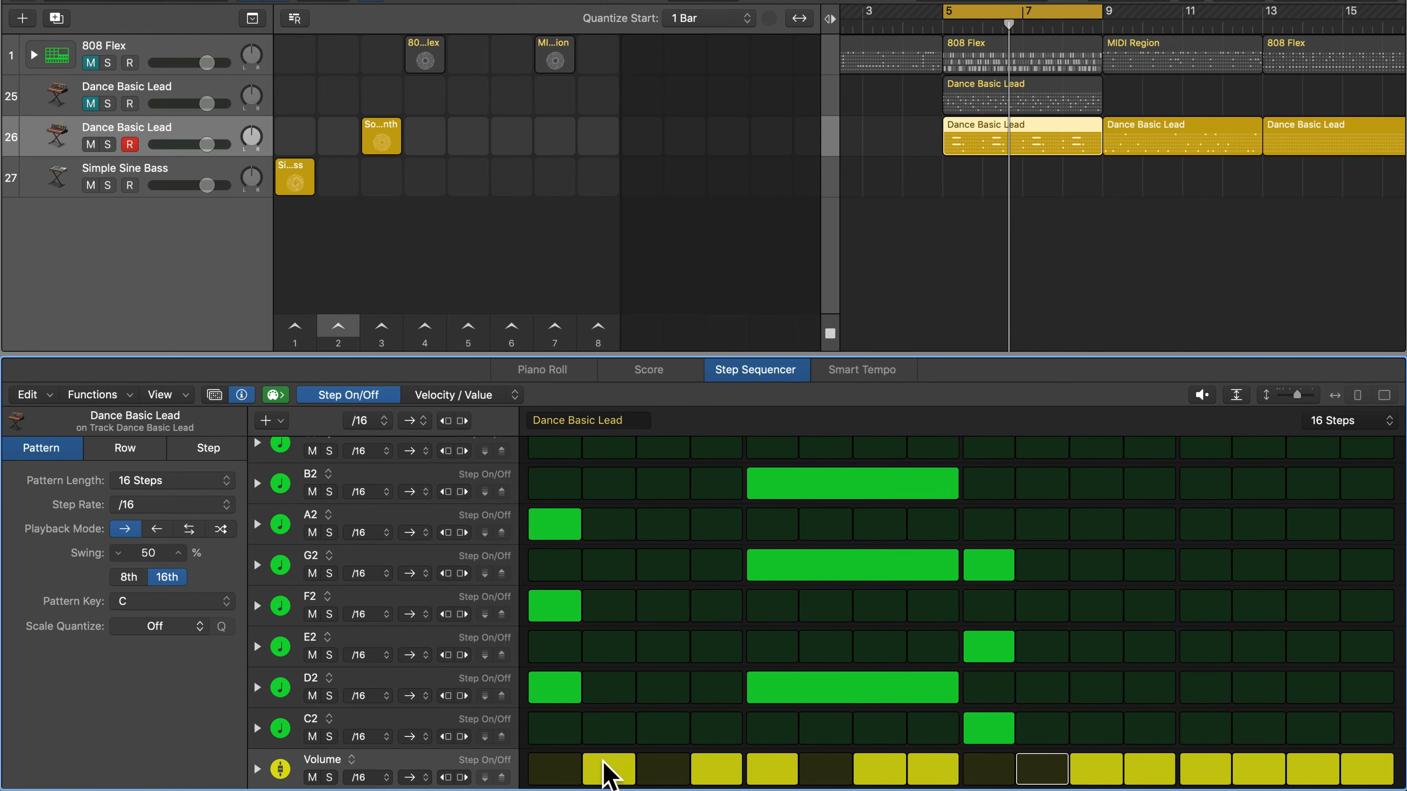
# - Drop Volume step 7 to -12.0 dB and audition the pattern
pyautogui.click(257, 769)
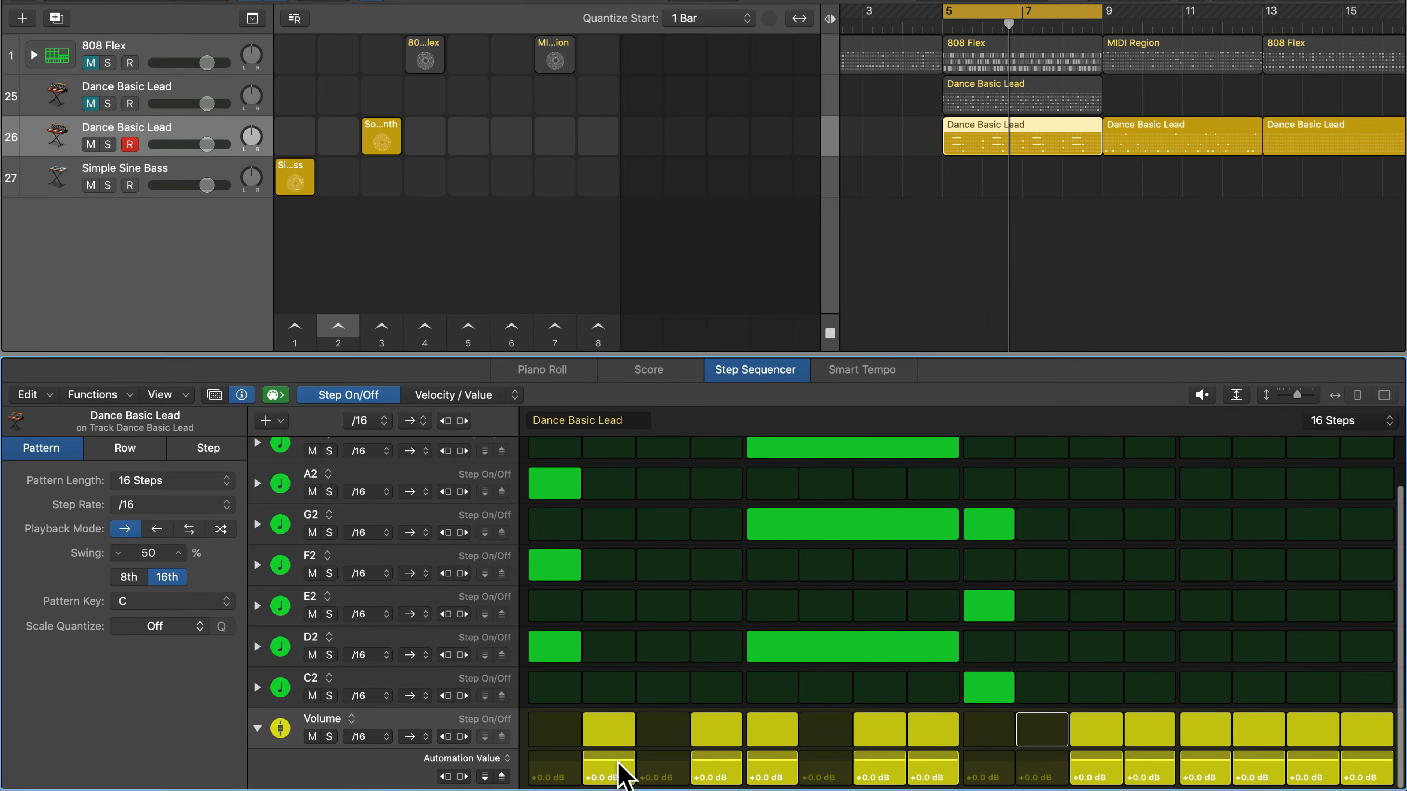
pyautogui.moveTo(877, 773); pyautogui.dragTo(880, 781)
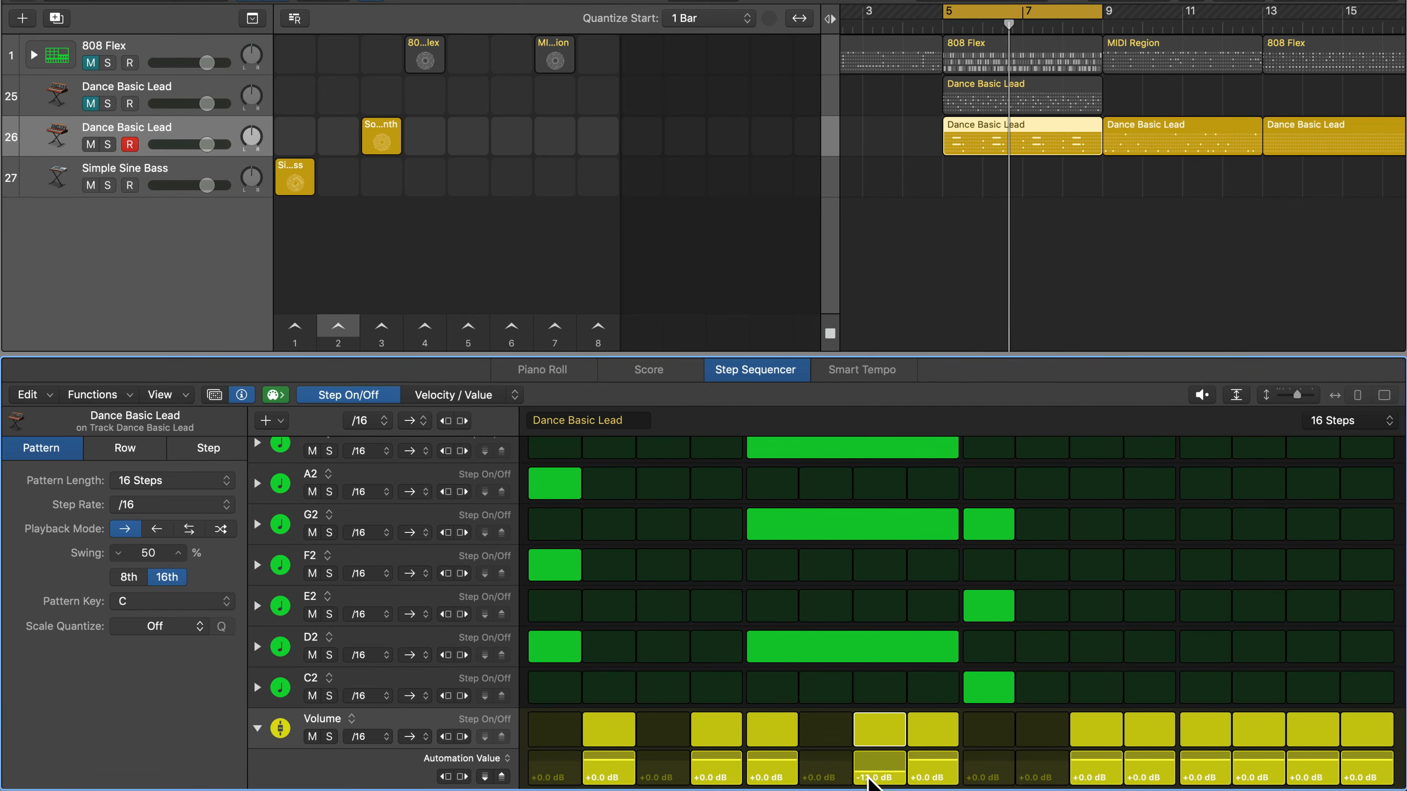
pyautogui.press('space')
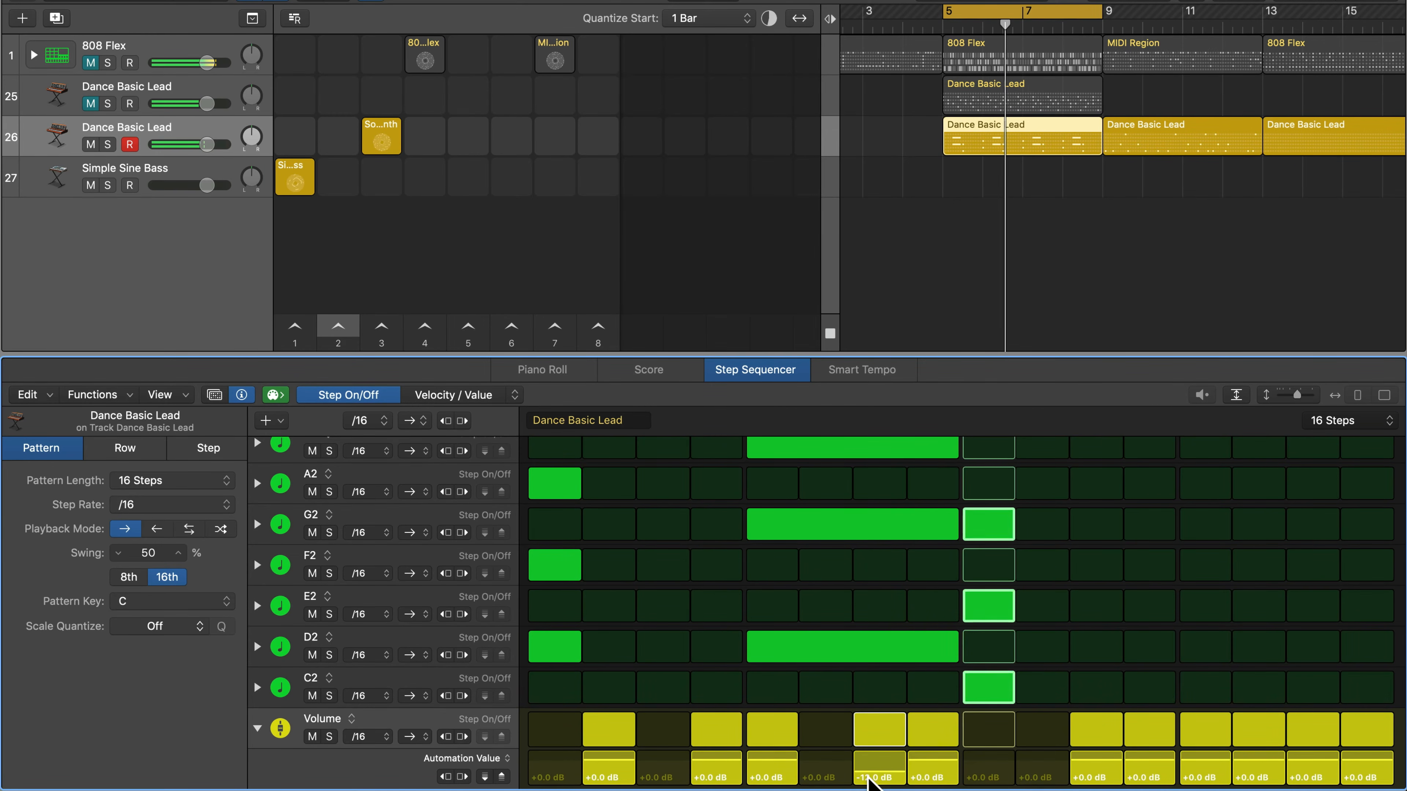
pyautogui.press('space')
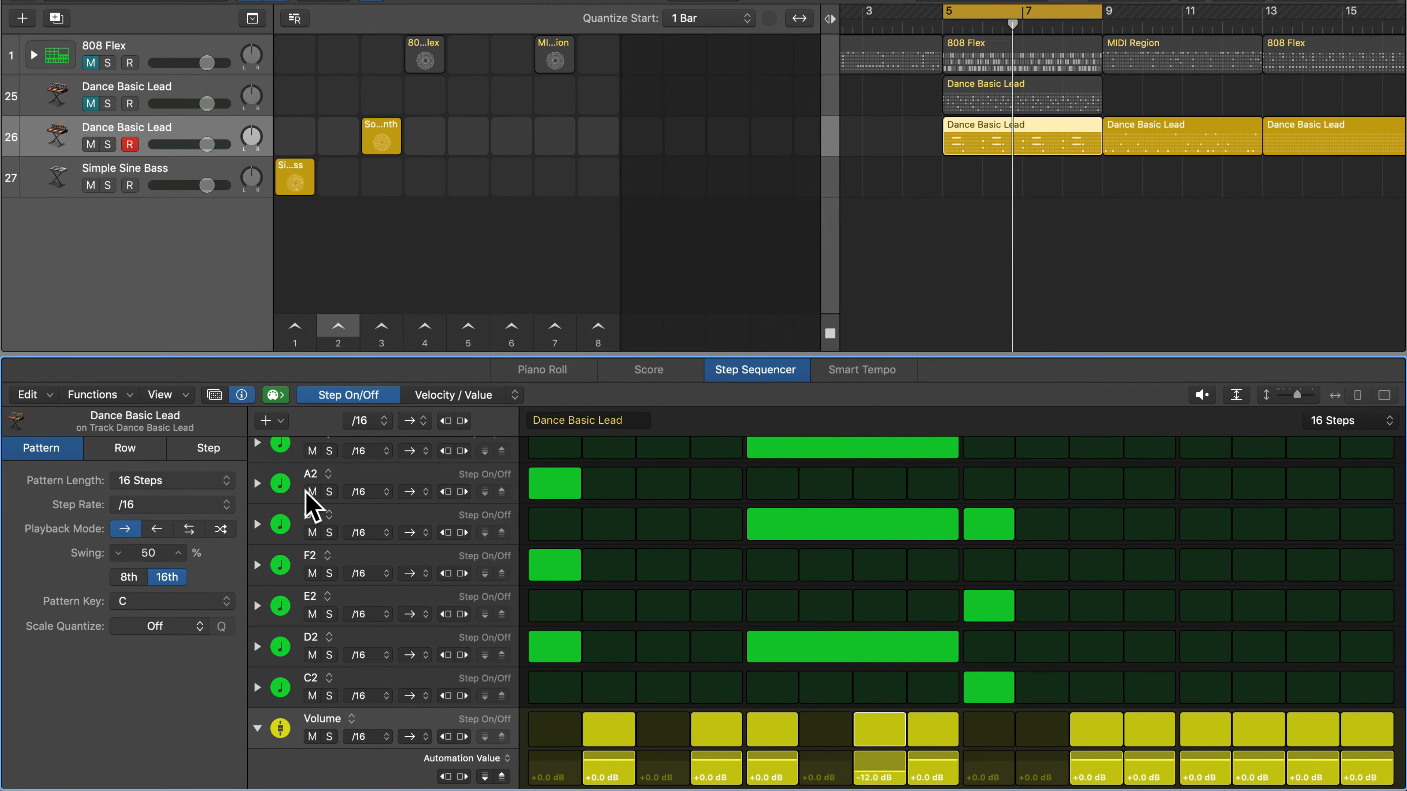
# - Add a Pan automation row with all 16 steps switched on
pyautogui.click(266, 420)
pyautogui.moveTo(269, 422)
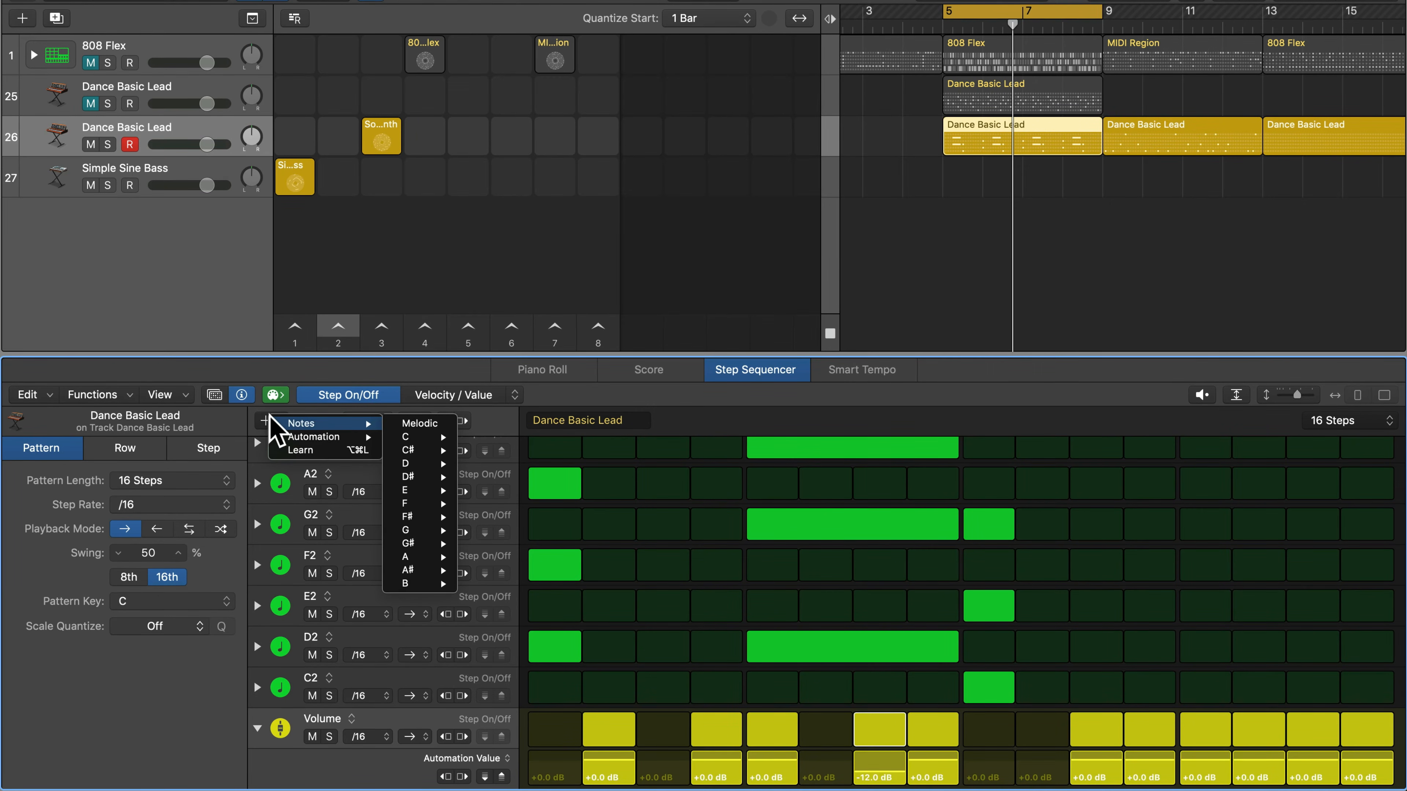
pyautogui.moveTo(391, 438)
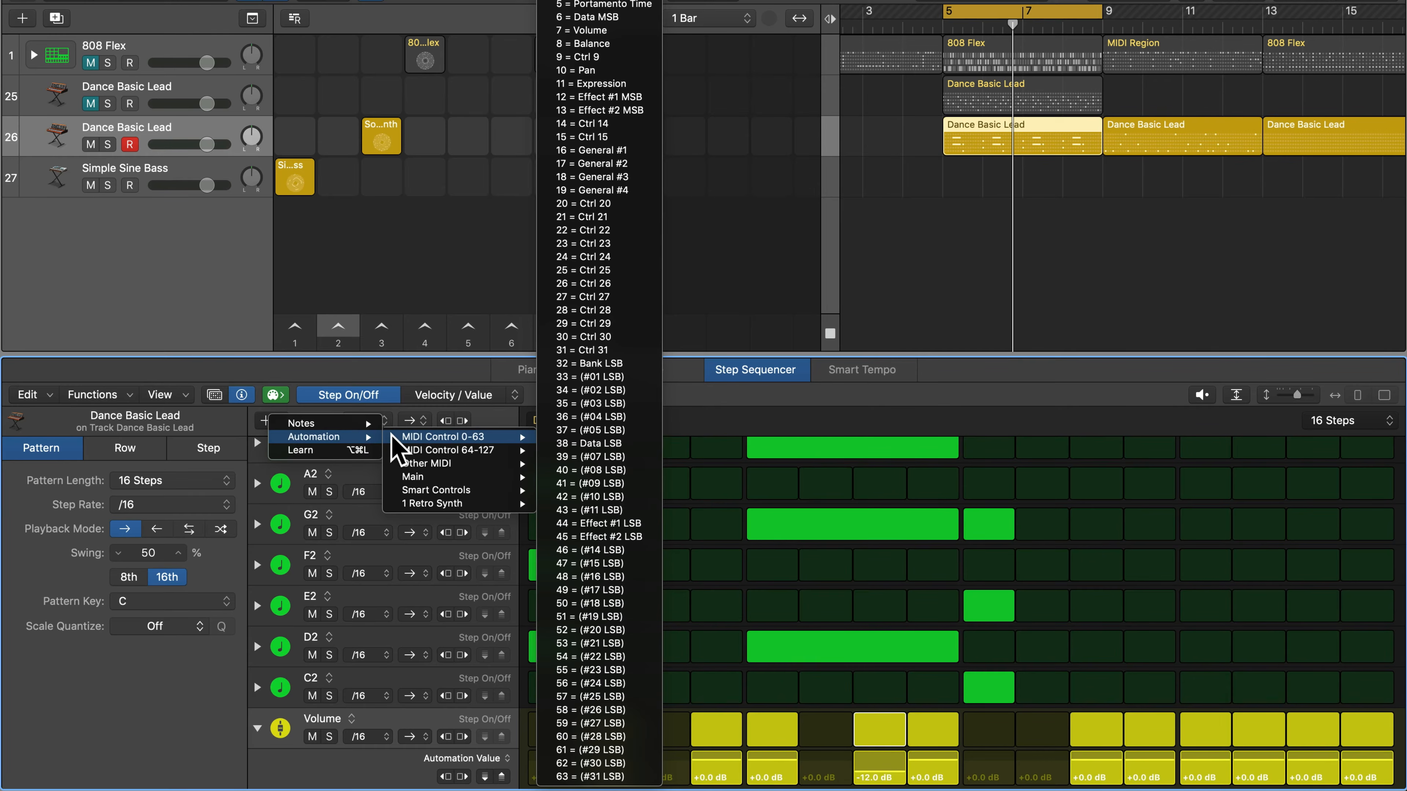
pyautogui.moveTo(432, 475)
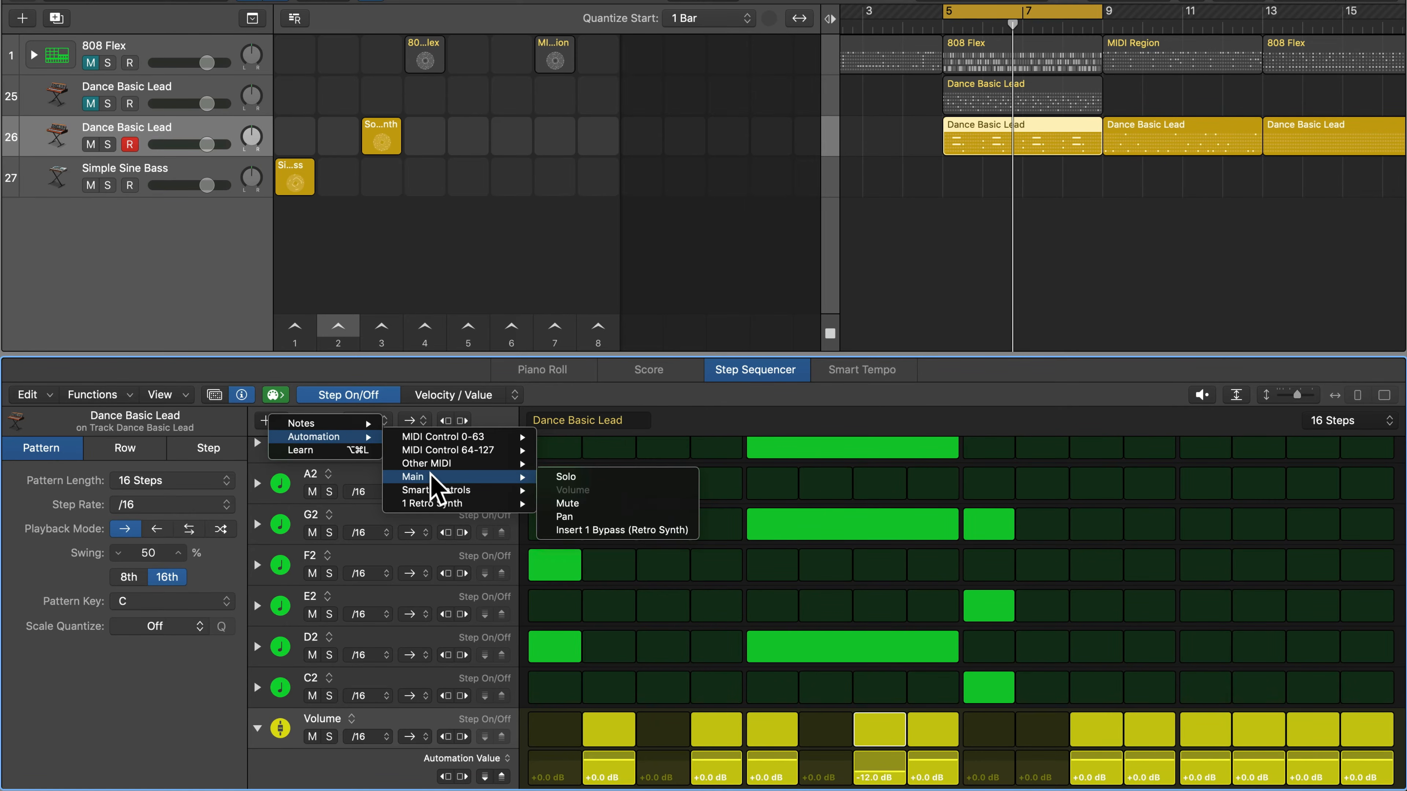
pyautogui.click(582, 520)
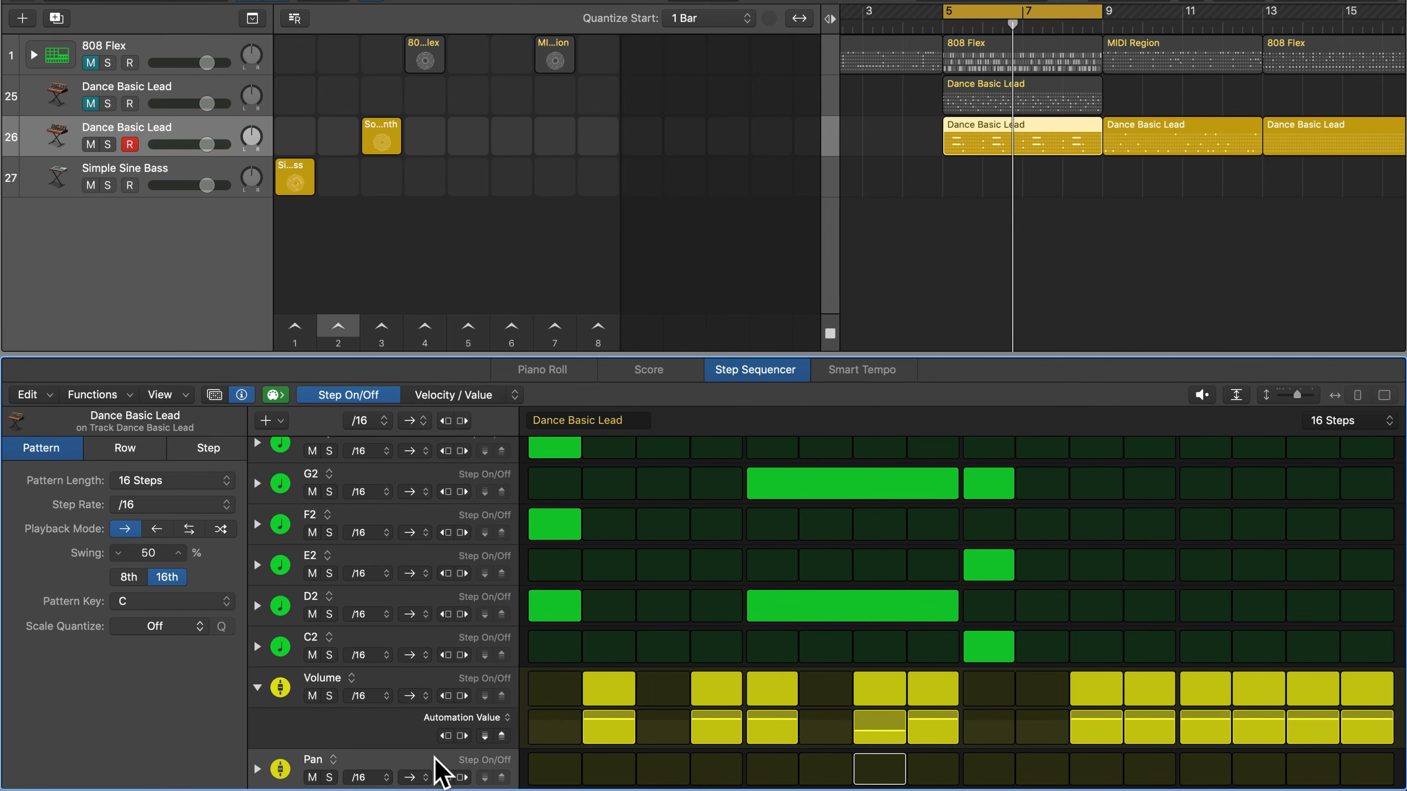
pyautogui.moveTo(550, 770); pyautogui.dragTo(1351, 773)
pyautogui.click(488, 755)
# - Randomize the Pan row's automation values and audition the pattern
pyautogui.click(257, 769)
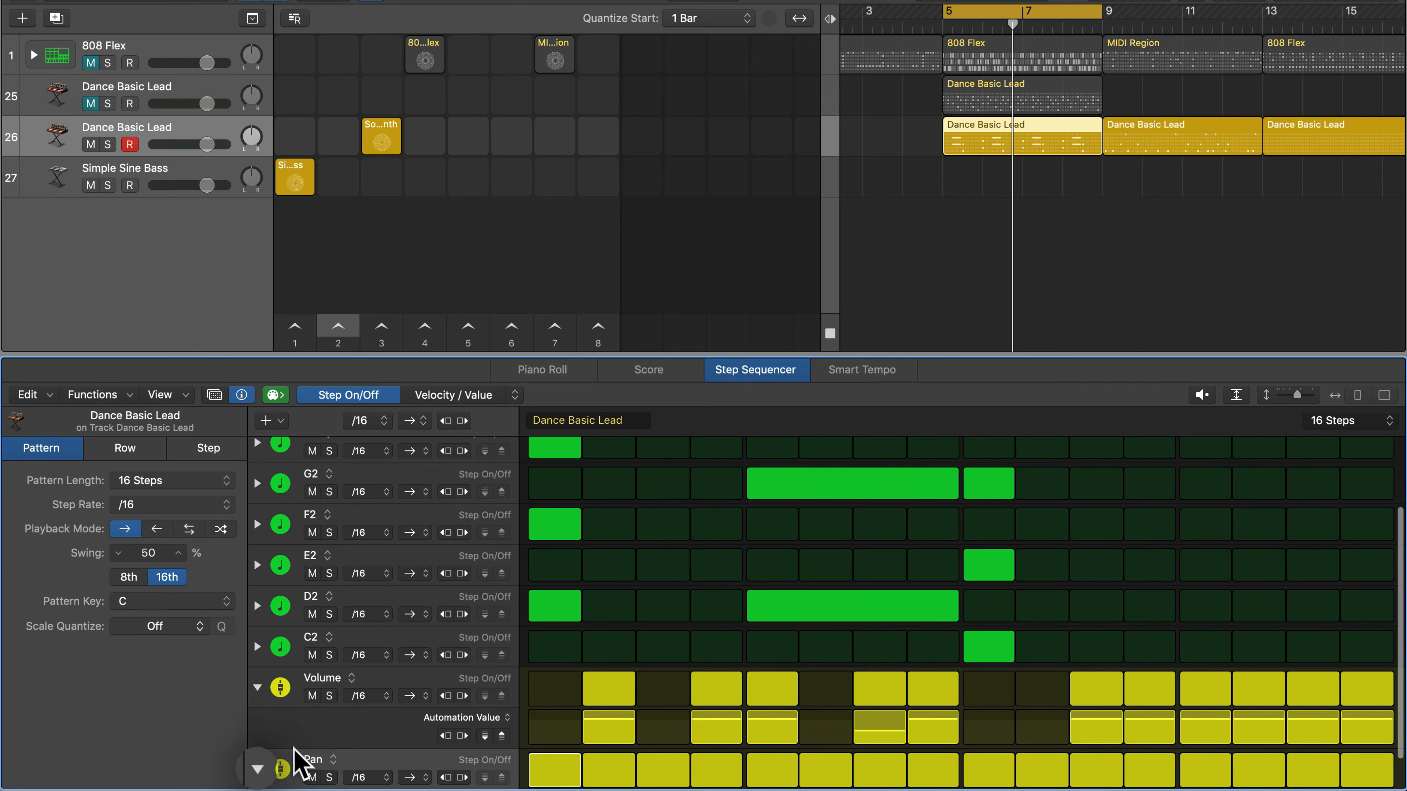
pyautogui.scroll(-2, 355, 742)
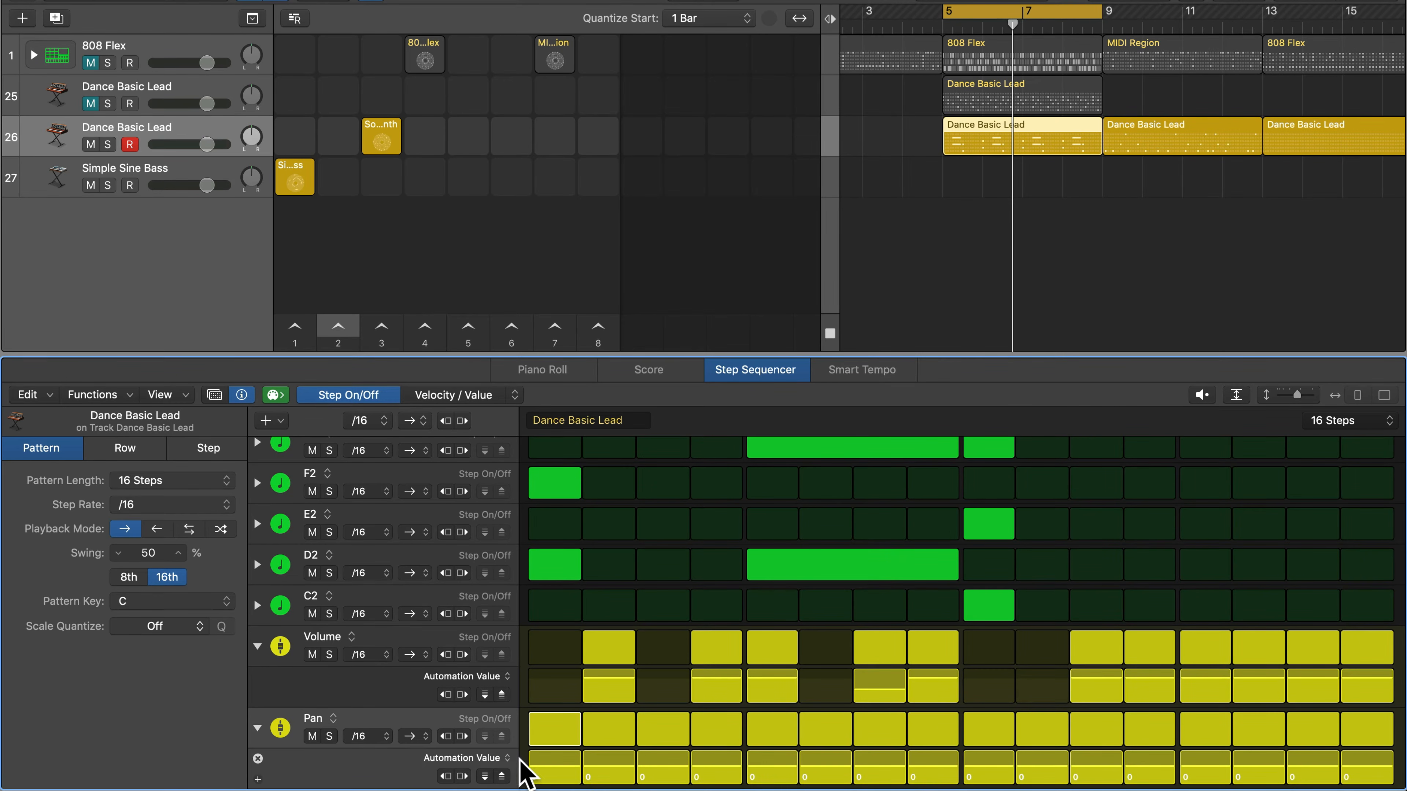
pyautogui.rightClick(462, 757)
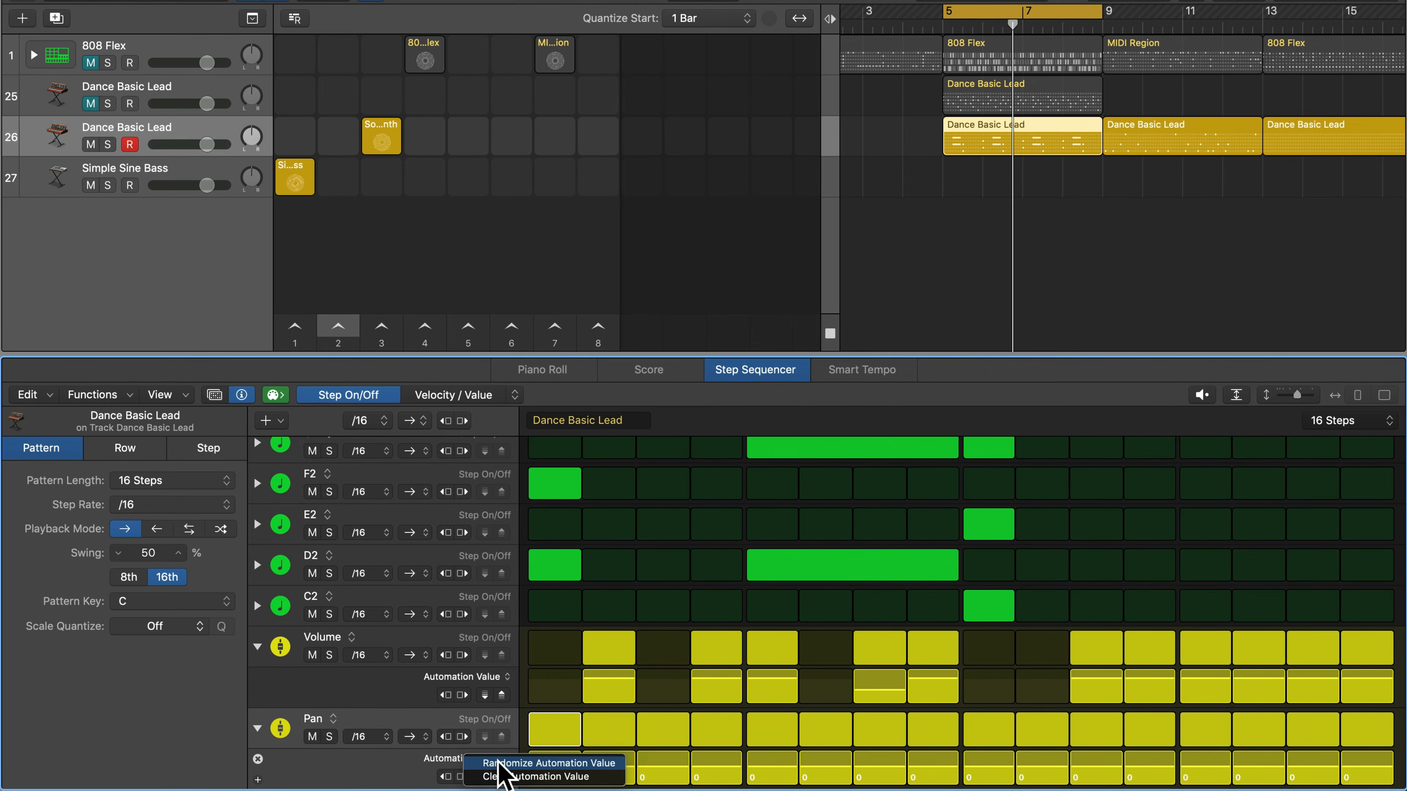
pyautogui.click(584, 762)
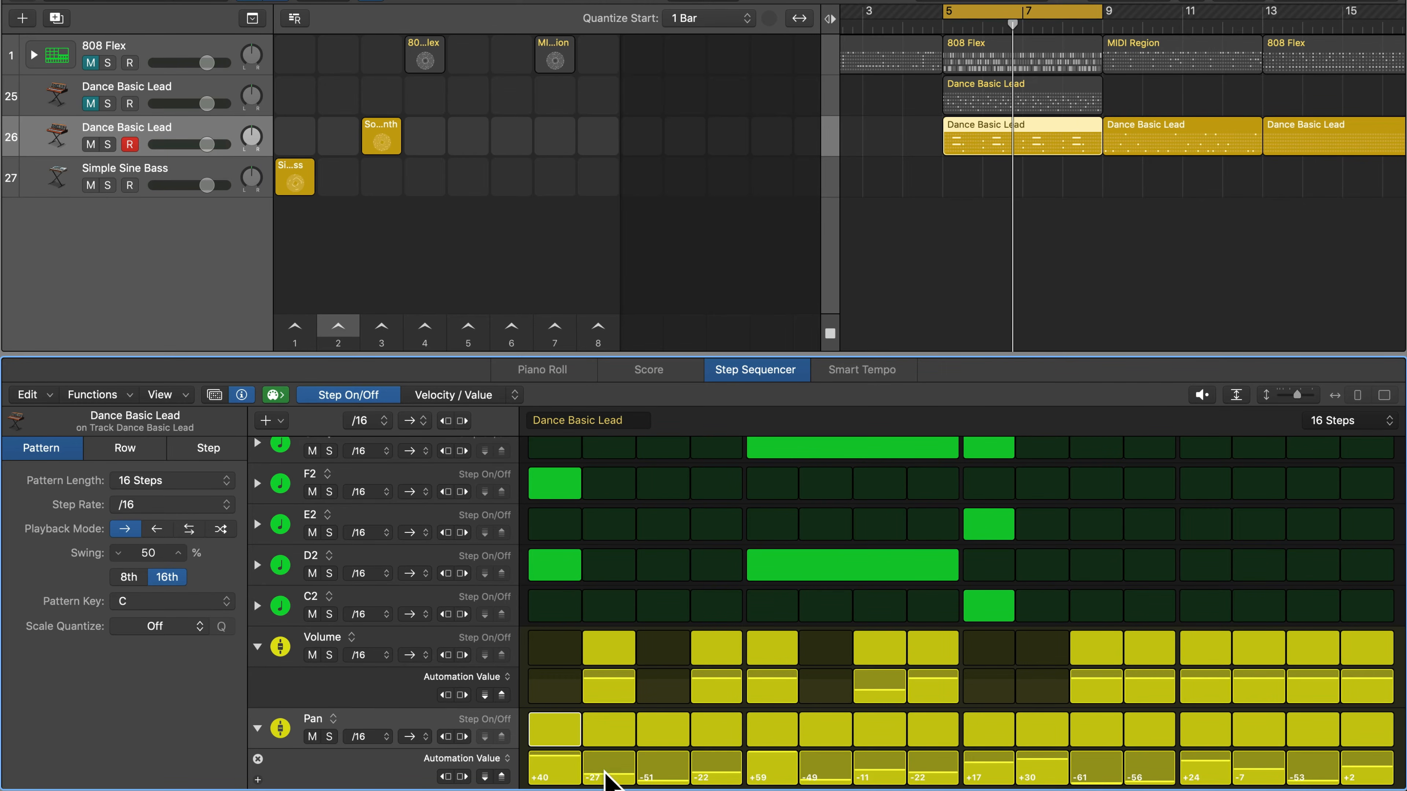
pyautogui.press('space')
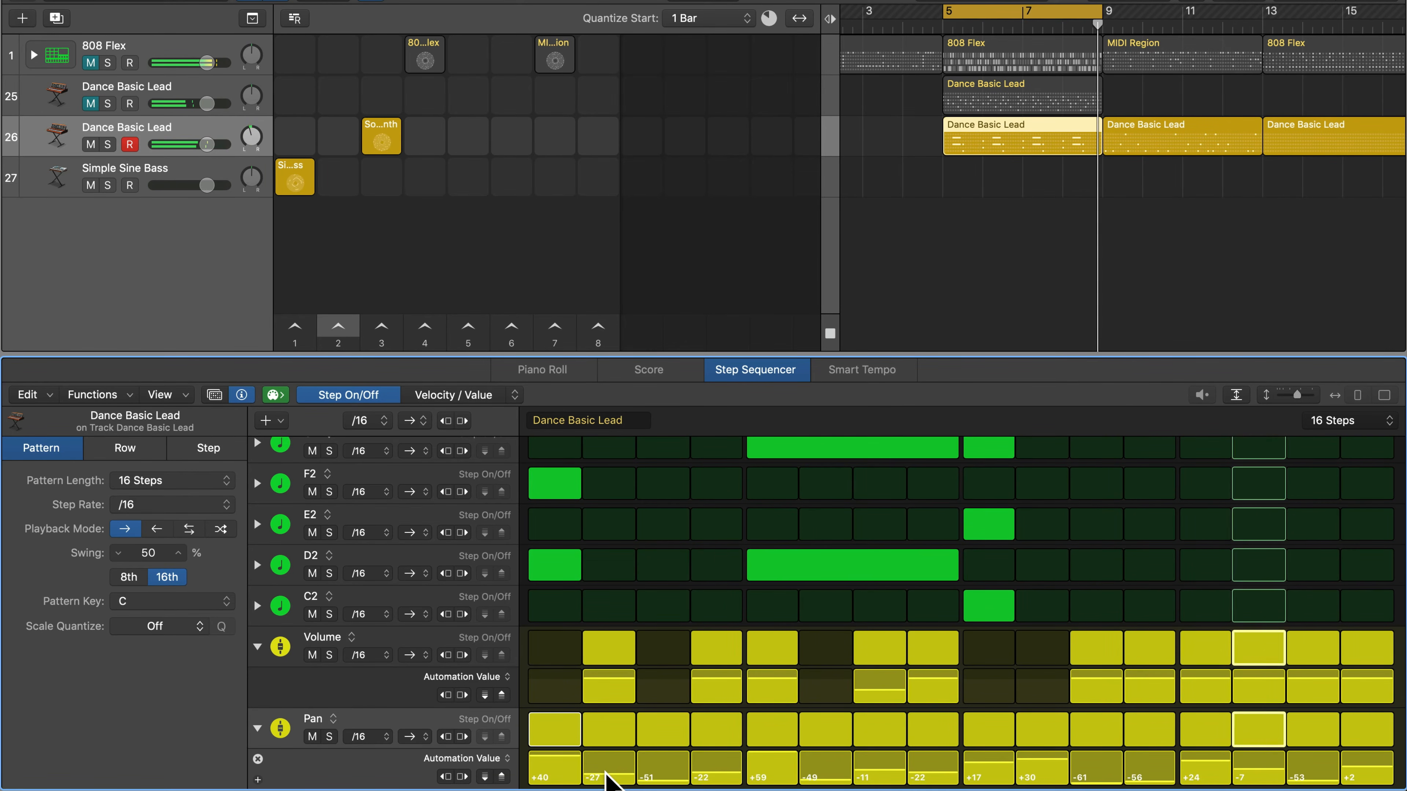
pyautogui.press('space')
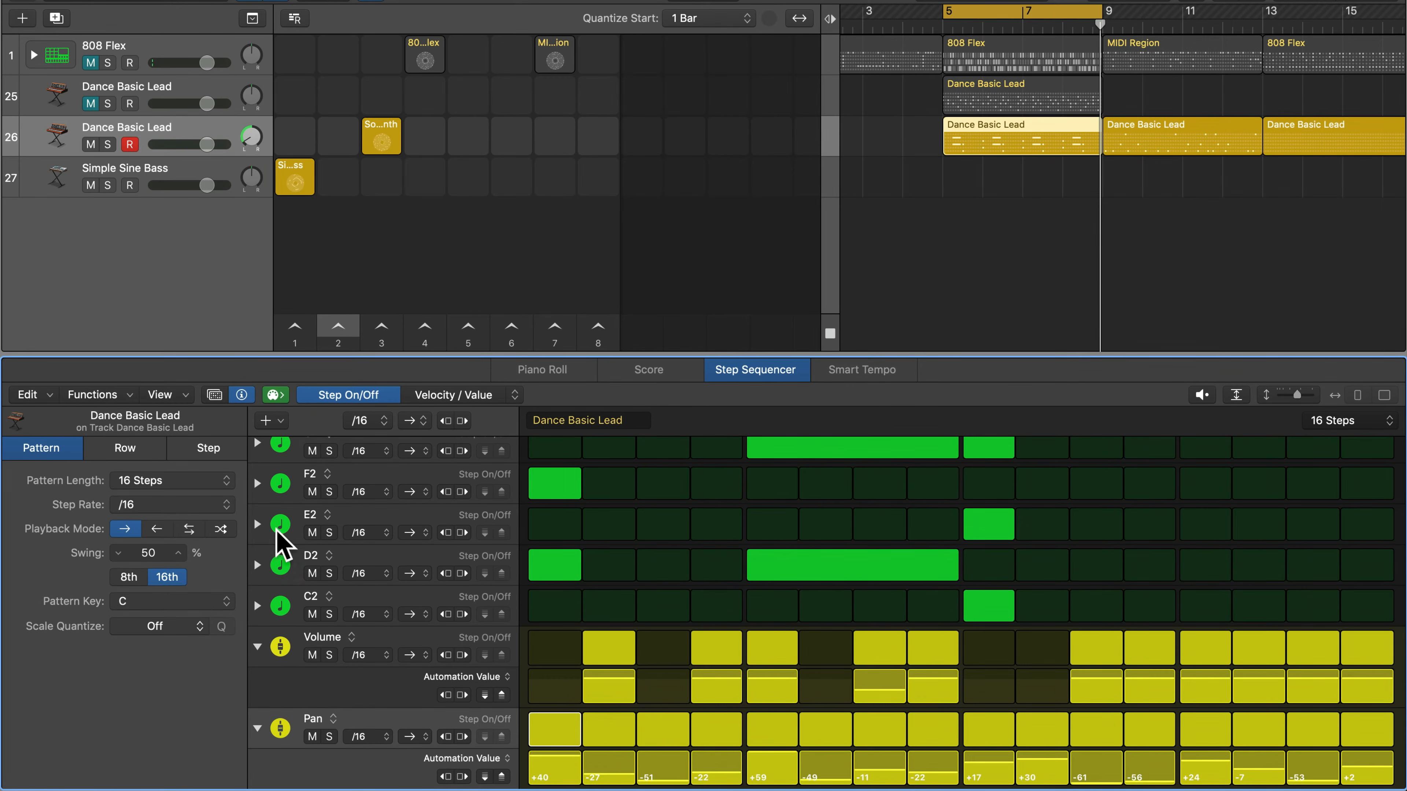
# - Add a Mute automation row and expand it to show its values
pyautogui.click(266, 421)
pyautogui.moveTo(324, 443)
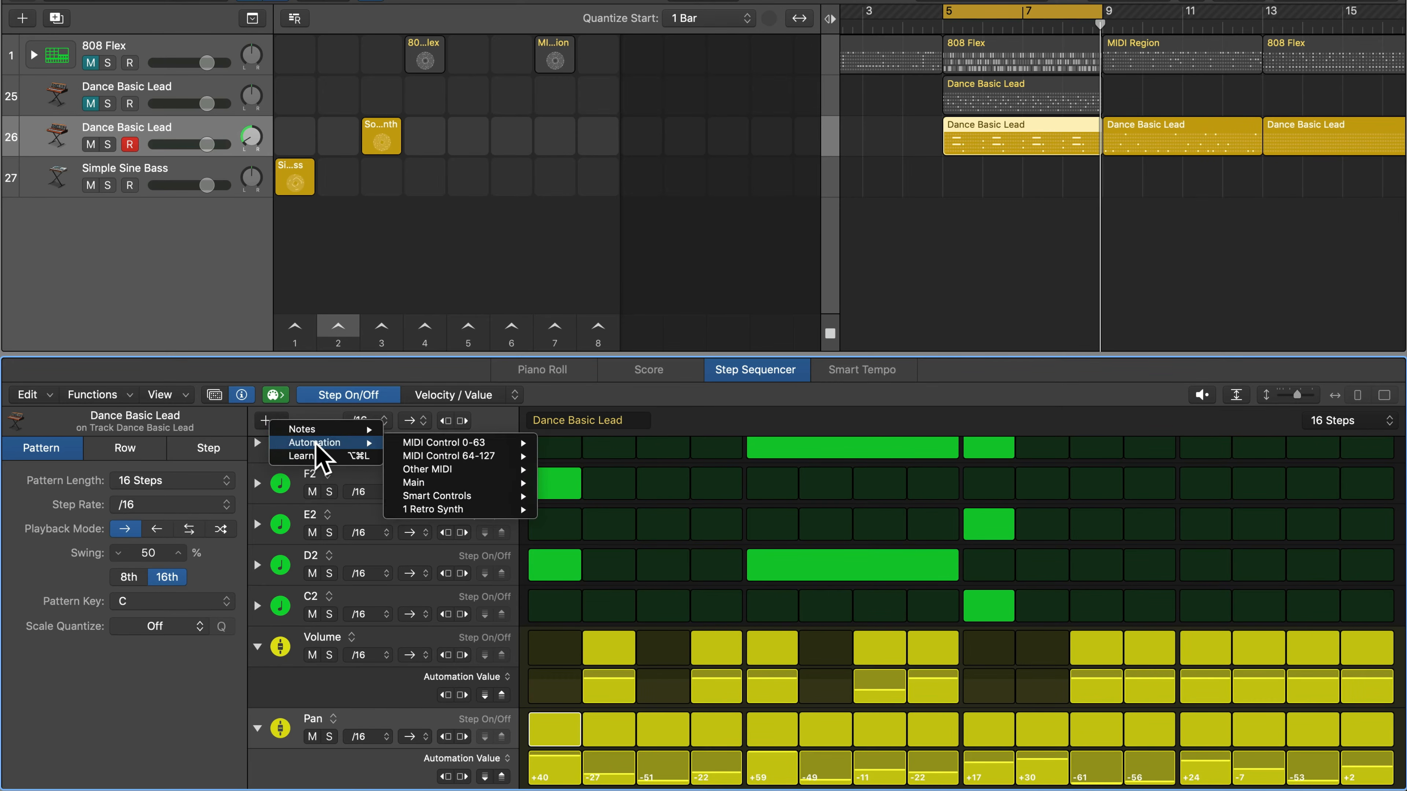
pyautogui.moveTo(435, 482)
pyautogui.click(570, 509)
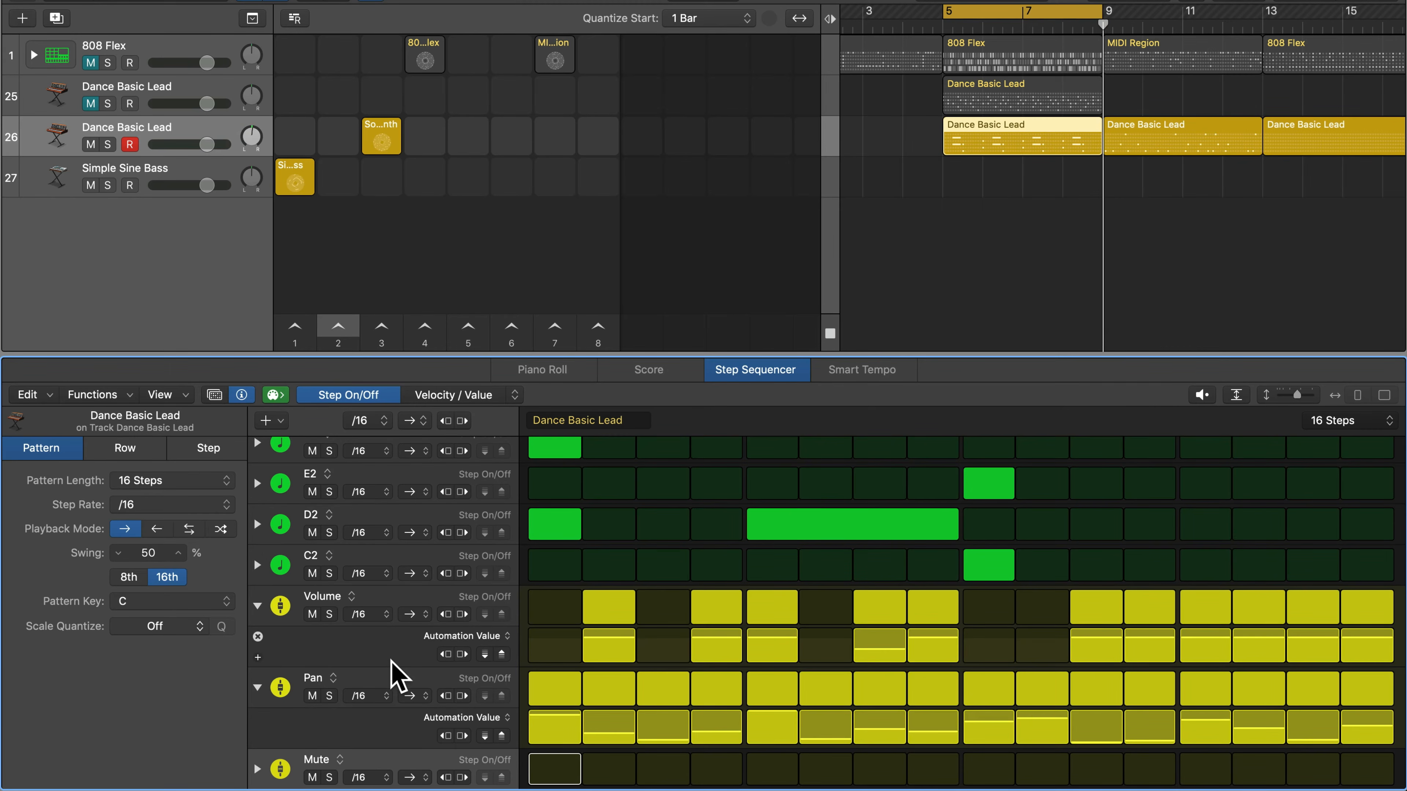
pyautogui.click(258, 769)
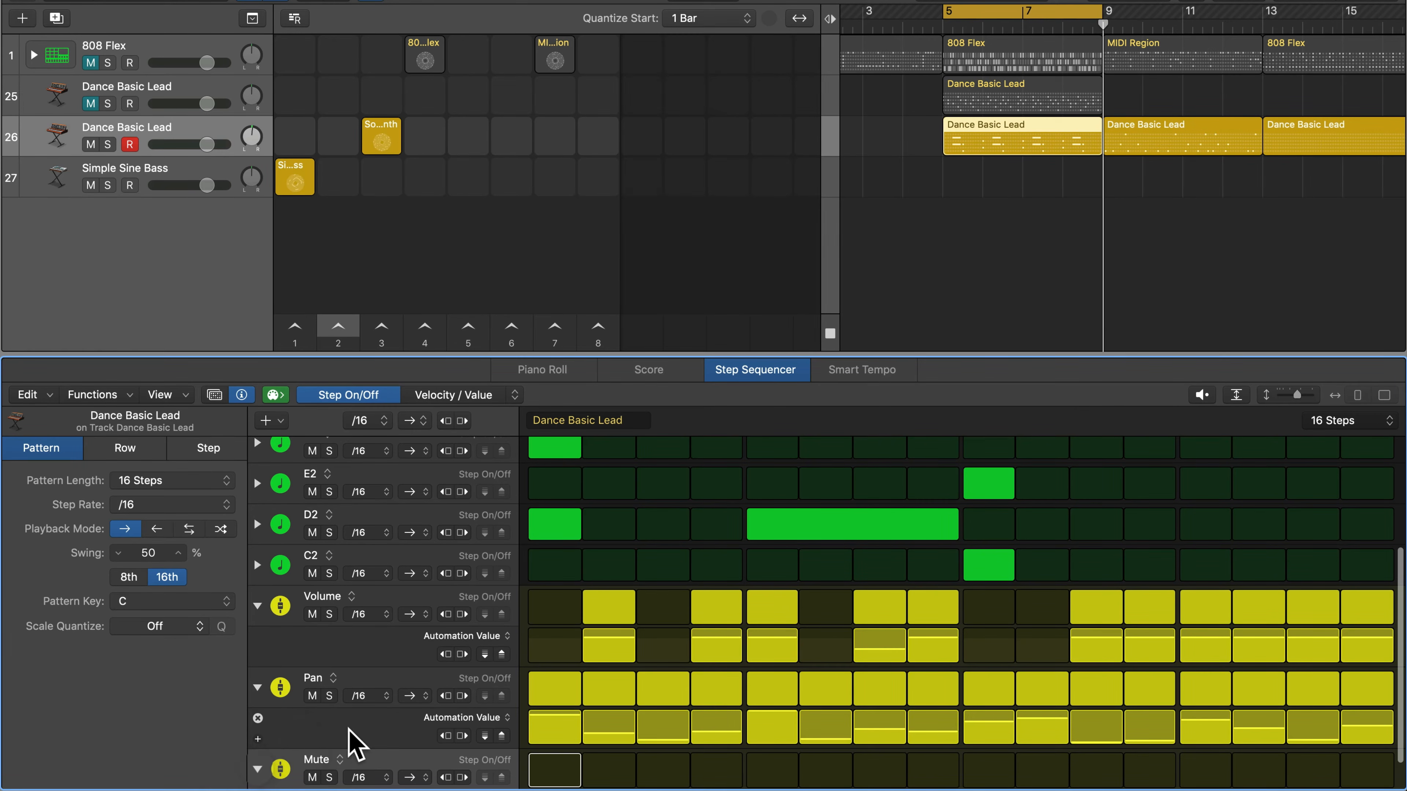
pyautogui.scroll(-2, 412, 722)
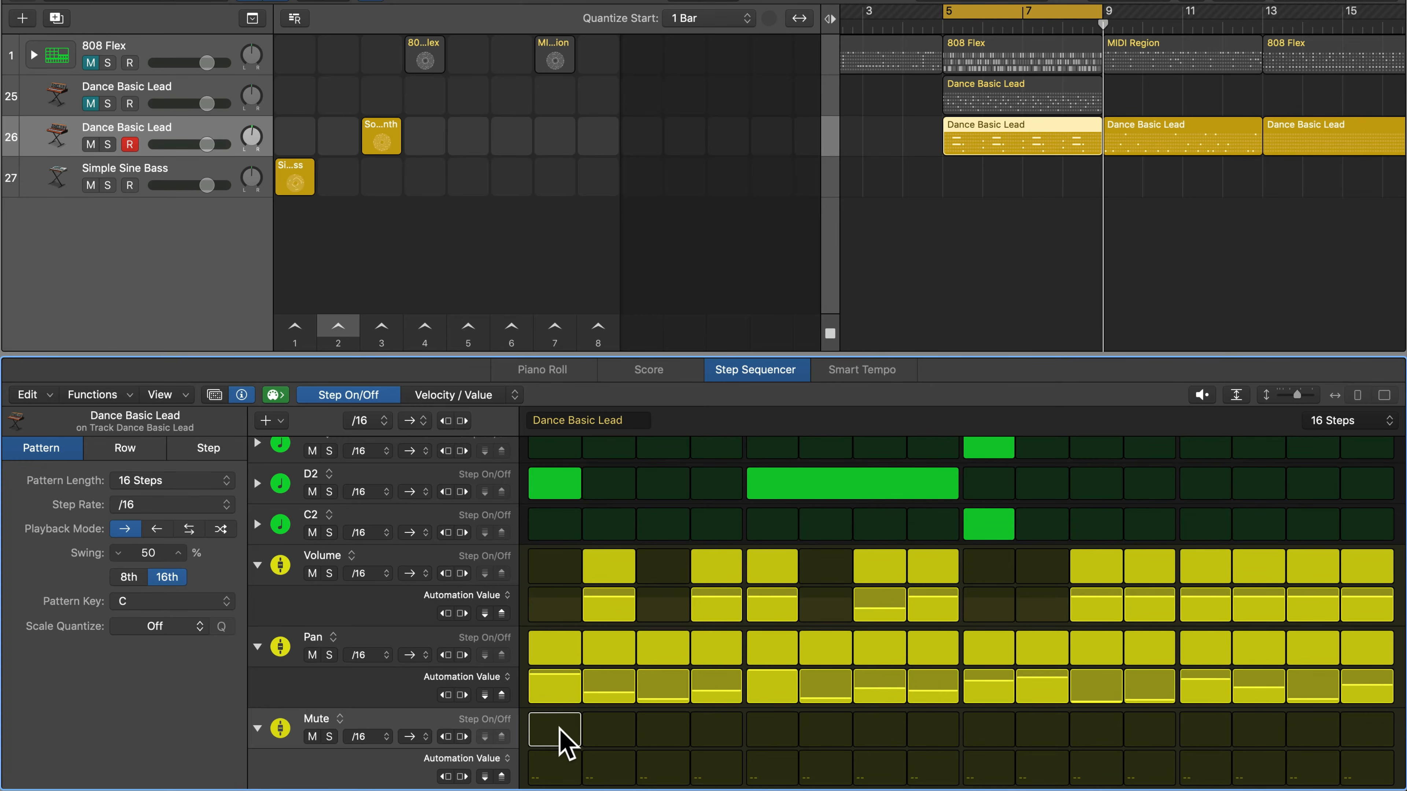
# - Switch on all Mute steps, set steps 6 and 8 to Muted, and audition
pyautogui.moveTo(553, 743); pyautogui.dragTo(1363, 742)
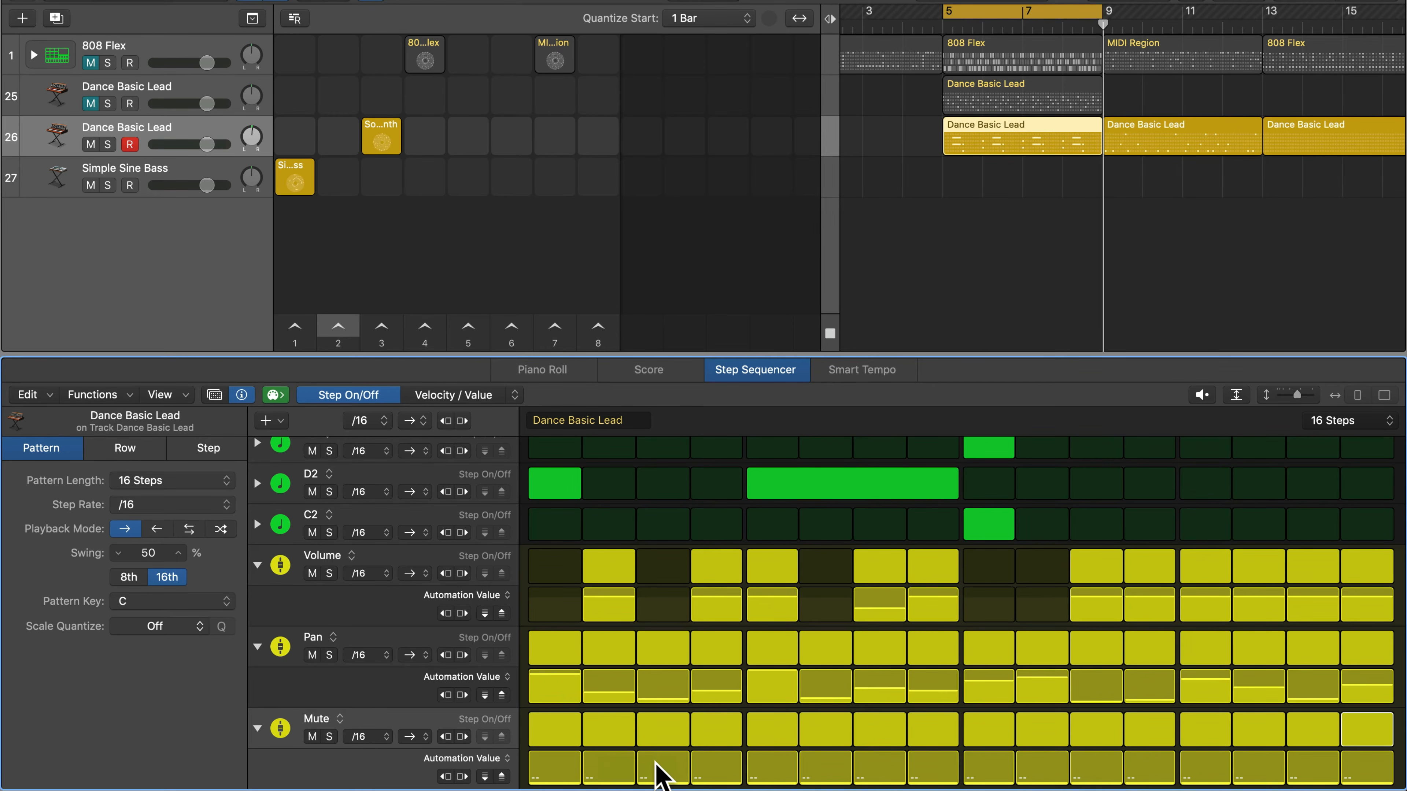
pyautogui.click(832, 755)
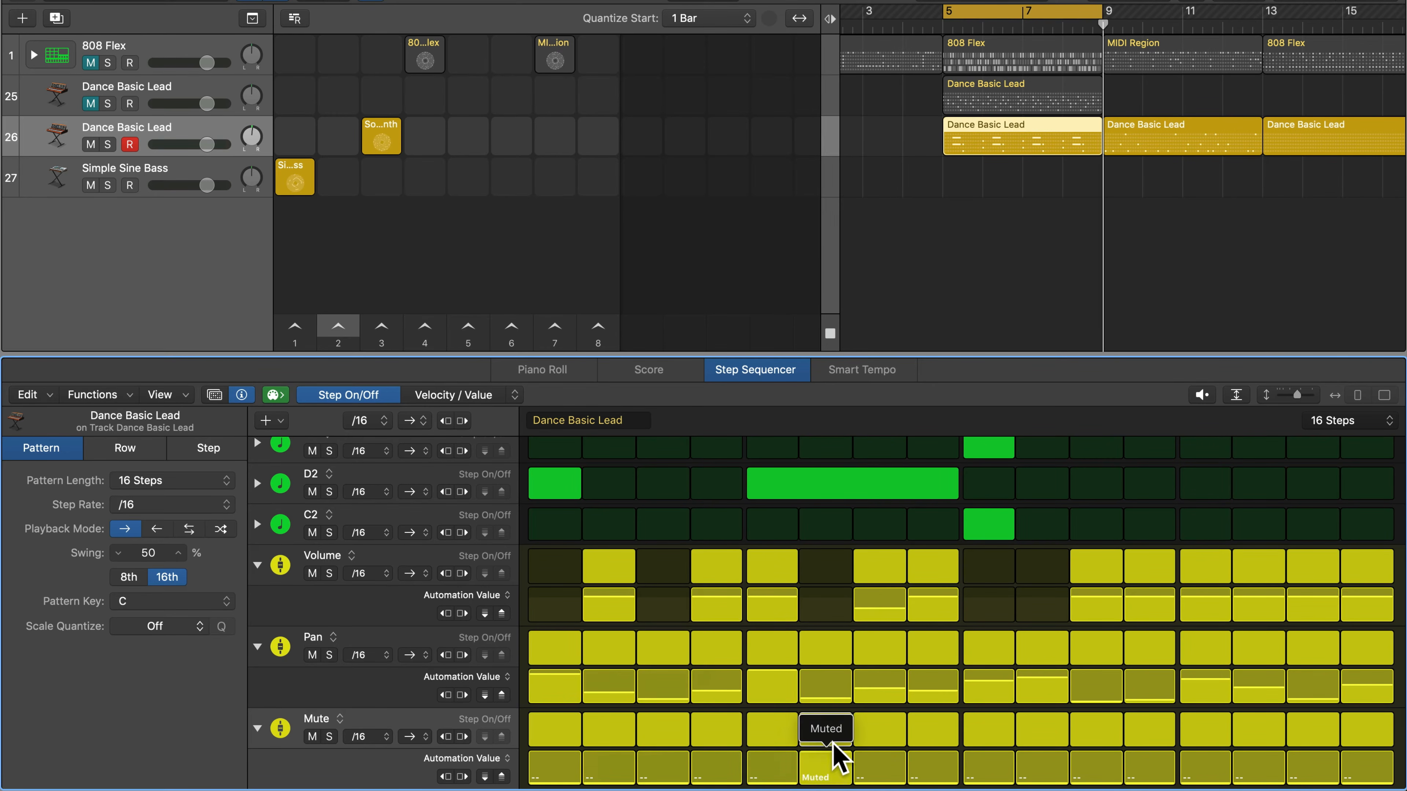
pyautogui.click(1033, 765)
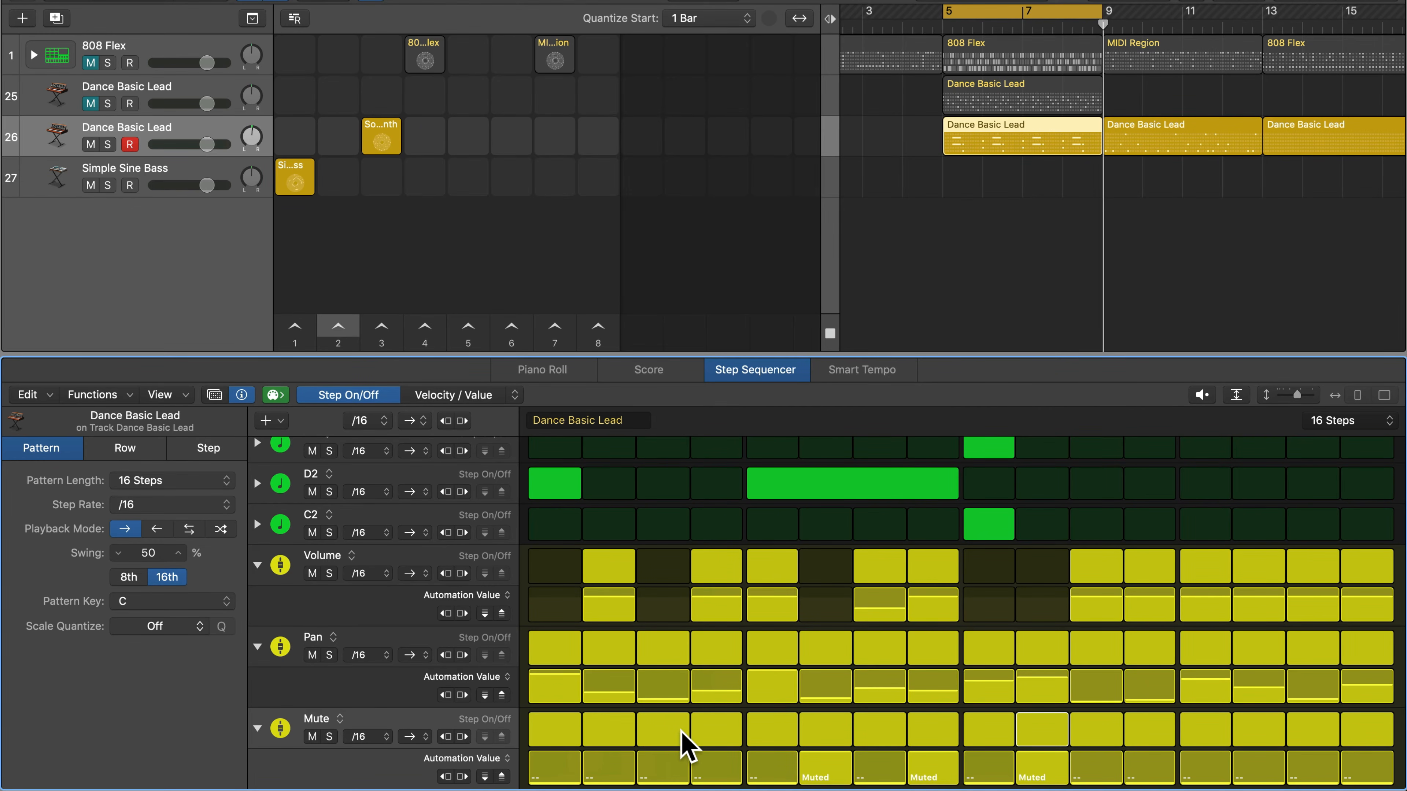
pyautogui.press('space')
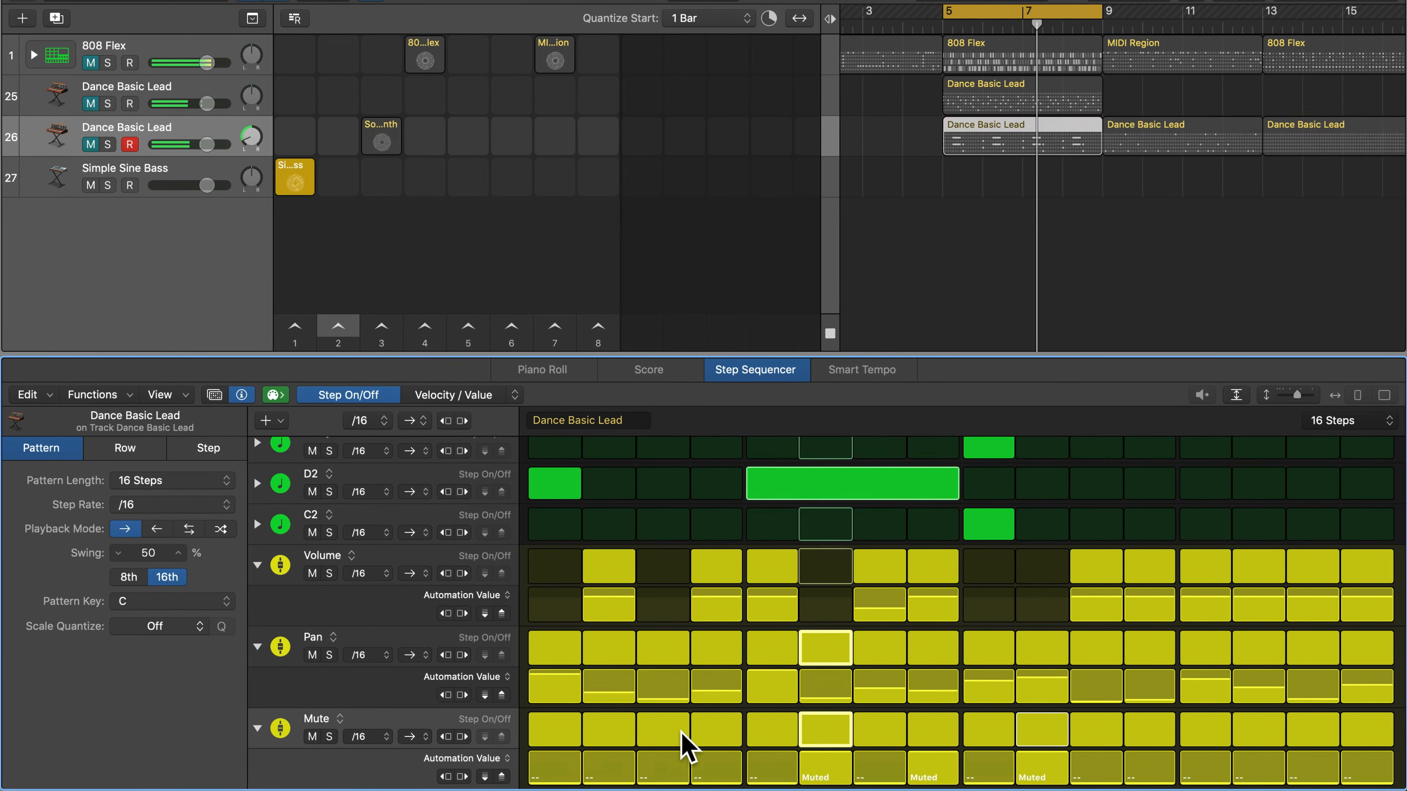
pyautogui.press('space')
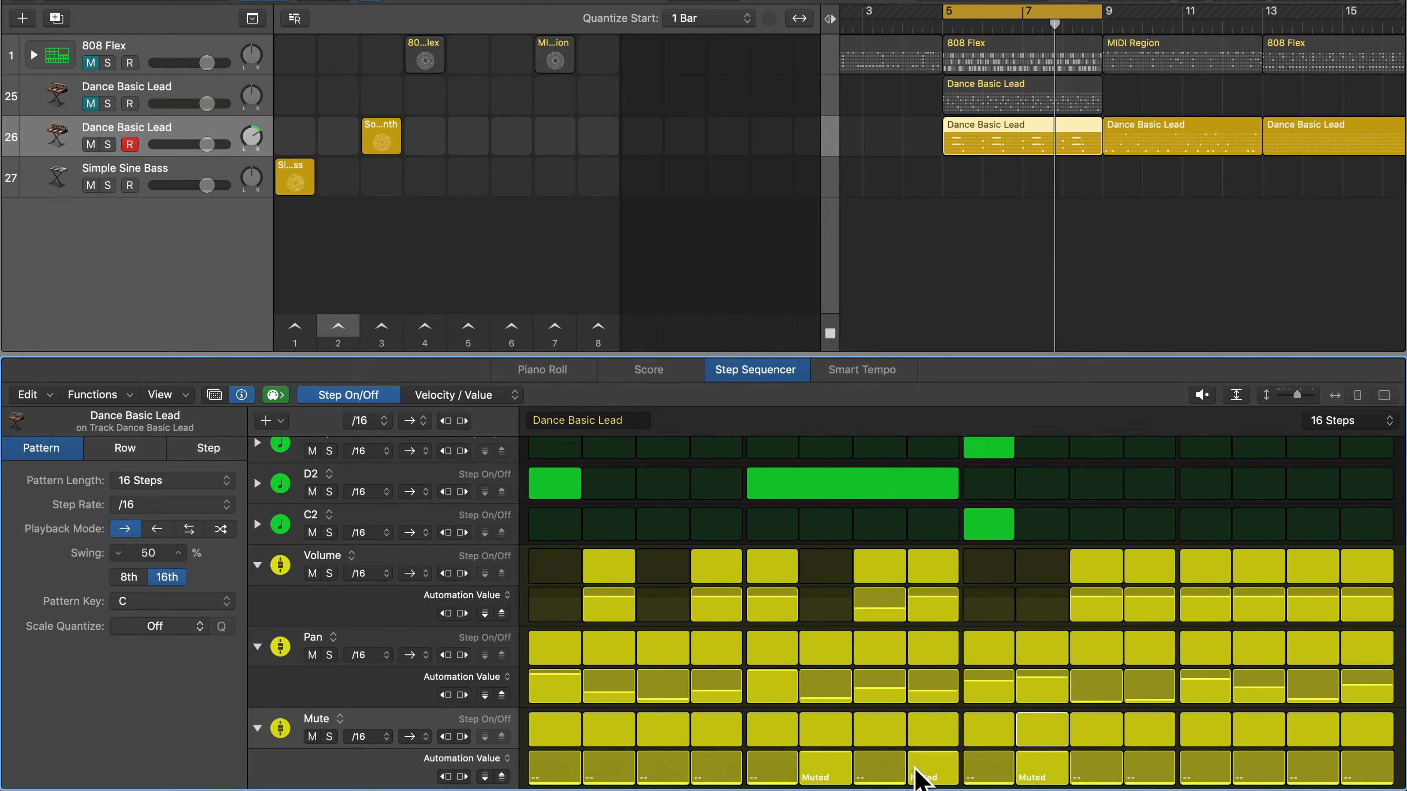
pyautogui.press('space')
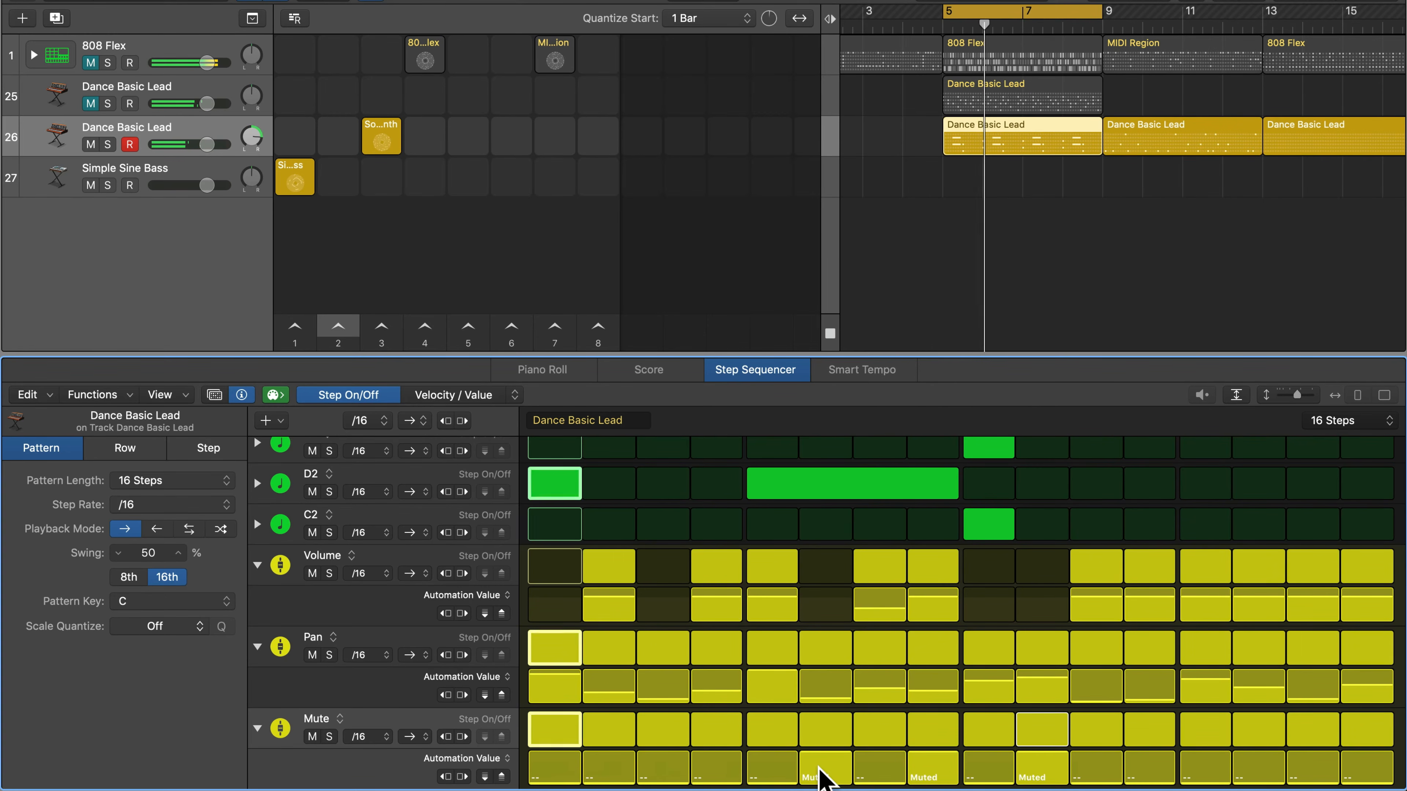
pyautogui.press('space')
pyautogui.press('space')
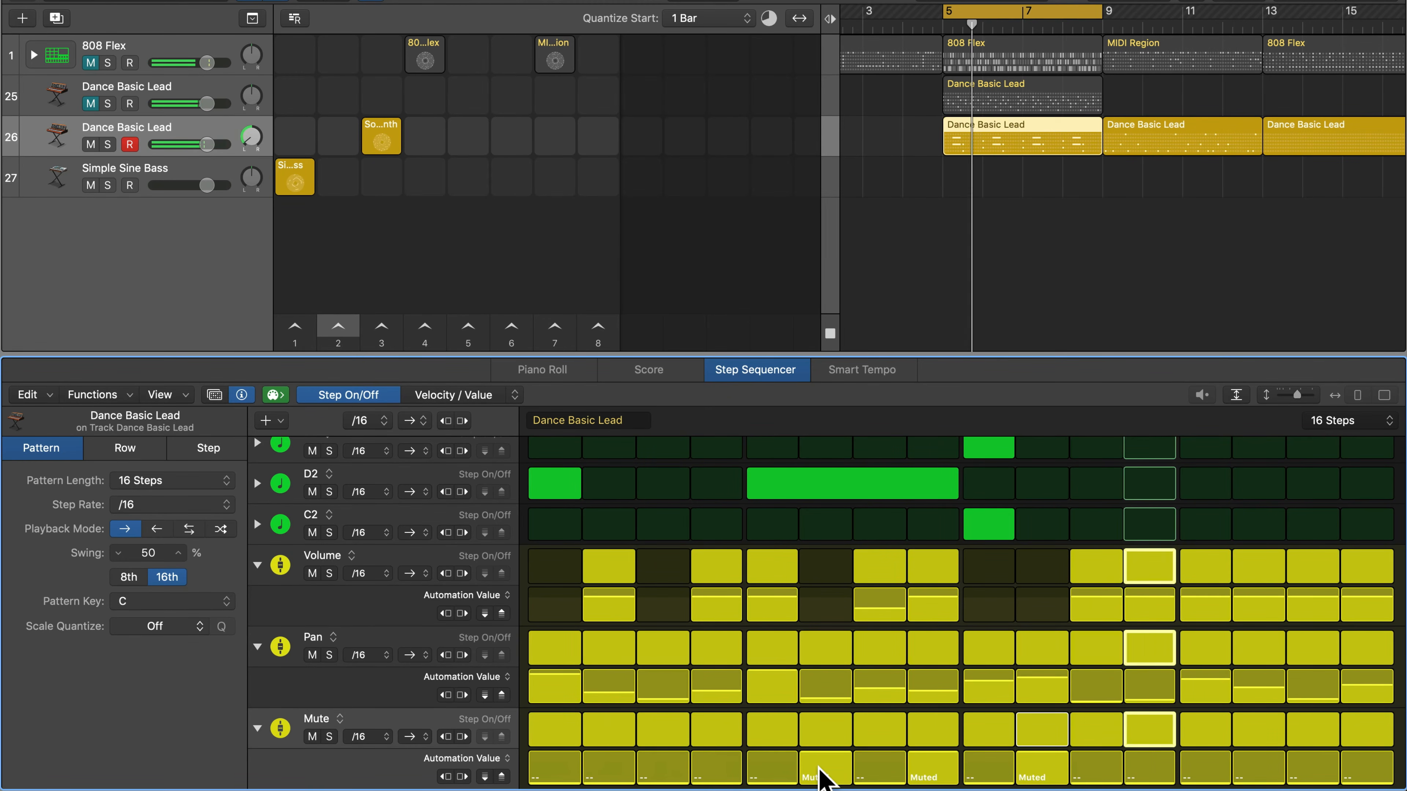
pyautogui.press('space')
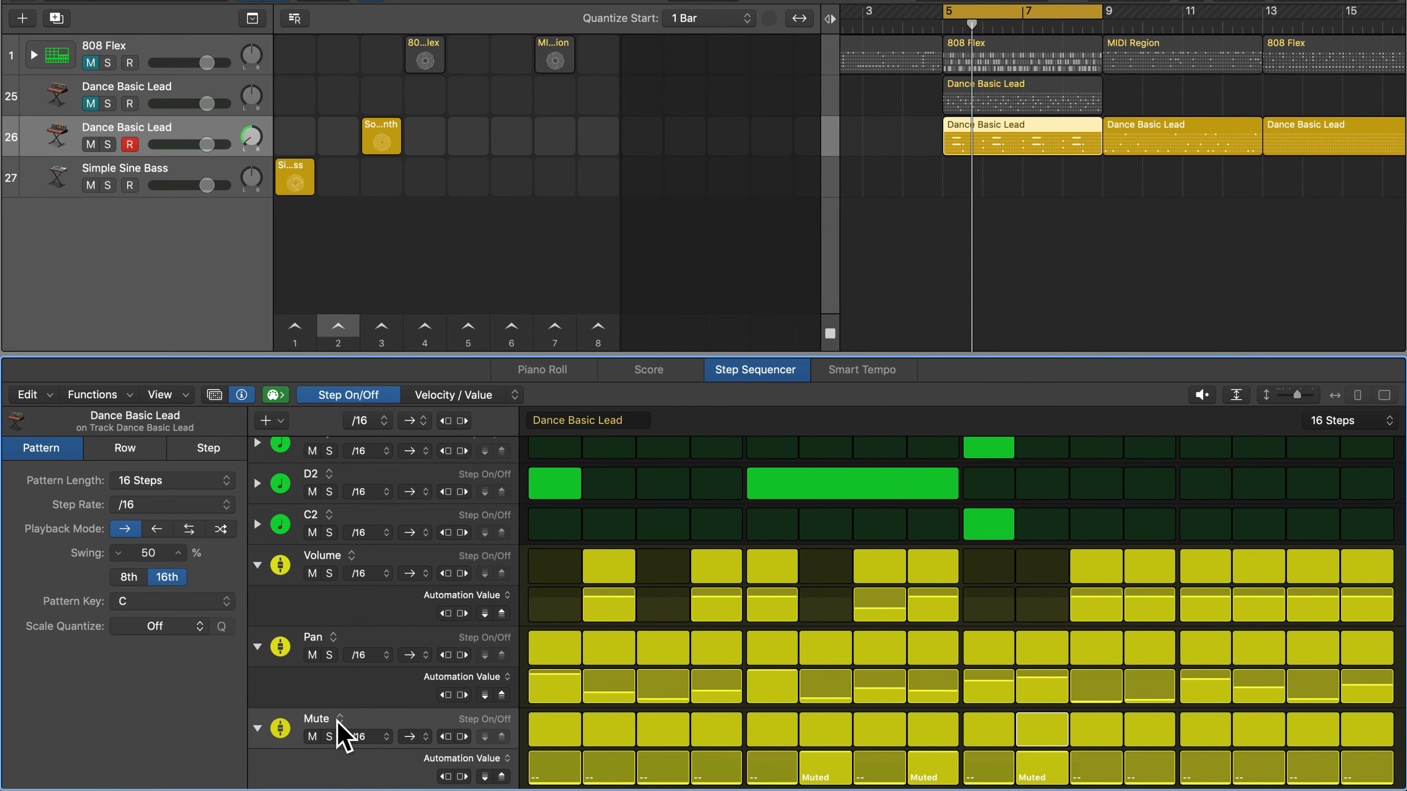
# - Reassign the Mute row to Solo so steps 6 and 8 read Soloed, then play
pyautogui.click(325, 721)
pyautogui.moveTo(342, 752)
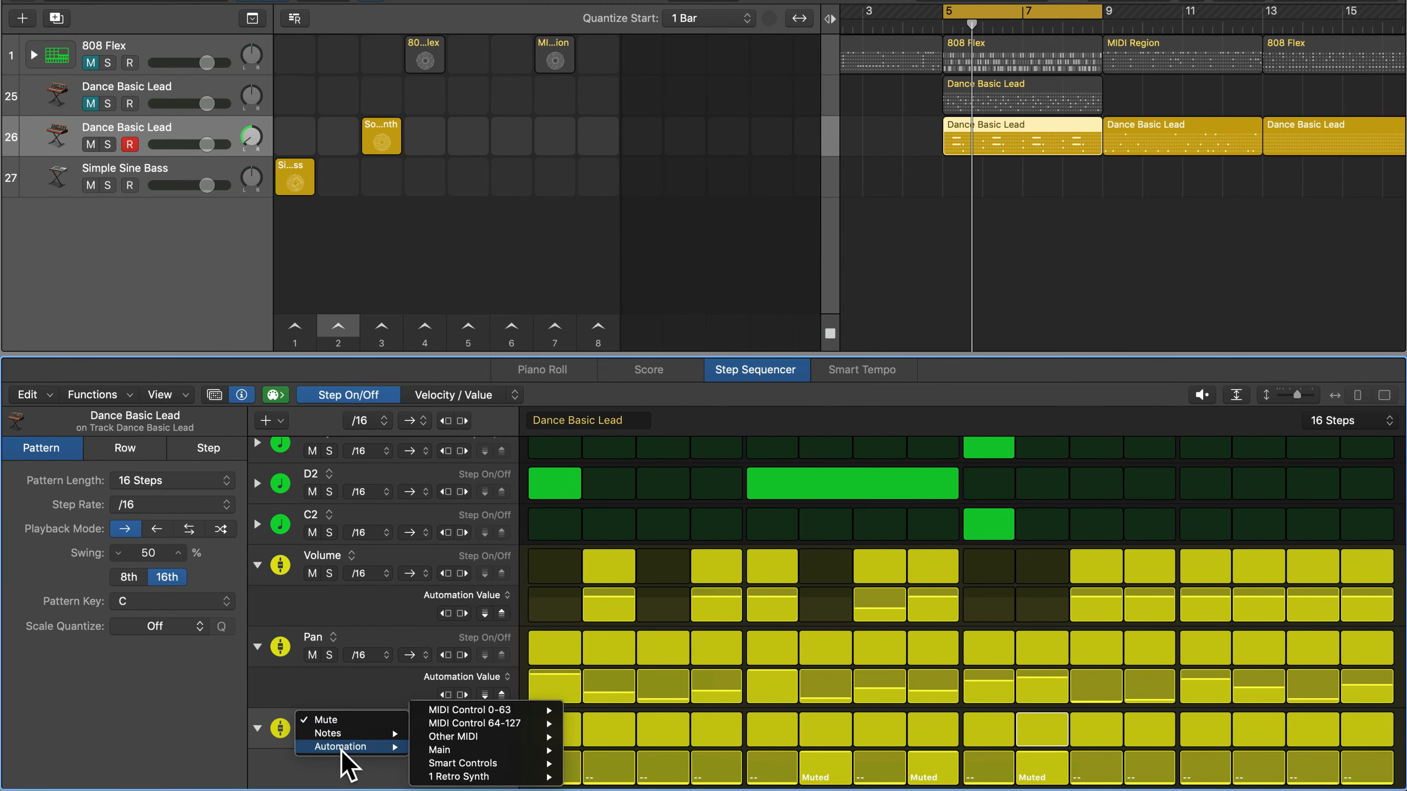
pyautogui.moveTo(439, 752)
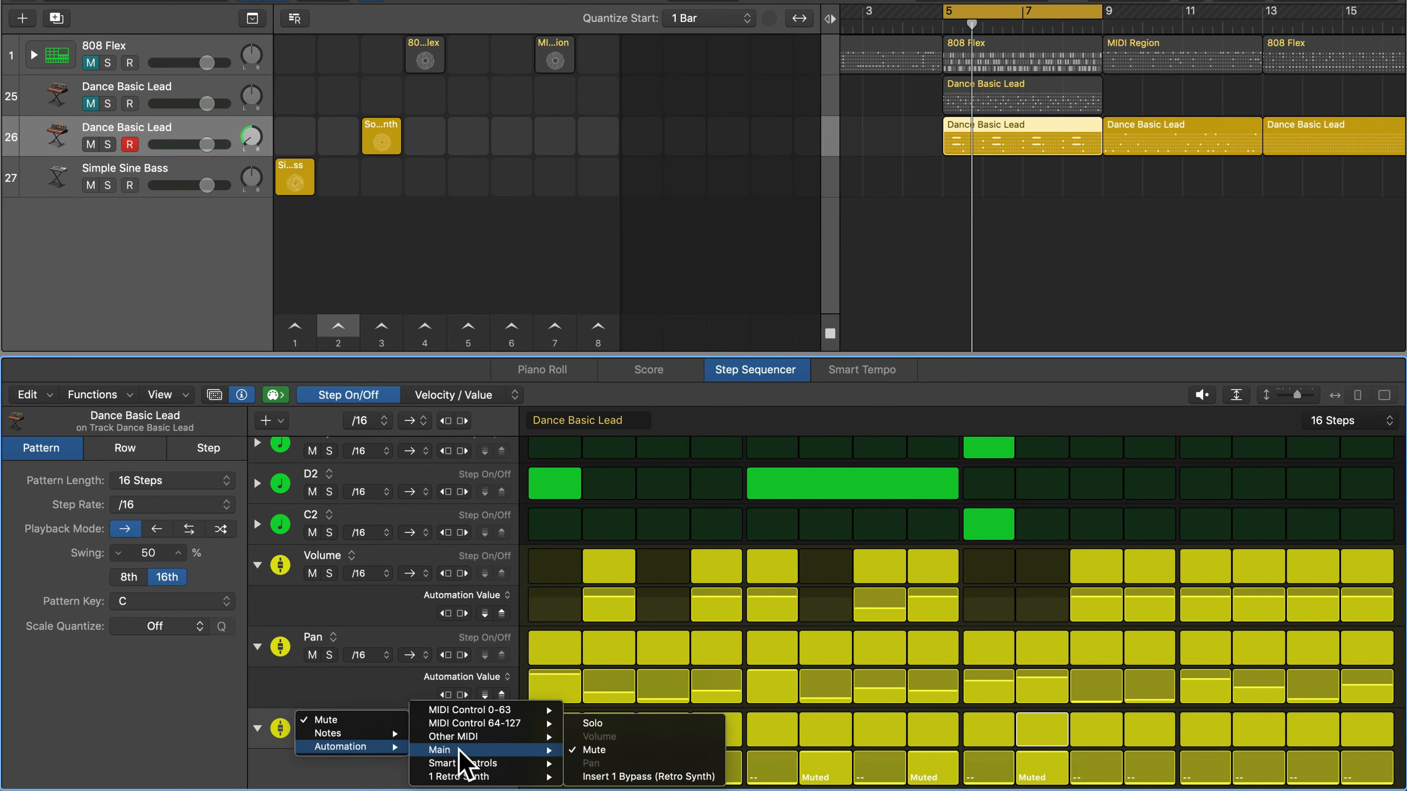
pyautogui.click(599, 723)
pyautogui.moveTo(825, 767)
pyautogui.mouseDown()
pyautogui.moveTo(834, 784)
pyautogui.moveTo(833, 764)
pyautogui.mouseUp()
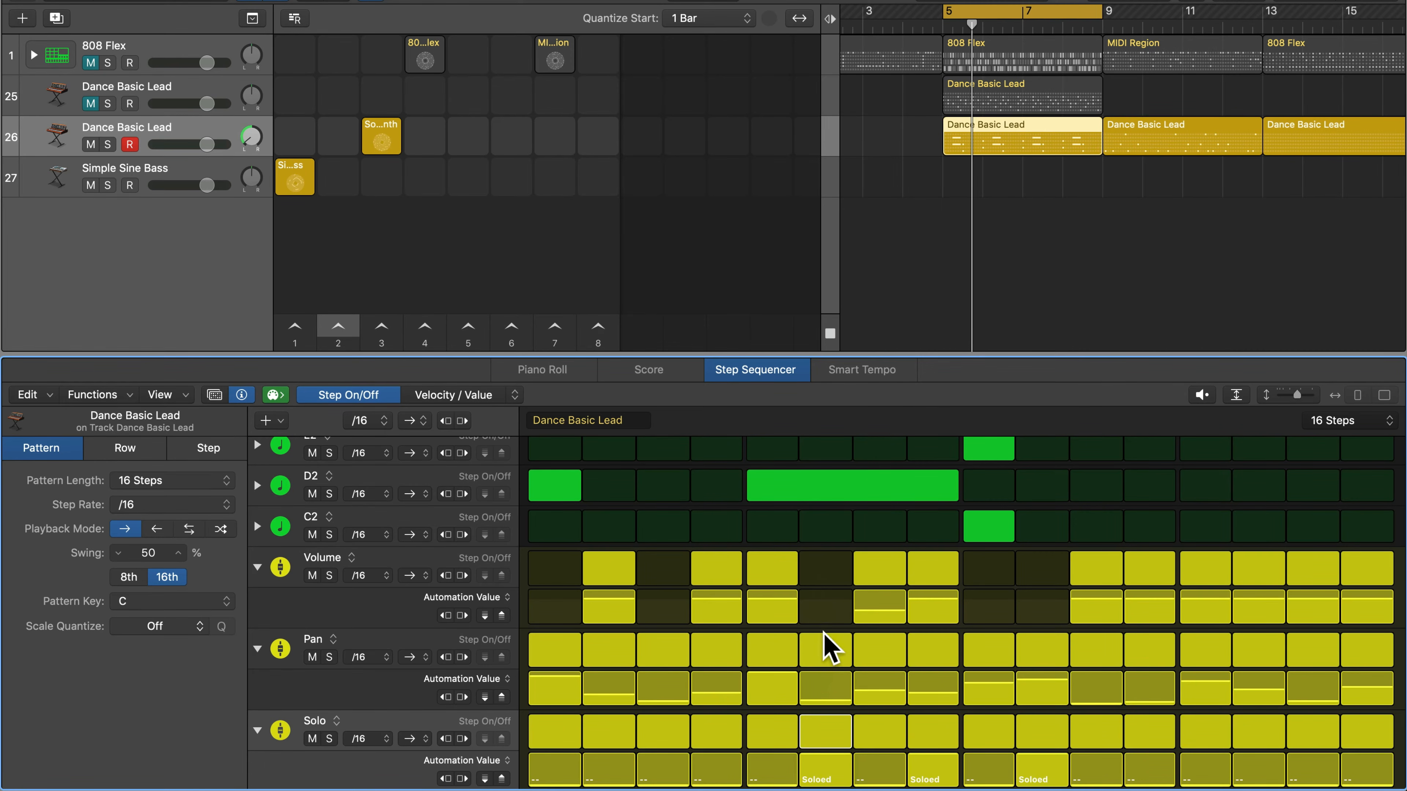
pyautogui.press('space')
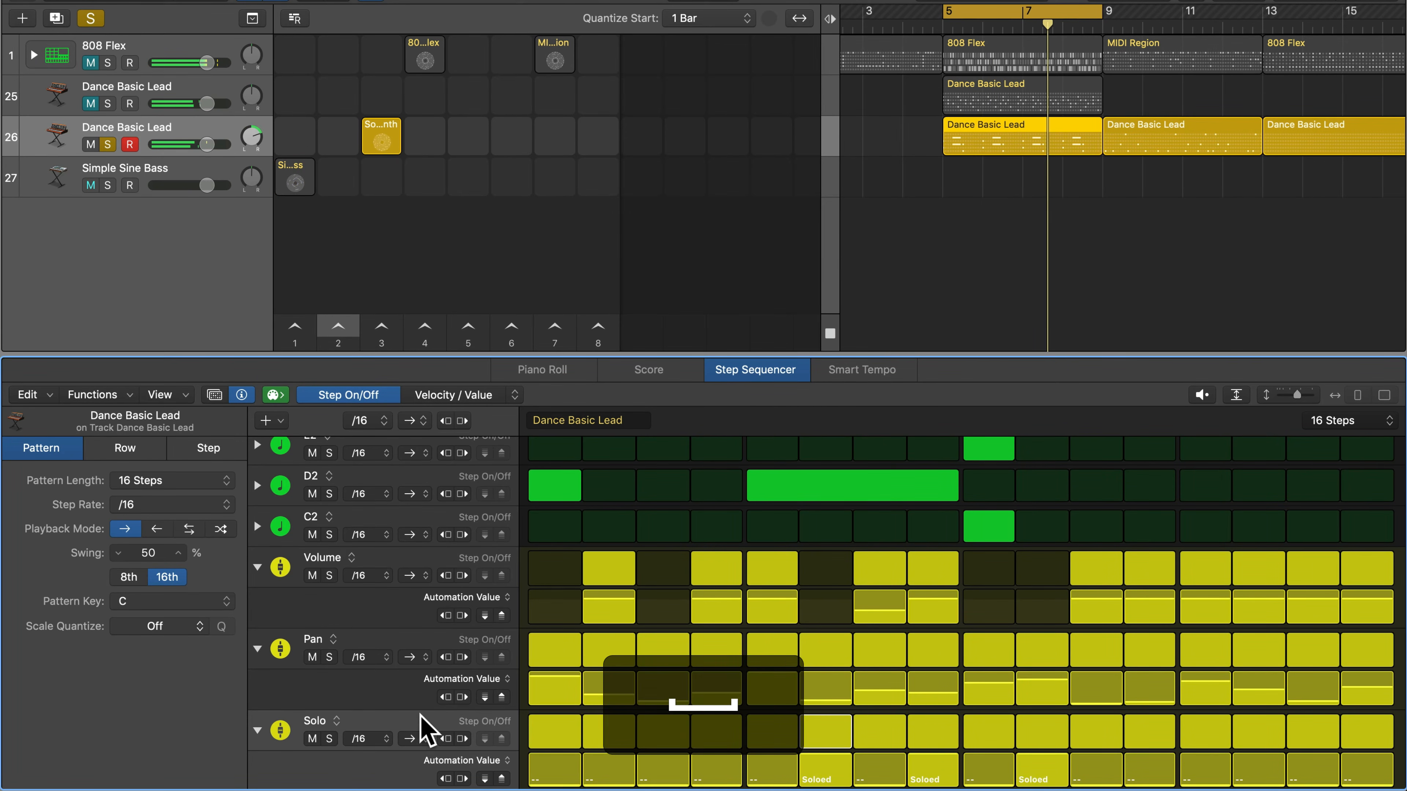
# - Reassign the Solo row to Insert 1 Bypass (Retro Synth)
pyautogui.click(324, 722)
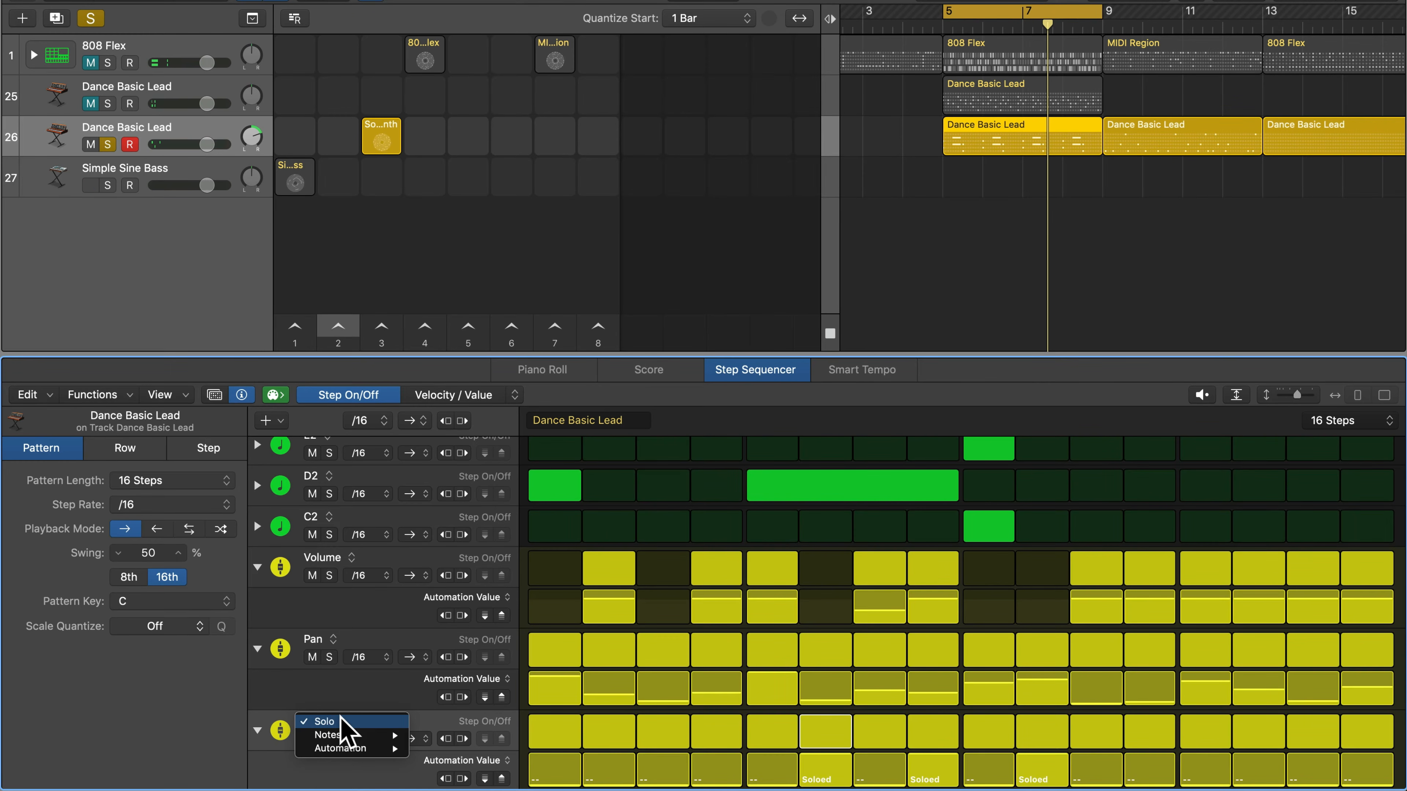
pyautogui.moveTo(342, 749)
pyautogui.moveTo(440, 752)
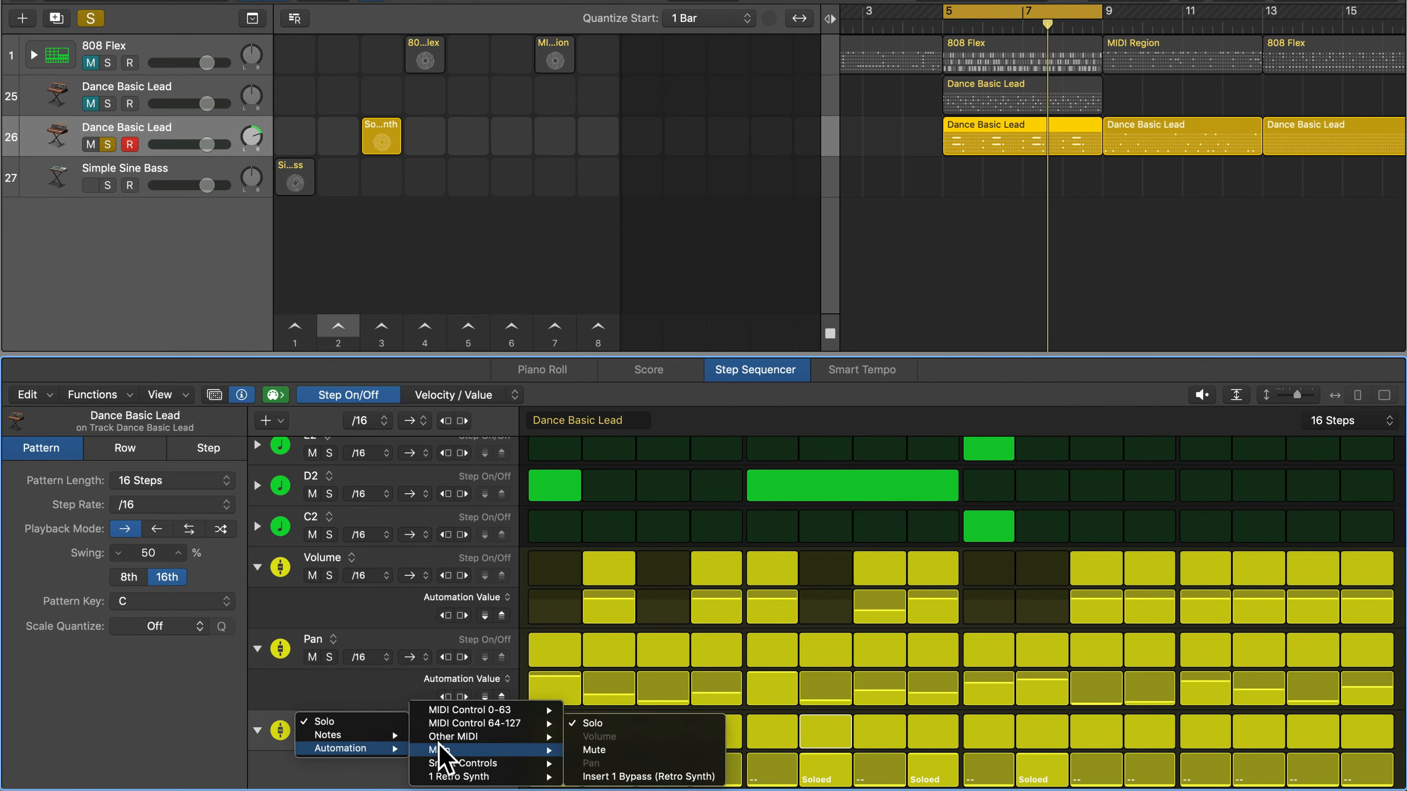
pyautogui.click(637, 777)
# - Show the Inspector channel strips, unsolo track 26, and stop playback
pyautogui.press('i')
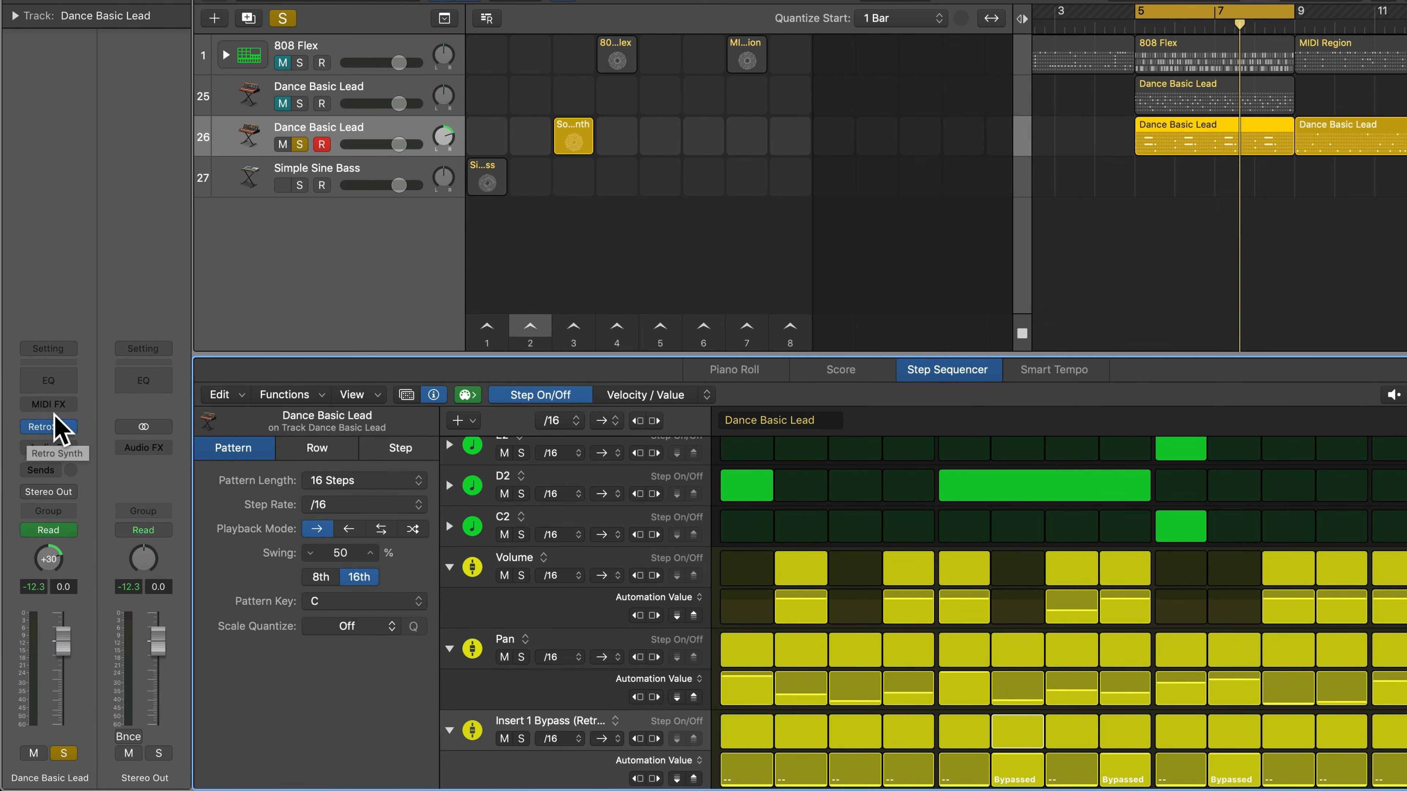
pyautogui.click(300, 144)
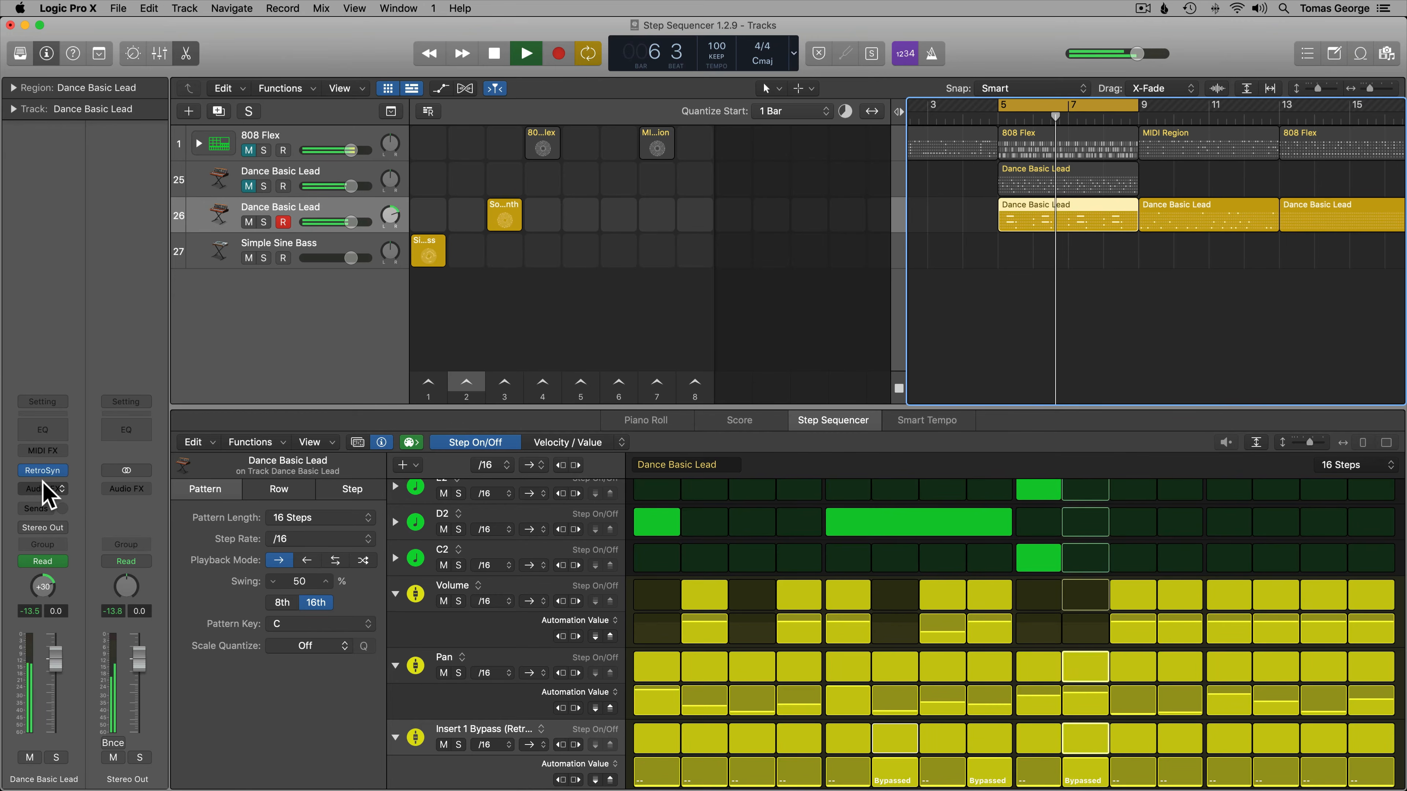
pyautogui.press('space')
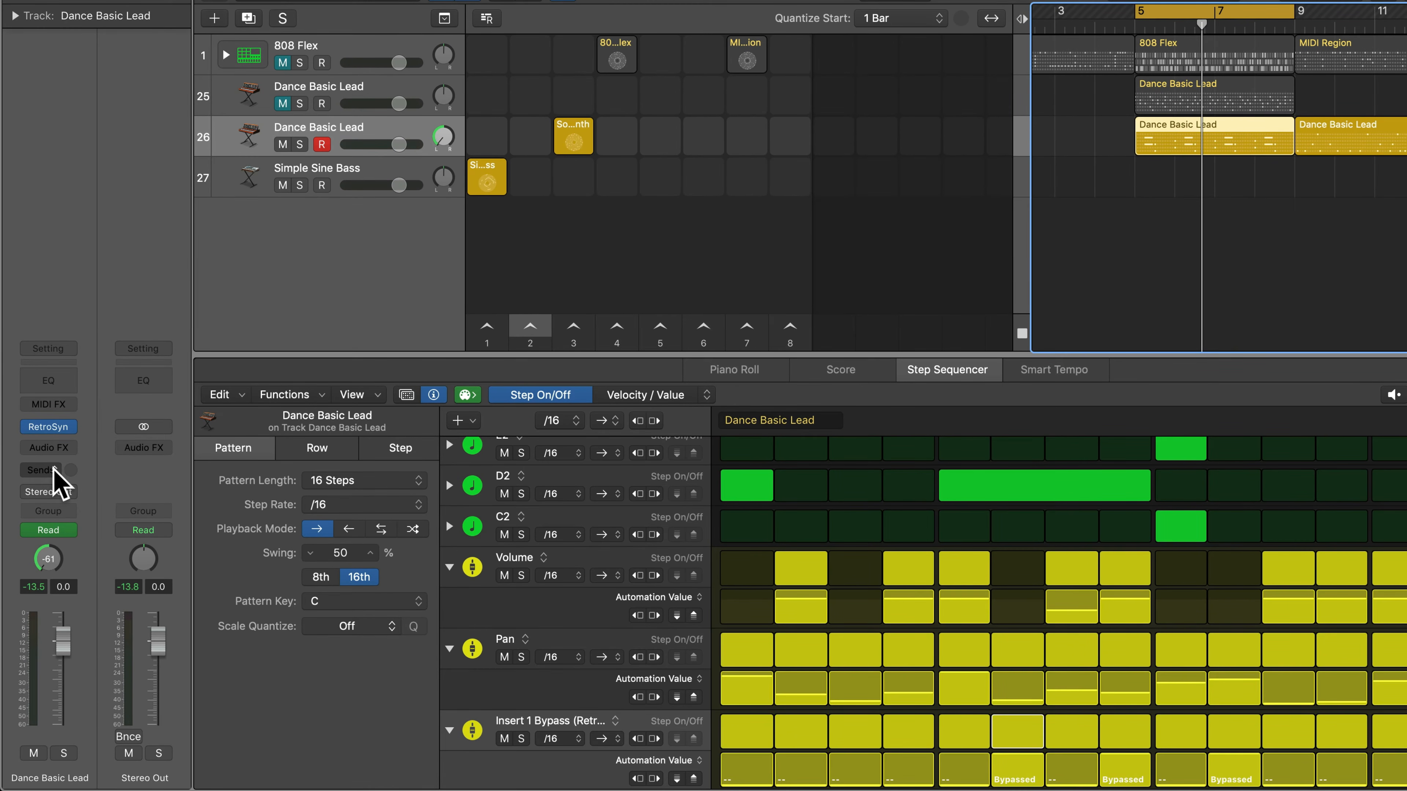
# - Send Dance Basic Lead to Bus 2 and load a stereo ChromaVerb on Aux 4
pyautogui.click(55, 470)
pyautogui.moveTo(63, 492)
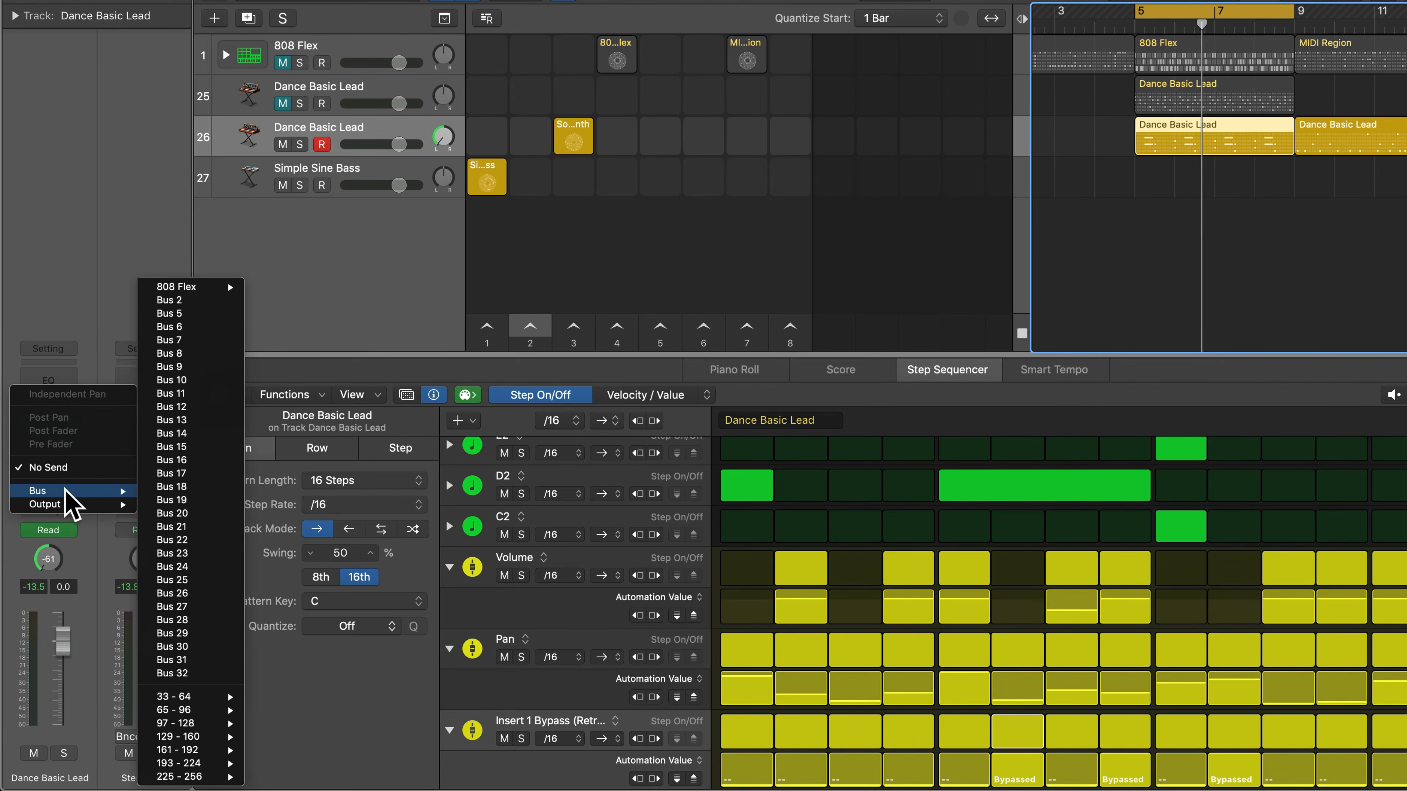
pyautogui.click(176, 300)
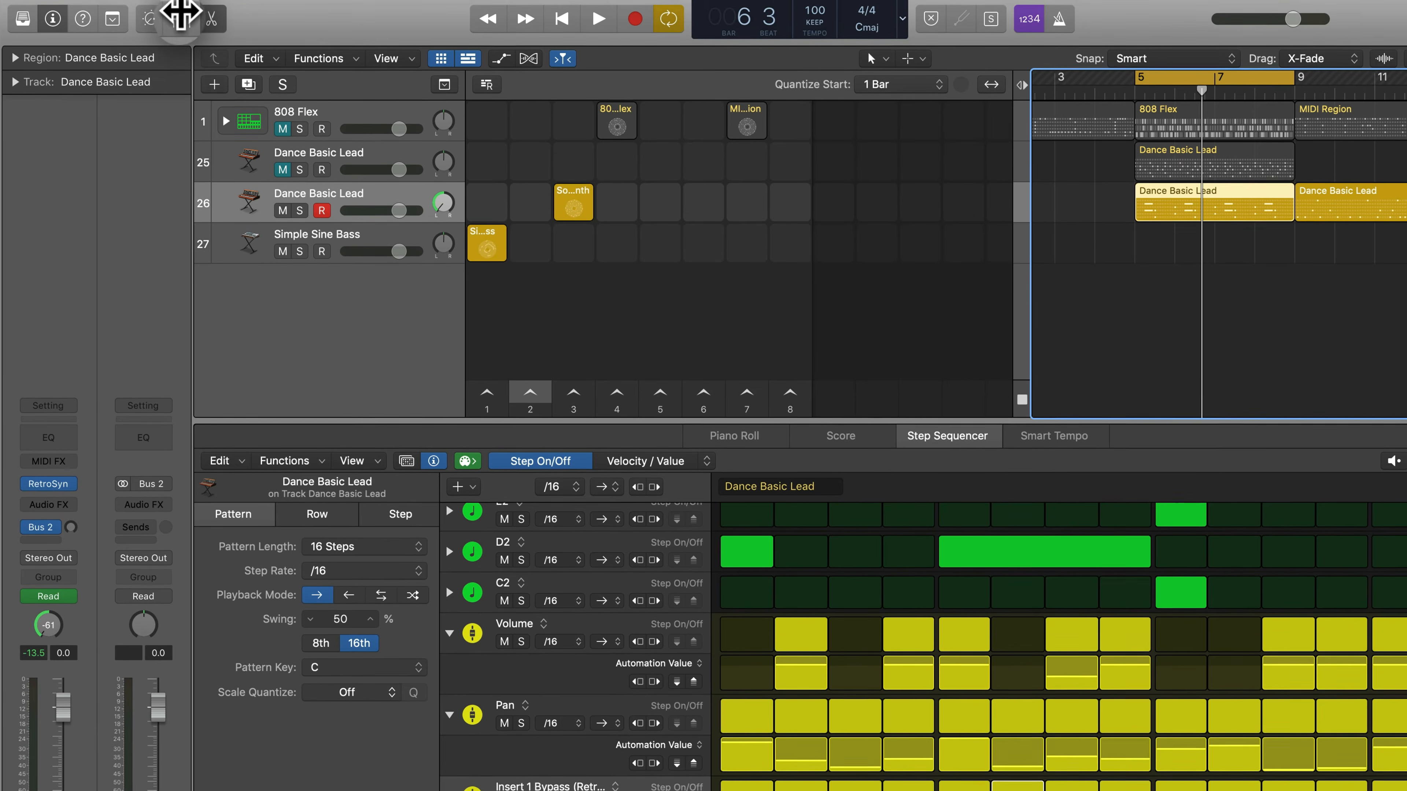
pyautogui.click(181, 17)
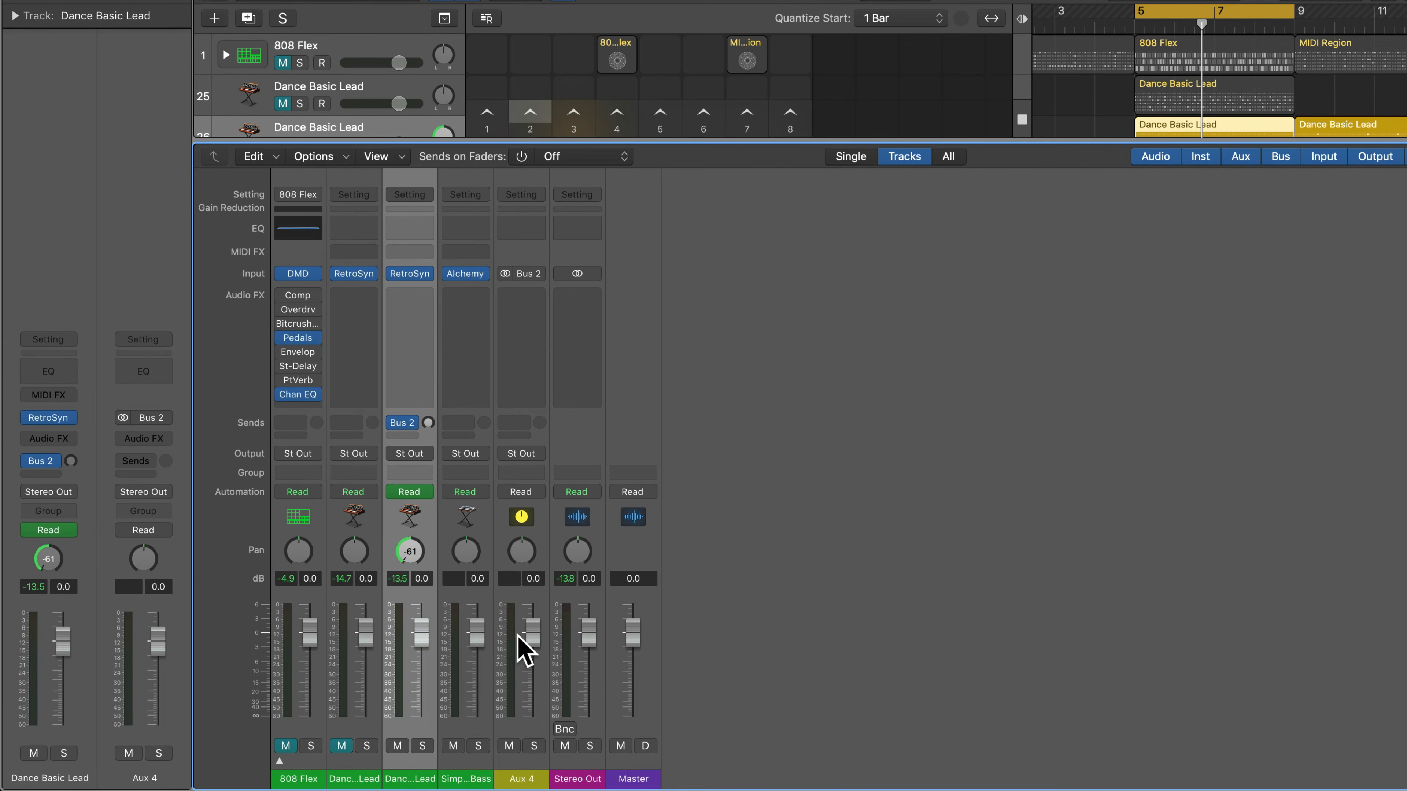
pyautogui.click(533, 295)
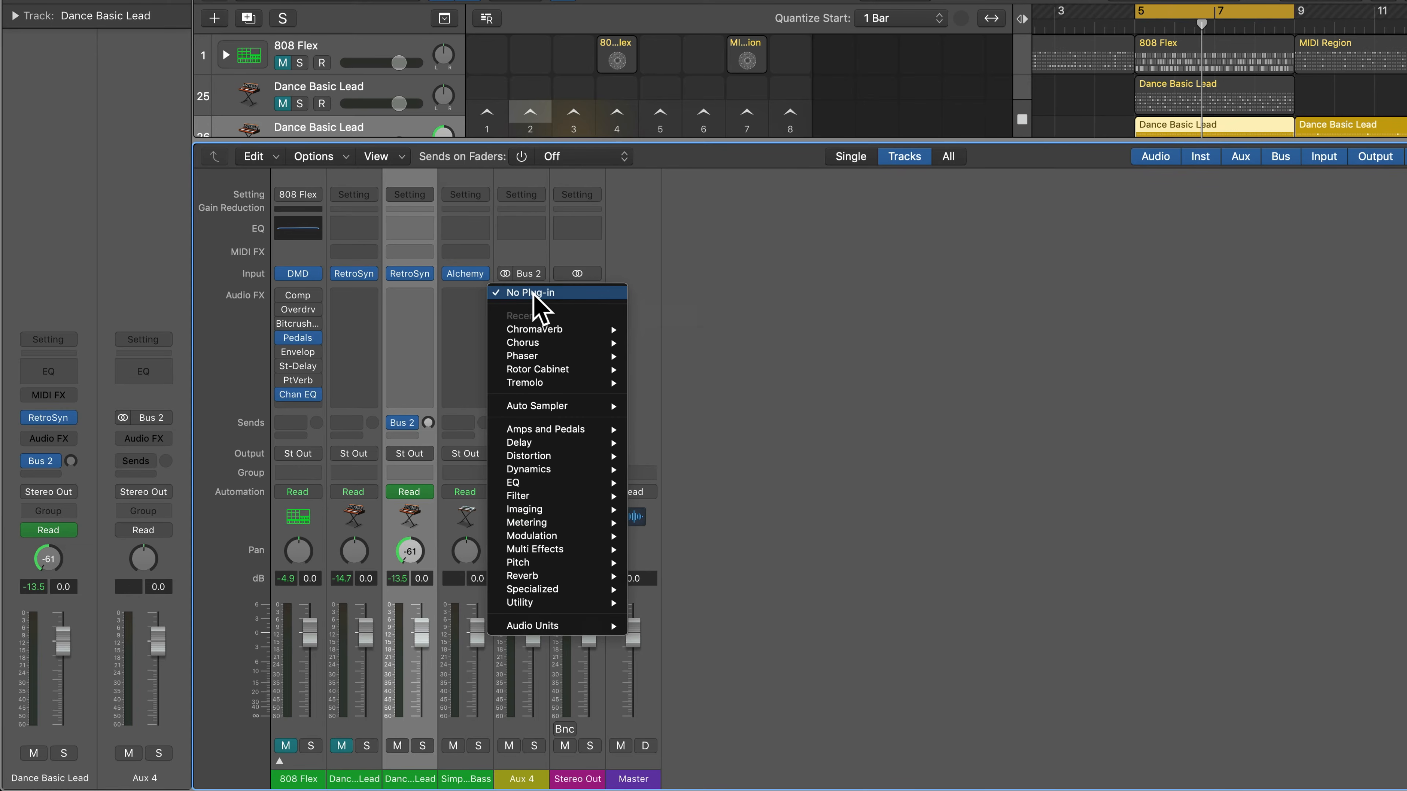
pyautogui.moveTo(549, 576)
pyautogui.moveTo(692, 580)
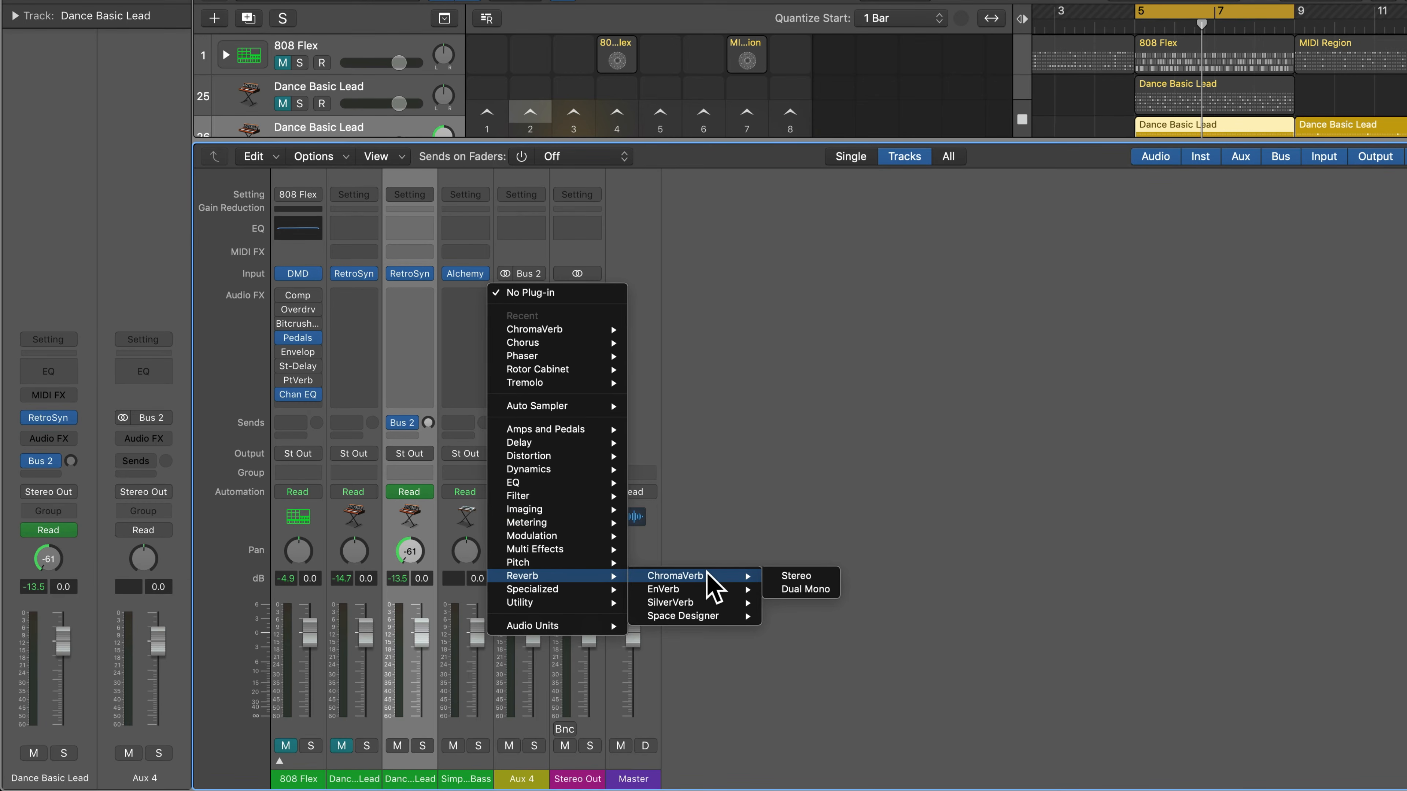
pyautogui.click(792, 576)
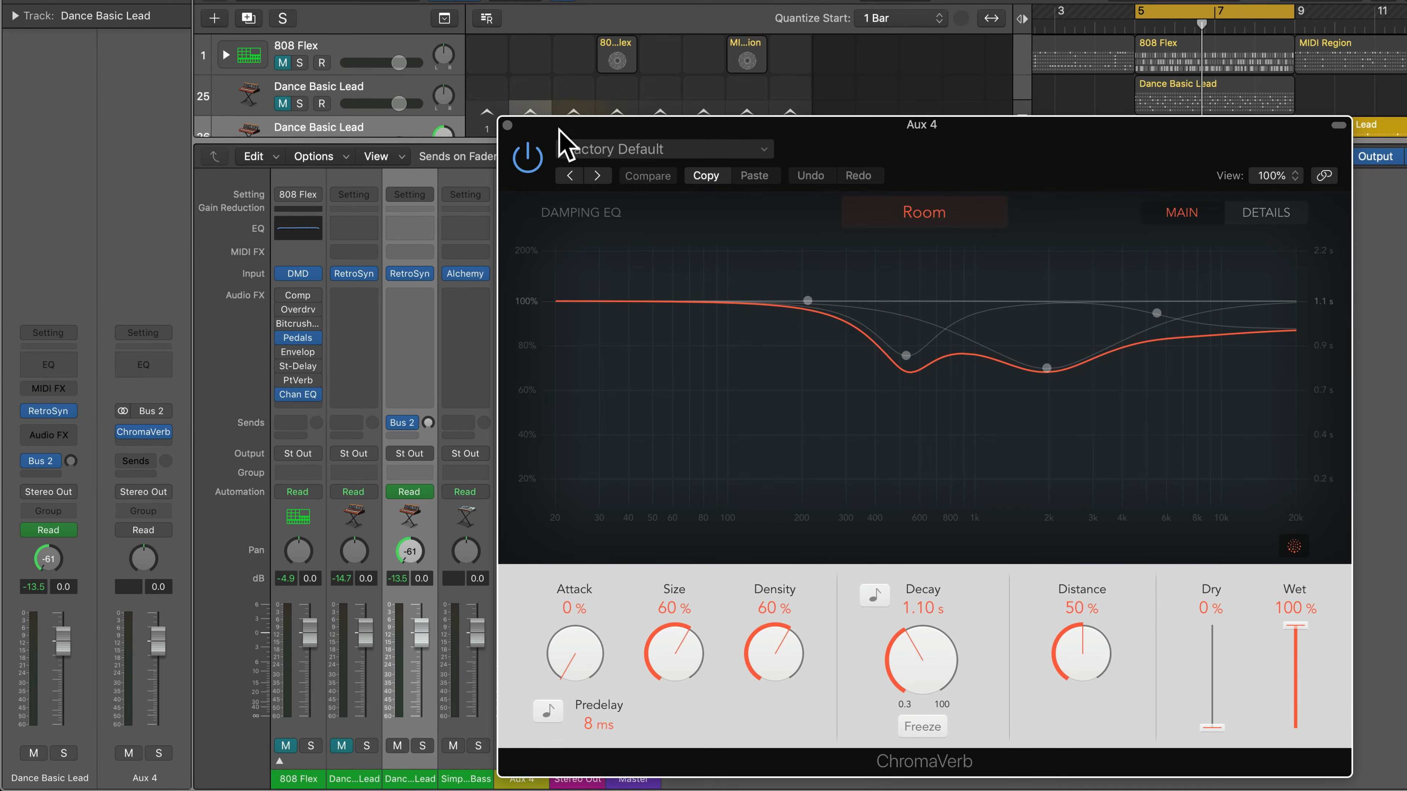
# - Close ChromaVerb and the mixer, turn the Bus 2 send down, and reopen the step pattern
pyautogui.click(508, 125)
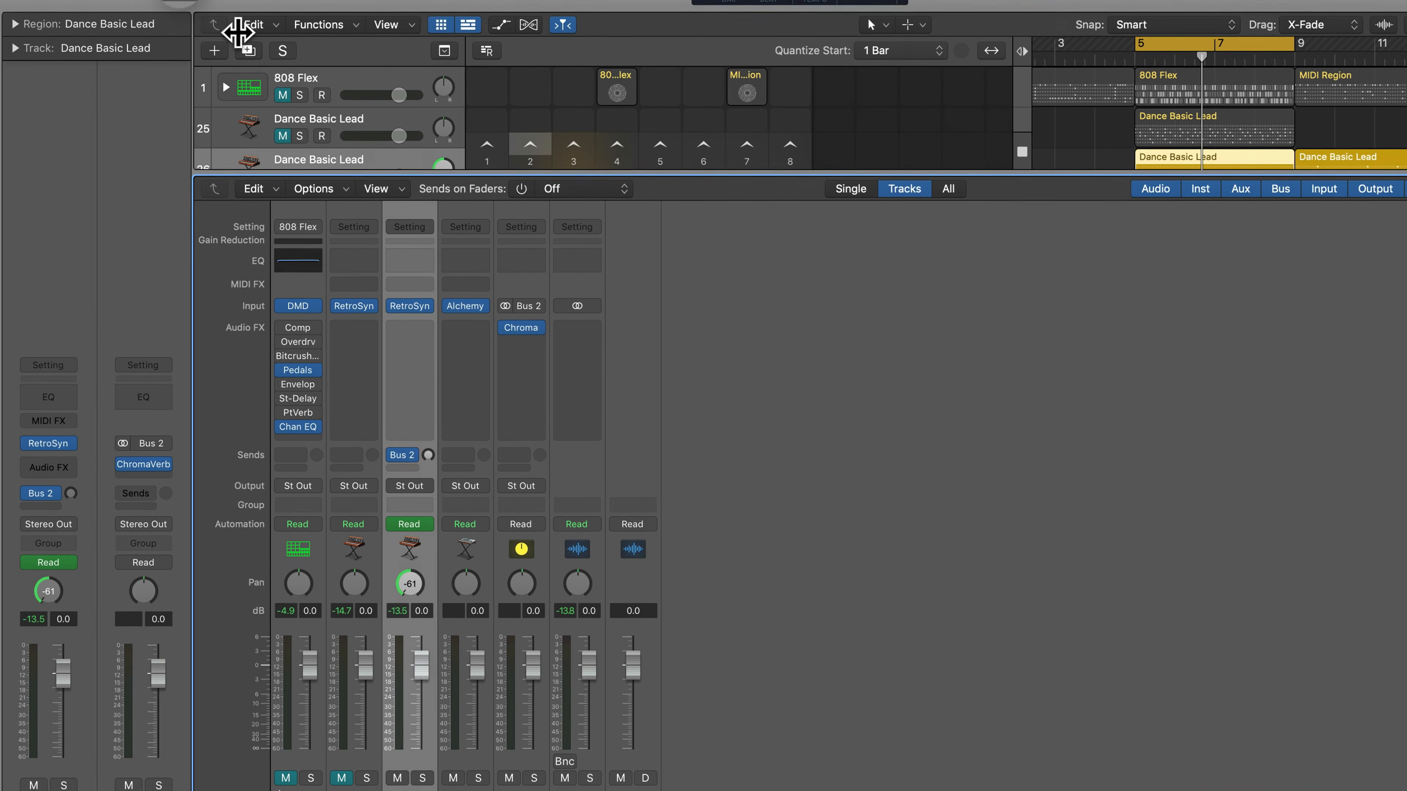
pyautogui.click(181, 16)
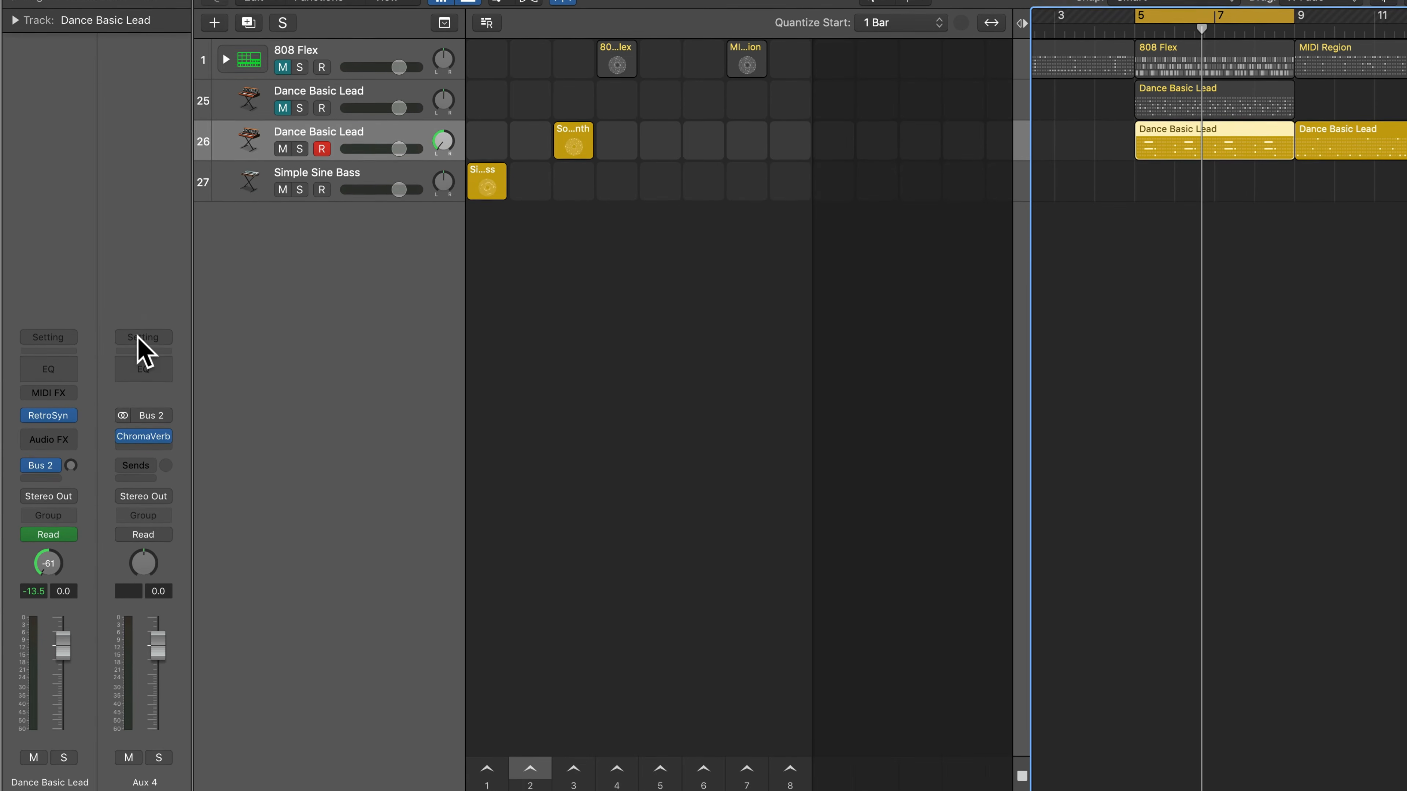
pyautogui.moveTo(71, 523); pyautogui.dragTo(71, 516)
pyautogui.moveTo(97, 460); pyautogui.dragTo(98, 443)
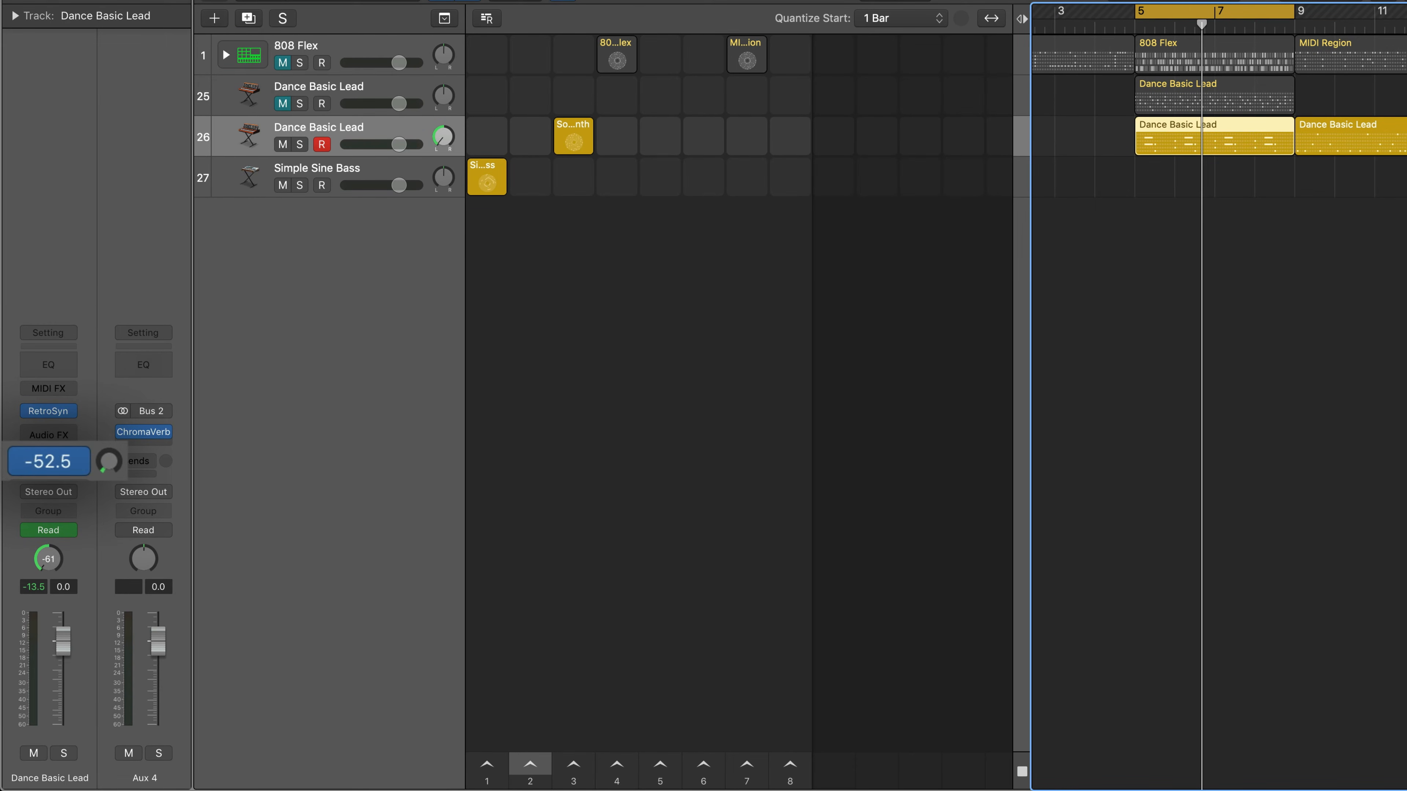
pyautogui.moveTo(71, 461); pyautogui.dragTo(71, 505)
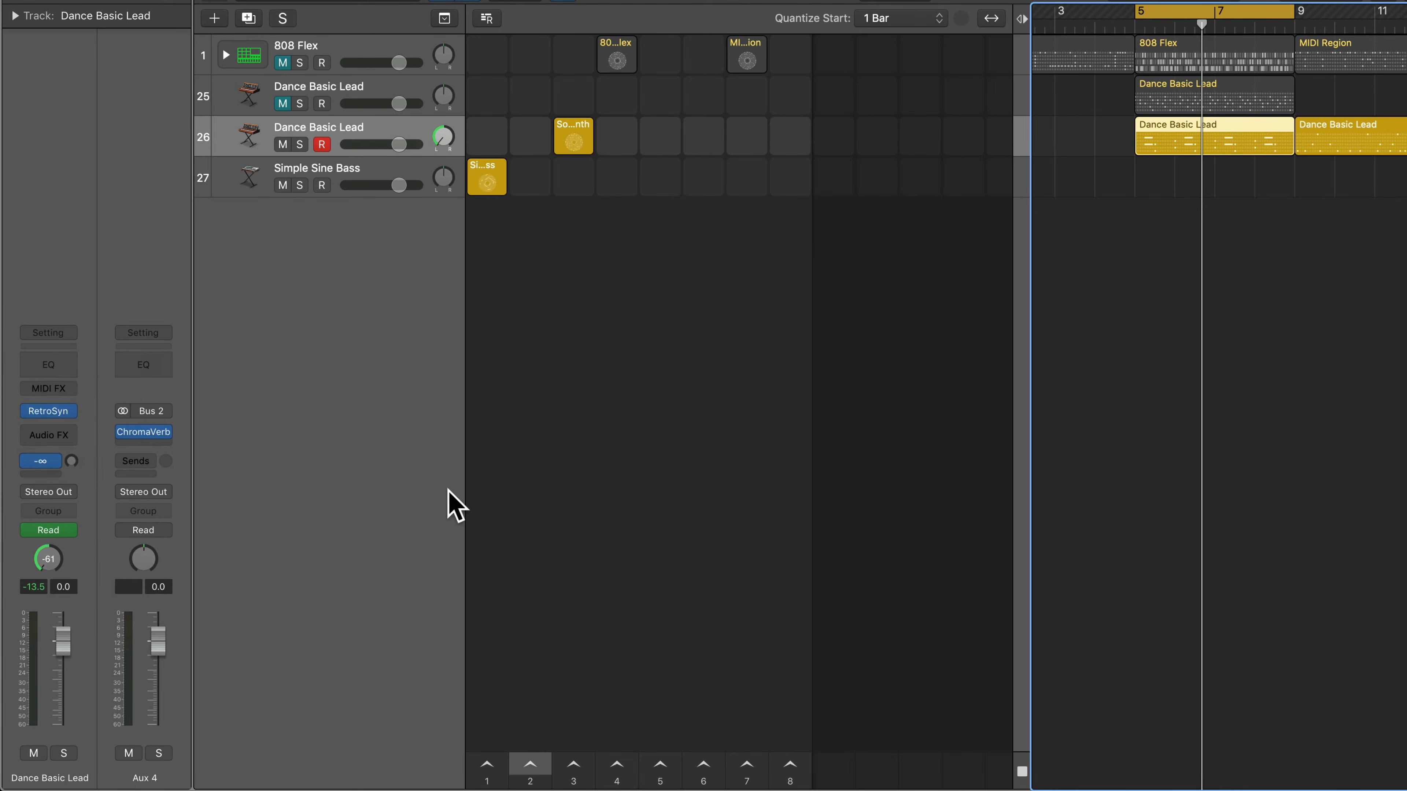
pyautogui.doubleClick(1194, 121)
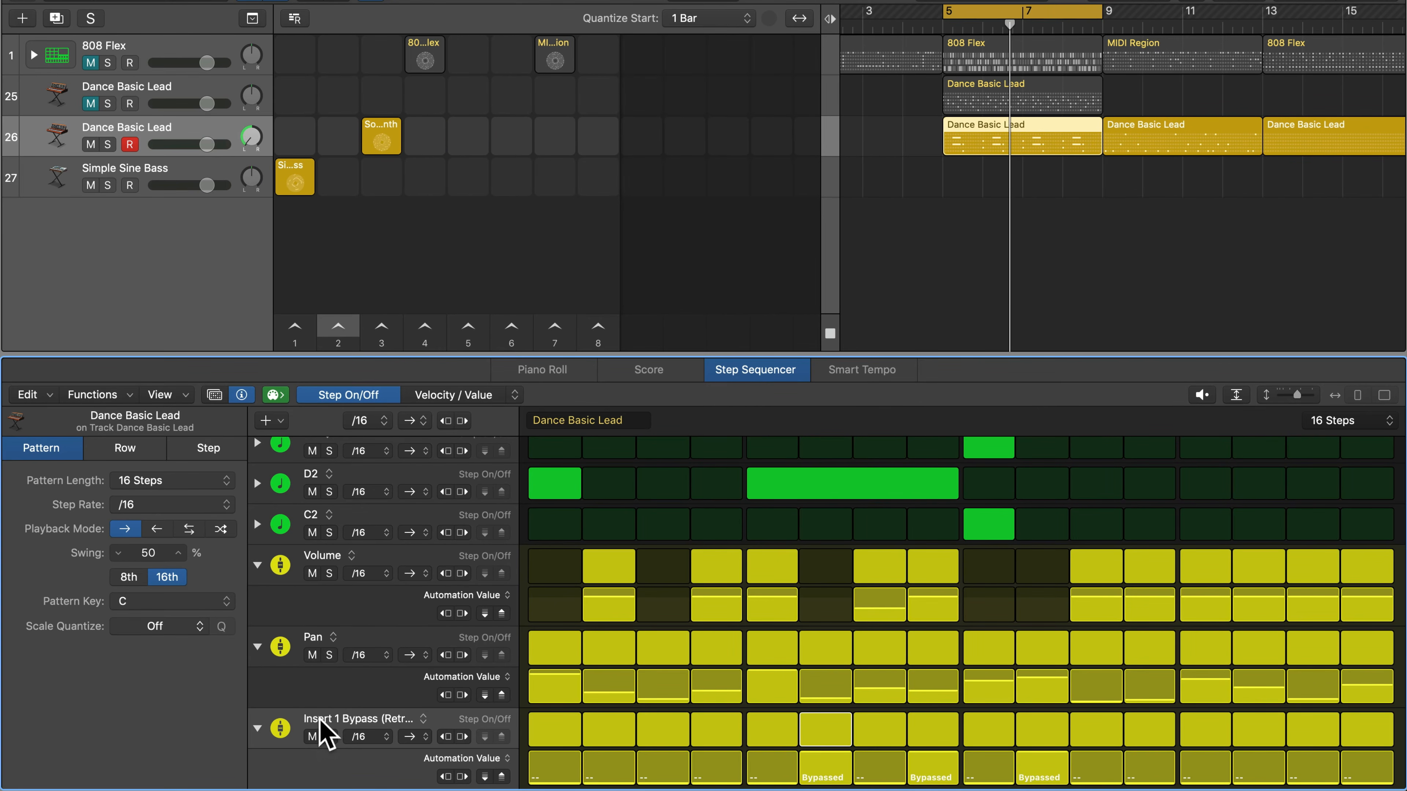
# - Reassign the Insert 1 Bypass row to automate Send 1 → Aux 4
pyautogui.click(328, 719)
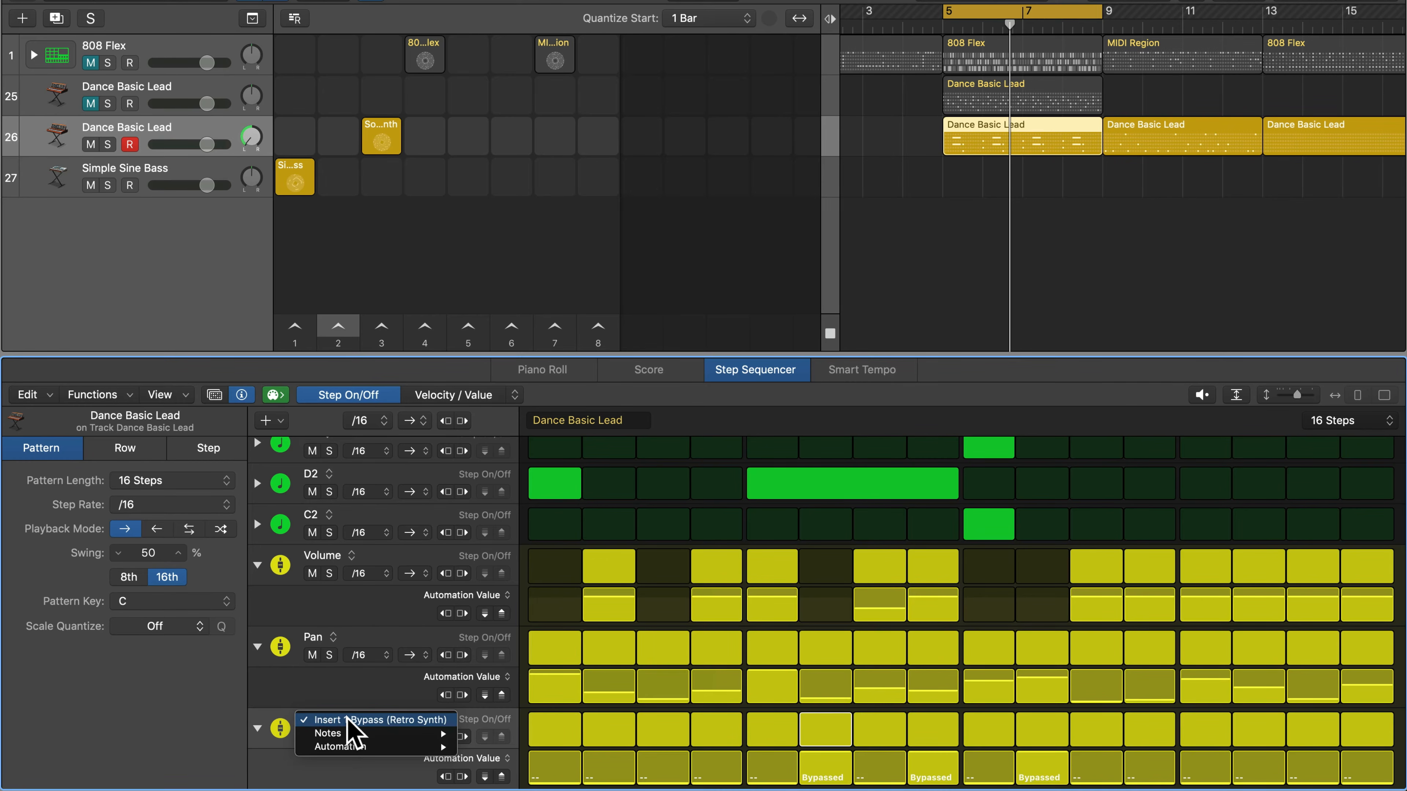
pyautogui.moveTo(350, 746)
pyautogui.moveTo(481, 739)
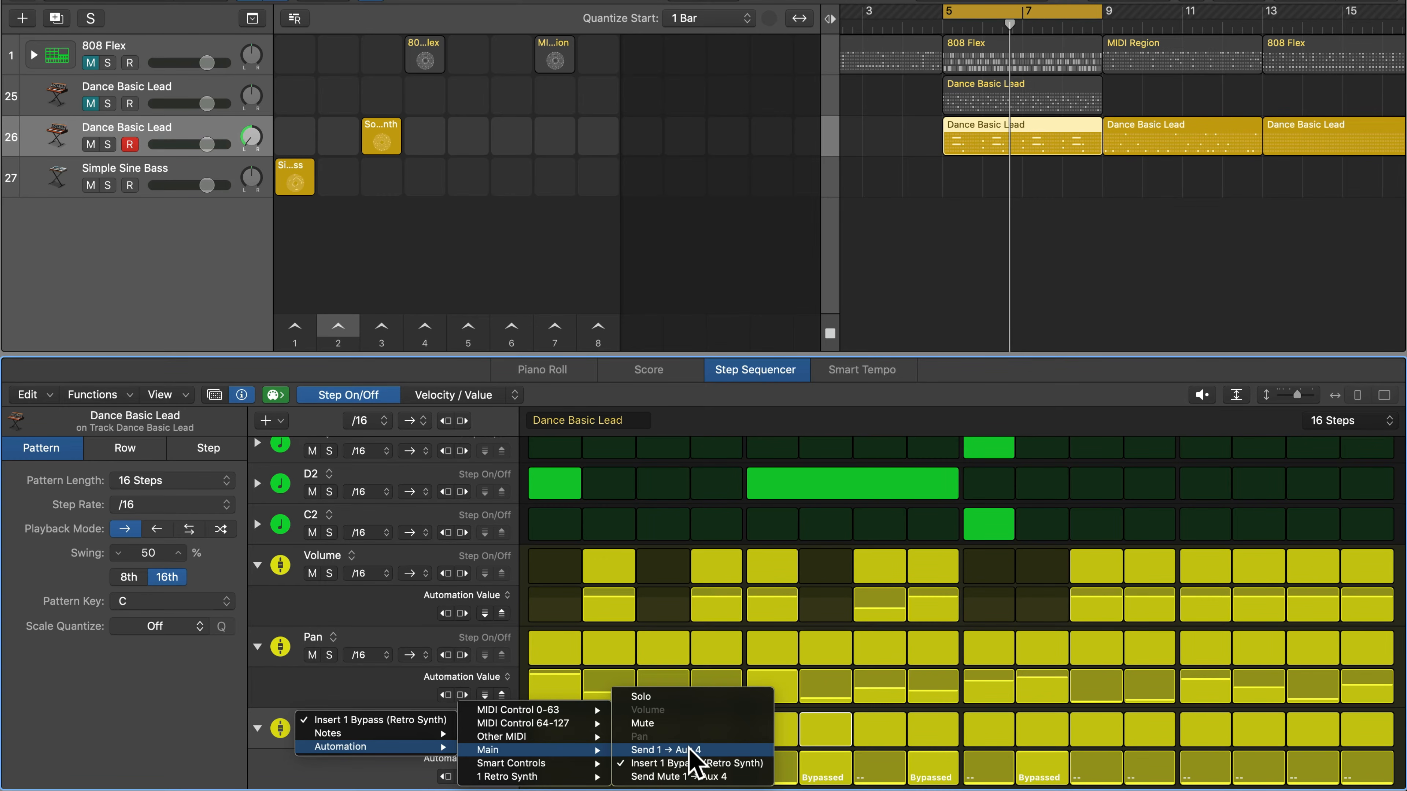
pyautogui.click(644, 749)
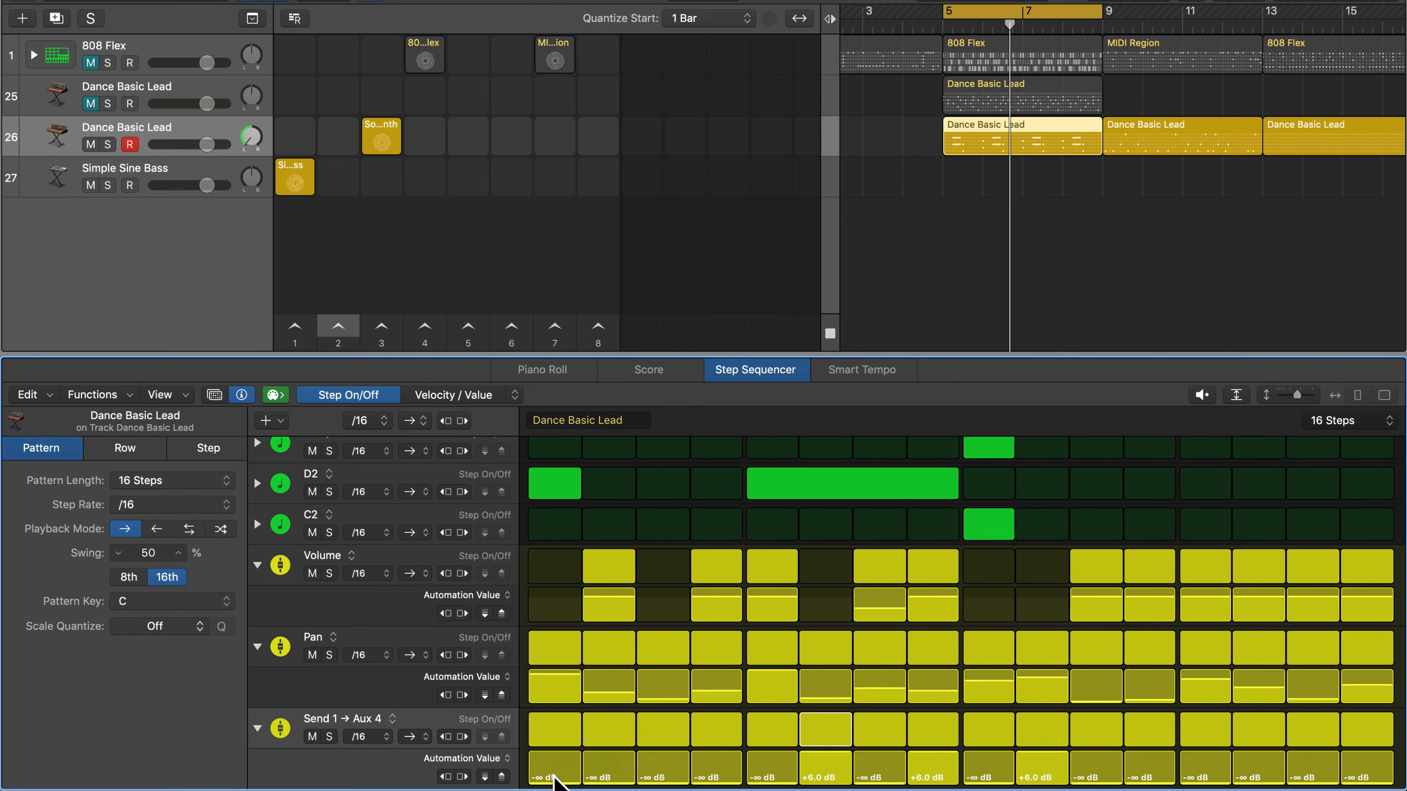
# - Paint Send 1 → Aux 4 levels across steps 1–6, with step 6 at +6.0 dB, and start playback
pyautogui.moveTo(552, 781); pyautogui.dragTo(556, 782)
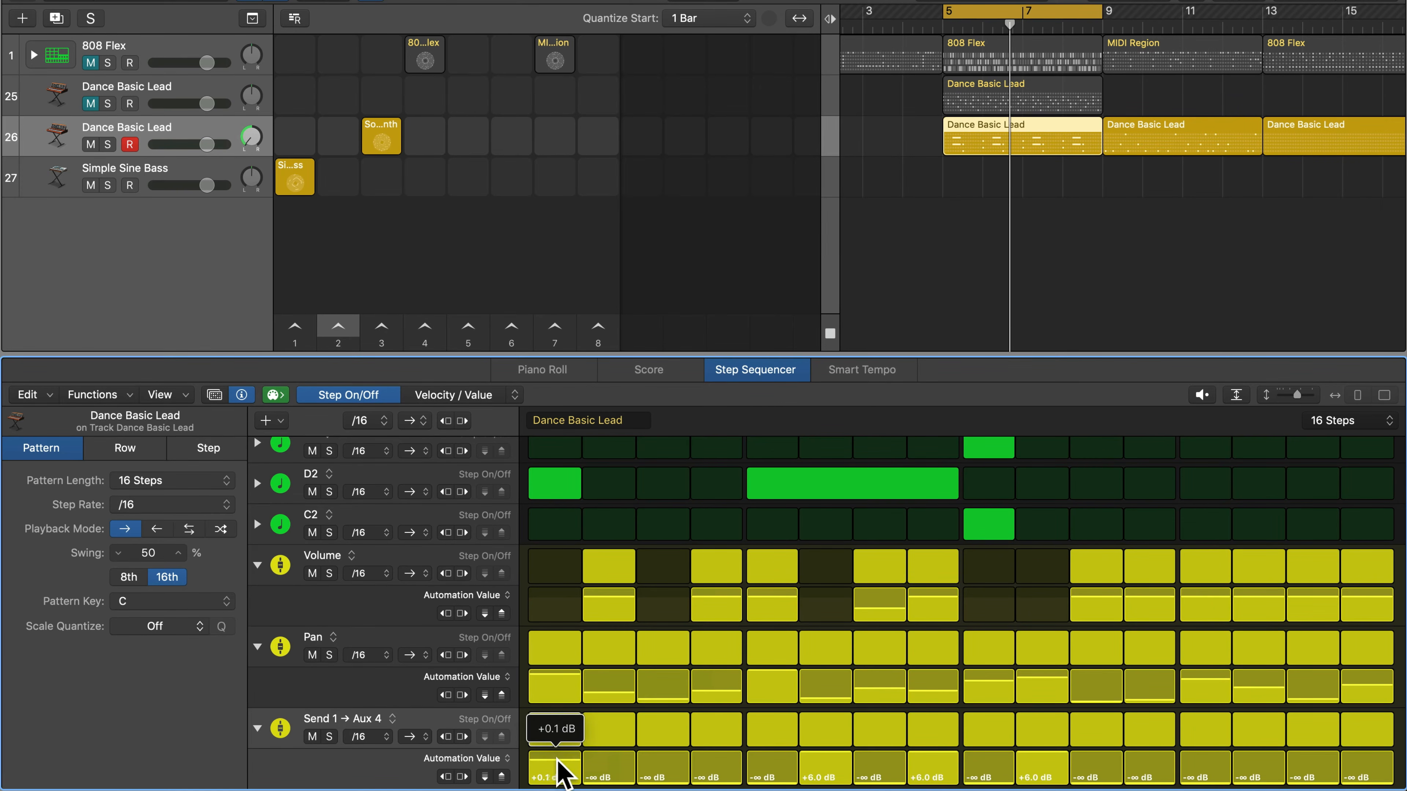
pyautogui.moveTo(557, 759)
pyautogui.mouseDown()
pyautogui.moveTo(810, 773)
pyautogui.moveTo(741, 748)
pyautogui.moveTo(533, 760)
pyautogui.mouseUp()
pyautogui.moveTo(813, 751); pyautogui.dragTo(826, 740)
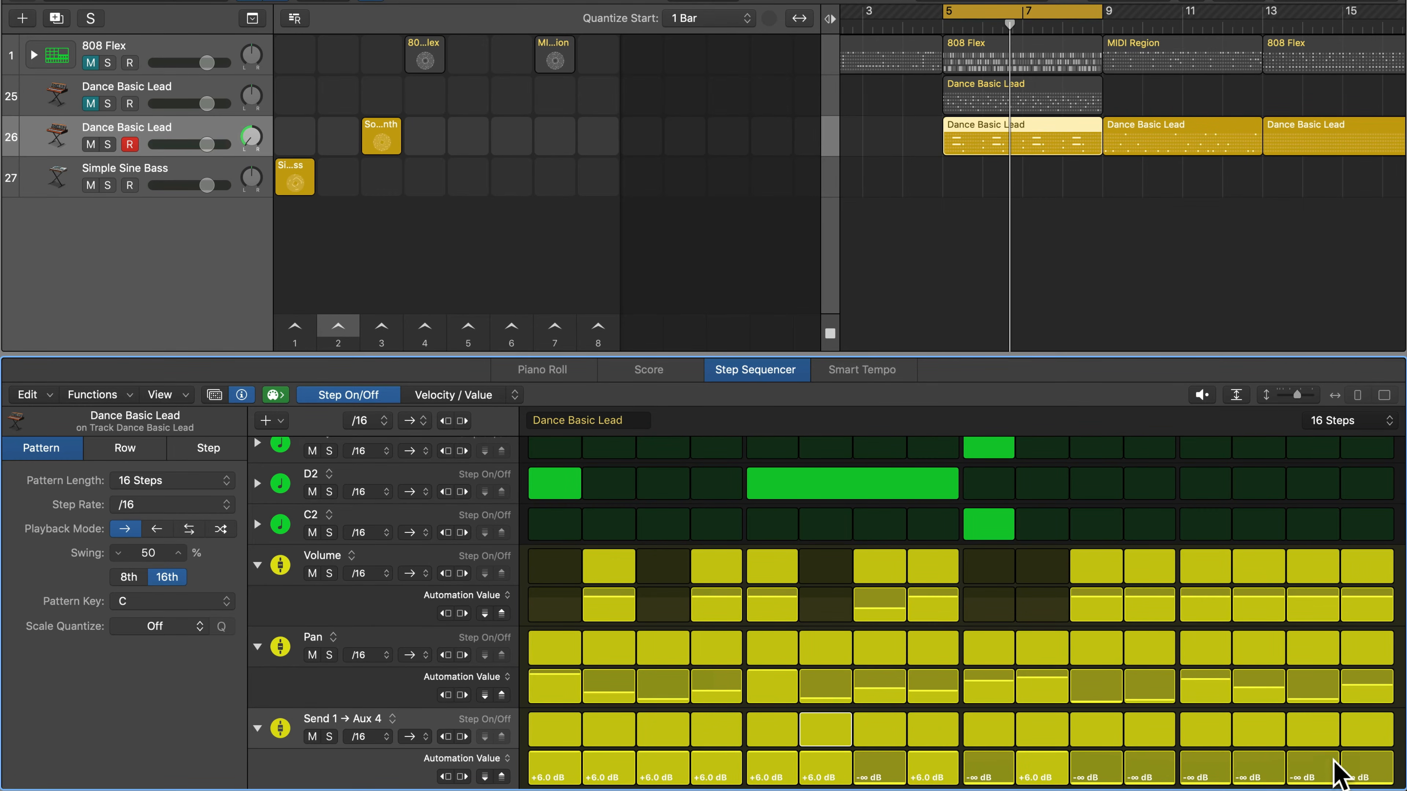
pyautogui.press('space')
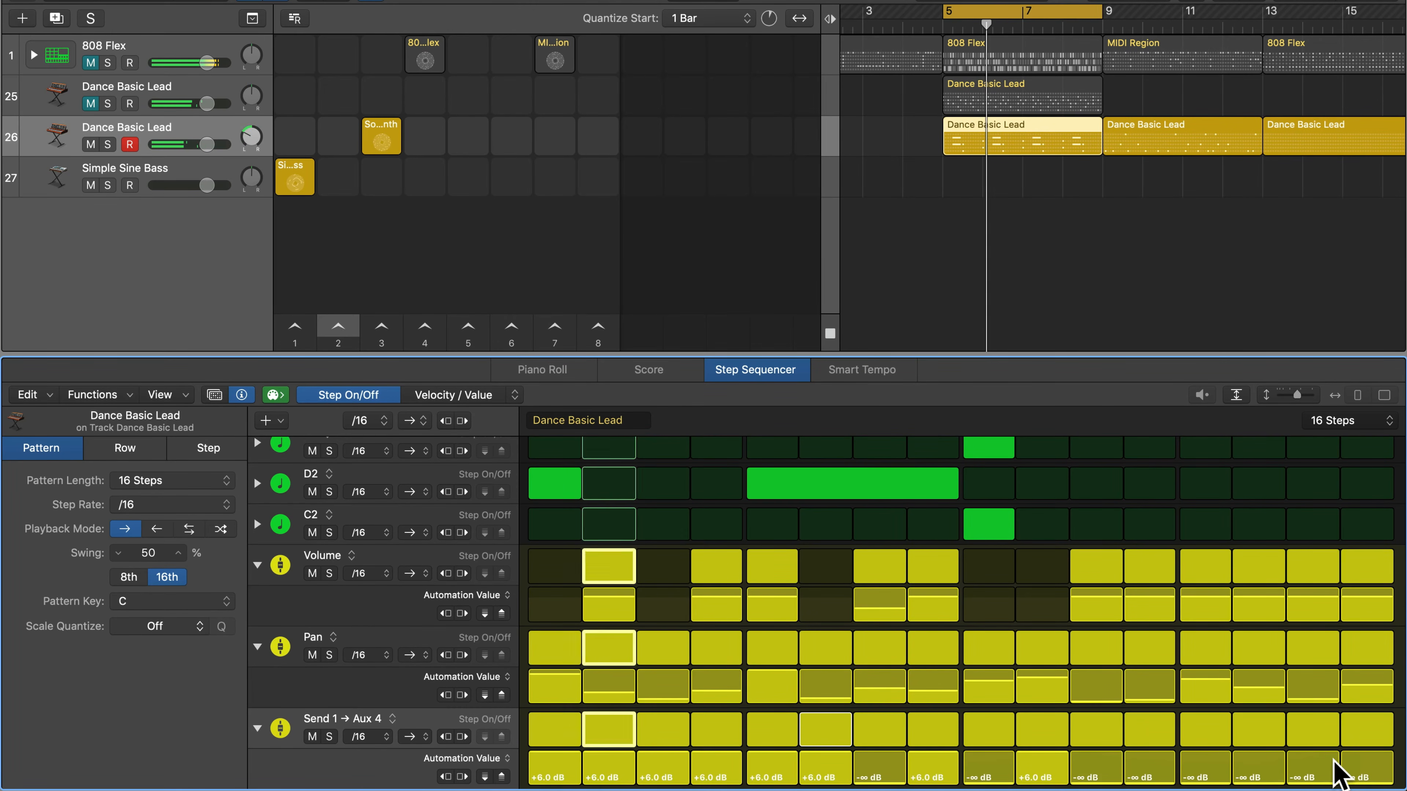
# - Adjust individual send steps, setting step 2 to -5.4 dB and lowering steps 4 and 5
pyautogui.click(814, 769)
pyautogui.click(664, 770)
pyautogui.click(563, 767)
pyautogui.click(616, 767)
pyautogui.moveTo(615, 769); pyautogui.dragTo(621, 767)
pyautogui.press('space')
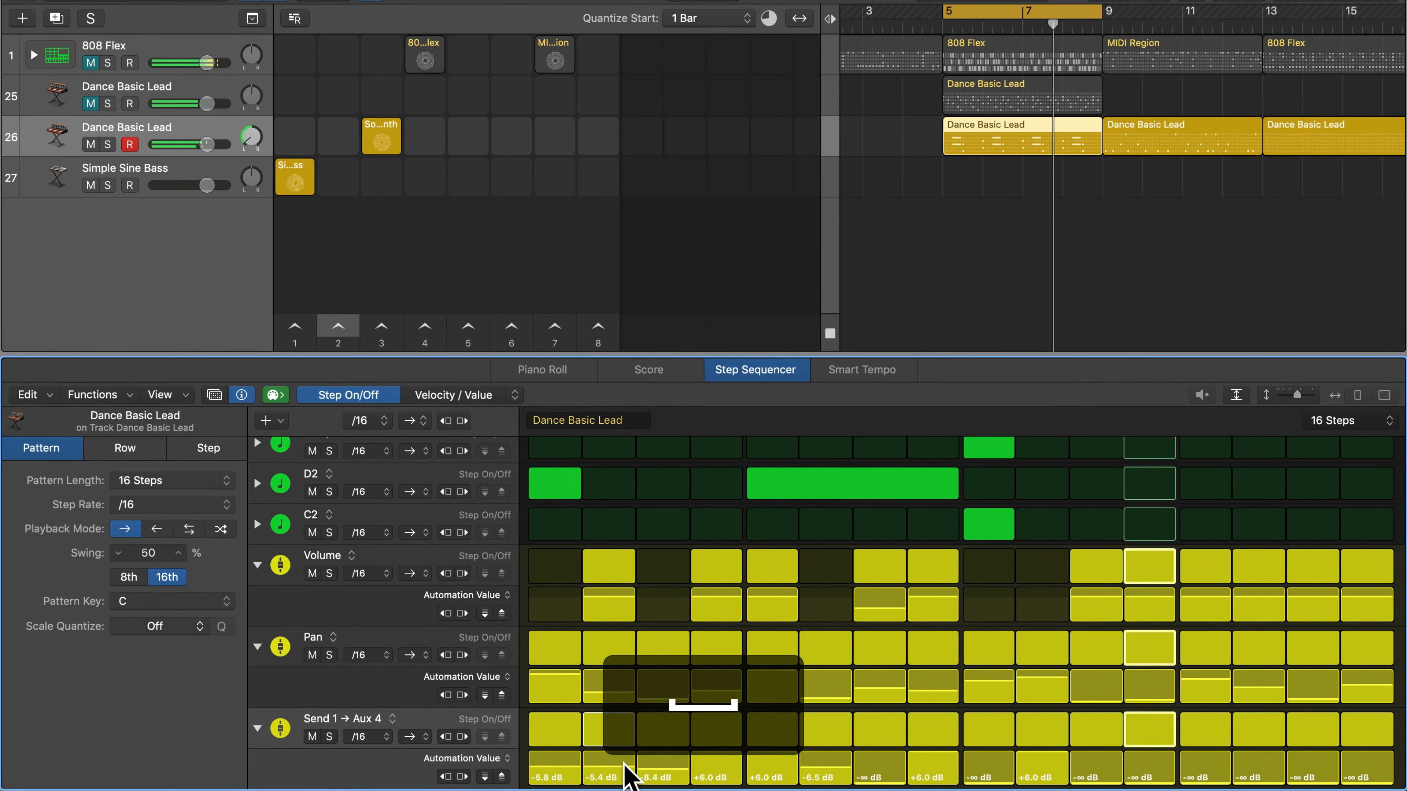
pyautogui.click(726, 760)
pyautogui.moveTo(760, 760); pyautogui.dragTo(786, 769)
pyautogui.press('space')
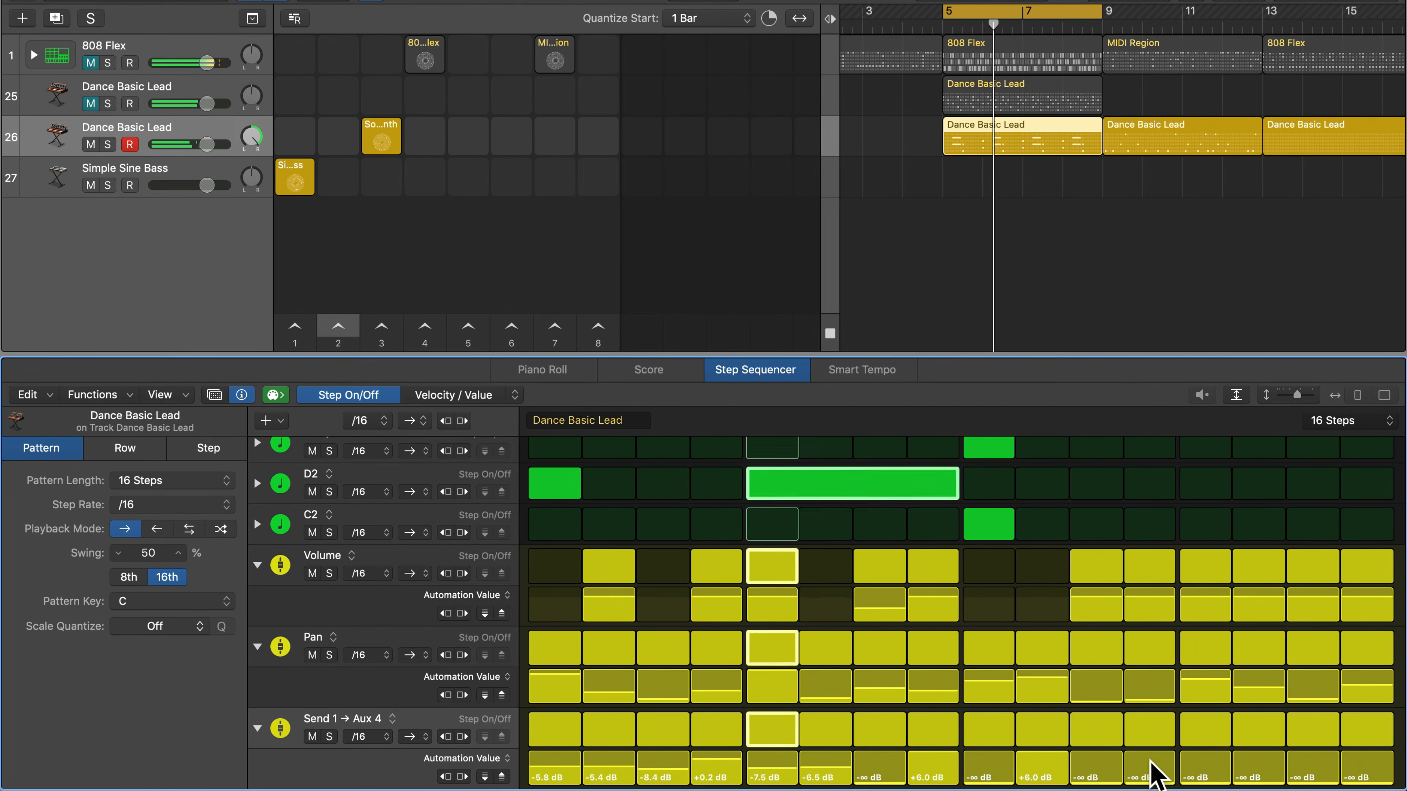
# - Silence step 10, drop step 8 to -6.7 dB, then repaint a rising ramp to +2.2 dB
pyautogui.moveTo(1049, 773); pyautogui.dragTo(1044, 787)
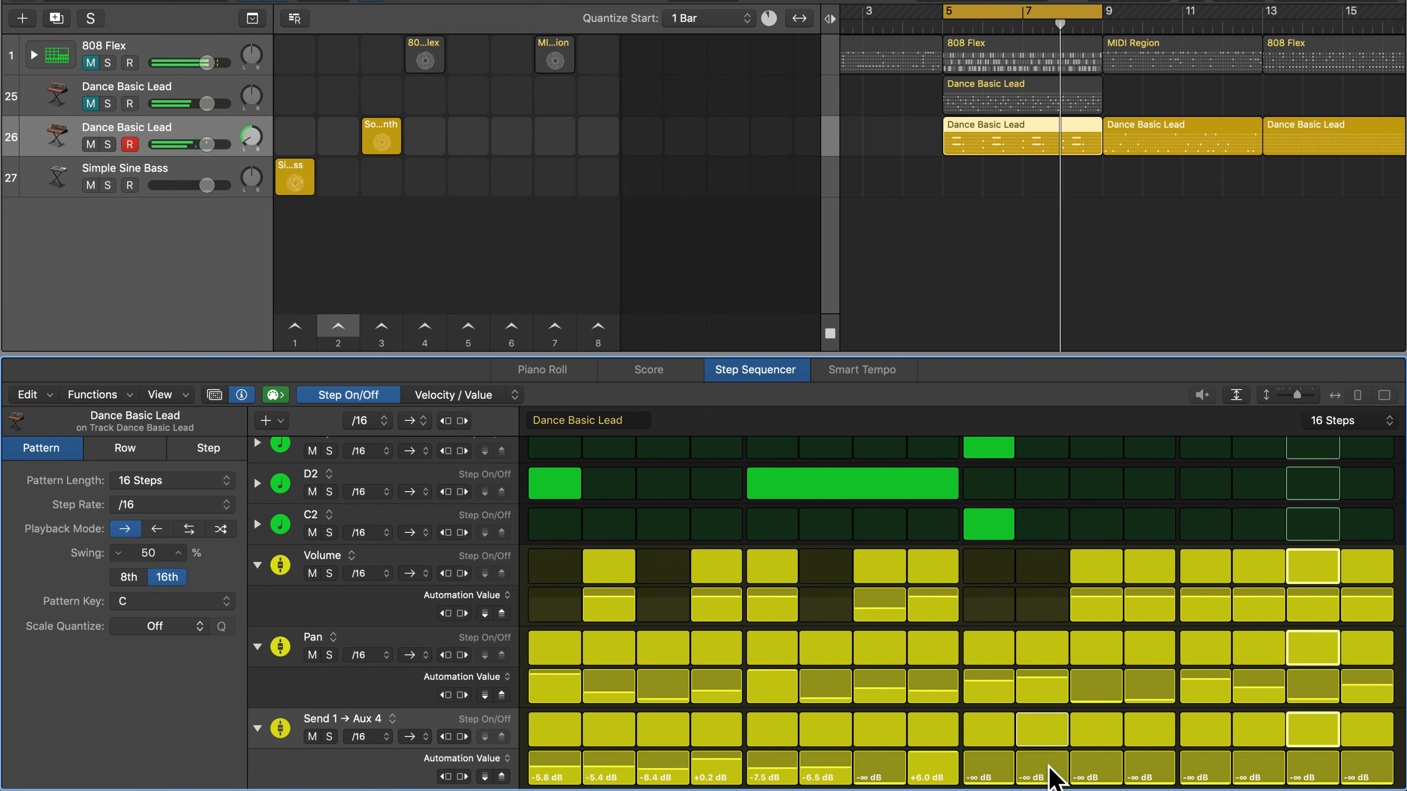
pyautogui.moveTo(942, 764); pyautogui.dragTo(934, 773)
pyautogui.press('space')
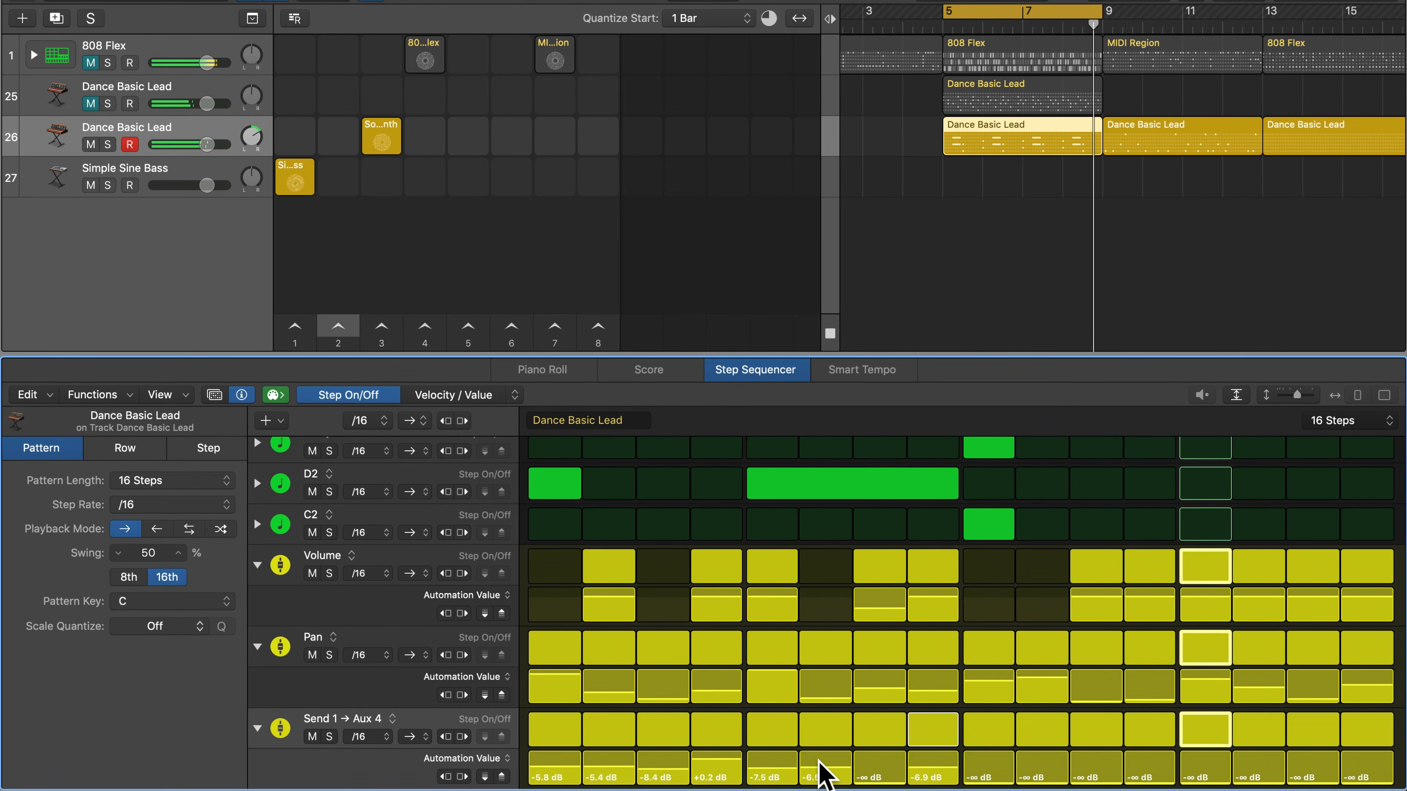
pyautogui.moveTo(567, 773)
pyautogui.mouseDown()
pyautogui.moveTo(1147, 779)
pyautogui.moveTo(1374, 760)
pyautogui.mouseUp()
# - Drop send steps 1–7 to -∞ dB and lower steps 15–16, ending at -31.5 dB
pyautogui.moveTo(1078, 772)
pyautogui.mouseDown()
pyautogui.moveTo(657, 776)
pyautogui.moveTo(578, 750)
pyautogui.mouseUp()
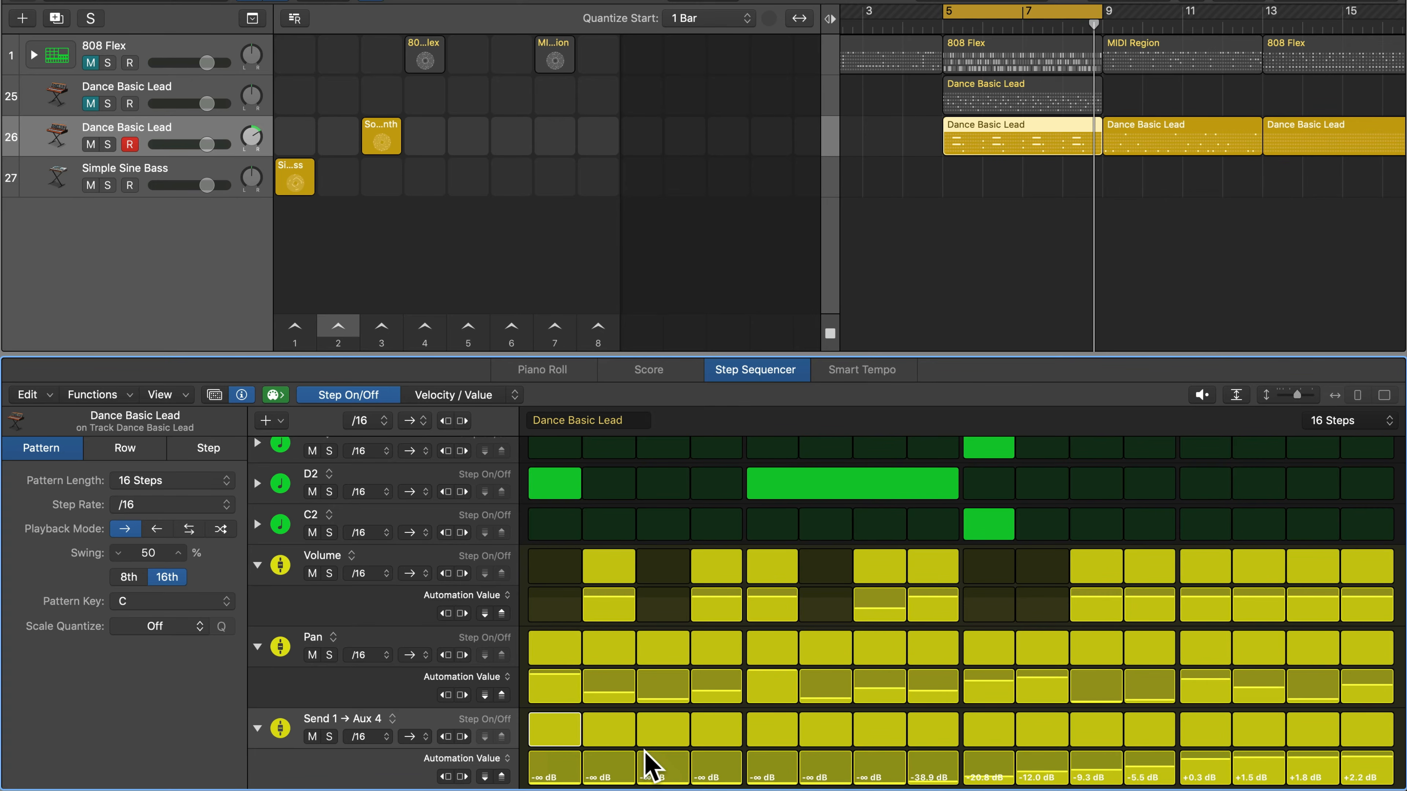
pyautogui.press('space')
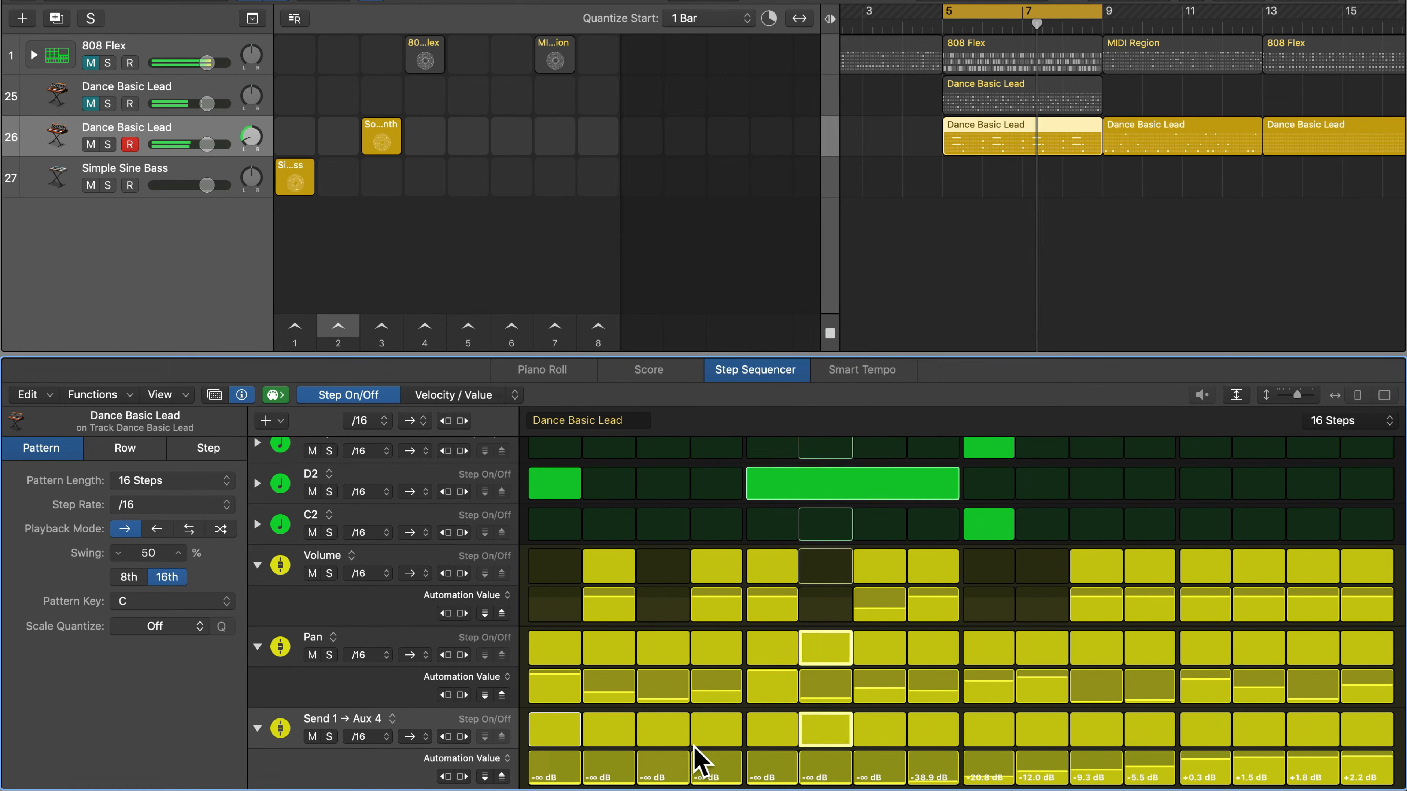
pyautogui.moveTo(1301, 760); pyautogui.dragTo(1390, 781)
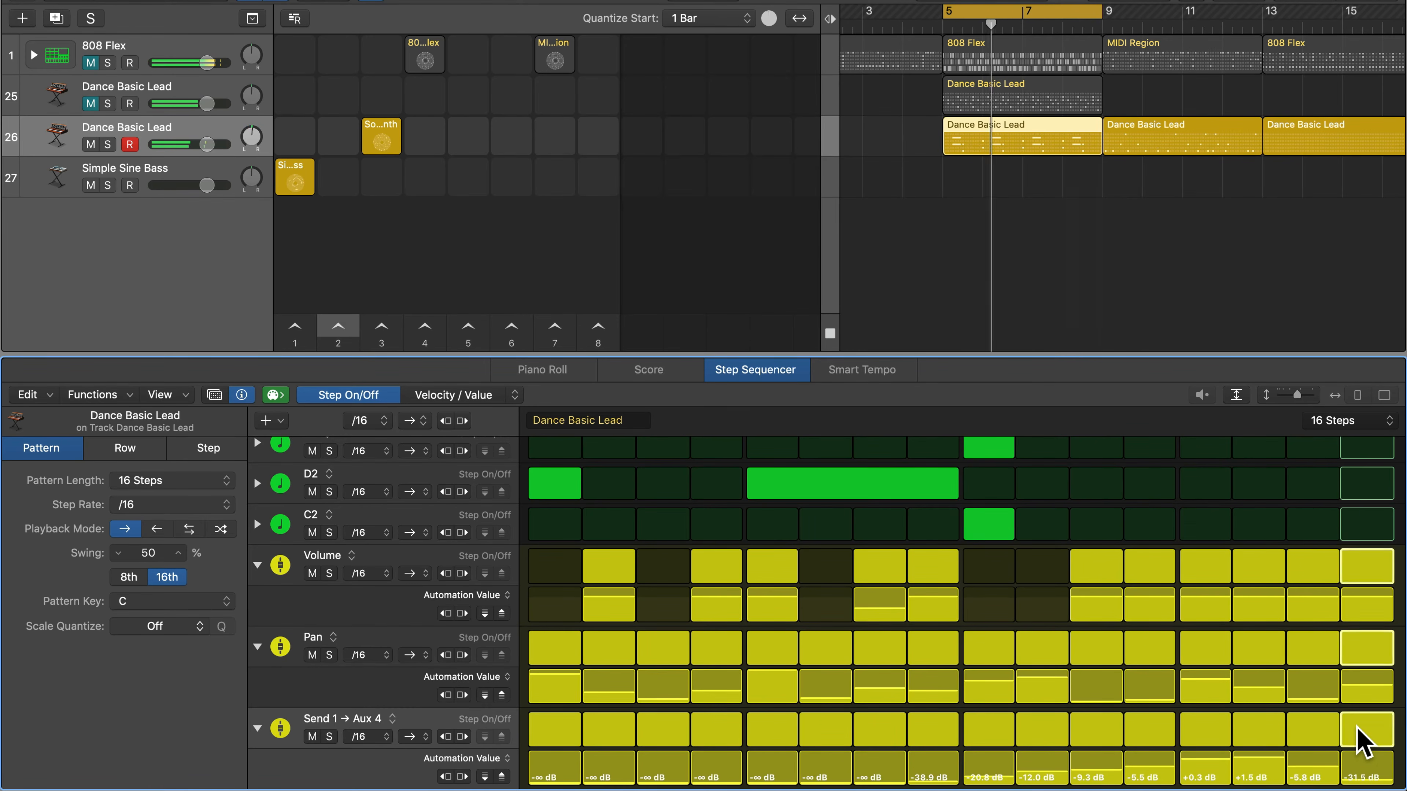
pyautogui.press('space')
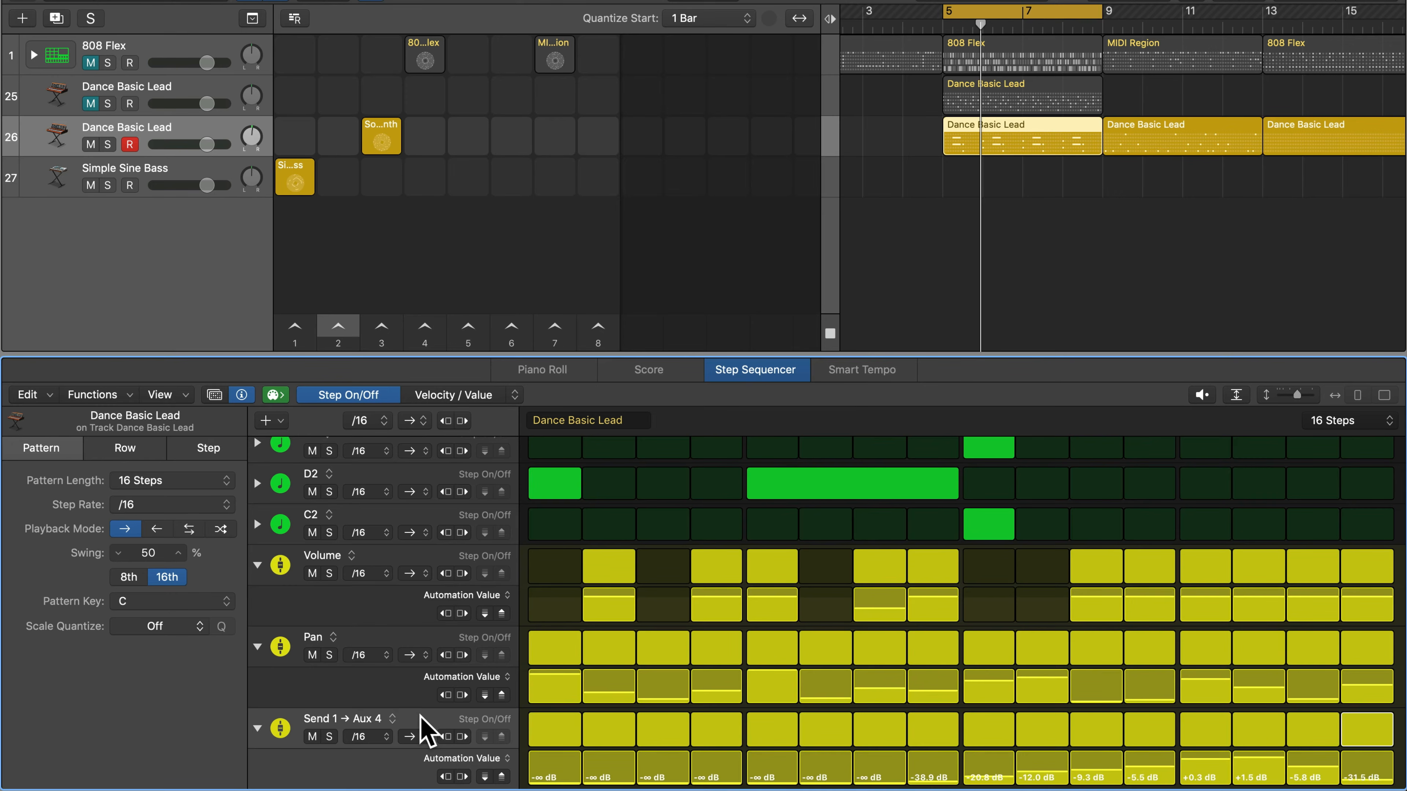
# - Delete the Send 1 → Aux 4, Pan and Volume automation rows from the pattern
pyautogui.rightClick(429, 726)
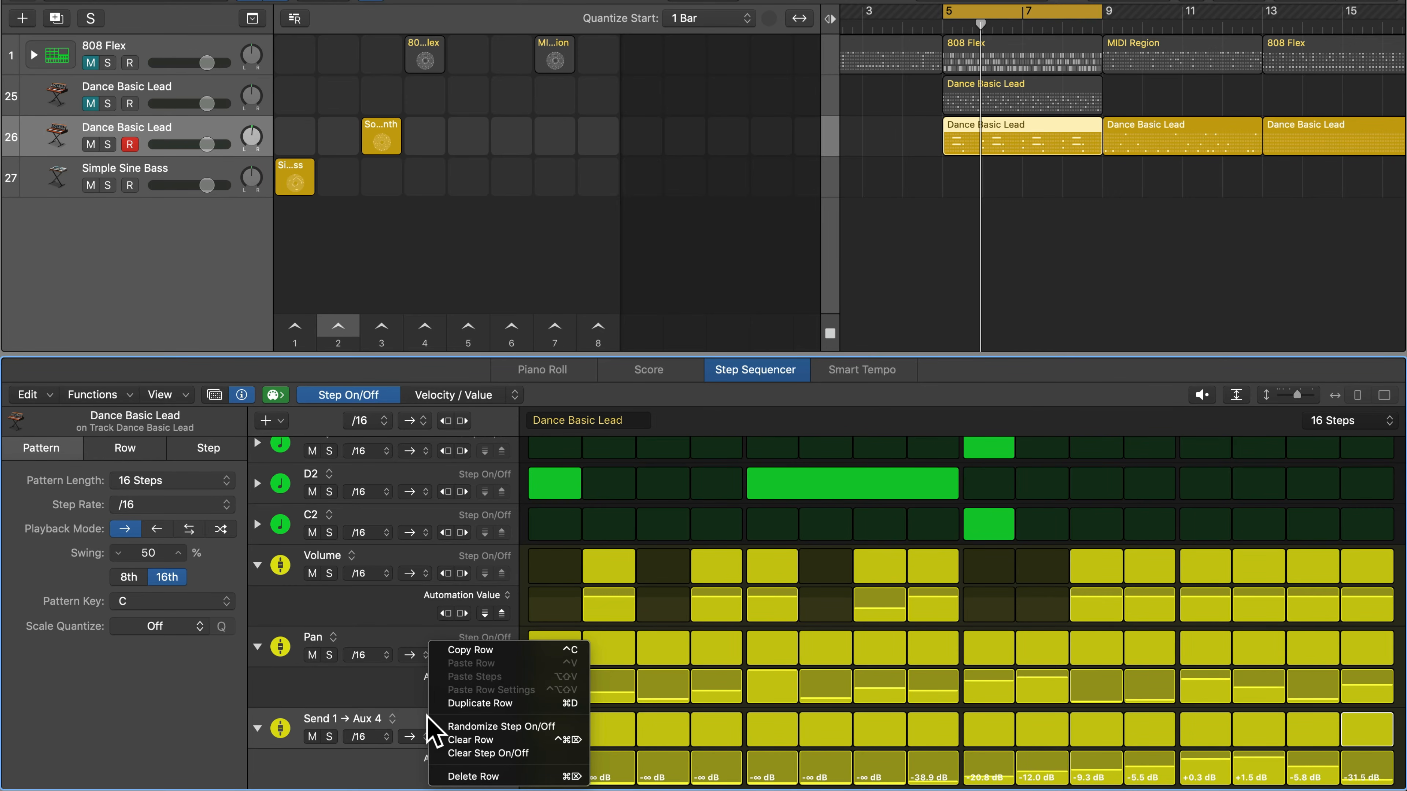
pyautogui.click(471, 776)
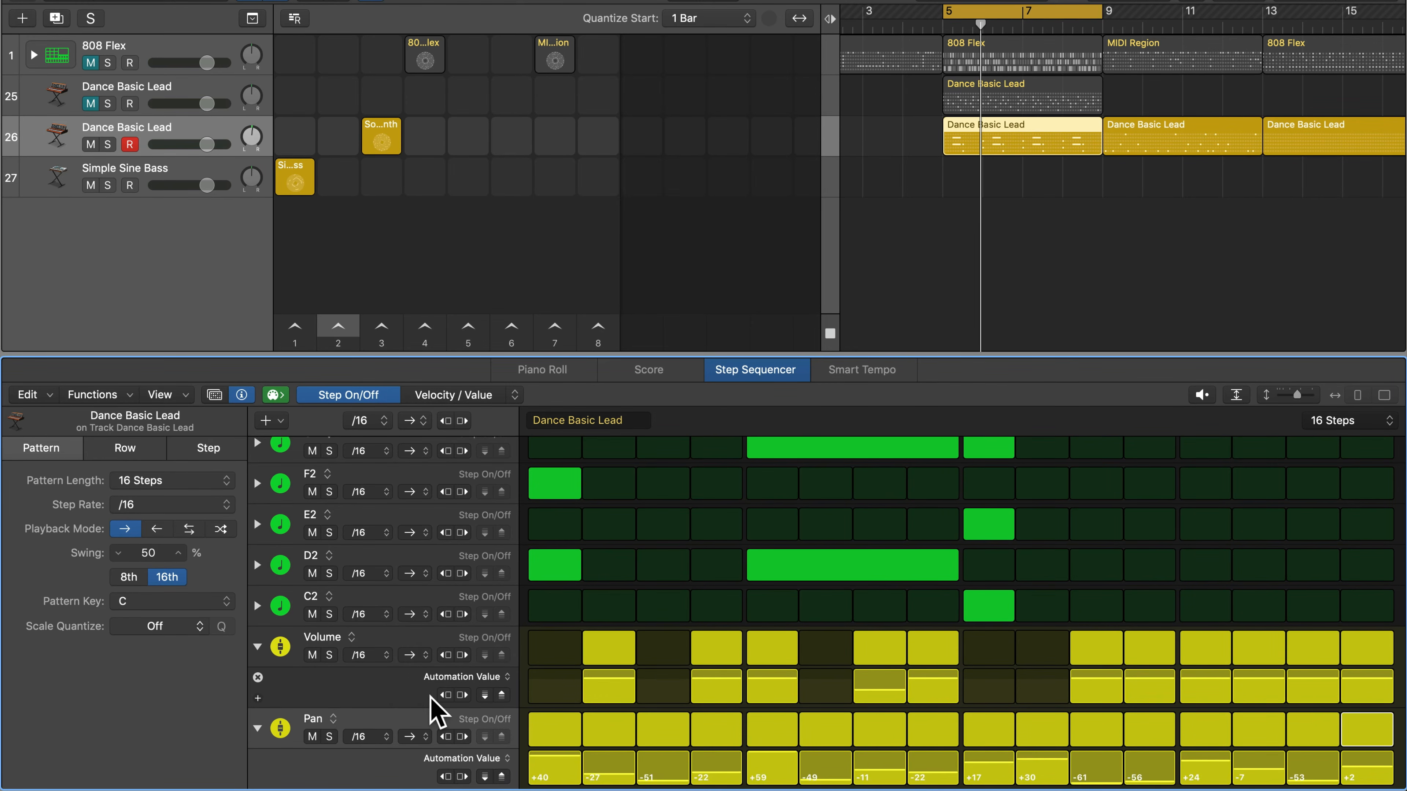
pyautogui.rightClick(400, 718)
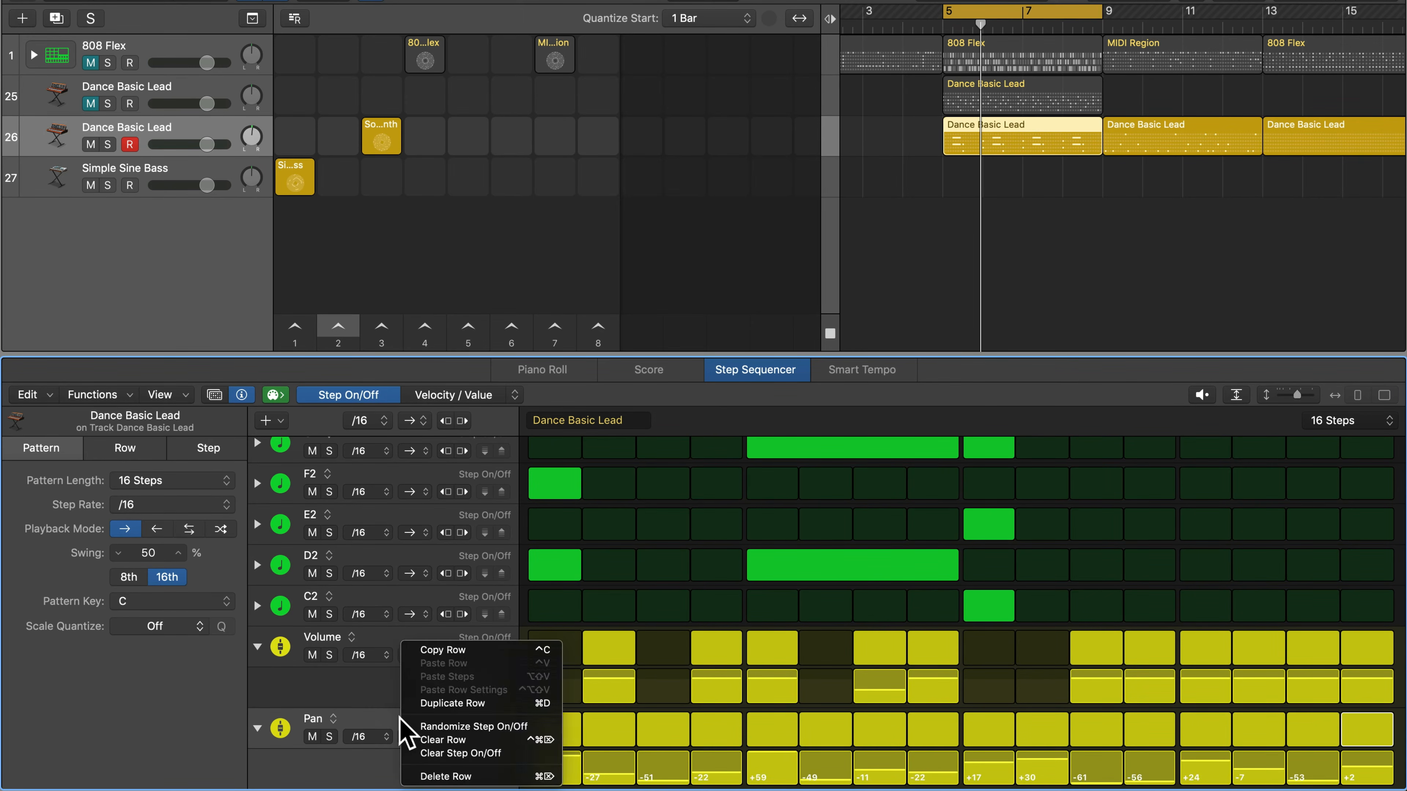
pyautogui.click(443, 777)
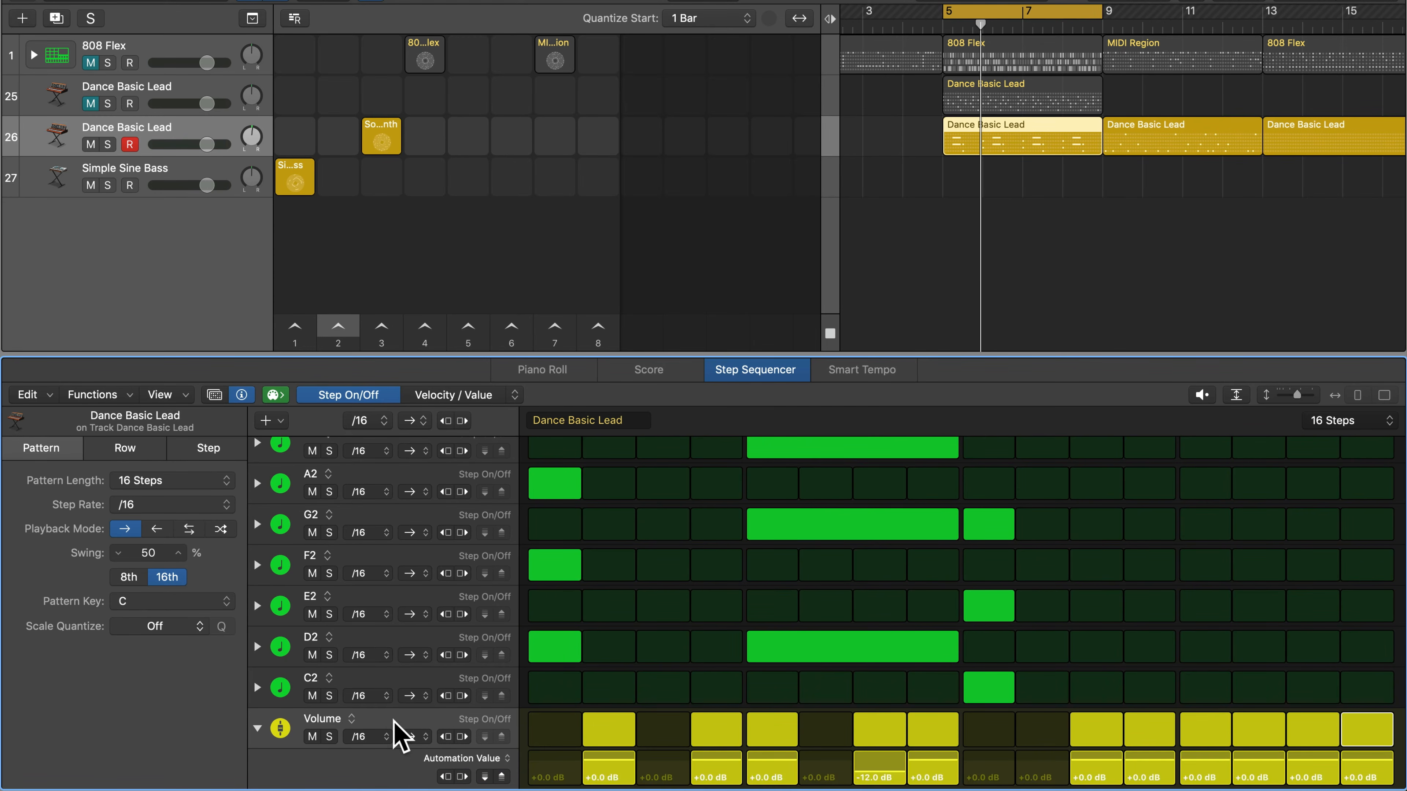
pyautogui.rightClick(400, 734)
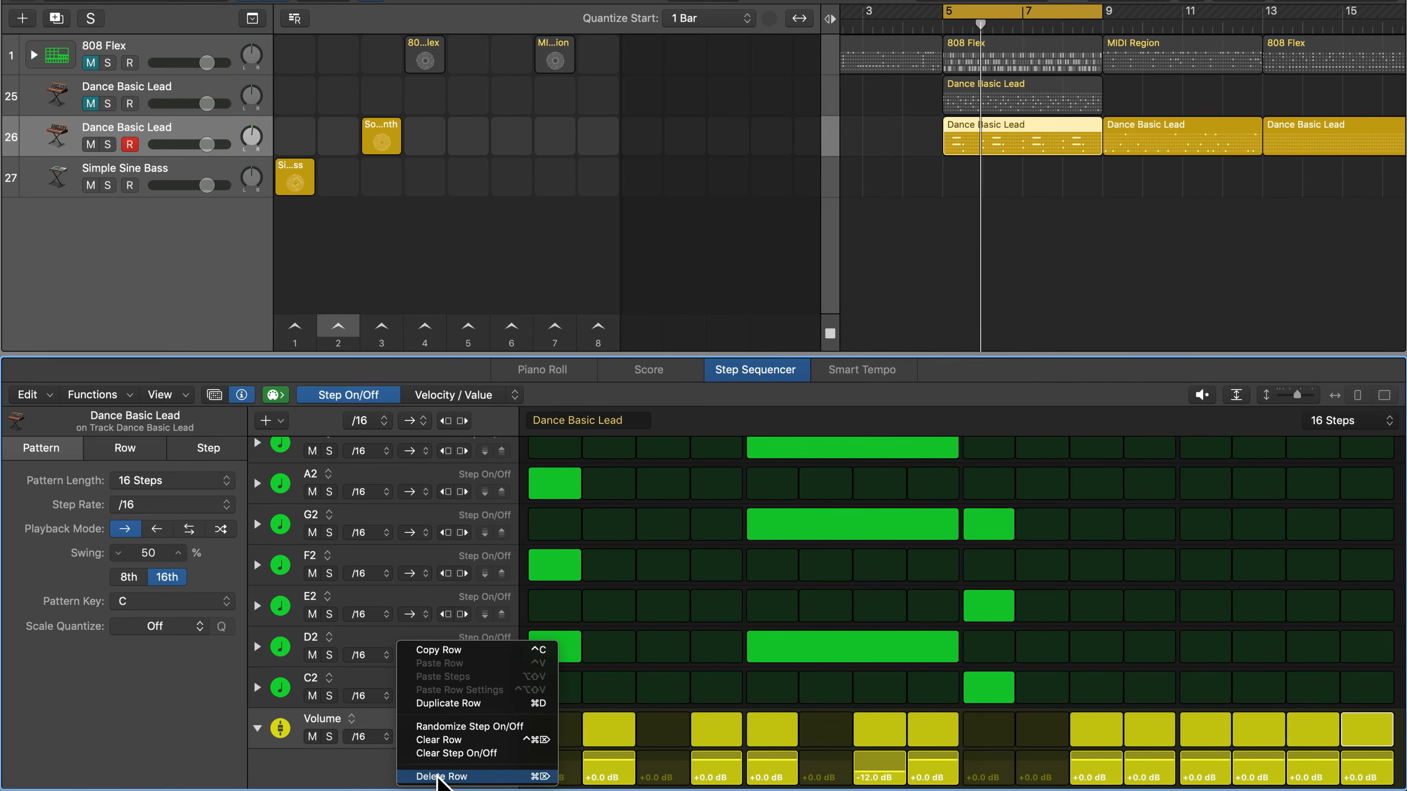
pyautogui.click(377, 724)
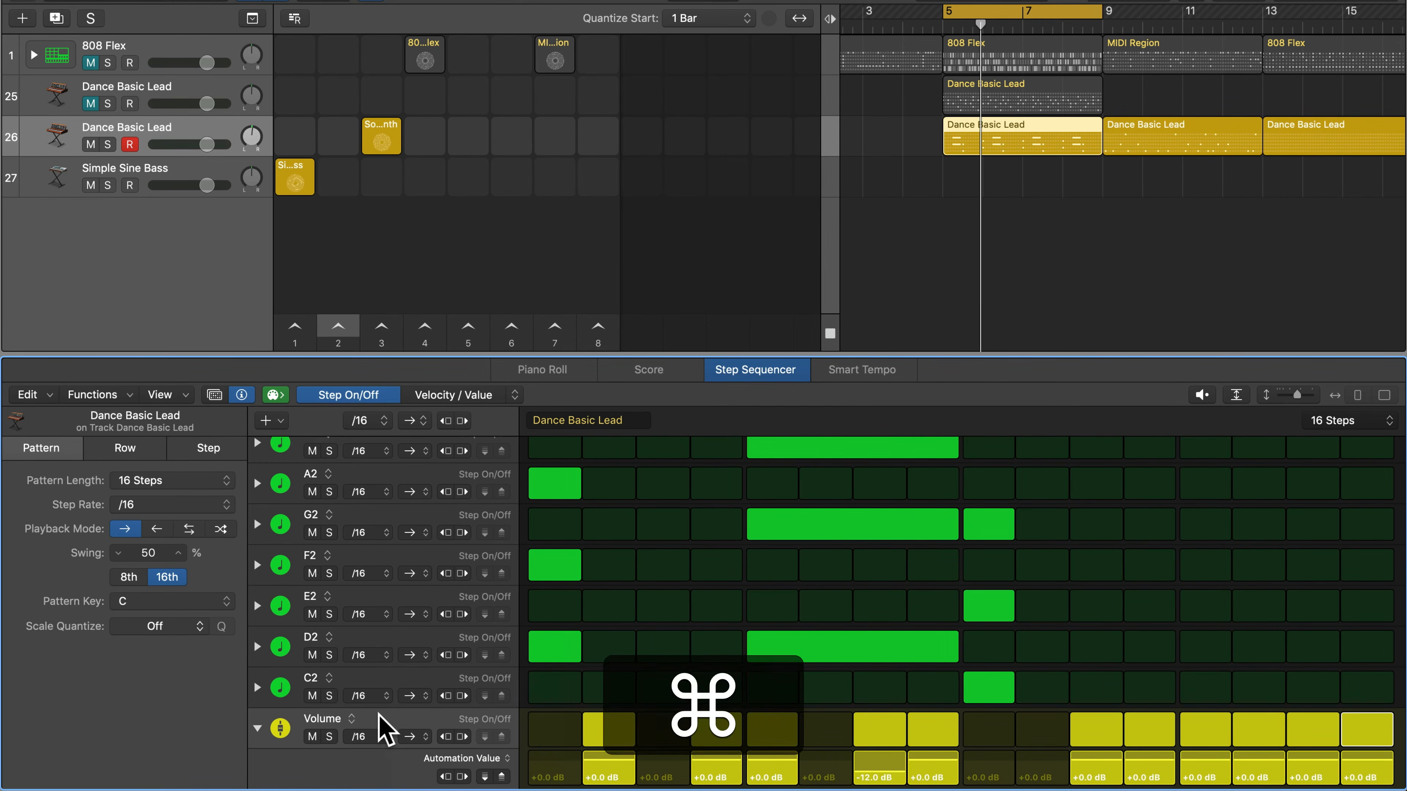
pyautogui.press('super+BackSpace')
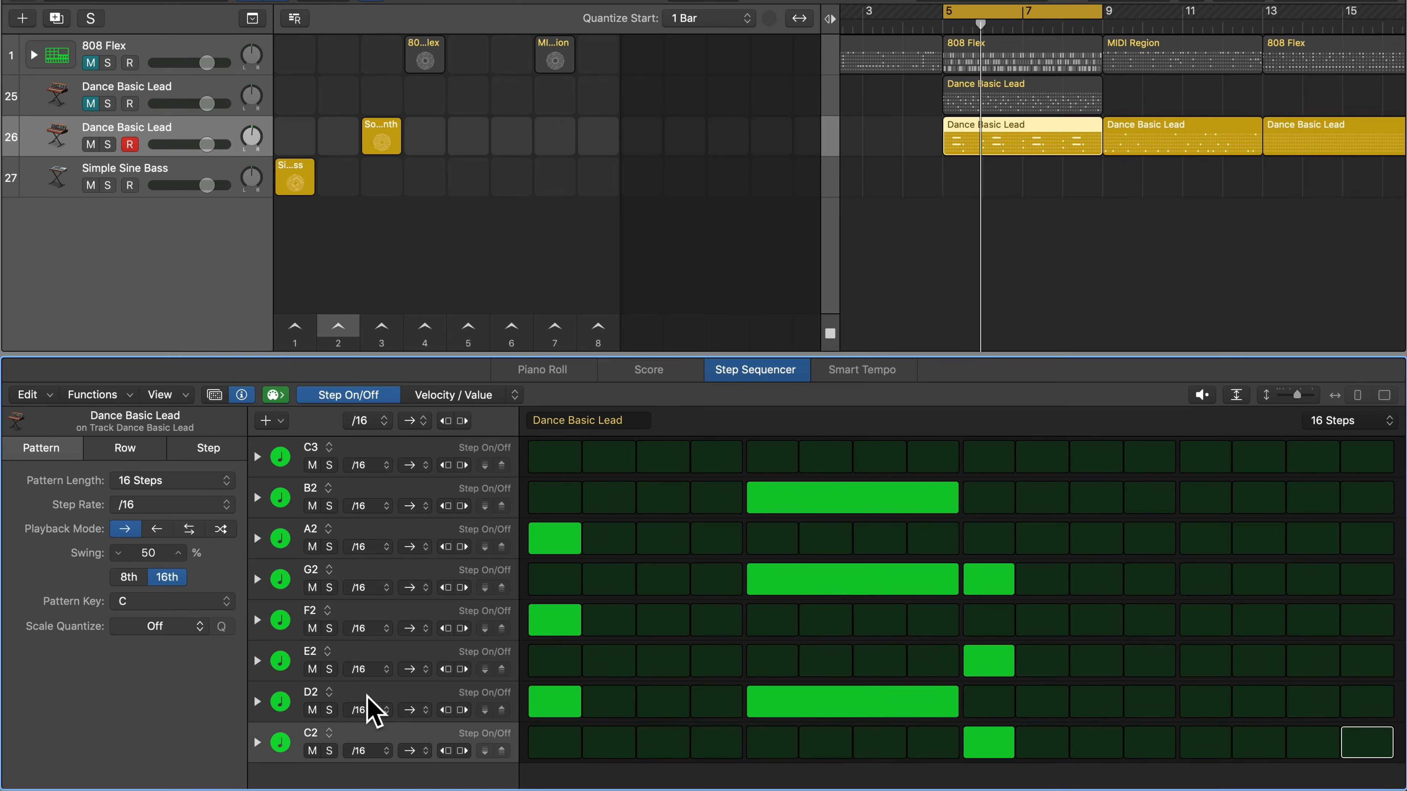
# - Open Retro Synth from the channel strip and move its window up to uncover the steps
pyautogui.press('i')
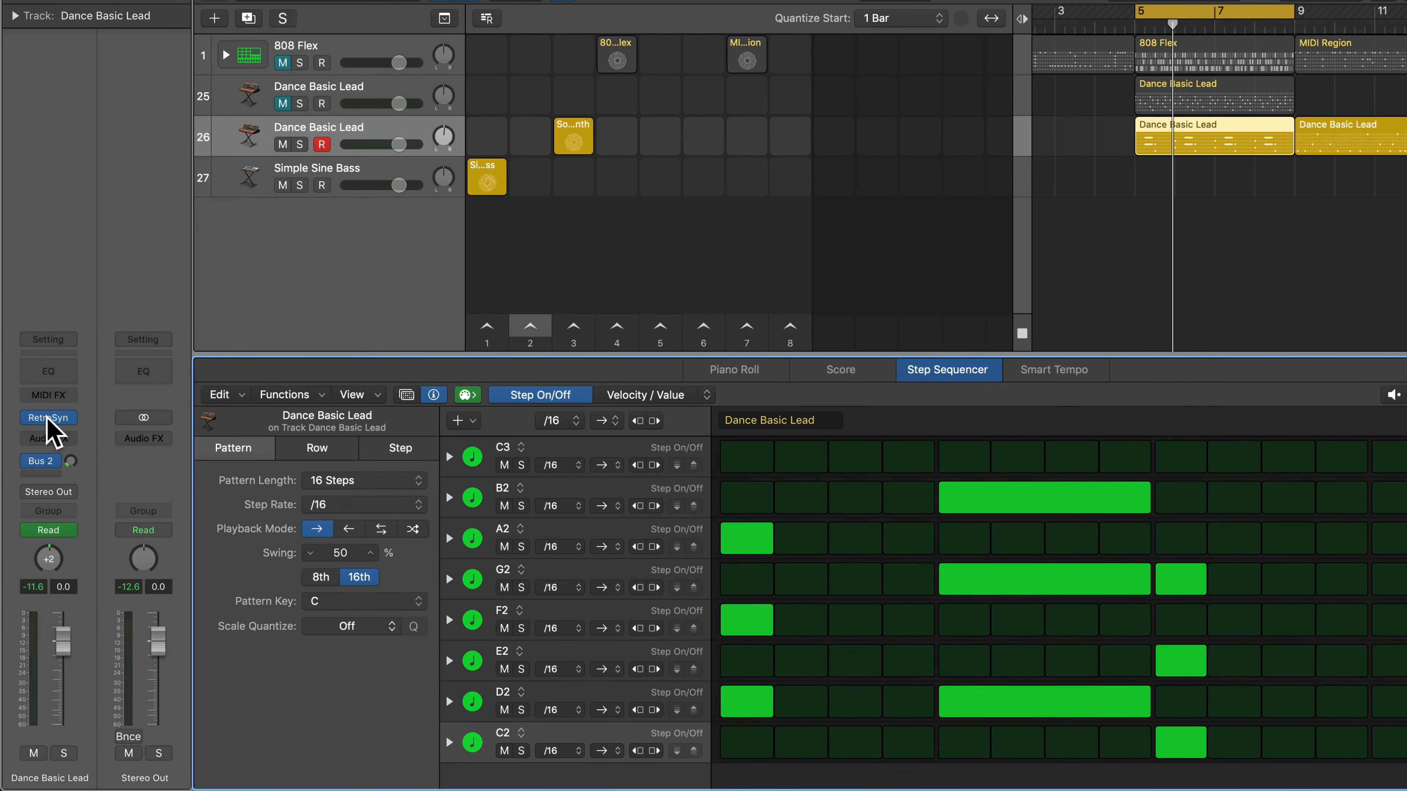
pyautogui.click(47, 419)
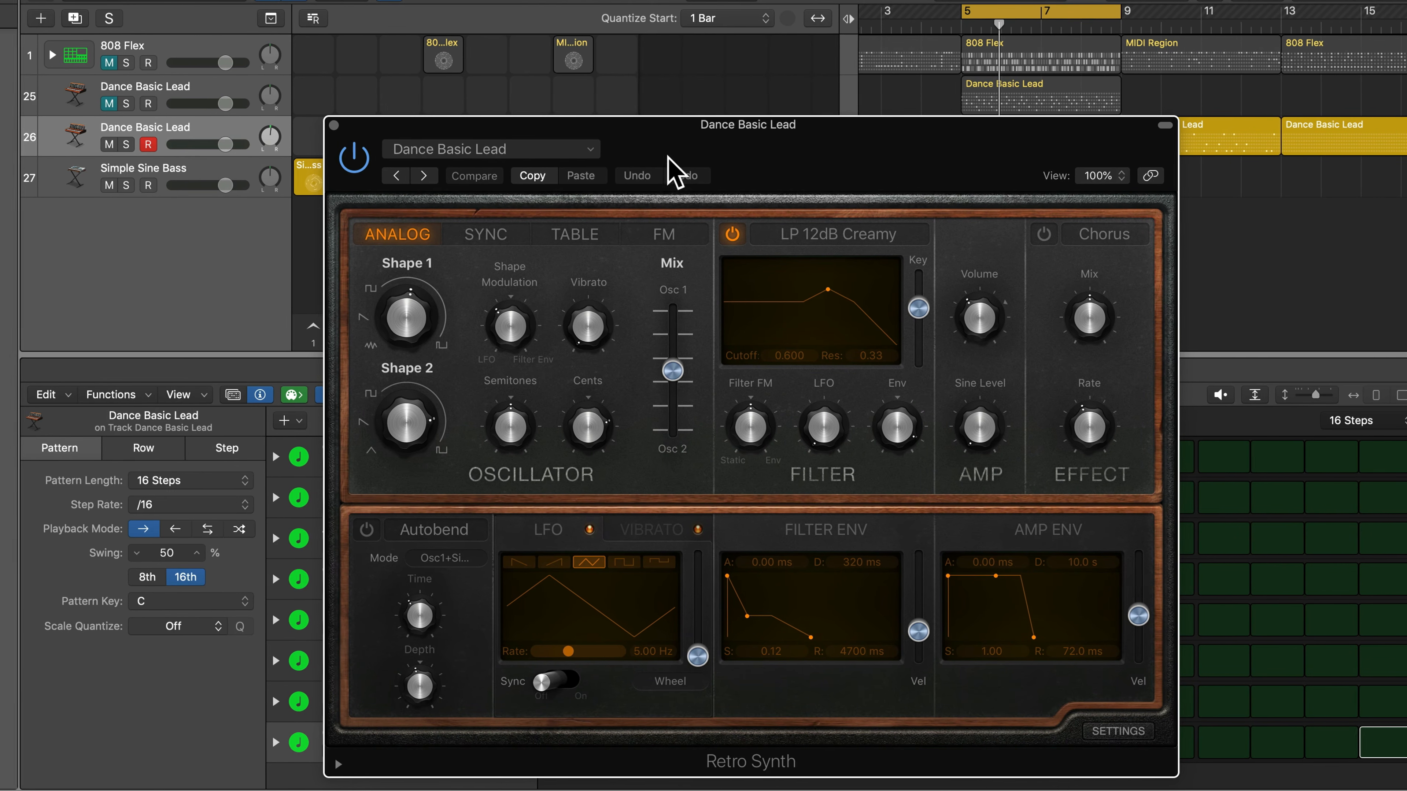
pyautogui.moveTo(860, 175); pyautogui.dragTo(860, 6)
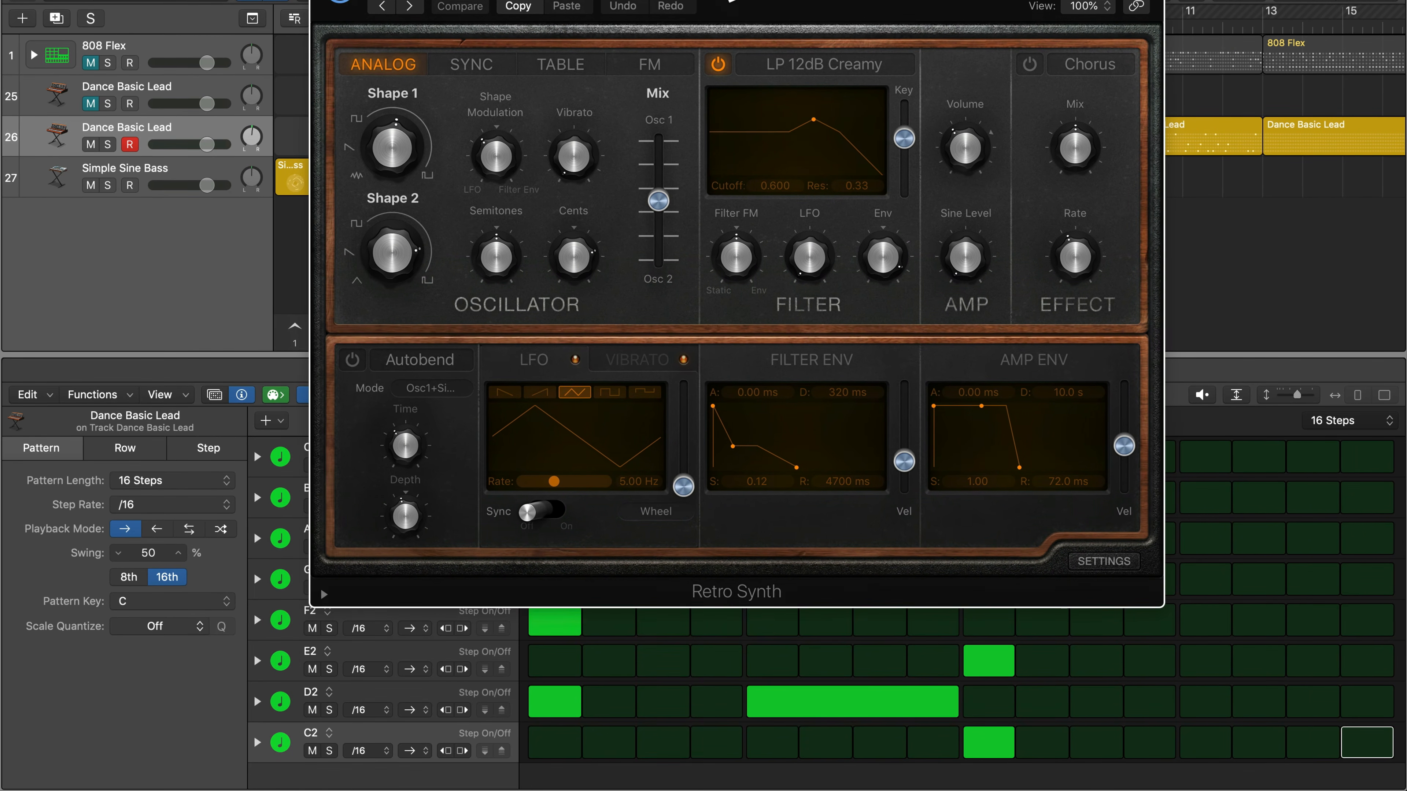
pyautogui.moveTo(712, 2); pyautogui.dragTo(732, 38)
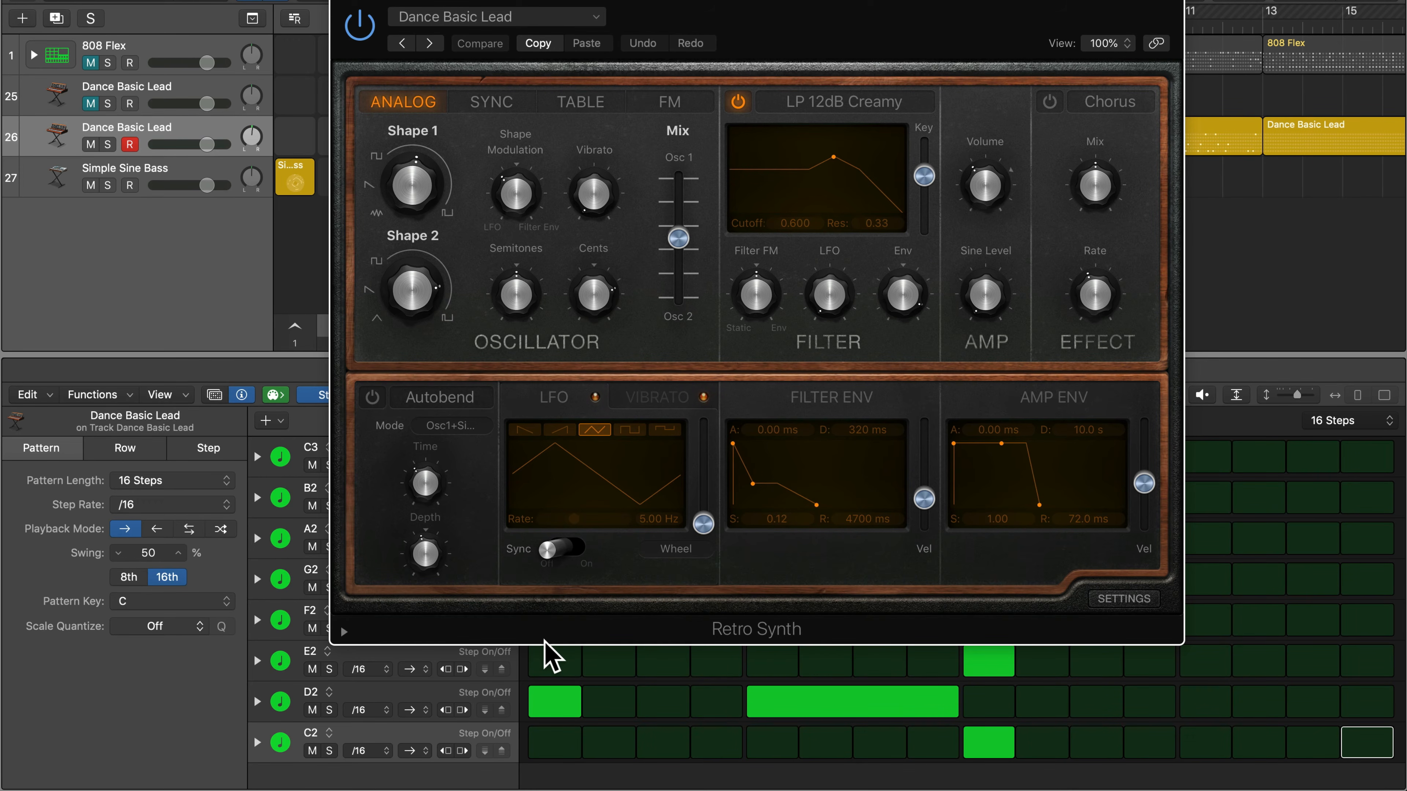
# - Return the Osc 2 Semitones knob to 0, stop playback and close Retro Synth
pyautogui.moveTo(525, 291)
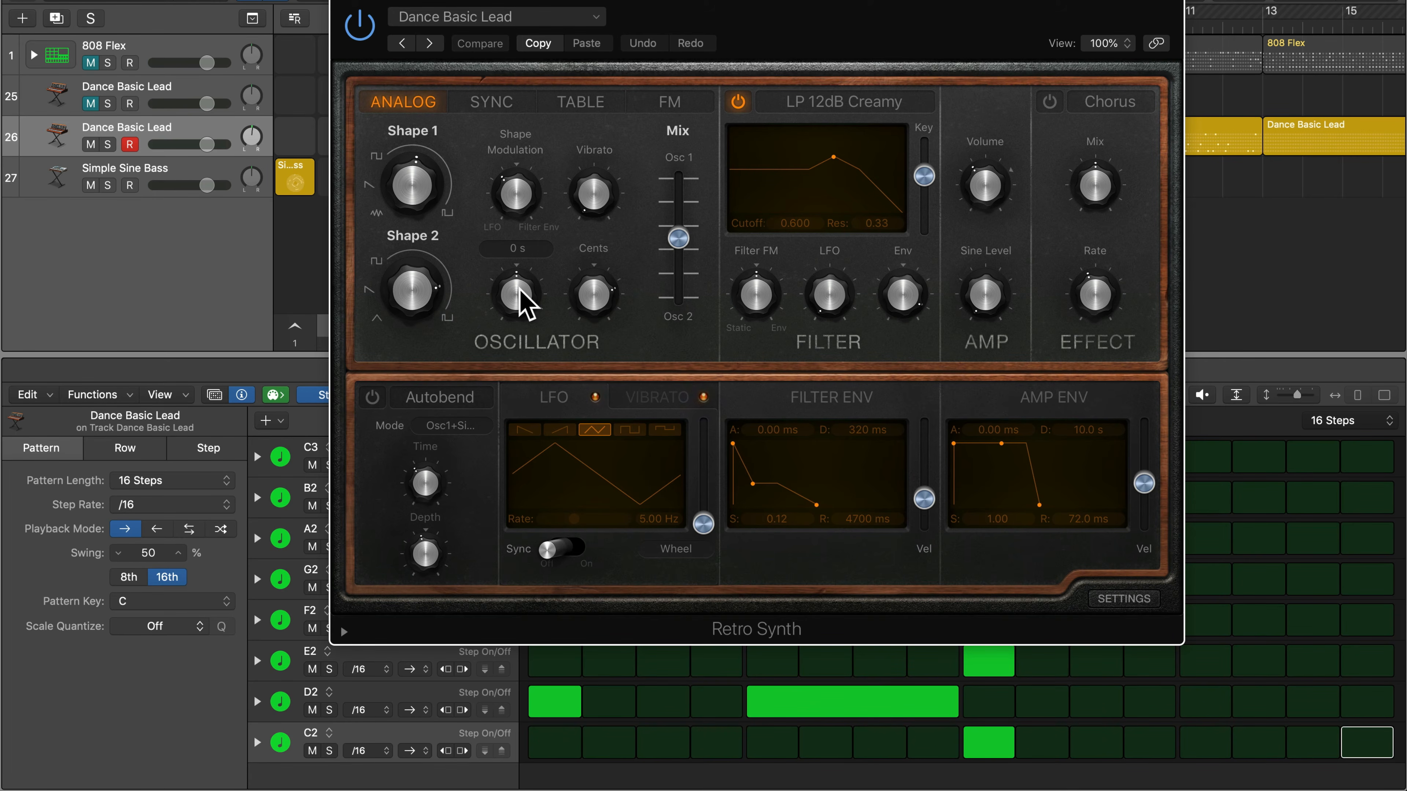
pyautogui.moveTo(521, 293)
pyautogui.mouseDown()
pyautogui.moveTo(527, 235)
pyautogui.moveTo(522, 338)
pyautogui.moveTo(523, 284)
pyautogui.mouseUp()
pyautogui.press('space')
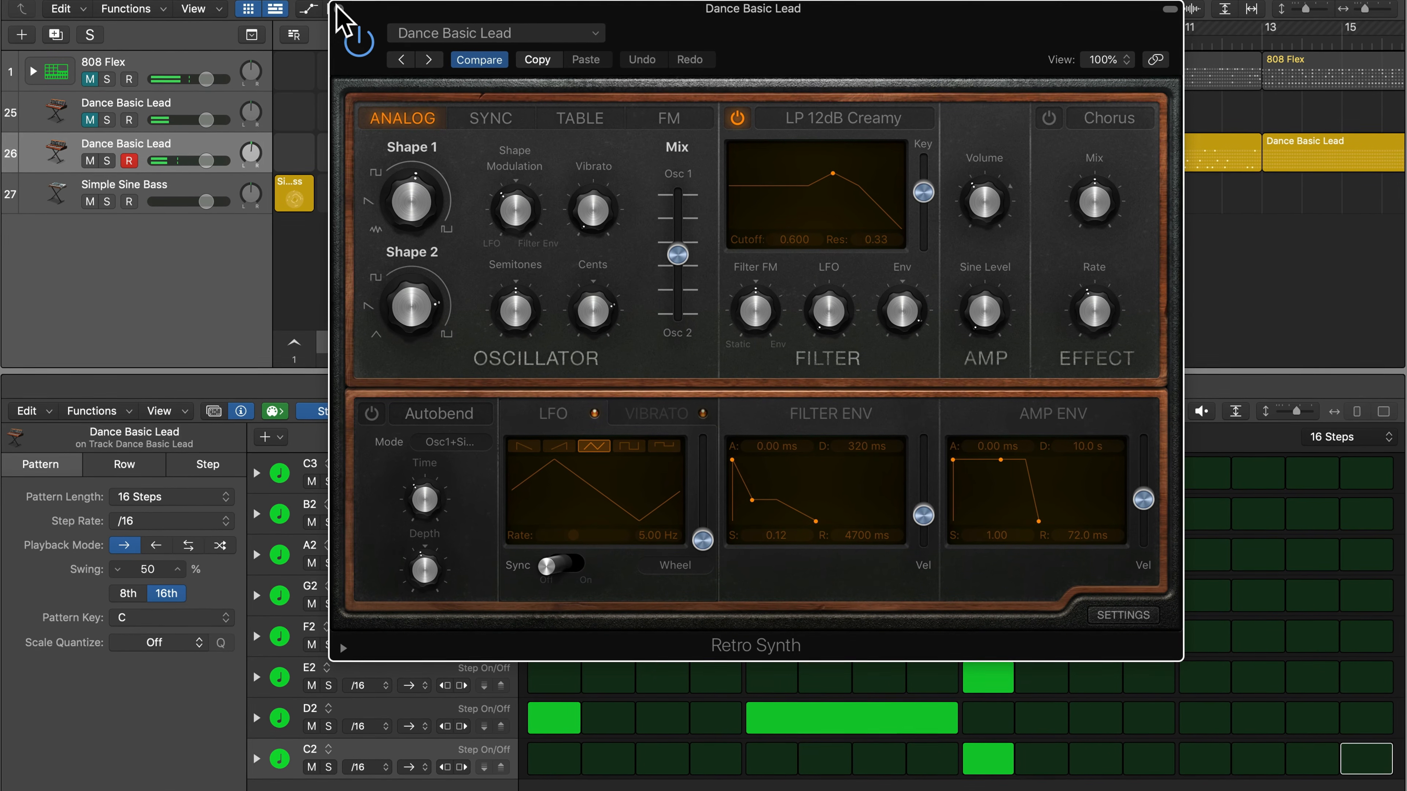
pyautogui.click(339, 9)
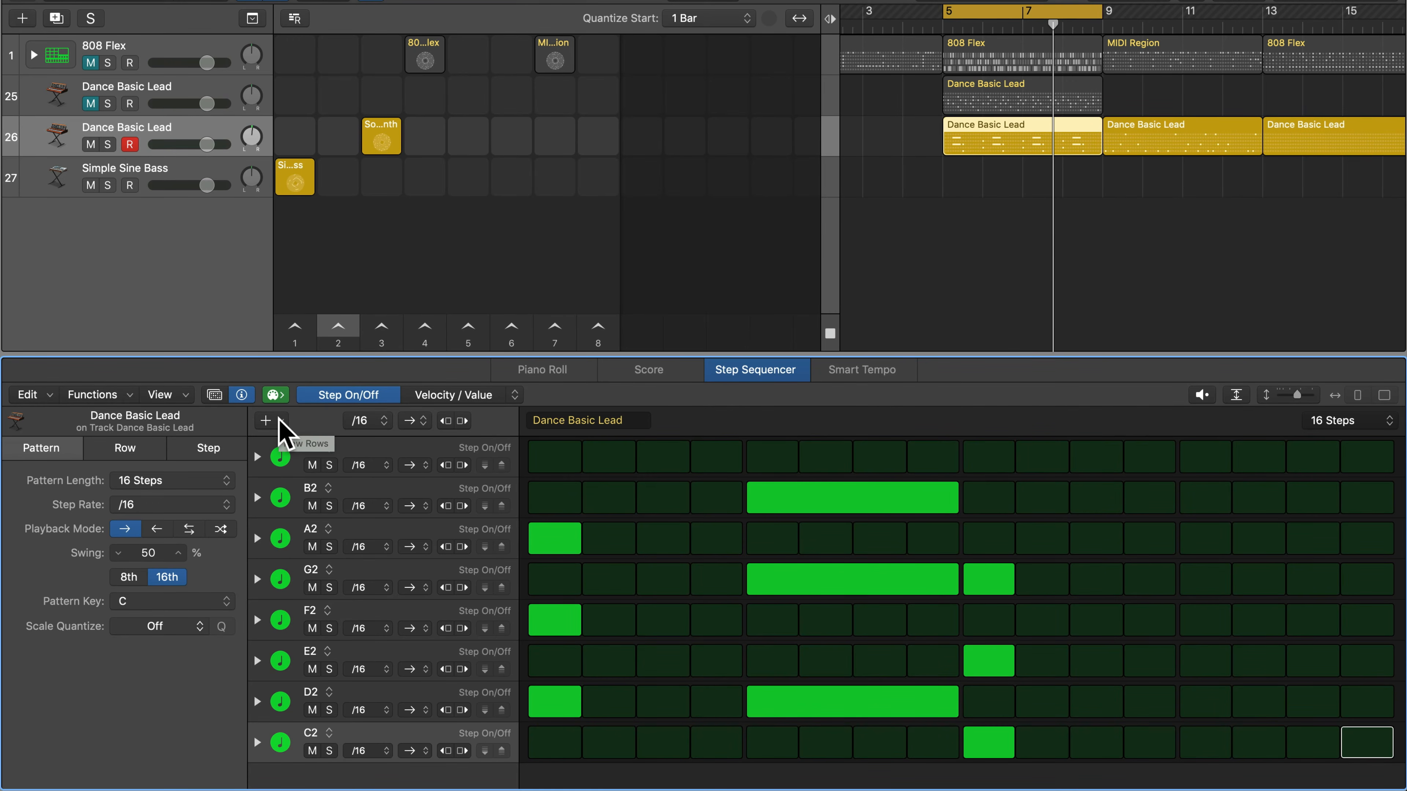
# - Add a Retro Synth Oscillator 2 Semitone automation row and expand its value lane
pyautogui.click(279, 420)
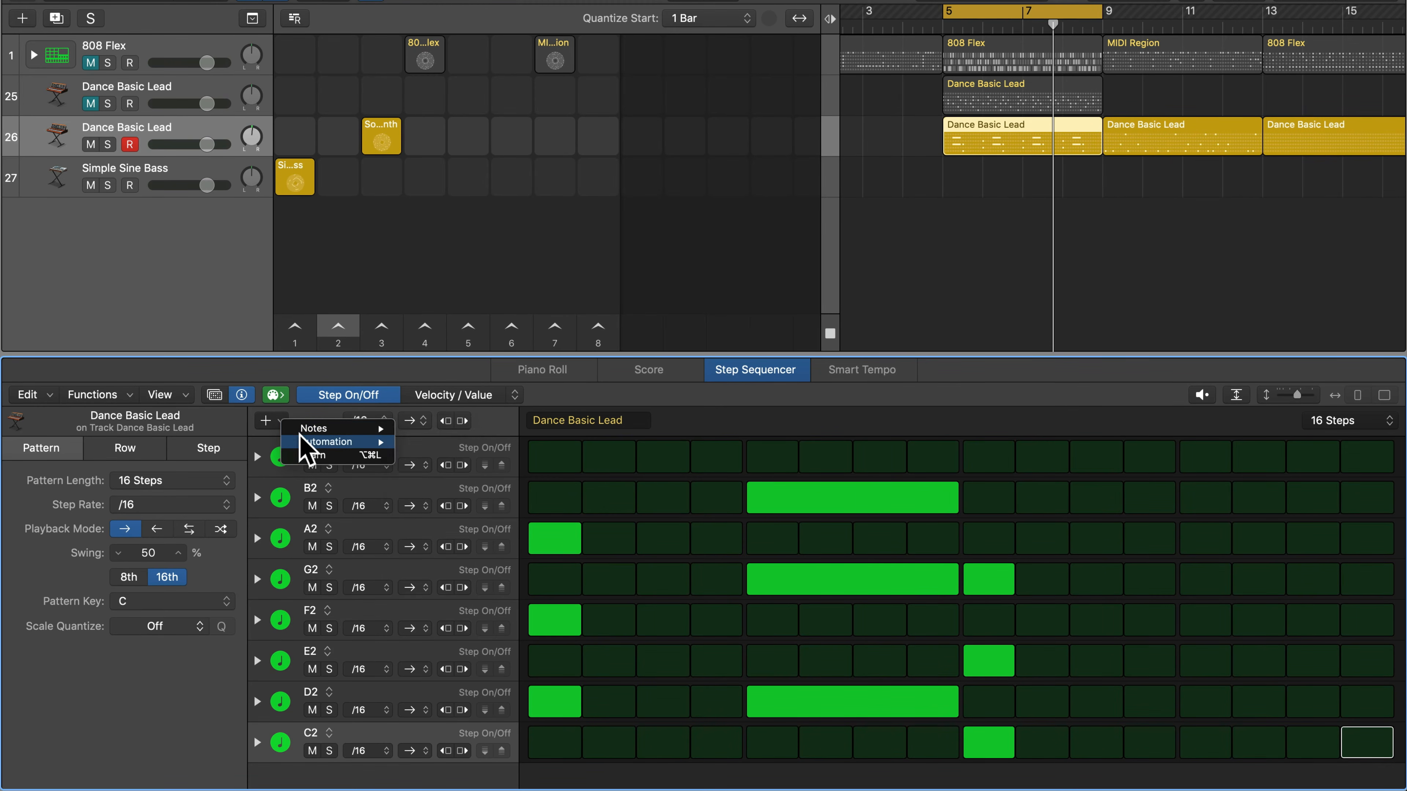
pyautogui.moveTo(333, 438)
pyautogui.moveTo(446, 509)
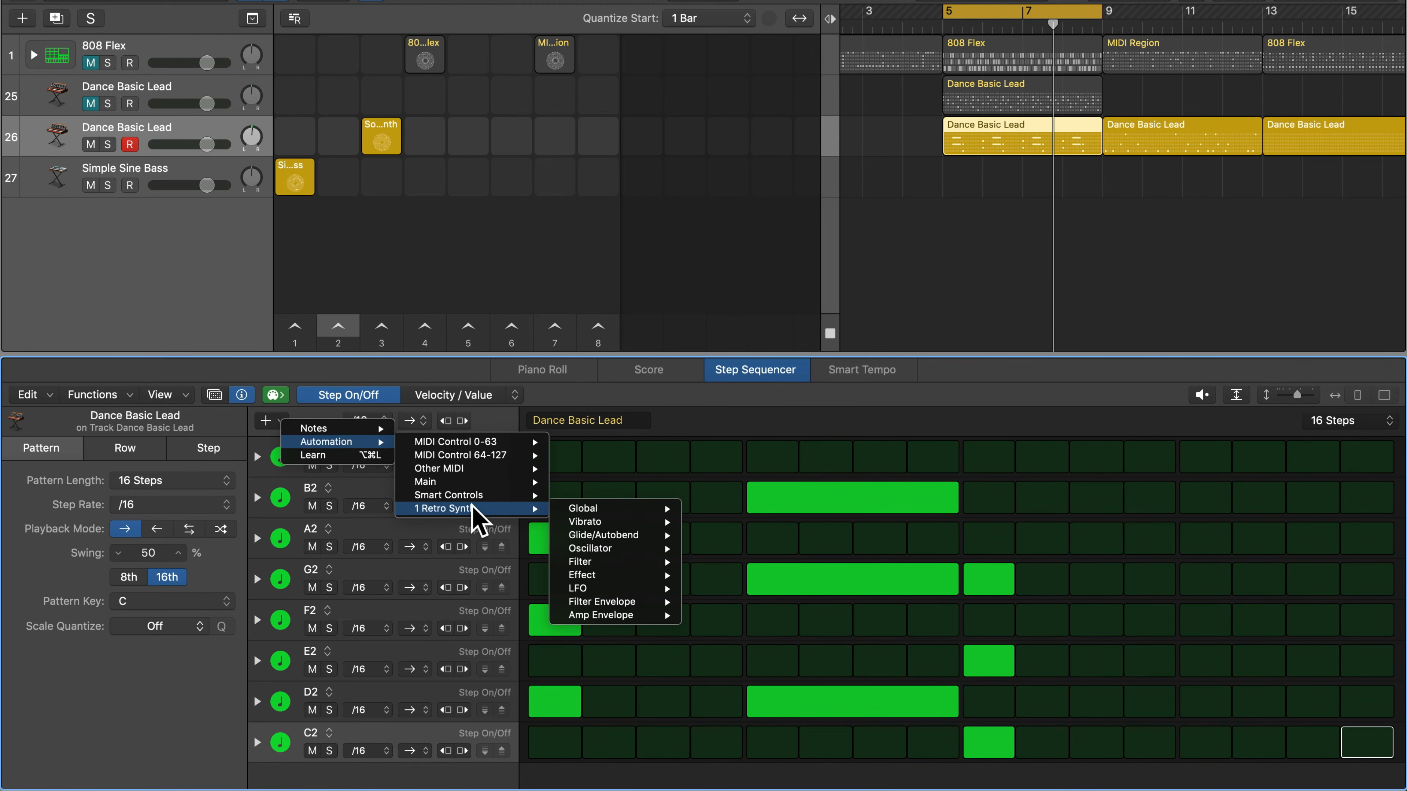
pyautogui.moveTo(576, 548)
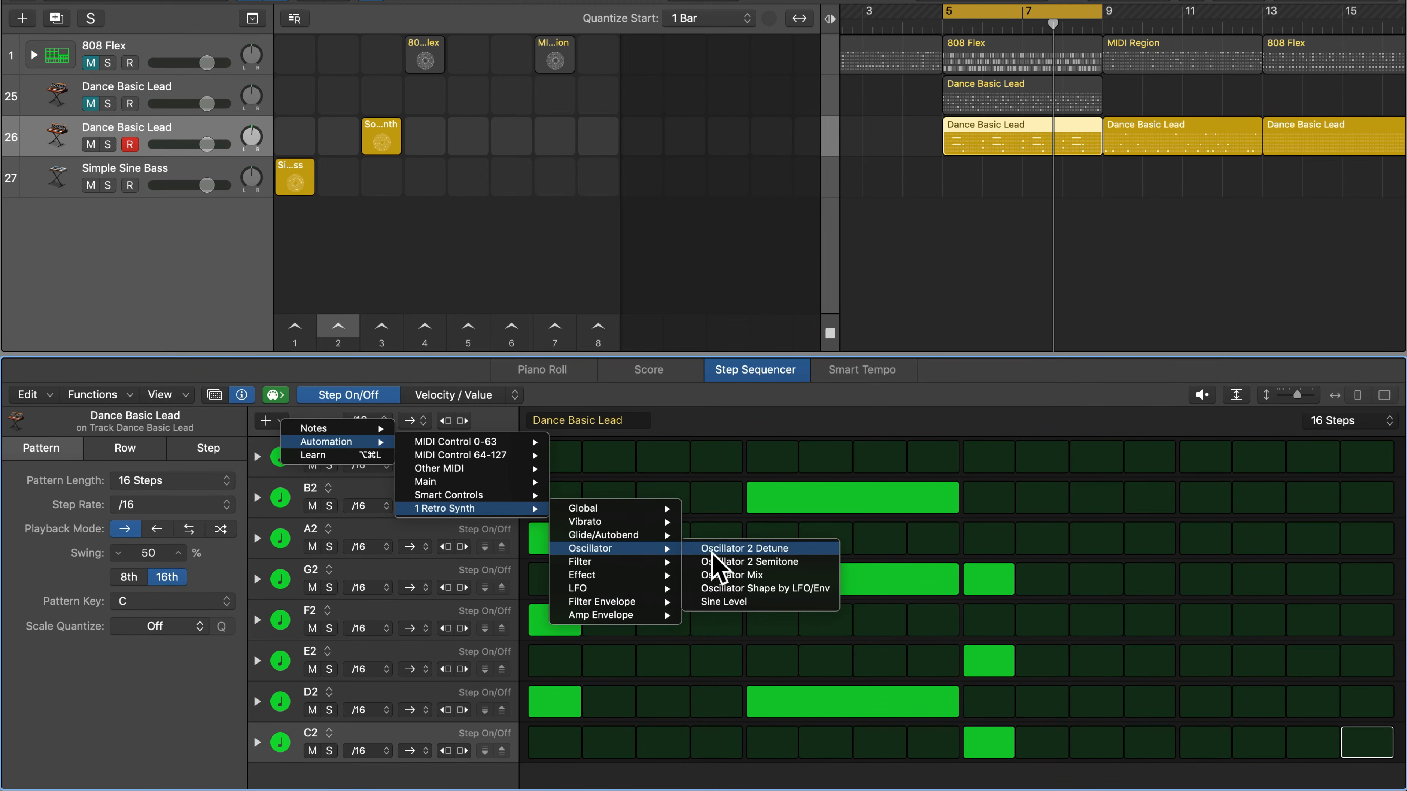
pyautogui.click(768, 561)
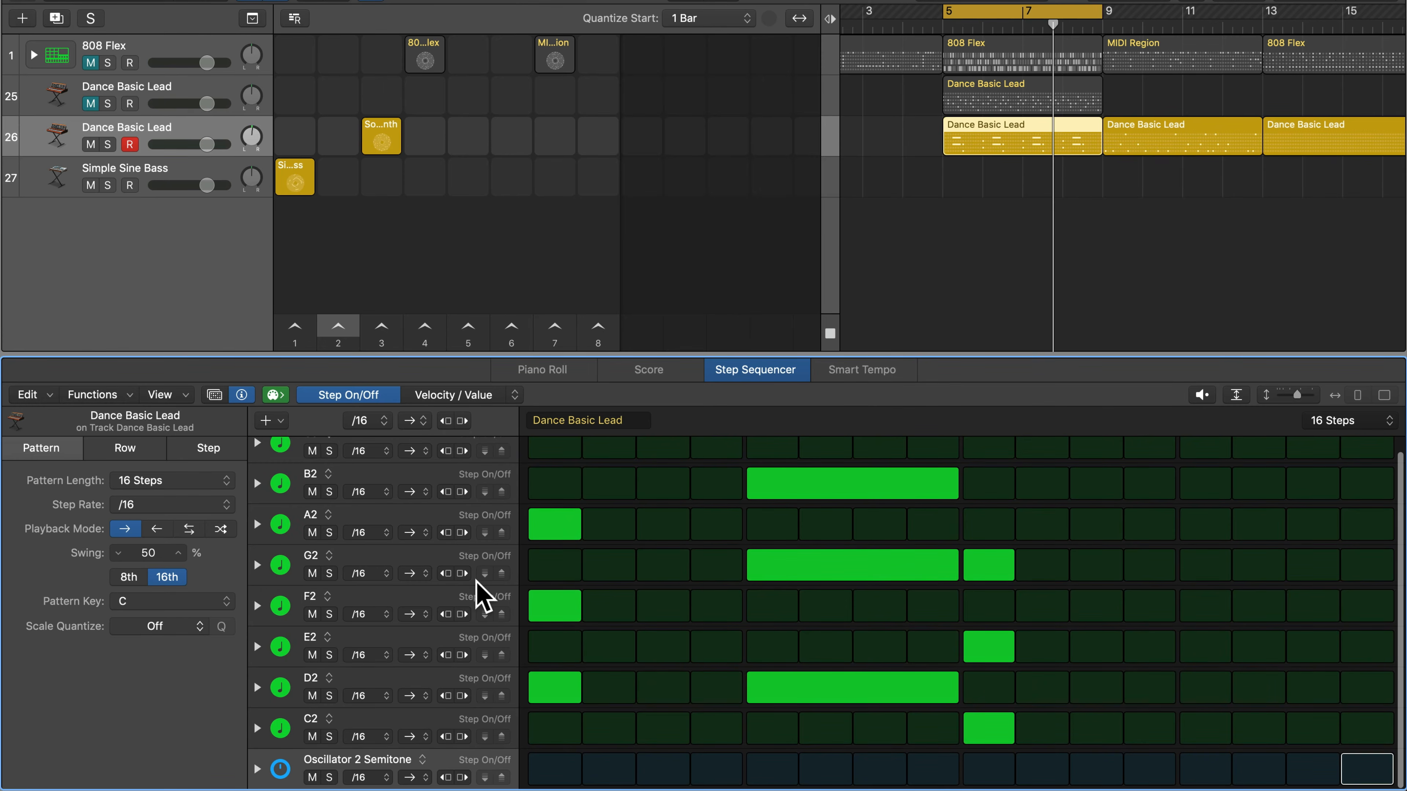
pyautogui.click(259, 769)
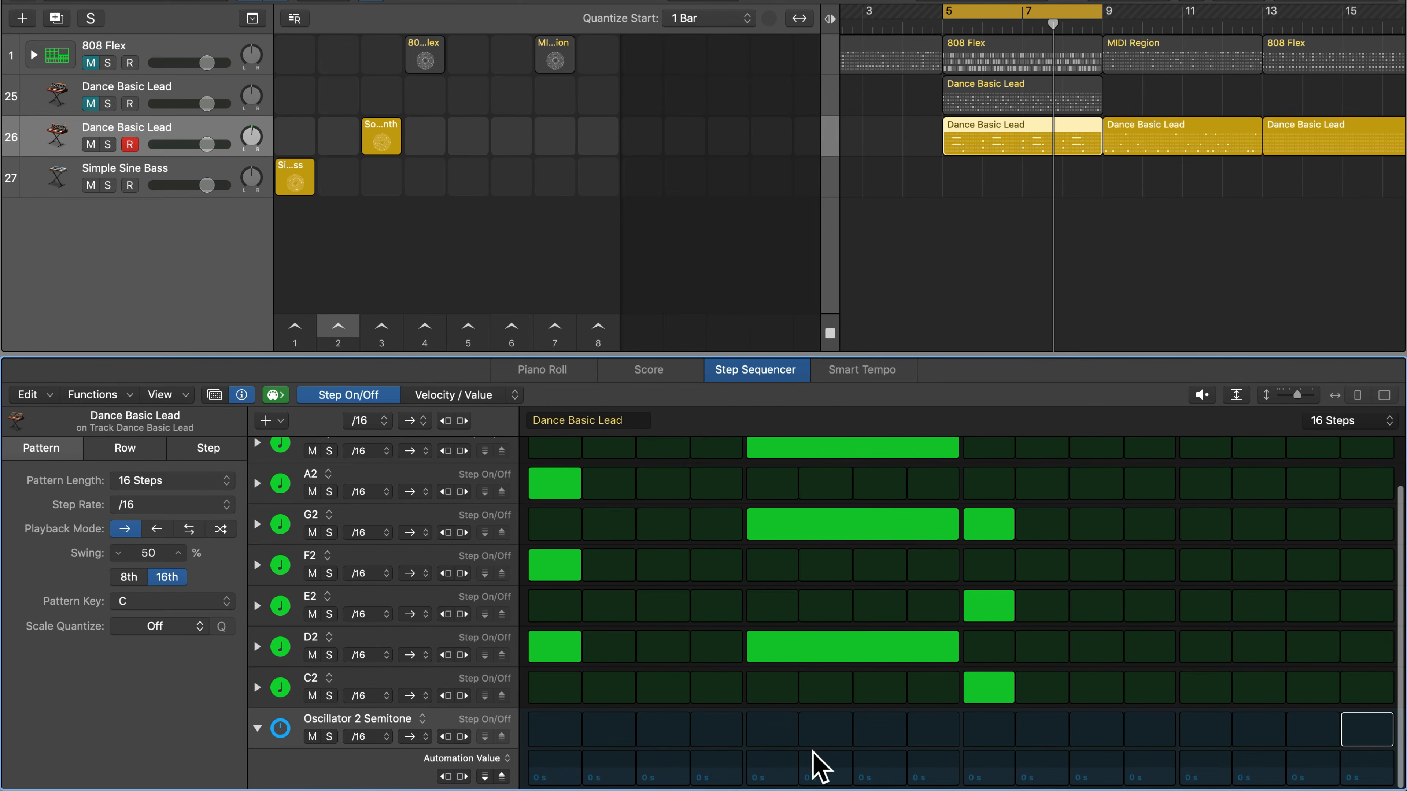
# - Turn on Oscillator 2 Semitone steps 1, 3, 5, 7 and 9
pyautogui.click(557, 732)
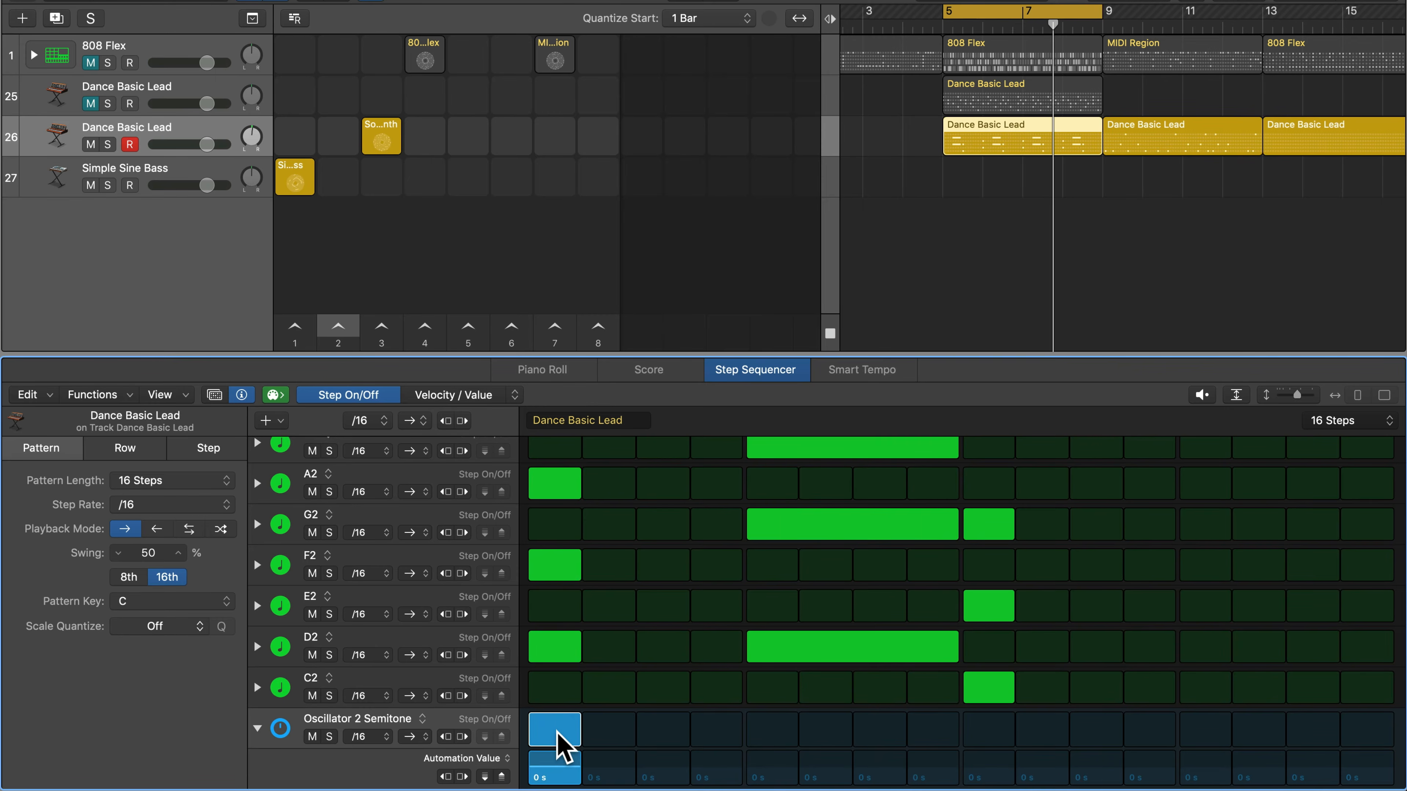
pyautogui.click(663, 730)
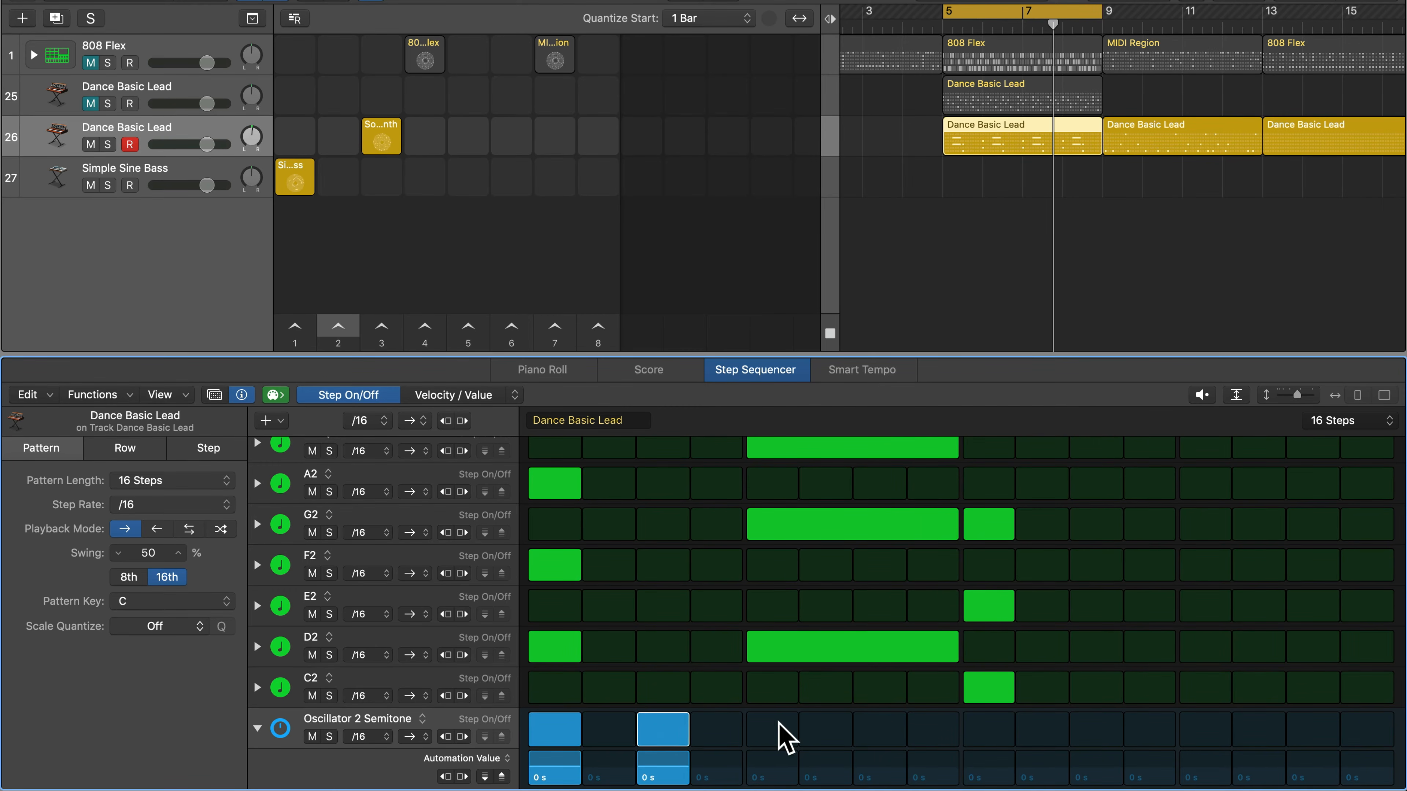
pyautogui.click(772, 731)
pyautogui.click(880, 731)
pyautogui.click(985, 732)
# - Set semitone steps 1, 3 and 7 to 24 and steps 5 and 9 to -12
pyautogui.click(988, 765)
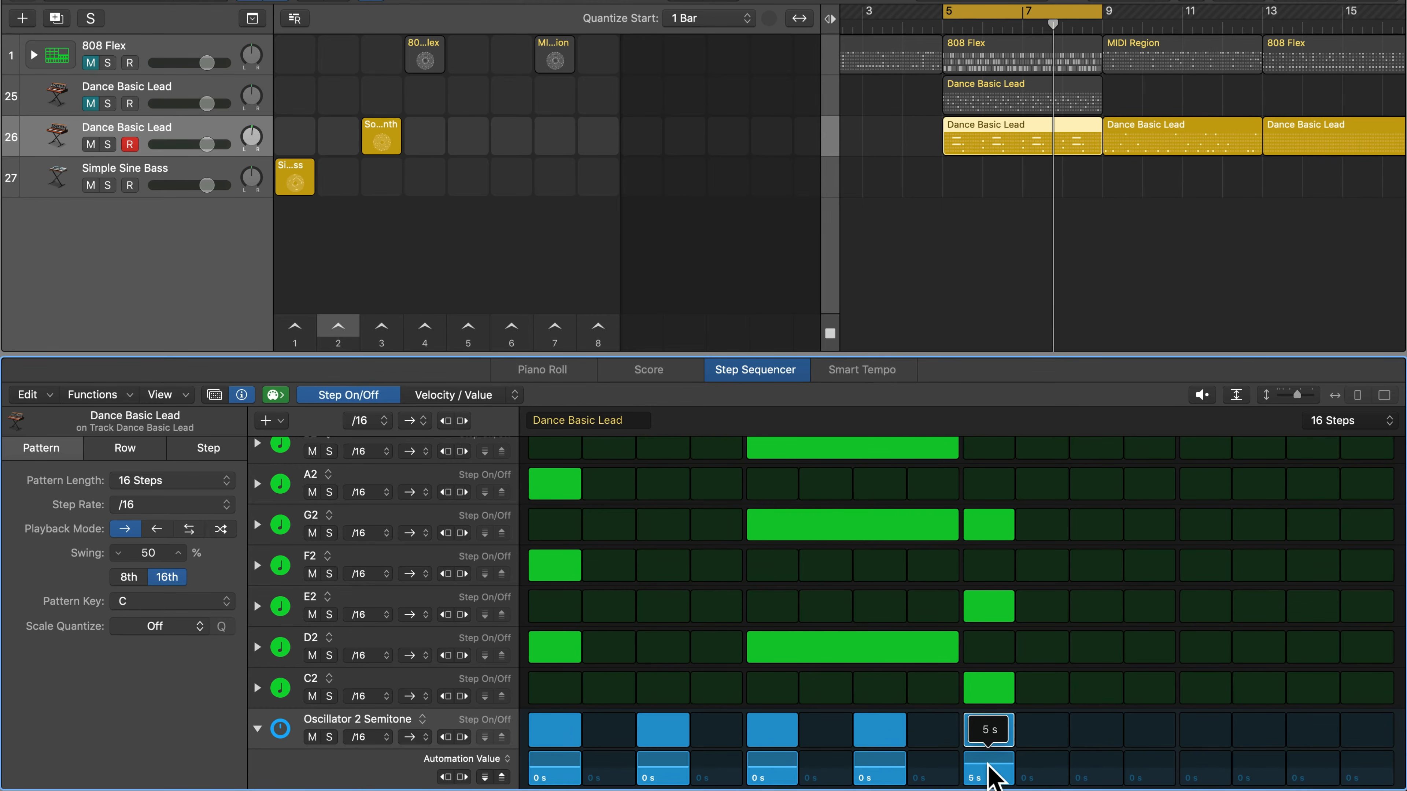
pyautogui.moveTo(989, 760); pyautogui.dragTo(991, 749)
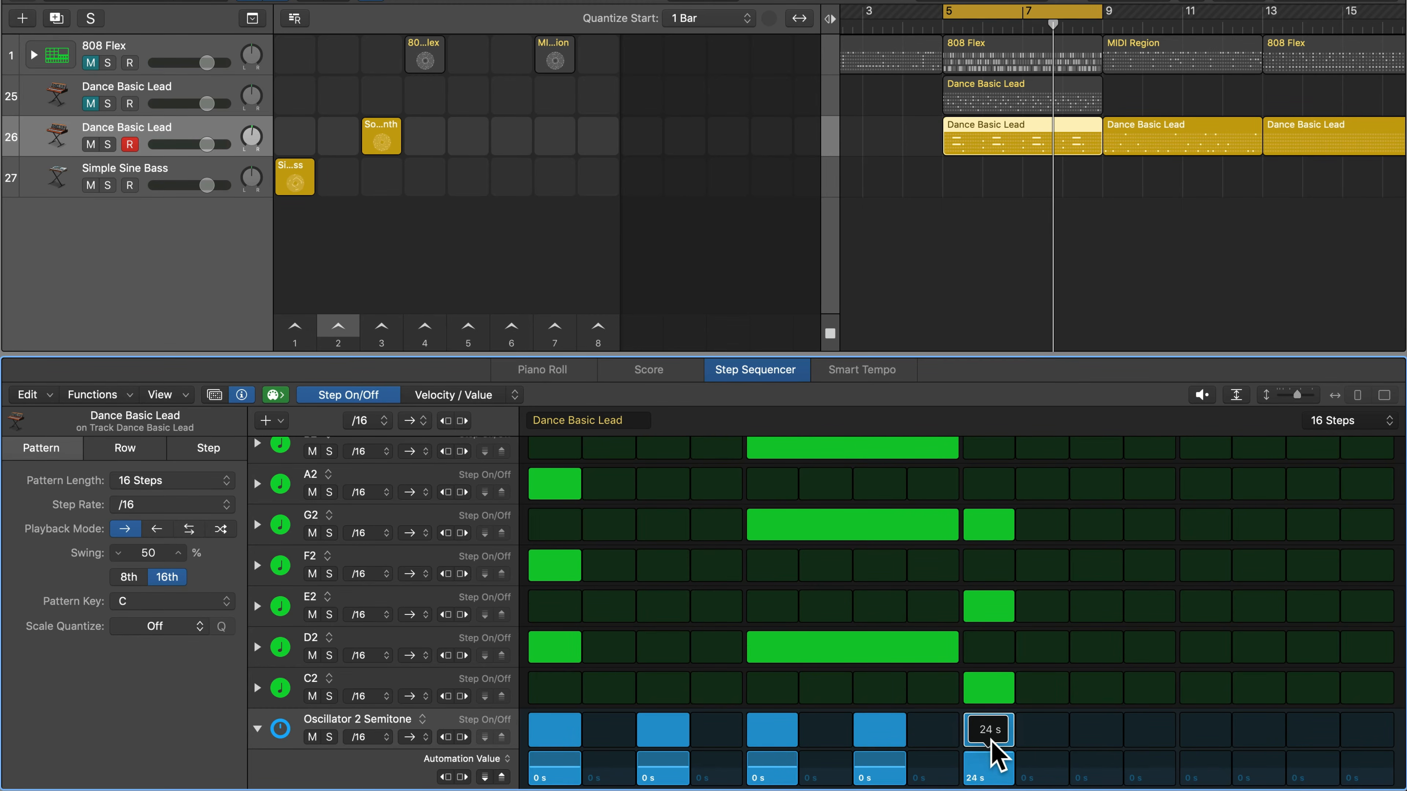
pyautogui.click(873, 742)
pyautogui.moveTo(872, 742); pyautogui.dragTo(548, 726)
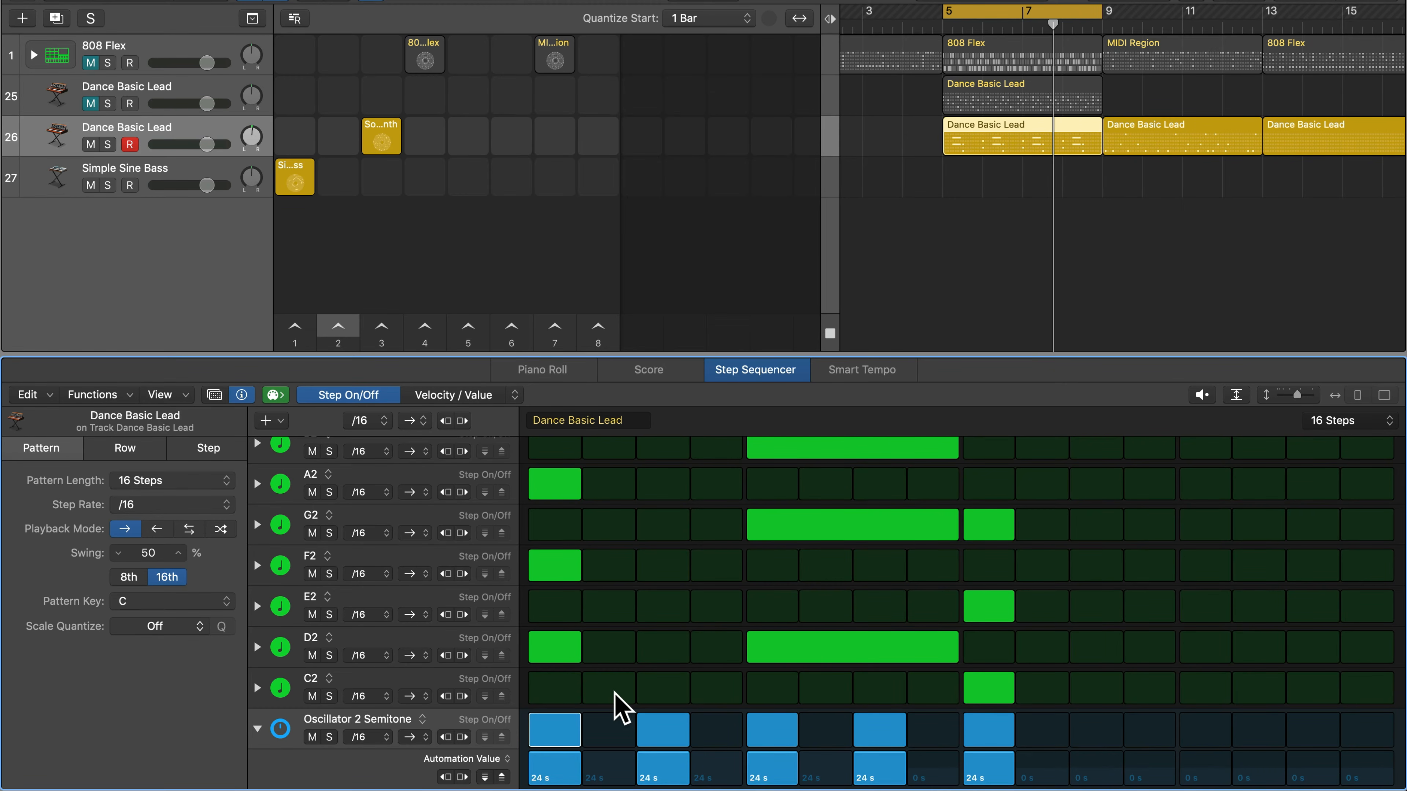
pyautogui.press('space')
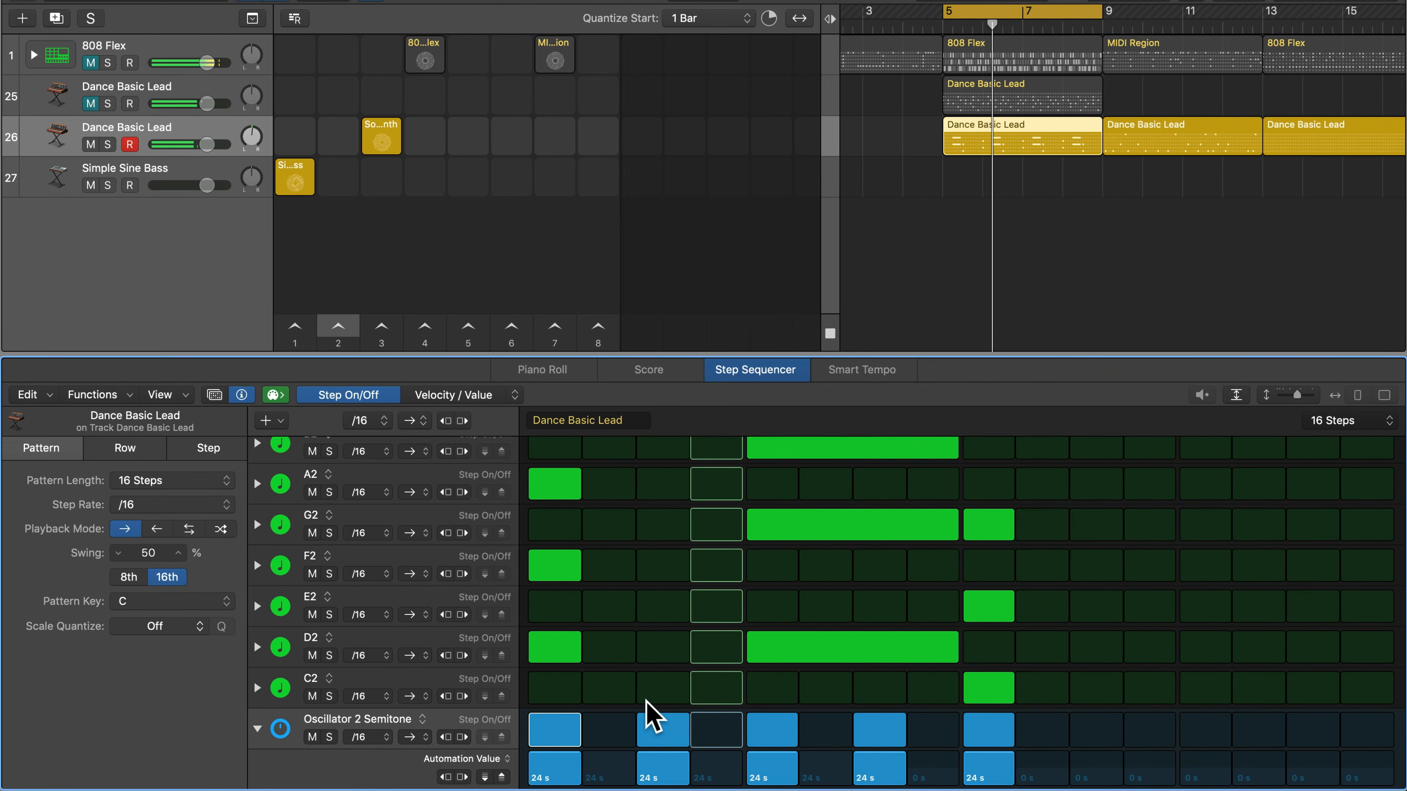
pyautogui.moveTo(970, 755); pyautogui.dragTo(990, 781)
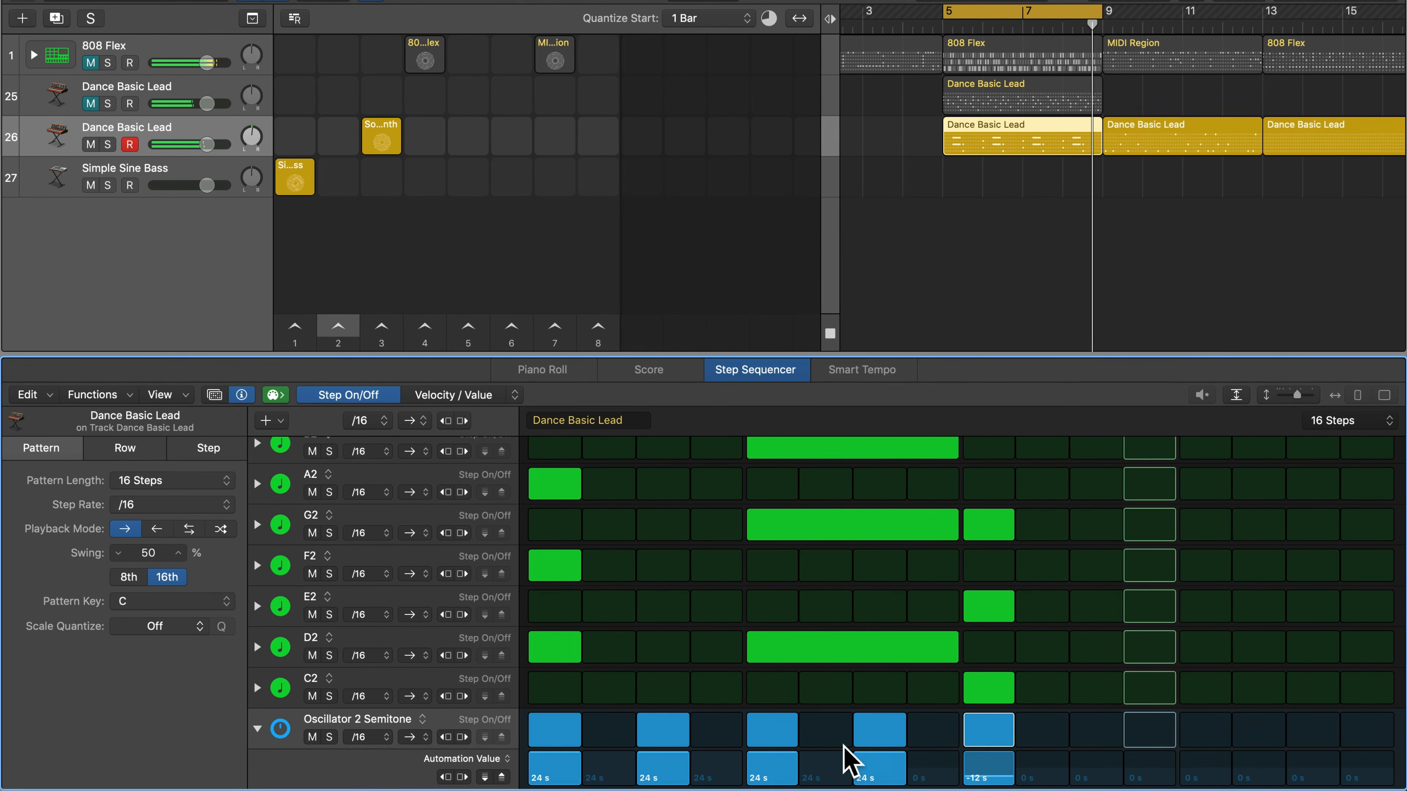
pyautogui.moveTo(782, 764); pyautogui.dragTo(779, 780)
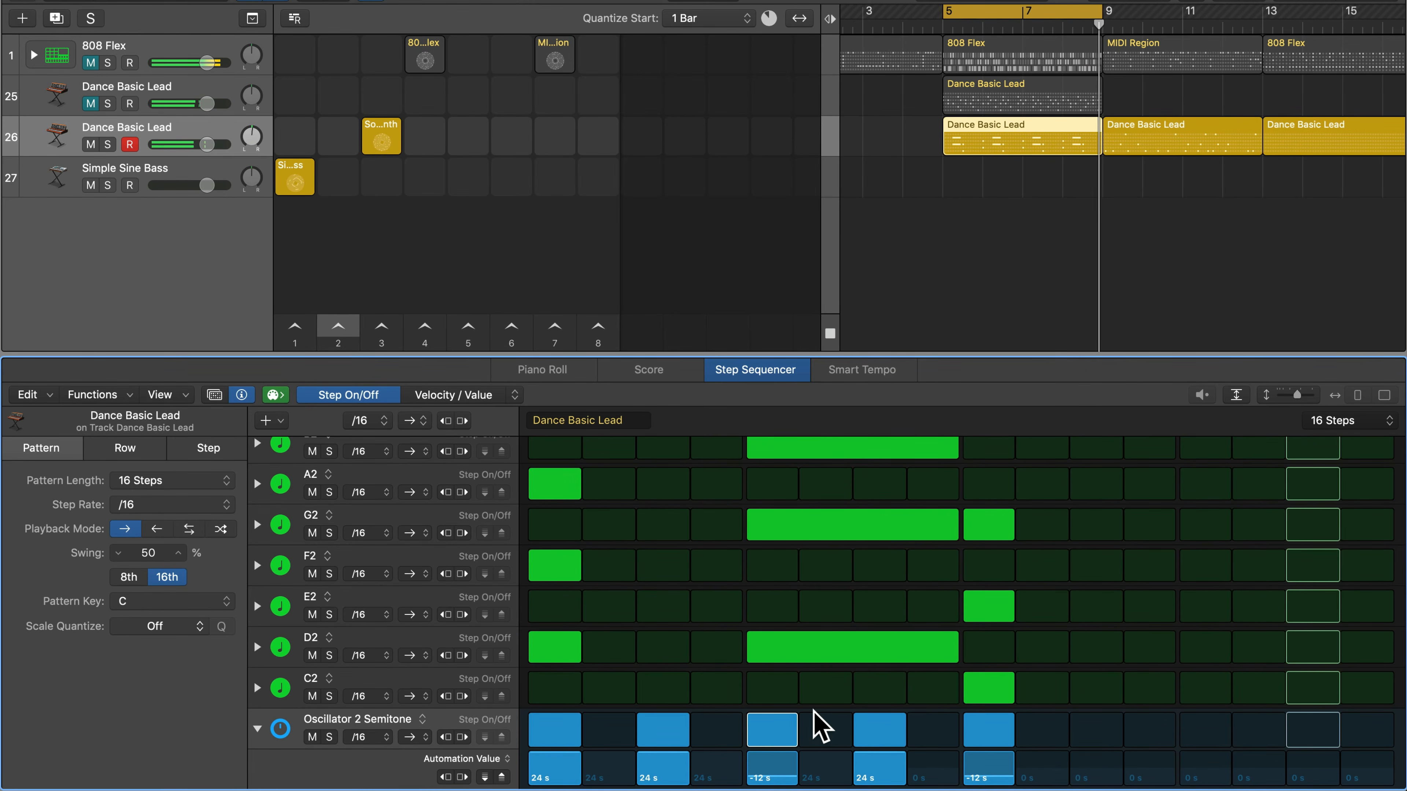
pyautogui.press('space')
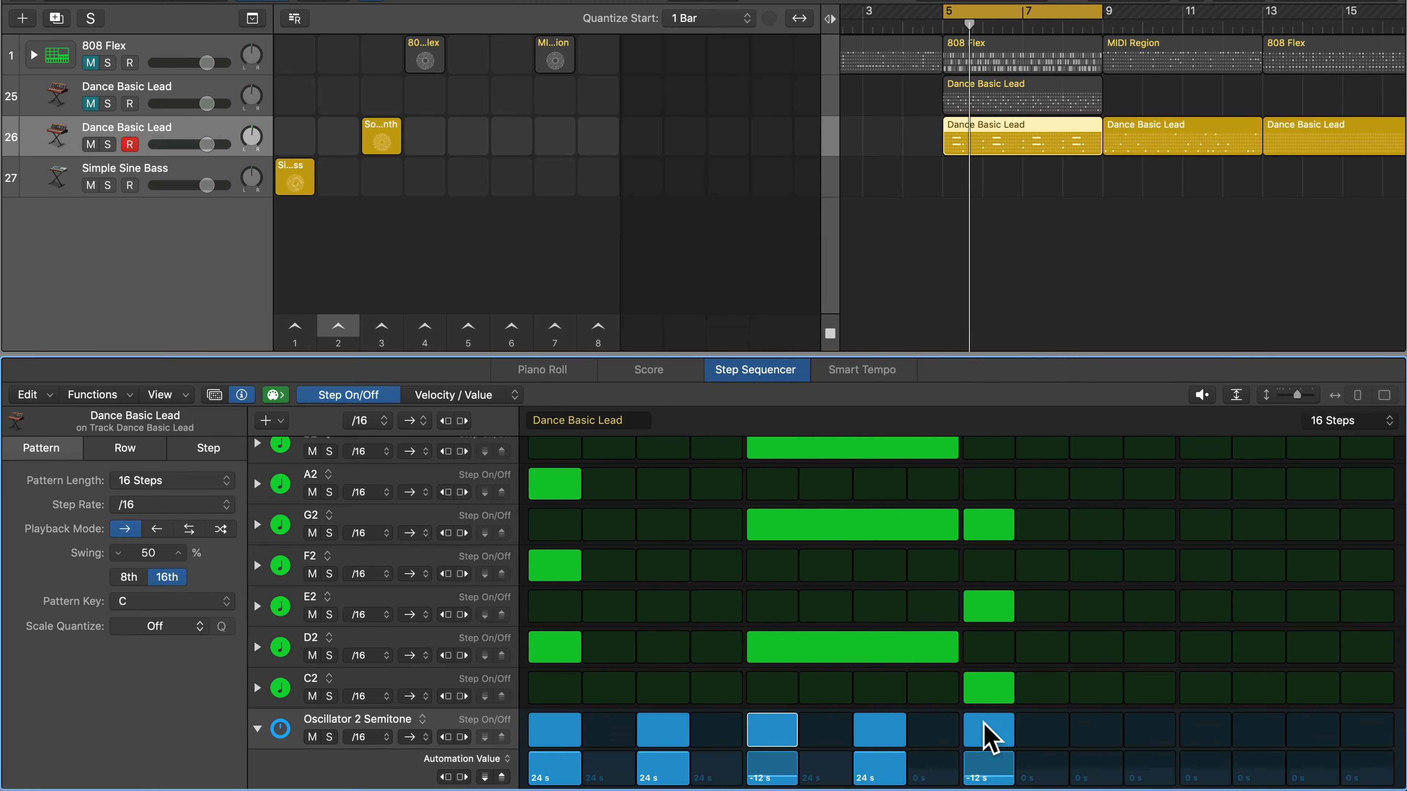
# - Open Retro Synth, enter a Filter Cutoff of 1.000, and close the plugin window
pyautogui.press('i')
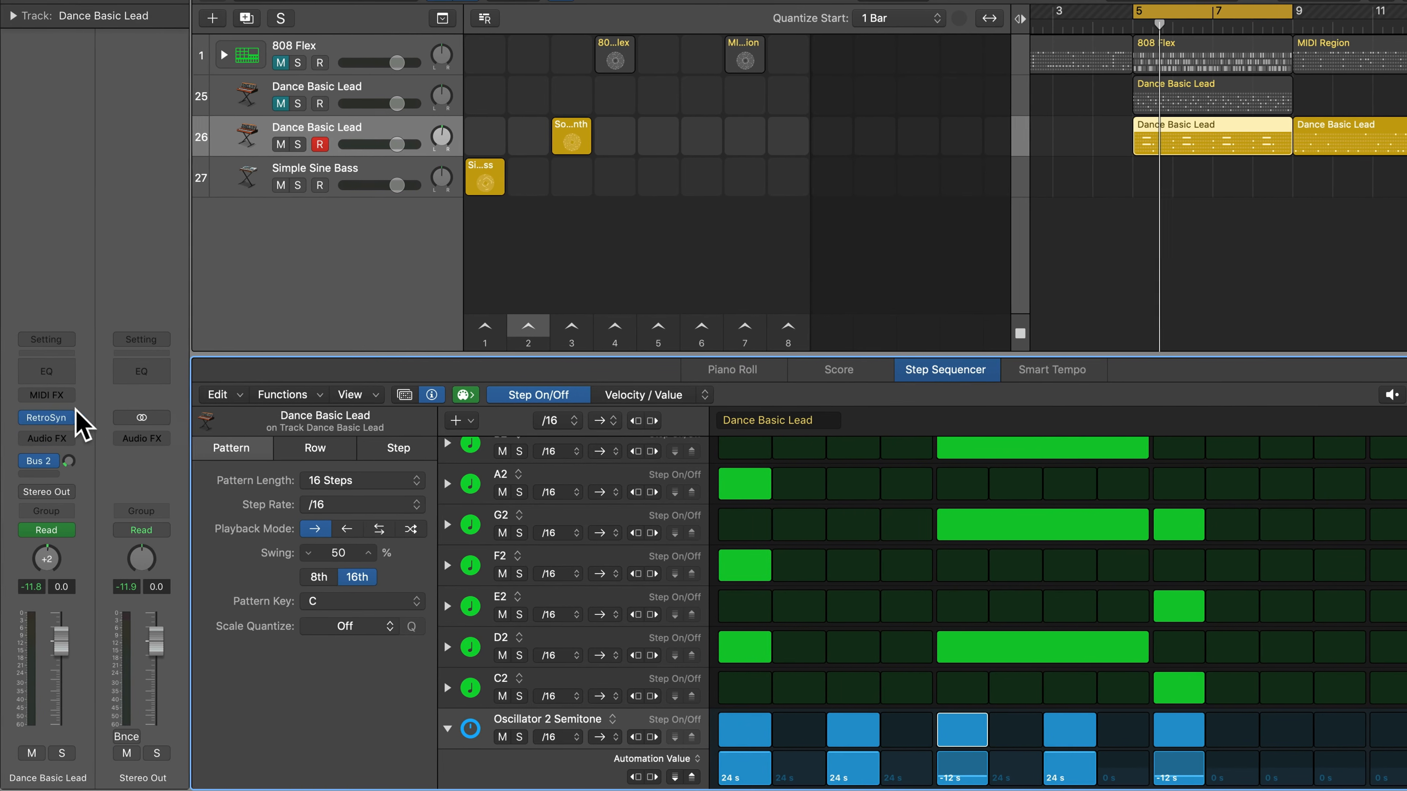
pyautogui.click(49, 419)
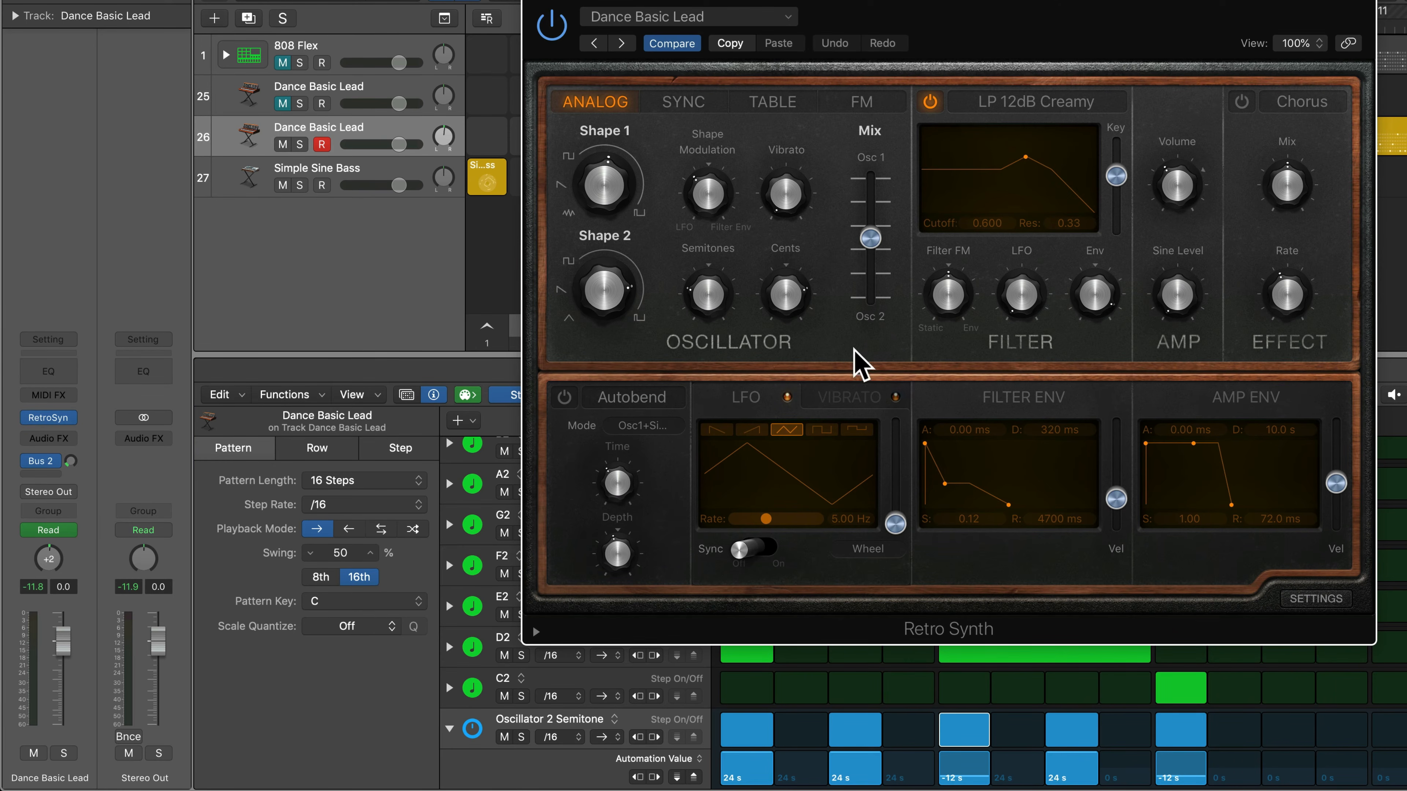
pyautogui.moveTo(948, 221); pyautogui.dragTo(948, 229)
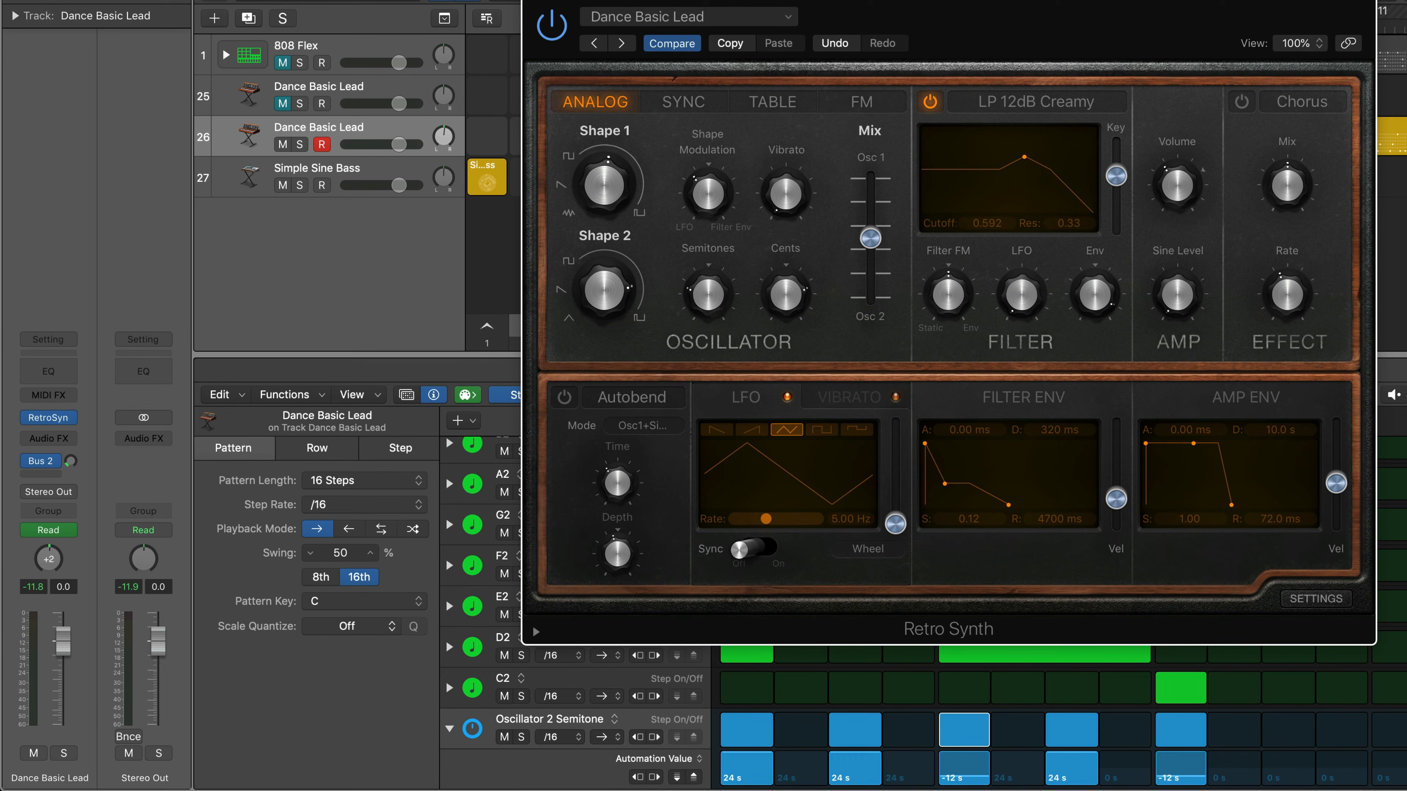
pyautogui.click(1007, 222)
pyautogui.press('Return')
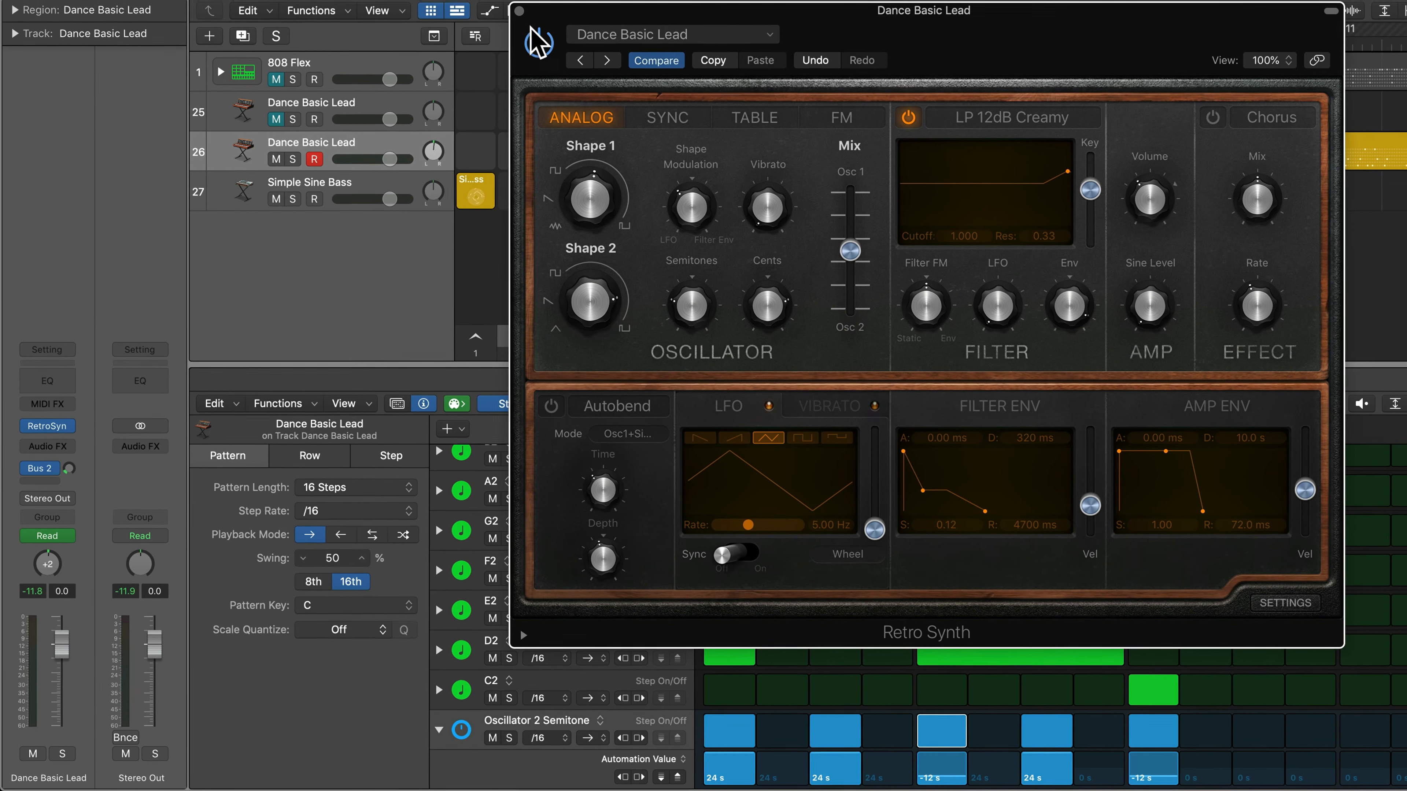
pyautogui.click(520, 17)
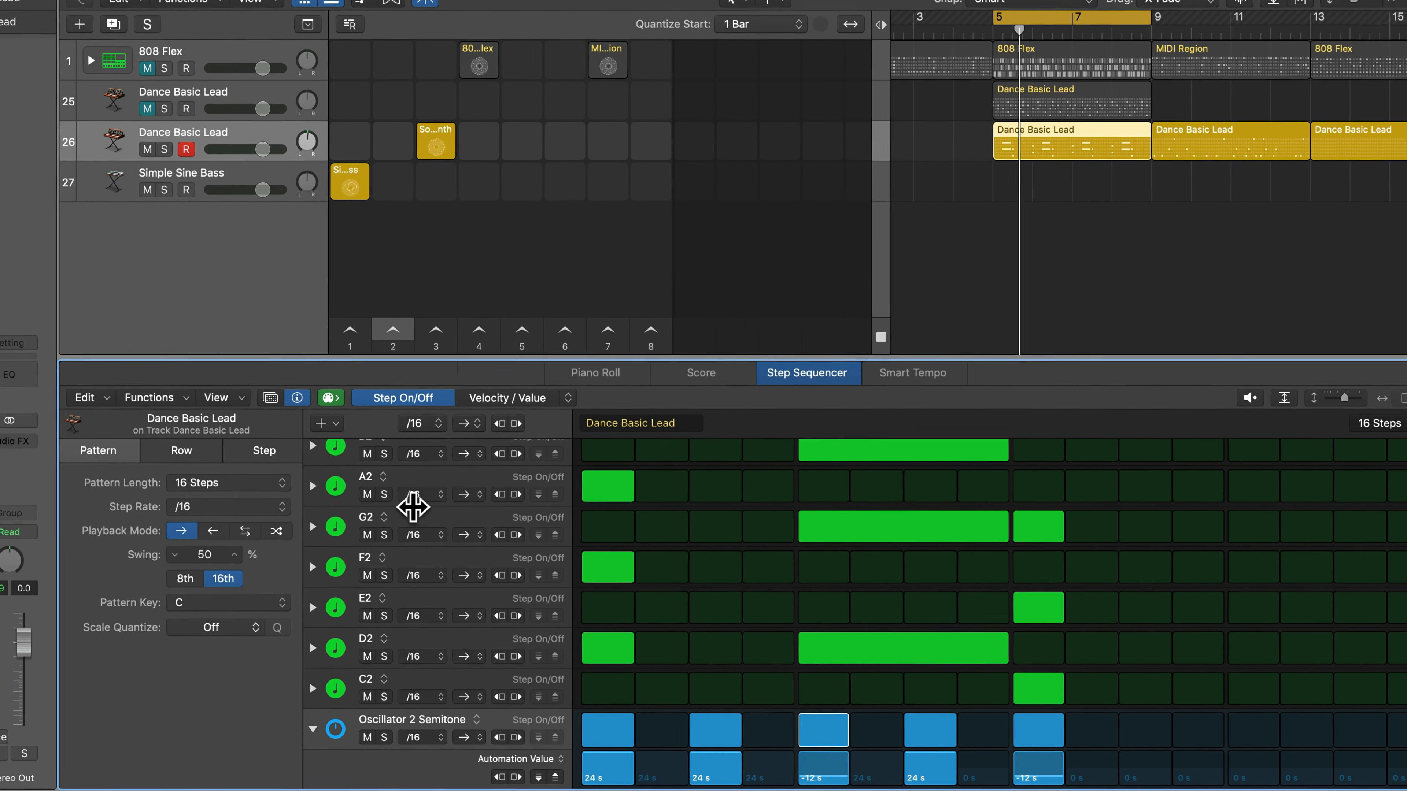
# - Collapse the semitone value lane and add a Cutoff automation row
pyautogui.click(257, 729)
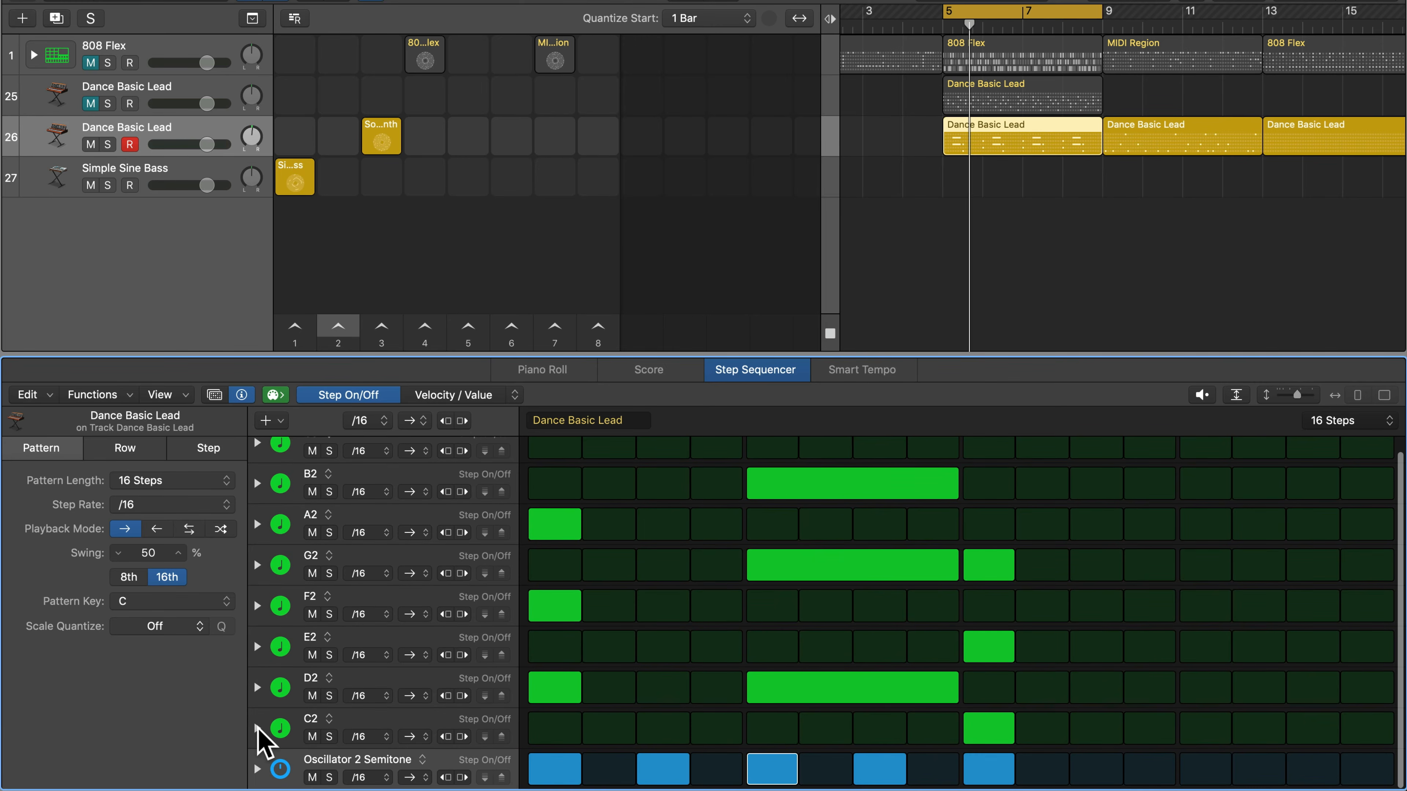
pyautogui.click(270, 425)
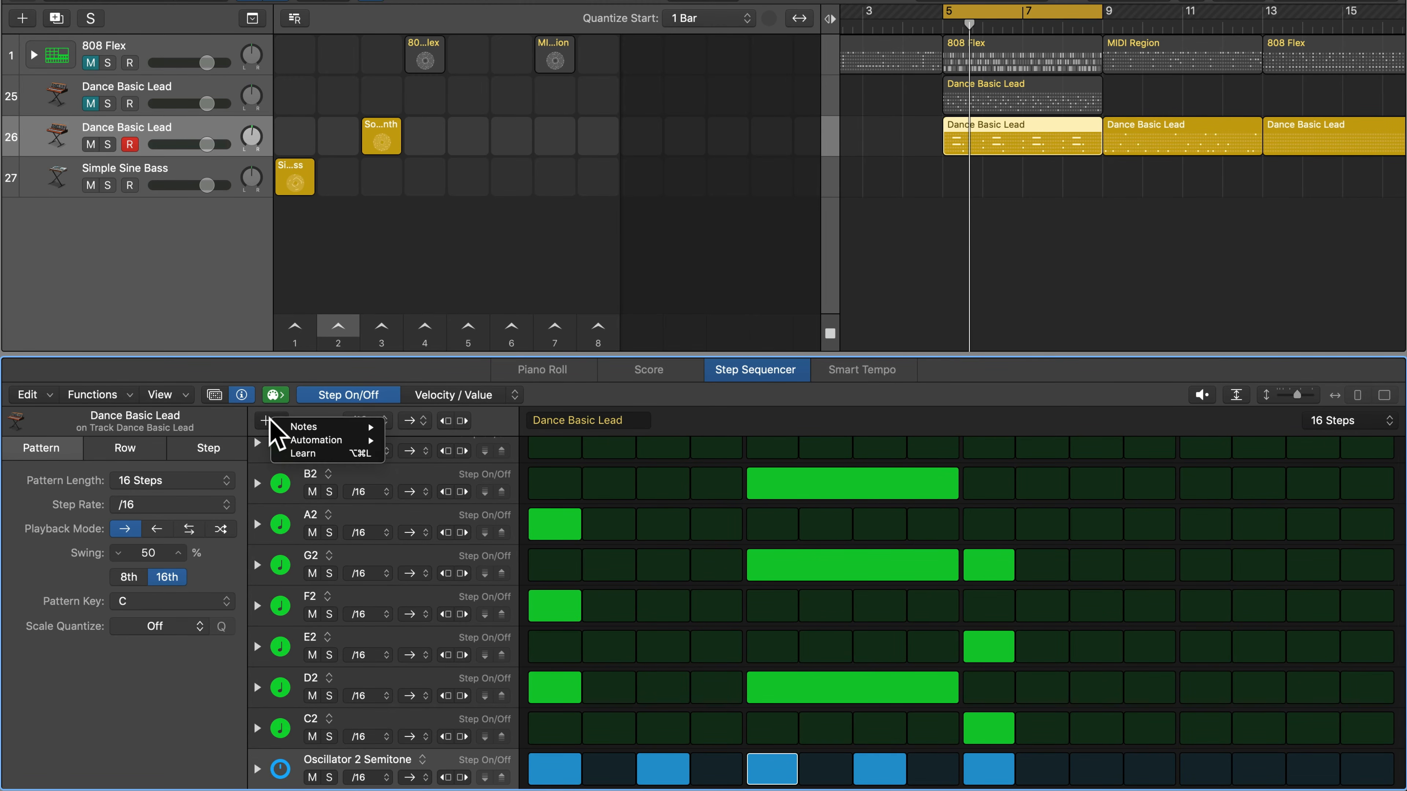
pyautogui.moveTo(294, 442)
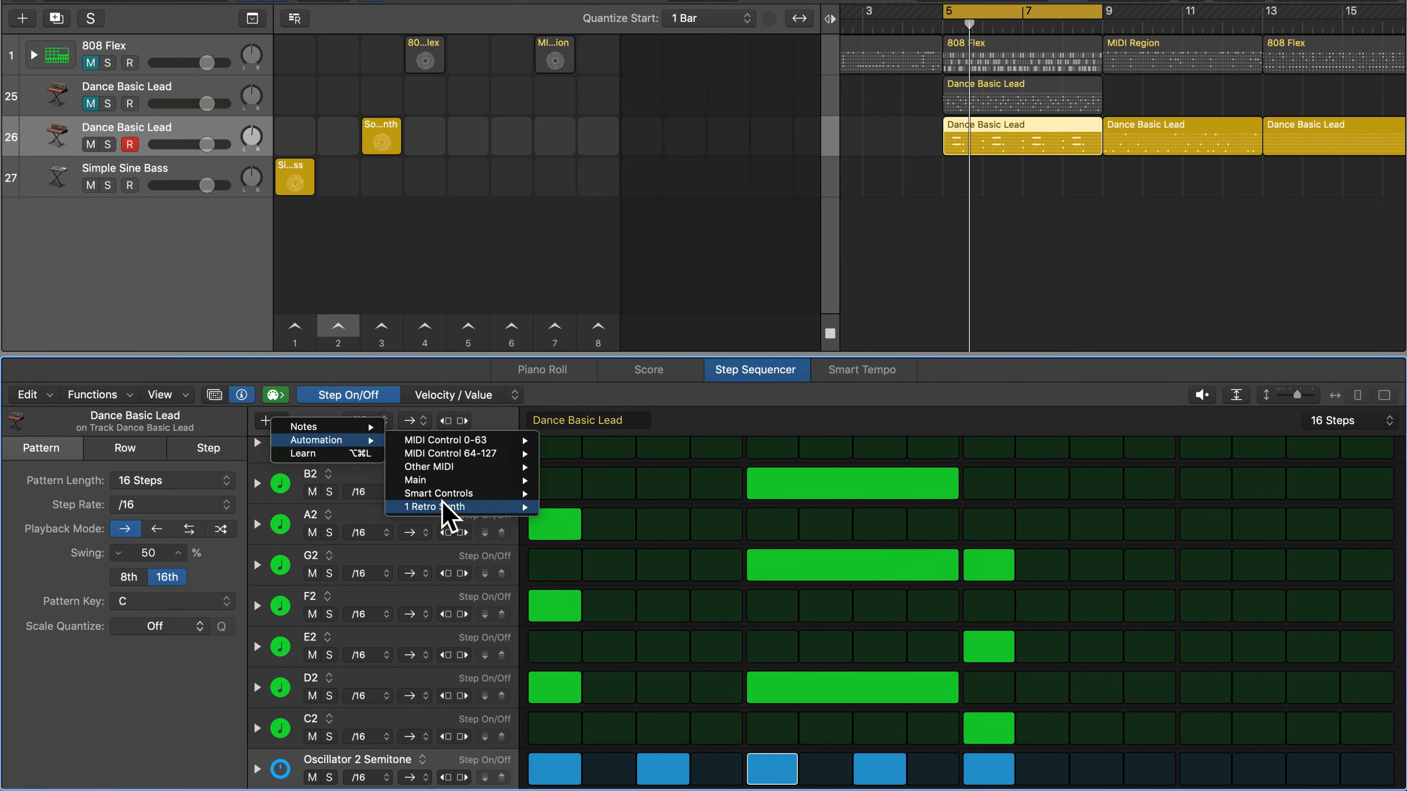
pyautogui.moveTo(443, 506)
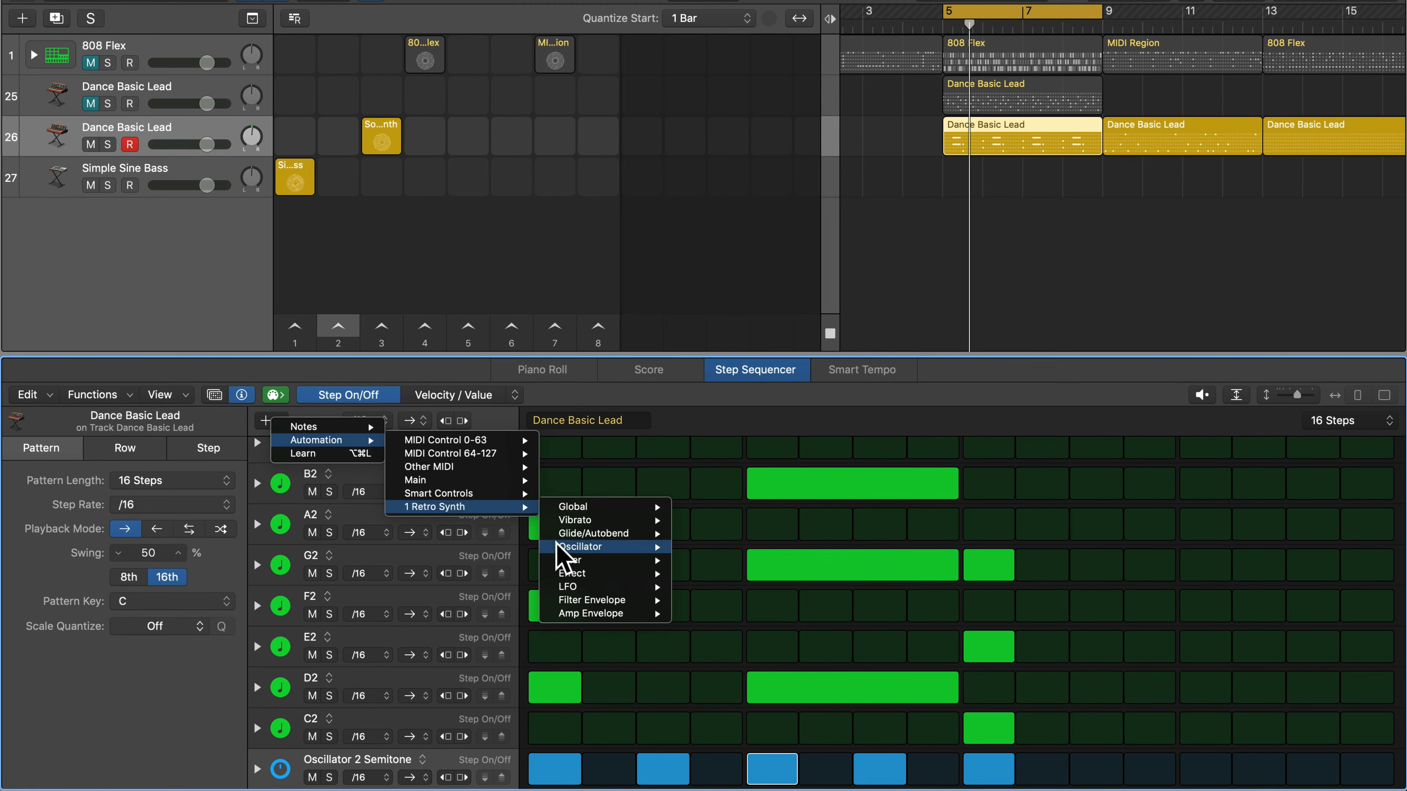
pyautogui.moveTo(569, 561)
pyautogui.click(705, 560)
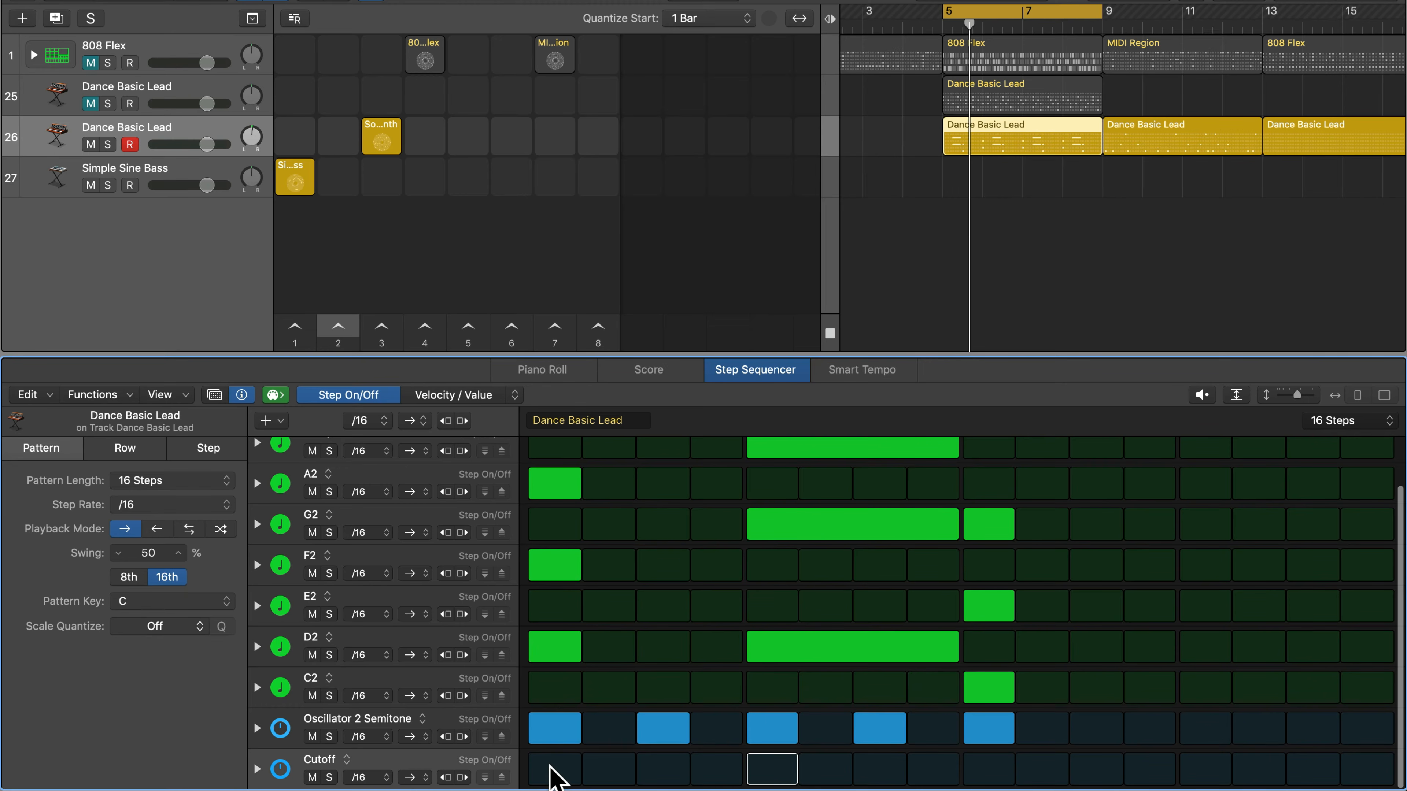
# - Turn on Cutoff steps 1, 5, 6 and 8 and show the row's automation values
pyautogui.click(776, 772)
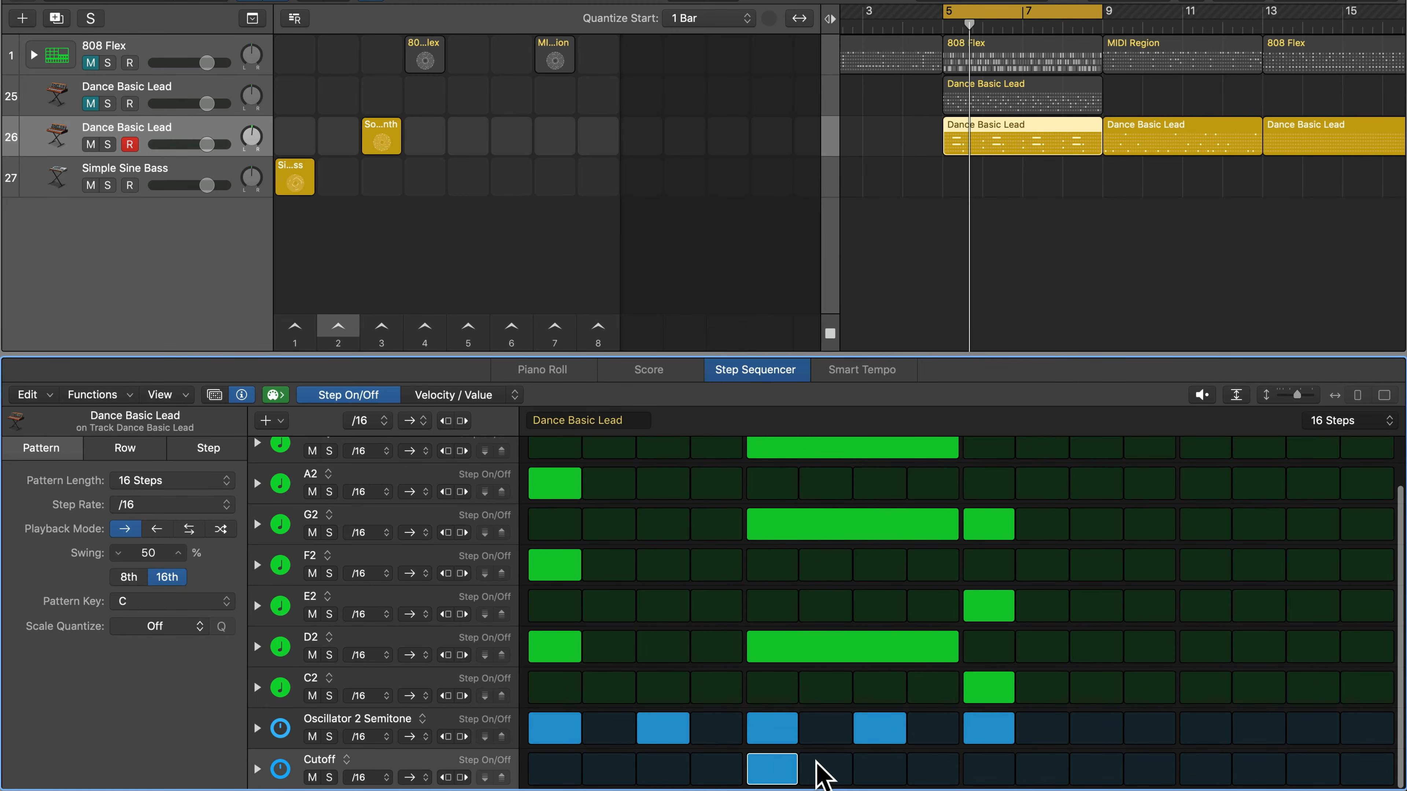
pyautogui.click(821, 772)
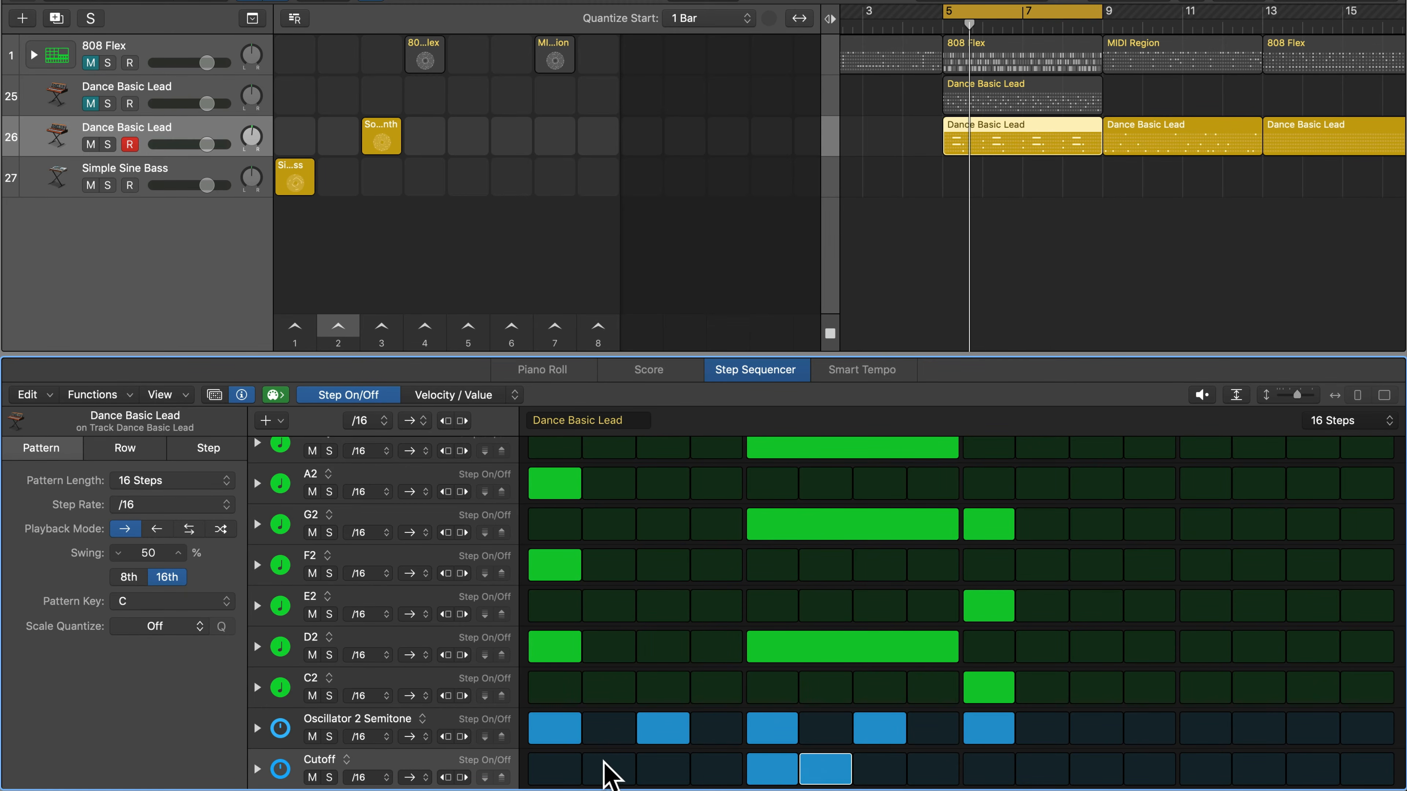
pyautogui.click(573, 773)
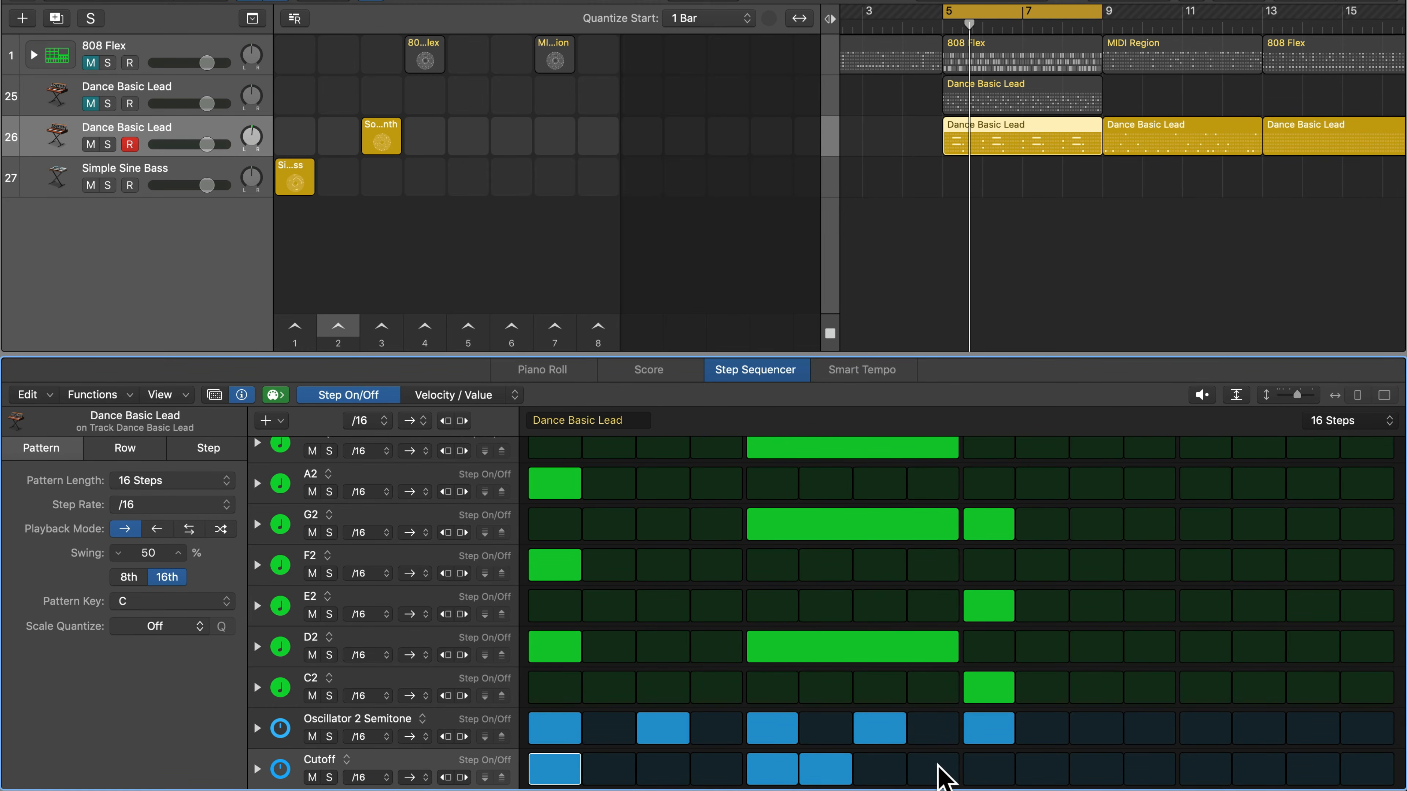
pyautogui.click(938, 773)
pyautogui.click(259, 769)
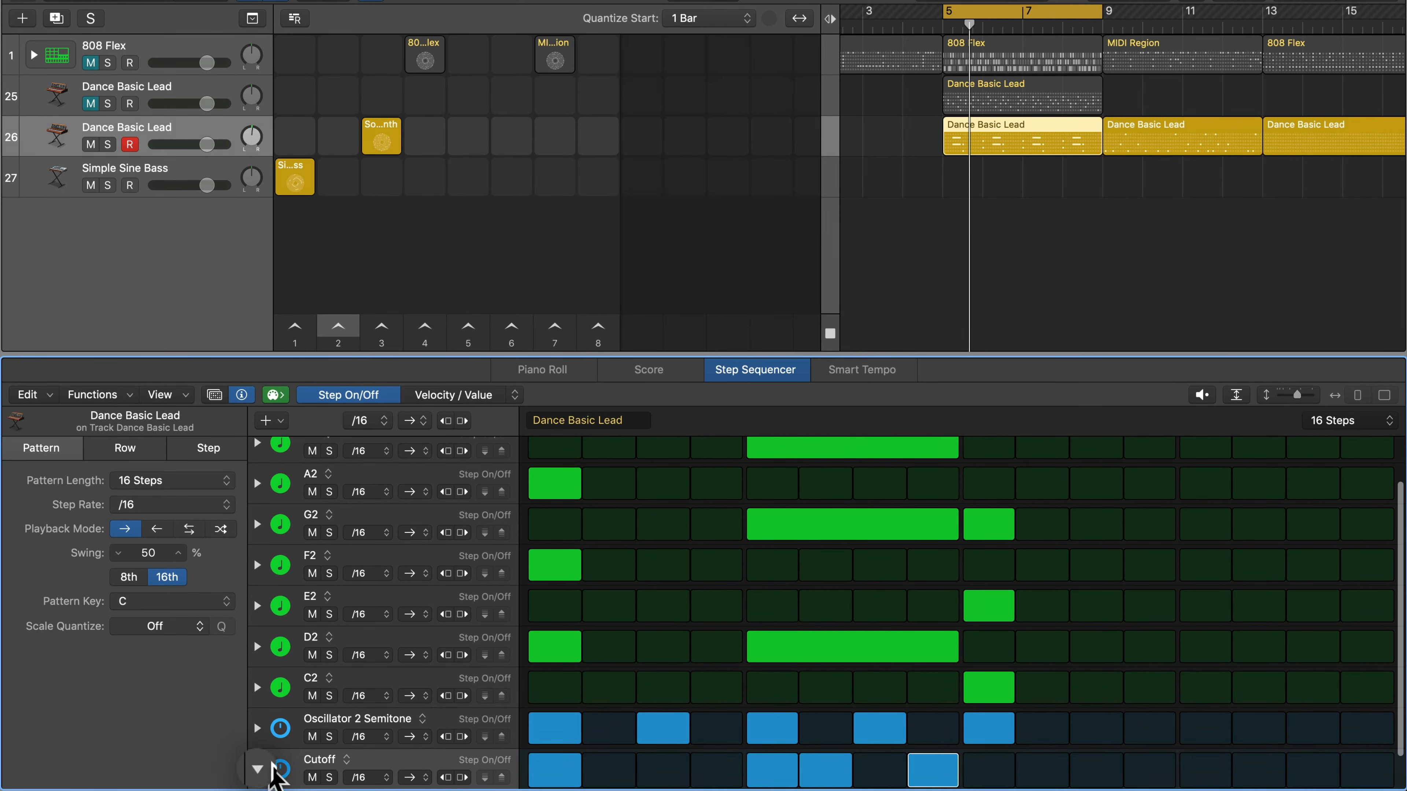
# - Set Cutoff values to 0.238, 0.150, 0.106, 0.428, and enable step 9 at 0.000
pyautogui.moveTo(559, 775); pyautogui.dragTo(564, 787)
pyautogui.moveTo(770, 773); pyautogui.dragTo(768, 786)
pyautogui.moveTo(824, 773); pyautogui.dragTo(920, 762)
pyautogui.press('space')
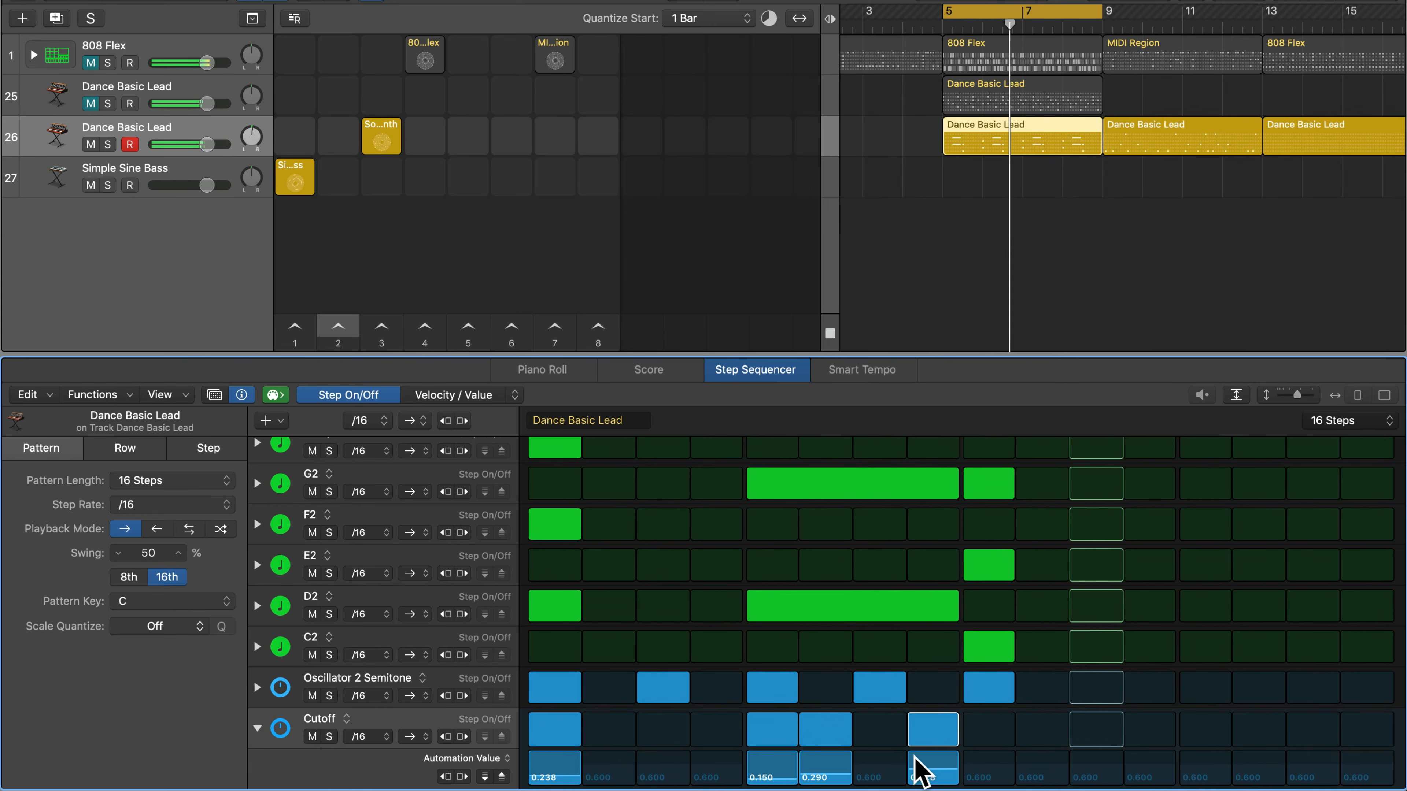
pyautogui.press('space')
pyautogui.moveTo(810, 778); pyautogui.dragTo(814, 780)
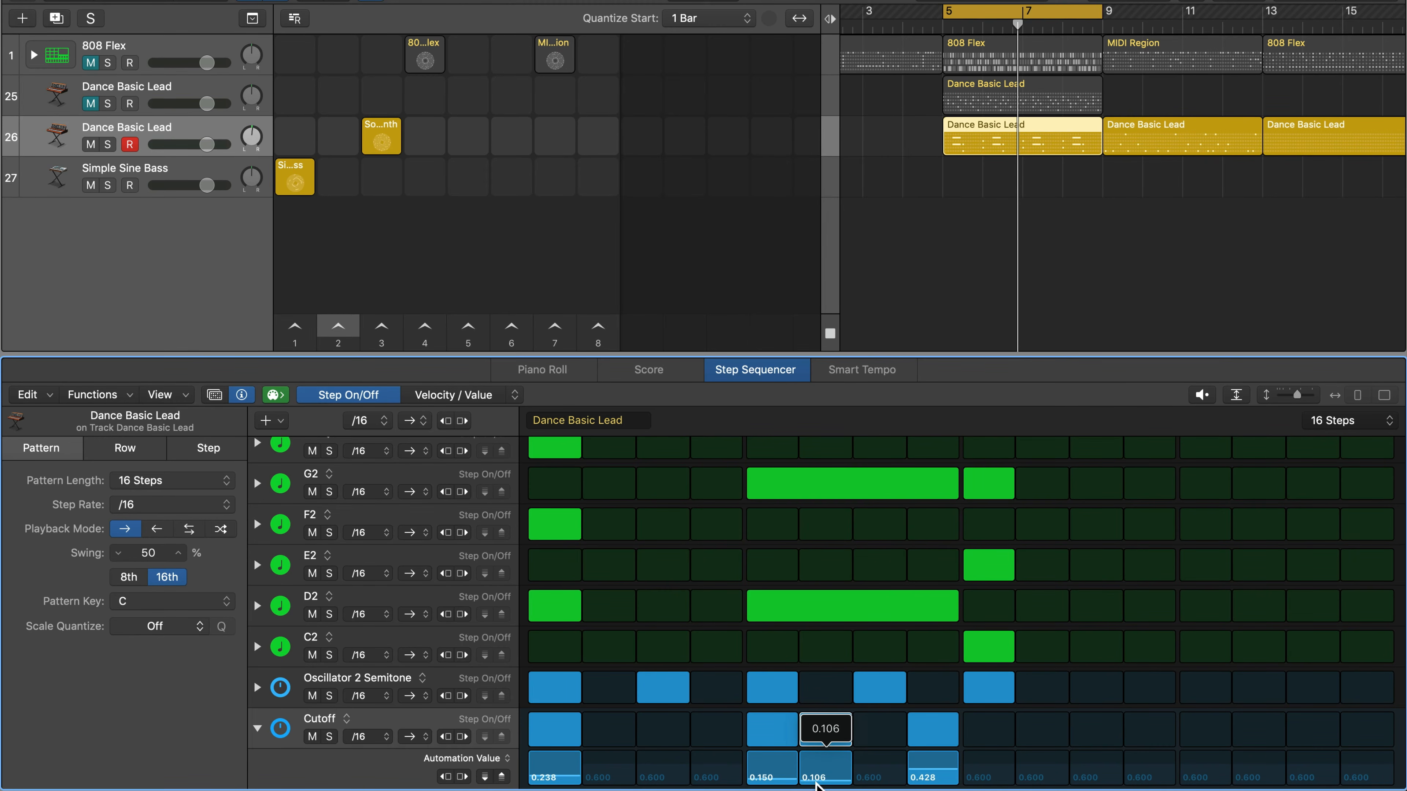
pyautogui.press('space')
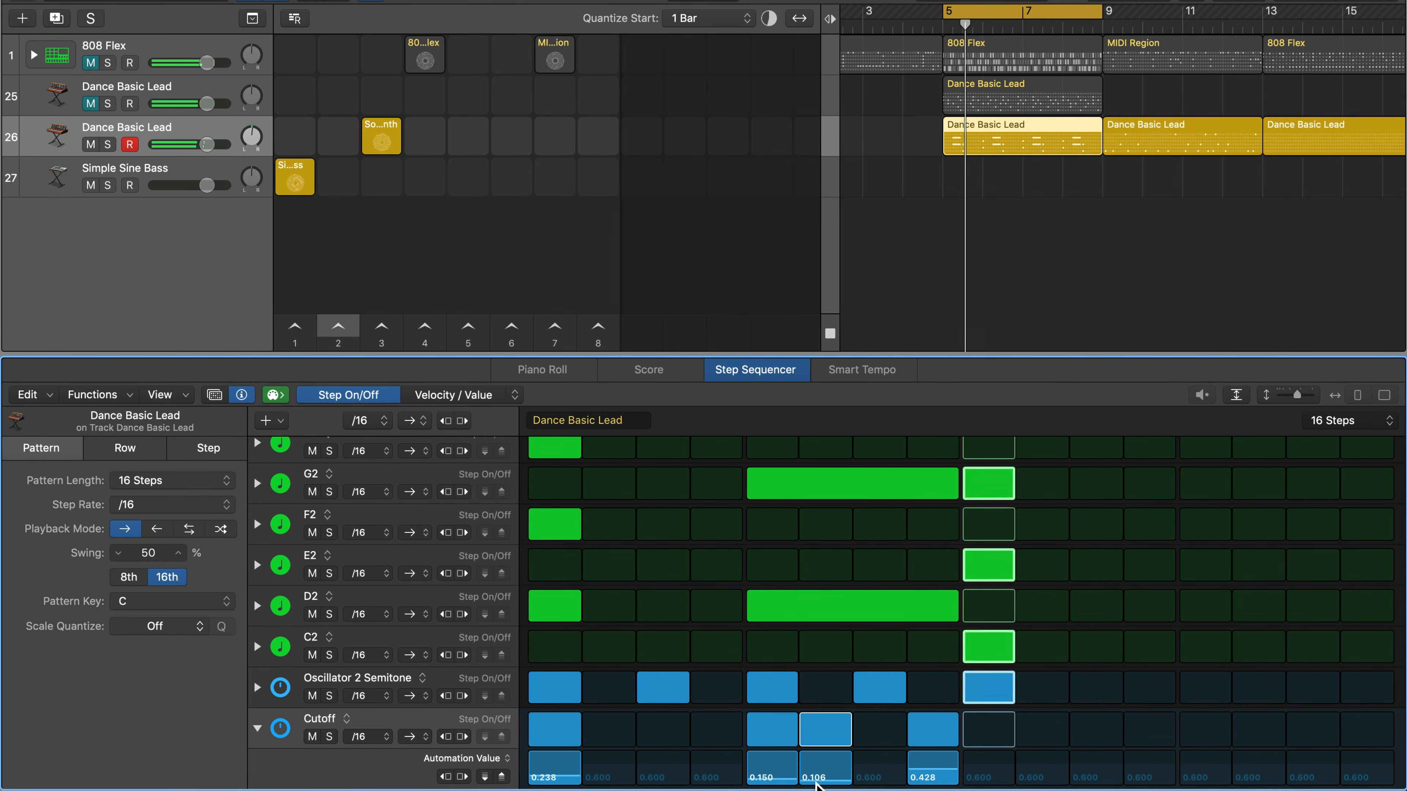
pyautogui.click(987, 729)
pyautogui.moveTo(992, 742)
pyautogui.mouseDown()
pyautogui.moveTo(995, 782)
pyautogui.moveTo(1004, 735)
pyautogui.mouseUp()
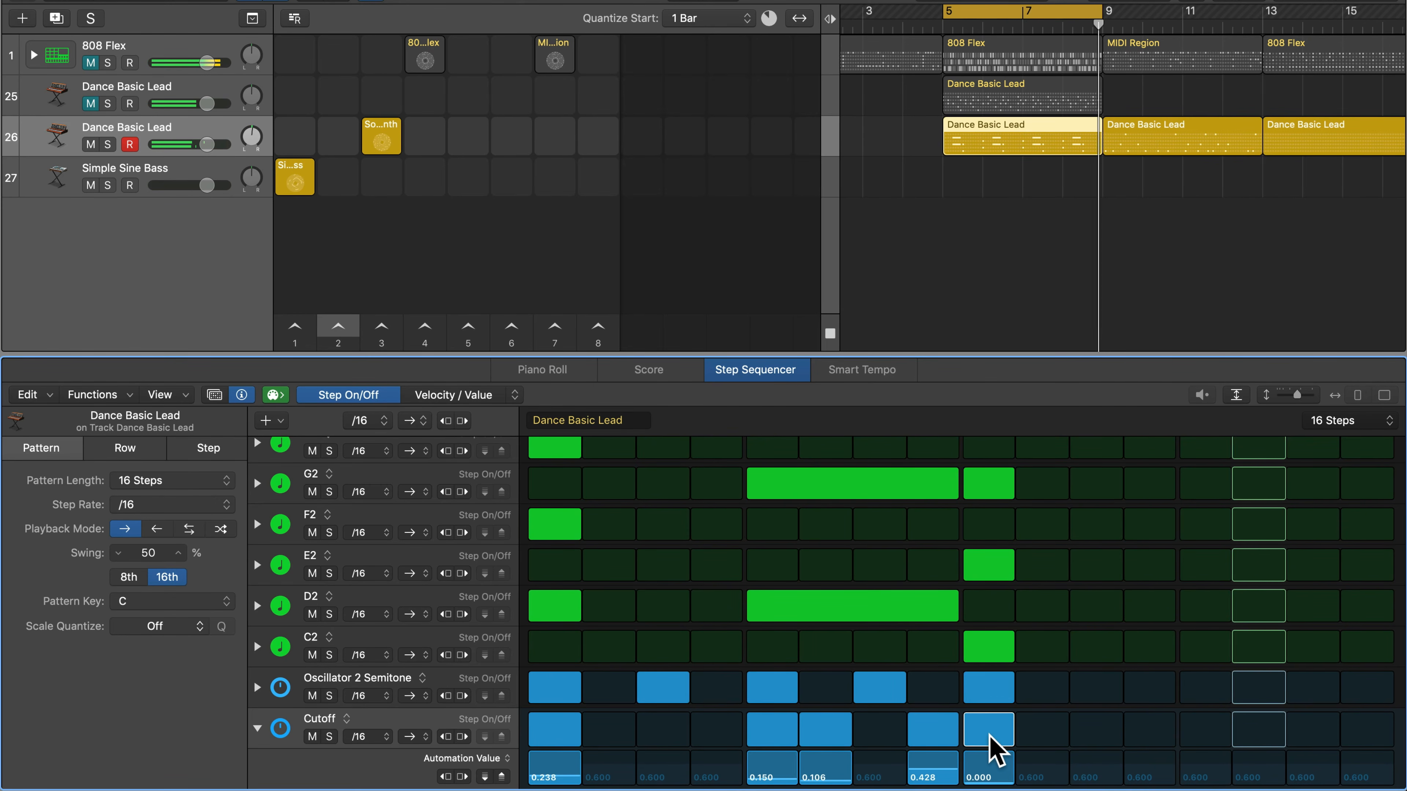
pyautogui.press('space')
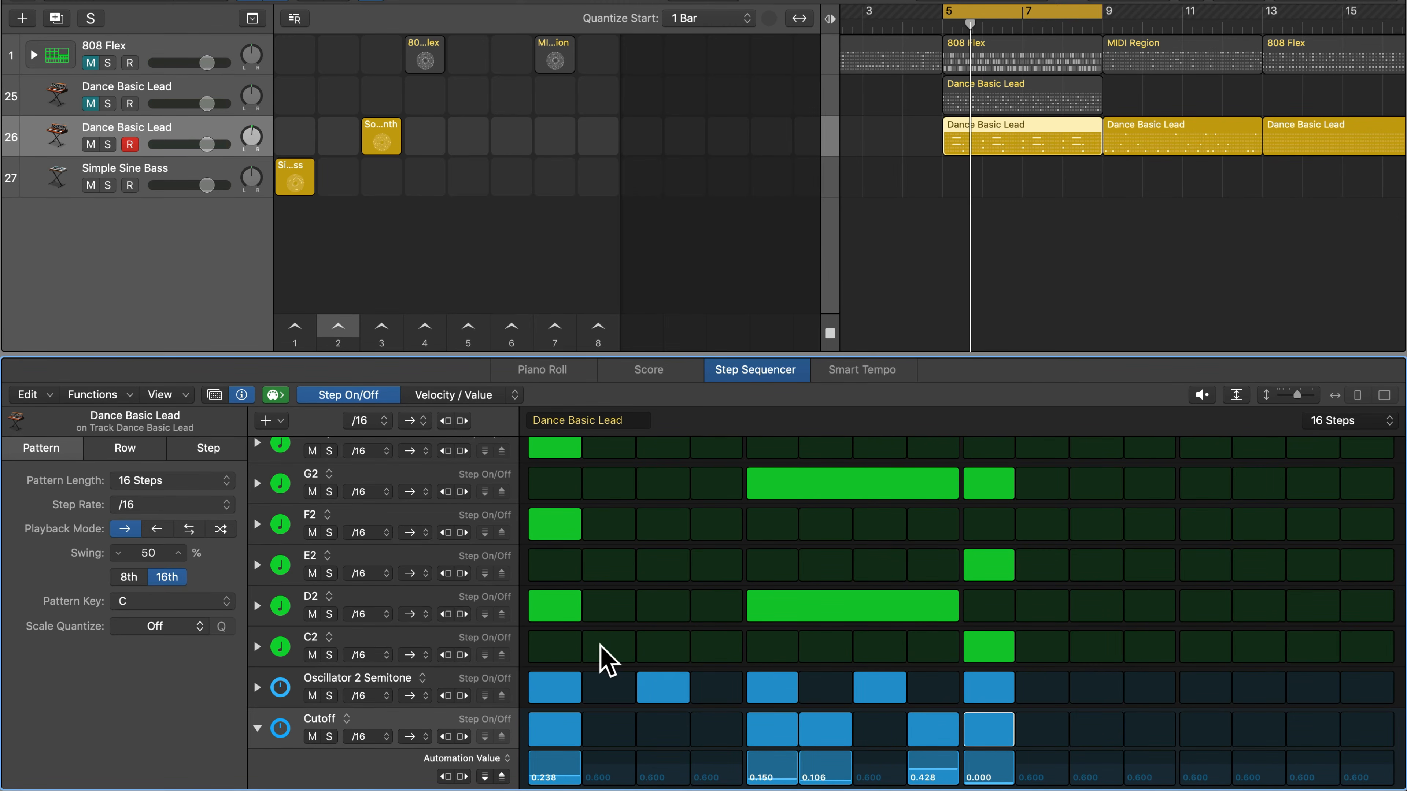
# - Turn on Learn mode from the add-row menu
pyautogui.click(268, 424)
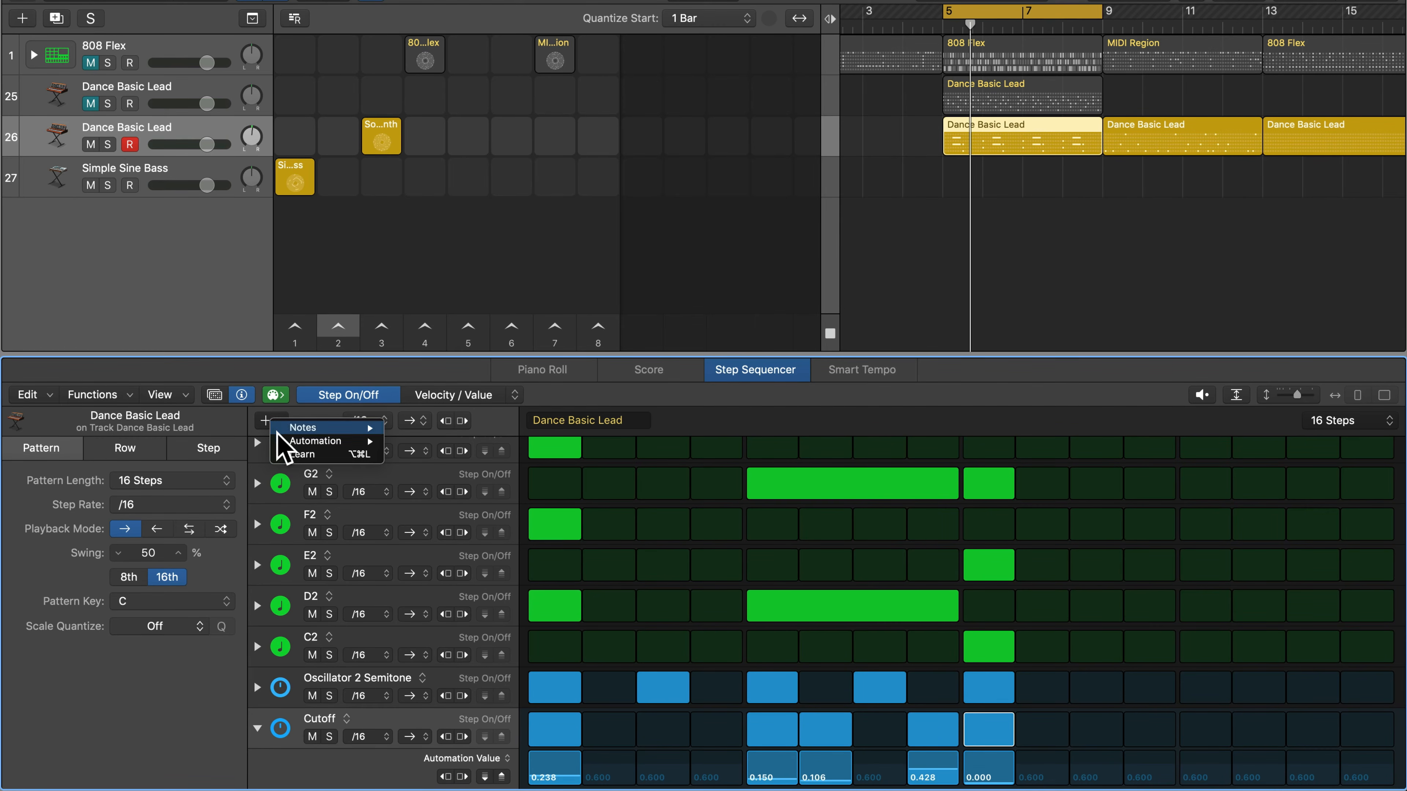
pyautogui.moveTo(294, 443)
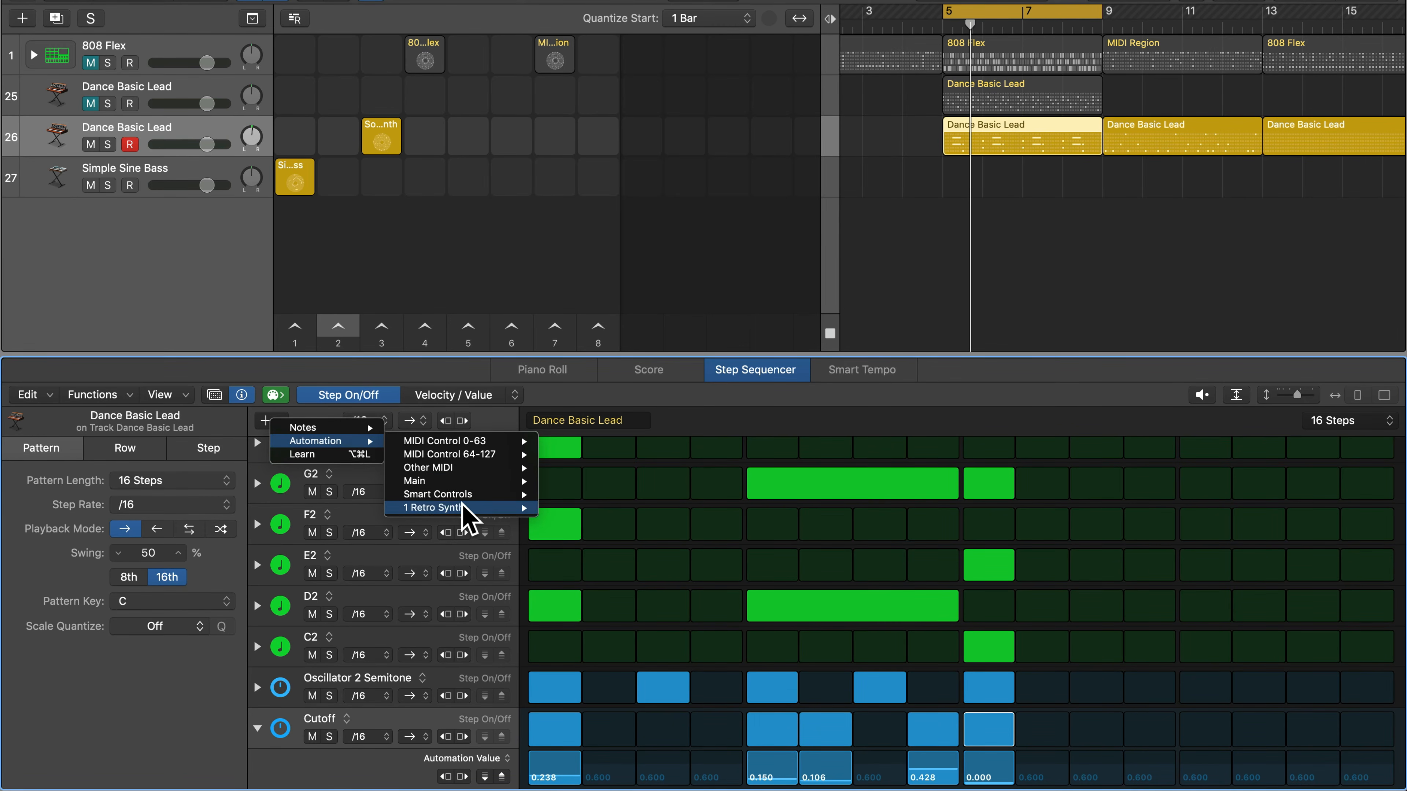
pyautogui.moveTo(465, 509)
pyautogui.moveTo(587, 521)
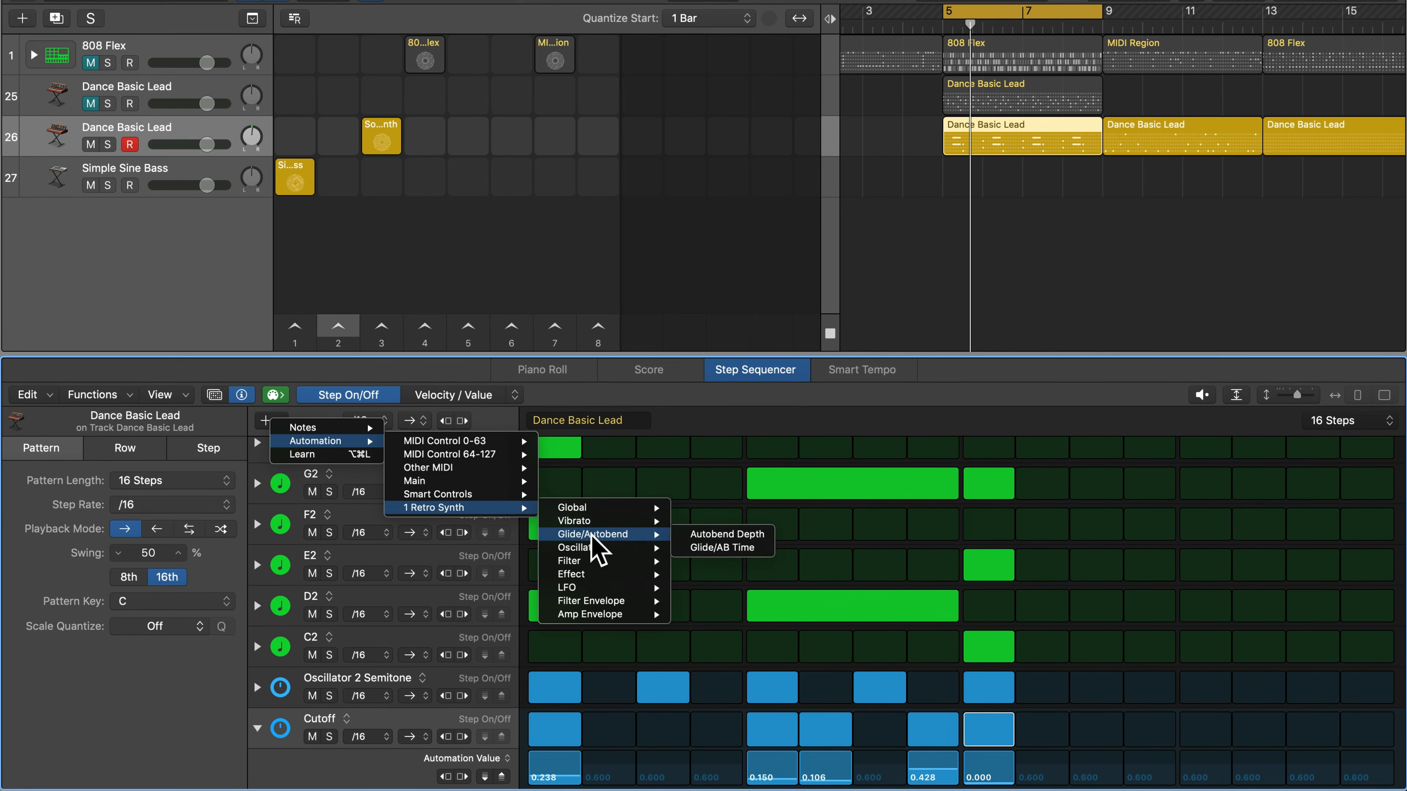
pyautogui.moveTo(603, 577)
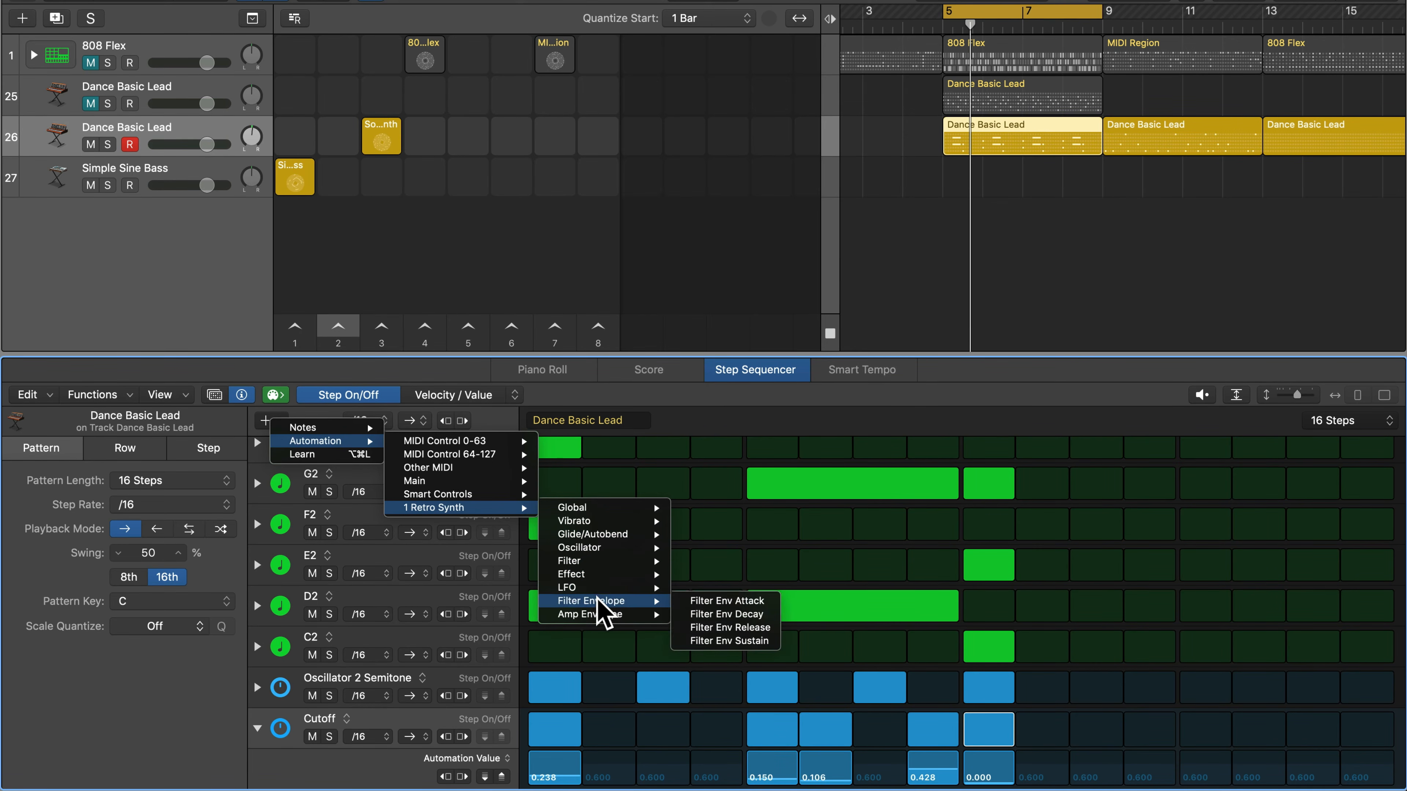
pyautogui.moveTo(598, 626)
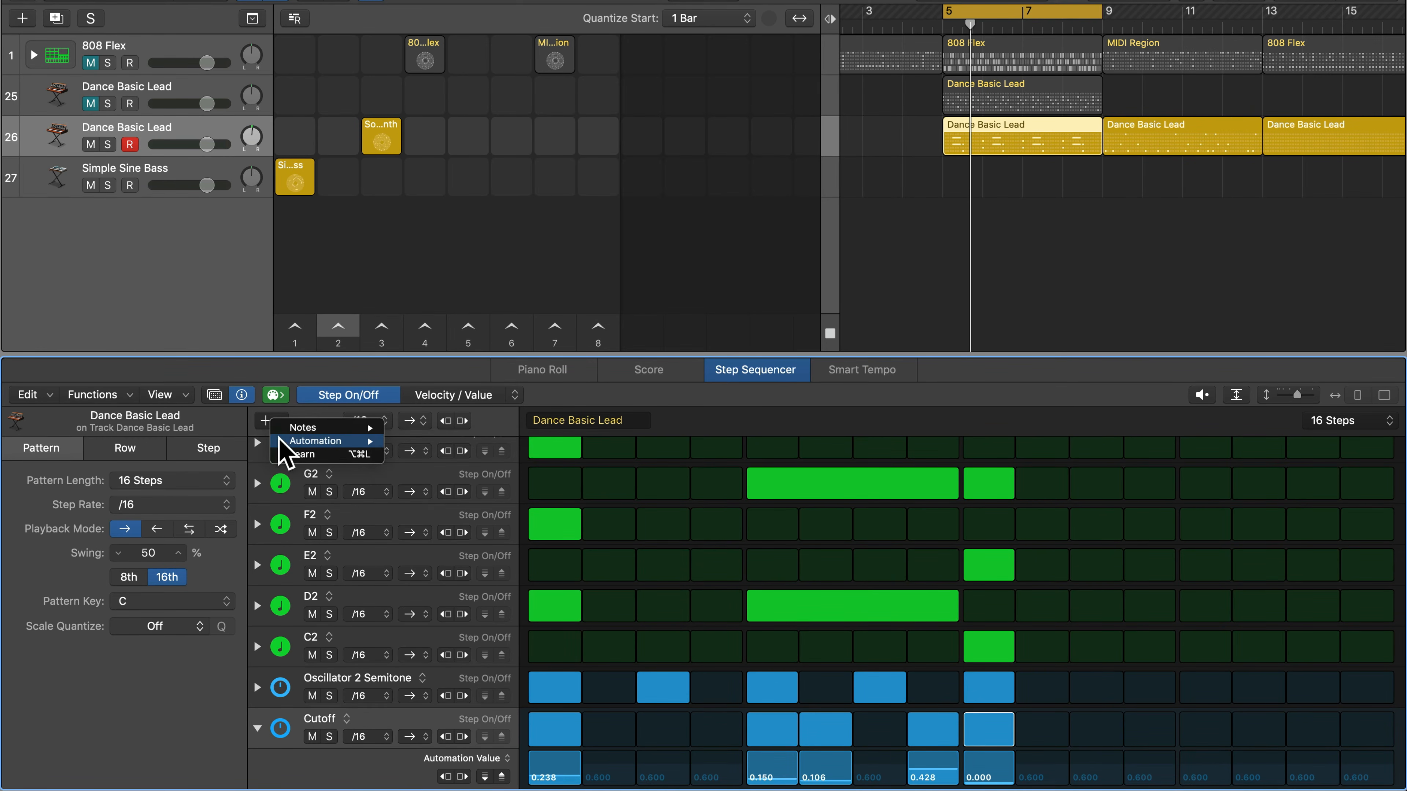
pyautogui.click(302, 454)
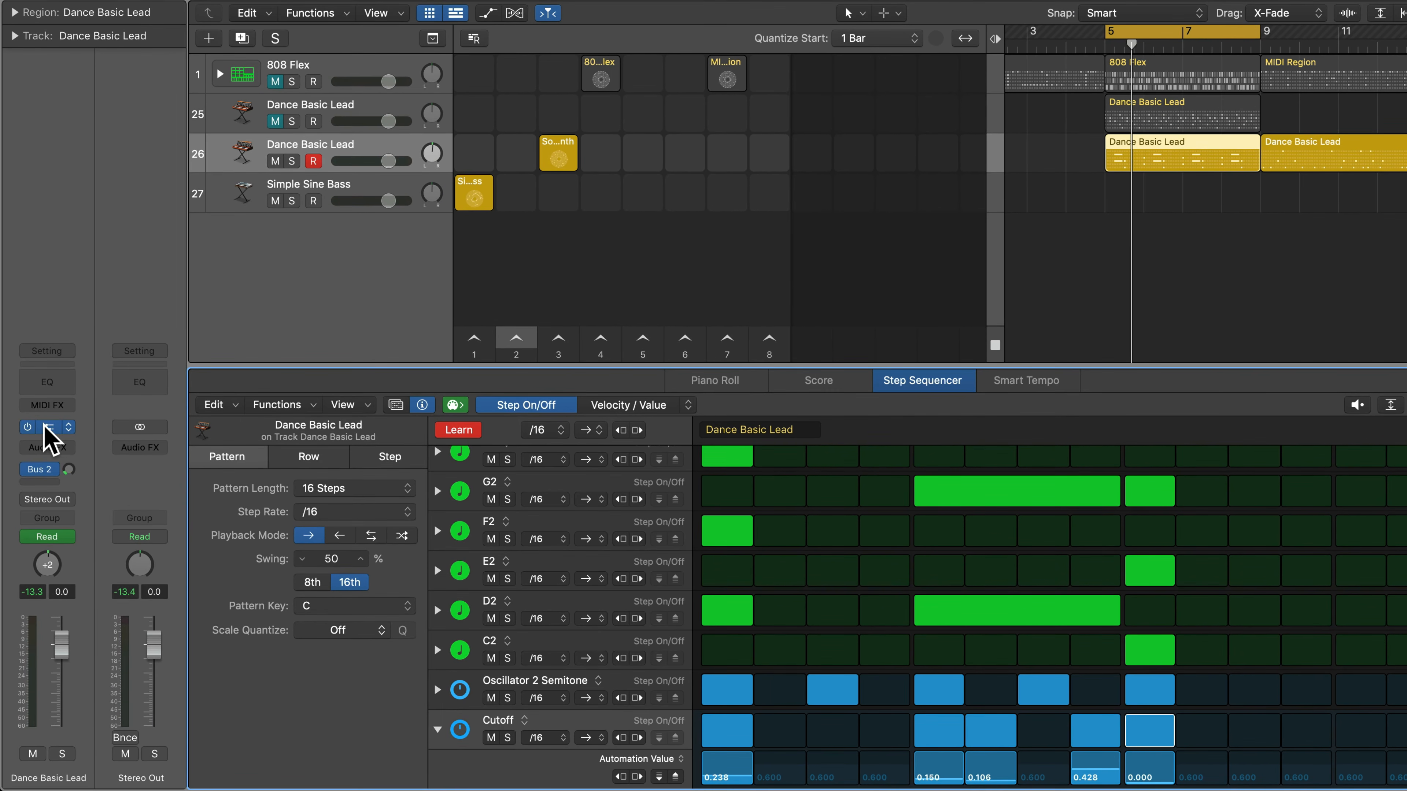
# - Move the Retro Synth filter Resonance so it is learned as a new row
pyautogui.click(49, 429)
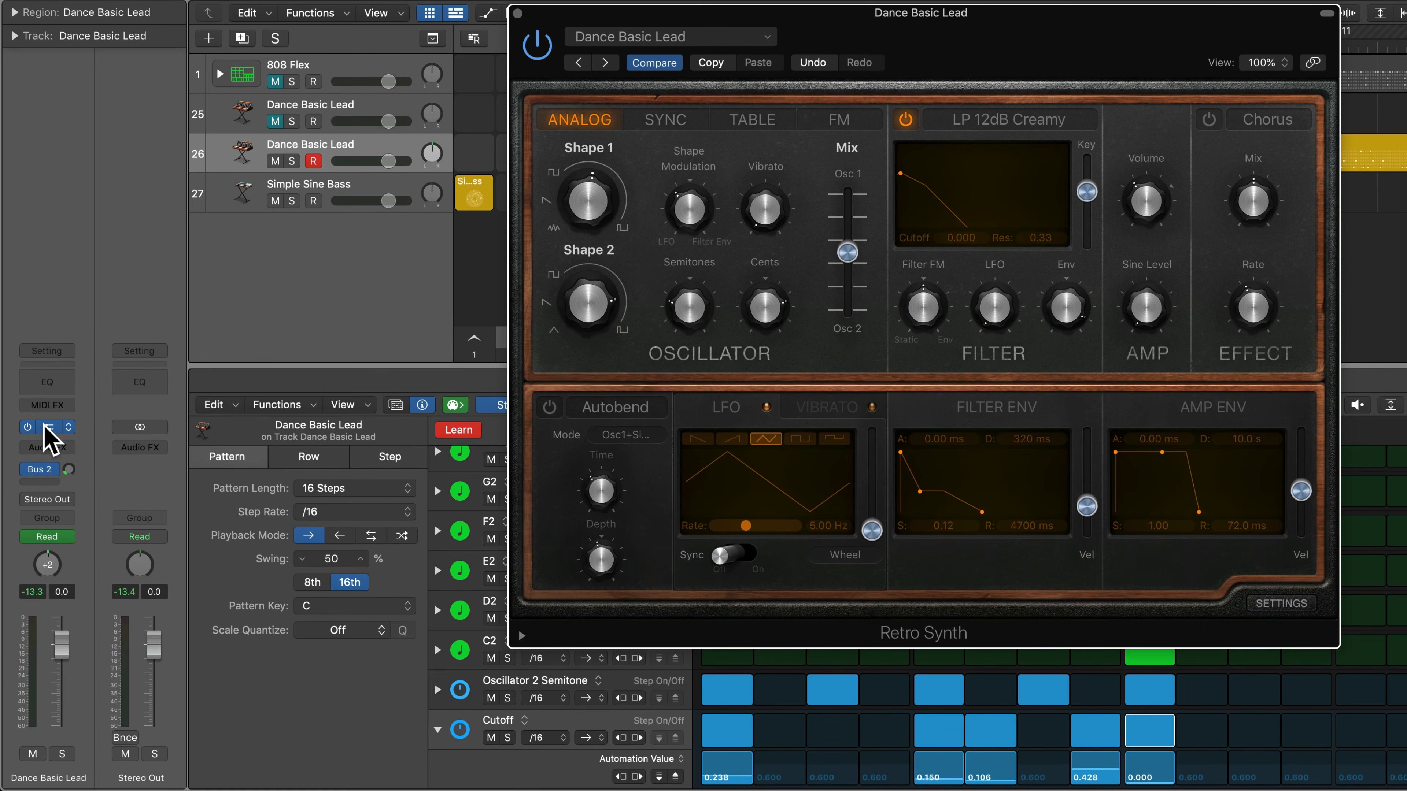
pyautogui.moveTo(1040, 237); pyautogui.dragTo(1039, 231)
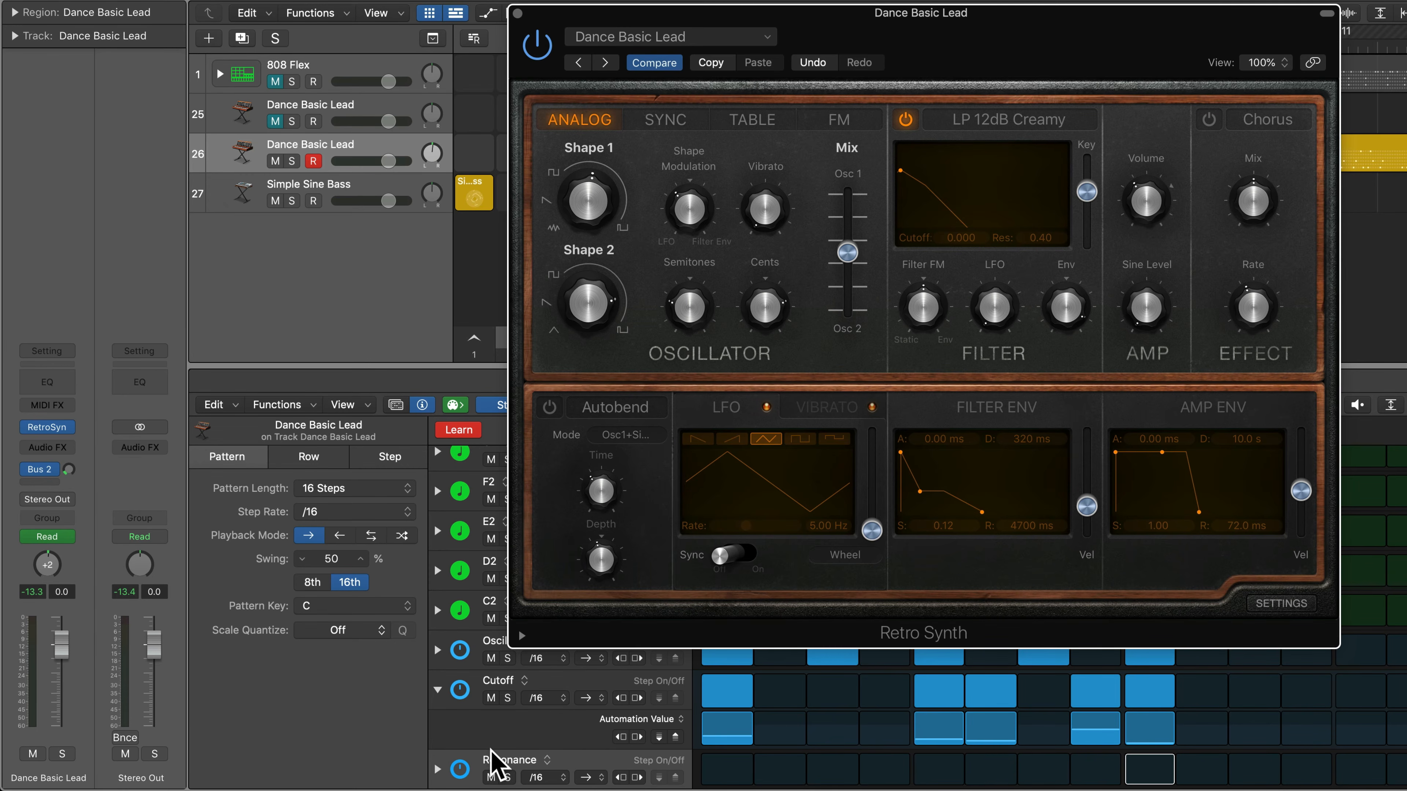
pyautogui.moveTo(549, 230)
pyautogui.click(518, 12)
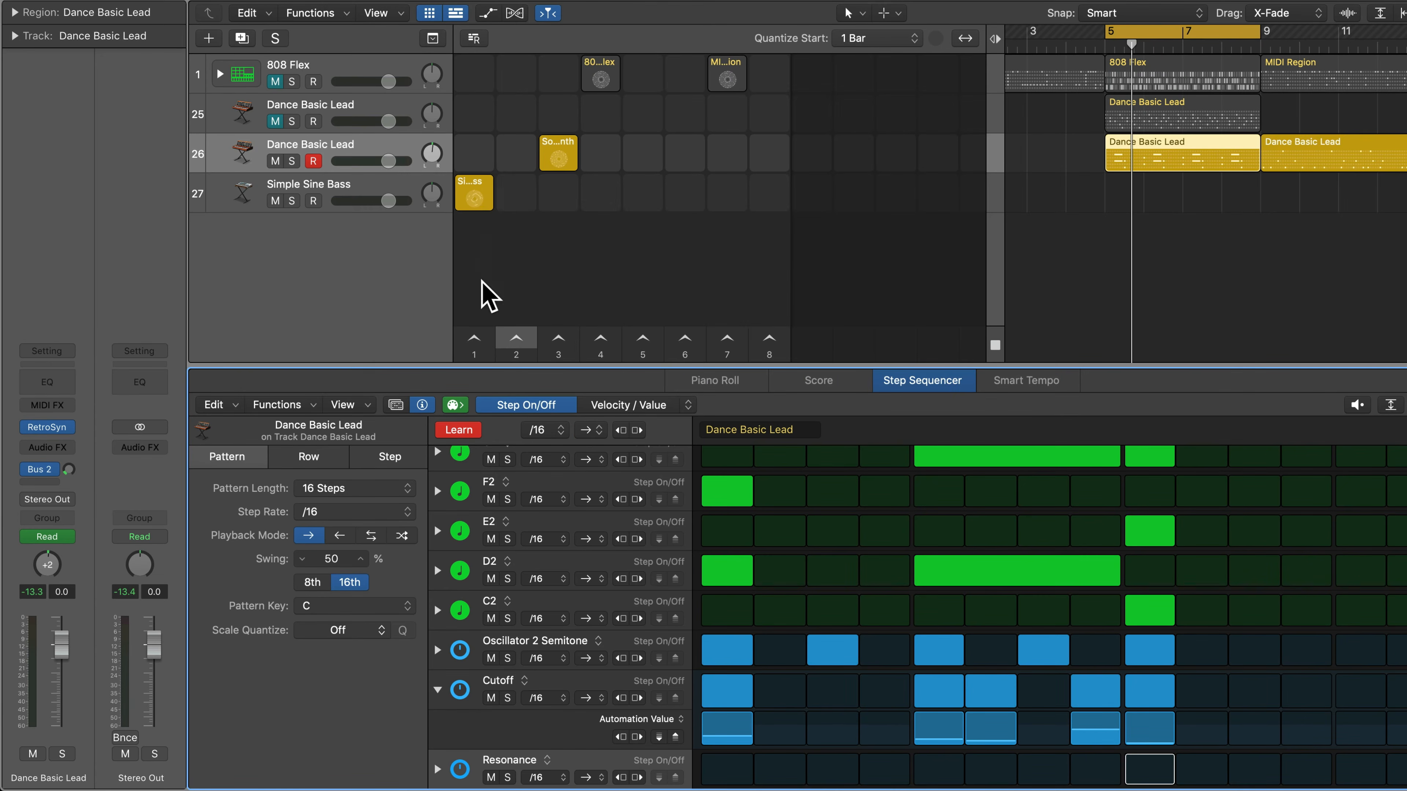
# - Turn off Learn and switch on Resonance steps 1, 2, 4, 5, 7 and 8
pyautogui.click(459, 431)
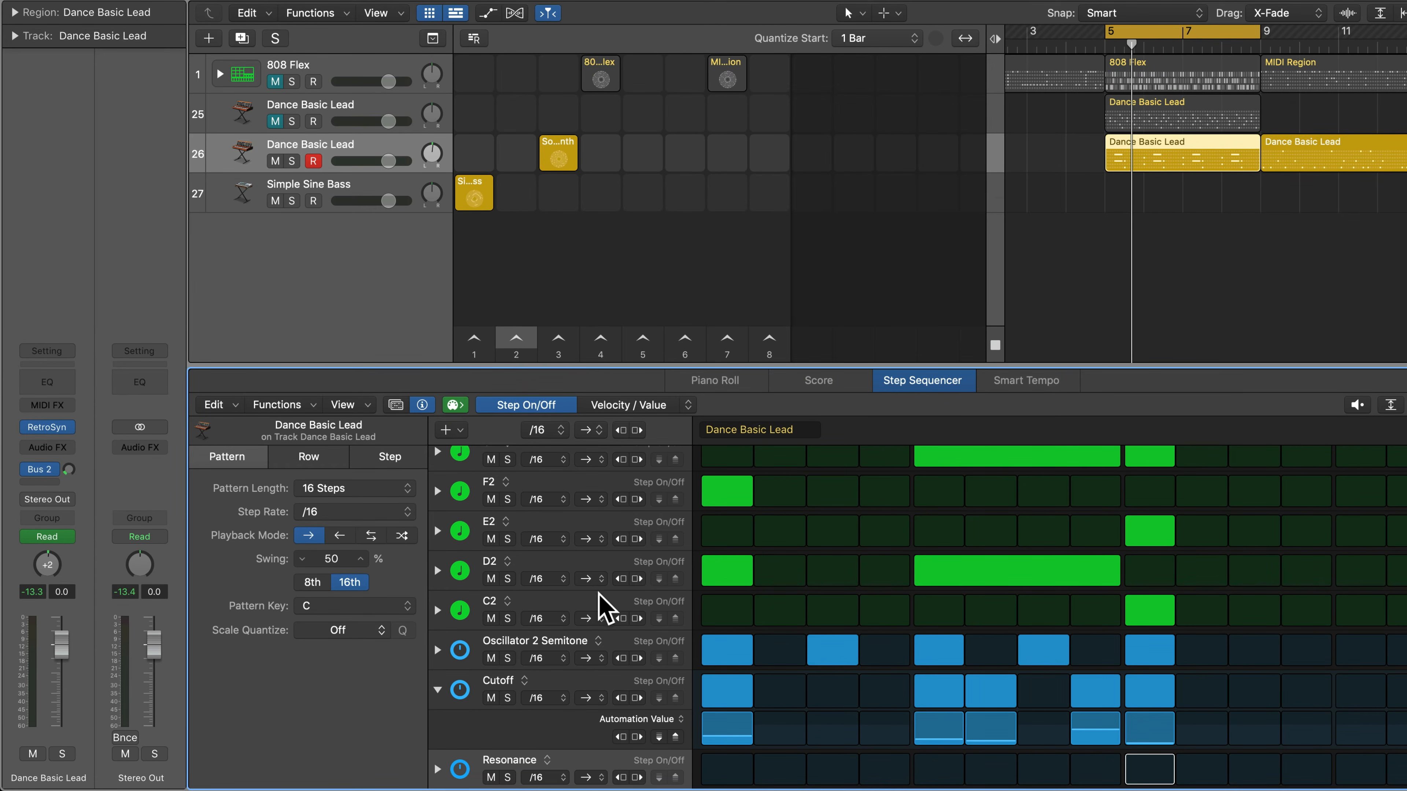
pyautogui.scroll(-1, 724, 694)
pyautogui.scroll(1, 720, 721)
pyautogui.moveTo(722, 769); pyautogui.dragTo(764, 768)
pyautogui.click(882, 767)
pyautogui.click(944, 766)
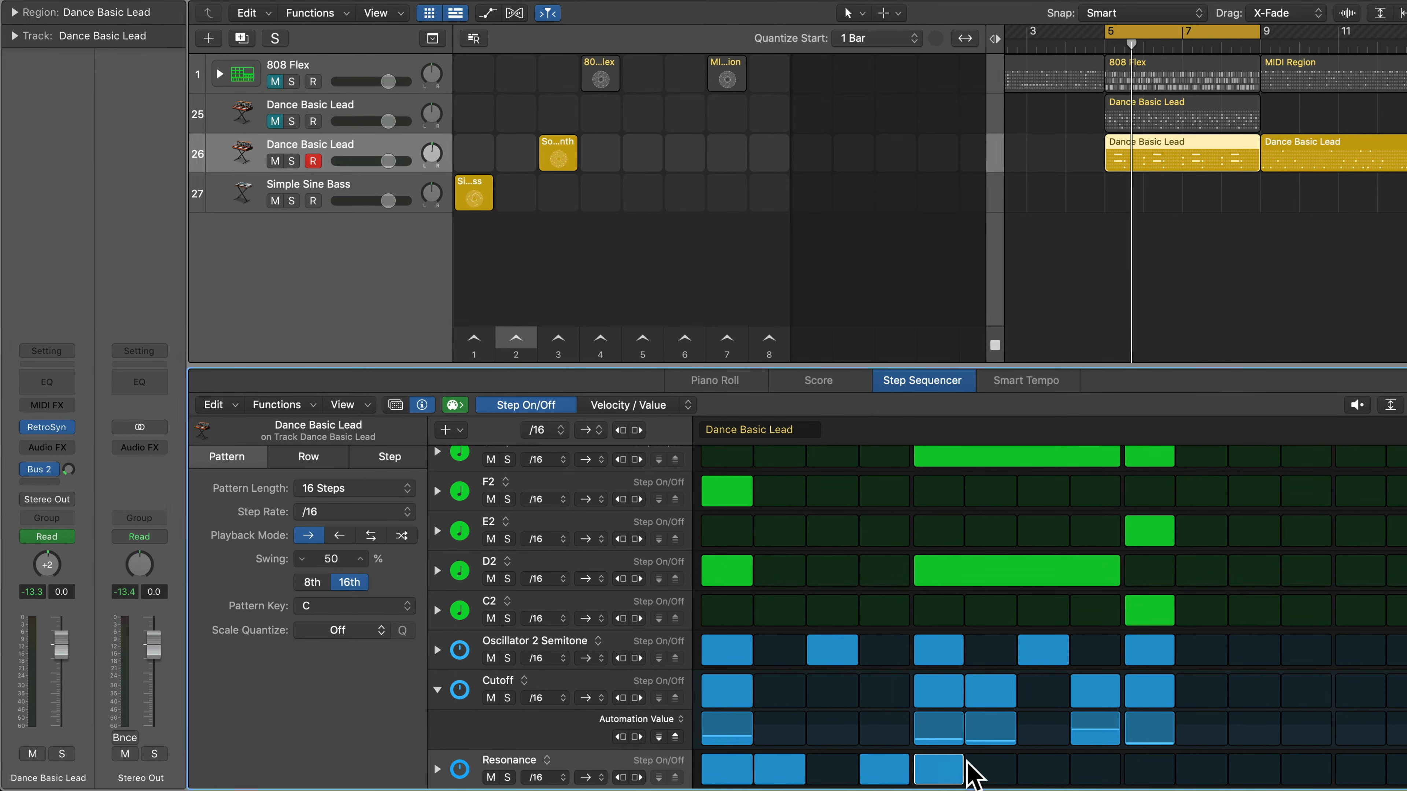
pyautogui.click(1048, 768)
pyautogui.click(1091, 767)
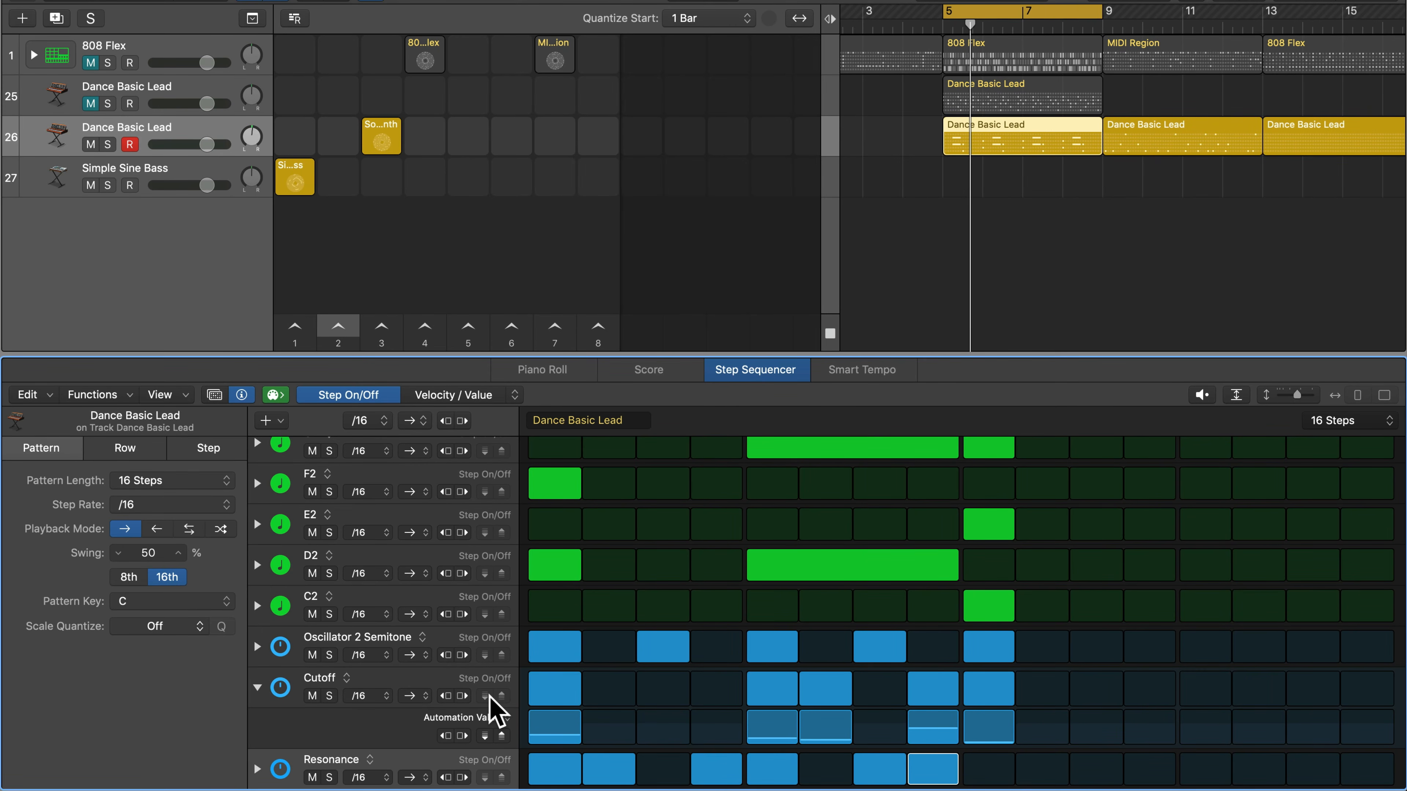
# - Set Resonance values (step 1 0.62, 2 0.71, 5 0.76, 8 0.70) and enable step 9 at 0.77
pyautogui.click(257, 769)
pyautogui.scroll(-2, 542, 671)
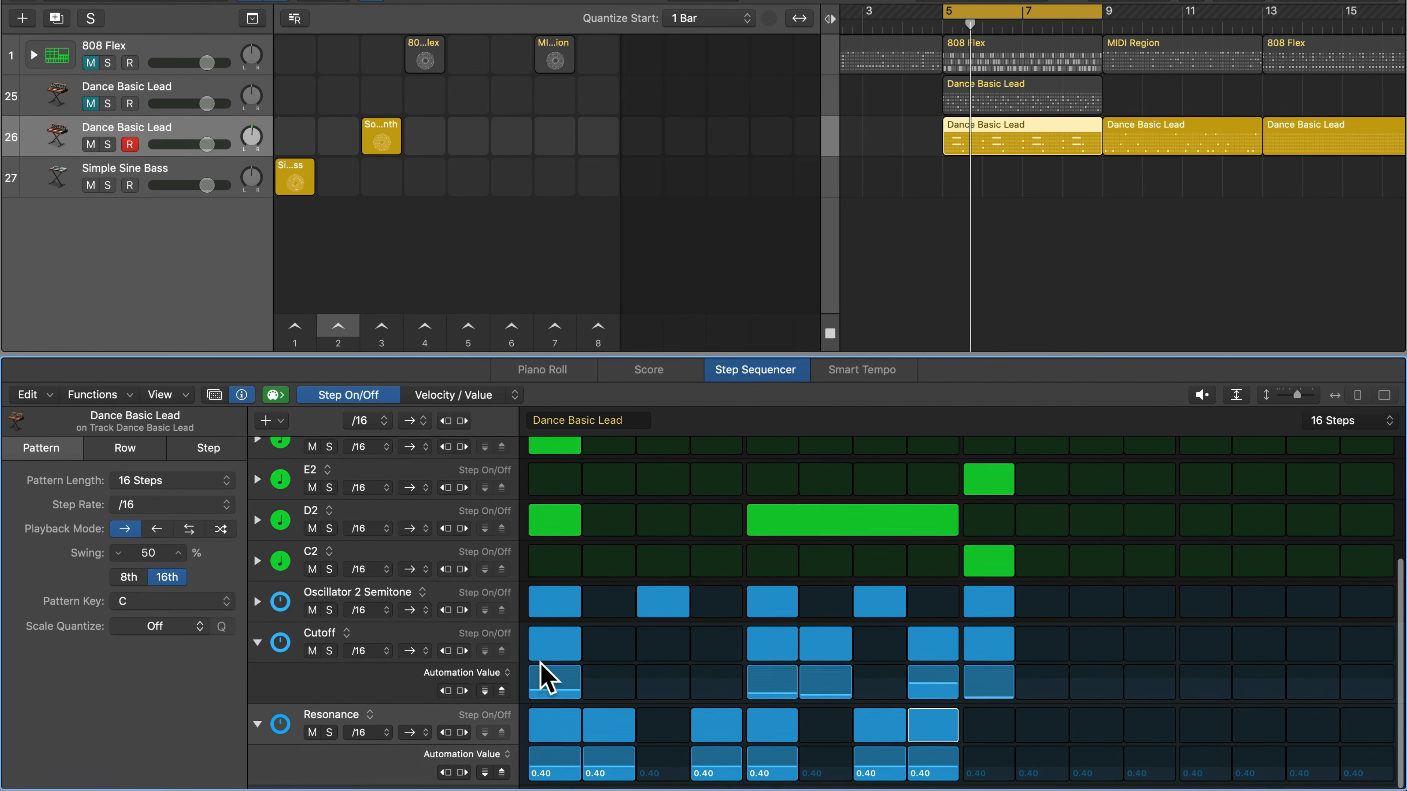
pyautogui.click(549, 761)
pyautogui.click(617, 760)
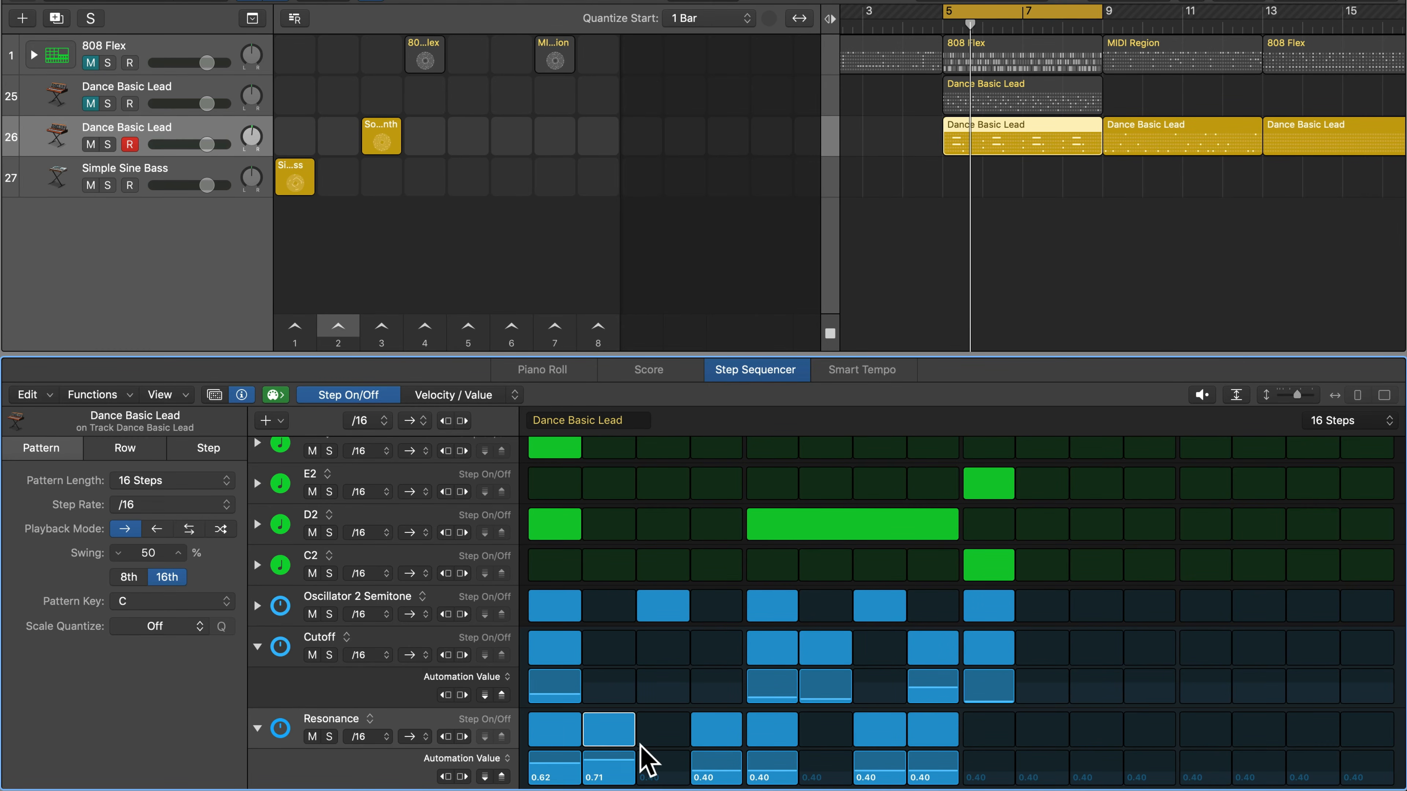
pyautogui.click(767, 774)
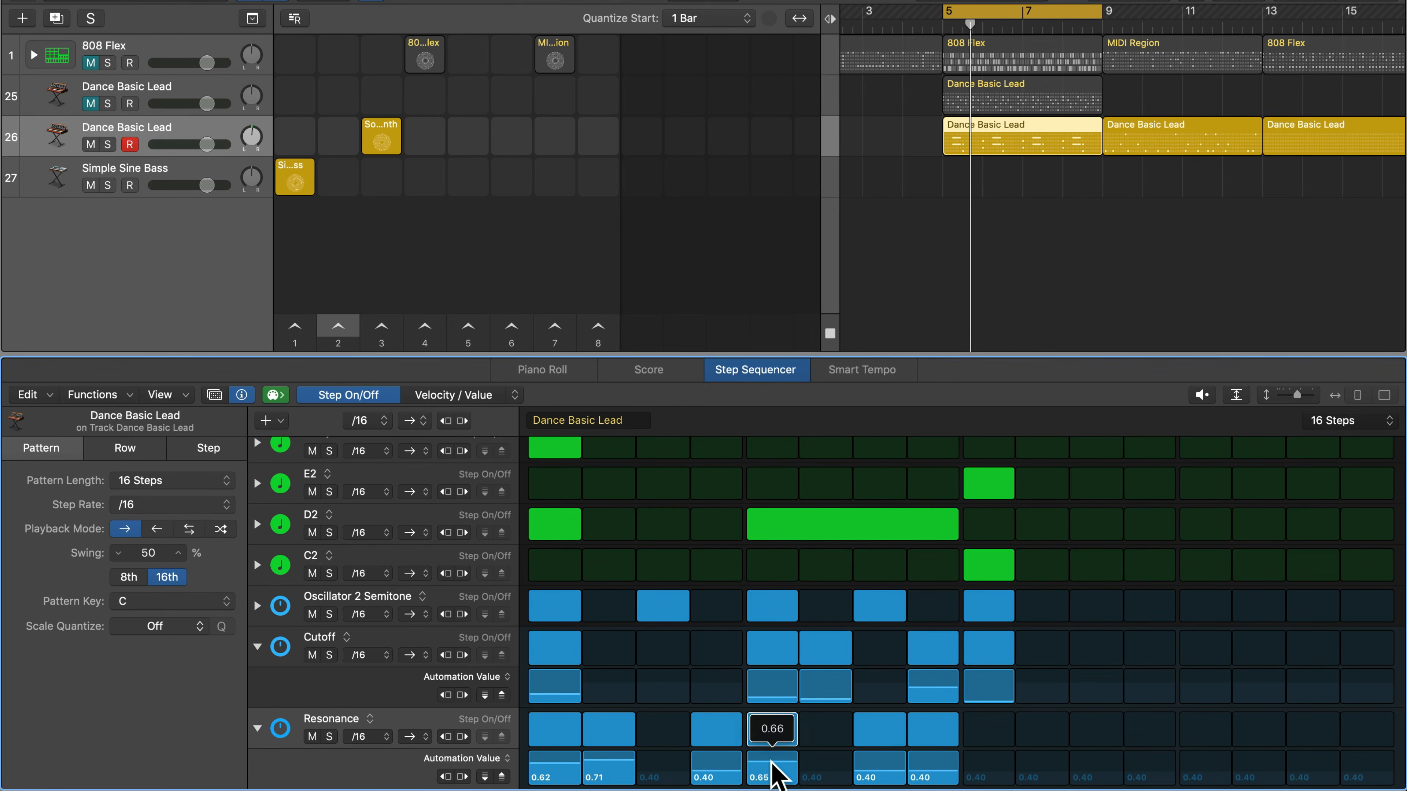
pyautogui.click(924, 773)
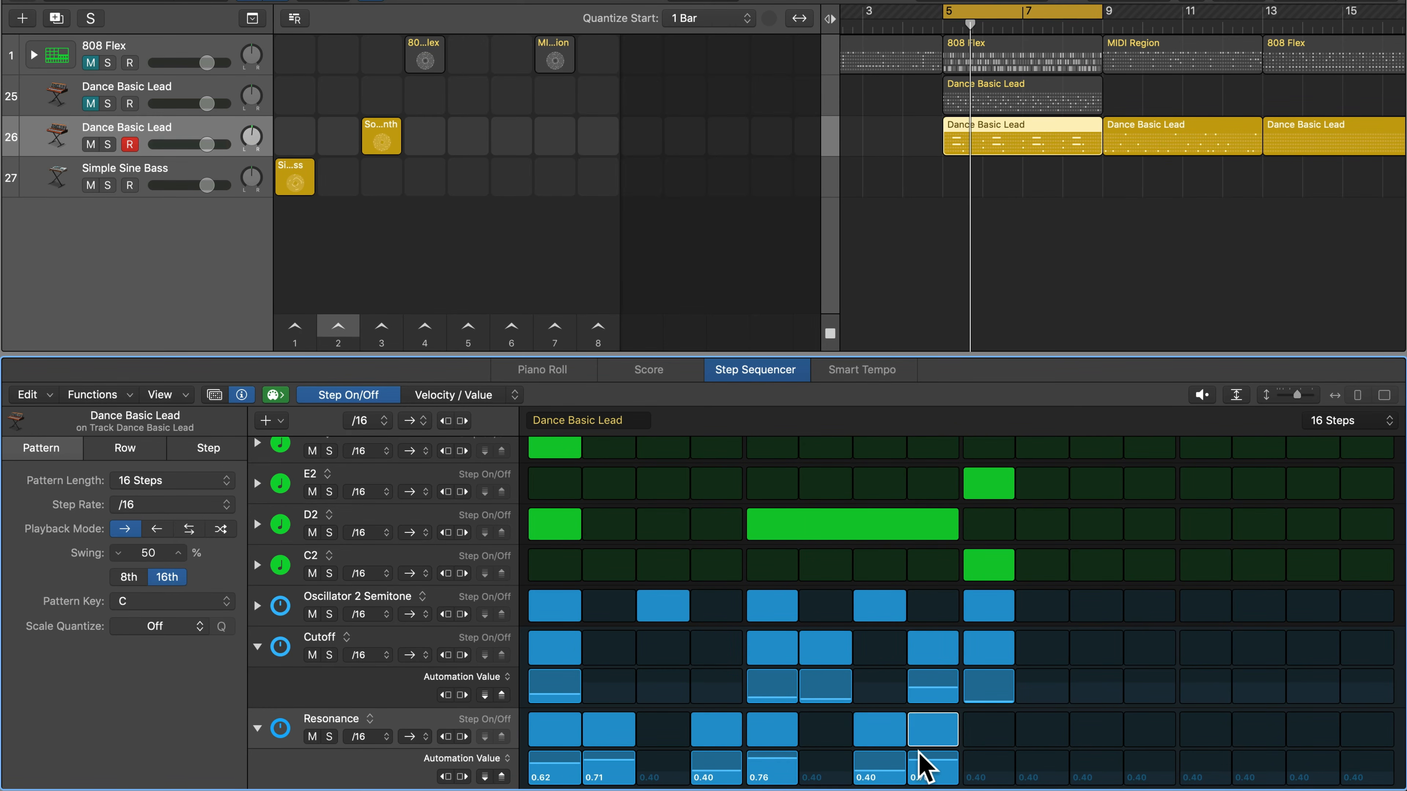
pyautogui.press('space')
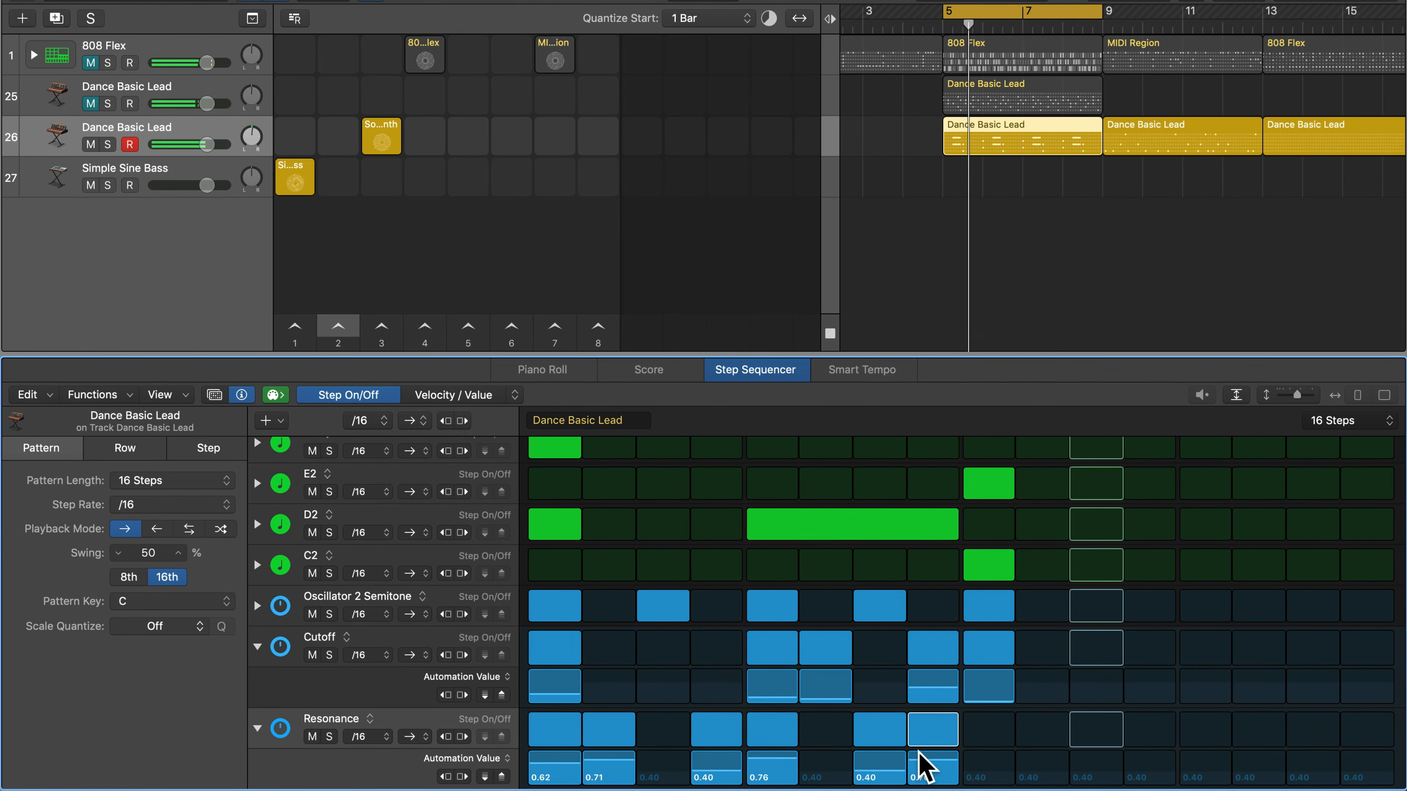
pyautogui.click(976, 731)
pyautogui.moveTo(990, 767); pyautogui.dragTo(996, 743)
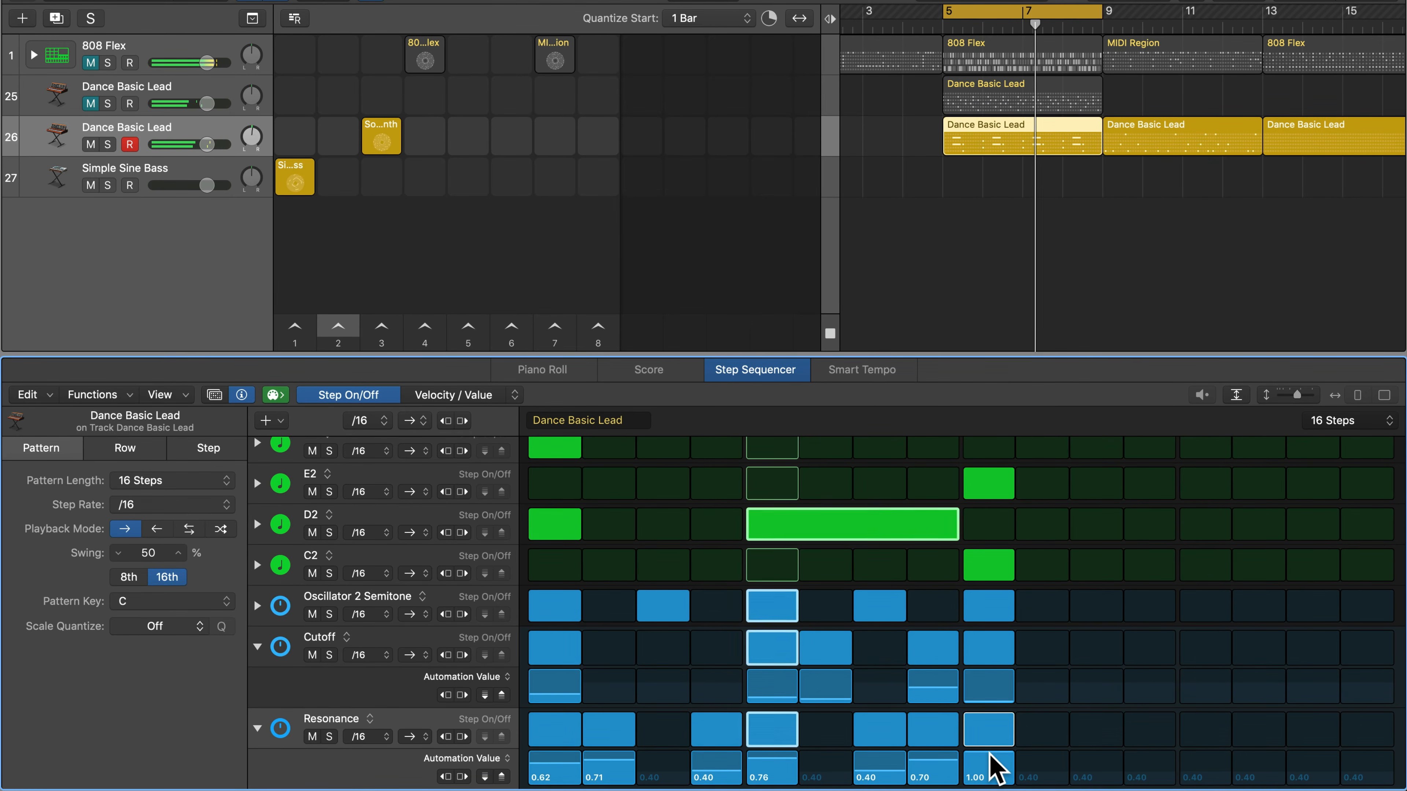
pyautogui.moveTo(991, 755); pyautogui.dragTo(990, 760)
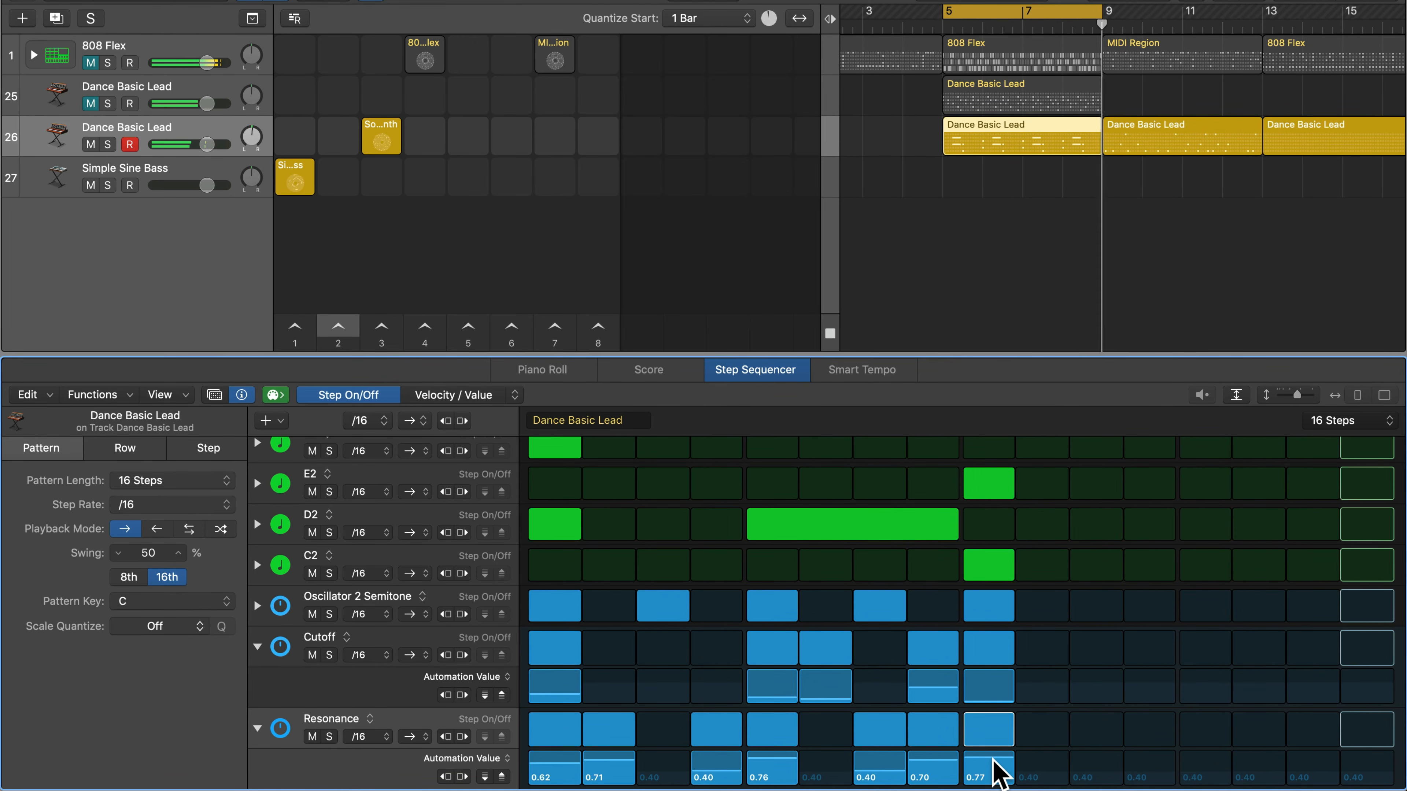
pyautogui.press('space')
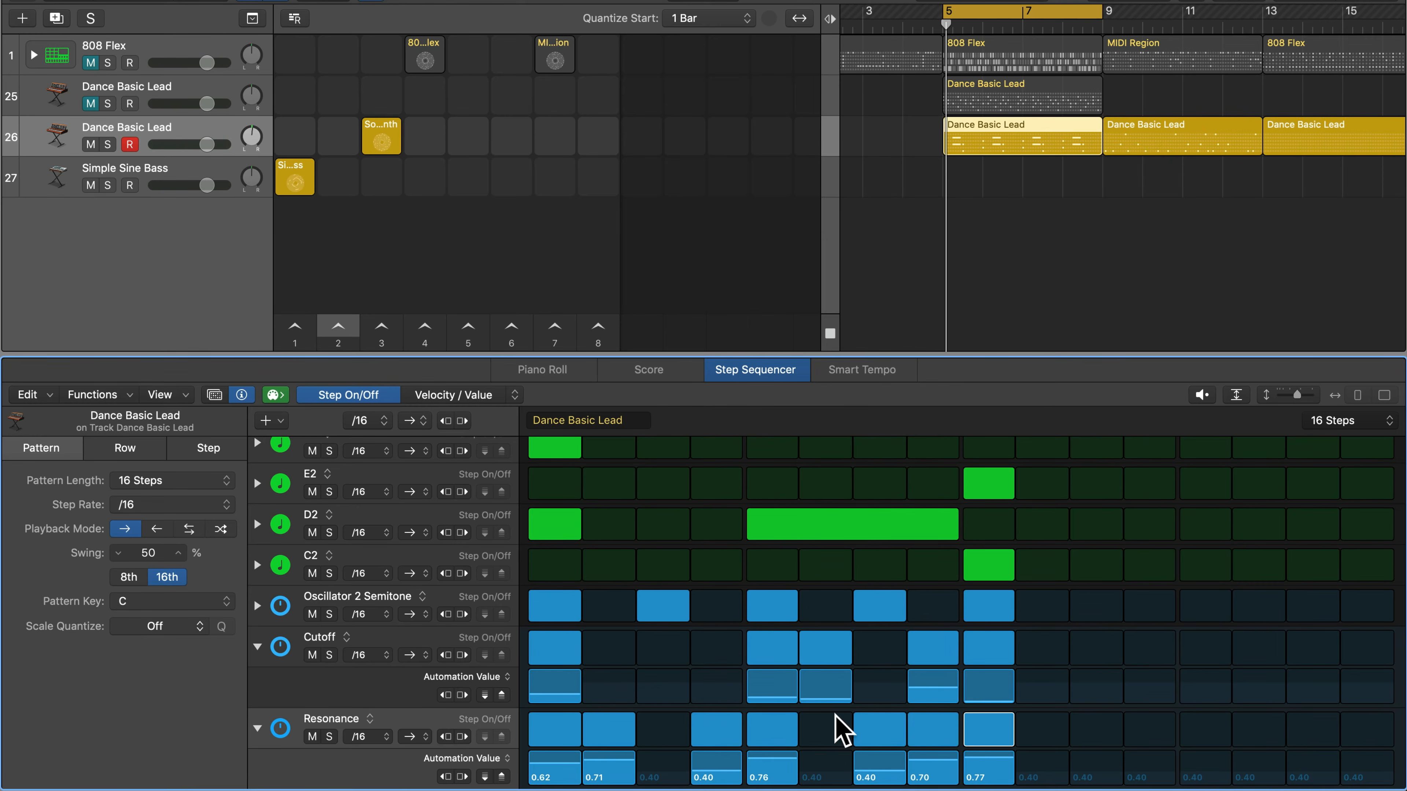
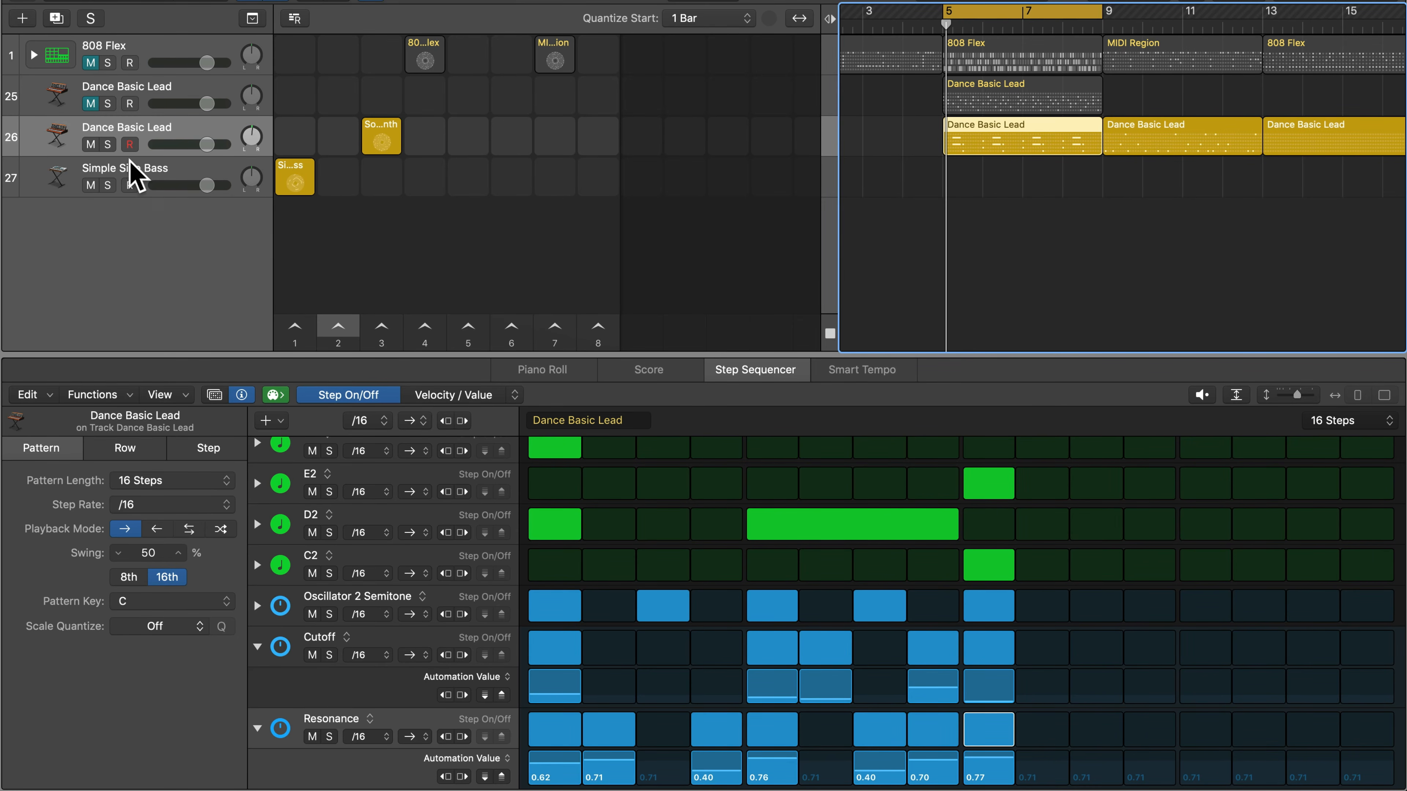
# - Mute Dance Basic Lead, unmute 808 Flex, select its MIDI region, and cycle bars 9–13
pyautogui.click(91, 144)
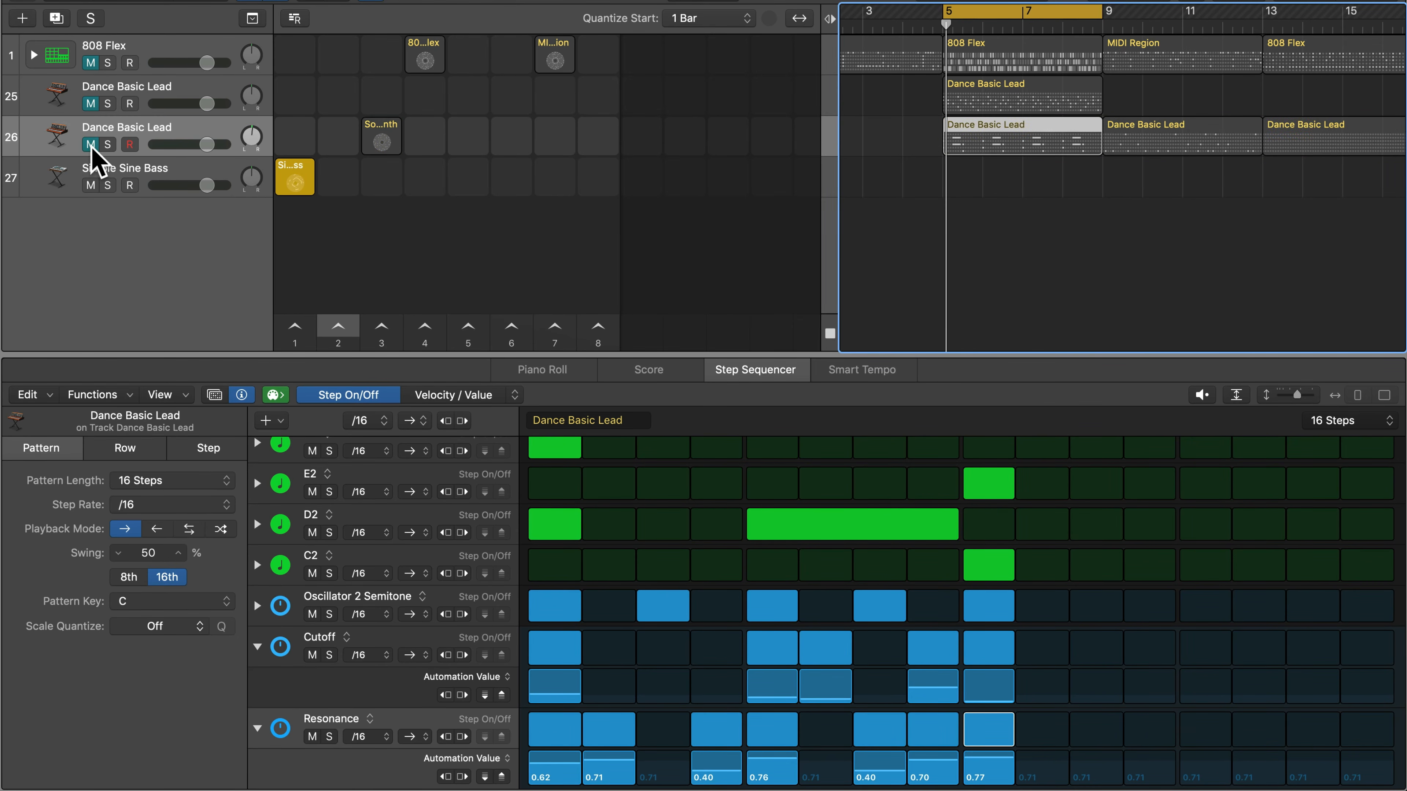
pyautogui.click(91, 63)
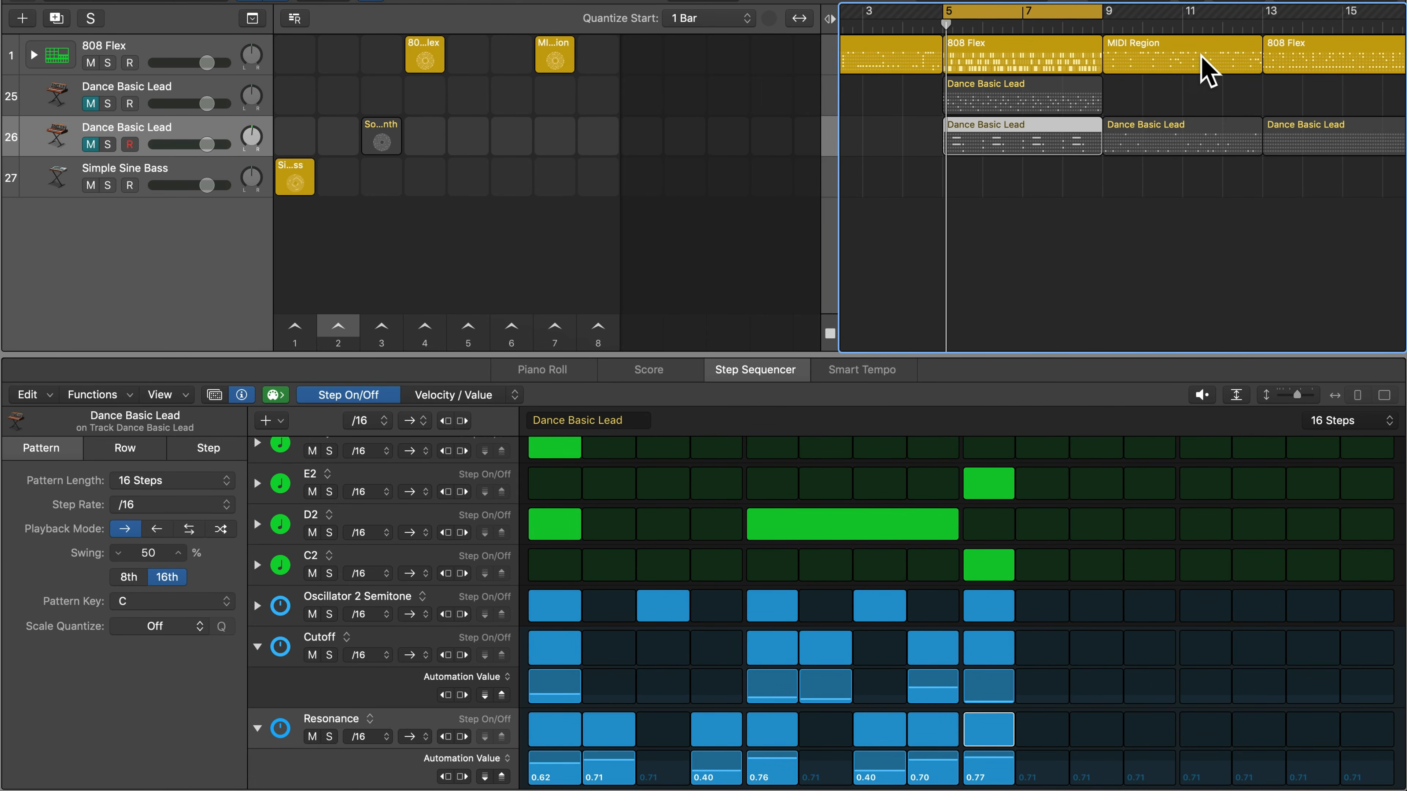
pyautogui.click(1208, 73)
pyautogui.moveTo(997, 11); pyautogui.dragTo(1162, 69)
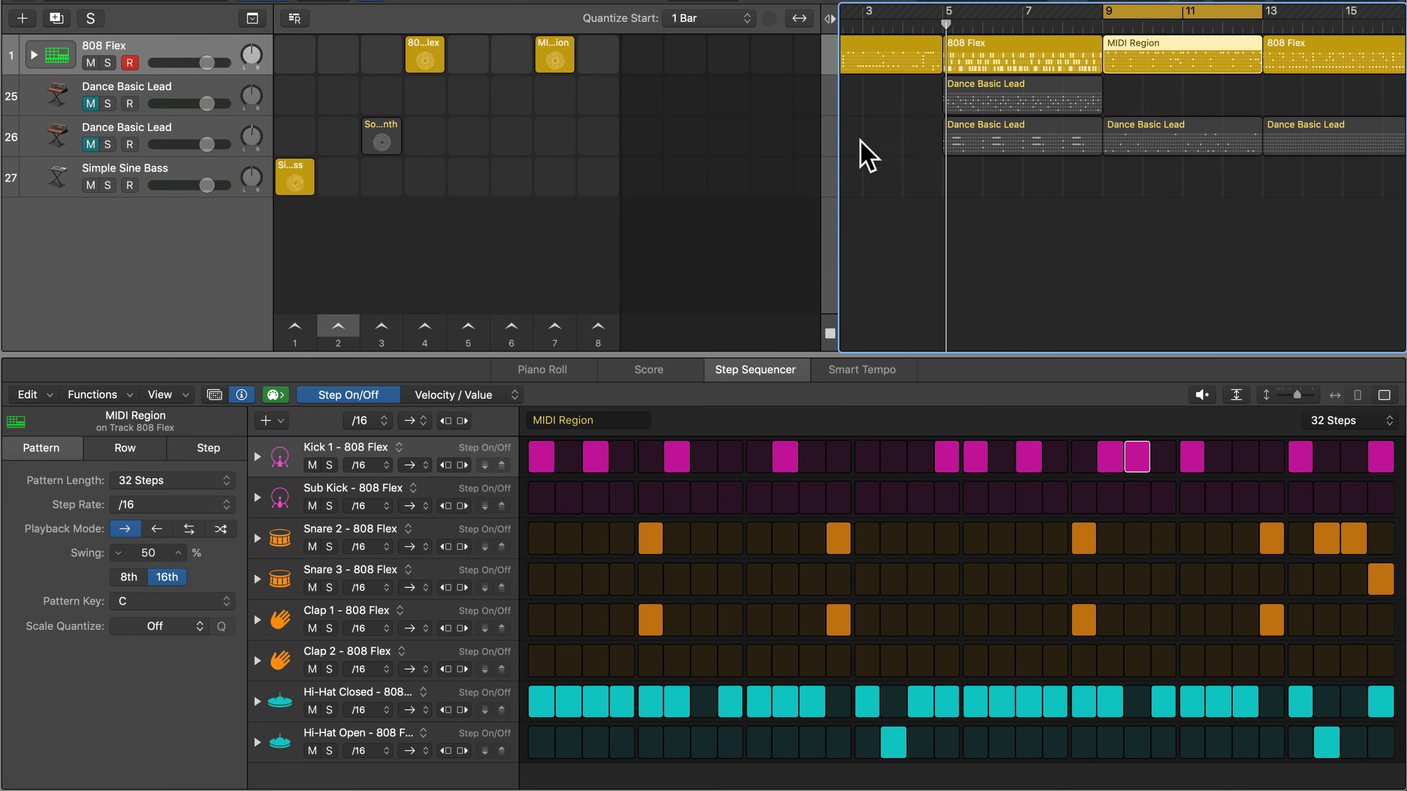
# - Inspect the 808 Flex Drum Machine Designer's Kick 1 pad and kit-wide controls, then close it
pyautogui.press('i')
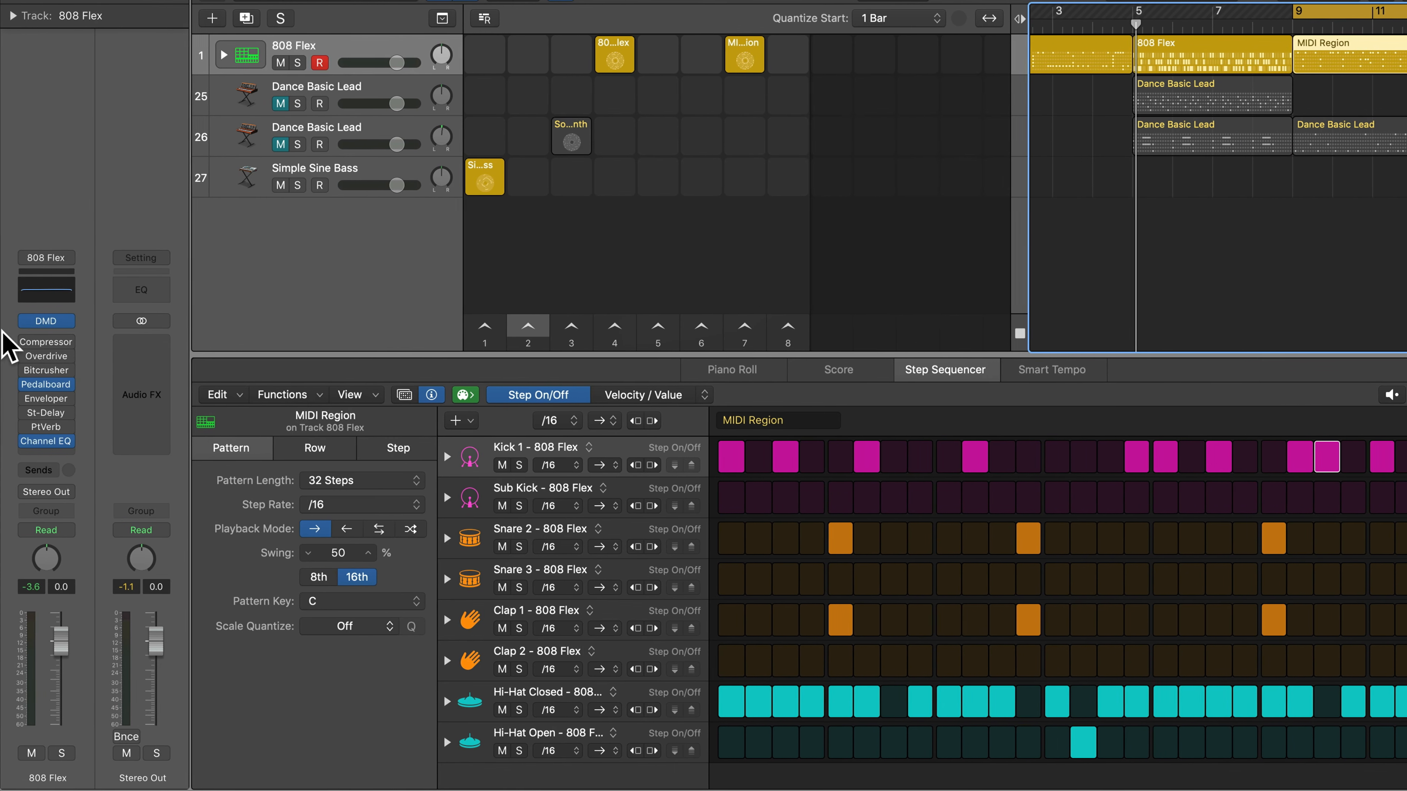
pyautogui.click(49, 322)
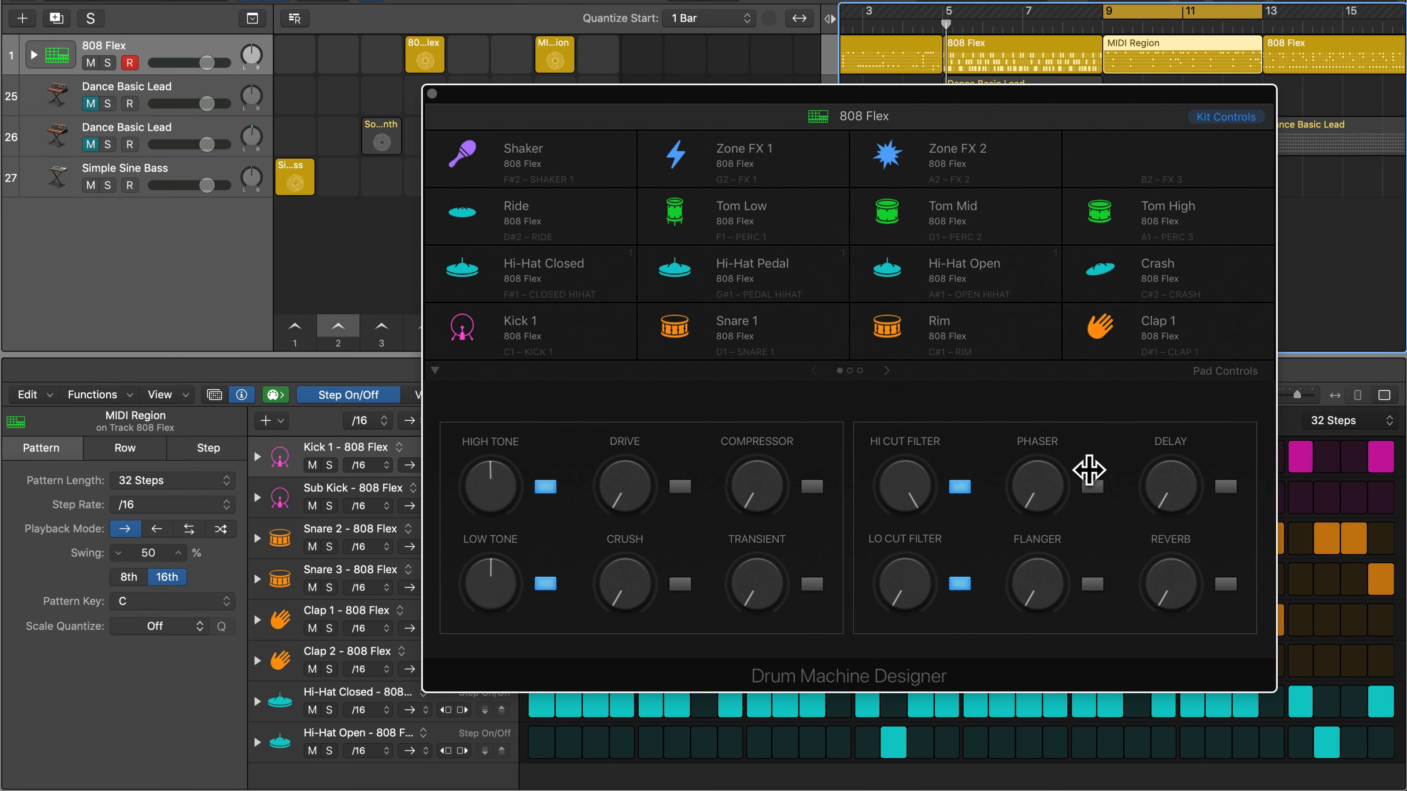
pyautogui.click(1225, 371)
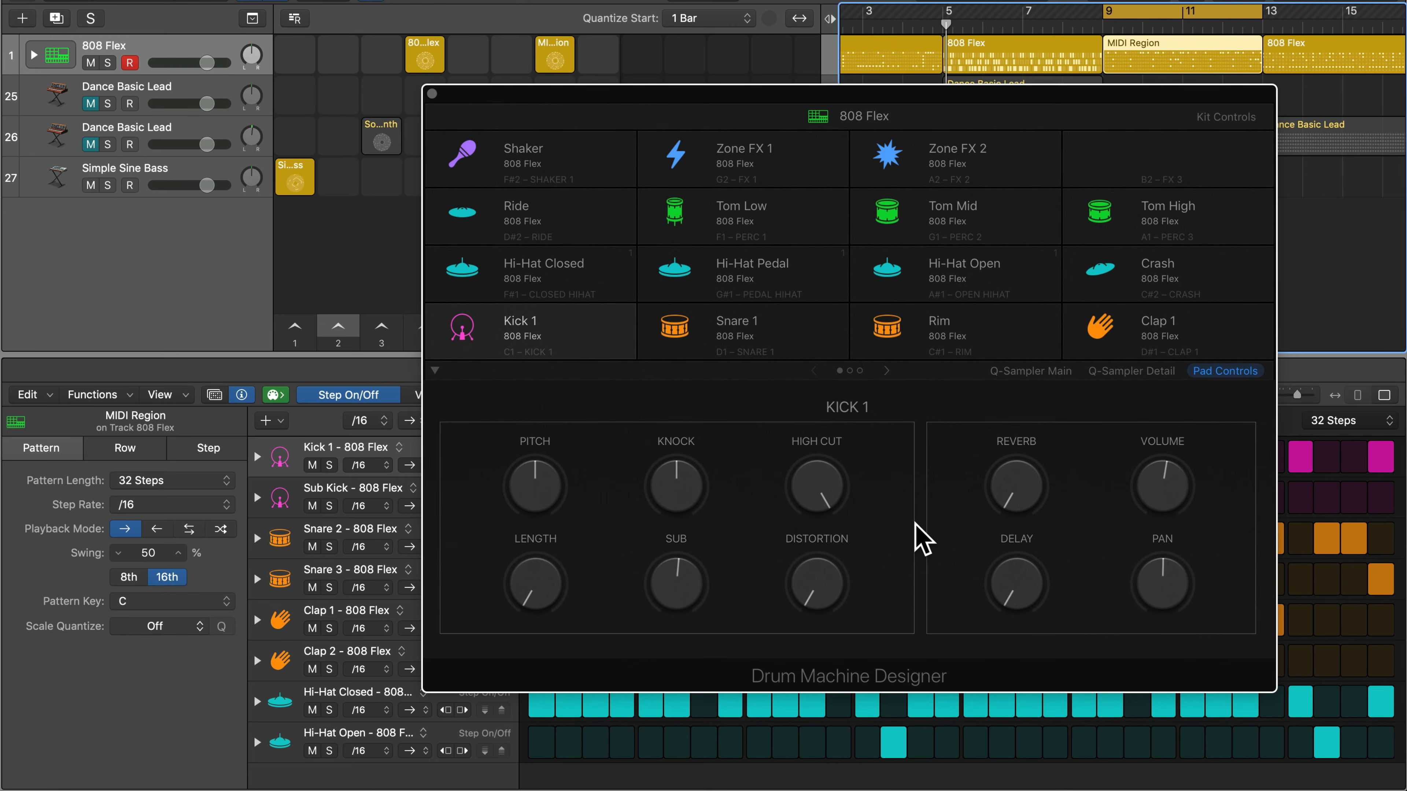
pyautogui.click(1224, 119)
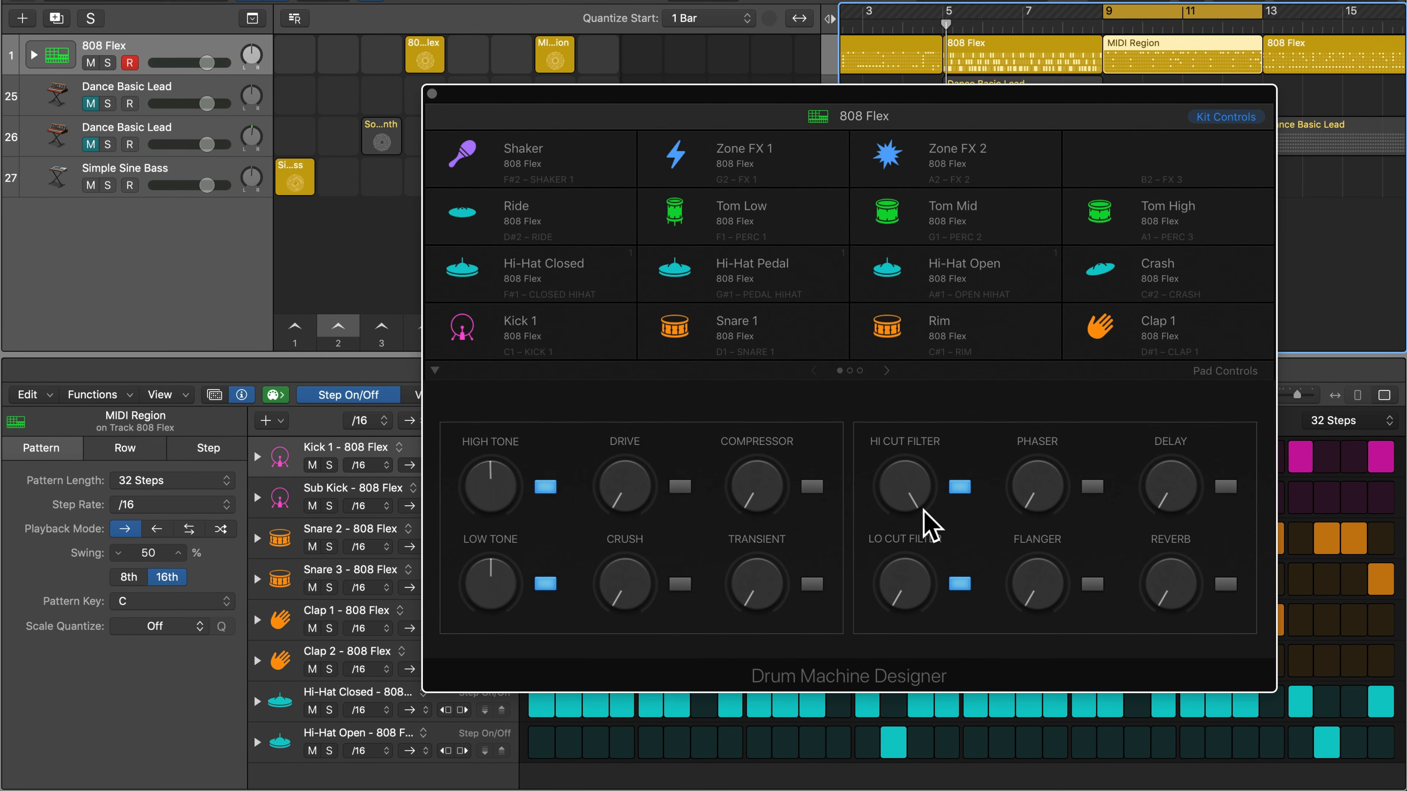
pyautogui.click(432, 93)
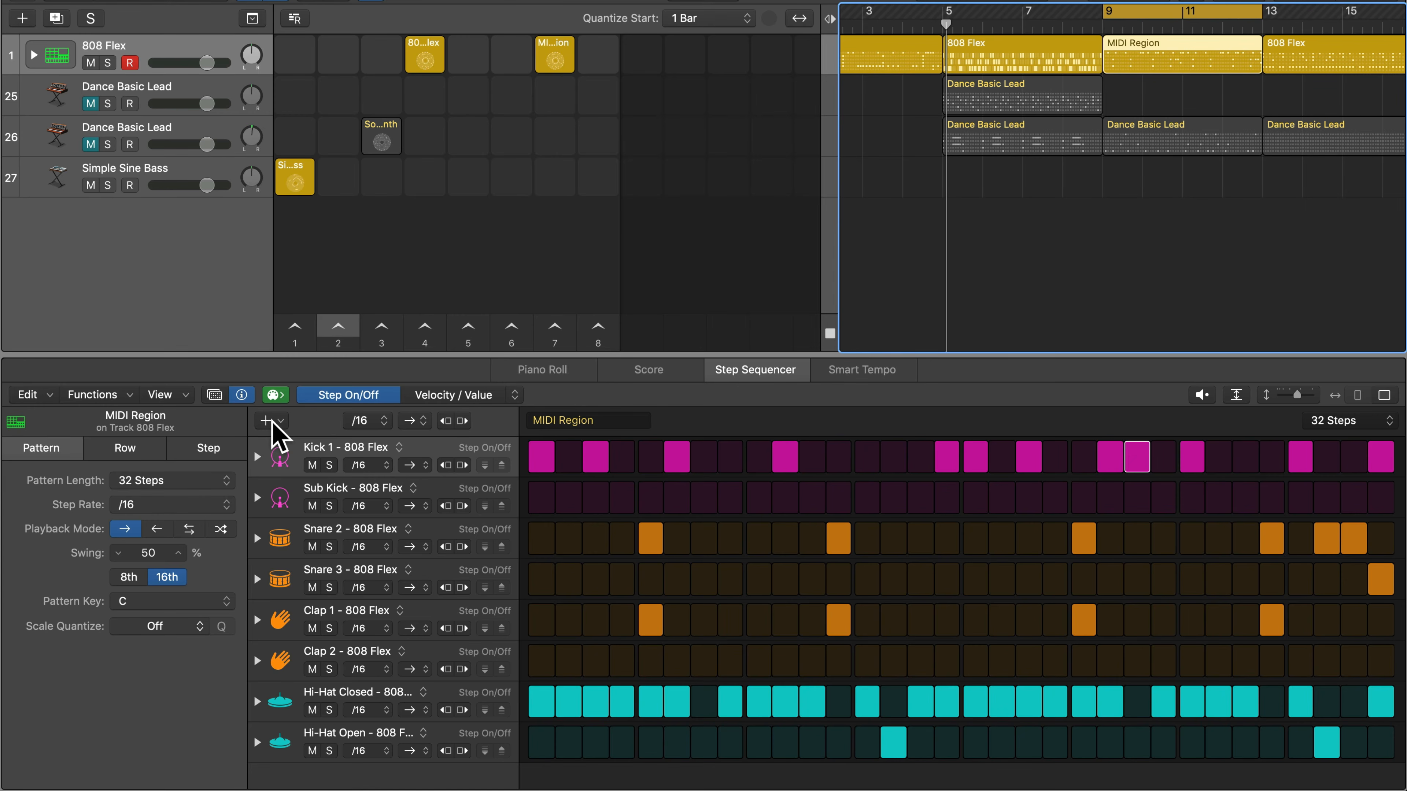
# - Play the cycled 808 pattern, then browse the add-row list's Automation > Smart Controls parameters
pyautogui.press('space')
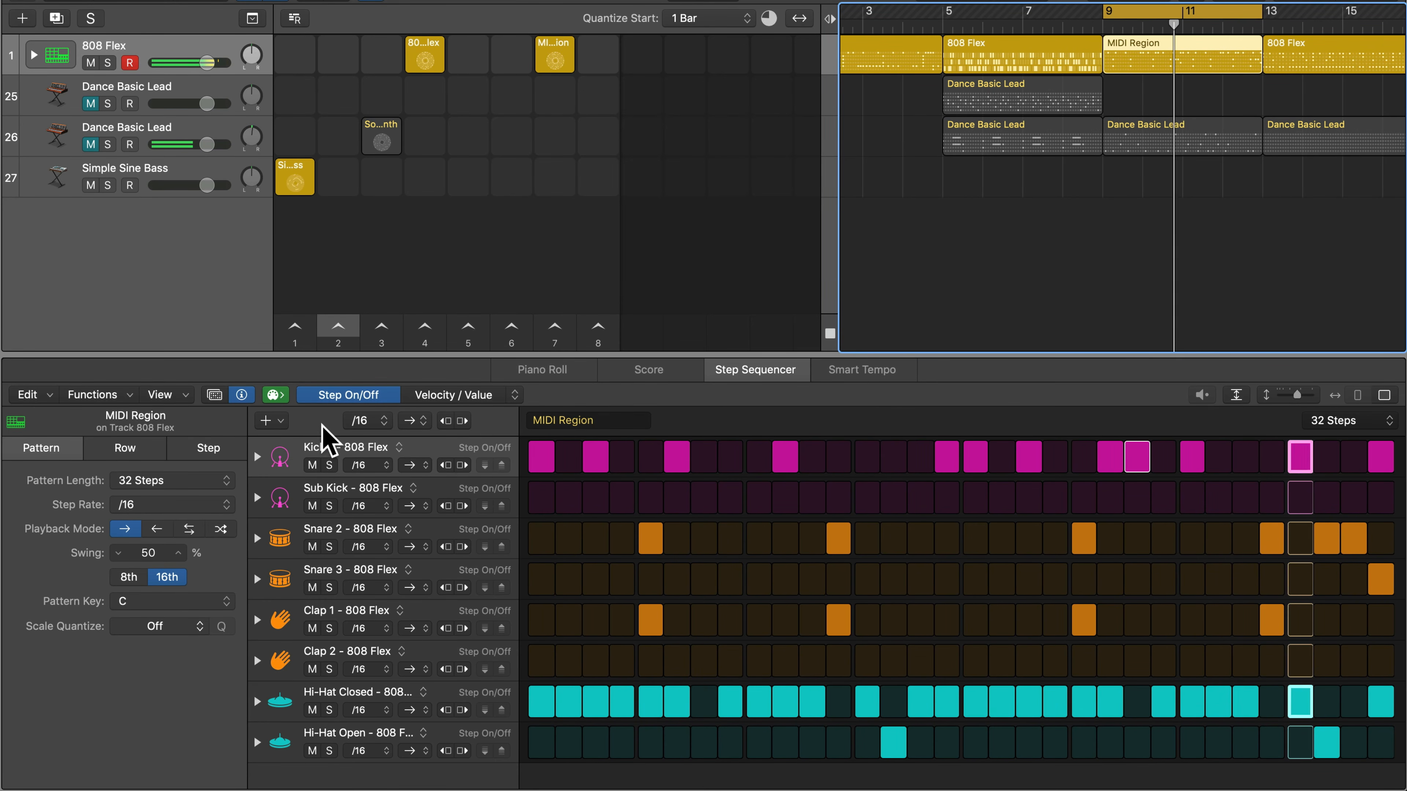
pyautogui.press('space')
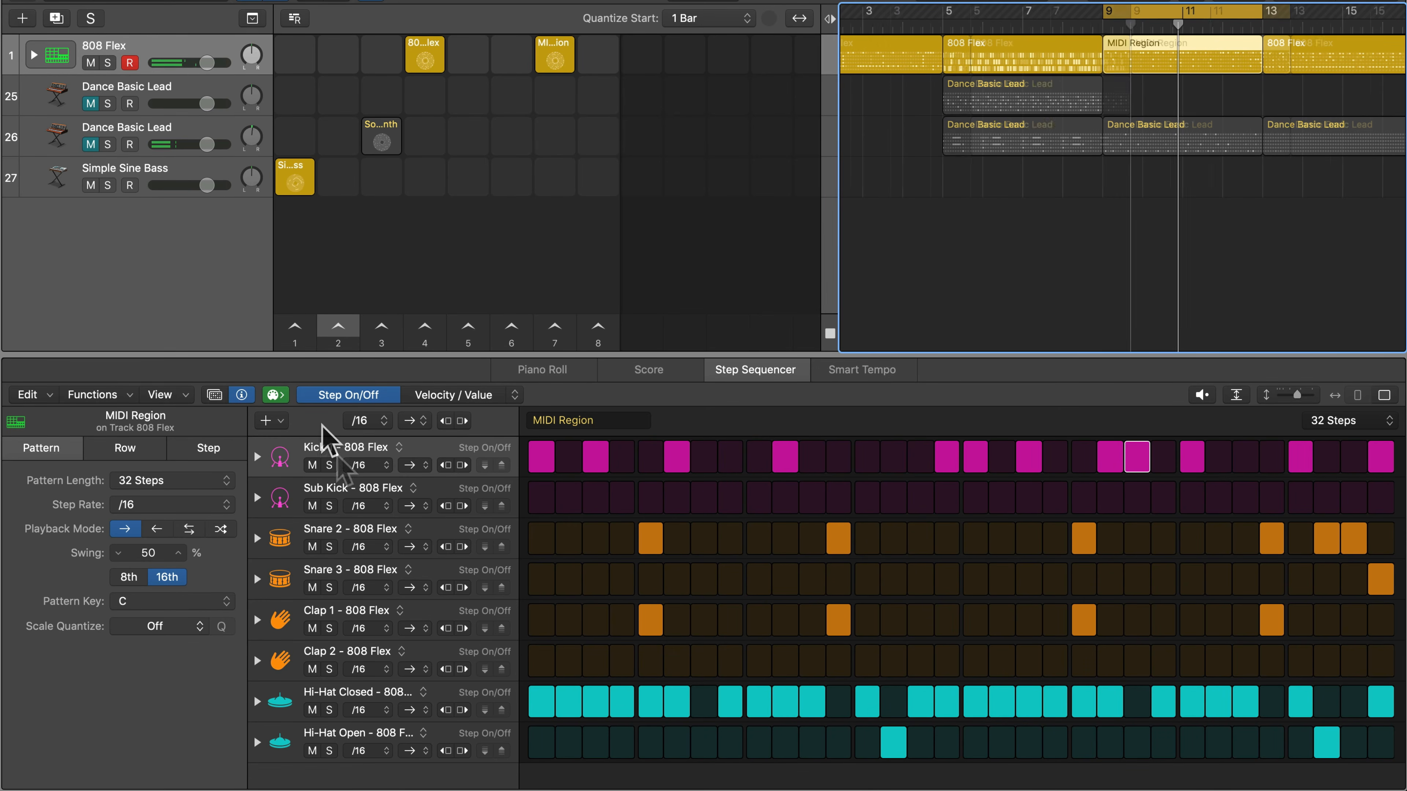
pyautogui.click(274, 421)
pyautogui.moveTo(297, 443)
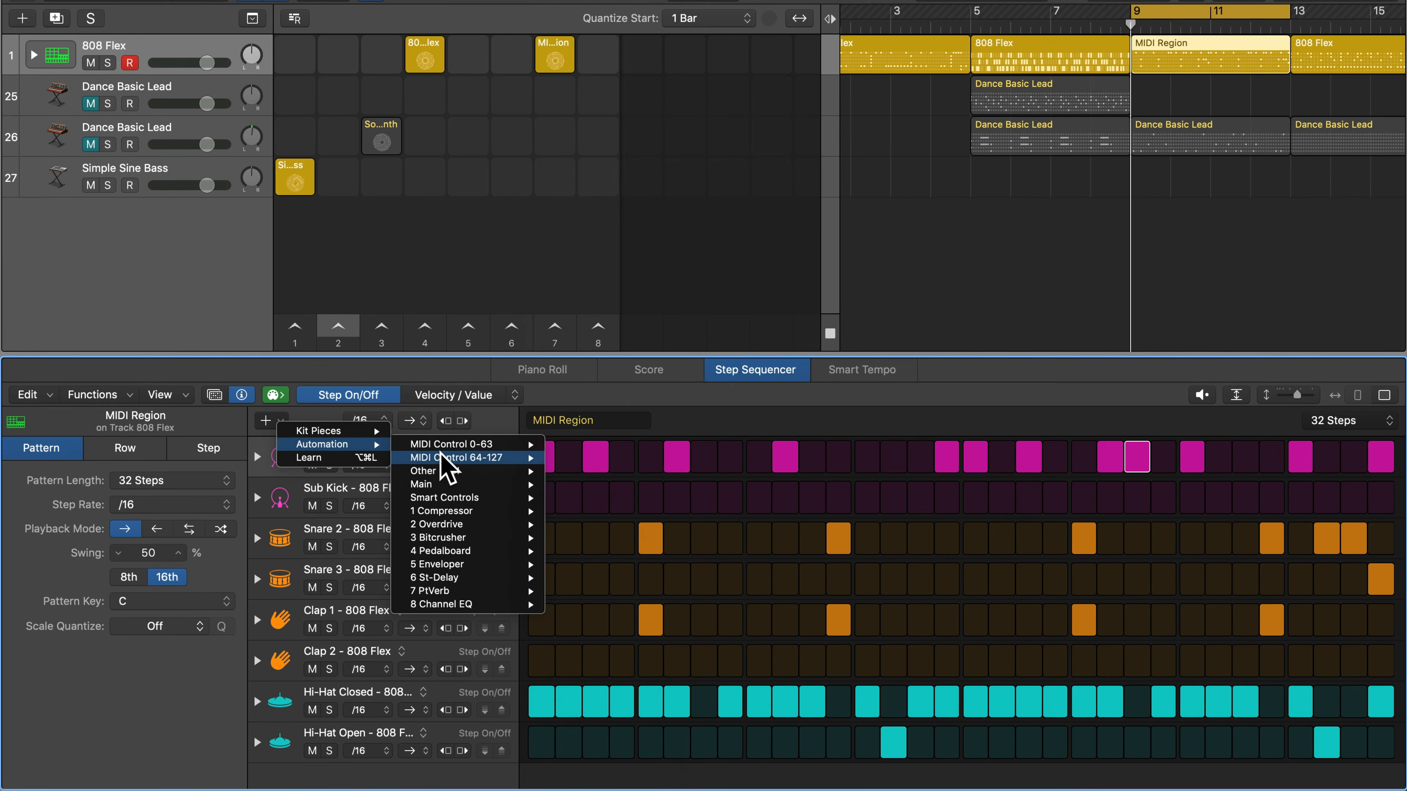
pyautogui.moveTo(442, 458)
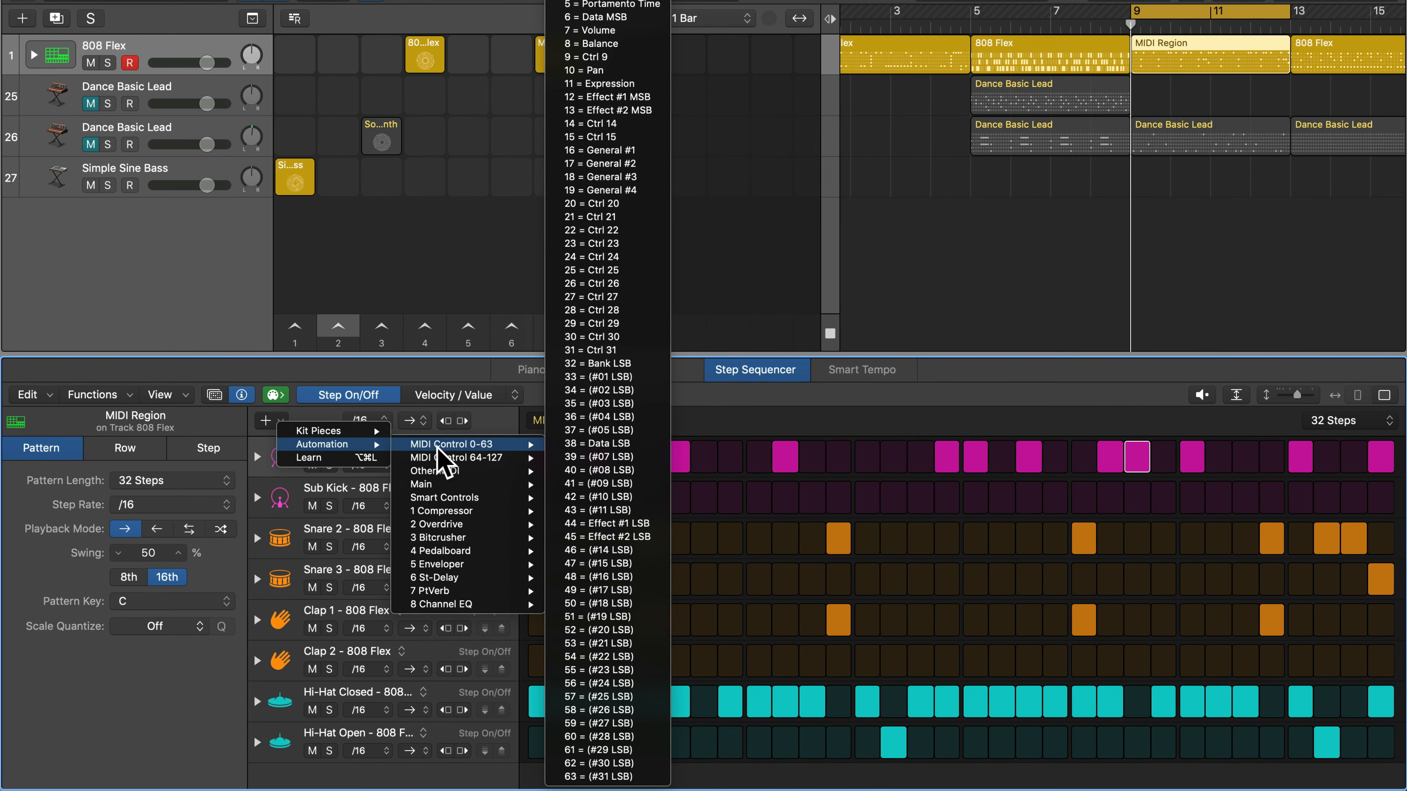
pyautogui.moveTo(447, 487)
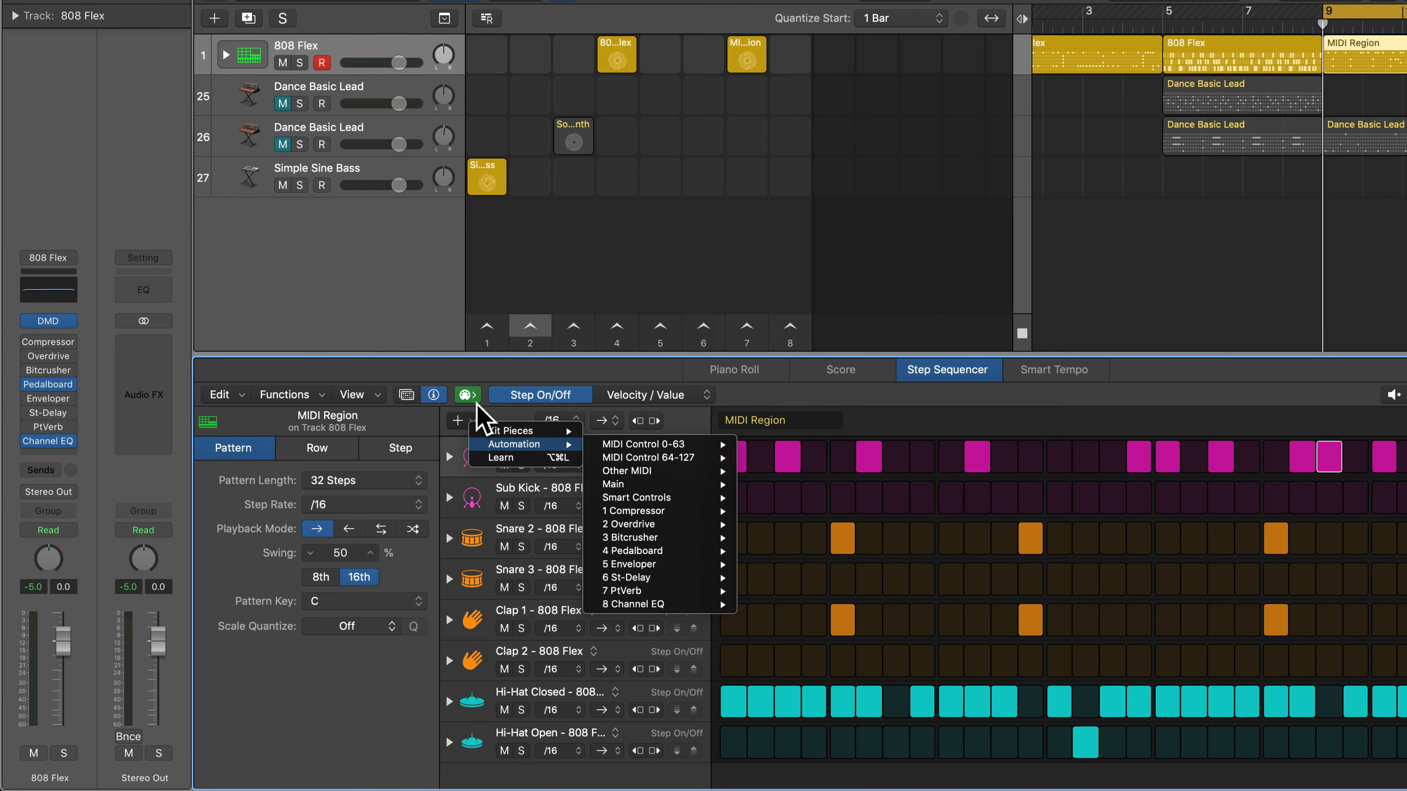
pyautogui.moveTo(615, 485)
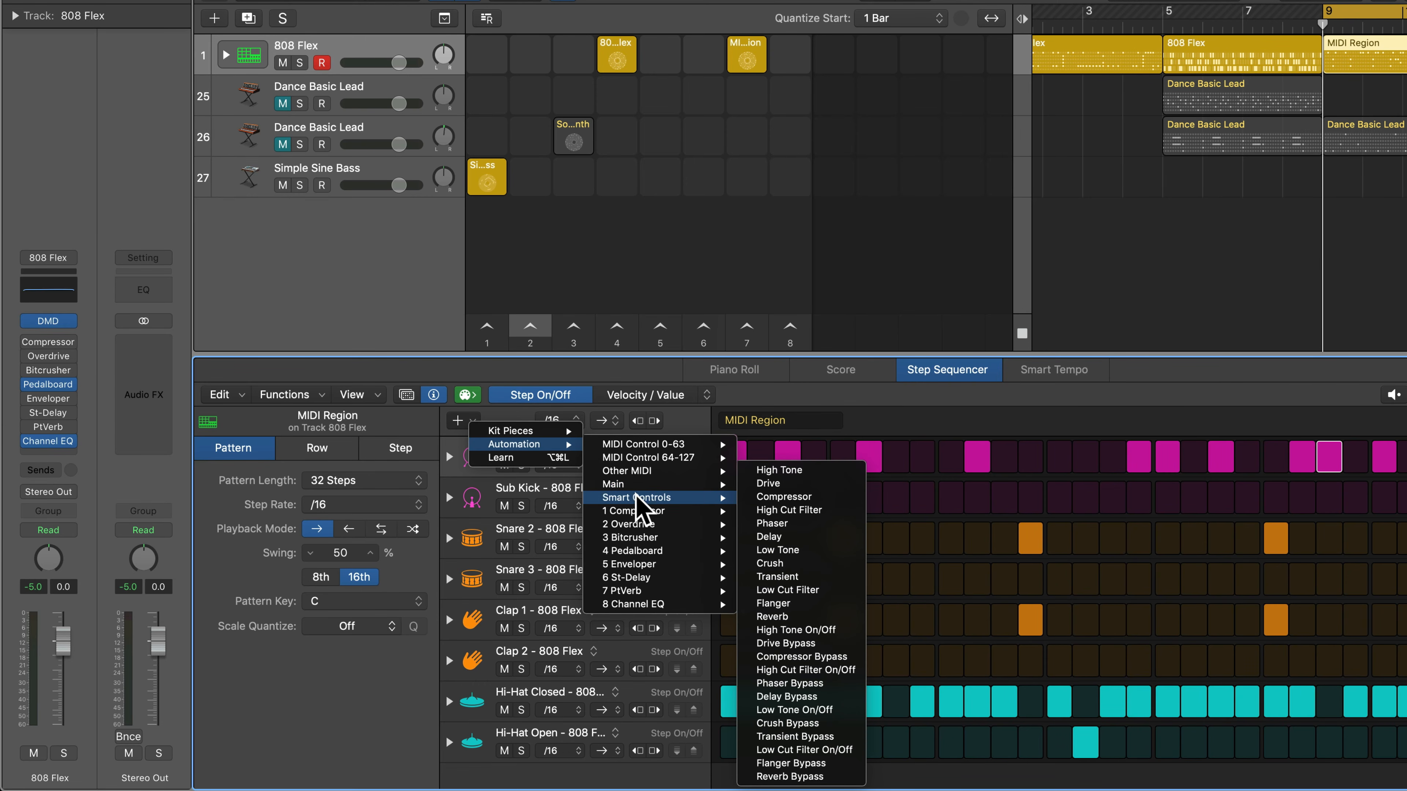
# - Dismiss the add-row list and briefly reopen, then close, the Drum Machine Designer
pyautogui.click(50, 323)
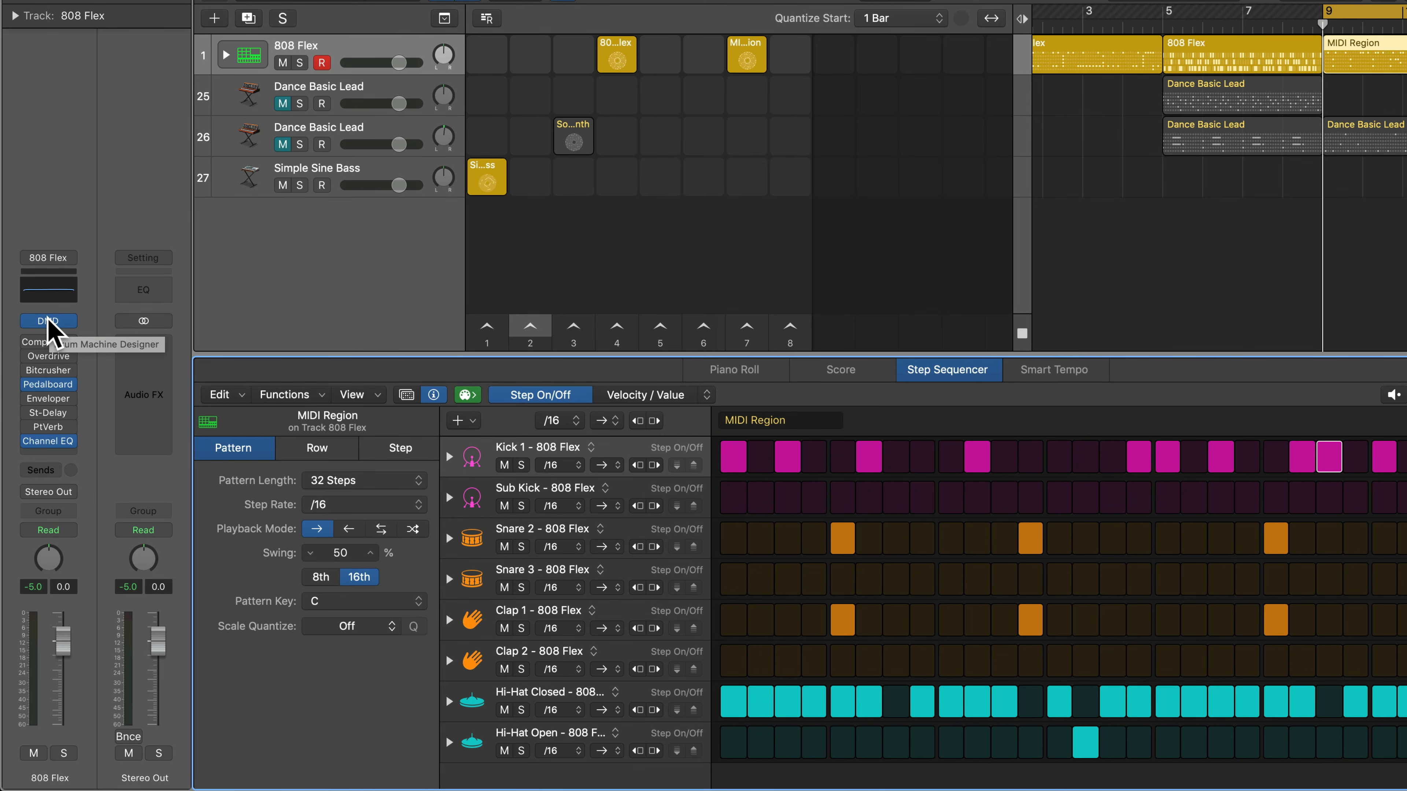
pyautogui.click(48, 321)
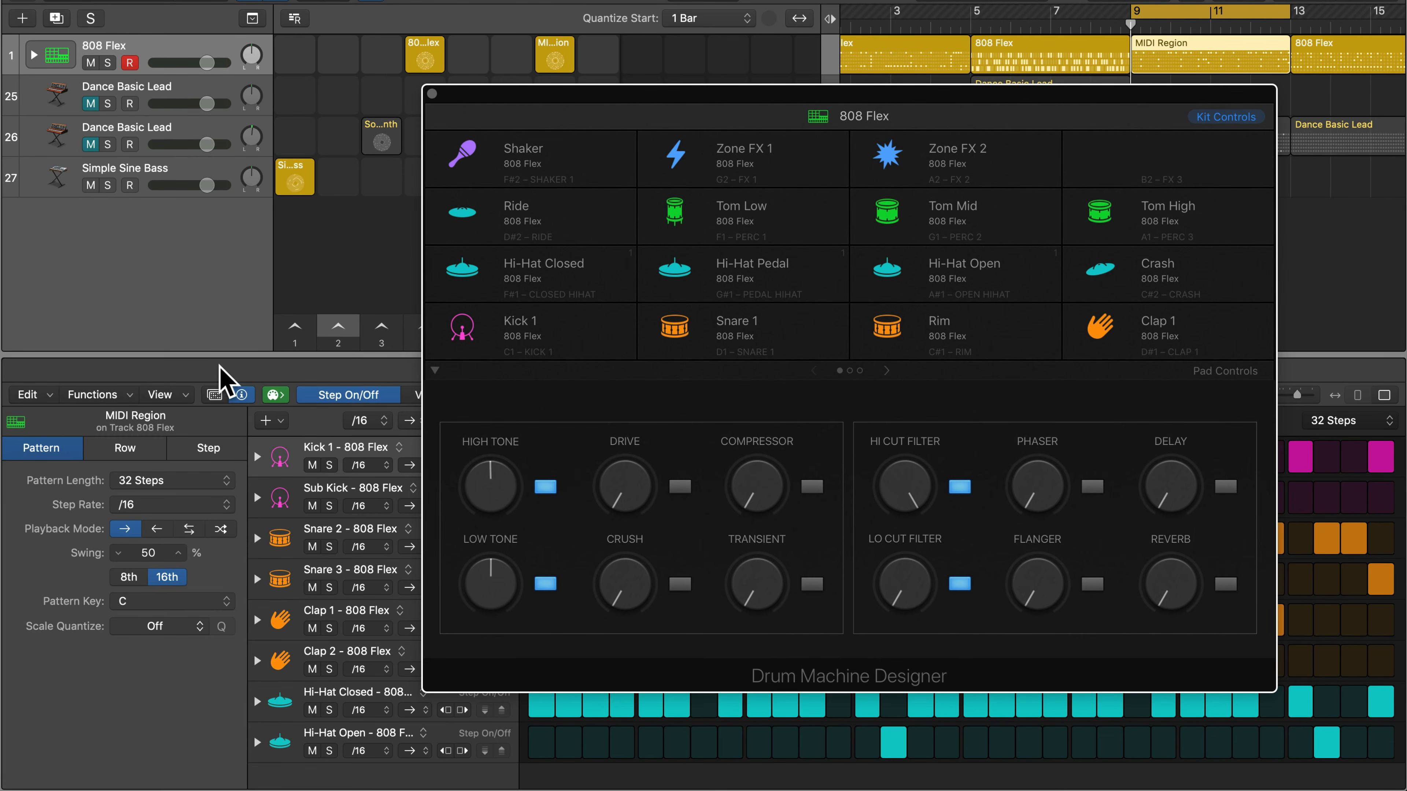
pyautogui.click(202, 370)
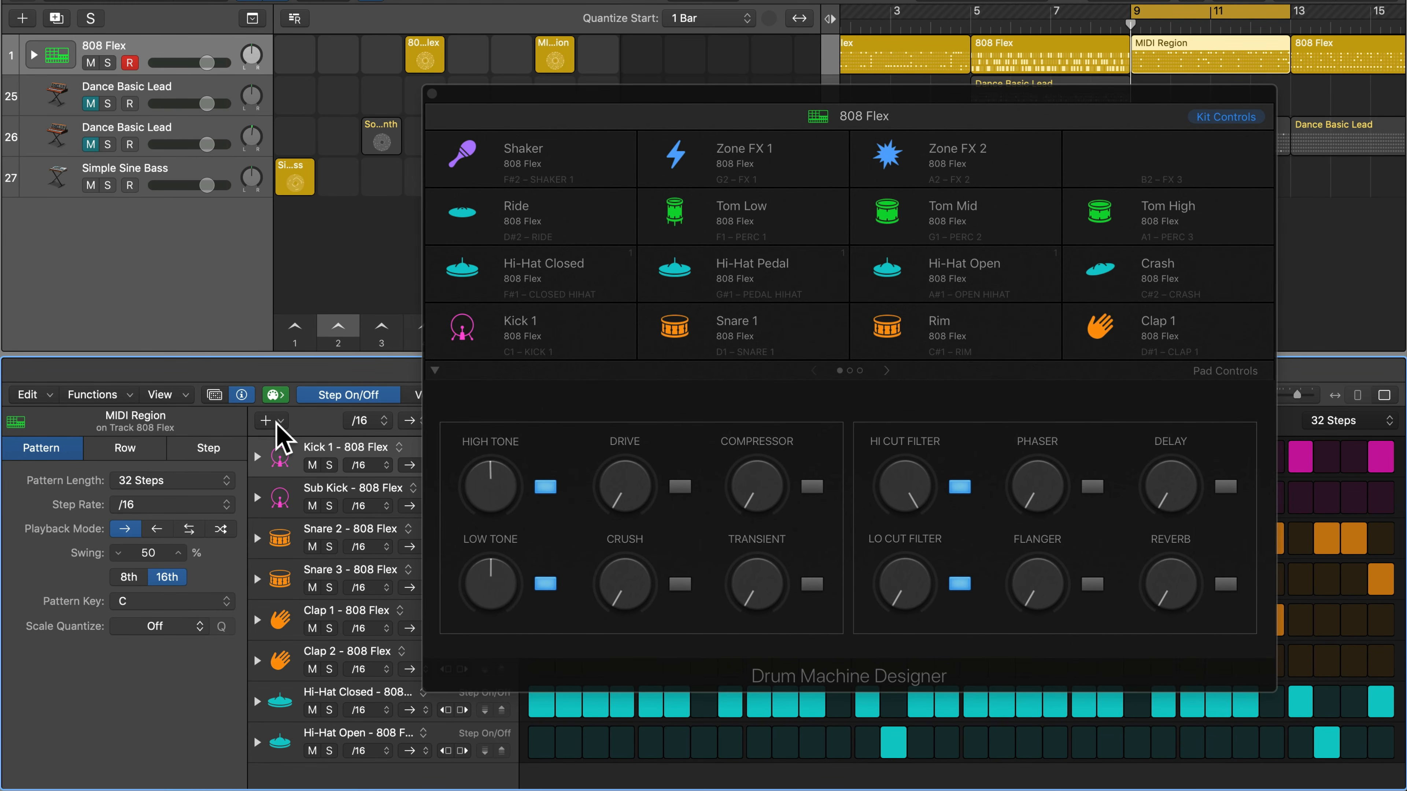
pyautogui.click(432, 94)
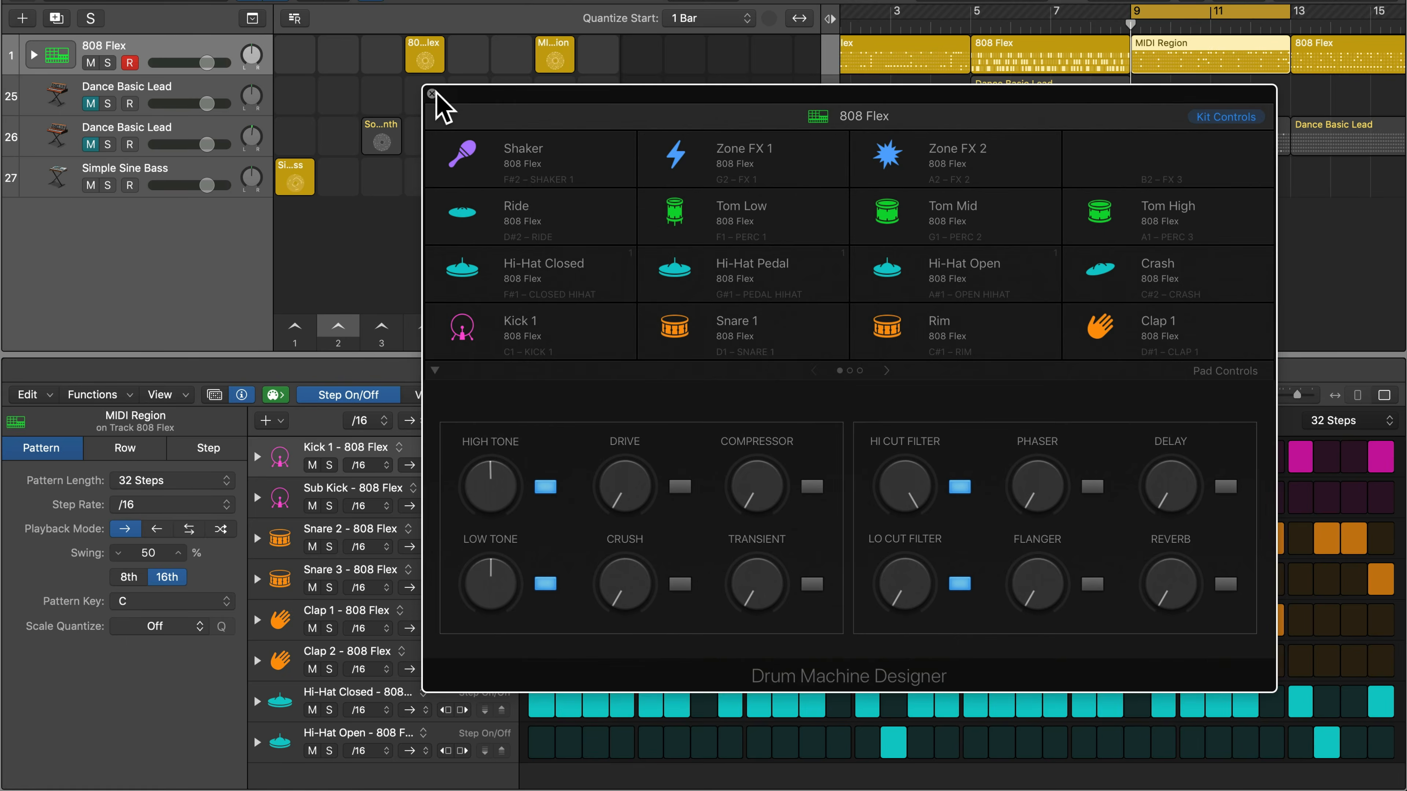
# - Choose Learn from the step sequencer's add-row list
pyautogui.click(268, 422)
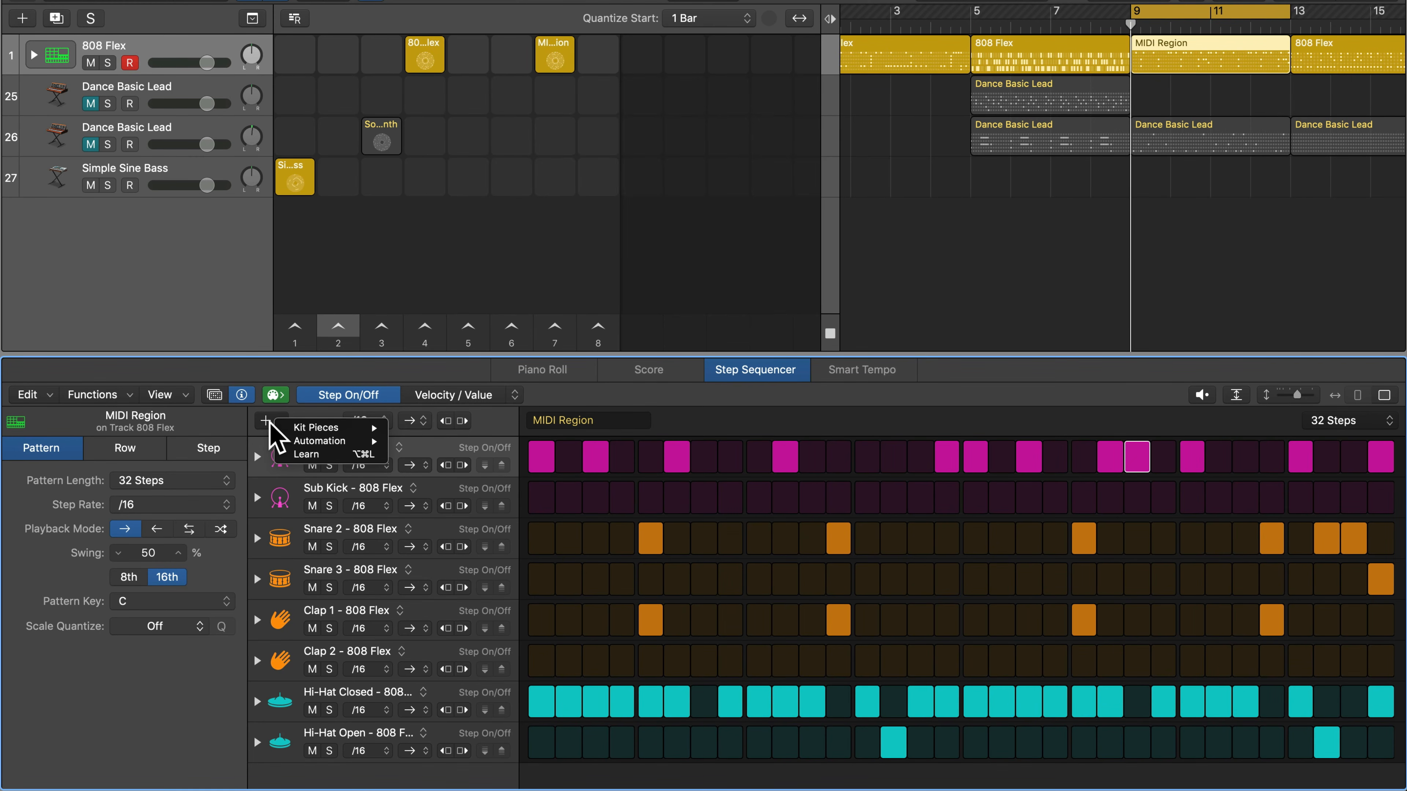
pyautogui.moveTo(320, 441)
pyautogui.moveTo(472, 494)
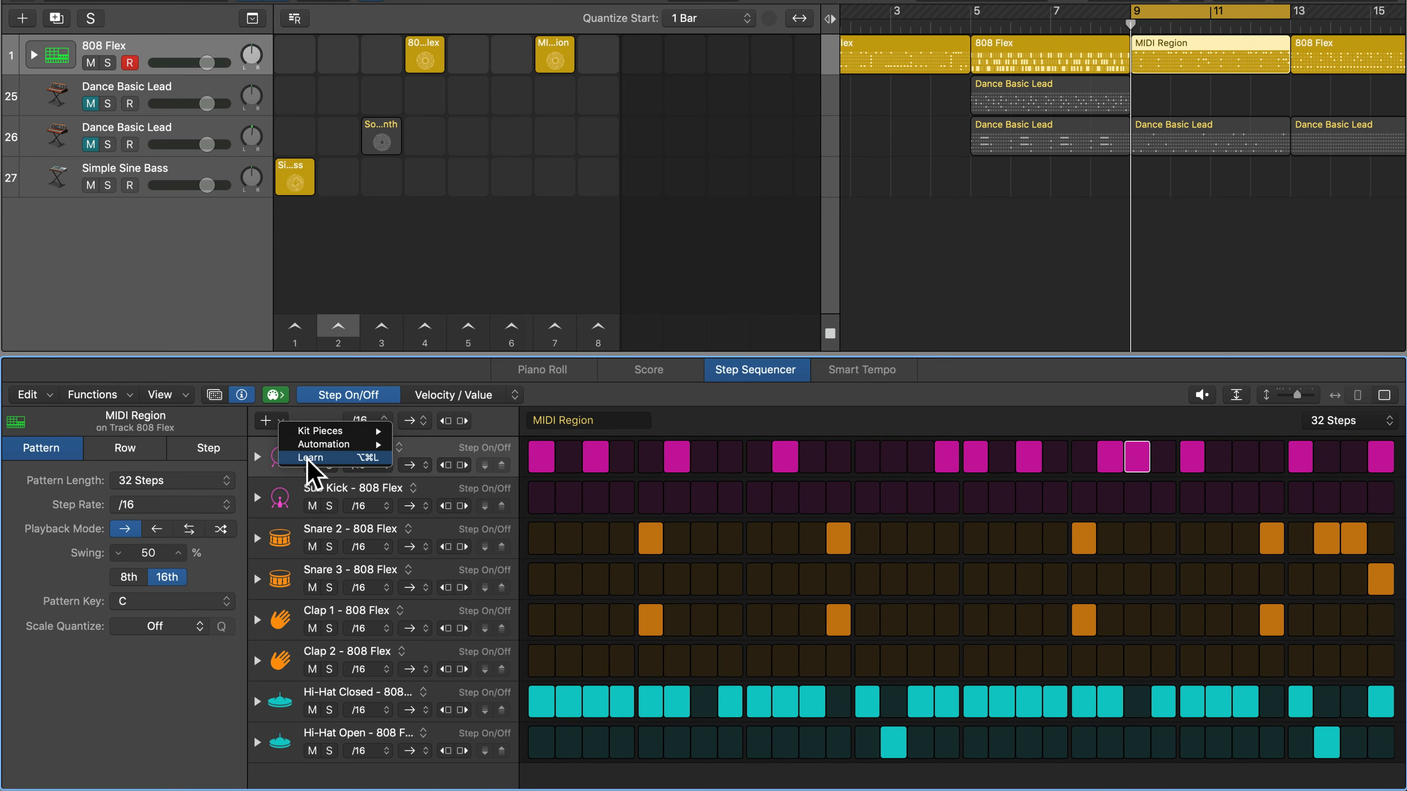
pyautogui.click(308, 458)
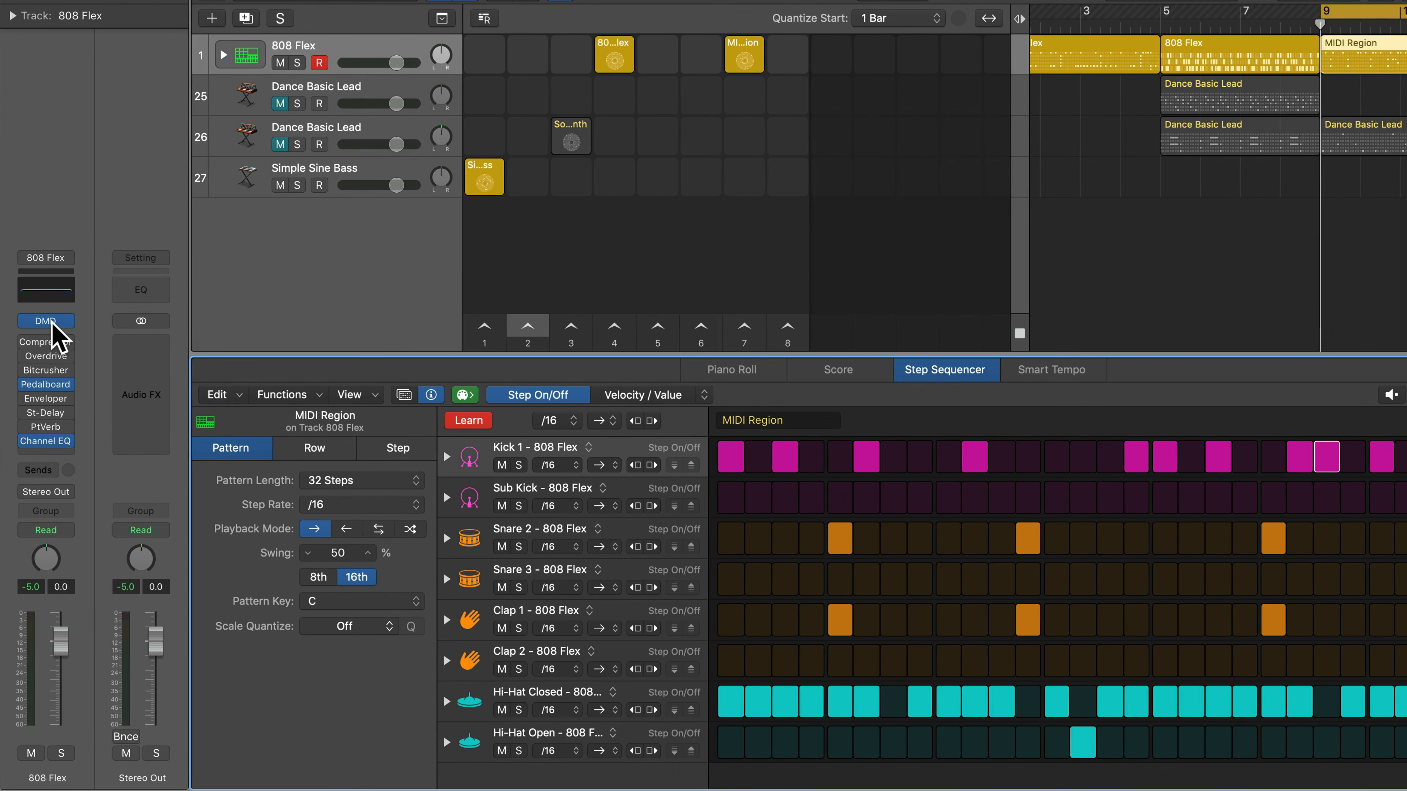
# - Learn the Drum Machine Designer's Drive knob as a row, exit Learn, and switch Drive on
pyautogui.click(46, 321)
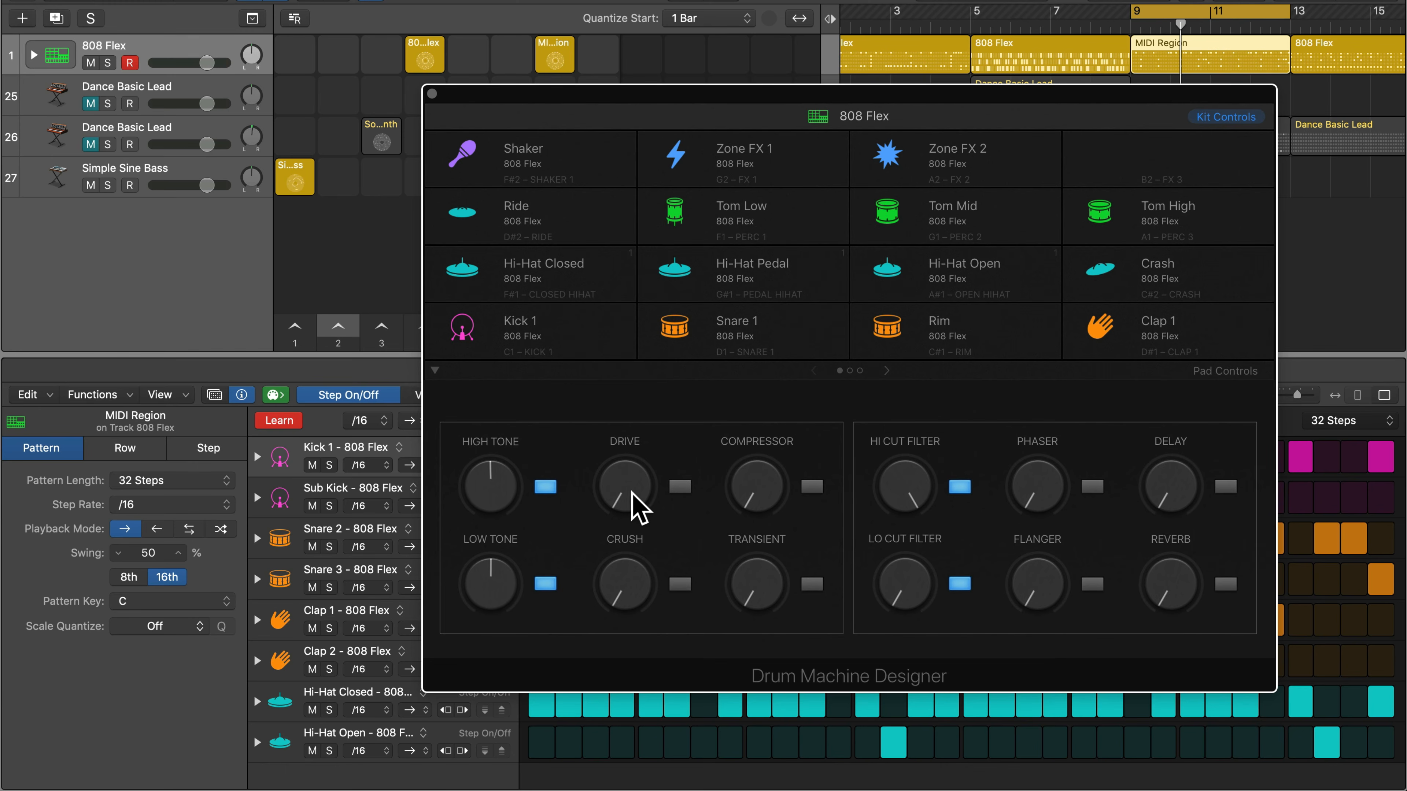
pyautogui.click(621, 505)
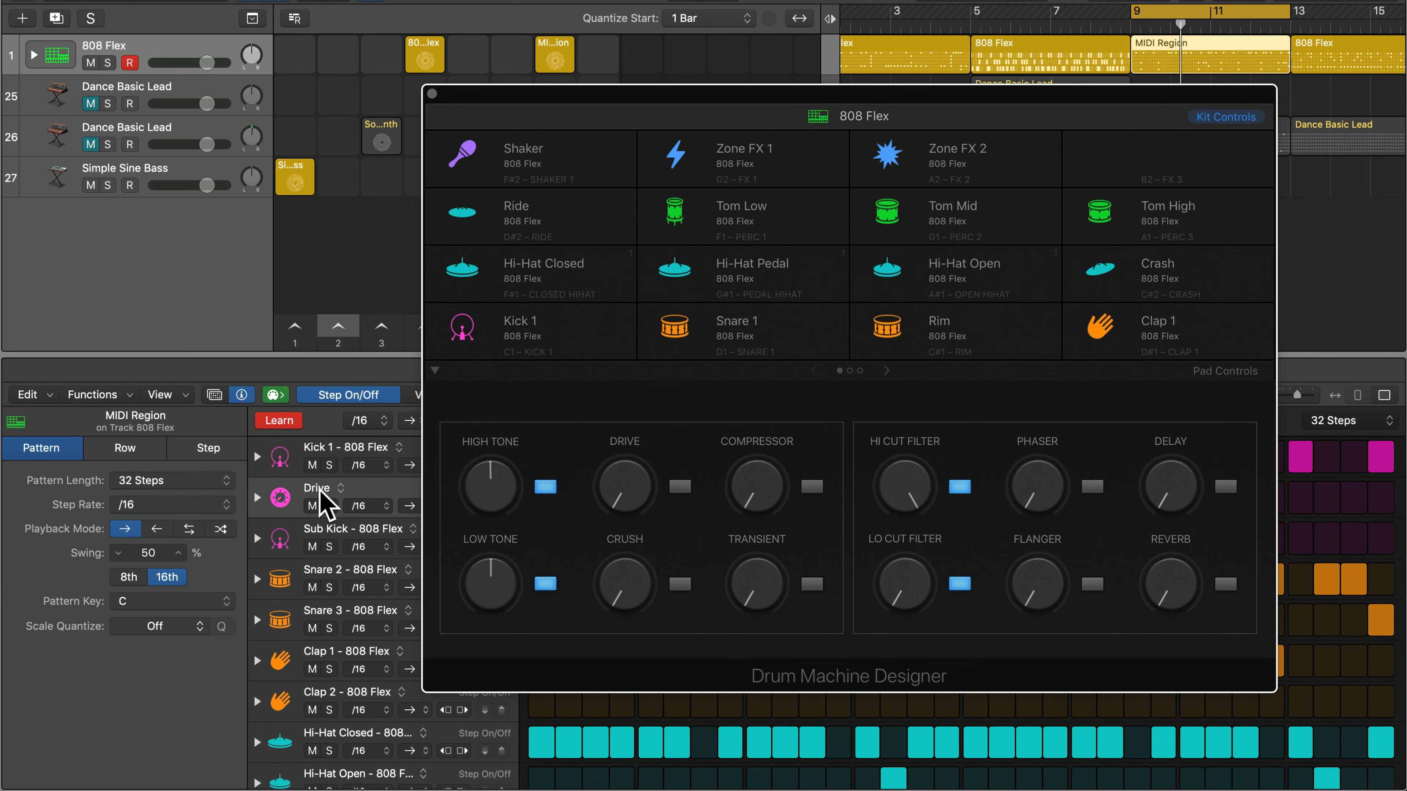
pyautogui.click(273, 423)
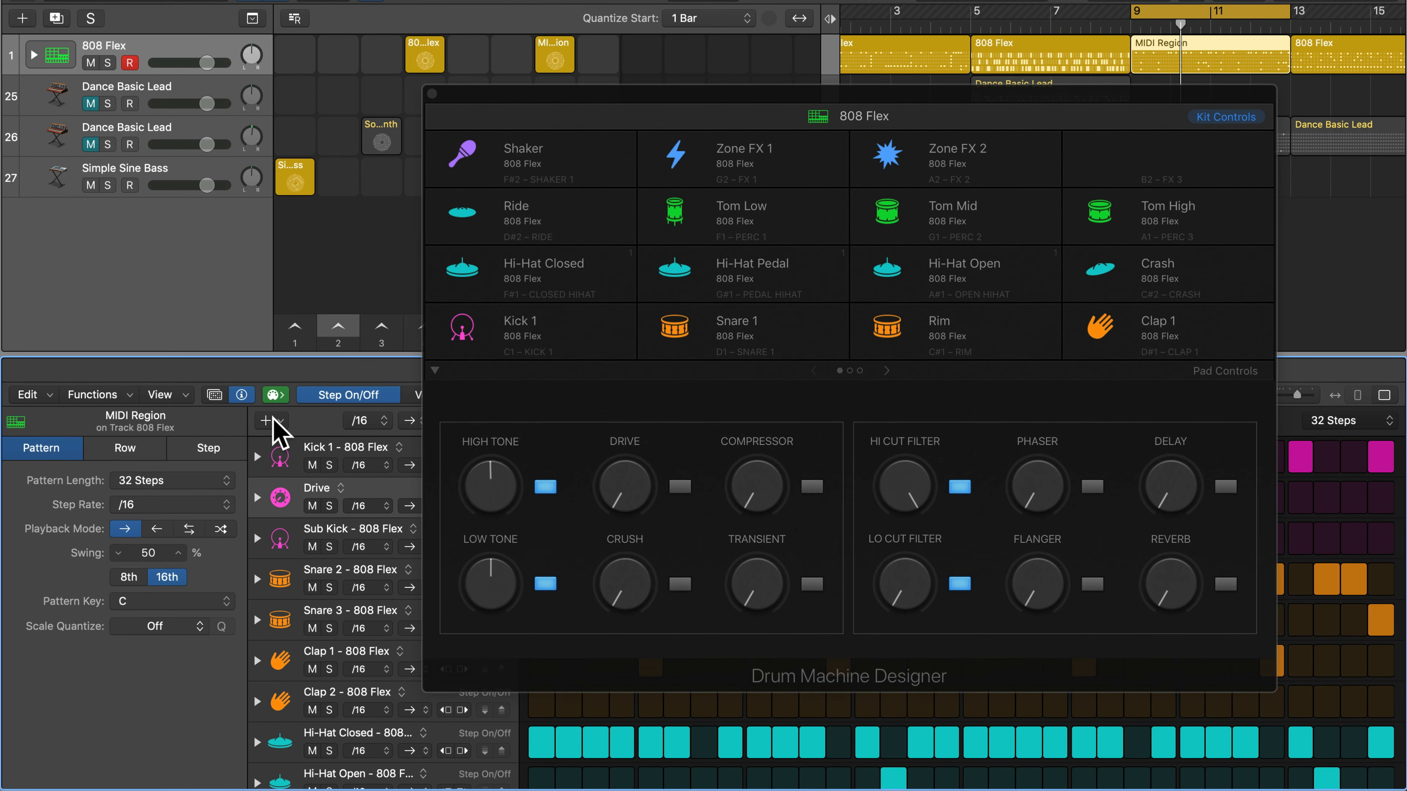
pyautogui.click(676, 488)
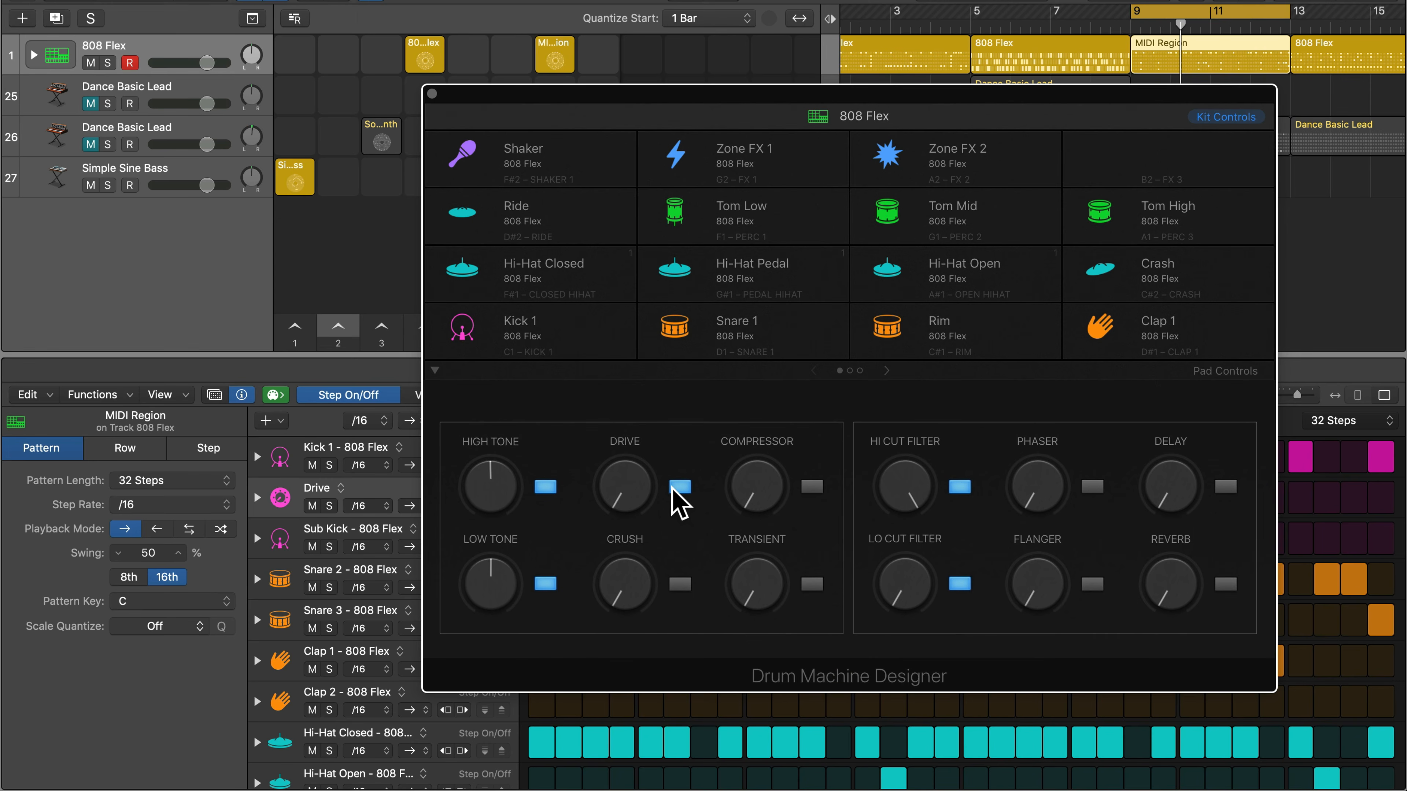
pyautogui.click(432, 94)
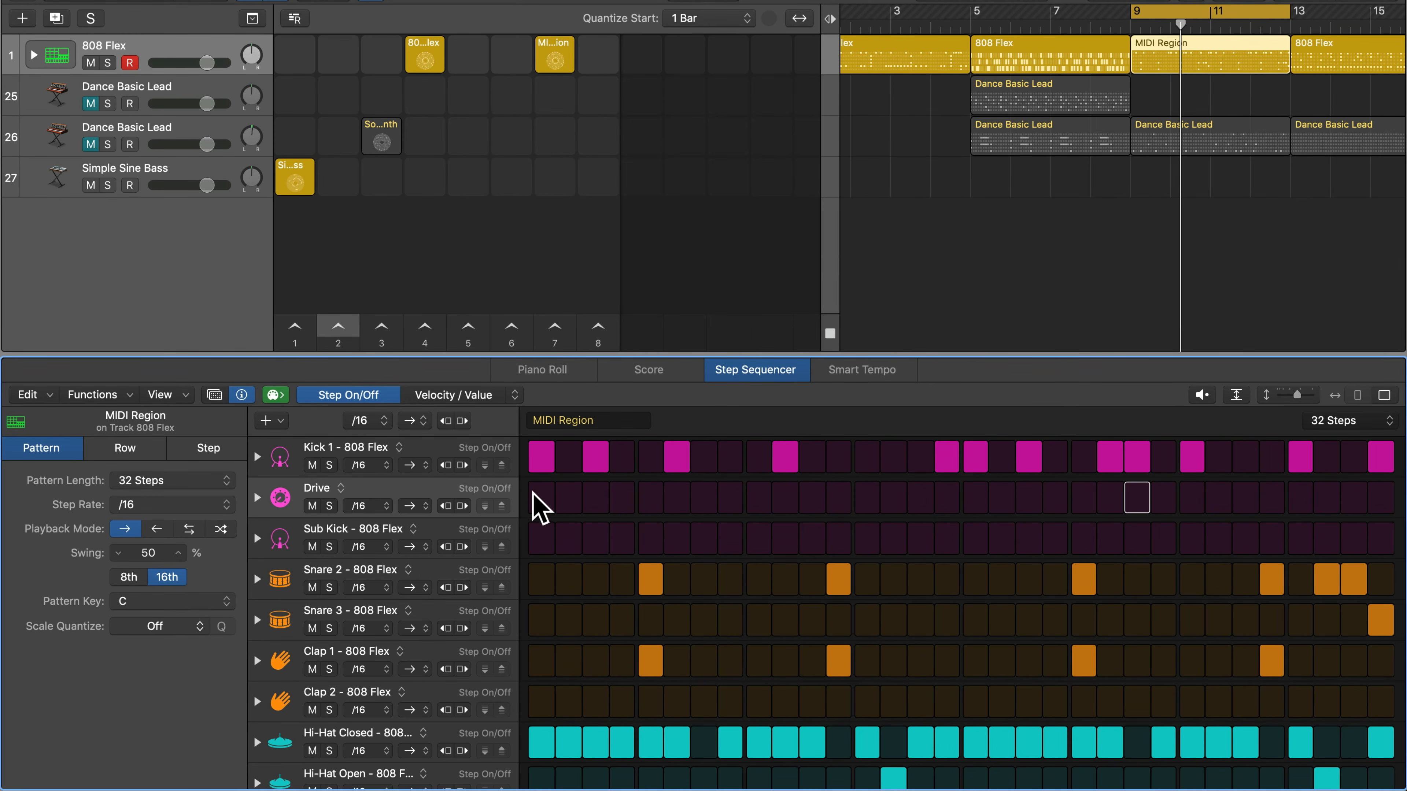
# - Turn on all 32 Drive steps and draw raised values across the first steps
pyautogui.moveTo(540, 499); pyautogui.dragTo(1377, 499)
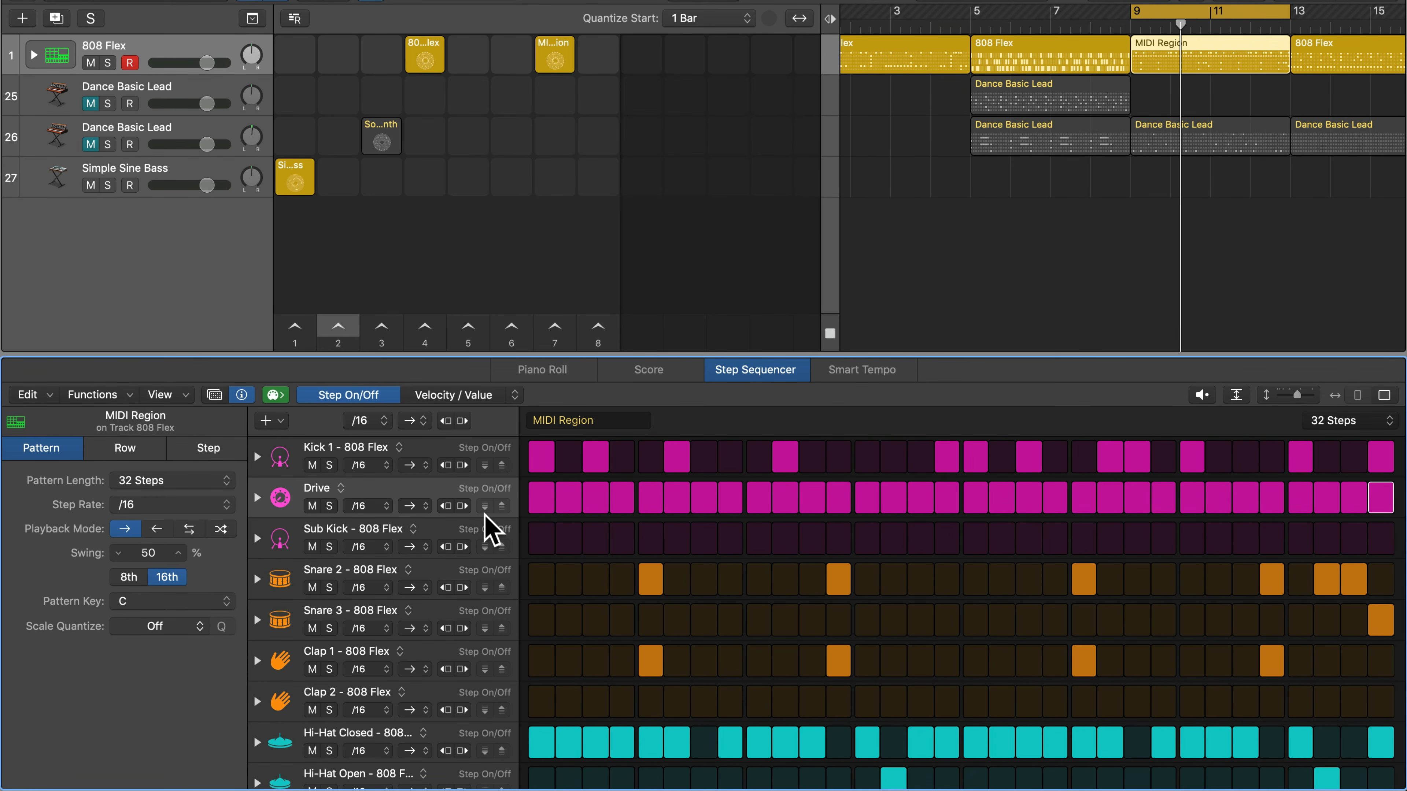
pyautogui.click(259, 498)
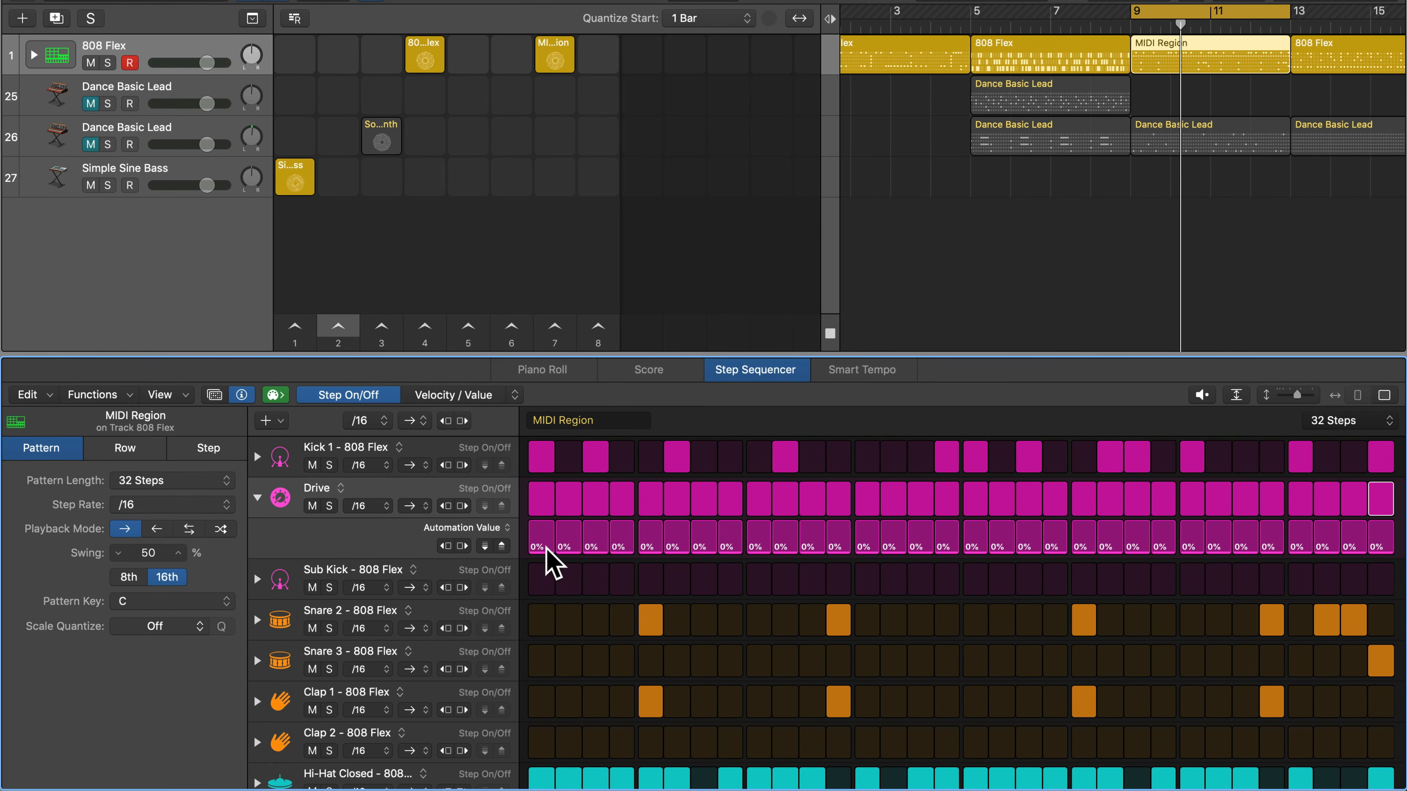
pyautogui.moveTo(537, 546)
pyautogui.mouseDown()
pyautogui.moveTo(785, 542)
pyautogui.moveTo(944, 565)
pyautogui.mouseUp()
# - While playing, curve Drive steps 25–30, set step 27 to 56%, lower 7–9, raise 19–20
pyautogui.press('space')
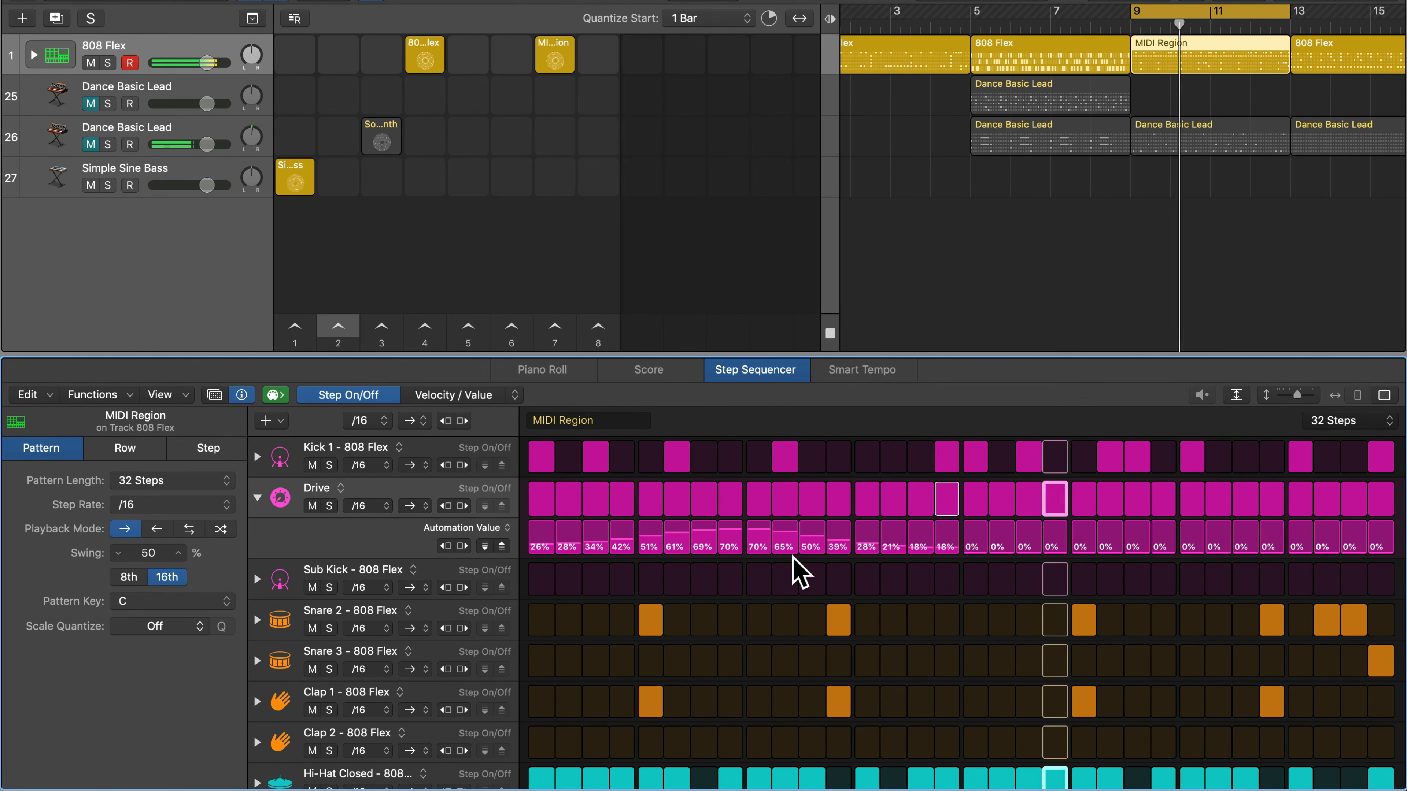
pyautogui.moveTo(1199, 557); pyautogui.dragTo(1325, 543)
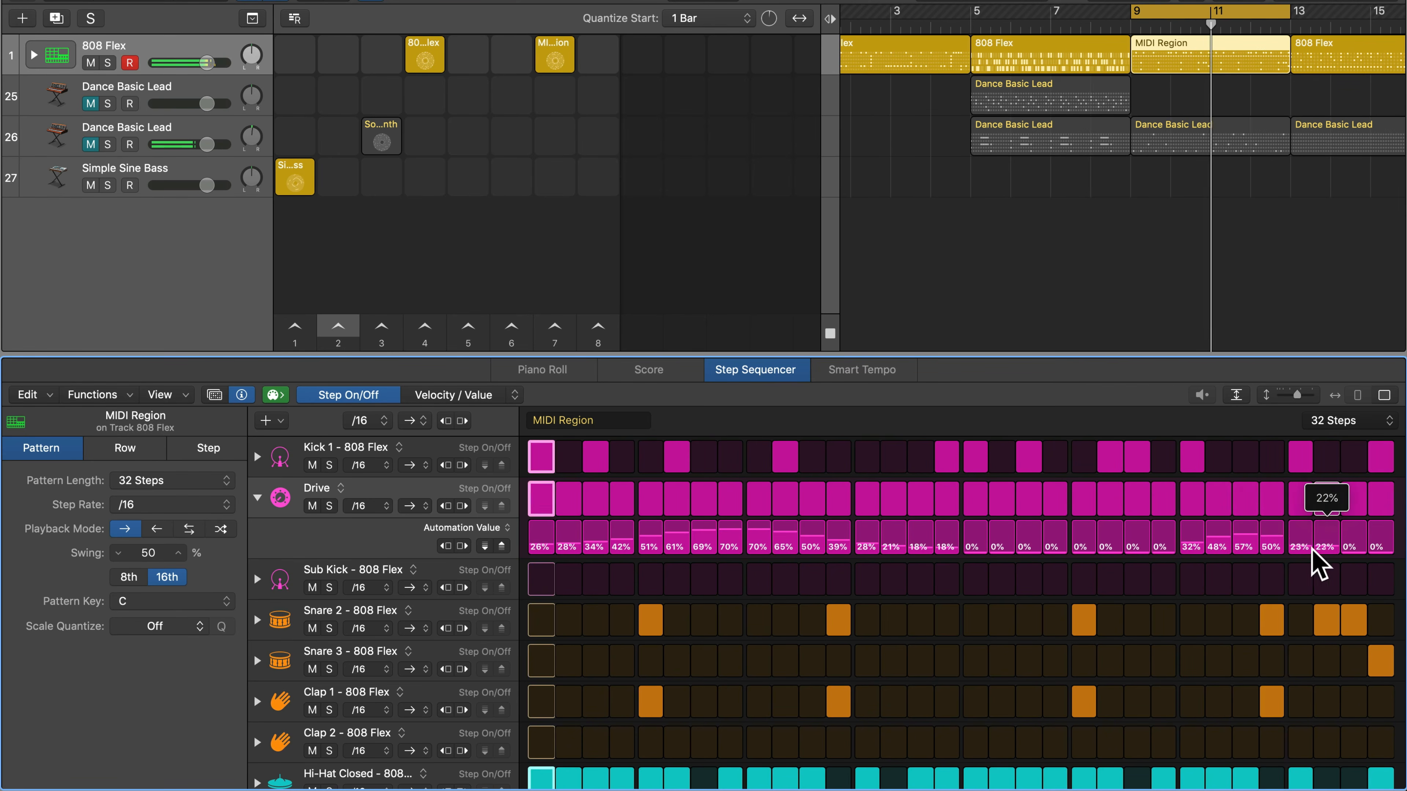
pyautogui.moveTo(1229, 548); pyautogui.dragTo(1247, 549)
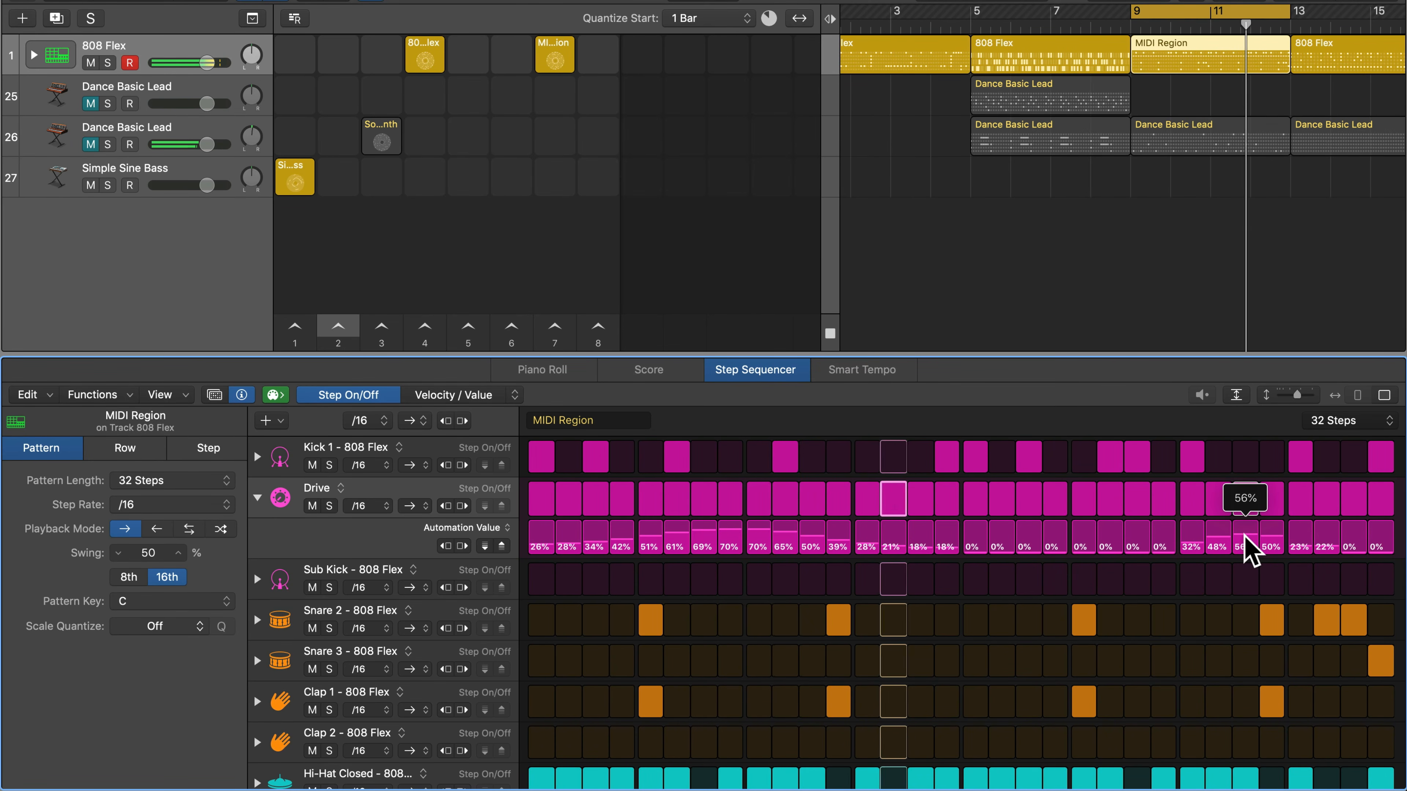
pyautogui.moveTo(702, 548); pyautogui.dragTo(762, 556)
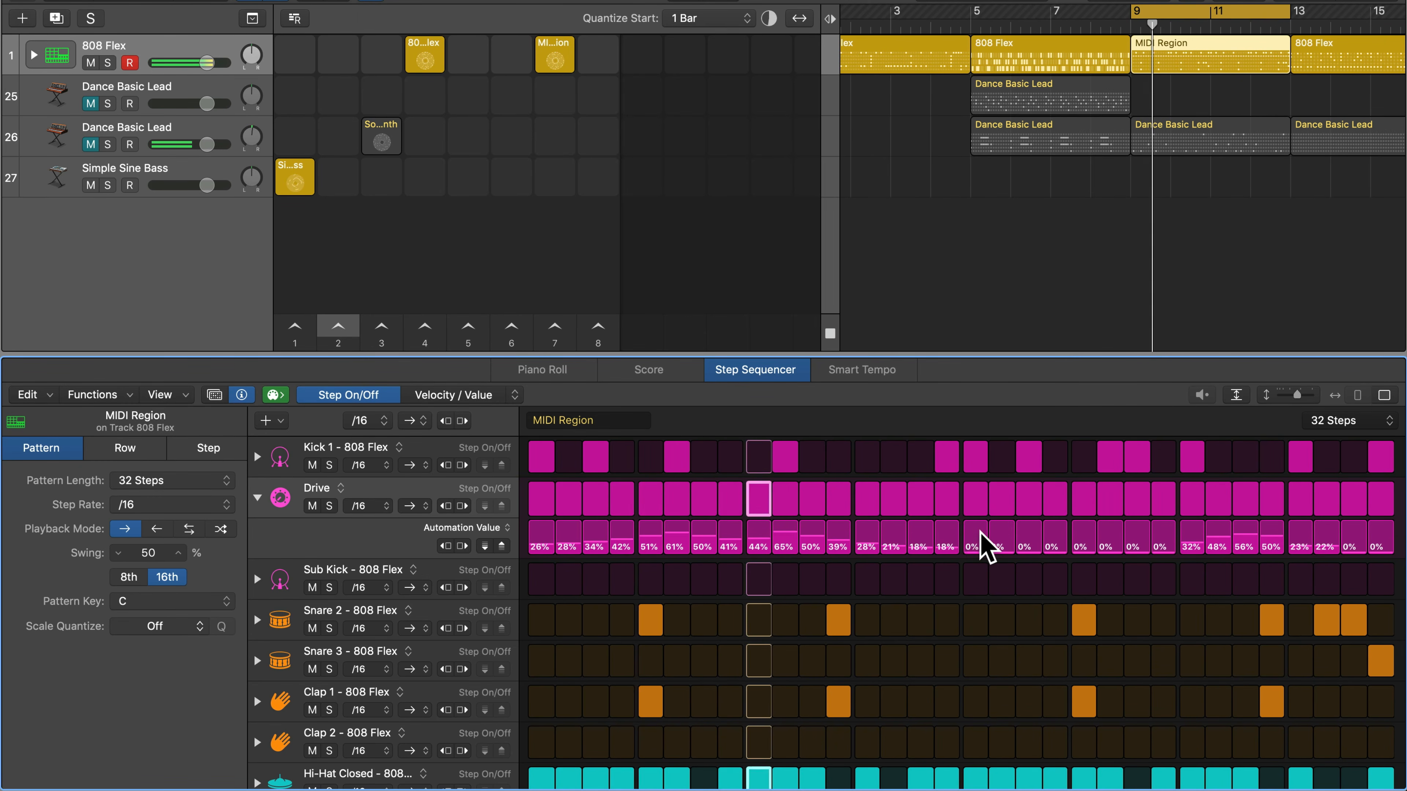
pyautogui.moveTo(1025, 545); pyautogui.dragTo(1068, 548)
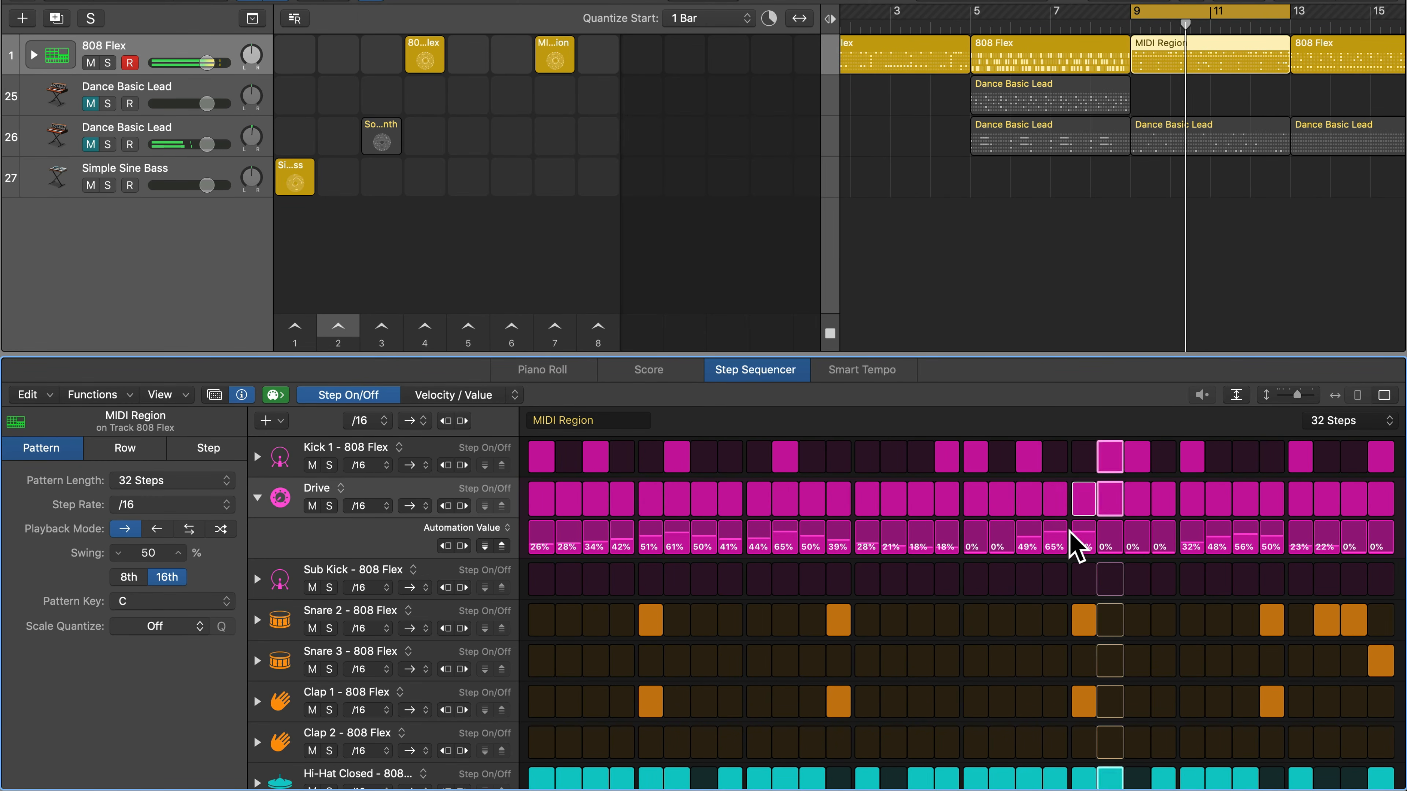
pyautogui.press('space')
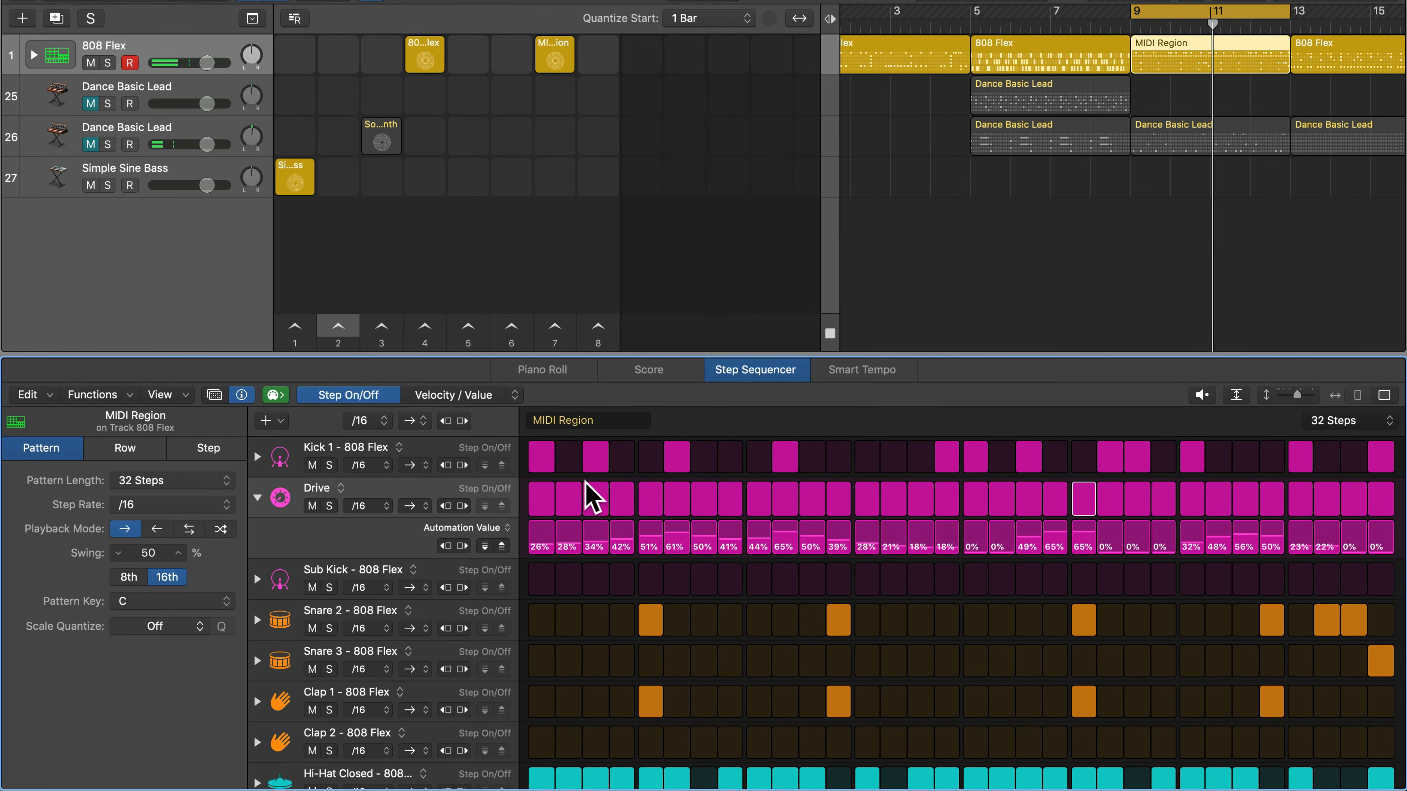
# - Learn the kit's Delay amount from the Drum Machine Designer as a new row
pyautogui.click(270, 421)
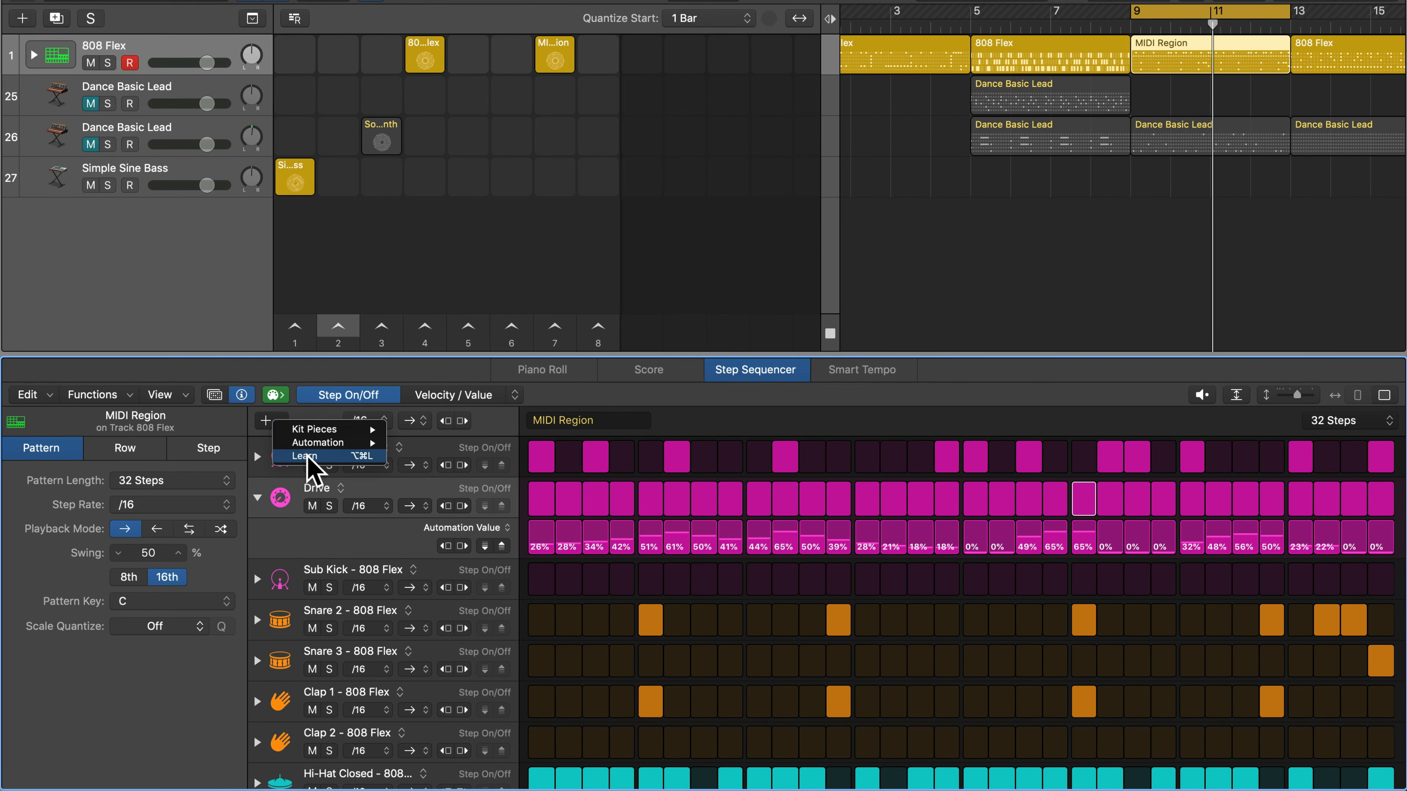
pyautogui.click(304, 456)
pyautogui.press('i')
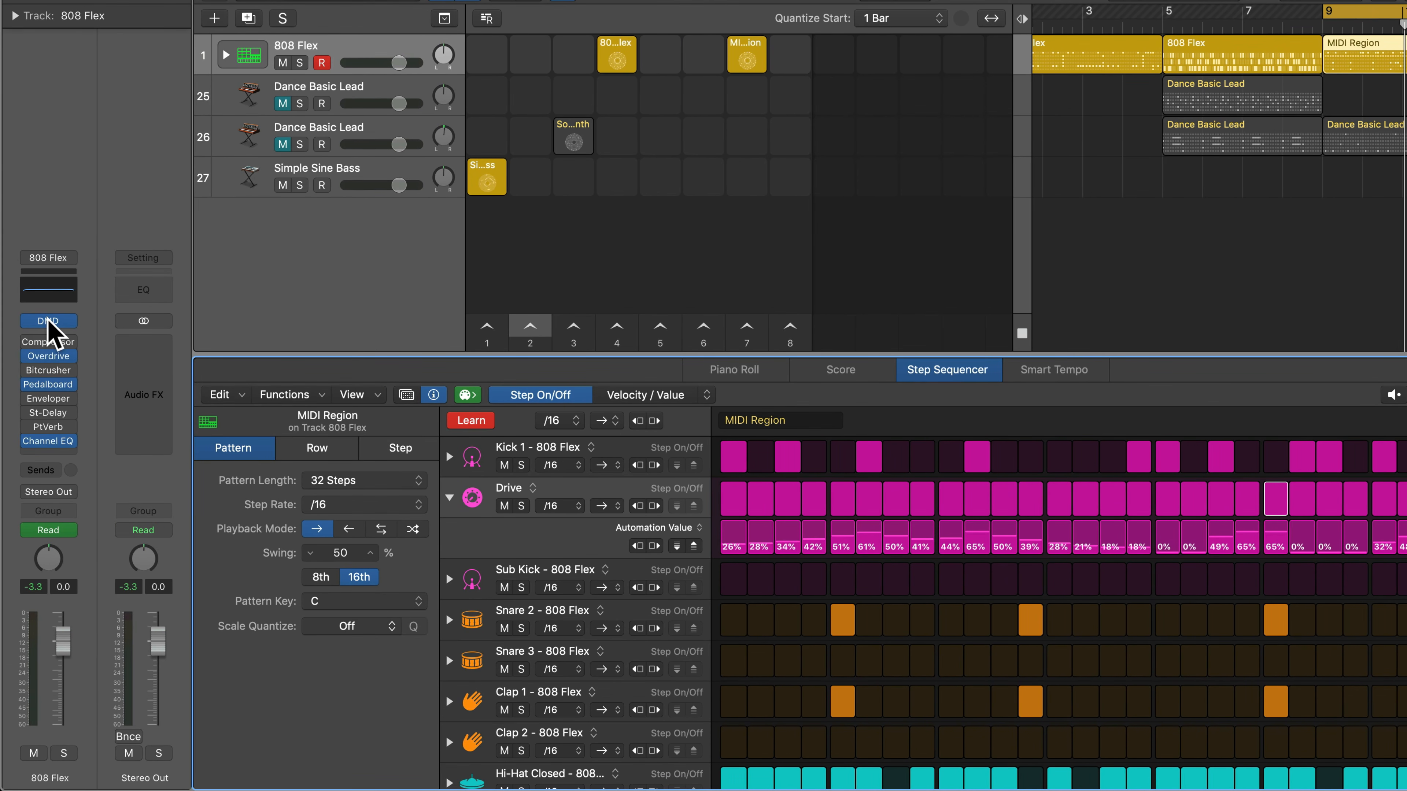
pyautogui.click(47, 321)
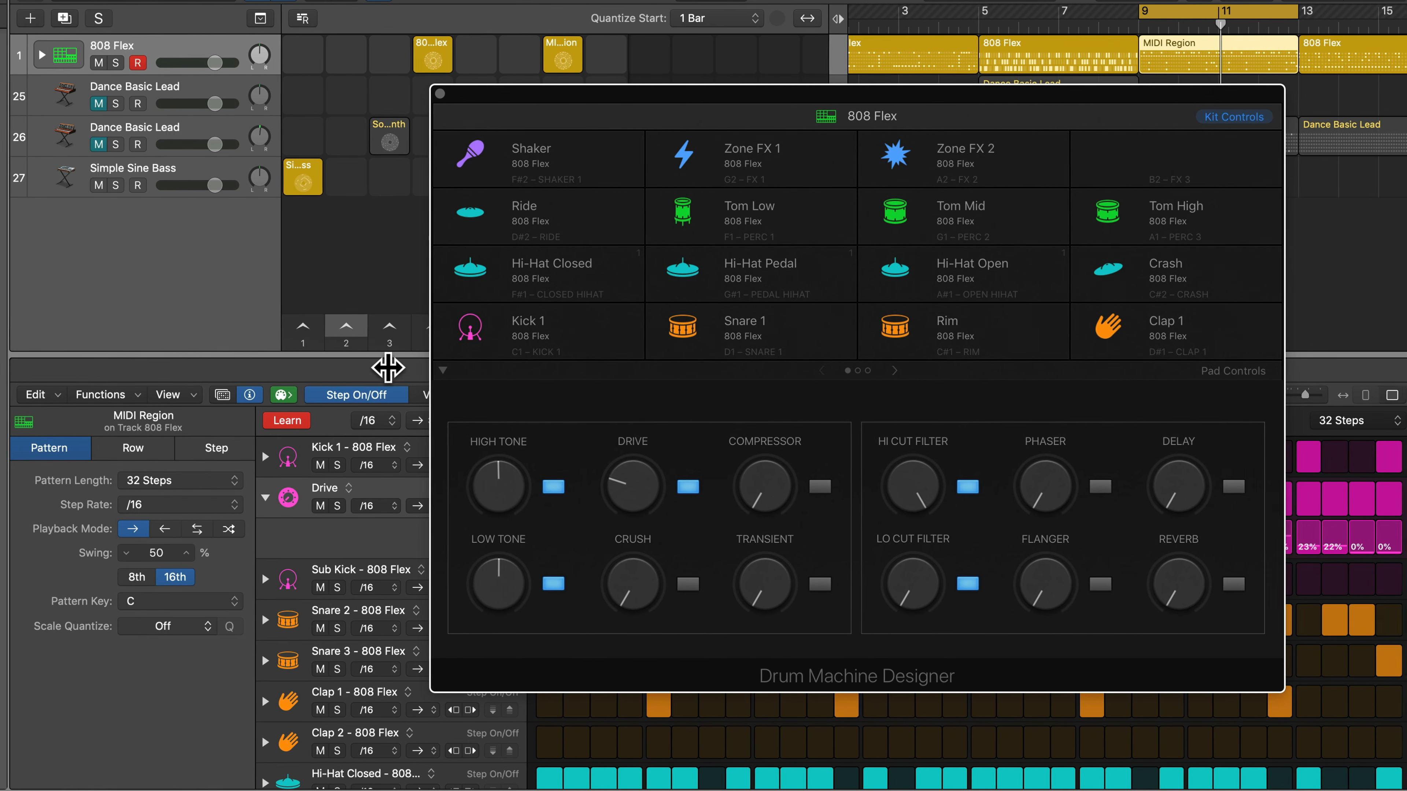
pyautogui.click(1170, 487)
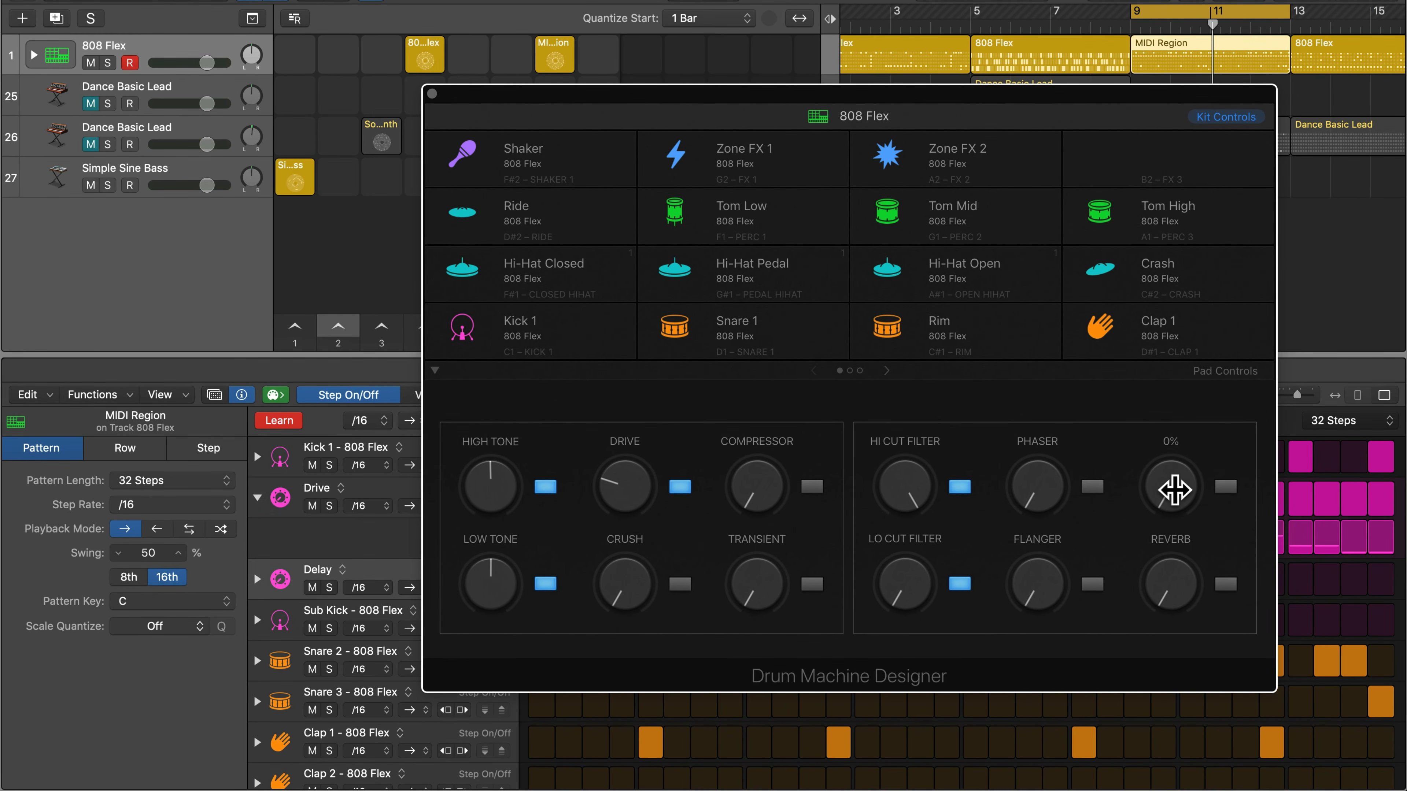
# - Exit Learn, enable the kit's Delay effect, and turn on nearly all Delay steps
pyautogui.click(280, 421)
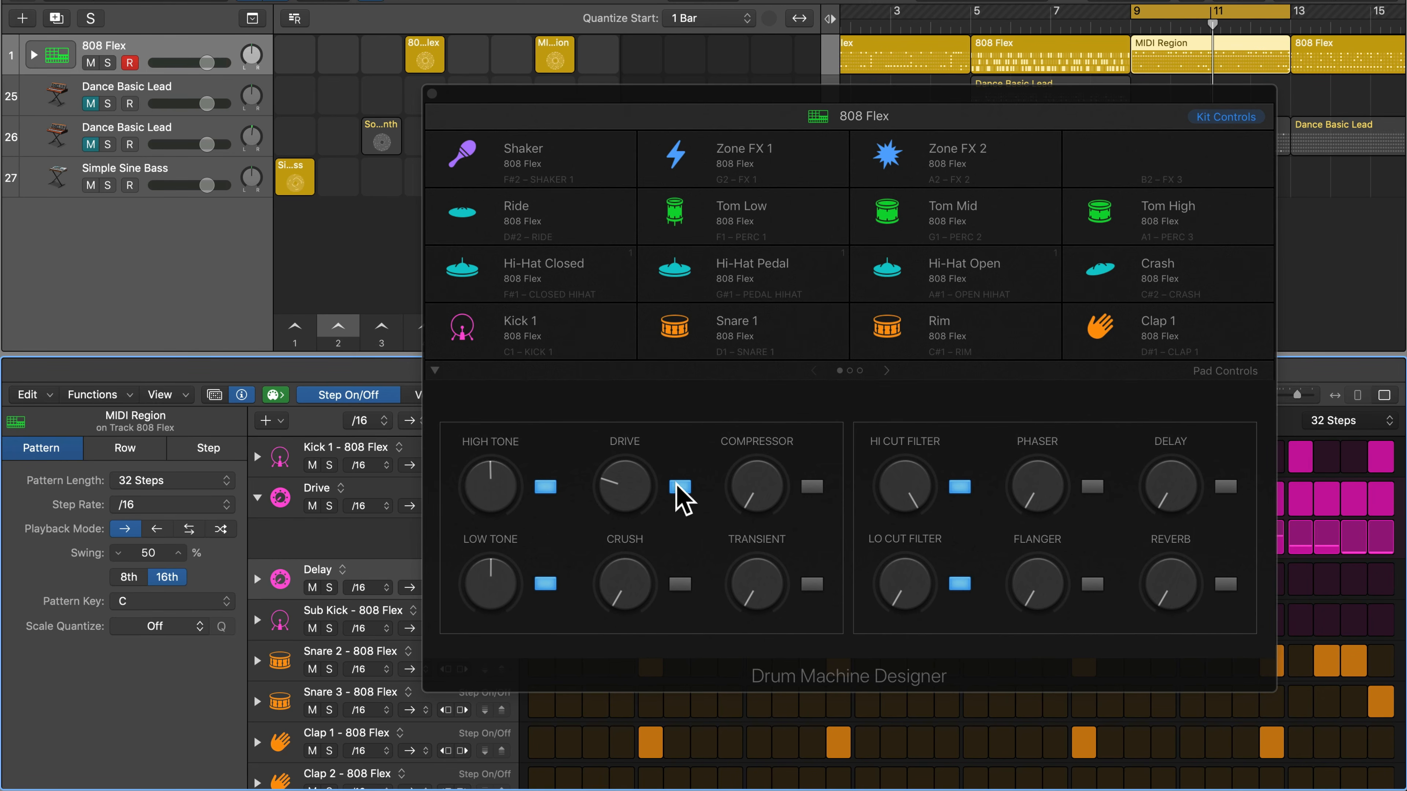
pyautogui.click(1226, 488)
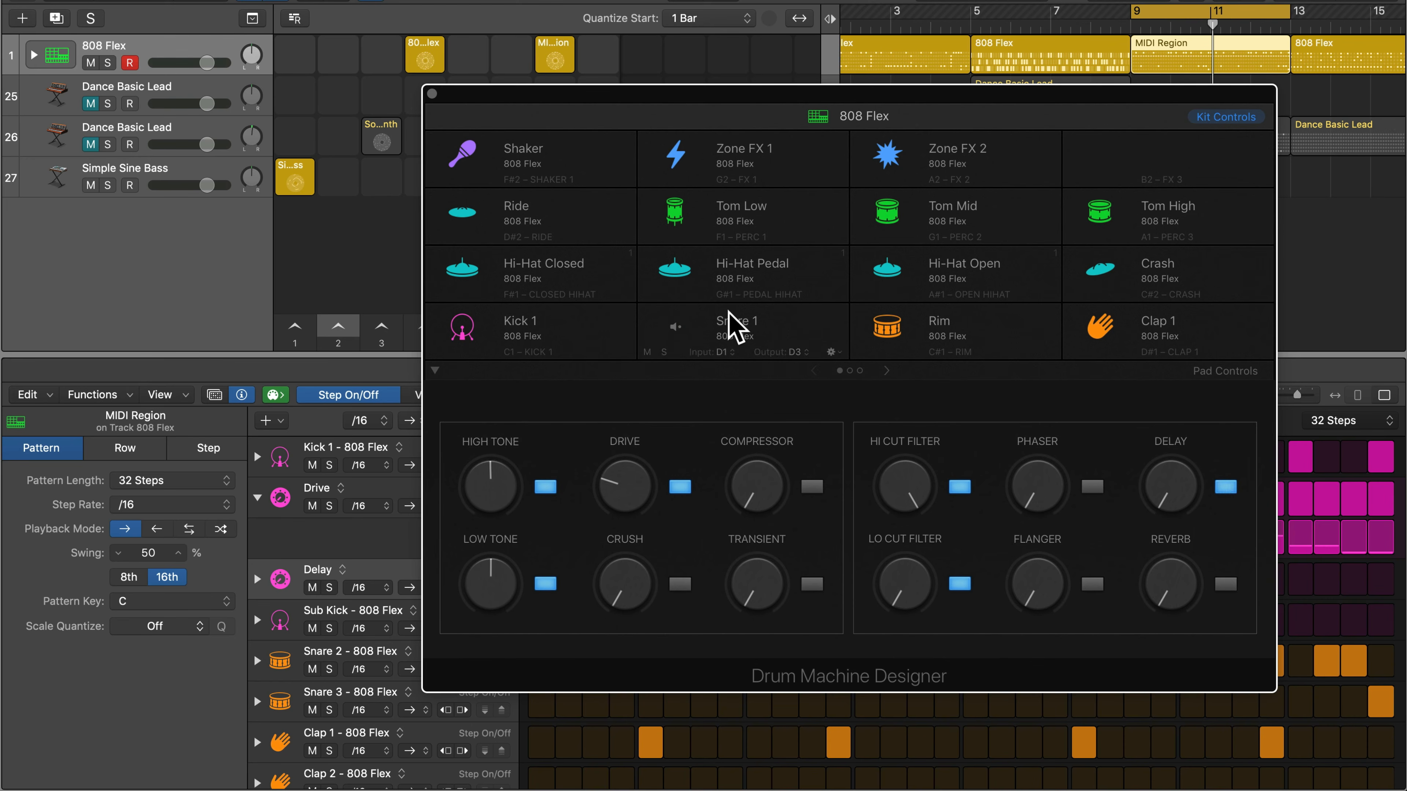
pyautogui.click(432, 93)
pyautogui.moveTo(541, 578); pyautogui.dragTo(1376, 576)
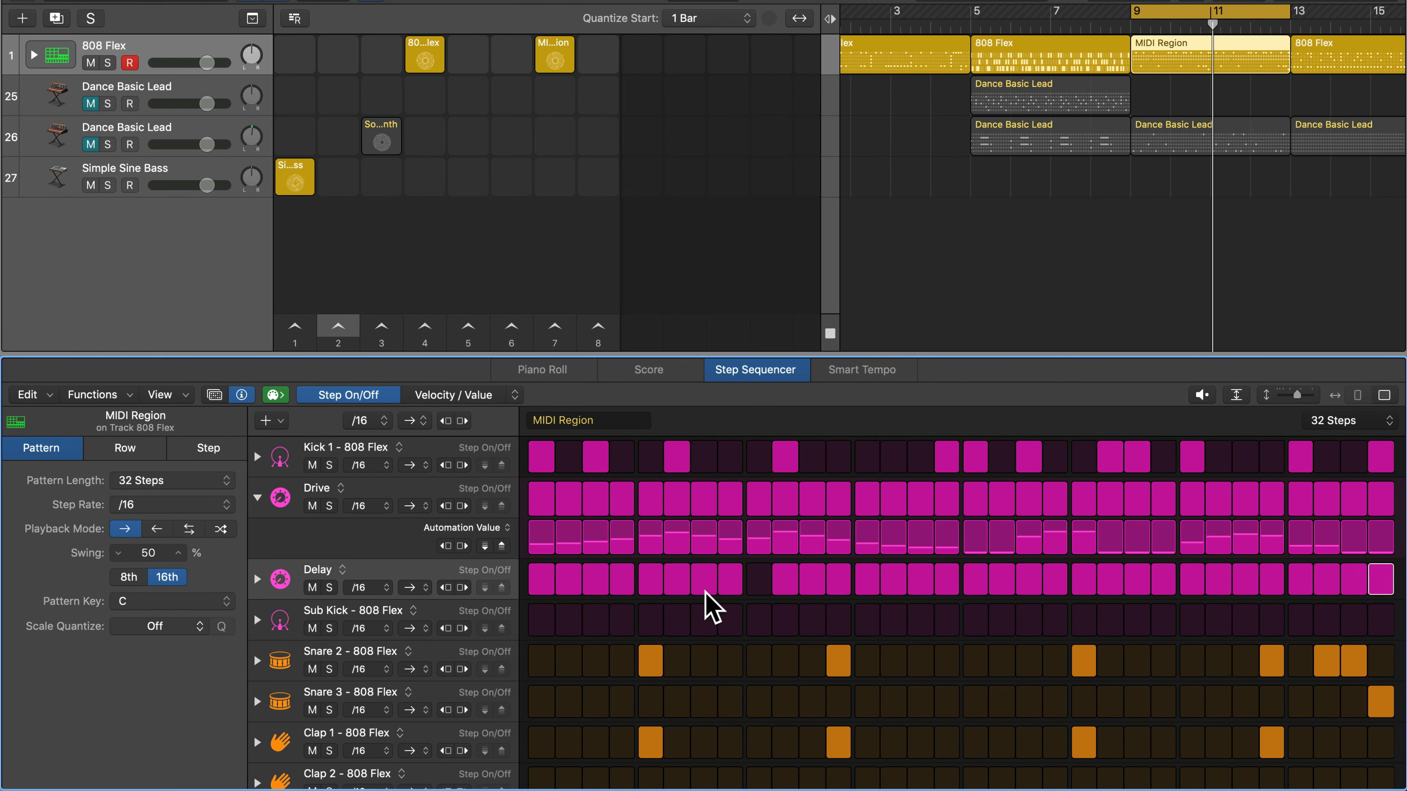
# - Draw Delay automation swelling from 17% to 70% over the middle steps, then audition it
pyautogui.click(257, 578)
pyautogui.moveTo(647, 650)
pyautogui.mouseDown()
pyautogui.moveTo(769, 628)
pyautogui.moveTo(1091, 638)
pyautogui.moveTo(1081, 631)
pyautogui.mouseUp()
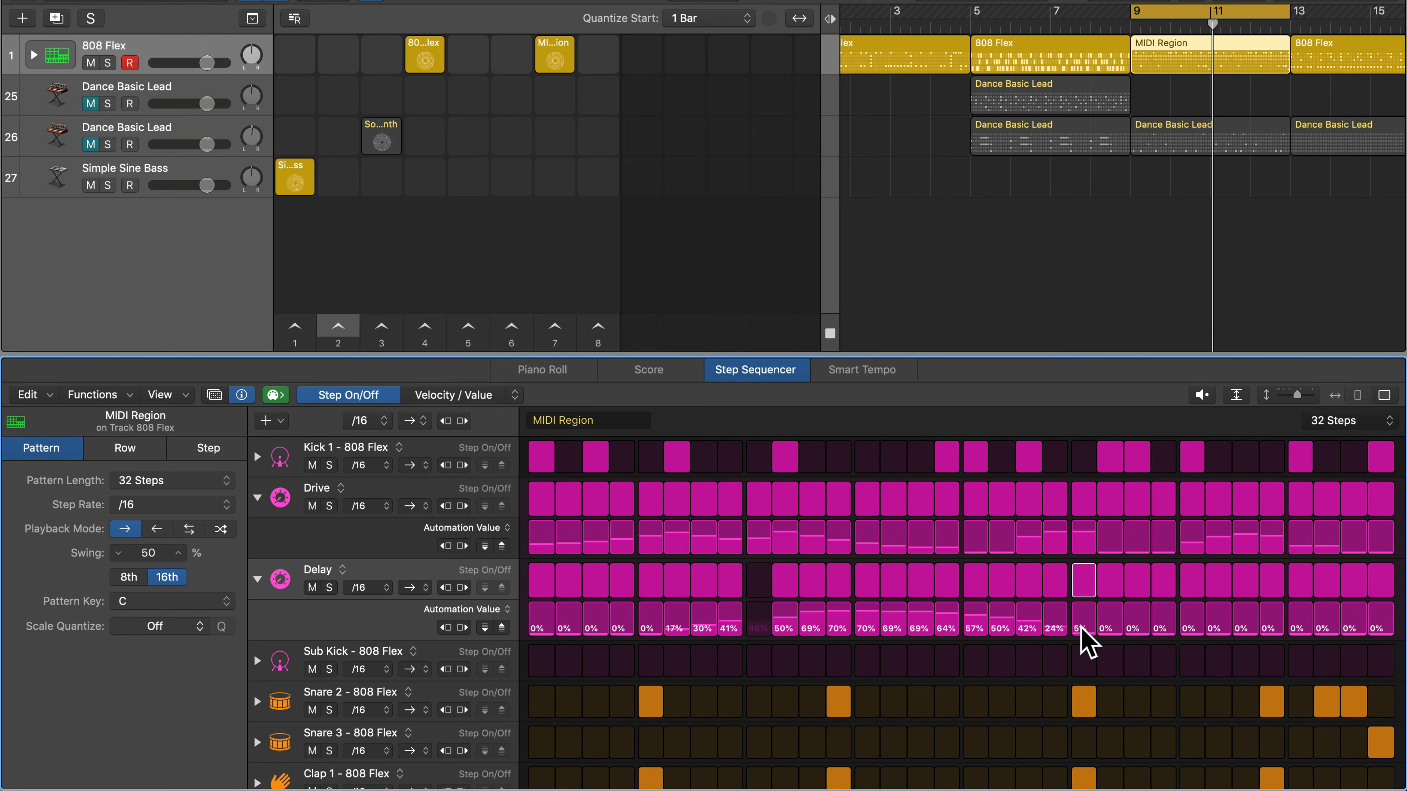
pyautogui.press('space')
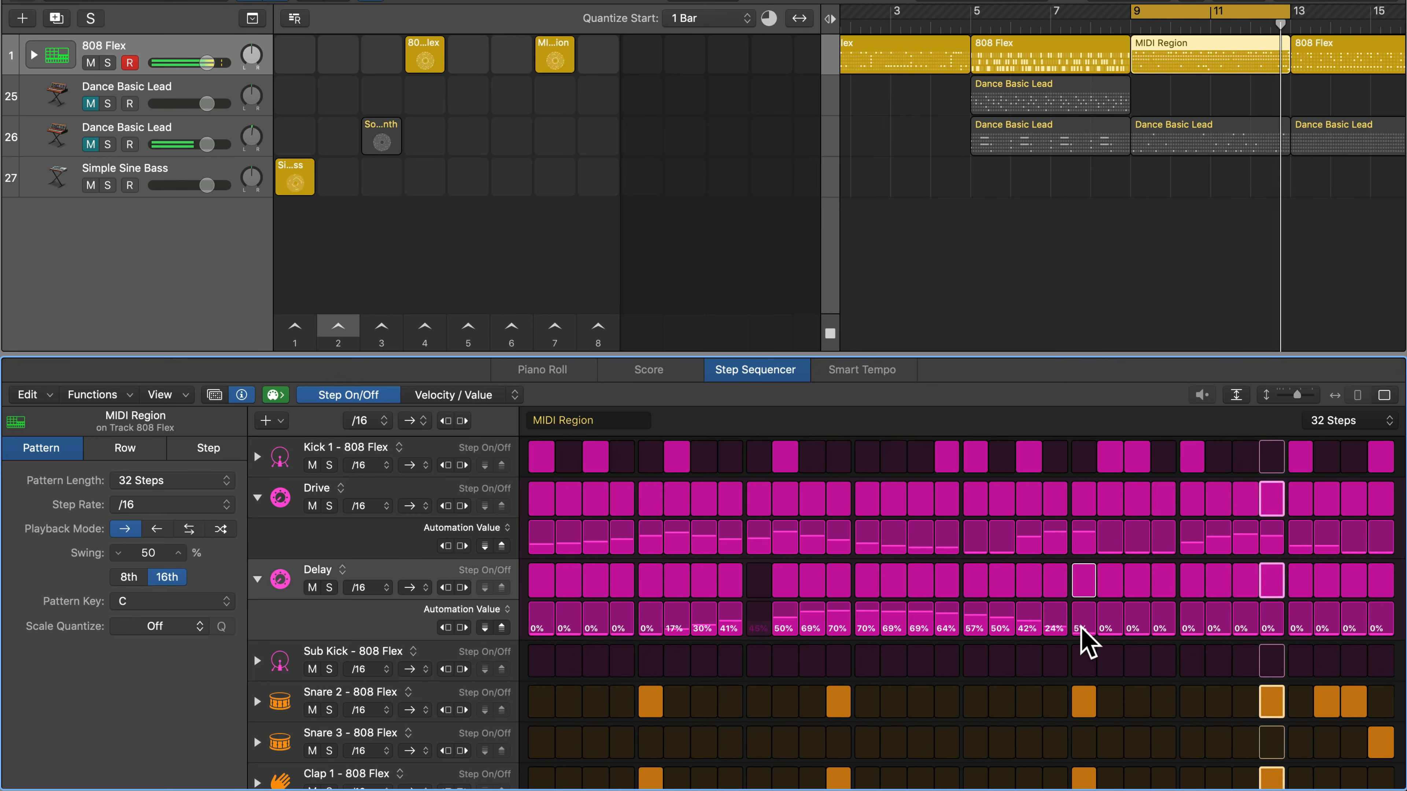
pyautogui.press('space')
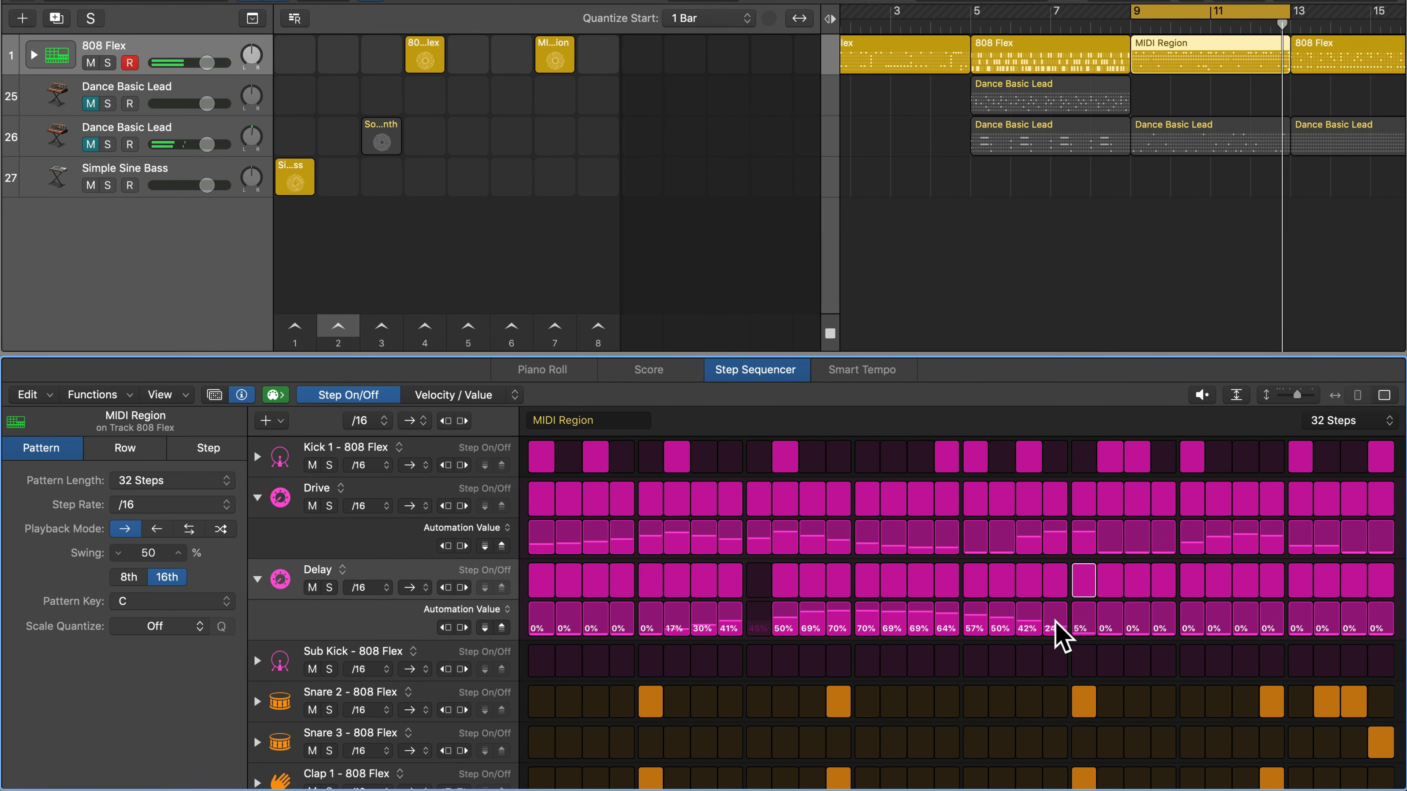
# - Browse the add-row options without choosing, then delete the Delay row with Command-Delete
pyautogui.click(267, 423)
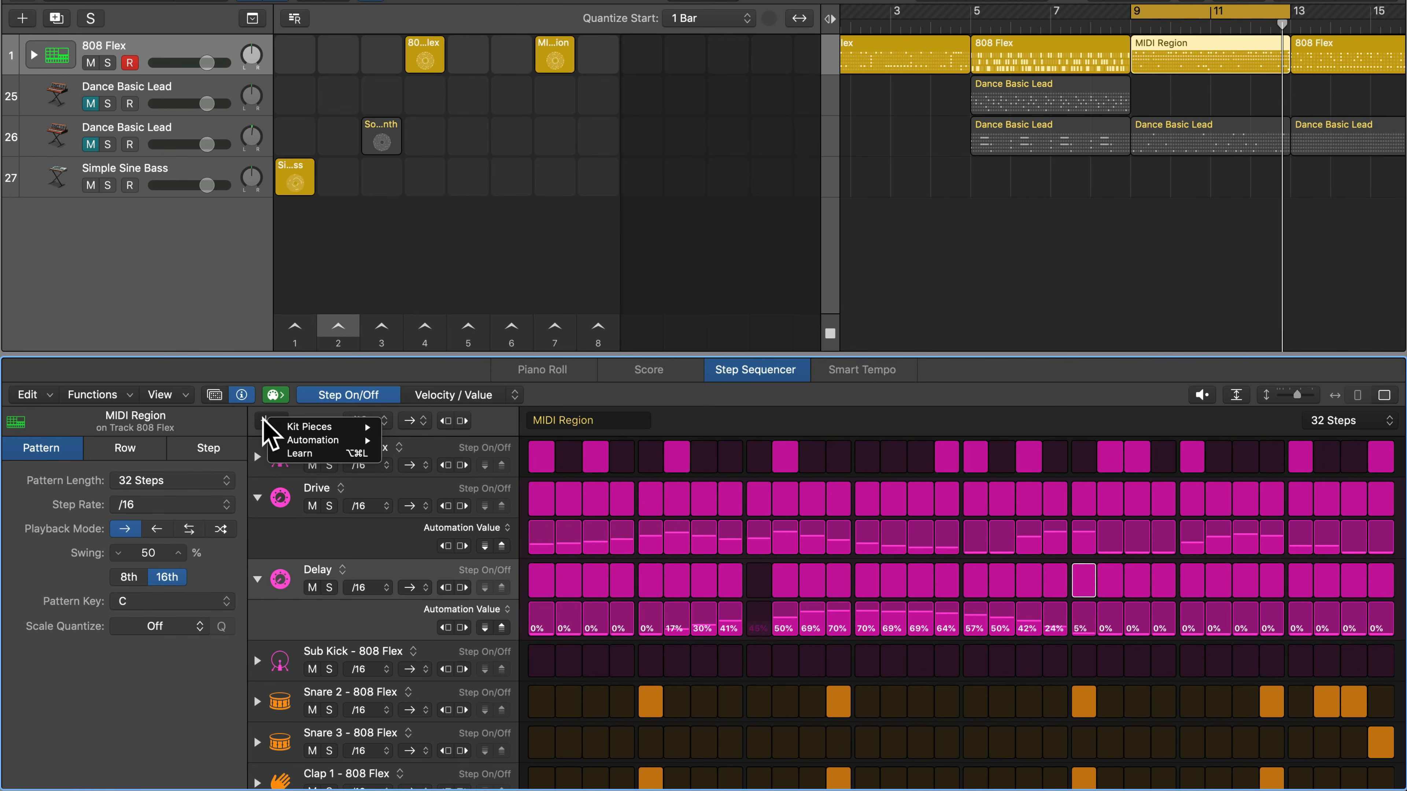
pyautogui.moveTo(327, 440)
pyautogui.moveTo(420, 493)
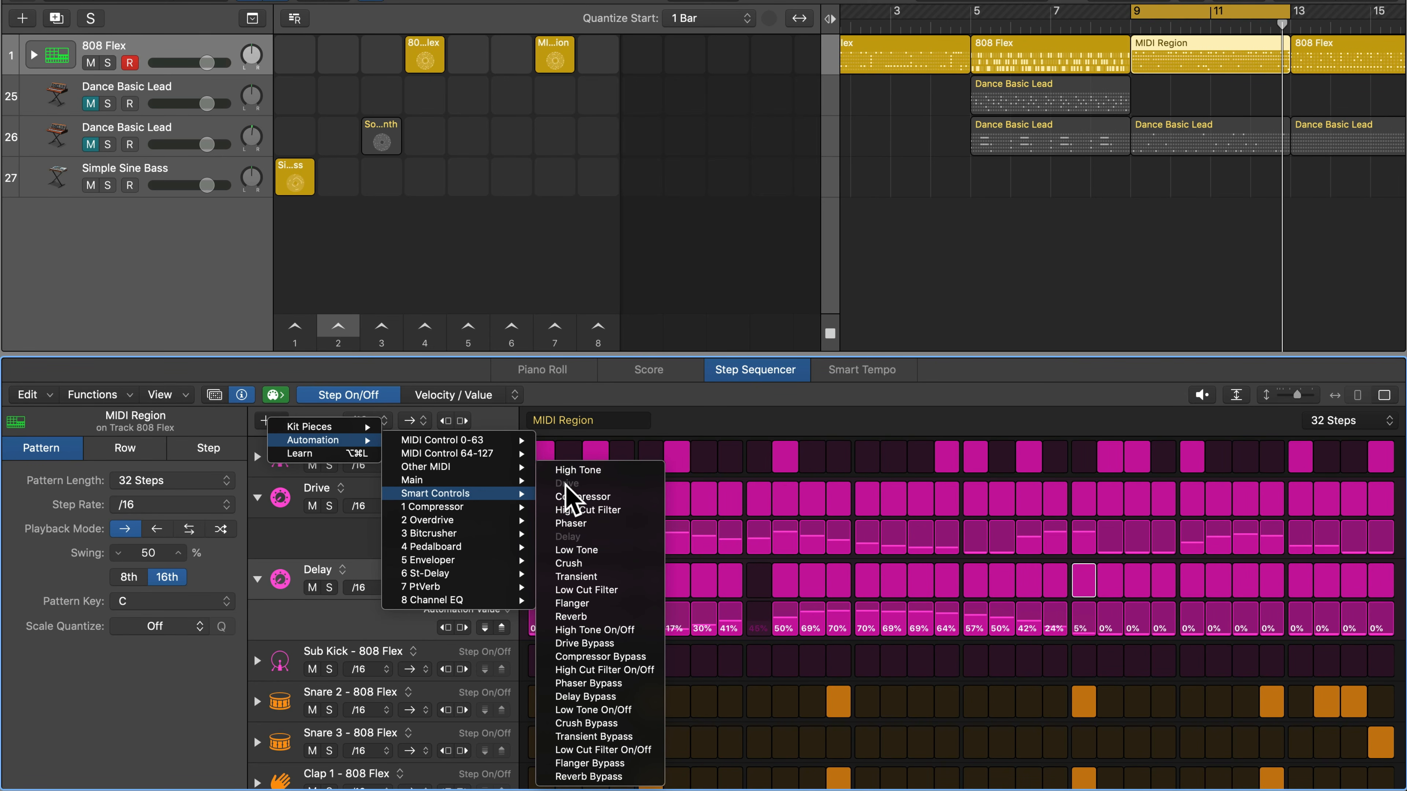
pyautogui.click(260, 413)
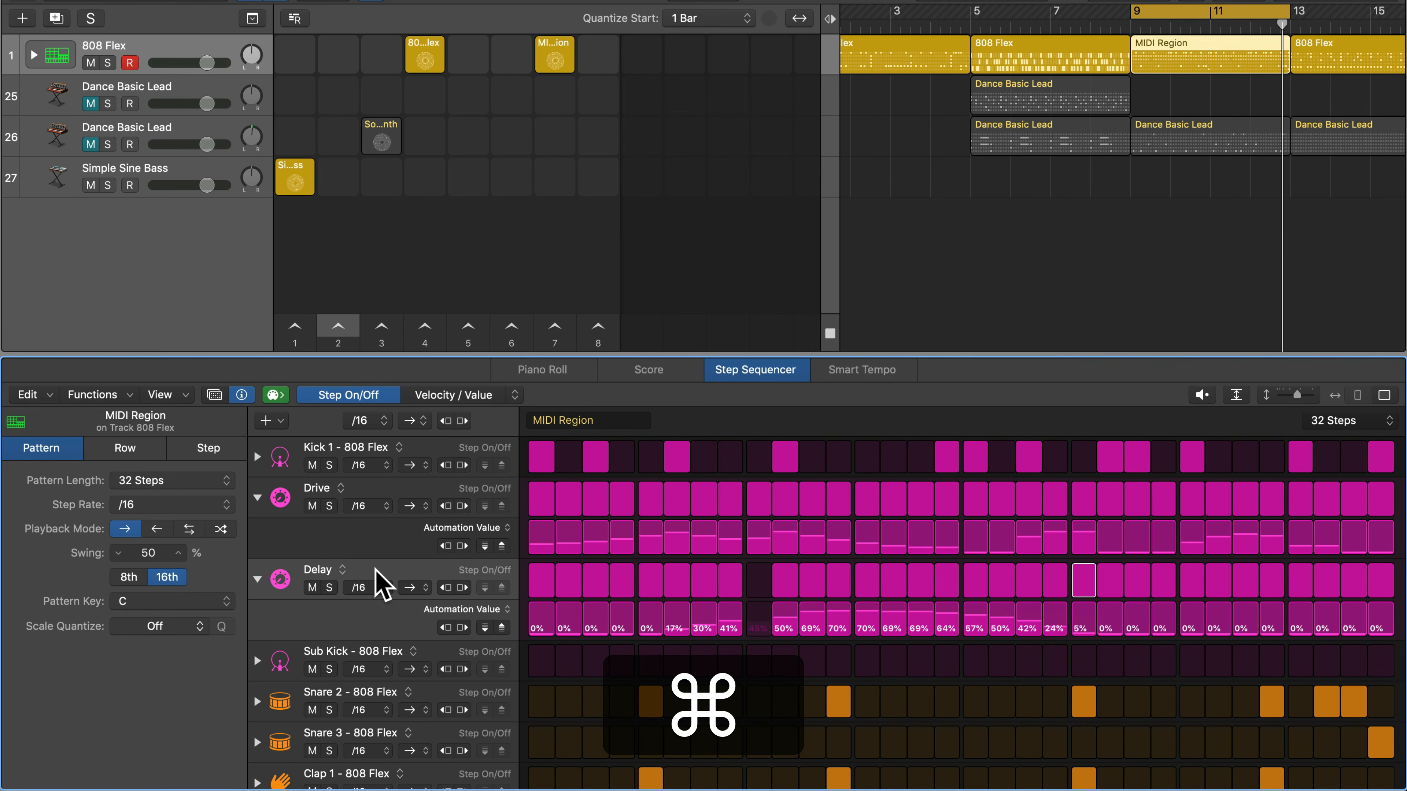
pyautogui.press('super+BackSpace')
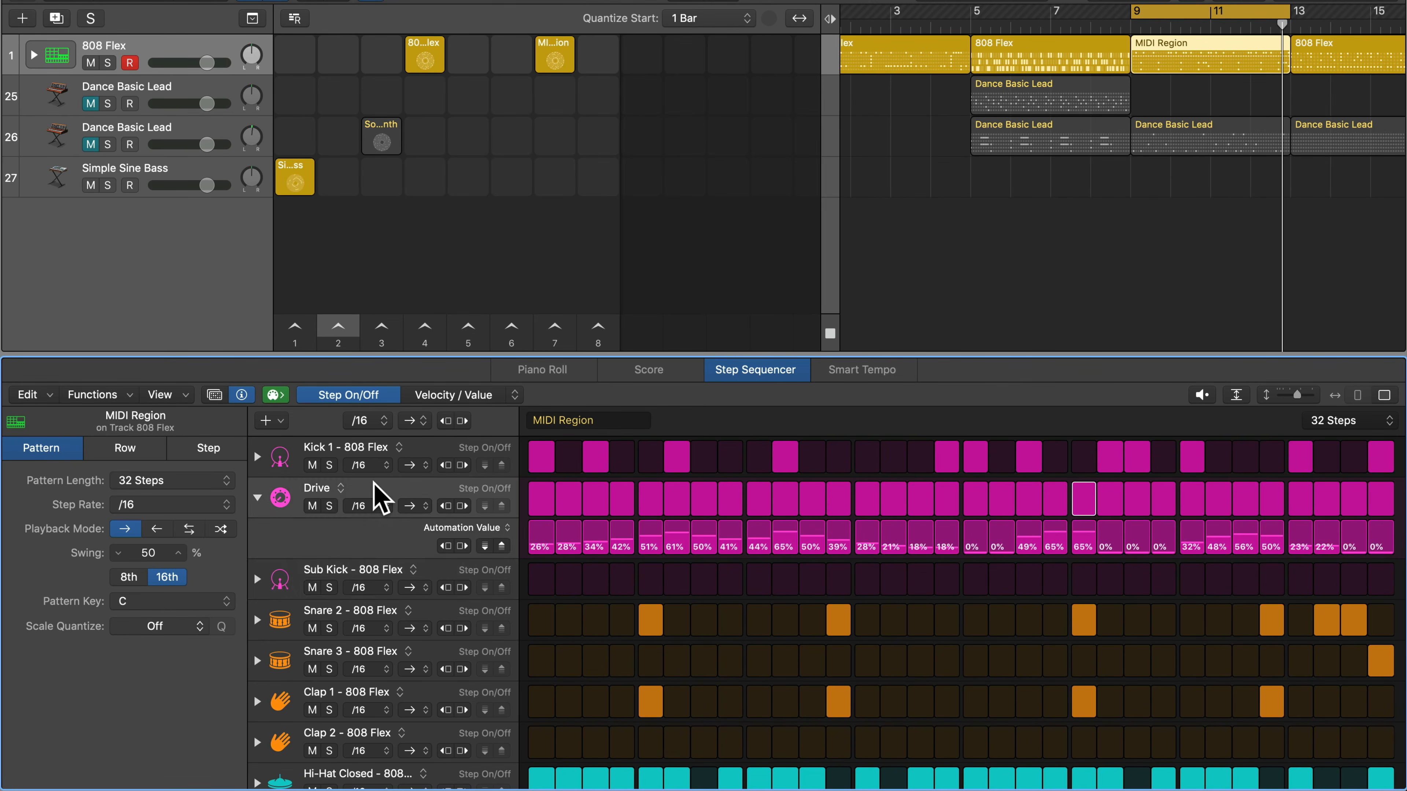
# - Delete the Drive row, toggle the inspector, and bring up the add-row options
pyautogui.press('super+BackSpace')
pyautogui.press('i')
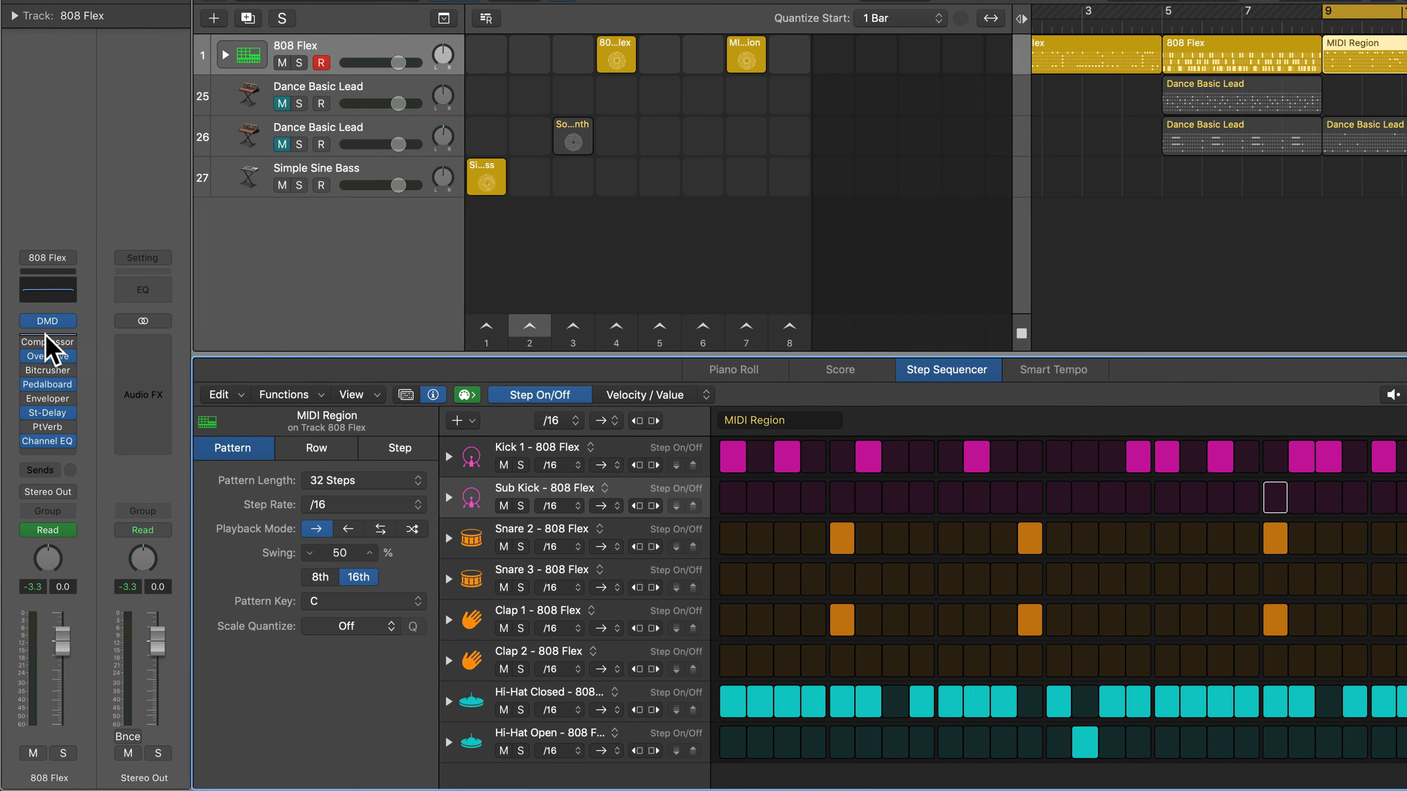
pyautogui.press('i')
pyautogui.click(266, 423)
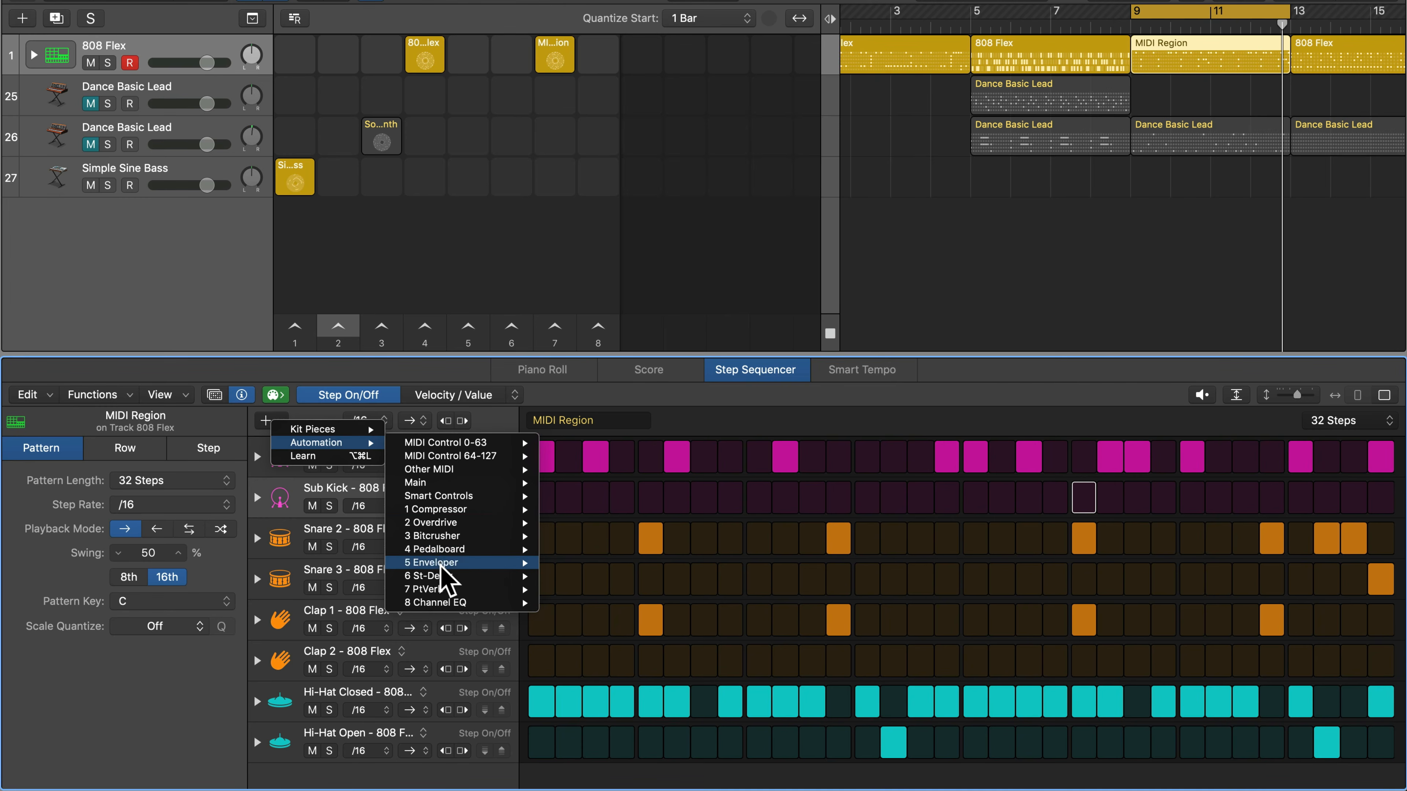
# - Add a Mix Left row from Automation > 6 St-Delay
pyautogui.moveTo(438, 578)
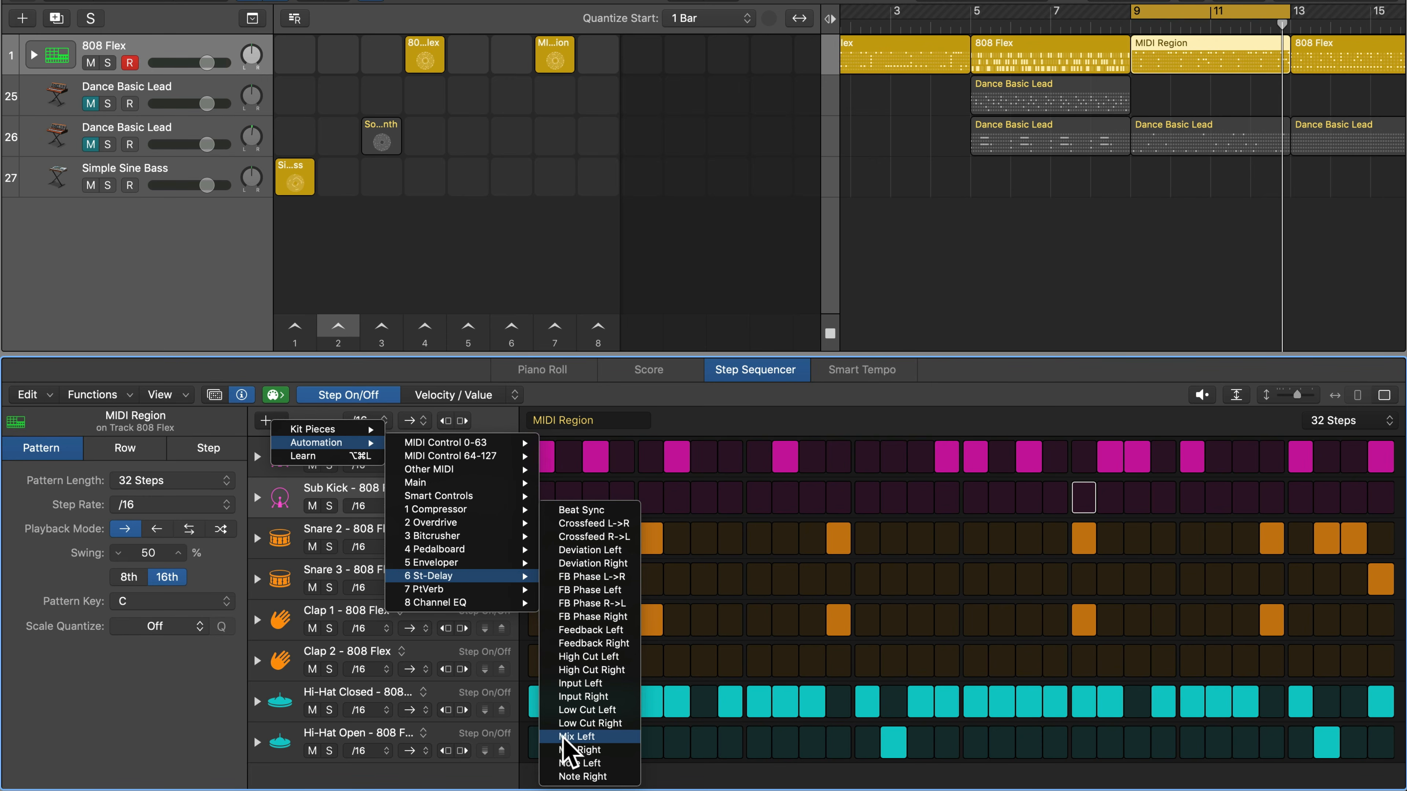
pyautogui.click(583, 737)
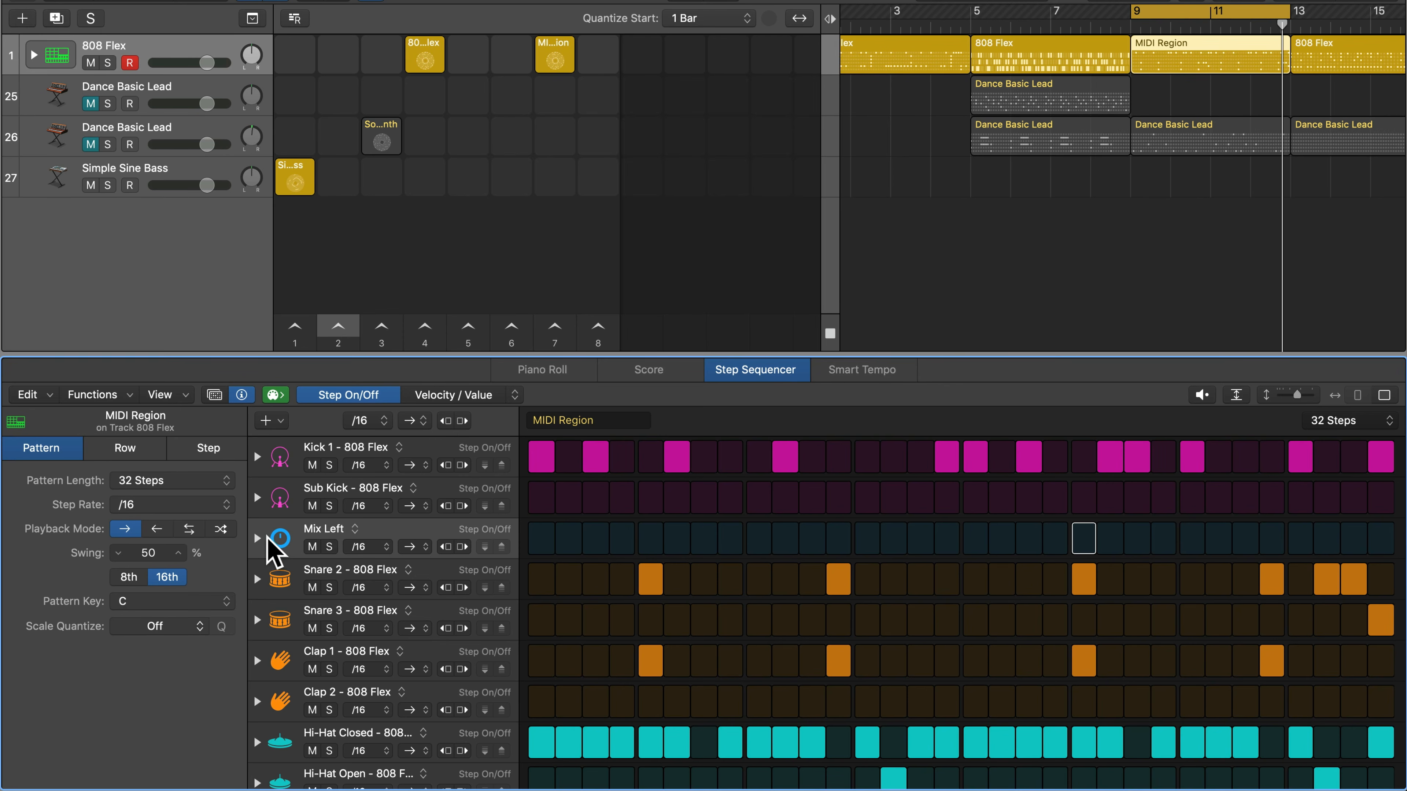
# - Paint Mix Left values over the early steps, rising to 81% then tapering, and audition
pyautogui.click(259, 539)
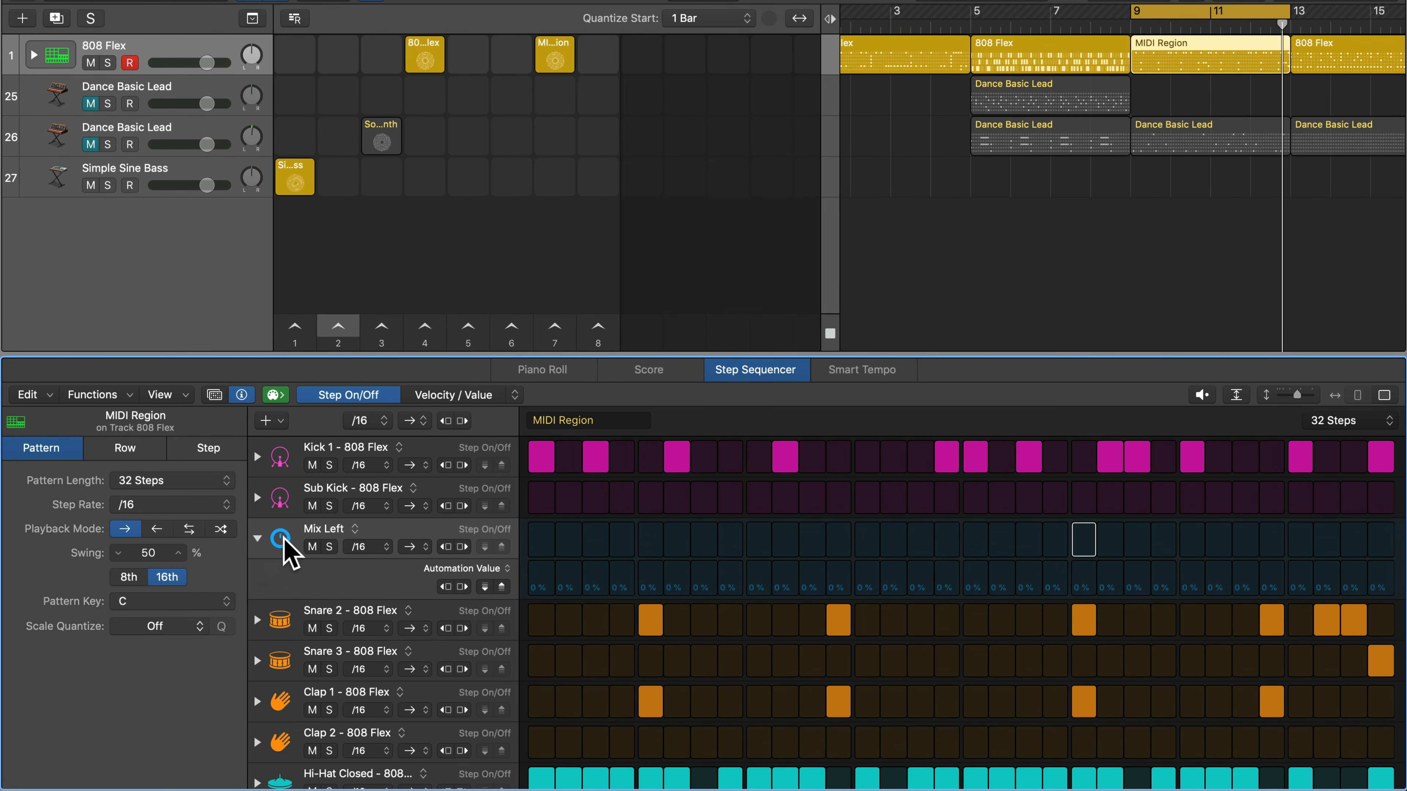
pyautogui.moveTo(585, 579)
pyautogui.mouseDown()
pyautogui.moveTo(875, 591)
pyautogui.moveTo(832, 547)
pyautogui.moveTo(540, 546)
pyautogui.mouseUp()
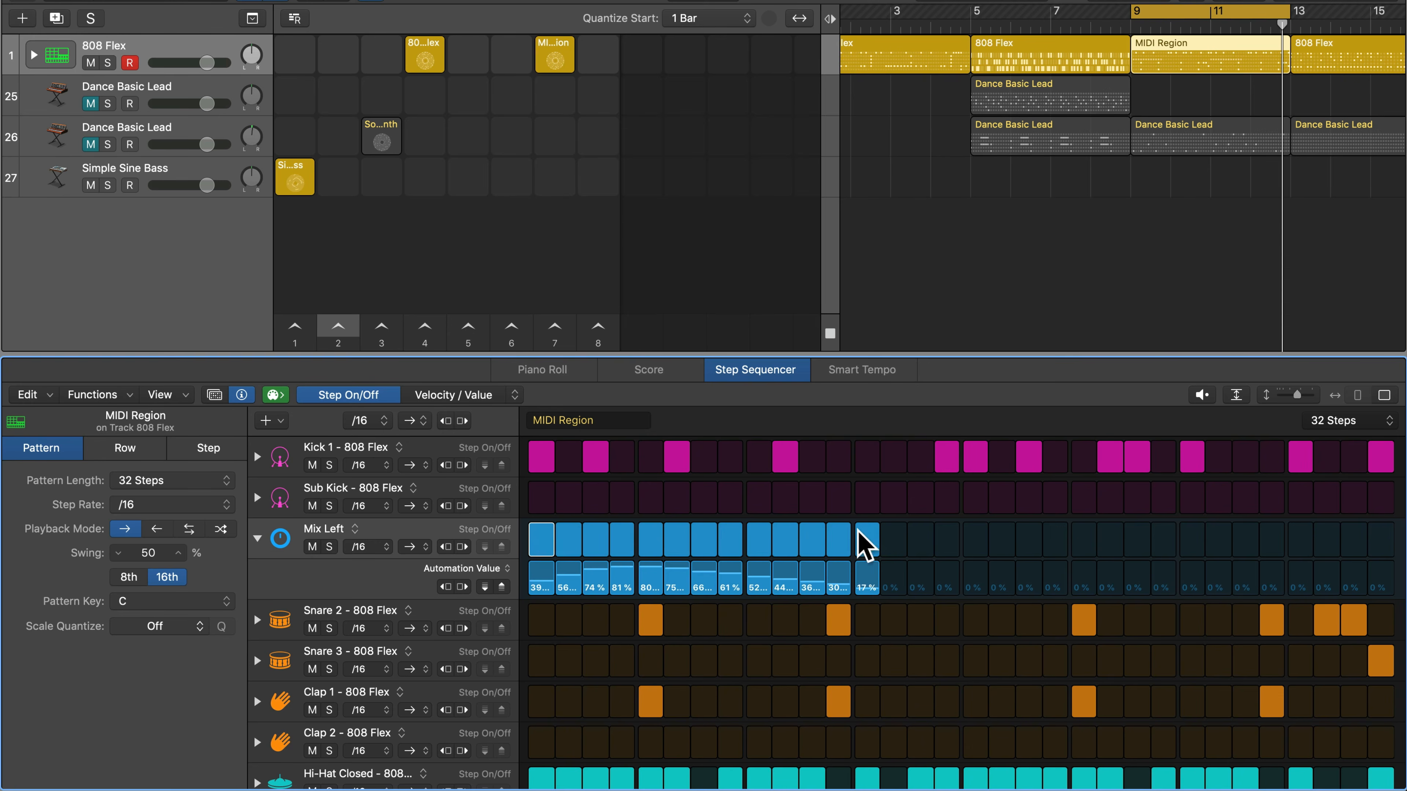
pyautogui.press('i')
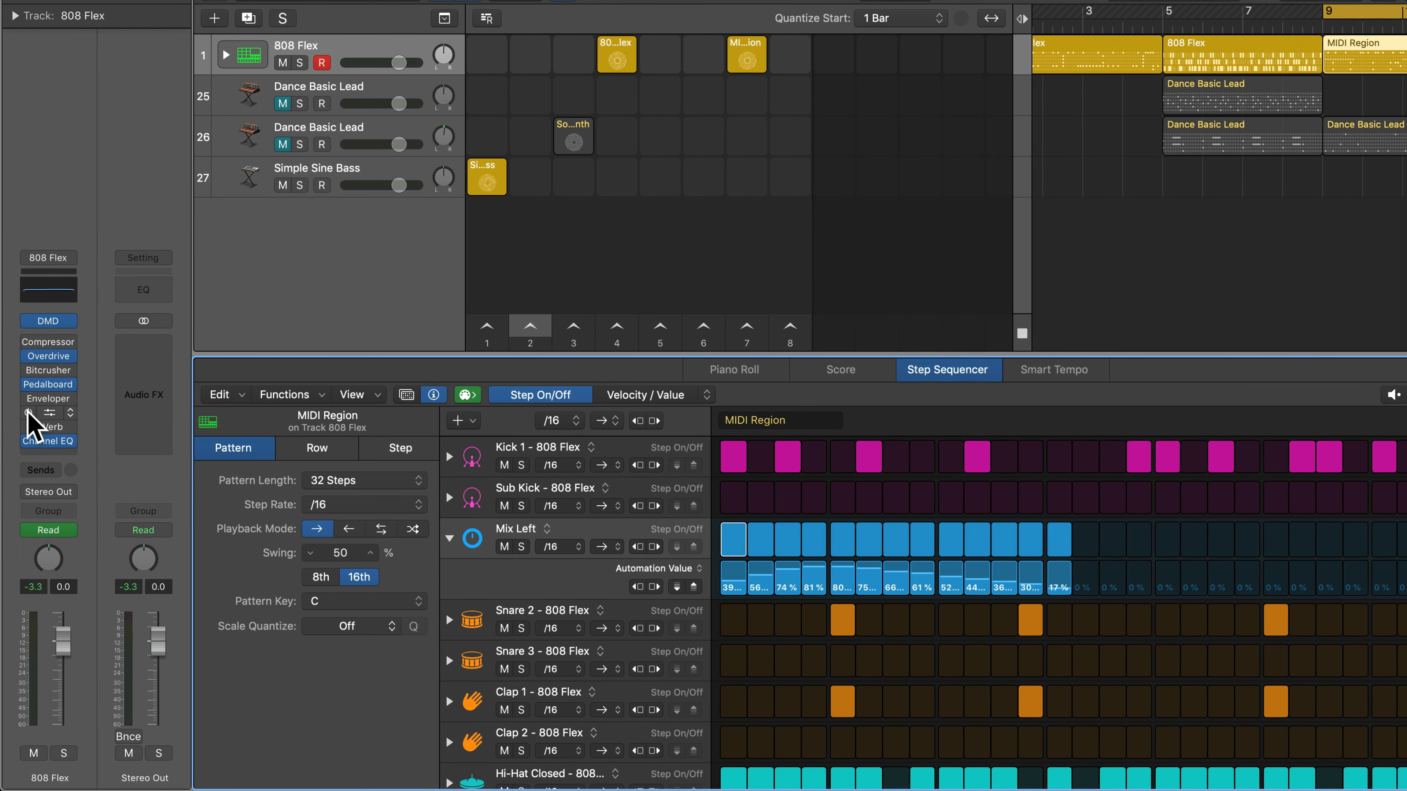
pyautogui.press('i')
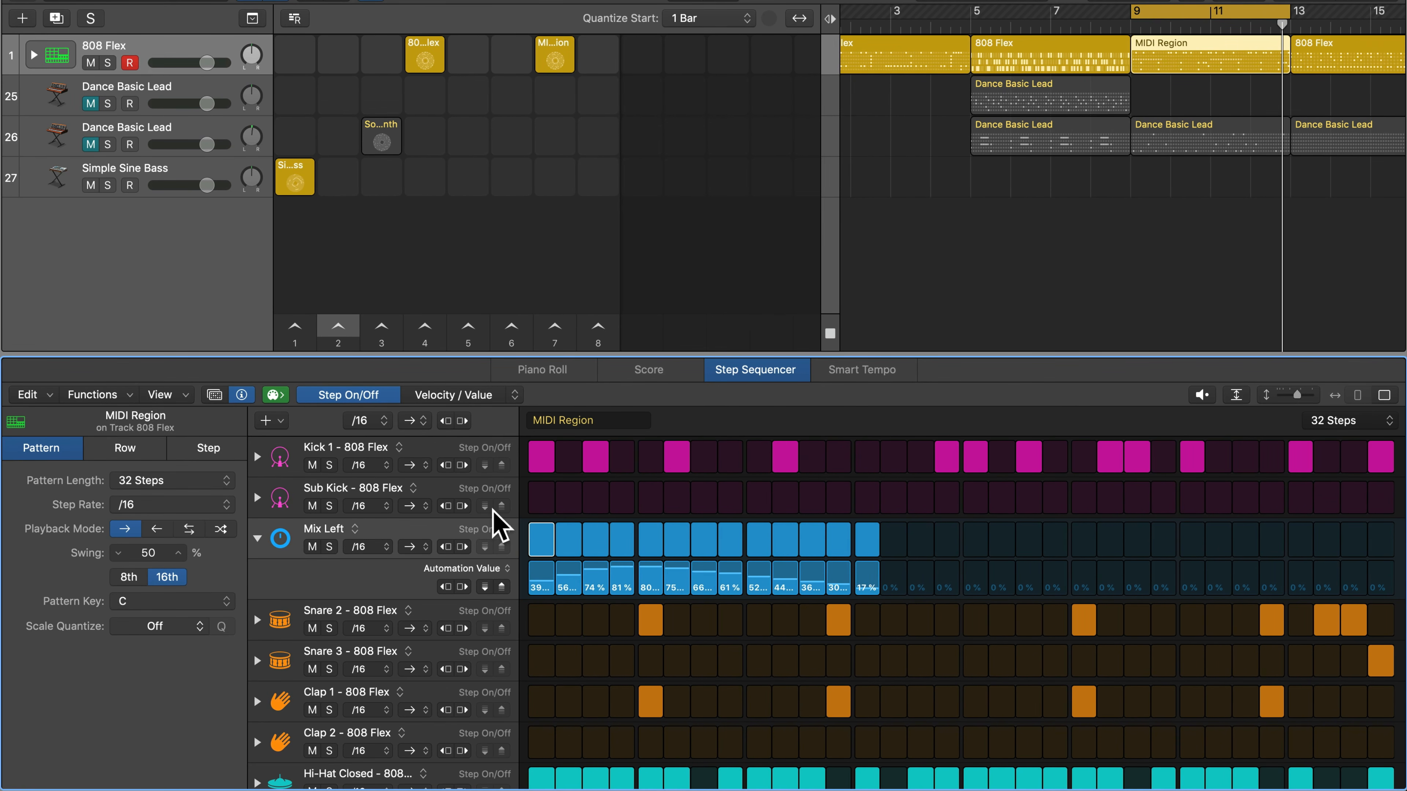
pyautogui.press('space')
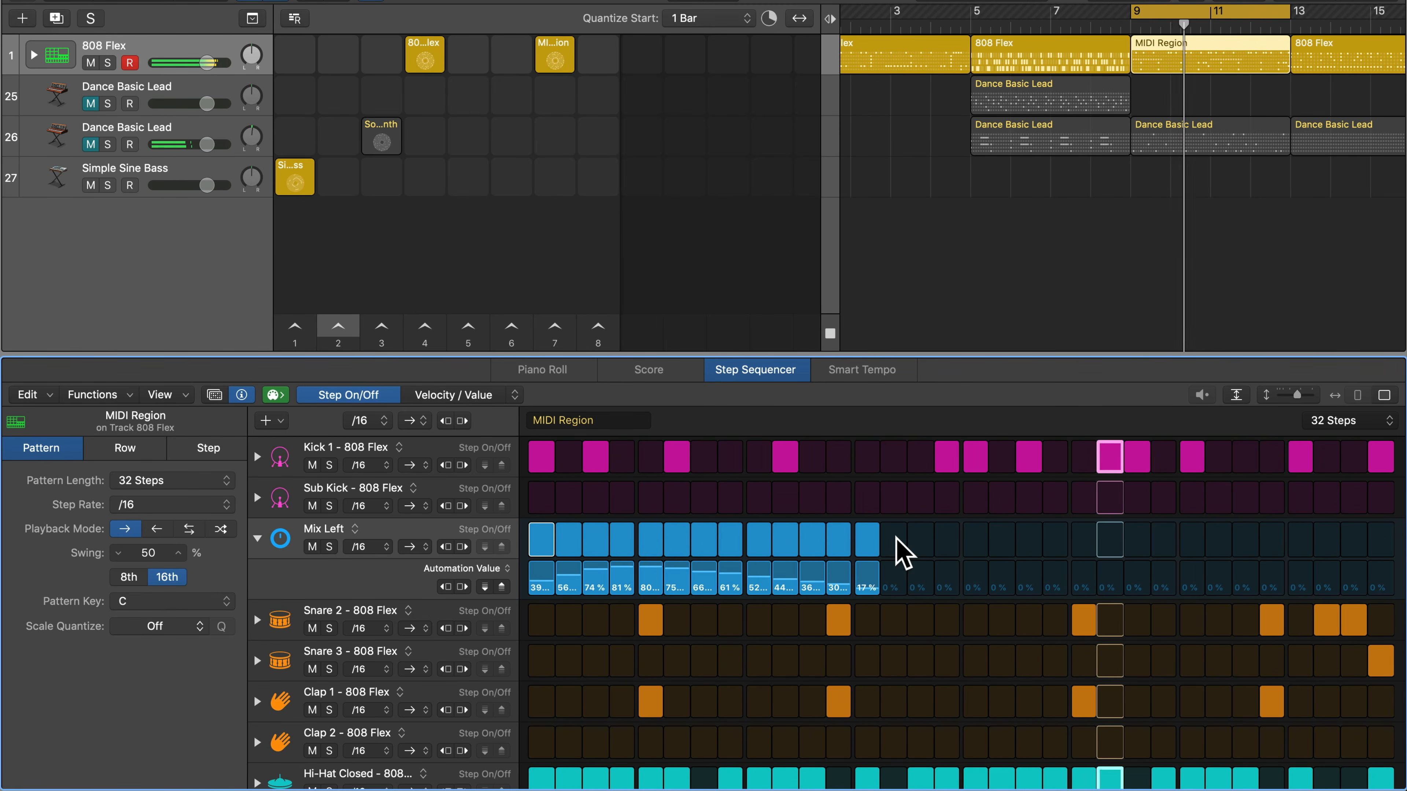
pyautogui.press('space')
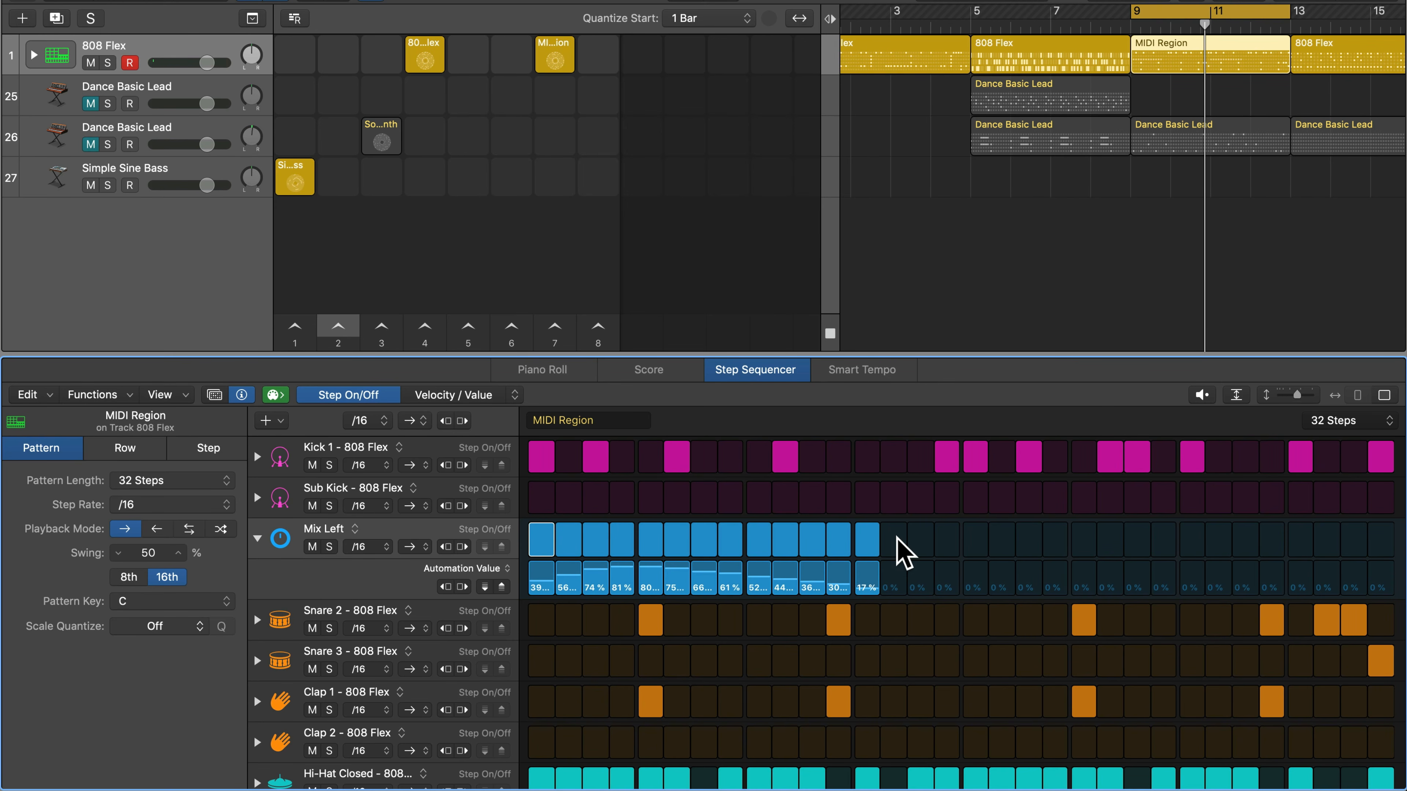
# - Switch on Mix Left step 14 at 0% and play the pattern back
pyautogui.moveTo(897, 536); pyautogui.dragTo(896, 604)
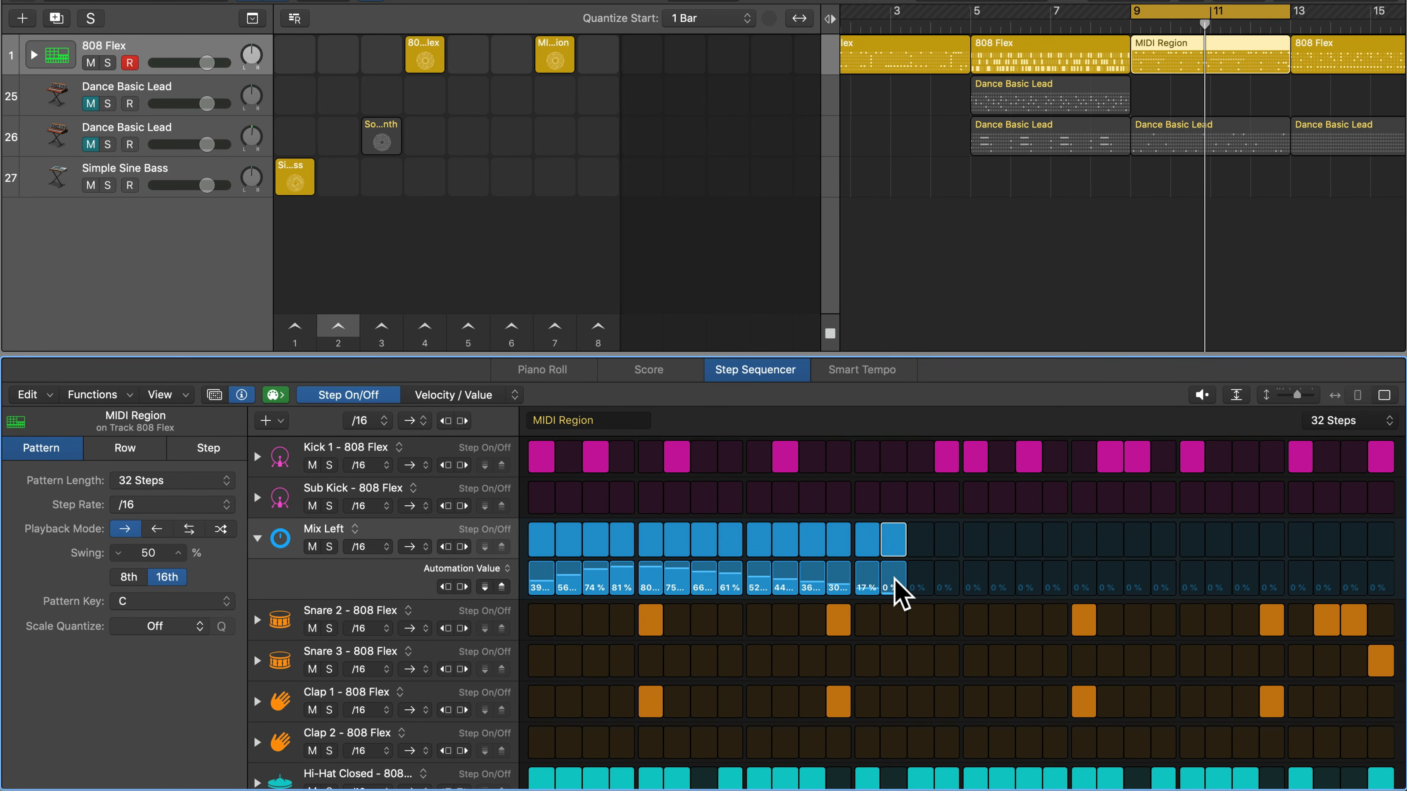
pyautogui.press('space')
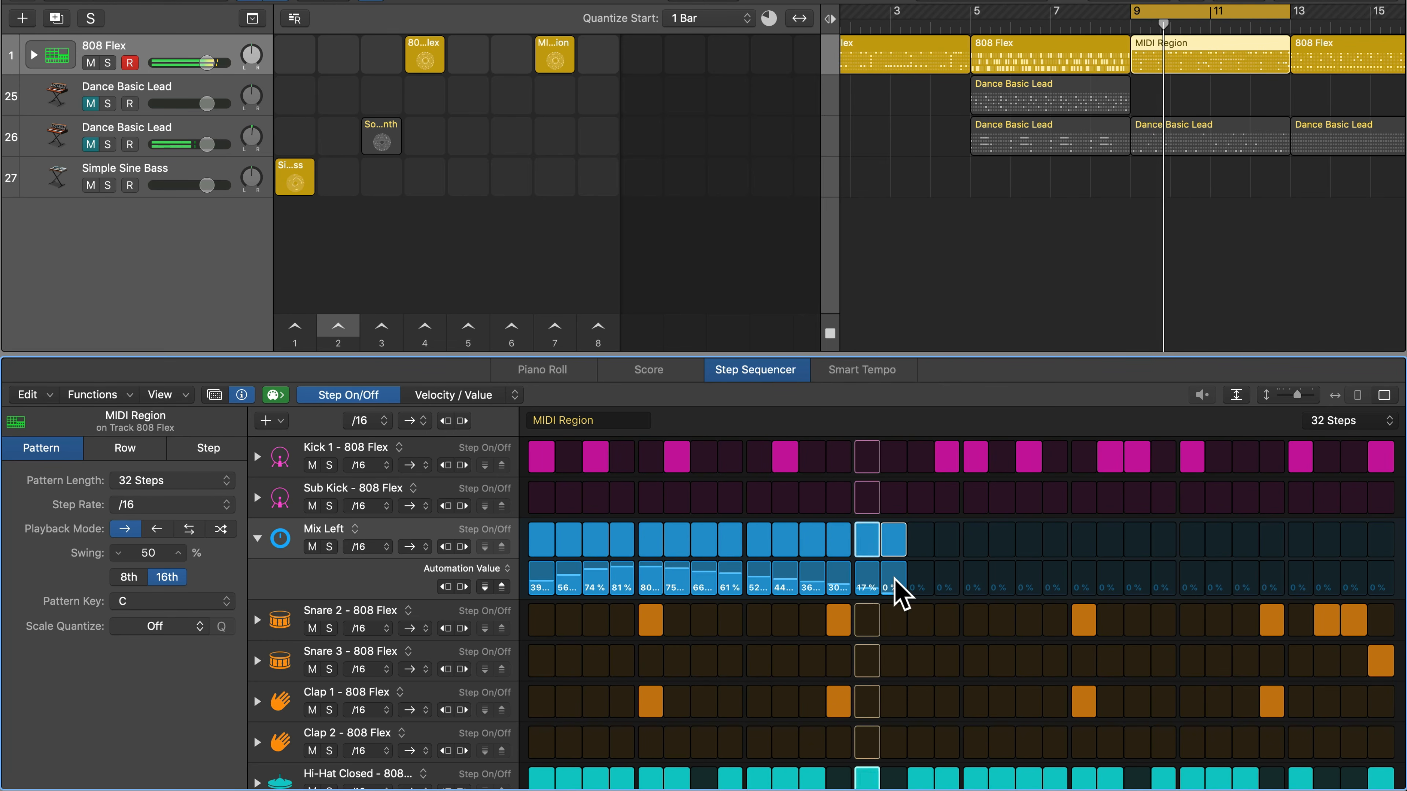
pyautogui.press('space')
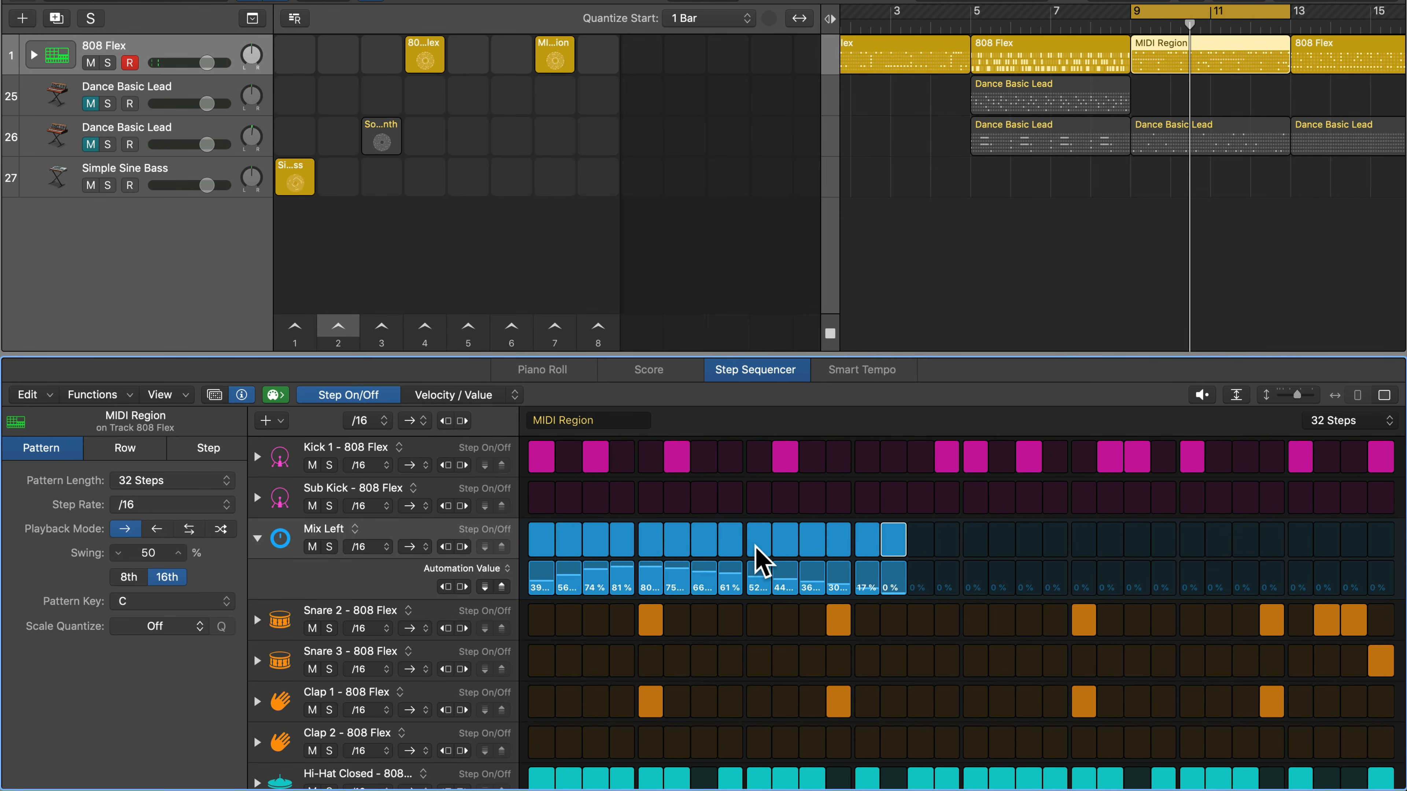
# - Try adding a Stereo Delay Mix Right row from the + New Rows menu
pyautogui.click(276, 420)
pyautogui.moveTo(301, 443)
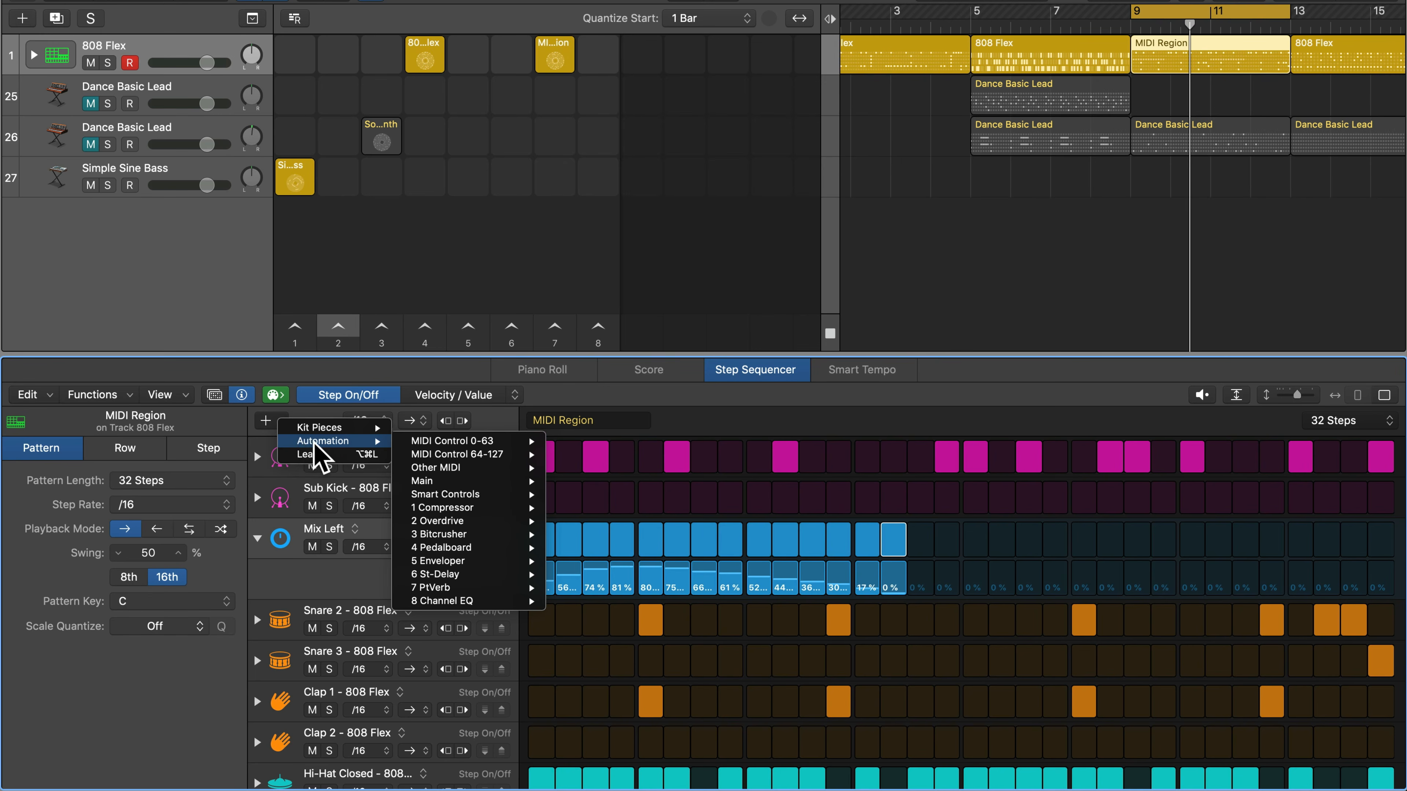
pyautogui.moveTo(465, 574)
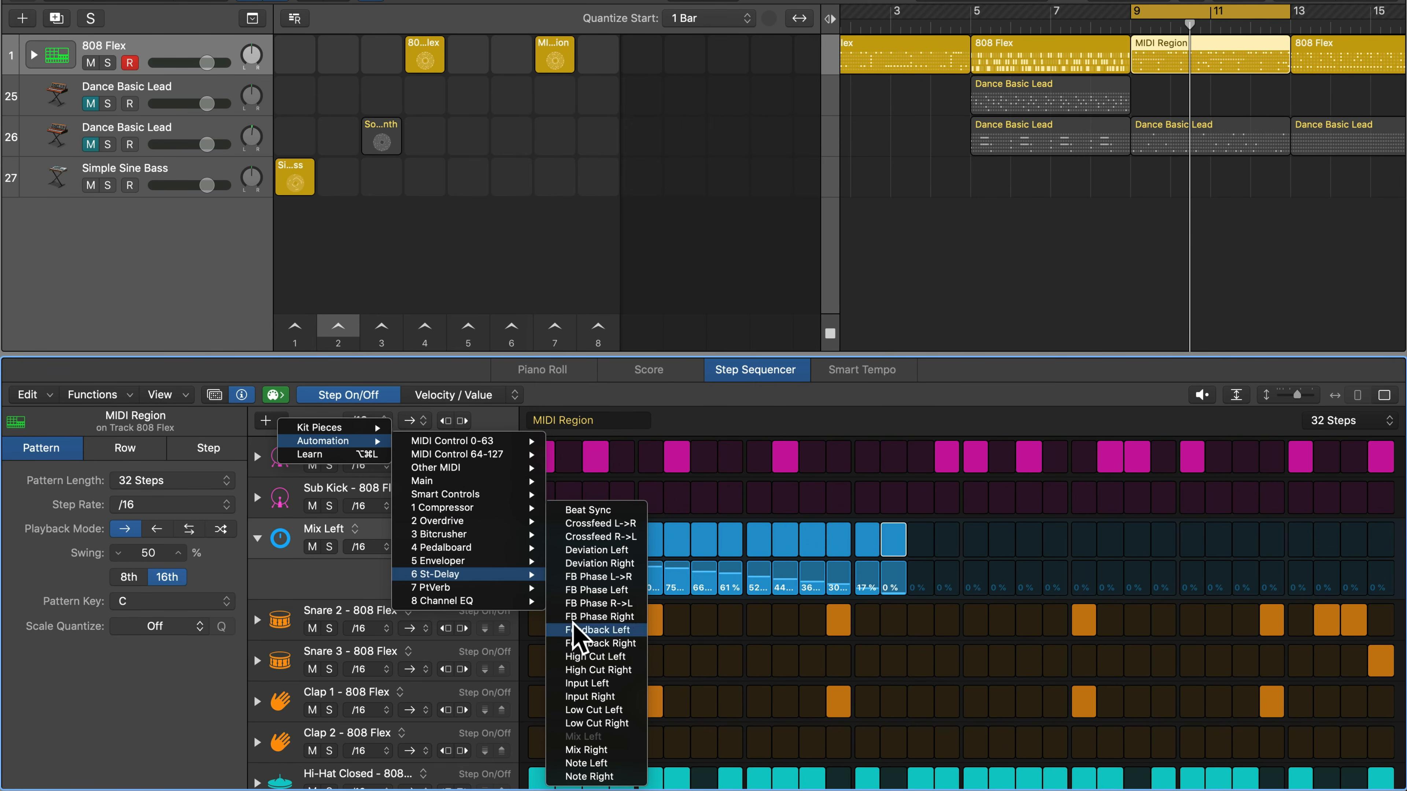
pyautogui.click(598, 749)
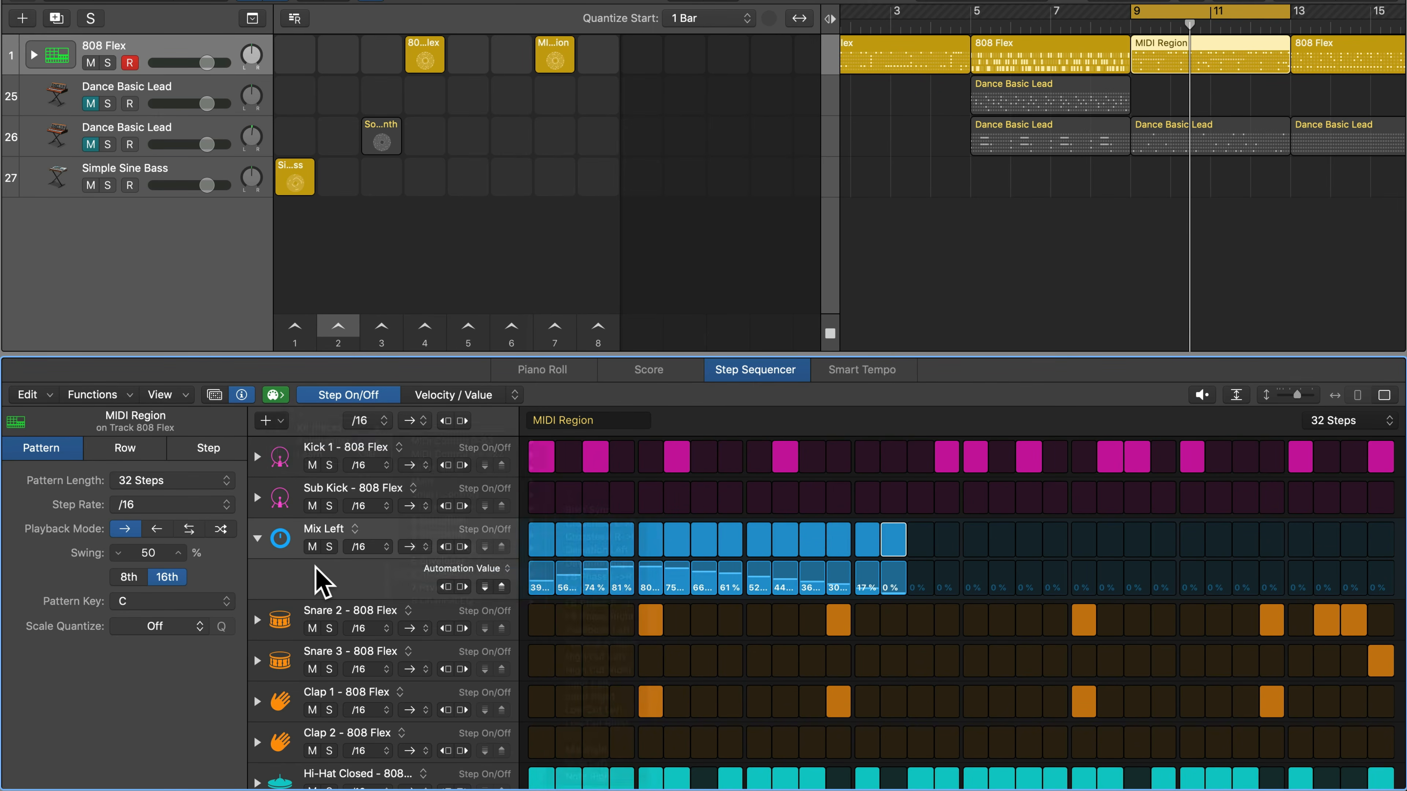
# - Learn the Stereo Delay's Output Mix Right fader as a new sequencer row
pyautogui.click(270, 421)
pyautogui.click(294, 456)
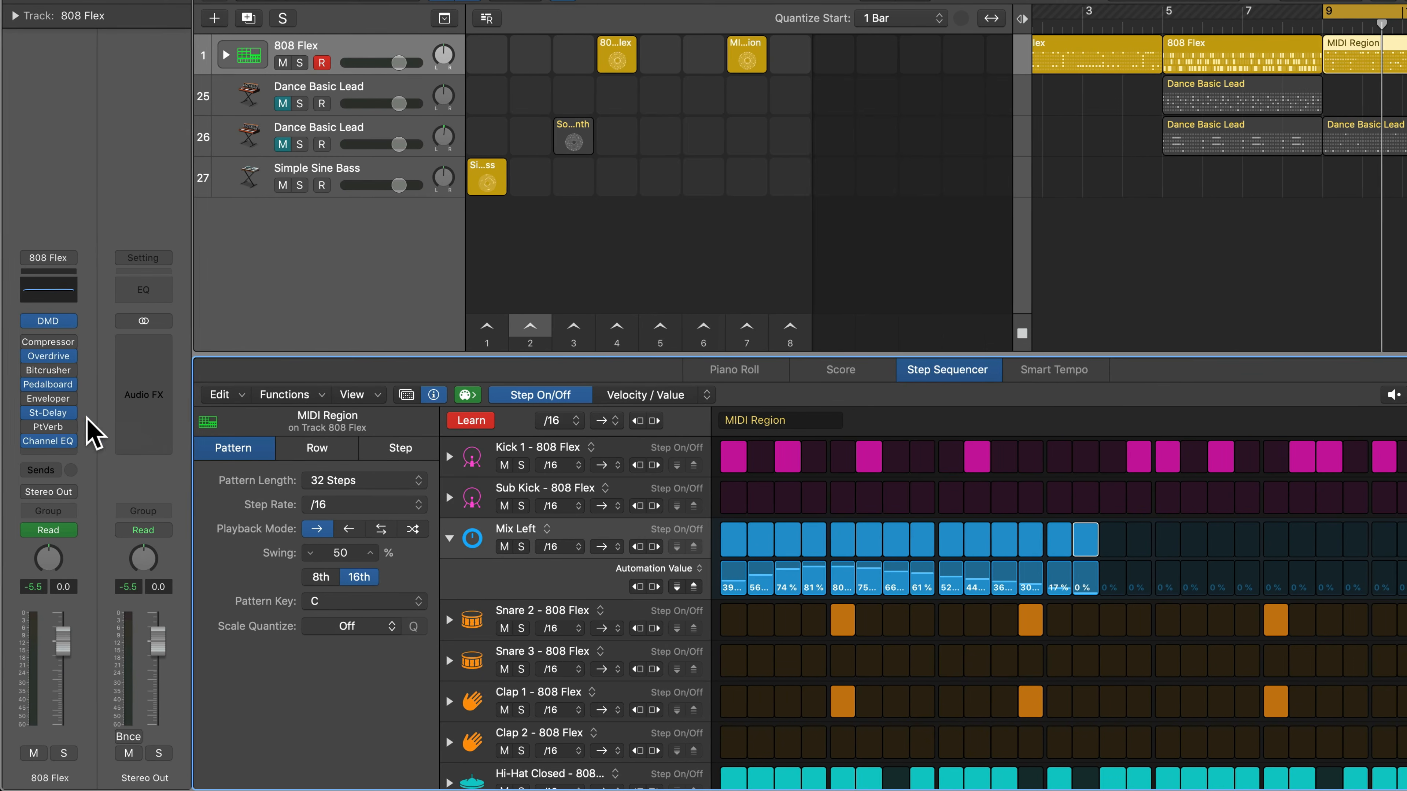
pyautogui.click(48, 413)
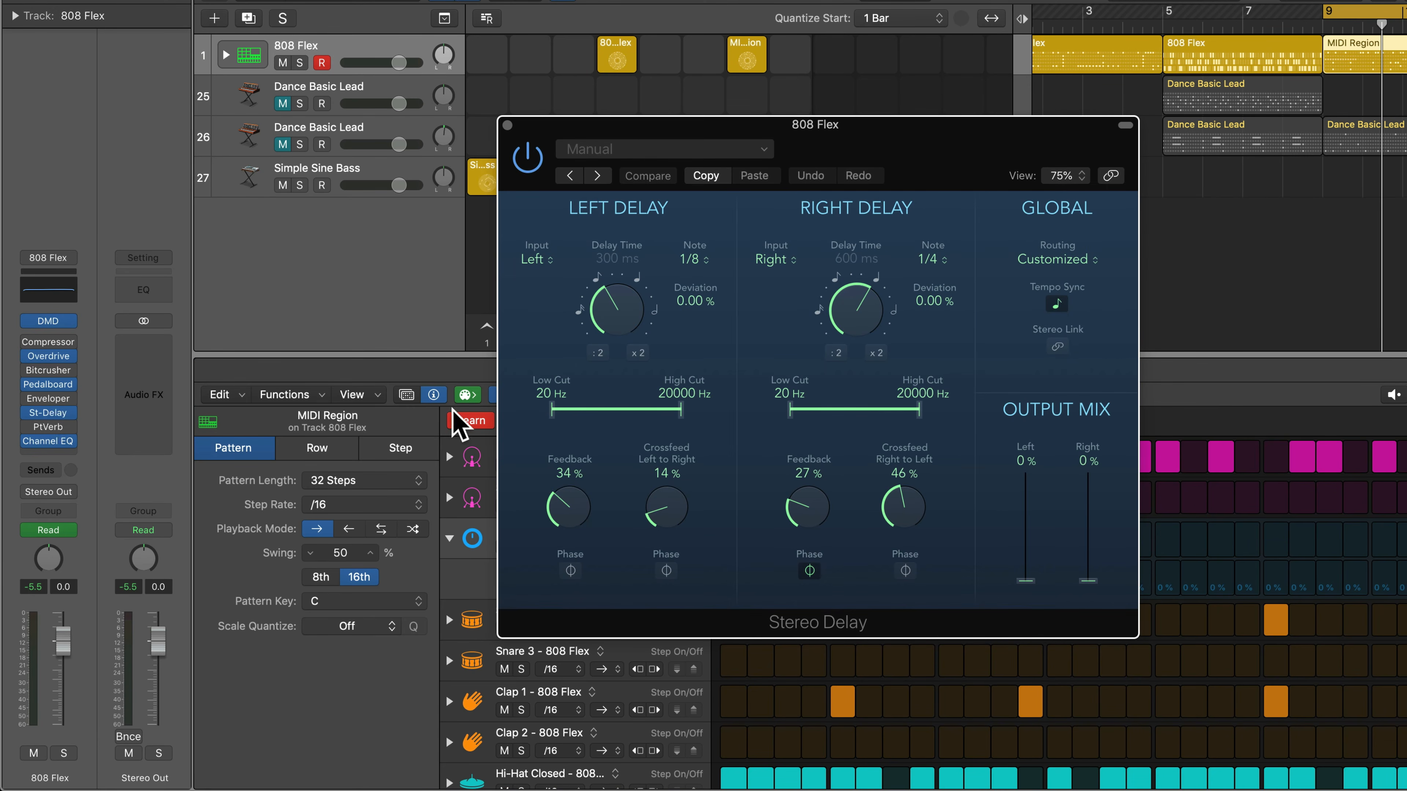
pyautogui.moveTo(1088, 581); pyautogui.dragTo(1089, 568)
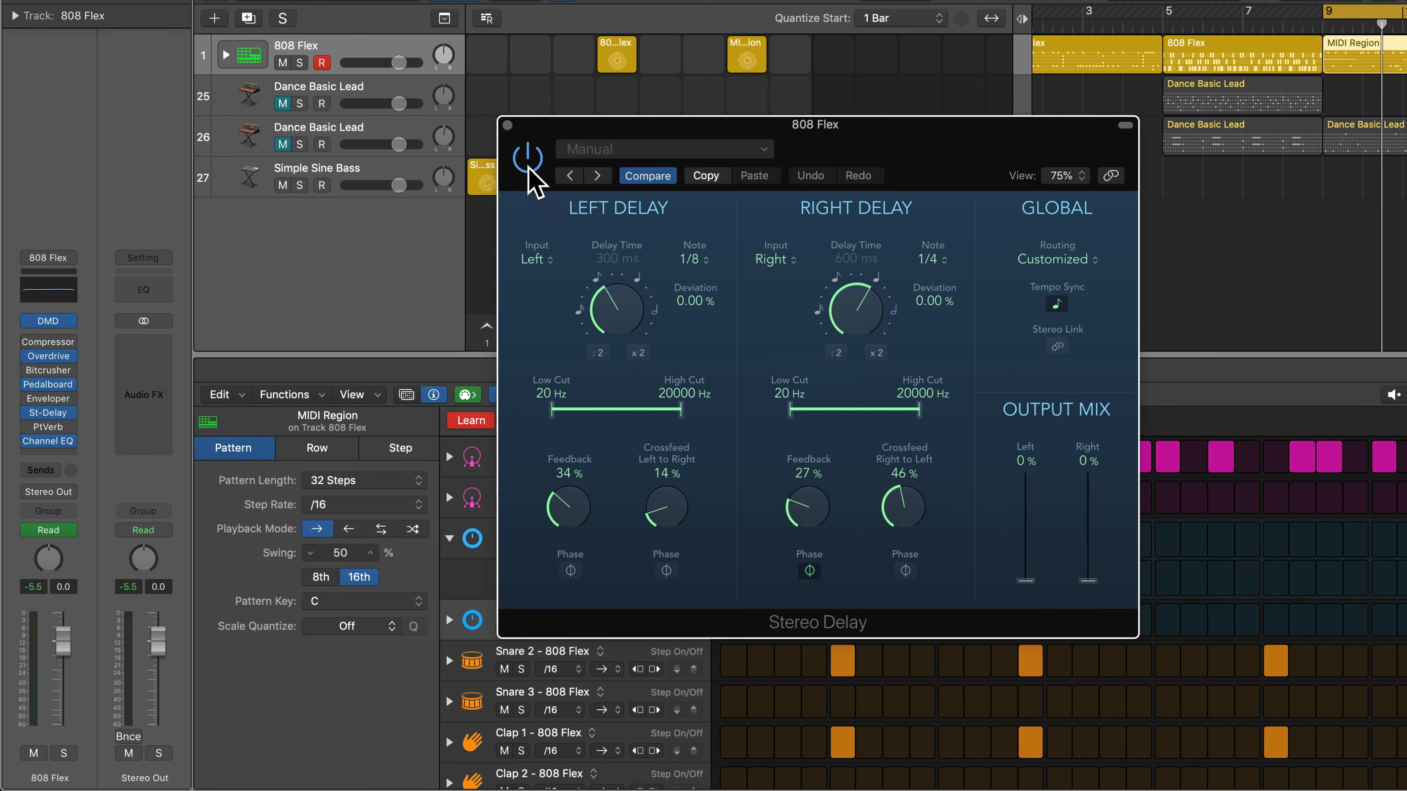
pyautogui.click(506, 125)
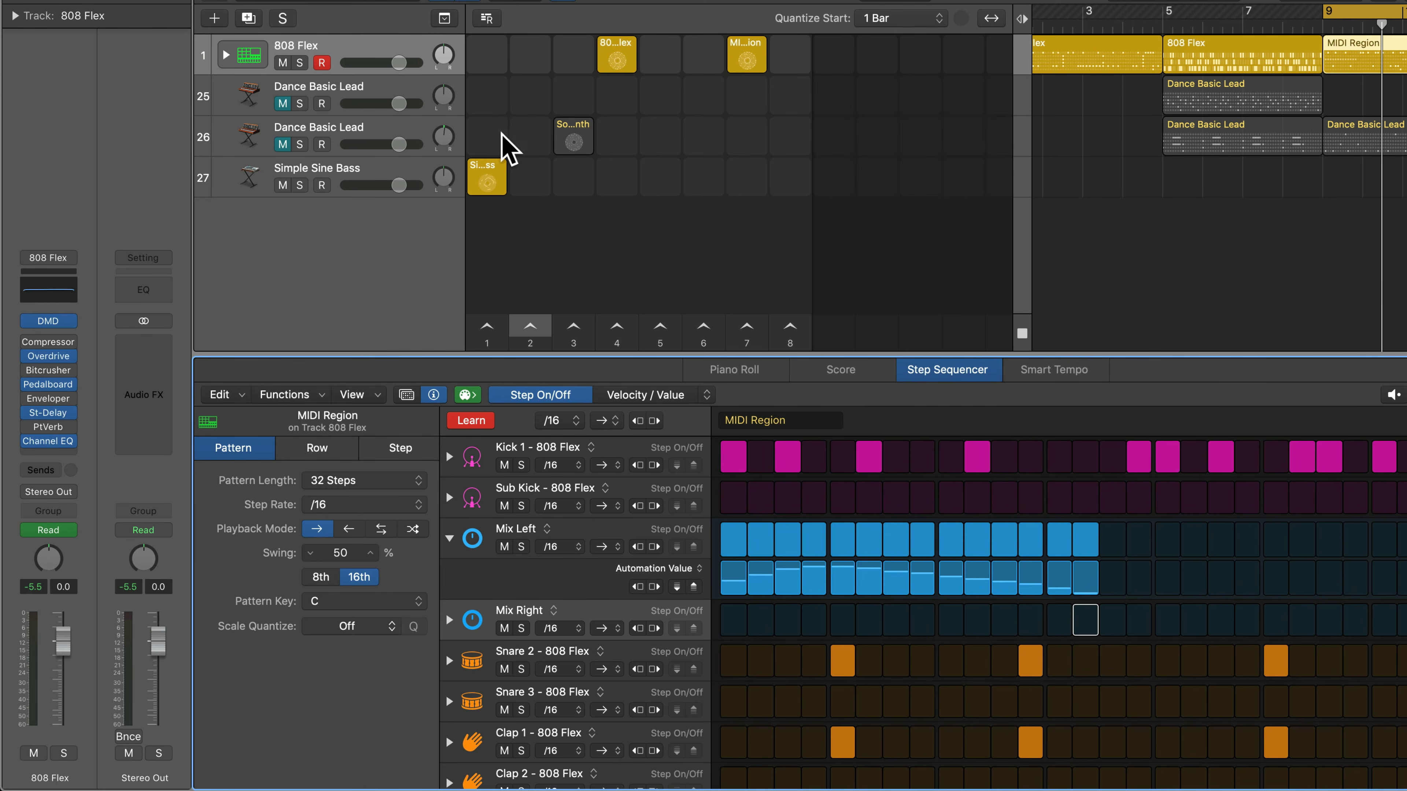
pyautogui.click(464, 421)
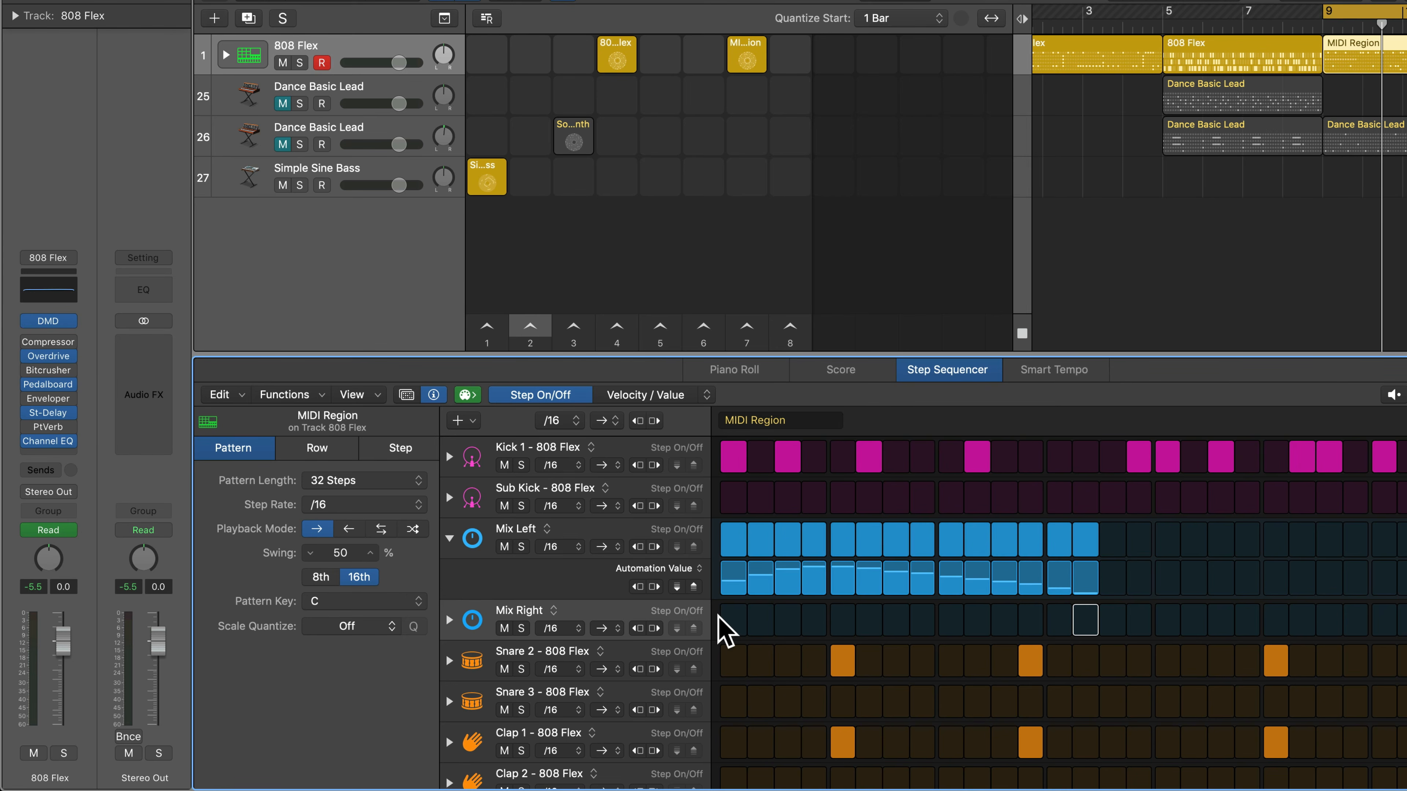
# - Switch on 18 Mix Right steps and paint values rising 45% to 80%, then tapering to 0%
pyautogui.press('i')
pyautogui.moveTo(534, 618)
pyautogui.mouseDown()
pyautogui.moveTo(998, 618)
pyautogui.moveTo(874, 611)
pyautogui.mouseUp()
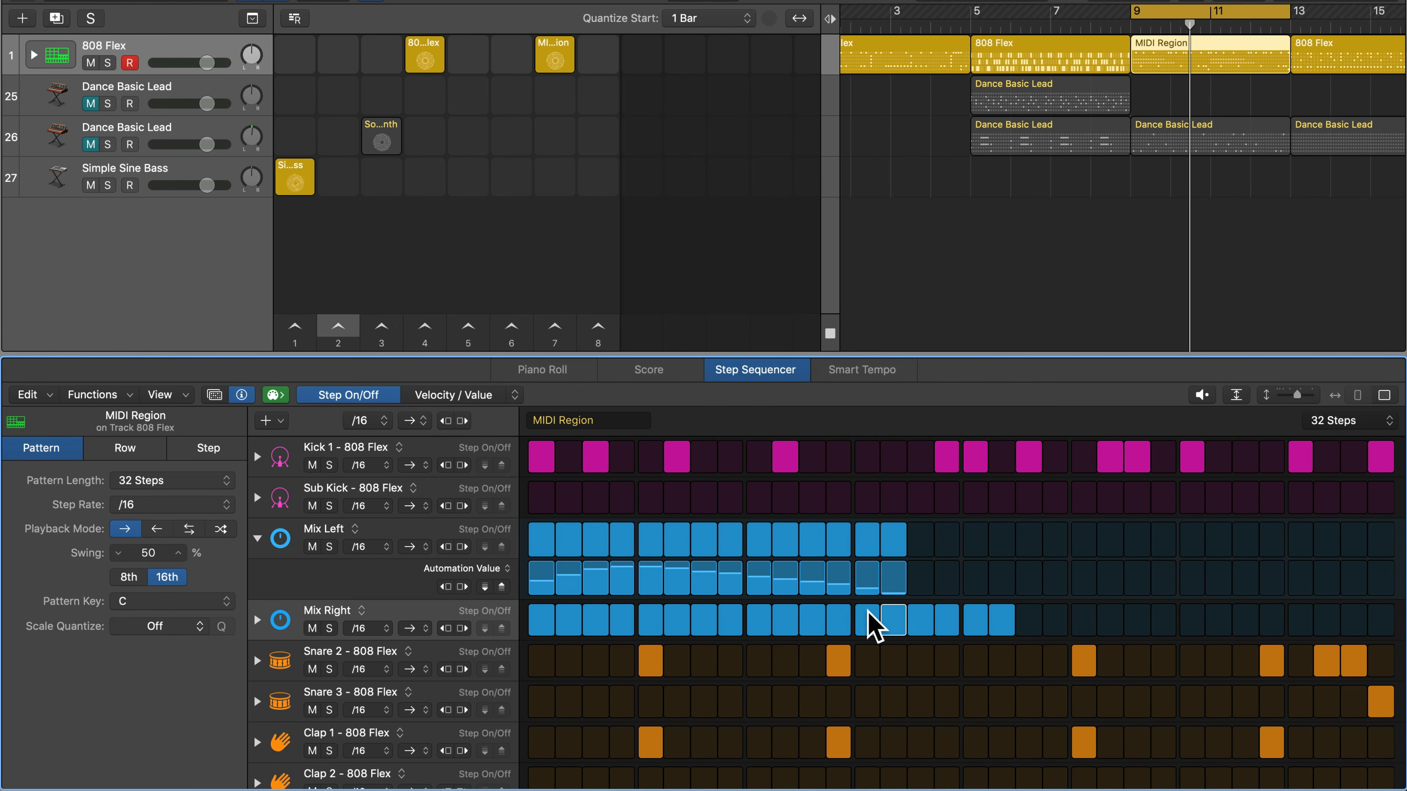
pyautogui.click(257, 620)
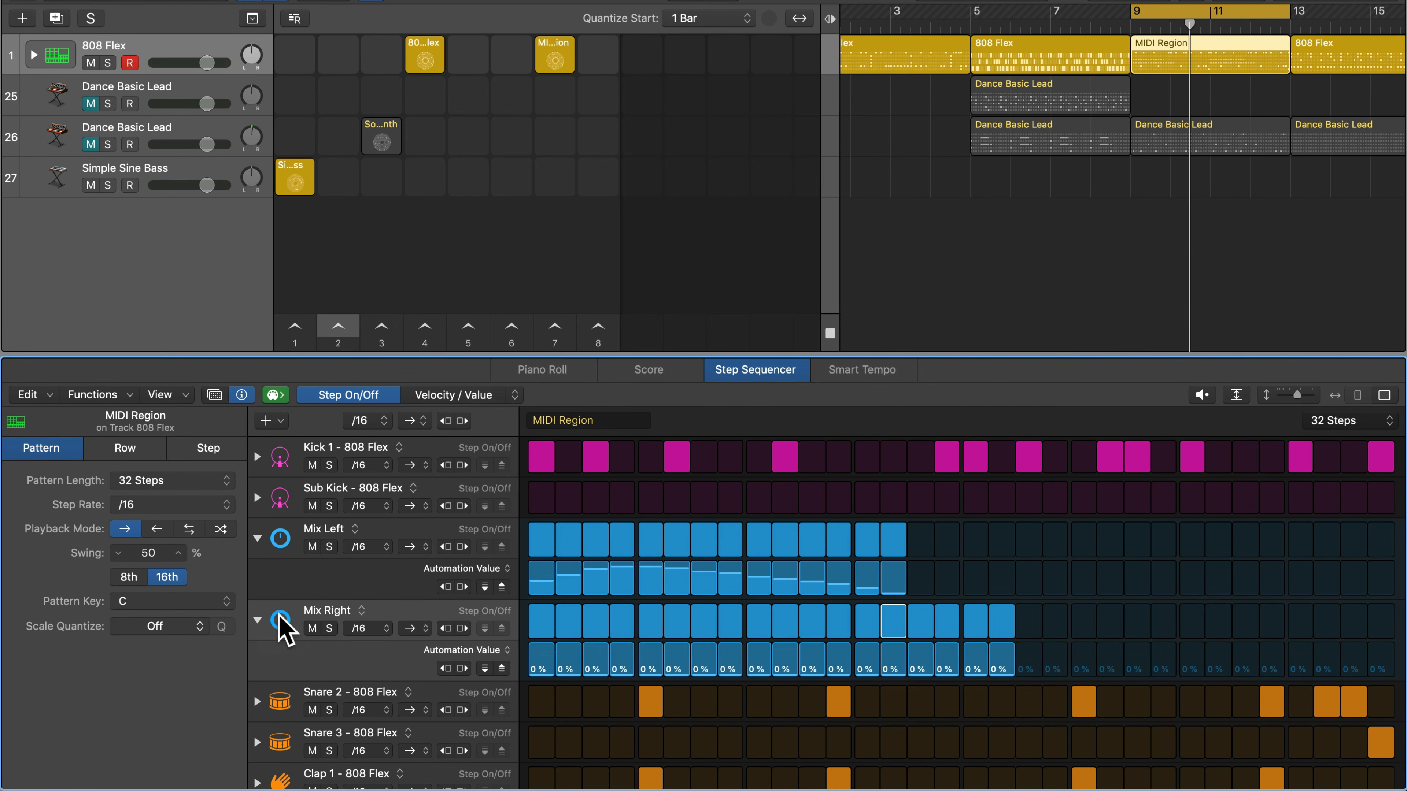
pyautogui.scroll(-1, 548, 644)
pyautogui.moveTo(531, 649); pyautogui.dragTo(960, 657)
# - Audition the pattern with Mix Right's 18th step off and back on, then show the channel strips
pyautogui.press('space')
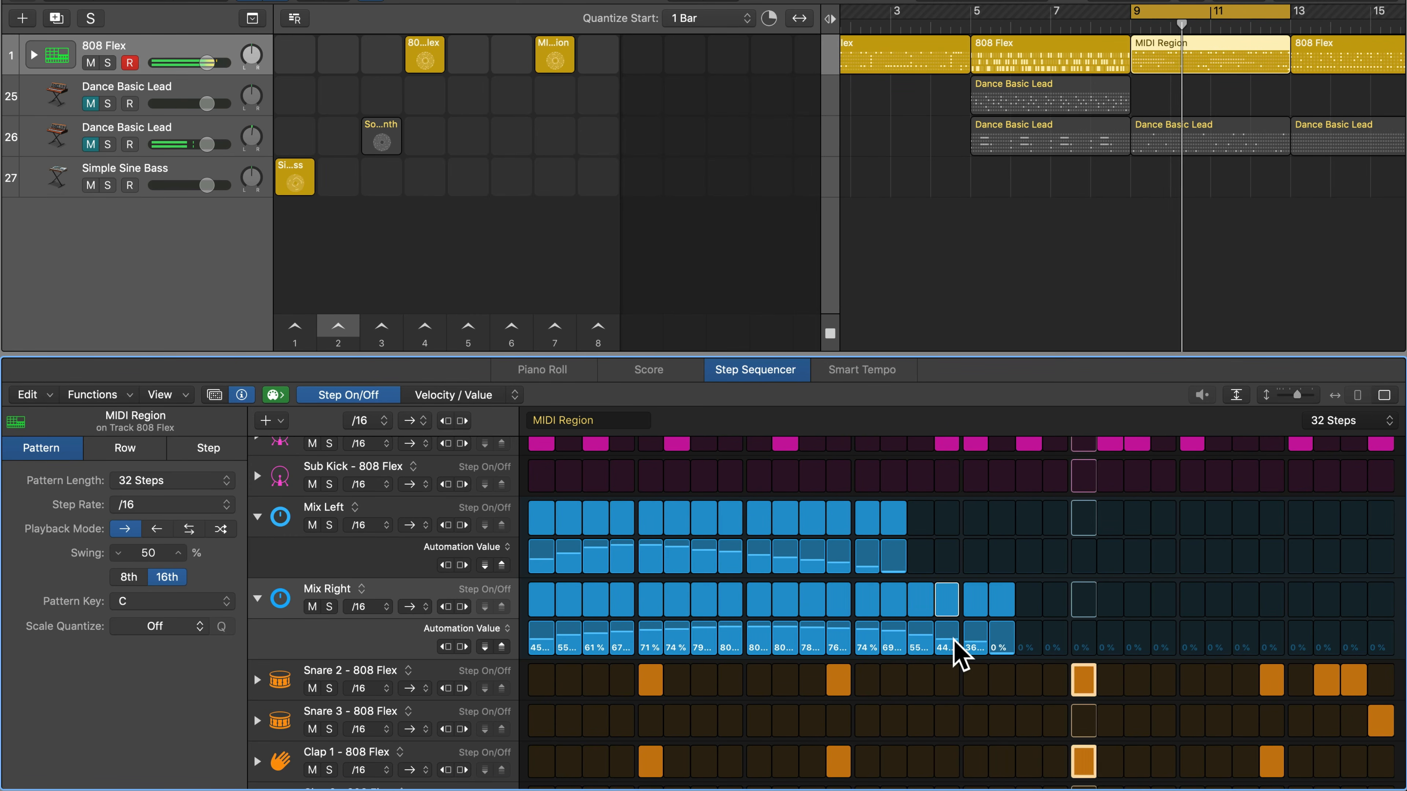
pyautogui.press('space')
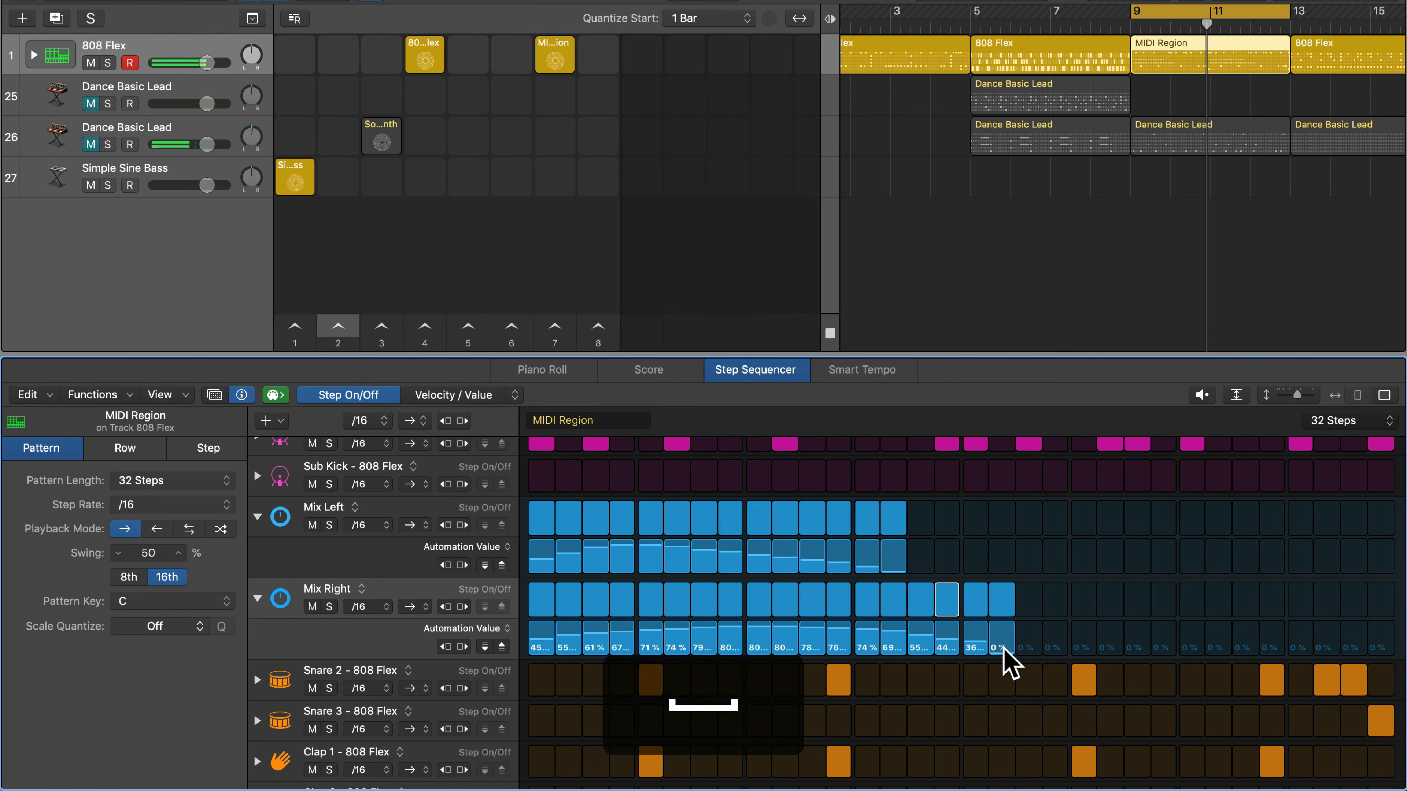
pyautogui.click(1001, 601)
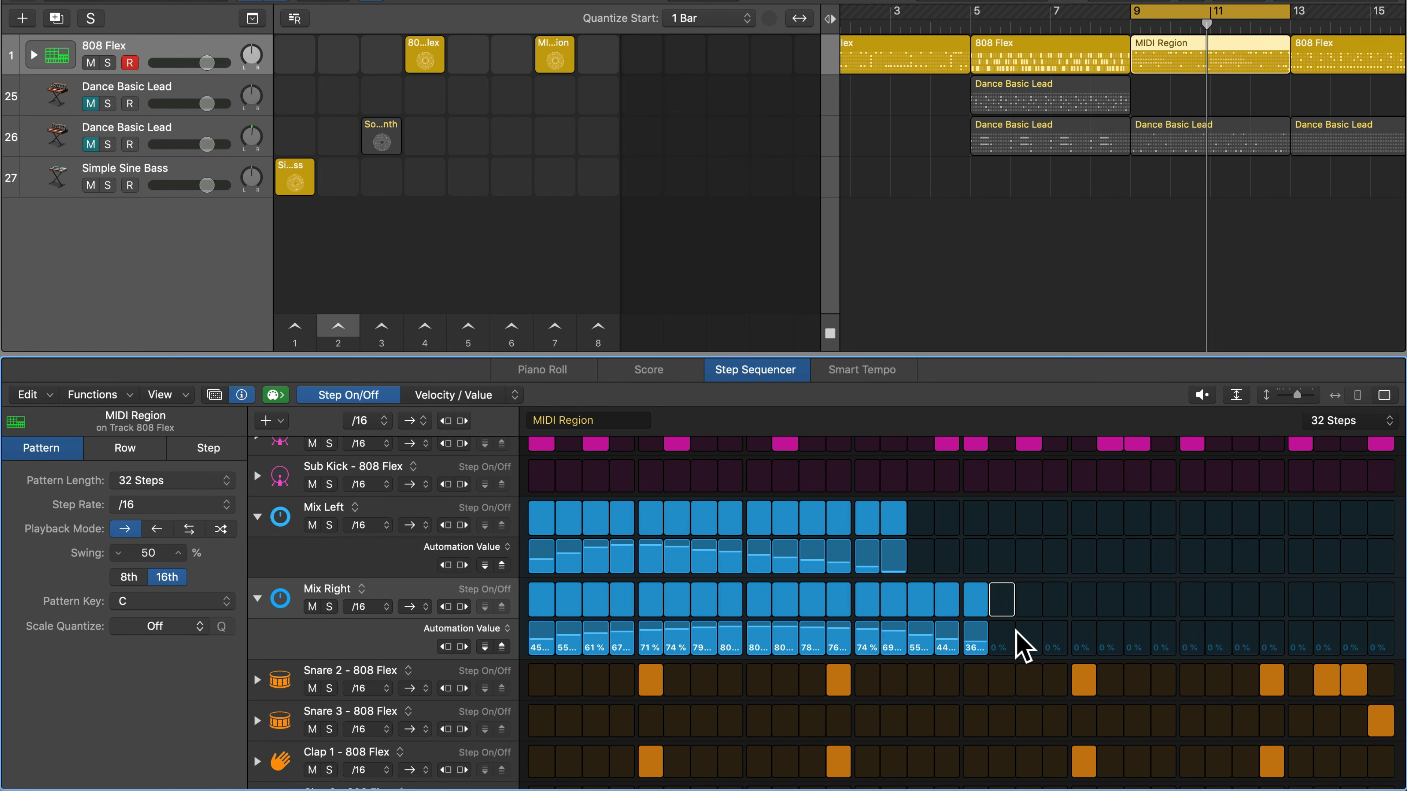
pyautogui.press('space')
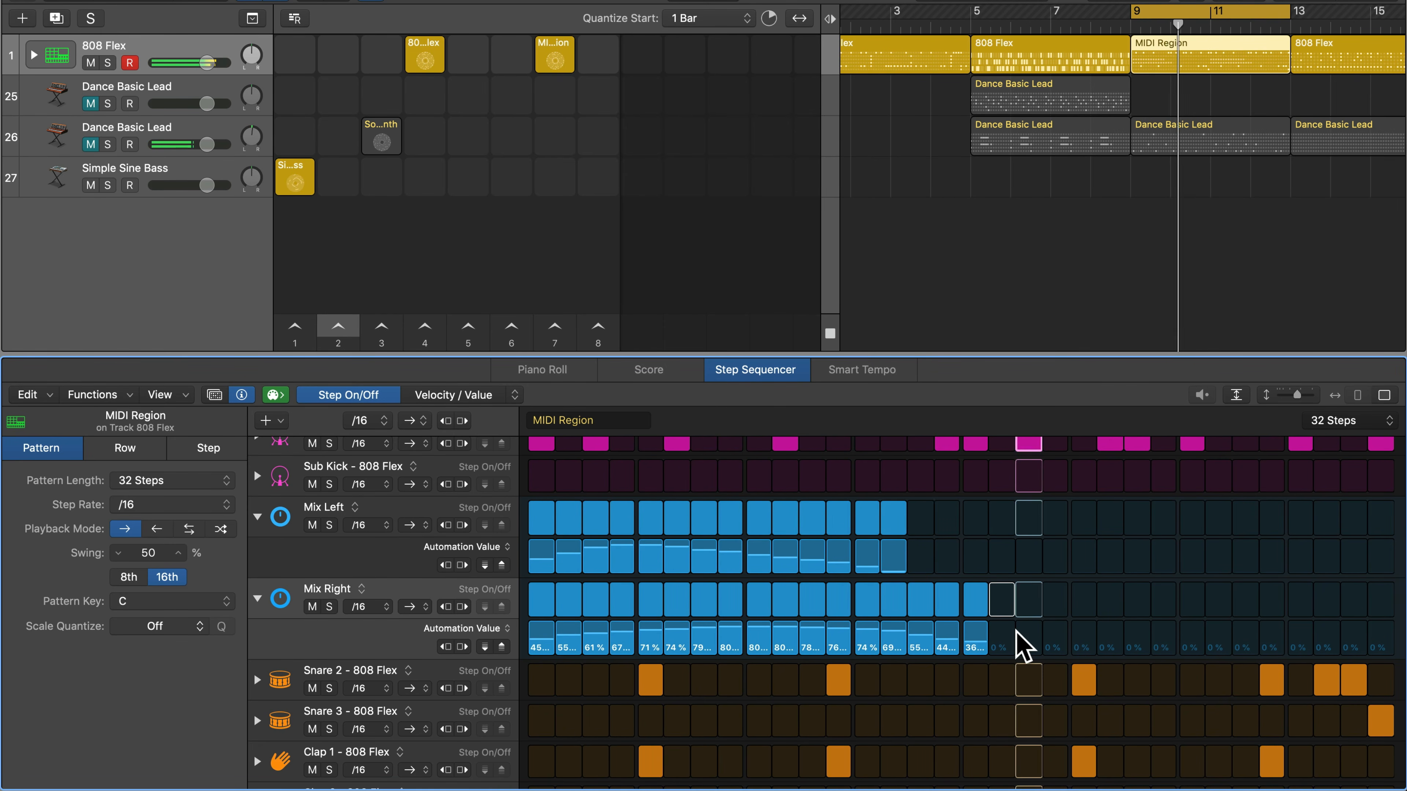
pyautogui.click(1005, 611)
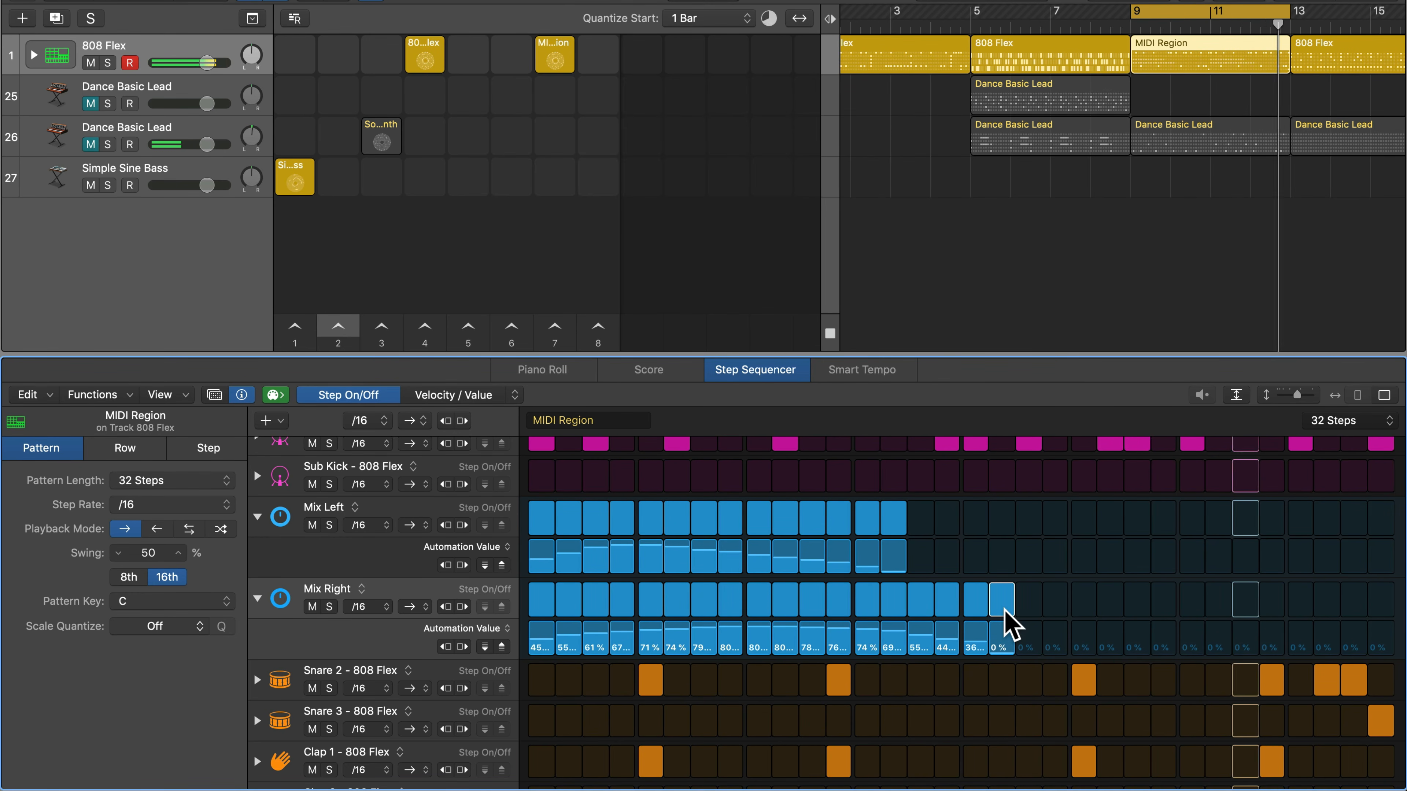
pyautogui.press('space')
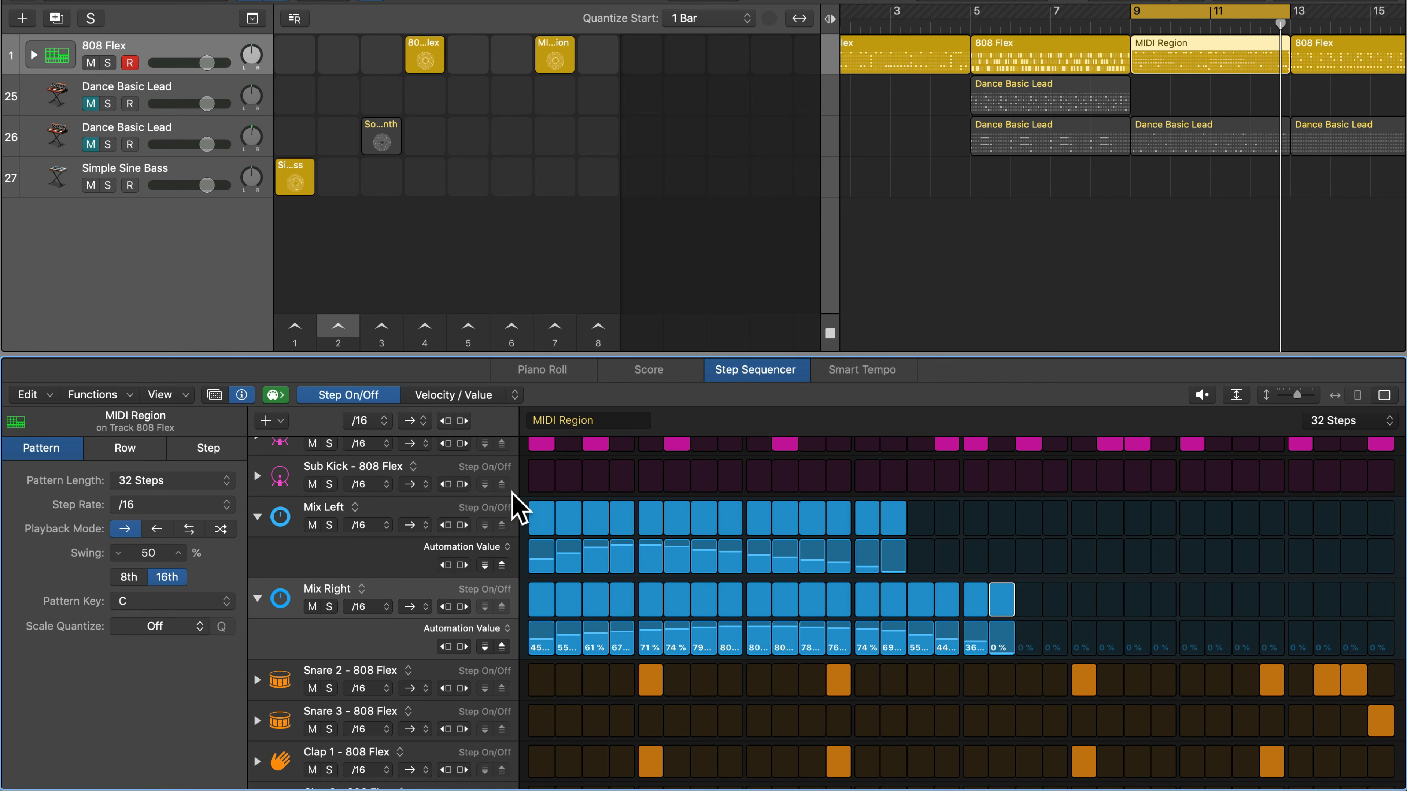
pyautogui.press('i')
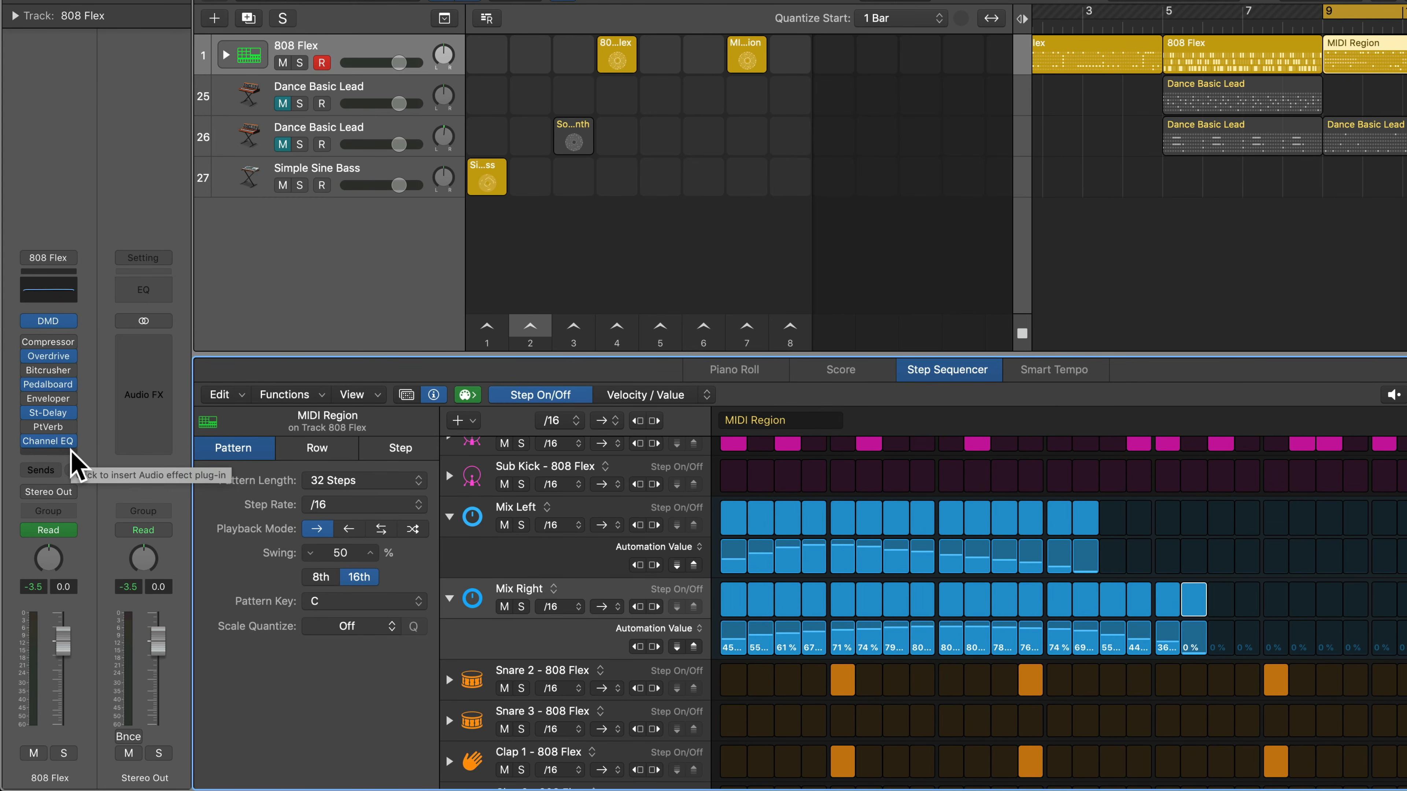
# - Insert a Stereo Chorus on 808 Flex with Rate 20.00 Hz, Intensity 100% and Mix 0%
pyautogui.click(78, 467)
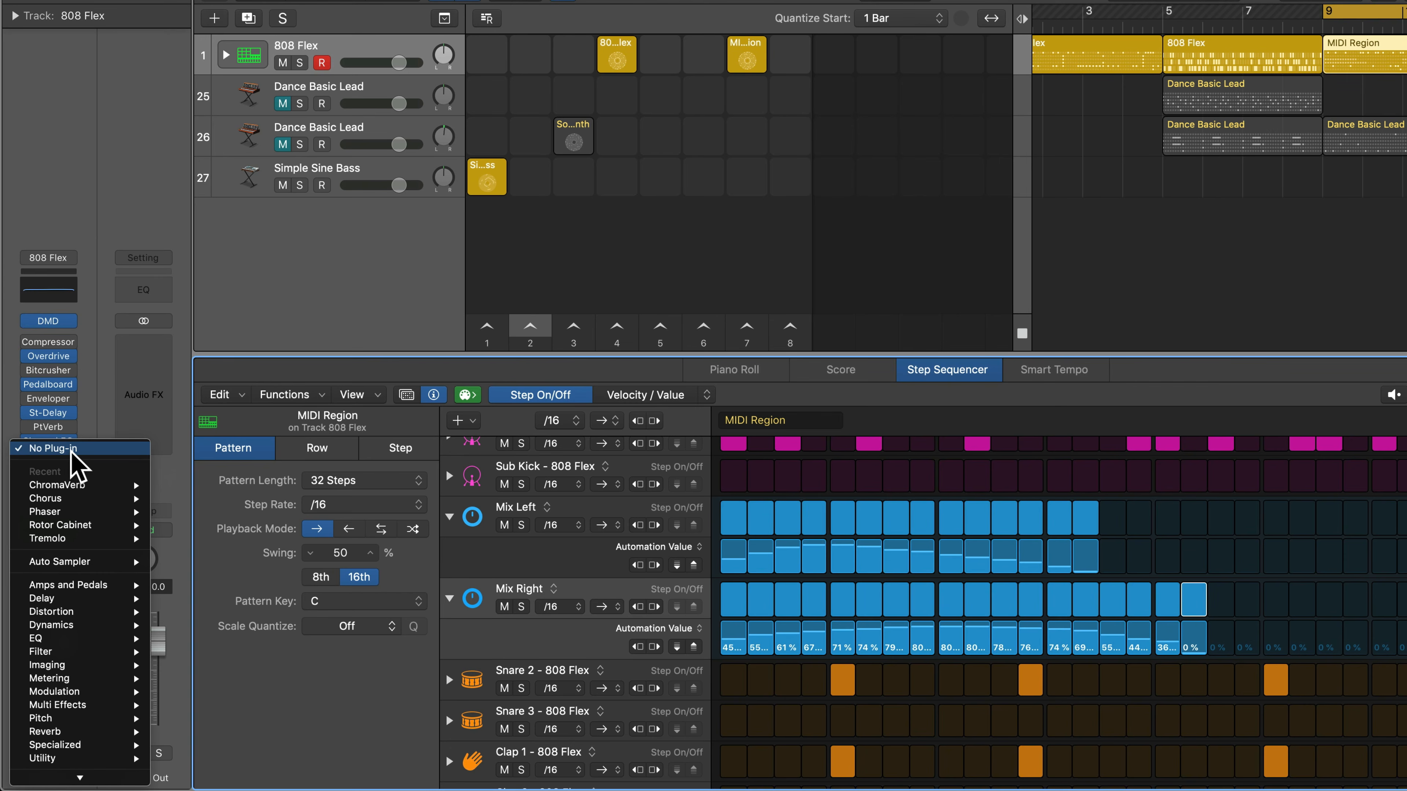
pyautogui.moveTo(67, 696)
pyautogui.moveTo(233, 643)
pyautogui.click(327, 645)
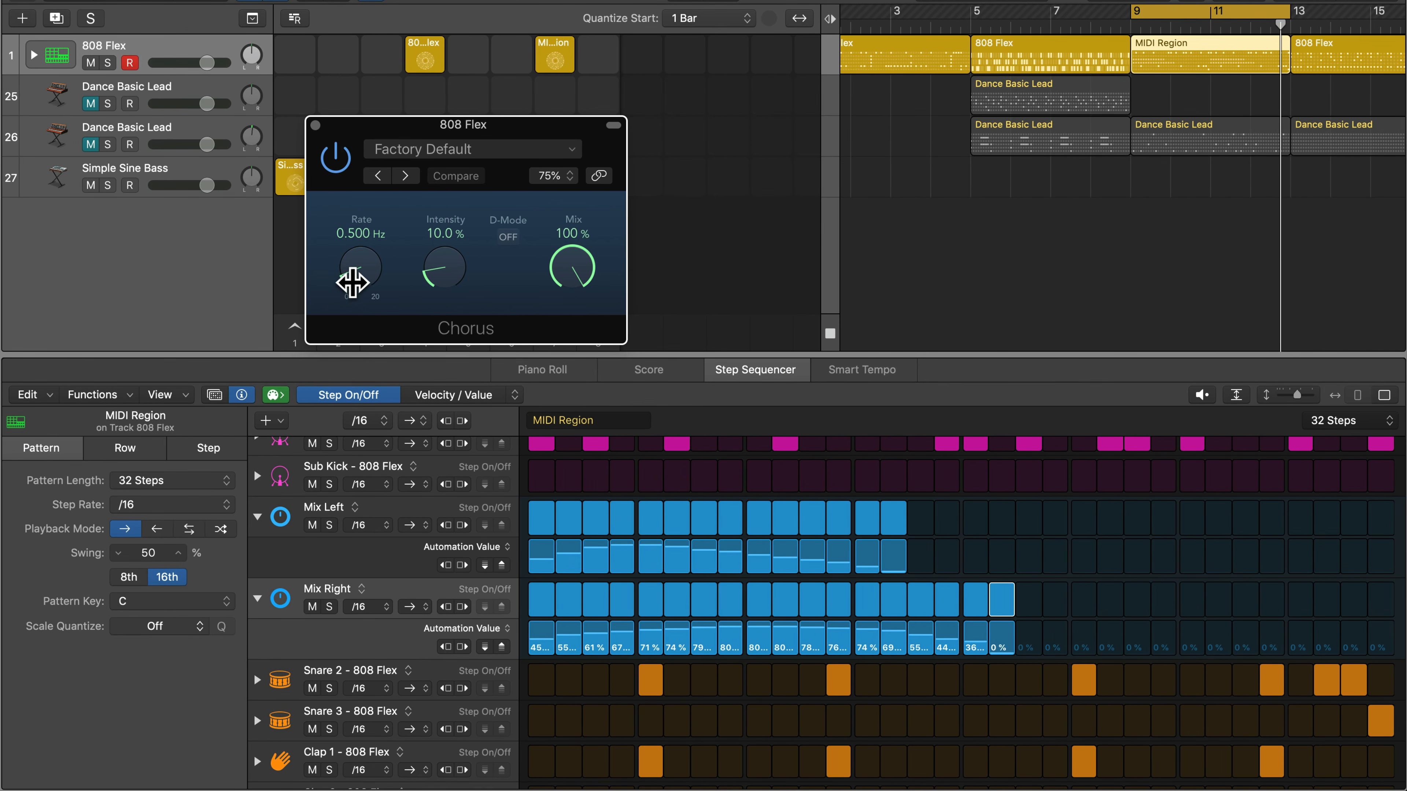
pyautogui.moveTo(352, 283); pyautogui.dragTo(443, 25)
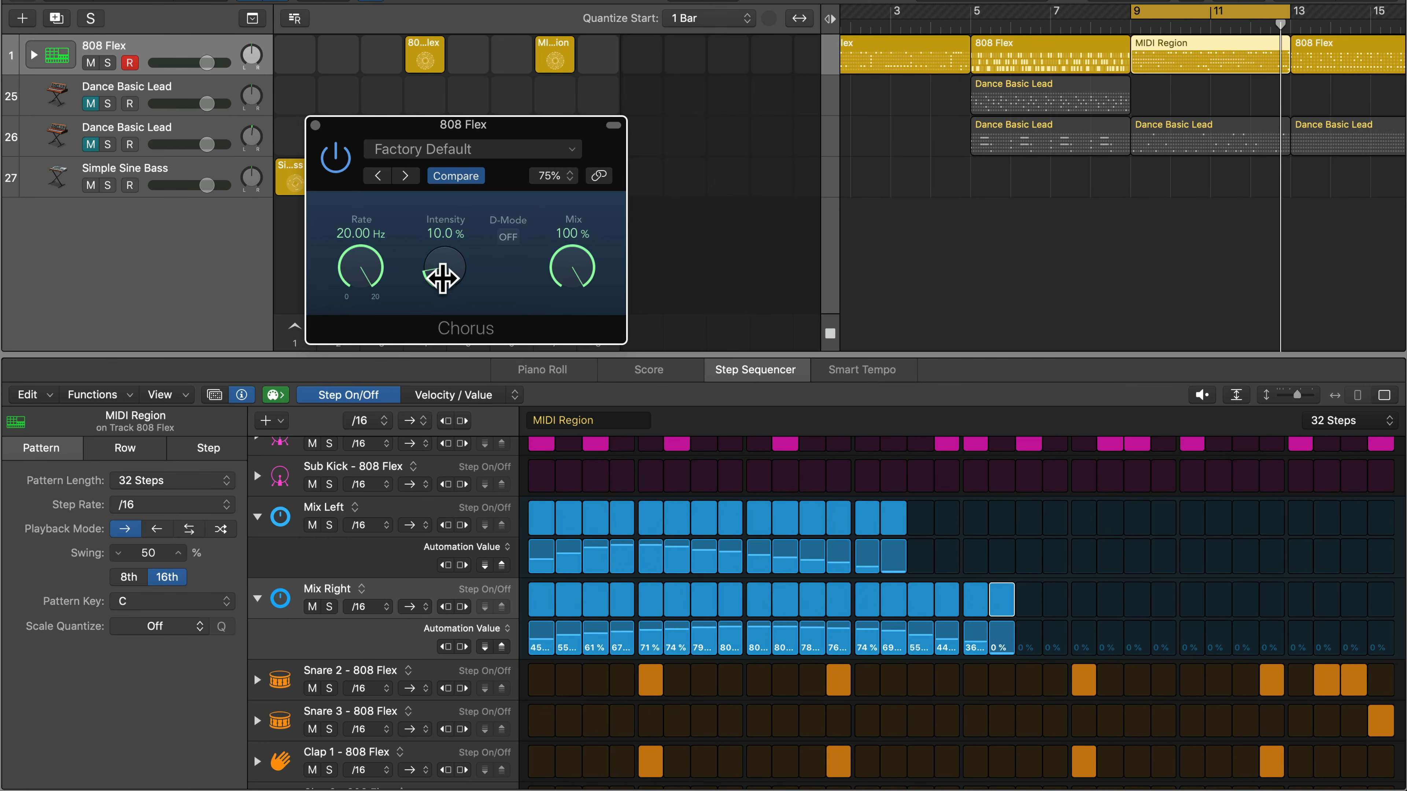
pyautogui.moveTo(444, 280); pyautogui.dragTo(524, 53)
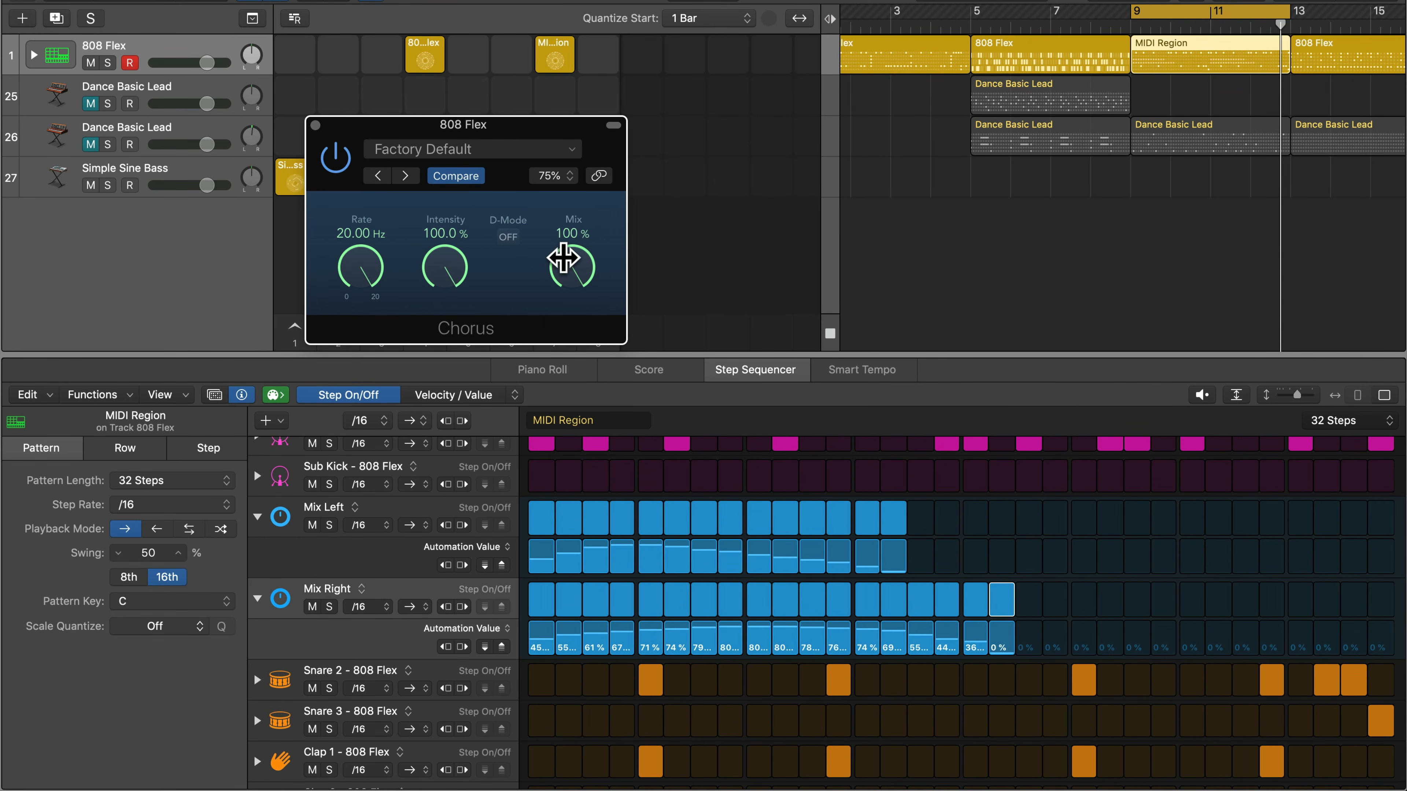
pyautogui.moveTo(563, 257); pyautogui.dragTo(638, 540)
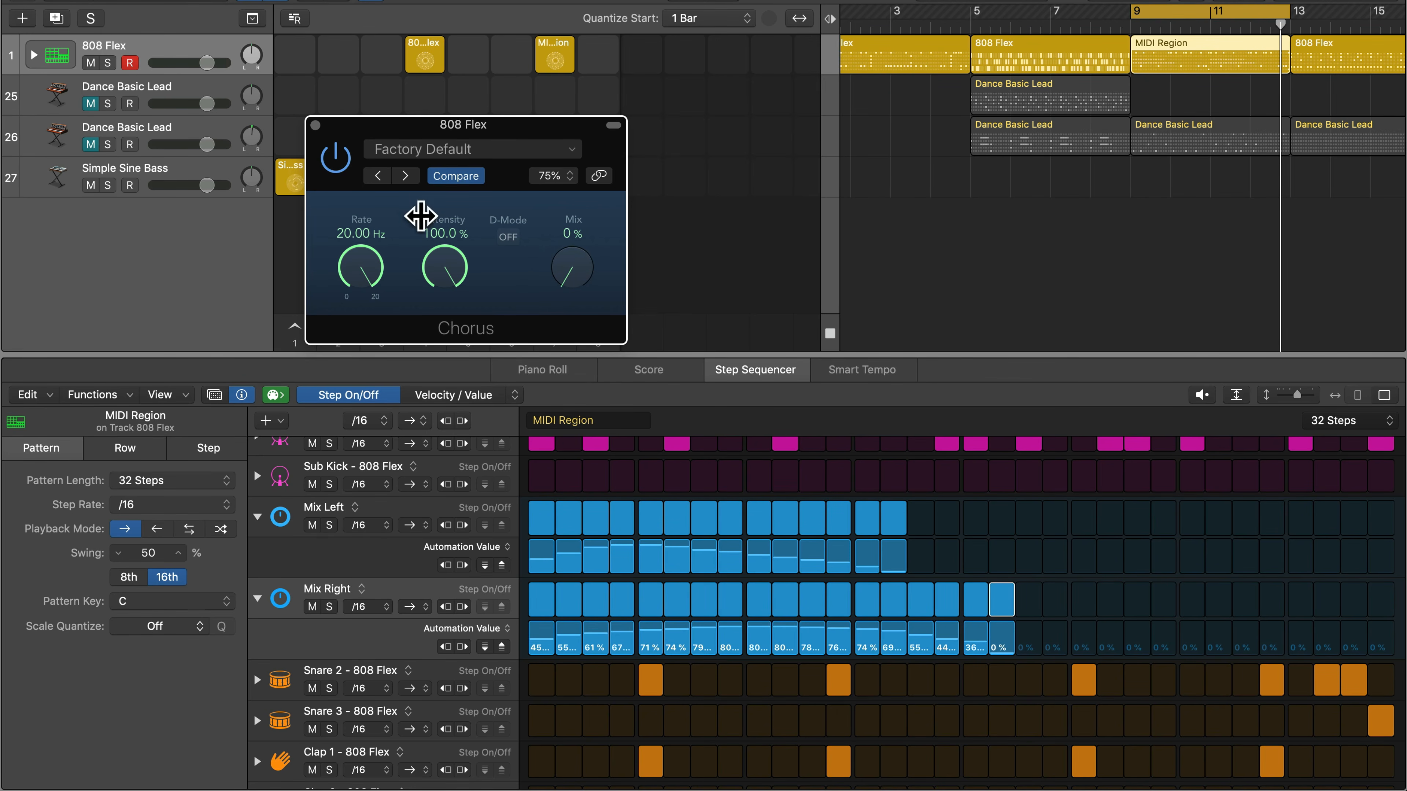
pyautogui.click(316, 123)
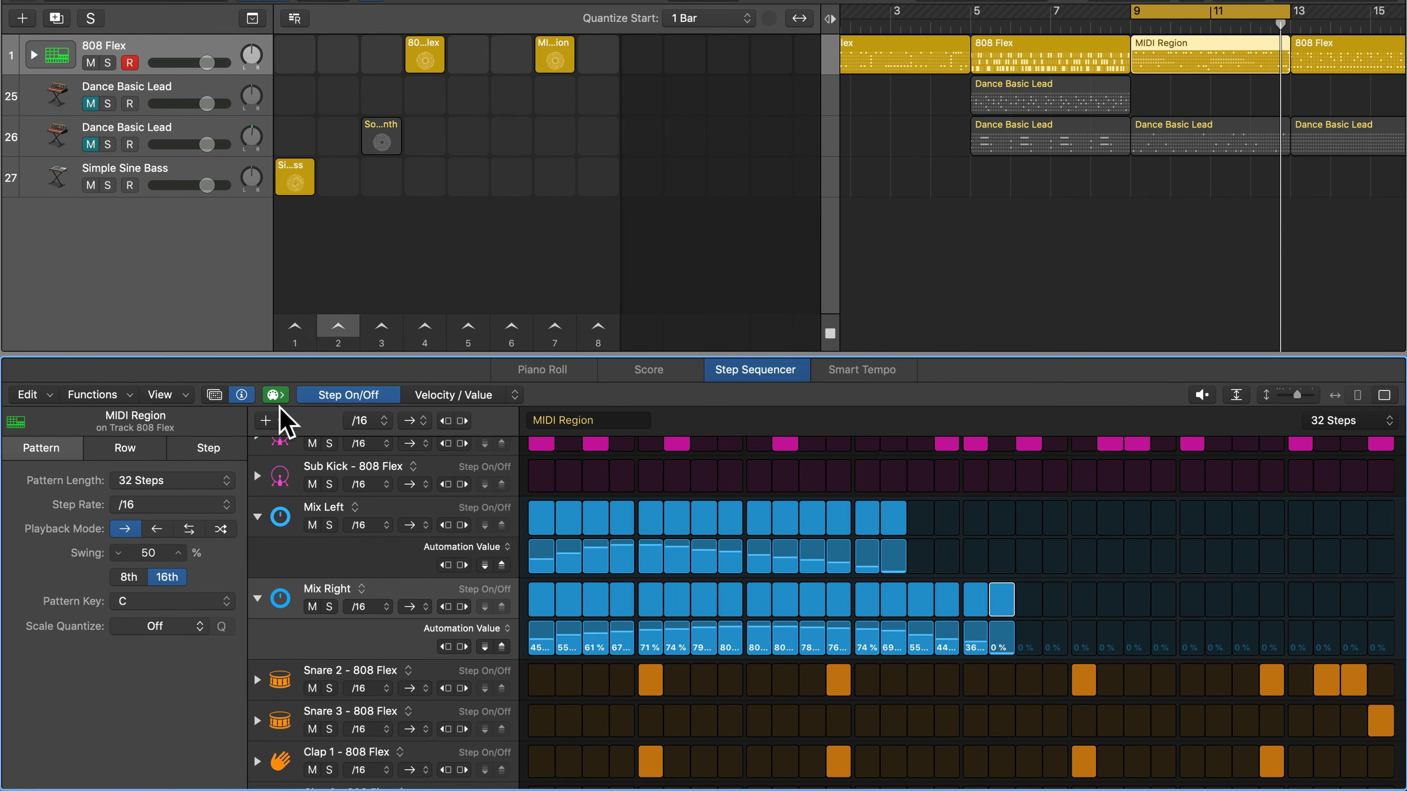
# - Add a Chorus Mix automation row under Mix Right and switch on all 32 steps
pyautogui.click(266, 422)
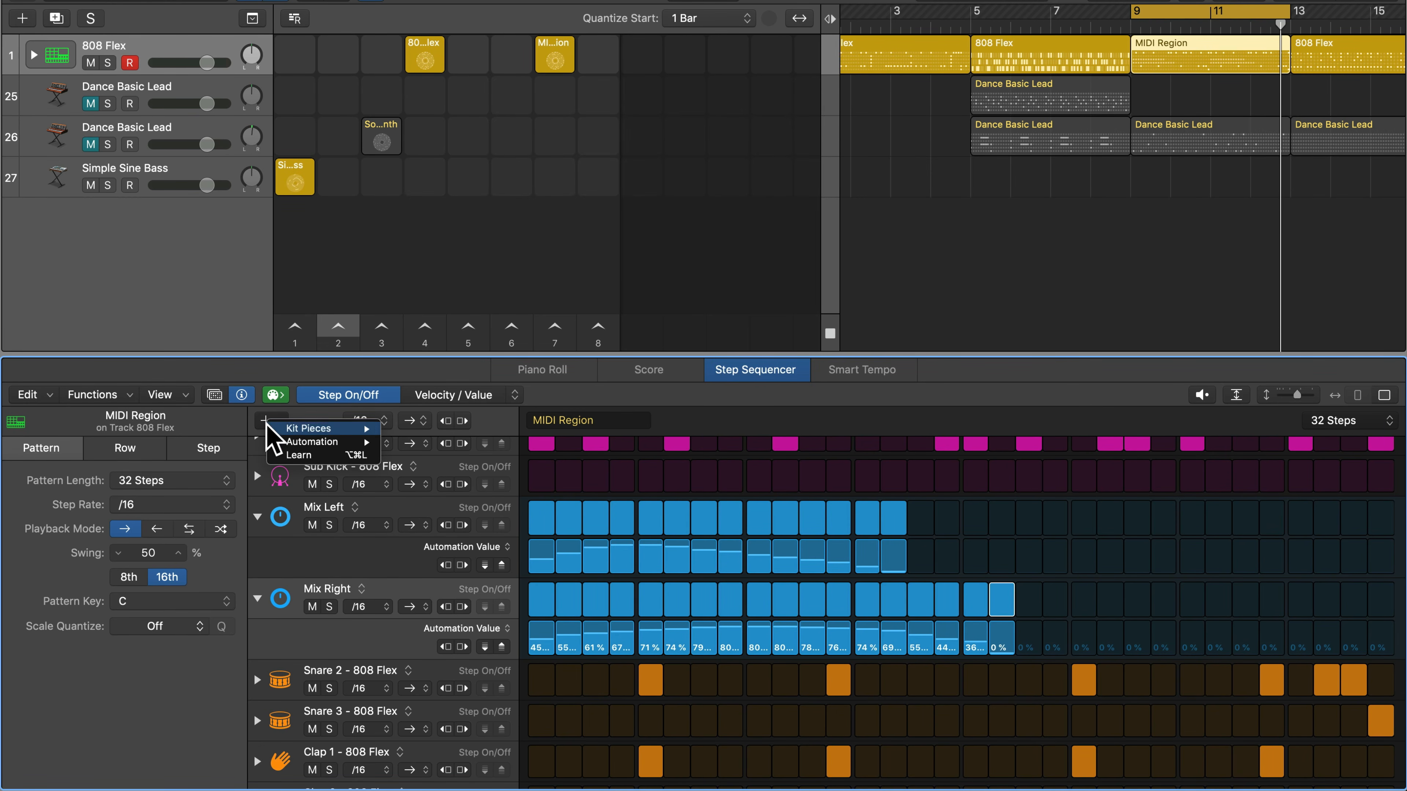
pyautogui.moveTo(283, 443)
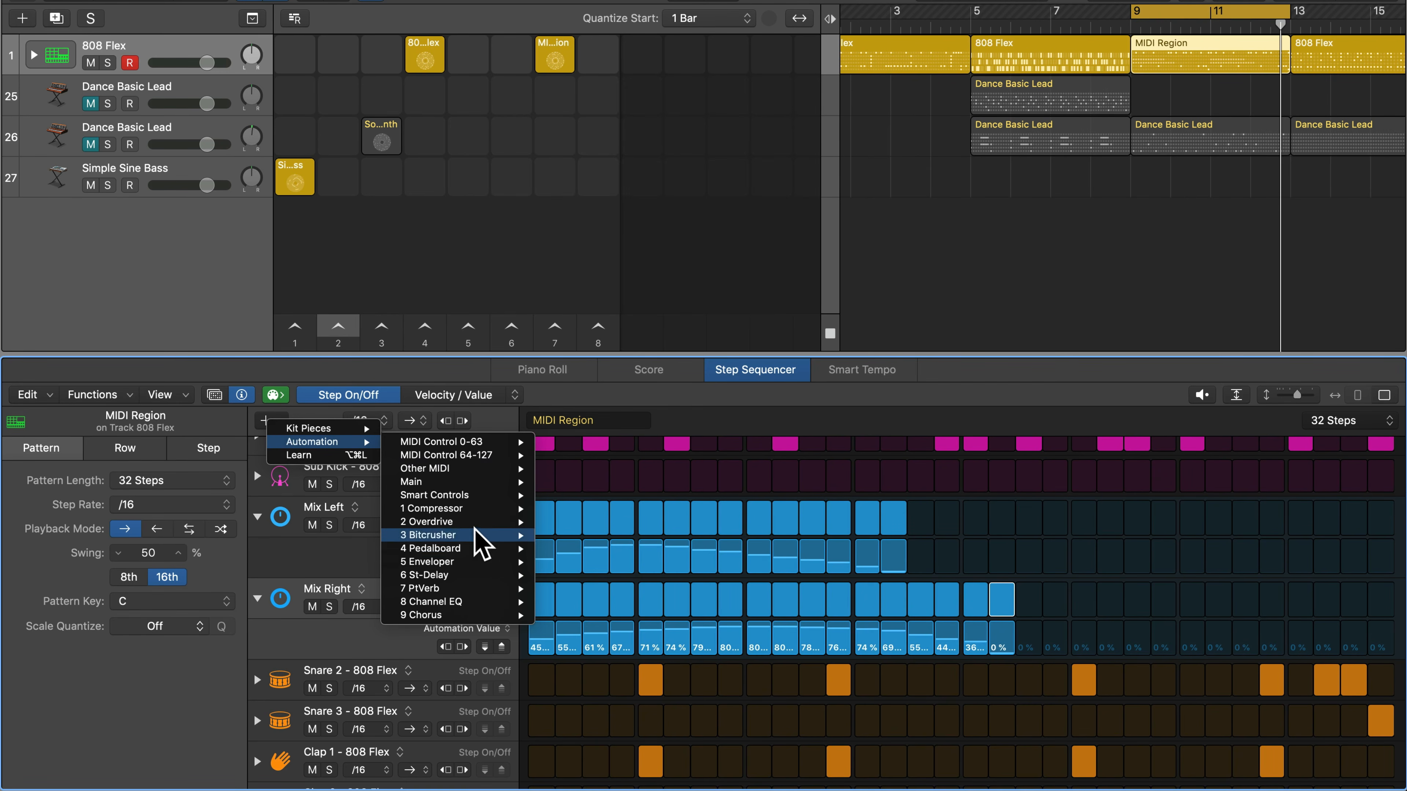
pyautogui.moveTo(422, 612)
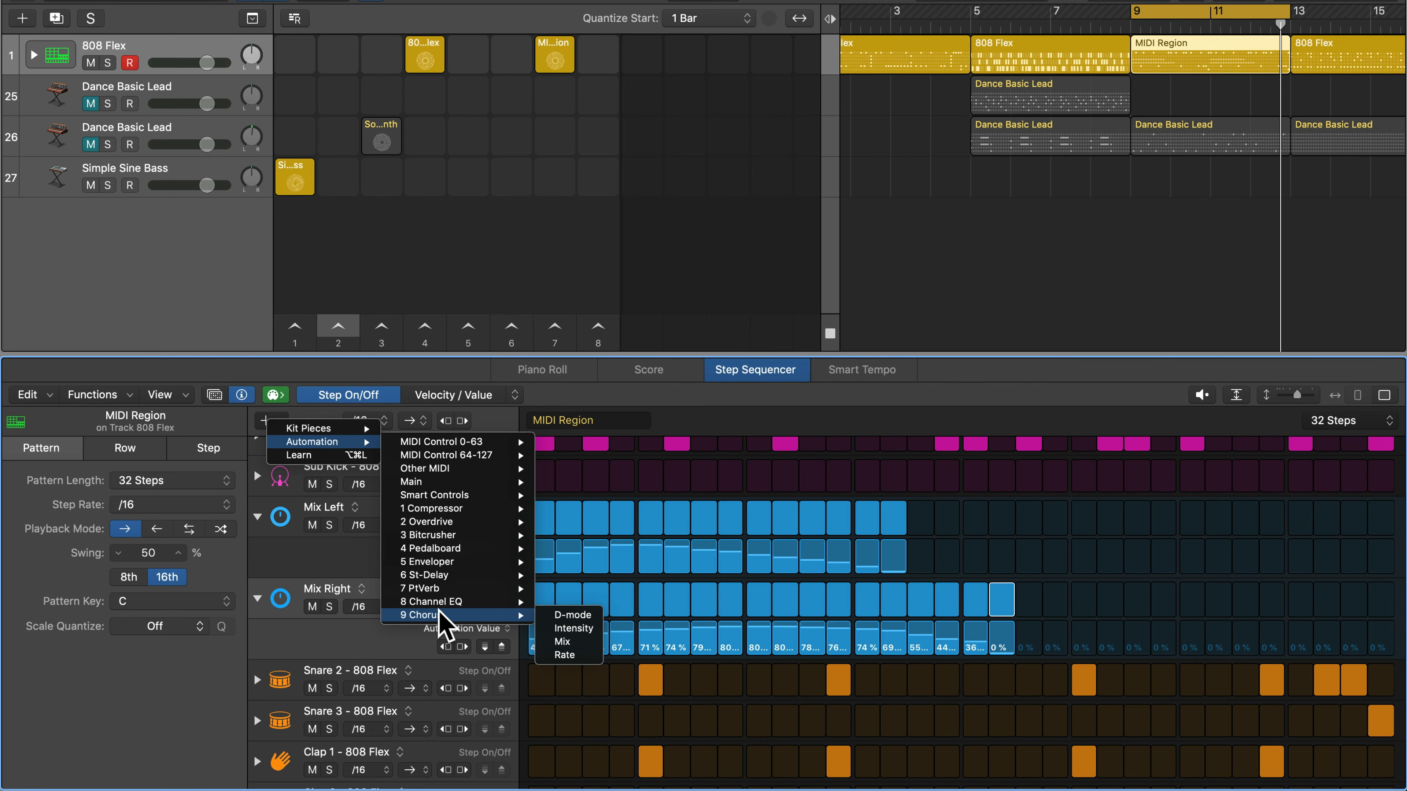
pyautogui.click(562, 641)
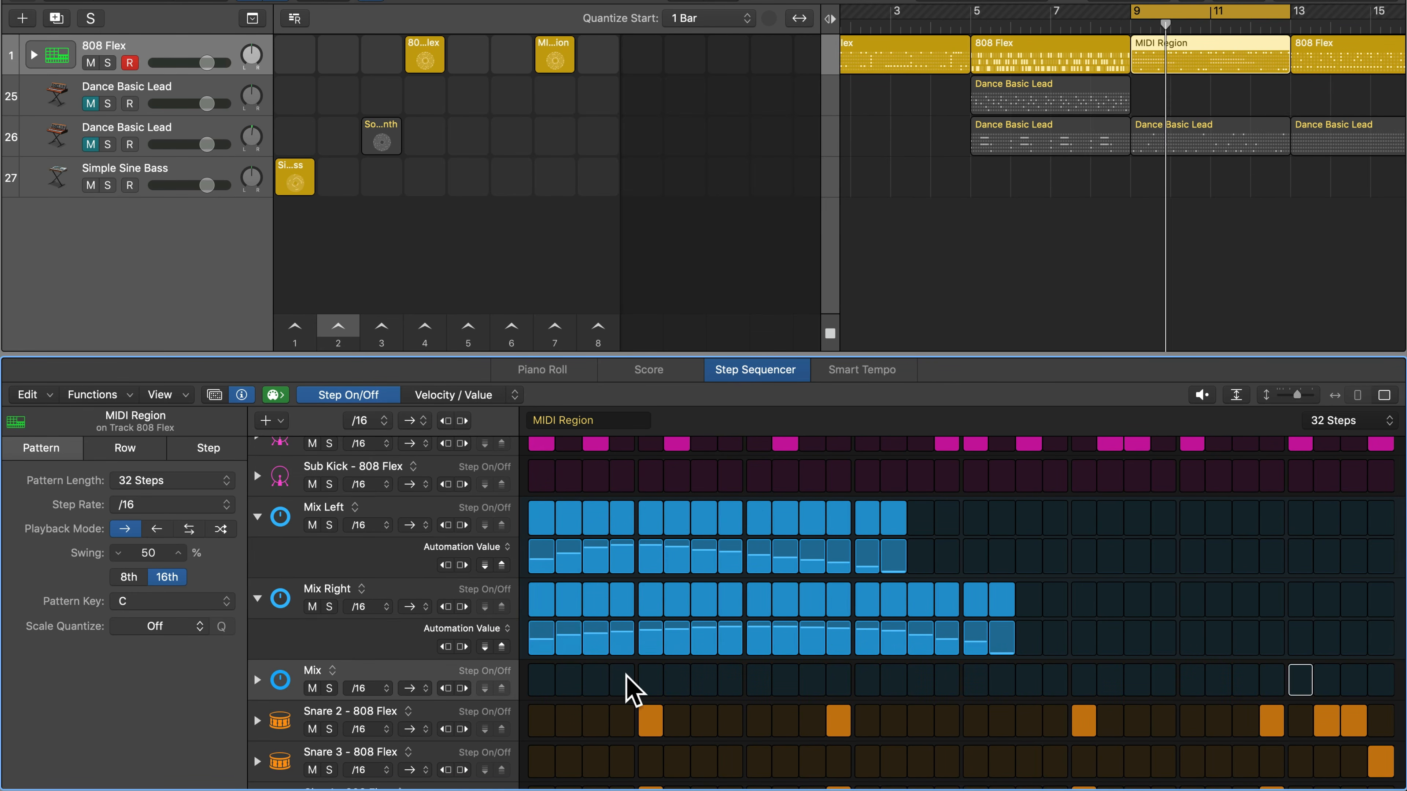
pyautogui.moveTo(536, 680); pyautogui.dragTo(1374, 696)
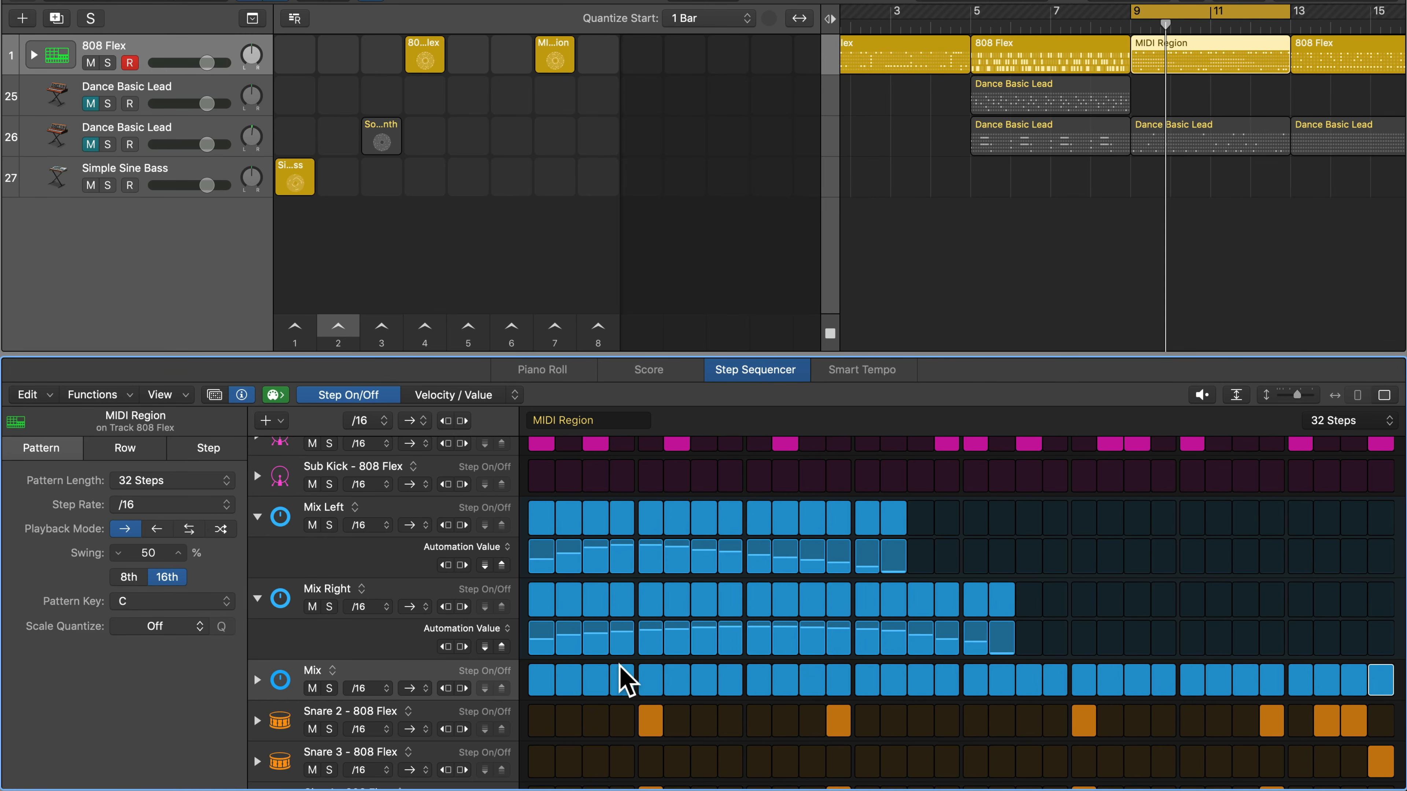
# - Hold Chorus Mix at 0% on the early steps, then ramp to 77% easing to 17%, auditioning
pyautogui.click(257, 681)
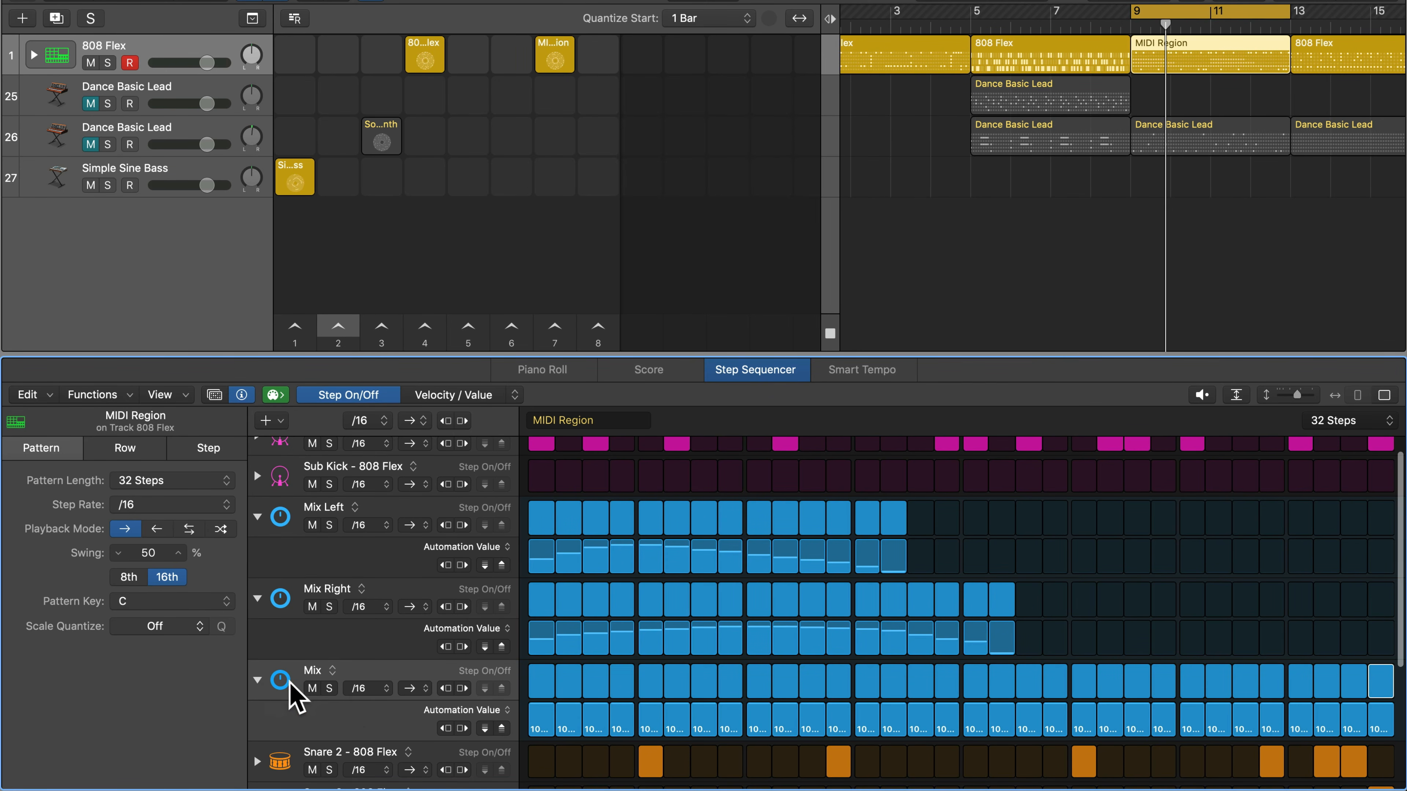
pyautogui.moveTo(532, 722)
pyautogui.mouseDown()
pyautogui.moveTo(556, 748)
pyautogui.moveTo(592, 741)
pyautogui.moveTo(527, 748)
pyautogui.moveTo(1005, 766)
pyautogui.moveTo(996, 752)
pyautogui.mouseUp()
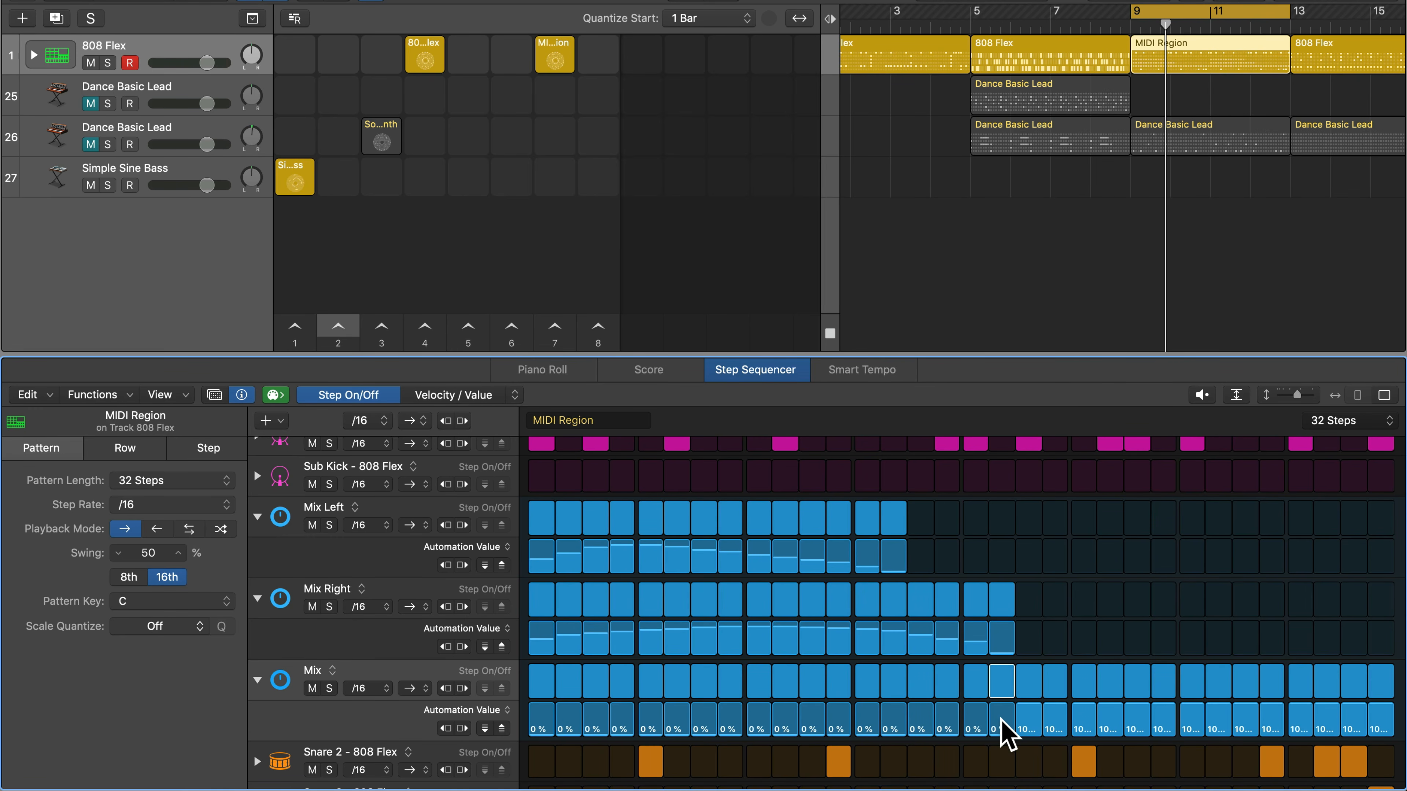
pyautogui.press('space')
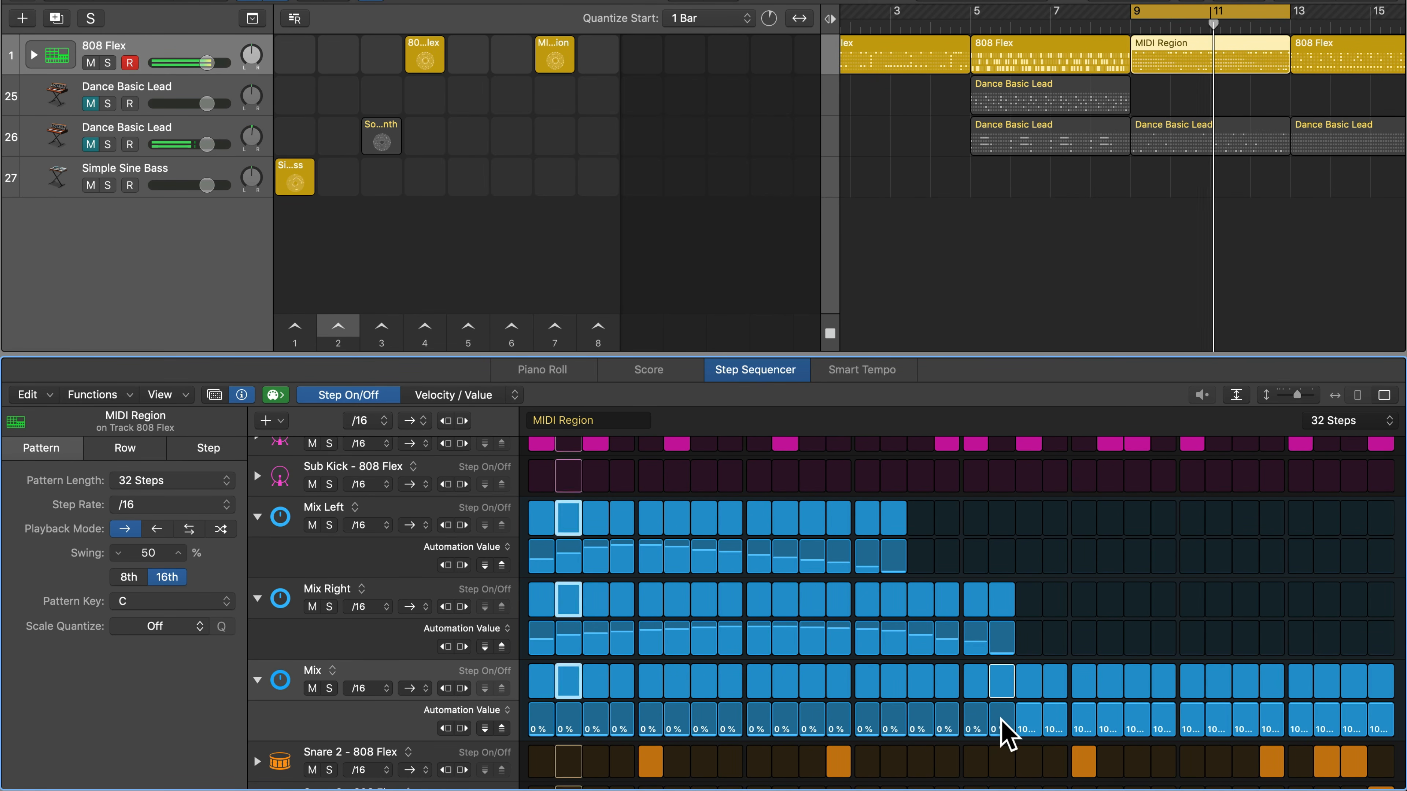
pyautogui.moveTo(1005, 735); pyautogui.dragTo(1386, 732)
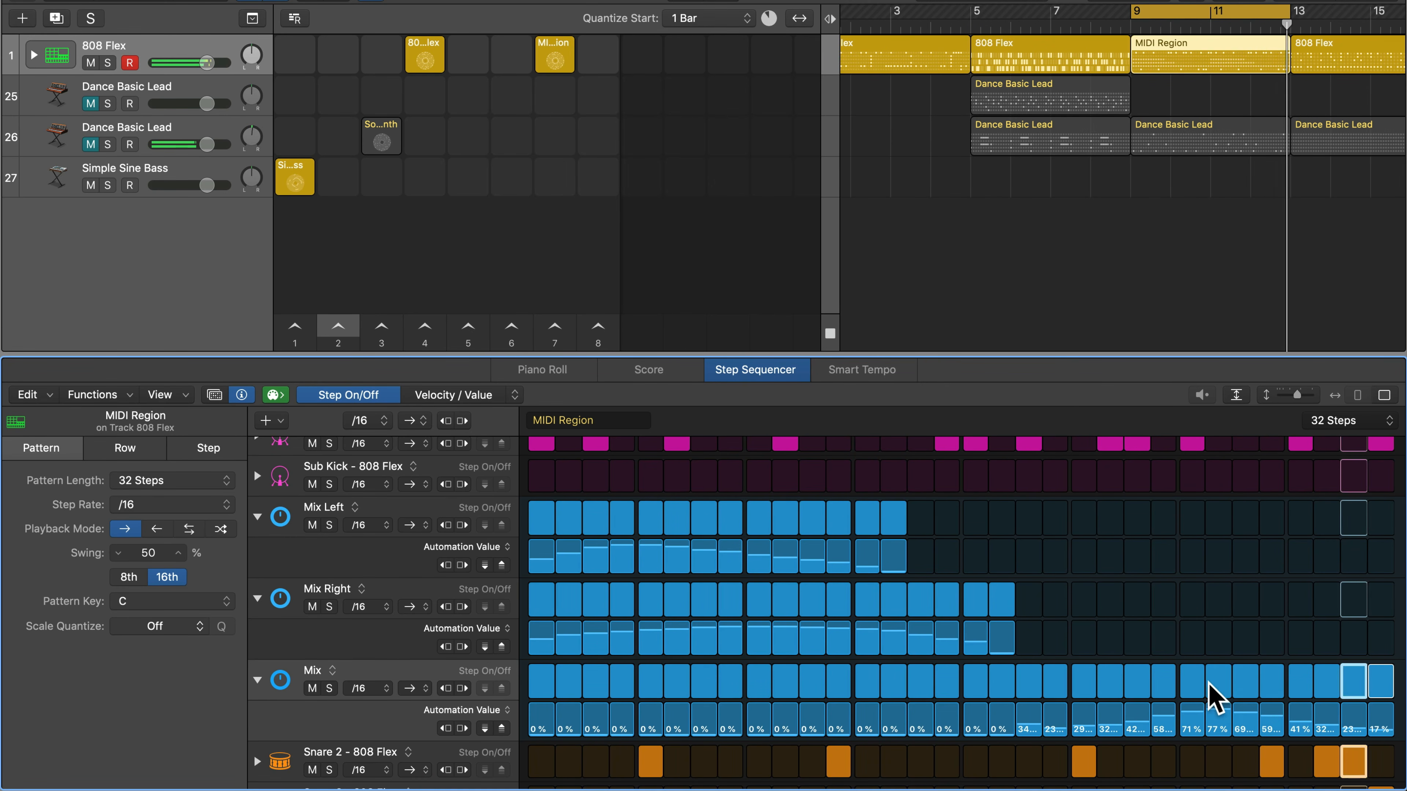
pyautogui.press('space')
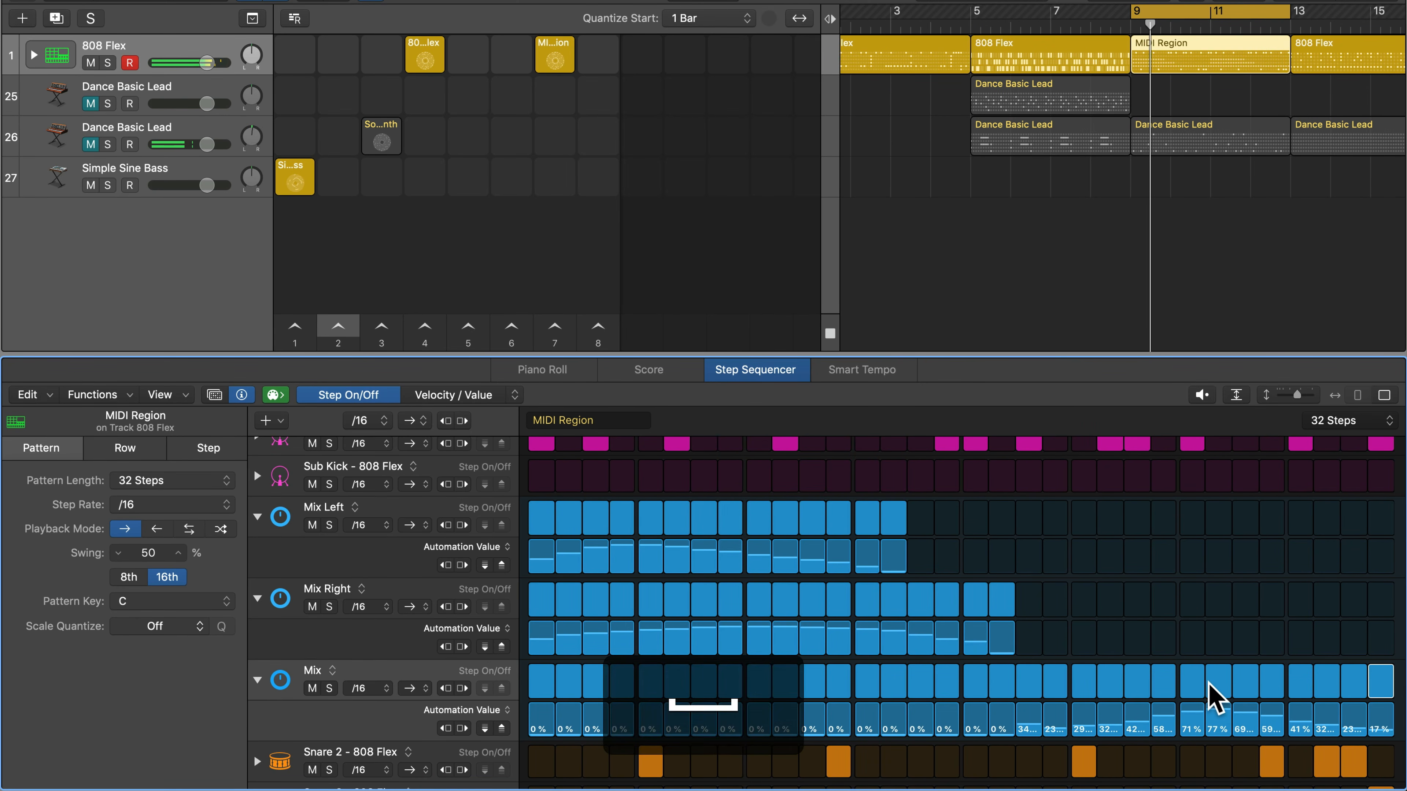